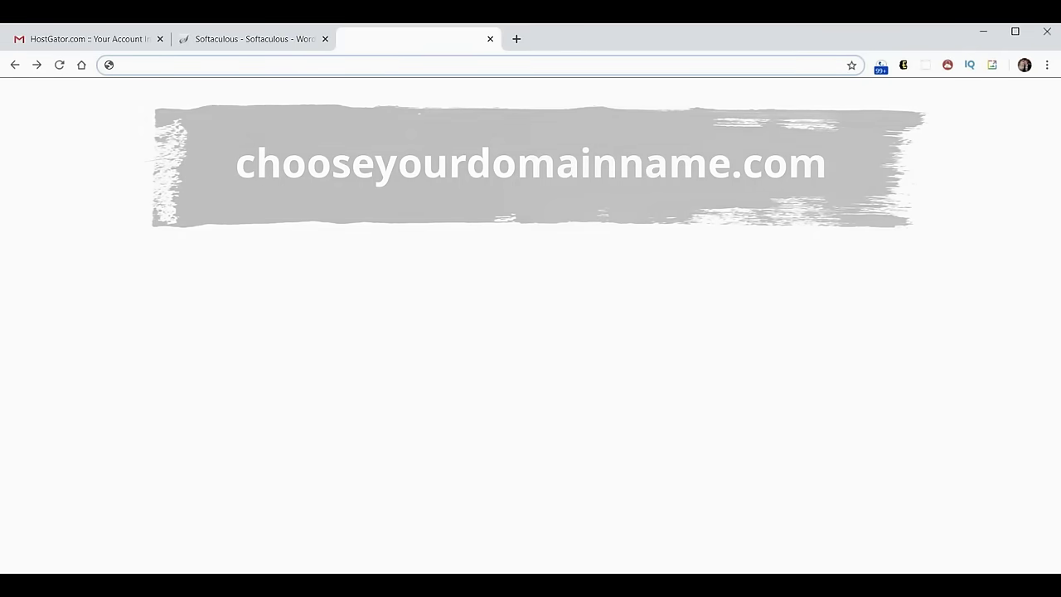
# Try loading chooseyourdomainname.com in the new tab.
pyautogui.write('chooseyourdomainname.com')
pyautogui.press('Return')
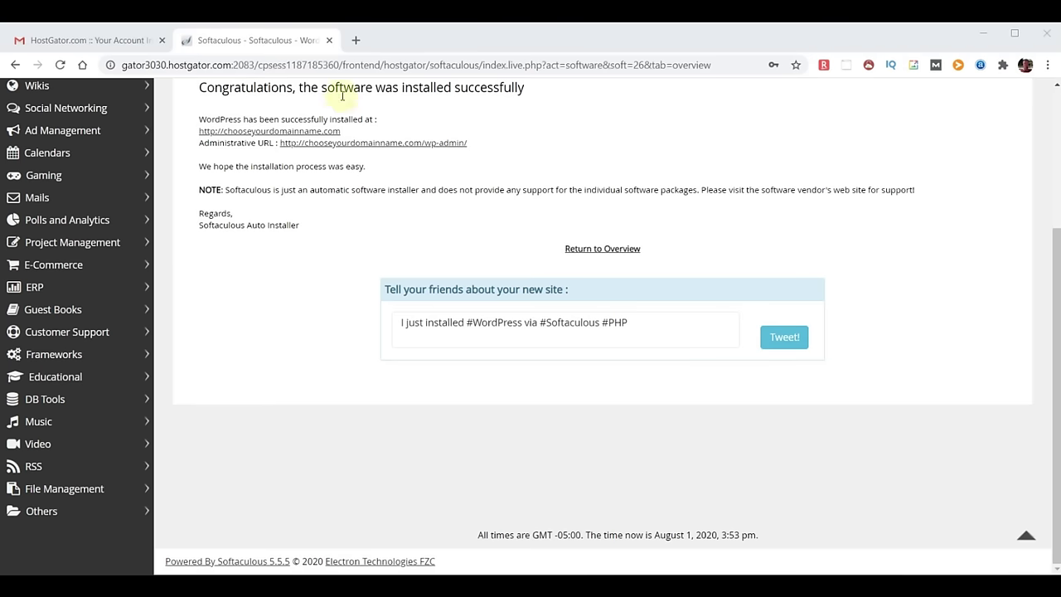
# Load chooseyourdomainname.com in a fresh tab to bring up the live WebYoda site.
pyautogui.click(358, 39)
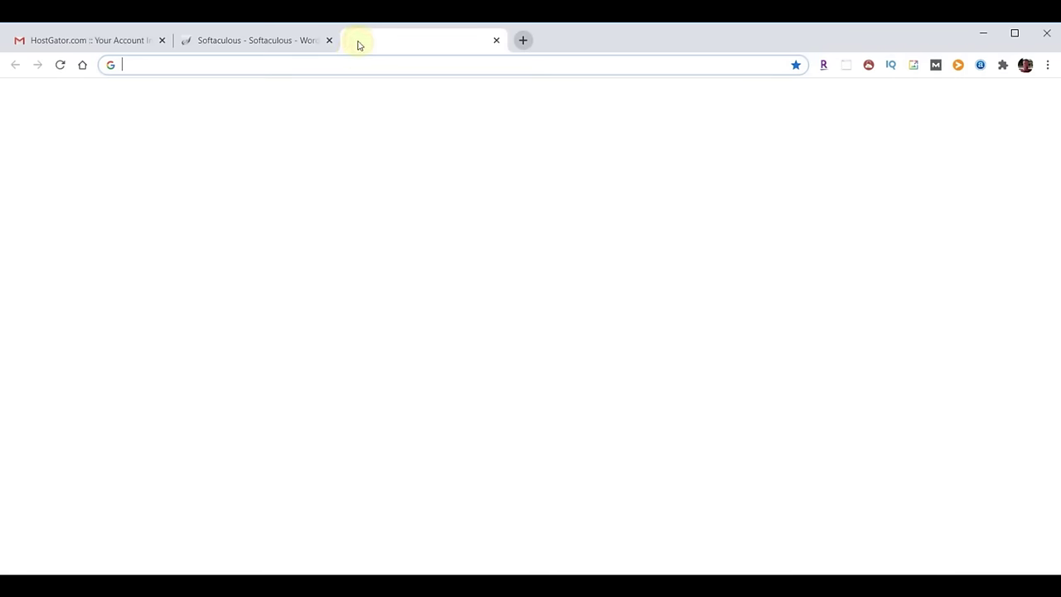
pyautogui.write('chooseyourdomainname.com')
pyautogui.press('Return')
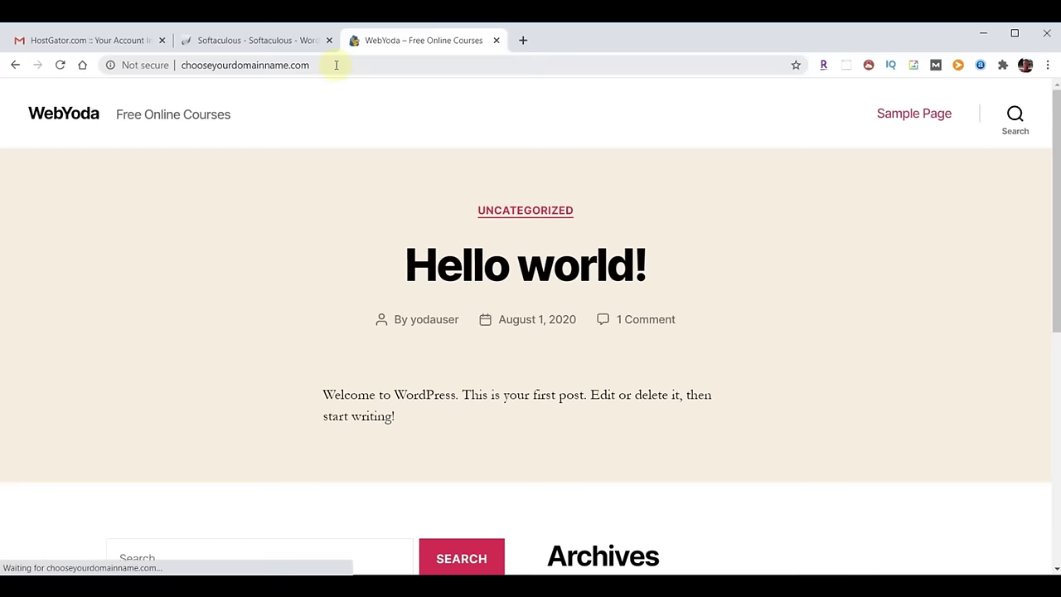
pyautogui.click(357, 253)
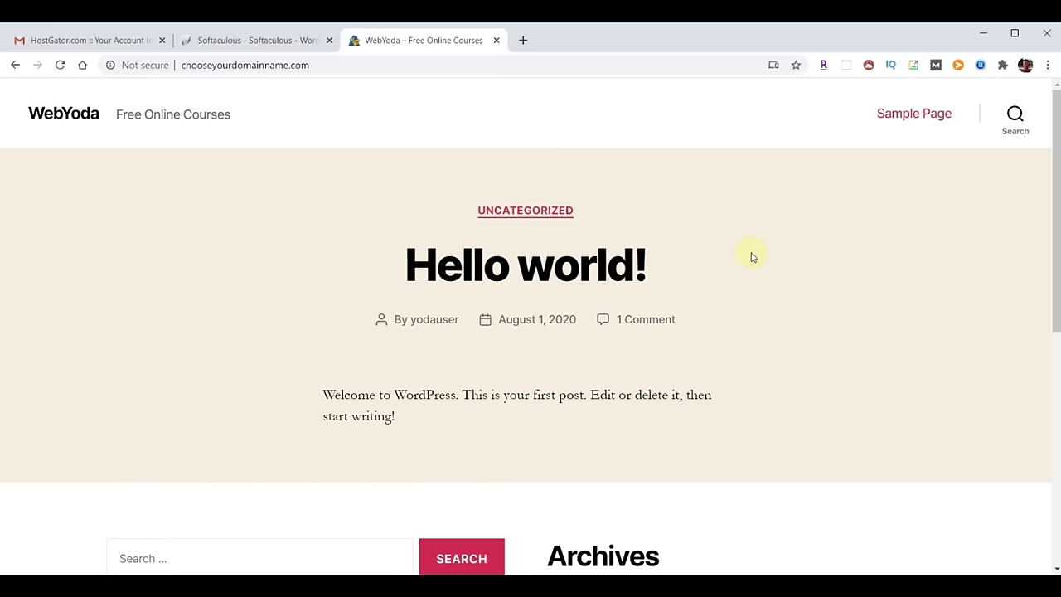
# Append /wp-admin to the site address to reach the admin login page.
pyautogui.click(347, 65)
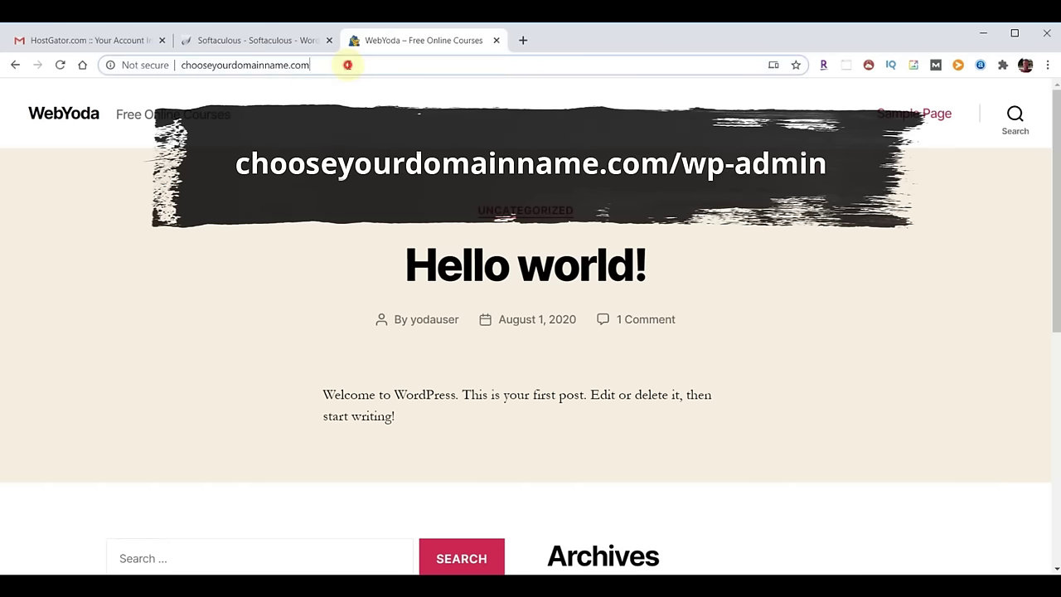
pyautogui.press('End')
pyautogui.write('/')
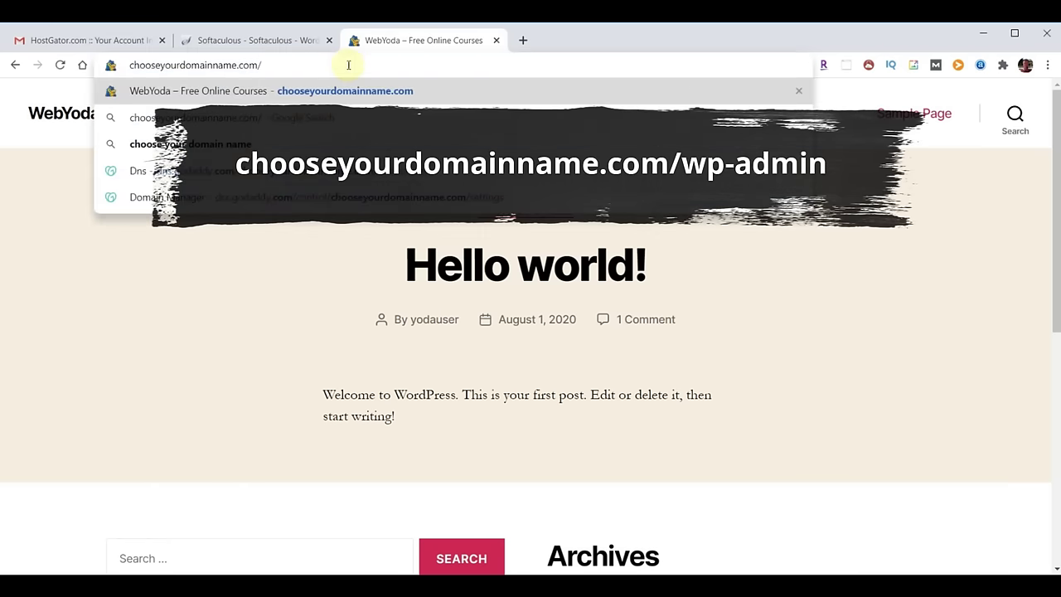
pyautogui.write('wp-admin')
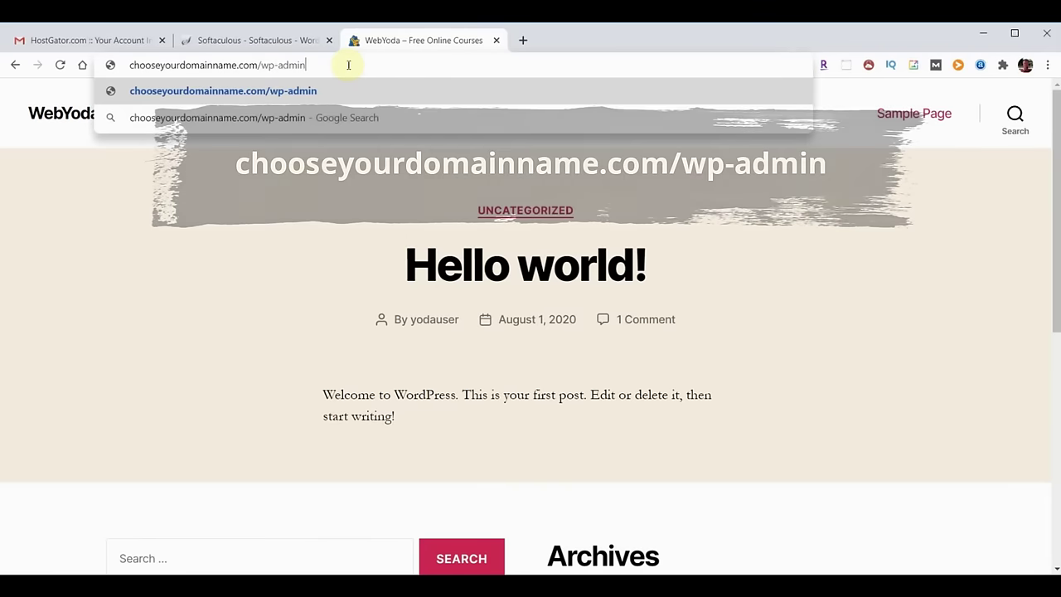
pyautogui.press('Return')
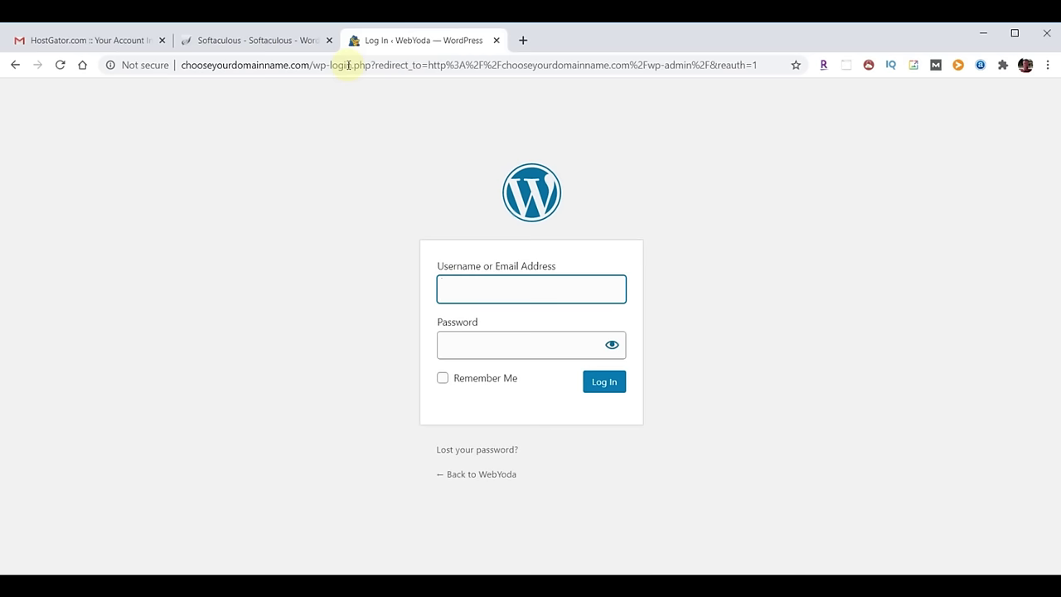
# Log in with the admin username and the saved password.
pyautogui.write('yodauser')
pyautogui.press('Tab')
pyautogui.hotkey('ctrl', 'v')
pyautogui.click(605, 382)
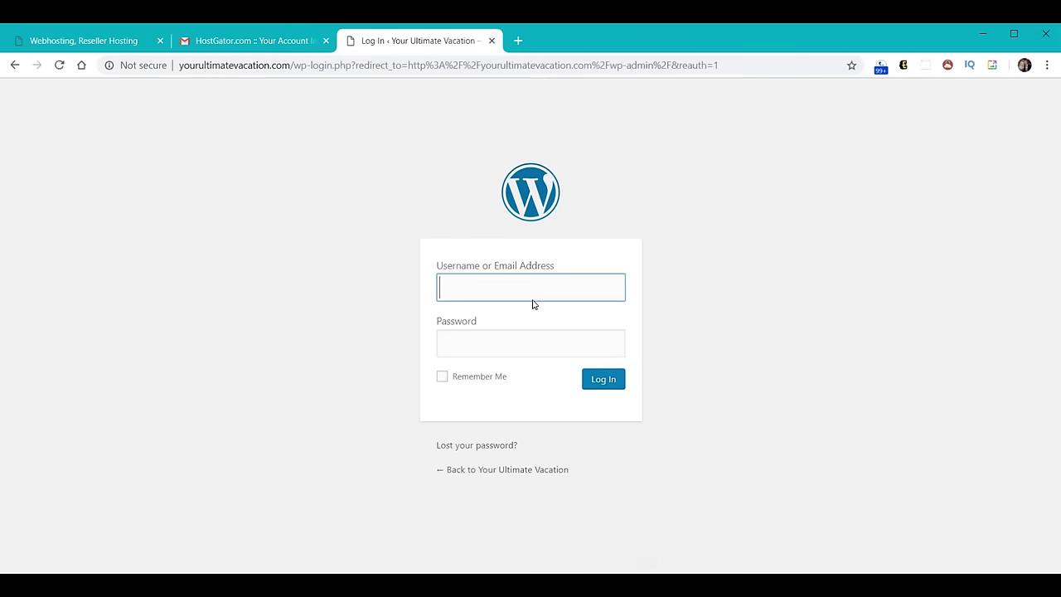
# Re-enter the username and saved password and log in again to reach the Dashboard.
pyautogui.write('yodauser')
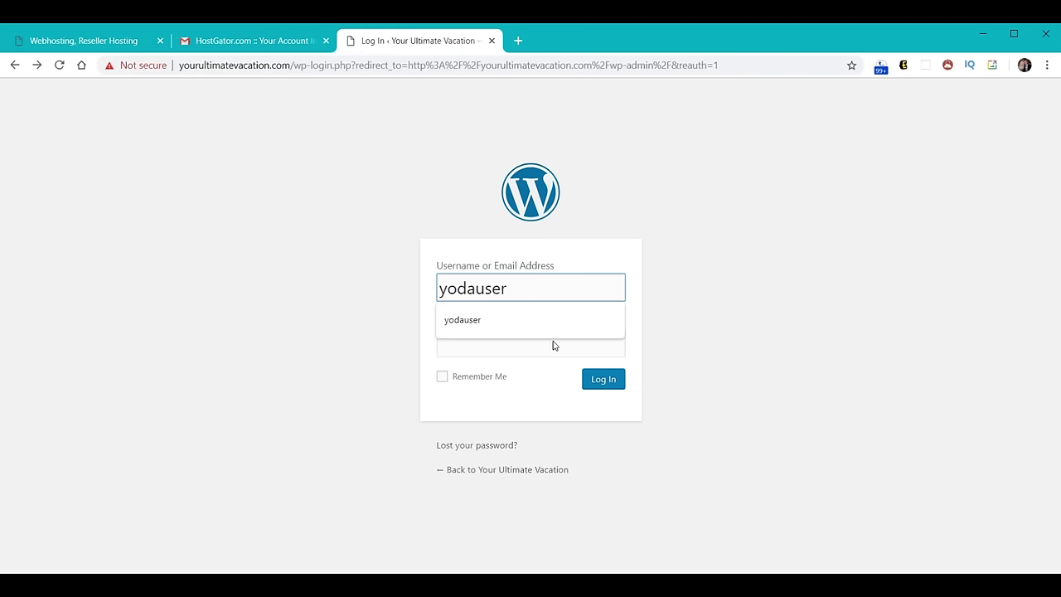
pyautogui.click(536, 345)
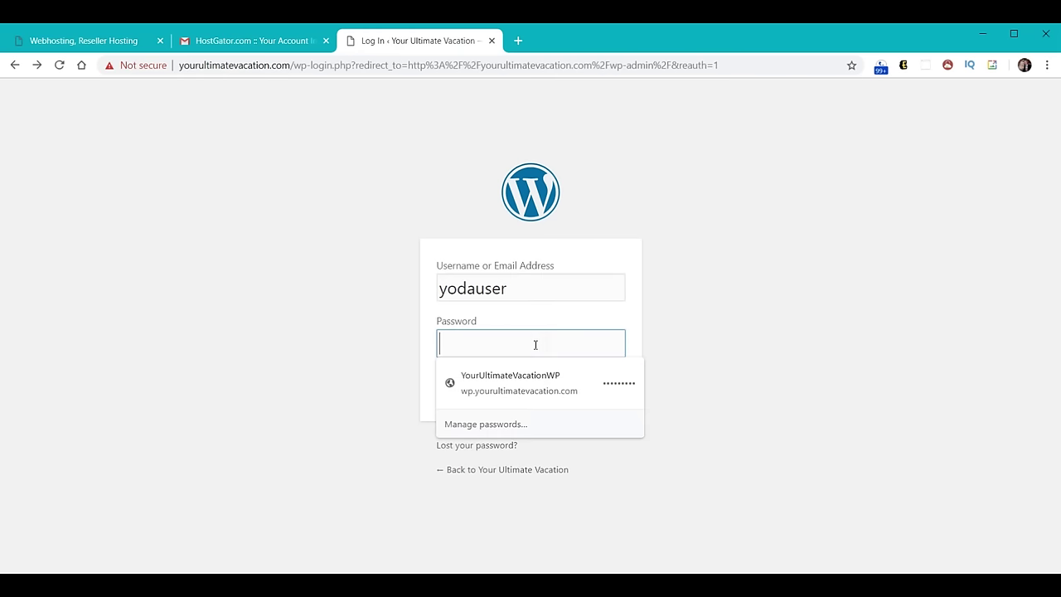
pyautogui.hotkey('ctrl', 'v')
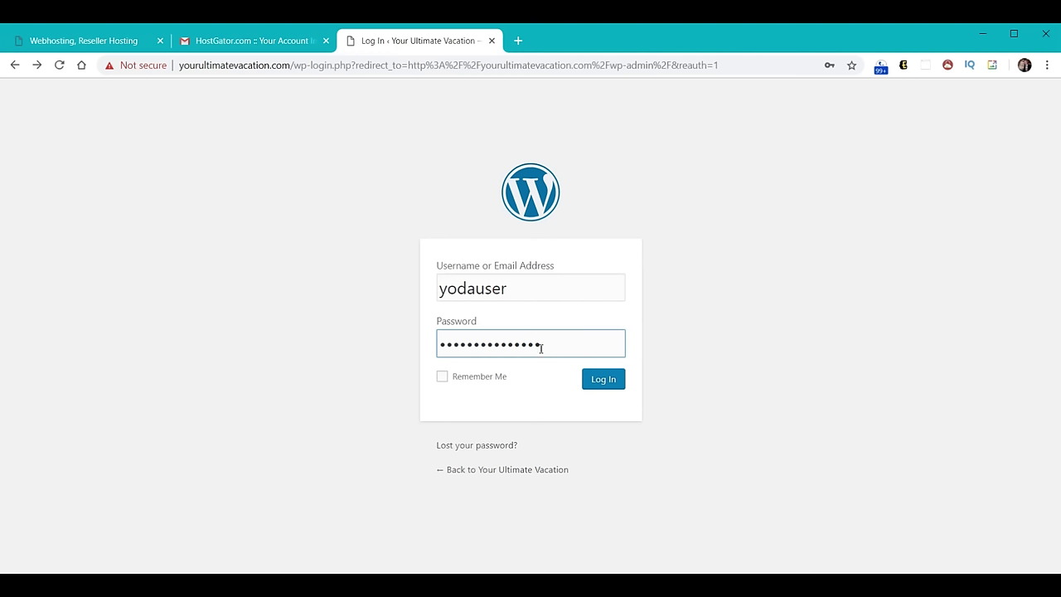
pyautogui.click(593, 380)
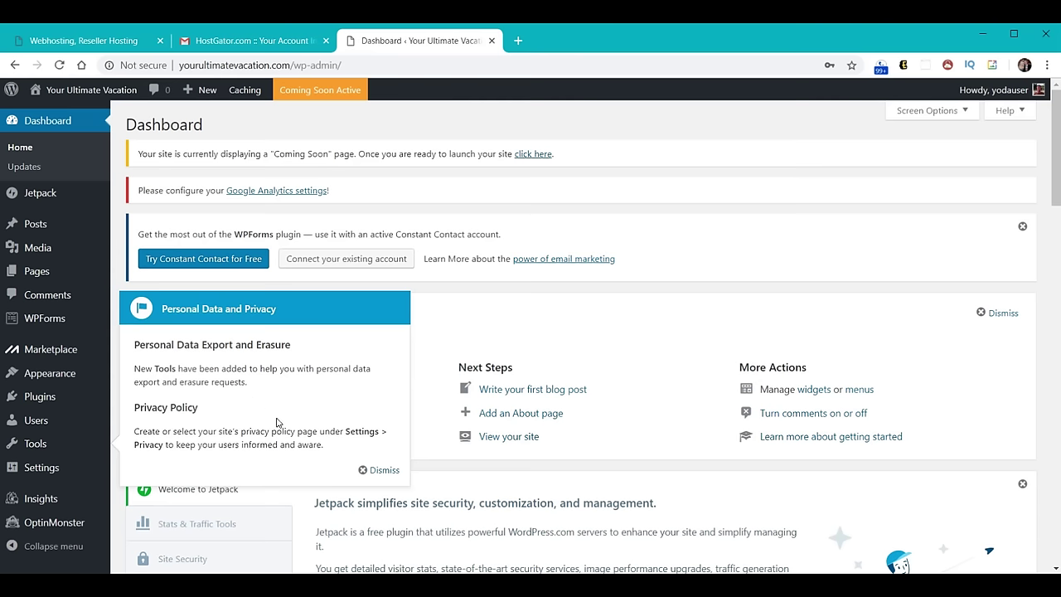
# Dismiss the personal data notice and close the web hosting and HostGator tabs.
pyautogui.click(384, 470)
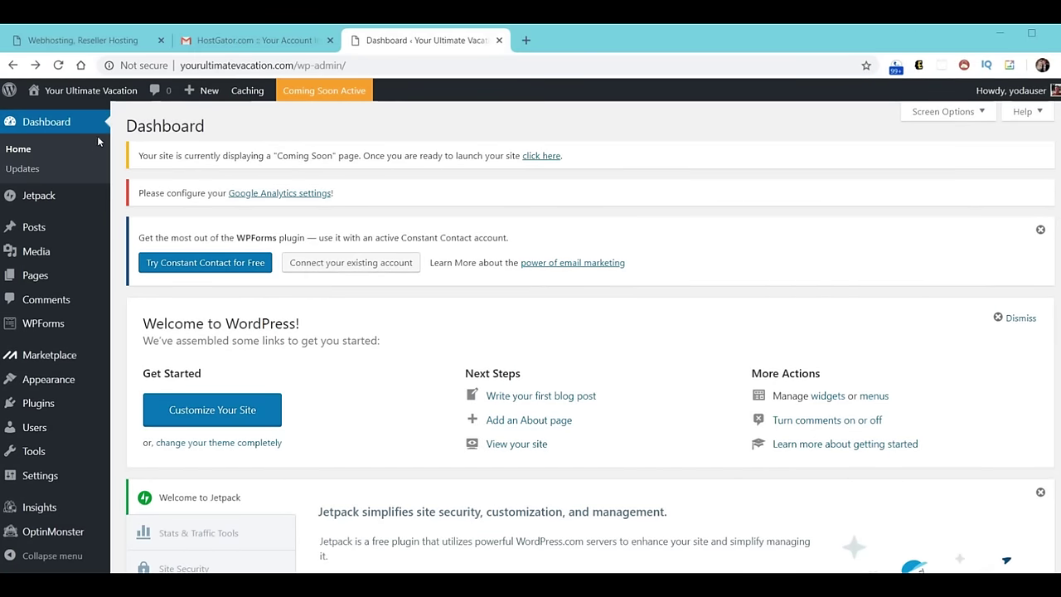
pyautogui.click(161, 42)
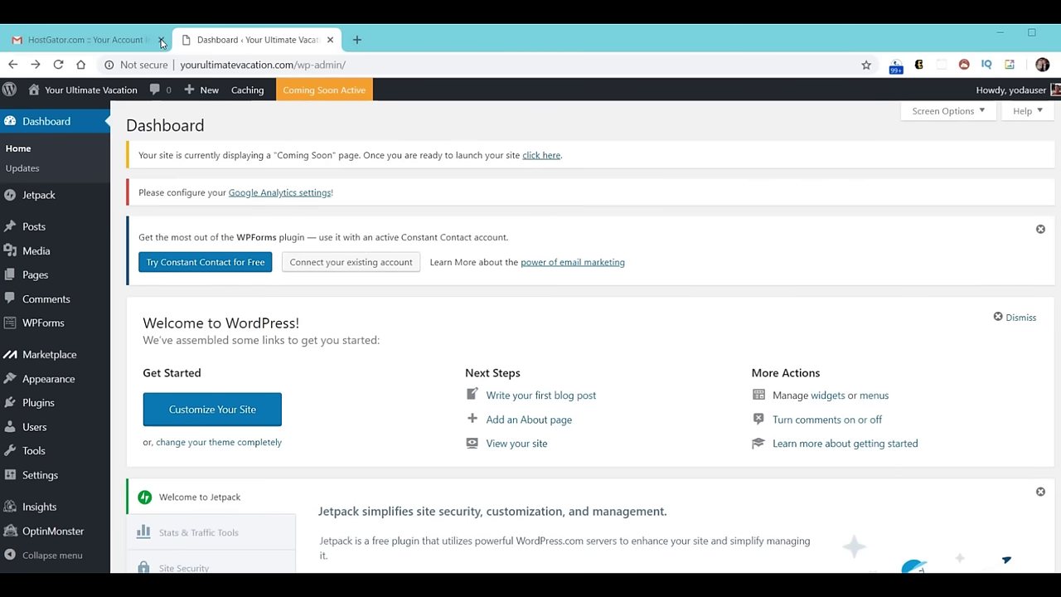
pyautogui.click(162, 41)
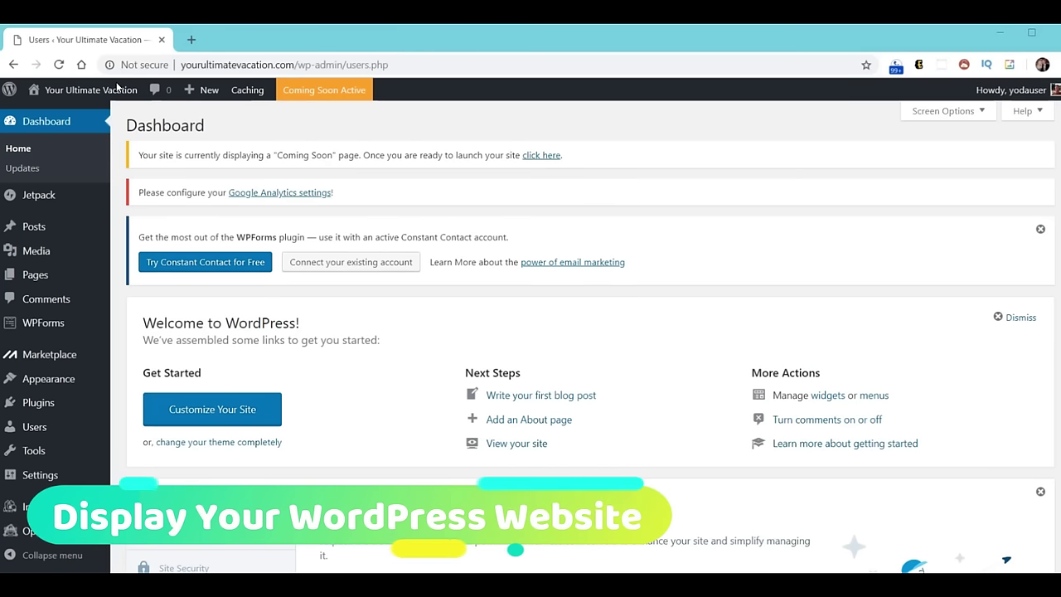
# Open the site name's link in a new tab and switch to the public front page.
pyautogui.moveTo(114, 92)
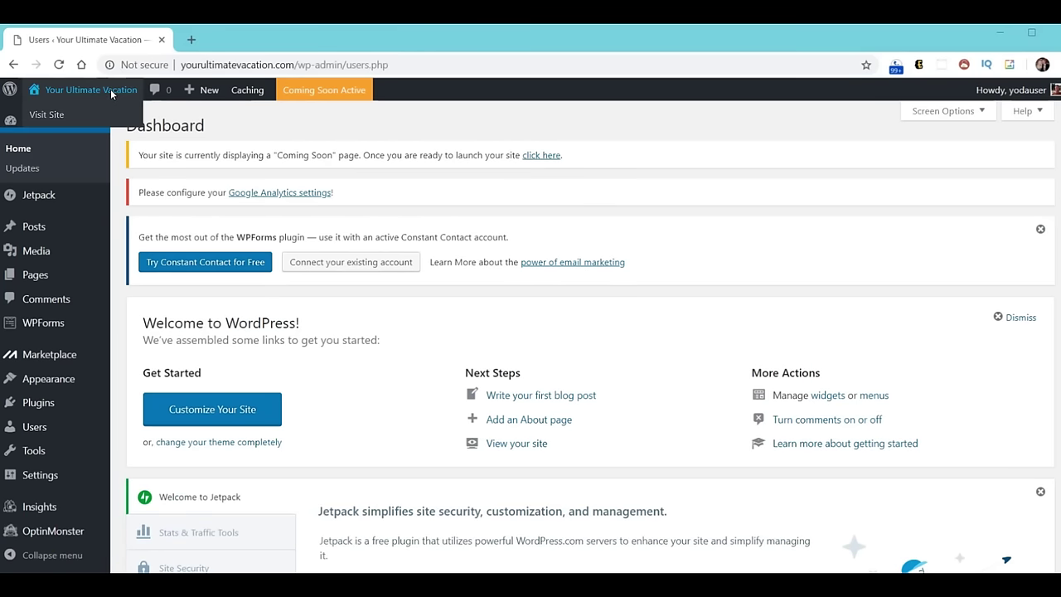
pyautogui.rightClick(110, 89)
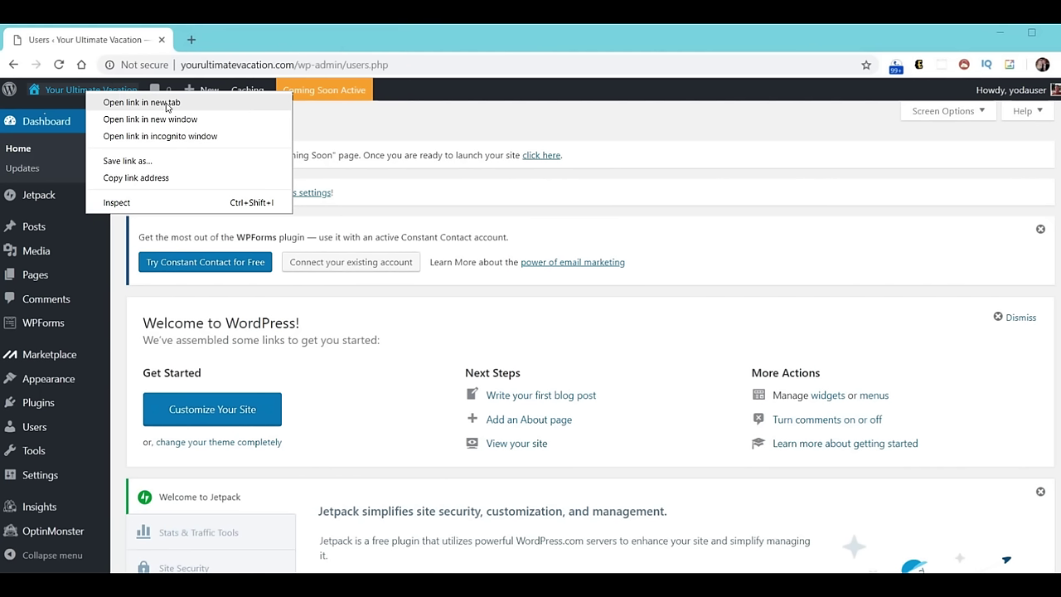
pyautogui.click(167, 103)
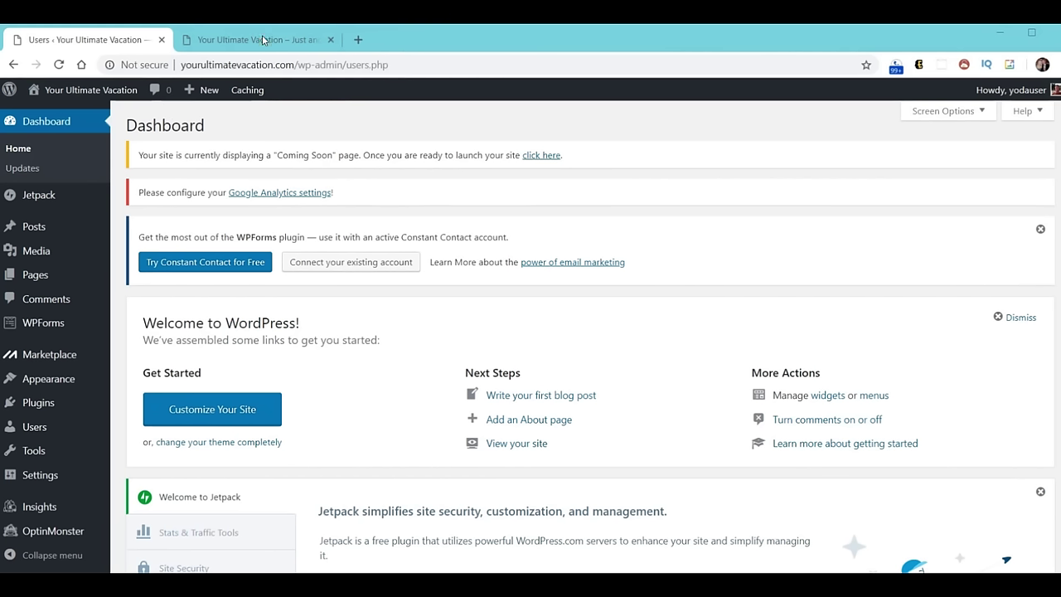
pyautogui.click(262, 39)
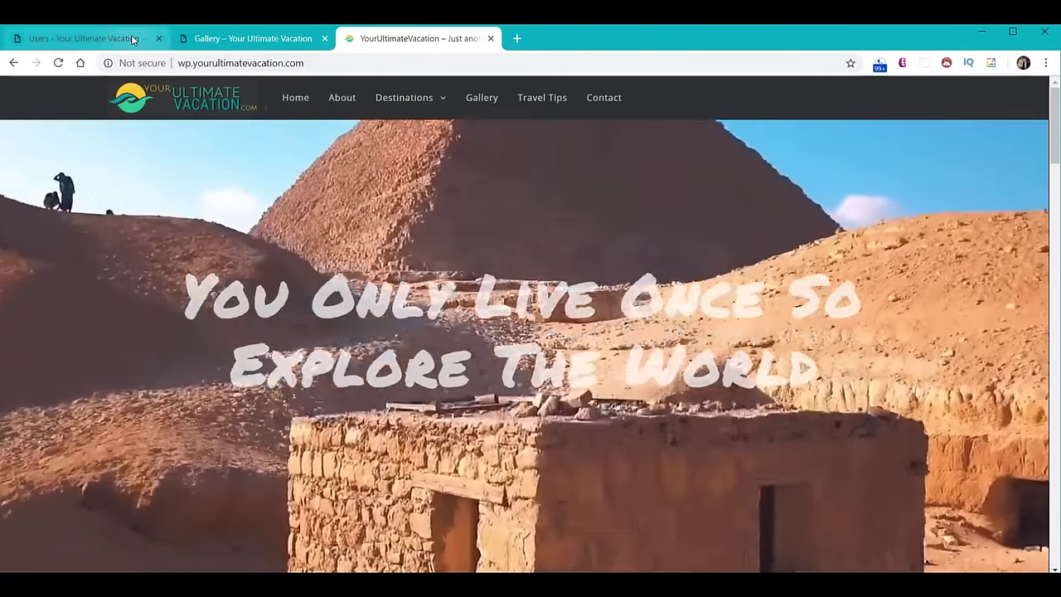
# Switch to the earlier browser tab, which shows the YouTube WooCommerce tutorial.
pyautogui.click(133, 39)
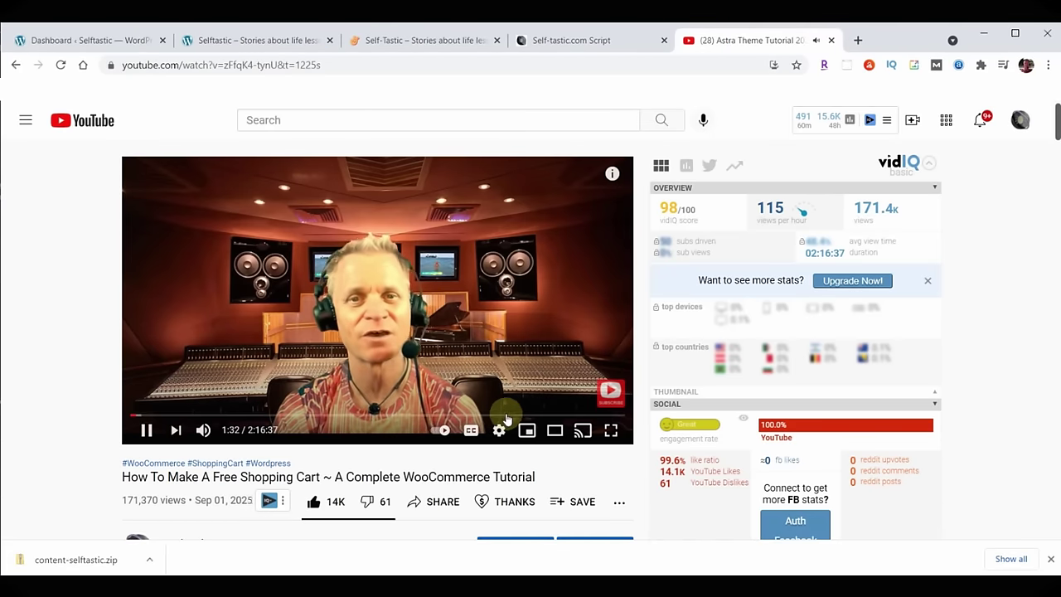
# Set the tutorial video's playback speed to 0.75, then back to Normal.
pyautogui.click(500, 431)
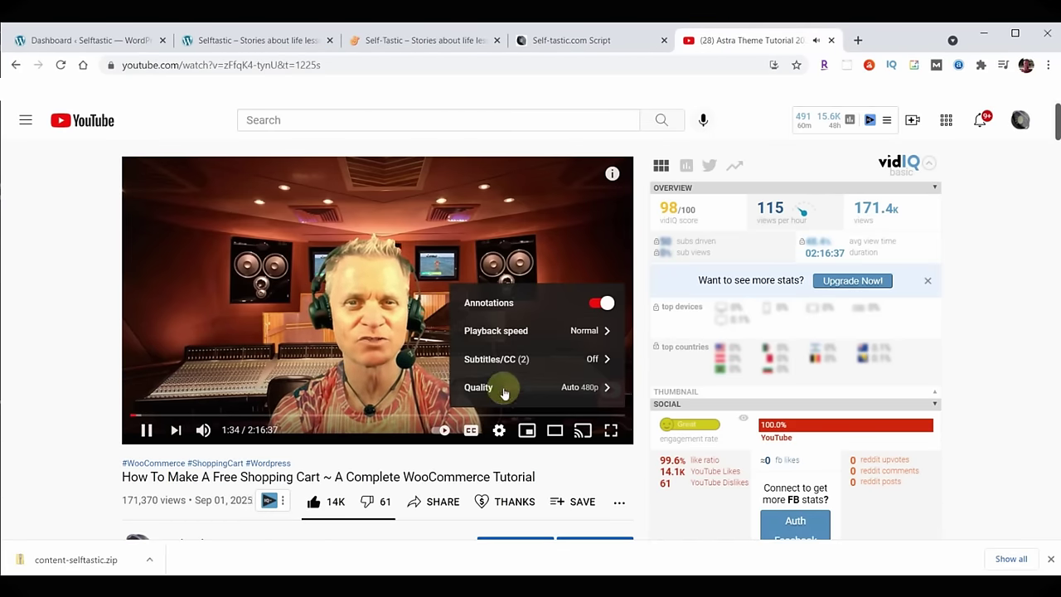
pyautogui.click(504, 331)
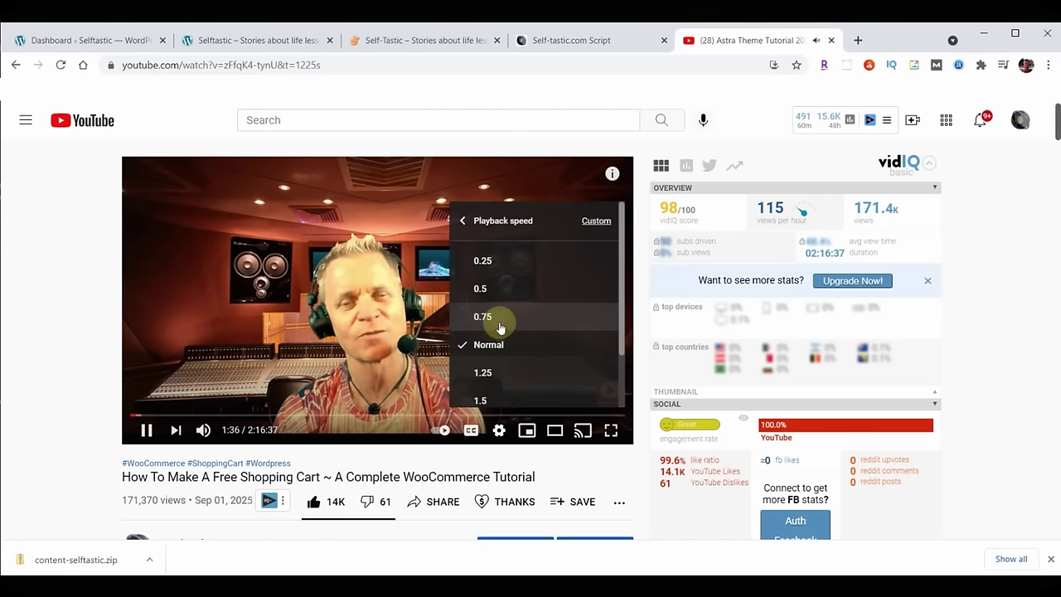
pyautogui.click(498, 319)
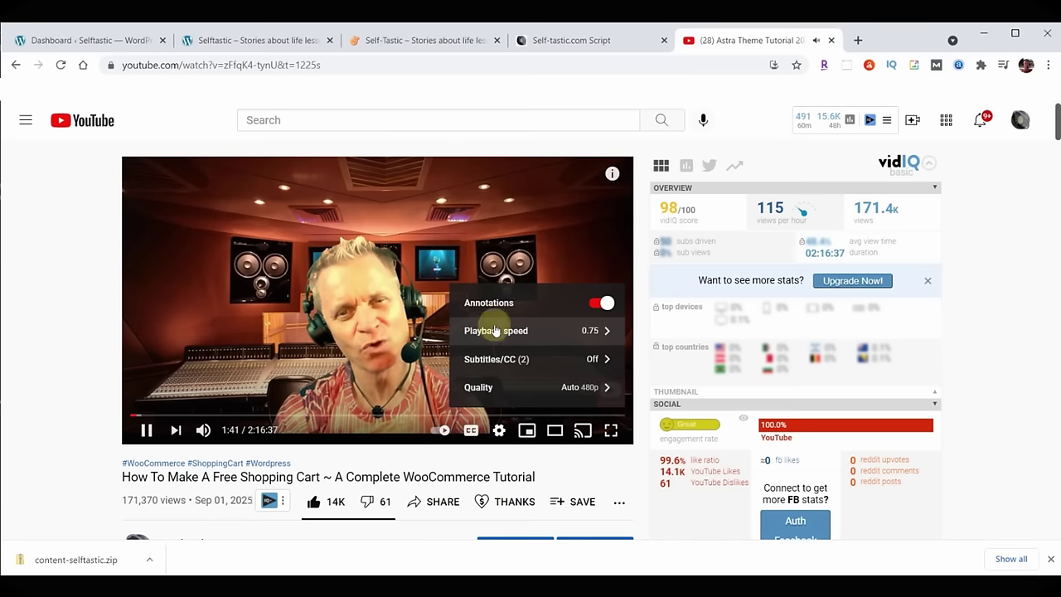
pyautogui.click(493, 331)
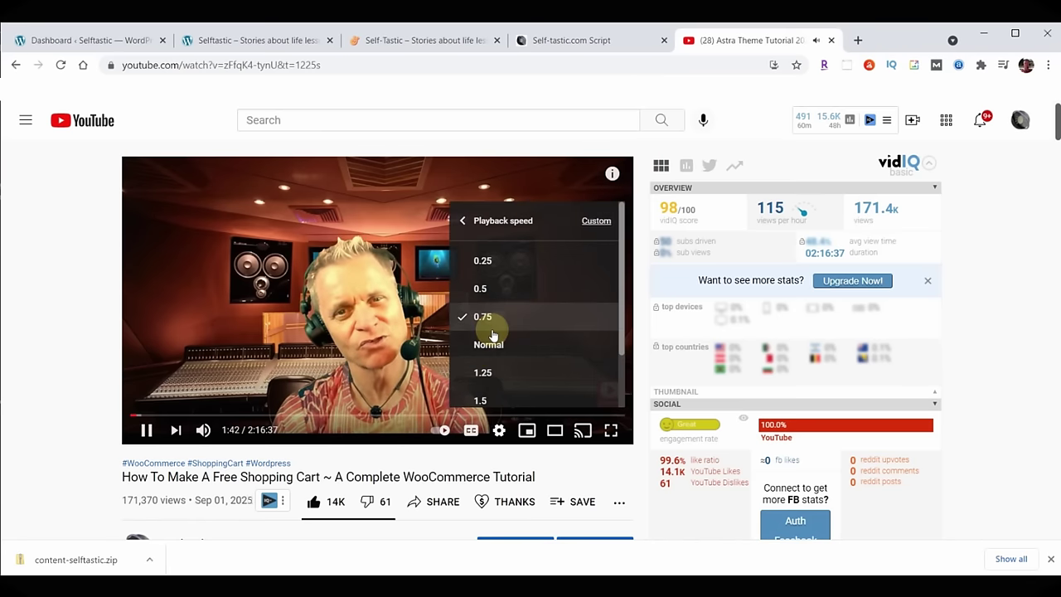
pyautogui.click(490, 342)
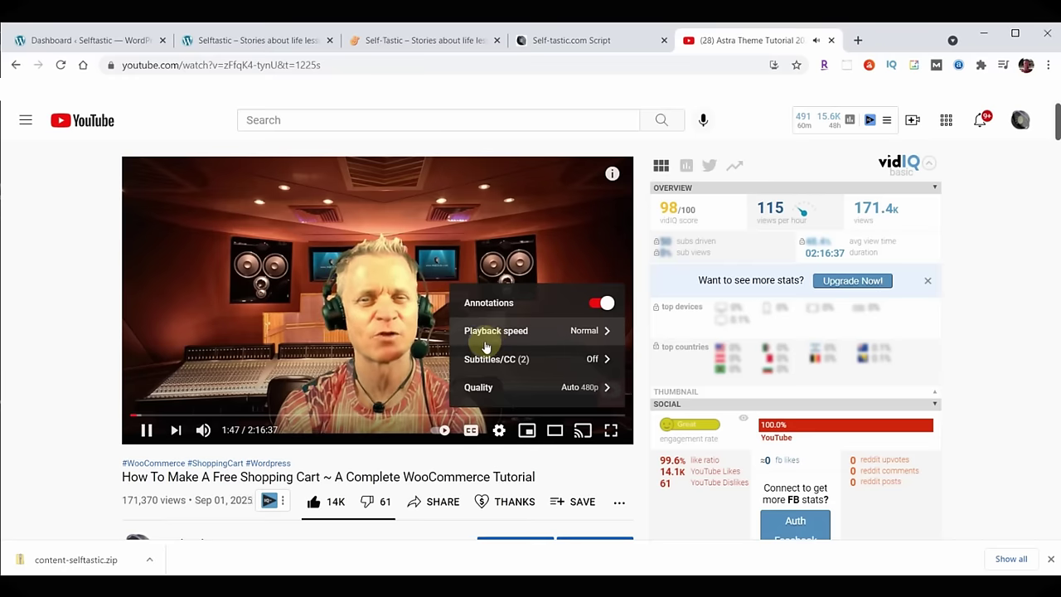
pyautogui.scroll(-6, 46, 291)
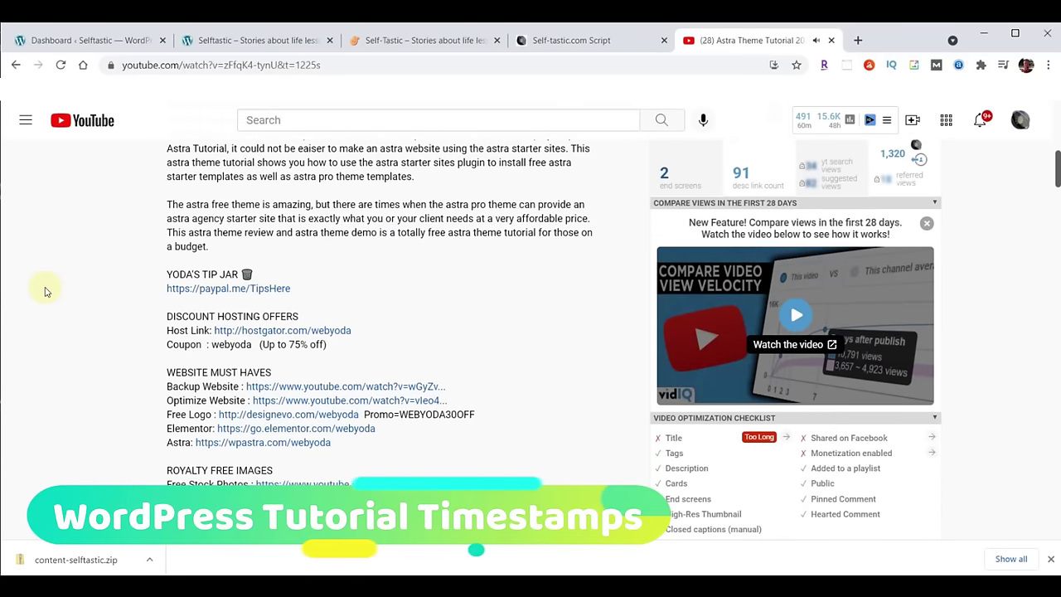
# Scroll down the video page toward the timestamps list.
pyautogui.scroll(-7, 393, 277)
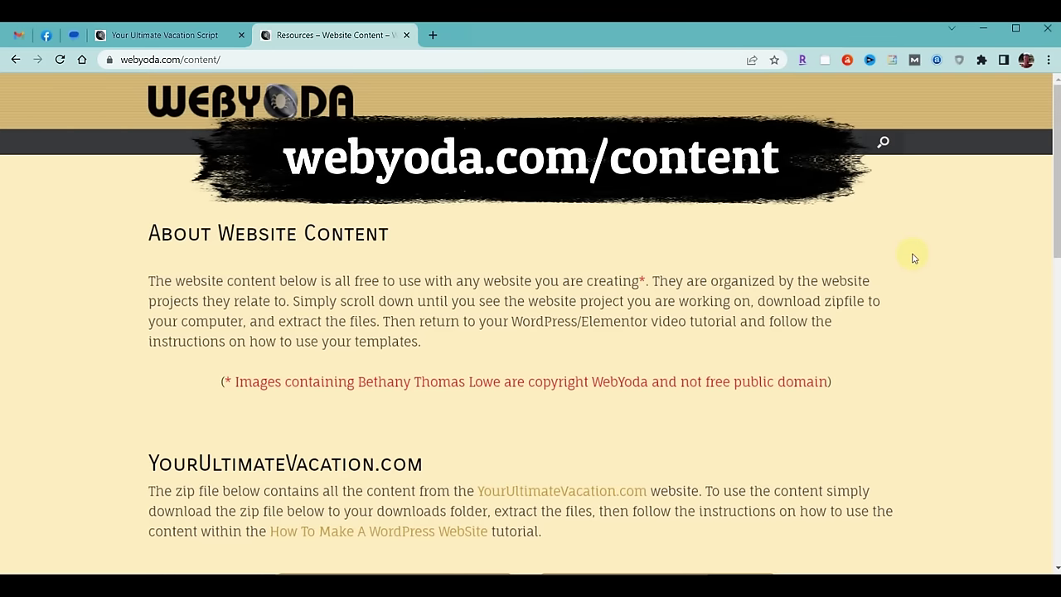
# Download content-YUV.zip (77.1 MB) from WebYoda's content page and show it in Downloads.
pyautogui.scroll(-3, 913, 258)
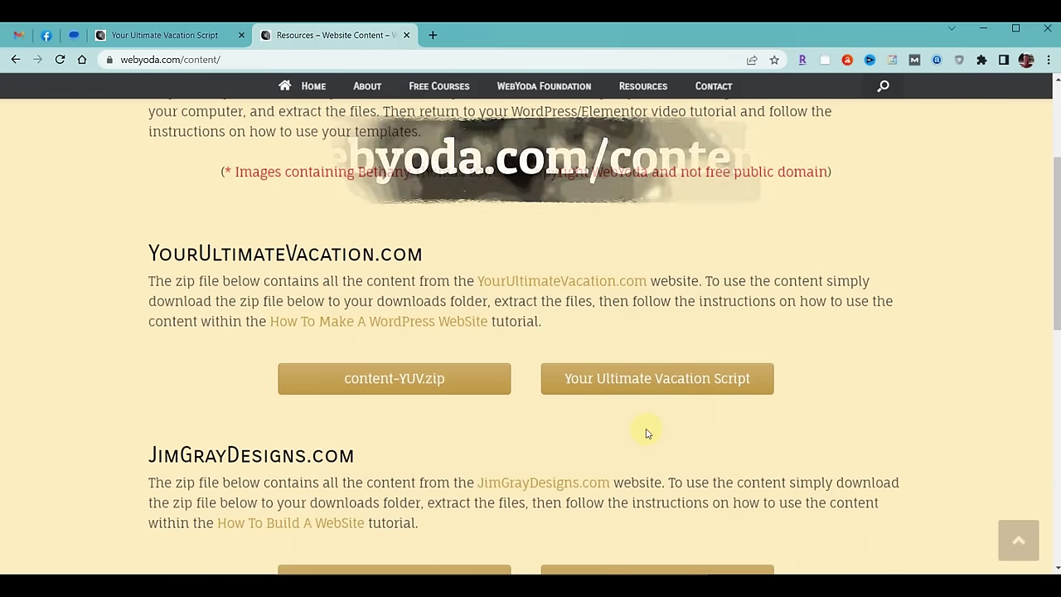
pyautogui.click(394, 381)
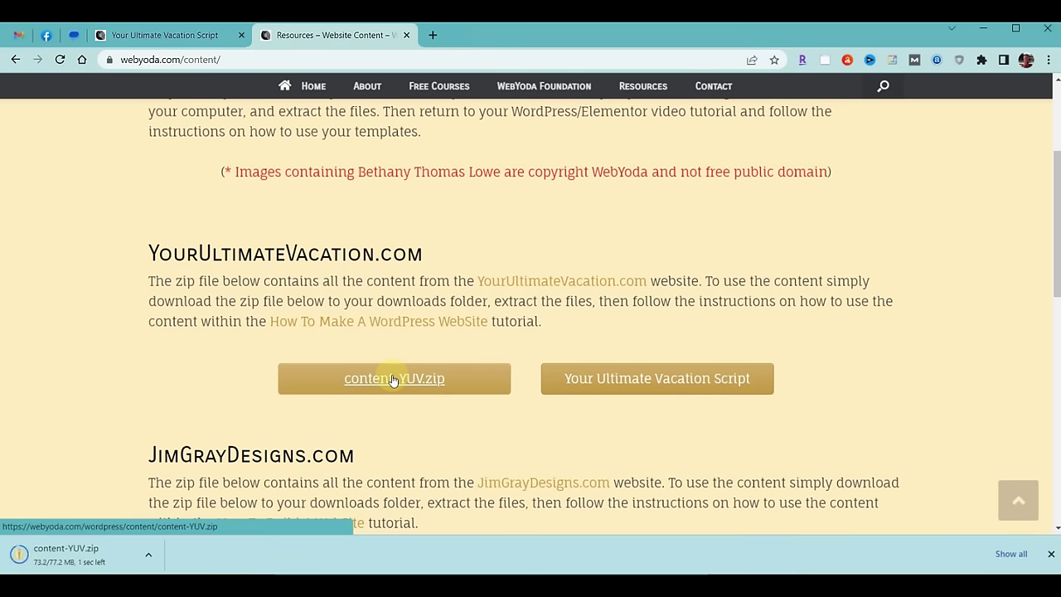
pyautogui.click(146, 555)
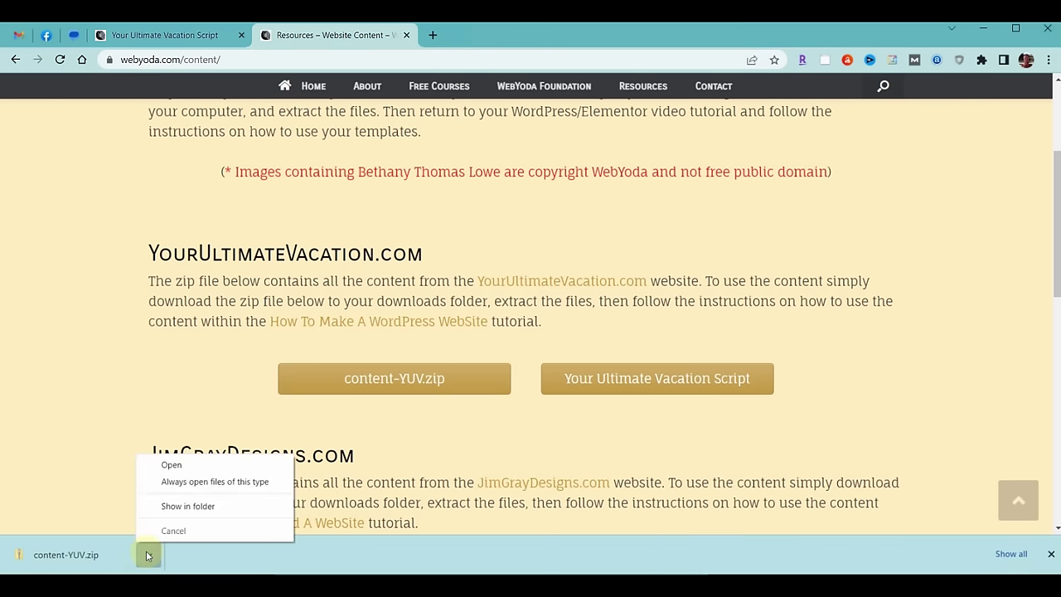
pyautogui.click(183, 503)
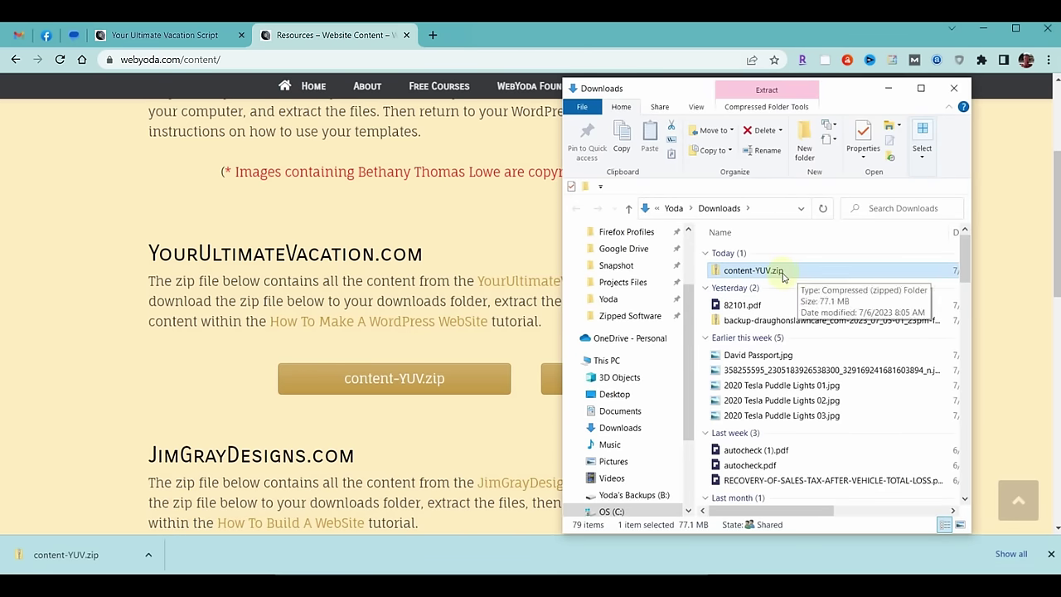
# Extract All of content-YUV.zip into a content-YUV folder, then close the Downloads window.
pyautogui.rightClick(784, 273)
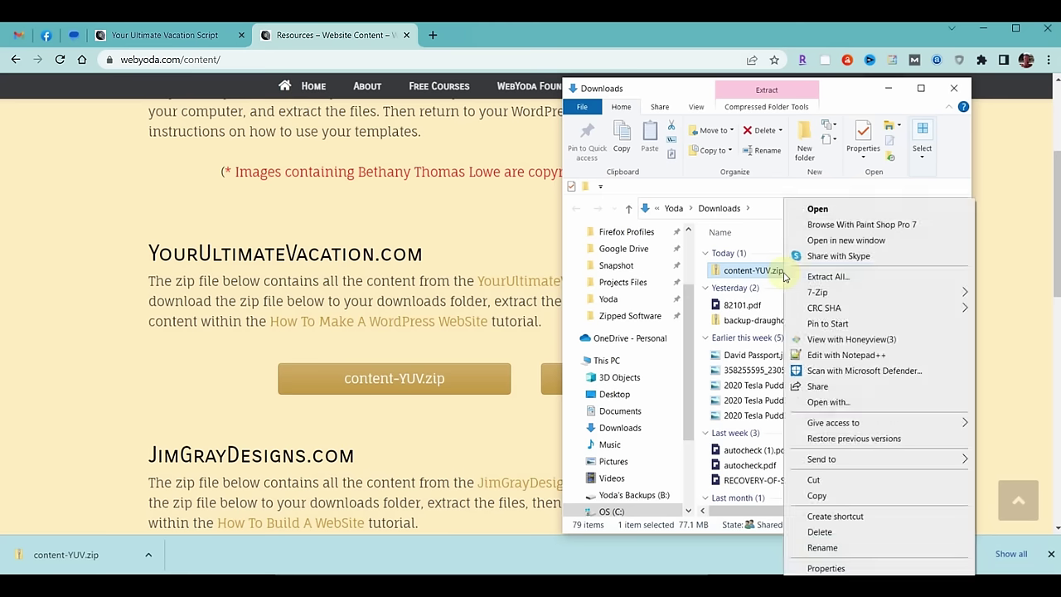
pyautogui.click(828, 276)
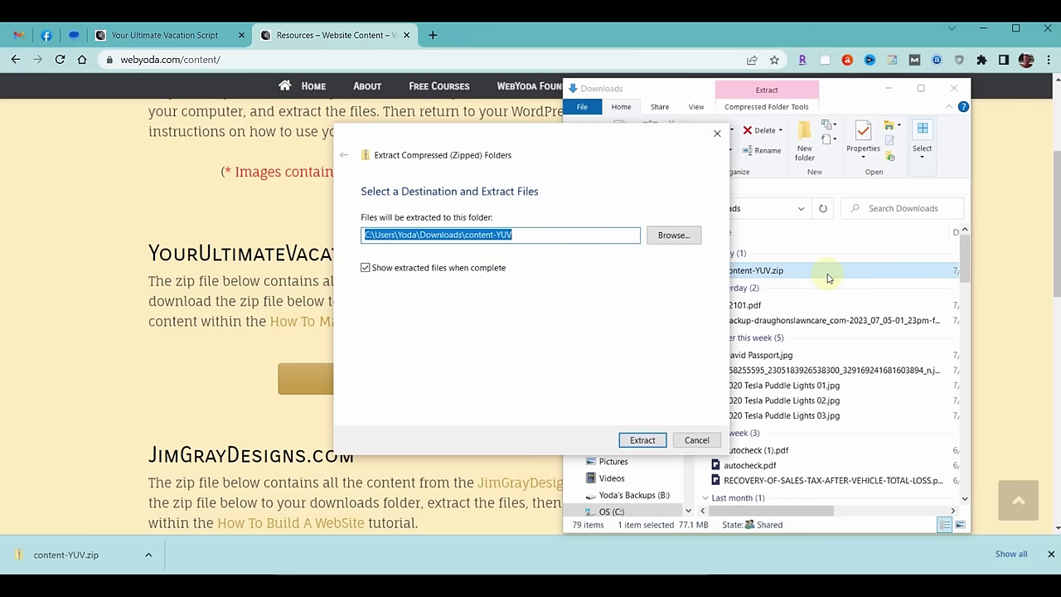
pyautogui.click(641, 441)
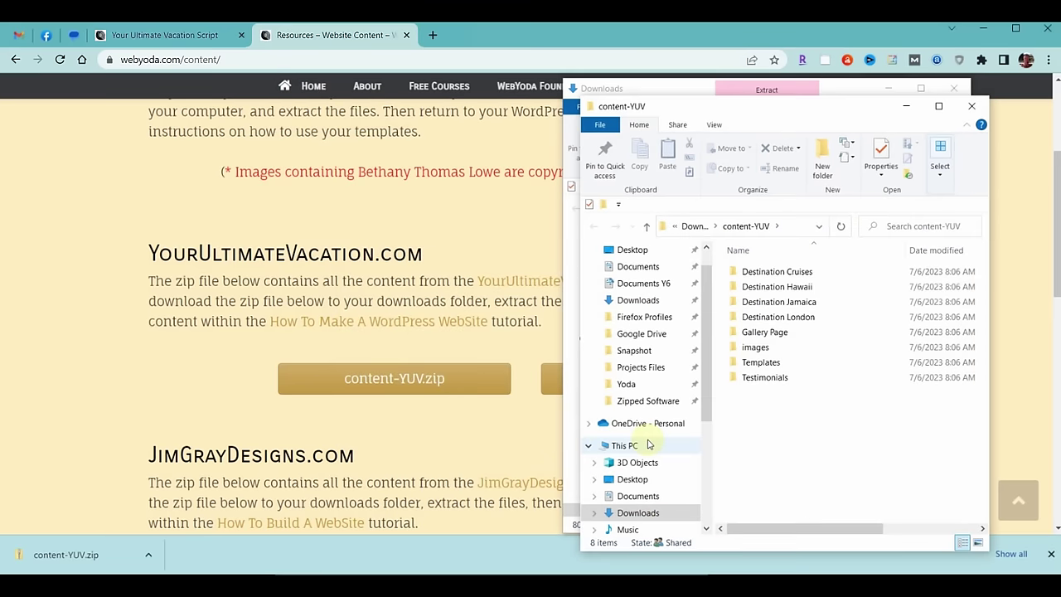
pyautogui.click(953, 88)
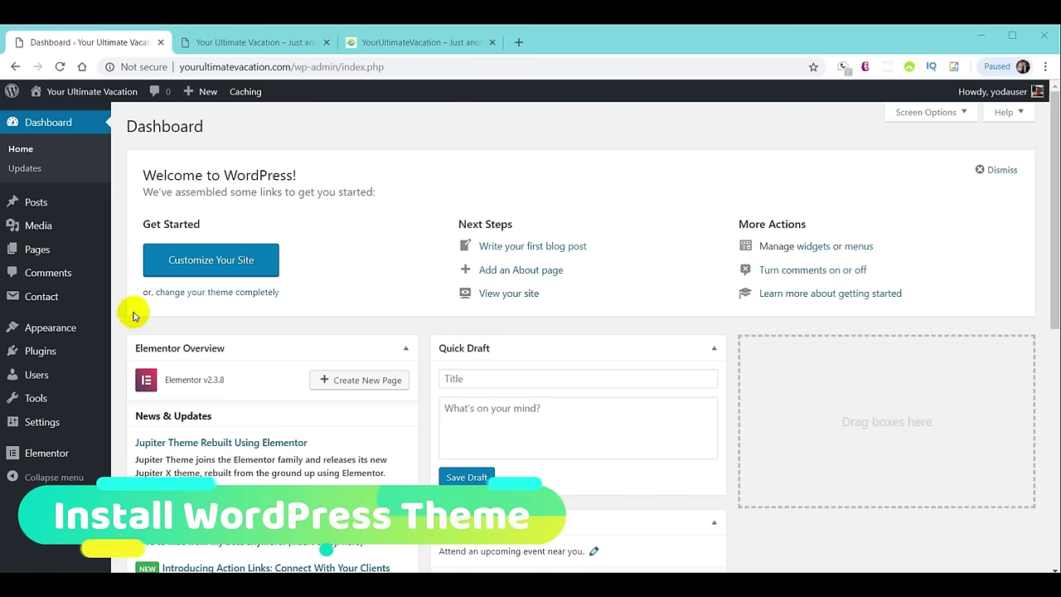
# Go to Appearance > Themes from the admin sidebar.
pyautogui.moveTo(96, 327)
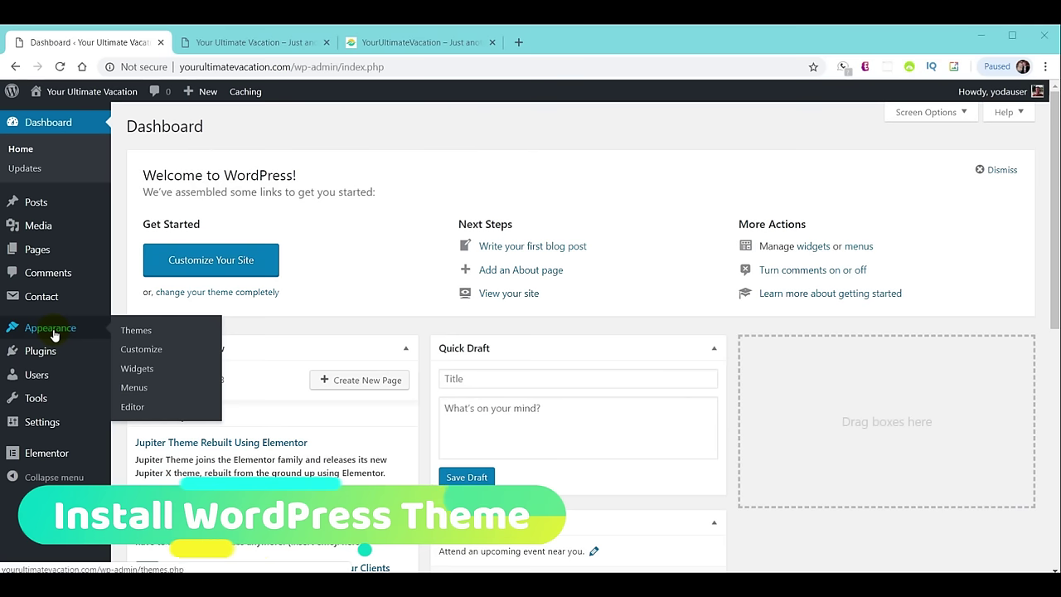
pyautogui.click(142, 332)
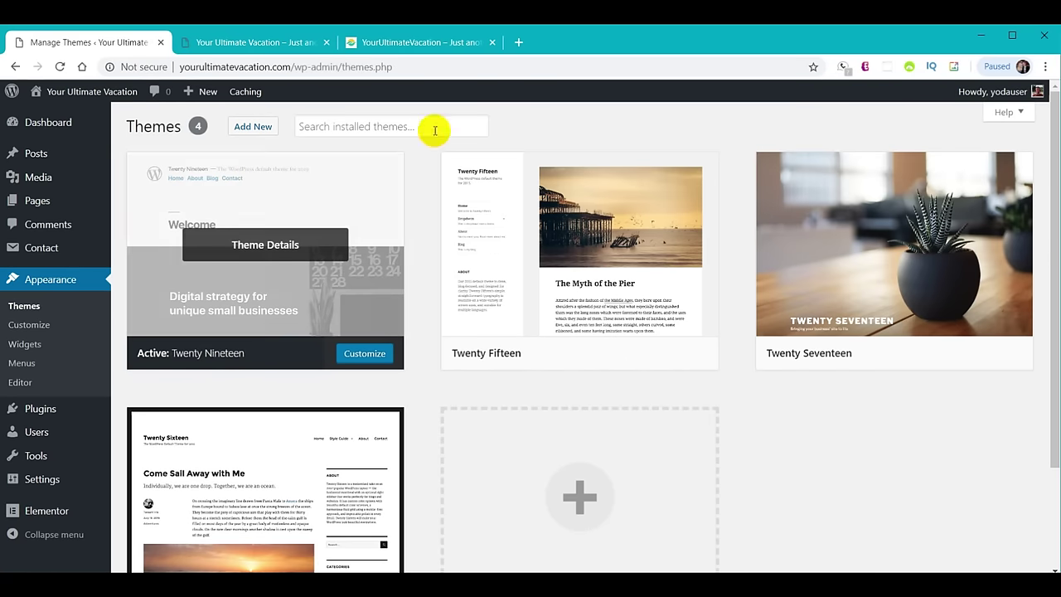
# Download the OceanWP theme zip from webyoda.com/themes and close the opened zip window.
pyautogui.click(519, 42)
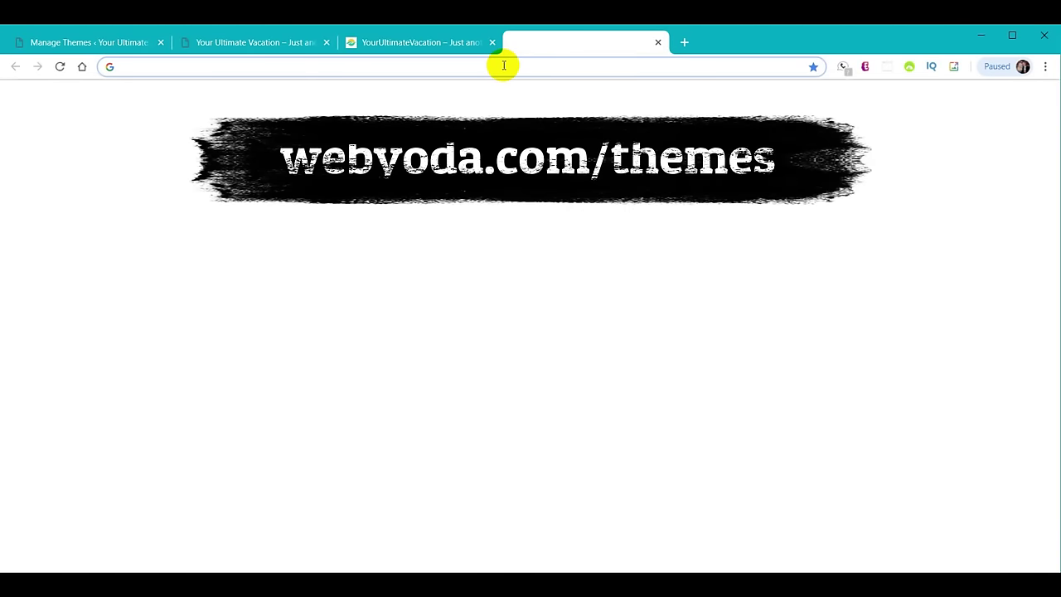
pyautogui.write('webyoda.com/themes')
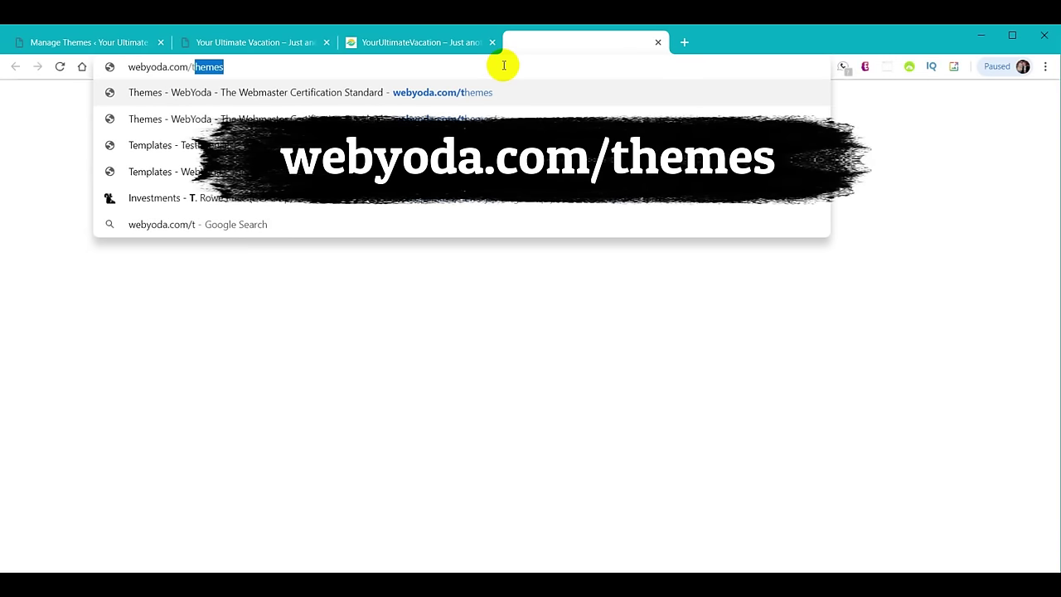
pyautogui.press('Return')
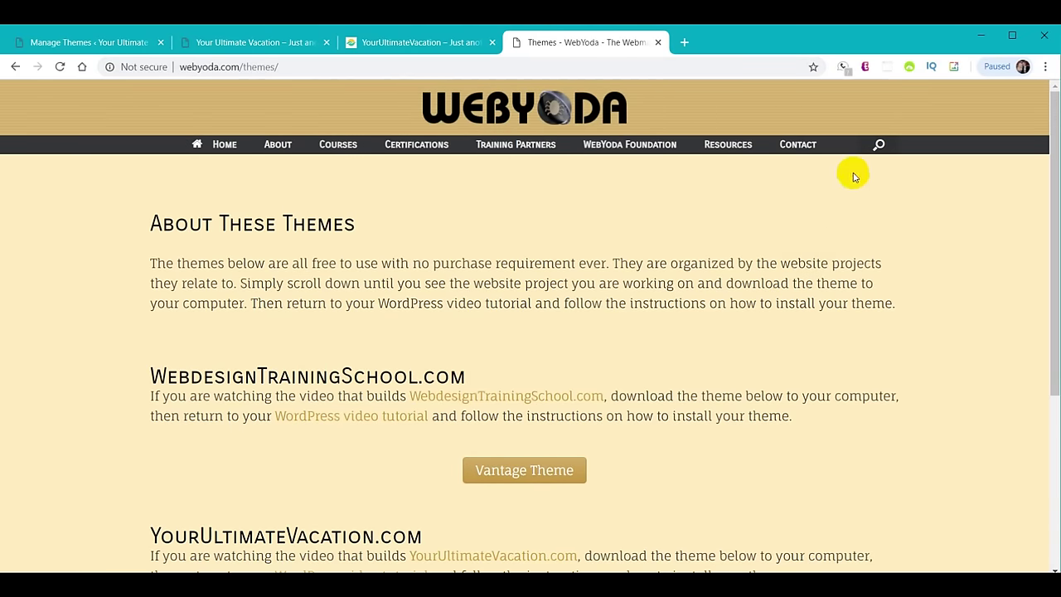
pyautogui.scroll(-3, 827, 303)
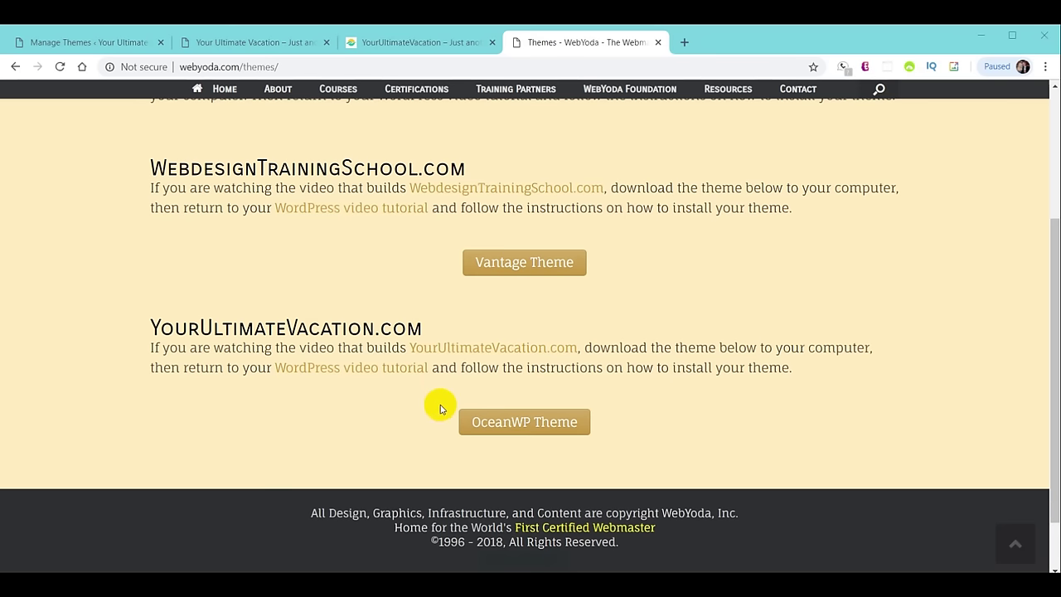
pyautogui.click(514, 431)
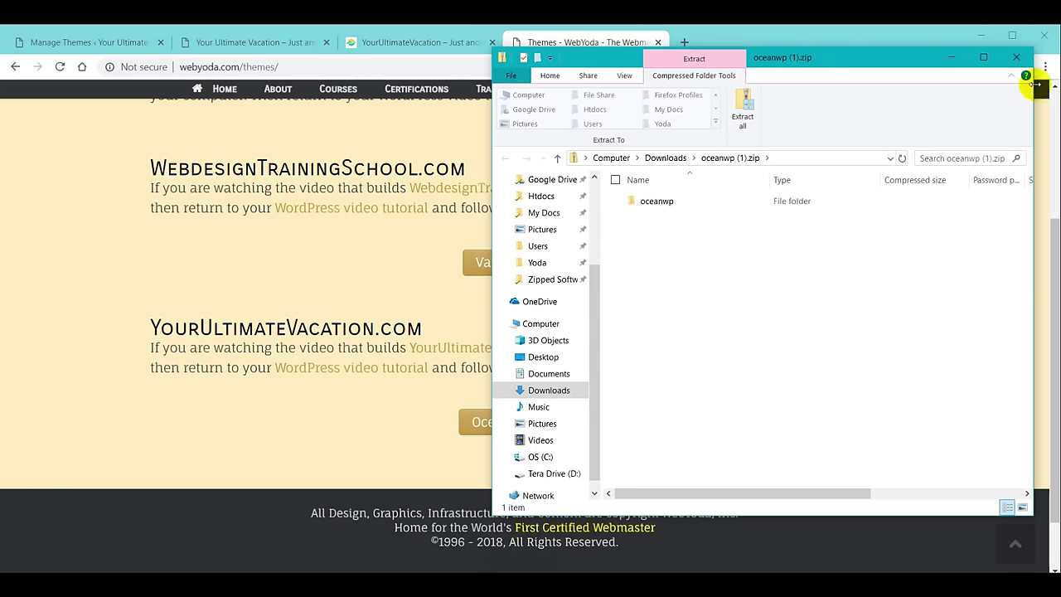
pyautogui.click(1018, 58)
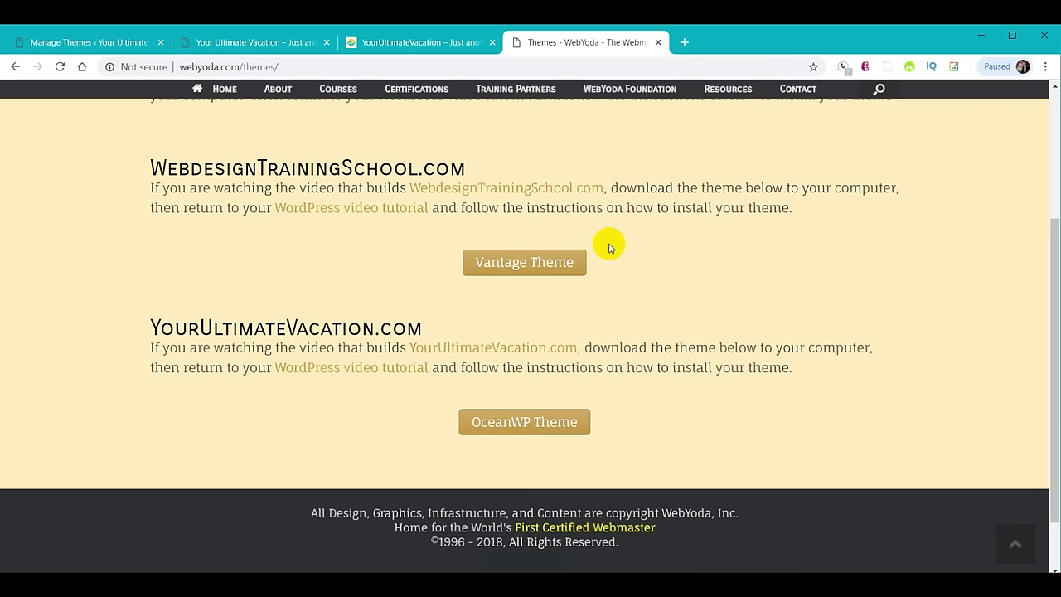
# Upload oceanwp.zip as a new WordPress theme, install it and activate OceanWP.
pyautogui.click(658, 42)
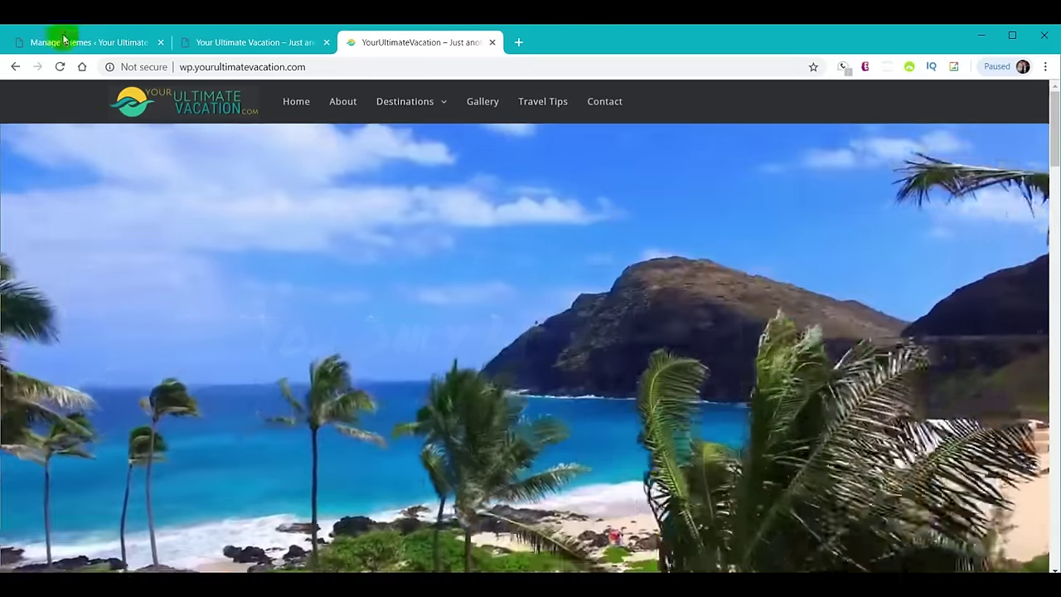
pyautogui.click(75, 38)
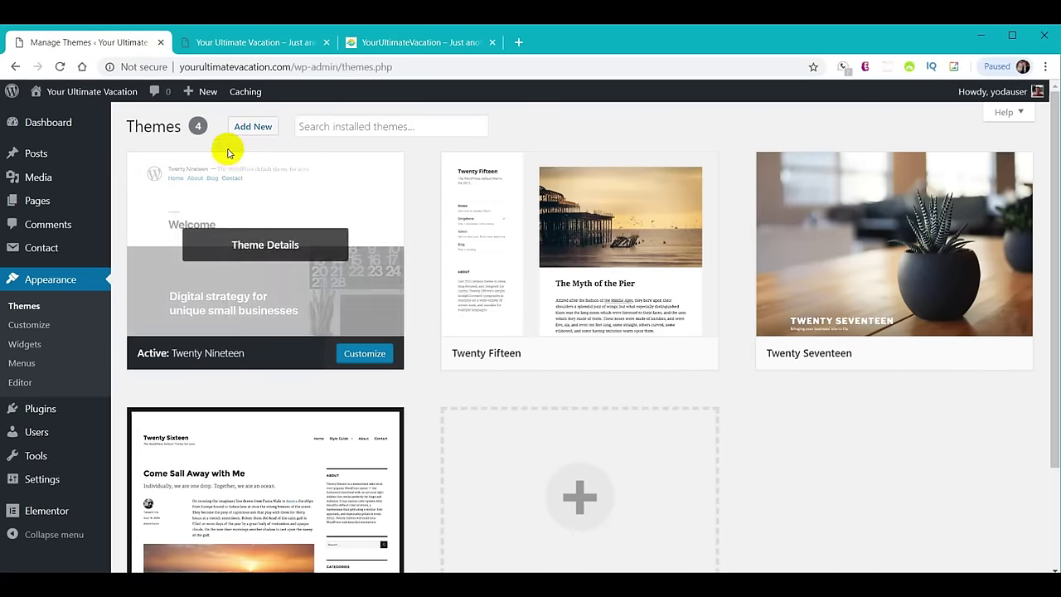
pyautogui.click(256, 129)
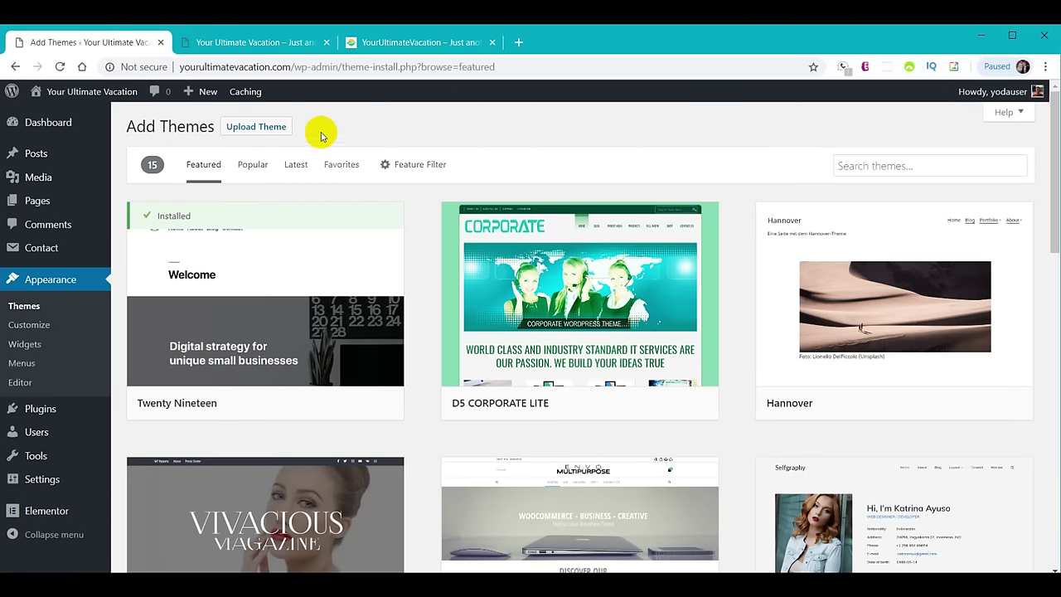
pyautogui.click(263, 129)
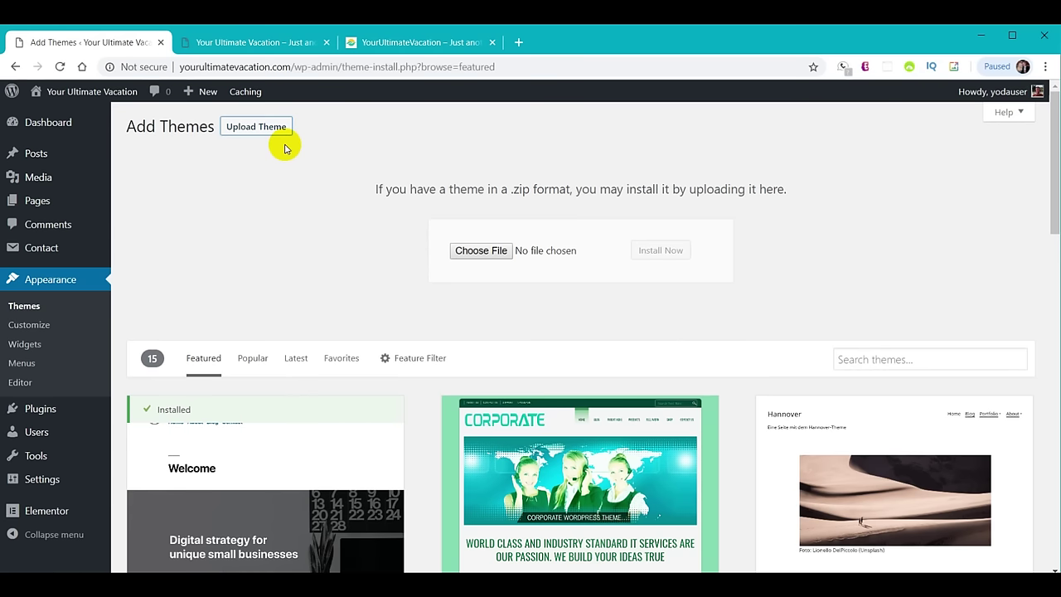
pyautogui.click(491, 251)
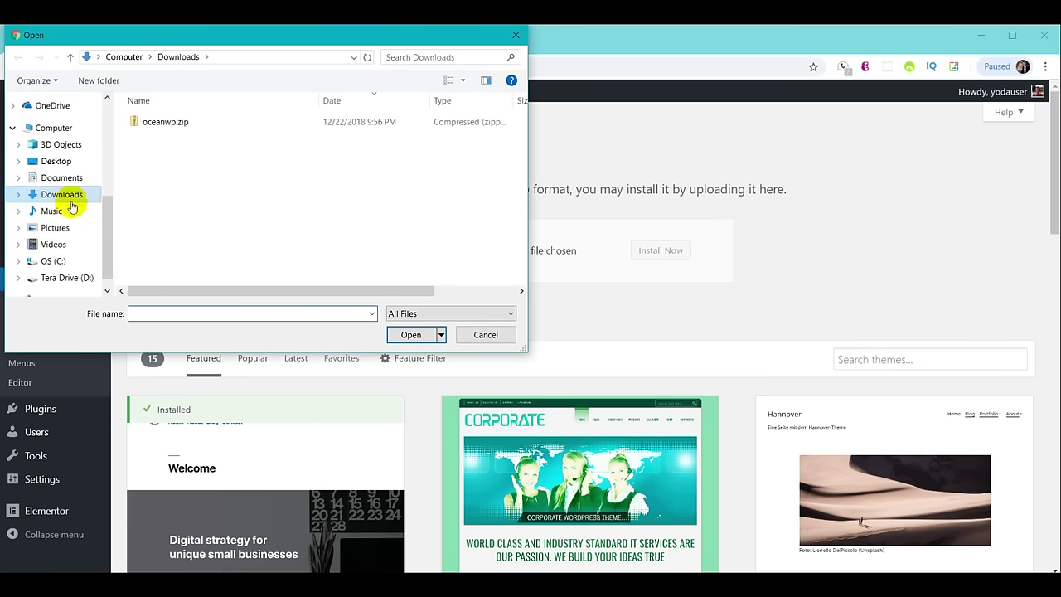
pyautogui.click(167, 122)
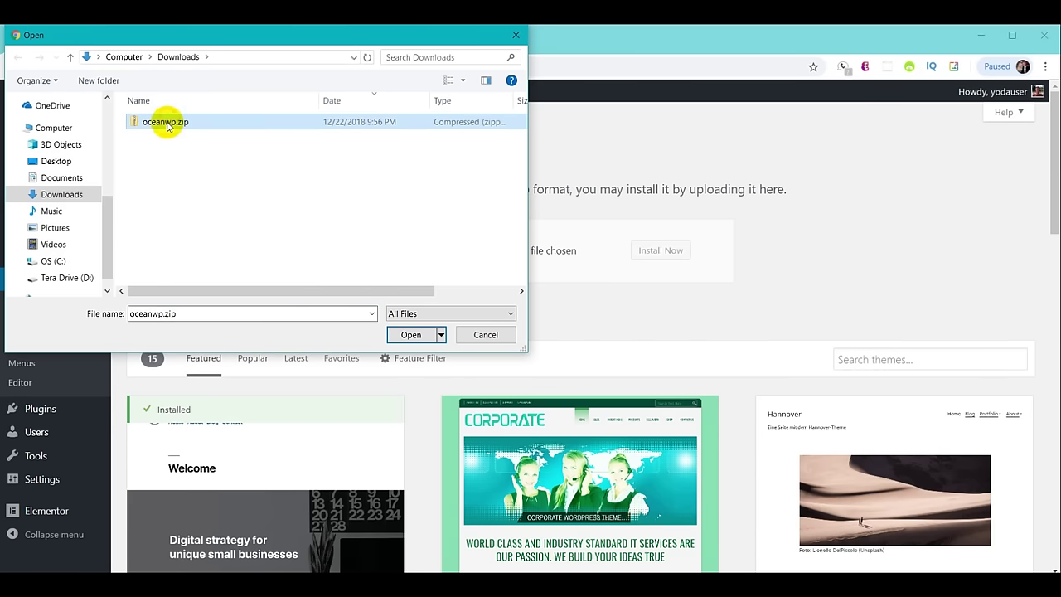
pyautogui.click(412, 334)
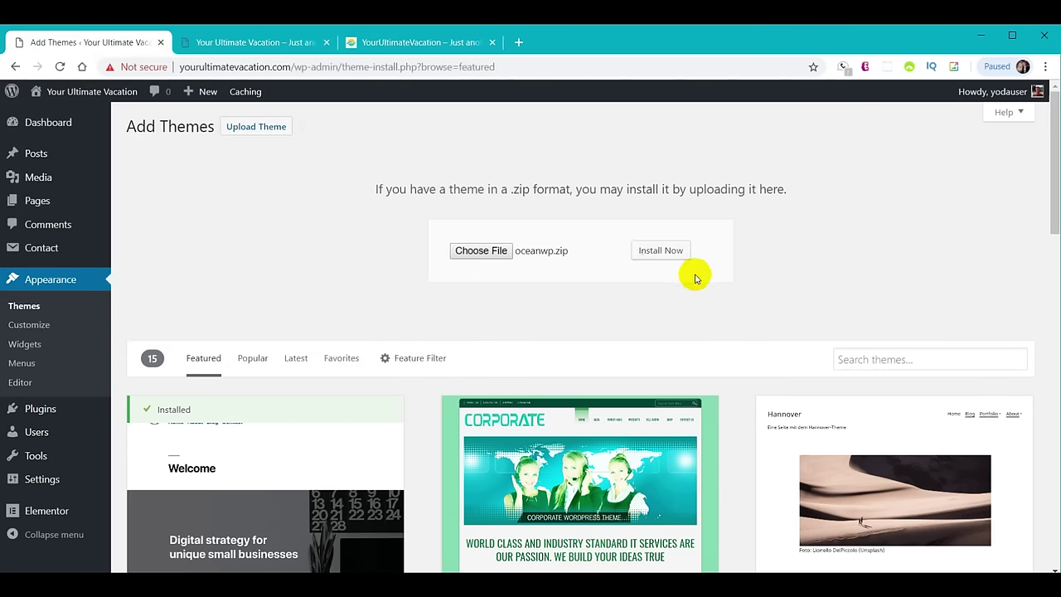
pyautogui.click(662, 252)
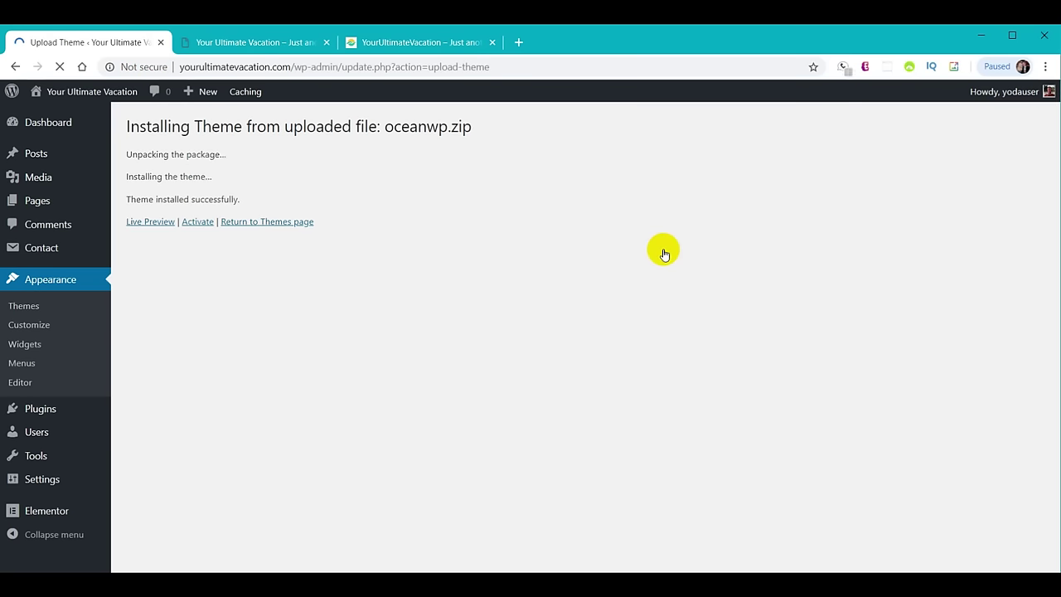
pyautogui.click(204, 221)
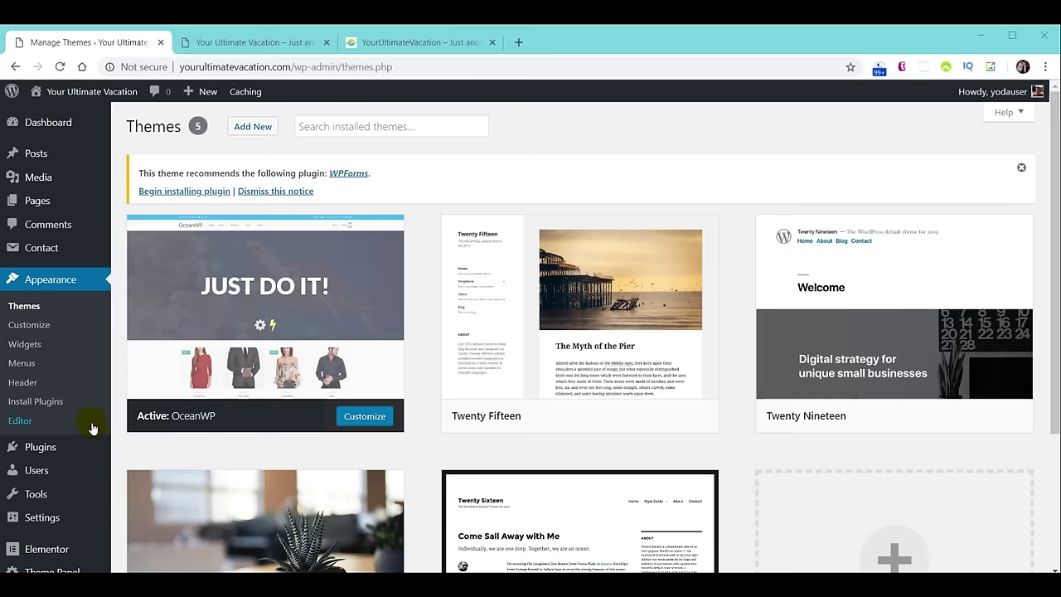
# Select all seven installed plugins and apply the Deactivate bulk action.
pyautogui.moveTo(28, 447)
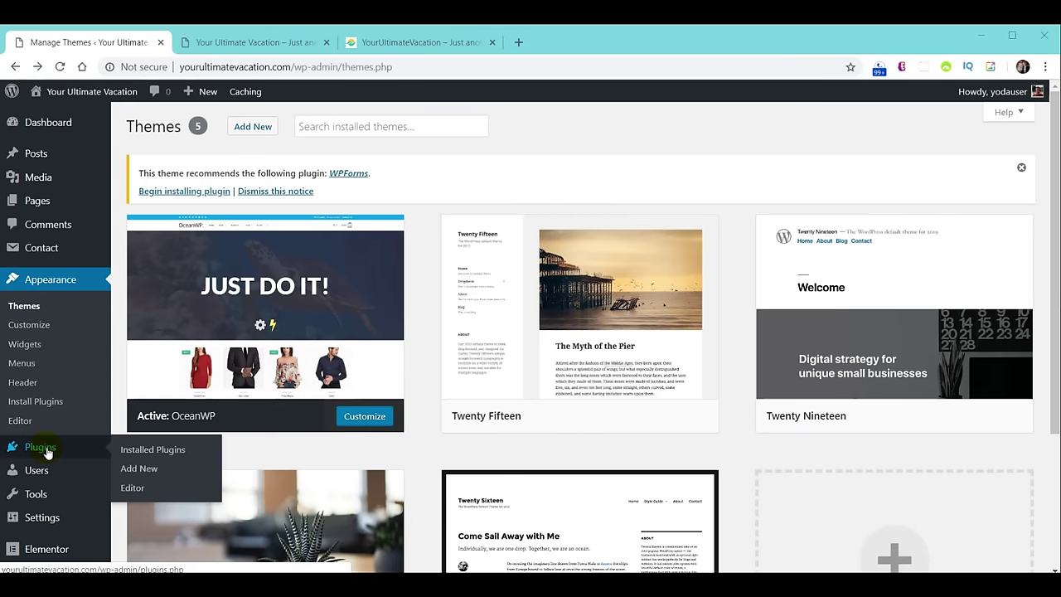
pyautogui.click(47, 452)
pyautogui.scroll(-3, 492, 324)
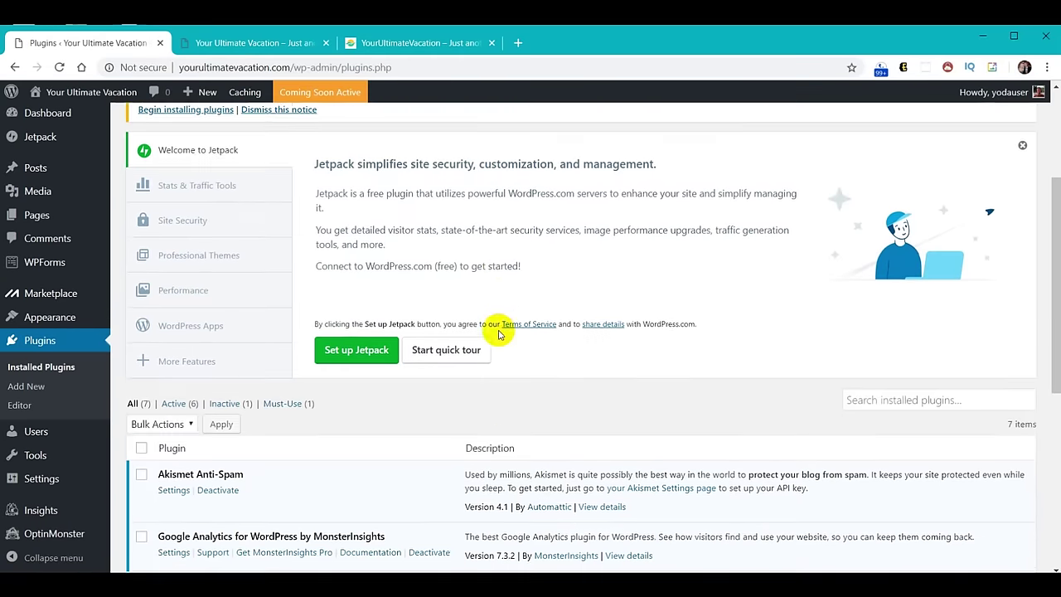
pyautogui.scroll(-2, 495, 332)
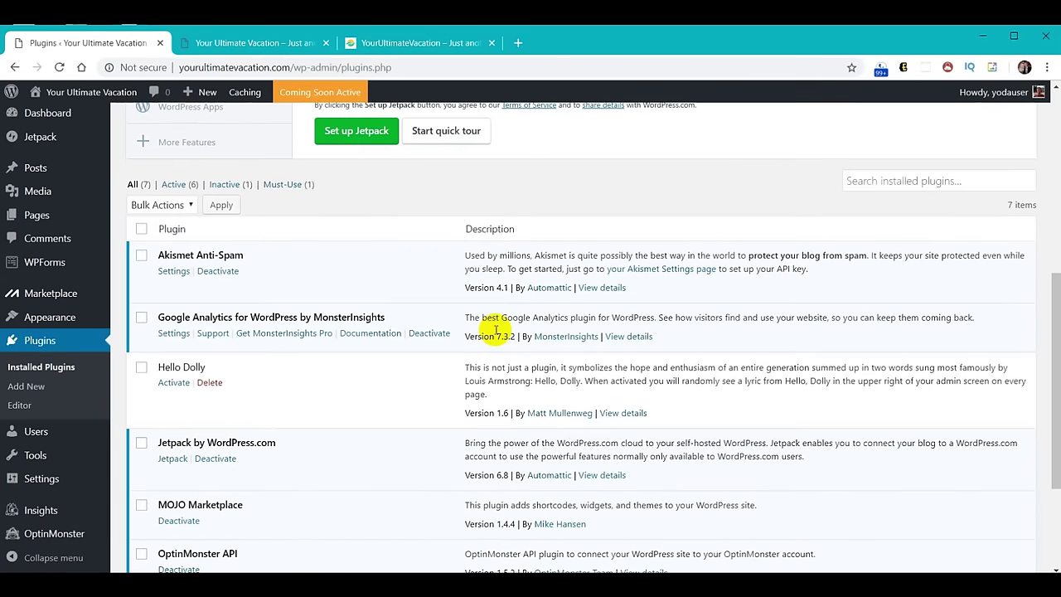
pyautogui.scroll(-1, 496, 331)
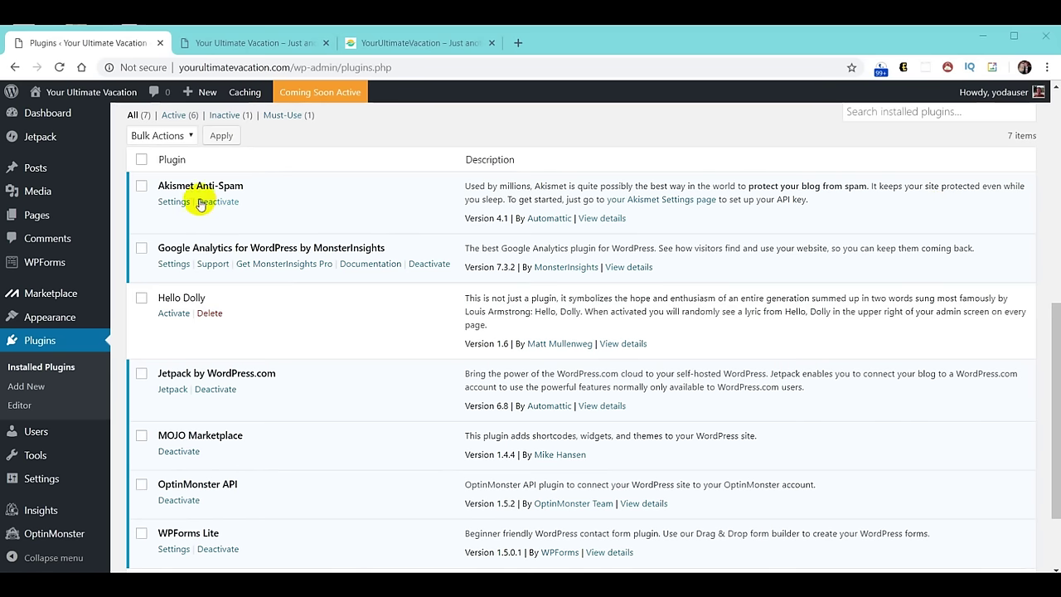
pyautogui.click(191, 137)
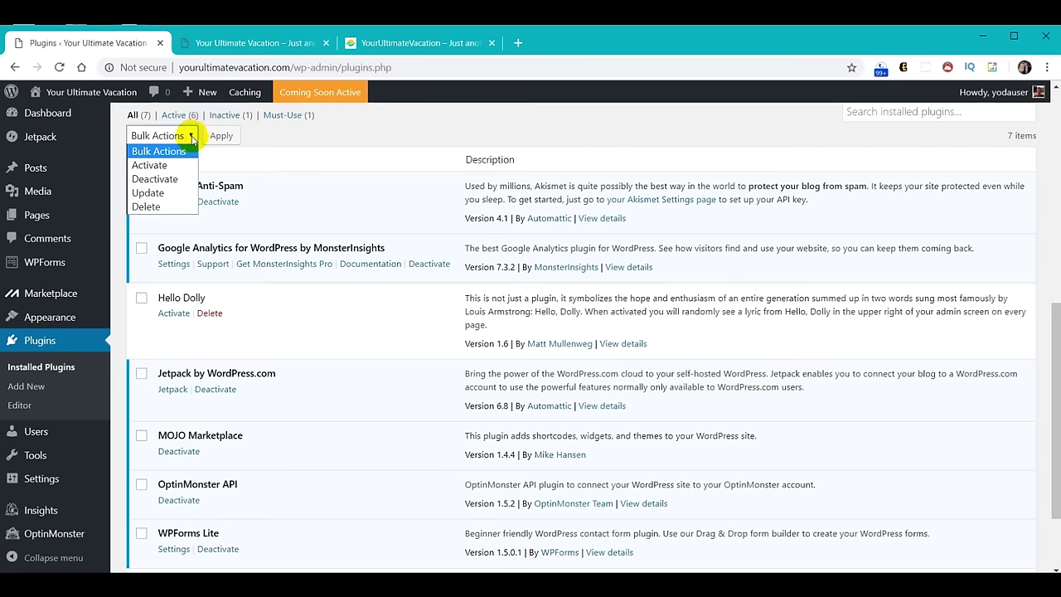
pyautogui.click(152, 179)
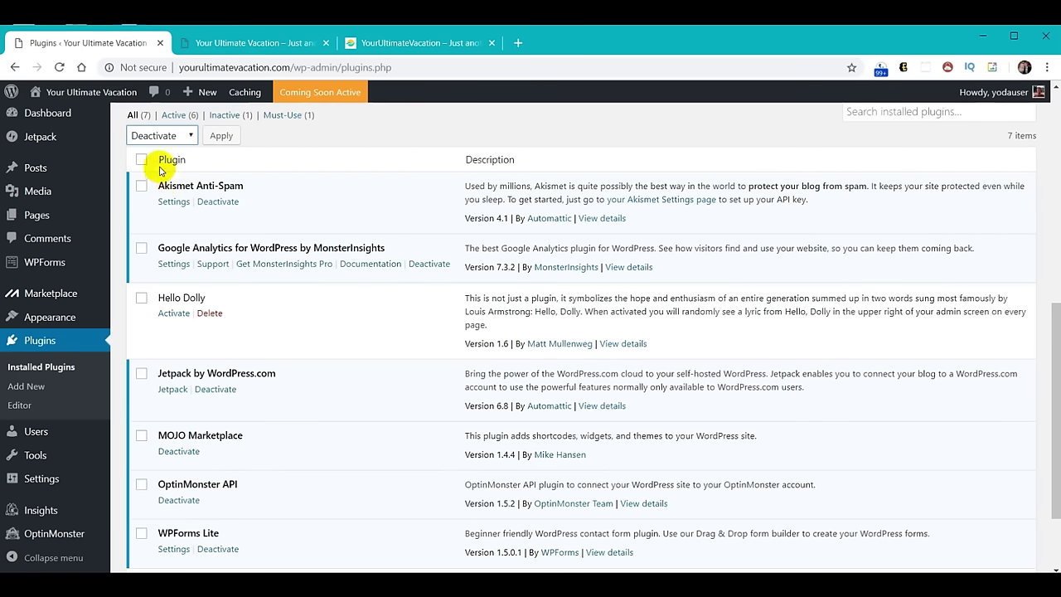
pyautogui.click(140, 163)
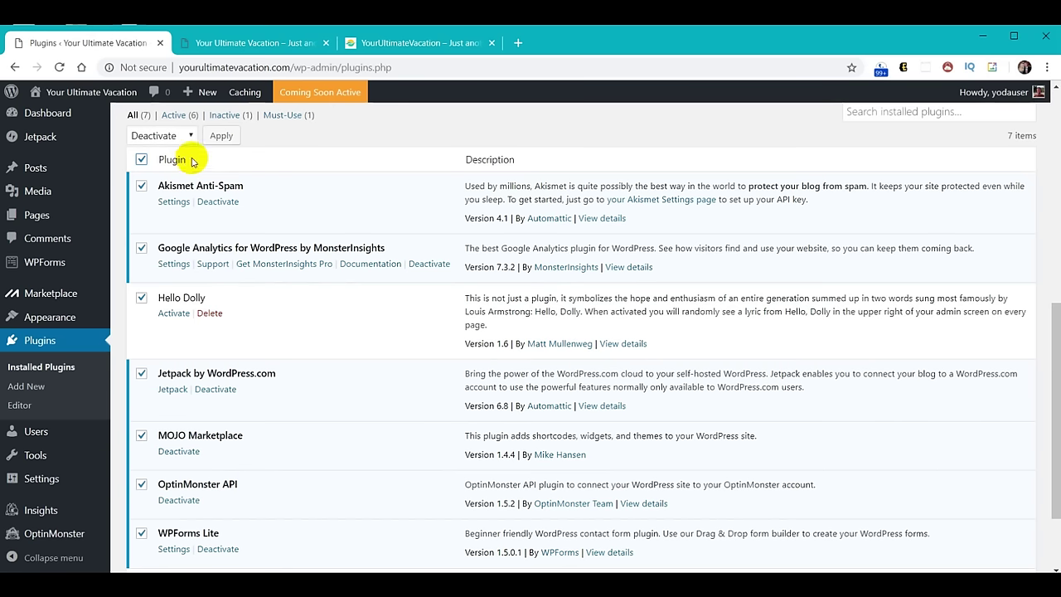
pyautogui.click(224, 136)
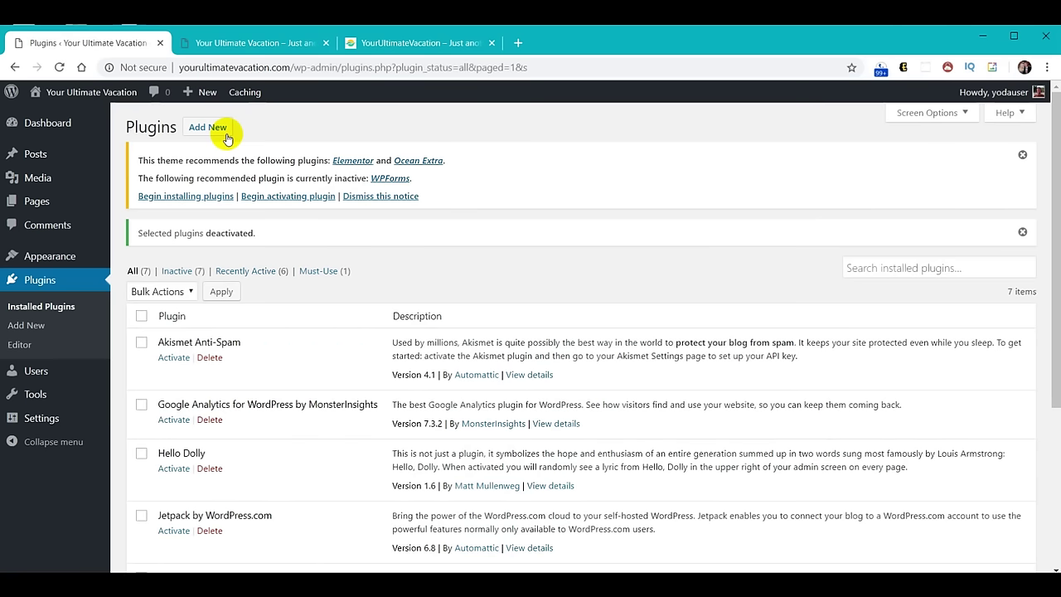
# Select all seven plugins, apply the Delete bulk action and confirm removing them with their data.
pyautogui.scroll(-1, 368, 270)
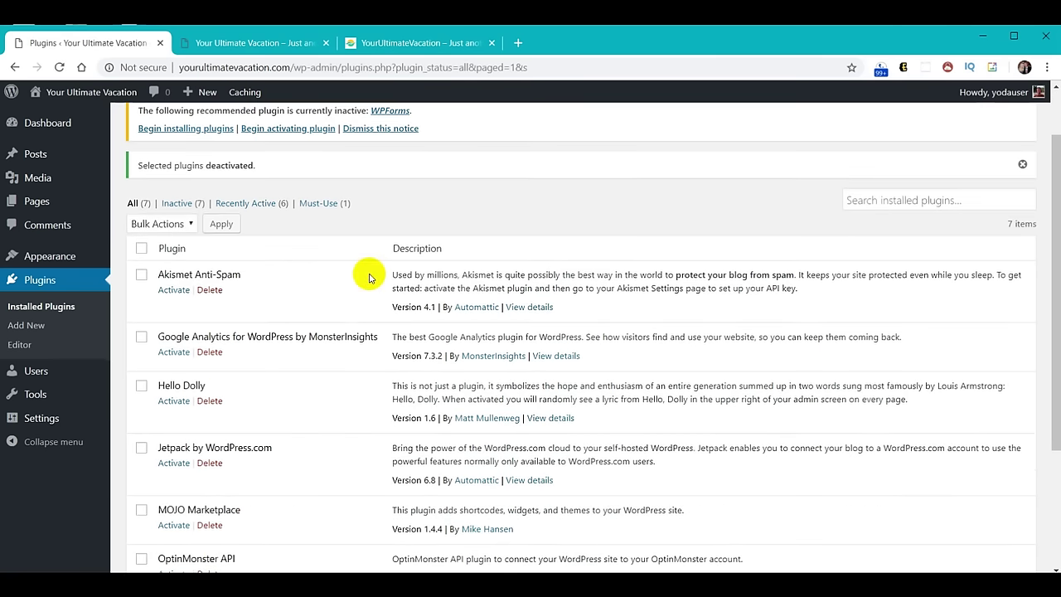
pyautogui.scroll(-1, 369, 278)
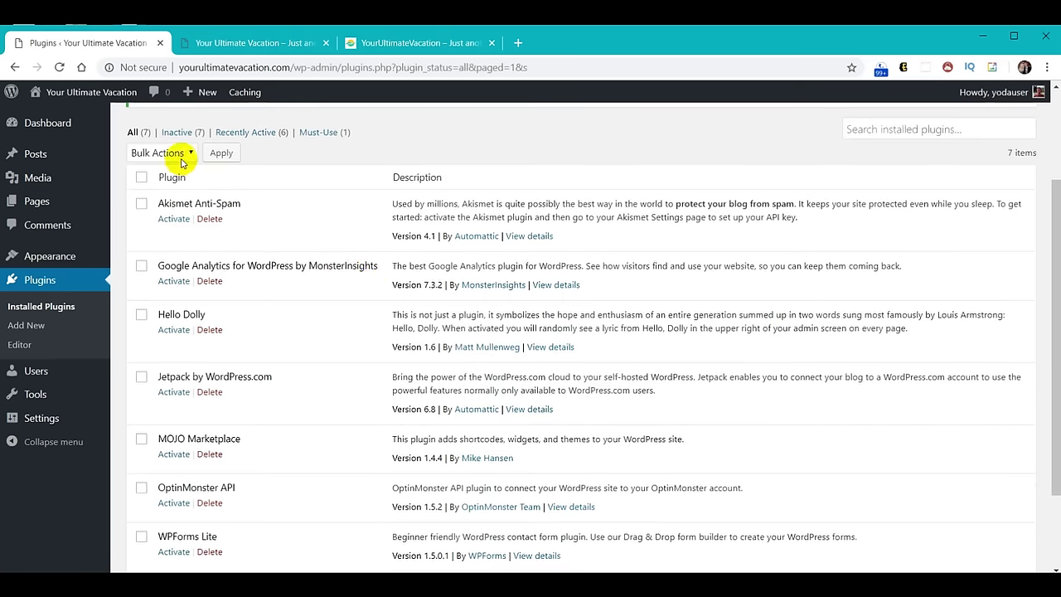
pyautogui.click(191, 156)
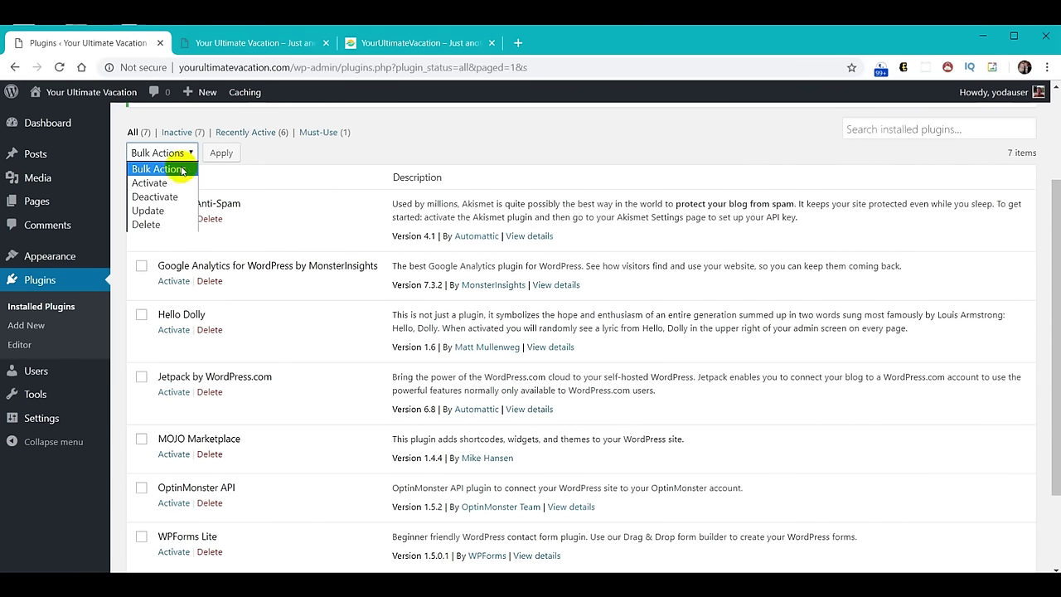
pyautogui.click(153, 225)
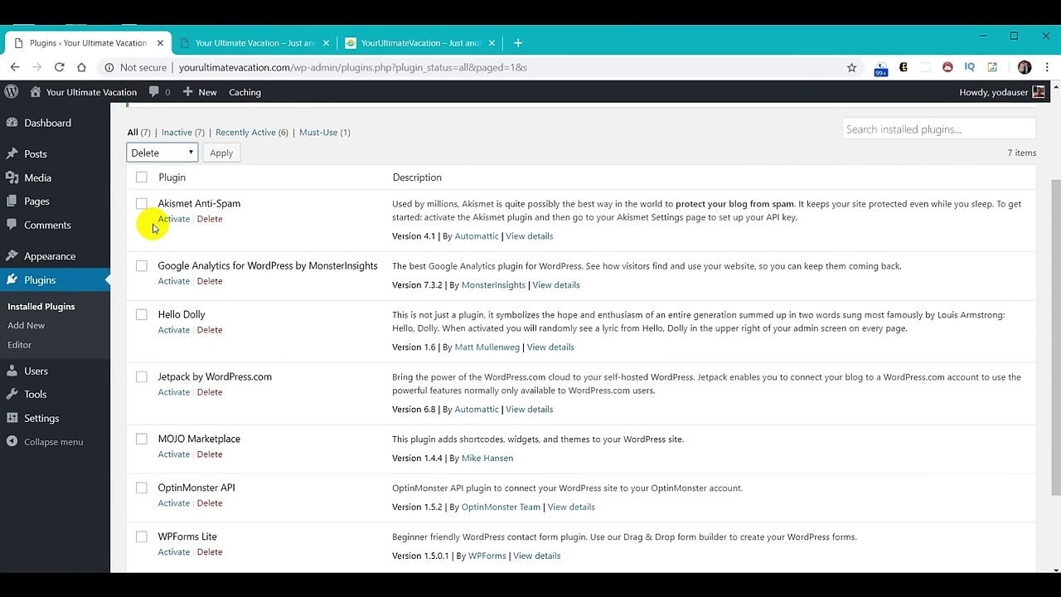
pyautogui.click(143, 179)
pyautogui.click(221, 154)
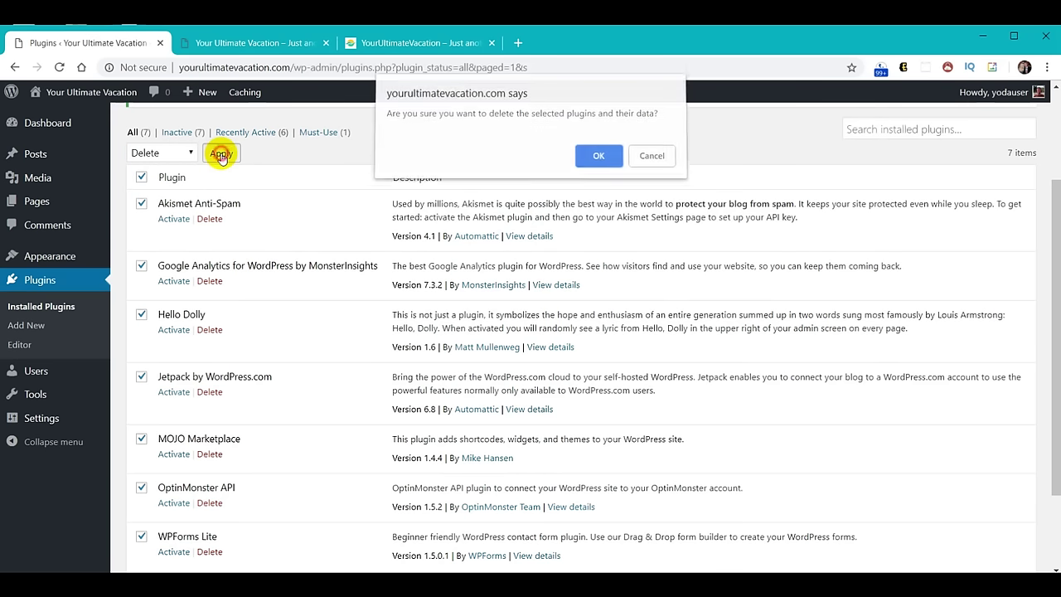
pyautogui.click(597, 159)
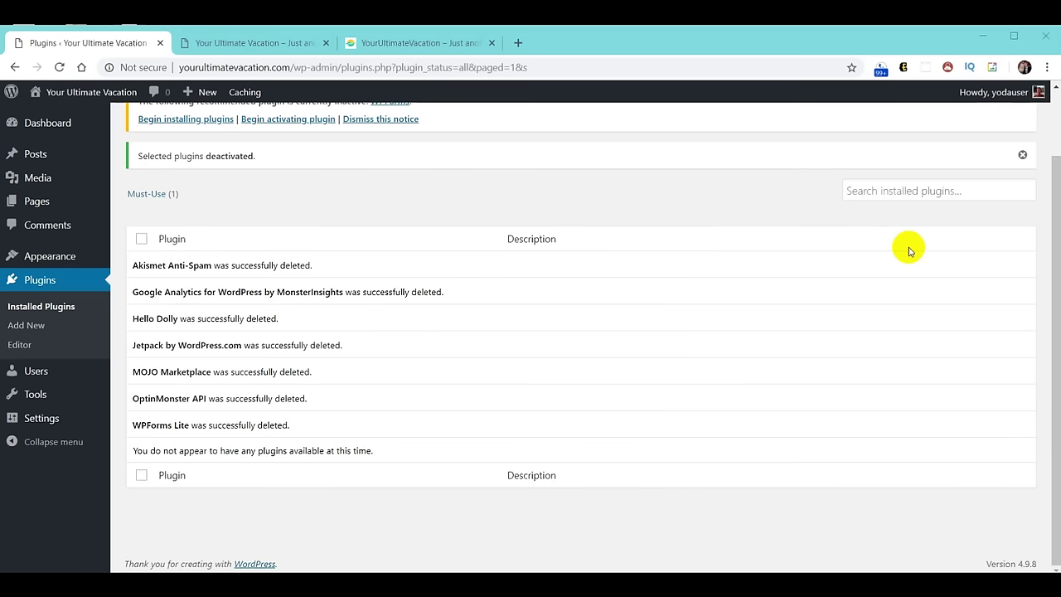
pyautogui.click(519, 43)
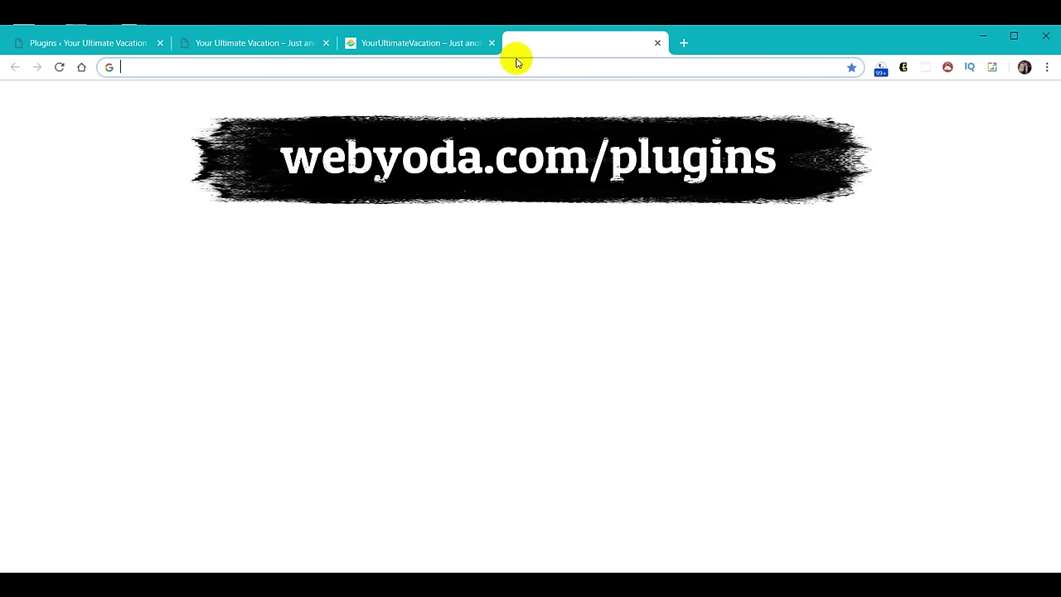
# Load webyoda.com/plugins and scroll to the YourUltimateVacation.com plugin downloads.
pyautogui.write('webyoda.com')
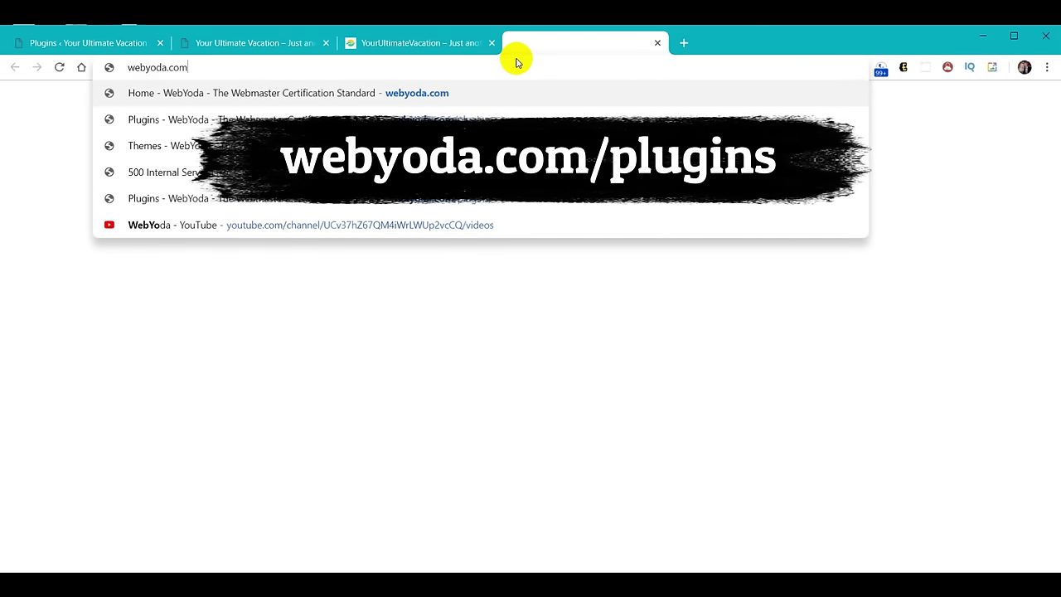
pyautogui.write('/p')
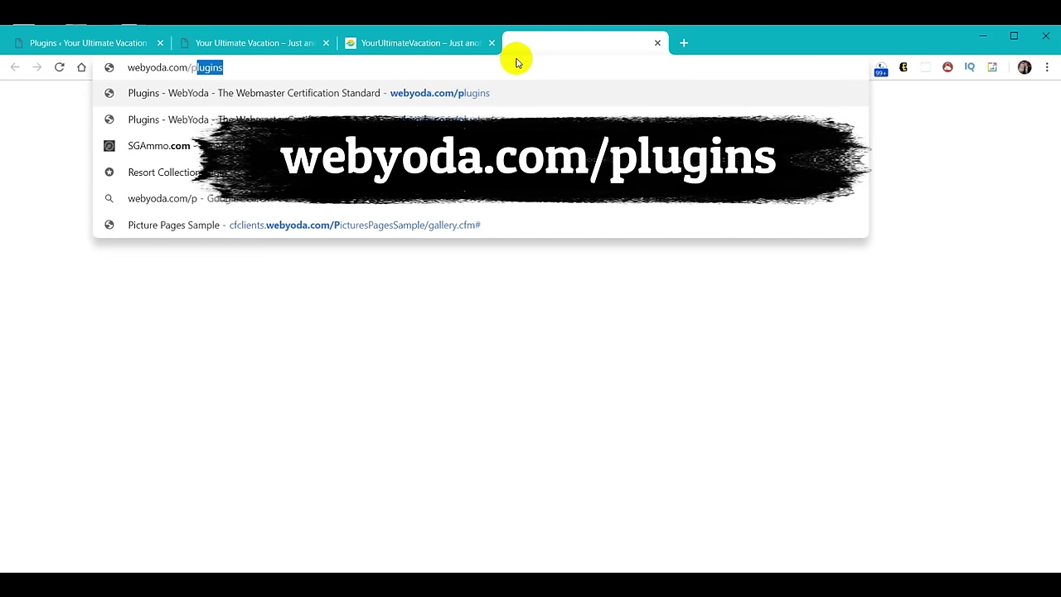
pyautogui.press('Return')
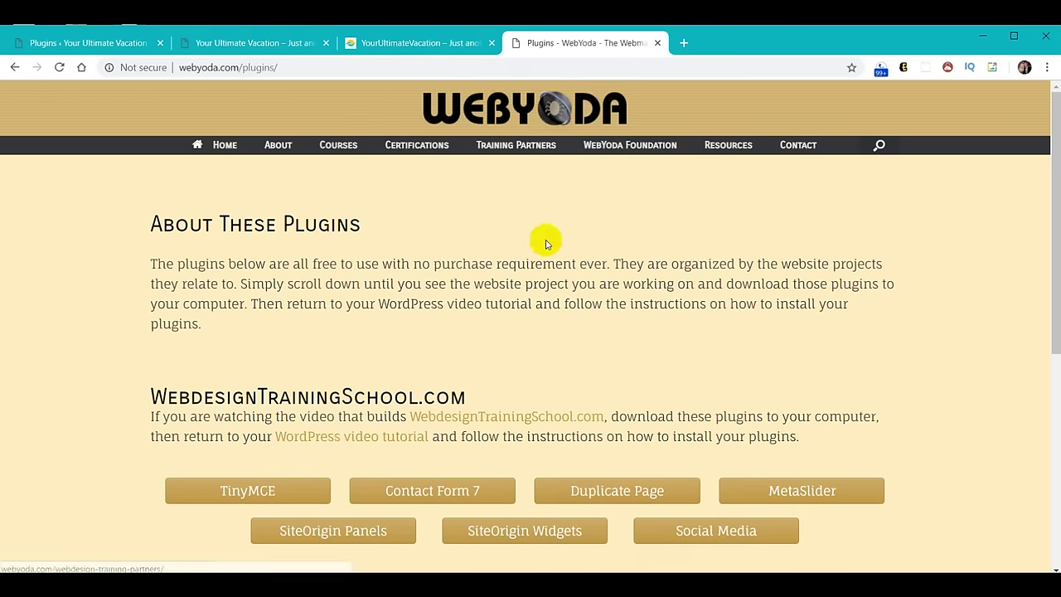
pyautogui.scroll(-3, 647, 280)
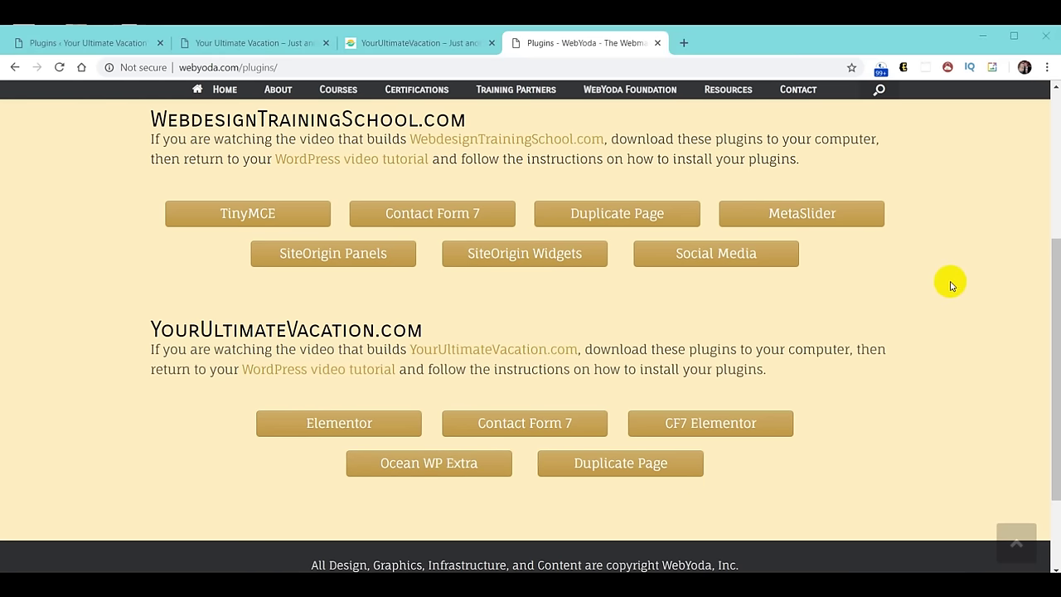
# Download the Elementor, Contact Form 7, CF7 Elementor and Ocean WP Extra zips, closing each folder window.
pyautogui.click(349, 425)
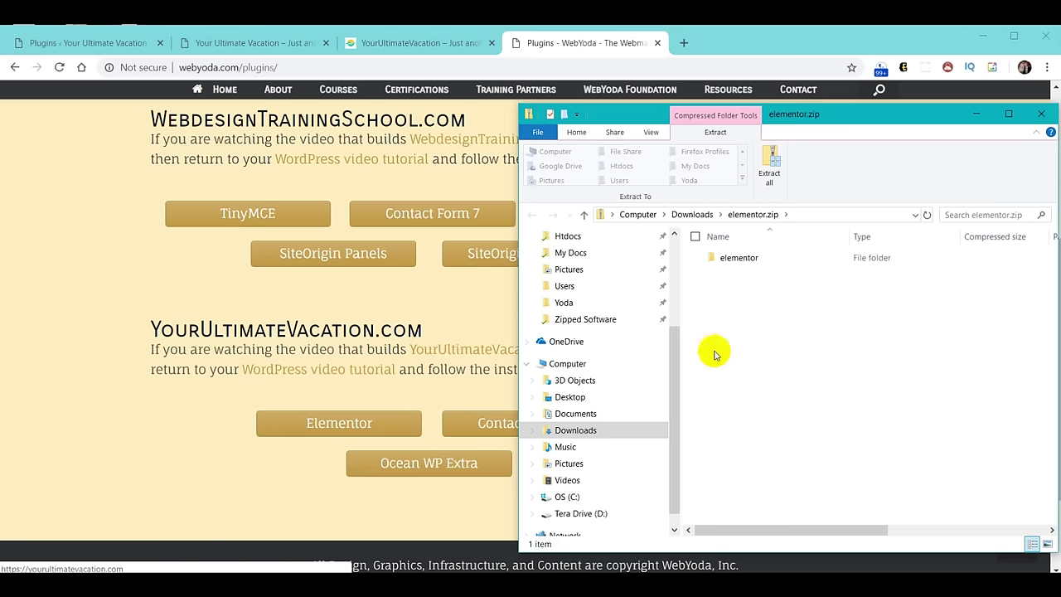
pyautogui.click(1043, 116)
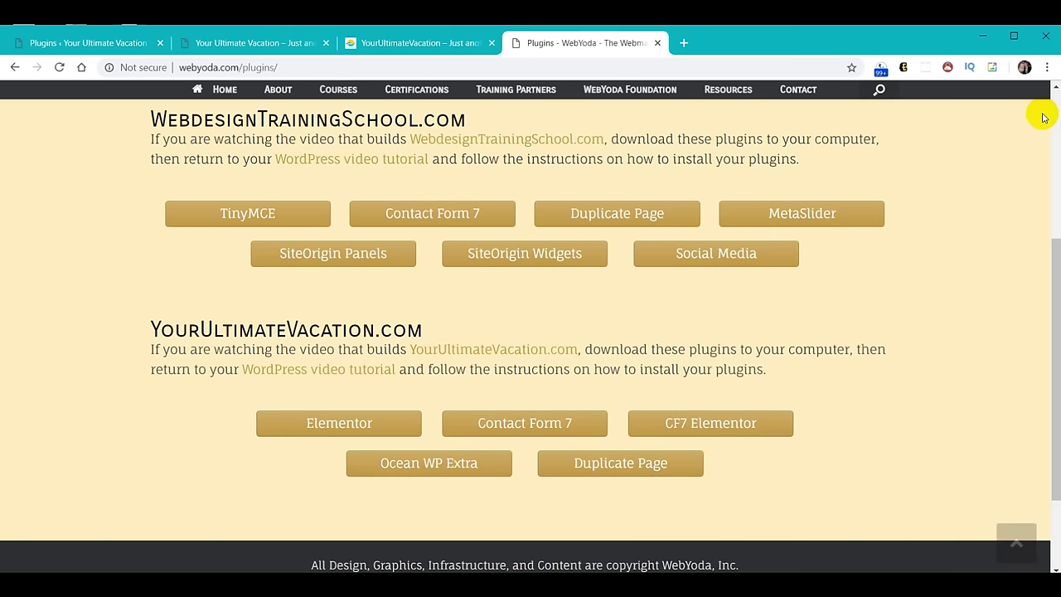
pyautogui.click(530, 423)
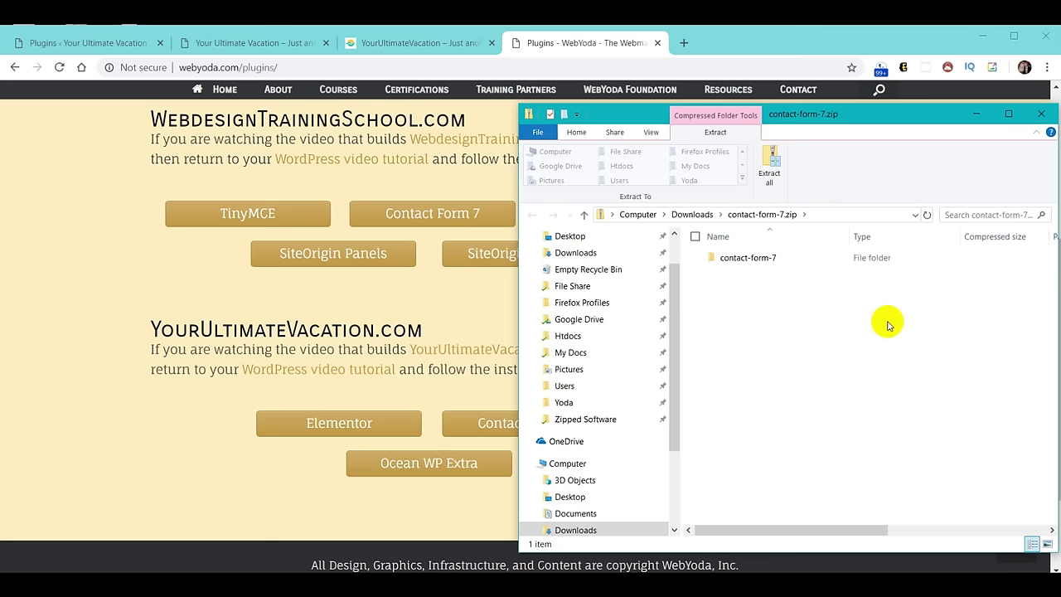
pyautogui.click(1041, 114)
pyautogui.click(716, 427)
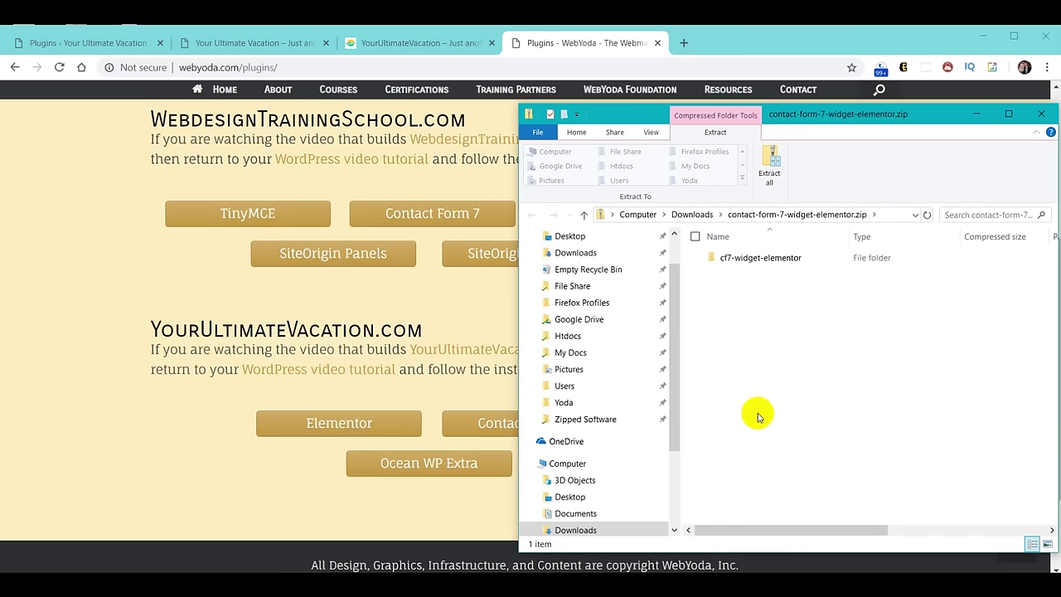
pyautogui.click(1041, 116)
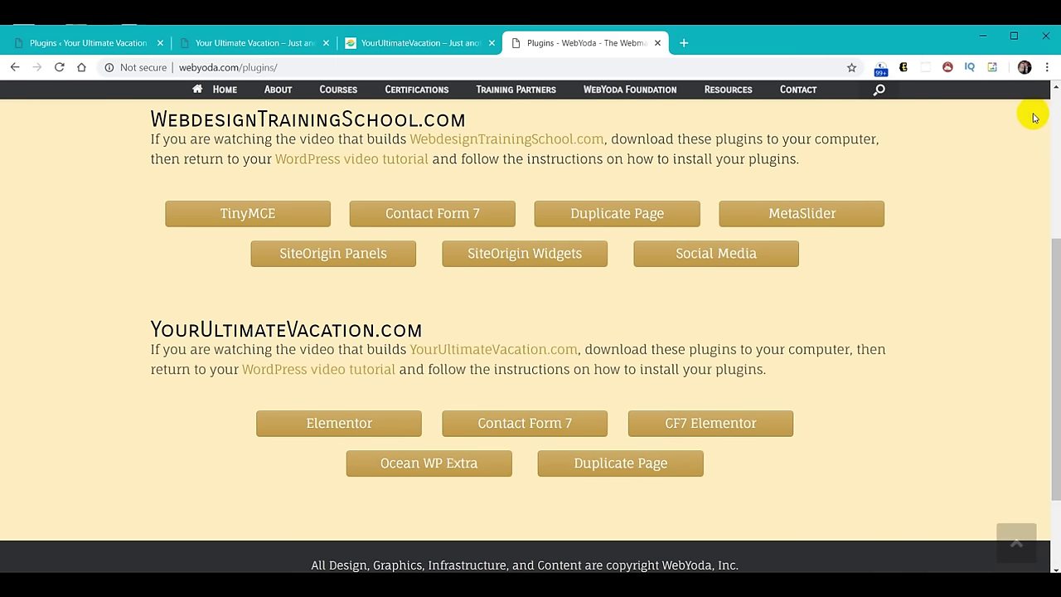
pyautogui.click(424, 467)
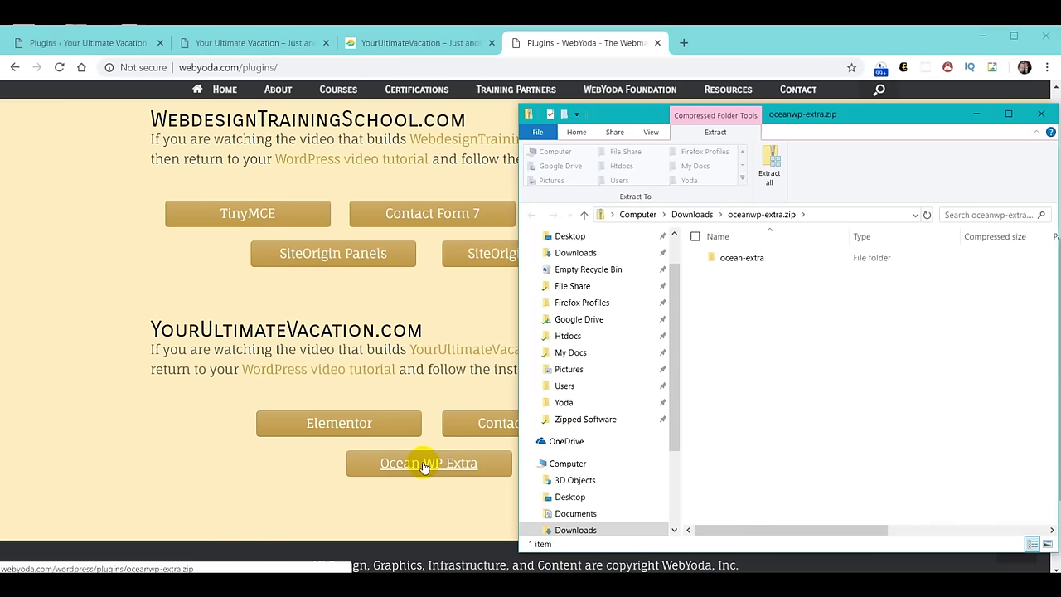
pyautogui.click(1041, 114)
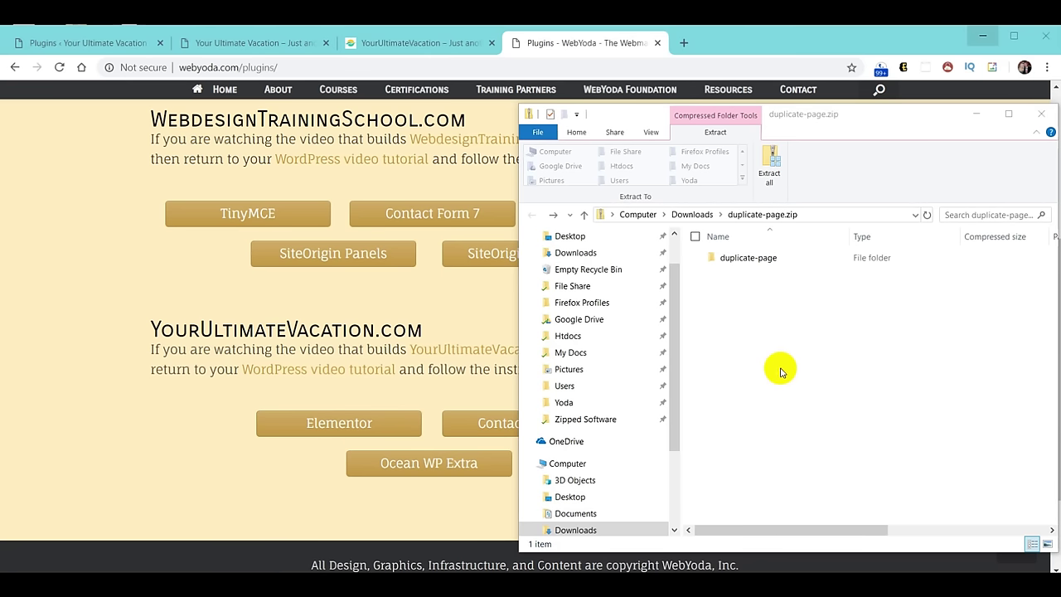
pyautogui.hotkey('alt', 'Left')
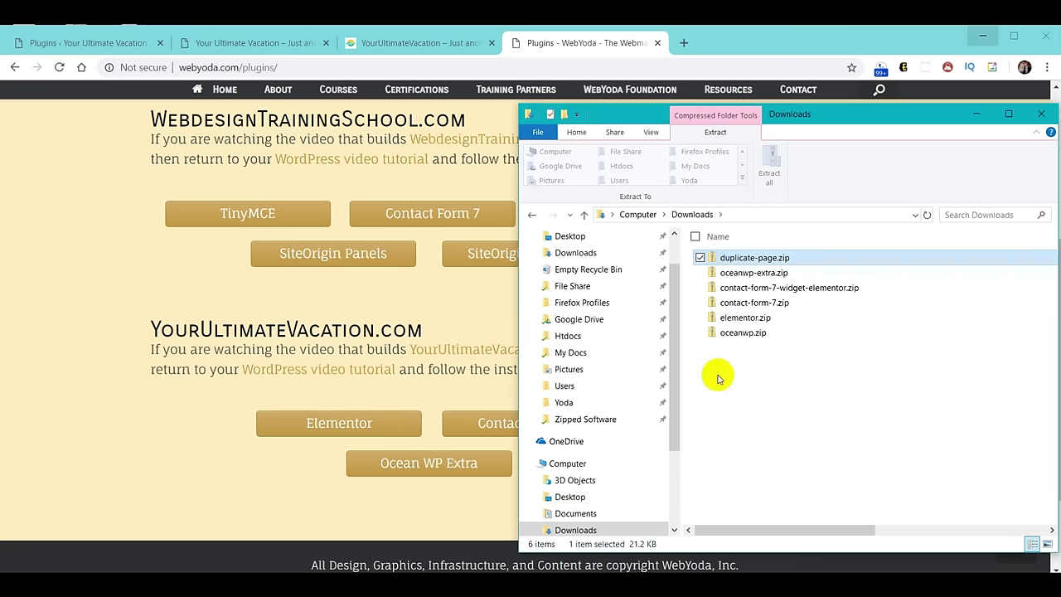
pyautogui.click(64, 44)
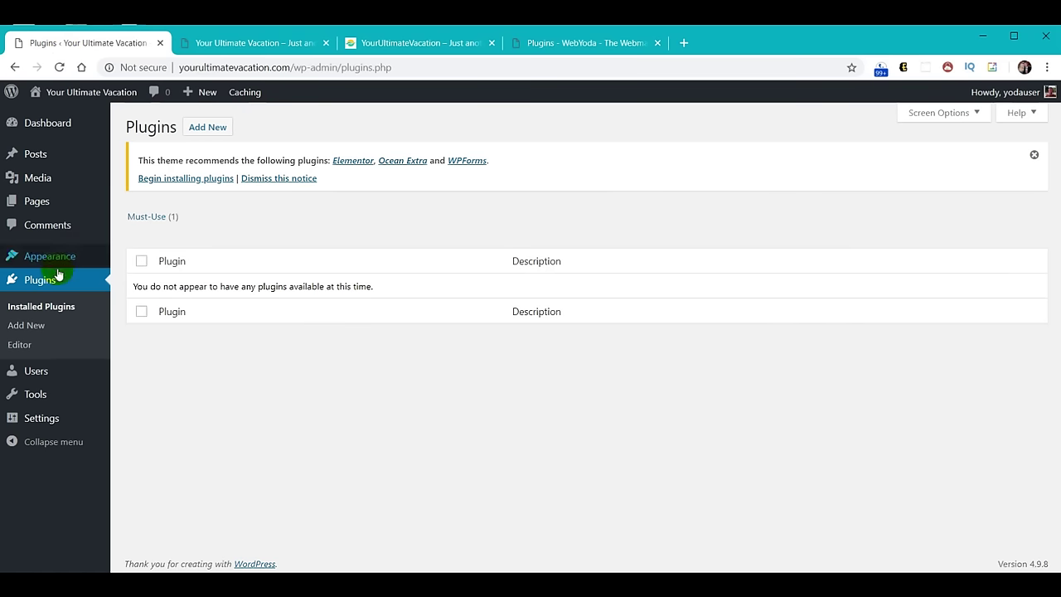
# Upload duplicate-page.zip as a plugin, then install and activate Duplicate Page 2.9.
pyautogui.click(206, 133)
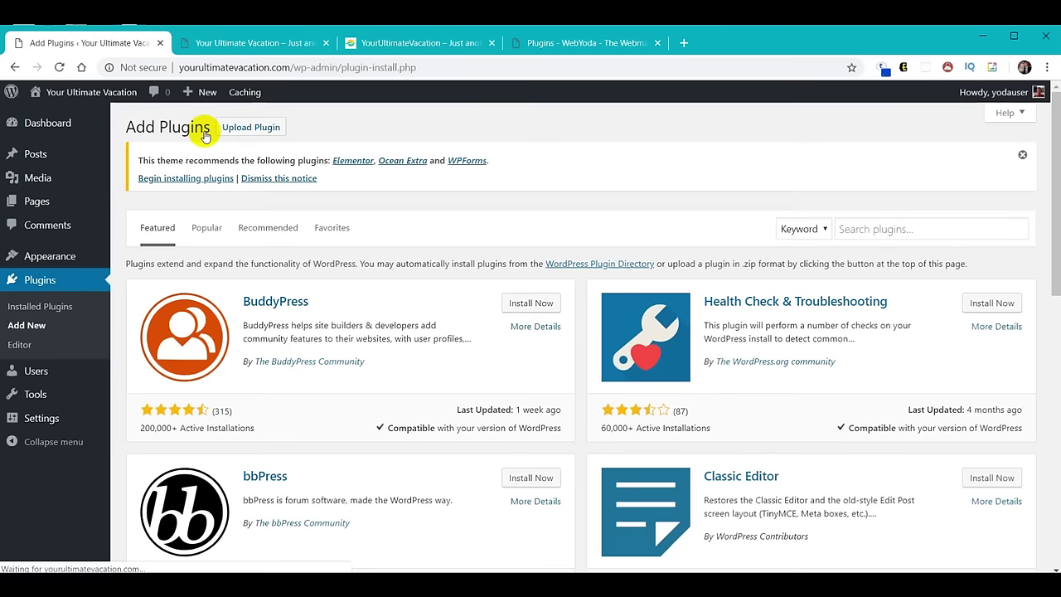
pyautogui.click(256, 131)
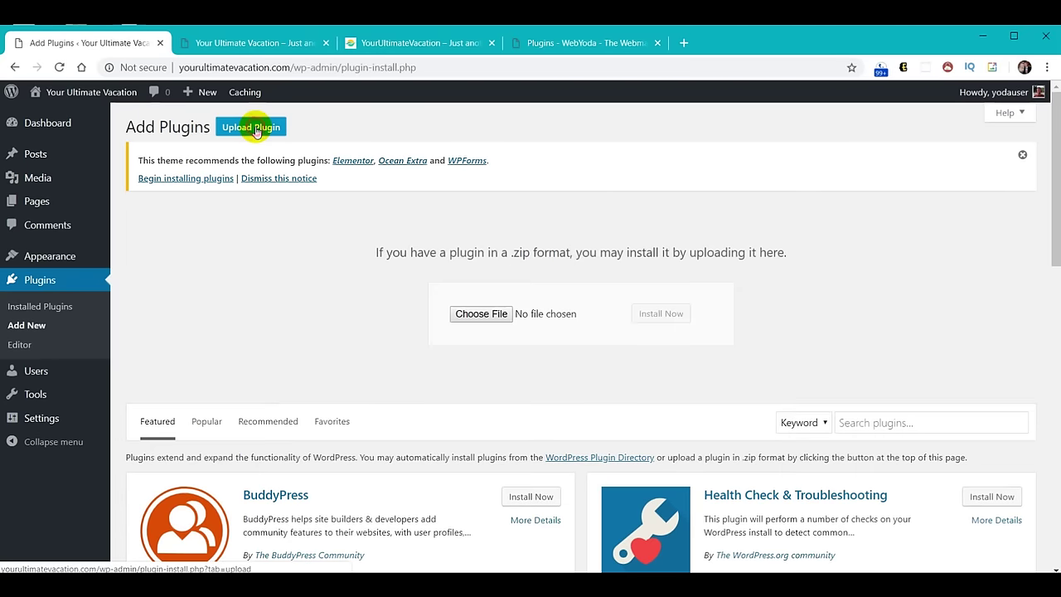
pyautogui.click(480, 315)
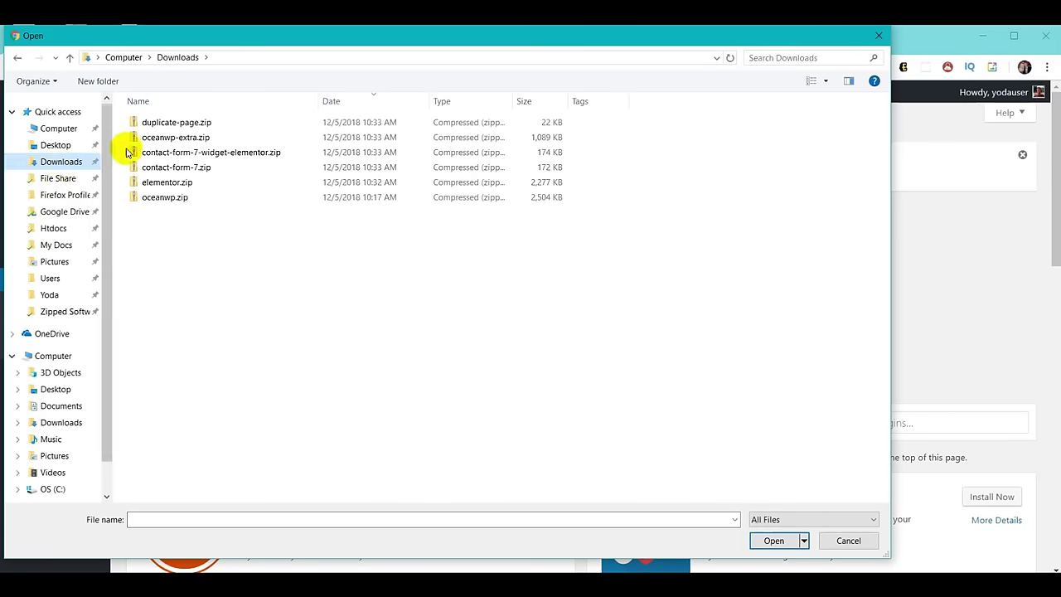
pyautogui.click(175, 122)
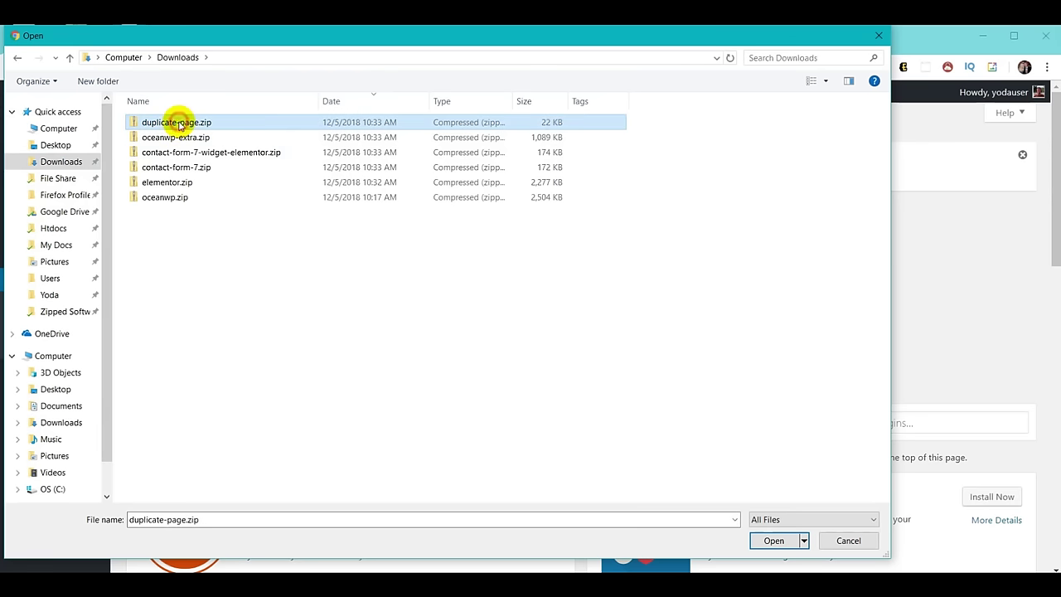
pyautogui.click(772, 540)
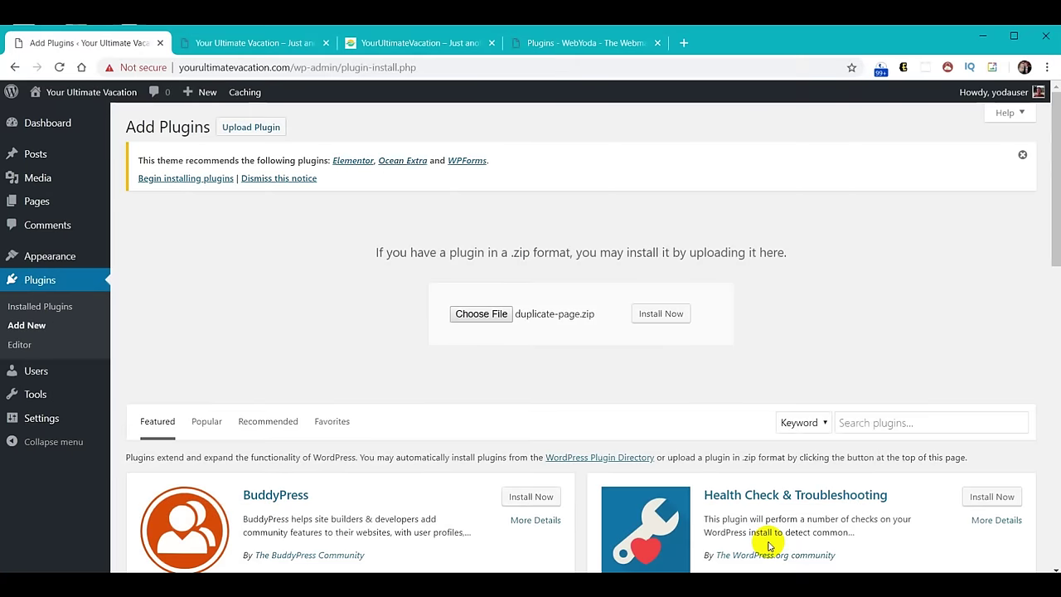
pyautogui.click(659, 319)
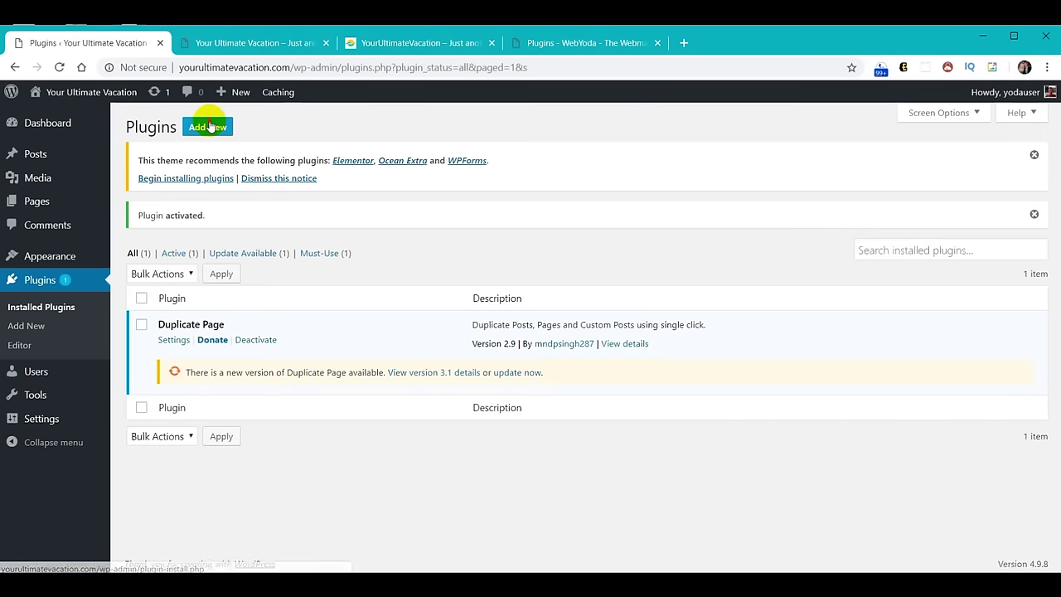
pyautogui.click(209, 126)
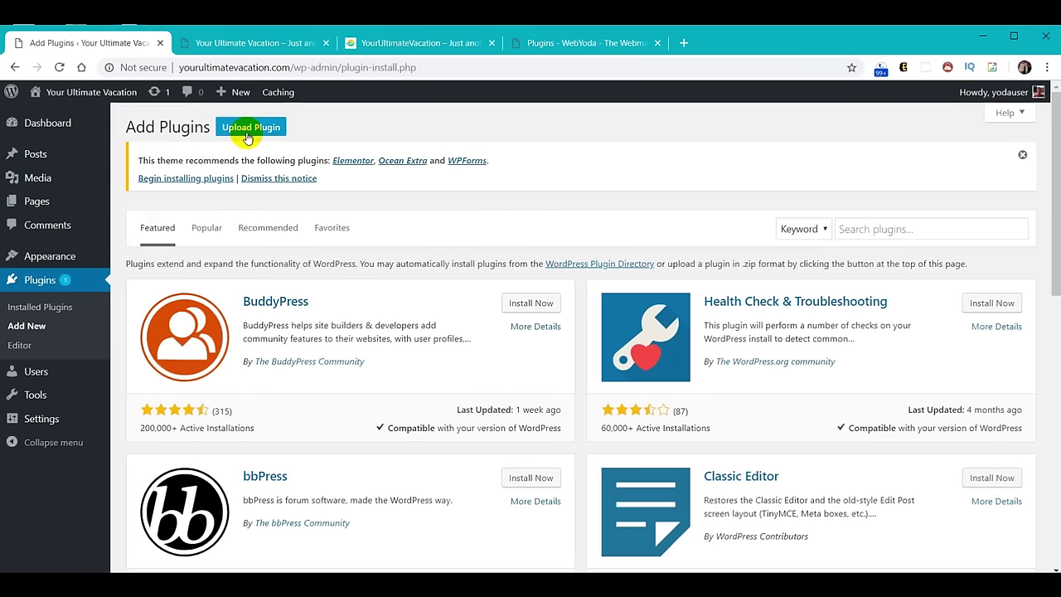
# Upload oceanwp-extra.zip, then install and activate Ocean Extra 1.4.29.
pyautogui.click(247, 133)
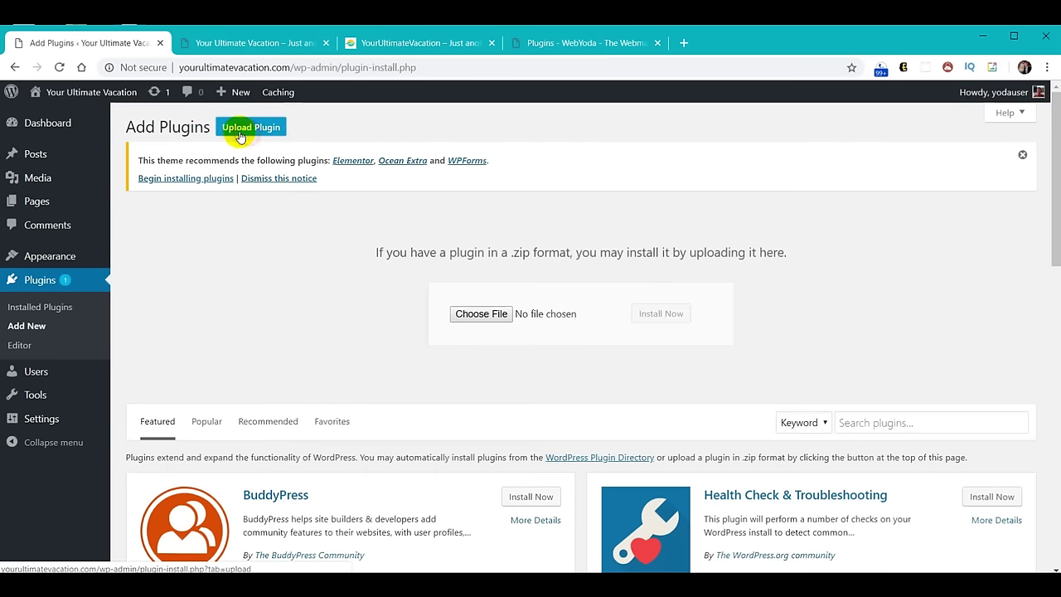
pyautogui.click(486, 315)
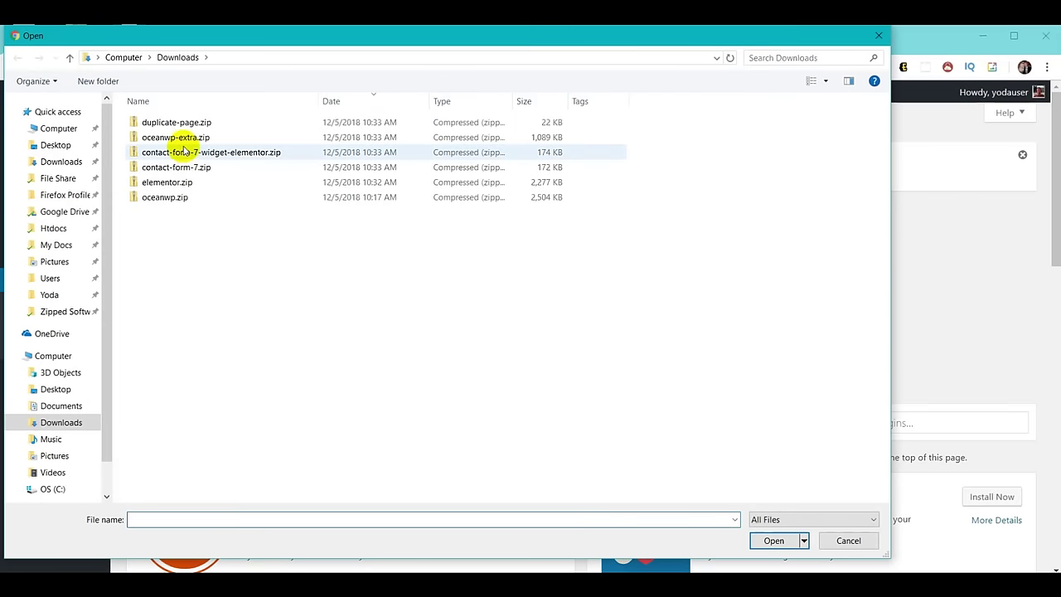
pyautogui.click(176, 137)
pyautogui.click(774, 540)
pyautogui.click(672, 318)
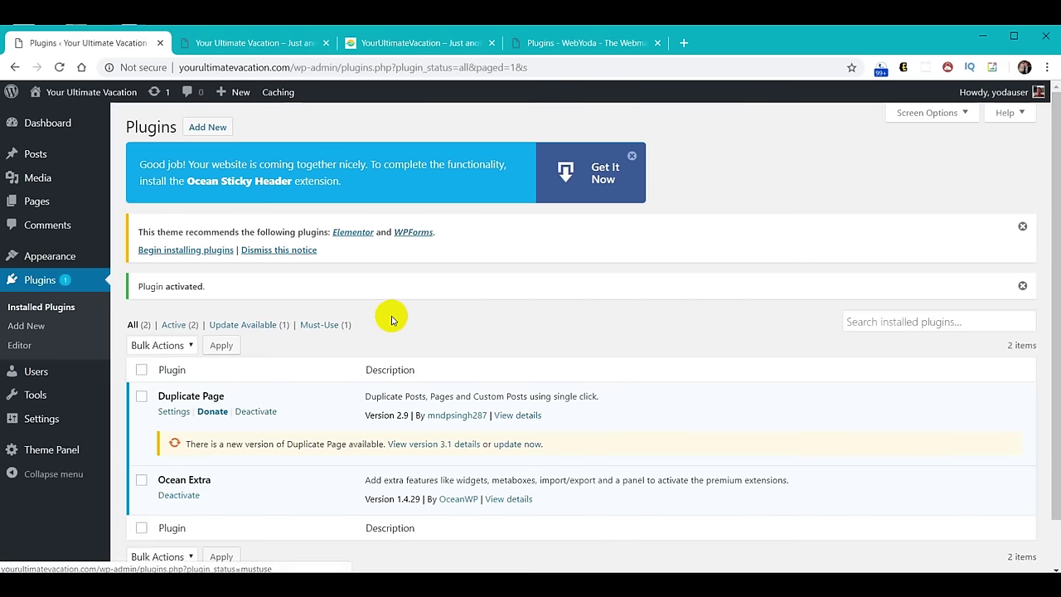
pyautogui.click(208, 128)
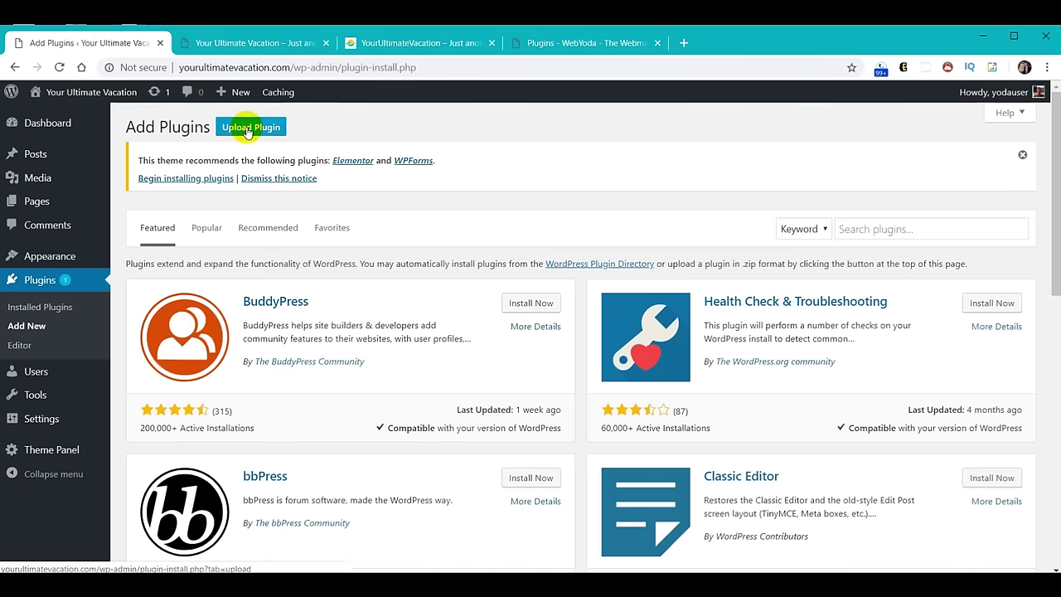
# Upload contact-form-7-widget-elementor.zip, then install and activate the widget plugin version 1.0.6.
pyautogui.click(248, 131)
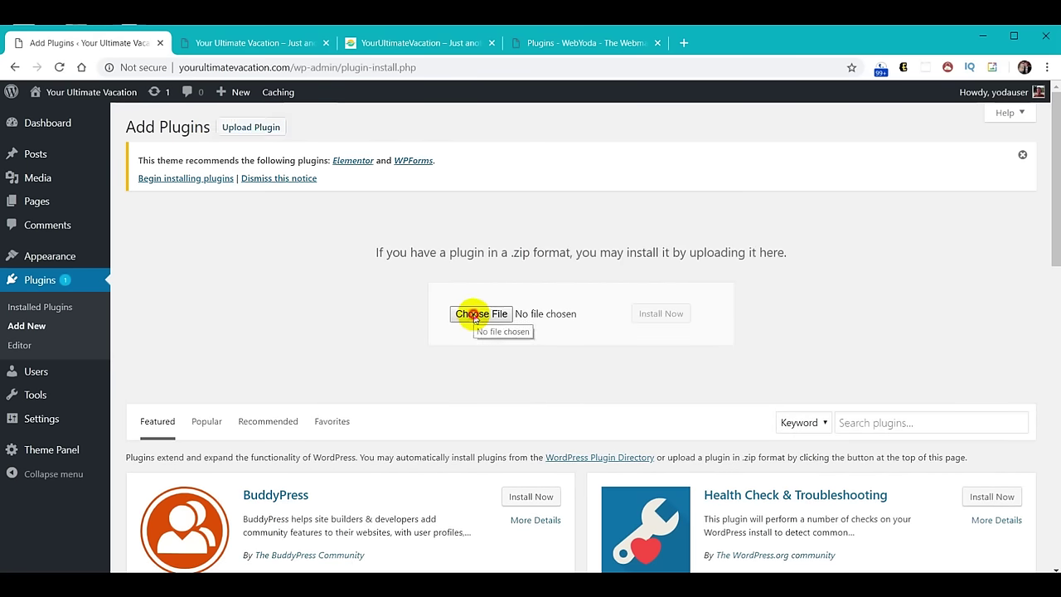
pyautogui.click(474, 318)
pyautogui.click(210, 154)
pyautogui.click(774, 533)
pyautogui.click(651, 319)
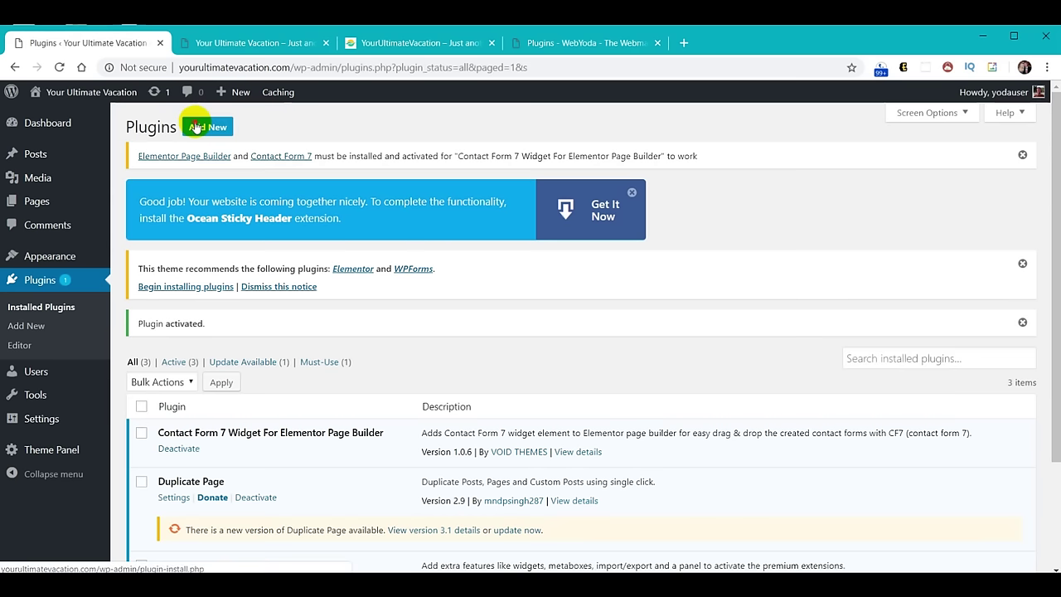
pyautogui.click(196, 127)
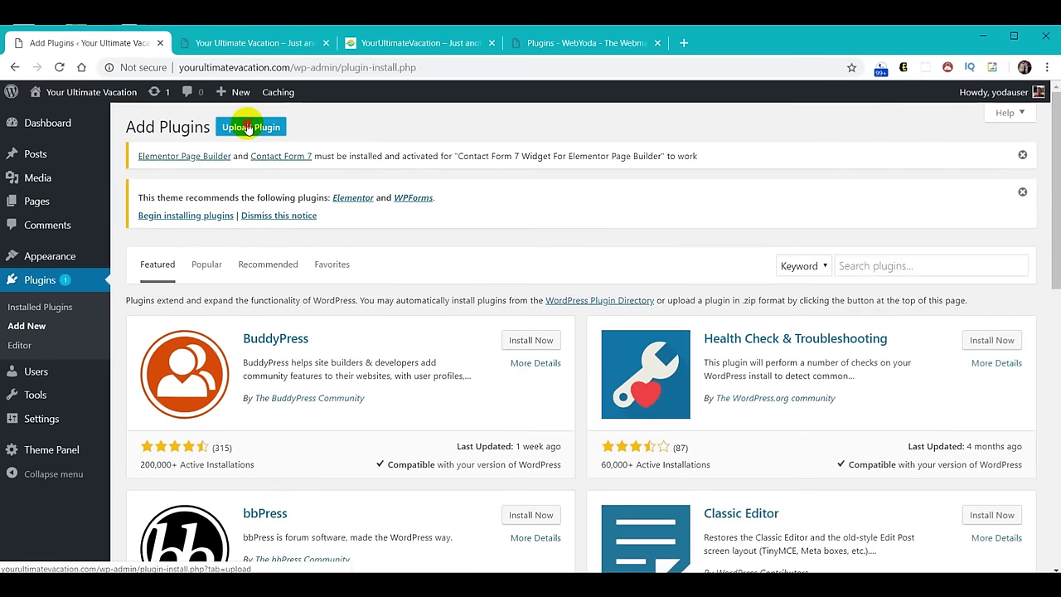
# Upload contact-form-7.zip, then install and activate Contact Form 7 5.0.5.
pyautogui.click(247, 128)
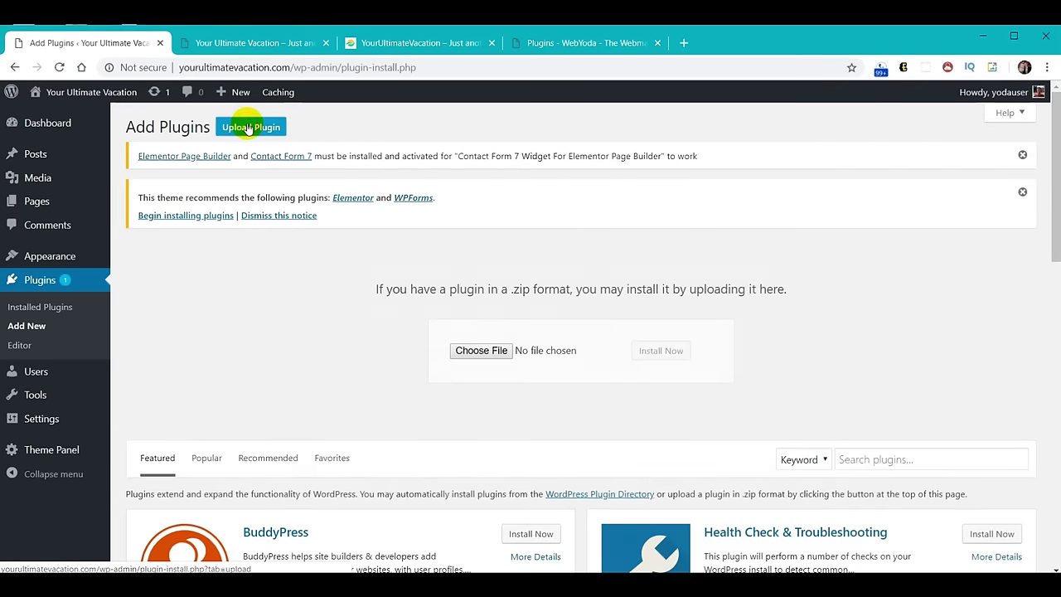
pyautogui.click(476, 352)
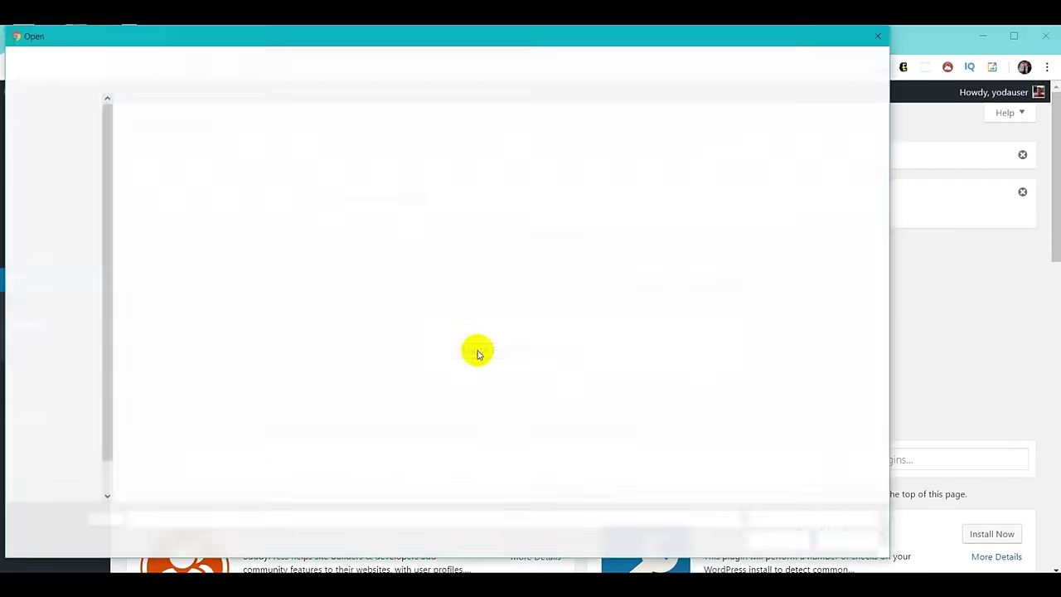
pyautogui.click(177, 169)
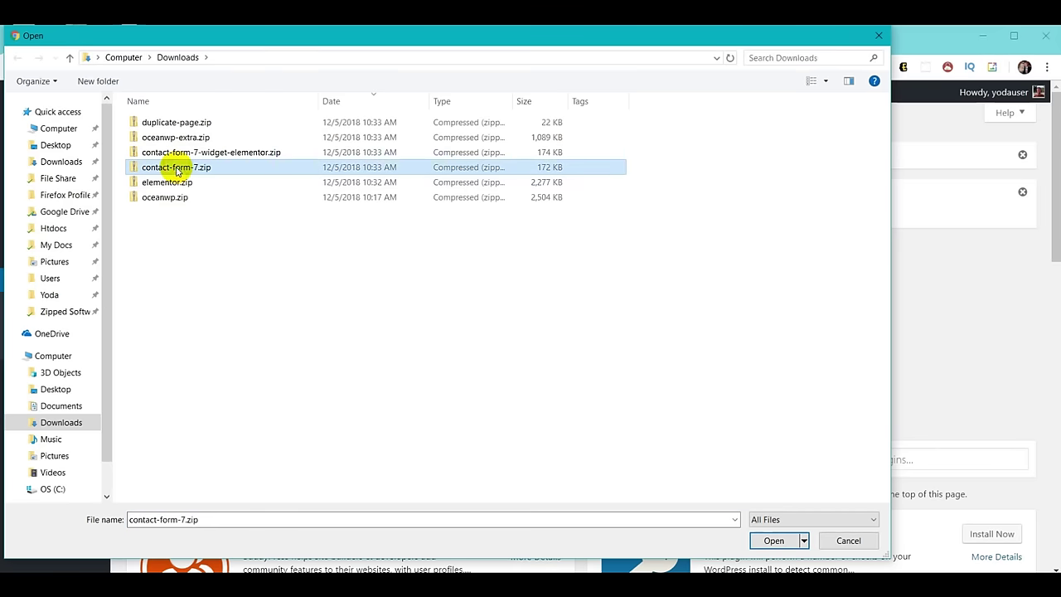
pyautogui.click(771, 541)
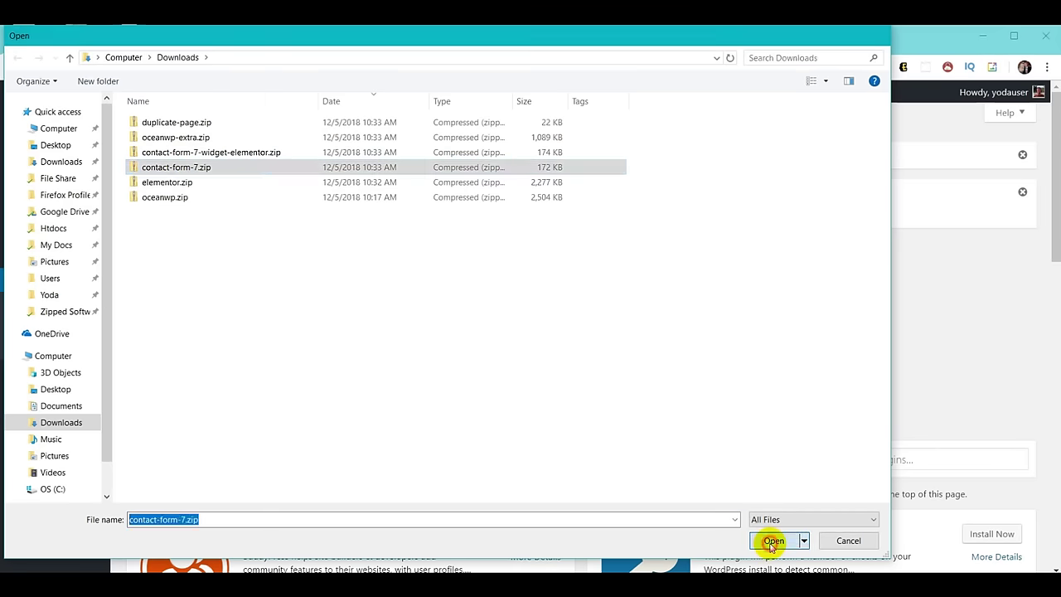
pyautogui.click(664, 355)
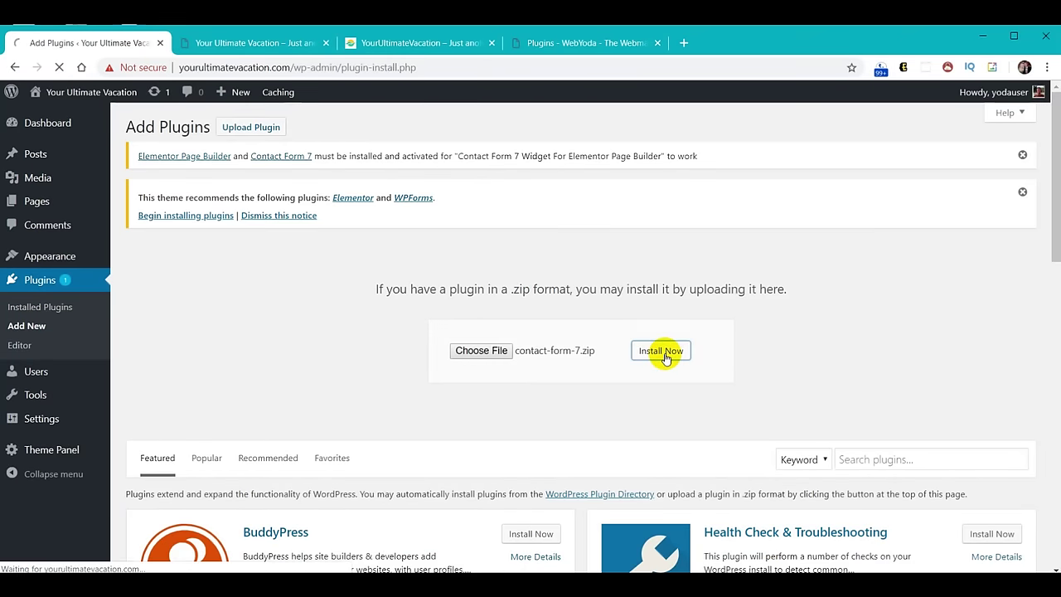
pyautogui.click(153, 309)
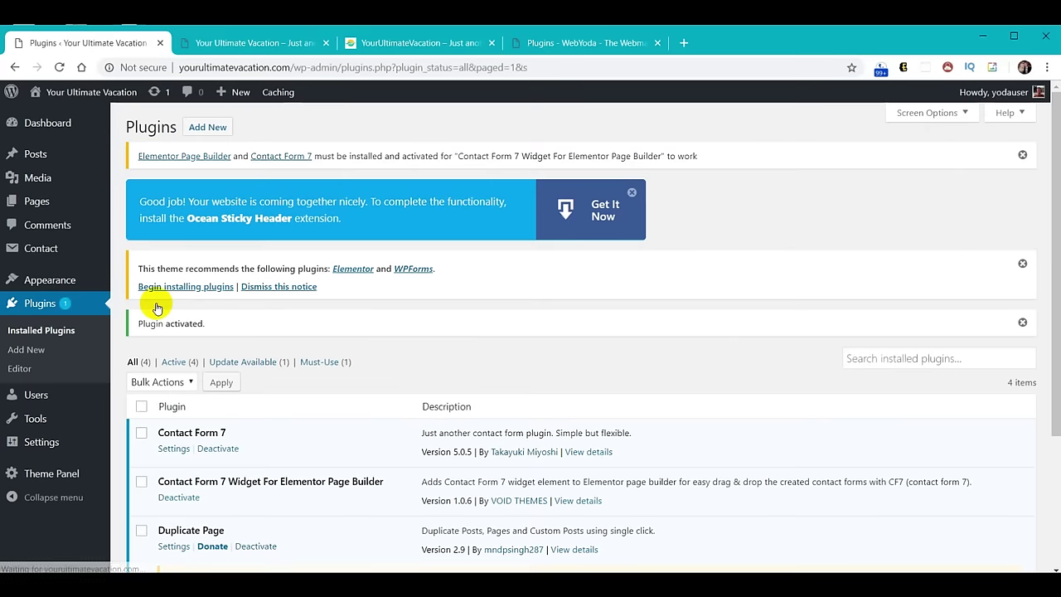
pyautogui.click(208, 130)
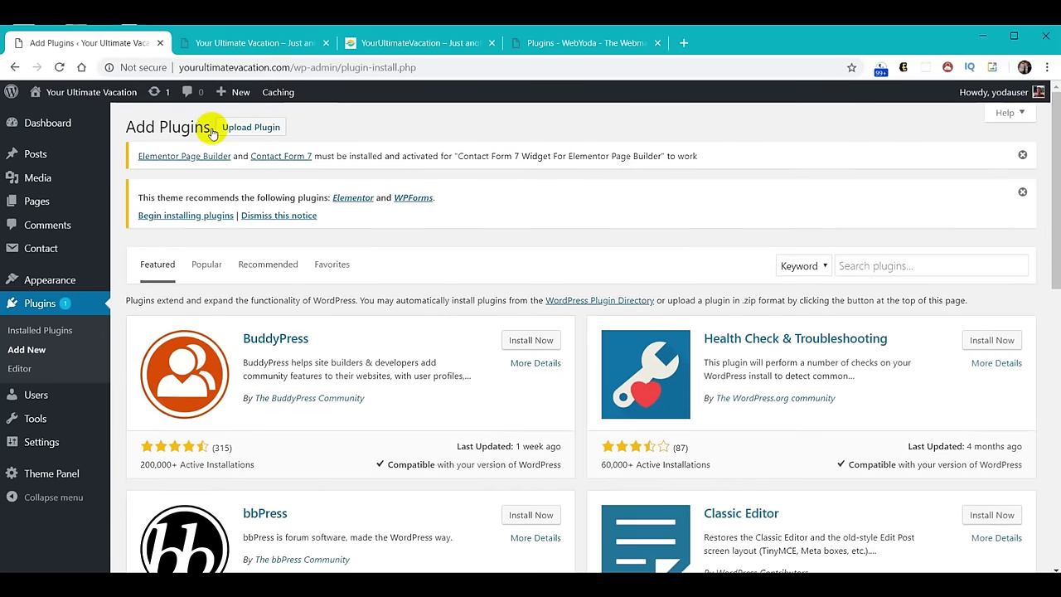
# Upload elementor.zip as a new plugin, install it, and activate Elementor.
pyautogui.click(241, 127)
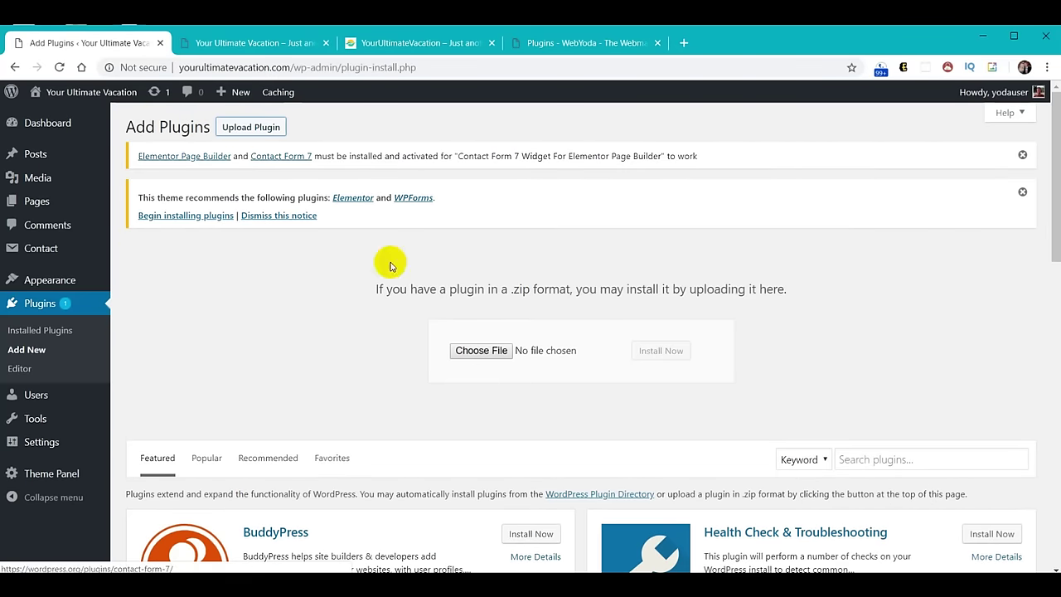
pyautogui.click(480, 350)
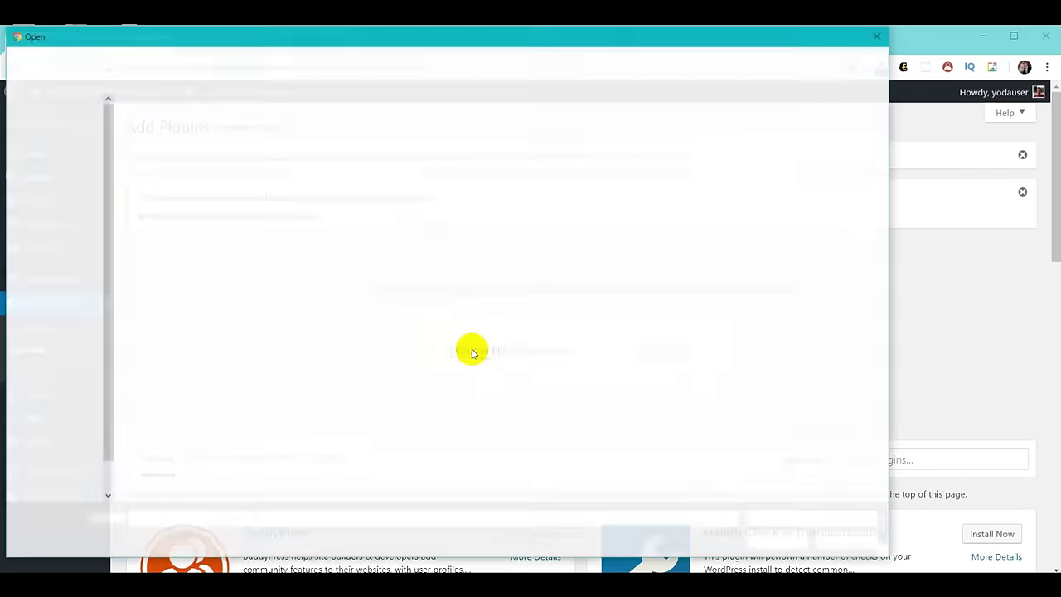
pyautogui.click(153, 183)
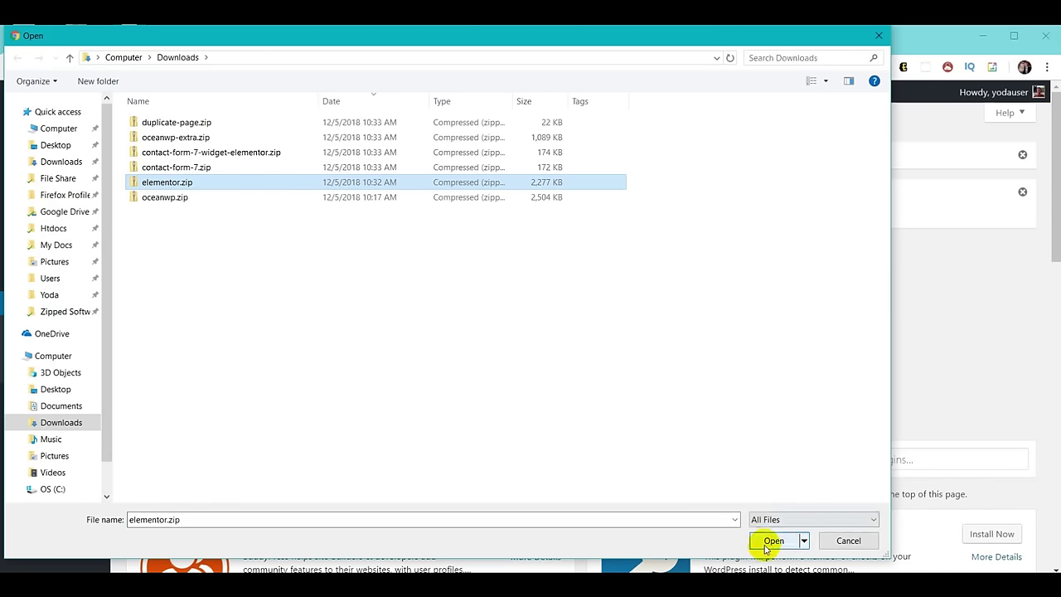
pyautogui.click(771, 540)
pyautogui.click(667, 352)
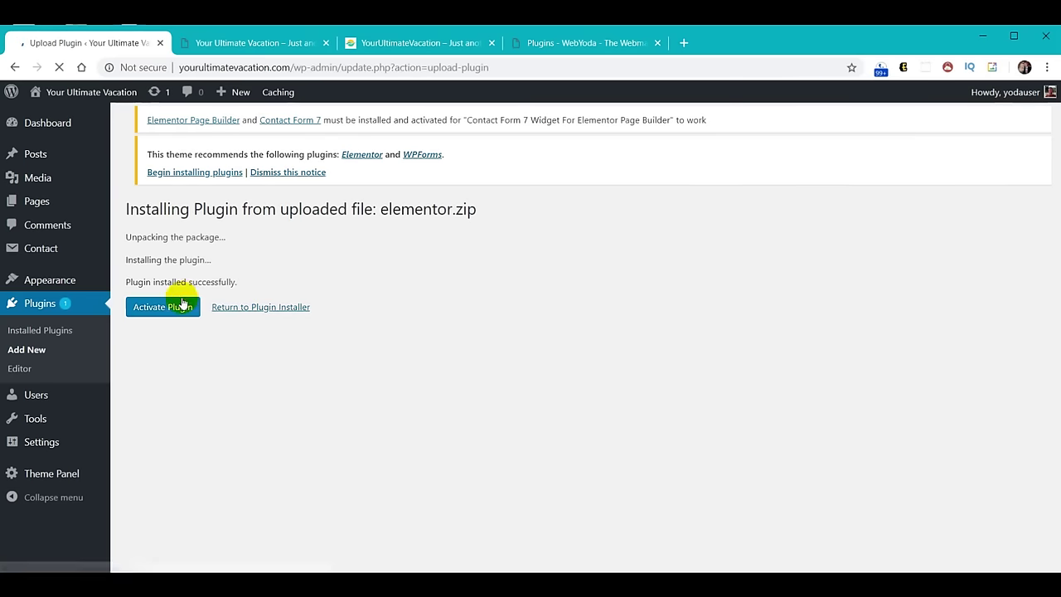
pyautogui.click(169, 308)
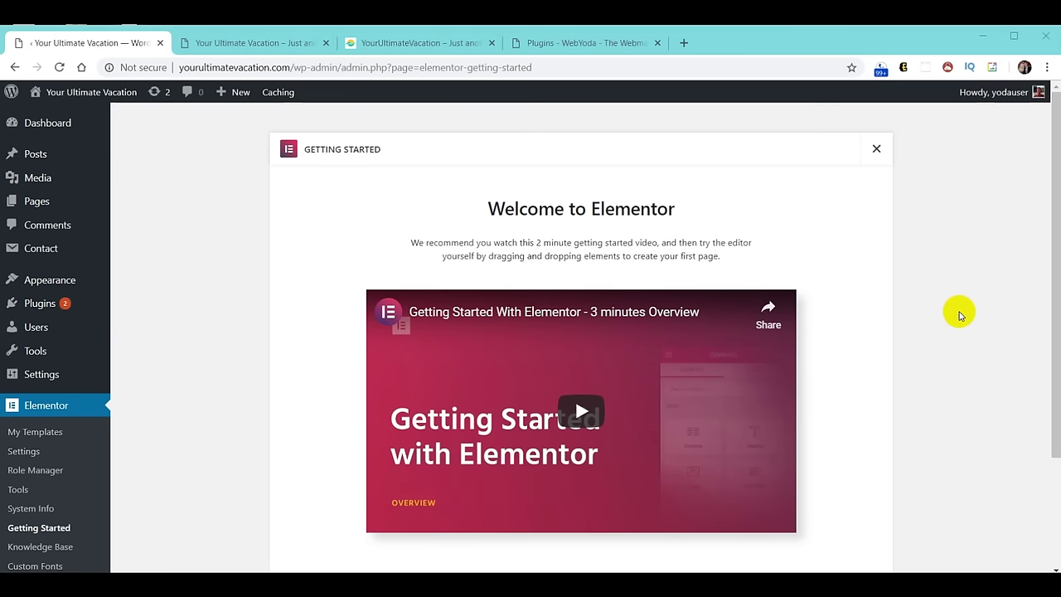
# Close Elementor's 'Welcome to Elementor' Getting Started panel to get back to the Dashboard.
pyautogui.click(876, 150)
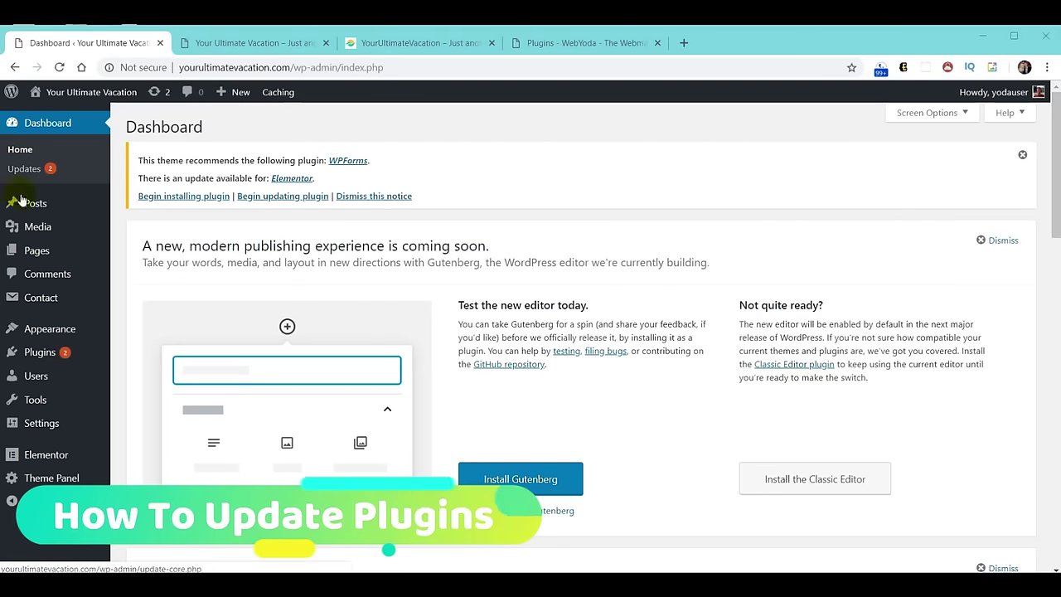
# Update Duplicate Page to 3.1 and Elementor to 2.3.4 under Installed Plugins, then return to Dashboard.
pyautogui.moveTo(87, 365)
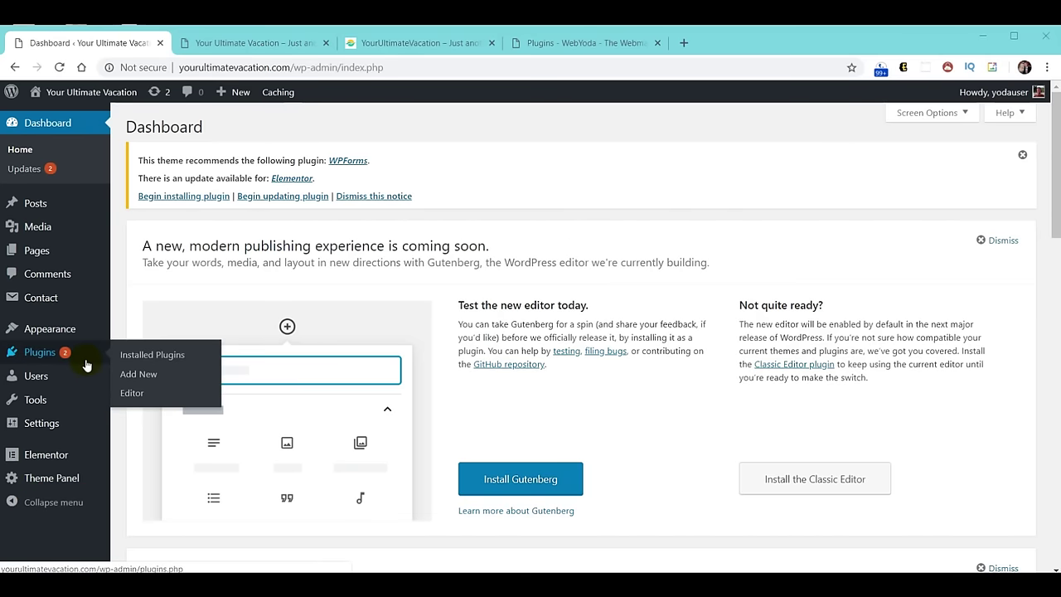
pyautogui.click(37, 354)
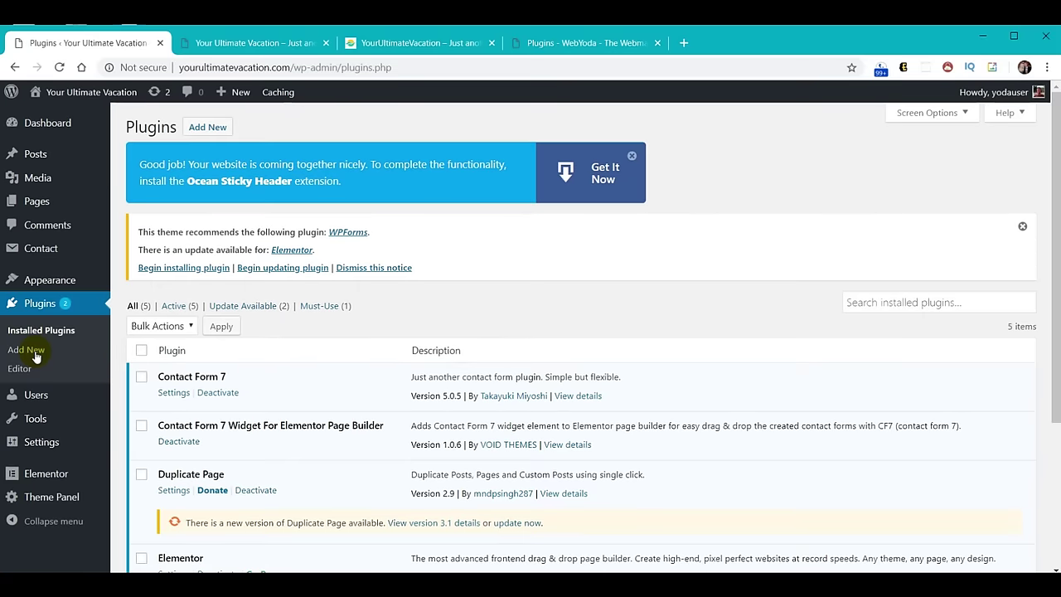
pyautogui.scroll(-2, 582, 373)
pyautogui.click(510, 386)
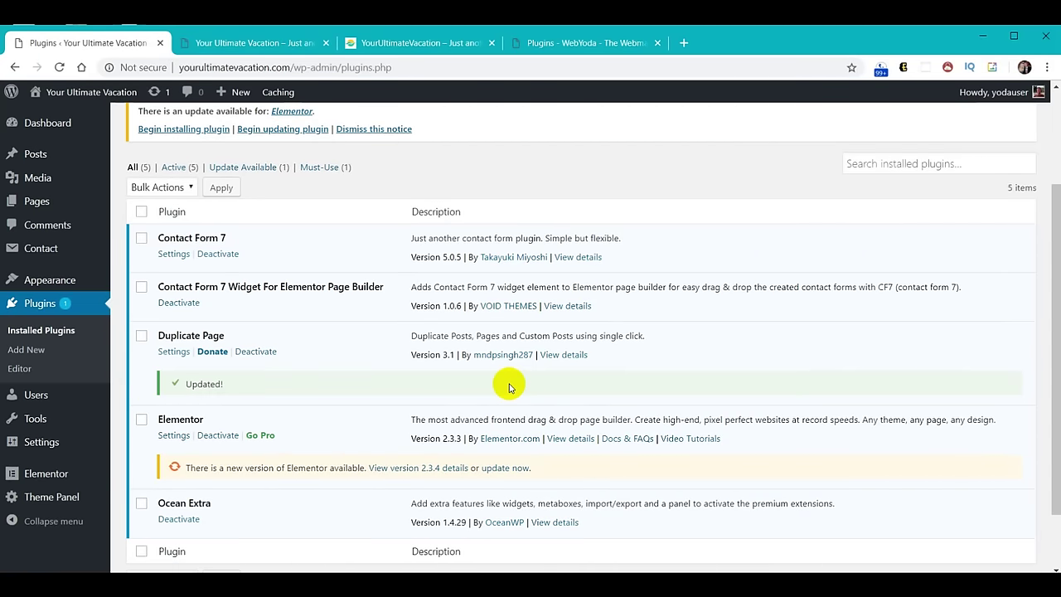
pyautogui.click(504, 467)
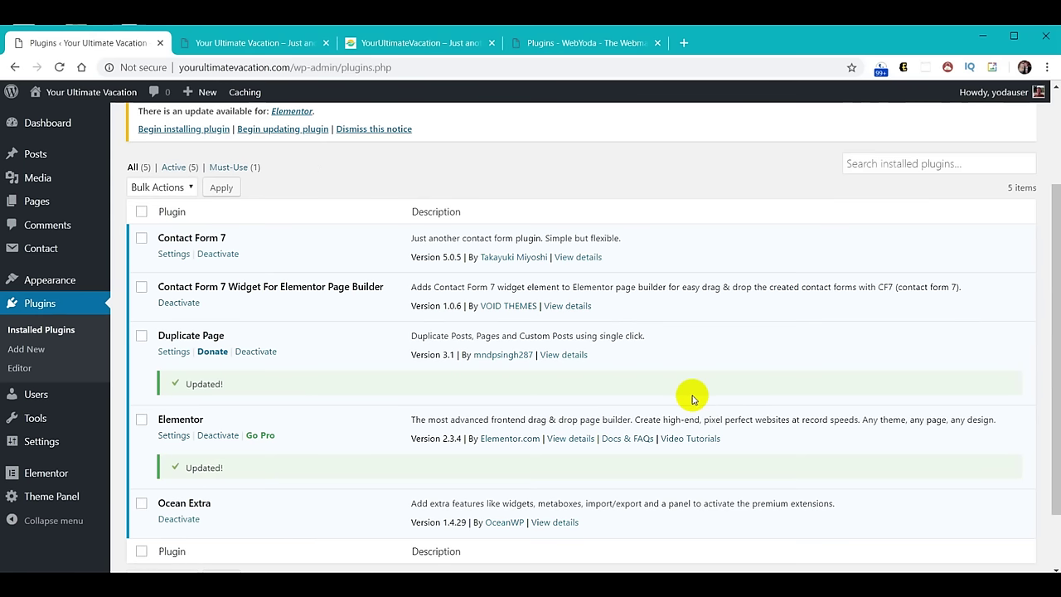
pyautogui.click(47, 122)
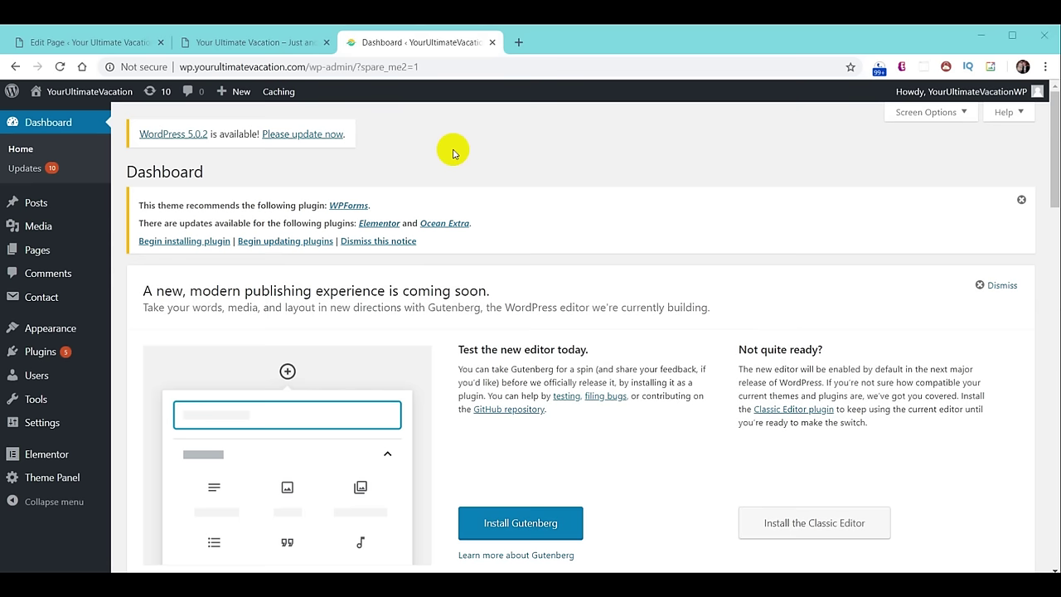
# Install the WordPress 5.0.2 core update from the Updates page, then go back to the Dashboard.
pyautogui.click(321, 139)
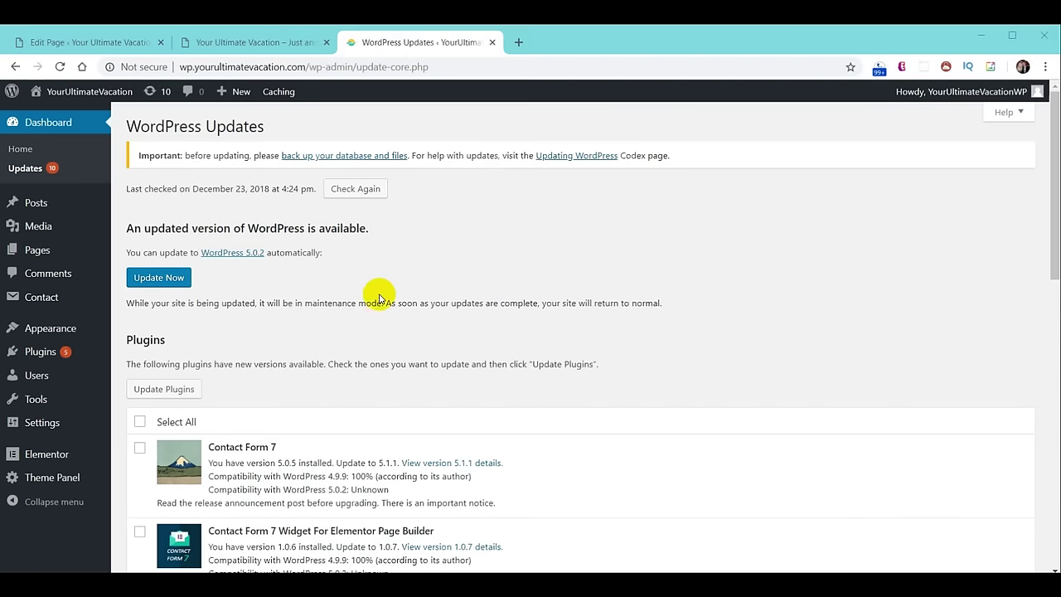
pyautogui.click(163, 283)
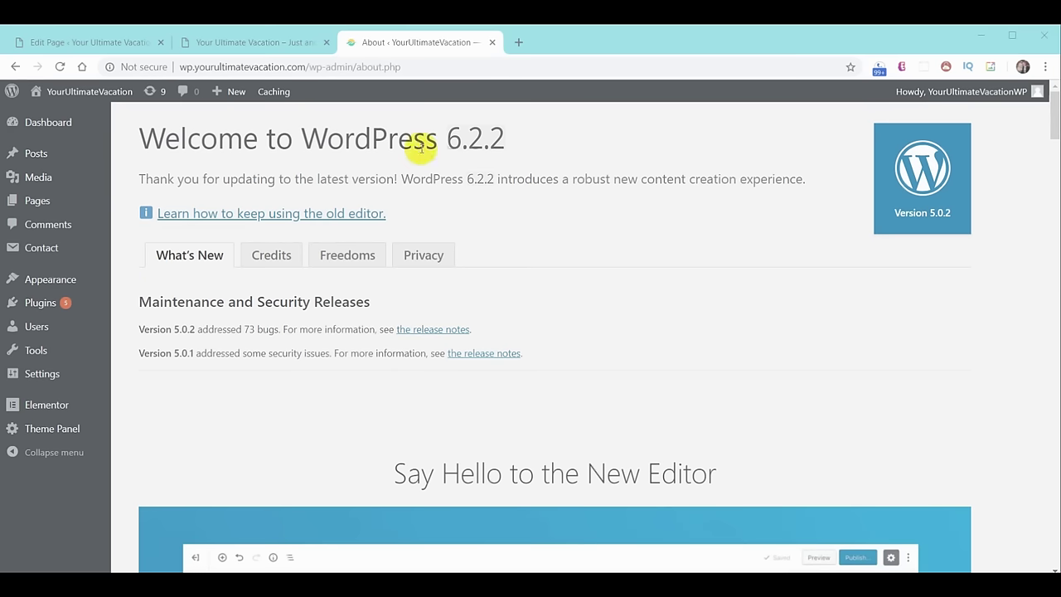
pyautogui.click(51, 131)
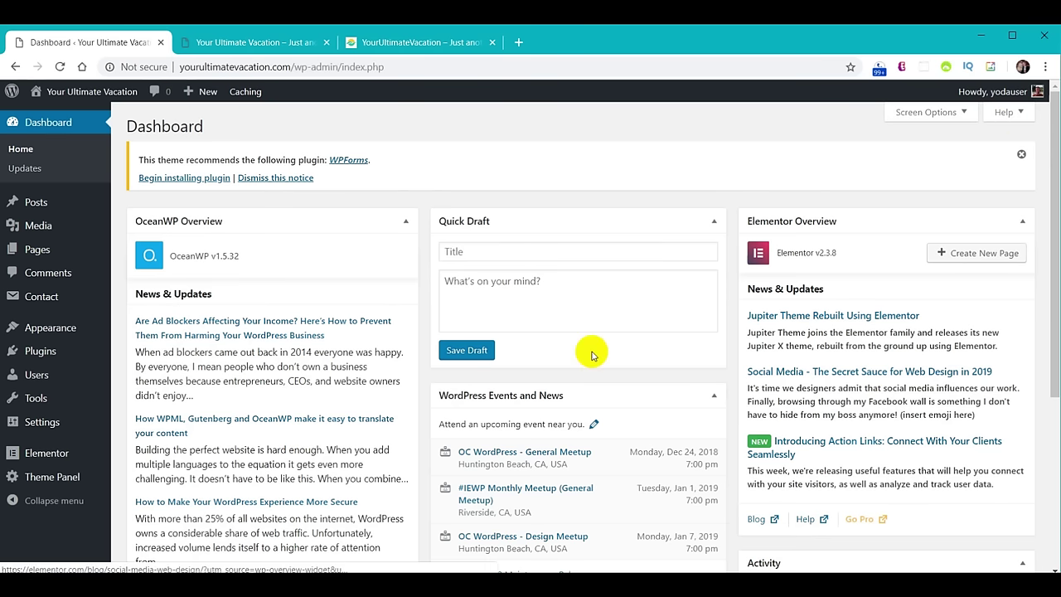
# Move Events and News above Quick Draft, dismiss the WPForms notice, and open Pages.
pyautogui.moveTo(574, 396); pyautogui.dragTo(575, 218)
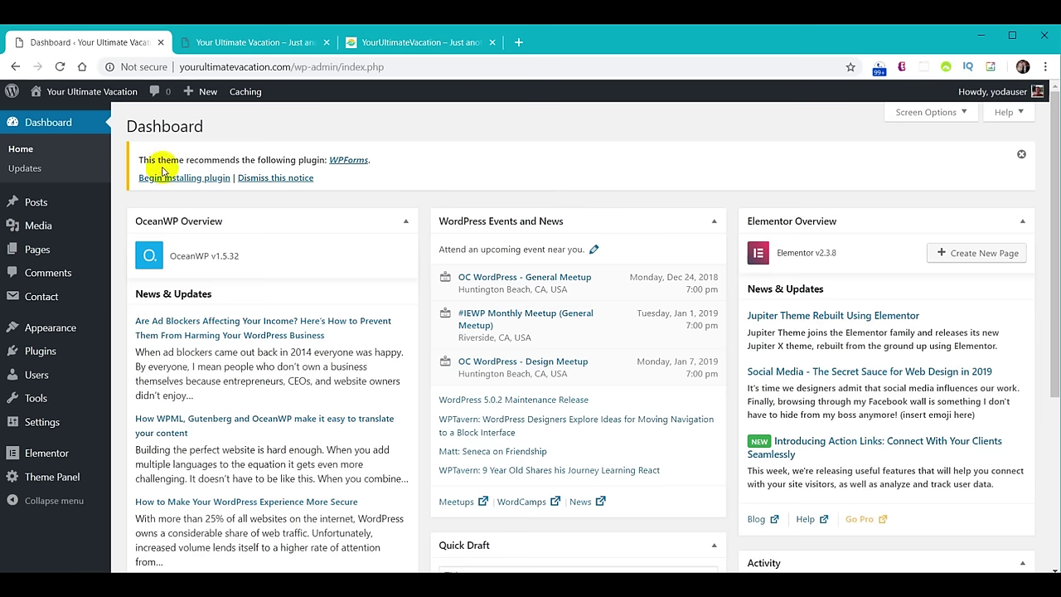
pyautogui.click(1022, 157)
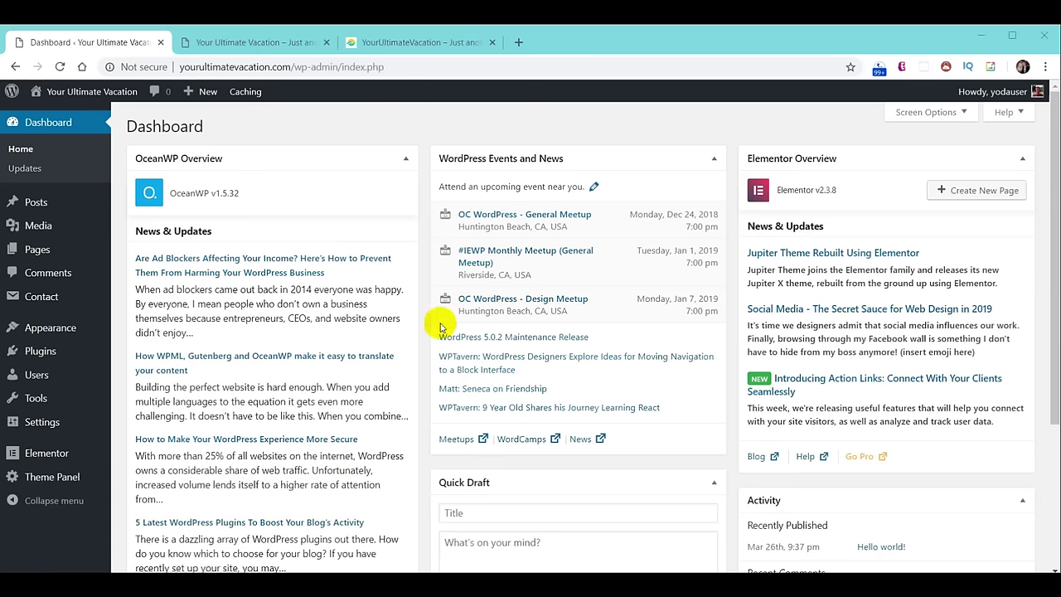
pyautogui.click(40, 248)
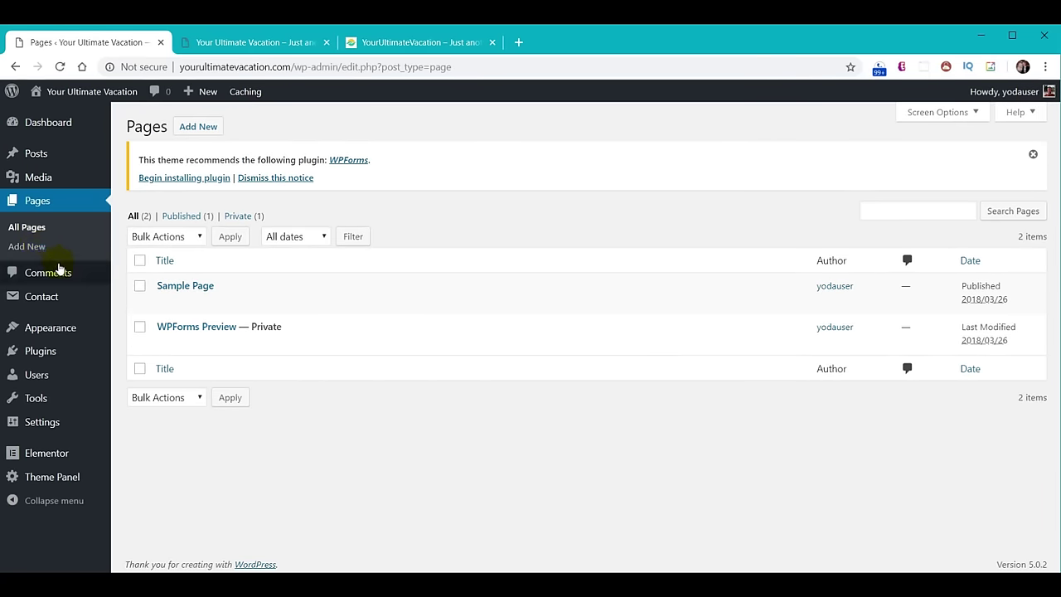
# Bulk-move Sample Page and WPForms Preview to Trash, then create a new page with Add New.
pyautogui.moveTo(272, 294)
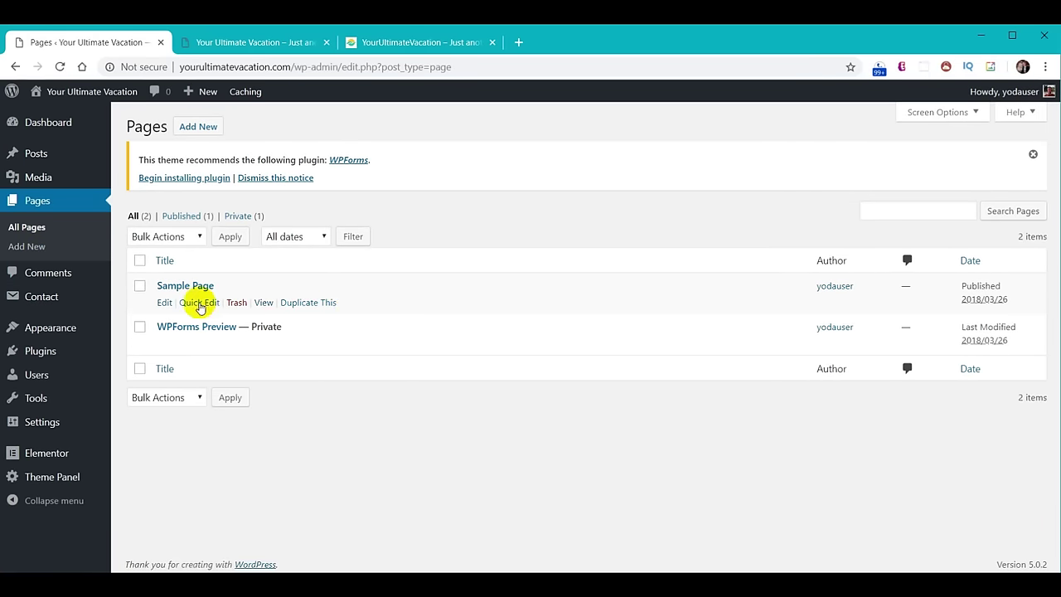
pyautogui.click(140, 285)
pyautogui.click(140, 327)
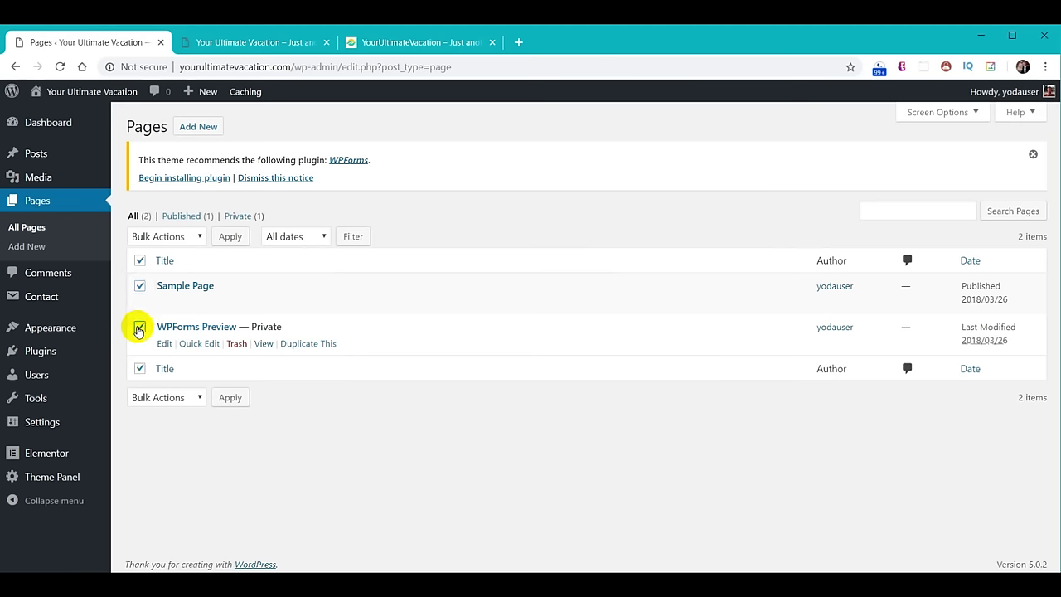
pyautogui.click(196, 238)
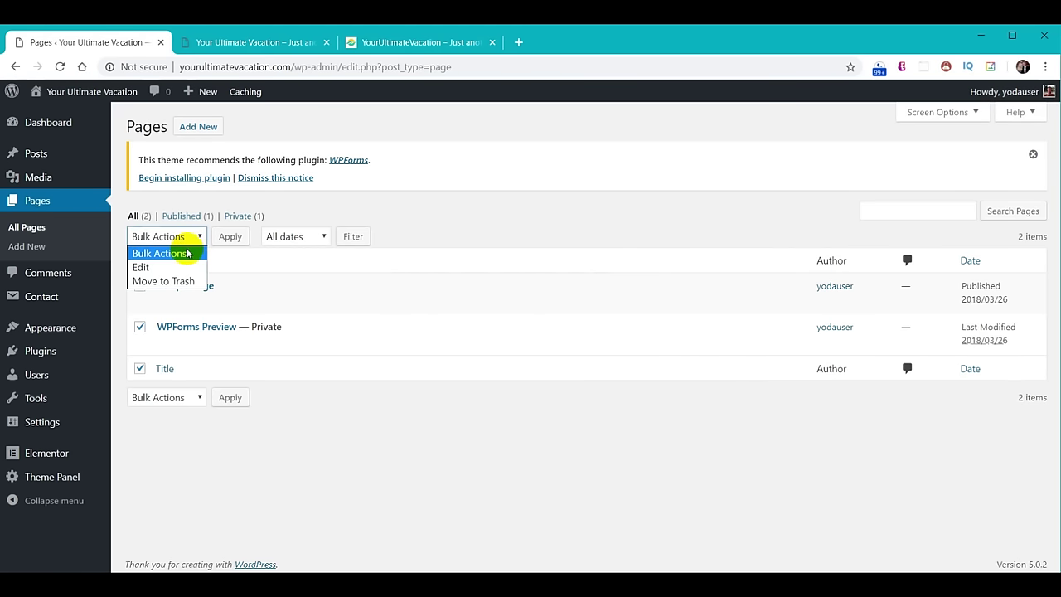
pyautogui.click(177, 281)
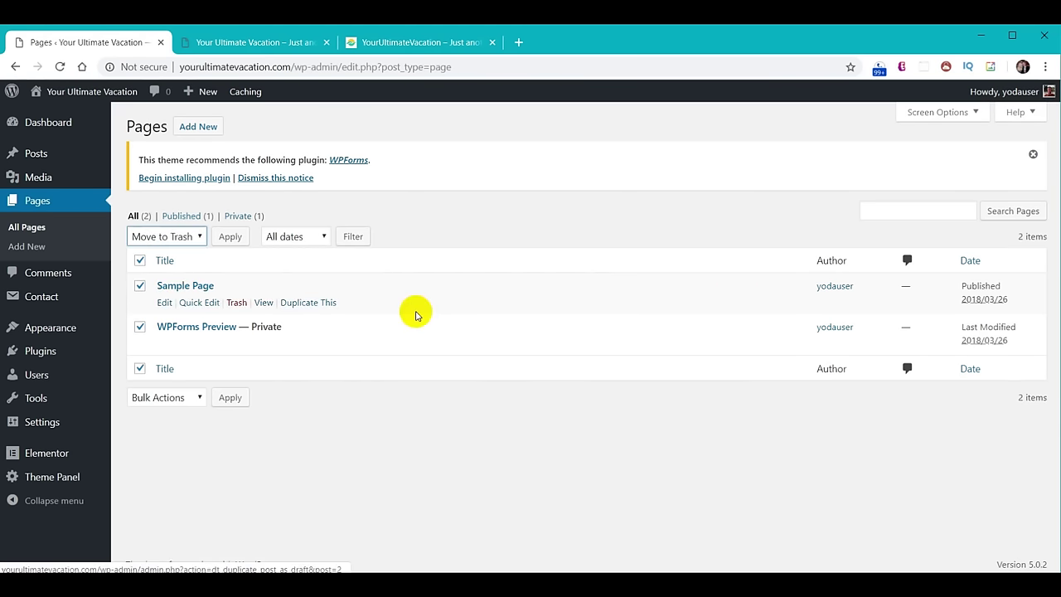
pyautogui.click(233, 398)
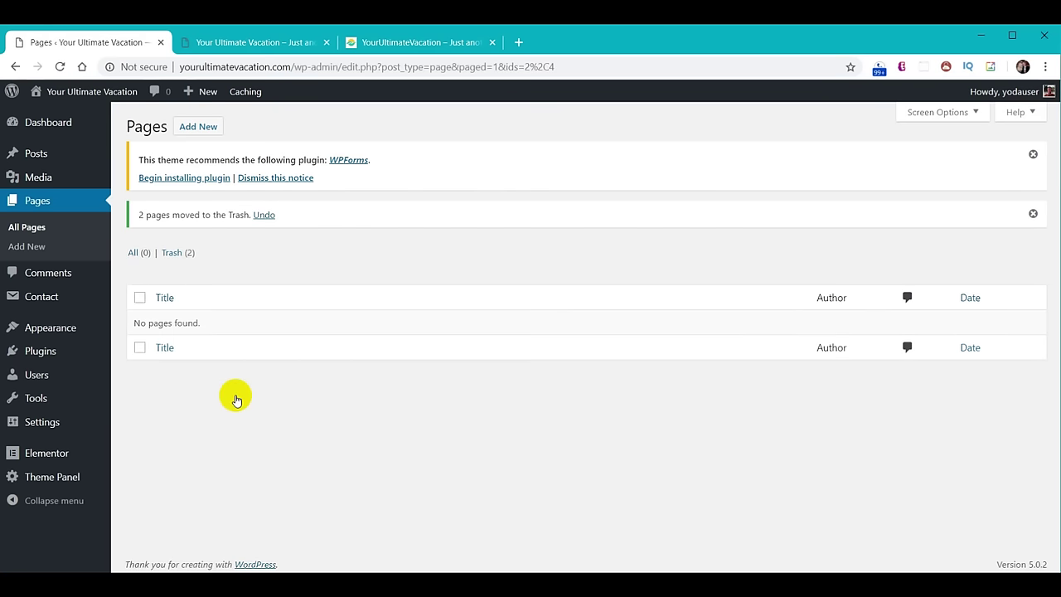
pyautogui.hotkey('alt', 'Left')
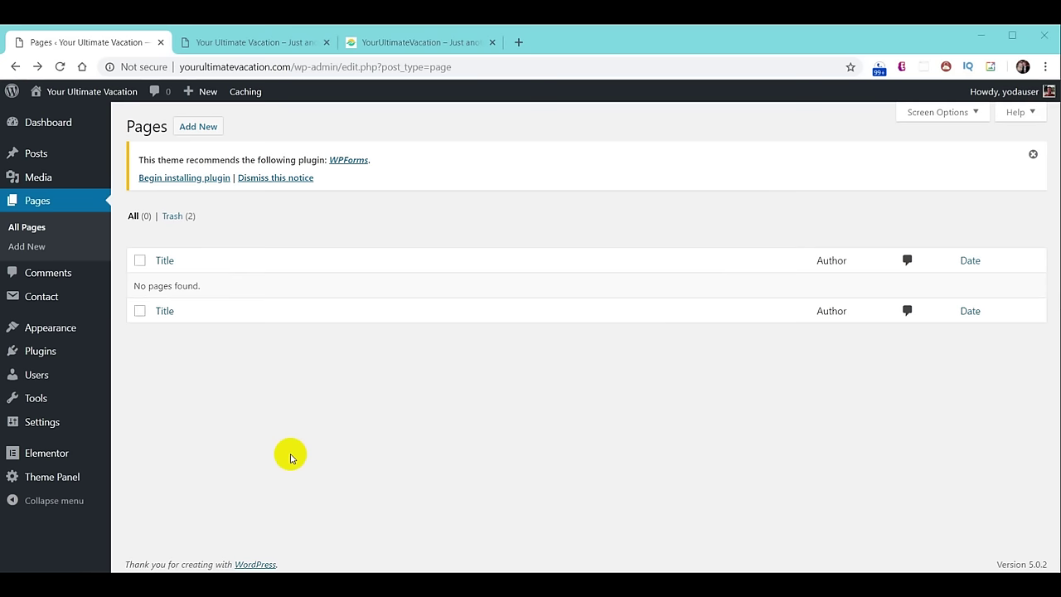
pyautogui.click(200, 127)
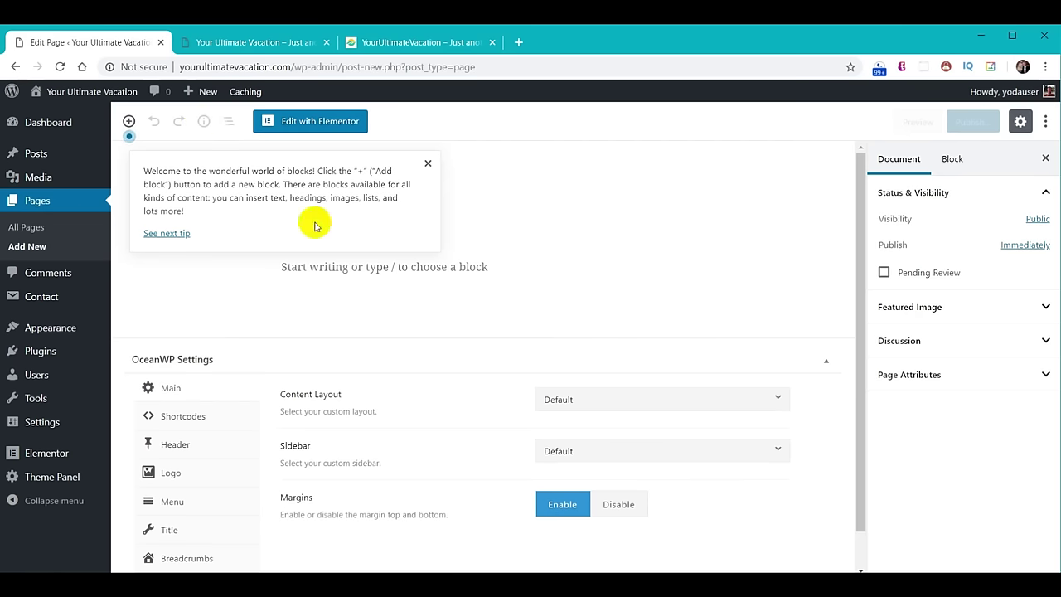
# Dismiss the editor's welcome tip and title the new page 'Home'.
pyautogui.click(428, 162)
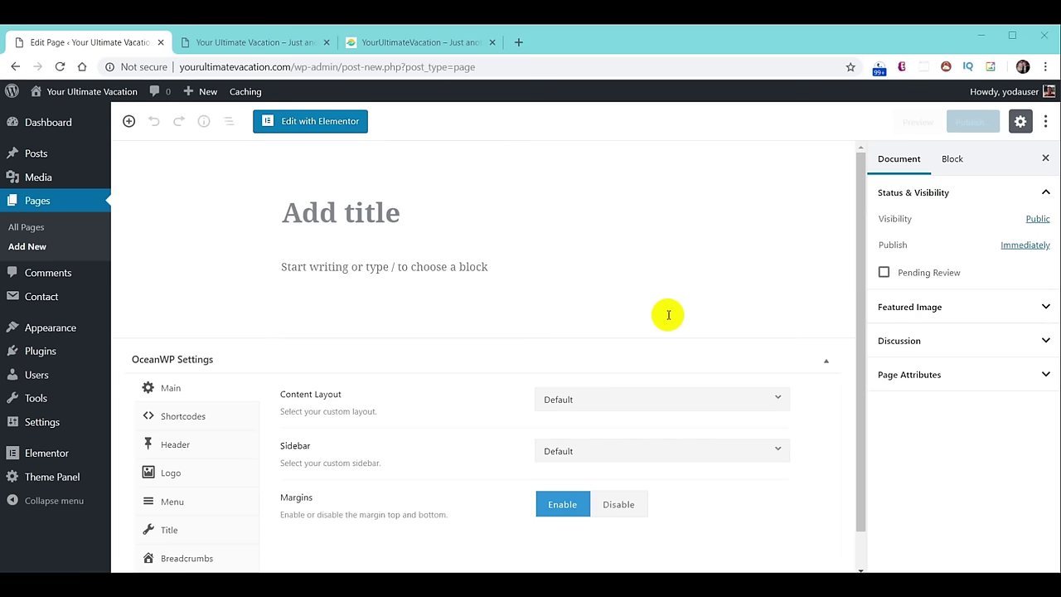
pyautogui.click(302, 211)
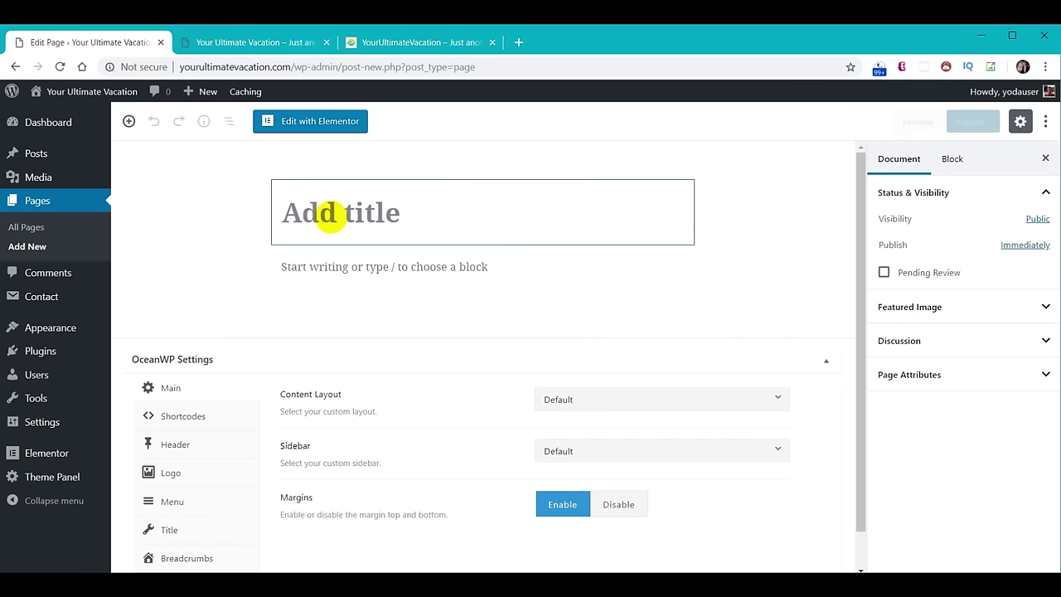
pyautogui.write('Home')
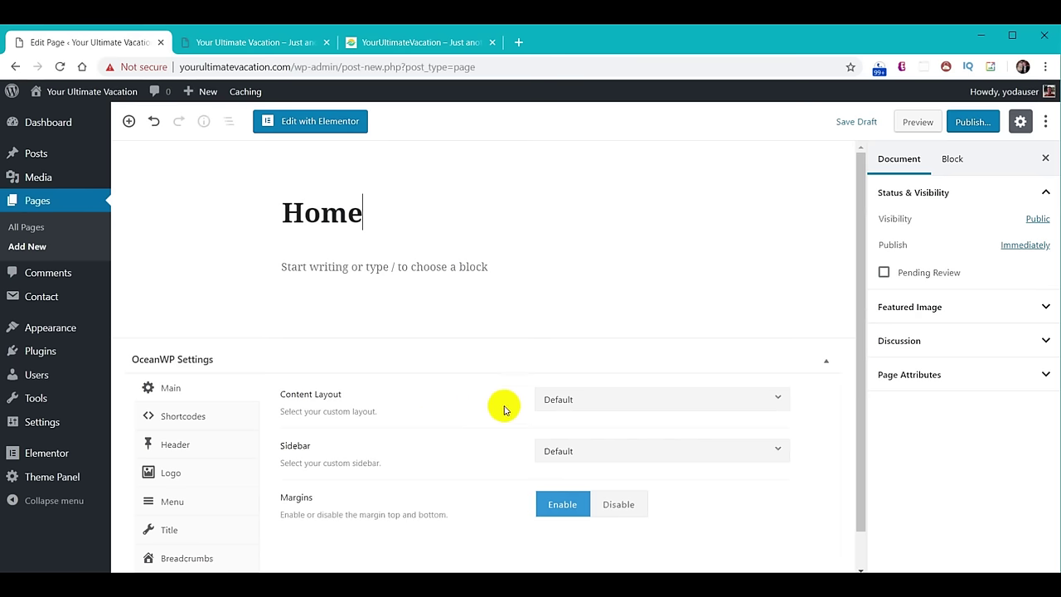
# Set Content Layout to 100% Full Width, disable Display Page Title, and bring up the publish confirmation.
pyautogui.click(684, 405)
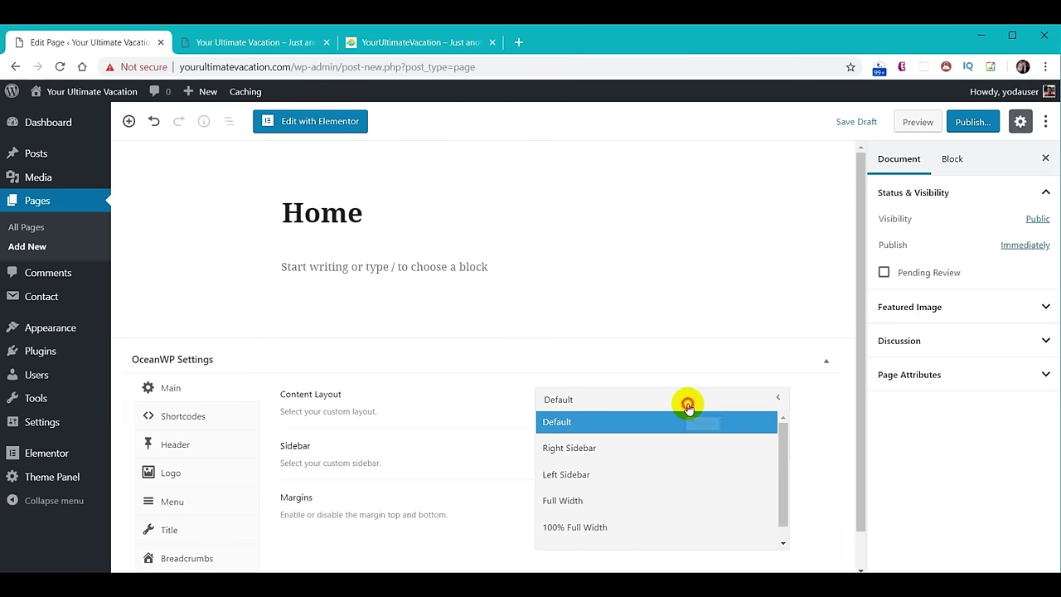
pyautogui.click(604, 530)
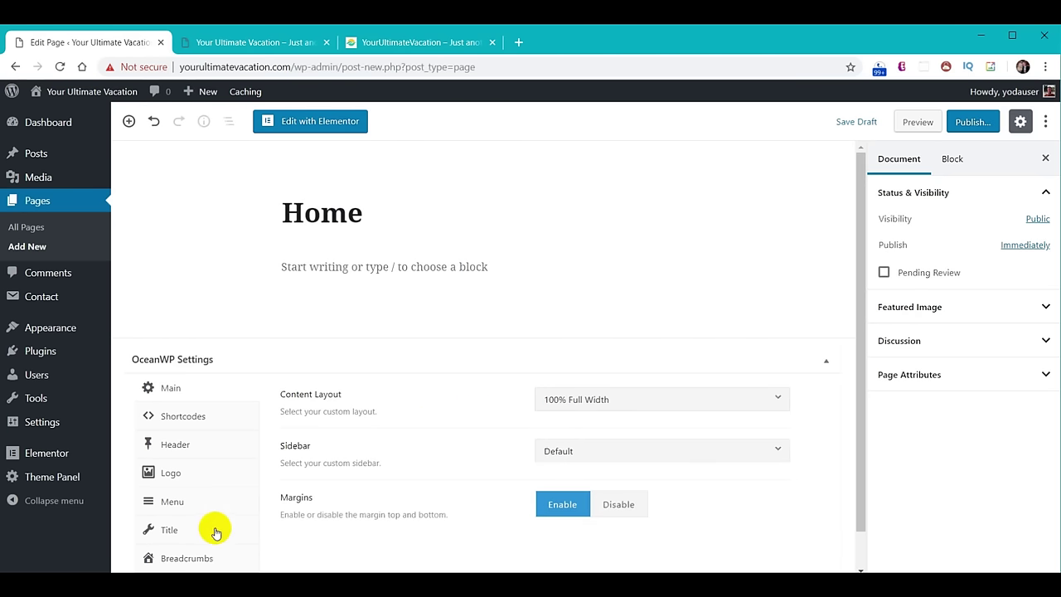
pyautogui.click(170, 531)
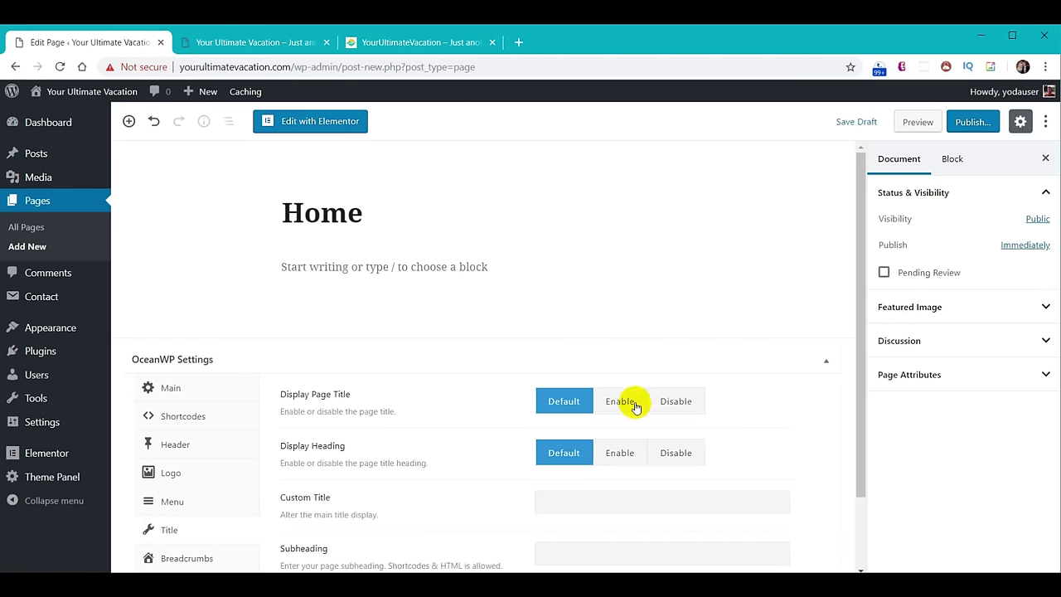
pyautogui.click(678, 403)
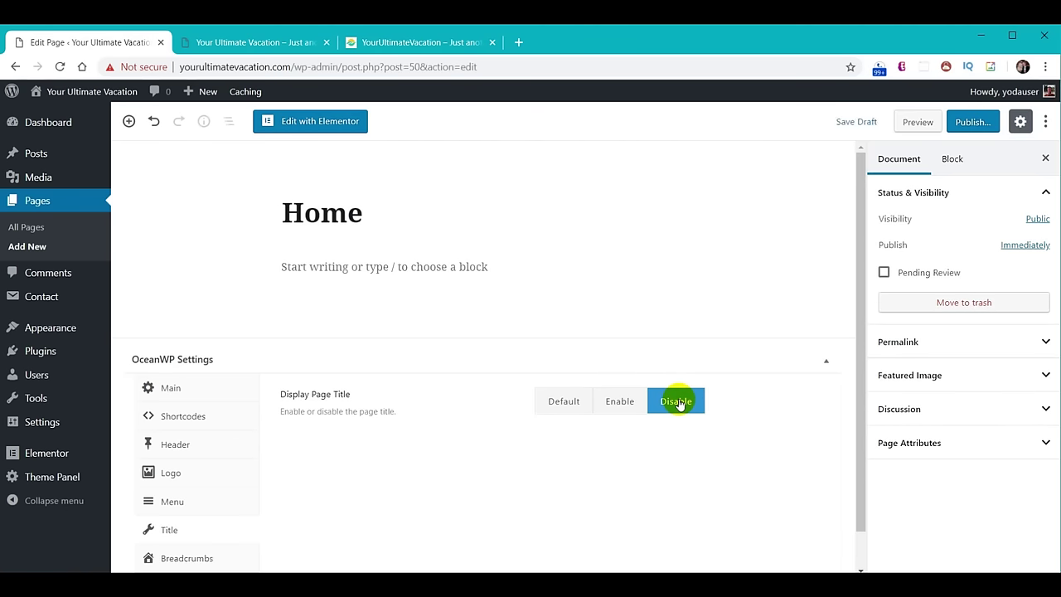
pyautogui.click(970, 121)
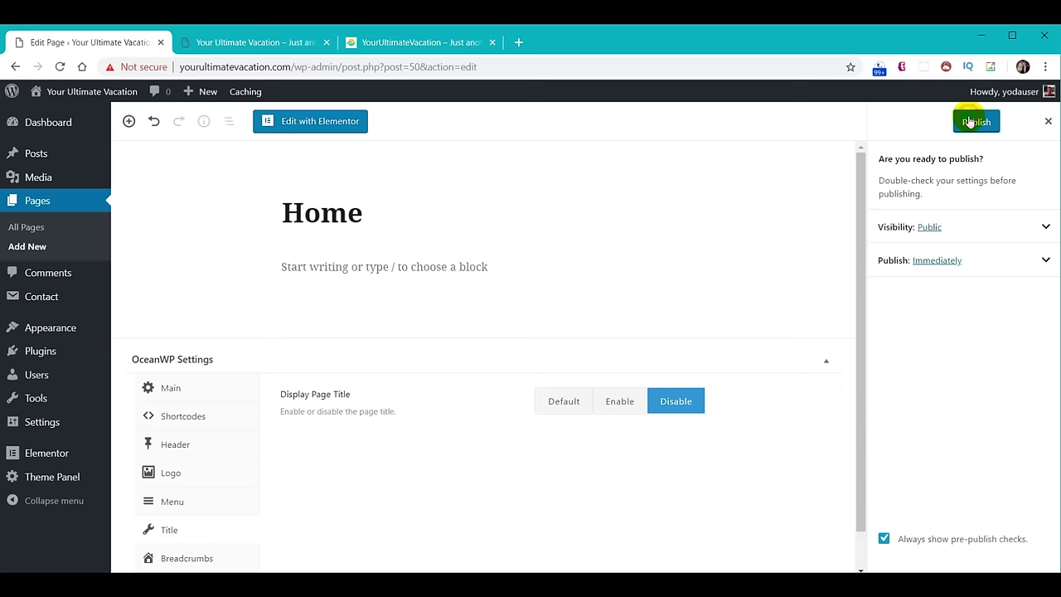
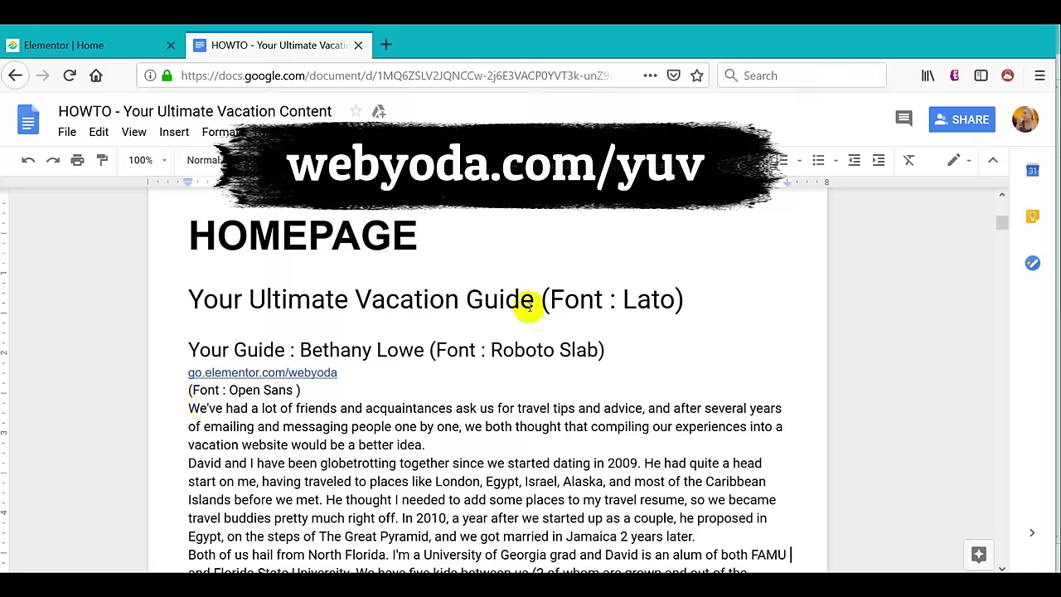
# Read down the content plan to the ABOUT US video background notes, then return to Elementor.
pyautogui.scroll(-8, 663, 352)
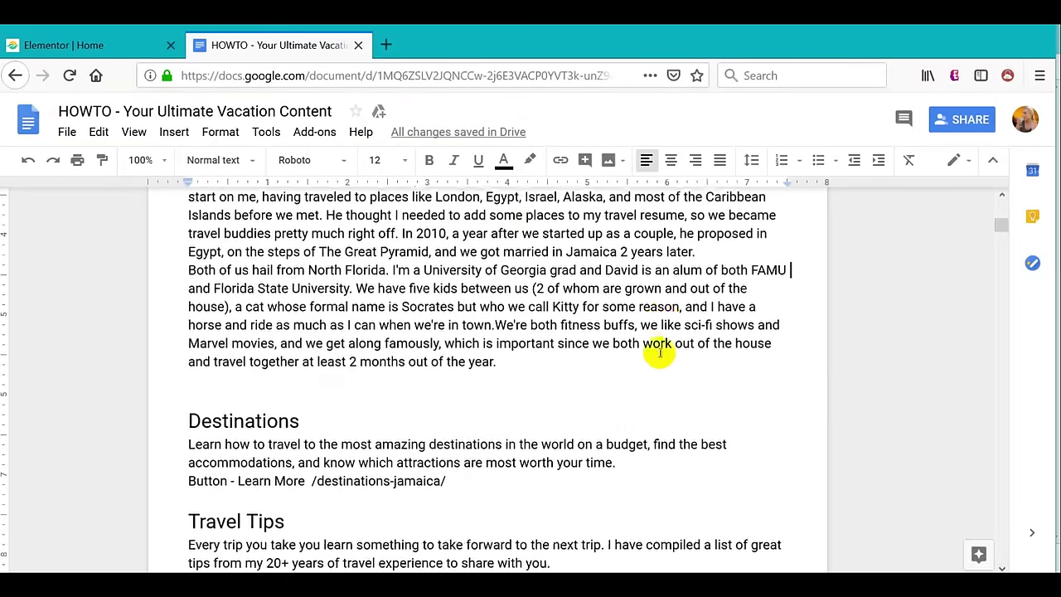
pyautogui.scroll(-10, 658, 350)
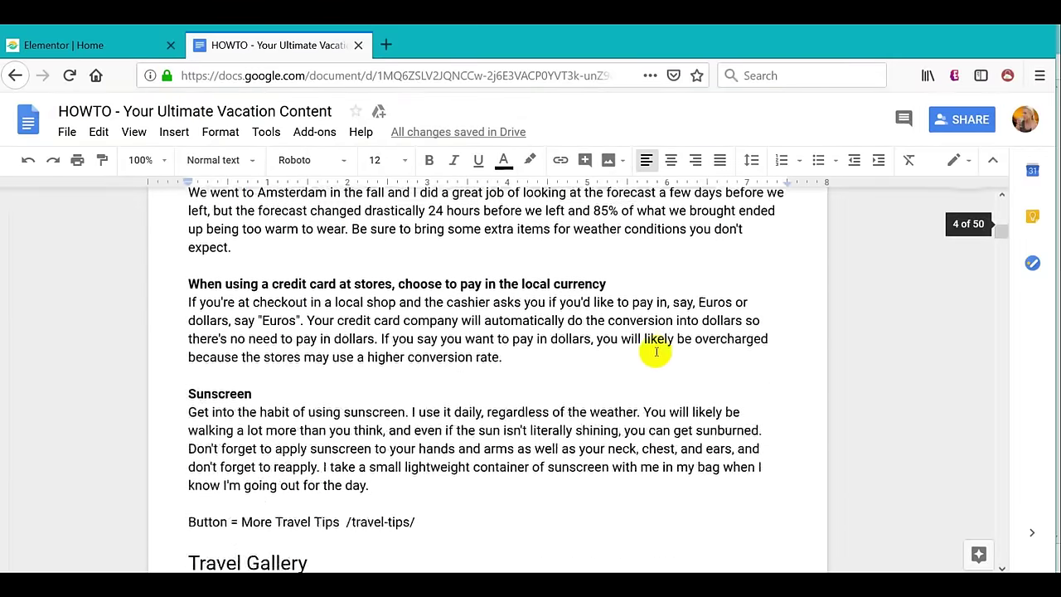
pyautogui.scroll(-3, 655, 350)
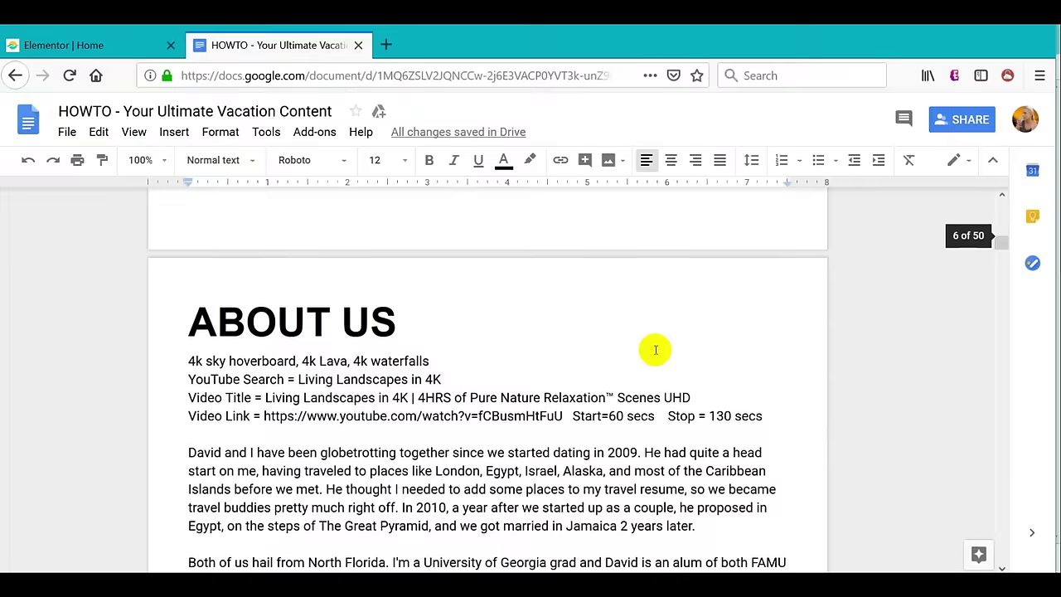
pyautogui.scroll(-2, 655, 350)
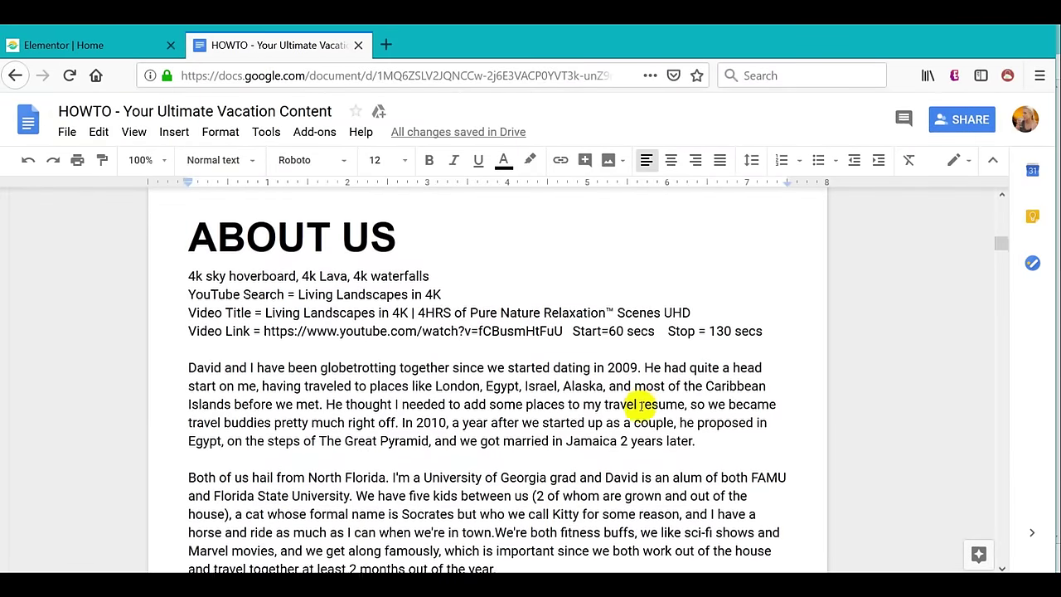
pyautogui.scroll(-3, 643, 405)
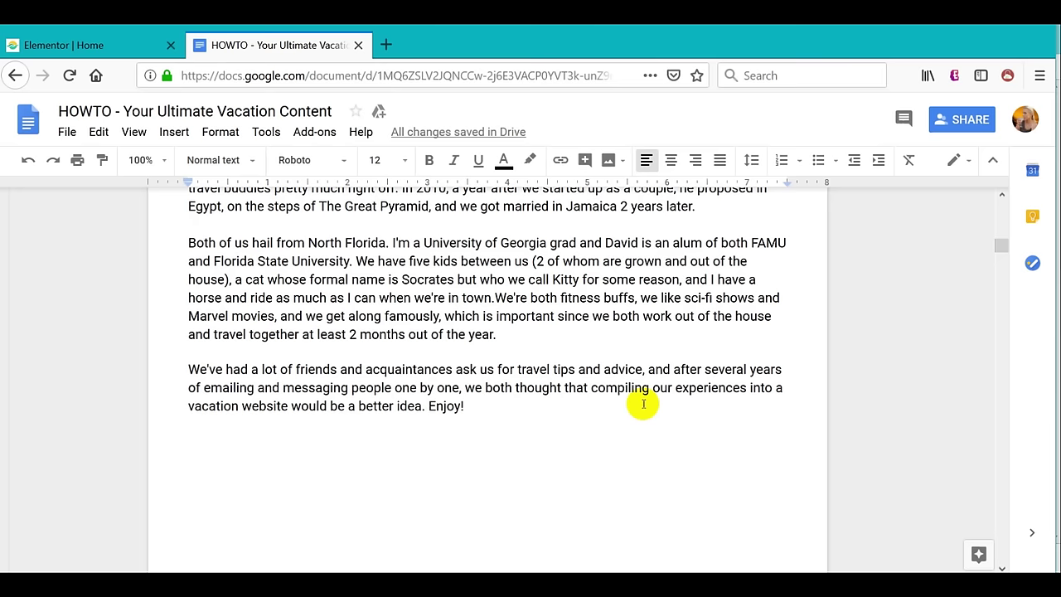
pyautogui.hotkey('ctrl', 'z')
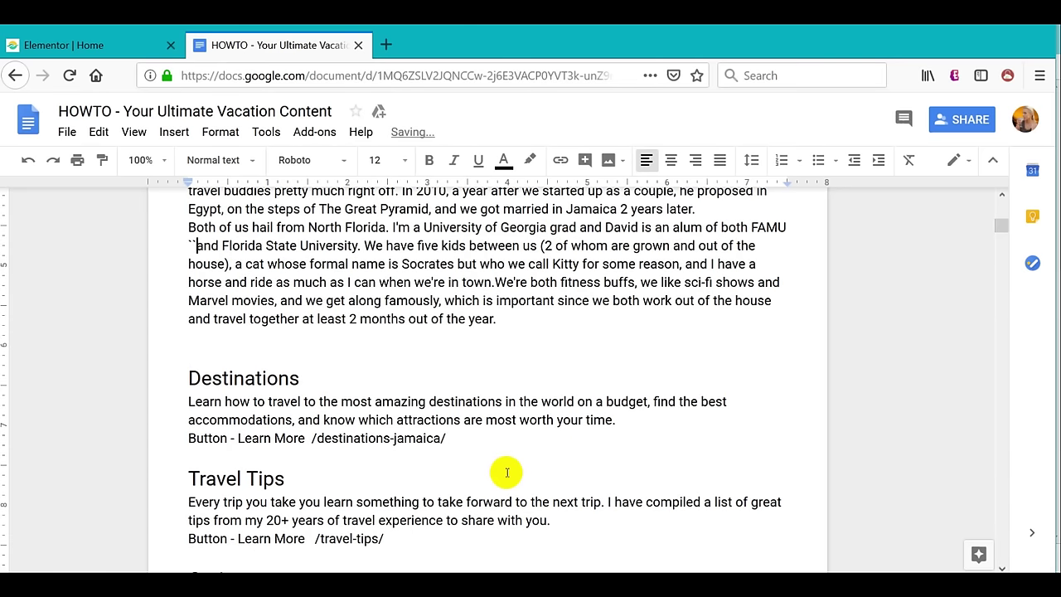
pyautogui.hotkey('alt', 'Tab')
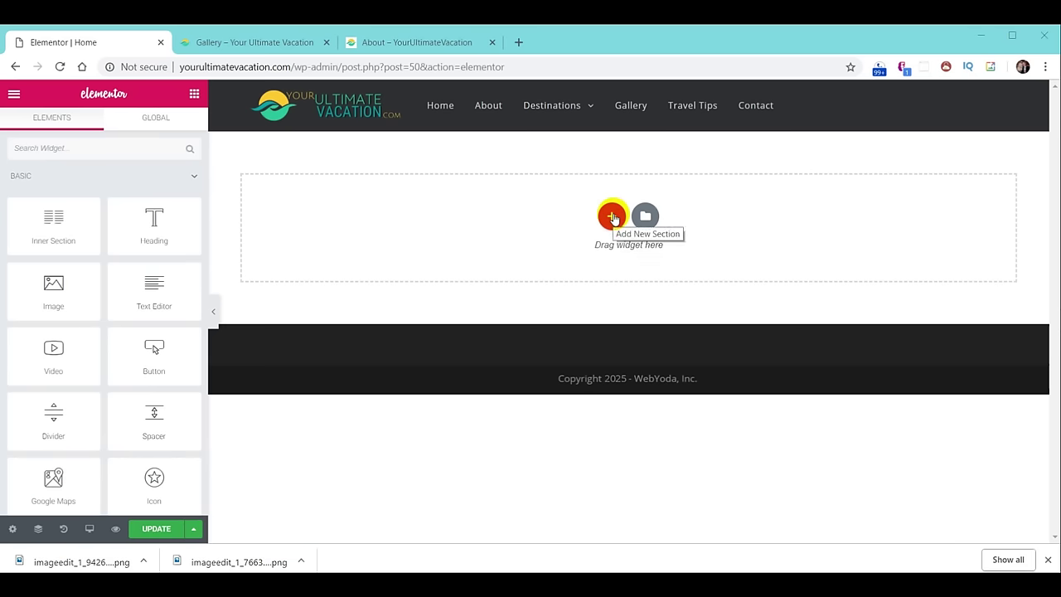
# Add a one-column section with its height set to Fit To Screen.
pyautogui.click(613, 218)
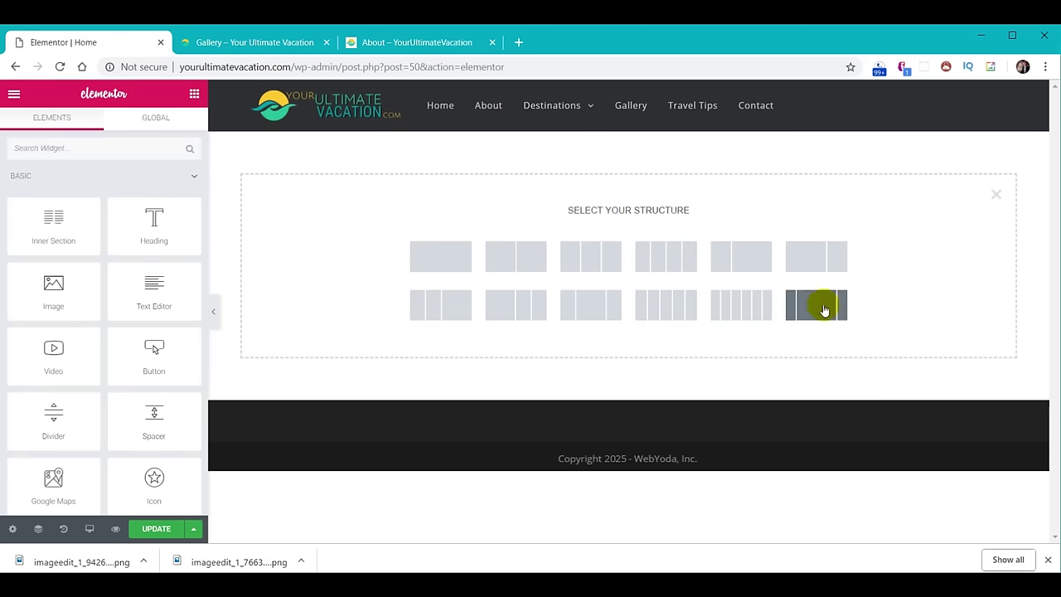
pyautogui.click(442, 262)
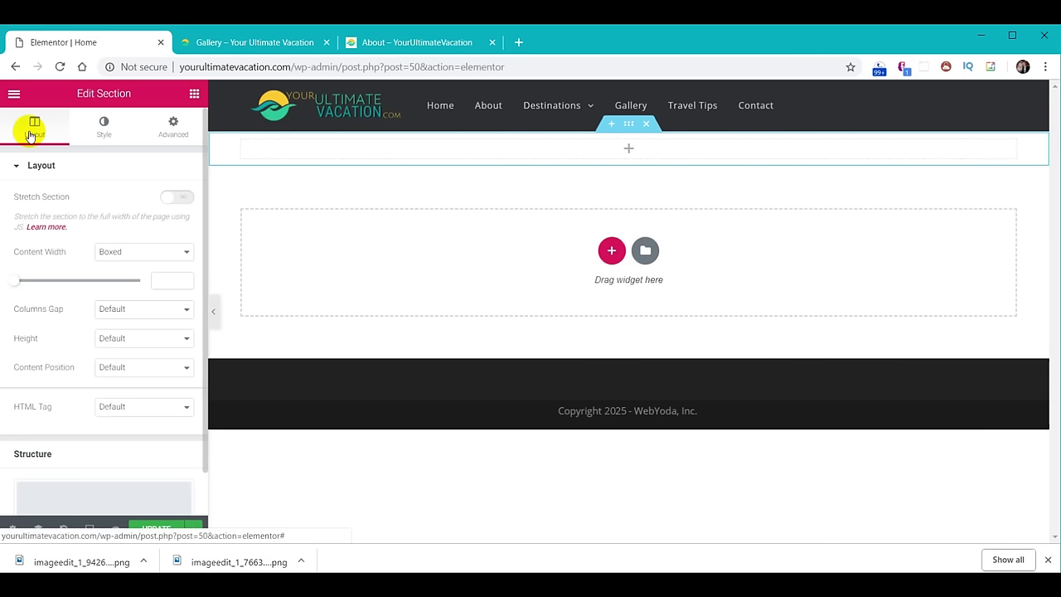
pyautogui.click(102, 128)
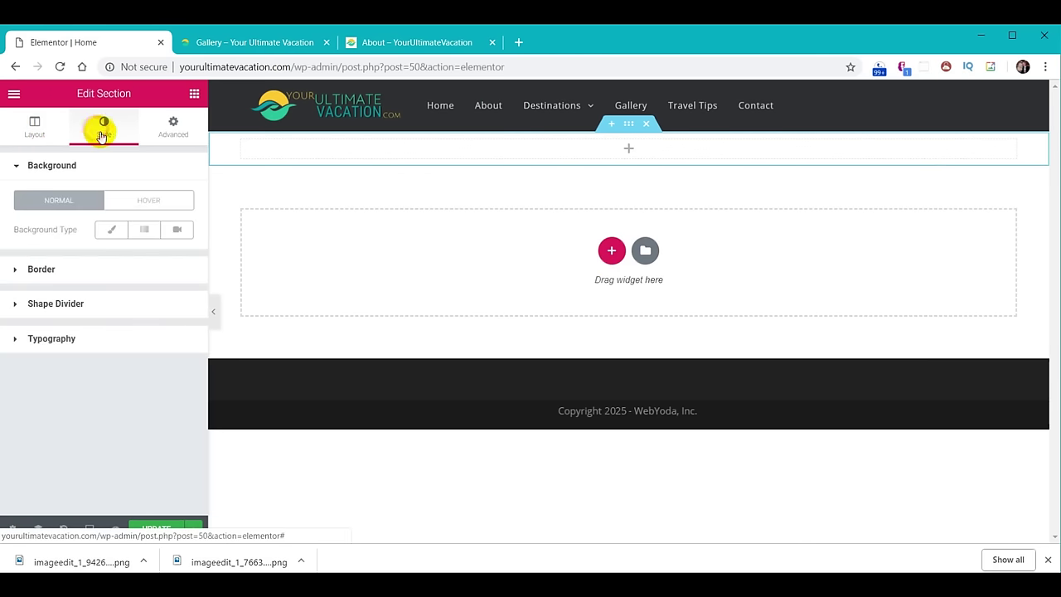
pyautogui.click(175, 131)
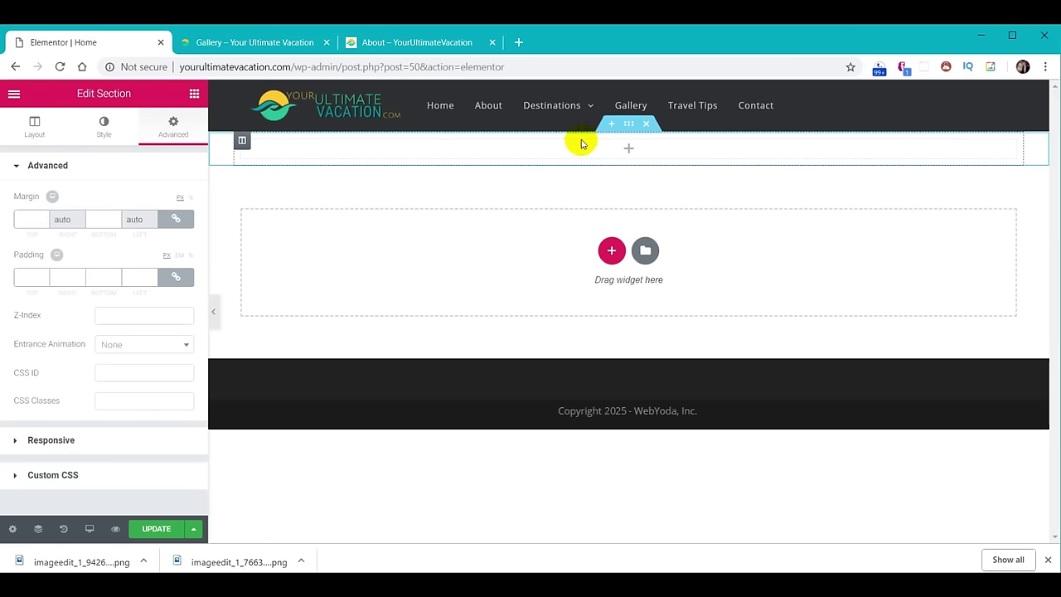
pyautogui.click(29, 128)
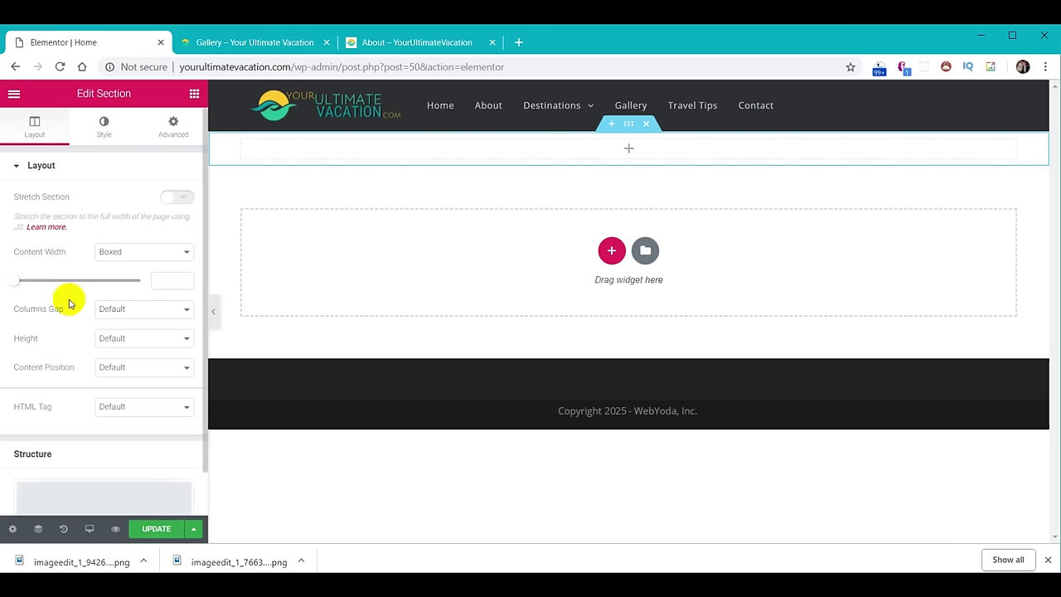
pyautogui.click(112, 348)
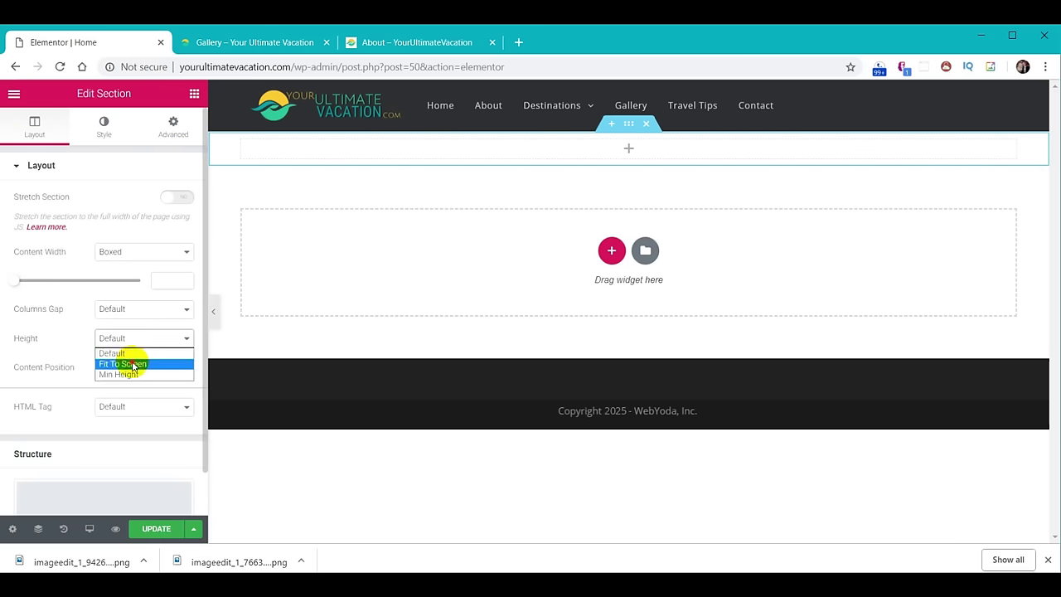
pyautogui.click(134, 361)
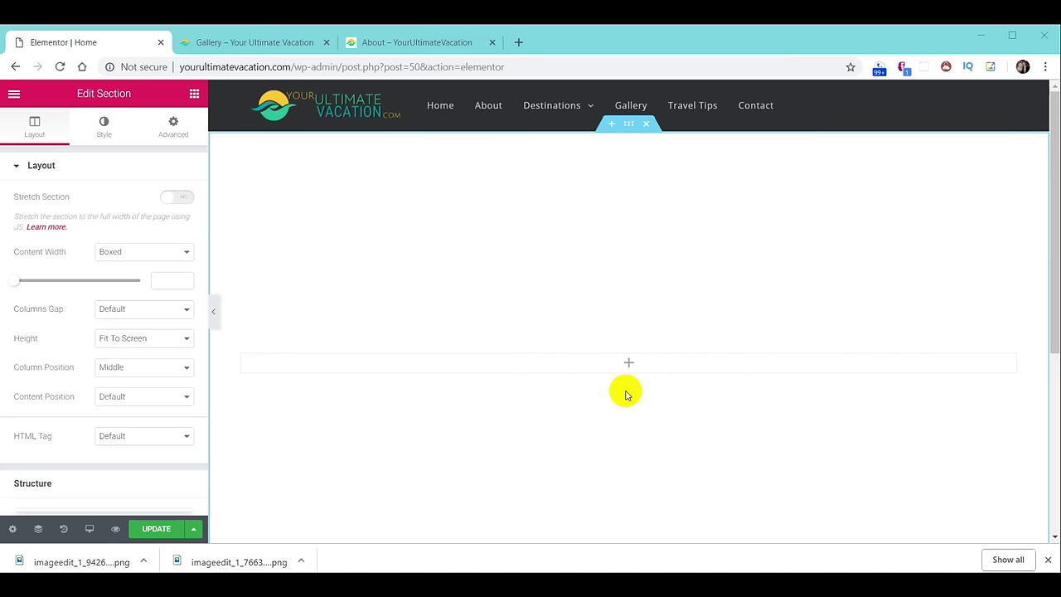
pyautogui.hotkey('alt', 'Tab')
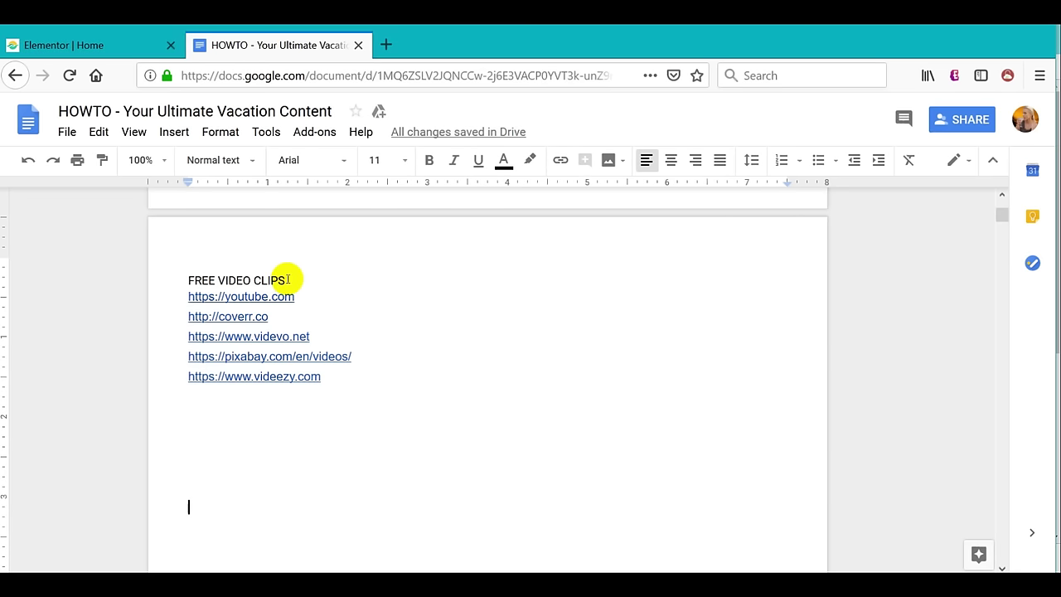
pyautogui.click(239, 300)
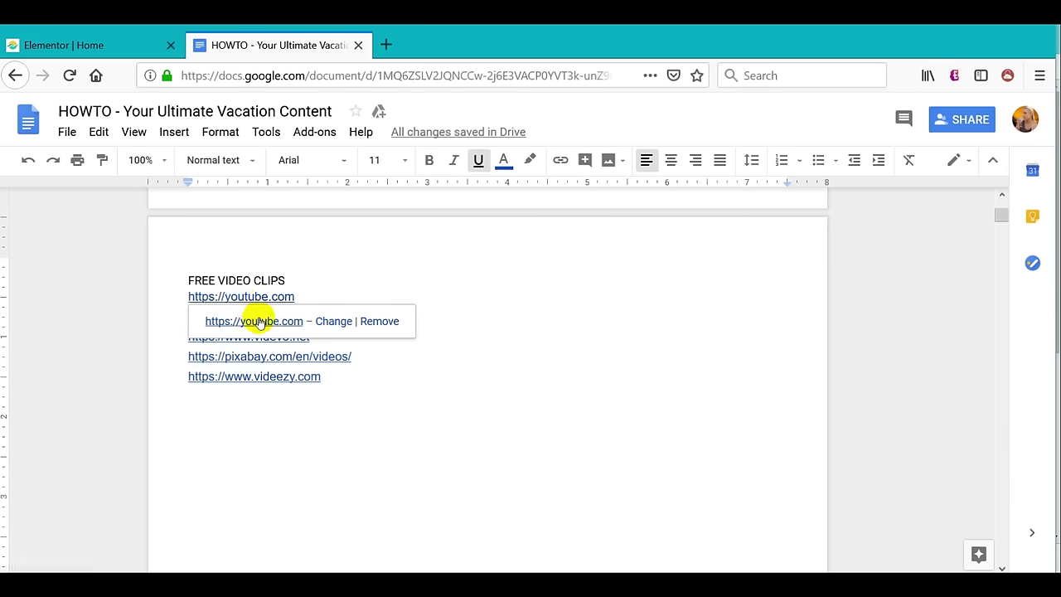
pyautogui.click(253, 321)
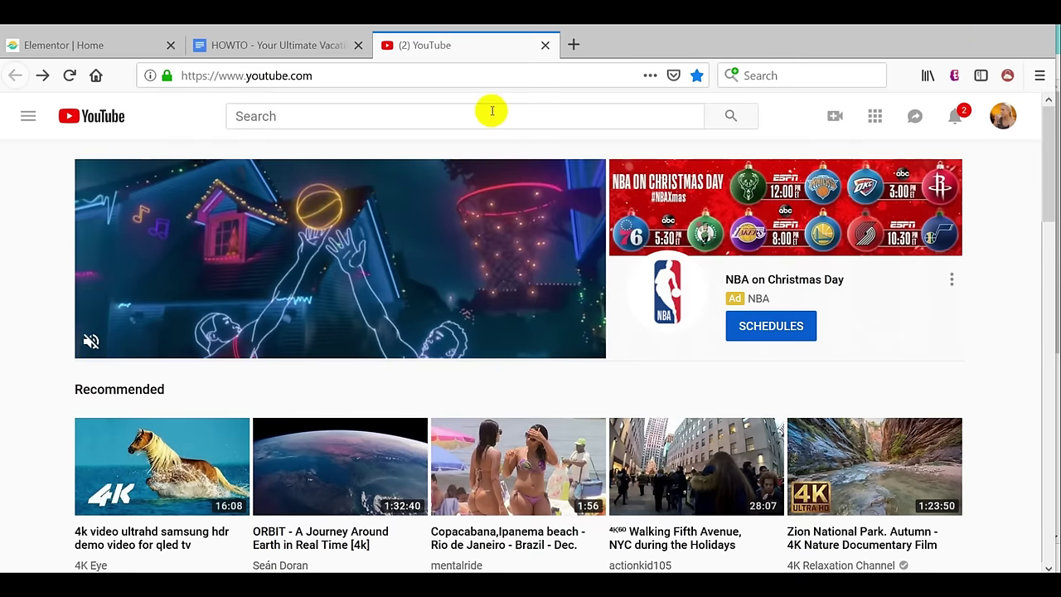
# Search YouTube for '4k beach' and open the 4K Tropical Beach video.
pyautogui.click(491, 111)
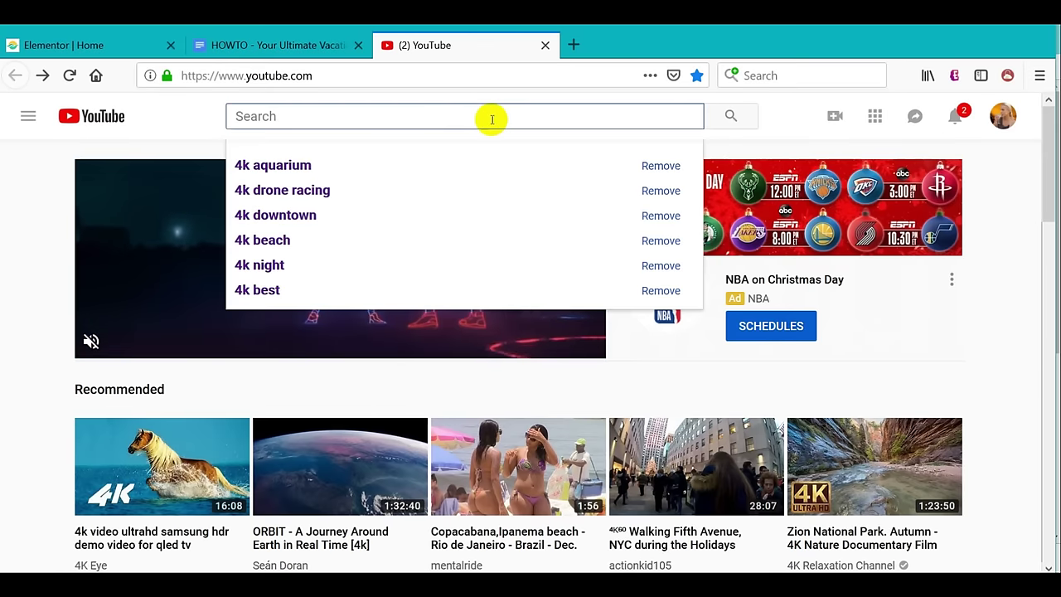
pyautogui.write('4k beach')
pyautogui.press('Return')
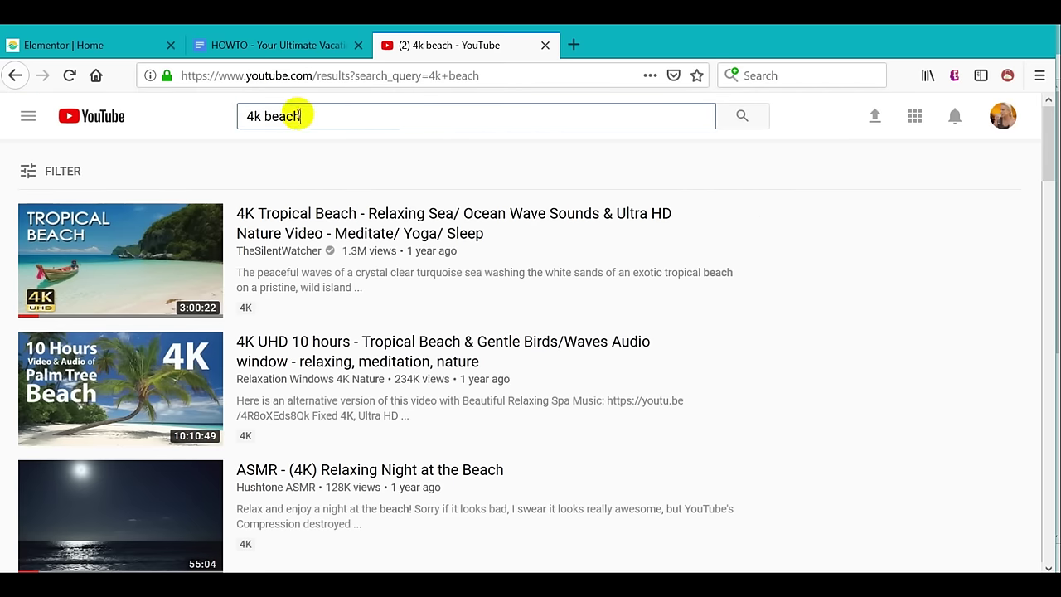
pyautogui.click(126, 258)
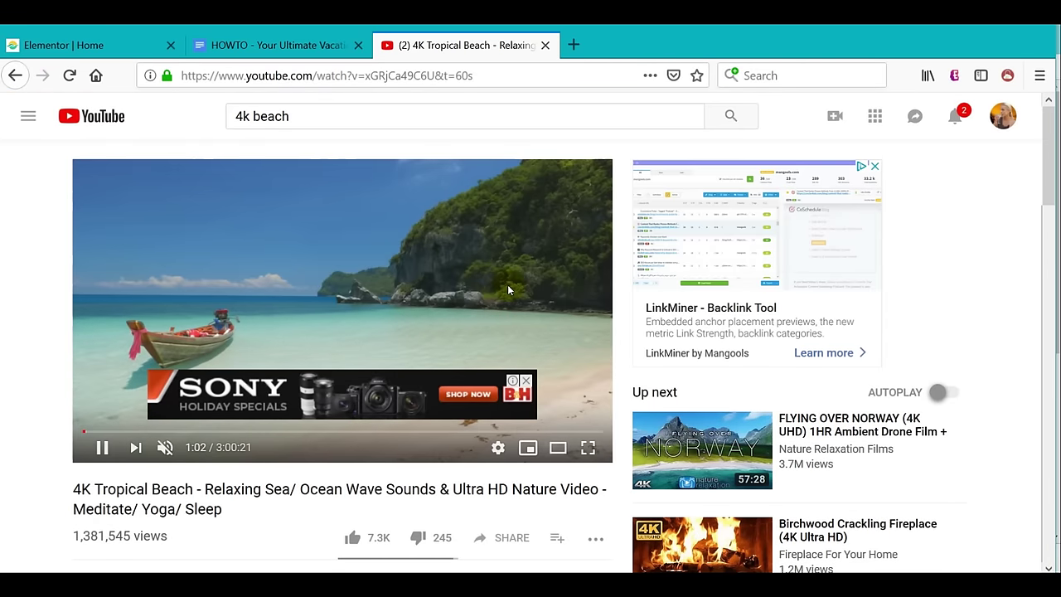
# Copy the video's web address and go back to the Elementor editor.
pyautogui.moveTo(497, 76); pyautogui.dragTo(154, 89)
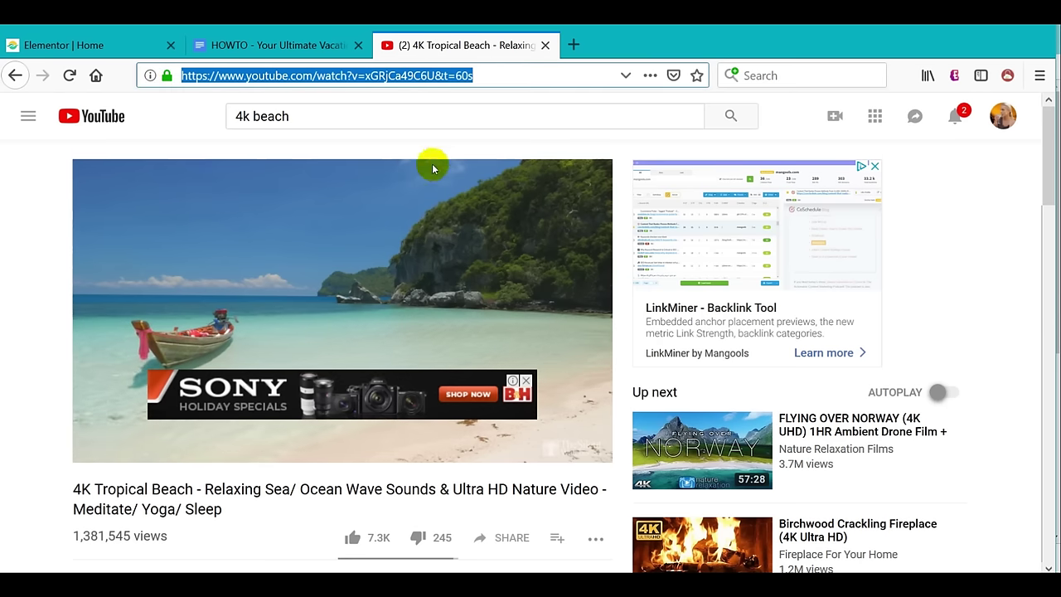
pyautogui.moveTo(440, 197)
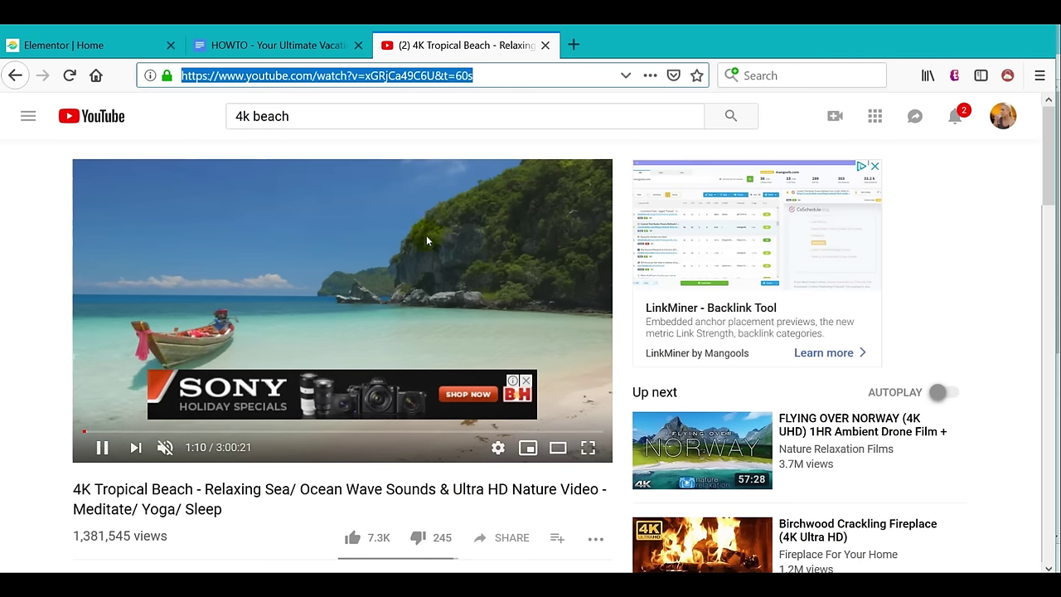
pyautogui.click(454, 327)
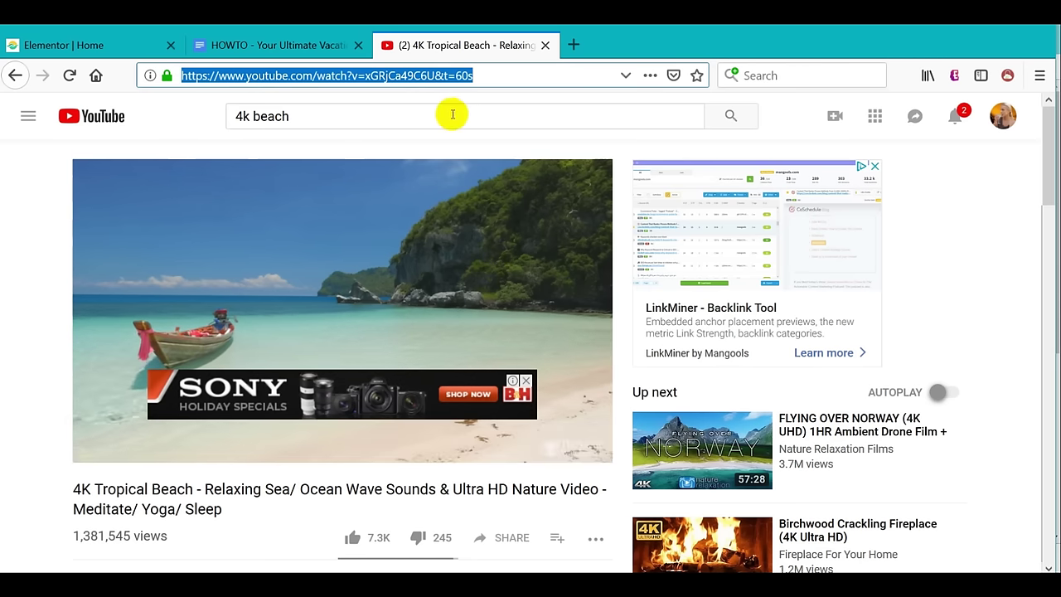
pyautogui.hotkey('alt', 'Tab')
pyautogui.click(563, 176)
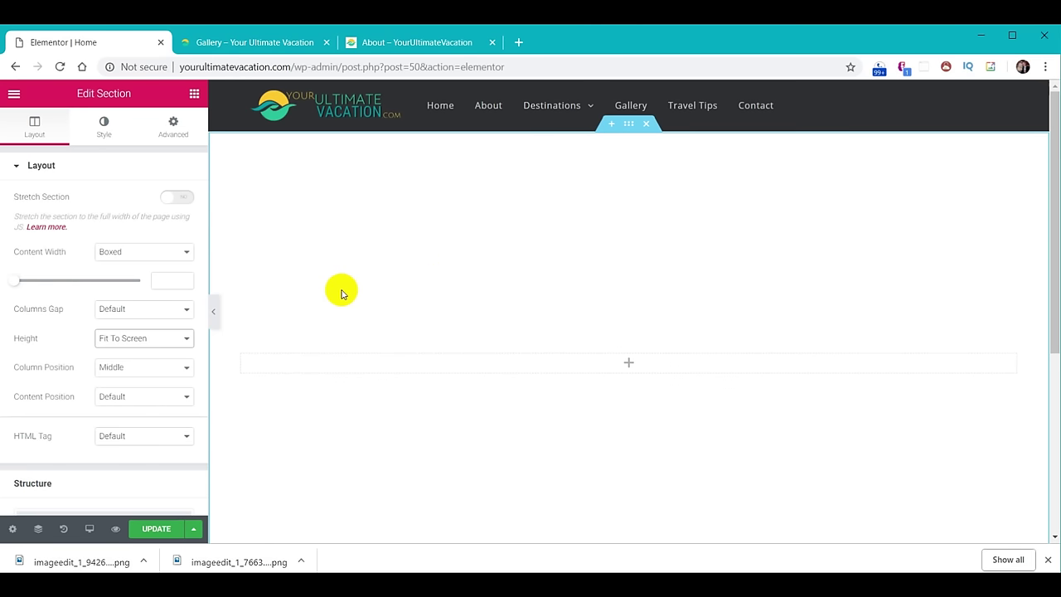
# Upload Hawaii-Sunset.jpg and set it as the section's classic background image.
pyautogui.click(103, 132)
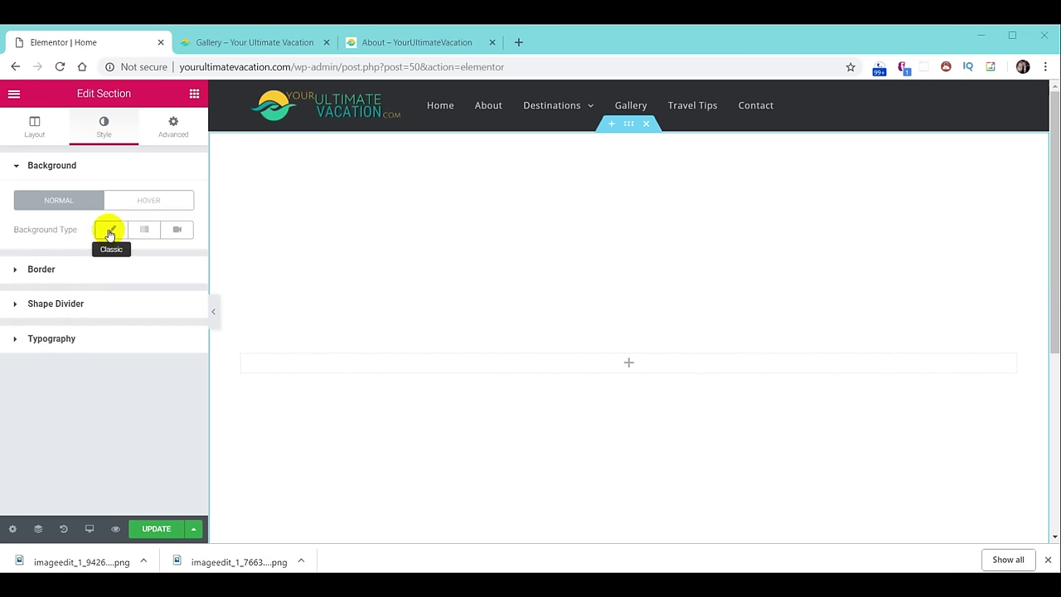
pyautogui.click(112, 231)
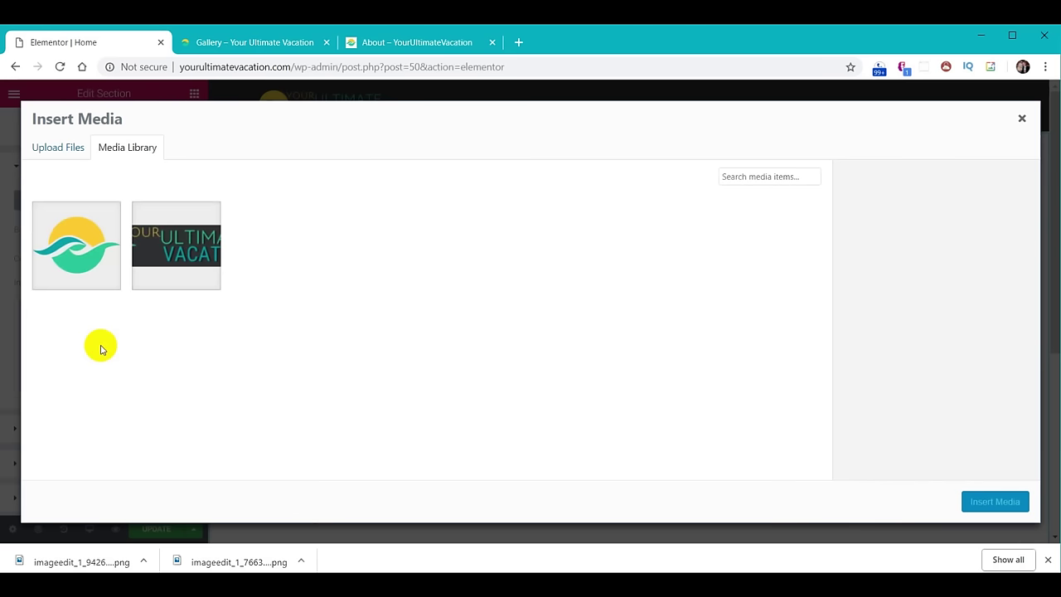
pyautogui.click(65, 150)
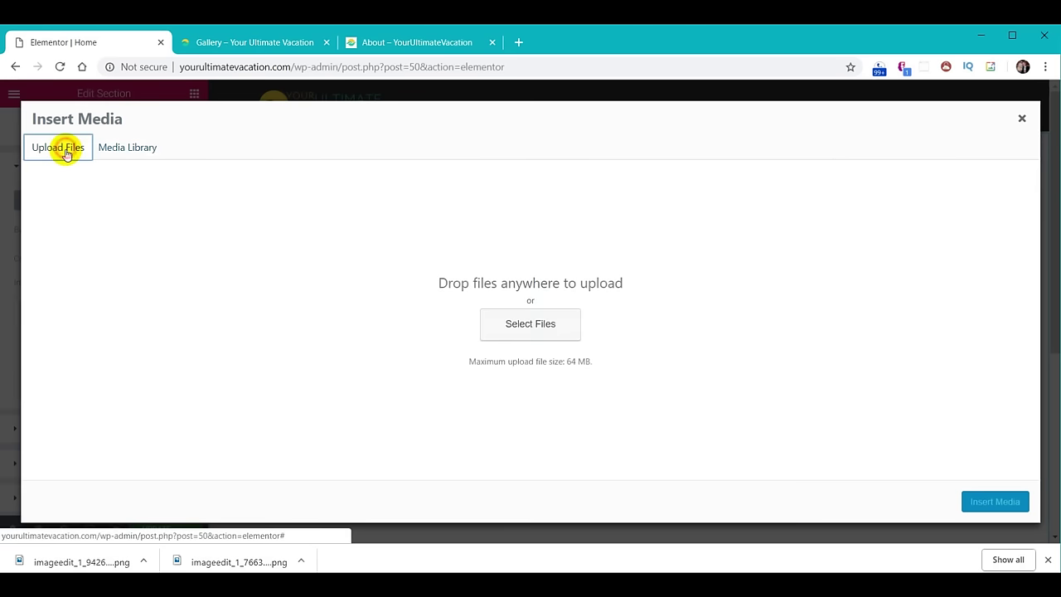
pyautogui.click(549, 331)
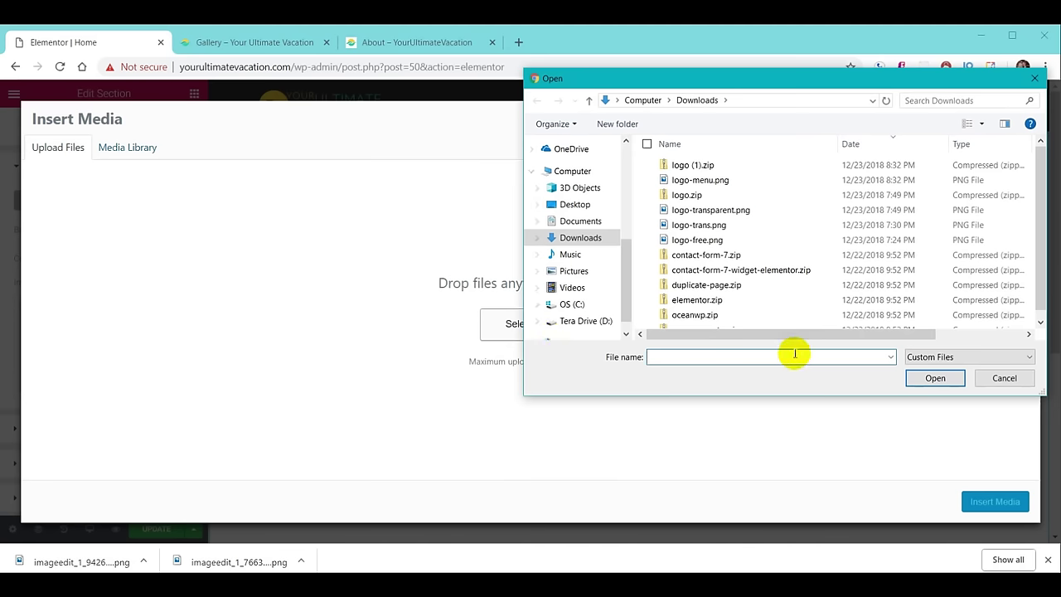
pyautogui.click(1005, 379)
pyautogui.hotkey('alt', 'Tab')
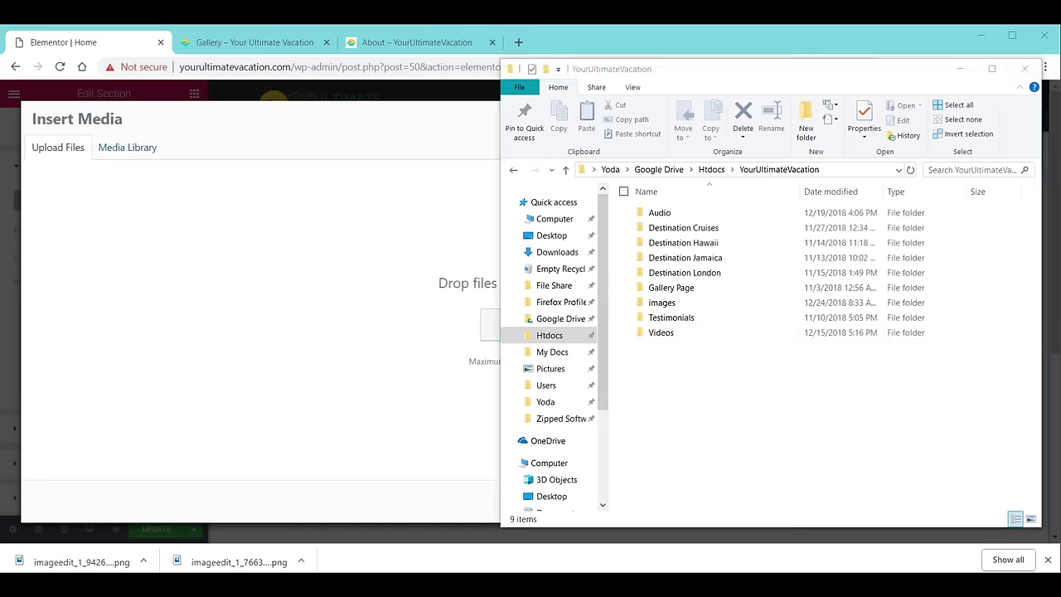
pyautogui.doubleClick(667, 303)
pyautogui.moveTo(901, 331); pyautogui.dragTo(380, 334)
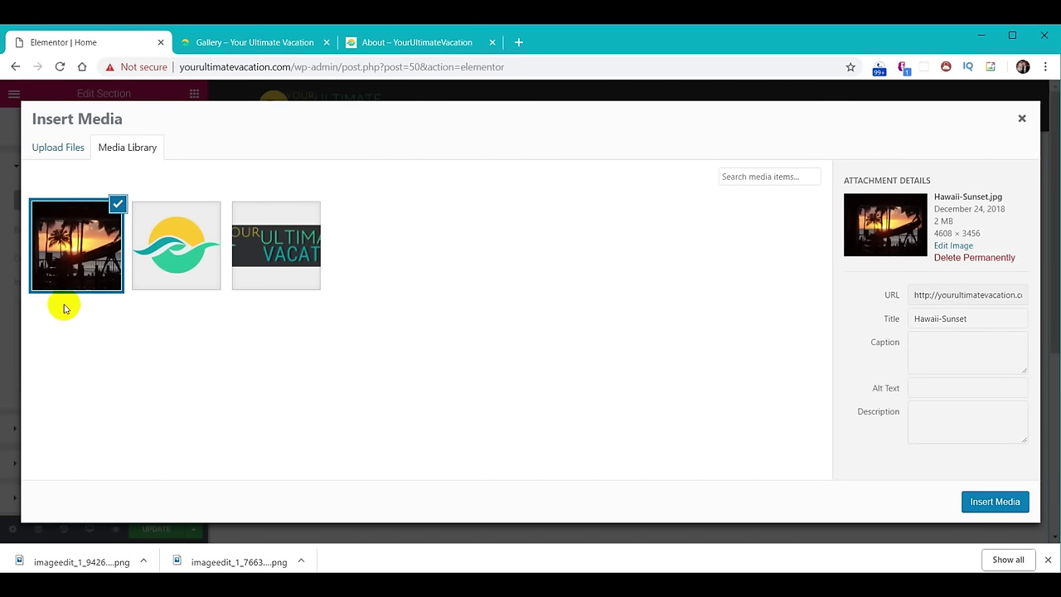
pyautogui.click(989, 503)
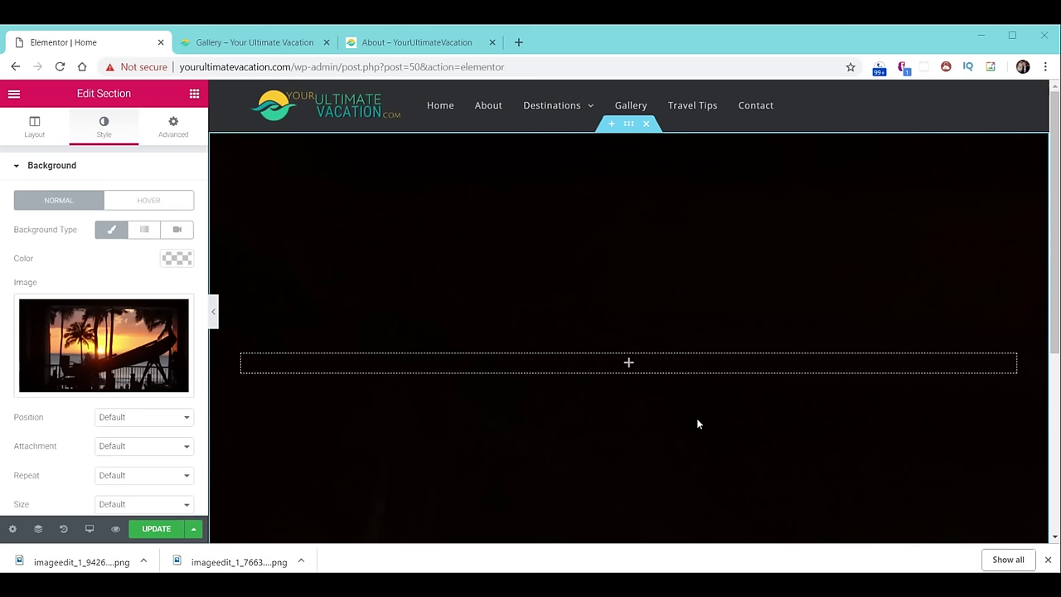
# Position the sunset image Center Center at Cover size, then switch the background to Gradient.
pyautogui.click(186, 423)
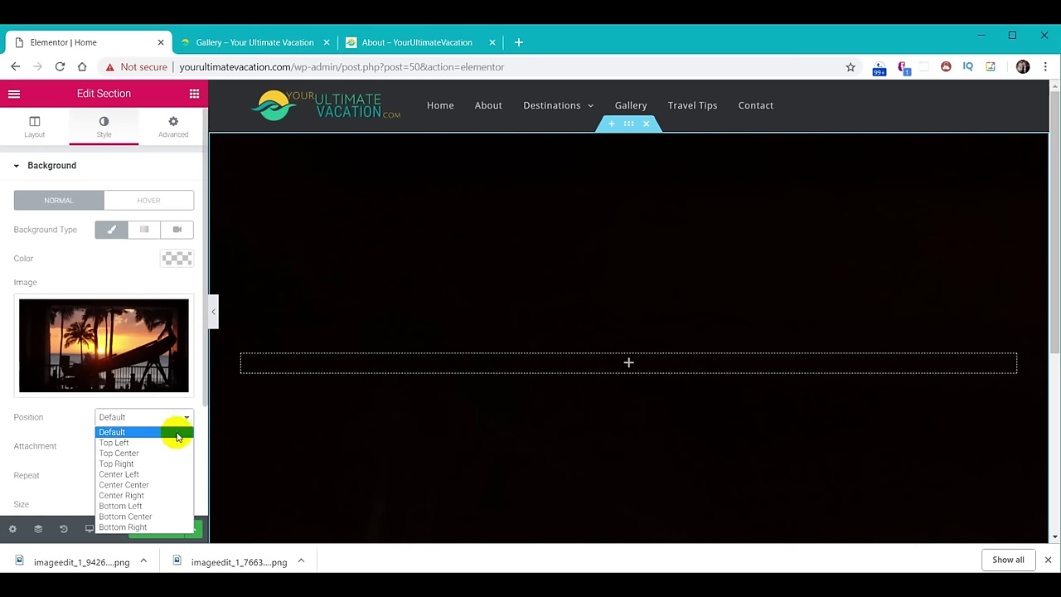
pyautogui.click(163, 485)
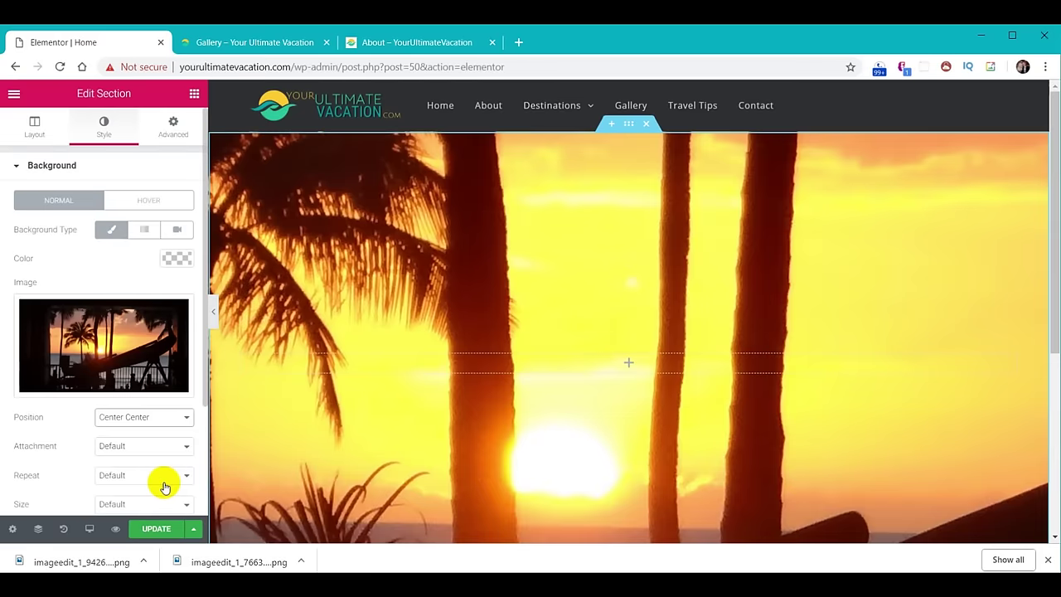
pyautogui.scroll(-1, 104, 453)
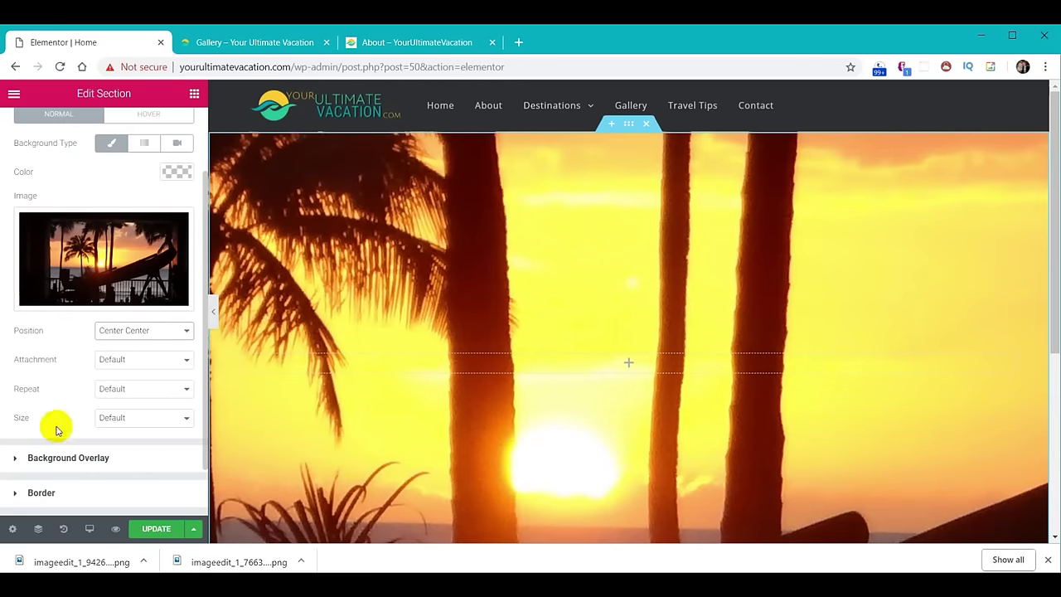
pyautogui.click(186, 421)
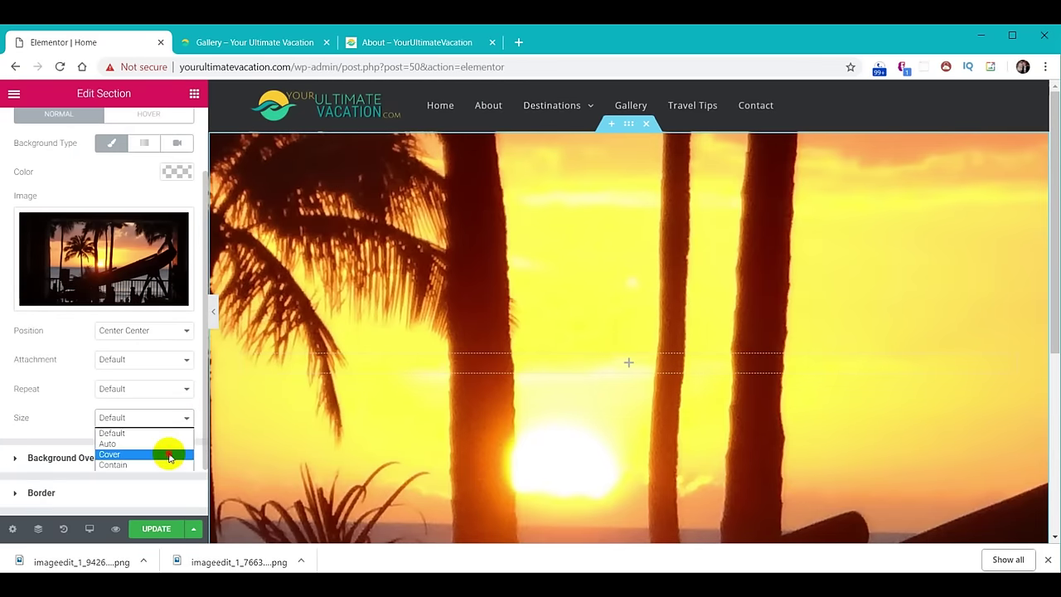
pyautogui.click(170, 454)
pyautogui.scroll(-3, 671, 412)
pyautogui.scroll(3, 666, 422)
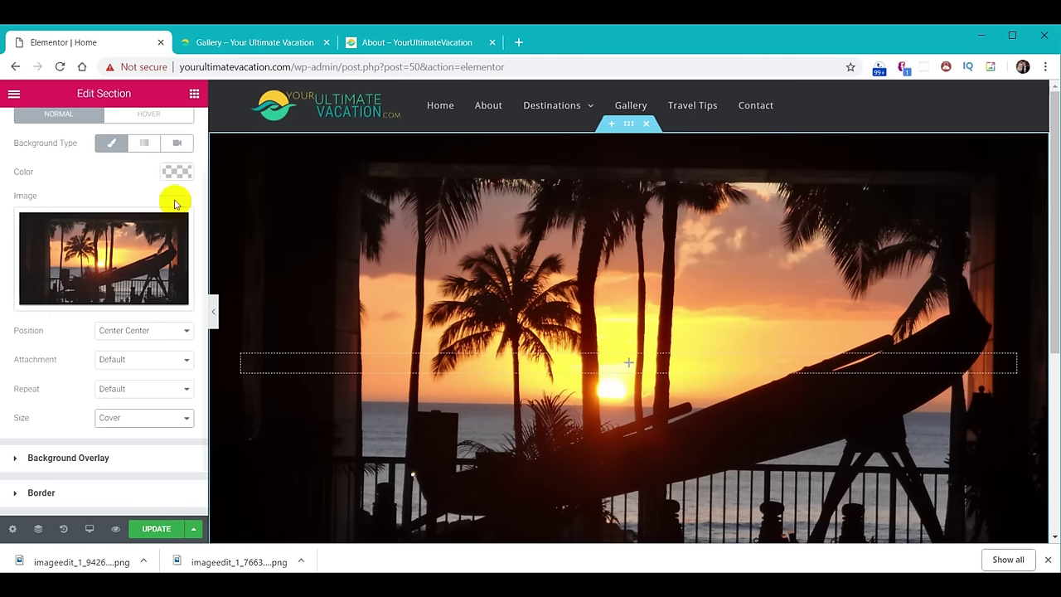
pyautogui.click(145, 145)
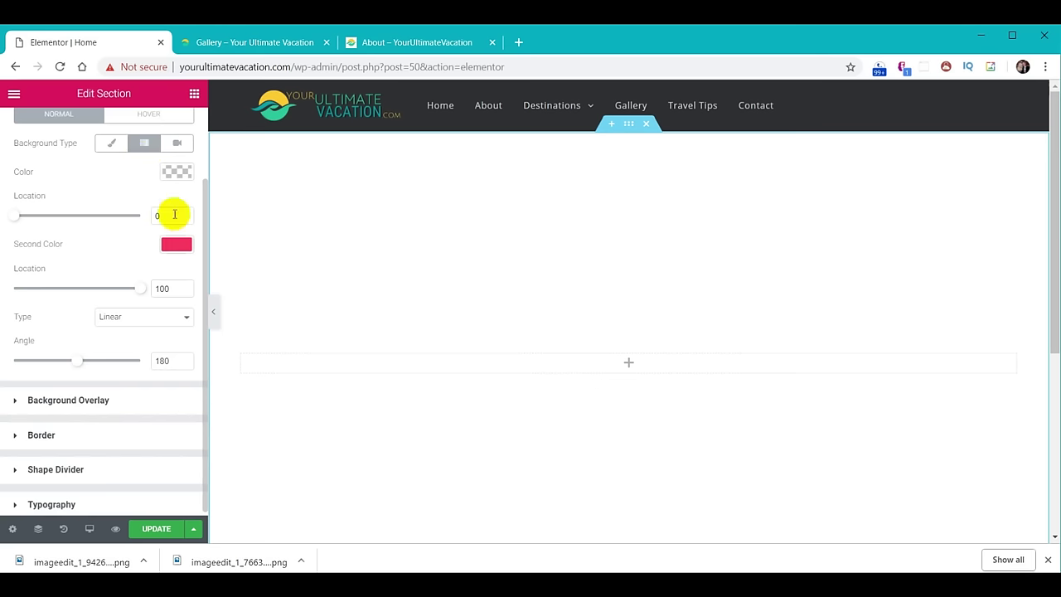
# Make the gradient's first colour green, adjust its angle, and change its type to Radial.
pyautogui.click(177, 174)
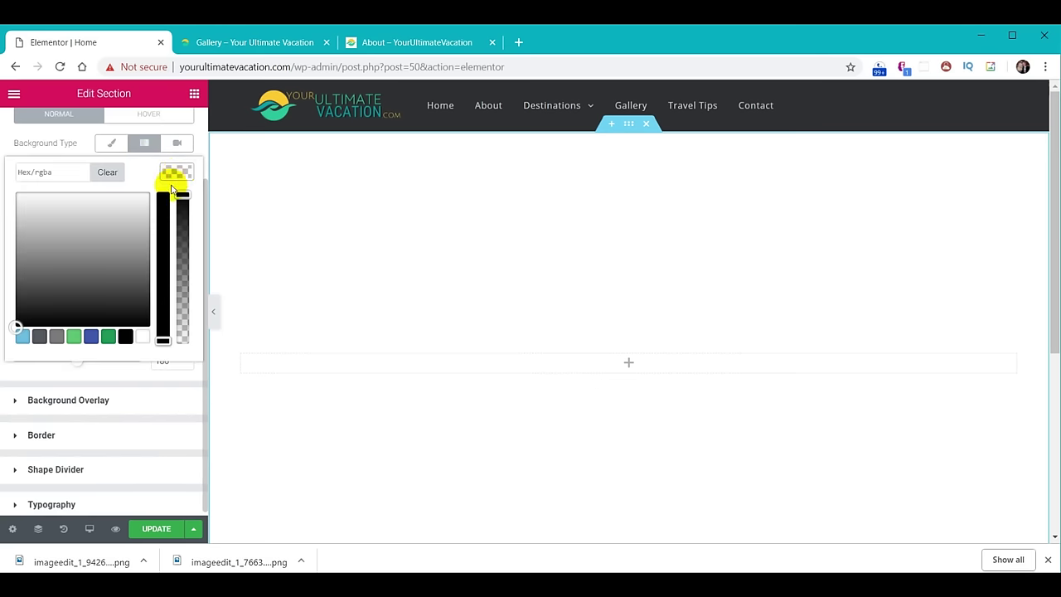
pyautogui.click(74, 336)
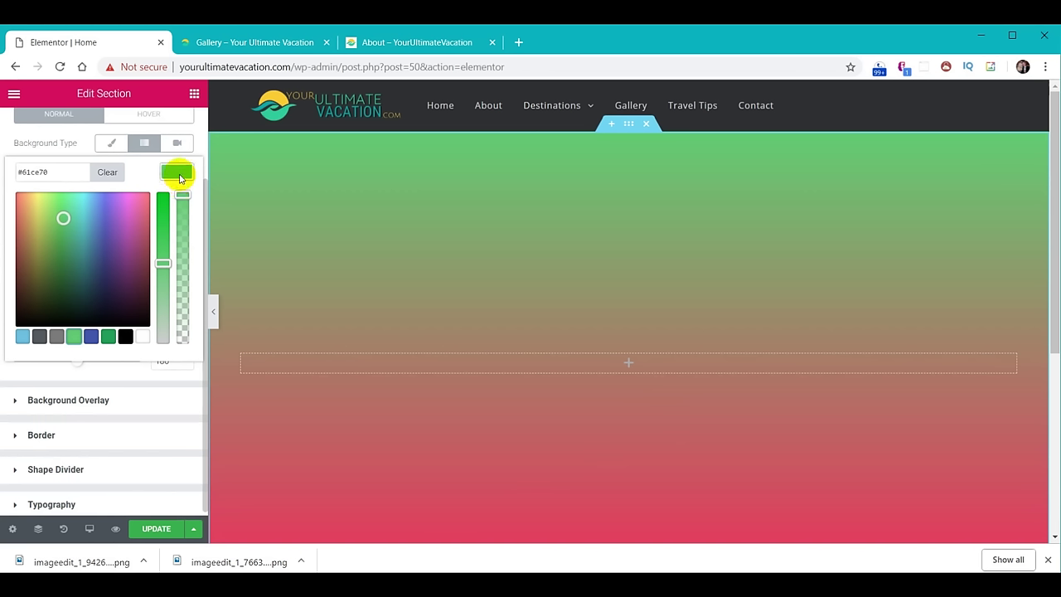
pyautogui.click(179, 178)
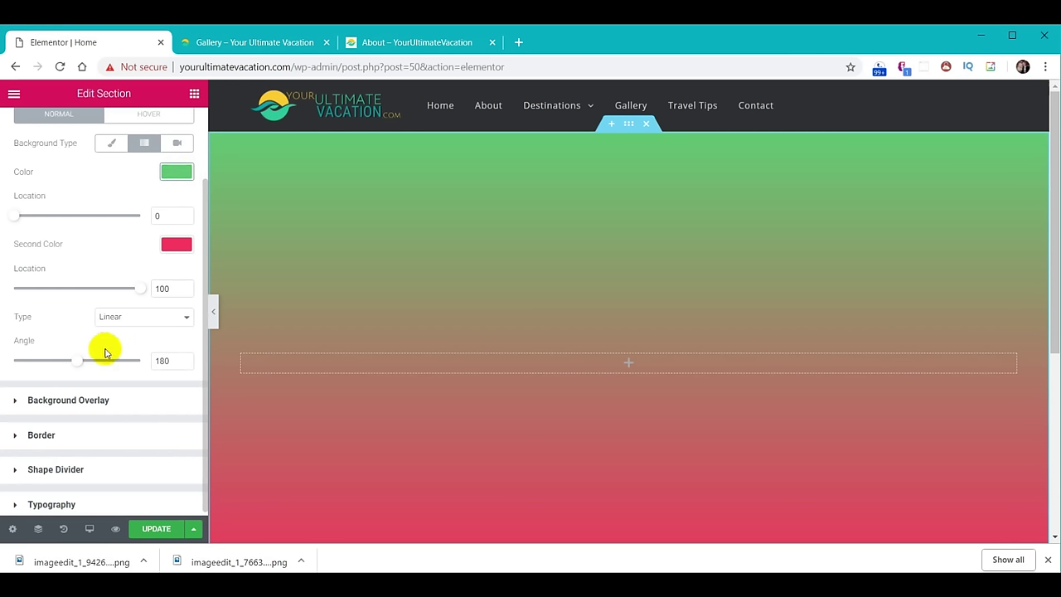
pyautogui.moveTo(74, 363); pyautogui.dragTo(101, 361)
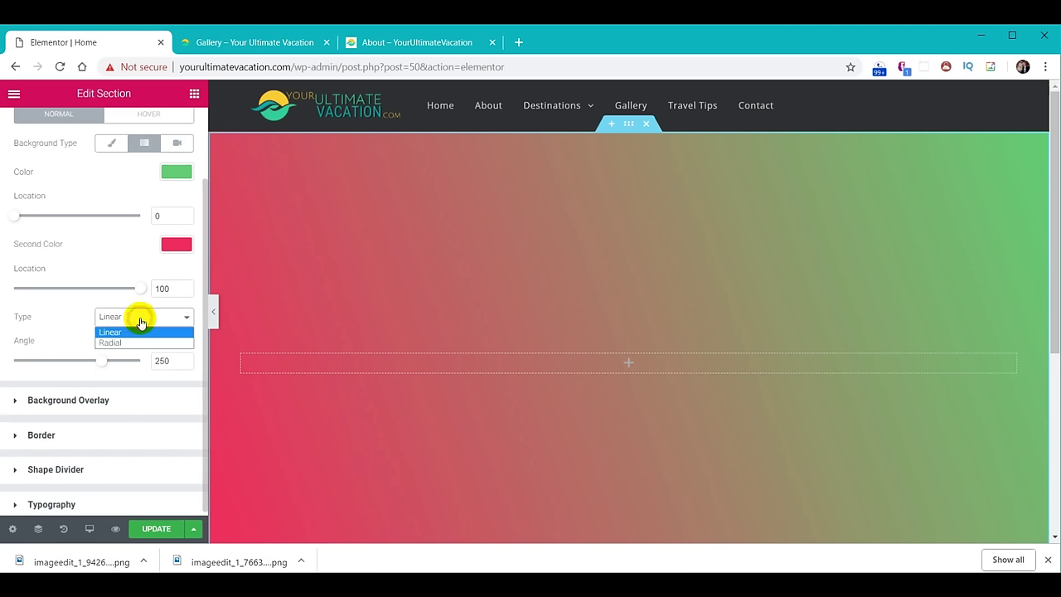
pyautogui.click(130, 342)
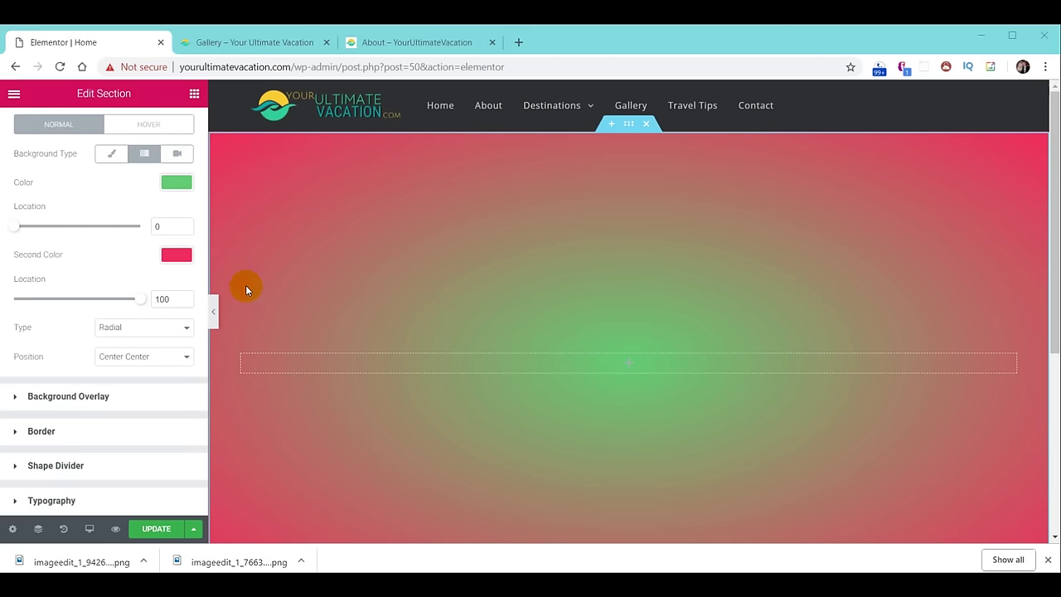
# Switch the section background to Video and paste in the 4K beach YouTube link.
pyautogui.click(178, 154)
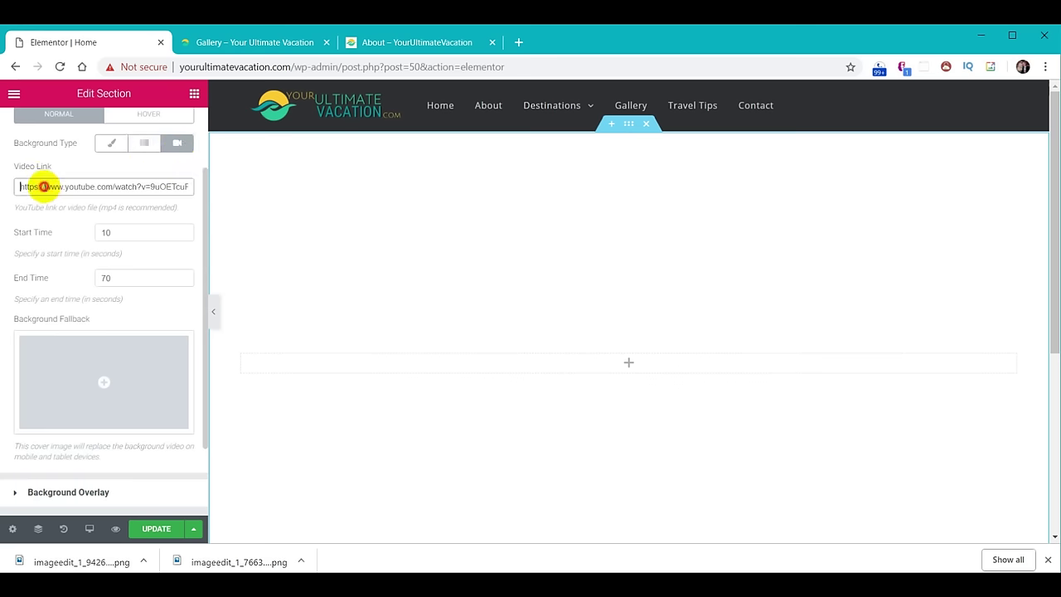
pyautogui.tripleClick(44, 187)
pyautogui.hotkey('ctrl', 'v')
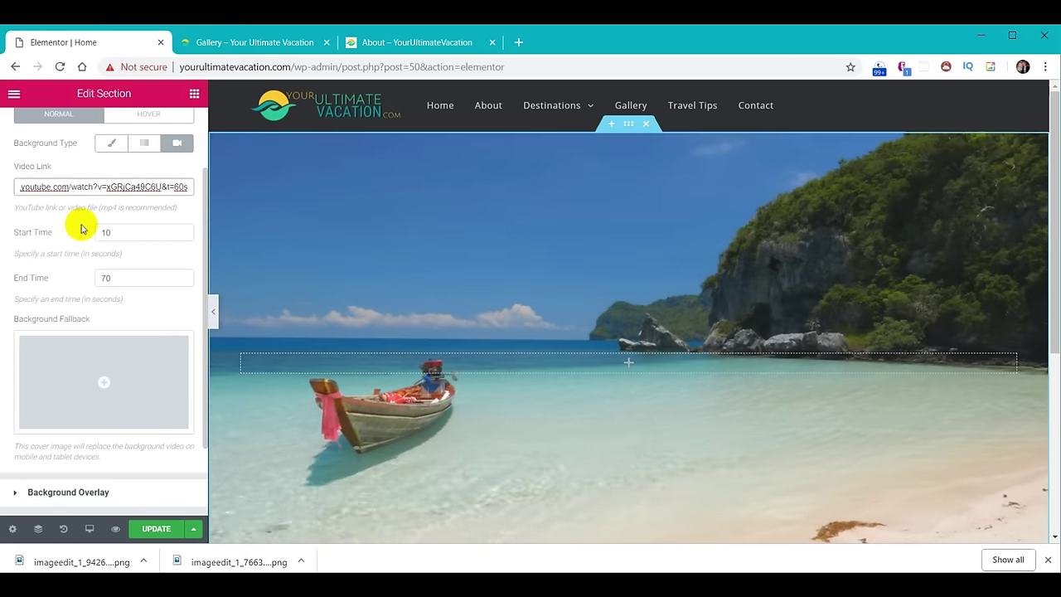
pyautogui.scroll(-5, 535, 355)
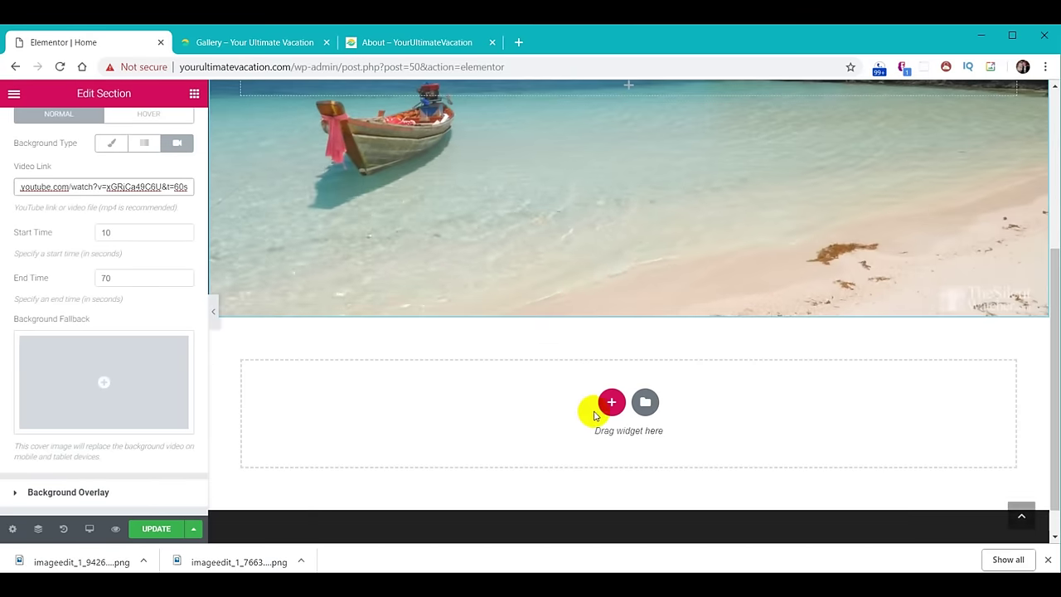
pyautogui.scroll(5, 592, 409)
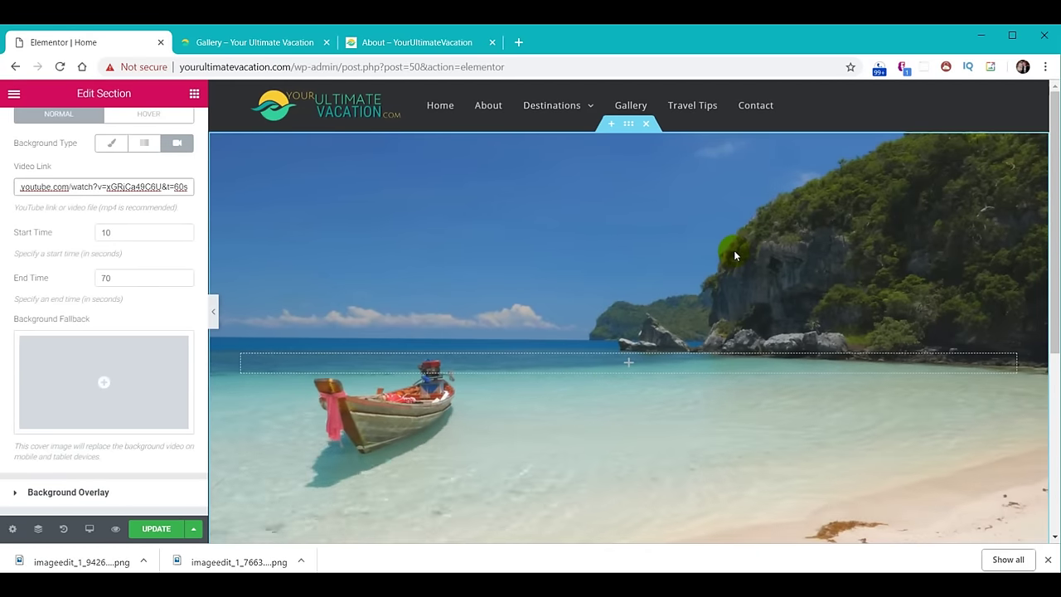
# Update the page and check the video background on the live site.
pyautogui.click(156, 531)
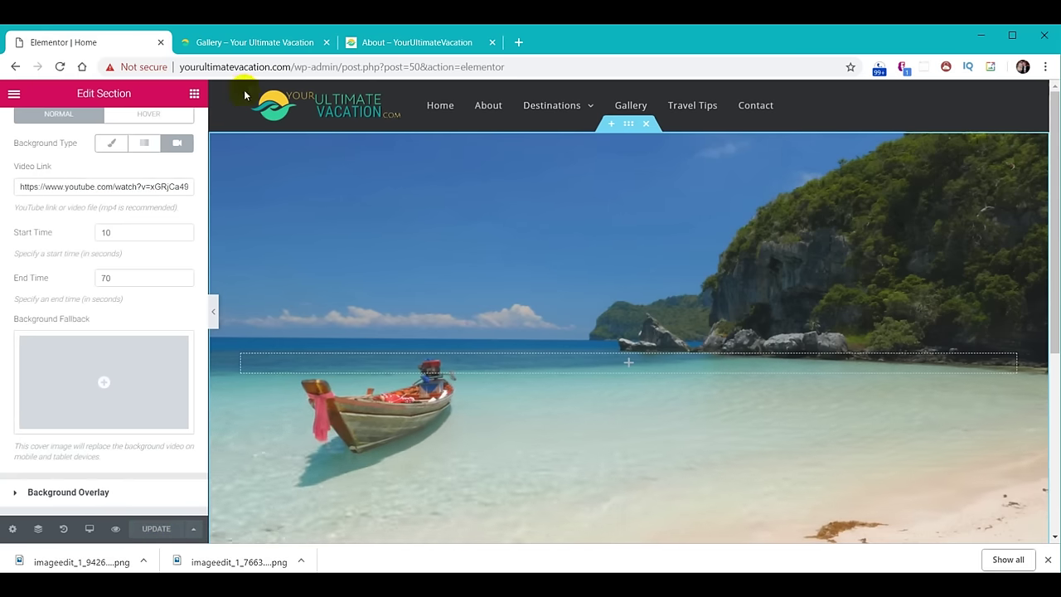
pyautogui.click(247, 43)
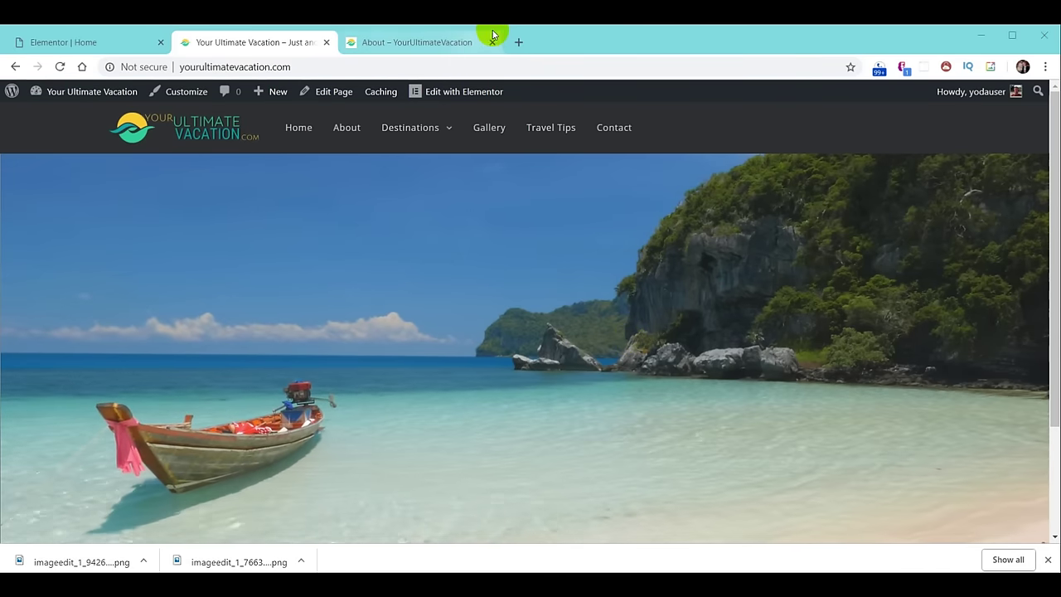
pyautogui.click(519, 40)
# Search YouTube for 'your ultimate vacation' and open the Welcome To Your Ultimate Vacation video.
pyautogui.click(477, 65)
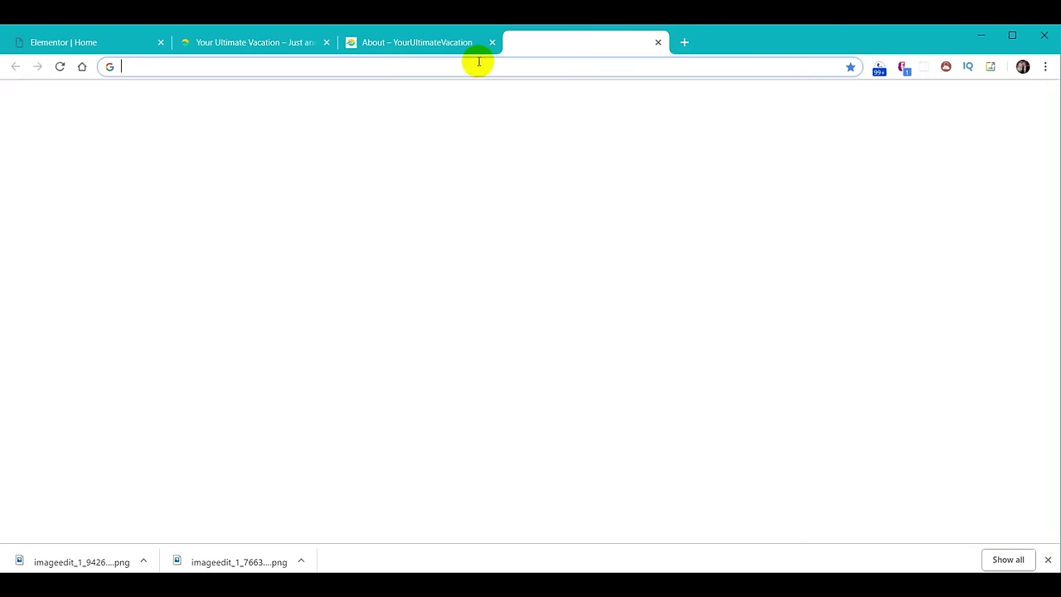
pyautogui.write('you')
pyautogui.press('Return')
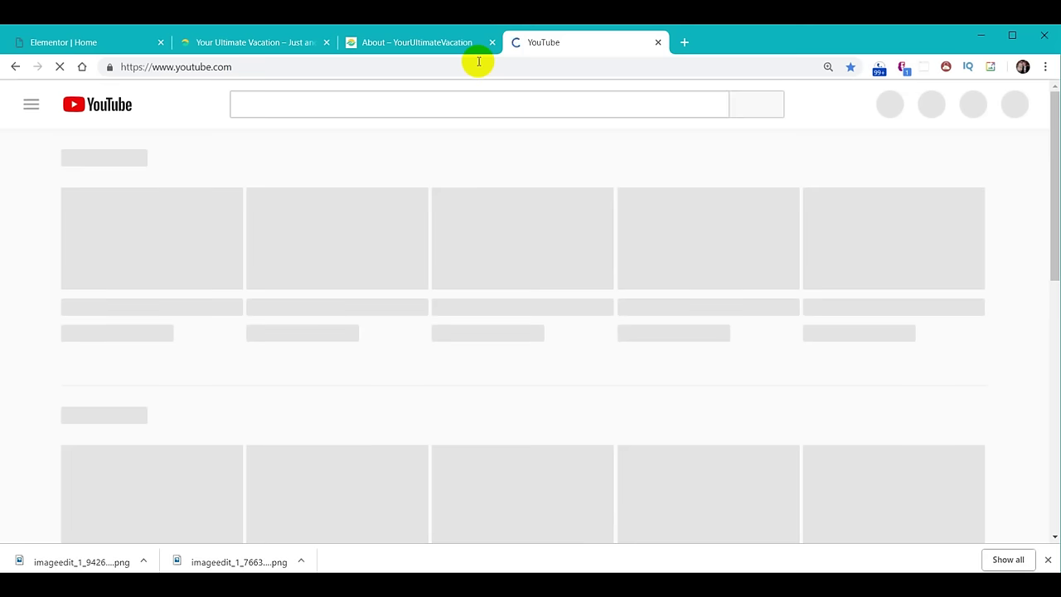
pyautogui.click(401, 105)
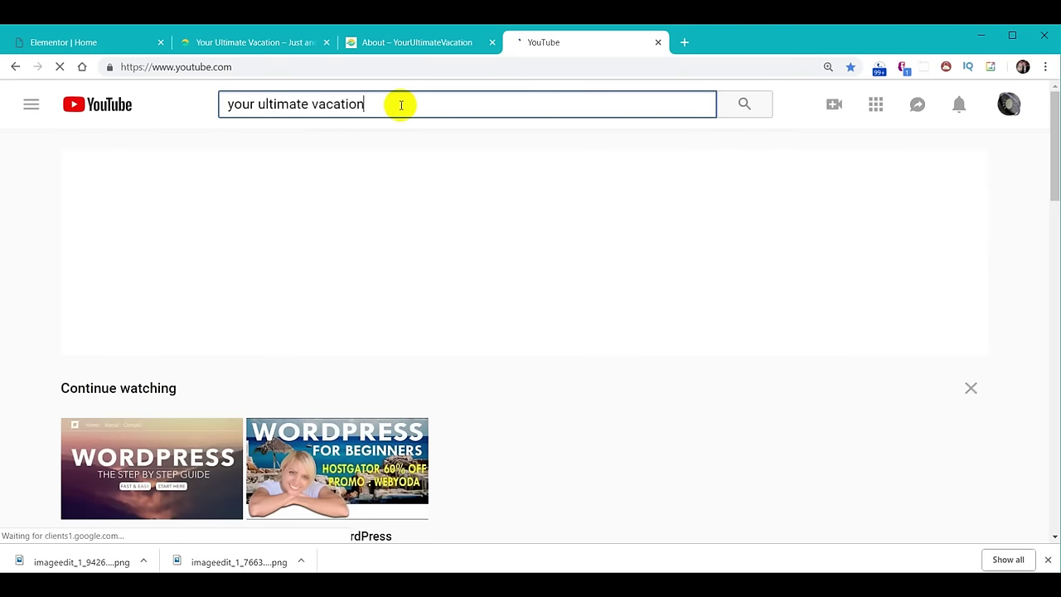
pyautogui.write('your ultimate vacation')
pyautogui.press('Return')
pyautogui.scroll(-3, 436, 274)
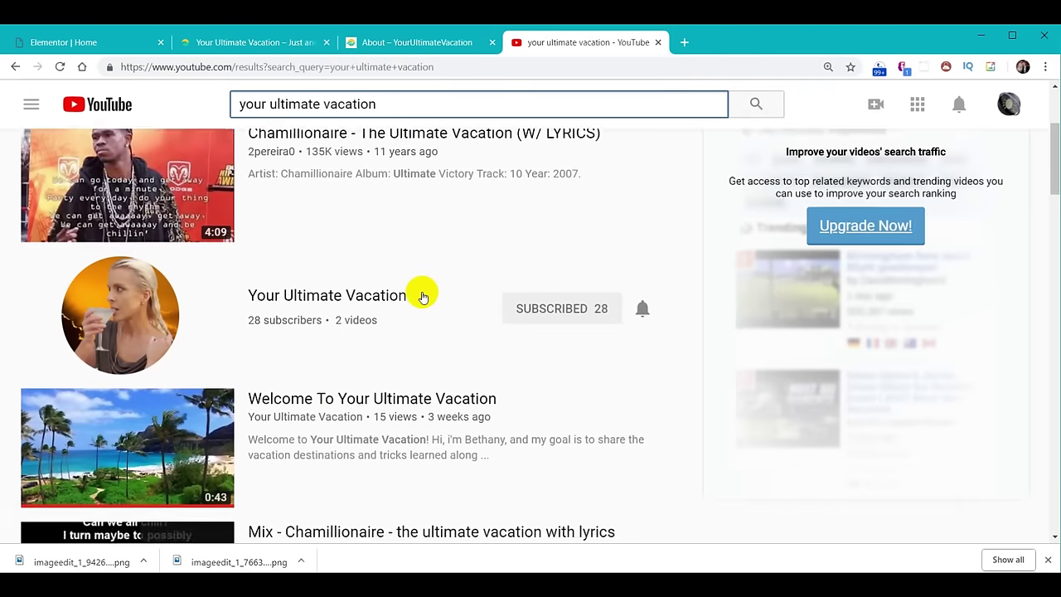
pyautogui.click(120, 418)
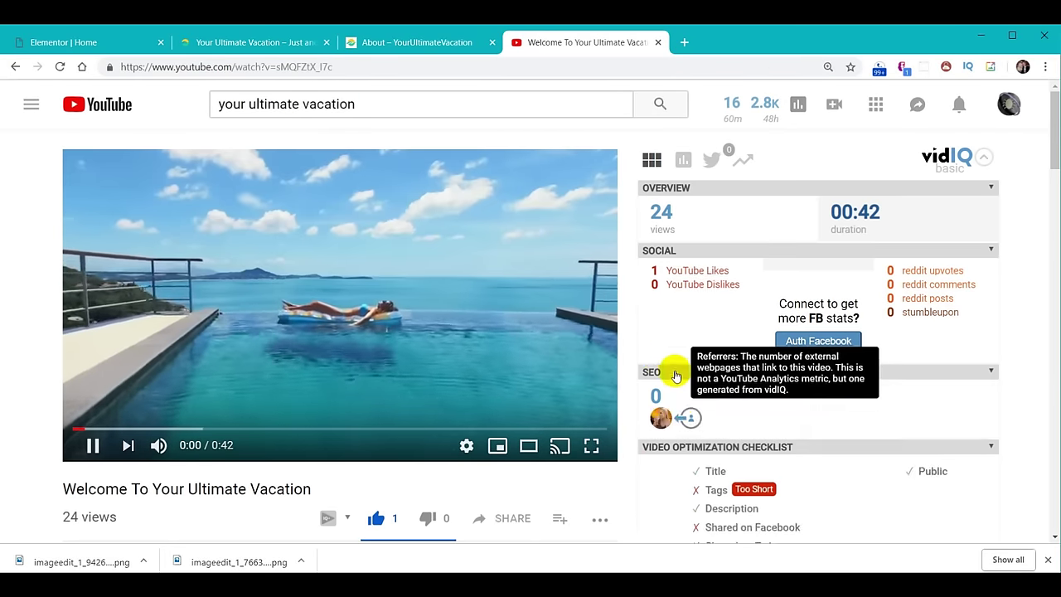
# Expand the video description to review its credits and select the page URL.
pyautogui.scroll(-3, 479, 375)
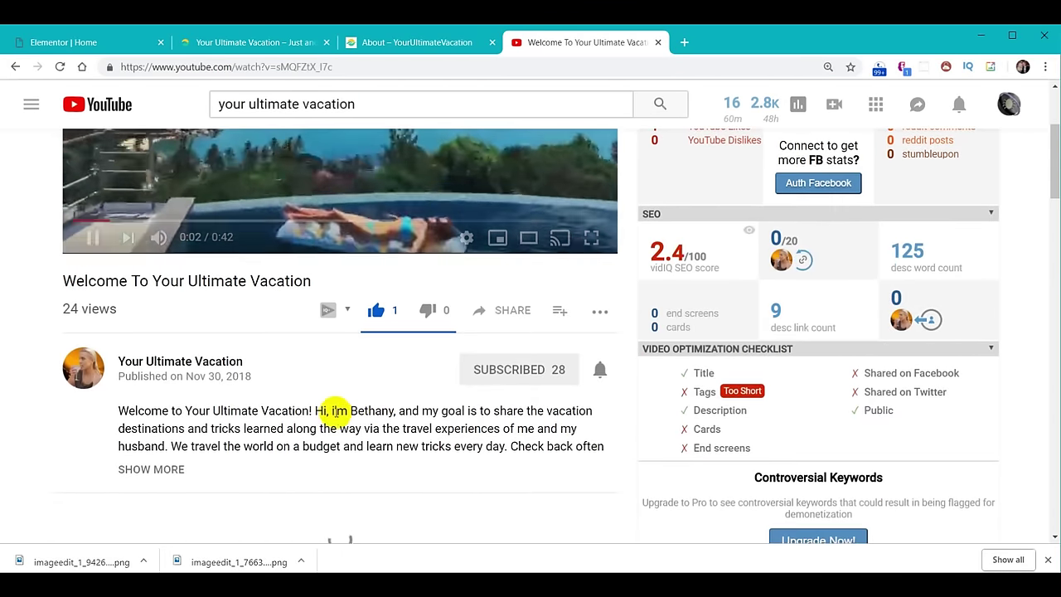
pyautogui.scroll(-2, 340, 410)
pyautogui.click(166, 329)
pyautogui.scroll(-1, 545, 367)
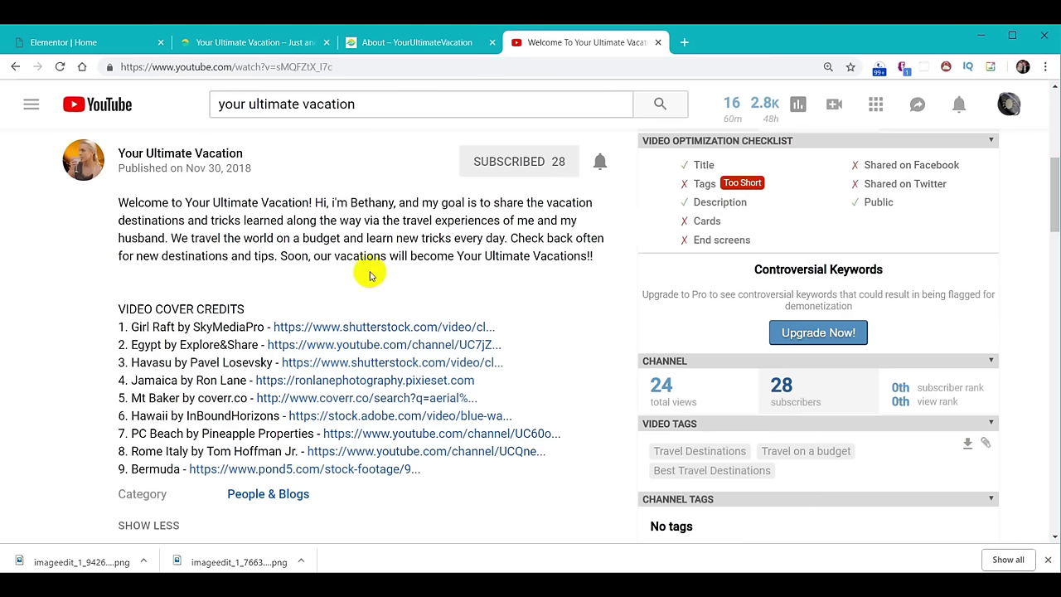
pyautogui.scroll(5, 371, 275)
pyautogui.click(350, 66)
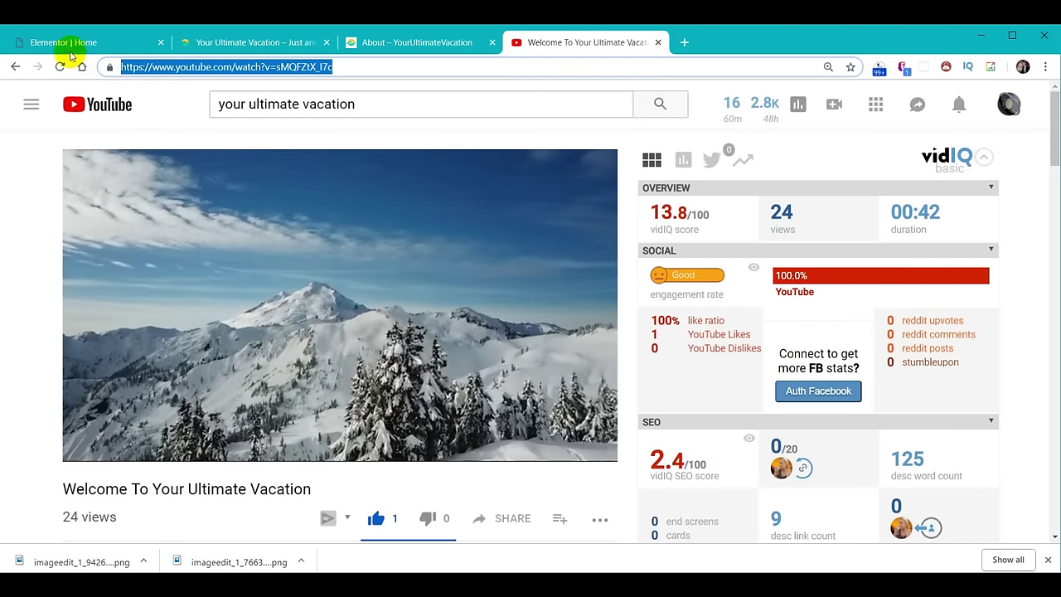
# Replace the background video with the Welcome video link, update, and reload the live home page.
pyautogui.click(71, 43)
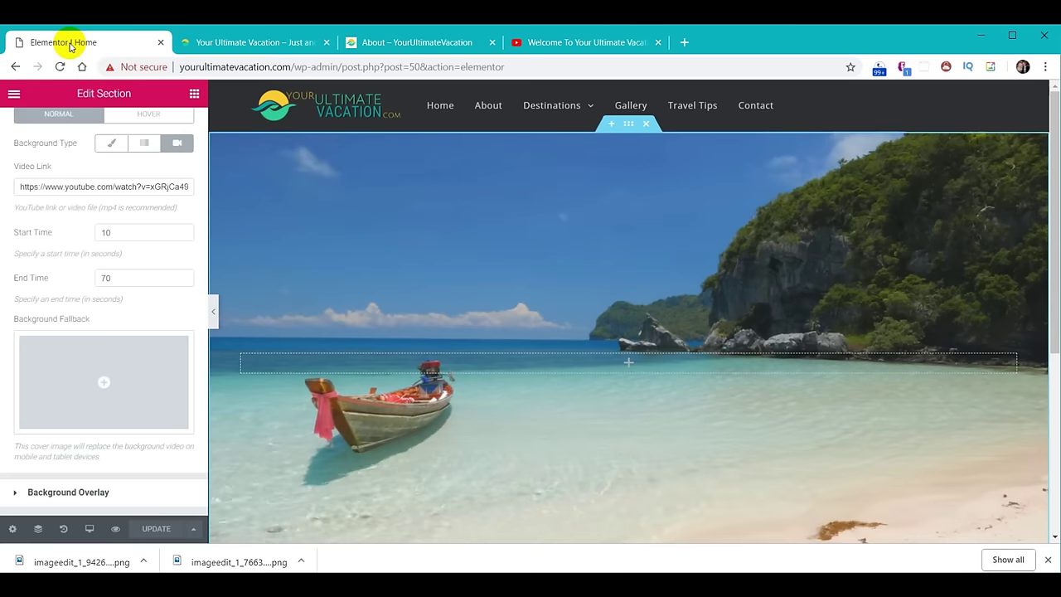
pyautogui.tripleClick(75, 186)
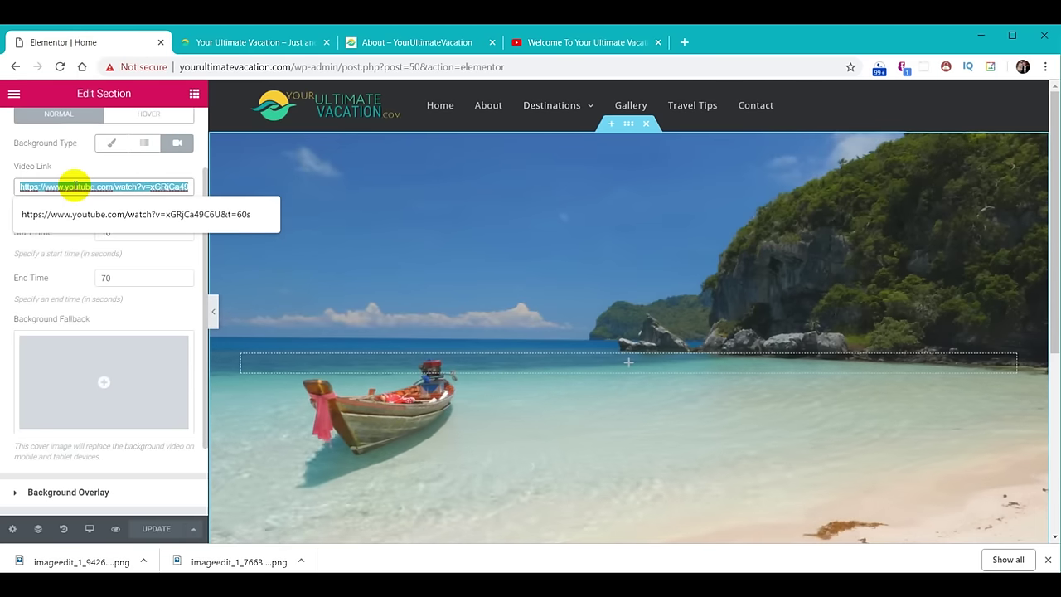
pyautogui.write('https://www.youtube.com/watch?v=sMQFZtX_I7d')
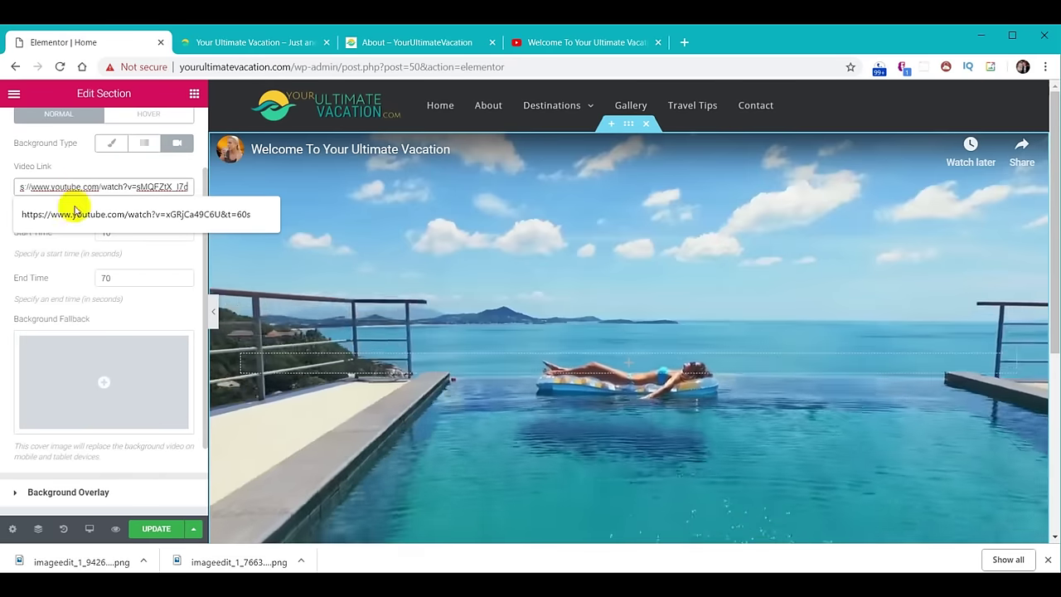
pyautogui.click(142, 520)
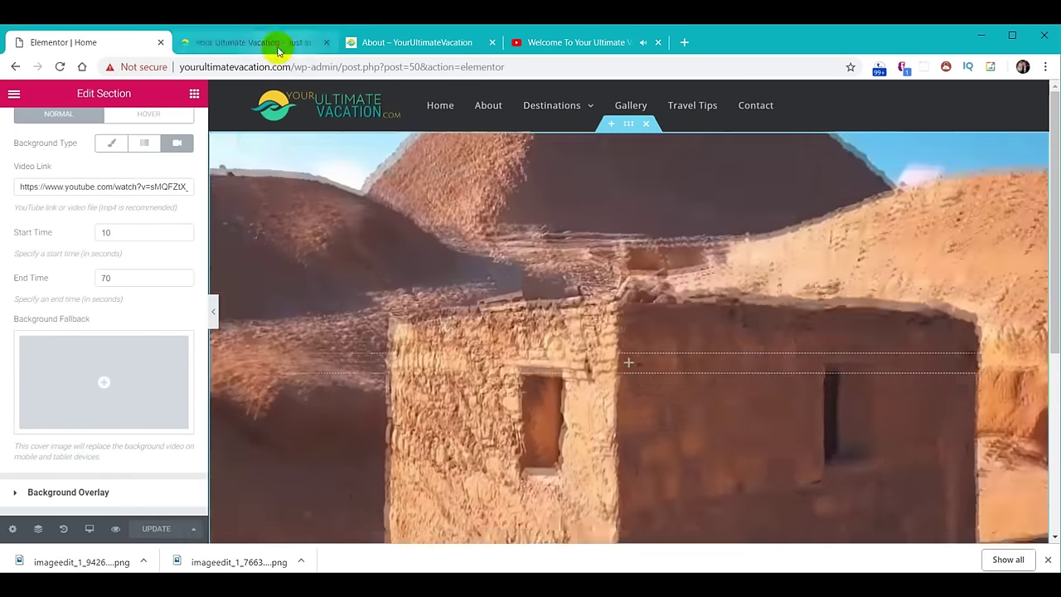
pyautogui.click(278, 46)
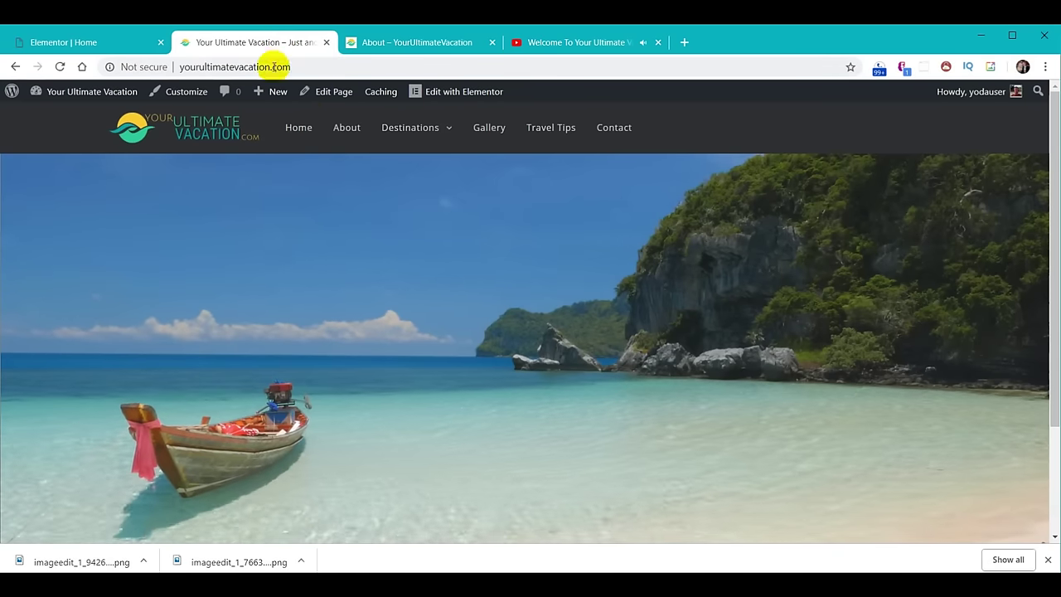
pyautogui.click(300, 130)
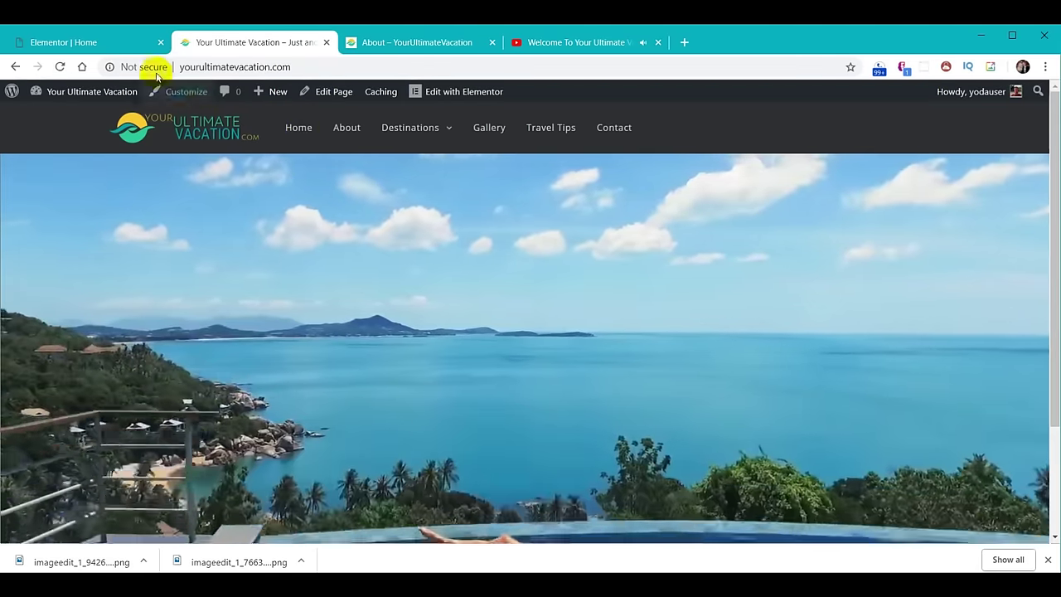
# Check the empty area below the hero in the editor, then bring up the live About page.
pyautogui.click(87, 46)
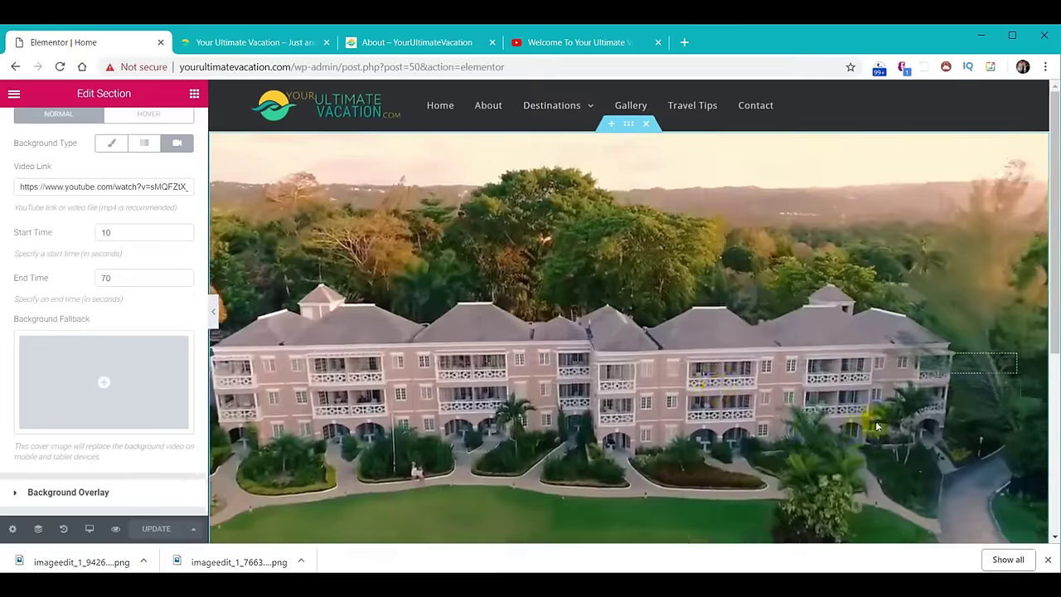
pyautogui.scroll(-3, 846, 352)
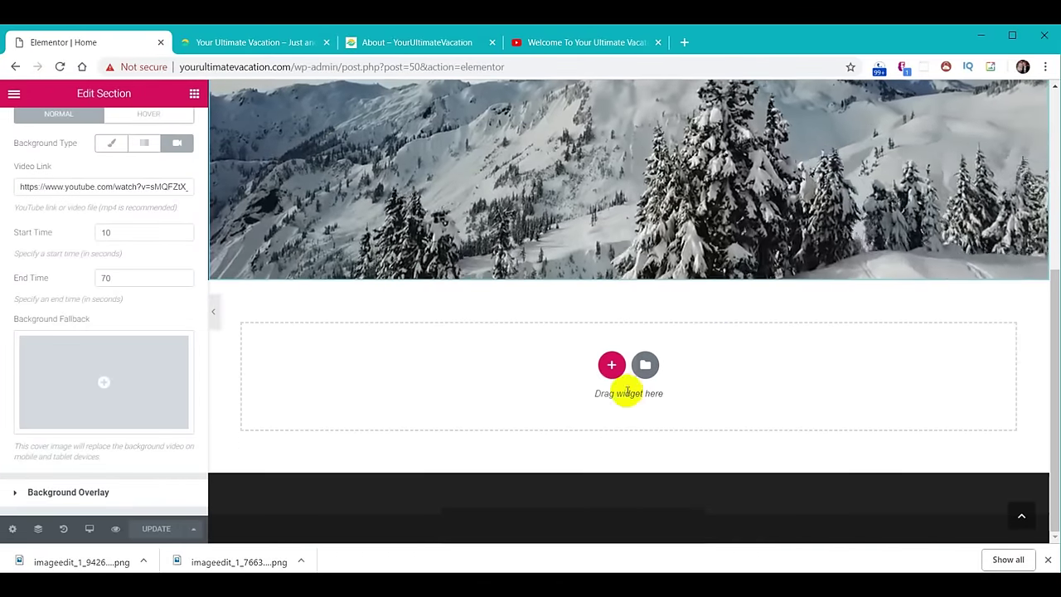
pyautogui.click(435, 46)
pyautogui.moveTo(405, 101)
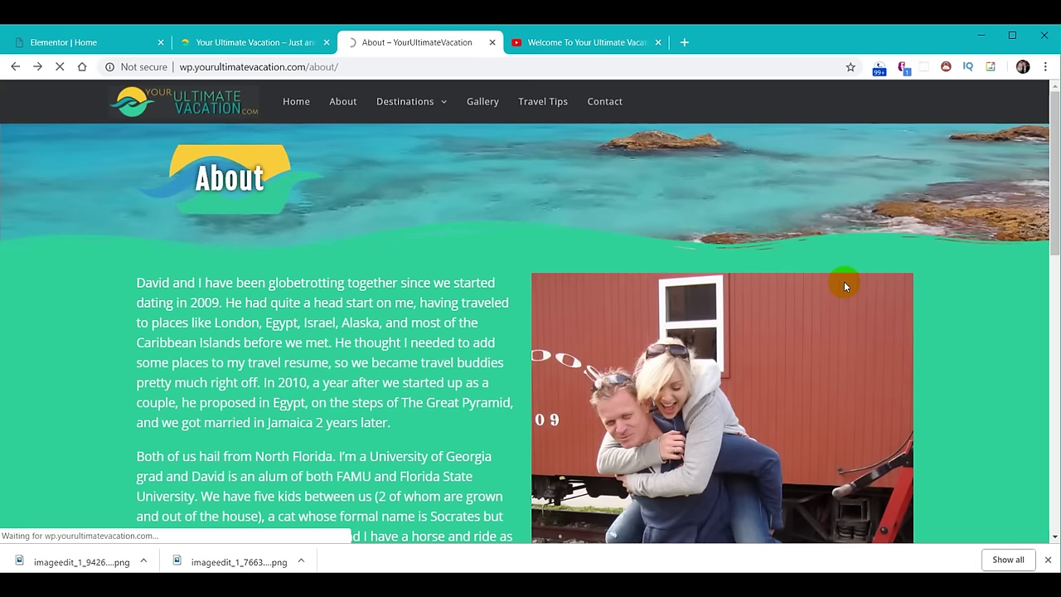
# Study the green Your Ultimate Vacation Guide section's wave dividers on the live page, then return to the editor.
pyautogui.scroll(-2, 800, 311)
pyautogui.scroll(-3, 800, 311)
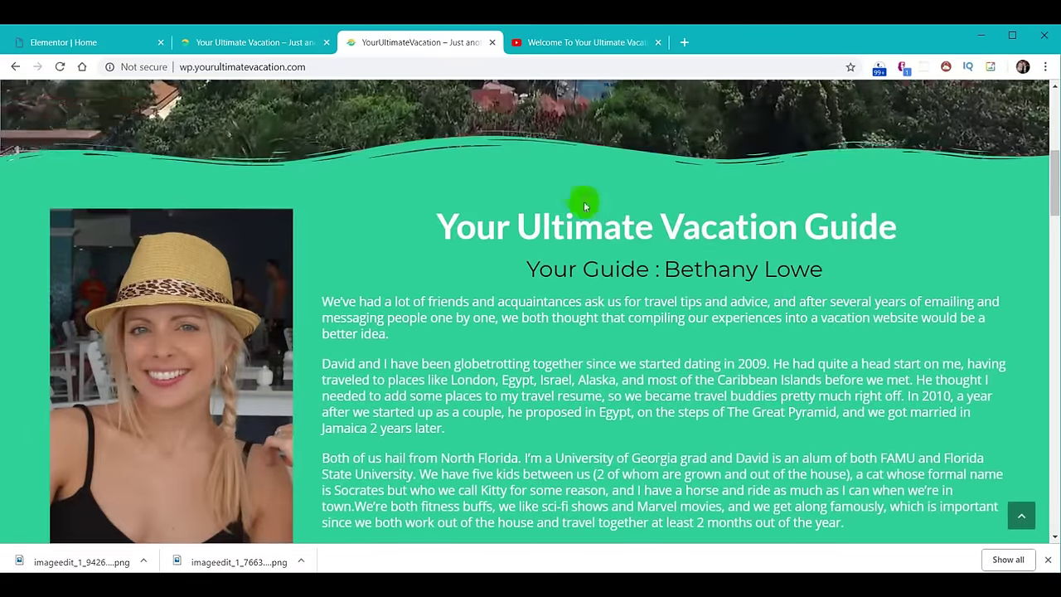
pyautogui.scroll(3, 801, 384)
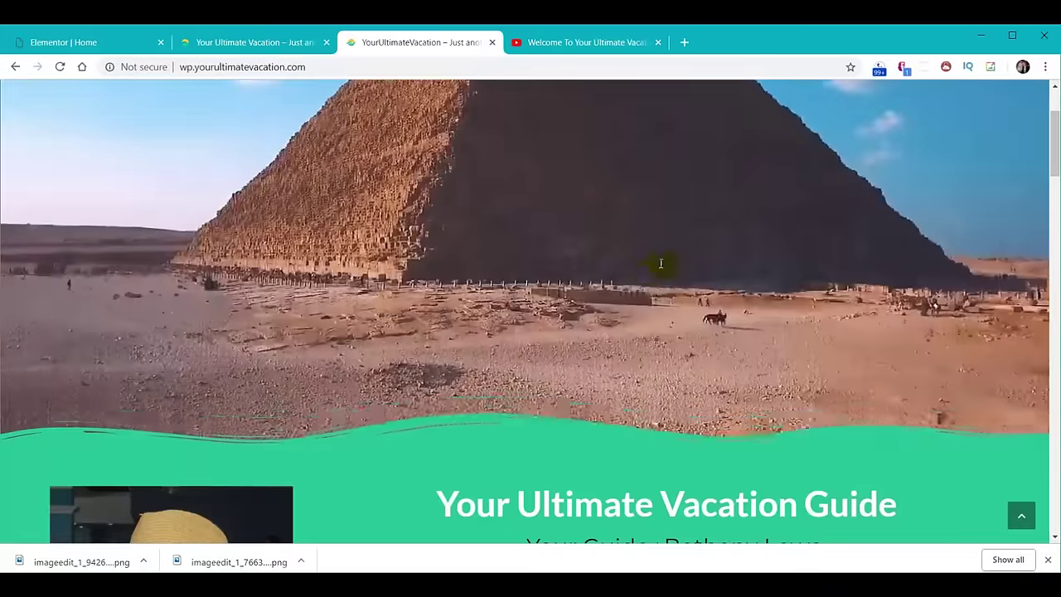
pyautogui.scroll(-4, 627, 319)
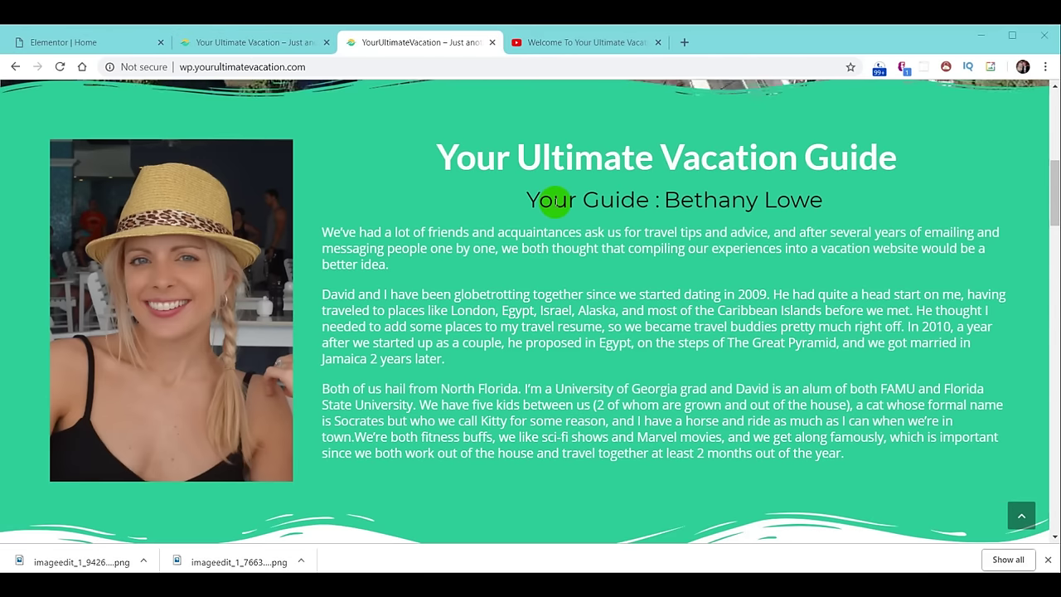
pyautogui.click(73, 43)
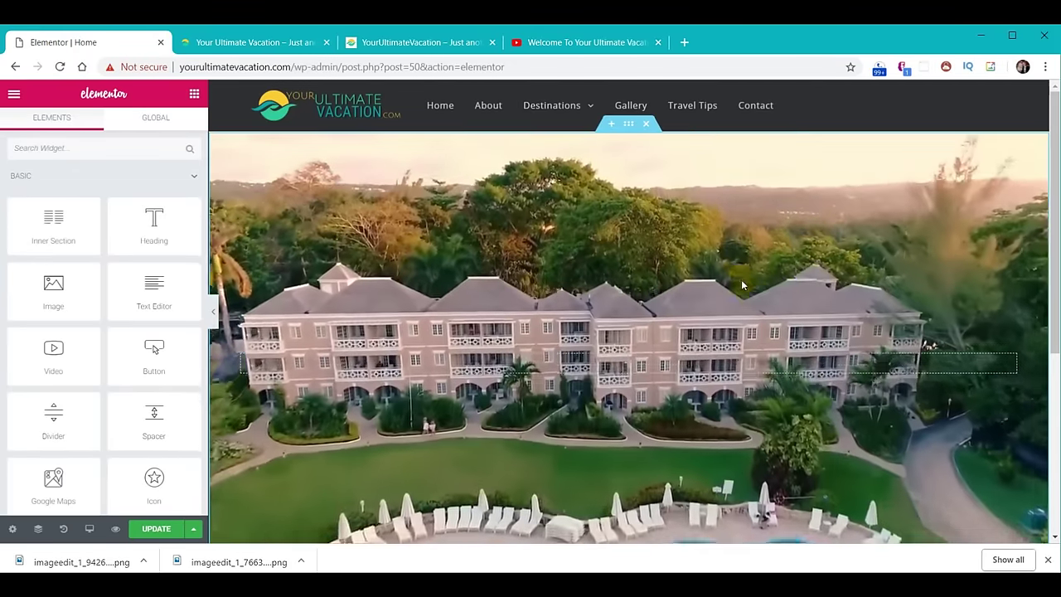
# Add a two-column section below the video hero and drop an Image widget into its left column.
pyautogui.scroll(-3, 738, 274)
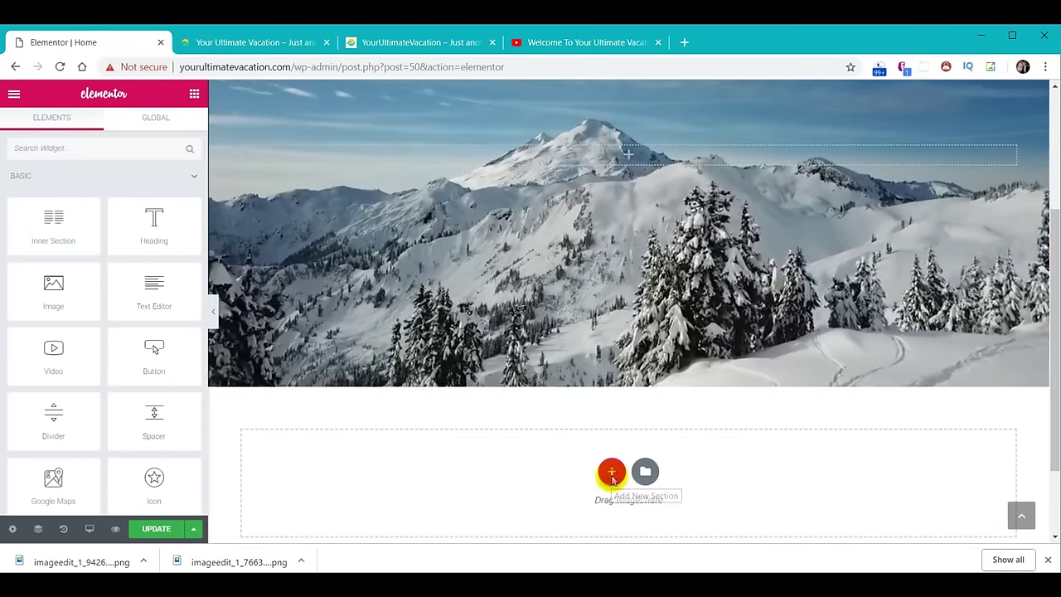
pyautogui.click(611, 470)
pyautogui.scroll(-2, 611, 480)
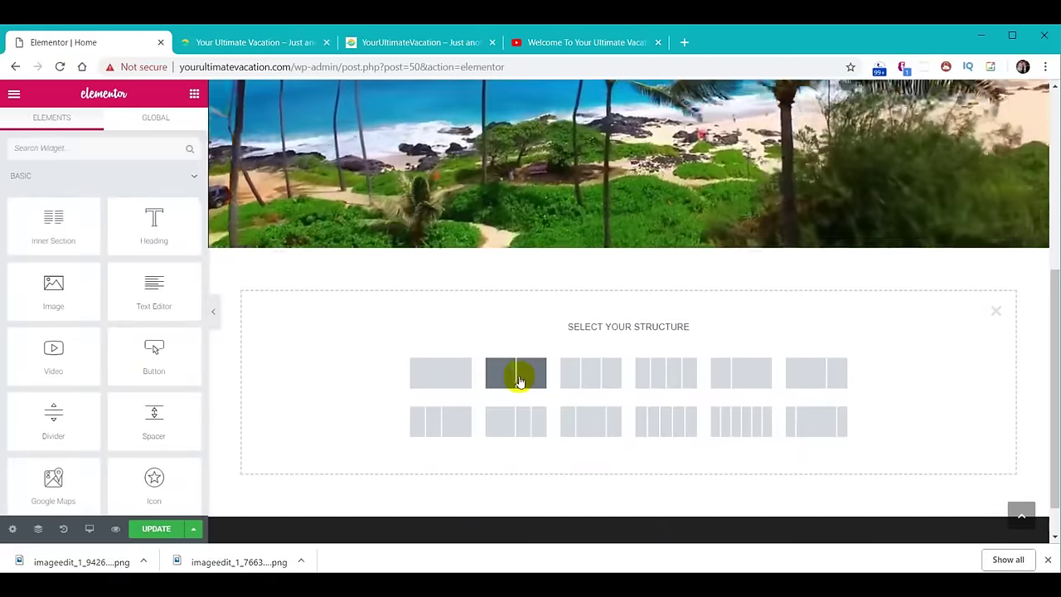
pyautogui.click(500, 376)
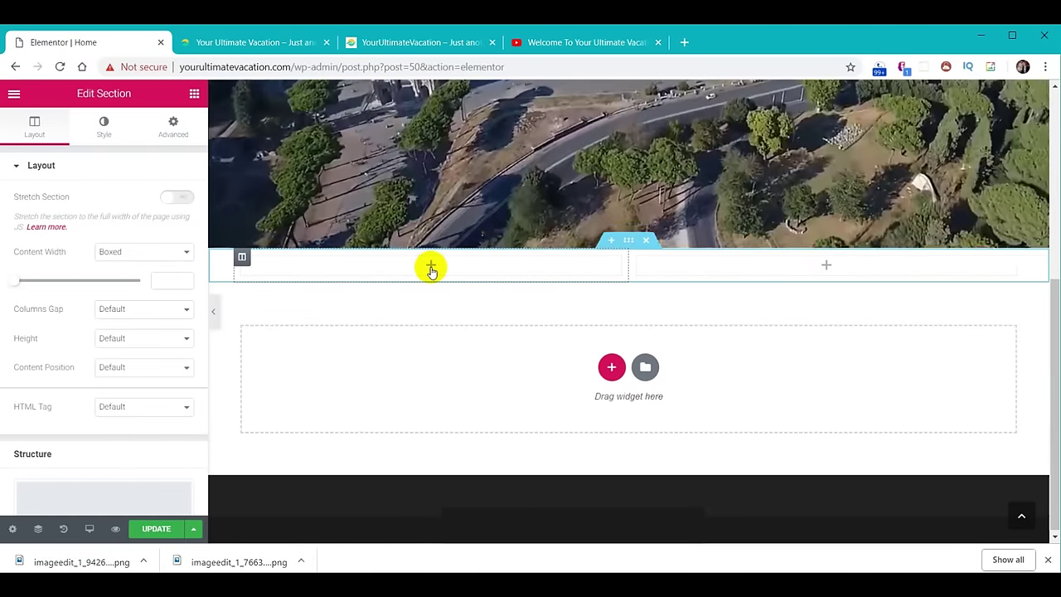
pyautogui.click(431, 267)
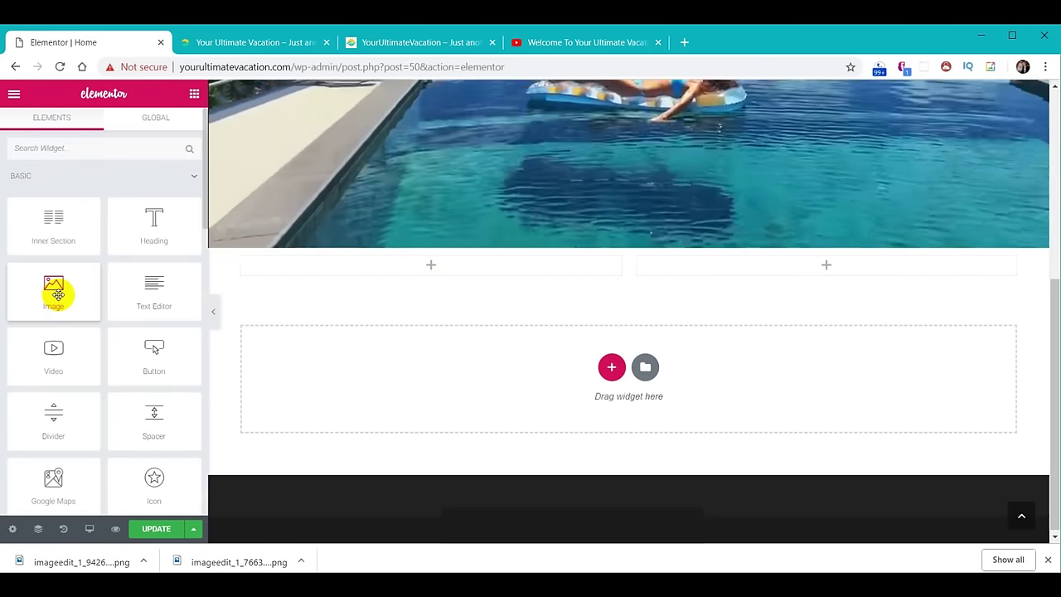
pyautogui.moveTo(58, 295); pyautogui.dragTo(438, 267)
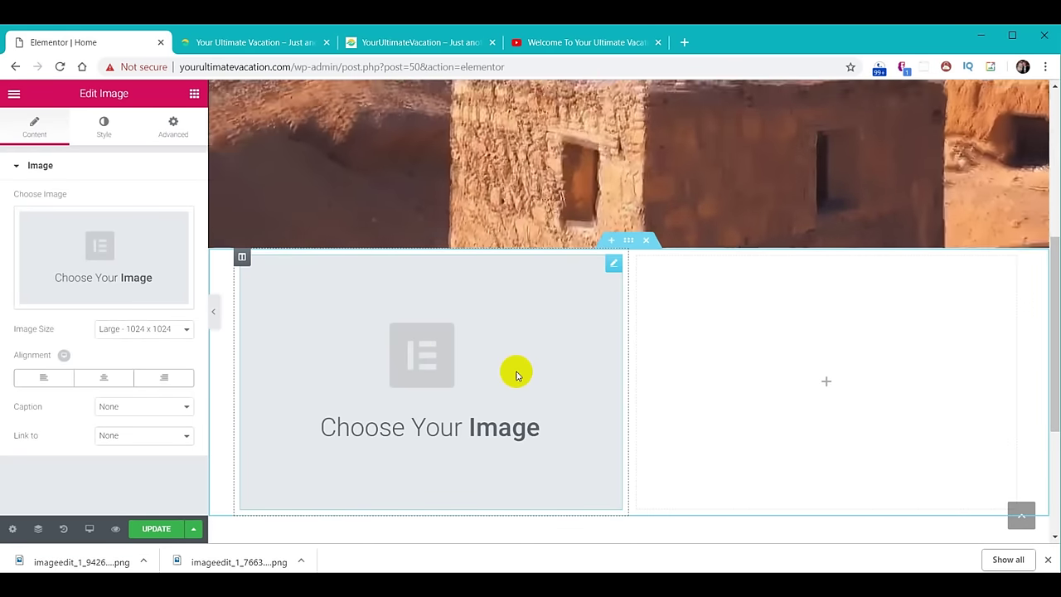
# Upload the straw-hat profile JPG and insert it into the left Image widget at Large 1024 x 1024.
pyautogui.click(114, 254)
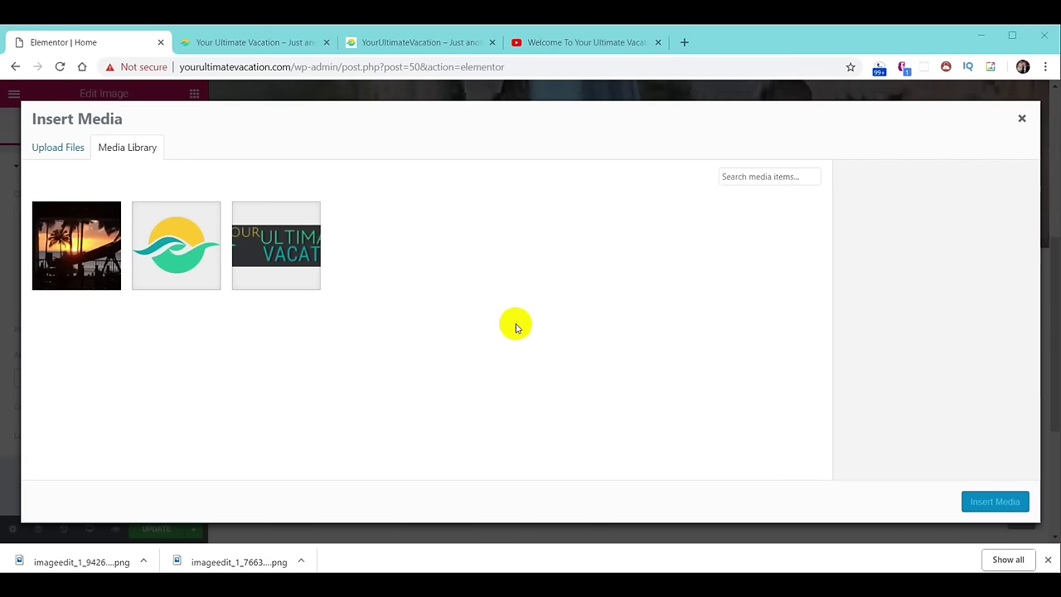
pyautogui.click(874, 367)
pyautogui.scroll(-5, 879, 365)
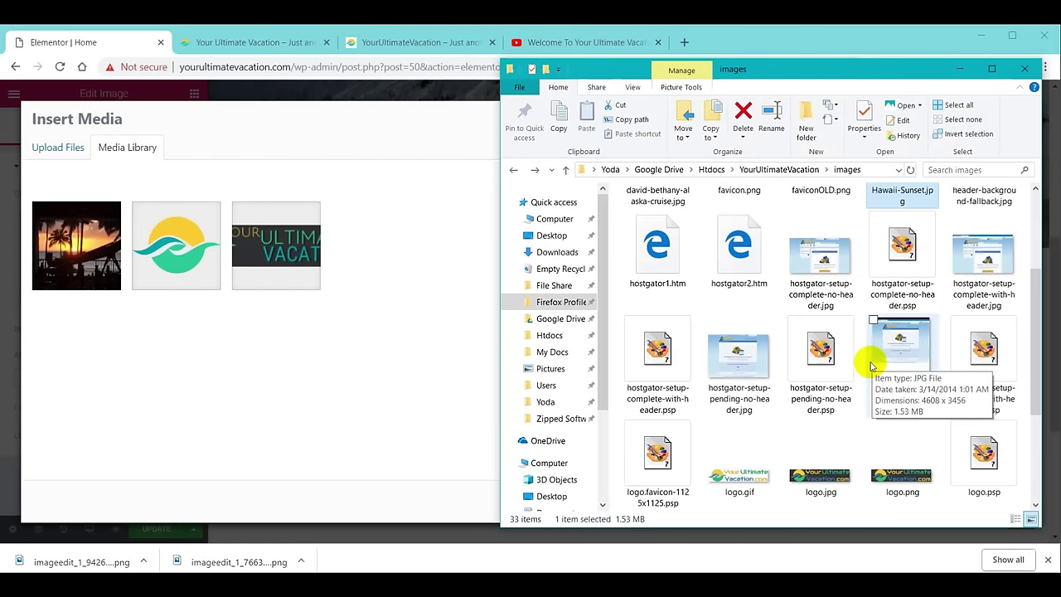
pyautogui.moveTo(973, 352); pyautogui.dragTo(324, 373)
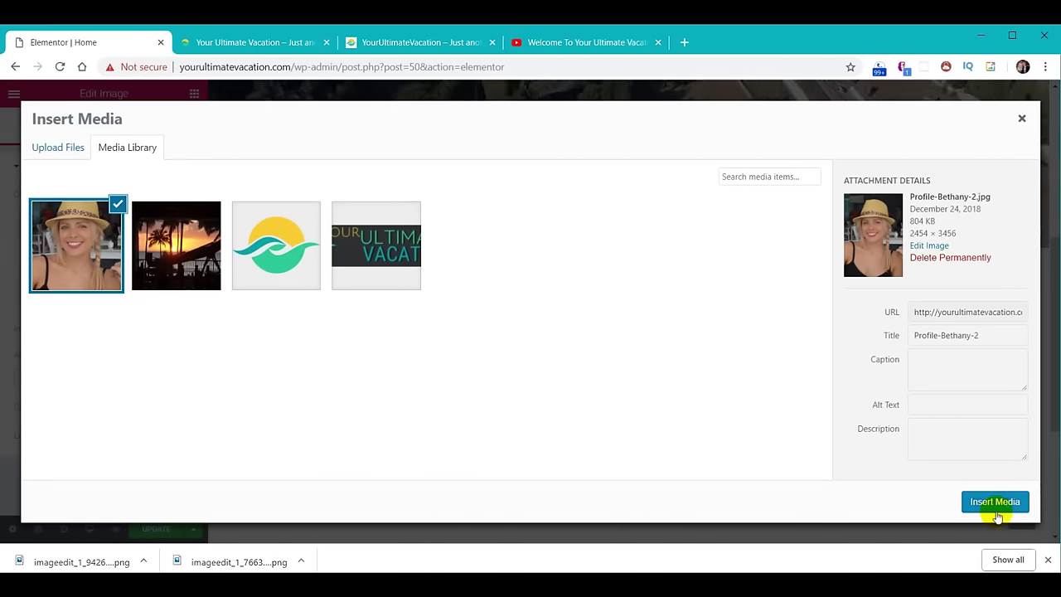
pyautogui.click(995, 502)
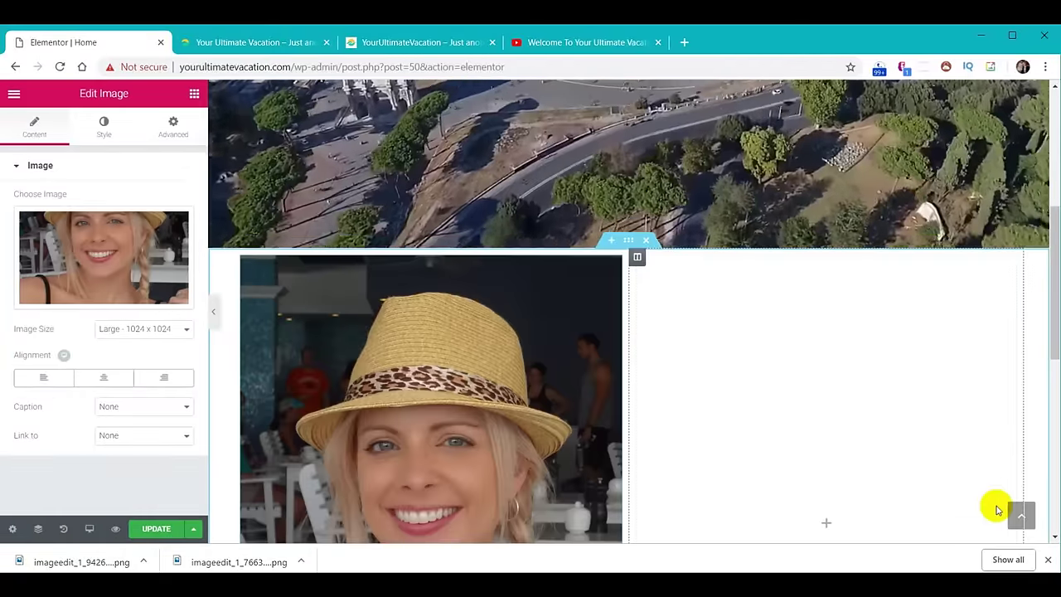
pyautogui.scroll(-1, 880, 414)
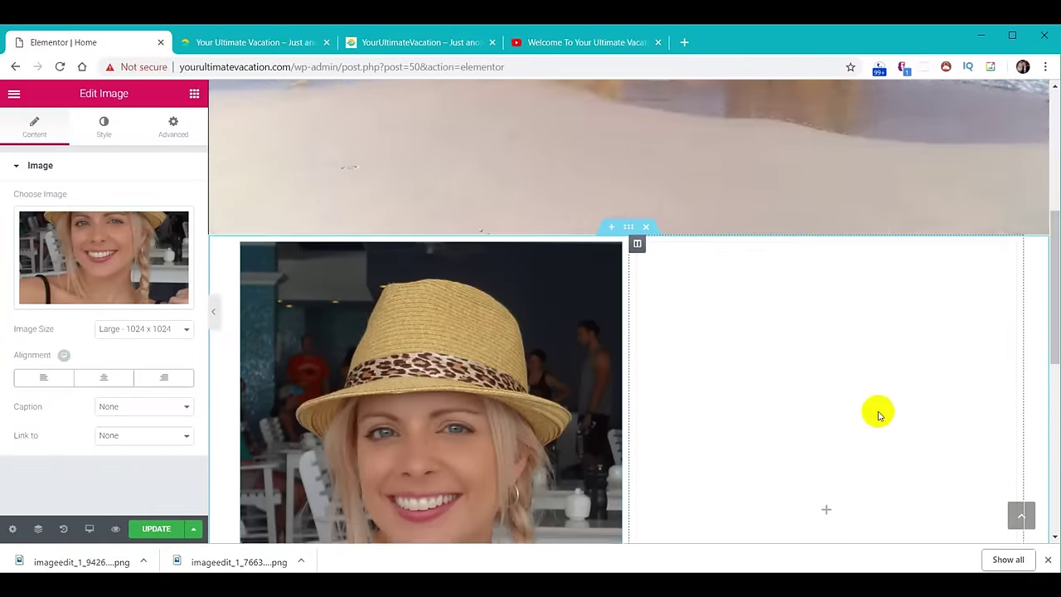
pyautogui.scroll(-2, 880, 415)
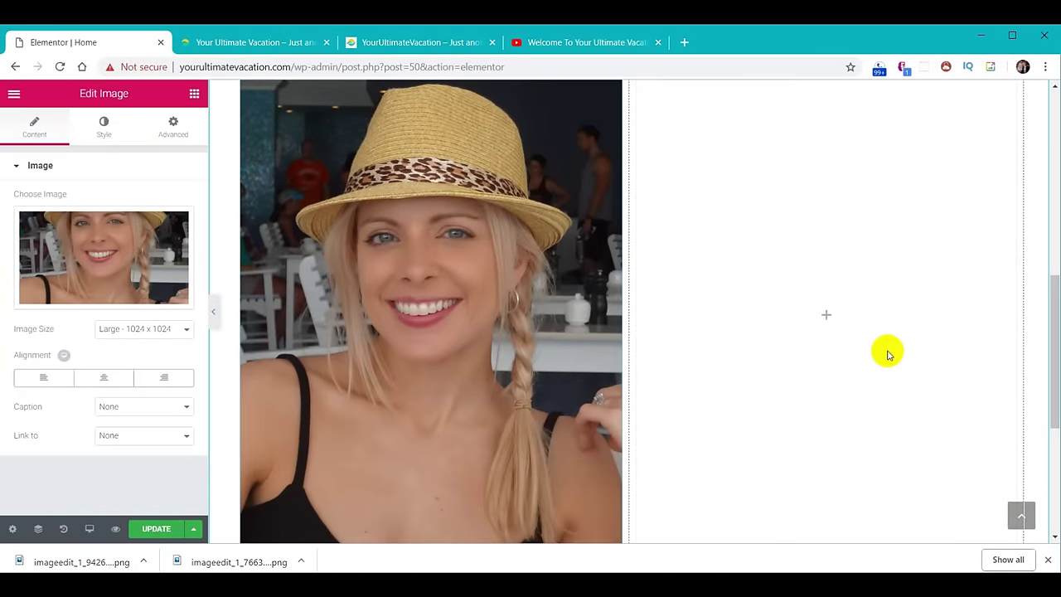
pyautogui.scroll(1, 916, 334)
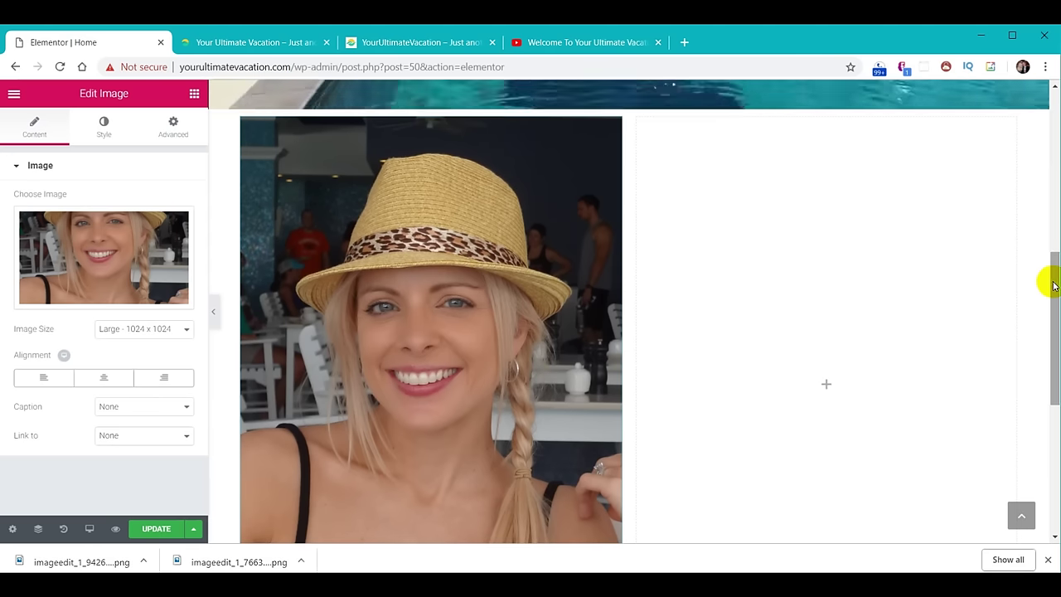
pyautogui.moveTo(1049, 281); pyautogui.dragTo(1049, 290)
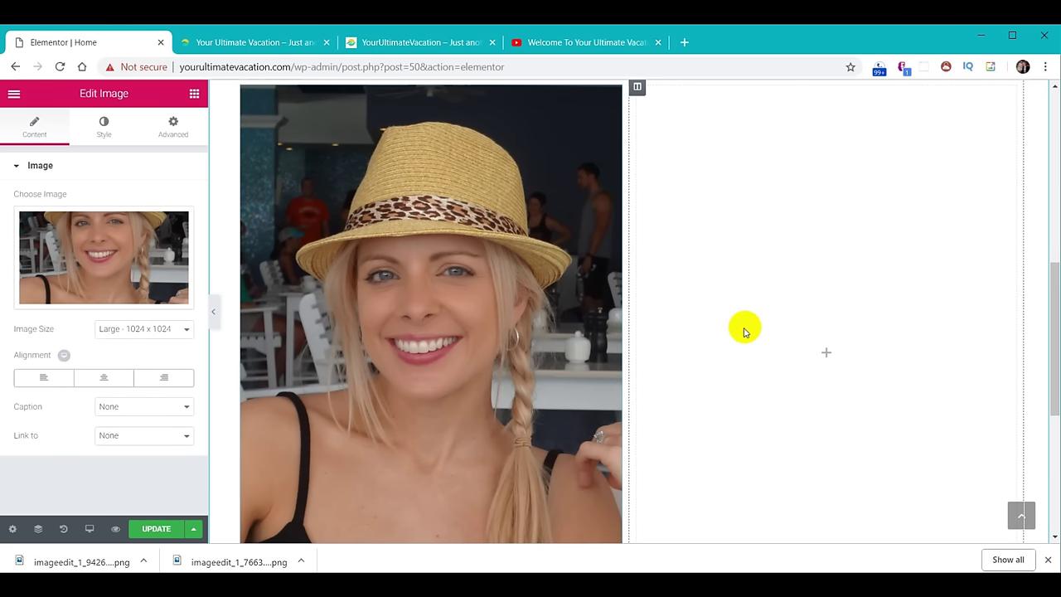
pyautogui.scroll(3, 744, 332)
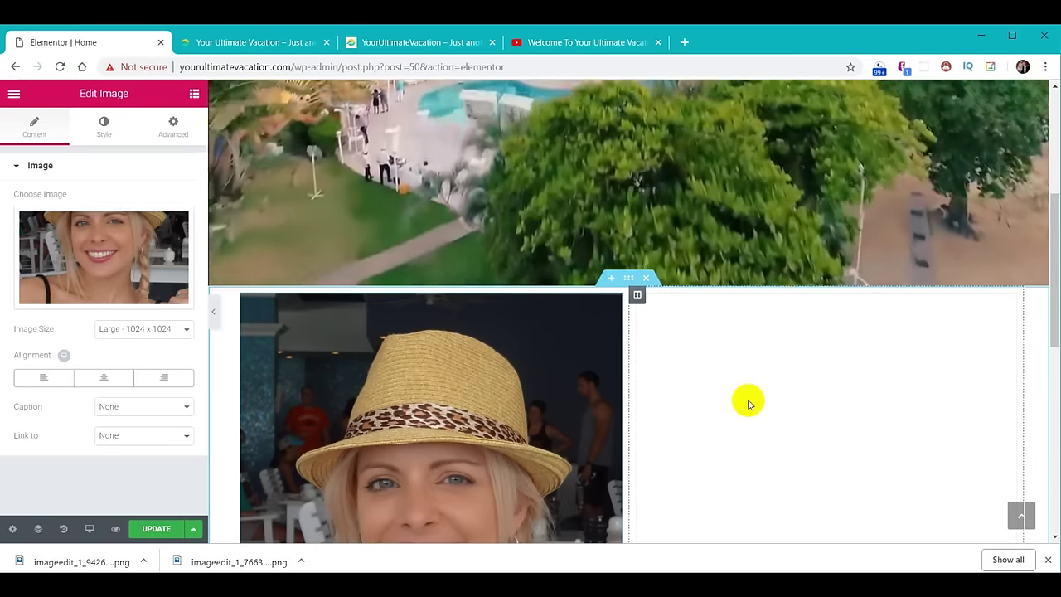
pyautogui.scroll(1, 686, 386)
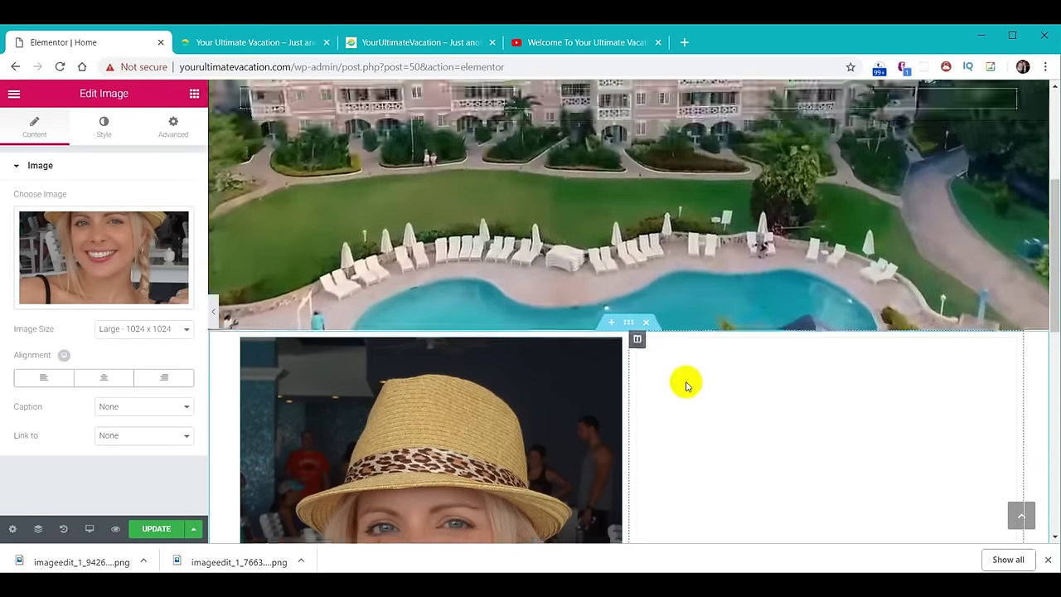
pyautogui.scroll(5, 687, 385)
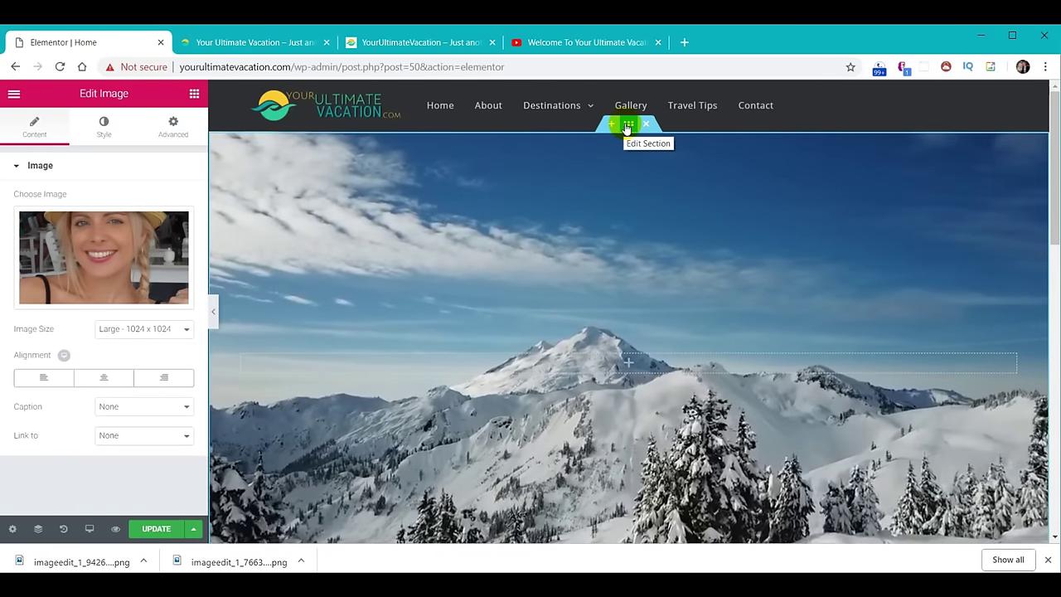
# Compare the hero section's layout settings, then show the photo section's Layout settings.
pyautogui.click(628, 125)
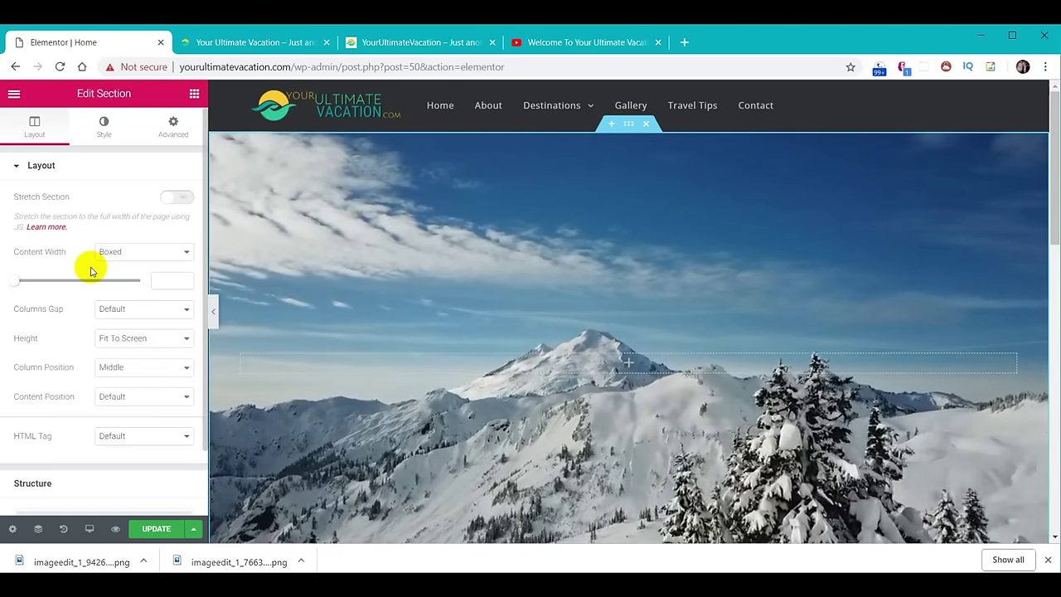
pyautogui.scroll(-6, 751, 334)
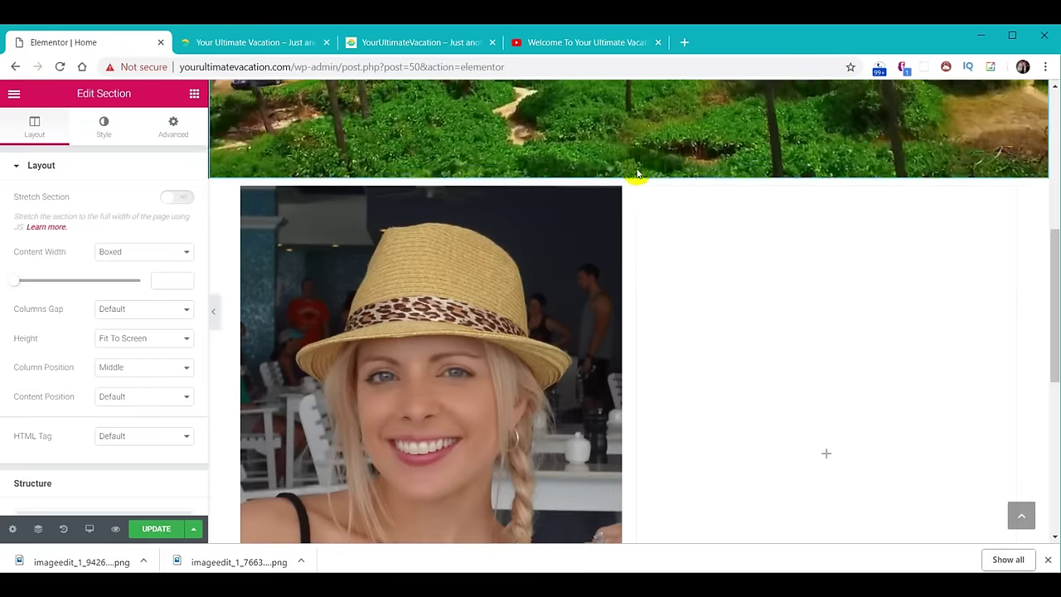
pyautogui.click(630, 172)
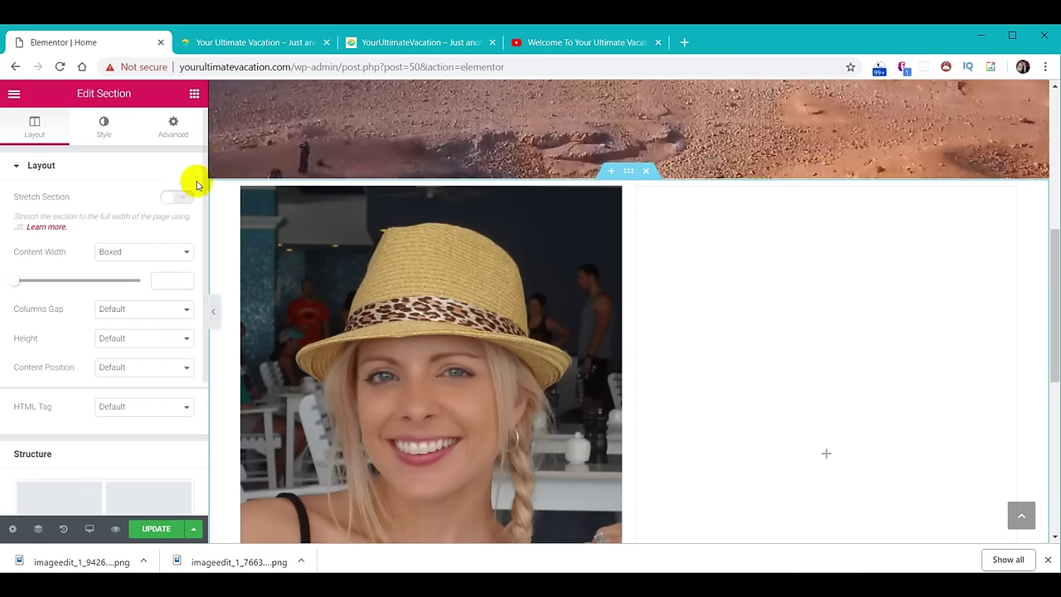
# Add a heading to the right column reading 'Your Ultimate Vacation Guide'.
pyautogui.click(241, 188)
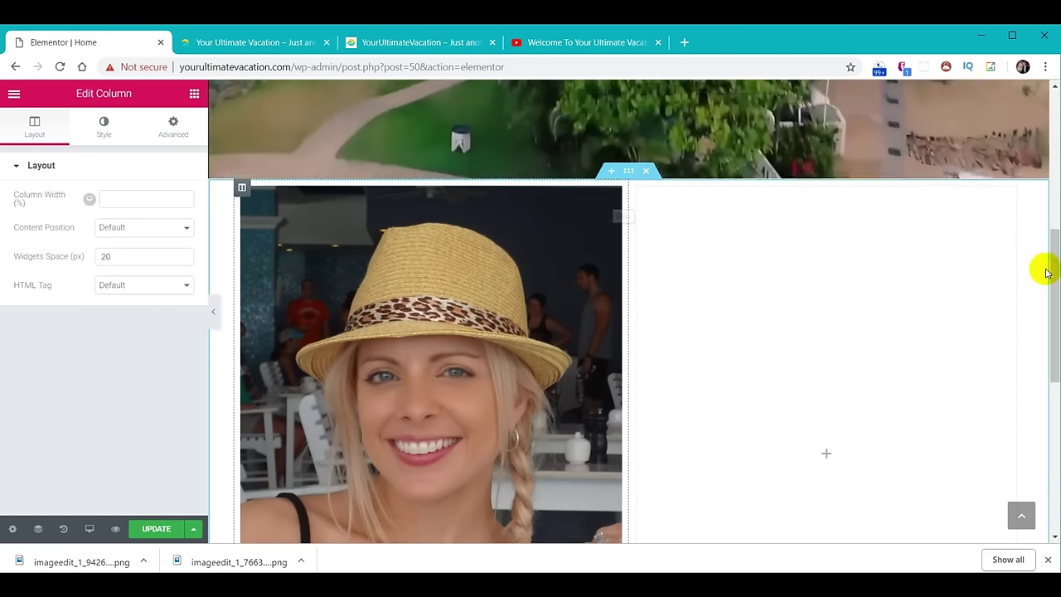
pyautogui.moveTo(1056, 261); pyautogui.dragTo(1056, 303)
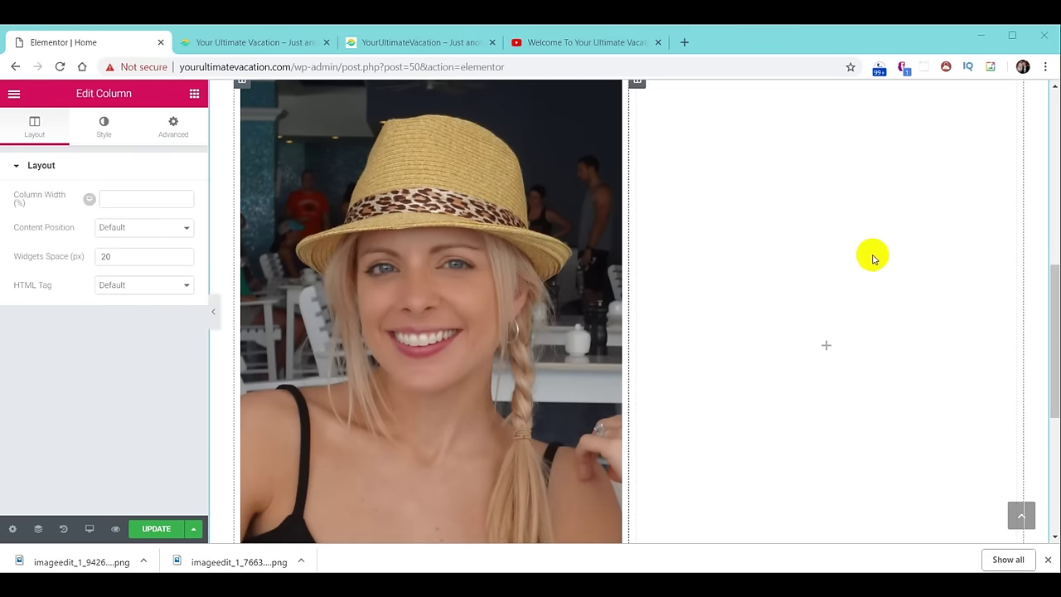
pyautogui.click(823, 230)
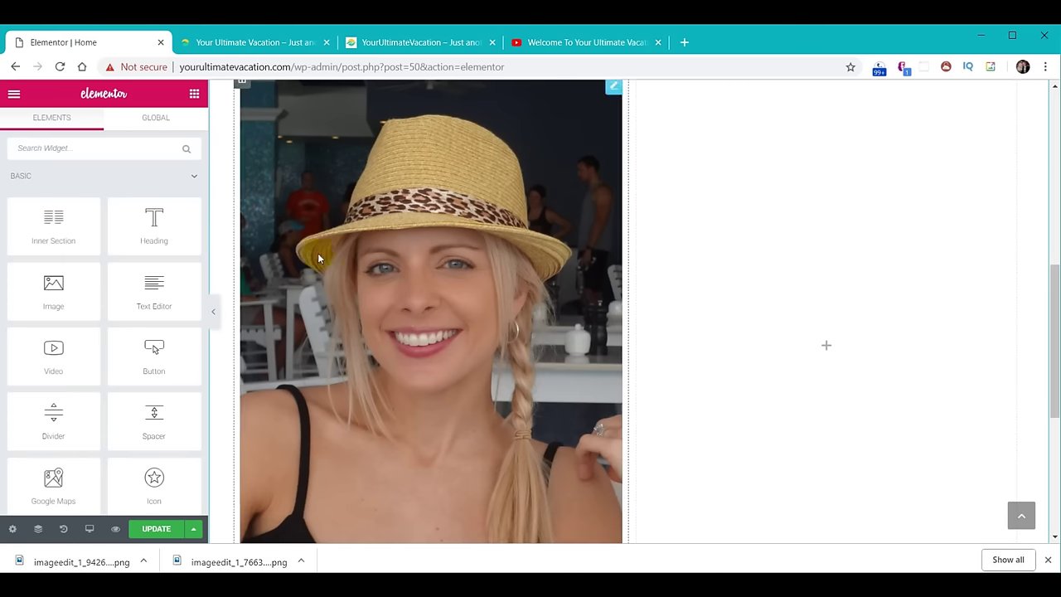
pyautogui.moveTo(187, 229); pyautogui.dragTo(789, 181)
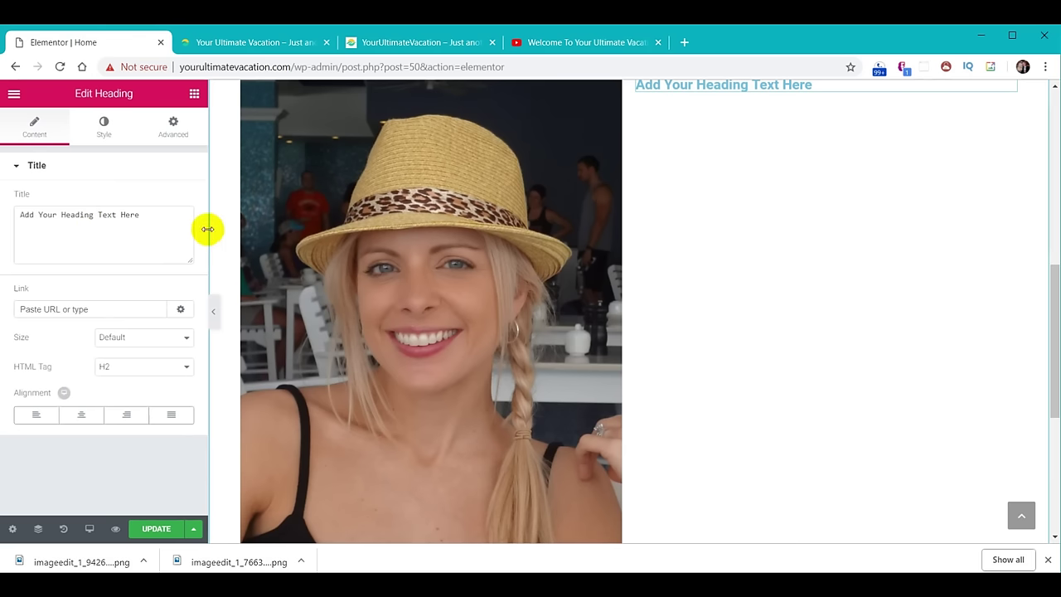
pyautogui.moveTo(168, 224); pyautogui.dragTo(2, 209)
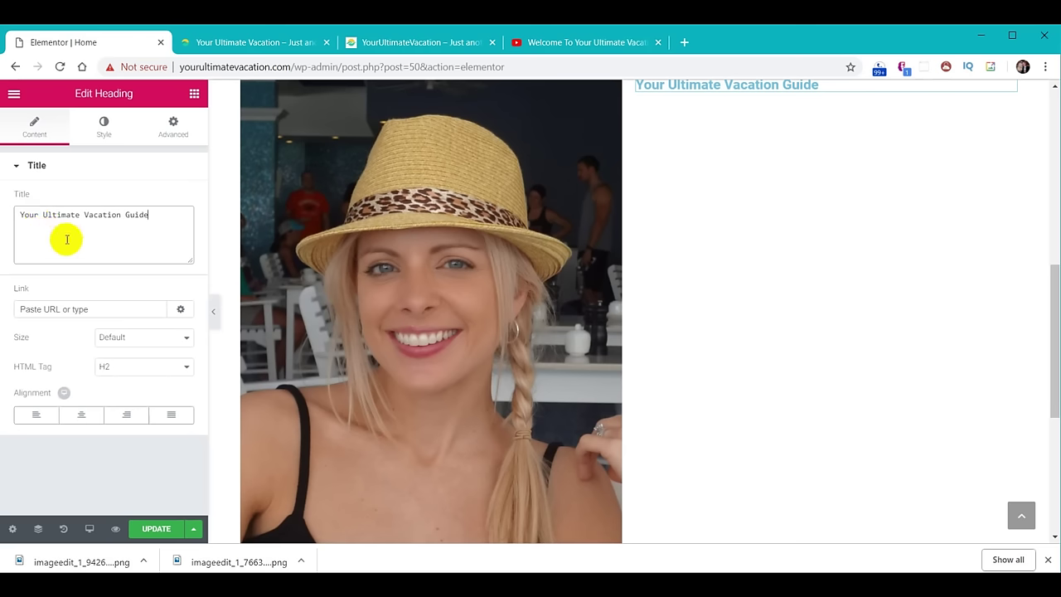
pyautogui.write('Your Ultimate Vacation Guide')
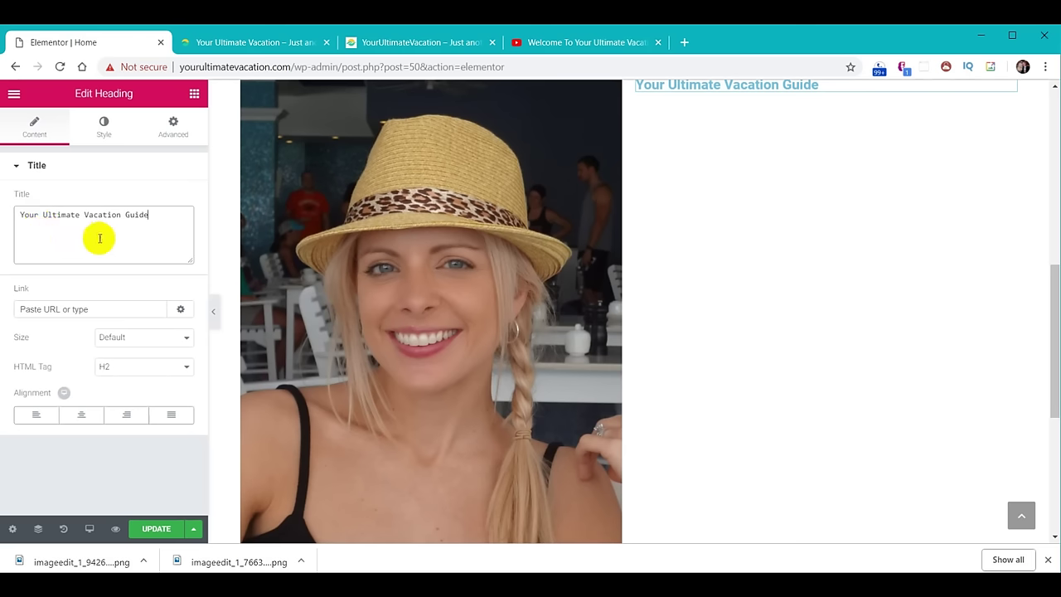
pyautogui.write('``')
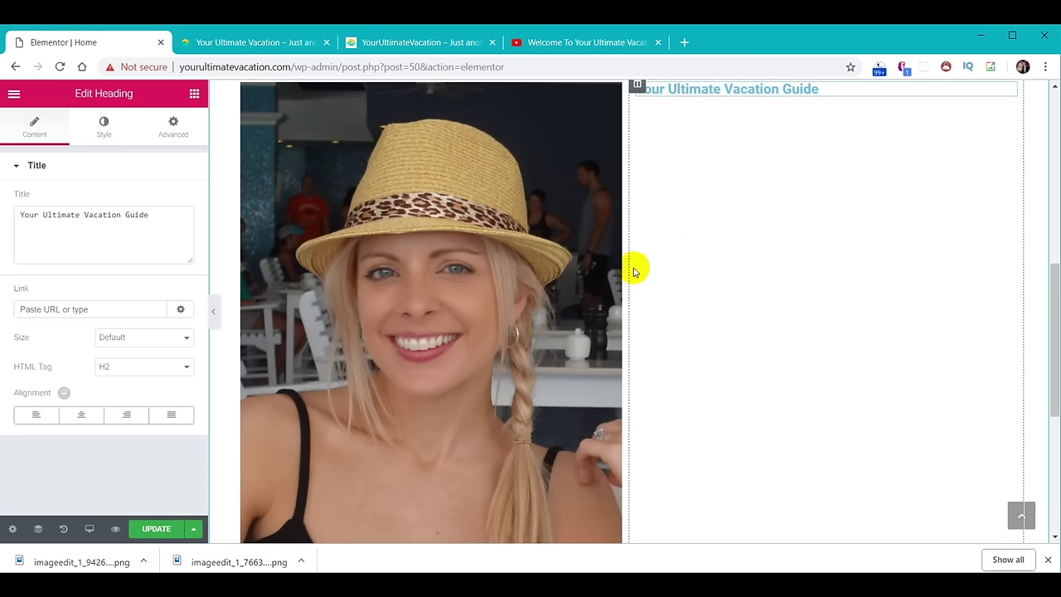
pyautogui.click(193, 96)
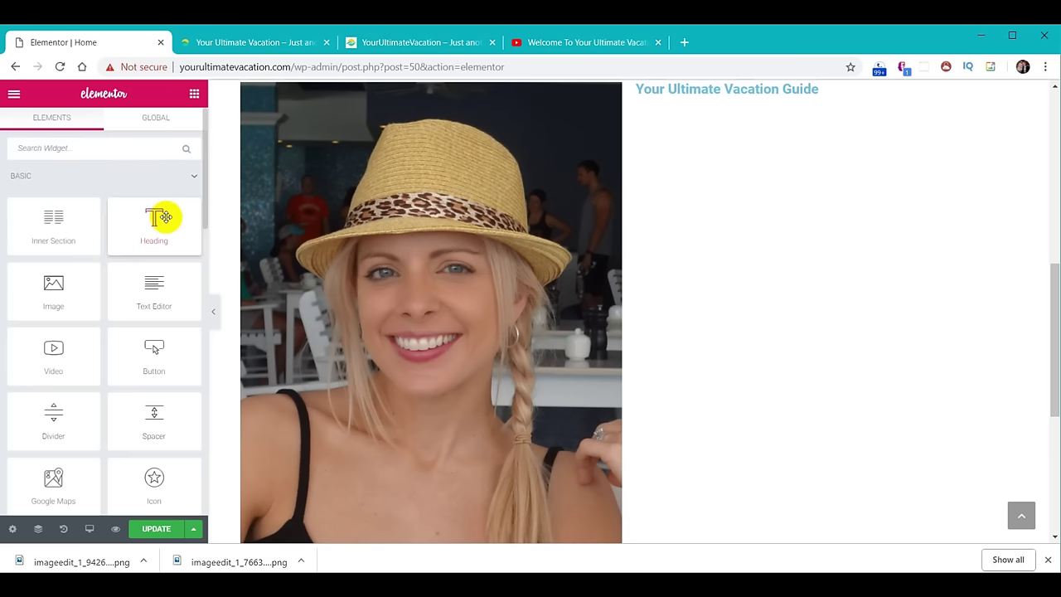
# Add a second heading under the title with the pasted 'Your Guide :' name line.
pyautogui.moveTo(160, 236); pyautogui.dragTo(817, 98)
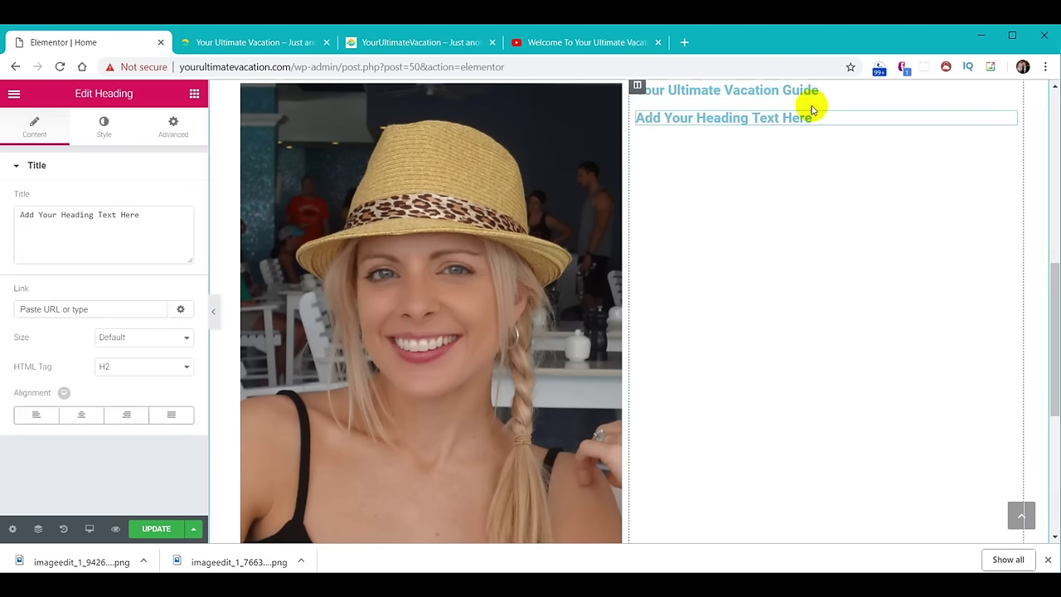
pyautogui.moveTo(162, 214); pyautogui.dragTo(5, 208)
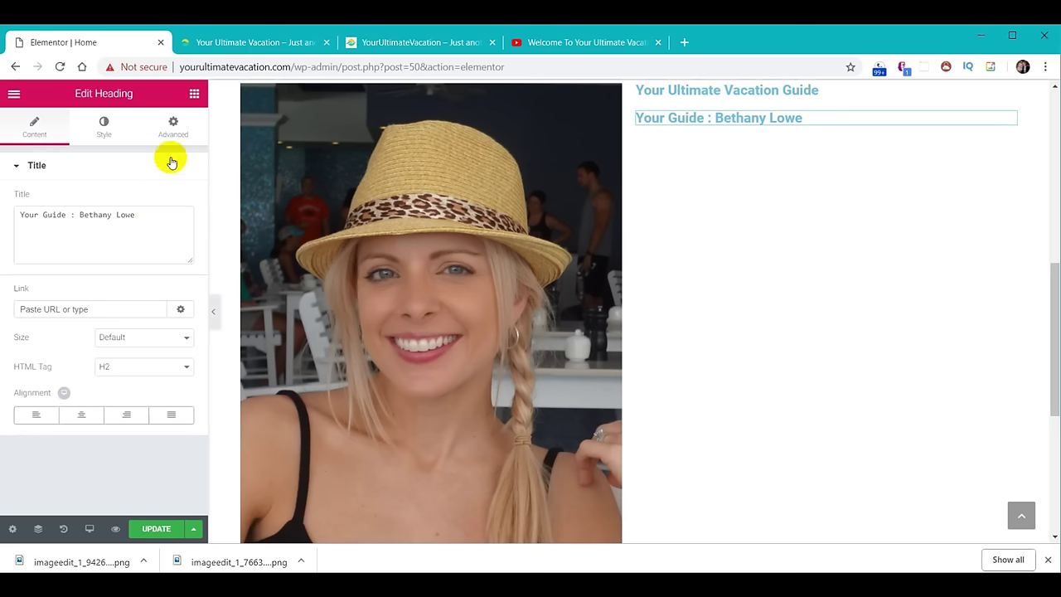
pyautogui.click(193, 94)
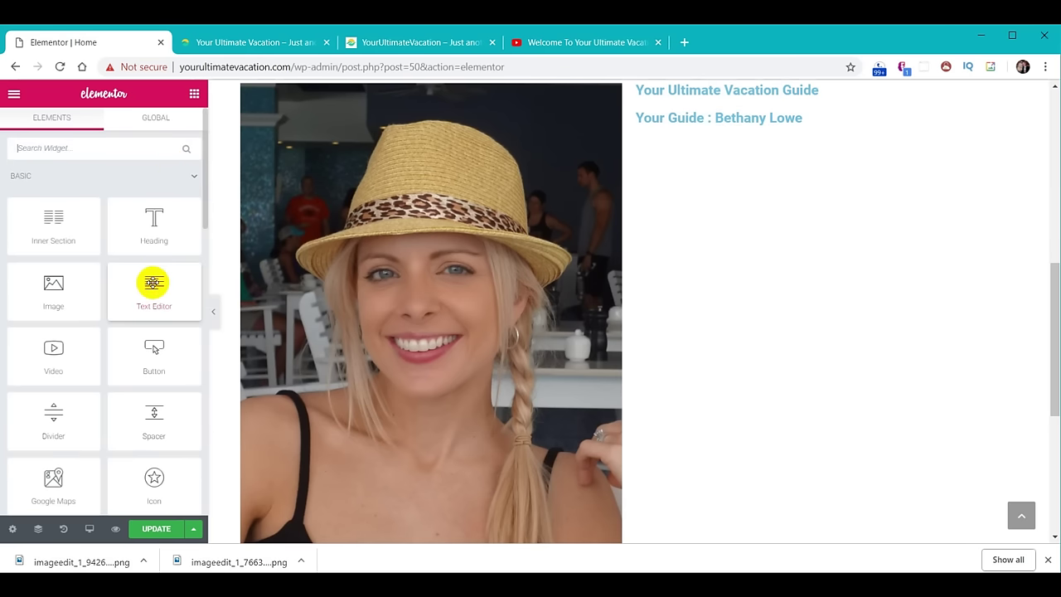
# Add a Text Editor block under the guide heading, replacing its placeholder with the three pasted about-us paragraphs.
pyautogui.moveTo(153, 283); pyautogui.dragTo(769, 124)
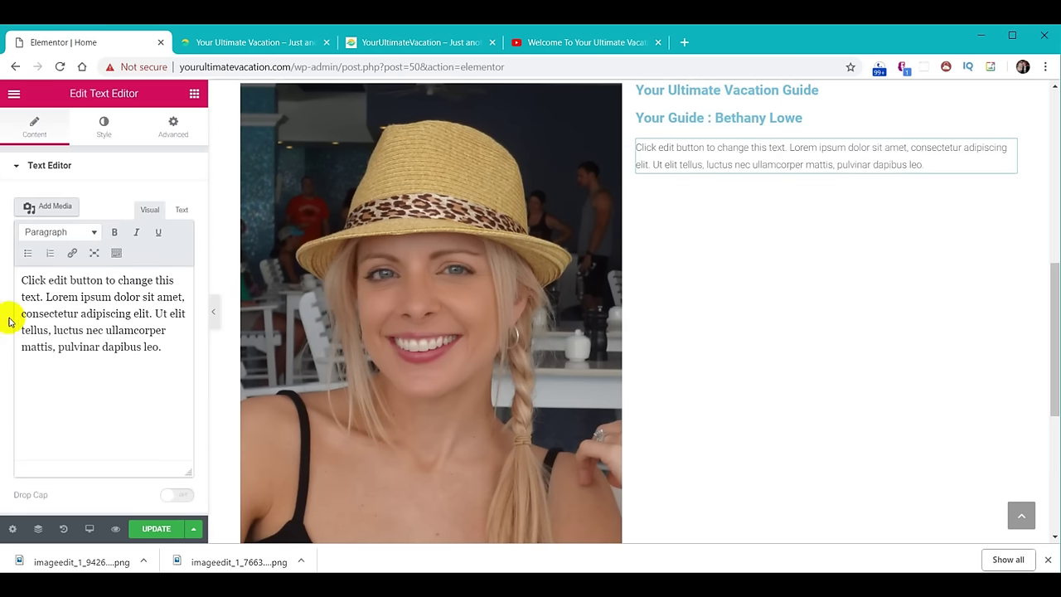
pyautogui.moveTo(23, 280); pyautogui.dragTo(153, 347)
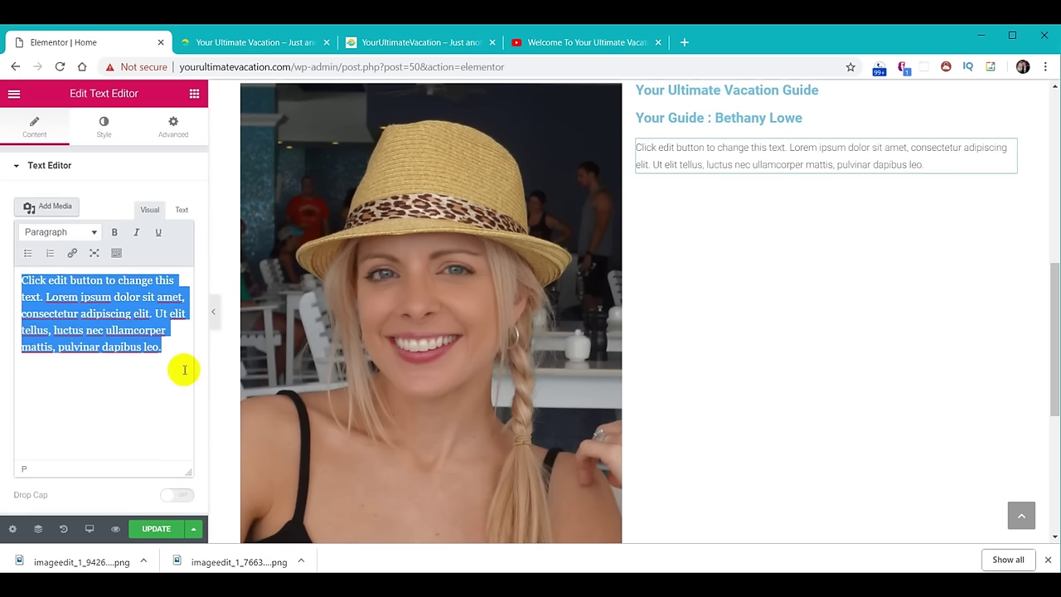
pyautogui.write("We've had a lot of friends and acquaintances ask us for travel tips and advice, and after several years of emailing and messaging people one by one, we both thought that compiling our experiences into a vacation website would be a better idea. David and I have been globetrotting together since we started dating in 2009. He had quite a head start on me, having traveled to places like London, Egypt, Israel, Alaska, and most of the Caribbean Islands before we met. He thought I needed to add some places to my travel resume, so we became travel buddies pretty much right off. In 2010, a year after we started up as a couple, he proposed in Egypt, on the steps of The Great Pyramid, and we got married in Jamaica 2 years later. Both of us hail from North Florida. I'm a University of Georgia grad and David is an alum of both FAMU and Florida State University. We have five kids between us (2 of whom are grown and out of the house), a cat whose formal name is Socrates but who we call Kitty for some reason, and I have a horse and ride as much as I can when we're in town.We're both fitness buffs, we like sci-fi shows and Marvel movies, and we get along famously, which is important since we both work out of the house and travel together at least 2 months out of the year.")
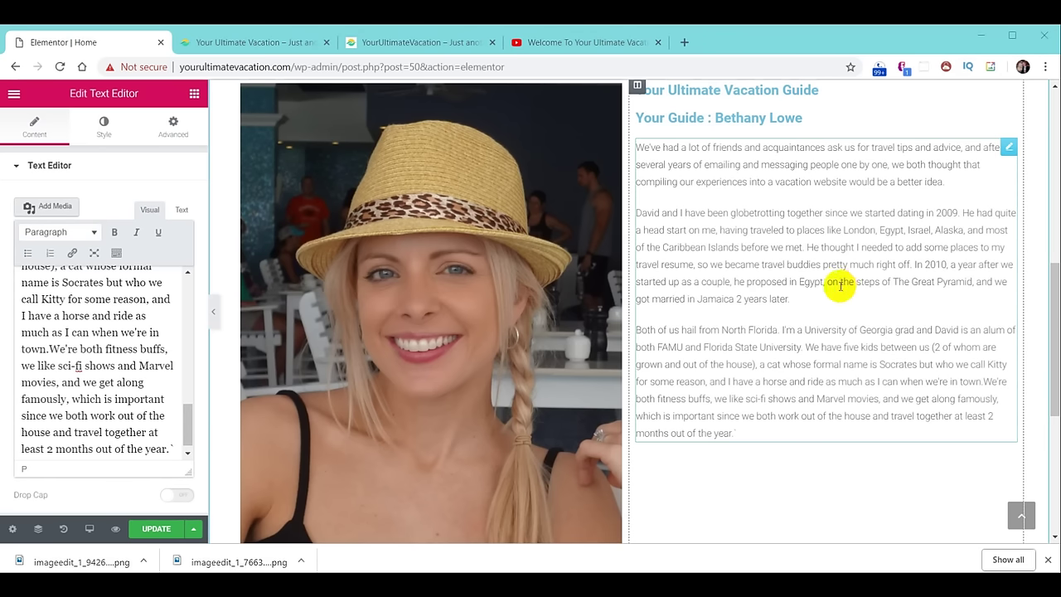
pyautogui.scroll(1, 797, 292)
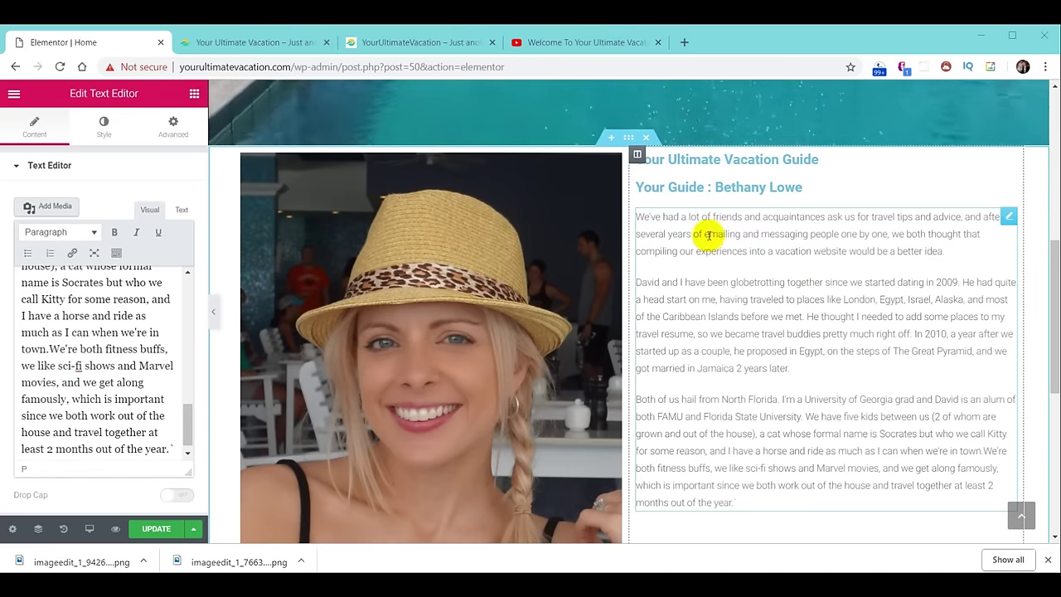
# Set the about section's Classic background colour to #30d198.
pyautogui.click(629, 139)
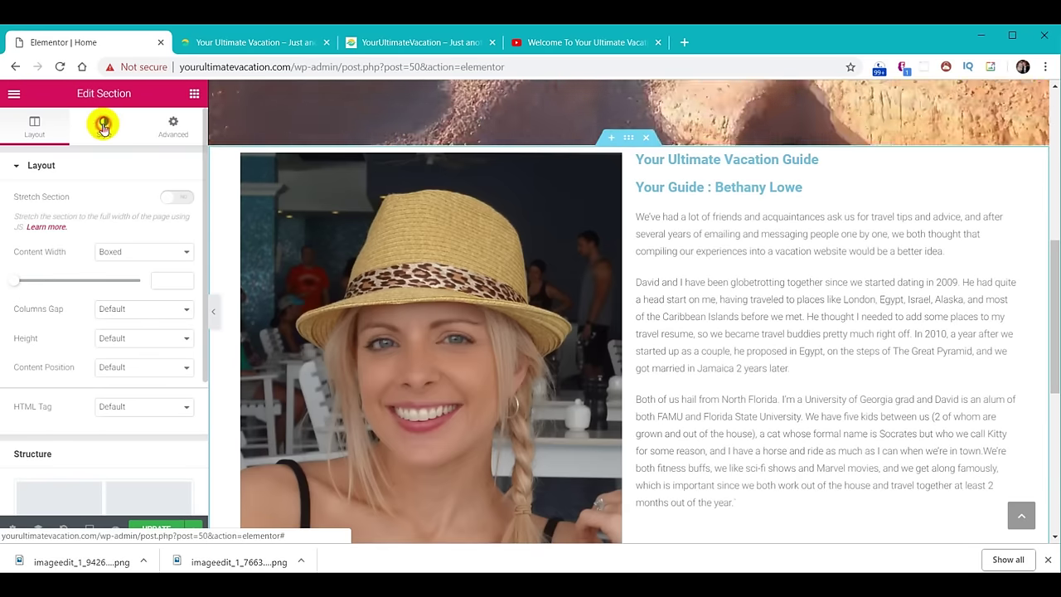
pyautogui.click(103, 126)
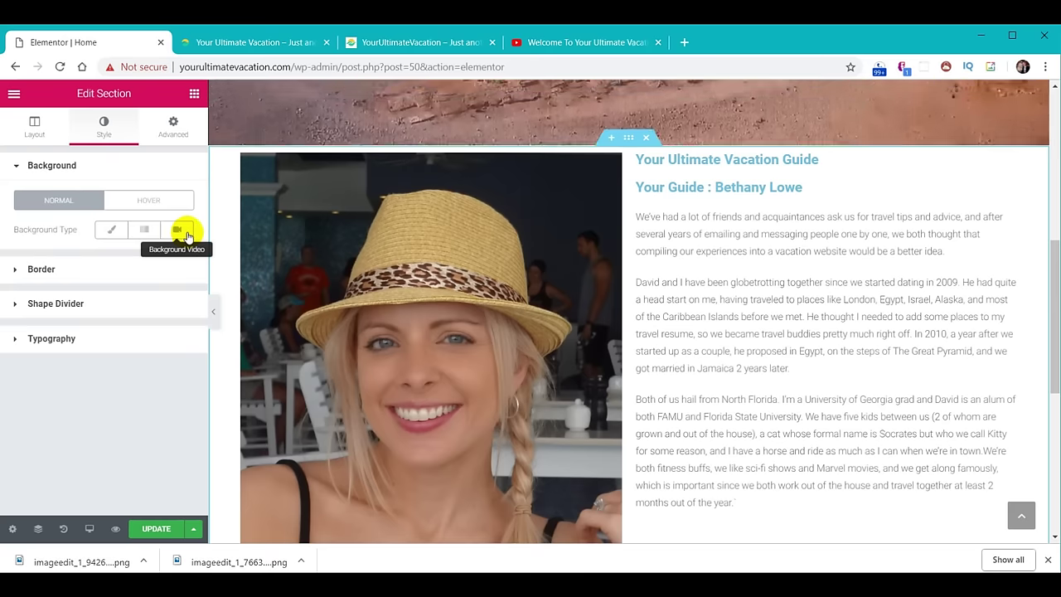
pyautogui.click(114, 231)
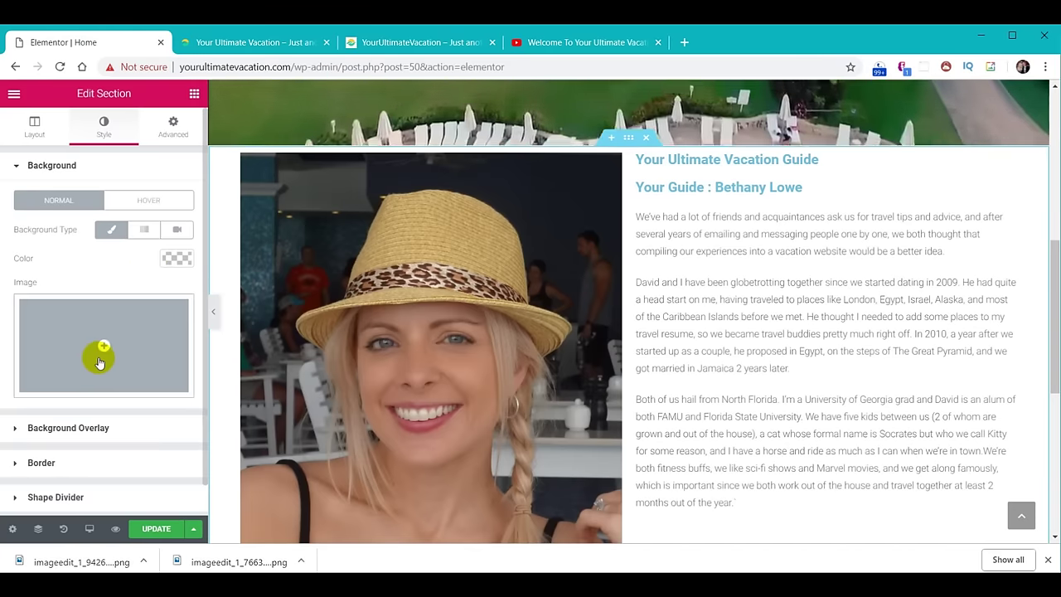
pyautogui.click(180, 259)
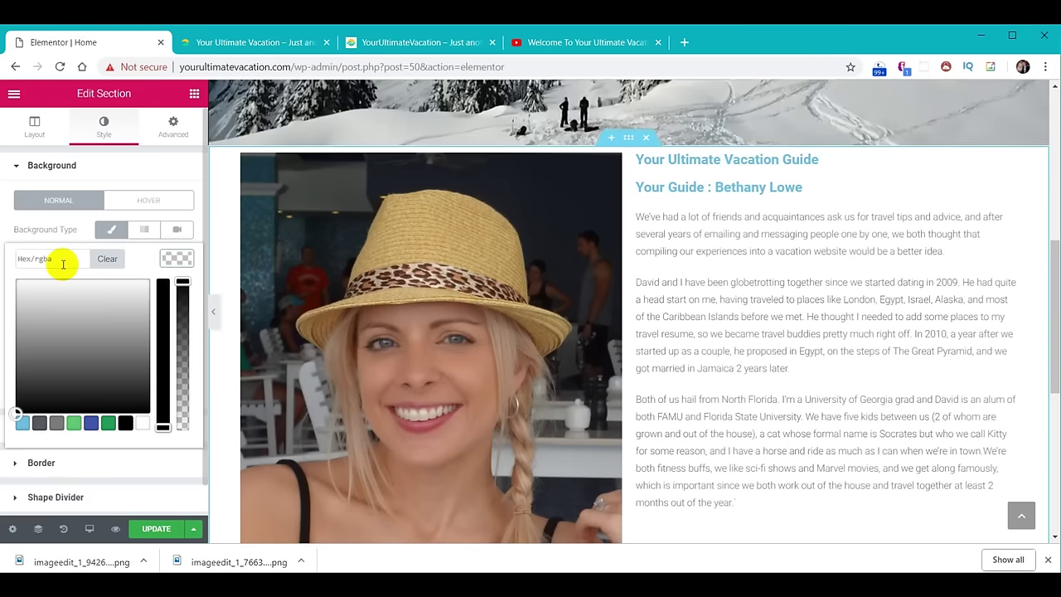
pyautogui.click(62, 259)
pyautogui.write('#30d198')
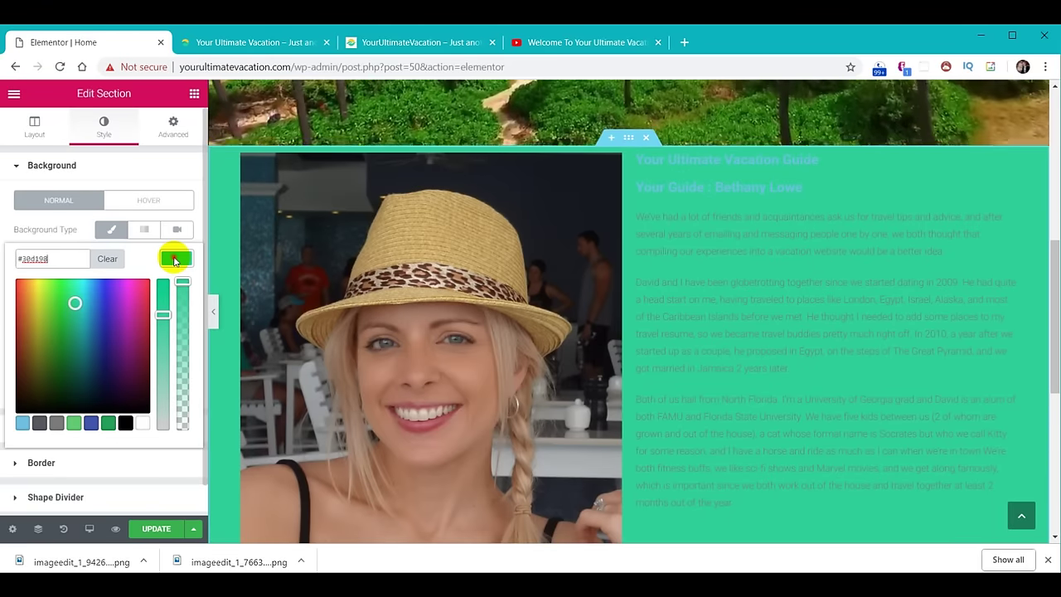
pyautogui.click(174, 261)
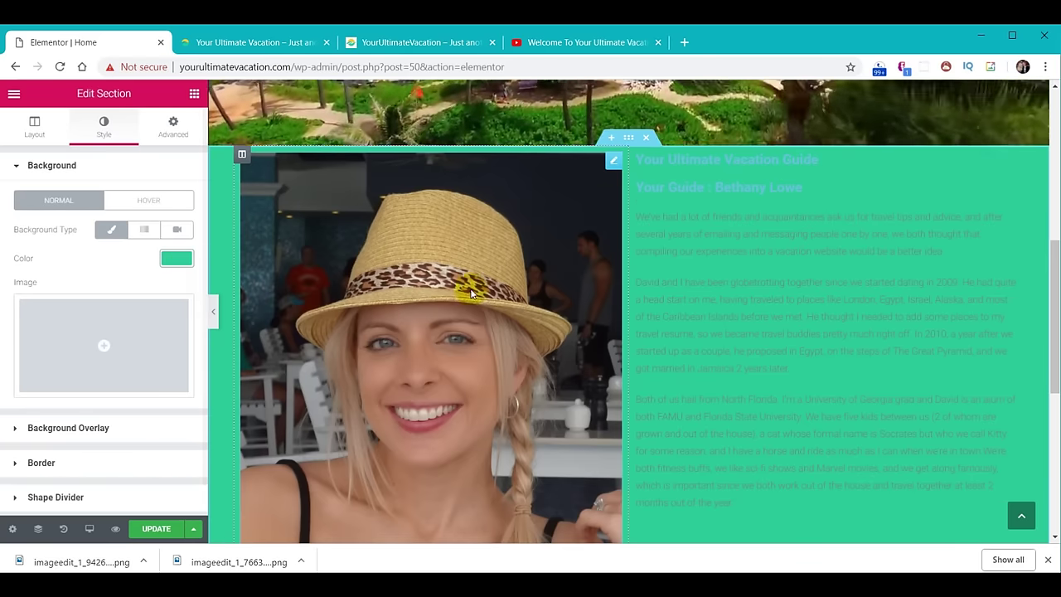
pyautogui.moveTo(1054, 246); pyautogui.dragTo(1055, 279)
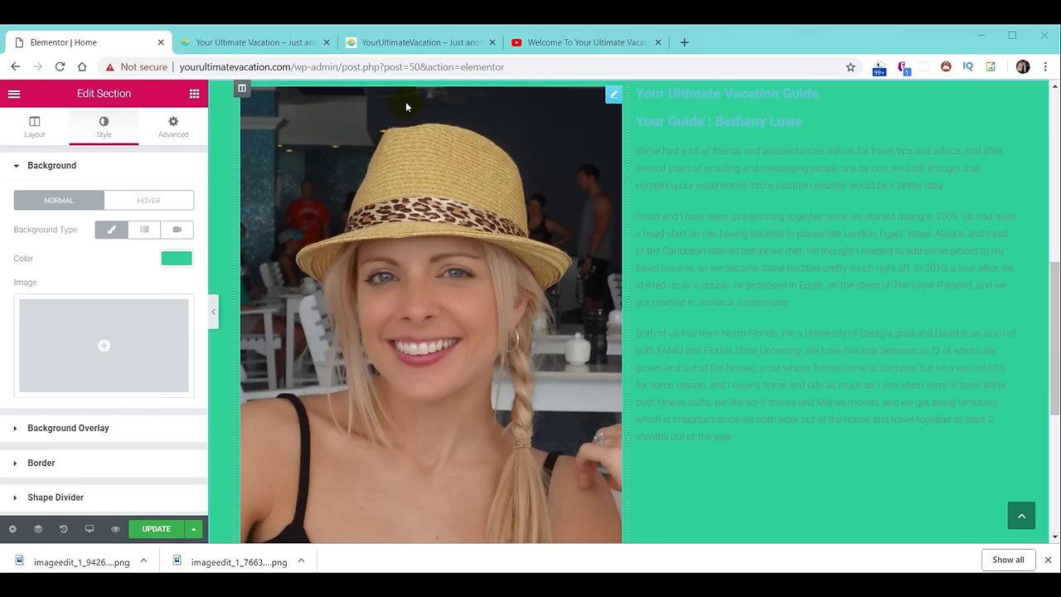
pyautogui.click(407, 44)
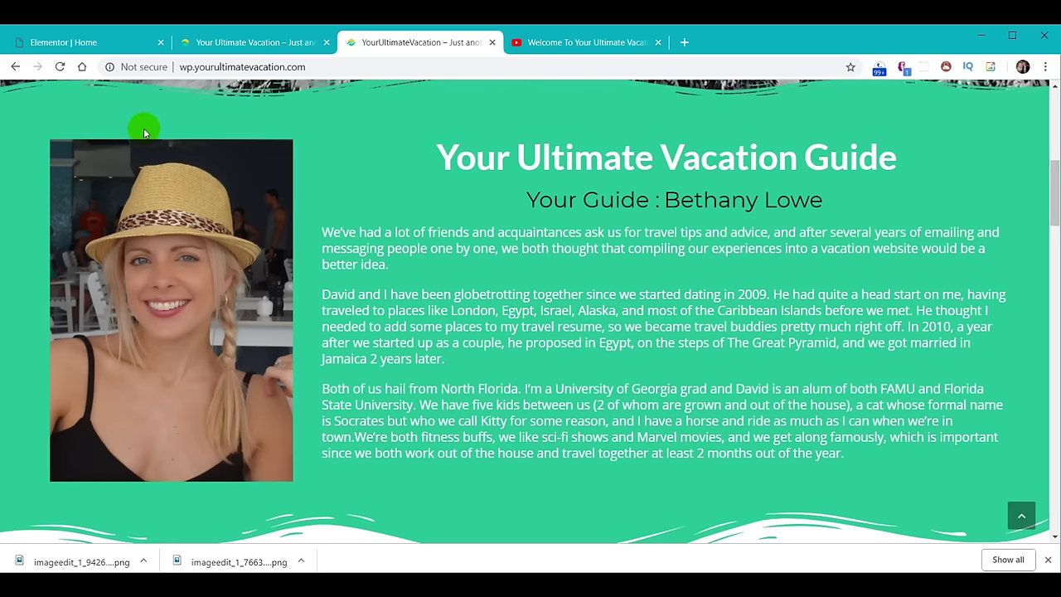
pyautogui.click(40, 42)
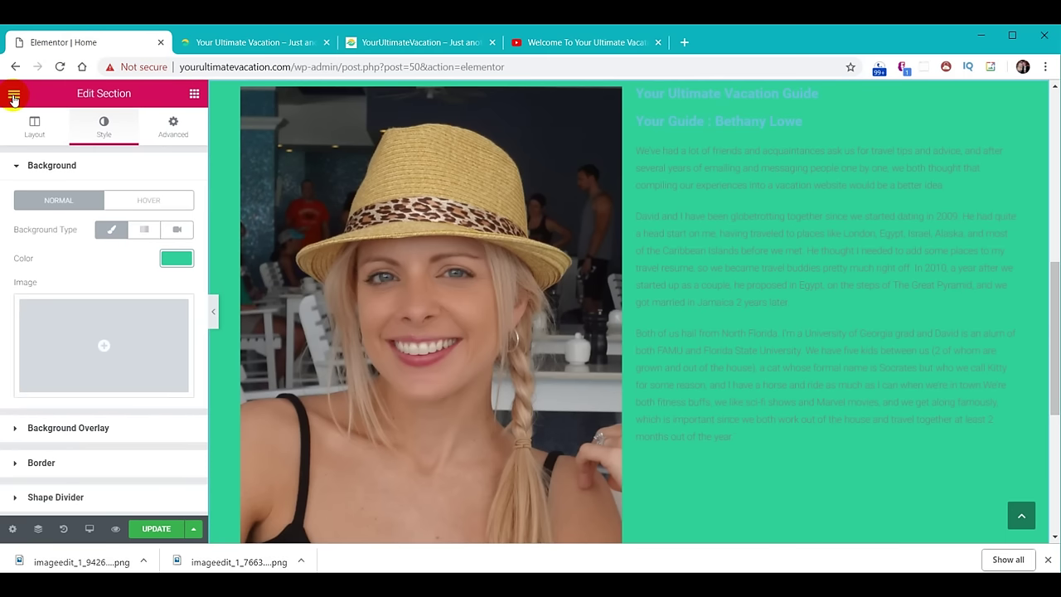
# In Default Fonts, set the primary headline font to Lato at weight 600.
pyautogui.click(13, 97)
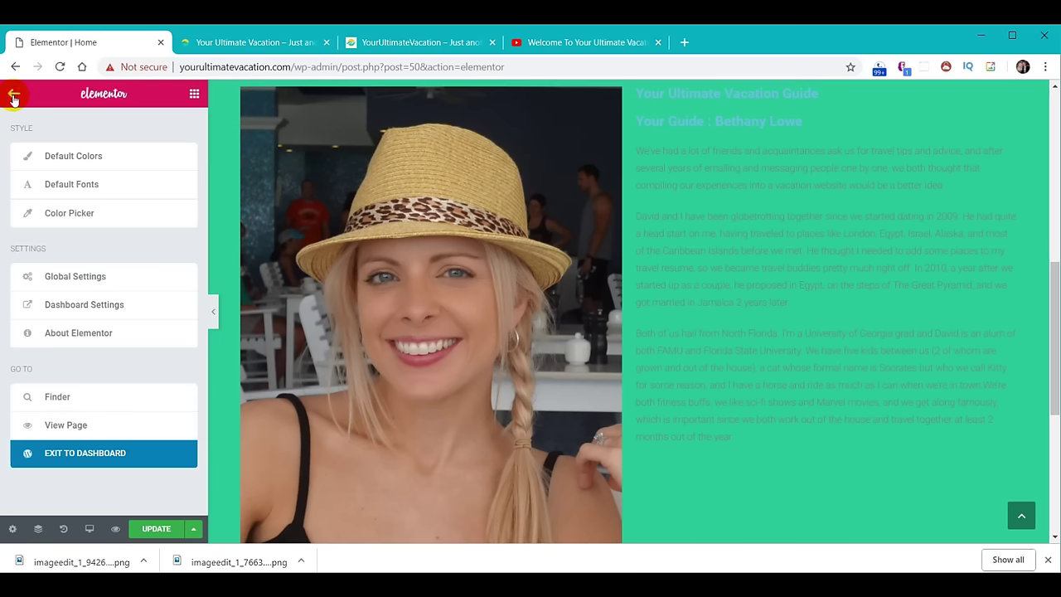
pyautogui.click(69, 185)
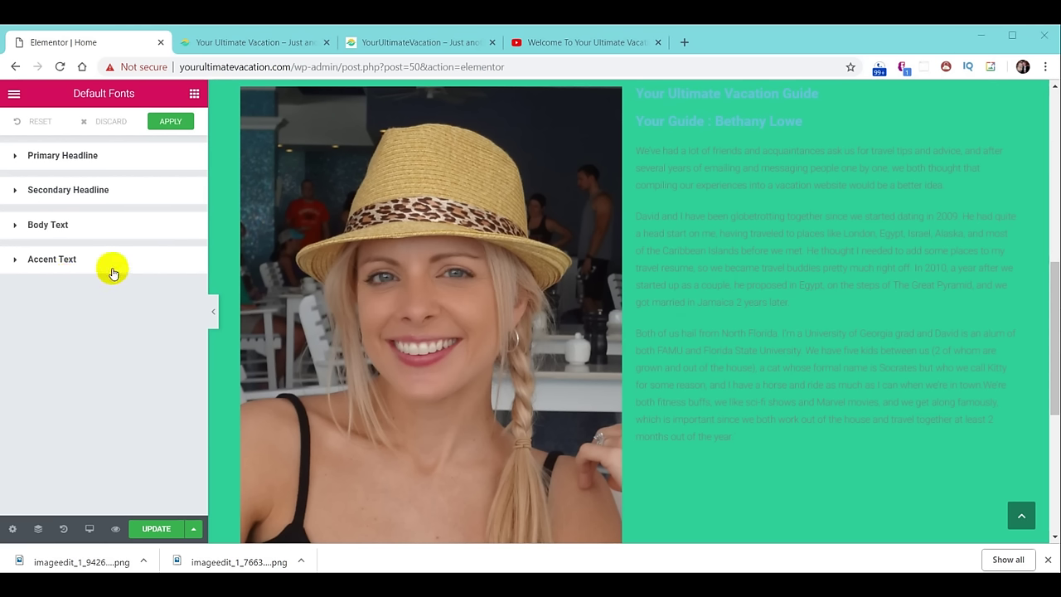
pyautogui.click(74, 158)
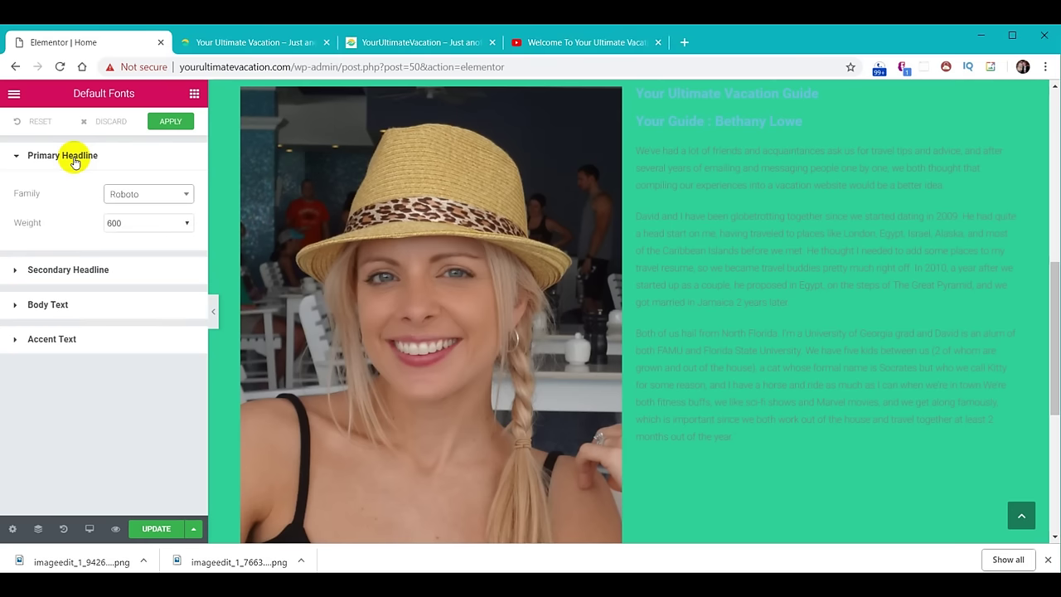
pyautogui.click(150, 194)
pyautogui.write('lato')
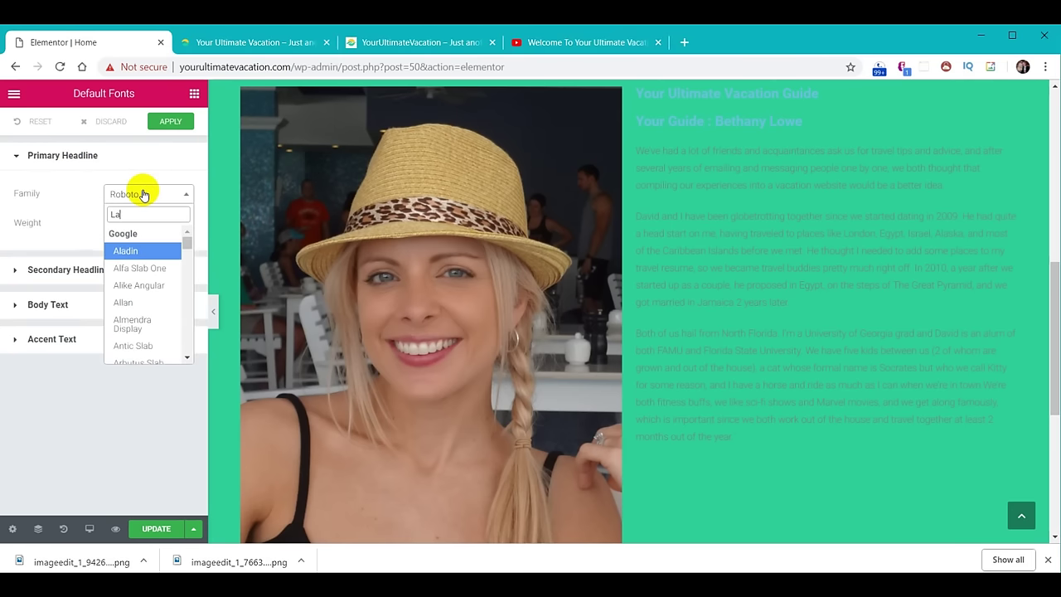
pyautogui.press('Return')
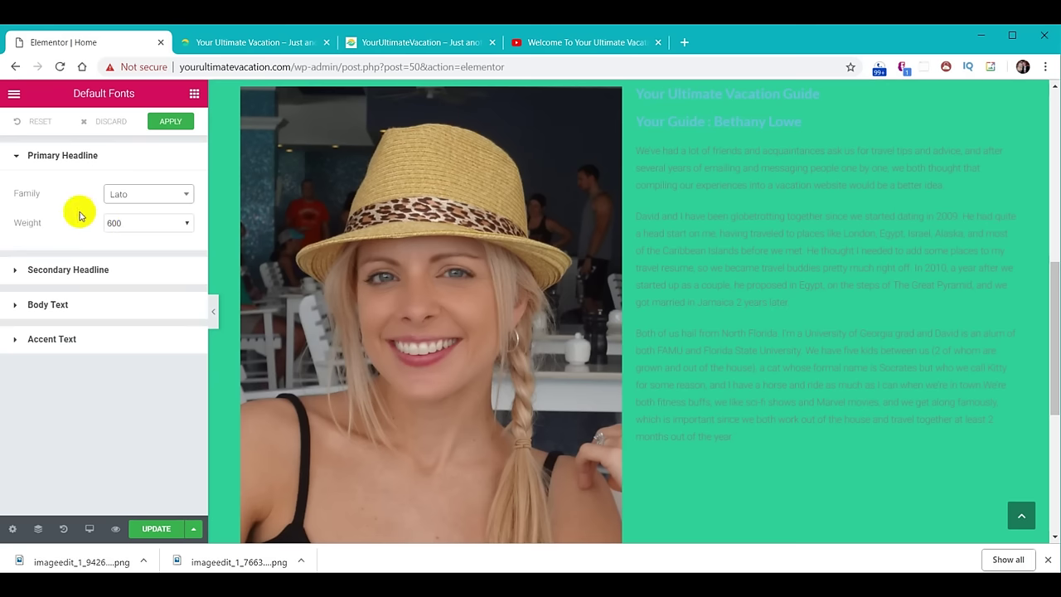
pyautogui.click(188, 224)
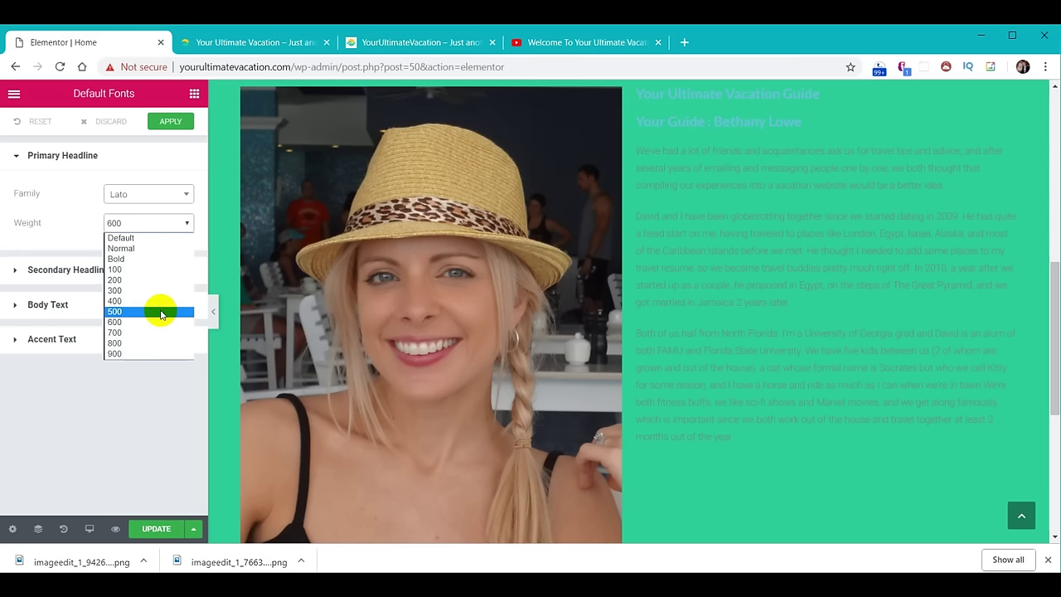
pyautogui.click(161, 323)
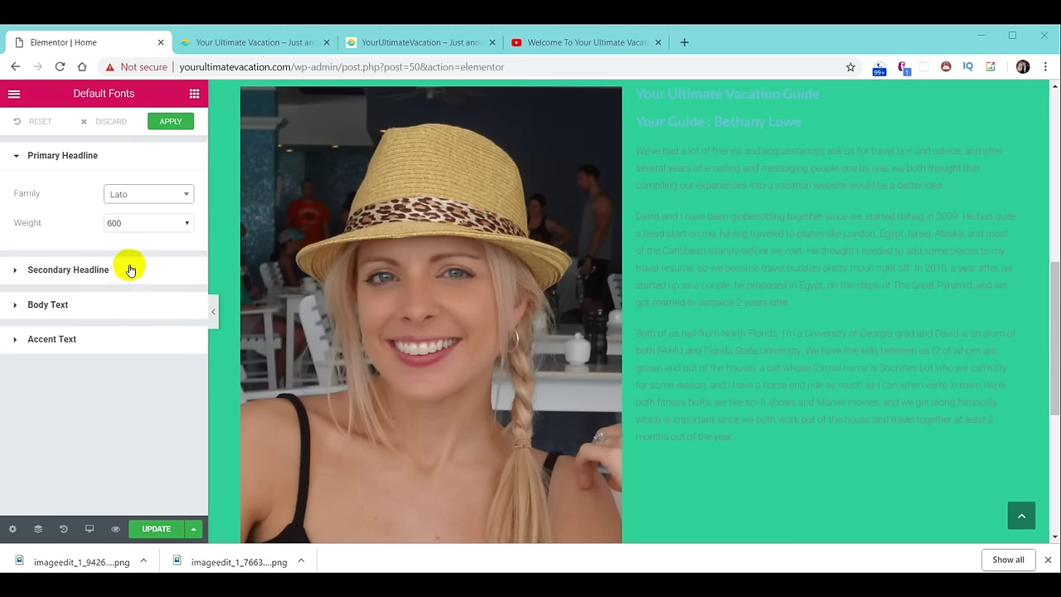
# Keep Roboto Slab for secondary headlines, set body text to Open Sans, and apply the fonts.
pyautogui.click(86, 269)
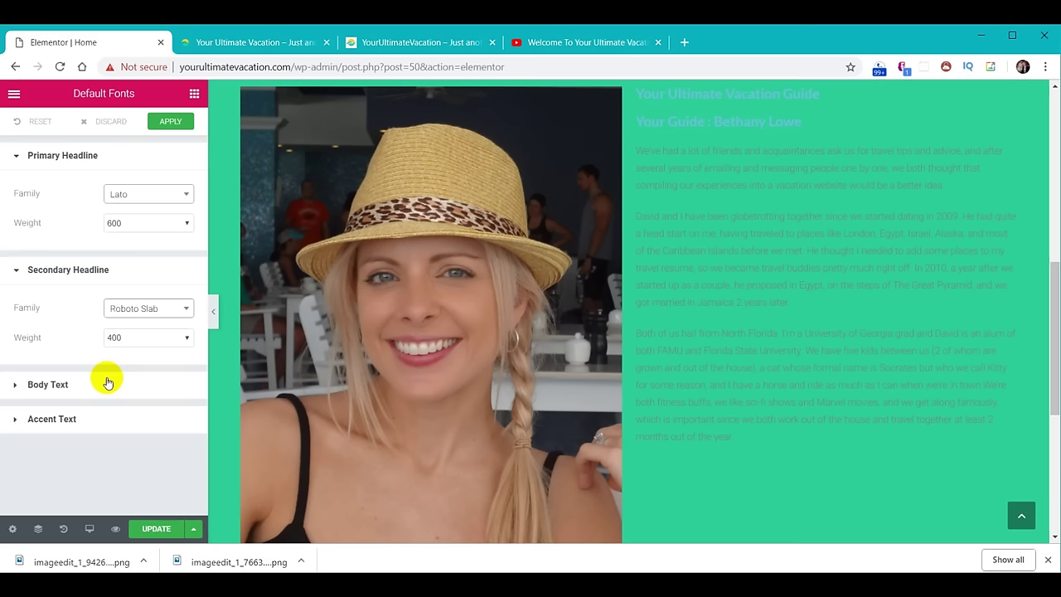
pyautogui.click(50, 386)
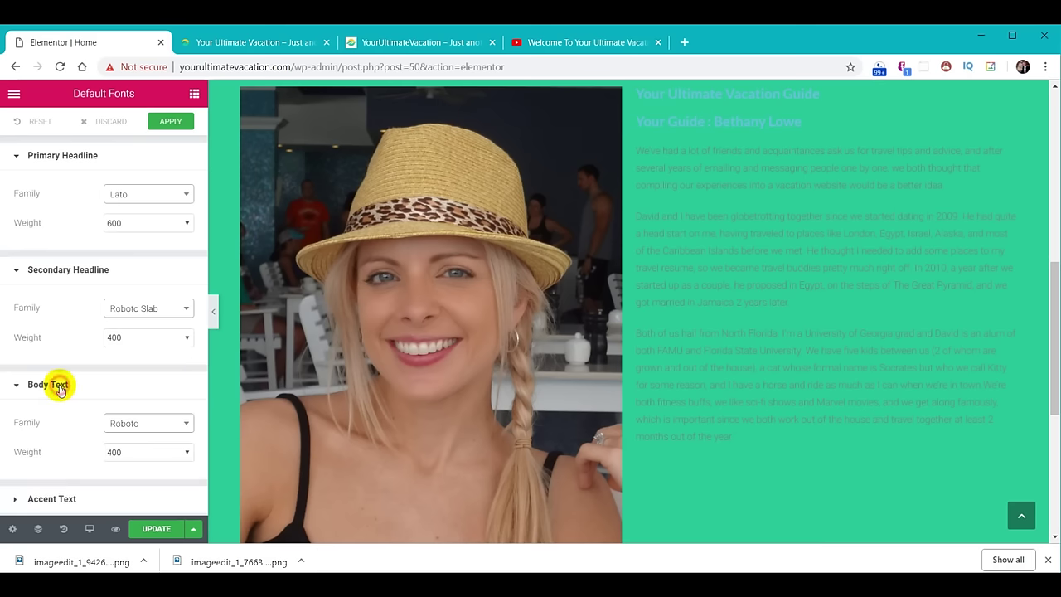
pyautogui.click(149, 431)
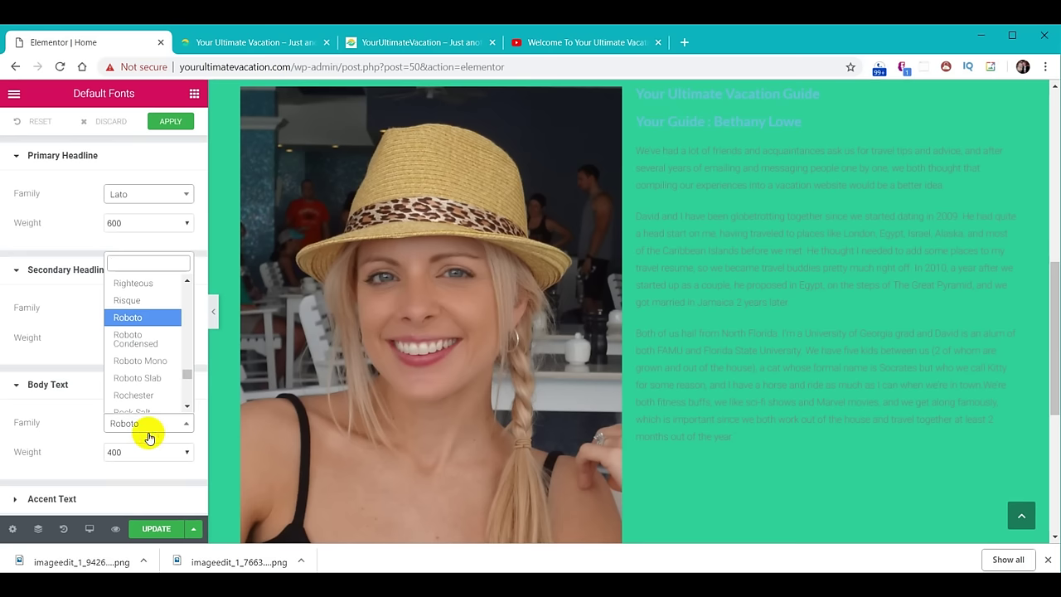
pyautogui.write('open')
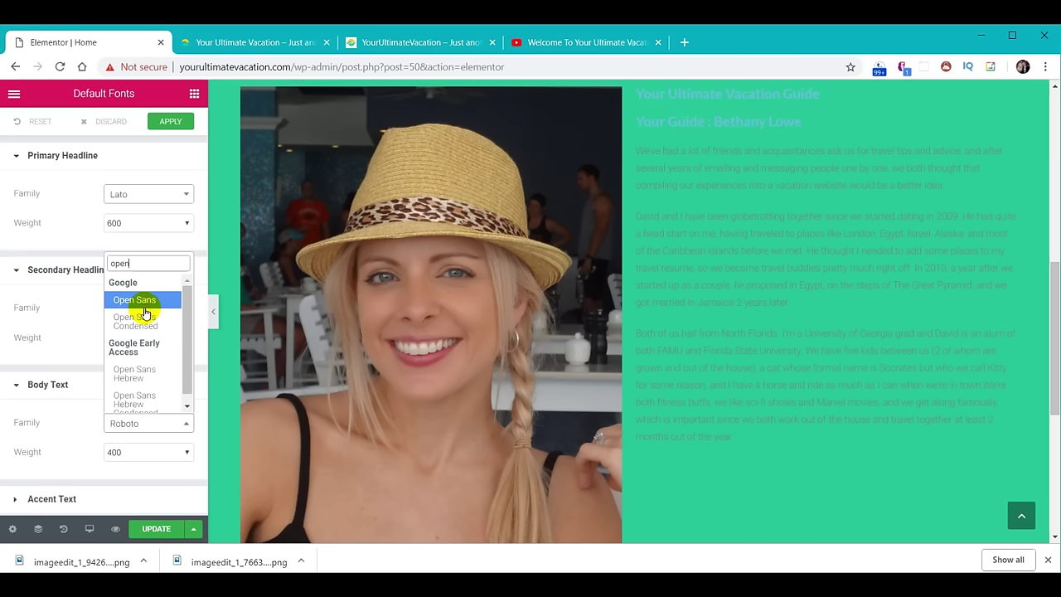
pyautogui.click(141, 300)
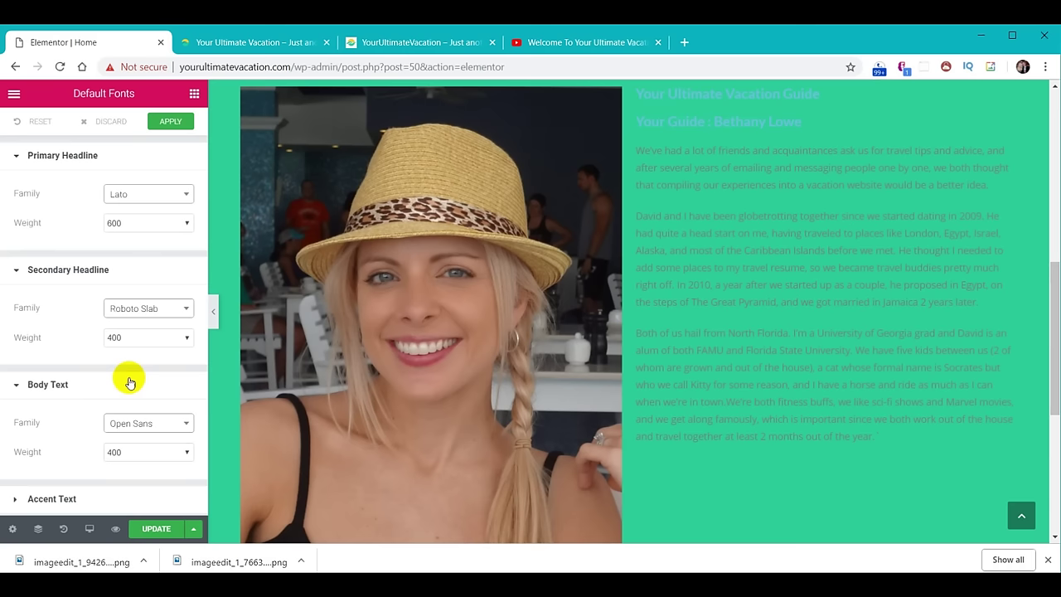
pyautogui.click(168, 122)
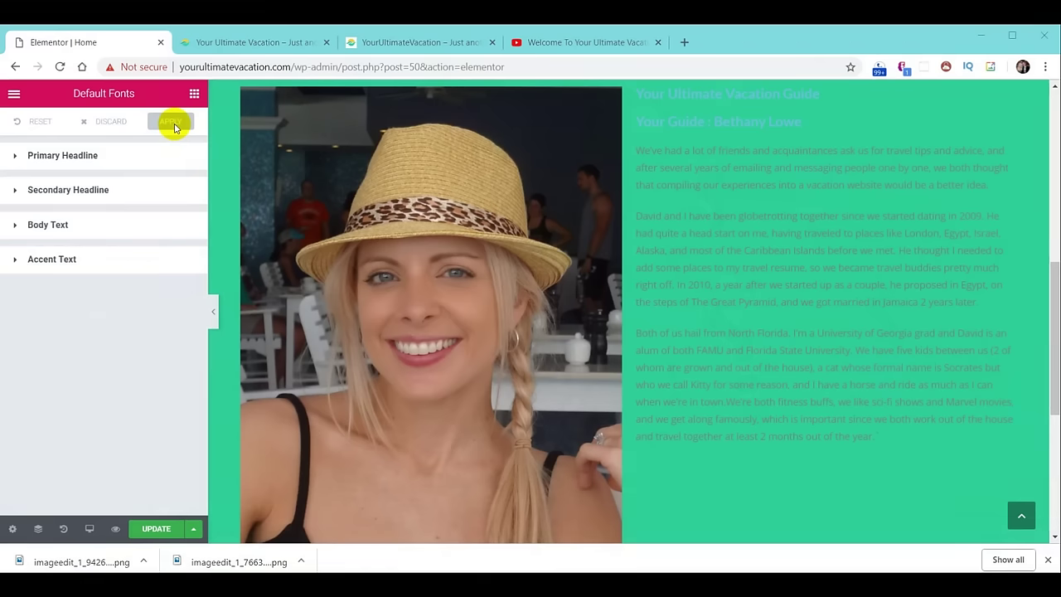
# Search the web for 'google fonts' and open the Google Fonts website.
pyautogui.click(576, 42)
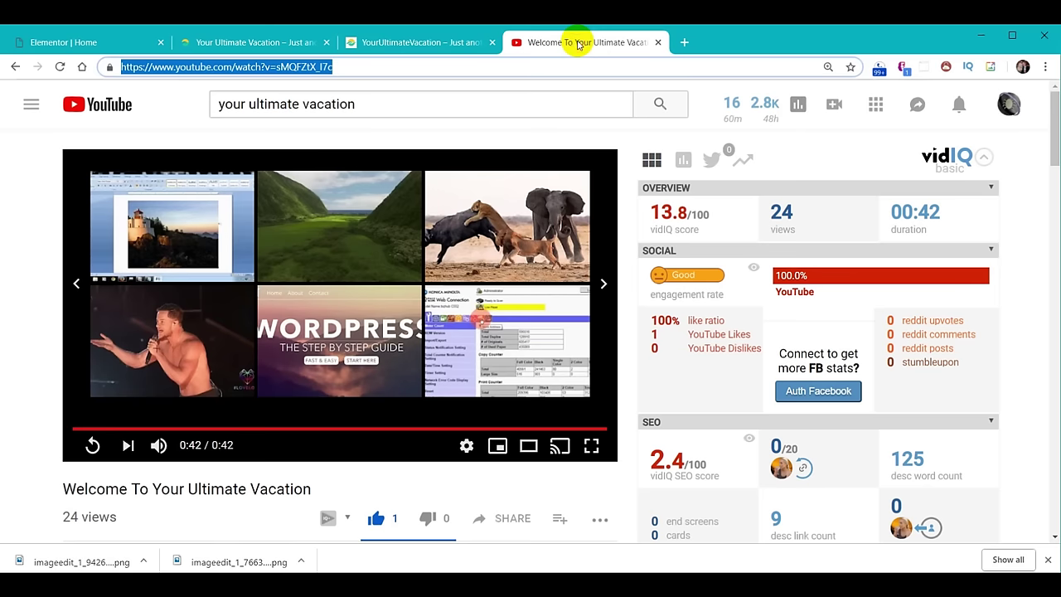
pyautogui.write('google fonts')
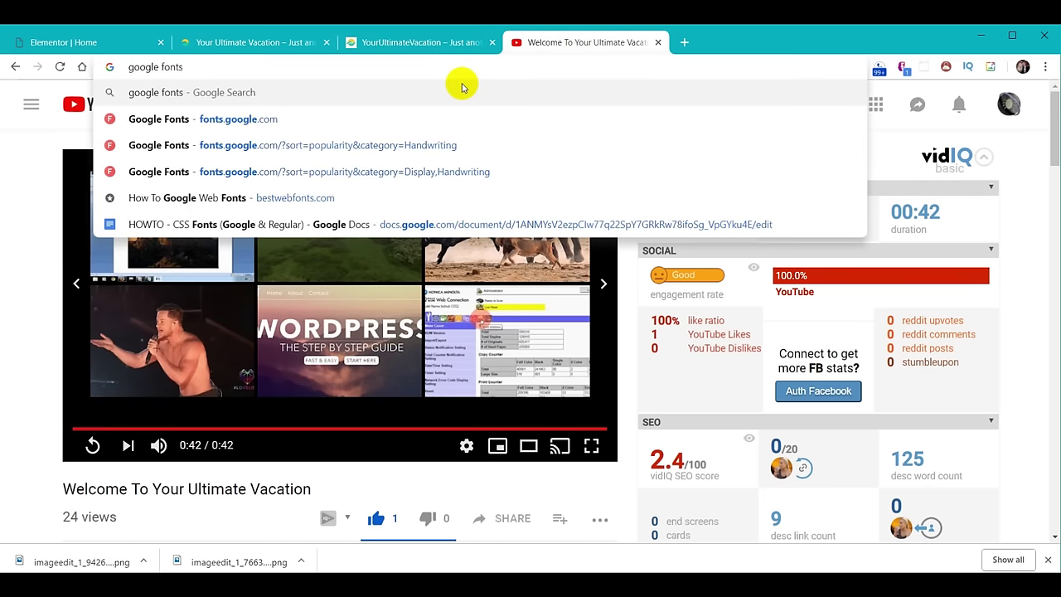
pyautogui.press('Return')
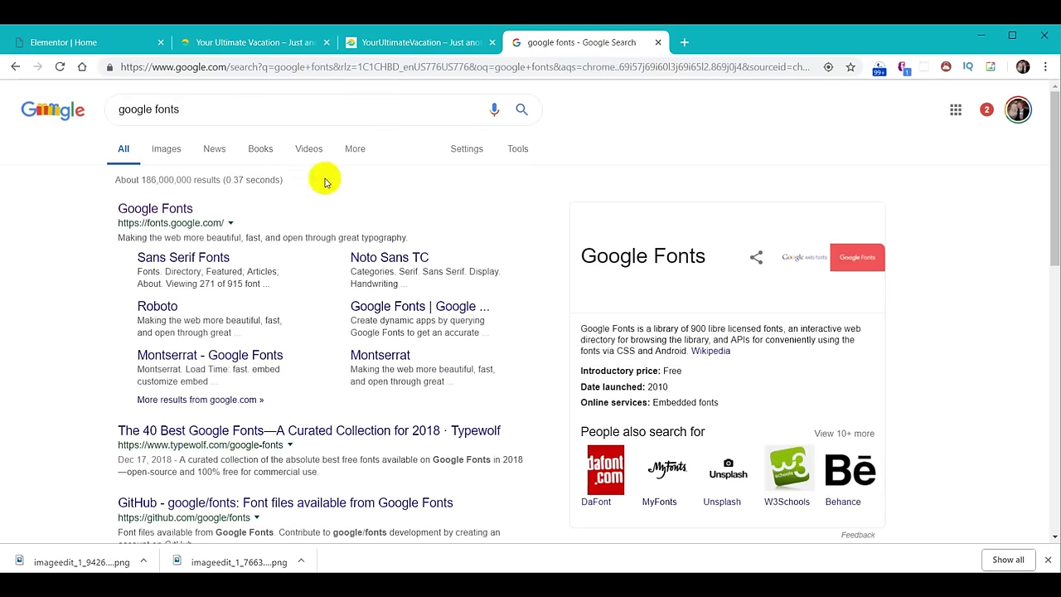
pyautogui.click(161, 213)
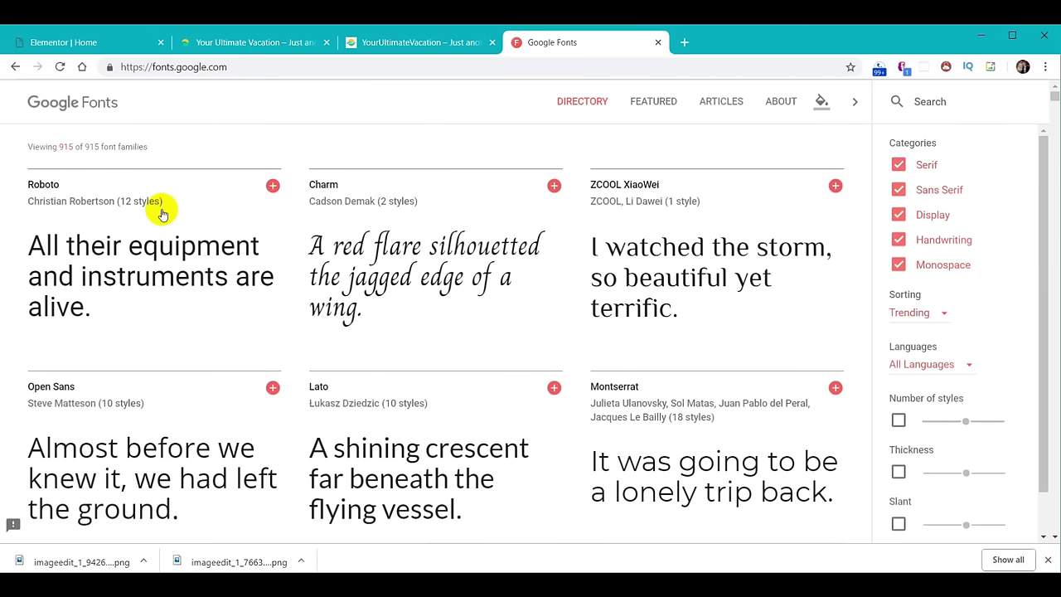
# Search Google Fonts for 'lato', then close the Google Fonts tab.
pyautogui.moveTo(320, 220)
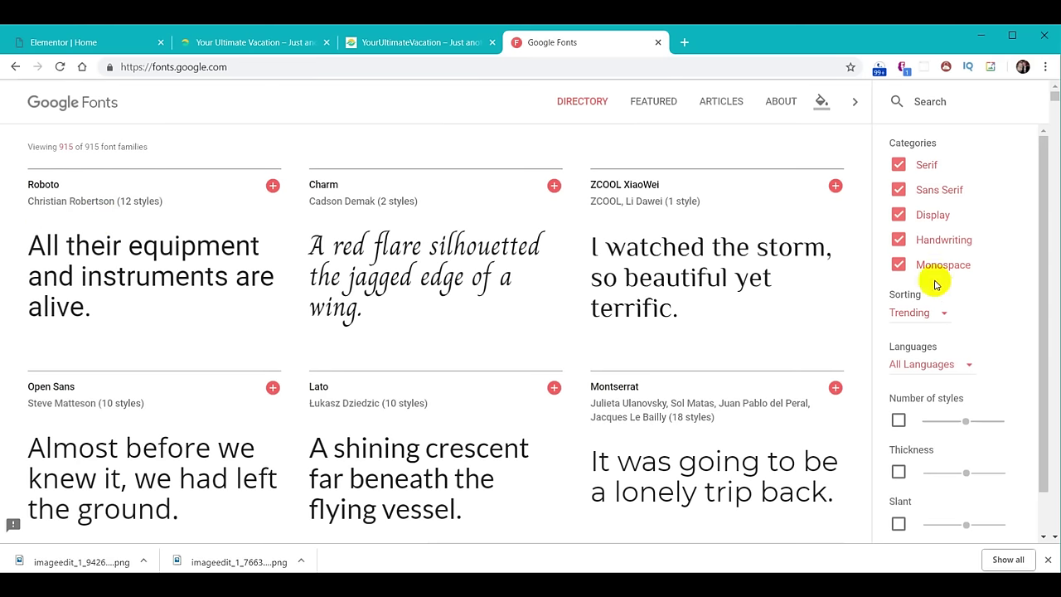
pyautogui.scroll(-7, 605, 331)
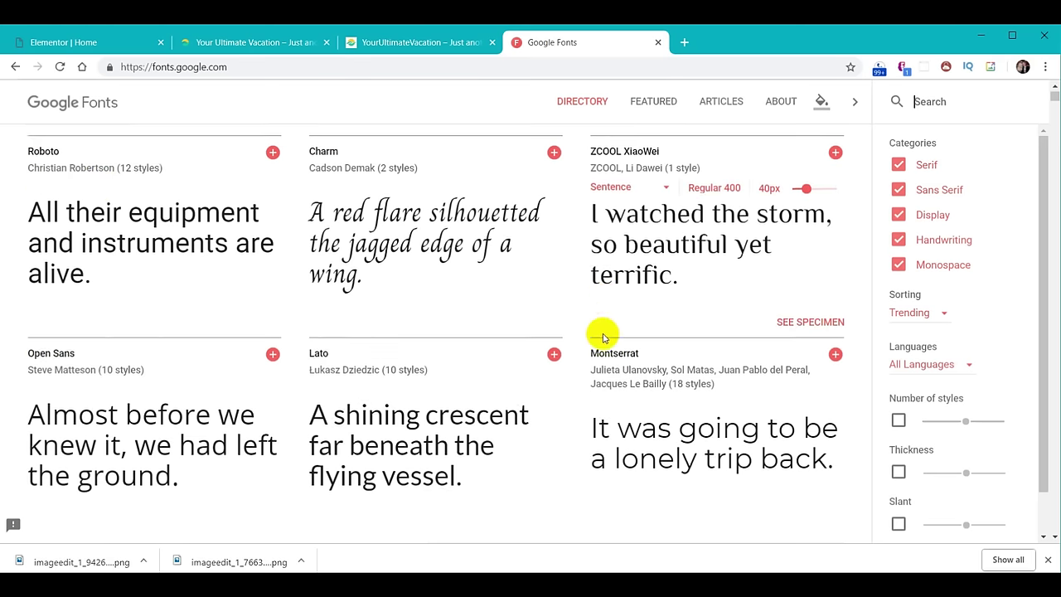
pyautogui.scroll(8, 601, 336)
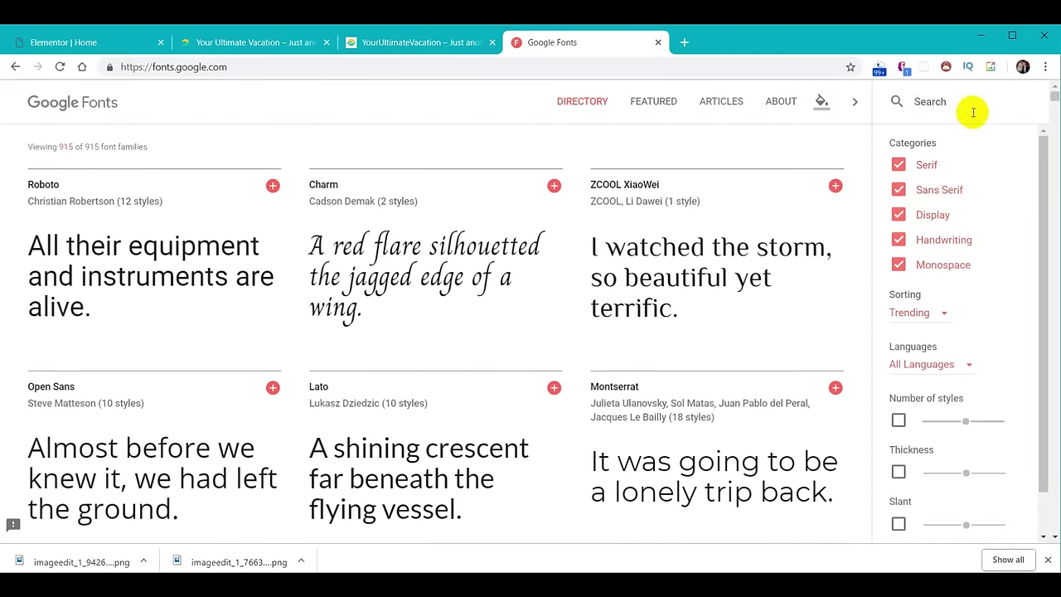
pyautogui.write('lato')
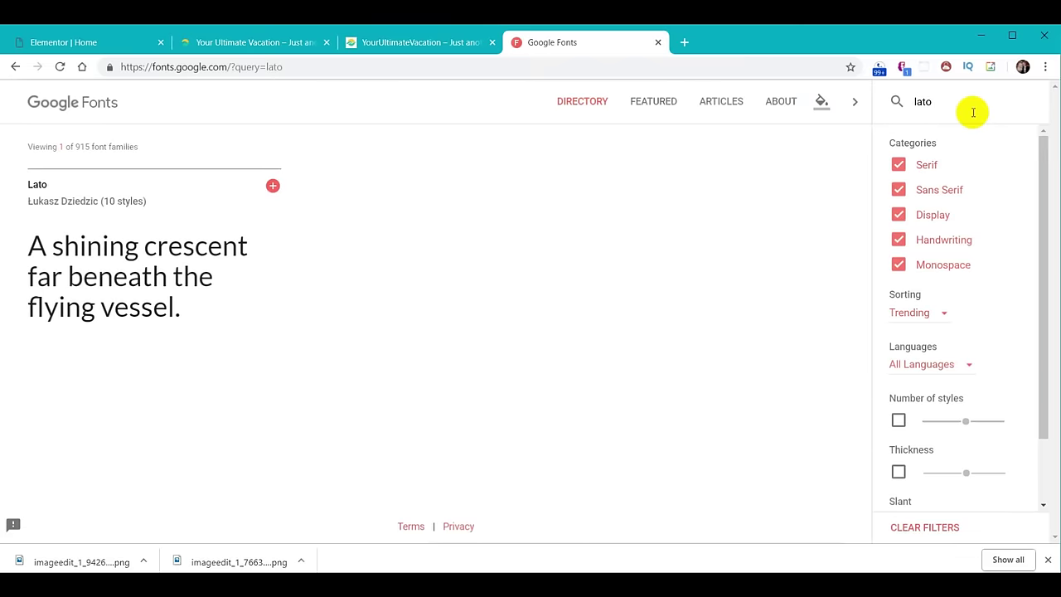
pyautogui.moveTo(120, 264)
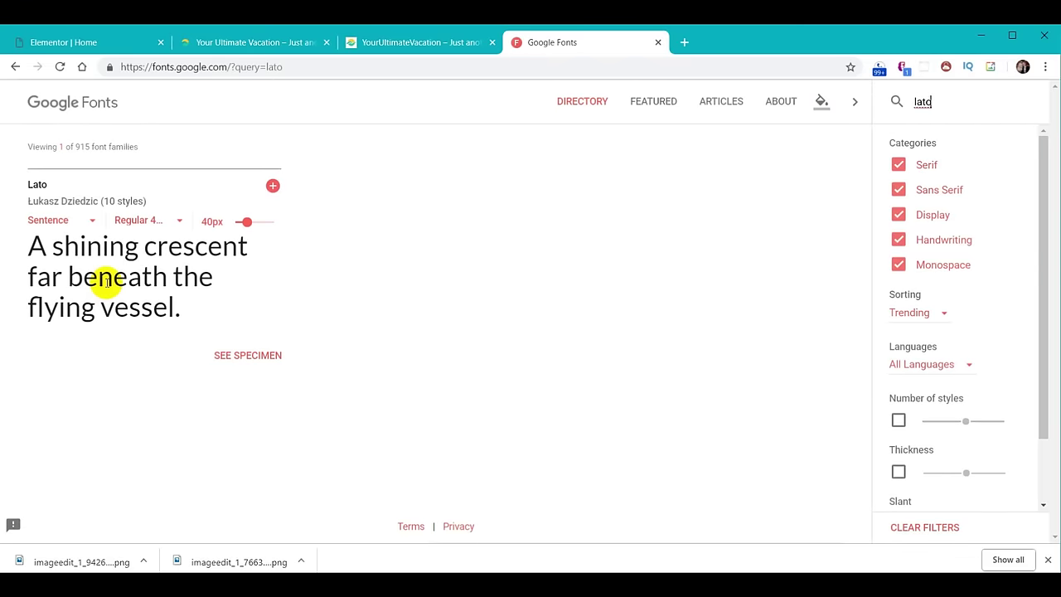
pyautogui.click(657, 41)
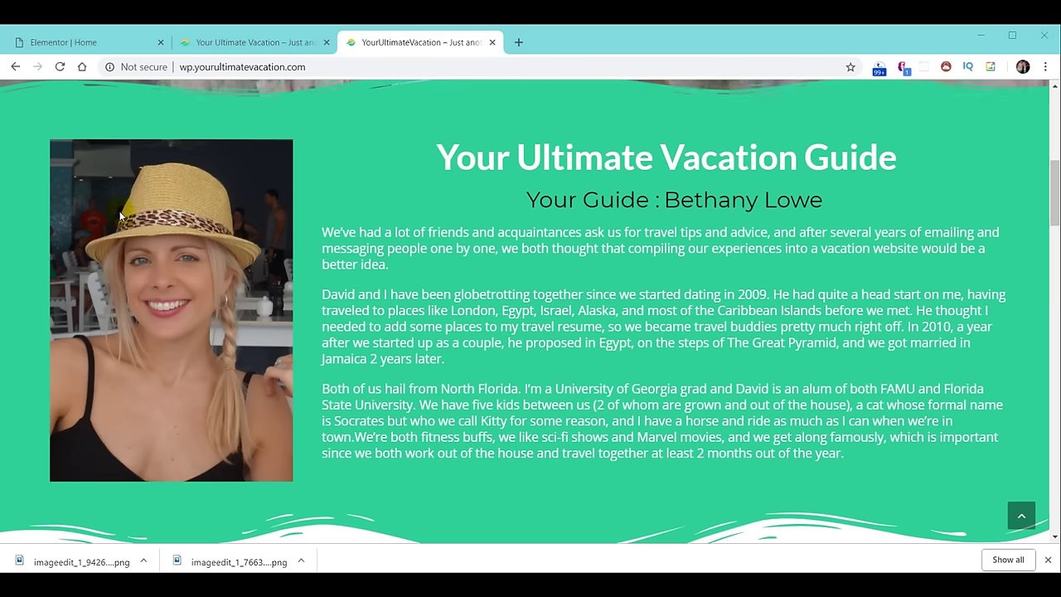
# Return to the 'Elementor | Home' editor and open the about section's Edit Section panel.
pyautogui.click(45, 43)
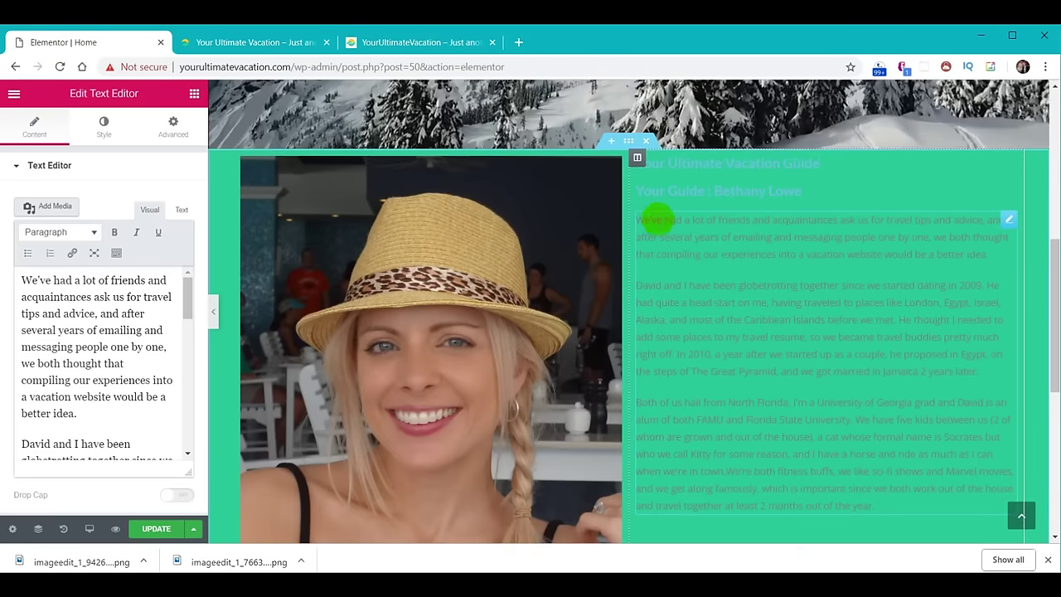
pyautogui.click(629, 143)
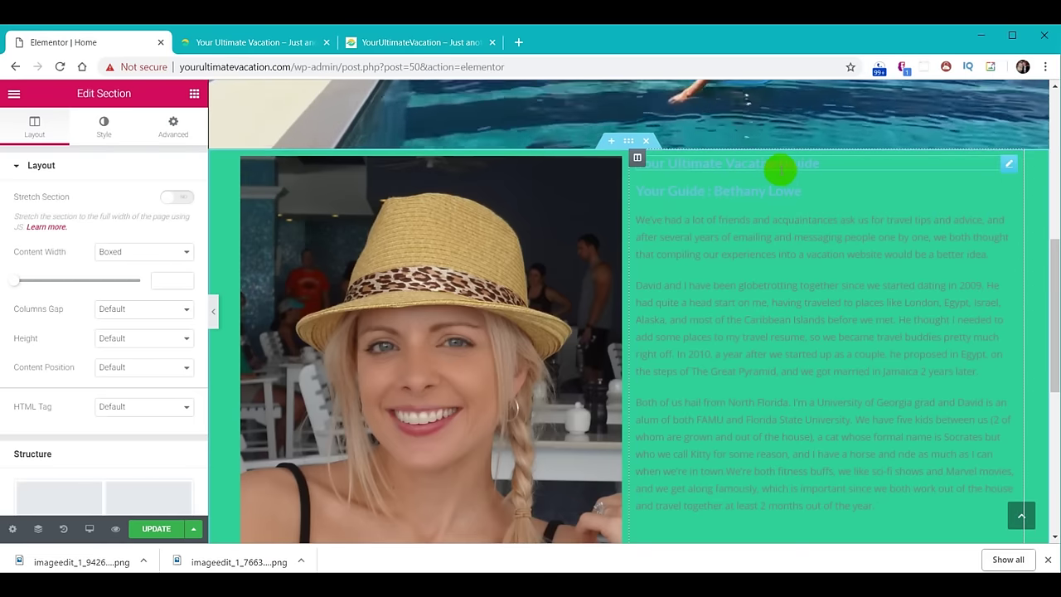
pyautogui.moveTo(1056, 239); pyautogui.dragTo(1055, 270)
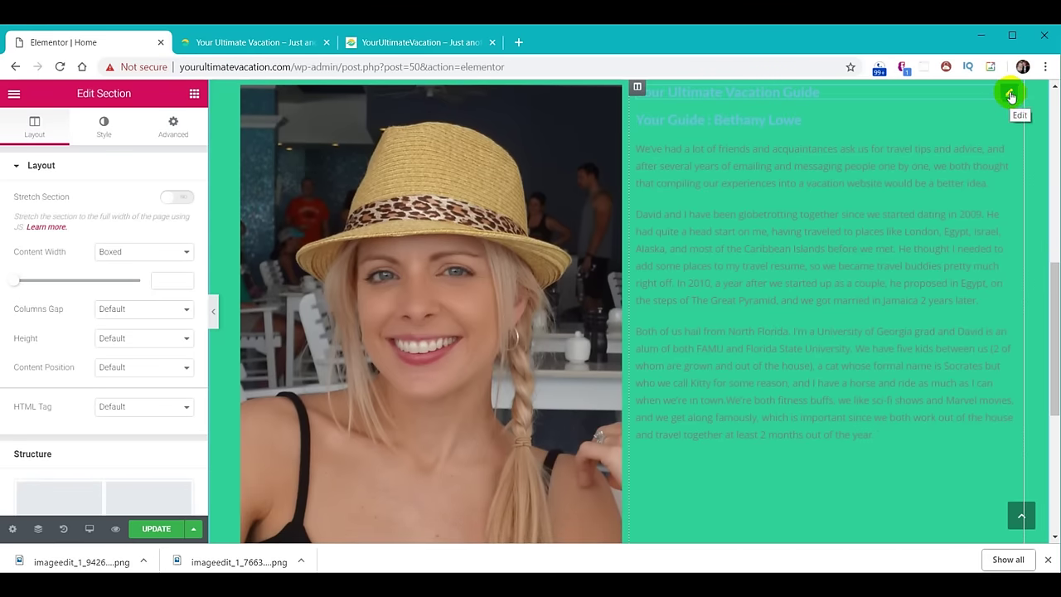
# Change the 'Your Ultimate Vacation Guide' heading's HTML tag from H2 to H1.
pyautogui.click(1010, 96)
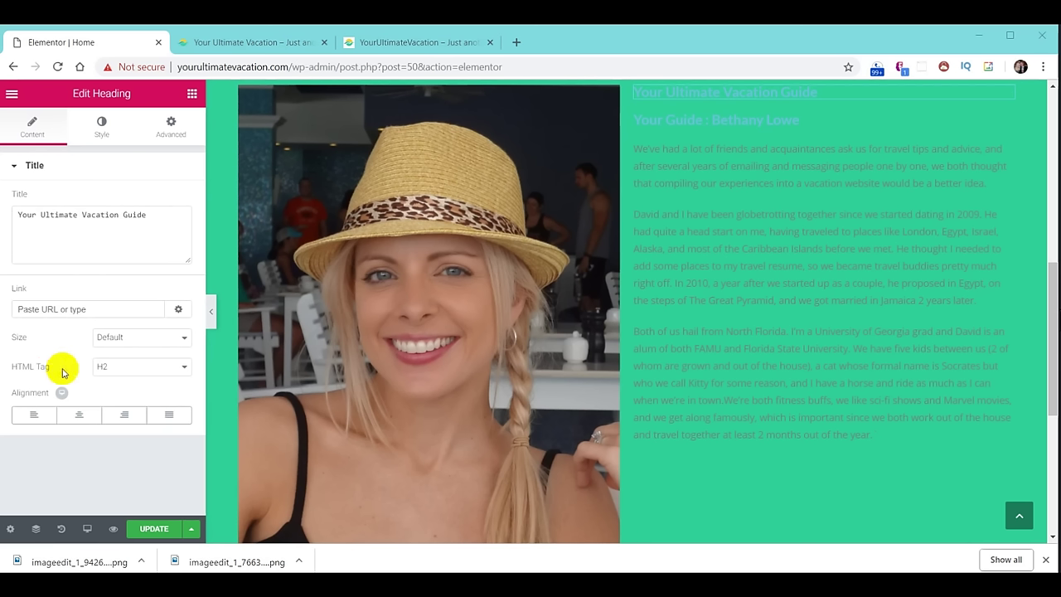
pyautogui.click(186, 370)
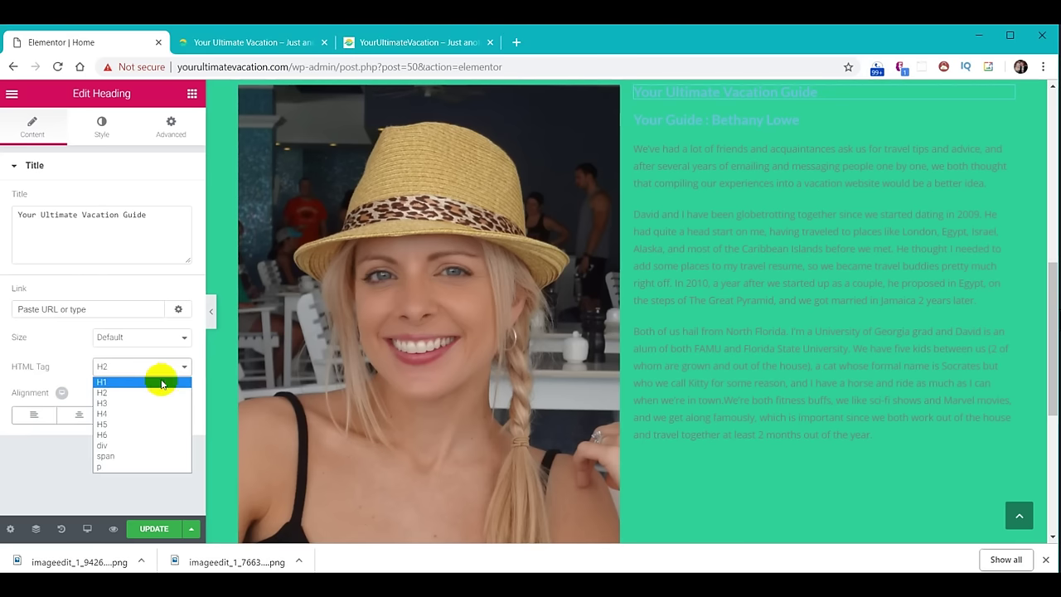
pyautogui.click(157, 383)
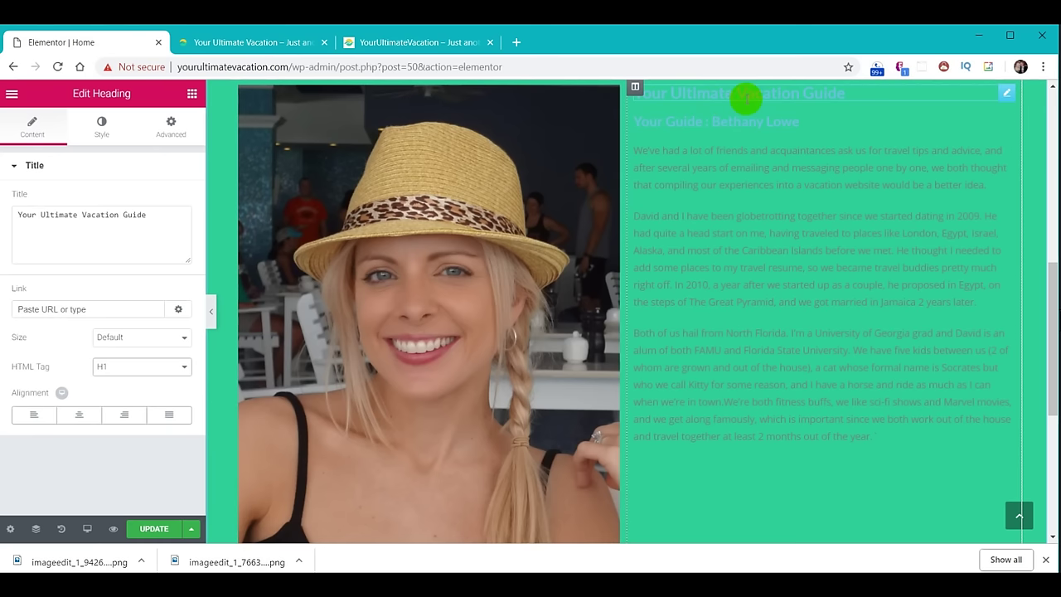
# Set the 'Your Ultimate Vacation Guide' title's text colour to white (#ffffff).
pyautogui.click(103, 128)
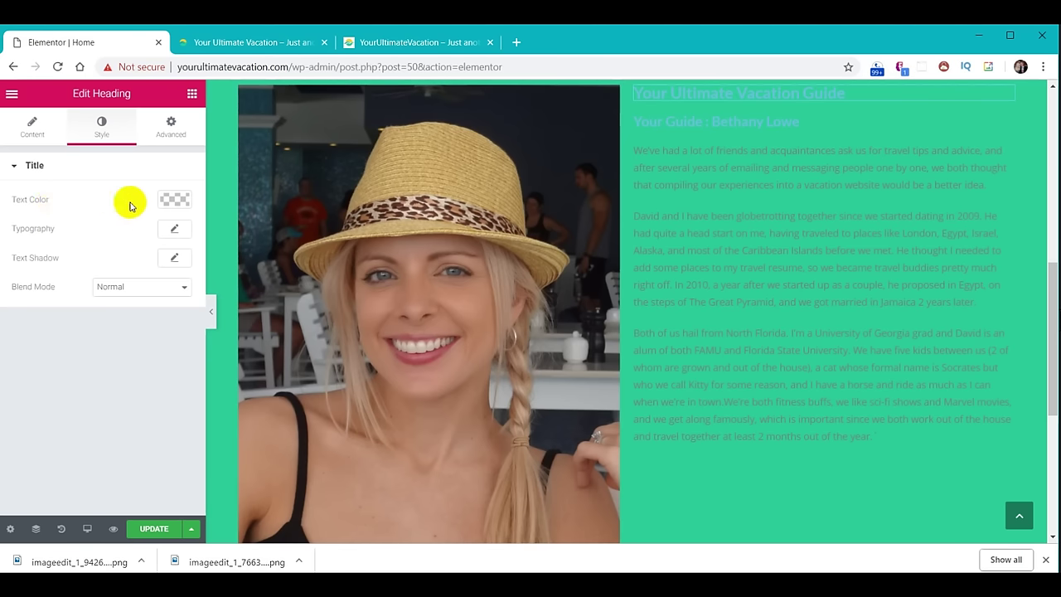
pyautogui.click(173, 203)
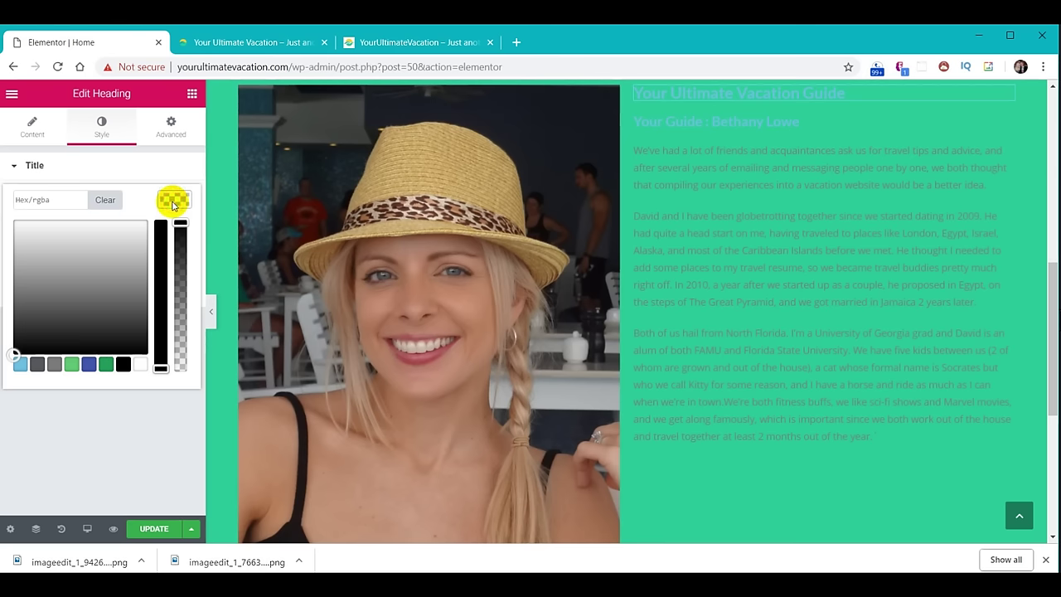
pyautogui.click(143, 367)
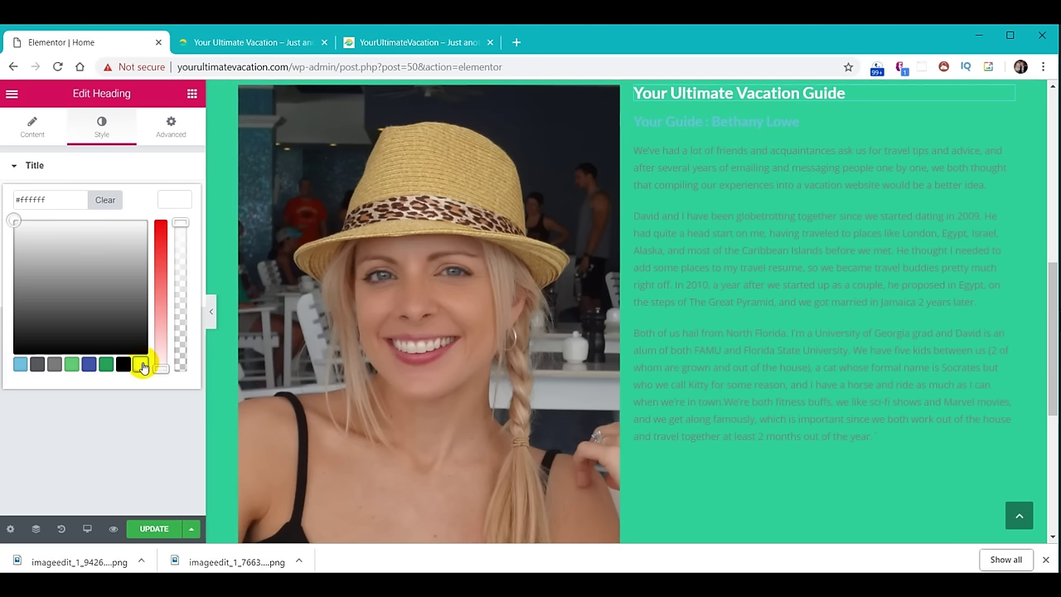
pyautogui.click(174, 203)
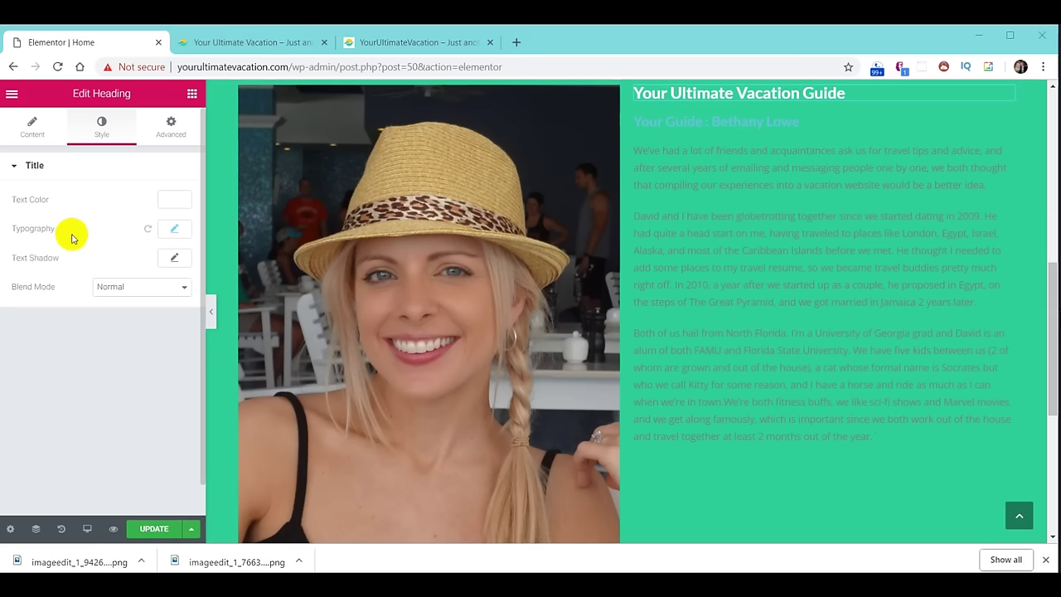
pyautogui.click(174, 232)
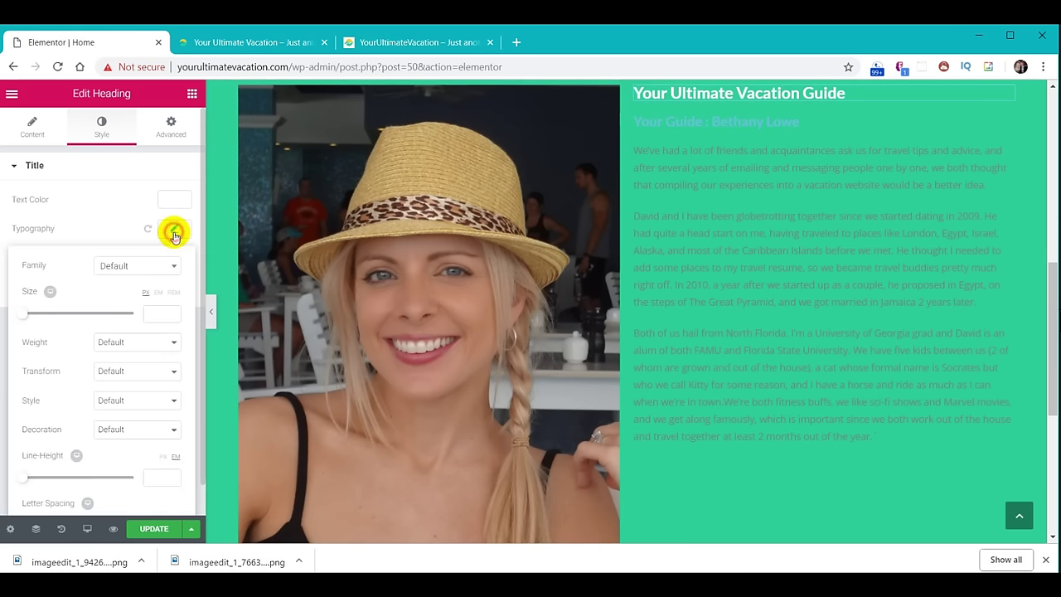
pyautogui.moveTo(26, 312); pyautogui.dragTo(67, 313)
pyautogui.doubleClick(157, 313)
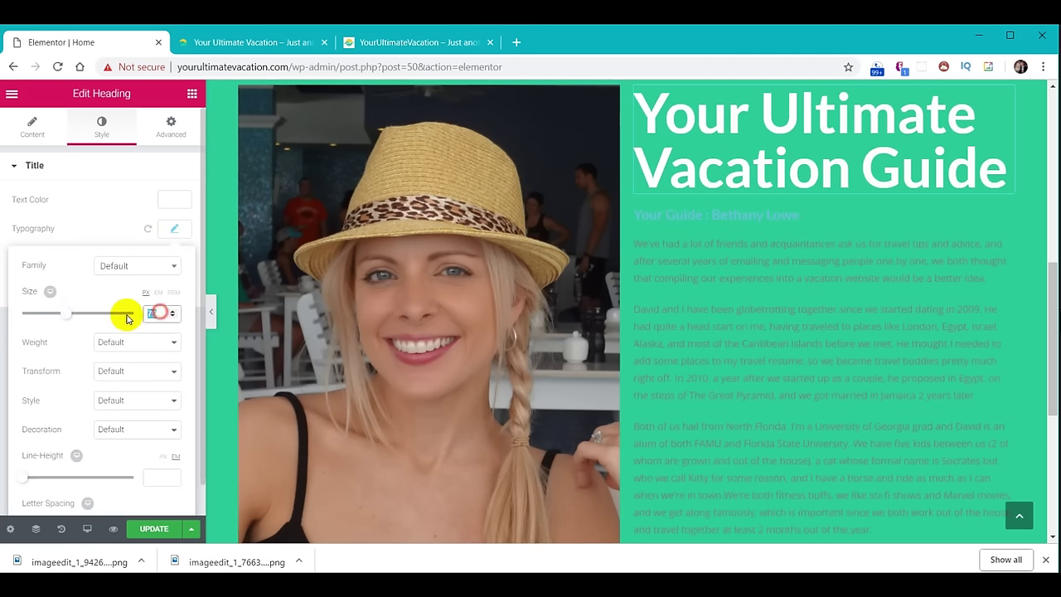
pyautogui.write('50')
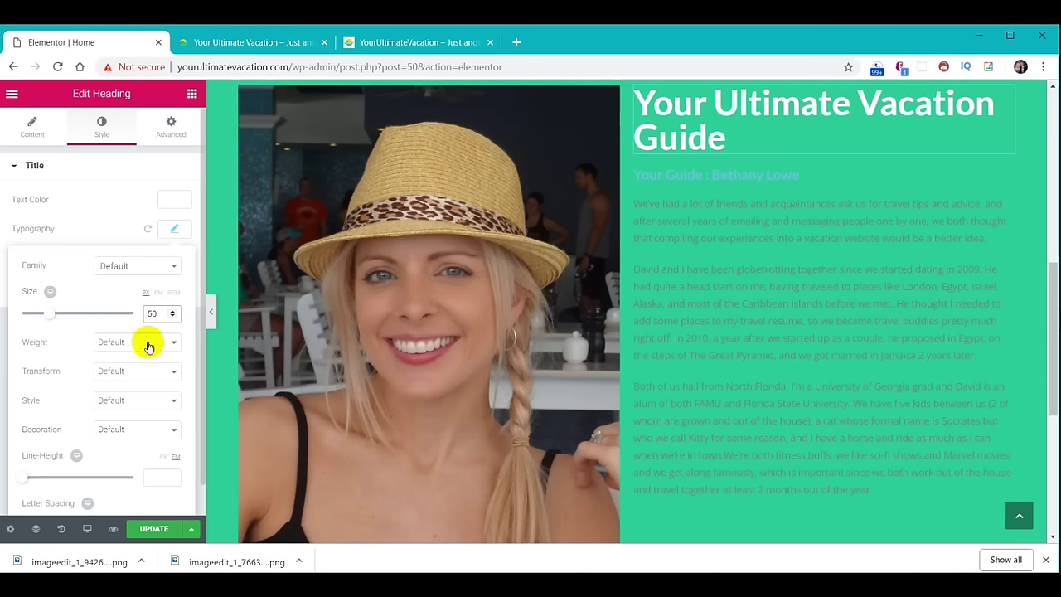
pyautogui.click(164, 374)
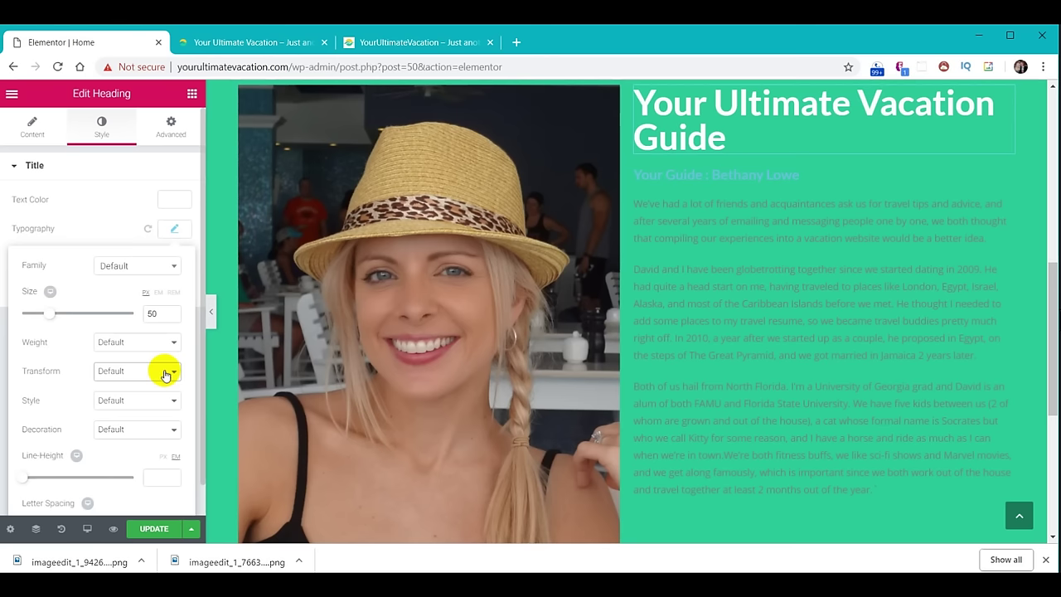
pyautogui.click(164, 373)
pyautogui.click(159, 395)
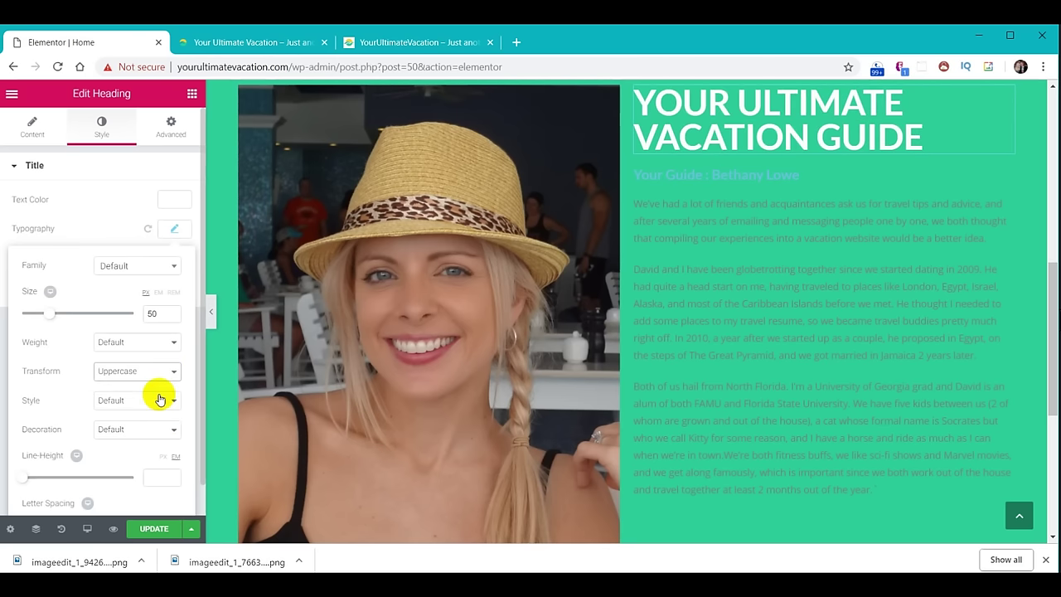
pyautogui.click(159, 373)
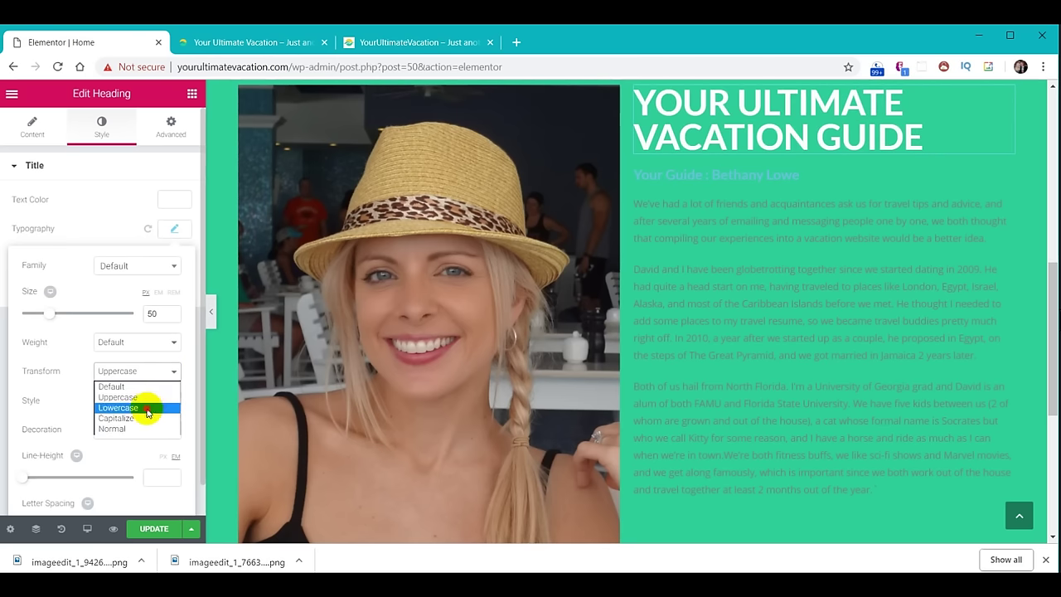
pyautogui.click(148, 408)
pyautogui.click(149, 372)
pyautogui.click(138, 417)
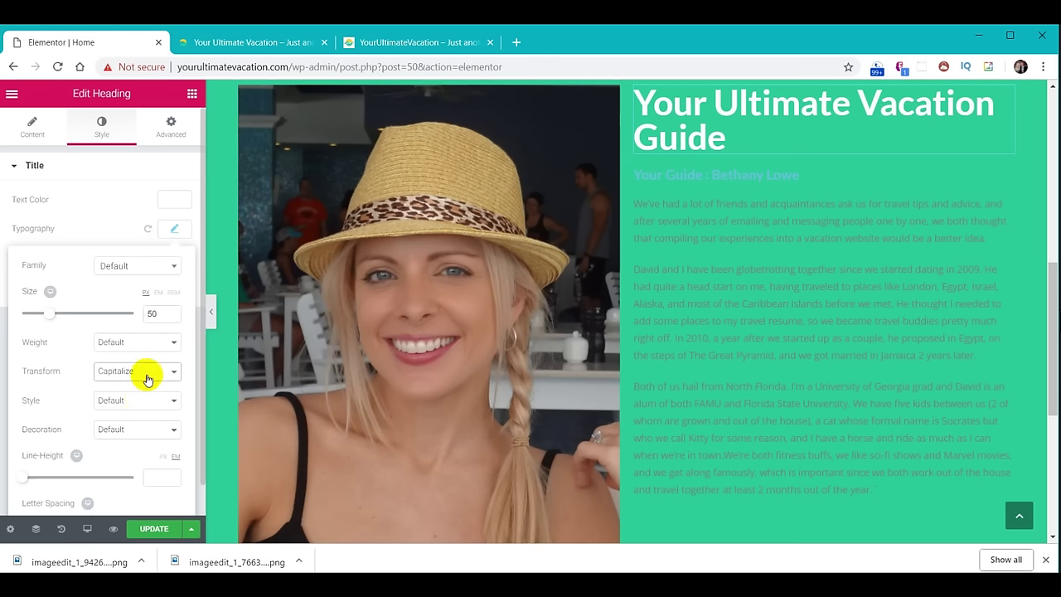
pyautogui.click(148, 379)
pyautogui.click(141, 434)
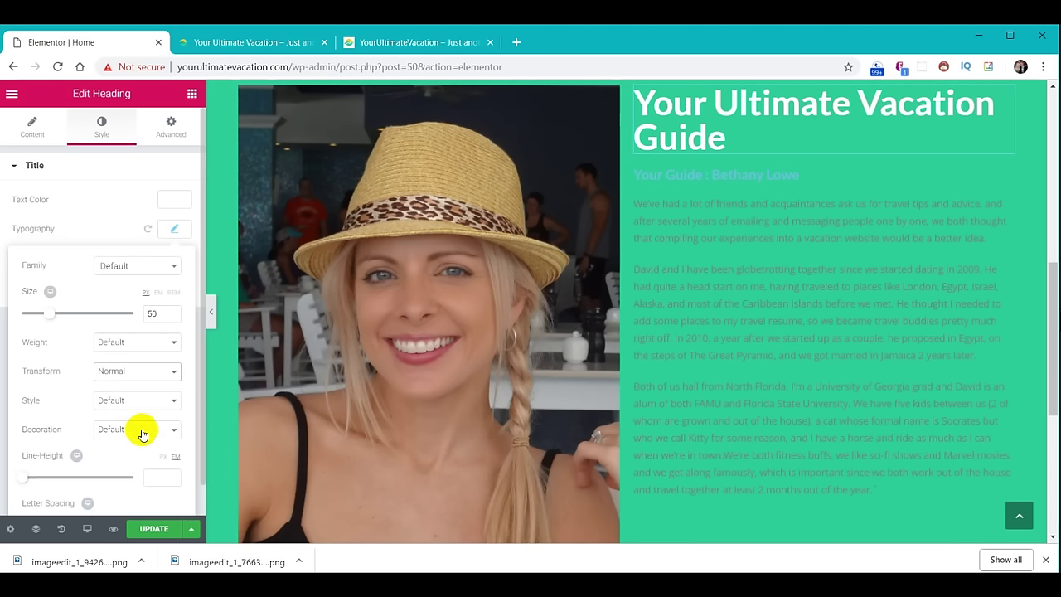
pyautogui.click(148, 378)
pyautogui.click(148, 389)
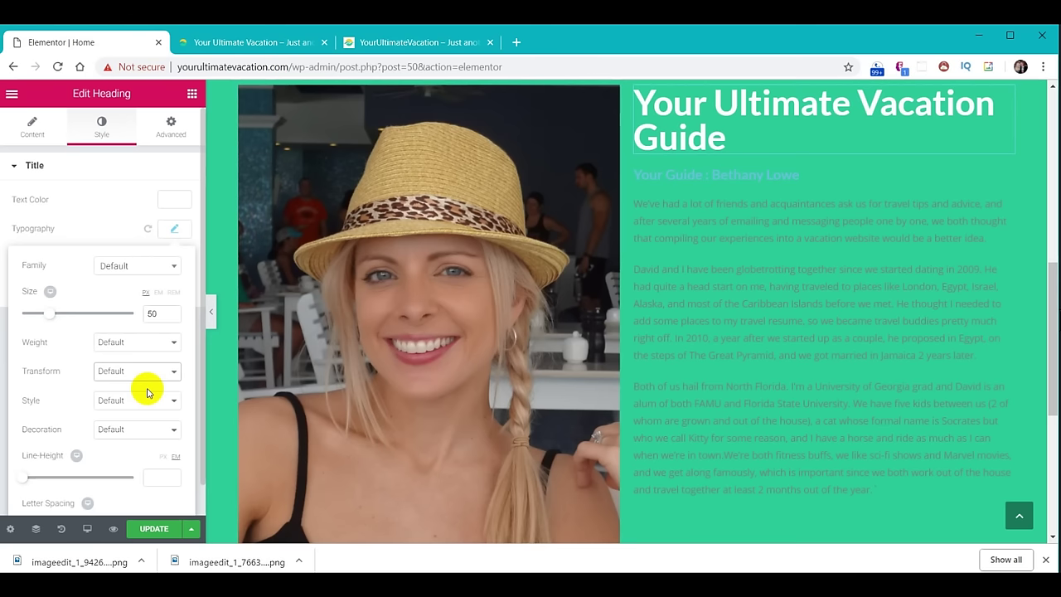
pyautogui.click(143, 403)
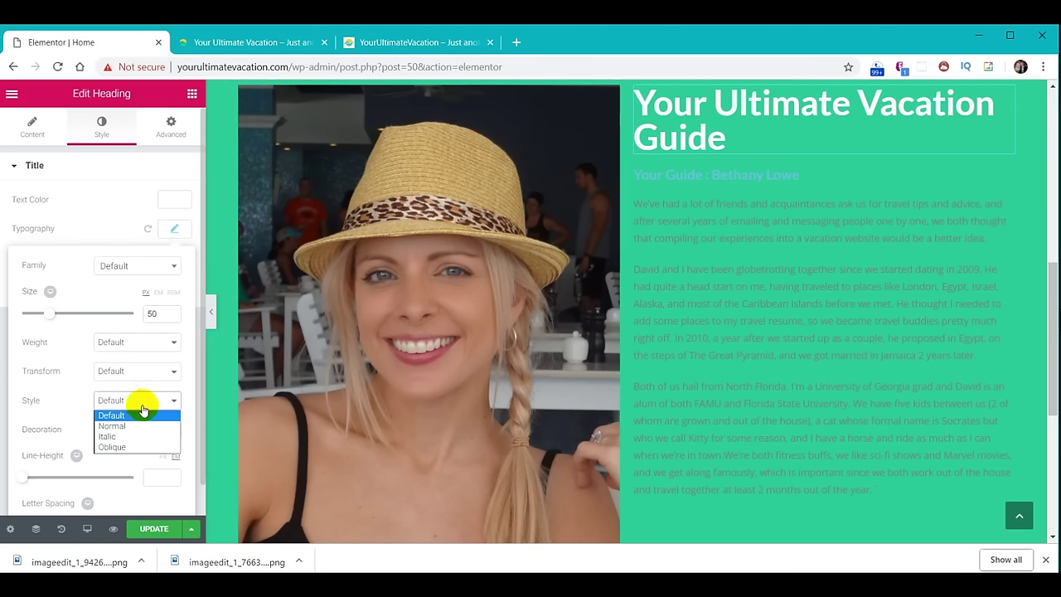
pyautogui.click(141, 438)
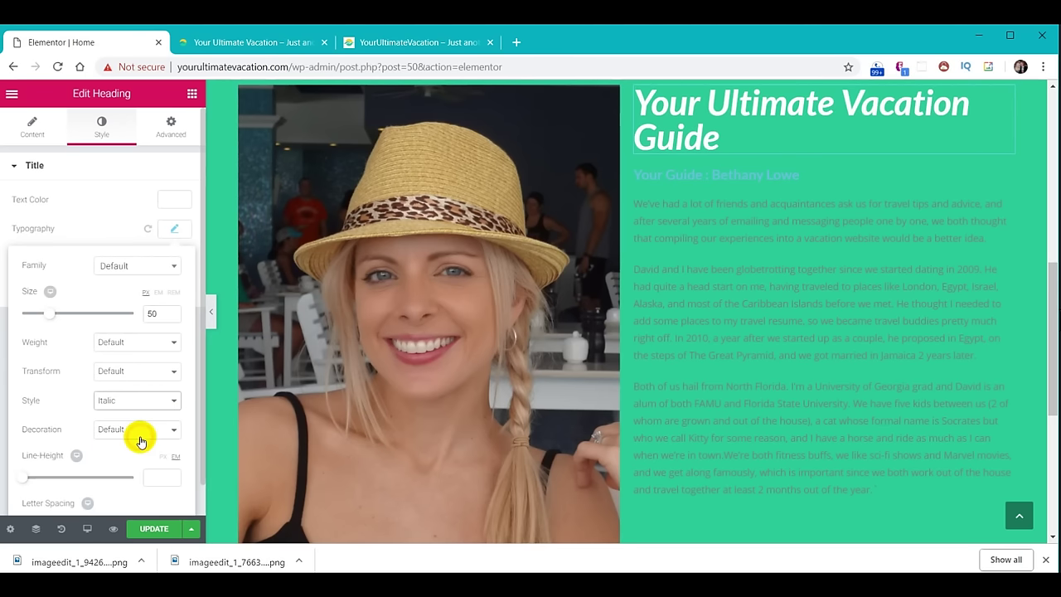
pyautogui.click(143, 412)
pyautogui.click(138, 448)
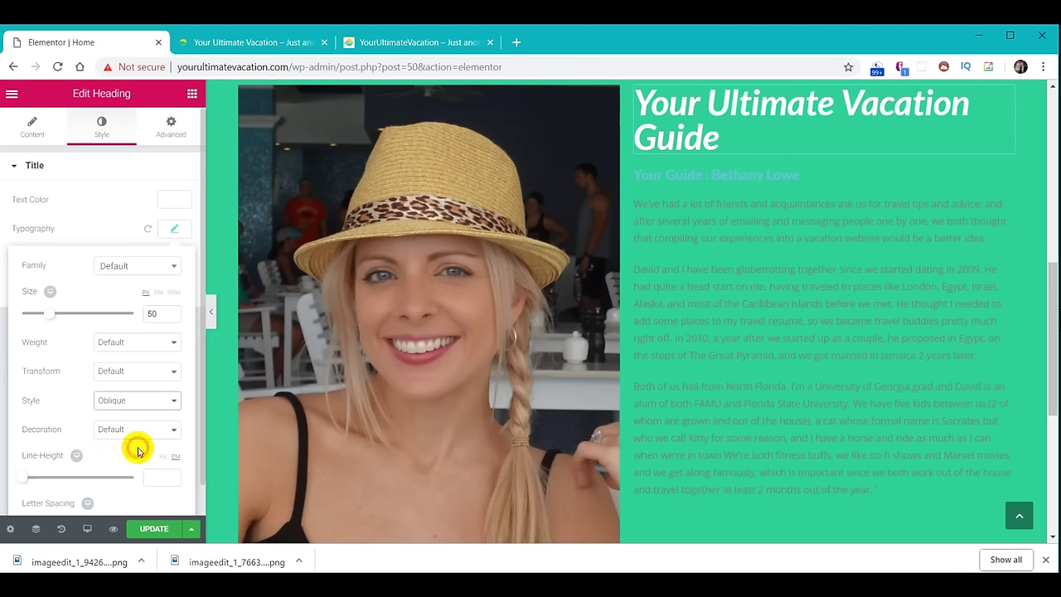
pyautogui.click(137, 400)
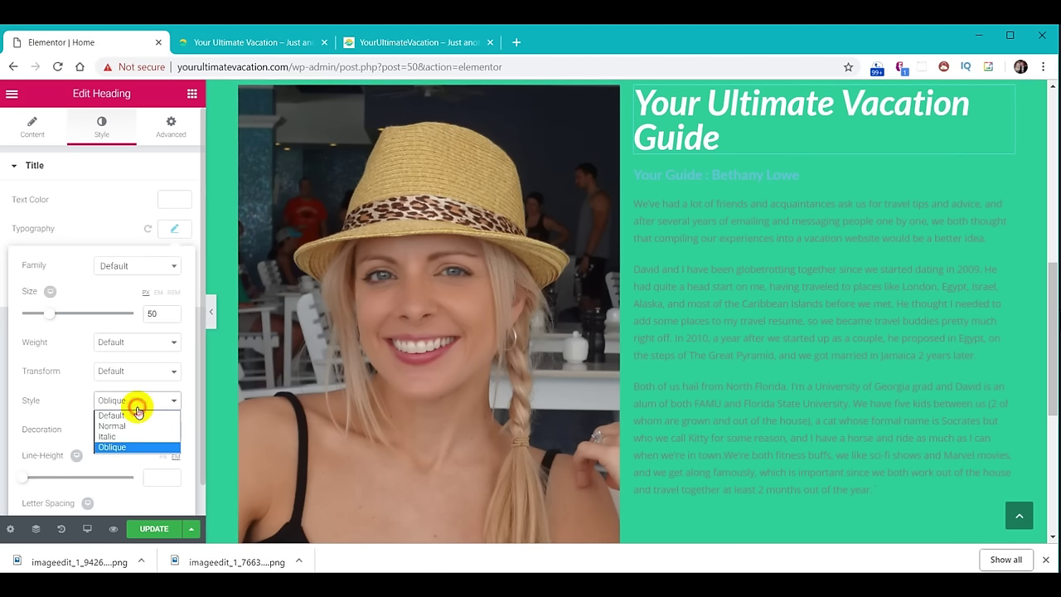
pyautogui.click(137, 417)
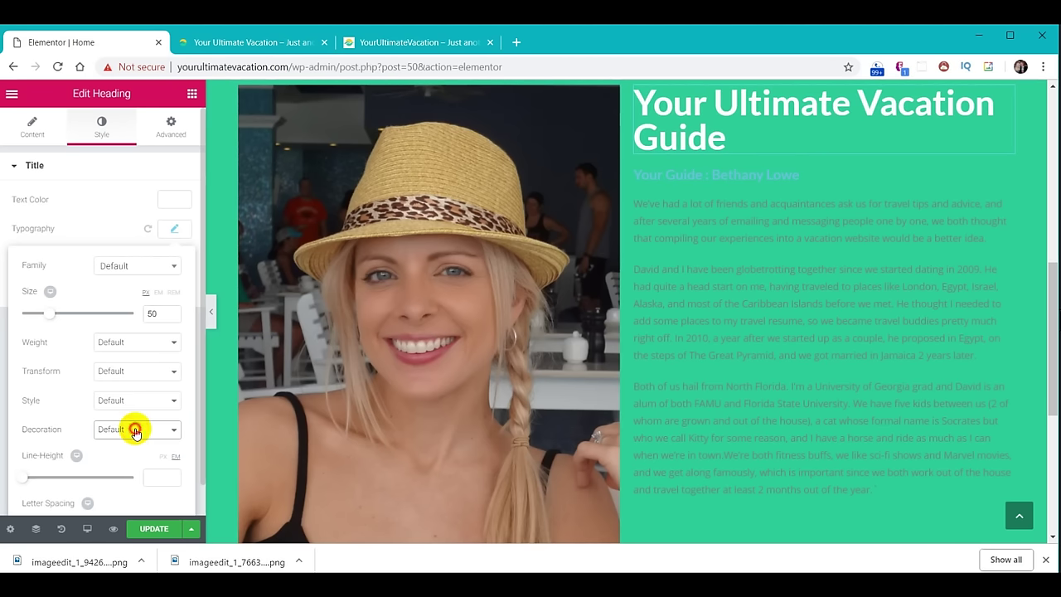
pyautogui.click(135, 430)
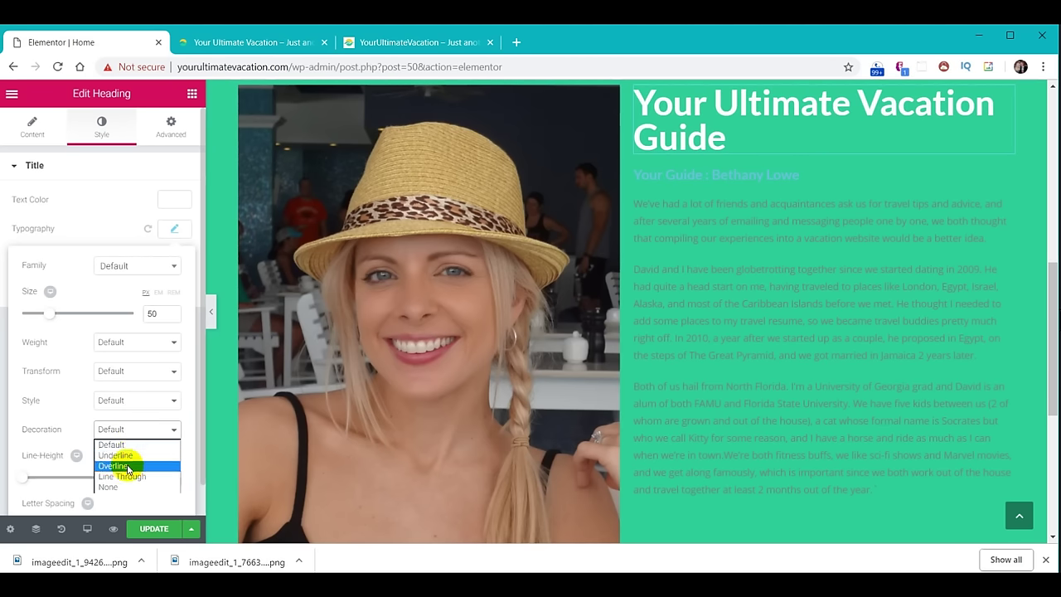
pyautogui.click(131, 456)
pyautogui.click(135, 433)
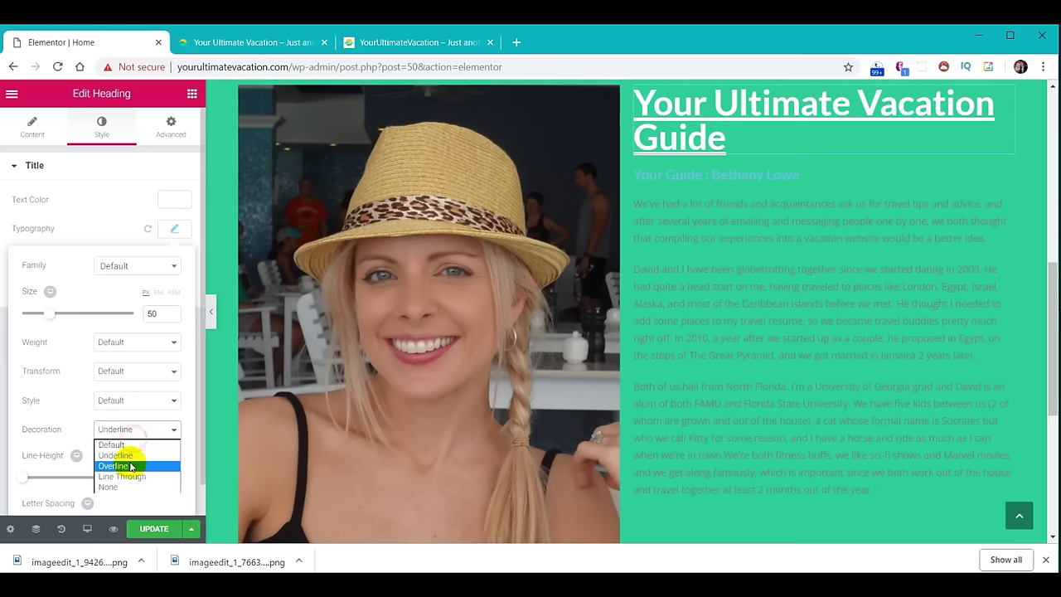
pyautogui.click(129, 470)
pyautogui.click(137, 430)
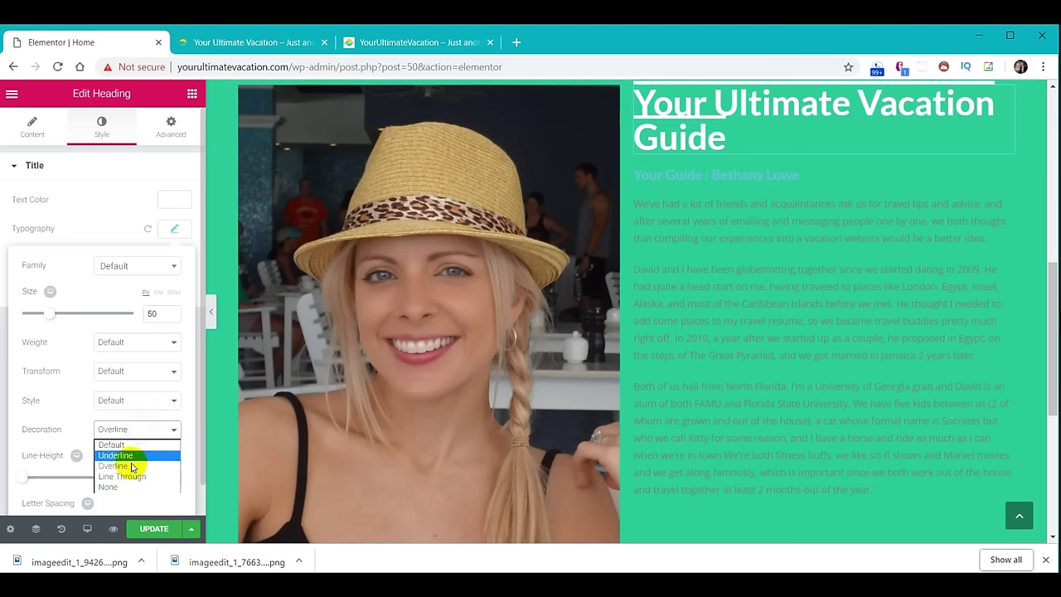
pyautogui.click(131, 478)
pyautogui.click(135, 428)
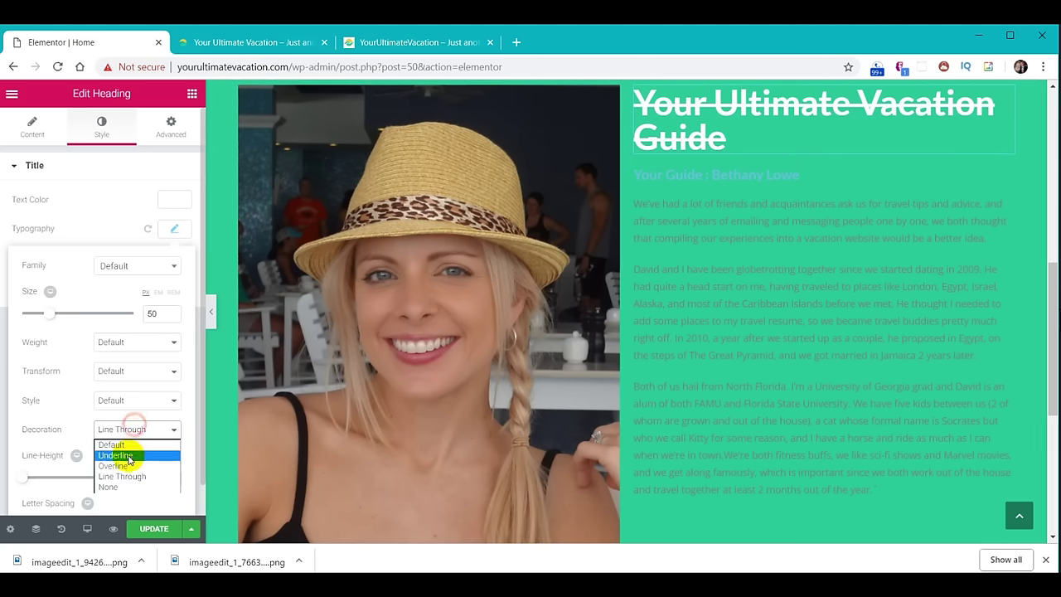
pyautogui.click(133, 446)
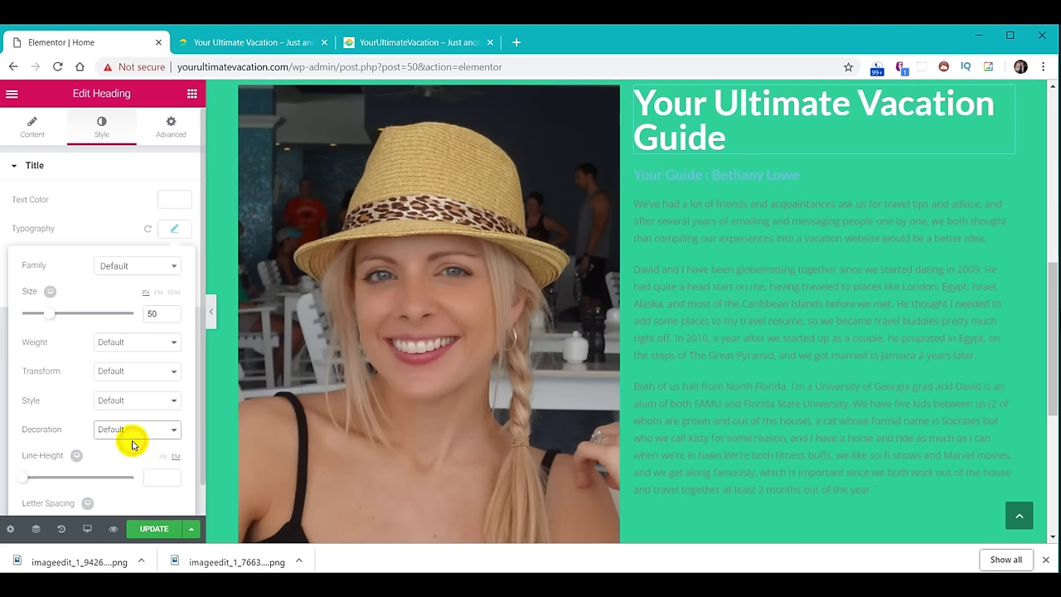
pyautogui.scroll(-1, 174, 348)
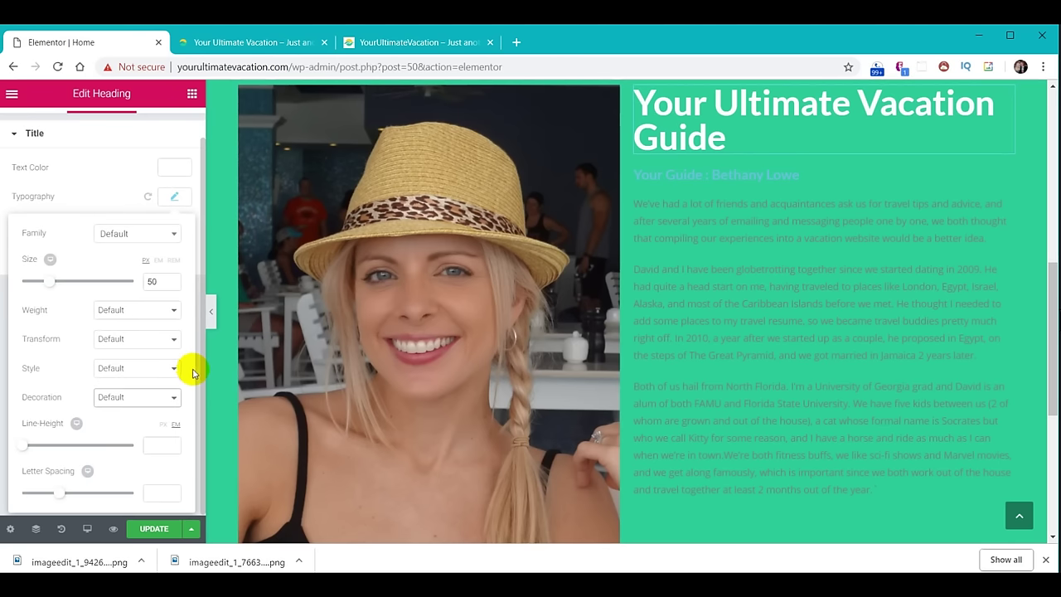
pyautogui.moveTo(25, 451); pyautogui.dragTo(53, 446)
pyautogui.moveTo(59, 498); pyautogui.dragTo(97, 491)
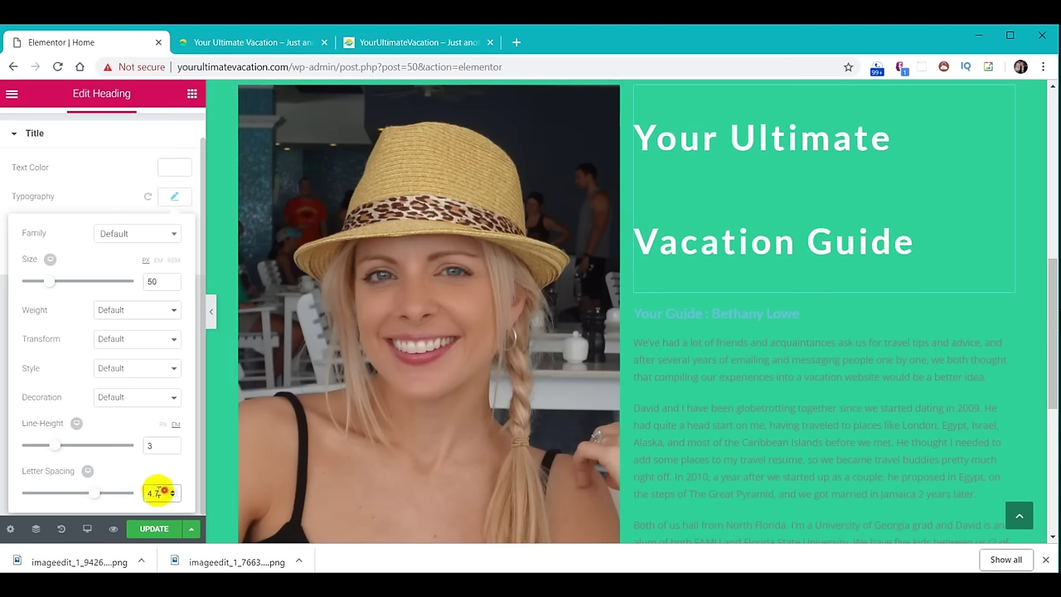
pyautogui.doubleClick(158, 492)
pyautogui.press('BackSpace')
pyautogui.doubleClick(153, 446)
pyautogui.press('BackSpace')
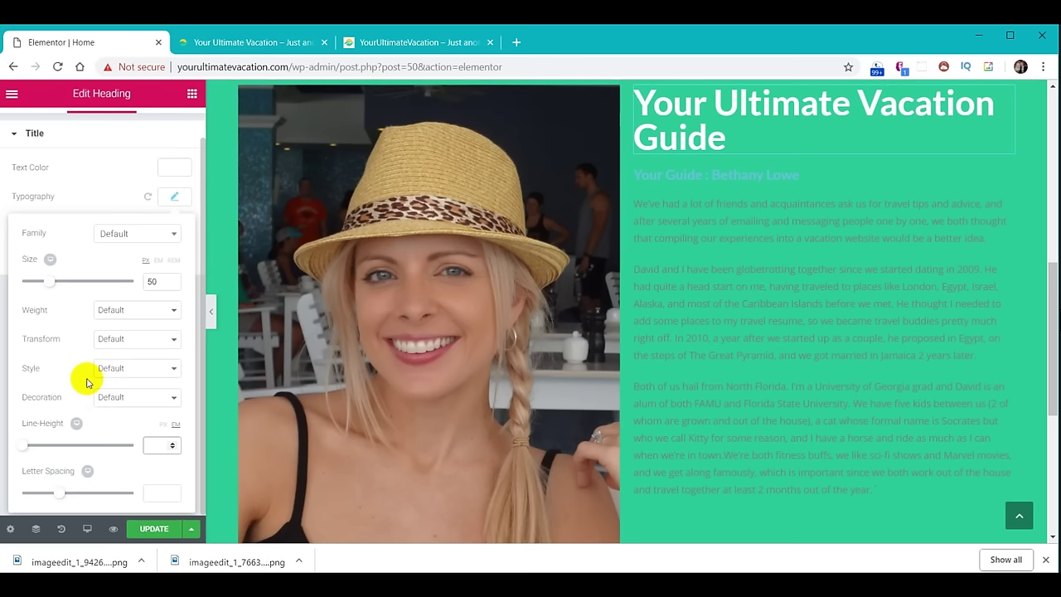
pyautogui.scroll(1, 87, 382)
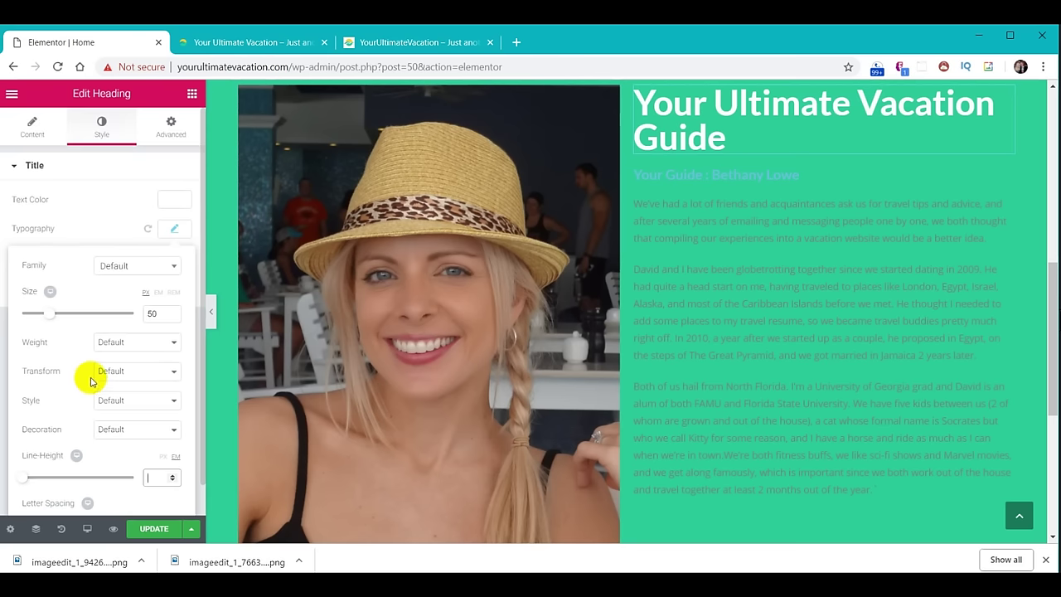
# Give the heading a black #000000 text shadow with opacity raised to about 0.9.
pyautogui.click(177, 235)
pyautogui.click(174, 258)
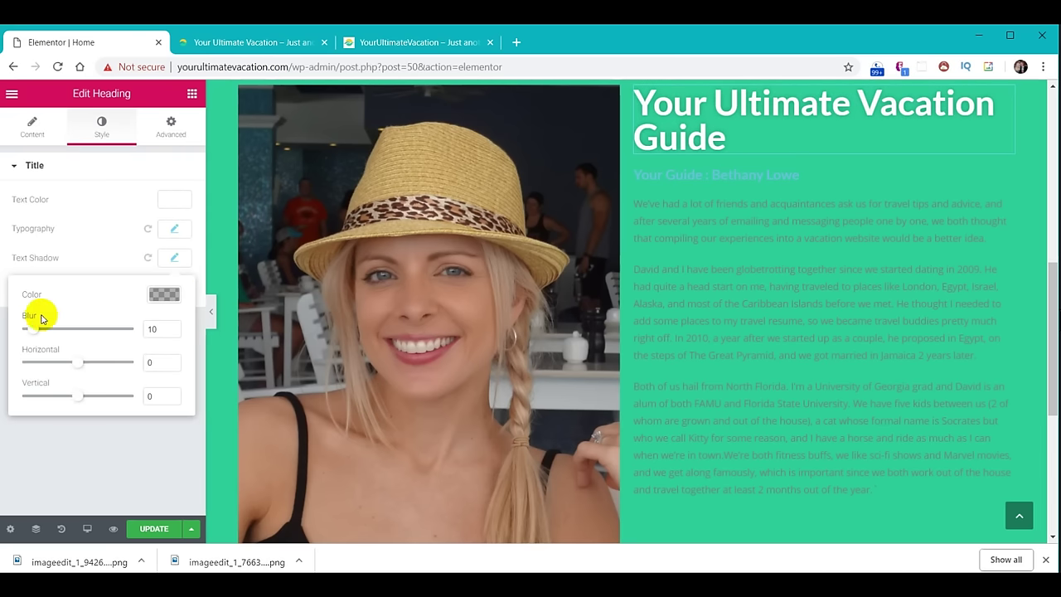
pyautogui.click(165, 294)
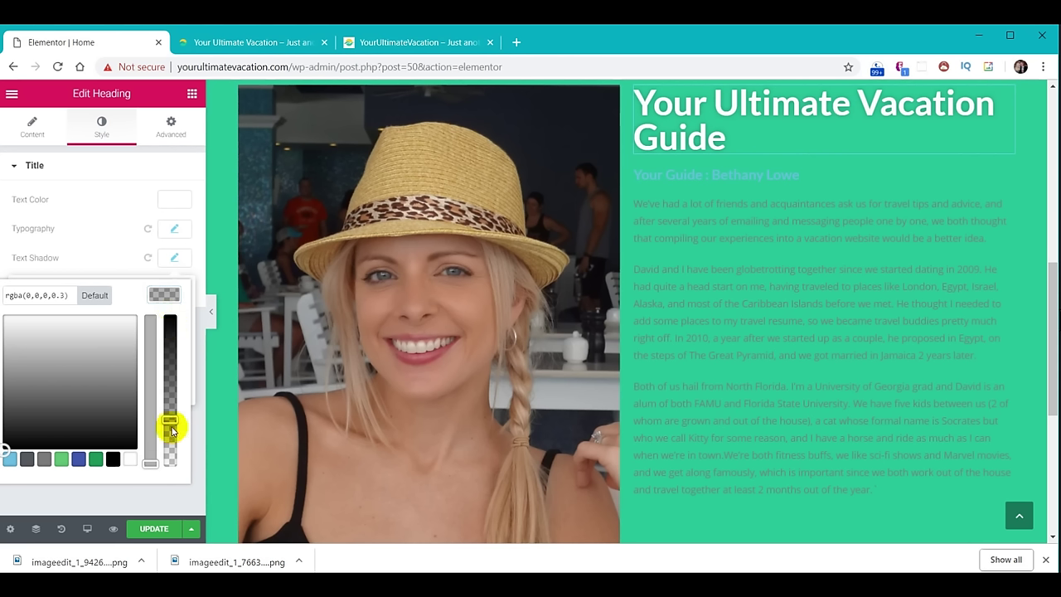
pyautogui.click(111, 459)
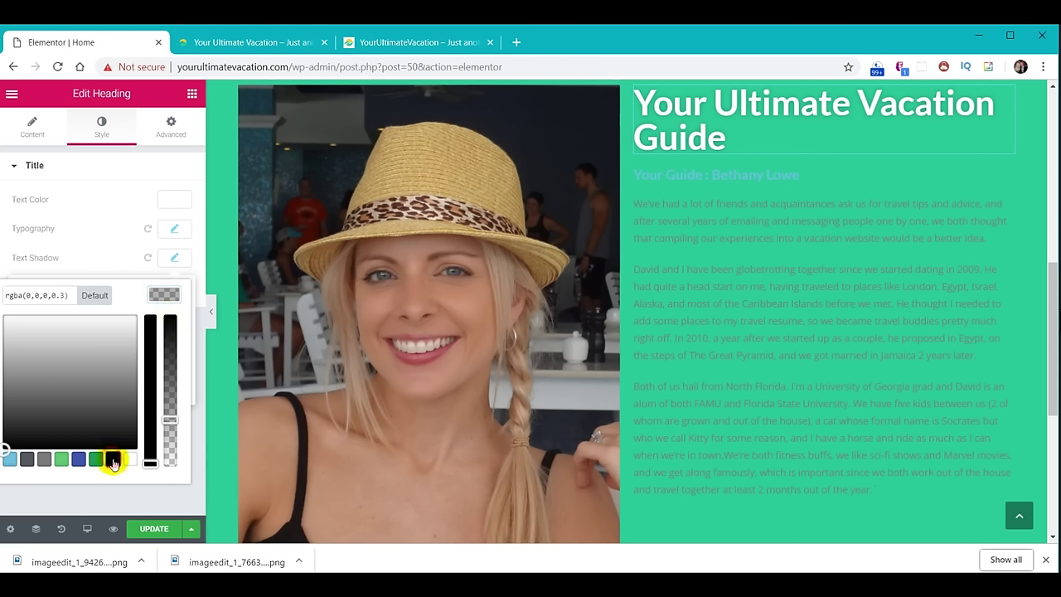
pyautogui.moveTo(169, 420); pyautogui.dragTo(182, 338)
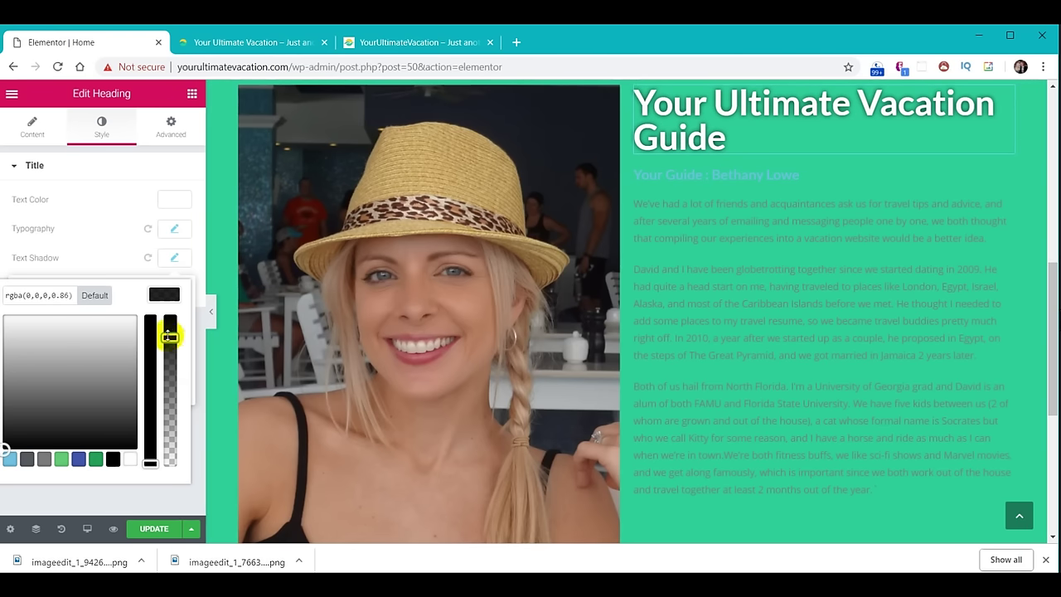
pyautogui.moveTo(170, 386); pyautogui.dragTo(194, 287)
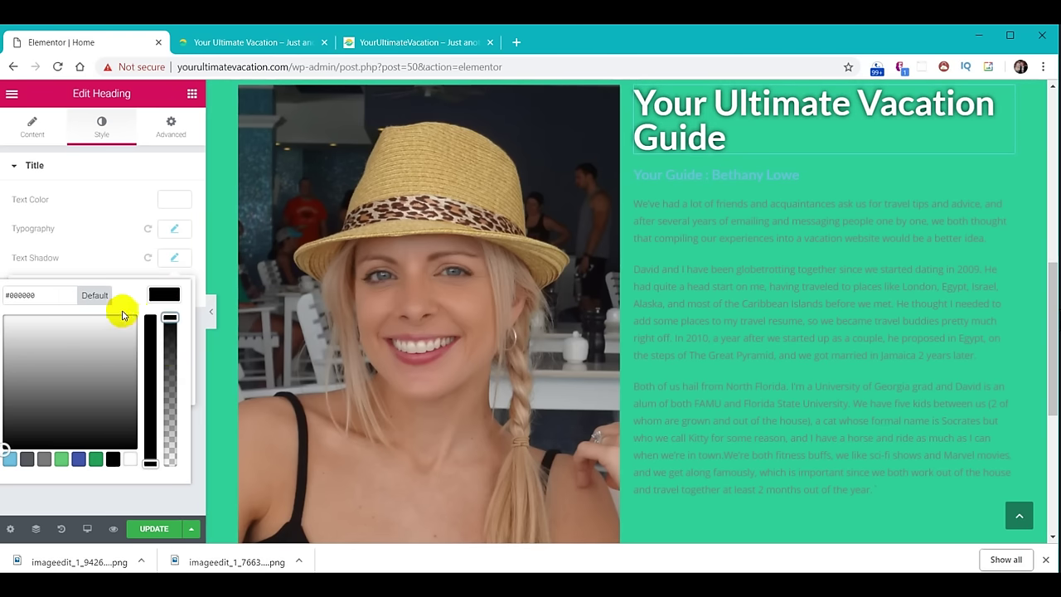
pyautogui.click(174, 263)
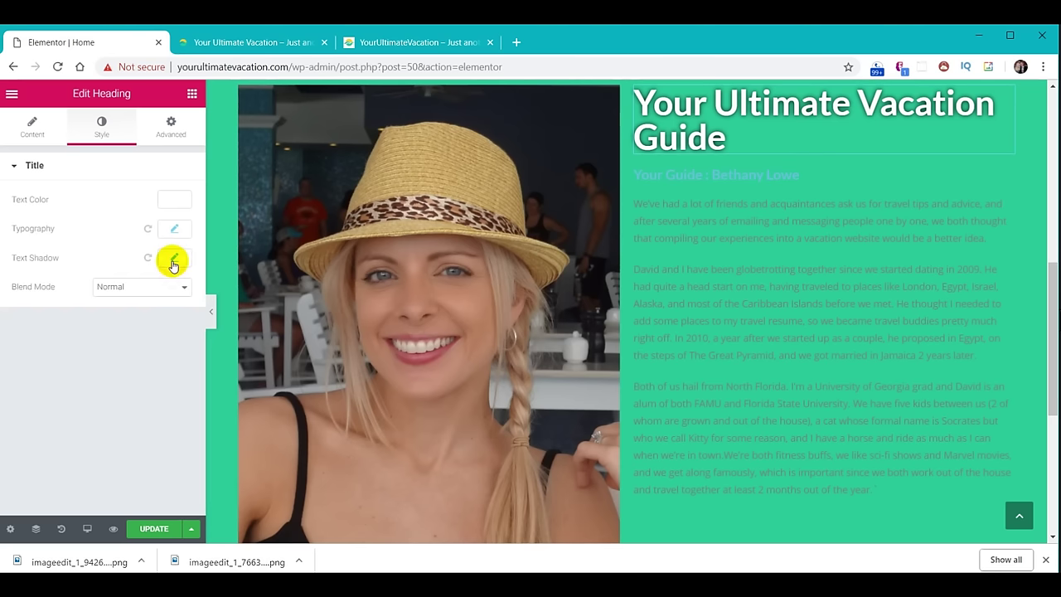
# Try Darken, Hue and Color Dodge blend modes on the heading, then settle back on Normal.
pyautogui.click(173, 287)
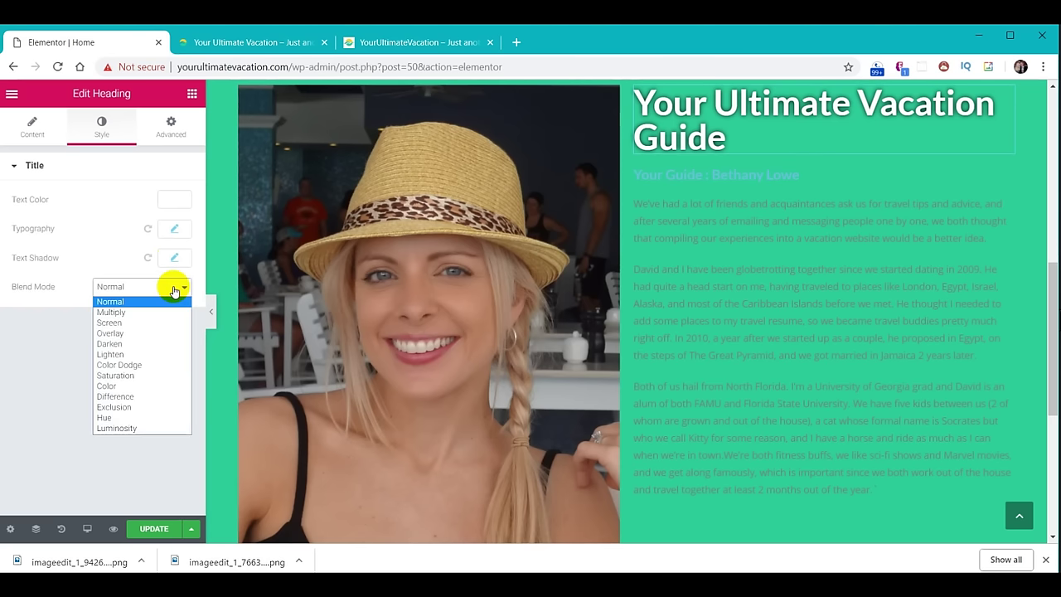
pyautogui.click(121, 344)
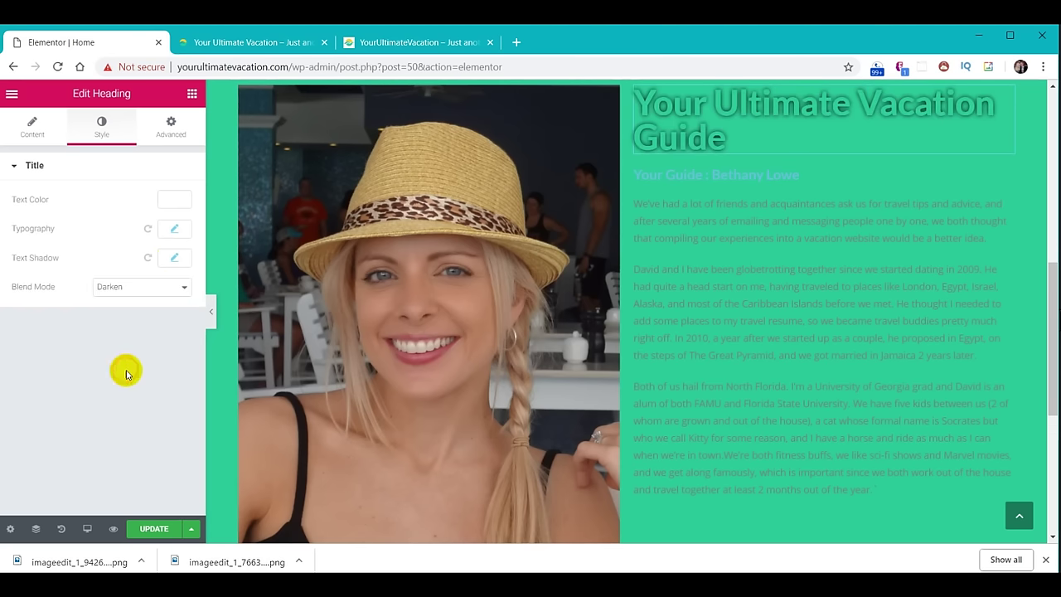
pyautogui.click(154, 284)
pyautogui.click(142, 416)
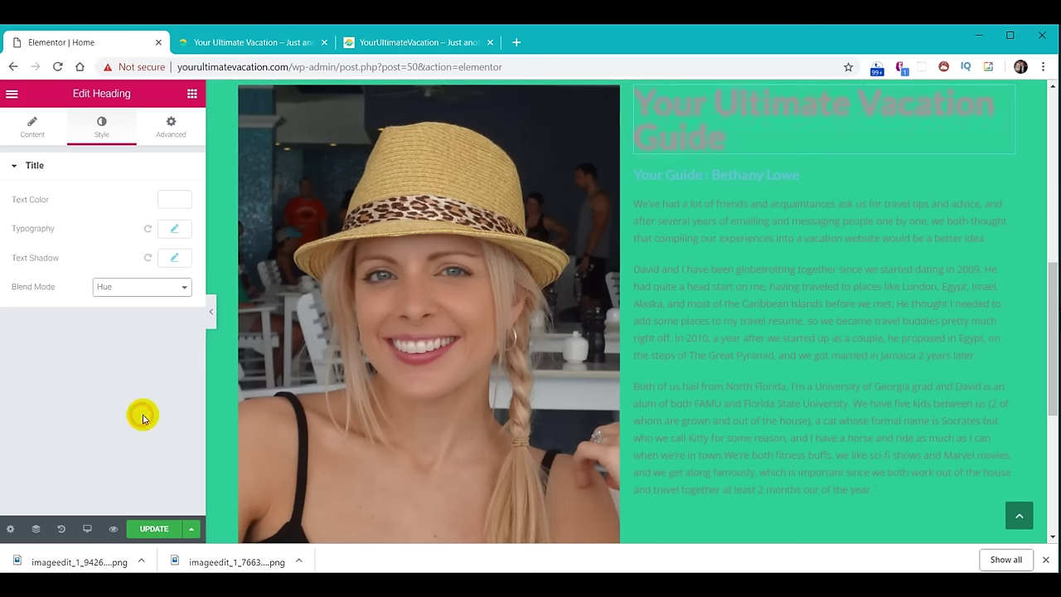
pyautogui.click(163, 286)
pyautogui.click(142, 369)
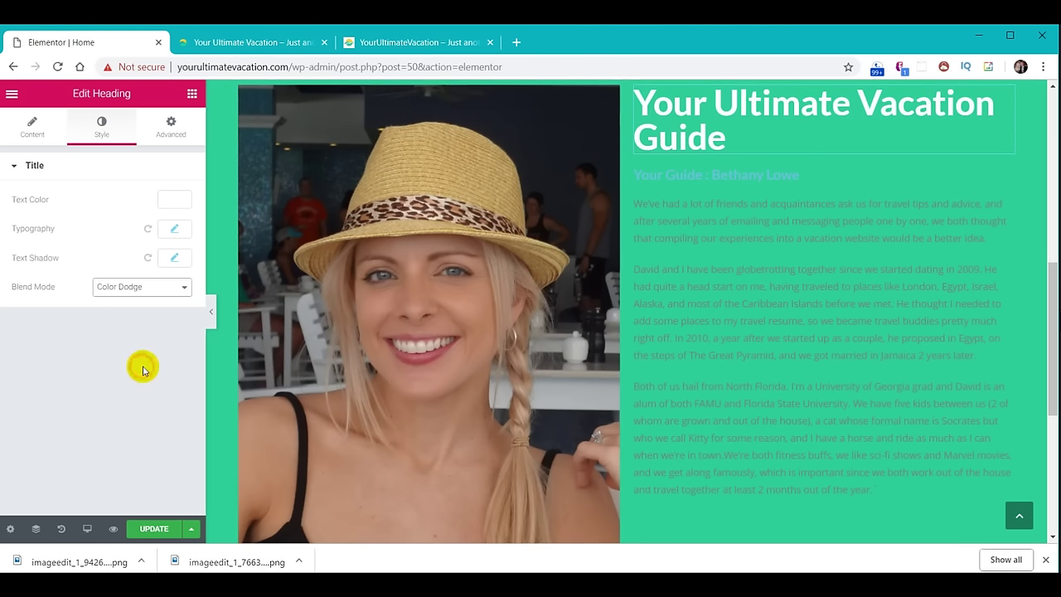
pyautogui.click(160, 288)
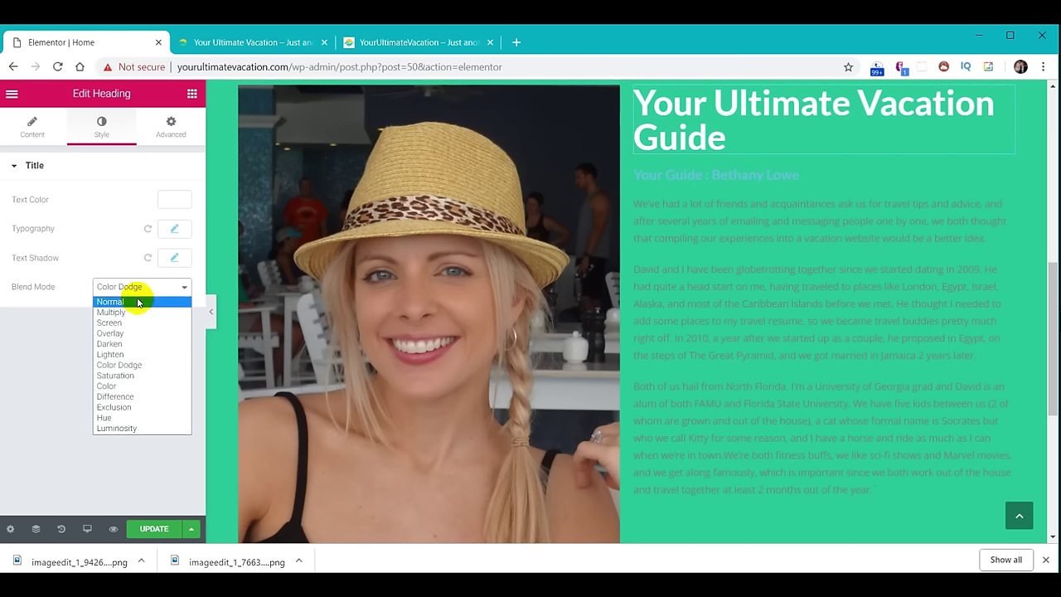
pyautogui.click(131, 302)
# Reset the heading's text shadow colour to the default translucent black rgba(0,0,0,0.3).
pyautogui.click(175, 258)
pyautogui.click(170, 294)
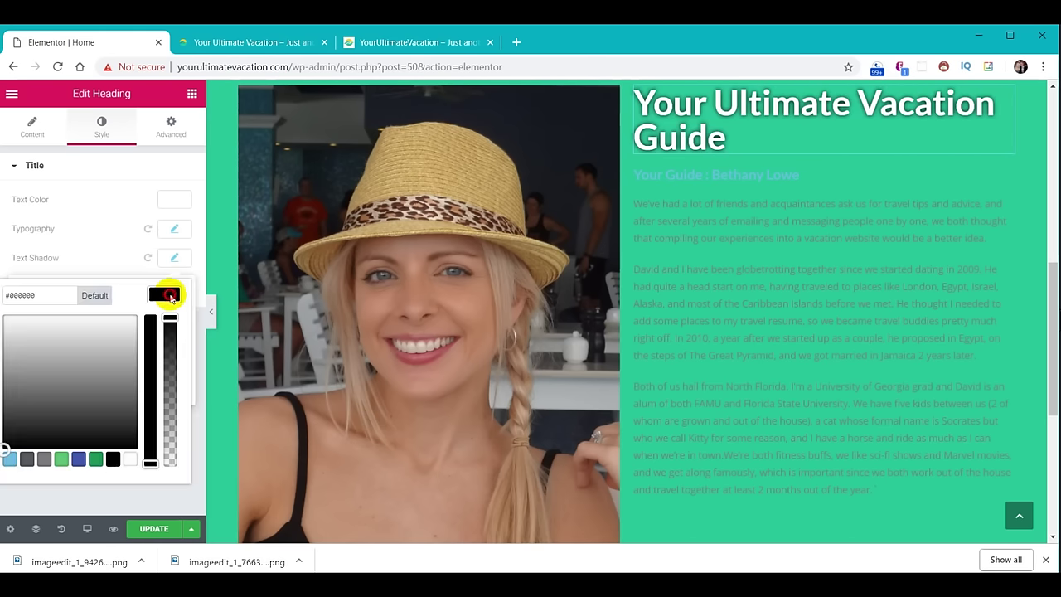
pyautogui.click(94, 298)
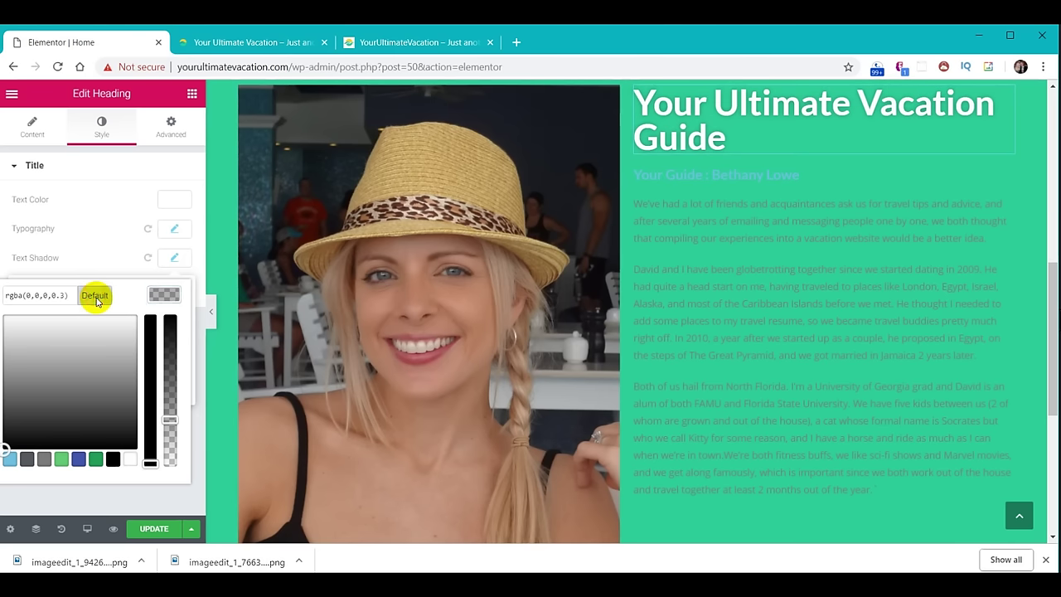
pyautogui.click(173, 264)
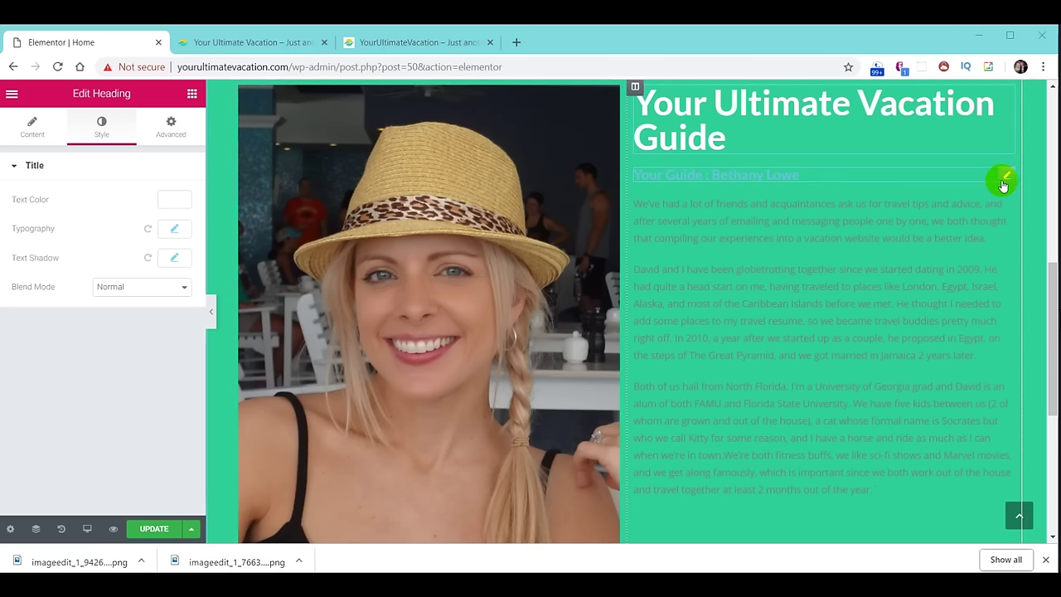
# Make the 'Your Guide' subtitle text black.
pyautogui.click(1008, 175)
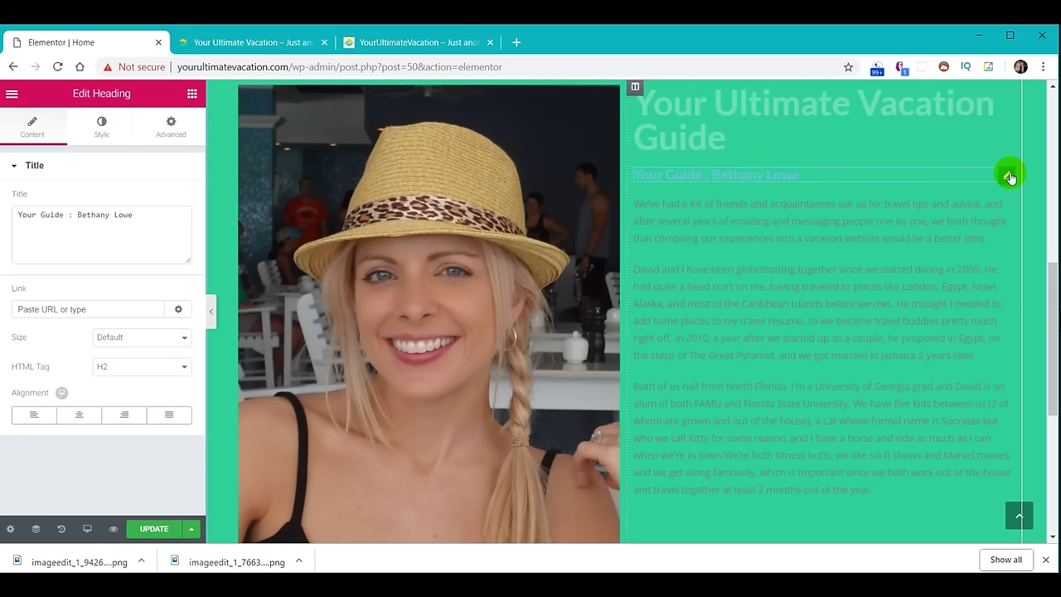
pyautogui.click(107, 135)
pyautogui.click(181, 199)
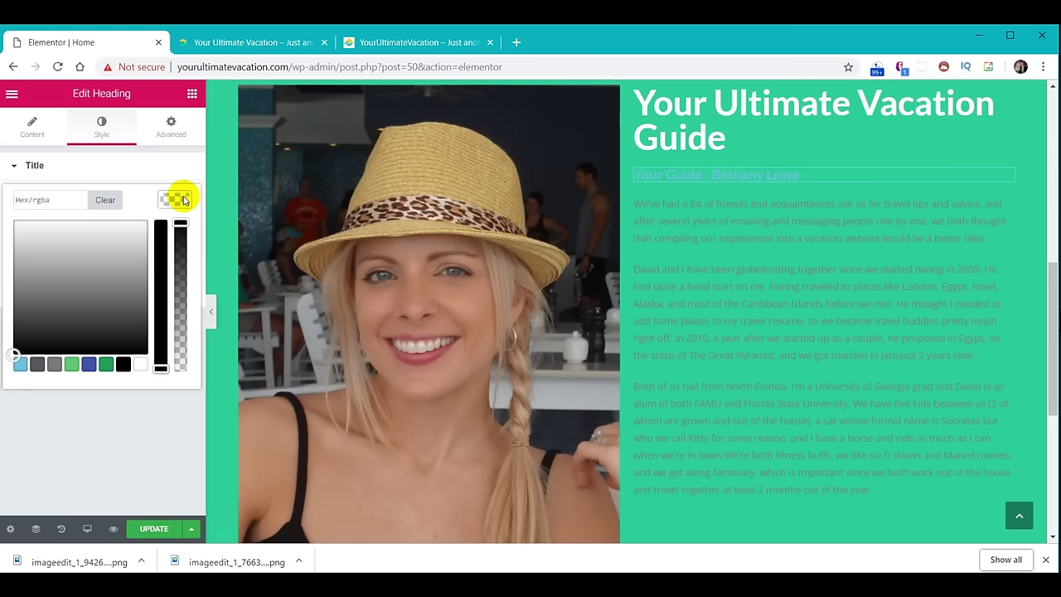
pyautogui.click(123, 365)
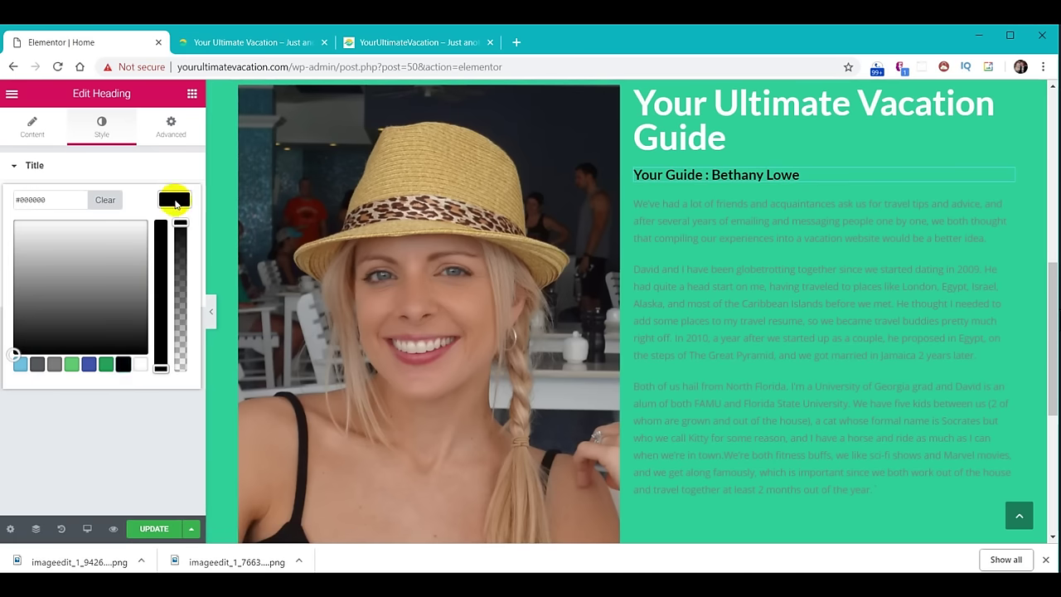
pyautogui.click(175, 202)
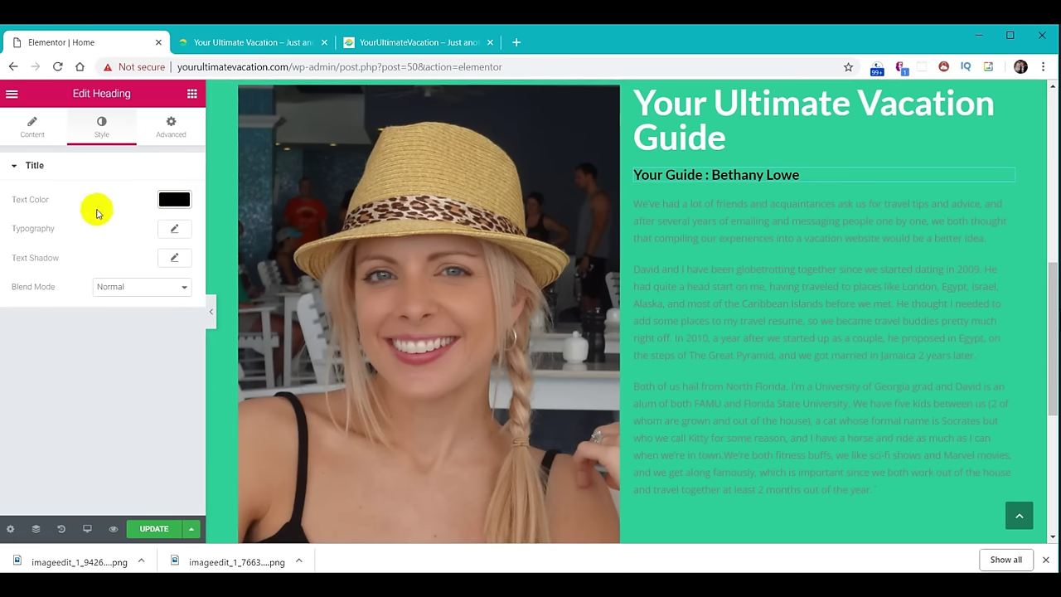
# Set the subheading's typography to the Montserrat font at size 32.
pyautogui.click(177, 232)
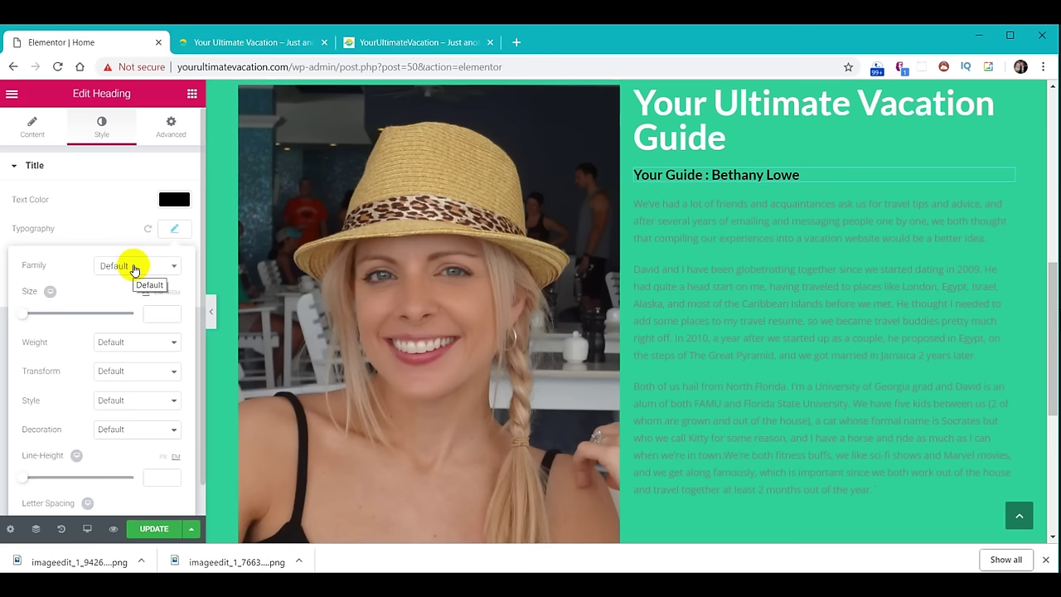
pyautogui.click(134, 270)
pyautogui.write('Montserrat')
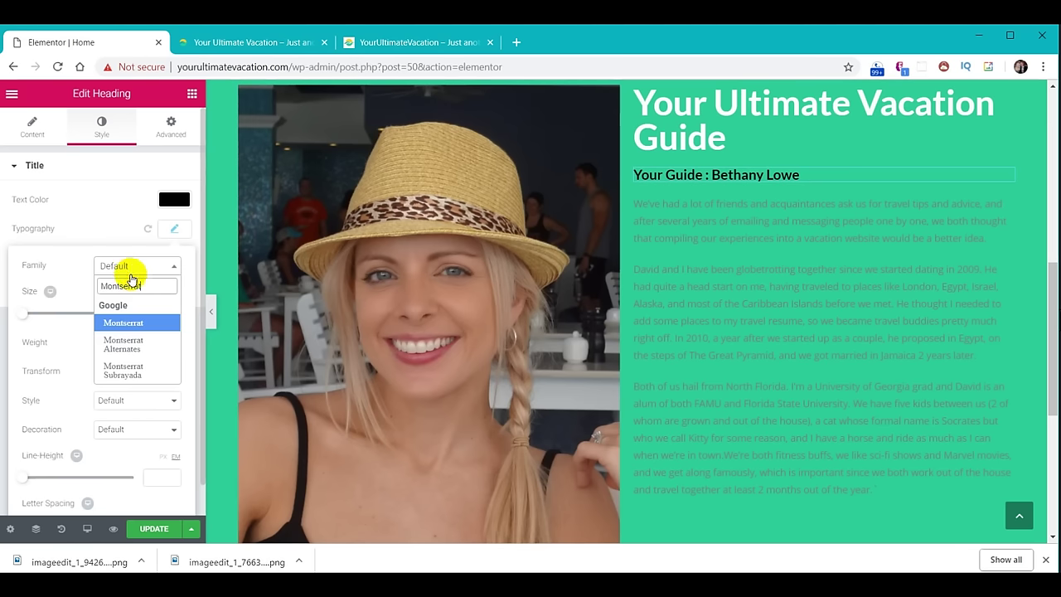
pyautogui.click(160, 321)
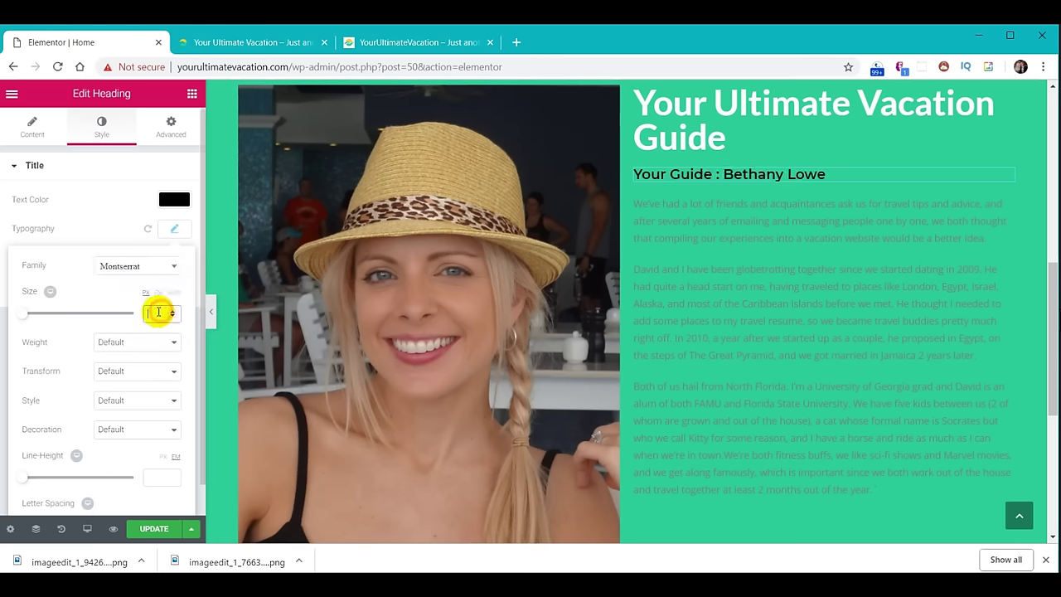
pyautogui.click(158, 312)
pyautogui.write('32')
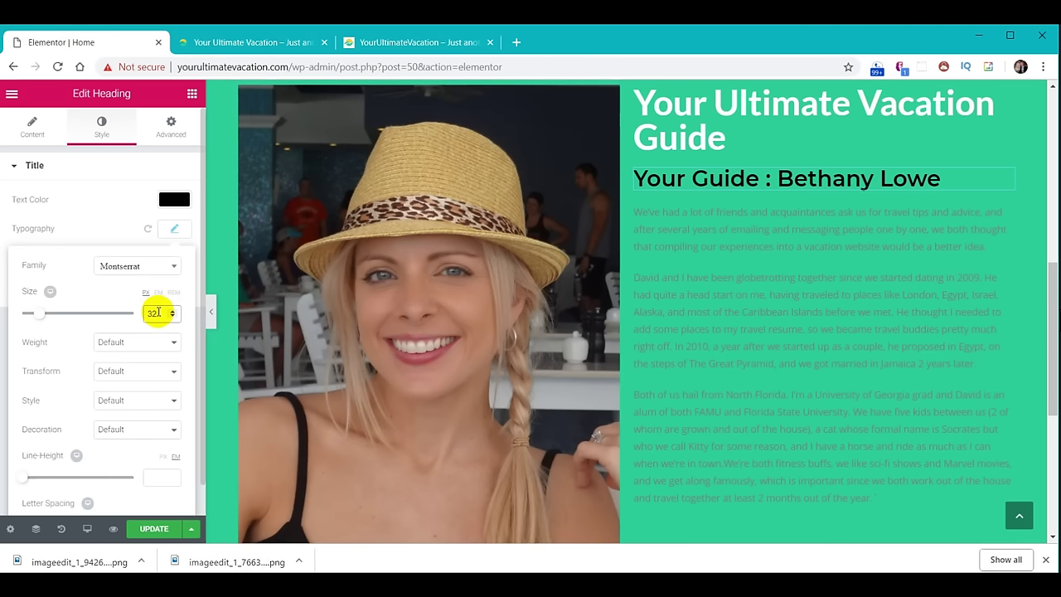
pyautogui.click(171, 230)
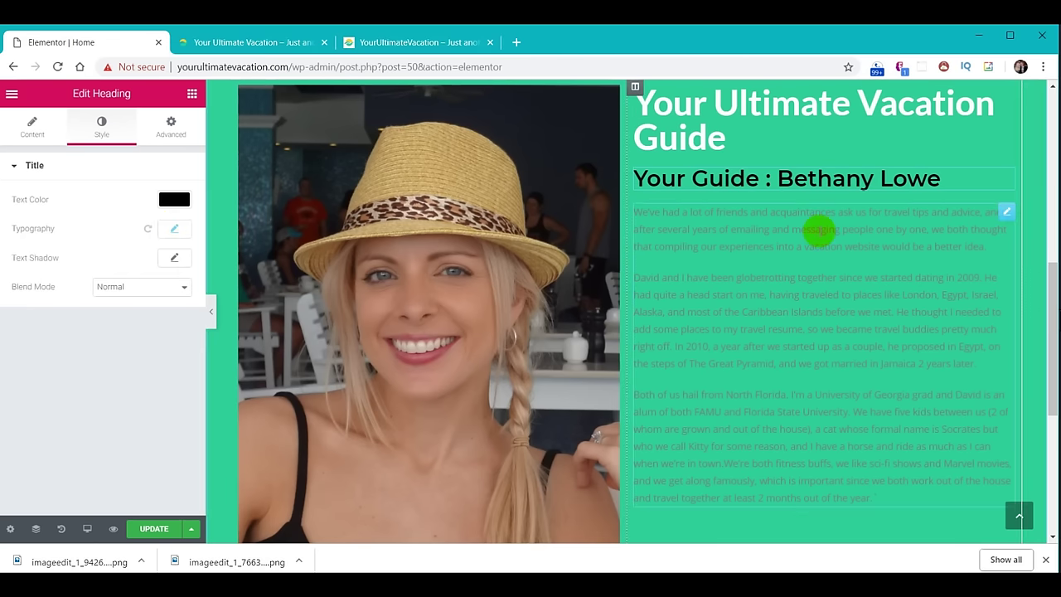
pyautogui.click(819, 233)
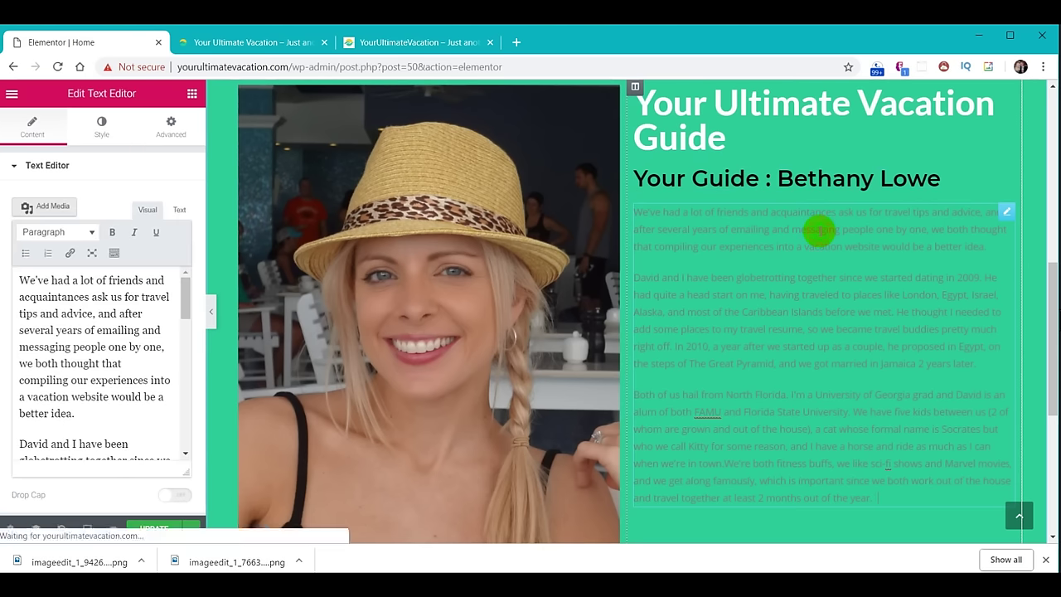
# Make the story paragraphs white (#ffffff) with a font size of 16.
pyautogui.click(101, 131)
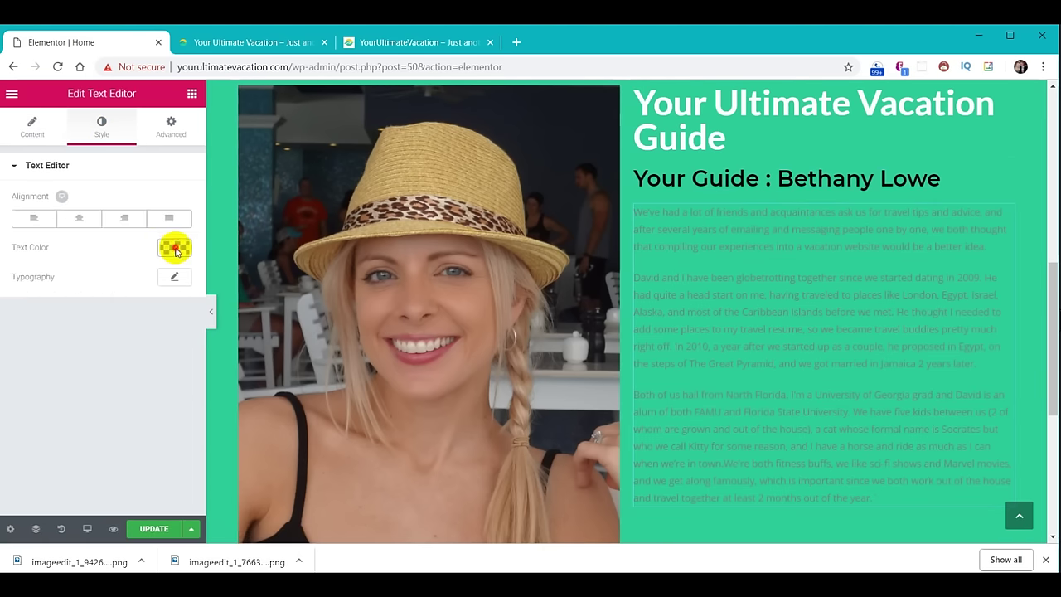
pyautogui.click(175, 248)
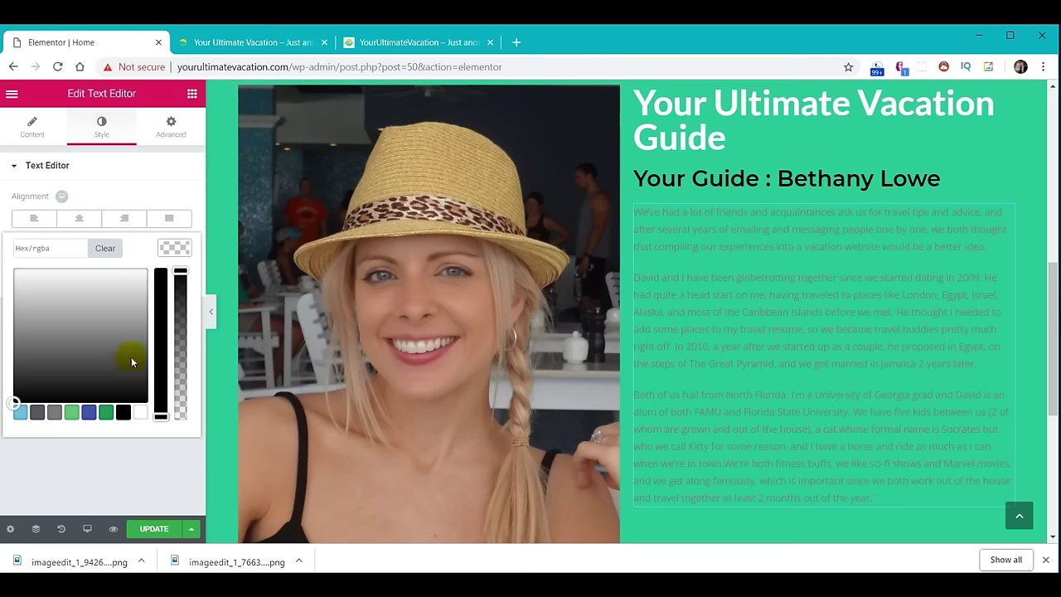
pyautogui.click(139, 412)
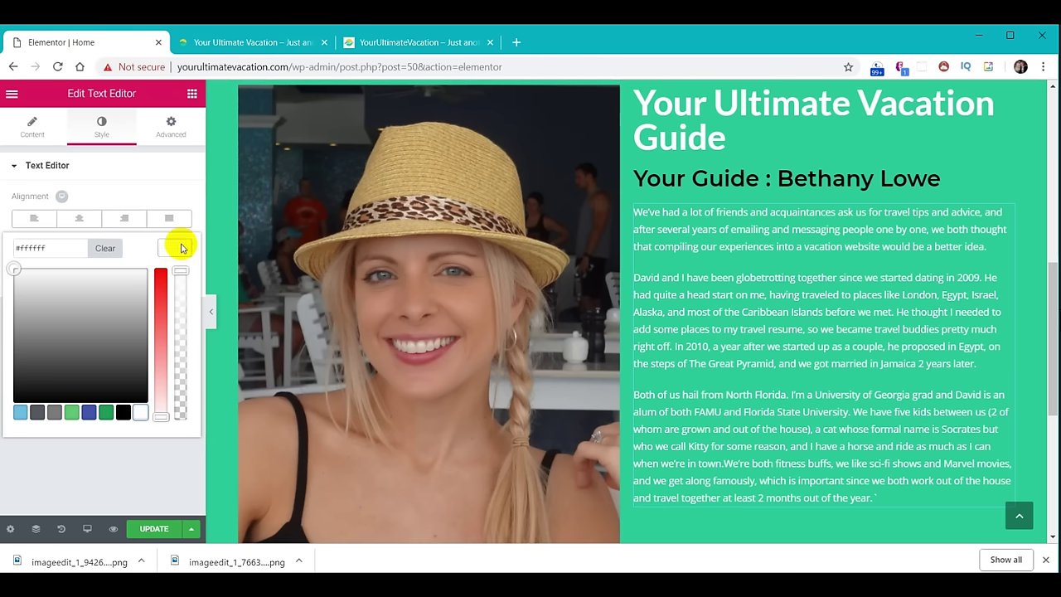
pyautogui.click(182, 248)
pyautogui.click(178, 275)
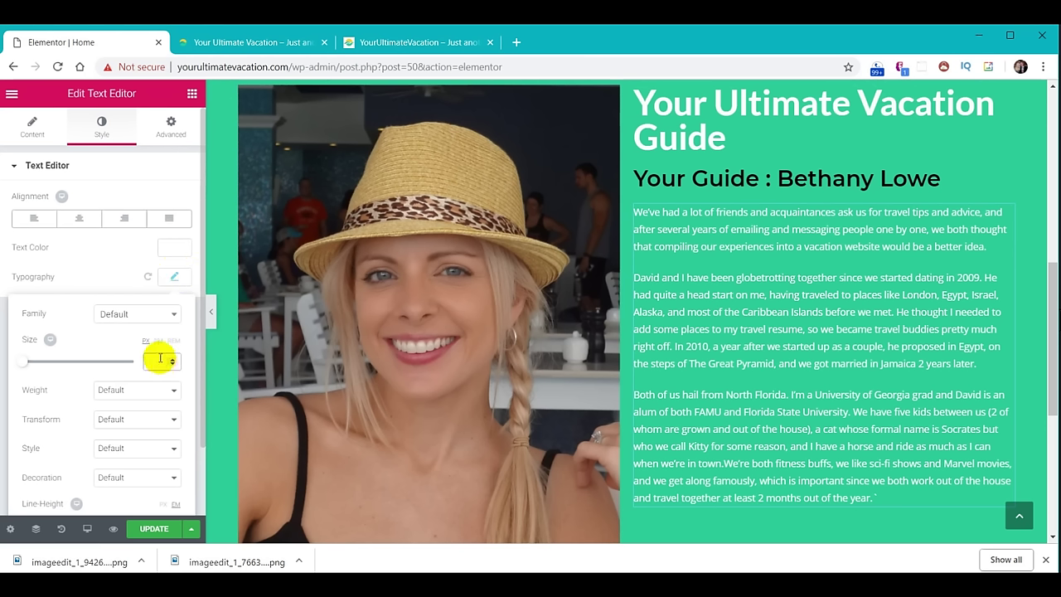
pyautogui.click(160, 358)
pyautogui.write('16')
pyautogui.click(178, 276)
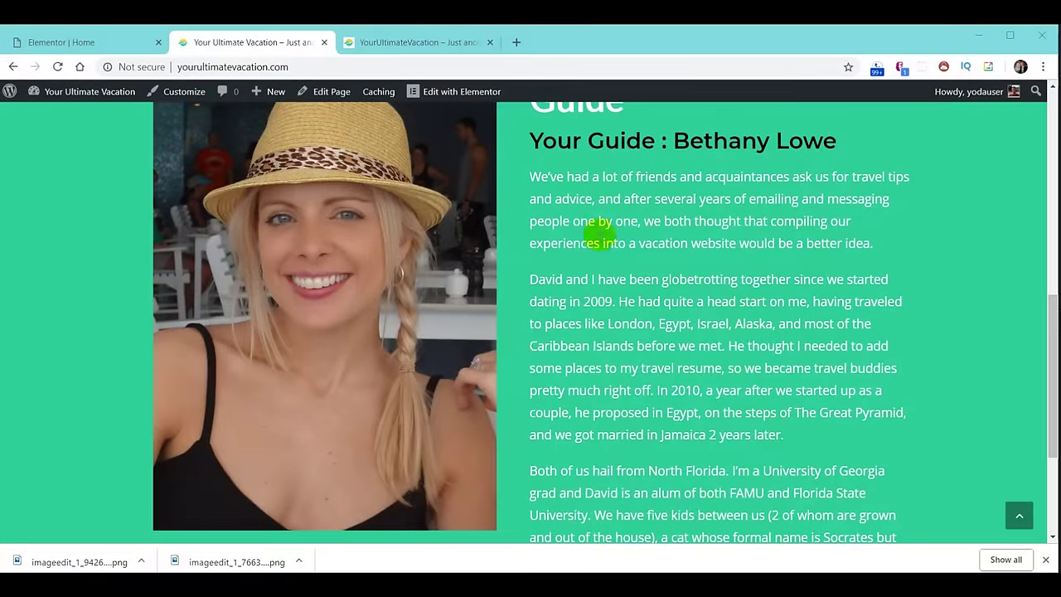
# Compare the live about section against the reference site twice, then return to the editor.
pyautogui.click(407, 42)
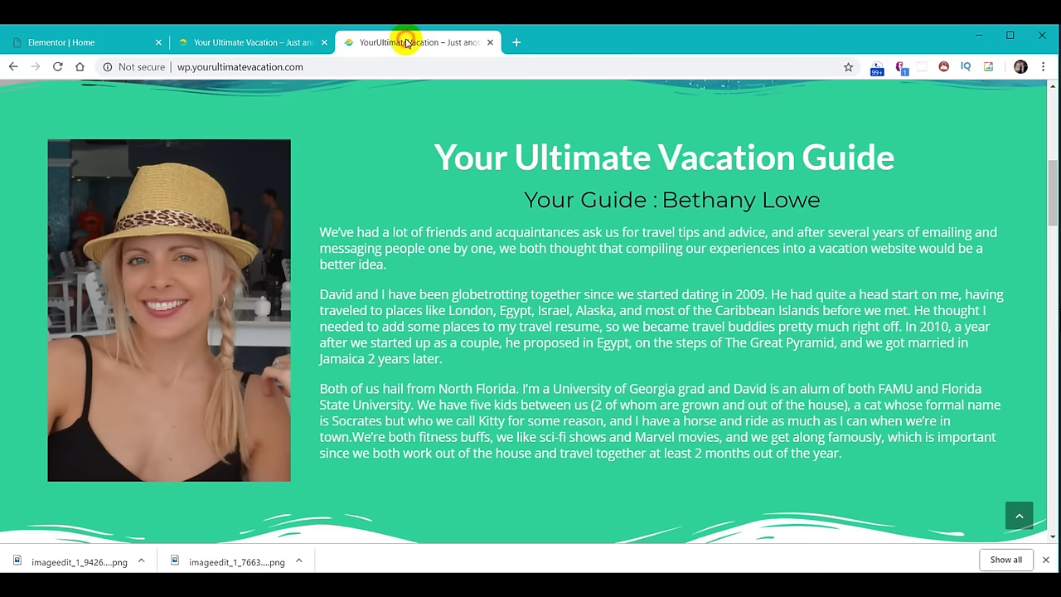
pyautogui.click(288, 47)
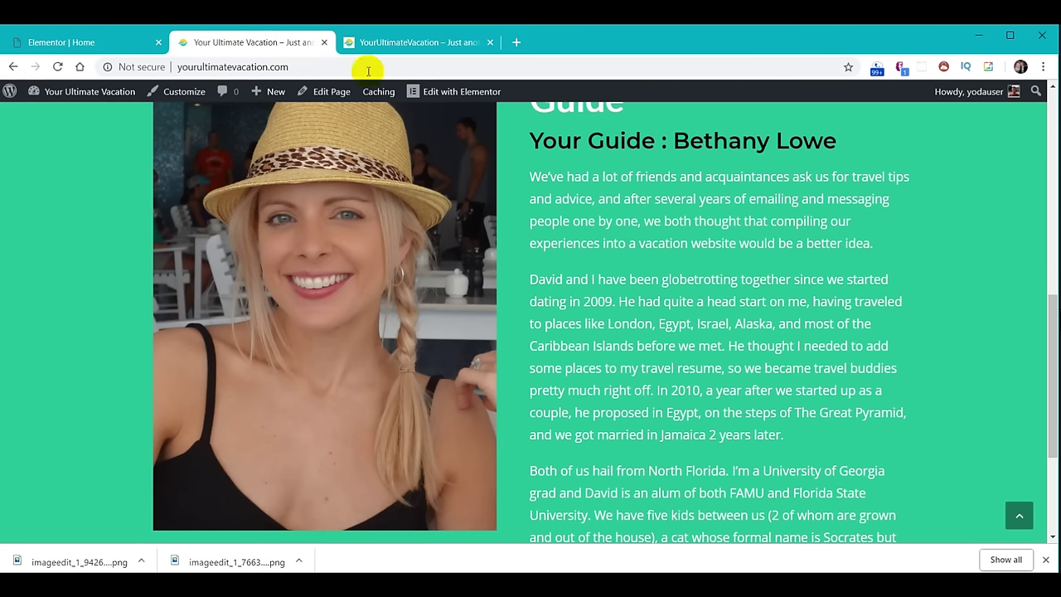
pyautogui.click(403, 44)
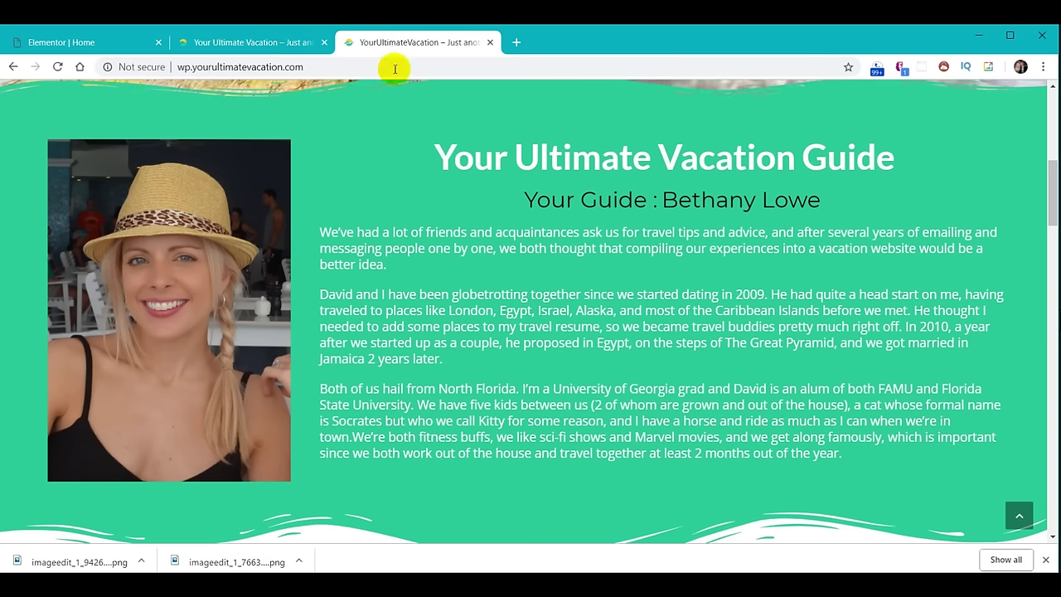
pyautogui.click(273, 45)
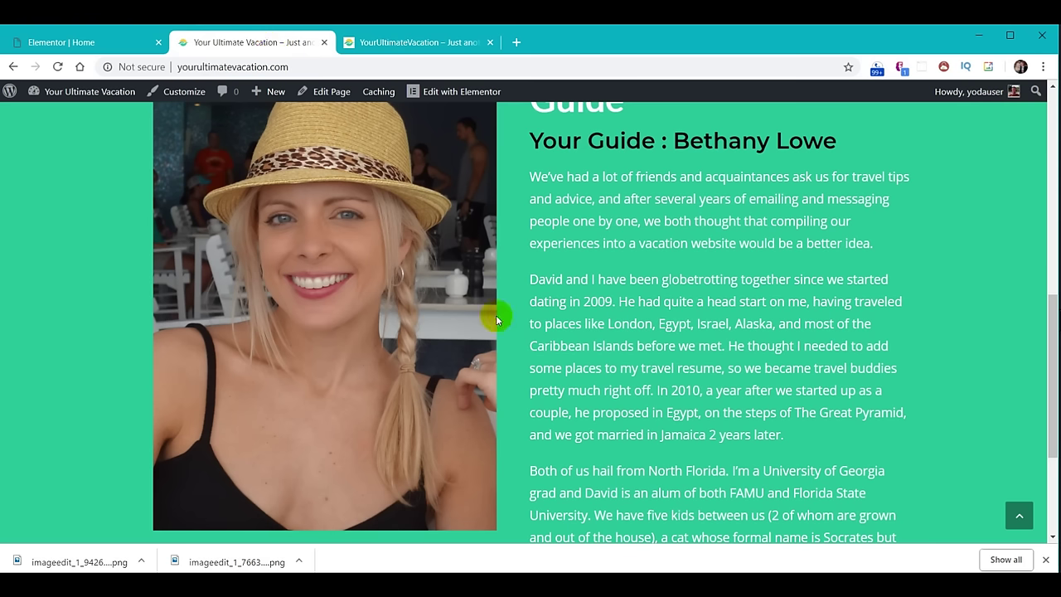
pyautogui.click(63, 42)
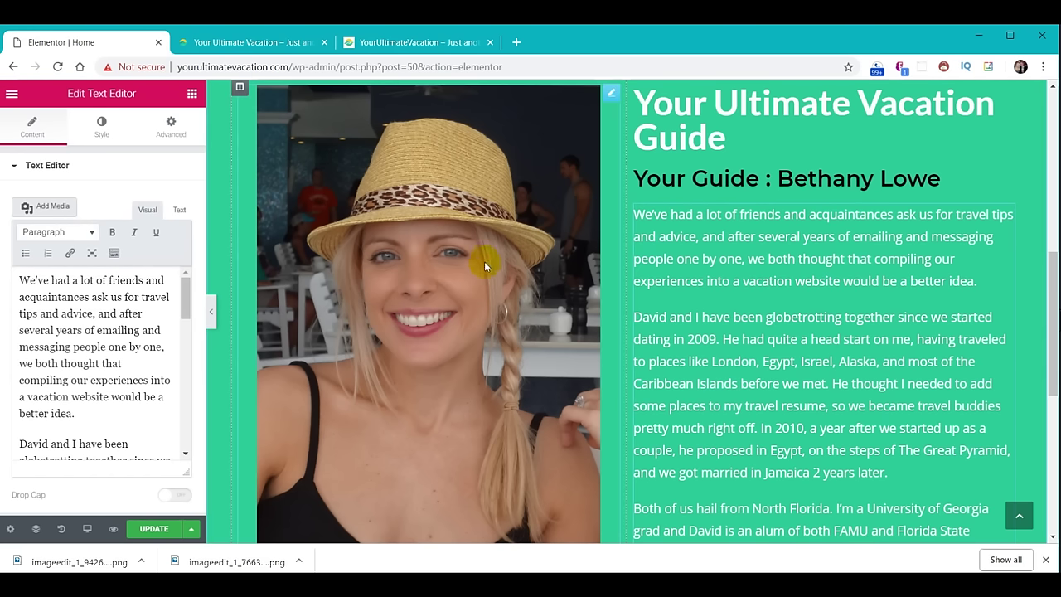
# Set the photo column's width to 30%.
pyautogui.click(241, 89)
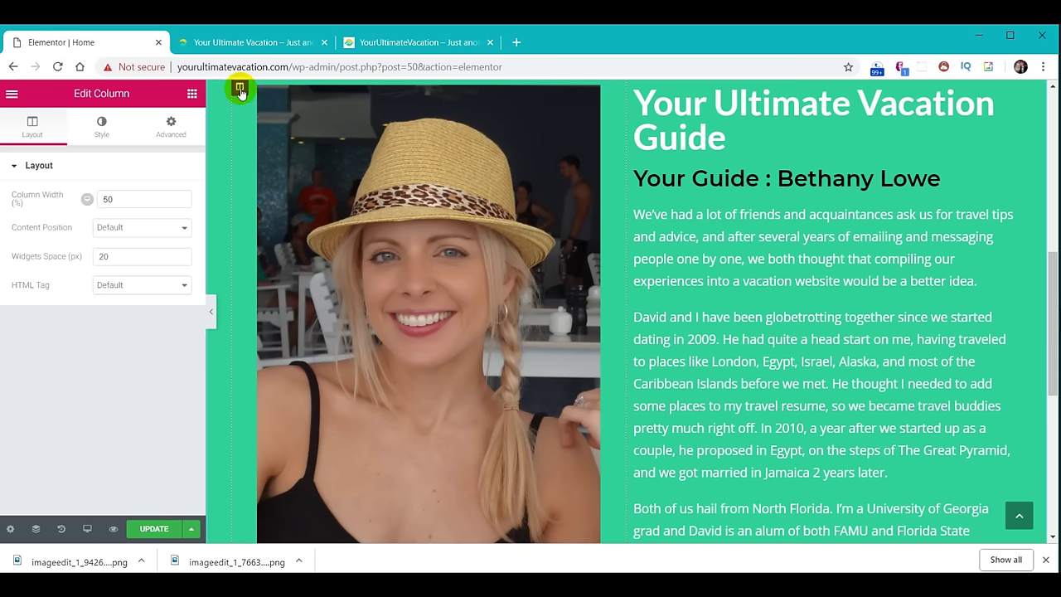
pyautogui.doubleClick(142, 202)
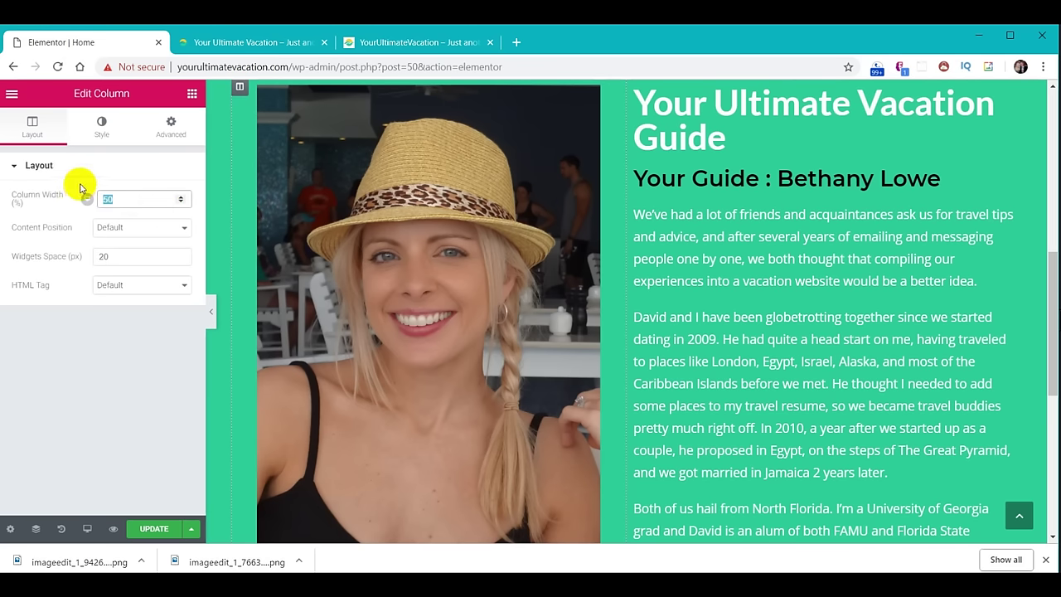
pyautogui.write('30')
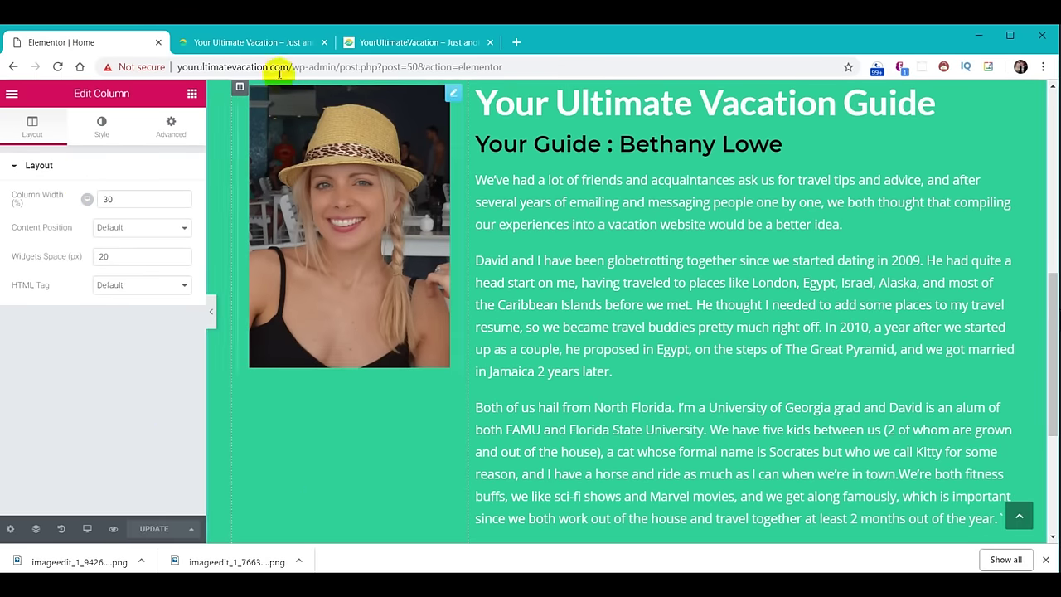
# Reload the live page, compare it with the reference site, and return to the editor.
pyautogui.click(257, 46)
pyautogui.click(56, 68)
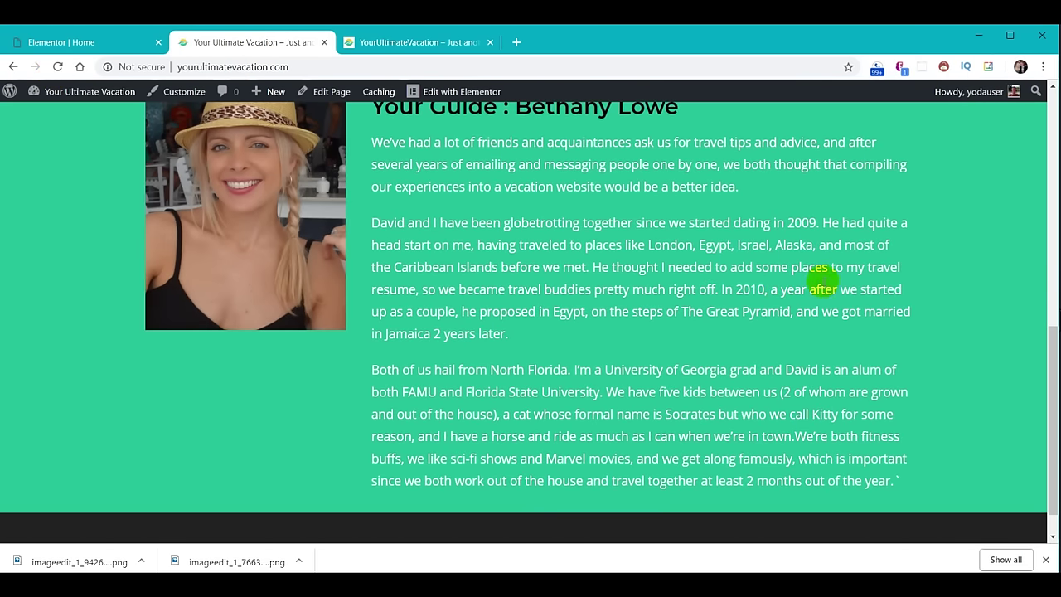
pyautogui.scroll(1, 825, 286)
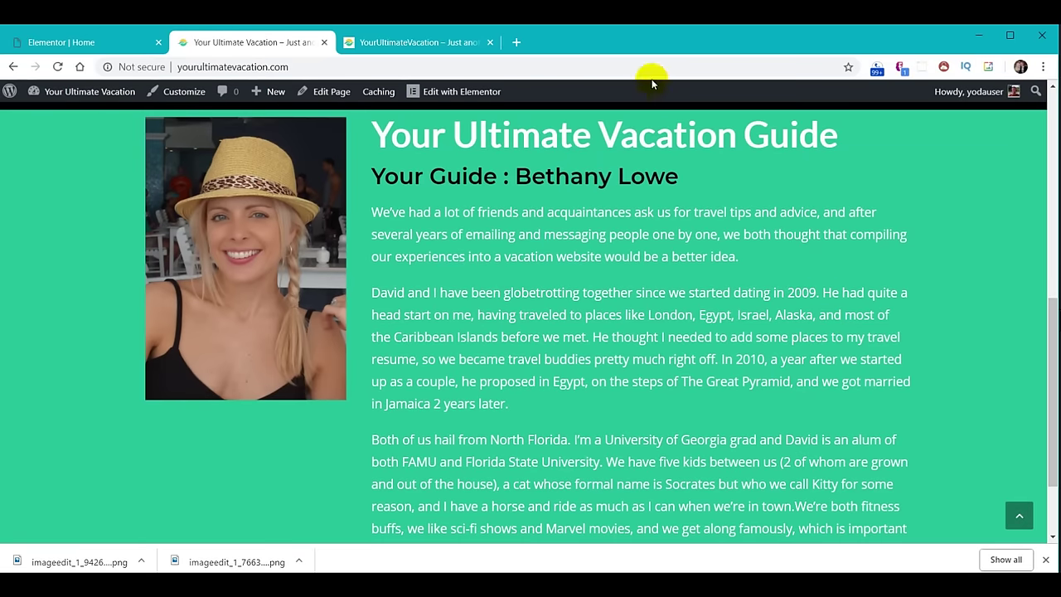
pyautogui.click(411, 41)
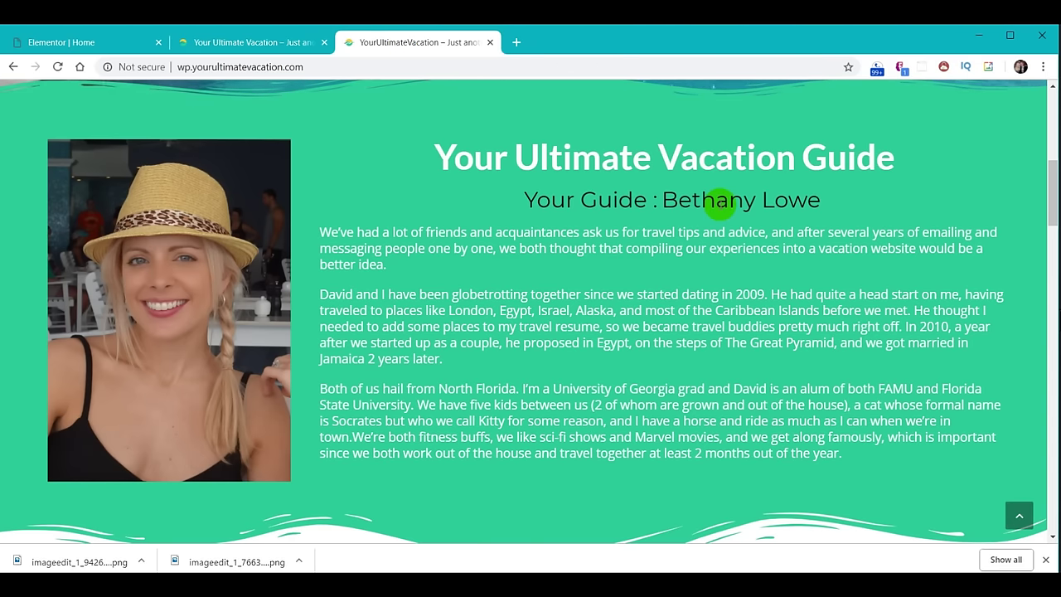
pyautogui.click(247, 42)
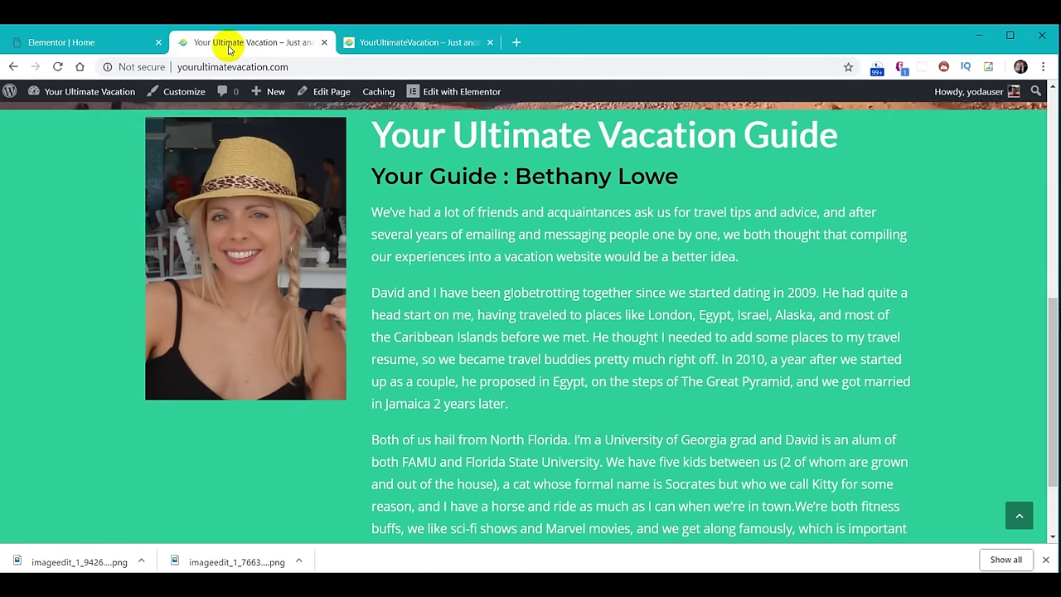
pyautogui.click(73, 42)
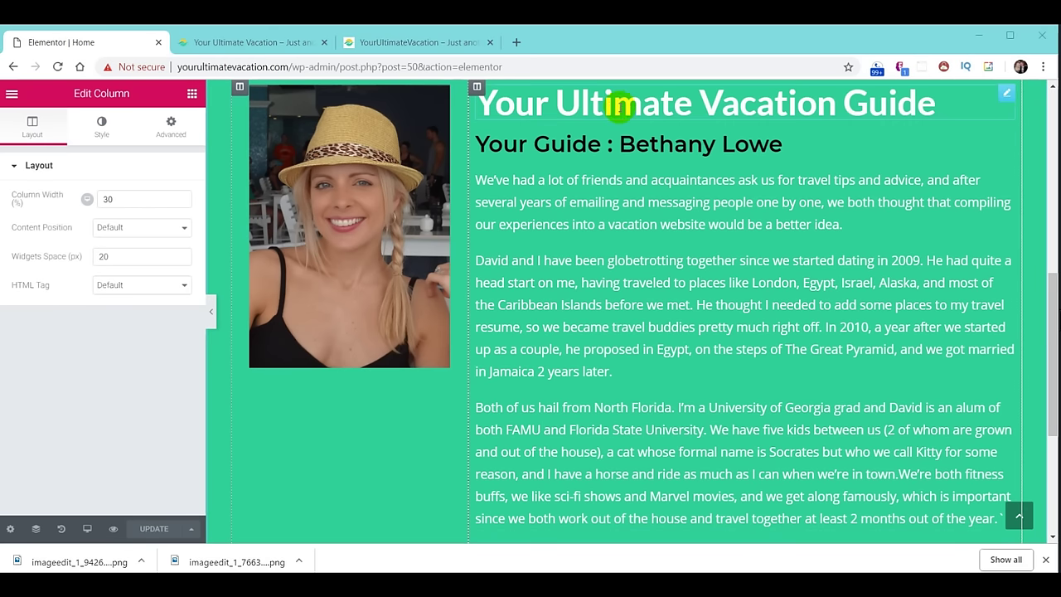
# Centre-align the main title and the 'Your Guide' subheading, then save the page.
pyautogui.click(620, 108)
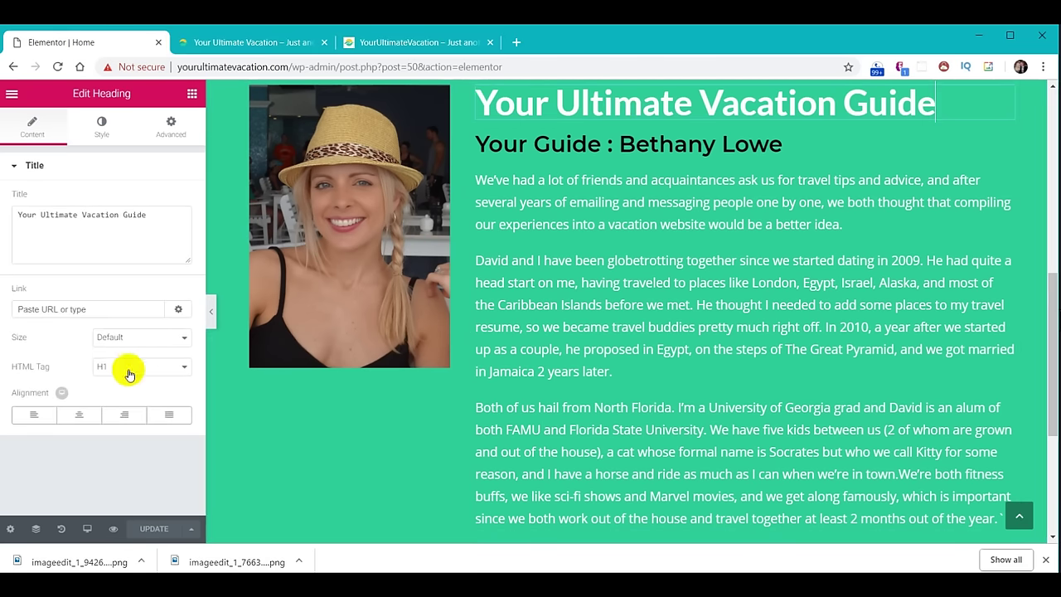
pyautogui.click(76, 414)
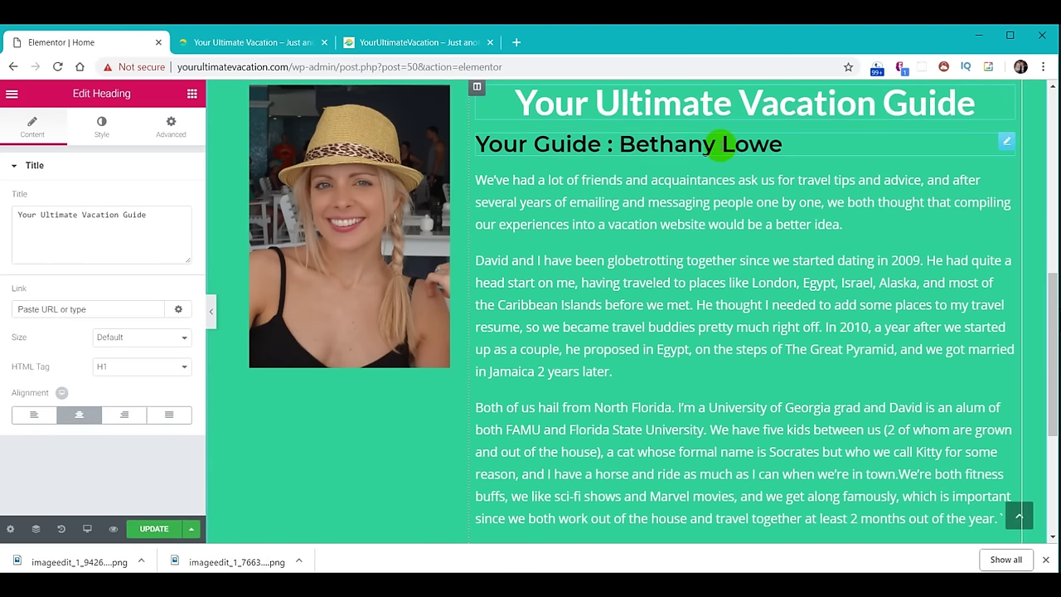
pyautogui.click(715, 141)
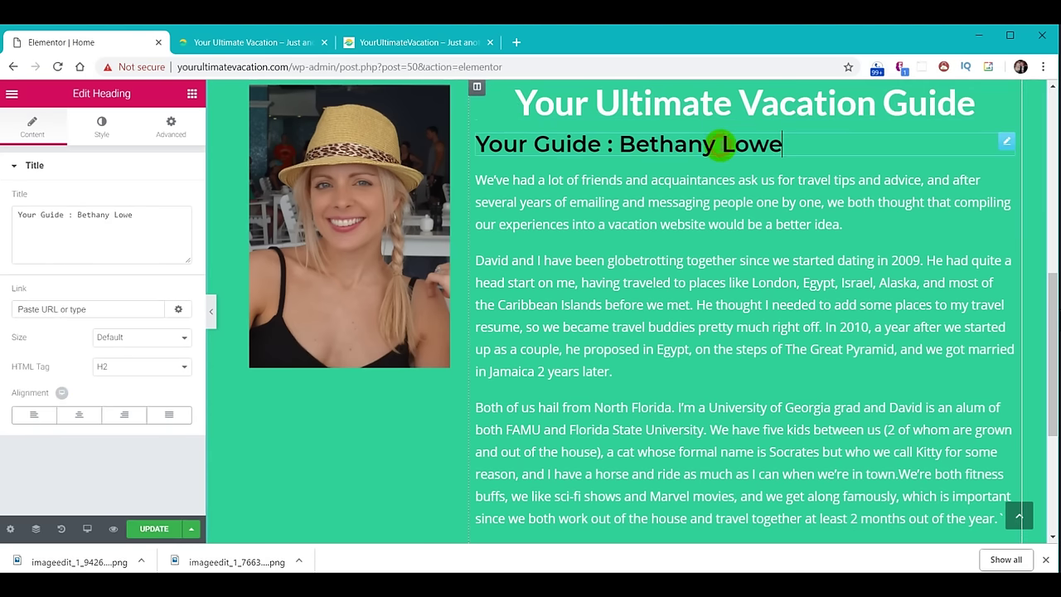
pyautogui.click(74, 414)
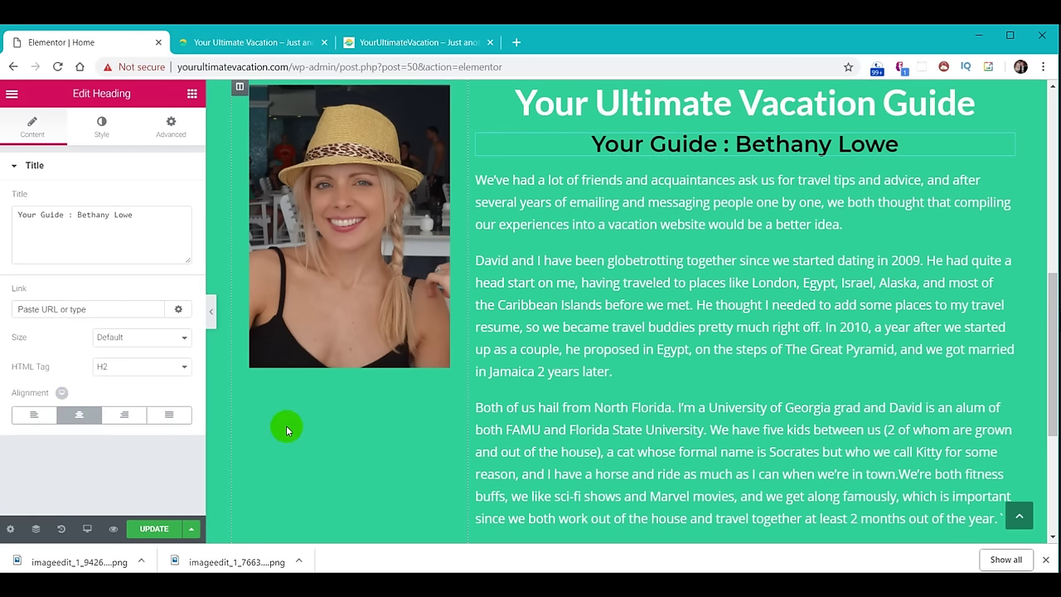
pyautogui.click(144, 529)
# Reload the live page, compare with the reference about section, and return to the editor.
pyautogui.click(261, 43)
pyautogui.click(58, 66)
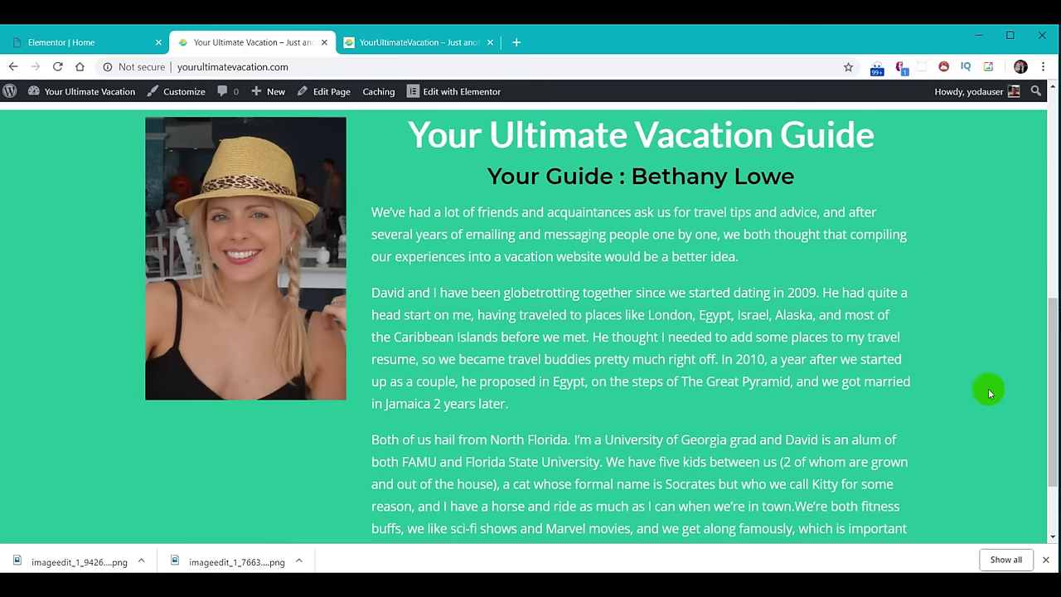
pyautogui.moveTo(1055, 385); pyautogui.dragTo(1055, 387)
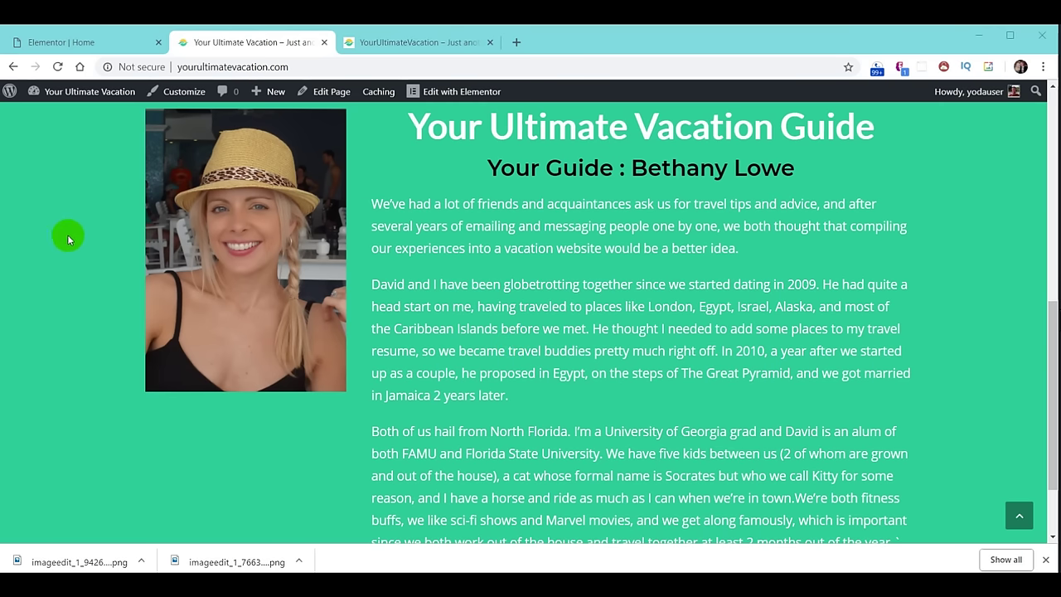
pyautogui.click(430, 48)
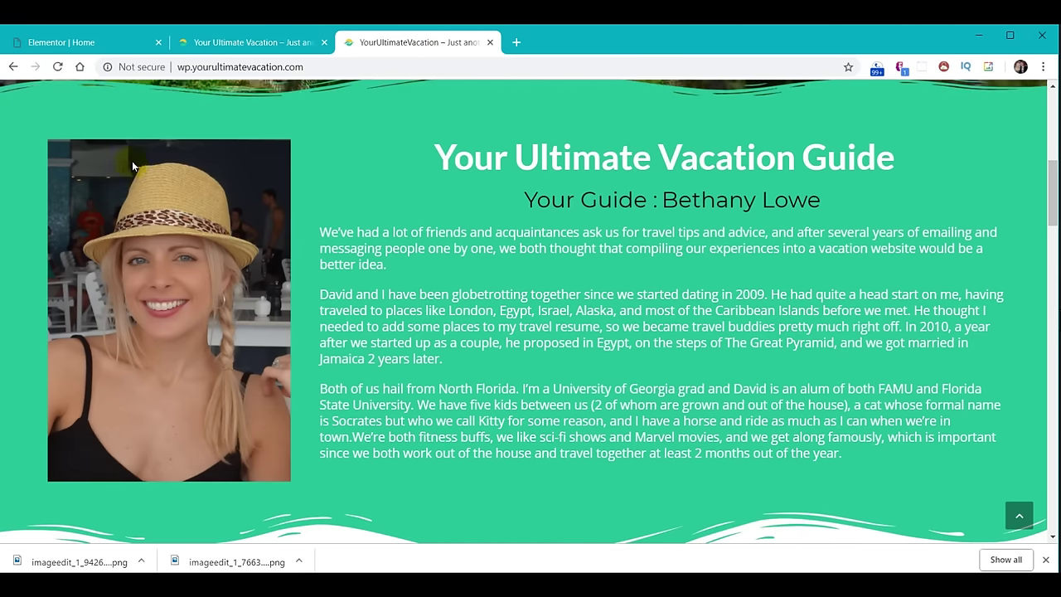
pyautogui.click(56, 44)
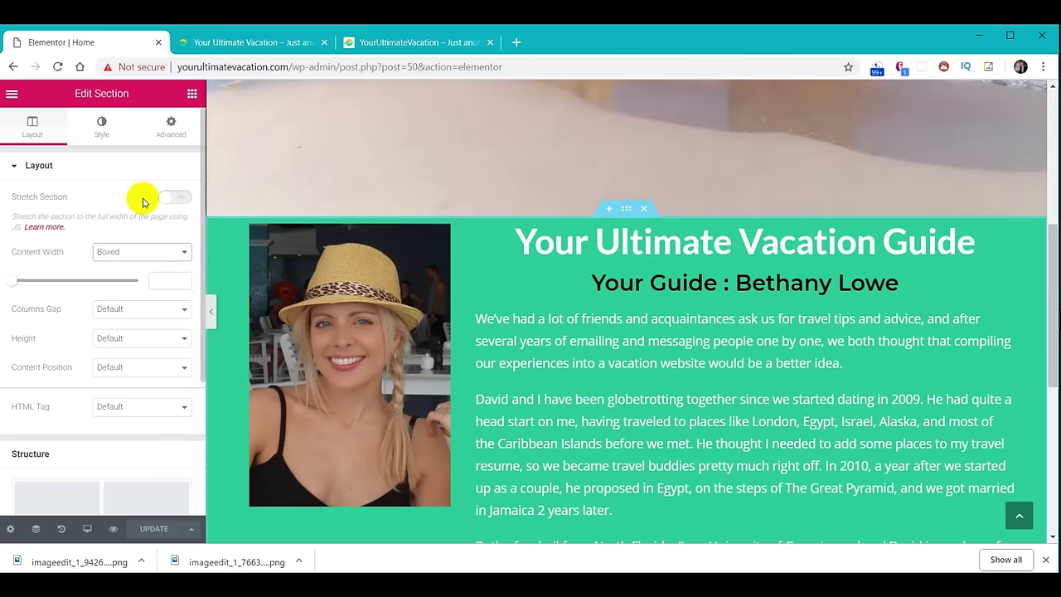
# Turn on Stretch Section with Full Width content width and update the page.
pyautogui.click(177, 199)
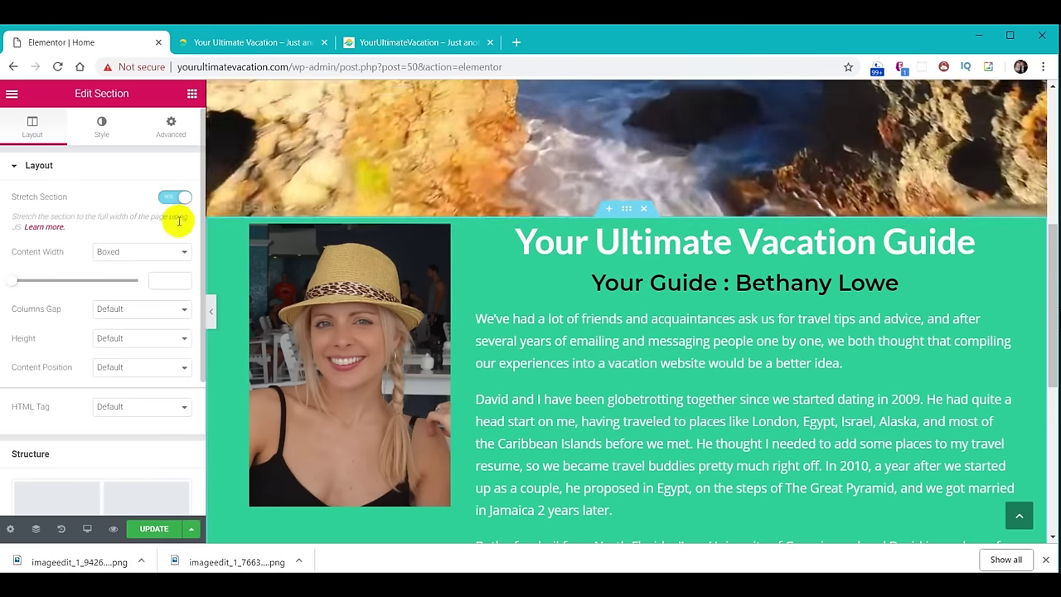
pyautogui.click(184, 254)
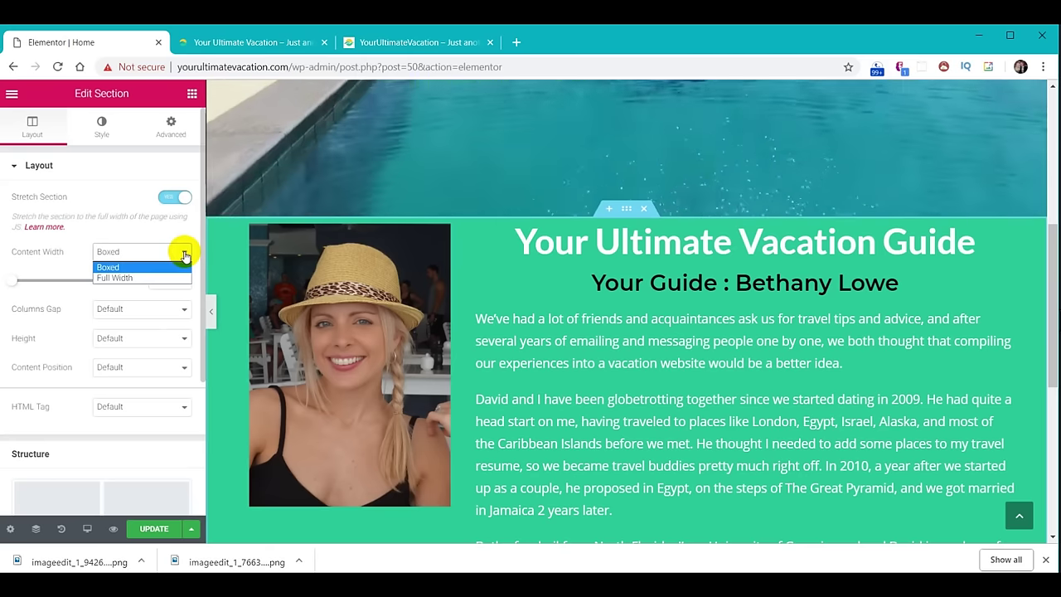
pyautogui.click(173, 277)
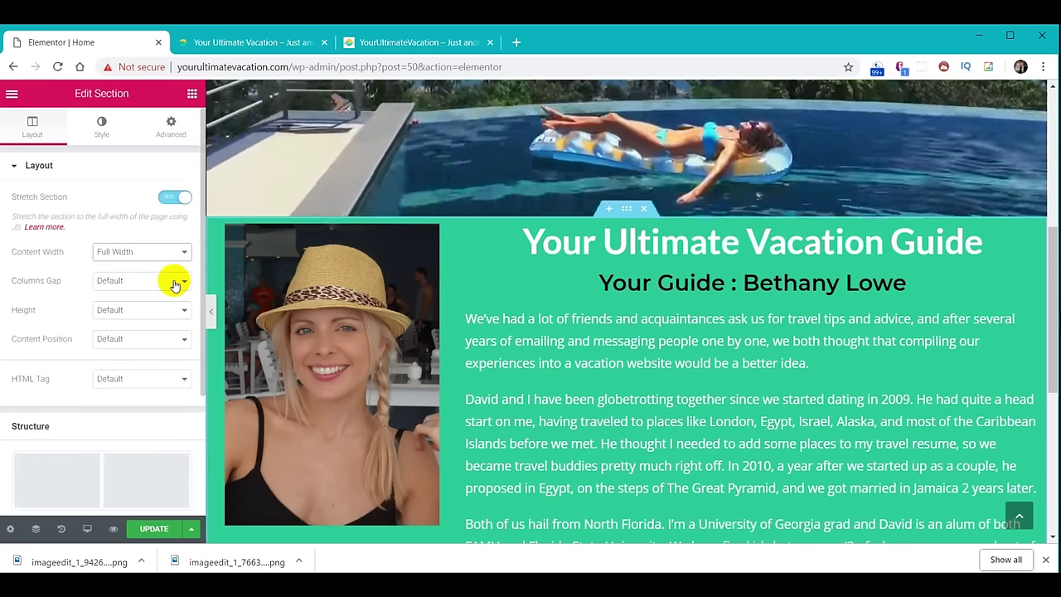
pyautogui.click(152, 529)
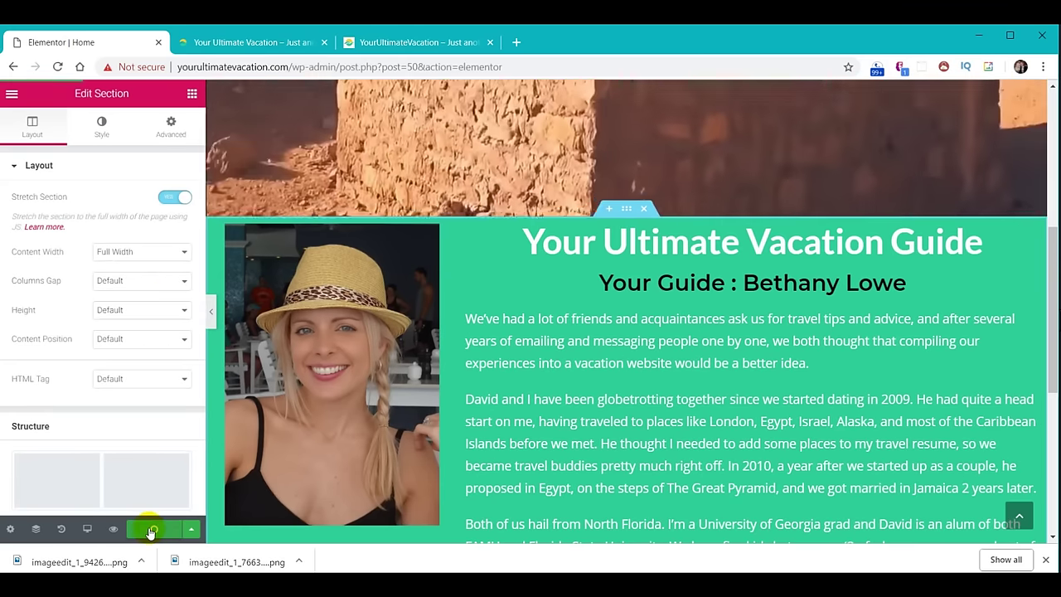
# View the updated live page, then inspect the reference site's wavy-edged green guide section.
pyautogui.click(237, 45)
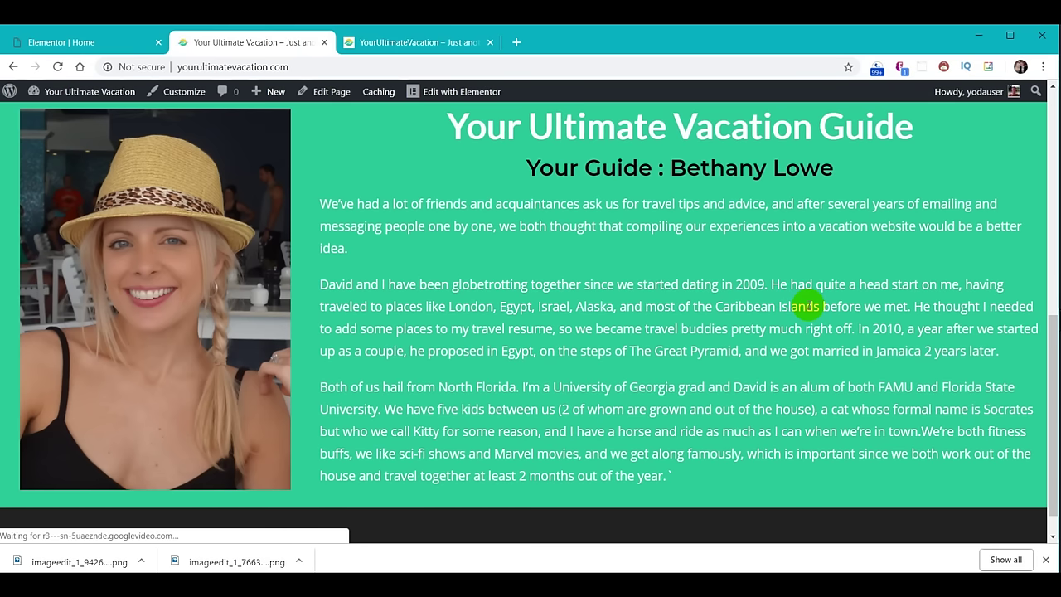
pyautogui.click(407, 41)
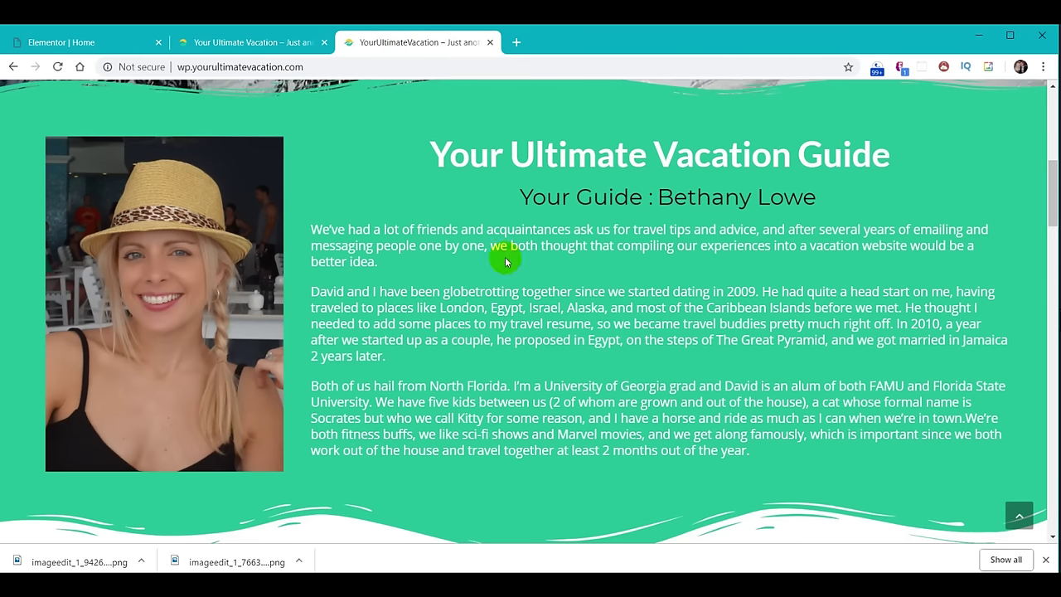
pyautogui.scroll(2, 571, 243)
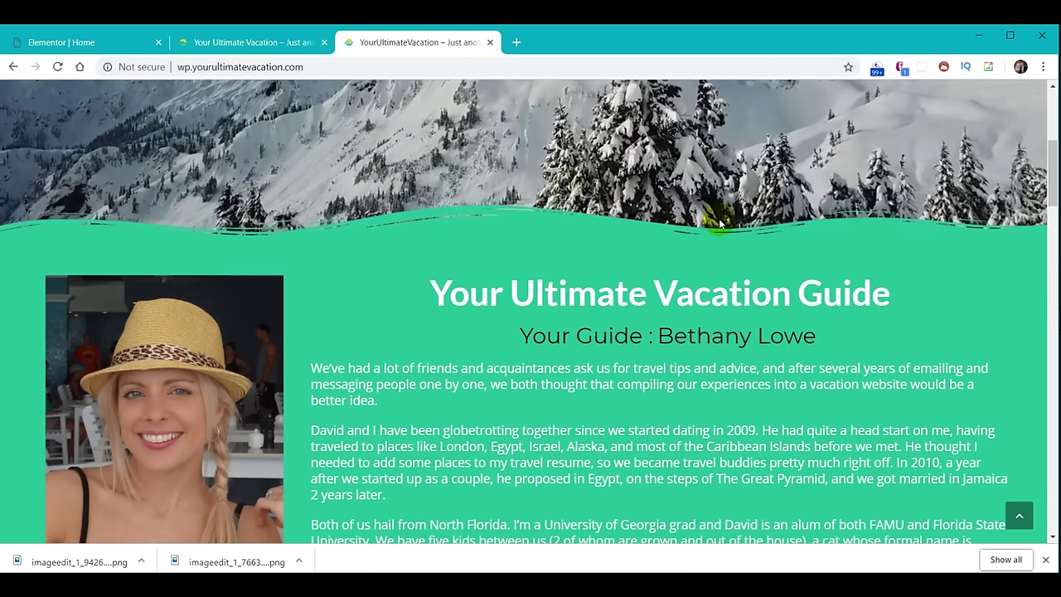
pyautogui.scroll(-1, 653, 311)
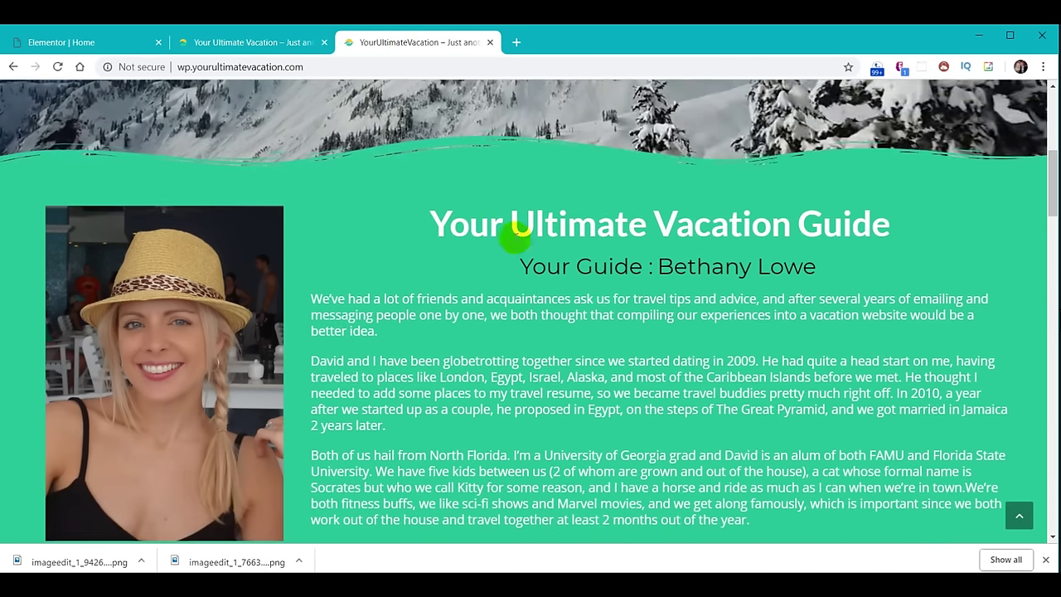
pyautogui.scroll(-2, 497, 249)
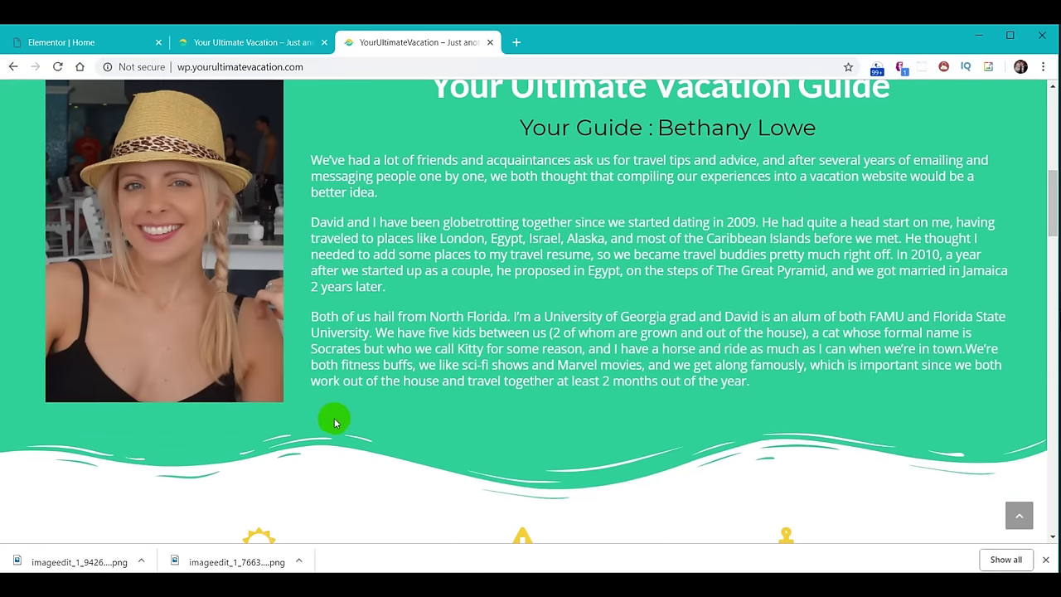
pyautogui.scroll(1, 747, 291)
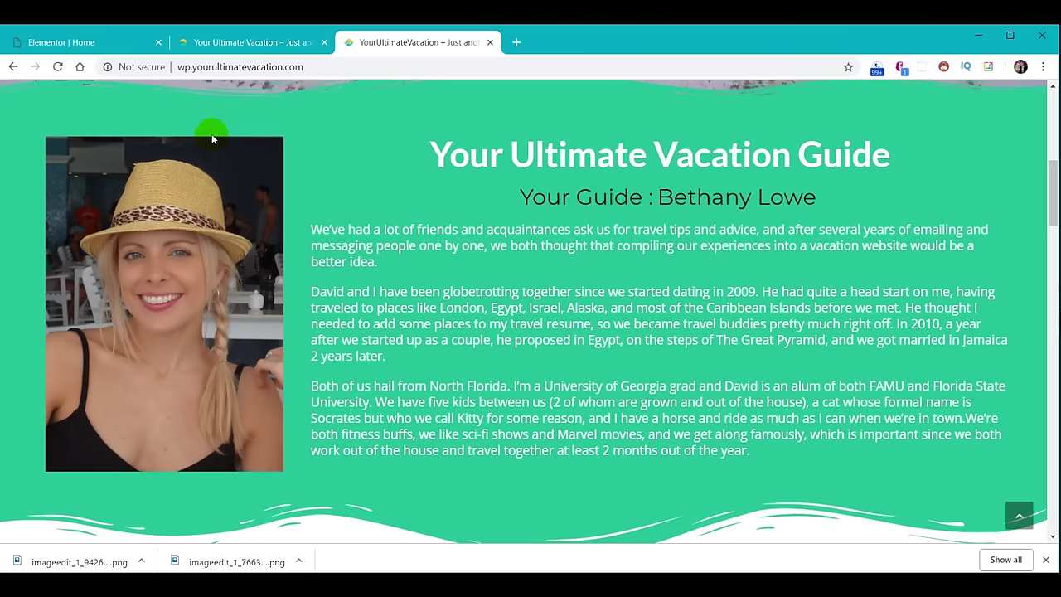
# Back in the editor, set the about section's padding to 40 px on all sides.
pyautogui.click(81, 43)
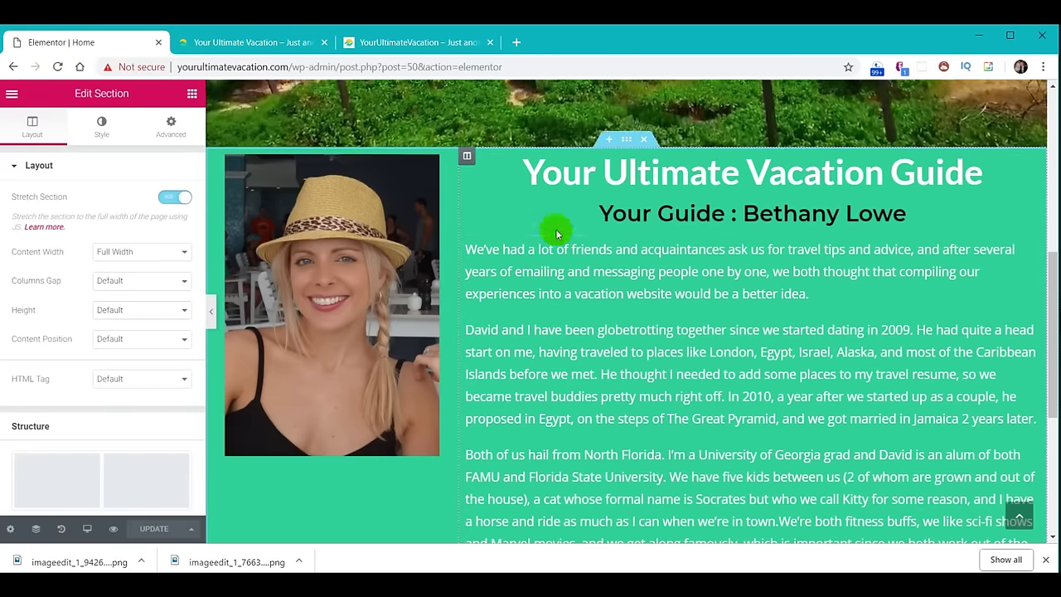
pyautogui.click(628, 143)
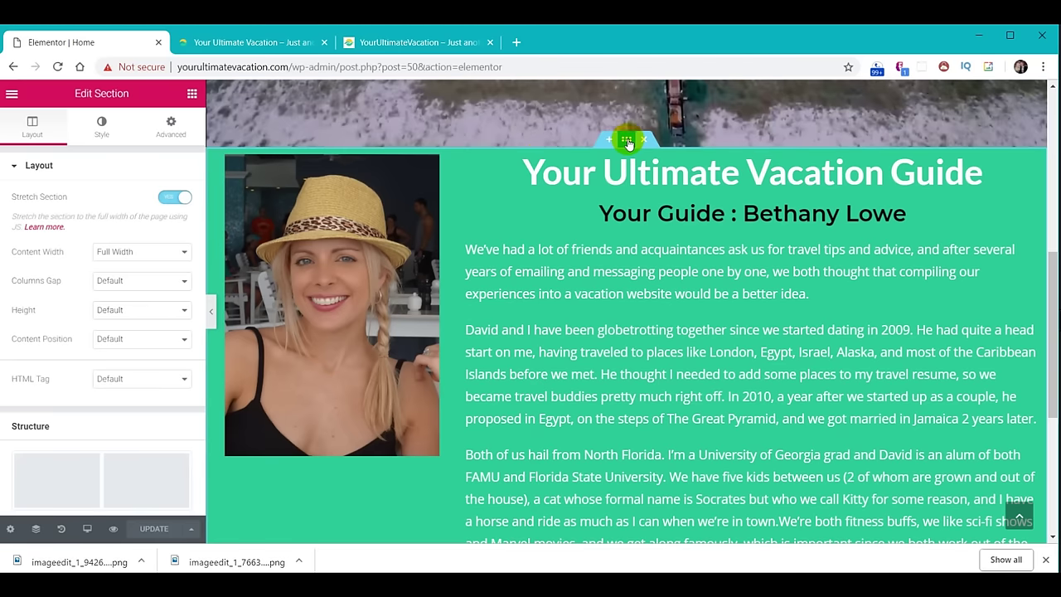
pyautogui.click(170, 131)
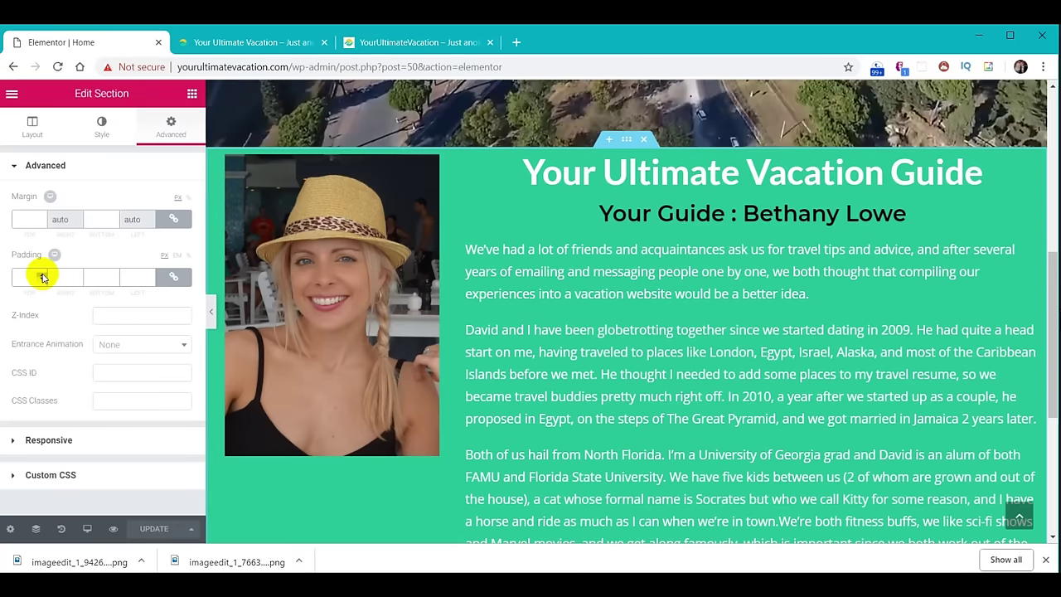
pyautogui.click(42, 274)
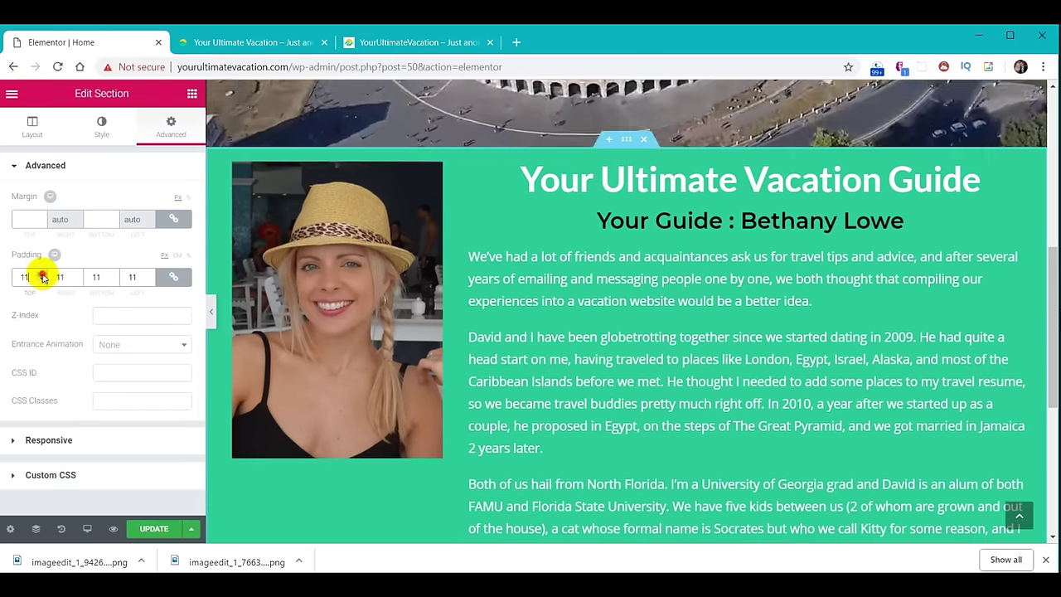
pyautogui.click(41, 279)
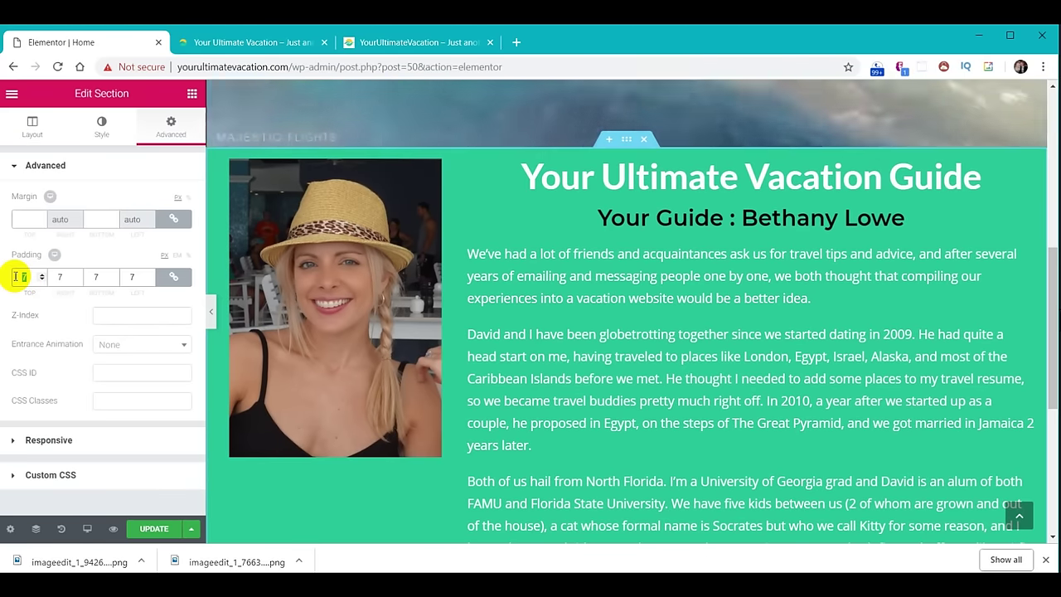
pyautogui.write('40')
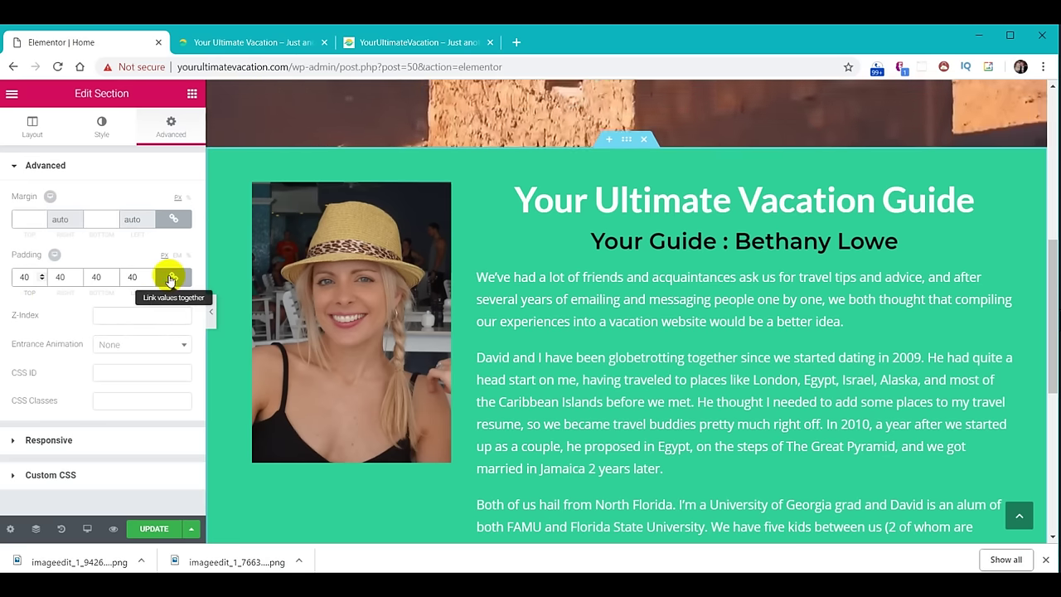
# Unlink the padding sides and set right and left padding to 0.
pyautogui.click(172, 277)
pyautogui.doubleClick(63, 276)
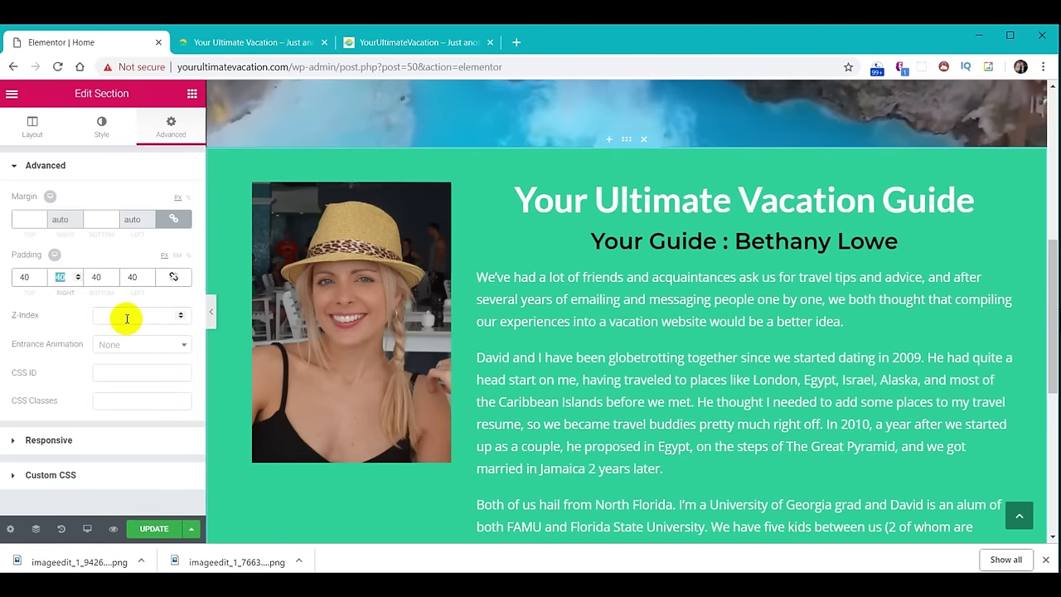
pyautogui.write('0')
pyautogui.doubleClick(134, 277)
pyautogui.write('0')
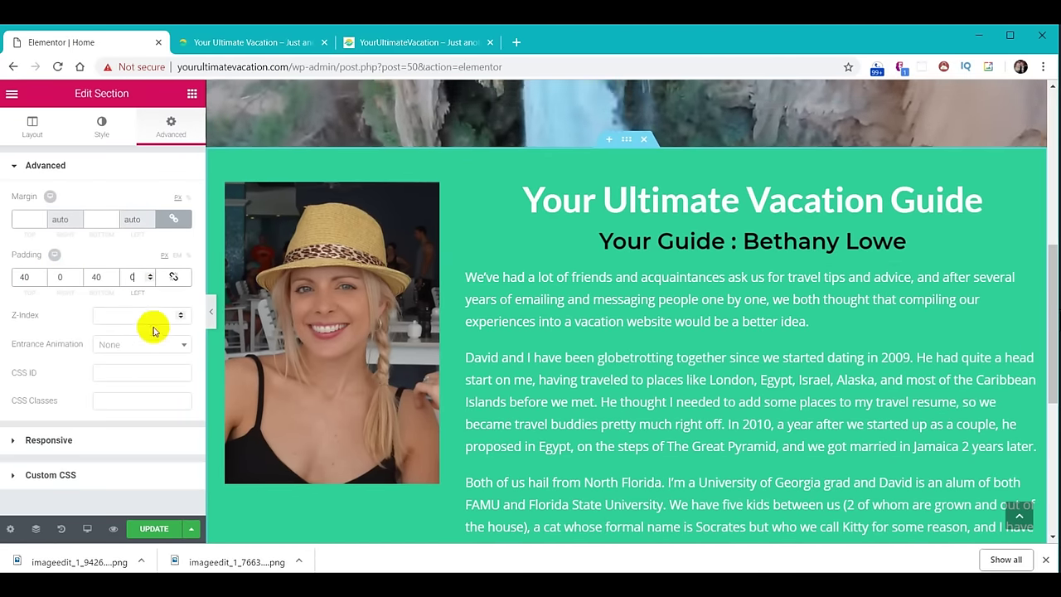
pyautogui.scroll(-3, 801, 422)
pyautogui.scroll(3, 730, 456)
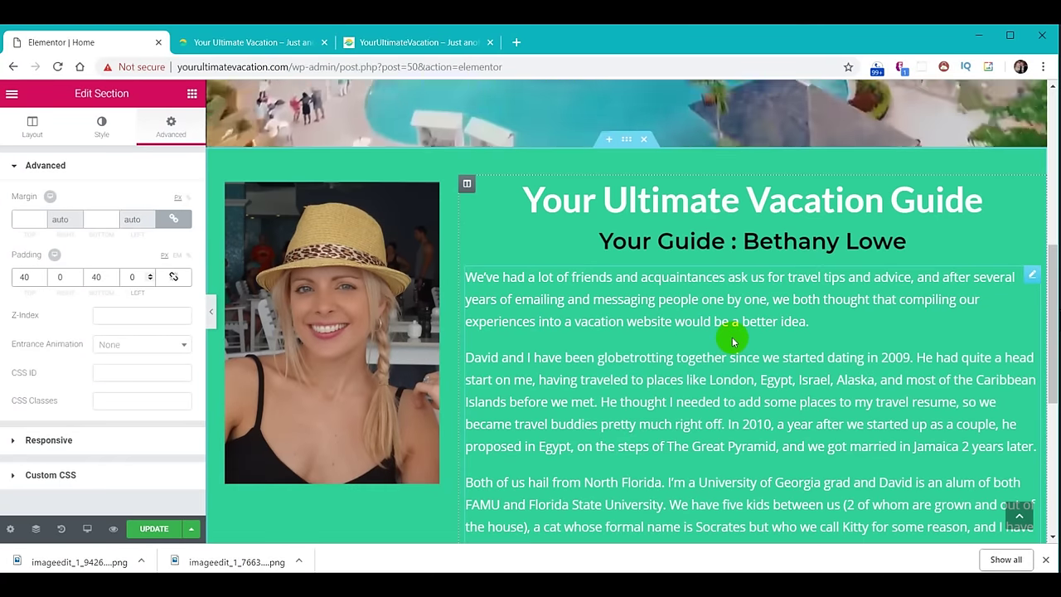
pyautogui.scroll(-1, 733, 341)
# Give the hero header section a bottom Waves Brush shape divider.
pyautogui.click(729, 338)
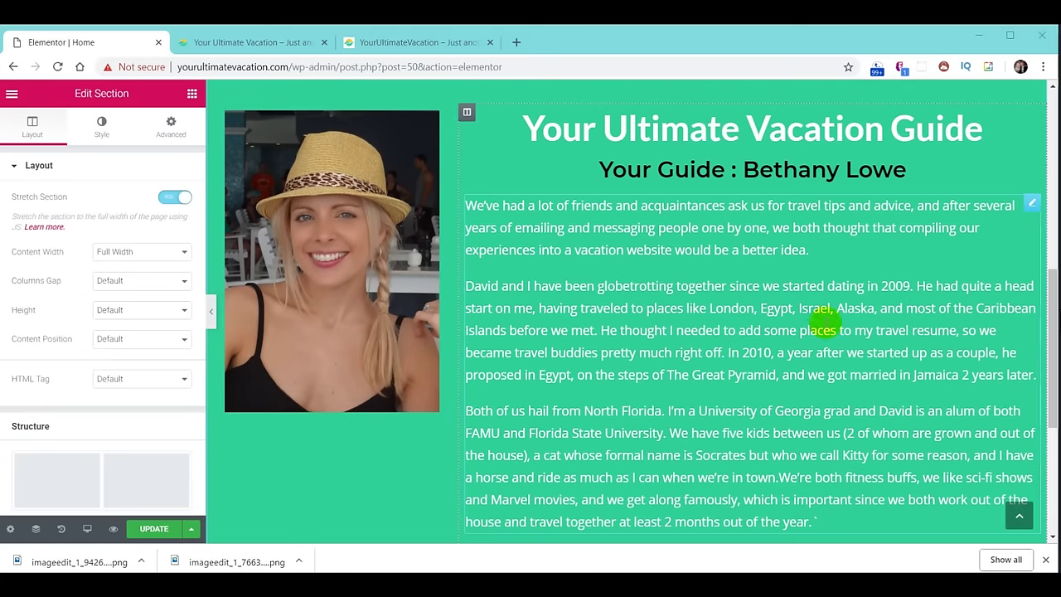
pyautogui.scroll(2, 866, 332)
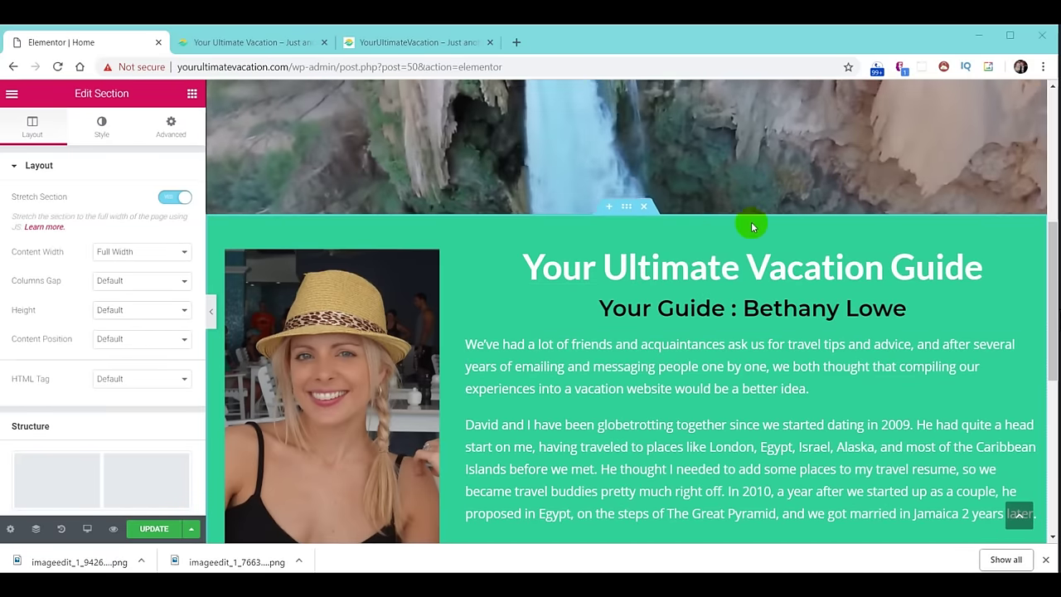
pyautogui.scroll(2, 722, 286)
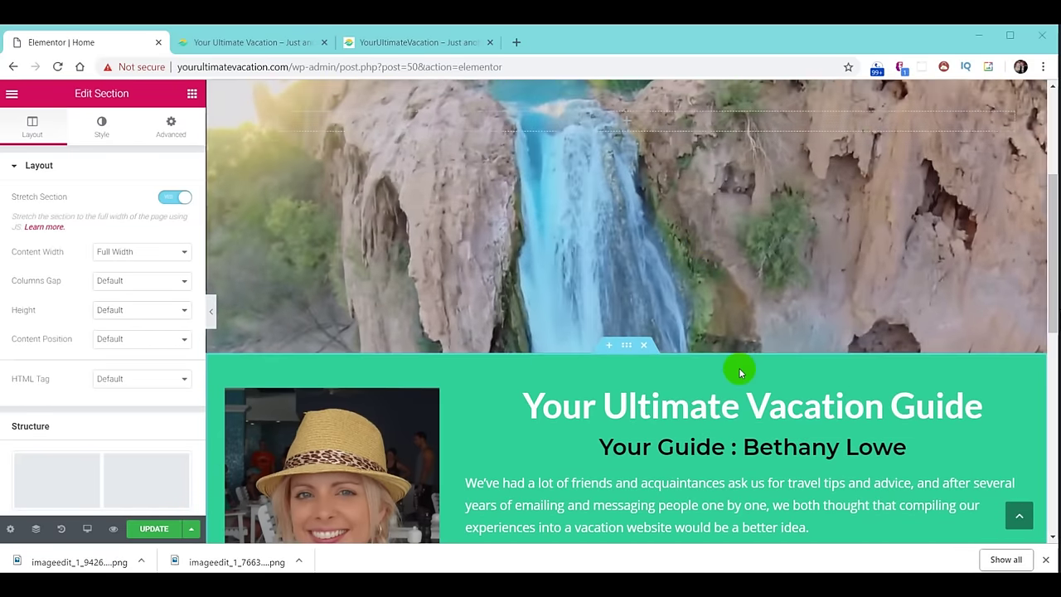
pyautogui.scroll(3, 620, 214)
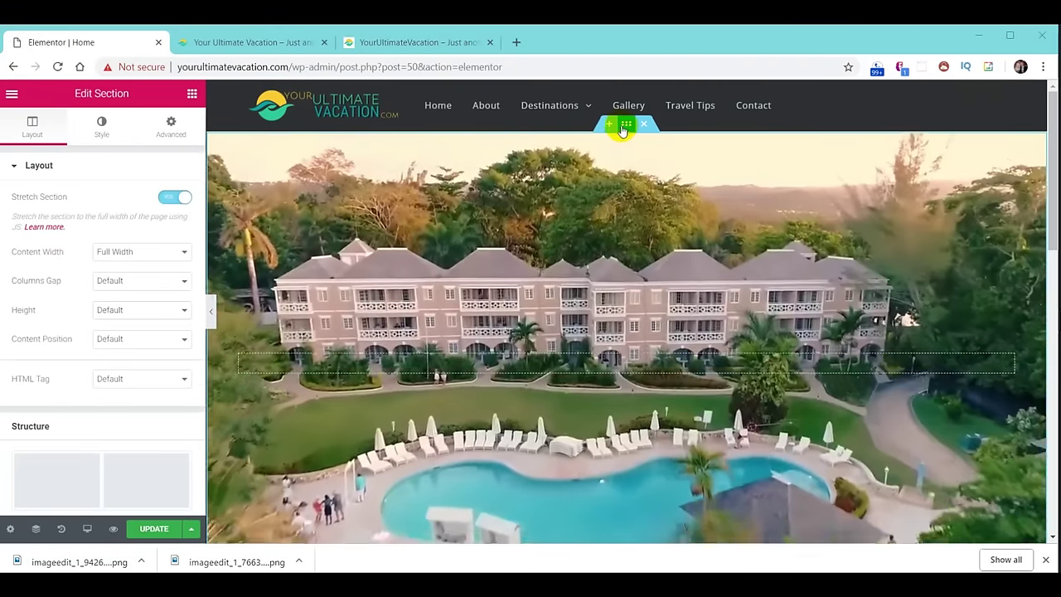
pyautogui.click(626, 124)
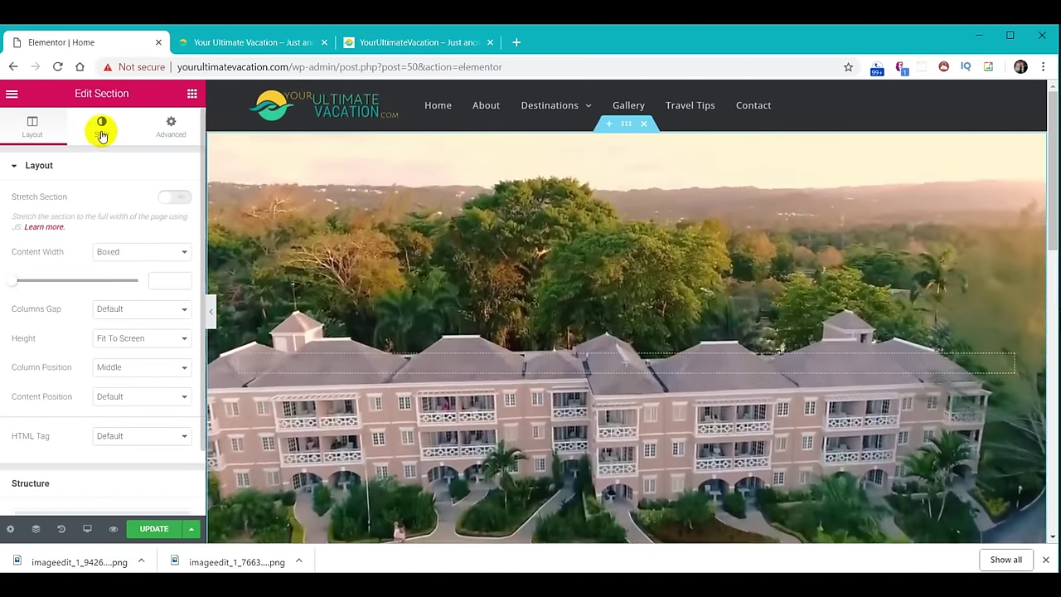
pyautogui.click(101, 128)
pyautogui.scroll(-2, 91, 311)
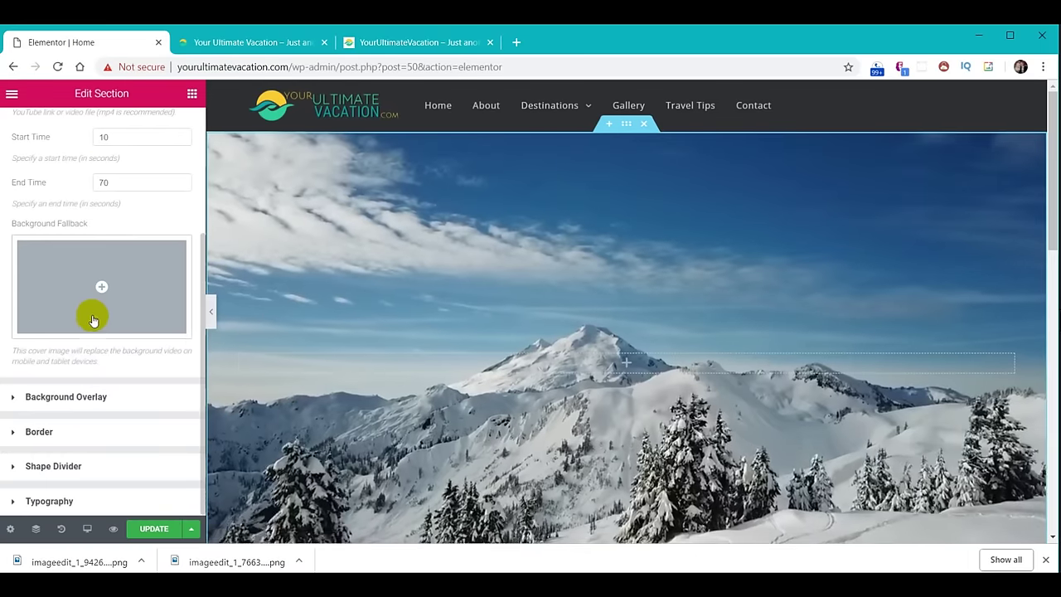
pyautogui.click(42, 467)
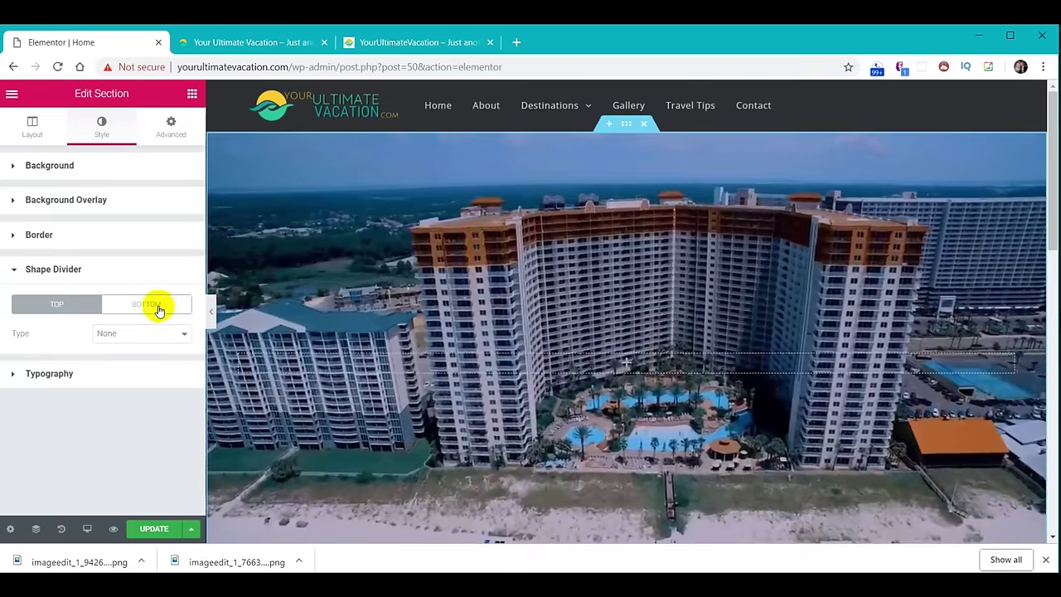
pyautogui.click(157, 307)
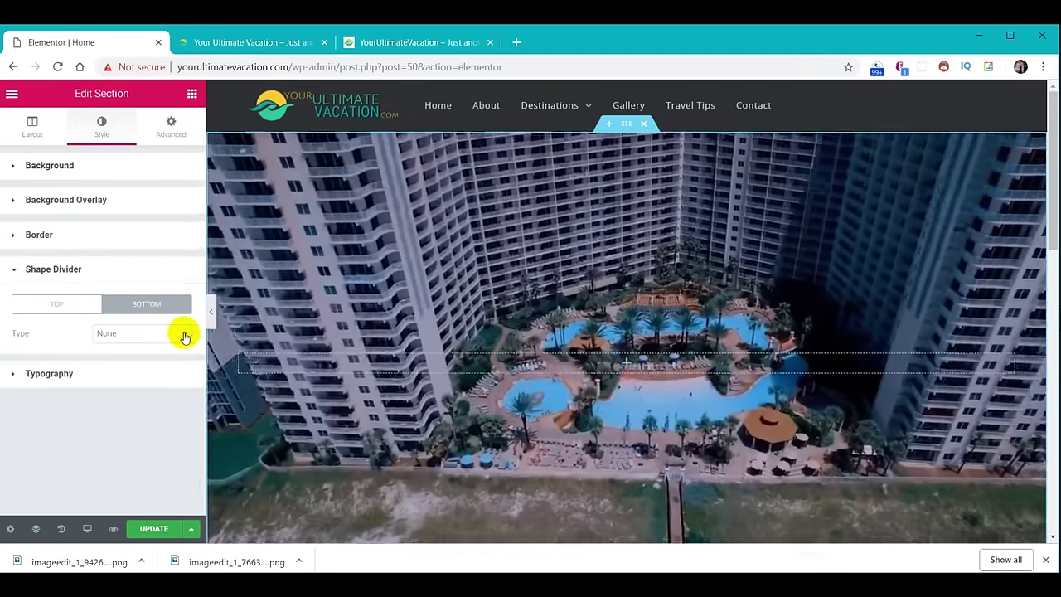
pyautogui.click(181, 333)
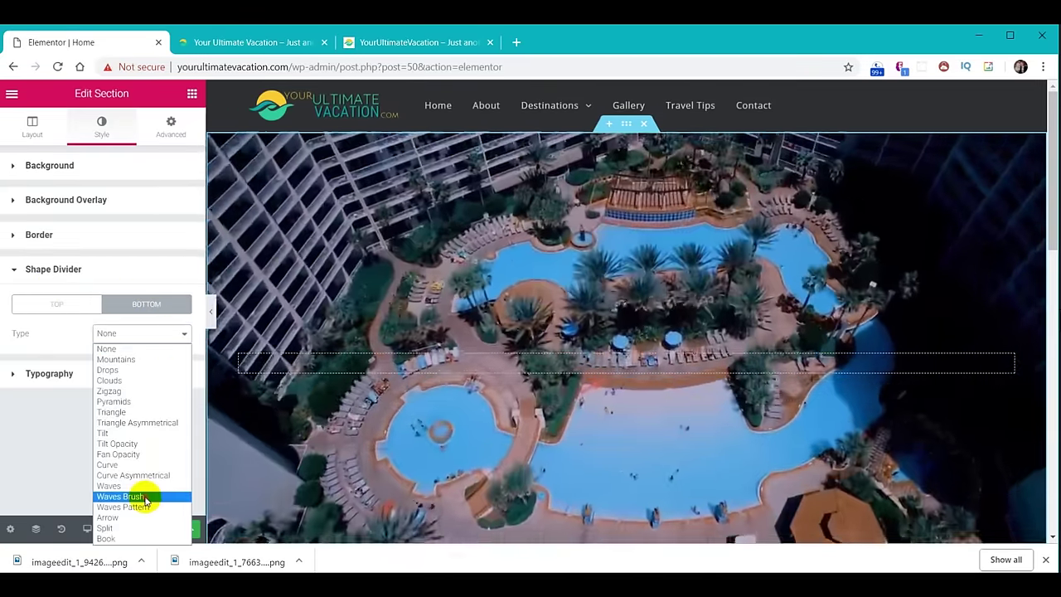
pyautogui.click(142, 496)
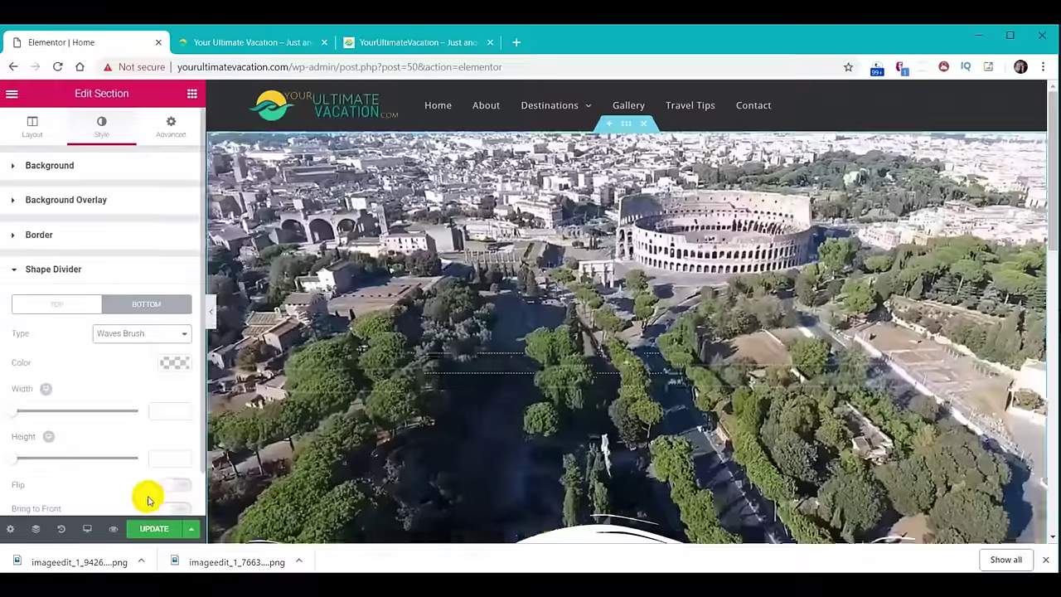
# Colour the hero's bottom divider #30d198 and set its height to 60.
pyautogui.scroll(-2, 477, 420)
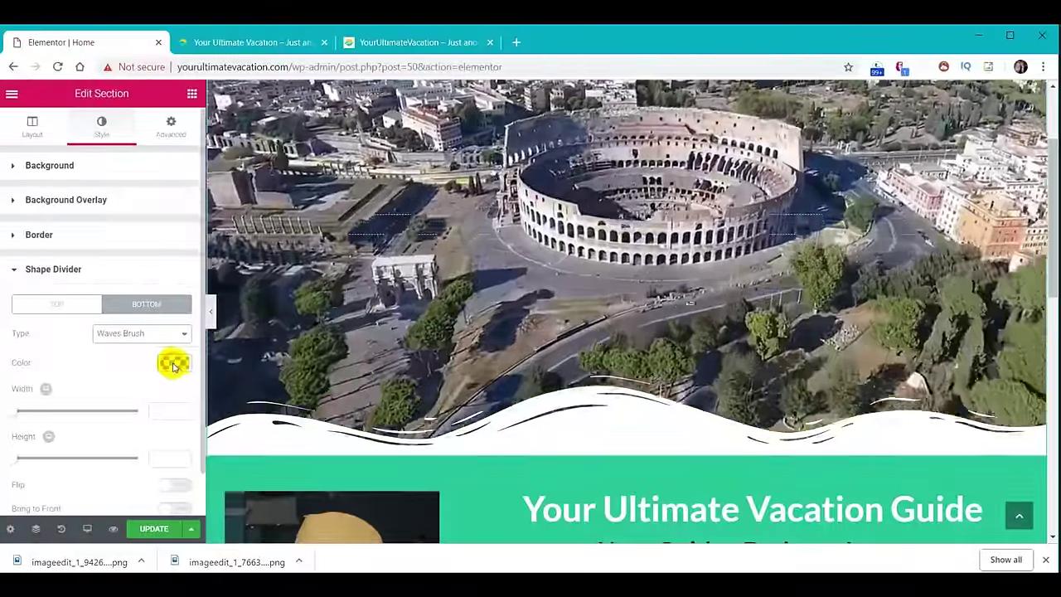
pyautogui.click(172, 362)
pyautogui.click(60, 363)
pyautogui.write('#30d198')
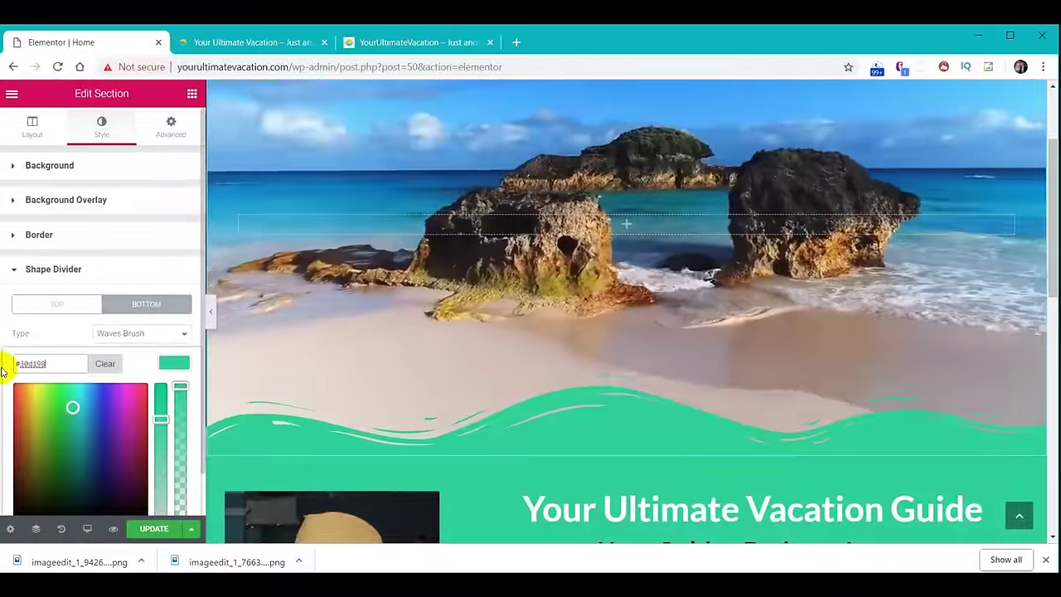
pyautogui.click(173, 364)
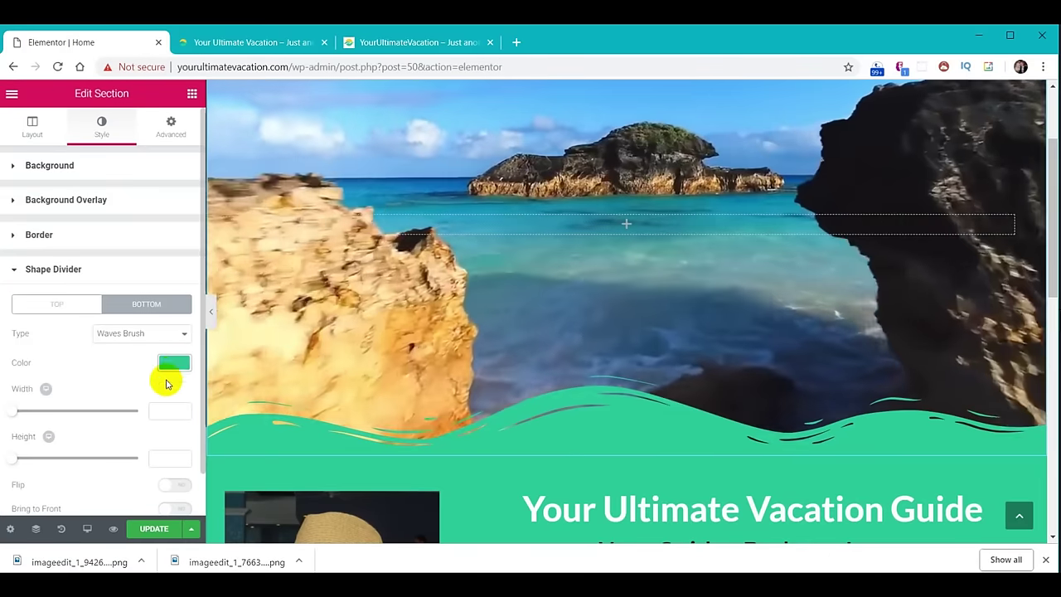
pyautogui.scroll(-1, 157, 398)
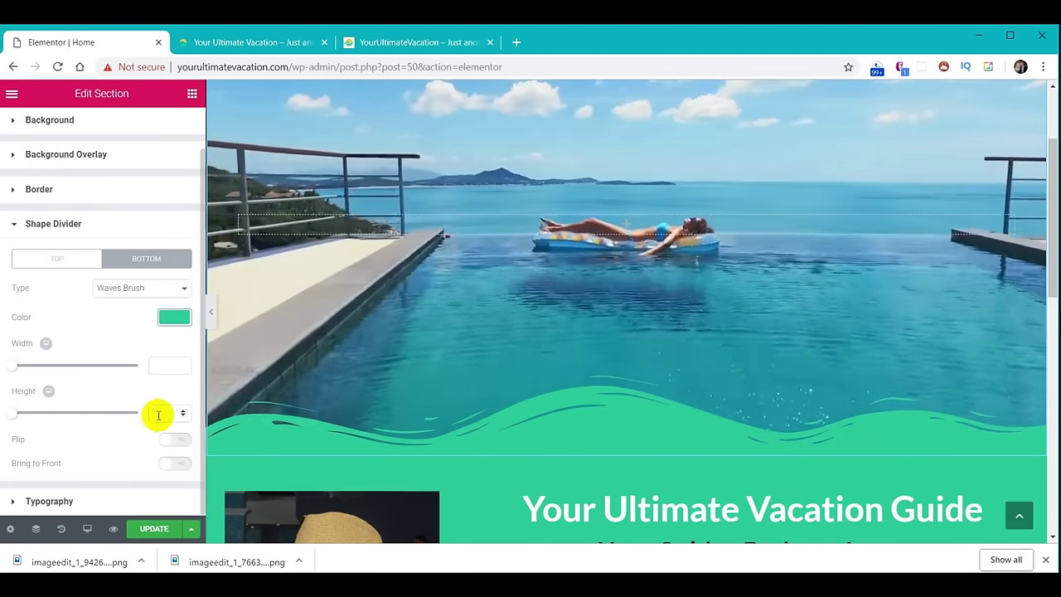
pyautogui.click(156, 413)
pyautogui.write('60')
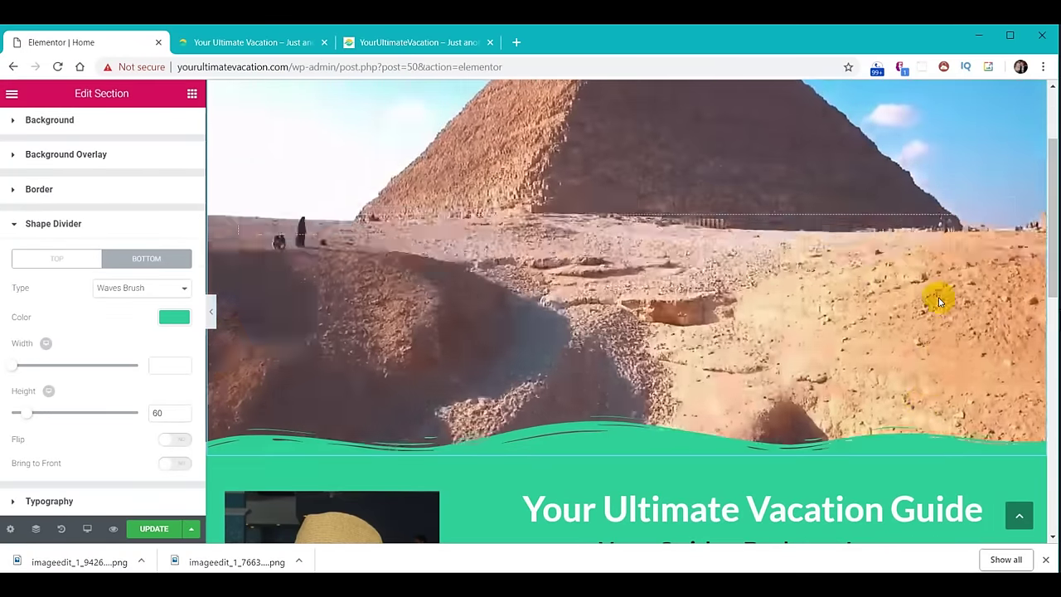
pyautogui.scroll(-4, 931, 307)
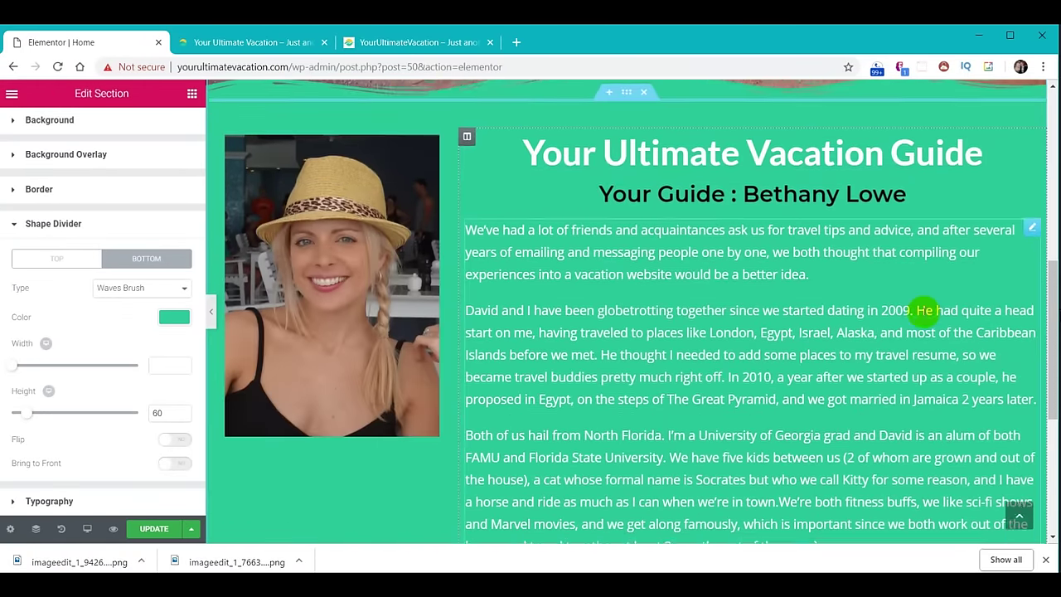
pyautogui.scroll(-3, 924, 309)
pyautogui.click(312, 395)
pyautogui.scroll(3, 705, 249)
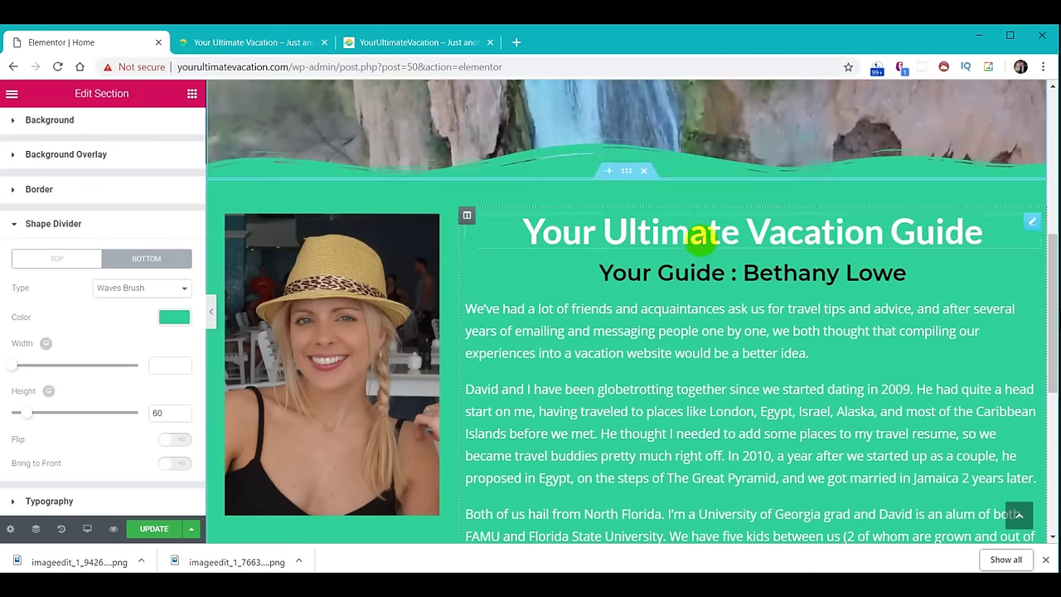
pyautogui.click(621, 180)
pyautogui.scroll(-3, 644, 277)
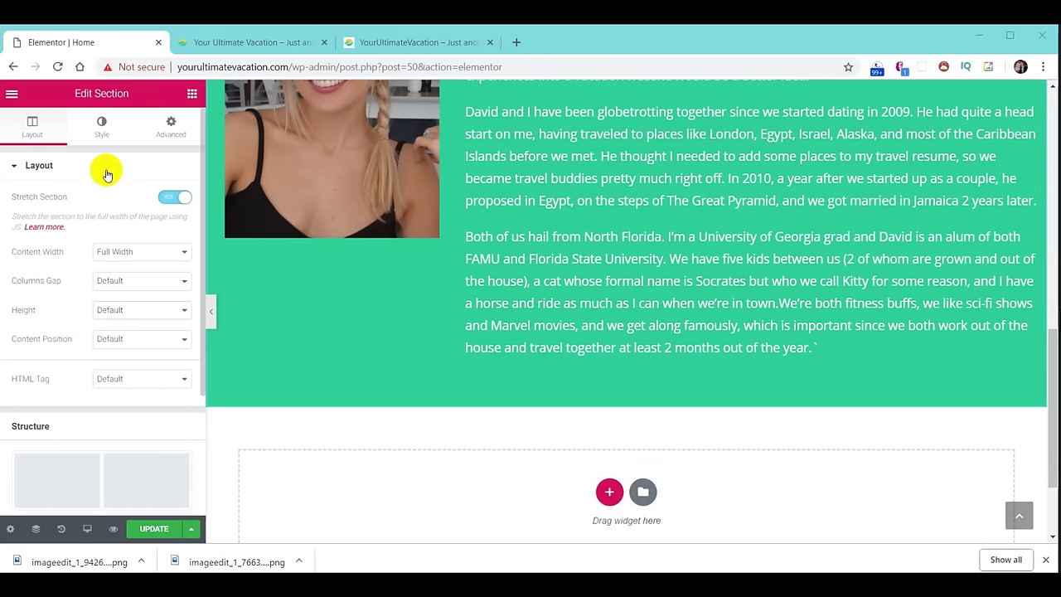
# Add a bottom Waves Brush shape divider to the green about section.
pyautogui.click(97, 138)
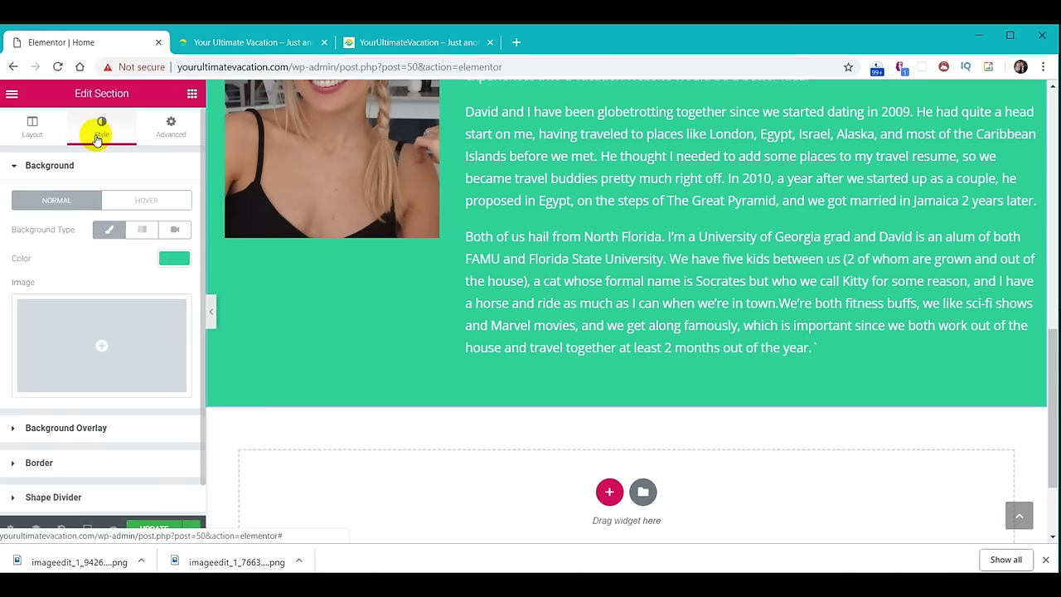
pyautogui.scroll(-1, 107, 282)
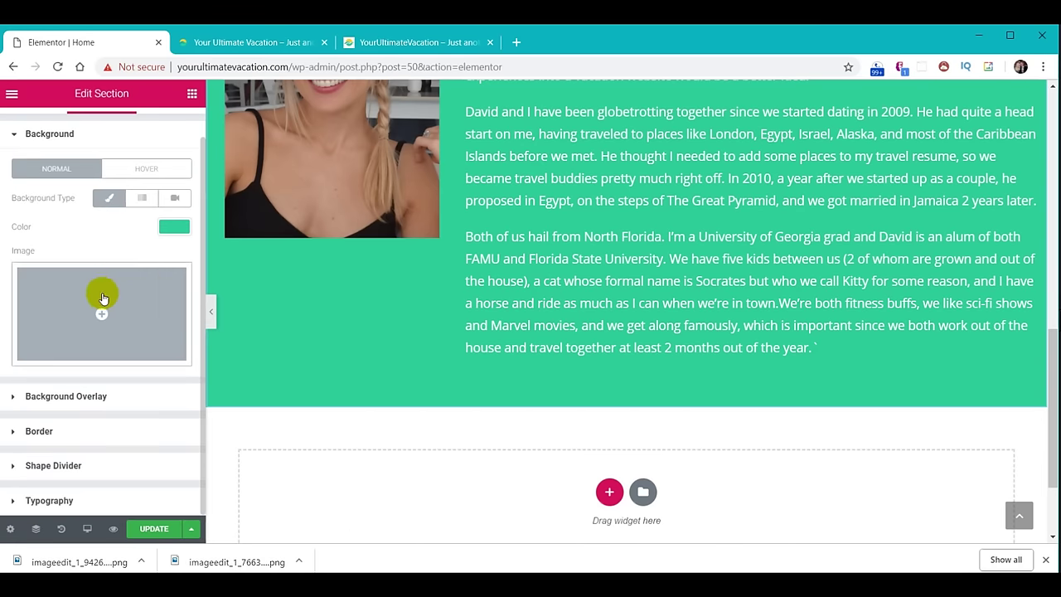
pyautogui.click(68, 466)
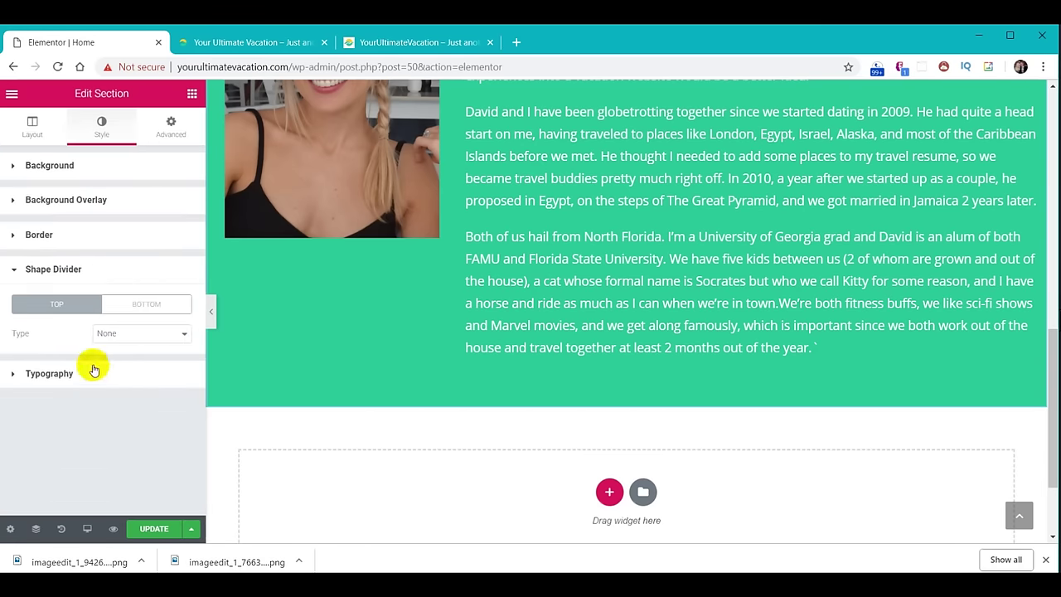
pyautogui.click(143, 305)
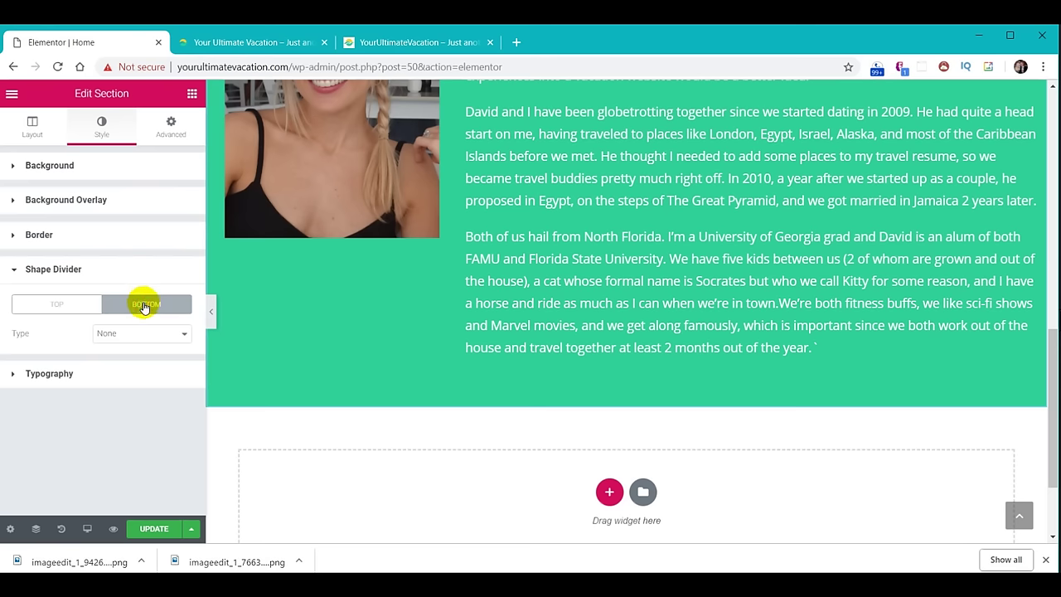
pyautogui.click(155, 335)
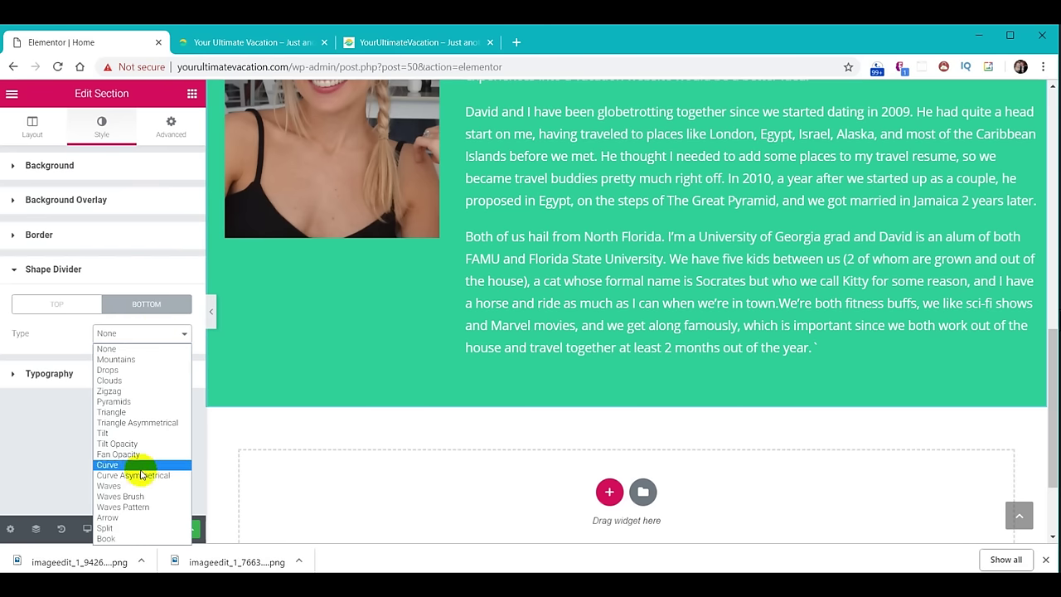
pyautogui.click(136, 496)
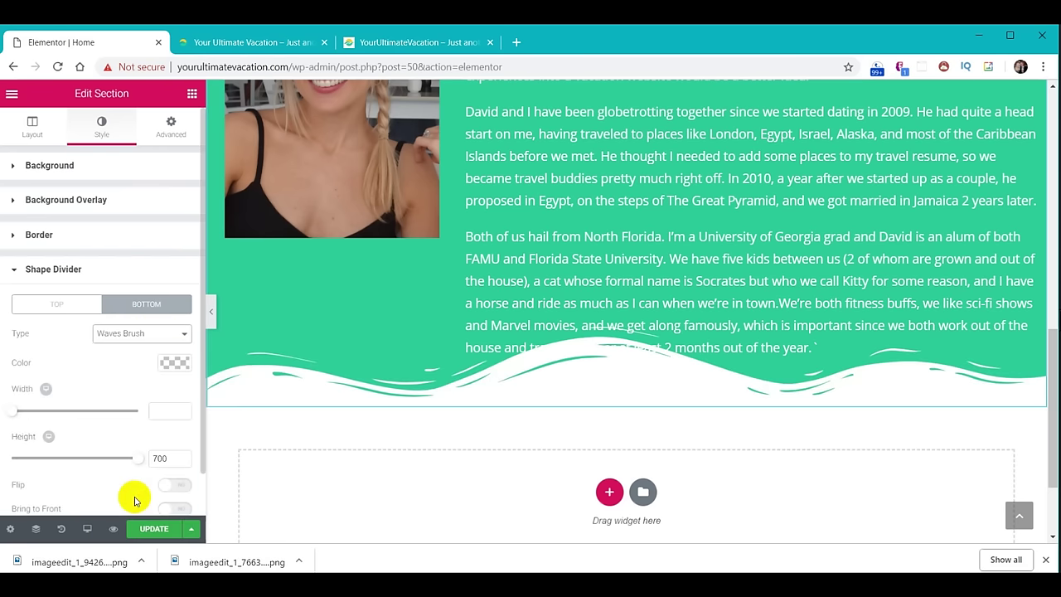
# Compare against the reference site, then reduce the divider height from 700 to 60.
pyautogui.click(425, 43)
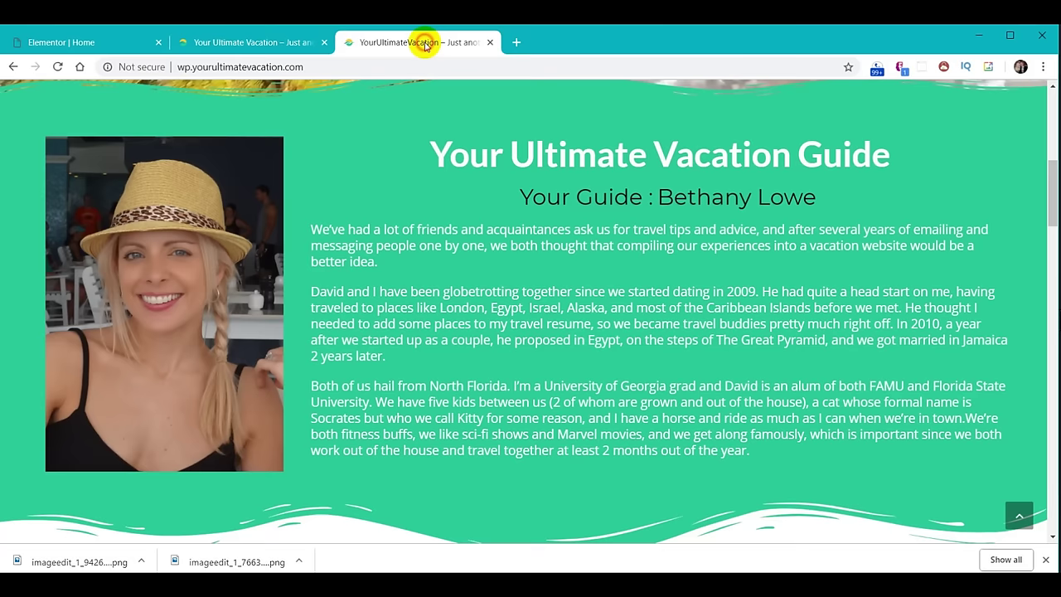
pyautogui.scroll(-2, 608, 348)
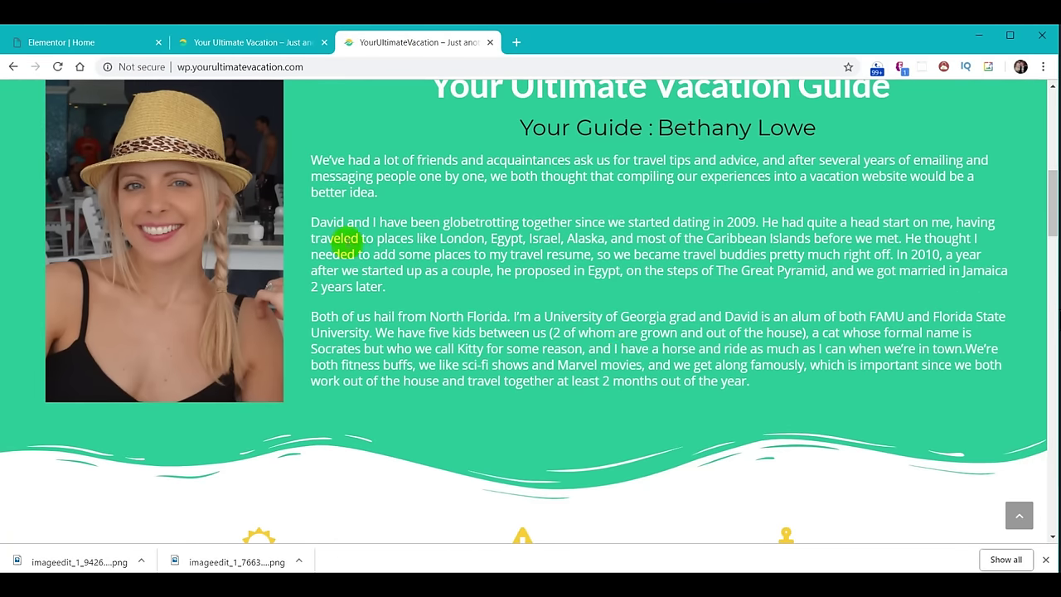
pyautogui.click(114, 42)
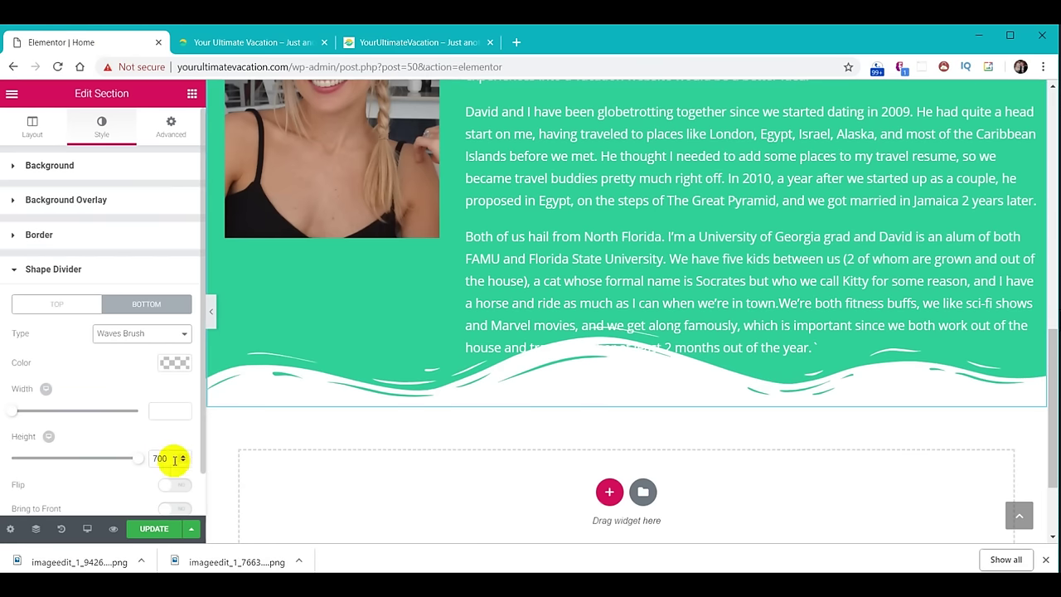
pyautogui.moveTo(168, 459); pyautogui.dragTo(143, 454)
pyautogui.write('60')
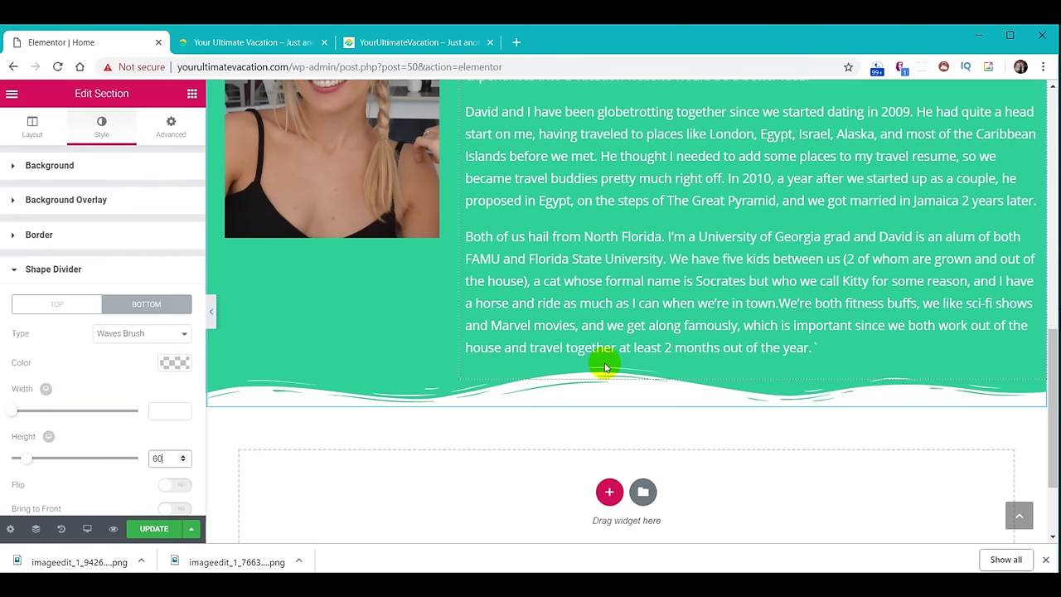
# Change the about section's bottom padding from 40 to 70 and save with Update.
pyautogui.click(171, 129)
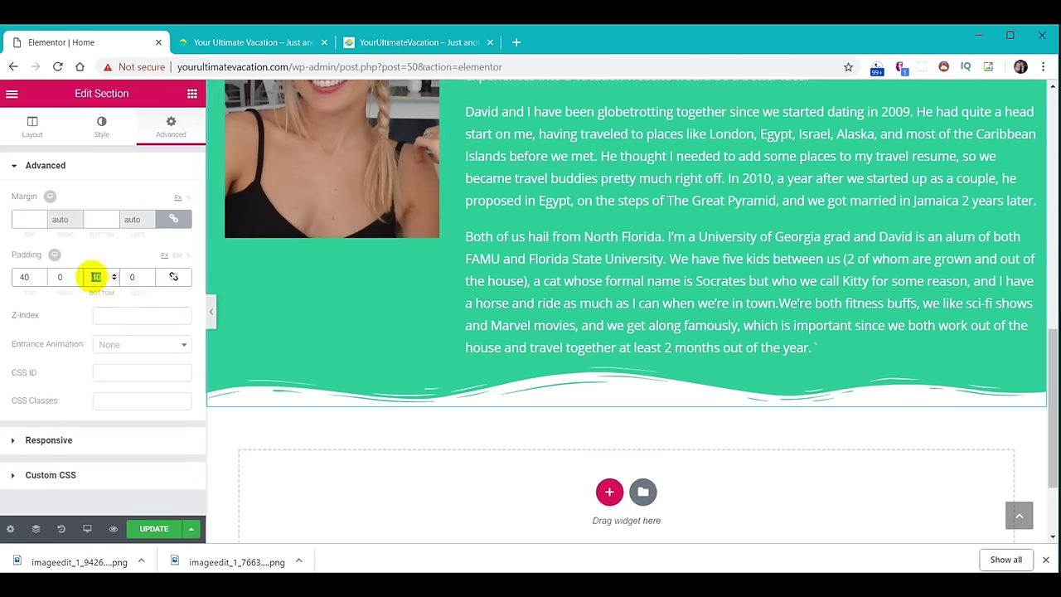
pyautogui.write('60')
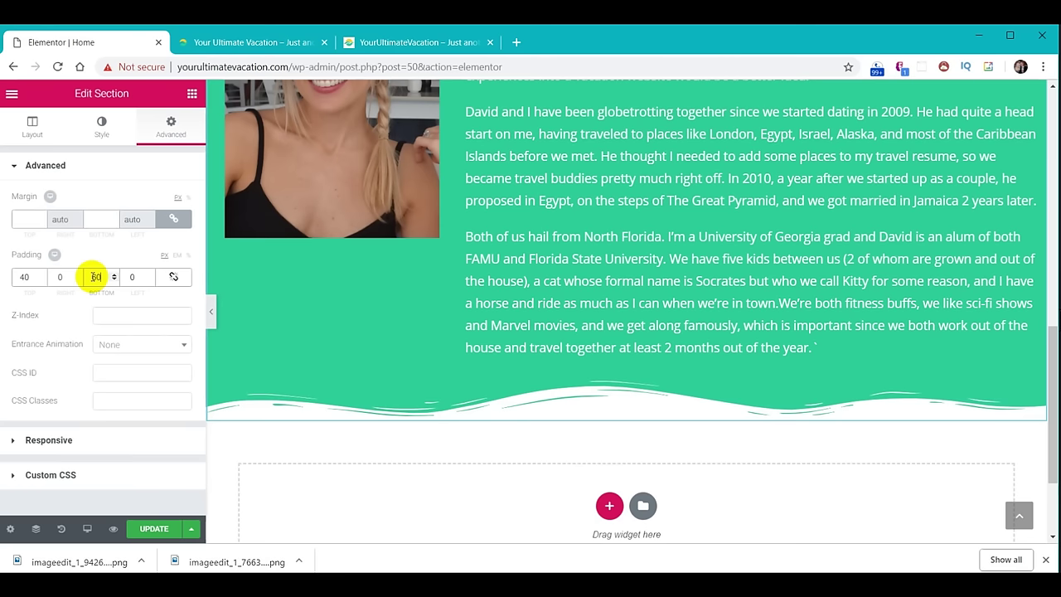
pyautogui.write('70')
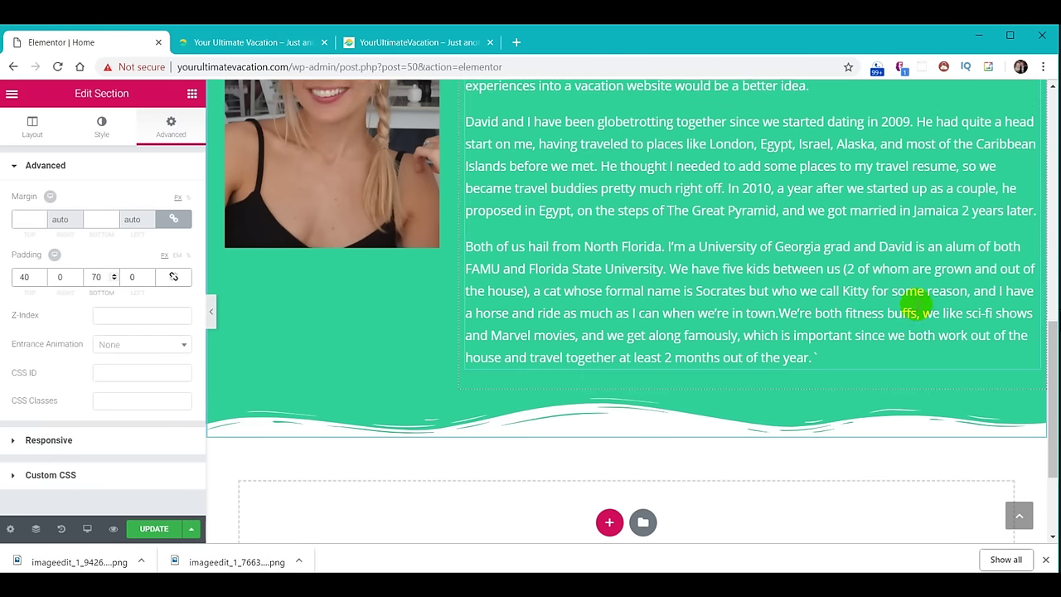
pyautogui.scroll(5, 916, 323)
pyautogui.scroll(-1, 909, 343)
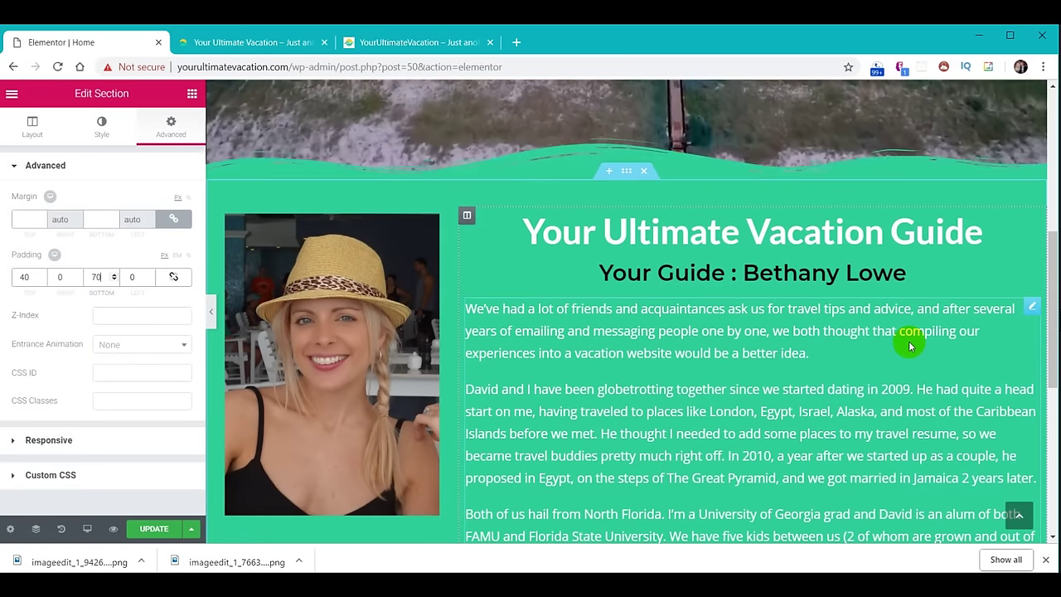
pyautogui.click(169, 531)
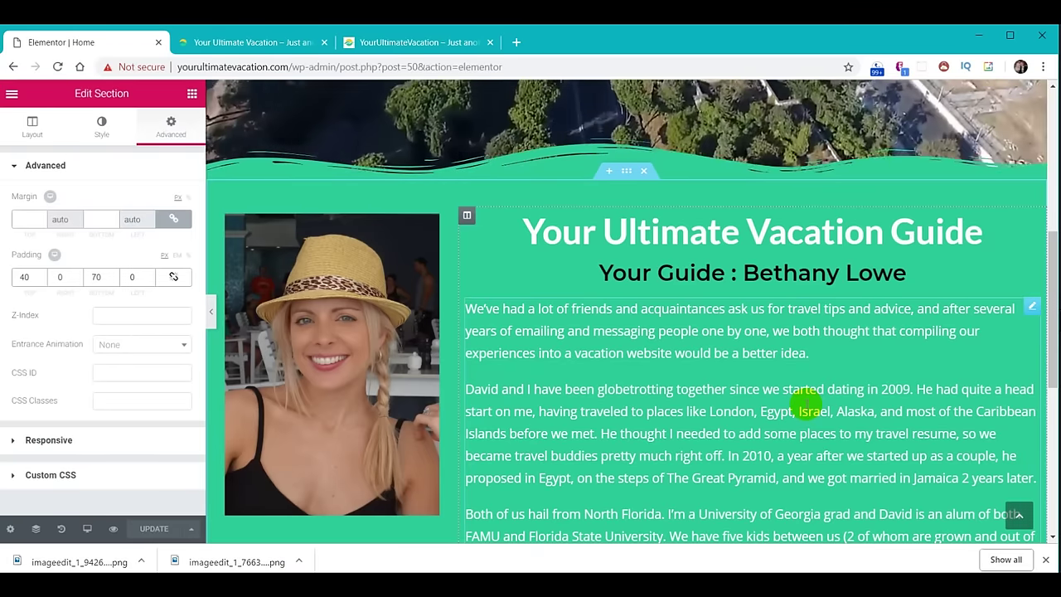
# Reload the live site and scroll to check the about section's white wave edge.
pyautogui.click(265, 44)
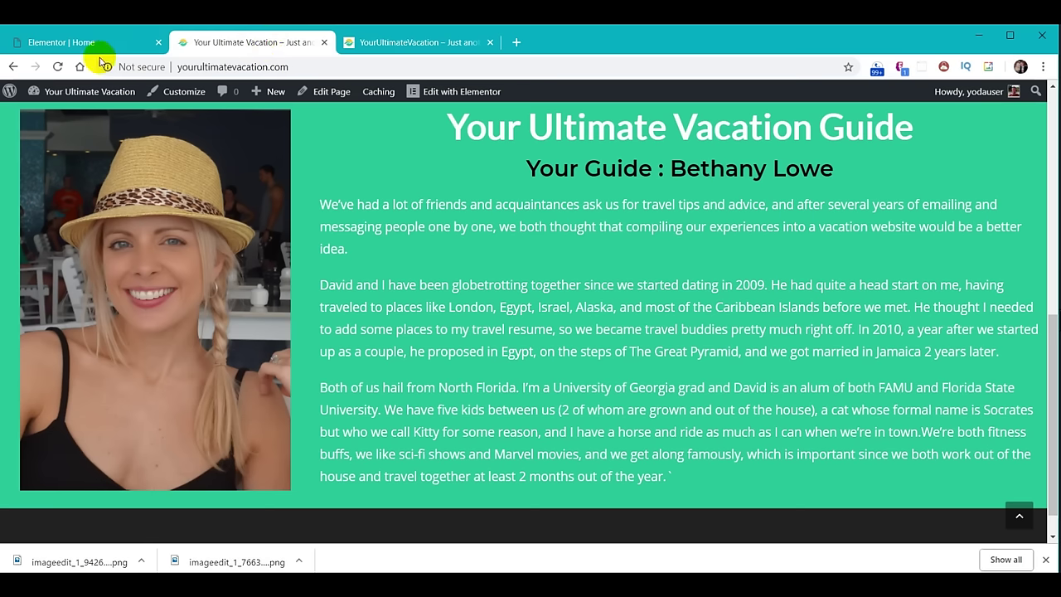
pyautogui.click(56, 67)
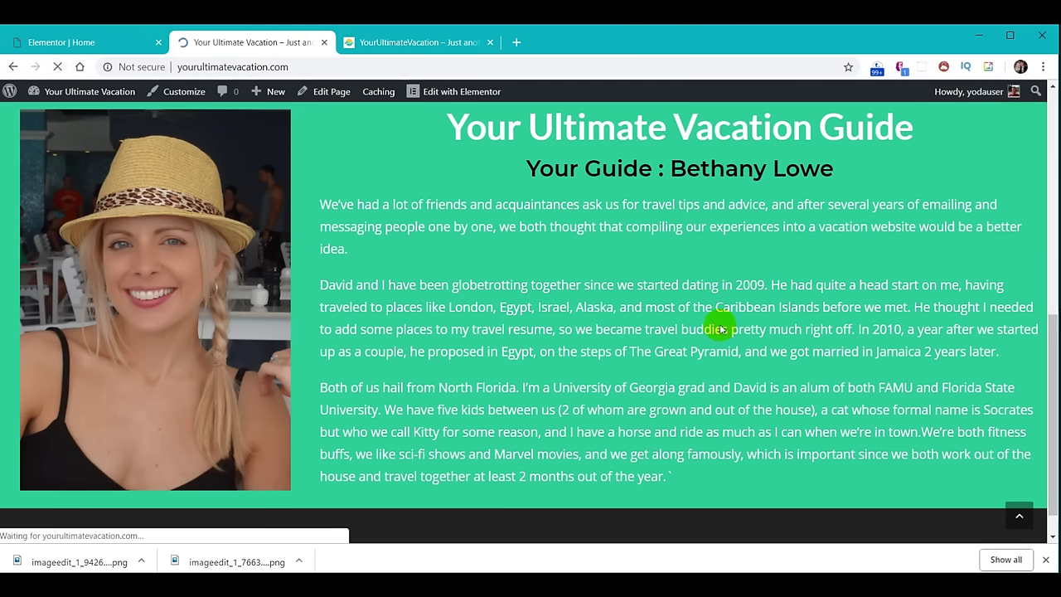
pyautogui.scroll(3, 737, 336)
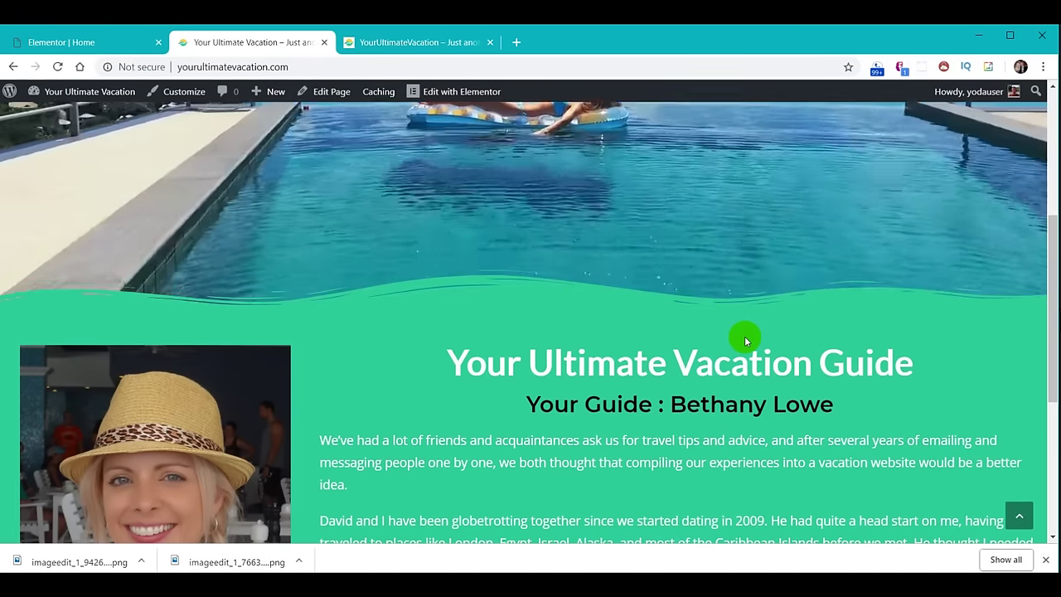
pyautogui.scroll(-4, 745, 336)
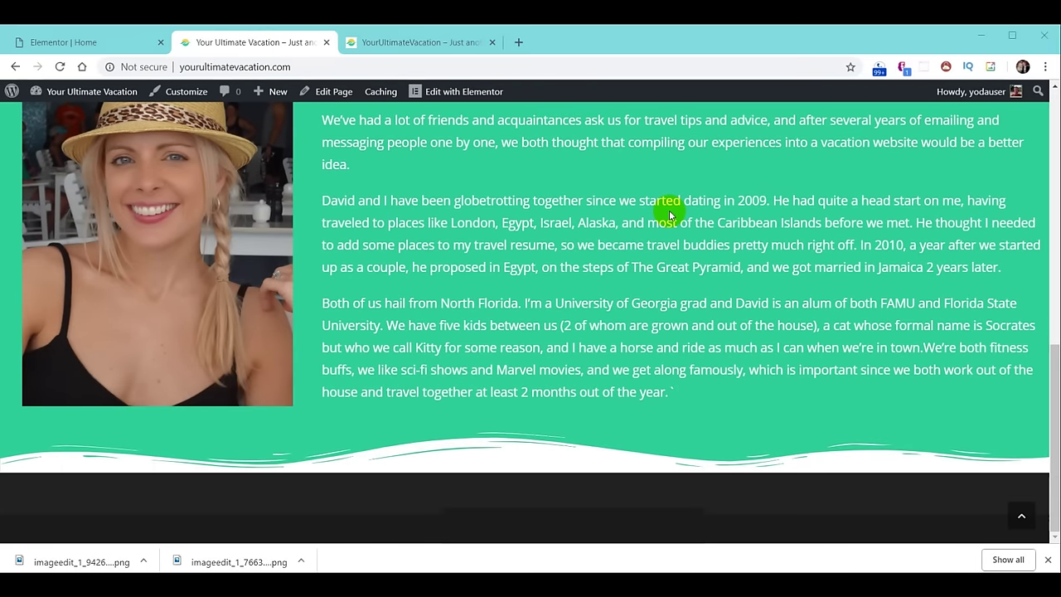
# Scroll down the reference site to compare its wave section.
pyautogui.click(411, 46)
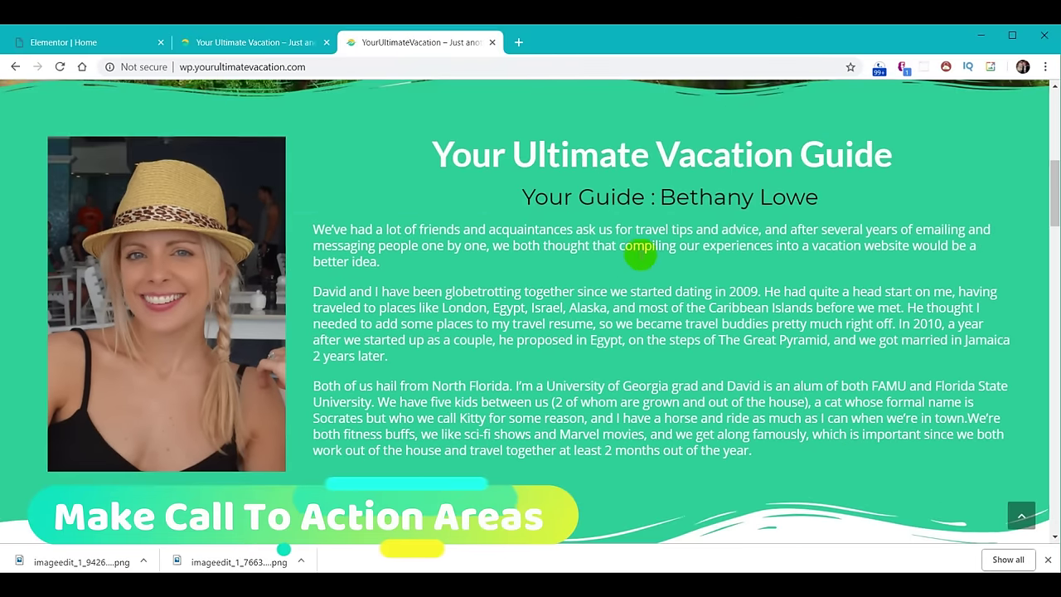
pyautogui.scroll(-3, 650, 263)
pyautogui.scroll(-1, 647, 264)
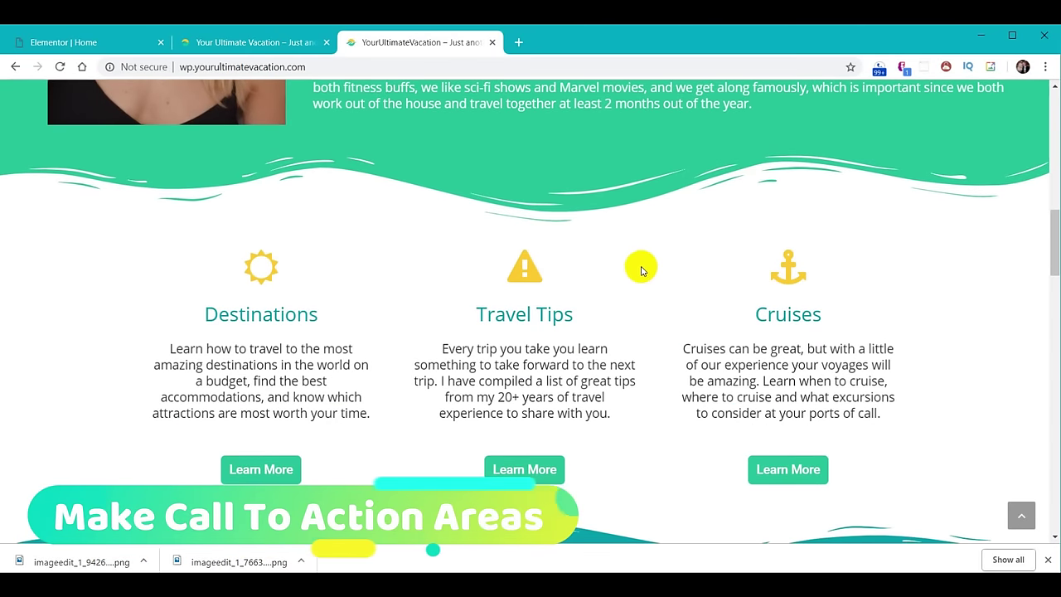
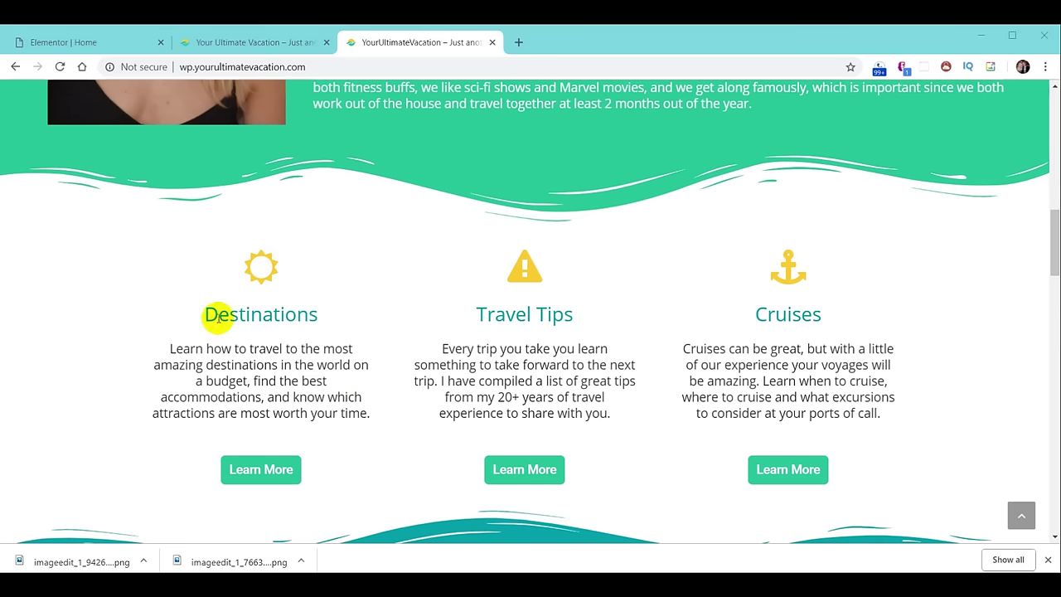
# Add a three-column section below the green about-us section, then browse the widgets list to Icon Box.
pyautogui.click(48, 47)
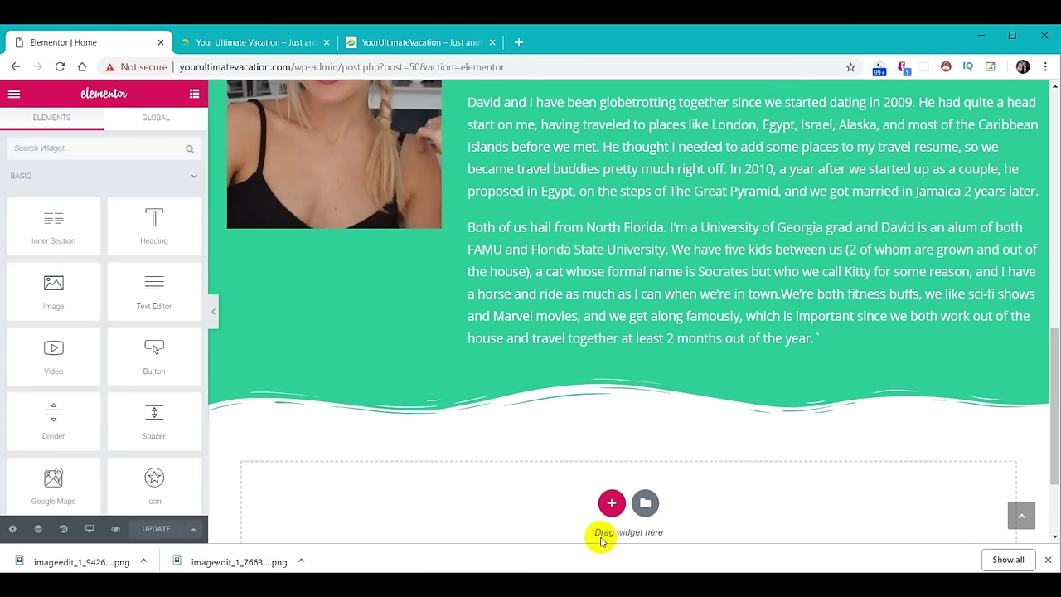
pyautogui.click(611, 504)
pyautogui.scroll(-3, 612, 513)
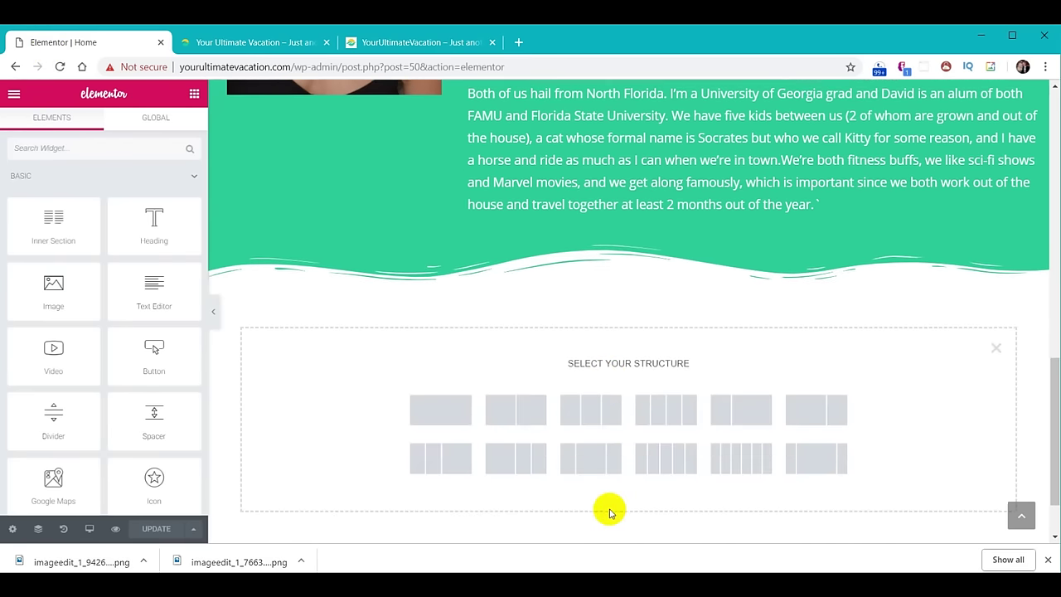
pyautogui.click(593, 407)
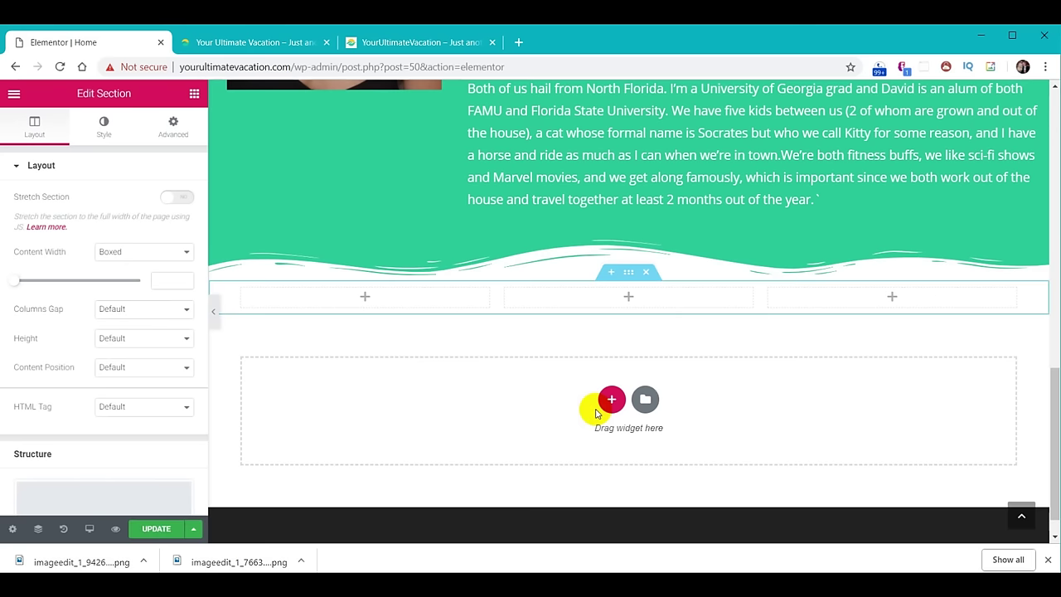
pyautogui.click(366, 298)
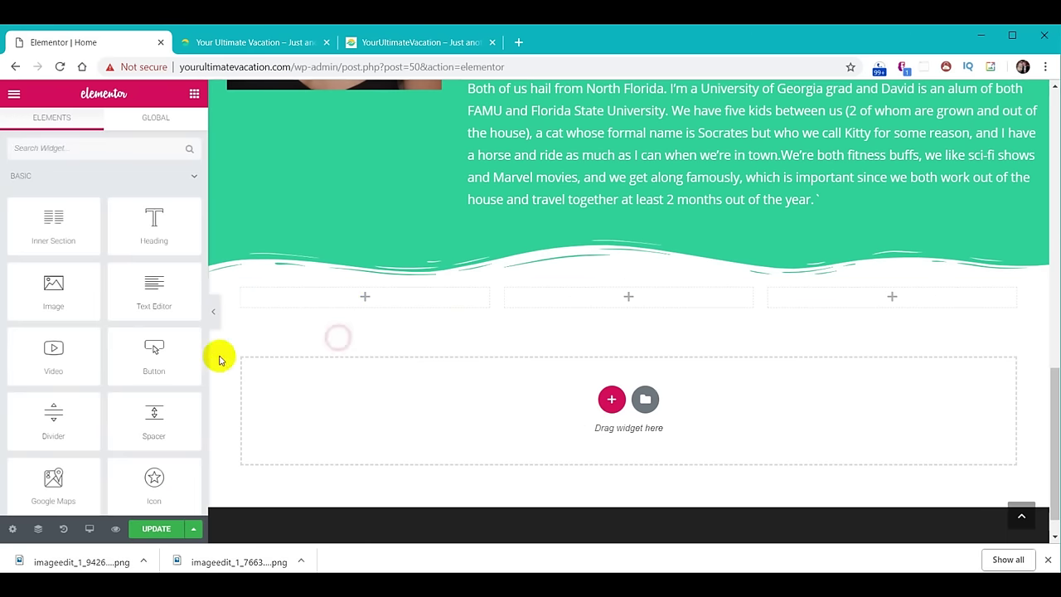
pyautogui.scroll(-1, 145, 348)
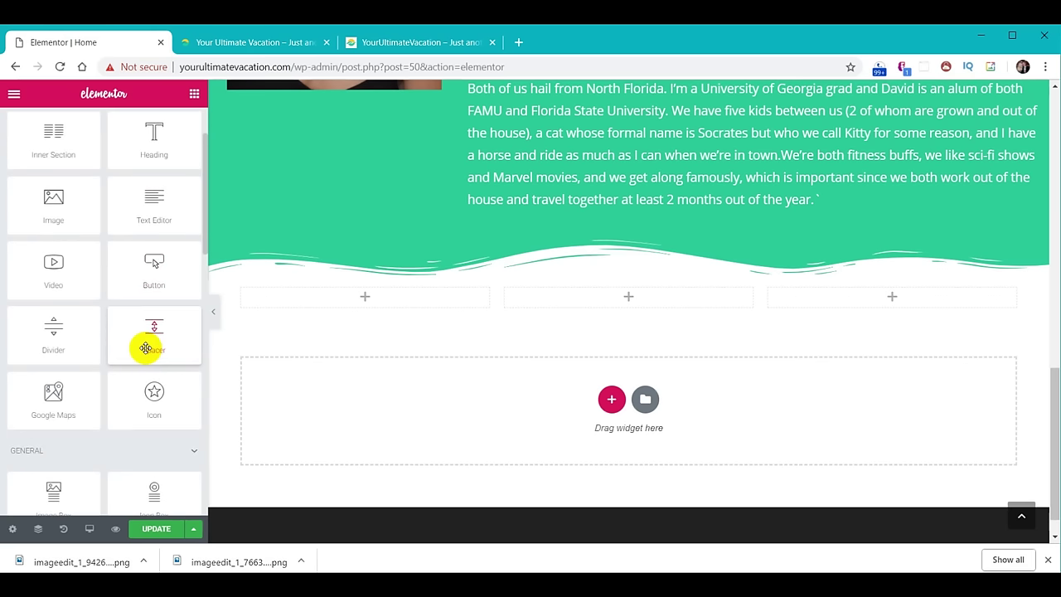
pyautogui.scroll(-2, 145, 348)
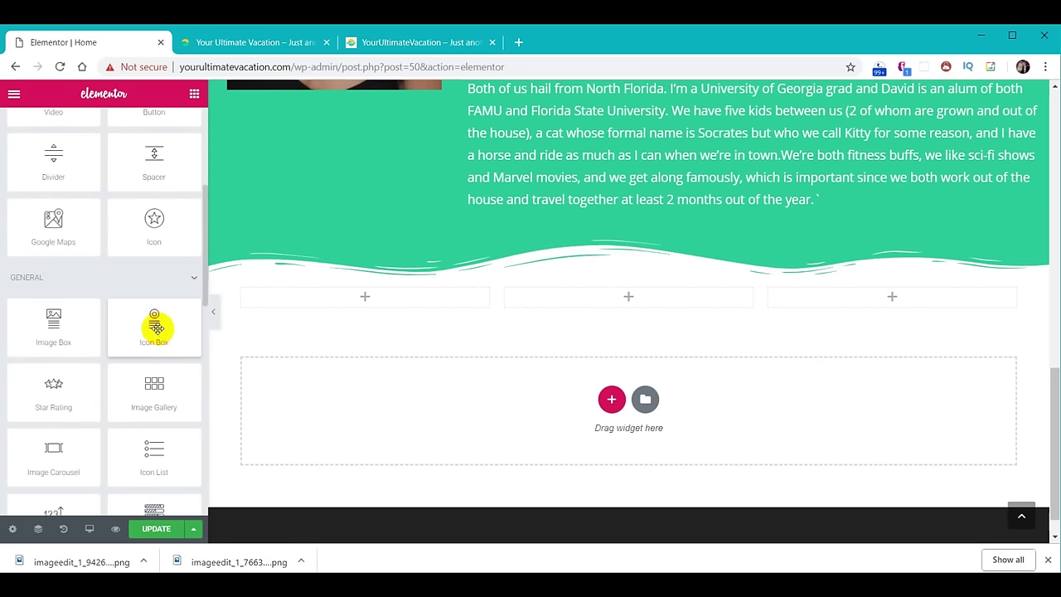
# Place an Icon Box in the first column with a centred button beneath it.
pyautogui.moveTo(366, 309)
pyautogui.mouseDown()
pyautogui.moveTo(379, 292)
pyautogui.moveTo(377, 334)
pyautogui.moveTo(379, 296)
pyautogui.moveTo(538, 240)
pyautogui.moveTo(609, 196)
pyautogui.moveTo(469, 262)
pyautogui.moveTo(372, 280)
pyautogui.moveTo(363, 293)
pyautogui.mouseUp()
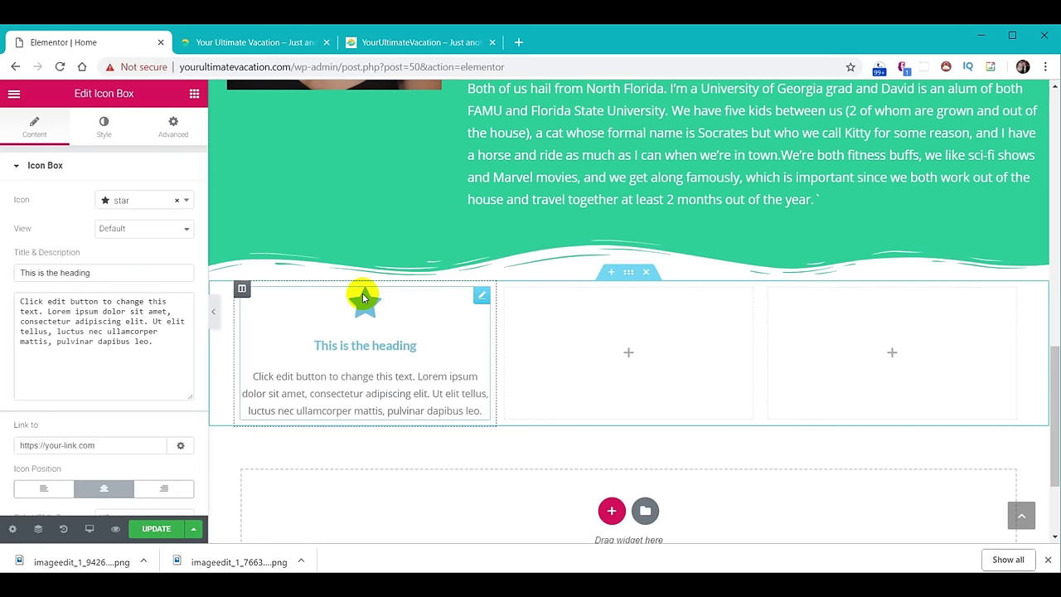
pyautogui.click(194, 97)
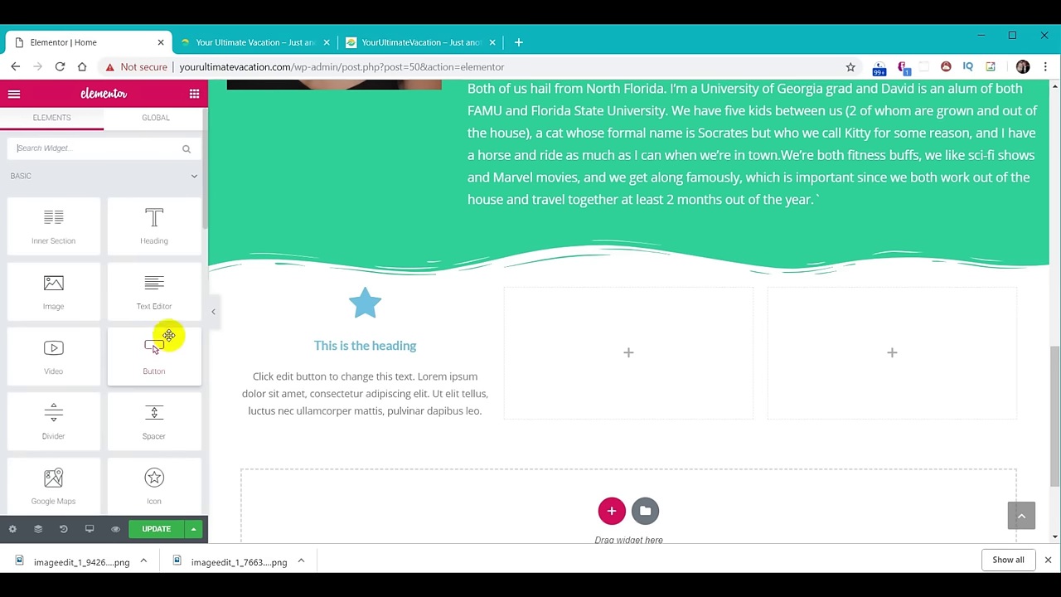
pyautogui.moveTo(157, 353); pyautogui.dragTo(367, 420)
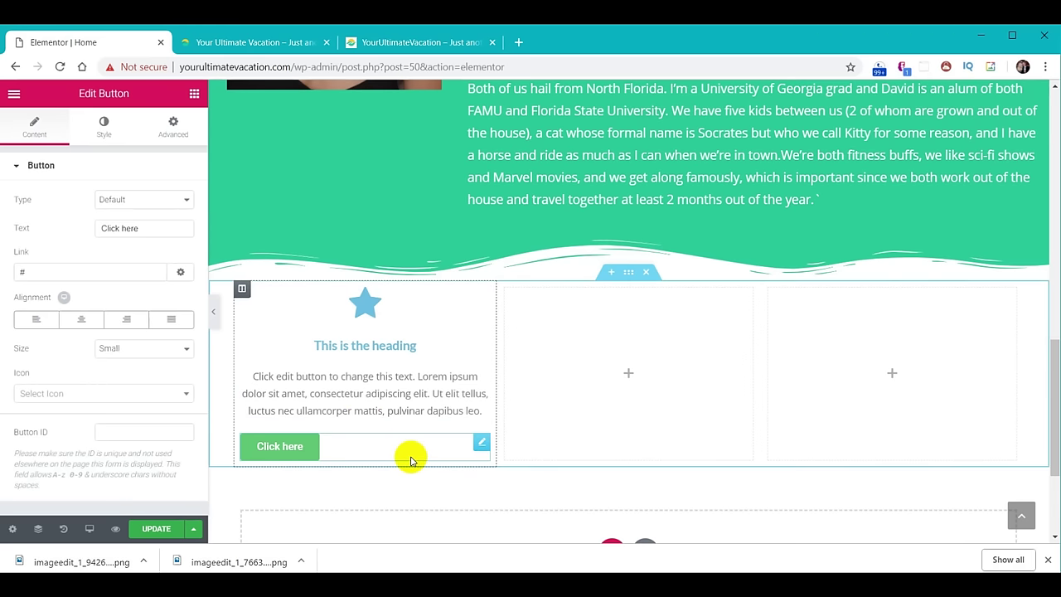
pyautogui.click(82, 322)
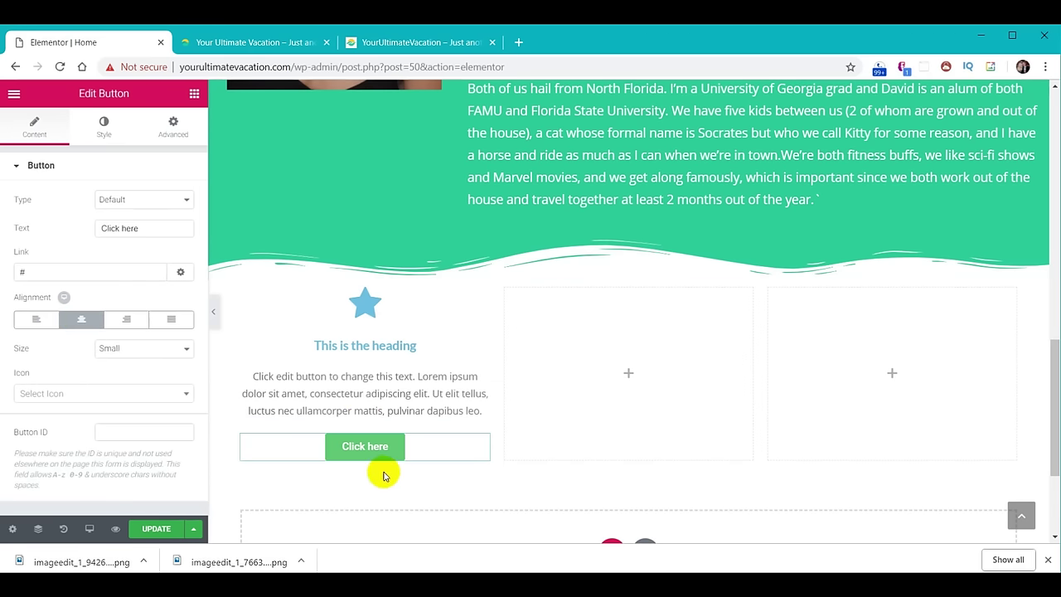
# Give the icon box the sun-o icon, the title 'Destinations' and the pasted description.
pyautogui.click(407, 375)
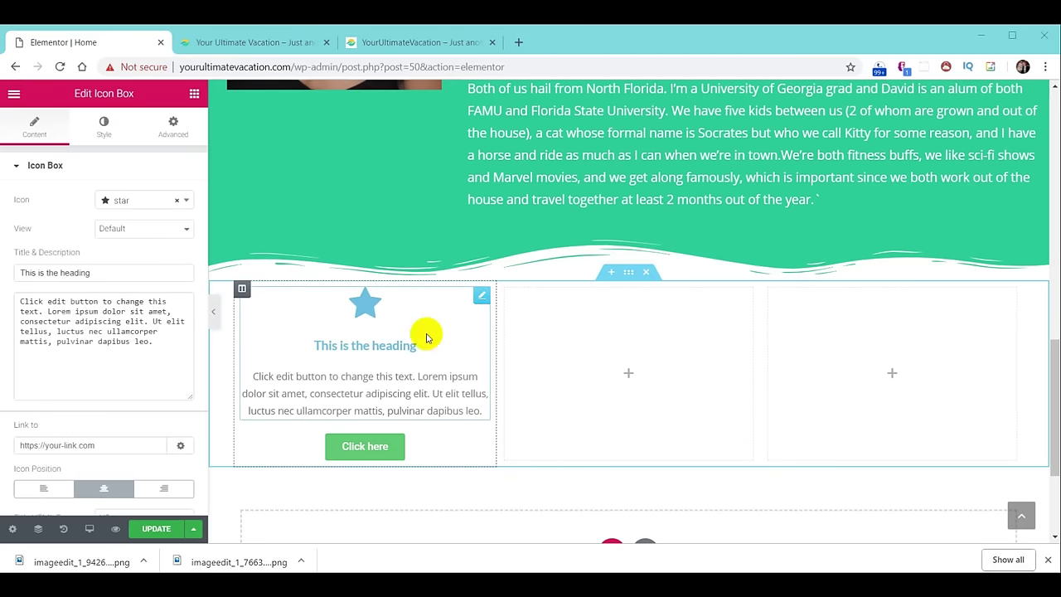
pyautogui.click(293, 321)
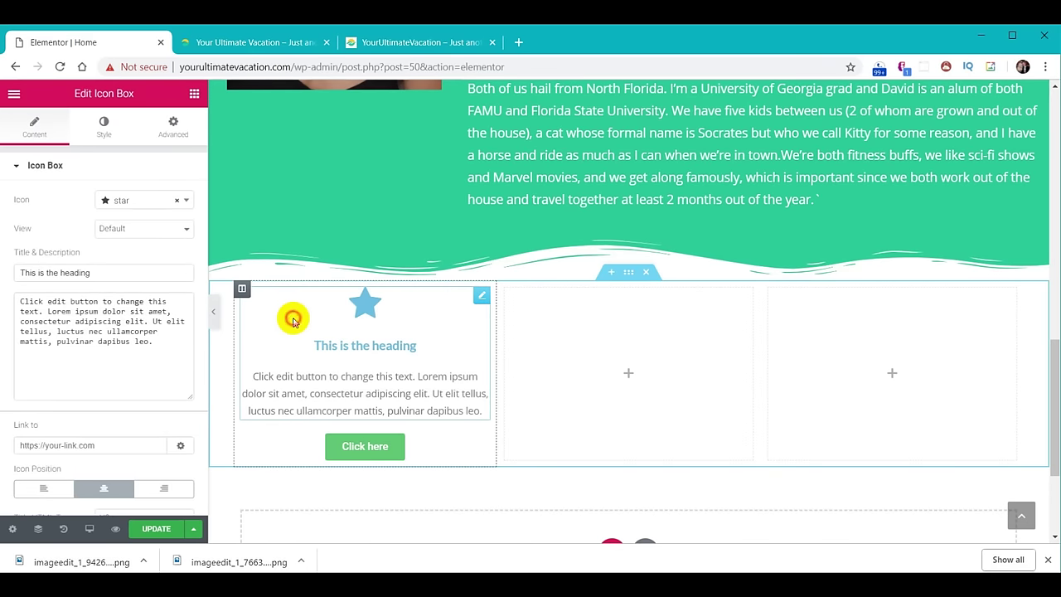
pyautogui.click(126, 205)
pyautogui.write('sun')
pyautogui.click(128, 239)
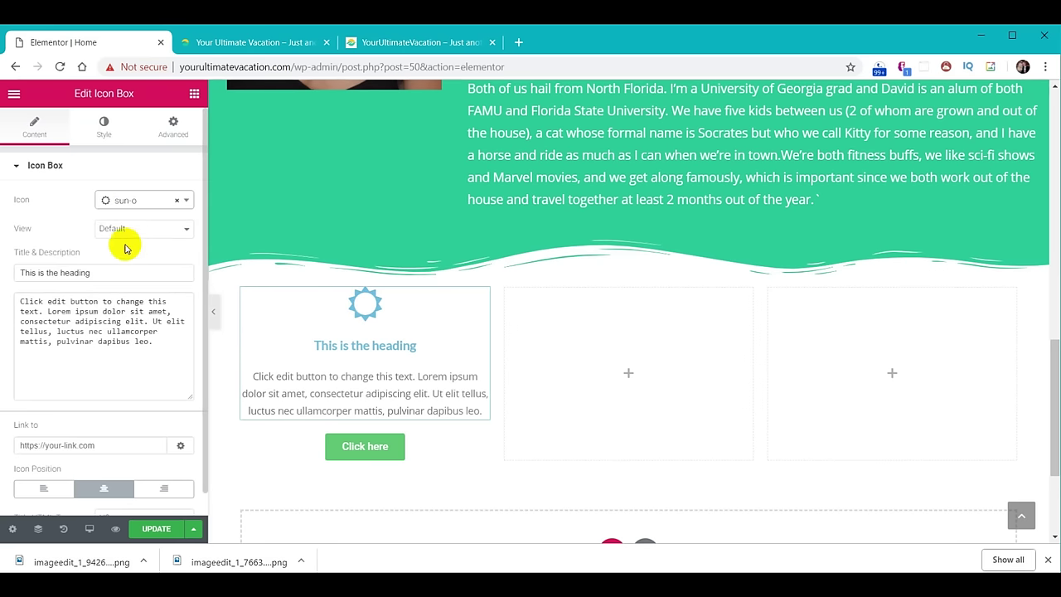
pyautogui.moveTo(108, 272); pyautogui.dragTo(3, 273)
pyautogui.write('Destinations')
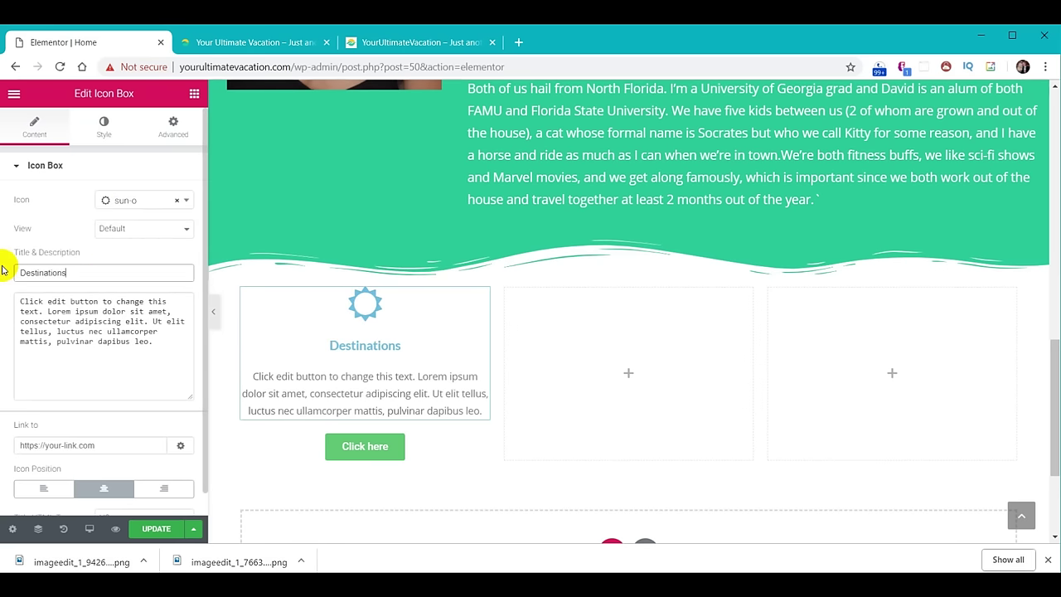
pyautogui.tripleClick(159, 345)
pyautogui.write('Learn how to travel to the most amazing destinations in the world on a budget, find the best accommodations, and know which attractions are most worth your time.')
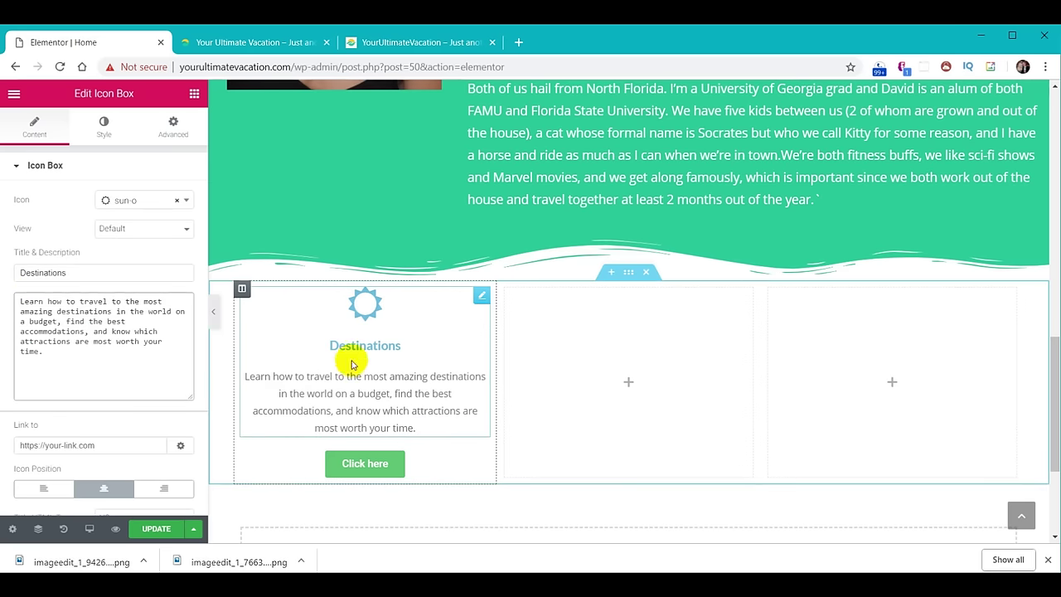
# Colour the icon box's icon yellow #f9cc29.
pyautogui.click(104, 129)
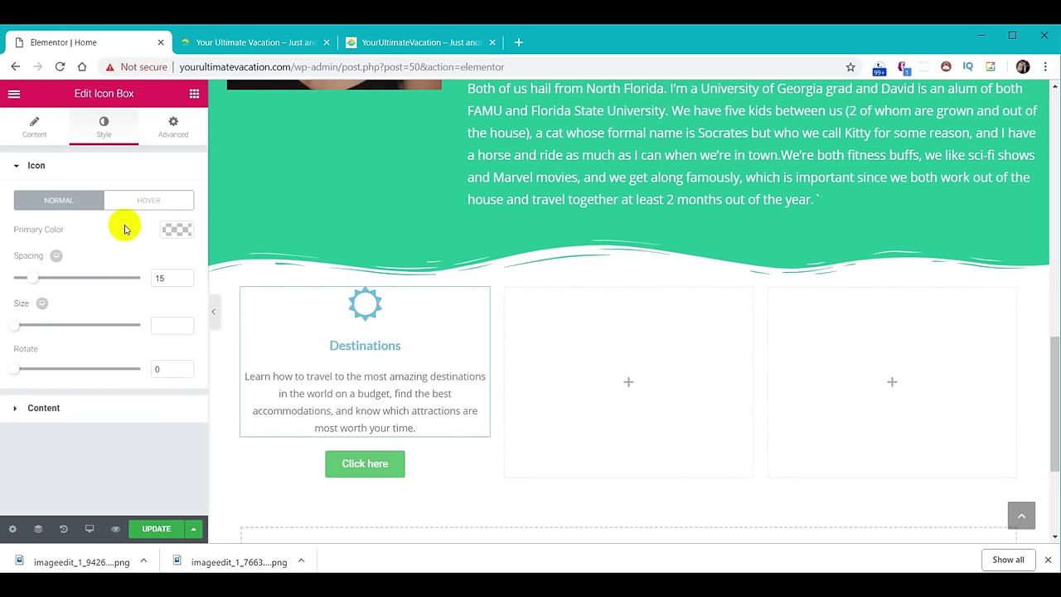
pyautogui.click(177, 232)
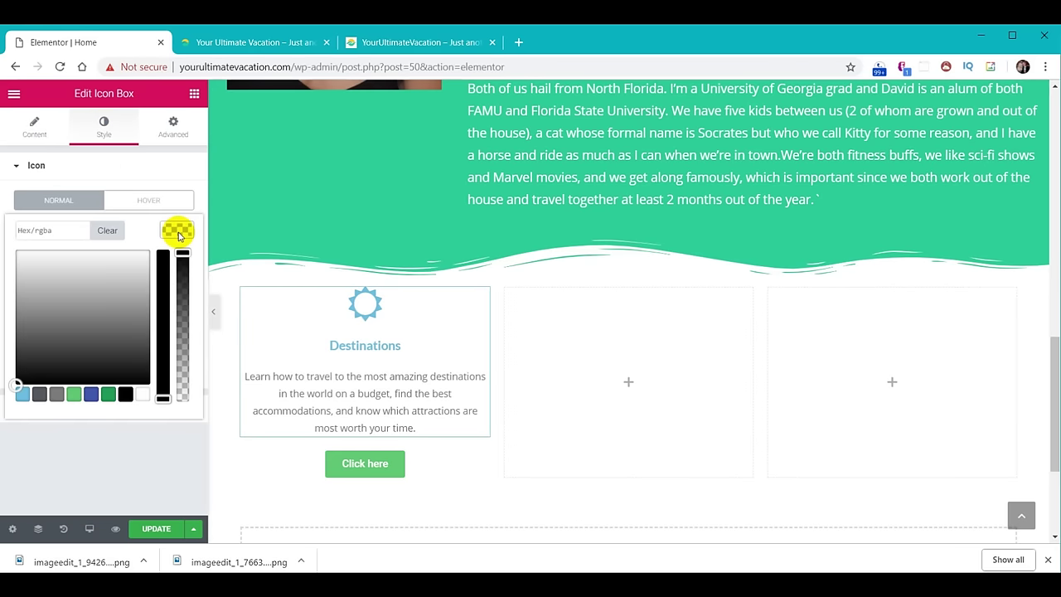
pyautogui.click(42, 230)
pyautogui.write('#f9cc29')
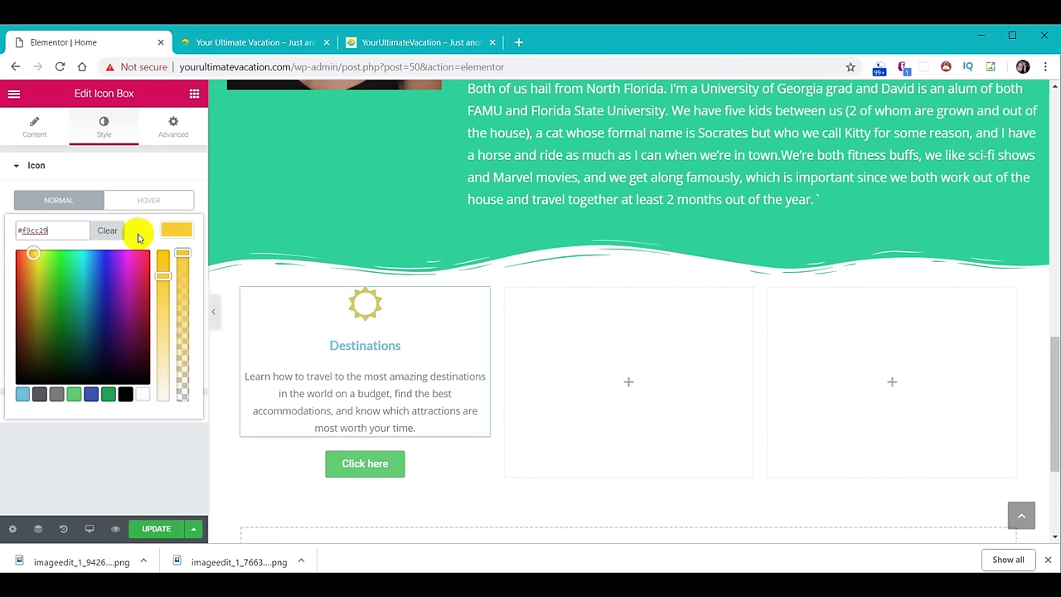
pyautogui.click(171, 233)
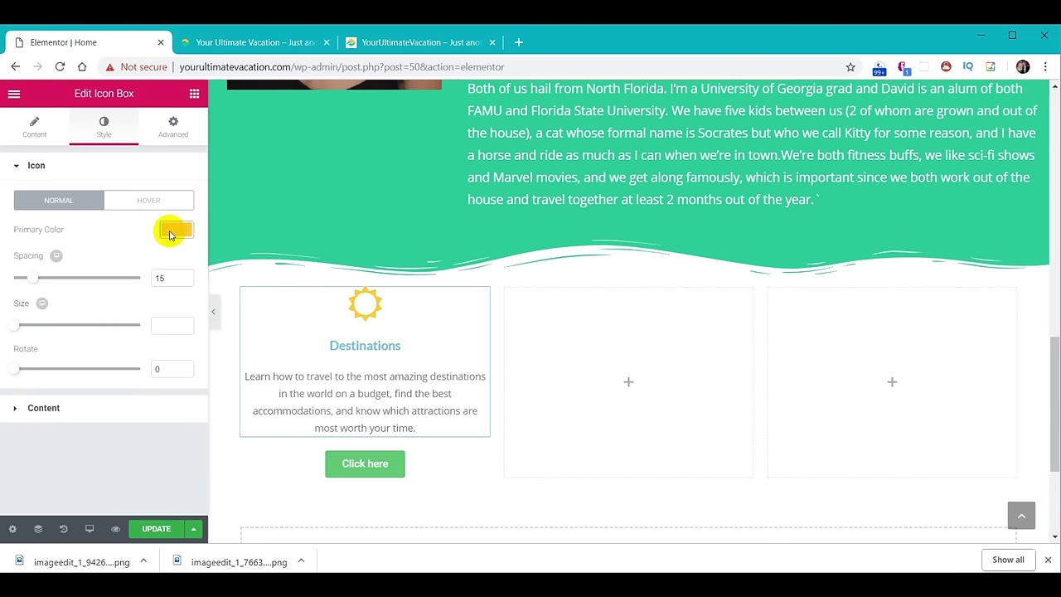
# Make the Destinations title teal #01abaa with a font size of 28.
pyautogui.click(38, 408)
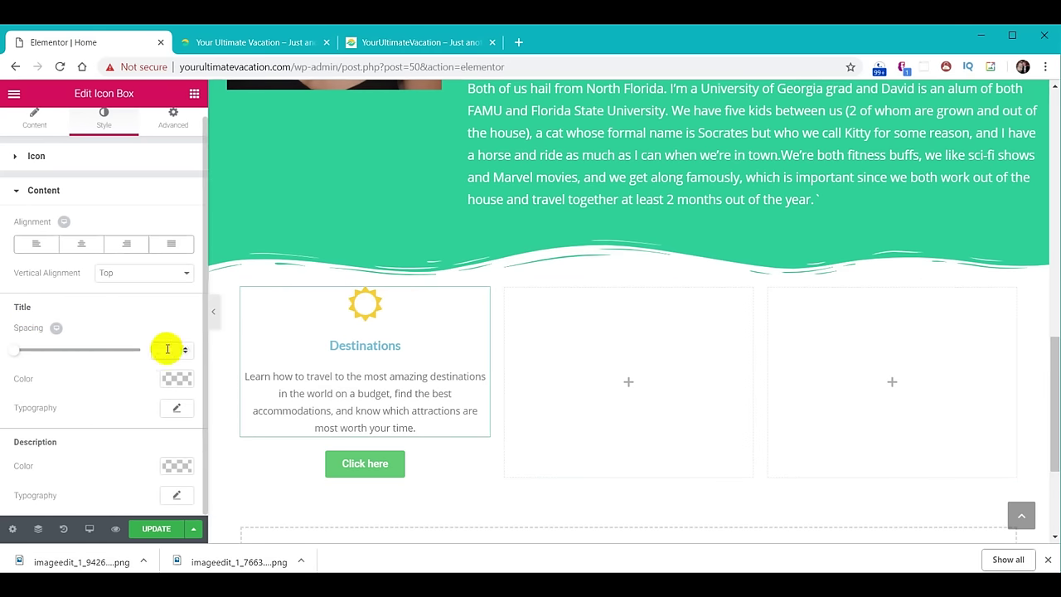
pyautogui.click(174, 379)
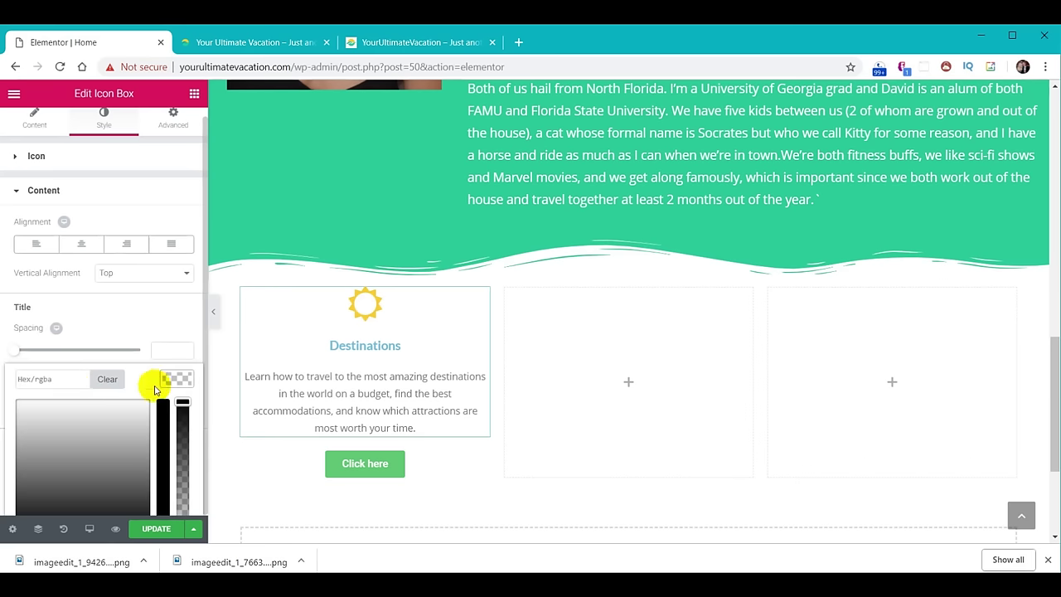
pyautogui.click(68, 382)
pyautogui.write('#01abaa')
pyautogui.scroll(-1, 80, 398)
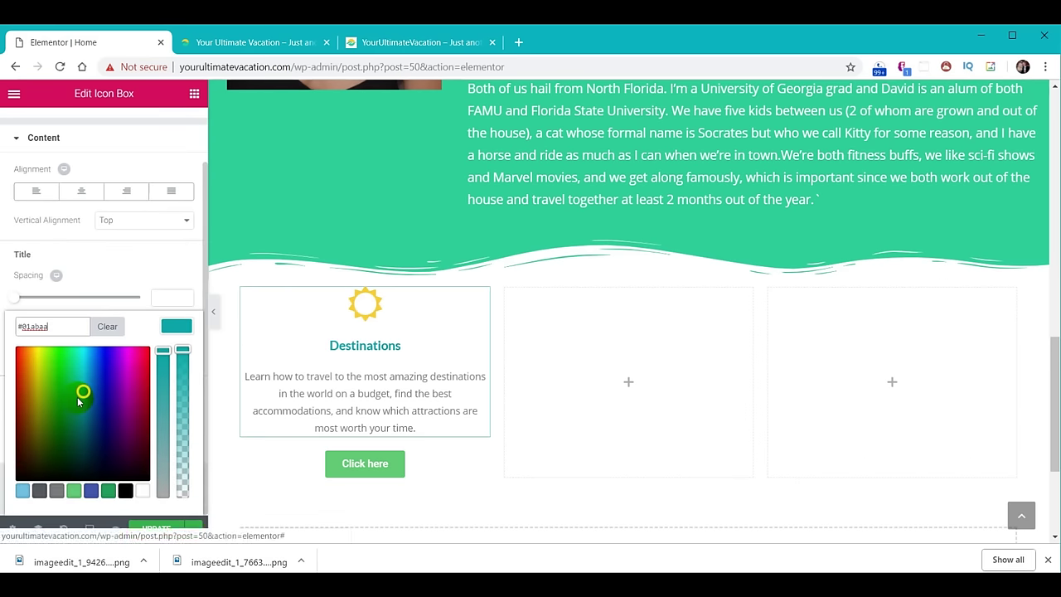
pyautogui.click(176, 331)
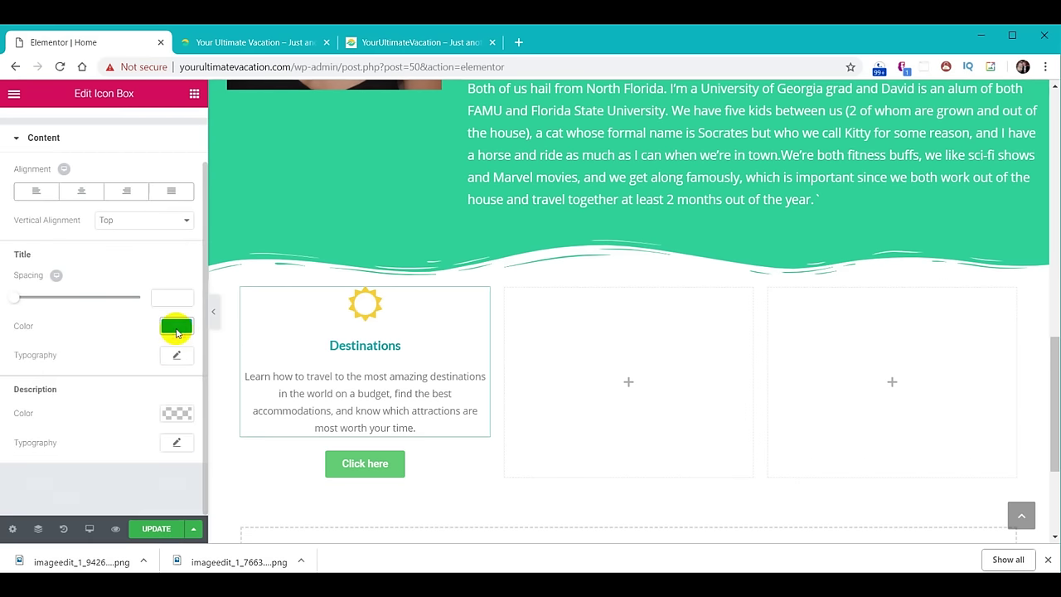
pyautogui.click(176, 356)
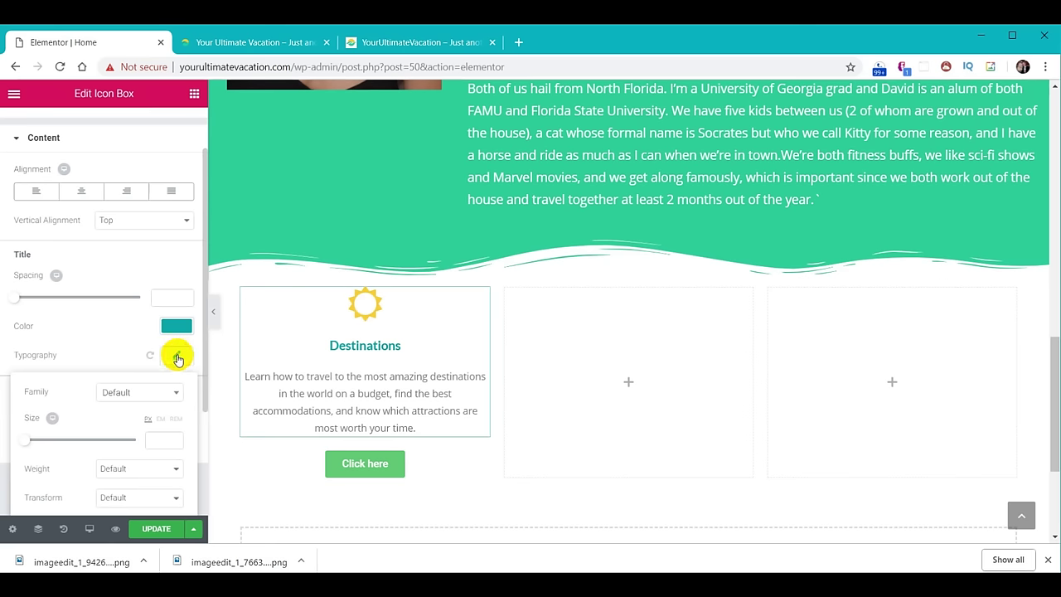
pyautogui.click(151, 438)
pyautogui.write('28')
pyautogui.click(177, 355)
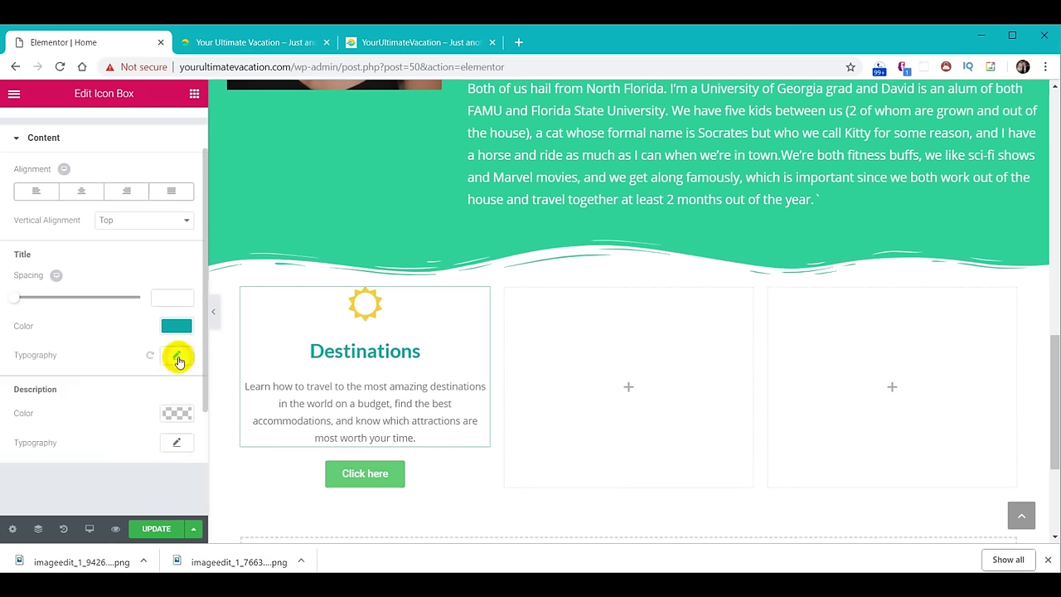
# Set the description typography size to 18.
pyautogui.click(176, 442)
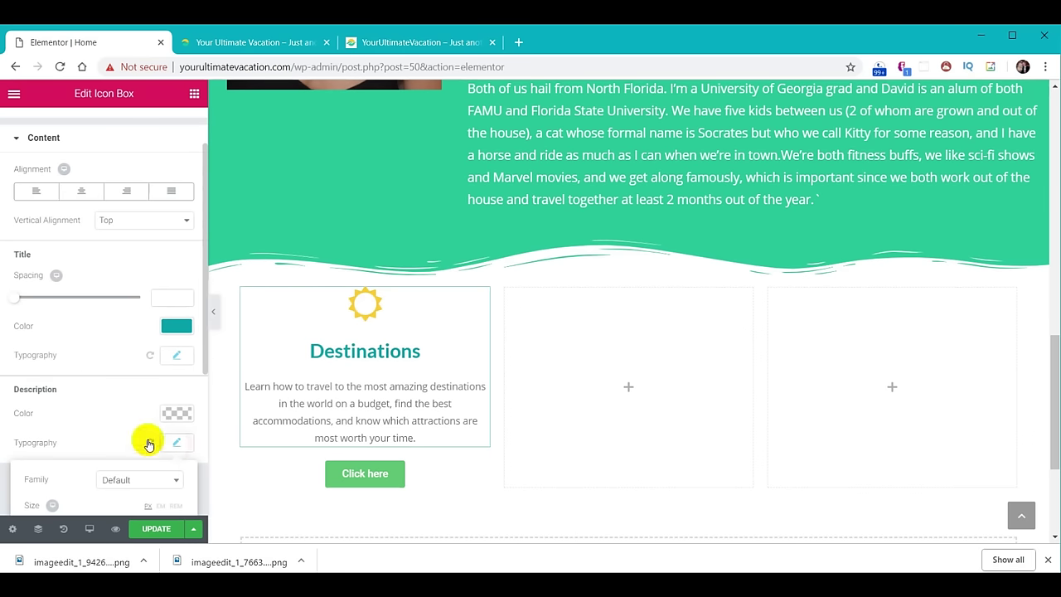
pyautogui.scroll(-2, 88, 364)
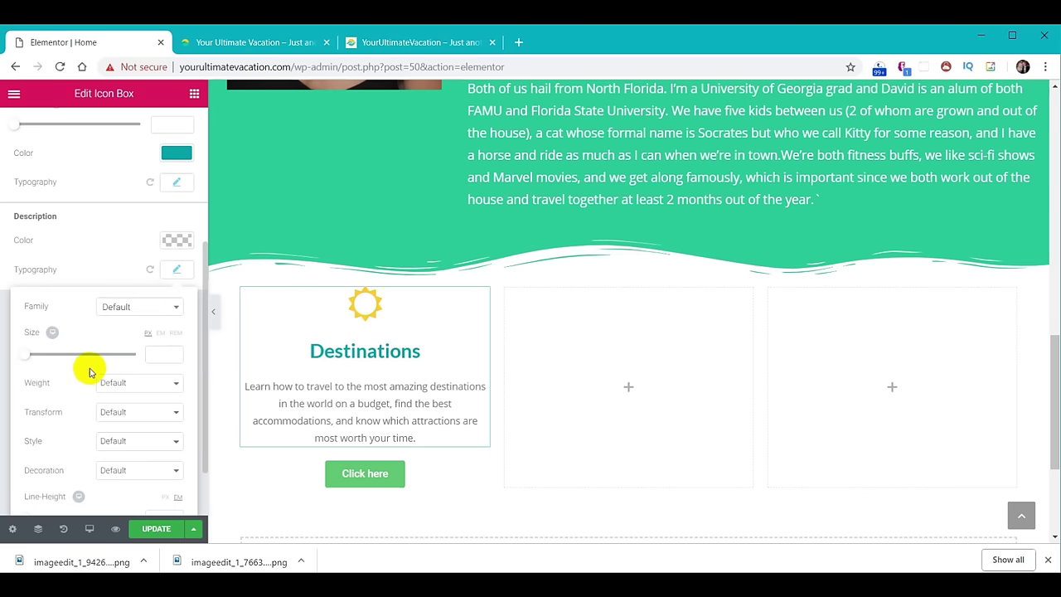
pyautogui.click(151, 356)
pyautogui.write('18')
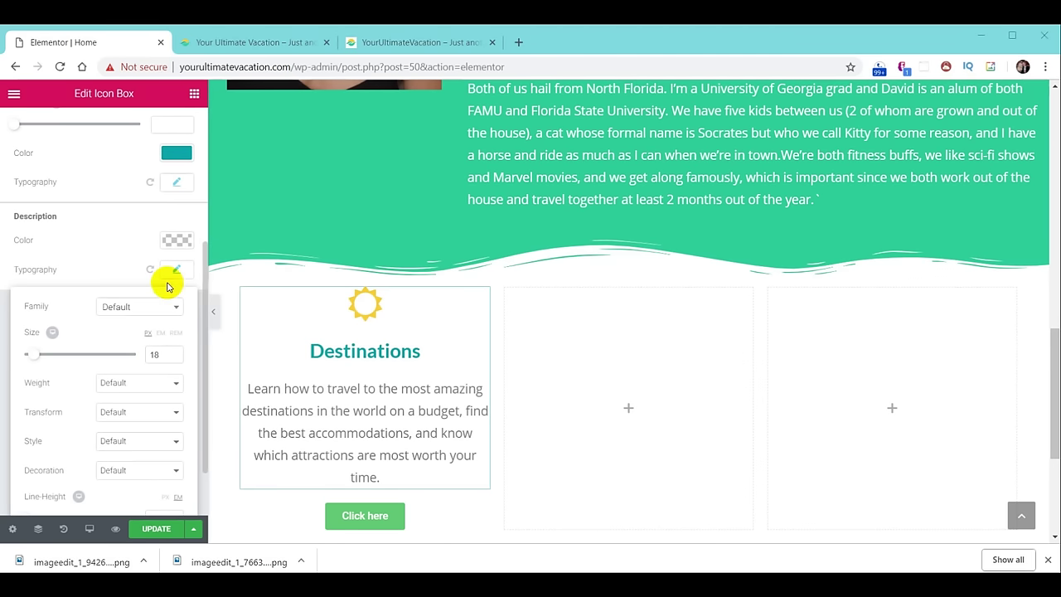
pyautogui.click(178, 271)
pyautogui.scroll(5, 130, 274)
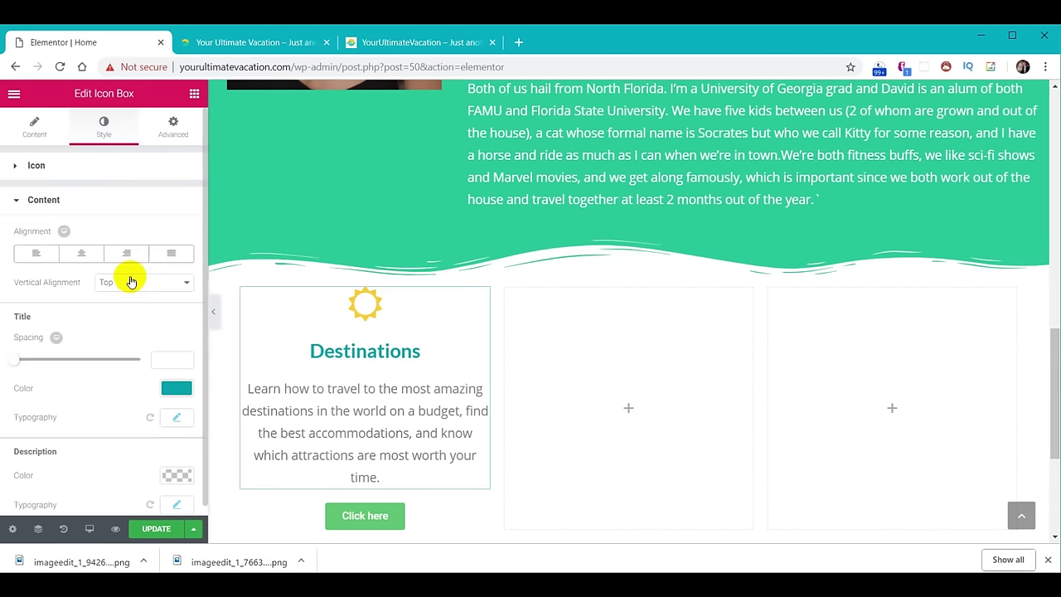
# Give the Destinations icon box a linked padding of 20.
pyautogui.click(178, 135)
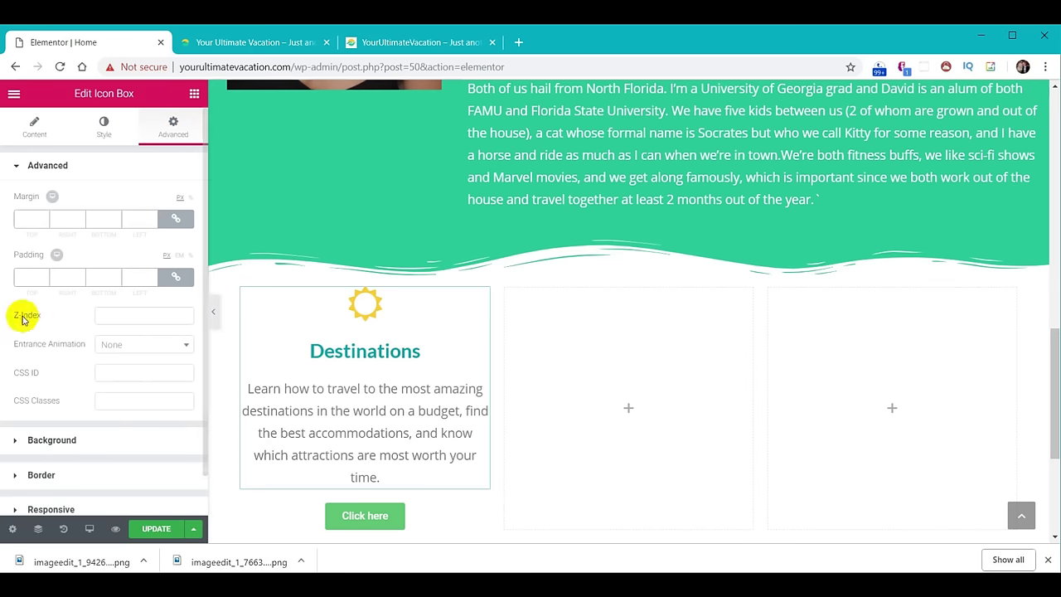
pyautogui.write('20')
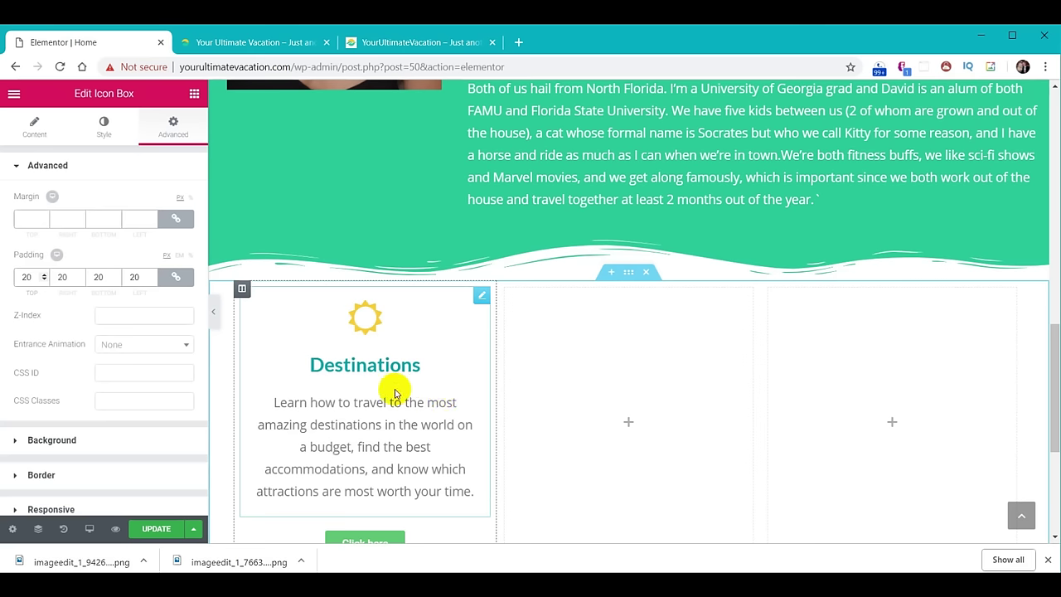
pyautogui.click(391, 324)
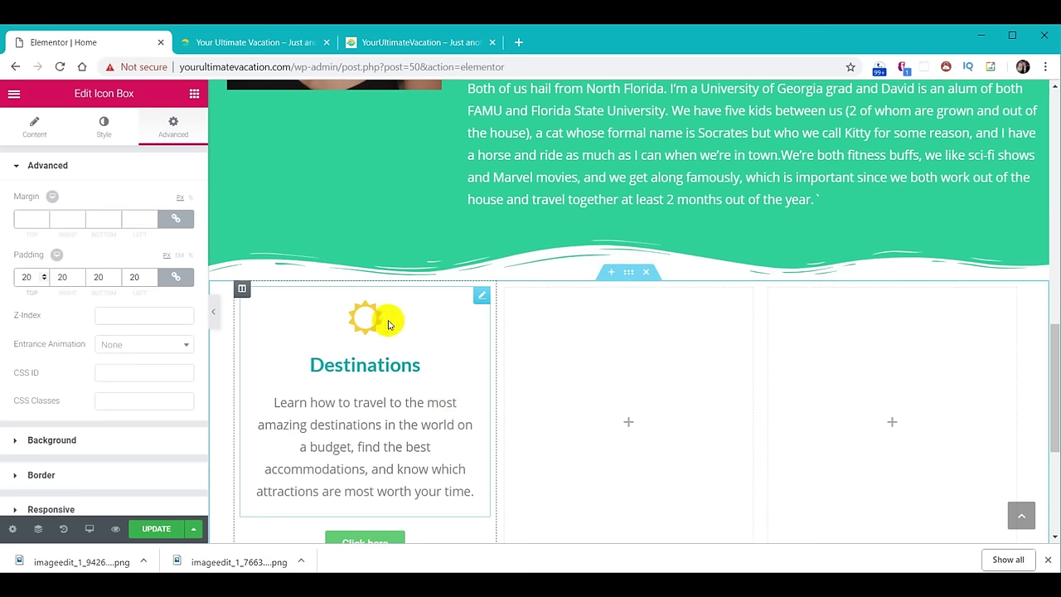
# Add a Bounce In hover animation to the icon.
pyautogui.click(103, 129)
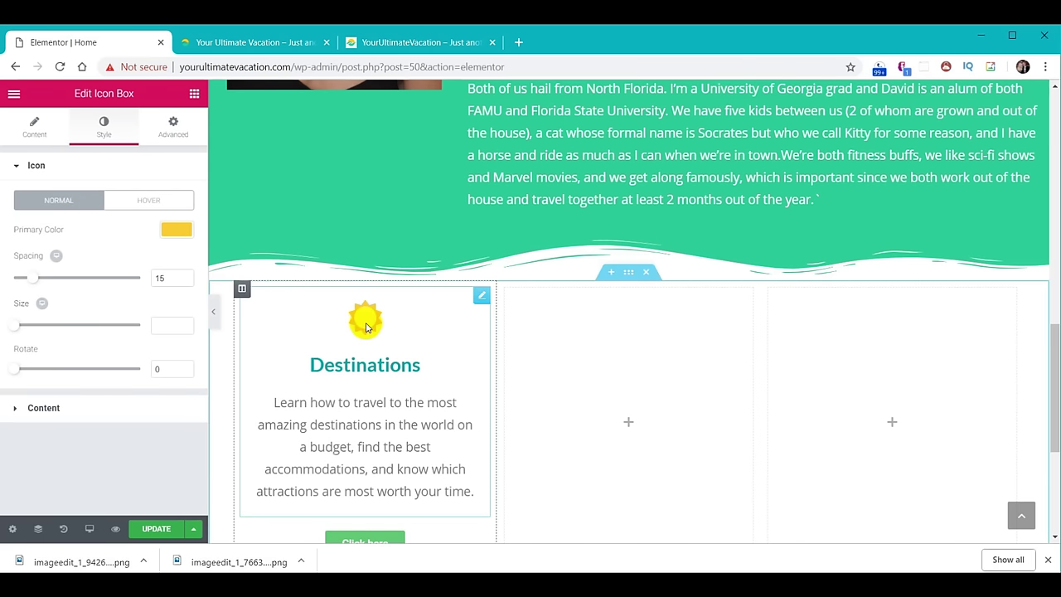
pyautogui.click(155, 204)
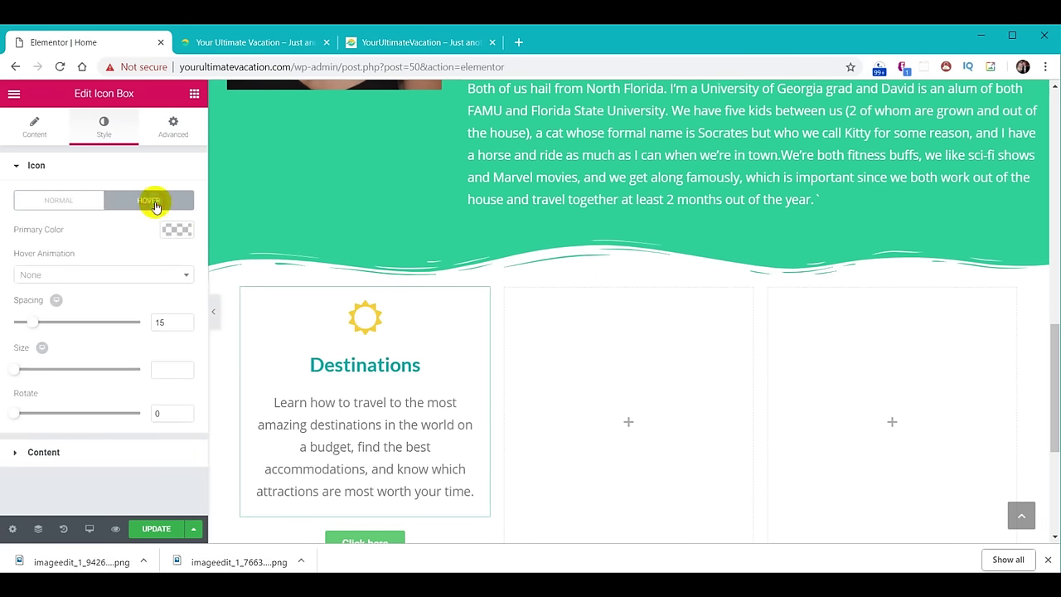
pyautogui.click(94, 281)
pyautogui.scroll(-2, 114, 417)
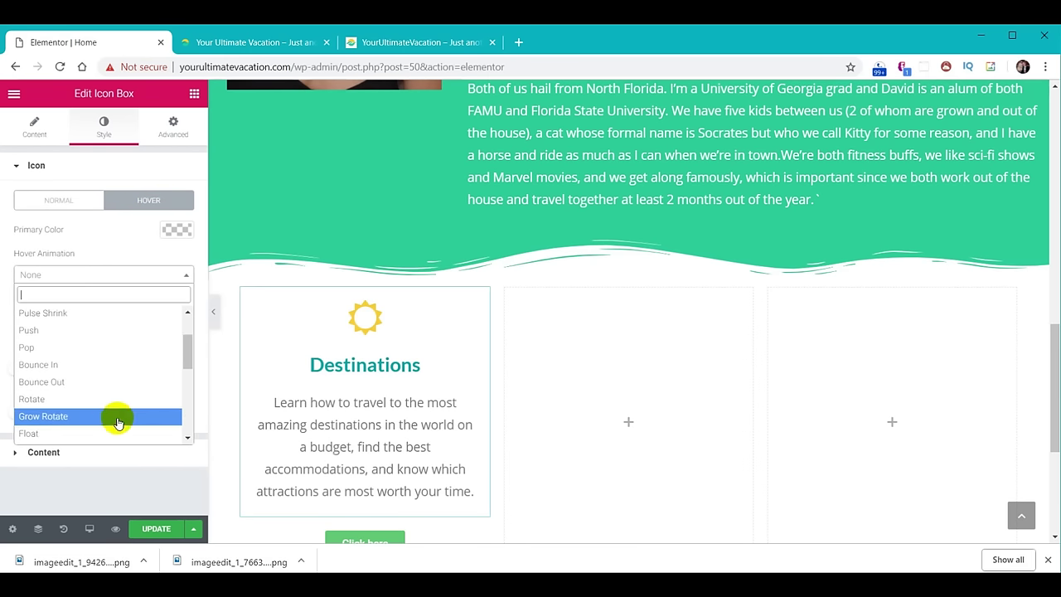
pyautogui.click(63, 370)
pyautogui.moveTo(362, 320)
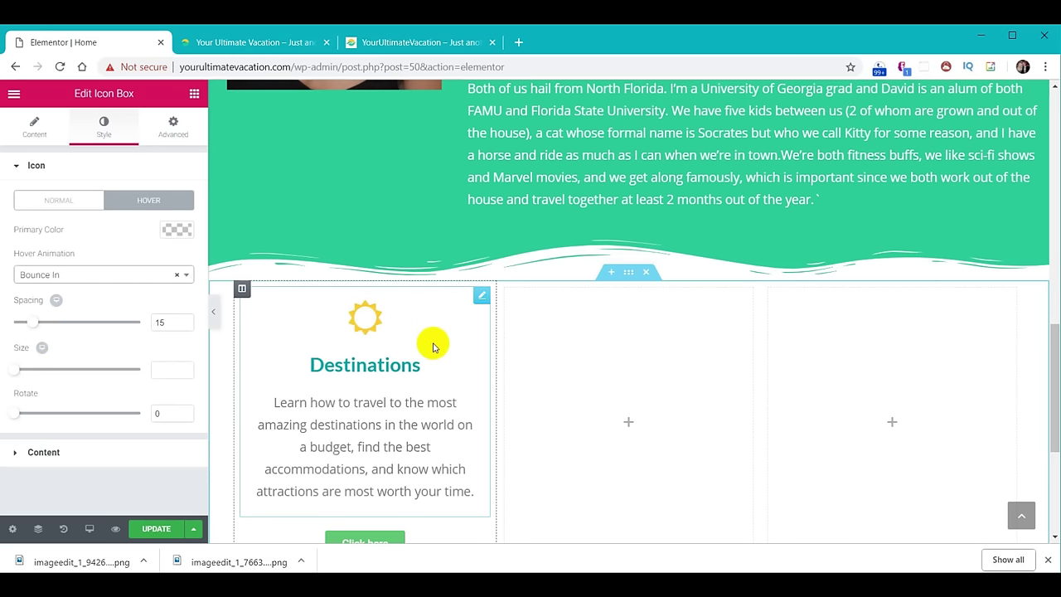
pyautogui.scroll(-1, 433, 347)
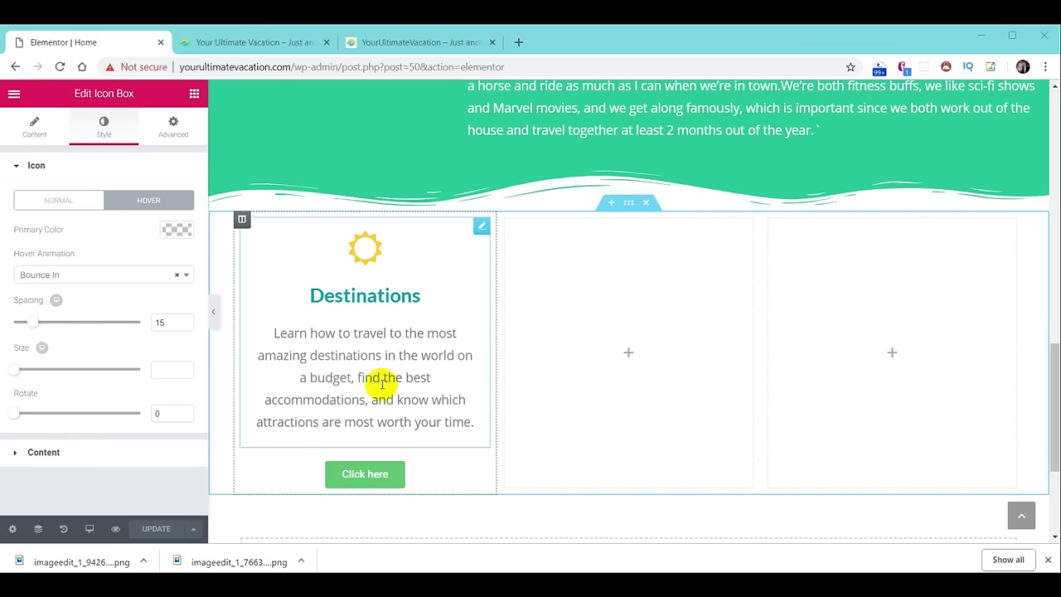
pyautogui.click(393, 343)
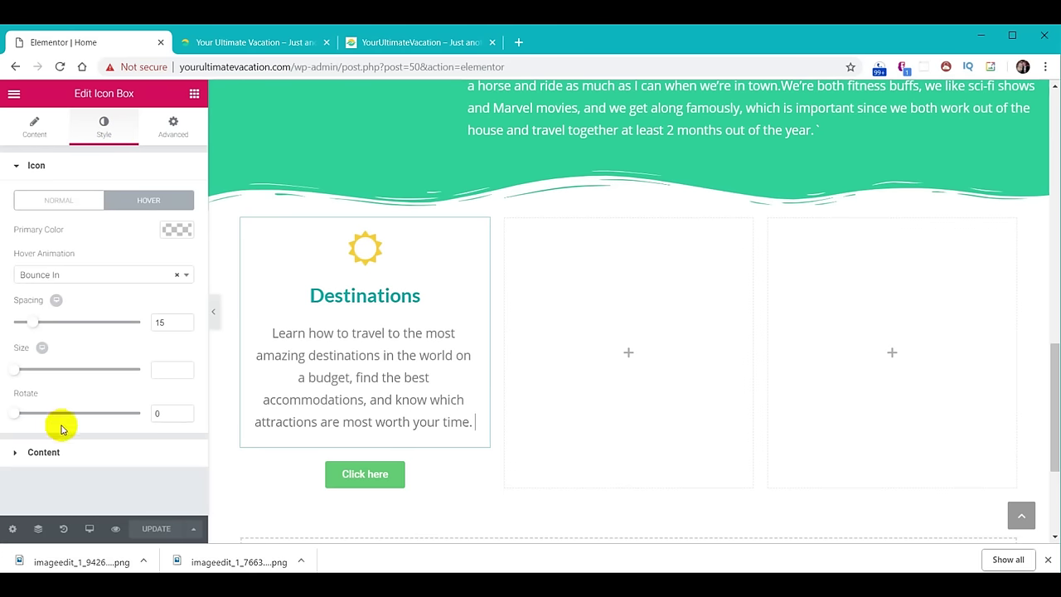
# Set the description's line height to 1.3.
pyautogui.click(47, 452)
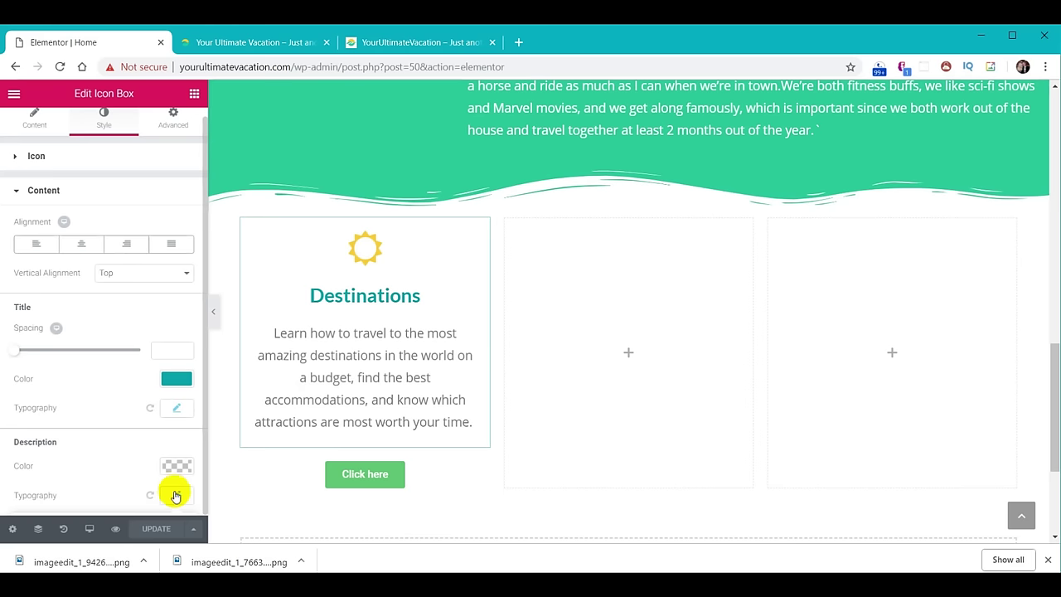
pyautogui.click(176, 495)
pyautogui.scroll(-1, 108, 412)
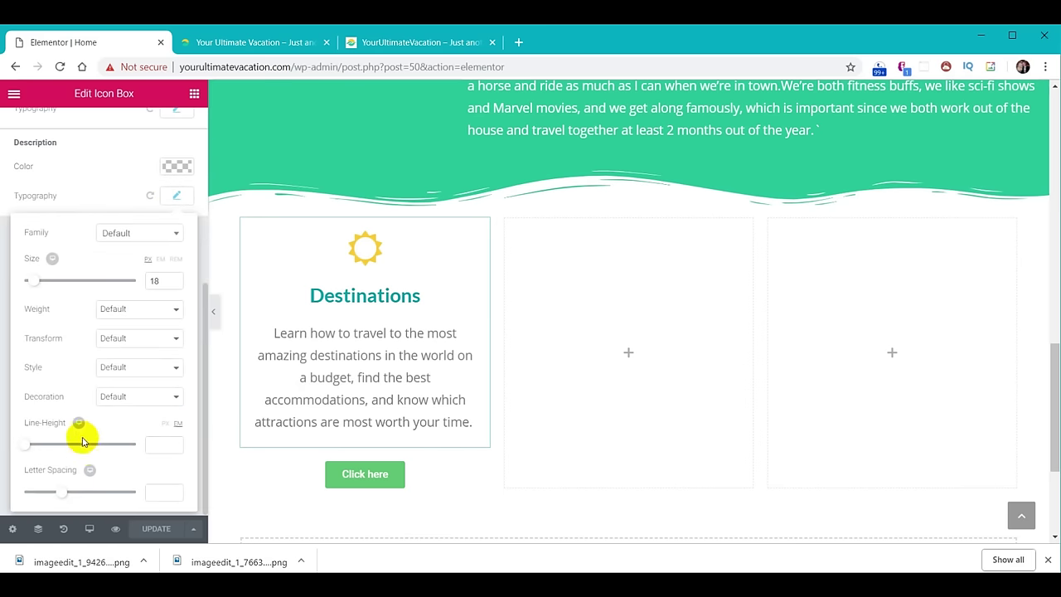
pyautogui.click(161, 447)
pyautogui.write('1')
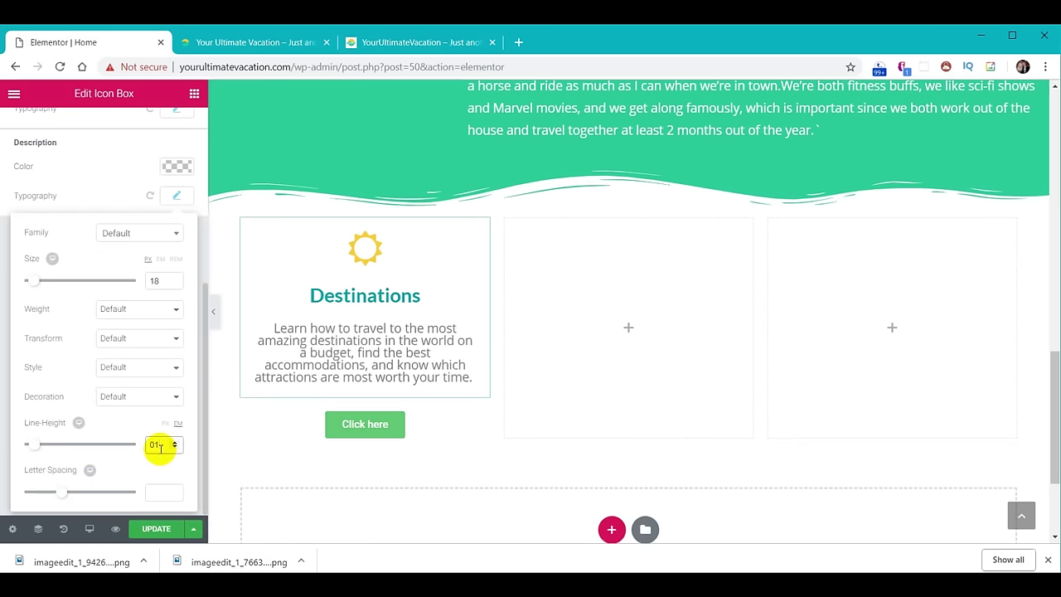
pyautogui.write('.3')
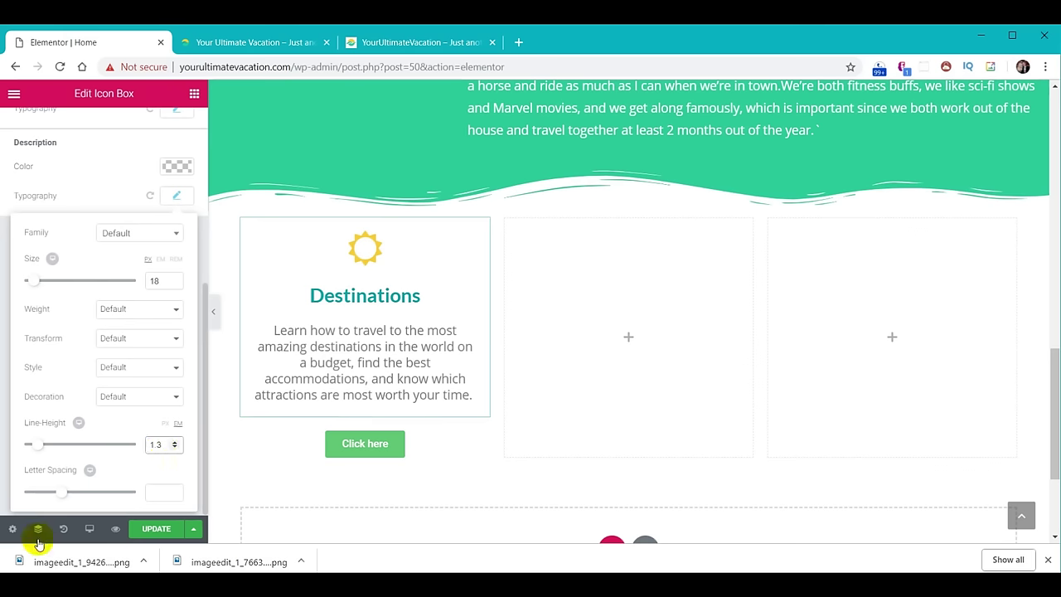
# Change the button label to 'Learn More' and link it to /destinations-jamaica/.
pyautogui.click(431, 441)
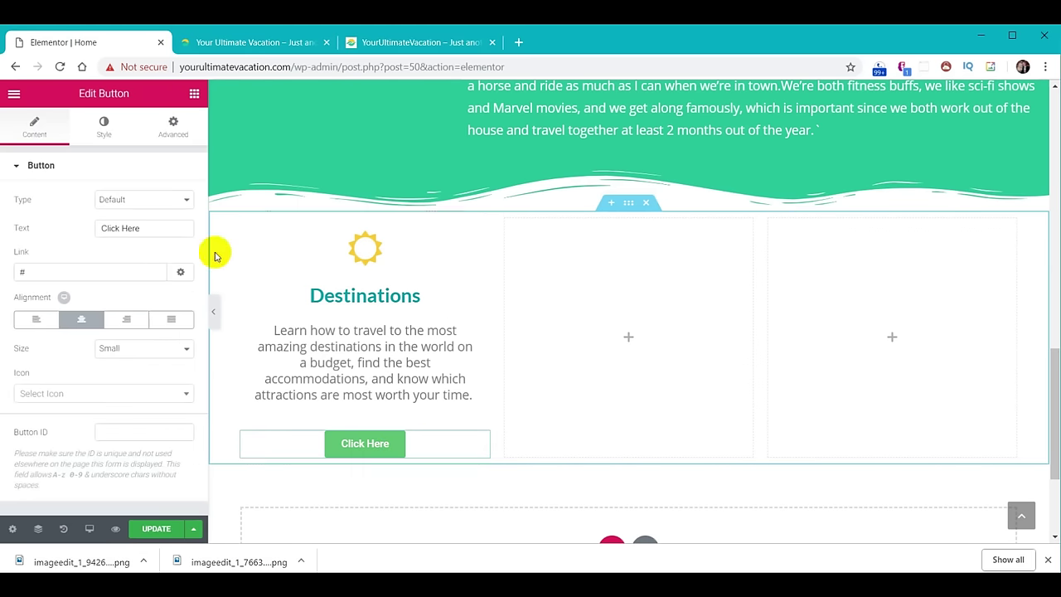
pyautogui.tripleClick(152, 229)
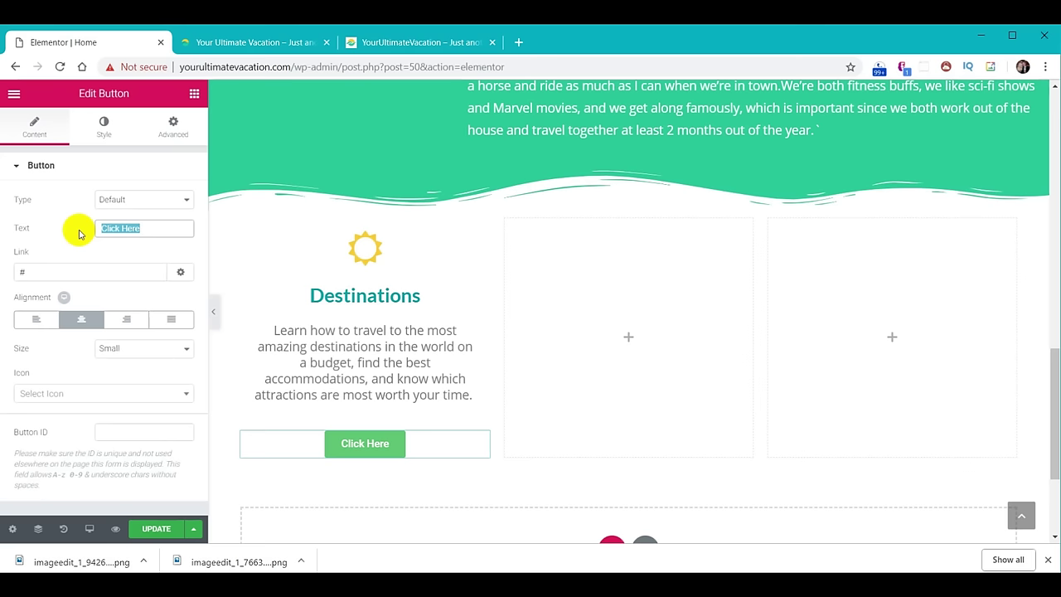
pyautogui.click(70, 272)
pyautogui.tripleClick(65, 272)
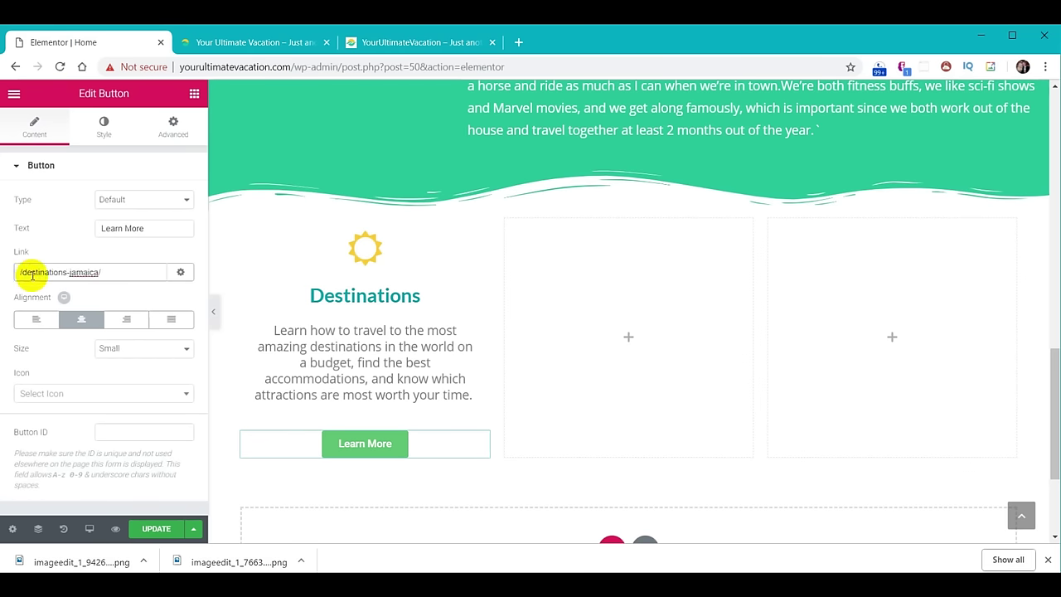
pyautogui.click(36, 130)
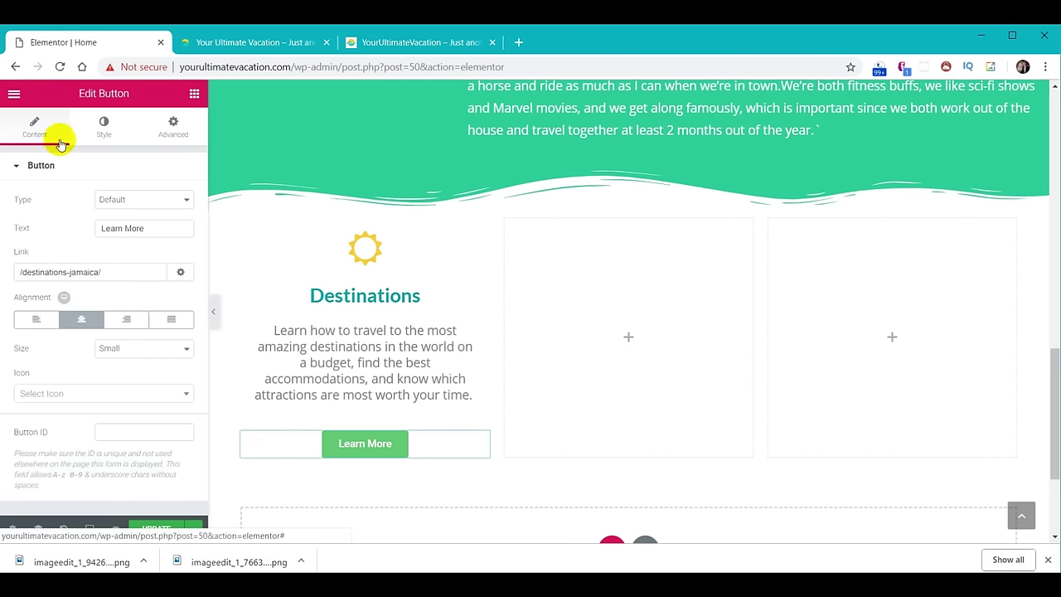
# Give the button a green background colour from a pasted hex value.
pyautogui.click(106, 133)
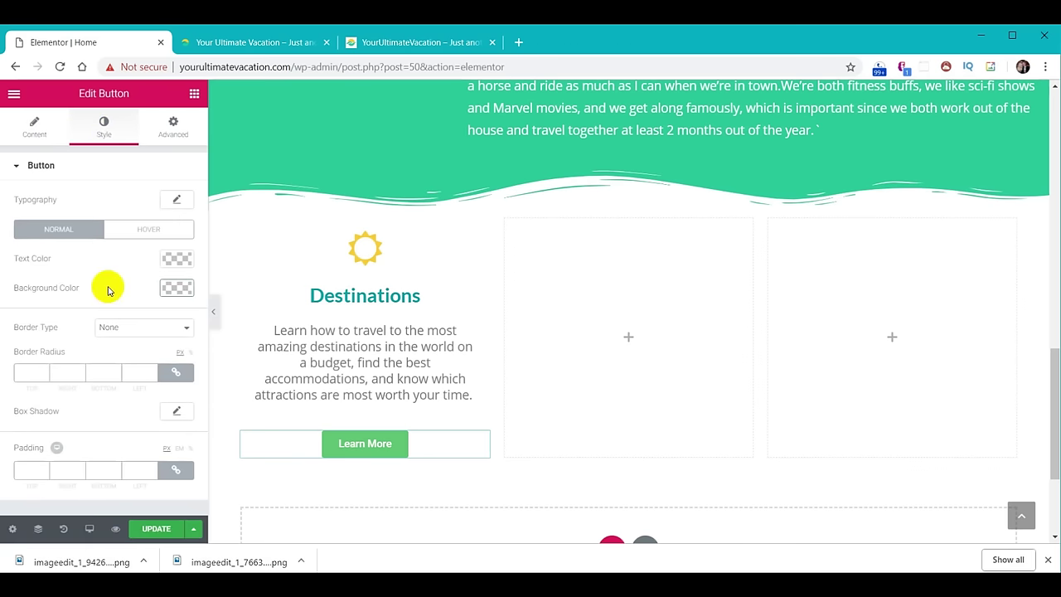
pyautogui.click(178, 288)
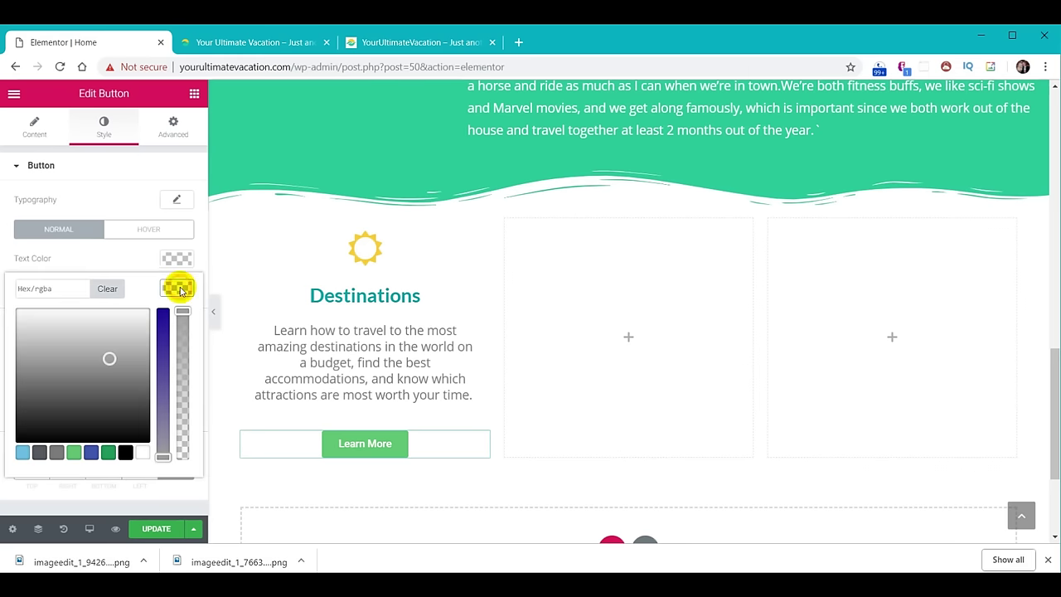
pyautogui.click(77, 289)
pyautogui.hotkey('ctrl', 'v')
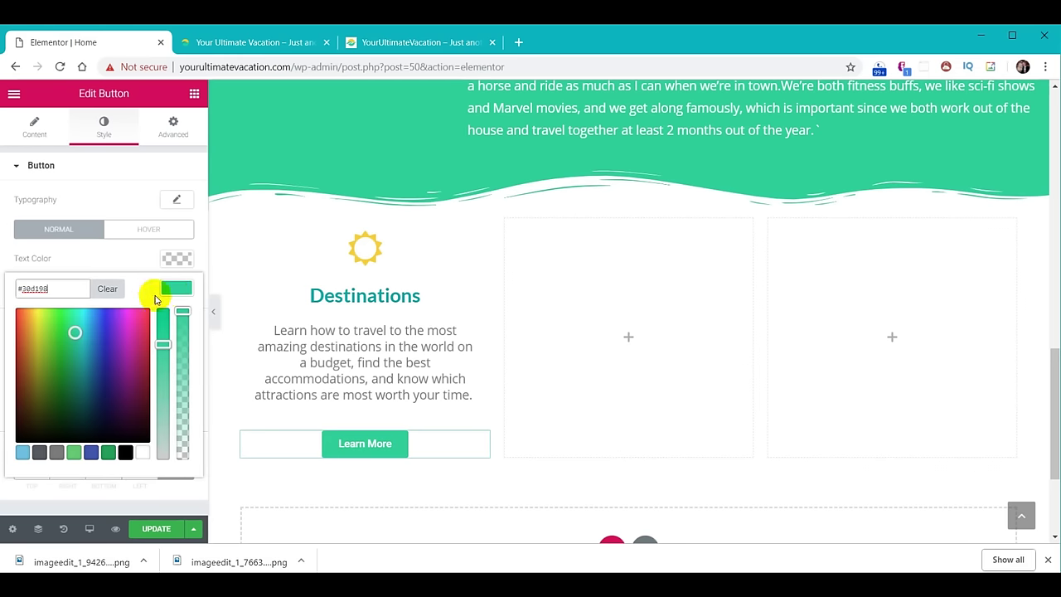
pyautogui.click(172, 290)
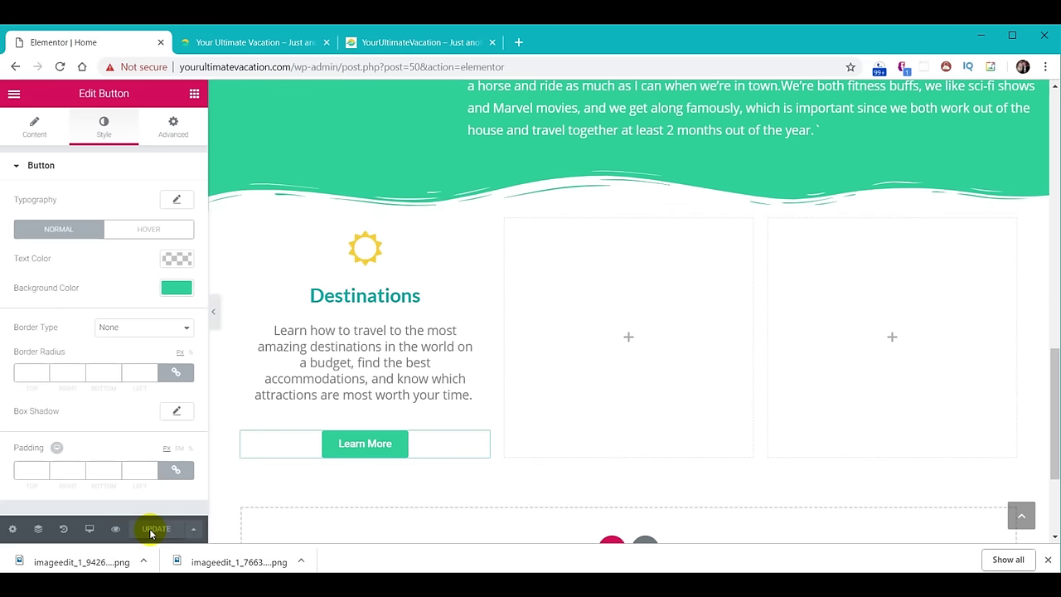
pyautogui.click(243, 42)
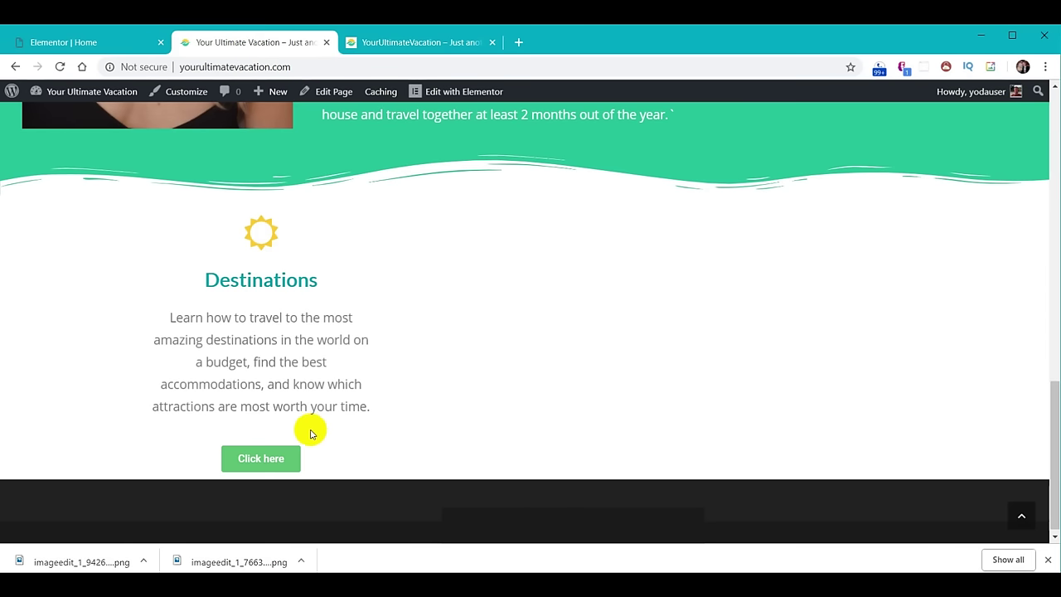
pyautogui.click(59, 66)
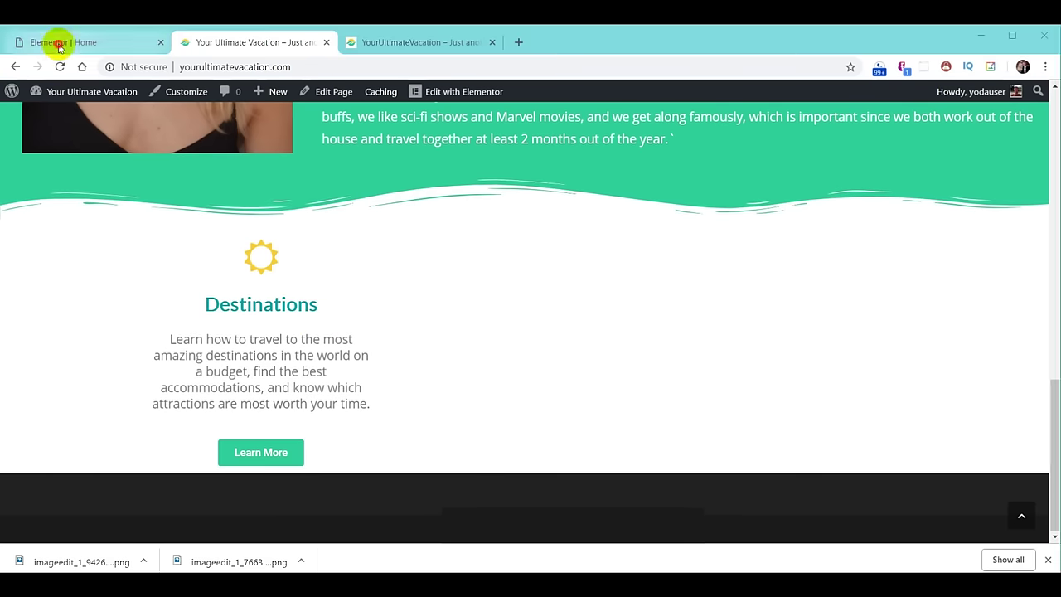
pyautogui.click(55, 41)
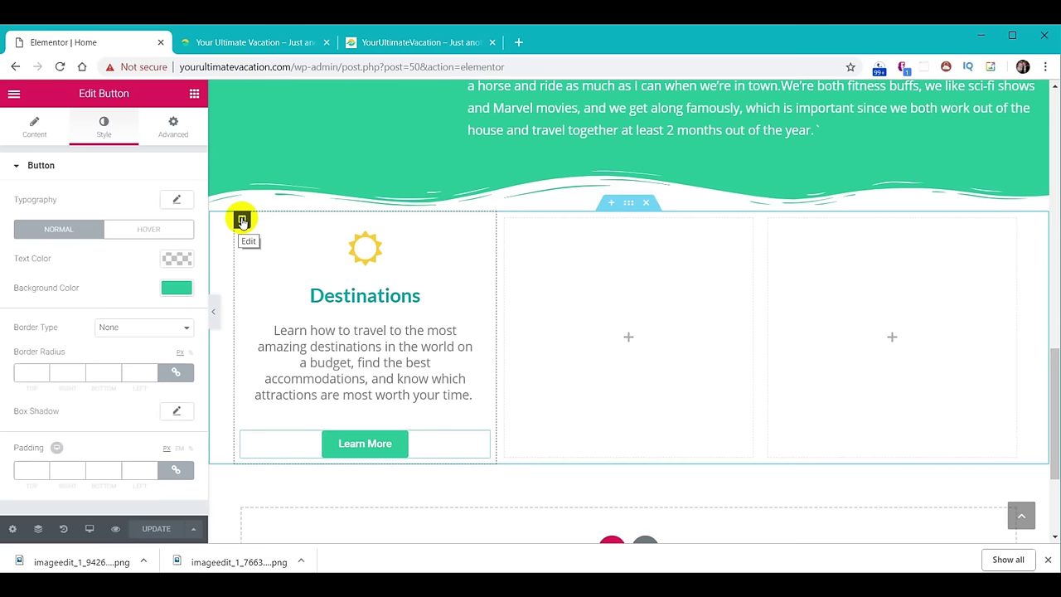
# Duplicate the Destinations column twice.
pyautogui.rightClick(243, 219)
pyautogui.click(276, 248)
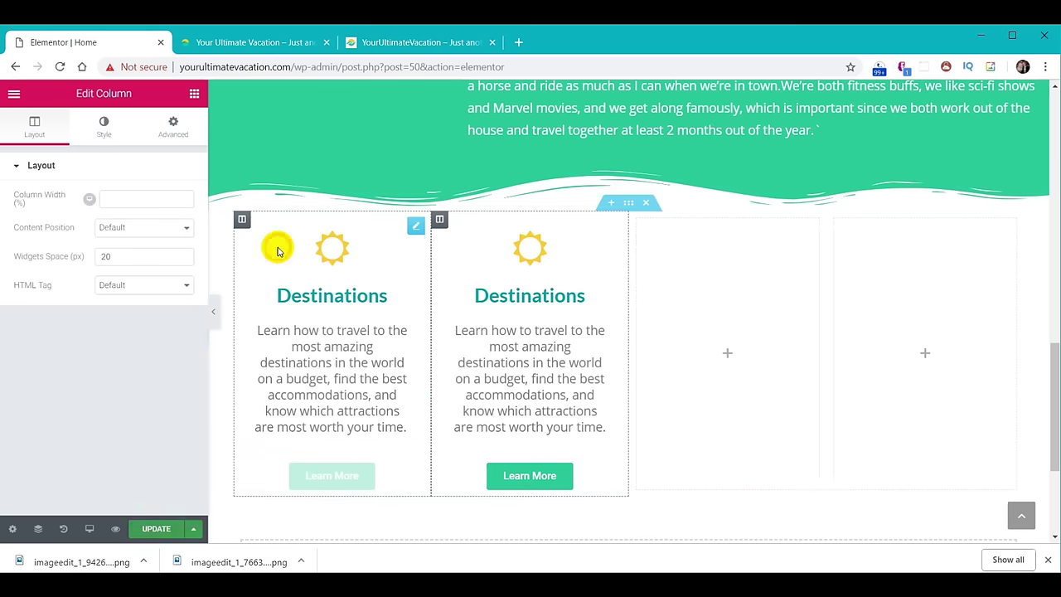
pyautogui.rightClick(243, 219)
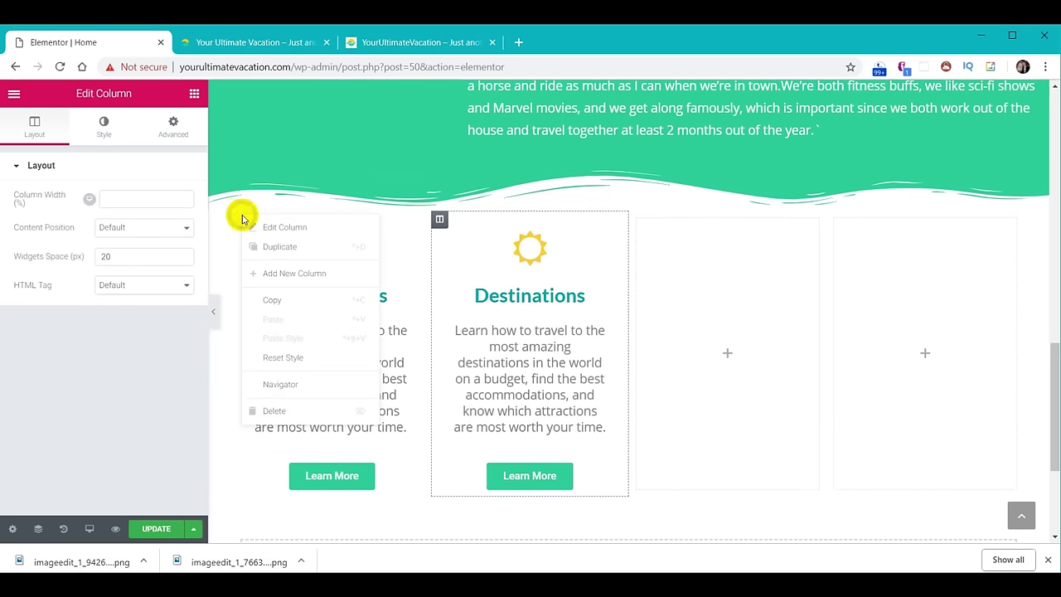
pyautogui.click(274, 246)
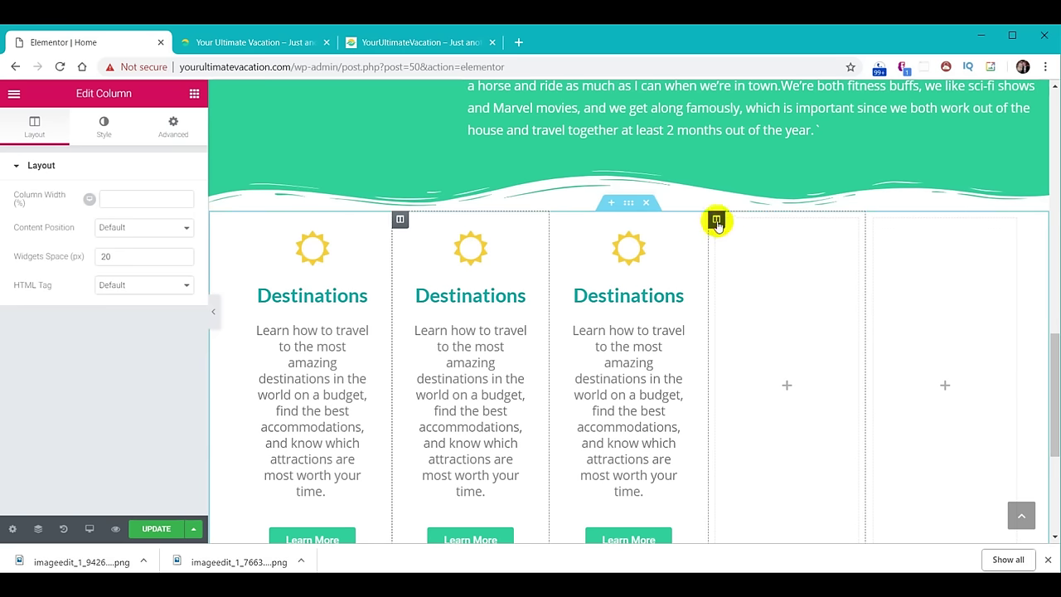
# Delete the two leftover empty columns from the section.
pyautogui.rightClick(716, 220)
pyautogui.click(748, 416)
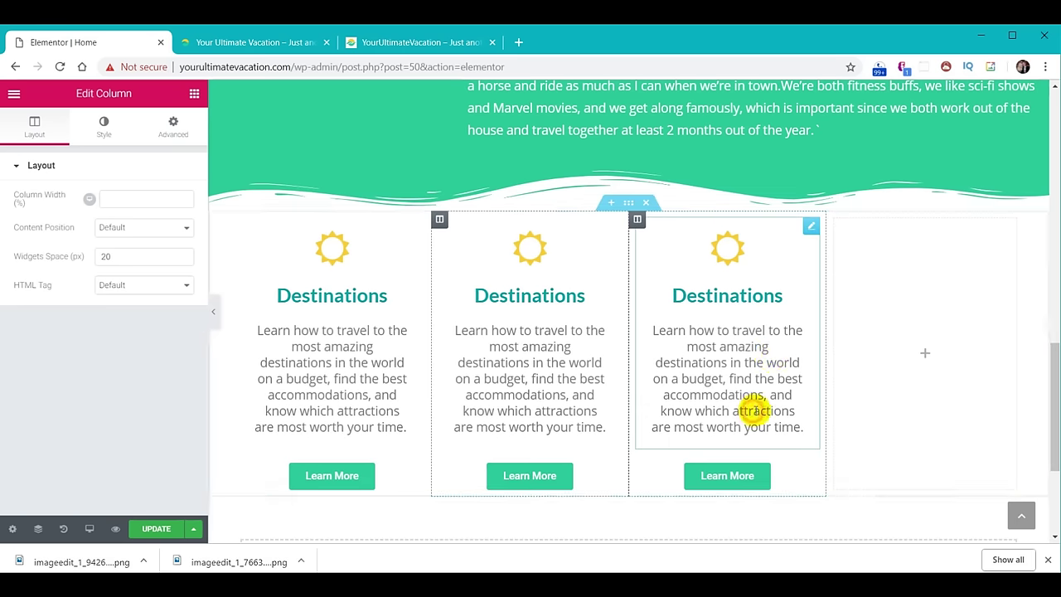
pyautogui.rightClick(834, 221)
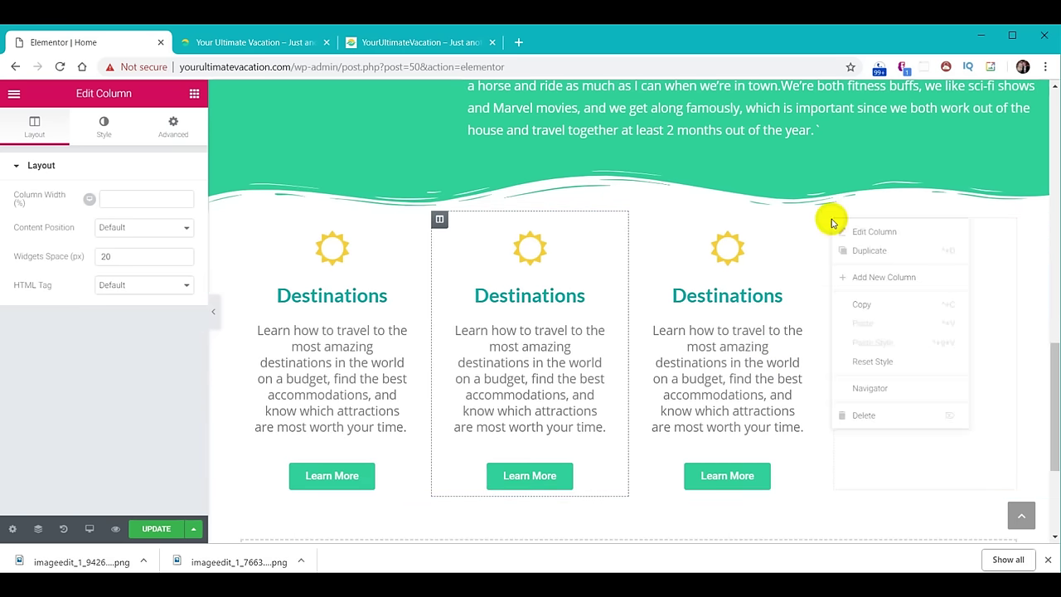
pyautogui.click(868, 416)
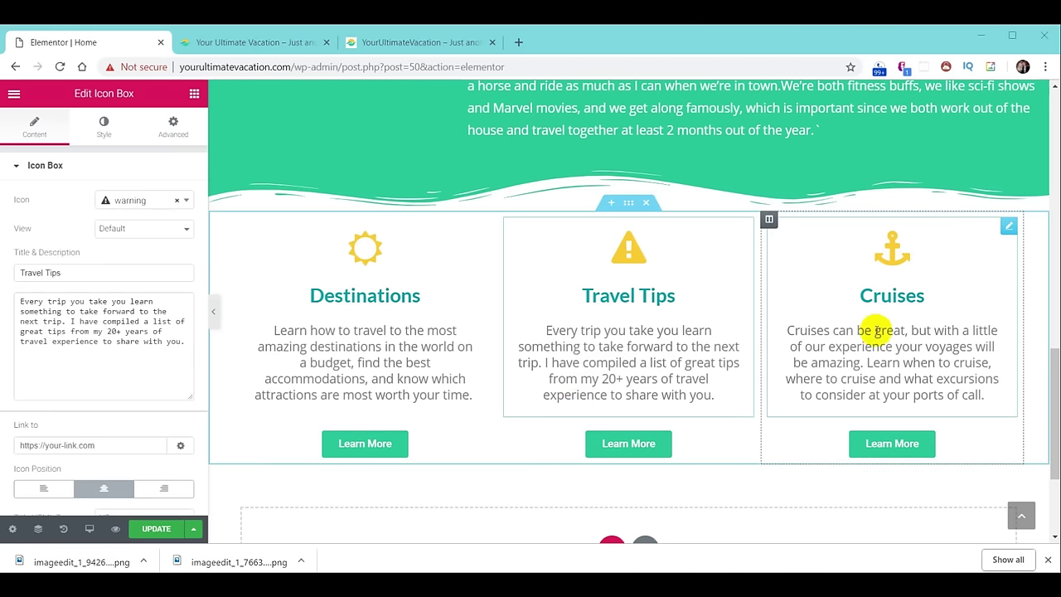
# Save the page, check the three boxes on the live site and reference page, then return.
pyautogui.click(156, 528)
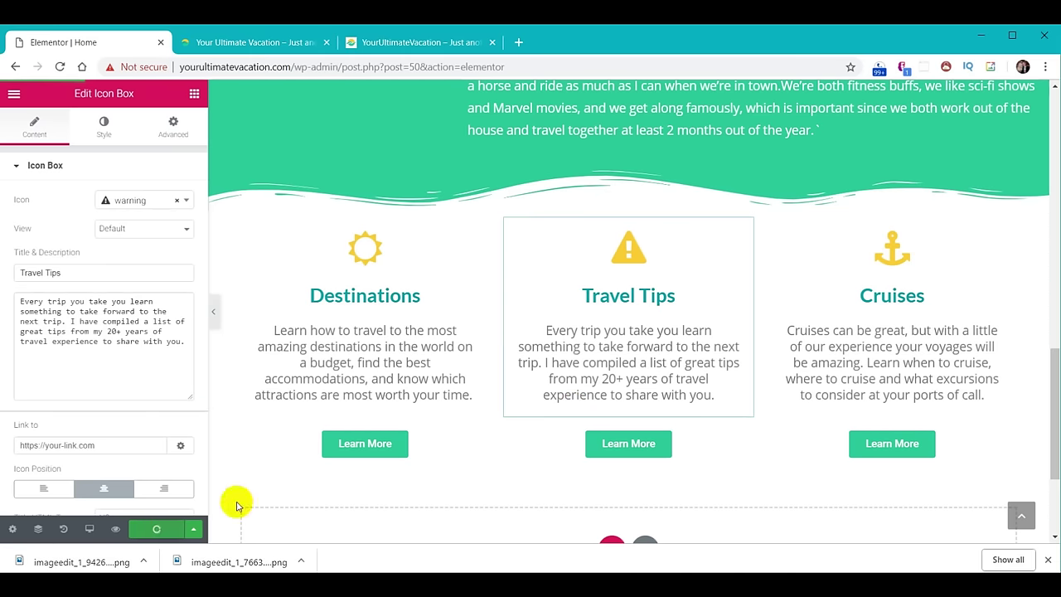
pyautogui.click(266, 41)
pyautogui.click(60, 68)
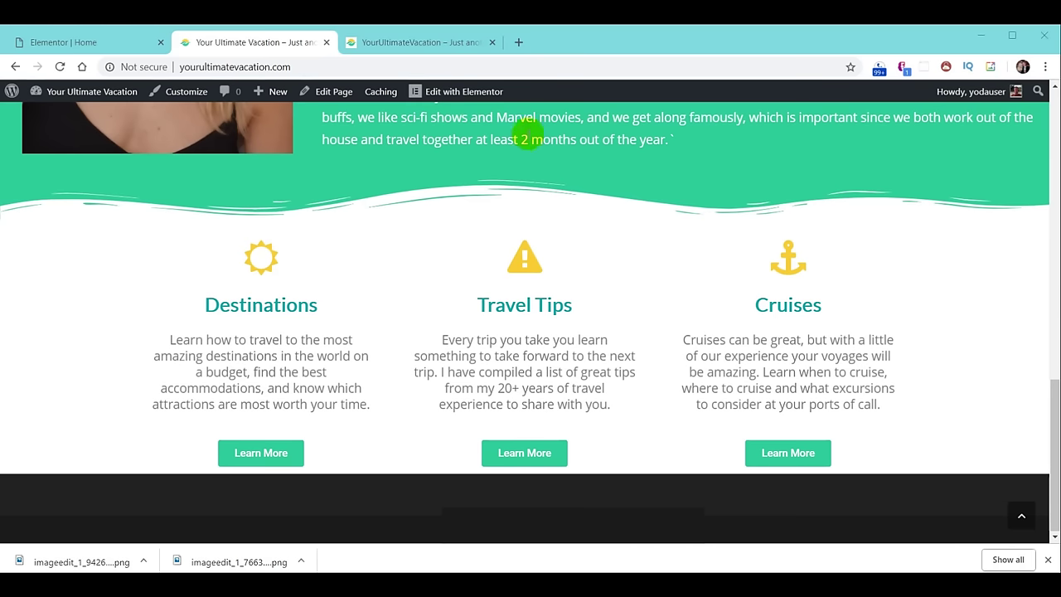
pyautogui.click(403, 44)
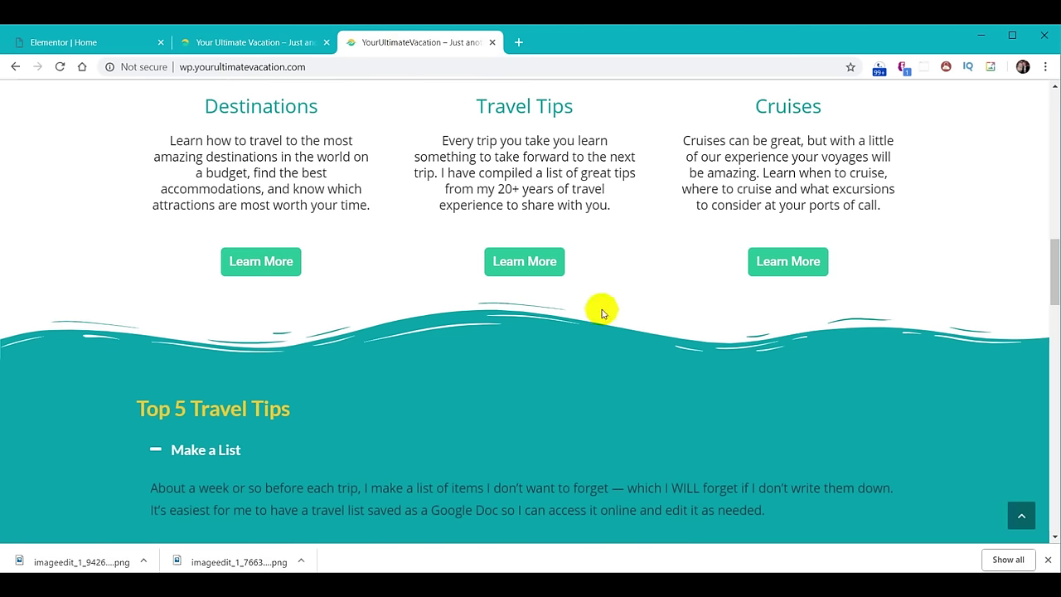
pyautogui.click(279, 43)
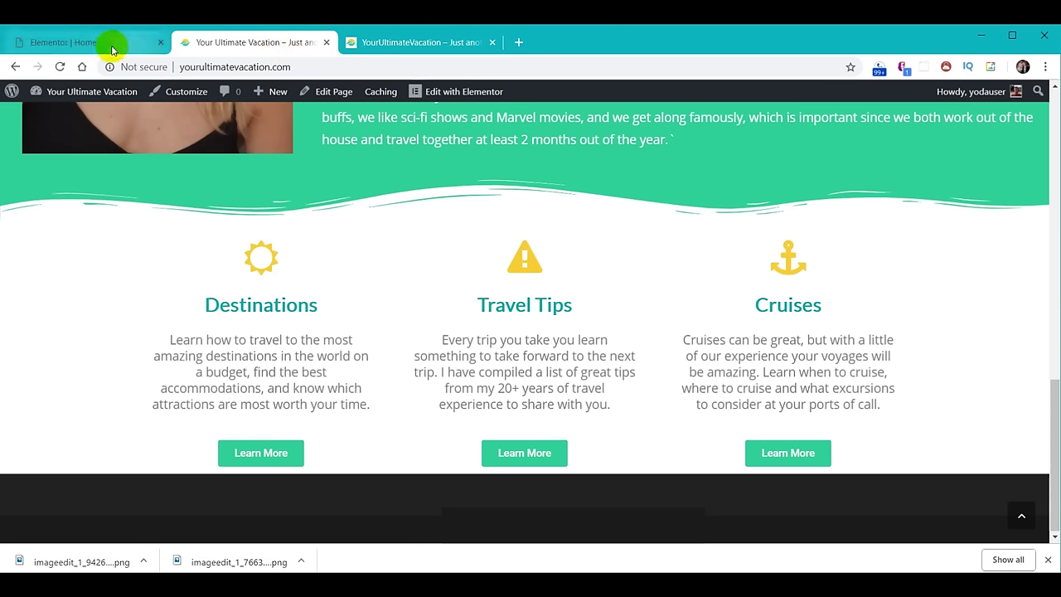
pyautogui.click(84, 47)
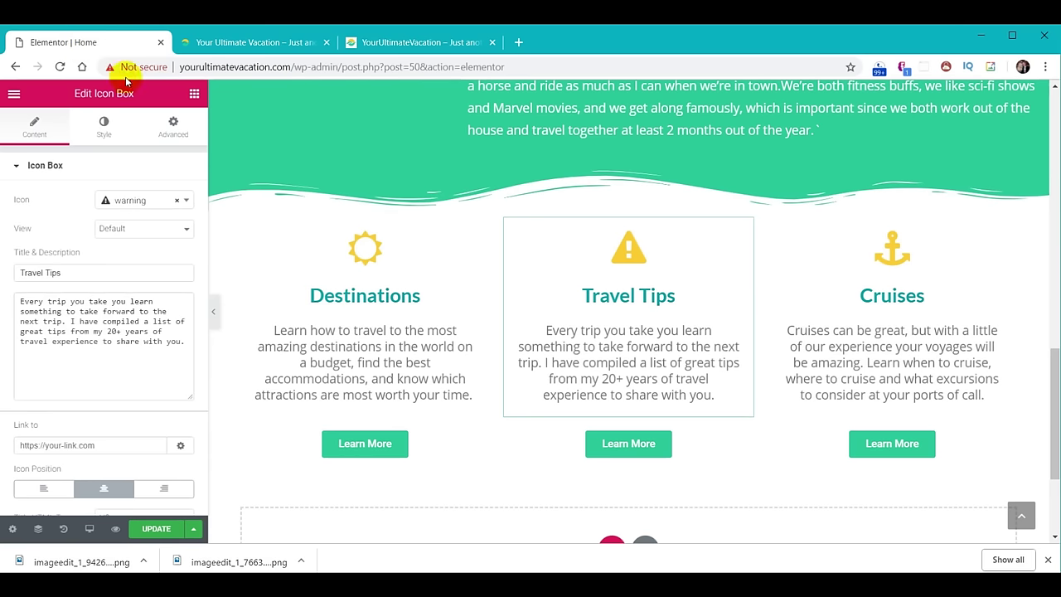
# Add a bottom Waves Brush shape divider in teal #01abaa with height 60.
pyautogui.click(630, 203)
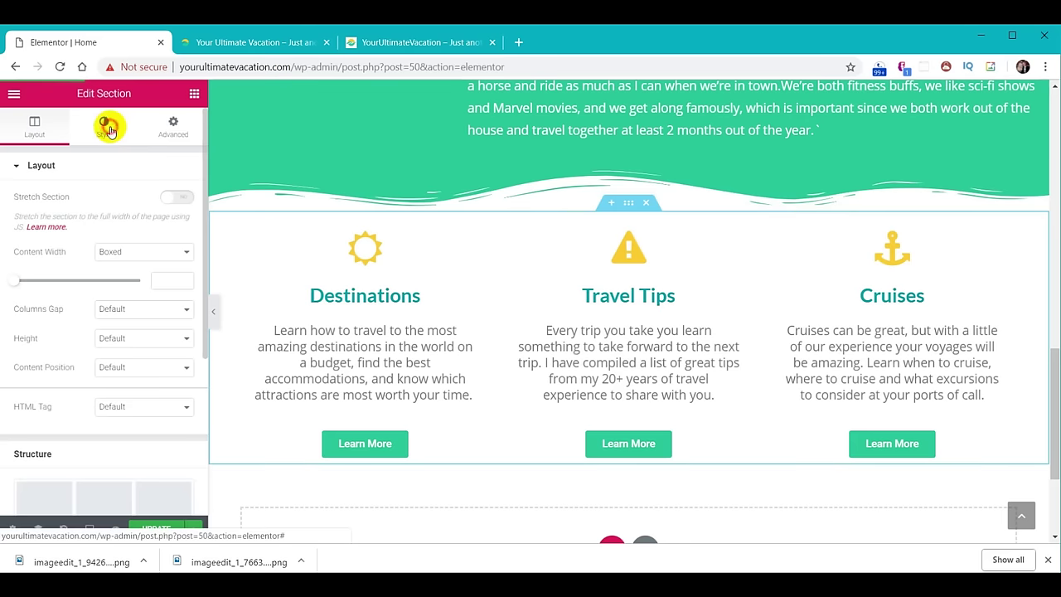
pyautogui.click(107, 126)
pyautogui.click(68, 304)
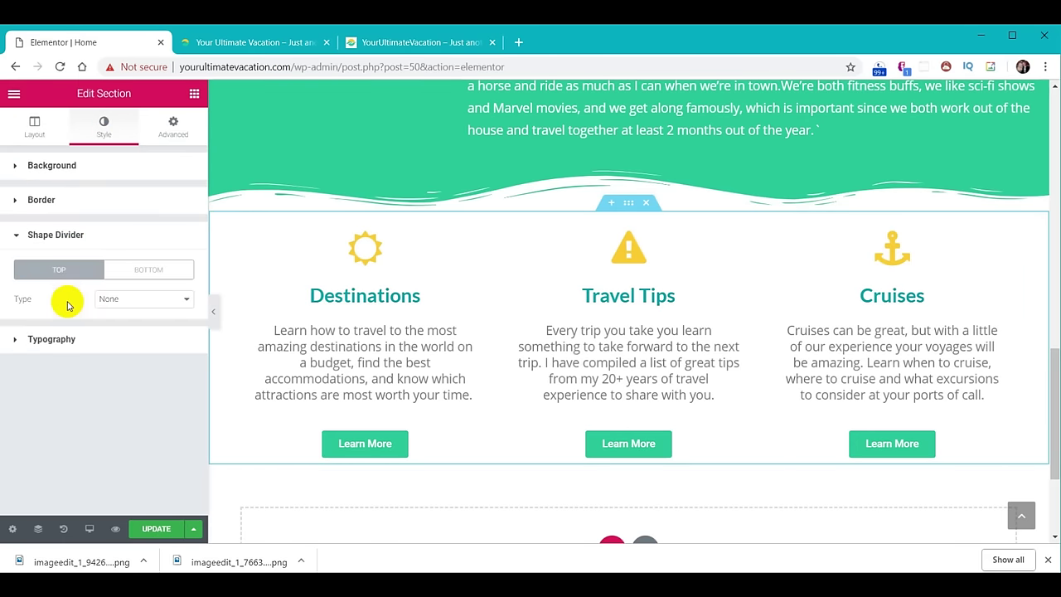
pyautogui.click(167, 272)
pyautogui.click(184, 300)
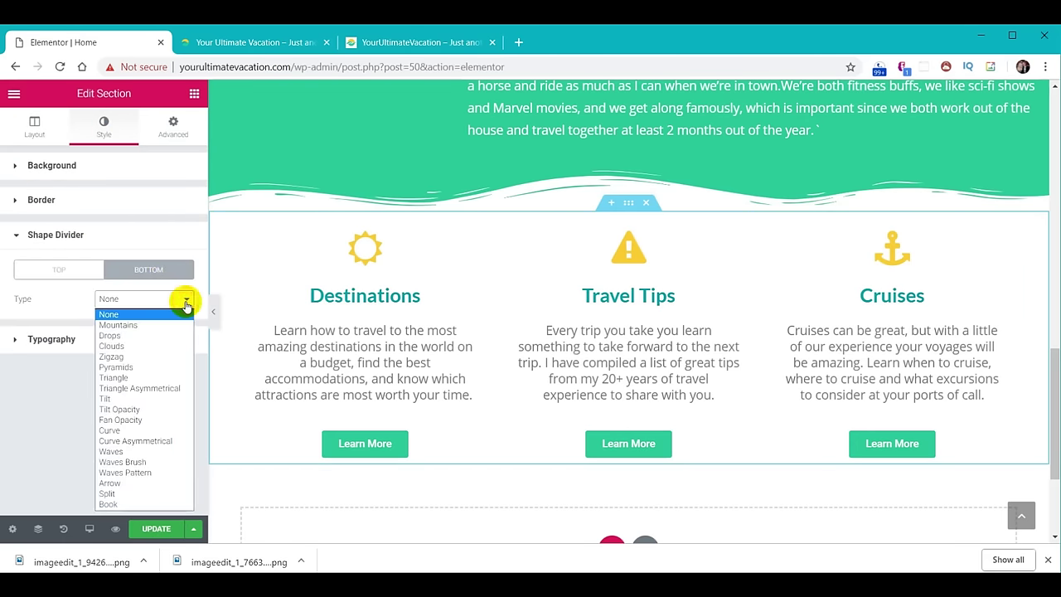
pyautogui.click(124, 462)
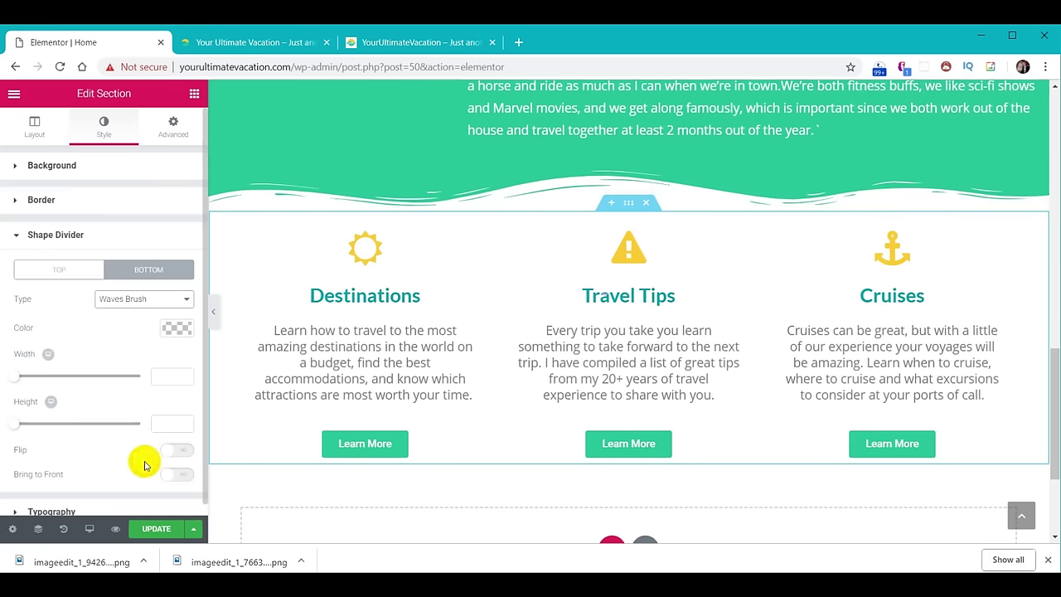
pyautogui.click(175, 329)
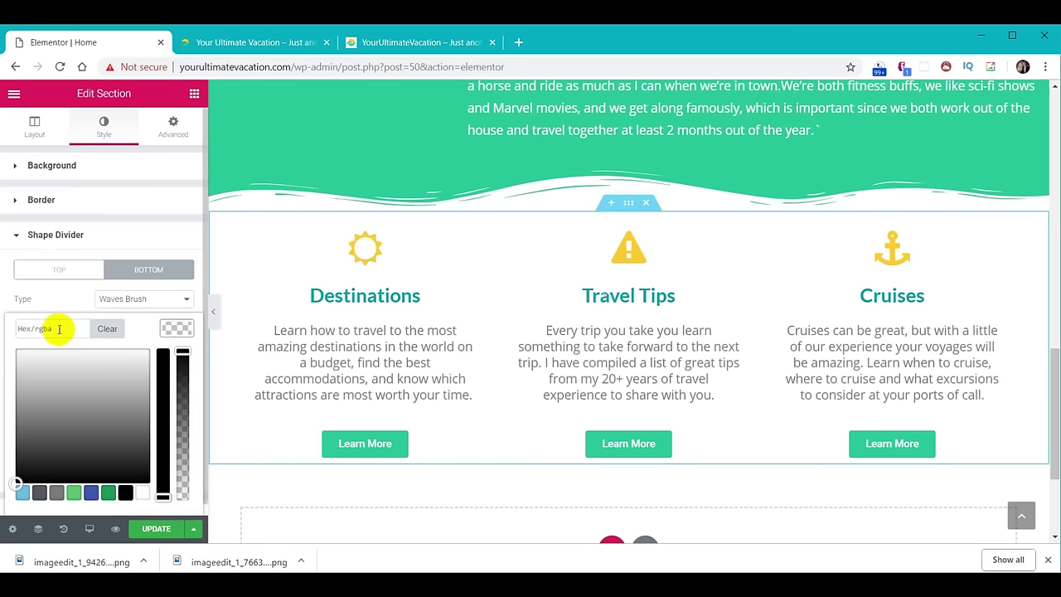
pyautogui.write('#01abaa')
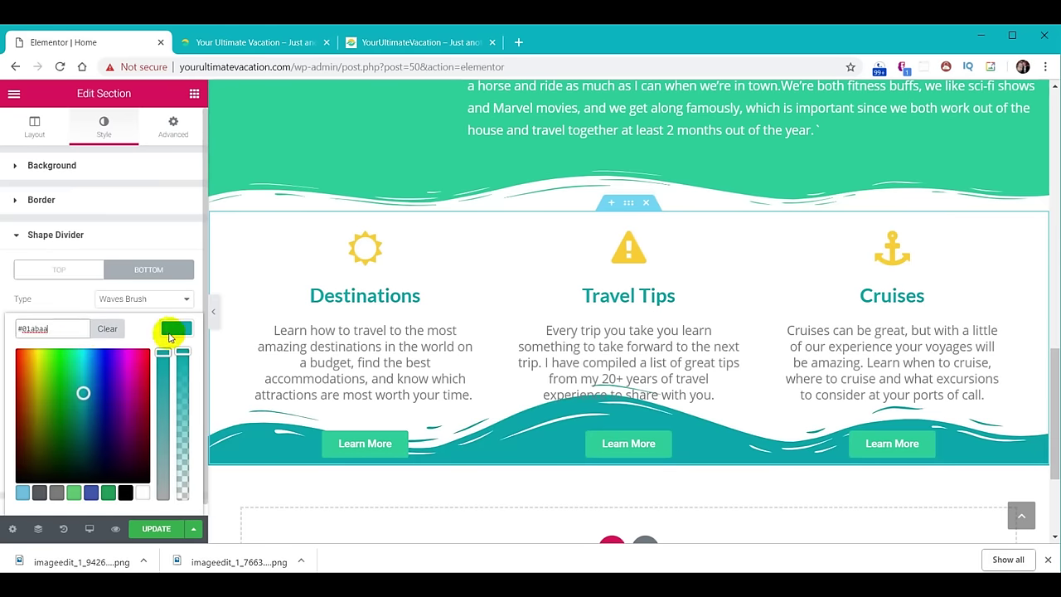
pyautogui.click(170, 331)
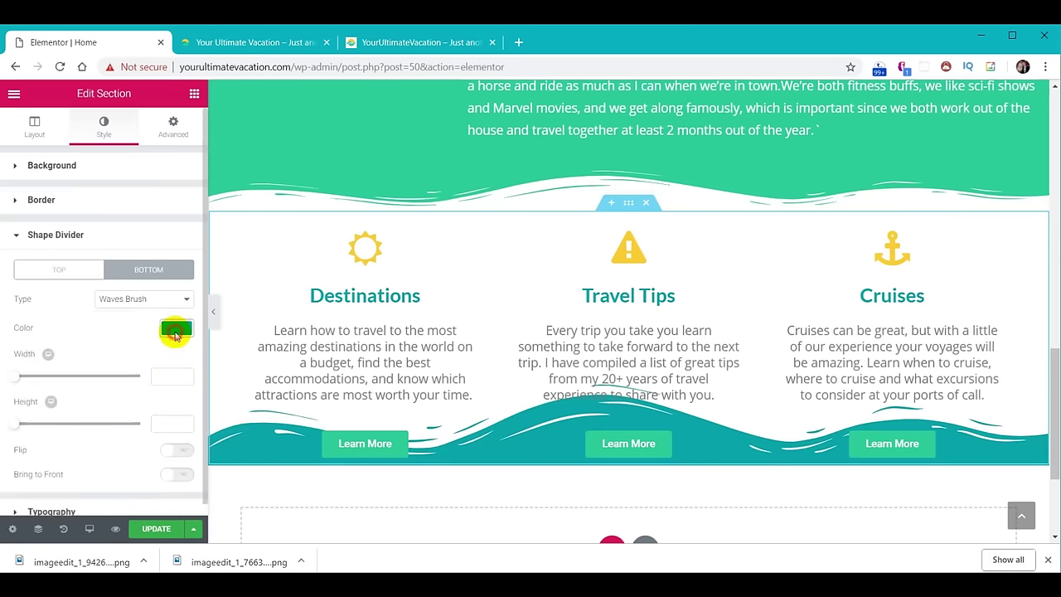
pyautogui.click(166, 413)
pyautogui.write('60')
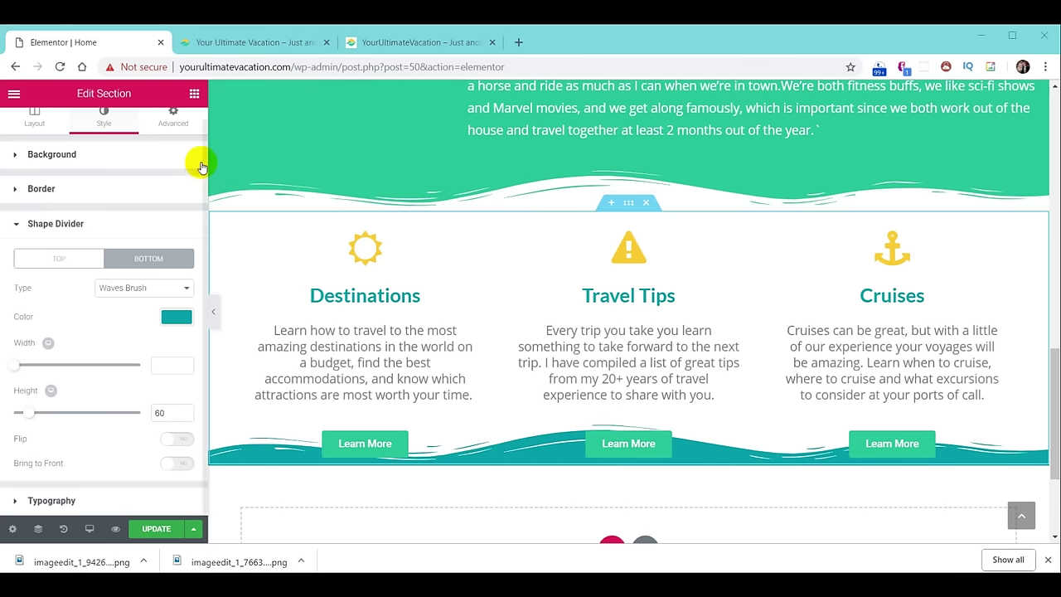
# Set the section's bottom padding to 80, save, and view the live site.
pyautogui.click(173, 121)
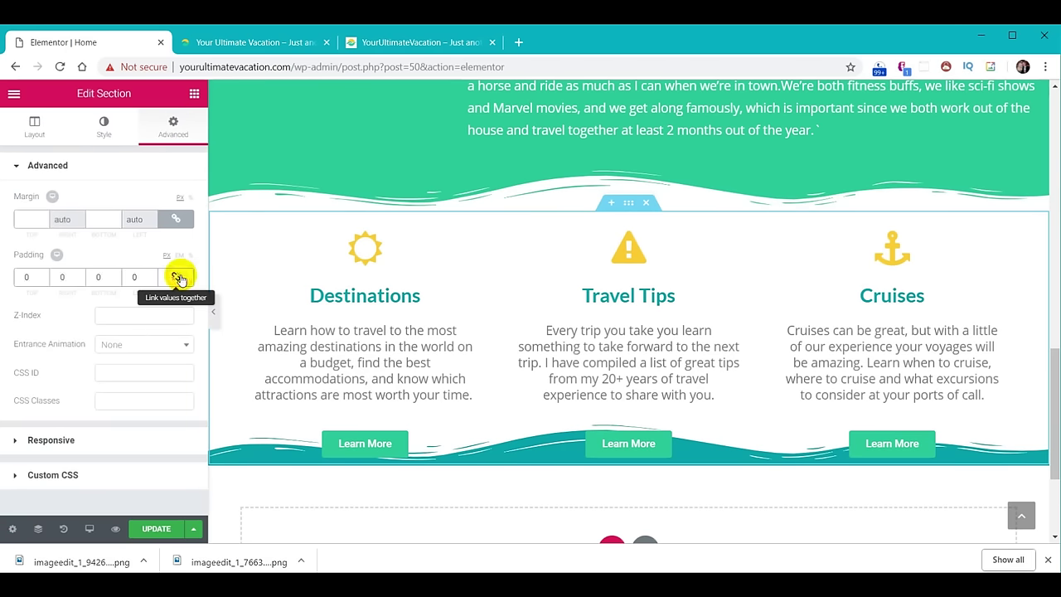
pyautogui.click(117, 274)
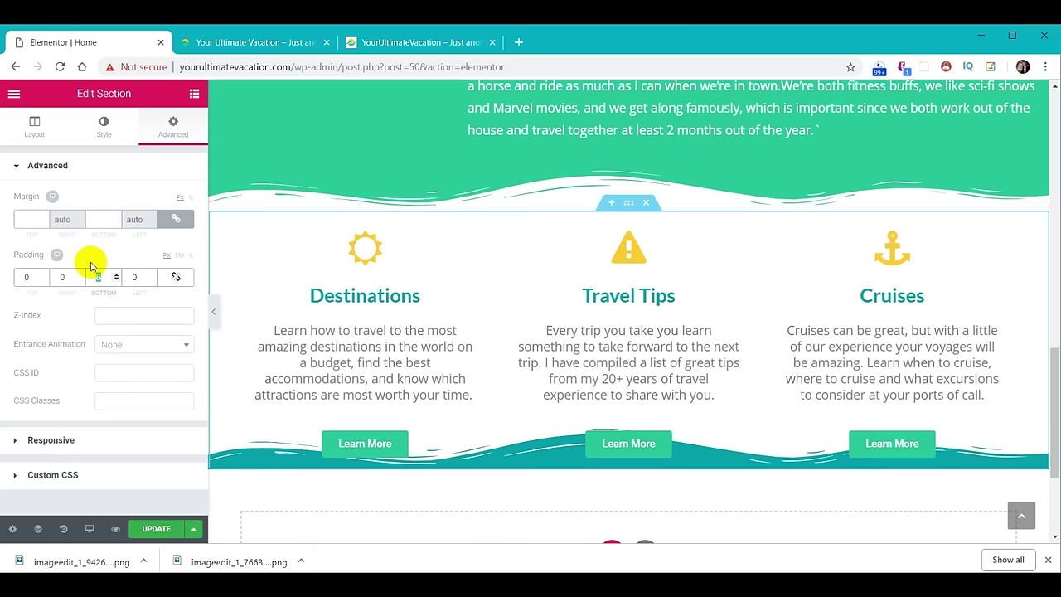
pyautogui.write('70')
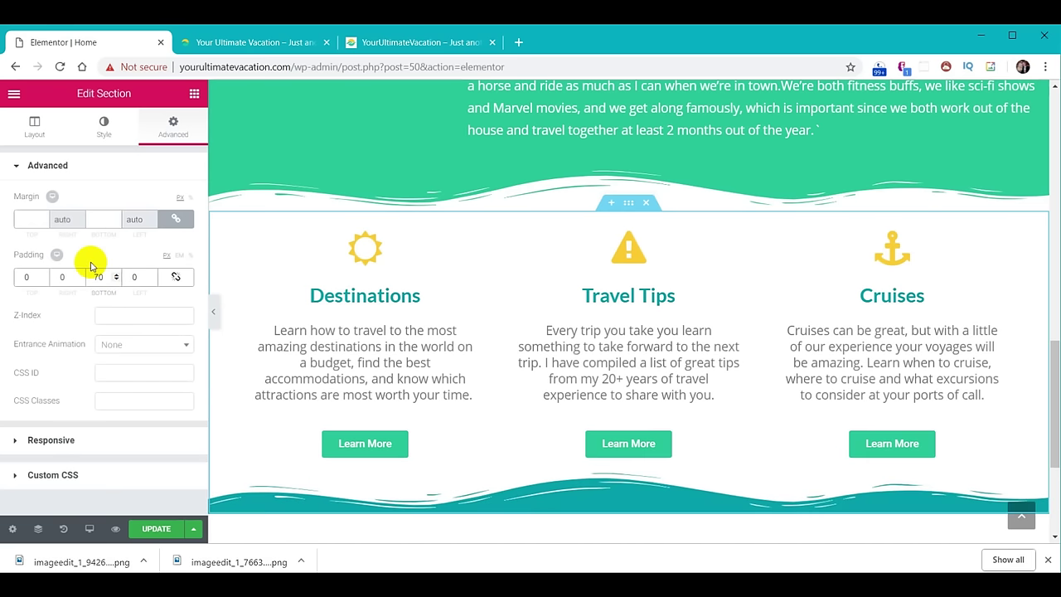
pyautogui.press('BackSpace')
pyautogui.press('BackSpace')
pyautogui.write('80')
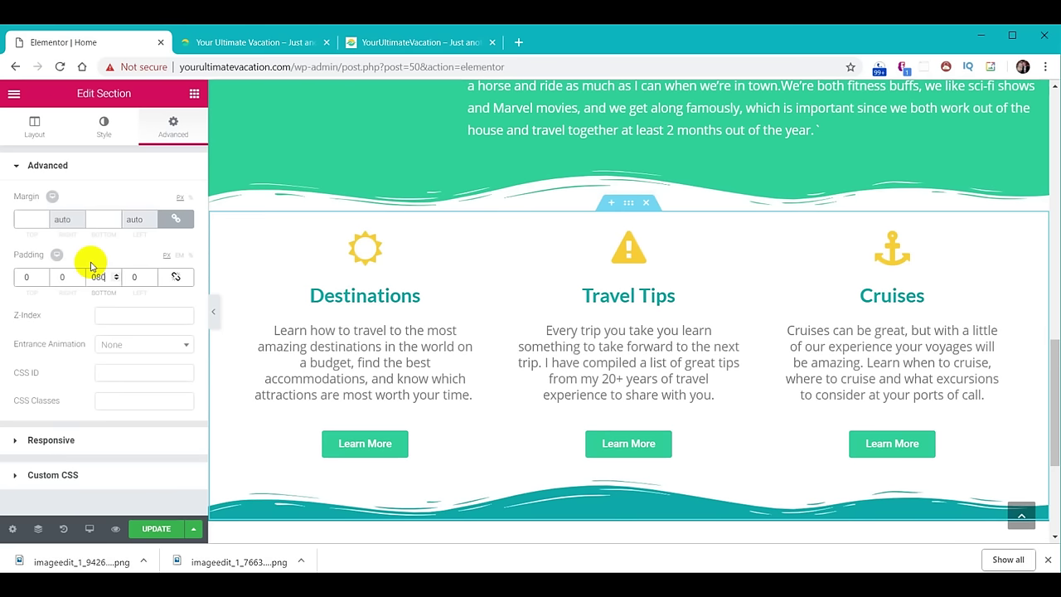
pyautogui.click(158, 531)
pyautogui.click(267, 41)
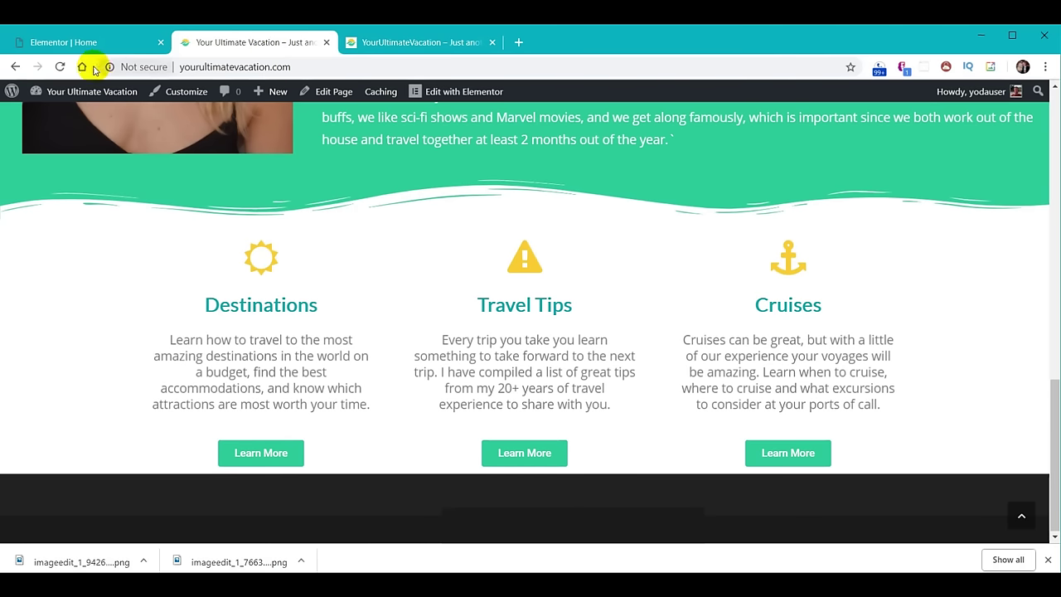
# Reload the live site to see the teal wave divider, then return to the editor.
pyautogui.click(61, 67)
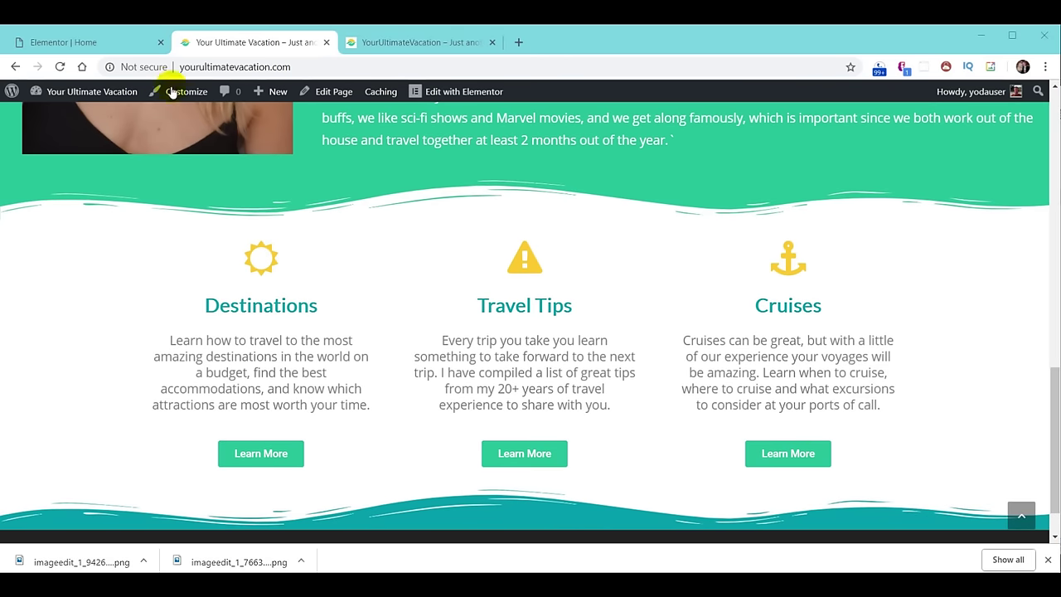
pyautogui.click(77, 43)
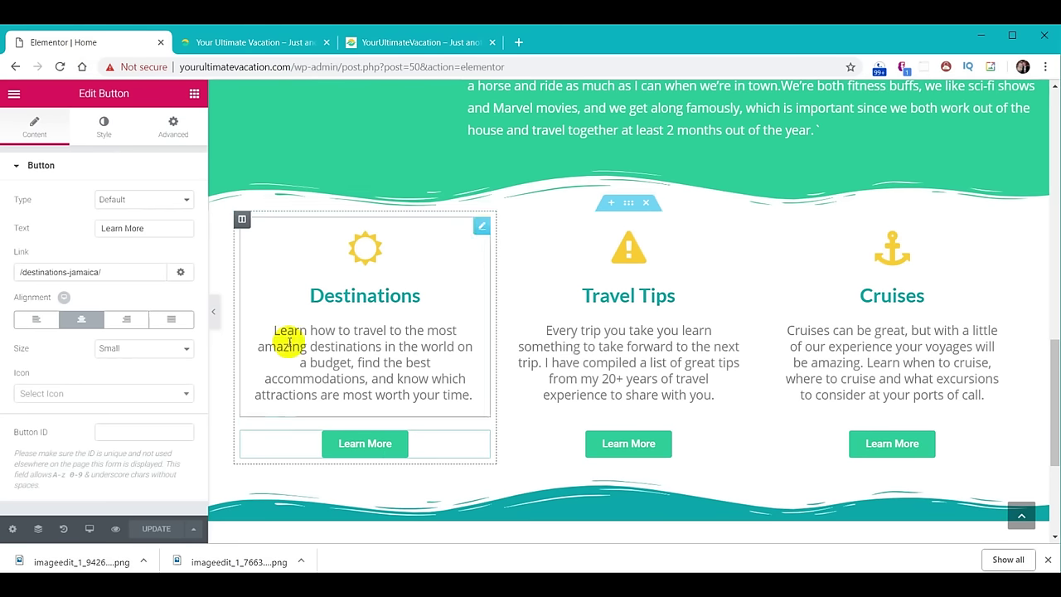
# Give the Learn More button a yellow #f9cc29 hover background and Bounce In animation, then save and view.
pyautogui.click(104, 125)
pyautogui.click(149, 232)
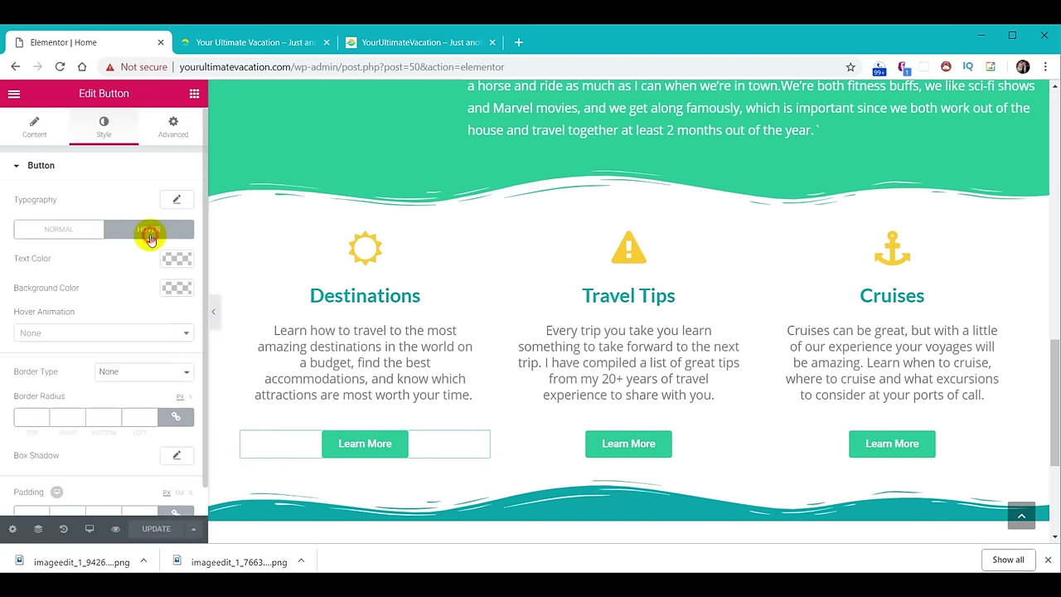
pyautogui.click(175, 287)
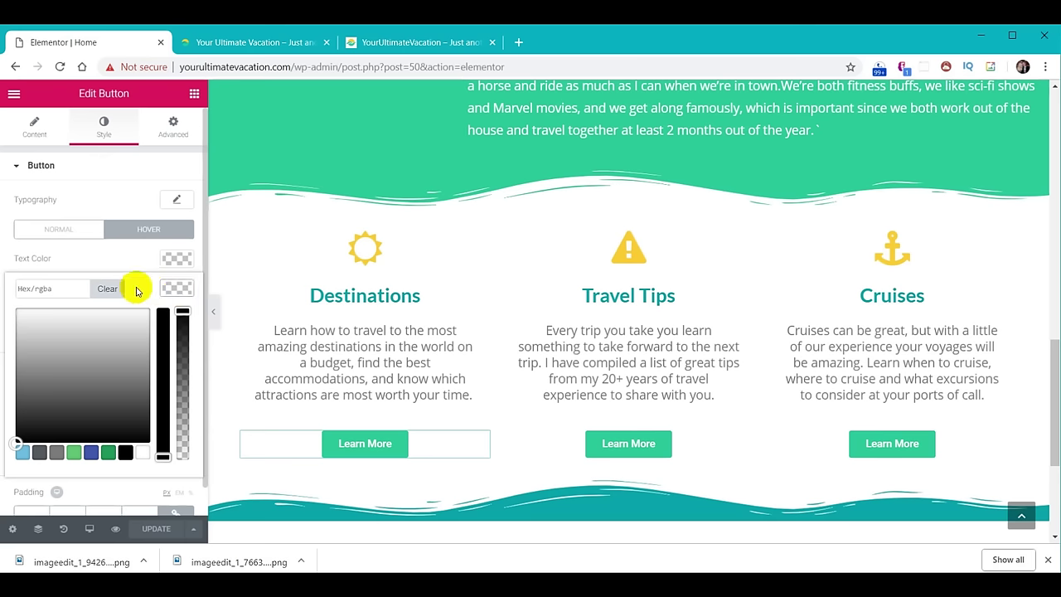
pyautogui.click(77, 290)
pyautogui.write('#f9cc29')
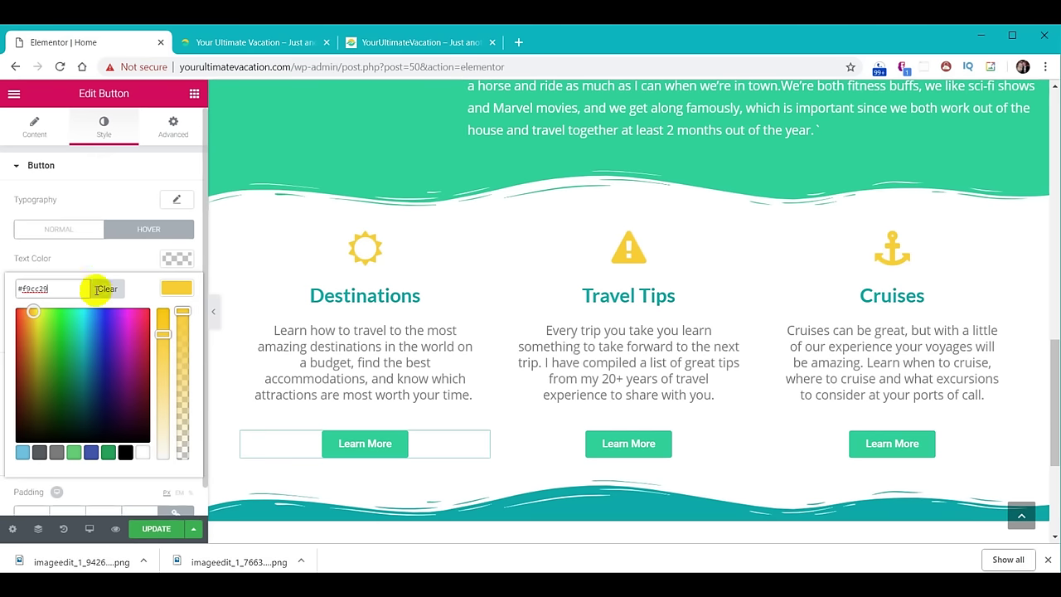
pyautogui.click(177, 290)
pyautogui.click(126, 332)
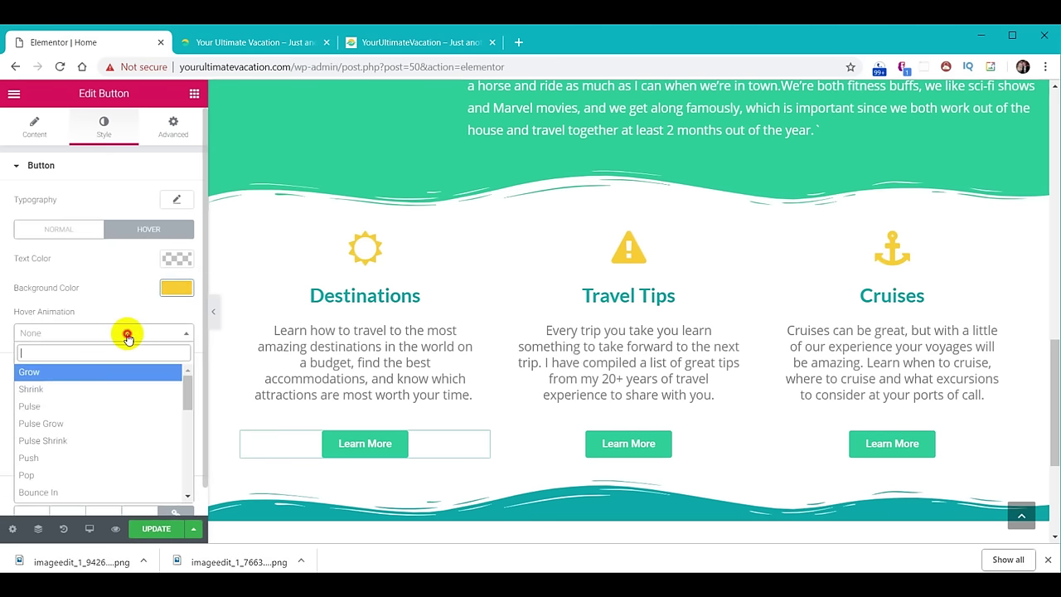
pyautogui.click(76, 495)
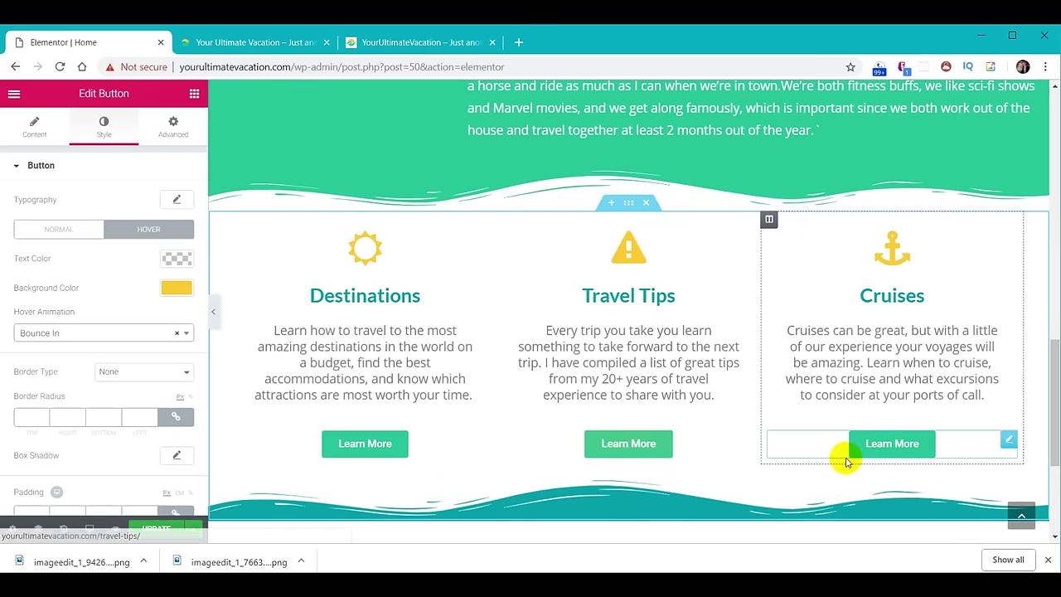
pyautogui.click(154, 529)
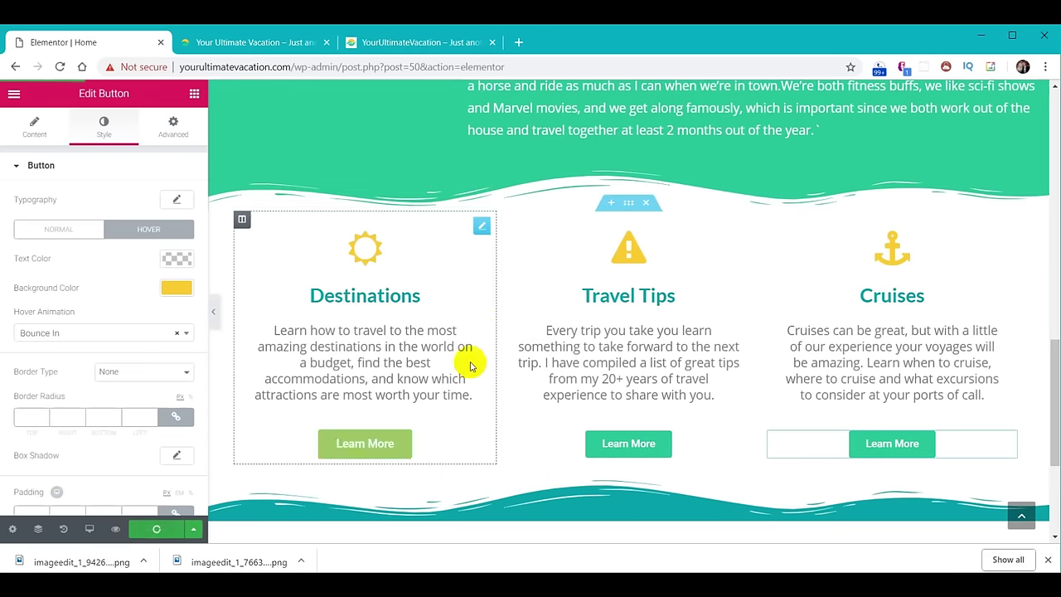
pyautogui.click(253, 42)
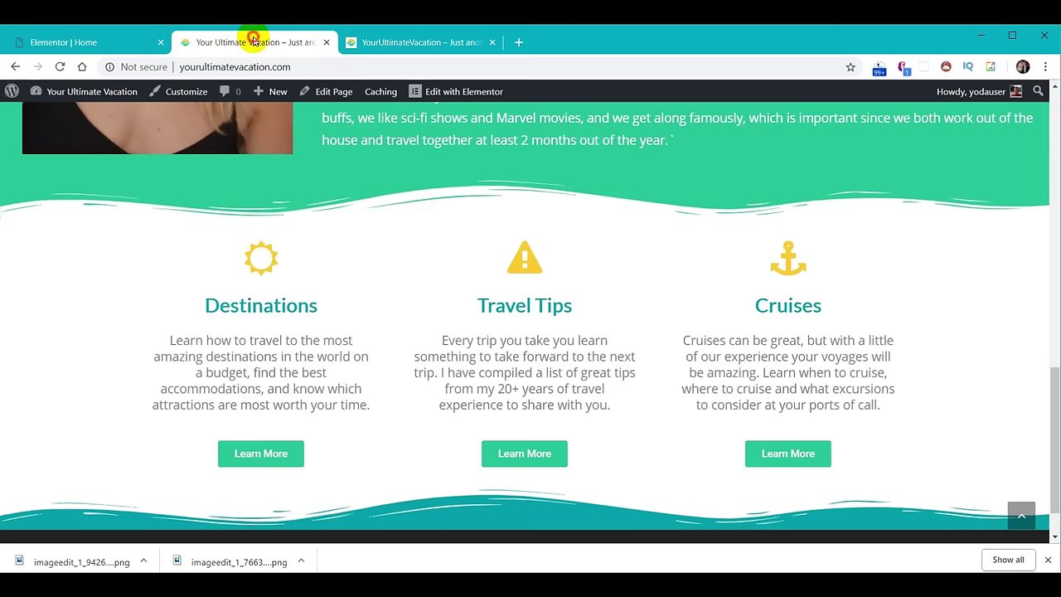
# Reload the live site, then scroll the reference site down to its Top 5 Travel Tips accordion.
pyautogui.click(60, 67)
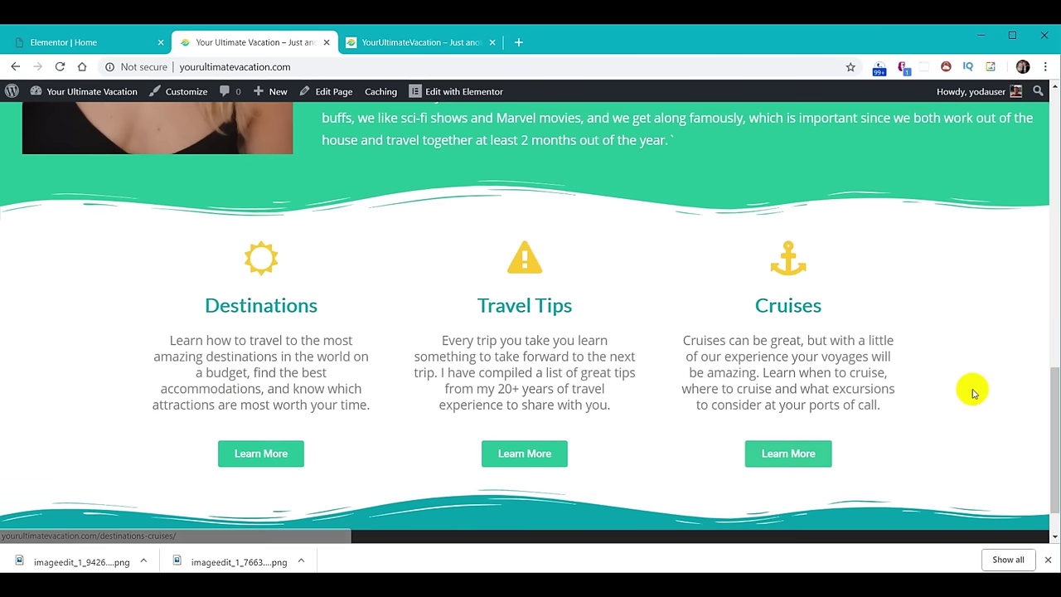
pyautogui.click(398, 43)
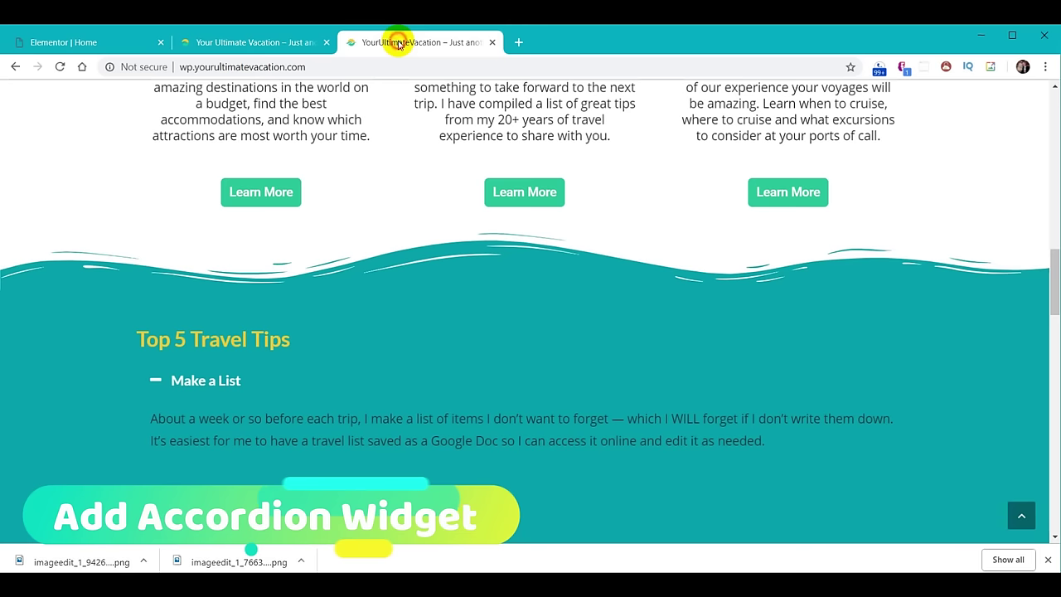
pyautogui.scroll(-1, 412, 300)
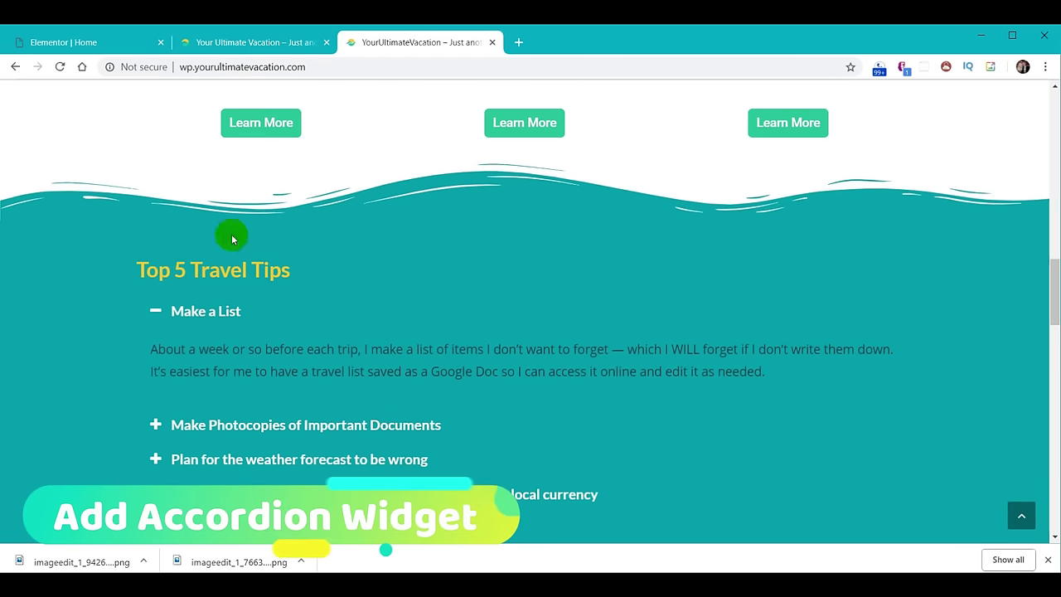
pyautogui.scroll(-2, 428, 372)
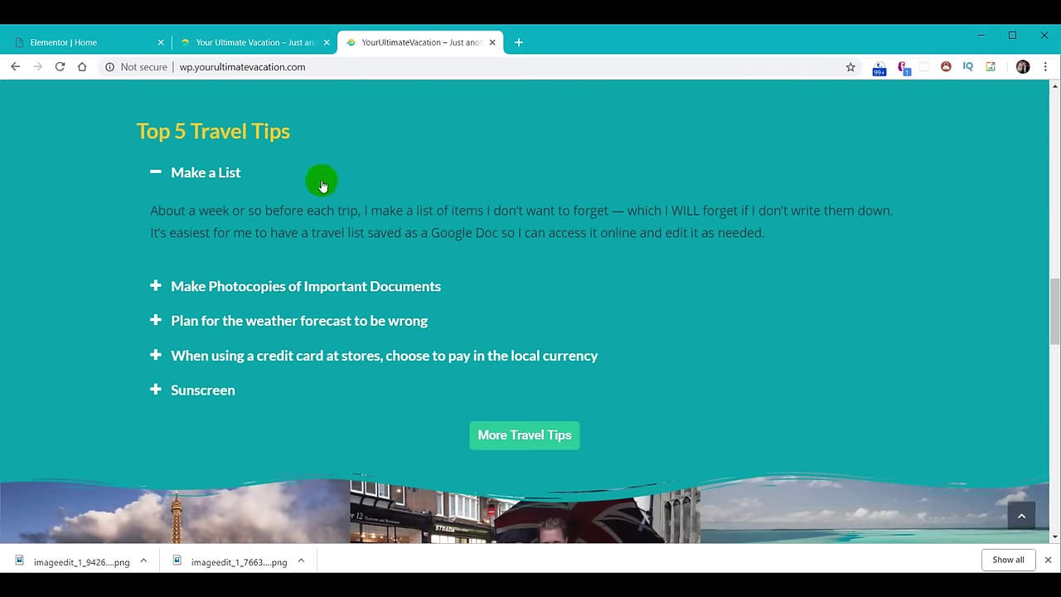
# Expand each reference tip, ending with the Plan for the weather forecast tip open.
pyautogui.click(226, 286)
pyautogui.click(237, 324)
pyautogui.click(252, 376)
pyautogui.click(217, 415)
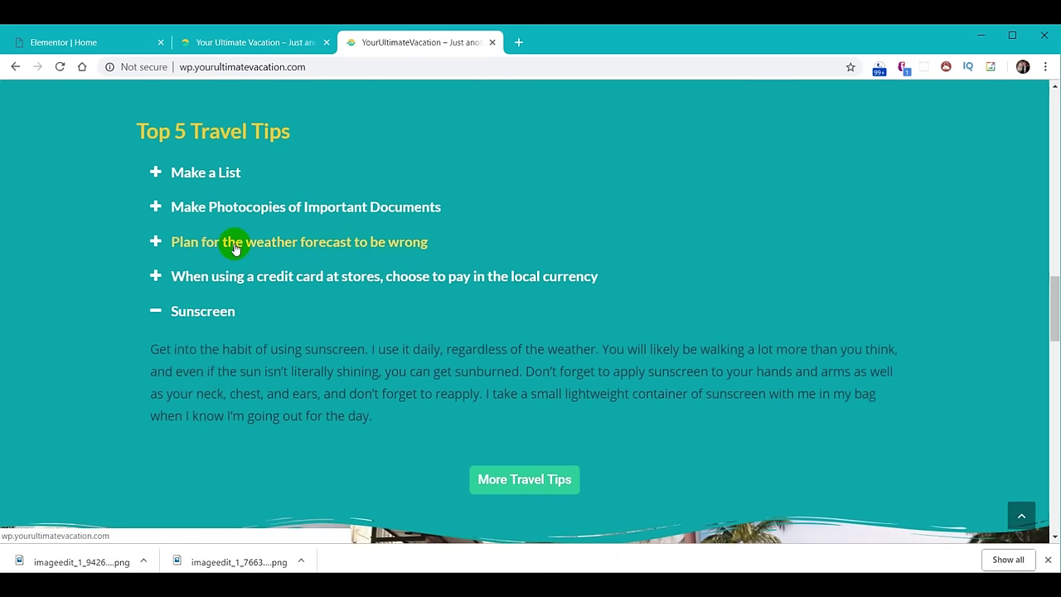
pyautogui.click(238, 241)
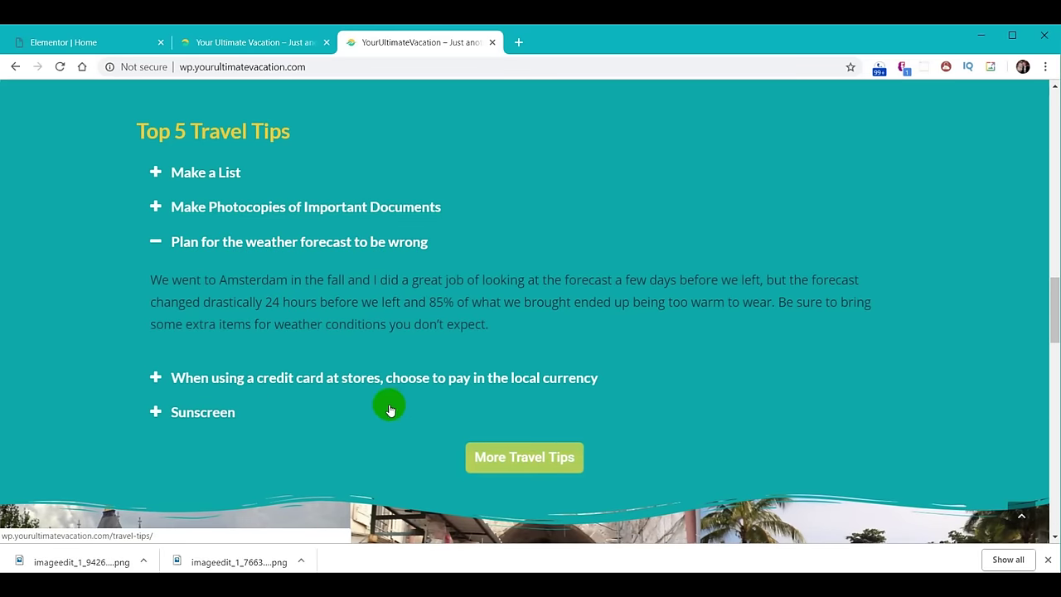
# Add a single-column section and drop in Heading, Accordion and Button widgets.
pyautogui.click(51, 43)
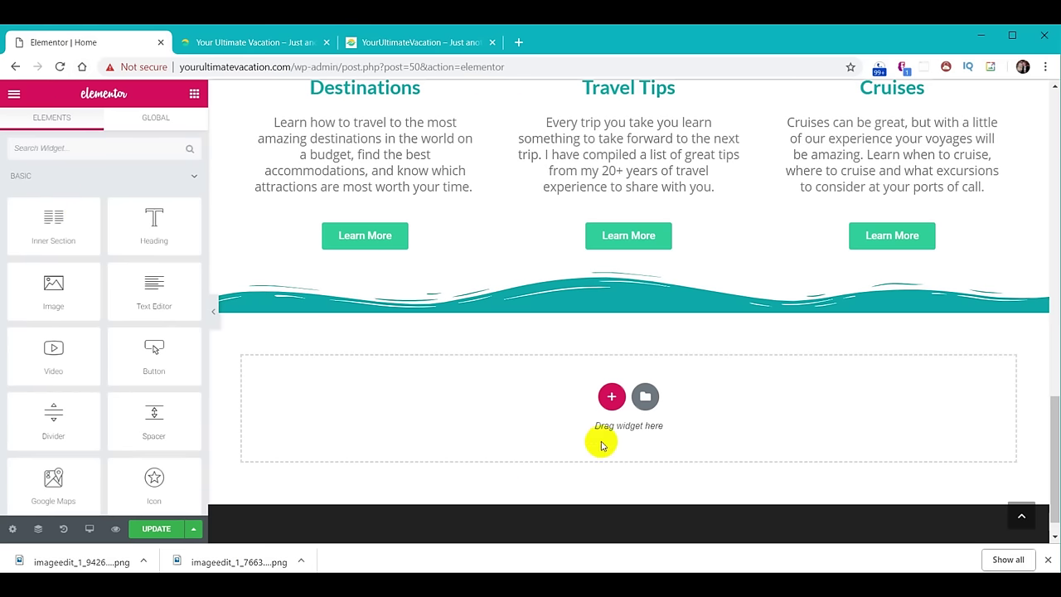
pyautogui.click(611, 397)
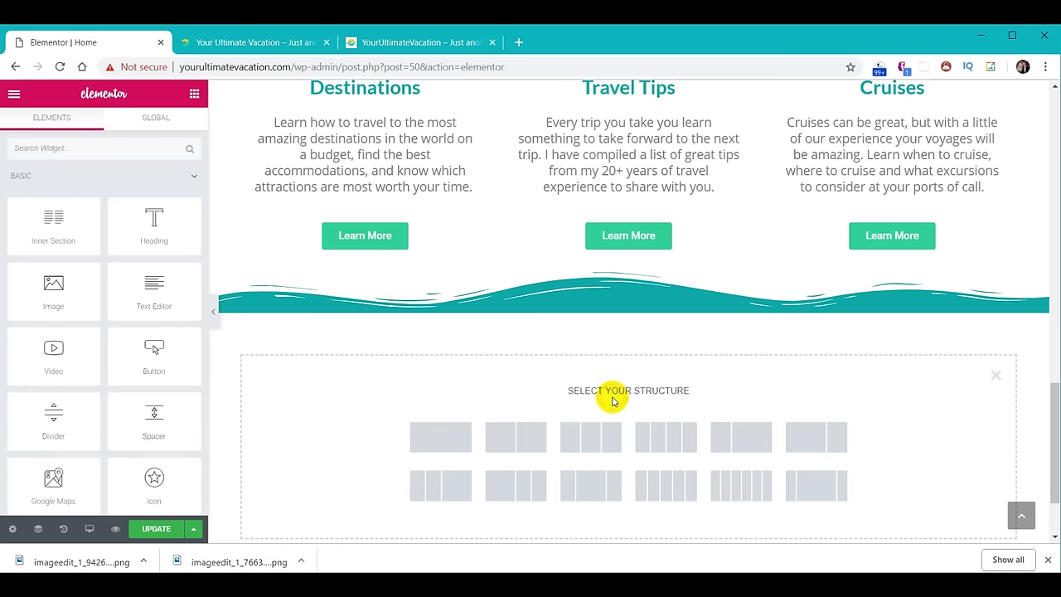
pyautogui.click(449, 439)
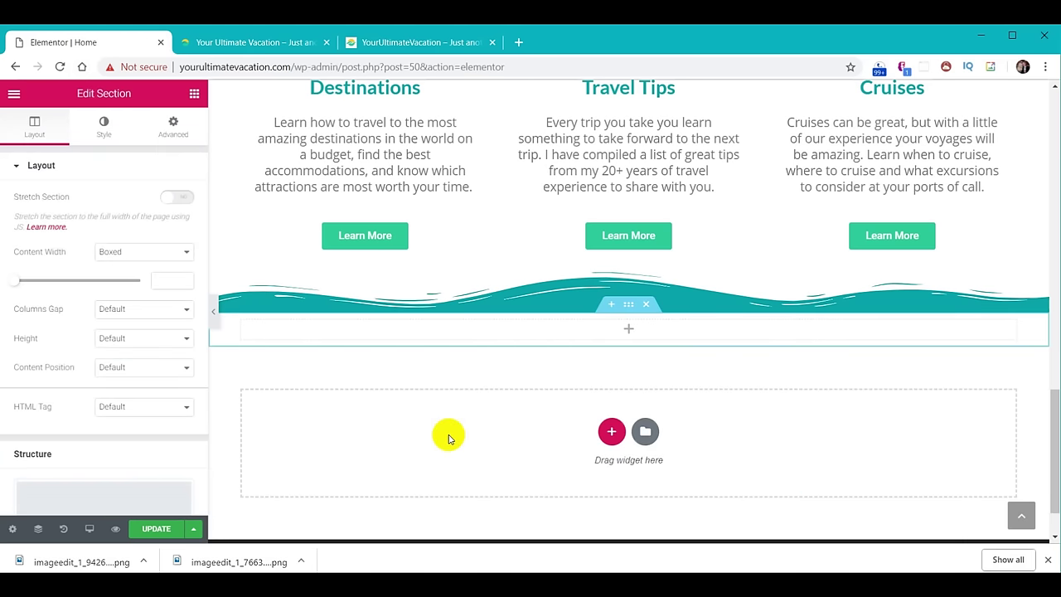
pyautogui.click(194, 94)
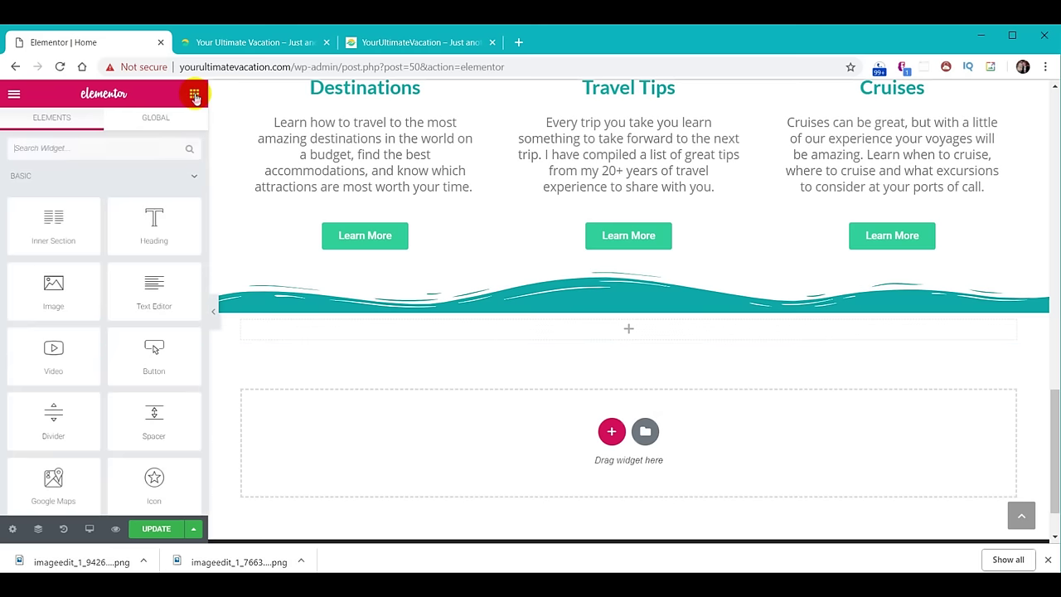
pyautogui.moveTo(166, 219); pyautogui.dragTo(351, 324)
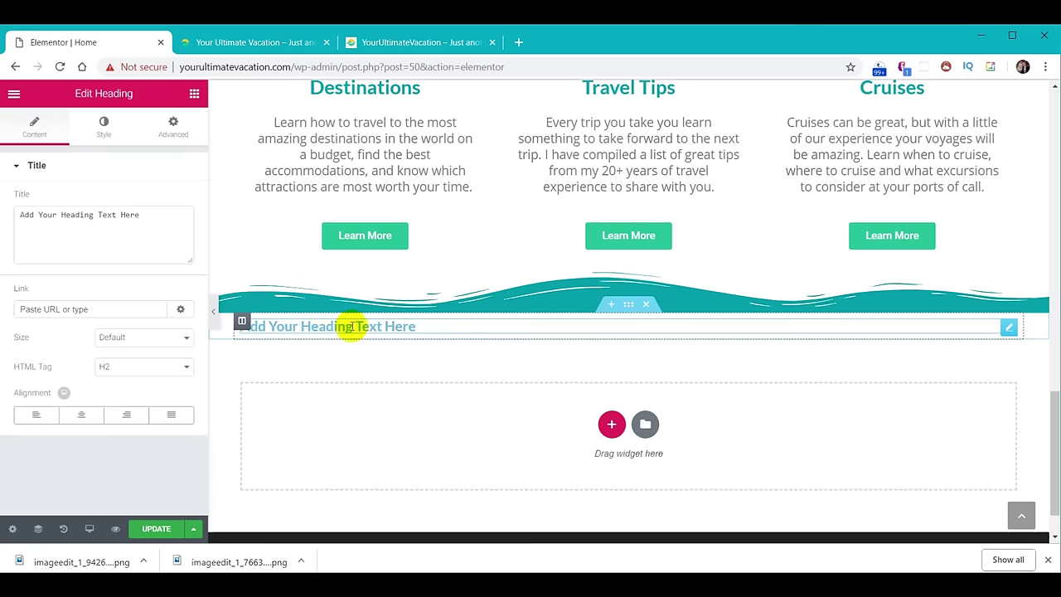
pyautogui.click(194, 95)
pyautogui.scroll(-5, 111, 341)
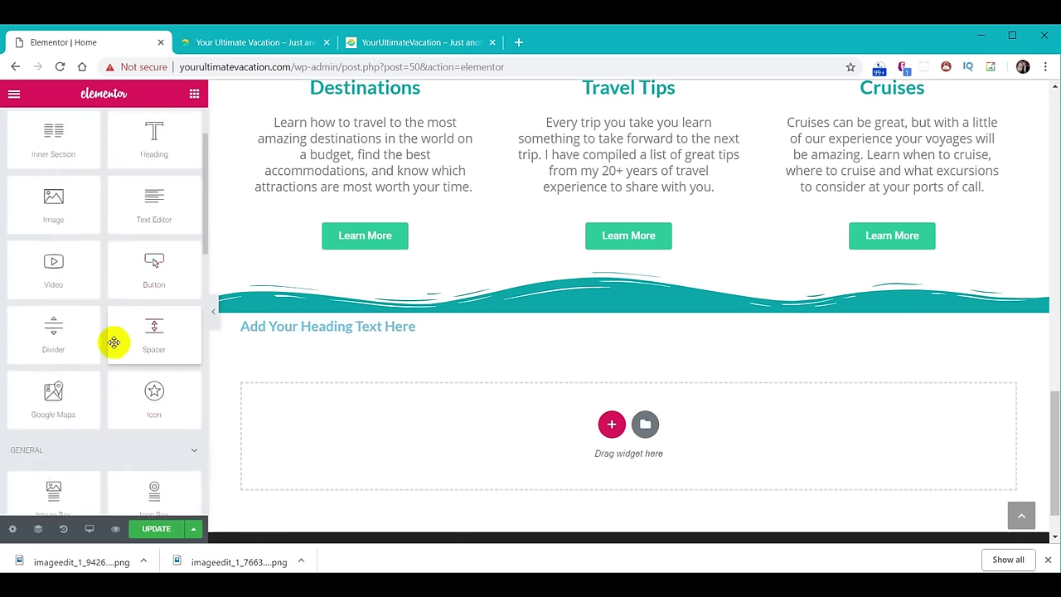
pyautogui.moveTo(71, 464); pyautogui.dragTo(404, 338)
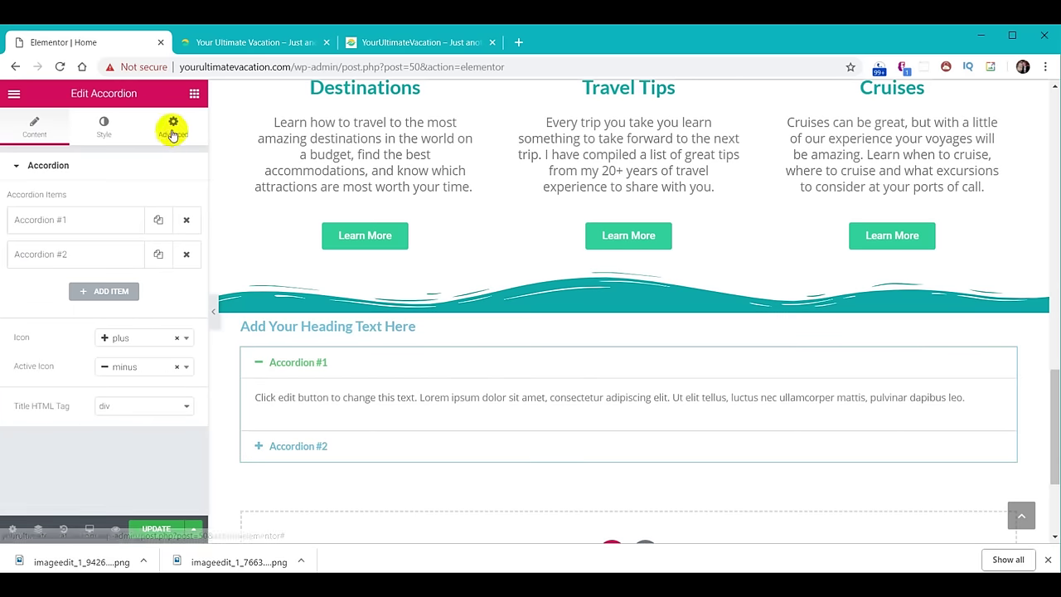
pyautogui.click(194, 94)
pyautogui.moveTo(181, 339); pyautogui.dragTo(411, 489)
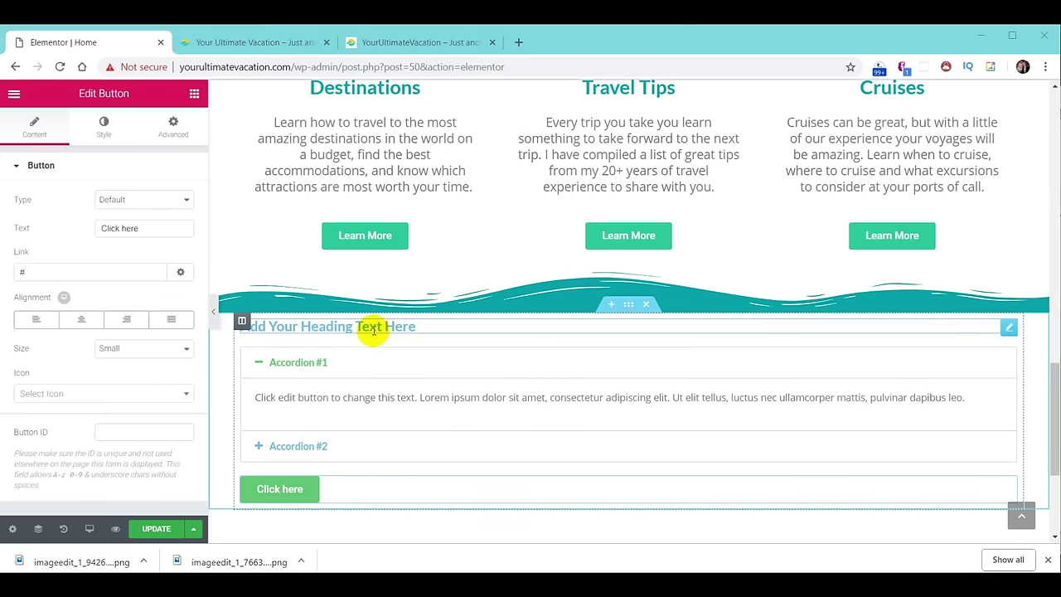
# Change the heading text to 'Top 5 Travel Tips'.
pyautogui.click(346, 327)
pyautogui.tripleClick(146, 215)
pyautogui.write('Top 5 Travel Tips')
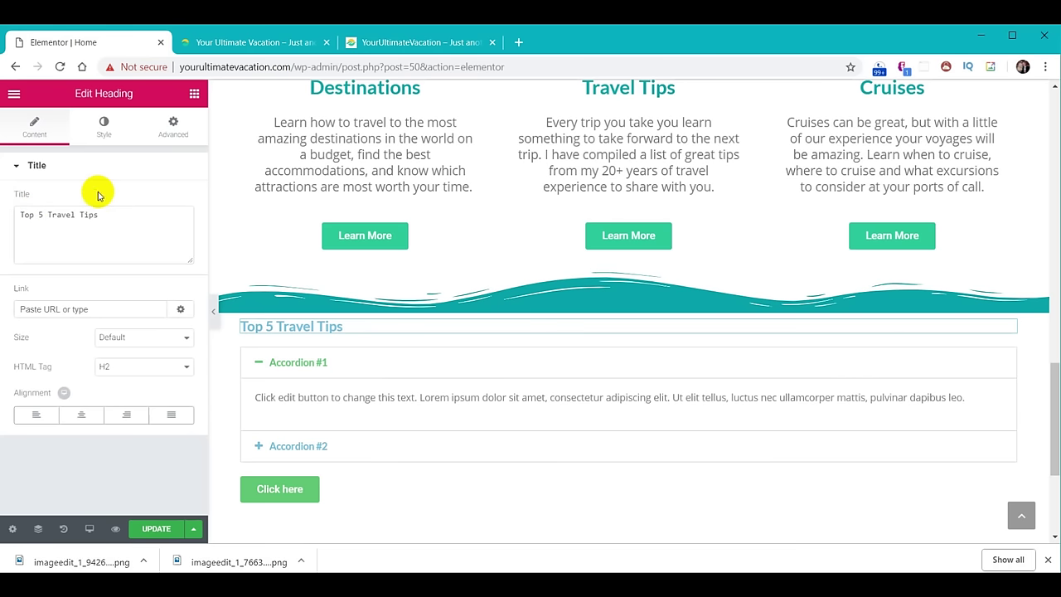
pyautogui.click(298, 365)
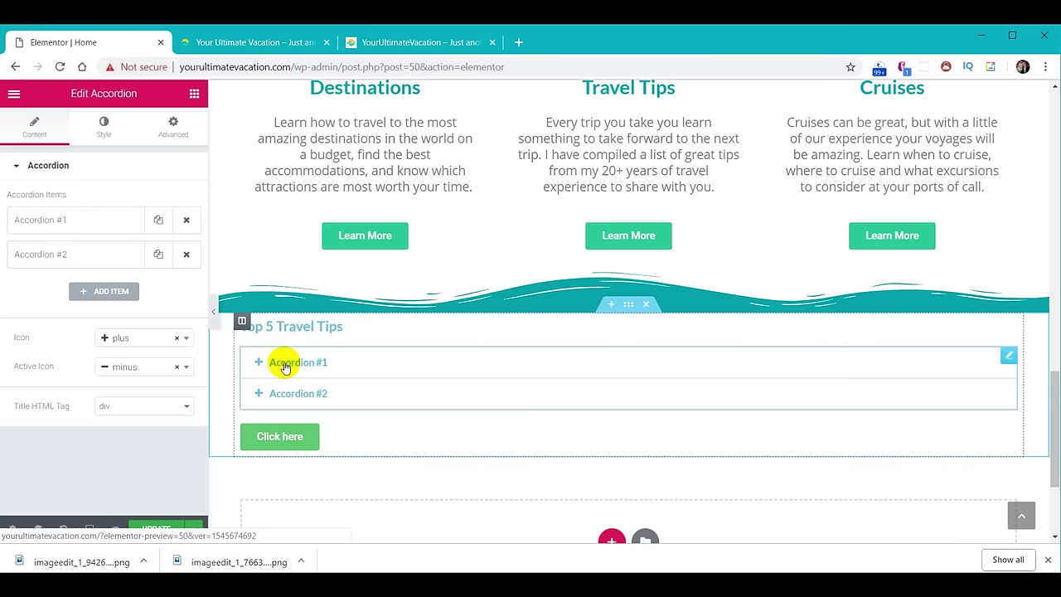
# Title the first accordion item 'Make a List' and paste its tip paragraph as content.
pyautogui.click(295, 368)
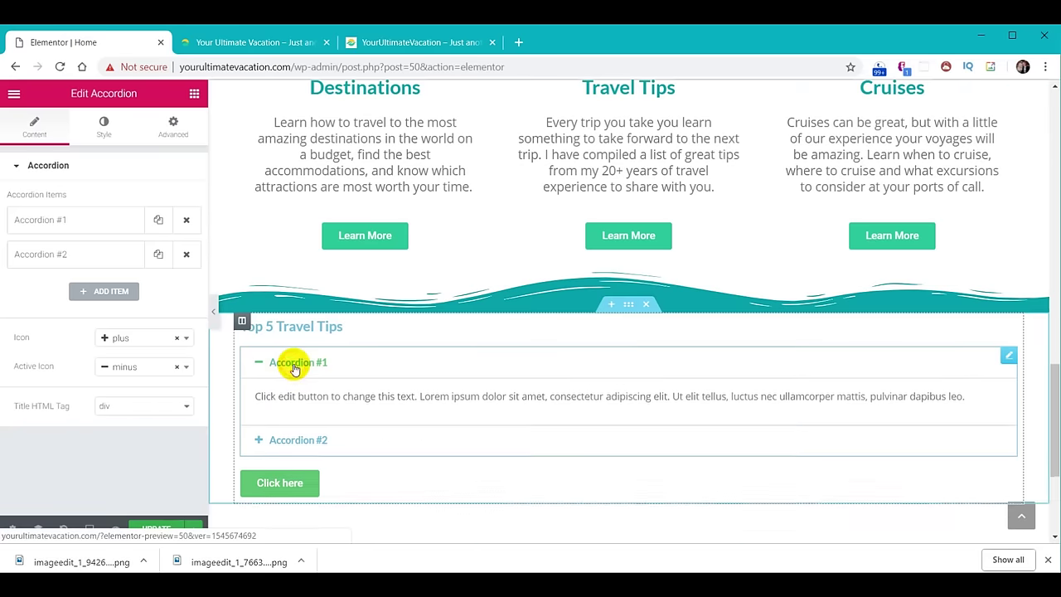
pyautogui.click(46, 228)
pyautogui.moveTo(79, 271); pyautogui.dragTo(2, 266)
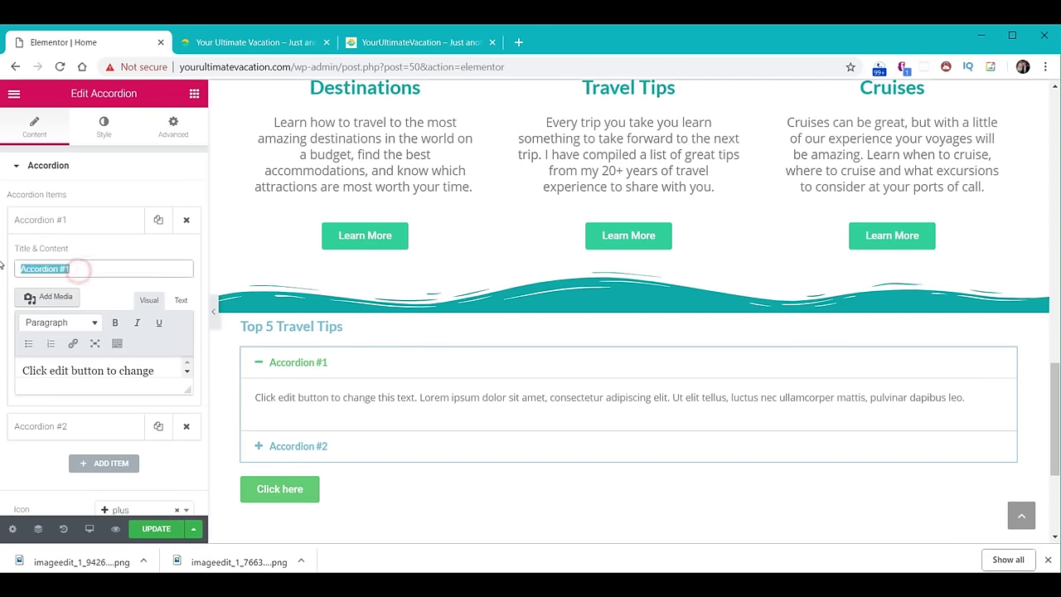
pyautogui.write('Make a List')
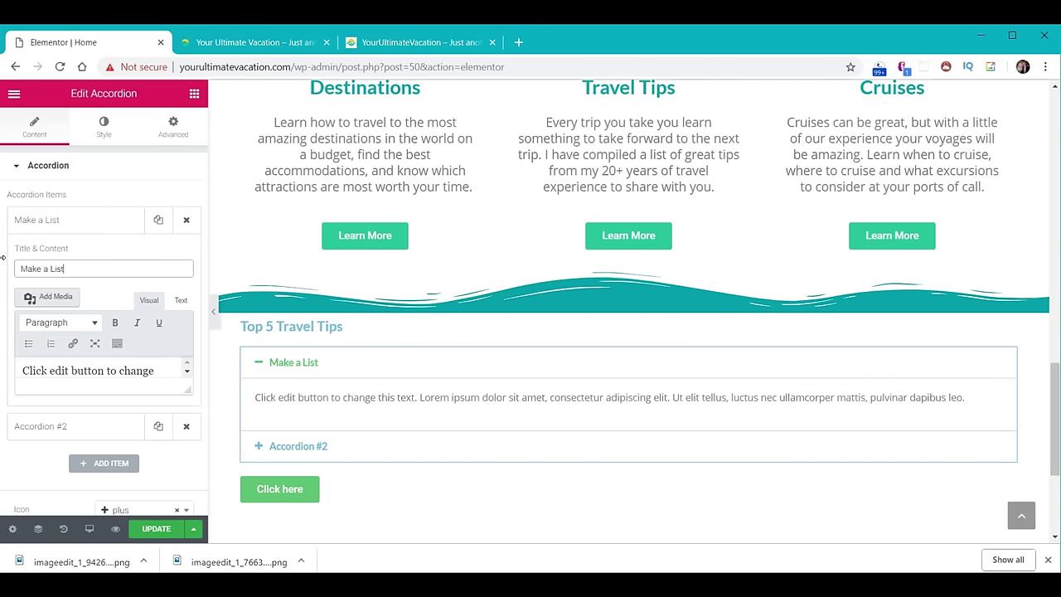
pyautogui.scroll(-1, 104, 249)
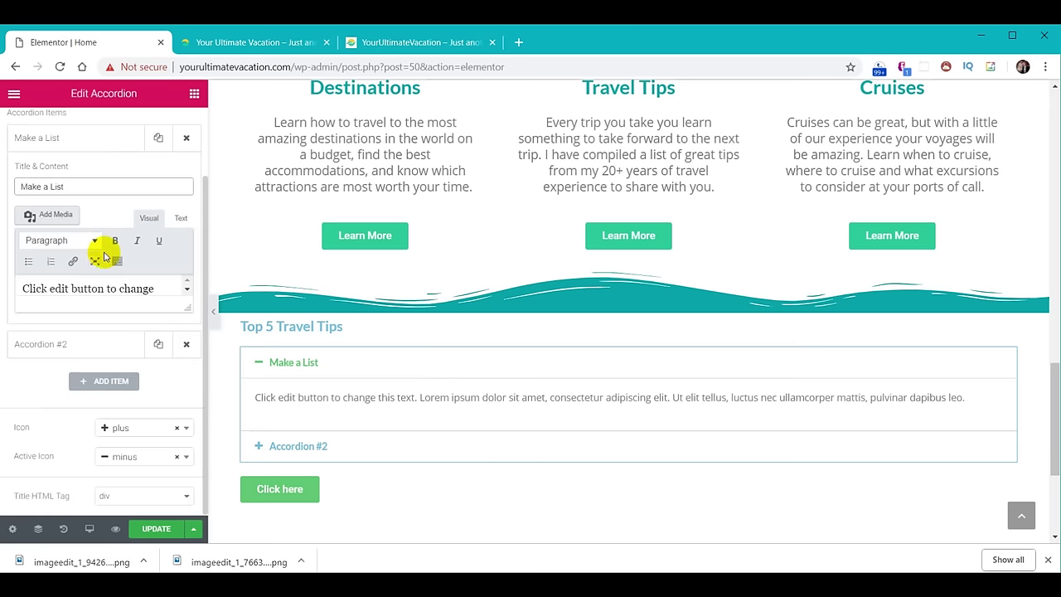
pyautogui.click(154, 288)
pyautogui.moveTo(154, 287); pyautogui.dragTo(15, 283)
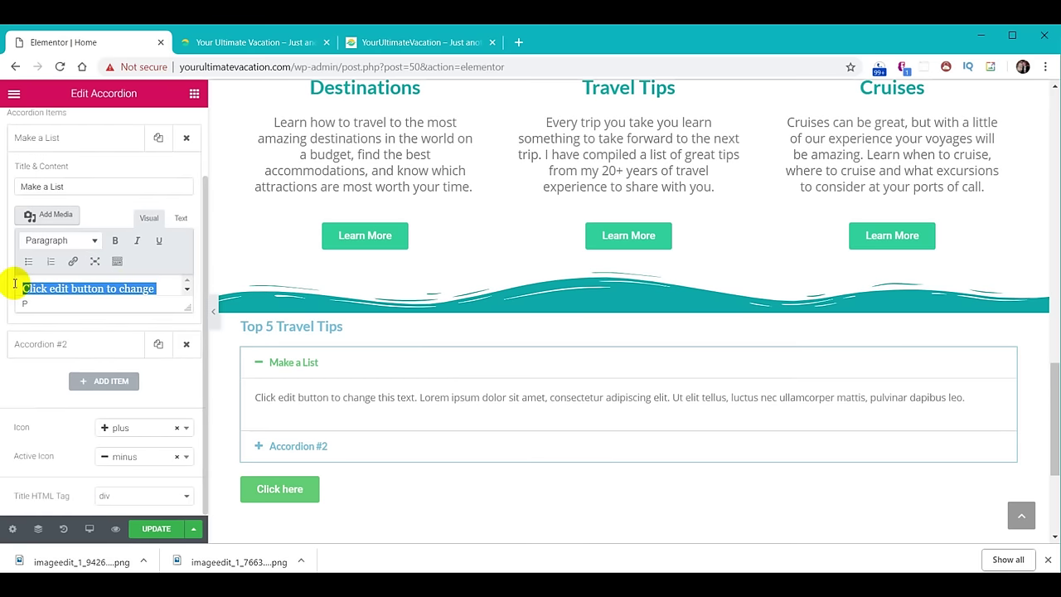
pyautogui.press('BackSpace')
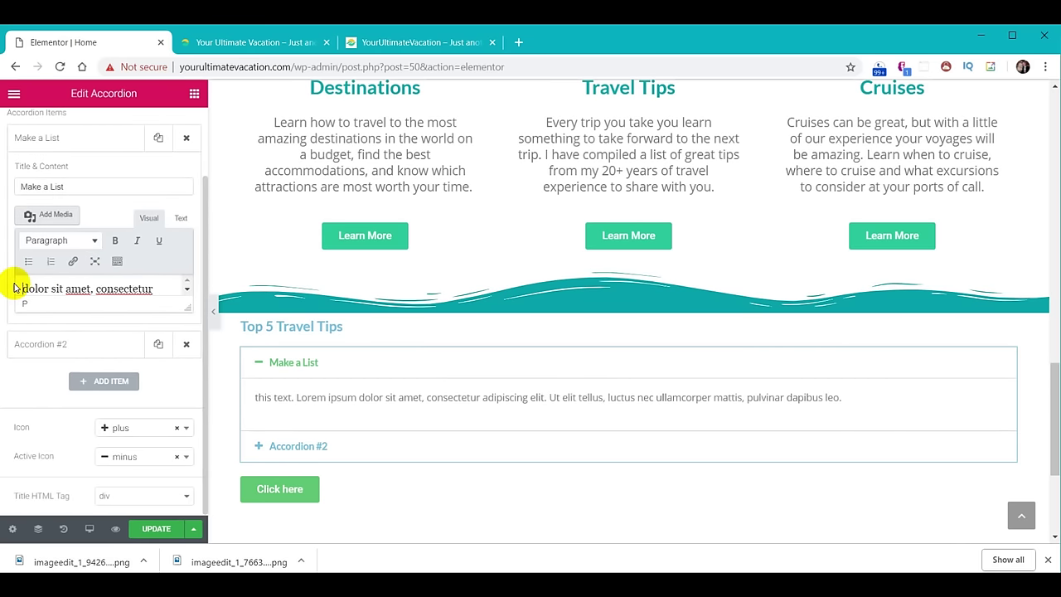
pyautogui.press('BackSpace')
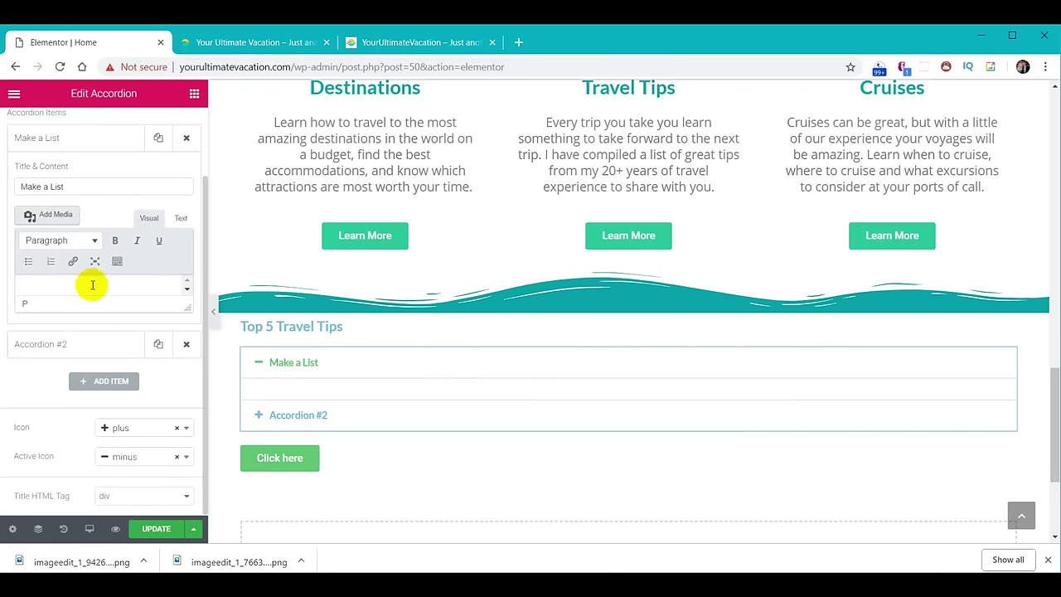
pyautogui.write('About a week or so before each trip, I make a list of items I don’t want to forget — which I WILL forget if I don’t write them down. It’s easiest for me to have a travel list saved as a Google Doc so I can access it online and edit it as needed.')
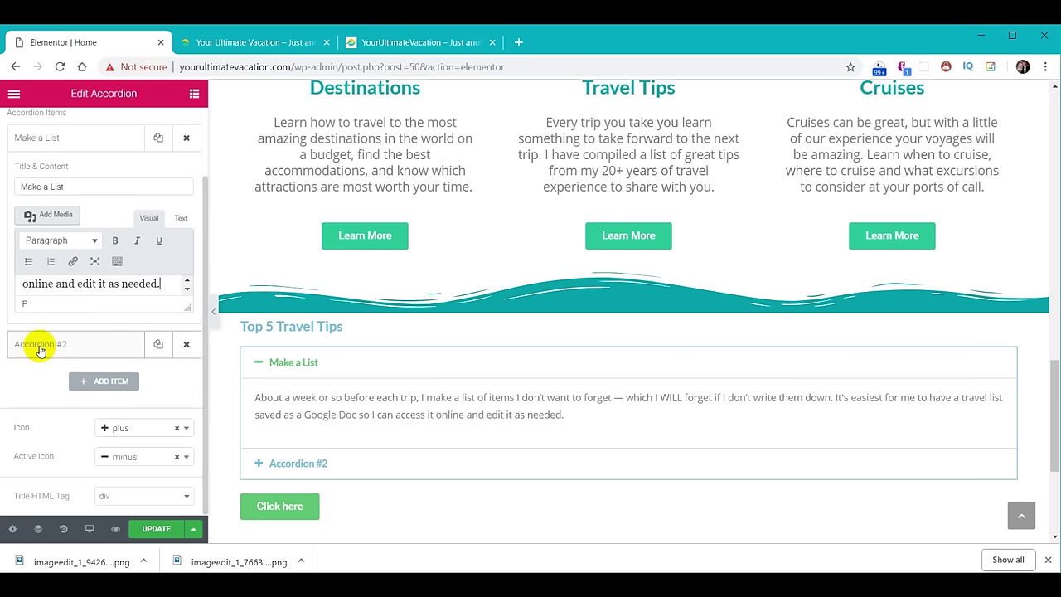
# Fill the second item with the Make Photocopies title and passport paragraph, enlarging the editor.
pyautogui.click(37, 344)
pyautogui.tripleClick(104, 220)
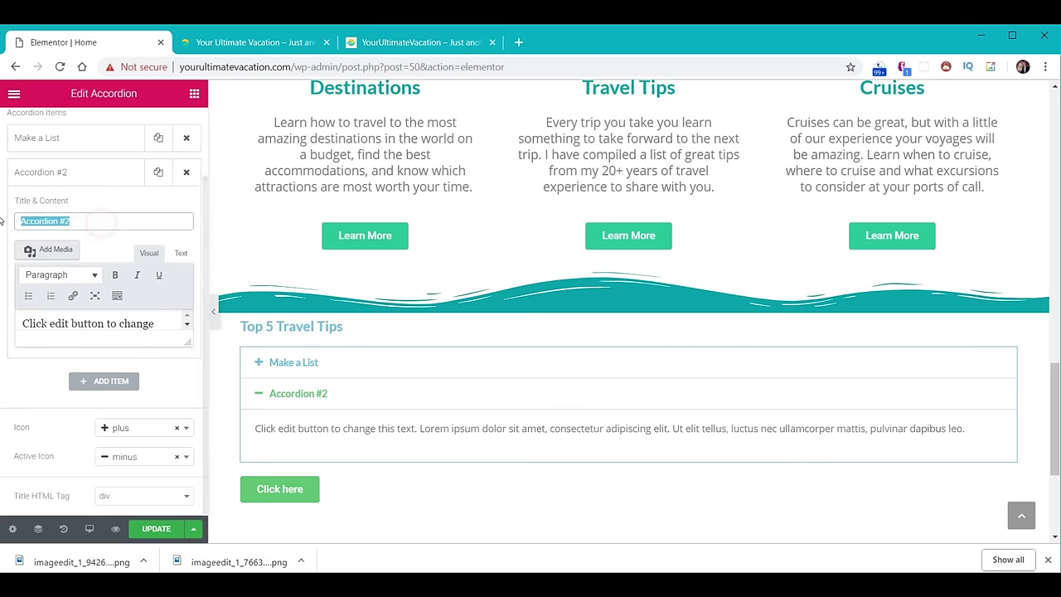
pyautogui.write('Make Photocopies of Important Documents')
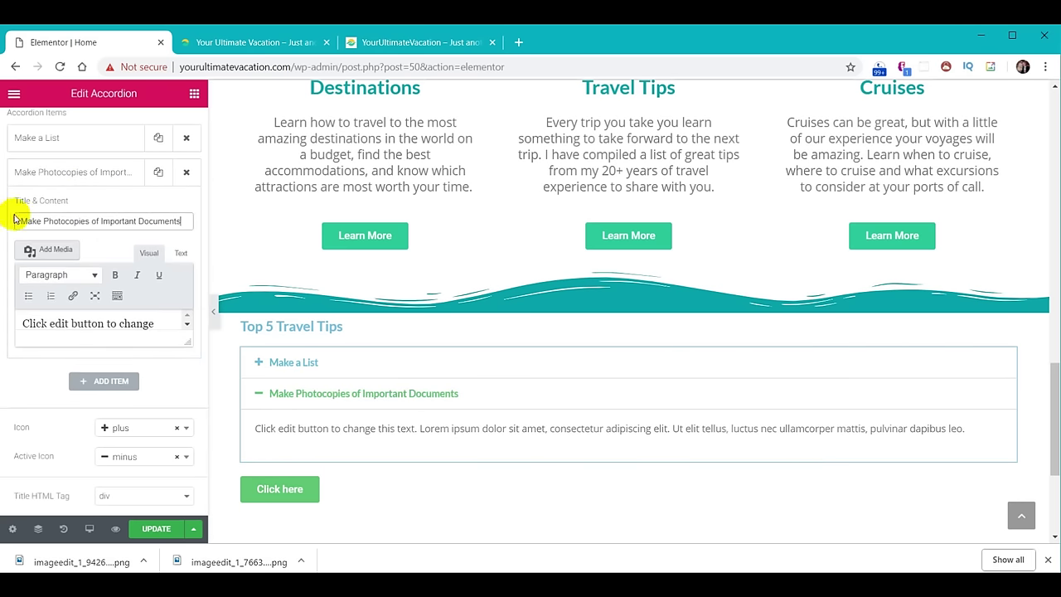
pyautogui.tripleClick(76, 323)
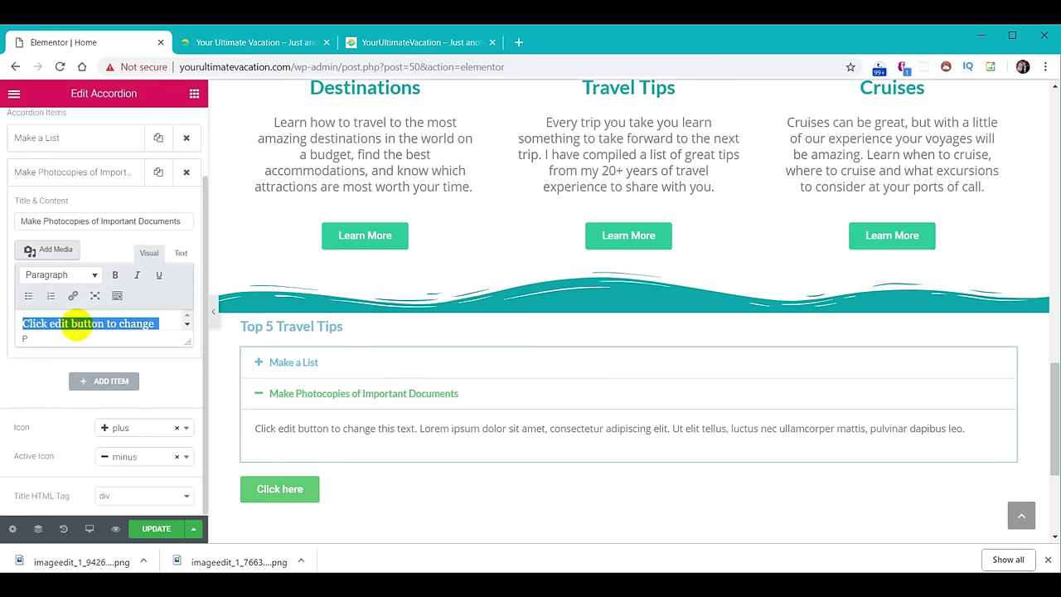
pyautogui.write('We also take photos of our passports and driver licenses and keep them in our Google Docs and in files on our phones. You just never know when you need a backup.')
pyautogui.scroll(-1, 88, 327)
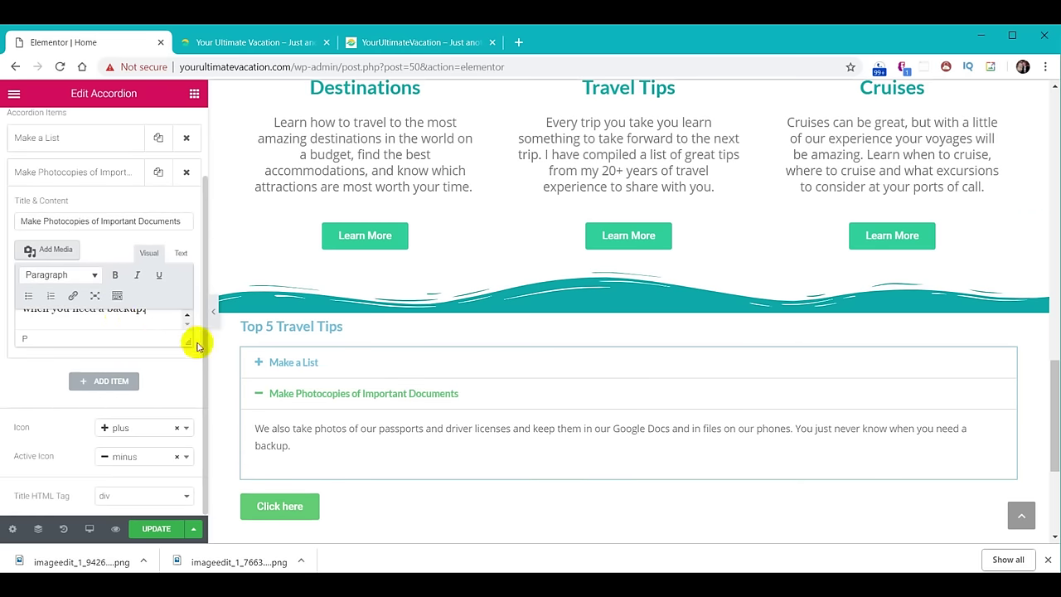
pyautogui.moveTo(188, 340); pyautogui.dragTo(188, 460)
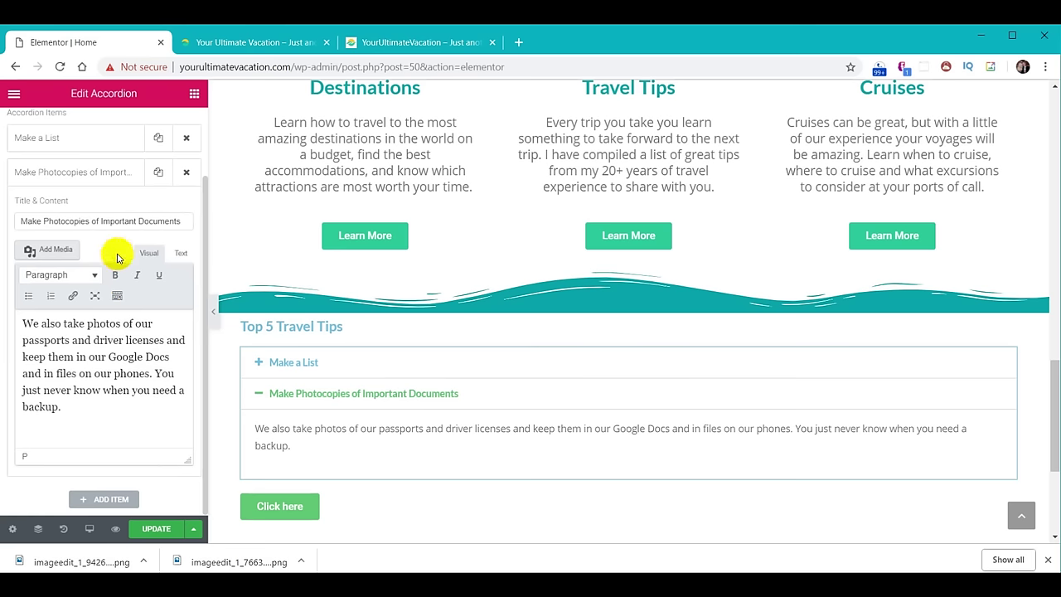
pyautogui.click(297, 364)
pyautogui.click(326, 462)
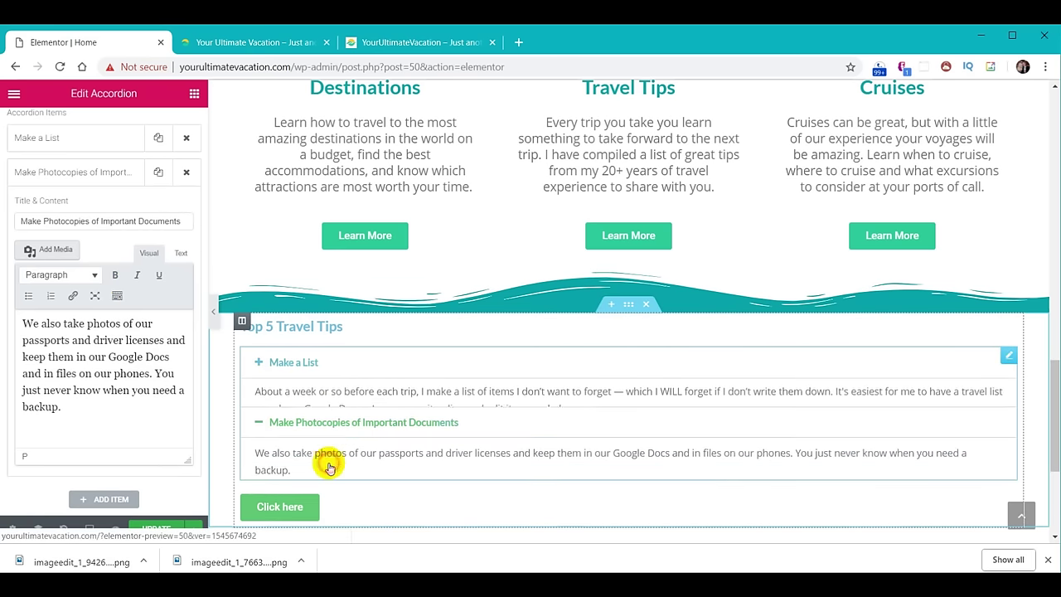
# Add a third item with the weather forecast tip title and Amsterdam weather paragraph.
pyautogui.click(120, 502)
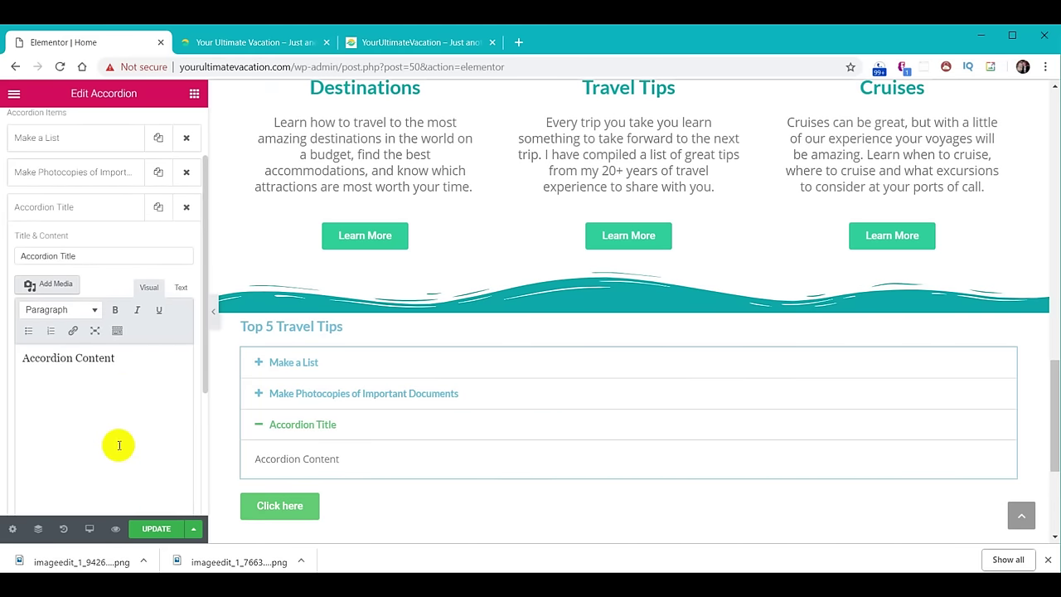
pyautogui.tripleClick(83, 255)
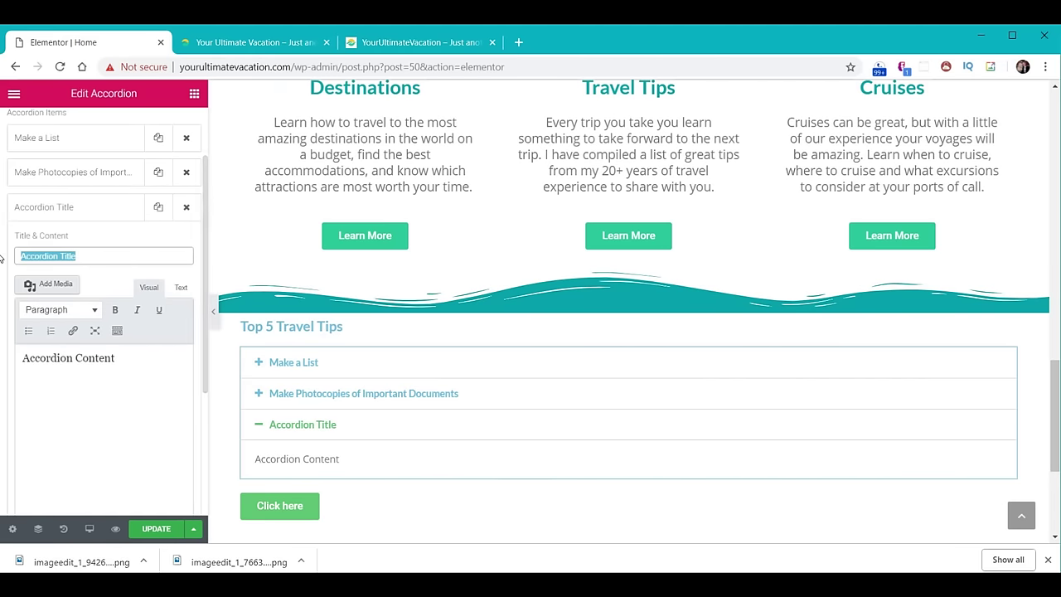
pyautogui.write('Plan for the weather forecast to be wrong')
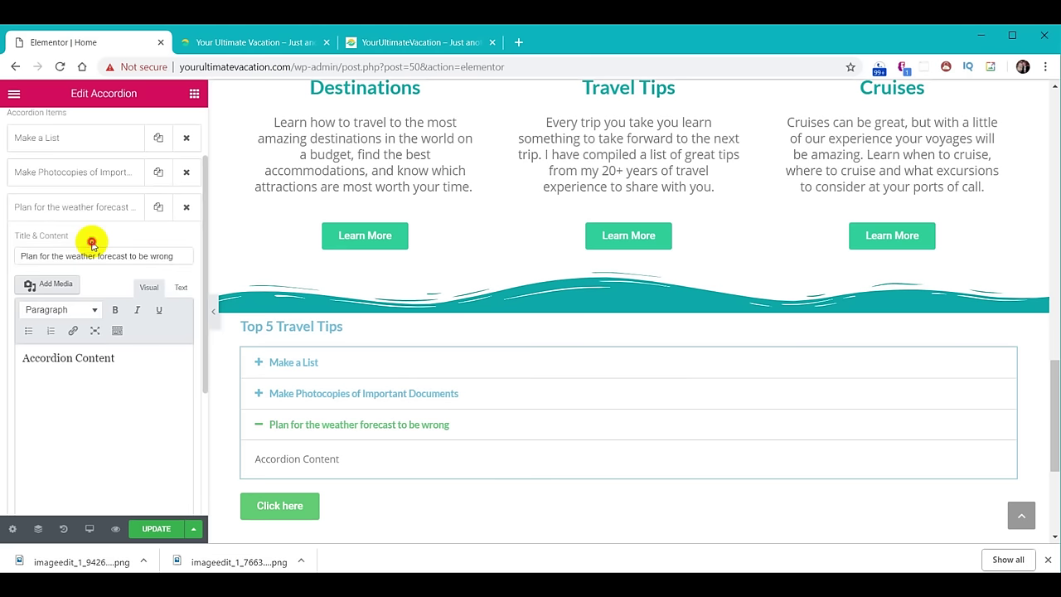
pyautogui.tripleClick(142, 367)
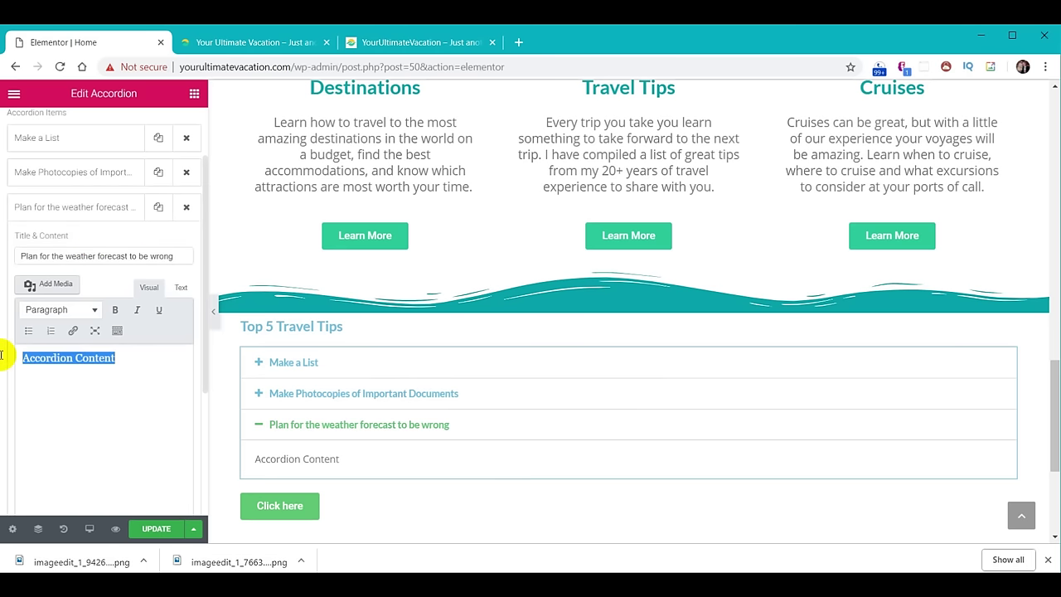
pyautogui.write("We went to Amsterdam in the fall and I did a great job of looking at the forecast a few days before we left, but the forecast changed drastically 24 hours before we left and 85% of what we brought ended up being too warm to wear. Be sure to bring some extra items for weather conditions you don't expect.")
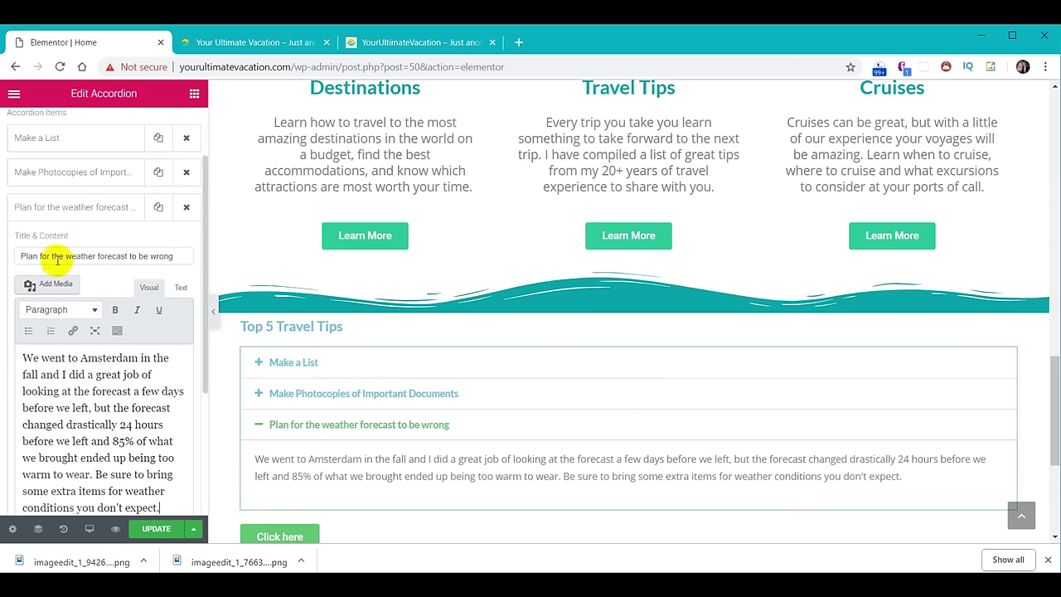
pyautogui.click(73, 211)
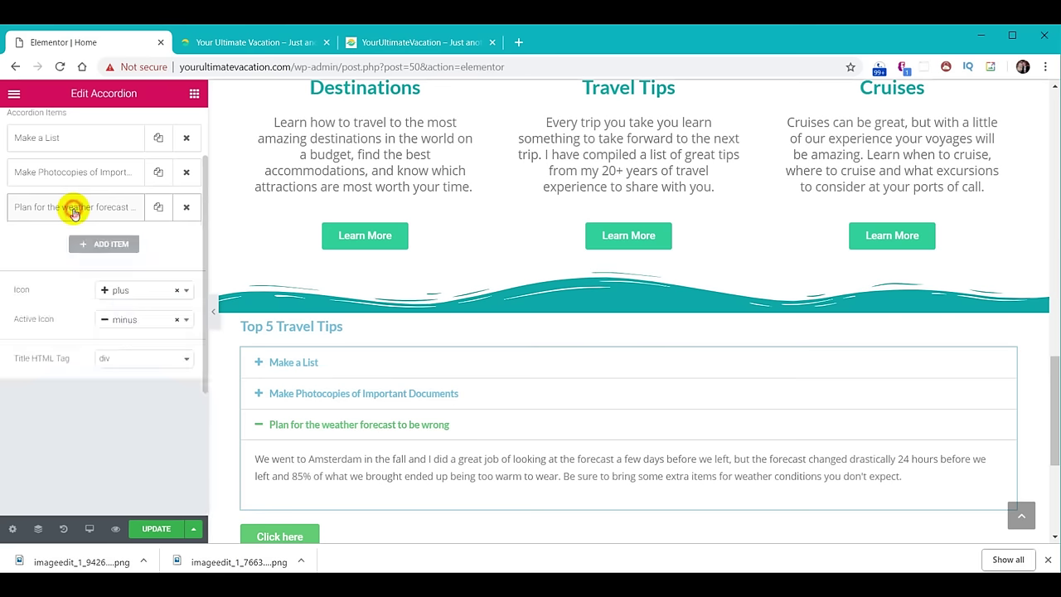
# Add a fourth item with the credit card tip title and local currency paragraph.
pyautogui.click(107, 244)
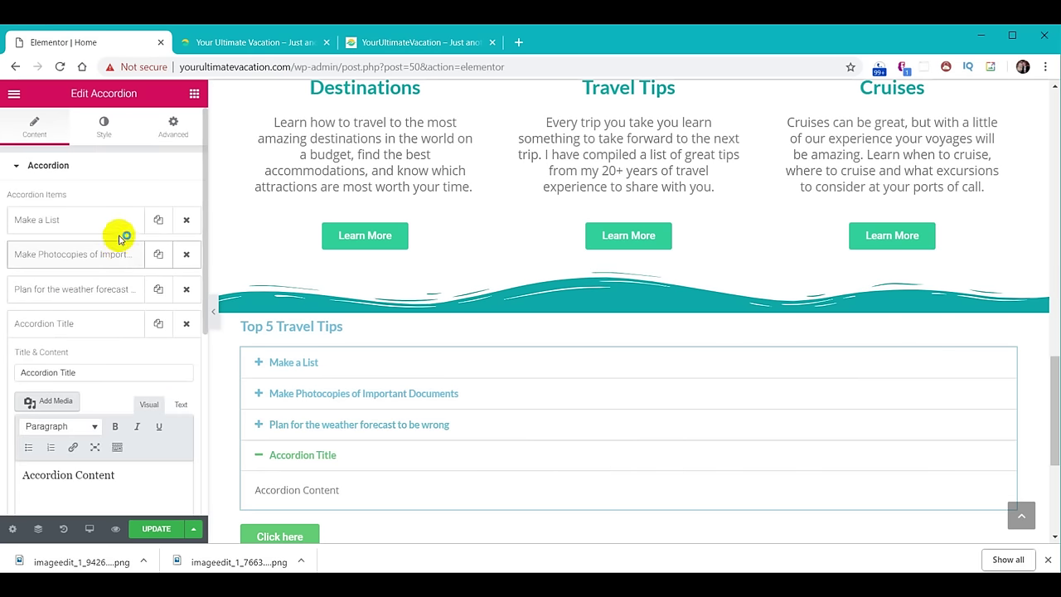
pyautogui.moveTo(78, 373); pyautogui.dragTo(11, 372)
pyautogui.write('When using a credit card at stores, choose to pay in the local currency')
pyautogui.click(106, 358)
pyautogui.scroll(-1, 114, 390)
pyautogui.tripleClick(126, 398)
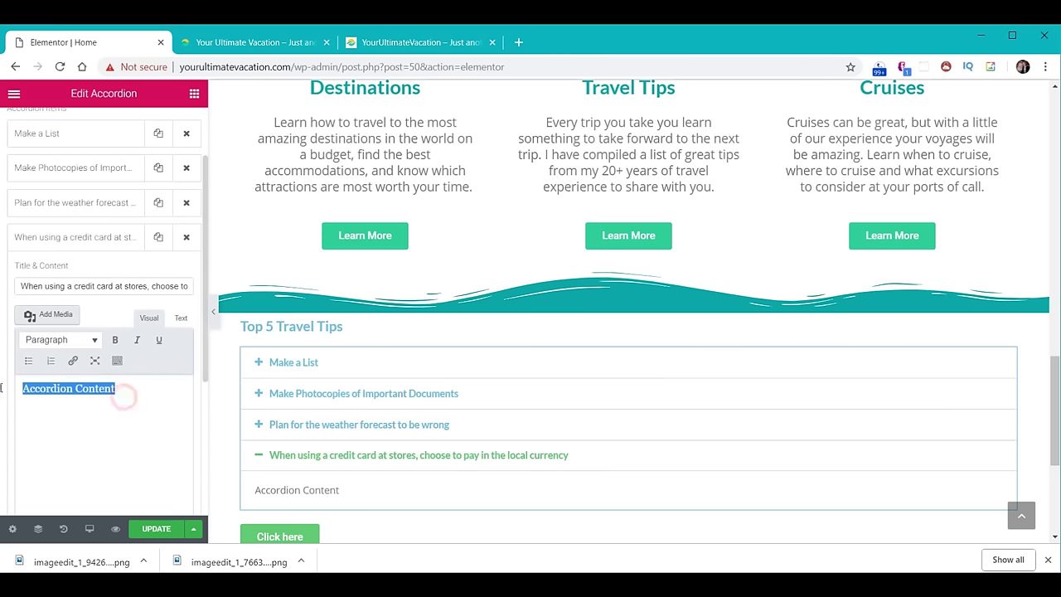
pyautogui.write('If you\'re at checkout in a local shop and the cashier asks you if you\'d like to pay in, say, Euros or dollars, say "Euros". Your credit card company will automatically do the conversion into dollars so there\'s no need to pay in dollars. If you say you want to pay in dollars, you will likely be overcharged because the stores may use a higher conversion rate.')
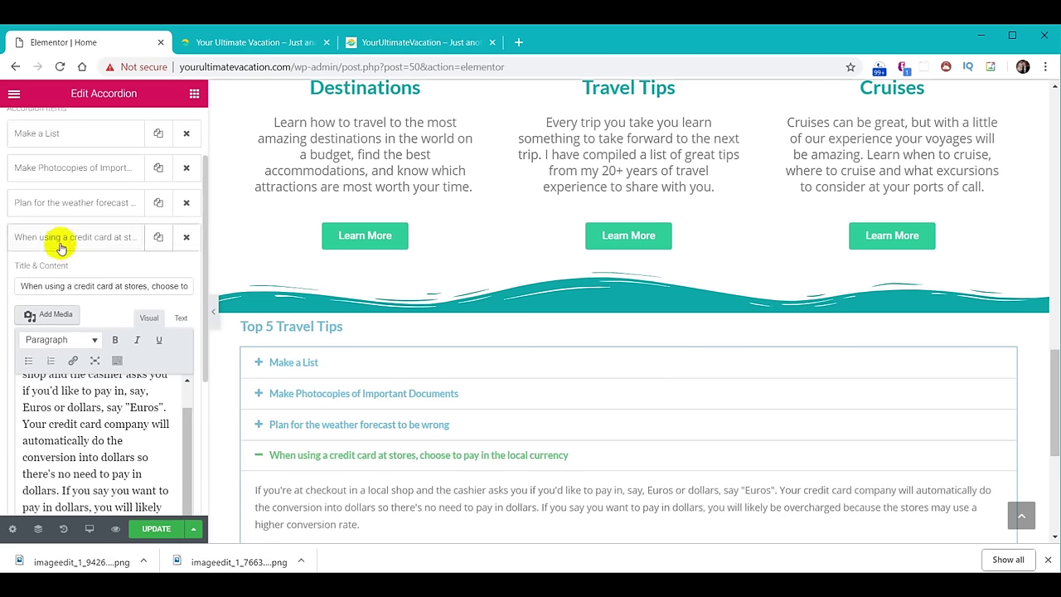
pyautogui.click(60, 241)
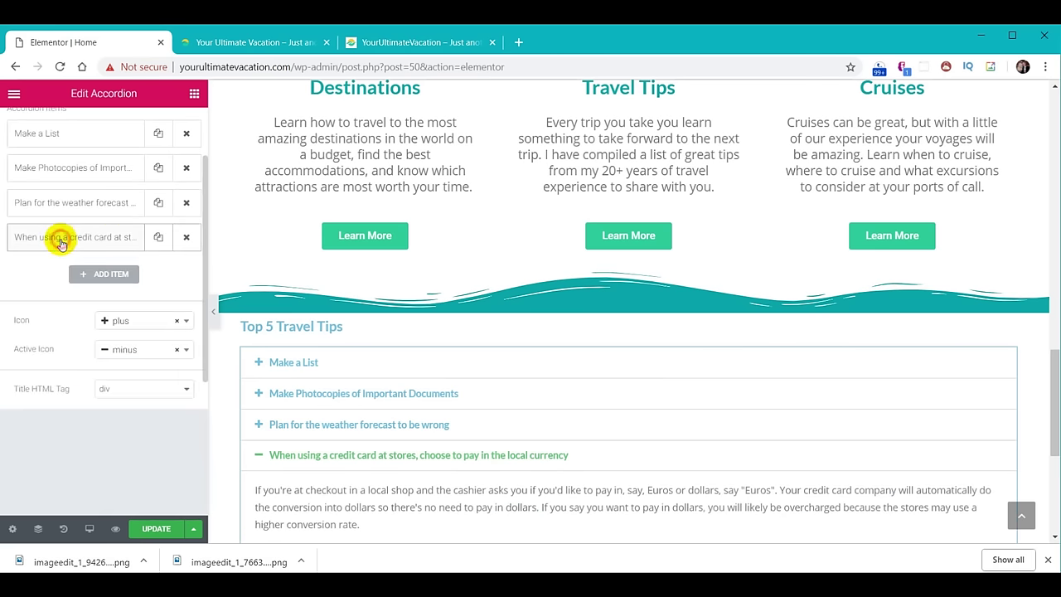
# Add a fifth item titled 'Sunscreen' with the pasted daily-sunscreen paragraph.
pyautogui.click(112, 275)
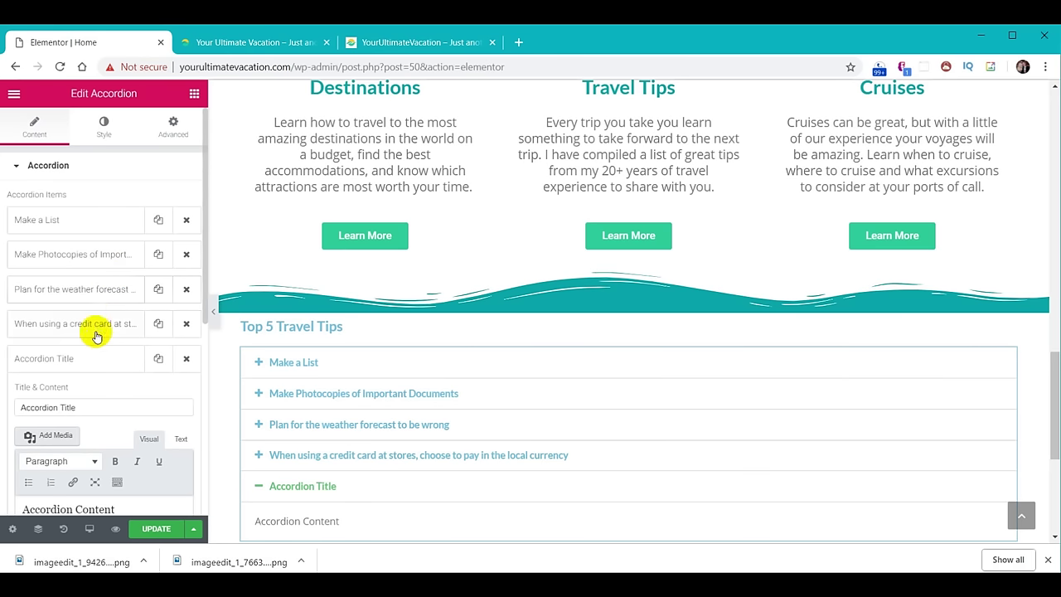
pyautogui.tripleClick(90, 407)
pyautogui.write('Sunscreen')
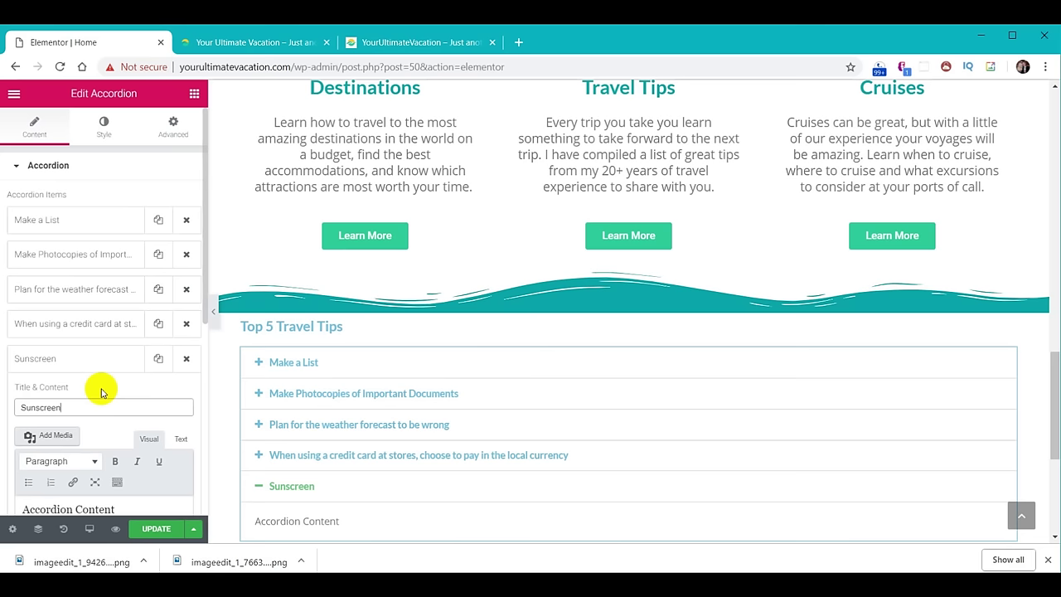
pyautogui.scroll(-2, 103, 393)
pyautogui.moveTo(126, 348); pyautogui.dragTo(19, 340)
pyautogui.write("Get into the habit of using sunscreen. I use it daily, regardless of the weather. You will likely be walking a lot more than you think, and even if the sun isn't literally shining, you can get sunburned. Don't forget to apply sunscreen to your hands and arms as well as your neck, chest, and ears, and don't forget to reapply. I take a small lightweight container of sunscreen with me in my bag when I know I'm going out for the day.")
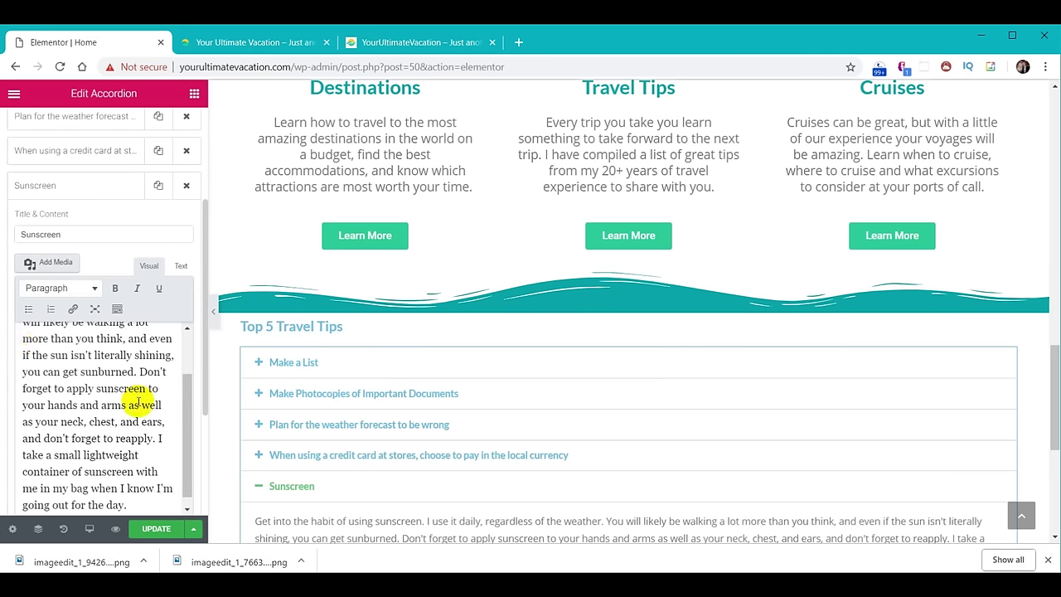
pyautogui.click(75, 192)
# Expand the credit card, weather, Make Photocopies and Make a List tips in the preview.
pyautogui.click(331, 455)
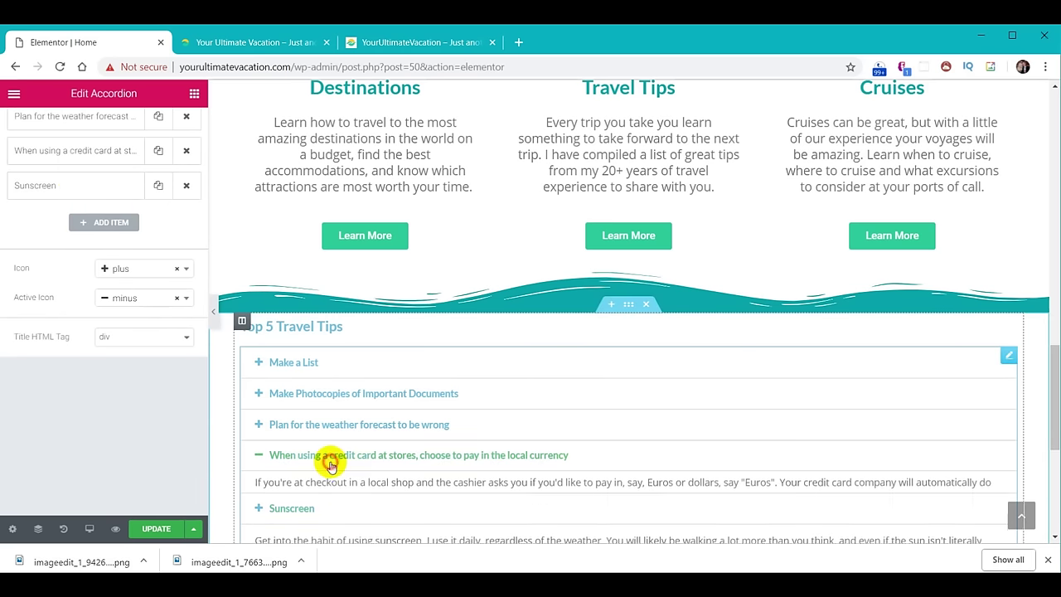
pyautogui.click(334, 426)
pyautogui.click(332, 395)
pyautogui.click(301, 363)
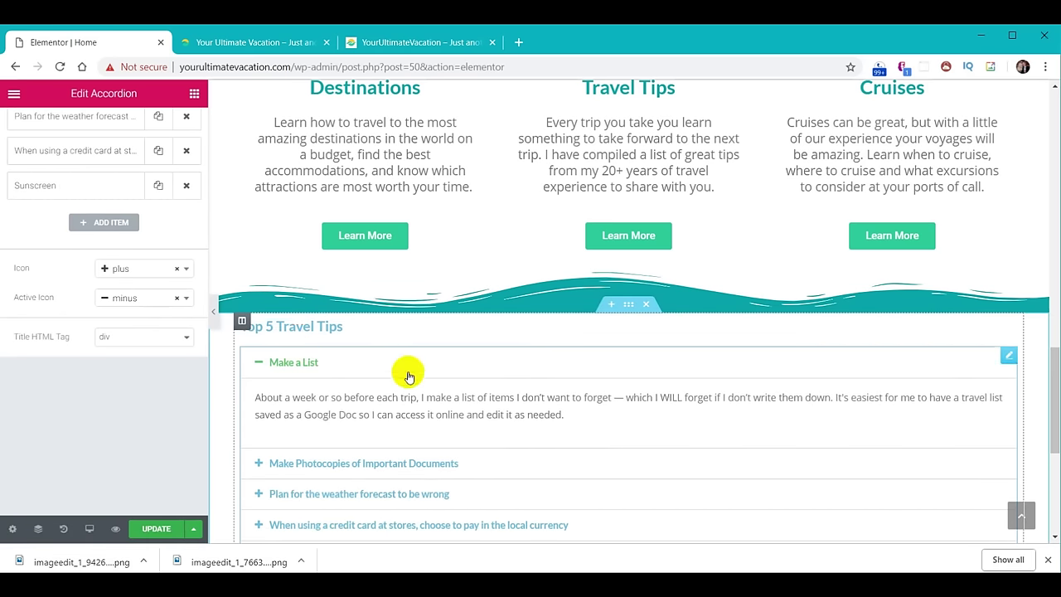
pyautogui.scroll(-3, 421, 413)
pyautogui.scroll(2, 526, 445)
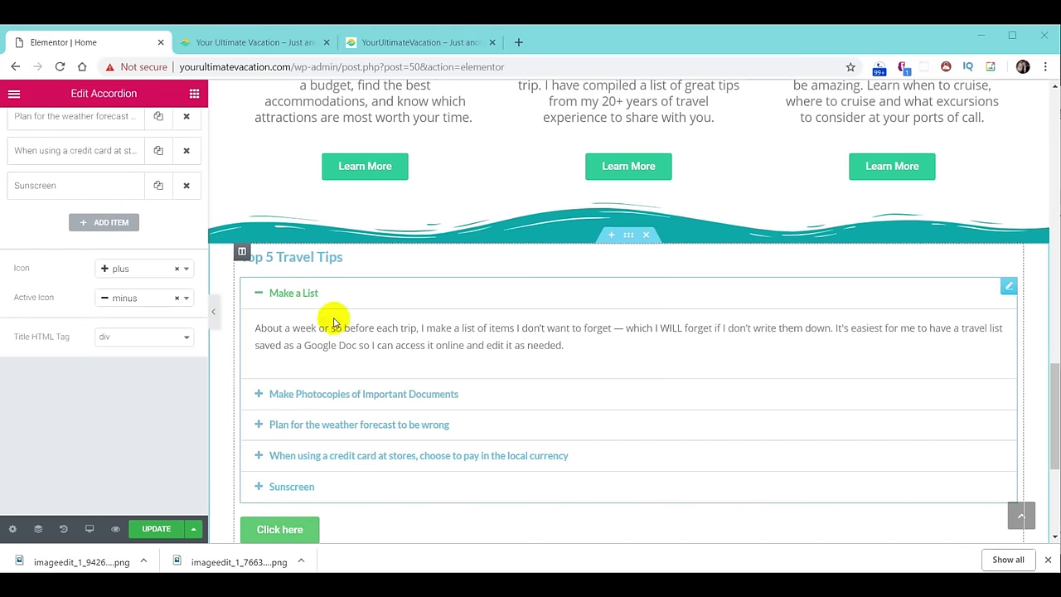
# Set the heading's text colour to #f9cc29 and its typography size to 30px.
pyautogui.click(298, 255)
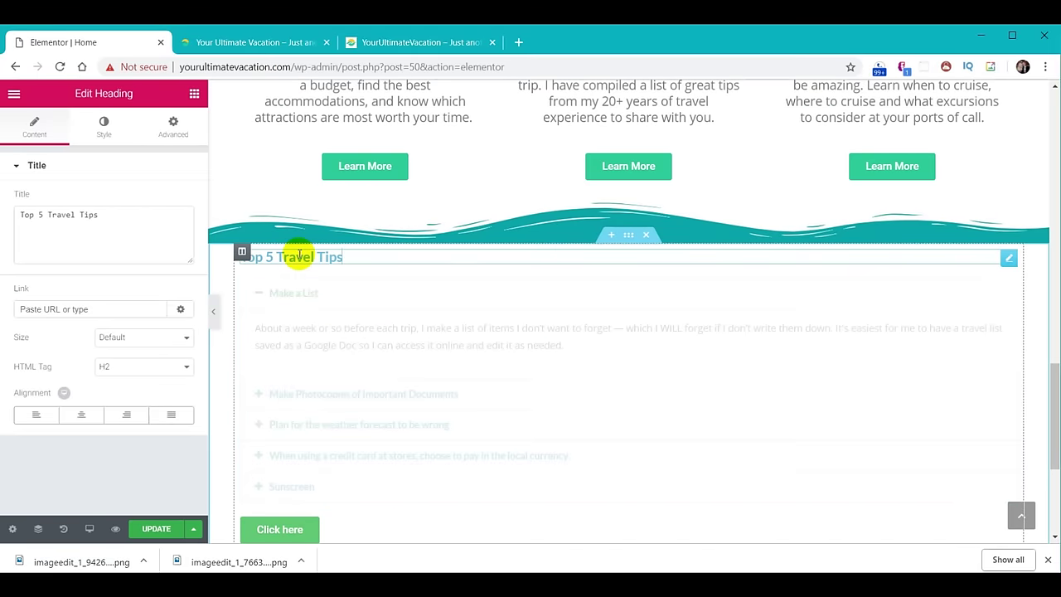
pyautogui.click(105, 133)
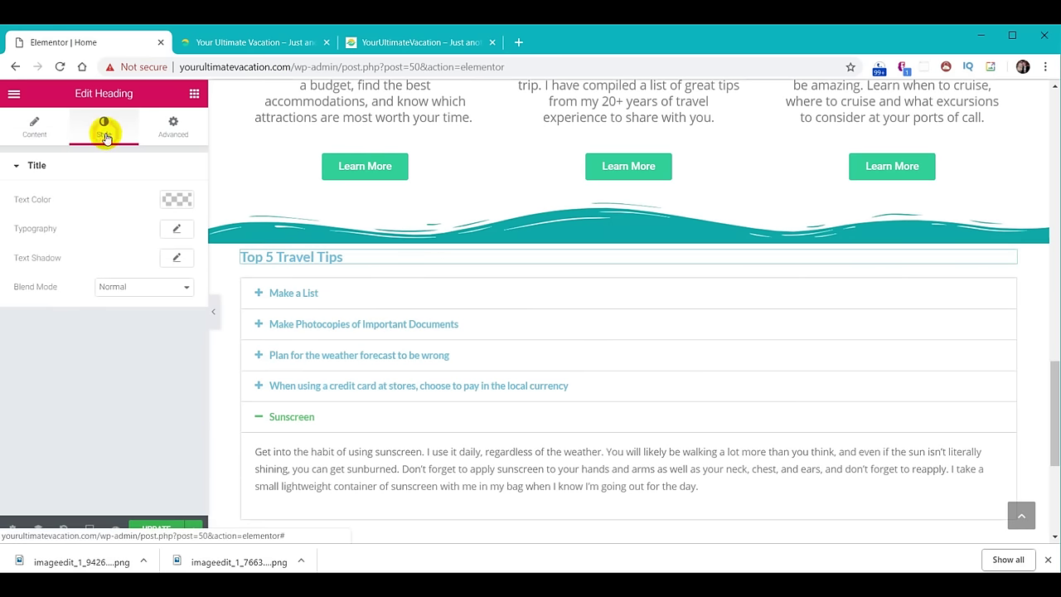
pyautogui.click(173, 199)
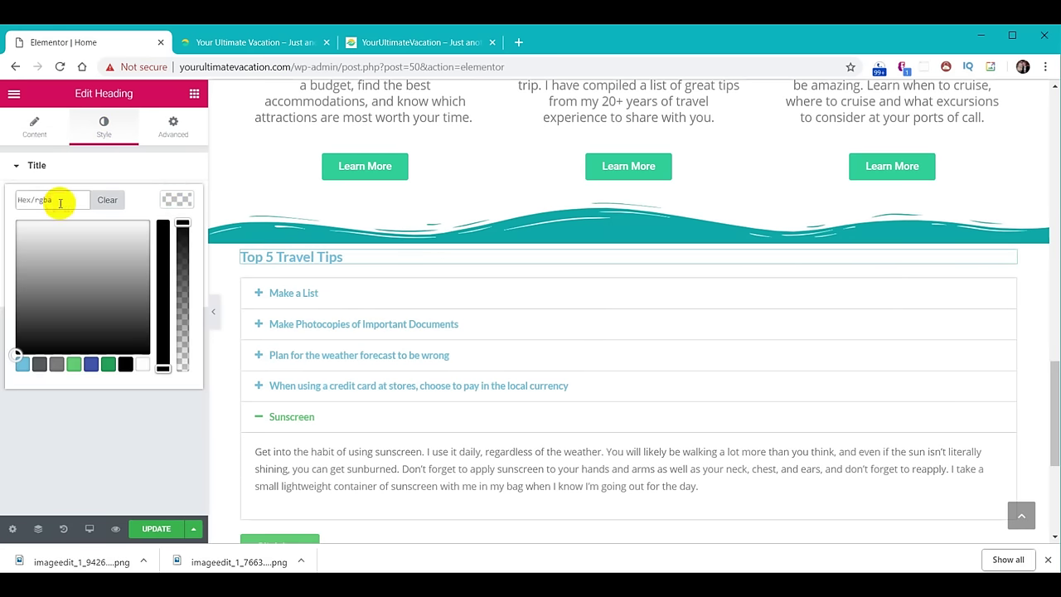
pyautogui.click(172, 200)
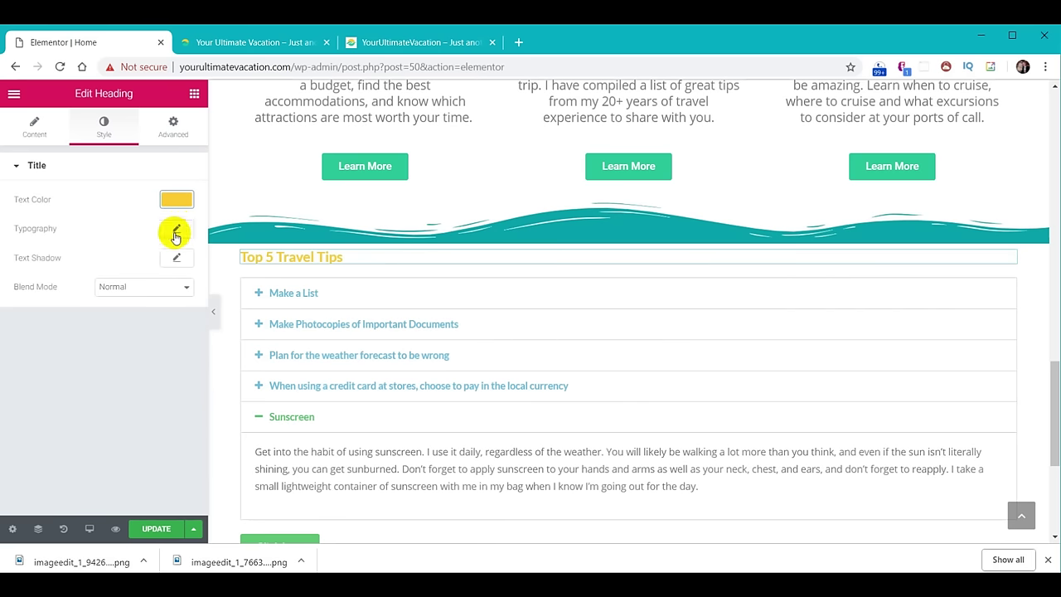
pyautogui.click(176, 234)
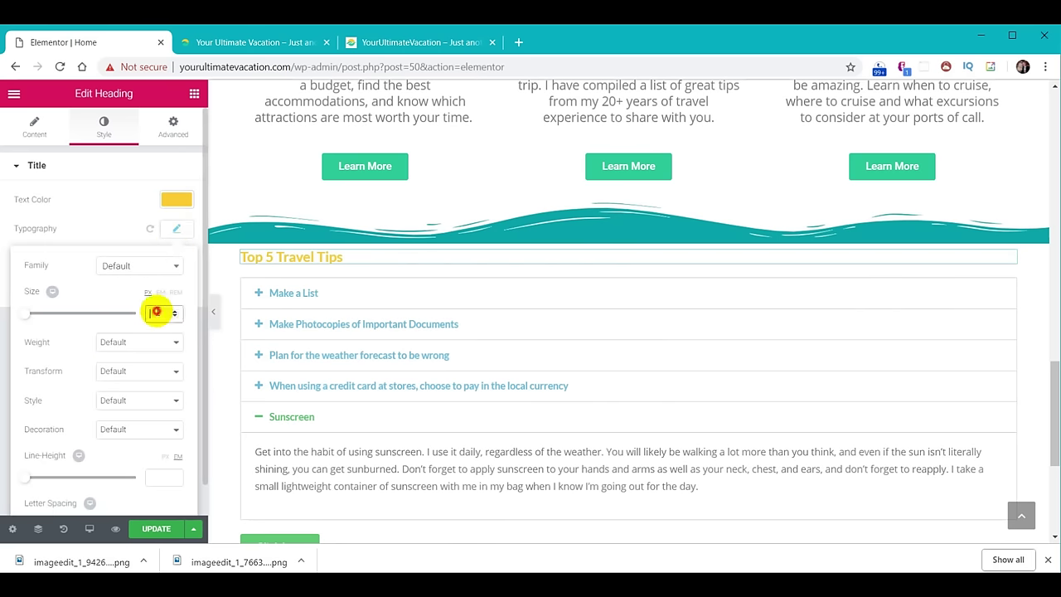
pyautogui.write('30')
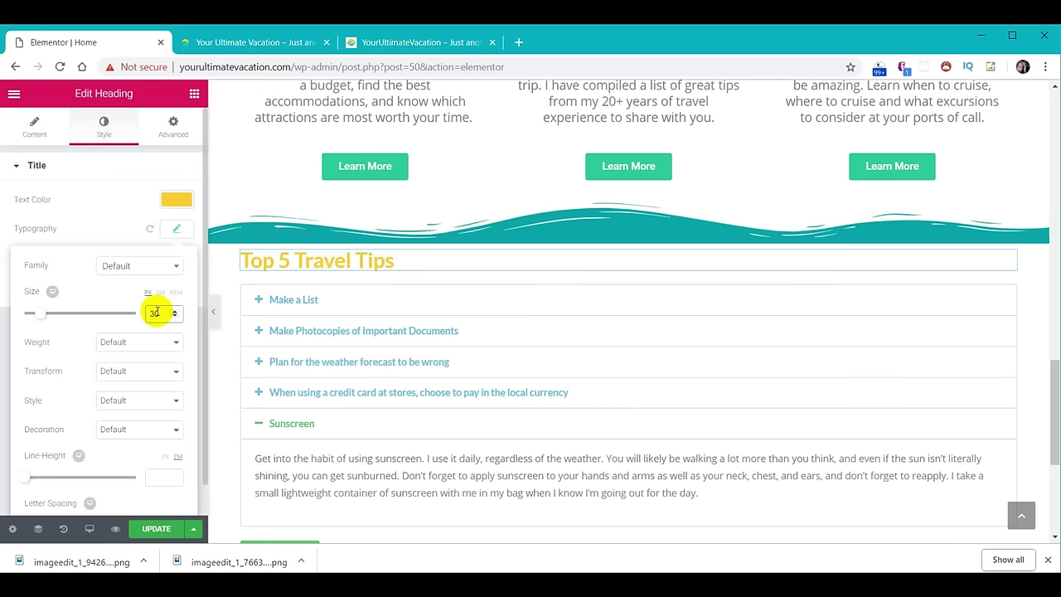
pyautogui.click(174, 230)
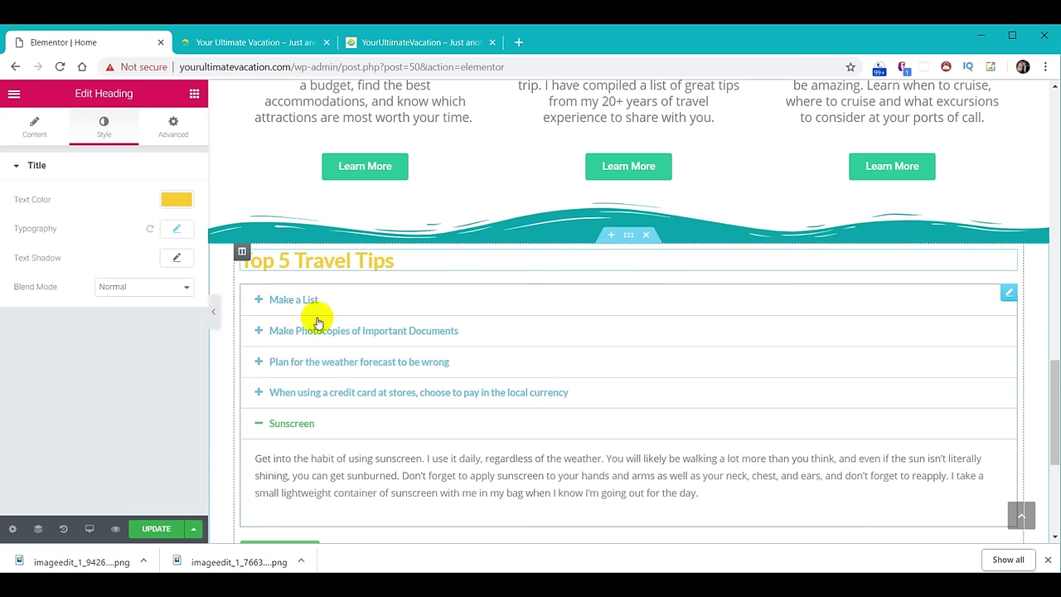
pyautogui.click(343, 307)
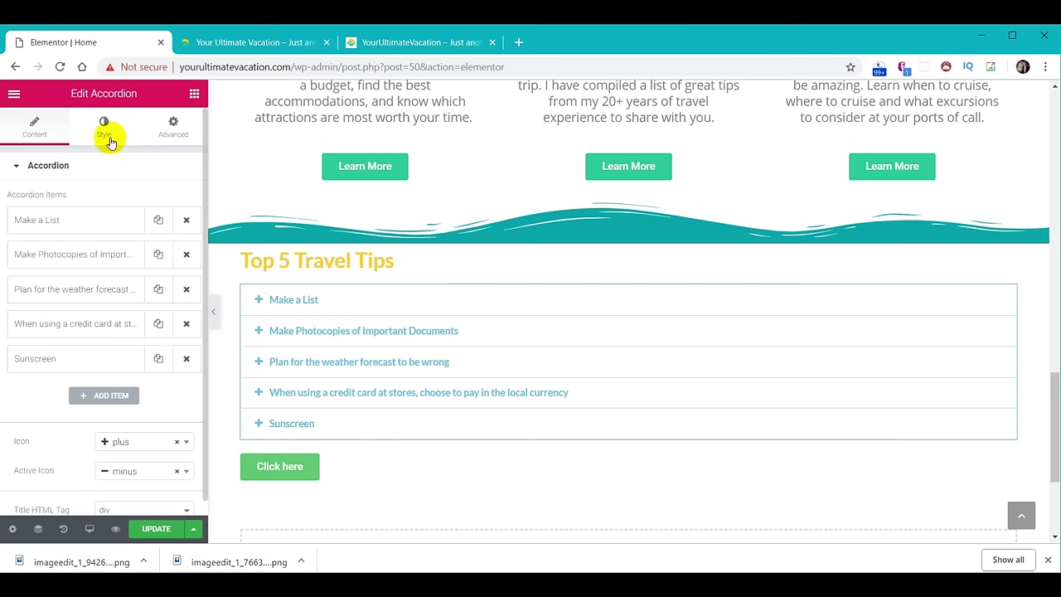
# Set the accordion's Title colour to the white palette swatch.
pyautogui.click(104, 128)
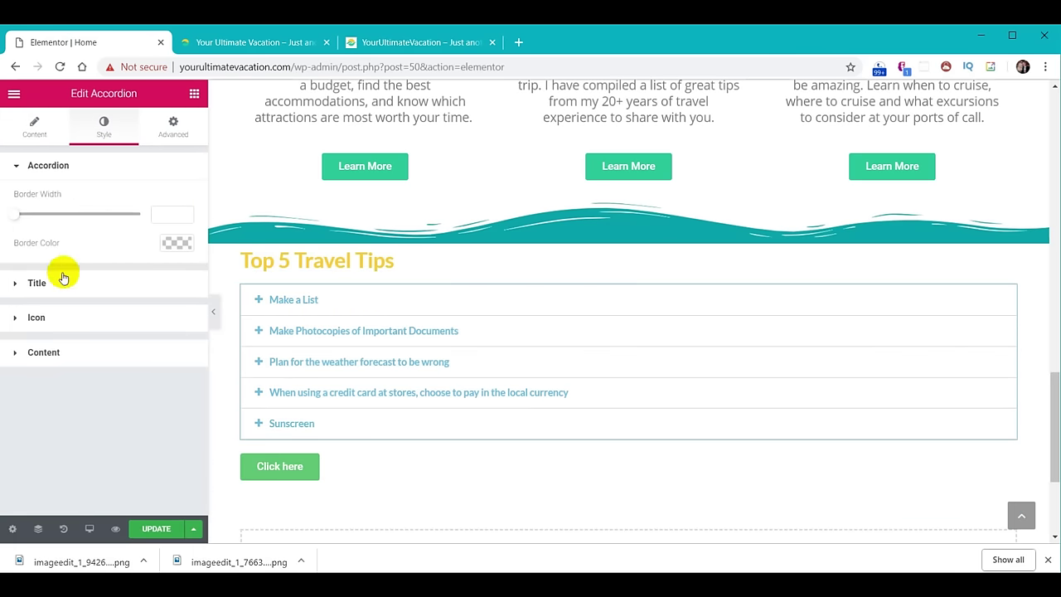
pyautogui.click(37, 283)
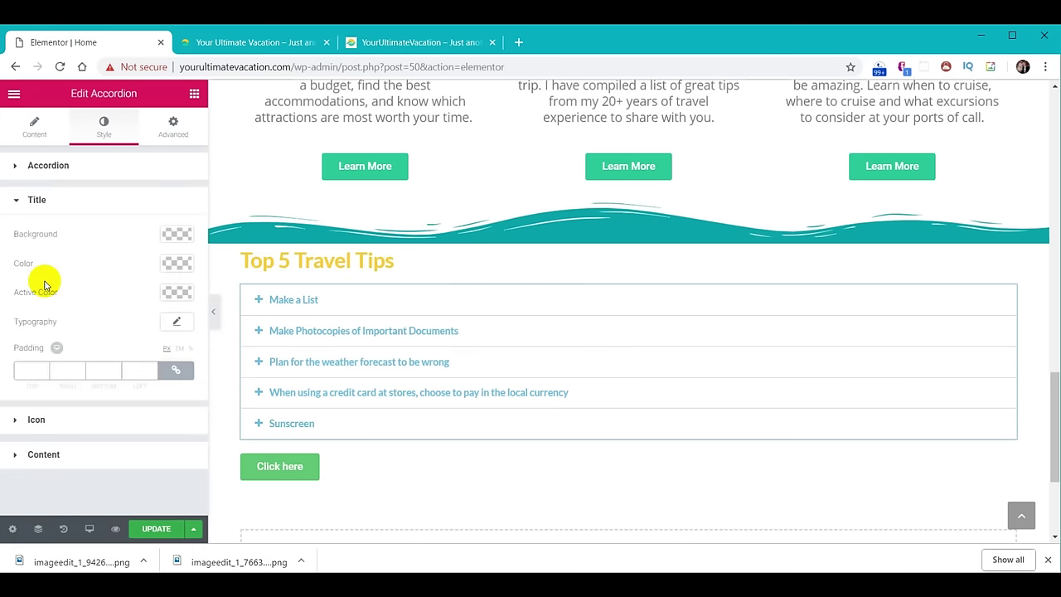
pyautogui.click(169, 269)
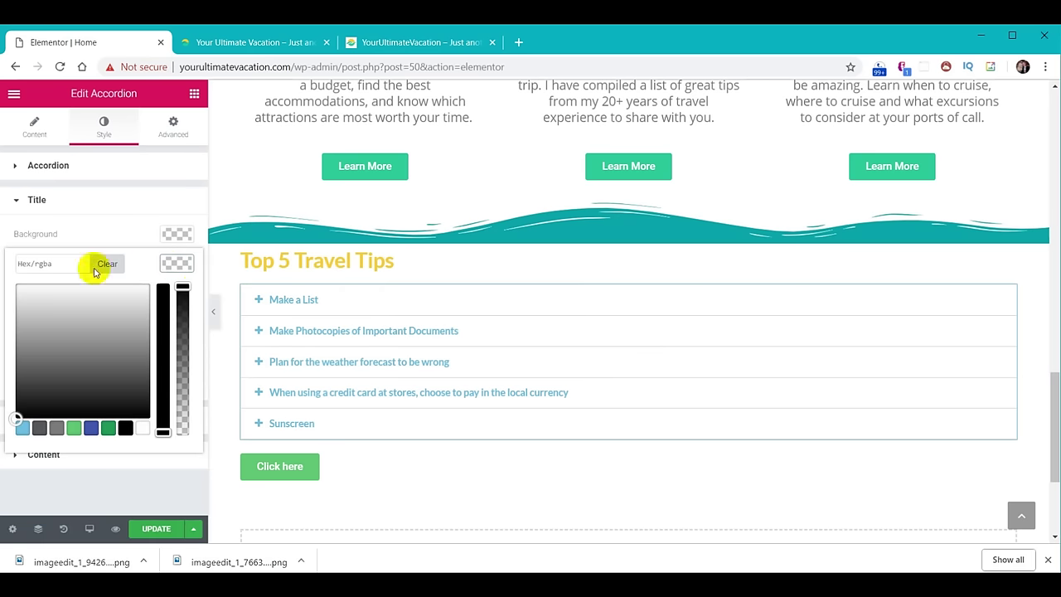
pyautogui.click(142, 429)
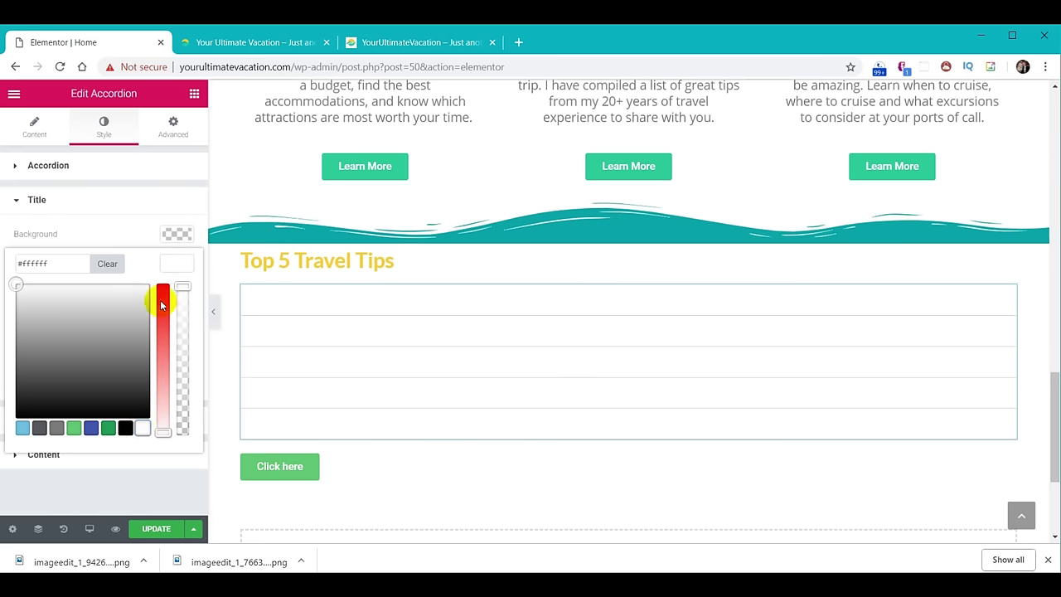
pyautogui.click(168, 264)
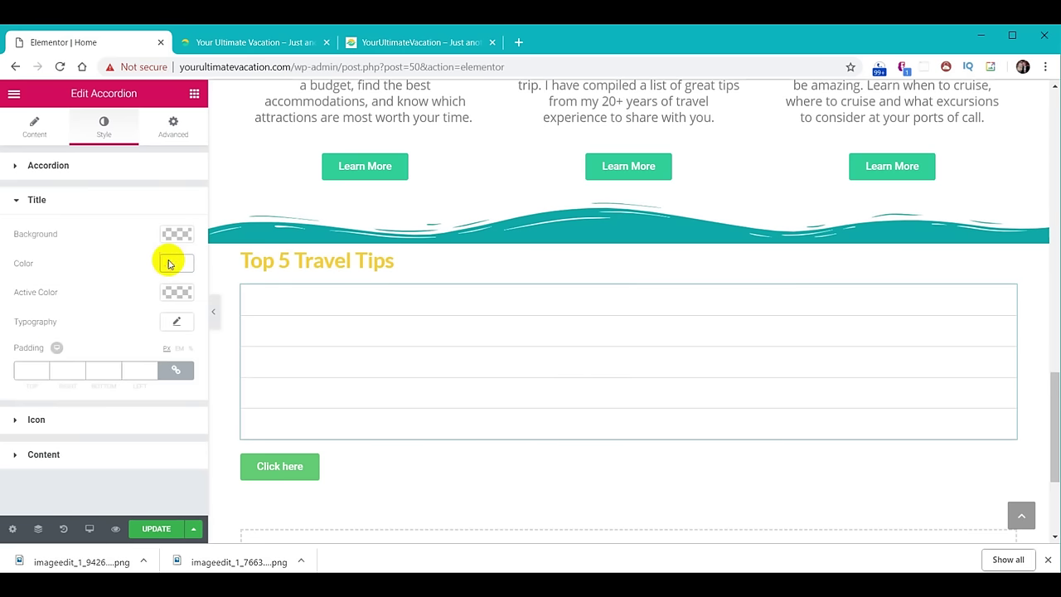
pyautogui.click(181, 235)
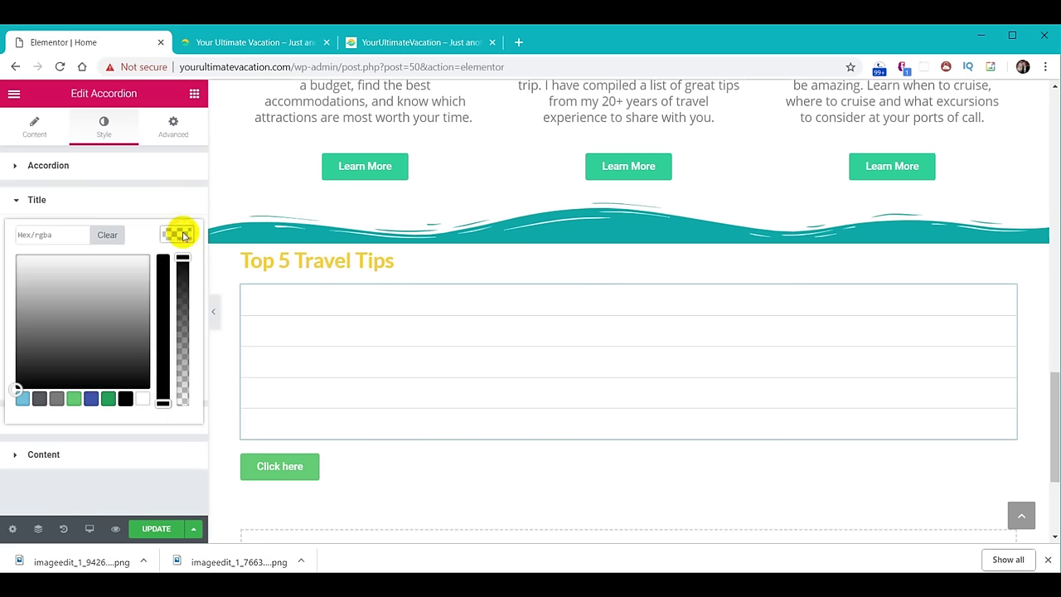
pyautogui.click(83, 202)
pyautogui.click(83, 202)
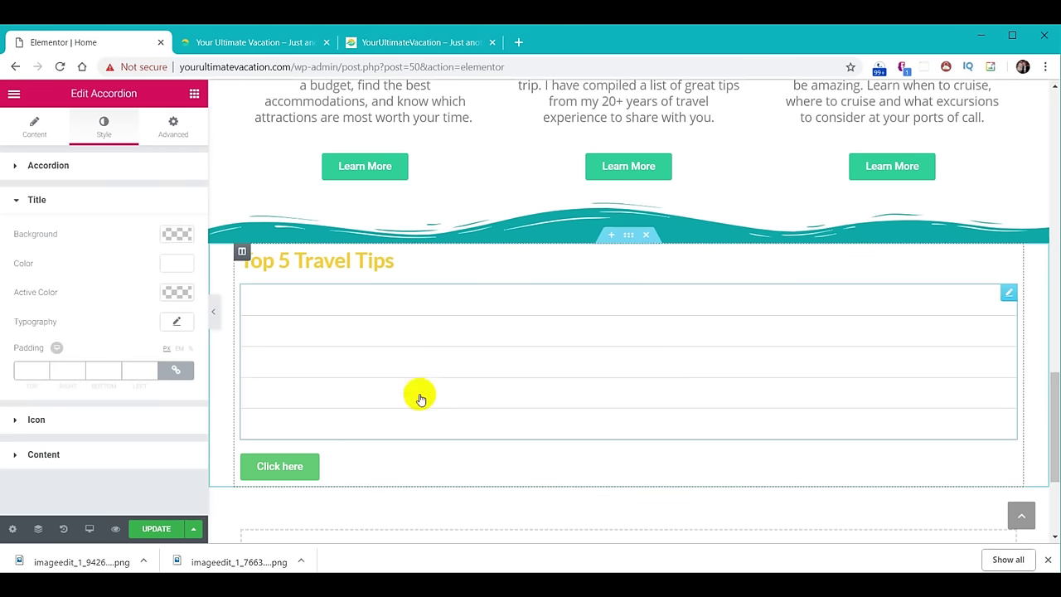
# Give the section a Classic background with colour #01abaa.
pyautogui.click(629, 238)
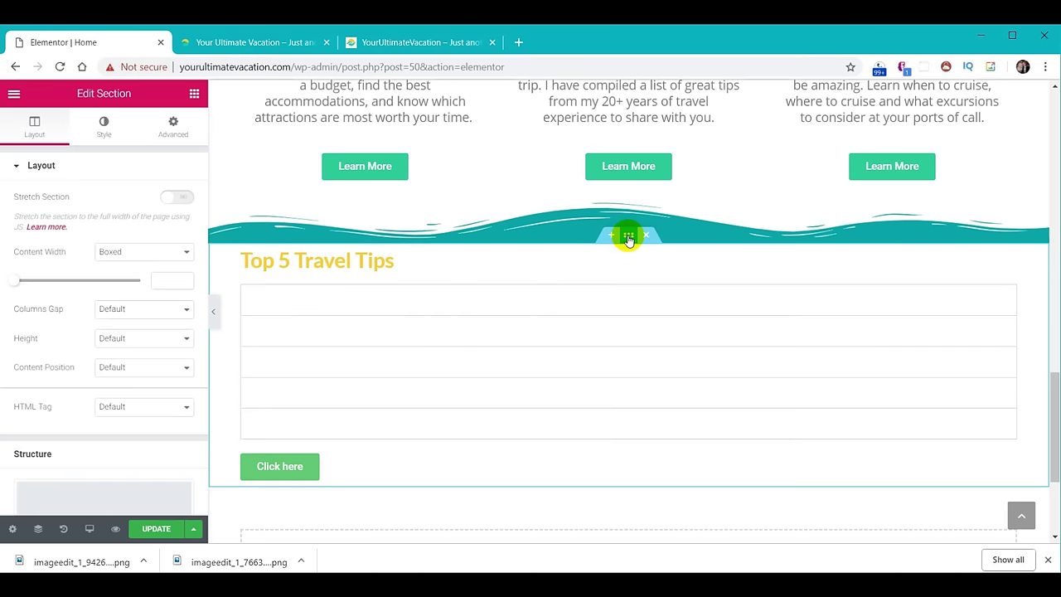
pyautogui.click(103, 129)
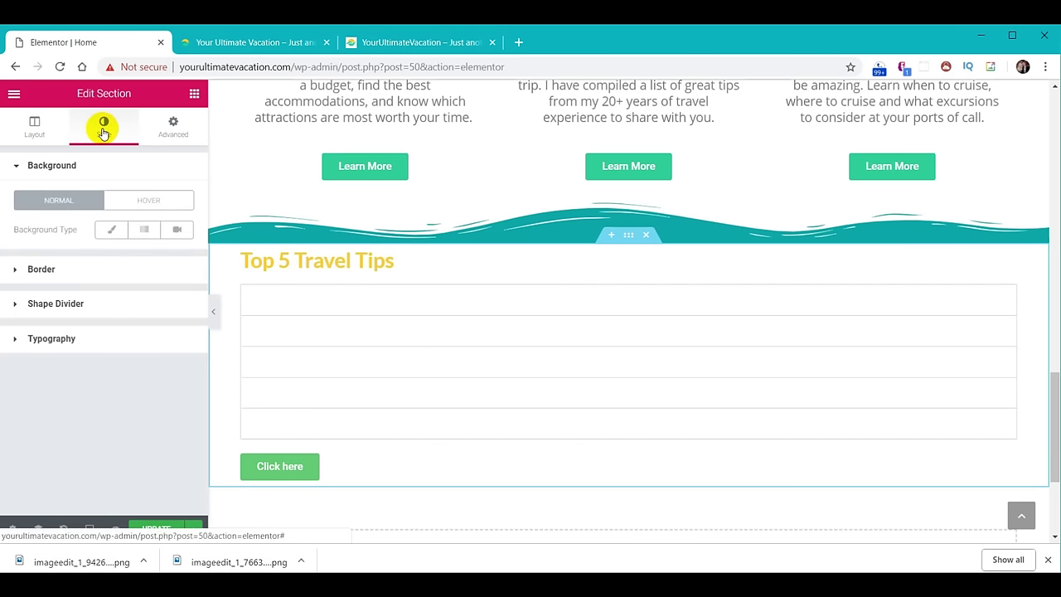
pyautogui.click(108, 233)
pyautogui.click(174, 260)
pyautogui.click(75, 258)
pyautogui.write('#01abaa')
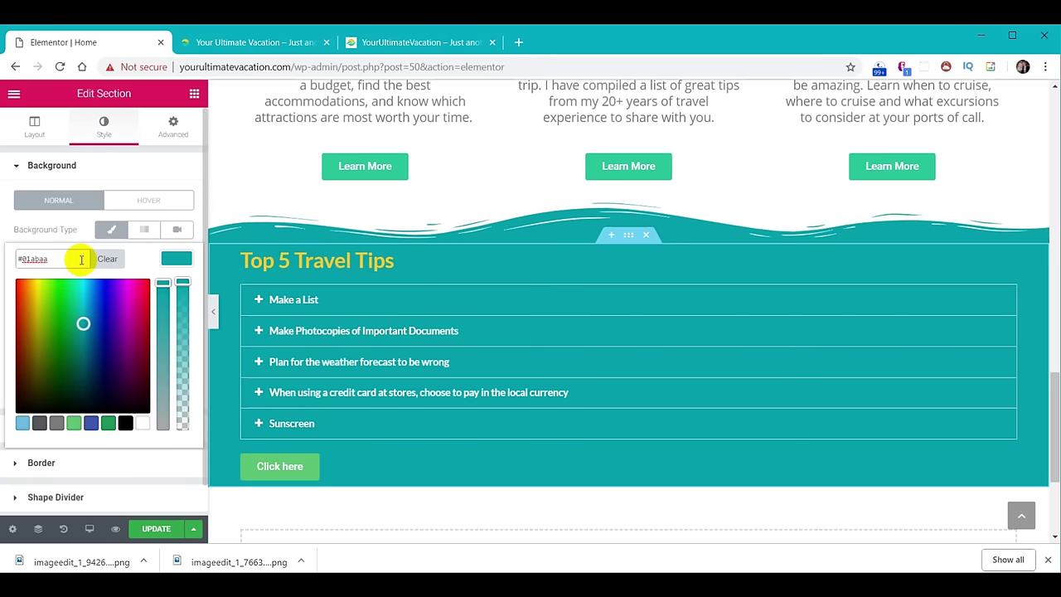
pyautogui.click(175, 261)
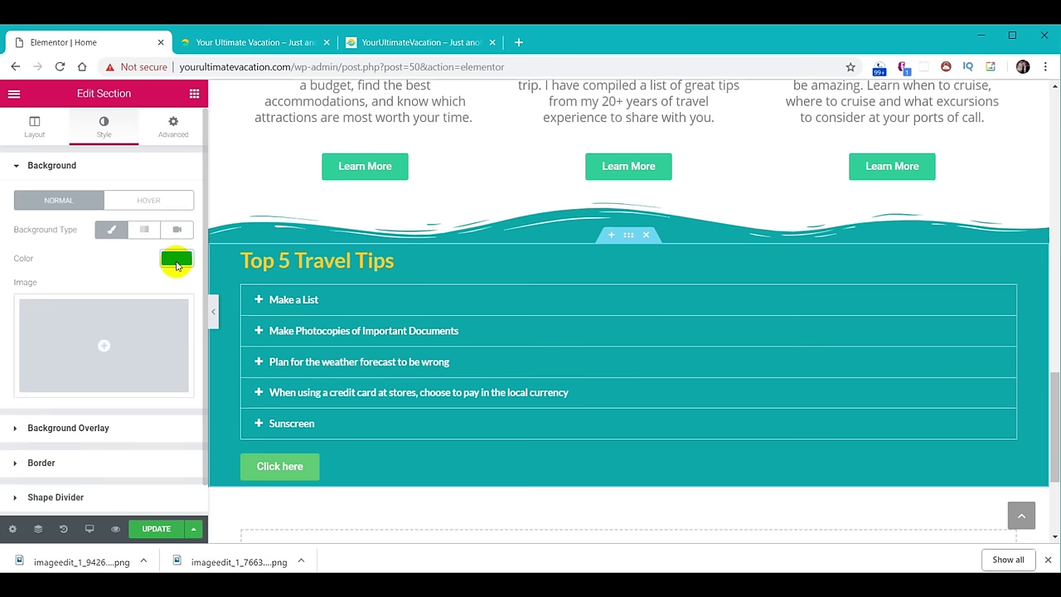
pyautogui.click(308, 302)
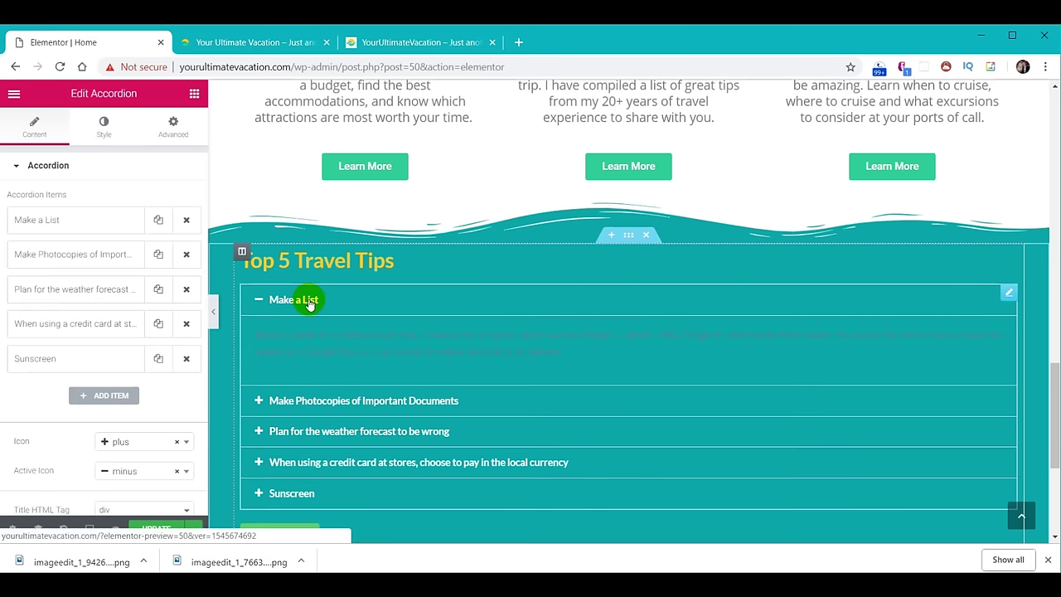
# Set the accordion title typography size to 30.
pyautogui.click(103, 125)
pyautogui.click(76, 281)
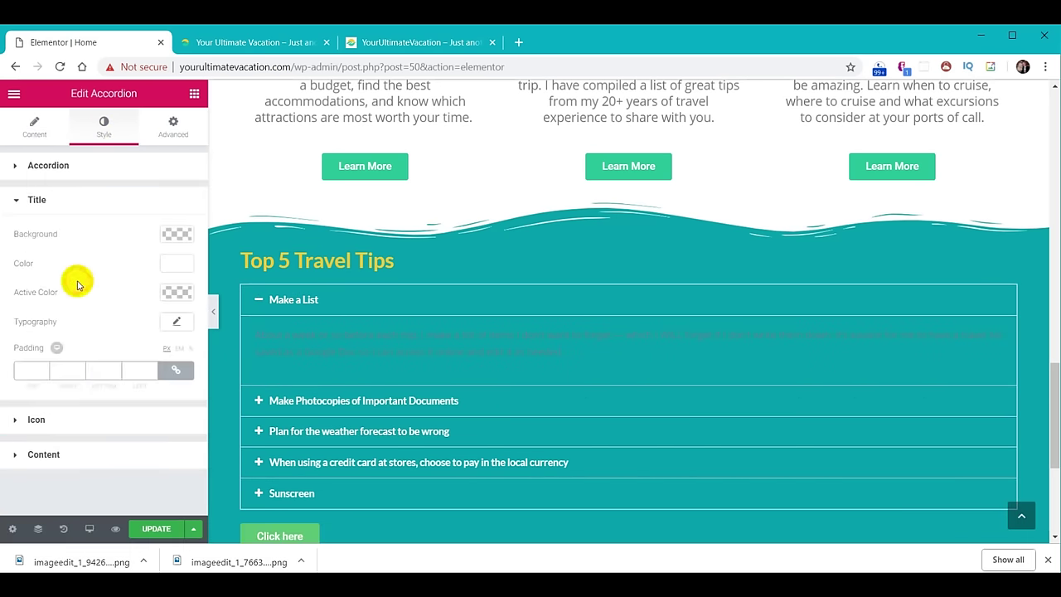
pyautogui.click(179, 321)
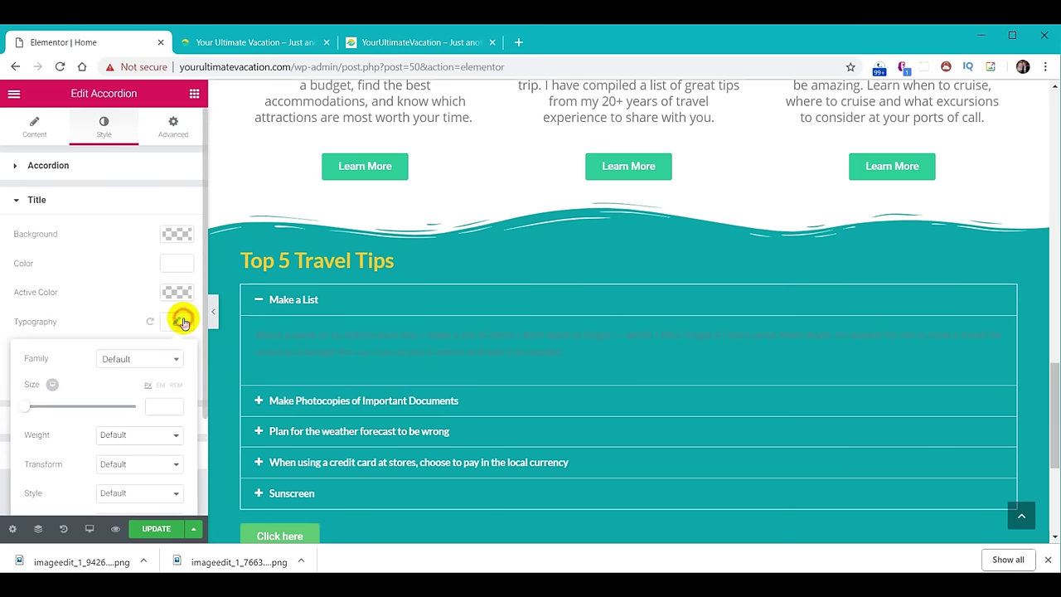
pyautogui.click(157, 406)
pyautogui.write('30')
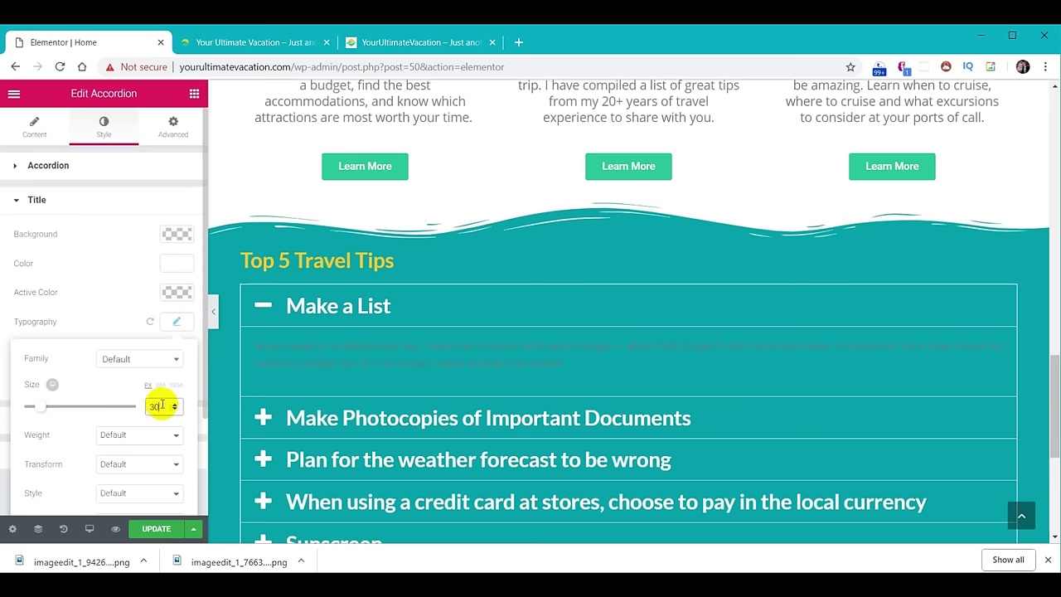
pyautogui.click(175, 323)
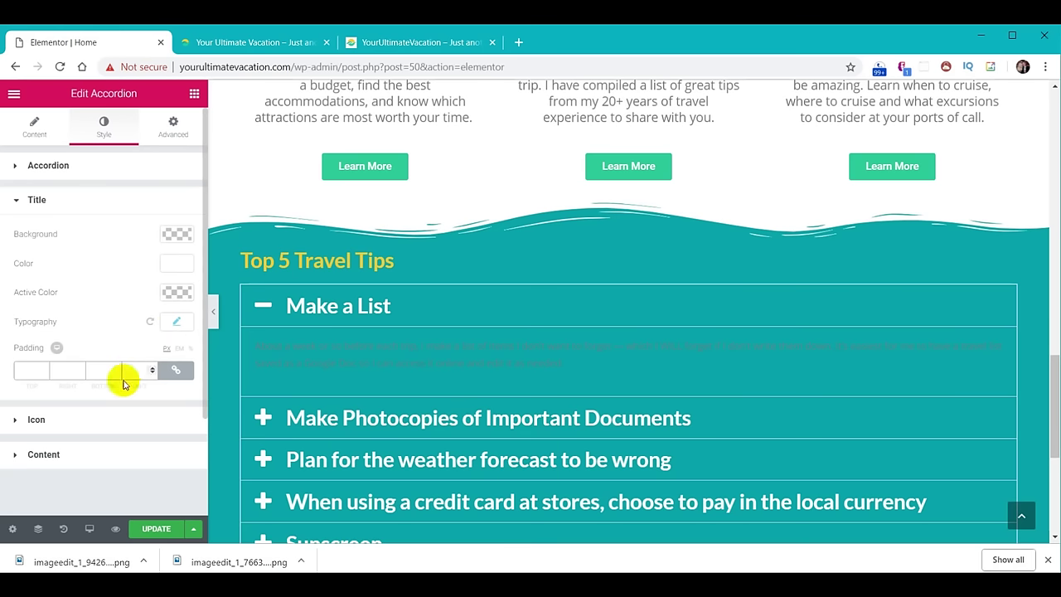
# Make the accordion content text 18 px and black.
pyautogui.click(77, 458)
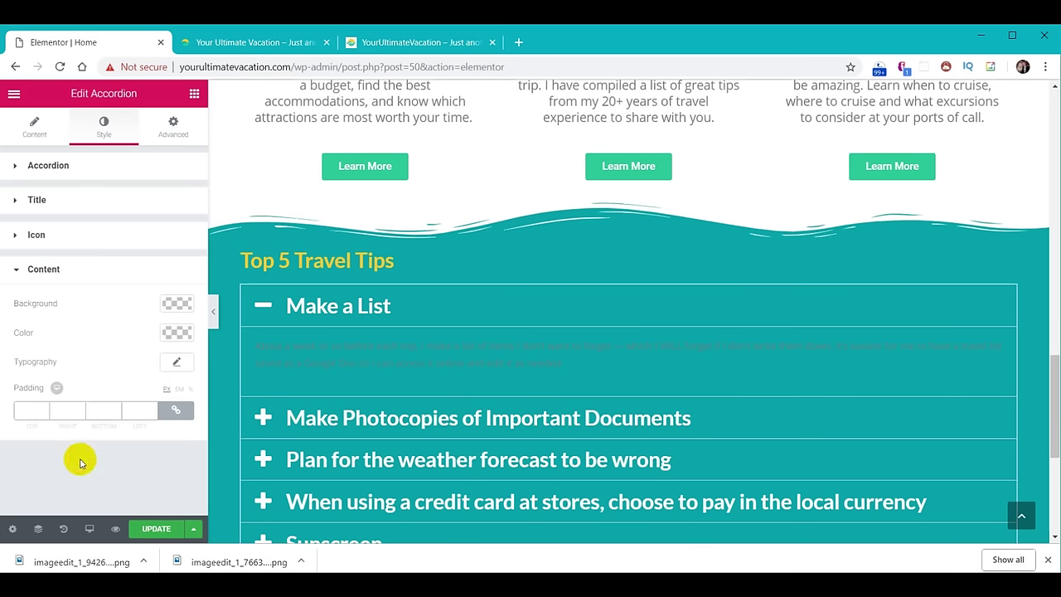
pyautogui.click(175, 364)
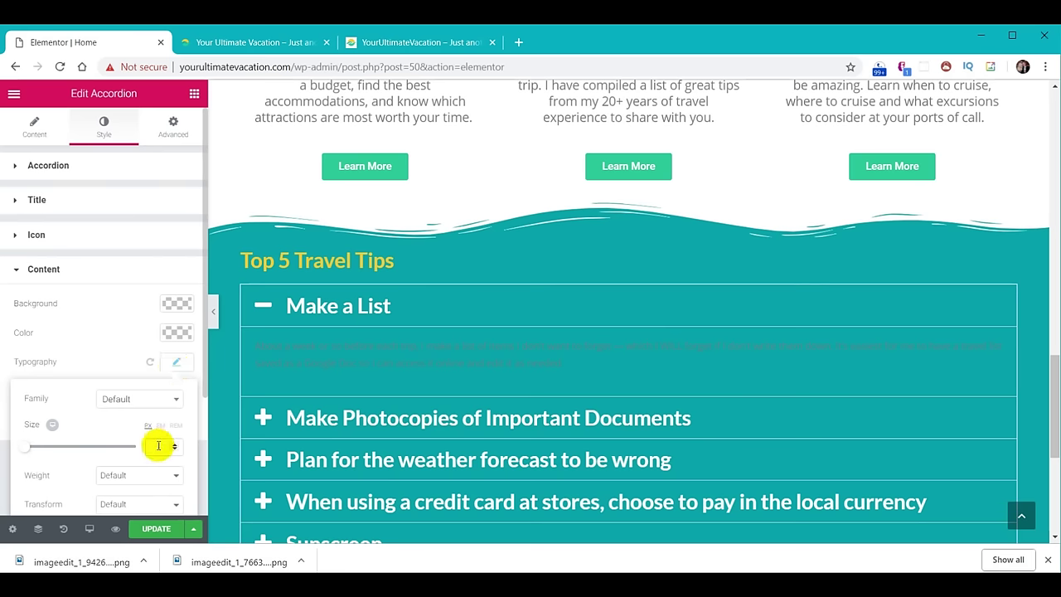
pyautogui.write('18')
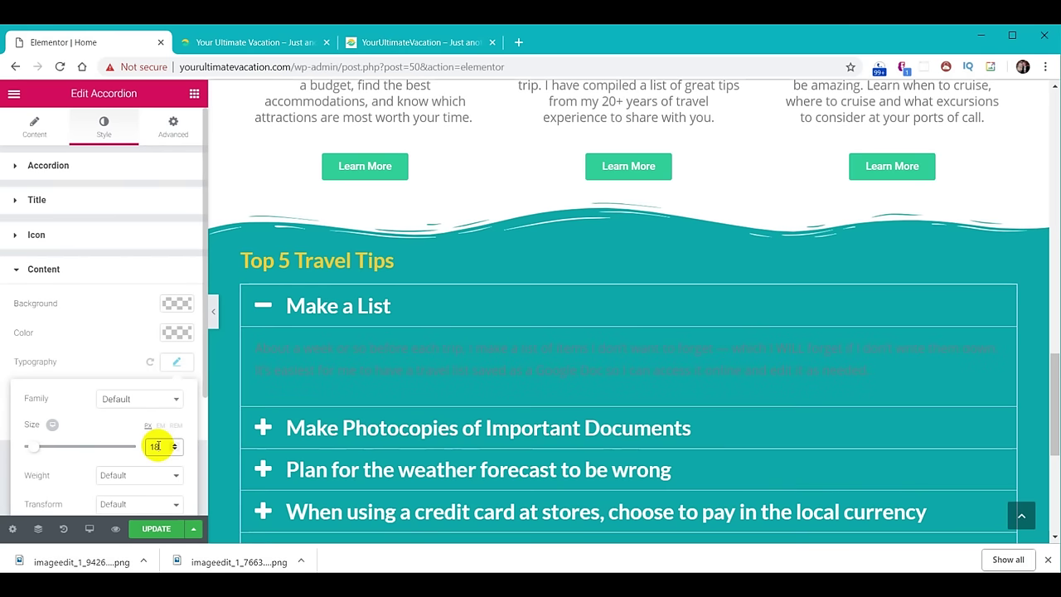
pyautogui.click(174, 333)
pyautogui.click(124, 497)
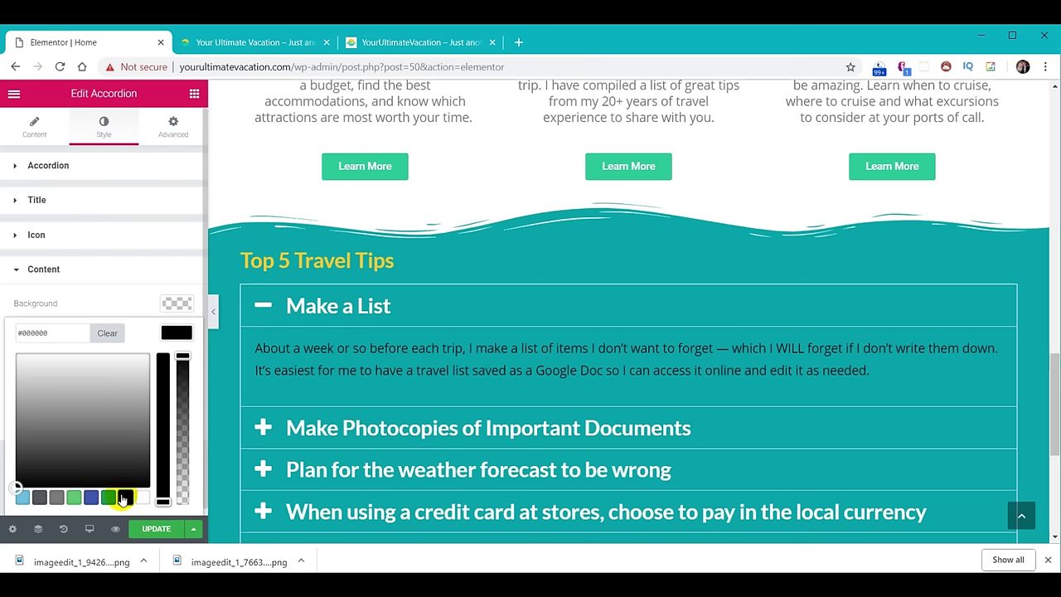
pyautogui.scroll(-1, 490, 386)
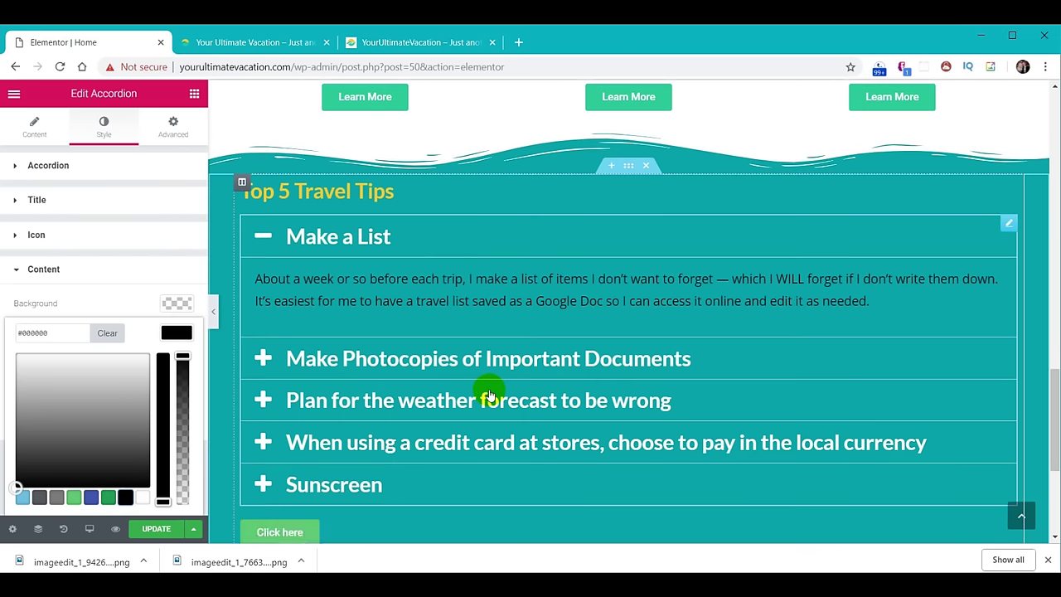
pyautogui.click(335, 240)
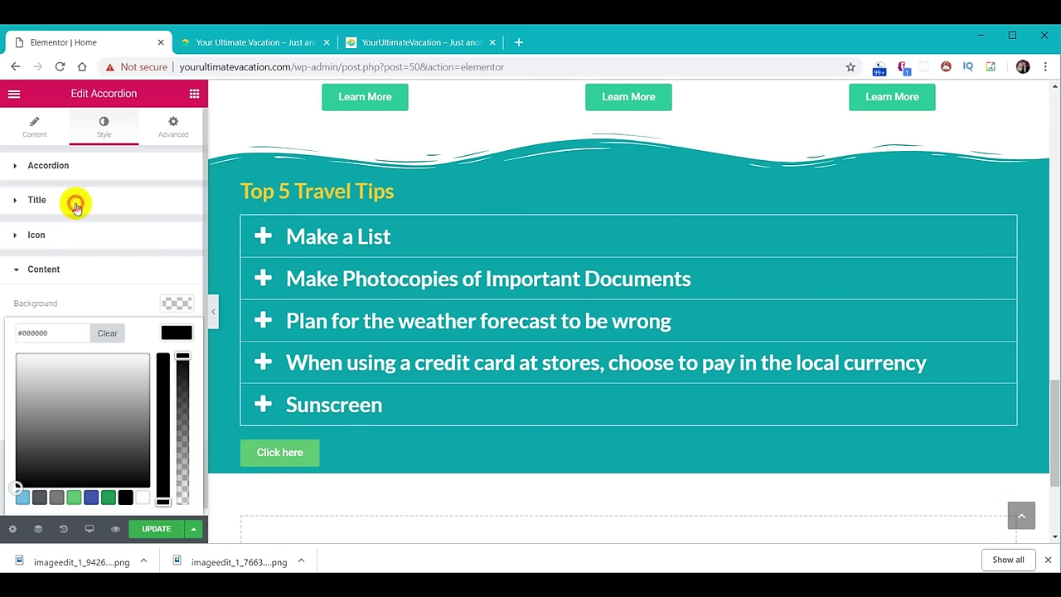
# Reduce the accordion title size from 30 to 20 px.
pyautogui.click(75, 206)
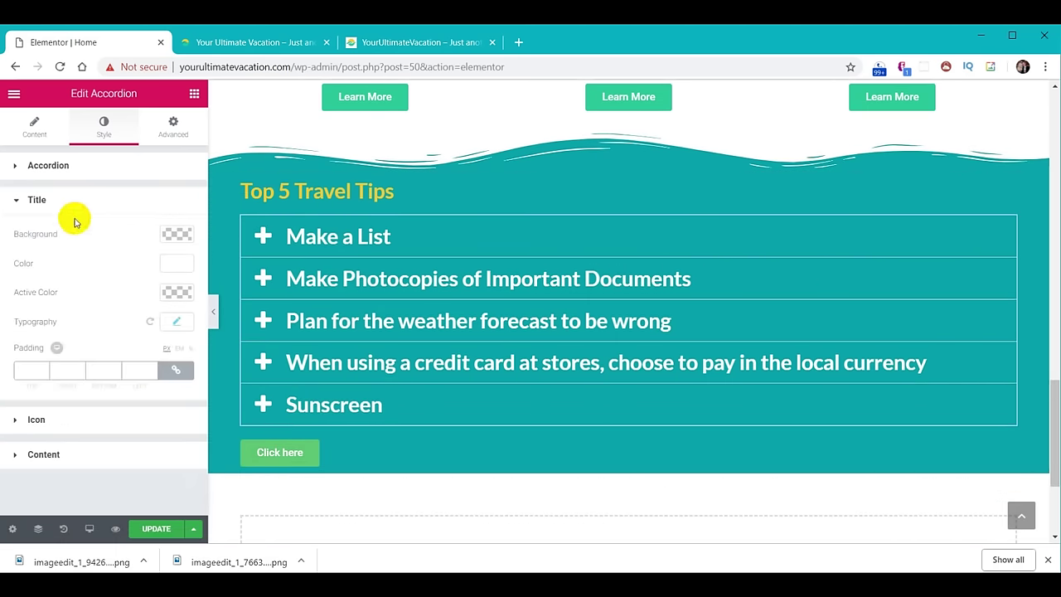
pyautogui.click(173, 321)
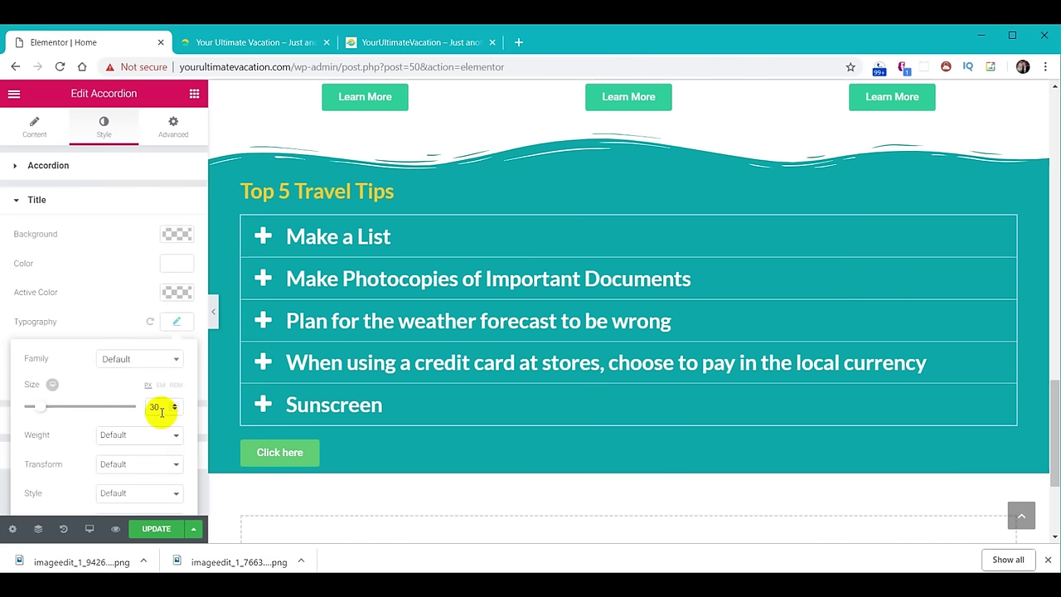
pyautogui.moveTo(161, 410); pyautogui.dragTo(144, 411)
pyautogui.write('20')
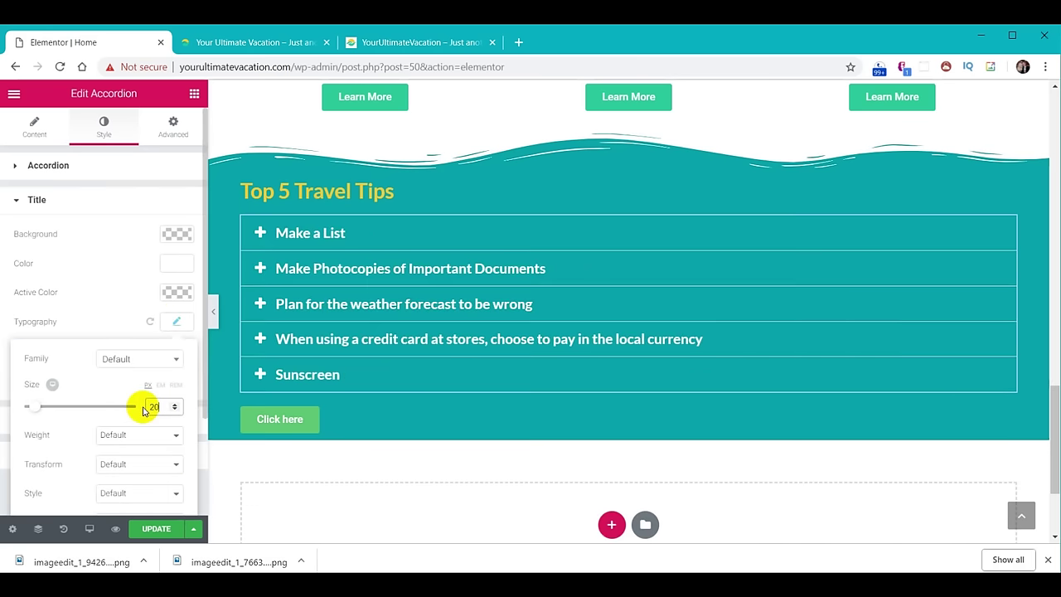
pyautogui.click(303, 234)
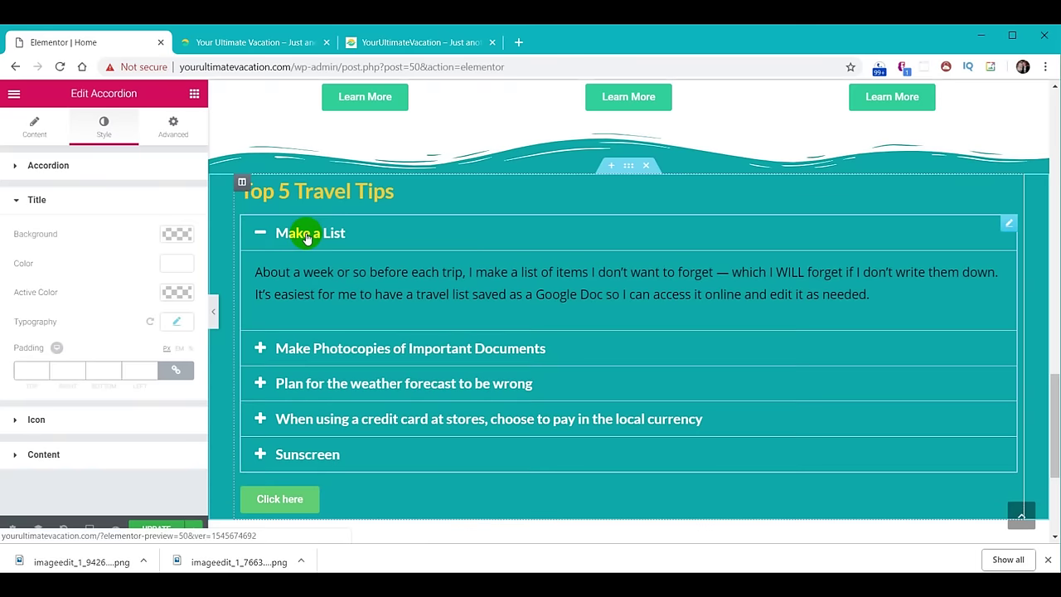
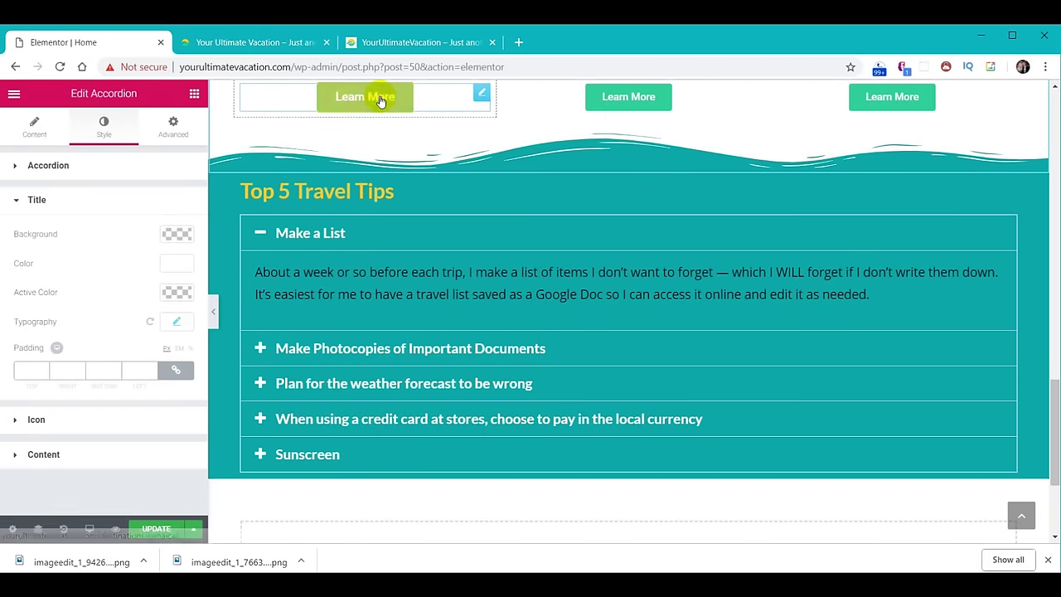
# Duplicate the Learn More button and move the copy below the Travel Tips accordion.
pyautogui.rightClick(482, 93)
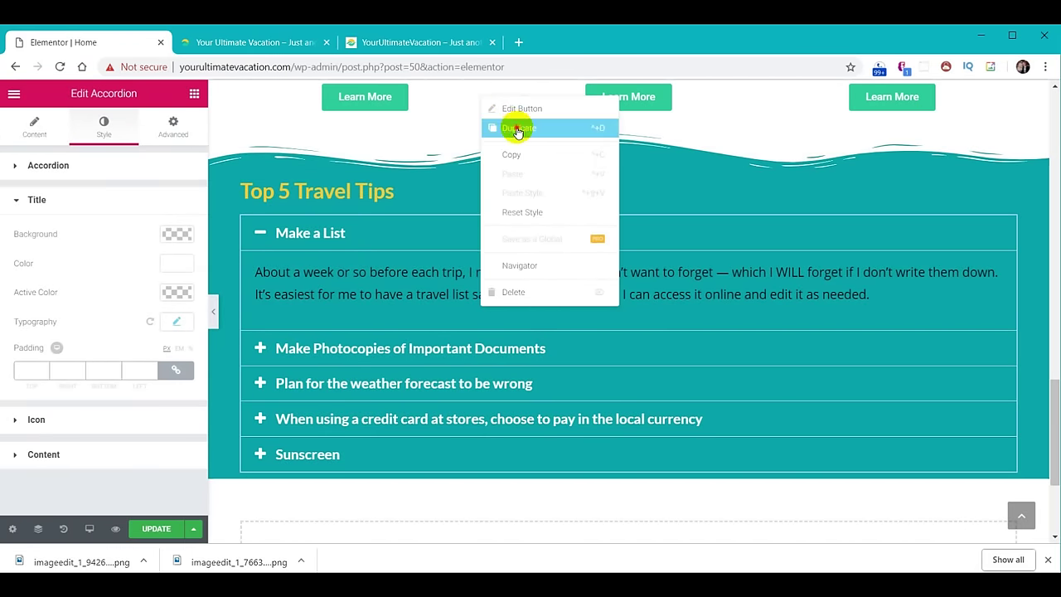
pyautogui.click(519, 128)
pyautogui.moveTo(414, 137); pyautogui.dragTo(438, 509)
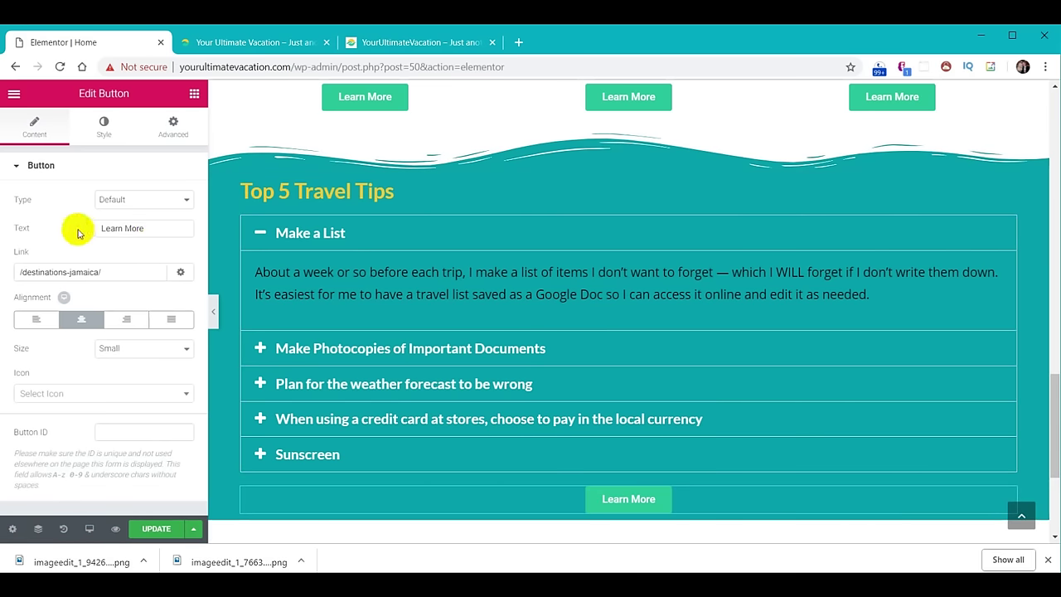
# Label the copied button 'More Travel Tips', link it to /travel-tips/, and view the live site.
pyautogui.tripleClick(162, 226)
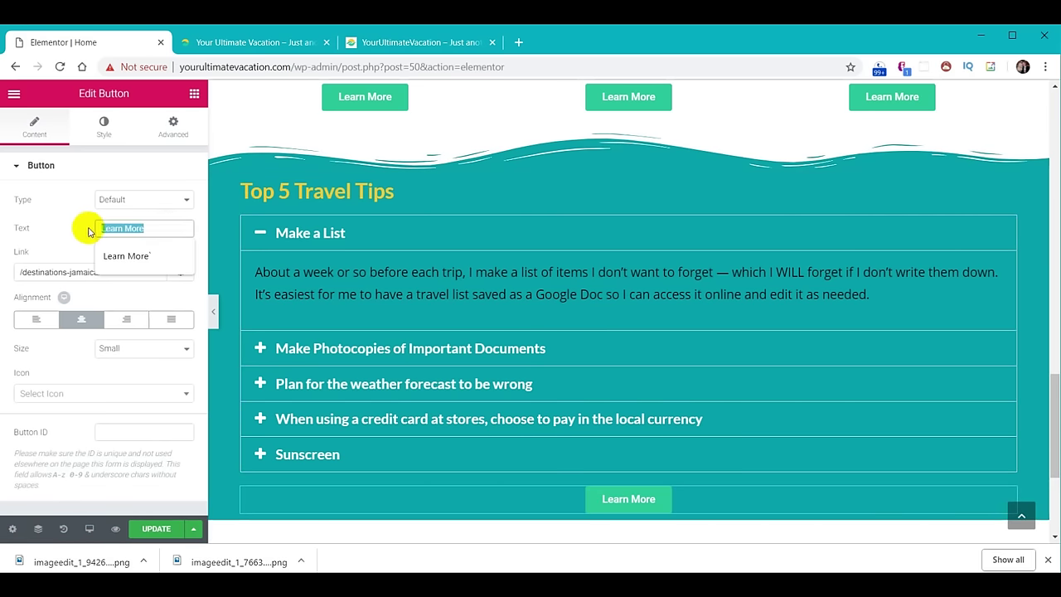
pyautogui.write('More Travel Tips')
pyautogui.click(66, 239)
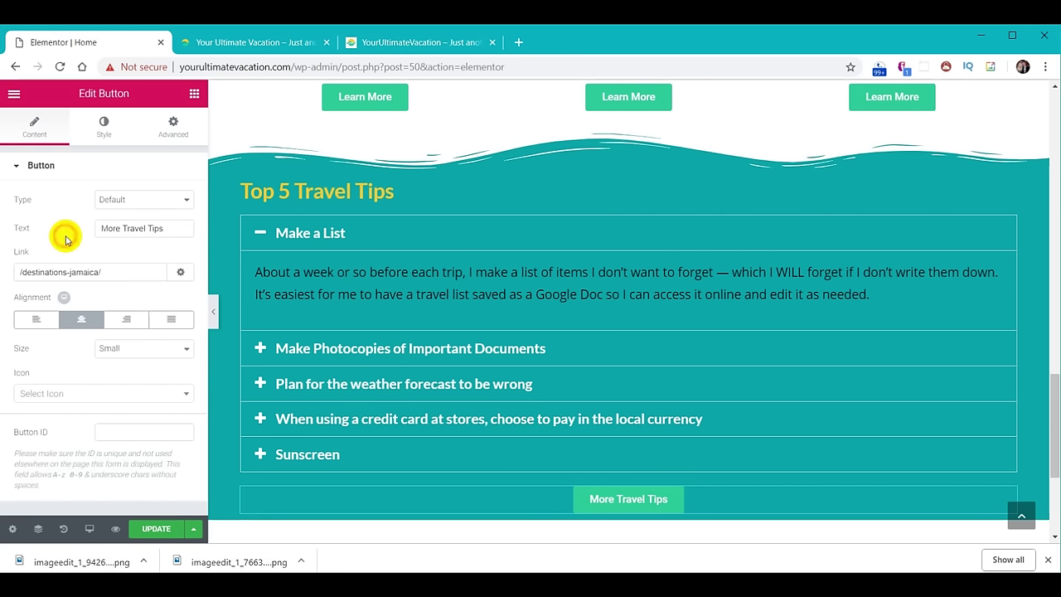
pyautogui.moveTo(125, 274); pyautogui.dragTo(1, 273)
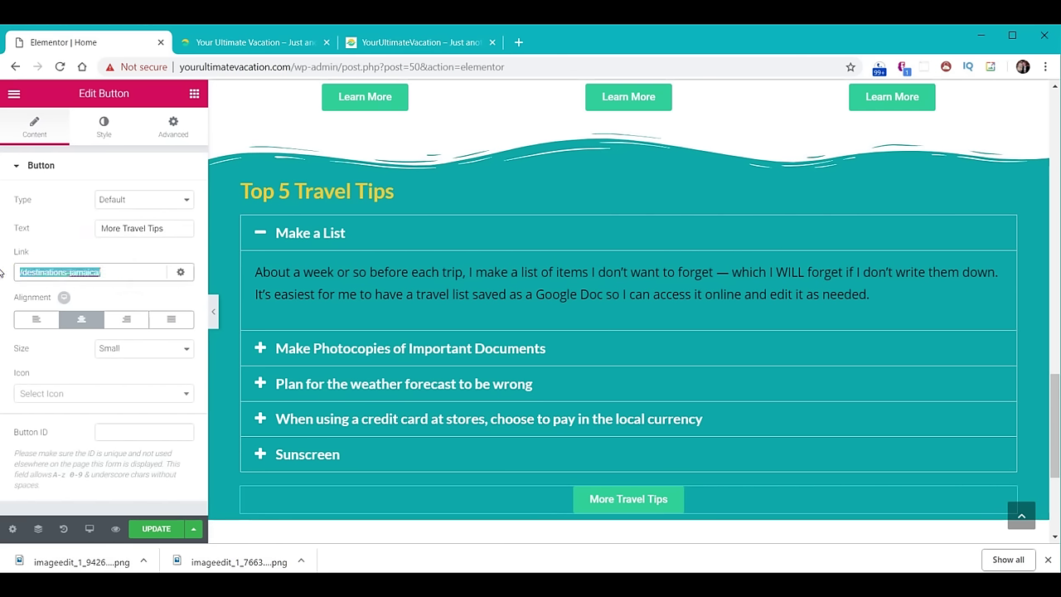
pyautogui.tripleClick(135, 270)
pyautogui.write('/travel-tips/')
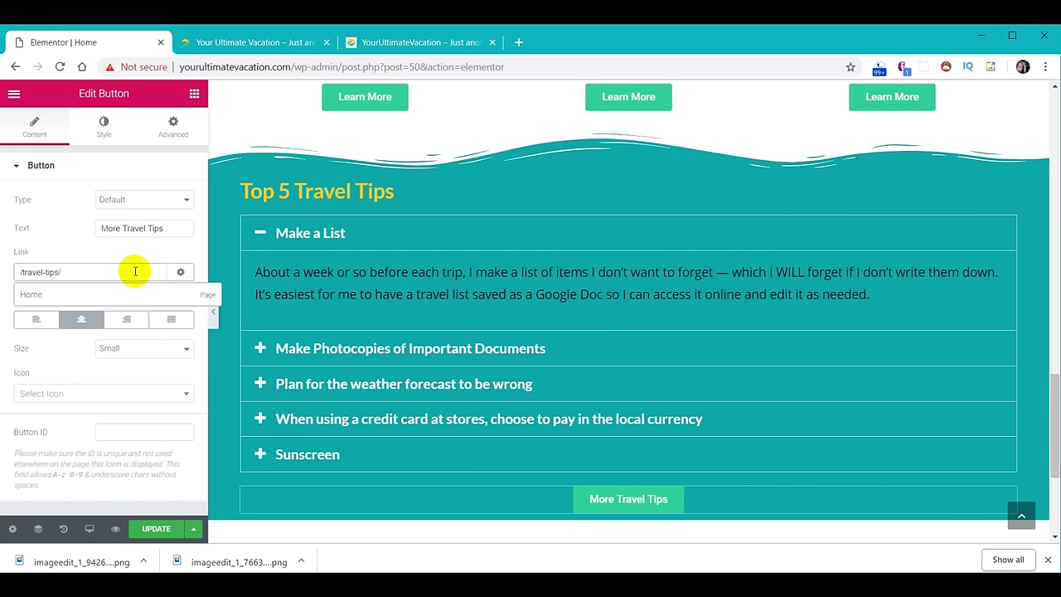
pyautogui.click(77, 241)
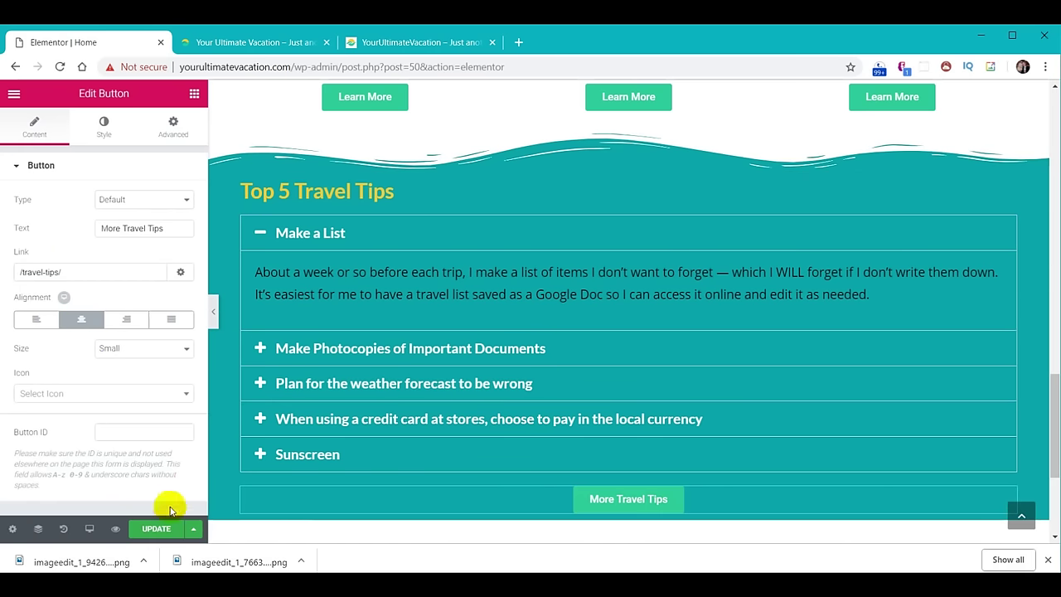
pyautogui.click(239, 43)
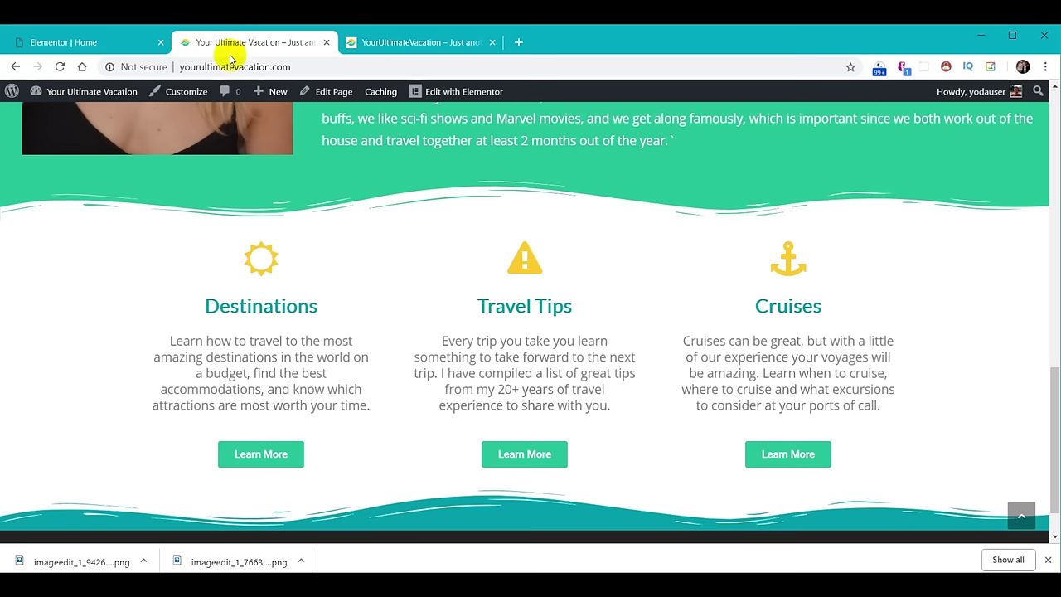
# Reload the live homepage and expand each Top 5 Travel Tips accordion item to check it works.
pyautogui.click(60, 67)
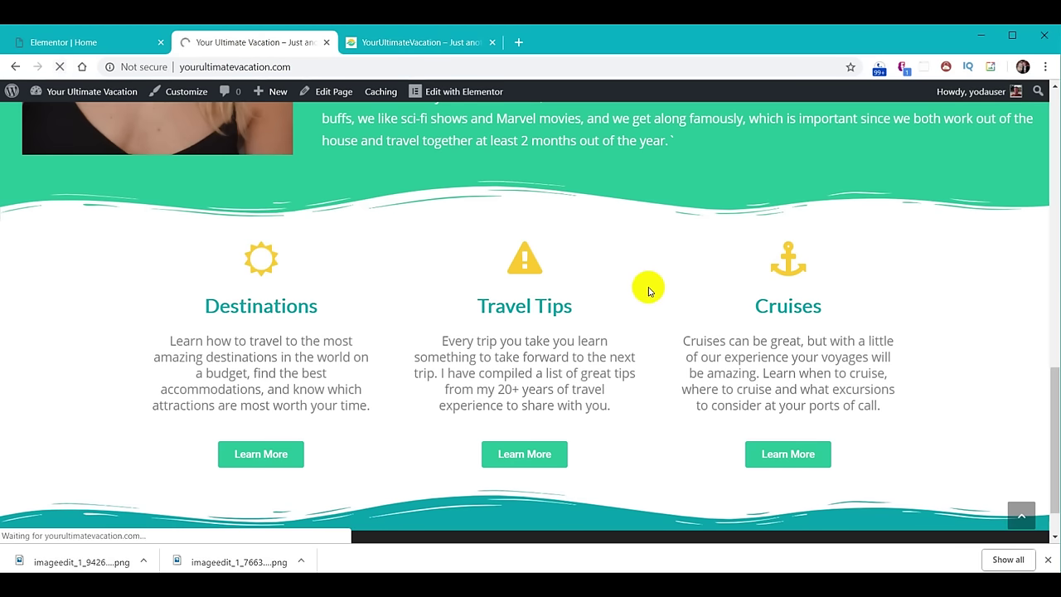
pyautogui.scroll(-3, 655, 294)
pyautogui.scroll(-1, 878, 267)
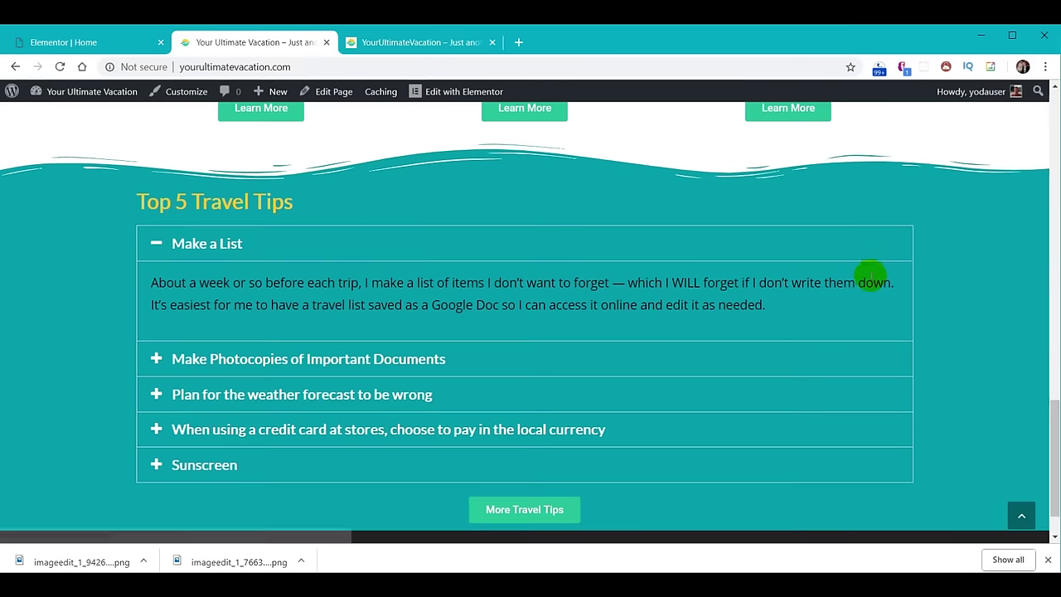
pyautogui.click(208, 358)
pyautogui.click(210, 395)
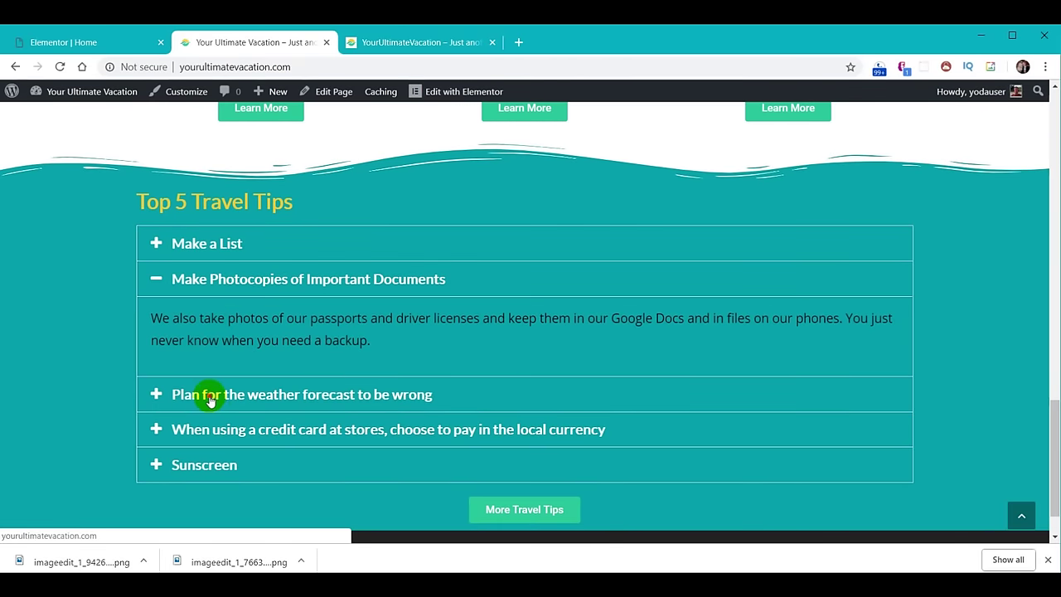
pyautogui.click(217, 451)
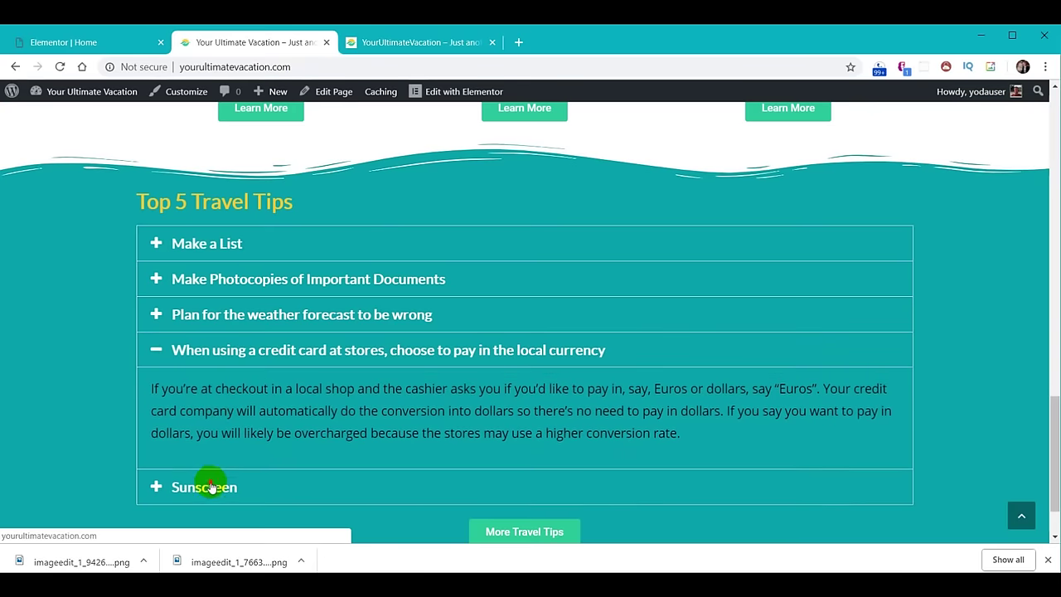
pyautogui.click(208, 485)
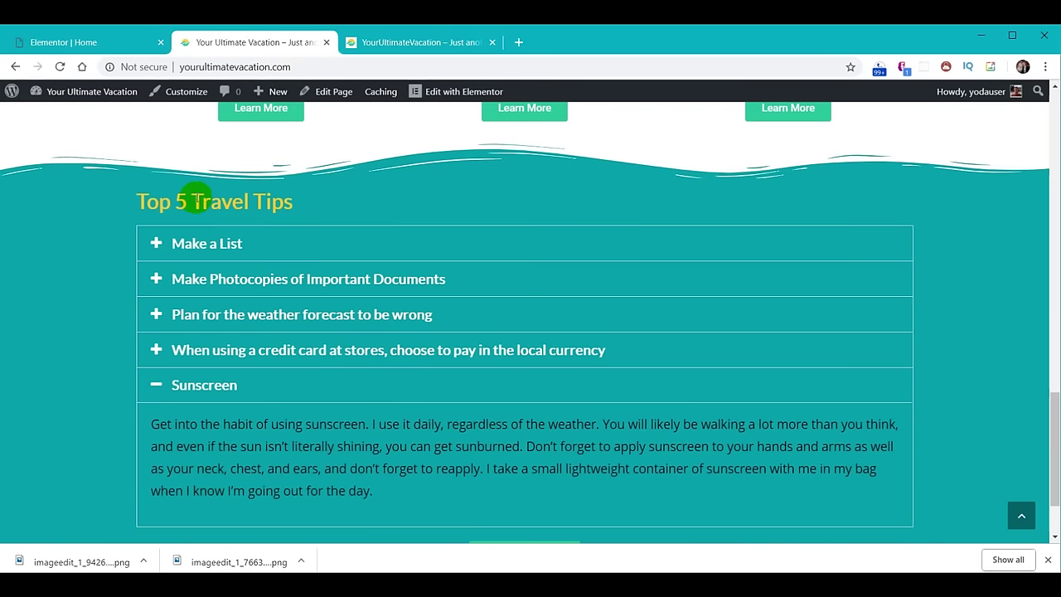
pyautogui.scroll(-1, 332, 232)
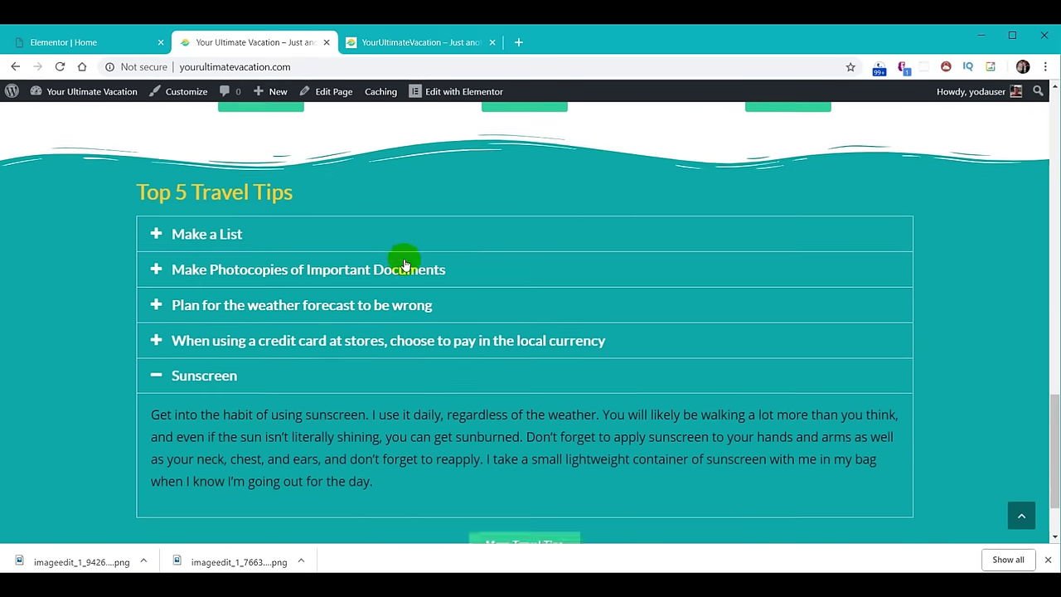
pyautogui.click(86, 43)
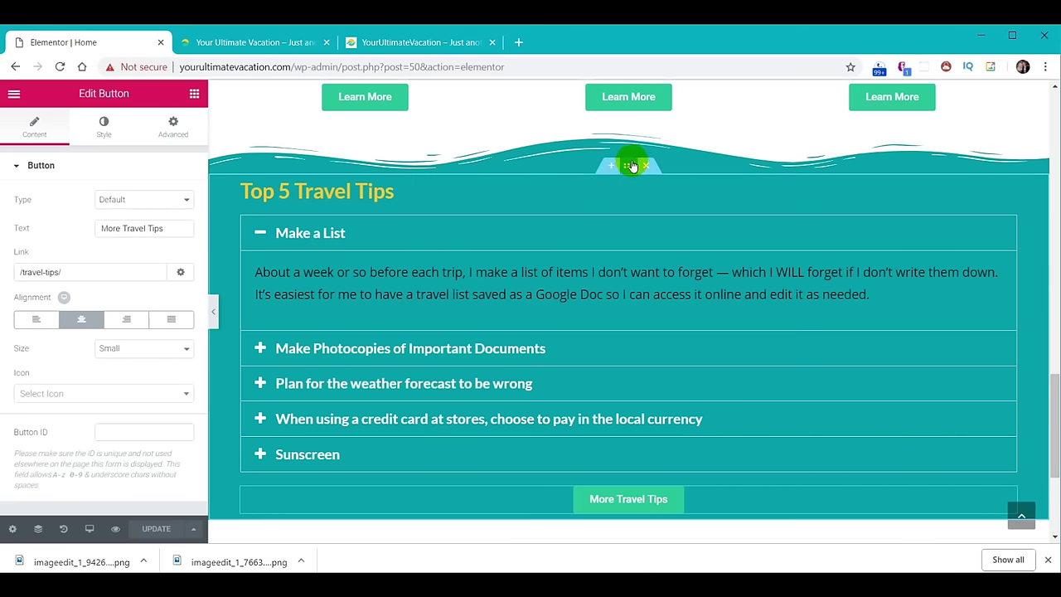
# Give the Travel Tips section unlinked 30 px top and bottom padding and save the page.
pyautogui.click(630, 164)
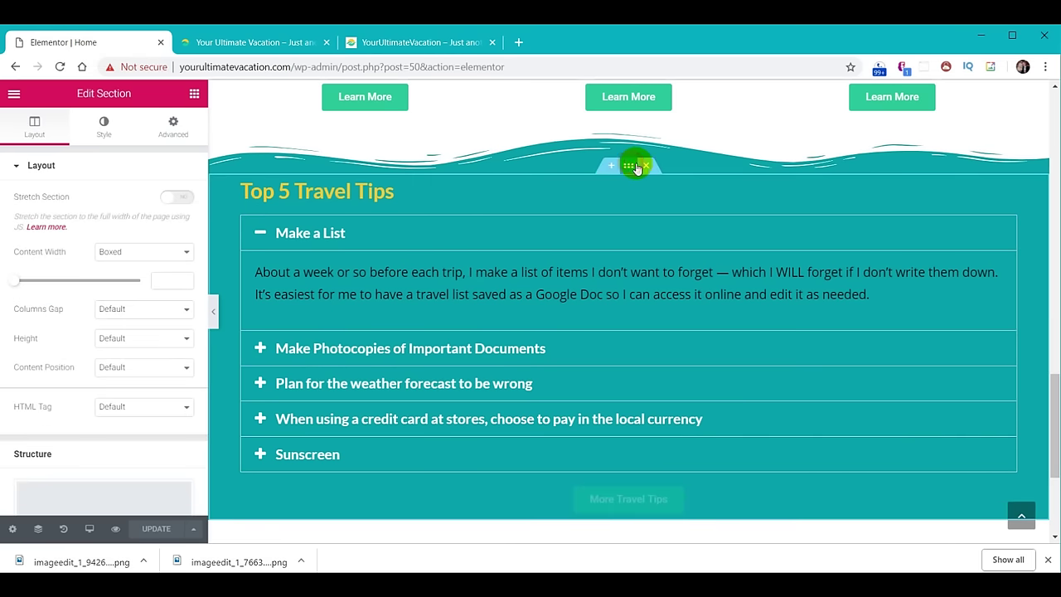
pyautogui.click(172, 128)
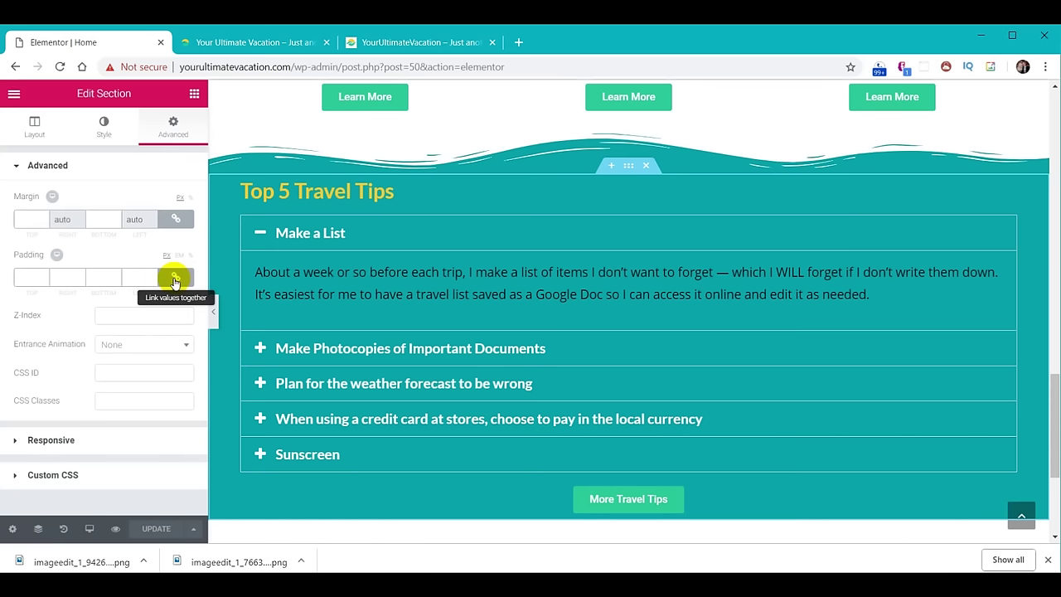
pyautogui.click(177, 277)
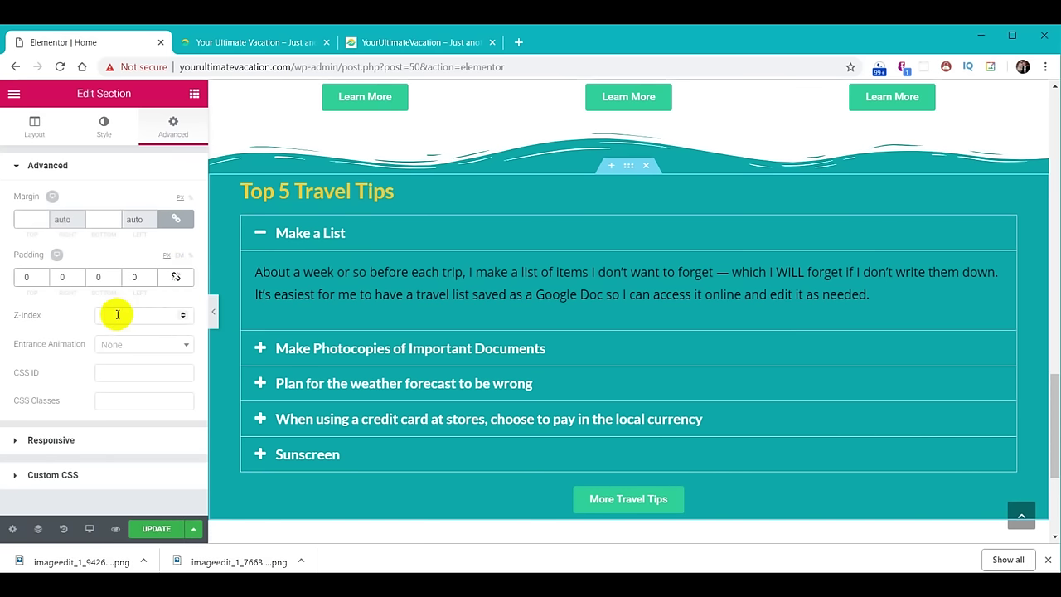
pyautogui.click(24, 276)
pyautogui.write('20')
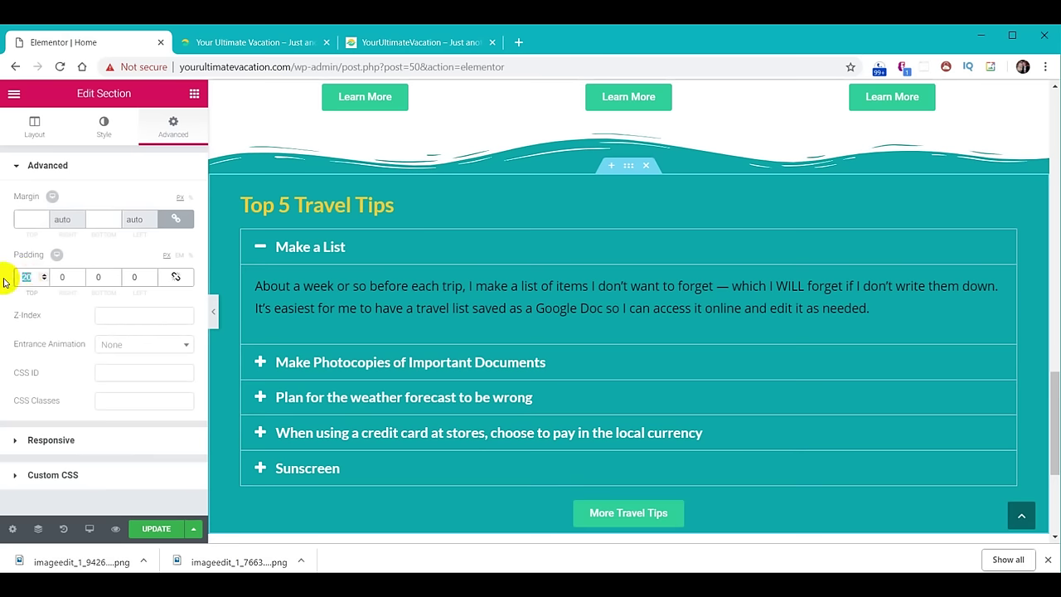
pyautogui.write('30')
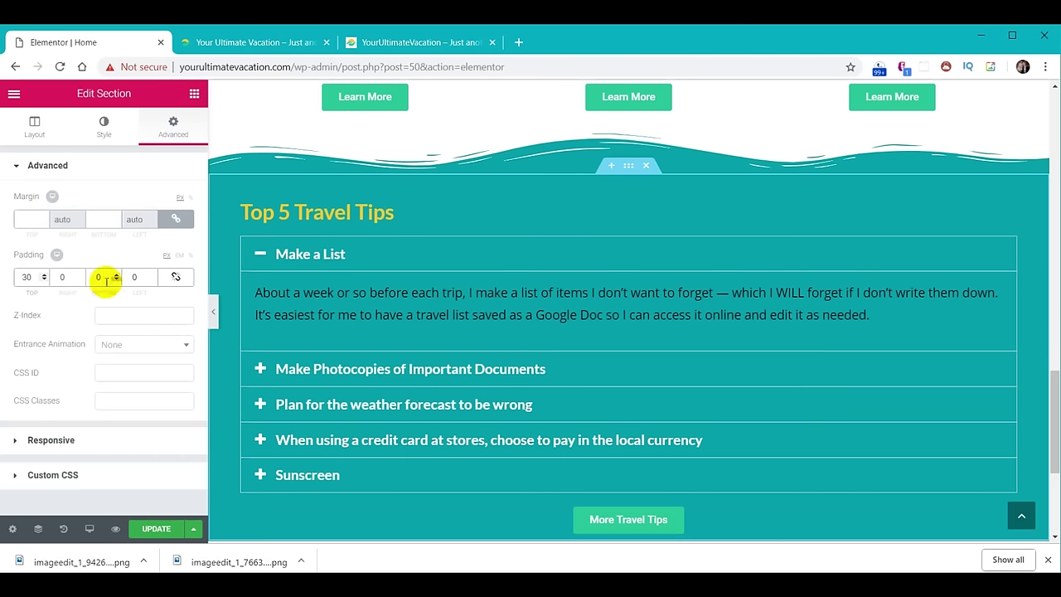
pyautogui.doubleClick(100, 277)
pyautogui.write('30')
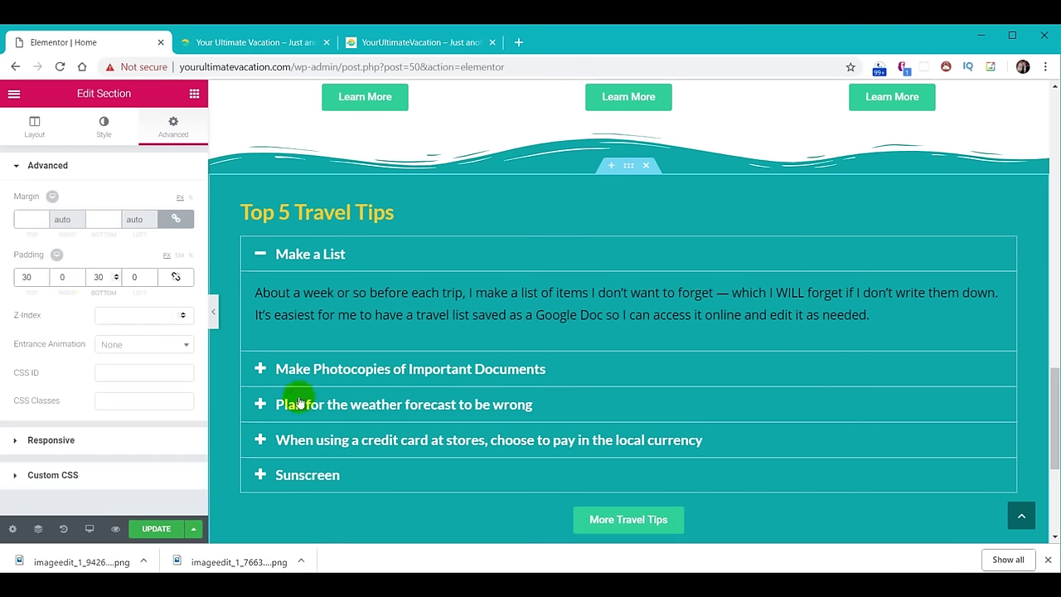
pyautogui.scroll(-1, 636, 471)
pyautogui.scroll(1, 780, 377)
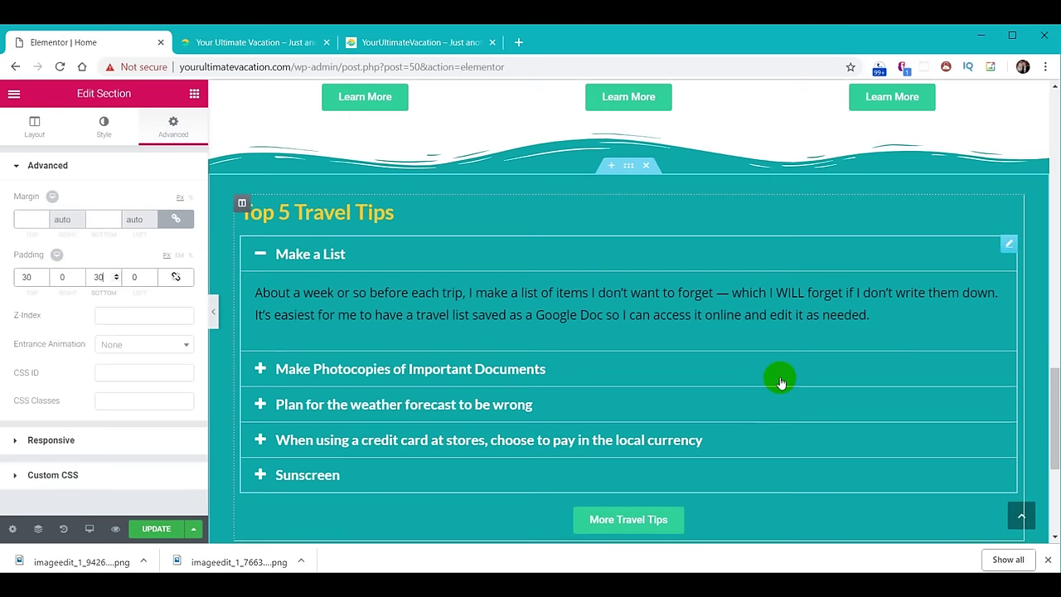
pyautogui.scroll(-1, 780, 379)
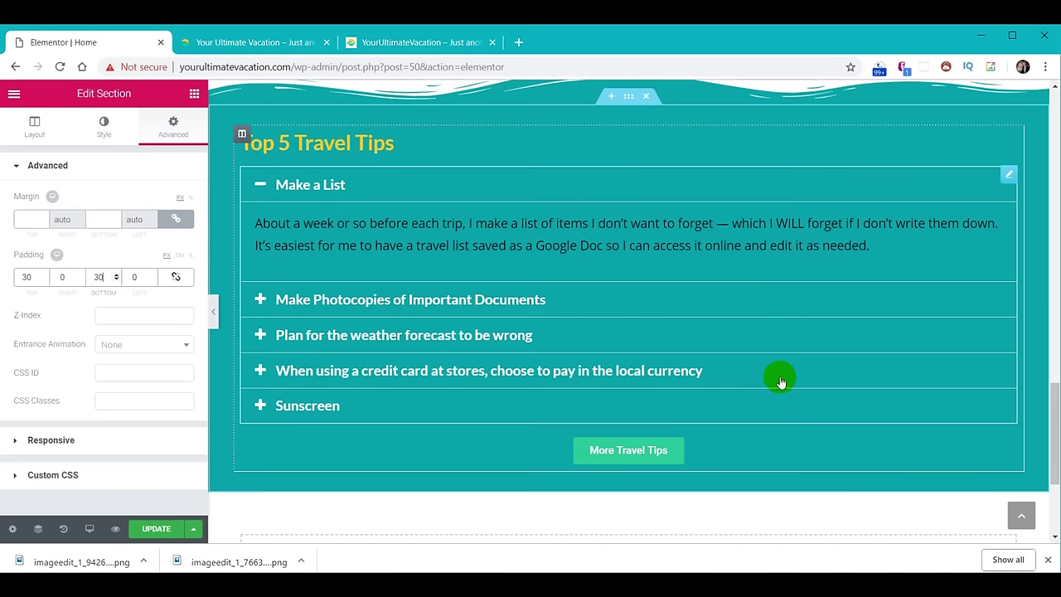
pyautogui.click(155, 530)
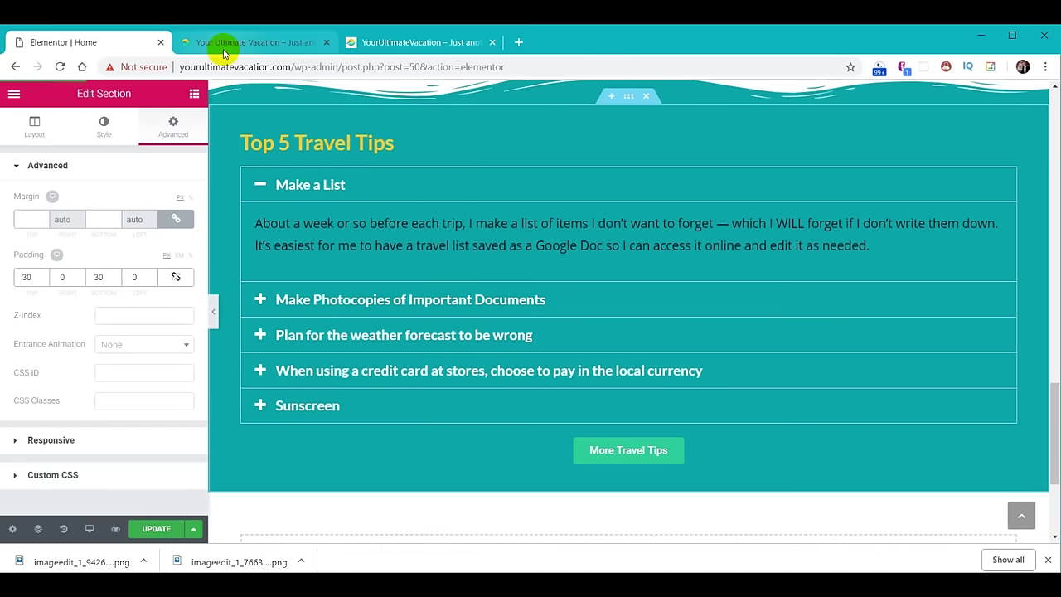
pyautogui.click(222, 43)
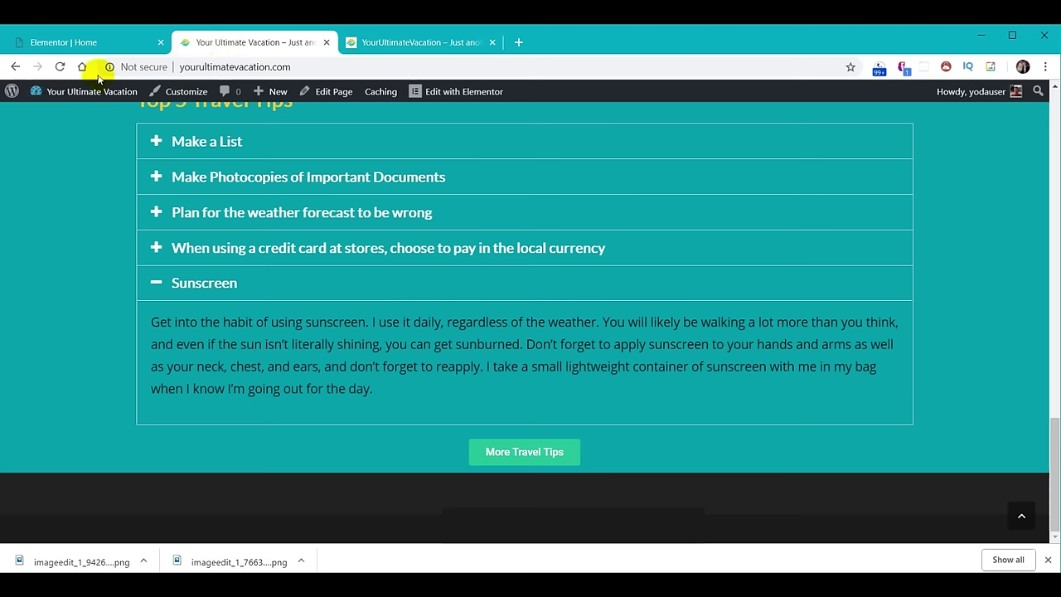
# Reload the live site and compare its re-spaced Travel Tips section against the older site version.
pyautogui.click(60, 68)
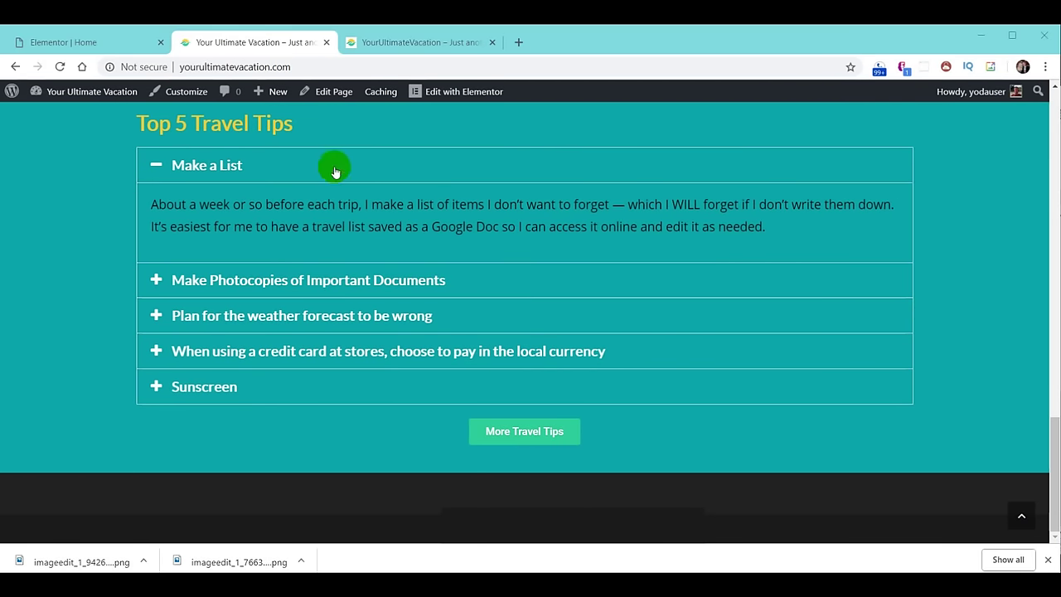
pyautogui.click(395, 41)
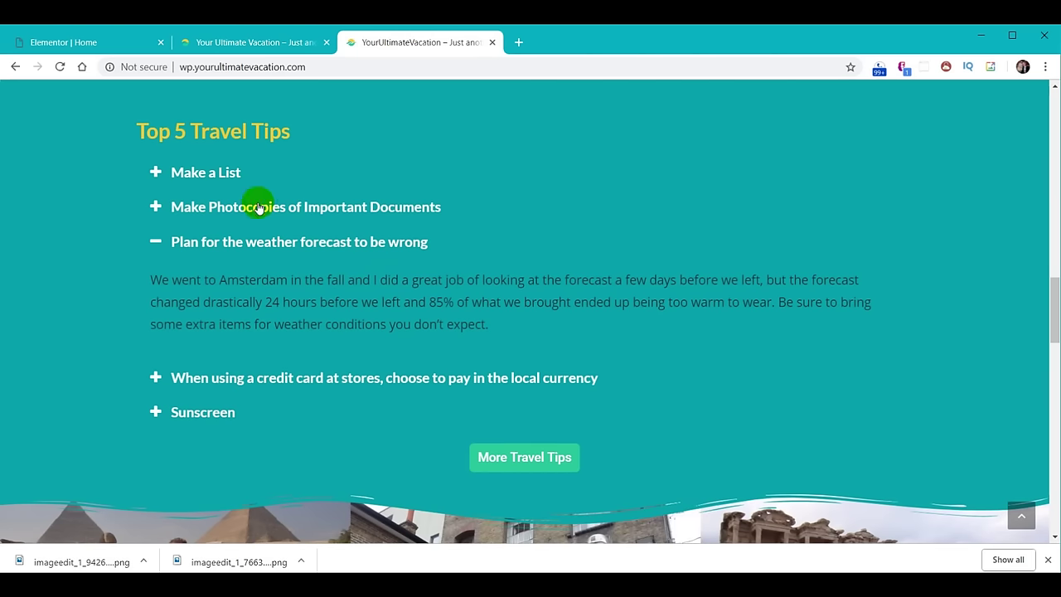
pyautogui.click(237, 42)
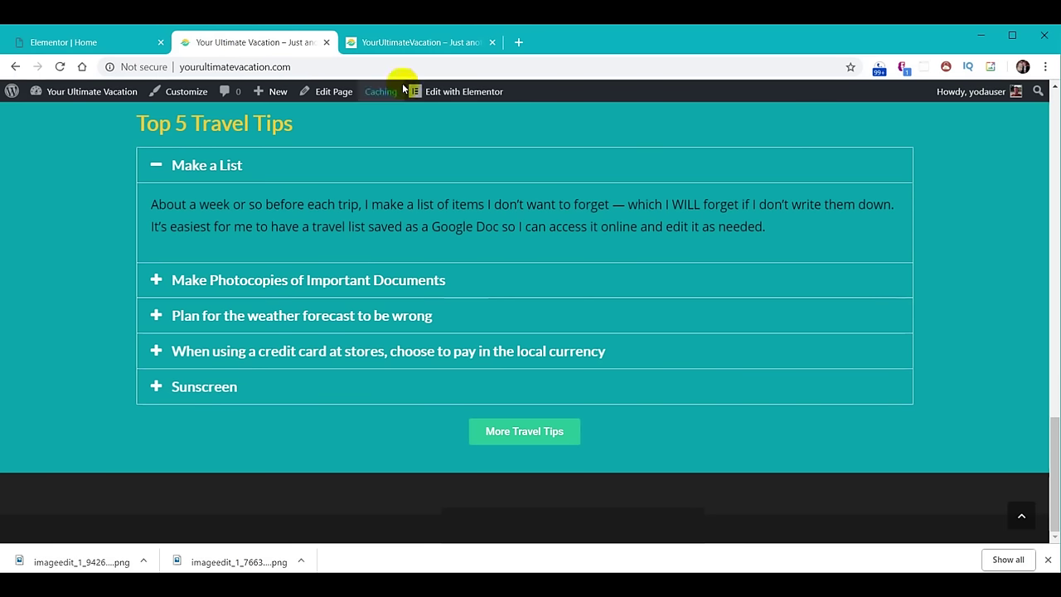
pyautogui.click(413, 44)
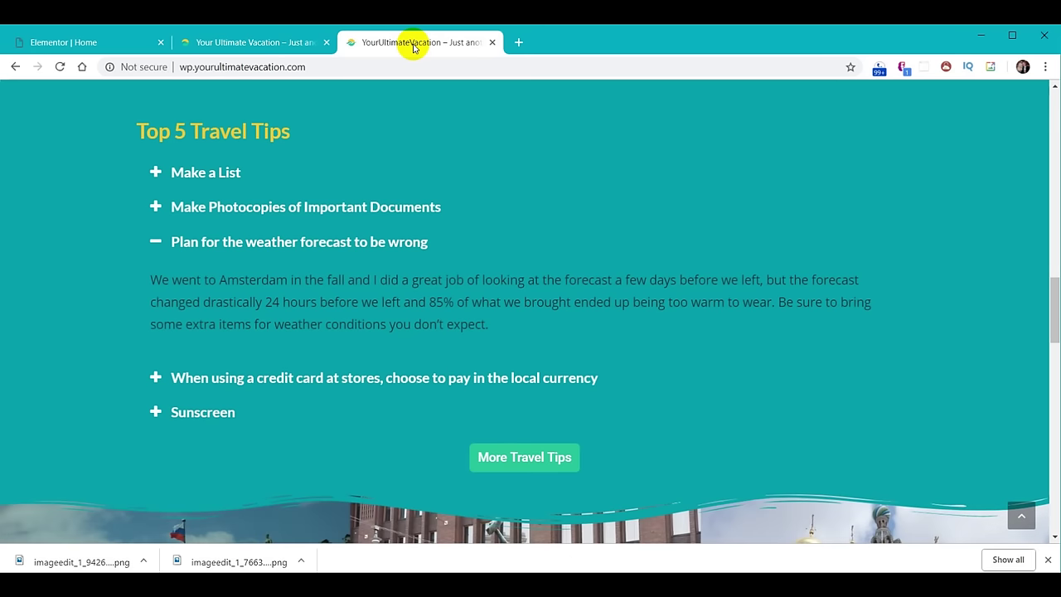
pyautogui.click(286, 43)
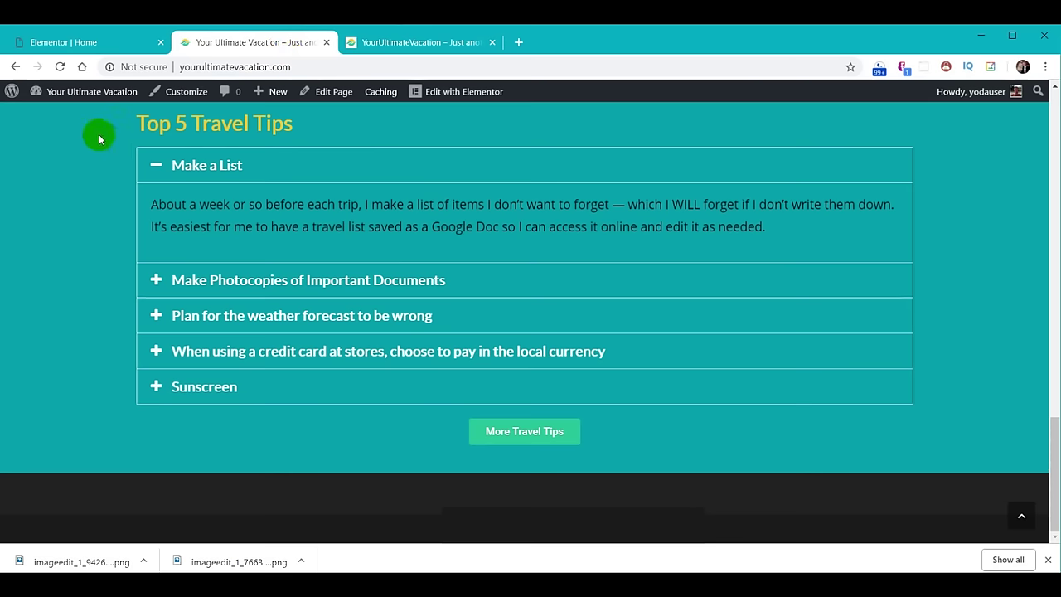
pyautogui.click(81, 43)
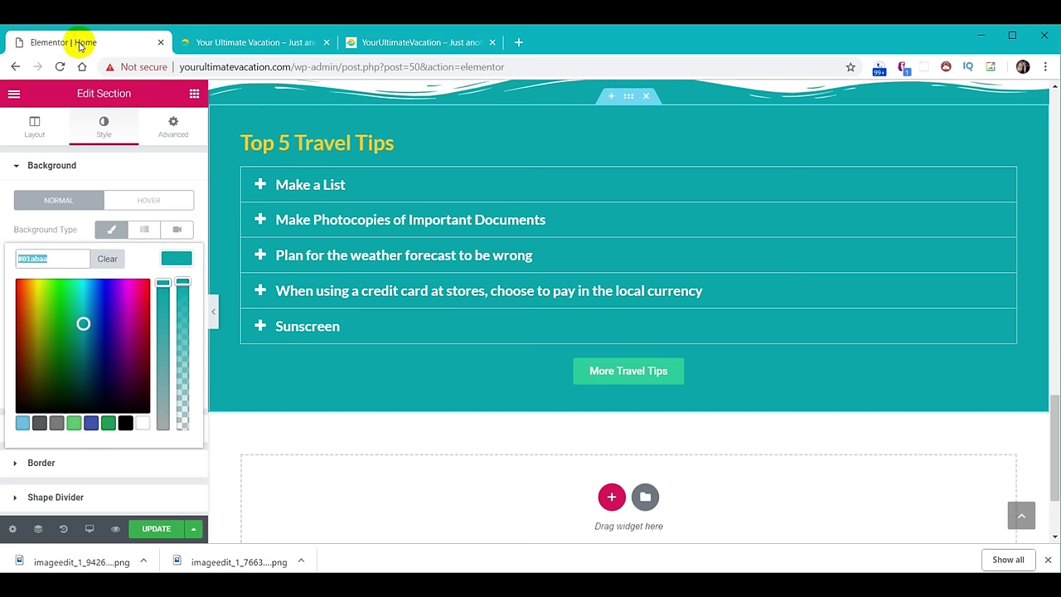
# Set the Top 5 Travel Tips accordion border colour to teal #01abaa and update the page.
pyautogui.click(427, 191)
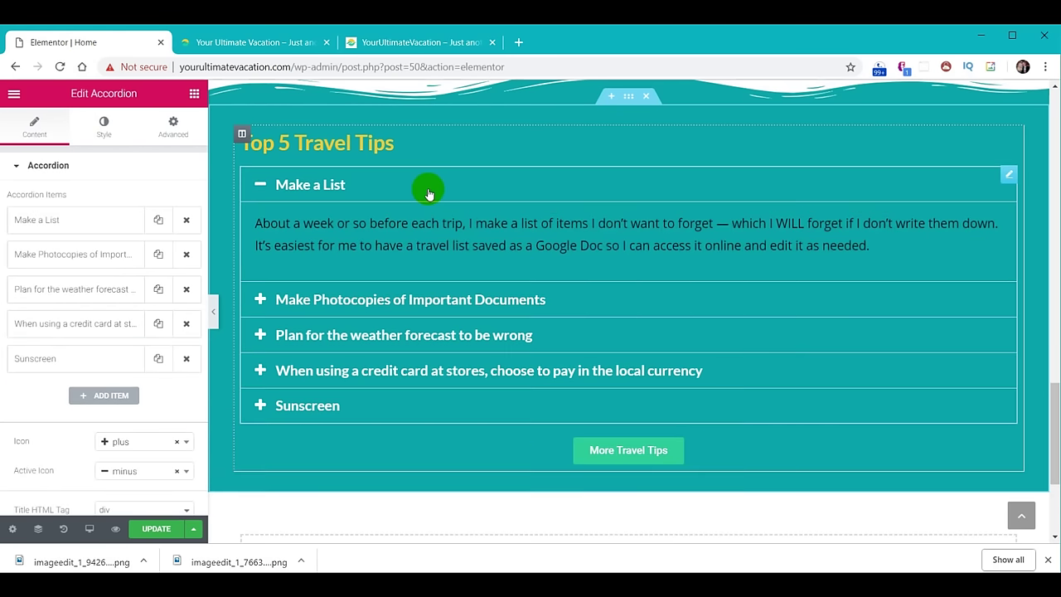
pyautogui.click(104, 130)
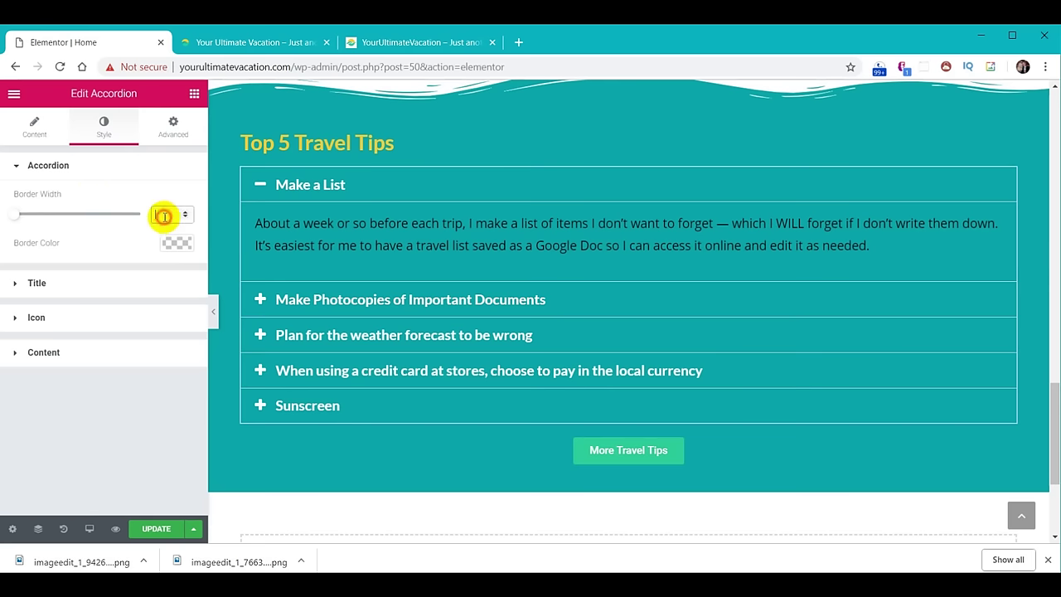
pyautogui.click(172, 241)
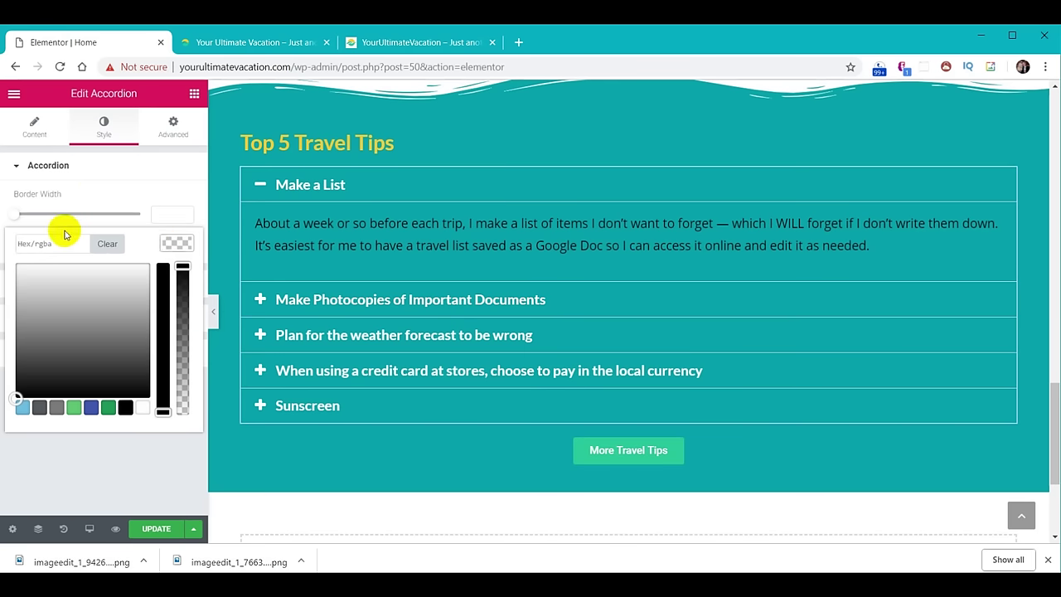
pyautogui.hotkey('ctrl', 'v')
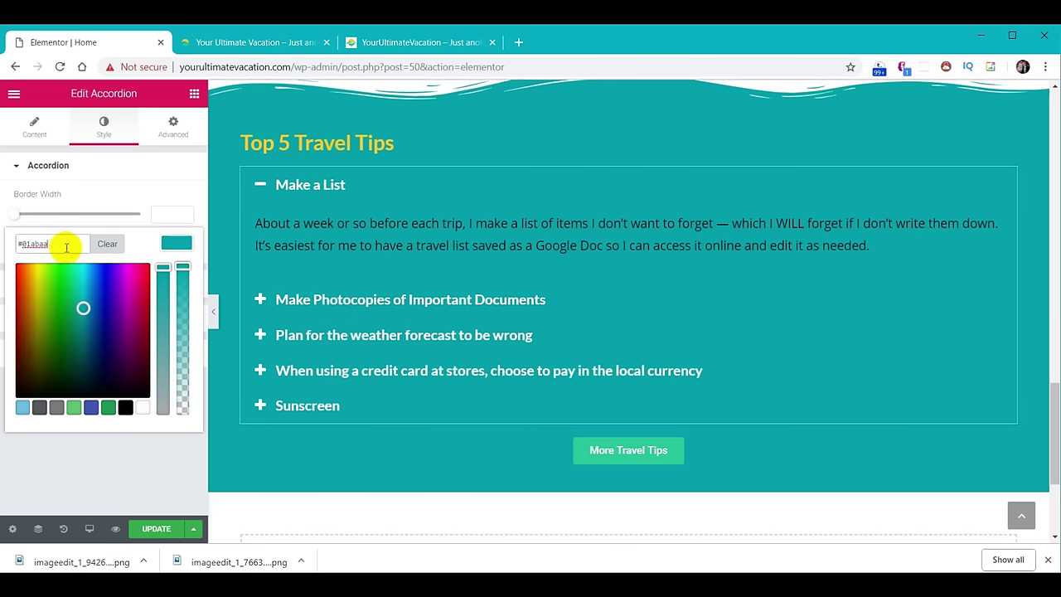
pyautogui.click(167, 244)
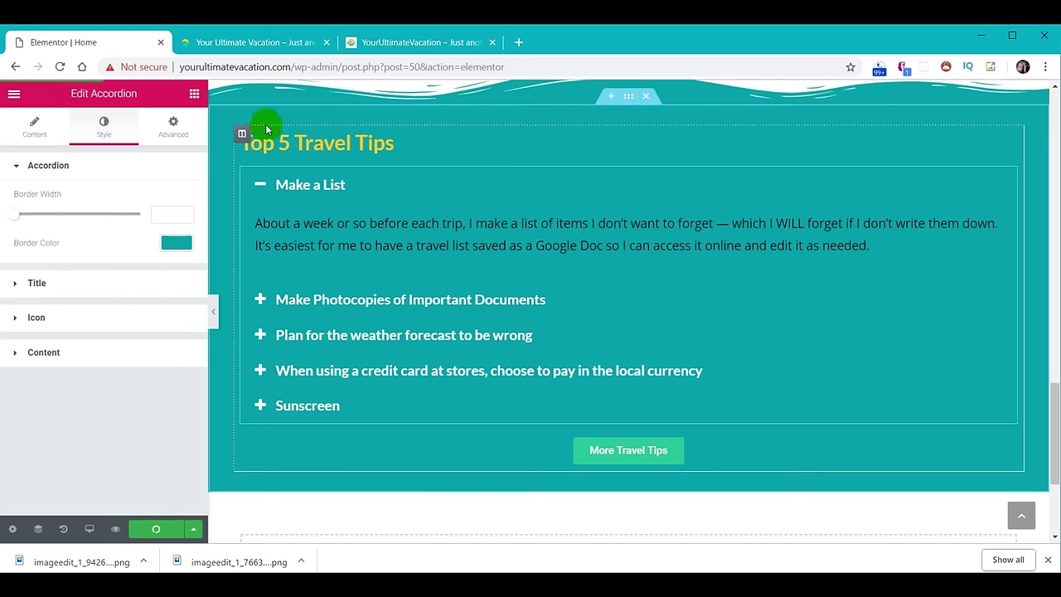
pyautogui.click(266, 46)
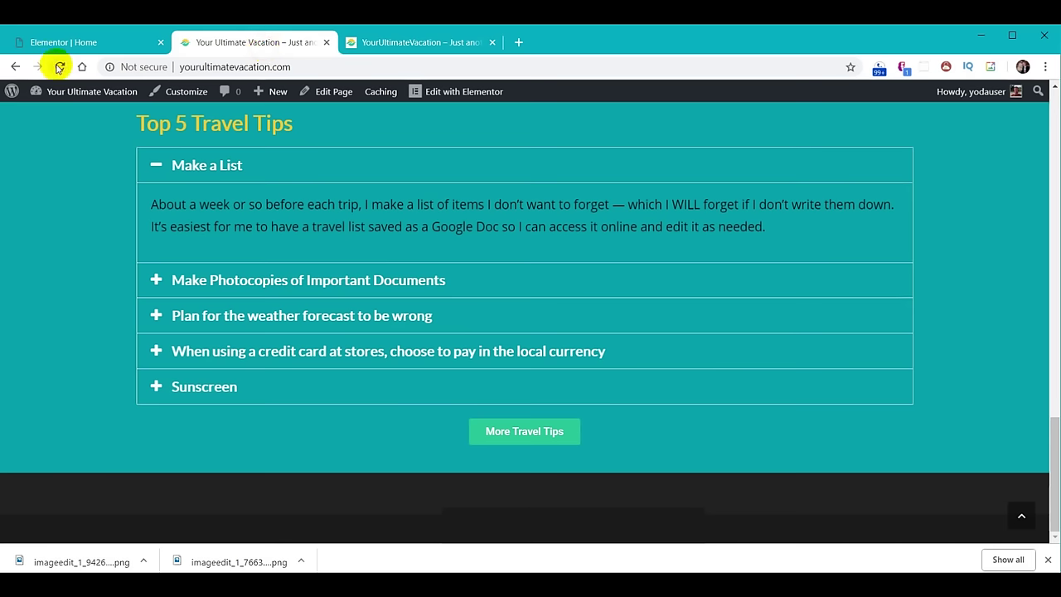
# Reload the live page and compare the borderless accordion with the other copy of the site.
pyautogui.click(59, 66)
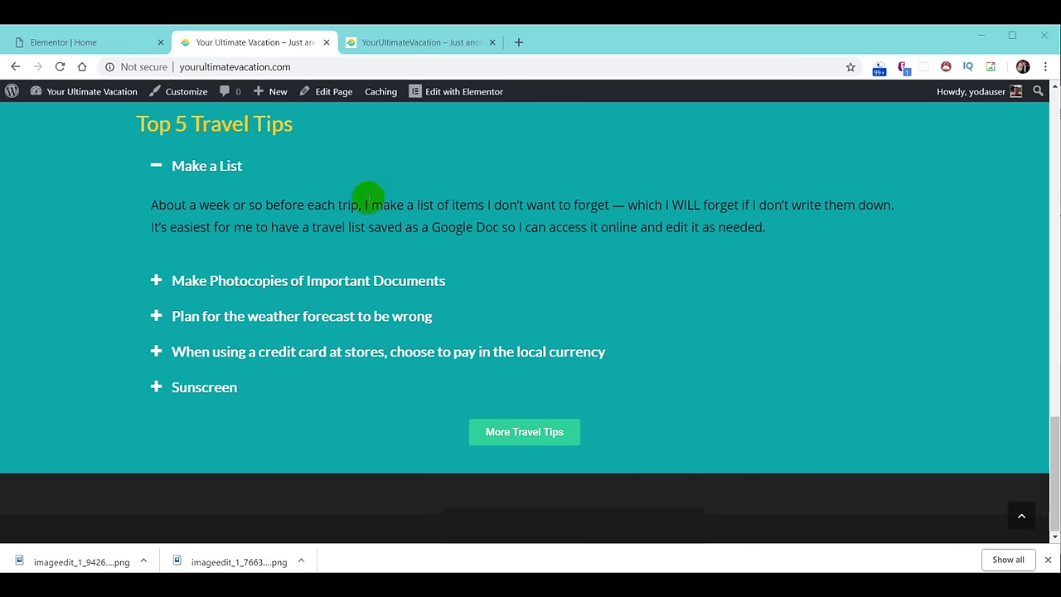
pyautogui.click(403, 38)
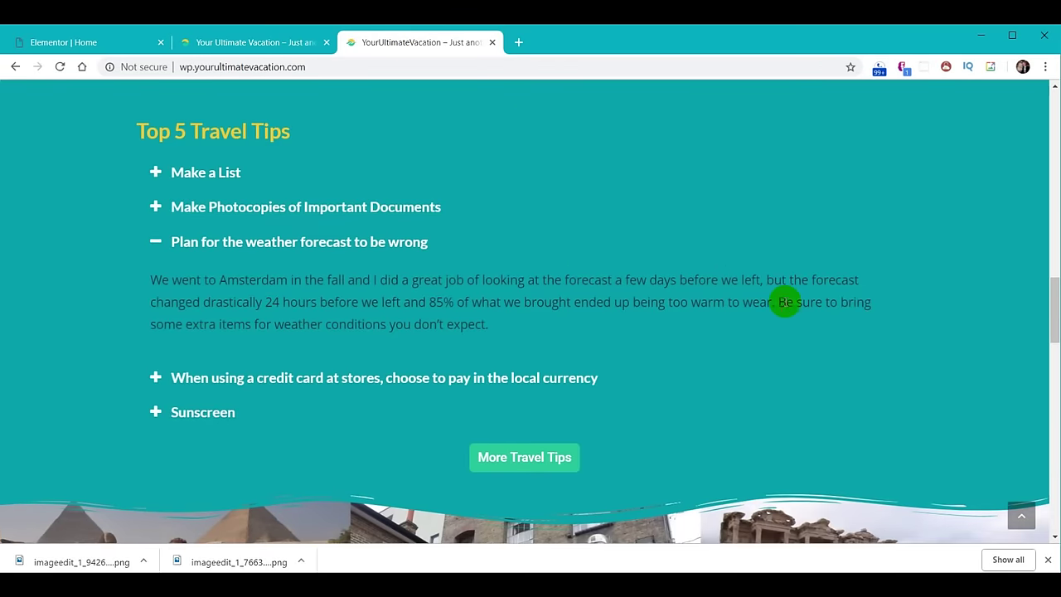
pyautogui.scroll(-2, 784, 303)
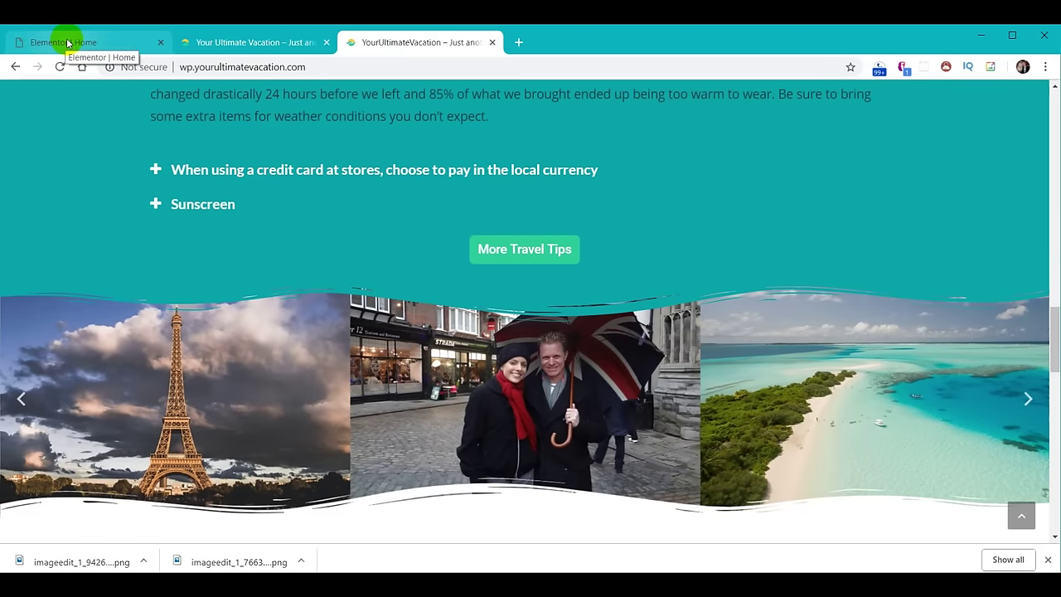
# Back in the editor, start adding a new section below Travel Tips.
pyautogui.click(68, 43)
pyautogui.scroll(-3, 655, 378)
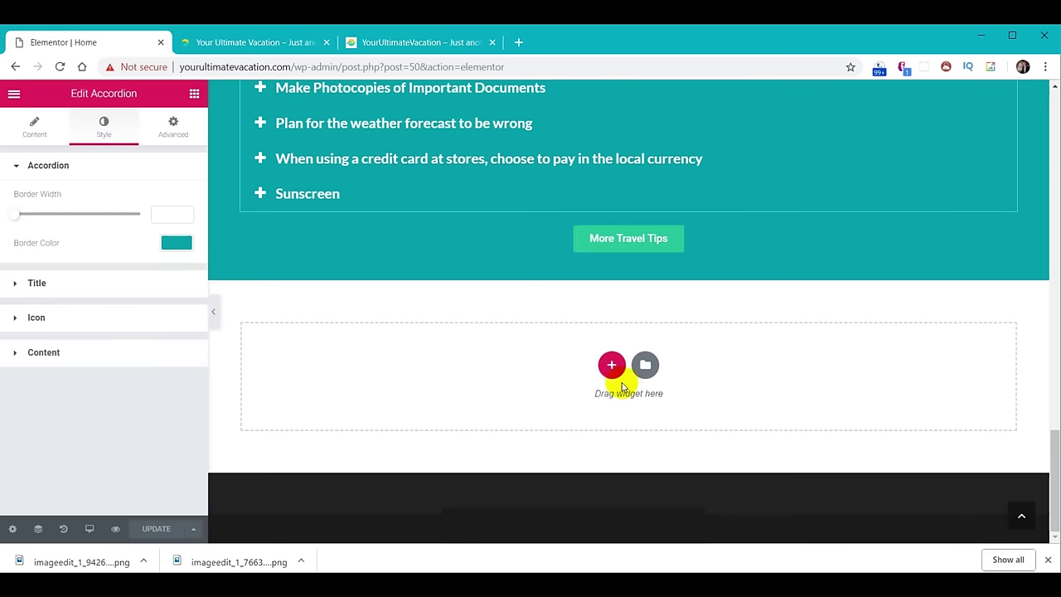
pyautogui.click(611, 365)
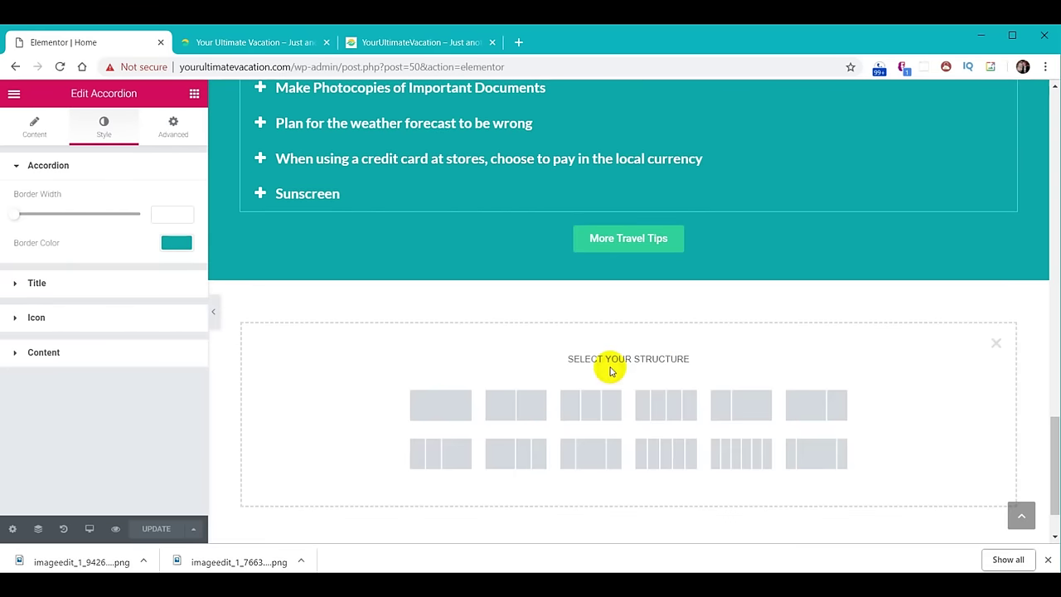
# Create a one-column section with Full Width content width and No Gap between columns.
pyautogui.click(432, 404)
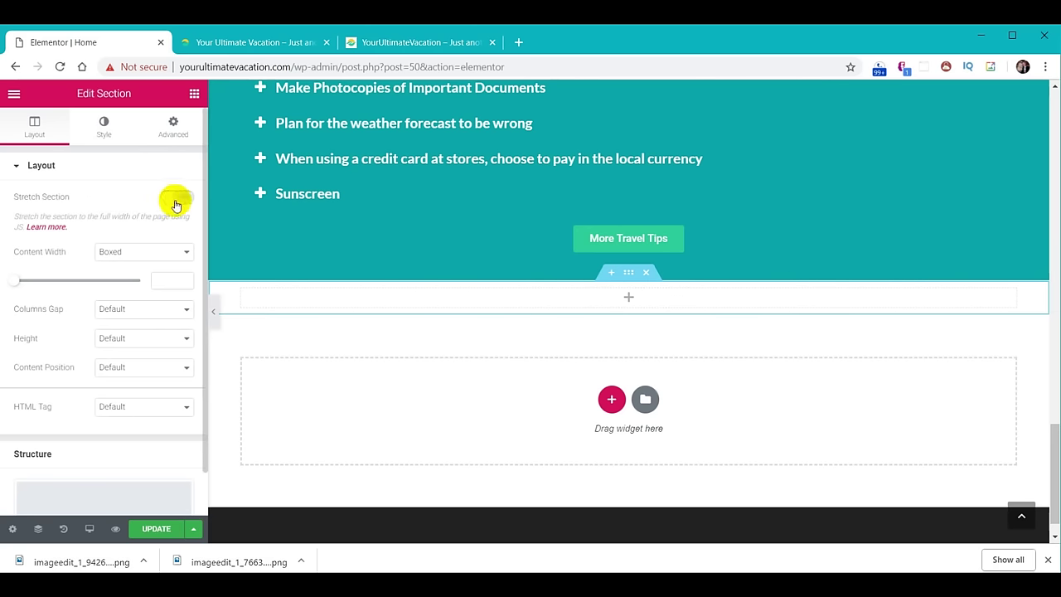
pyautogui.click(183, 253)
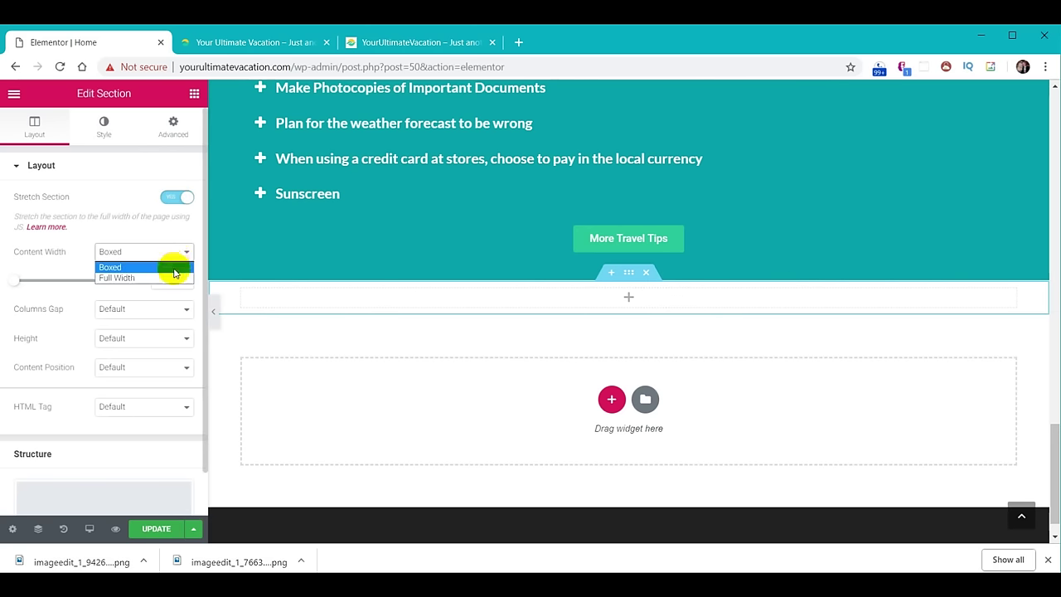
pyautogui.click(171, 279)
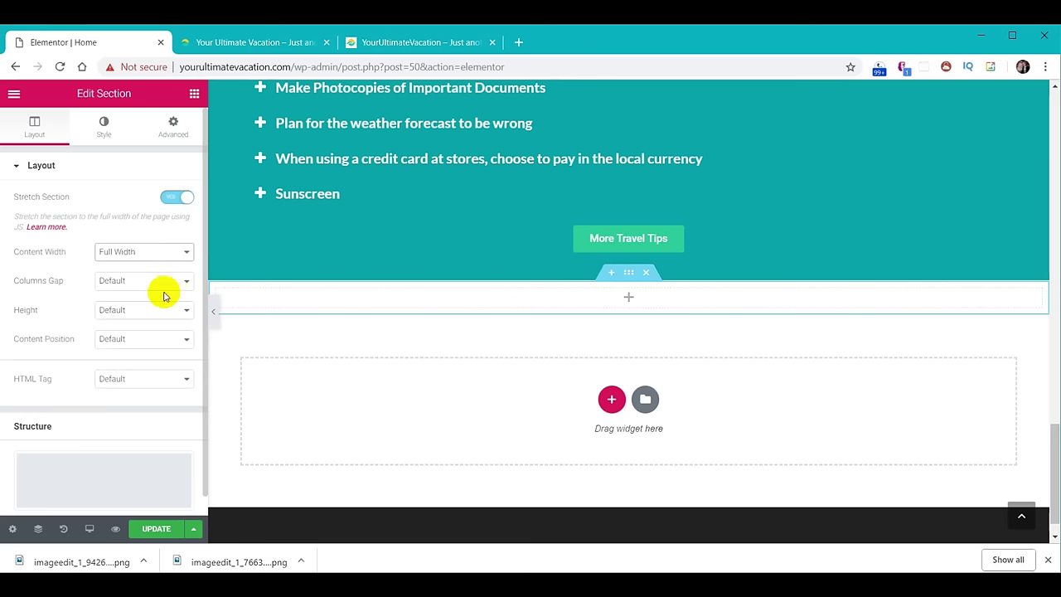
pyautogui.click(169, 284)
pyautogui.click(159, 306)
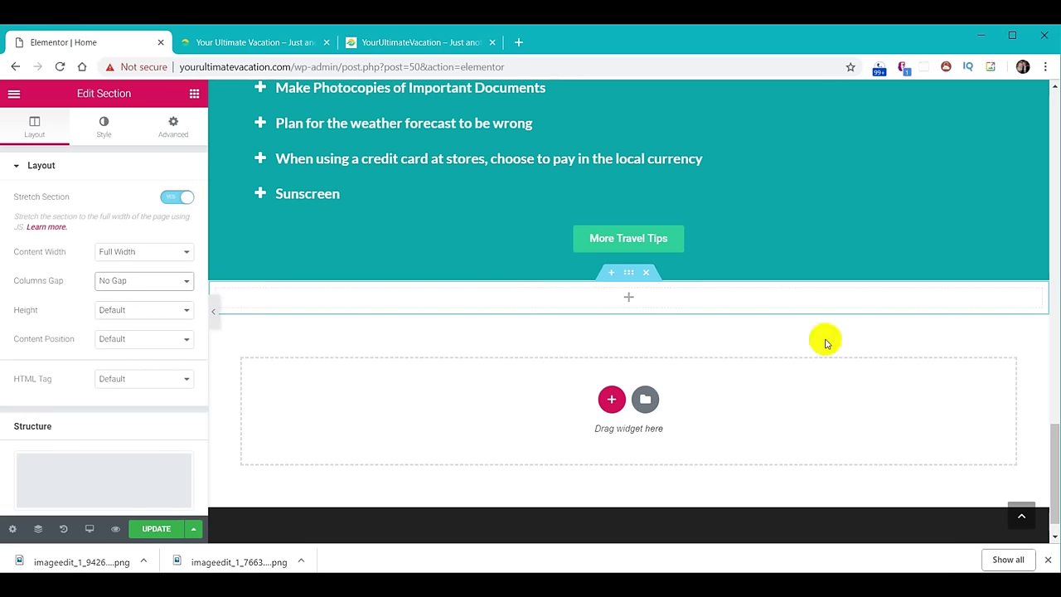
pyautogui.click(194, 95)
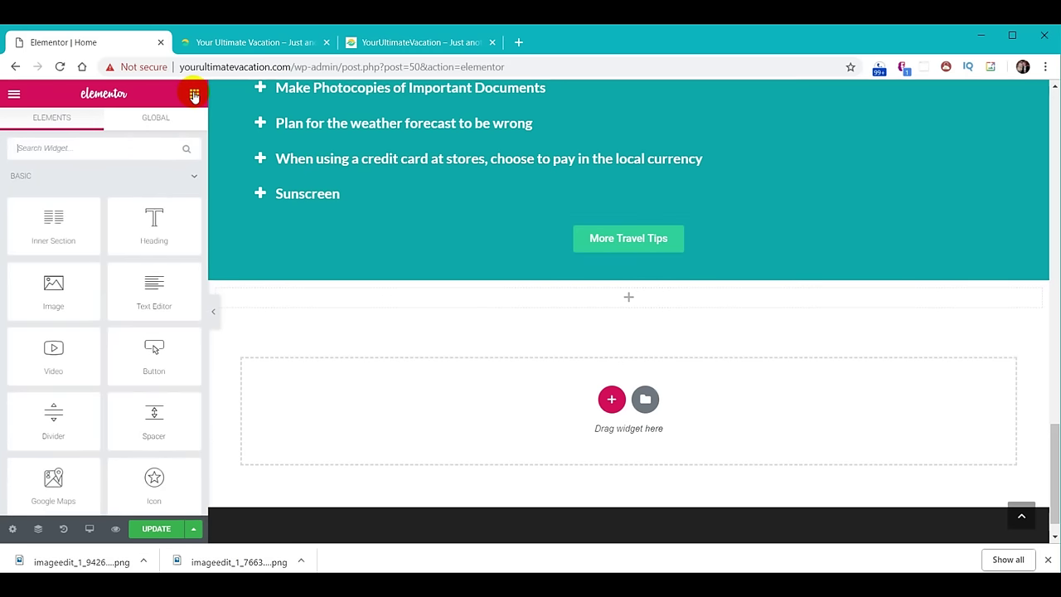
# Place an Image Carousel widget in the new section and begin uploading gallery images.
pyautogui.scroll(-4, 161, 289)
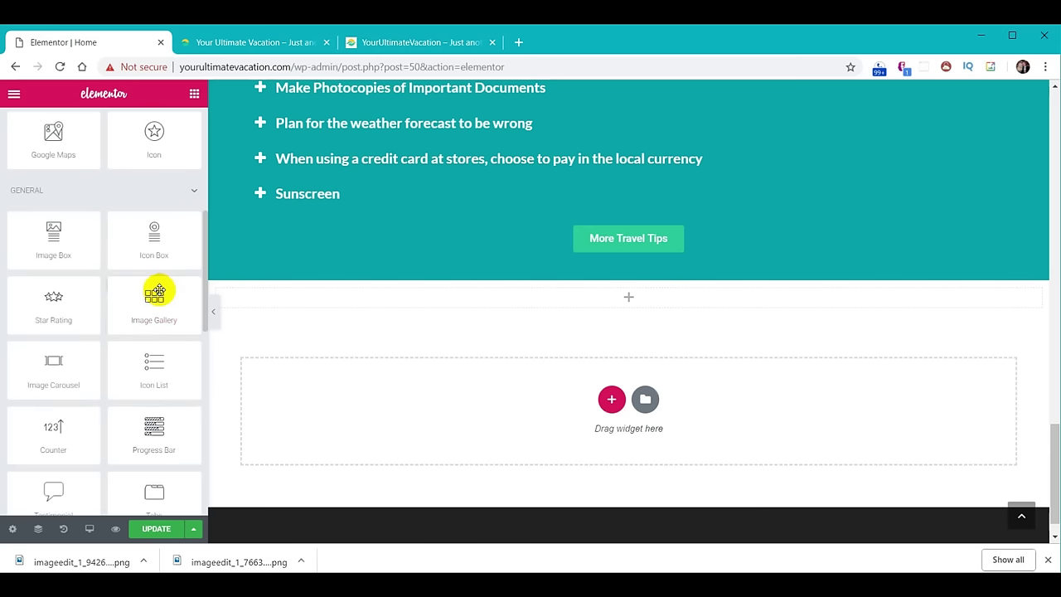
pyautogui.scroll(-2, 156, 290)
pyautogui.moveTo(57, 281); pyautogui.dragTo(638, 290)
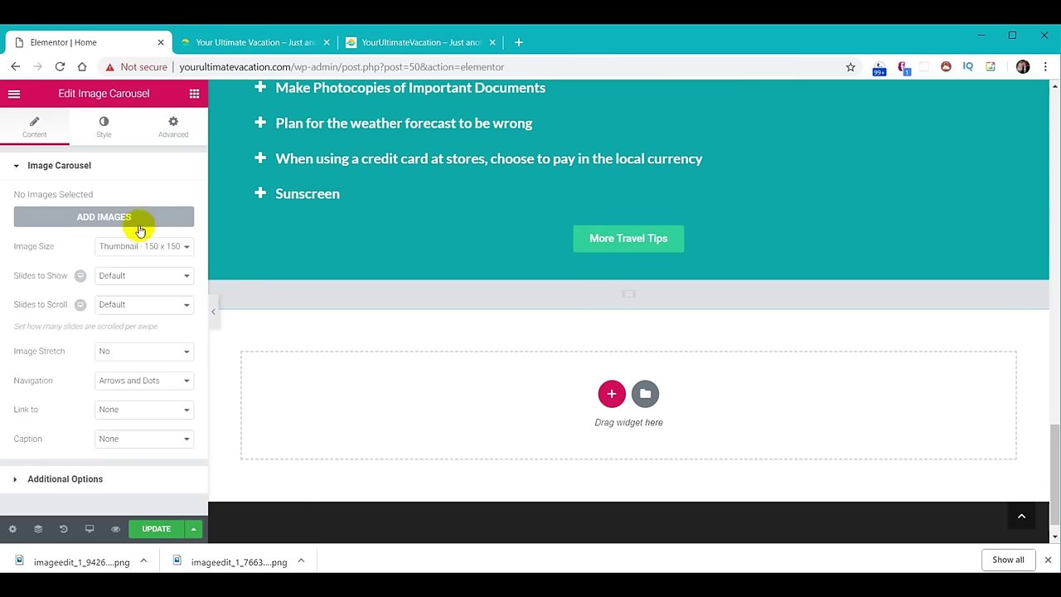
pyautogui.click(91, 221)
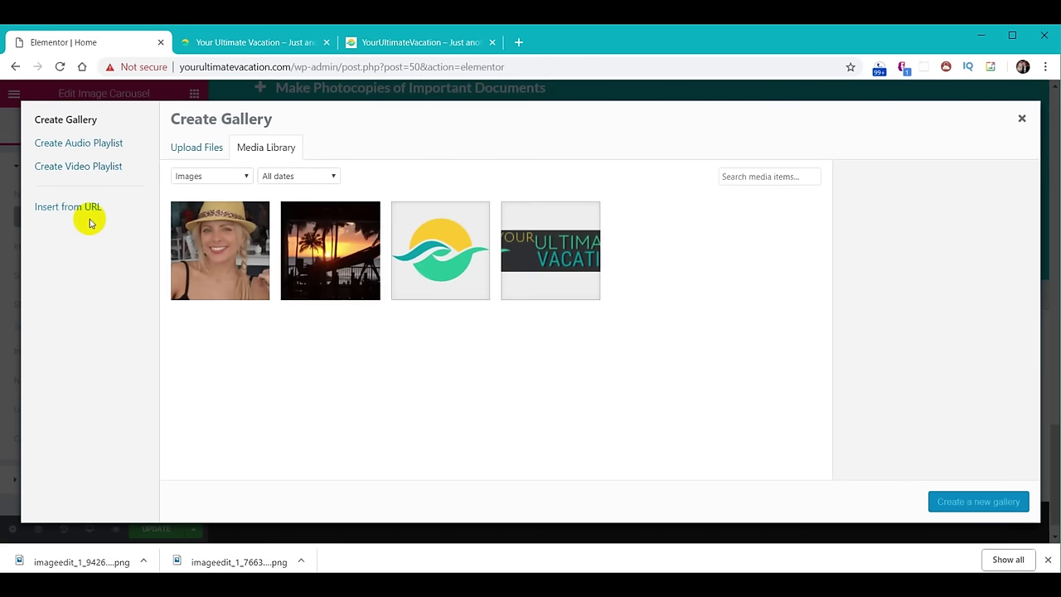
pyautogui.click(199, 149)
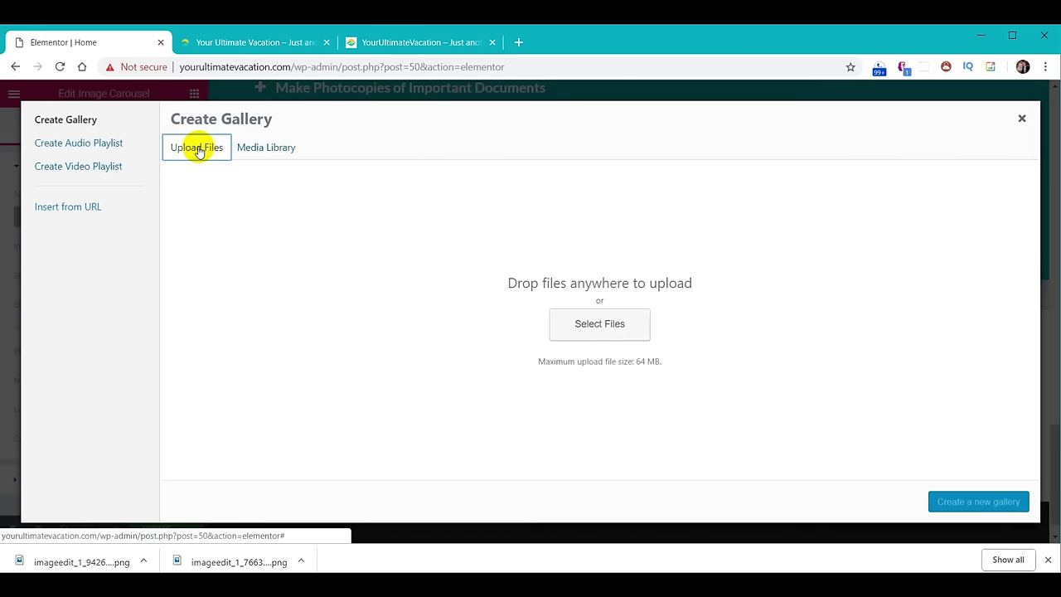
# Upload all 24 photos from the YourUltimateVacation > Gallery Page folder into the gallery.
pyautogui.hotkey('alt', 'Tab')
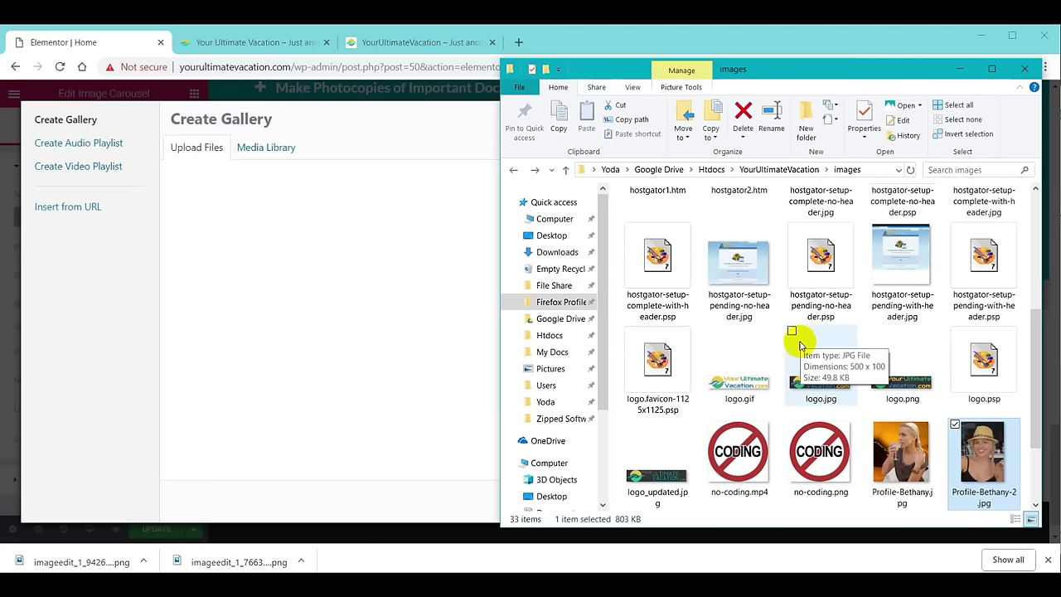
pyautogui.click(773, 170)
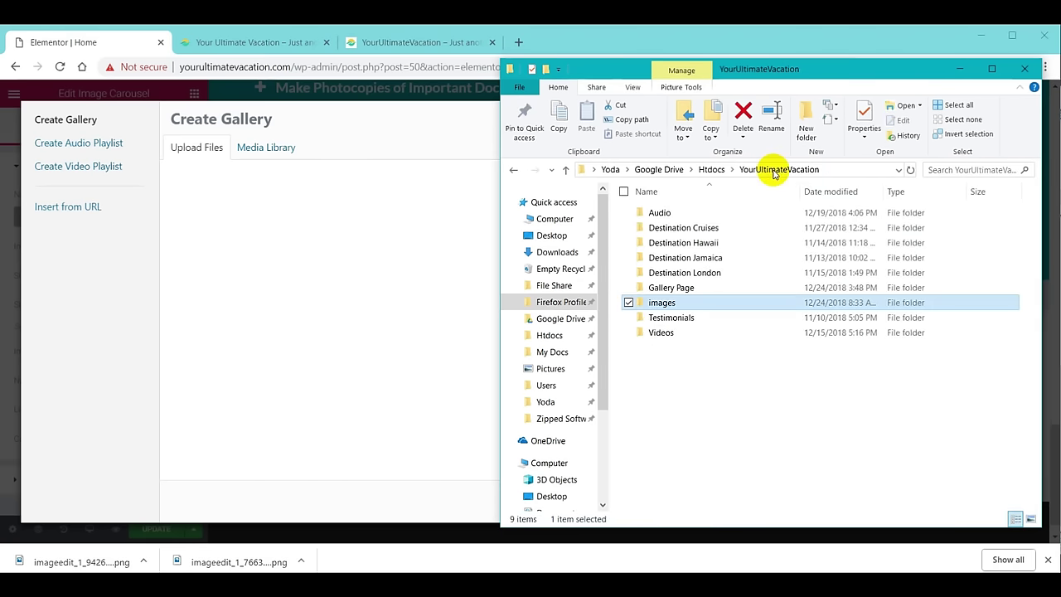
pyautogui.doubleClick(667, 288)
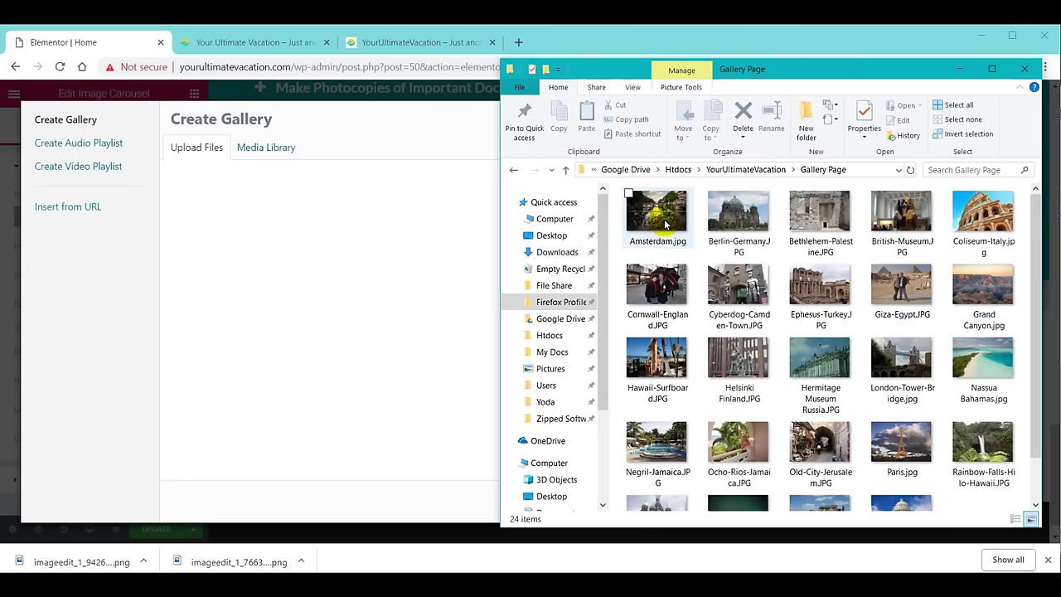
pyautogui.click(665, 224)
pyautogui.hotkey('ctrl', 'a')
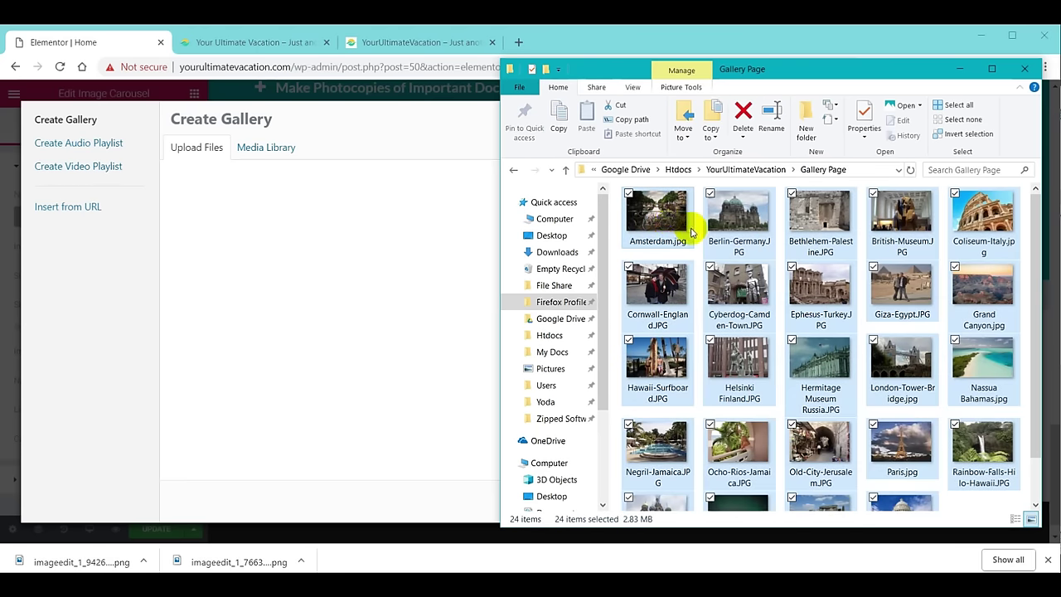
pyautogui.moveTo(728, 226); pyautogui.dragTo(336, 275)
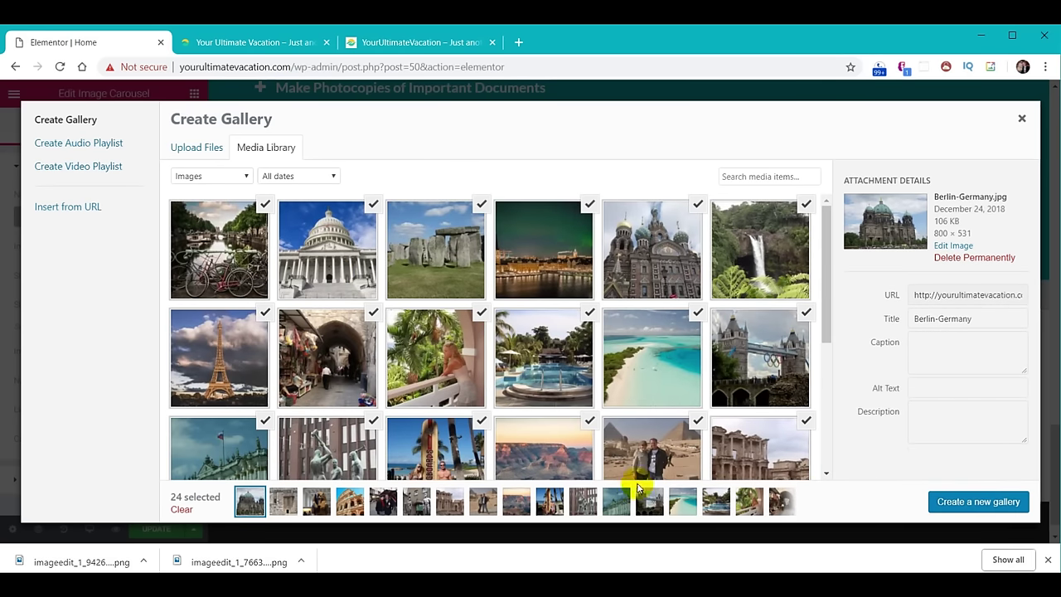
# Create a gallery from the 24 uploaded photos and insert it into the image carousel.
pyautogui.click(982, 504)
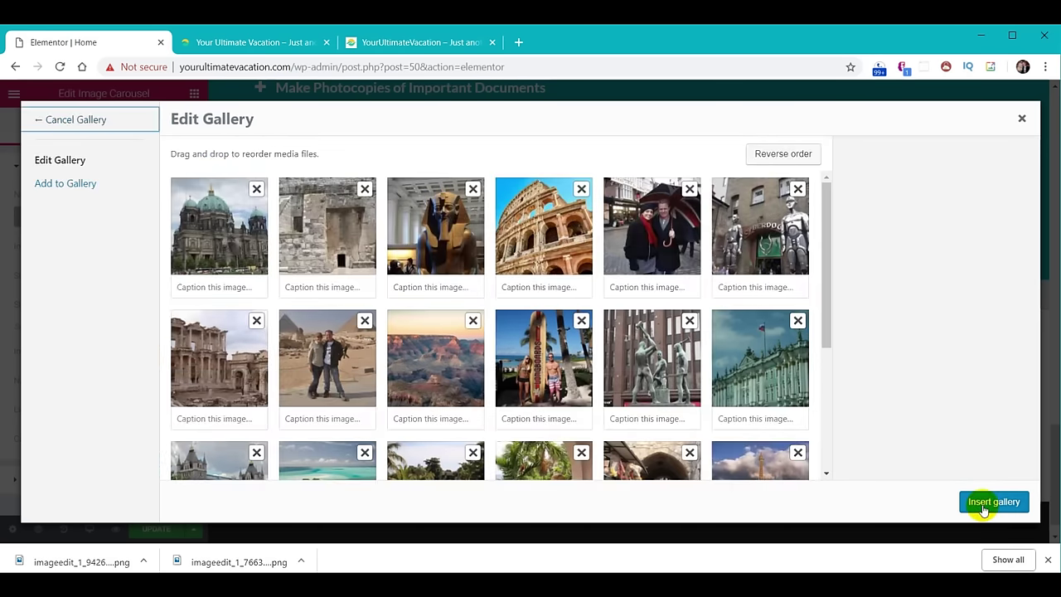
pyautogui.click(994, 503)
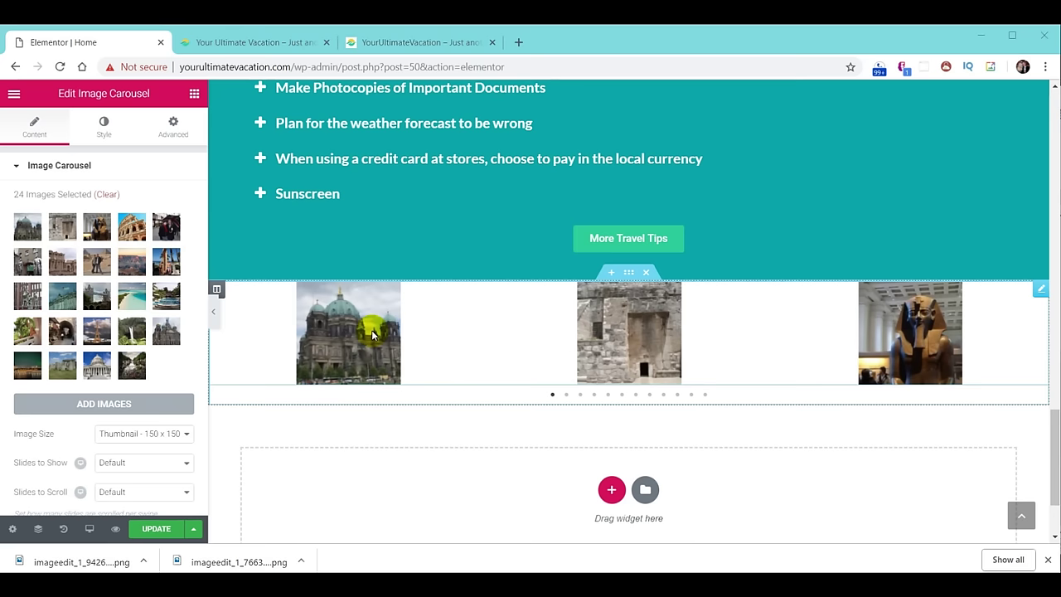
# Show carousel images at full size, three slides per view and three per scroll.
pyautogui.click(143, 434)
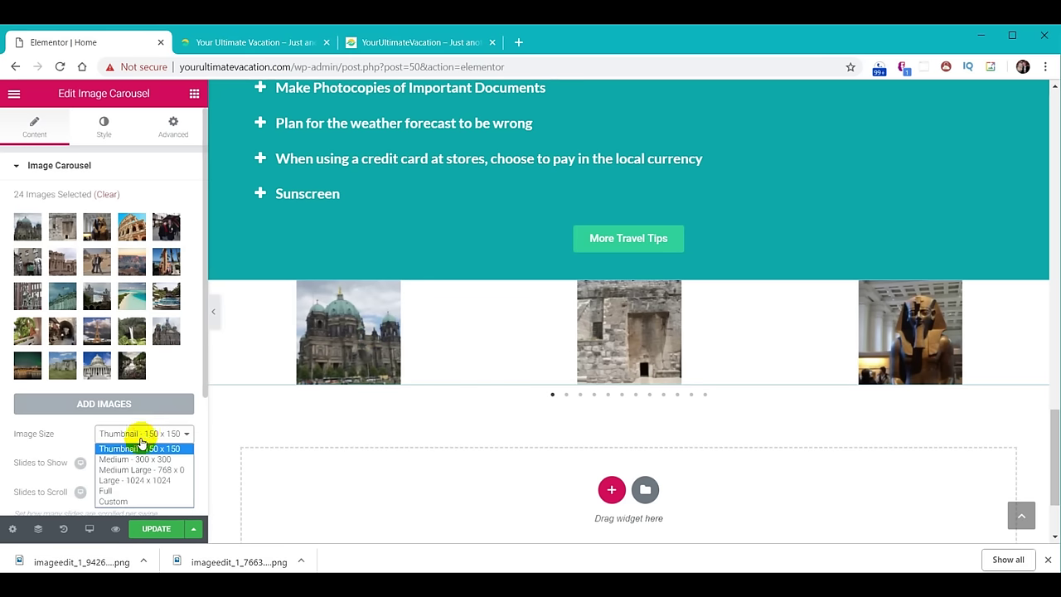
pyautogui.click(106, 491)
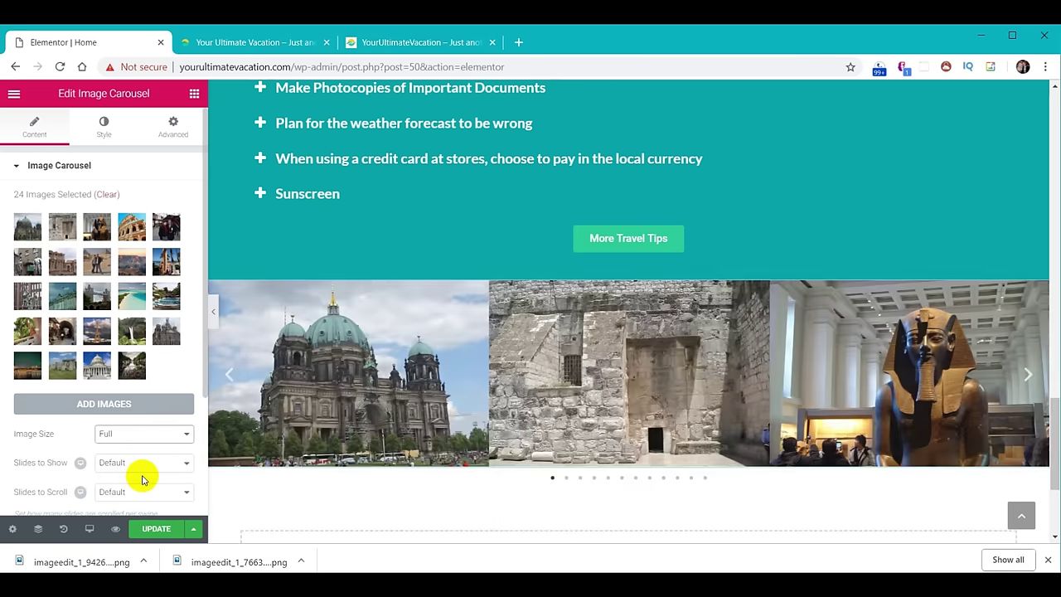
pyautogui.click(128, 466)
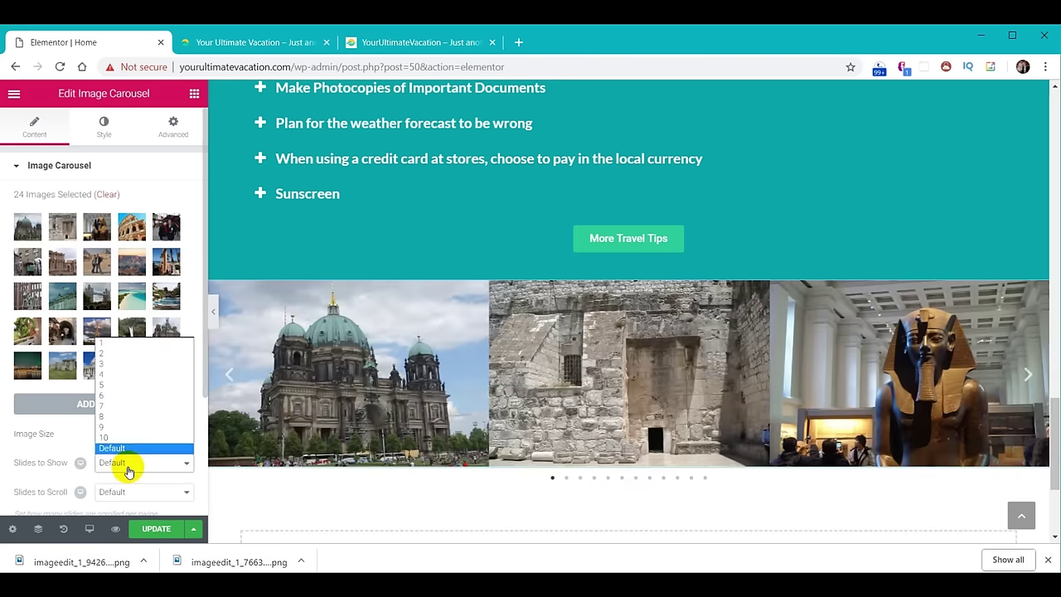
pyautogui.click(108, 363)
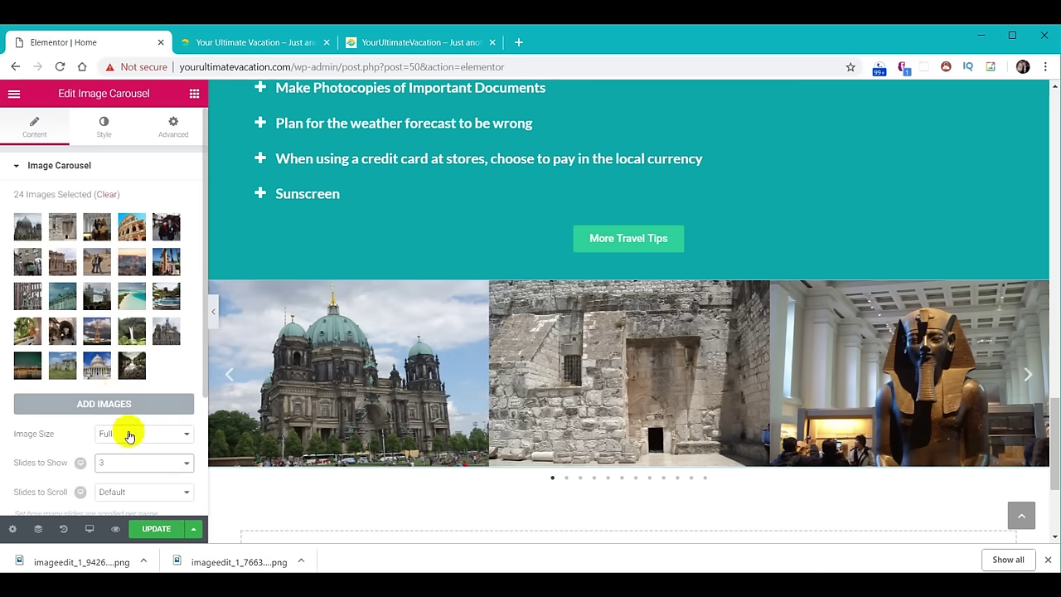
pyautogui.click(126, 494)
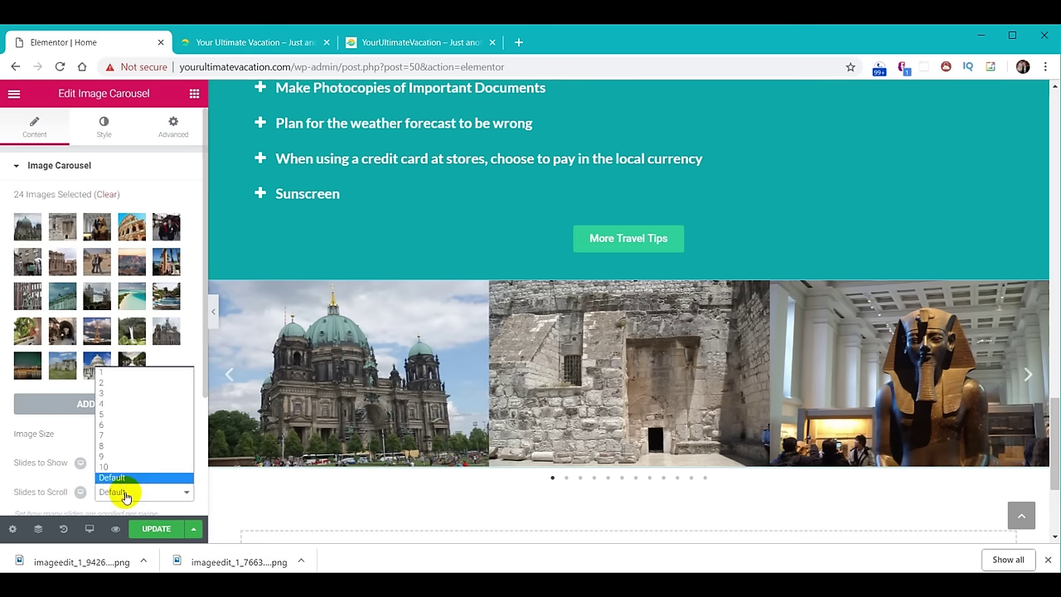
pyautogui.click(114, 393)
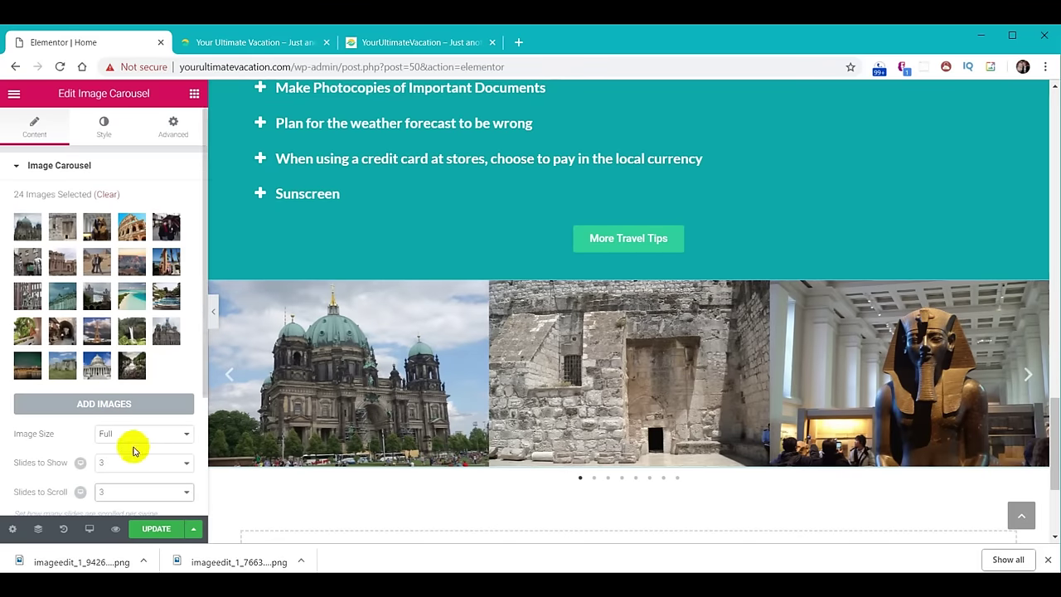
# Set carousel navigation to arrows only and select the surrounding section.
pyautogui.scroll(-1, 136, 452)
pyautogui.scroll(-1, 136, 452)
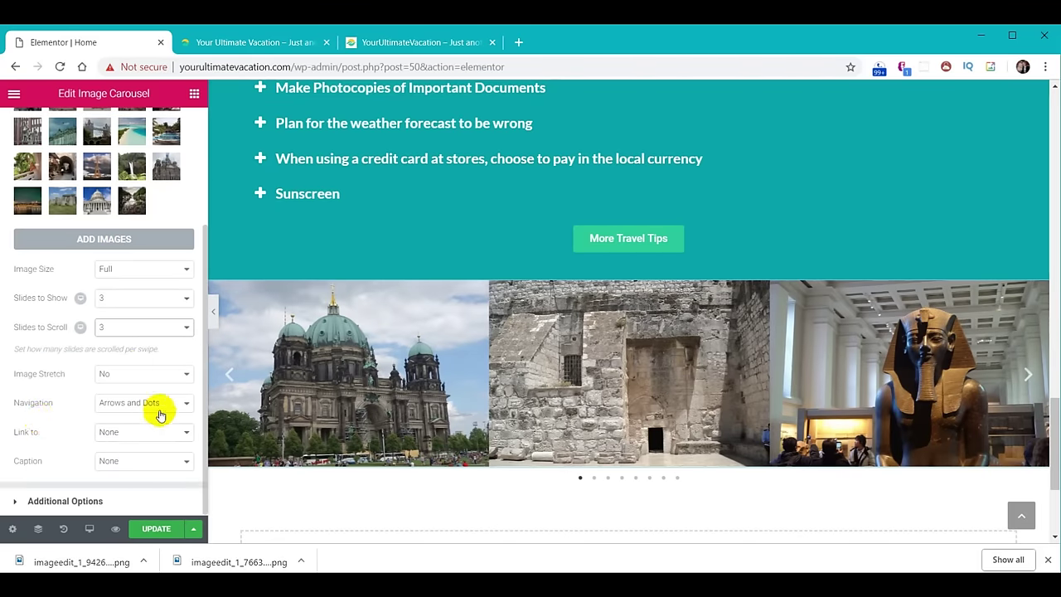
pyautogui.click(187, 403)
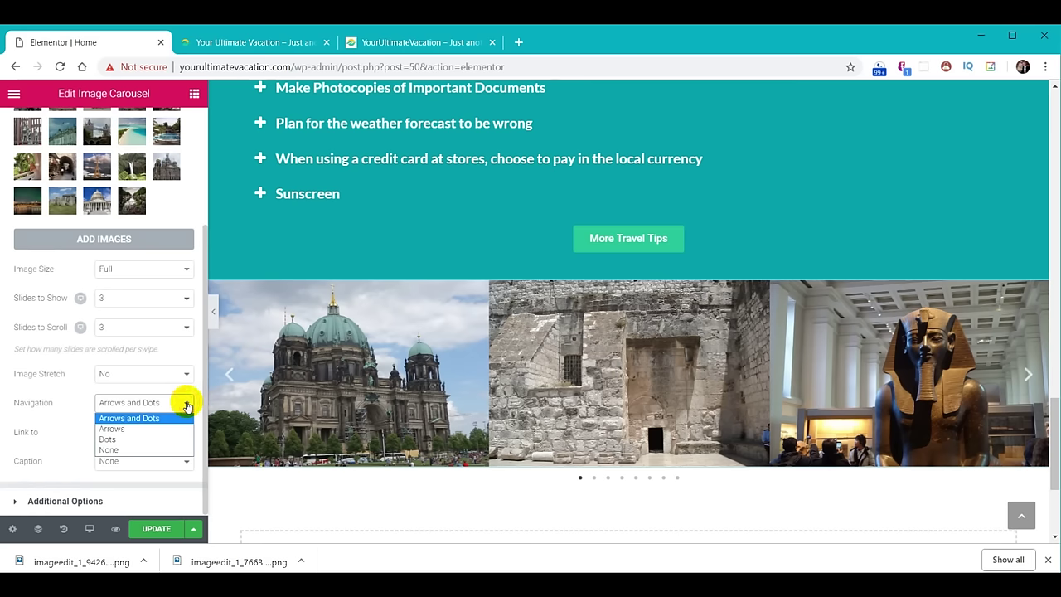
pyautogui.click(128, 429)
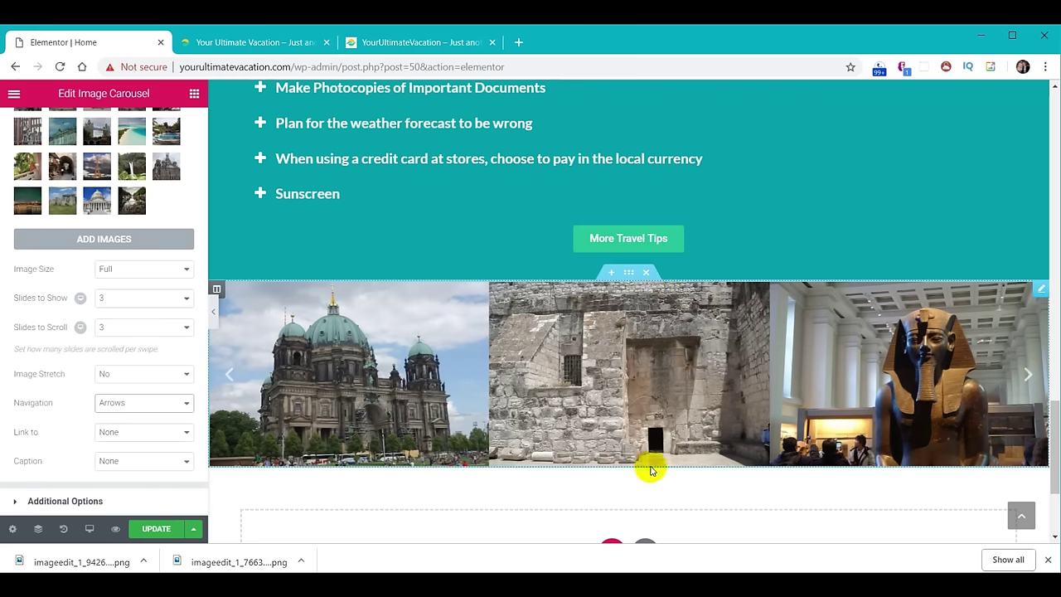
pyautogui.moveTo(670, 373)
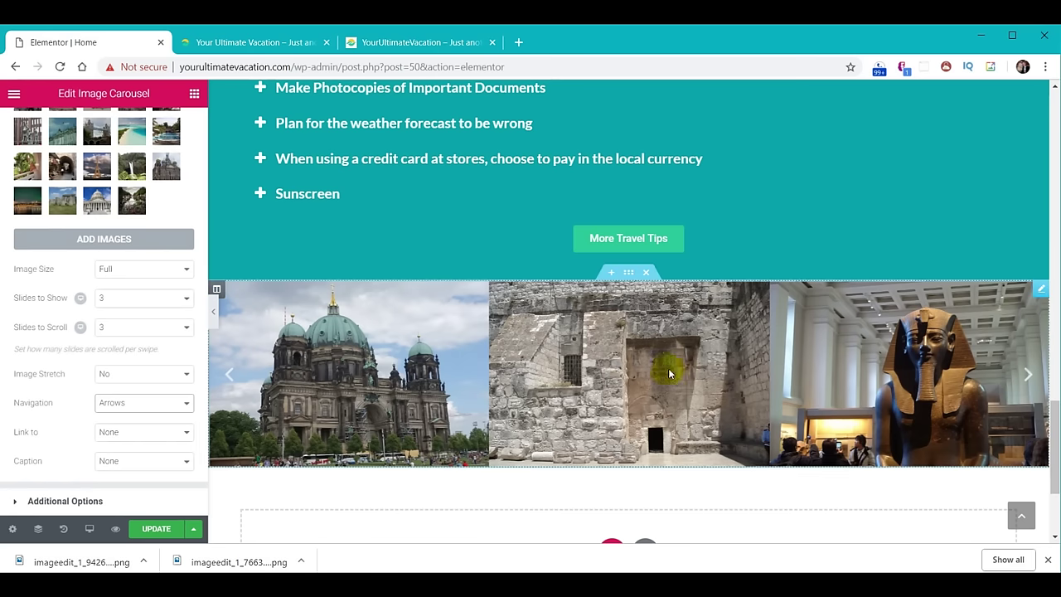
pyautogui.click(630, 274)
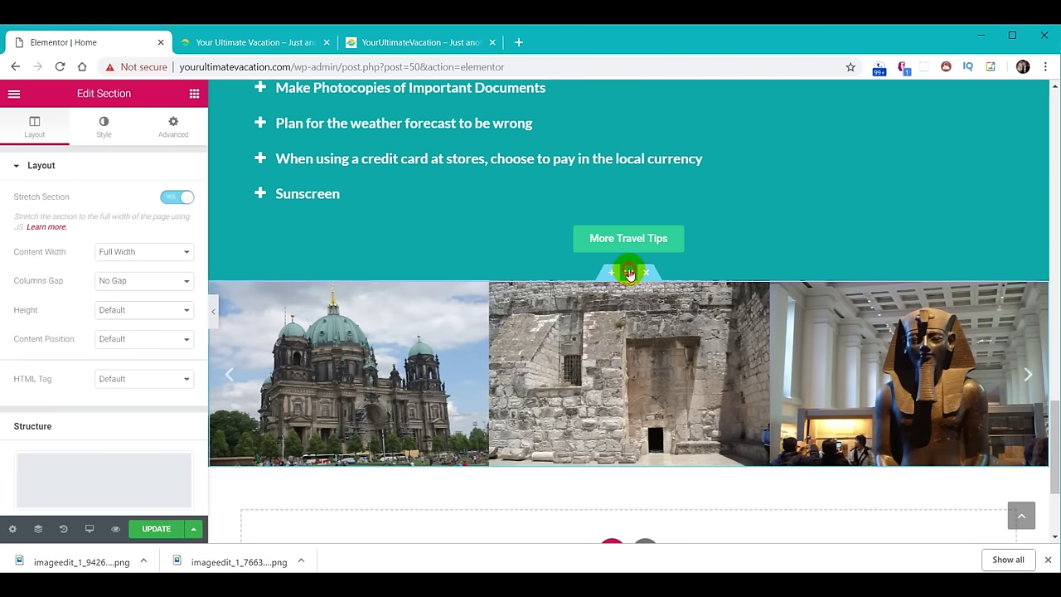
# Choose the Waves Brush shape for the section's top shape divider.
pyautogui.click(103, 128)
pyautogui.click(75, 303)
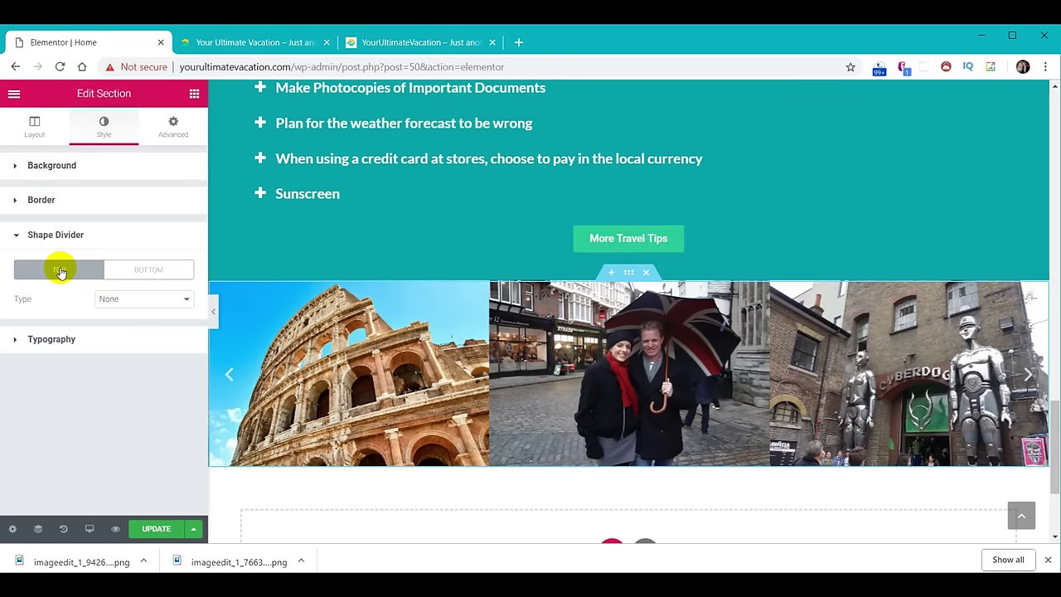
pyautogui.click(166, 300)
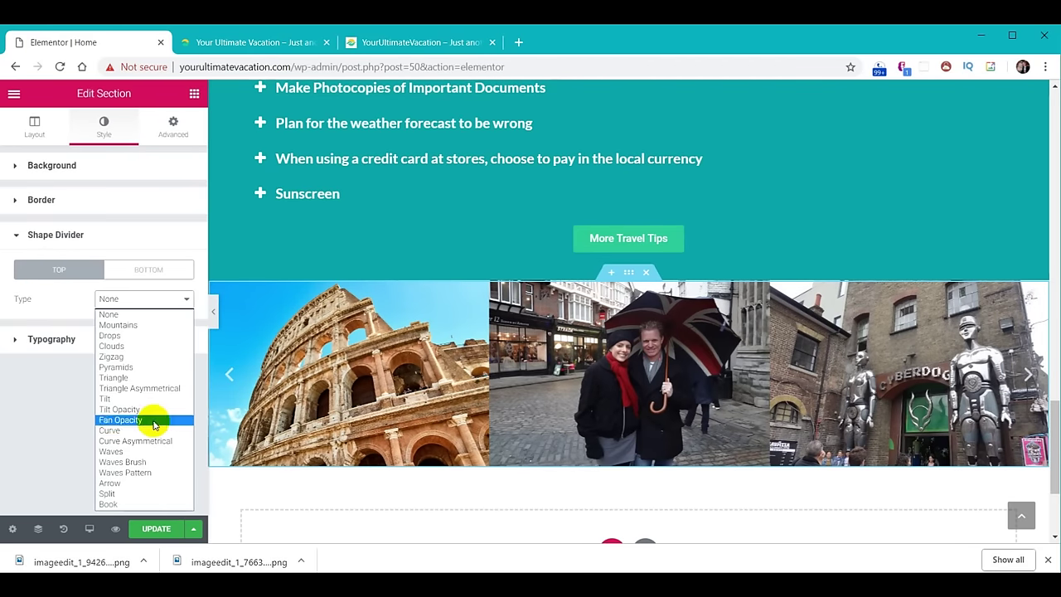
pyautogui.click(129, 461)
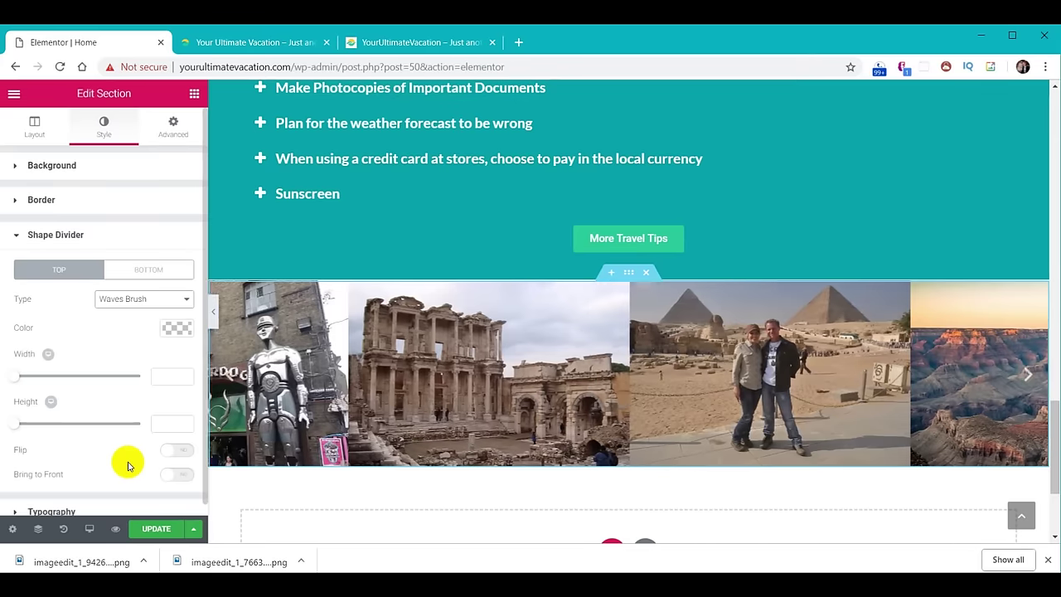
# Colour the top divider teal #01abaa and bring it to front.
pyautogui.click(176, 328)
pyautogui.click(67, 332)
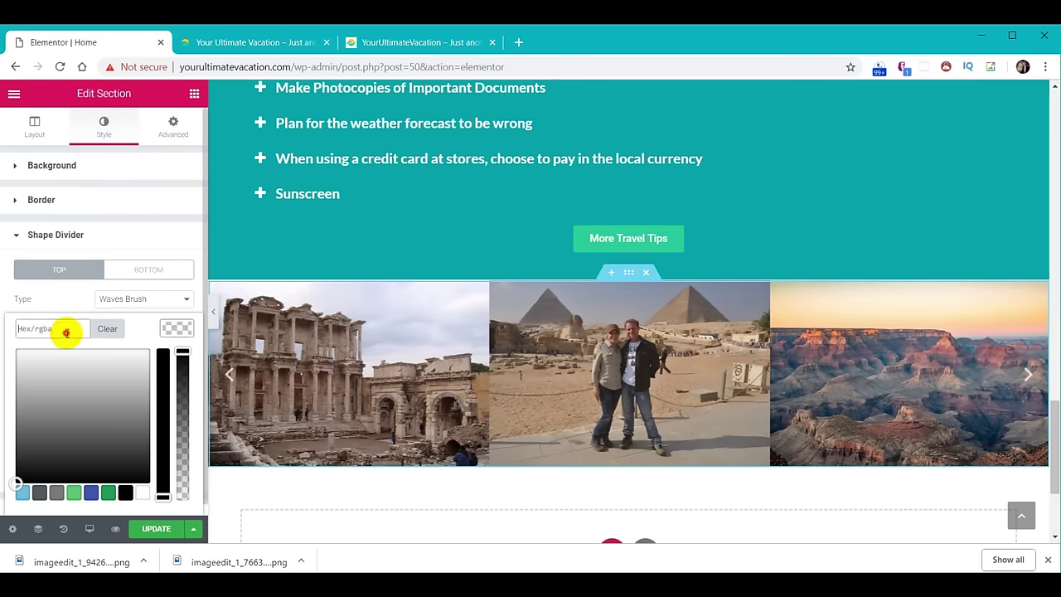
pyautogui.write('#01abaa')
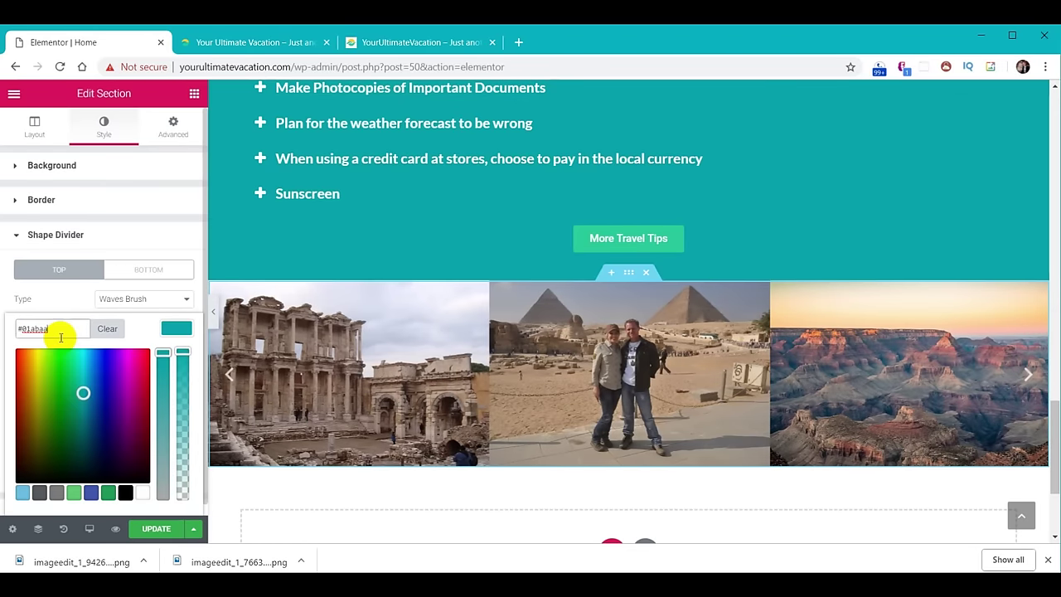
pyautogui.click(174, 328)
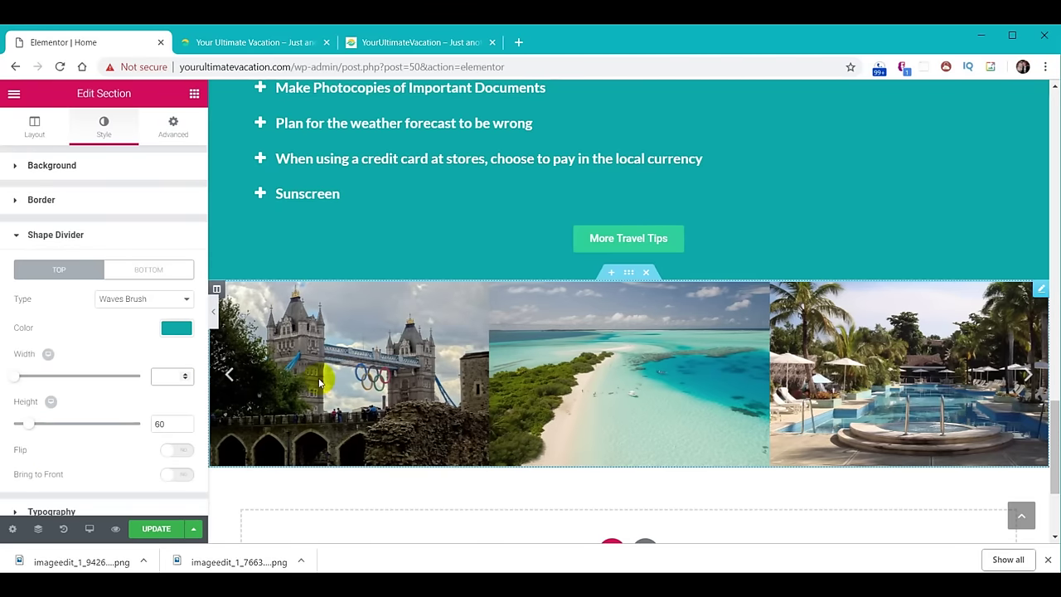
pyautogui.click(182, 476)
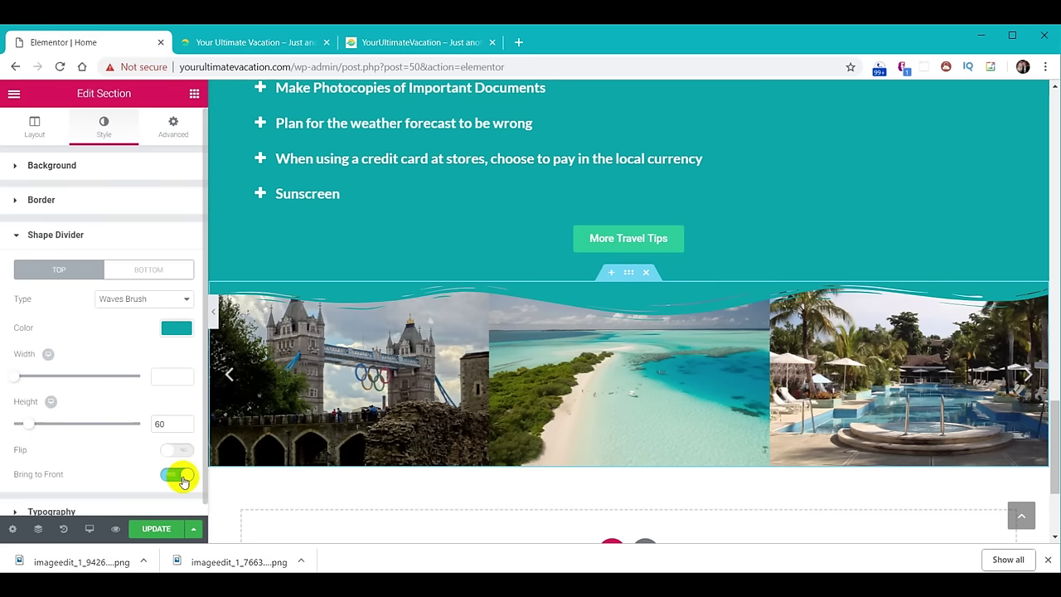
pyautogui.click(154, 271)
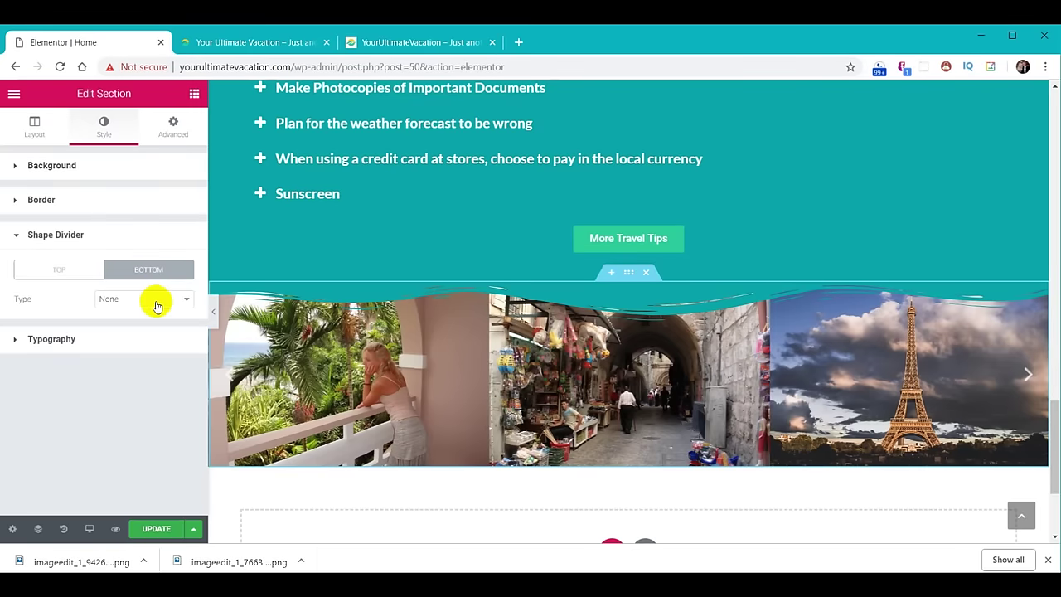
# Add a white Waves Brush bottom divider brought to front.
pyautogui.click(157, 300)
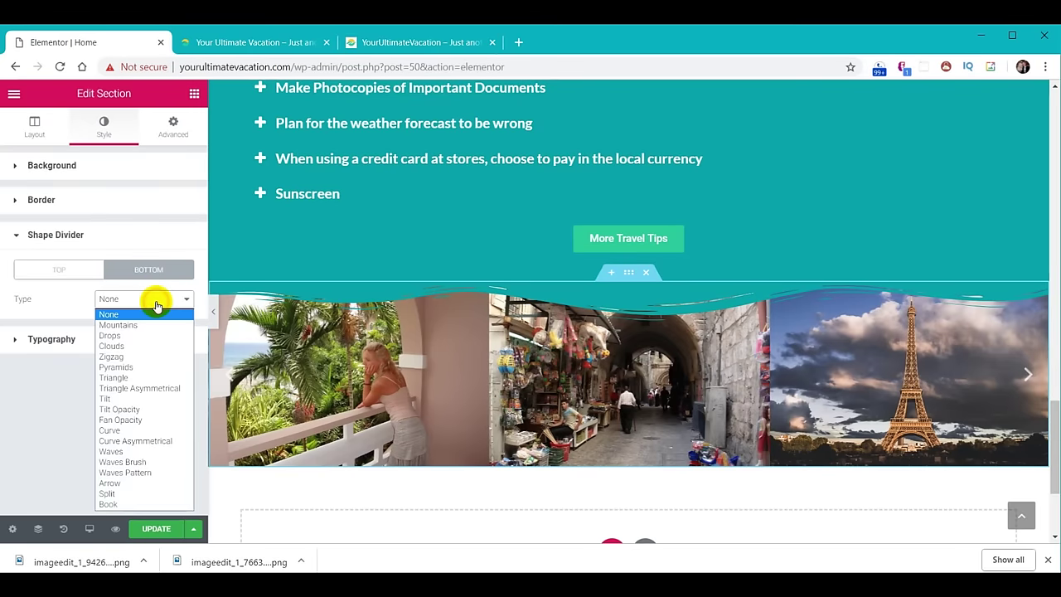
pyautogui.click(127, 462)
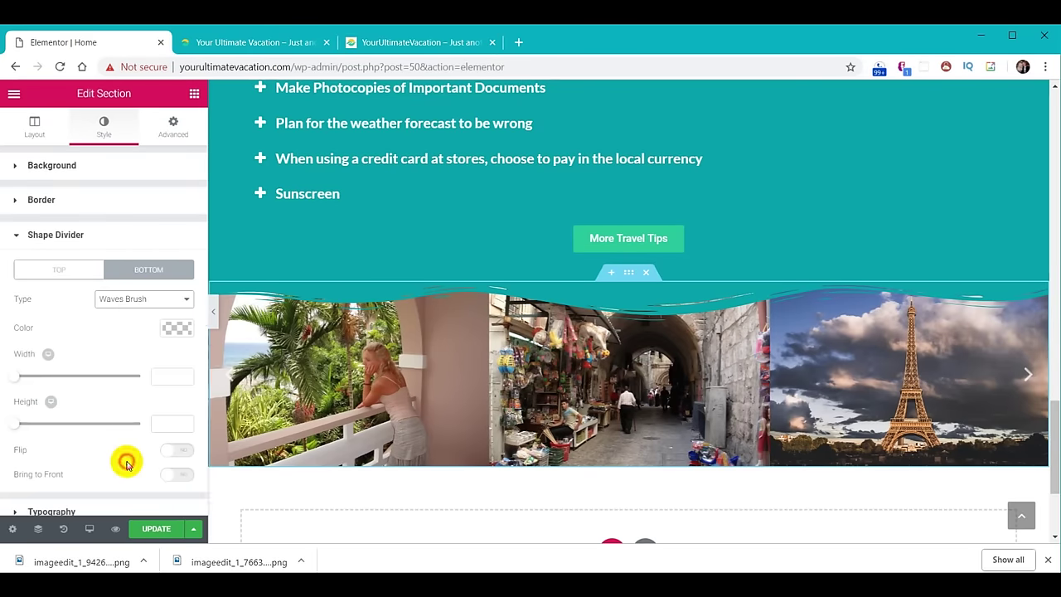
pyautogui.click(176, 333)
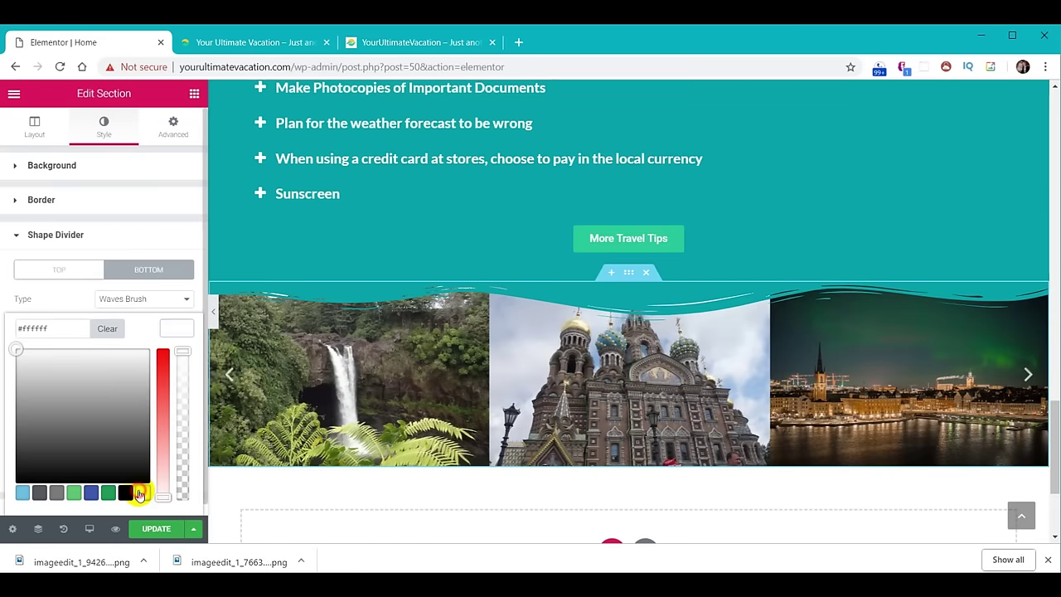
pyautogui.click(177, 330)
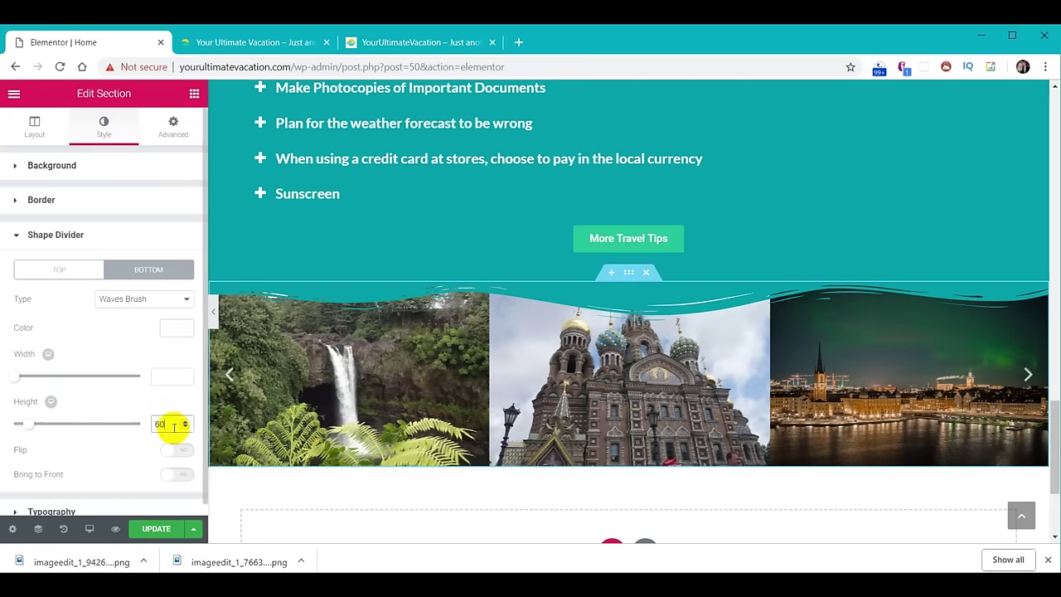
pyautogui.click(176, 475)
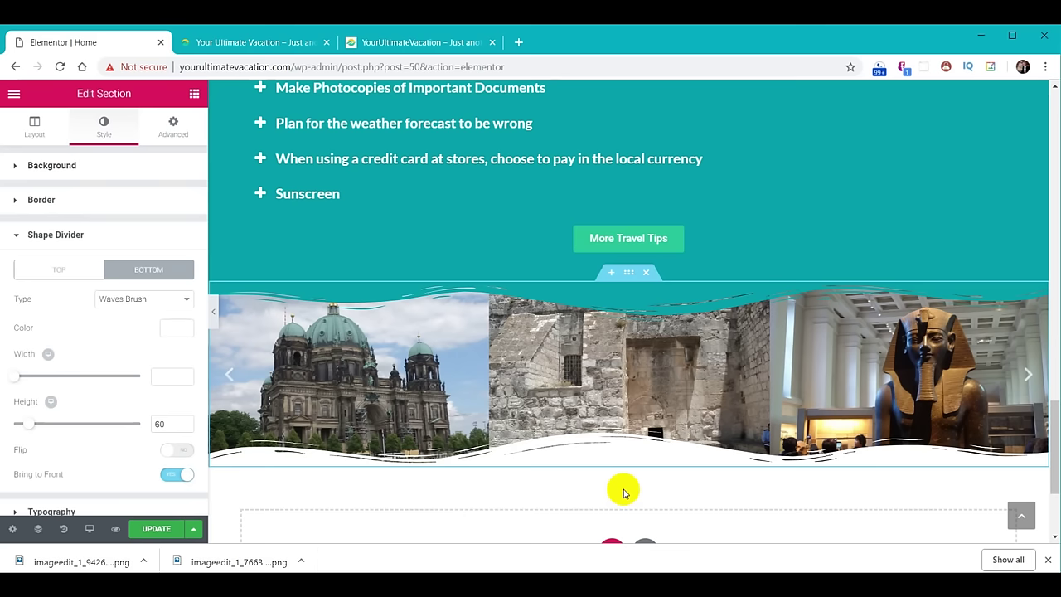
# Preview Mountains, Pyramids, Triangle Asymmetrical and Fan Opacity bottom shapes, then revert to Waves Brush.
pyautogui.click(161, 298)
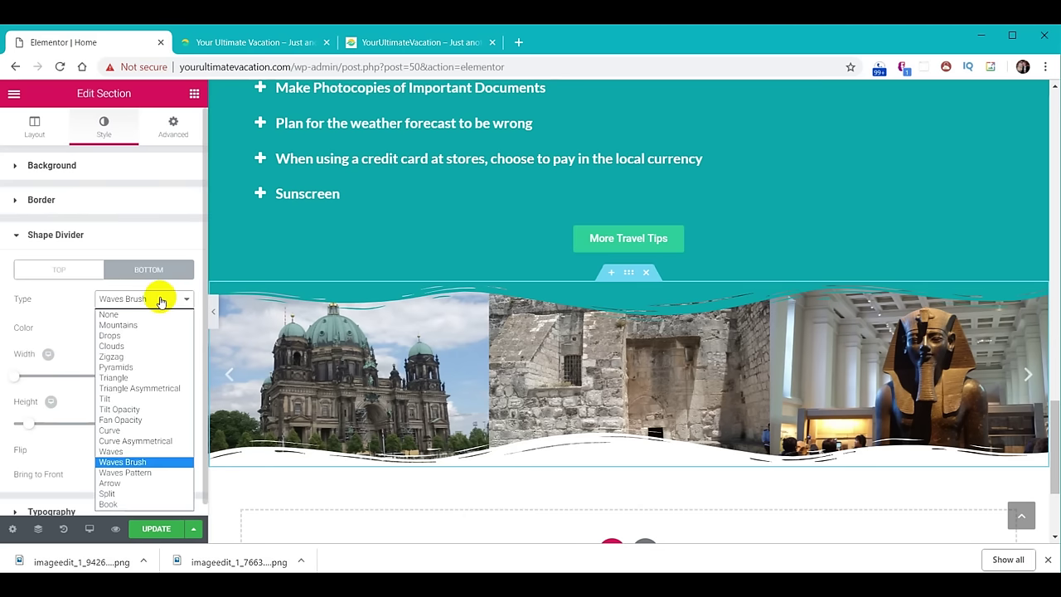
pyautogui.click(142, 325)
pyautogui.click(156, 300)
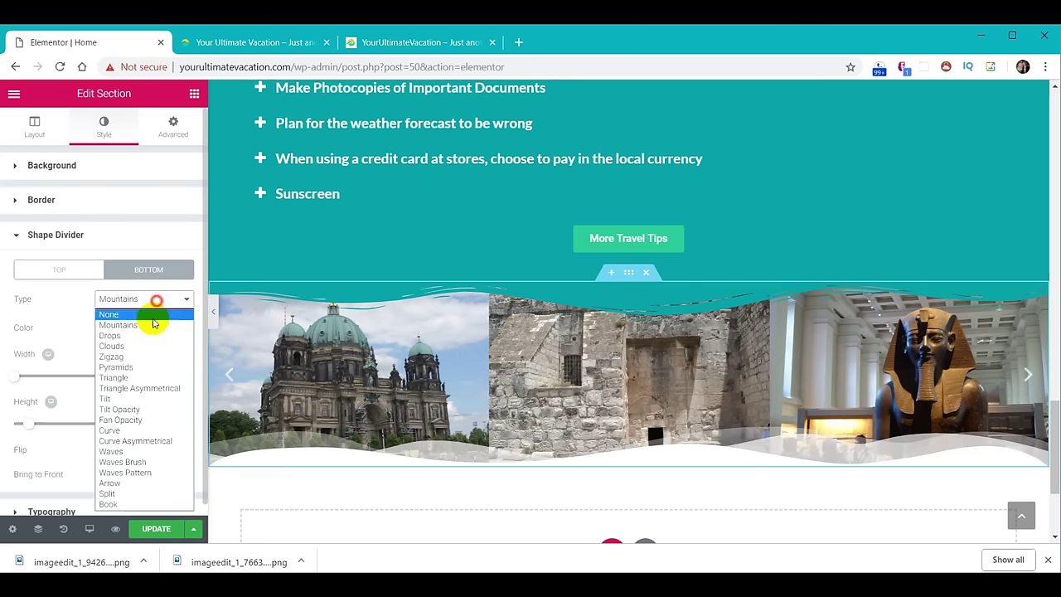
pyautogui.click(135, 367)
pyautogui.click(143, 298)
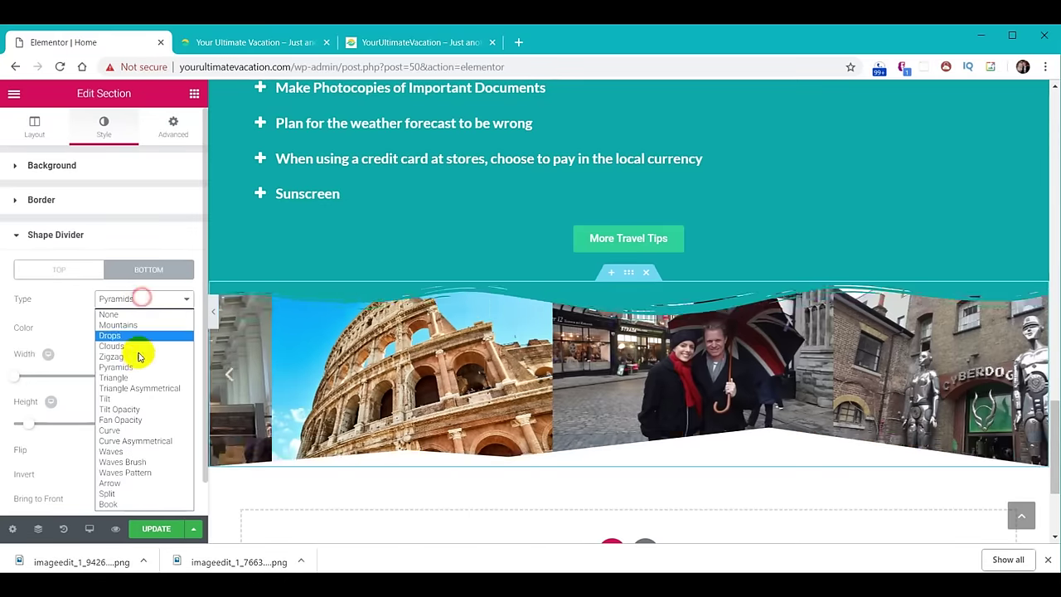
pyautogui.click(139, 388)
pyautogui.click(142, 299)
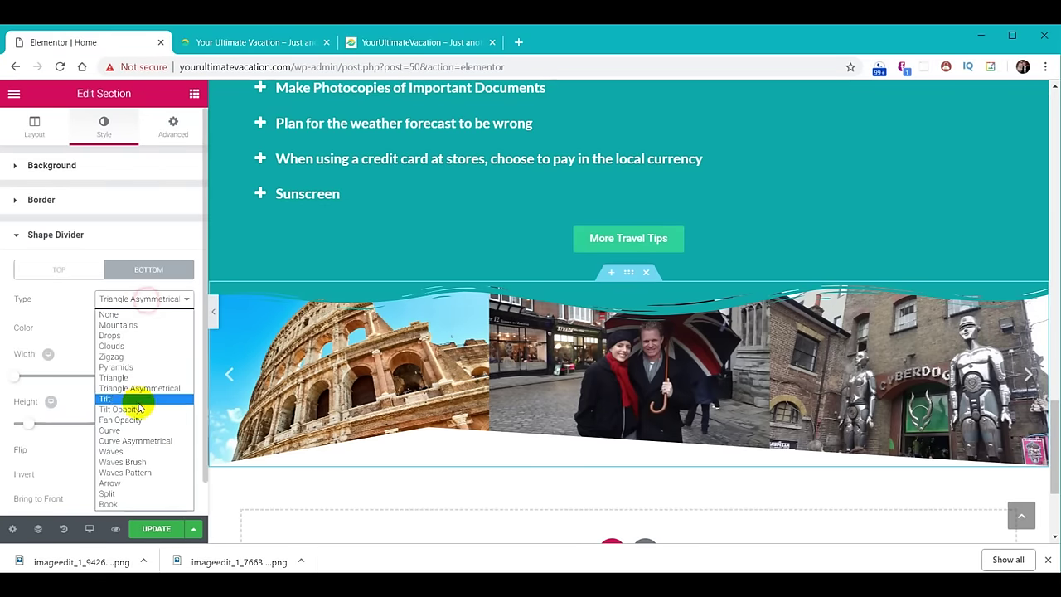
pyautogui.click(134, 418)
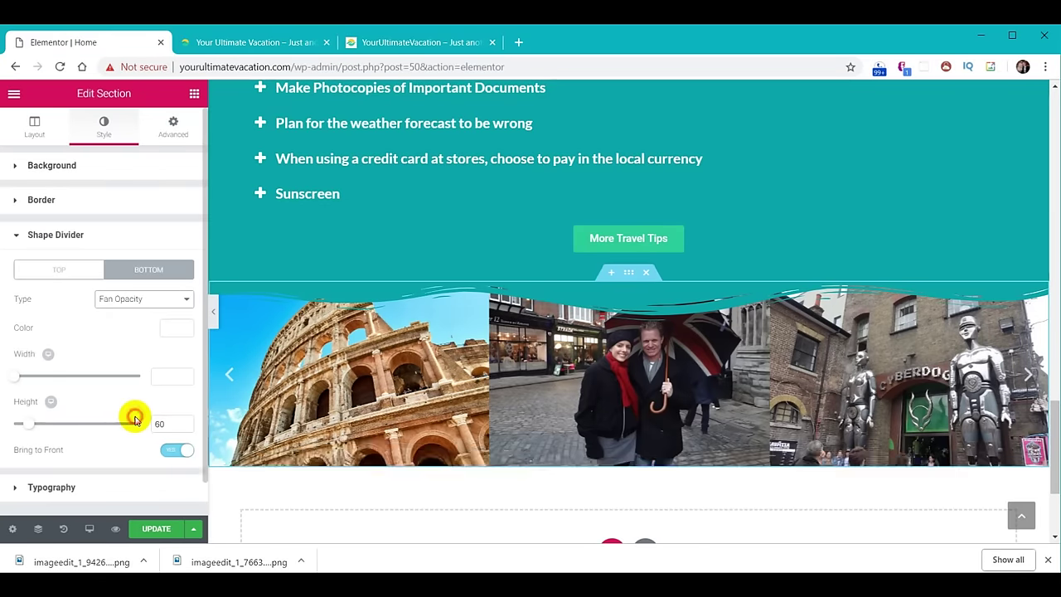
pyautogui.click(156, 305)
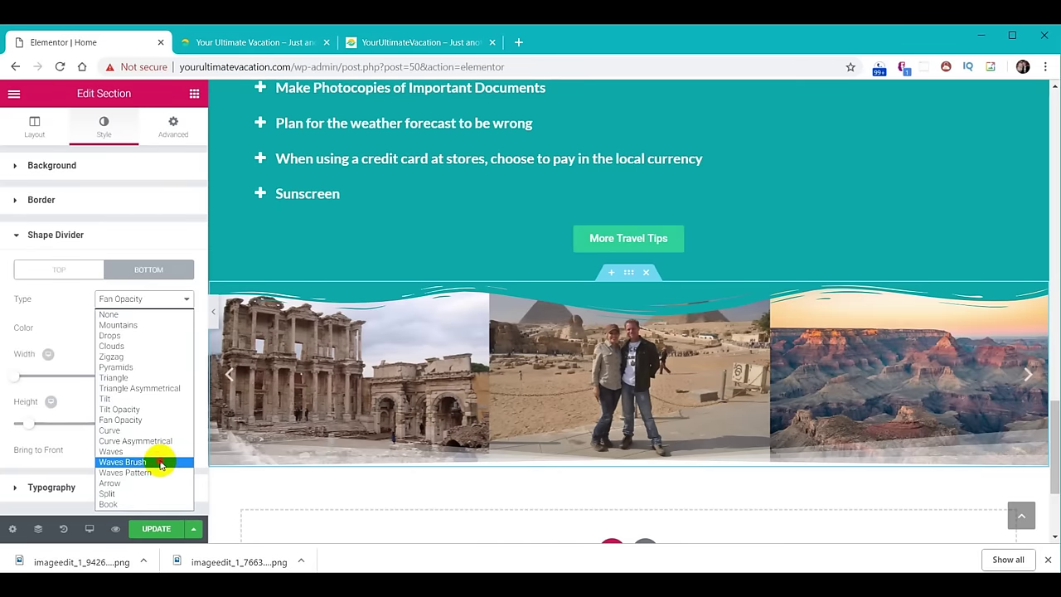
pyautogui.click(160, 462)
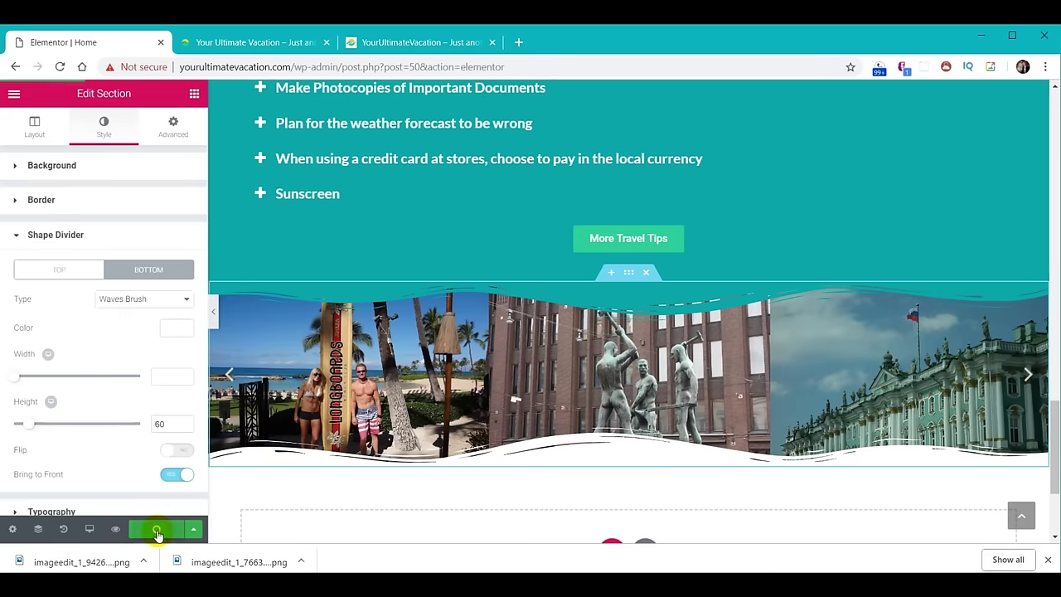
# Reload the live homepage to check the carousel's wave dividers, then return to Elementor.
pyautogui.click(291, 42)
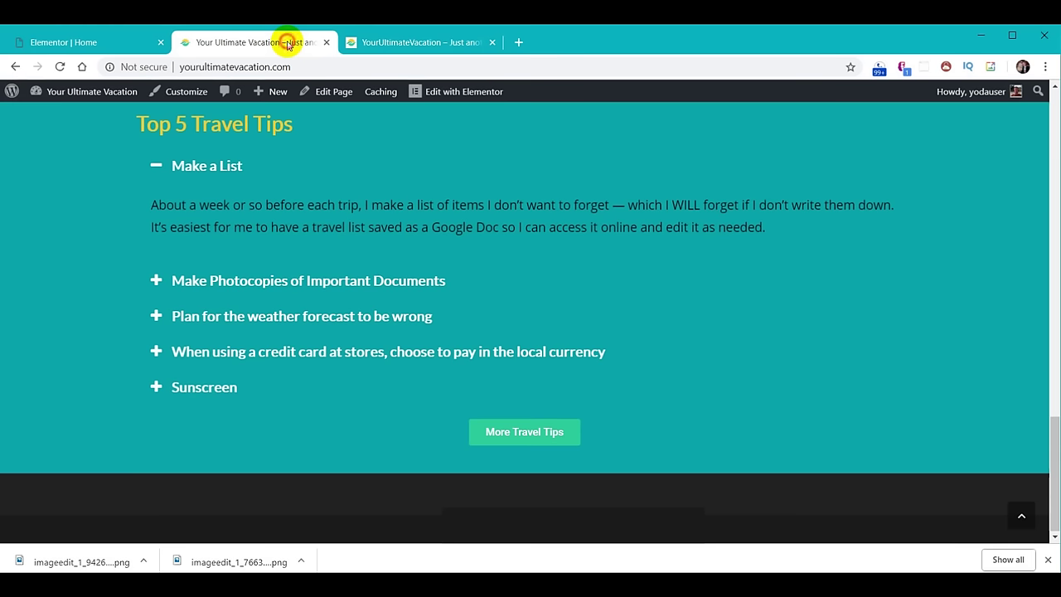
pyautogui.click(59, 66)
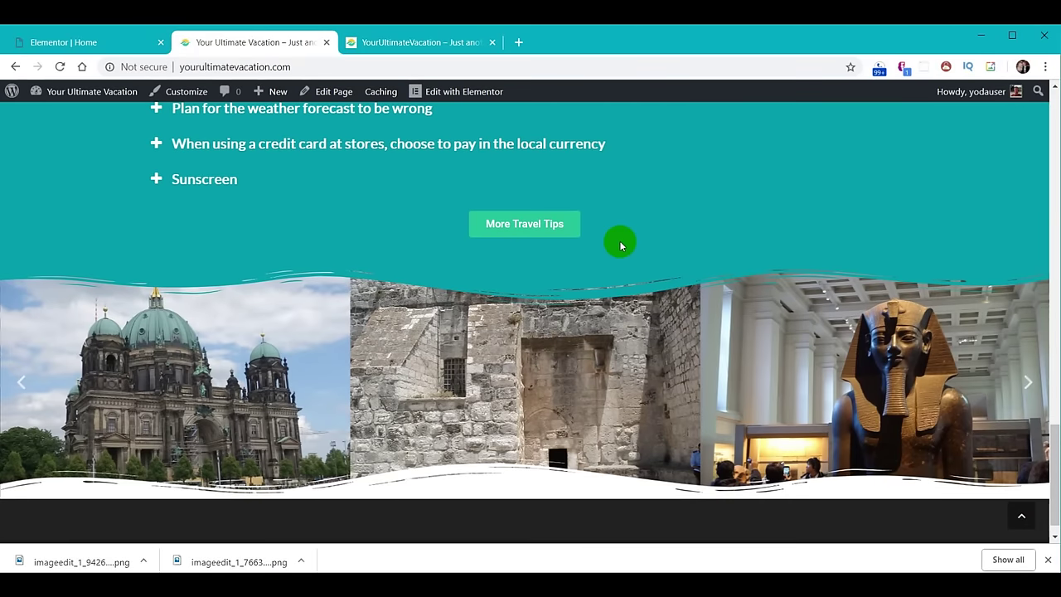
pyautogui.scroll(-1, 623, 242)
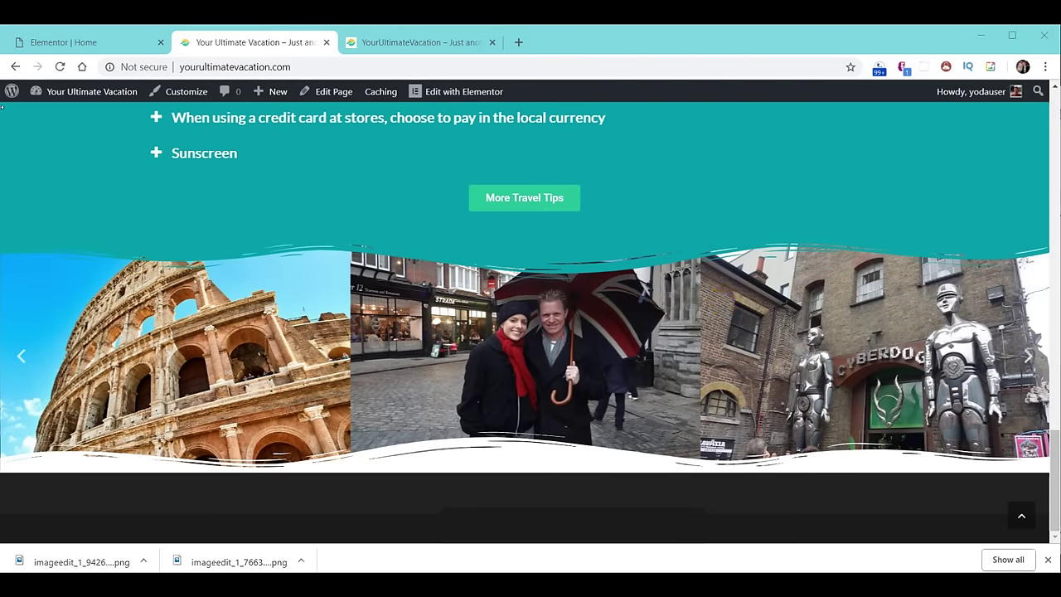
pyautogui.click(76, 40)
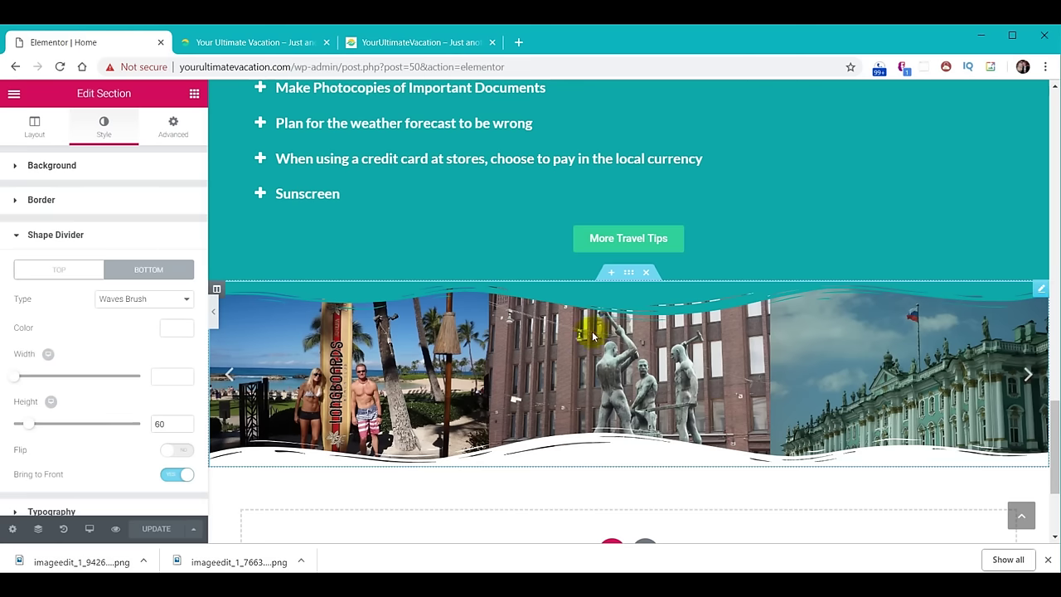
# Save the carousel section to the template library as 'YUV - Carousel' and close the library.
pyautogui.rightClick(631, 272)
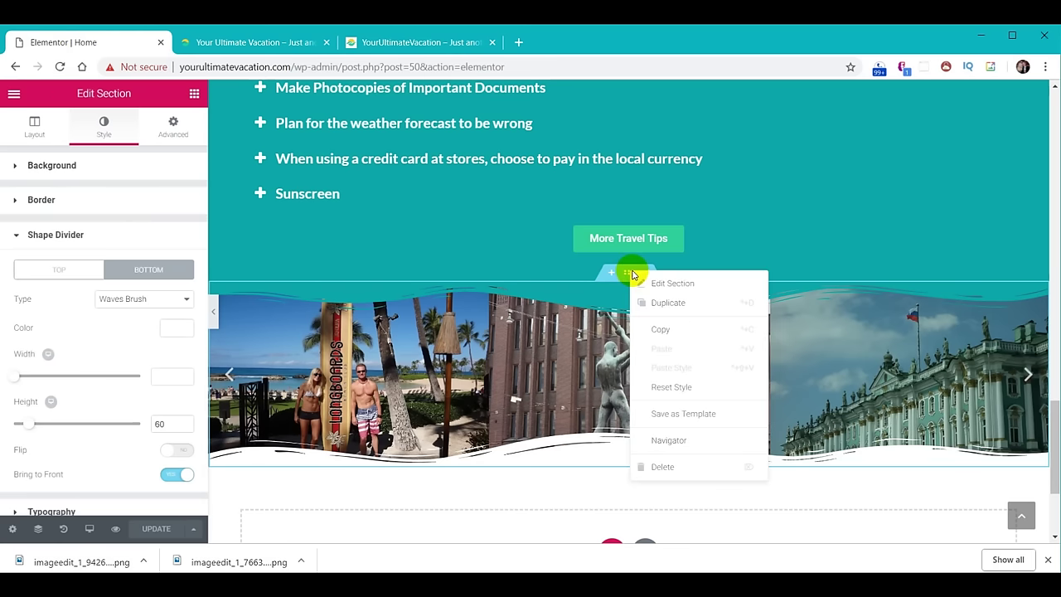
pyautogui.click(688, 422)
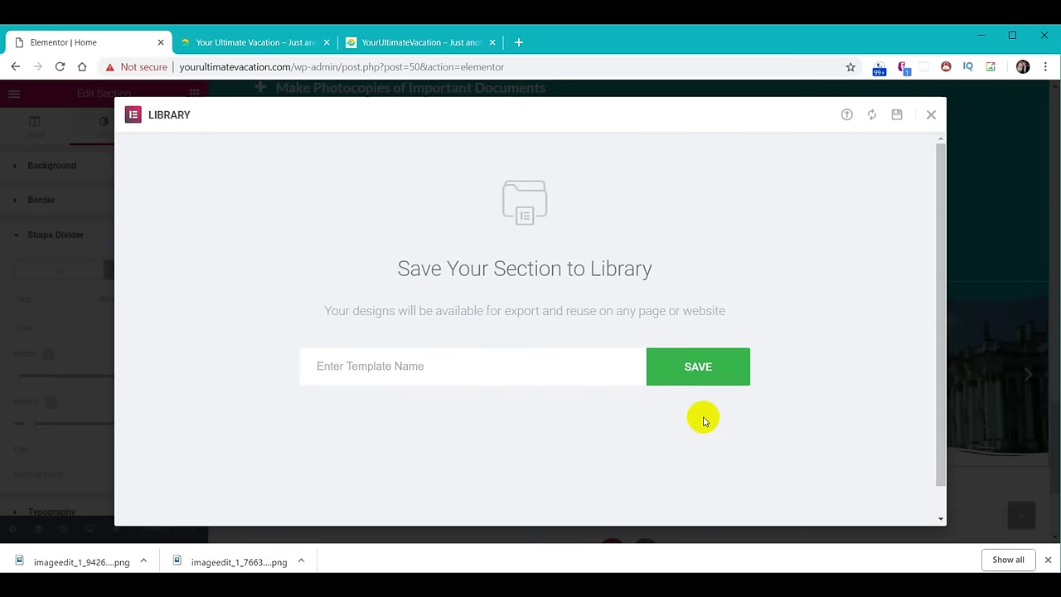
pyautogui.click(485, 372)
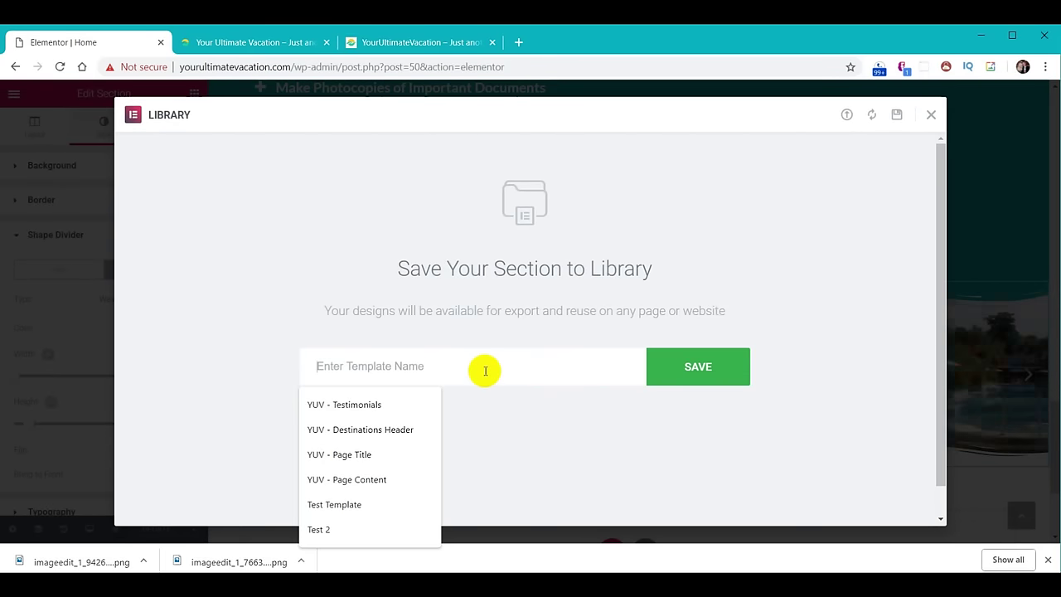
pyautogui.write('YUV ')
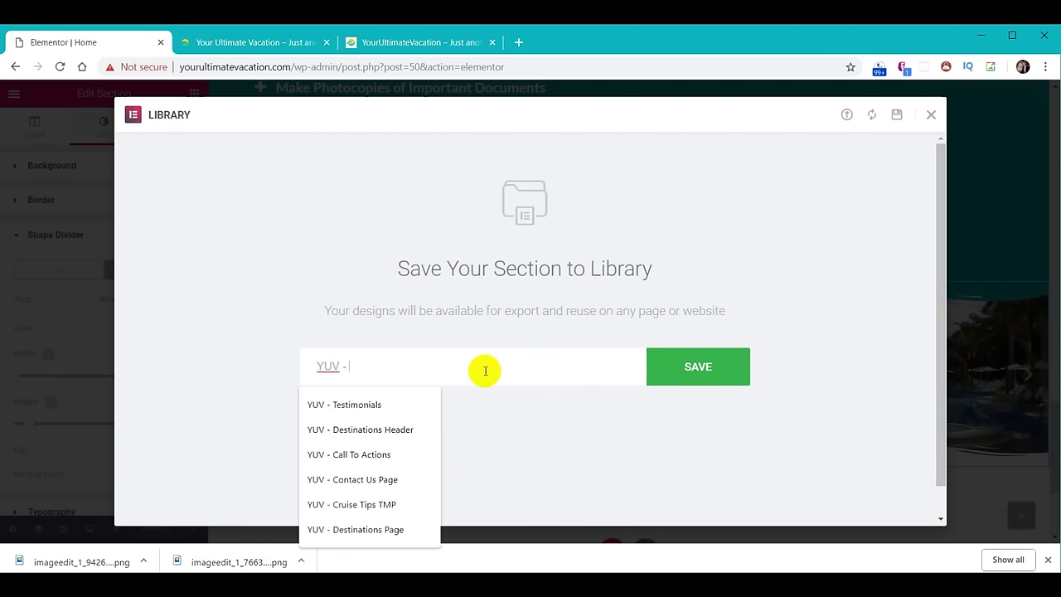
pyautogui.write('- Car')
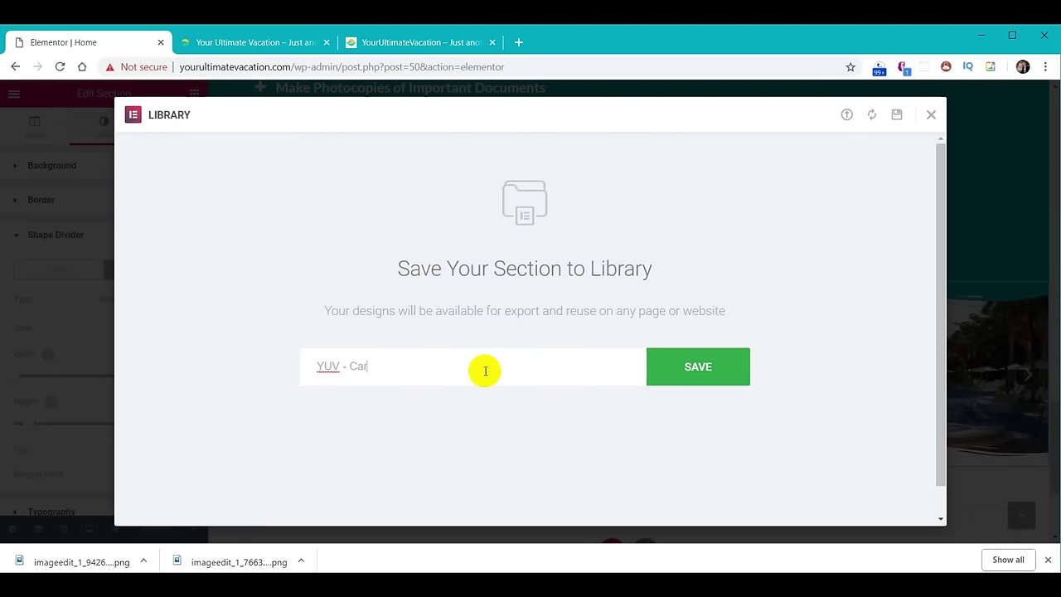
pyautogui.write('ousel')
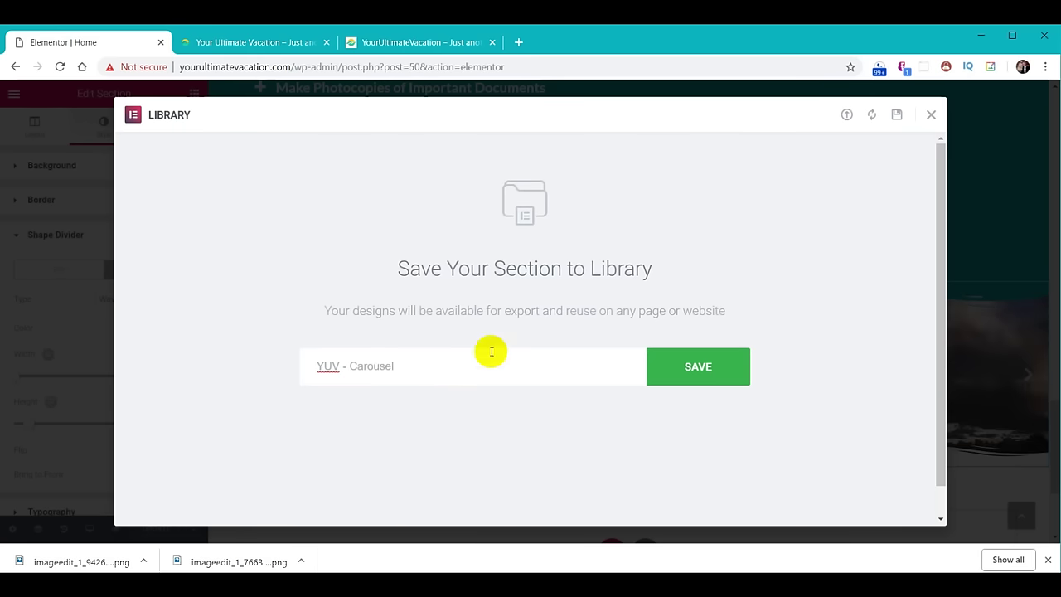
pyautogui.click(678, 369)
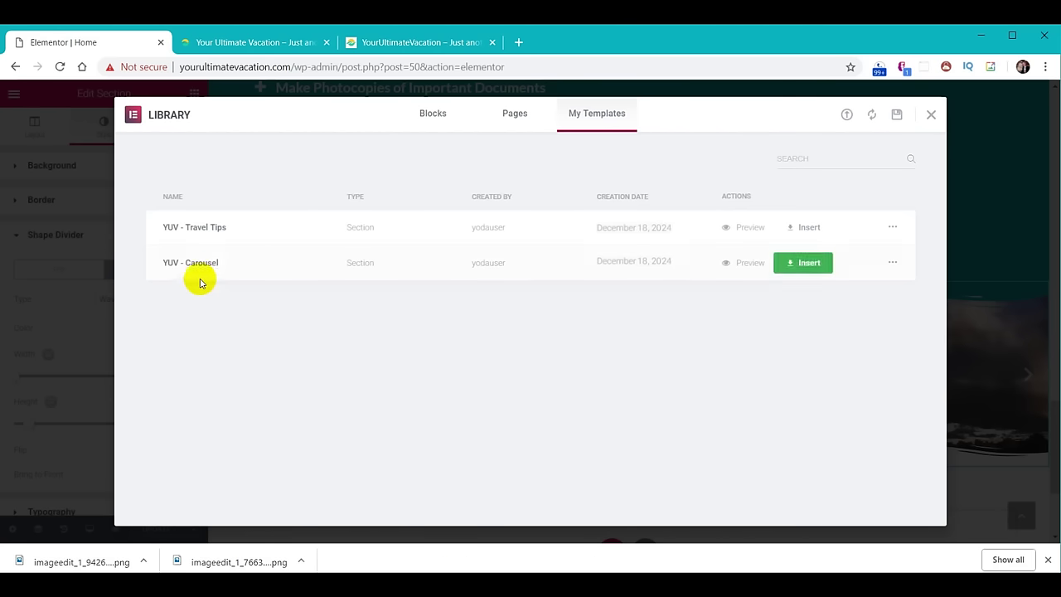
pyautogui.click(931, 116)
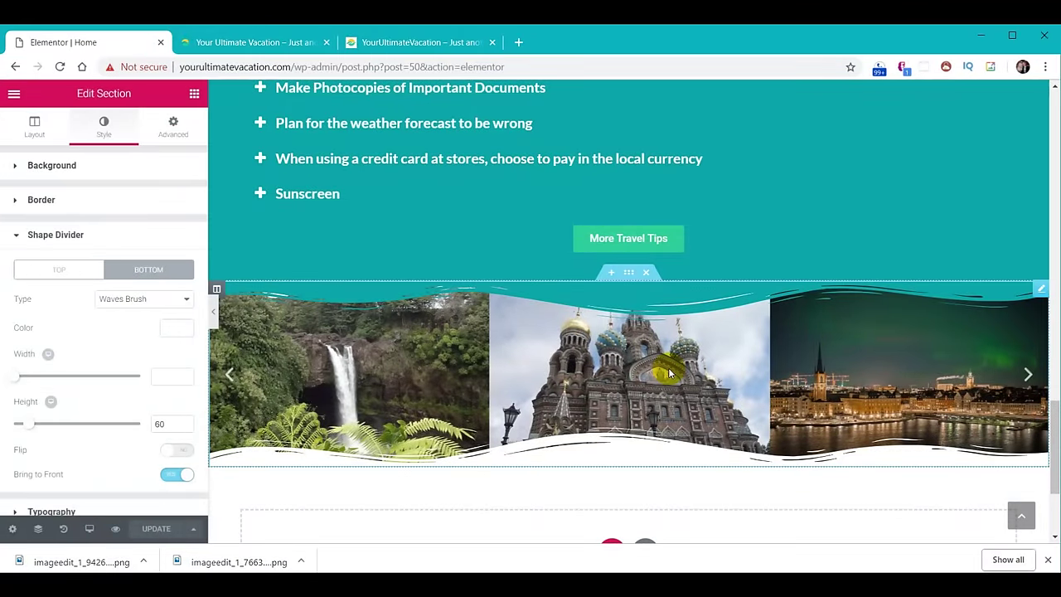
pyautogui.click(396, 46)
pyautogui.scroll(-4, 739, 310)
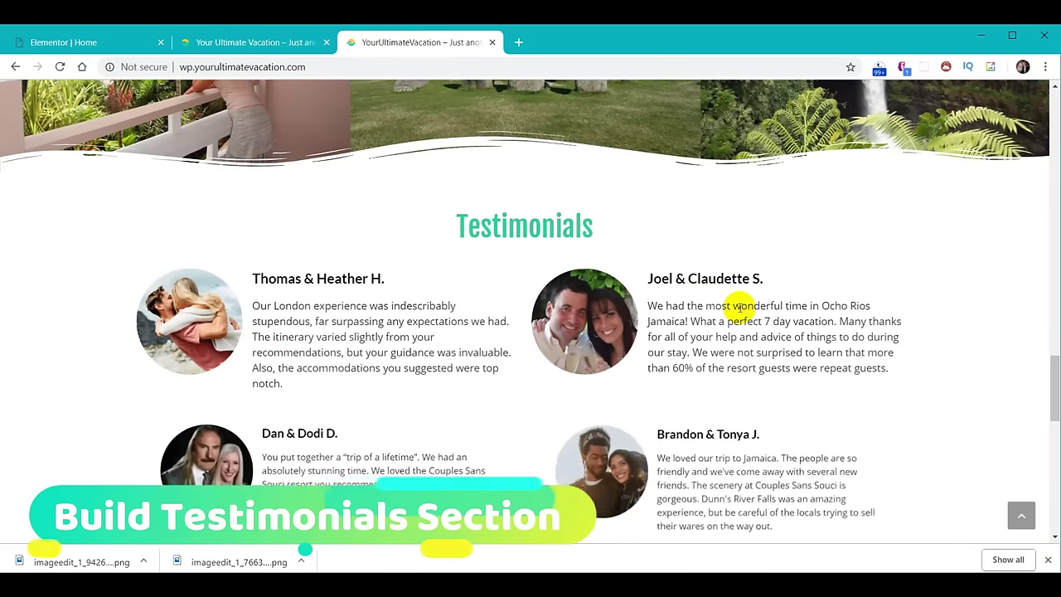
pyautogui.scroll(-1, 739, 307)
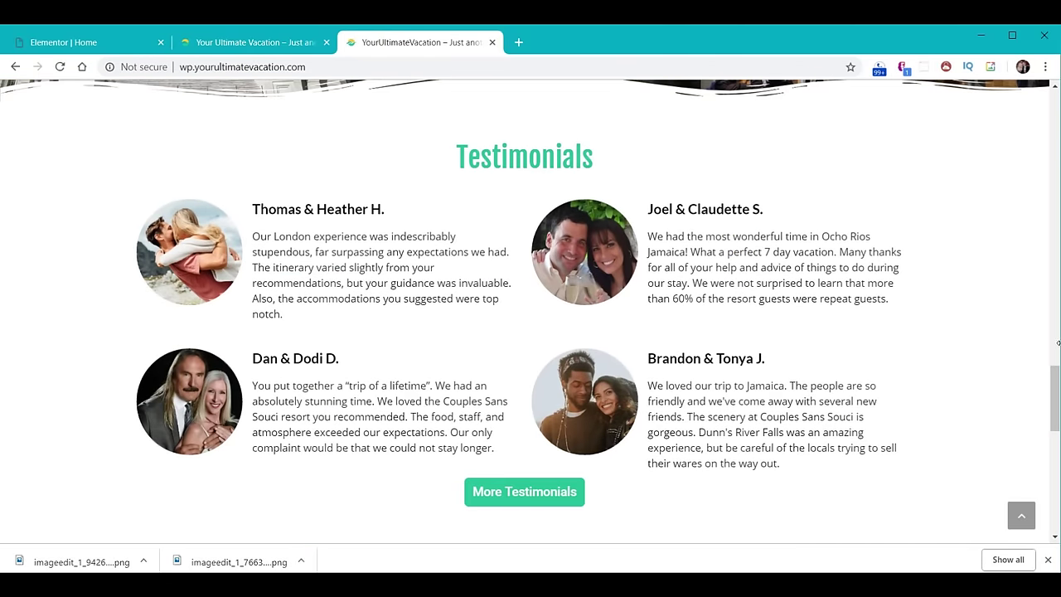
pyautogui.moveTo(1055, 380); pyautogui.dragTo(1053, 403)
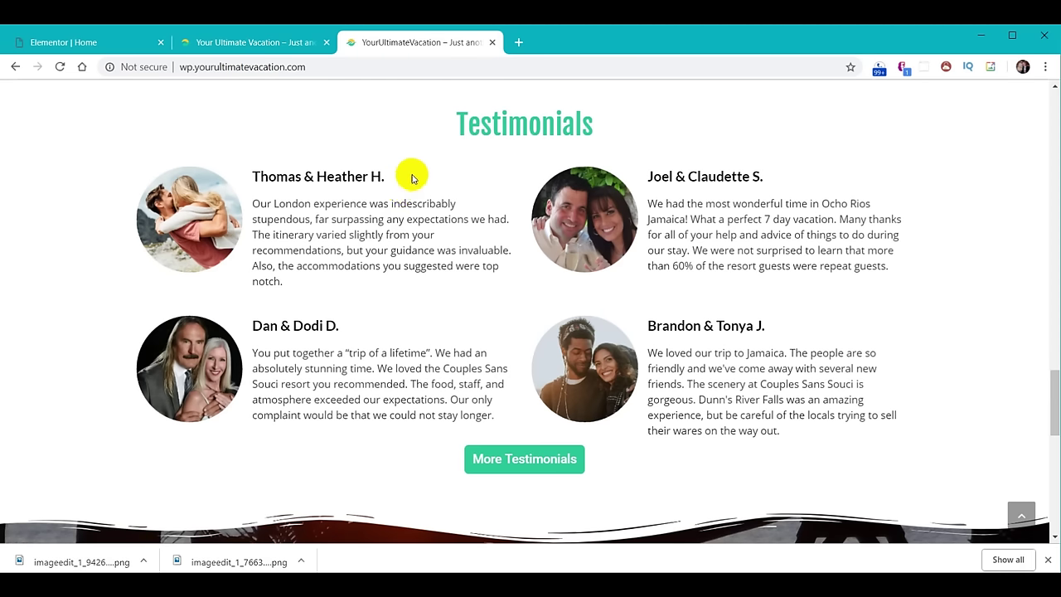
pyautogui.click(60, 43)
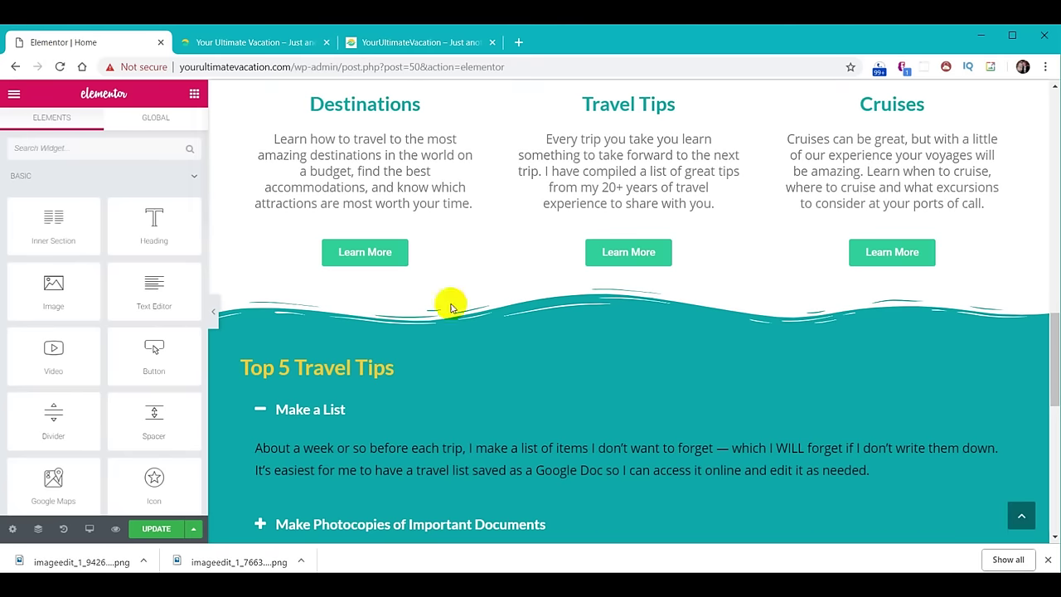
# Add a stretched, full-width one-column section below the carousel containing a Heading widget.
pyautogui.scroll(-6, 604, 374)
pyautogui.click(611, 433)
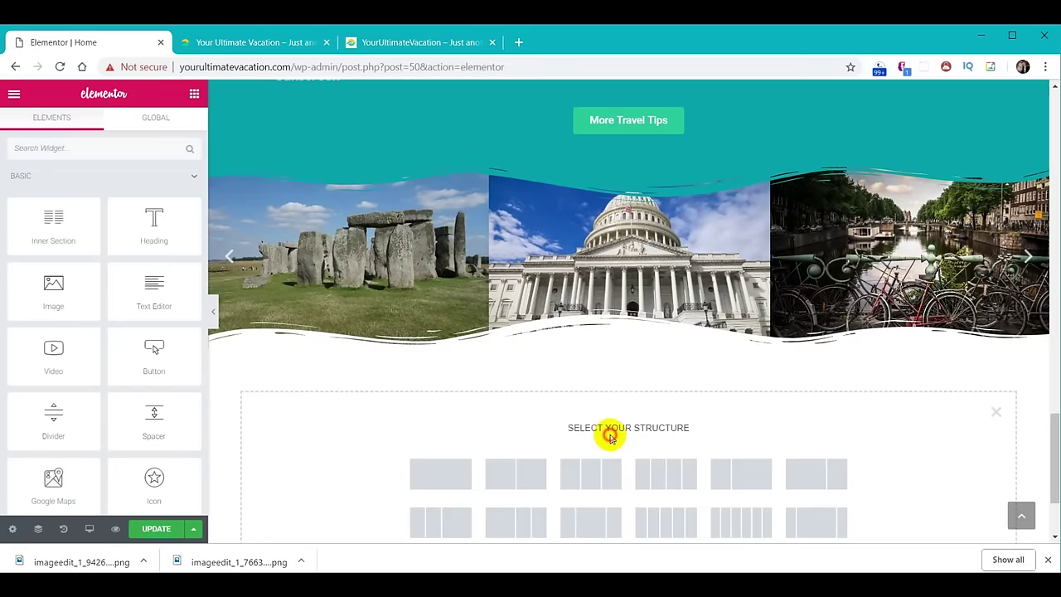
pyautogui.click(446, 473)
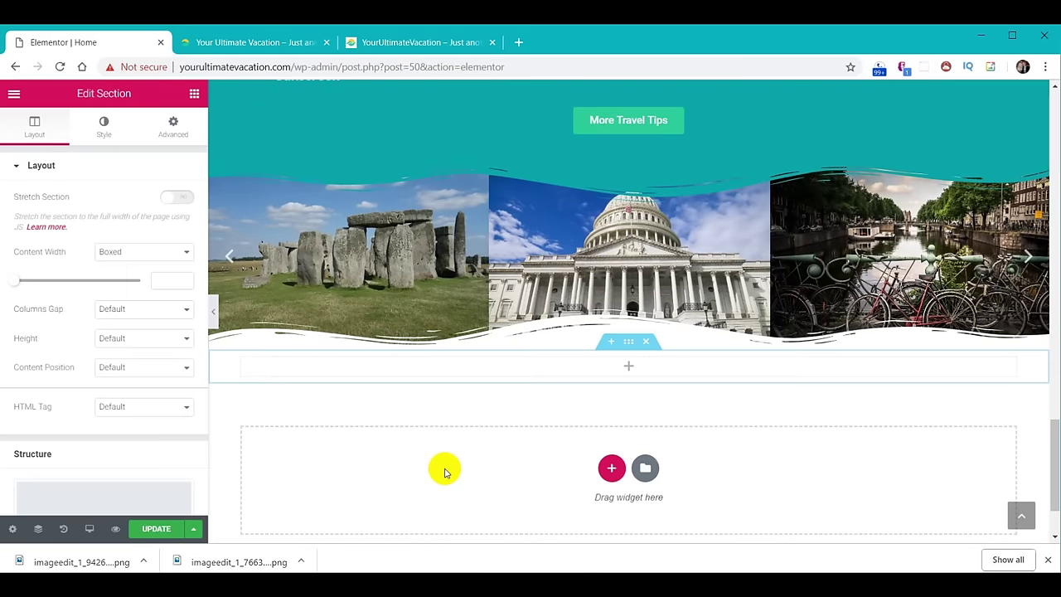
pyautogui.click(177, 201)
pyautogui.click(177, 253)
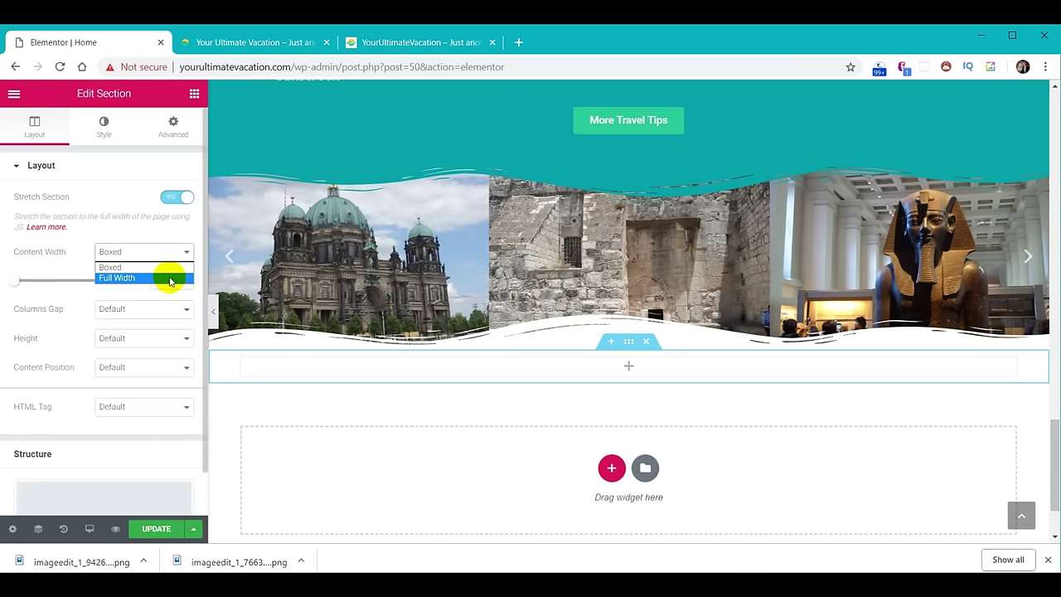
pyautogui.click(170, 279)
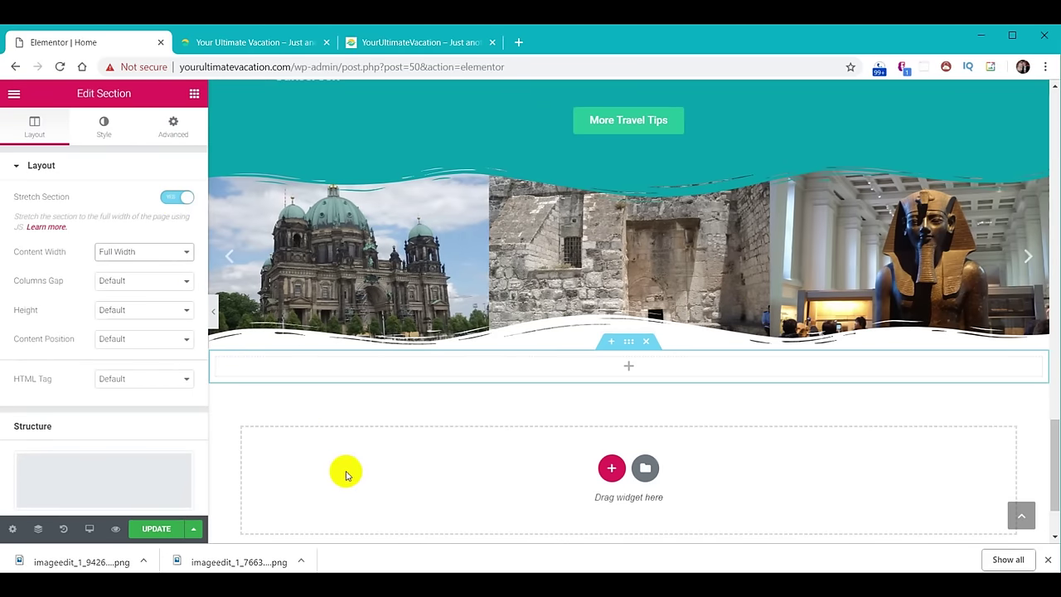
pyautogui.click(194, 94)
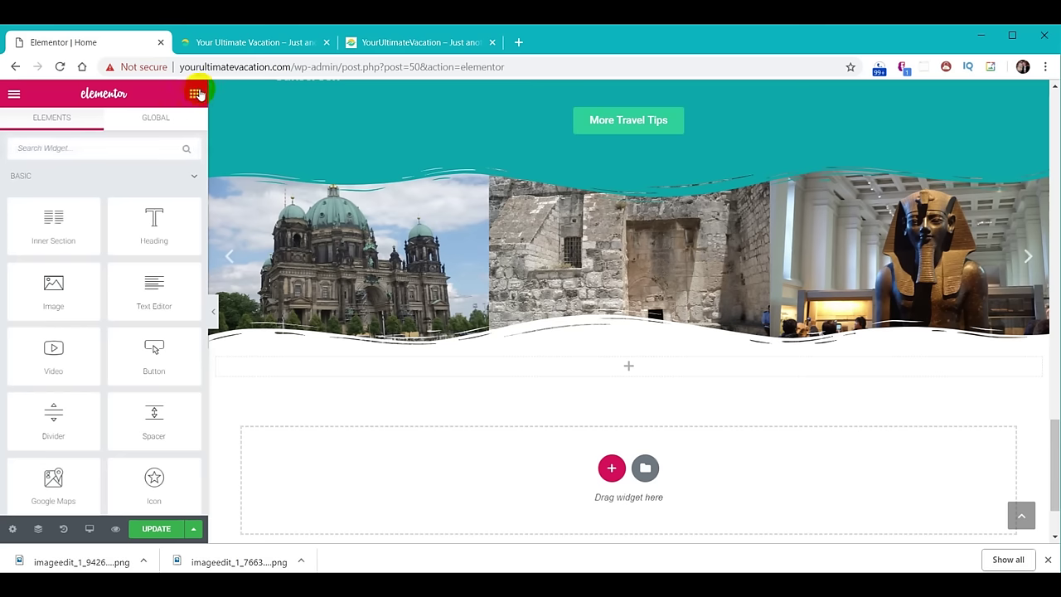
pyautogui.moveTo(164, 232); pyautogui.dragTo(628, 371)
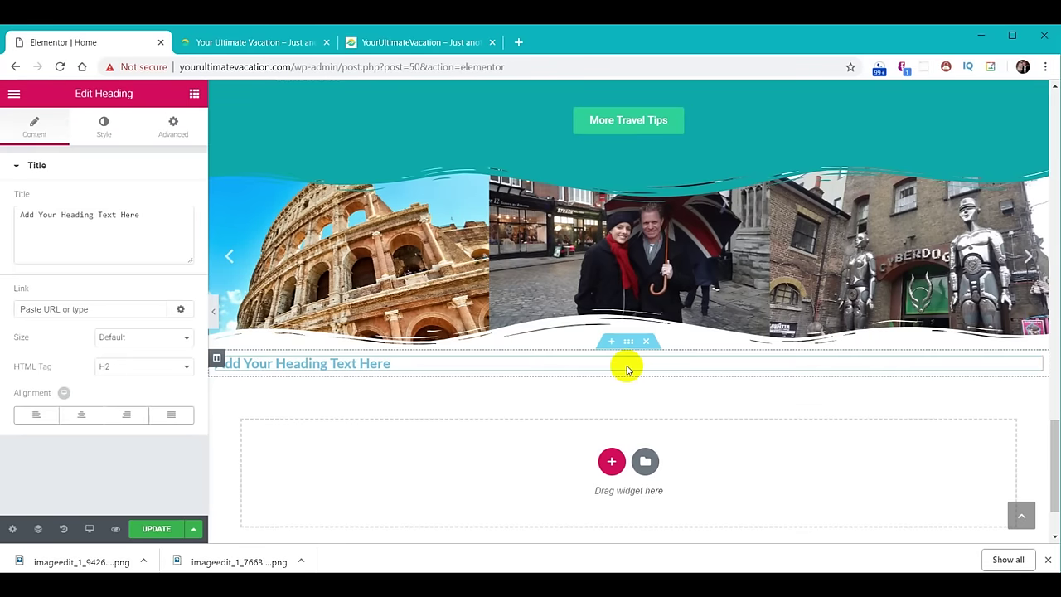
# Add a two-column inner section and a duplicated 'More Travel Tips' button under the heading.
pyautogui.click(195, 95)
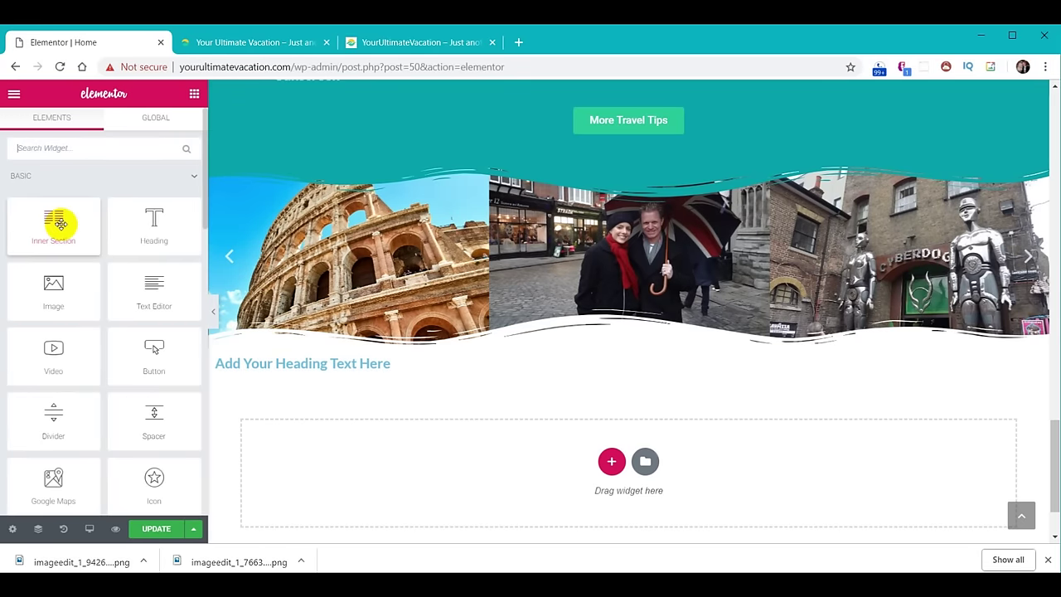
pyautogui.moveTo(60, 223); pyautogui.dragTo(637, 371)
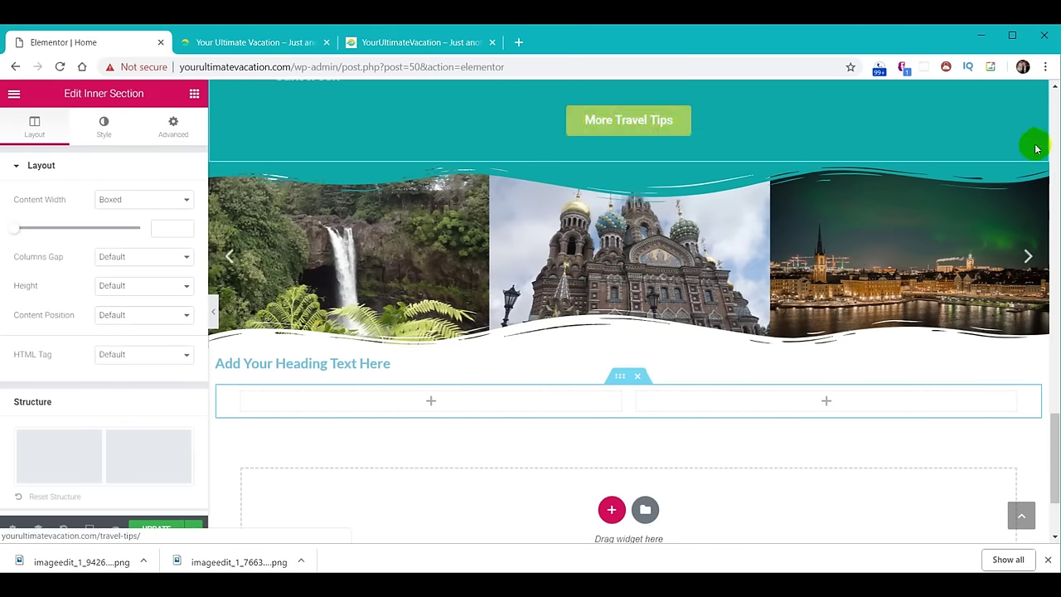
pyautogui.rightClick(1011, 117)
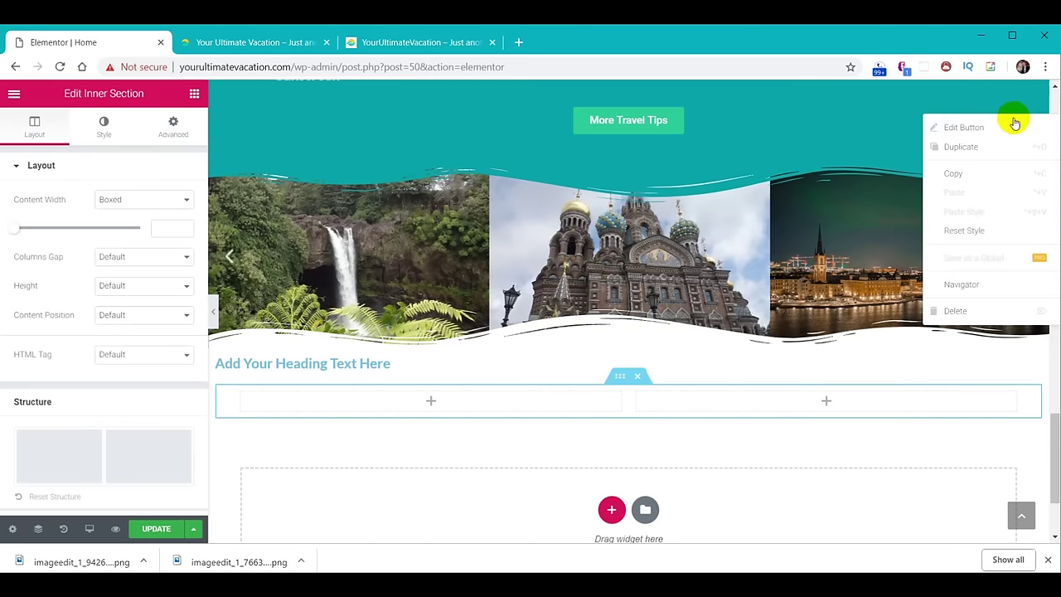
pyautogui.click(964, 147)
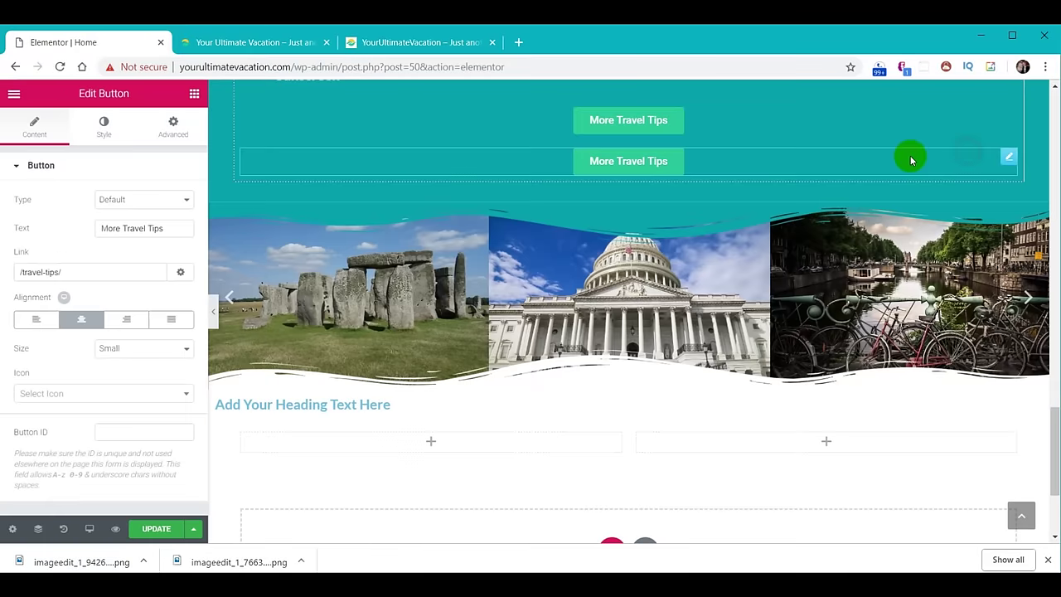
pyautogui.moveTo(704, 161); pyautogui.dragTo(620, 377)
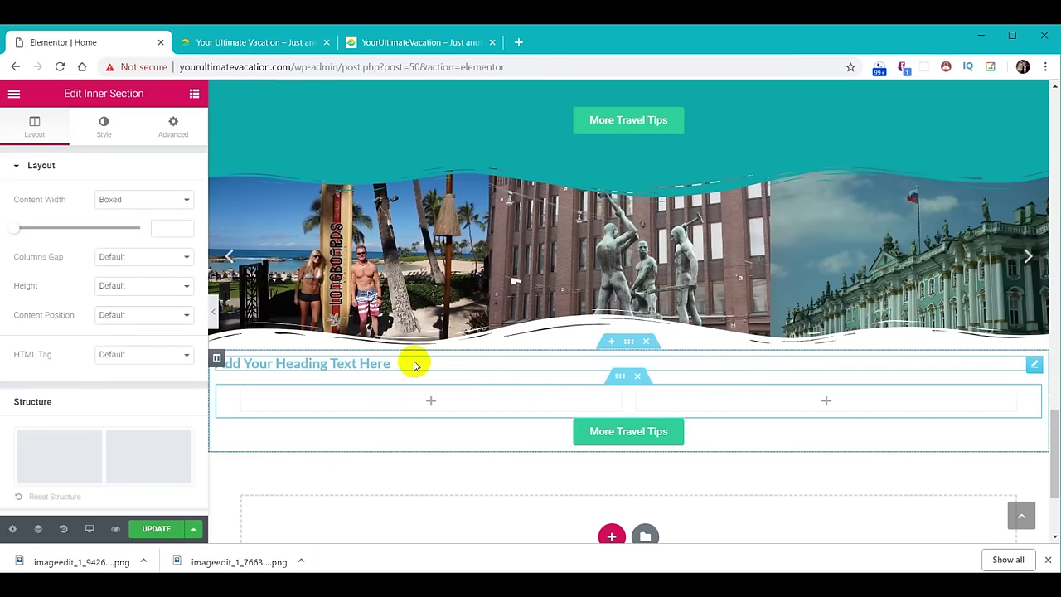
# Change the heading text to 'Testimonials' and colour it #30d198.
pyautogui.click(290, 222)
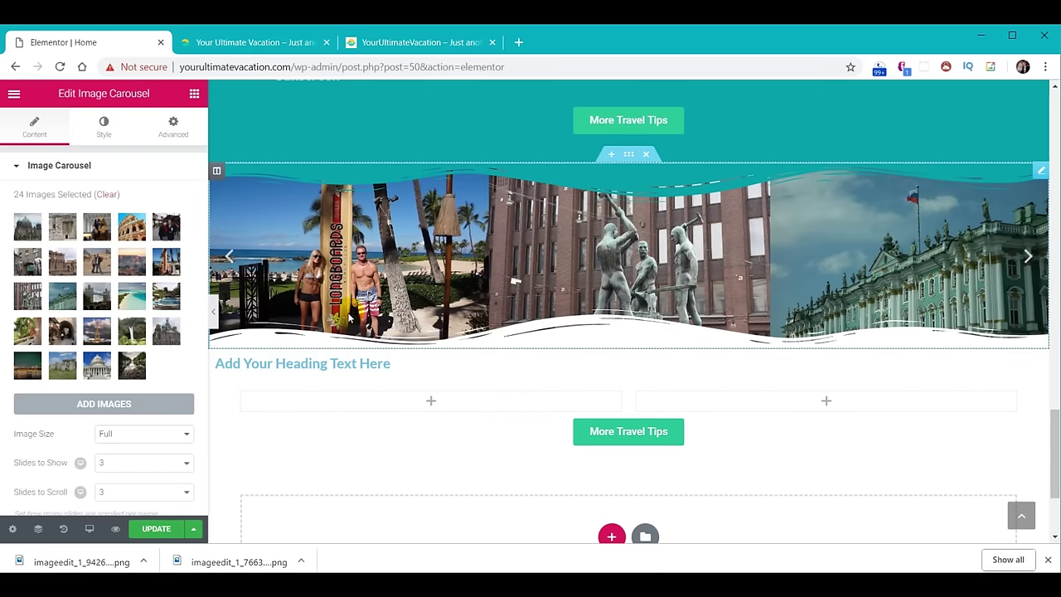
pyautogui.click(320, 362)
pyautogui.tripleClick(114, 215)
pyautogui.write('Testimonials')
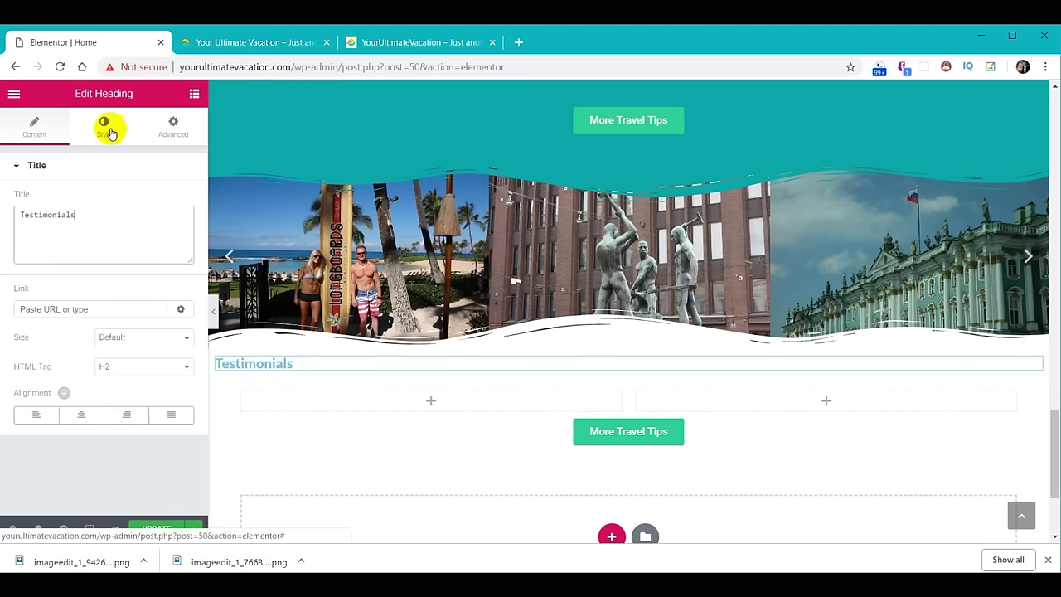
pyautogui.click(108, 129)
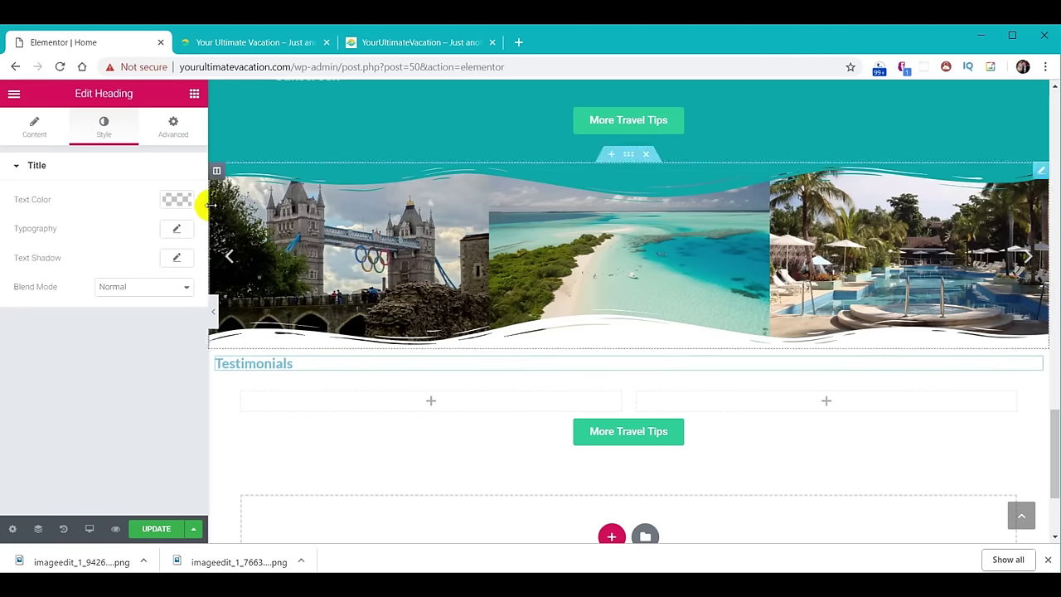
pyautogui.click(179, 199)
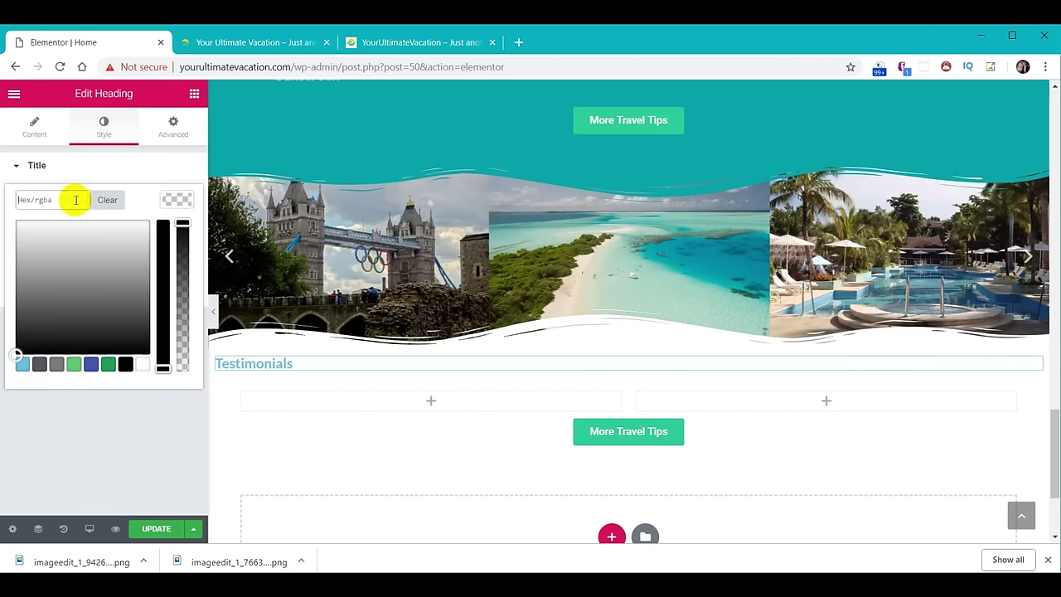
pyautogui.write('#30d198')
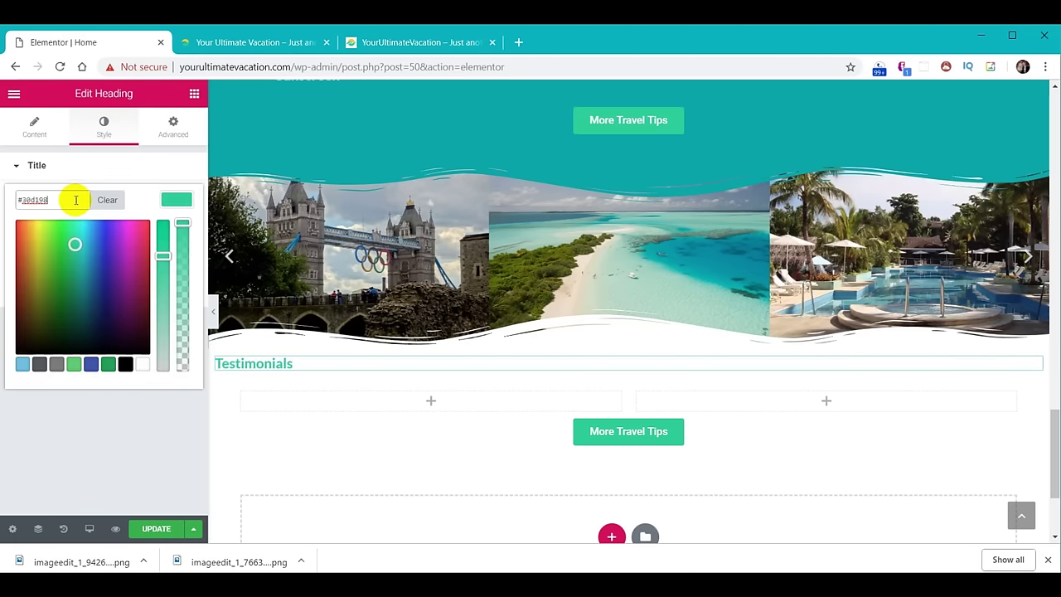
pyautogui.click(177, 199)
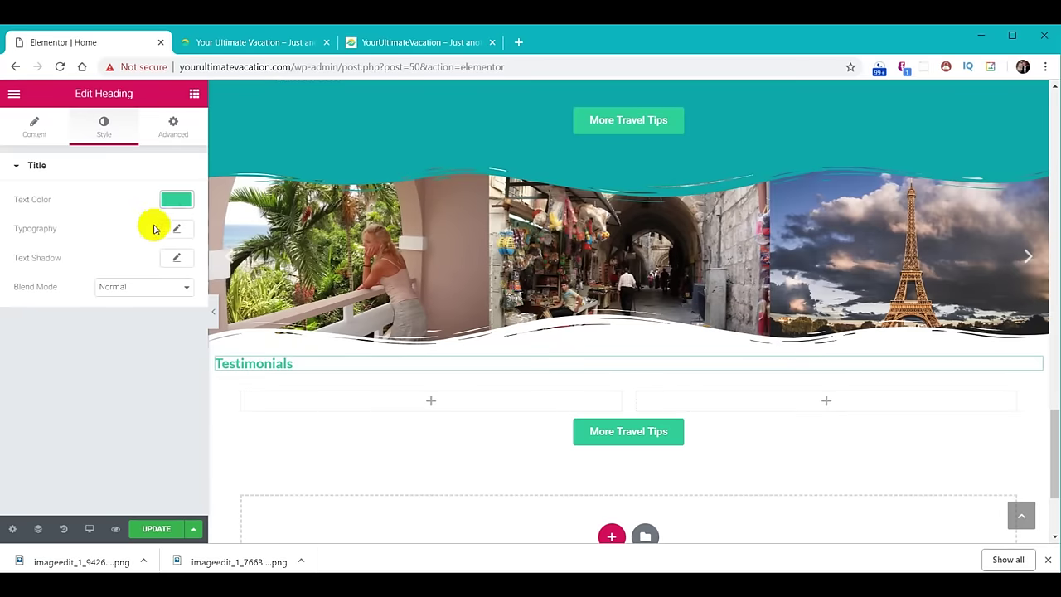
# Set the heading font to Fjalla One, weight 300, and centre it.
pyautogui.click(177, 229)
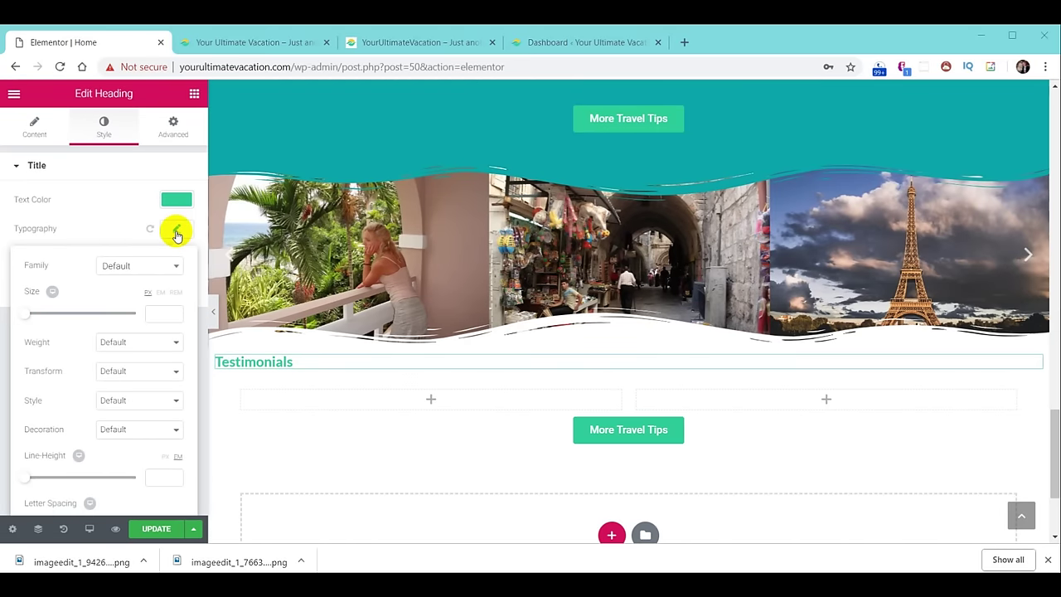
pyautogui.click(135, 266)
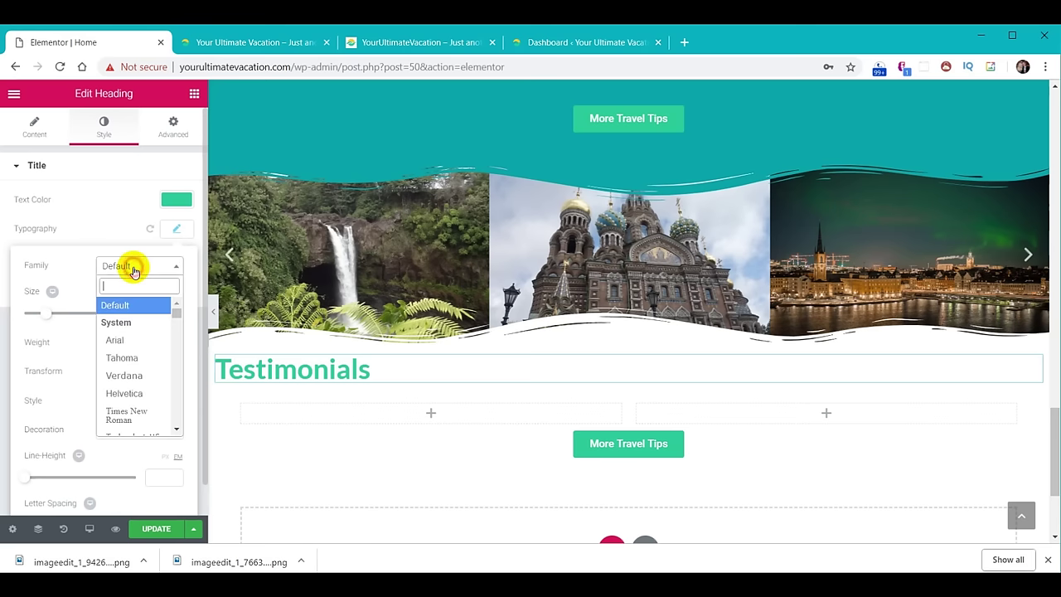
pyautogui.write('fj')
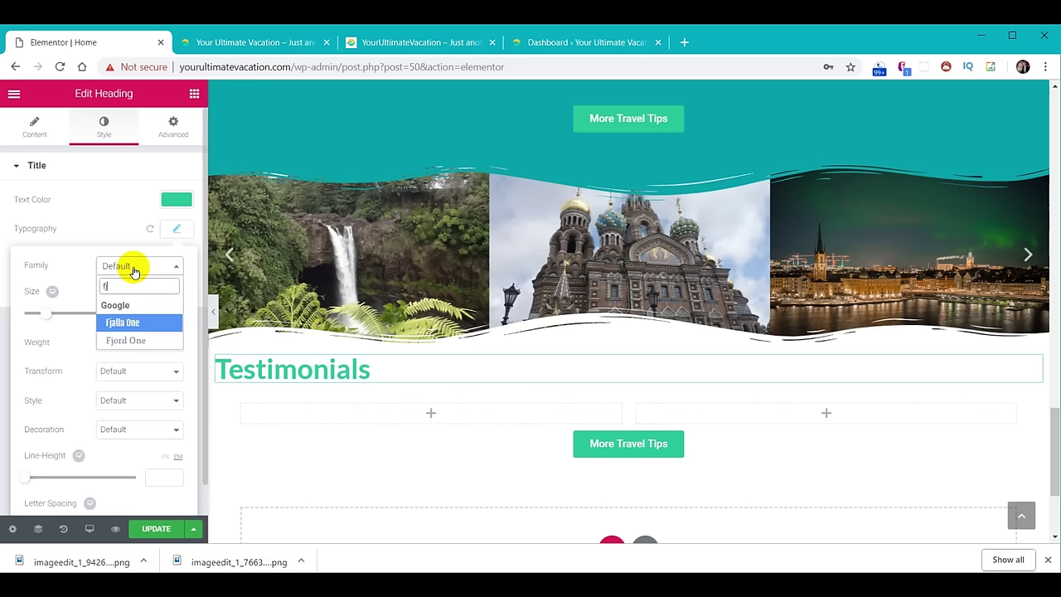
pyautogui.click(135, 324)
pyautogui.click(136, 341)
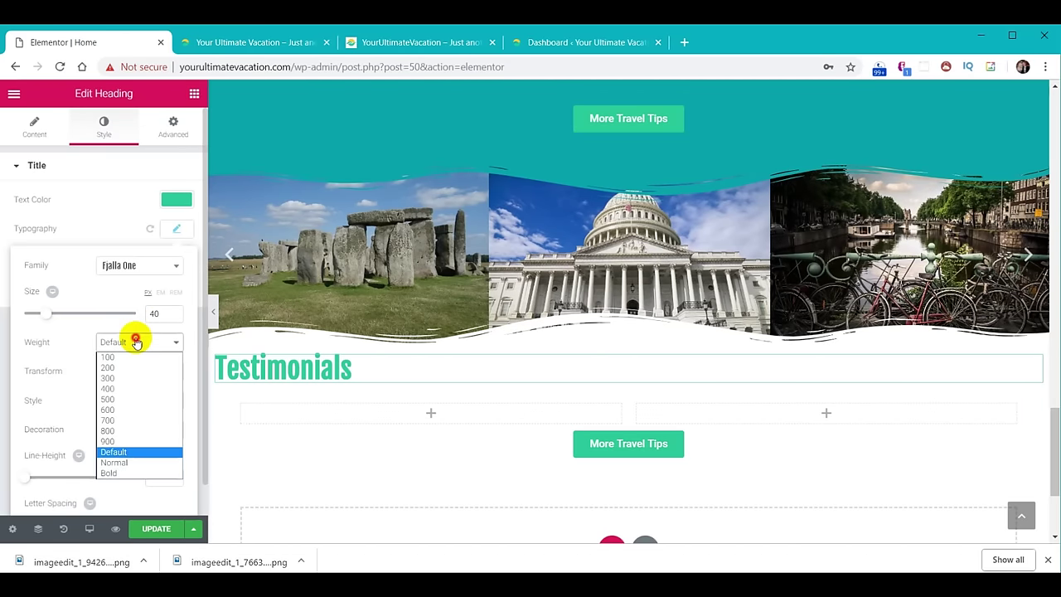
pyautogui.press('3')
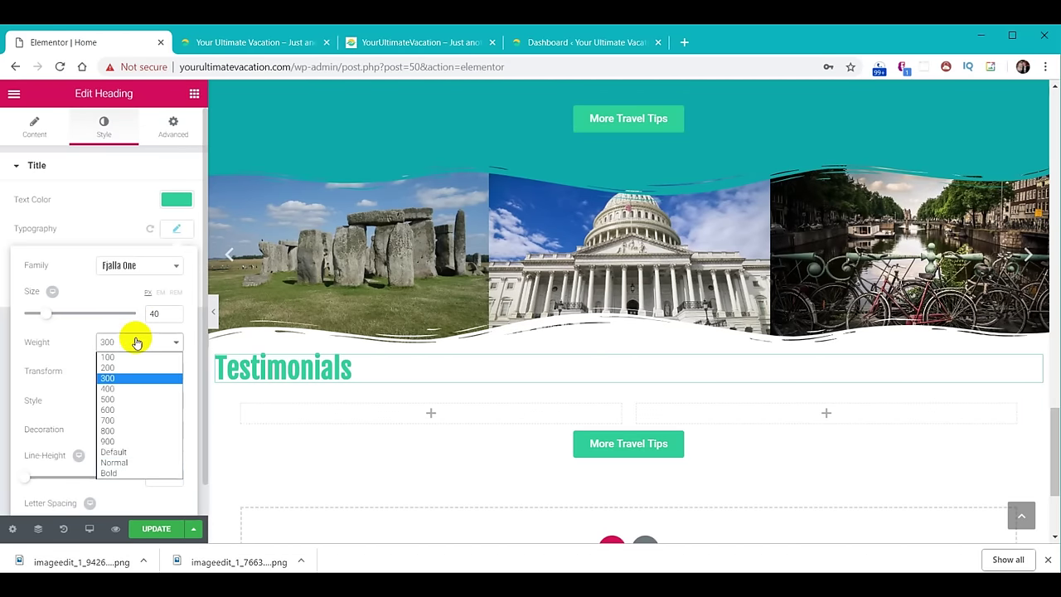
pyautogui.click(177, 225)
pyautogui.click(179, 230)
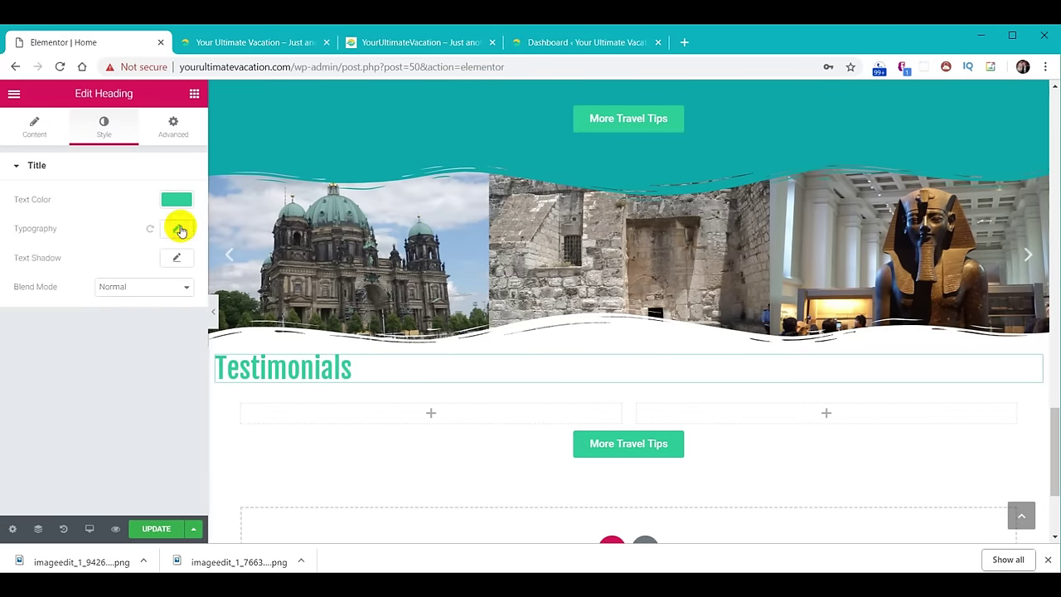
pyautogui.click(36, 128)
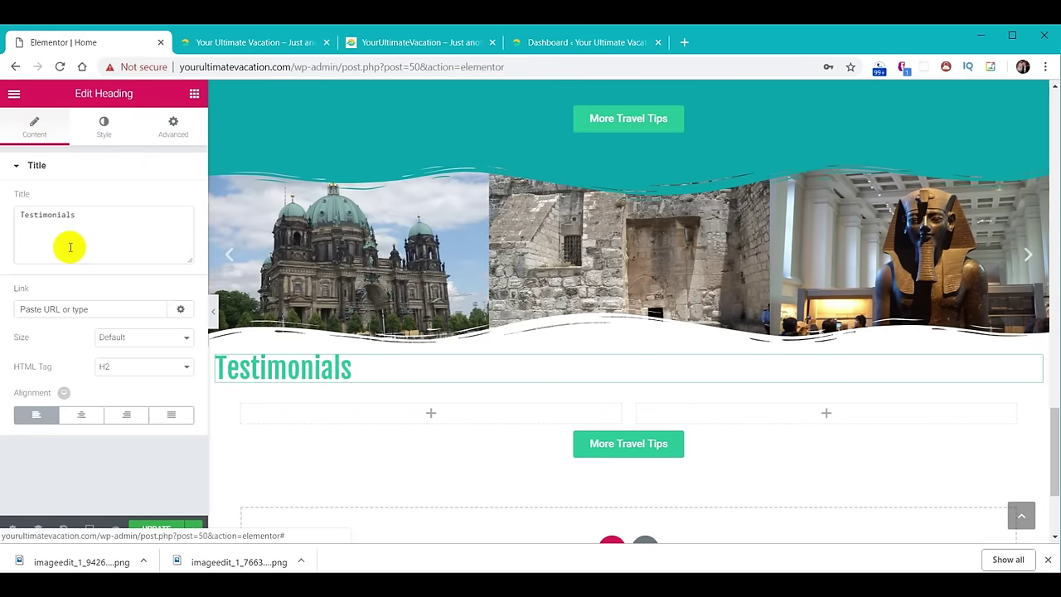
pyautogui.click(85, 416)
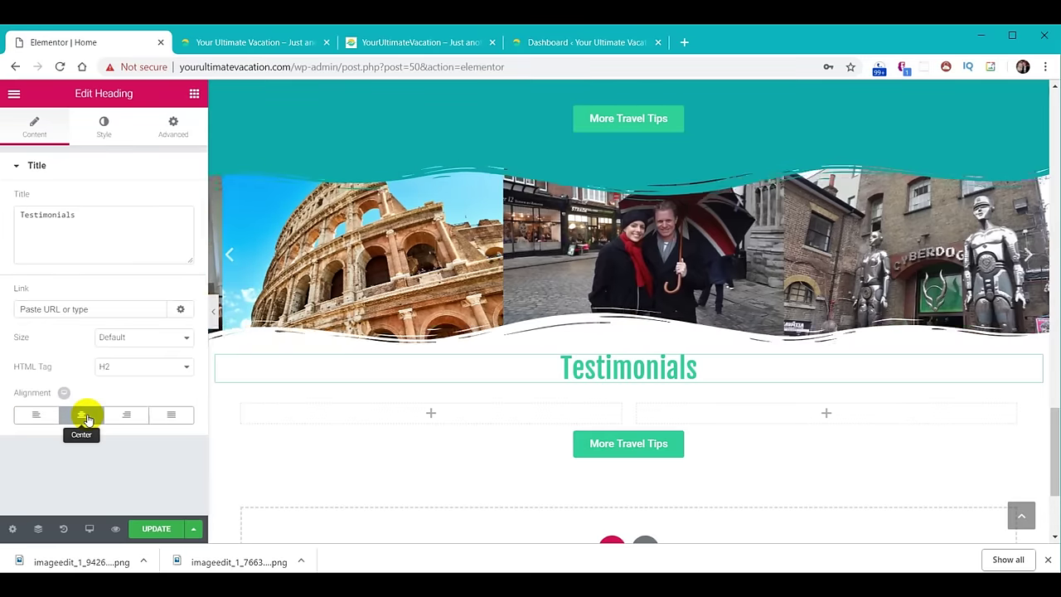
# Add an Image Box to the left Testimonials column with the image positioned left.
pyautogui.click(194, 94)
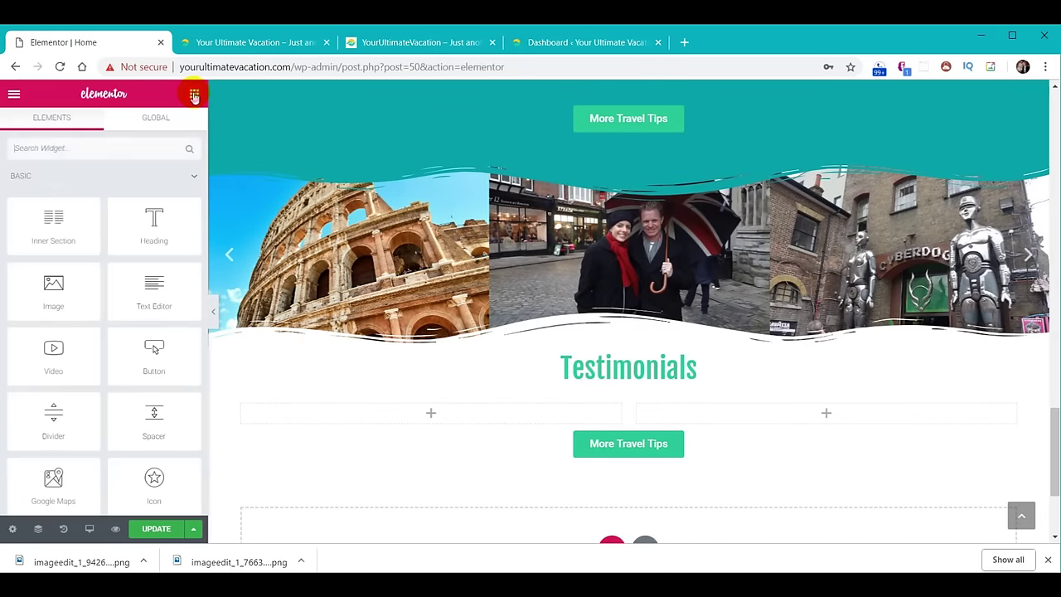
pyautogui.scroll(-3, 149, 260)
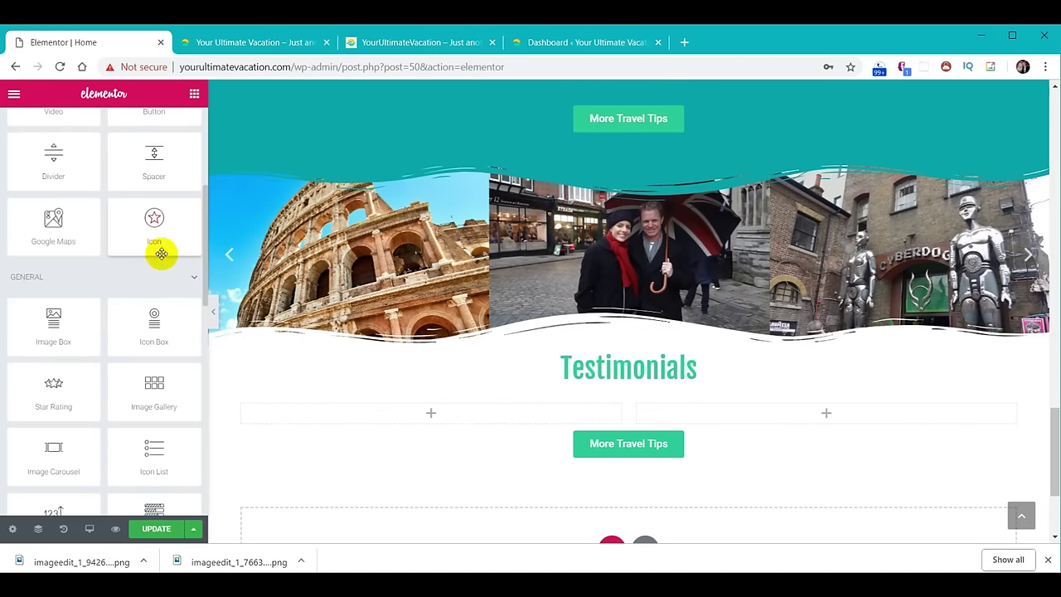
pyautogui.moveTo(57, 318); pyautogui.dragTo(429, 407)
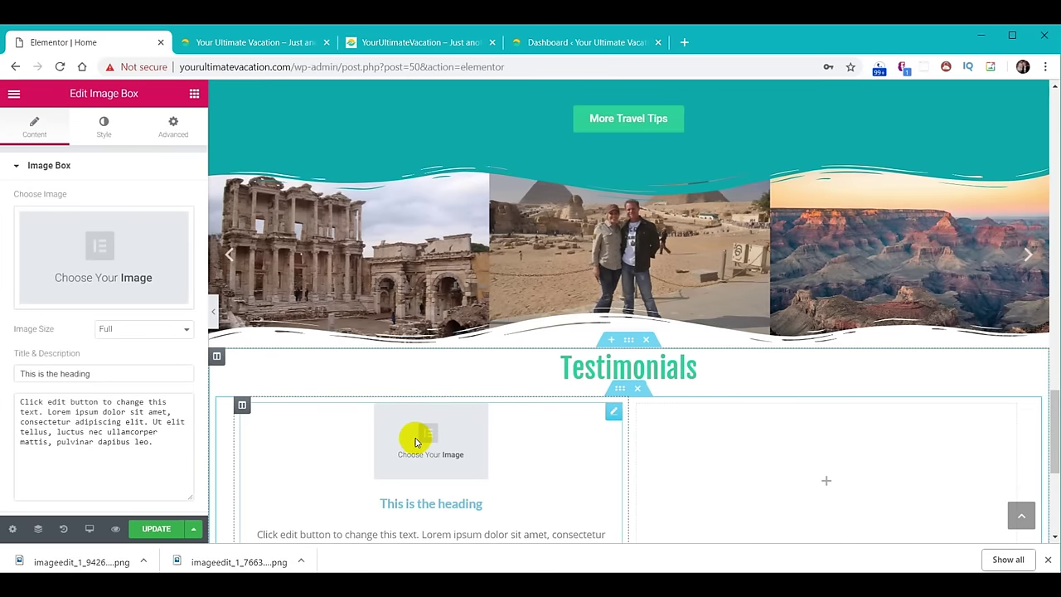
pyautogui.scroll(-2, 116, 398)
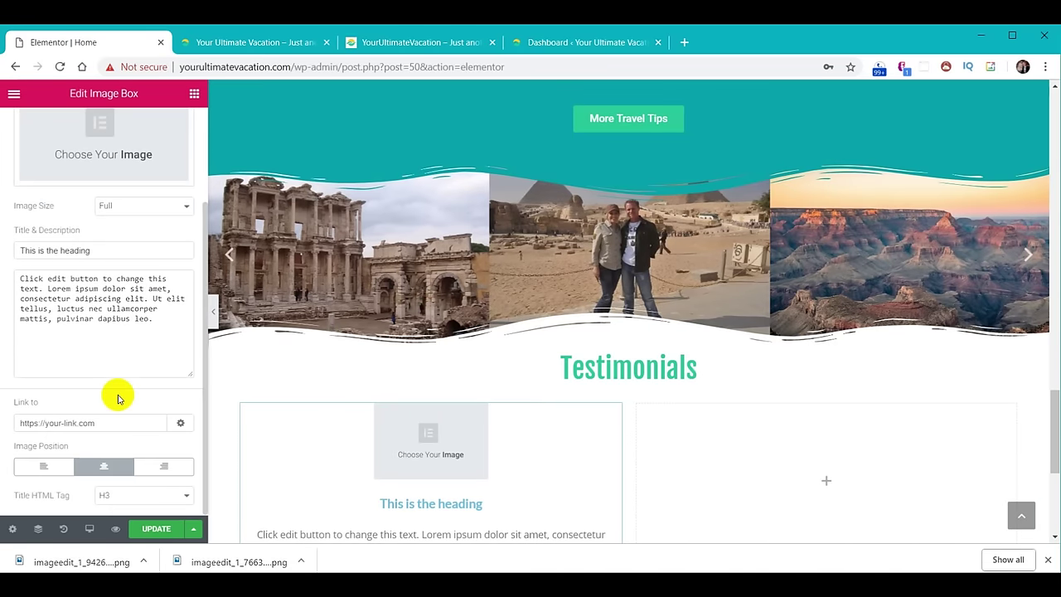
pyautogui.click(46, 466)
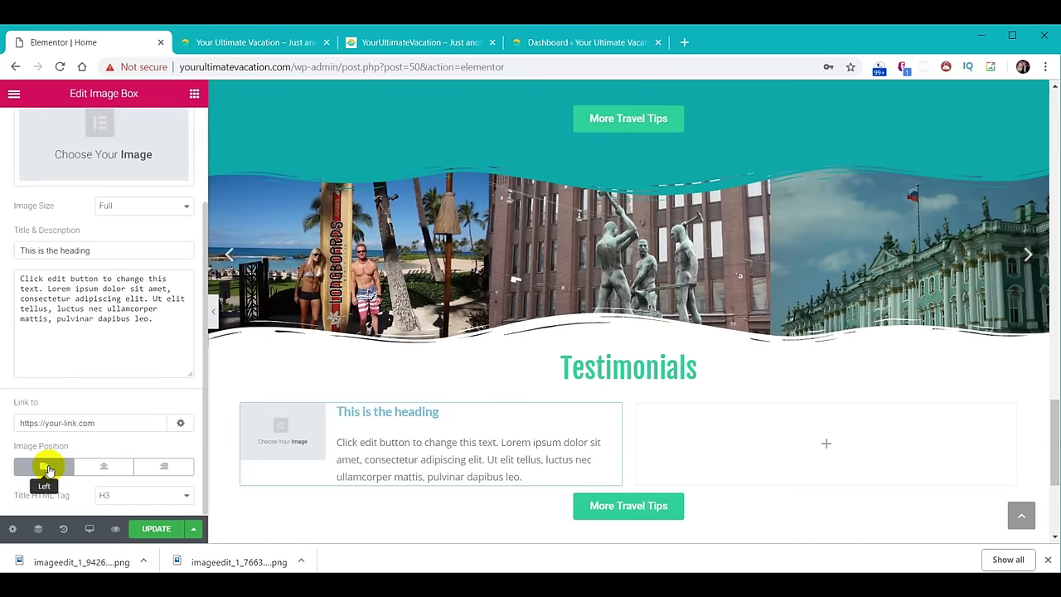
pyautogui.moveTo(1054, 410); pyautogui.dragTo(1055, 461)
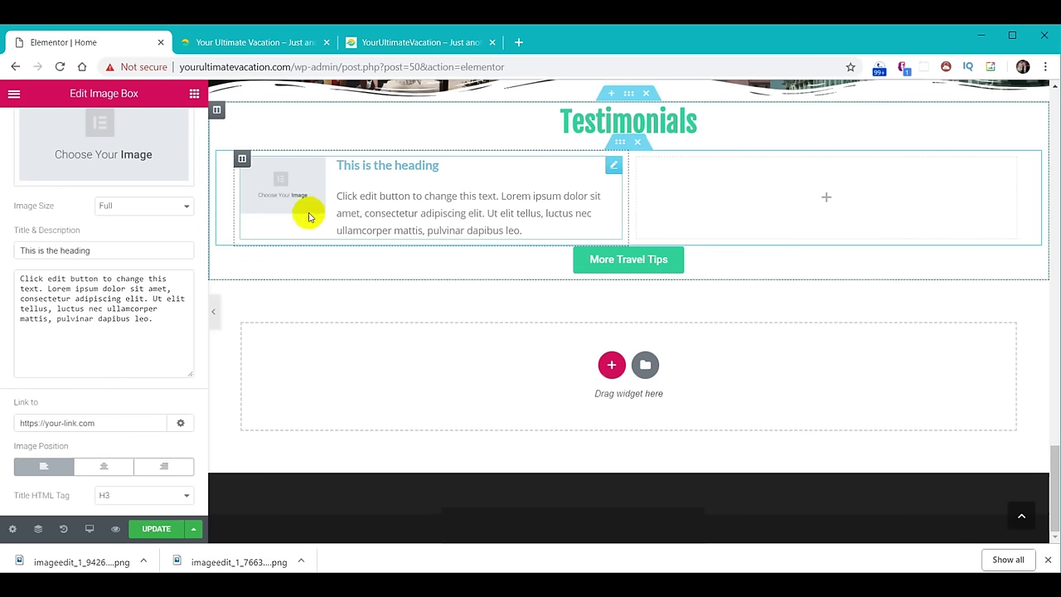
# Start uploading a new picture for the image box from the computer.
pyautogui.scroll(1, 313, 265)
pyautogui.scroll(2, 95, 245)
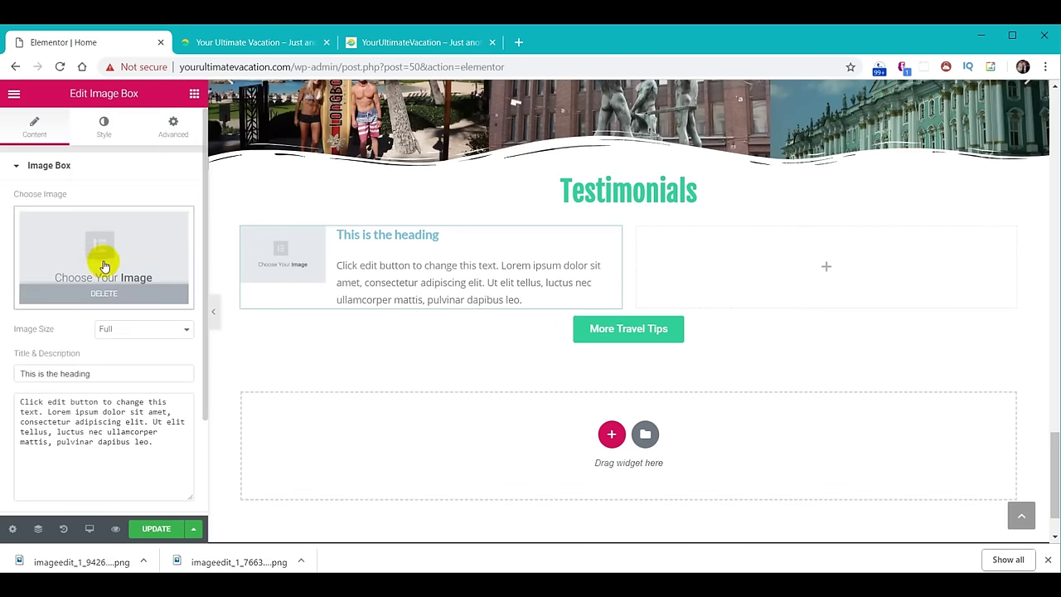
pyautogui.click(104, 265)
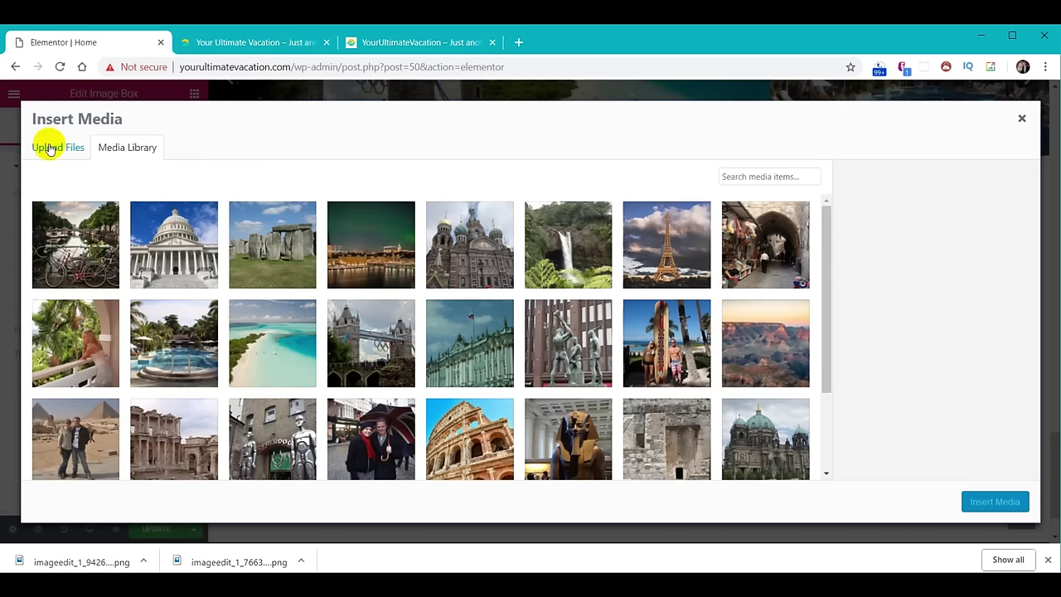
pyautogui.click(50, 148)
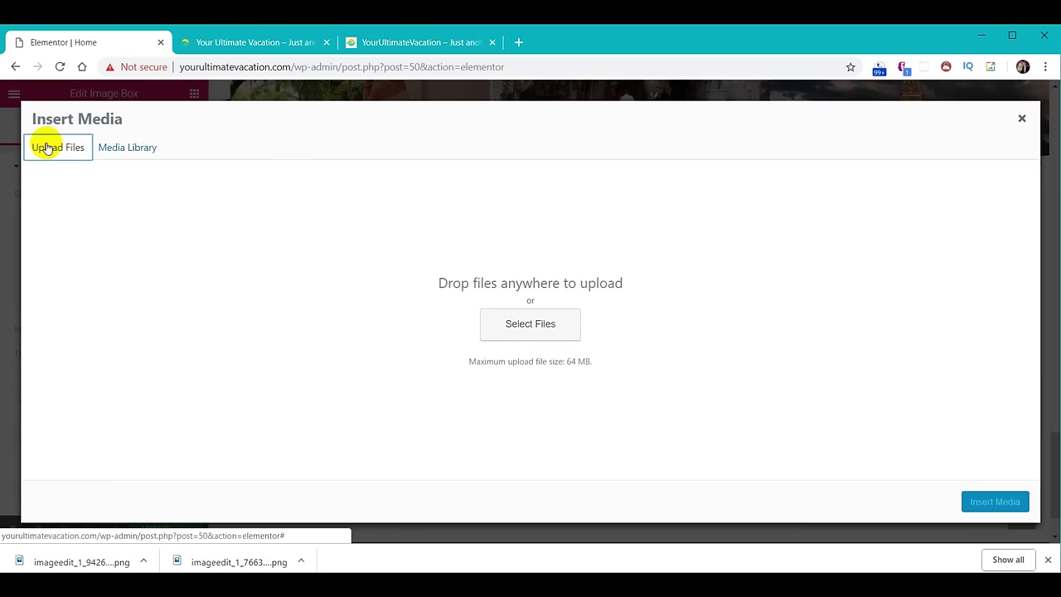
pyautogui.click(758, 171)
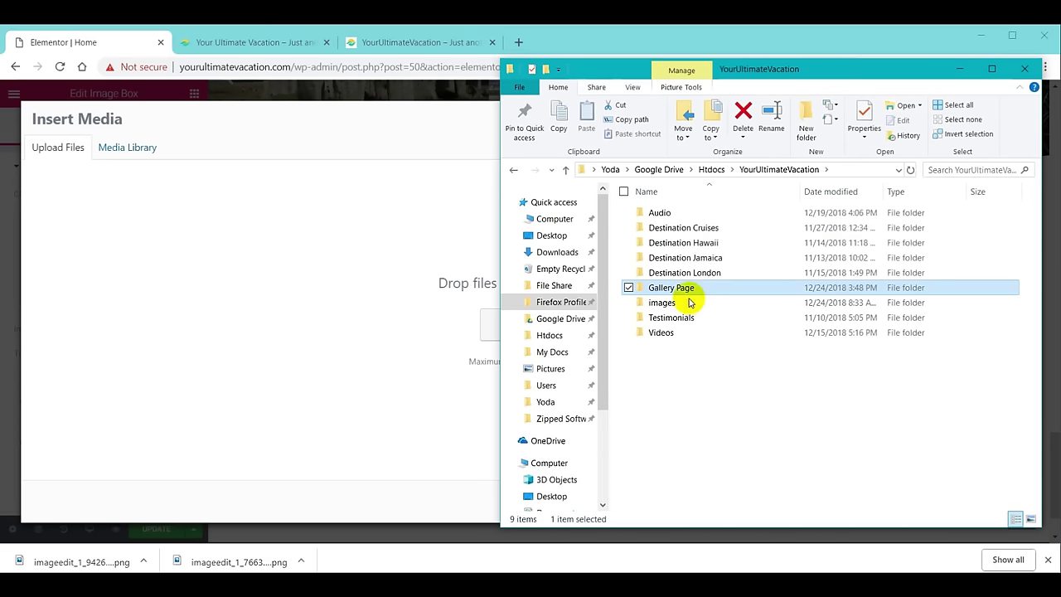
# Upload testimonials-01 through testimonials-12 from the Testimonials folder into the media library.
pyautogui.doubleClick(680, 317)
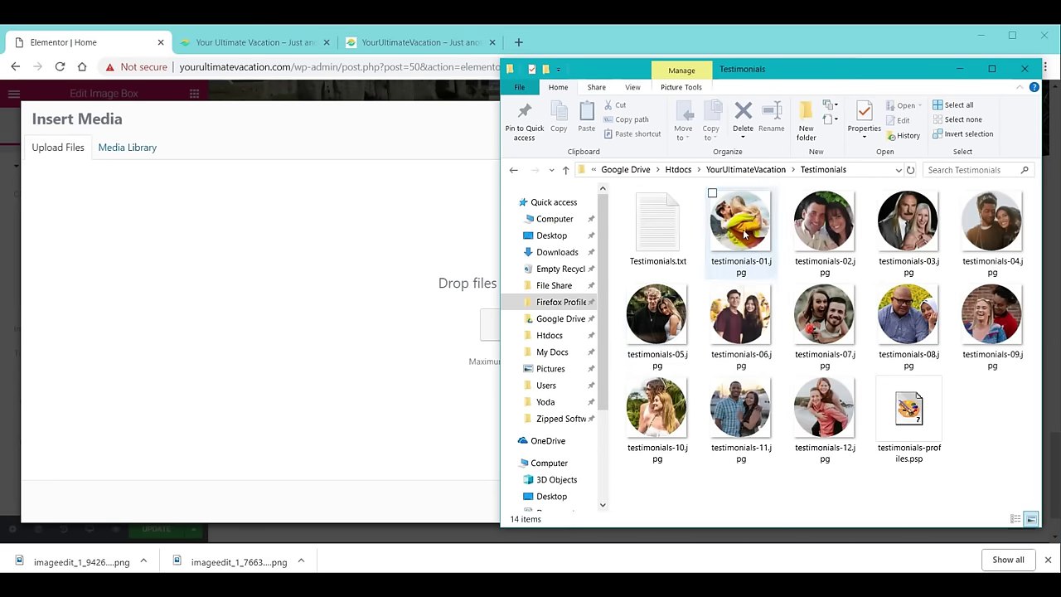
pyautogui.click(744, 235)
pyautogui.keyDown('shift'); pyautogui.click(835, 426); pyautogui.keyUp('shift')
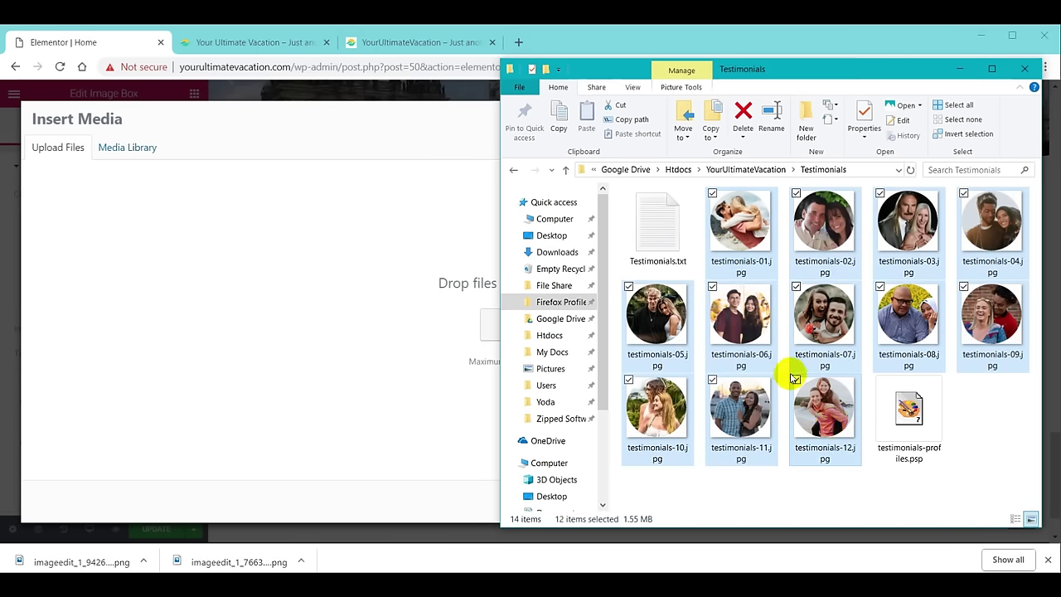
pyautogui.moveTo(749, 235); pyautogui.dragTo(394, 303)
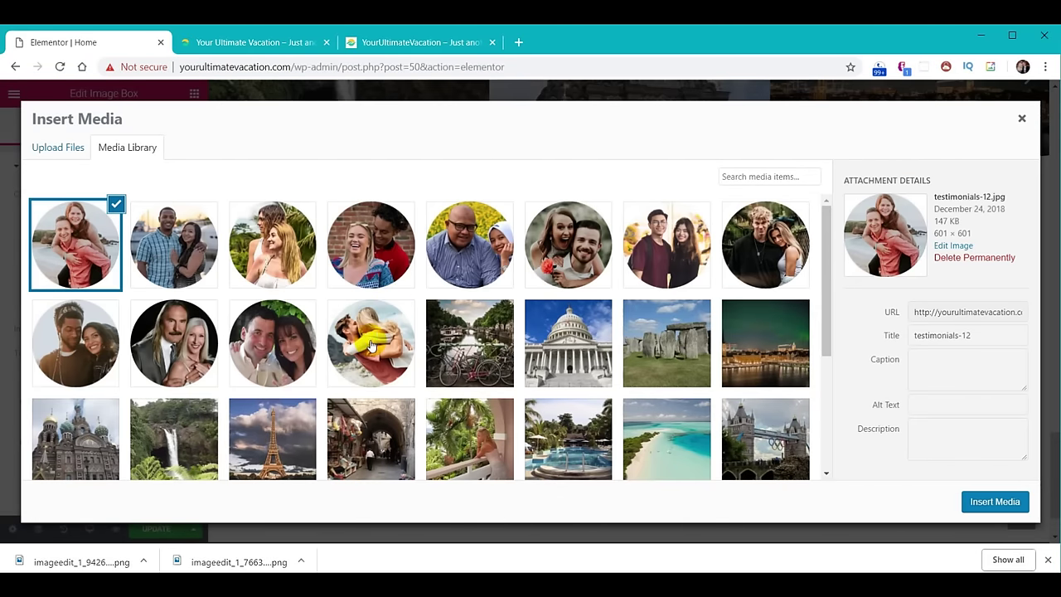
# Insert the testimonials-01 photo, paste the couple's name as title and the London trip testimonial as description.
pyautogui.click(372, 345)
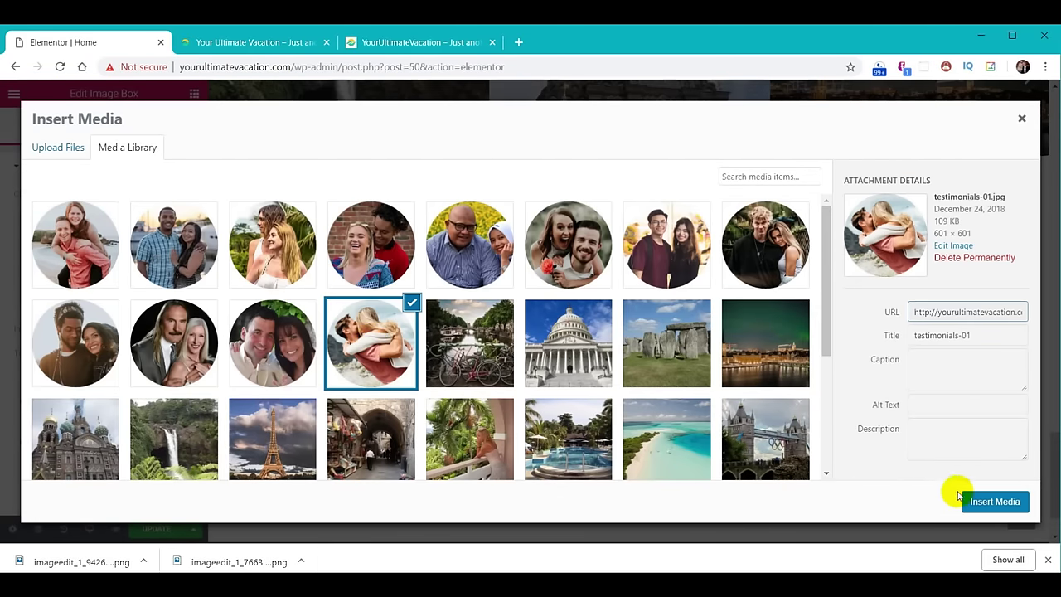
pyautogui.click(994, 501)
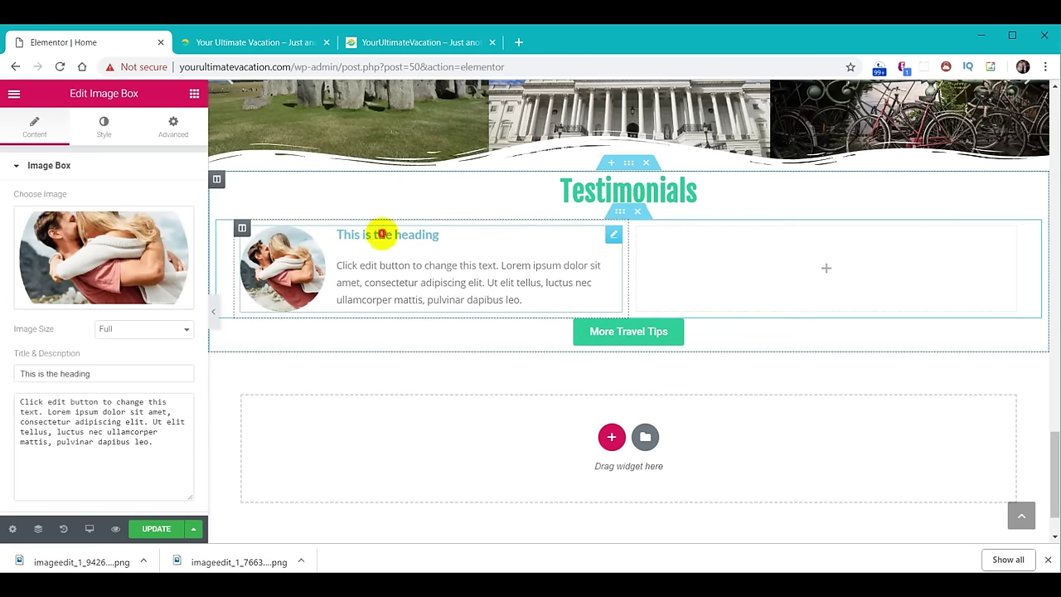
pyautogui.tripleClick(104, 372)
pyautogui.write('Thomas &amp; Heather H.')
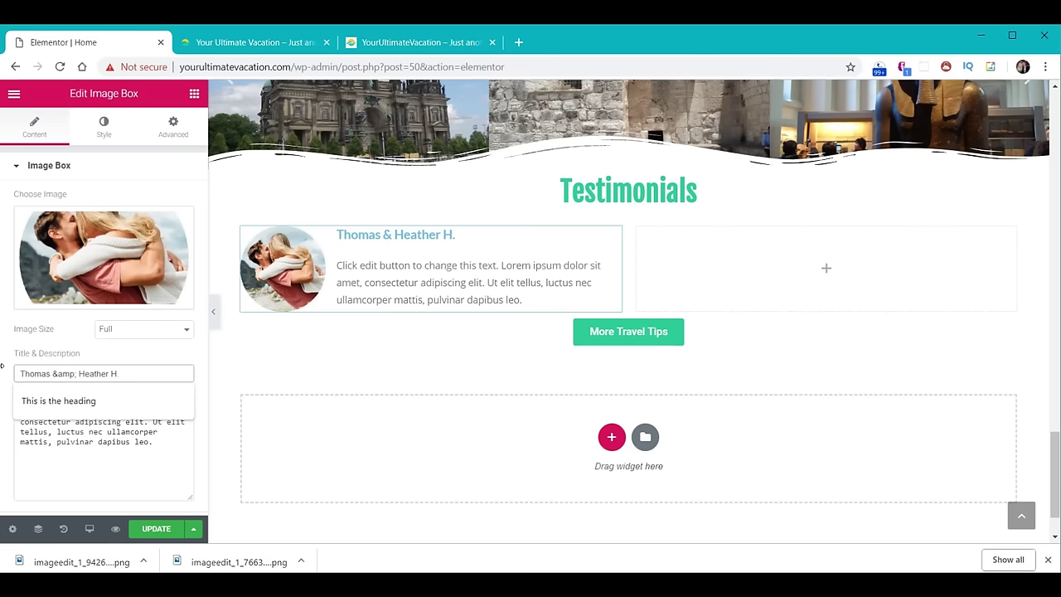
pyautogui.moveTo(51, 373); pyautogui.dragTo(57, 374)
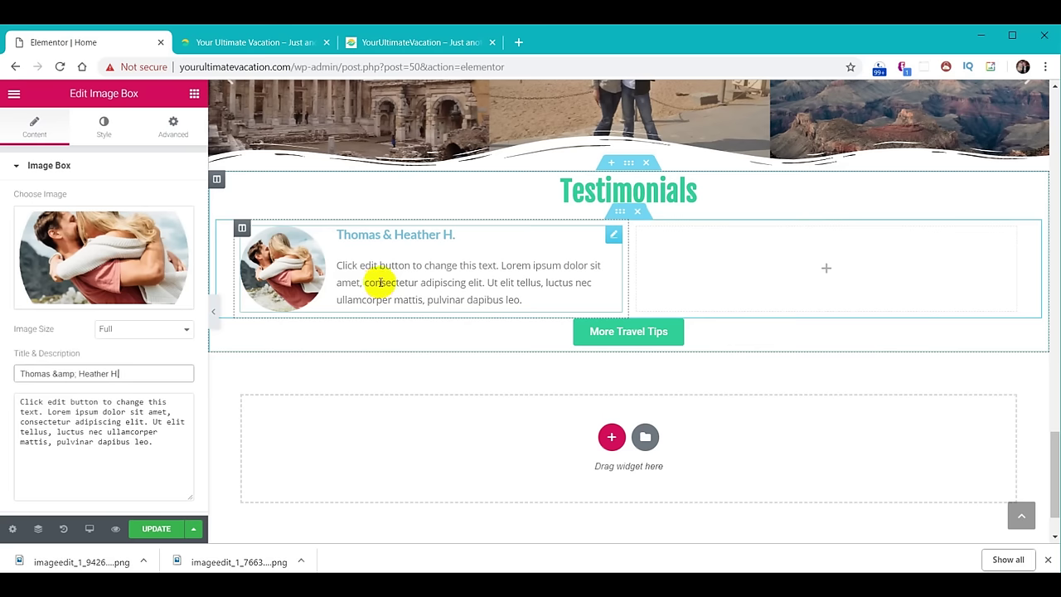
pyautogui.moveTo(194, 452); pyautogui.dragTo(1, 397)
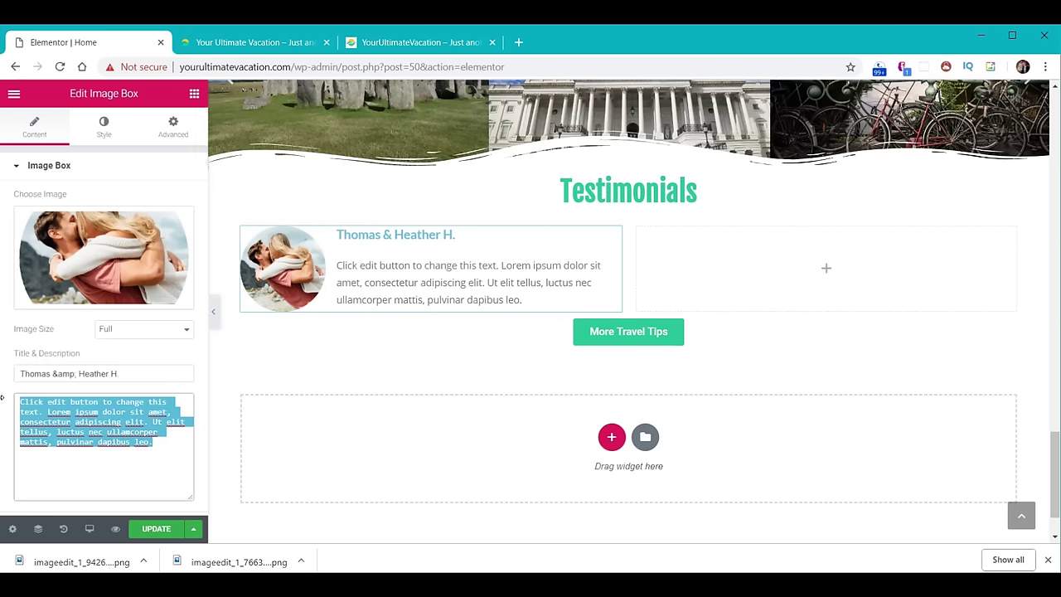
pyautogui.write('Our London experience was indescribably stupendous, far surpassing any expectations we had. The itinerary varied slightly from your recommendations, but your guidance was invaluable. Also, the accommodations you suggested were top notch.')
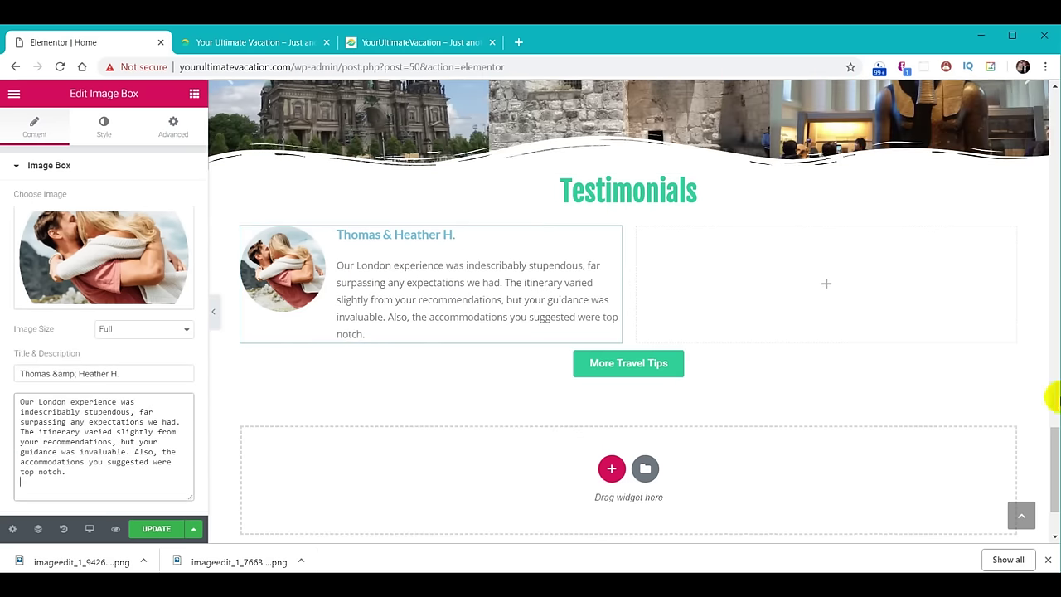
pyautogui.moveTo(1056, 455); pyautogui.dragTo(1058, 471)
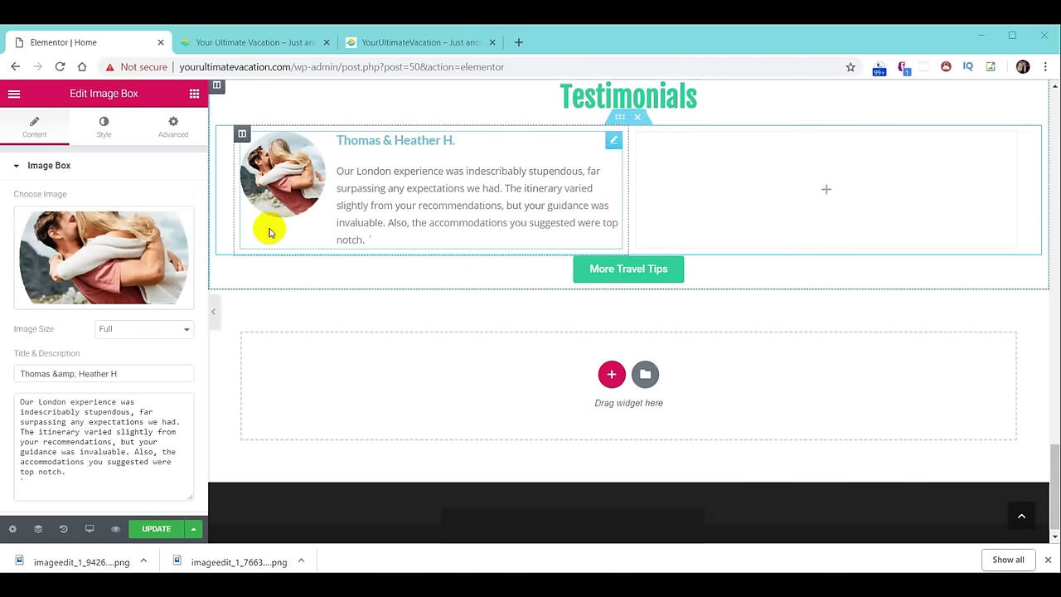
# Set the image box's image spacing to 20 and image width to 40.
pyautogui.write('`')
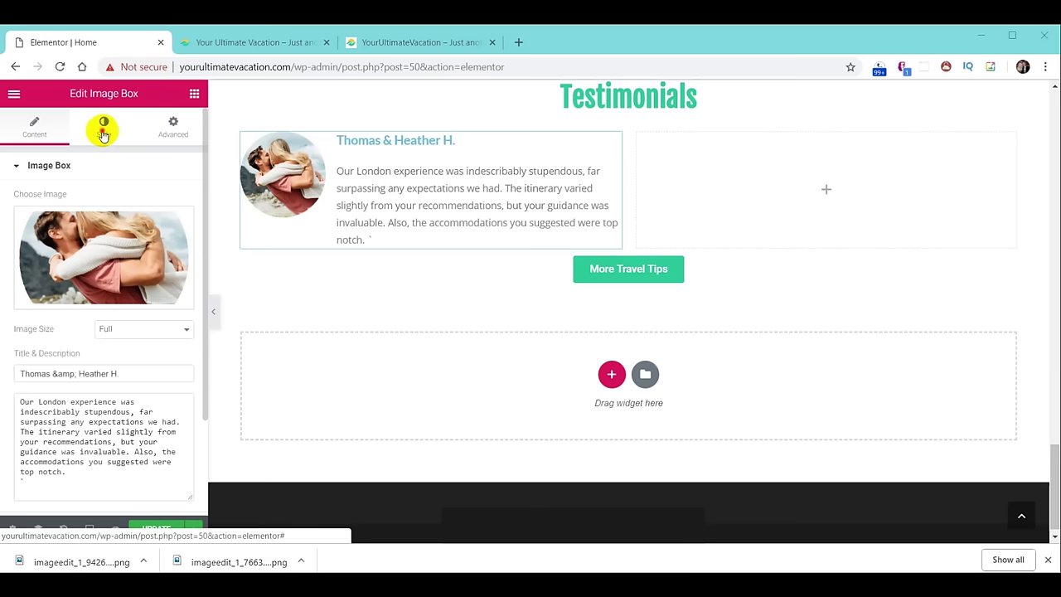
pyautogui.click(104, 128)
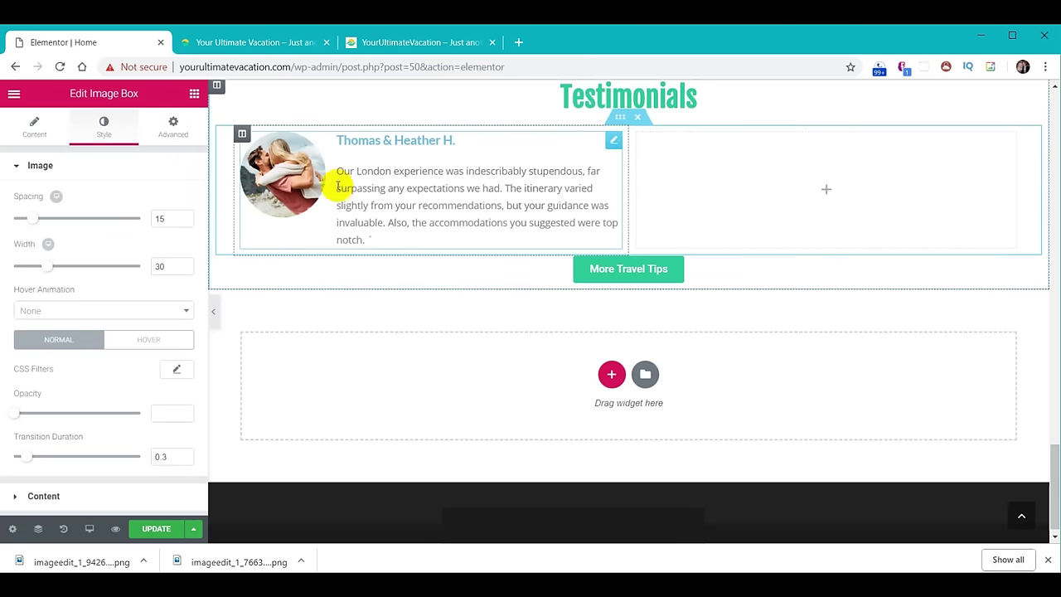
pyautogui.moveTo(164, 218); pyautogui.dragTo(138, 213)
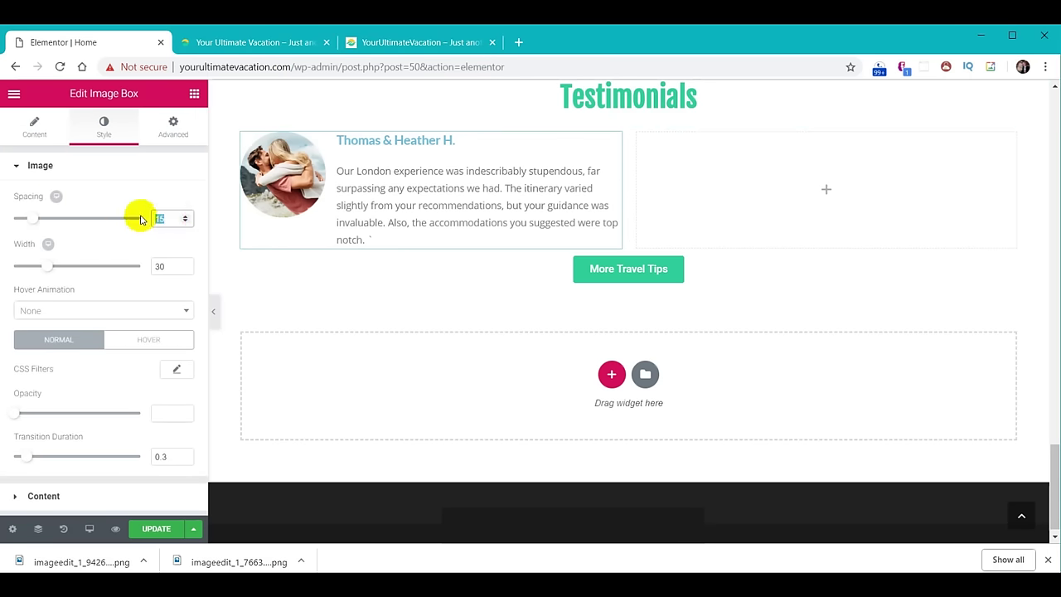
pyautogui.write('20')
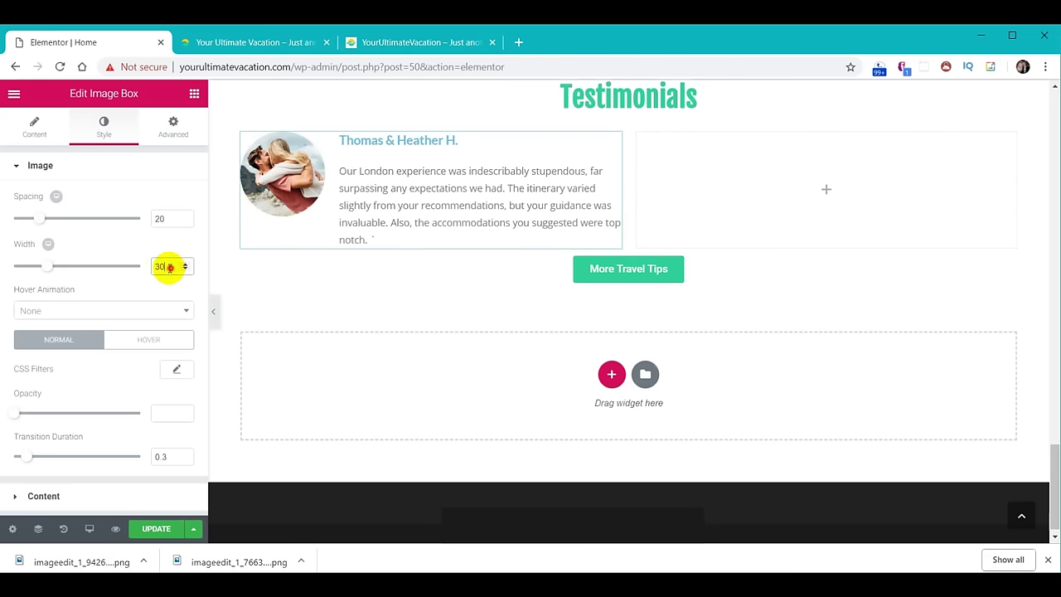
pyautogui.moveTo(169, 266); pyautogui.dragTo(136, 251)
pyautogui.write('40')
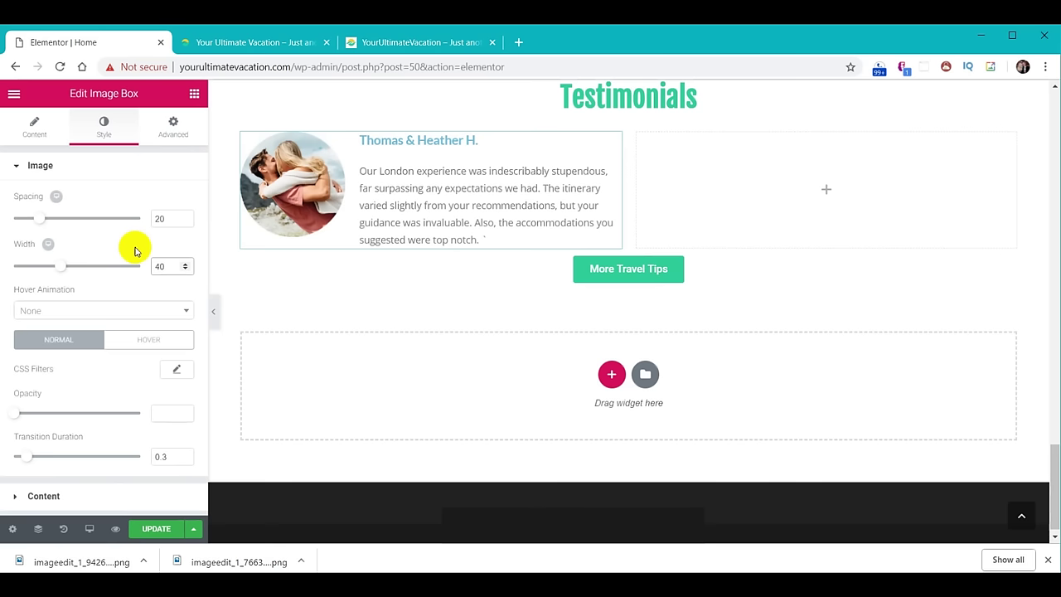
pyautogui.click(40, 498)
pyautogui.scroll(-1, 112, 369)
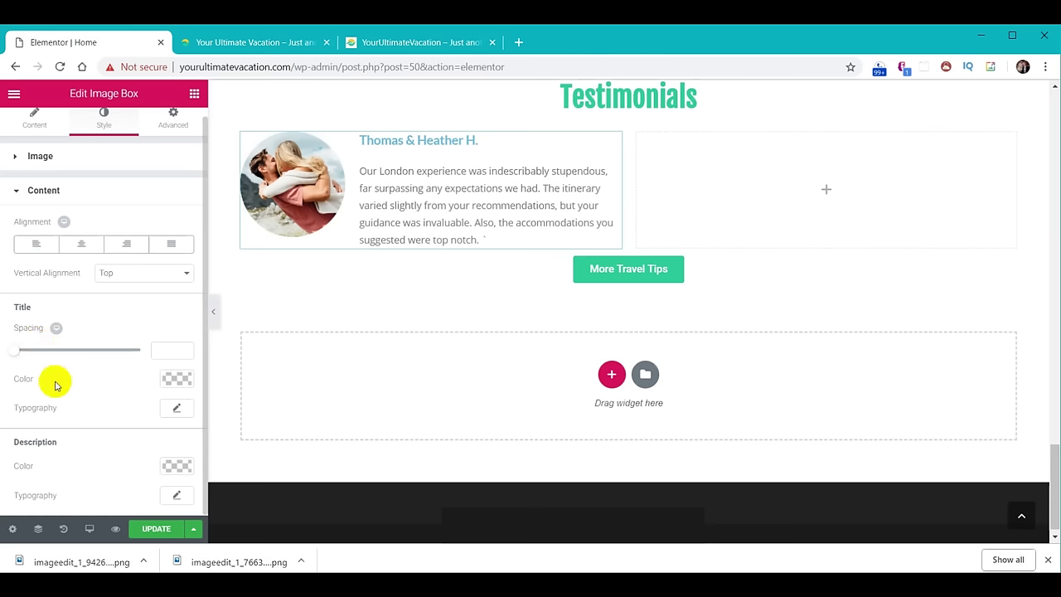
# Make the testimonial title black and set its typography size to 20.
pyautogui.click(176, 379)
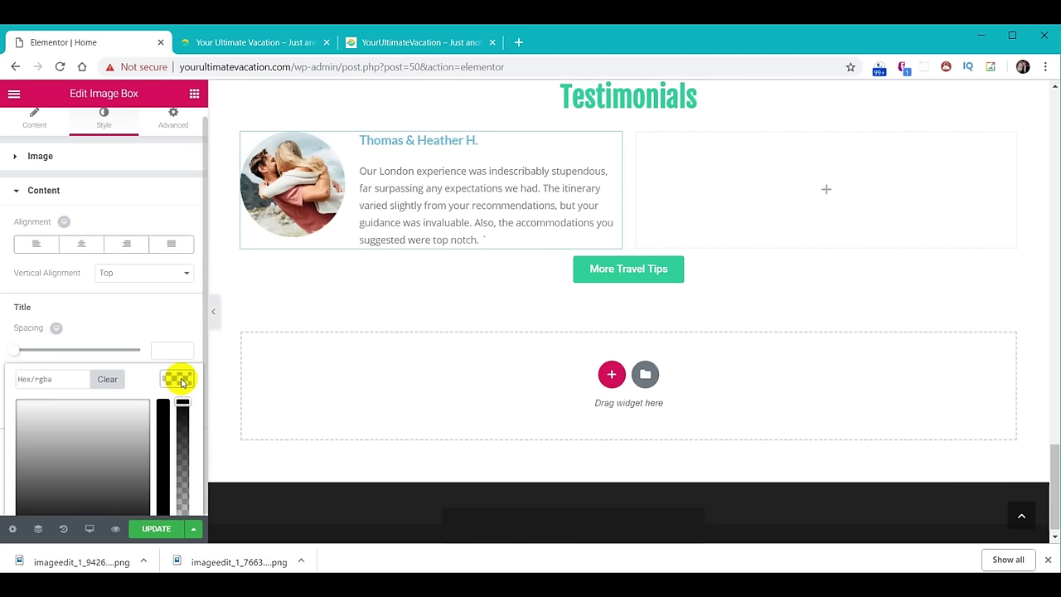
pyautogui.scroll(-1, 122, 420)
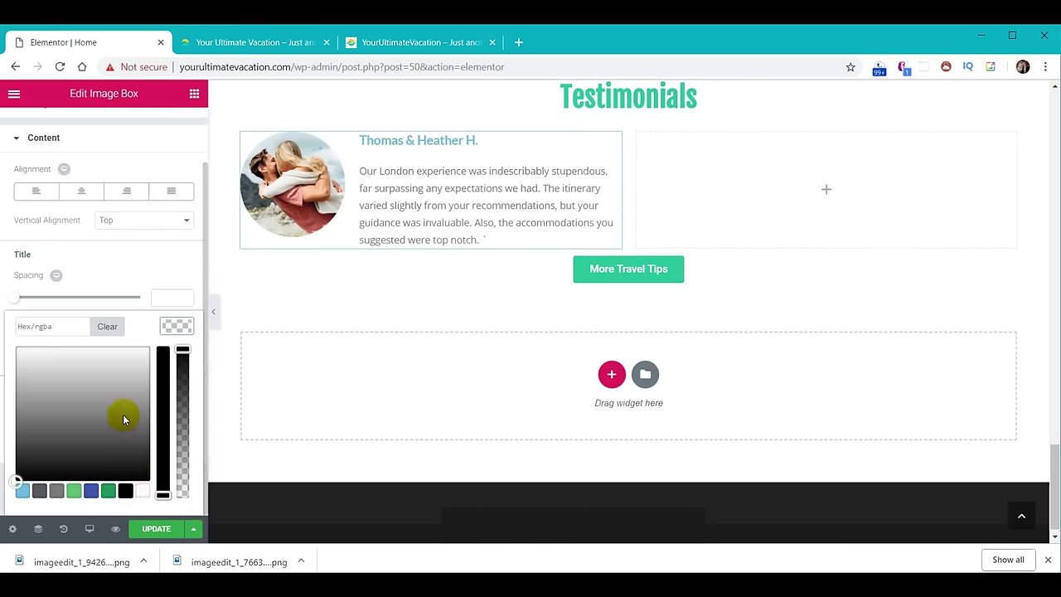
pyautogui.click(126, 491)
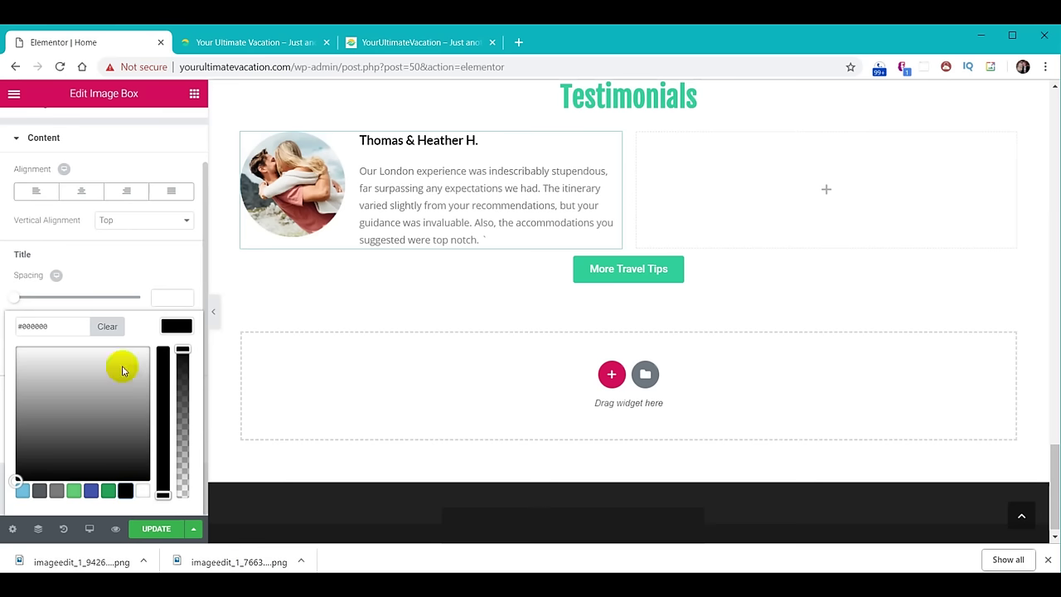
pyautogui.click(184, 328)
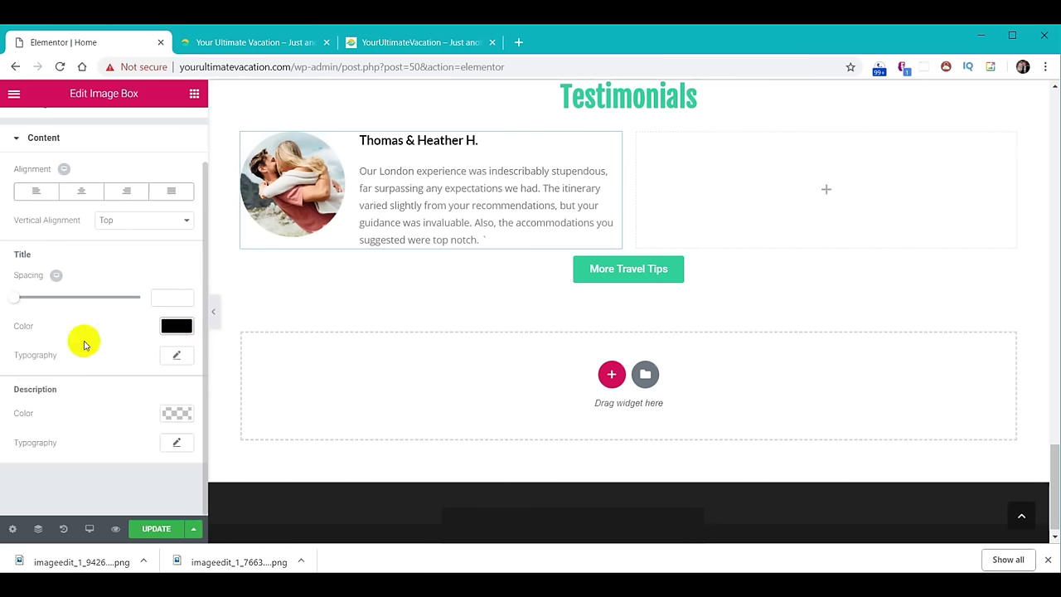
pyautogui.click(181, 356)
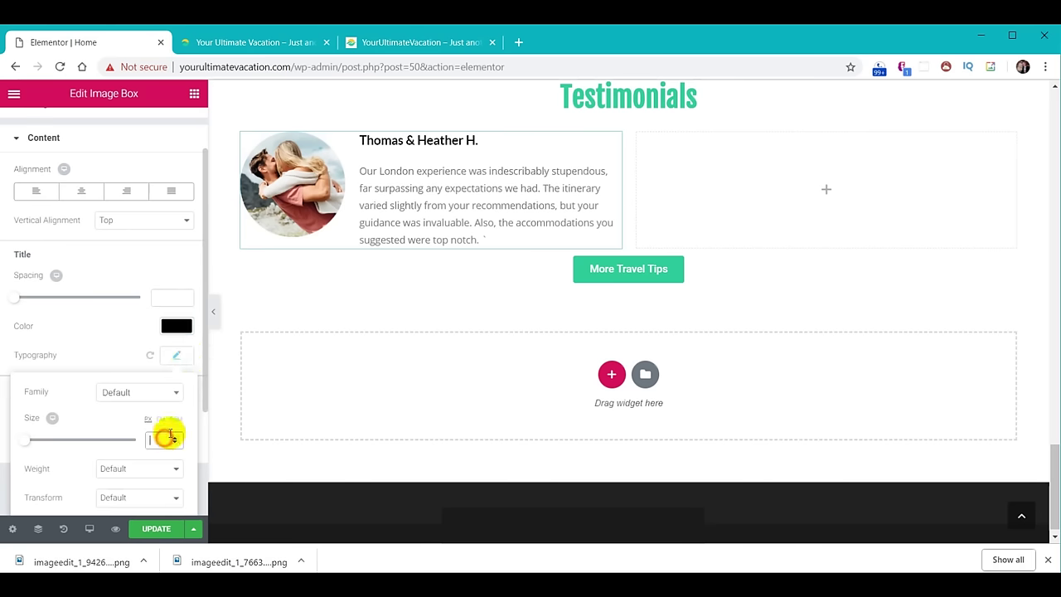
pyautogui.write('20')
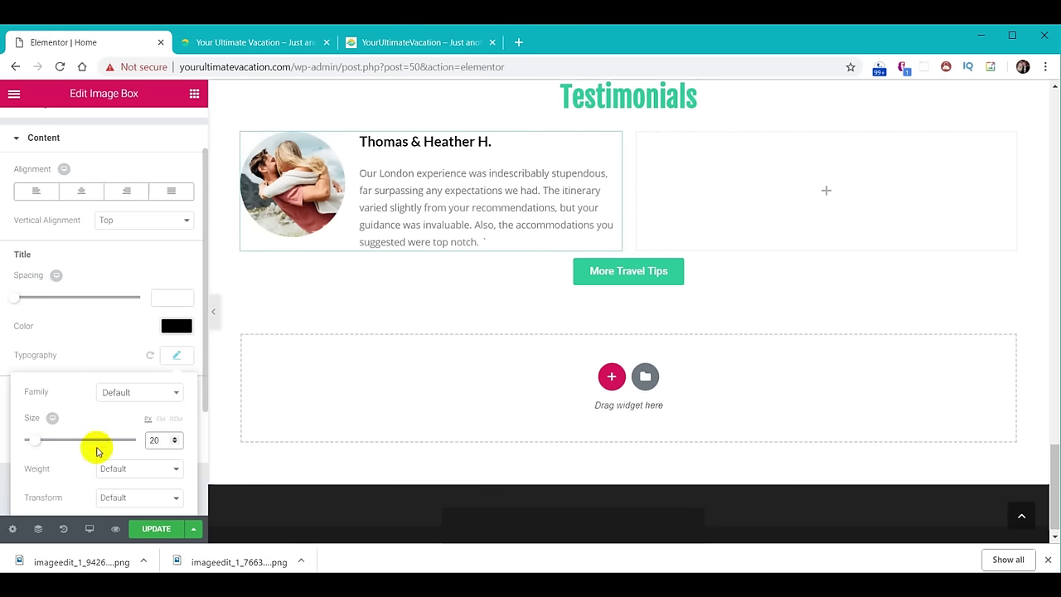
pyautogui.click(174, 354)
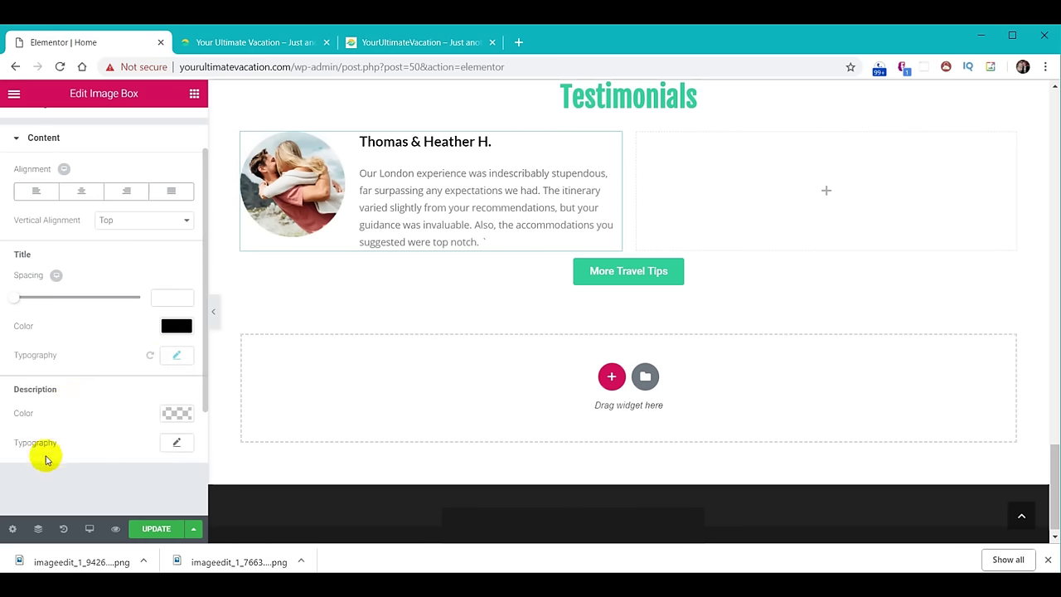
# Set the description typography size to 15 and delete the stray empty line after 'notch.'.
pyautogui.click(175, 446)
pyautogui.scroll(-3, 142, 440)
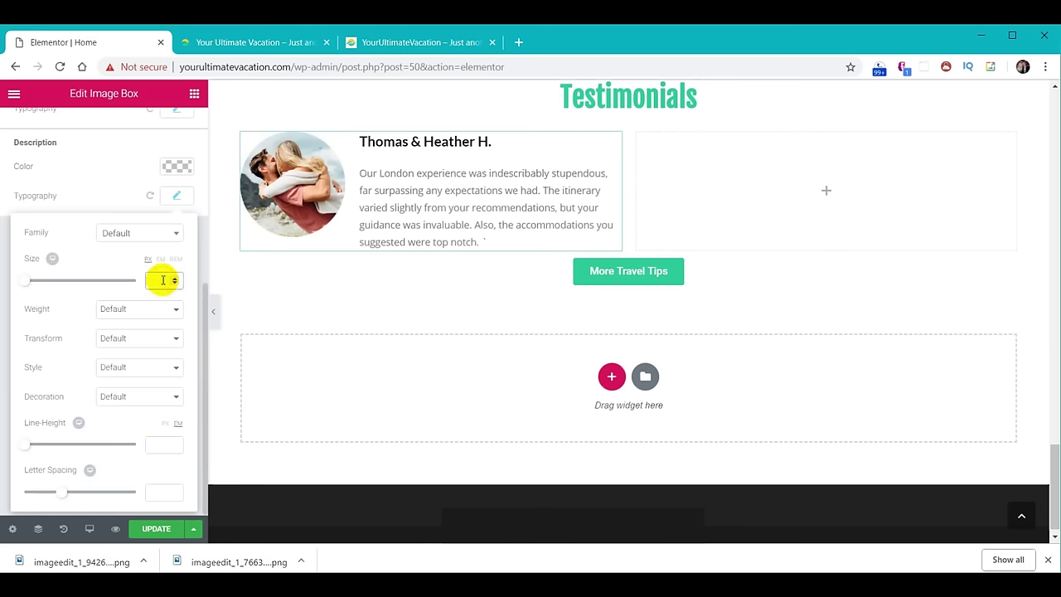
pyautogui.write('15')
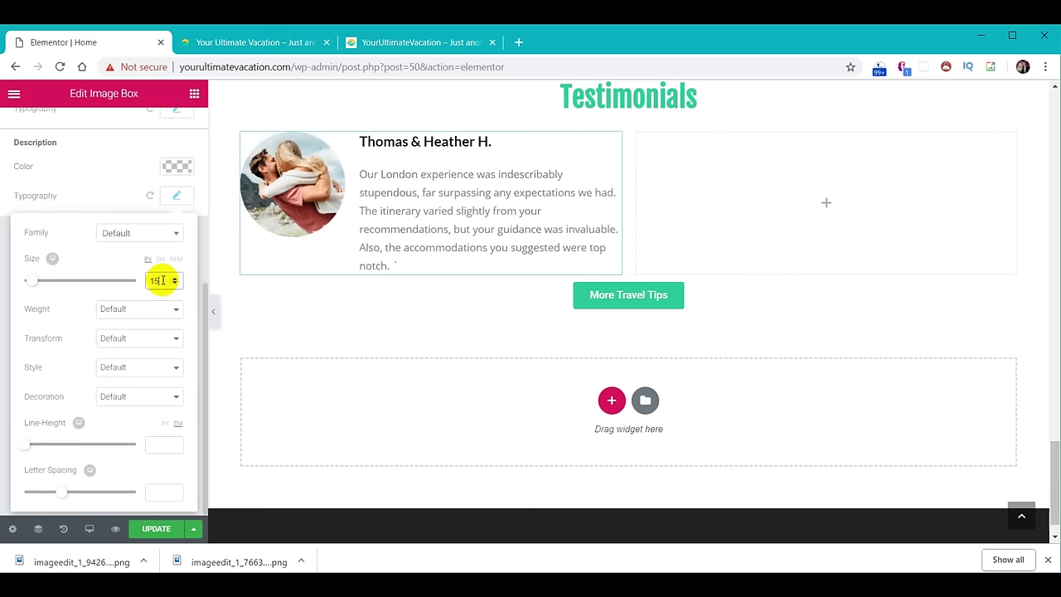
pyautogui.click(184, 199)
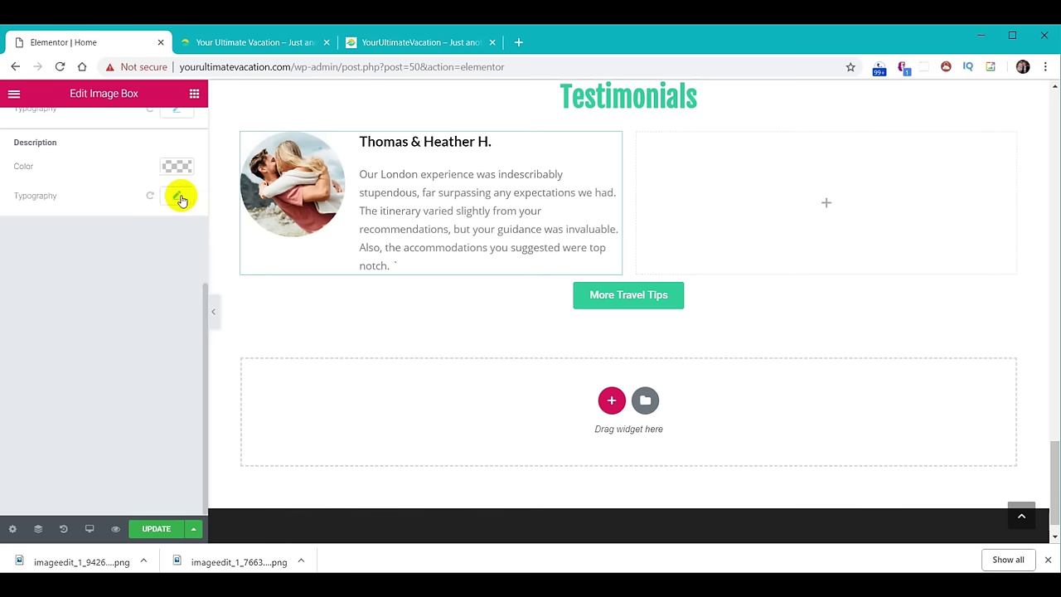
pyautogui.click(414, 249)
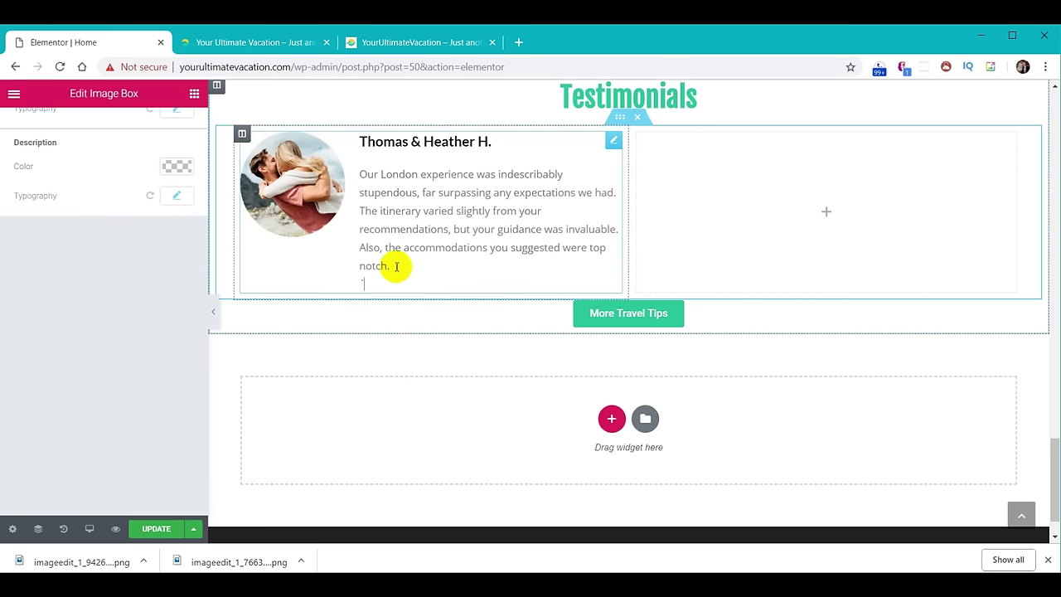
pyautogui.press('BackSpace')
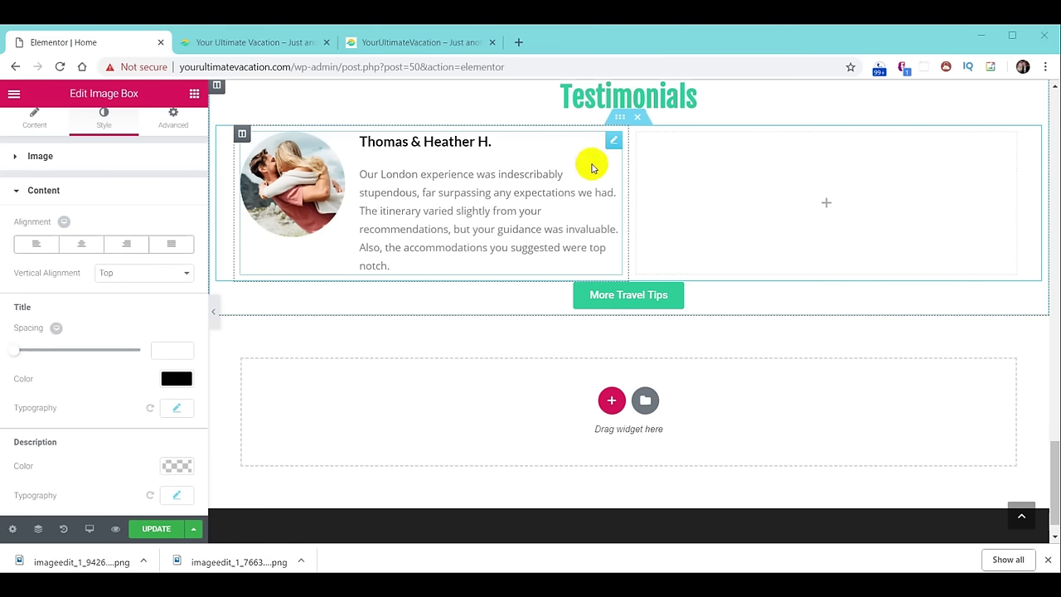
# Duplicate the testimonial box into the right column, then duplicate the two-box row.
pyautogui.rightClick(615, 148)
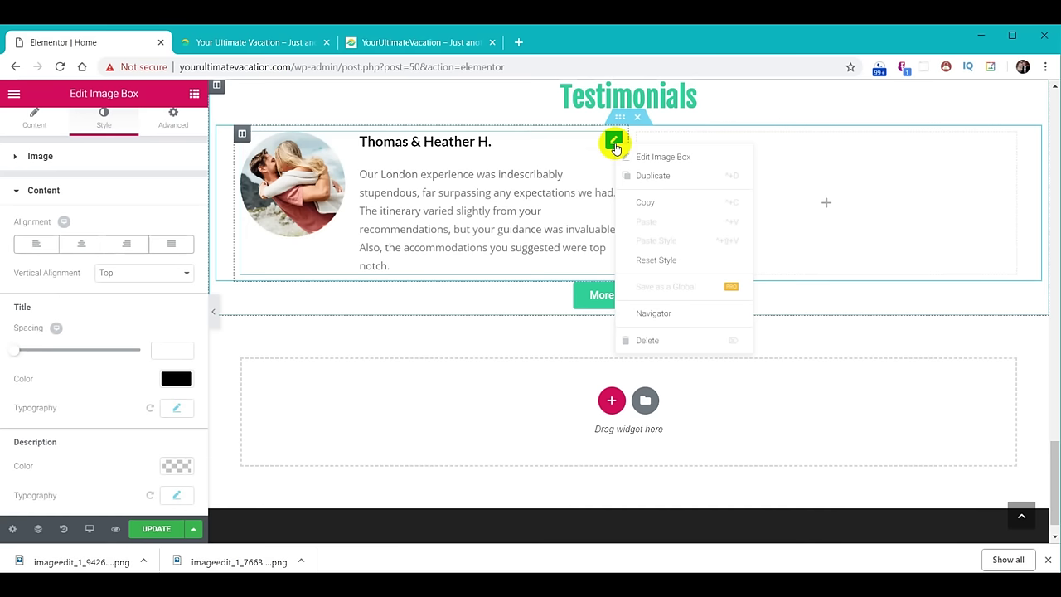
pyautogui.click(648, 179)
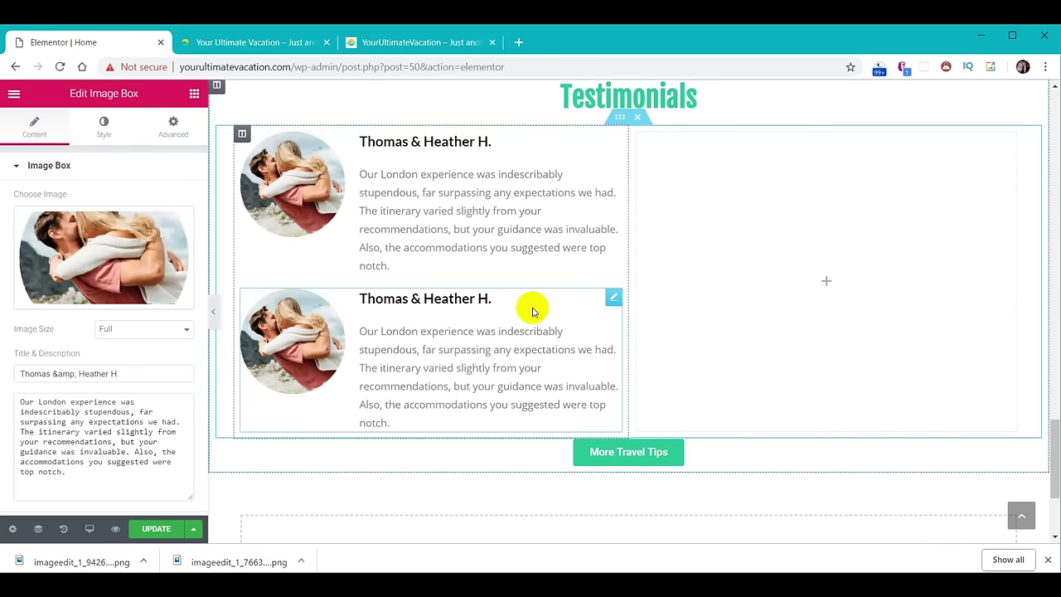
pyautogui.hotkey('ctrl', 'a')
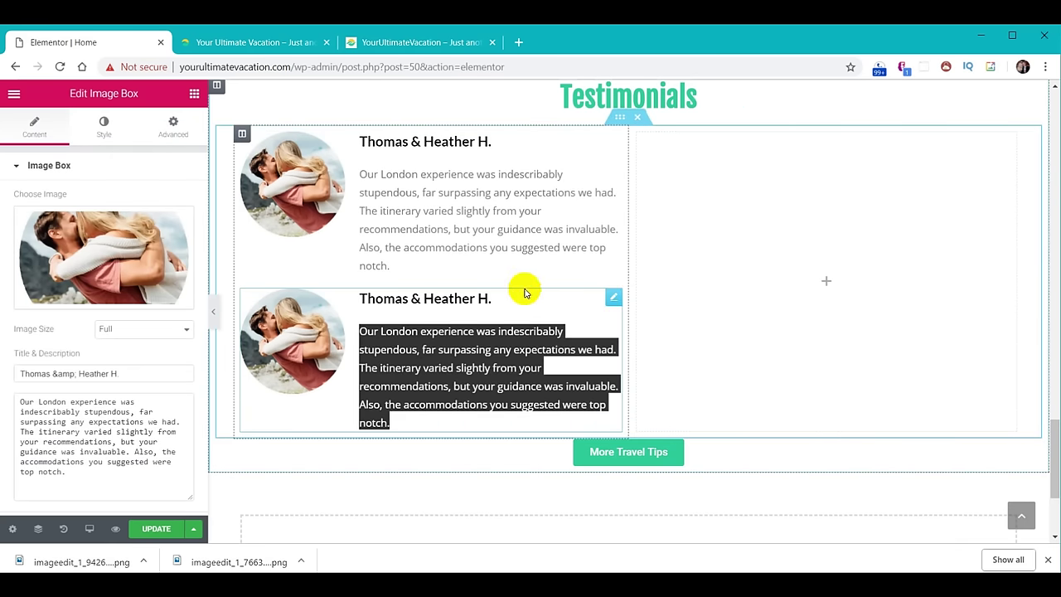
pyautogui.moveTo(611, 296); pyautogui.dragTo(760, 196)
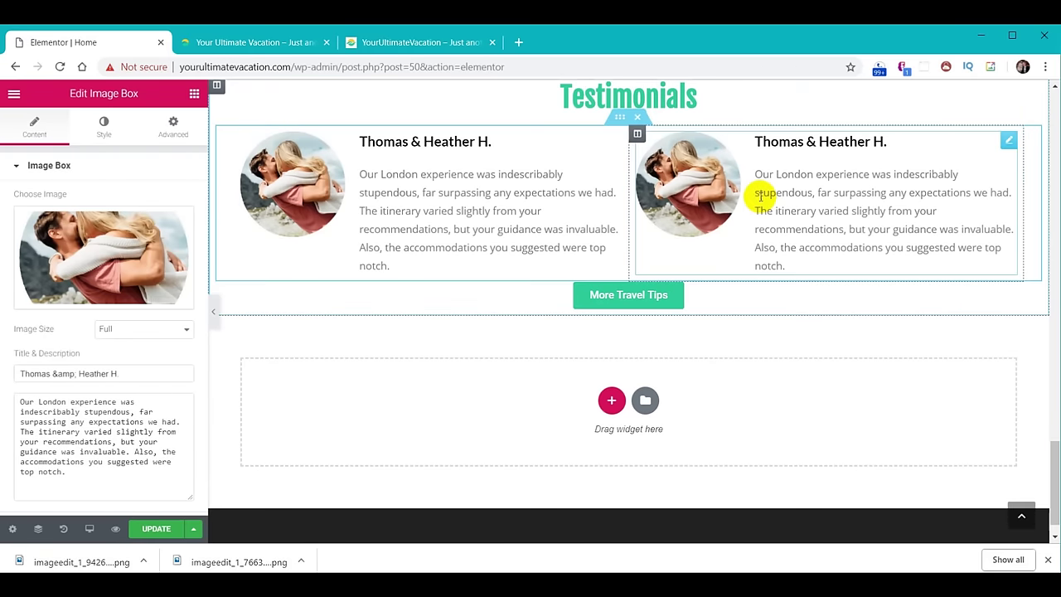
pyautogui.rightClick(618, 120)
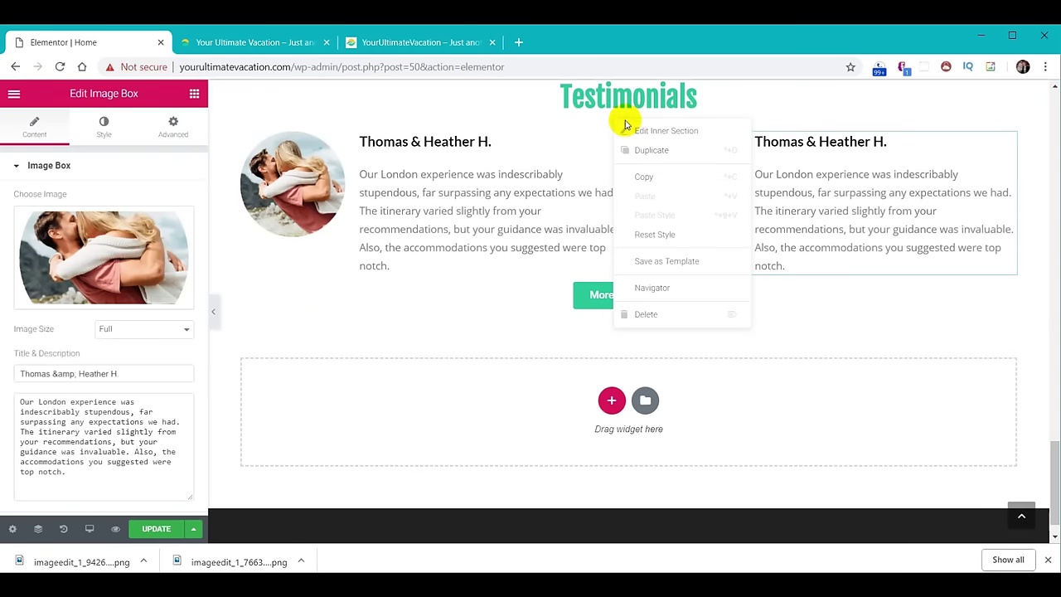
pyautogui.click(631, 149)
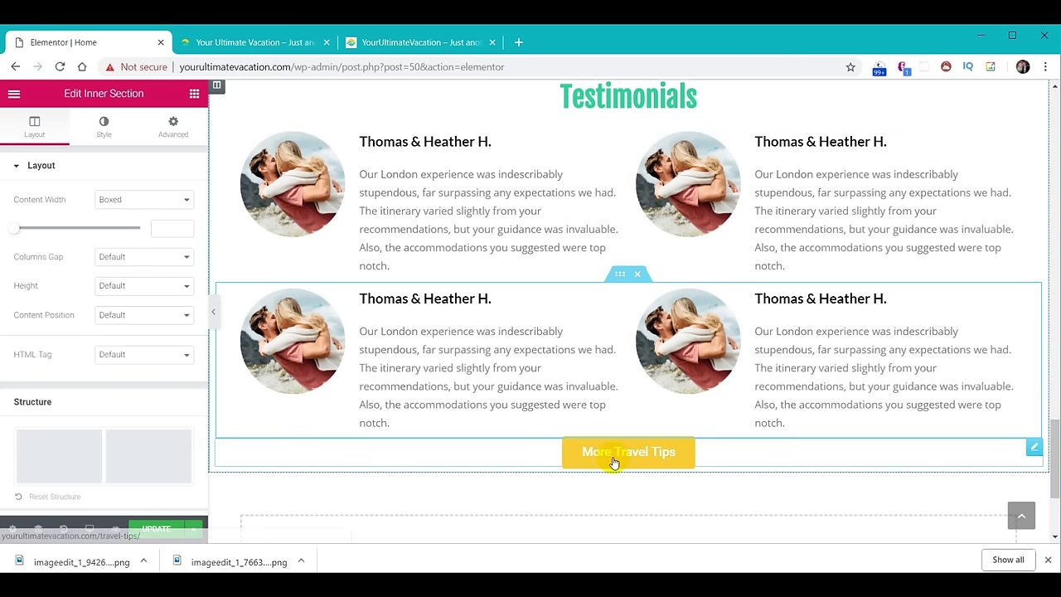
# Relabel the button 'More Testimonials' and change its link to /testimonials/.
pyautogui.click(722, 456)
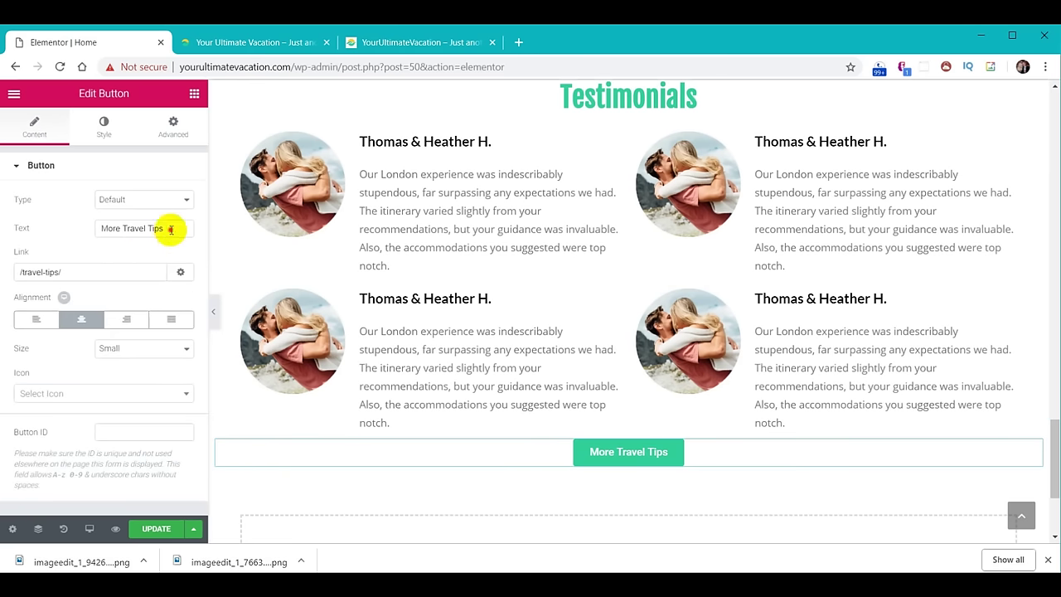
pyautogui.moveTo(170, 230); pyautogui.dragTo(42, 226)
pyautogui.write('More Testimonials')
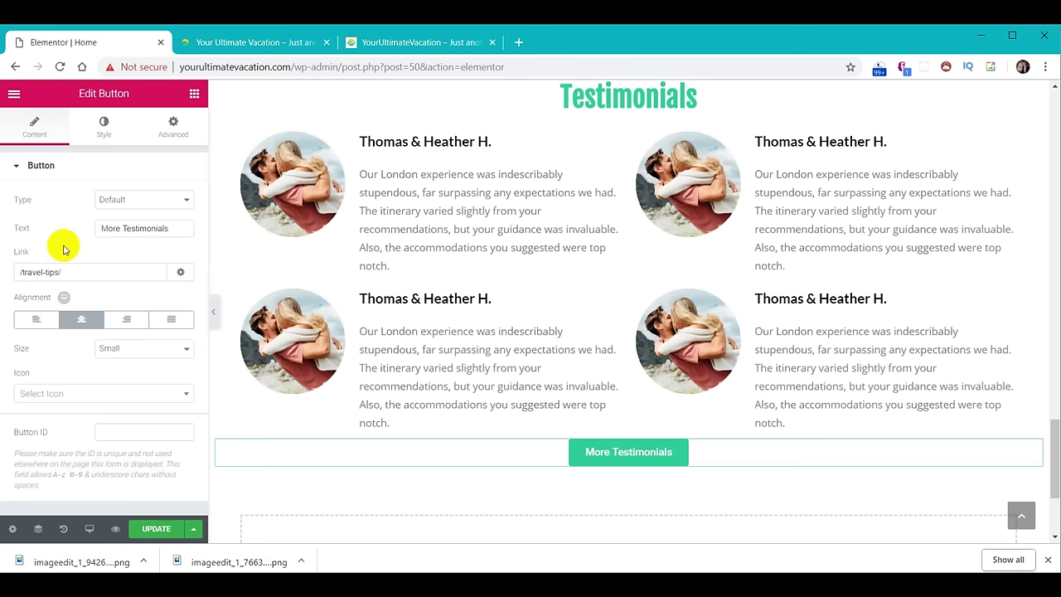
pyautogui.moveTo(75, 273); pyautogui.dragTo(9, 270)
pyautogui.hotkey('ctrl', 'a')
pyautogui.write('/testimonials/')
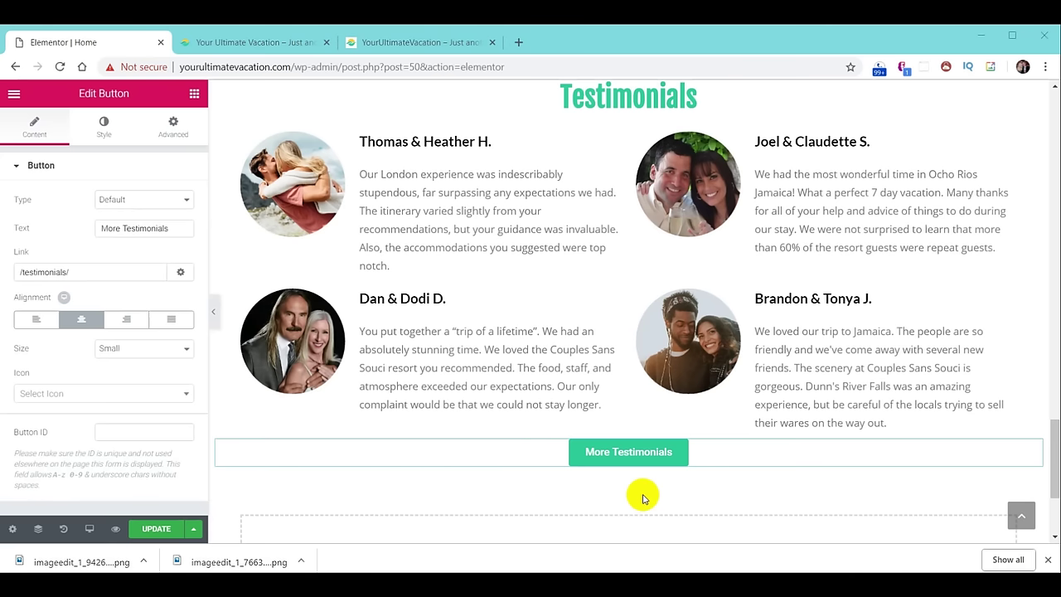
# Save the Testimonials section as template 'YUV - Testimonials', then switch to the live site tab.
pyautogui.scroll(2, 668, 285)
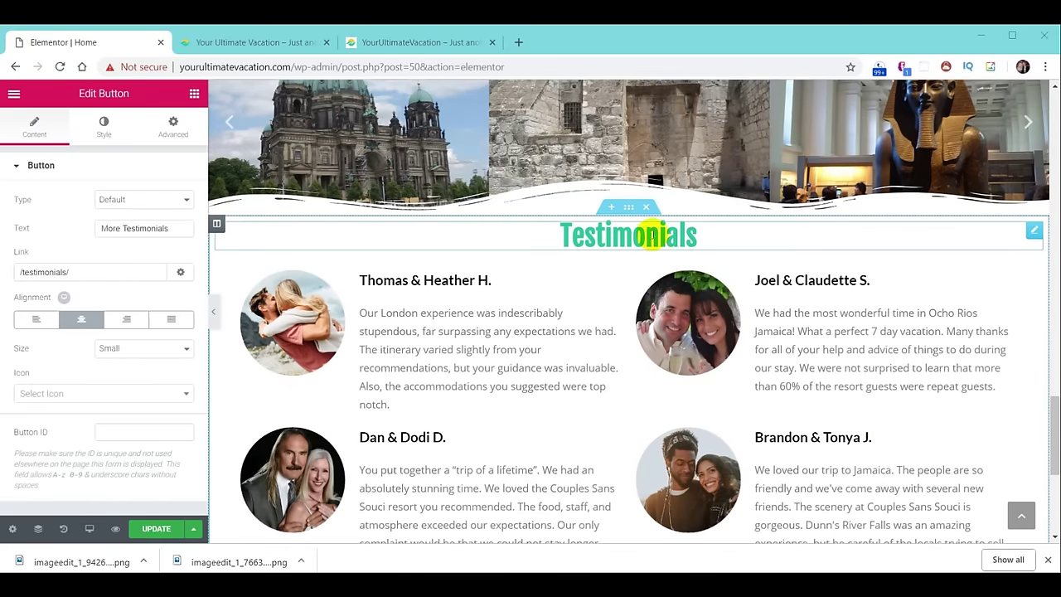
pyautogui.rightClick(629, 214)
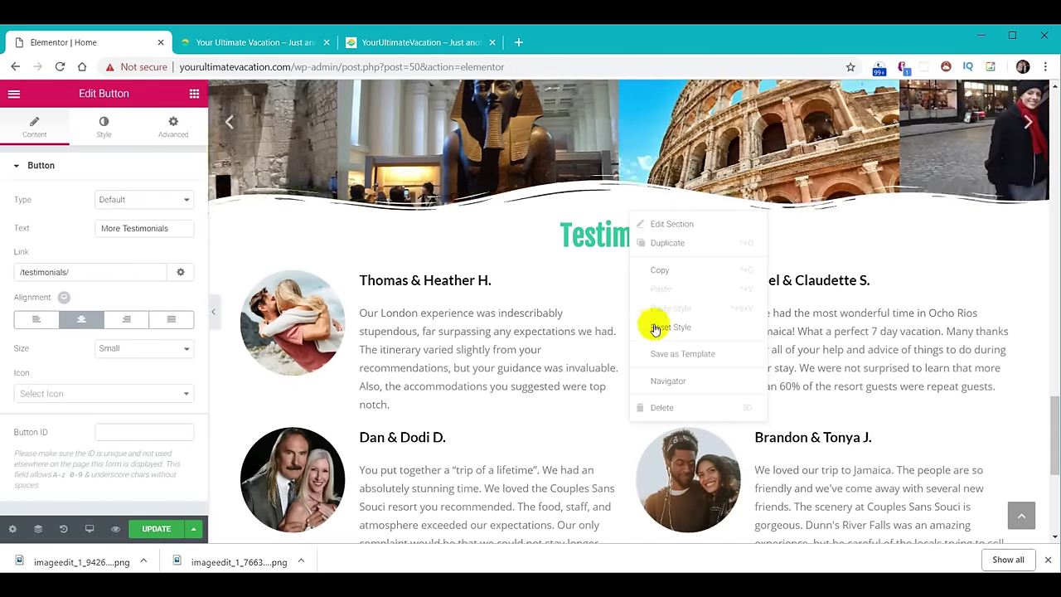
pyautogui.click(663, 353)
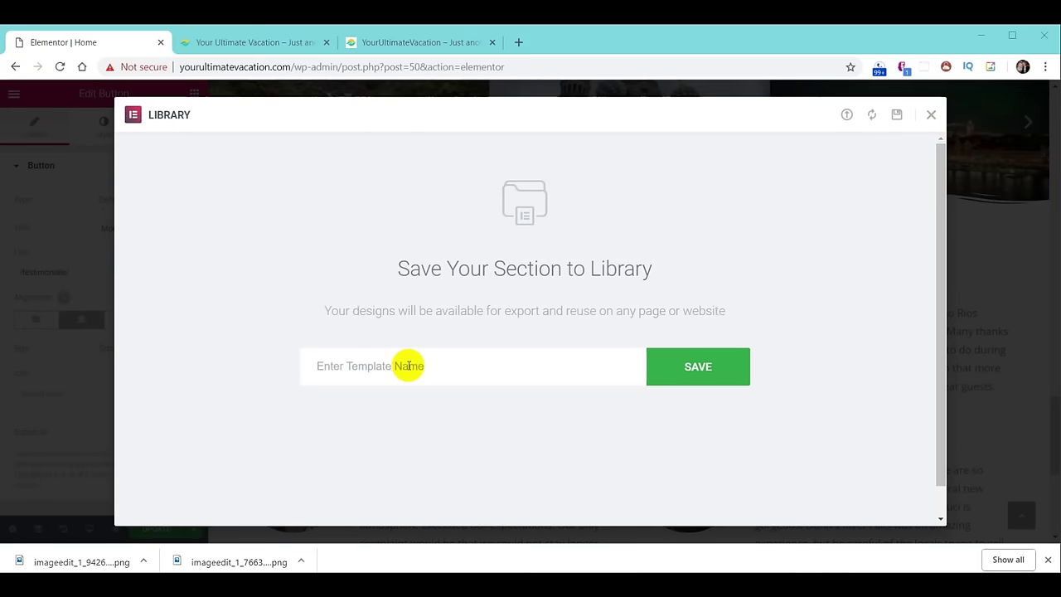
pyautogui.click(407, 366)
pyautogui.write('YUV - Testimonials')
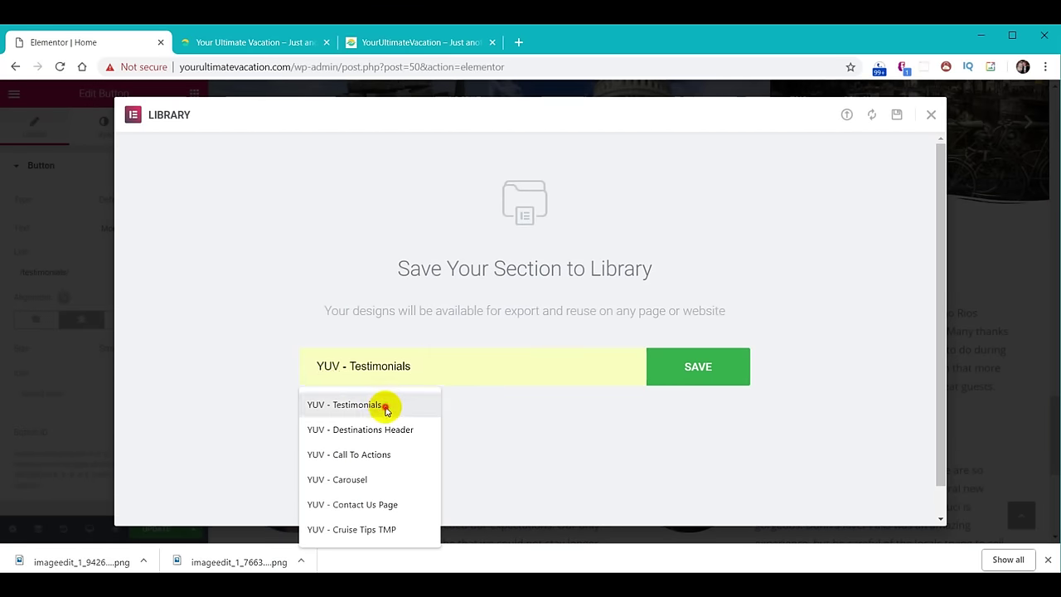
pyautogui.click(391, 404)
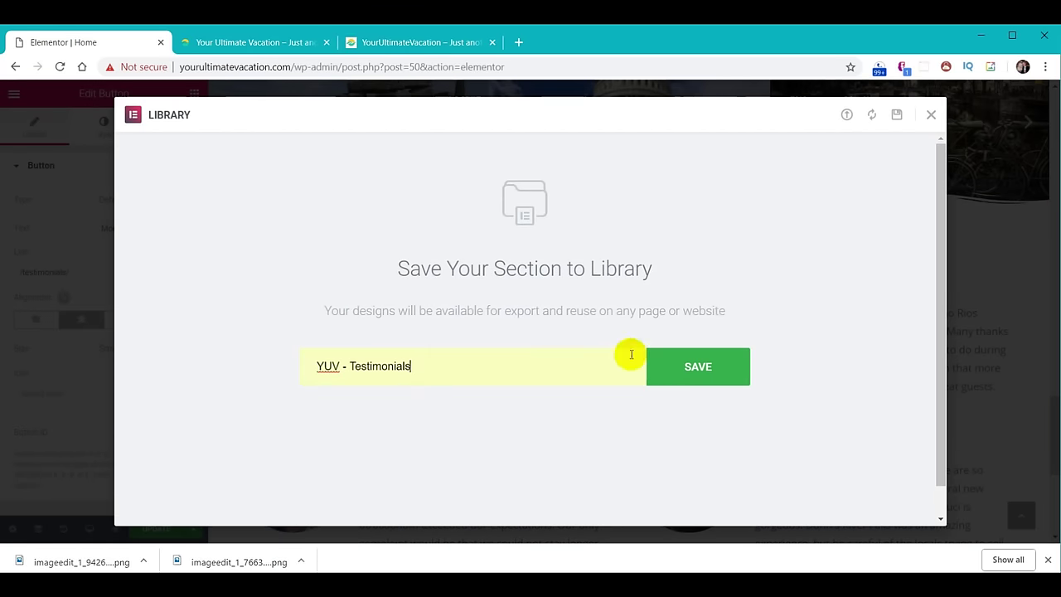
pyautogui.click(699, 368)
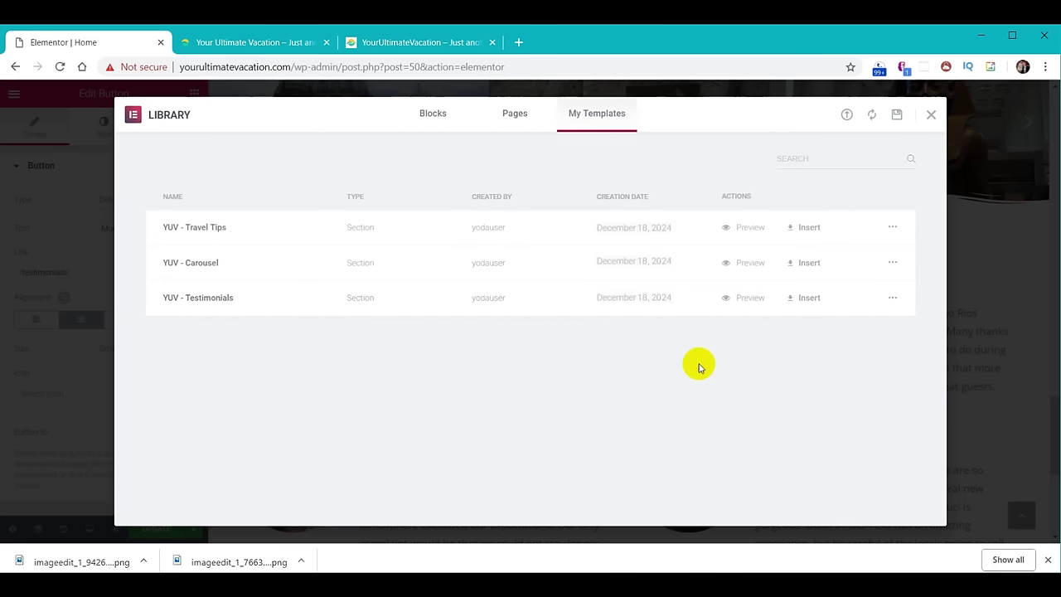
pyautogui.click(931, 114)
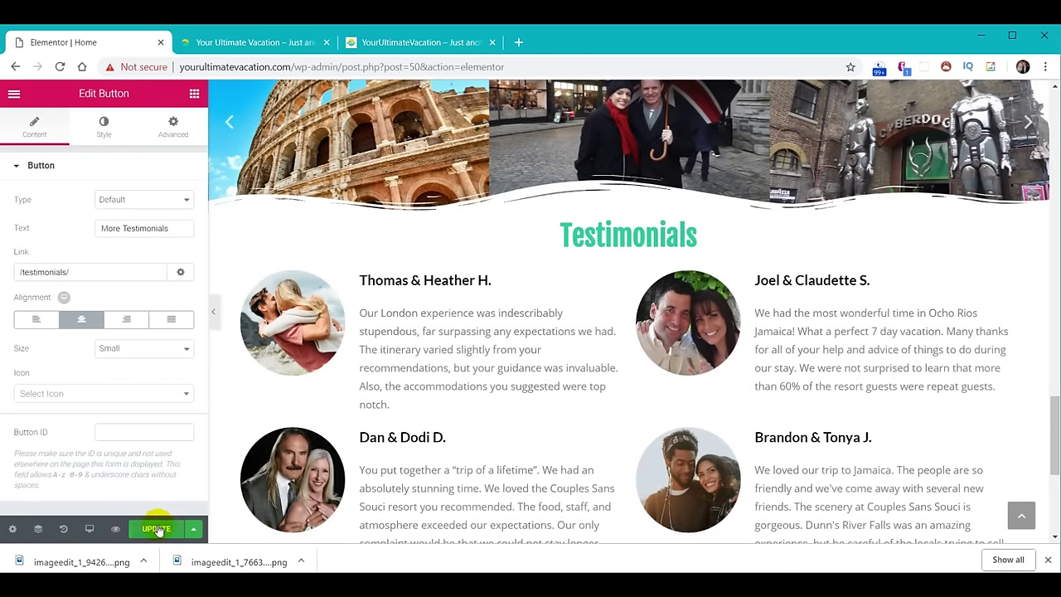
pyautogui.click(259, 43)
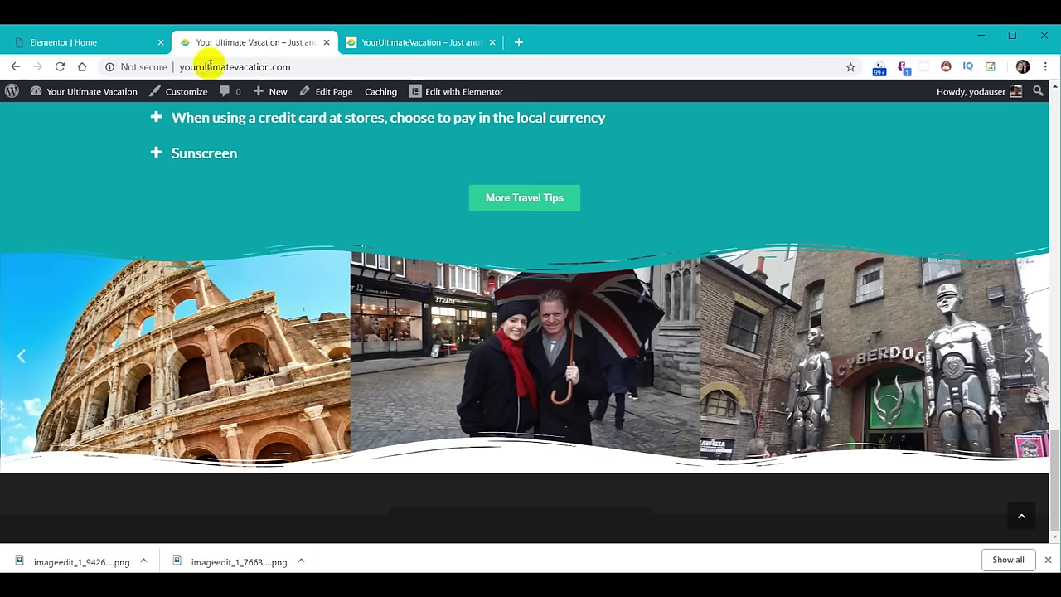
# Reload the live site and scroll down to check the changes.
pyautogui.click(60, 66)
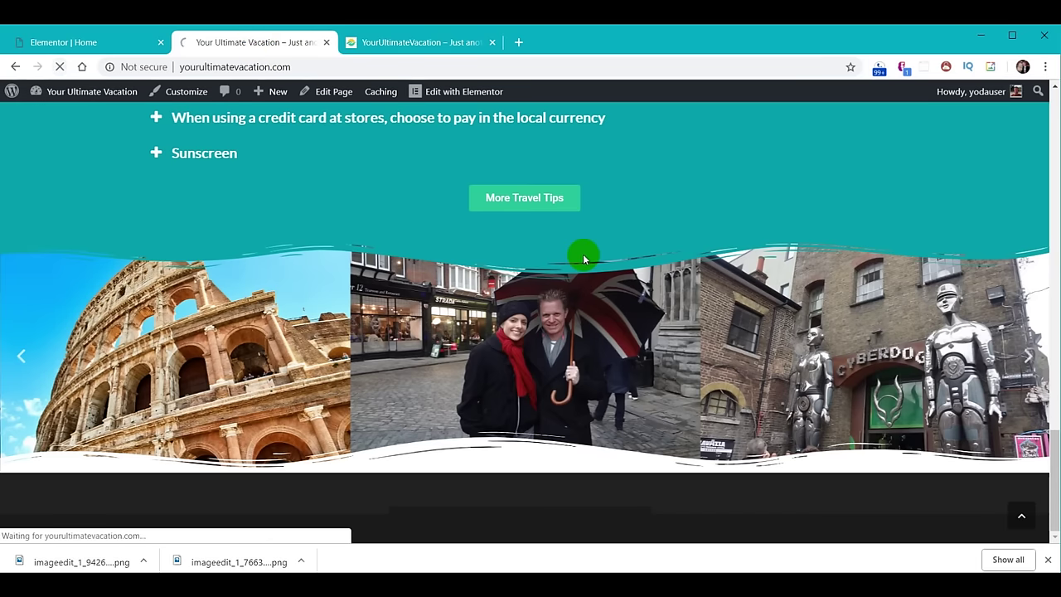
pyautogui.scroll(-4, 867, 299)
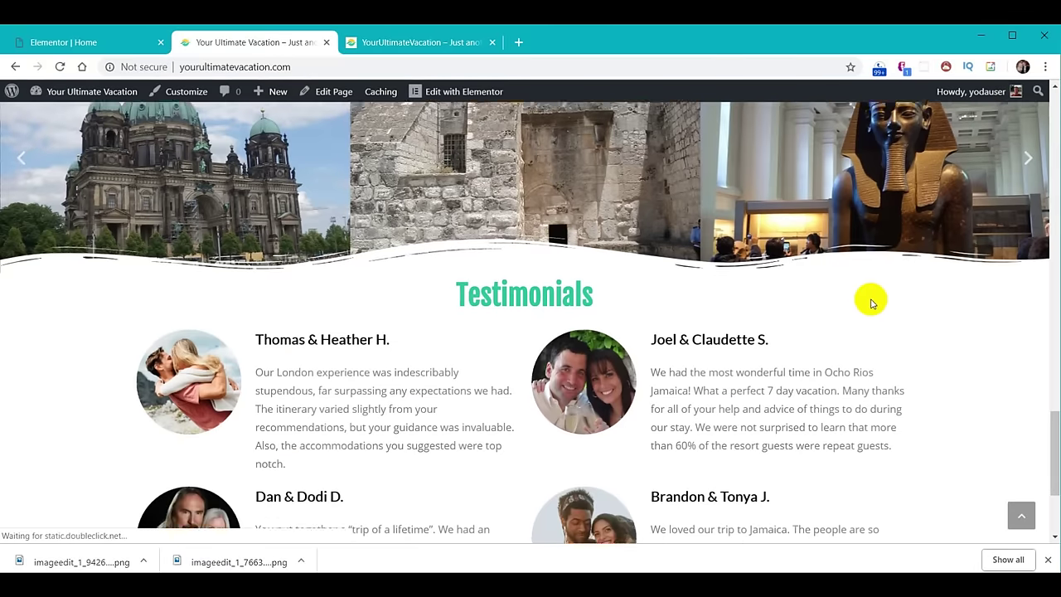
pyautogui.scroll(-1, 867, 298)
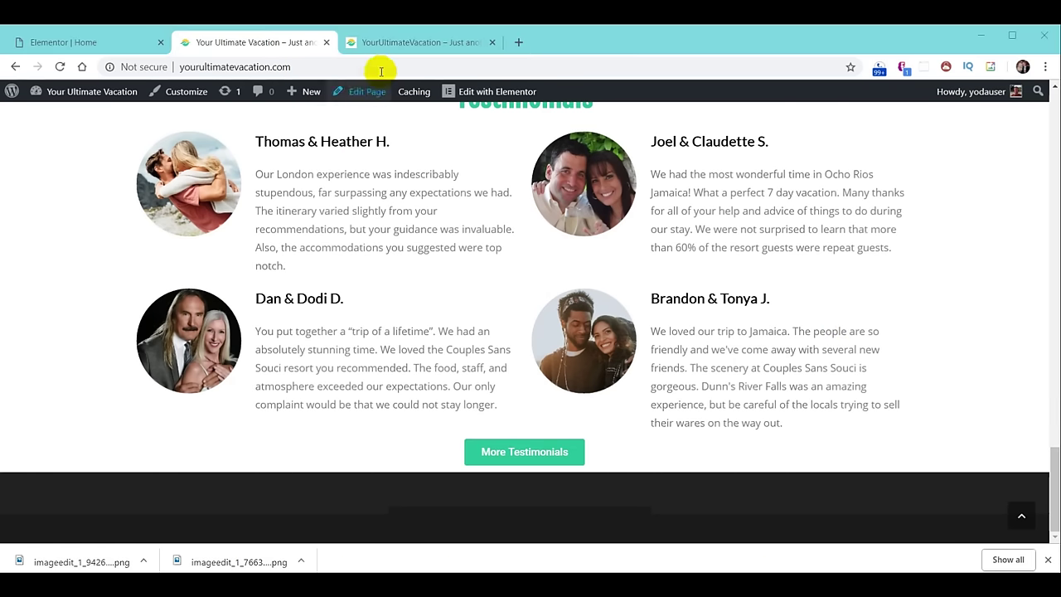
# Scroll through the wp. version of the site, then return to the Elementor Home editor.
pyautogui.click(400, 46)
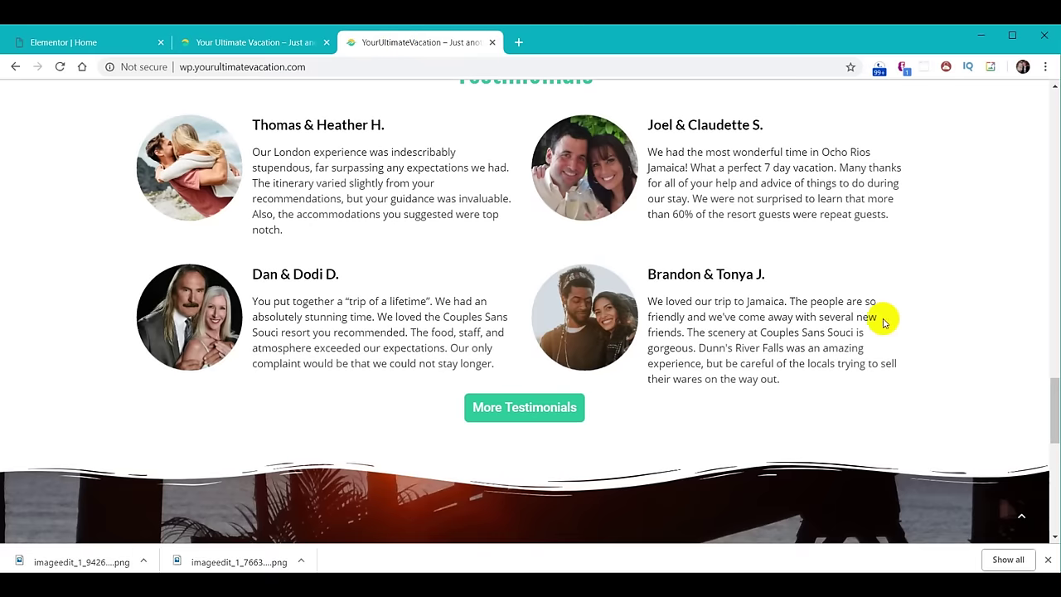
pyautogui.scroll(-2, 878, 332)
pyautogui.scroll(-3, 857, 296)
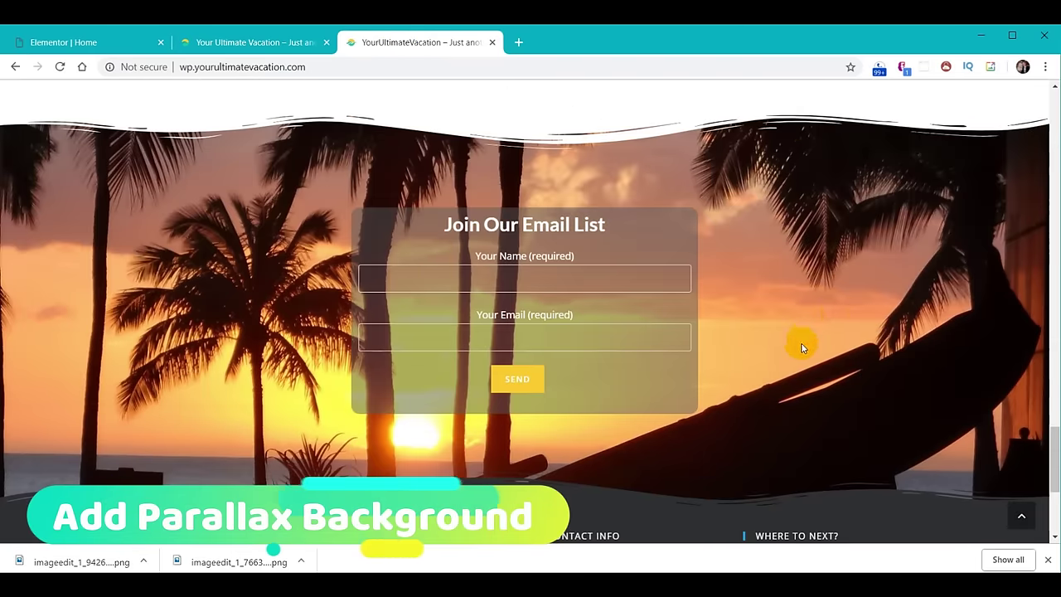
pyautogui.scroll(-2, 858, 308)
pyautogui.scroll(3, 857, 307)
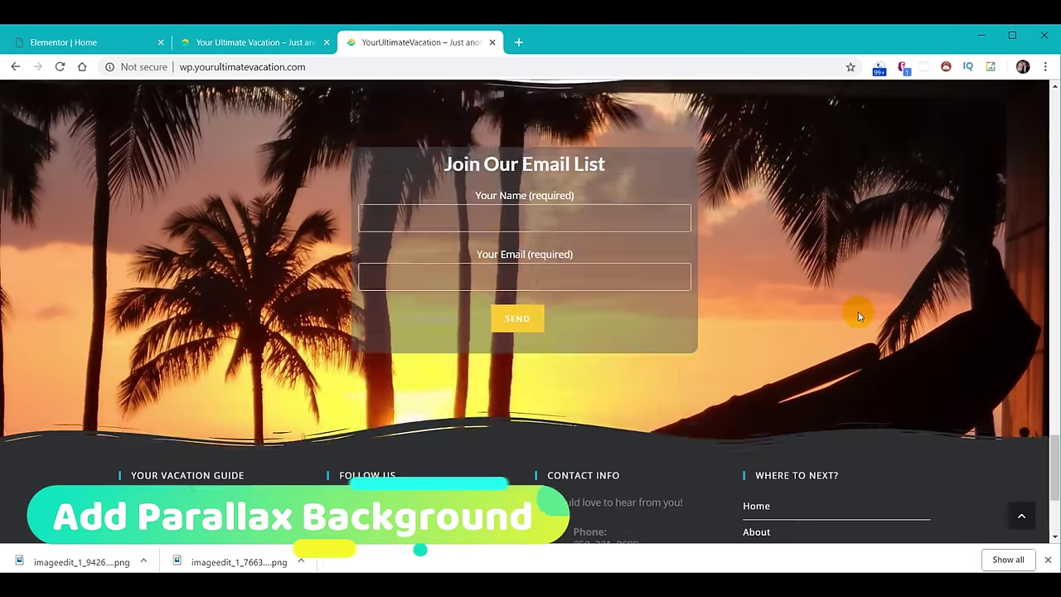
pyautogui.scroll(-2, 855, 315)
pyautogui.scroll(3, 855, 315)
pyautogui.scroll(-2, 854, 315)
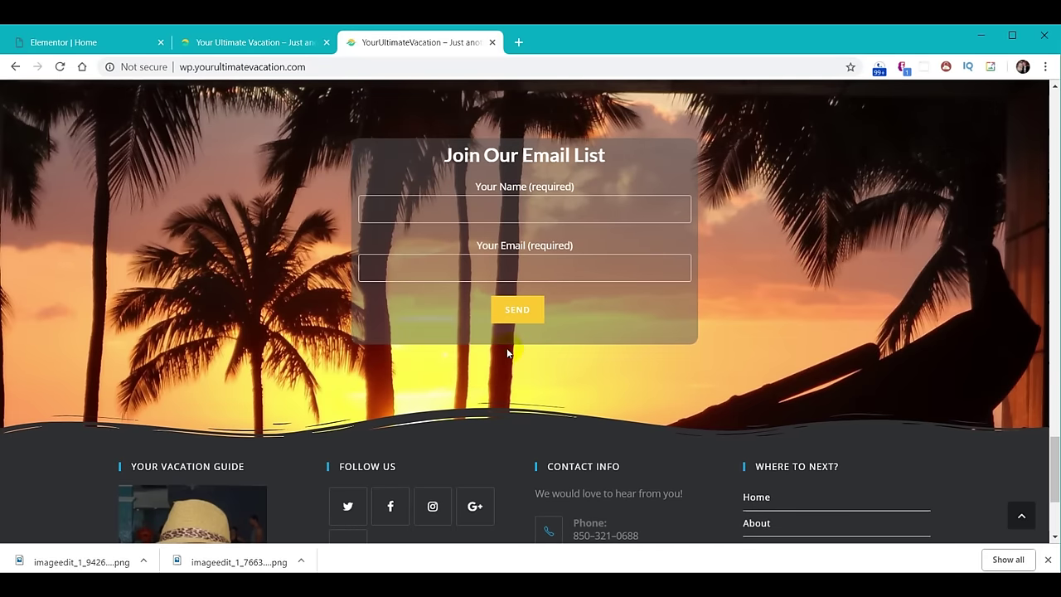
pyautogui.click(78, 45)
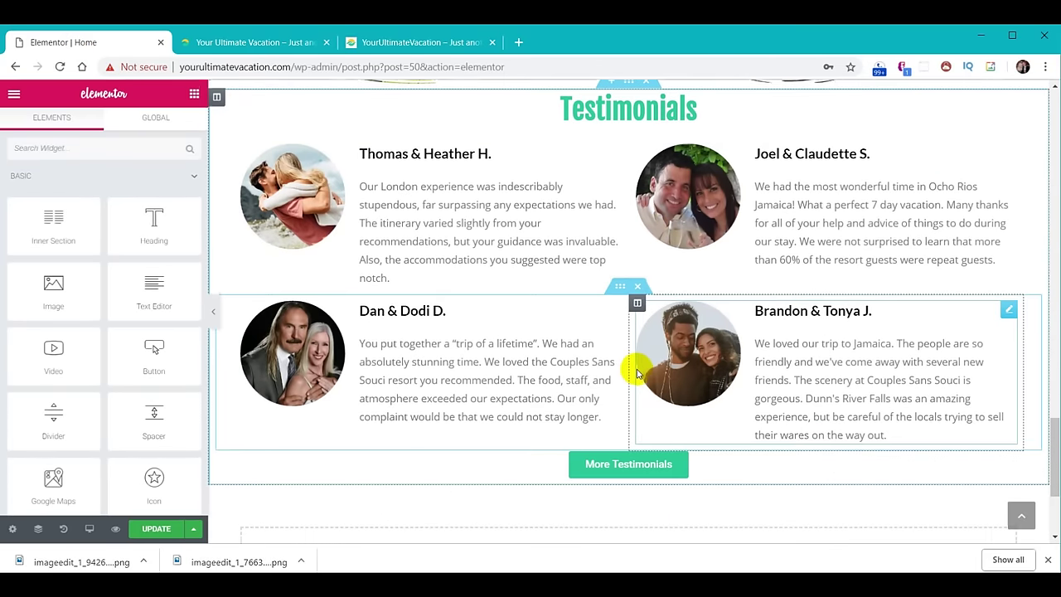
# Add a single-column section below the Testimonials with 130 px top and bottom padding.
pyautogui.scroll(-2, 636, 373)
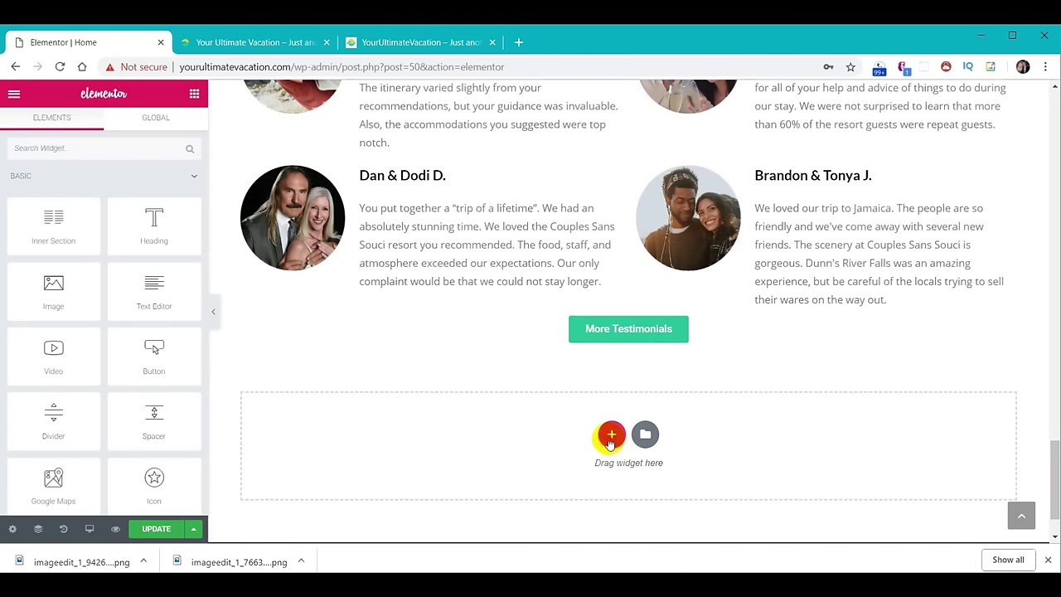
pyautogui.click(610, 439)
pyautogui.click(433, 472)
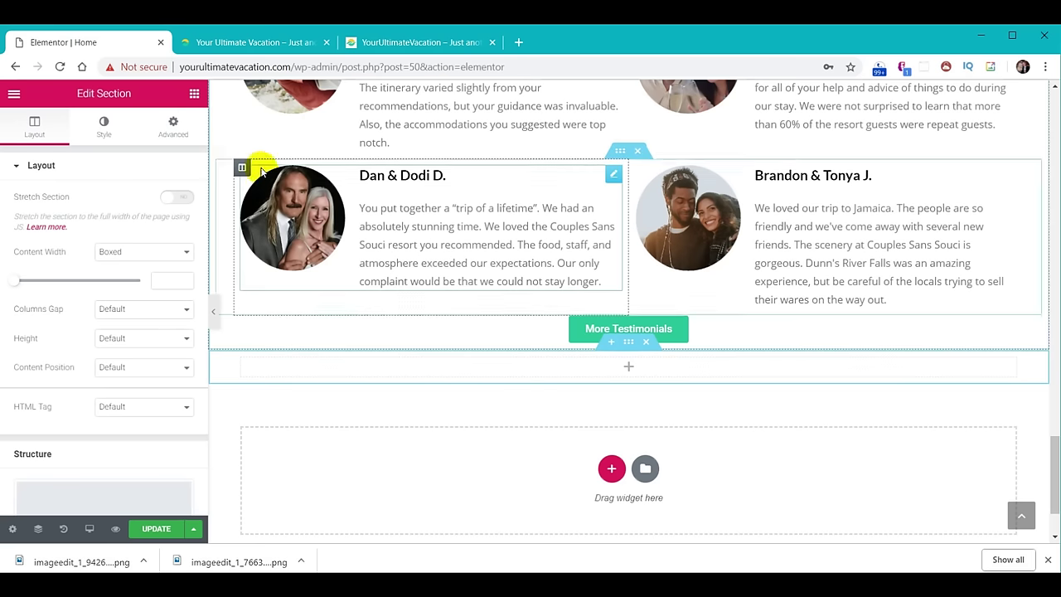
pyautogui.click(174, 126)
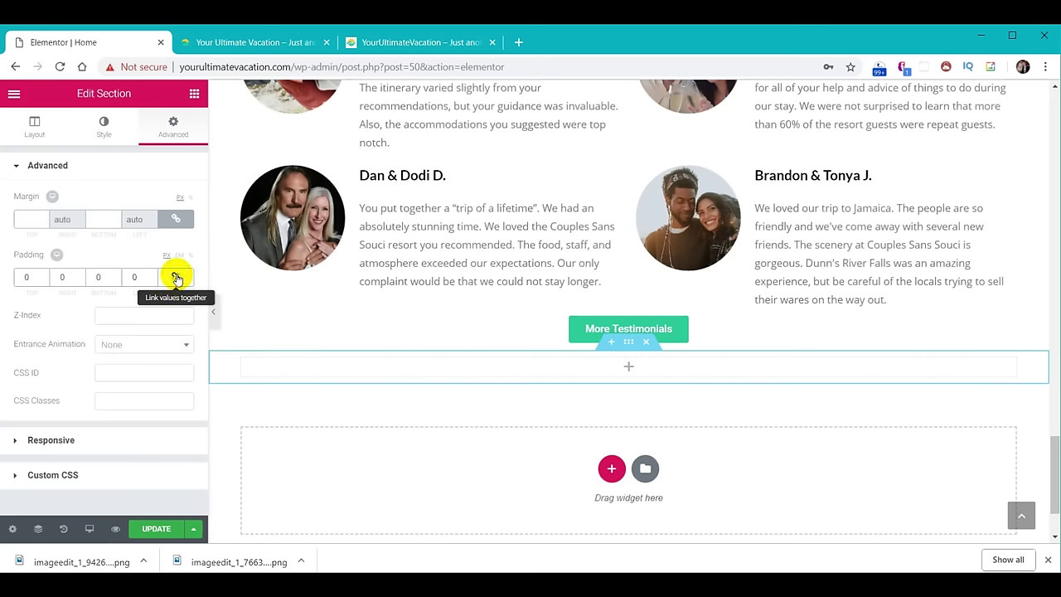
pyautogui.click(176, 277)
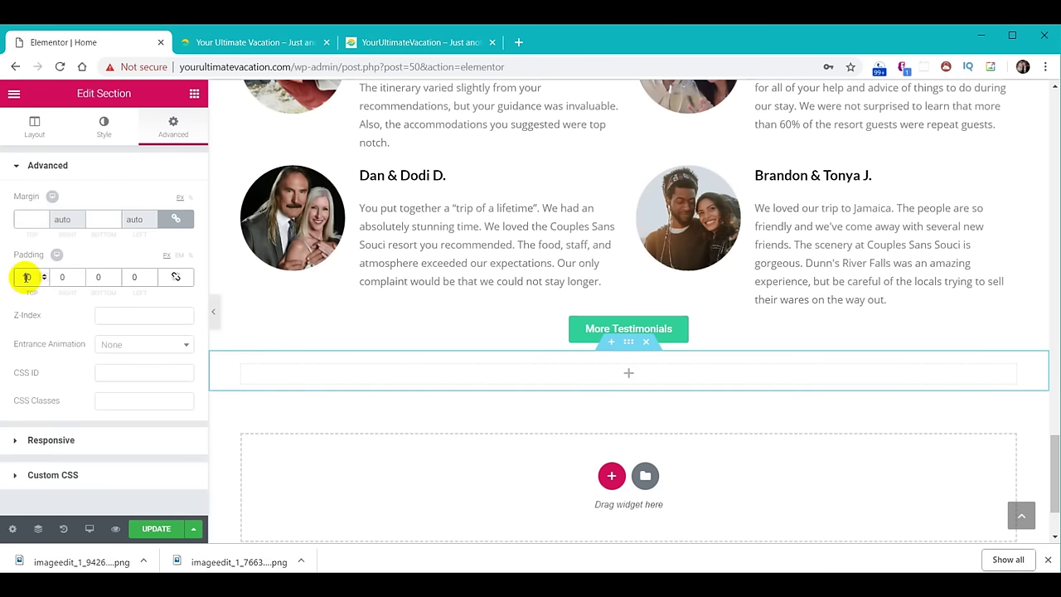
pyautogui.write('130130')
pyautogui.scroll(-2, 556, 348)
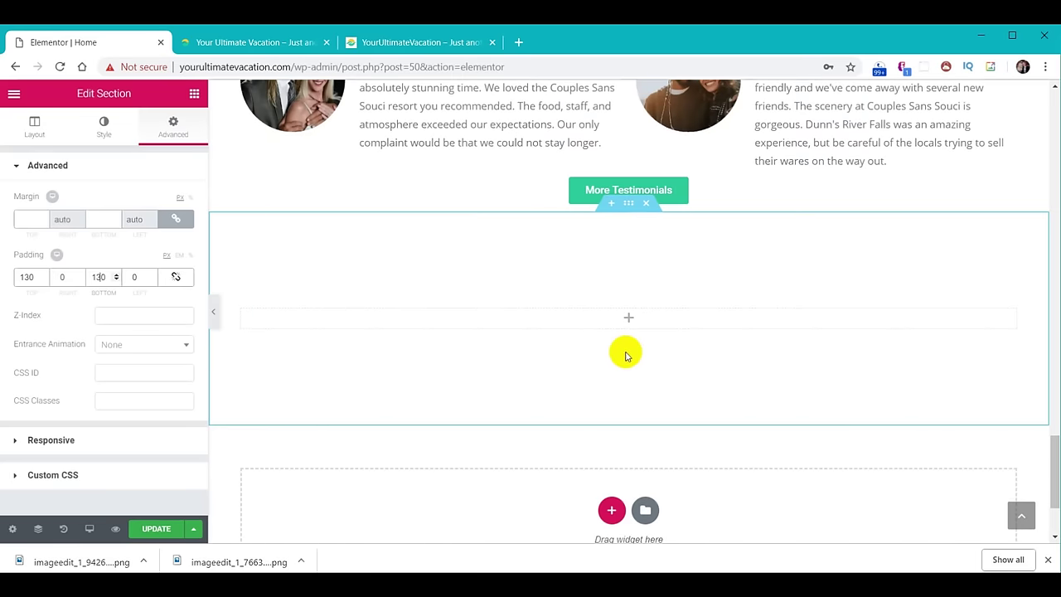
# Give the section a classic Hawaii-Sunset background with fixed attachment and cover size.
pyautogui.click(104, 133)
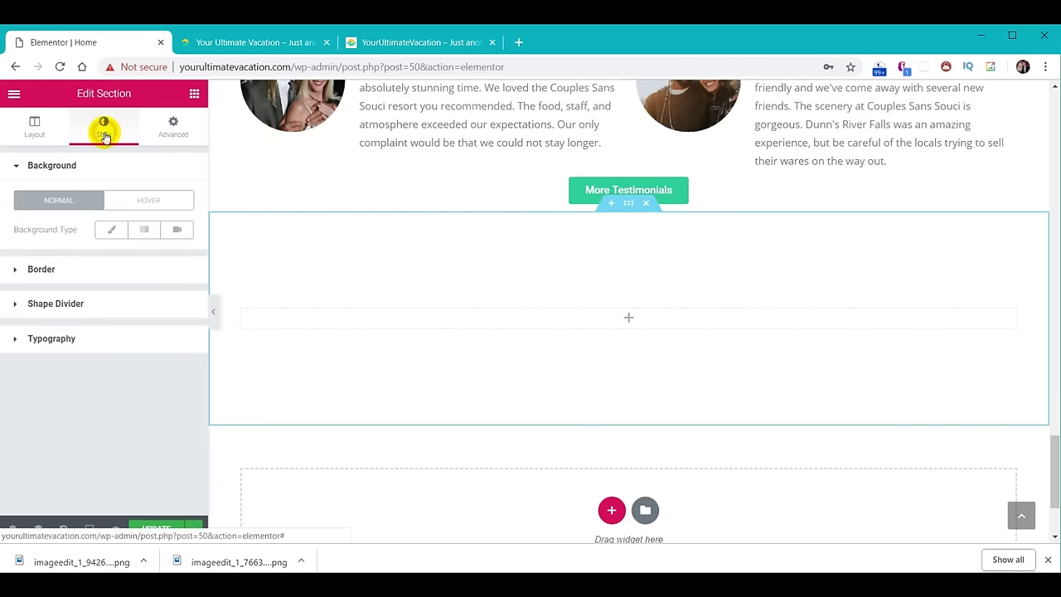
pyautogui.click(110, 231)
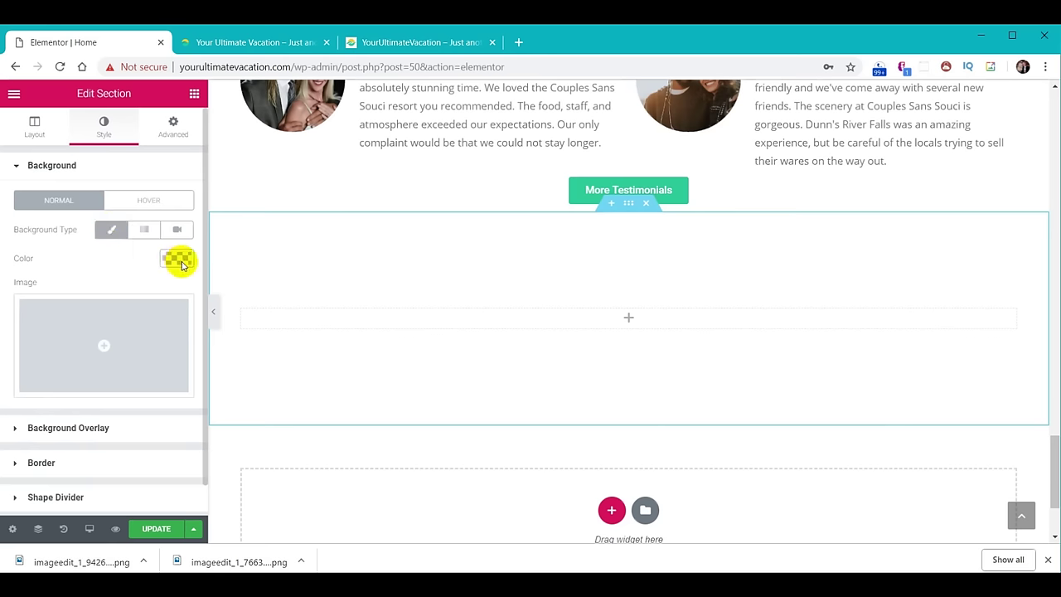
pyautogui.click(111, 346)
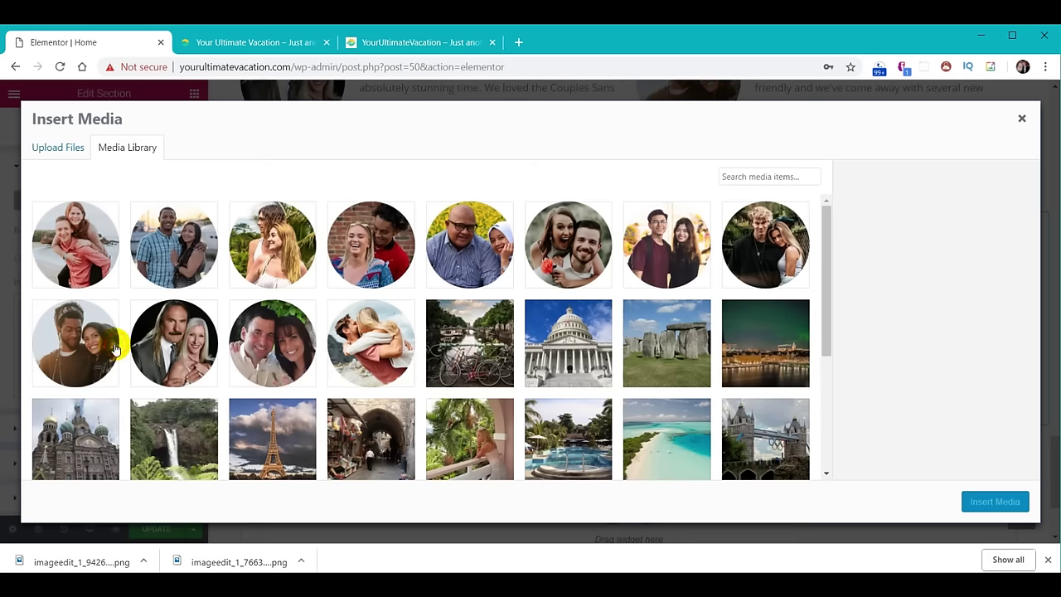
pyautogui.scroll(-3, 576, 320)
pyautogui.scroll(1, 585, 359)
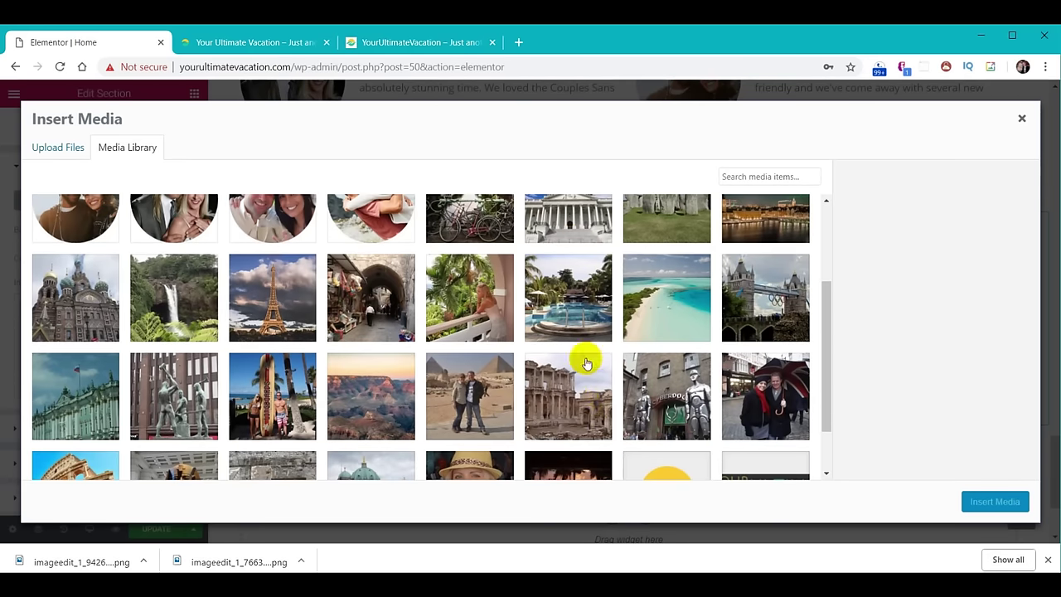
pyautogui.click(585, 467)
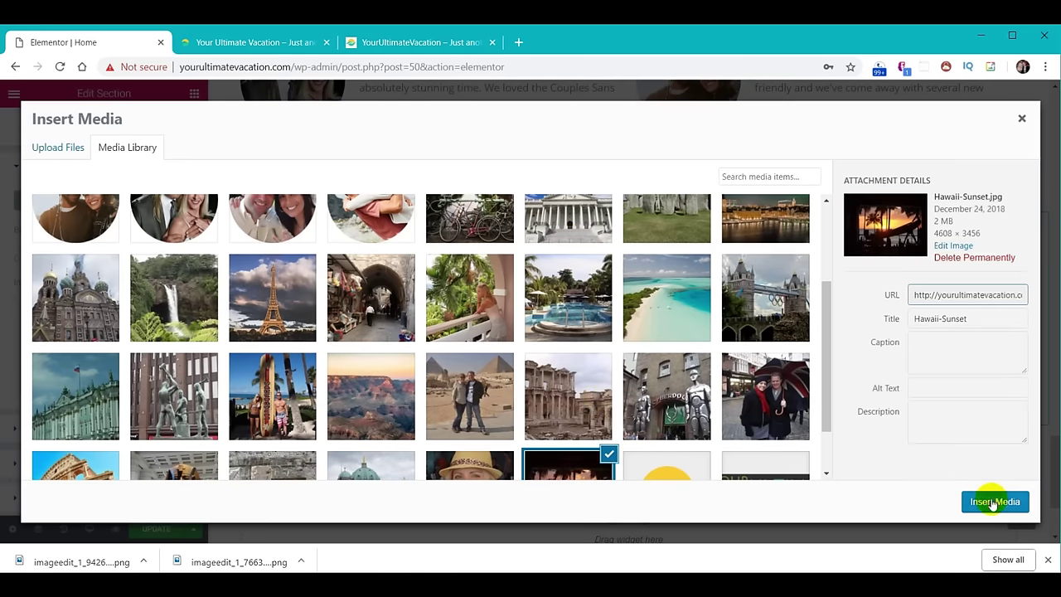
pyautogui.click(993, 501)
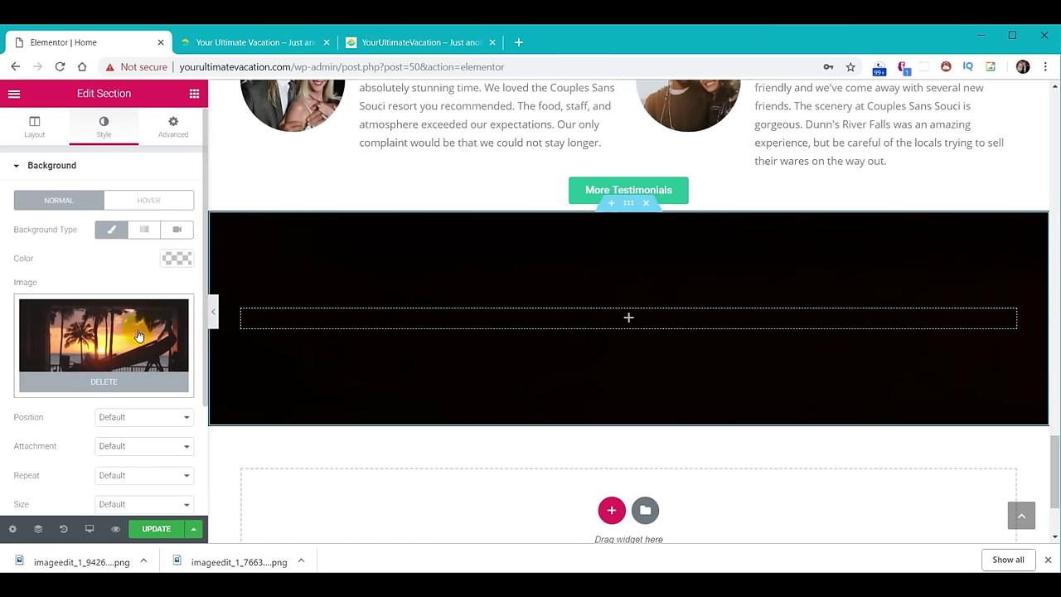
pyautogui.click(147, 449)
pyautogui.click(136, 482)
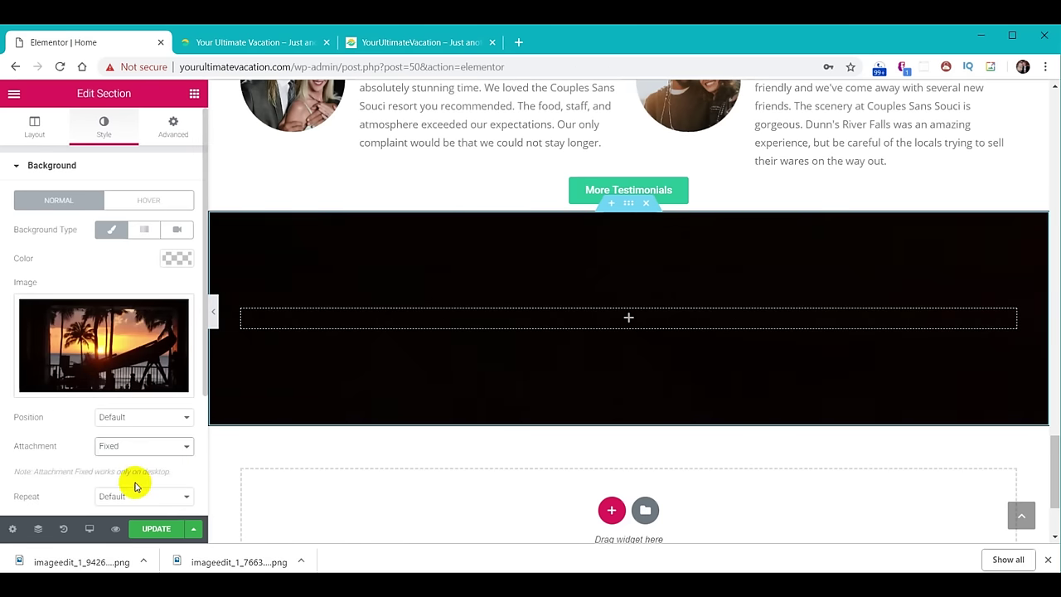
pyautogui.scroll(-3, 128, 477)
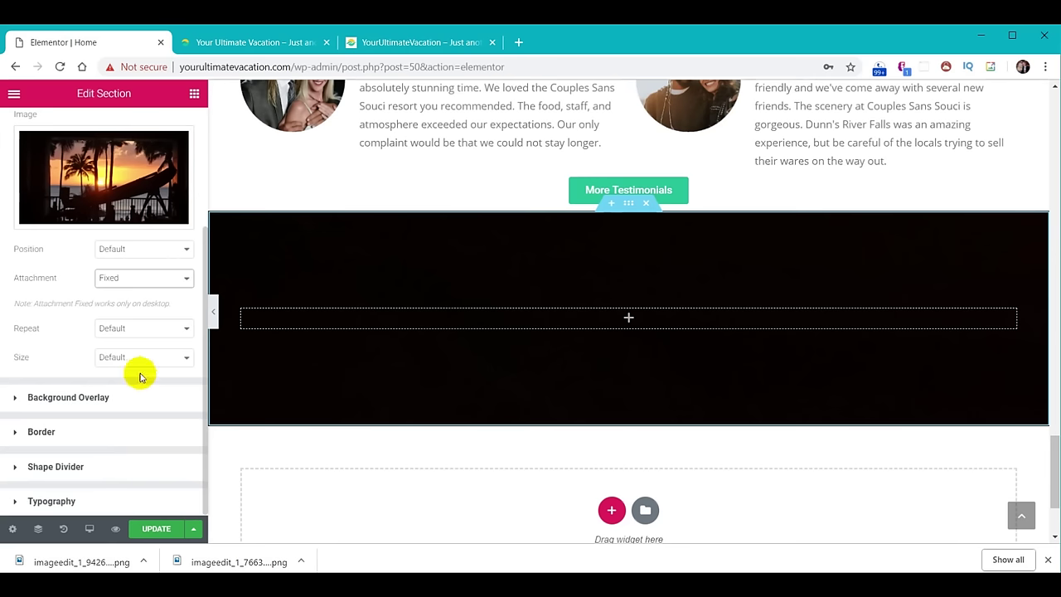
pyautogui.click(146, 358)
pyautogui.click(144, 396)
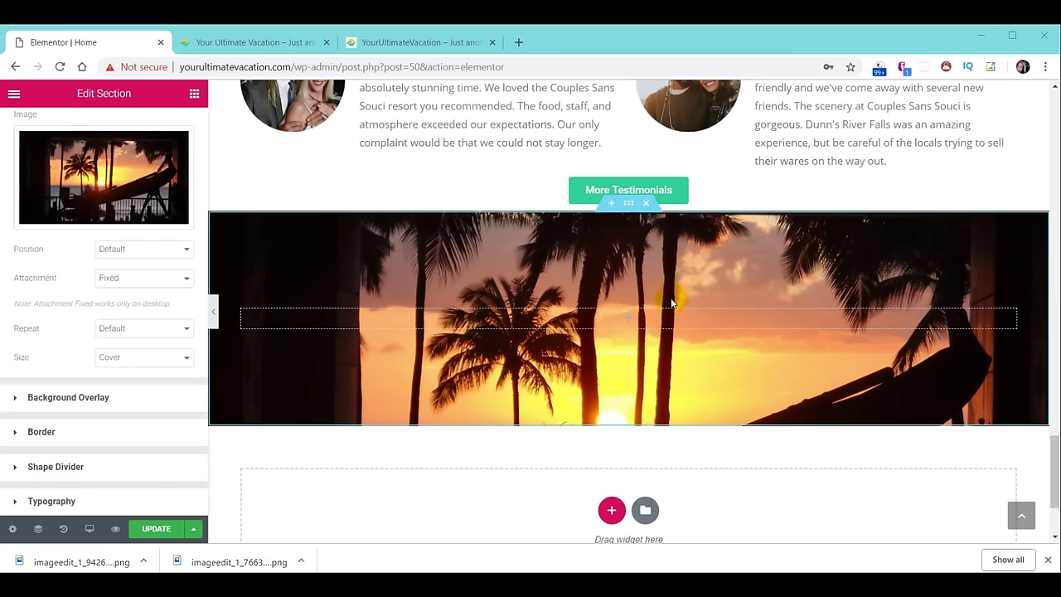
# Drag an Inner Section into the sunset section.
pyautogui.click(195, 96)
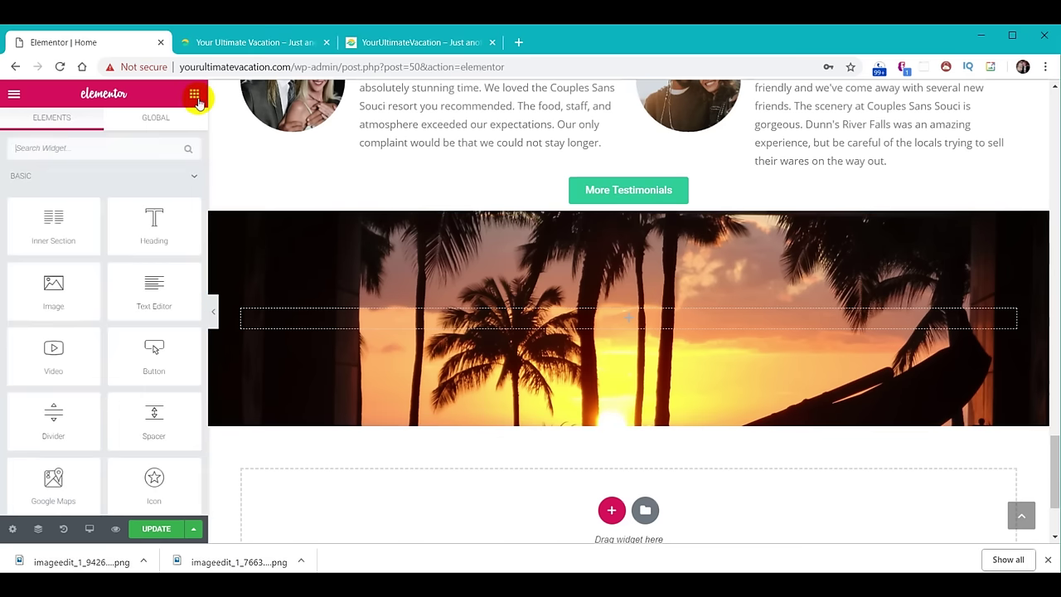
pyautogui.moveTo(54, 222); pyautogui.dragTo(706, 317)
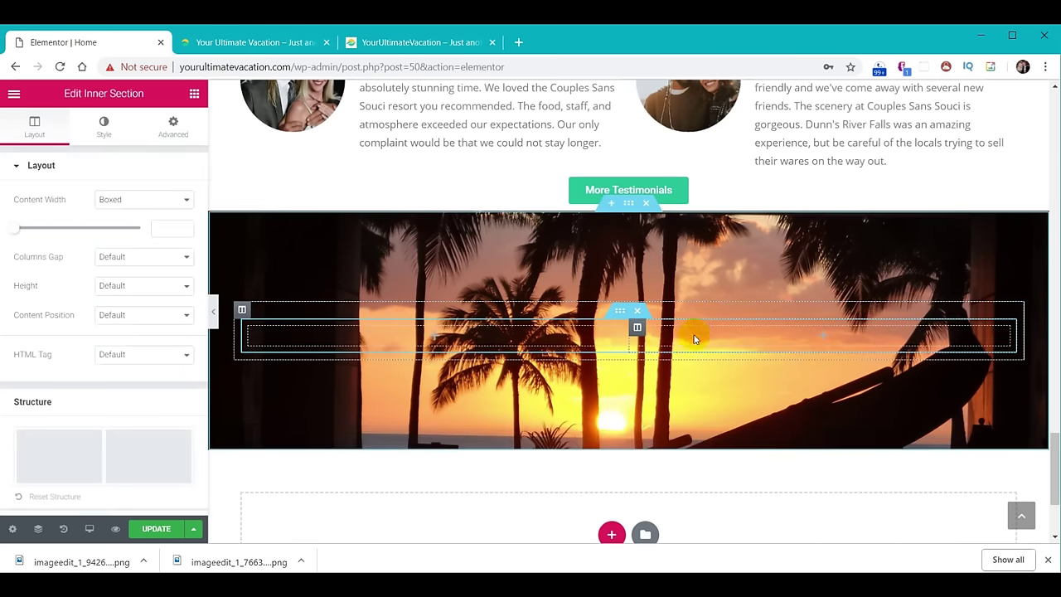
pyautogui.rightClick(248, 331)
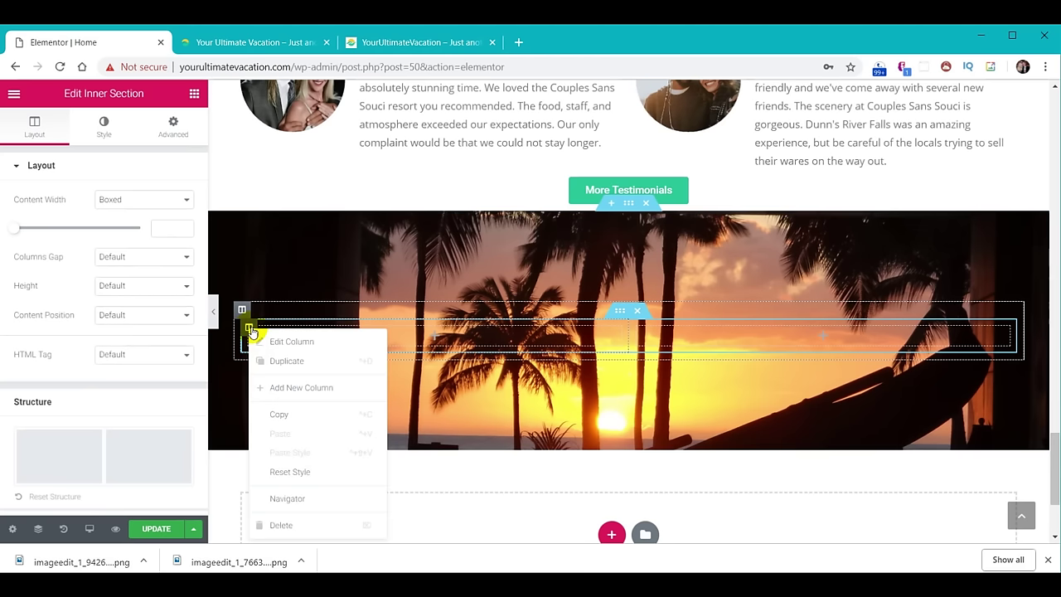
# Delete the extra inner column, set content width to 500, and add a Heading widget.
pyautogui.click(277, 522)
pyautogui.click(167, 227)
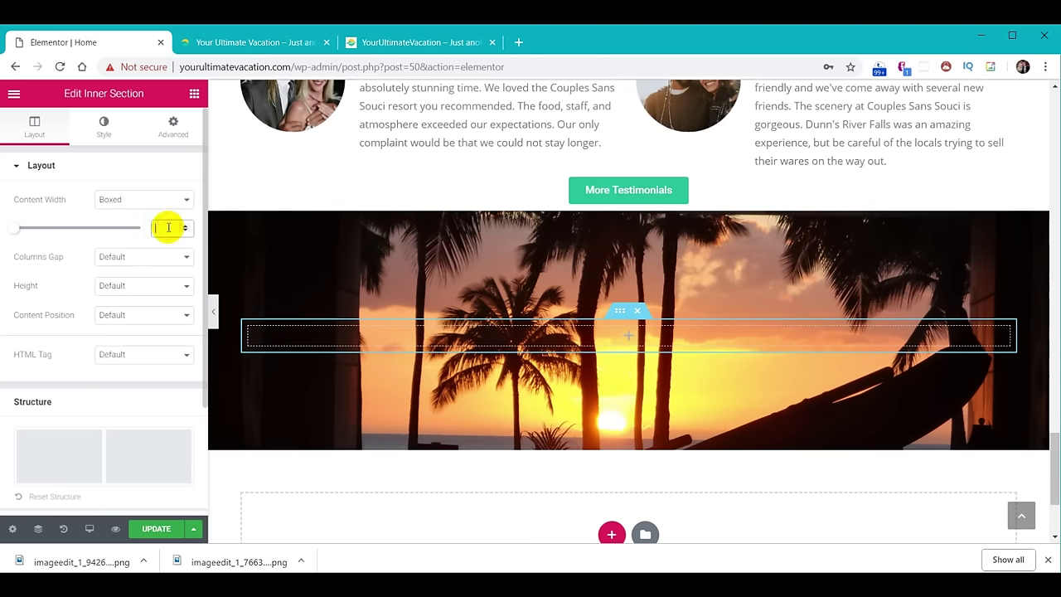
pyautogui.write('500')
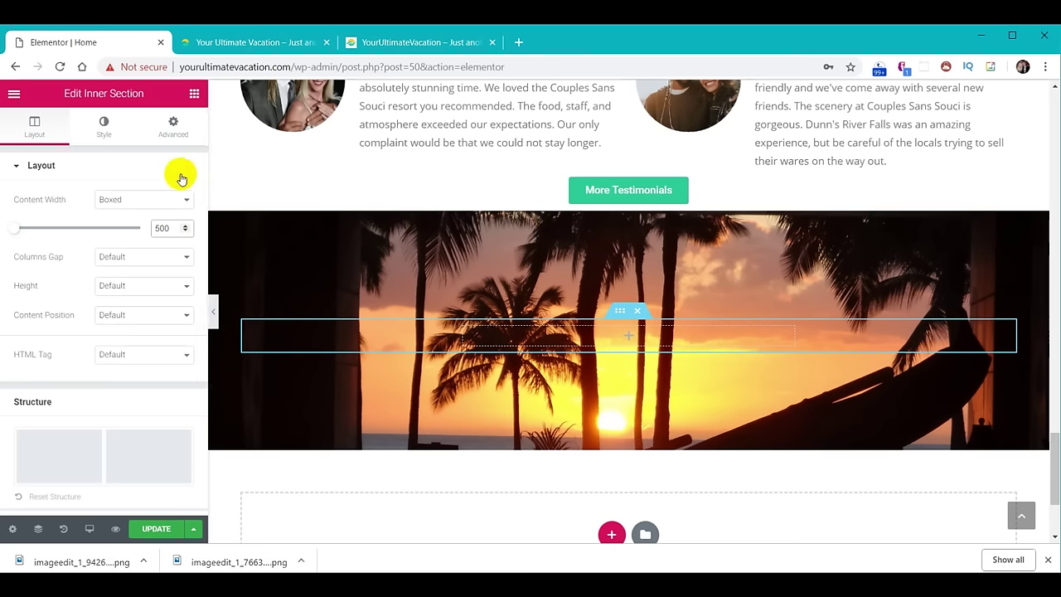
pyautogui.click(194, 95)
pyautogui.moveTo(162, 220); pyautogui.dragTo(684, 333)
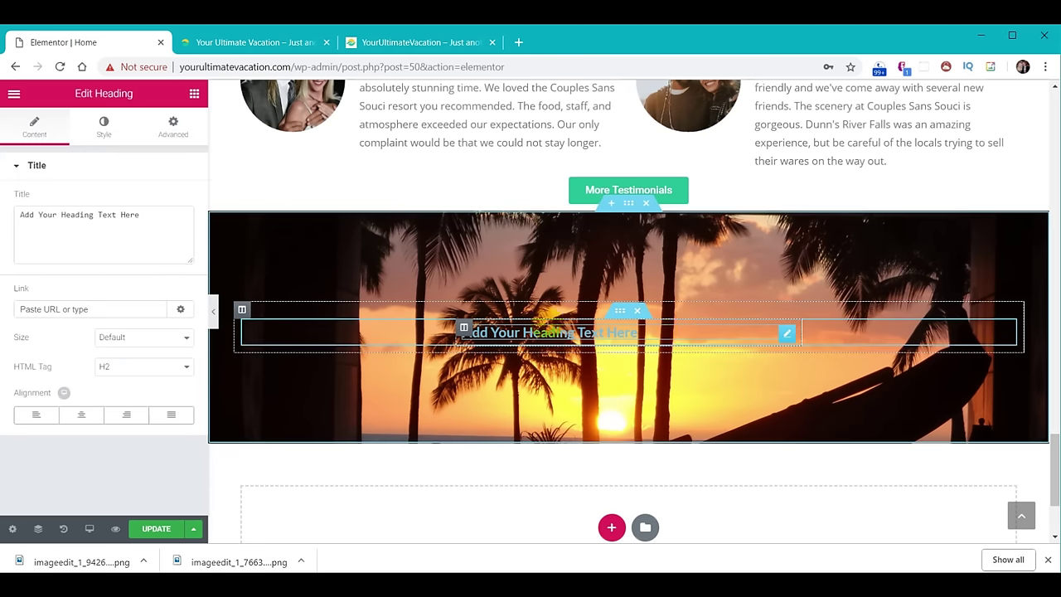
# Give the heading's column a semi-transparent dark grey (#54595f) classic background.
pyautogui.click(464, 331)
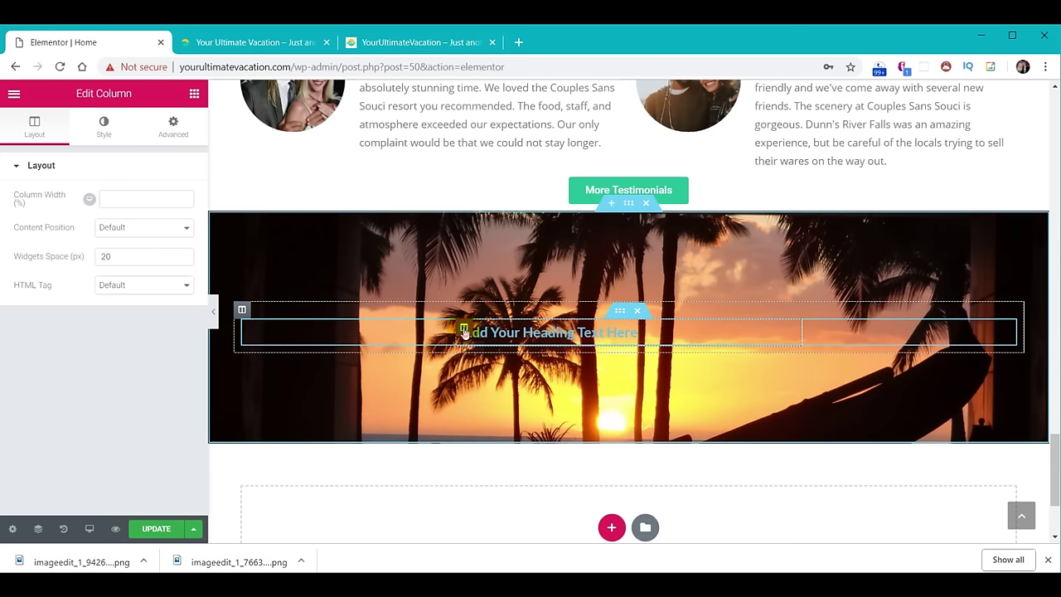
pyautogui.click(102, 124)
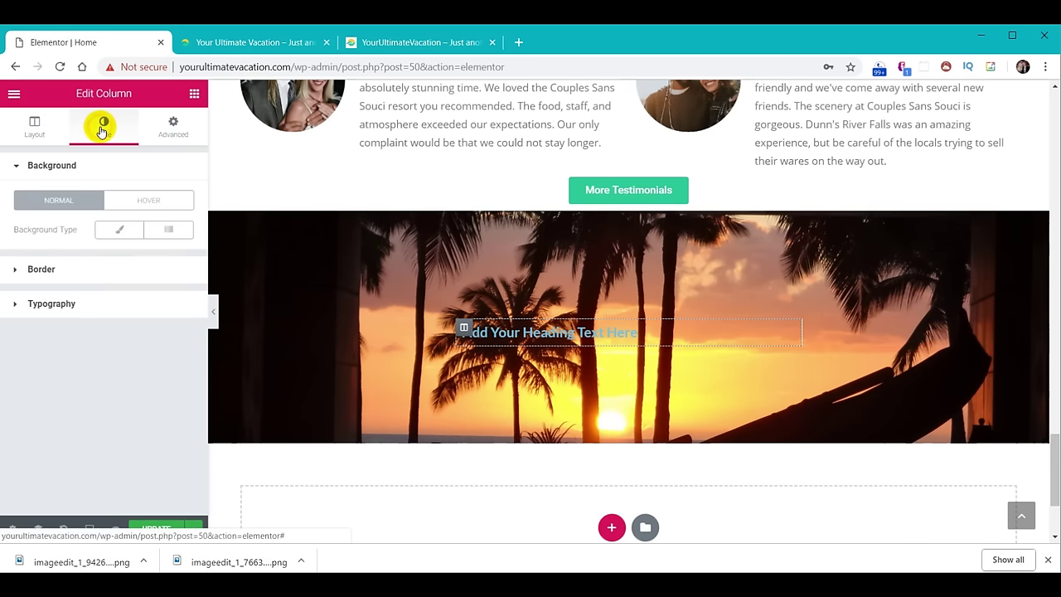
pyautogui.click(119, 229)
pyautogui.click(170, 258)
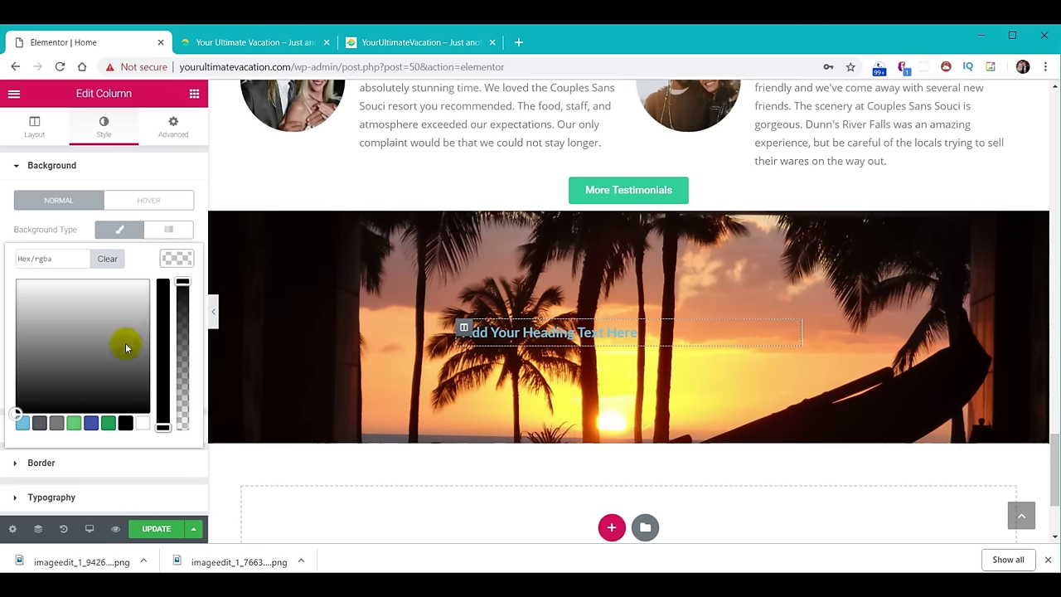
pyautogui.click(42, 425)
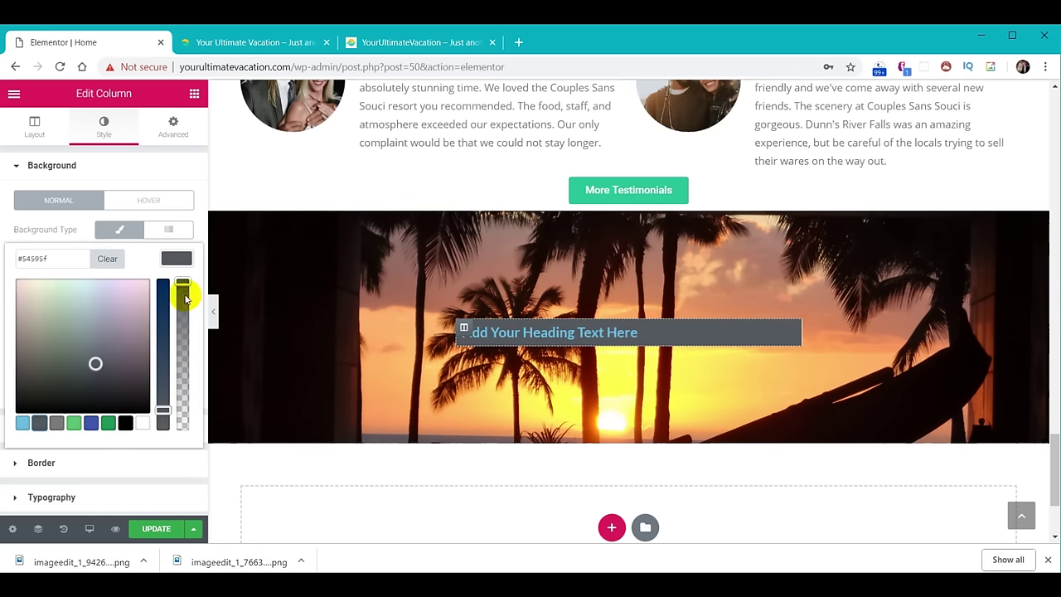
pyautogui.moveTo(183, 284); pyautogui.dragTo(182, 355)
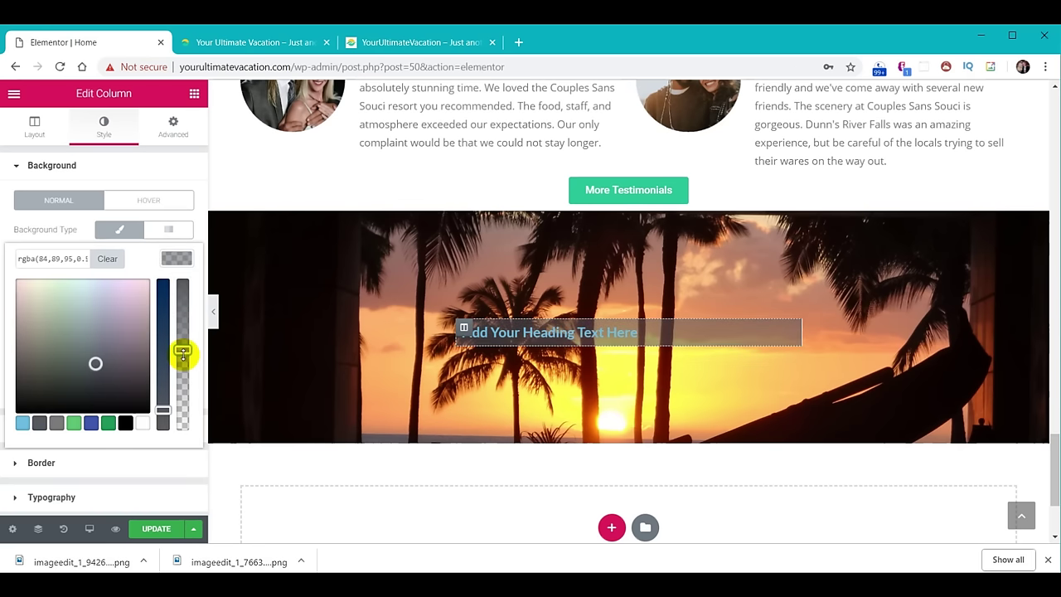
pyautogui.click(42, 463)
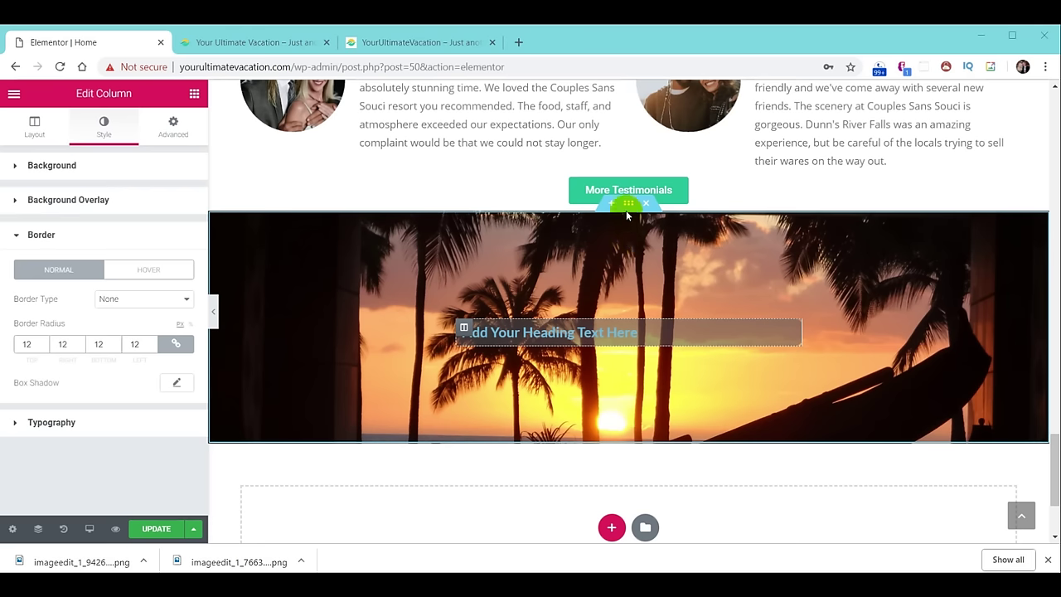
# Give the sunset section a Waves Brush top shape divider with height 60.
pyautogui.click(628, 204)
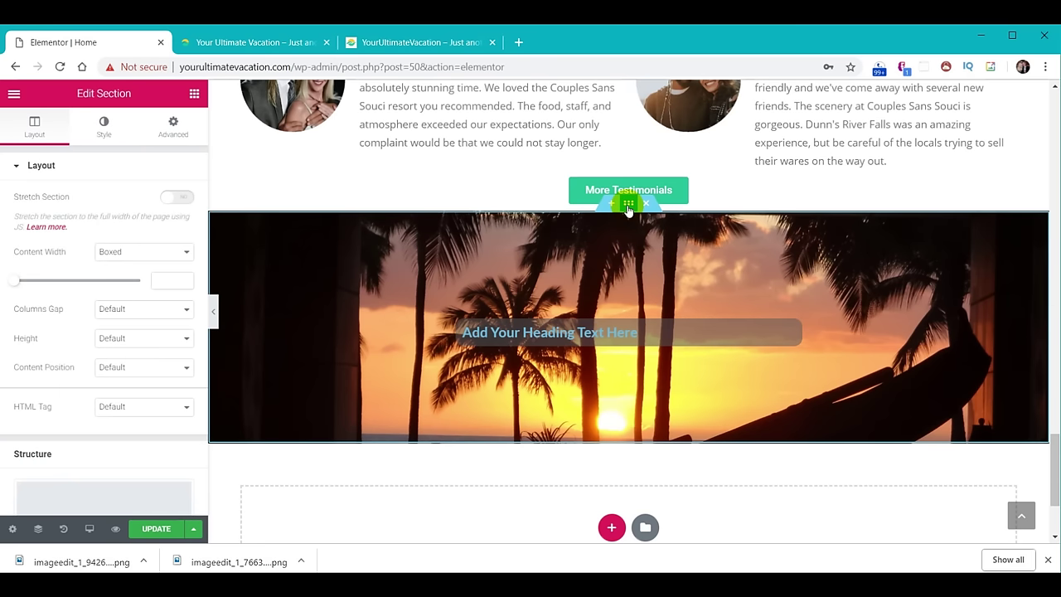
pyautogui.click(102, 130)
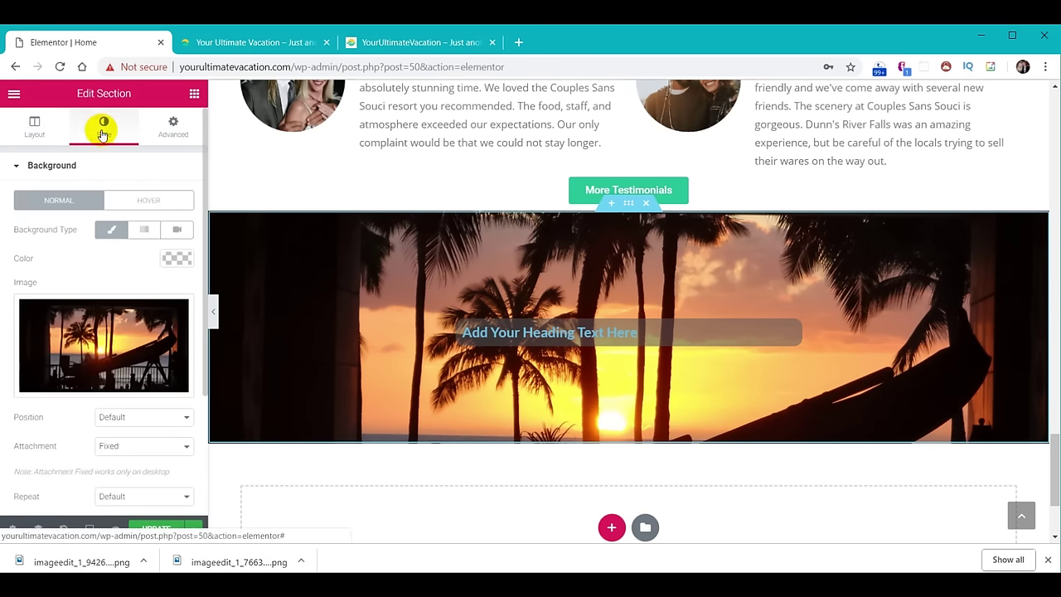
pyautogui.scroll(-2, 119, 379)
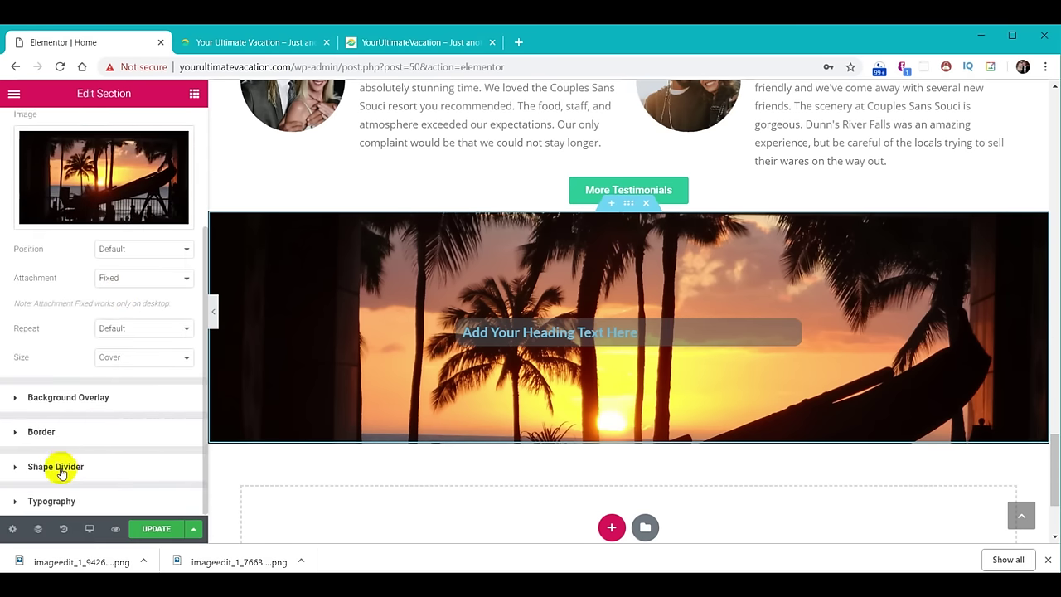
pyautogui.click(58, 467)
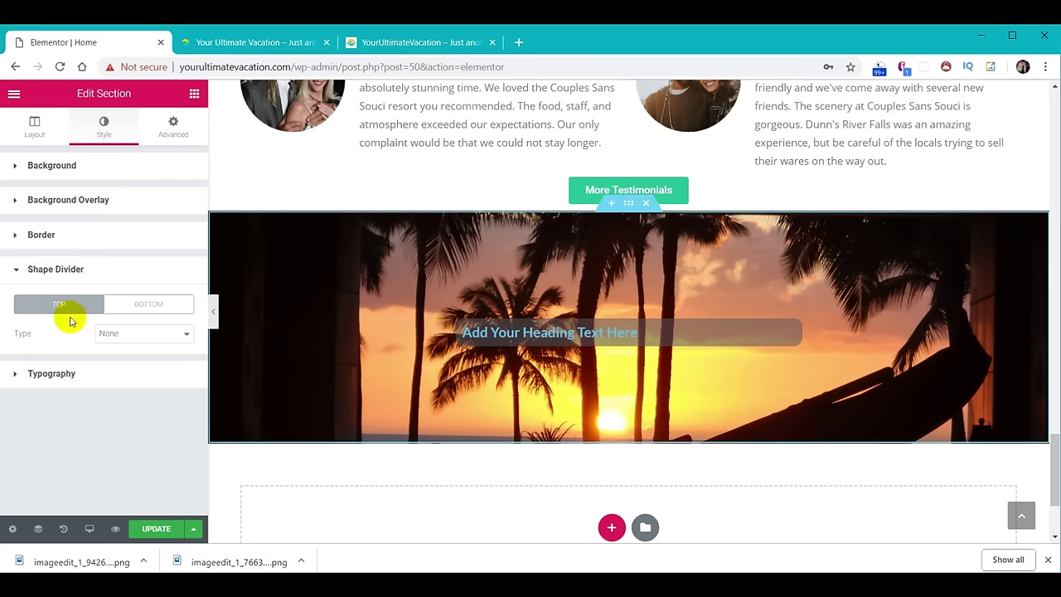
pyautogui.click(142, 334)
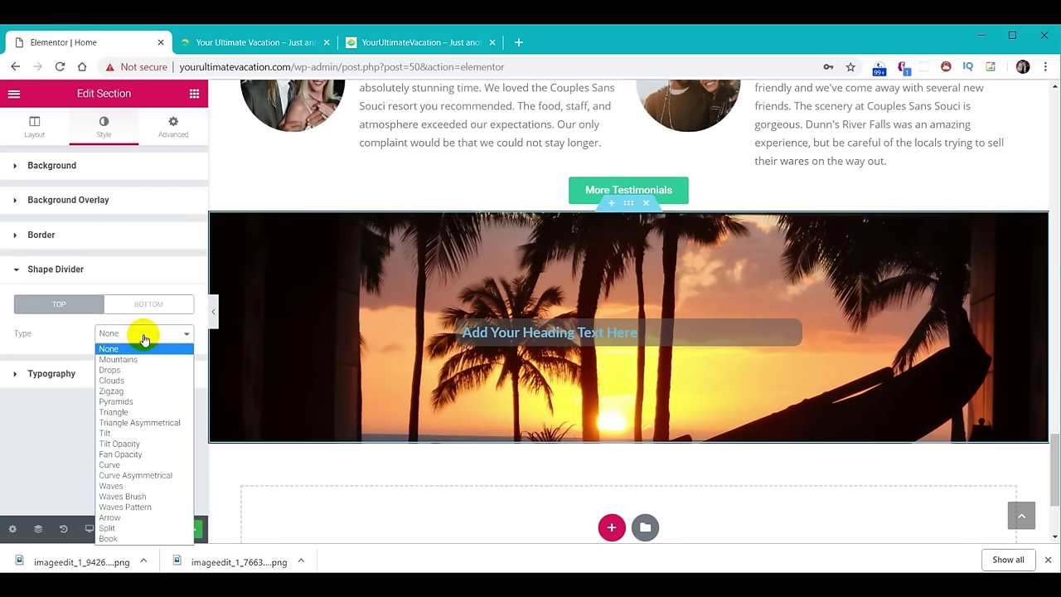
pyautogui.click(137, 496)
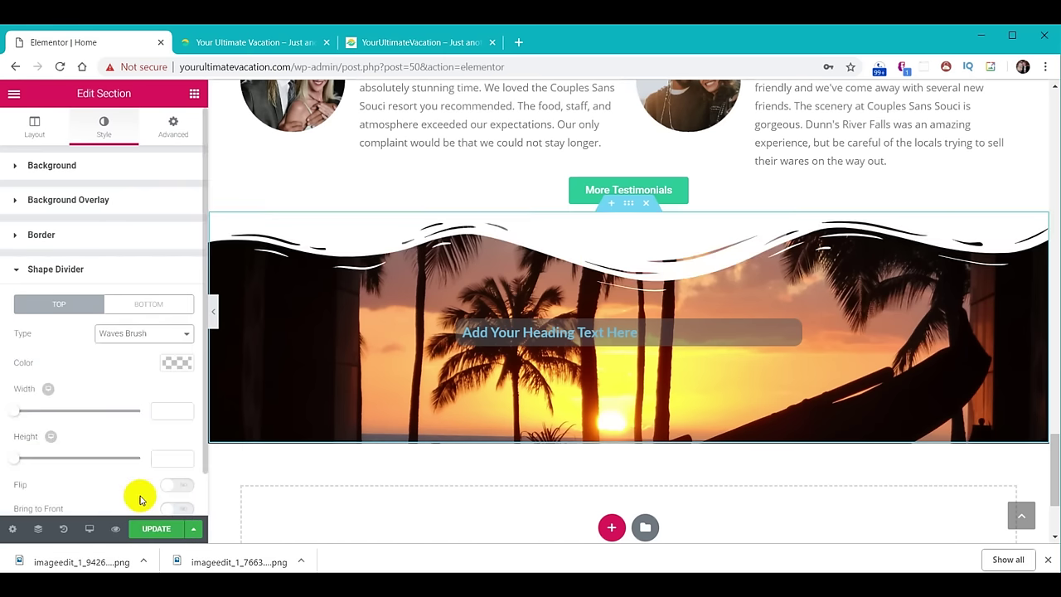
pyautogui.click(172, 363)
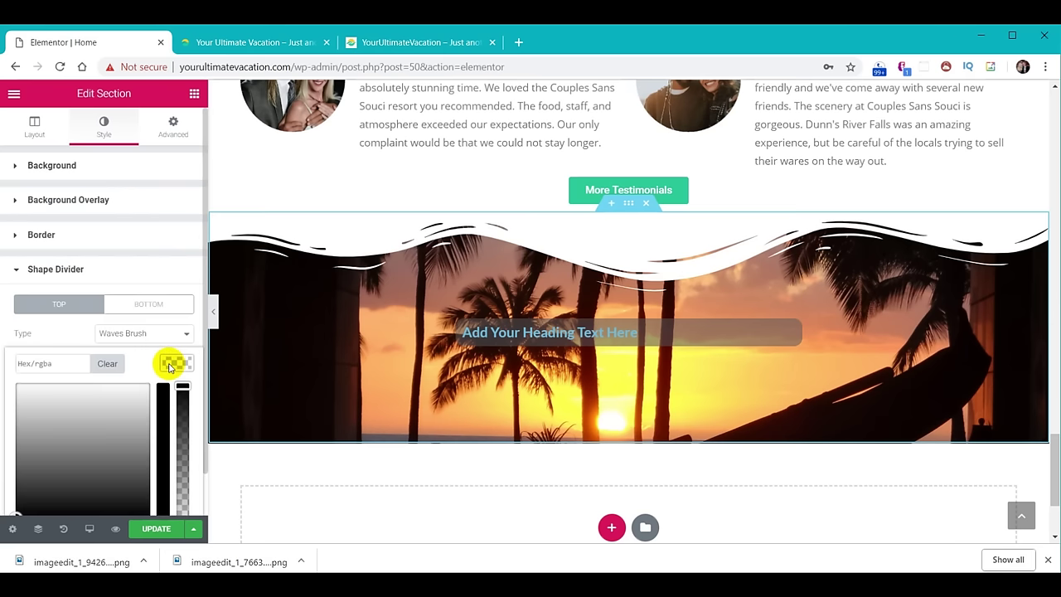
pyautogui.click(170, 365)
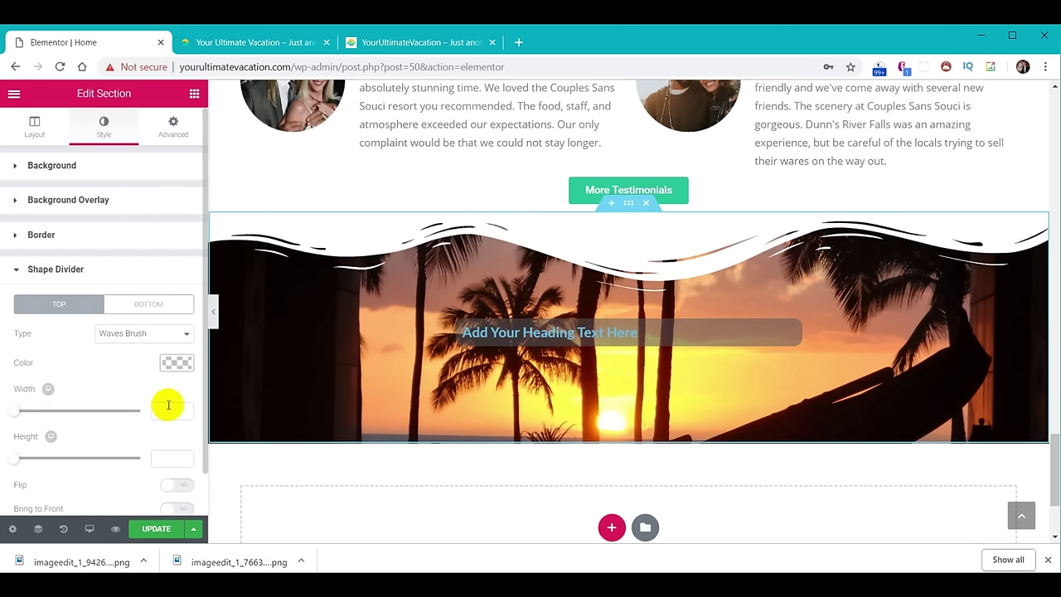
pyautogui.write('60')
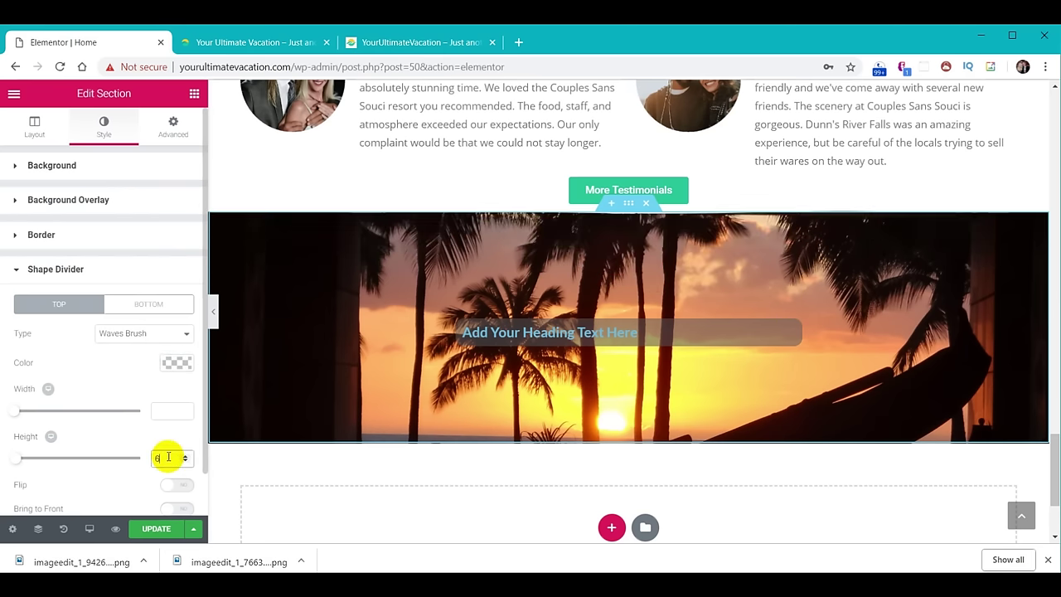
# Add a dark grey Waves Brush bottom divider with height 60.
pyautogui.click(155, 306)
pyautogui.click(153, 332)
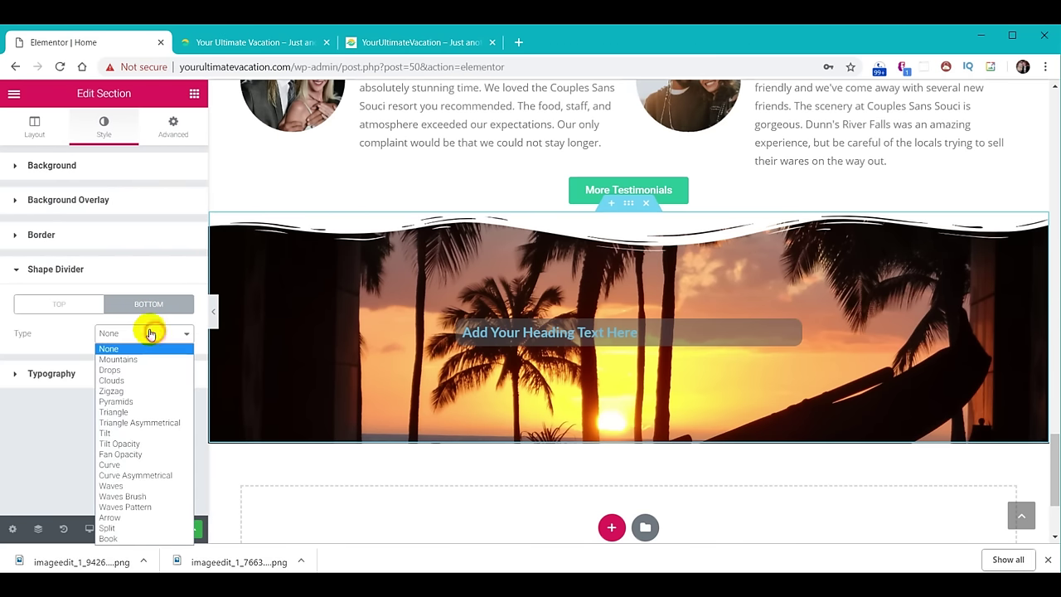
pyautogui.click(142, 495)
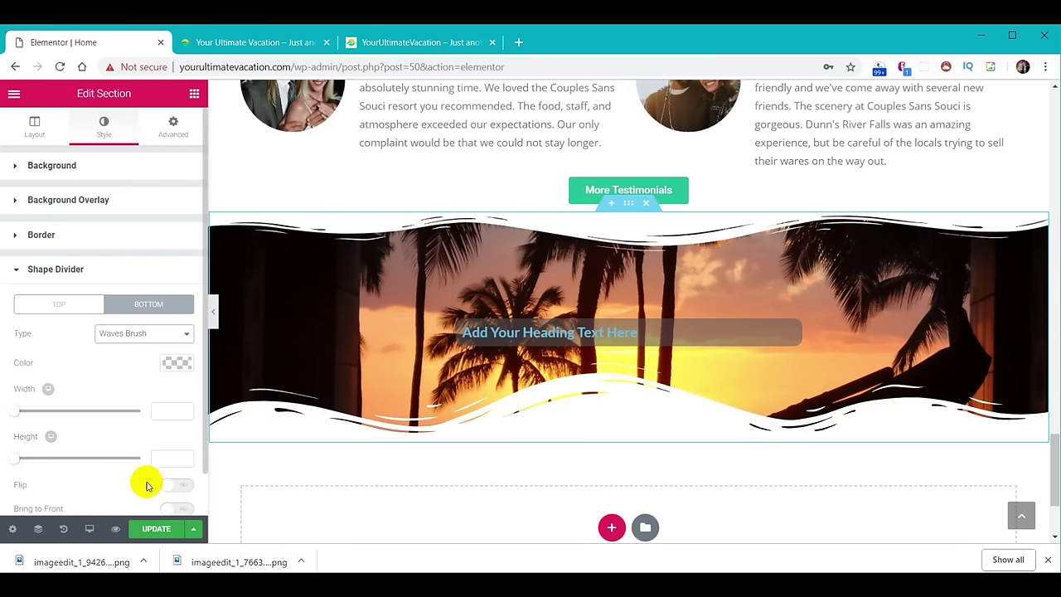
pyautogui.click(174, 363)
pyautogui.scroll(-1, 116, 443)
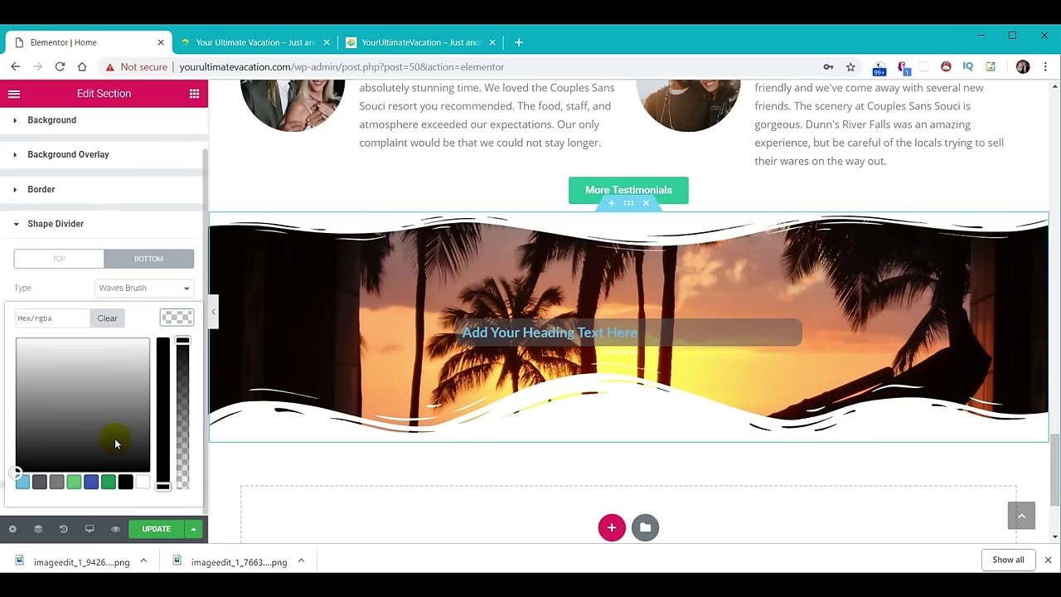
pyautogui.click(115, 444)
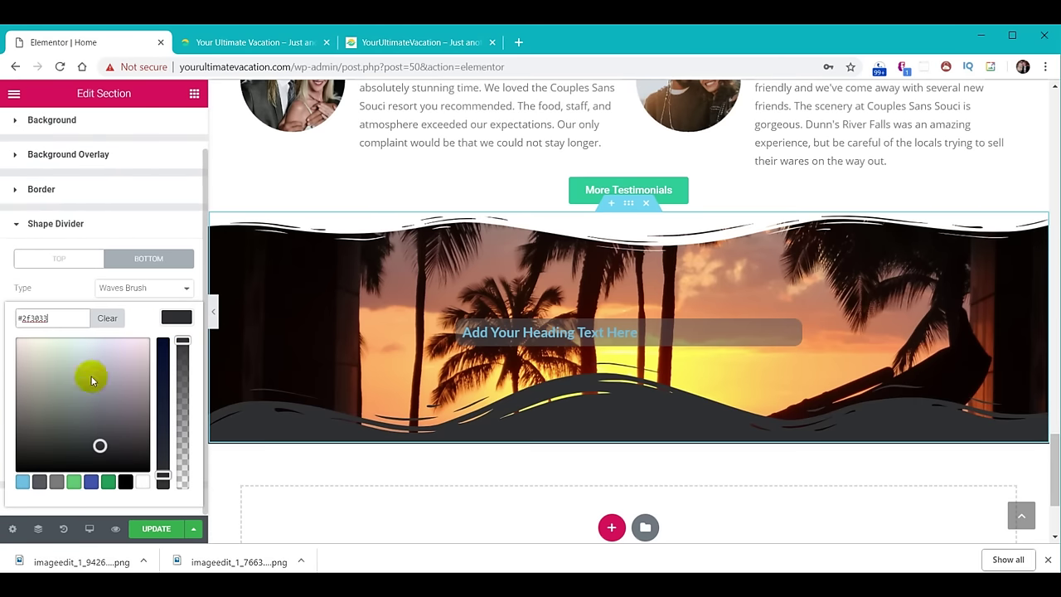
pyautogui.click(180, 316)
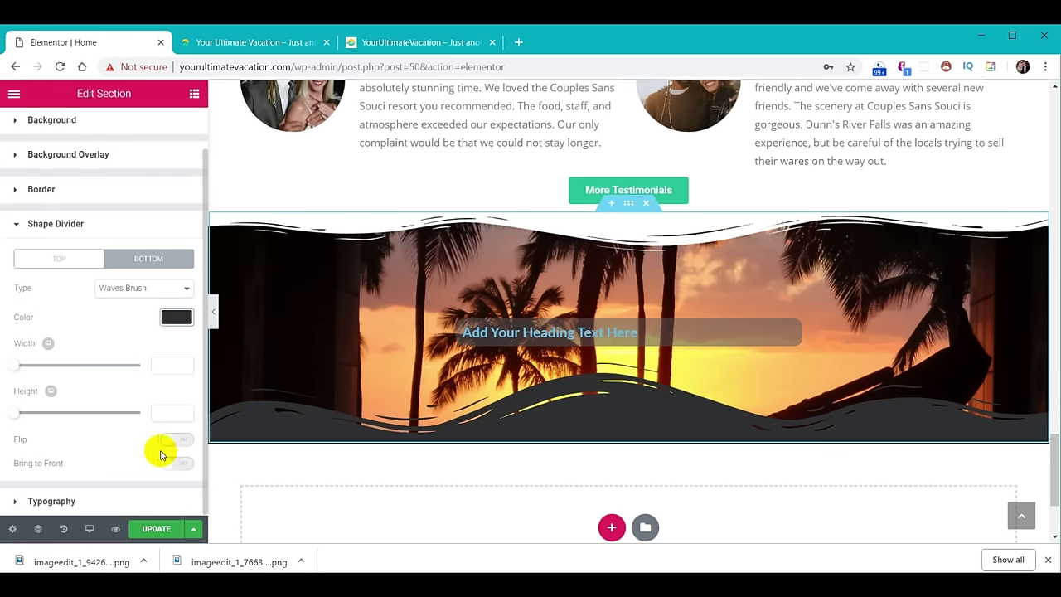
pyautogui.write('60')
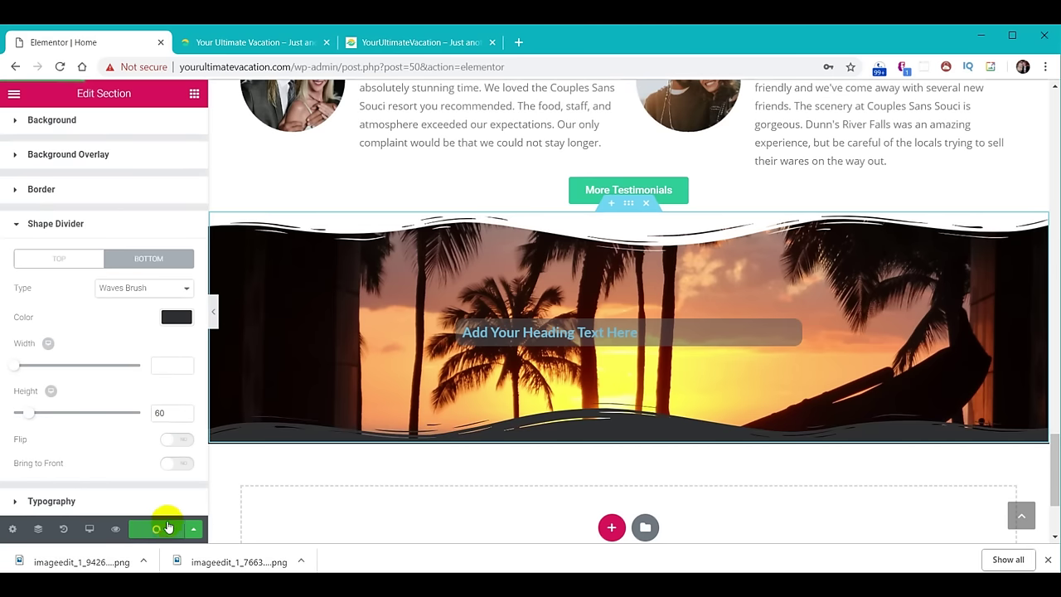
pyautogui.click(252, 43)
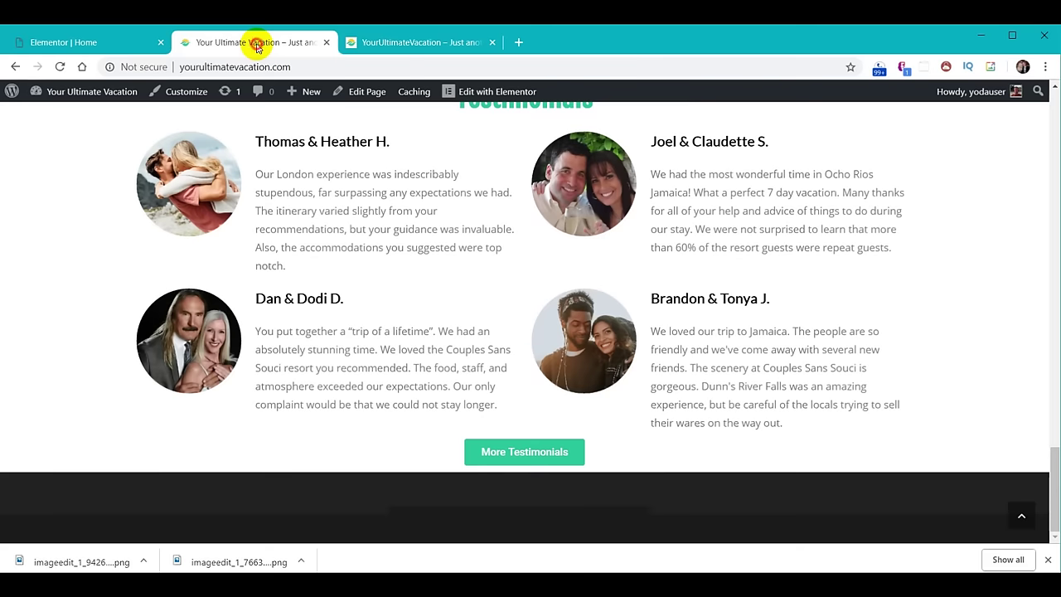
pyautogui.click(60, 66)
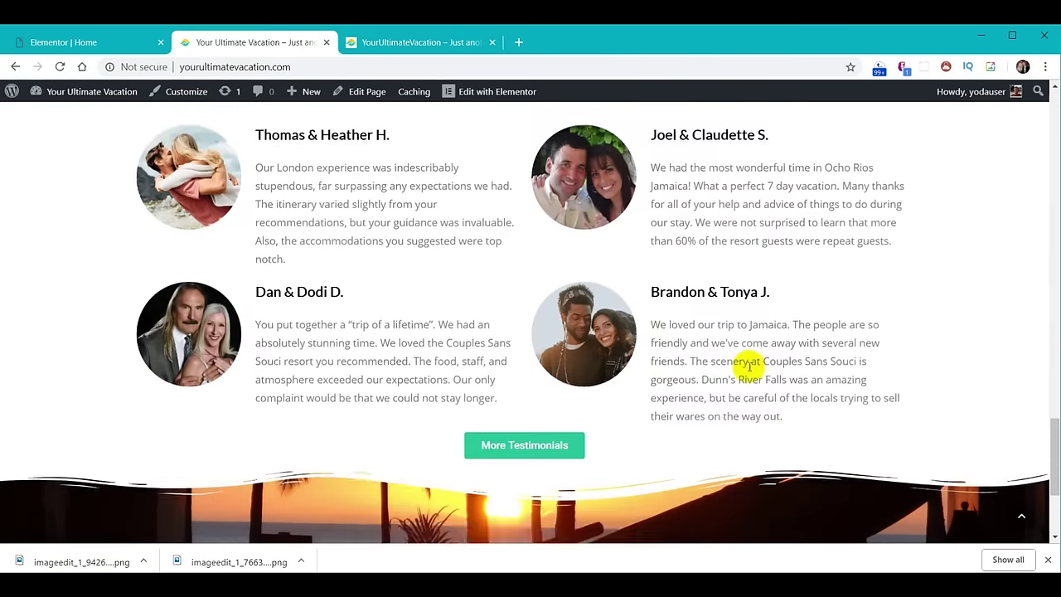
pyautogui.scroll(-1, 749, 360)
pyautogui.scroll(-1, 738, 366)
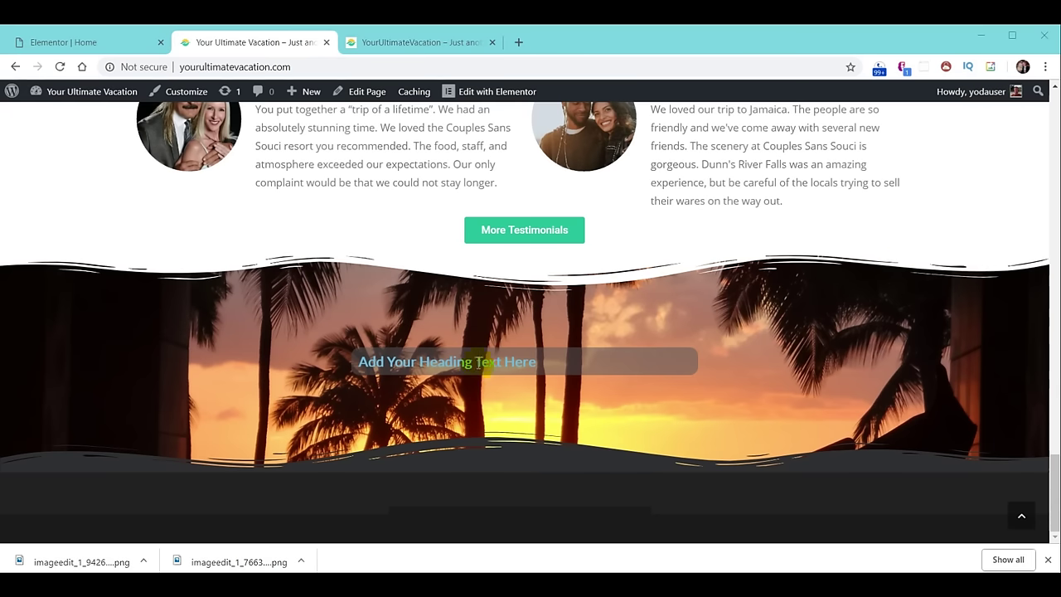
pyautogui.click(72, 44)
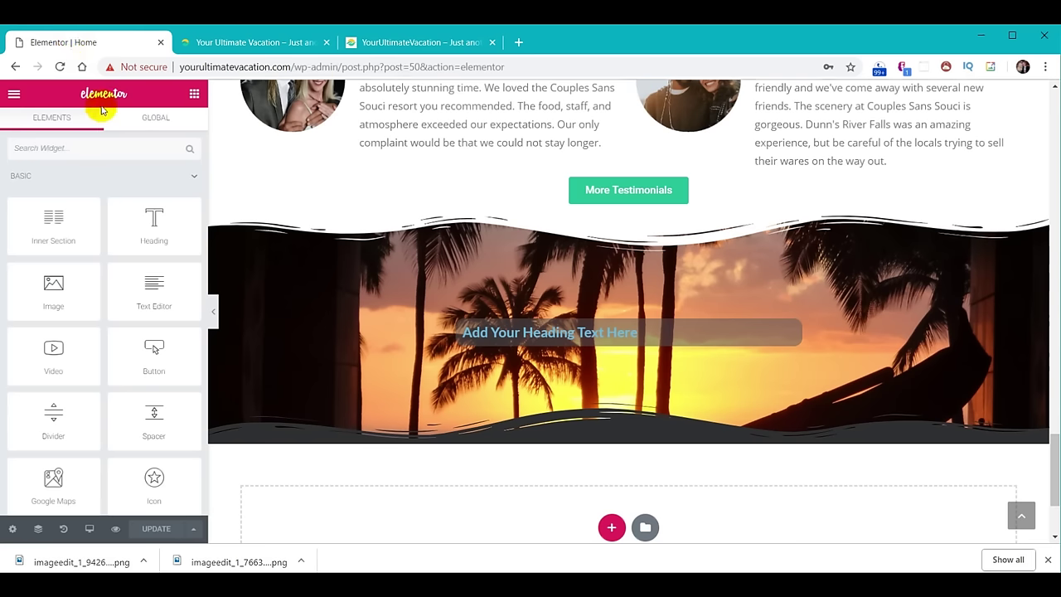
# Exit Elementor to the WordPress dashboard and go to the Contact Form 7 forms.
pyautogui.click(13, 97)
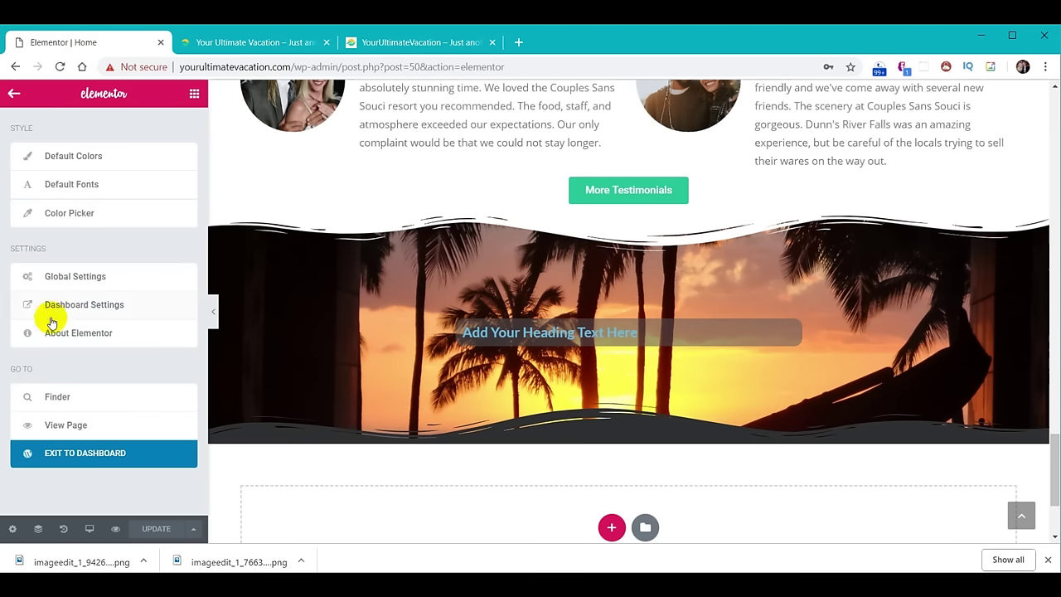
pyautogui.click(83, 456)
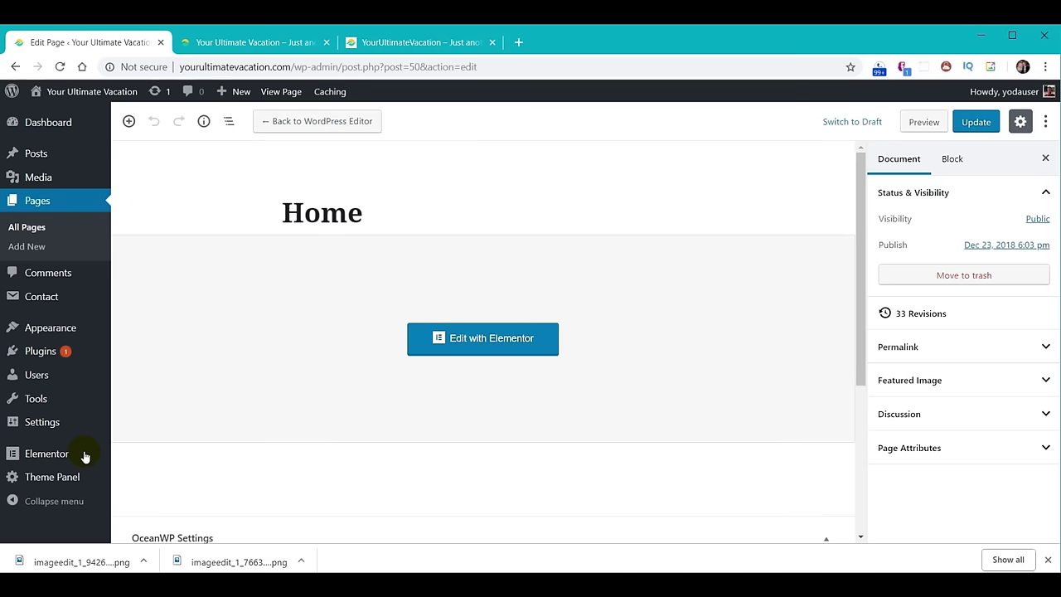
pyautogui.moveTo(33, 297)
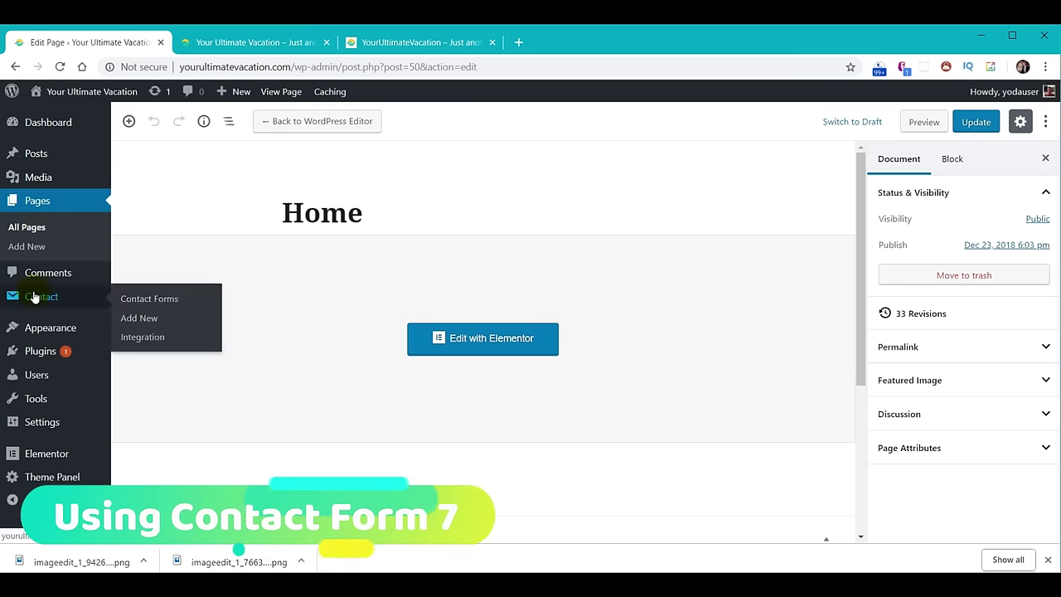
pyautogui.click(34, 298)
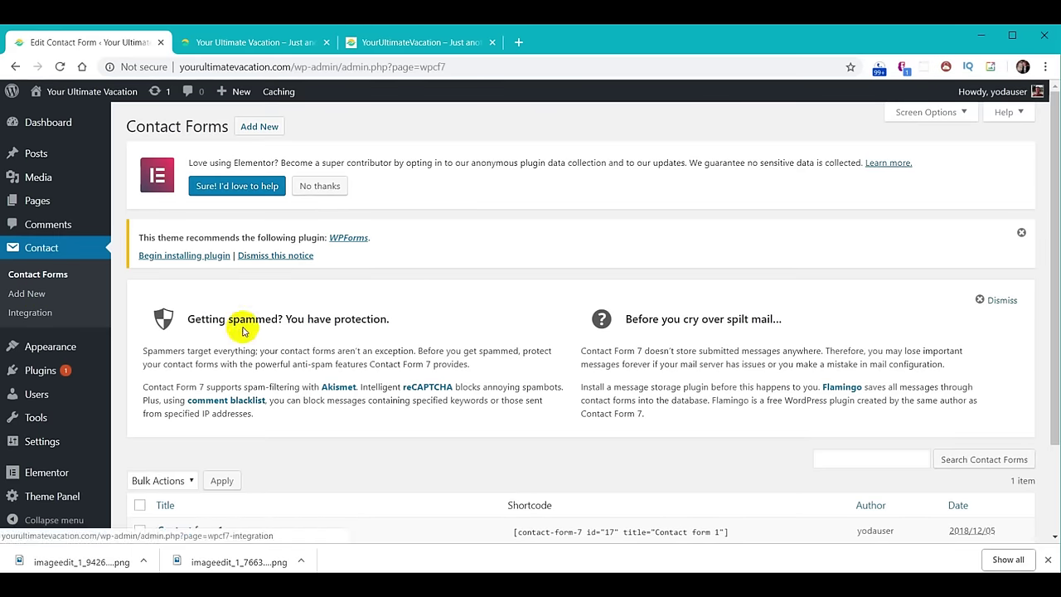
pyautogui.scroll(-3, 249, 332)
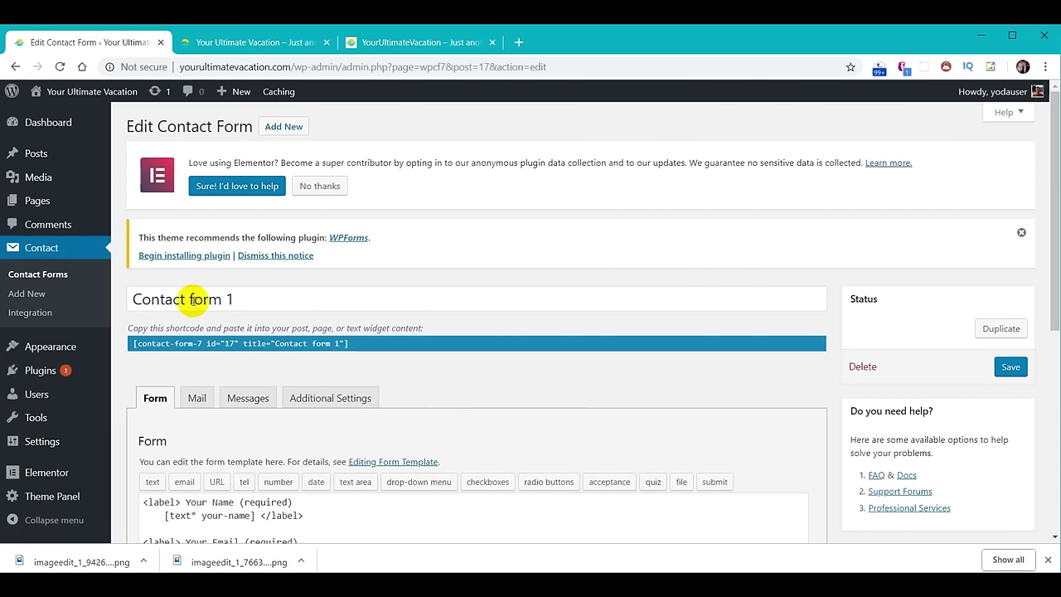
# Rename Contact form 1 to 'Contact Us' and save it.
pyautogui.moveTo(190, 300); pyautogui.dragTo(272, 300)
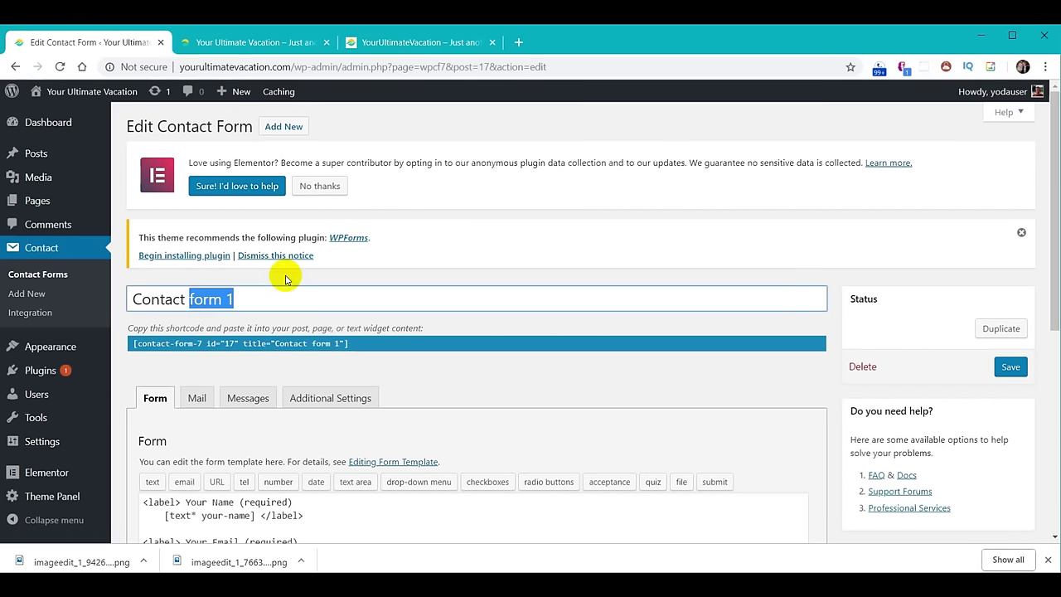
pyautogui.write('Us')
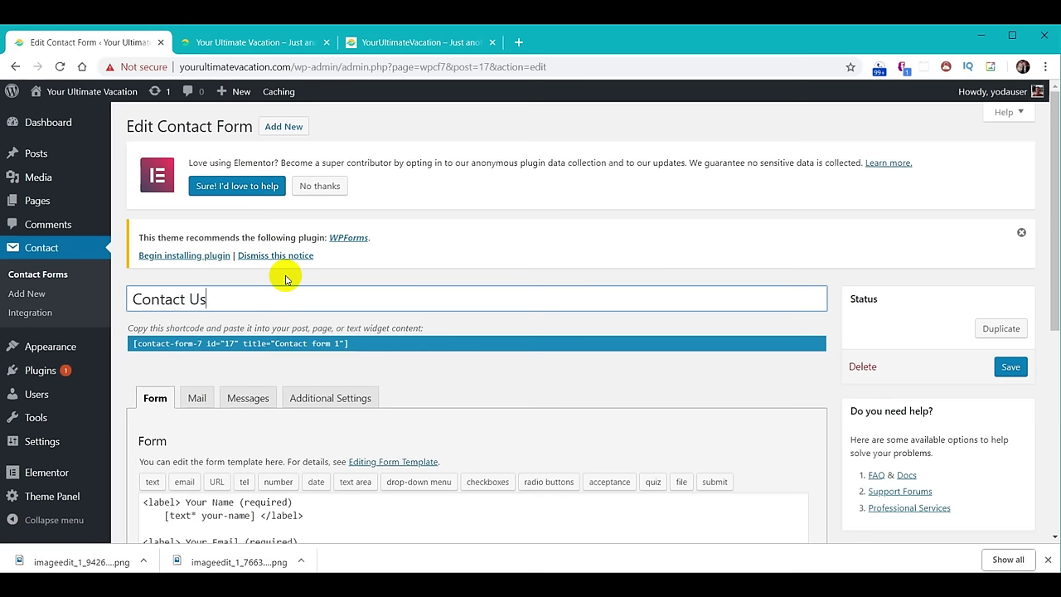
pyautogui.click(1011, 368)
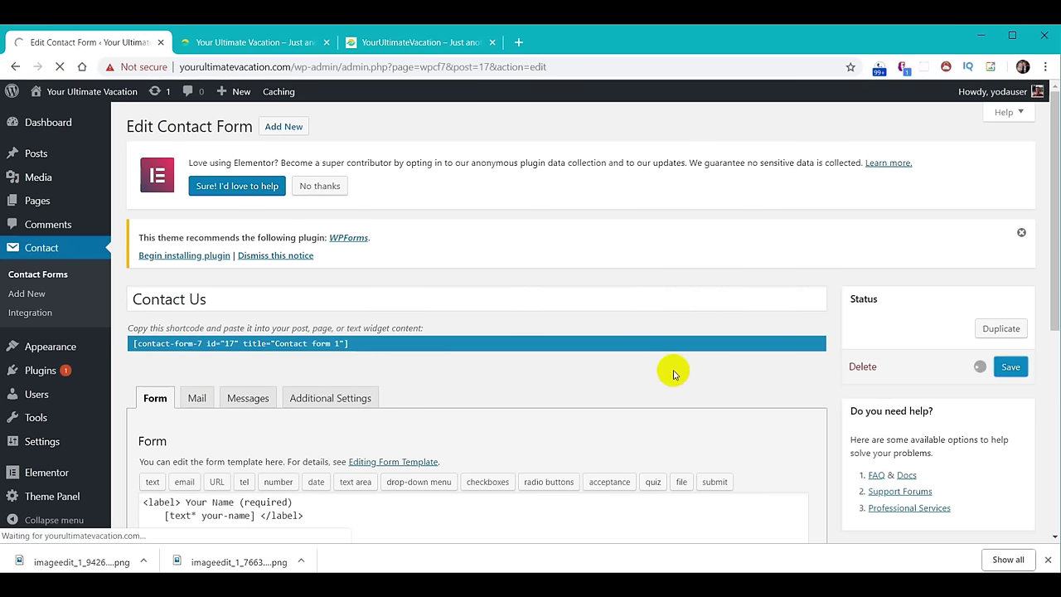
pyautogui.scroll(-3, 563, 315)
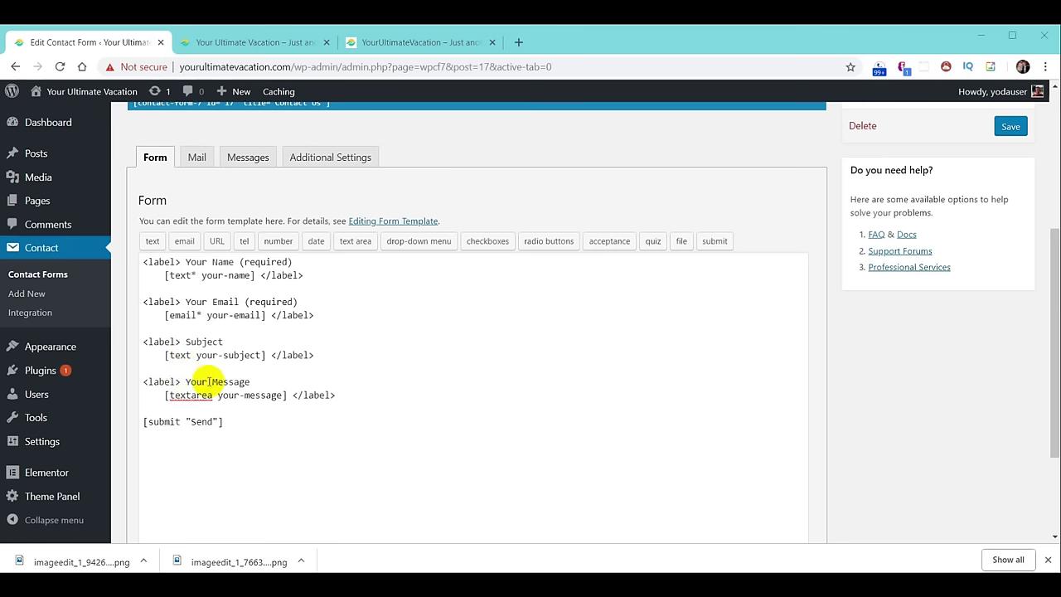
# Insert a [tel tel-764] telephone tag on a new line below the email field.
pyautogui.click(328, 316)
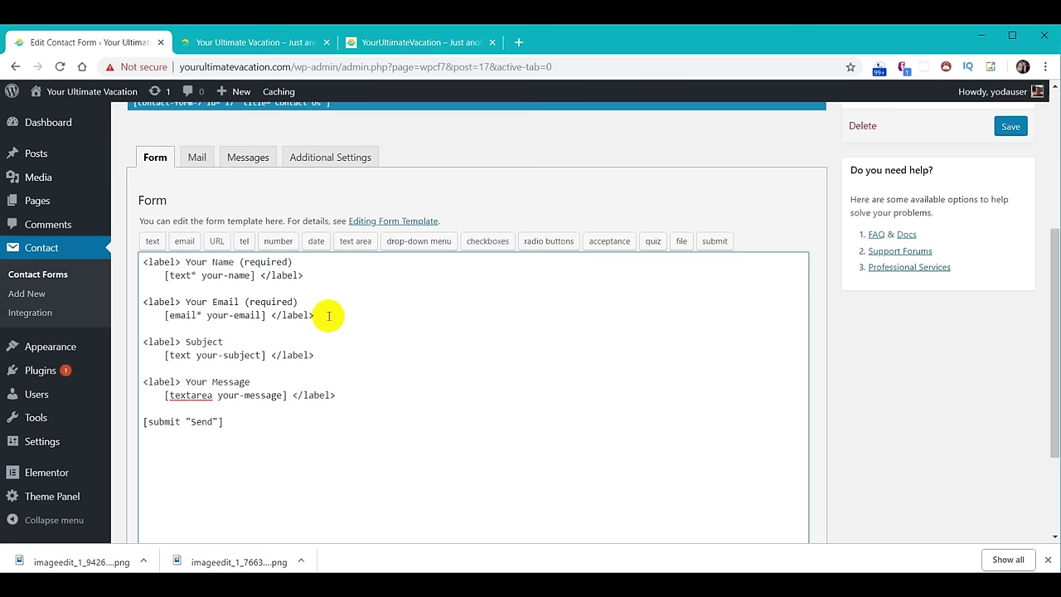
pyautogui.press('Return')
pyautogui.press('Return')
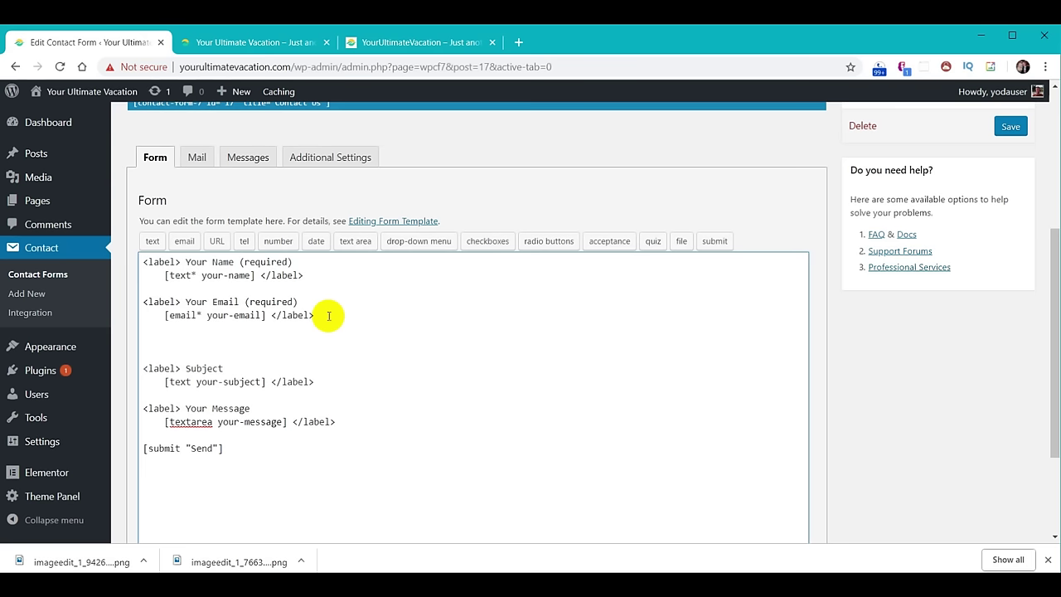
pyautogui.click(243, 241)
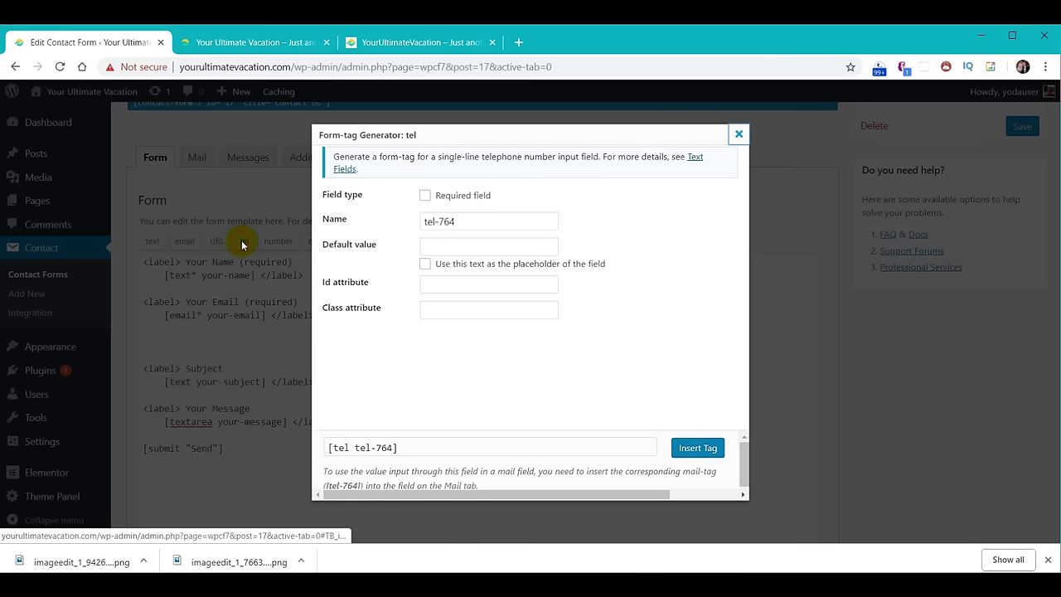
pyautogui.click(698, 448)
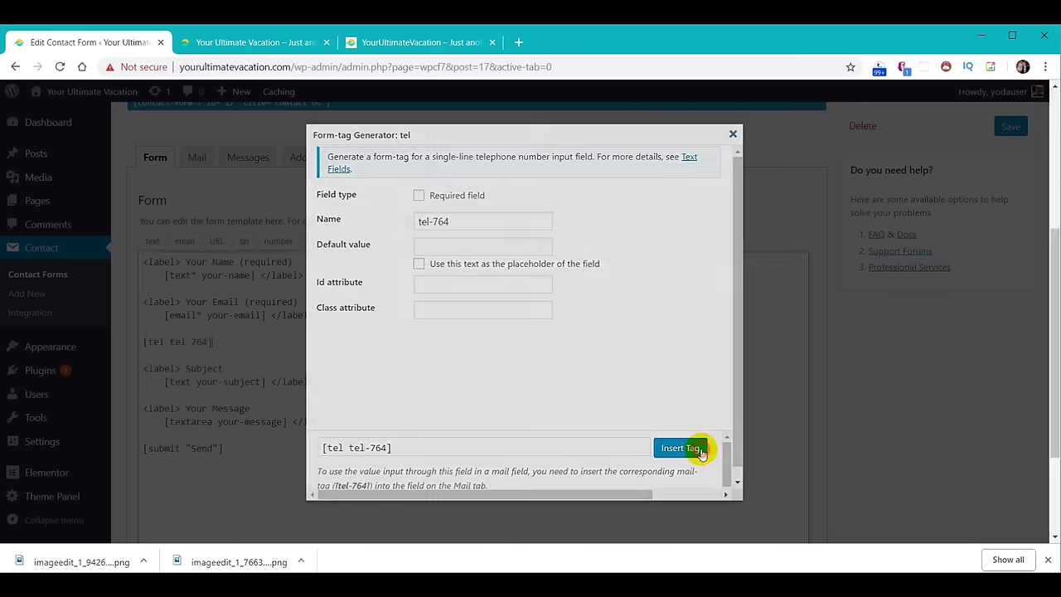
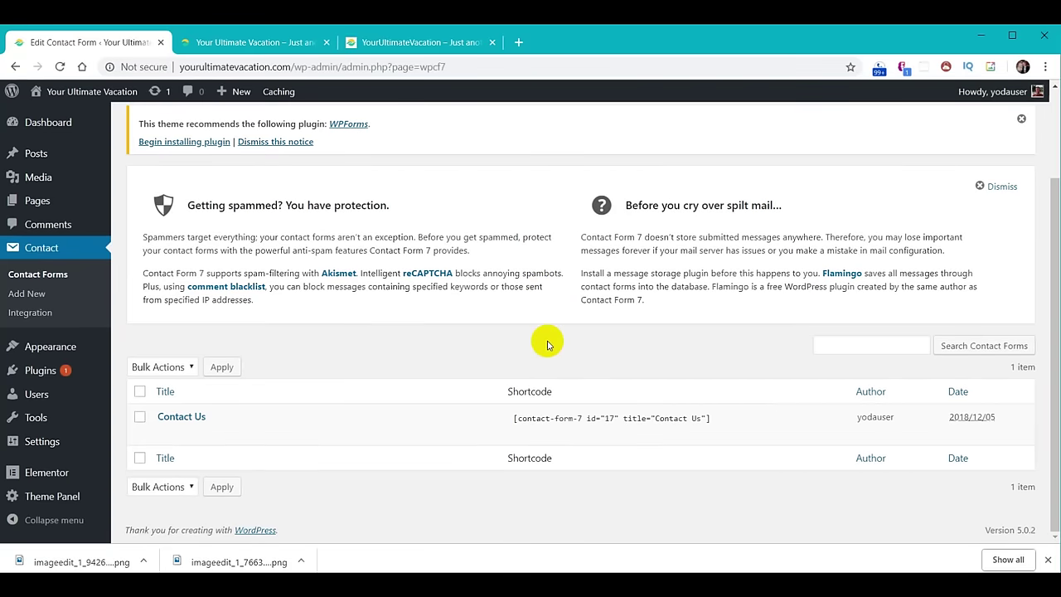
# Duplicate the Contact Us form and retitle the copy 'Join Our Email'.
pyautogui.click(199, 433)
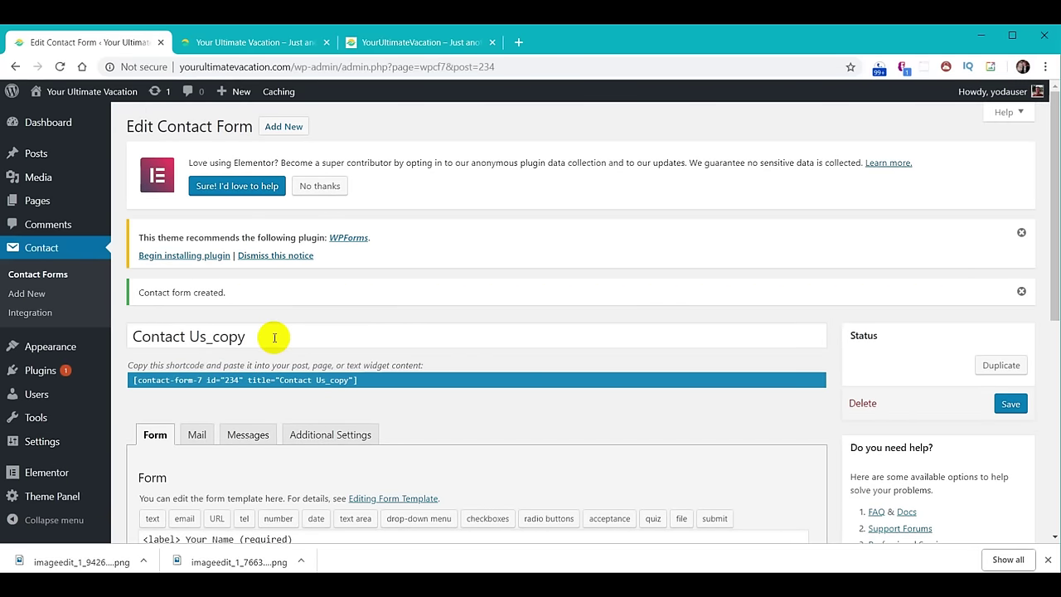
pyautogui.tripleClick(282, 298)
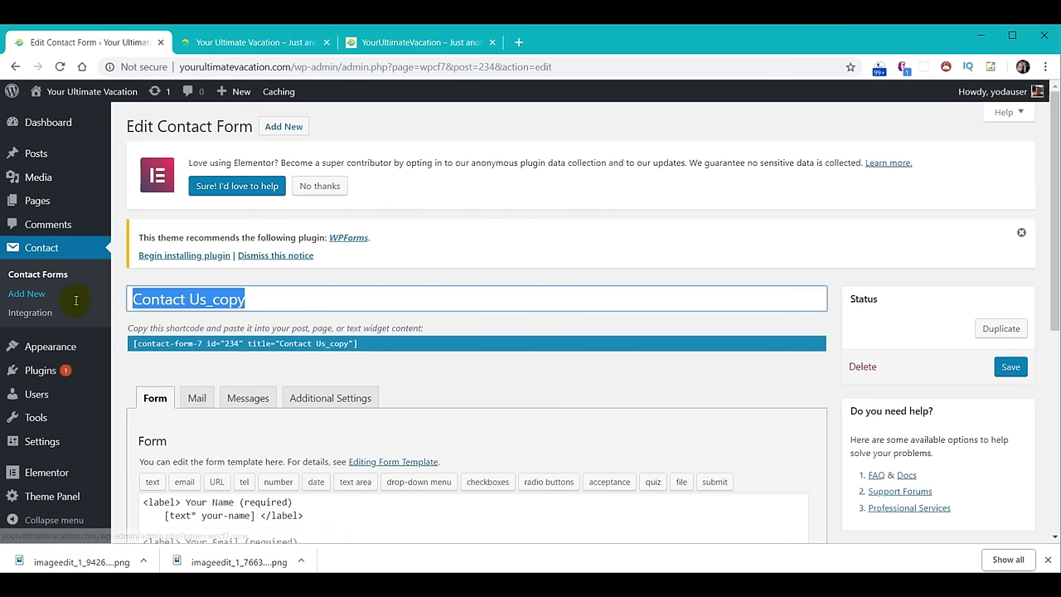
pyautogui.write('Join Our Email')
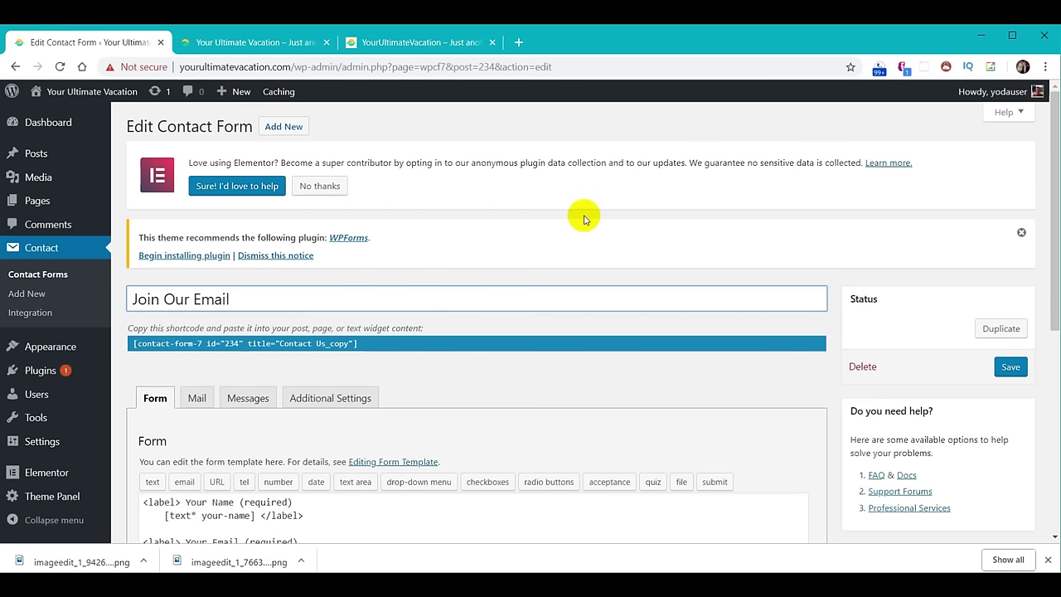
# Delete the Phone, Subject and Message fields, then save the form.
pyautogui.scroll(-3, 602, 304)
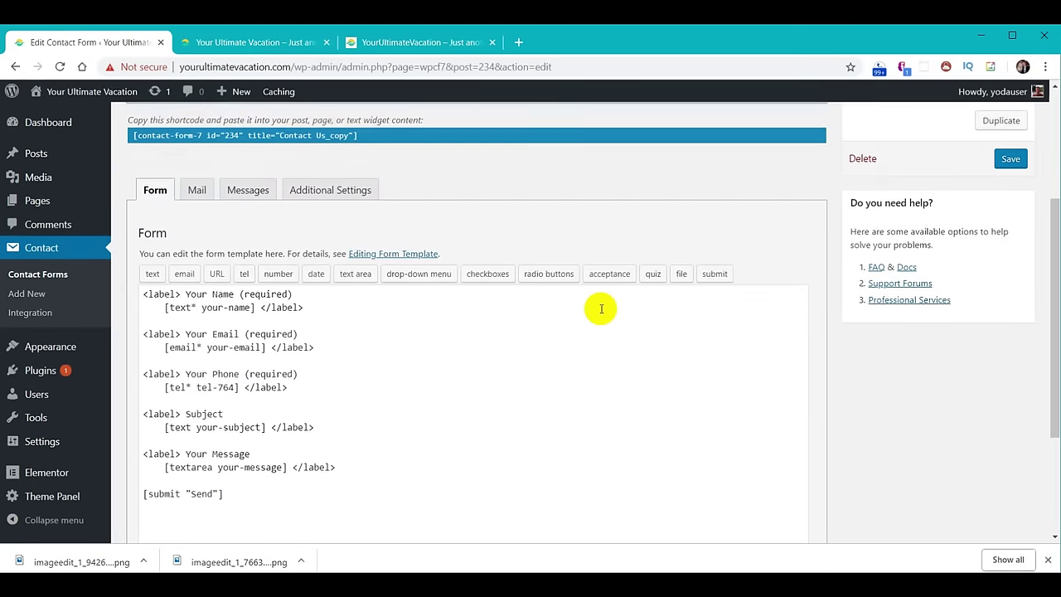
pyautogui.moveTo(379, 403); pyautogui.dragTo(106, 295)
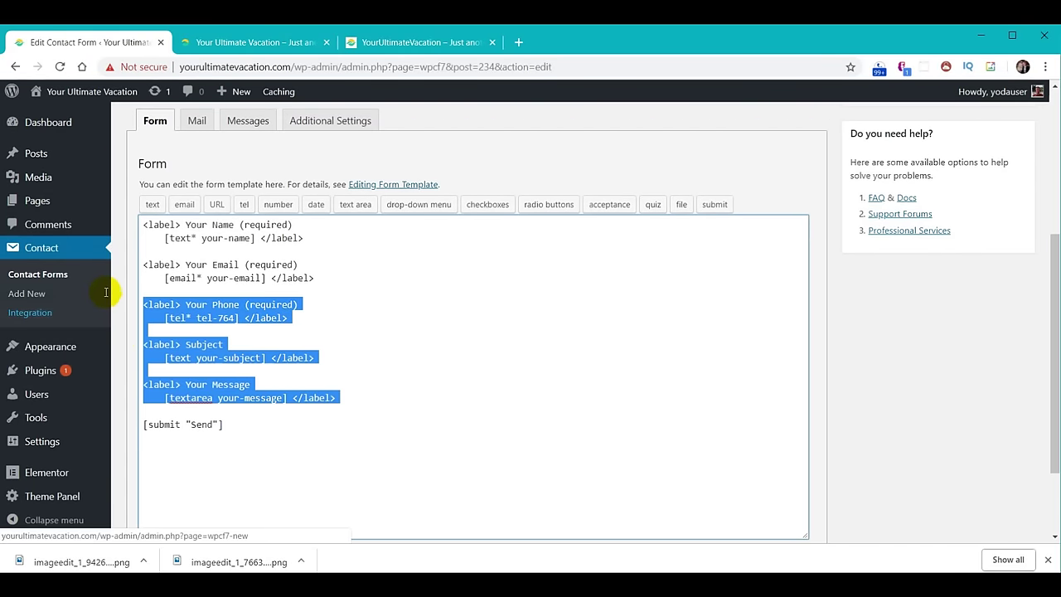
pyautogui.press('BackSpace')
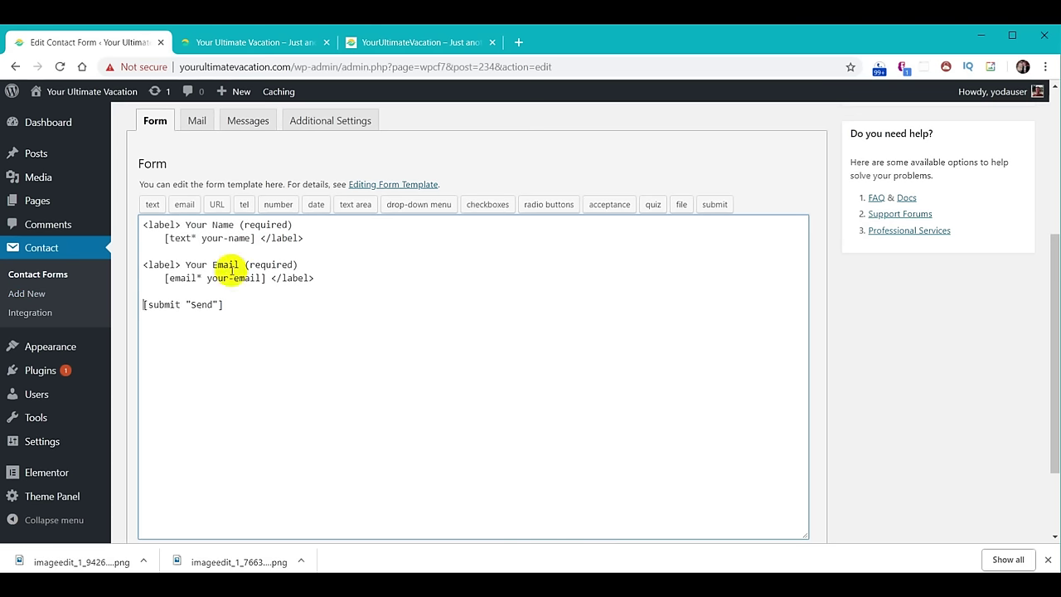
pyautogui.scroll(3, 781, 436)
pyautogui.scroll(1, 781, 435)
pyautogui.click(1012, 372)
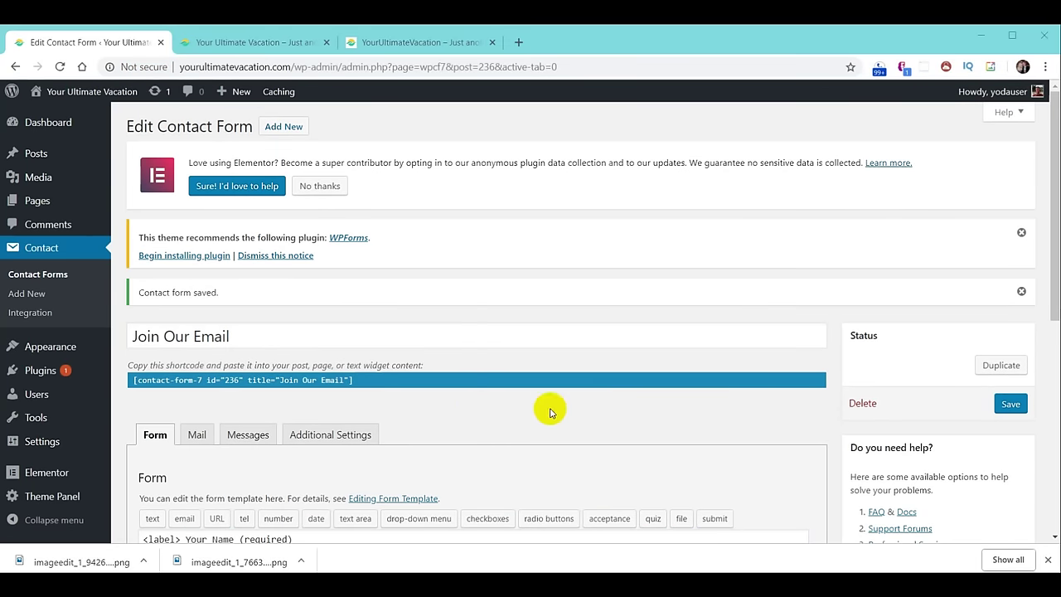
# Change the notification email subject from [your-subject] to 'Join Our Email'.
pyautogui.click(197, 436)
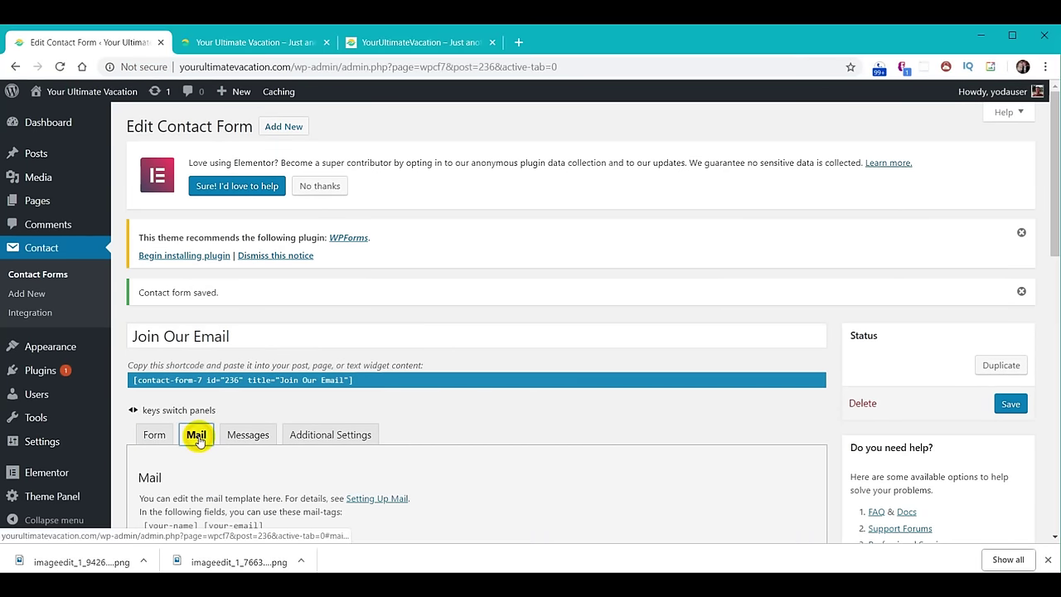
pyautogui.scroll(-3, 561, 415)
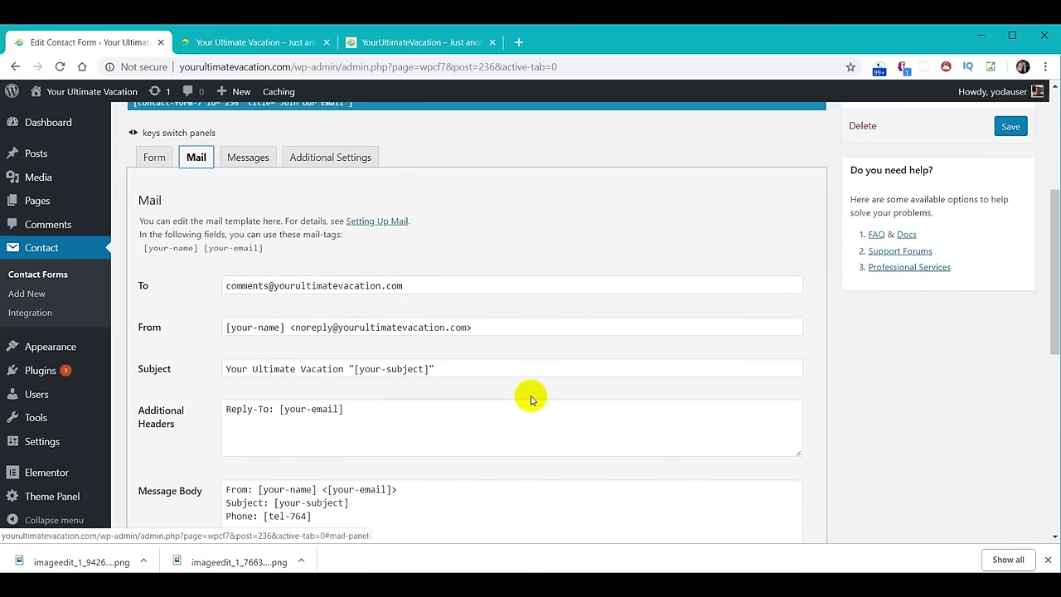
pyautogui.click(354, 371)
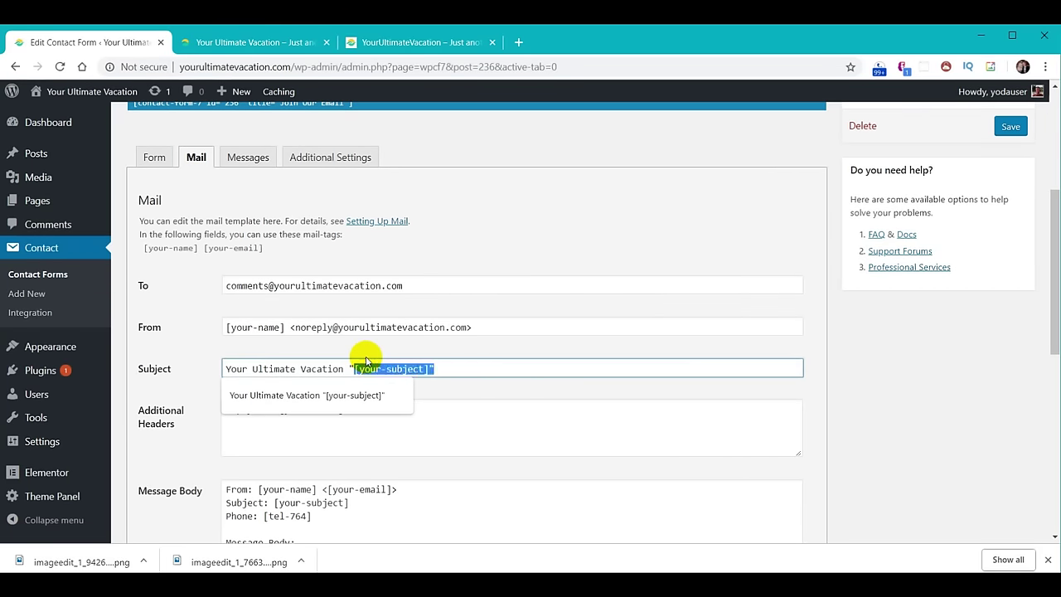
pyautogui.write('Join Our Email')
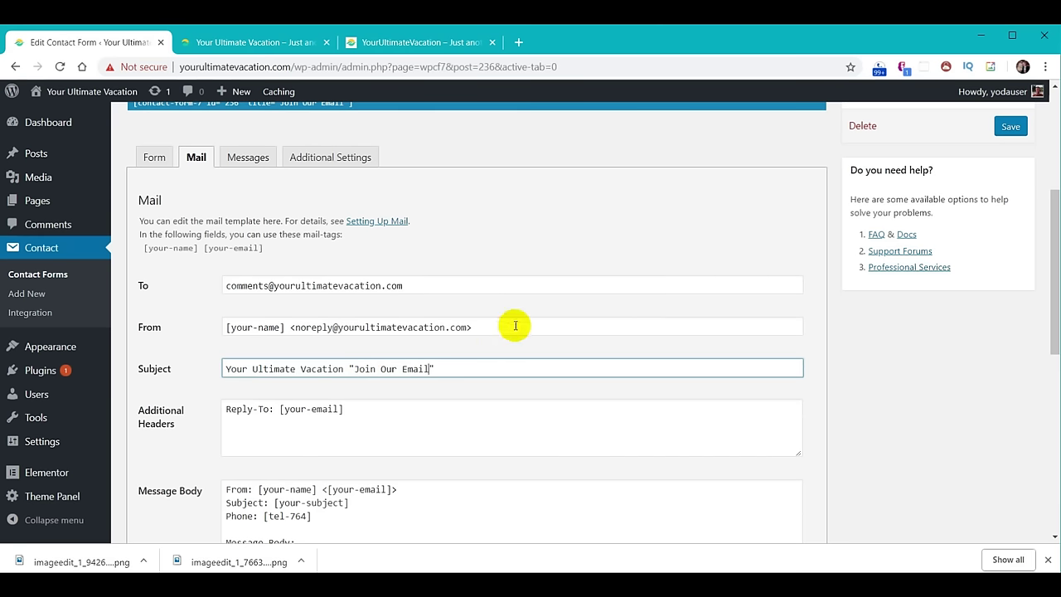
# Trim the mail body to just the Name and Email lines and save.
pyautogui.scroll(-3, 630, 348)
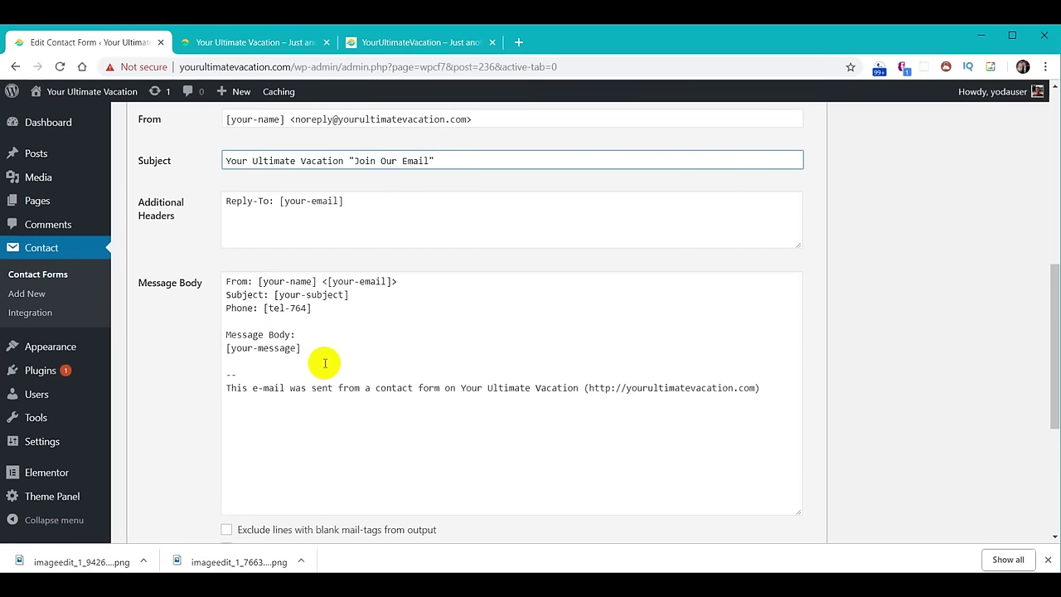
pyautogui.moveTo(325, 363); pyautogui.dragTo(207, 301)
pyautogui.press('BackSpace')
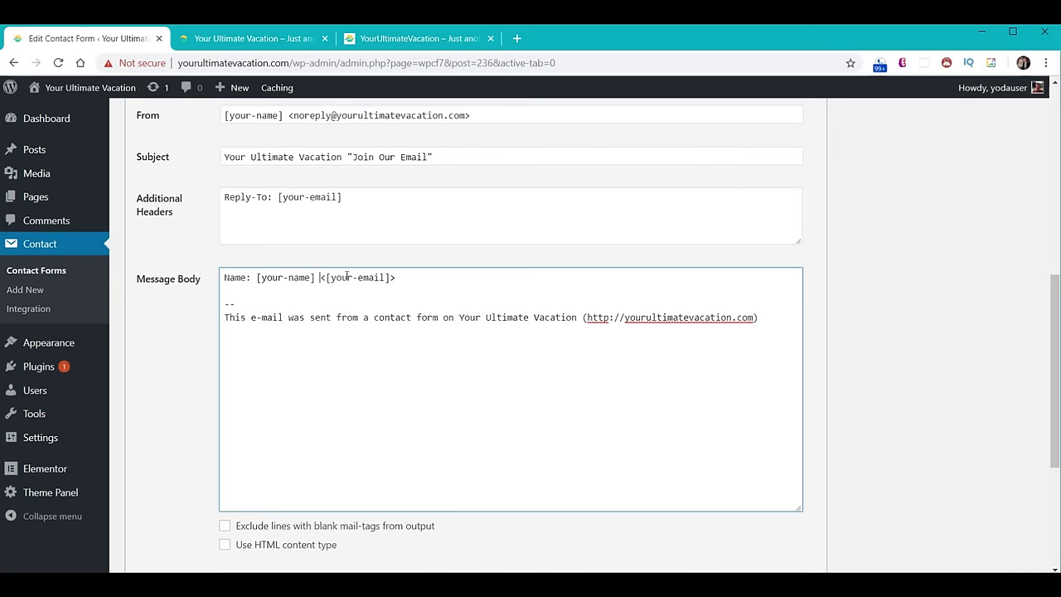
pyautogui.press('Return')
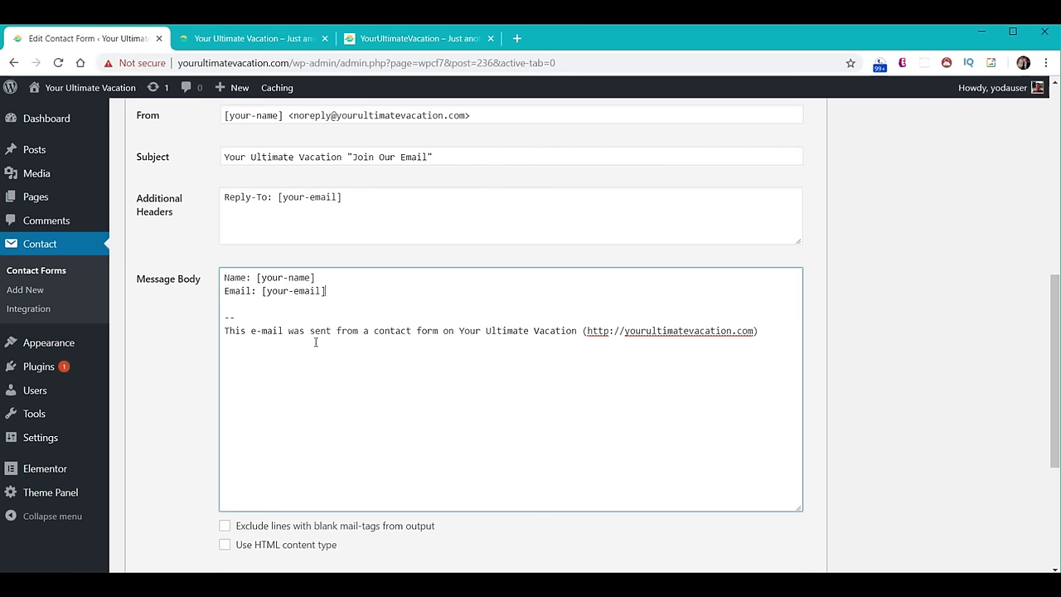
pyautogui.scroll(3, 927, 274)
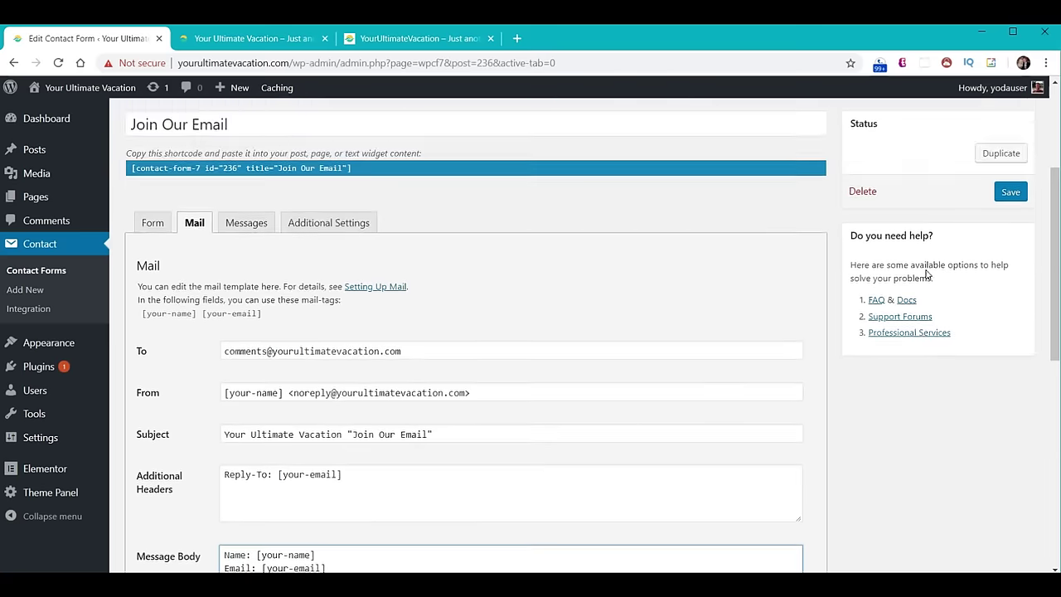
pyautogui.click(1009, 194)
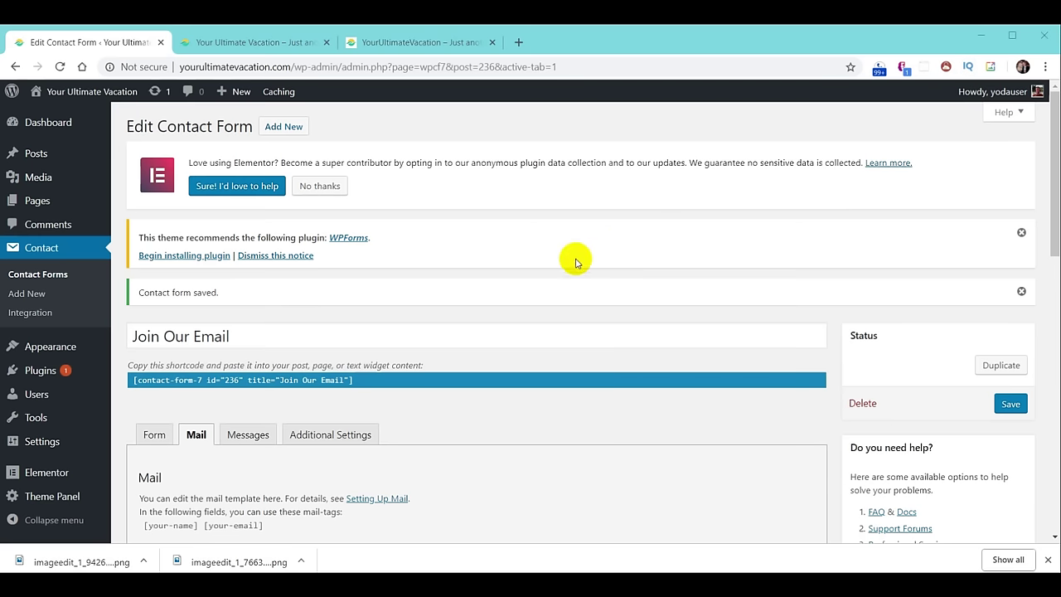
# Open the Home page with Elementor and scroll down to the sunset section.
pyautogui.click(34, 205)
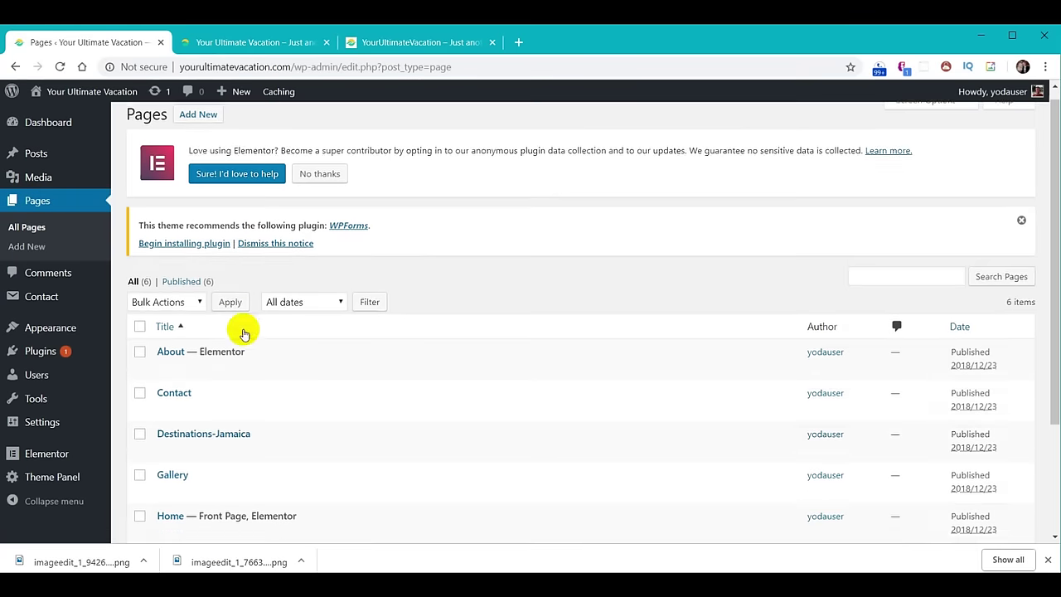
pyautogui.scroll(-2, 244, 334)
pyautogui.click(169, 393)
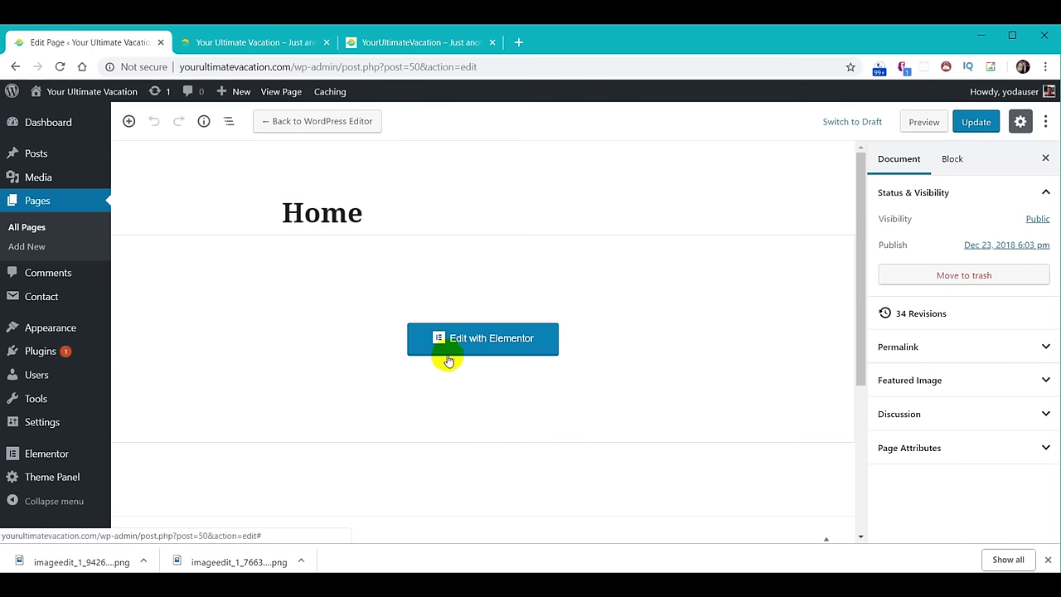
pyautogui.click(476, 347)
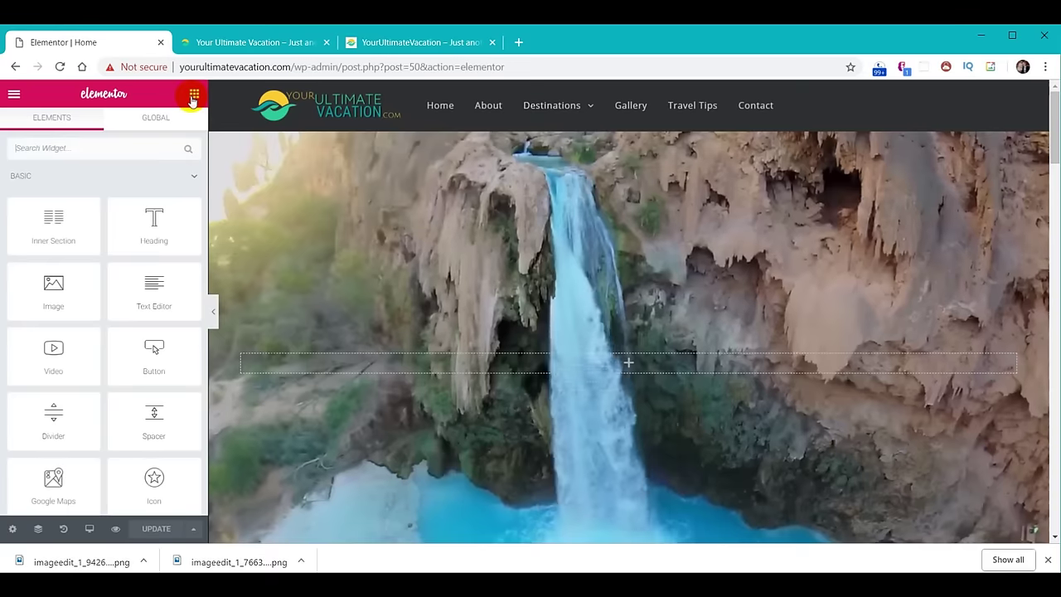
pyautogui.scroll(-10, 570, 289)
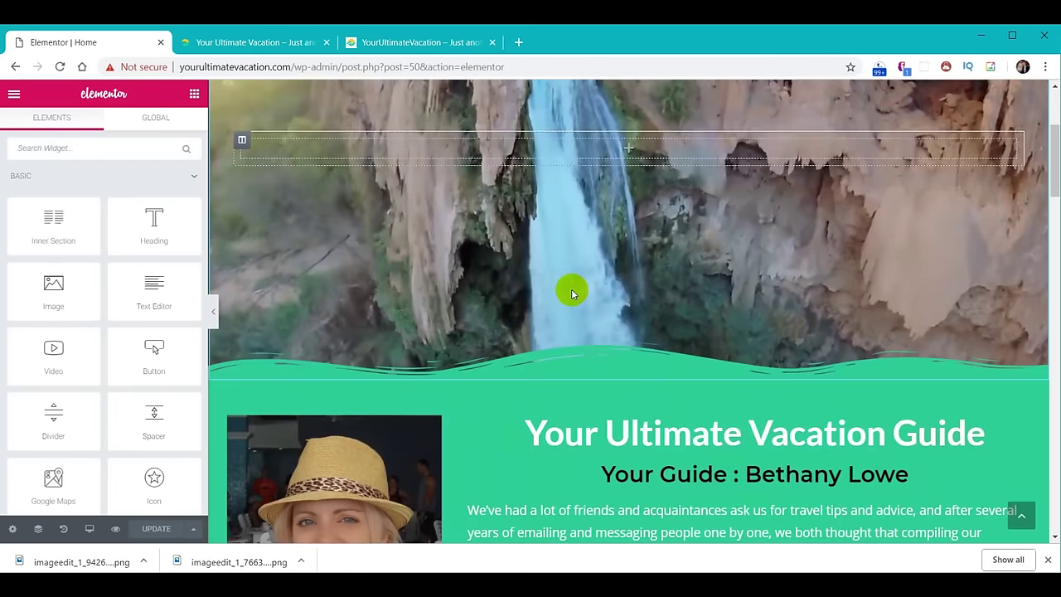
pyautogui.scroll(-10, 580, 331)
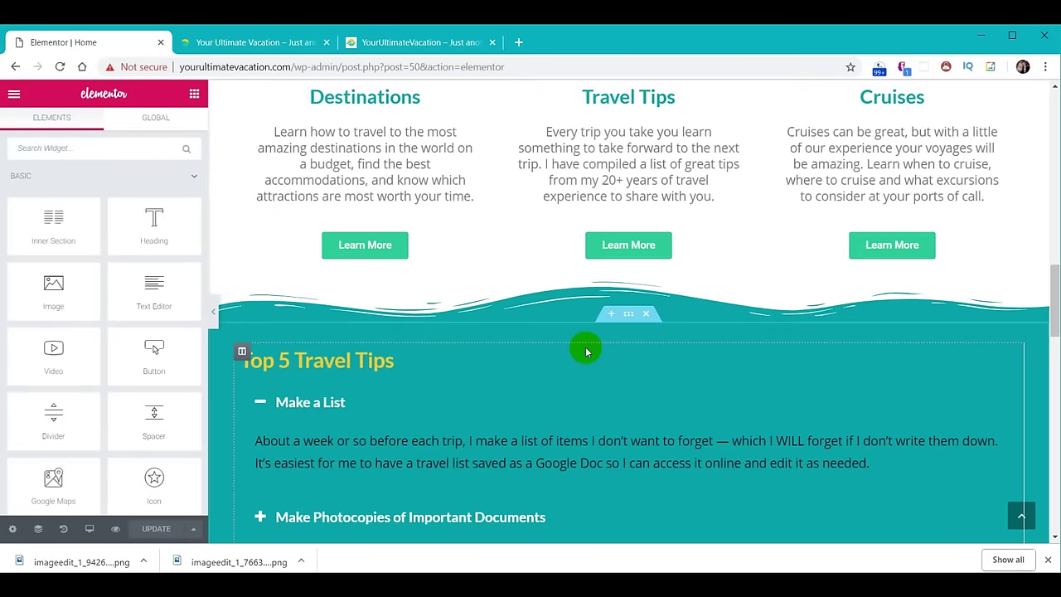
pyautogui.scroll(-10, 586, 356)
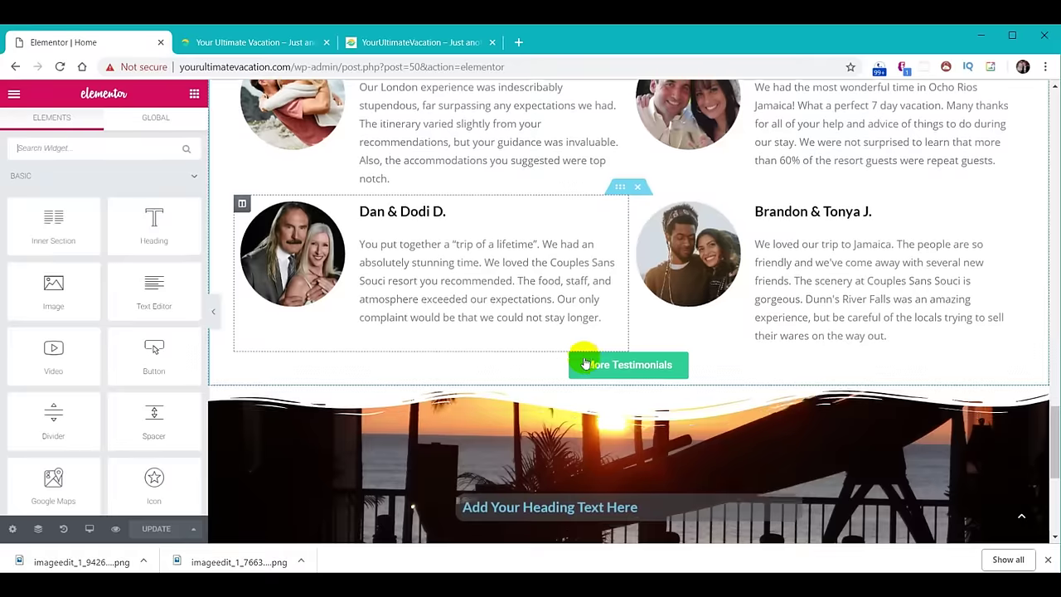
pyautogui.scroll(1, 585, 362)
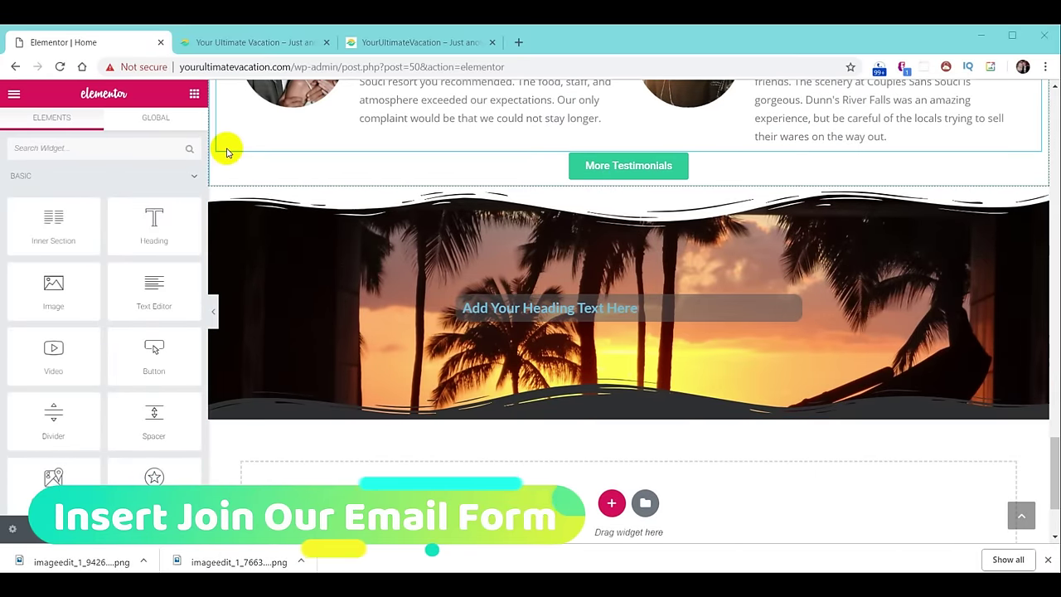
pyautogui.scroll(-10, 120, 328)
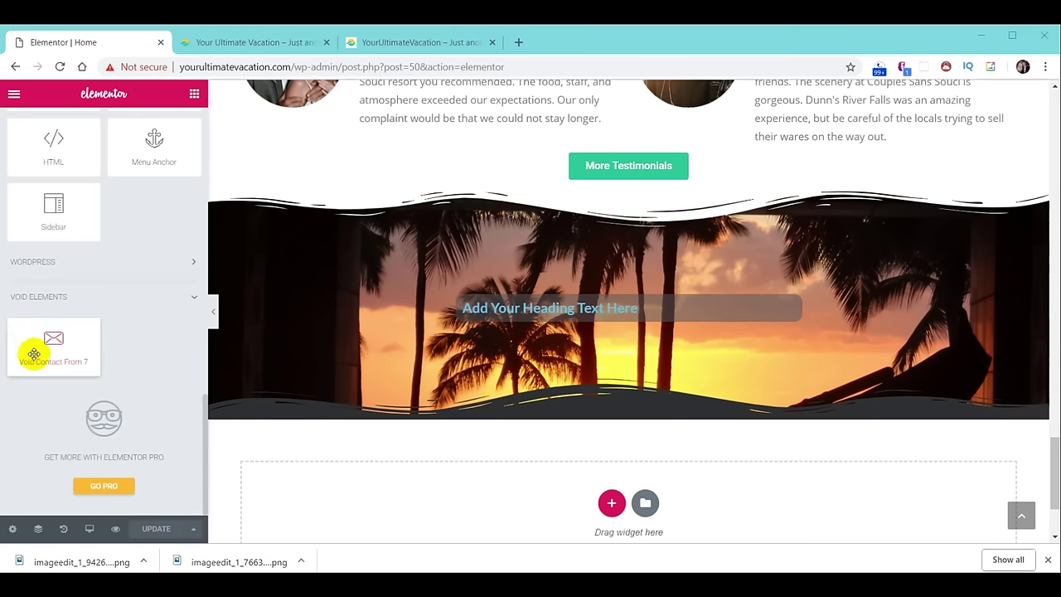
# Add a Void Contact Form 7 widget under the sunset heading showing the Join Our Email form.
pyautogui.moveTo(40, 349); pyautogui.dragTo(632, 324)
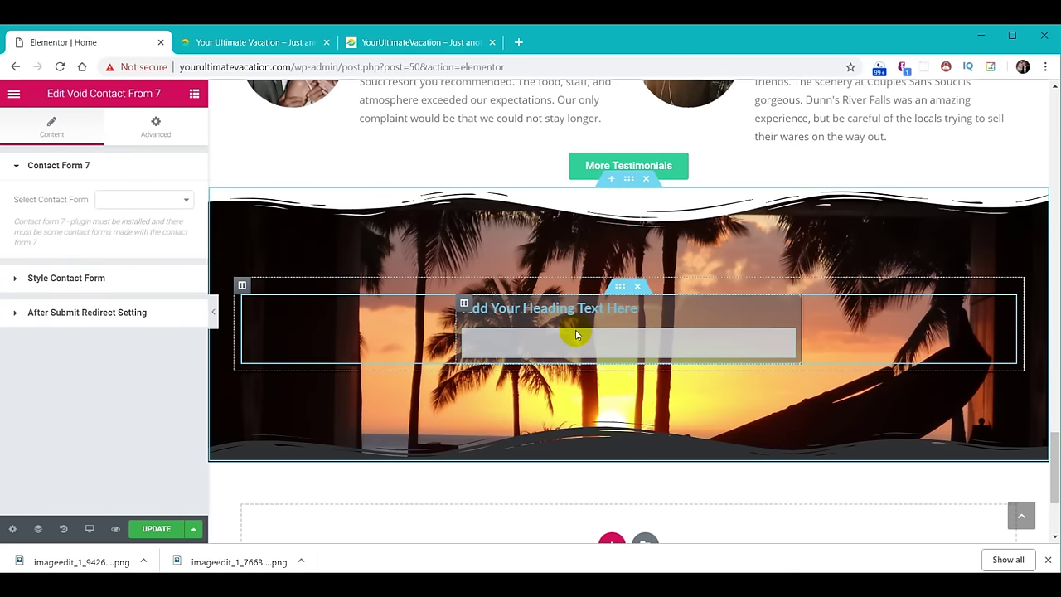
pyautogui.click(185, 202)
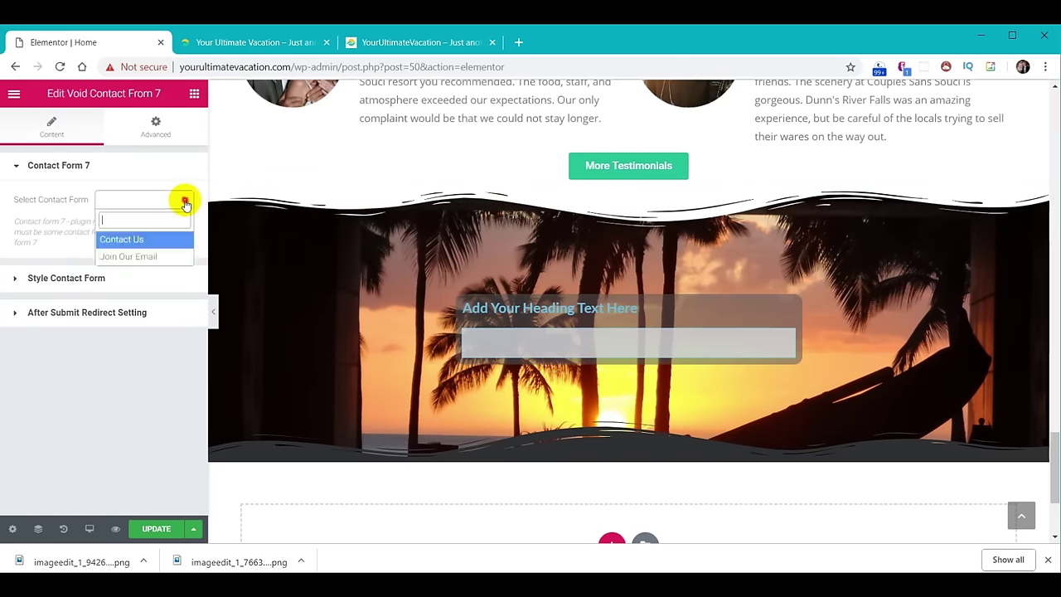
pyautogui.click(162, 260)
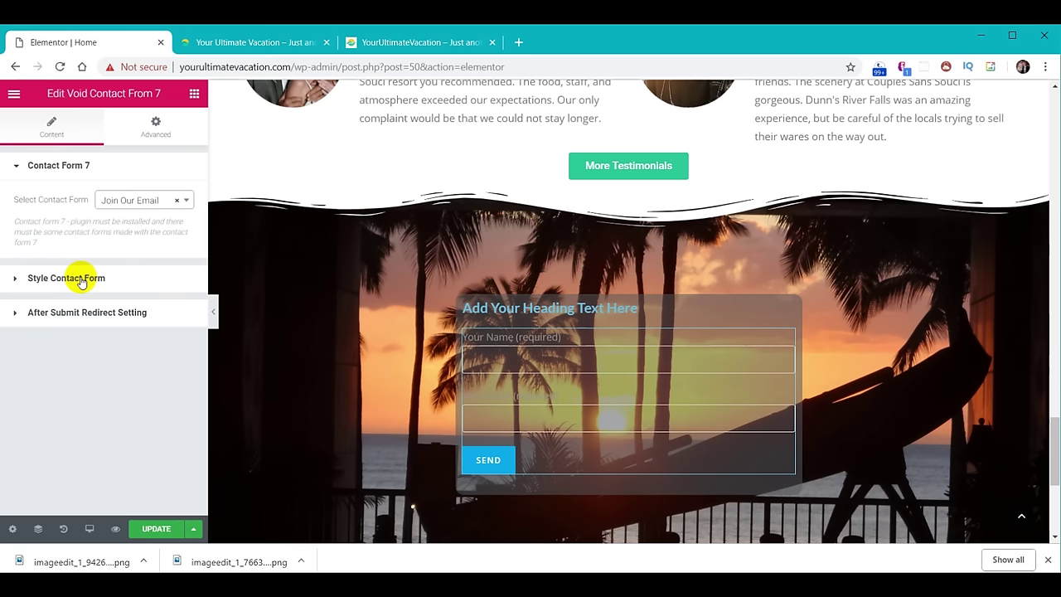
pyautogui.click(81, 279)
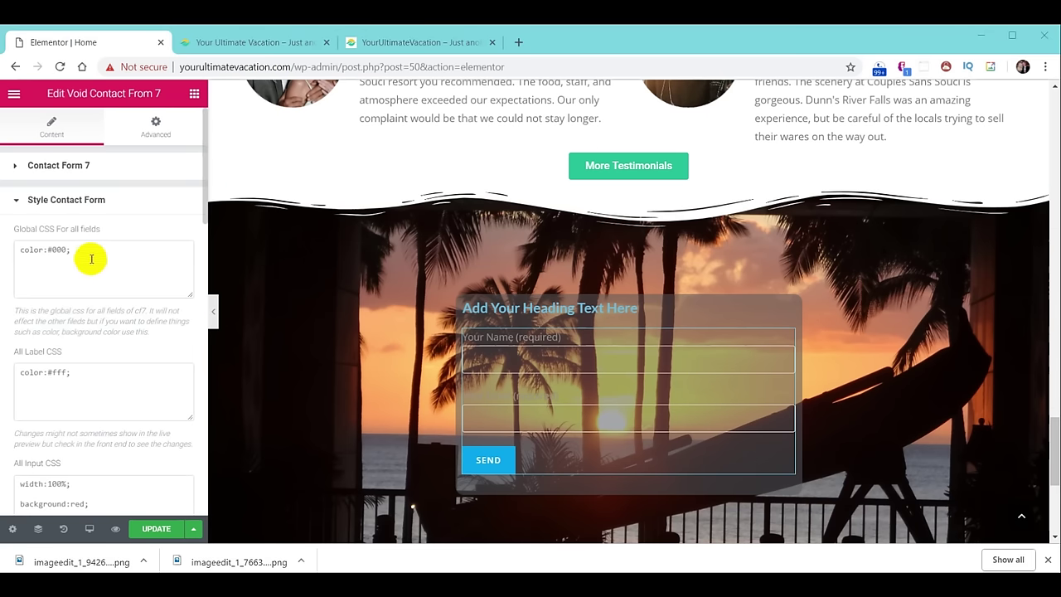
# Set the Global CSS and All Input CSS to color:white.
pyautogui.click(92, 251)
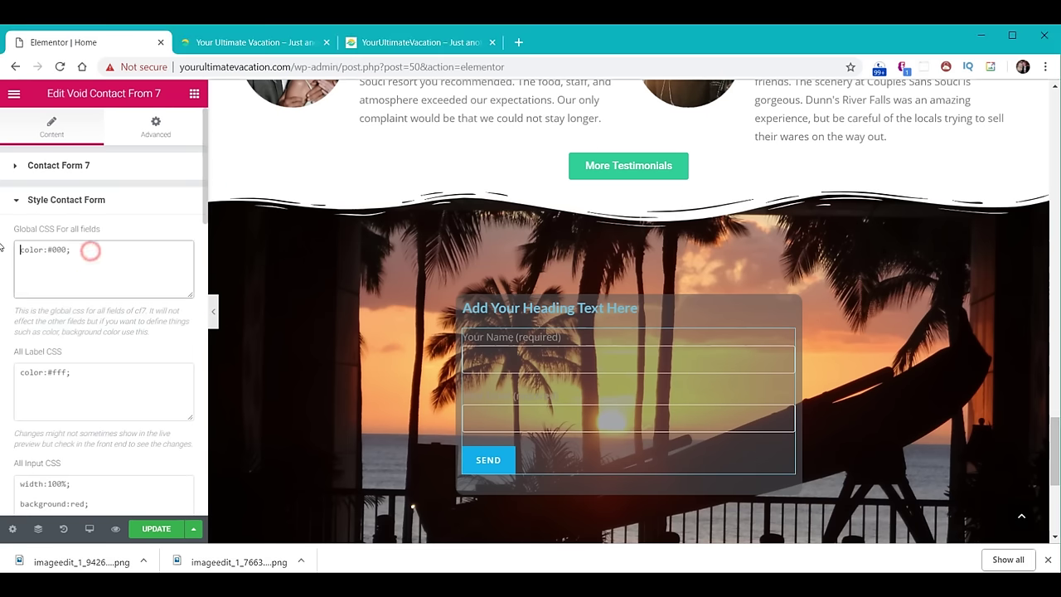
pyautogui.moveTo(12, 246); pyautogui.dragTo(147, 254)
pyautogui.write('color:white;')
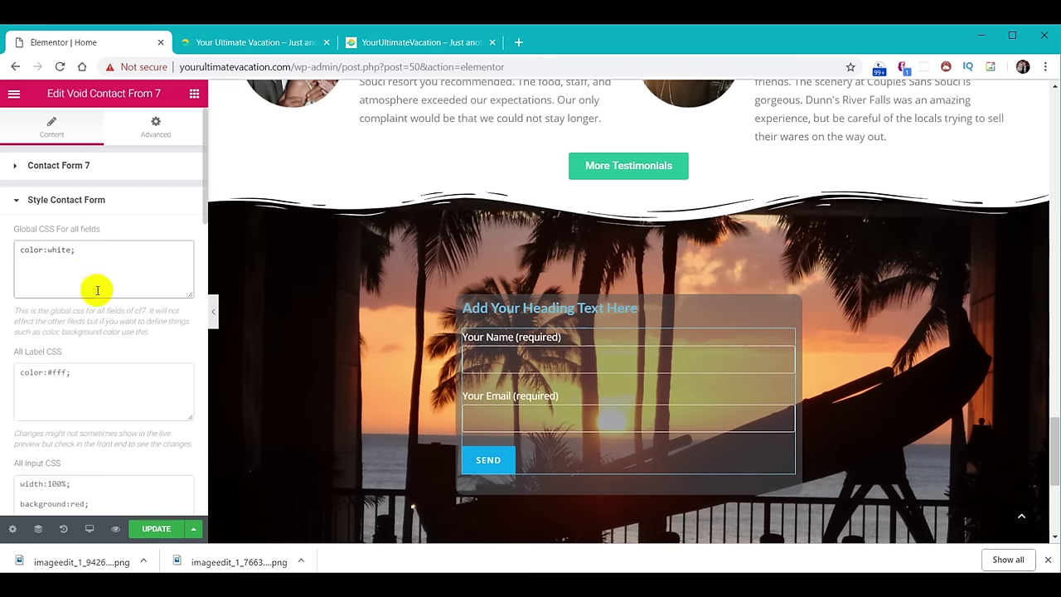
pyautogui.scroll(-1, 142, 285)
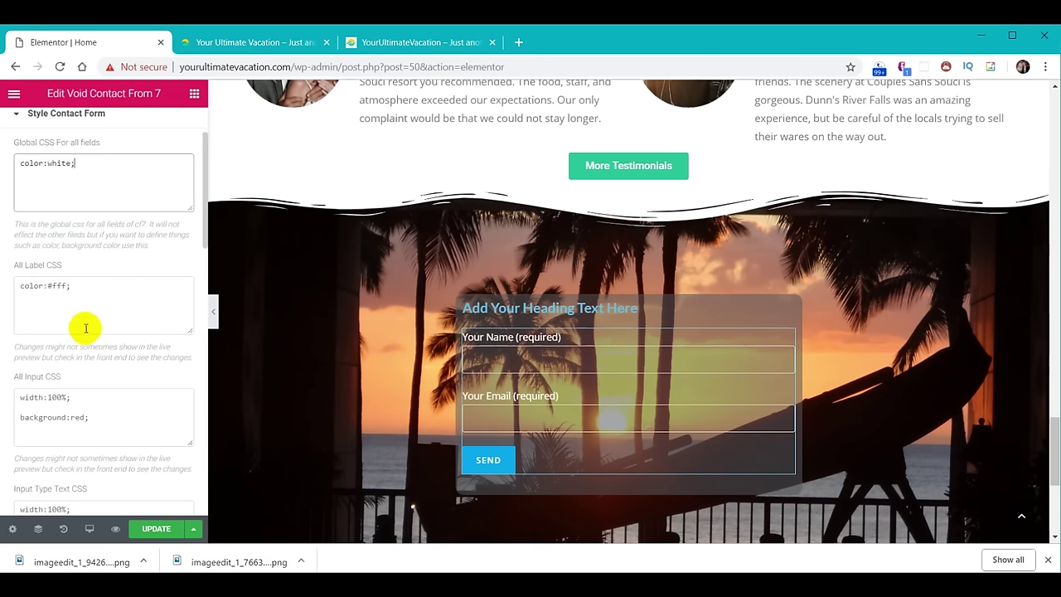
pyautogui.click(49, 402)
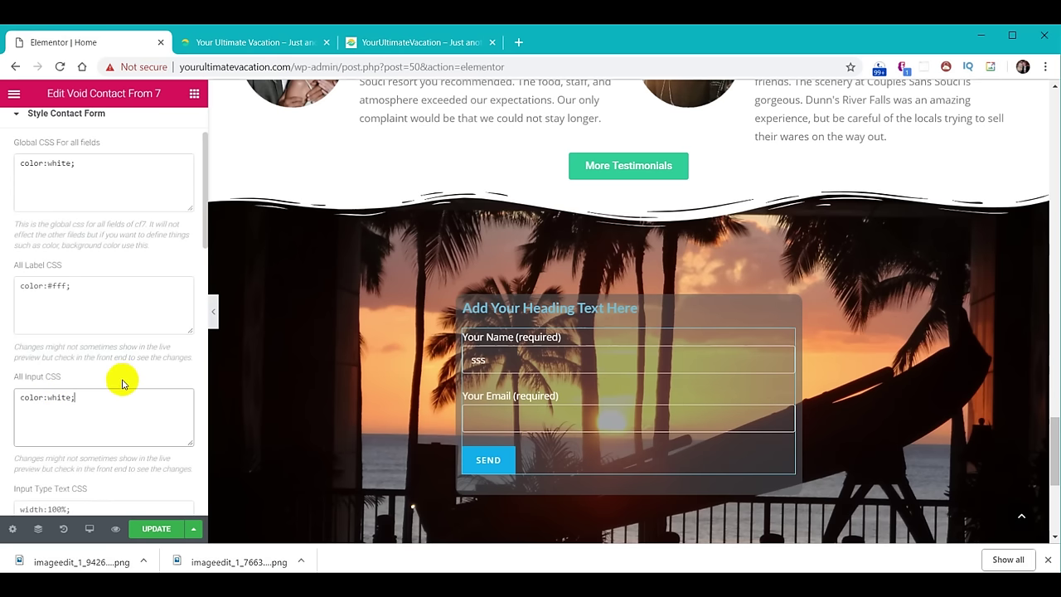
# Give the Submit Button CSS color:white and background:#F9CC29.
pyautogui.scroll(-2, 121, 383)
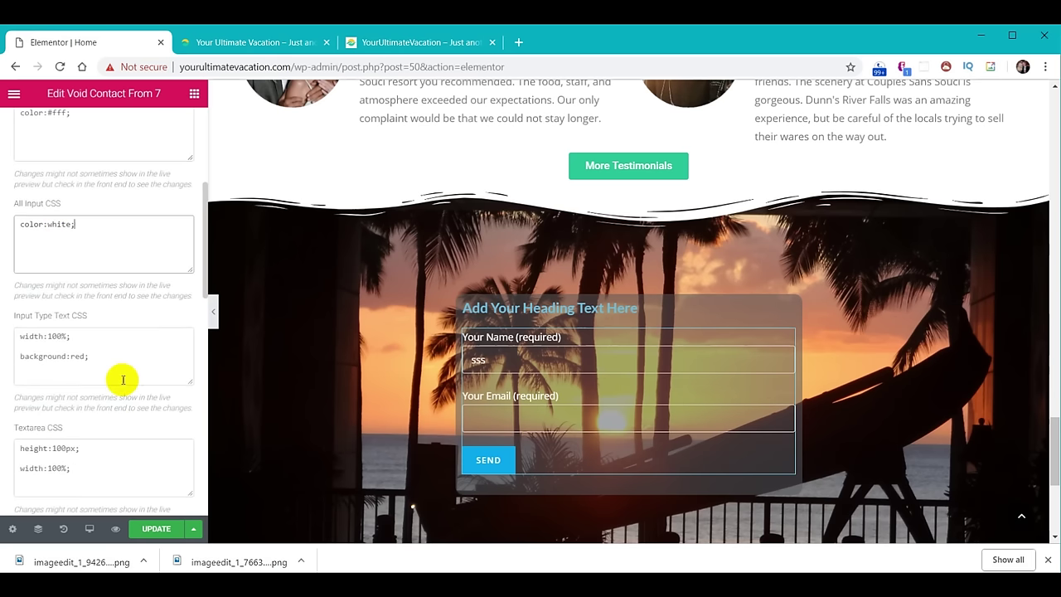
pyautogui.scroll(-1, 123, 380)
pyautogui.scroll(-5, 122, 379)
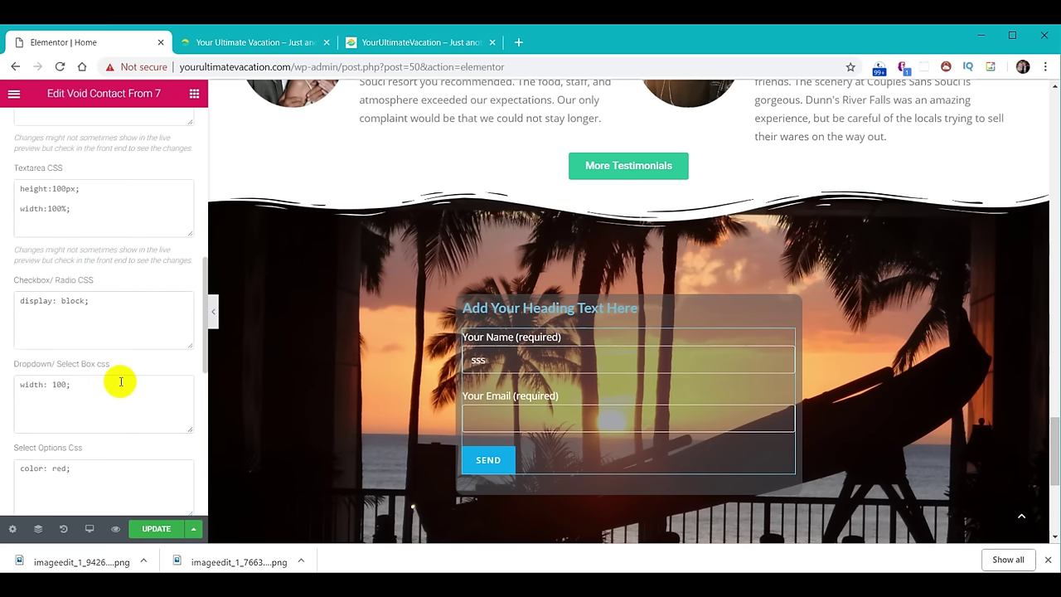
pyautogui.scroll(-1, 120, 383)
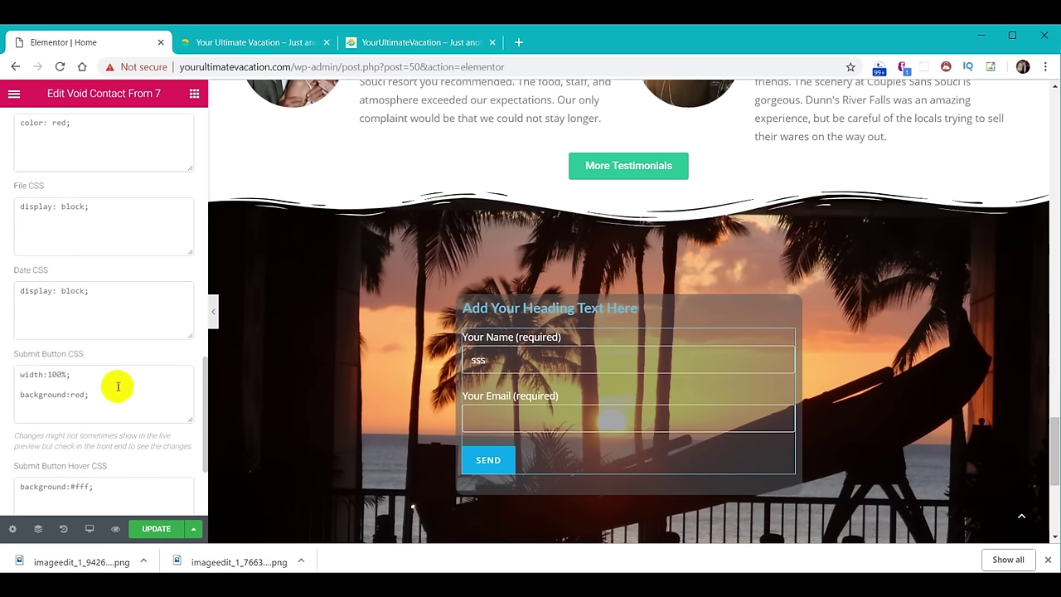
pyautogui.click(116, 386)
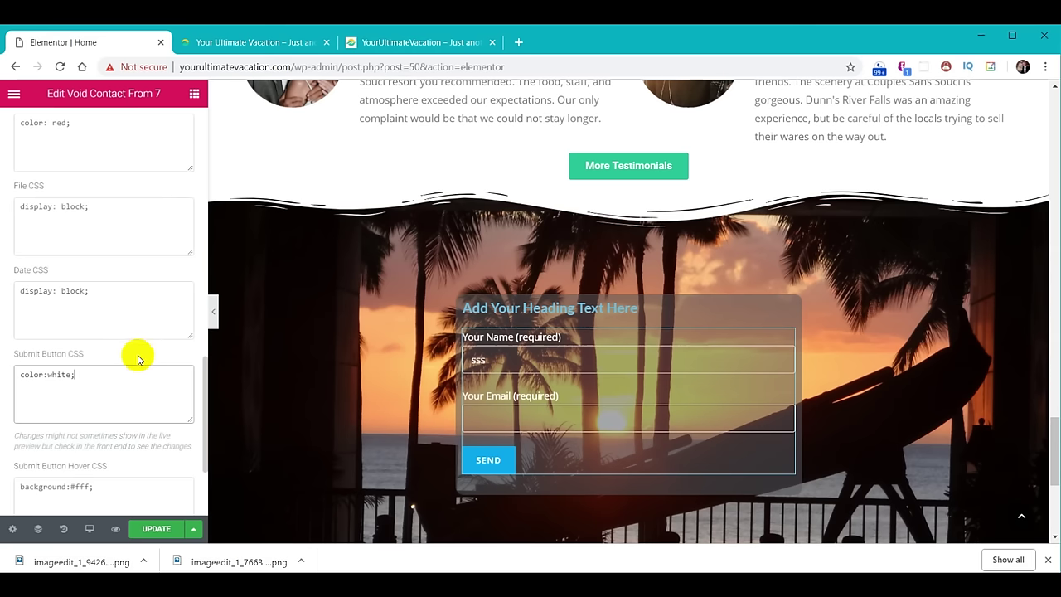
pyautogui.click(60, 388)
pyautogui.click(79, 371)
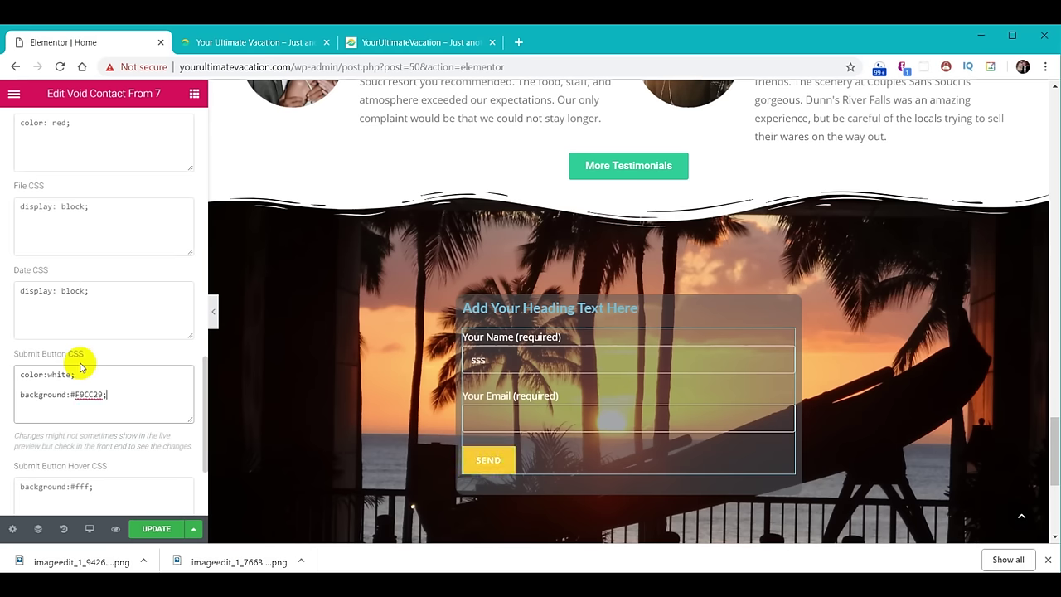
pyautogui.click(74, 406)
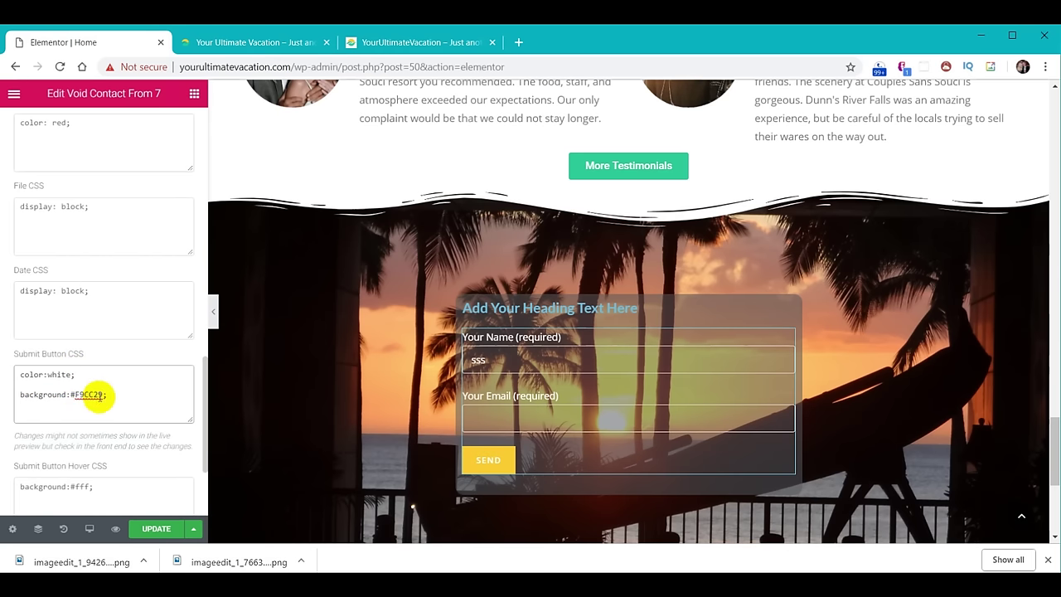
pyautogui.scroll(-1, 98, 395)
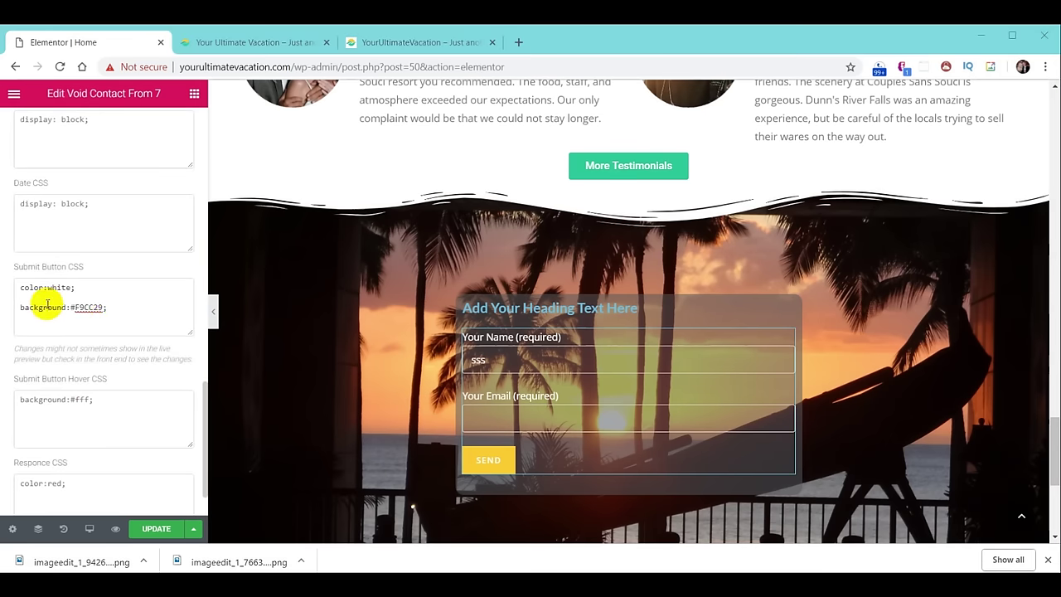
pyautogui.click(74, 286)
pyautogui.click(106, 308)
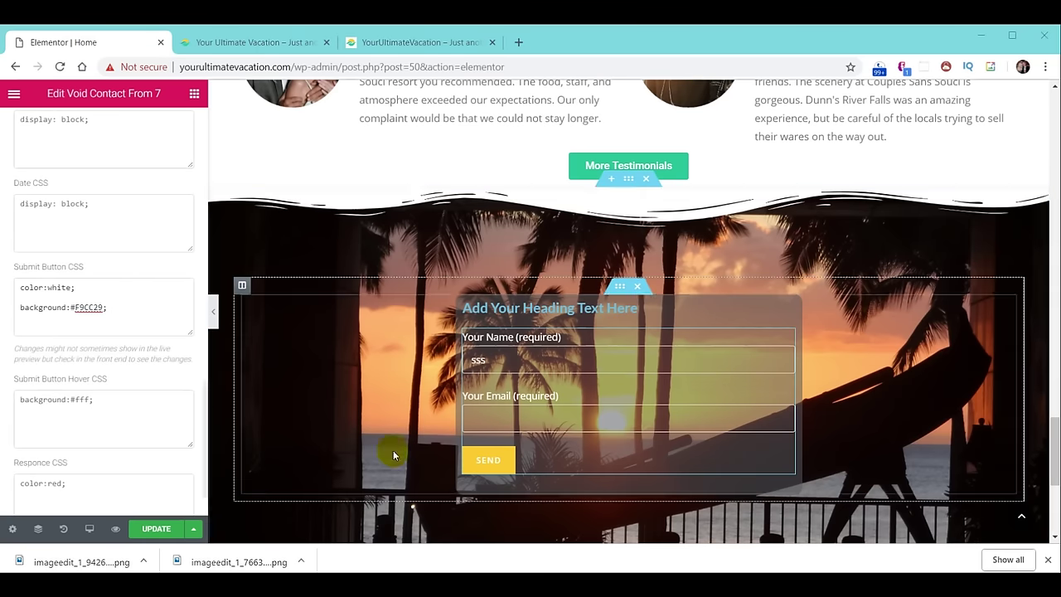
# Type 'dddddd' as test text in the form's Name field, then open its column's style settings.
pyautogui.scroll(8, 66, 315)
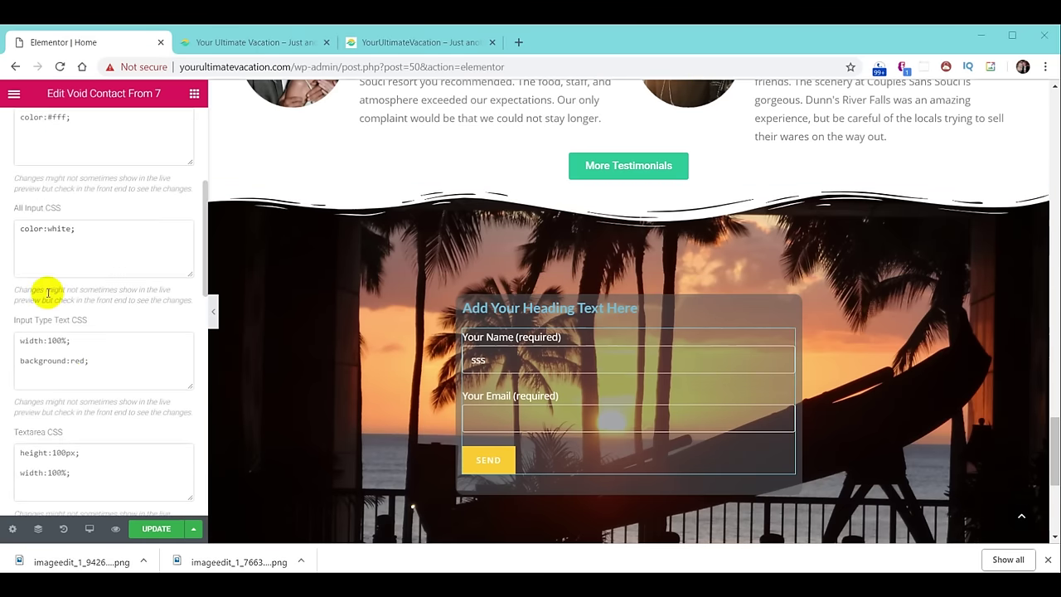
pyautogui.scroll(3, 49, 295)
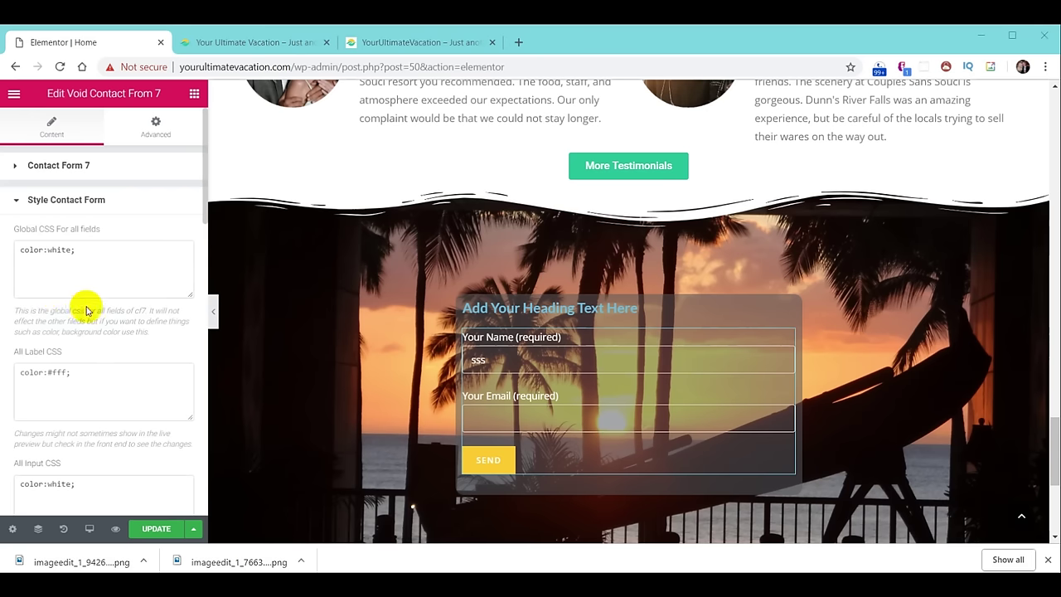
pyautogui.click(511, 399)
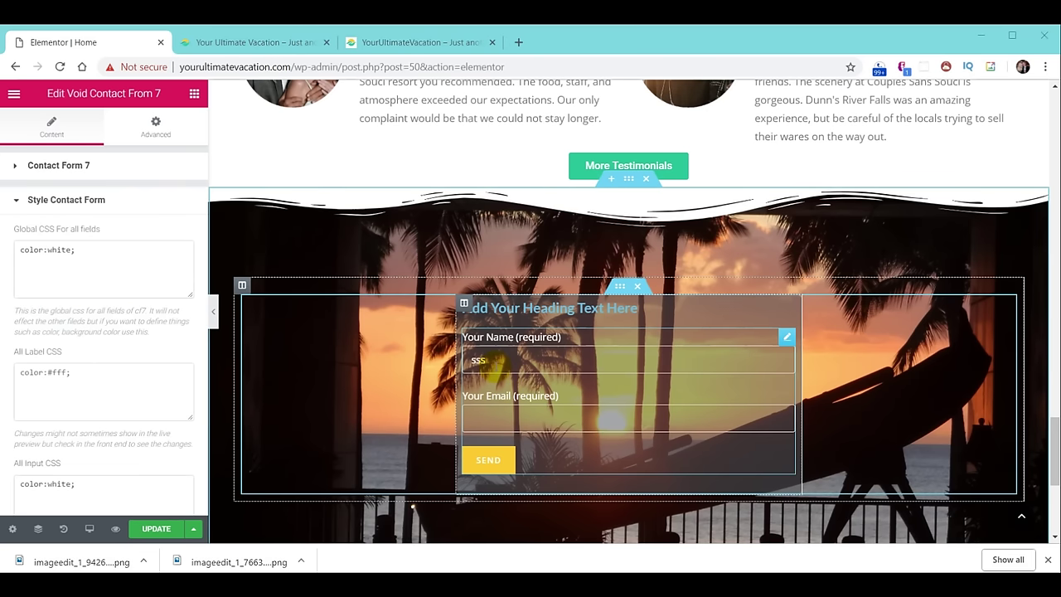
pyautogui.press('BackSpace')
pyautogui.press('BackSpace')
pyautogui.press('BackSpace')
pyautogui.write('dddddd')
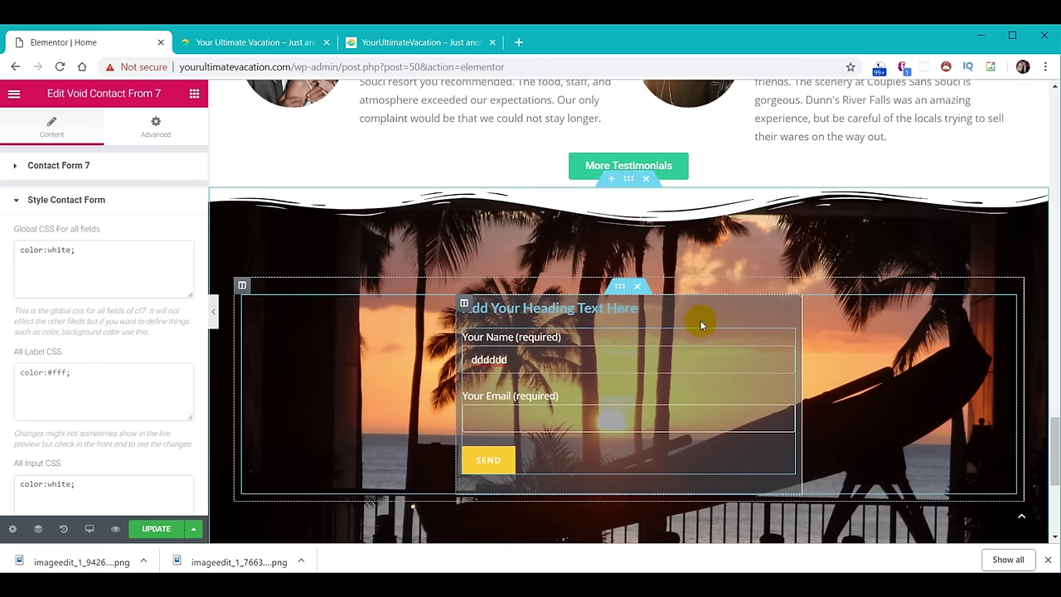
pyautogui.click(464, 306)
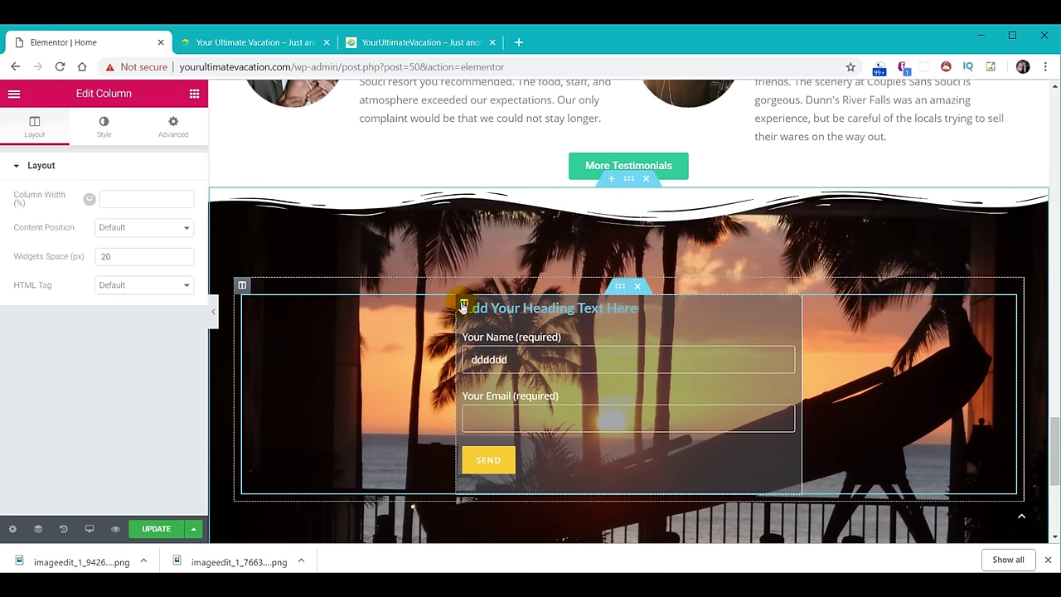
pyautogui.click(103, 126)
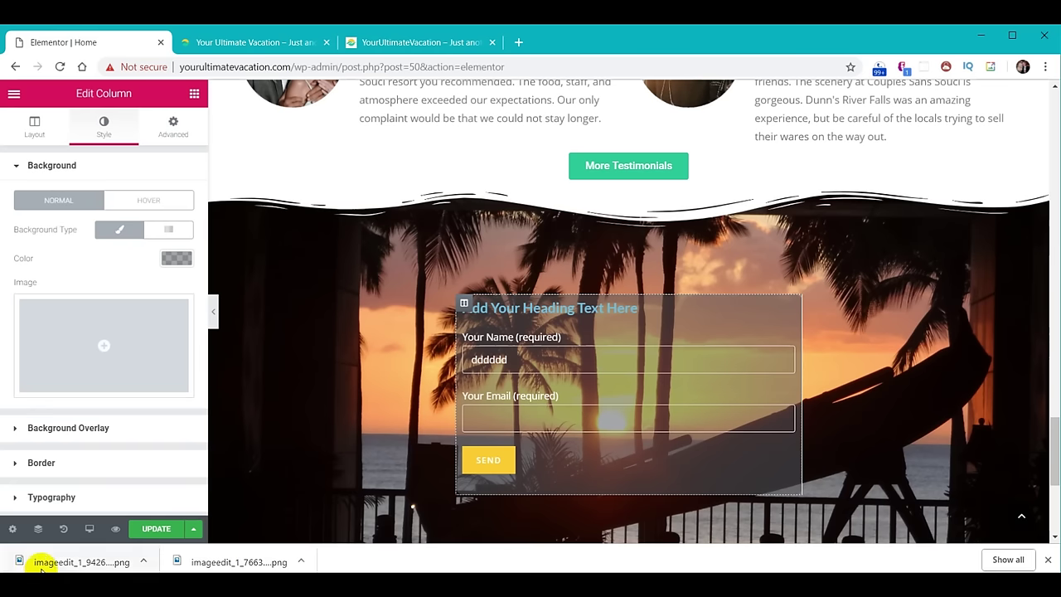
# Center-align the form column's text and retitle the heading 'Join Our Email'.
pyautogui.click(51, 498)
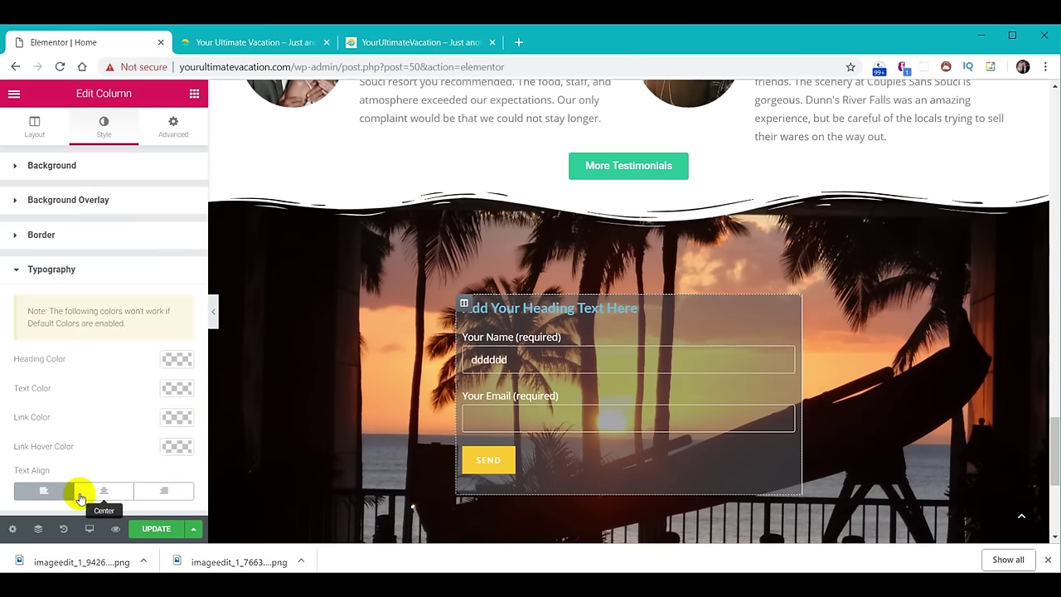
pyautogui.click(105, 494)
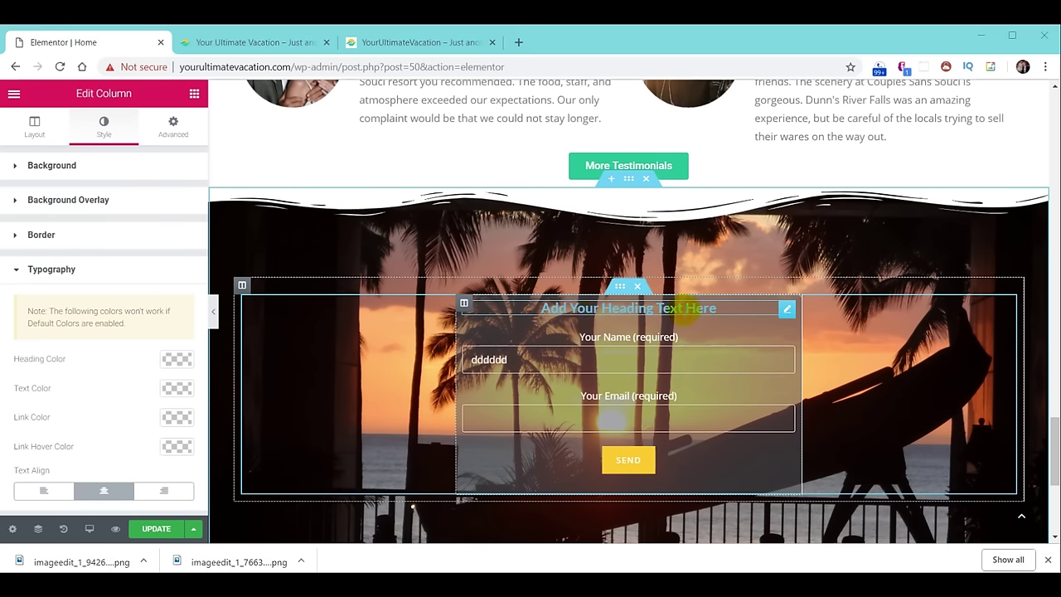
pyautogui.click(623, 309)
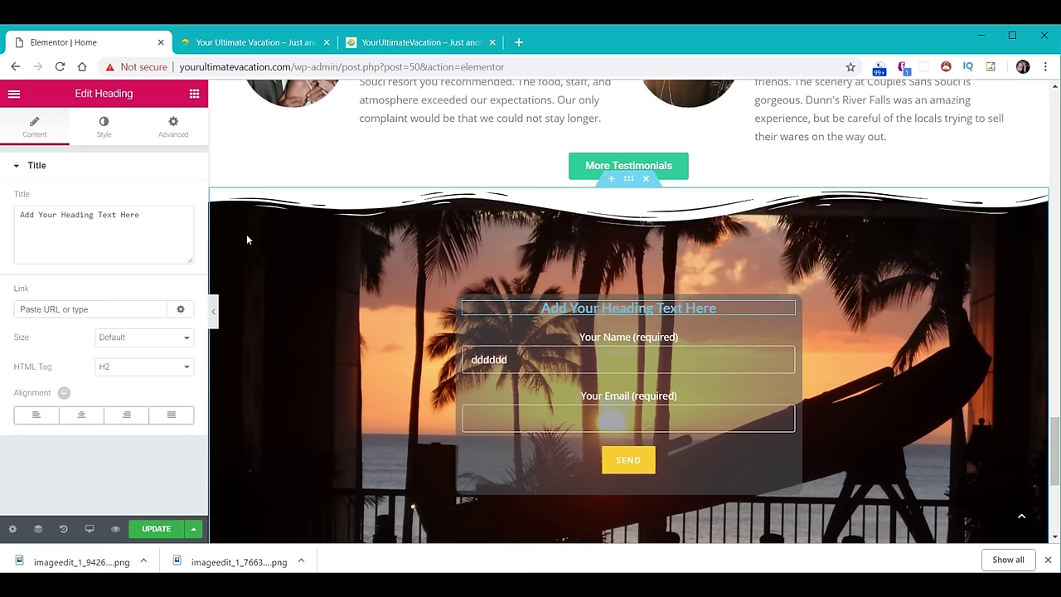
pyautogui.moveTo(141, 215); pyautogui.dragTo(15, 218)
pyautogui.write('Join Our Email')
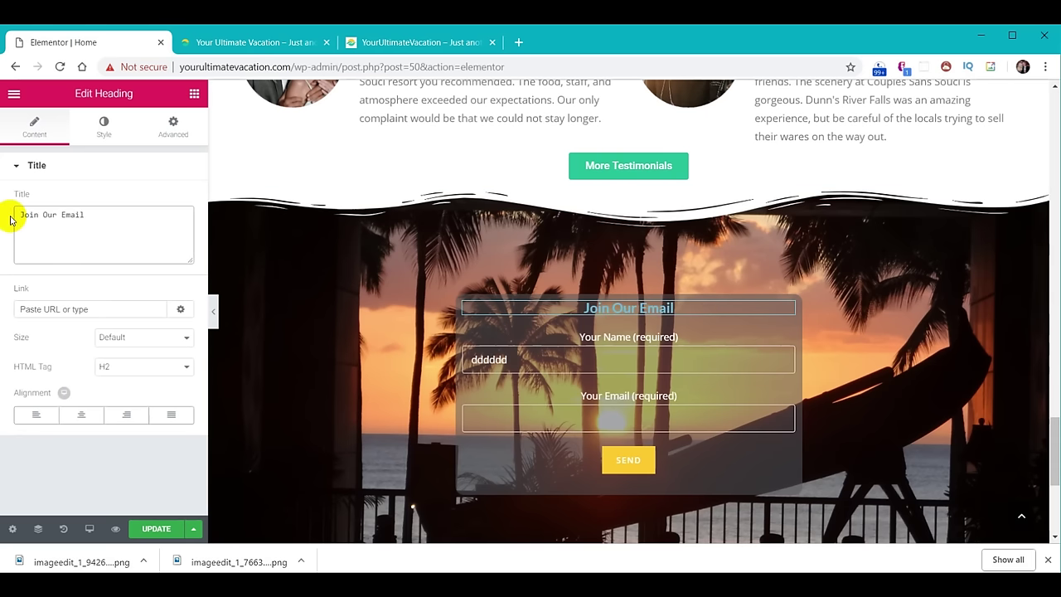
# Make the heading 28px and white (#ffffff), then update the page.
pyautogui.click(104, 133)
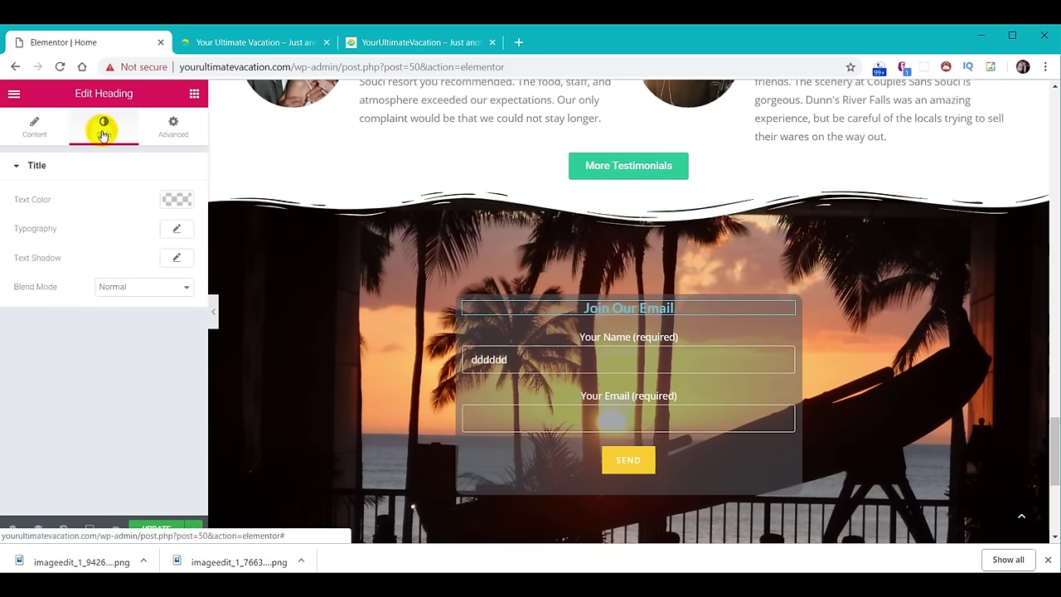
pyautogui.click(178, 231)
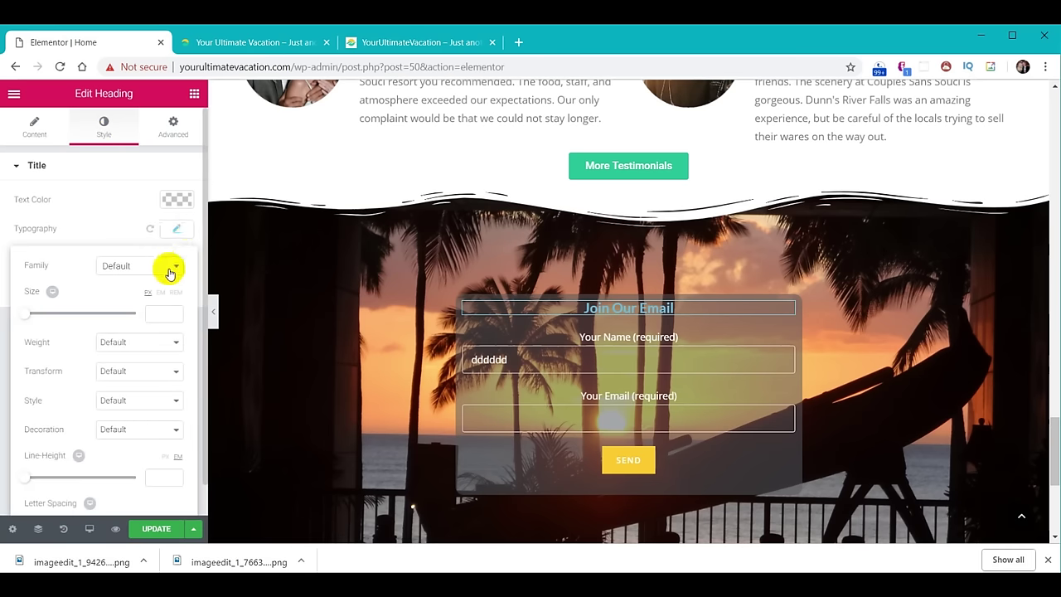
pyautogui.write('28')
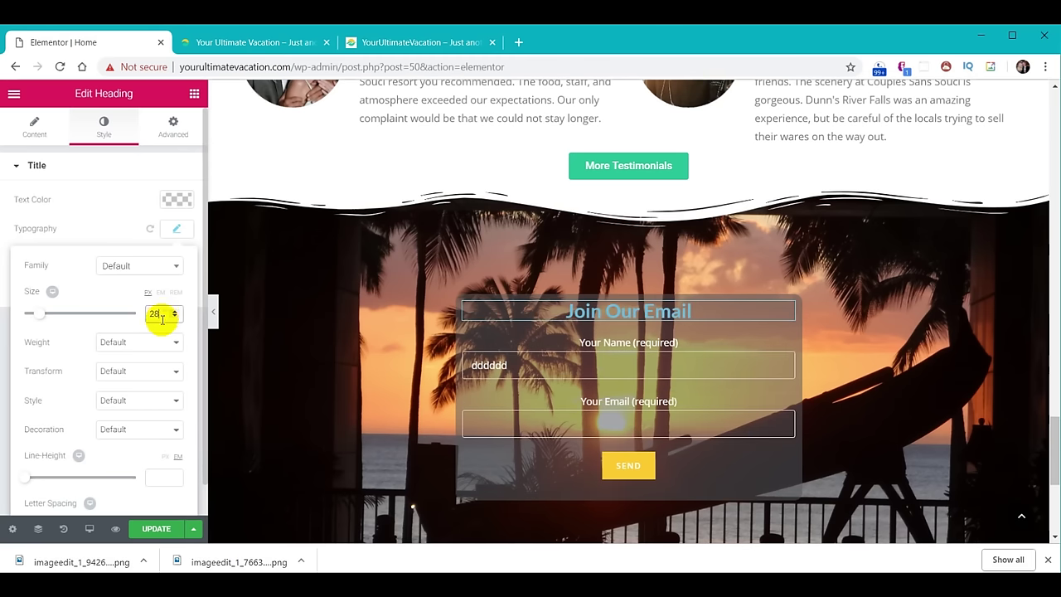
pyautogui.click(176, 199)
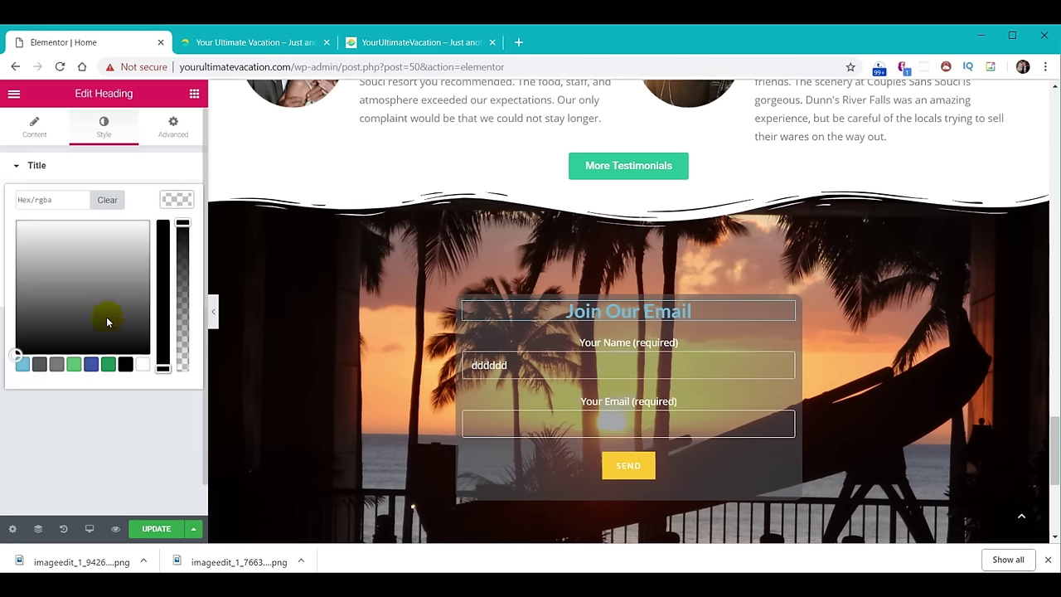
pyautogui.click(139, 366)
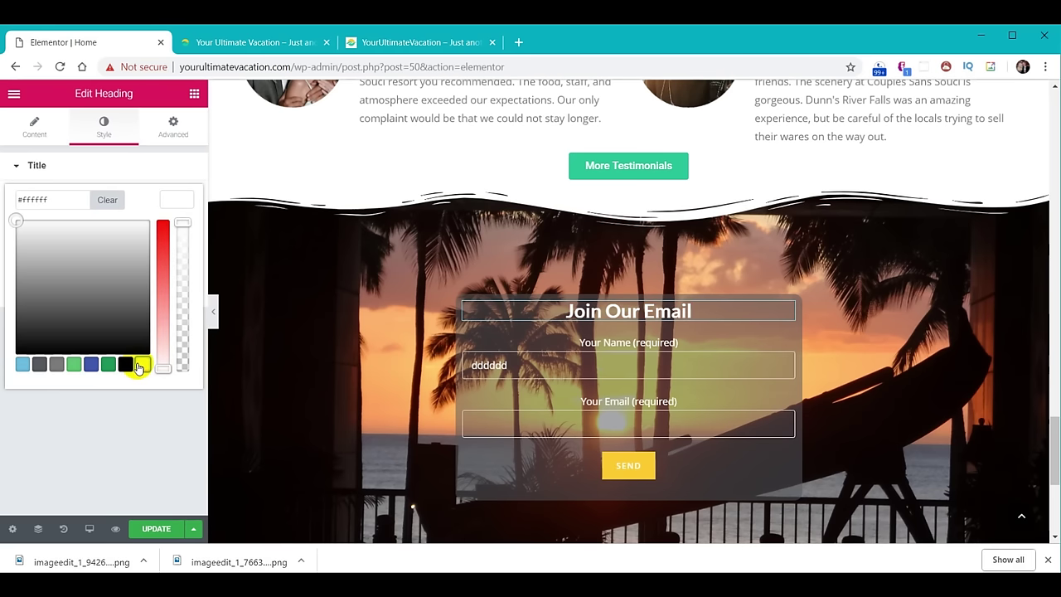
pyautogui.click(154, 530)
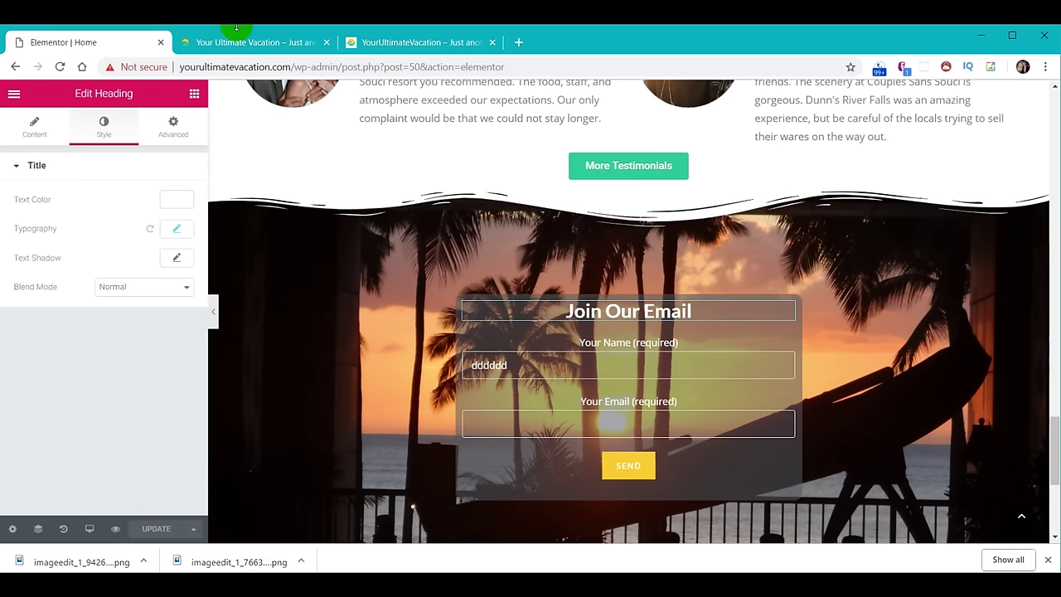
pyautogui.click(249, 43)
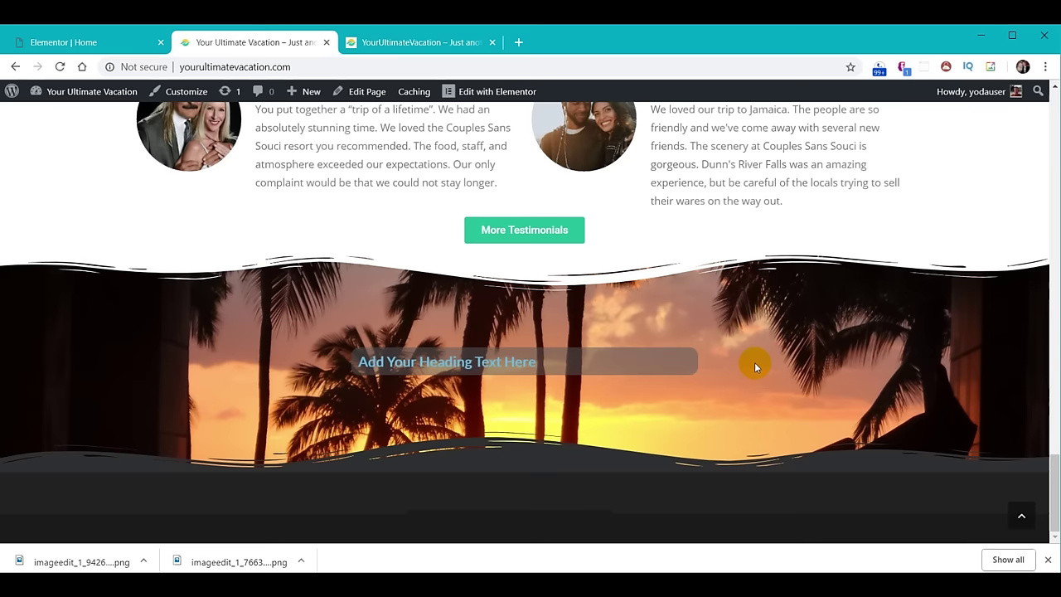
# Reload the live homepage, then scroll the reference site down to its footer.
pyautogui.press('F5')
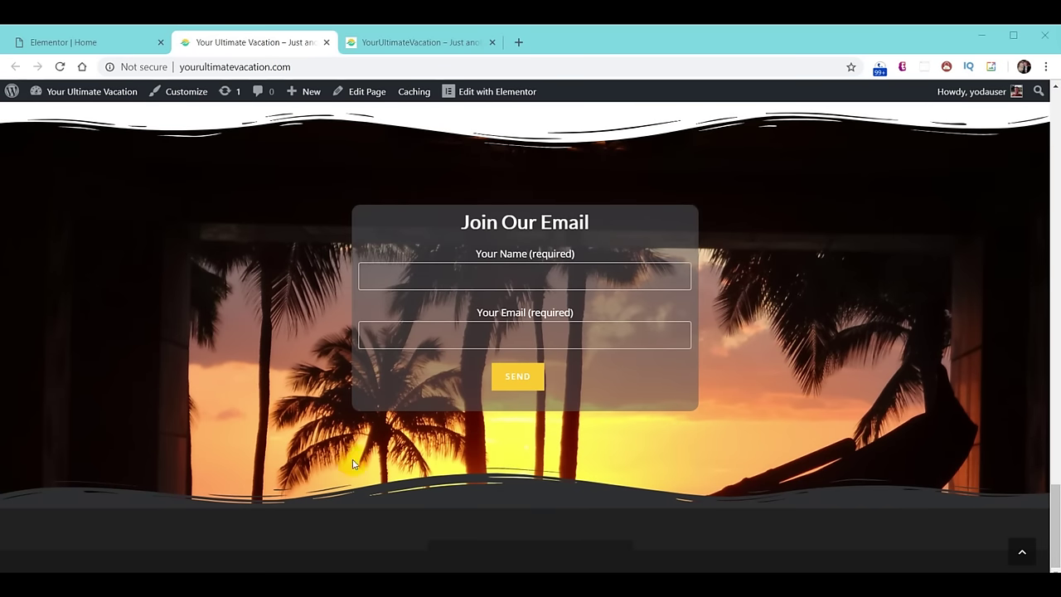
pyautogui.scroll(3, 705, 259)
pyautogui.scroll(-3, 704, 265)
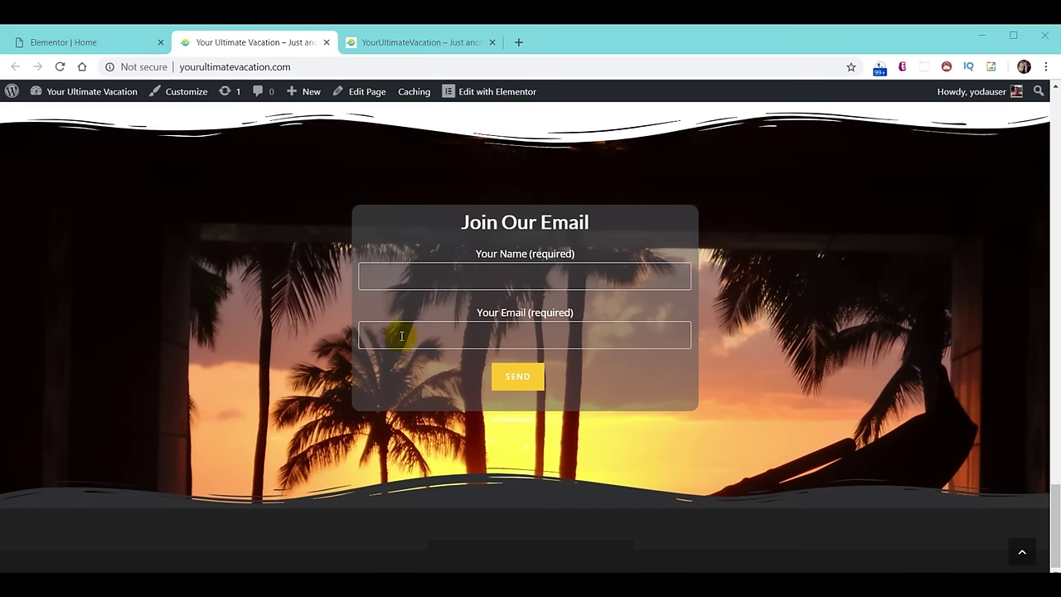
pyautogui.click(408, 45)
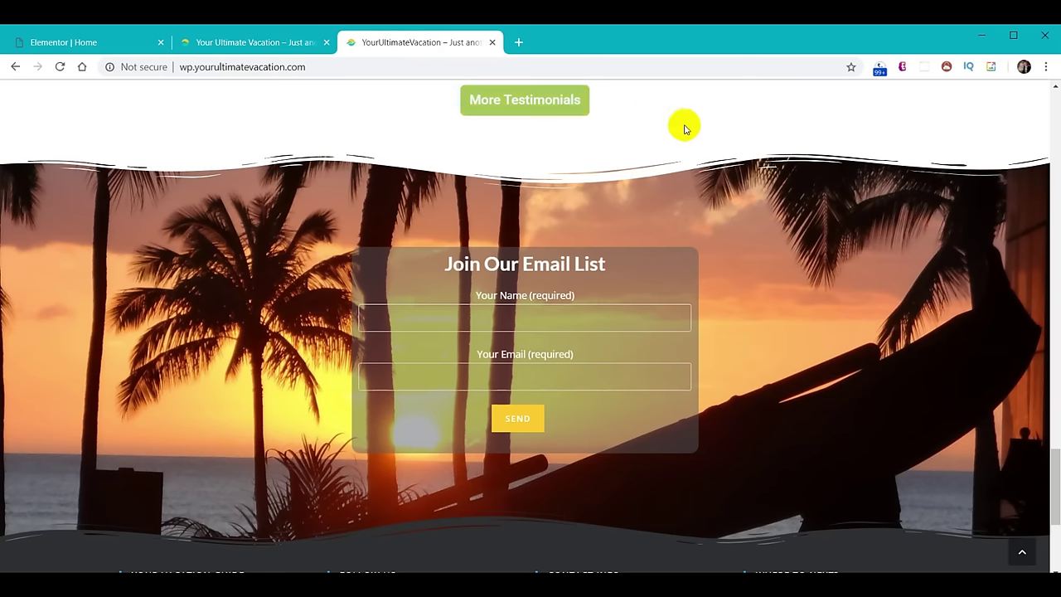
pyautogui.scroll(-3, 926, 248)
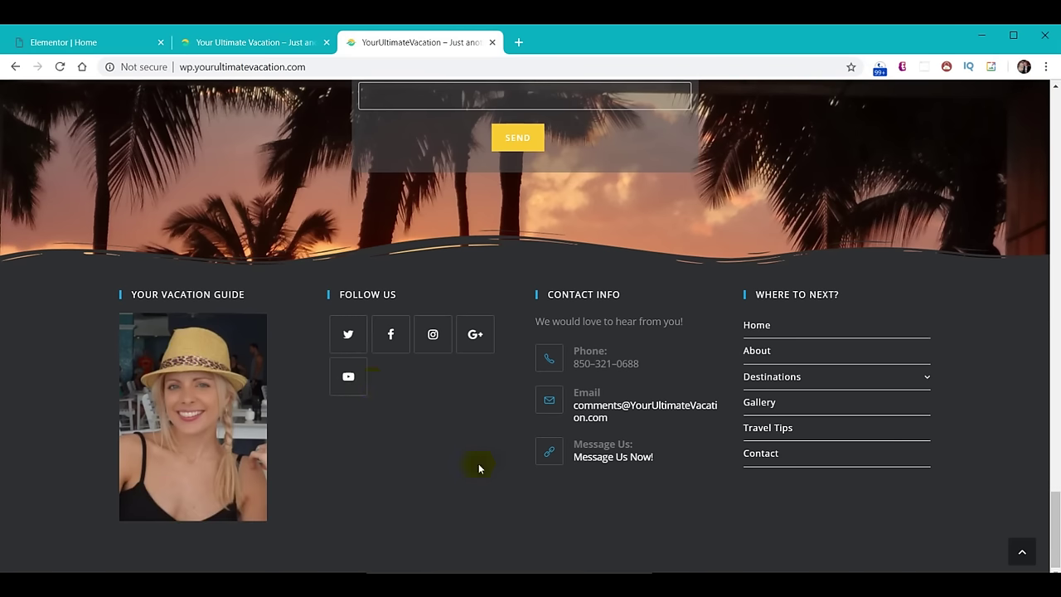
pyautogui.moveTo(796, 376)
# Exit Elementor to the dashboard and go to Appearance > Widgets.
pyautogui.click(59, 46)
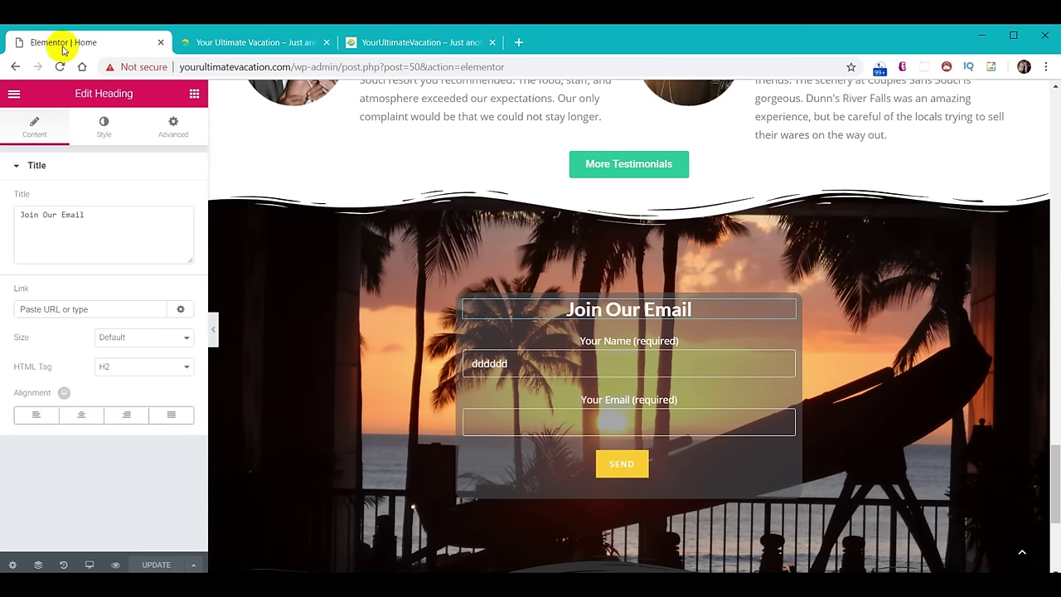
pyautogui.click(14, 96)
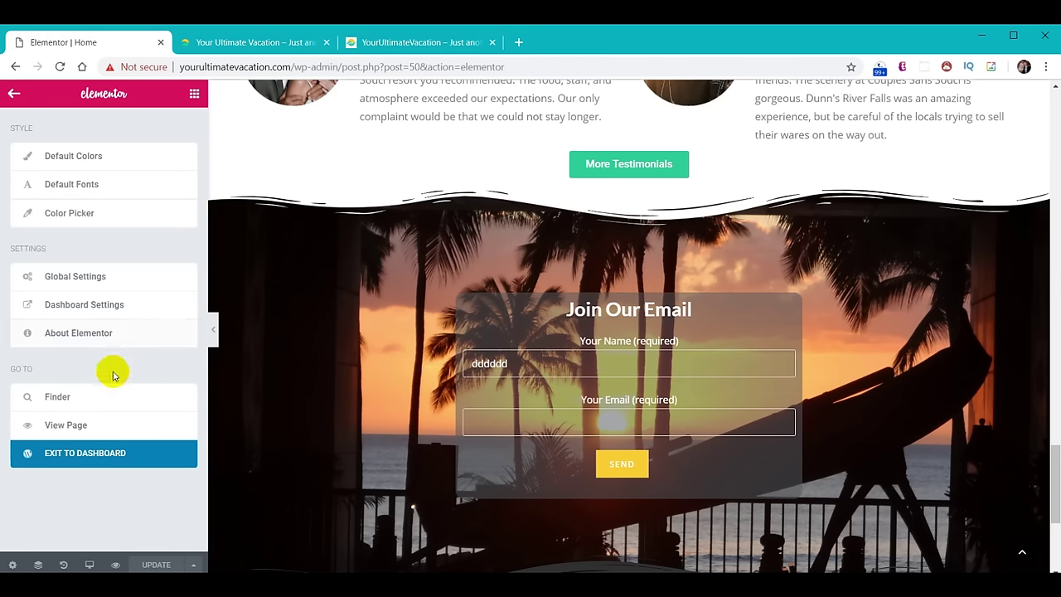
pyautogui.click(87, 456)
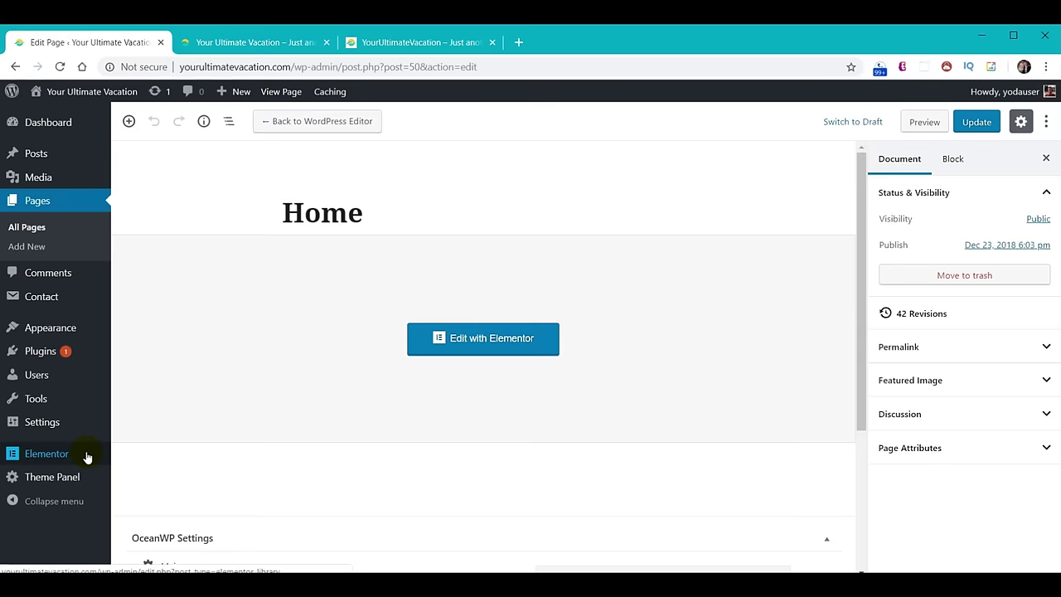
pyautogui.moveTo(43, 332)
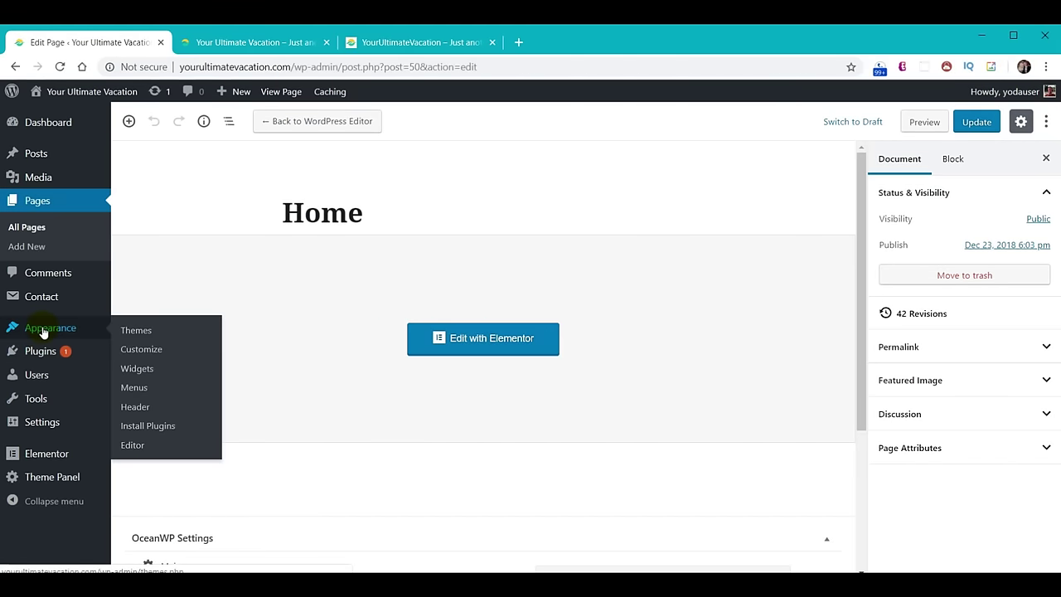
pyautogui.click(43, 331)
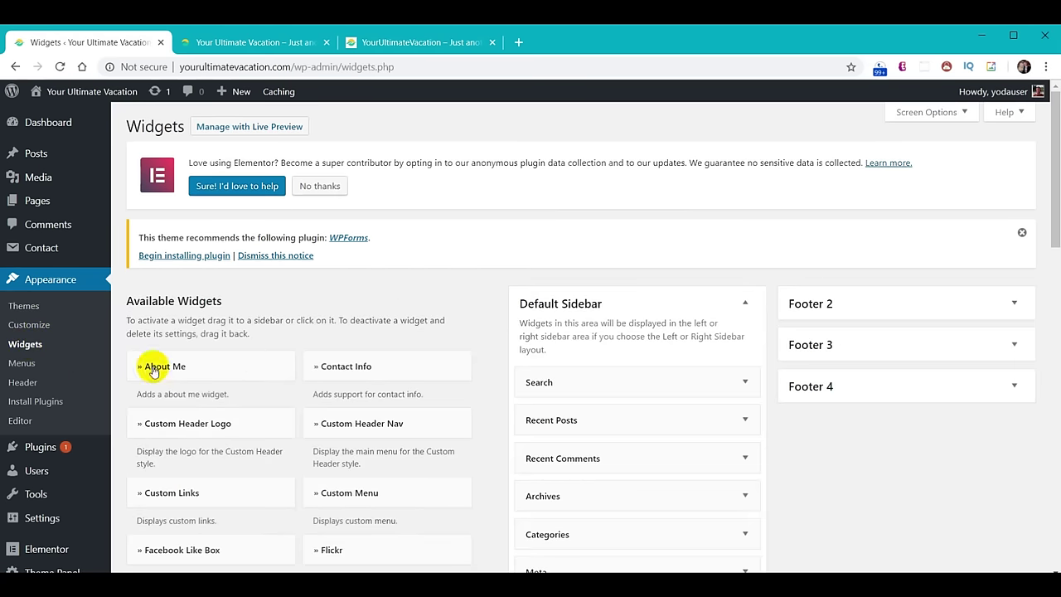
# Compare the widget areas with the reference site's footer.
pyautogui.scroll(-2, 741, 473)
pyautogui.scroll(-2, 663, 485)
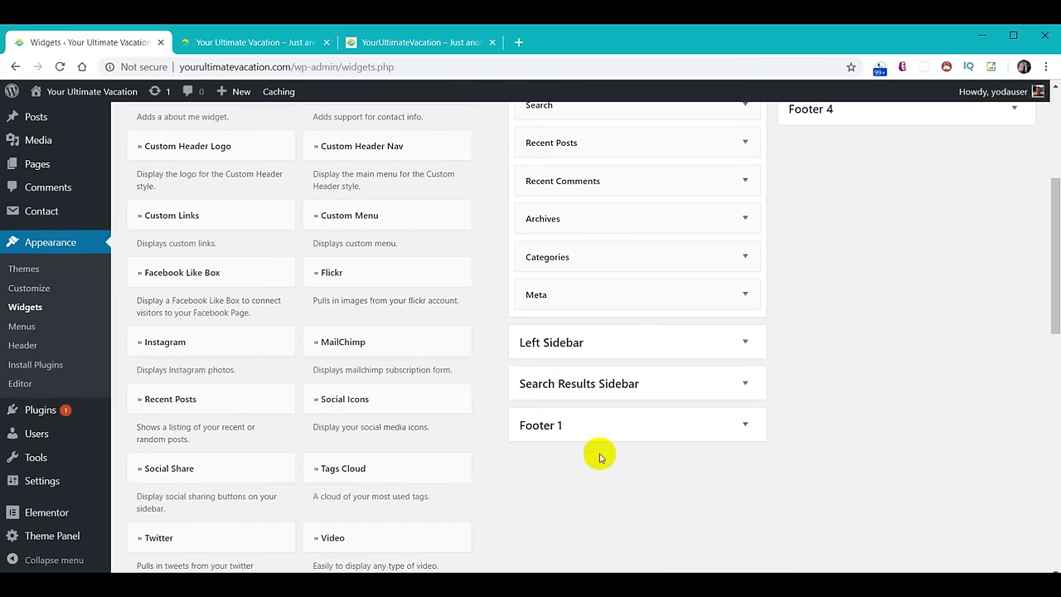
pyautogui.scroll(2, 742, 423)
pyautogui.scroll(1, 829, 413)
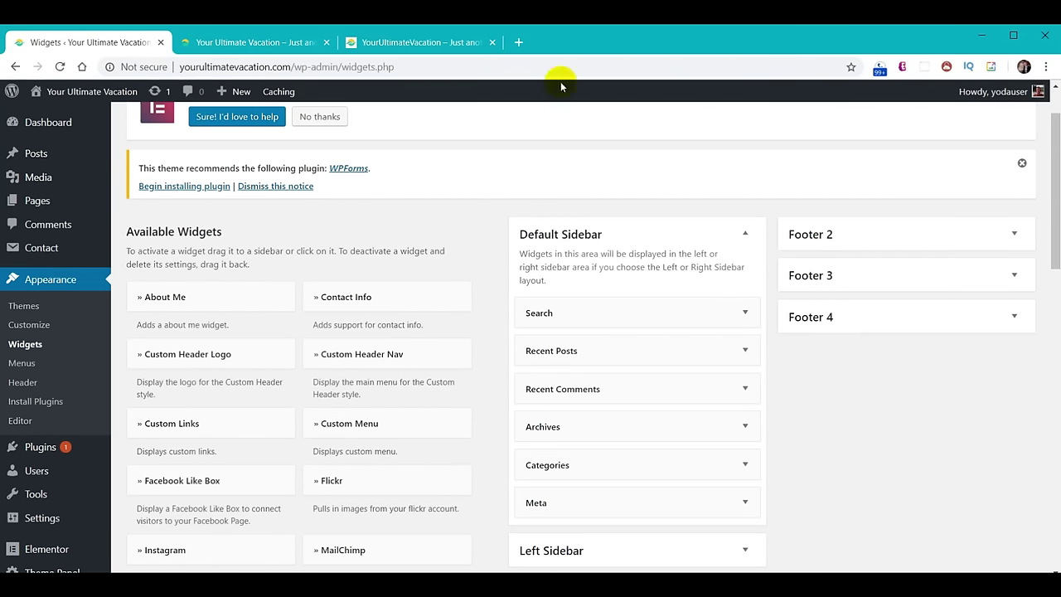
pyautogui.click(425, 52)
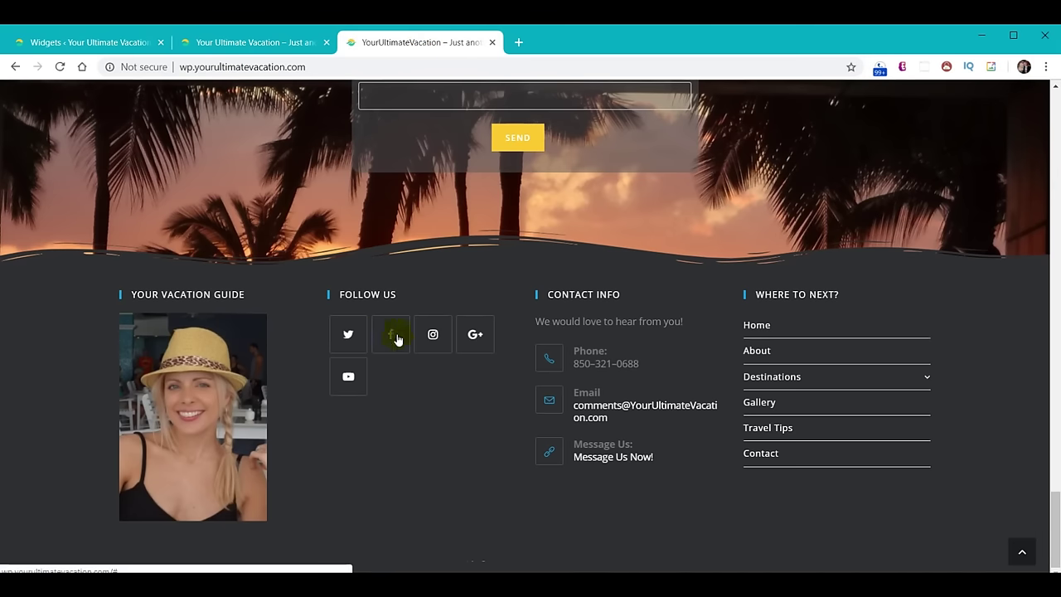
pyautogui.click(133, 43)
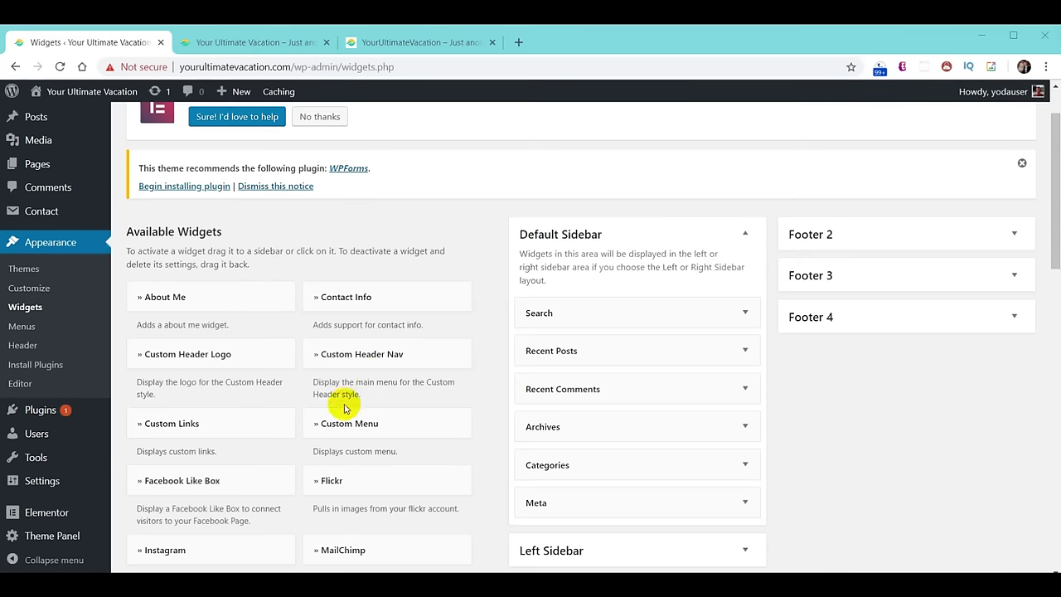
pyautogui.scroll(-6, 331, 432)
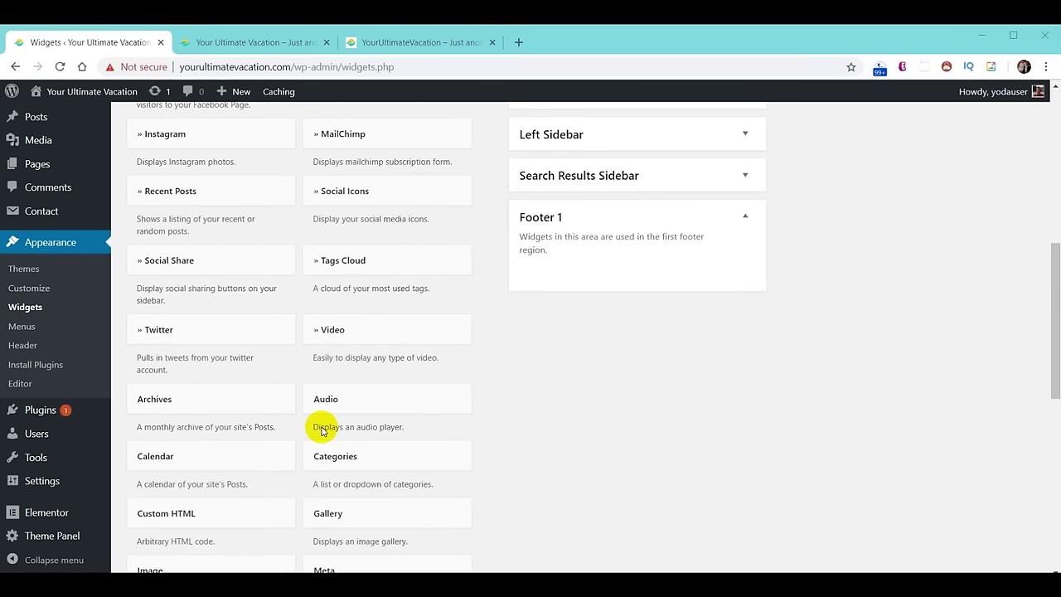
pyautogui.scroll(-2, 324, 429)
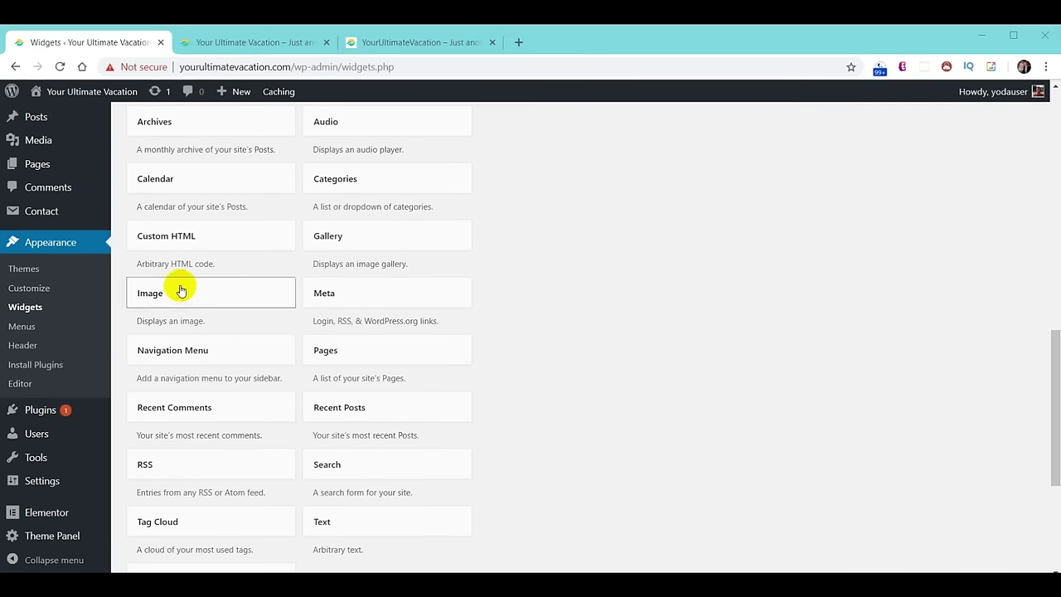
# Add an Image widget titled 'Your Vacation Guide' to Footer 1.
pyautogui.click(180, 290)
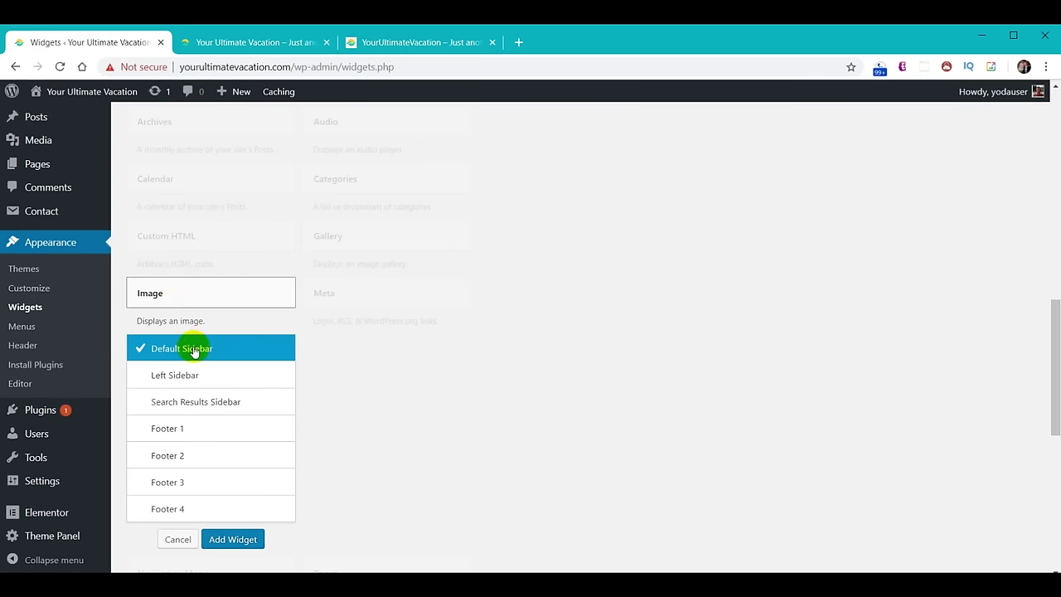
pyautogui.click(192, 428)
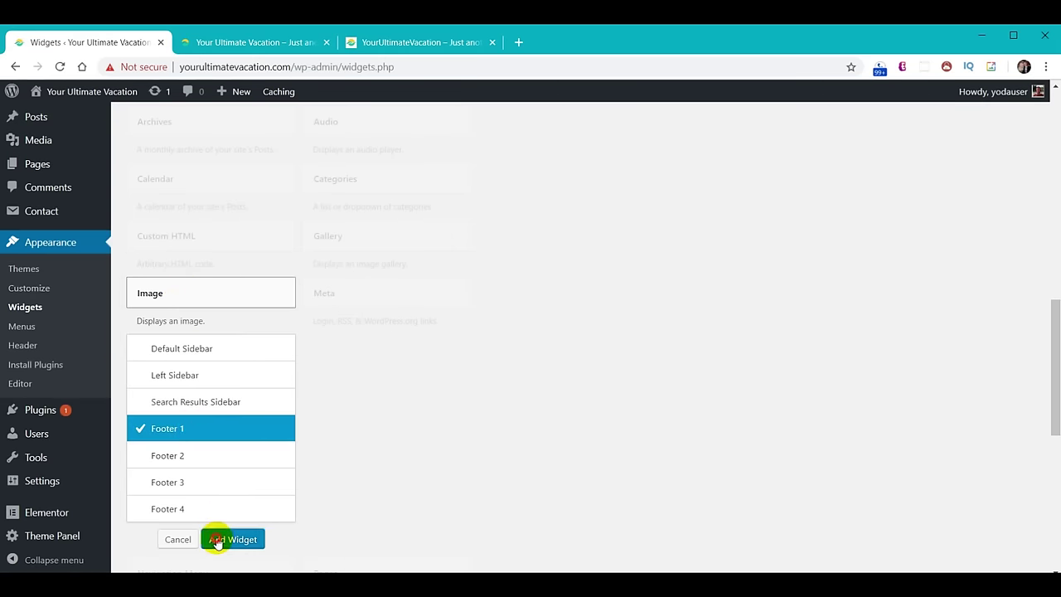
pyautogui.click(217, 539)
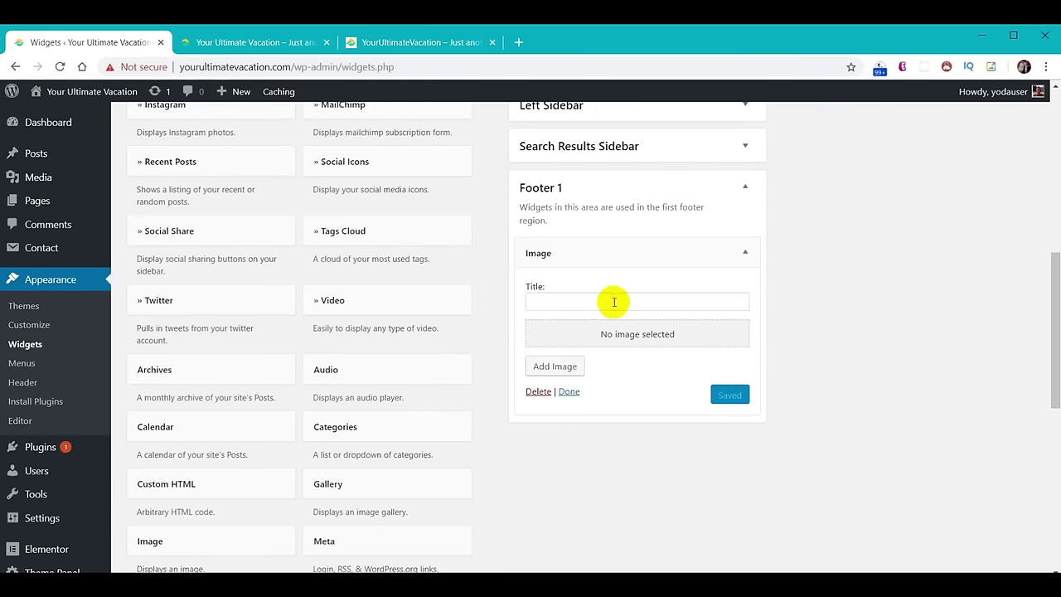
pyautogui.write('Your Vacation Guide')
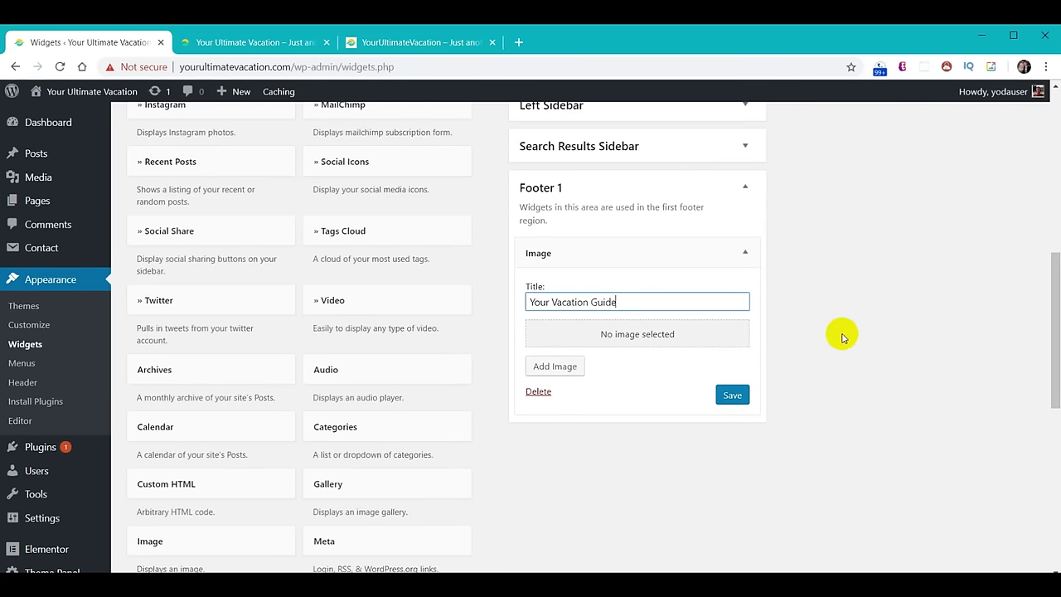
# Set the widget image to the woman-in-hat photo, link it to /about/, and save.
pyautogui.click(664, 336)
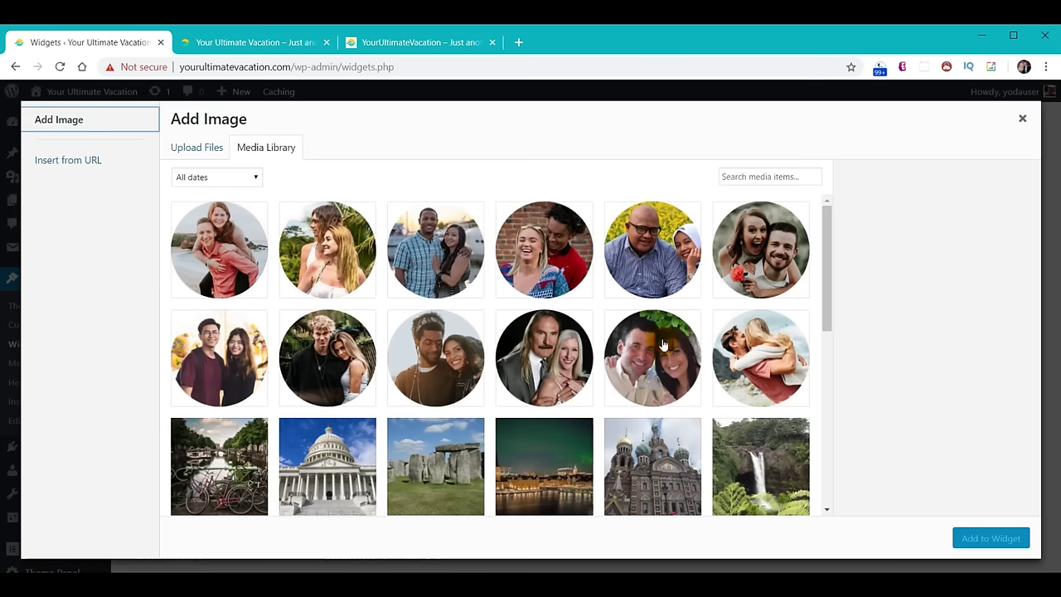
pyautogui.scroll(-5, 663, 344)
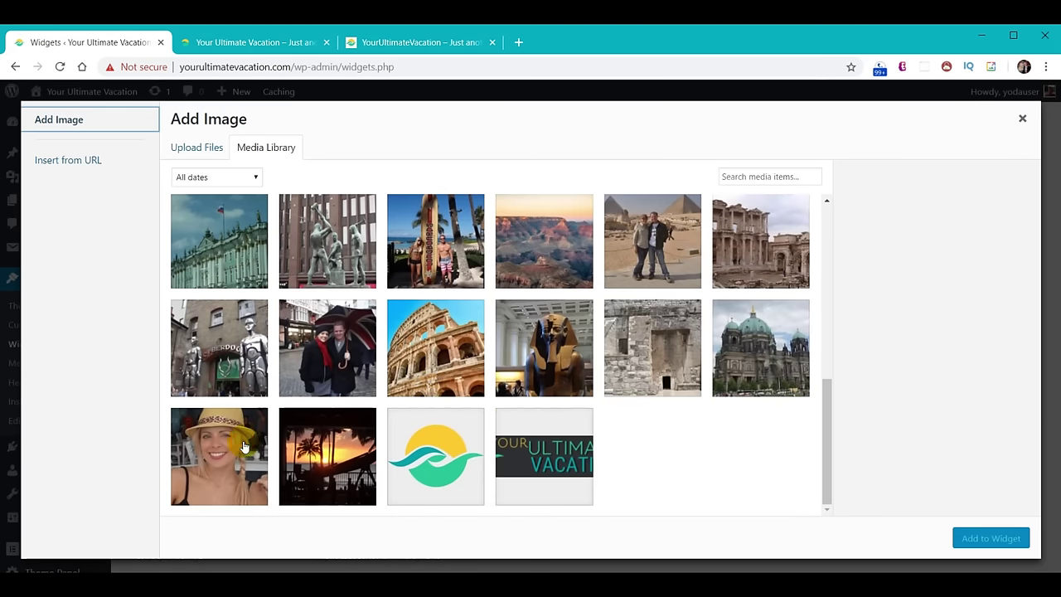
pyautogui.click(248, 444)
pyautogui.click(995, 539)
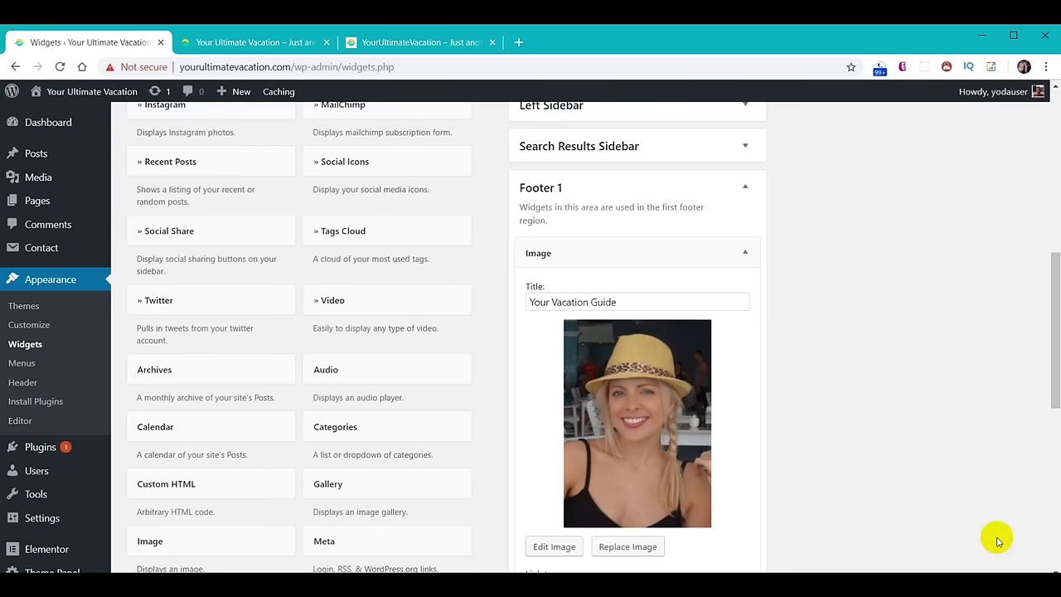
pyautogui.scroll(-2, 956, 420)
pyautogui.click(579, 451)
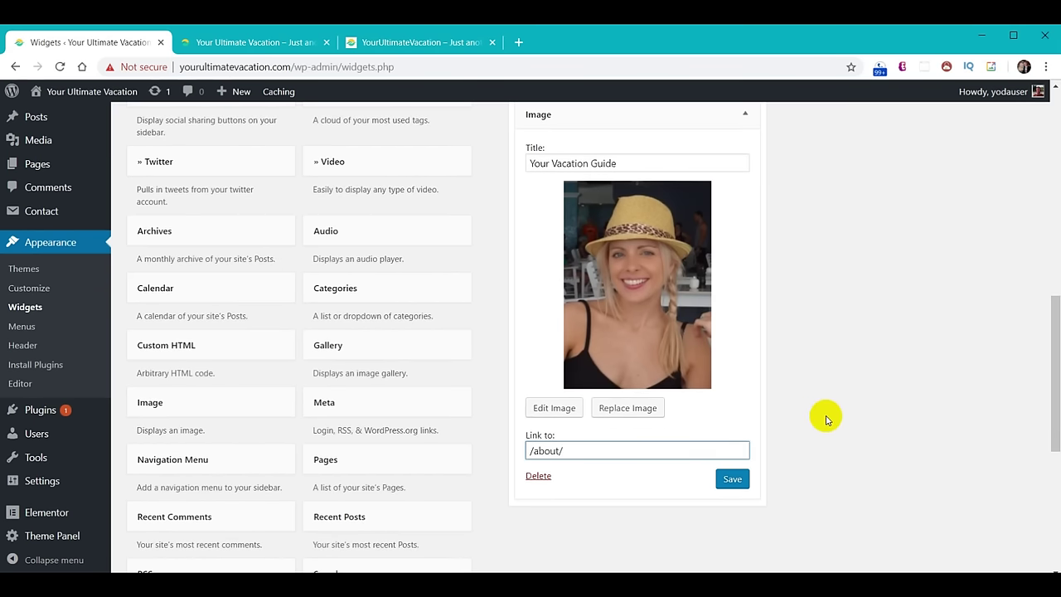
pyautogui.click(738, 481)
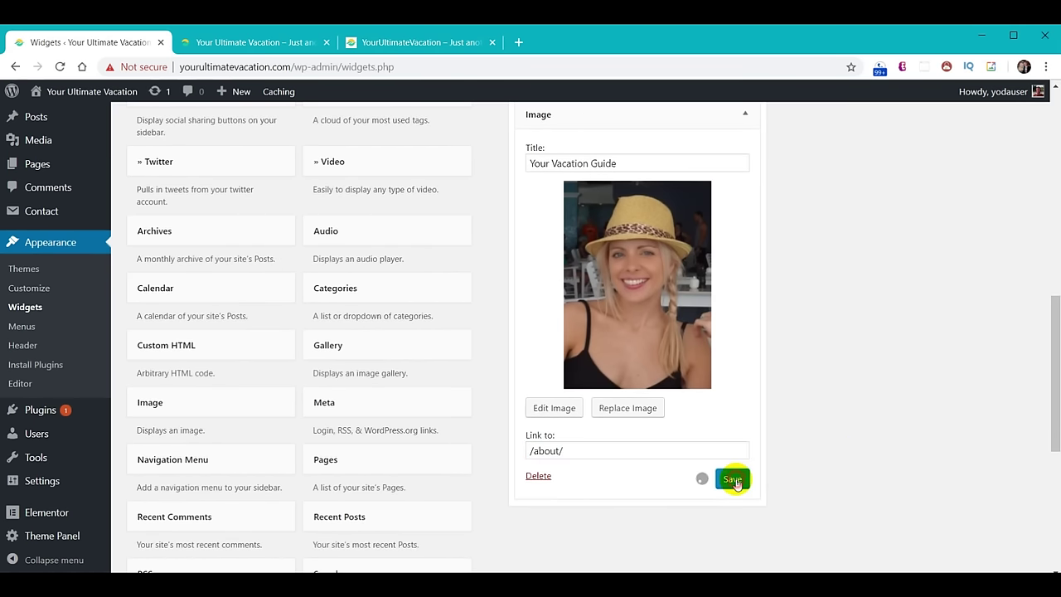
pyautogui.click(251, 43)
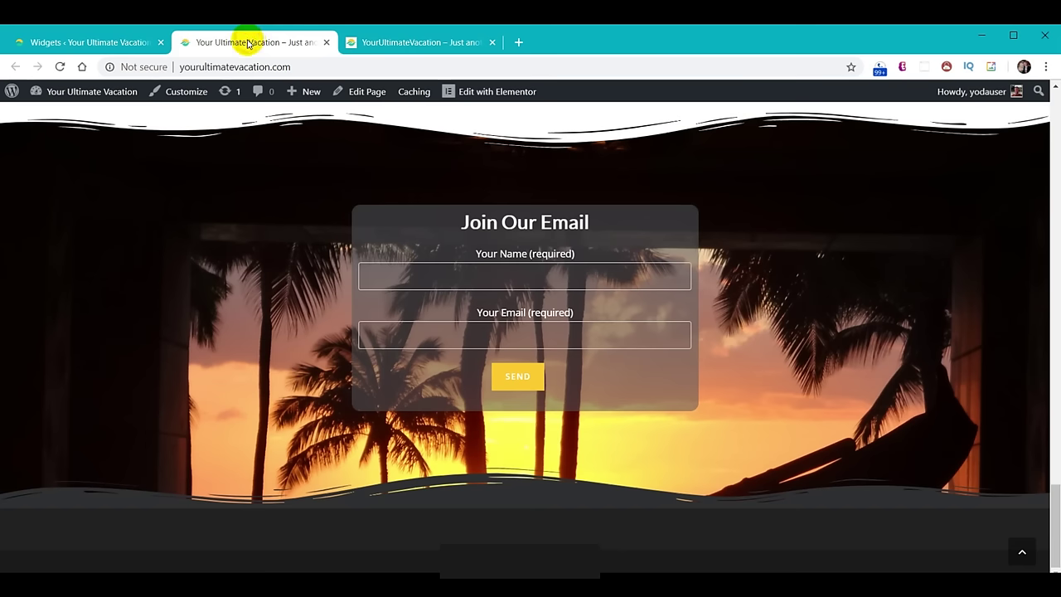
pyautogui.click(60, 66)
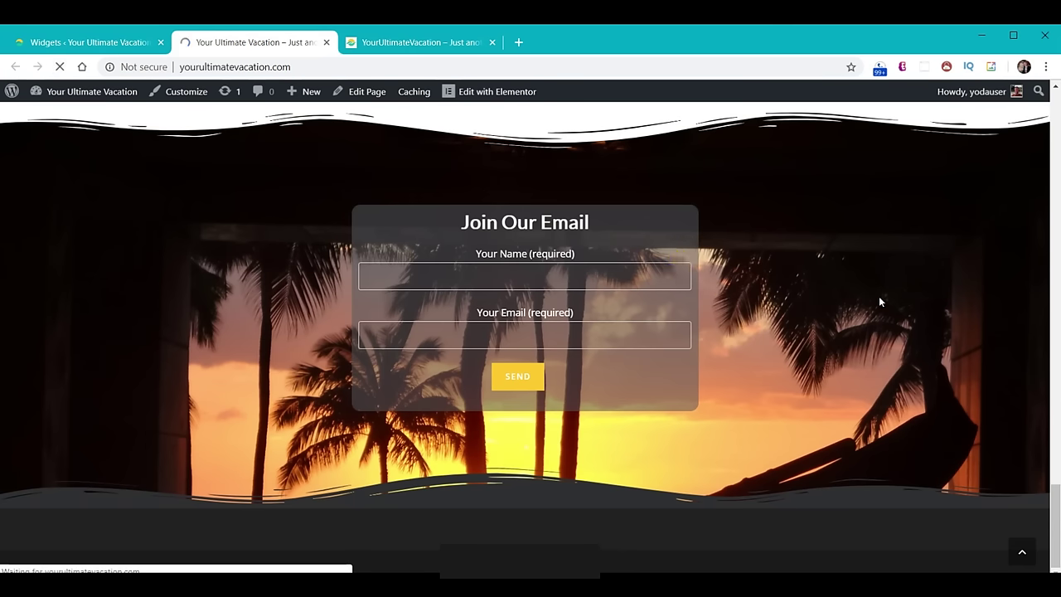
pyautogui.click(860, 307)
pyautogui.scroll(-3, 862, 311)
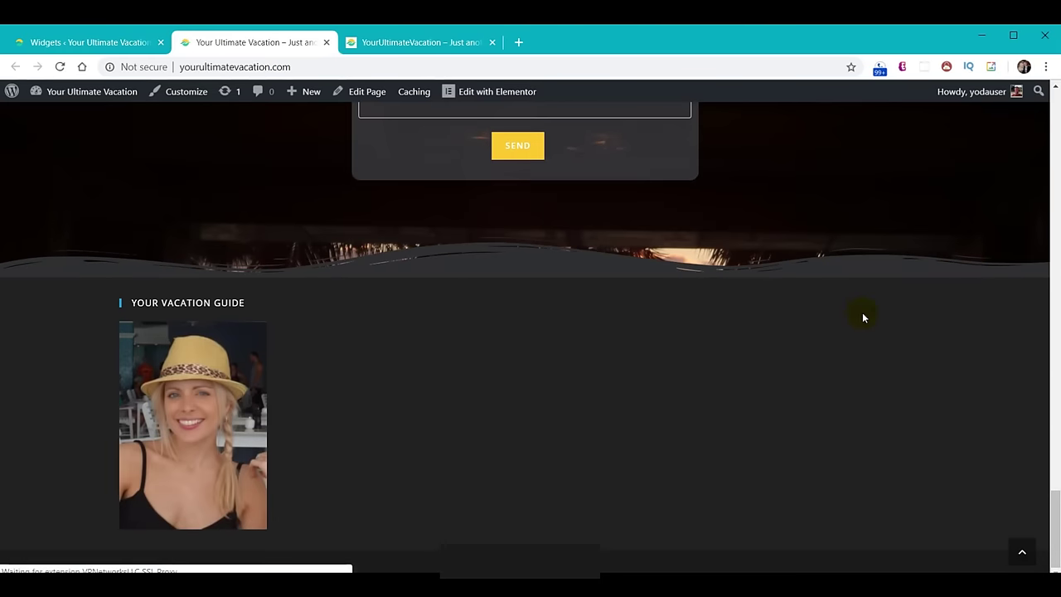
pyautogui.click(100, 42)
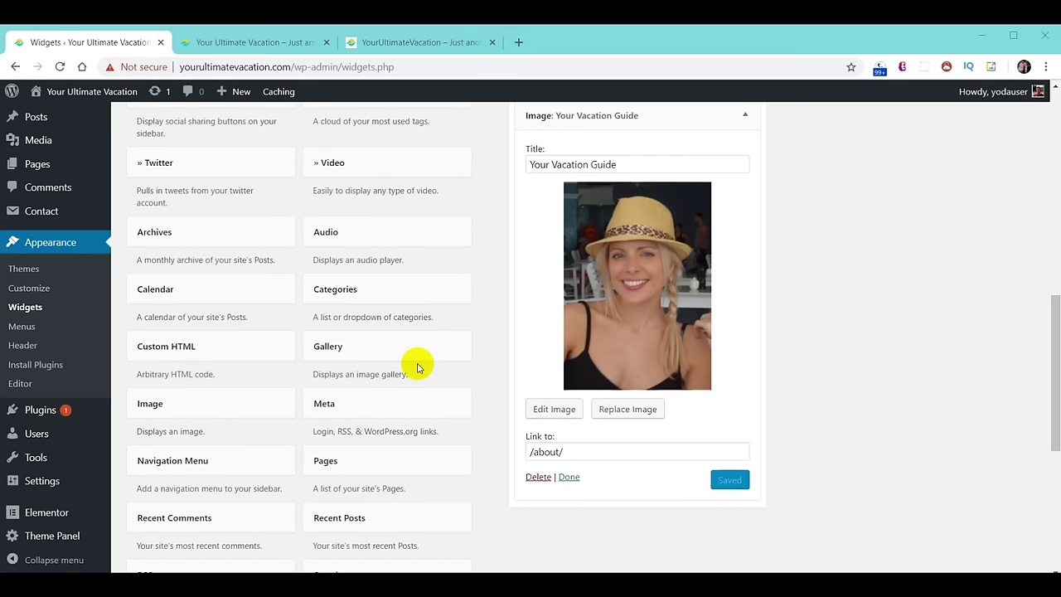
# Add a 'Follow Us' Social Icons widget to Footer 2 and save it.
pyautogui.scroll(2, 417, 367)
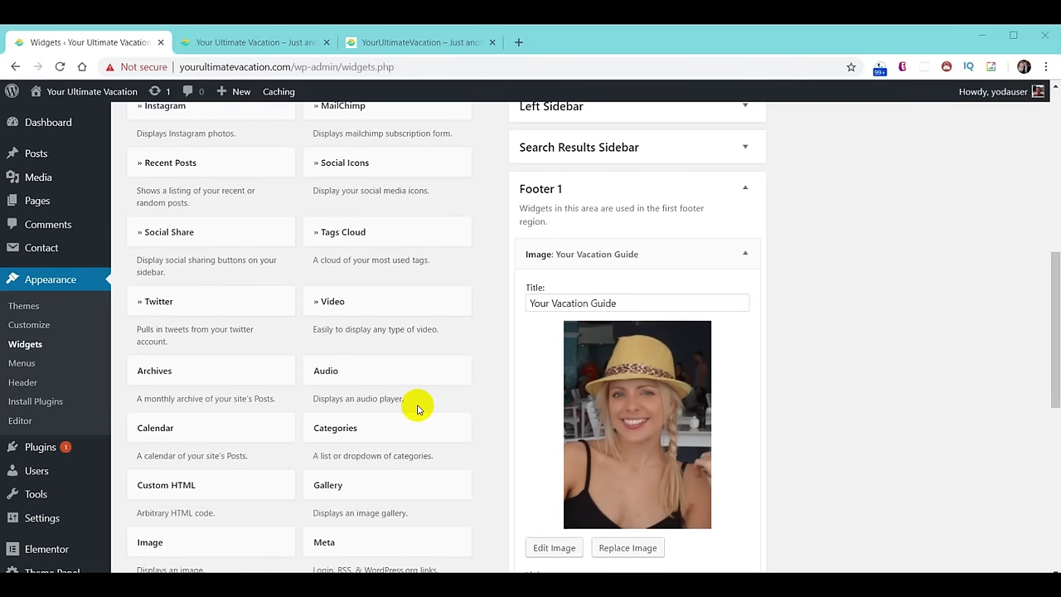
pyautogui.click(385, 166)
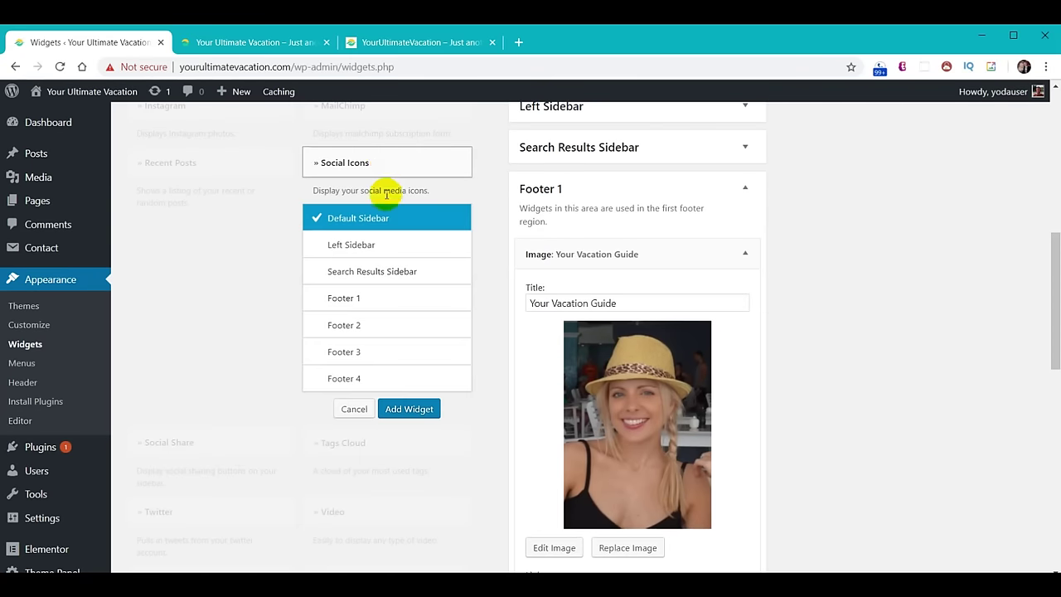
pyautogui.click(389, 325)
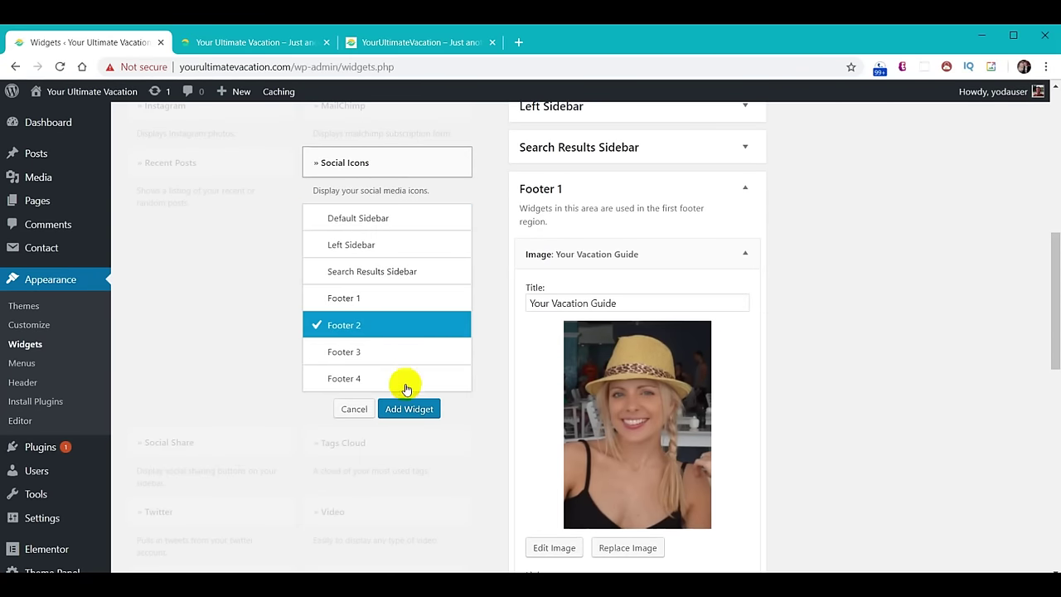
pyautogui.click(409, 408)
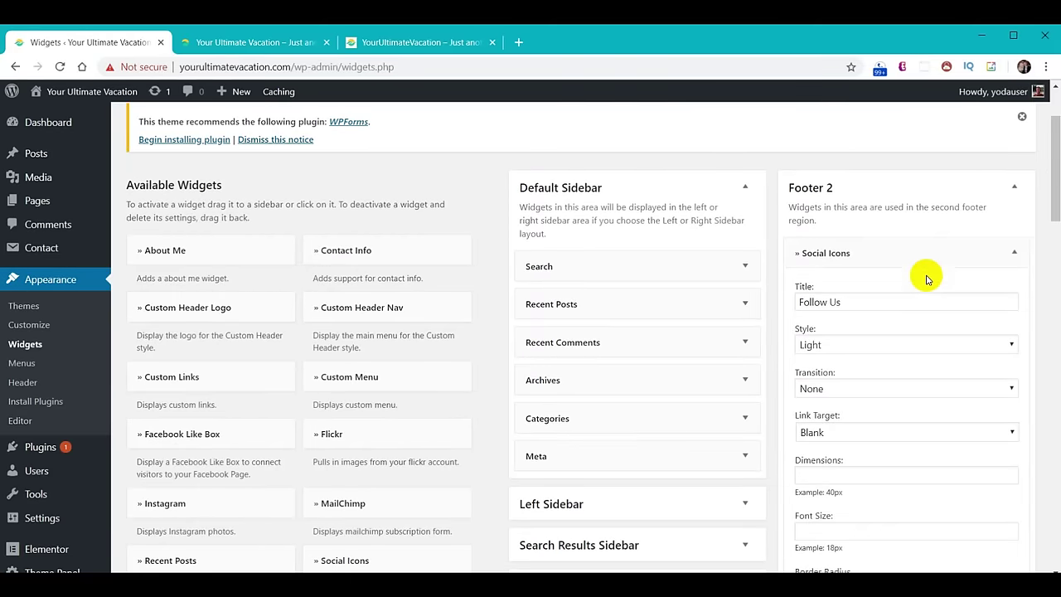
pyautogui.scroll(-8, 924, 301)
pyautogui.scroll(-1, 926, 305)
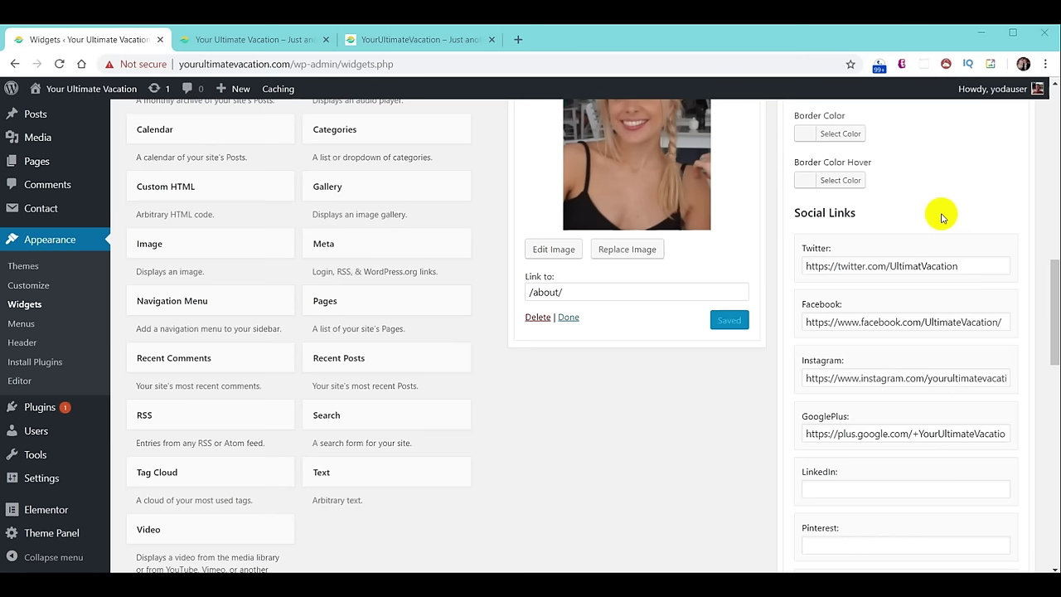
pyautogui.scroll(-9, 941, 218)
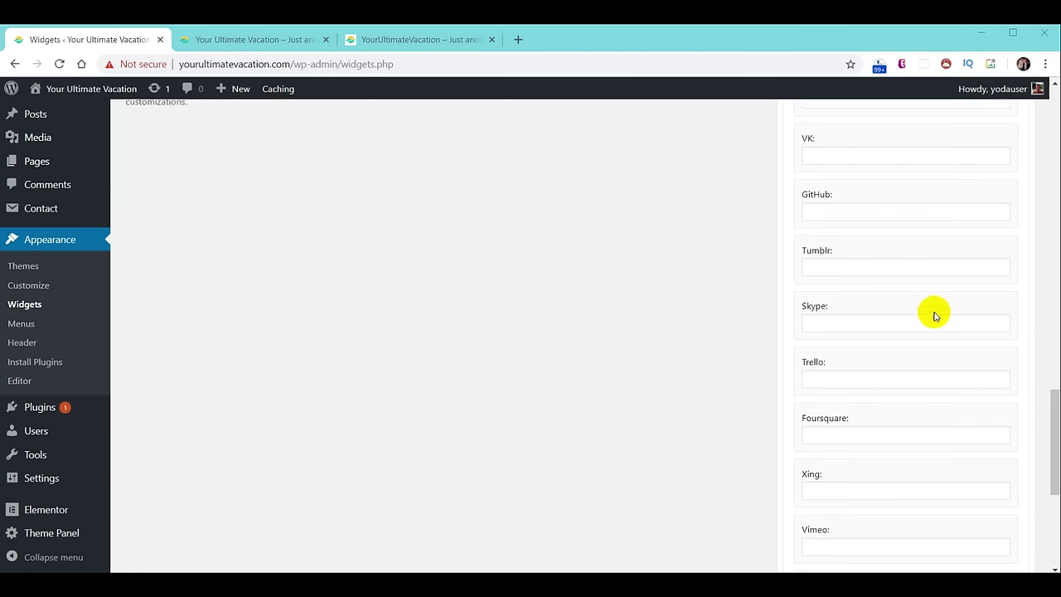
pyautogui.click(1001, 465)
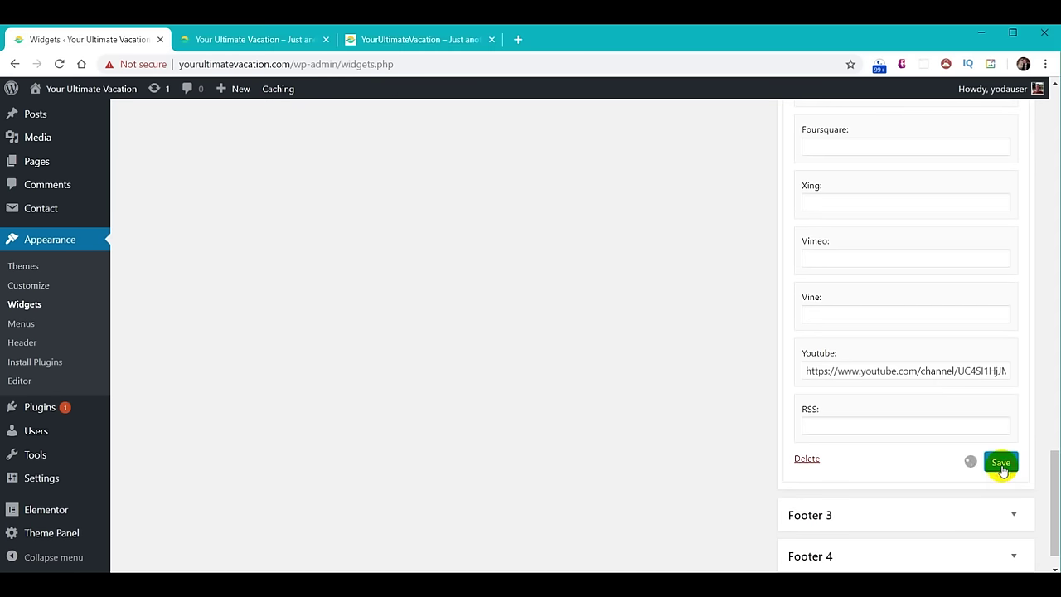
# Reload the live site to check the new social icons, then return to the widgets page.
pyautogui.click(264, 40)
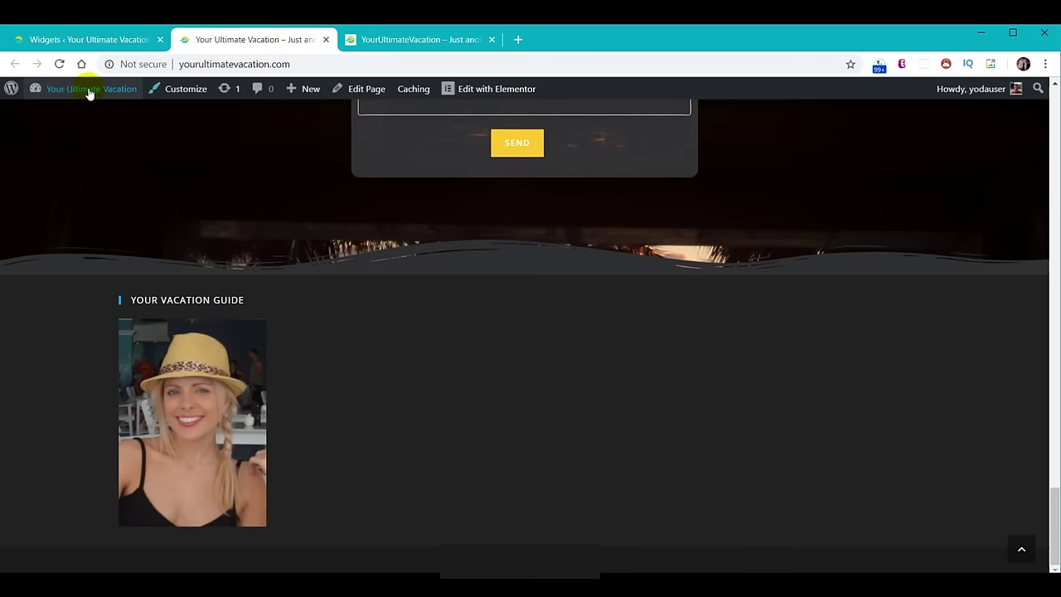
pyautogui.click(58, 63)
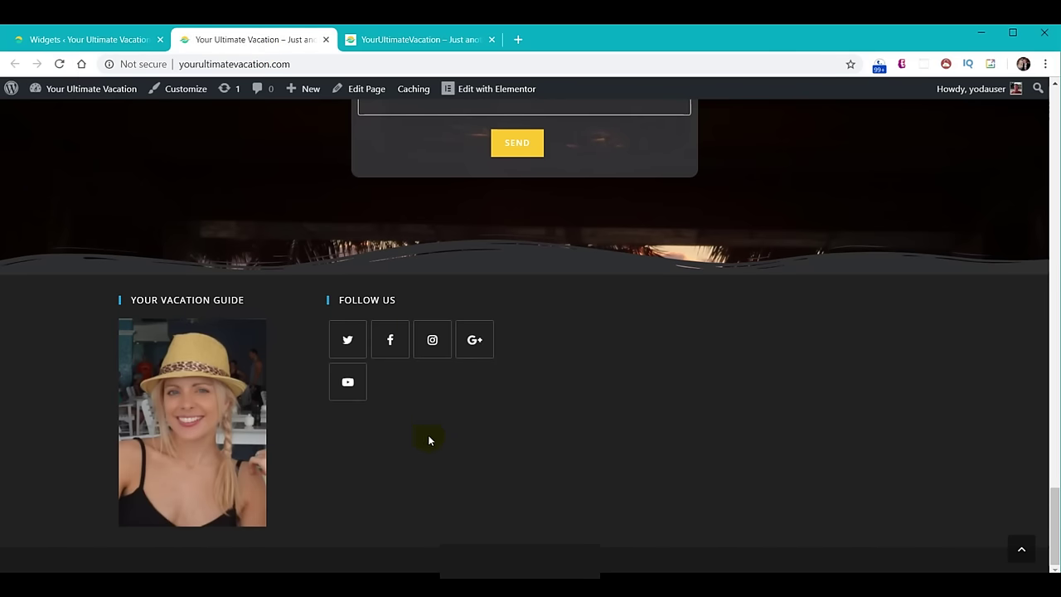
pyautogui.click(83, 41)
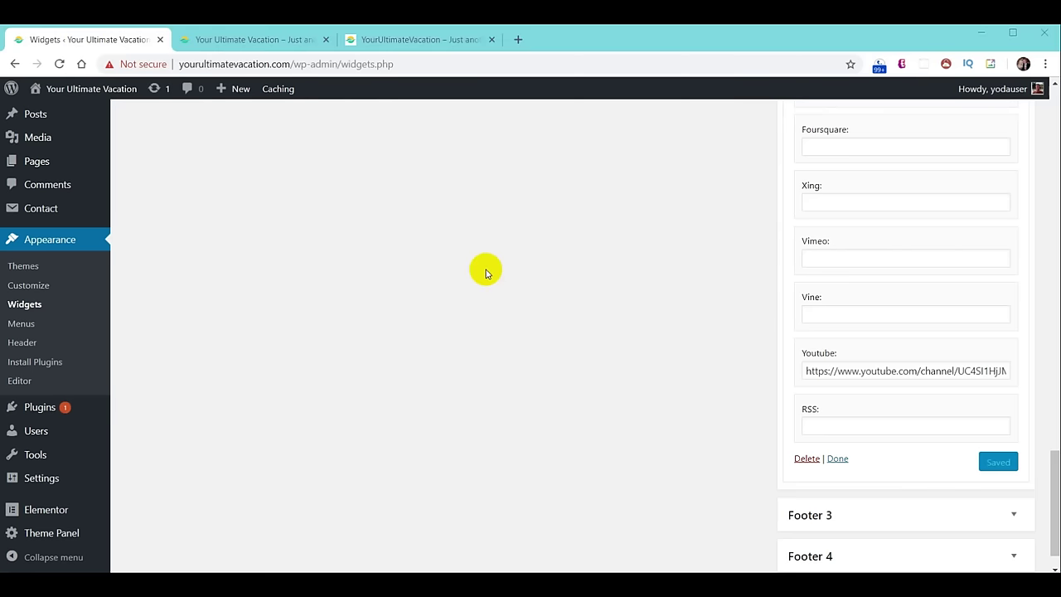
pyautogui.scroll(10, 505, 403)
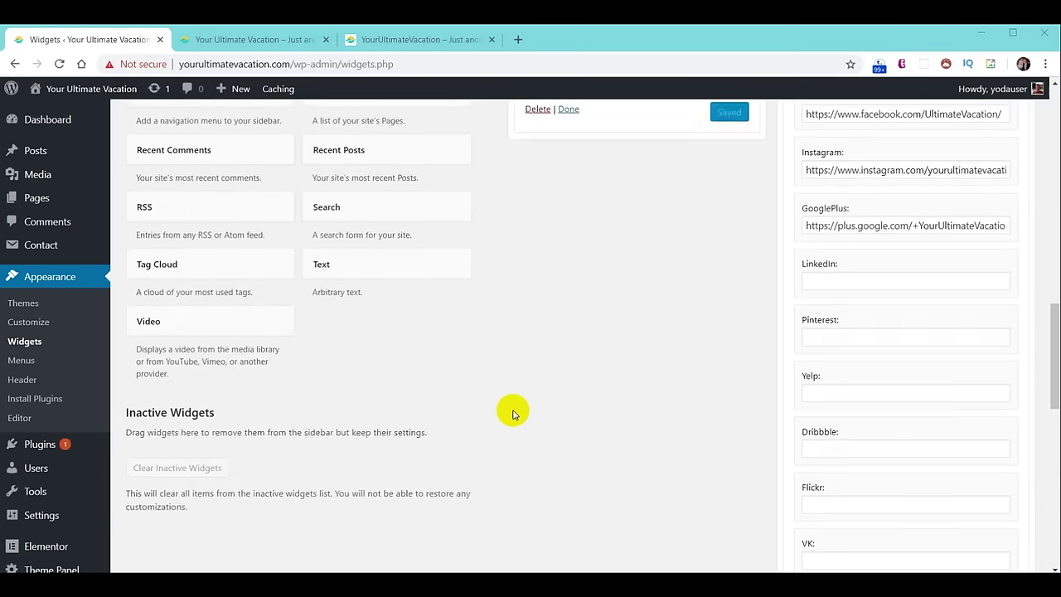
pyautogui.scroll(10, 502, 408)
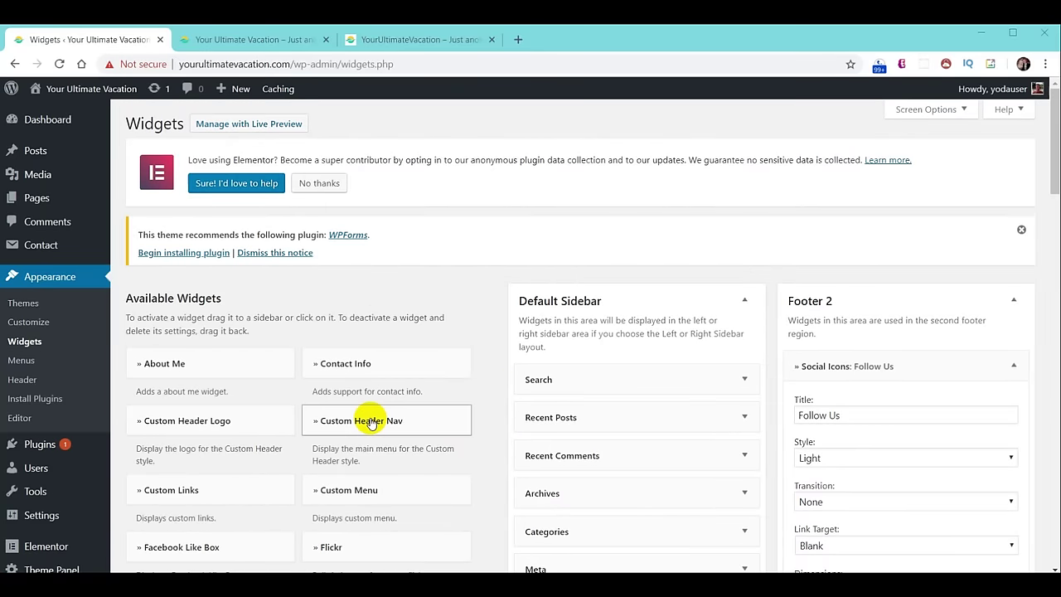
# Add a Contact Info widget to Footer 3 with the intro text 'We would love to hear from you!'.
pyautogui.click(348, 368)
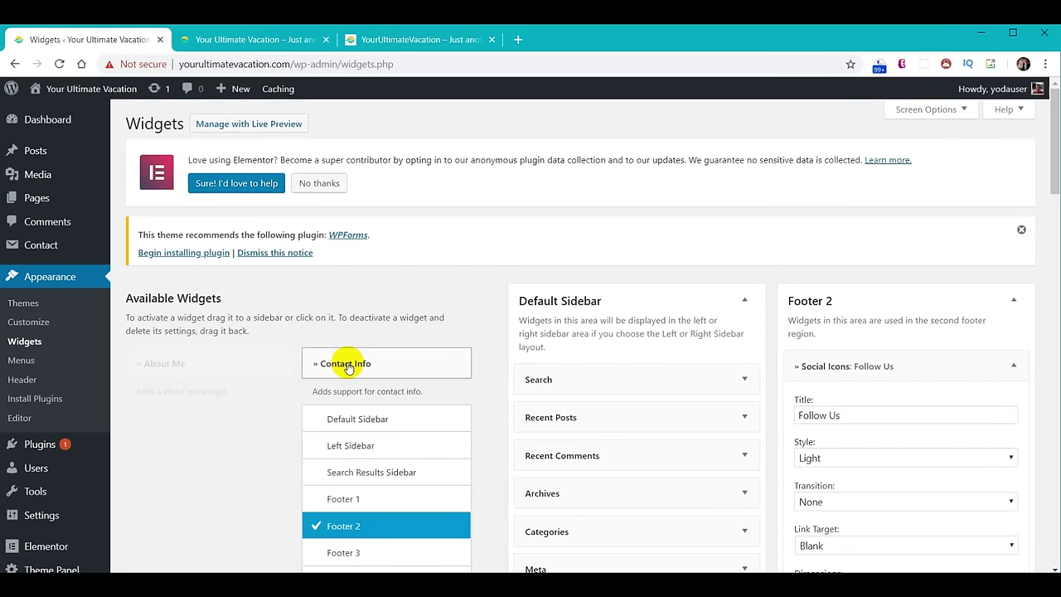
pyautogui.scroll(-2, 387, 385)
pyautogui.click(354, 413)
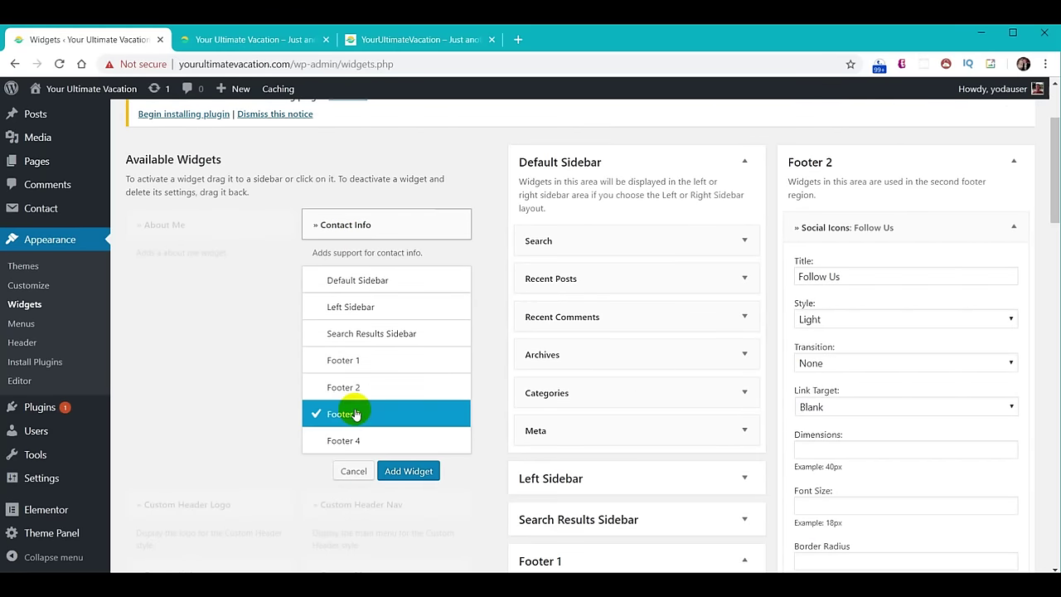
pyautogui.click(421, 471)
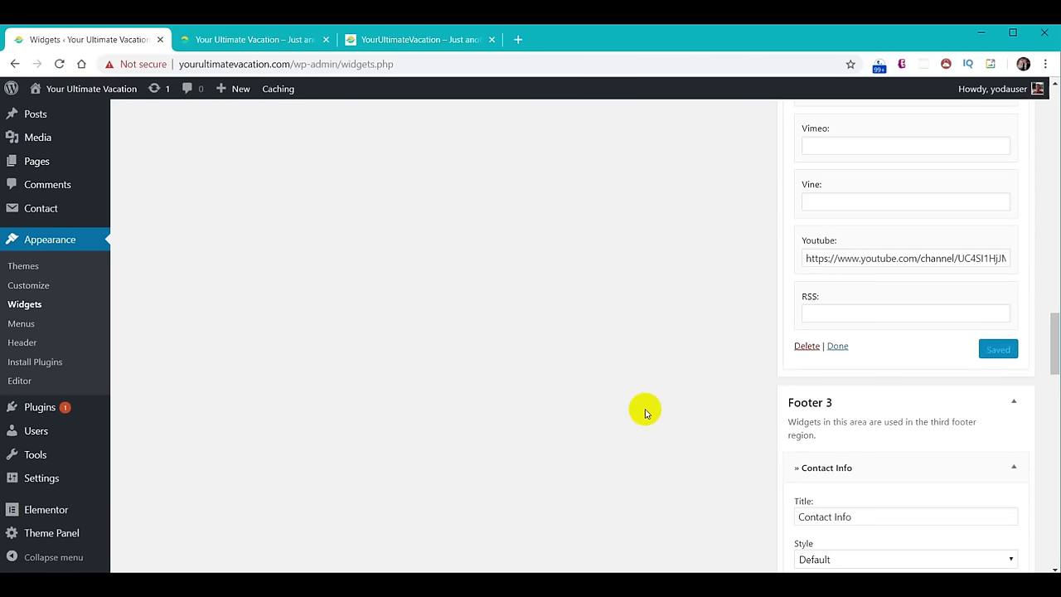
pyautogui.scroll(-3, 647, 415)
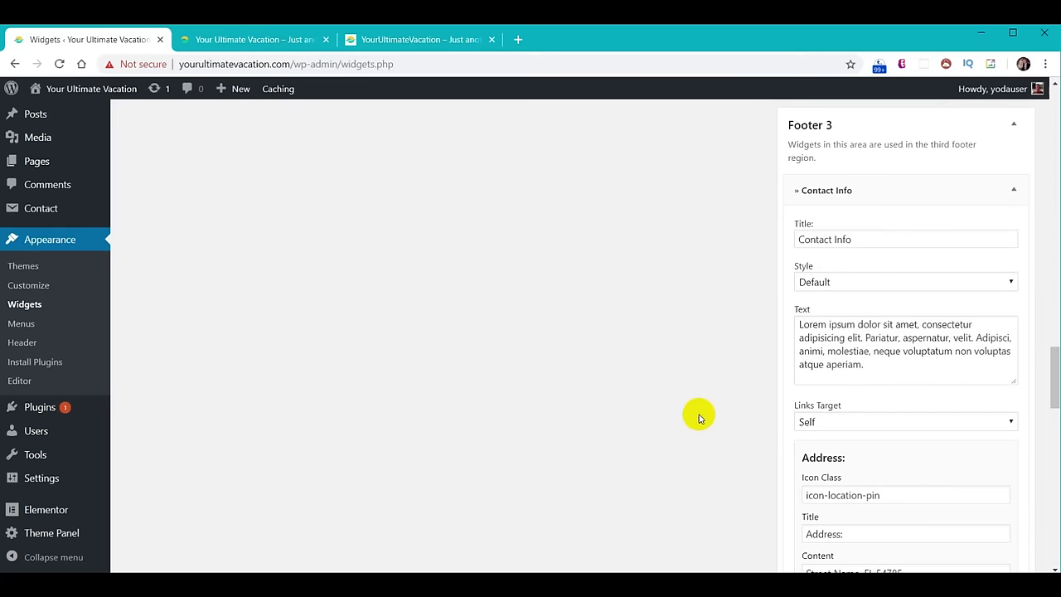
pyautogui.moveTo(875, 377); pyautogui.dragTo(767, 330)
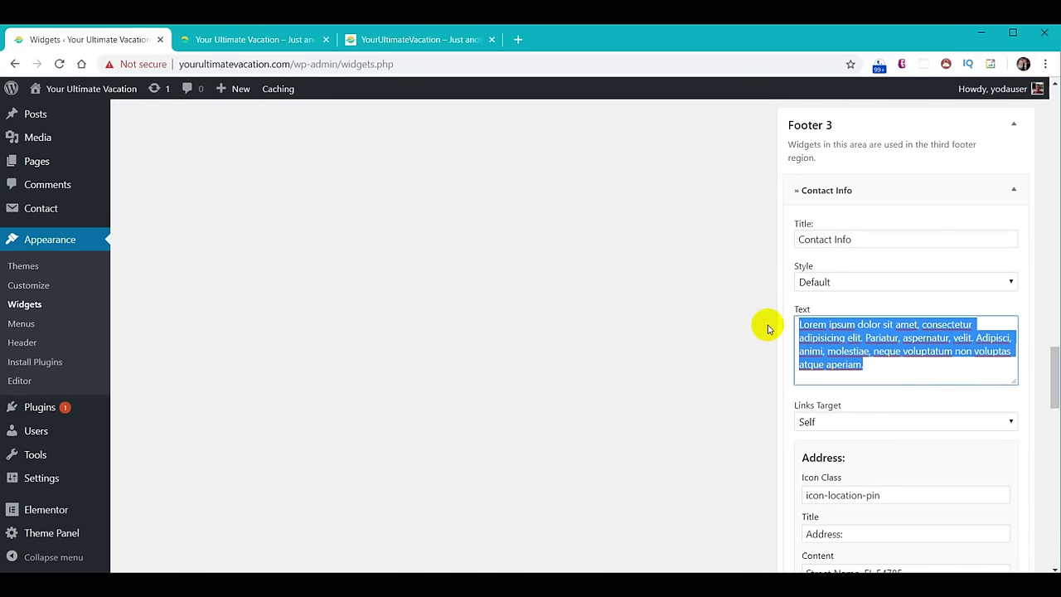
pyautogui.write('We would love to hear from you!')
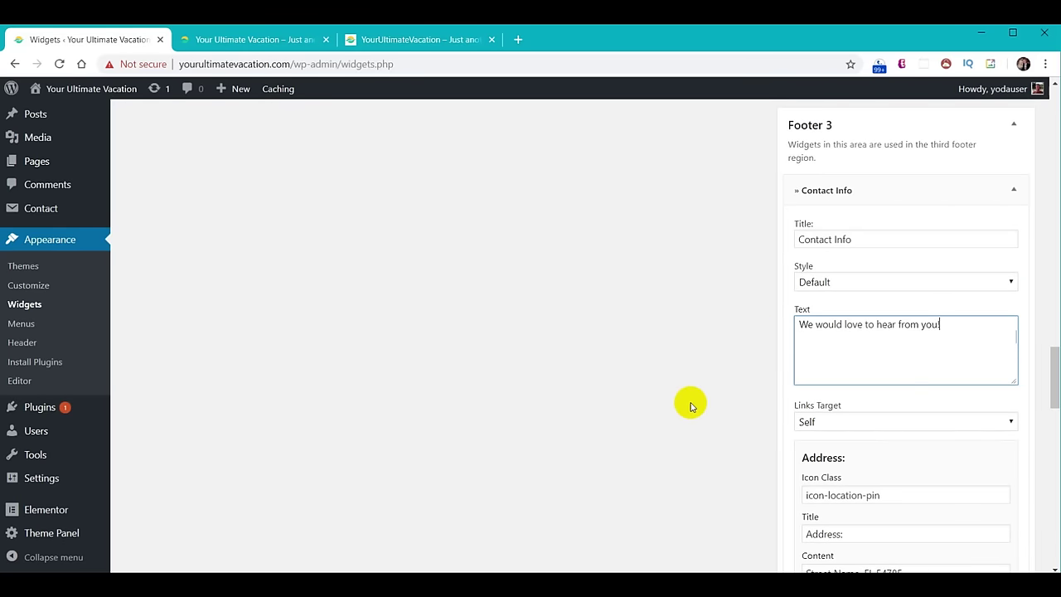
pyautogui.click(677, 281)
# Clear the address icon class, title and street address from the Contact Info widget.
pyautogui.scroll(-2, 678, 282)
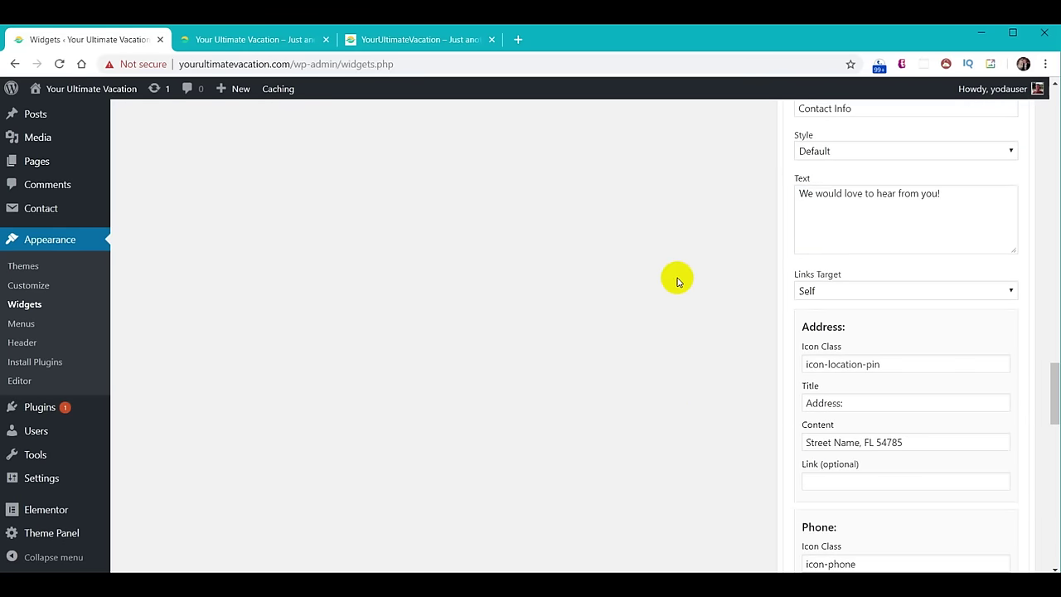
pyautogui.scroll(-1, 677, 282)
pyautogui.moveTo(895, 285); pyautogui.dragTo(763, 286)
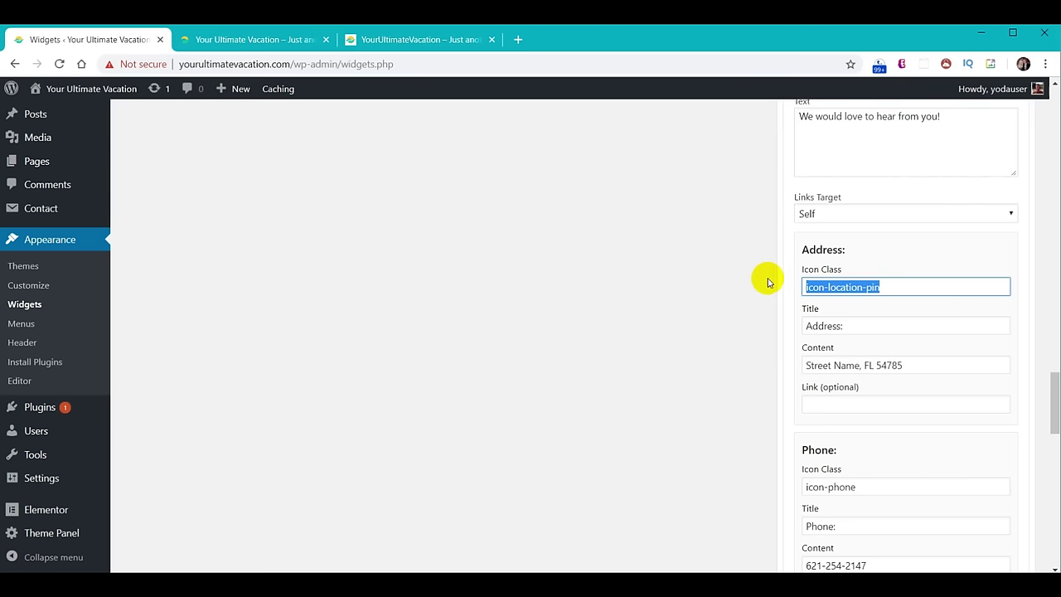
pyautogui.press('BackSpace')
pyautogui.moveTo(867, 326); pyautogui.dragTo(754, 320)
pyautogui.press('BackSpace')
pyautogui.moveTo(912, 366); pyautogui.dragTo(721, 363)
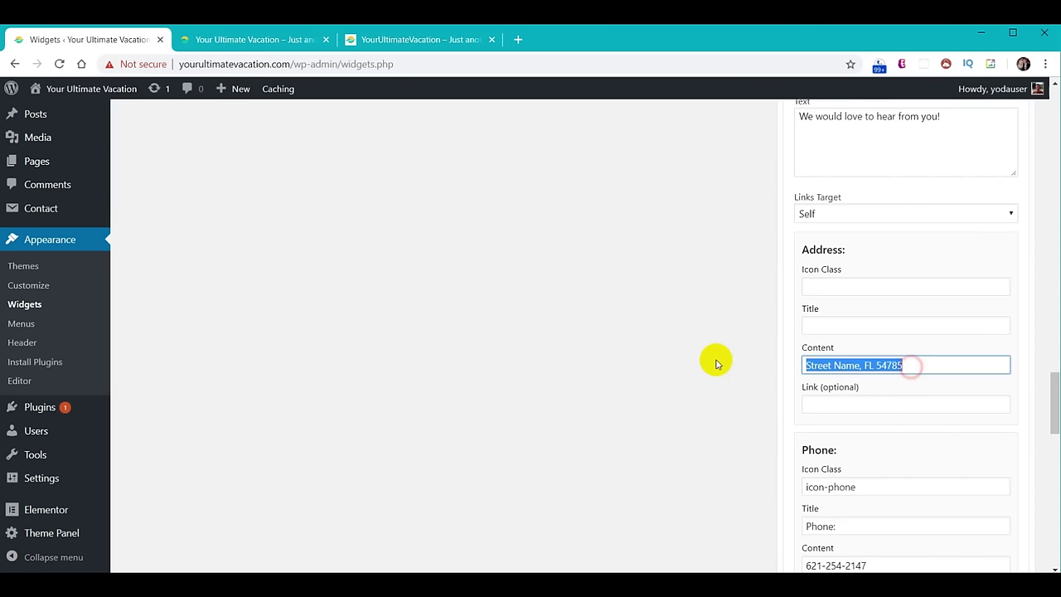
pyautogui.press('BackSpace')
pyautogui.scroll(-3, 700, 373)
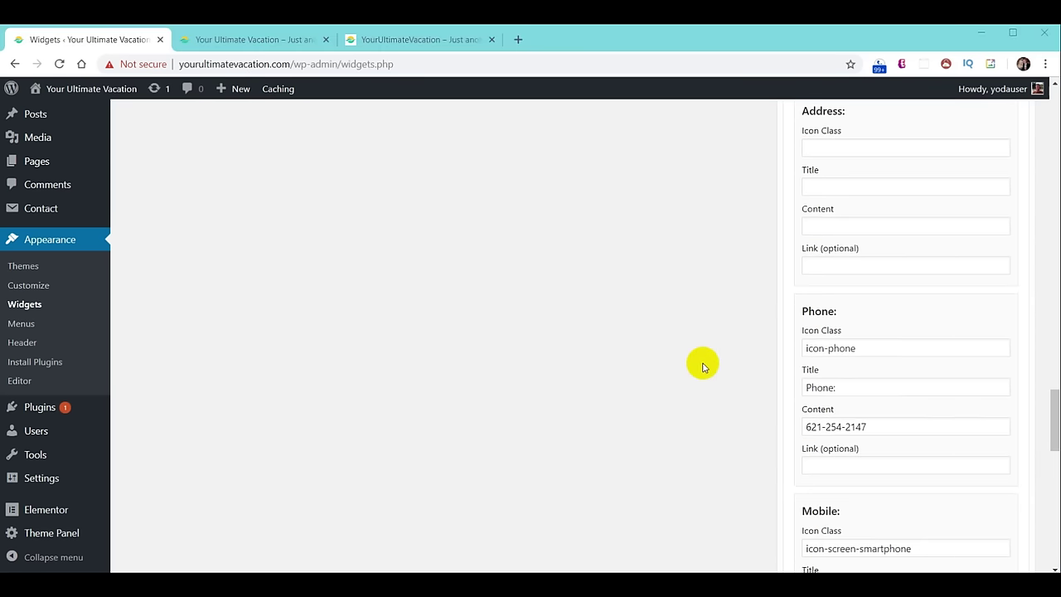
# Clear the mobile icon class, title and number fields.
pyautogui.moveTo(898, 360); pyautogui.dragTo(710, 359)
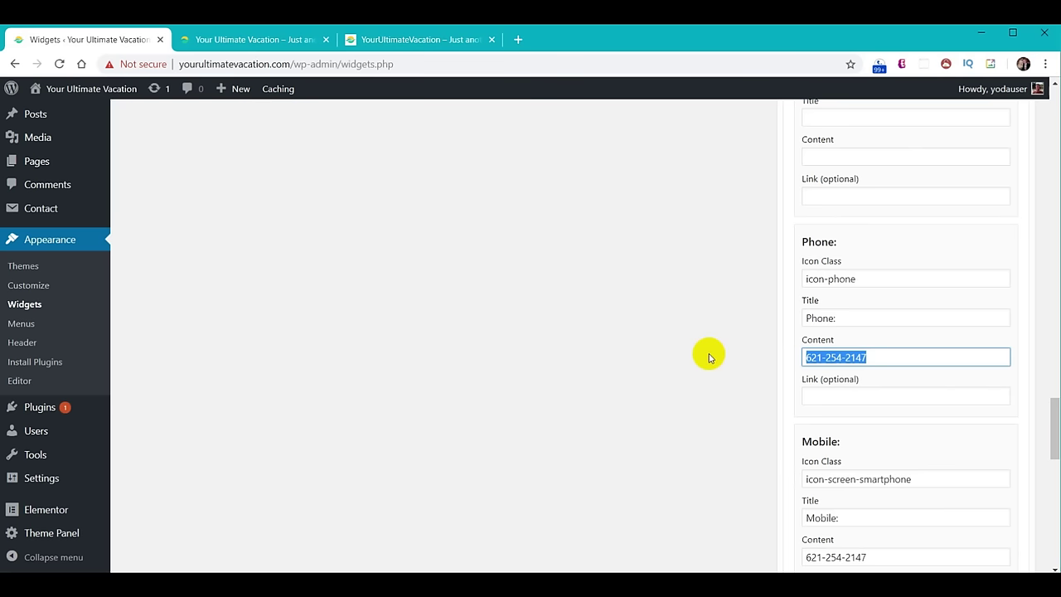
pyautogui.scroll(-3, 709, 358)
pyautogui.moveTo(924, 270); pyautogui.dragTo(737, 274)
pyautogui.press('BackSpace')
pyautogui.moveTo(843, 311); pyautogui.dragTo(753, 314)
pyautogui.press('BackSpace')
pyautogui.moveTo(907, 348); pyautogui.dragTo(740, 345)
pyautogui.press('BackSpace')
pyautogui.scroll(-2, 870, 425)
pyautogui.scroll(-1, 870, 424)
# Clear the fax icon class, title and number fields.
pyautogui.moveTo(867, 334); pyautogui.dragTo(771, 341)
pyautogui.press('BackSpace')
pyautogui.moveTo(836, 372); pyautogui.dragTo(753, 378)
pyautogui.press('BackSpace')
pyautogui.moveTo(895, 415); pyautogui.dragTo(734, 409)
pyautogui.press('BackSpace')
# Replace the placeholder email link address and link text with the site's own email address.
pyautogui.scroll(-3, 705, 402)
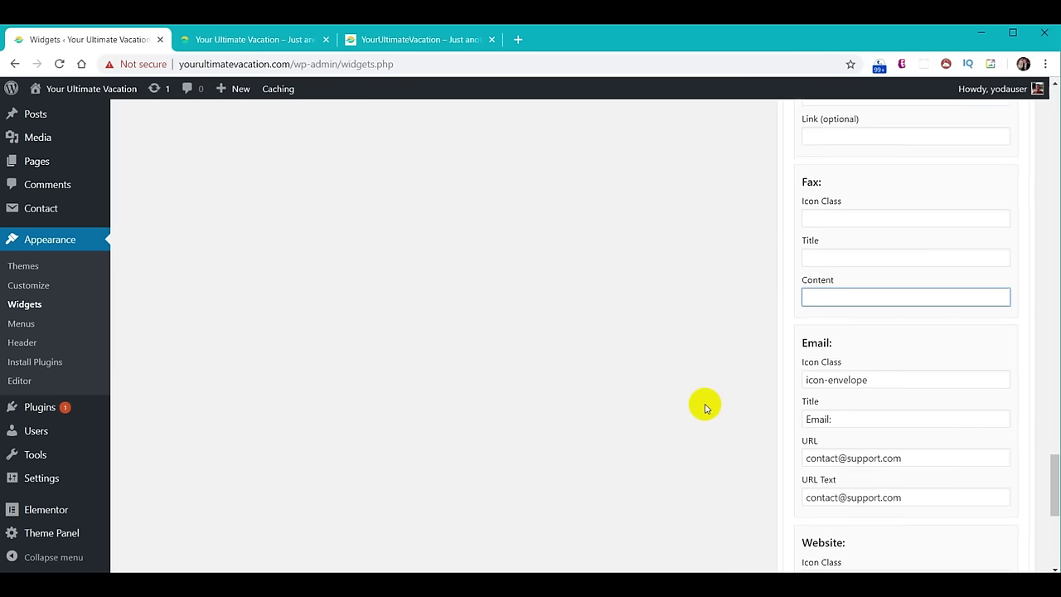
pyautogui.click(912, 431)
pyautogui.hotkey('ctrl', 'a')
pyautogui.hotkey('ctrl', 'v')
pyautogui.moveTo(924, 469); pyautogui.dragTo(704, 466)
pyautogui.hotkey('ctrl', 'v')
pyautogui.scroll(-4, 705, 466)
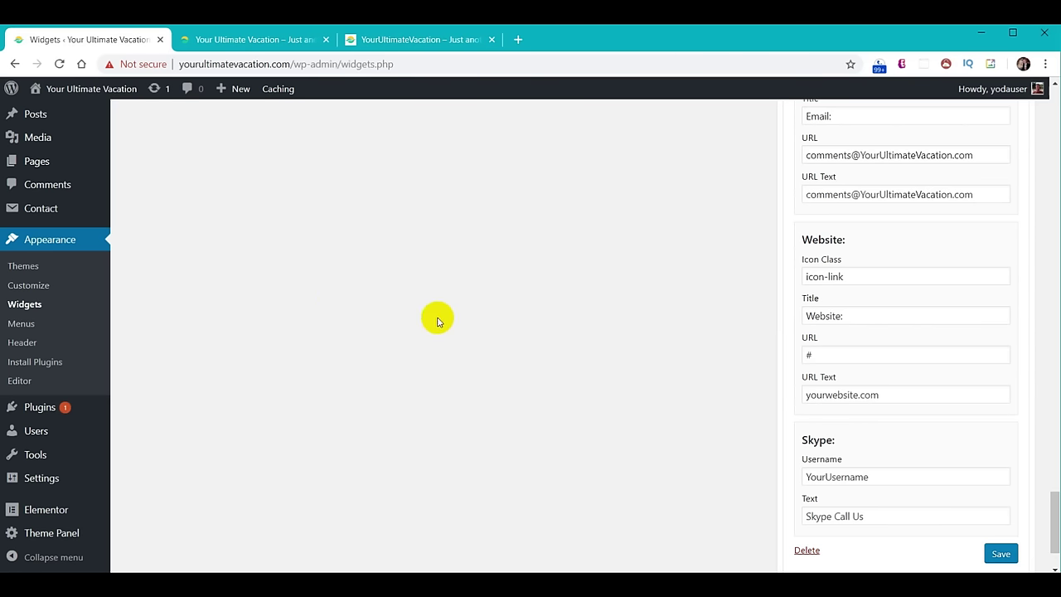
# Retitle the website entry 'Message Us' with link text 'Message Us Now!'.
pyautogui.click(837, 333)
pyautogui.moveTo(876, 314); pyautogui.dragTo(687, 315)
pyautogui.write('Message Us')
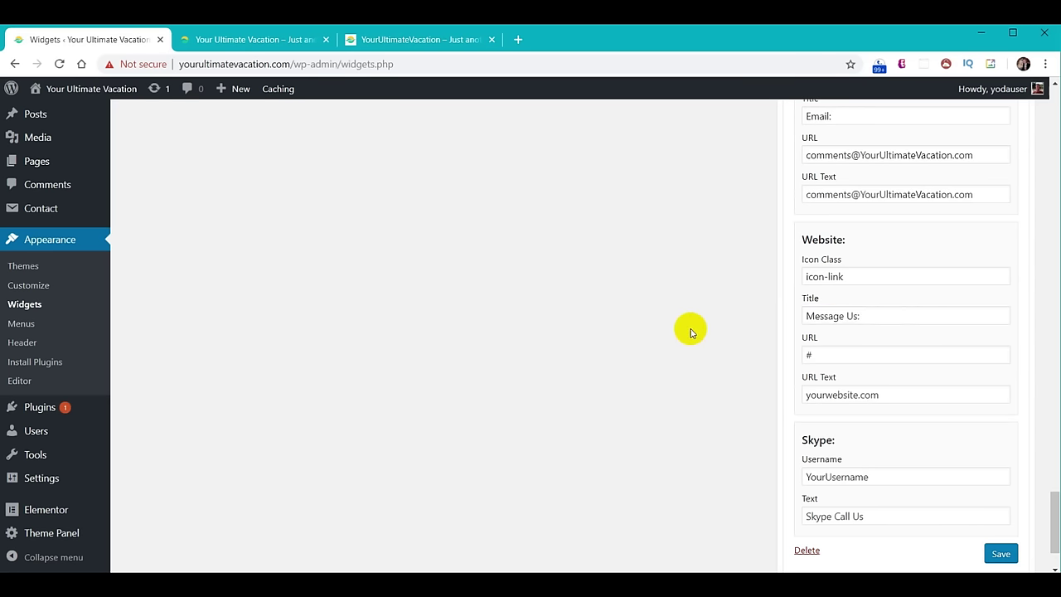
pyautogui.moveTo(839, 353); pyautogui.dragTo(727, 357)
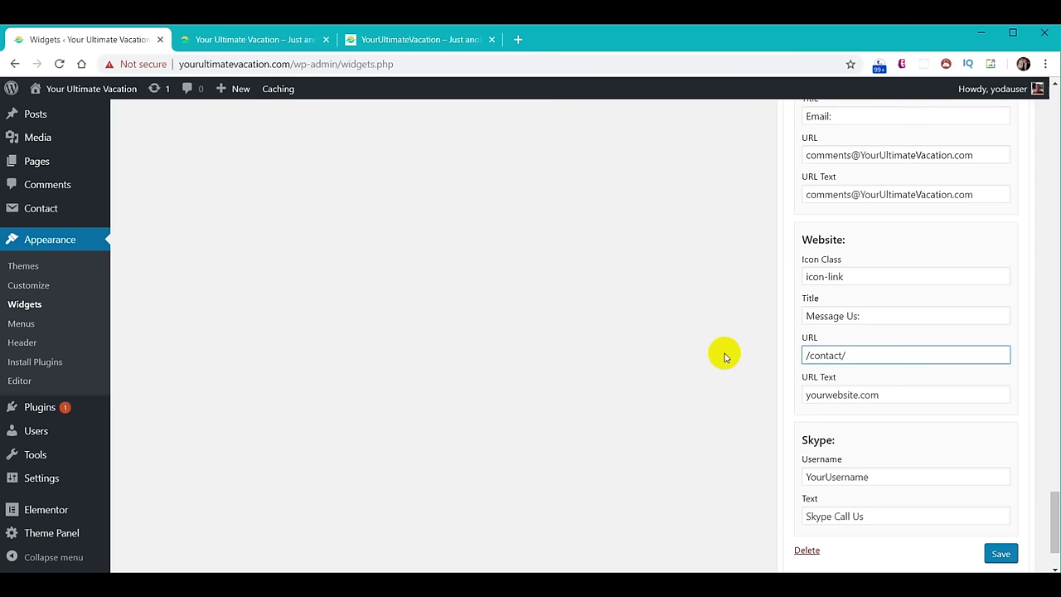
pyautogui.moveTo(896, 395); pyautogui.dragTo(711, 392)
pyautogui.press('BackSpace')
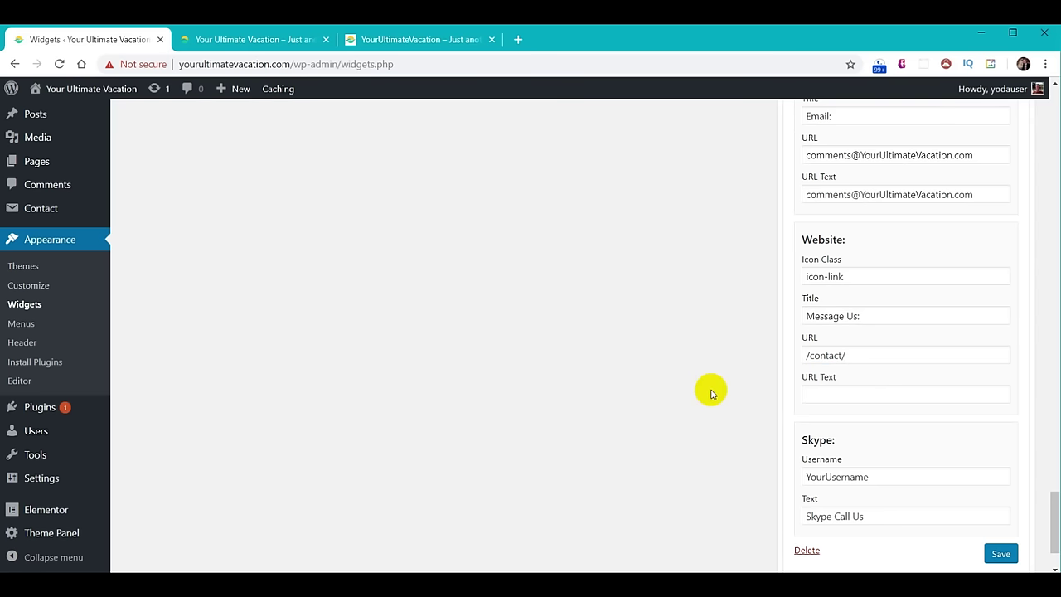
pyautogui.click(853, 393)
pyautogui.write('Message Us Now!')
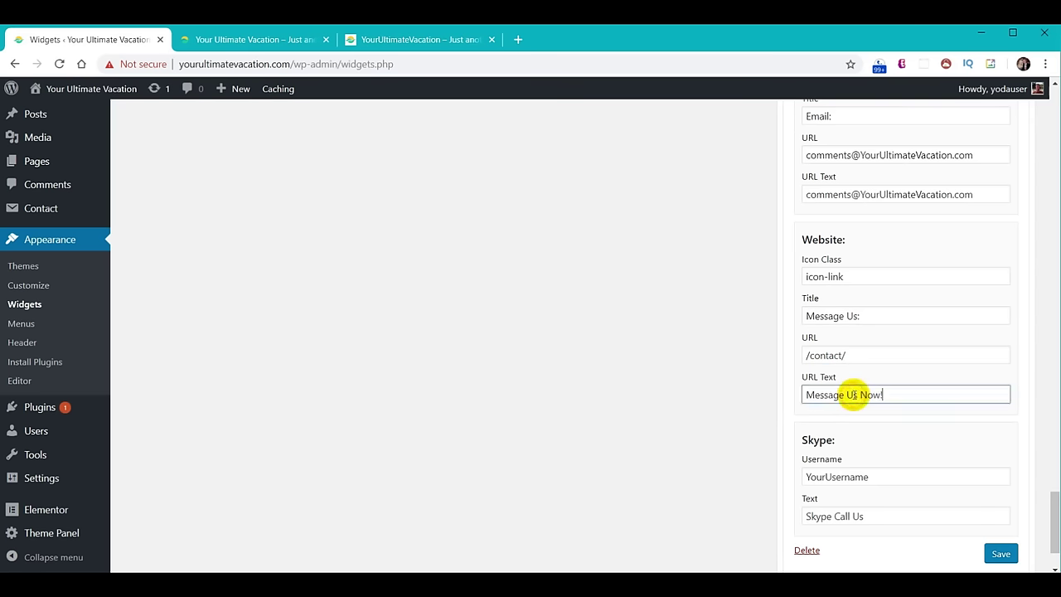
pyautogui.click(681, 387)
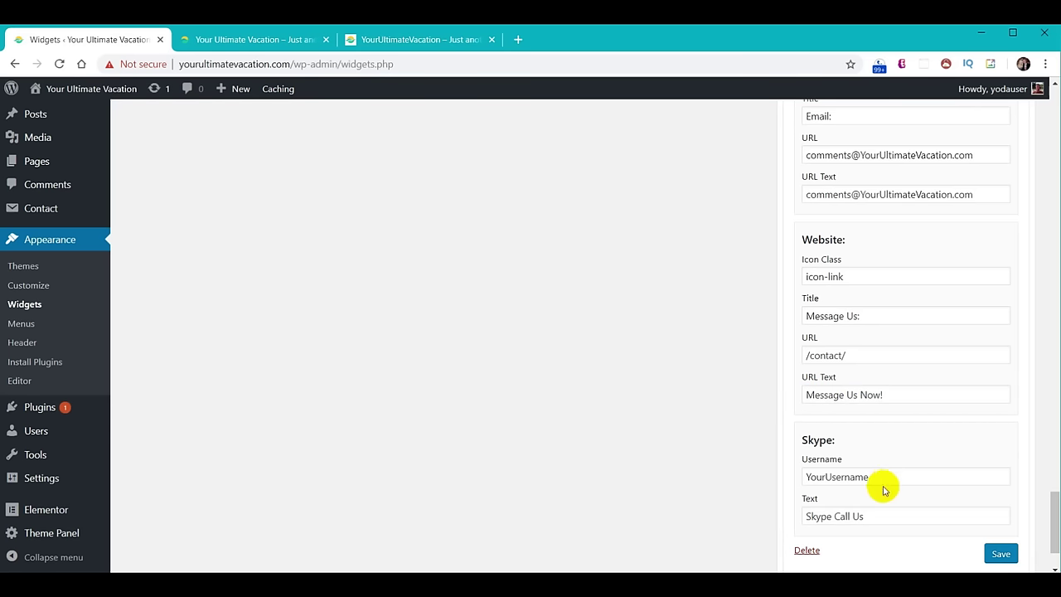
# Remove the Skype username and Call Us text, then check the live site footer.
pyautogui.moveTo(882, 481); pyautogui.dragTo(755, 475)
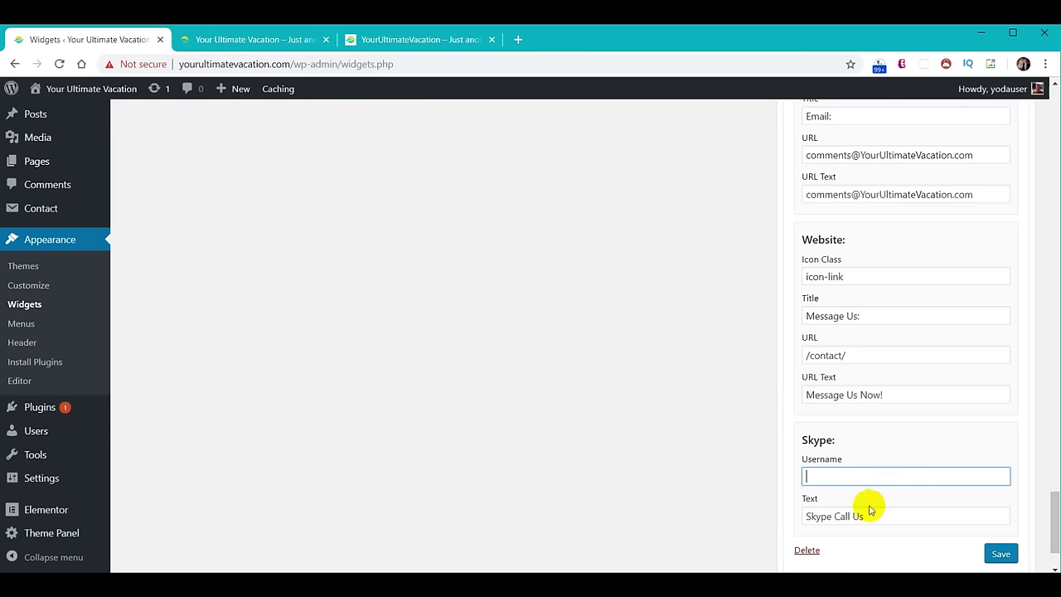
pyautogui.moveTo(874, 515); pyautogui.dragTo(785, 530)
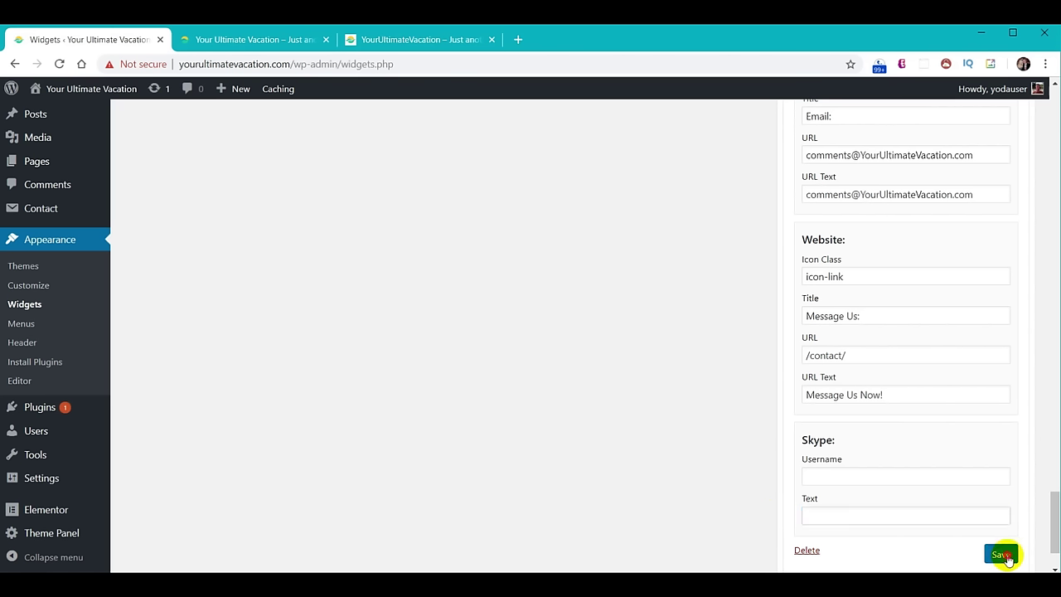
pyautogui.click(241, 37)
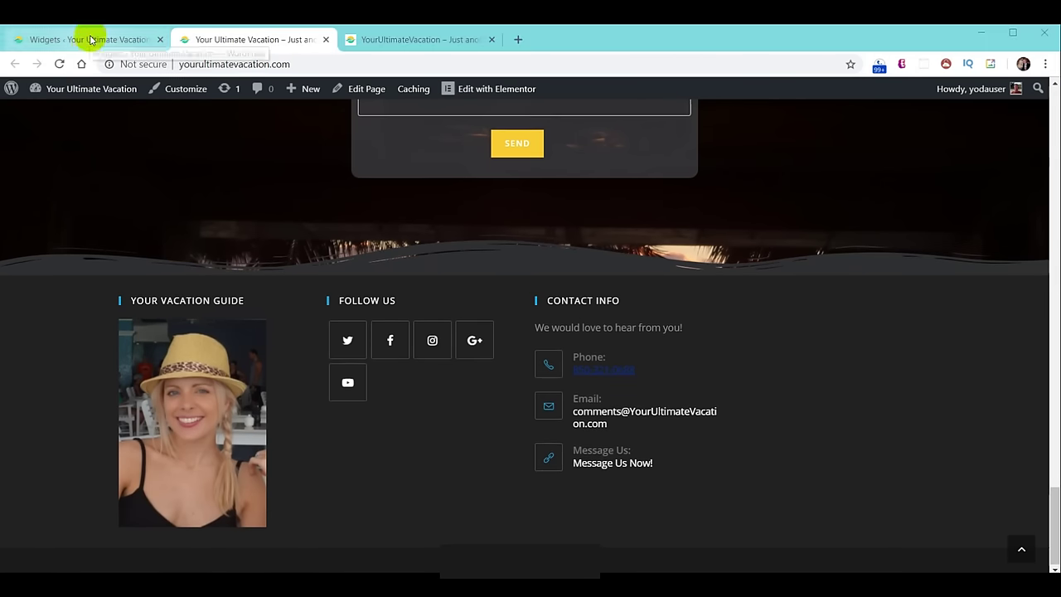
pyautogui.click(89, 40)
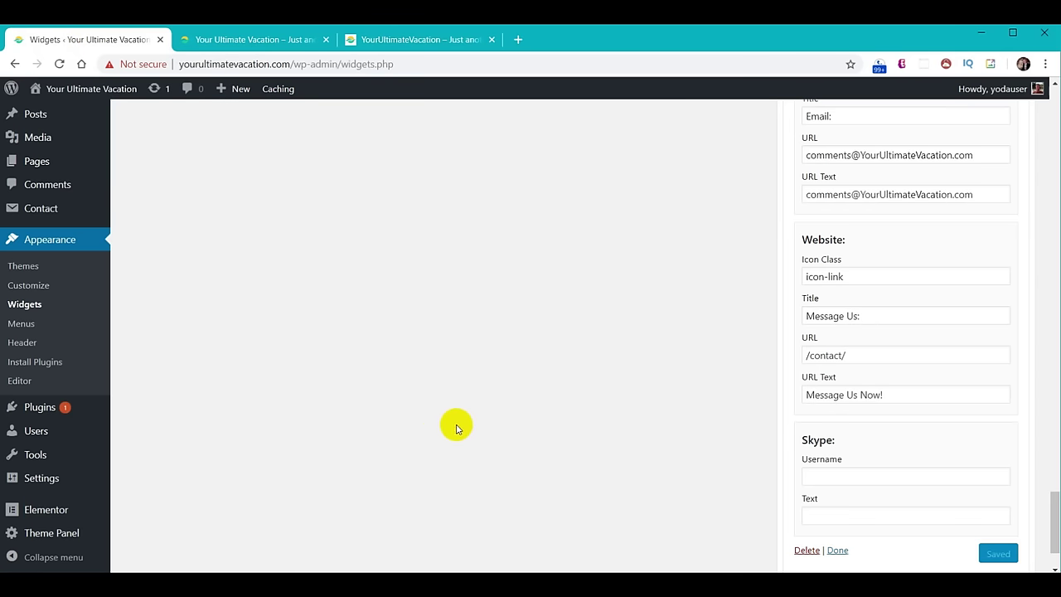
# Add a Custom Menu widget to the Footer 4 area.
pyautogui.scroll(15, 464, 419)
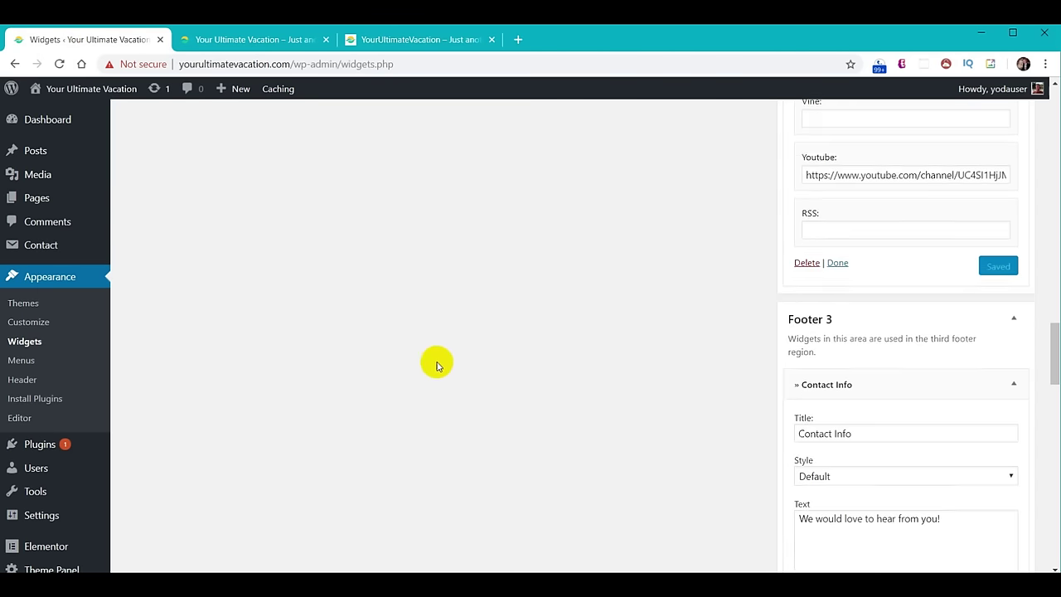
pyautogui.scroll(15, 415, 398)
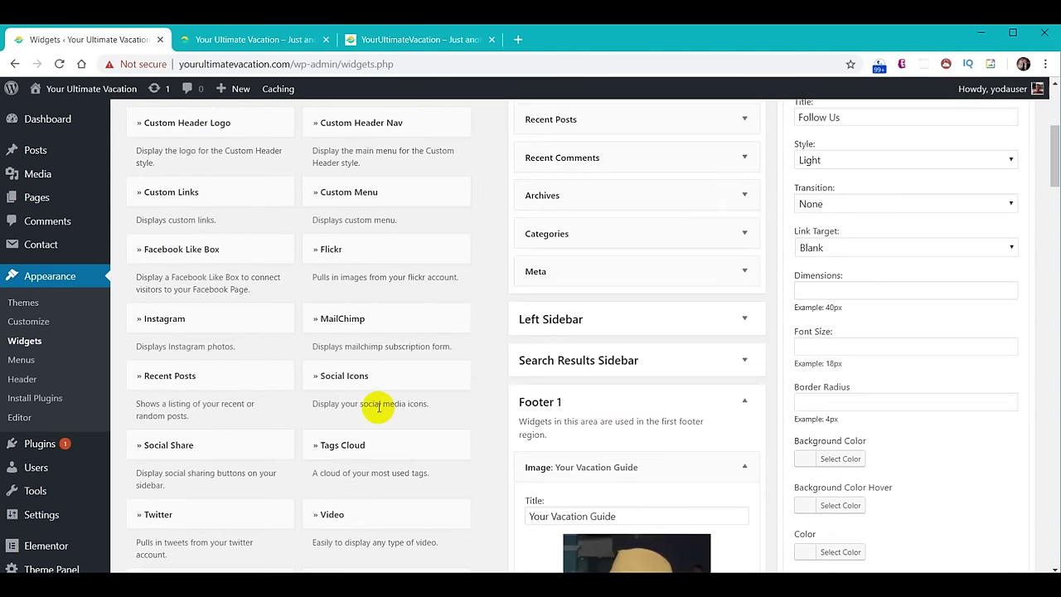
pyautogui.scroll(4, 378, 407)
pyautogui.scroll(-2, 378, 405)
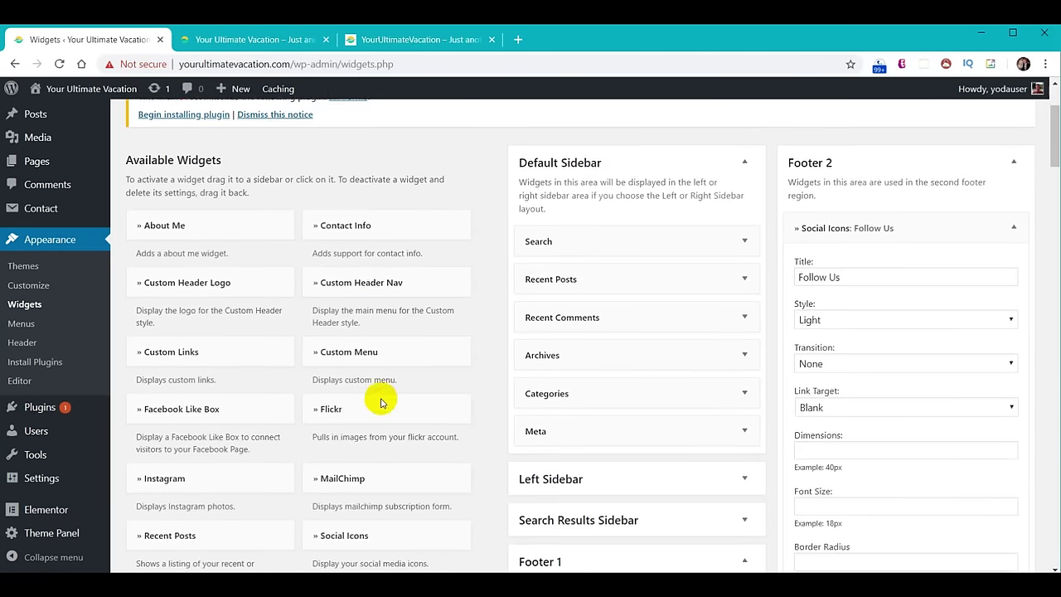
pyautogui.click(359, 353)
pyautogui.scroll(-3, 366, 381)
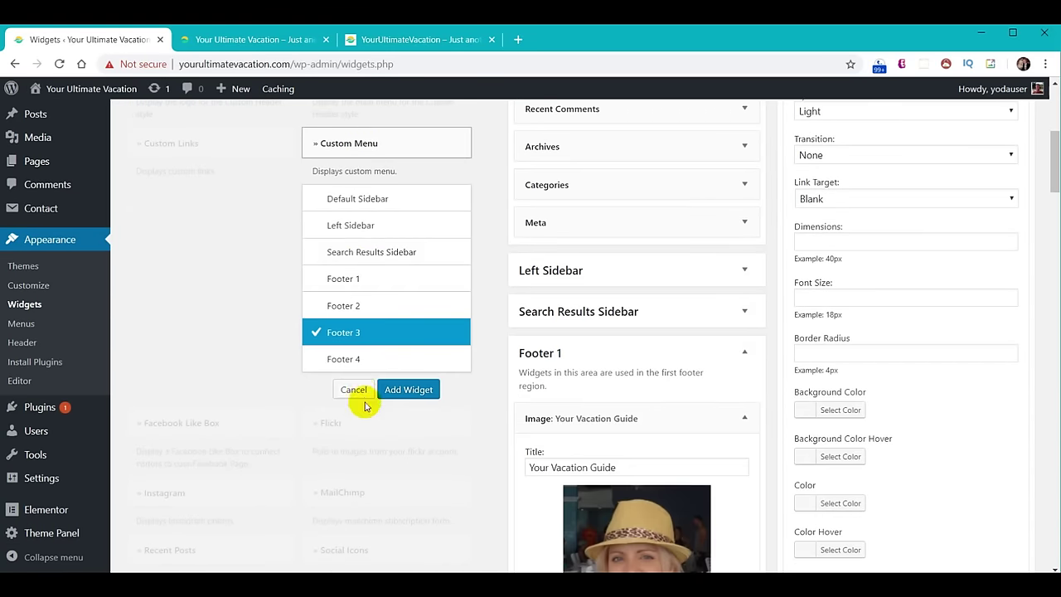
pyautogui.click(358, 361)
pyautogui.click(409, 389)
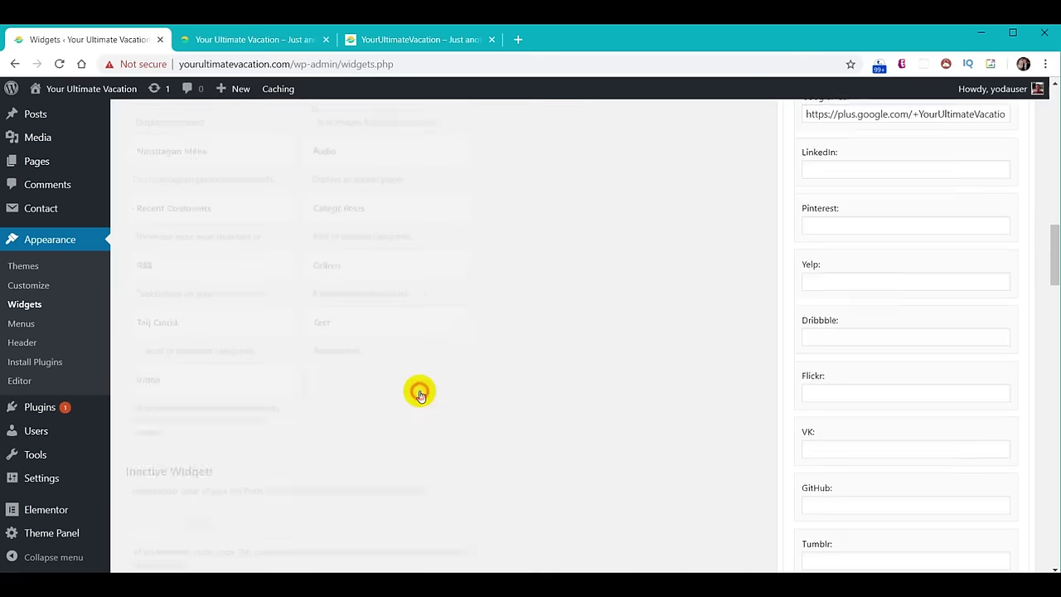
pyautogui.scroll(-3, 643, 409)
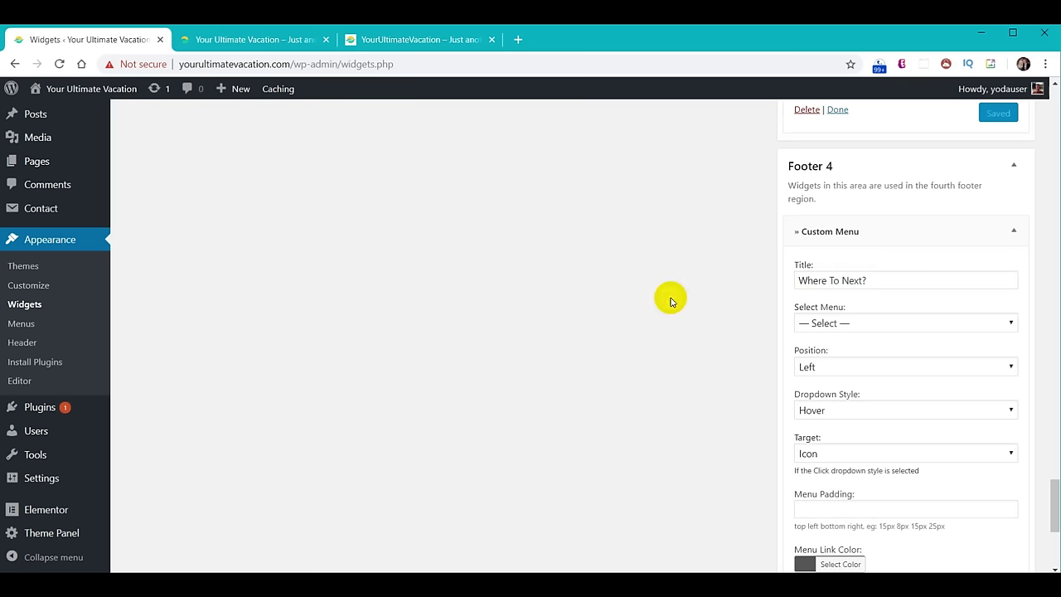
# Show the Main Menu with link colour #cccccc and a green hover colour, then view the site.
pyautogui.click(907, 326)
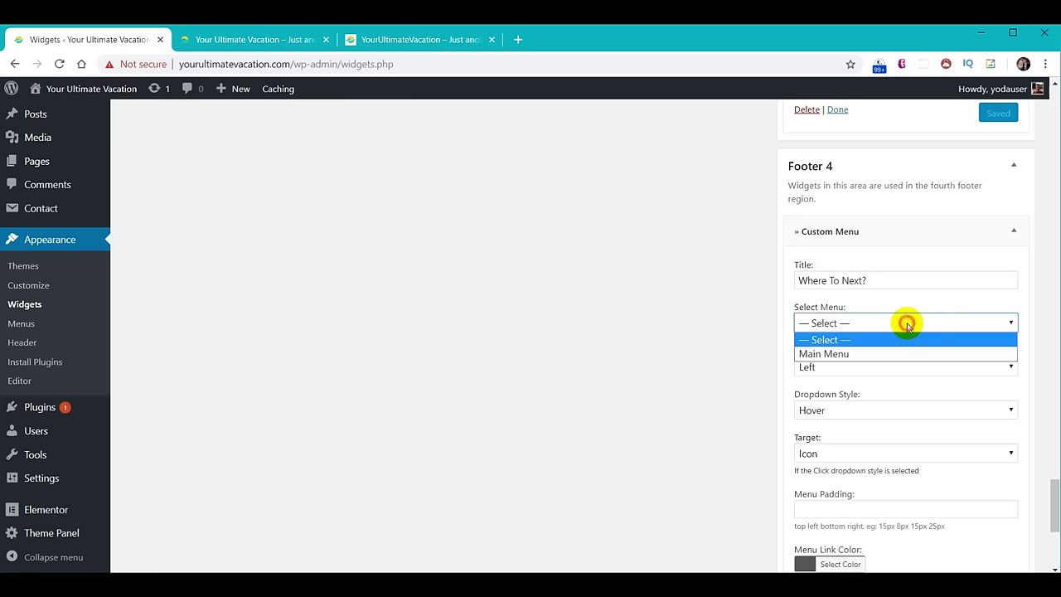
pyautogui.click(863, 353)
pyautogui.scroll(-3, 742, 404)
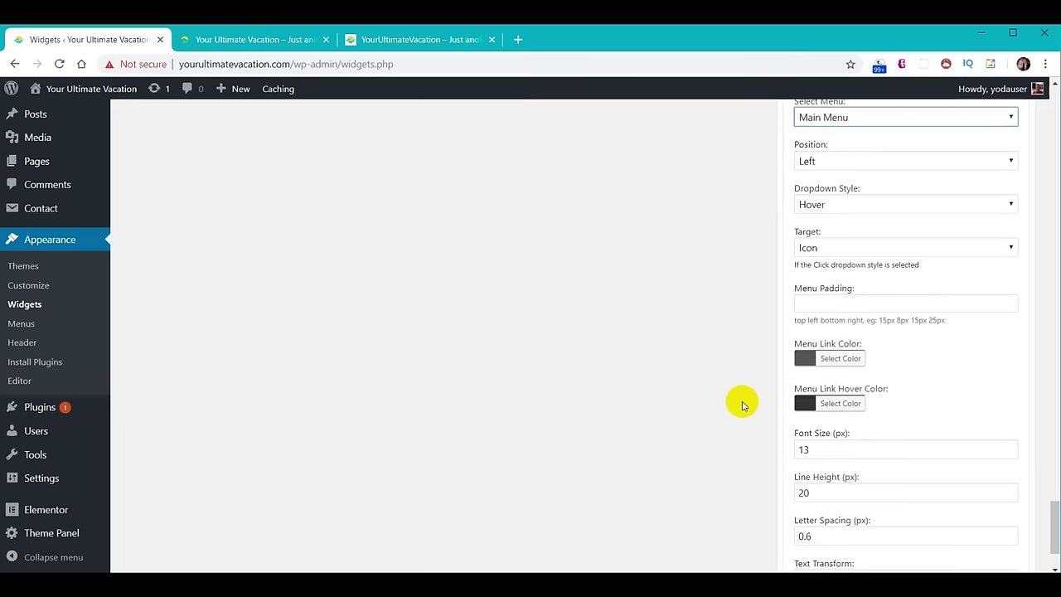
pyautogui.click(854, 359)
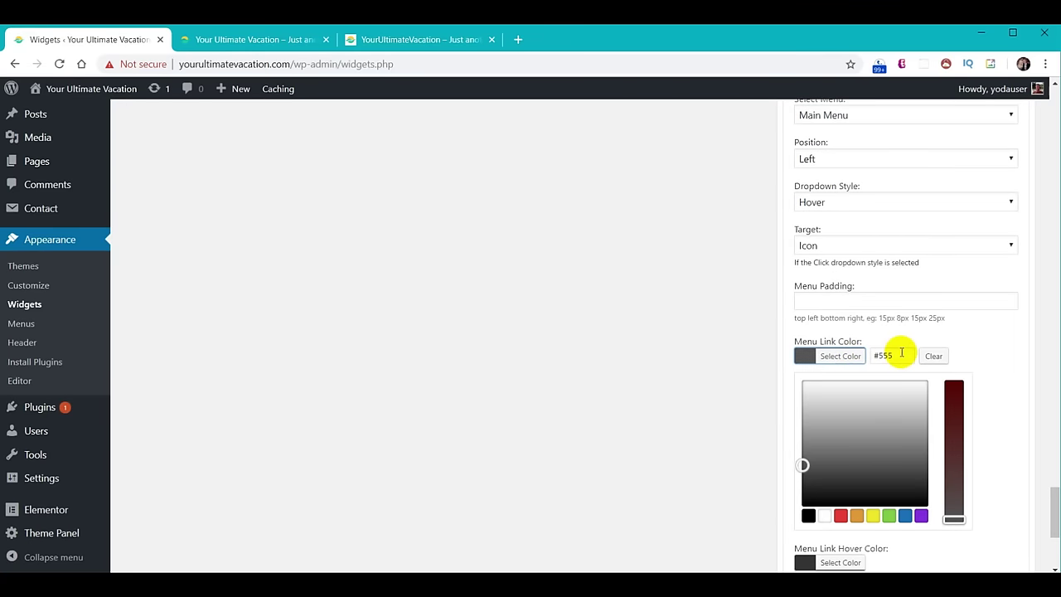
pyautogui.write('#cccccc')
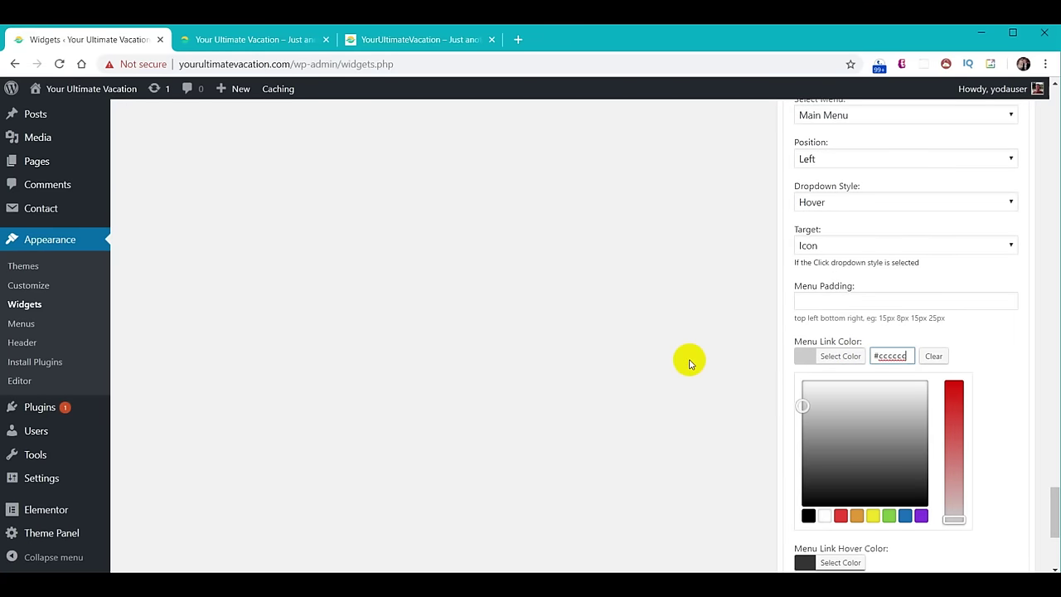
pyautogui.click(689, 363)
pyautogui.click(836, 403)
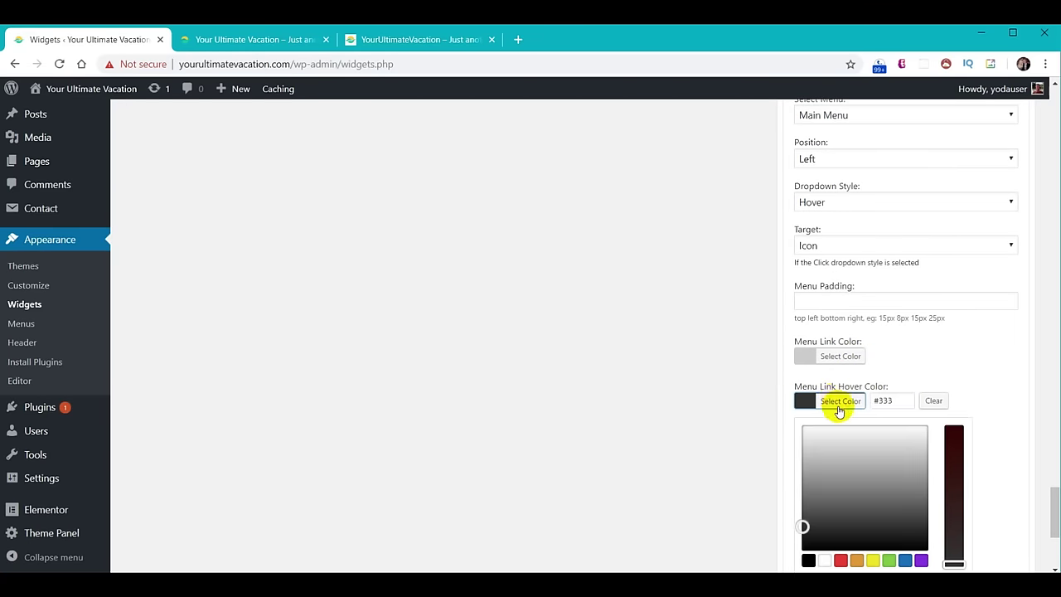
pyautogui.click(705, 385)
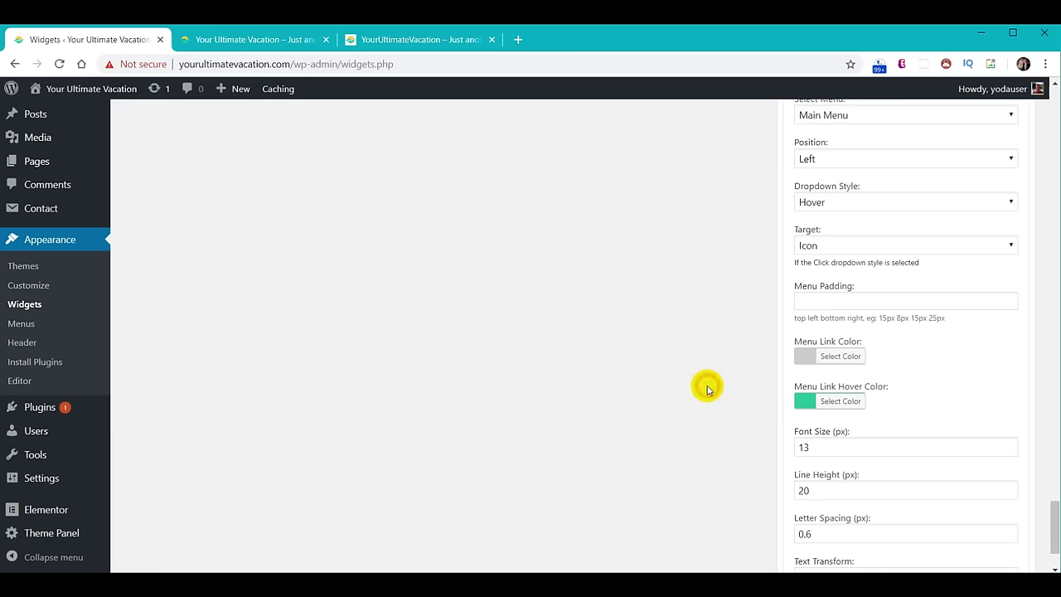
pyautogui.scroll(-2, 707, 386)
pyautogui.scroll(1, 770, 497)
pyautogui.scroll(-1, 964, 520)
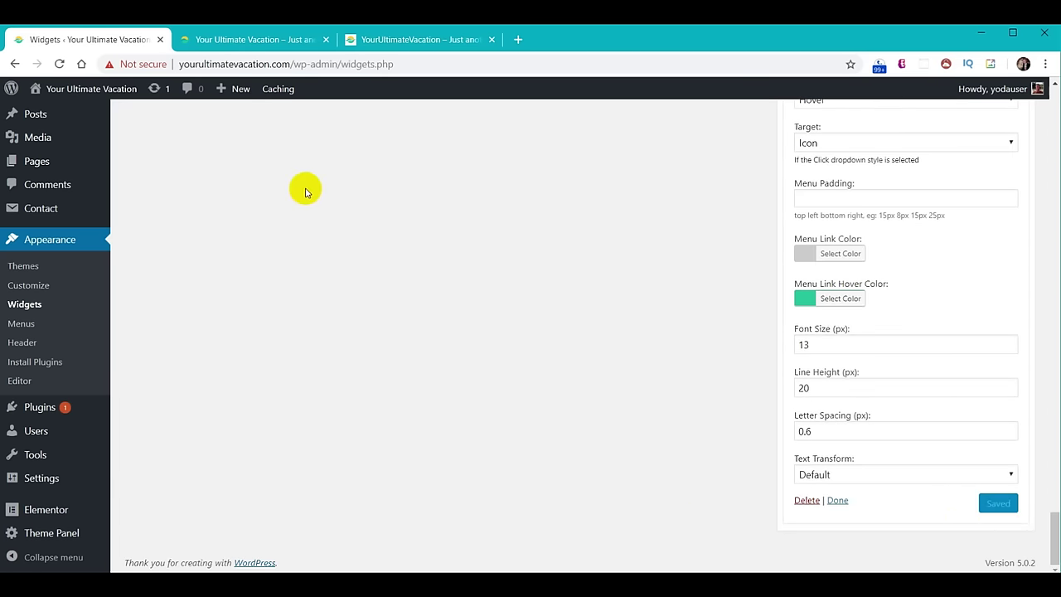
pyautogui.click(266, 41)
# Reload the live site to check the footer menu's Destinations submenu, then launch the Customizer.
pyautogui.click(58, 64)
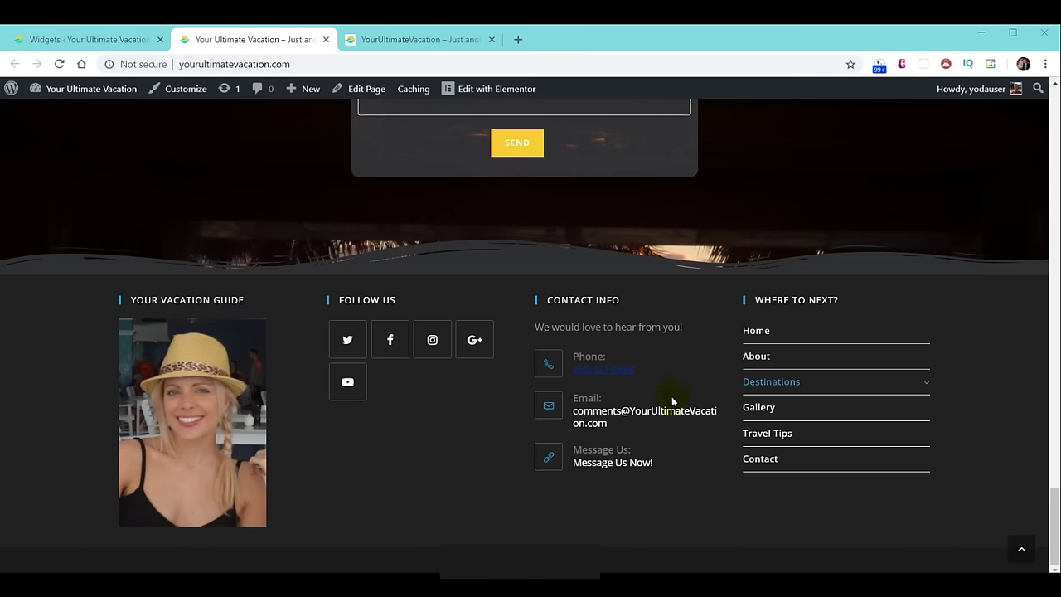
pyautogui.click(775, 385)
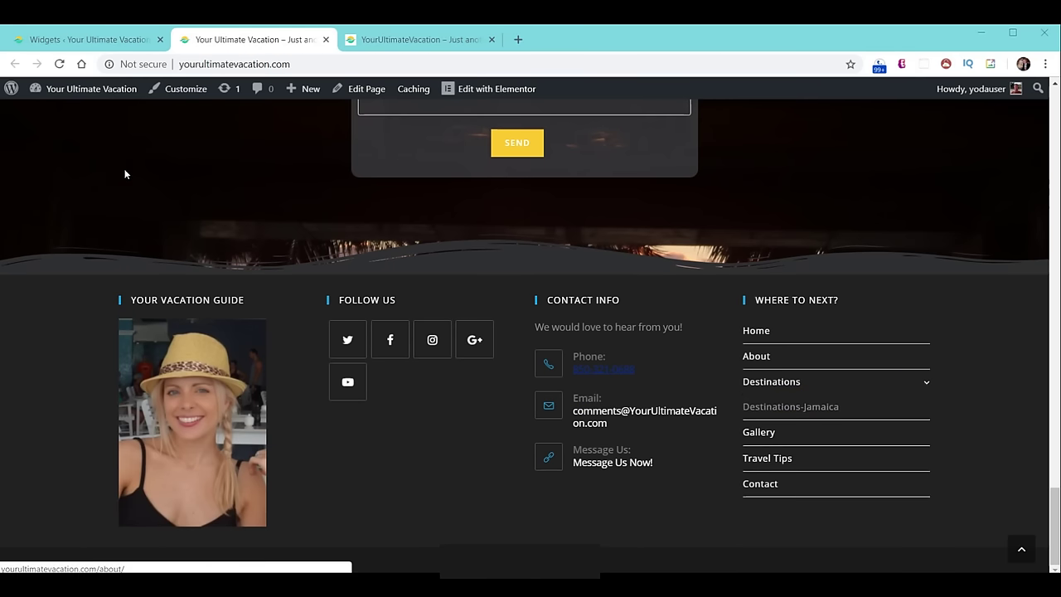
pyautogui.click(83, 40)
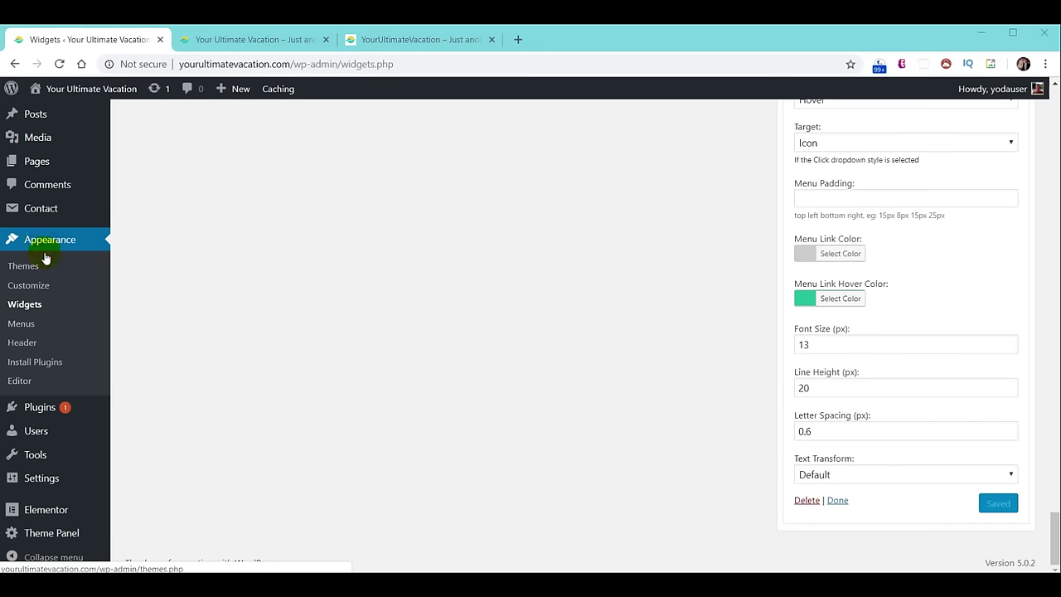
pyautogui.click(37, 290)
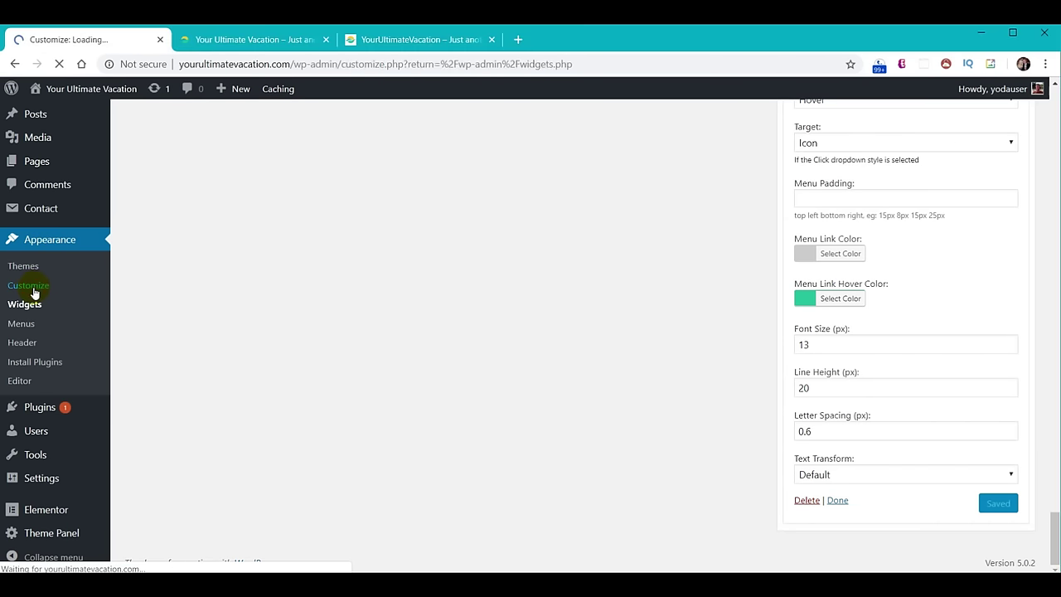
# Set the Footer Widgets background colour to #2f3033 and publish it.
pyautogui.scroll(-1, 50, 398)
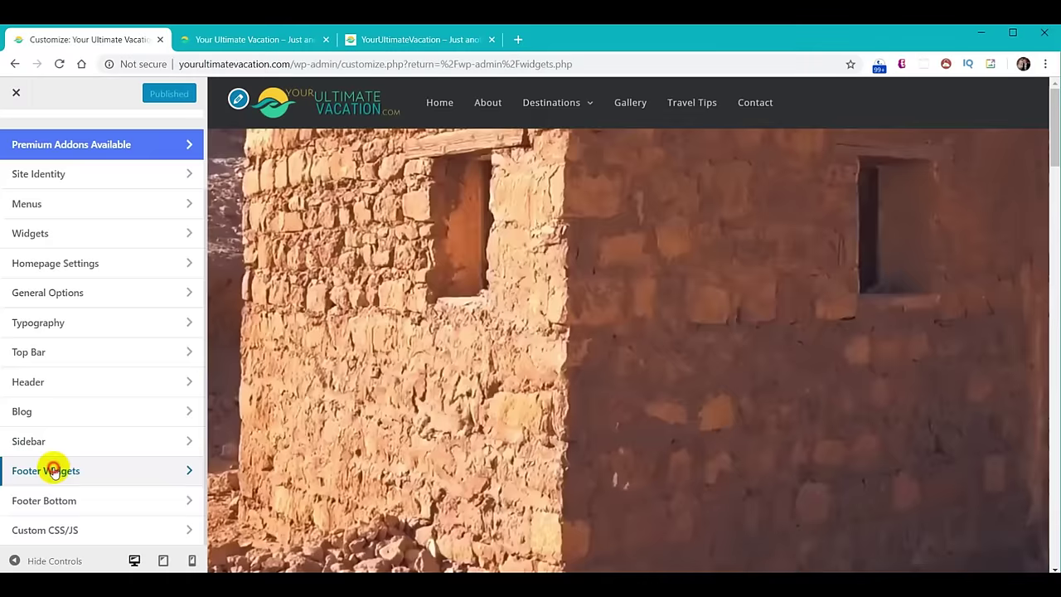
pyautogui.click(52, 470)
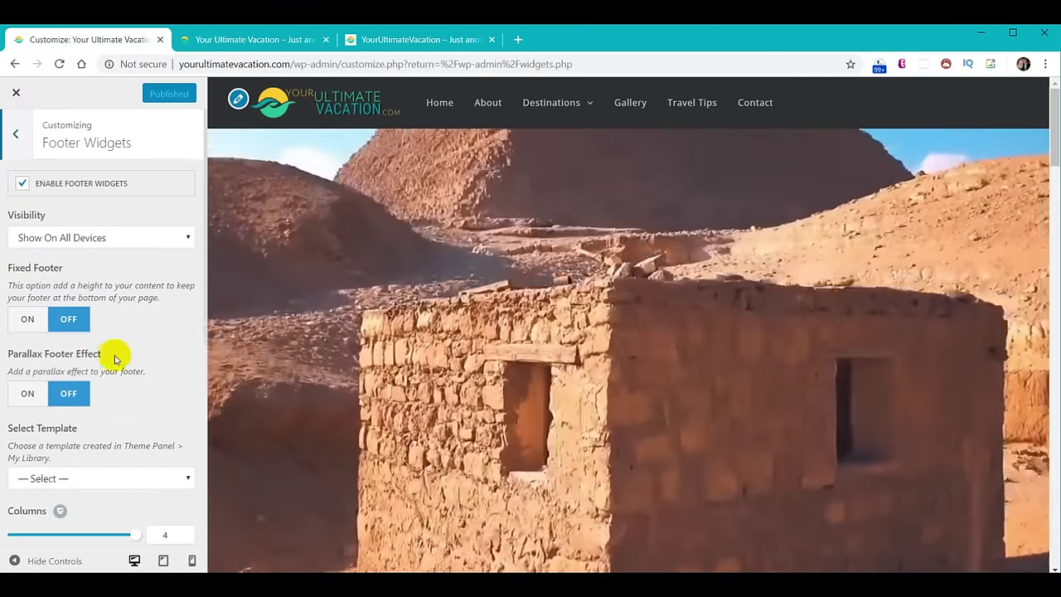
pyautogui.scroll(-4, 113, 369)
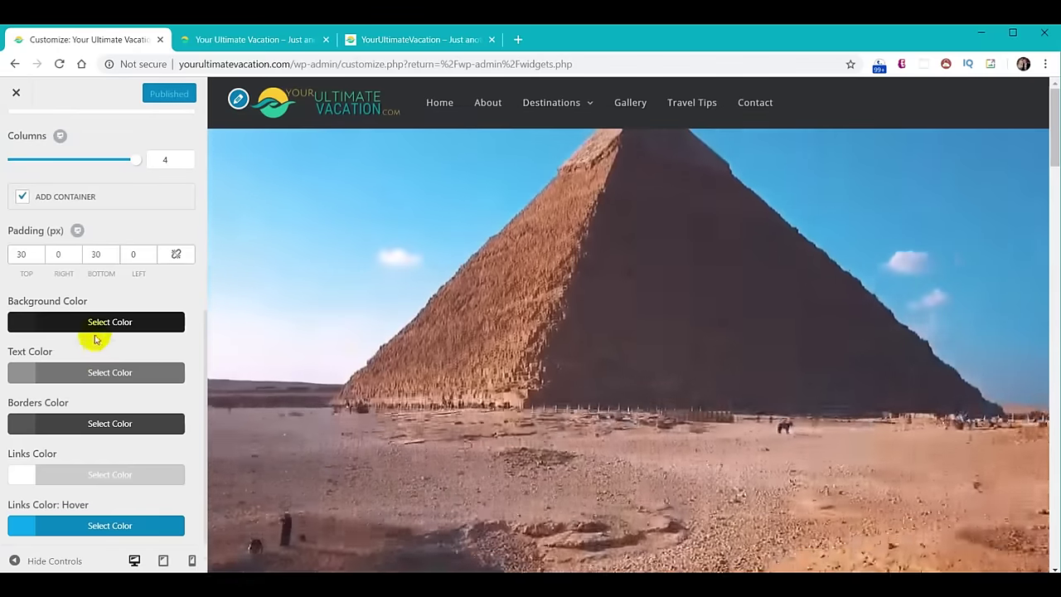
pyautogui.click(96, 323)
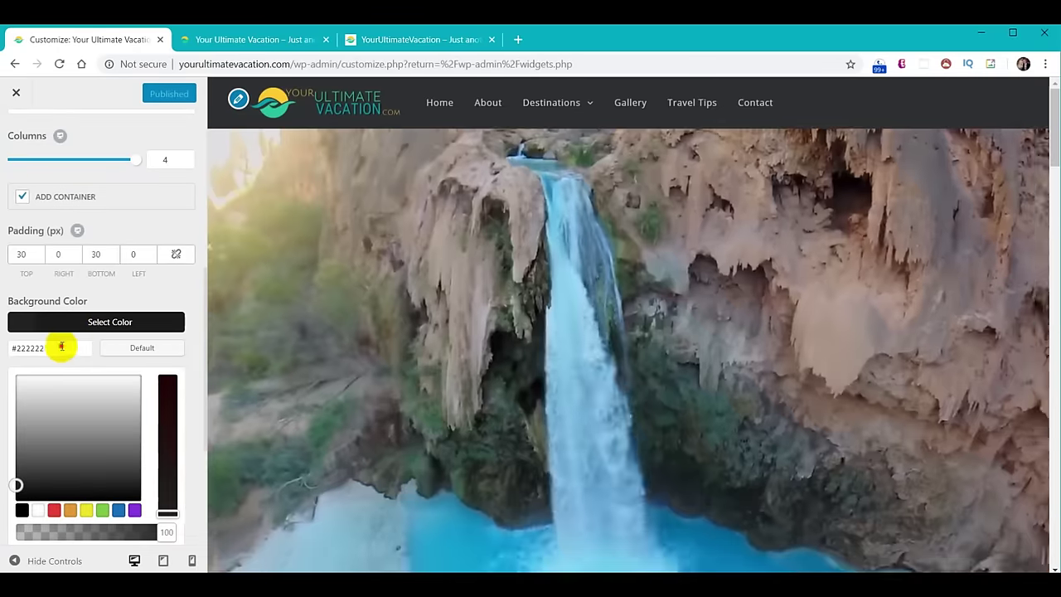
pyautogui.moveTo(62, 346); pyautogui.dragTo(10, 347)
pyautogui.write('#2f3033')
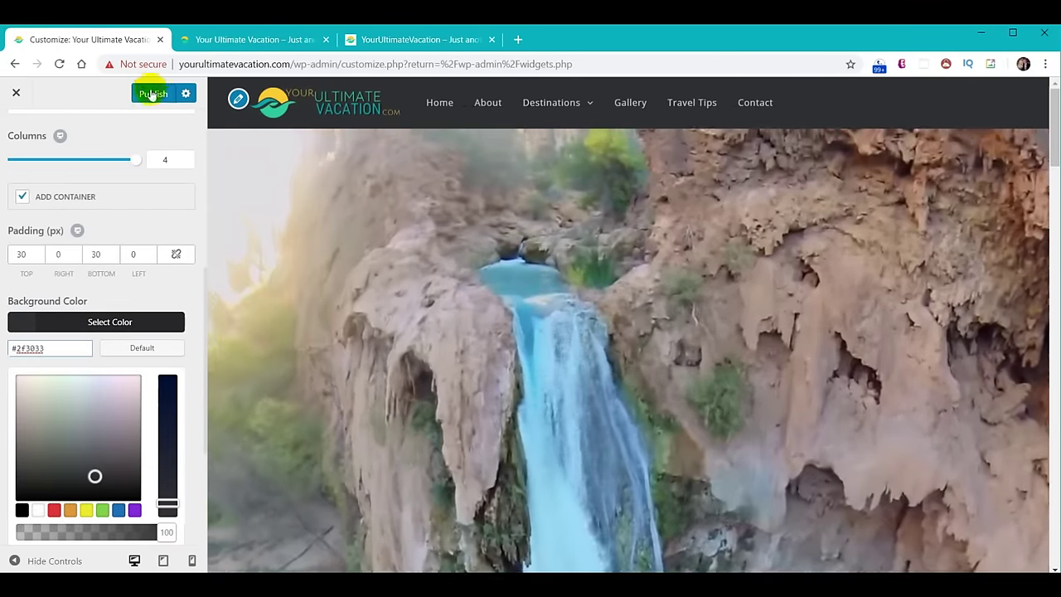
pyautogui.click(150, 93)
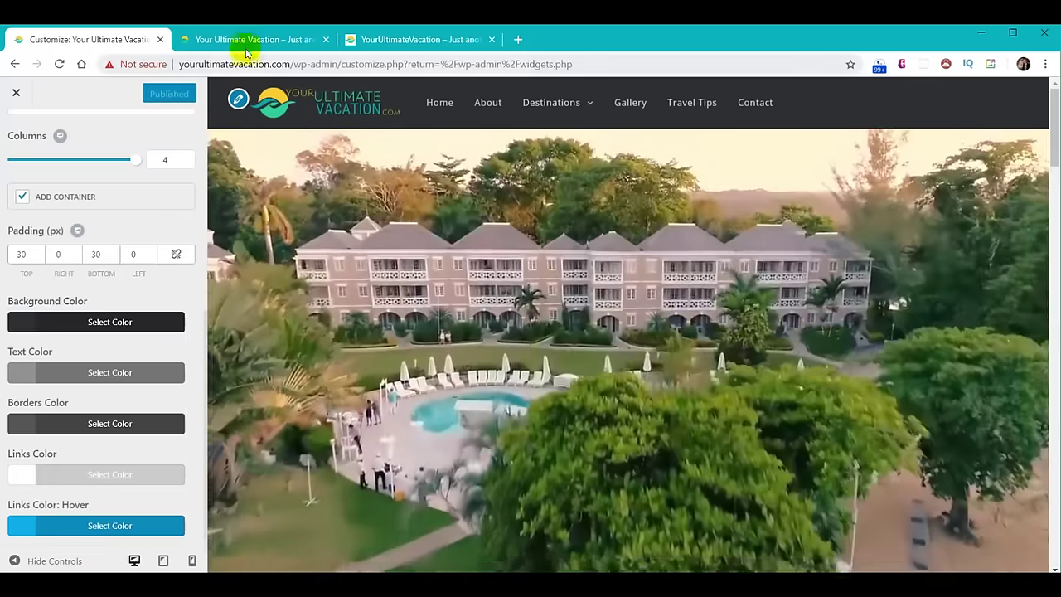
# Reload the live home page and scroll through it back up to the hero video.
pyautogui.click(237, 38)
pyautogui.click(58, 64)
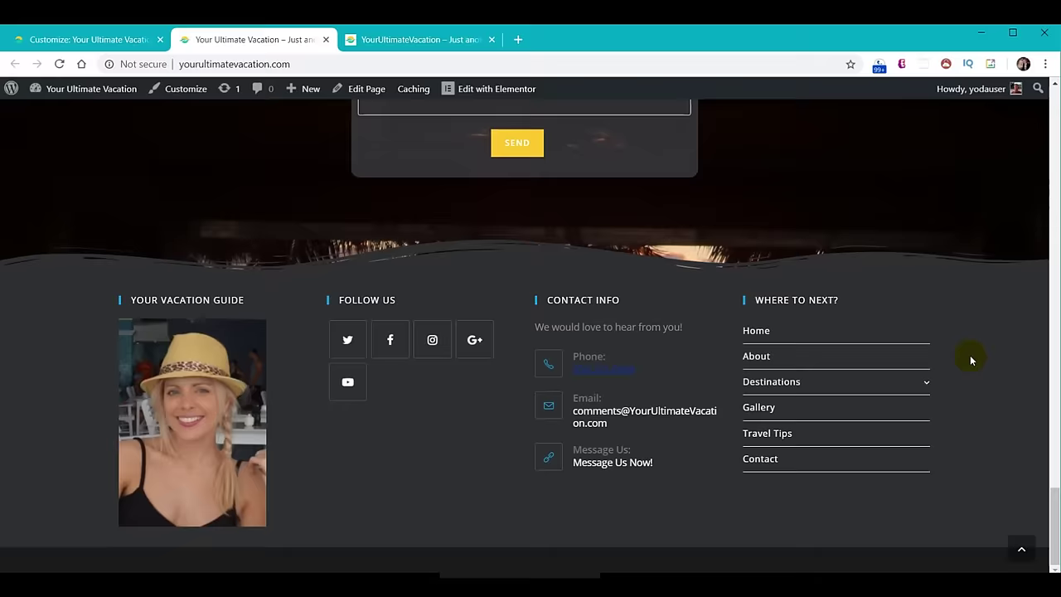
pyautogui.scroll(15, 972, 360)
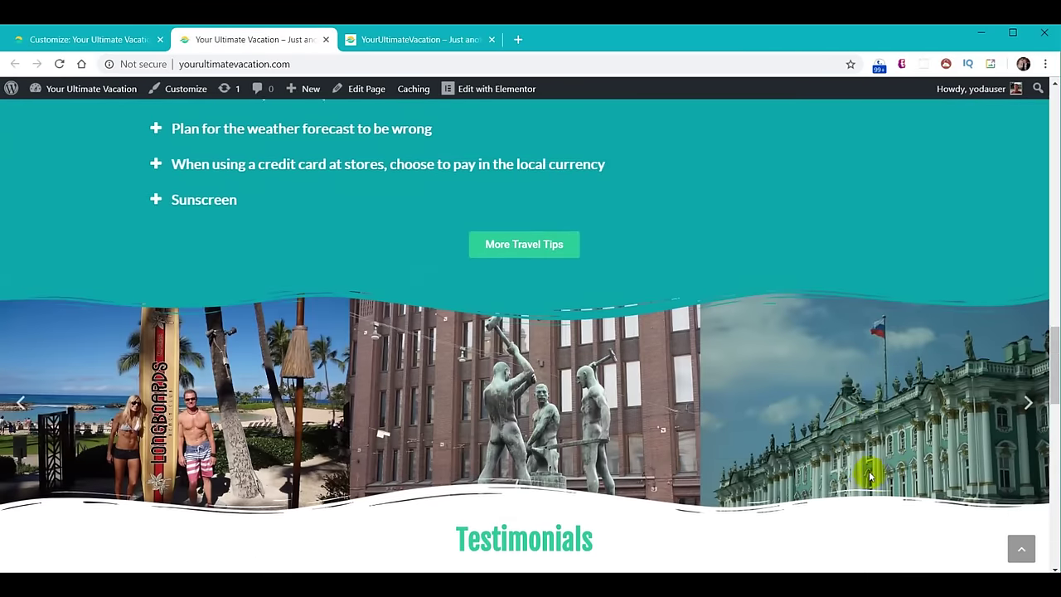
pyautogui.scroll(12, 870, 476)
pyautogui.scroll(8, 862, 472)
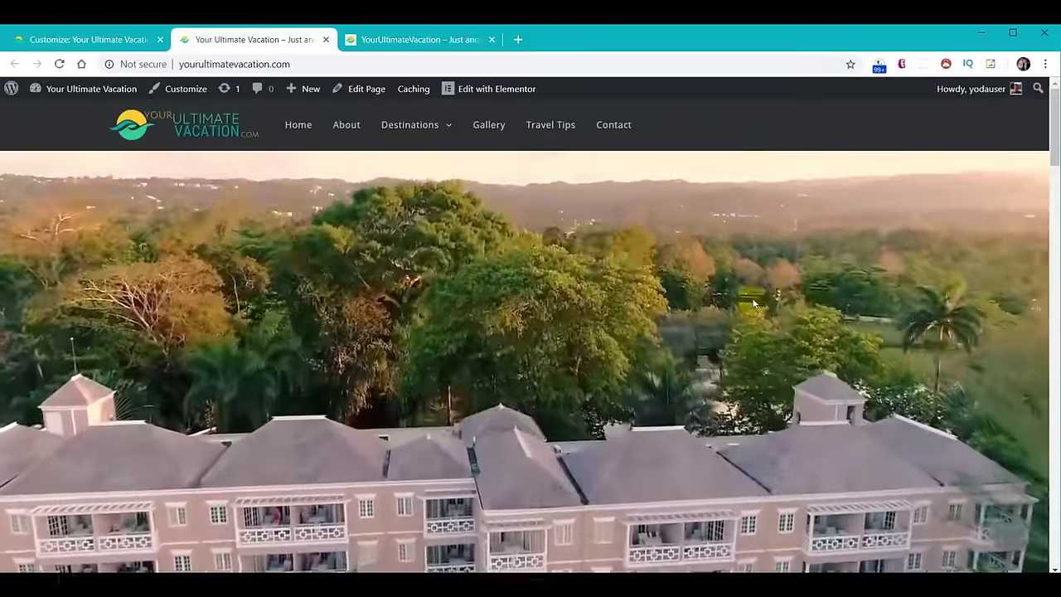
pyautogui.scroll(-8, 752, 306)
pyautogui.scroll(-10, 751, 308)
pyautogui.scroll(10, 746, 313)
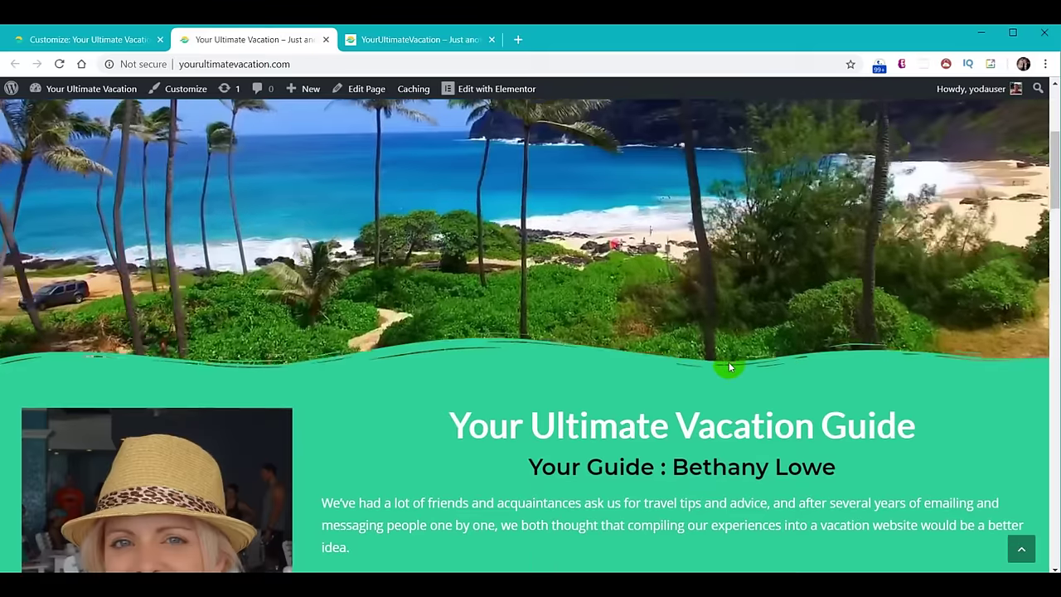
pyautogui.scroll(5, 729, 361)
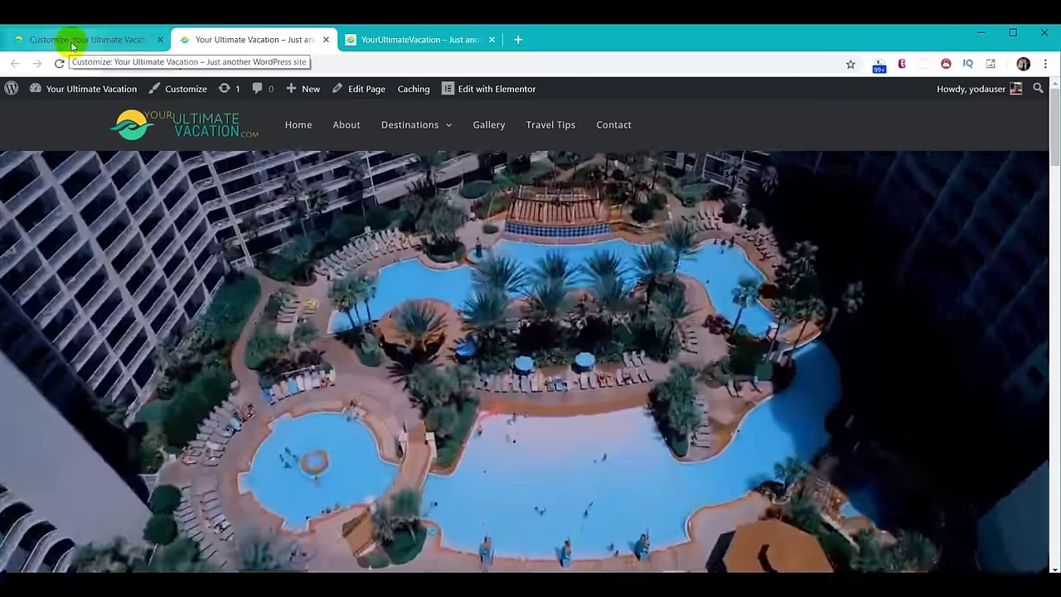
# Exit the Customizer and open the About page in Elementor from the Pages list.
pyautogui.click(71, 39)
pyautogui.click(14, 93)
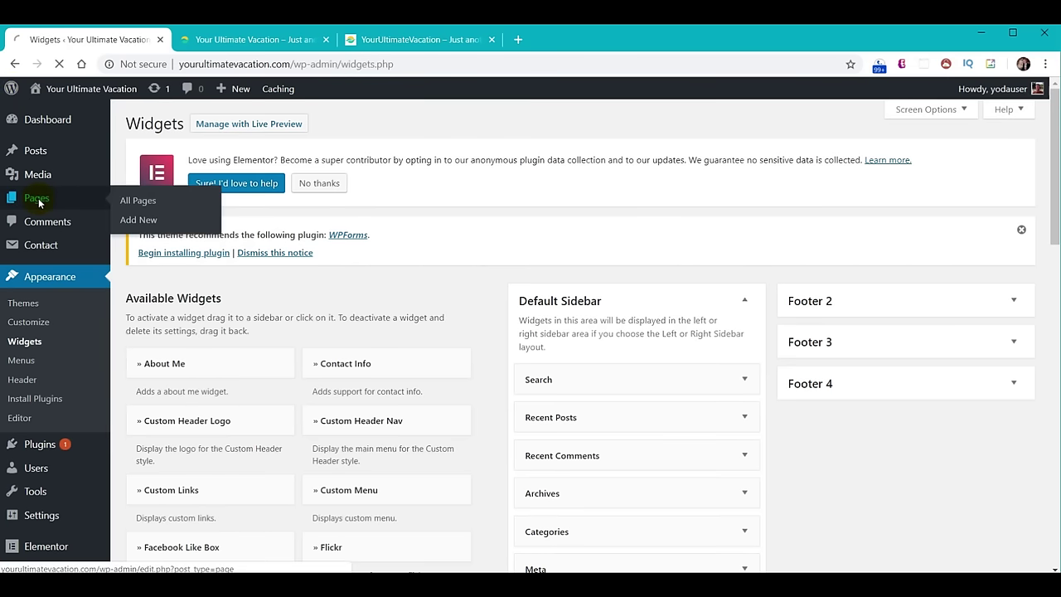
pyautogui.click(39, 203)
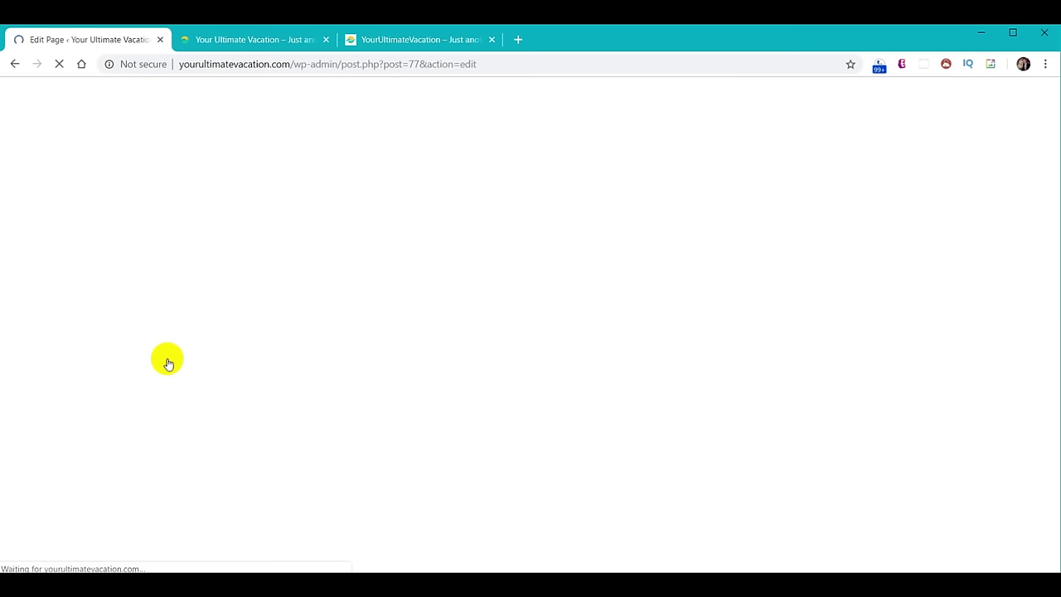
pyautogui.click(476, 349)
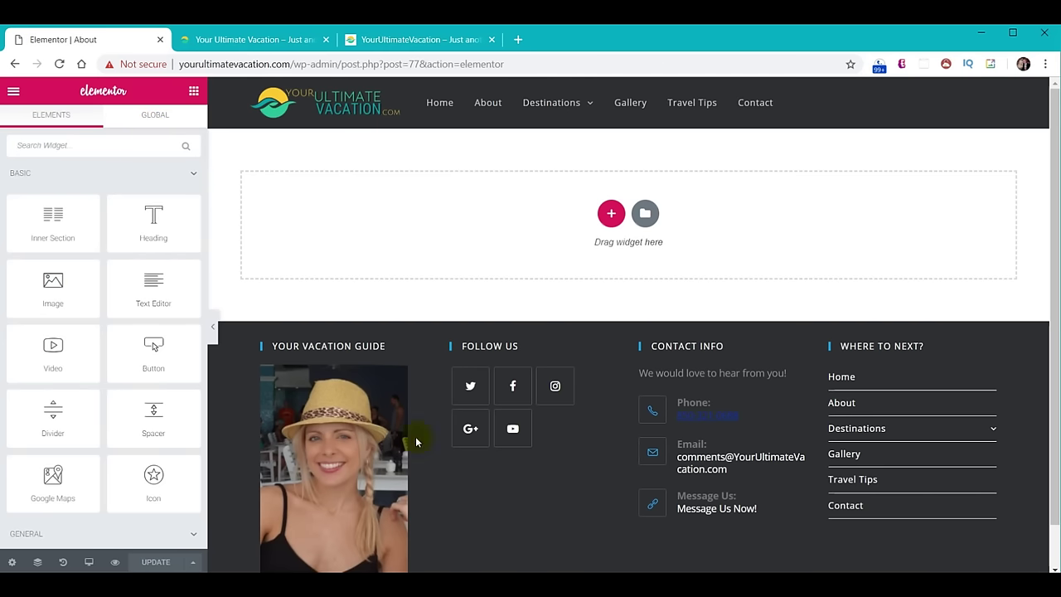
# Open the live About page from the site menu and scroll through it.
pyautogui.click(384, 39)
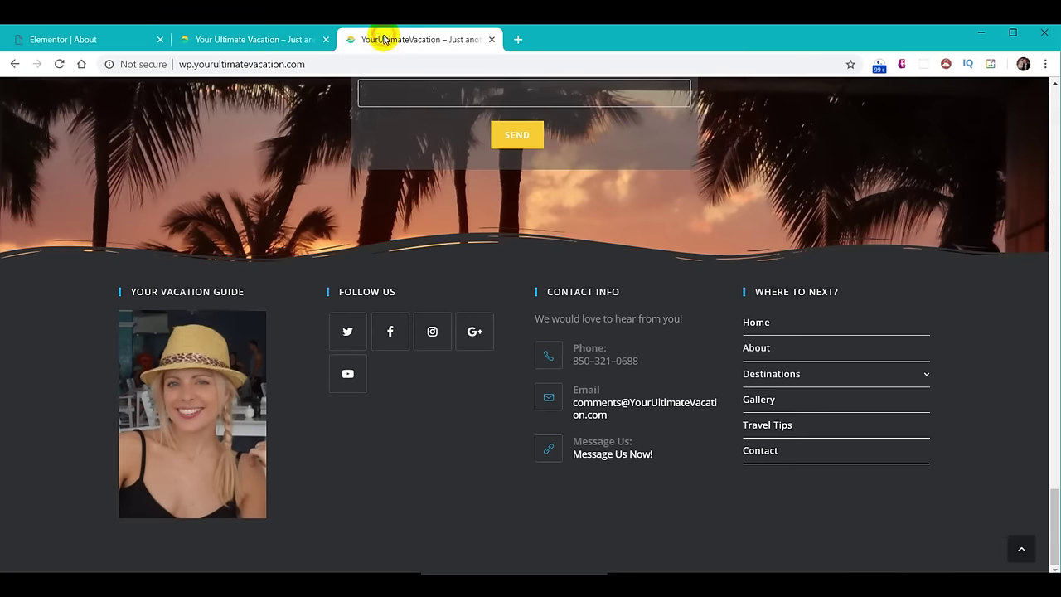
pyautogui.scroll(5, 829, 406)
pyautogui.scroll(-5, 962, 450)
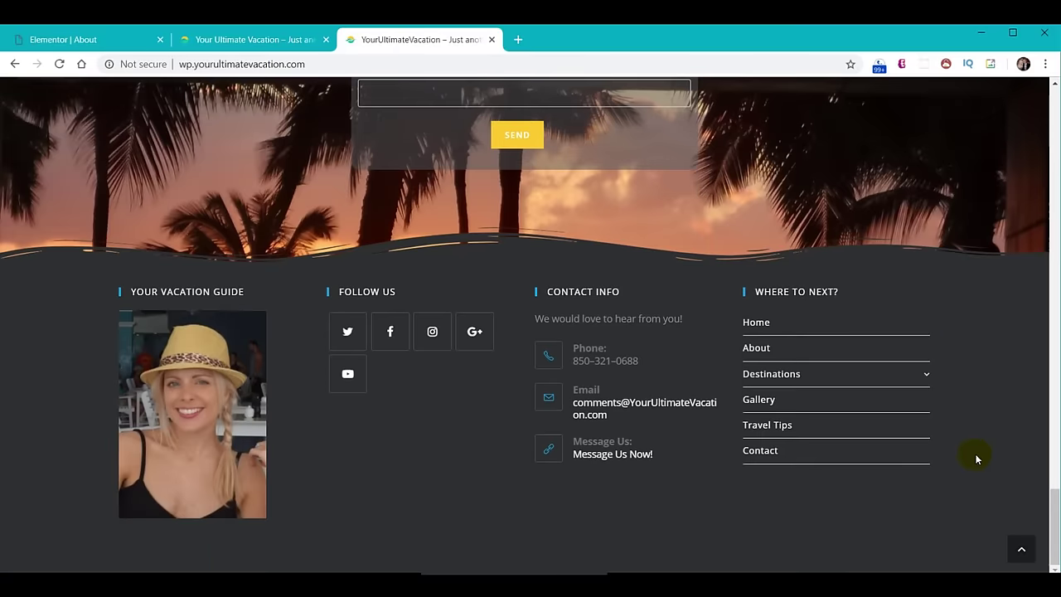
pyautogui.click(1022, 549)
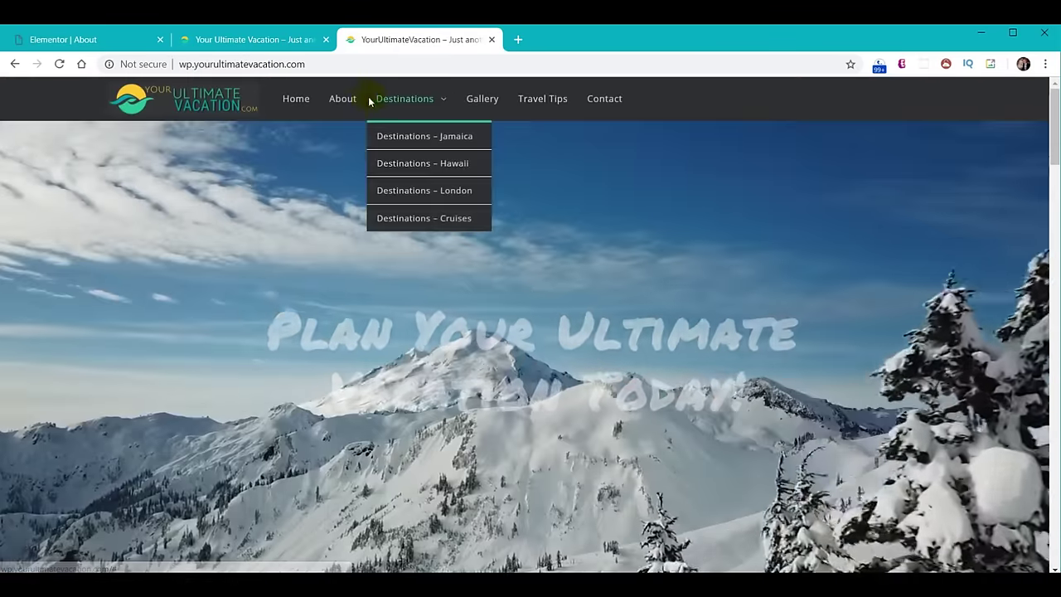
pyautogui.click(344, 101)
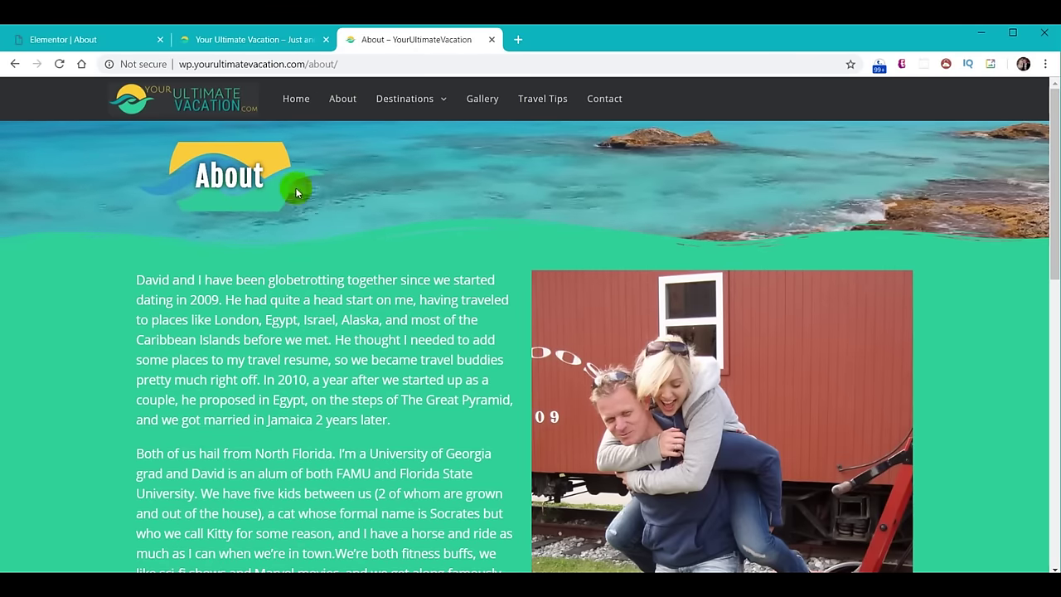
pyautogui.scroll(-4, 431, 316)
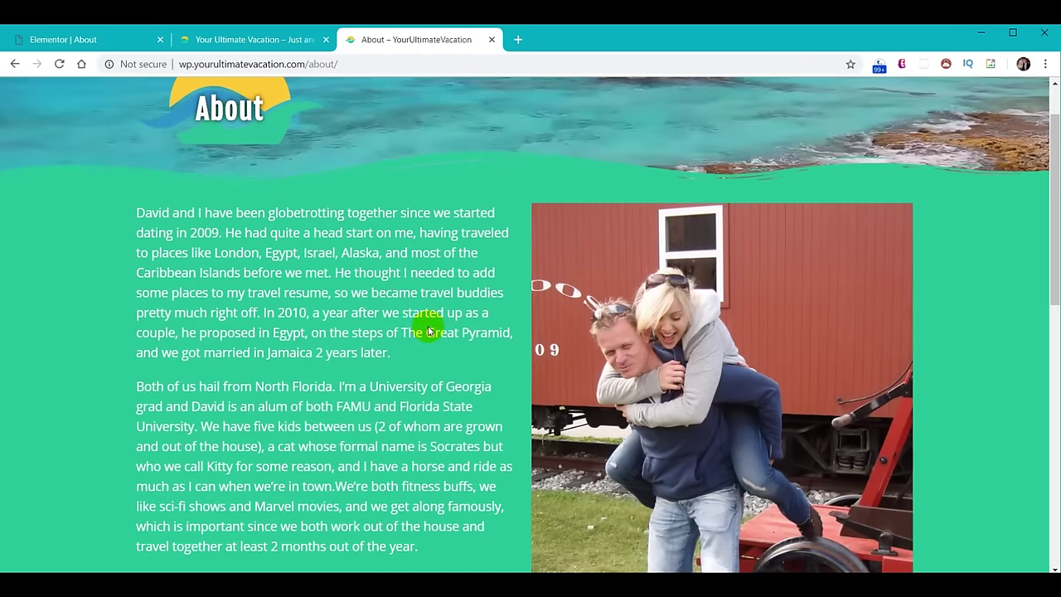
pyautogui.scroll(-5, 440, 351)
pyautogui.scroll(1, 486, 343)
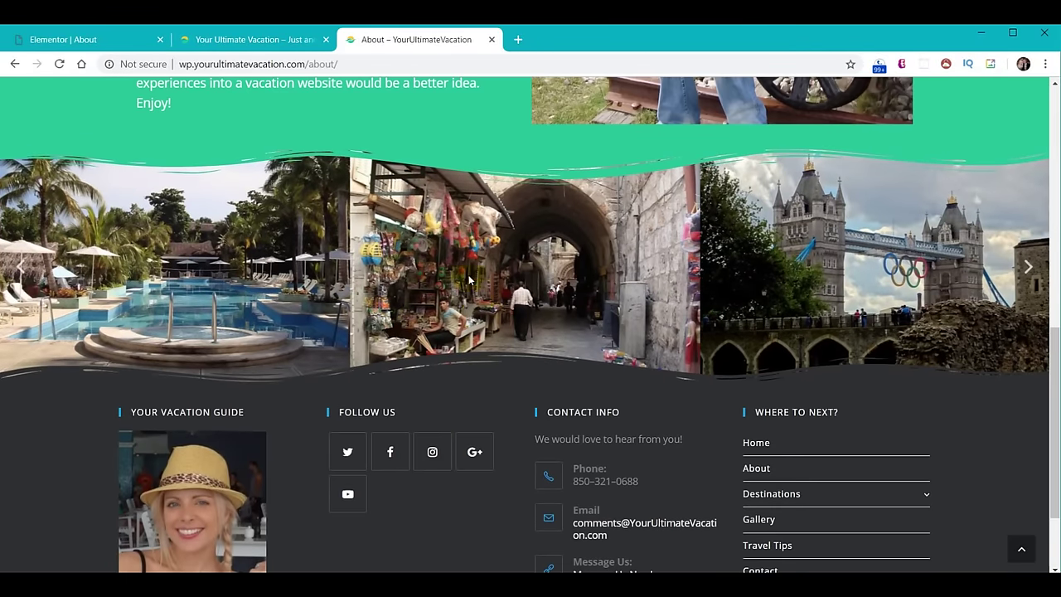
pyautogui.scroll(-2, 451, 436)
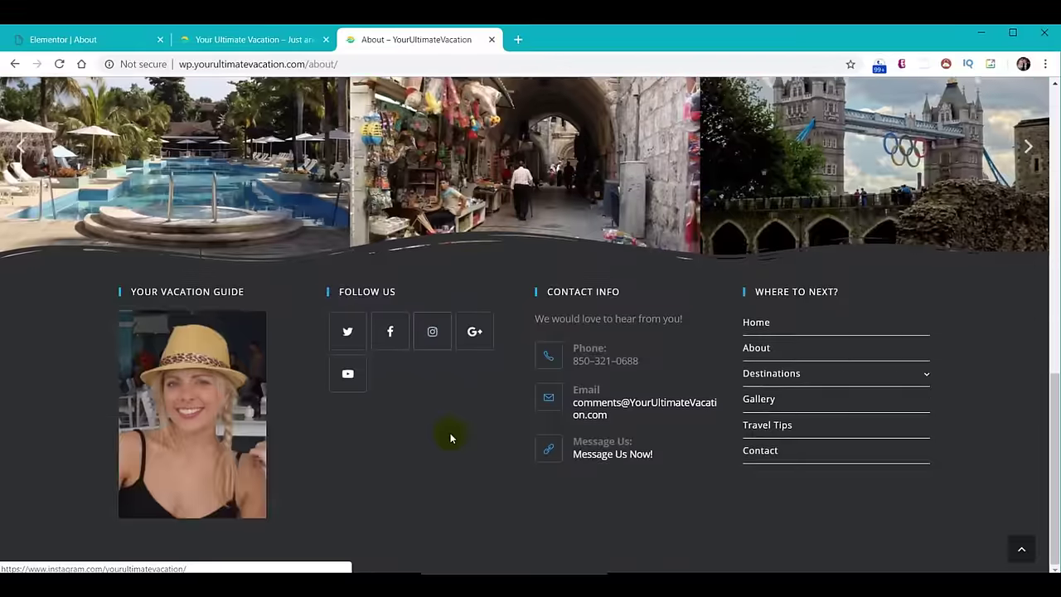
pyautogui.scroll(15, 450, 436)
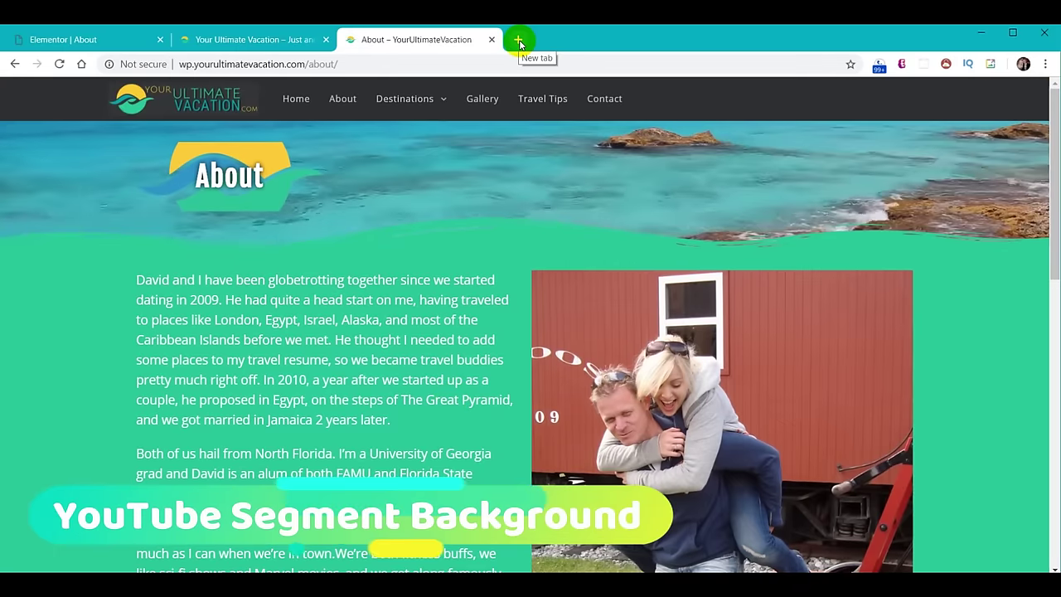
# Search YouTube in a new tab for 'Landscapes Nature Relaxation 4K'.
pyautogui.click(519, 41)
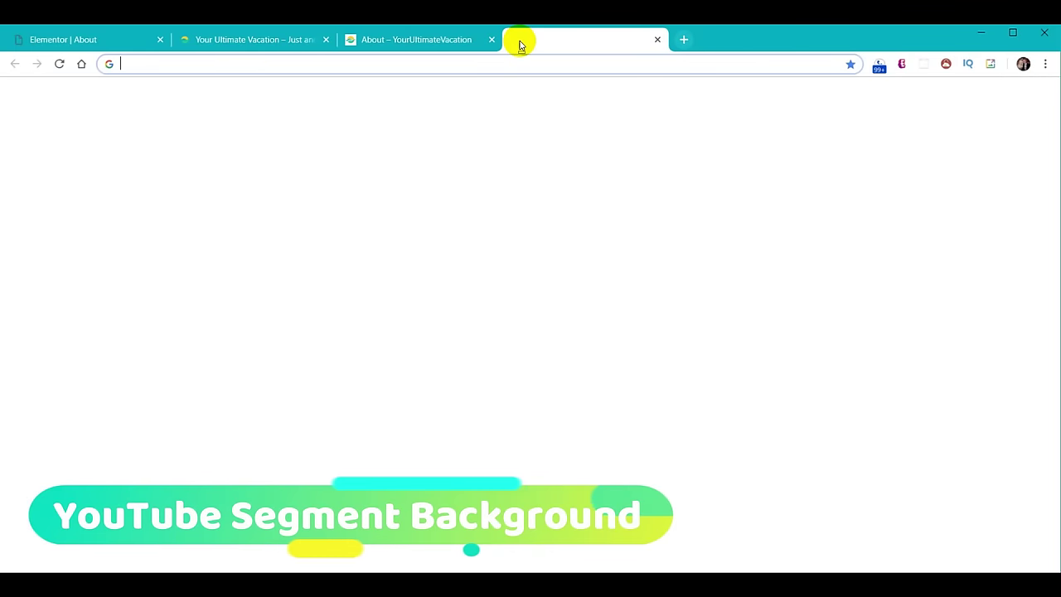
pyautogui.write('yo')
pyautogui.press('Return')
pyautogui.click(348, 109)
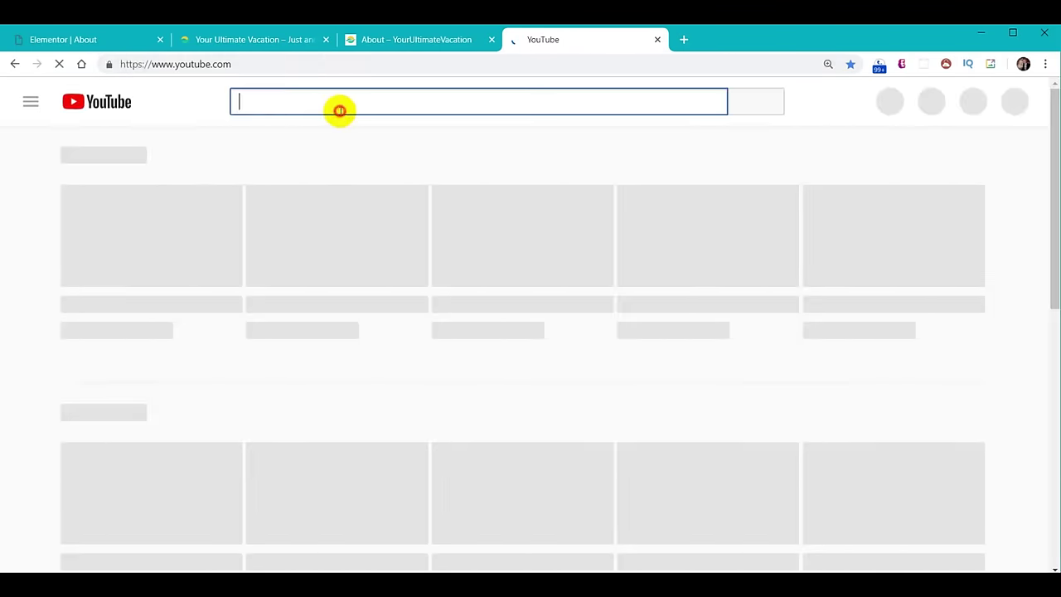
pyautogui.write('Landscapes Nature Relaxation 4K')
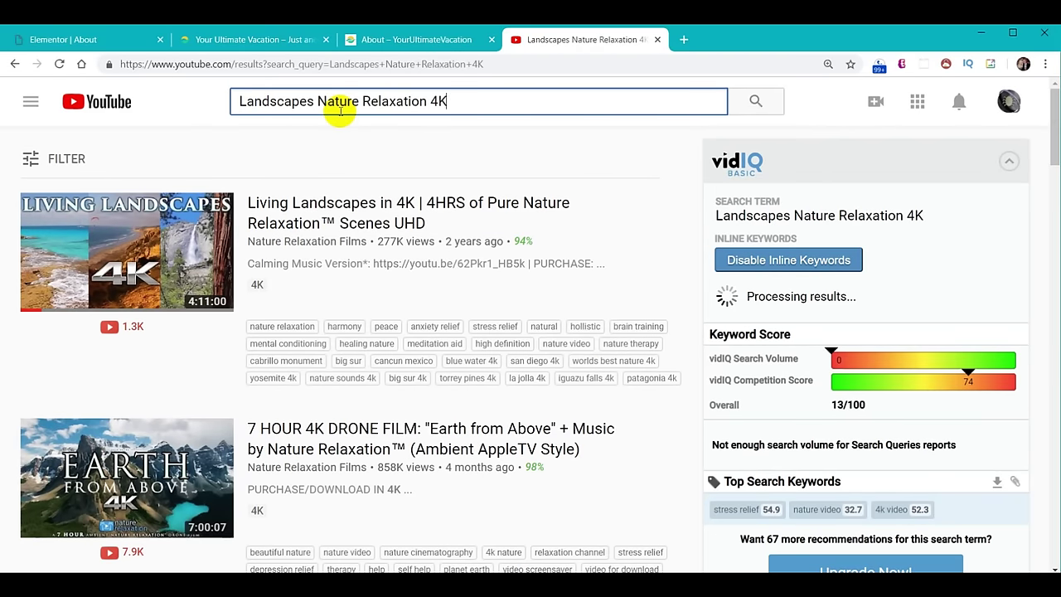
# Open the Living Landscapes in 4K video, skip ahead to an ocean scene and dismiss the ad.
pyautogui.click(63, 249)
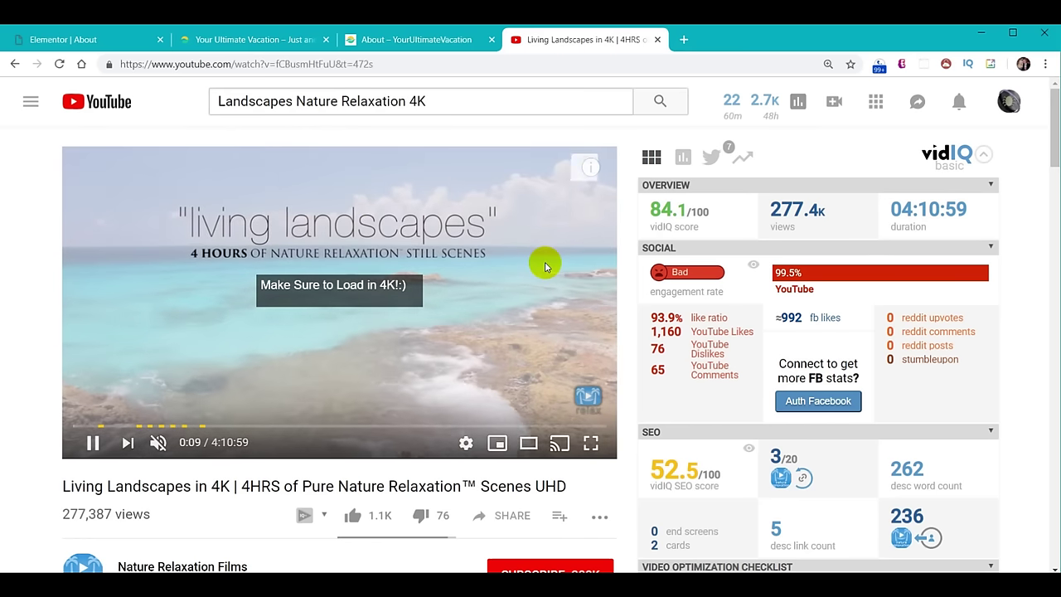
pyautogui.click(392, 427)
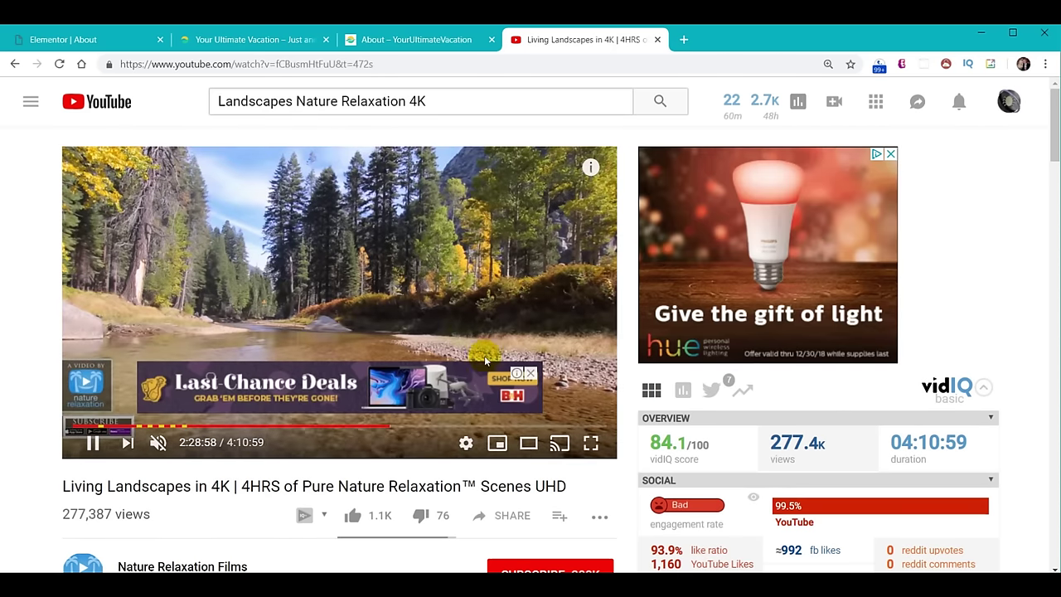
pyautogui.click(531, 374)
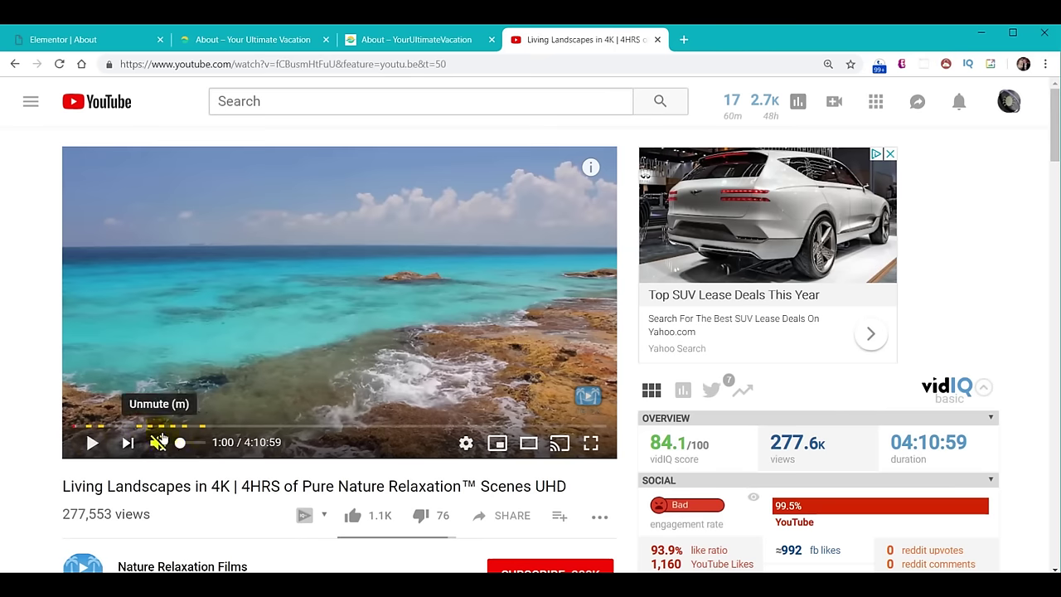
# Copy and test a timestamped video link, then pause on the ocean scene.
pyautogui.rightClick(467, 448)
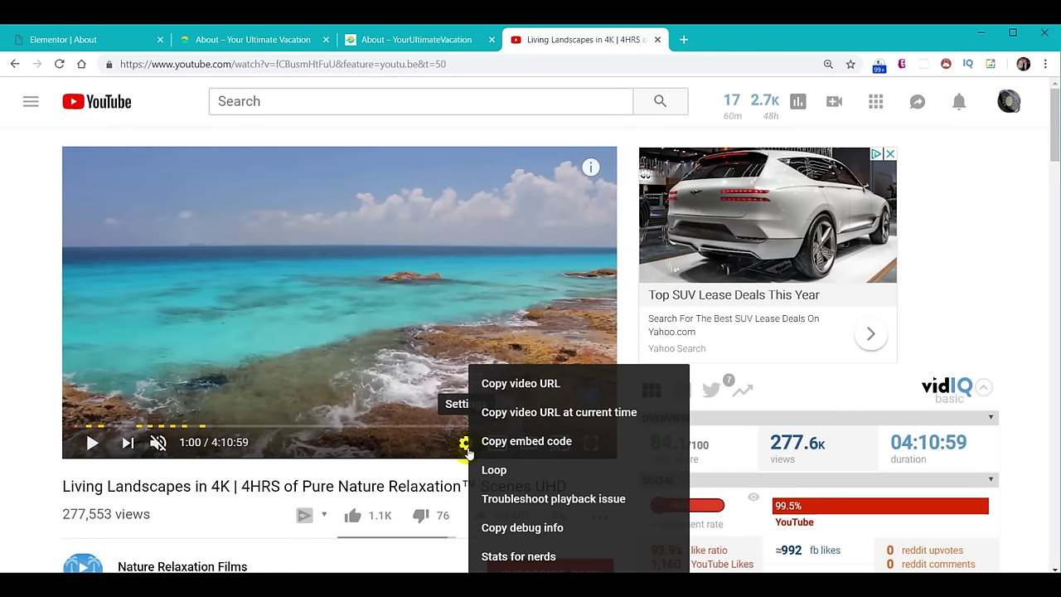
pyautogui.click(555, 419)
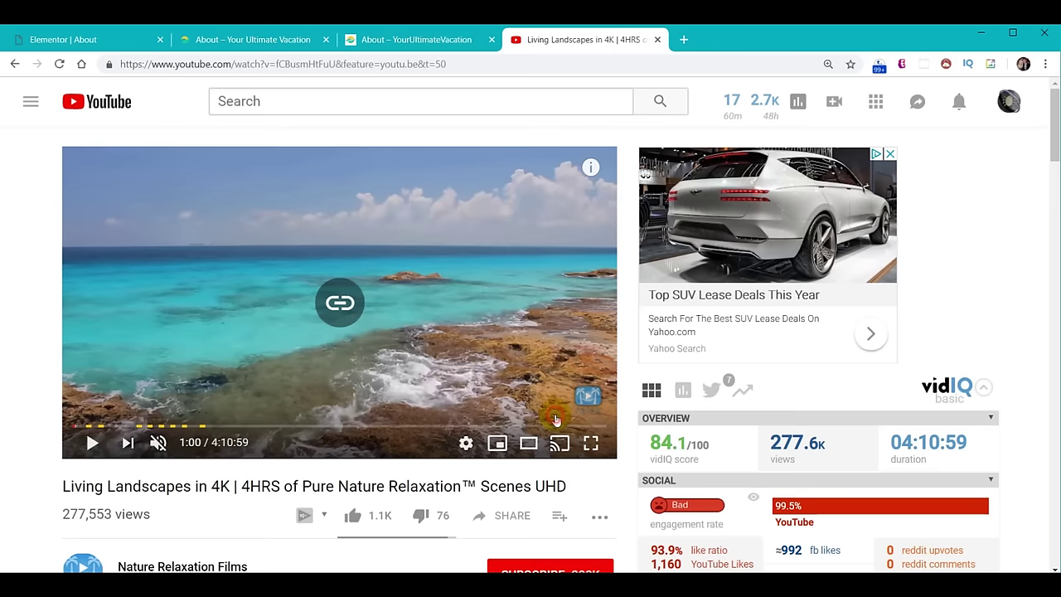
pyautogui.click(517, 71)
pyautogui.hotkey('ctrl', 'v')
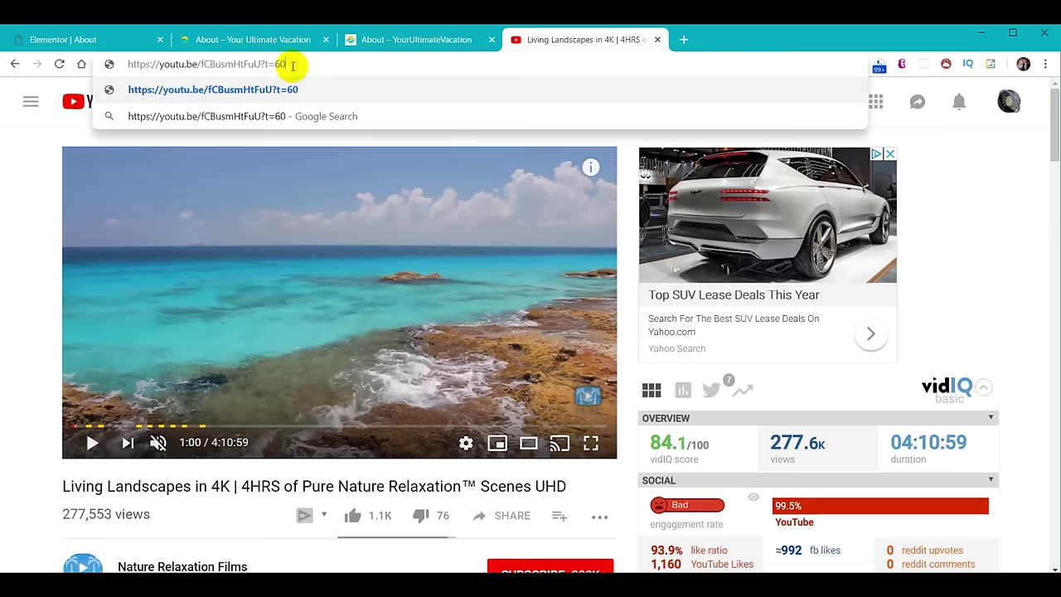
pyautogui.click(92, 445)
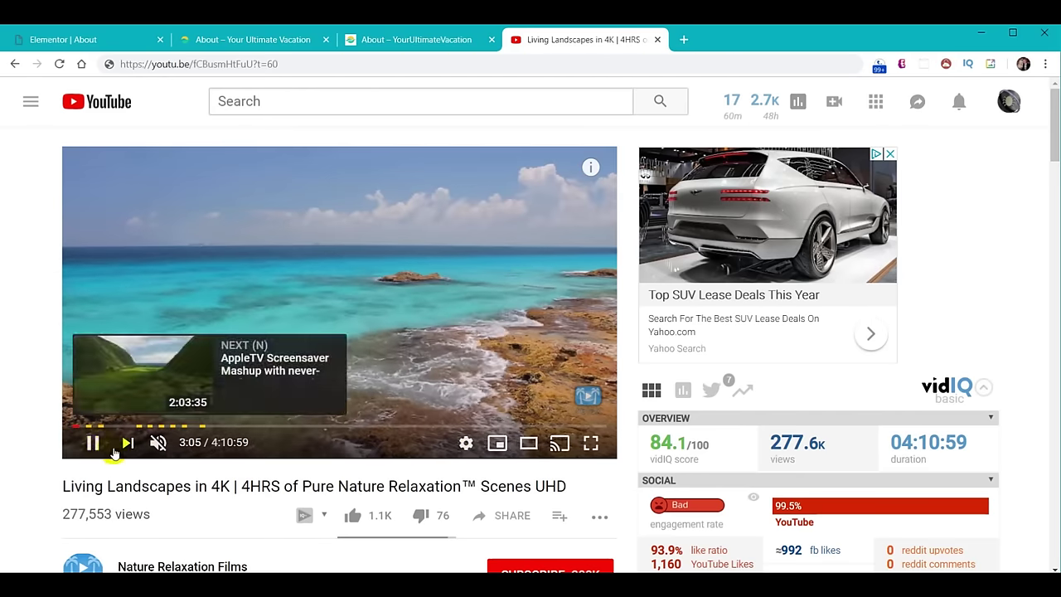
pyautogui.click(93, 443)
# Copy the video link starting at 186 seconds and return to the Elementor About editor.
pyautogui.rightClick(463, 441)
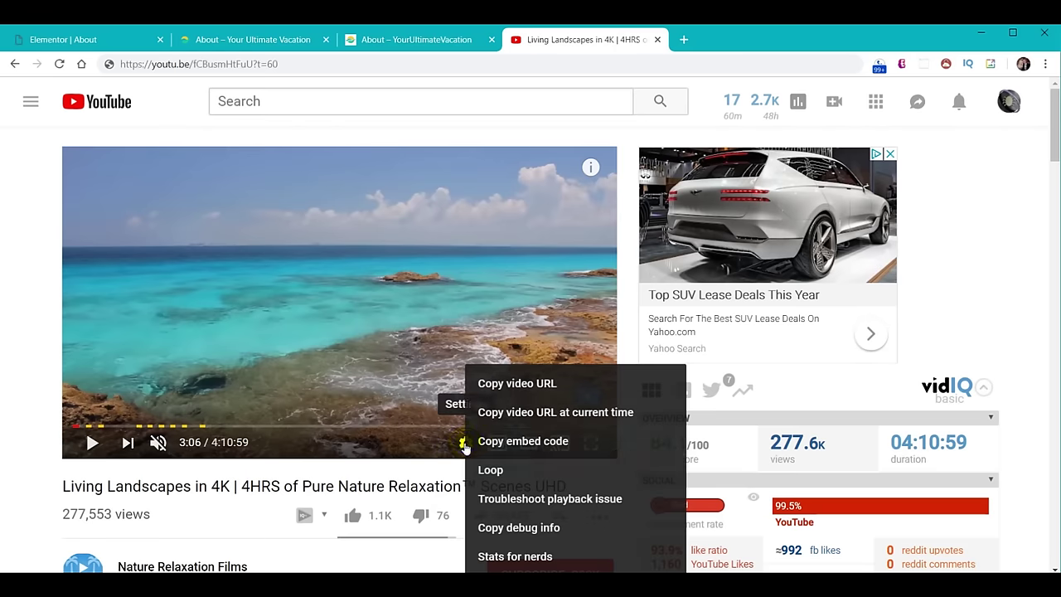
pyautogui.click(519, 413)
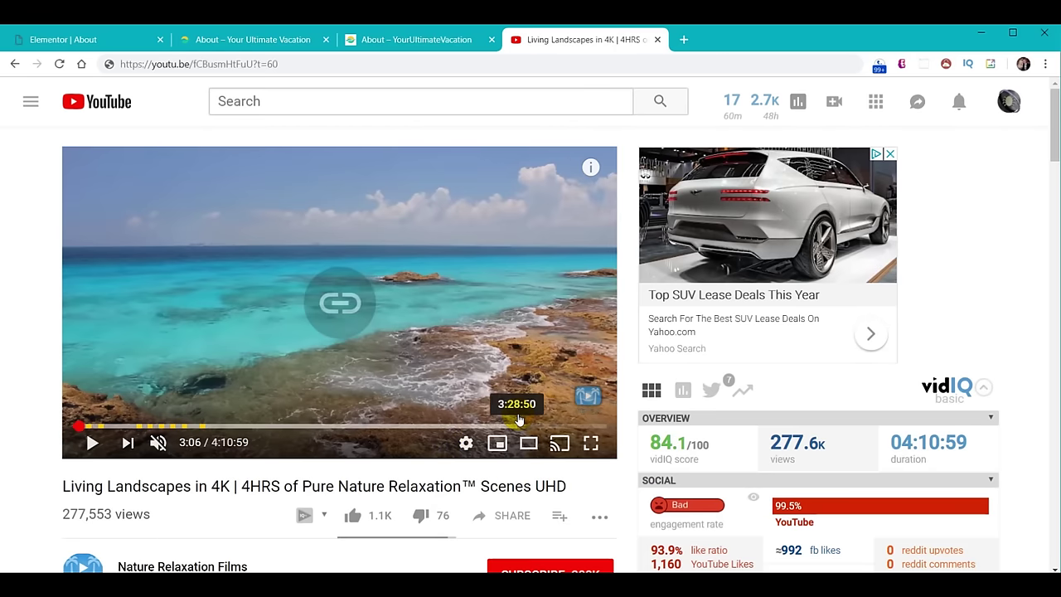
pyautogui.click(340, 64)
pyautogui.hotkey('ctrl', 'v')
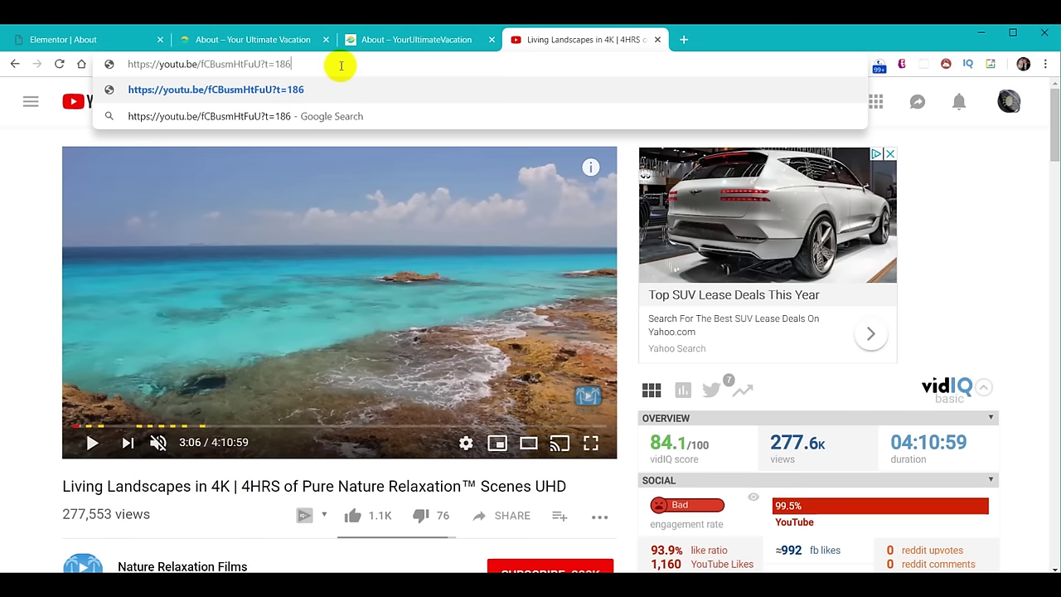
pyautogui.moveTo(299, 64); pyautogui.dragTo(83, 64)
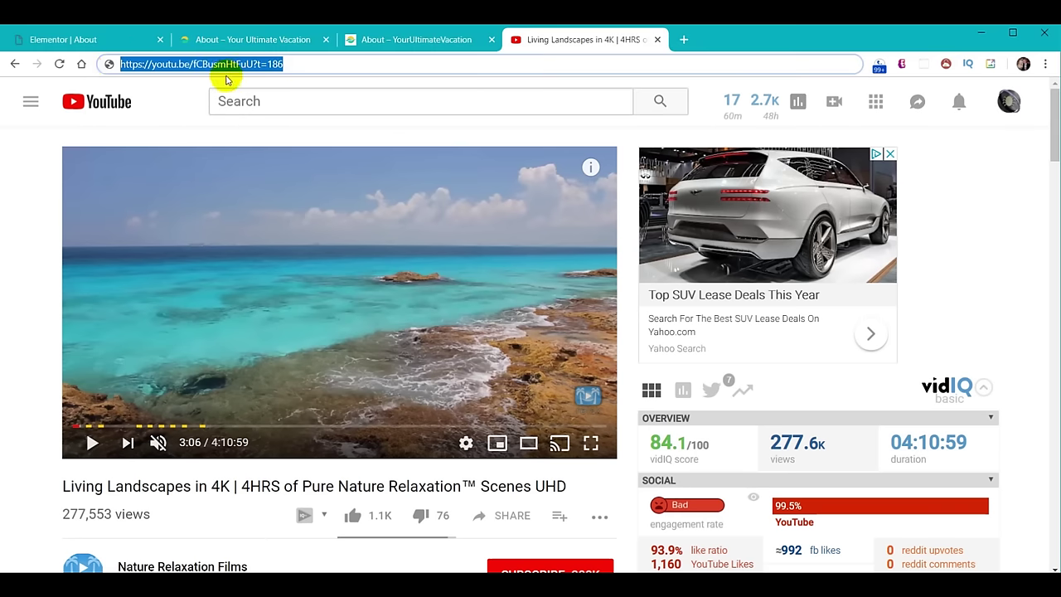
pyautogui.click(68, 40)
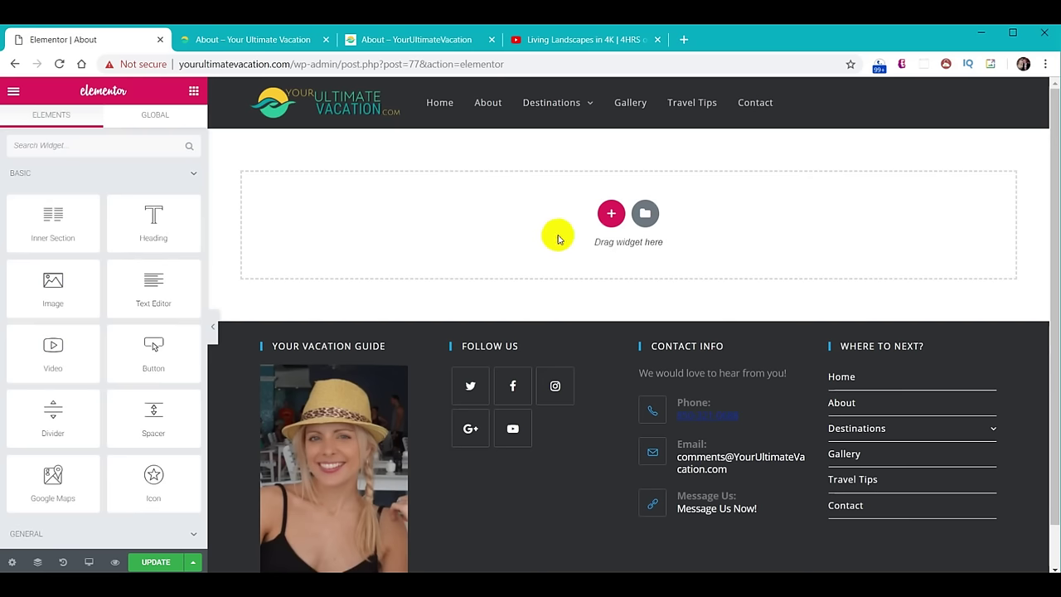
# Add a single-column section and give it the ocean YouTube video as its background.
pyautogui.click(611, 213)
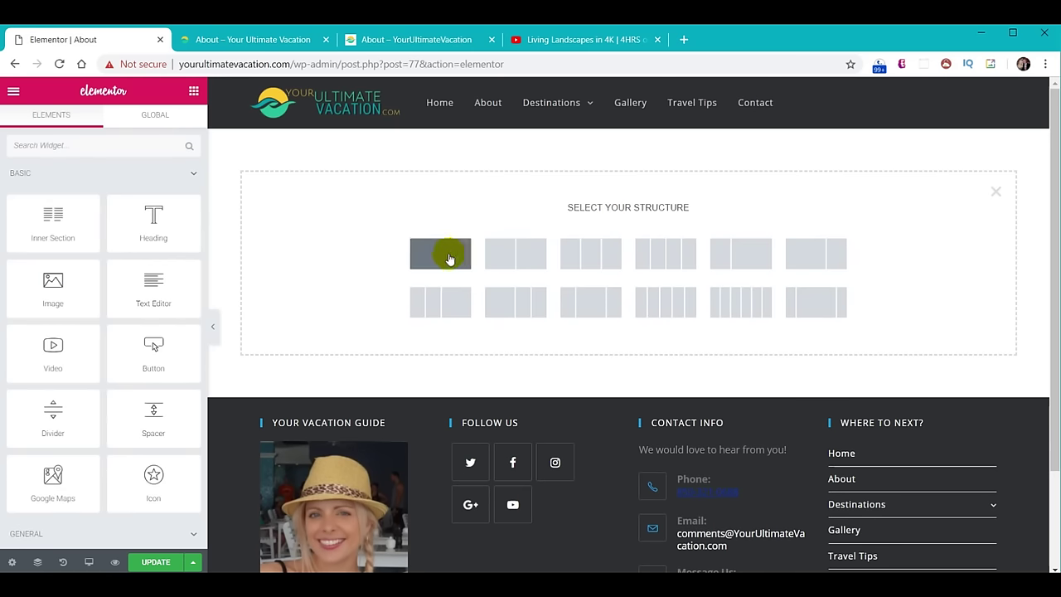
pyautogui.click(424, 259)
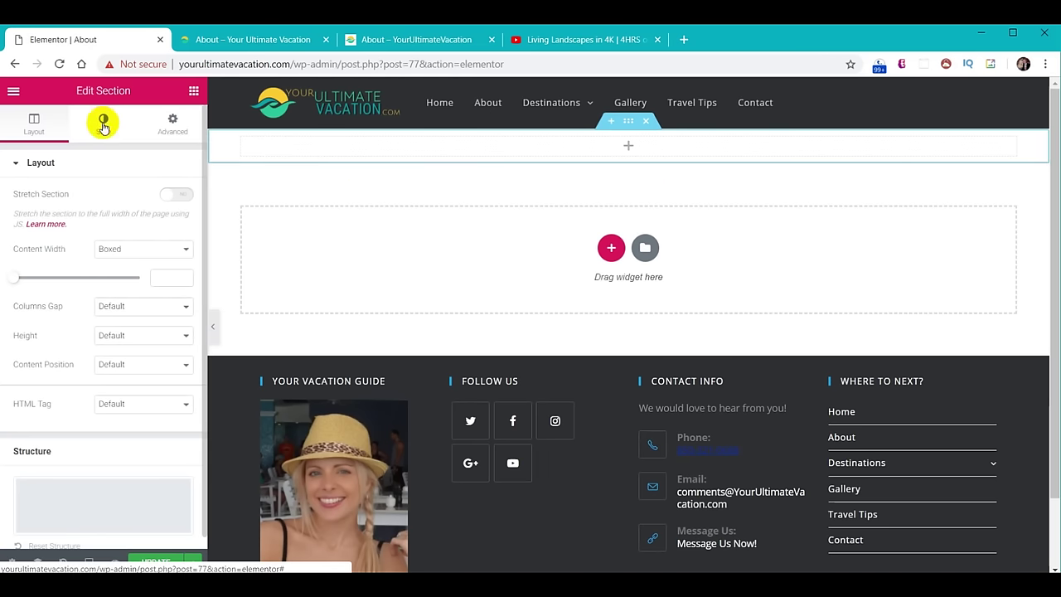
pyautogui.click(104, 122)
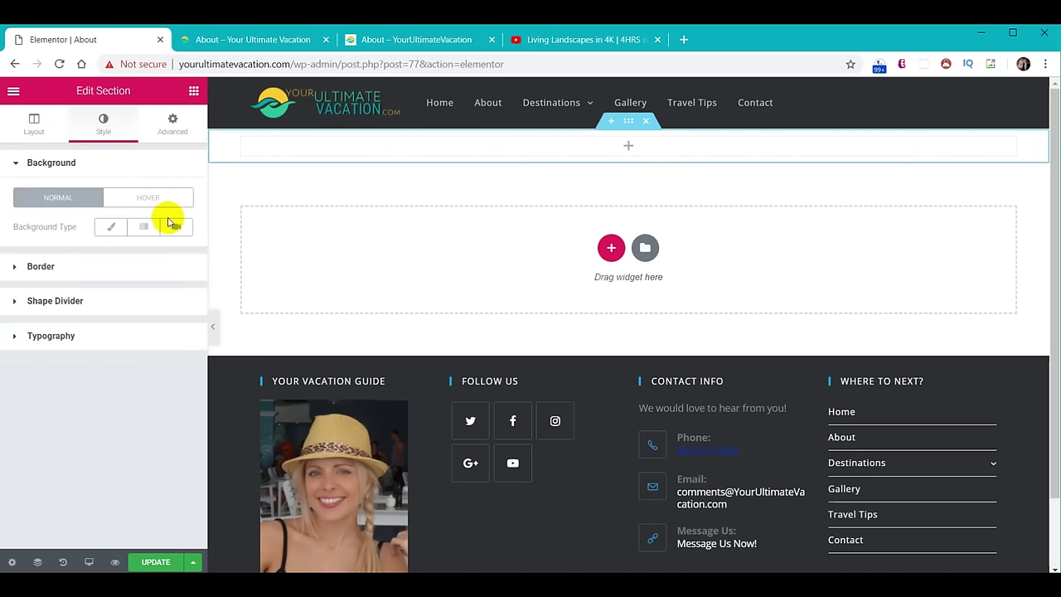
pyautogui.click(176, 226)
pyautogui.tripleClick(88, 270)
pyautogui.hotkey('ctrl', 'v')
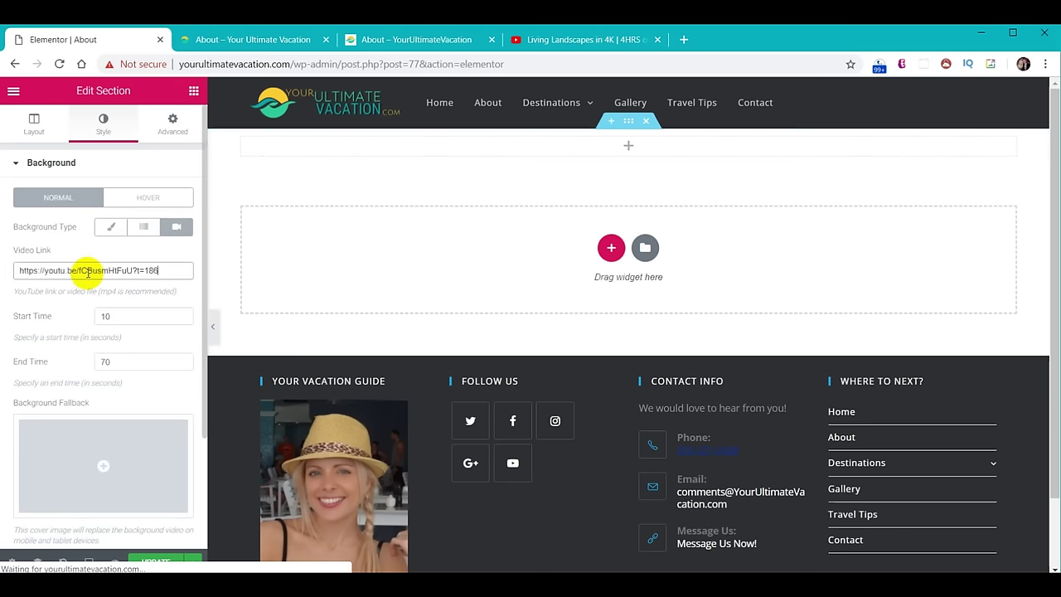
# Set the background video to play from 60 to 130 seconds.
pyautogui.click(103, 318)
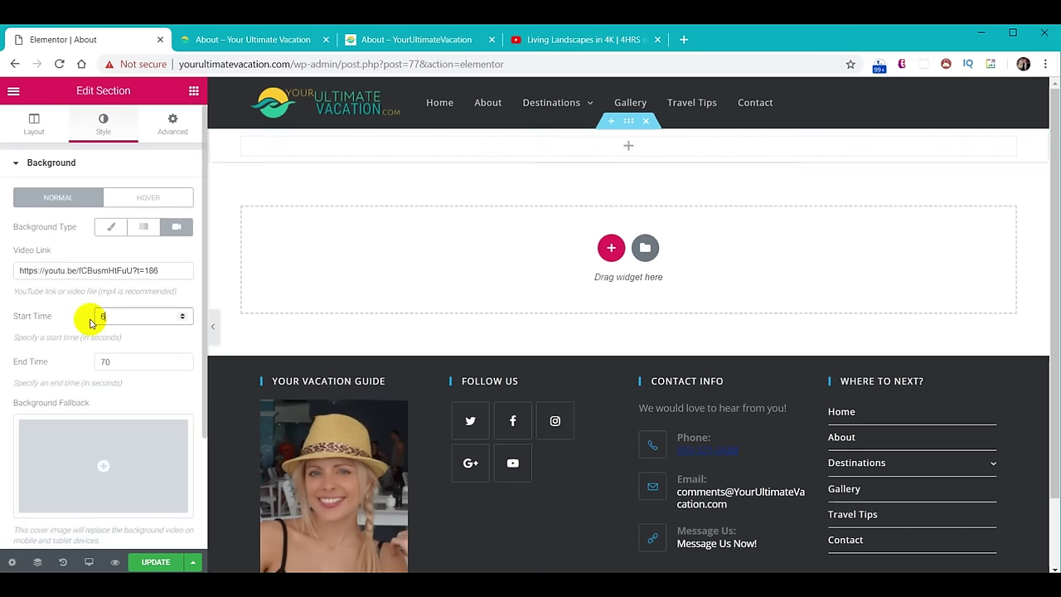
pyautogui.press('Delete')
pyautogui.press('Delete')
pyautogui.write('60')
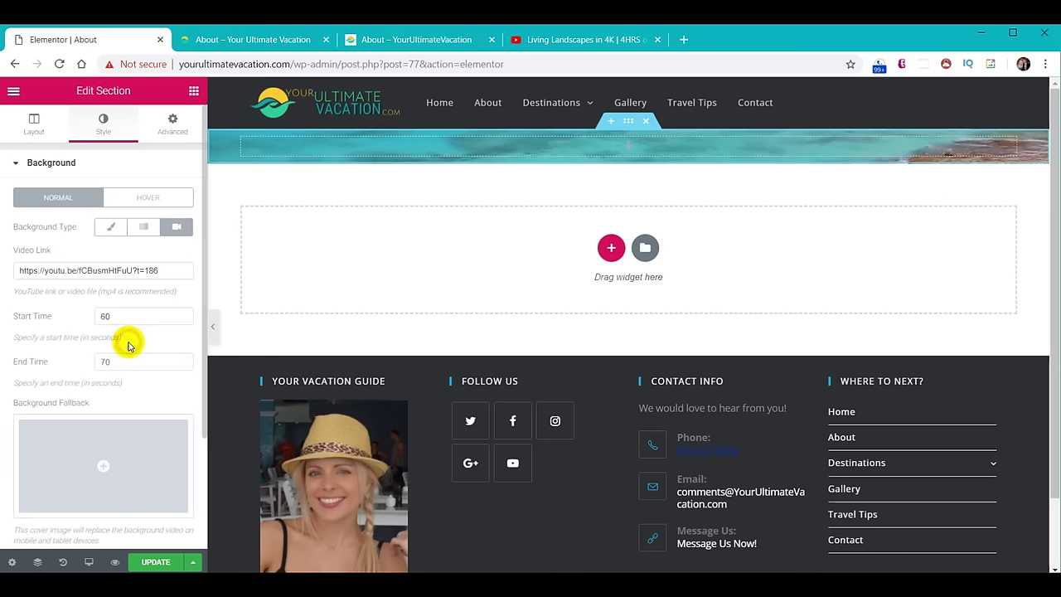
pyautogui.click(132, 361)
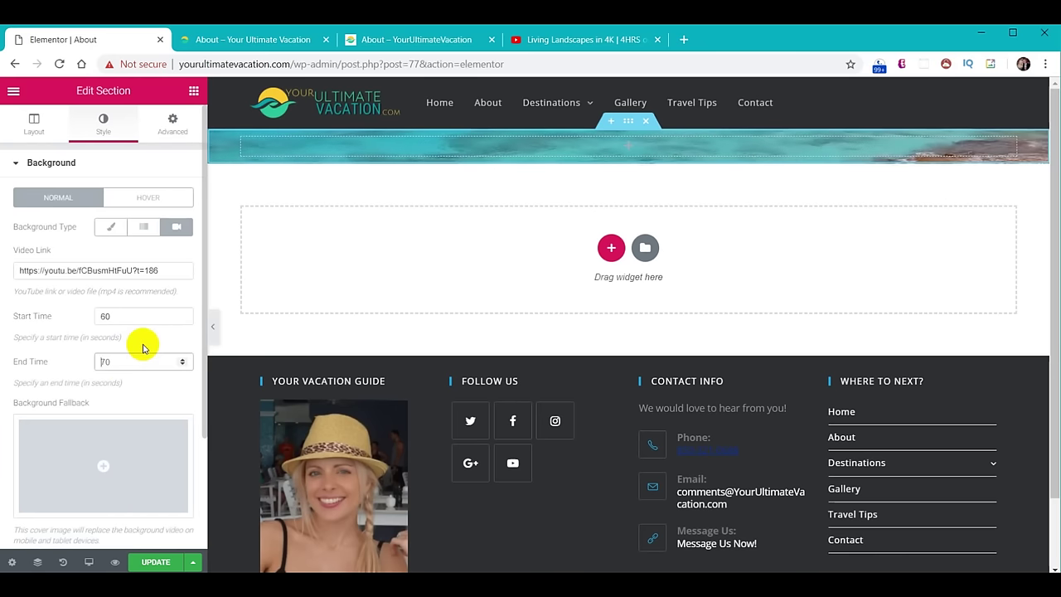
pyautogui.press('Delete')
pyautogui.press('Delete')
pyautogui.write('130')
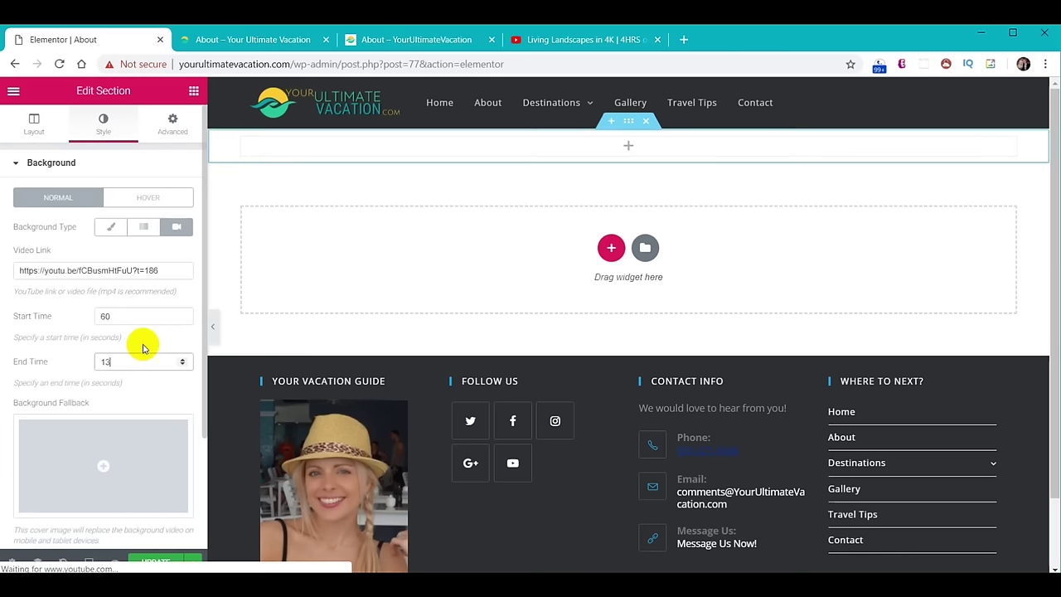
pyautogui.click(142, 348)
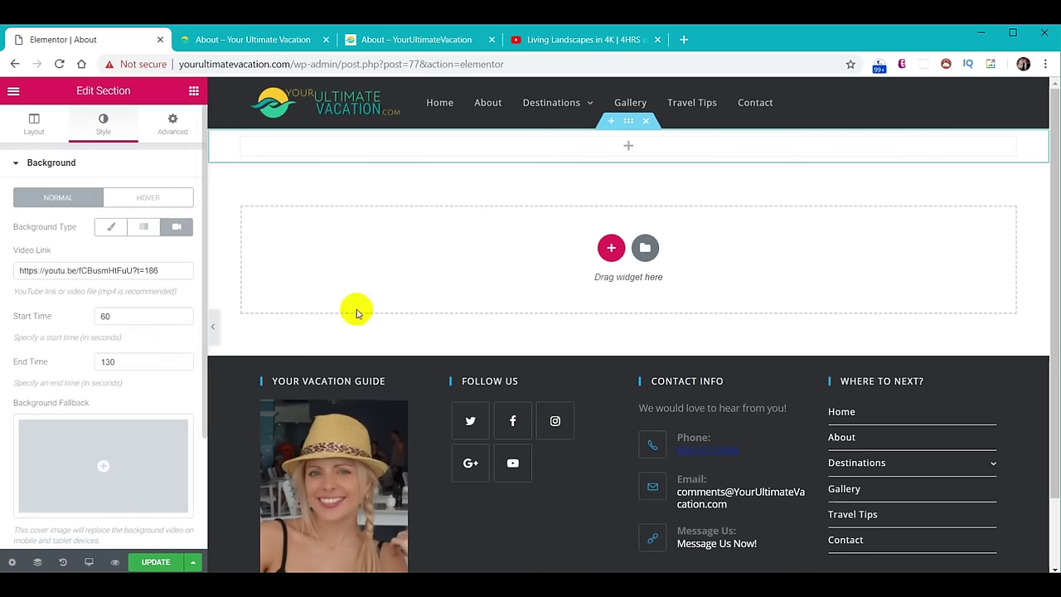
pyautogui.click(167, 133)
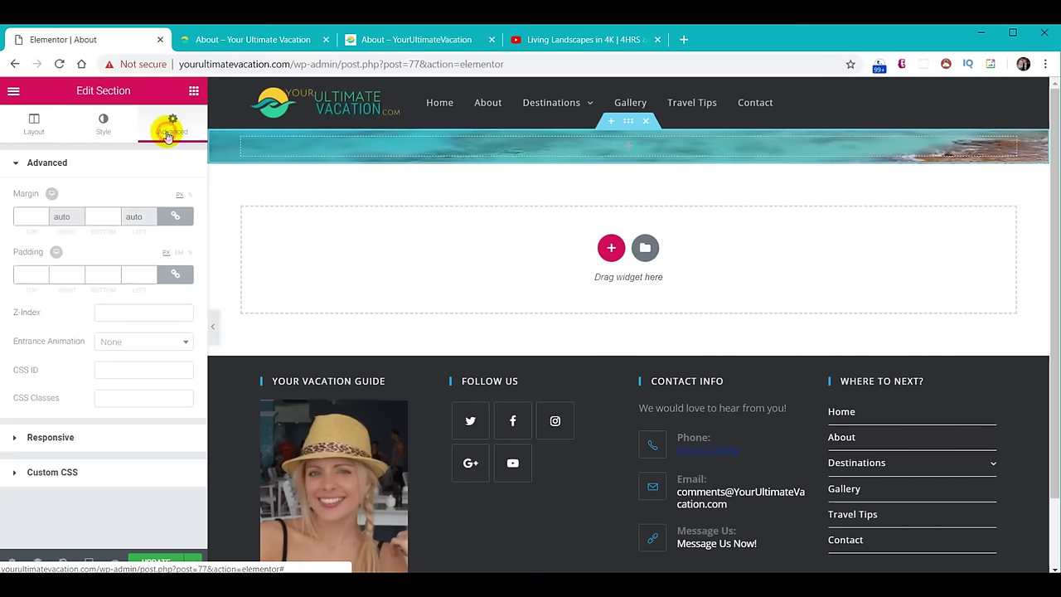
# Unlink the banner's padding and set it to 30 top and 60 bottom.
pyautogui.click(175, 274)
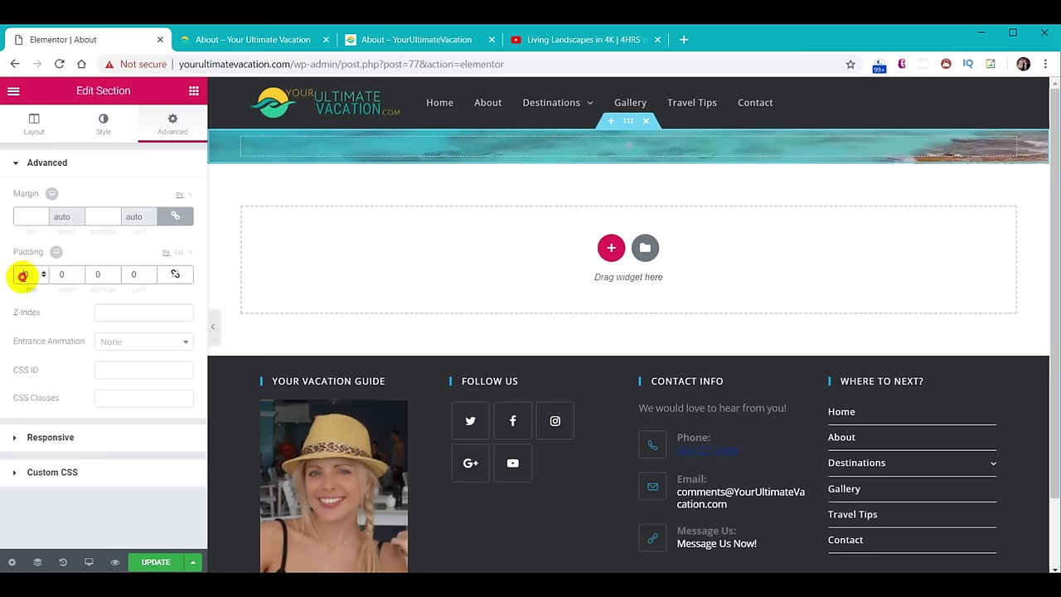
pyautogui.write('30')
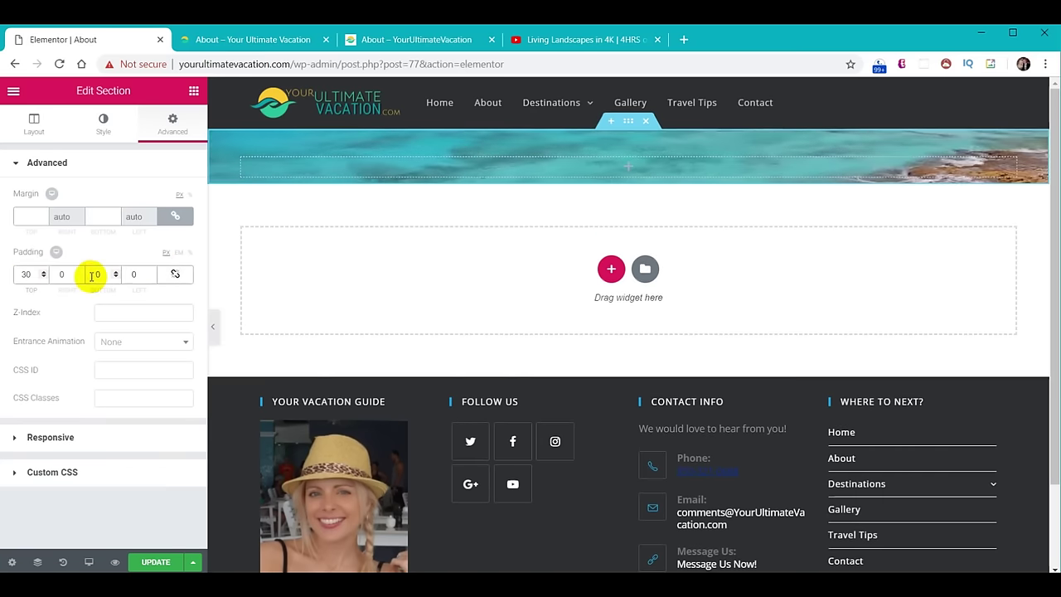
pyautogui.click(93, 275)
pyautogui.write('6')
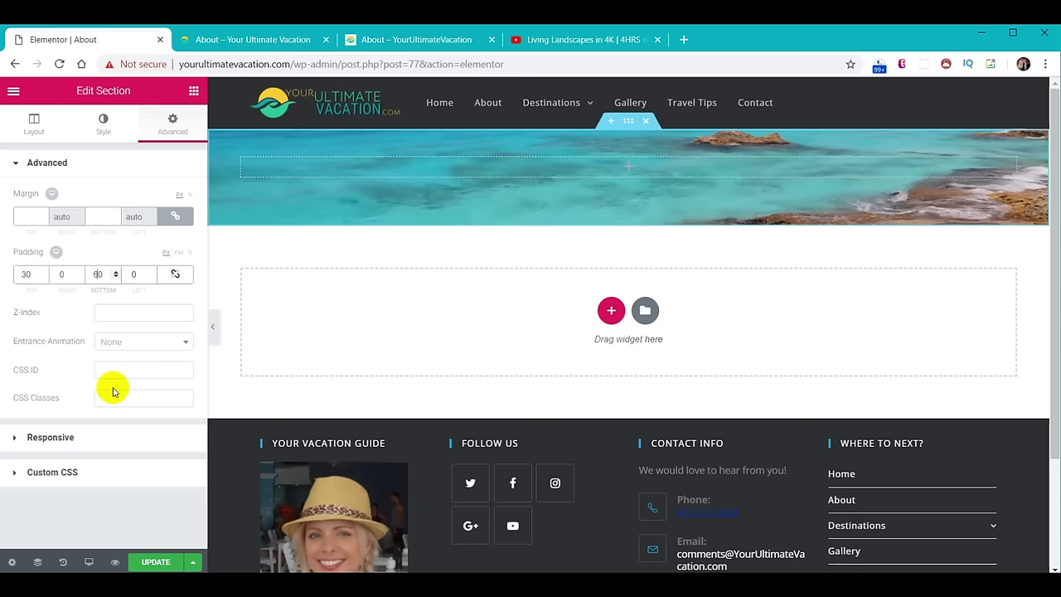
# Add a Waves Brush shape divider along the banner's bottom edge.
pyautogui.click(96, 126)
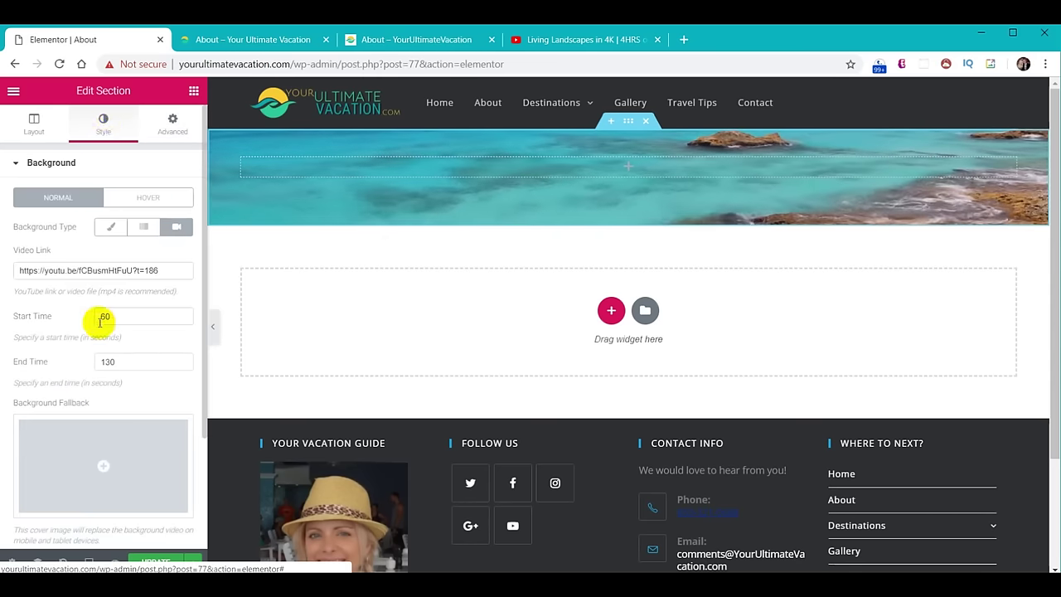
pyautogui.scroll(-2, 102, 307)
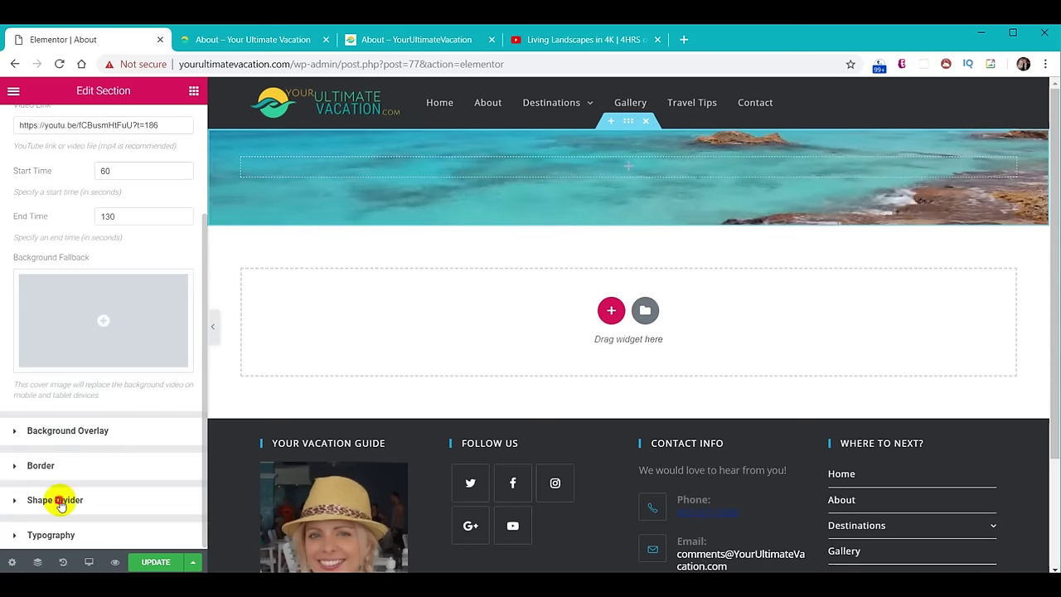
pyautogui.click(58, 501)
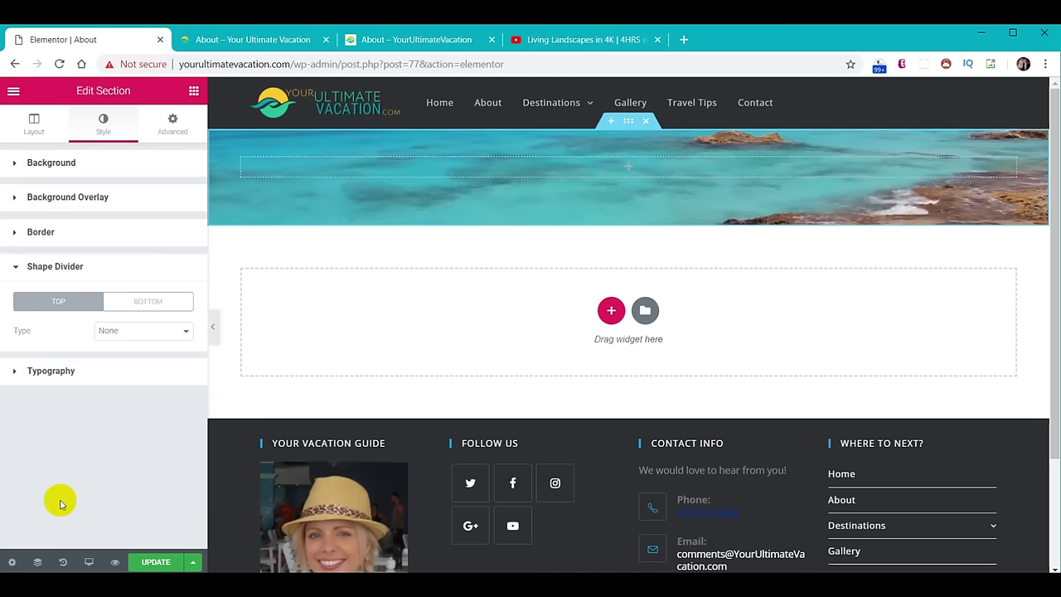
pyautogui.click(161, 305)
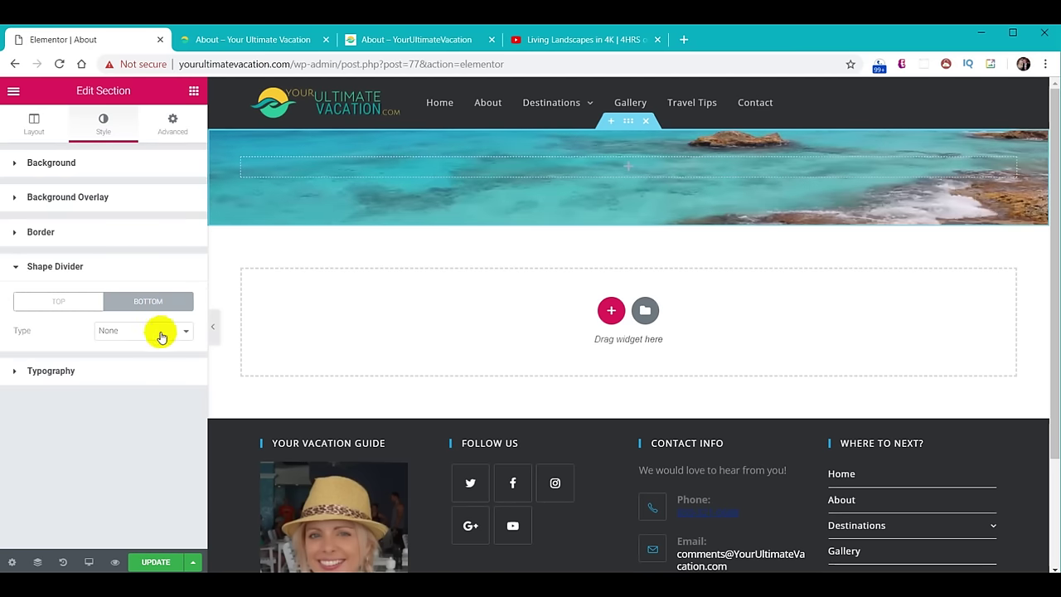
pyautogui.click(160, 330)
pyautogui.click(143, 494)
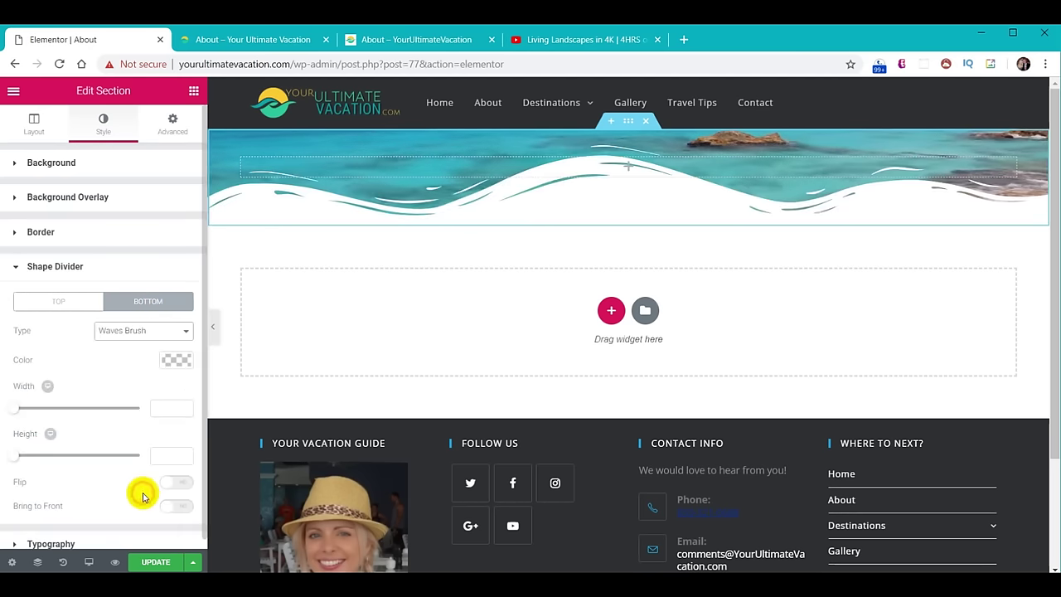
# Colour the wave divider green and set its height to 60.
pyautogui.click(176, 360)
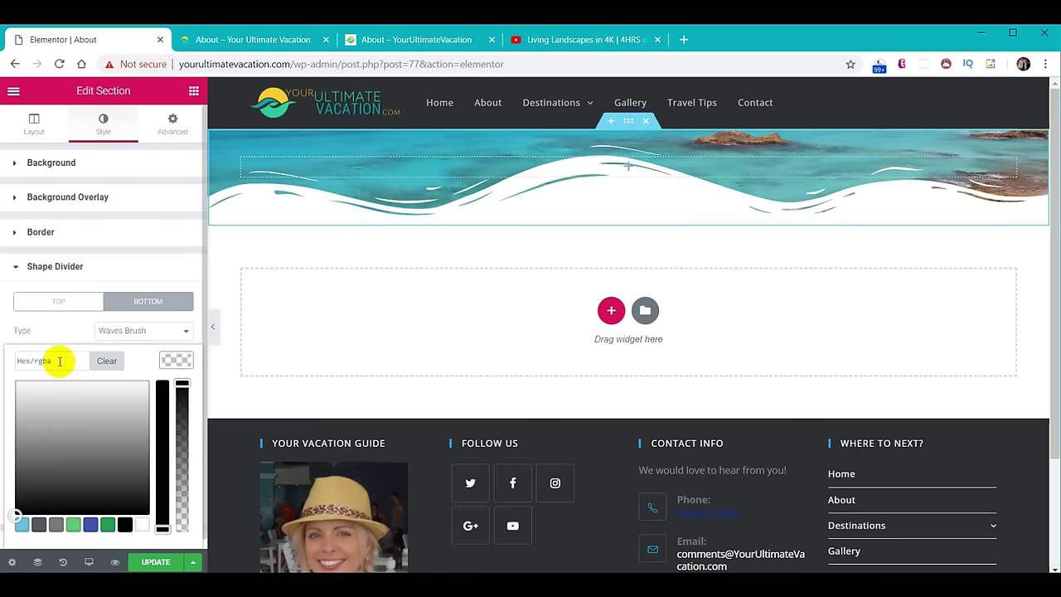
pyautogui.hotkey('ctrl', 'v')
pyautogui.click(168, 358)
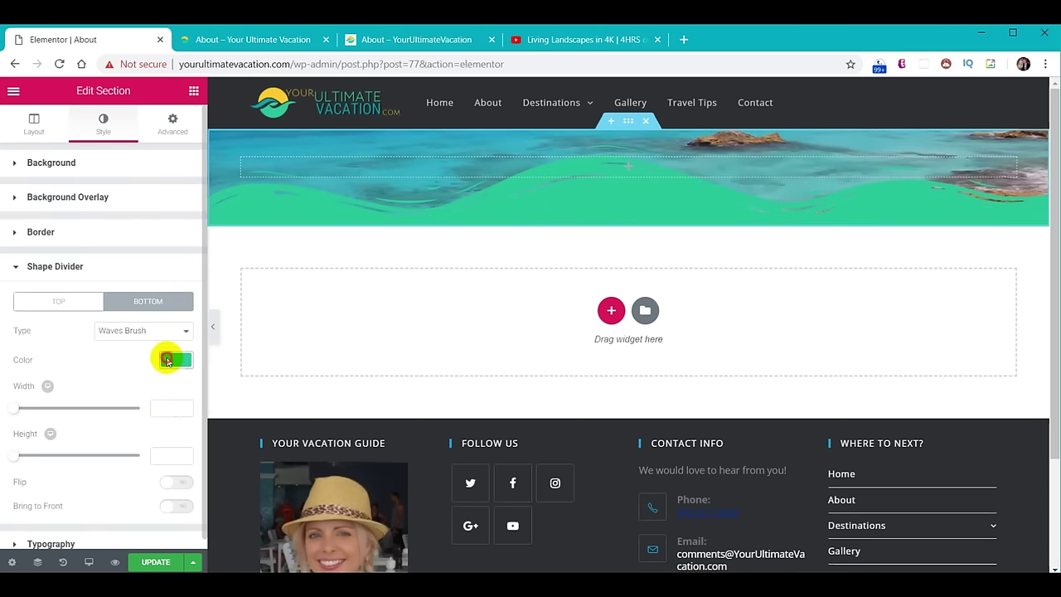
pyautogui.click(162, 452)
pyautogui.write('66')
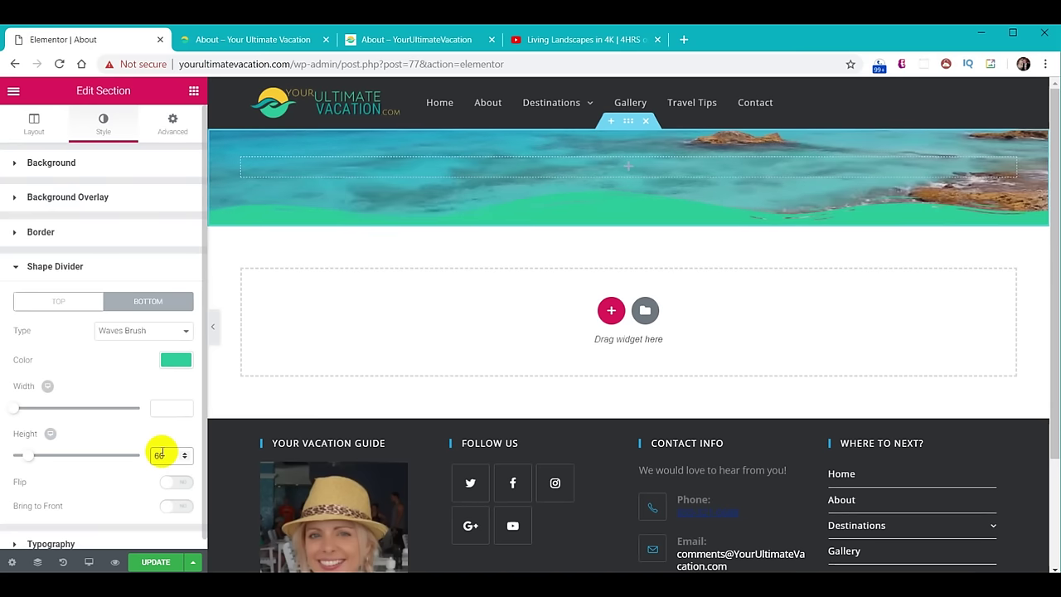
pyautogui.press('BackSpace')
pyautogui.write('0')
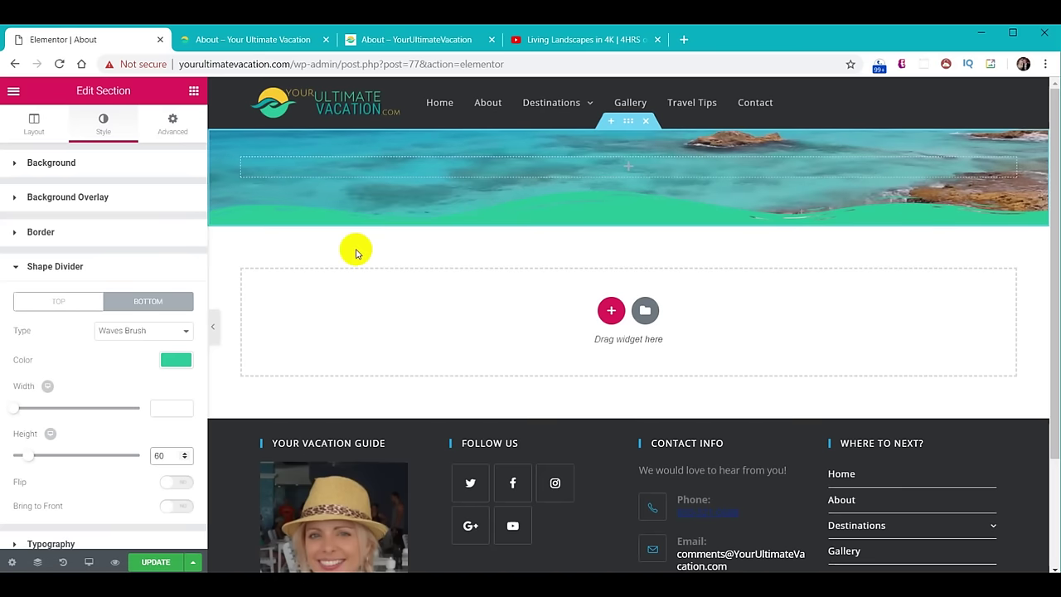
# Place a heading reading 'About' in the ocean banner and make its text white.
pyautogui.click(193, 92)
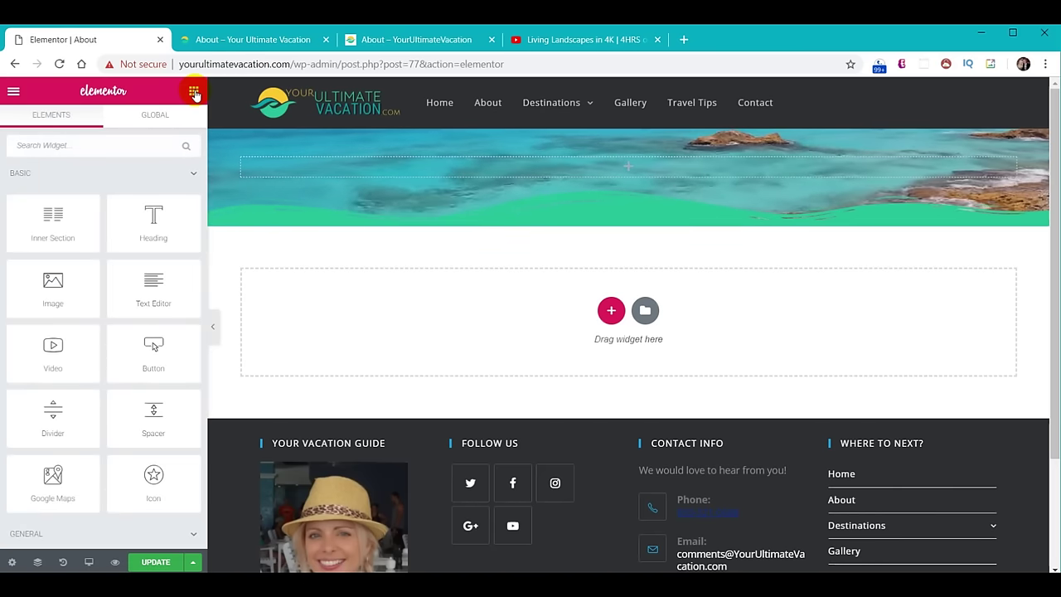
pyautogui.moveTo(155, 218); pyautogui.dragTo(611, 166)
pyautogui.moveTo(173, 220); pyautogui.dragTo(3, 197)
pyautogui.write('About')
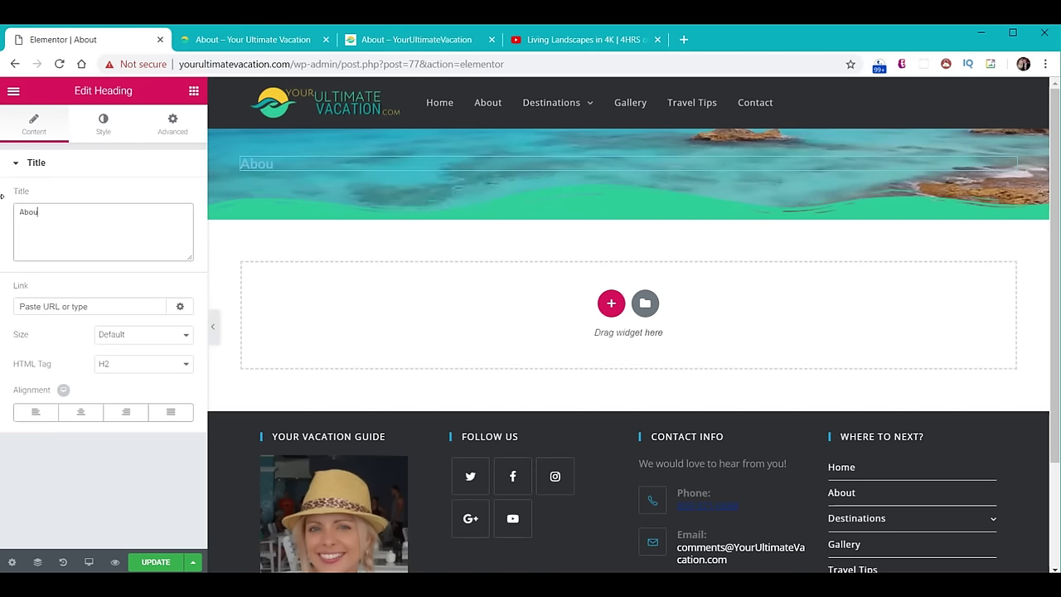
pyautogui.click(104, 121)
pyautogui.click(174, 197)
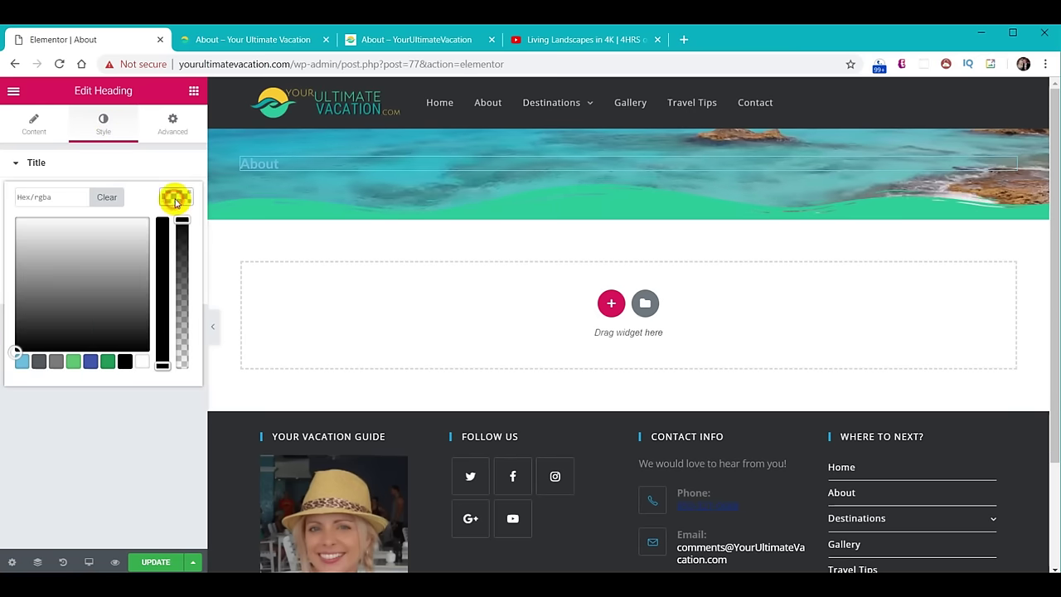
pyautogui.click(140, 361)
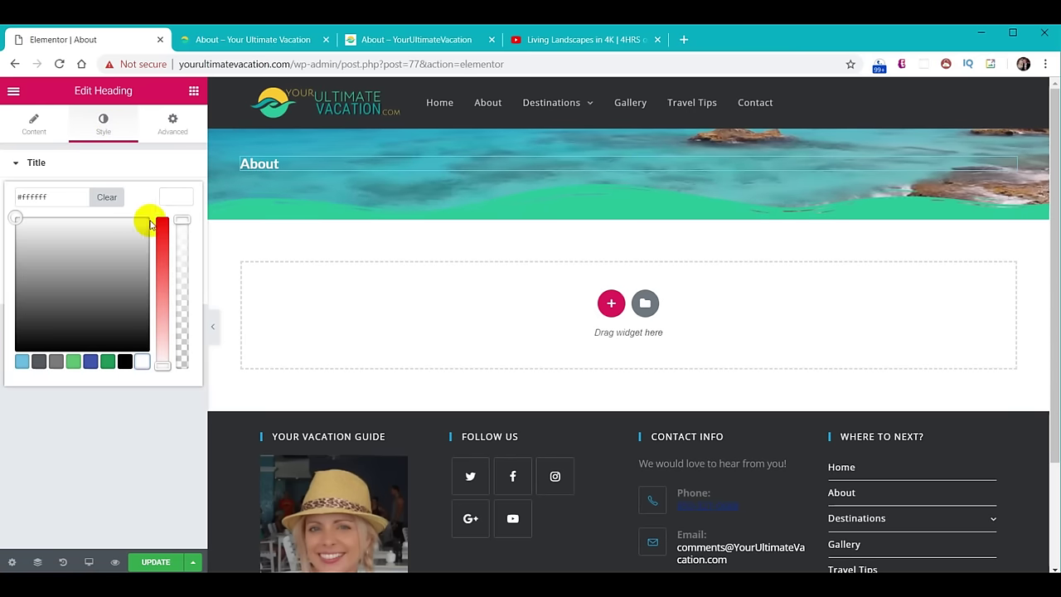
pyautogui.click(175, 195)
# Set the heading typography to Fjalla One at size 40.
pyautogui.click(177, 225)
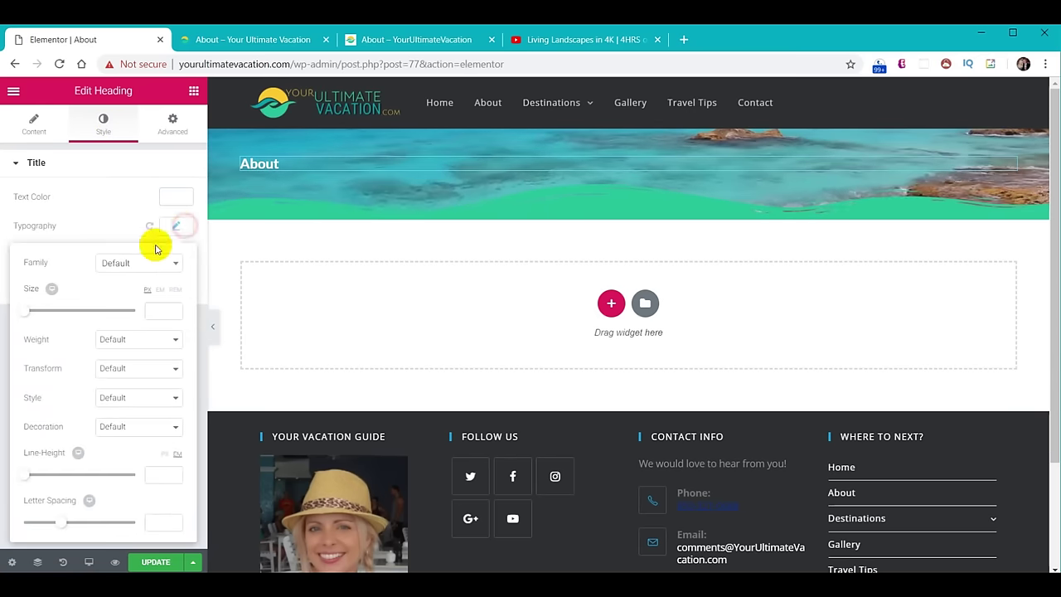
pyautogui.click(139, 264)
pyautogui.write('fk')
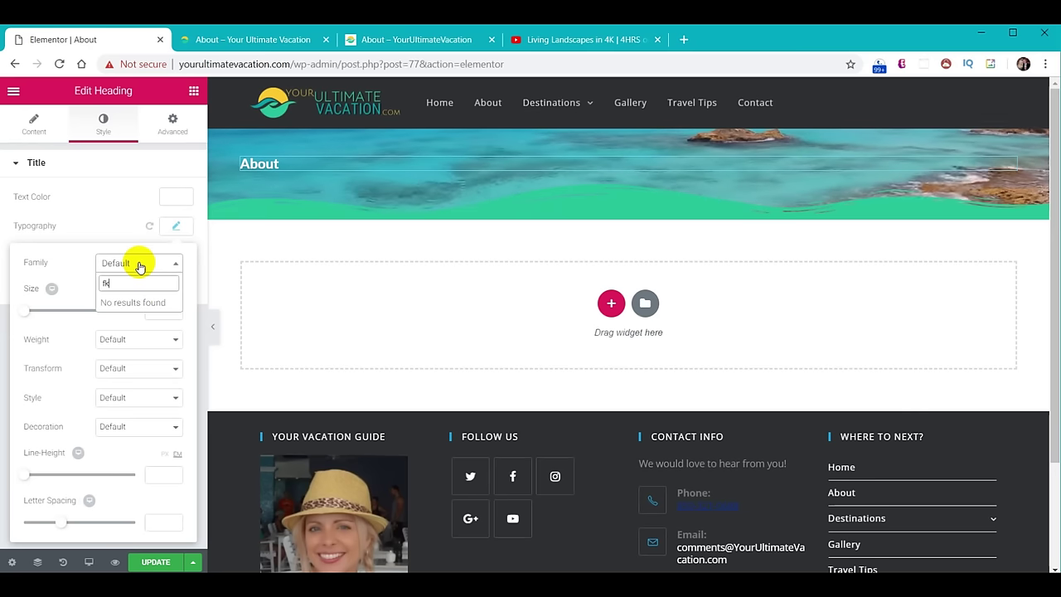
pyautogui.press('BackSpace')
pyautogui.write('j')
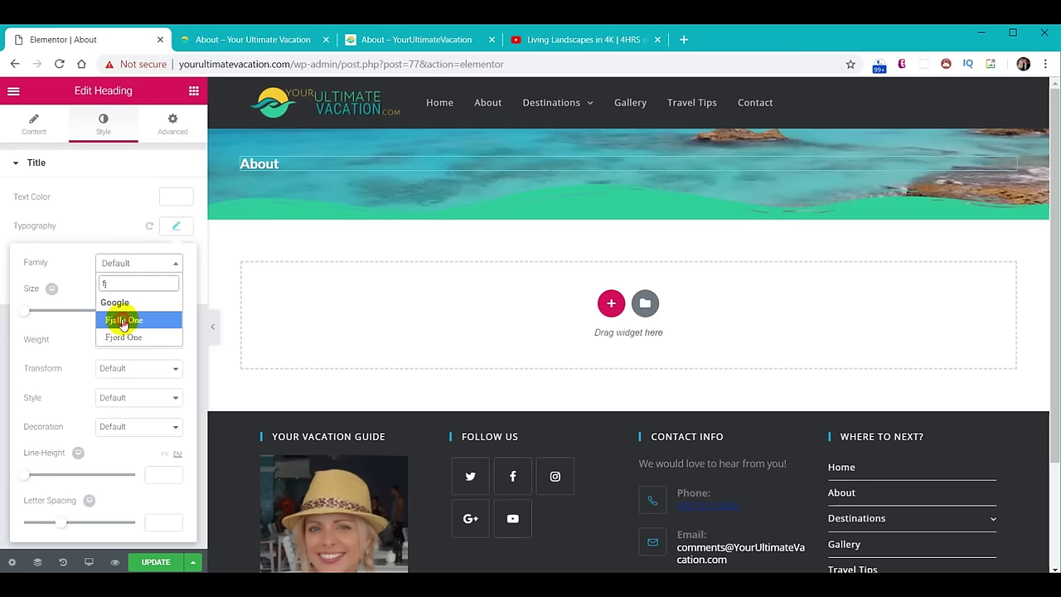
pyautogui.click(133, 316)
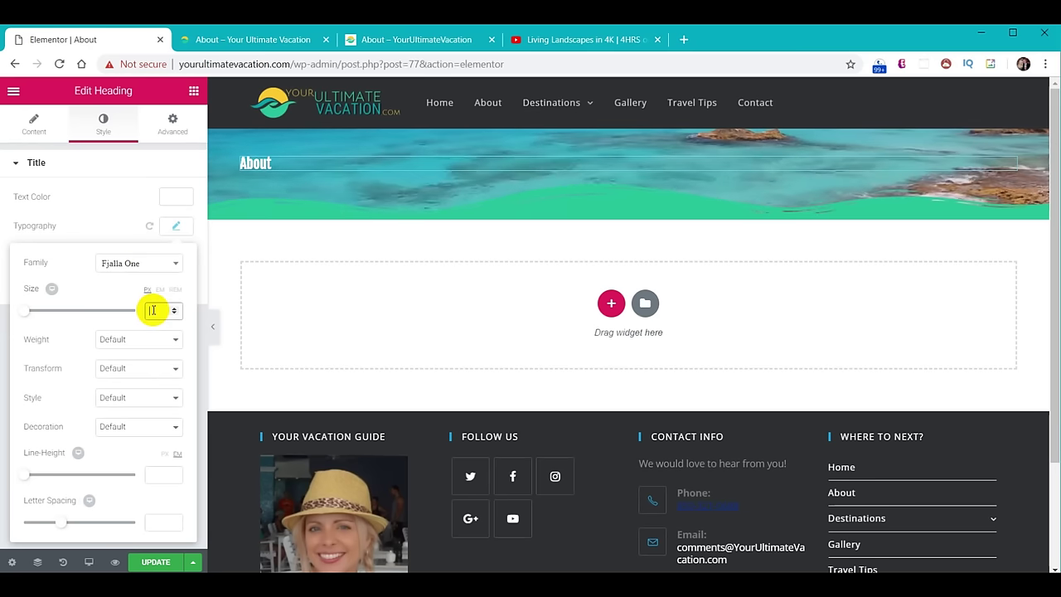
pyautogui.write('40')
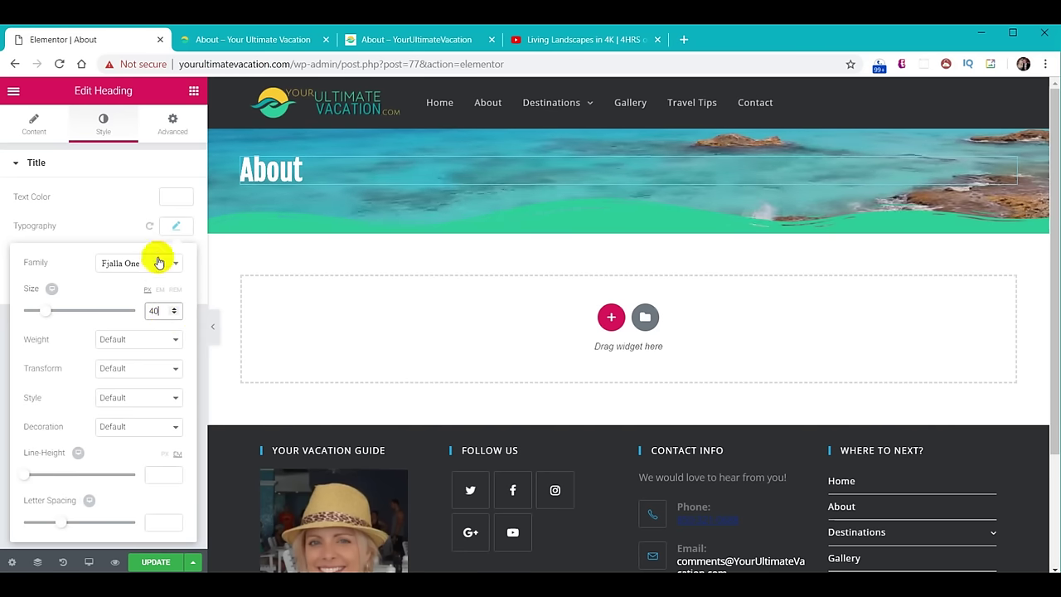
pyautogui.click(176, 227)
# Darken the heading's text shadow colour to 0.91 alpha and centre the heading.
pyautogui.click(175, 259)
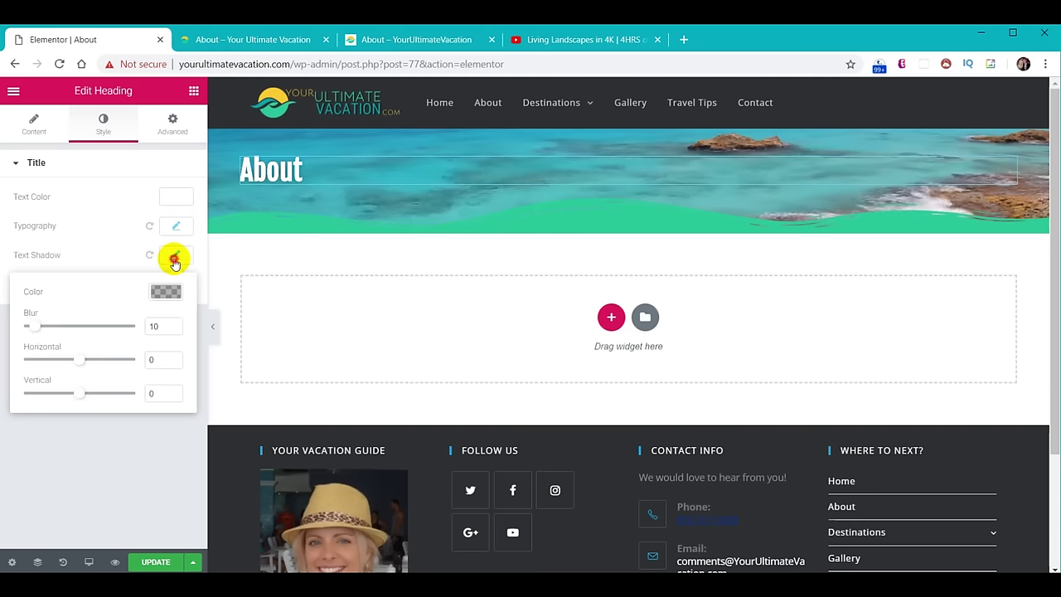
pyautogui.click(165, 291)
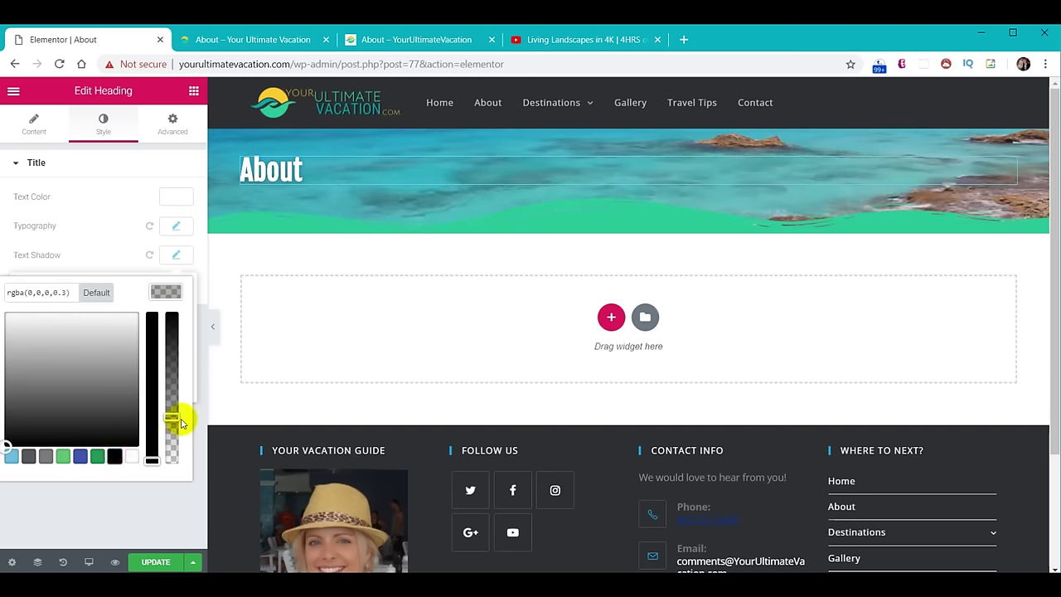
pyautogui.moveTo(171, 417); pyautogui.dragTo(171, 327)
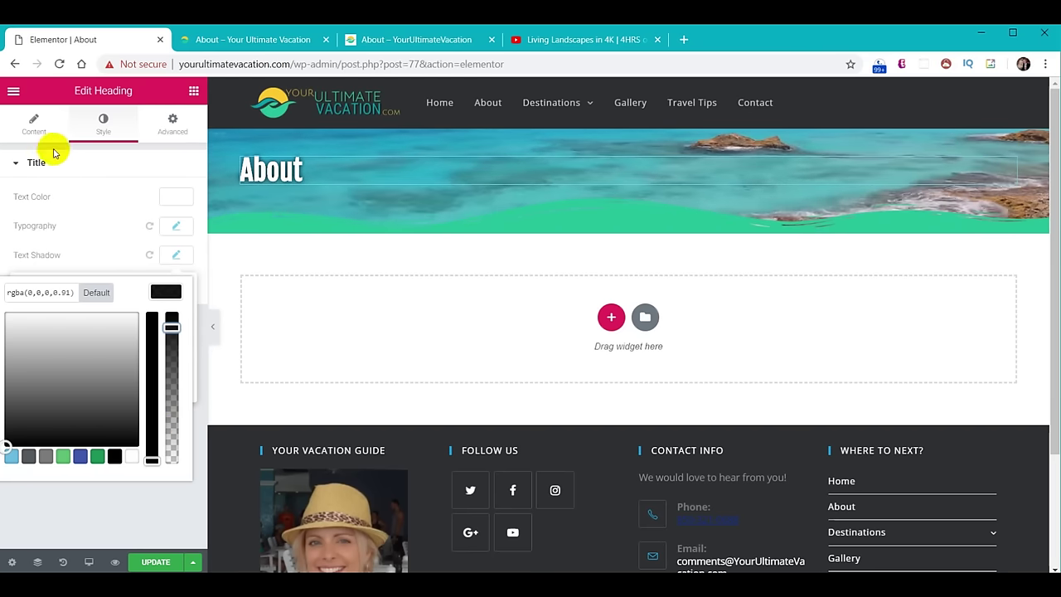
pyautogui.click(33, 126)
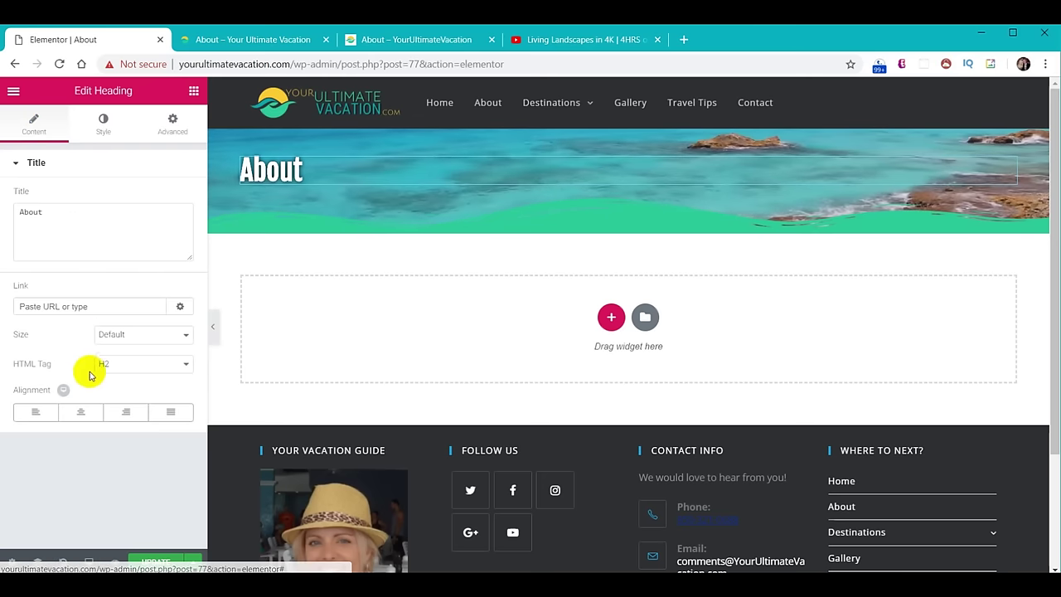
pyautogui.click(86, 412)
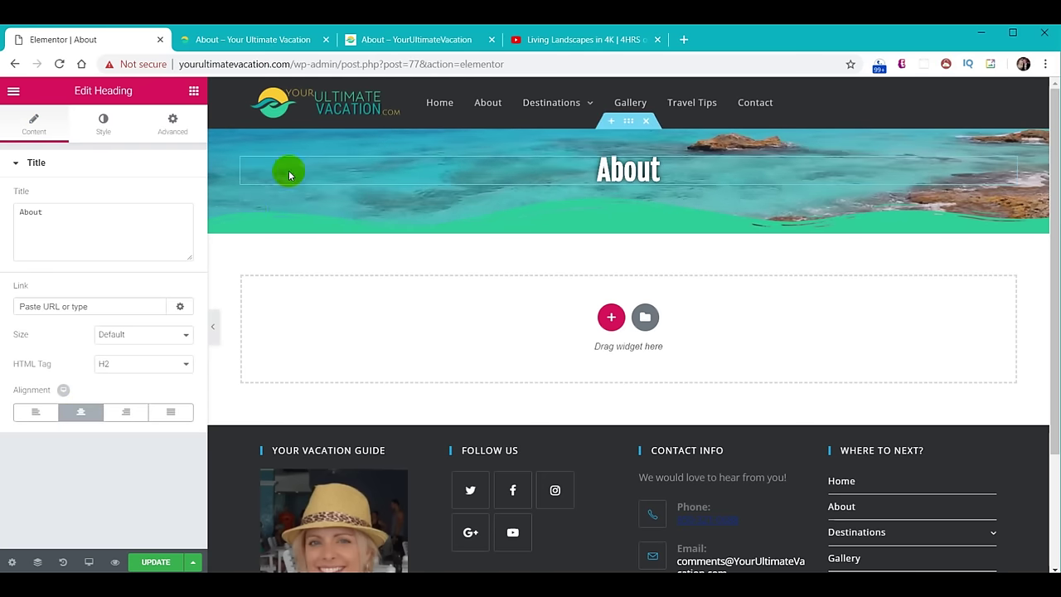
# Add a new column beside the About heading and narrow the About column.
pyautogui.rightClick(240, 161)
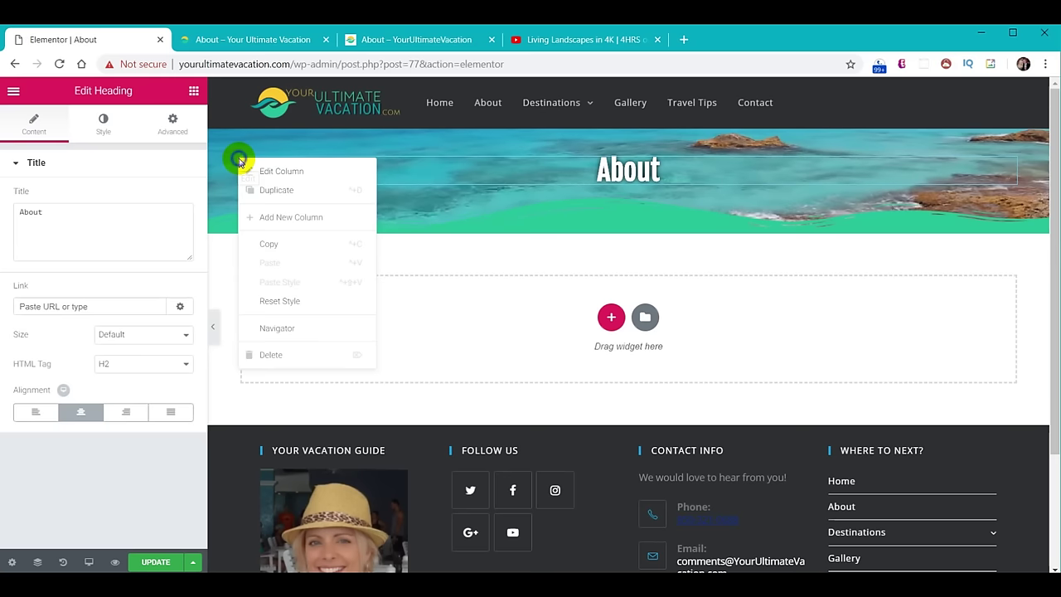
pyautogui.click(260, 218)
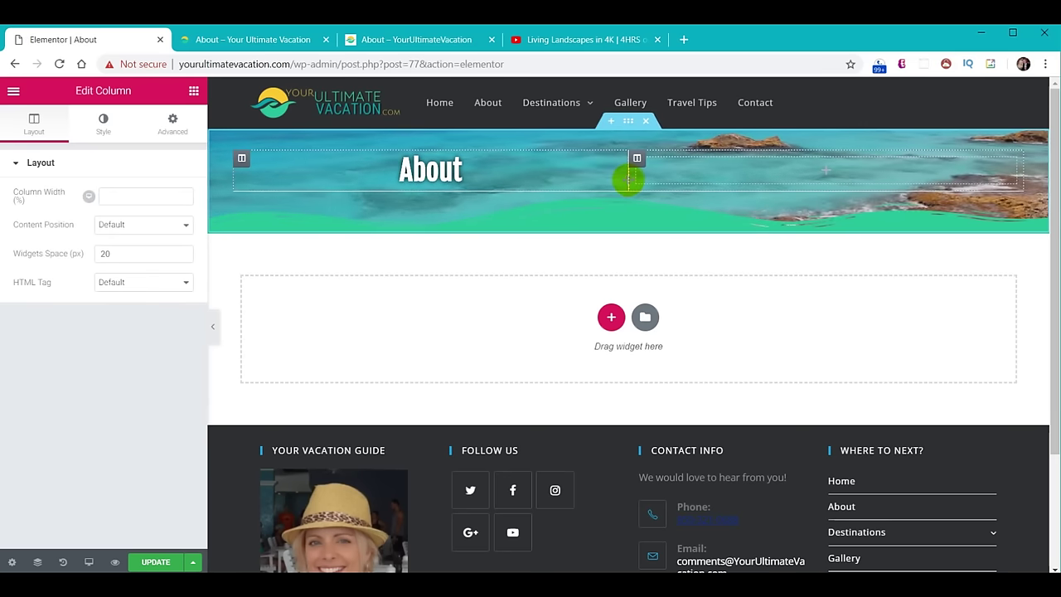
pyautogui.moveTo(629, 179); pyautogui.dragTo(542, 183)
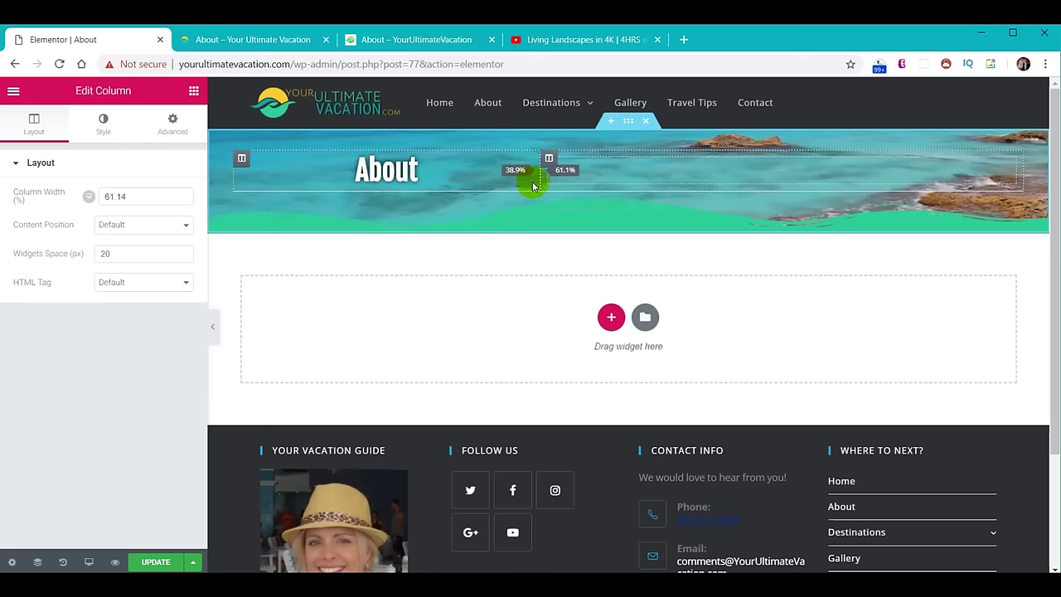
pyautogui.moveTo(456, 181); pyautogui.dragTo(443, 180)
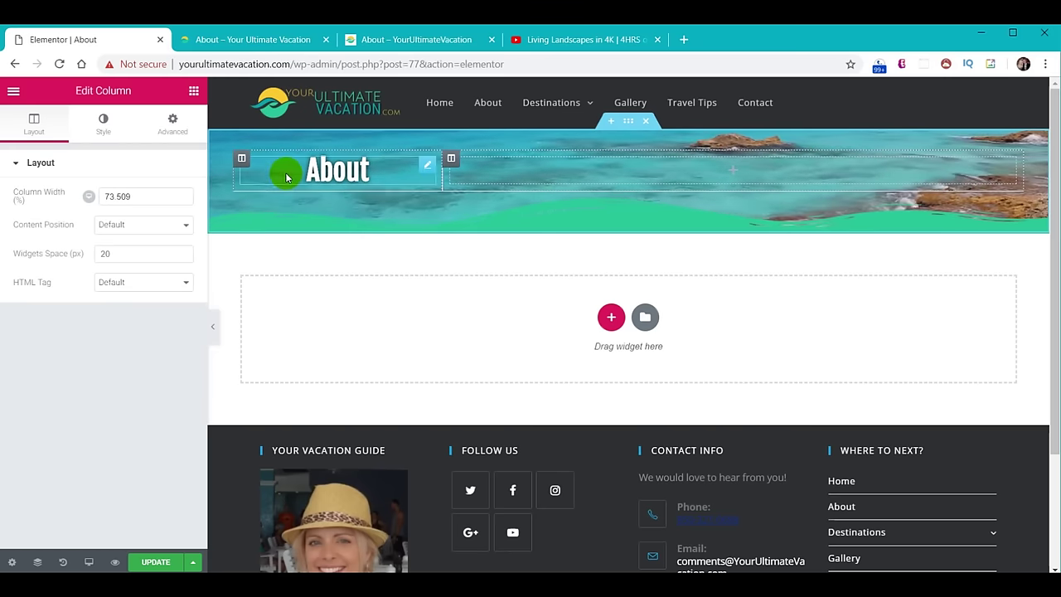
# Give the About column a classic background using the logo image.
pyautogui.click(241, 158)
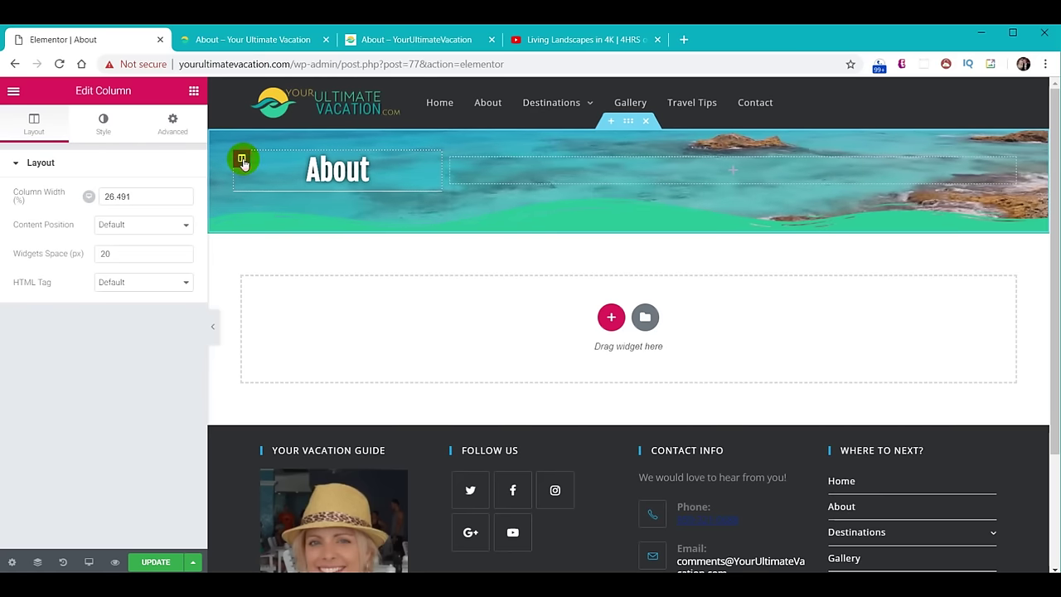
pyautogui.click(97, 123)
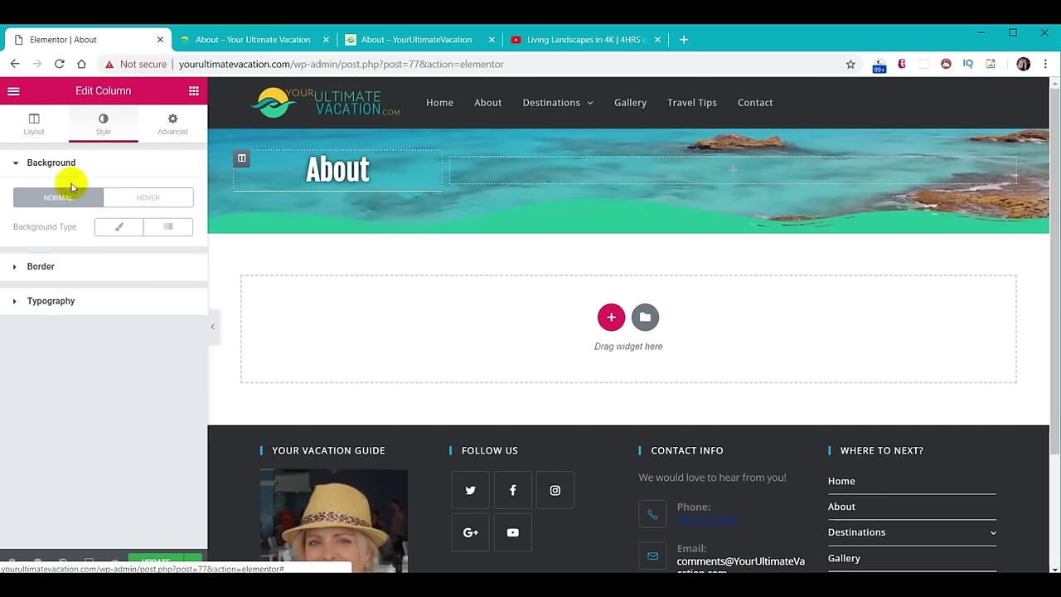
pyautogui.click(117, 228)
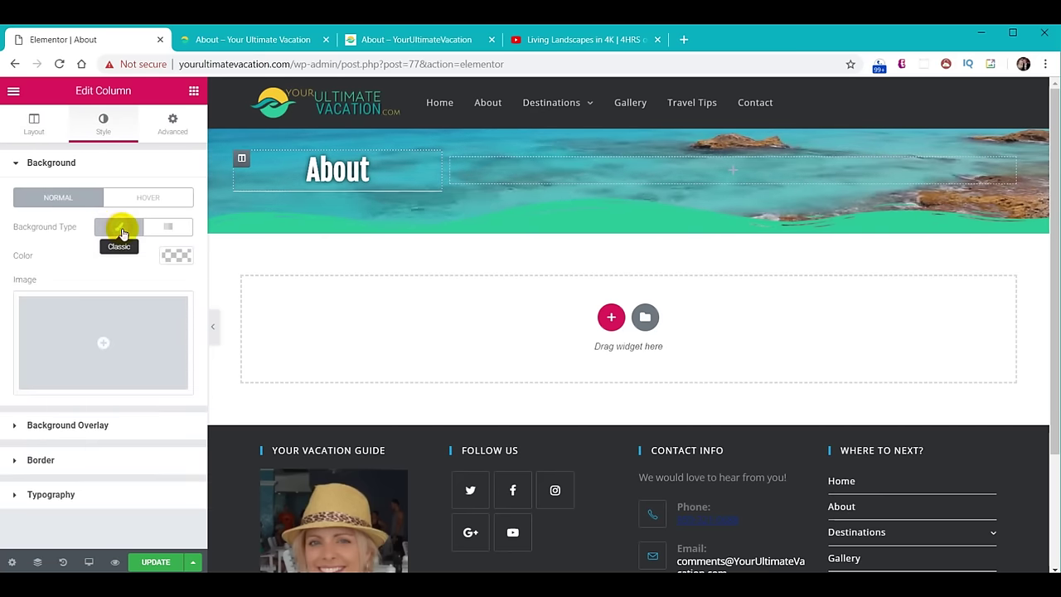
pyautogui.click(103, 341)
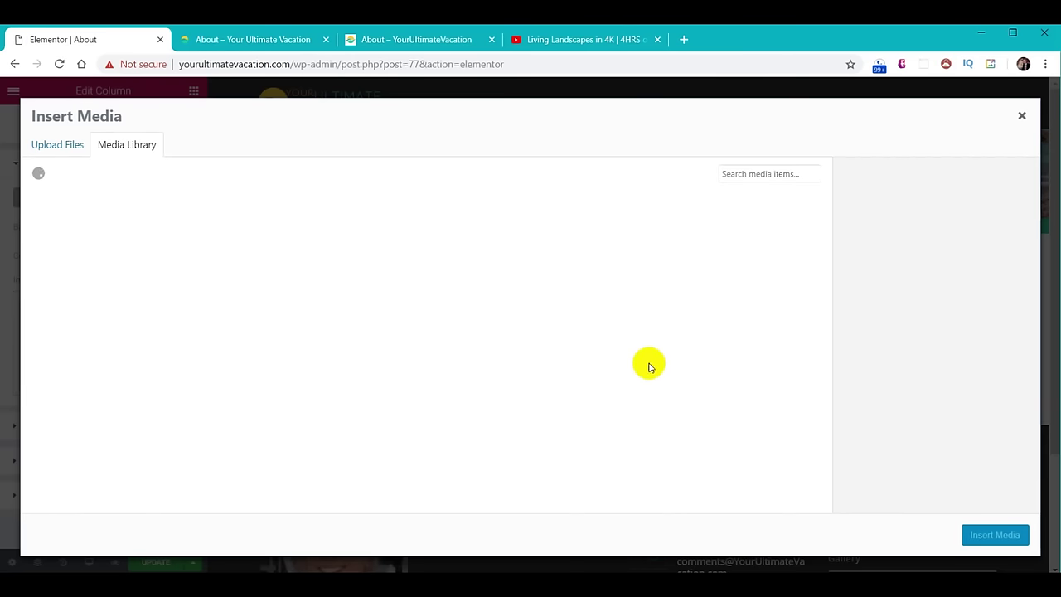
pyautogui.scroll(-3, 658, 365)
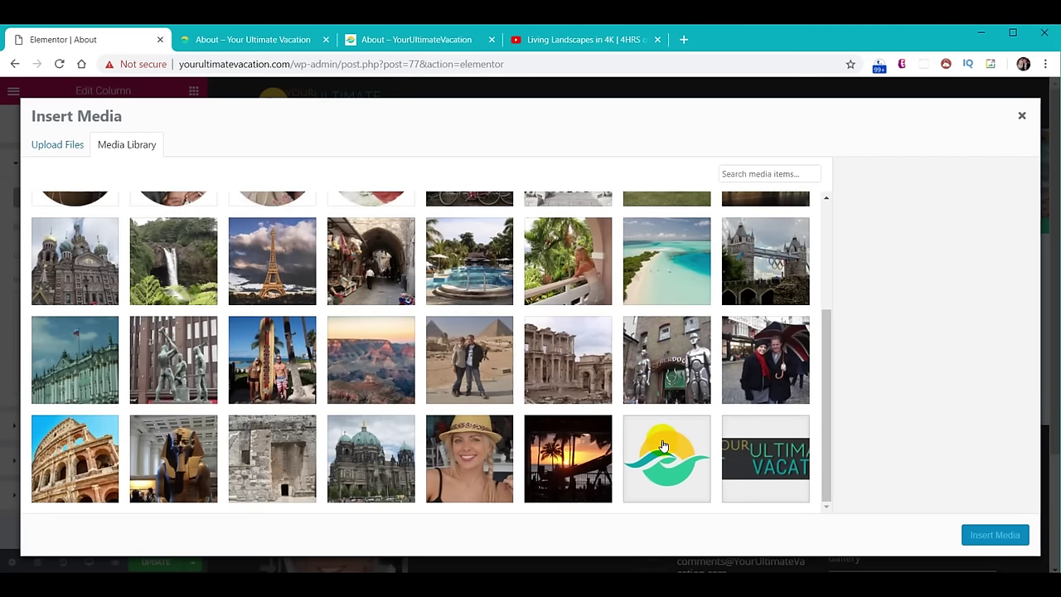
pyautogui.click(664, 451)
pyautogui.click(995, 535)
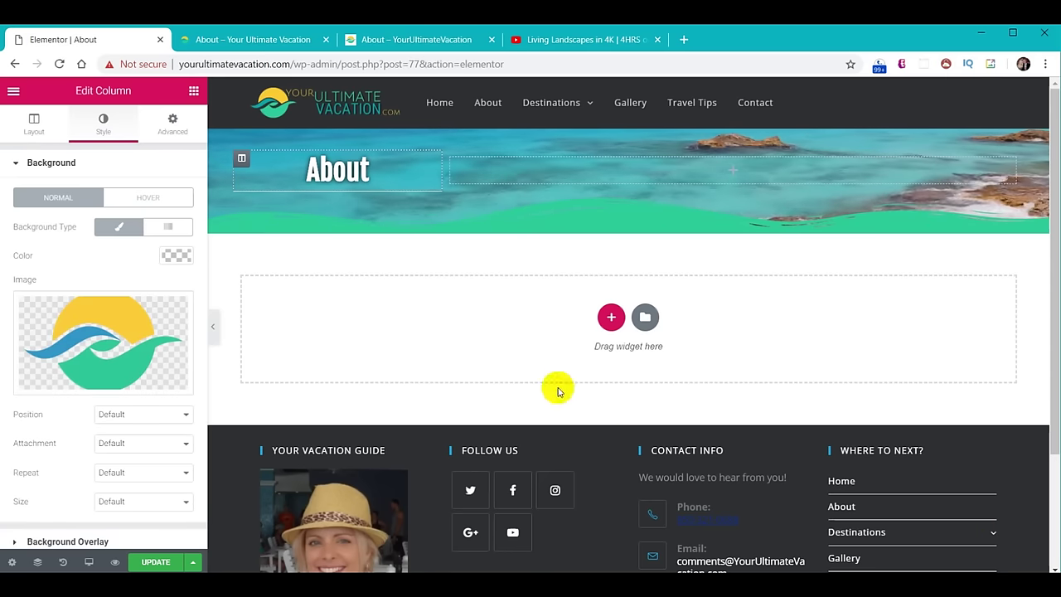
# Position the logo background at Center Center with Cover size.
pyautogui.click(162, 415)
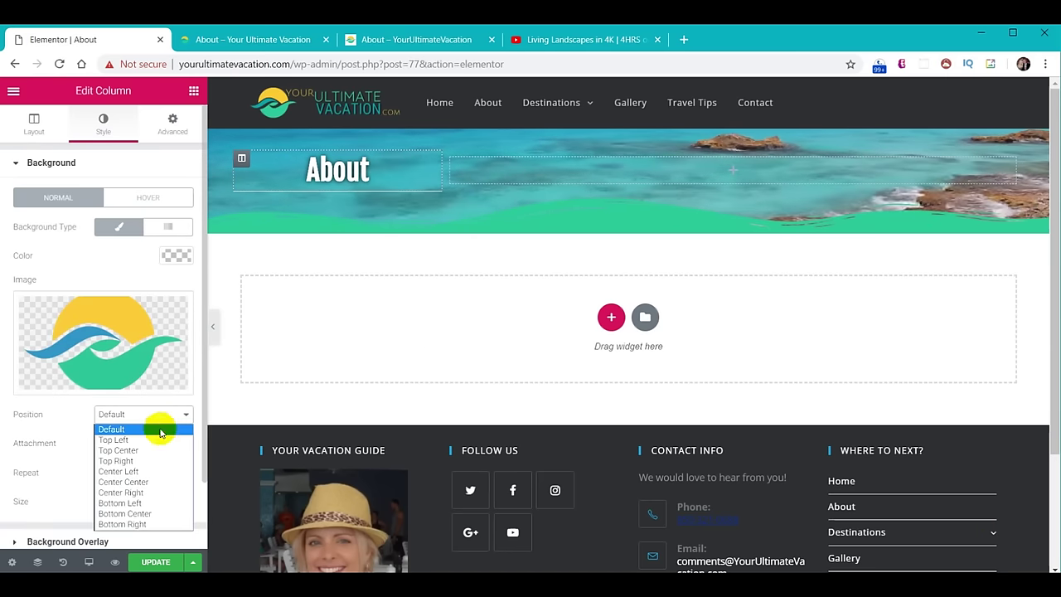
pyautogui.click(136, 482)
pyautogui.scroll(-1, 141, 468)
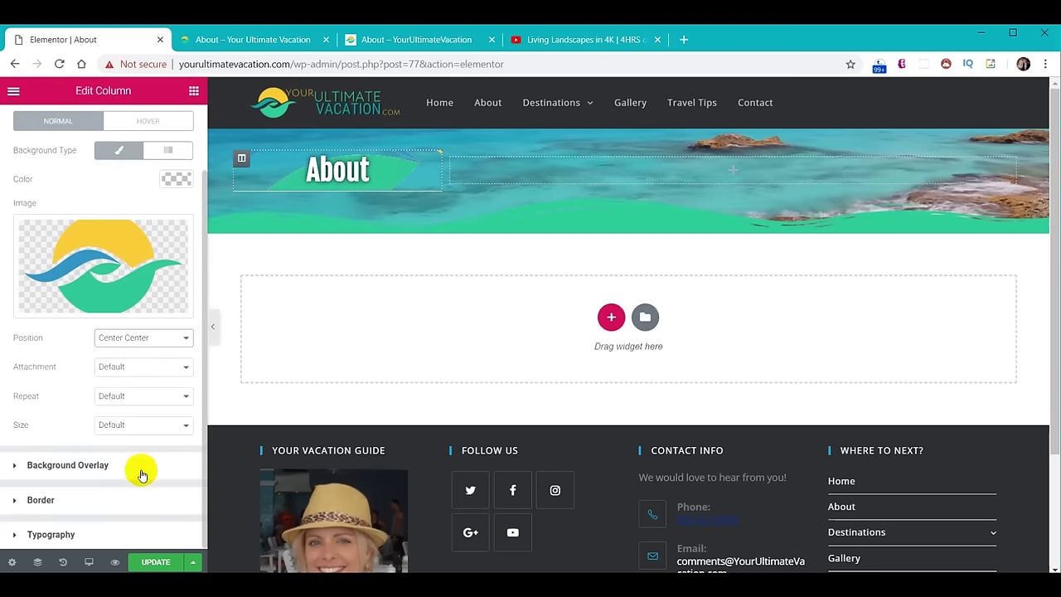
pyautogui.click(141, 427)
pyautogui.click(139, 462)
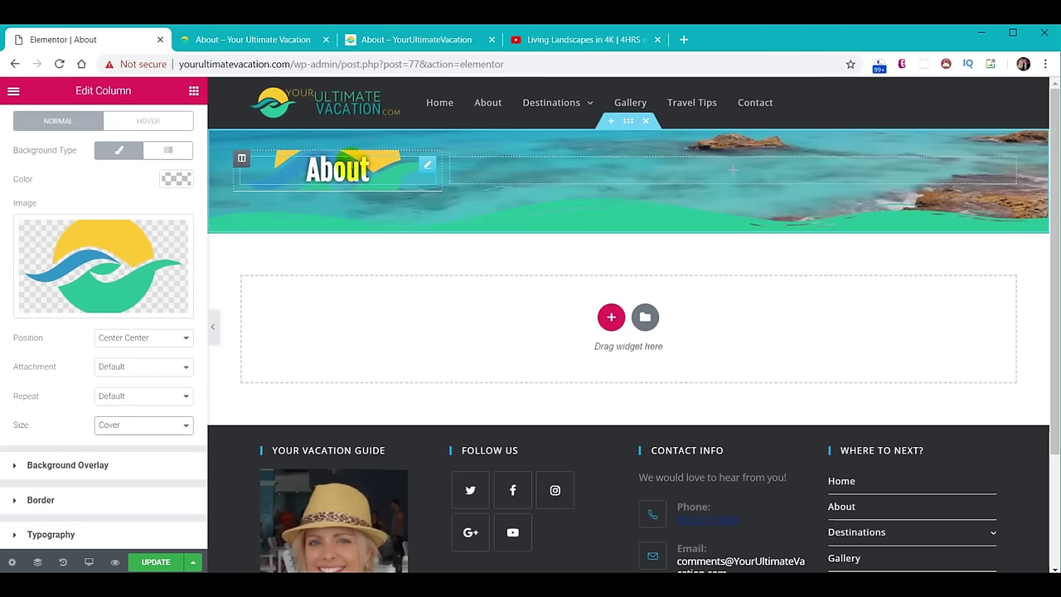
# Give the About heading 20 padding on top and bottom.
pyautogui.click(363, 163)
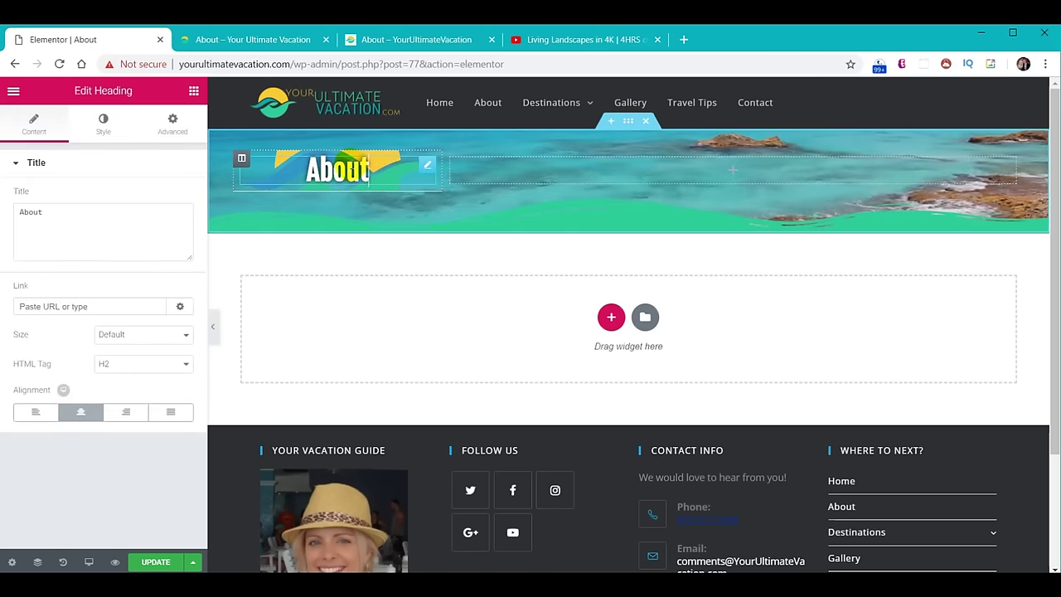
pyautogui.click(176, 126)
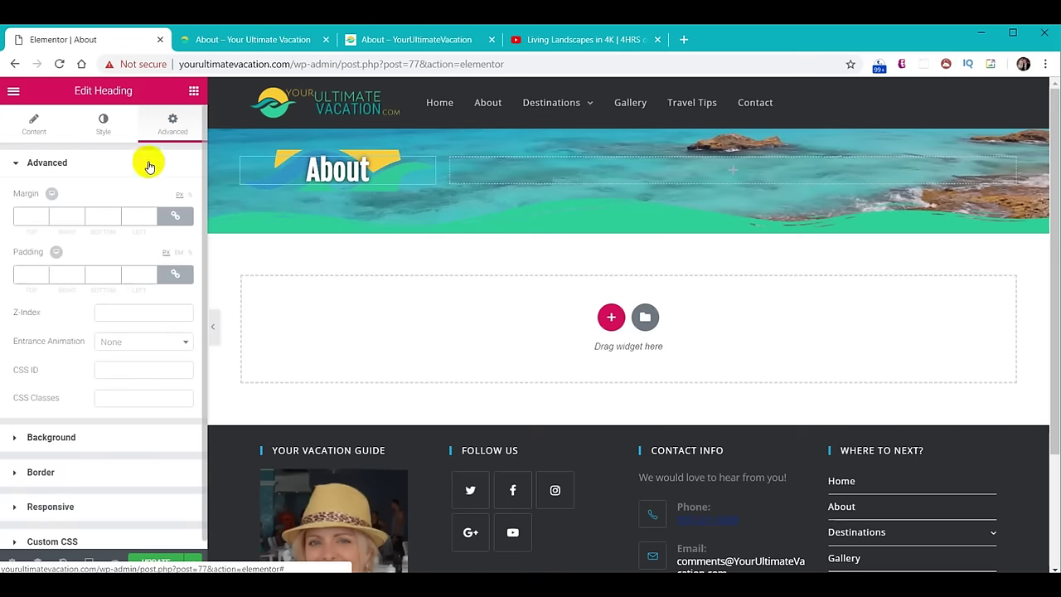
pyautogui.click(175, 273)
pyautogui.click(58, 274)
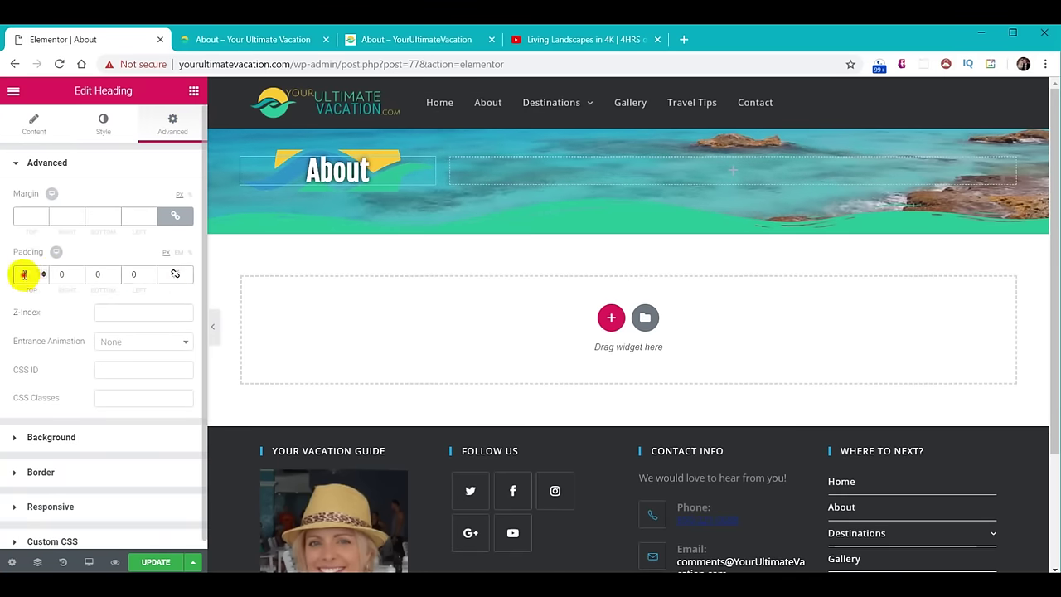
pyautogui.write('20')
pyautogui.click(95, 273)
pyautogui.write('20')
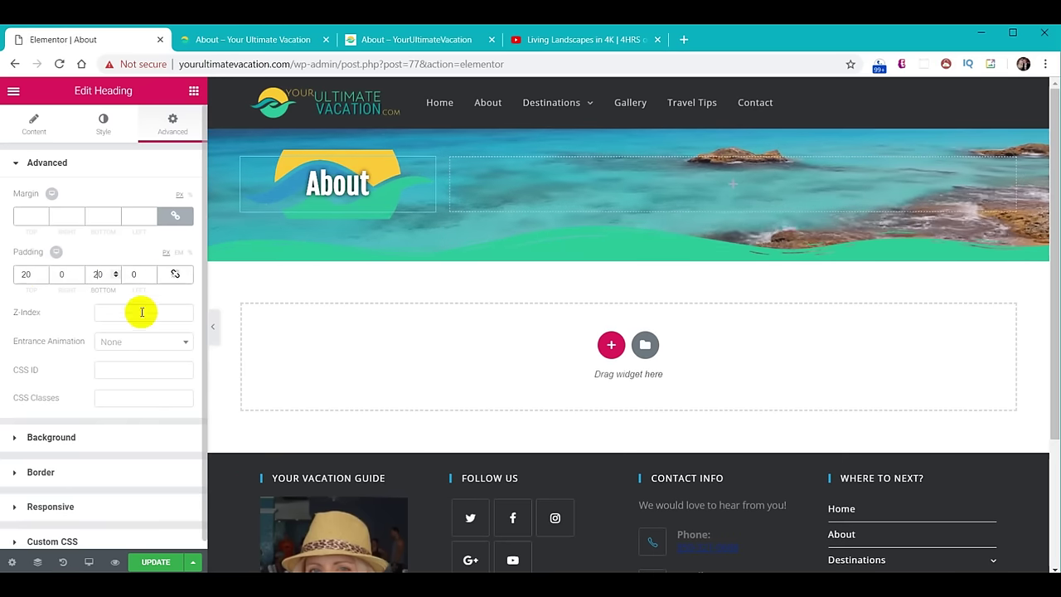
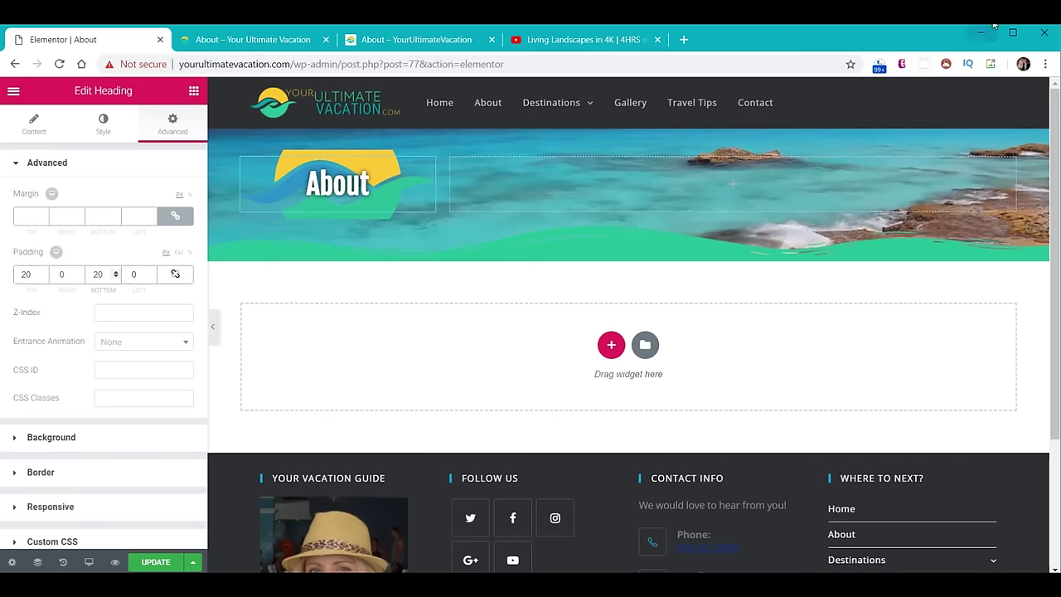
# Save the About page, confirm the banner and title on the reloaded live page, then return to Elementor.
pyautogui.click(150, 562)
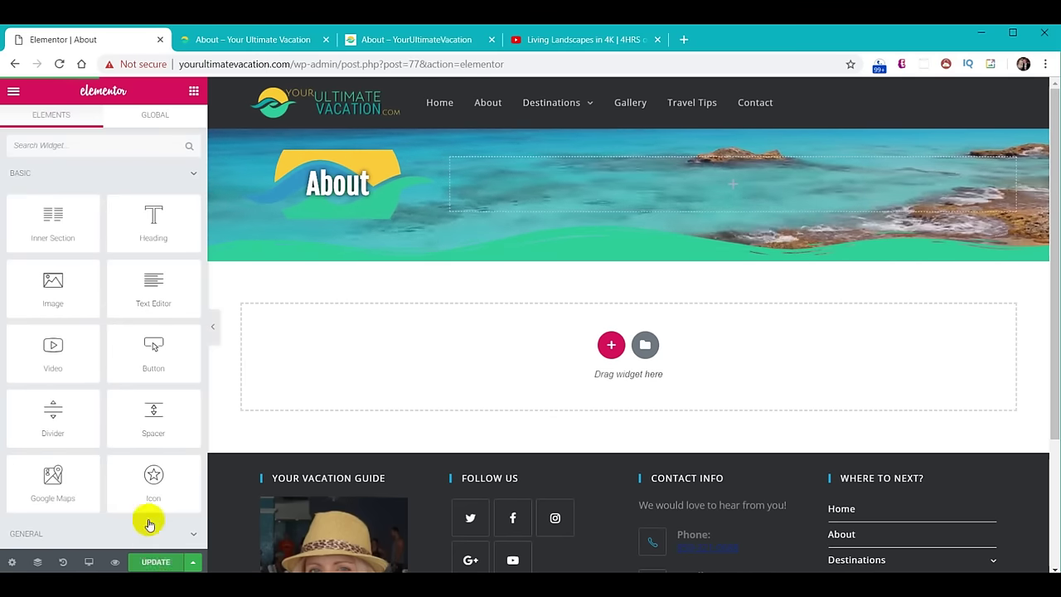
pyautogui.click(246, 39)
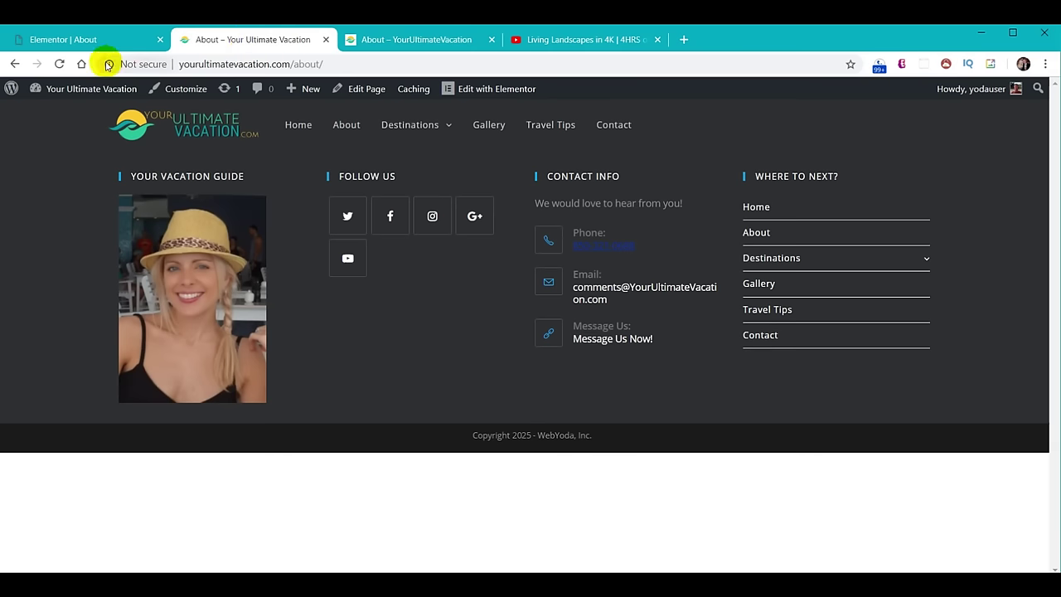
pyautogui.click(60, 65)
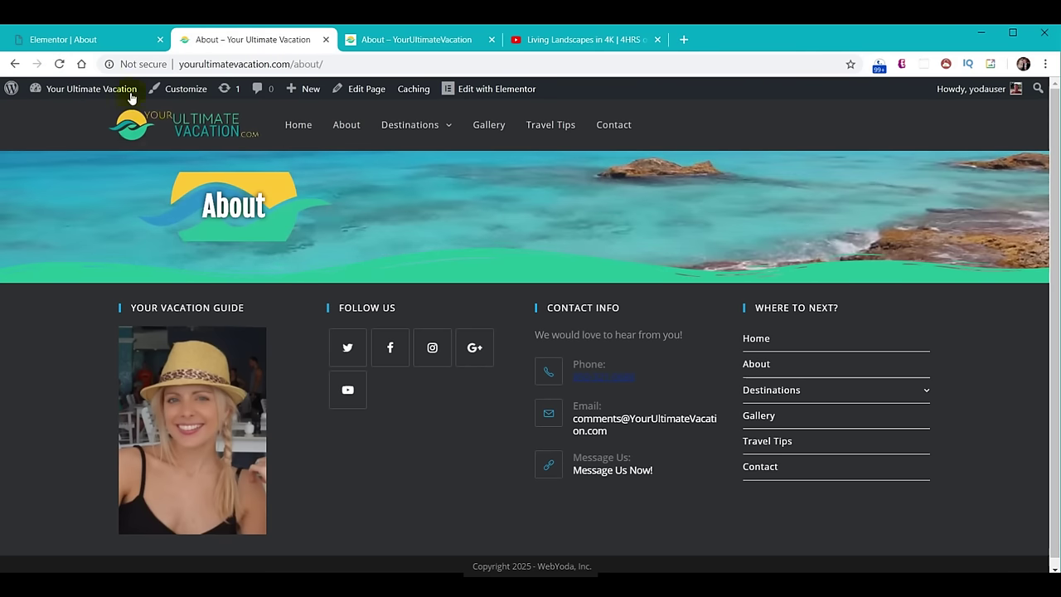
pyautogui.click(92, 40)
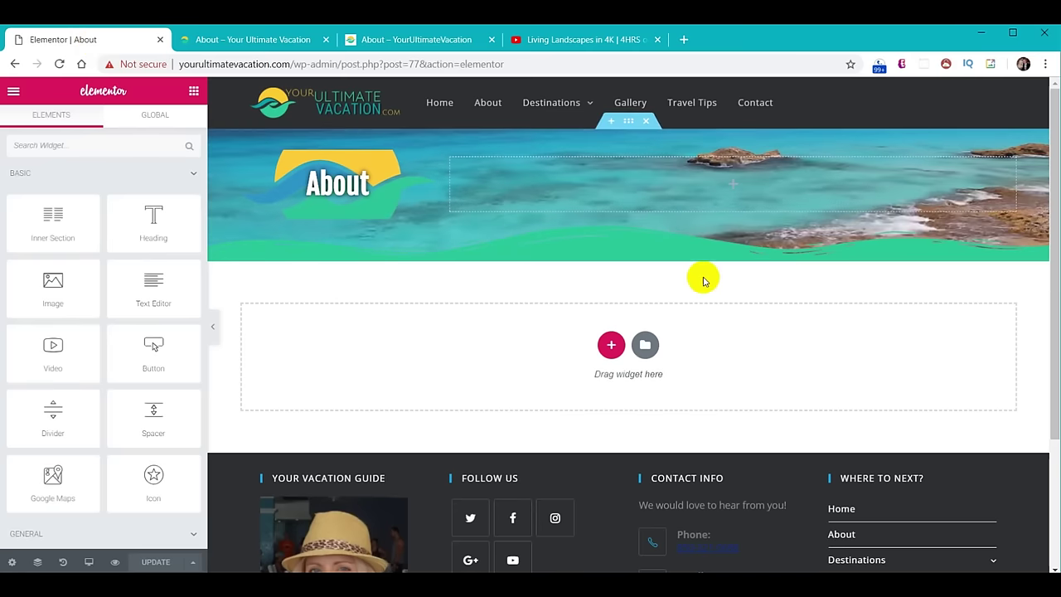
# Add a two-column section below the header with a classic pasted teal background and an Image widget in the right column.
pyautogui.click(611, 345)
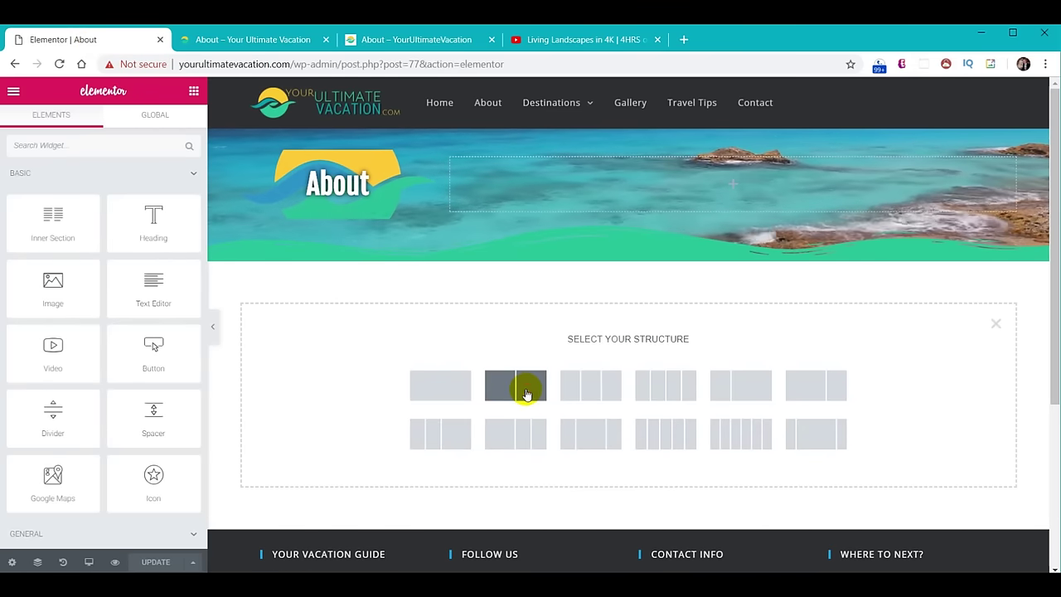
pyautogui.click(526, 384)
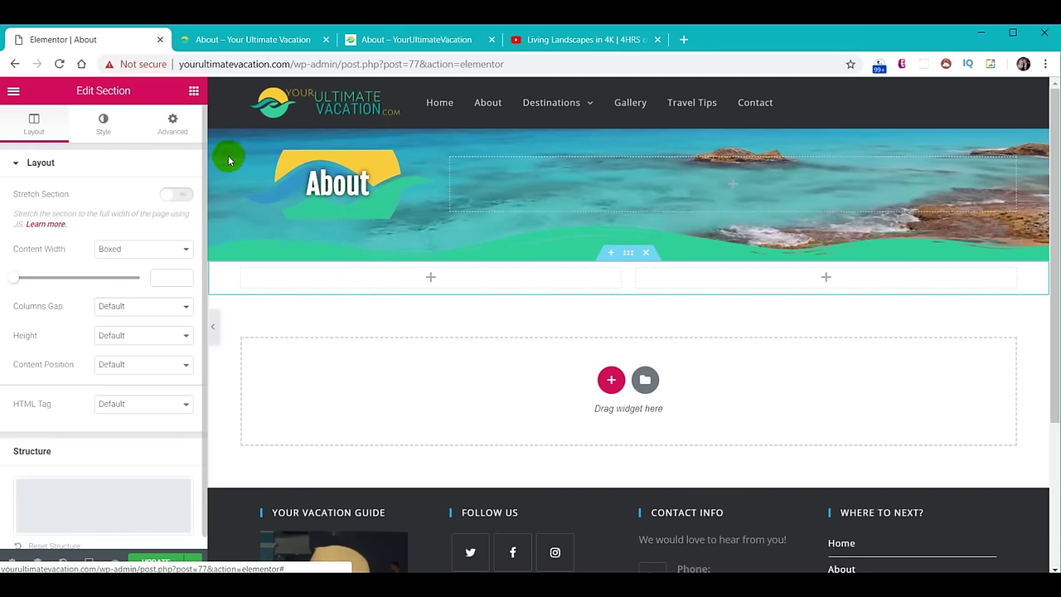
pyautogui.click(102, 128)
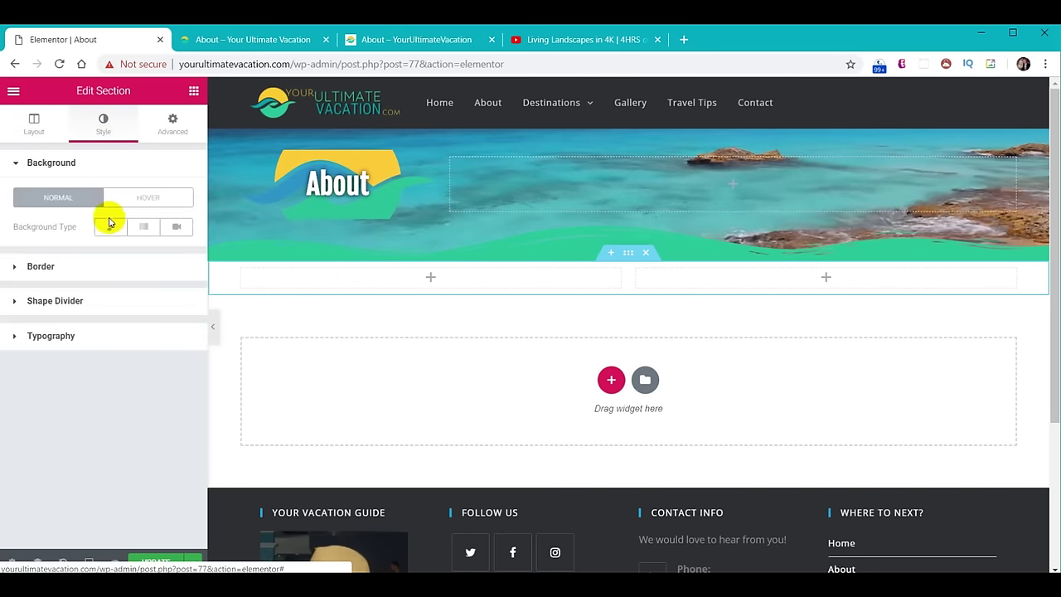
pyautogui.click(111, 227)
pyautogui.click(174, 259)
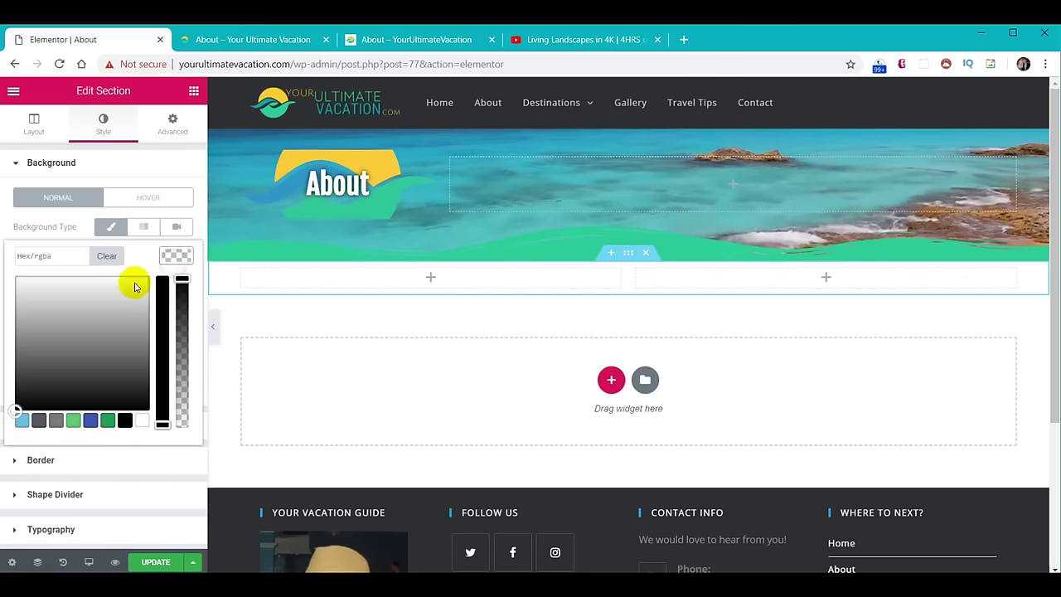
pyautogui.hotkey('ctrl', 'v')
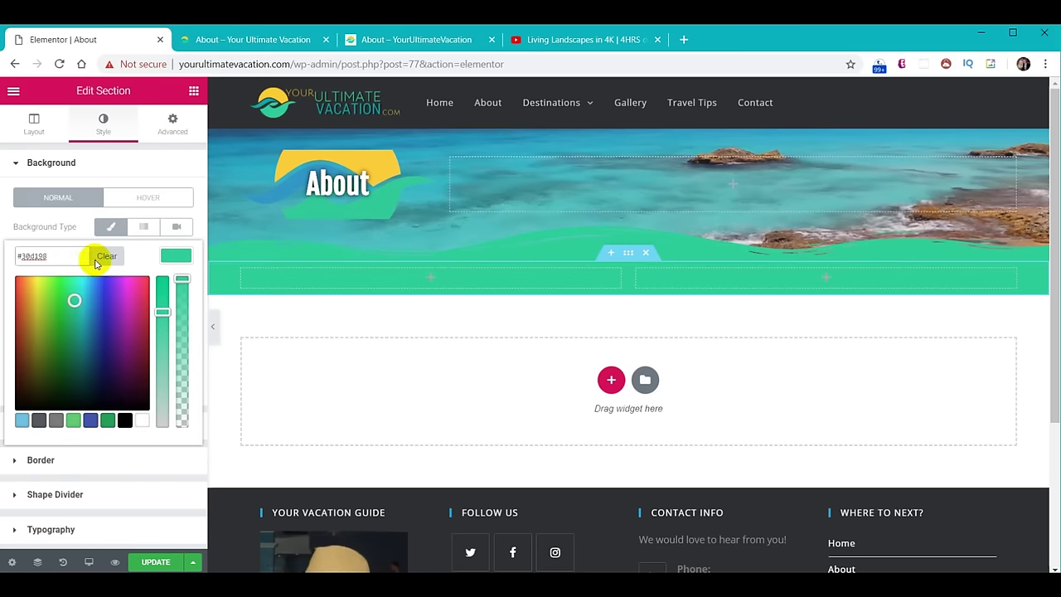
pyautogui.click(170, 255)
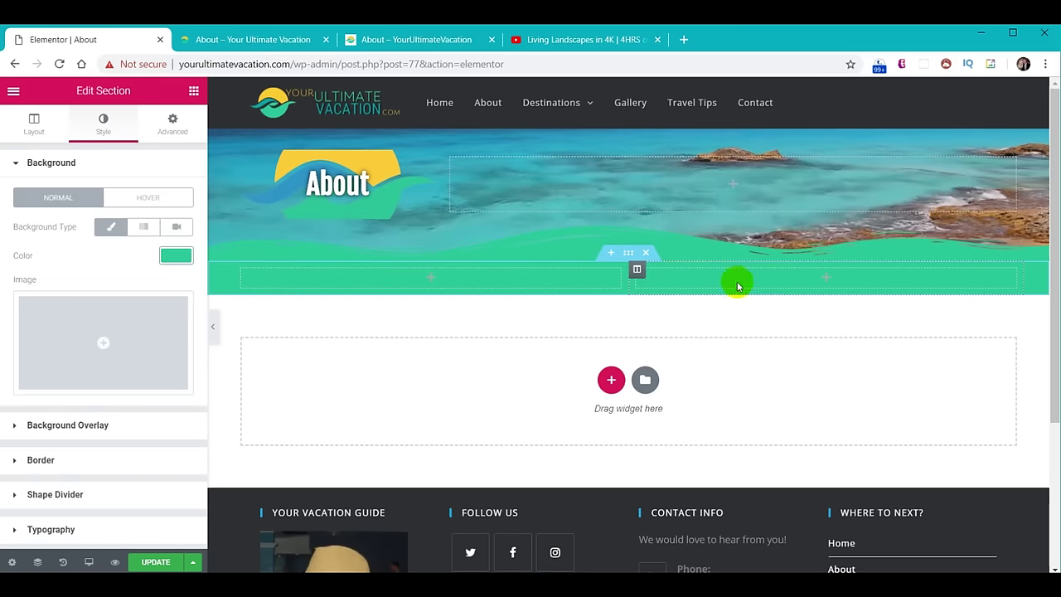
pyautogui.click(193, 92)
pyautogui.moveTo(76, 296); pyautogui.dragTo(860, 282)
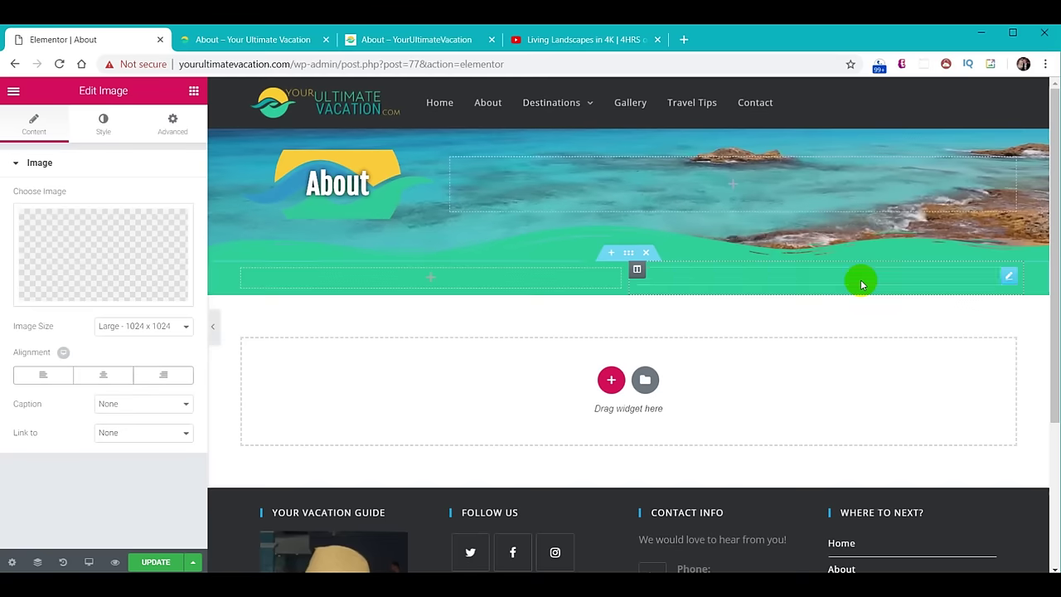
# Upload the Alaska cruise couple photo from the project's images folder and insert it into the right-column image.
pyautogui.click(118, 246)
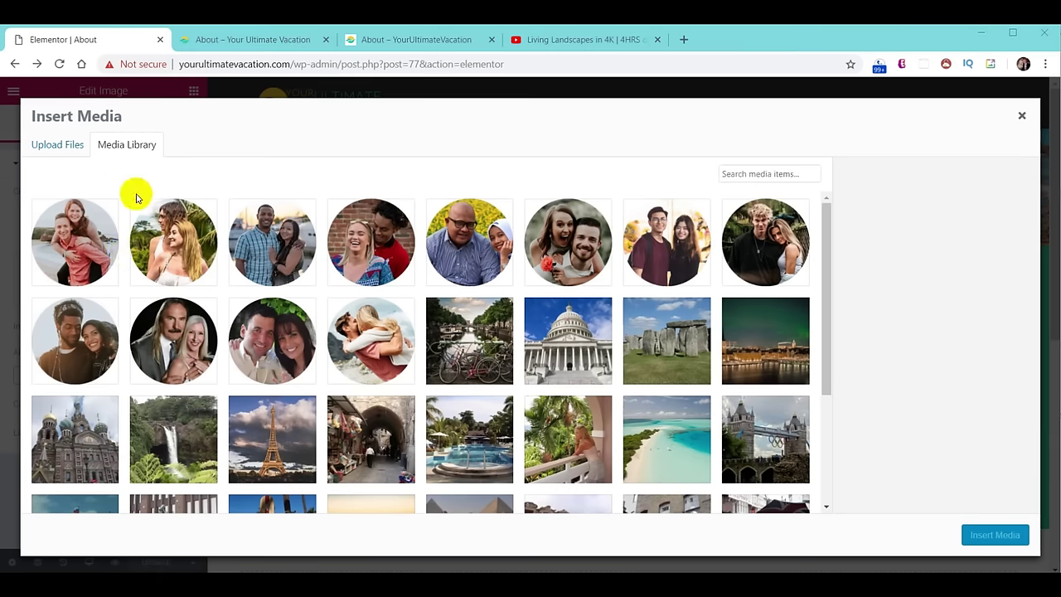
pyautogui.click(55, 146)
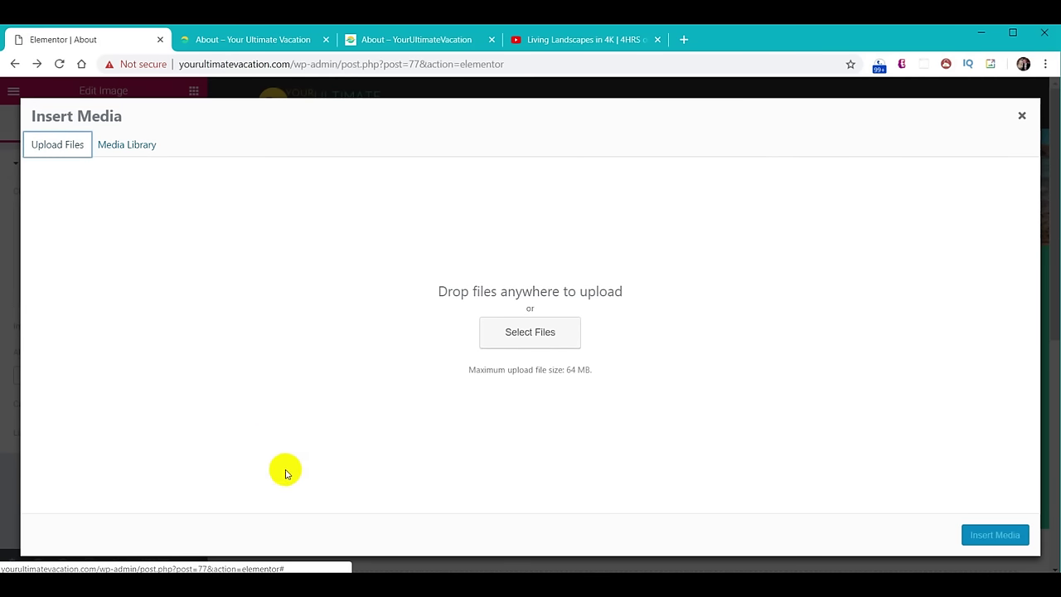
pyautogui.moveTo(350, 586)
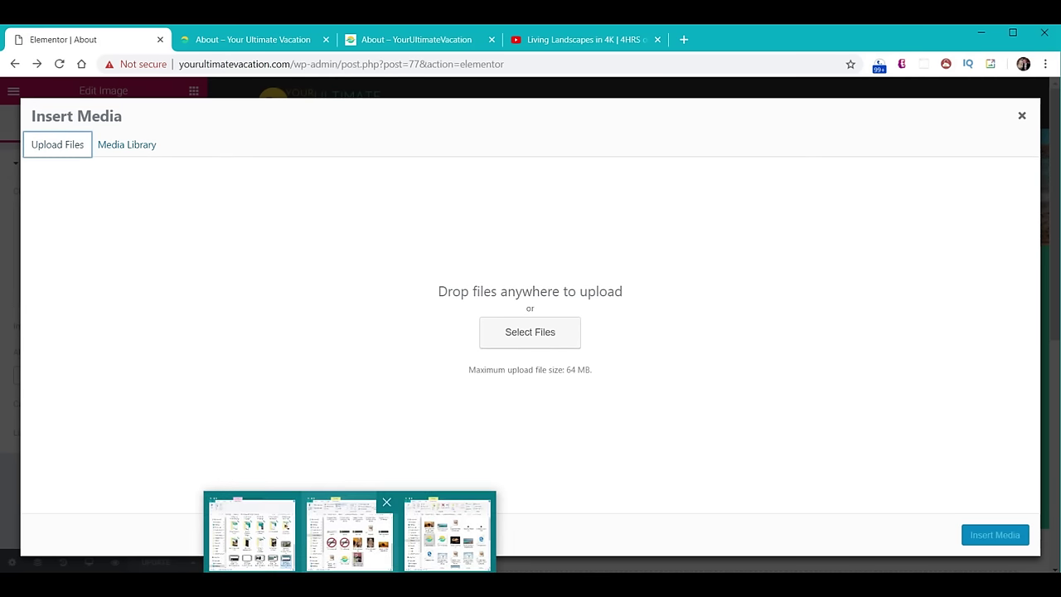
pyautogui.click(349, 531)
pyautogui.click(741, 201)
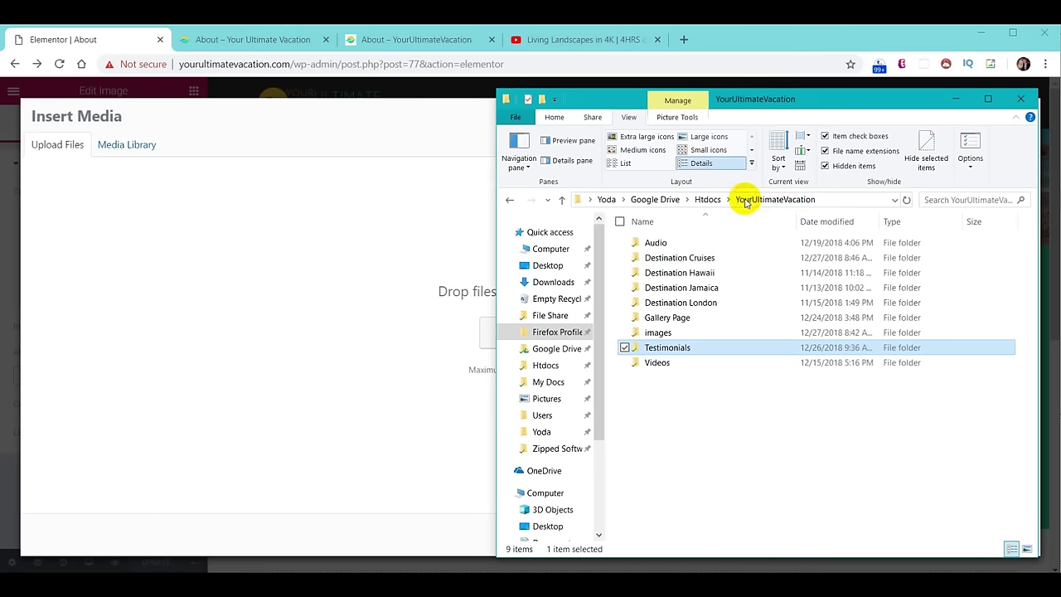
pyautogui.click(679, 334)
pyautogui.doubleClick(678, 335)
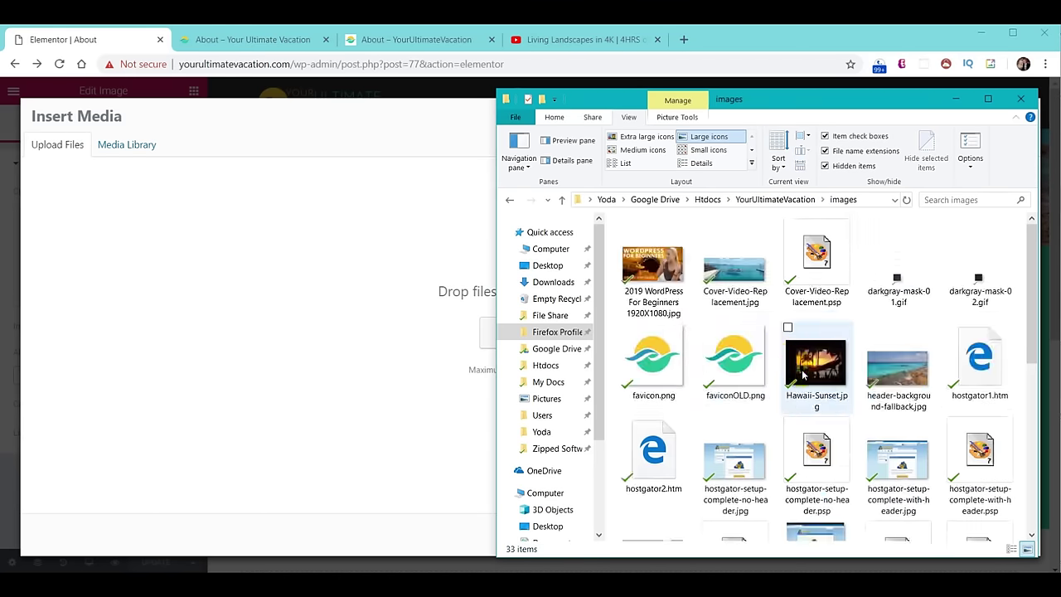
pyautogui.scroll(-5, 820, 374)
pyautogui.moveTo(817, 475); pyautogui.dragTo(432, 328)
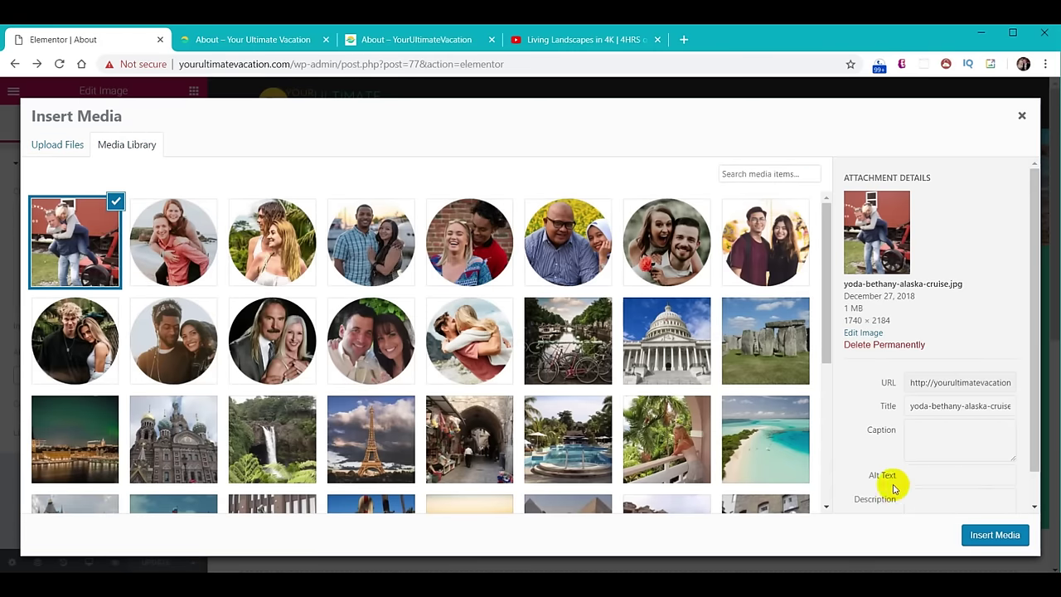
pyautogui.click(992, 535)
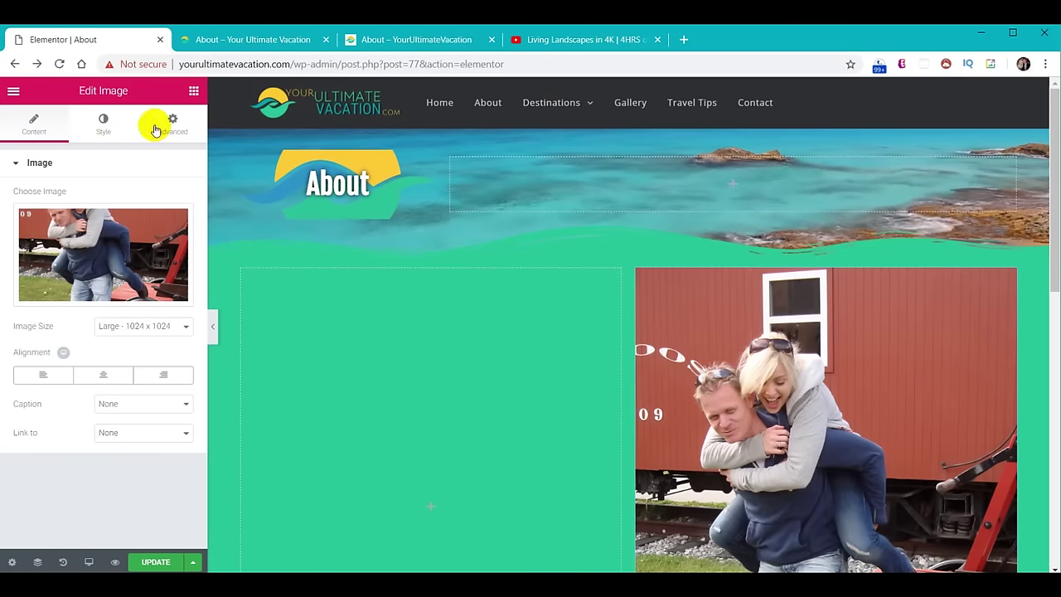
pyautogui.click(194, 94)
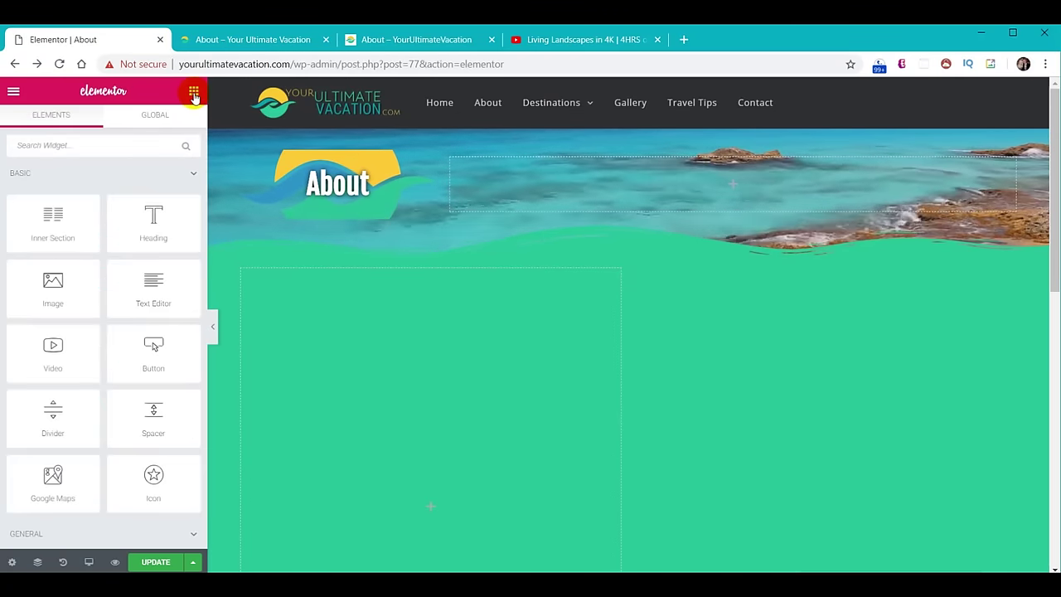
# Add a Text Editor to the left column and replace its placeholder with the pasted About paragraphs.
pyautogui.moveTo(171, 293); pyautogui.dragTo(400, 429)
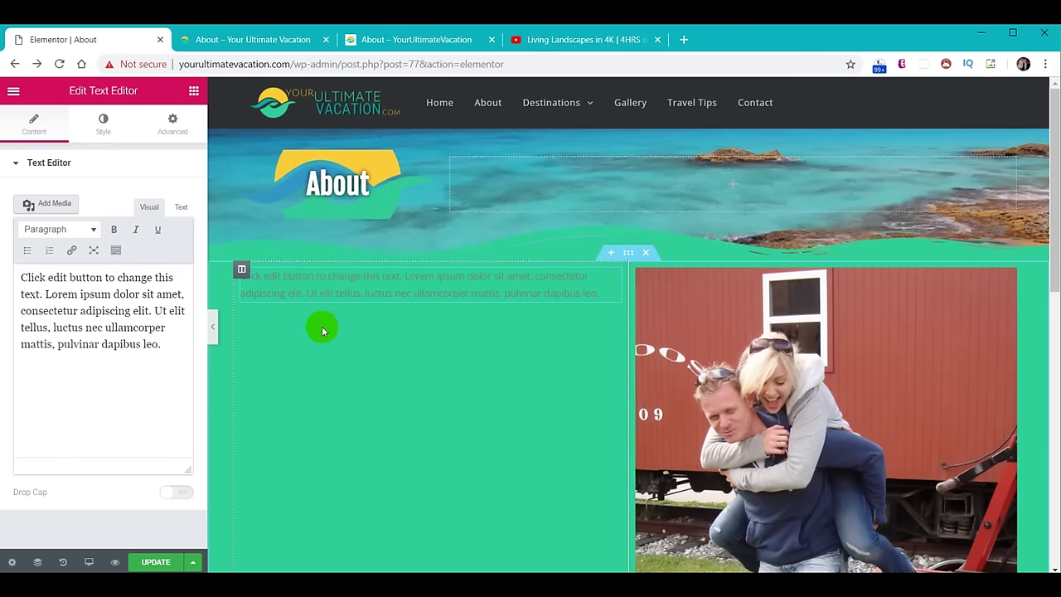
pyautogui.click(85, 309)
pyautogui.hotkey('ctrl', 'a')
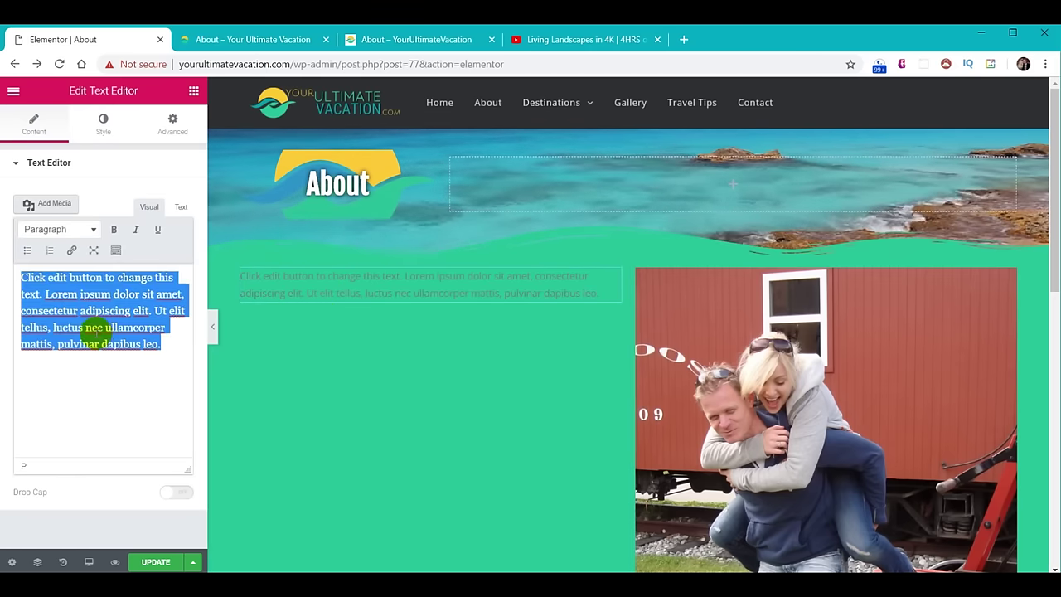
pyautogui.hotkey('ctrl', 'v')
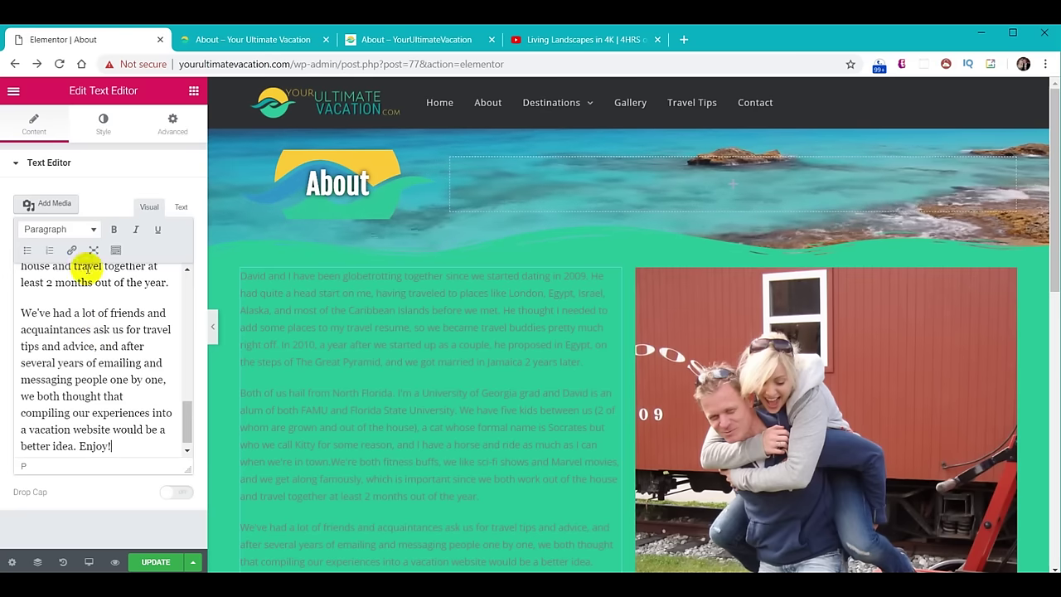
# Make the paragraph text white at 18 px size and save the page.
pyautogui.click(100, 125)
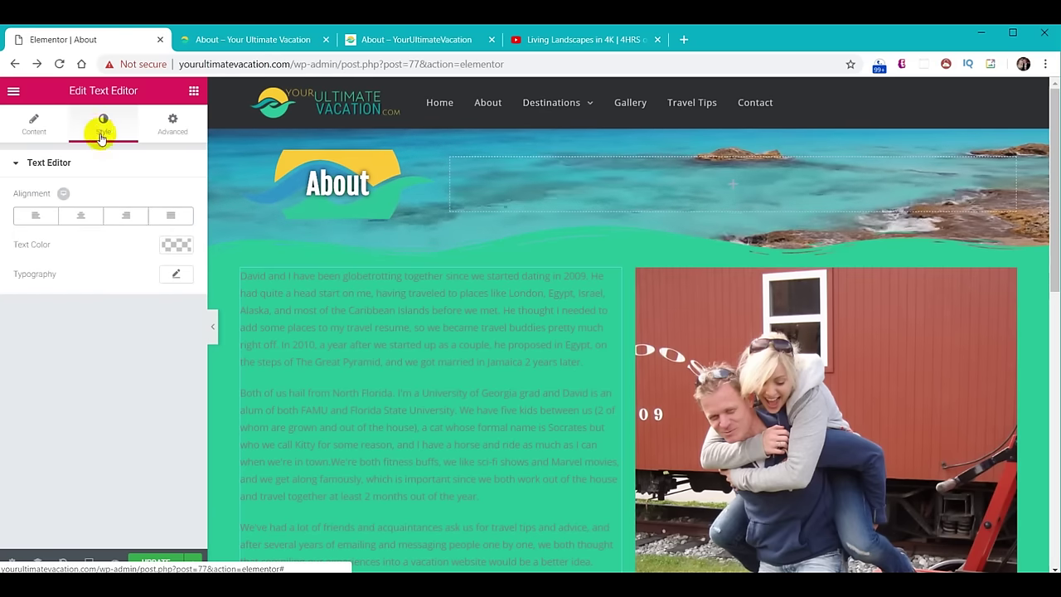
pyautogui.click(174, 244)
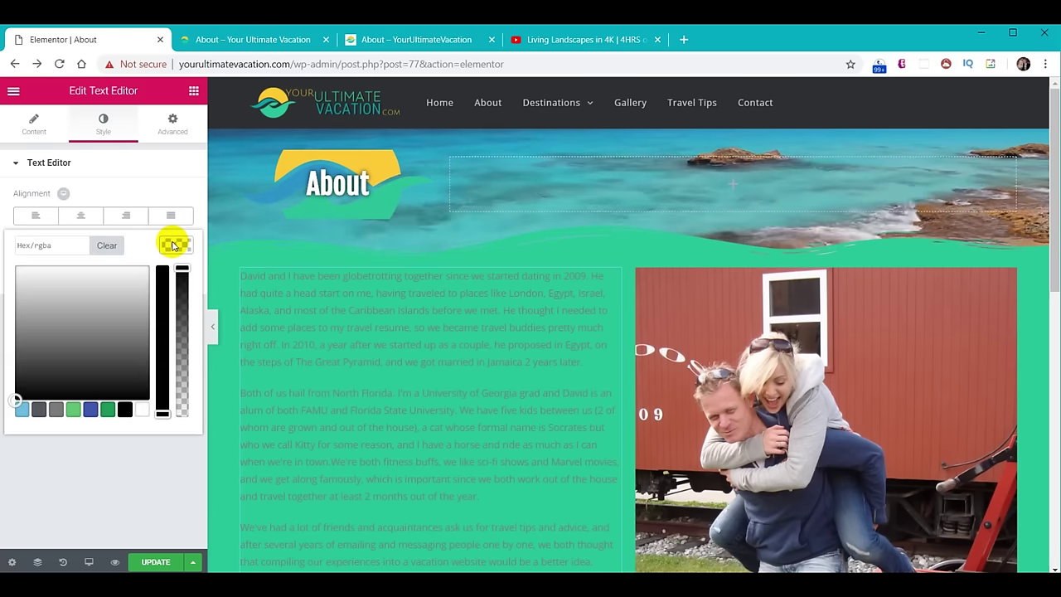
pyautogui.click(142, 410)
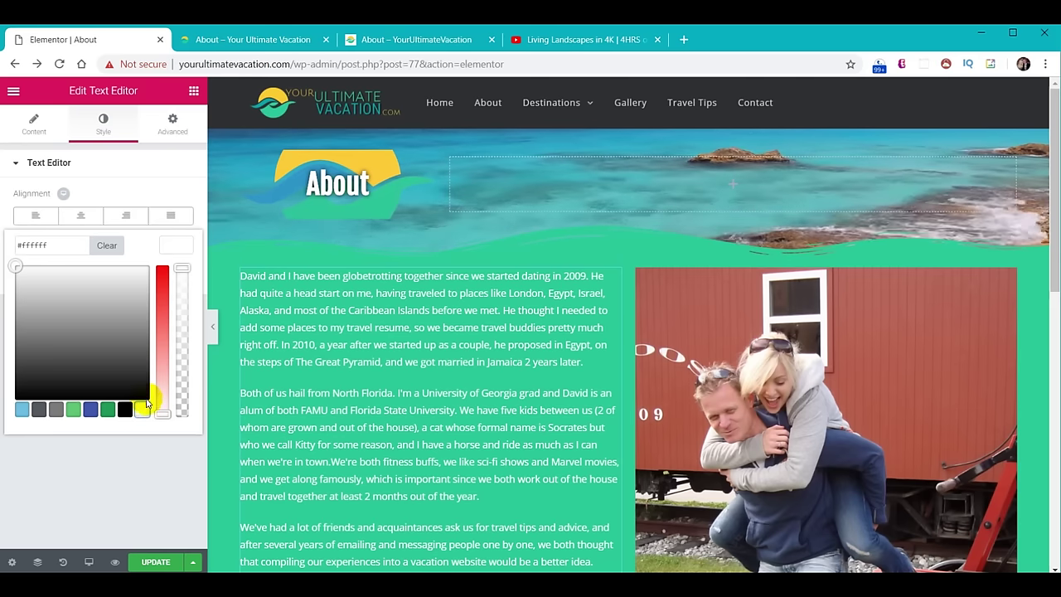
pyautogui.click(177, 244)
pyautogui.click(180, 275)
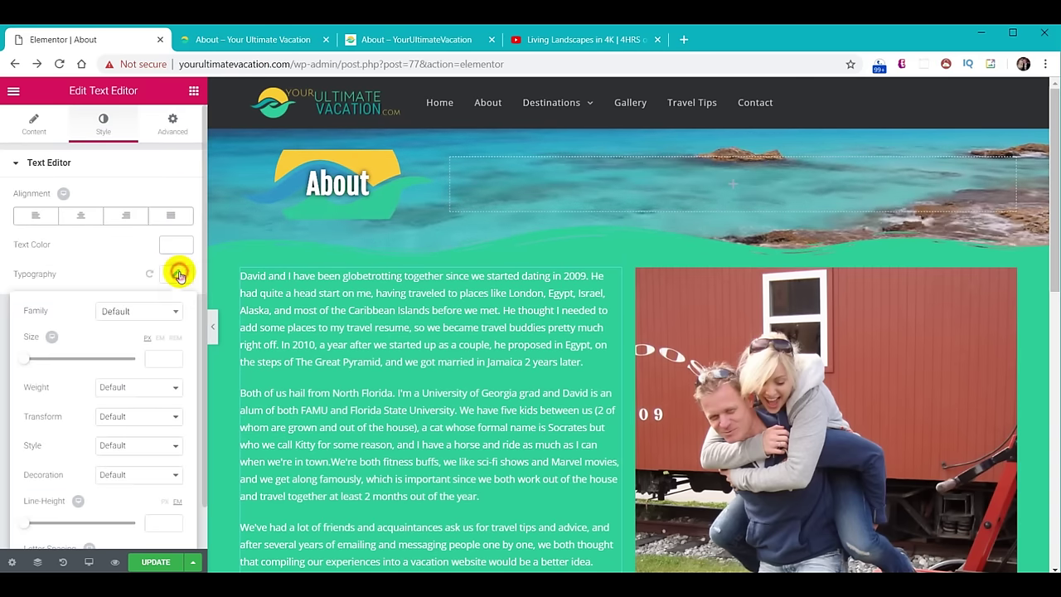
pyautogui.click(166, 357)
pyautogui.write('1')
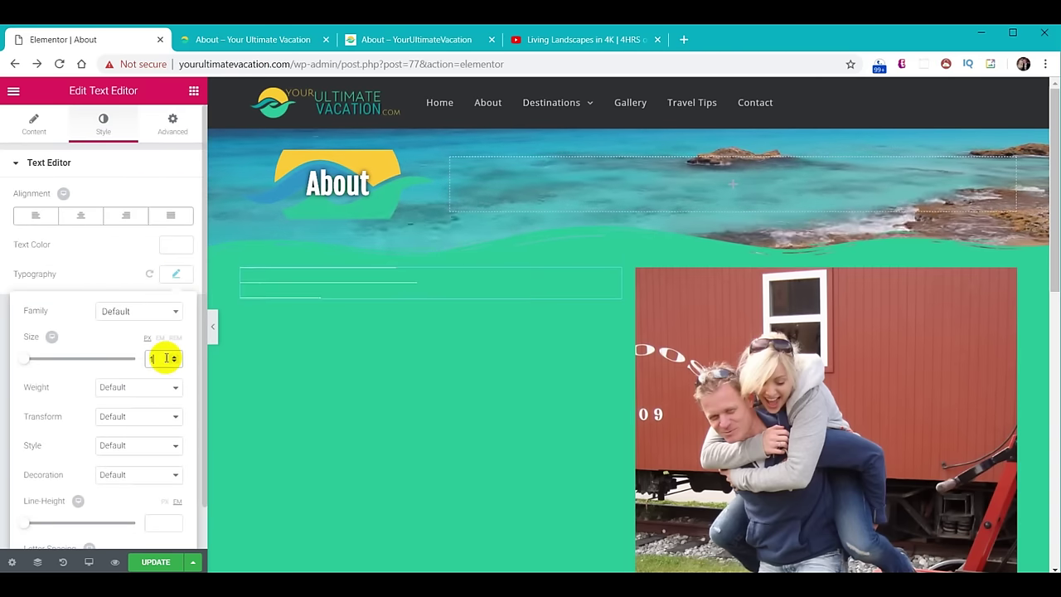
pyautogui.write('8')
pyautogui.moveTo(1055, 179); pyautogui.dragTo(1056, 220)
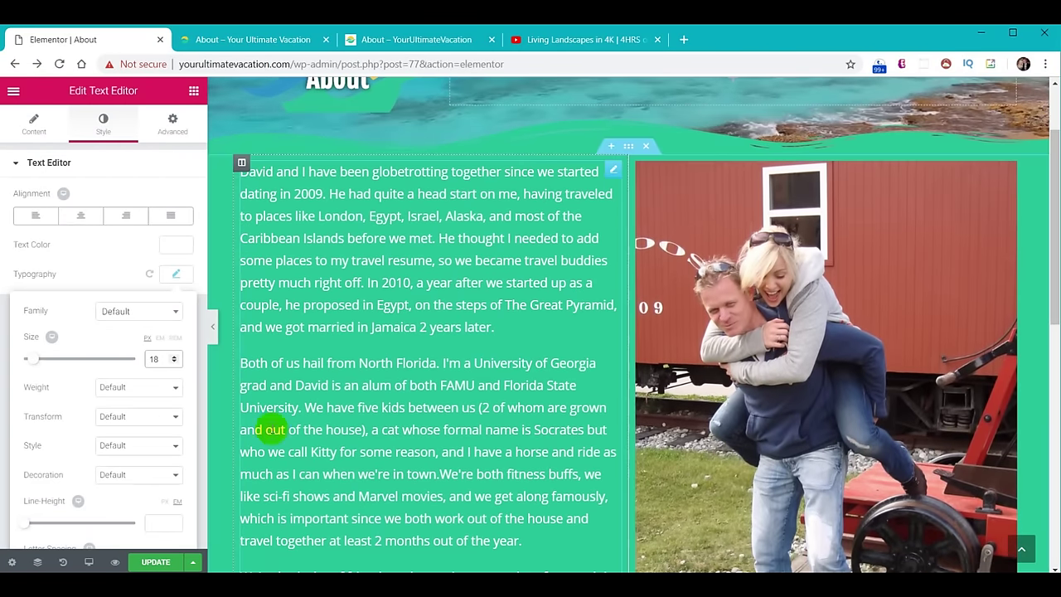
pyautogui.click(137, 562)
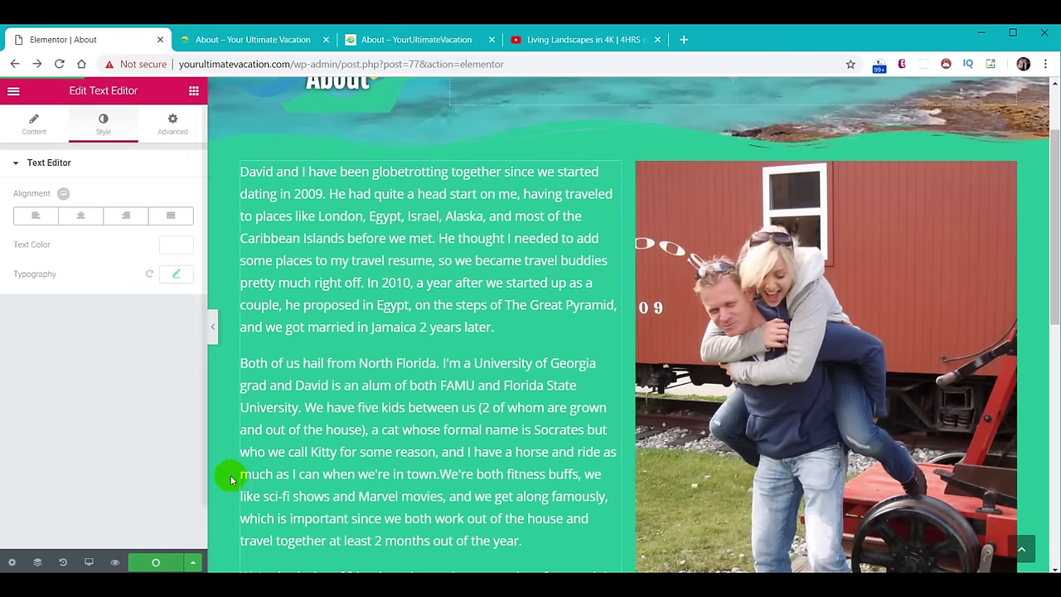
# Check the green story section on the reloaded live About page, then return to the editor's empty bottom section.
pyautogui.click(253, 40)
pyautogui.click(61, 63)
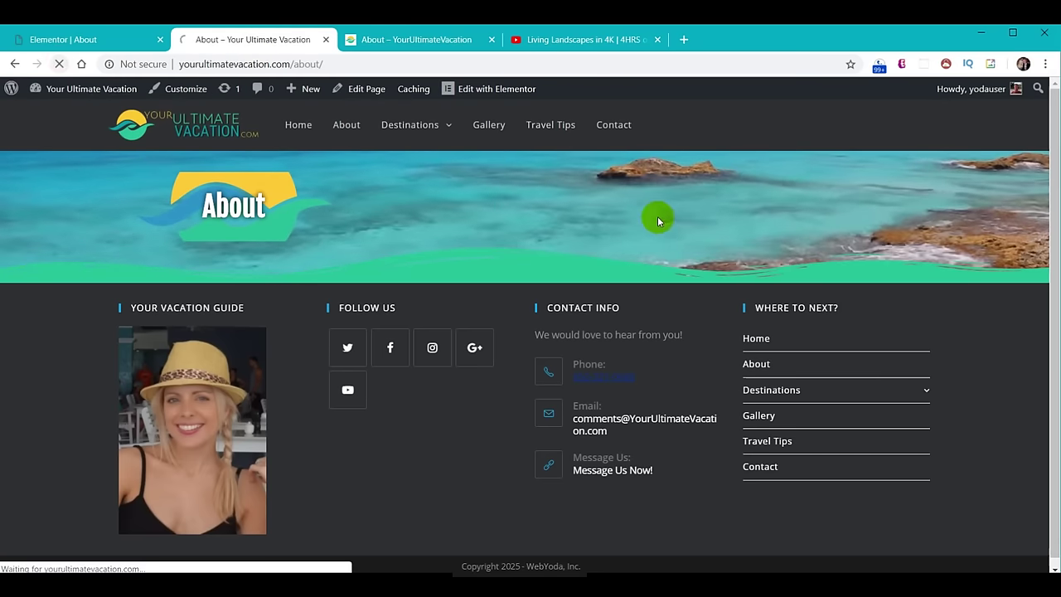
pyautogui.scroll(-6, 959, 311)
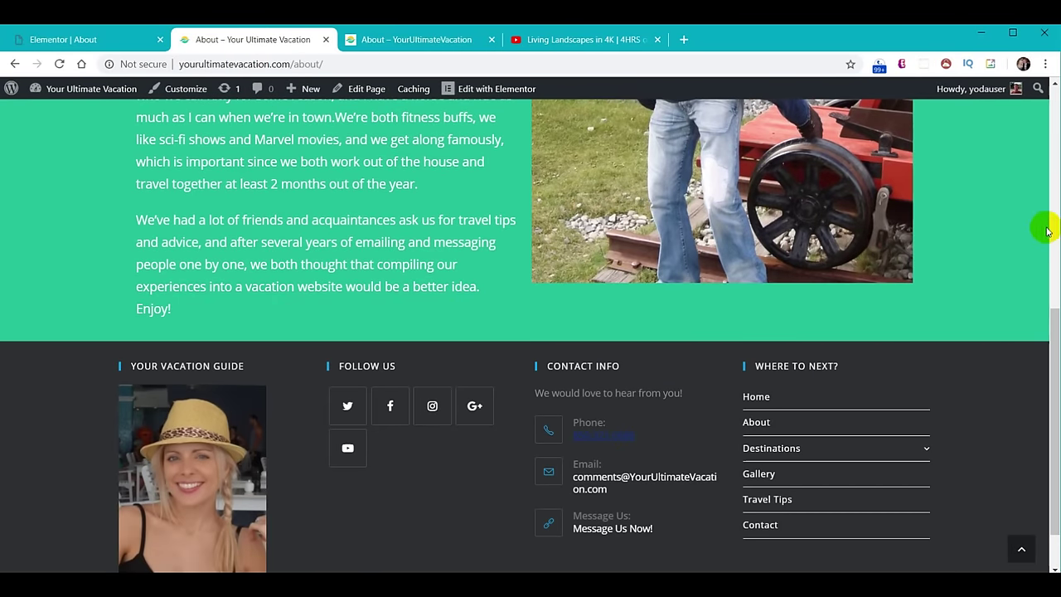
pyautogui.click(43, 41)
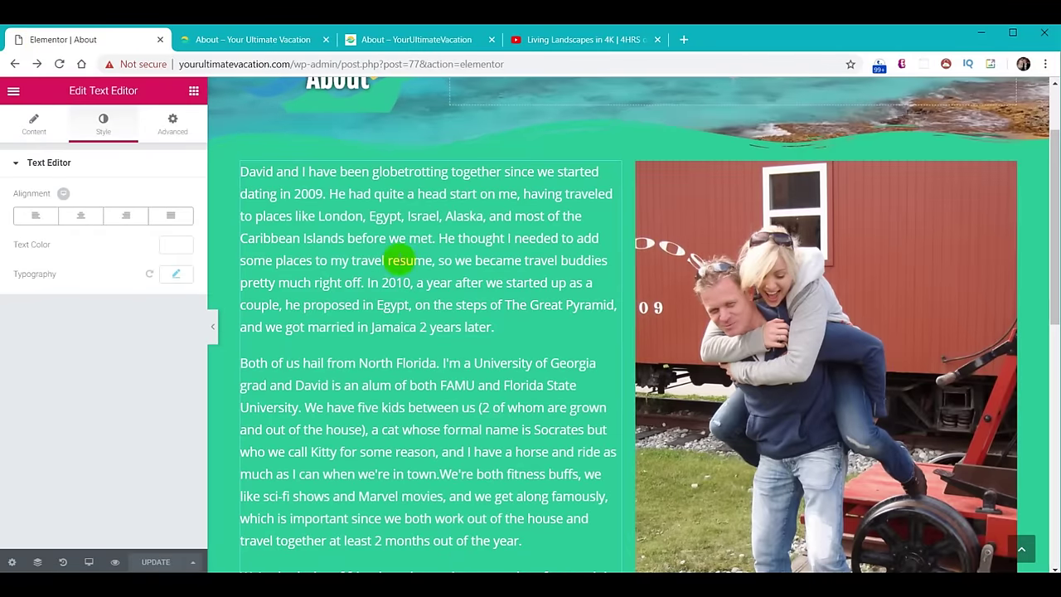
pyautogui.scroll(-4, 551, 313)
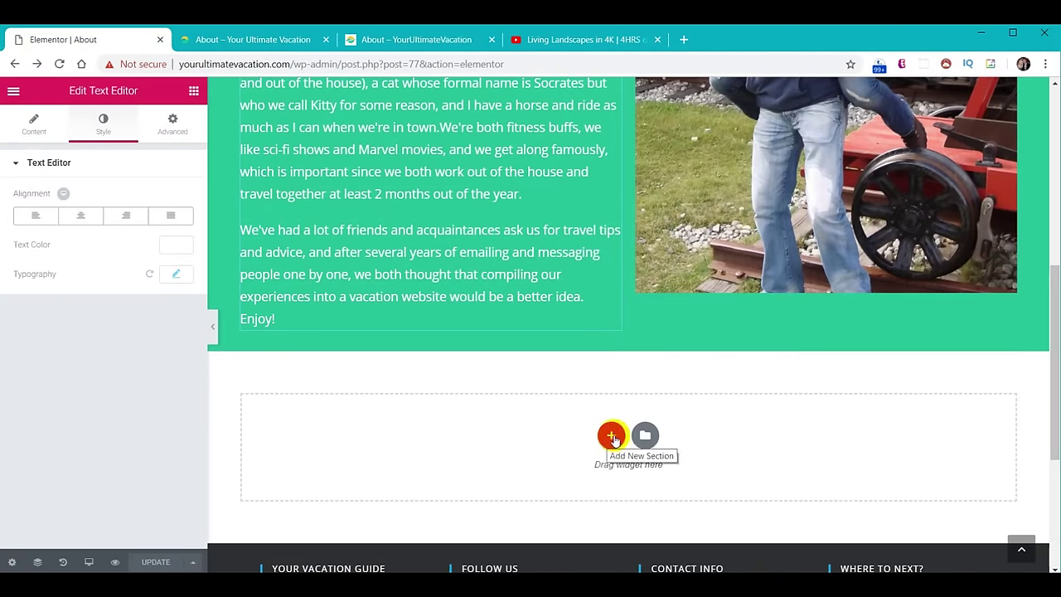
# Insert the YUV - Carousel template from My Templates without importing its document settings.
pyautogui.click(645, 435)
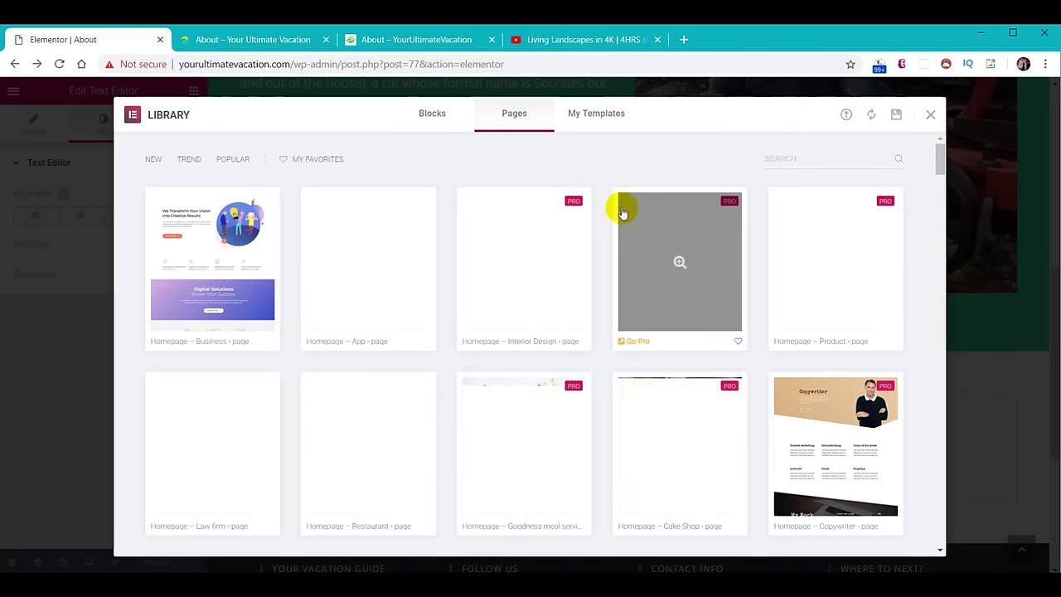
pyautogui.click(605, 119)
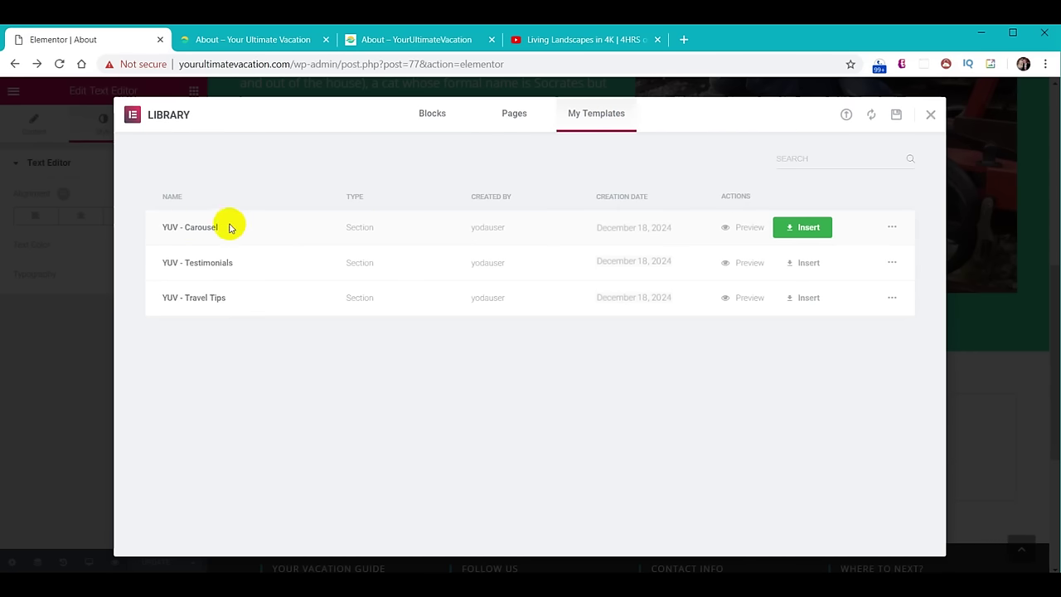
pyautogui.click(804, 227)
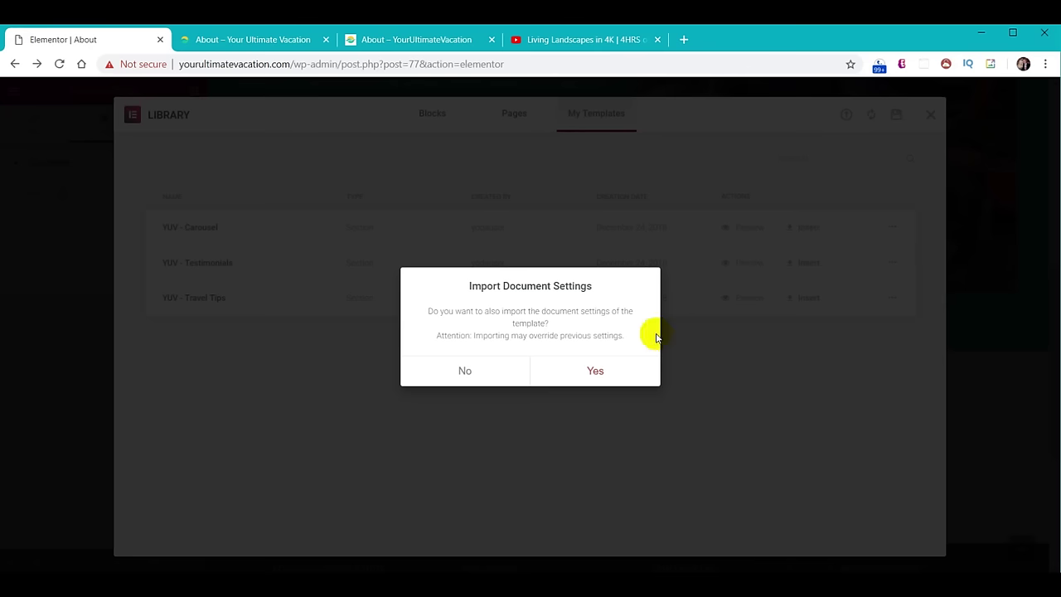
pyautogui.click(466, 373)
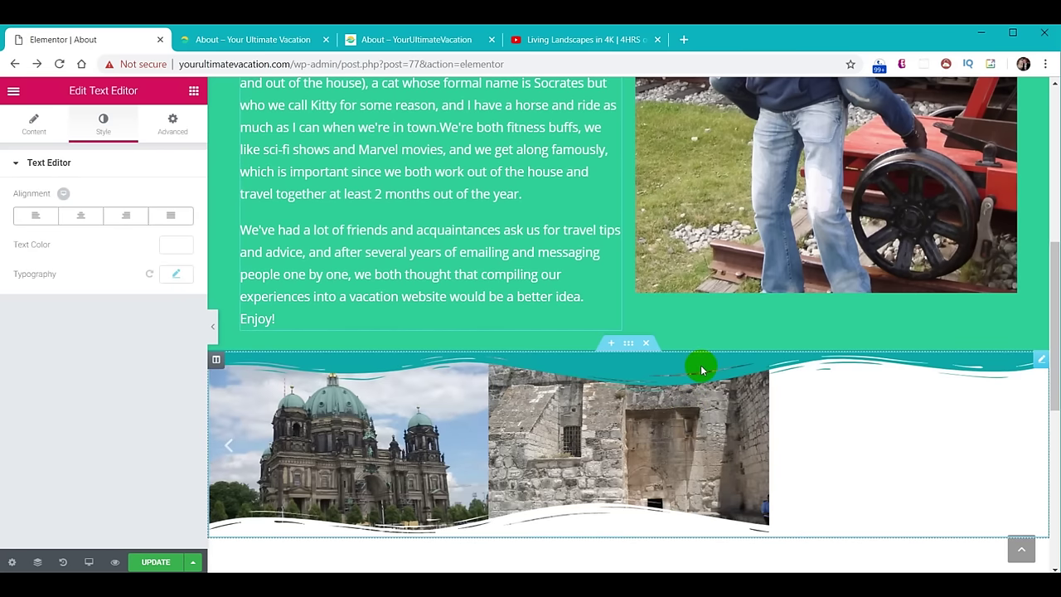
pyautogui.scroll(-1, 700, 370)
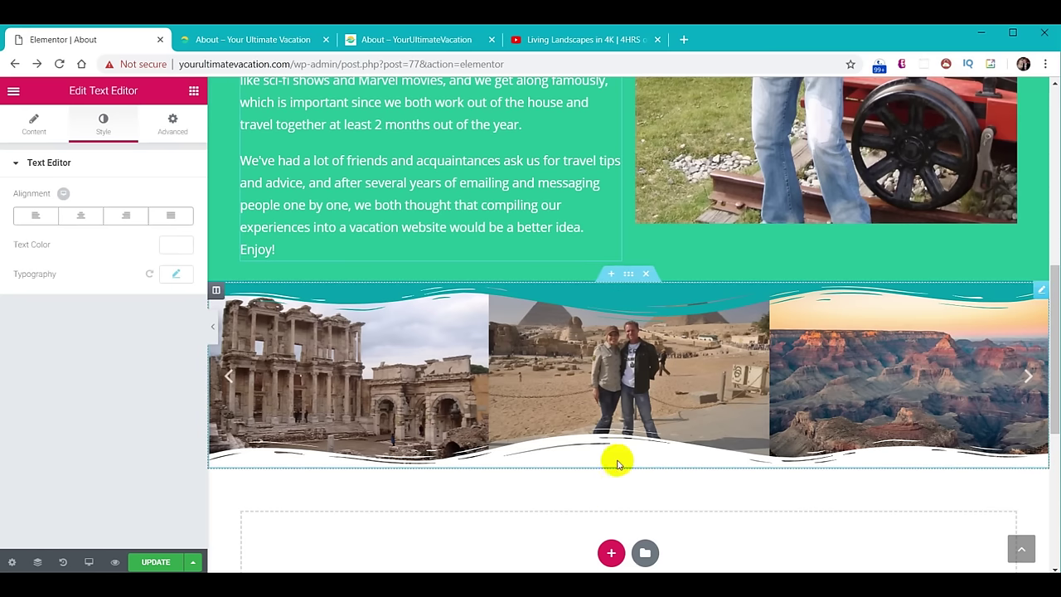
# Set the carousel's top shape divider colour to #38d198.
pyautogui.click(634, 275)
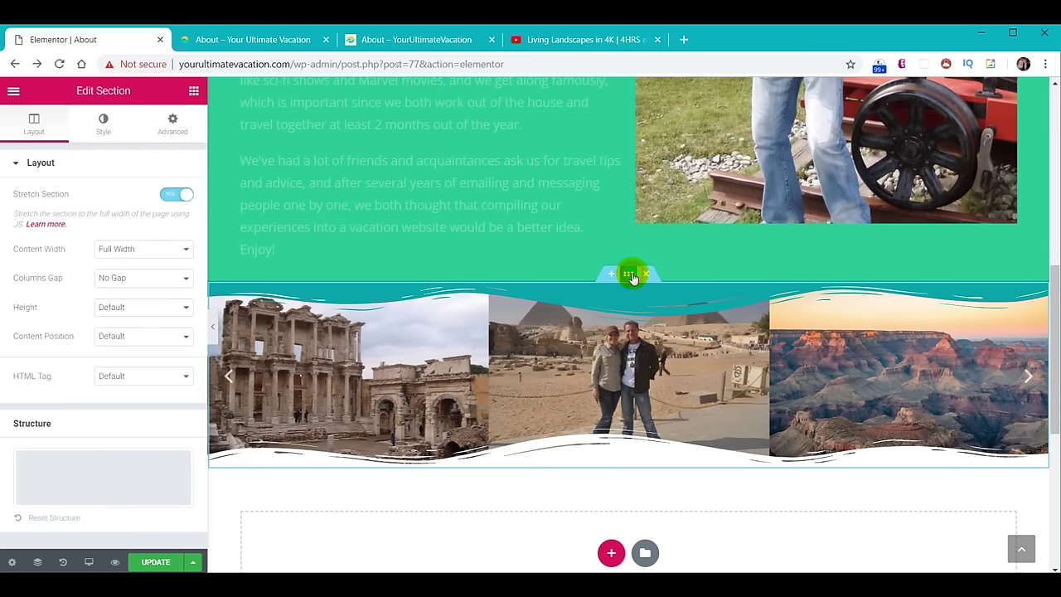
pyautogui.click(100, 125)
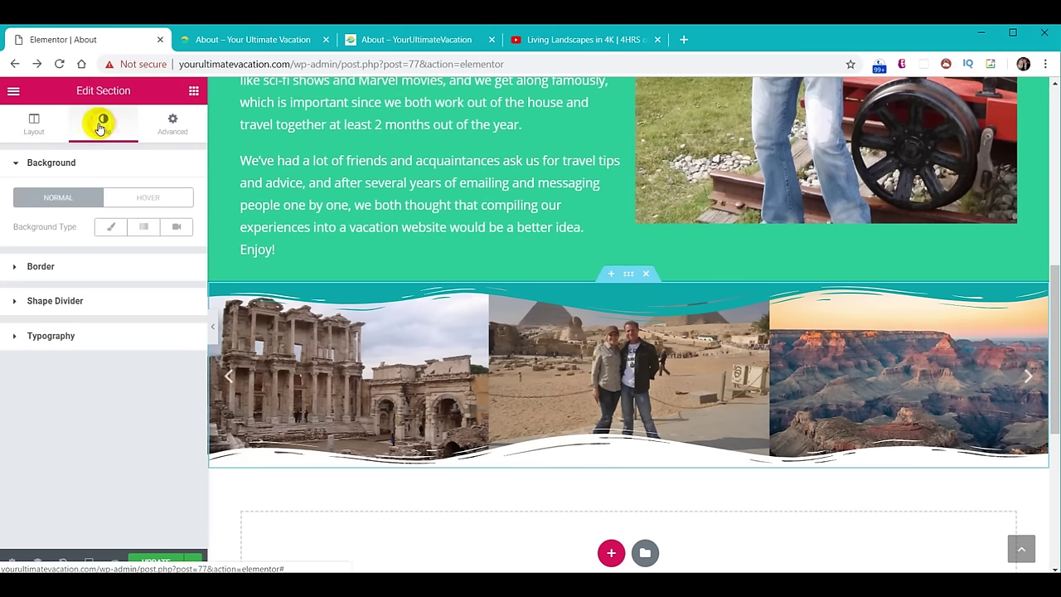
pyautogui.click(53, 301)
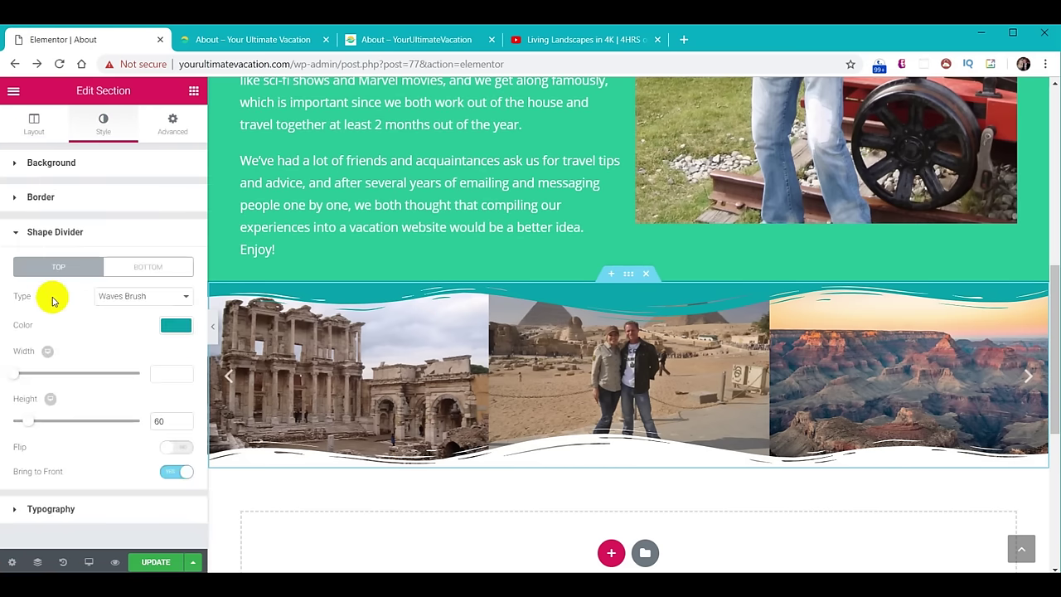
pyautogui.click(172, 329)
pyautogui.tripleClick(58, 330)
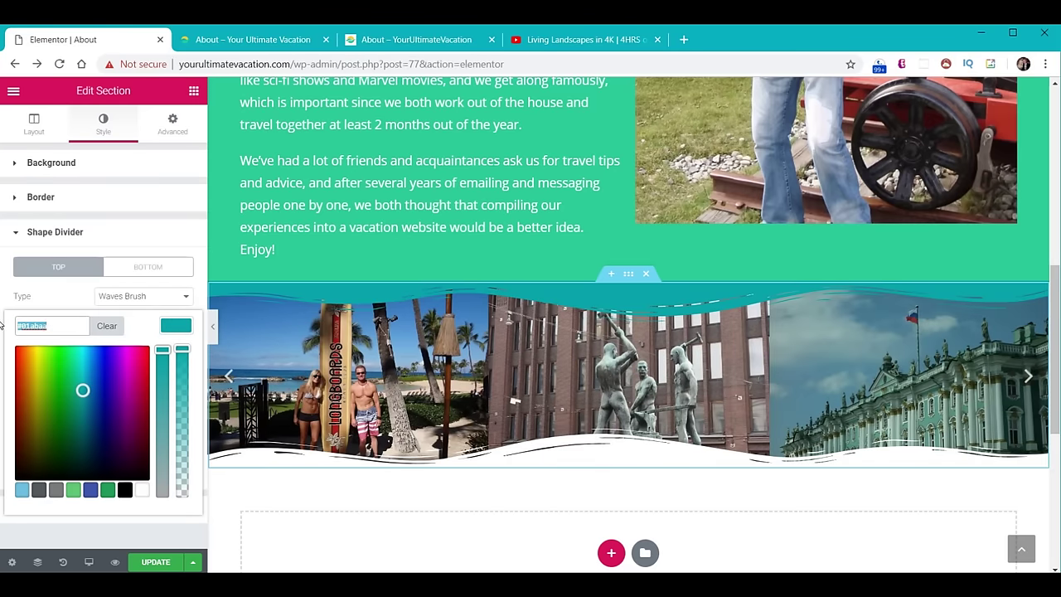
pyautogui.write('#38d198')
pyautogui.click(56, 301)
# Set the carousel's bottom shape divider colour to #2f3033.
pyautogui.click(149, 267)
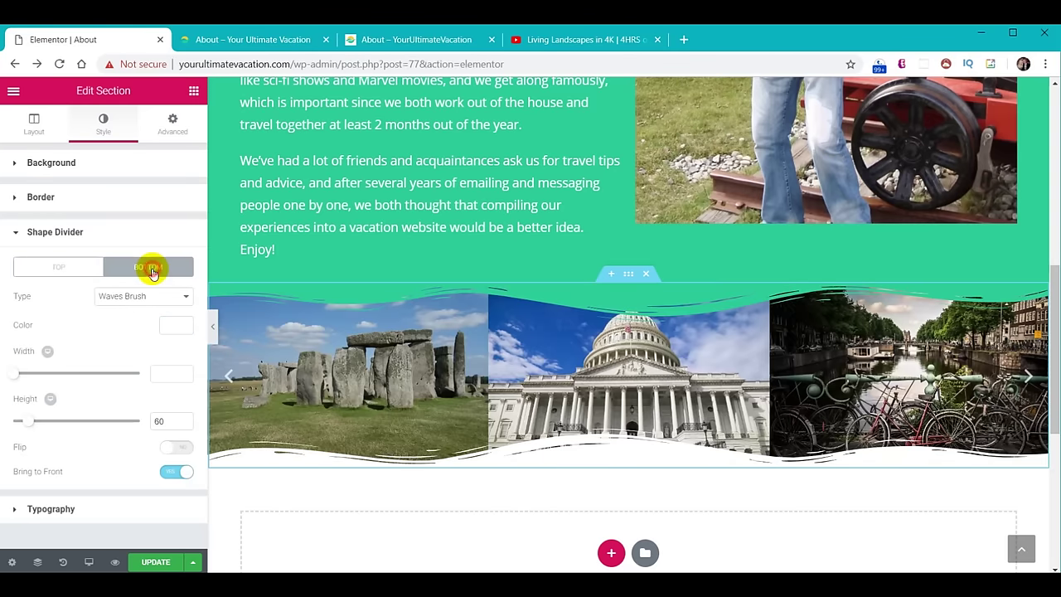
pyautogui.click(181, 328)
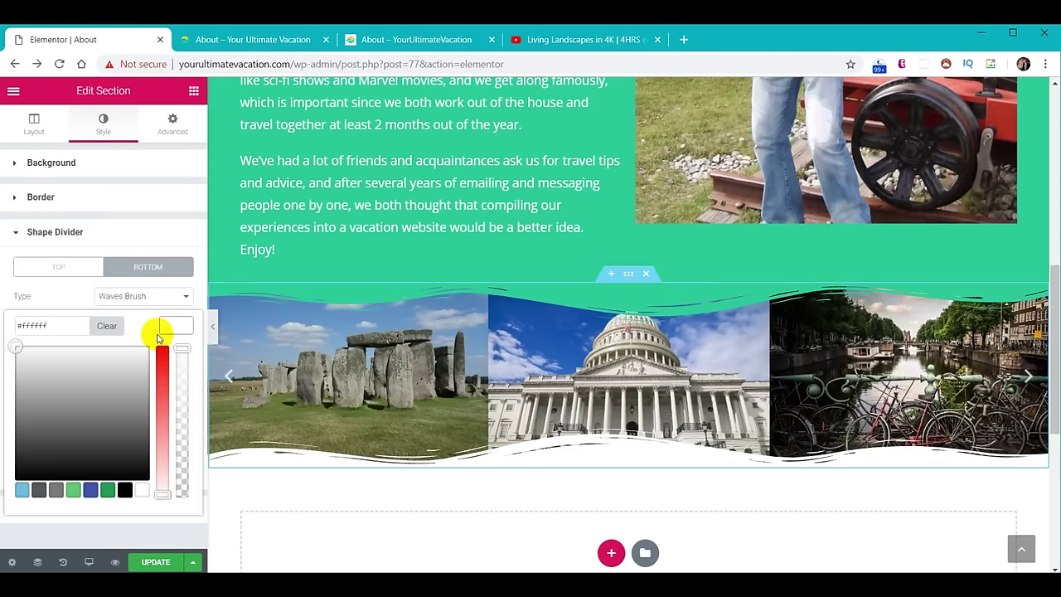
pyautogui.tripleClick(33, 328)
pyautogui.write('#2f3033')
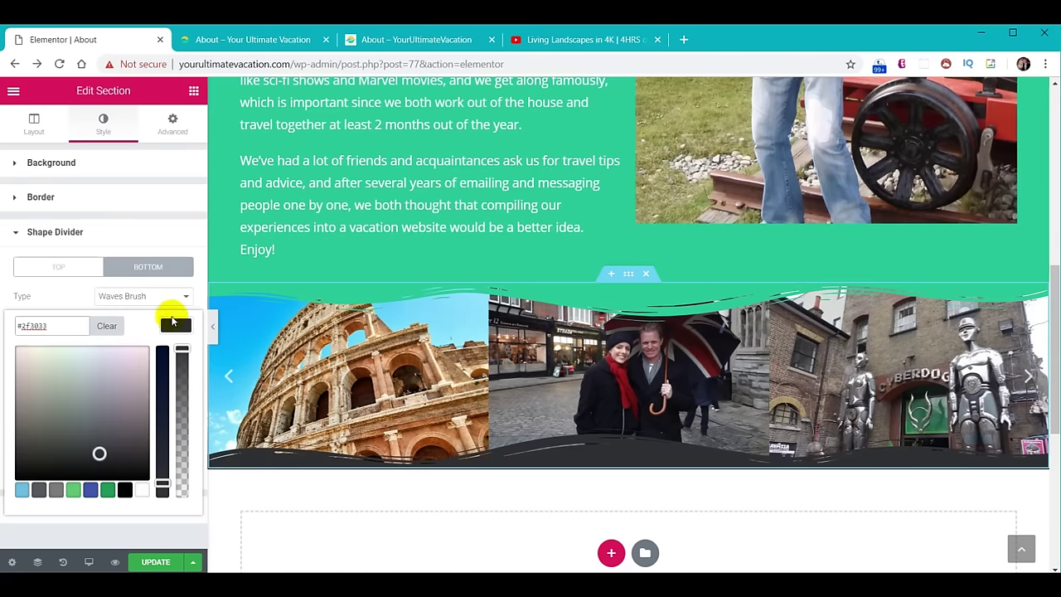
pyautogui.click(171, 329)
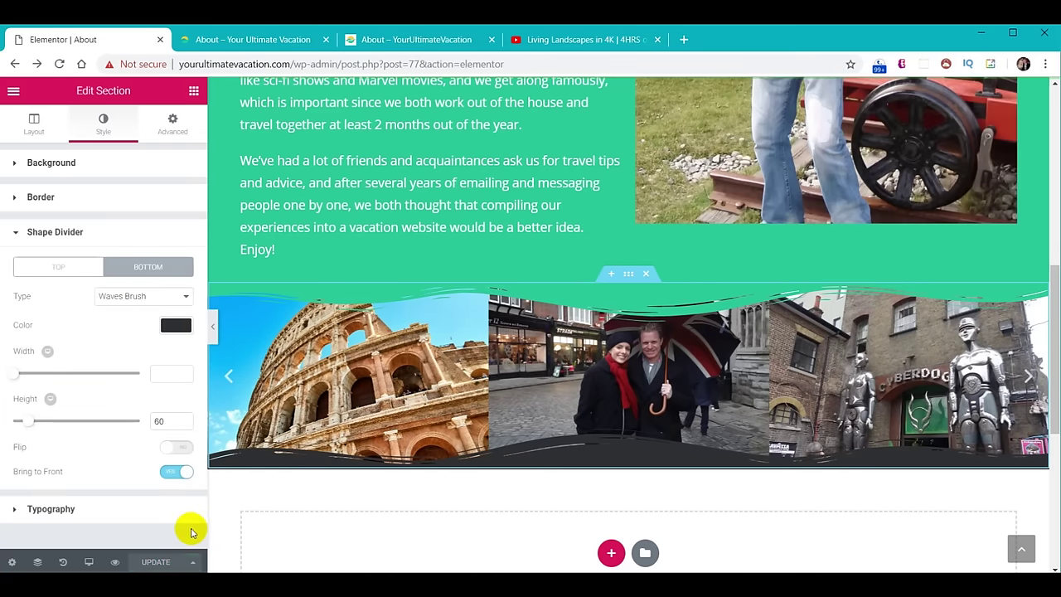
# Reload the live About page and check that the new wave-edged carousel appears.
pyautogui.click(245, 39)
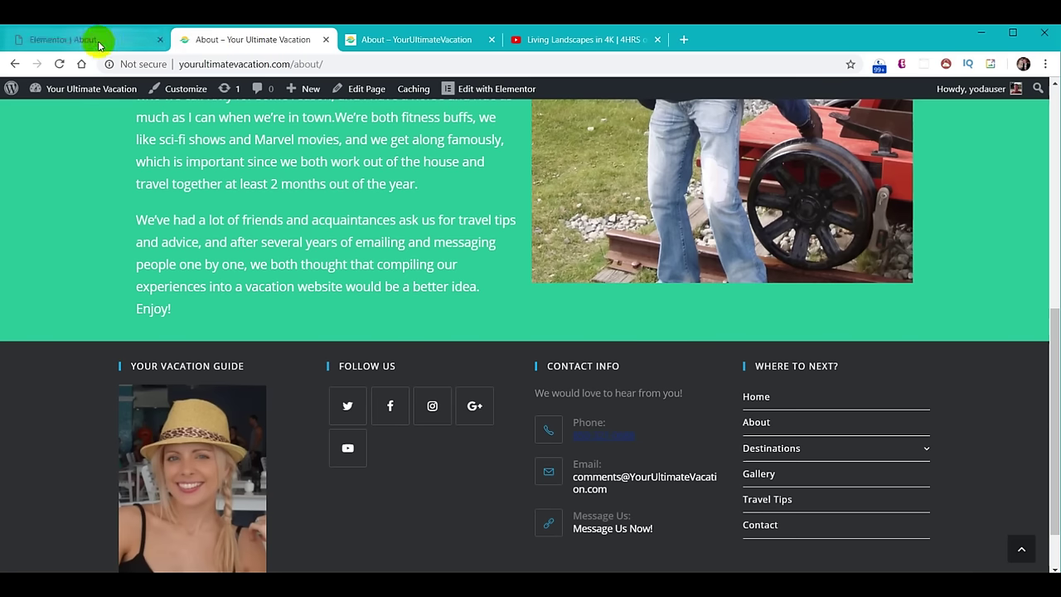
pyautogui.click(58, 64)
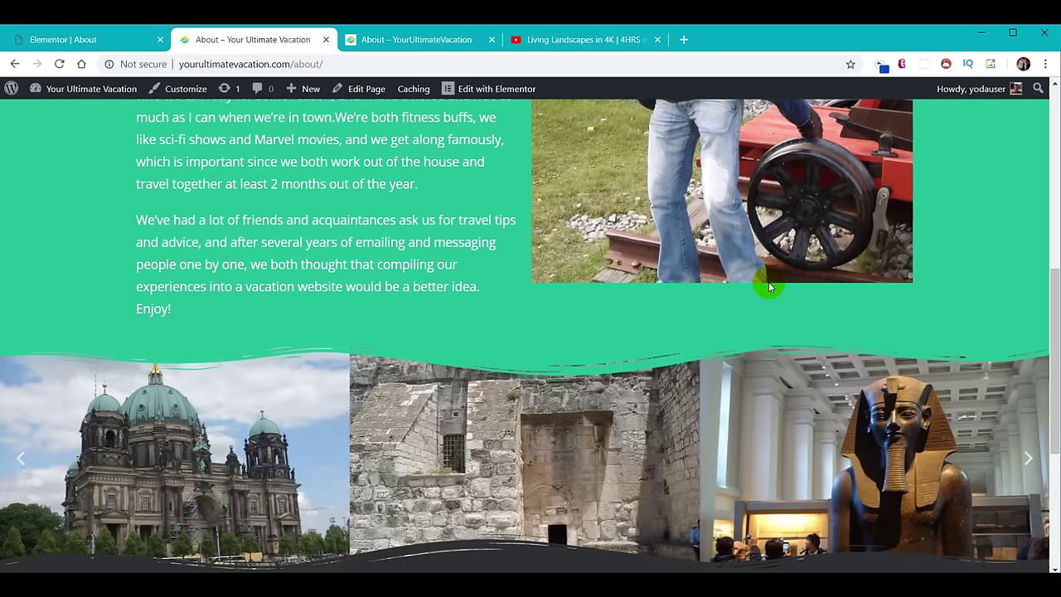
pyautogui.scroll(-3, 768, 286)
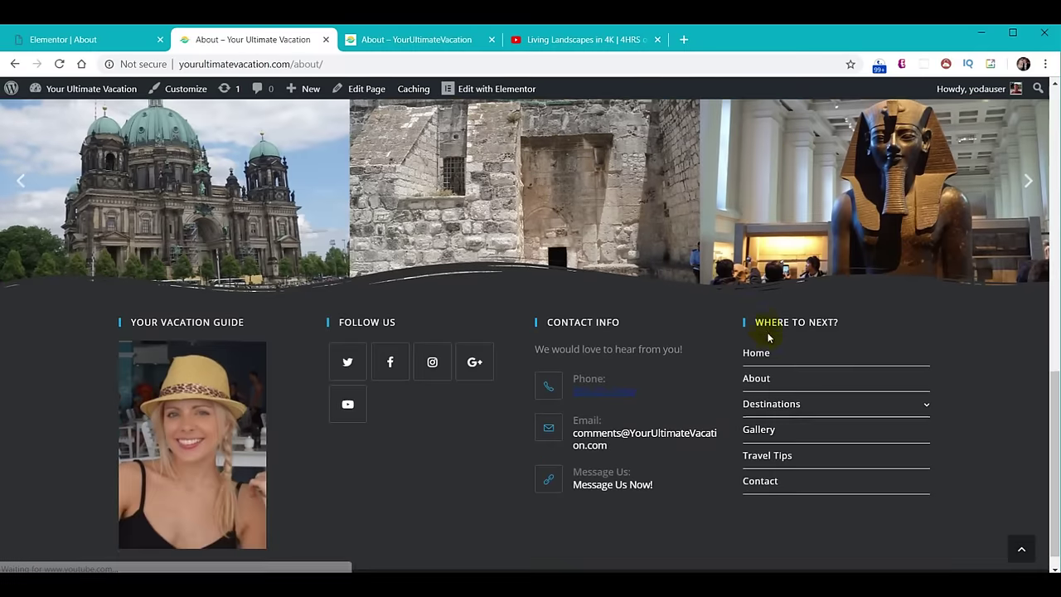
pyautogui.scroll(10, 765, 334)
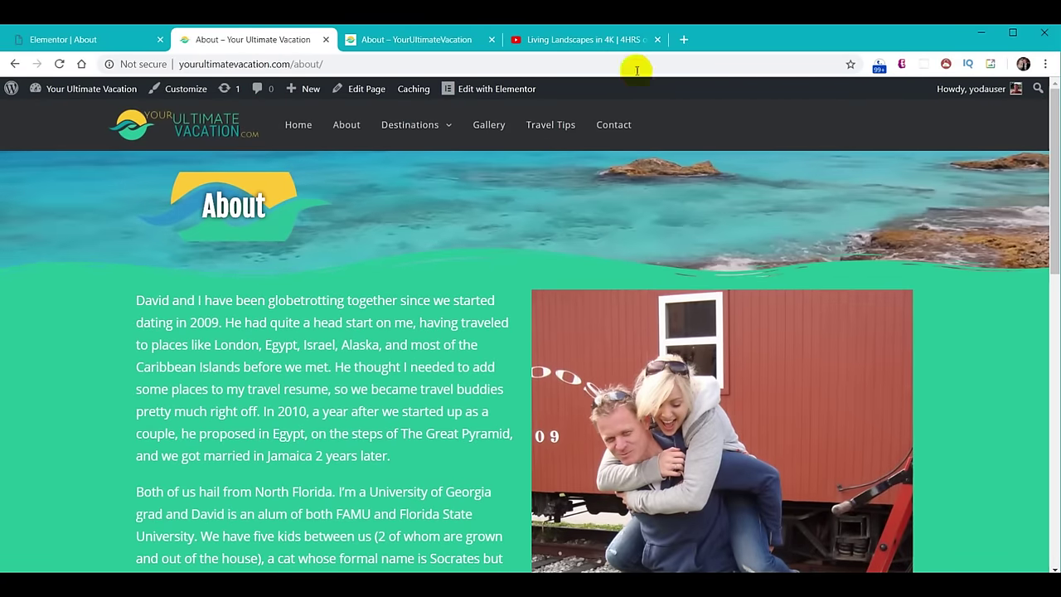
# Exit the Elementor editor to the About page's WordPress dashboard screen.
pyautogui.click(74, 39)
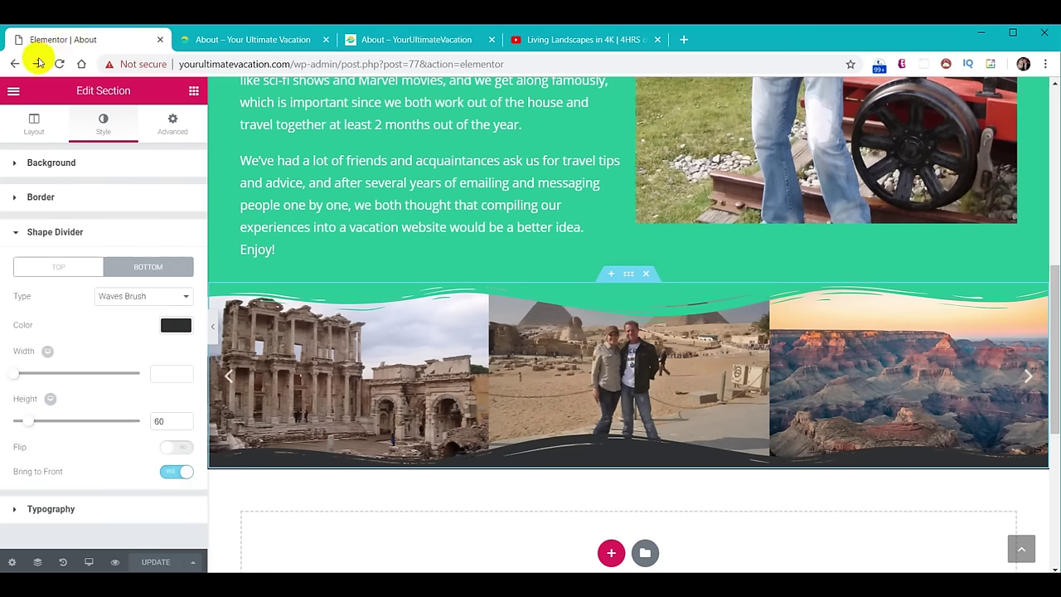
pyautogui.click(12, 92)
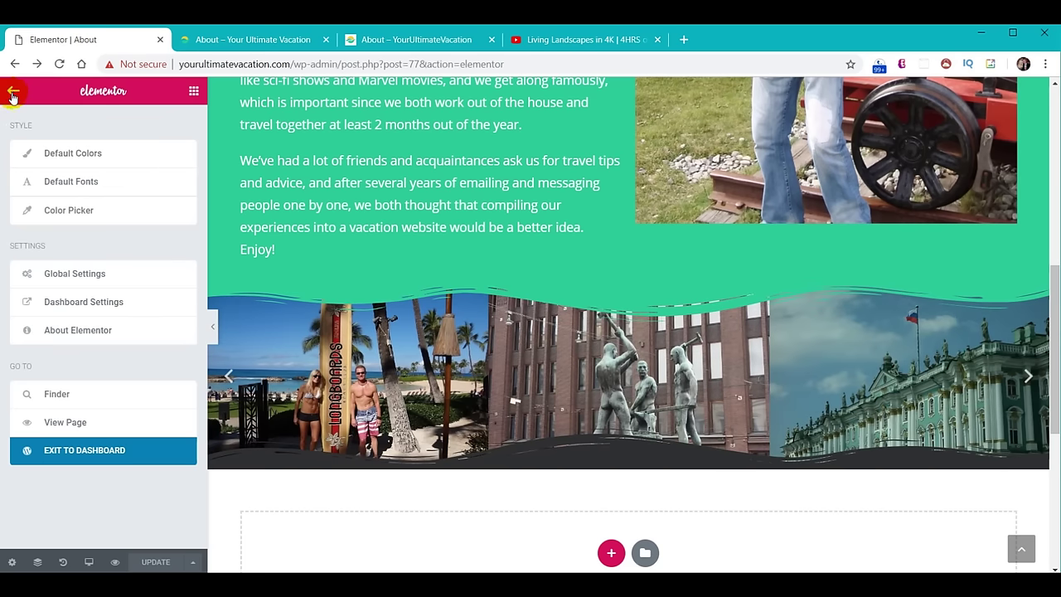
pyautogui.click(71, 457)
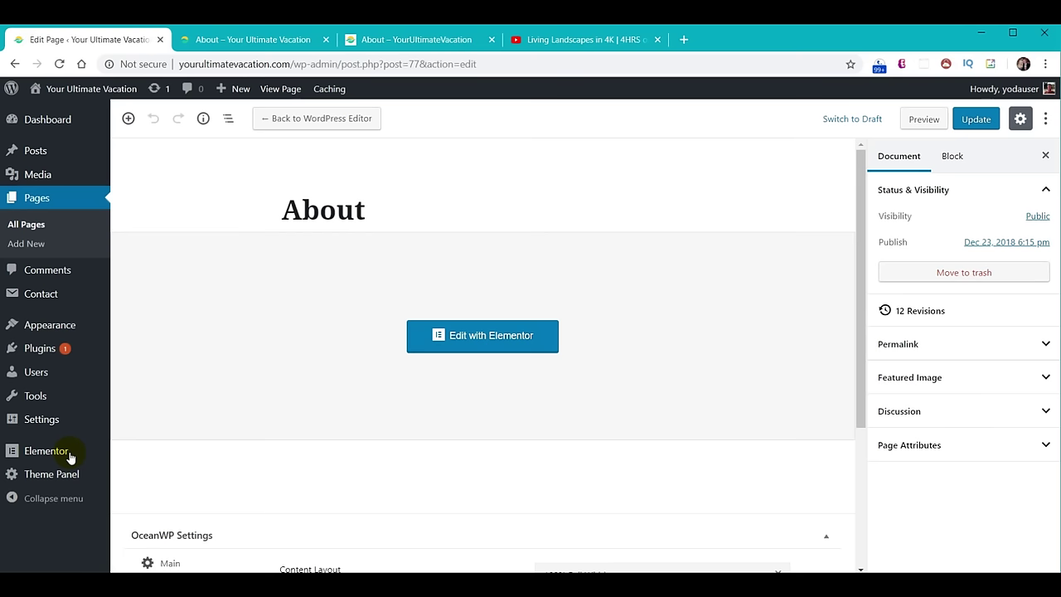
# From the Pages list, open Destinations-Jamaica and launch Edit with Elementor.
pyautogui.click(44, 199)
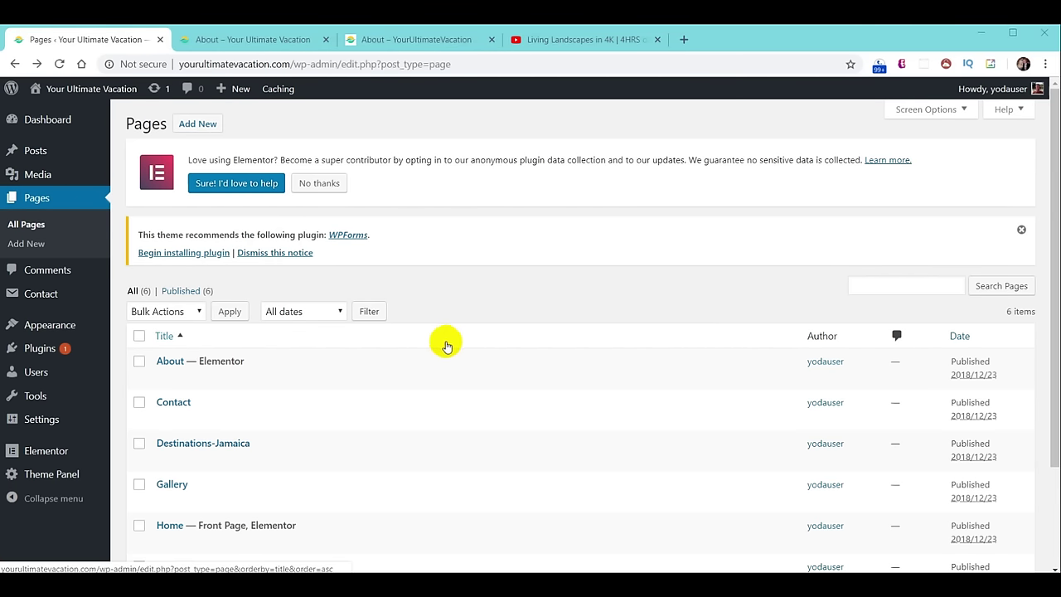
pyautogui.scroll(-2, 441, 344)
pyautogui.click(199, 316)
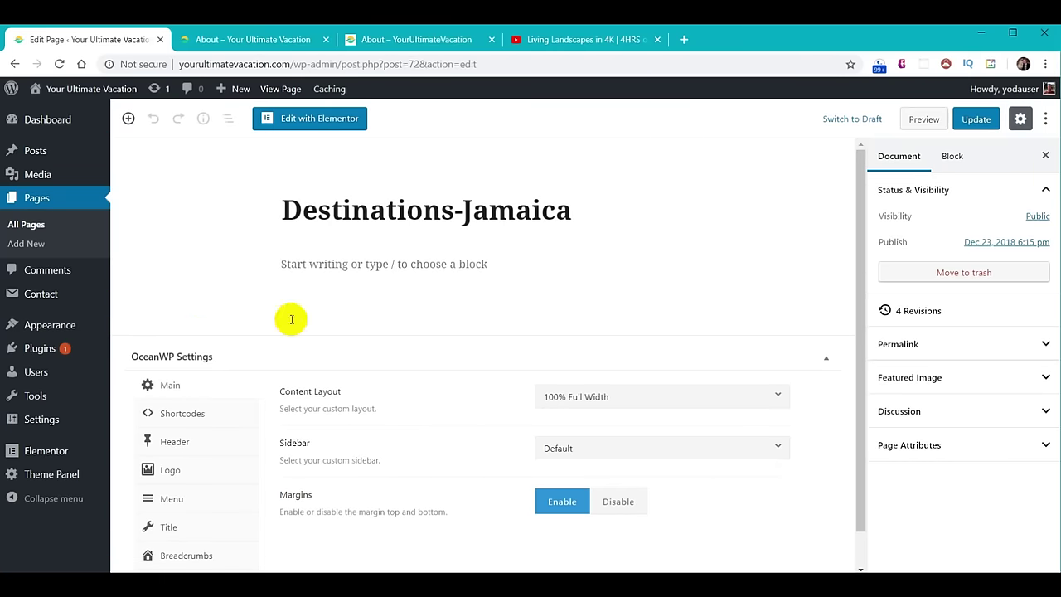
pyautogui.click(307, 118)
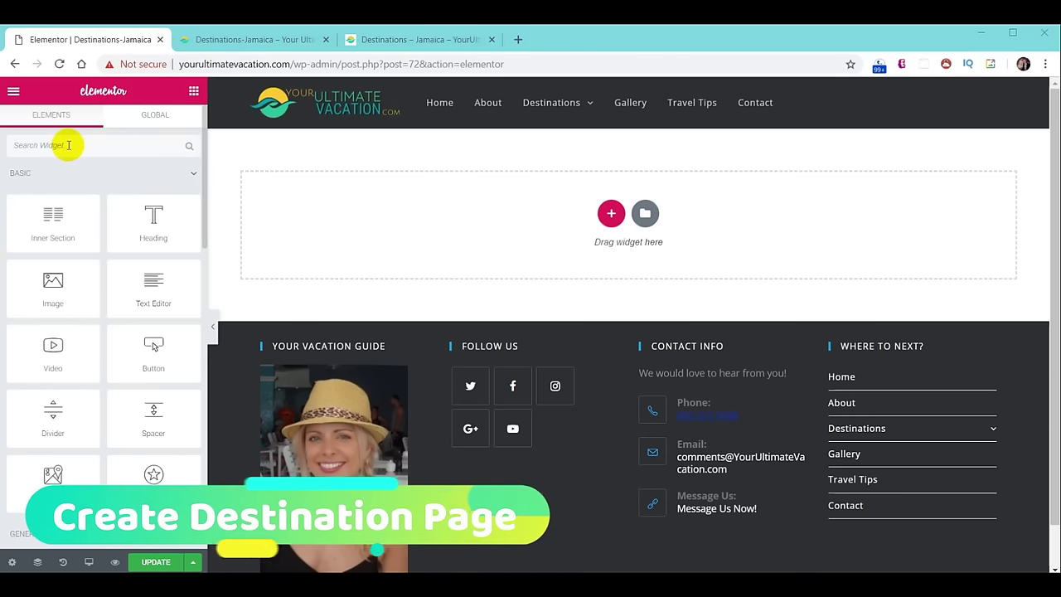
# Add a single-column section stretched to full page width with full-width content.
pyautogui.click(611, 213)
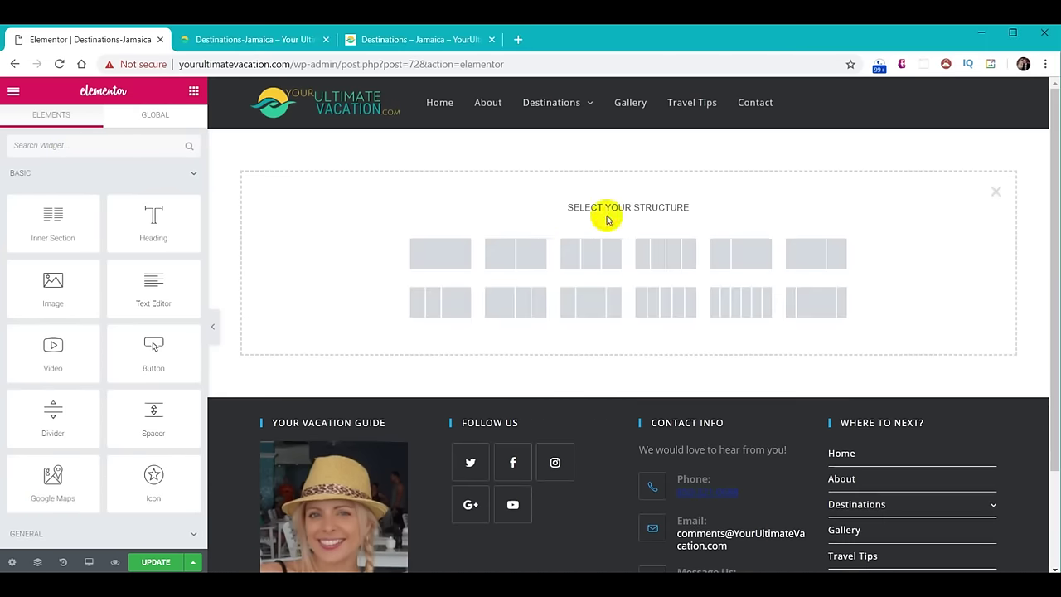
pyautogui.click(450, 257)
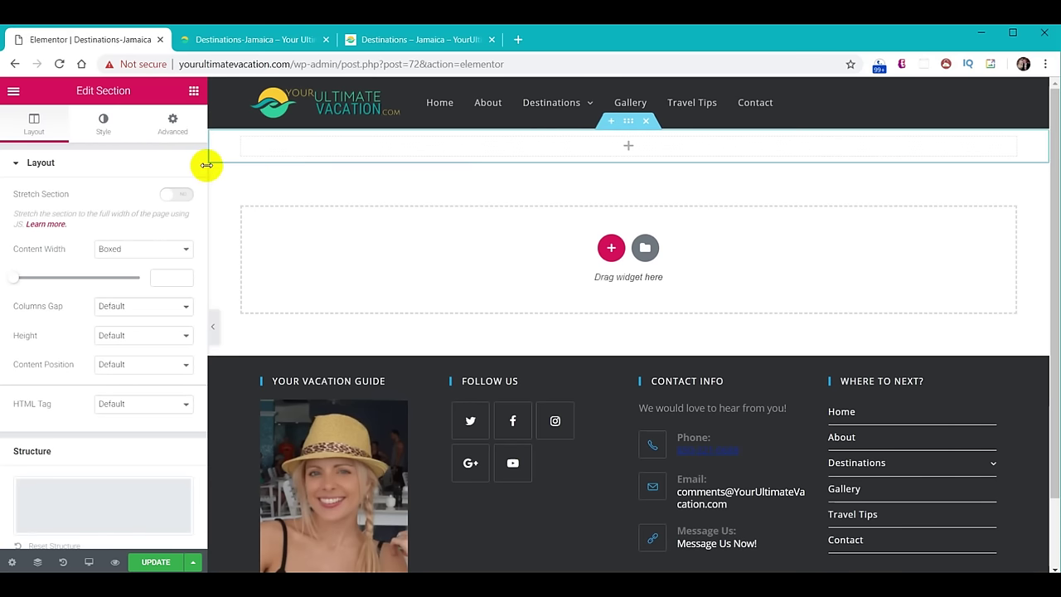
pyautogui.click(179, 194)
pyautogui.click(182, 251)
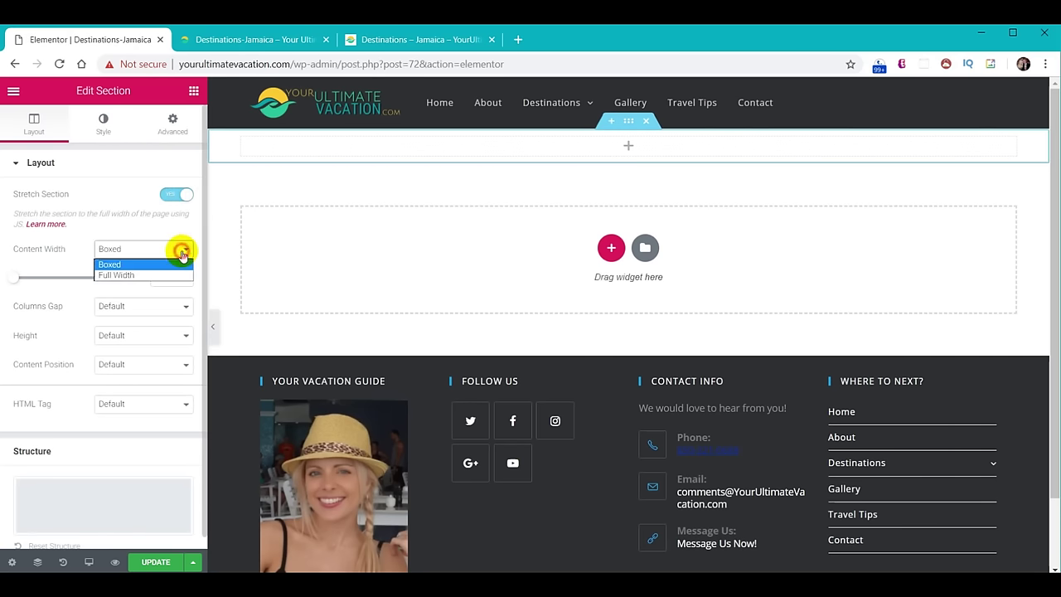
pyautogui.click(171, 275)
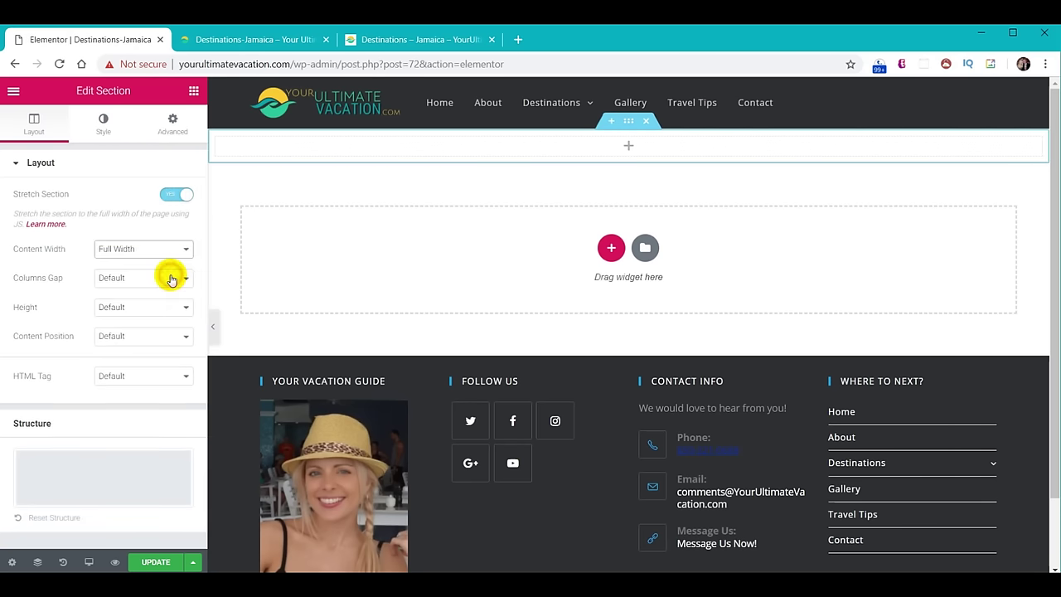
# Upload Cover-Photo-Jamaica.JPG and set it as the section's classic background image.
pyautogui.click(101, 124)
pyautogui.click(113, 229)
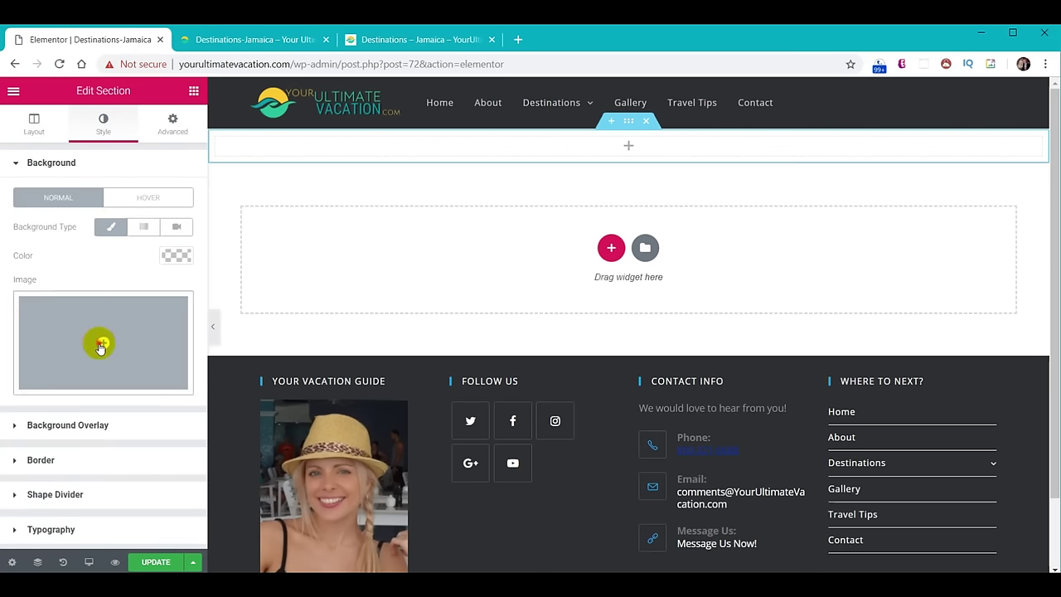
pyautogui.click(101, 343)
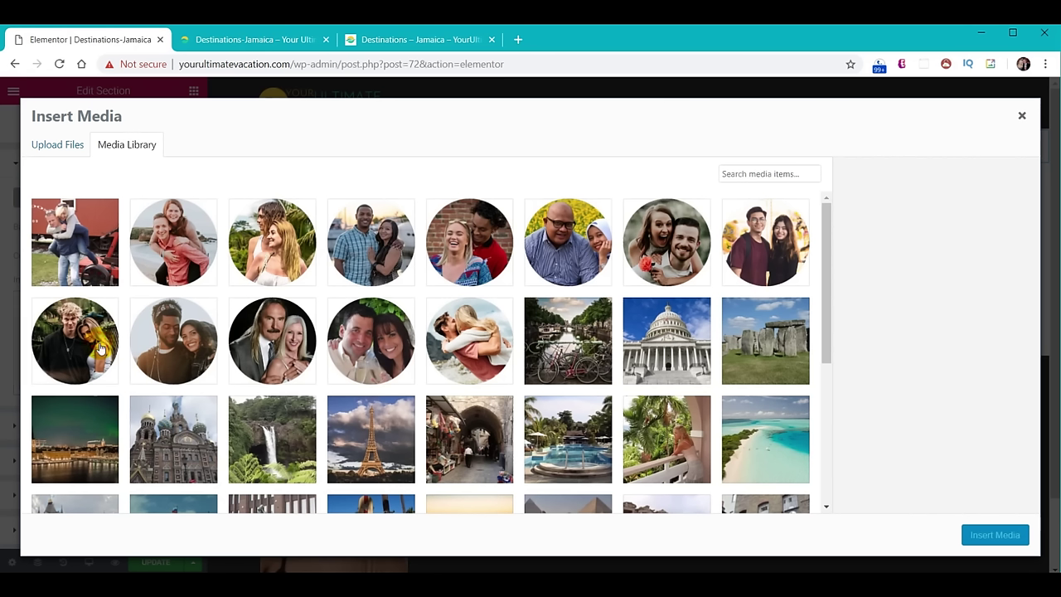
pyautogui.hotkey('alt', 'Tab')
pyautogui.click(750, 200)
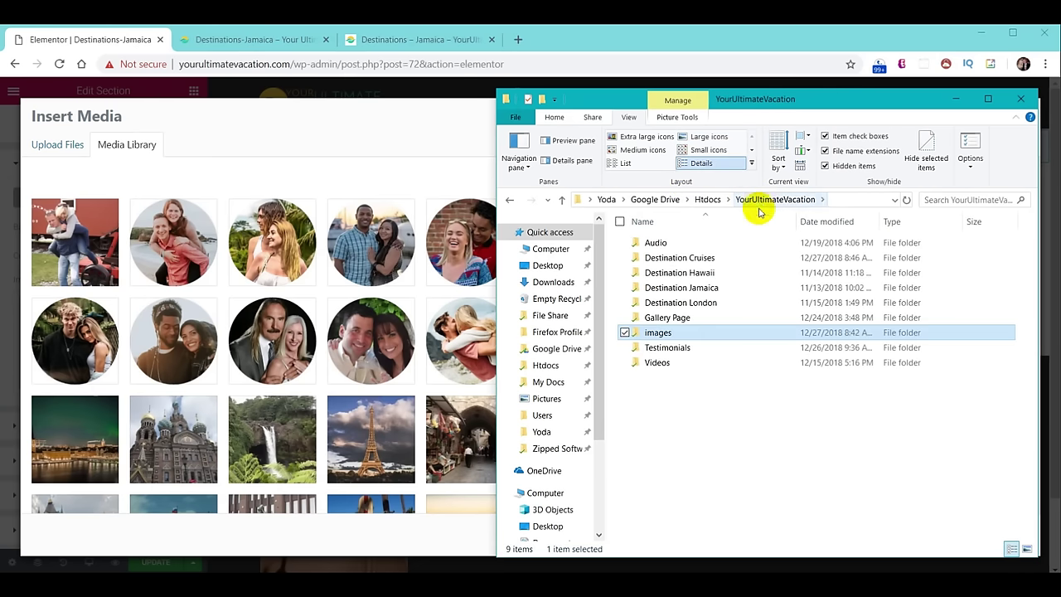
pyautogui.doubleClick(702, 290)
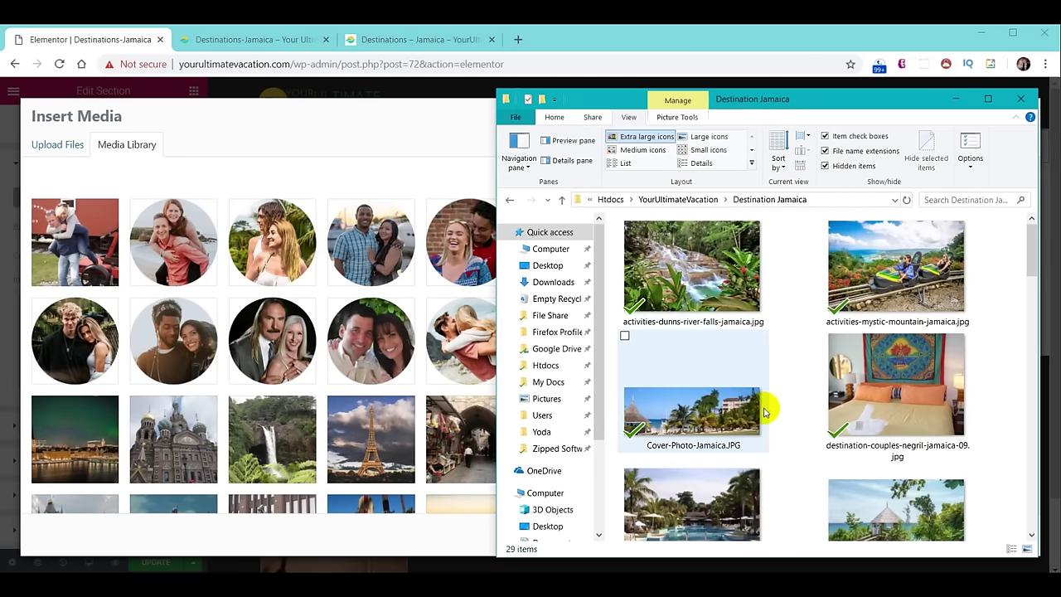
pyautogui.click(39, 145)
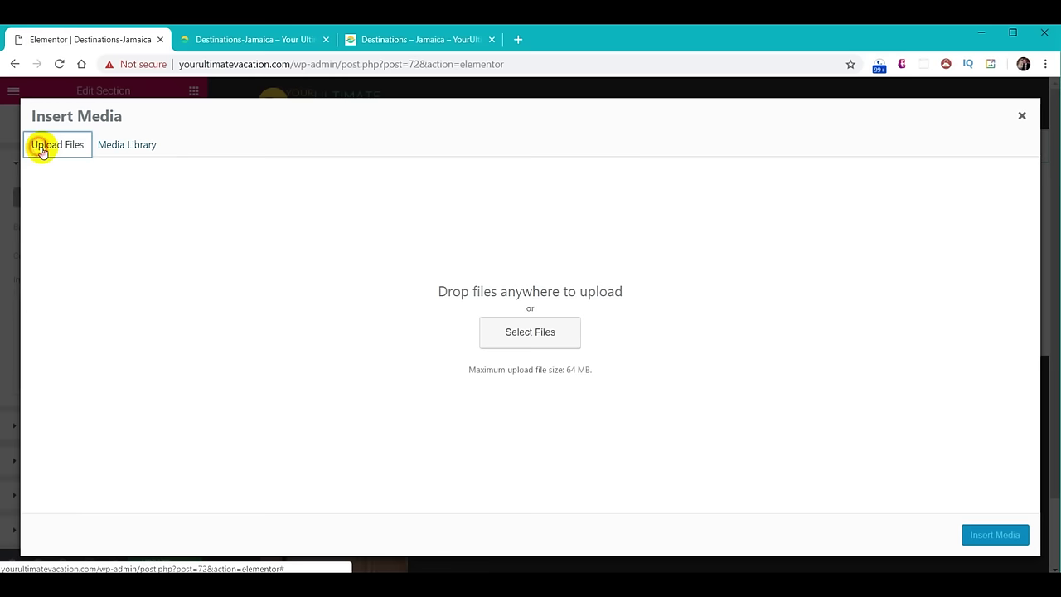
pyautogui.hotkey('alt', 'Tab')
pyautogui.moveTo(688, 397); pyautogui.dragTo(337, 297)
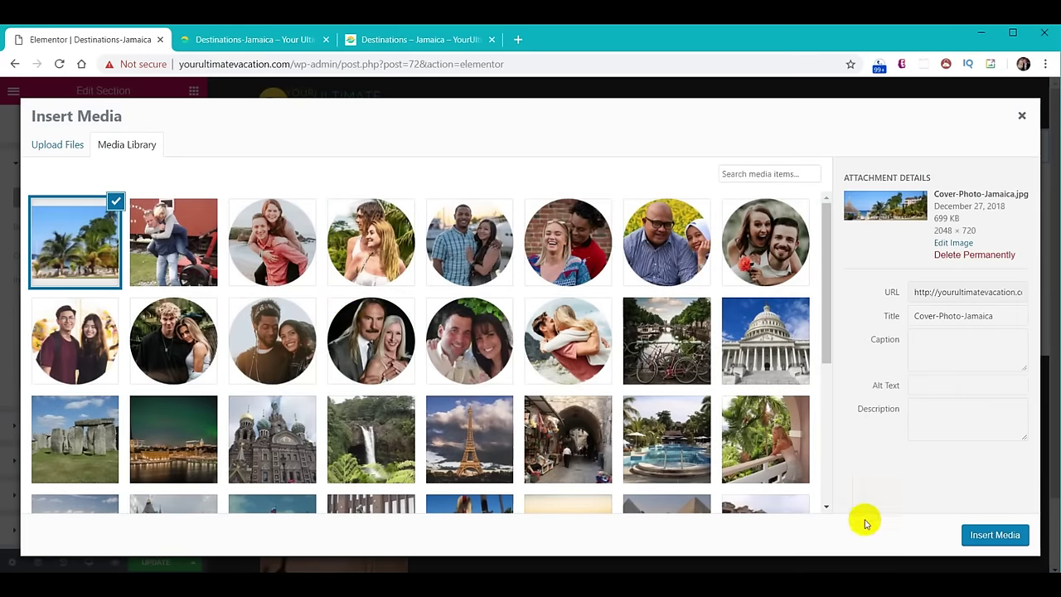
pyautogui.click(990, 541)
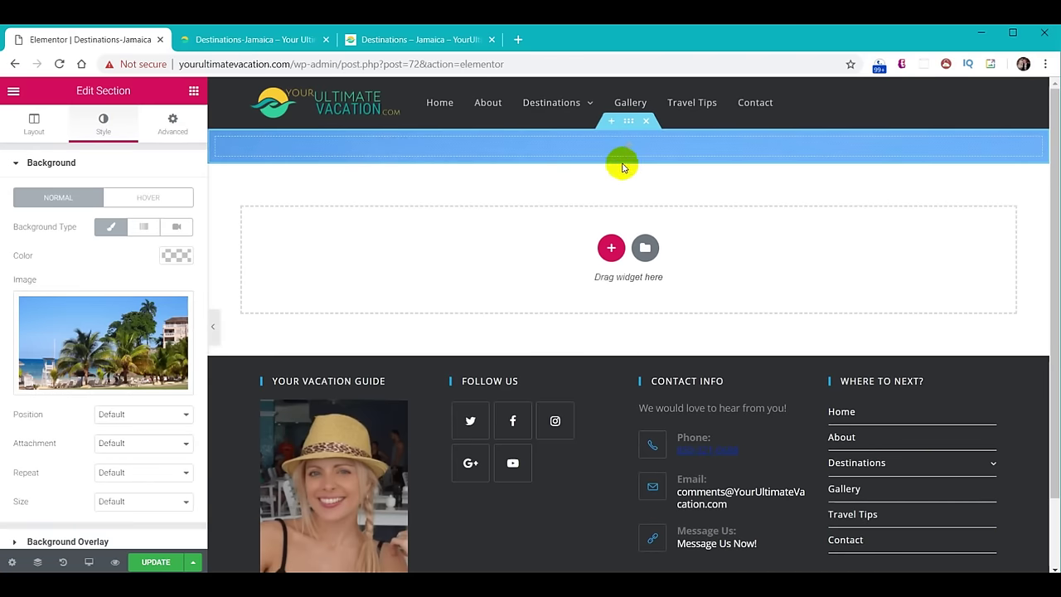
# Set the background attachment to Fixed and background size to Contain.
pyautogui.moveTo(66, 377)
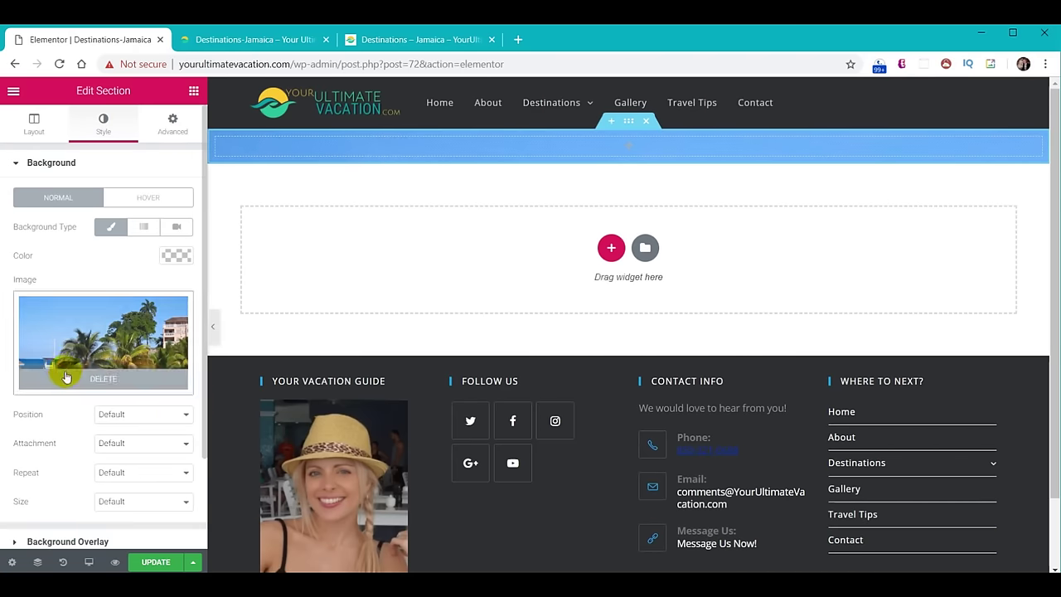
pyautogui.click(138, 448)
pyautogui.click(130, 479)
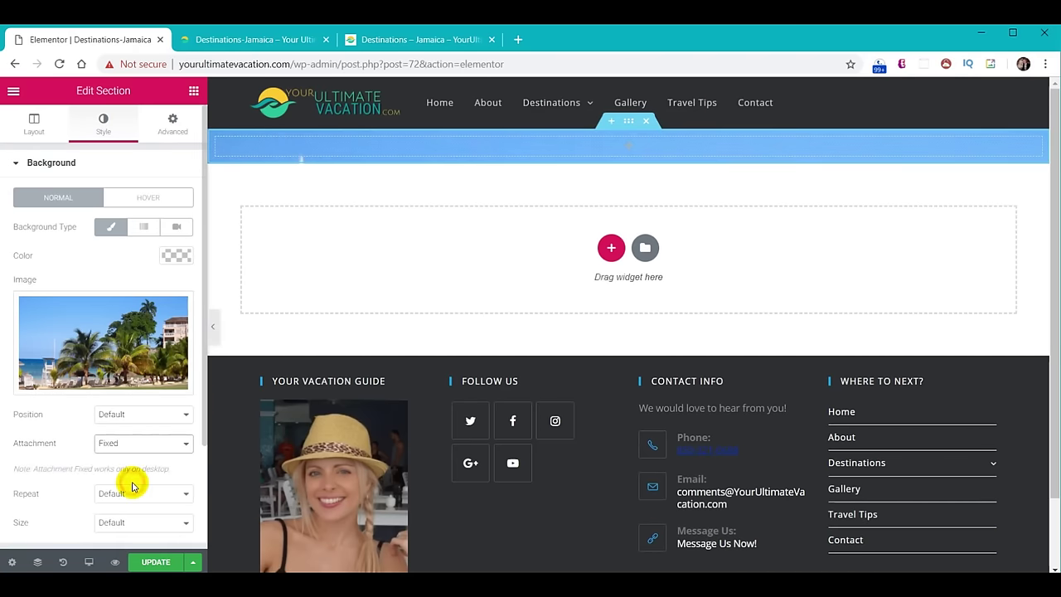
pyautogui.click(128, 531)
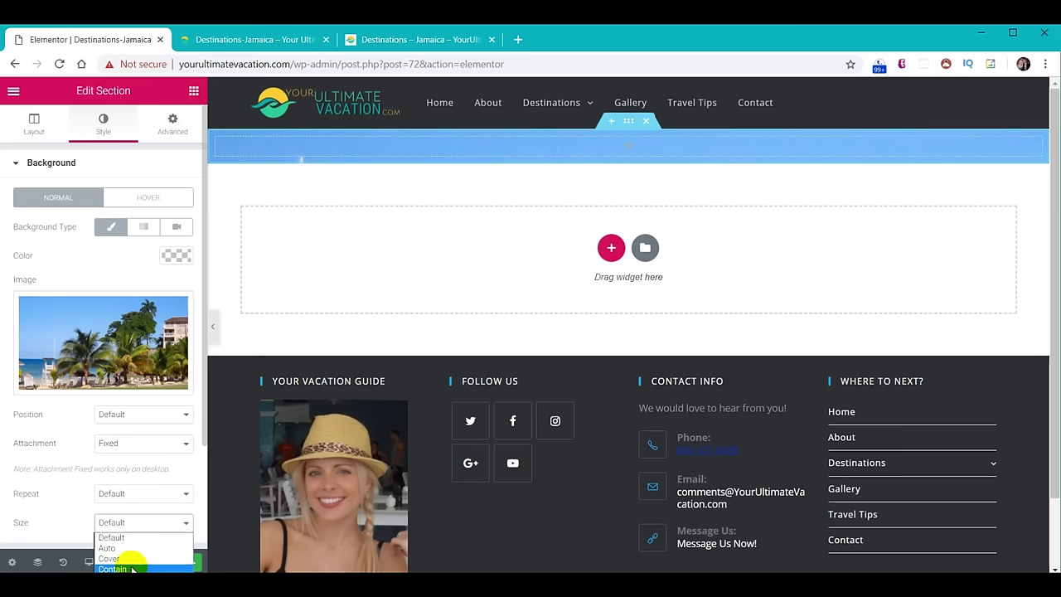
pyautogui.click(131, 568)
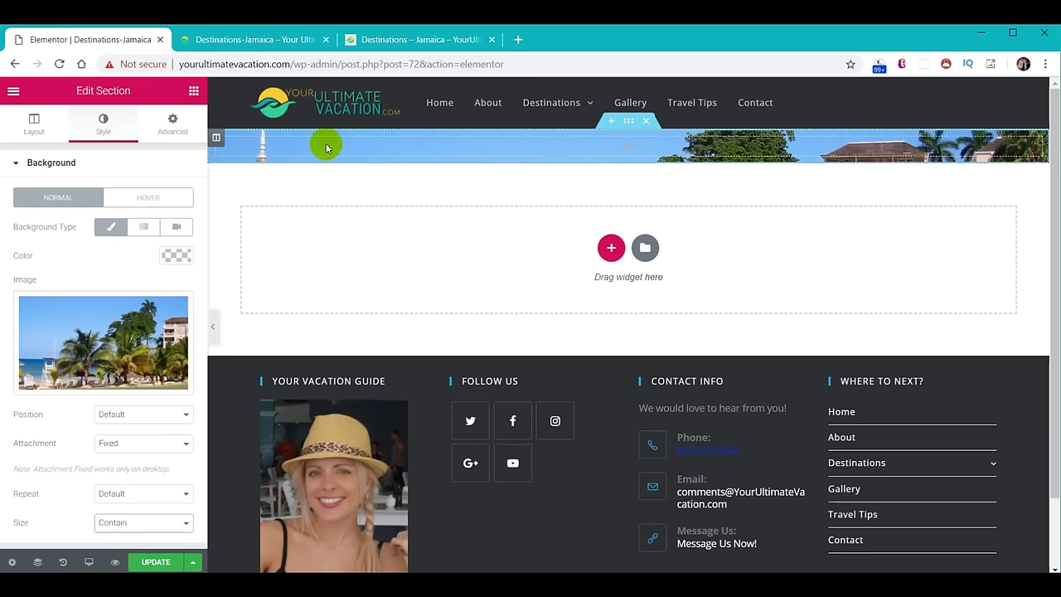
pyautogui.click(194, 91)
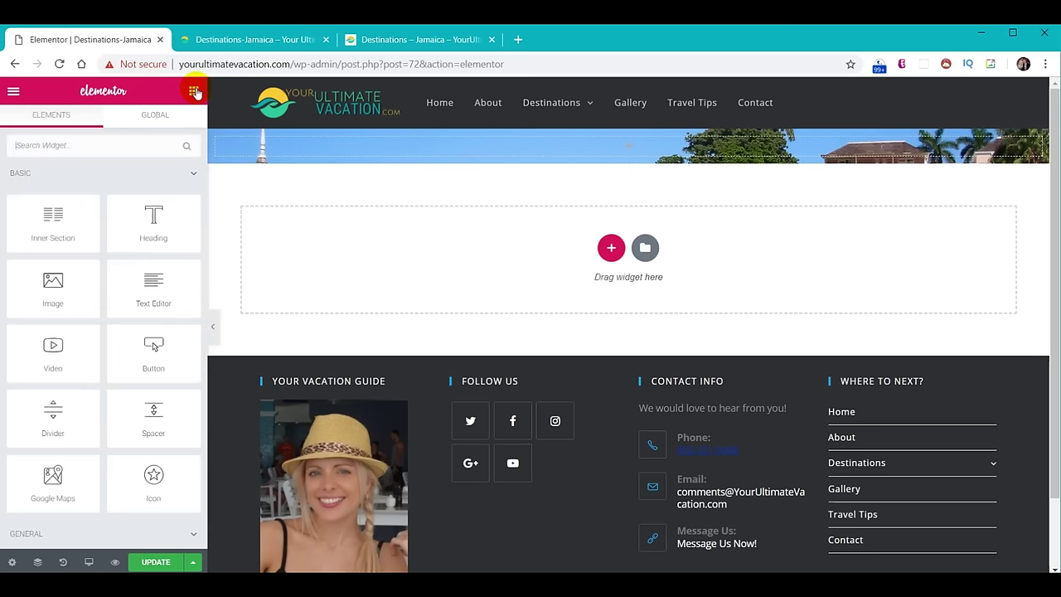
# Add three Heading widgets to the header and retitle the first one 'Destination'.
pyautogui.moveTo(157, 224); pyautogui.dragTo(314, 150)
pyautogui.click(194, 92)
pyautogui.moveTo(158, 220); pyautogui.dragTo(319, 154)
pyautogui.click(194, 91)
pyautogui.moveTo(183, 205); pyautogui.dragTo(386, 158)
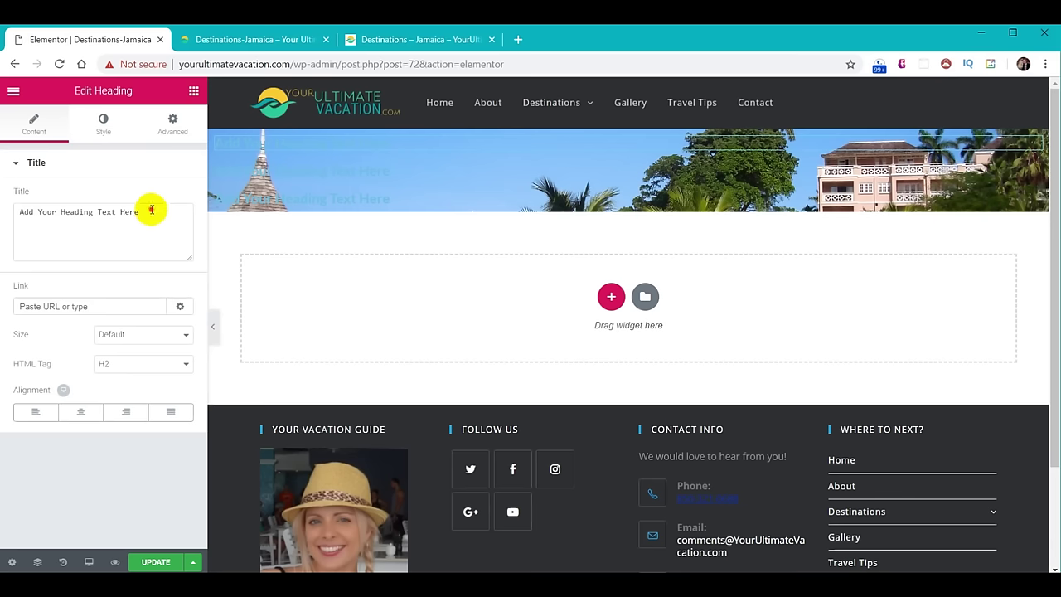
pyautogui.moveTo(152, 209); pyautogui.dragTo(4, 211)
pyautogui.write('Destination')
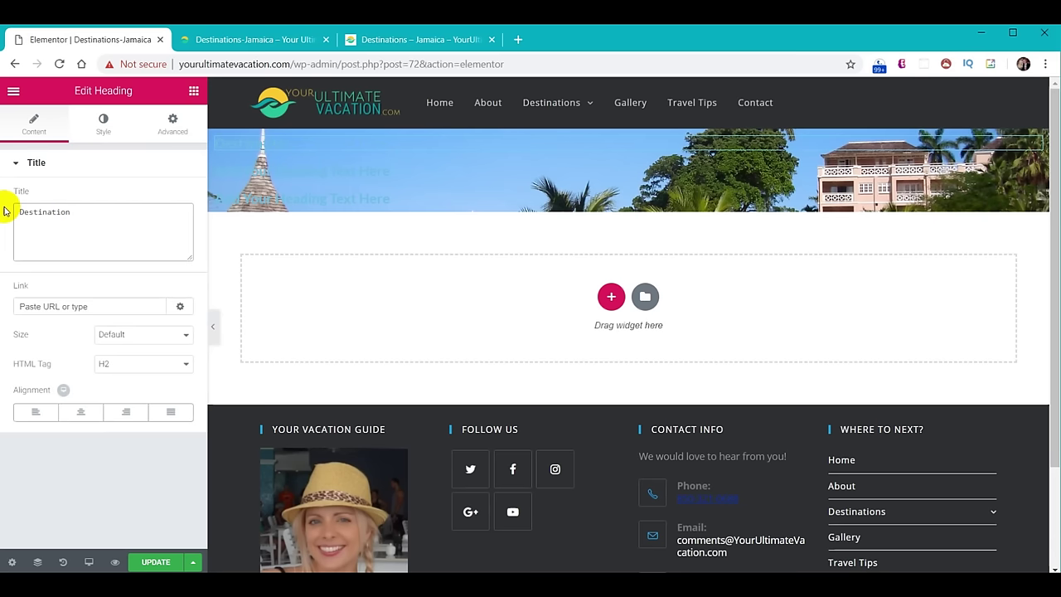
pyautogui.click(264, 231)
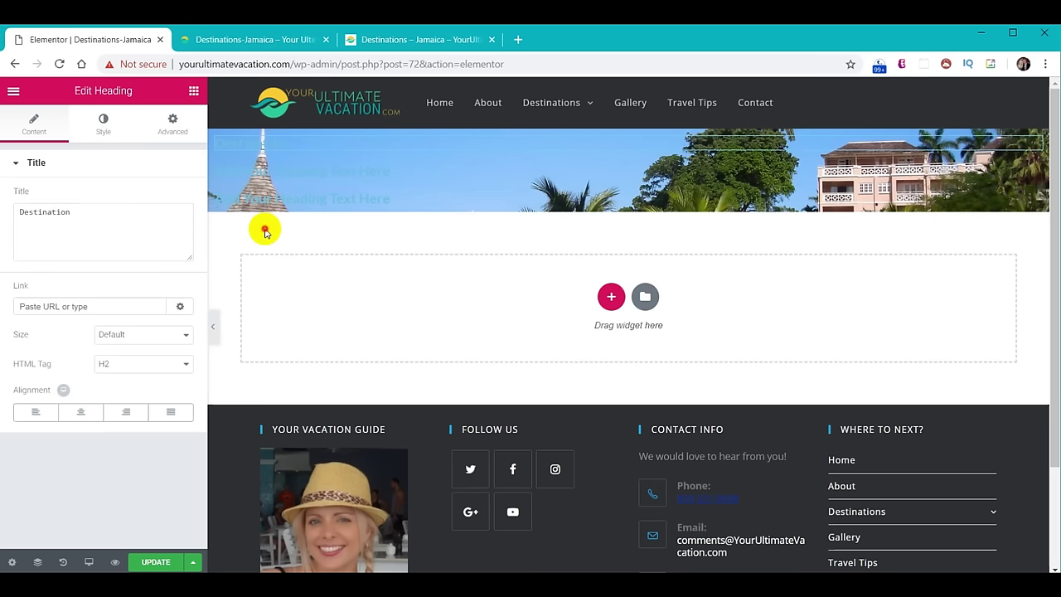
# Make the Destination heading's text colour white.
pyautogui.click(99, 123)
pyautogui.click(174, 197)
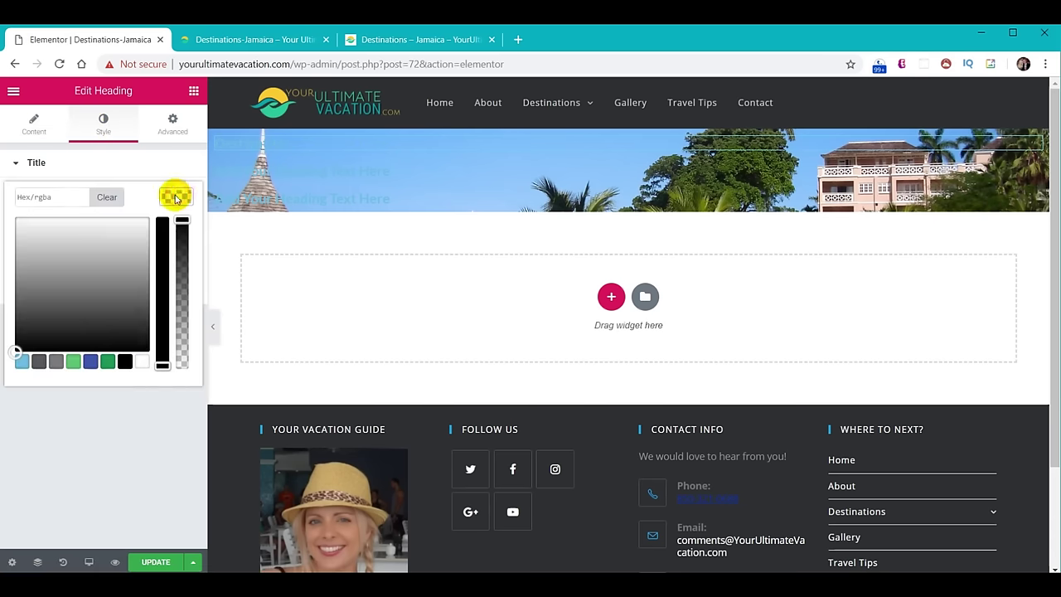
pyautogui.click(141, 362)
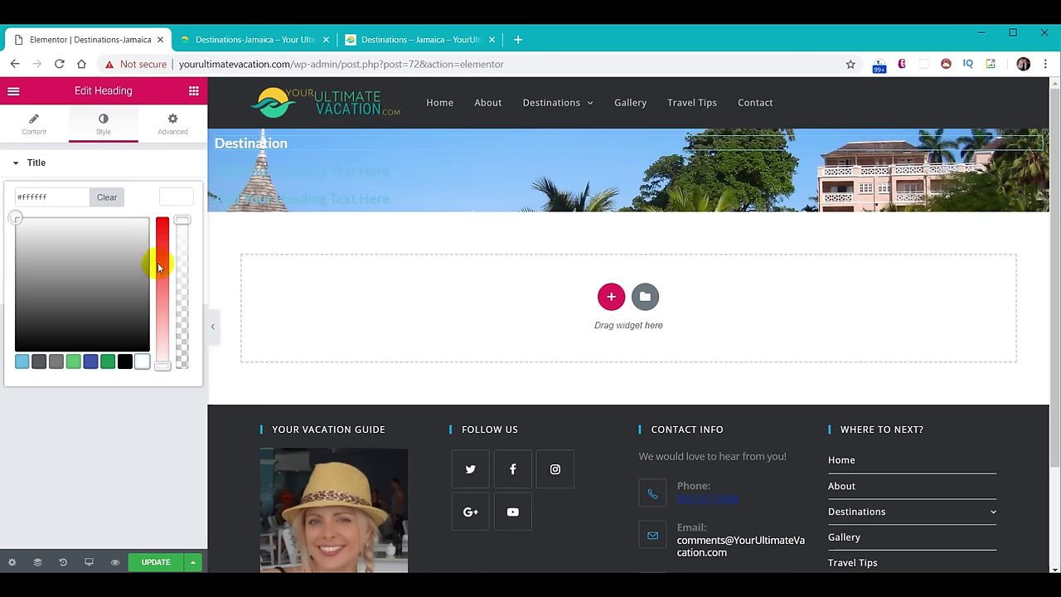
pyautogui.click(174, 195)
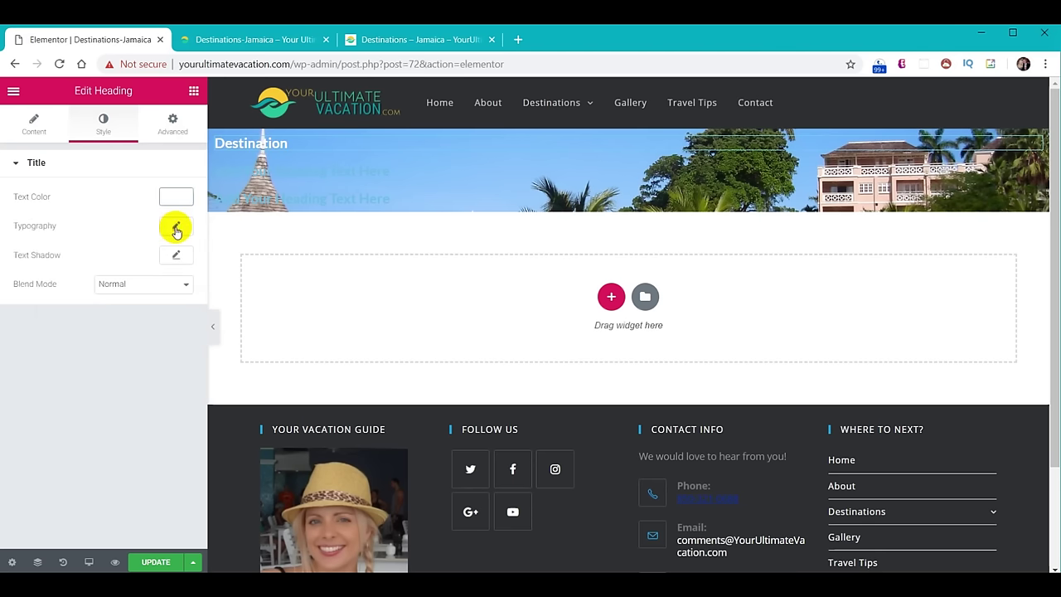
# Set the Destination heading typography to Viga, 23 px, weight 200.
pyautogui.click(176, 229)
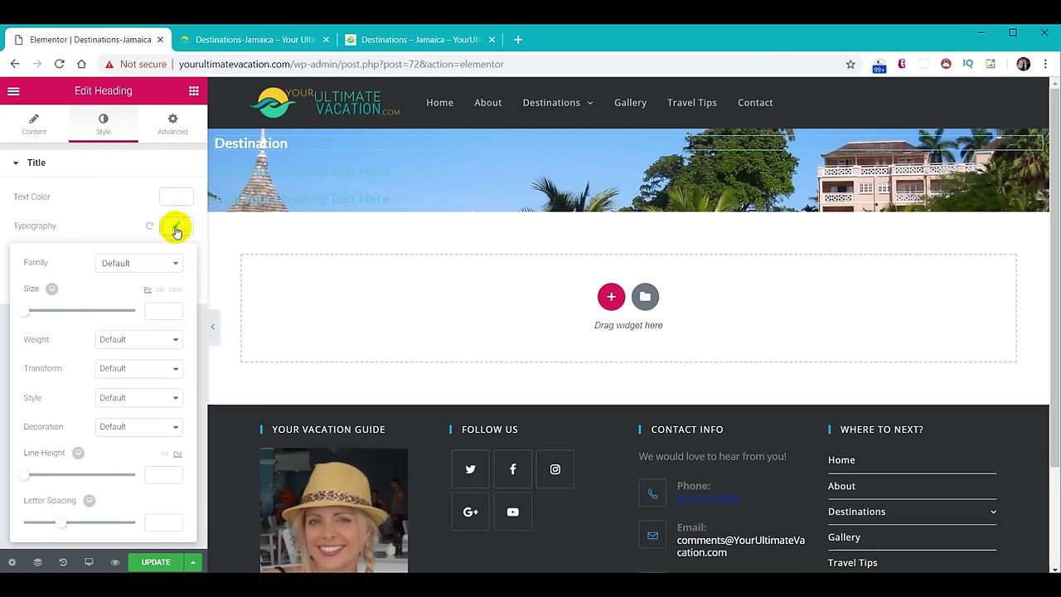
pyautogui.click(163, 310)
pyautogui.write('23')
pyautogui.click(171, 265)
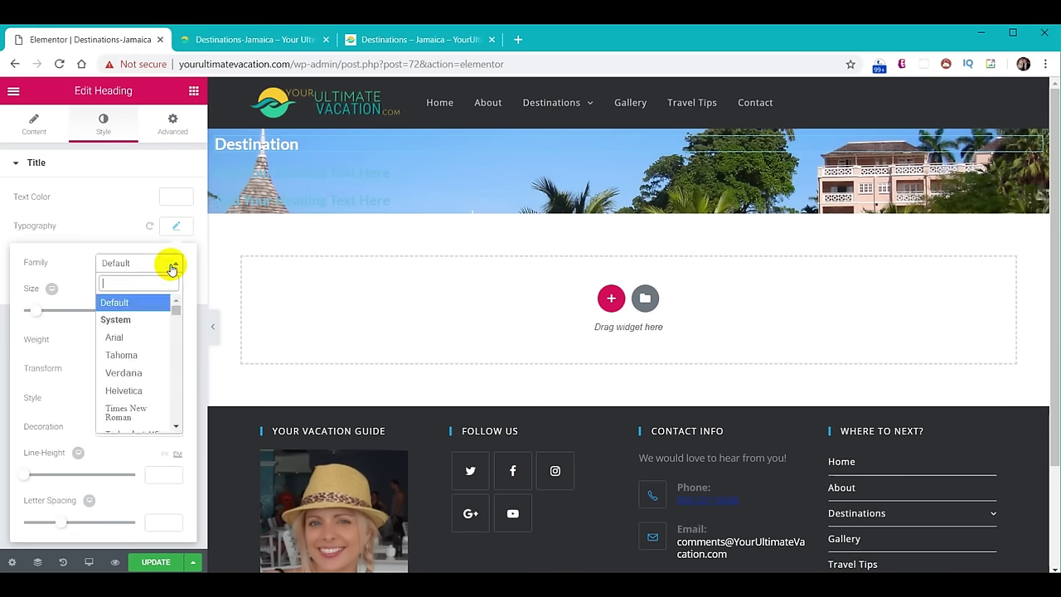
pyautogui.write('vig')
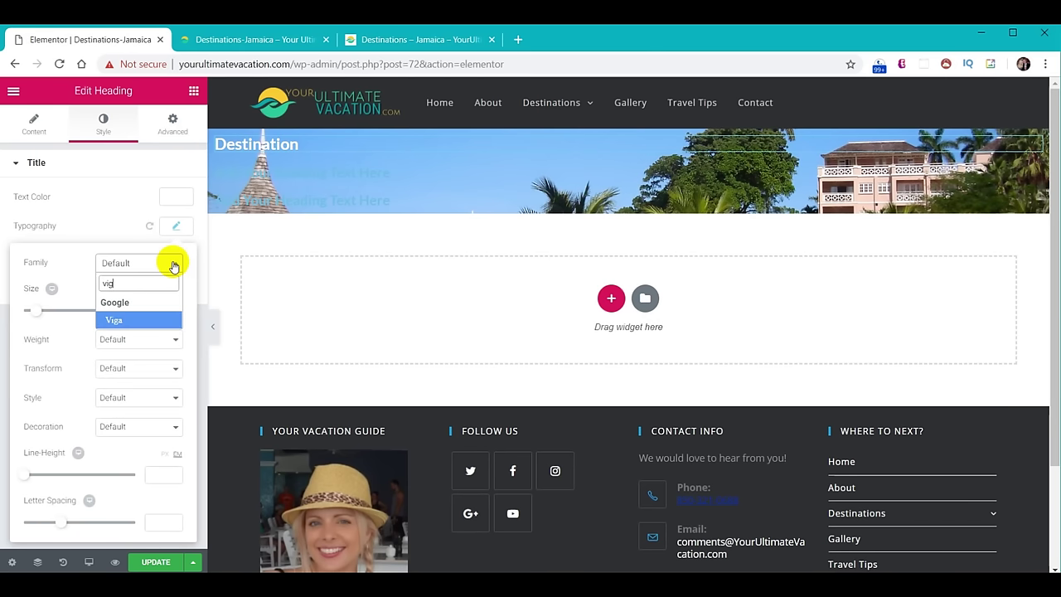
pyautogui.click(140, 320)
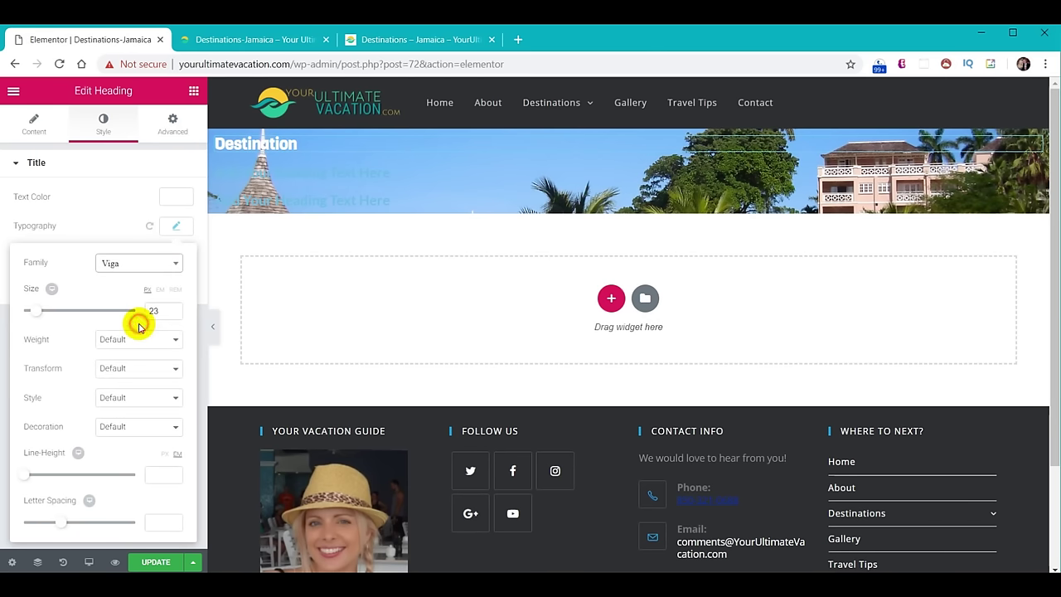
pyautogui.click(163, 340)
pyautogui.click(141, 366)
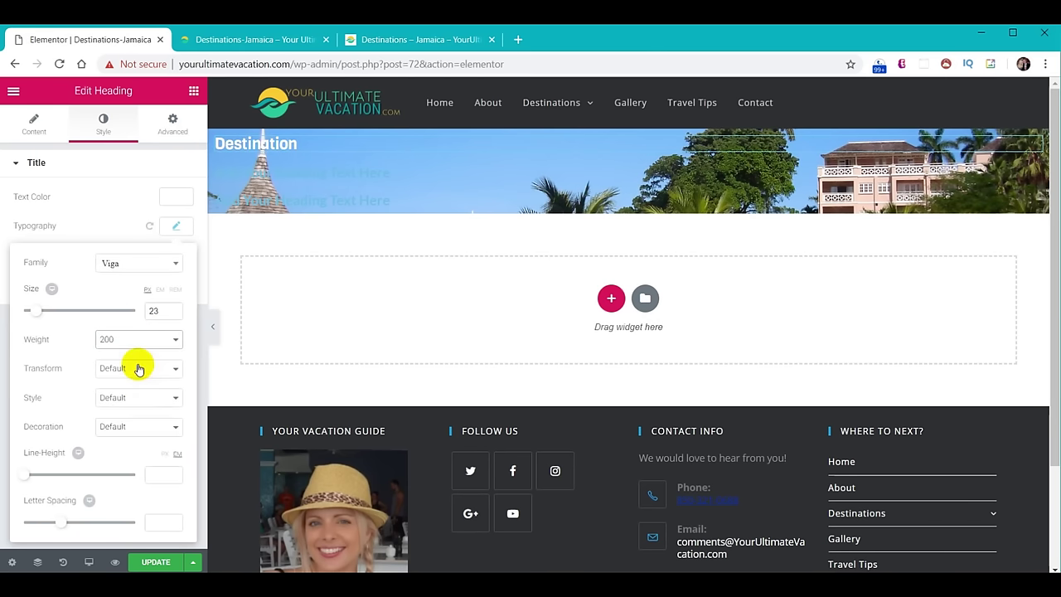
pyautogui.click(175, 229)
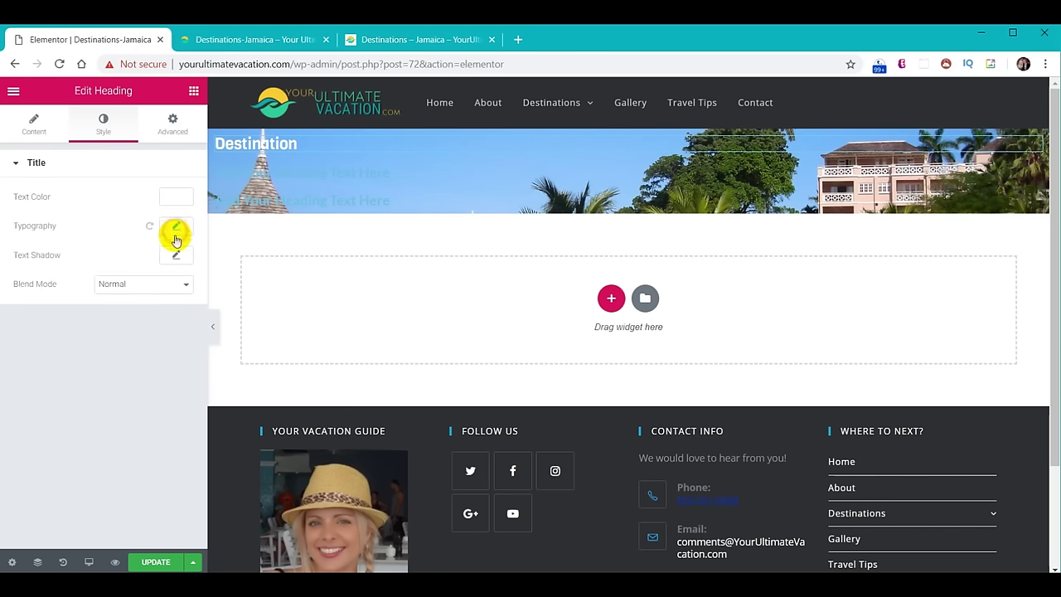
# Give the Destination heading a text shadow with blur 5 and horizontal offset 1.
pyautogui.click(176, 258)
pyautogui.moveTo(161, 320); pyautogui.dragTo(145, 314)
pyautogui.write('5')
pyautogui.moveTo(163, 359); pyautogui.dragTo(142, 356)
pyautogui.write('1')
pyautogui.moveTo(160, 391); pyautogui.dragTo(137, 388)
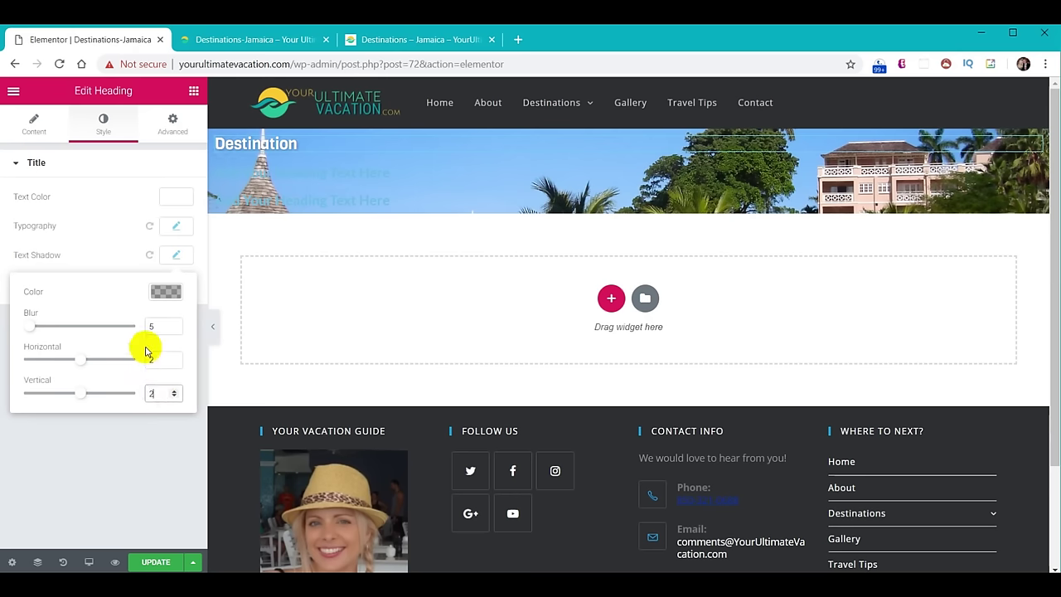
# Retitle the second heading 'Couples Ocho Rios & Runaway Bay, Jamaica' and make it white.
pyautogui.click(284, 175)
pyautogui.tripleClick(168, 211)
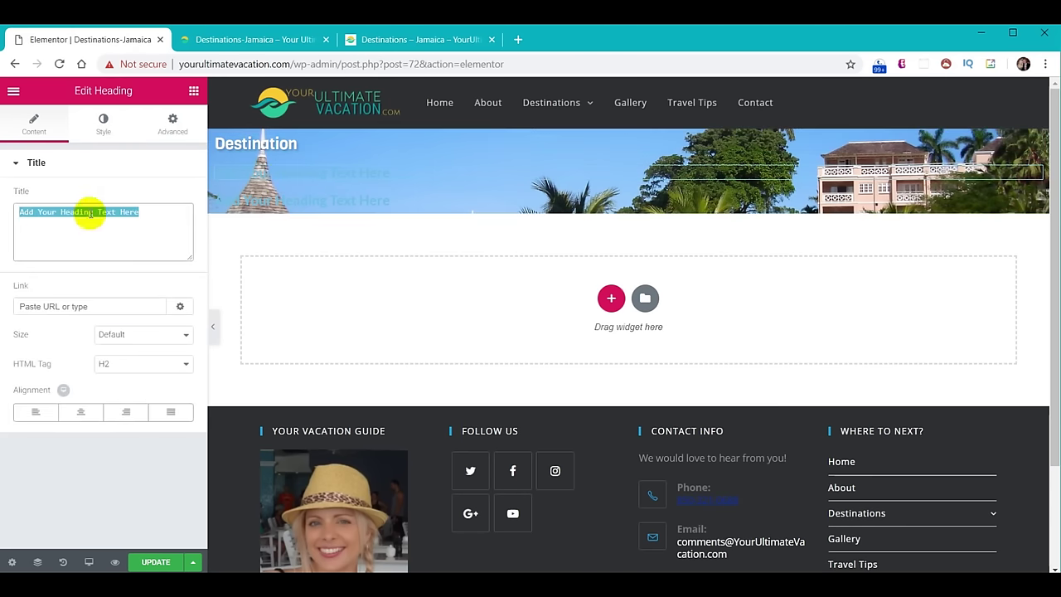
pyautogui.write('Couples Ocho Rios & Runaway Bay, Jamaica')
pyautogui.click(97, 121)
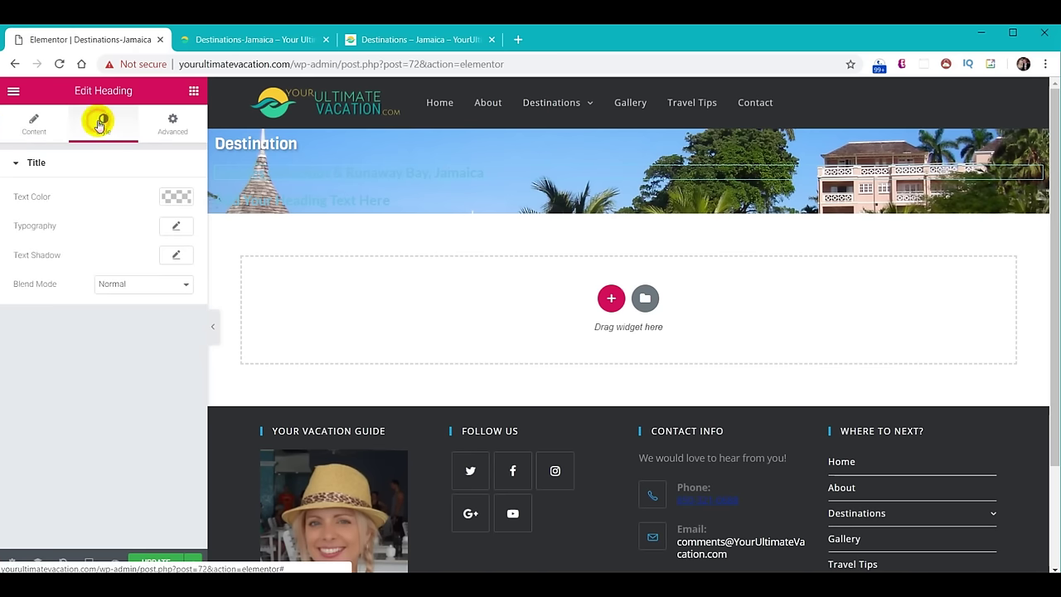
pyautogui.click(175, 196)
pyautogui.click(146, 362)
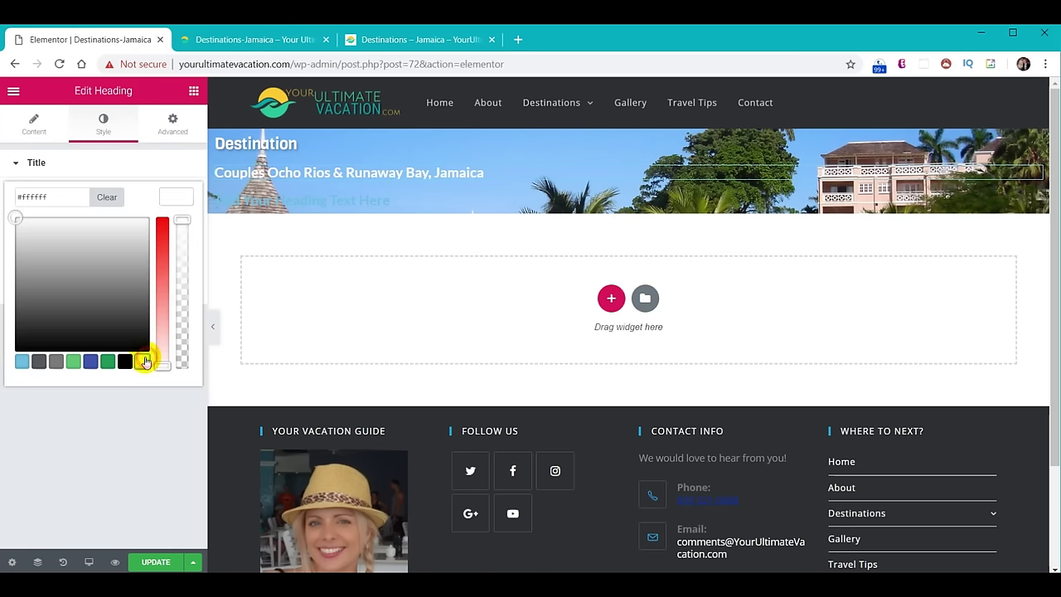
pyautogui.click(179, 198)
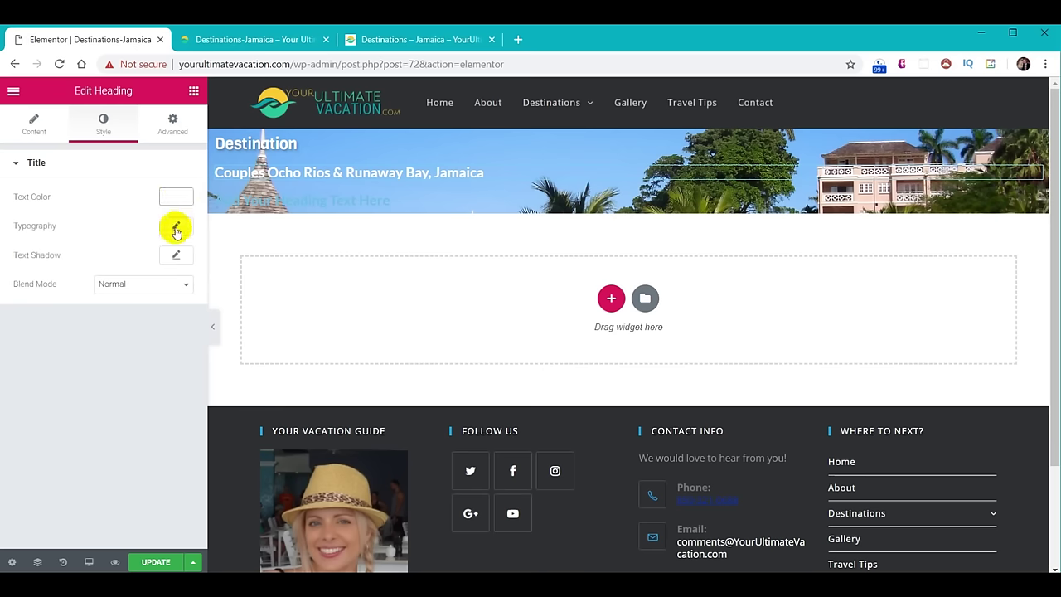
# Set the second heading's font size to 30.
pyautogui.click(176, 229)
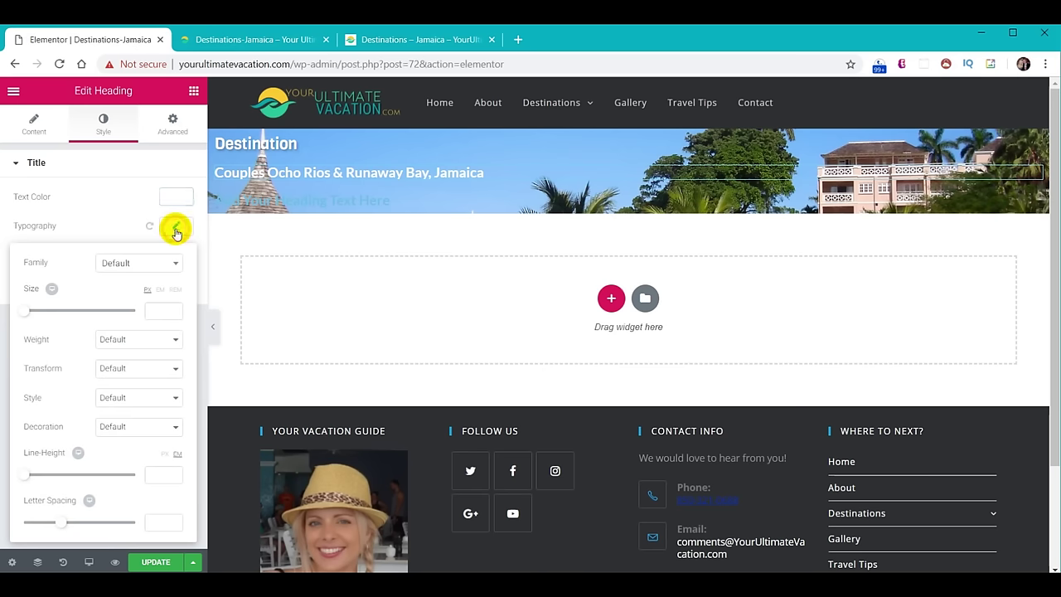
pyautogui.click(159, 314)
pyautogui.write('30')
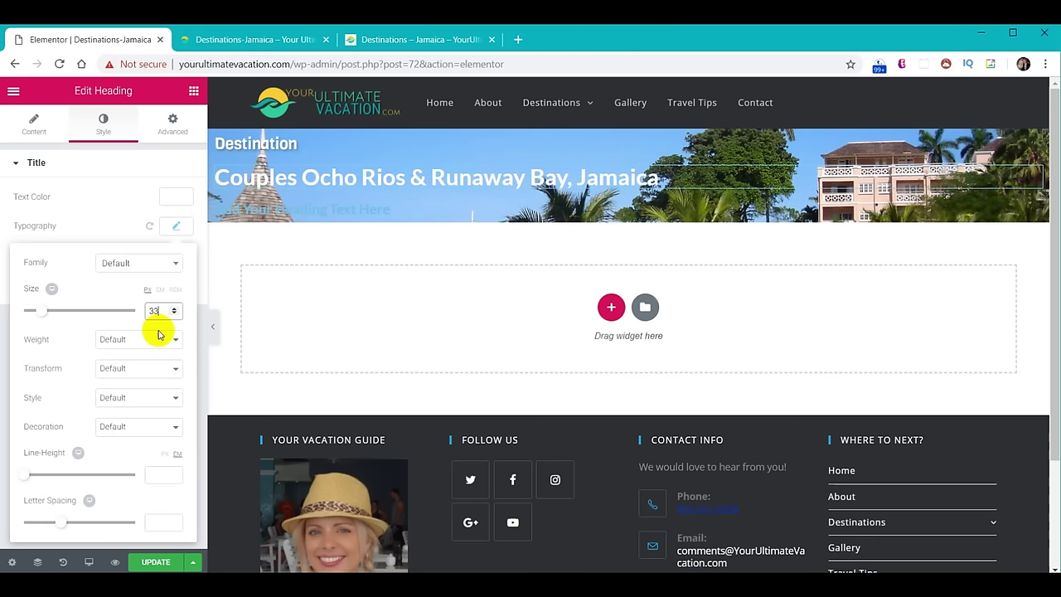
pyautogui.click(153, 265)
pyautogui.write('vigo')
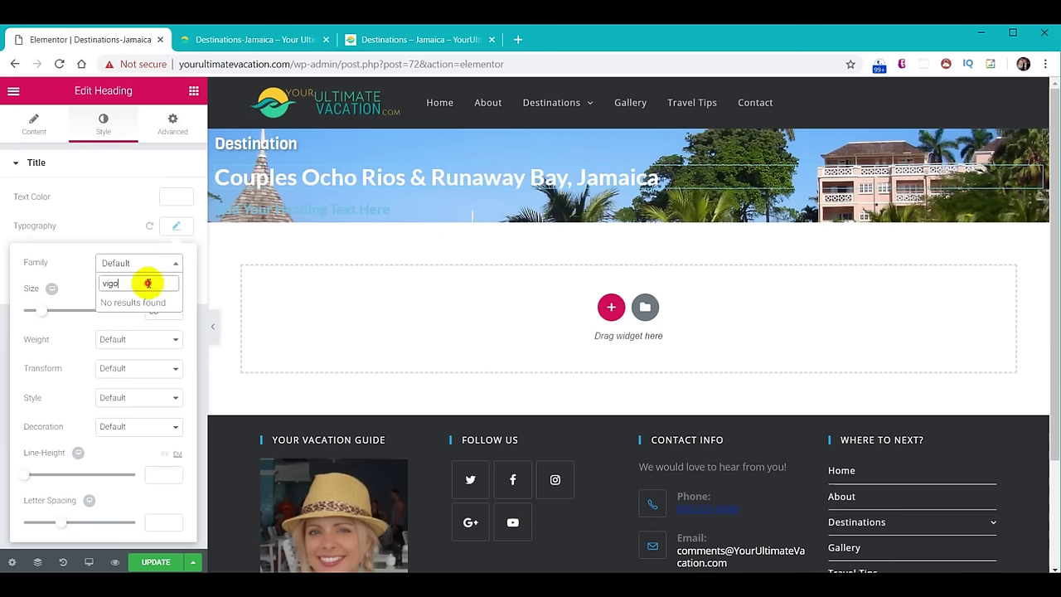
pyautogui.click(175, 228)
# Add a text shadow with blur 5 and horizontal and vertical offsets of 2.
pyautogui.click(176, 257)
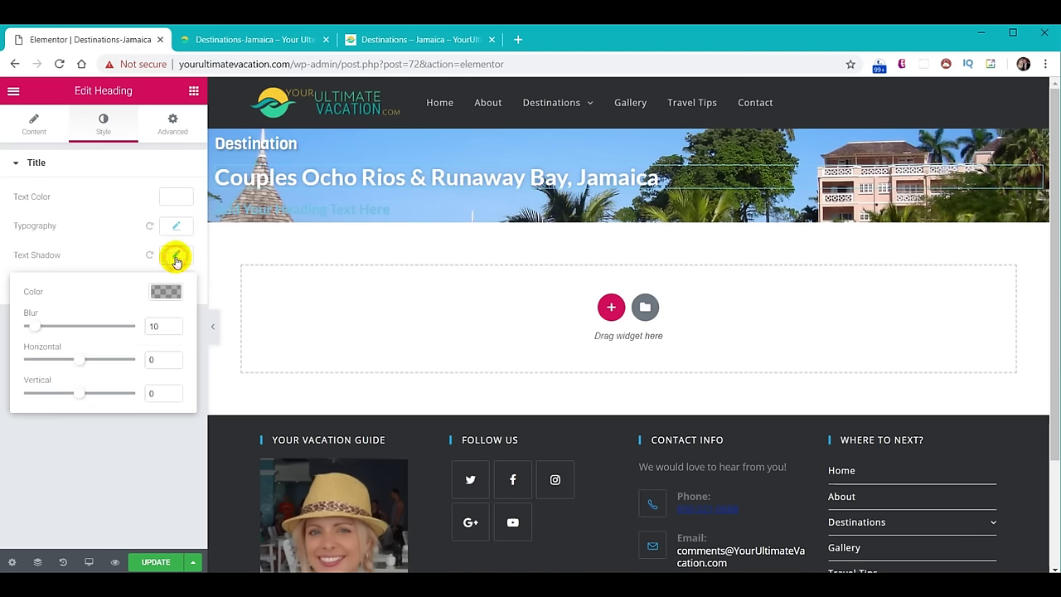
pyautogui.doubleClick(159, 325)
pyautogui.write('5')
pyautogui.doubleClick(147, 359)
pyautogui.write('2')
pyautogui.doubleClick(154, 393)
pyautogui.write('2')
pyautogui.click(175, 254)
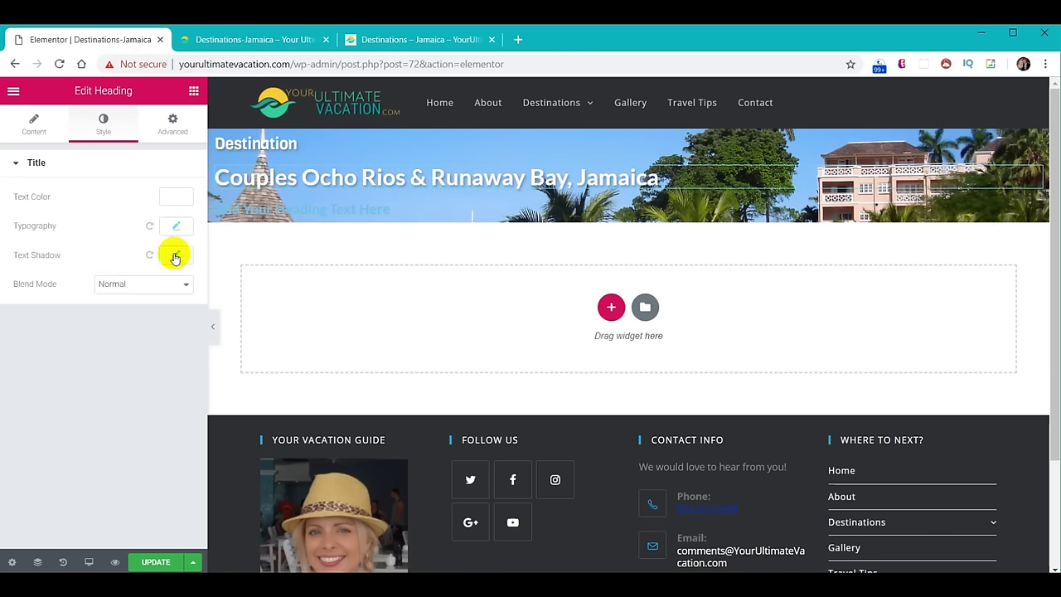
# Retitle the third heading 'Jamaica' and colour it teal-green #30d198.
pyautogui.click(308, 207)
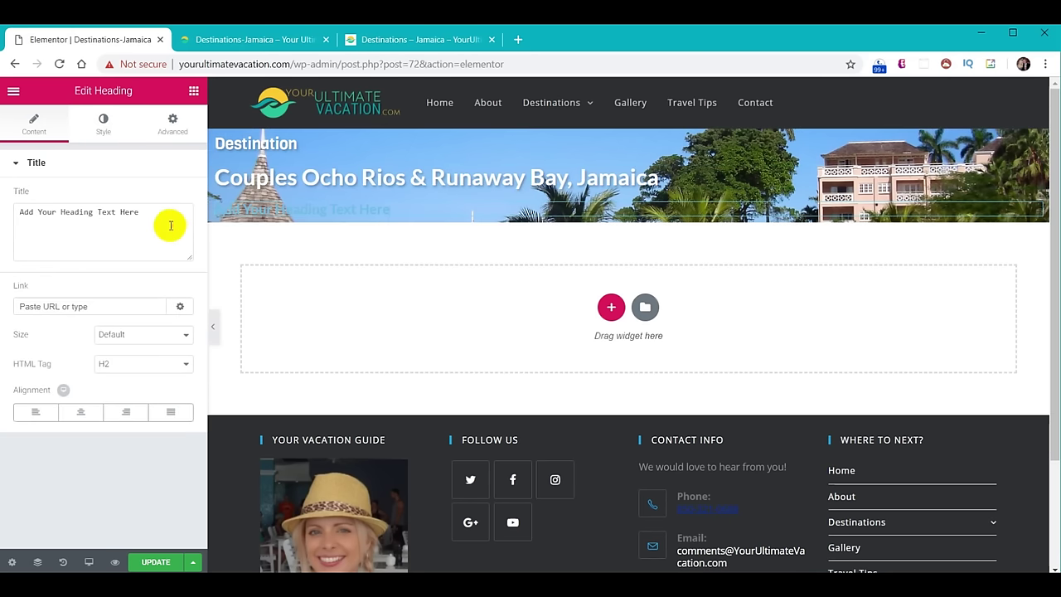
pyautogui.moveTo(169, 225); pyautogui.dragTo(3, 209)
pyautogui.write('Jamaica')
pyautogui.click(103, 121)
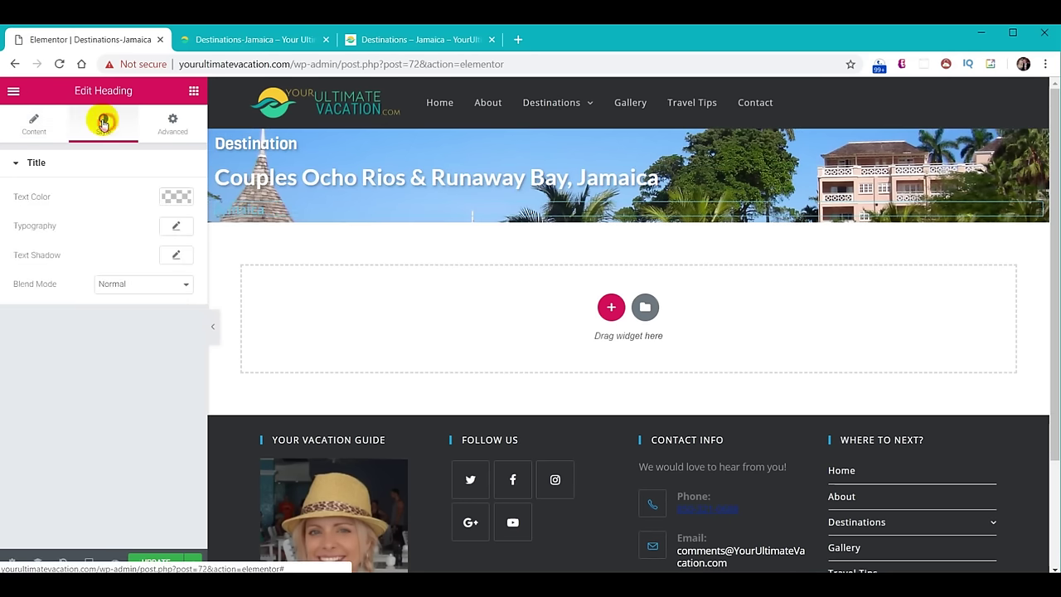
pyautogui.click(177, 198)
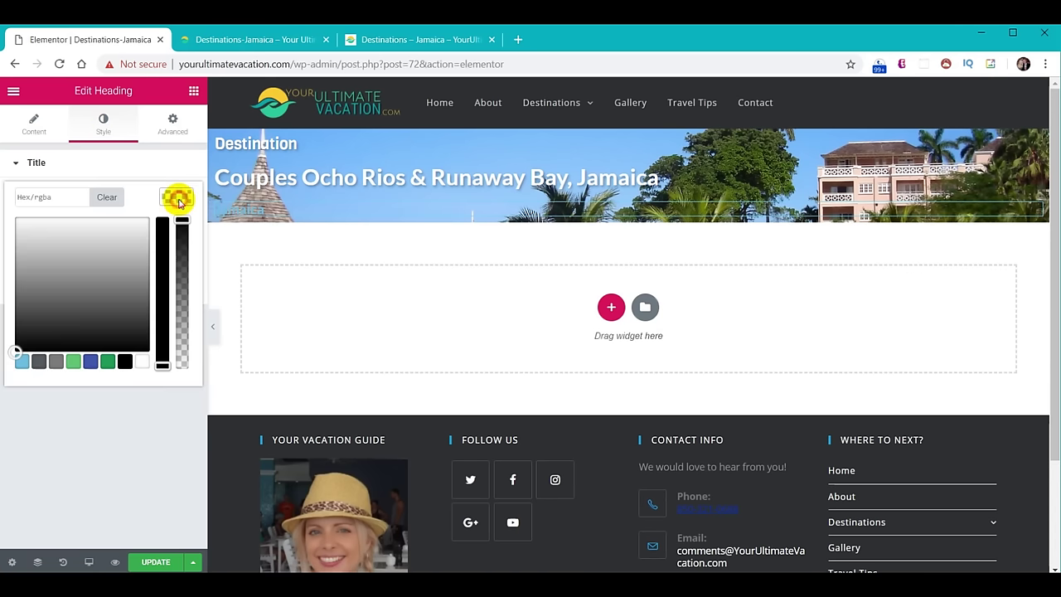
pyautogui.click(66, 199)
pyautogui.write('#30d198')
pyautogui.click(176, 198)
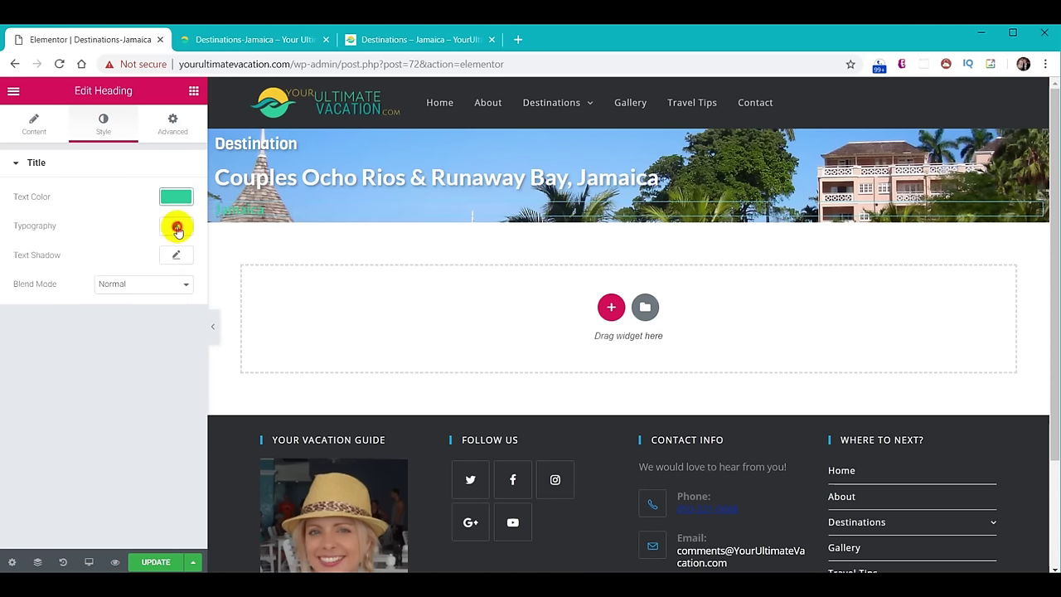
# Set the Jamaica heading's font to Squada One at size 300.
pyautogui.click(176, 225)
pyautogui.click(129, 262)
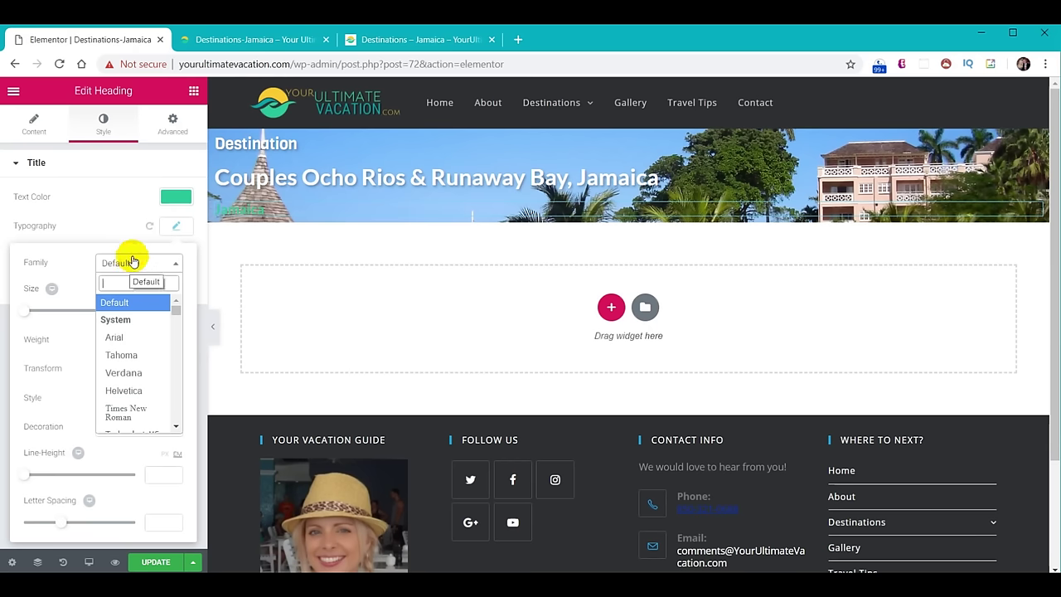
pyautogui.write('sq')
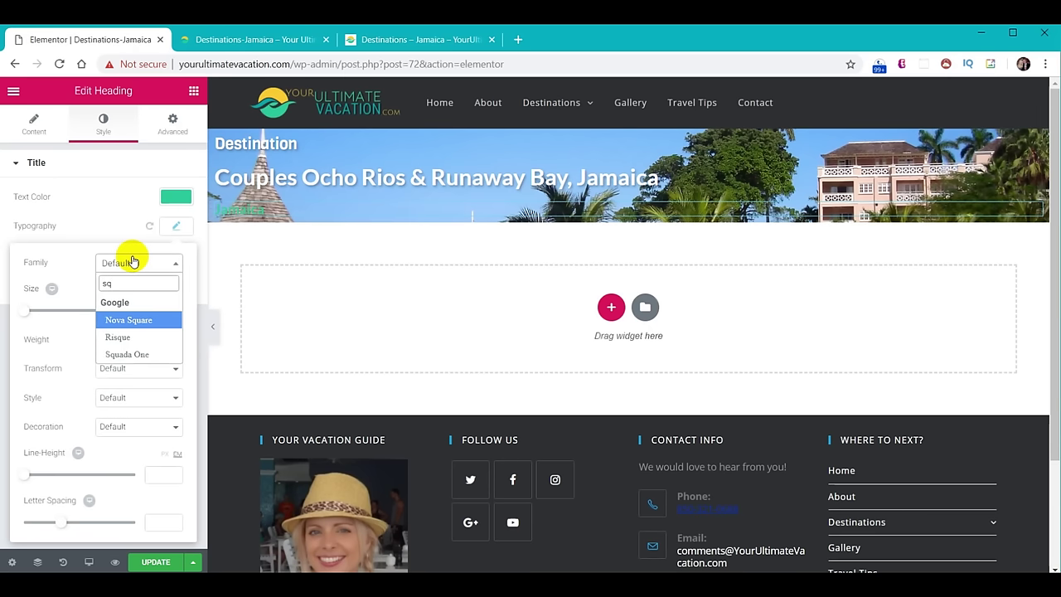
pyautogui.click(124, 354)
pyautogui.click(154, 311)
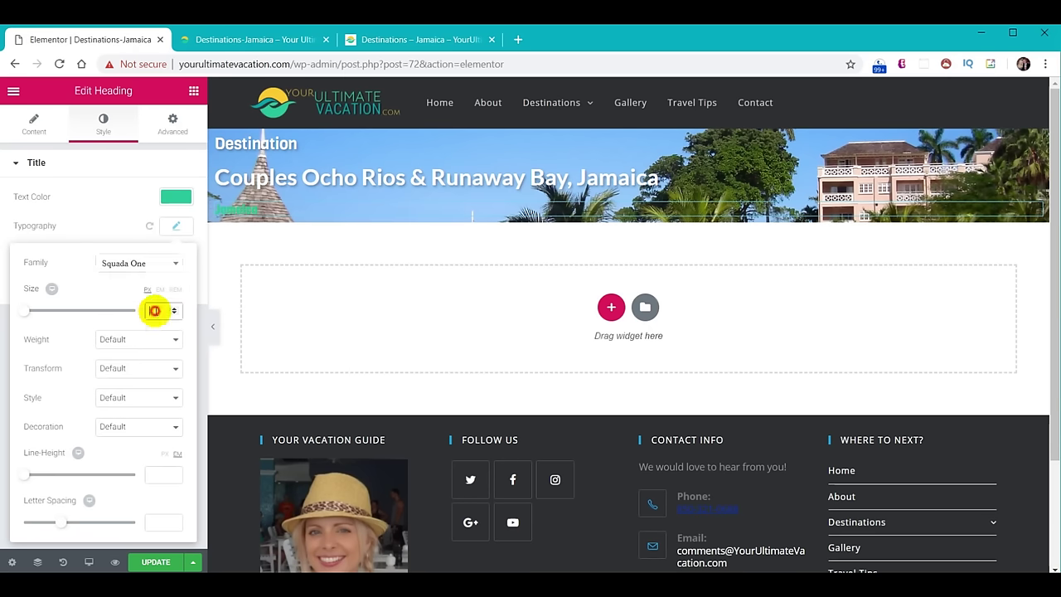
pyautogui.write('300')
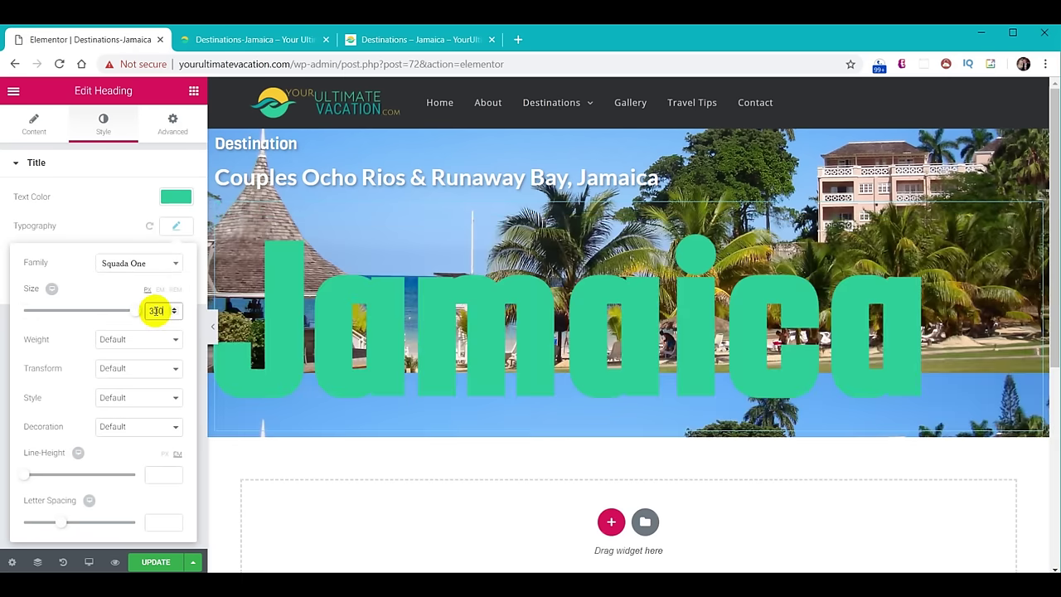
pyautogui.click(180, 228)
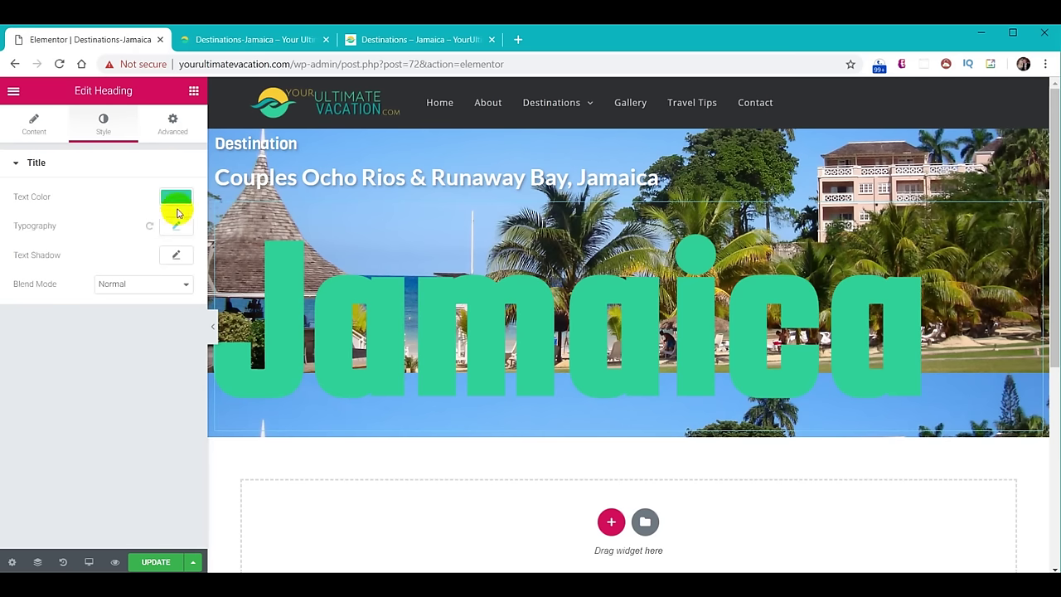
# Lower the Jamaica text colour's alpha to make it semi-transparent.
pyautogui.click(177, 199)
pyautogui.moveTo(182, 220); pyautogui.dragTo(182, 257)
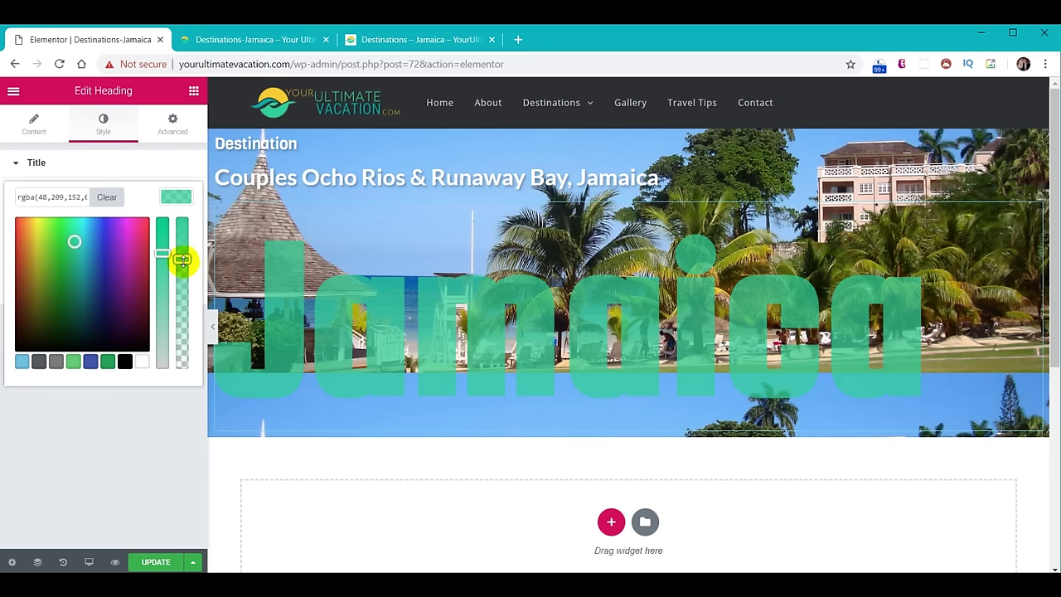
pyautogui.click(172, 196)
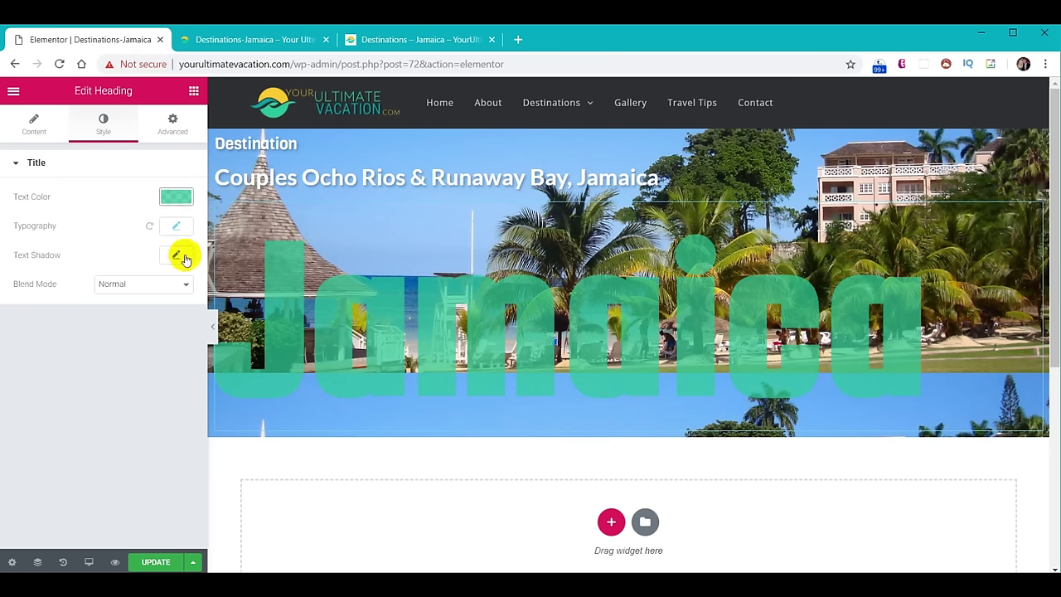
# Add a 2/2 text shadow and set the blend mode to Luminosity.
pyautogui.click(179, 255)
pyautogui.doubleClick(156, 328)
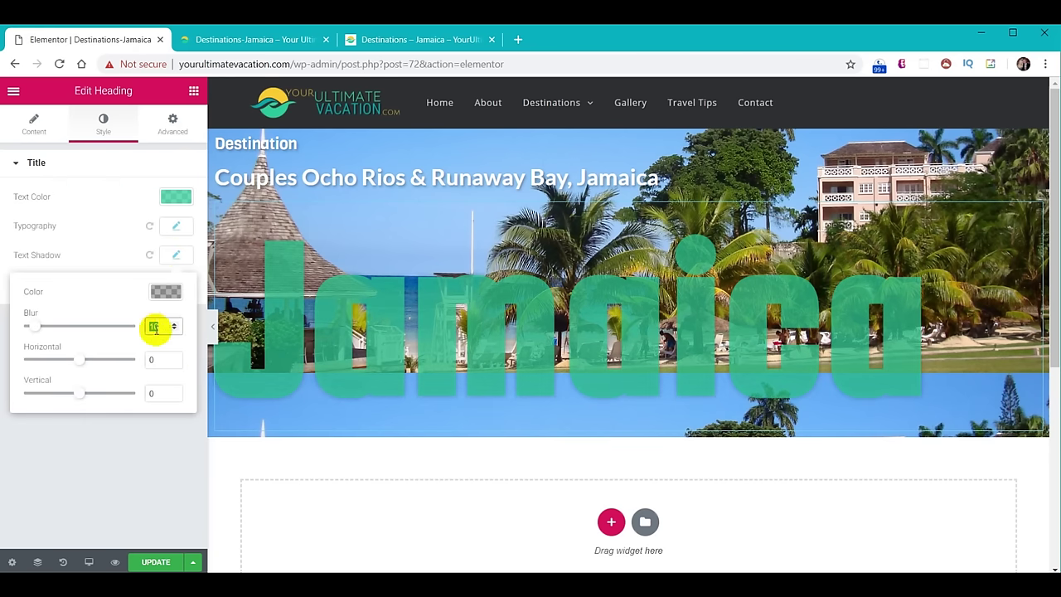
pyautogui.doubleClick(160, 359)
pyautogui.write('2')
pyautogui.doubleClick(156, 391)
pyautogui.write('2')
pyautogui.click(173, 261)
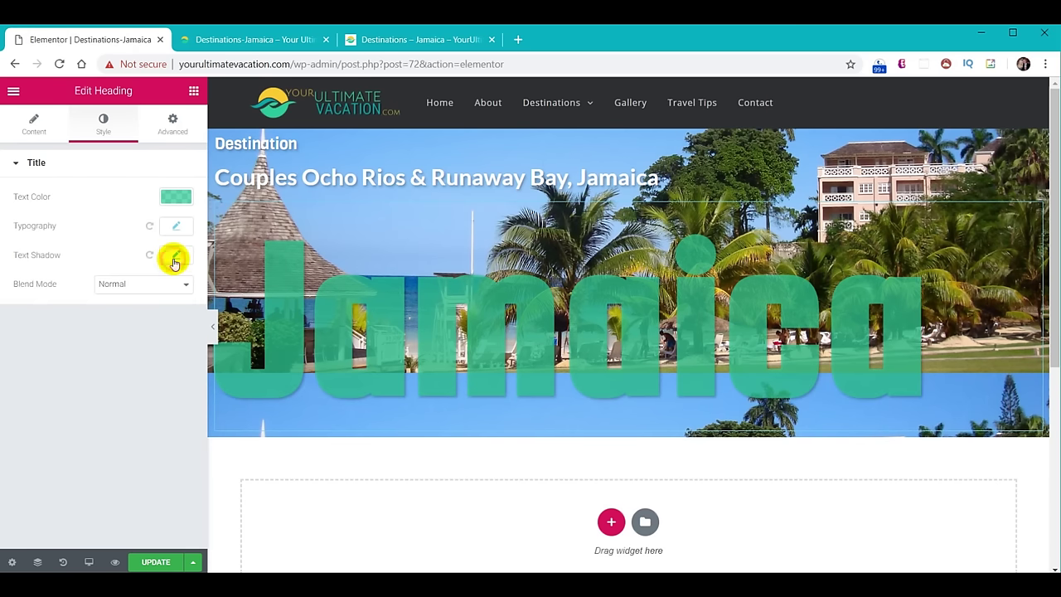
pyautogui.click(155, 284)
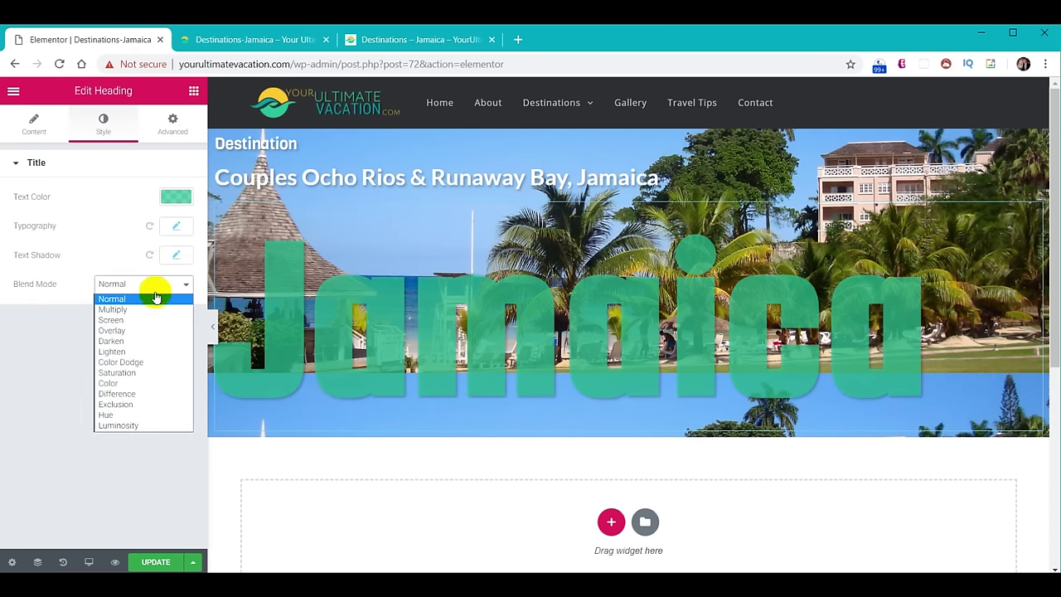
pyautogui.click(135, 427)
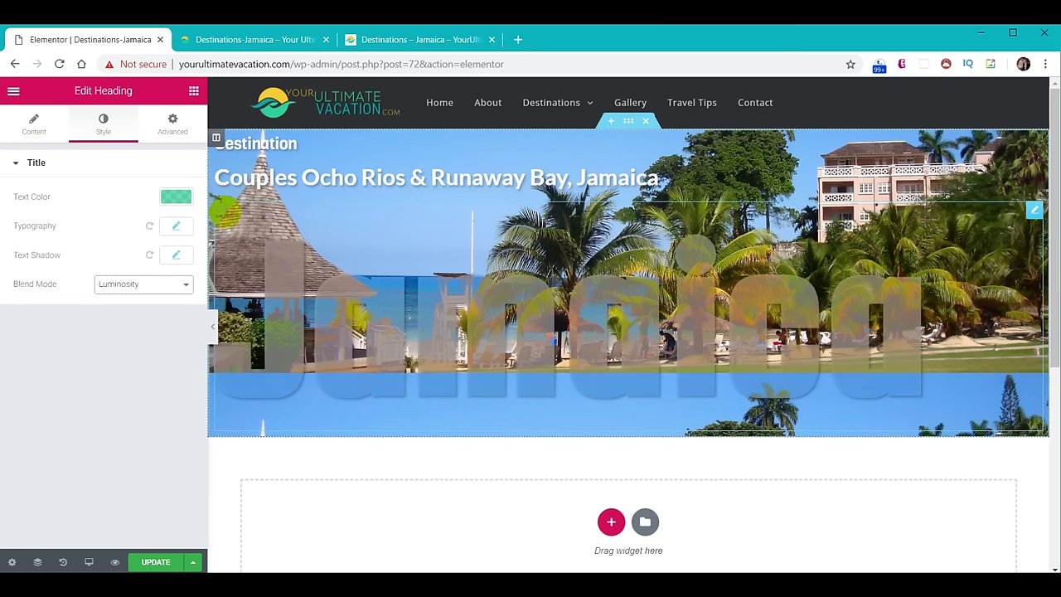
# Give the banner section 20 px left padding with unlinked padding values.
pyautogui.click(625, 123)
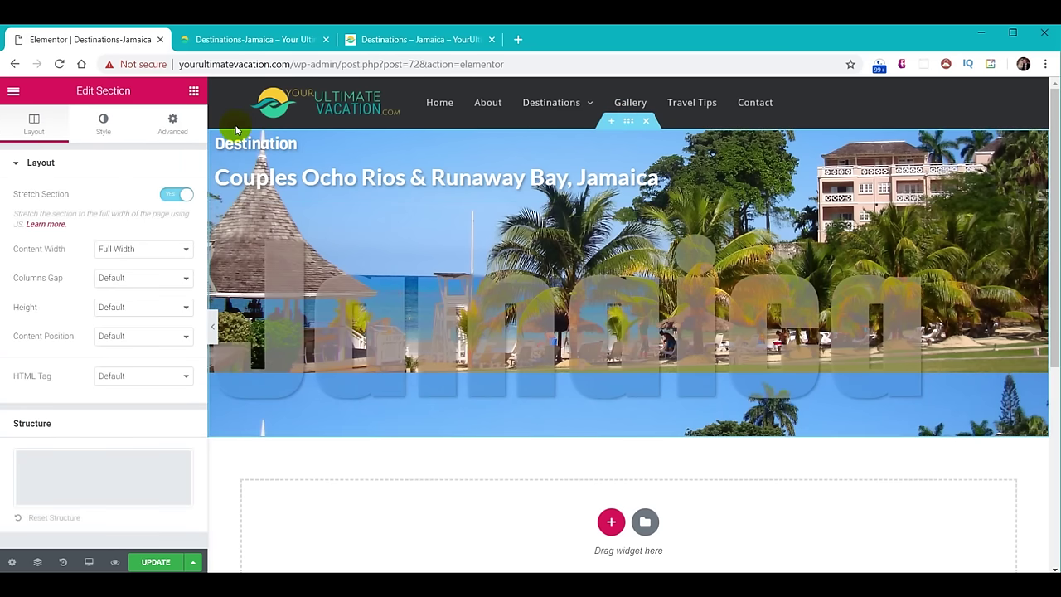
pyautogui.click(173, 125)
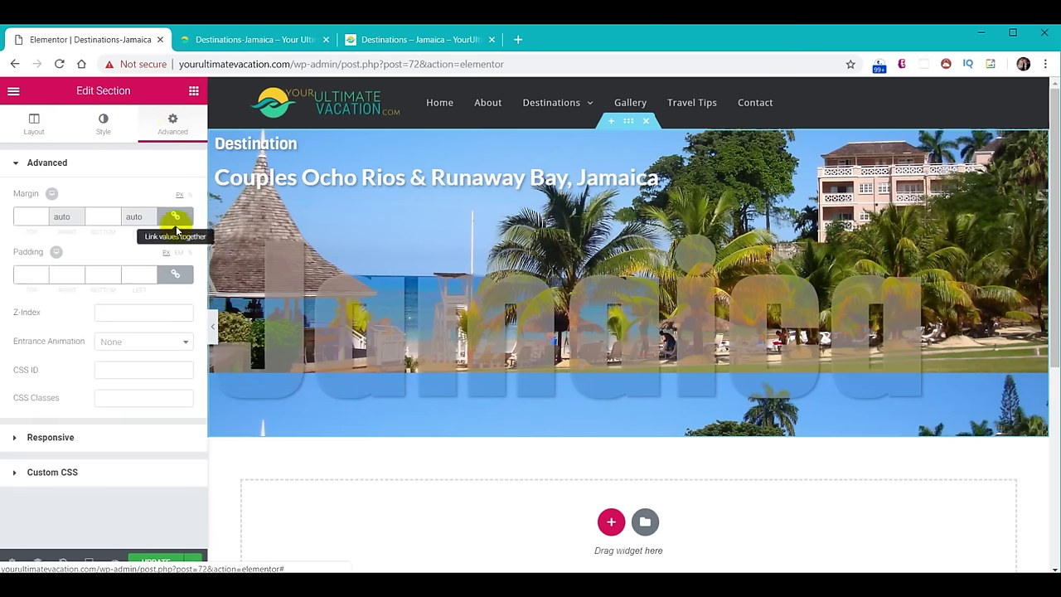
pyautogui.click(176, 274)
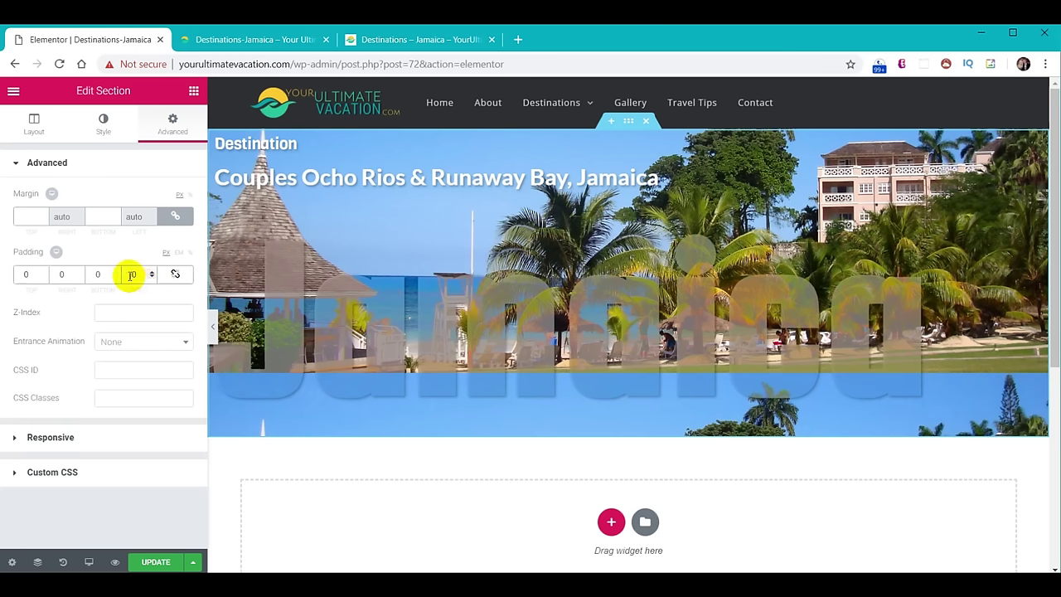
pyautogui.click(131, 274)
pyautogui.write('2')
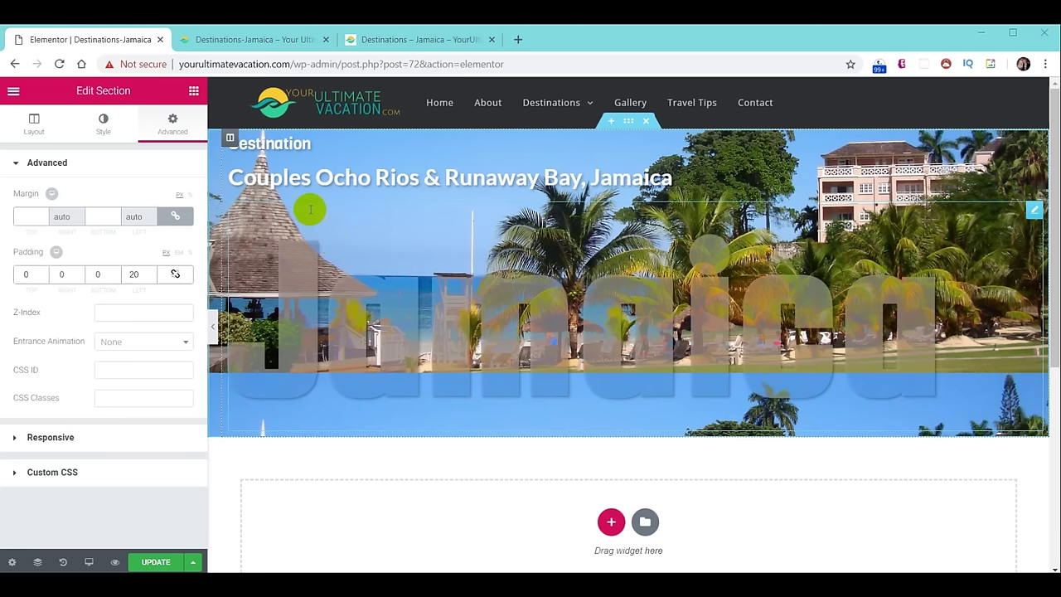
# Set the Jamaica heading's top margin to -30 and update the page.
pyautogui.click(322, 331)
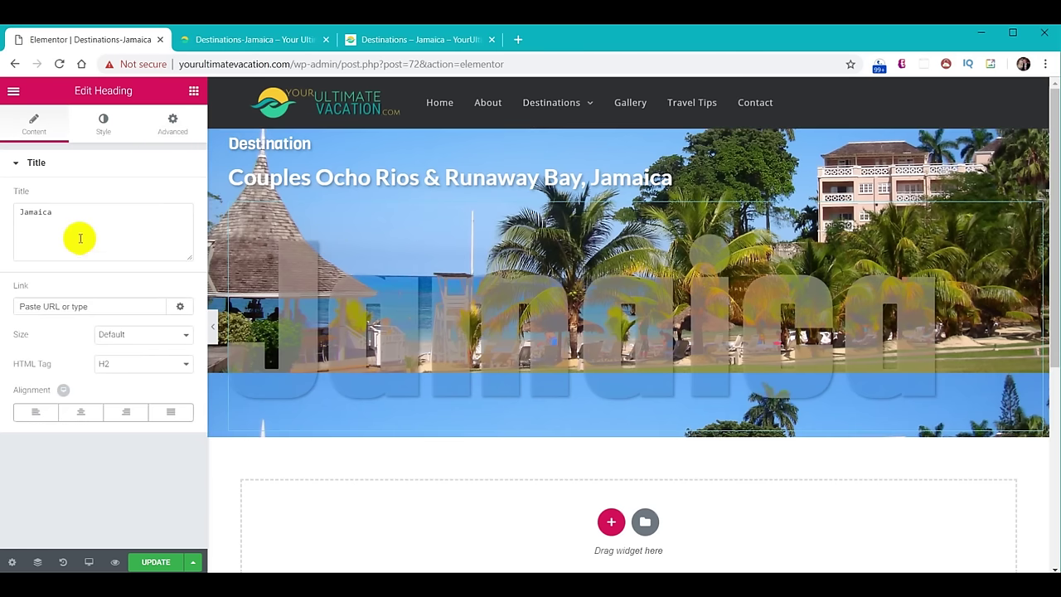
pyautogui.click(173, 124)
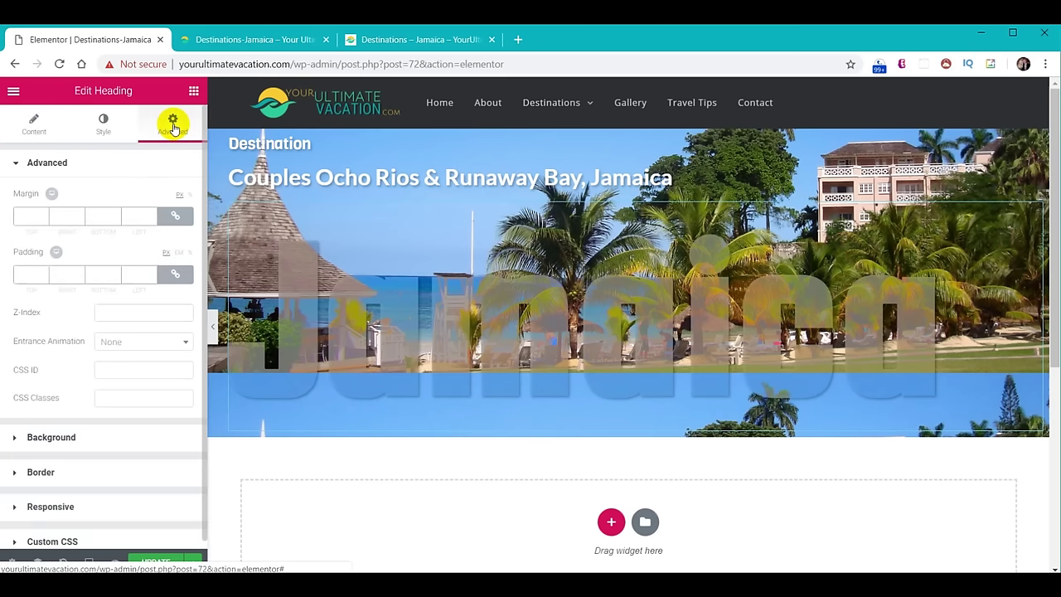
pyautogui.click(175, 217)
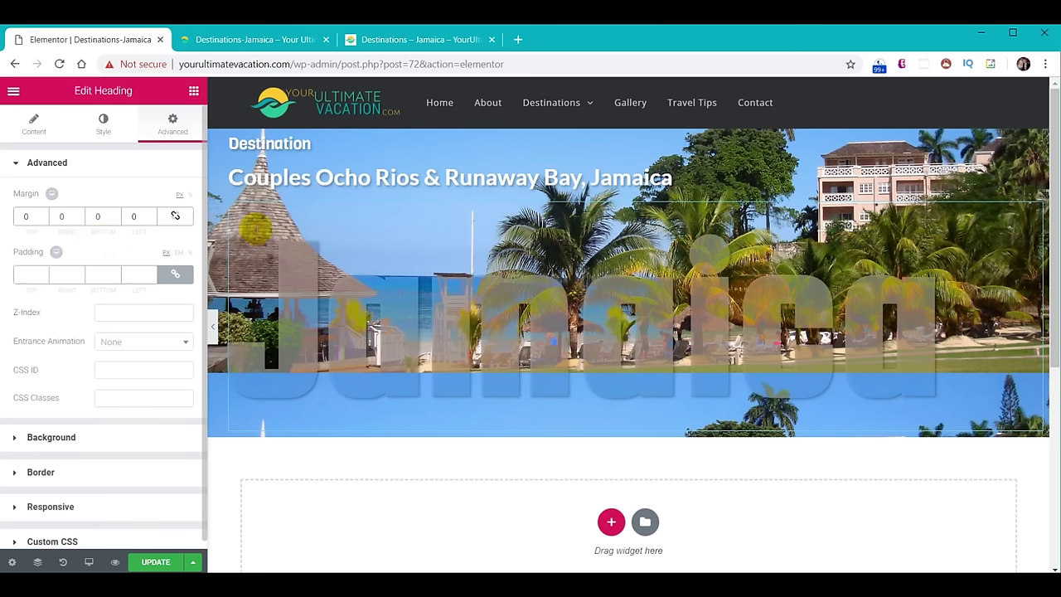
pyautogui.doubleClick(26, 218)
pyautogui.write('-30')
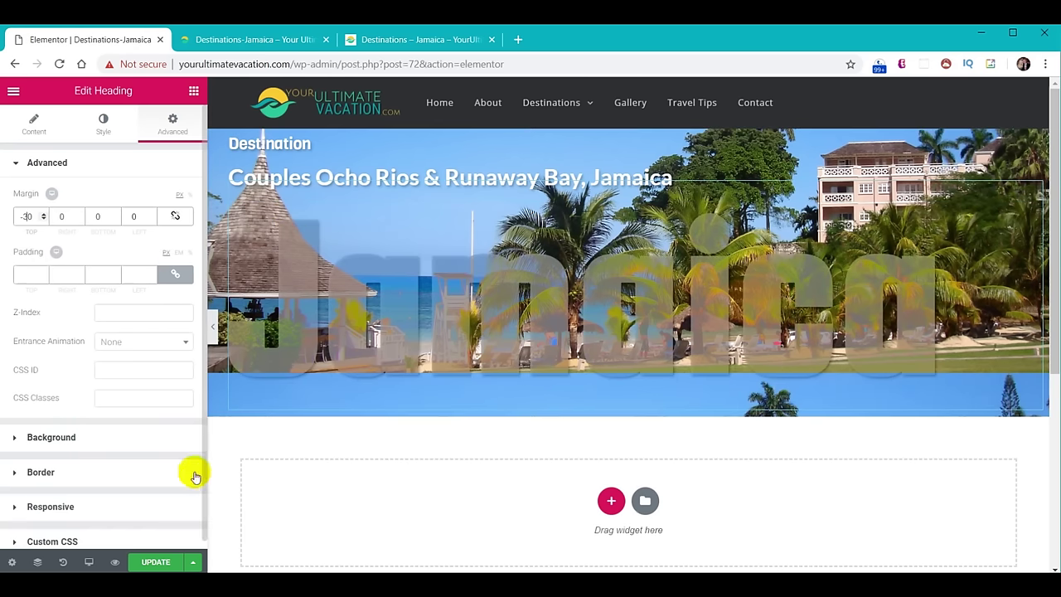
pyautogui.click(160, 565)
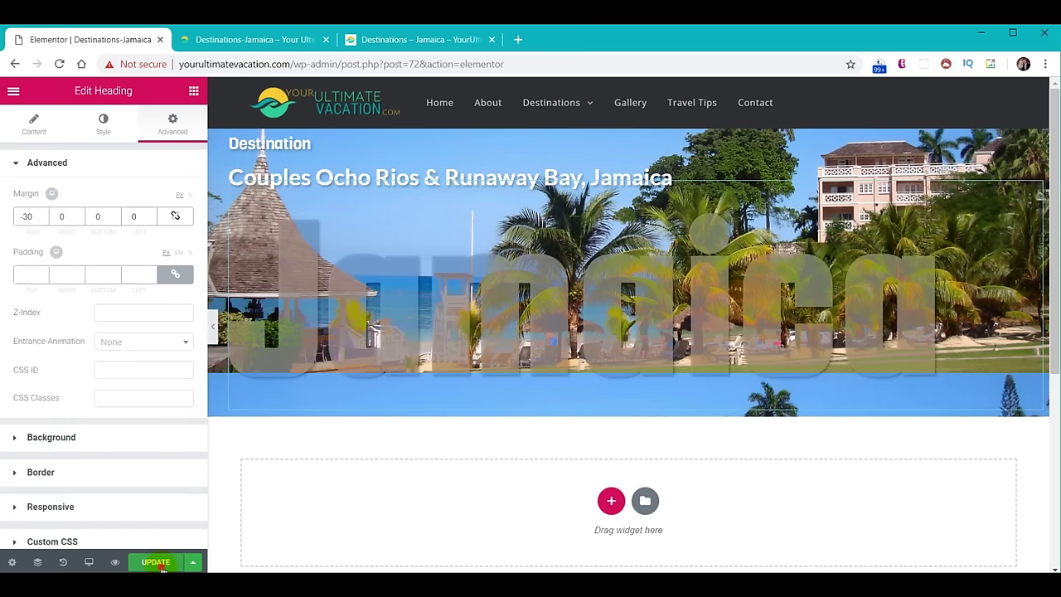
# Reload the live Jamaica page to check the banner, then return to the editor.
pyautogui.click(246, 42)
pyautogui.click(58, 64)
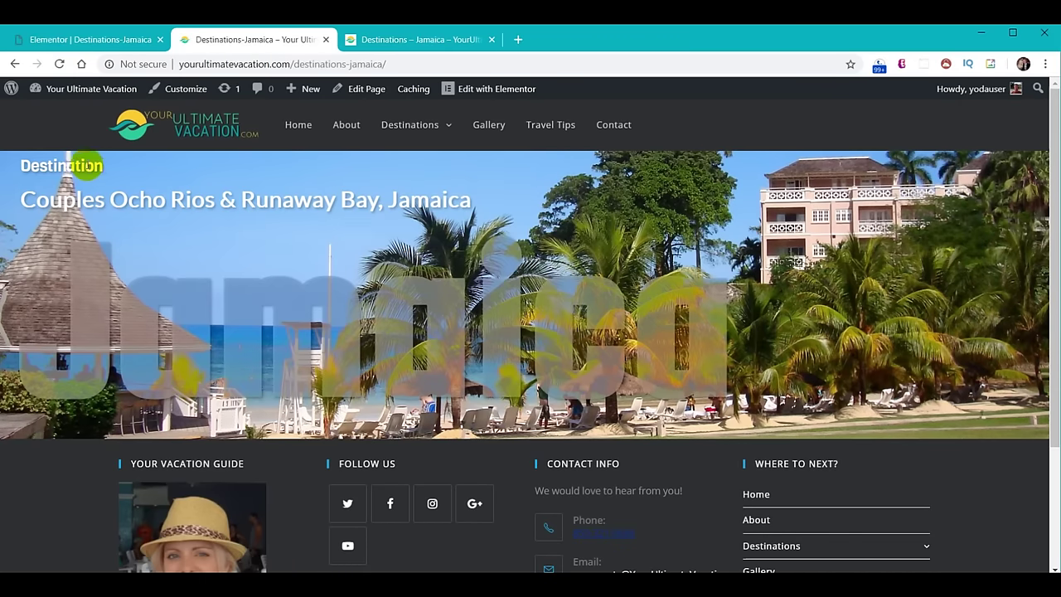
pyautogui.click(106, 40)
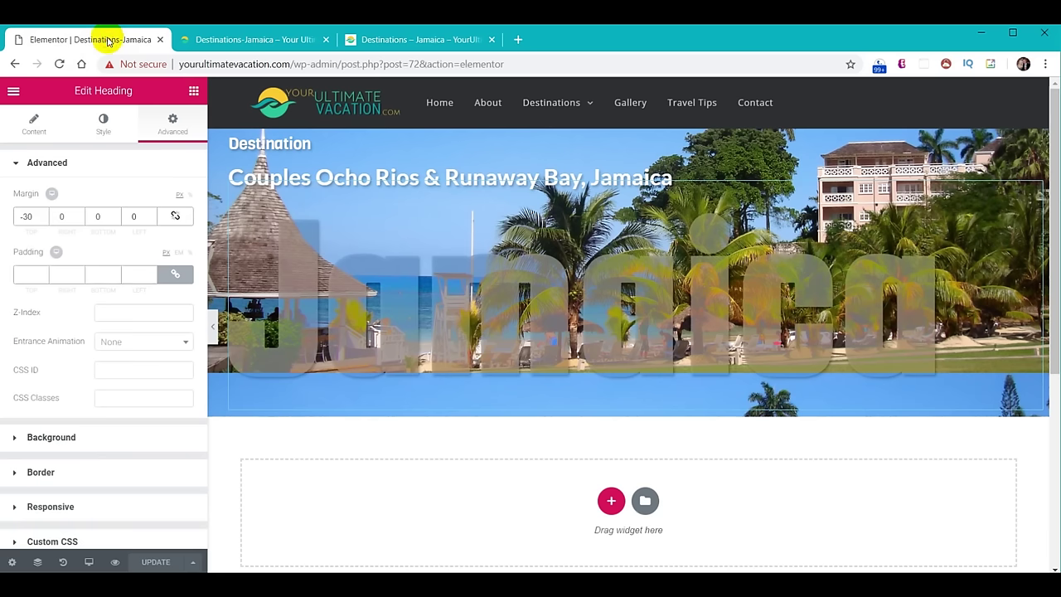
# Set 20 px padding on the Destination heading with unlinked sides.
pyautogui.click(258, 148)
pyautogui.click(174, 124)
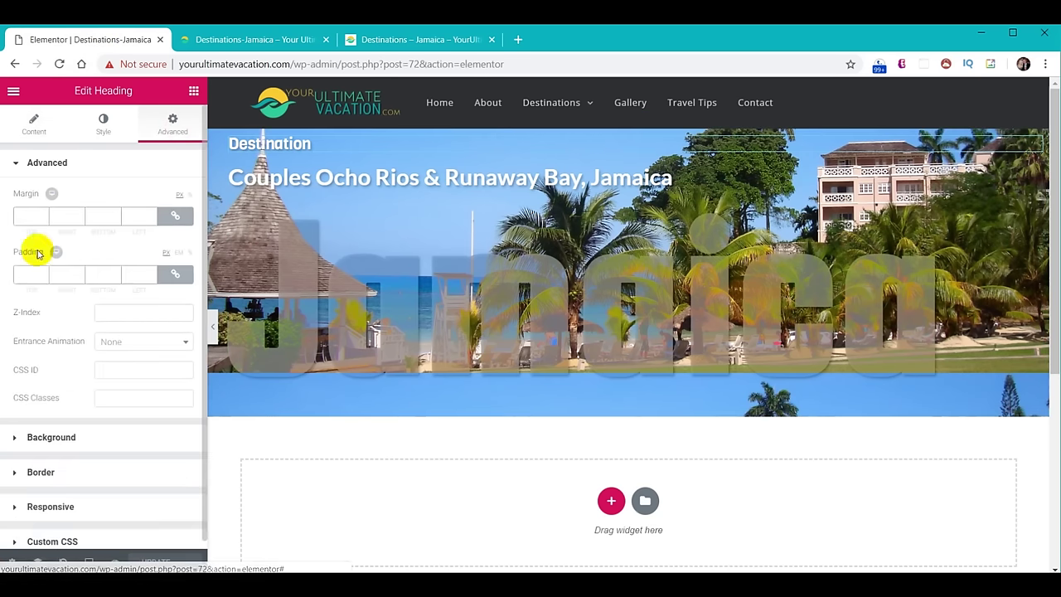
pyautogui.click(176, 277)
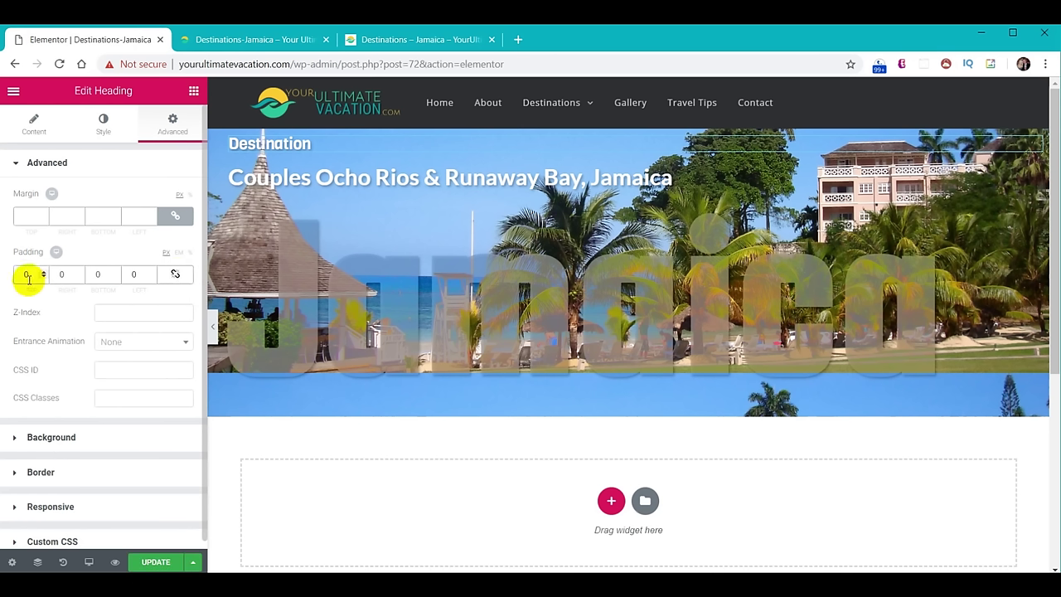
pyautogui.write('20')
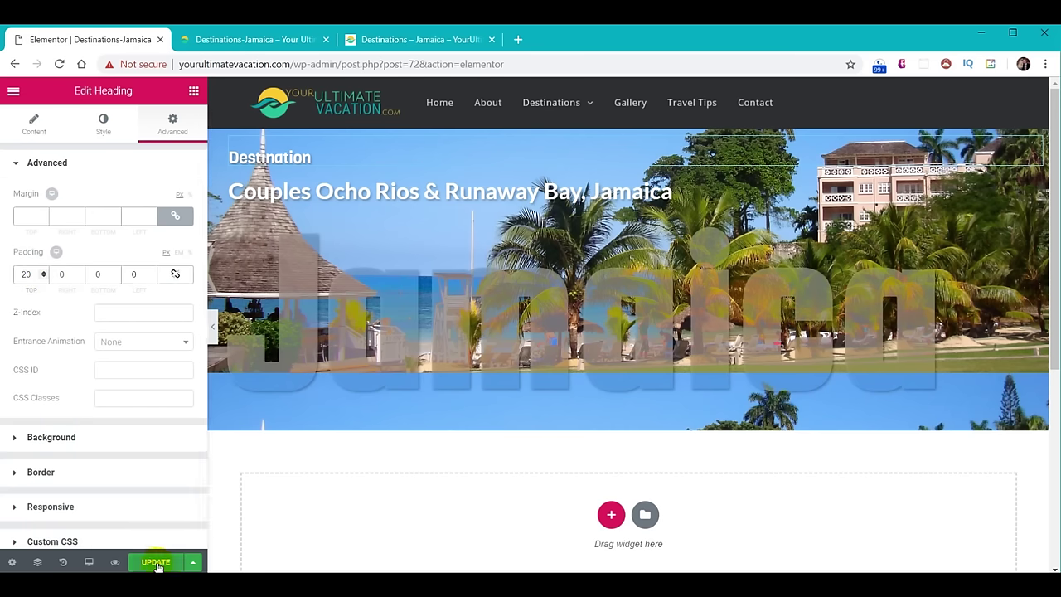
# After checking the live page, set the Destination heading's bottom margin to -1.
pyautogui.click(247, 41)
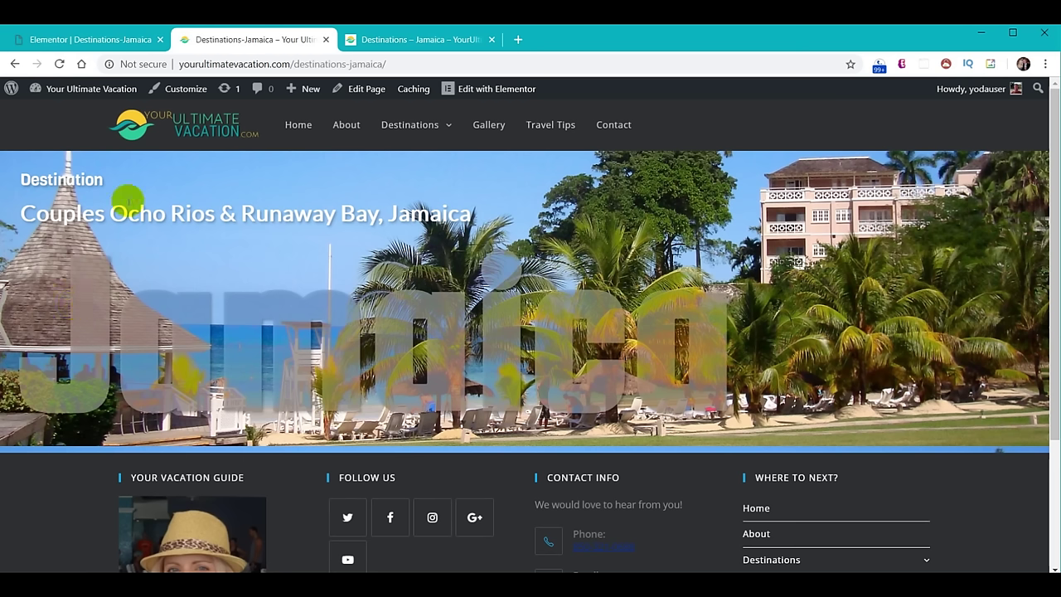
pyautogui.click(113, 38)
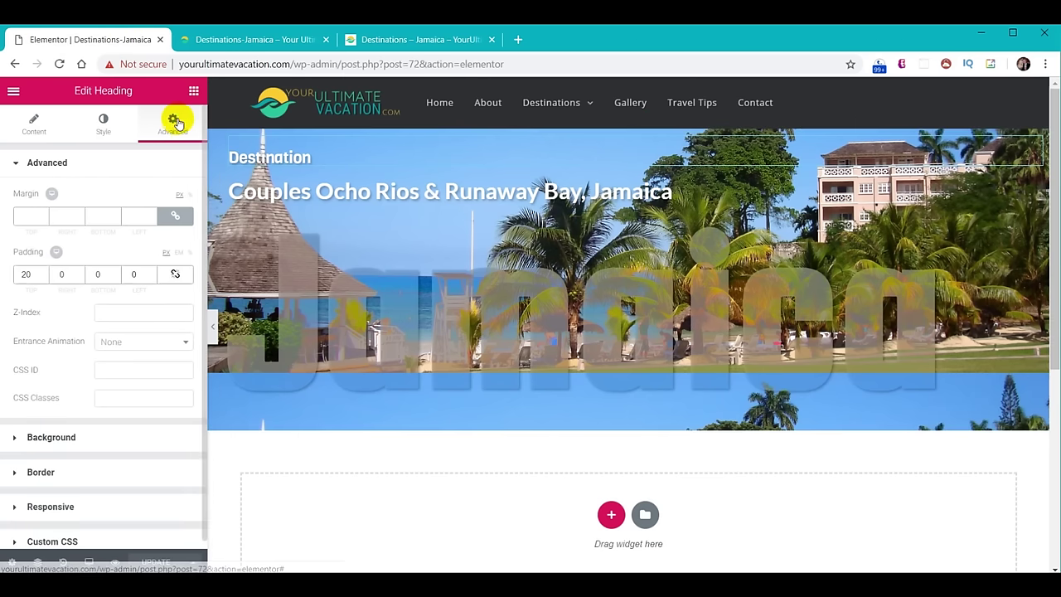
pyautogui.click(175, 217)
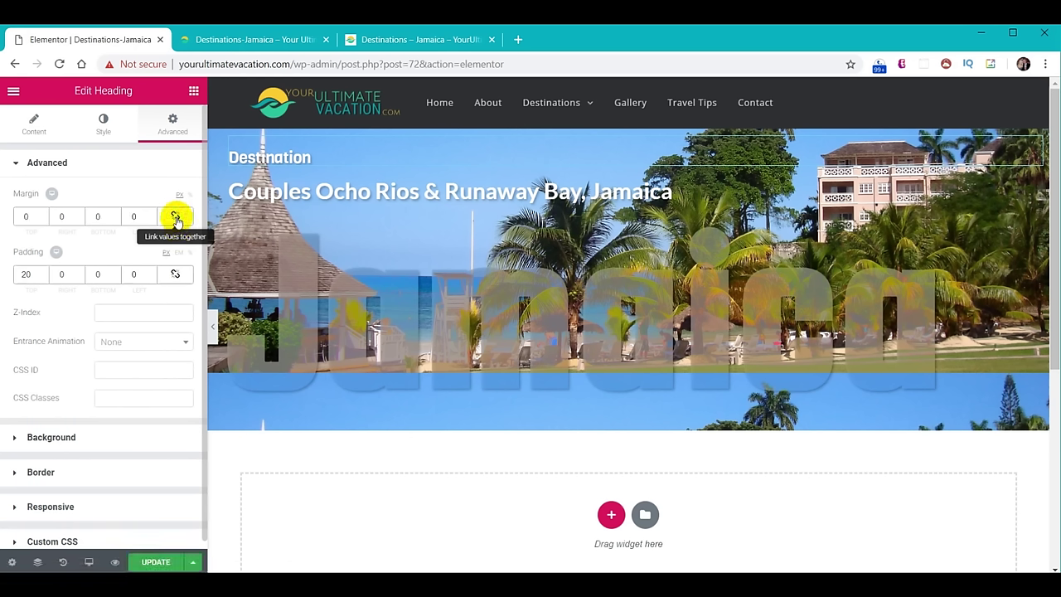
pyautogui.click(93, 217)
pyautogui.write('-1')
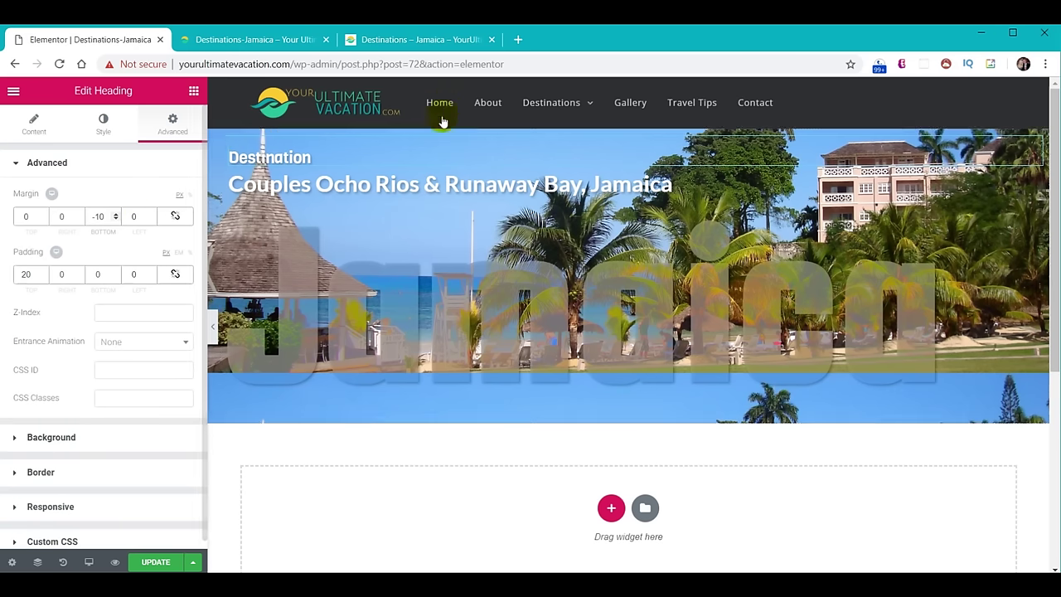
# Change the Jamaica heading's top margin to -40, update, and reload the live page.
pyautogui.click(300, 249)
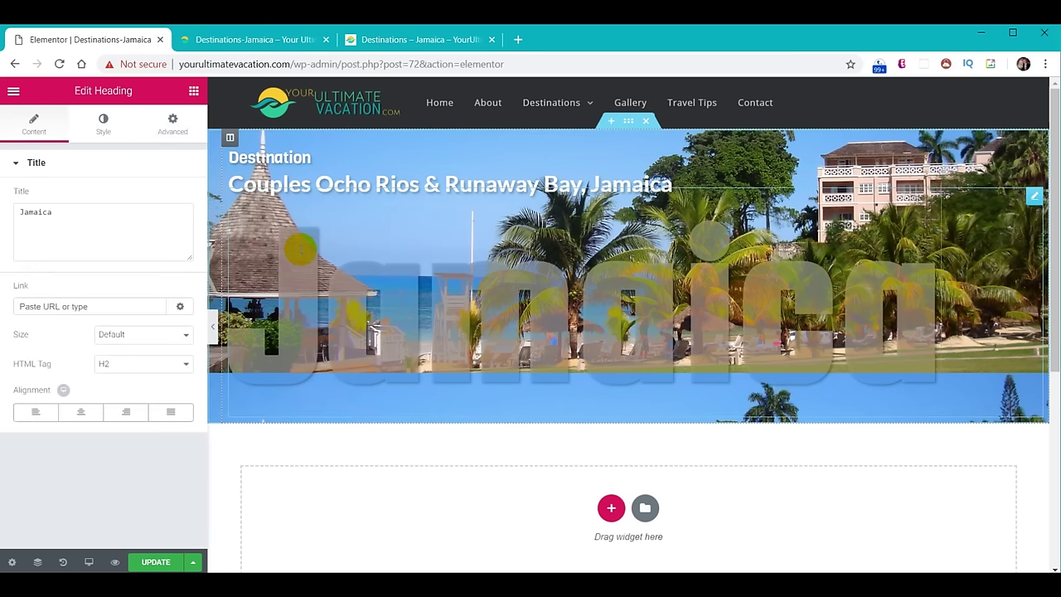
pyautogui.click(173, 123)
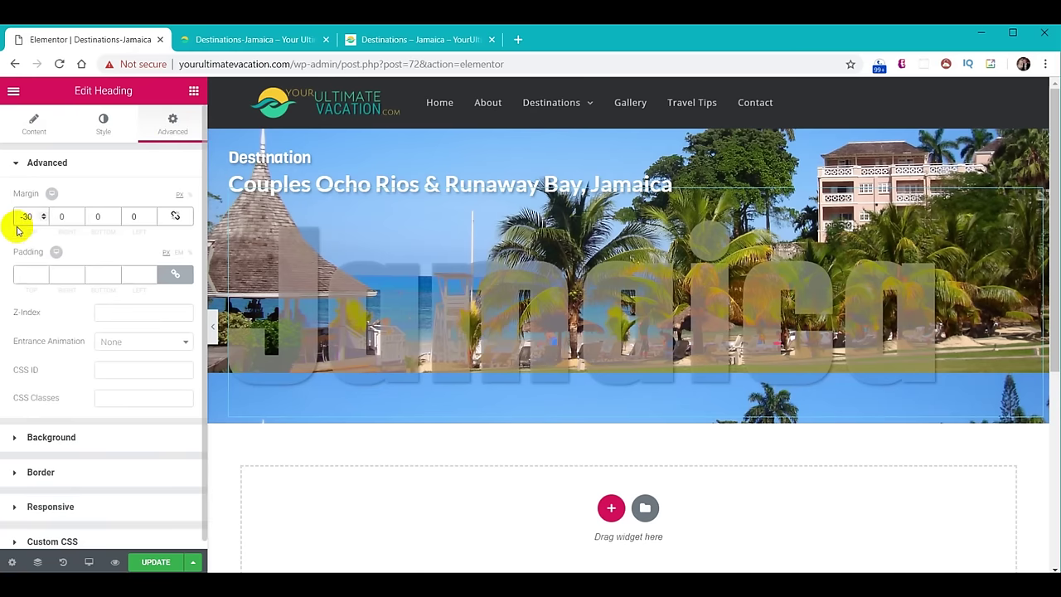
pyautogui.press('BackSpace')
pyautogui.write('4')
pyautogui.click(149, 562)
pyautogui.click(252, 40)
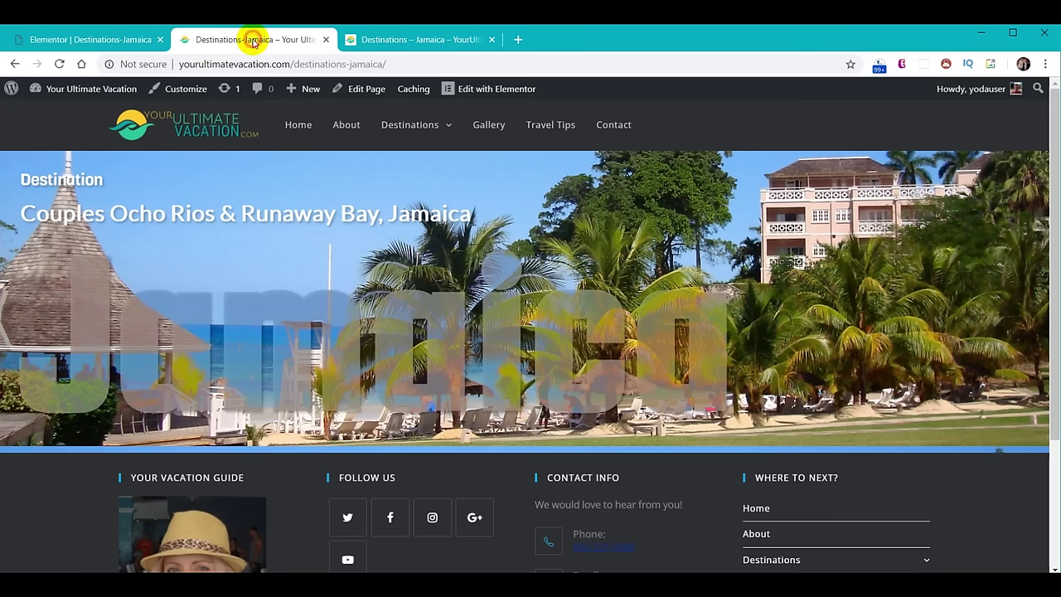
pyautogui.click(59, 64)
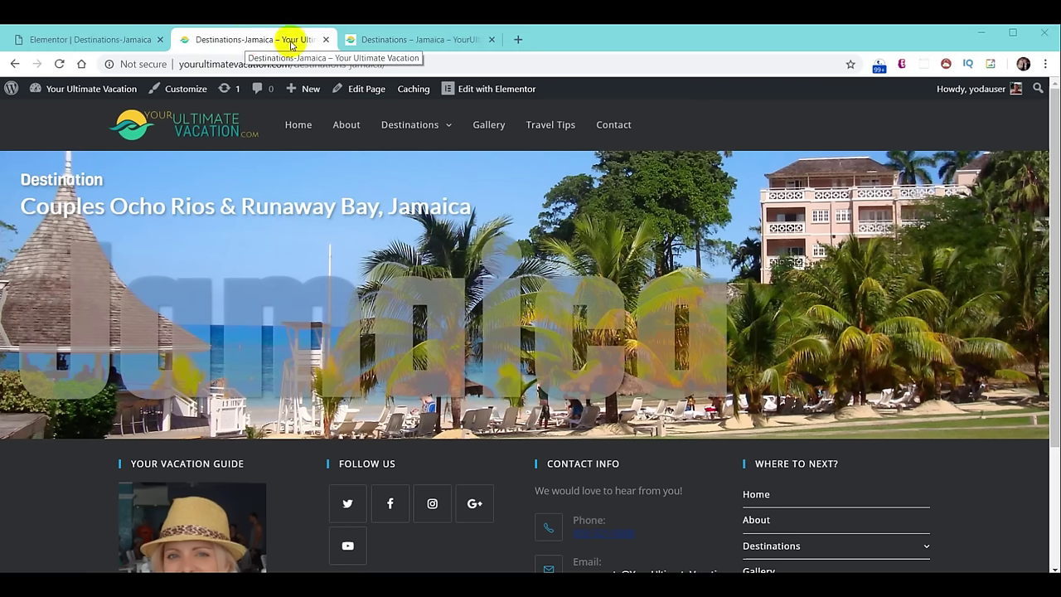
# Scroll through the older site's Jamaica Introduction and rating bars, then go back to Elementor.
pyautogui.click(407, 40)
pyautogui.scroll(1, 531, 331)
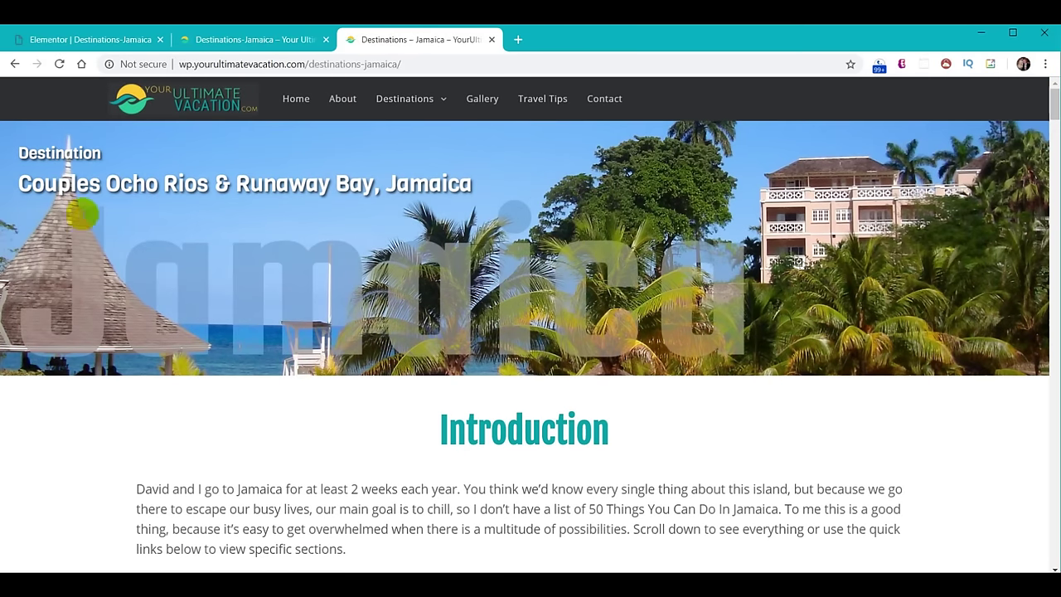
pyautogui.scroll(-4, 638, 340)
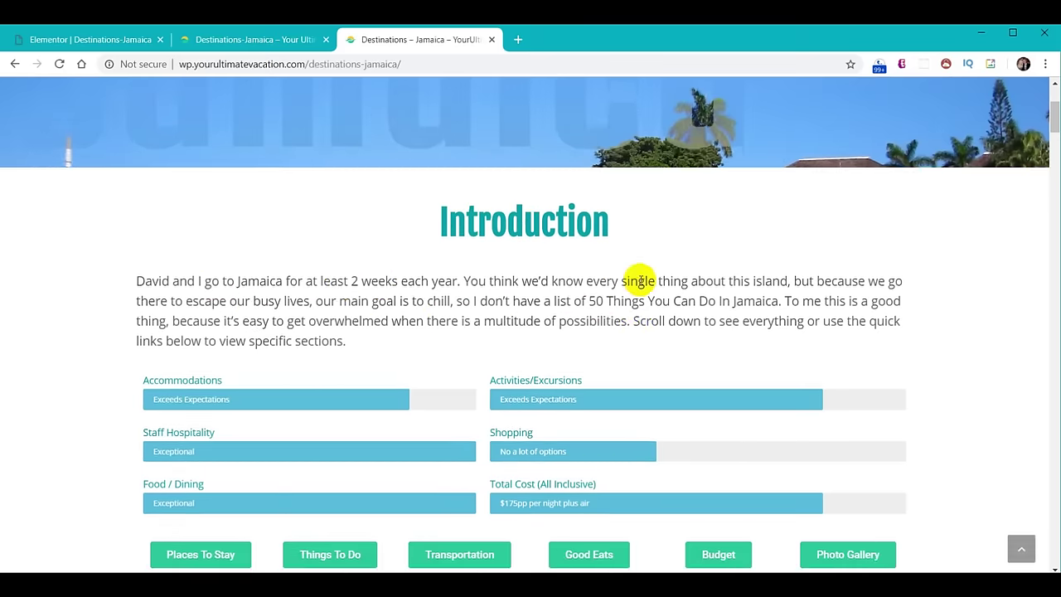
pyautogui.scroll(-3, 636, 282)
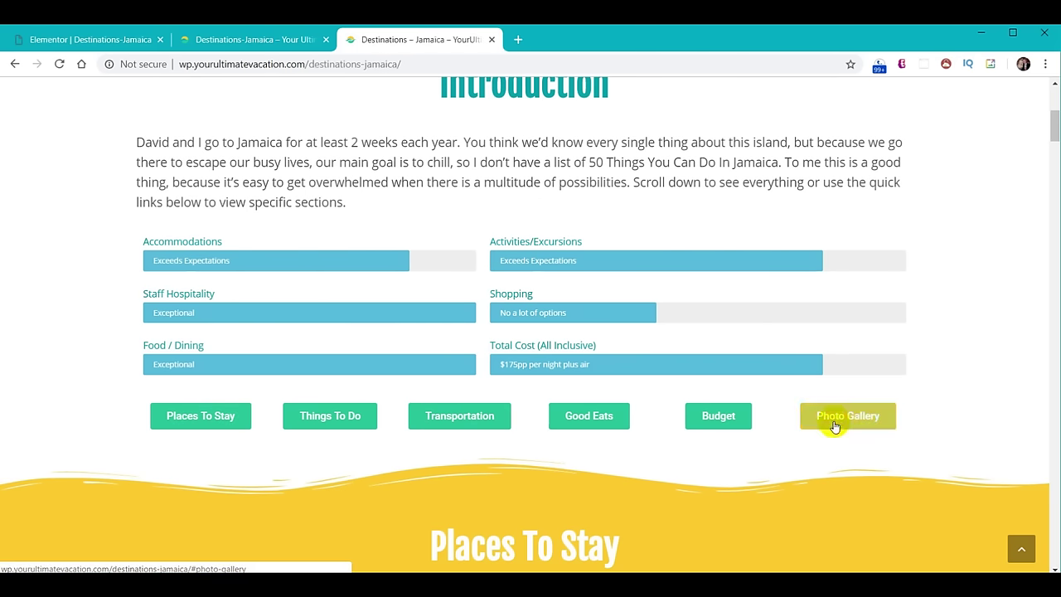
pyautogui.scroll(1, 539, 305)
pyautogui.scroll(2, 539, 305)
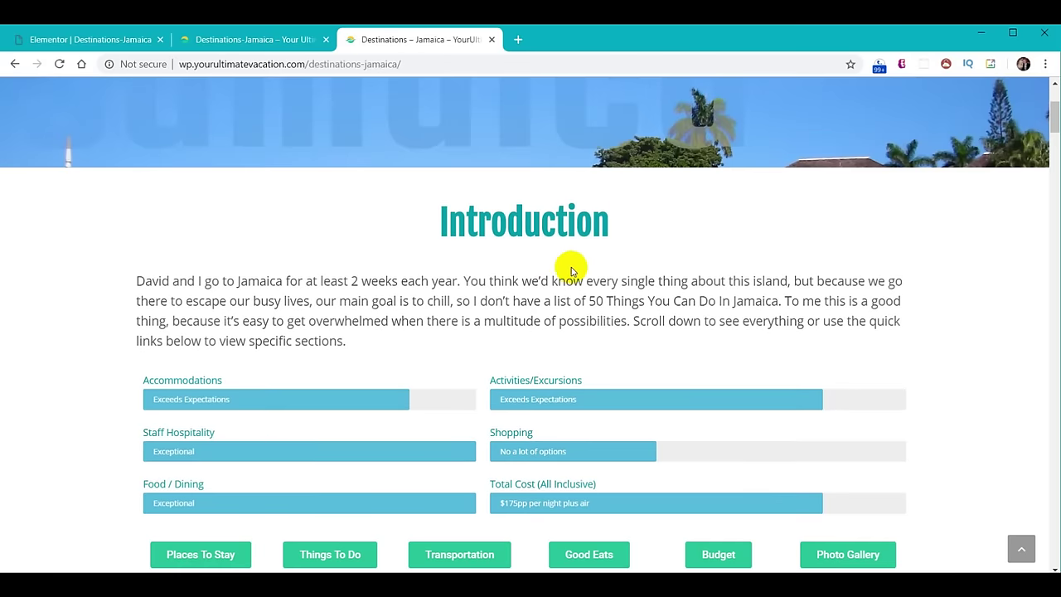
pyautogui.click(85, 39)
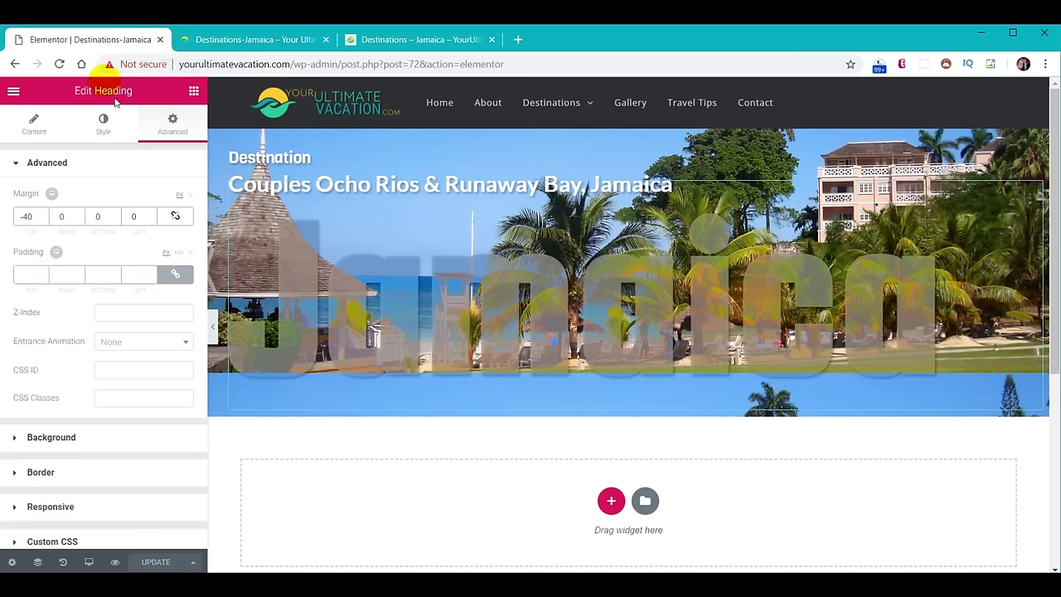
# Add a one-column section below the banner holding a Heading and a Text Editor widget.
pyautogui.scroll(-1, 706, 489)
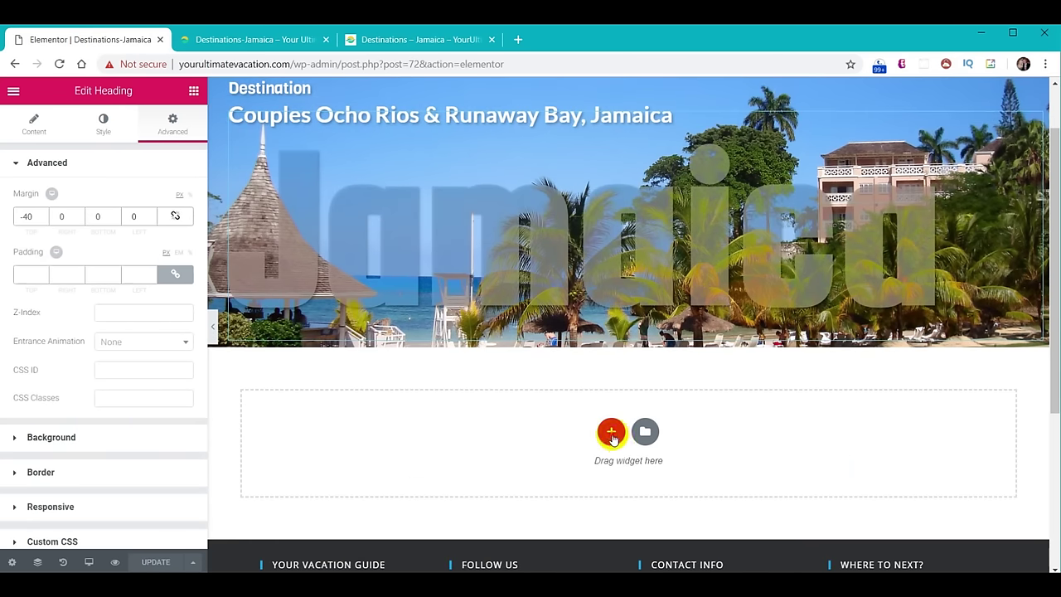
pyautogui.click(612, 432)
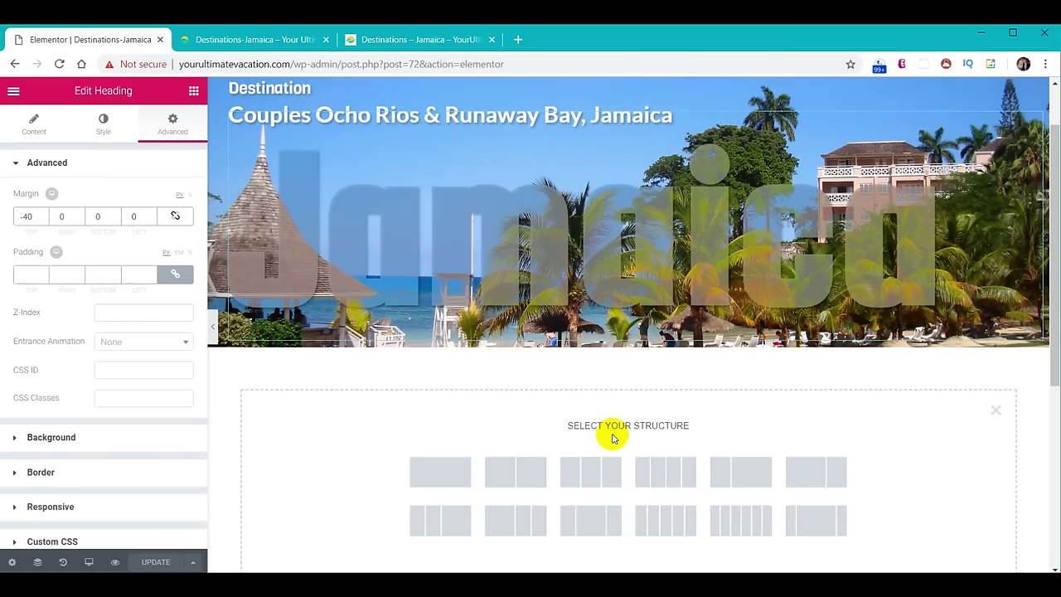
pyautogui.click(438, 476)
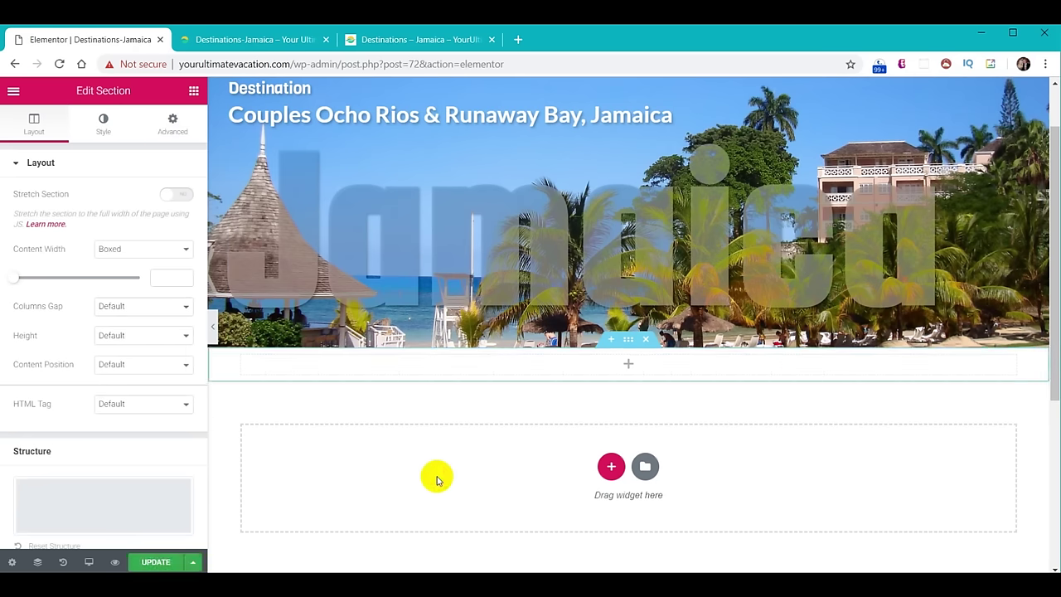
pyautogui.click(194, 92)
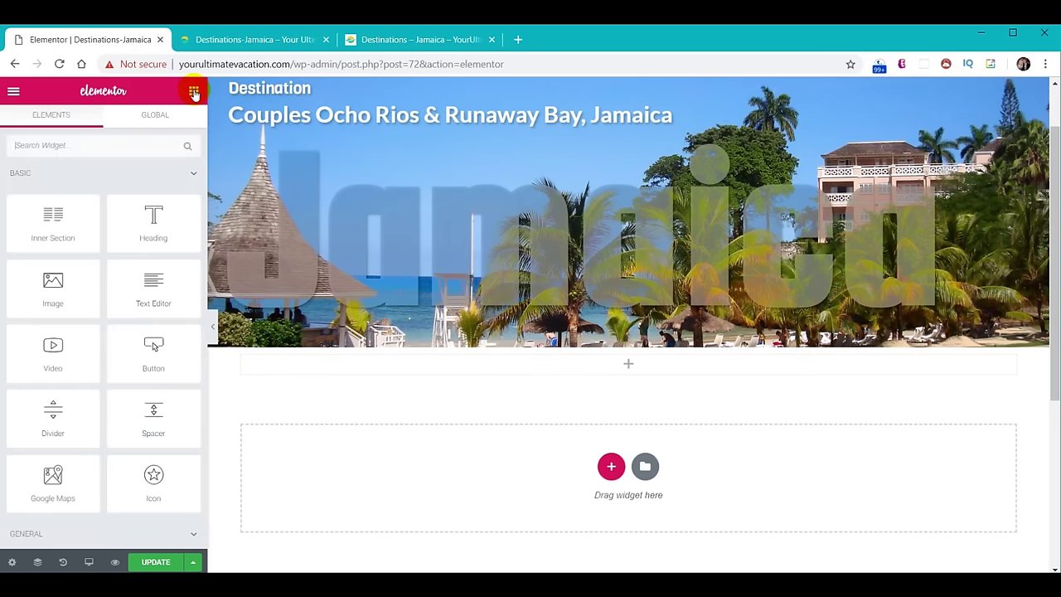
pyautogui.moveTo(161, 237); pyautogui.dragTo(623, 371)
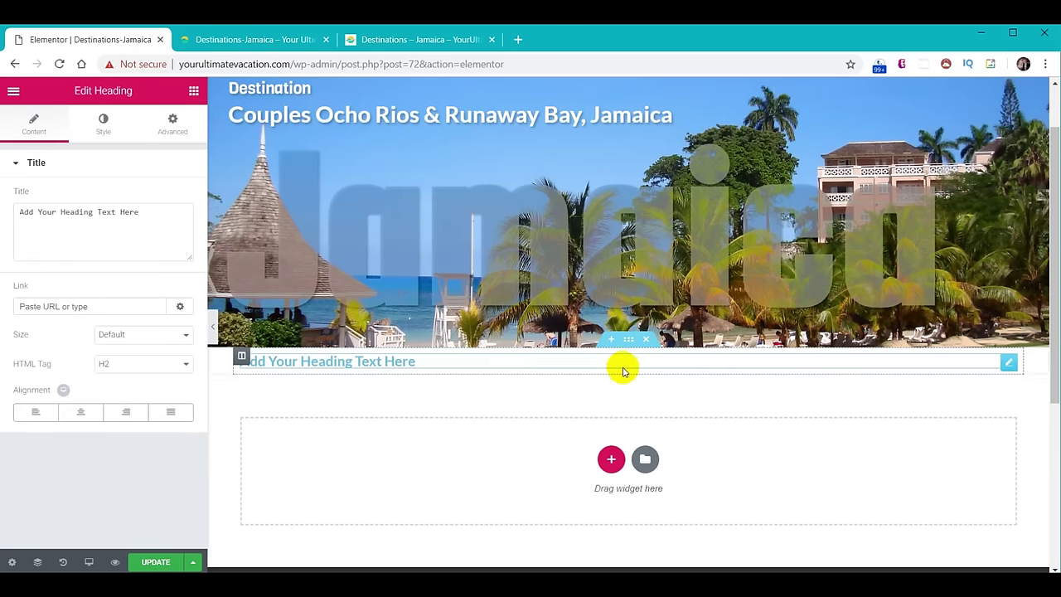
pyautogui.click(194, 90)
pyautogui.moveTo(158, 277); pyautogui.dragTo(379, 372)
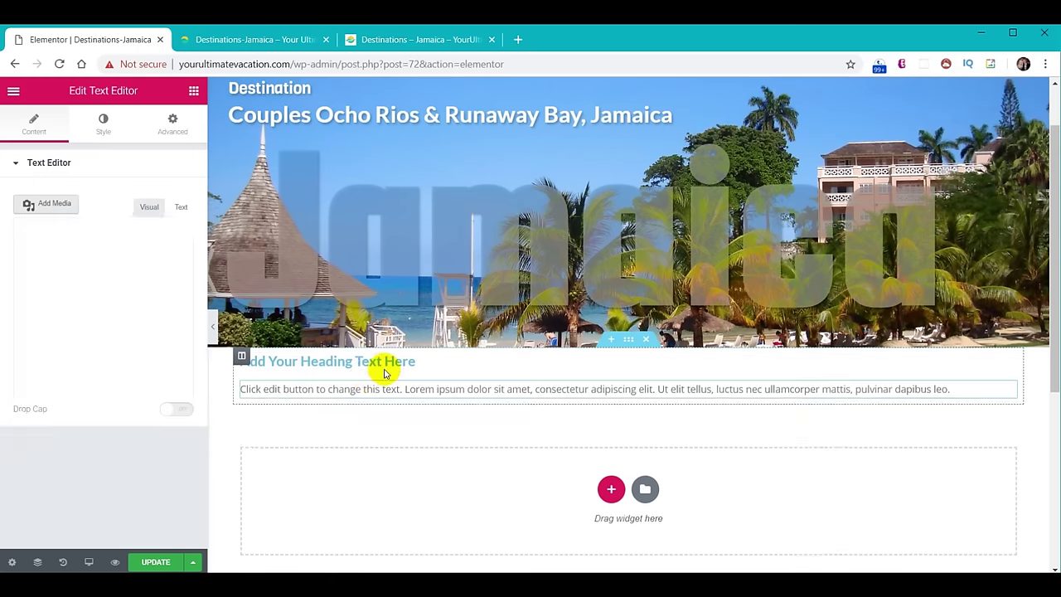
# Add a two-column Inner Section with a Progress Bar in its left column.
pyautogui.click(193, 90)
pyautogui.moveTo(78, 213); pyautogui.dragTo(434, 403)
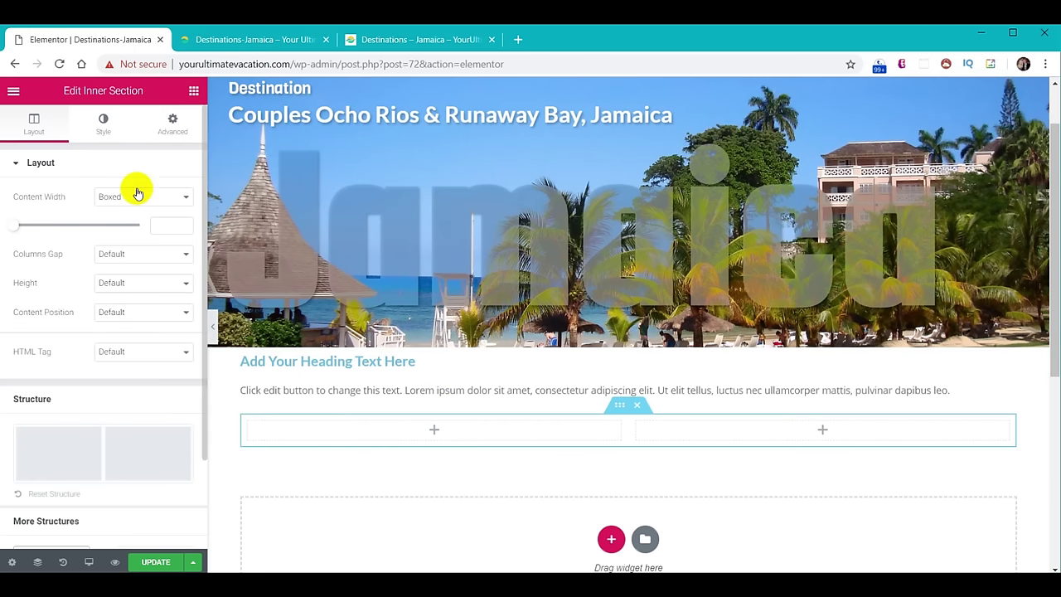
pyautogui.click(193, 90)
pyautogui.scroll(-5, 179, 298)
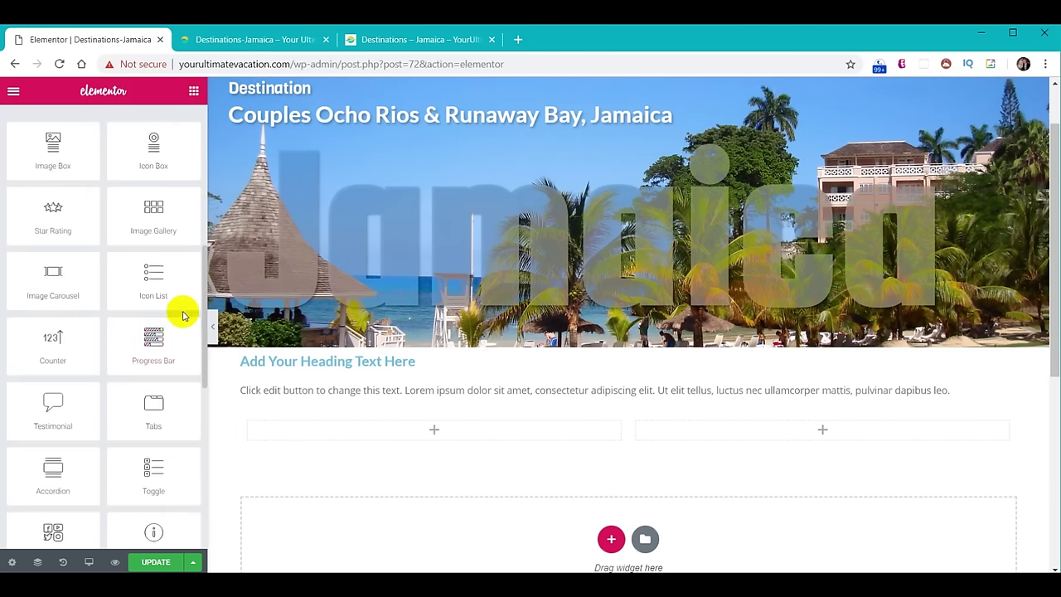
pyautogui.scroll(-6, 178, 324)
pyautogui.scroll(3, 177, 324)
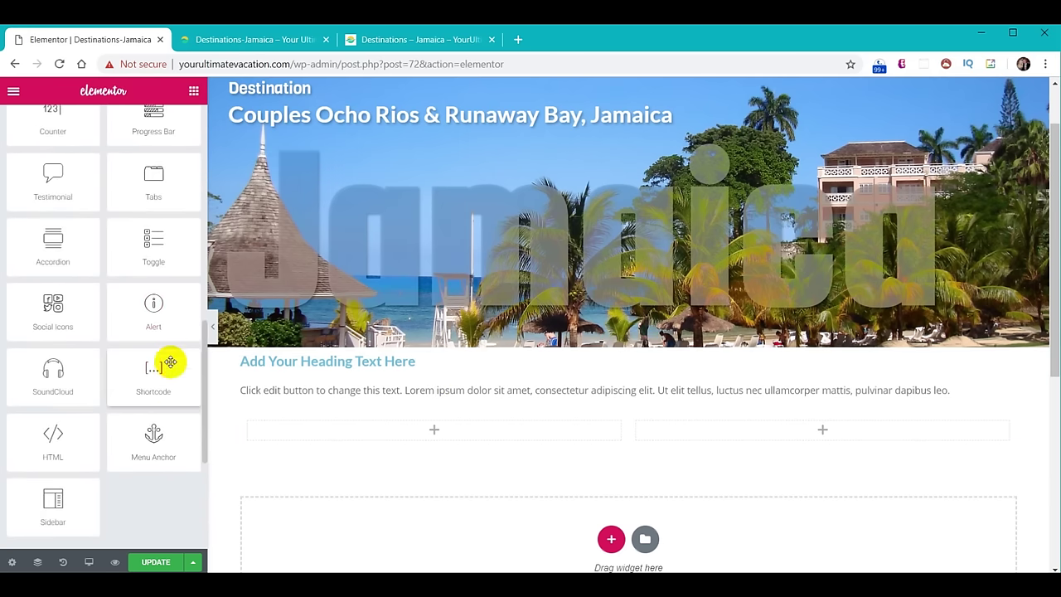
pyautogui.scroll(2, 160, 301)
pyautogui.moveTo(153, 286); pyautogui.dragTo(419, 430)
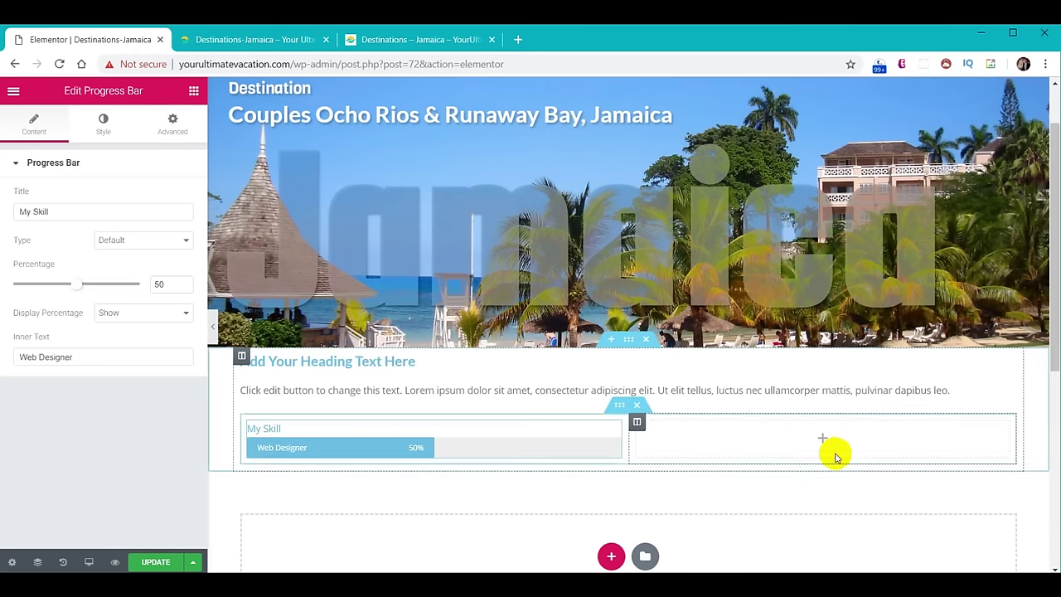
pyautogui.click(306, 364)
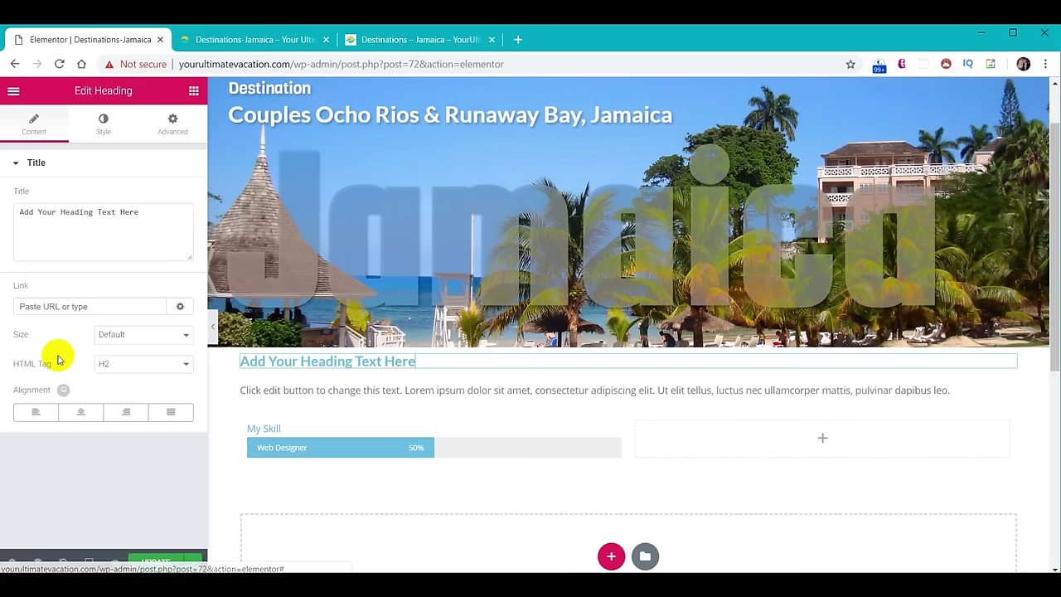
# Center the heading and change its text to 'Introduction'.
pyautogui.click(80, 412)
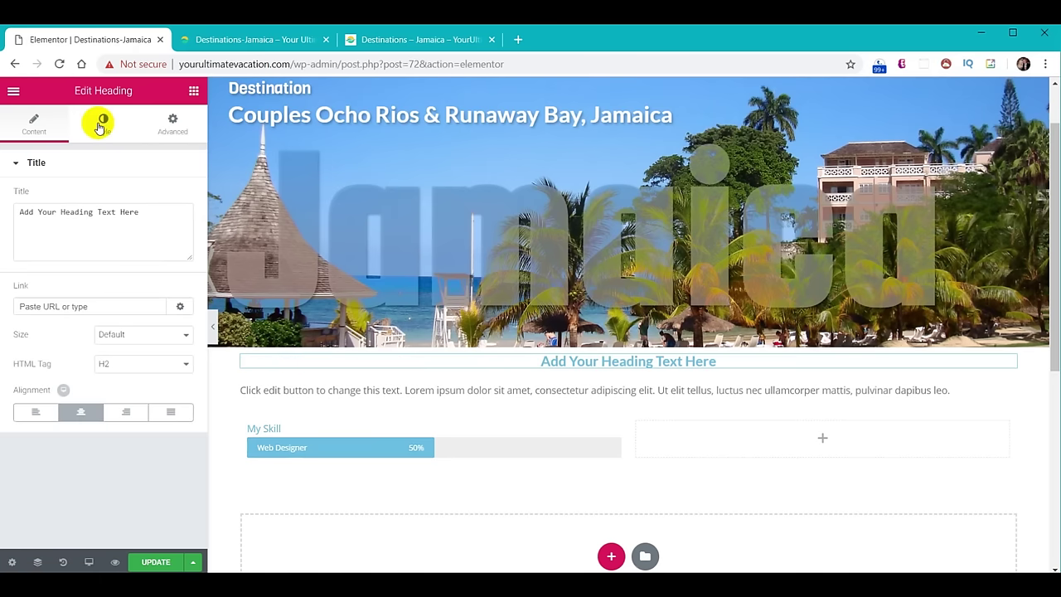
pyautogui.moveTo(142, 217); pyautogui.dragTo(0, 207)
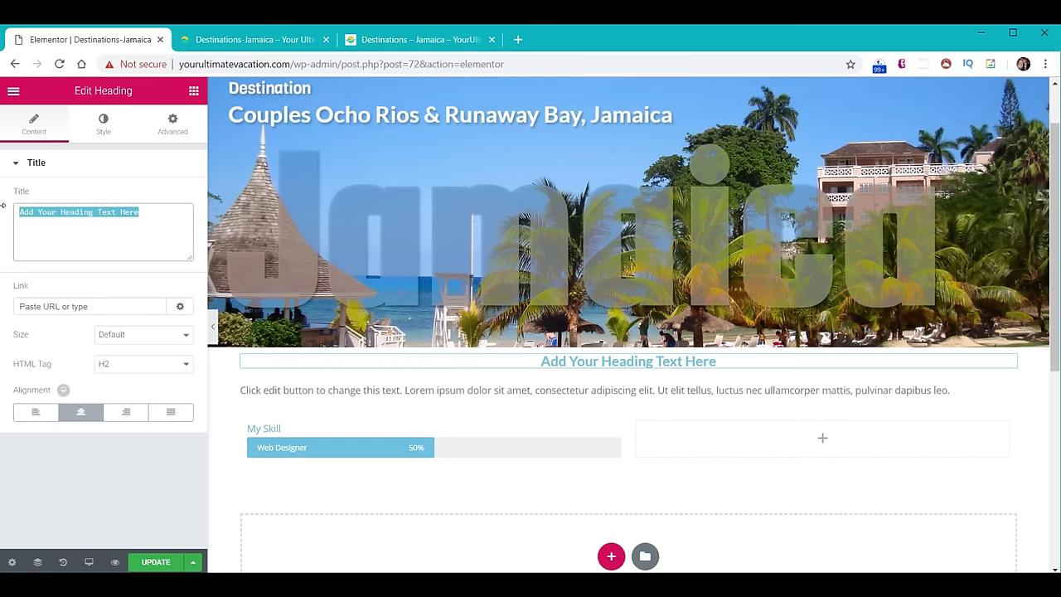
pyautogui.write('Introduction')
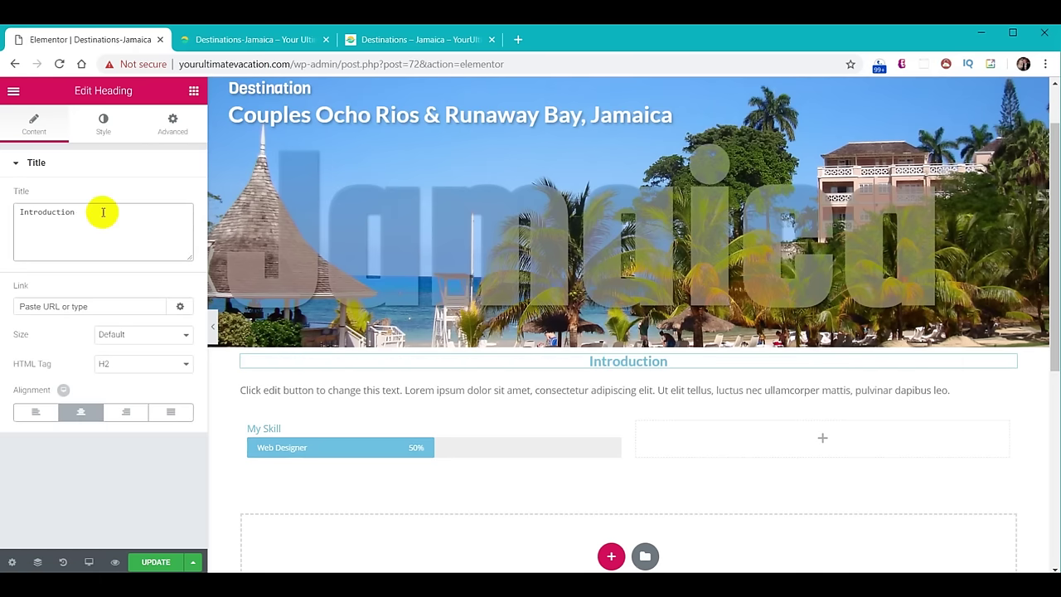
# Color the Introduction heading teal (#01abaa).
pyautogui.click(104, 129)
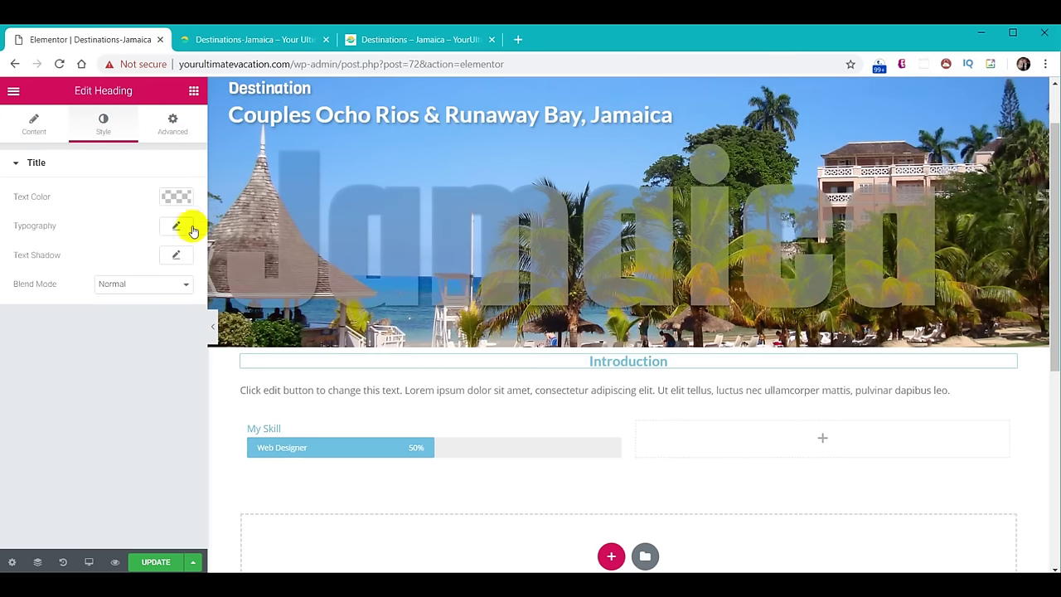
pyautogui.click(181, 200)
pyautogui.click(87, 199)
pyautogui.write('#01abaa')
pyautogui.click(183, 200)
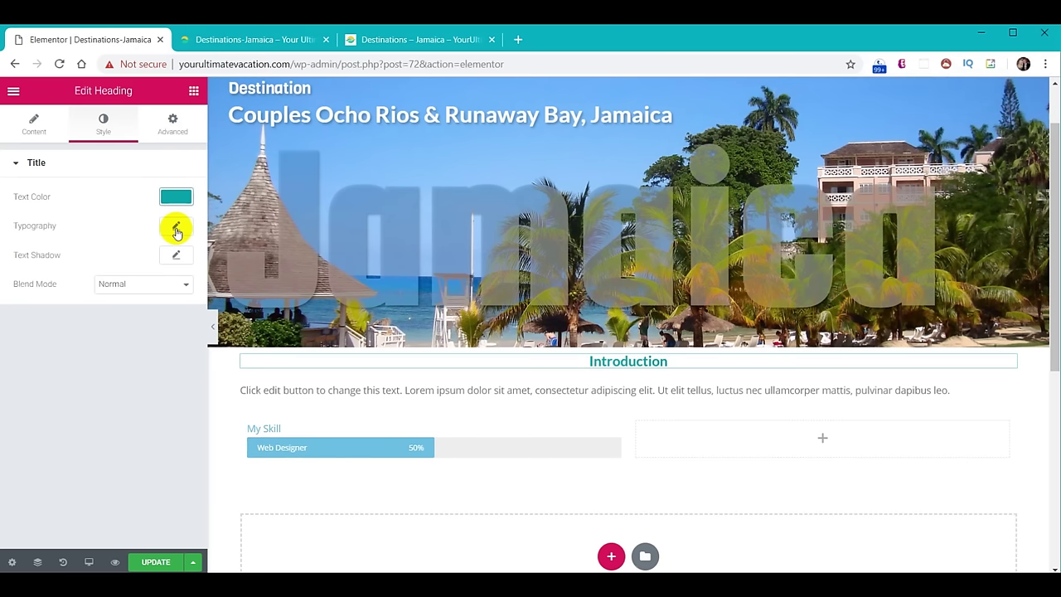
# Set the heading font to Fjalla One at size 50.
pyautogui.click(176, 229)
pyautogui.click(131, 265)
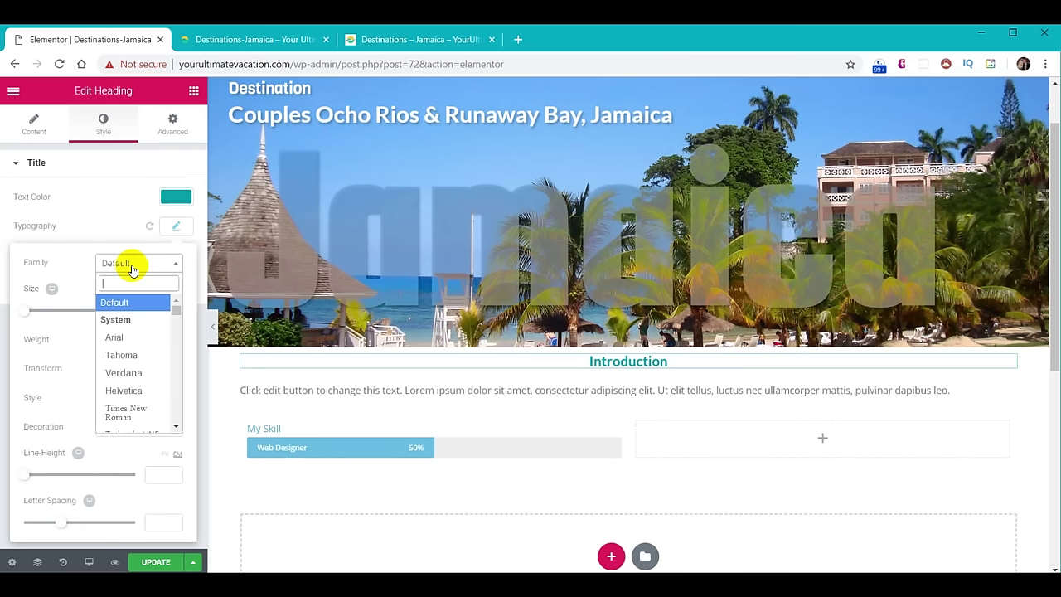
pyautogui.write('fj')
pyautogui.click(133, 320)
pyautogui.click(155, 311)
pyautogui.write('50')
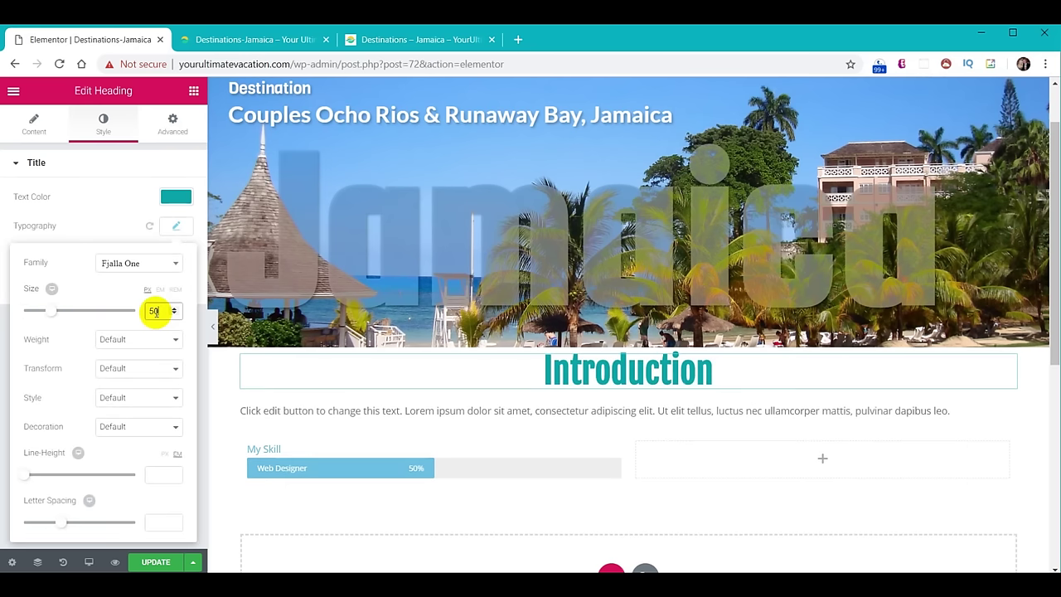
pyautogui.click(179, 229)
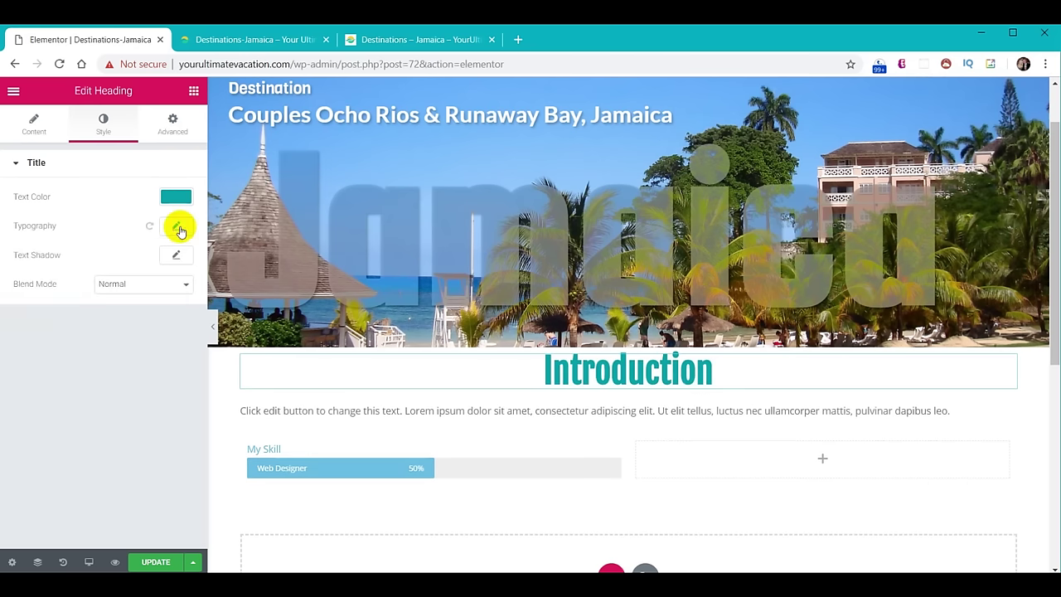
# Replace the placeholder paragraph with the real introduction text.
pyautogui.click(454, 415)
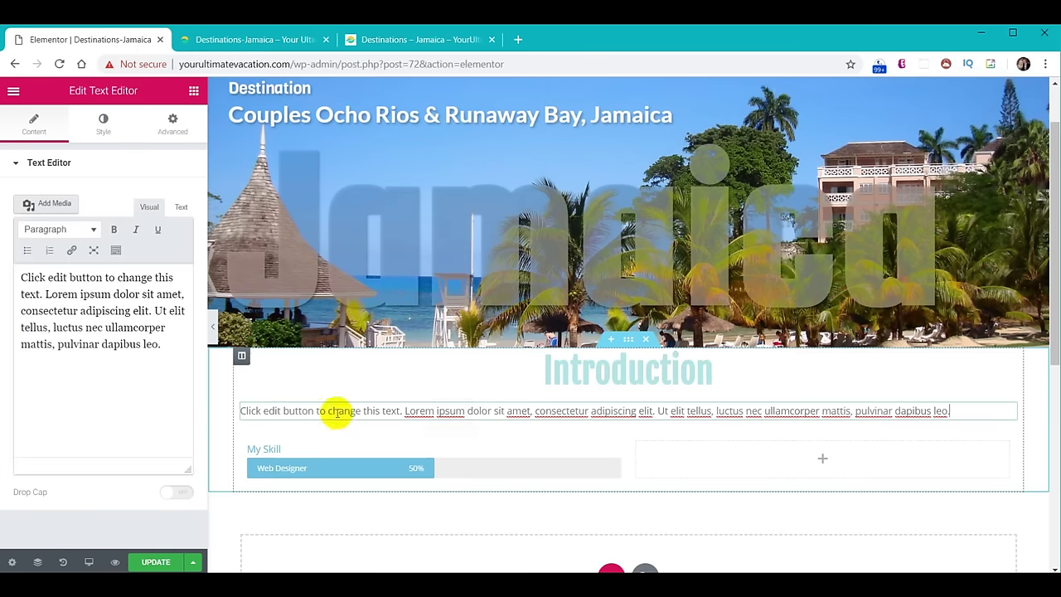
pyautogui.moveTo(166, 350); pyautogui.dragTo(3, 255)
pyautogui.write("David and I go to Jamaica for at least 2 weeks each year. You think we'd know every single thing about this island, but because we go there to escape our busy lives, our main goal is to chill, so I don't have a list of 50 Things You Can Do In Jamaica. To me this is a good thing, because it's easy to get overwhelmed when there is a multitude of possibilities. Scroll down to see everything or use the quick links below to view specific sections.")
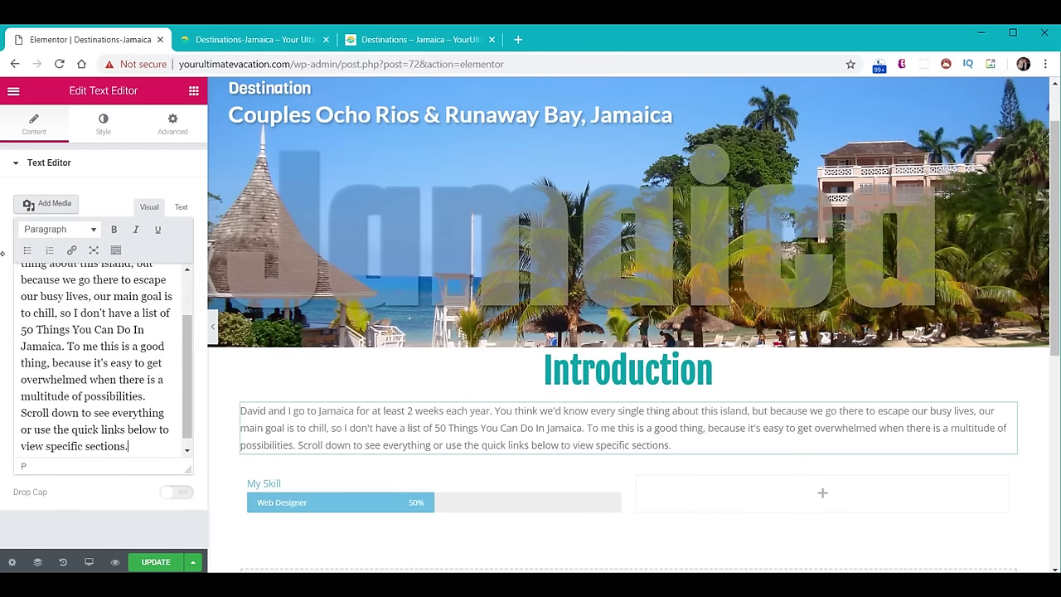
# Set the paragraph typography size to 18 and its text color to black.
pyautogui.click(104, 122)
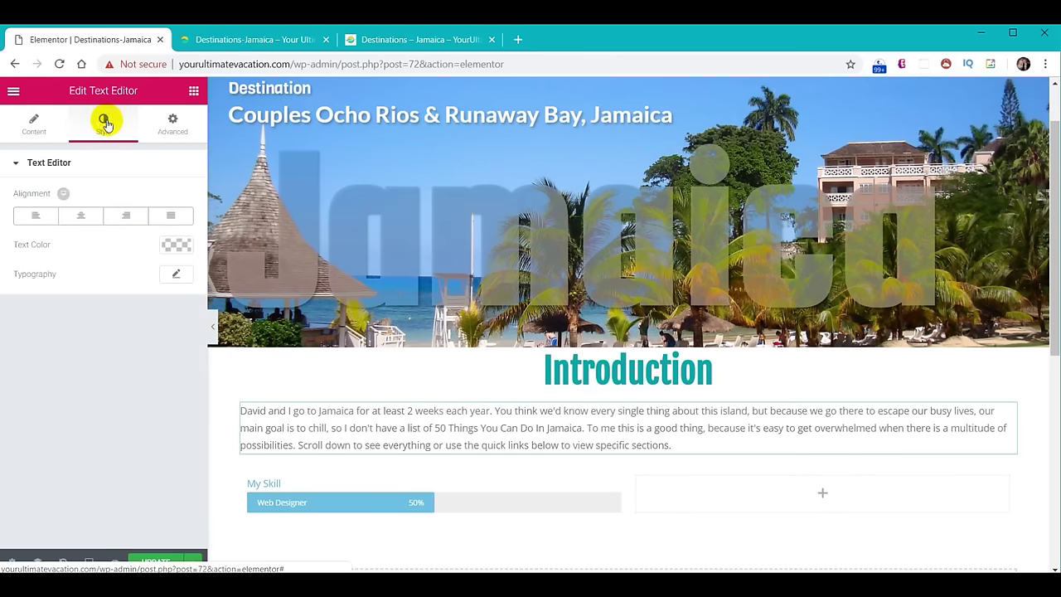
pyautogui.click(176, 276)
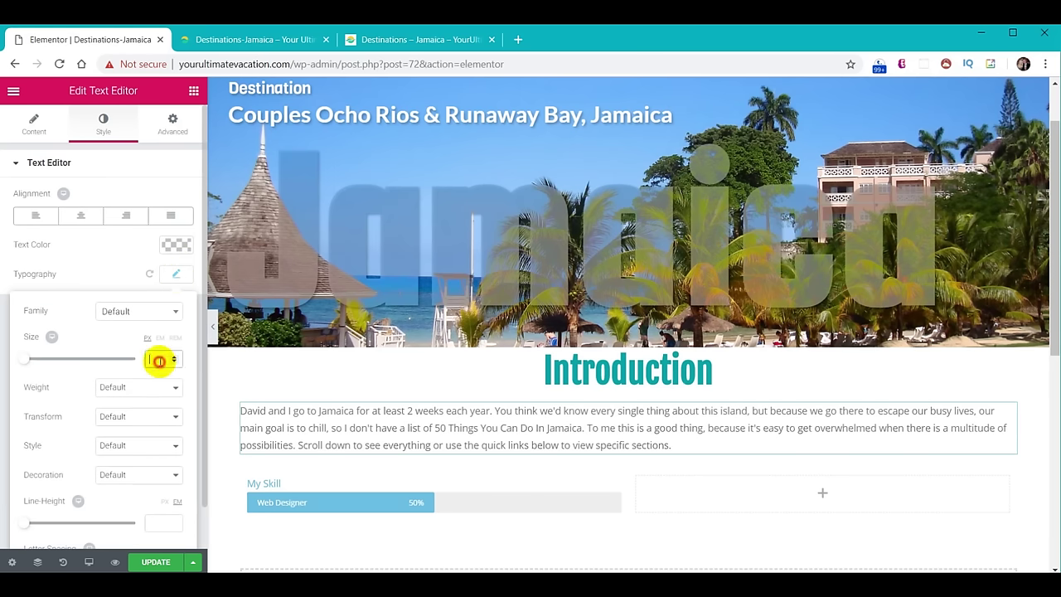
pyautogui.write('18')
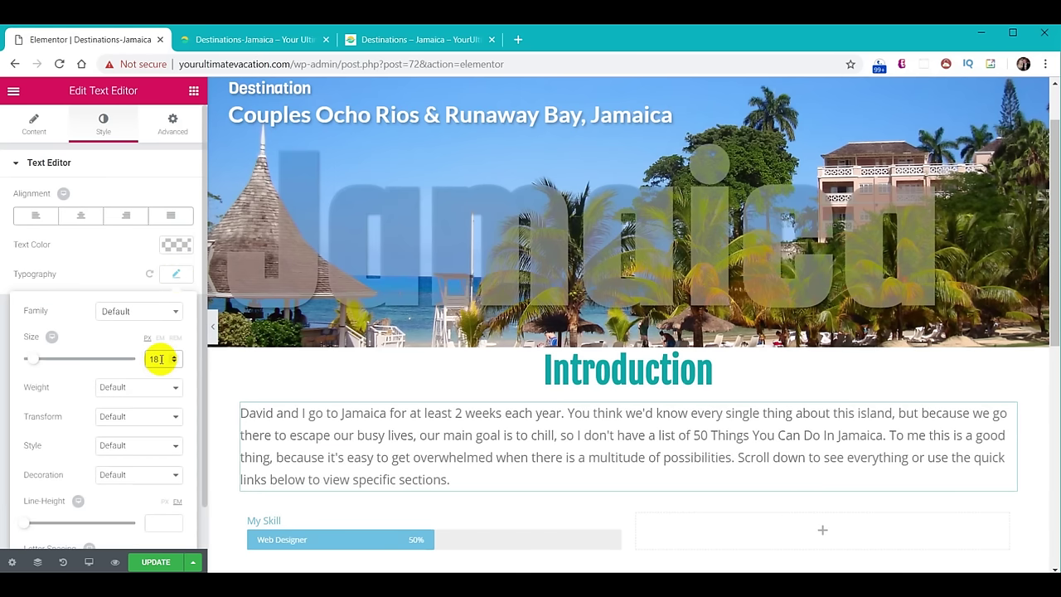
pyautogui.click(176, 246)
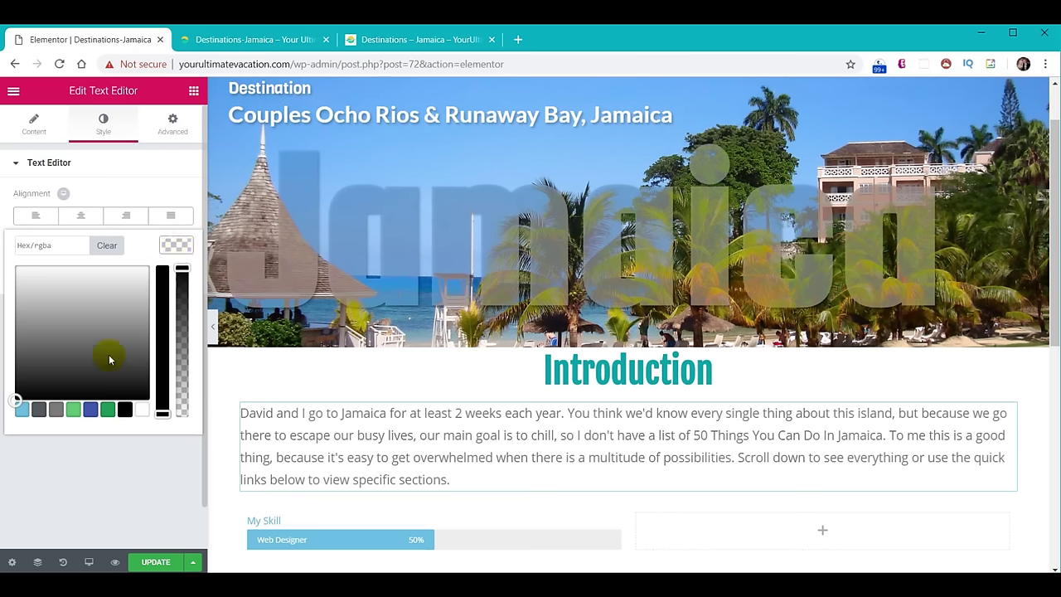
pyautogui.click(126, 410)
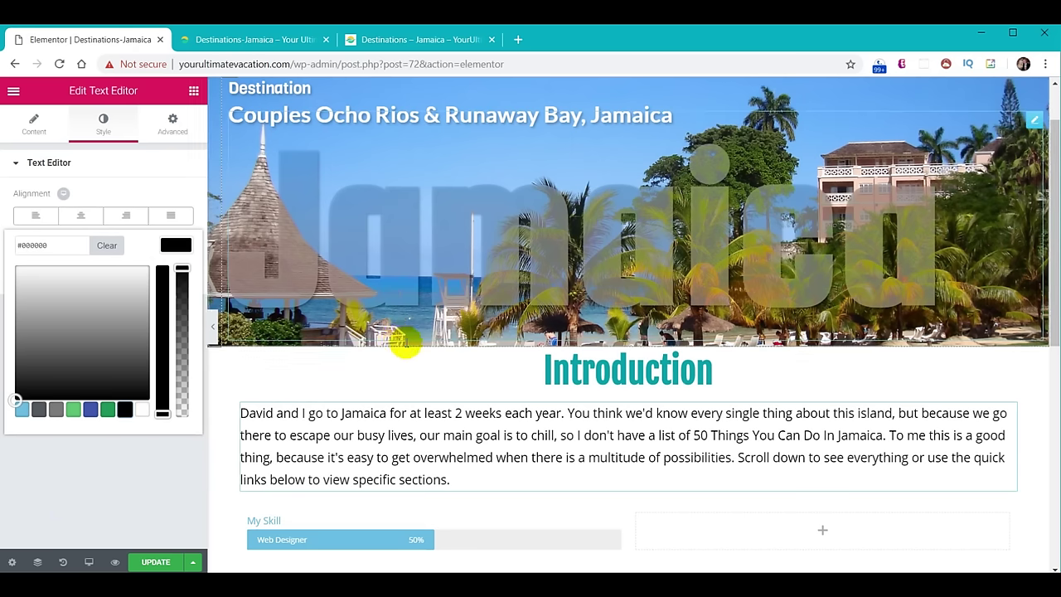
pyautogui.scroll(-2, 630, 315)
pyautogui.scroll(-2, 680, 311)
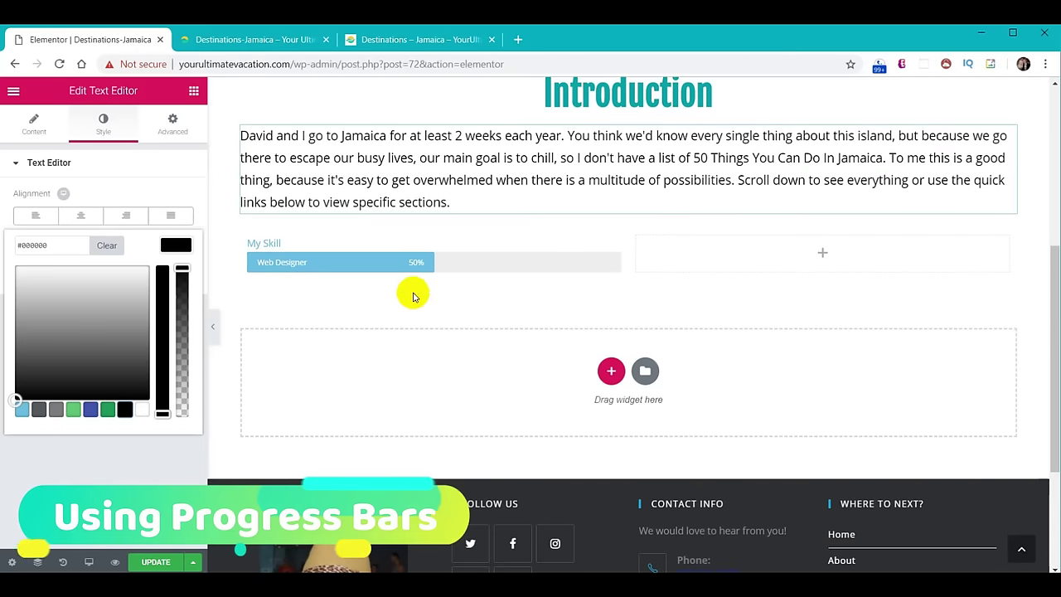
# Retitle the skill bar 'Accommodations' at 80% with inner text 'Exceeds Expectations'.
pyautogui.click(295, 243)
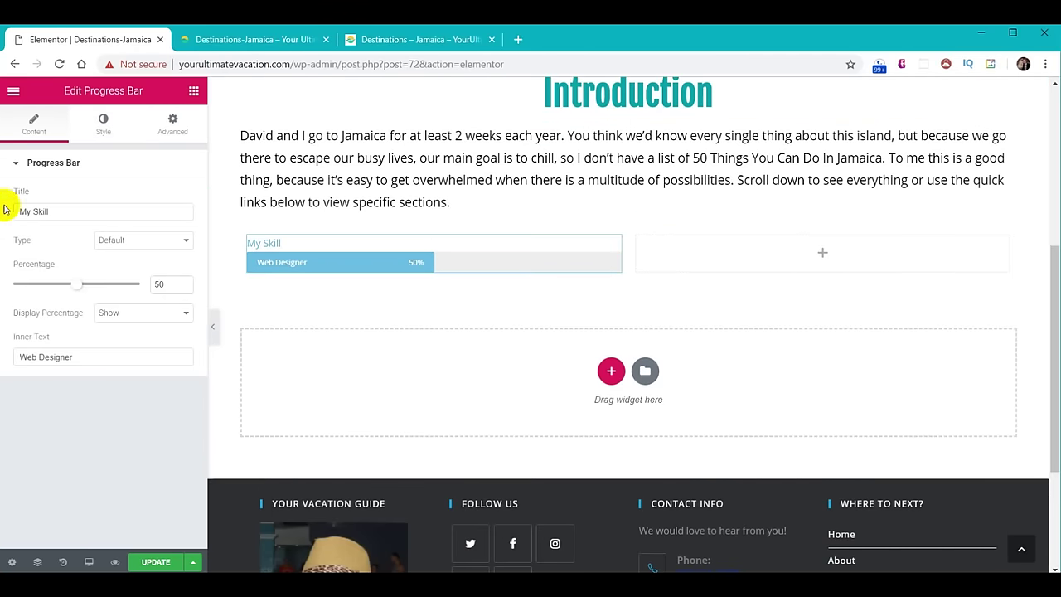
pyautogui.tripleClick(64, 216)
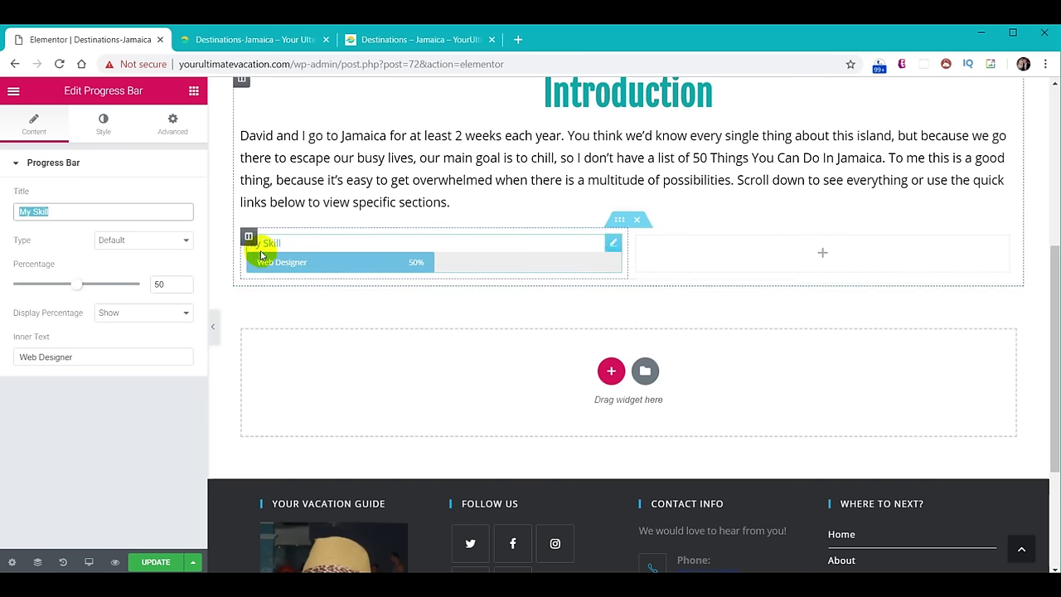
pyautogui.write('Accommodations')
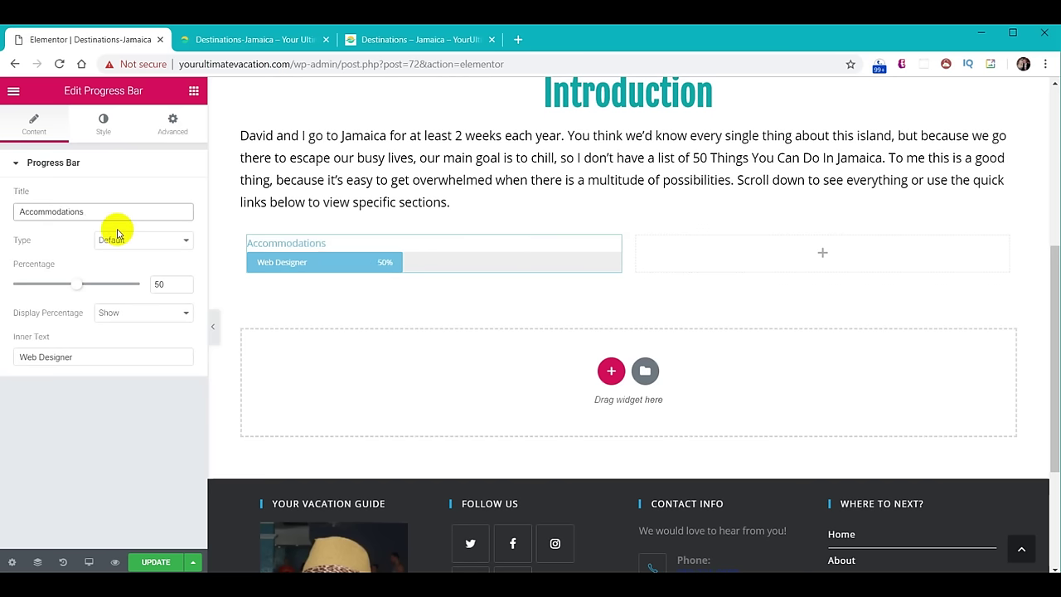
pyautogui.click(127, 201)
pyautogui.doubleClick(161, 284)
pyautogui.write('80')
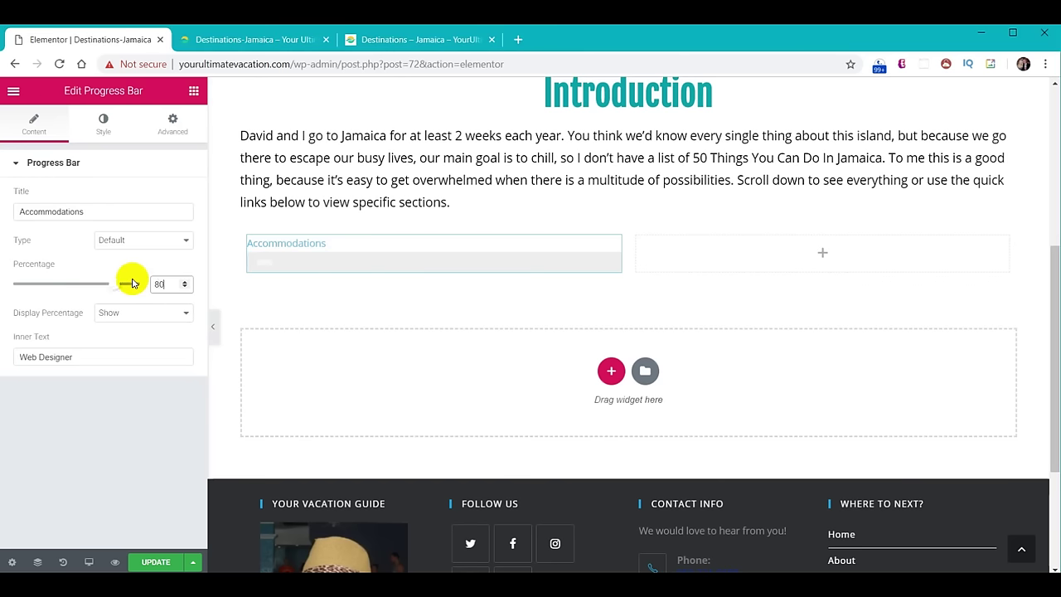
pyautogui.moveTo(76, 355); pyautogui.dragTo(3, 346)
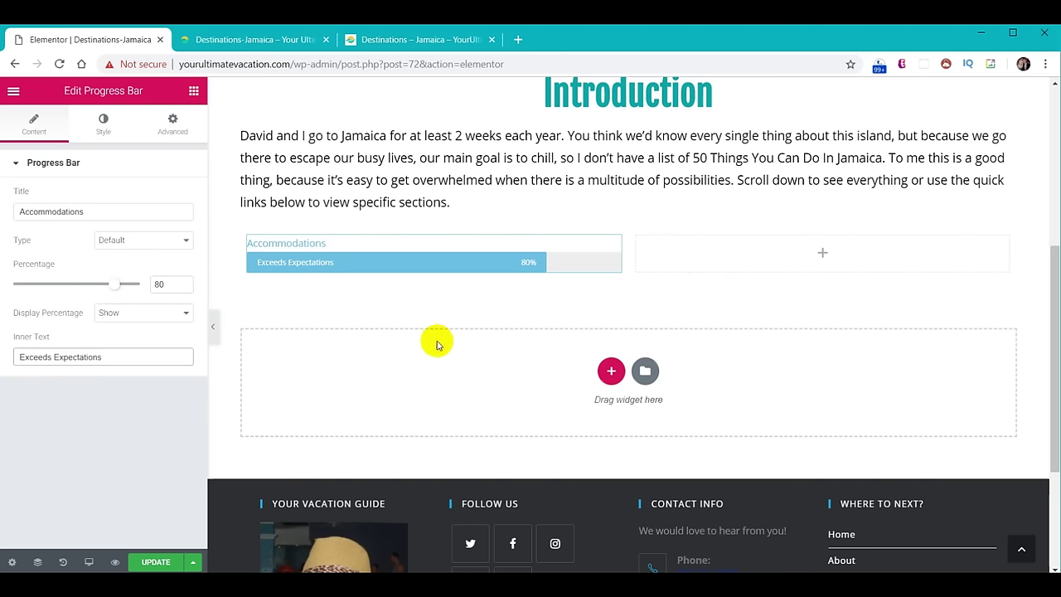
pyautogui.scroll(2, 438, 345)
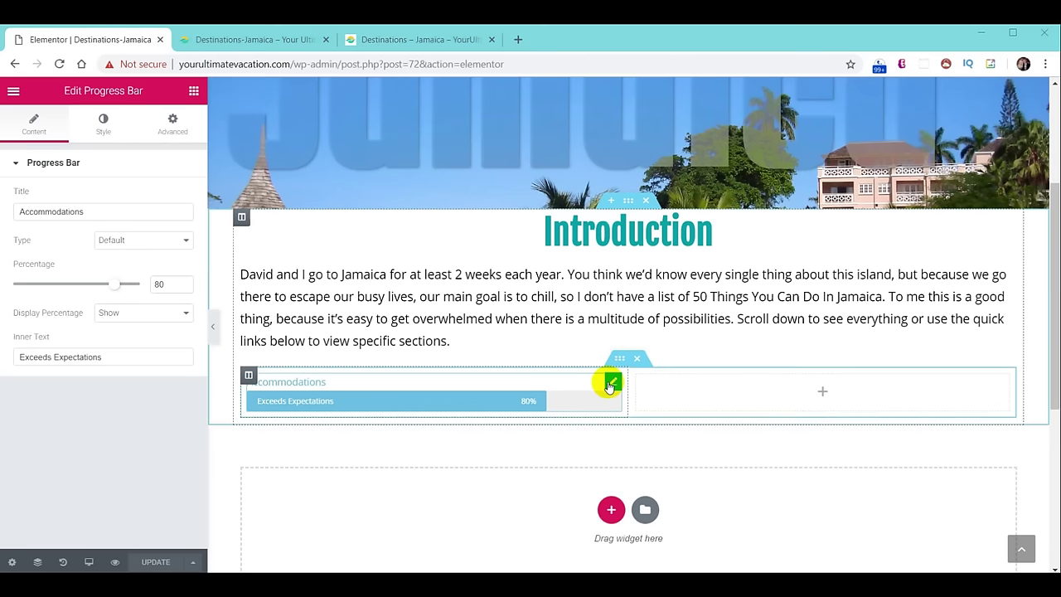
# Duplicate the Accommodations bar three times.
pyautogui.rightClick(611, 373)
pyautogui.click(622, 398)
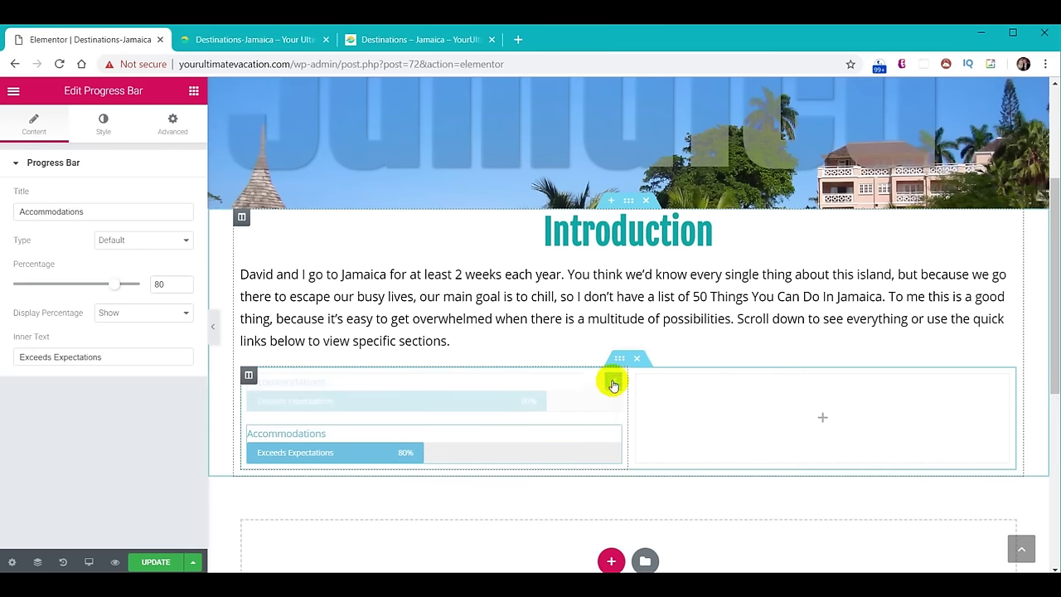
pyautogui.rightClick(613, 379)
pyautogui.click(641, 400)
pyautogui.rightClick(614, 382)
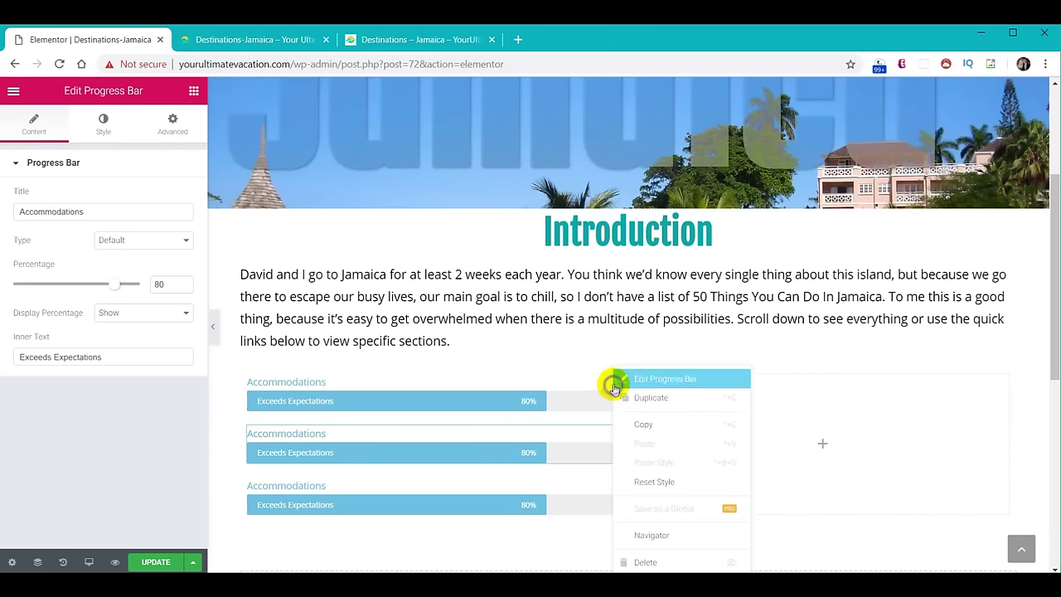
pyautogui.click(640, 401)
# Move one Accommodations bar into the right column and duplicate it twice there.
pyautogui.moveTo(614, 379); pyautogui.dragTo(967, 398)
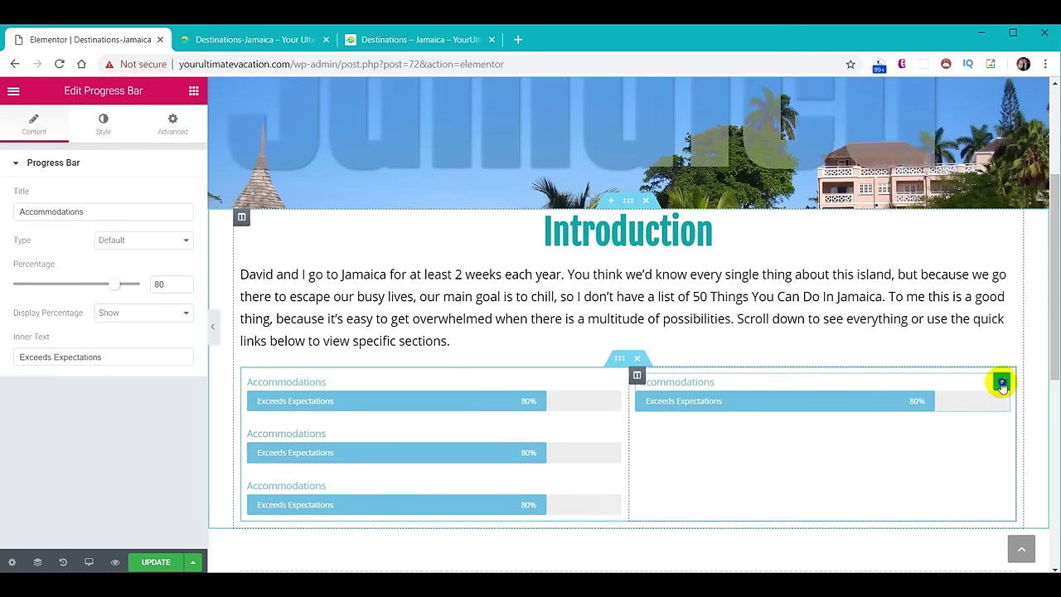
pyautogui.rightClick(1001, 378)
pyautogui.click(995, 398)
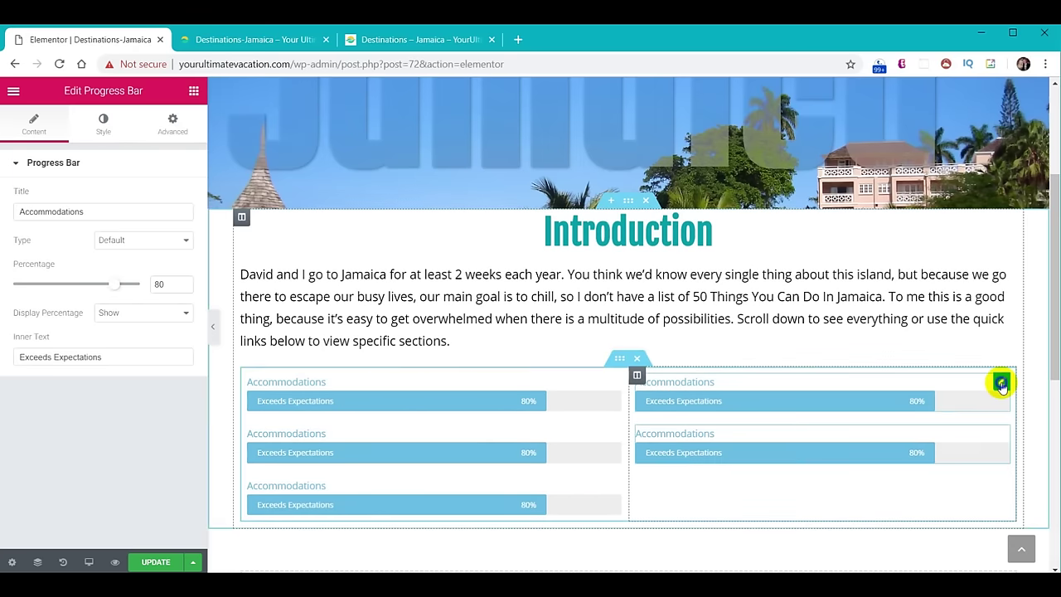
pyautogui.rightClick(1001, 384)
pyautogui.click(1000, 398)
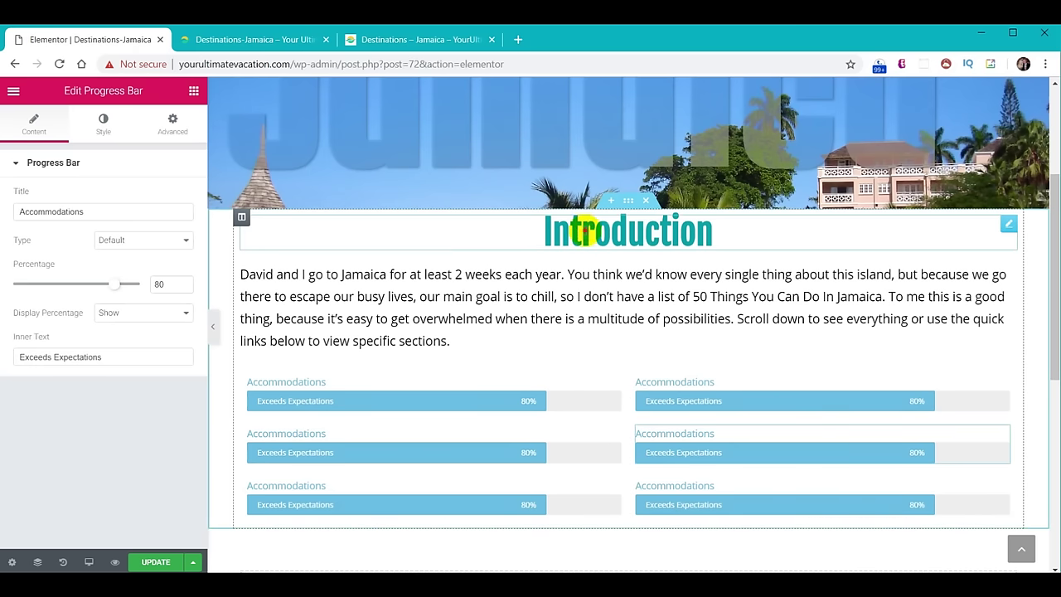
# Unlink the Introduction heading's padding and set its top padding to 30.
pyautogui.click(584, 230)
pyautogui.click(172, 126)
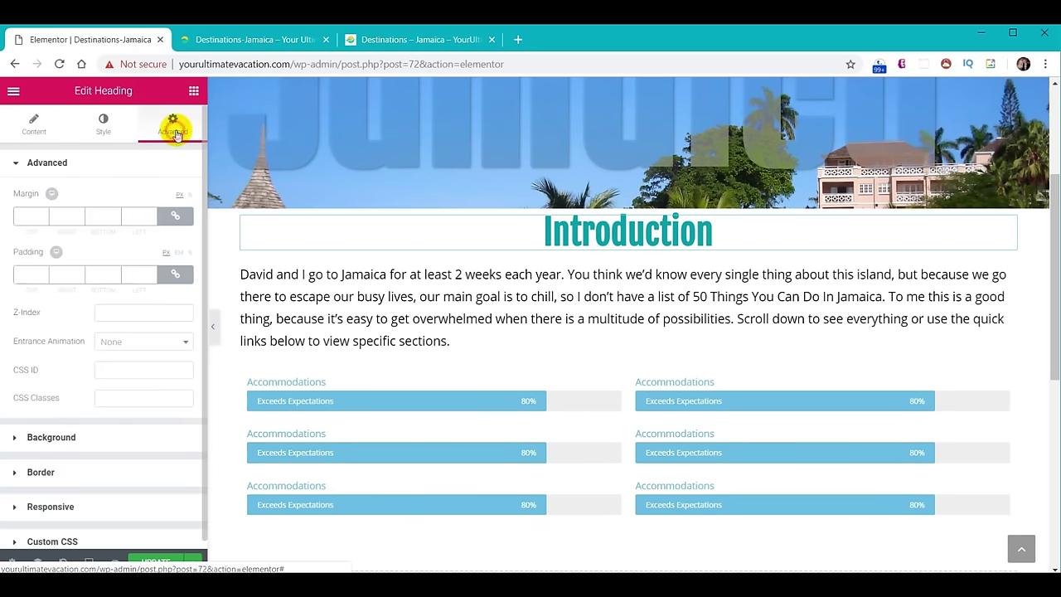
pyautogui.click(192, 275)
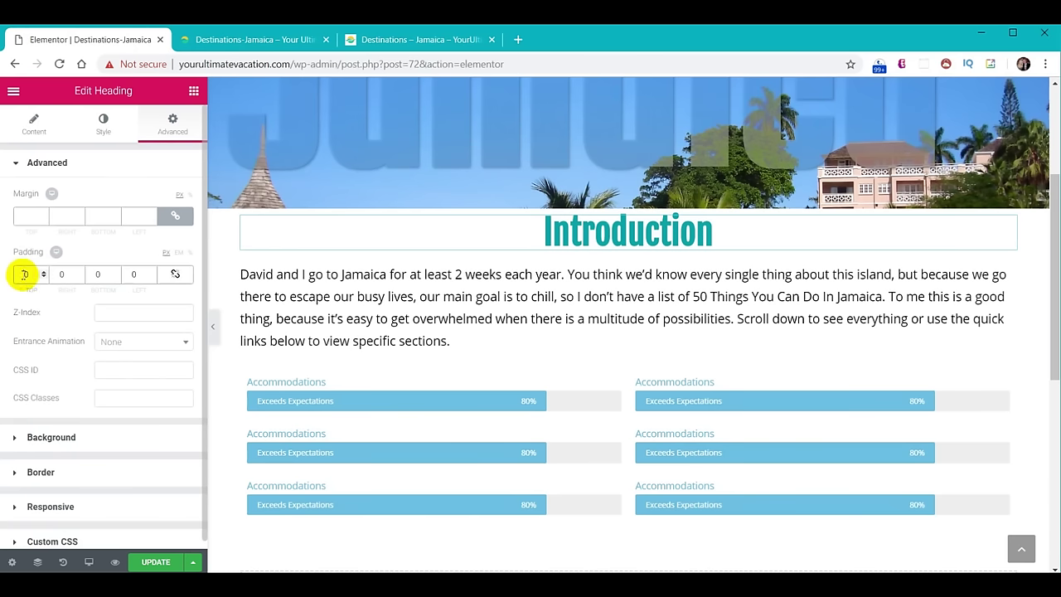
pyautogui.write('1')
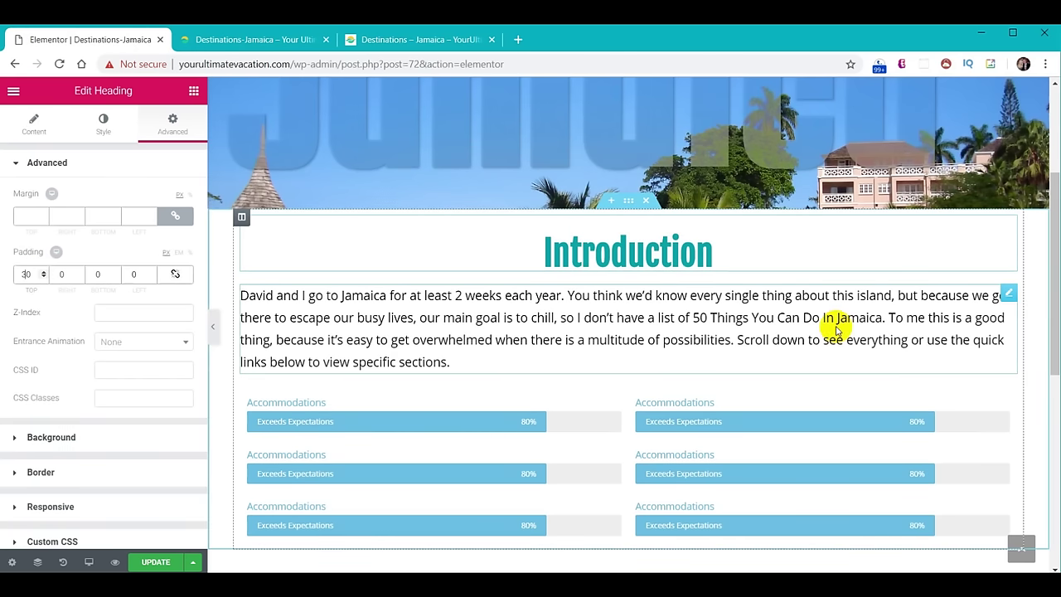
pyautogui.scroll(-1, 835, 329)
pyautogui.scroll(-1, 836, 330)
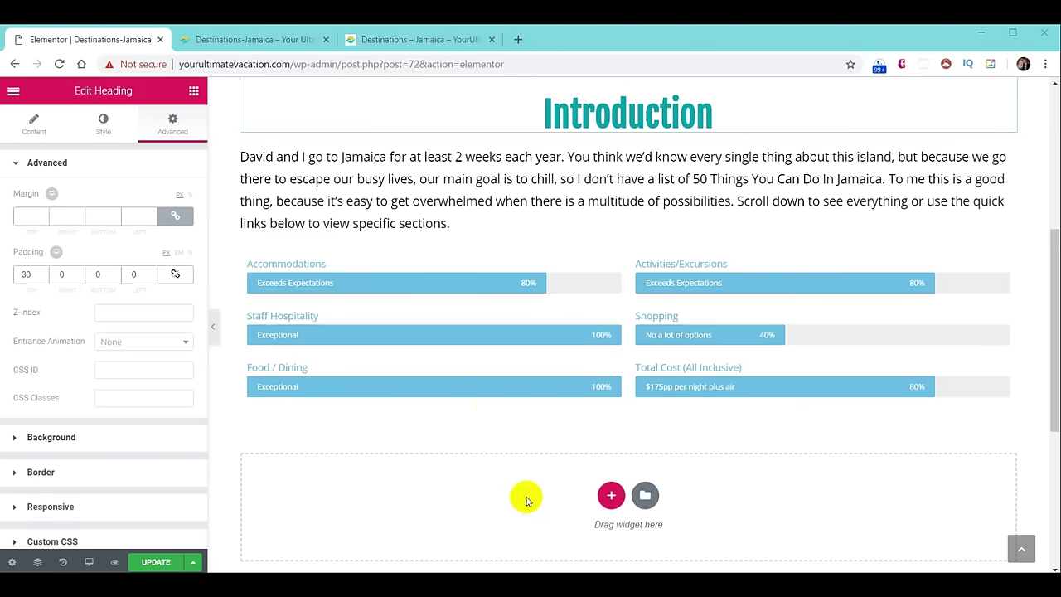
# Check the live page, then hide the Accommodations bar's percentage label.
pyautogui.click(395, 41)
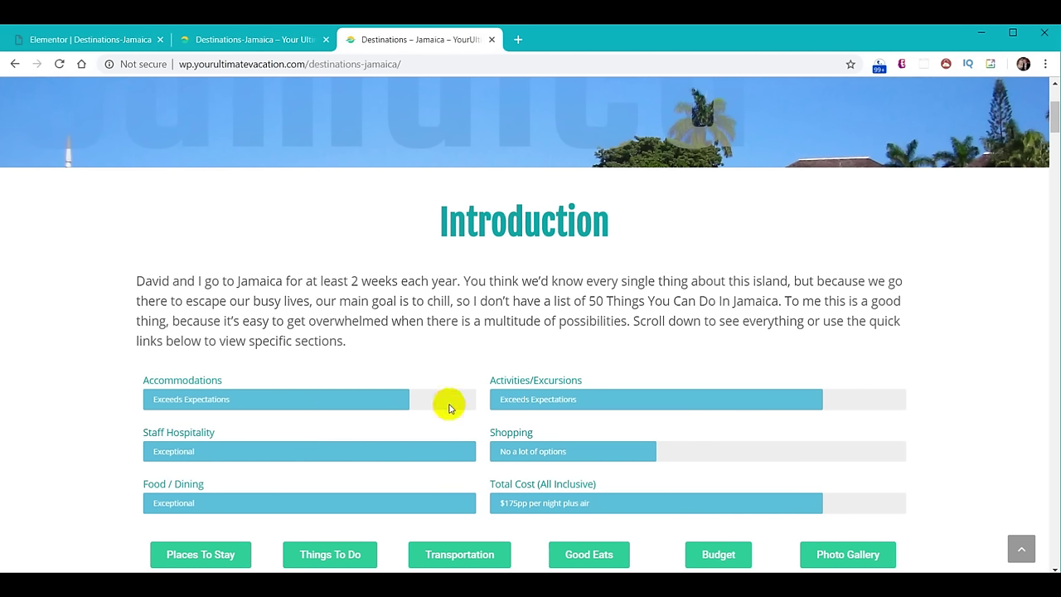
pyautogui.click(83, 41)
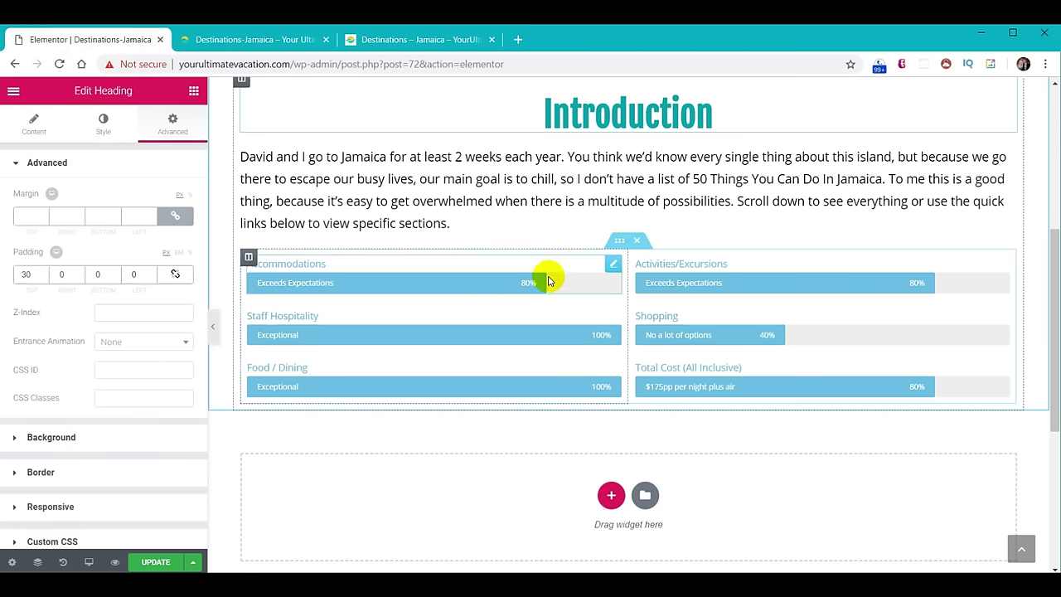
pyautogui.click(468, 288)
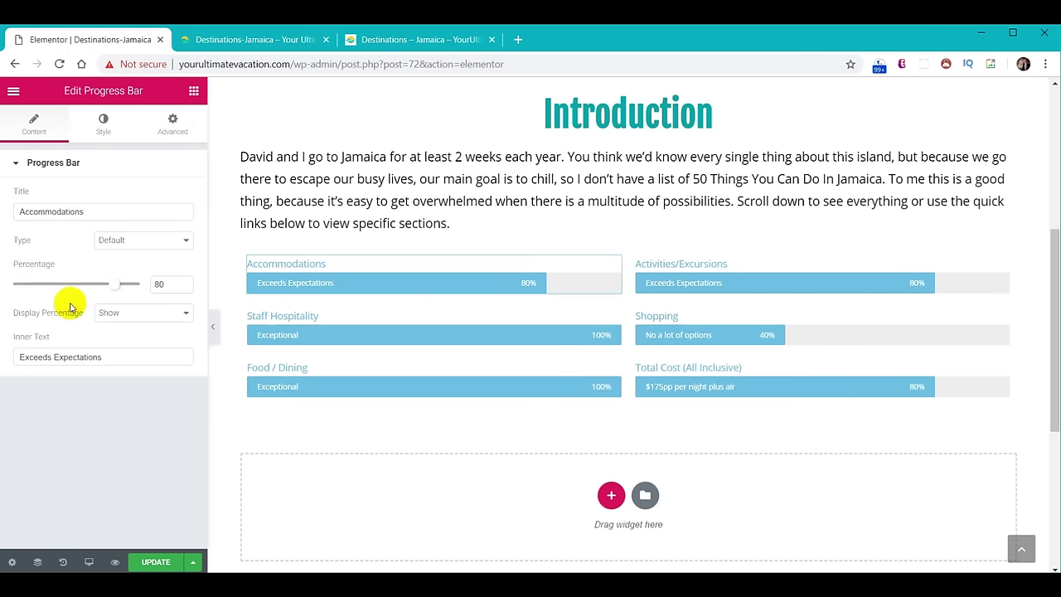
pyautogui.click(138, 322)
pyautogui.click(138, 336)
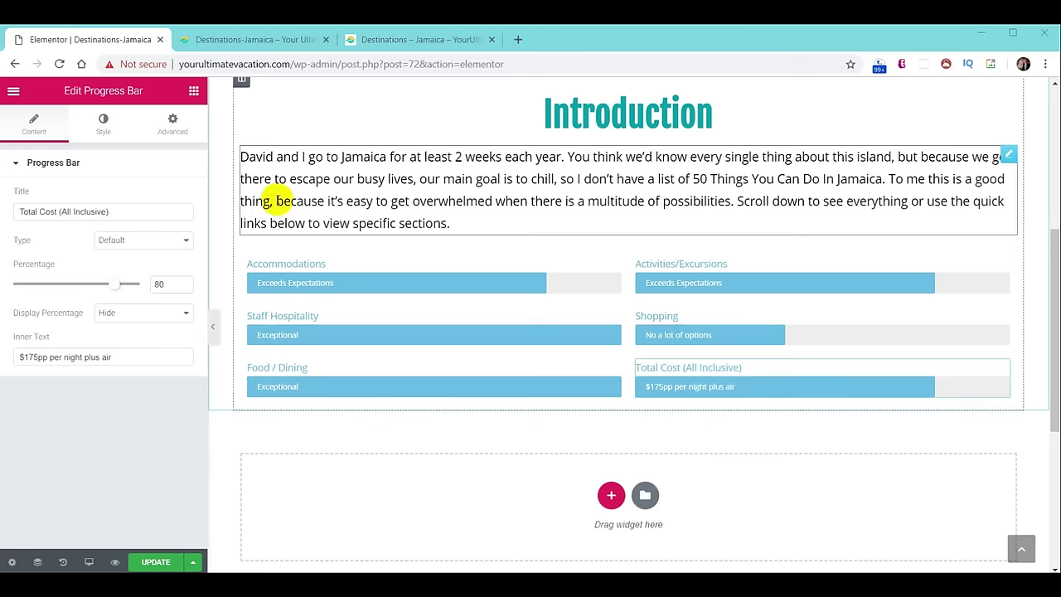
# Add an inner section below the rating bars and review it on the live page.
pyautogui.click(194, 91)
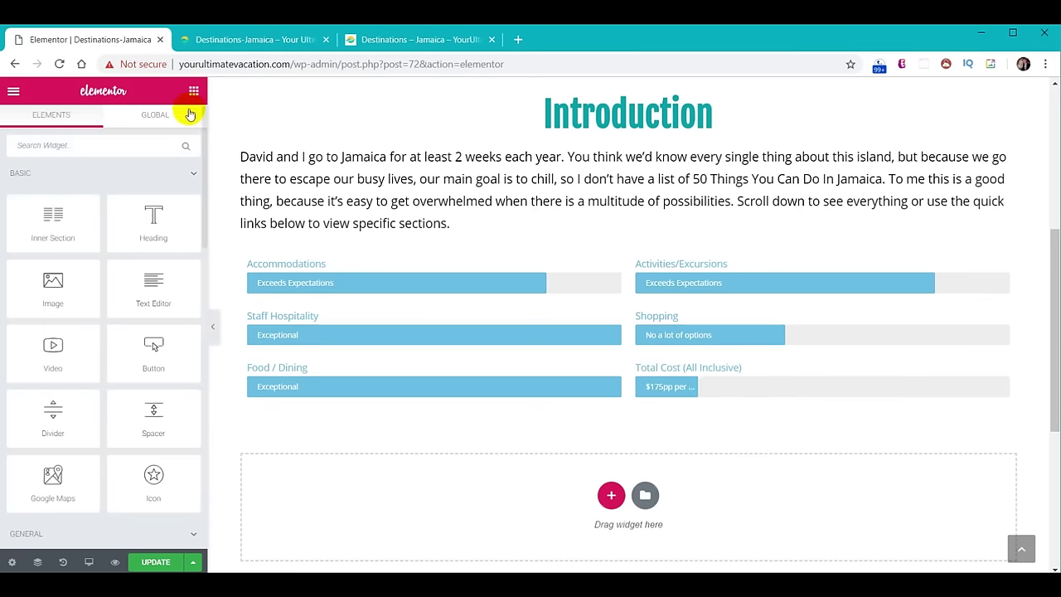
pyautogui.moveTo(53, 216); pyautogui.dragTo(656, 403)
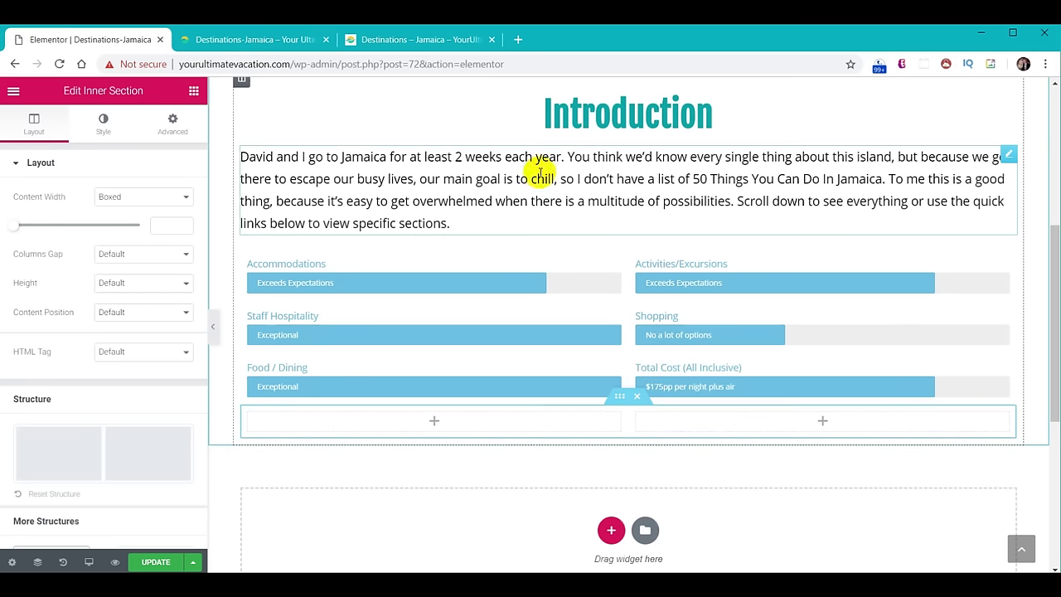
pyautogui.click(421, 40)
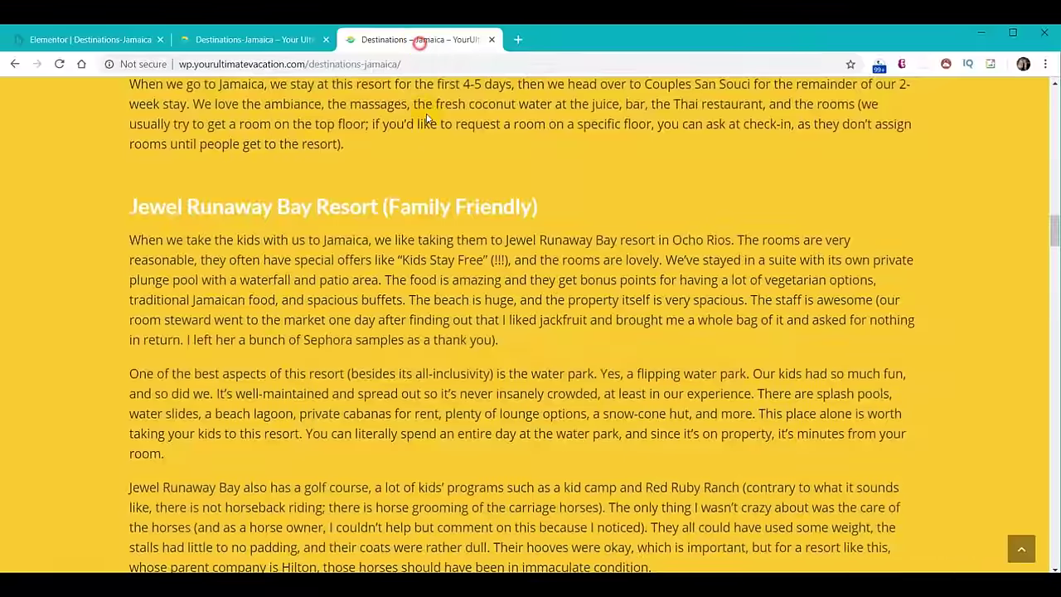
pyautogui.scroll(15, 587, 393)
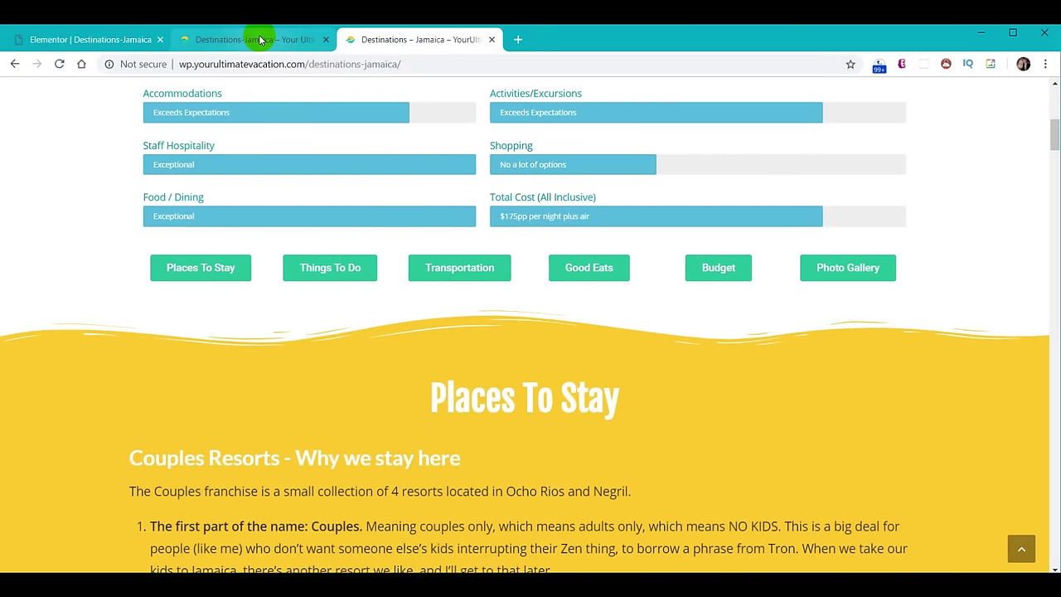
pyautogui.click(110, 45)
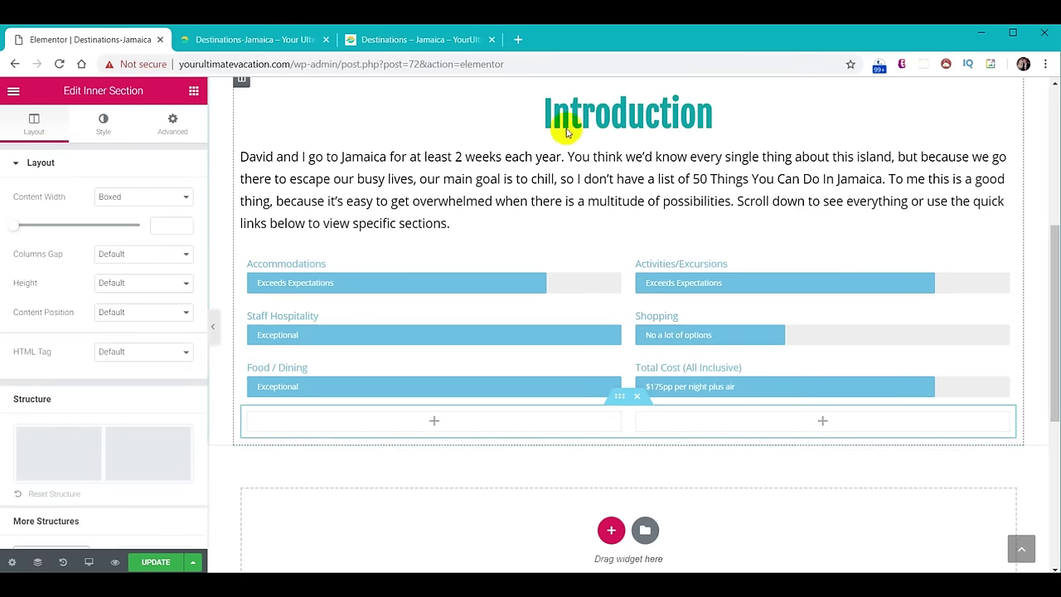
pyautogui.scroll(3, 604, 171)
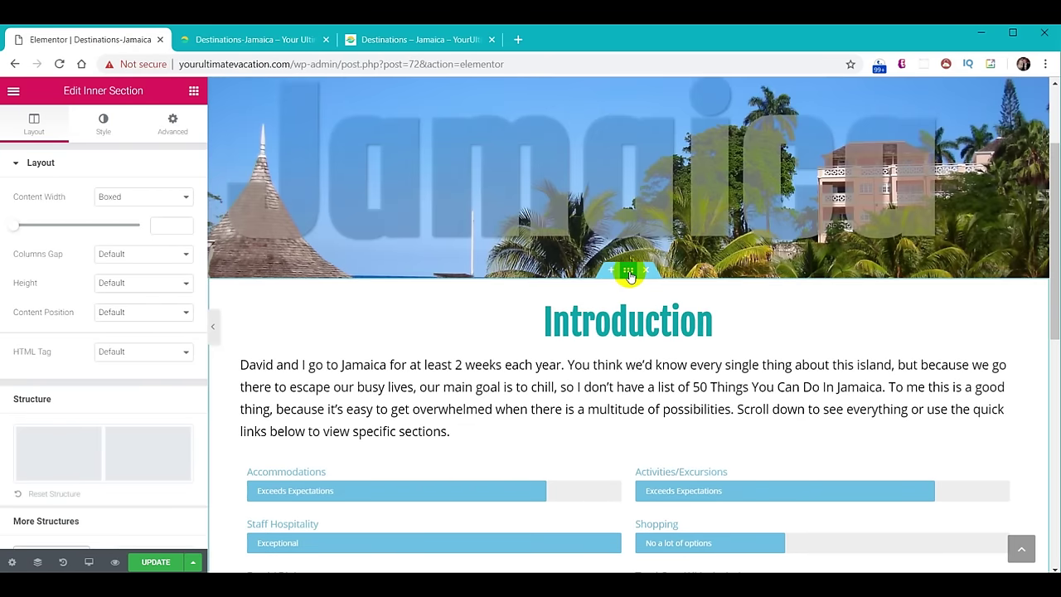
# Give the Introduction section a yellow Waves Brush bottom shape divider.
pyautogui.click(629, 273)
pyautogui.click(103, 123)
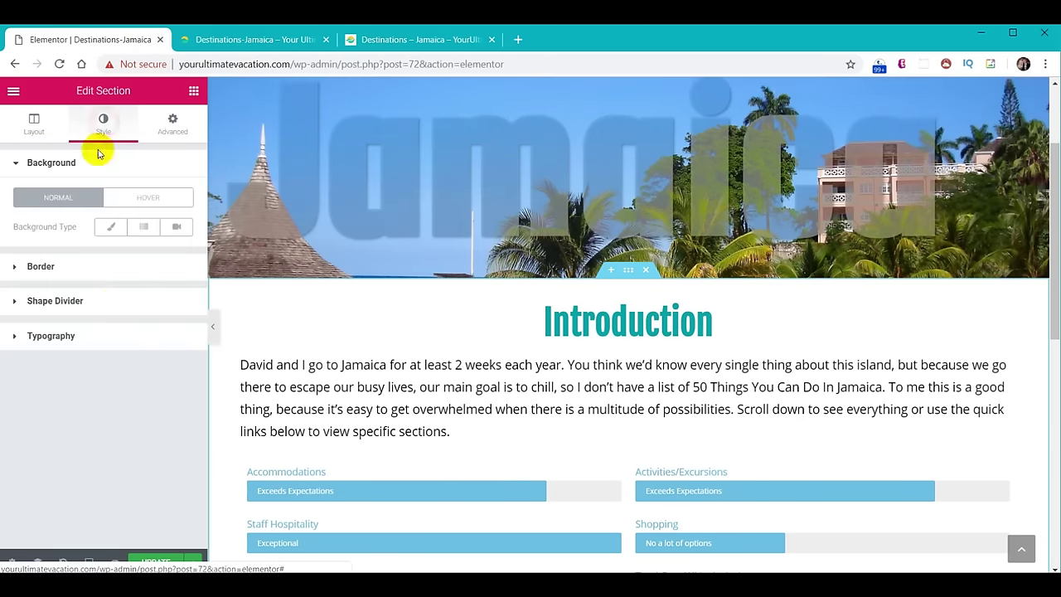
pyautogui.click(76, 302)
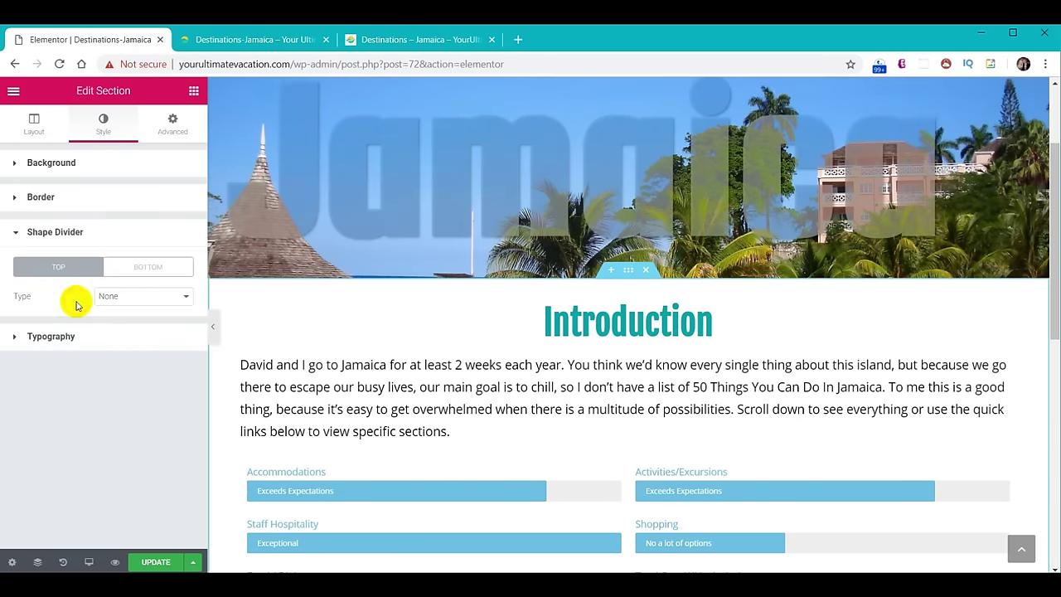
pyautogui.click(148, 271)
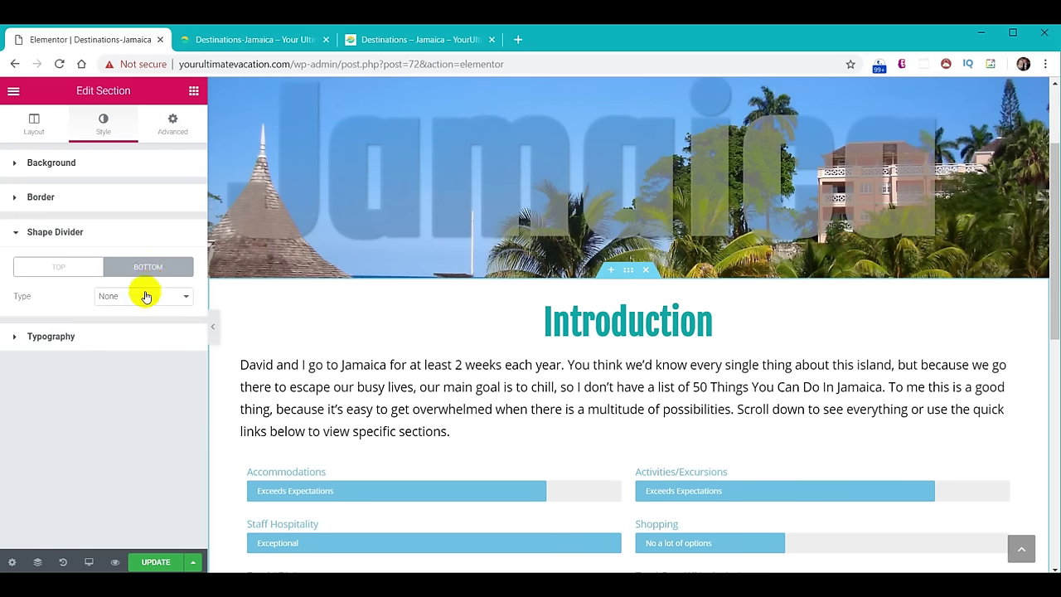
pyautogui.click(146, 294)
pyautogui.click(151, 460)
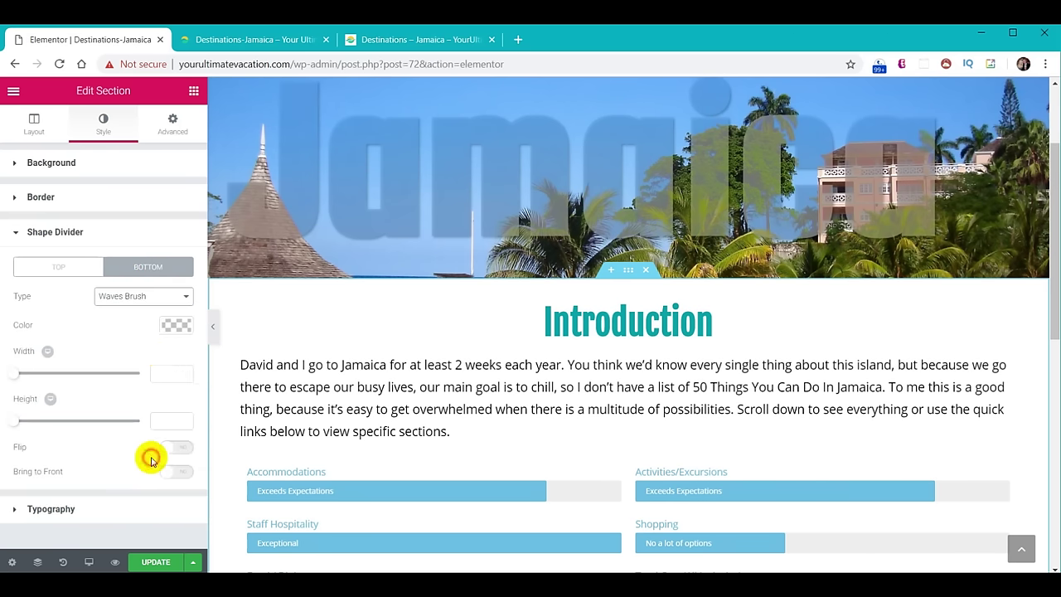
pyautogui.click(171, 329)
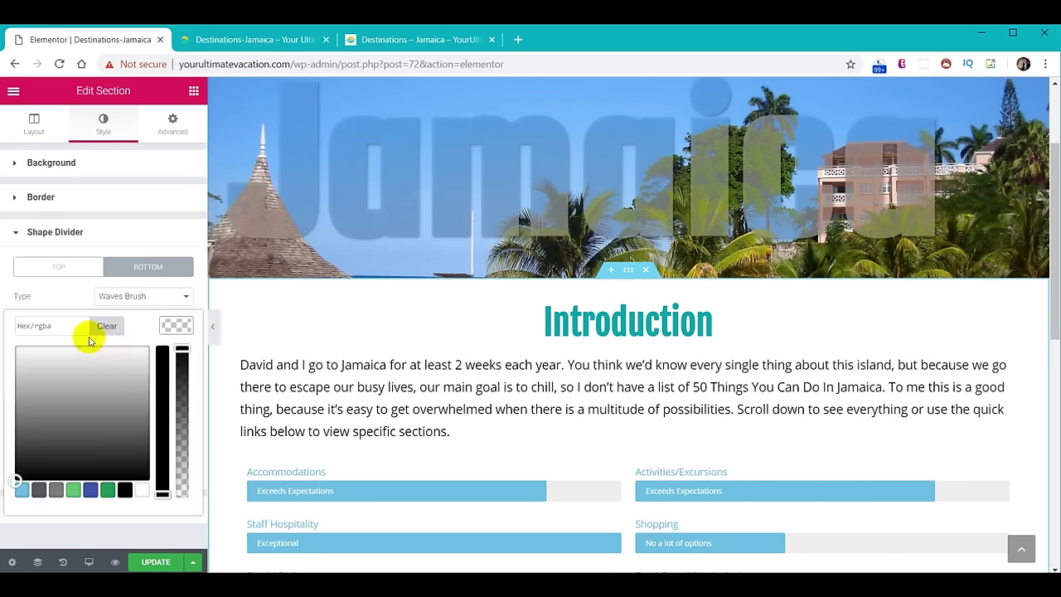
pyautogui.write('#f9cc29')
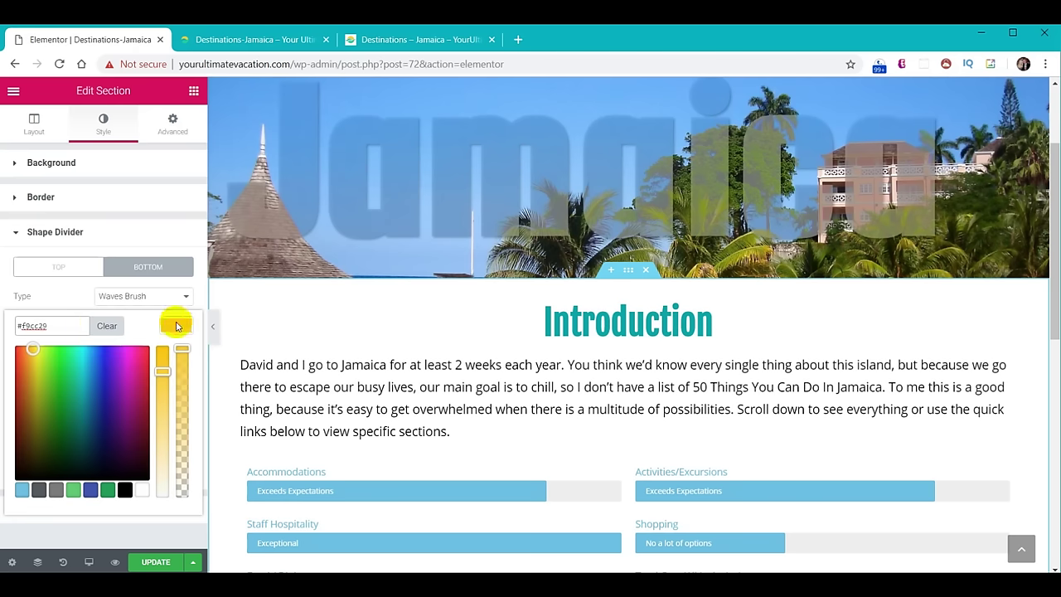
pyautogui.click(174, 326)
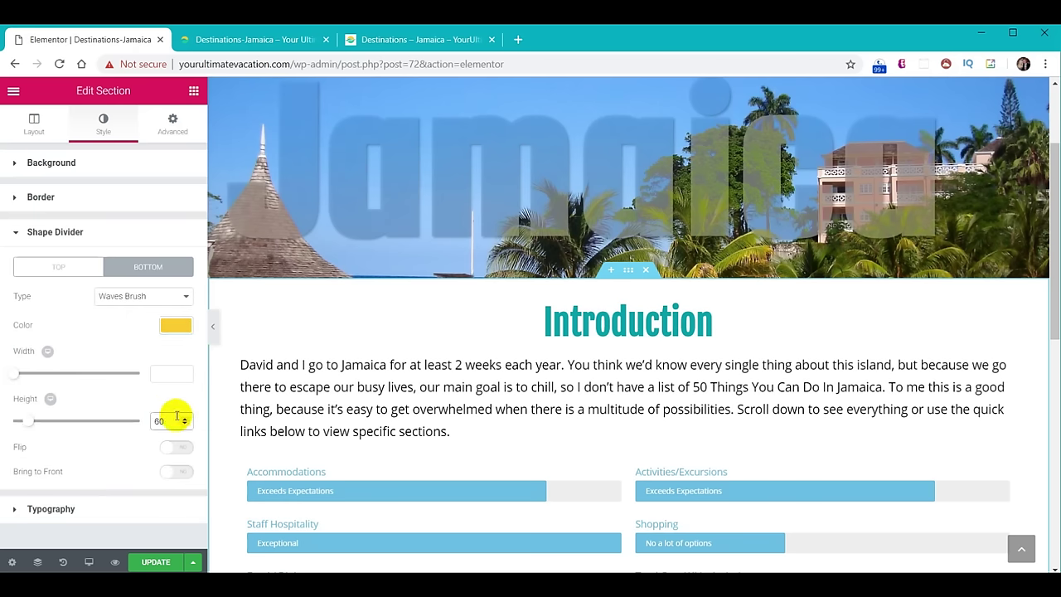
pyautogui.scroll(-3, 544, 368)
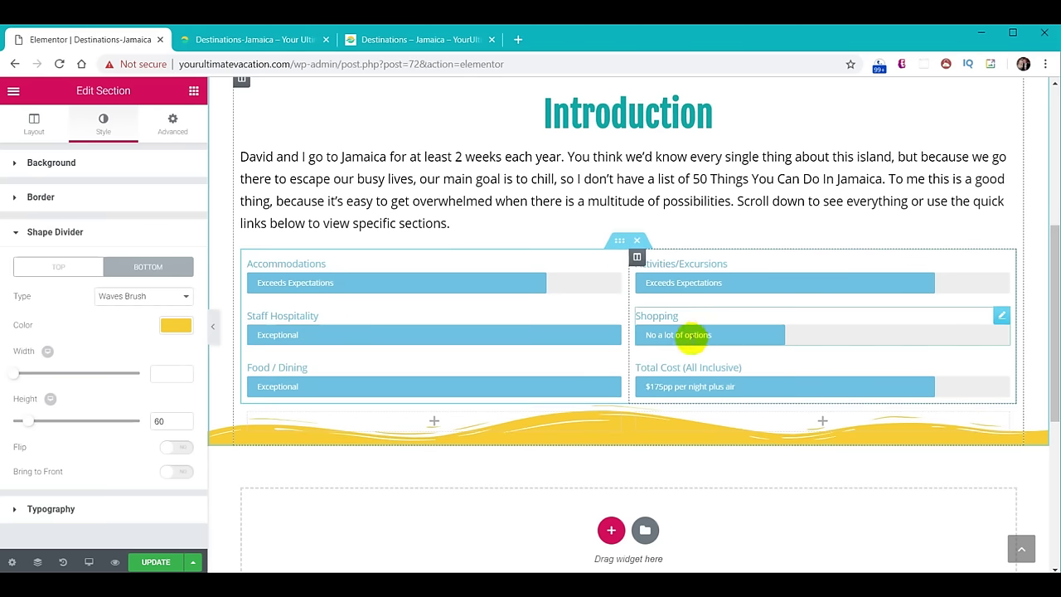
# Unlink the section's padding and set the bottom padding to 50.
pyautogui.click(173, 129)
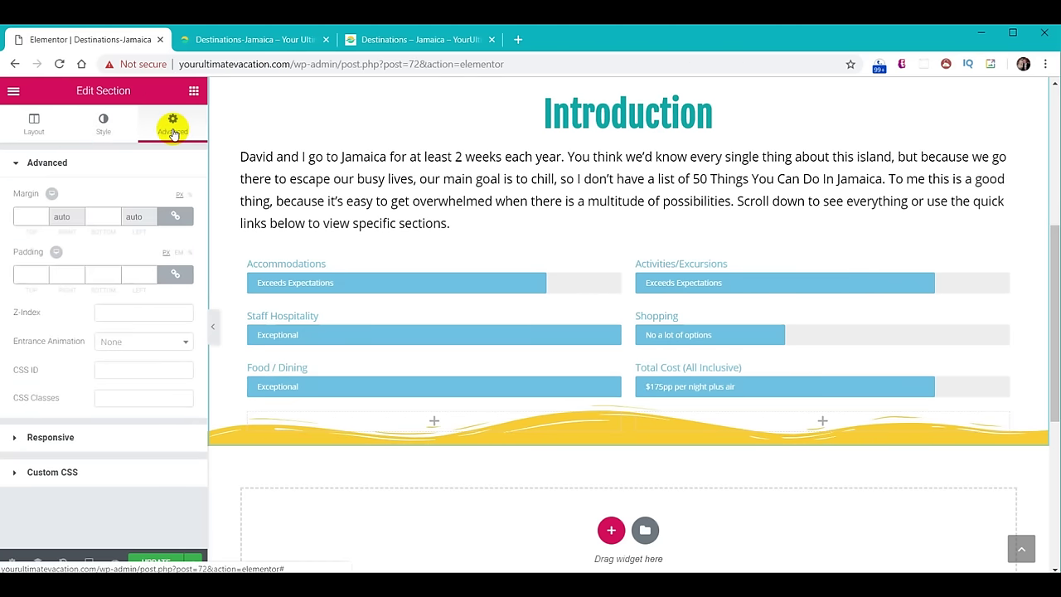
pyautogui.click(175, 276)
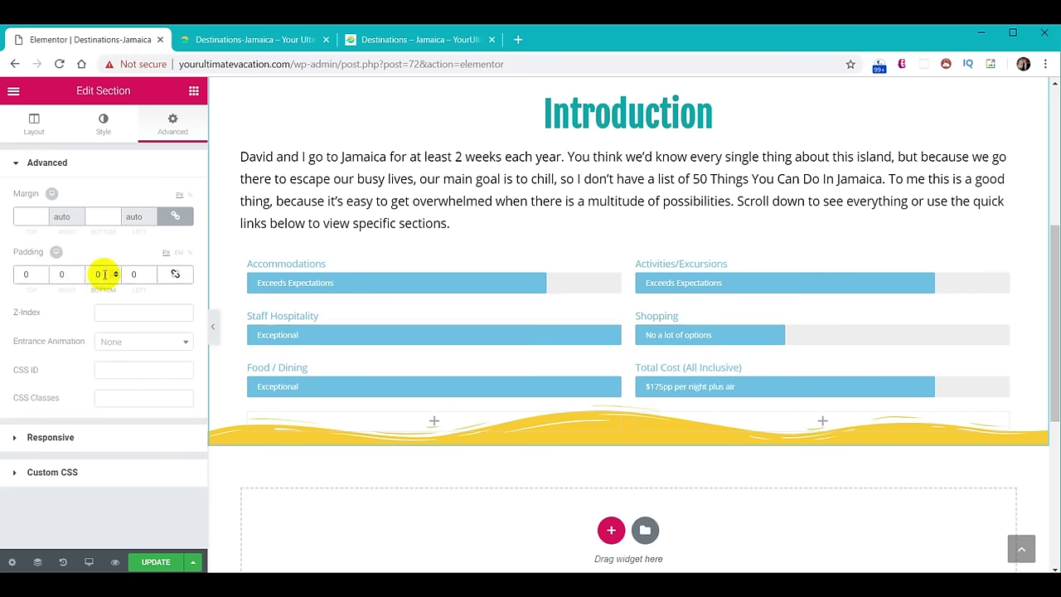
pyautogui.write('5')
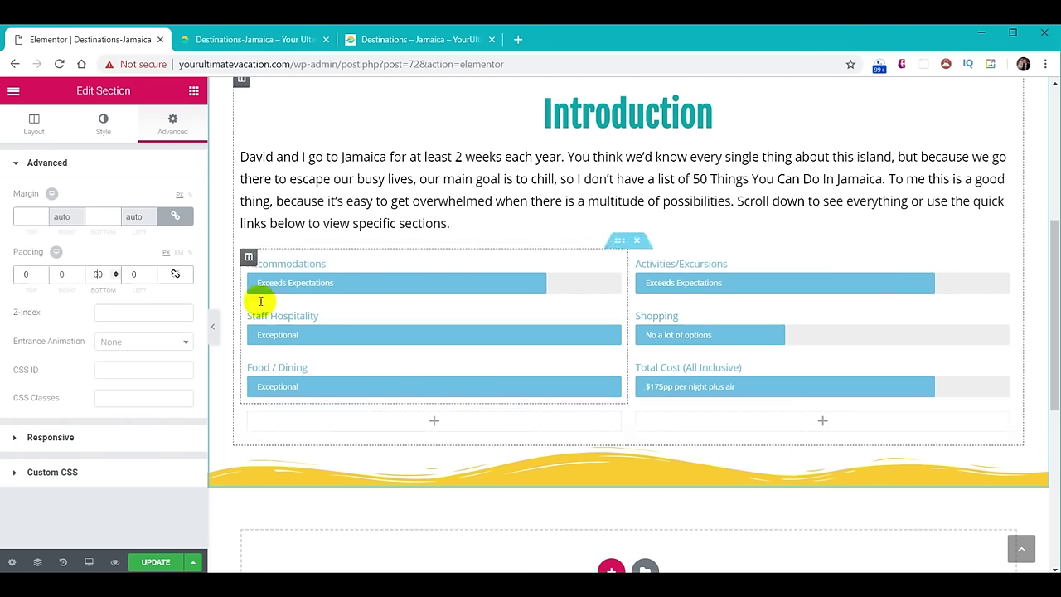
# Add a Click here button to the left column, delete the empty right column, and center it.
pyautogui.click(194, 91)
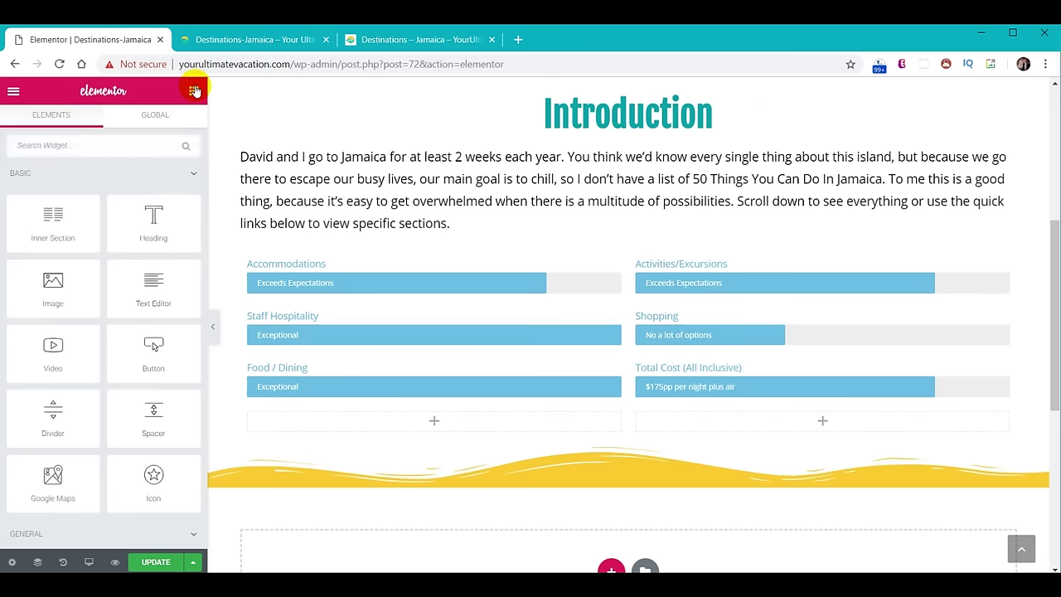
pyautogui.moveTo(159, 349); pyautogui.dragTo(453, 422)
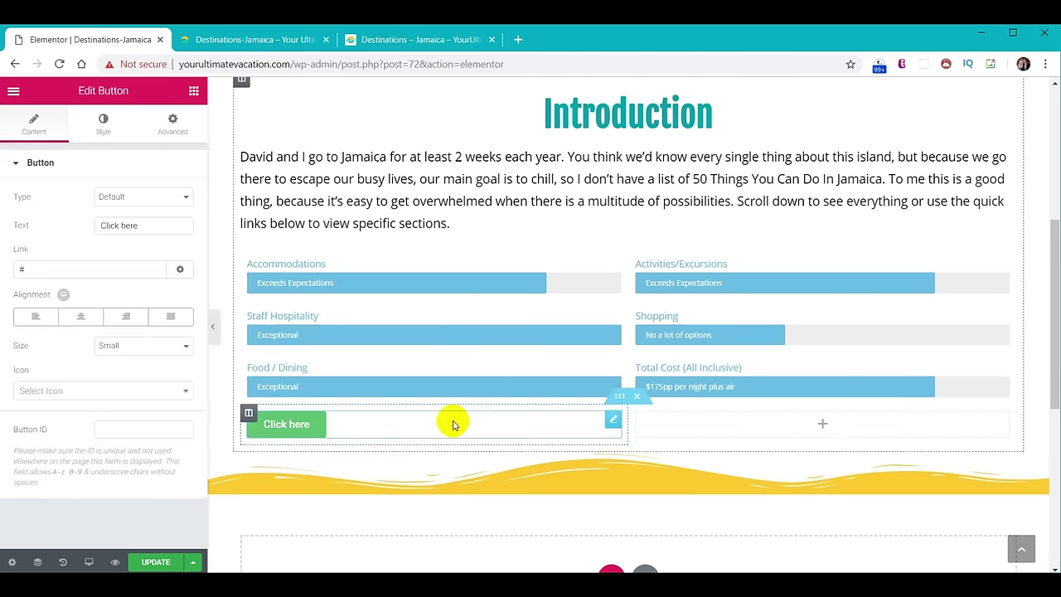
pyautogui.rightClick(636, 414)
pyautogui.click(670, 562)
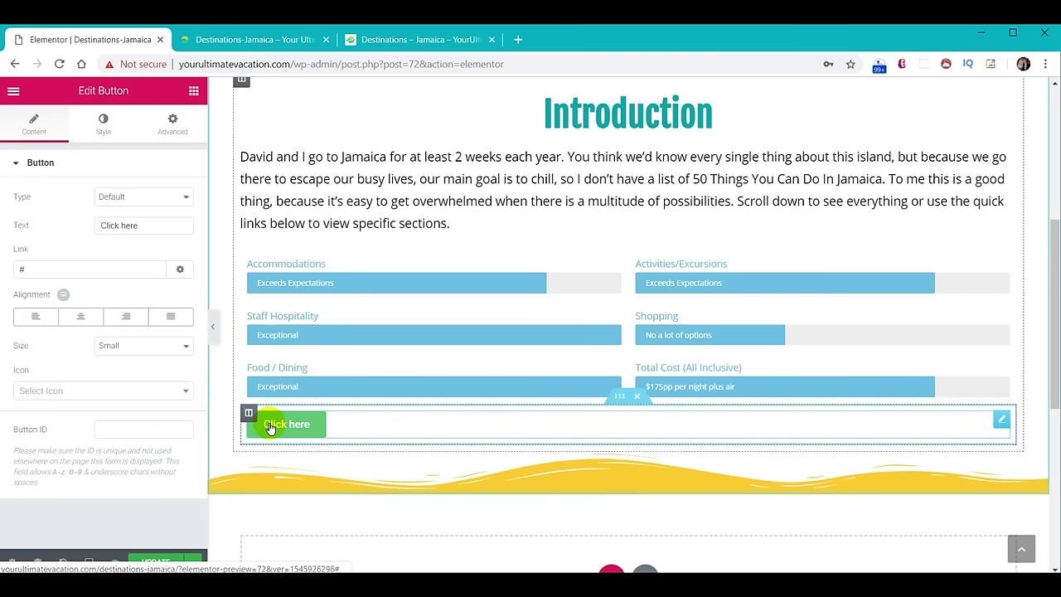
pyautogui.click(84, 319)
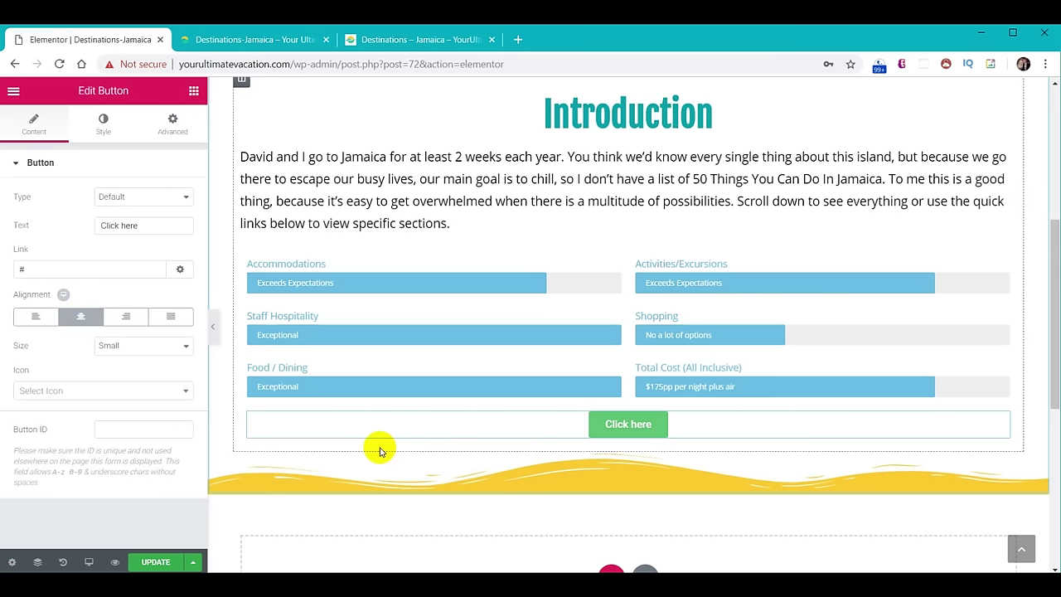
pyautogui.scroll(-2, 557, 399)
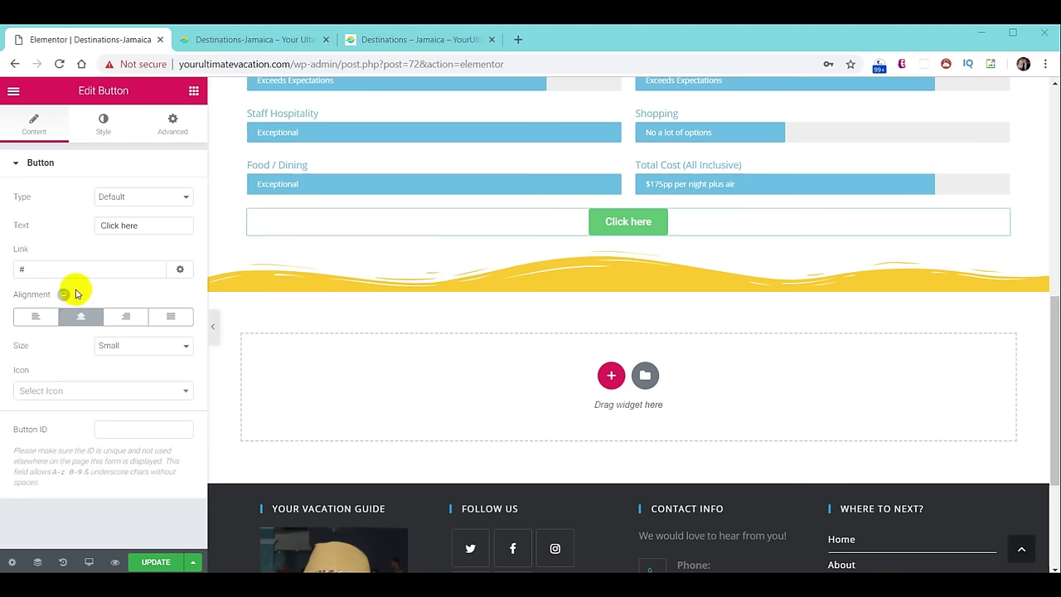
# Give the button a green background and a yellow #F9CC29 hover background.
pyautogui.click(101, 124)
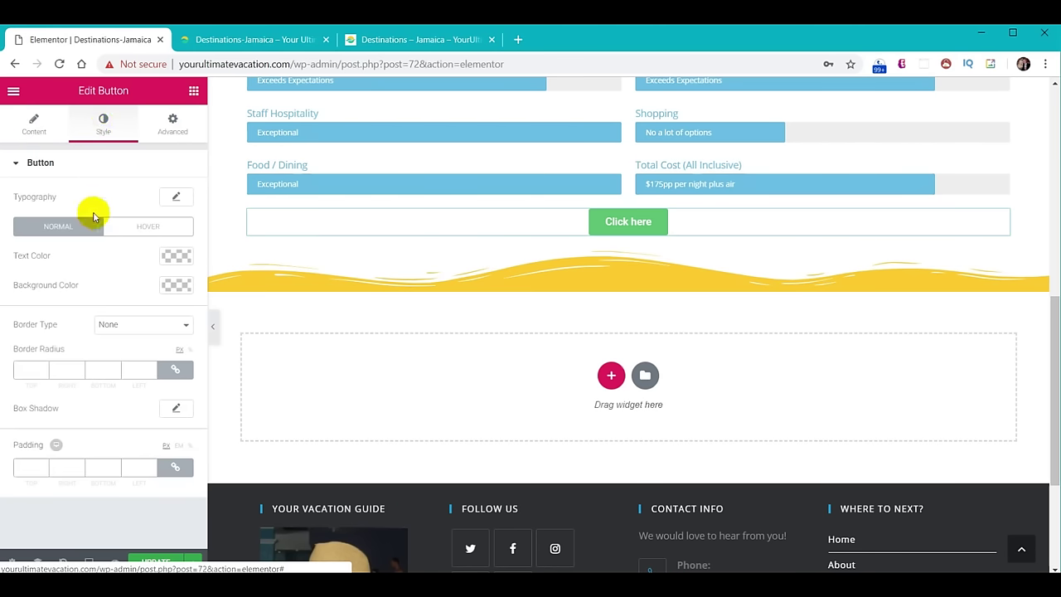
pyautogui.click(176, 284)
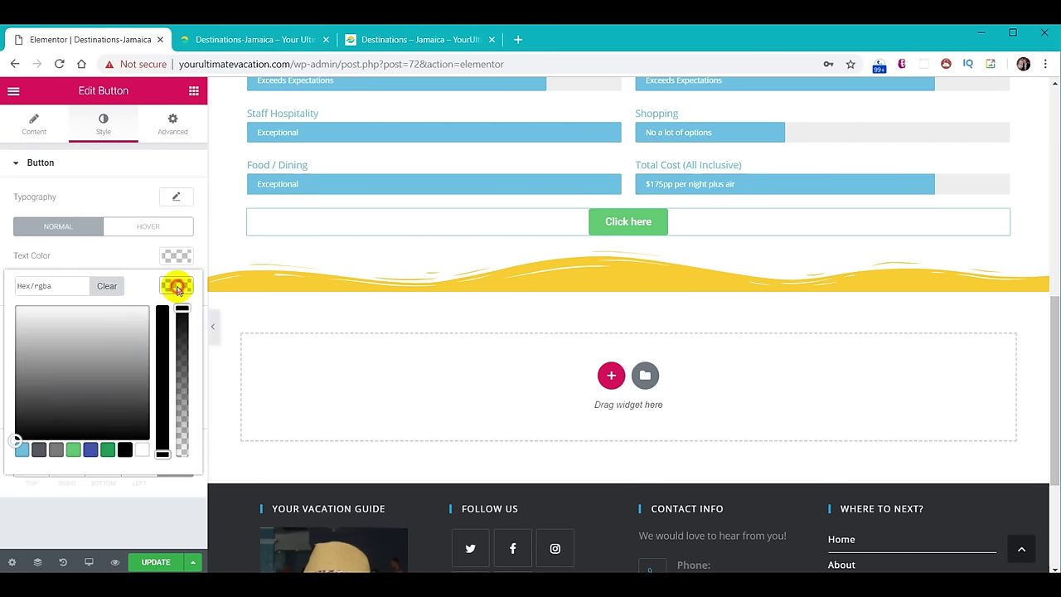
pyautogui.write('#2ecc71')
pyautogui.press('Return')
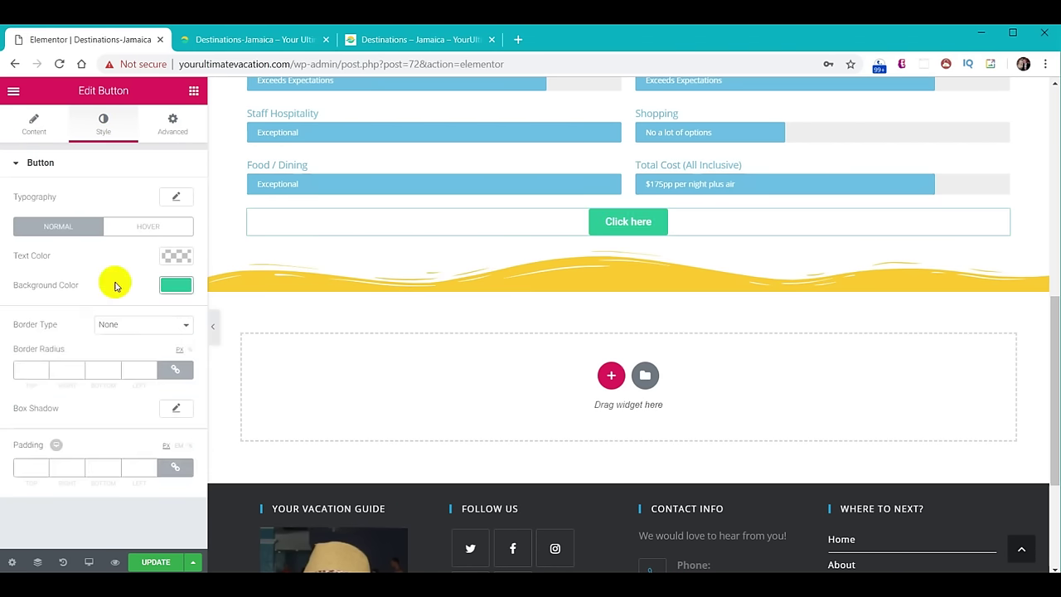
pyautogui.click(143, 232)
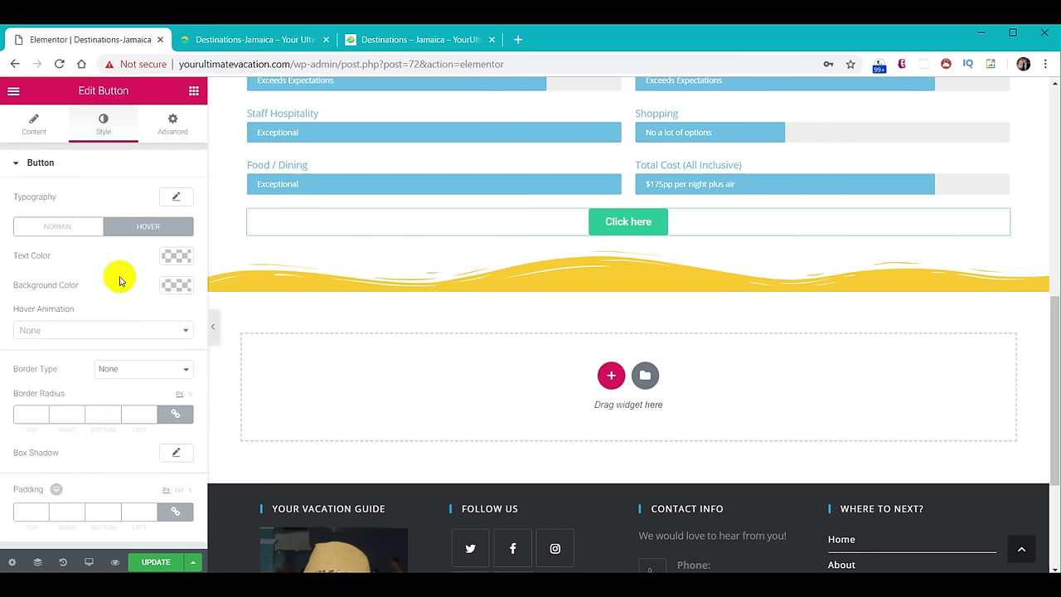
pyautogui.click(174, 286)
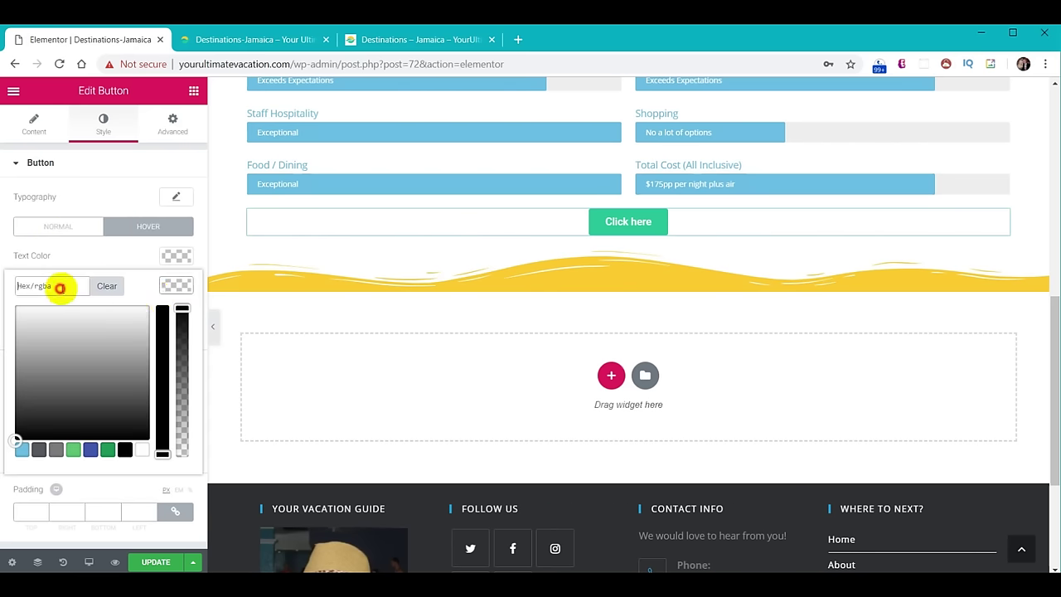
pyautogui.click(173, 286)
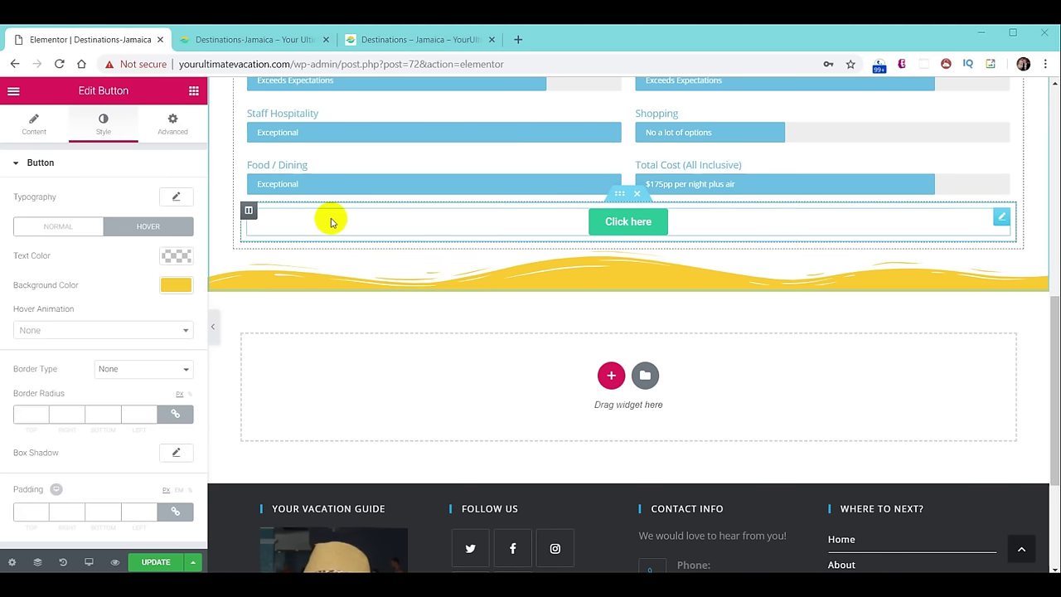
# Duplicate the Click here button column five times to make six columns.
pyautogui.rightClick(248, 213)
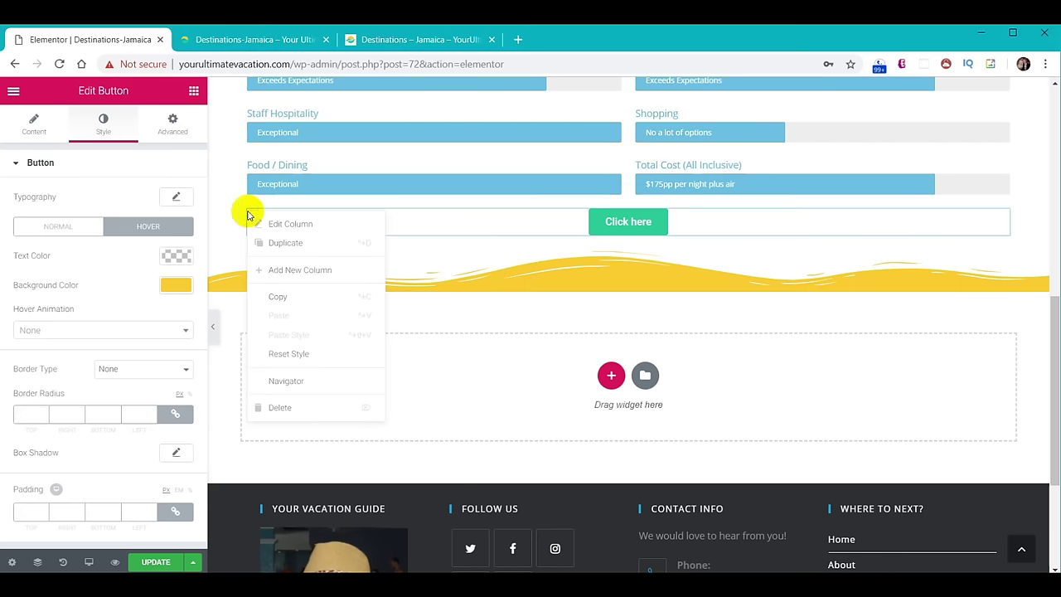
pyautogui.click(278, 245)
pyautogui.rightClick(250, 211)
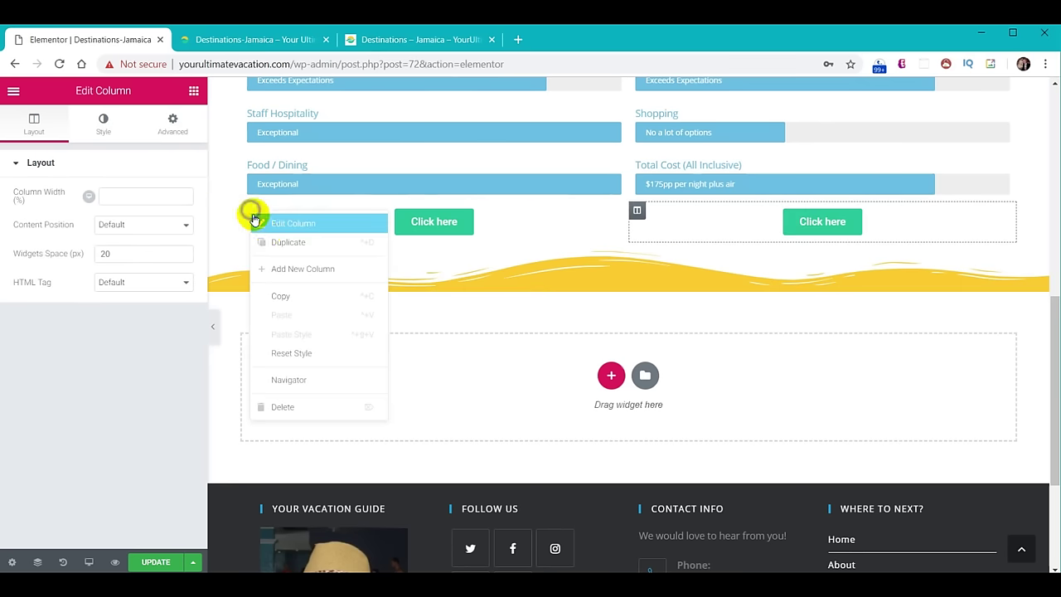
pyautogui.click(266, 242)
pyautogui.rightClick(253, 214)
pyautogui.click(263, 242)
pyautogui.rightClick(251, 212)
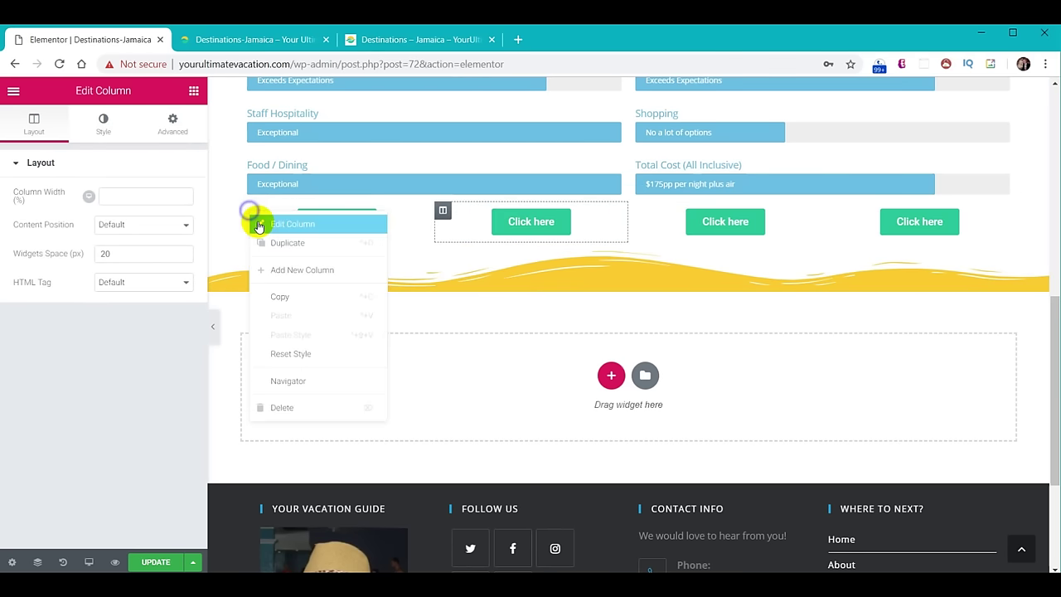
pyautogui.click(263, 242)
pyautogui.rightClick(249, 210)
pyautogui.click(266, 242)
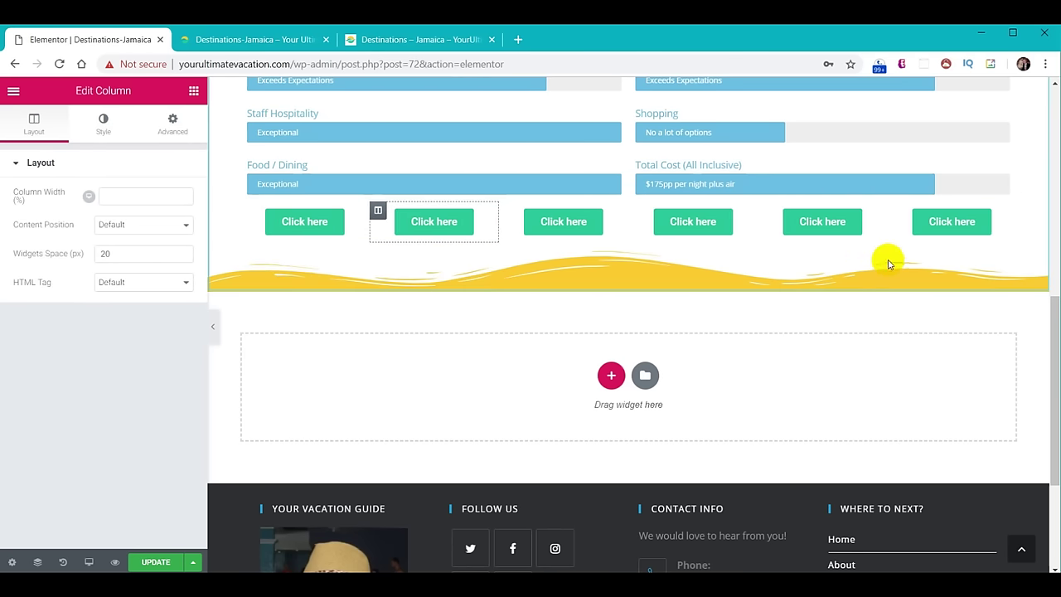
pyautogui.scroll(2, 889, 264)
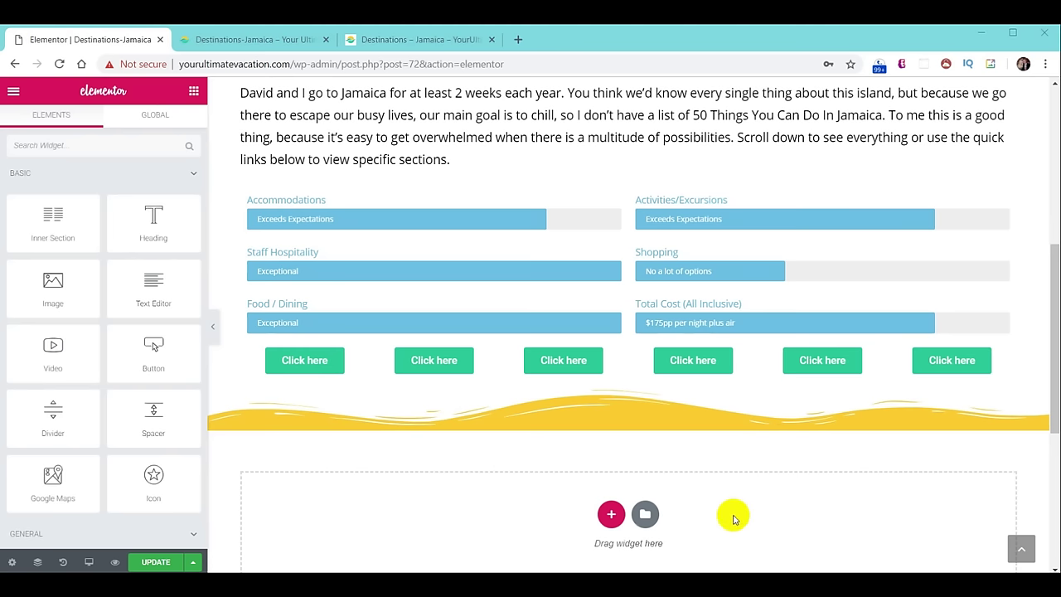
# Create a new single-column section with a yellow background below the buttons.
pyautogui.click(610, 515)
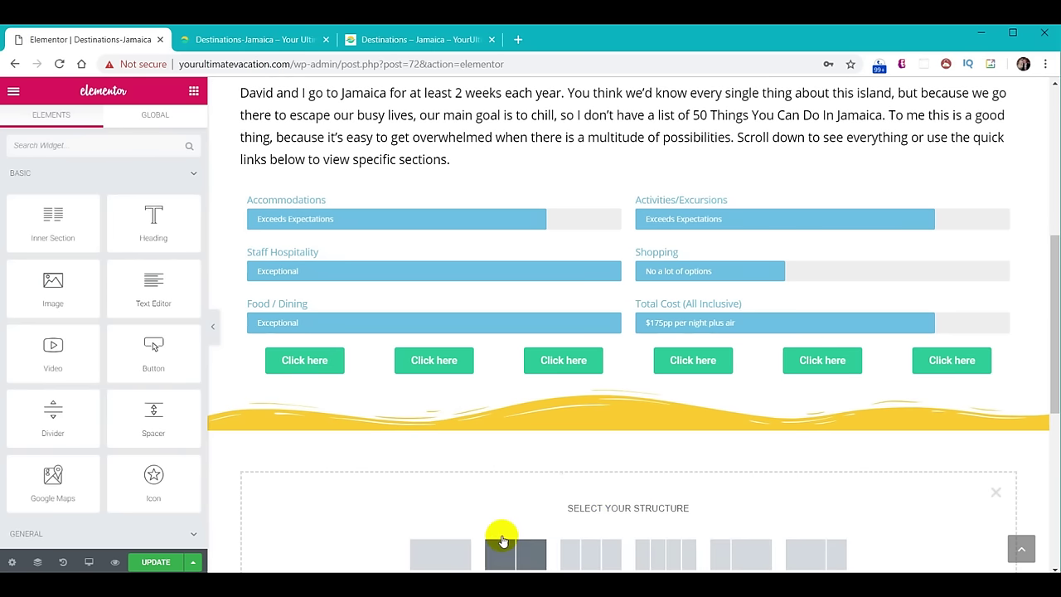
pyautogui.scroll(-2, 514, 506)
pyautogui.click(441, 428)
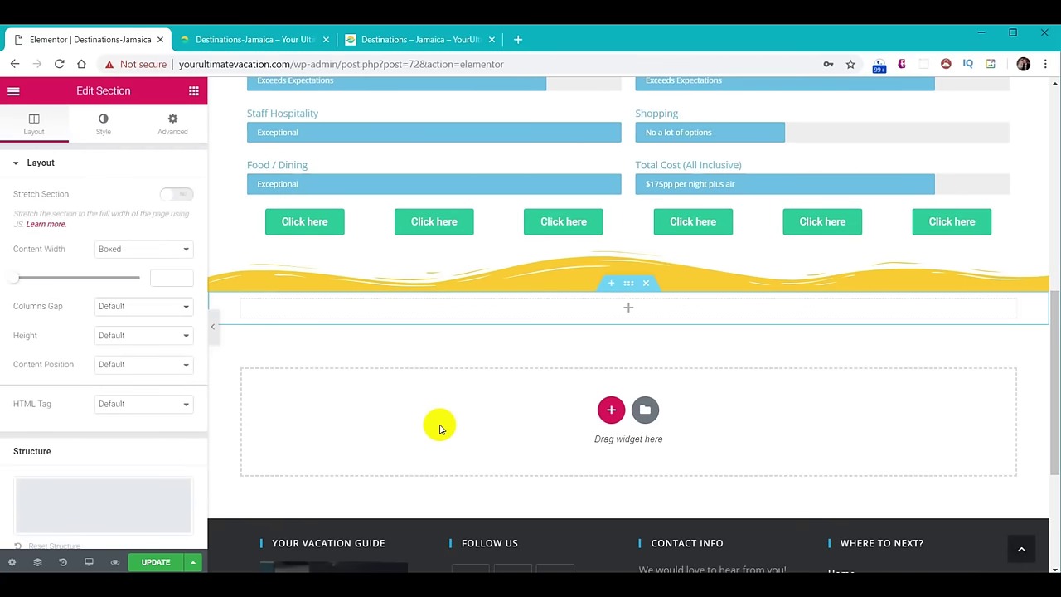
pyautogui.click(103, 124)
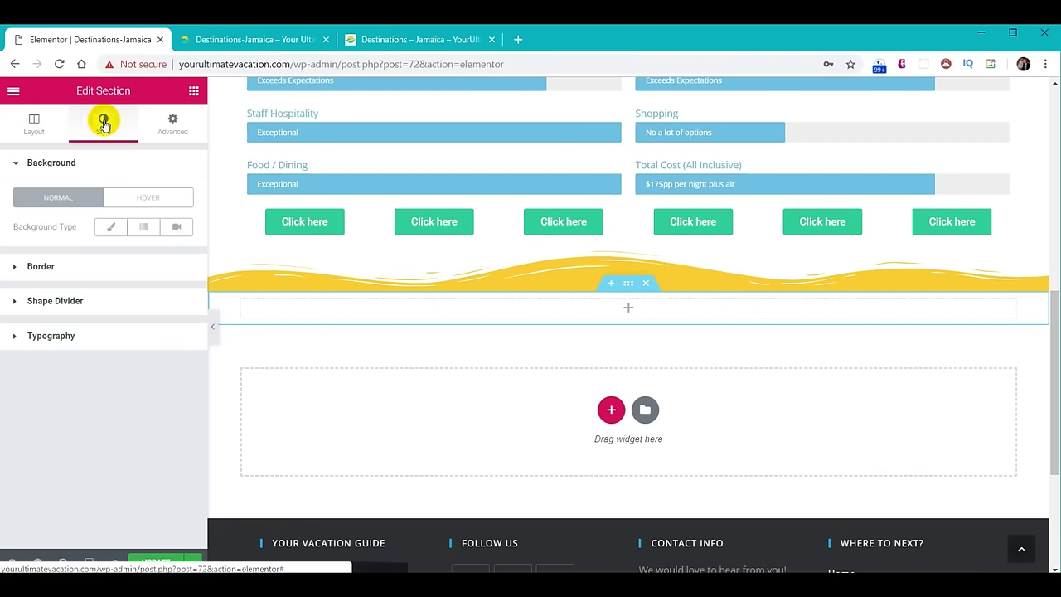
pyautogui.click(110, 231)
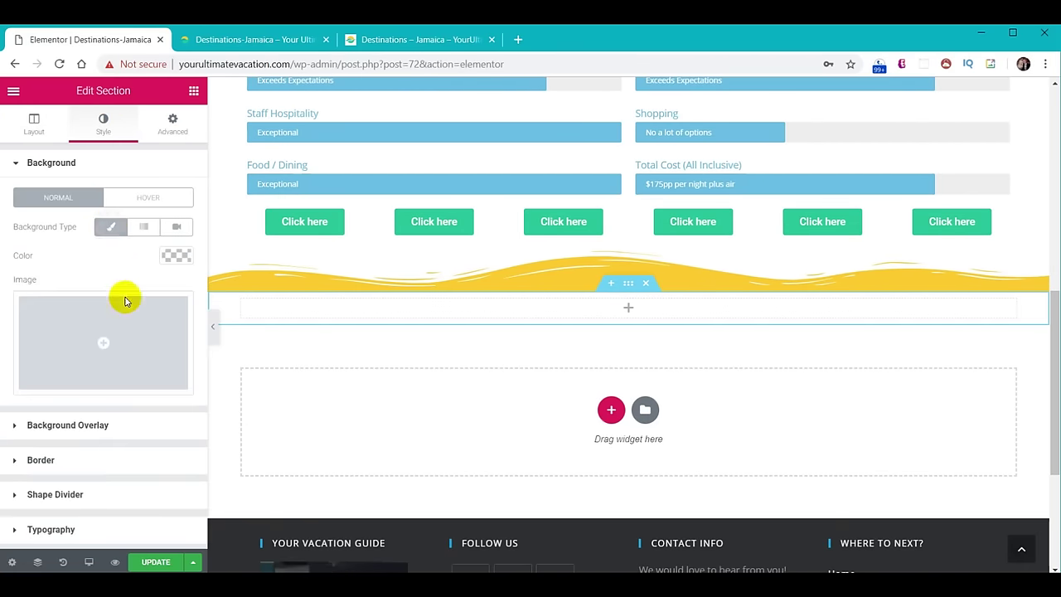
pyautogui.click(176, 254)
pyautogui.click(64, 255)
pyautogui.write('#f9cc29')
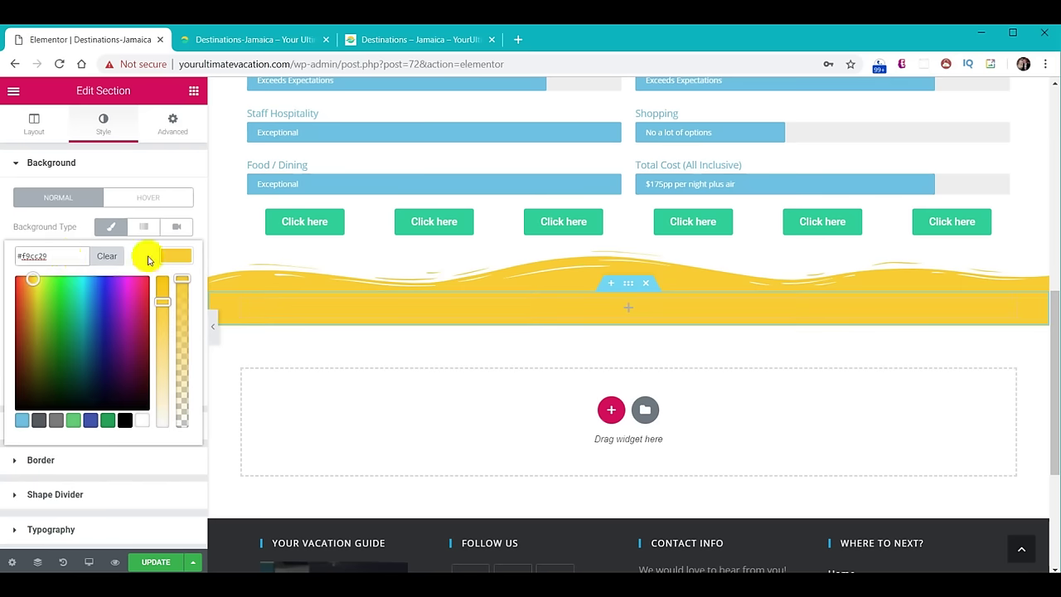
pyautogui.click(179, 259)
# Add a heading and a text block, then another heading at the top of the section.
pyautogui.click(192, 91)
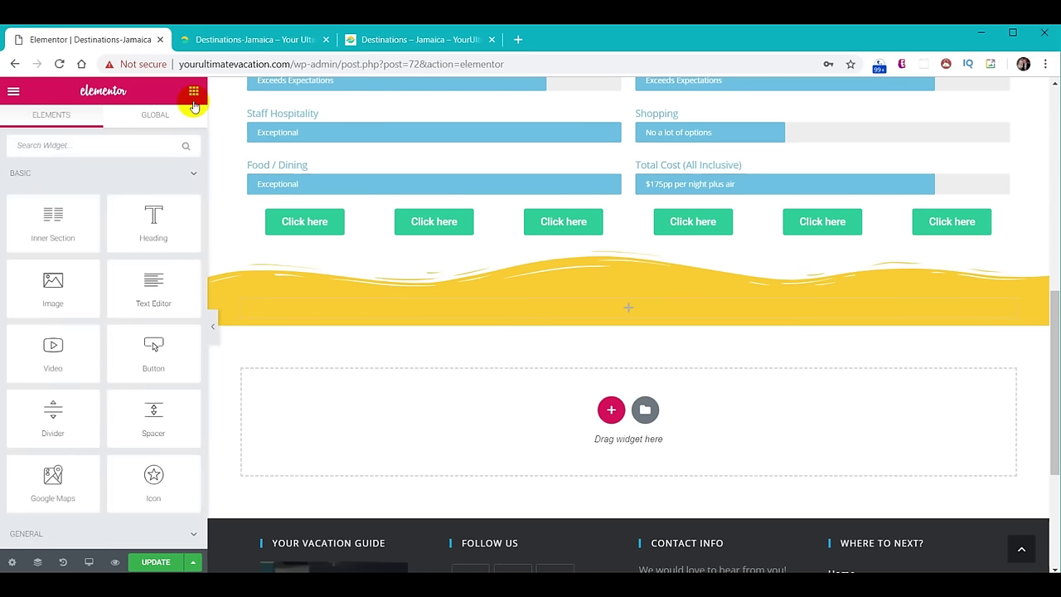
pyautogui.moveTo(155, 214); pyautogui.dragTo(593, 312)
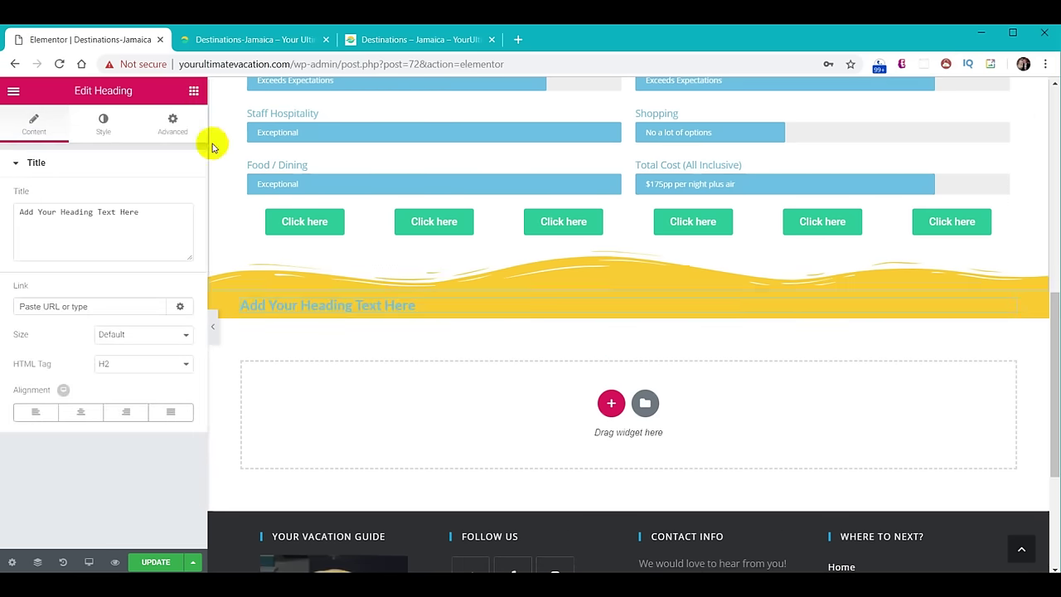
pyautogui.click(193, 90)
pyautogui.moveTo(155, 282); pyautogui.dragTo(533, 315)
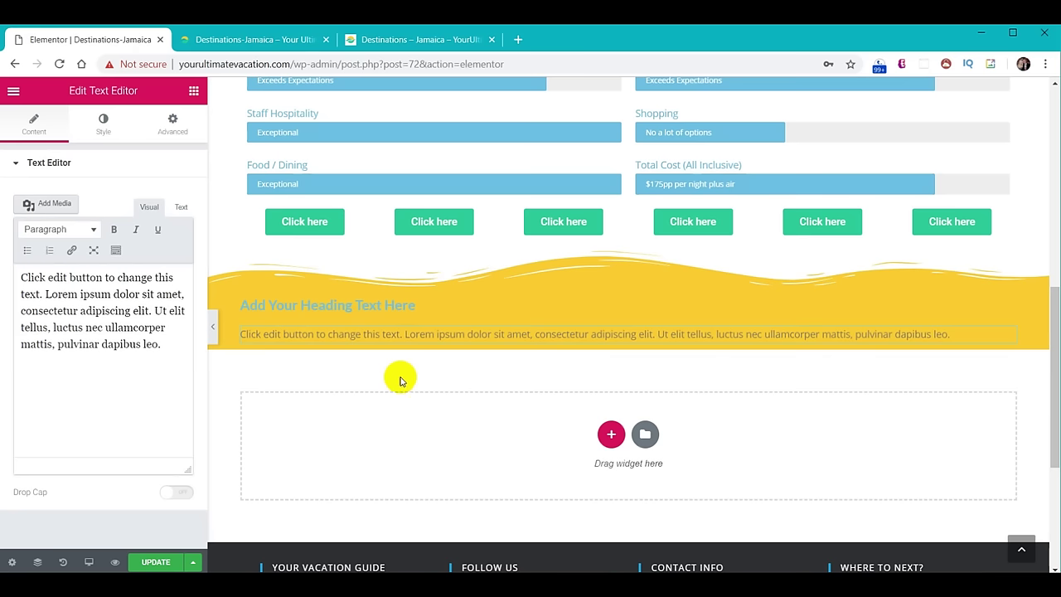
pyautogui.click(192, 98)
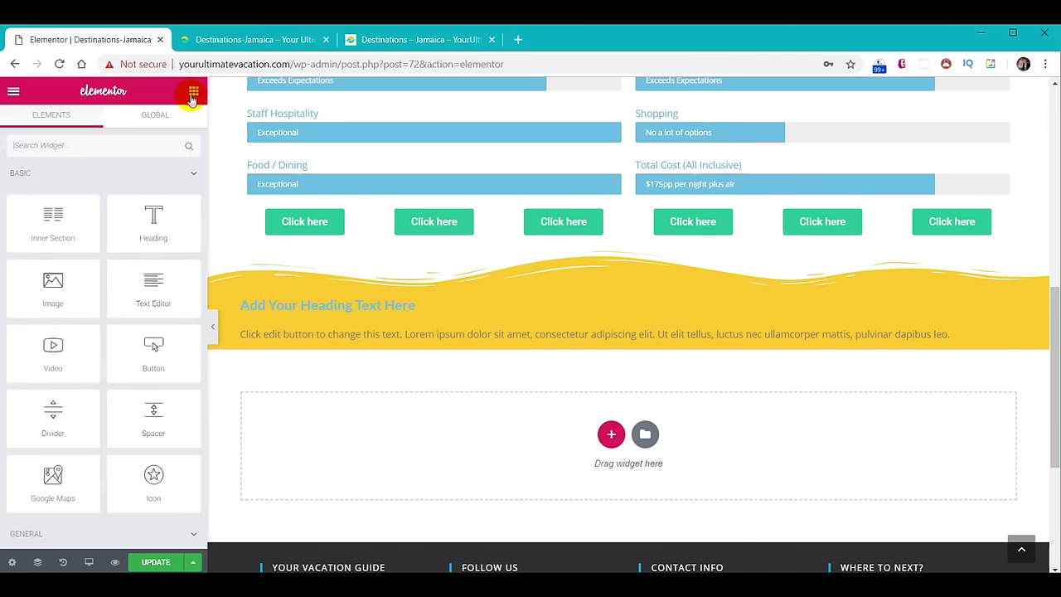
pyautogui.moveTo(152, 213); pyautogui.dragTo(340, 335)
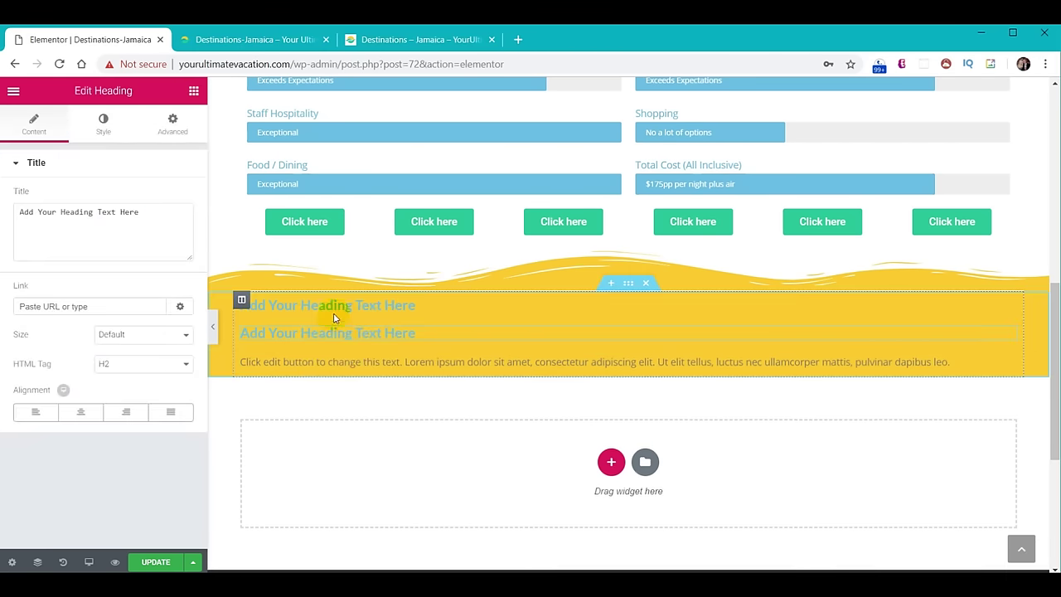
# Set the top heading's font to Fjalla One at size 50.
pyautogui.click(98, 126)
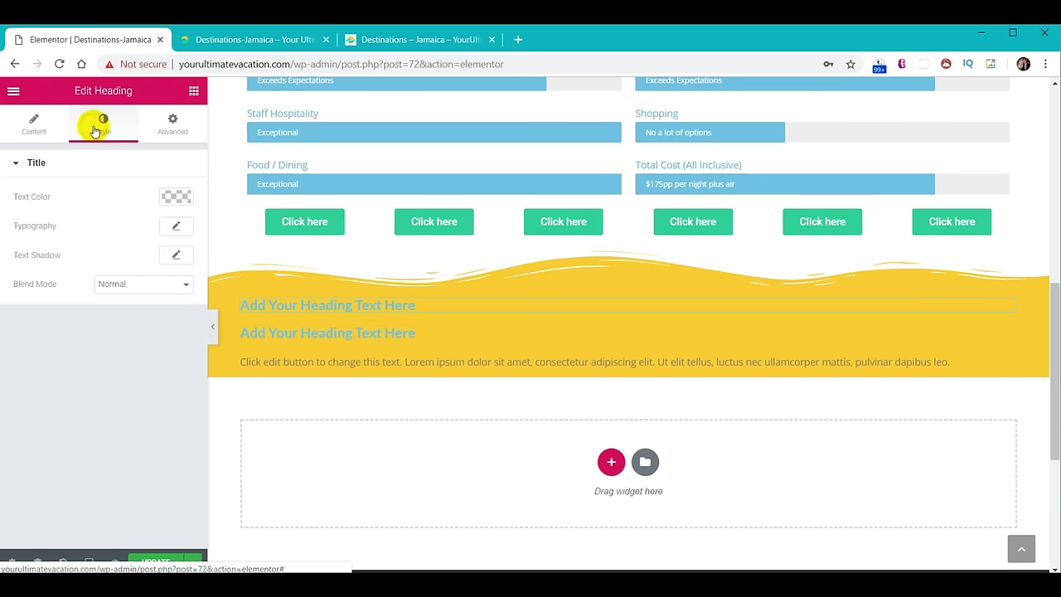
pyautogui.click(176, 228)
pyautogui.click(136, 264)
pyautogui.write('fj')
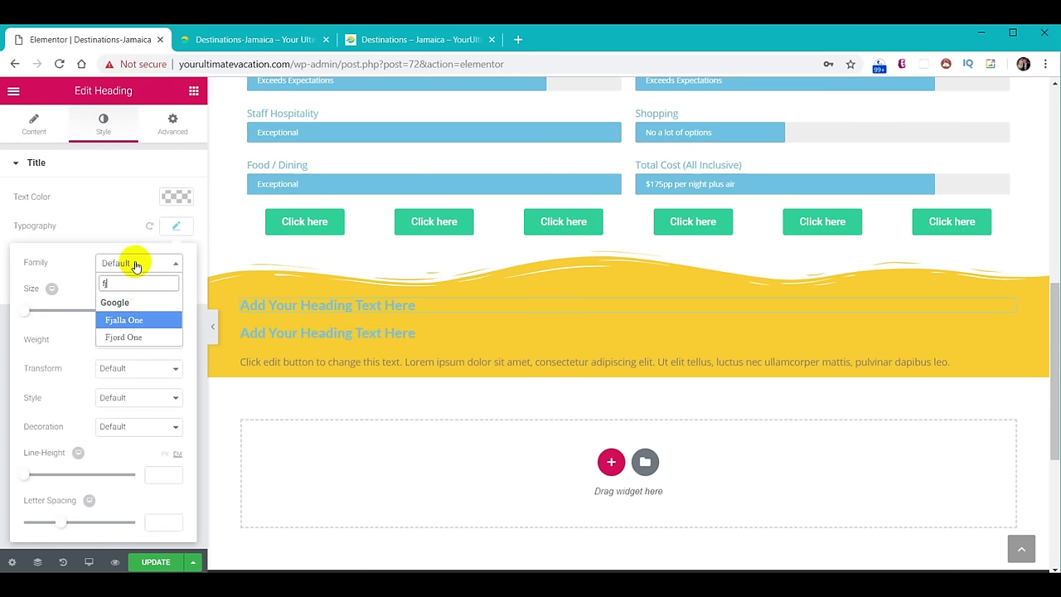
pyautogui.click(136, 320)
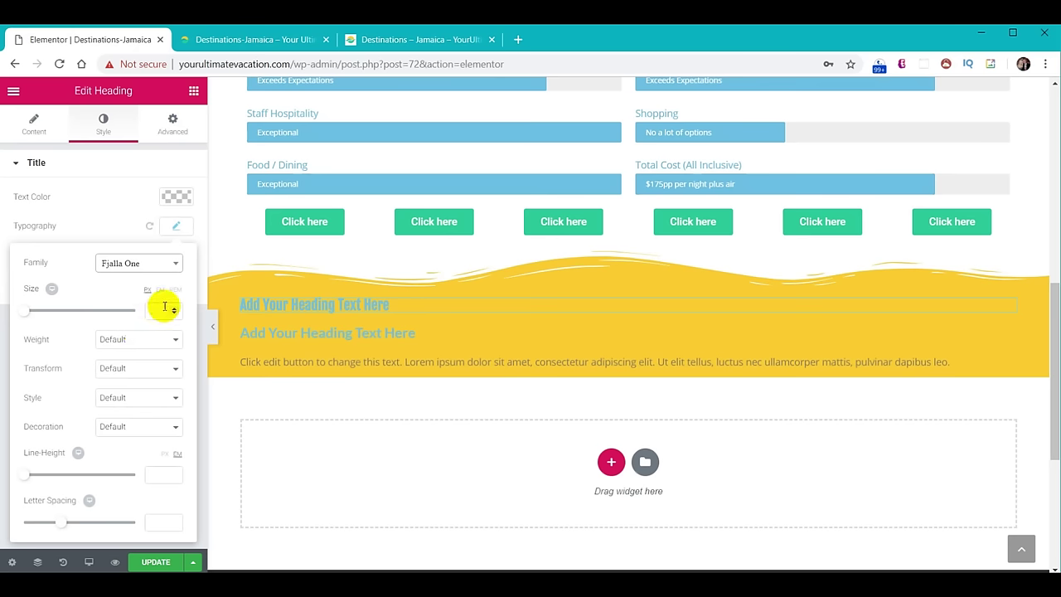
pyautogui.write('50')
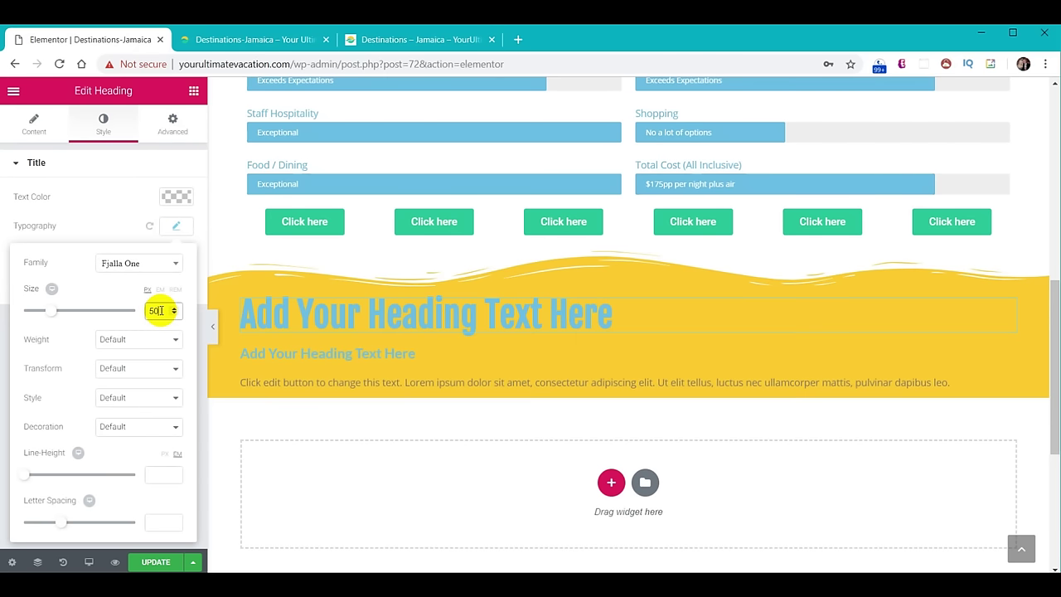
pyautogui.click(123, 162)
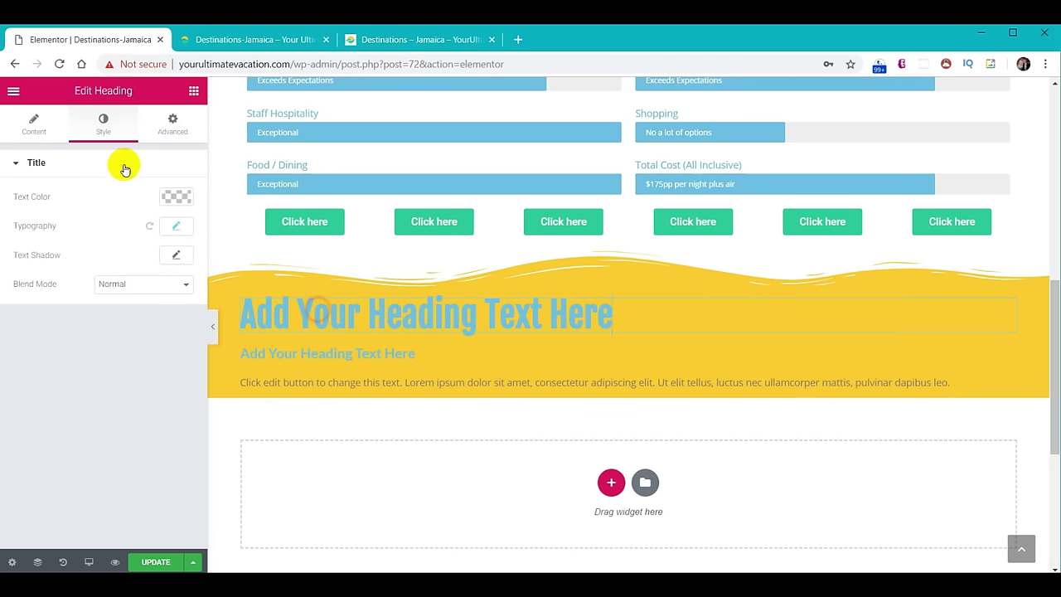
# Retitle the heading 'Places To Stay' in white, and select the second heading's placeholder text.
pyautogui.click(29, 128)
pyautogui.moveTo(147, 213); pyautogui.dragTo(22, 213)
pyautogui.write('Places To Stay')
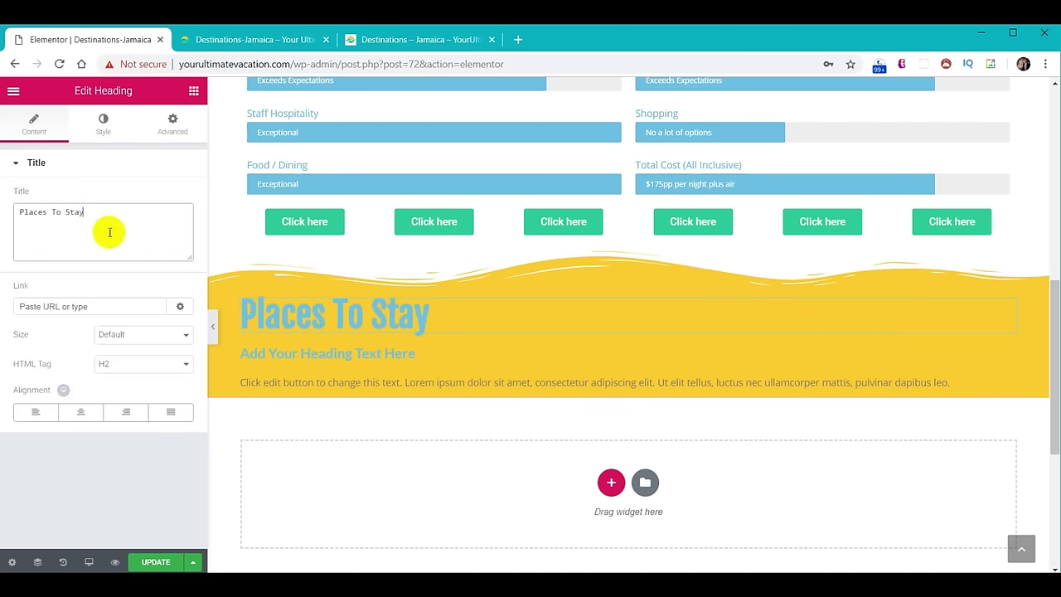
pyautogui.click(102, 125)
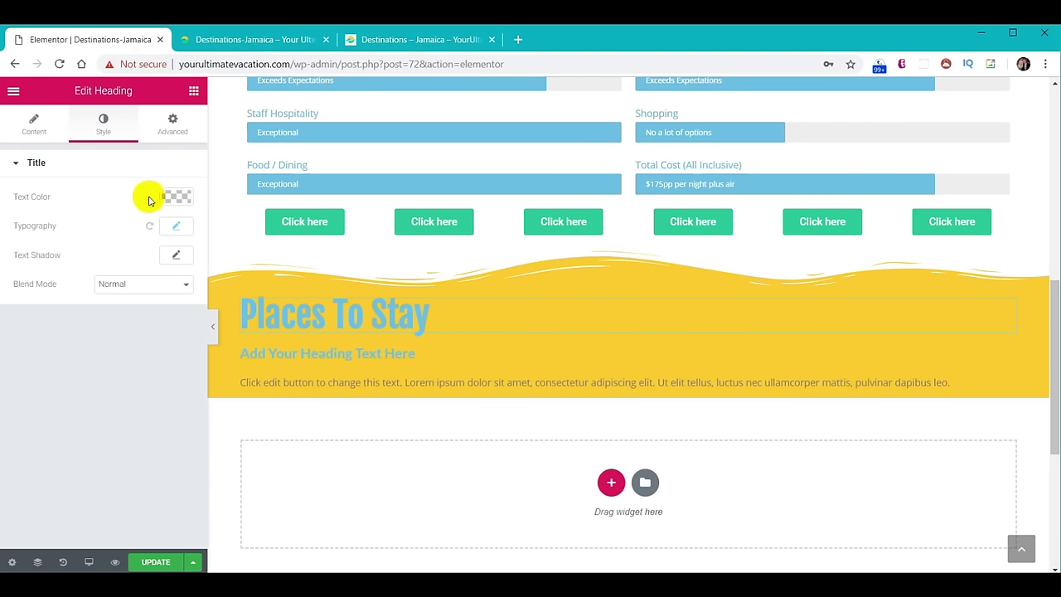
pyautogui.click(177, 198)
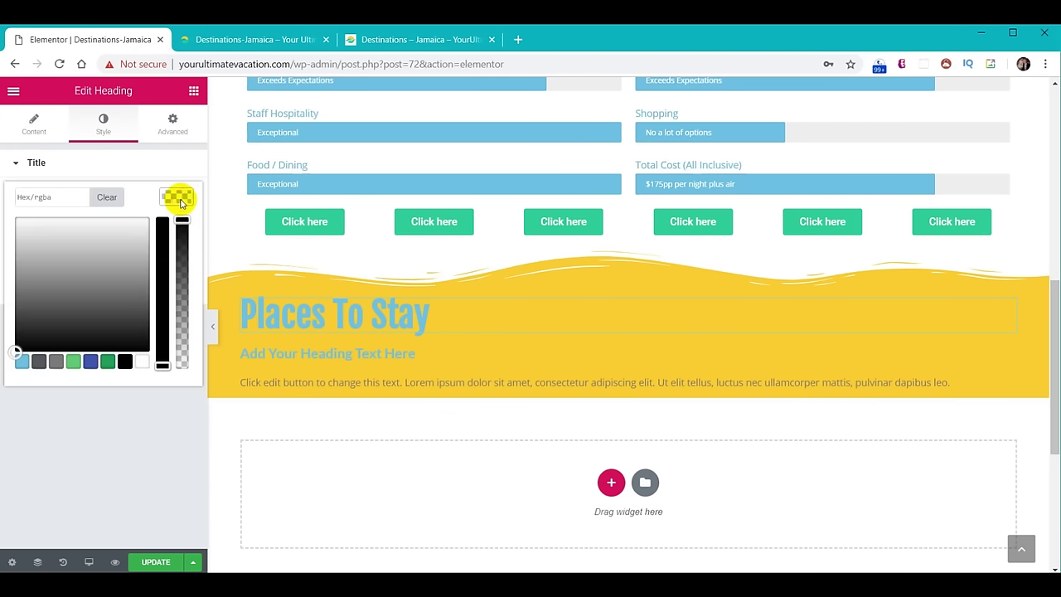
pyautogui.click(143, 362)
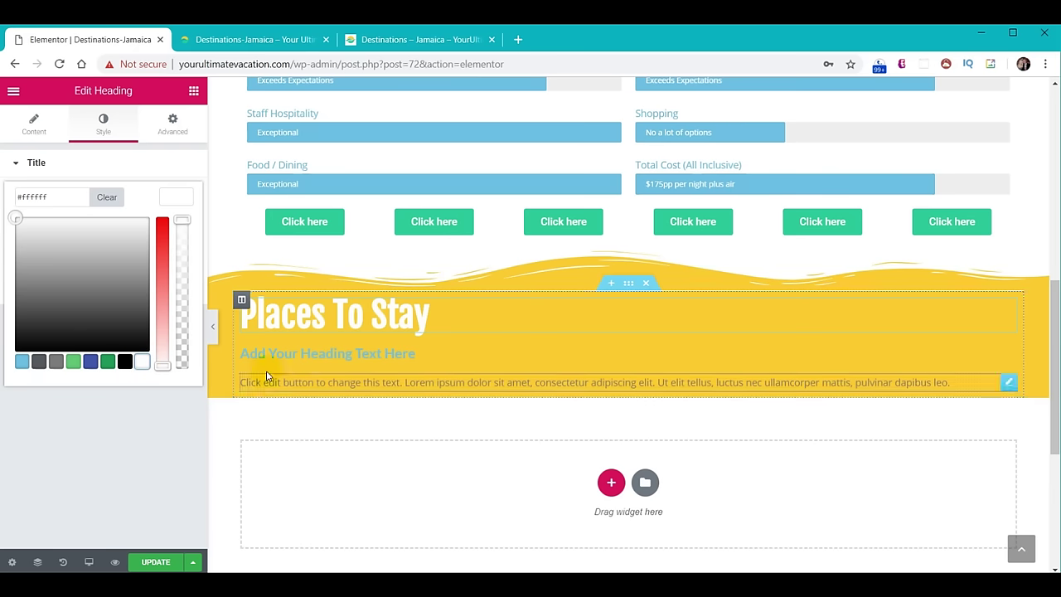
pyautogui.click(309, 353)
pyautogui.moveTo(83, 213); pyautogui.dragTo(10, 212)
# Make the subheading 'Couples Resorts - Why we stay here' in white at size 30.
pyautogui.write('Couples Resorts - Why we stay here')
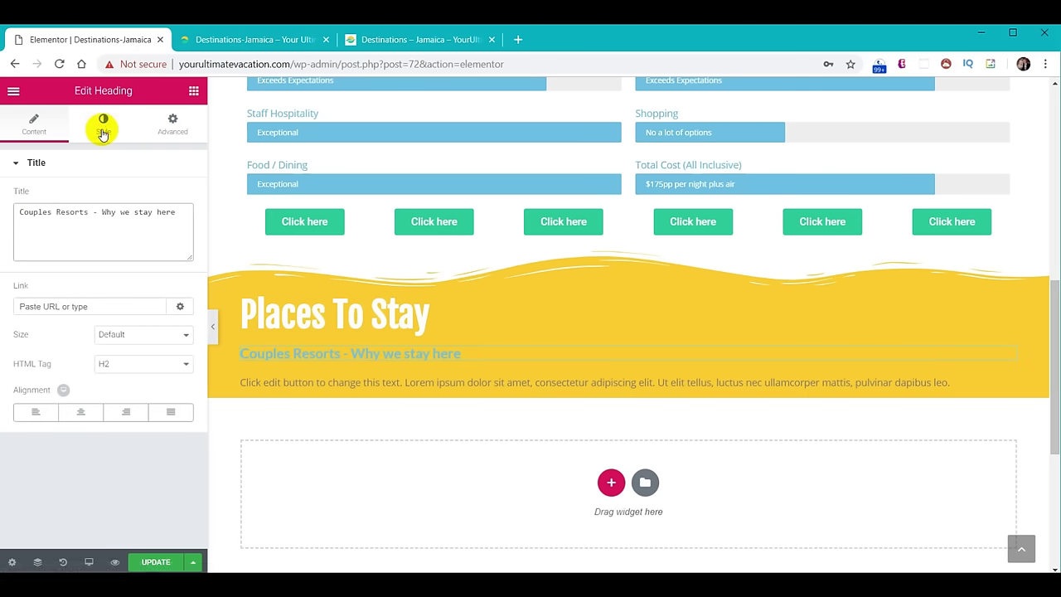
pyautogui.click(103, 123)
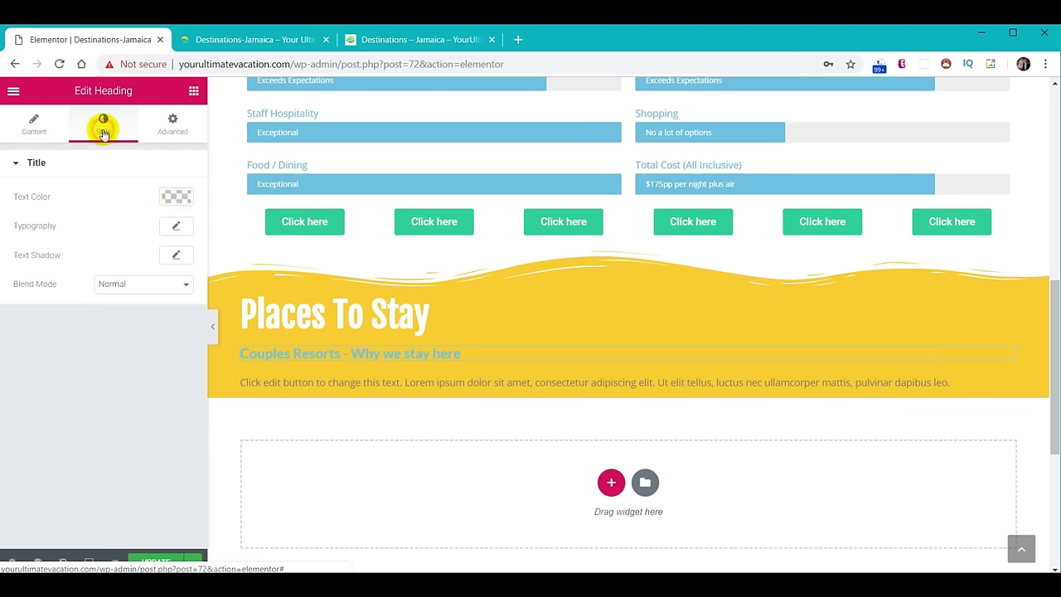
pyautogui.click(176, 197)
pyautogui.click(143, 365)
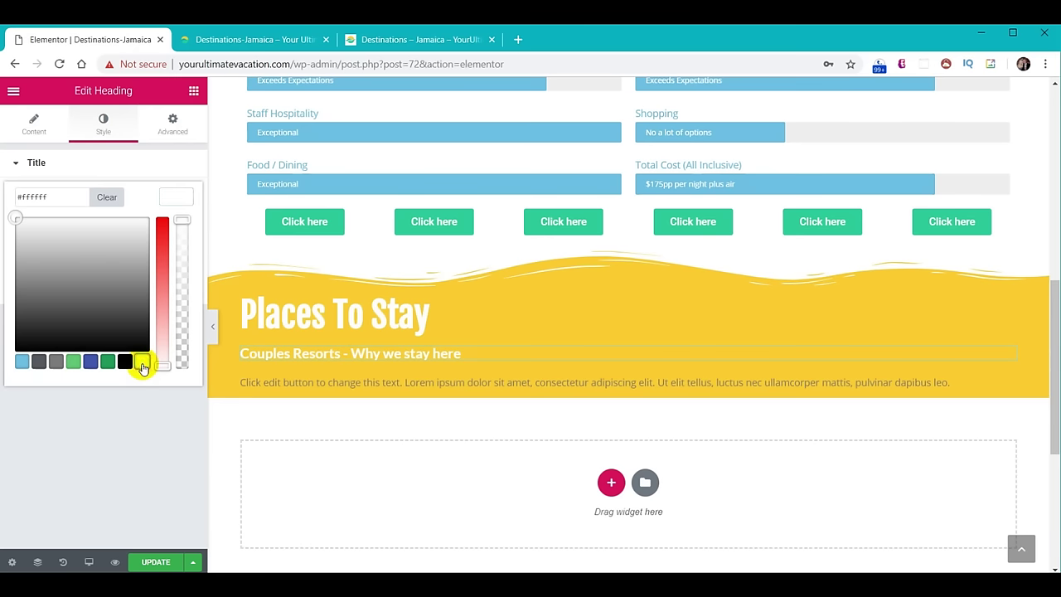
pyautogui.click(176, 199)
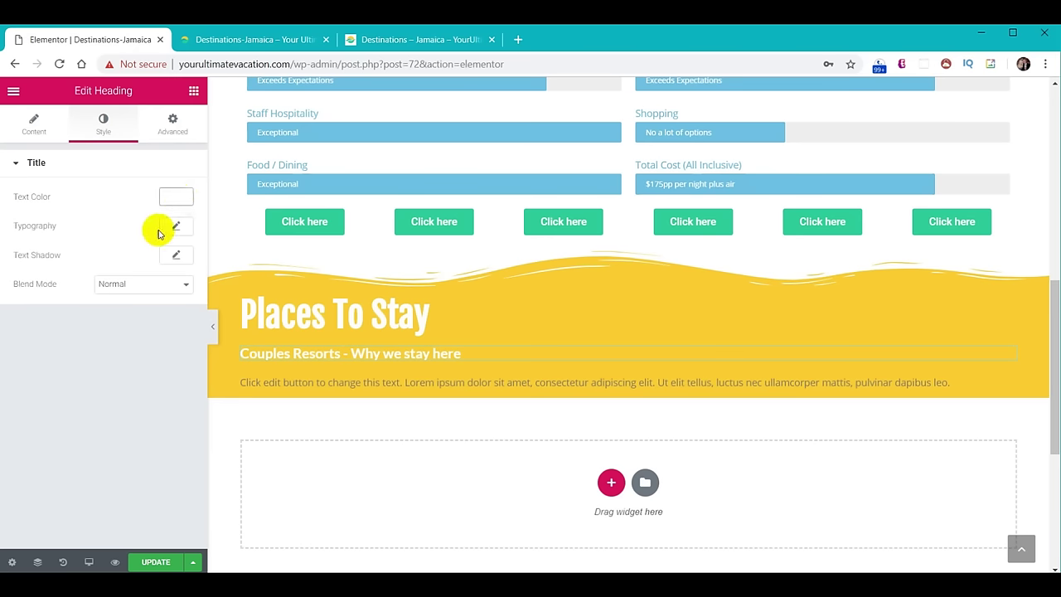
pyautogui.click(175, 228)
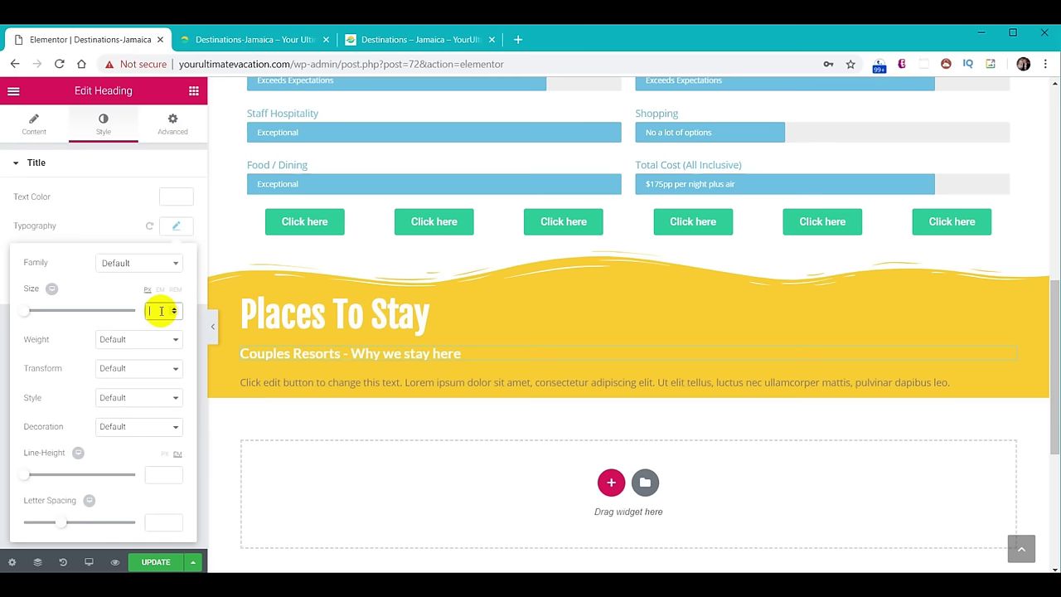
pyautogui.click(154, 312)
pyautogui.write('30')
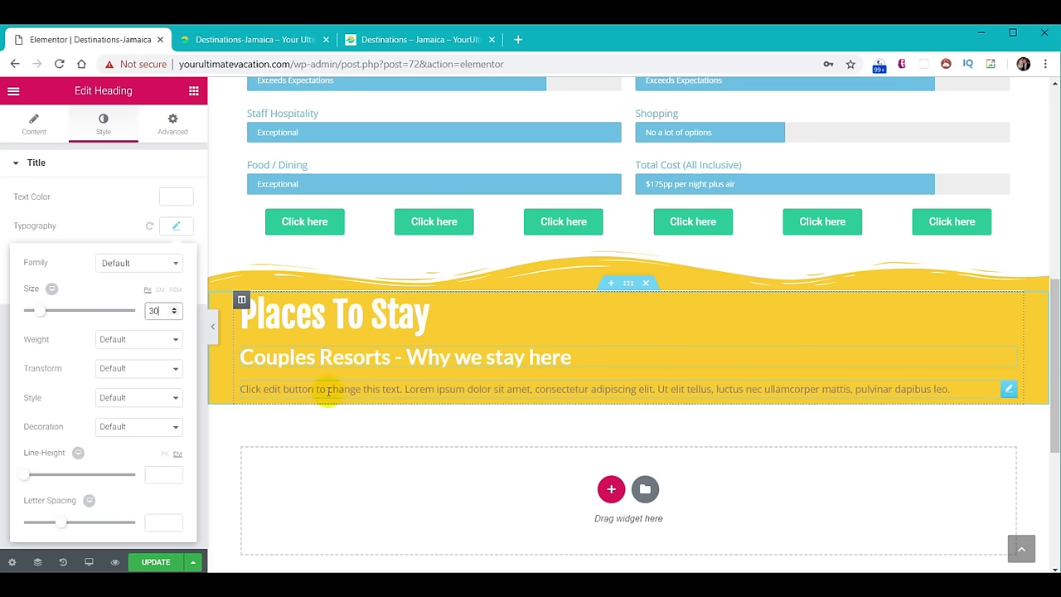
# Replace the placeholder paragraph with the sentence about the Couples resorts.
pyautogui.click(329, 390)
pyautogui.moveTo(170, 344); pyautogui.dragTo(2, 262)
pyautogui.write('The Couples franchise is a small collection of 4 resorts located in Ocho Rios and Negril.')
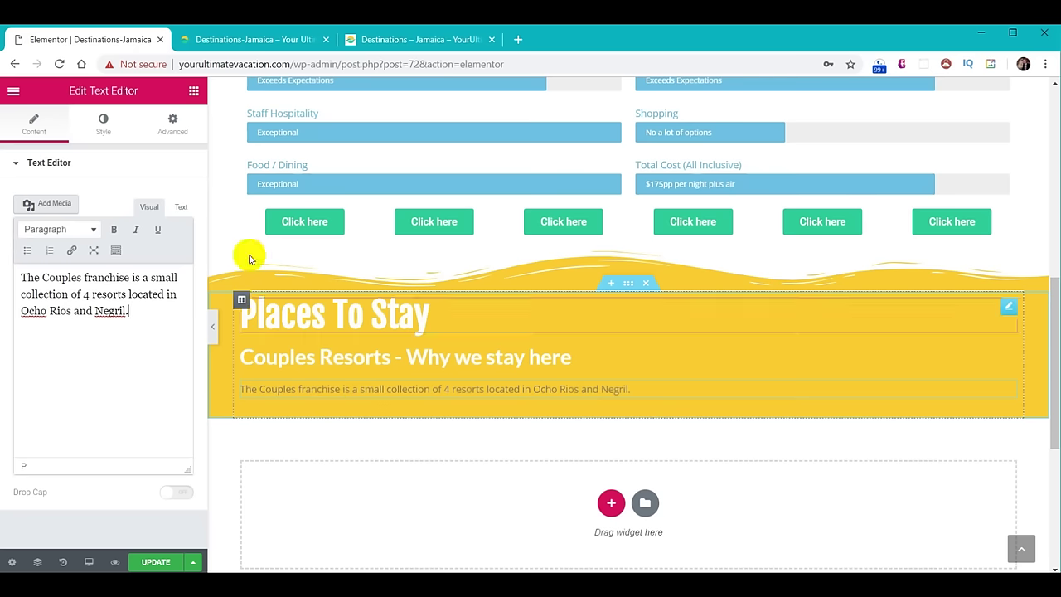
# Add a Text Editor widget below the intro, and make the intro paragraph black at size 18.
pyautogui.click(193, 93)
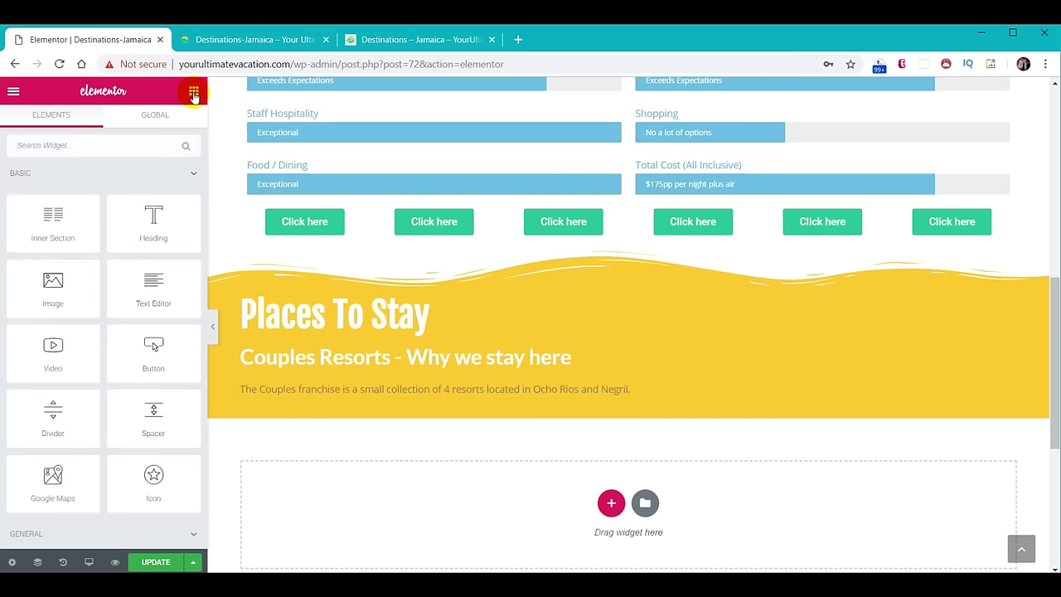
pyautogui.moveTo(159, 277); pyautogui.dragTo(316, 404)
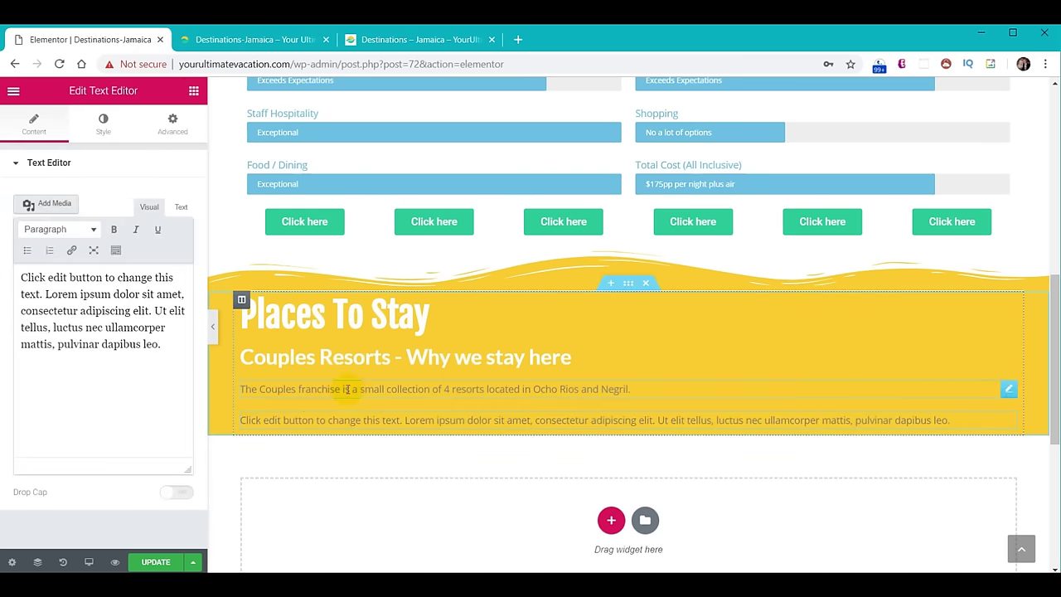
pyautogui.click(347, 389)
pyautogui.click(103, 123)
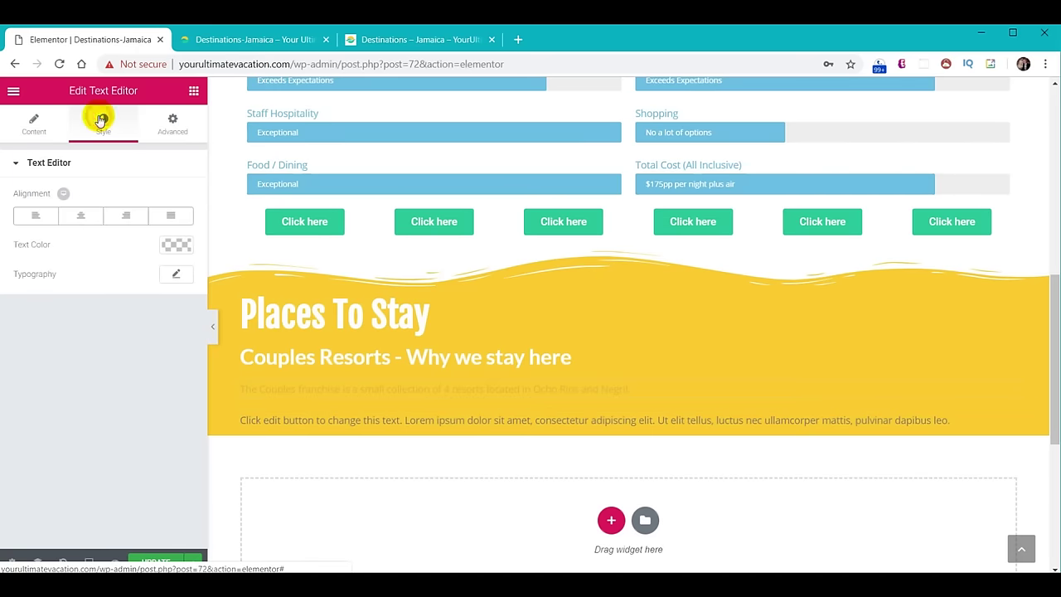
pyautogui.click(174, 245)
pyautogui.click(133, 408)
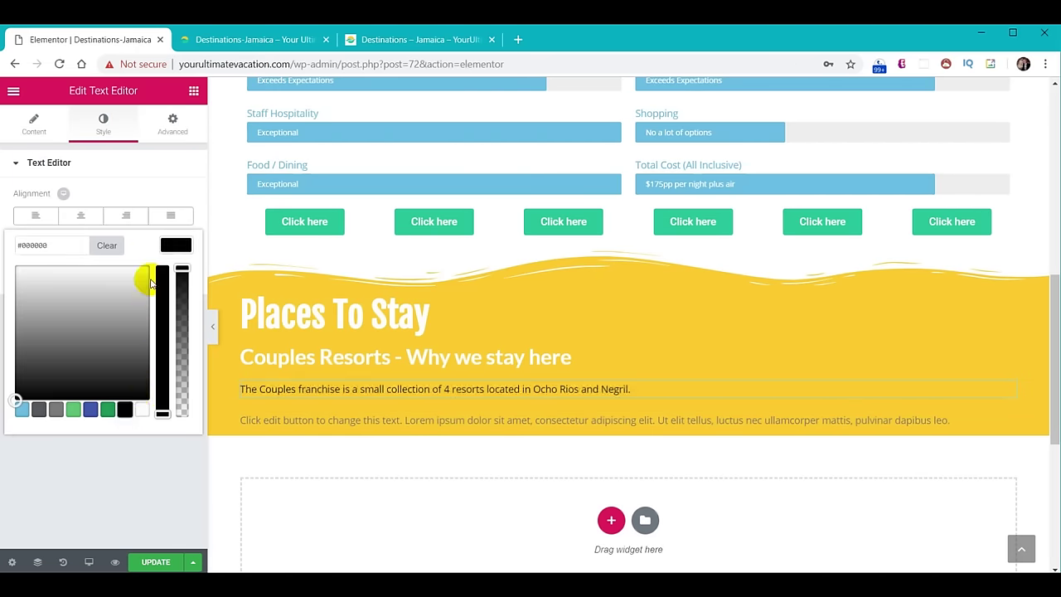
pyautogui.click(170, 243)
pyautogui.click(179, 275)
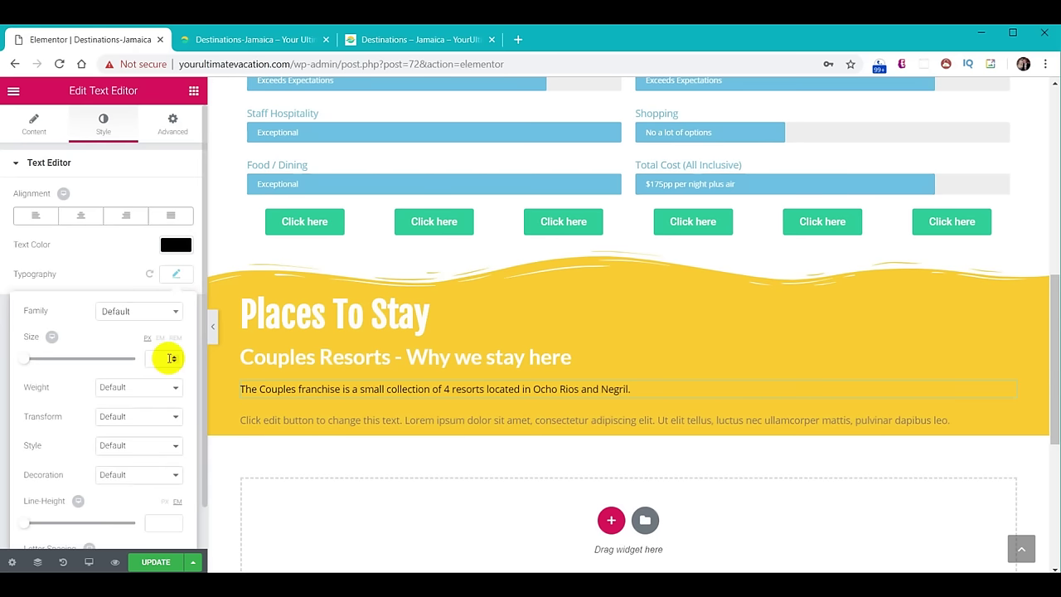
pyautogui.write('18')
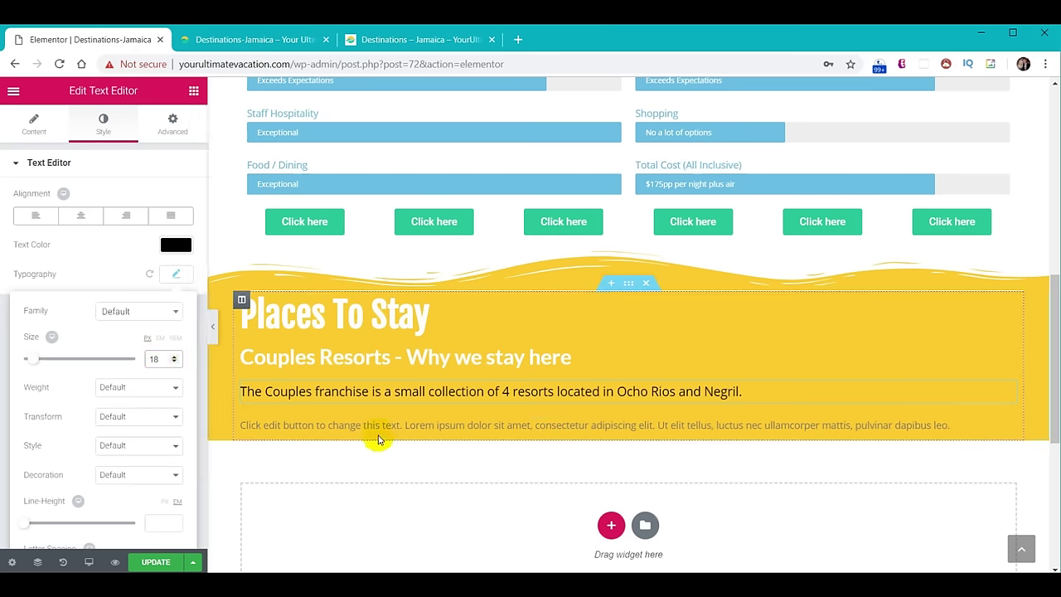
# Make the new placeholder paragraph black with typography size 16.
pyautogui.click(354, 426)
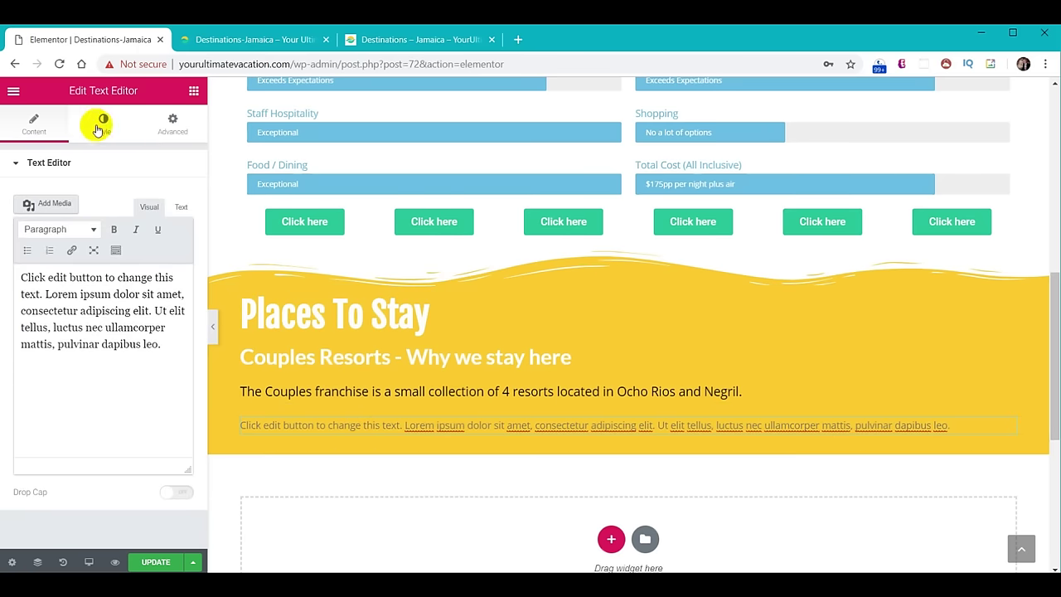
pyautogui.click(102, 125)
pyautogui.click(174, 245)
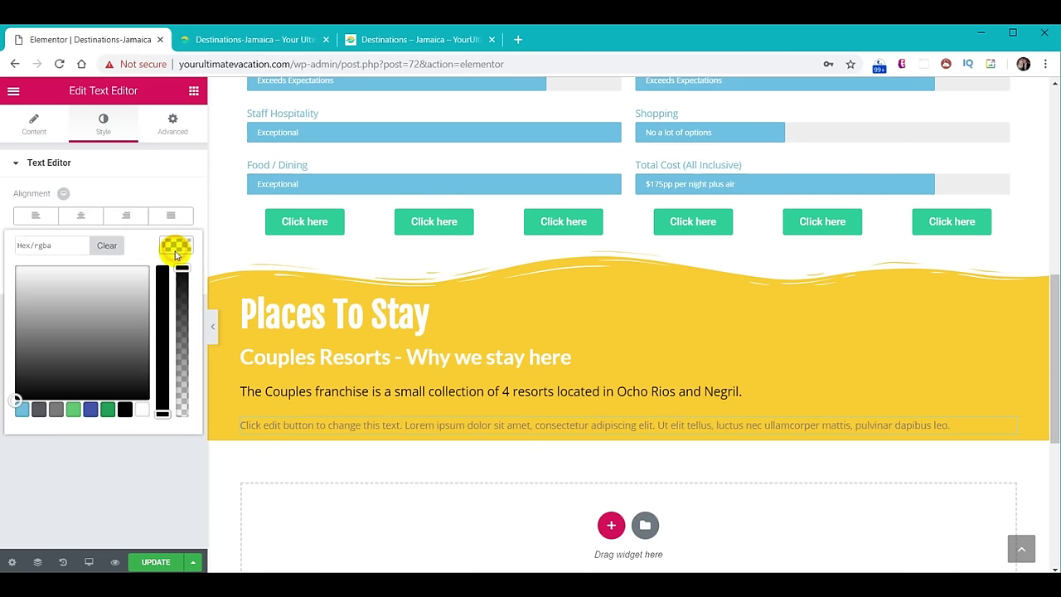
pyautogui.click(124, 412)
pyautogui.click(180, 244)
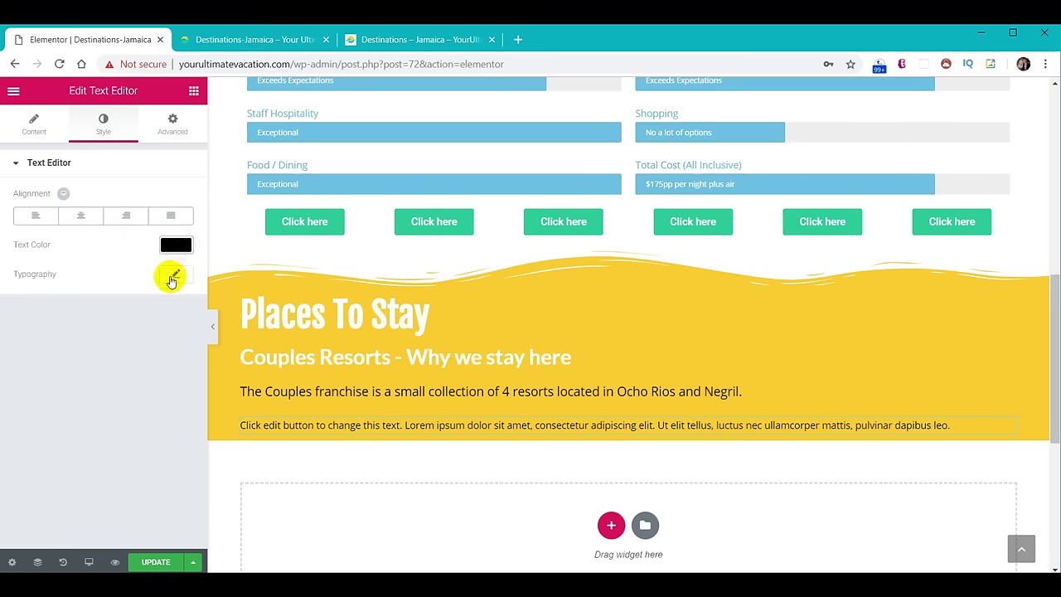
pyautogui.click(174, 278)
pyautogui.write('16')
pyautogui.click(364, 452)
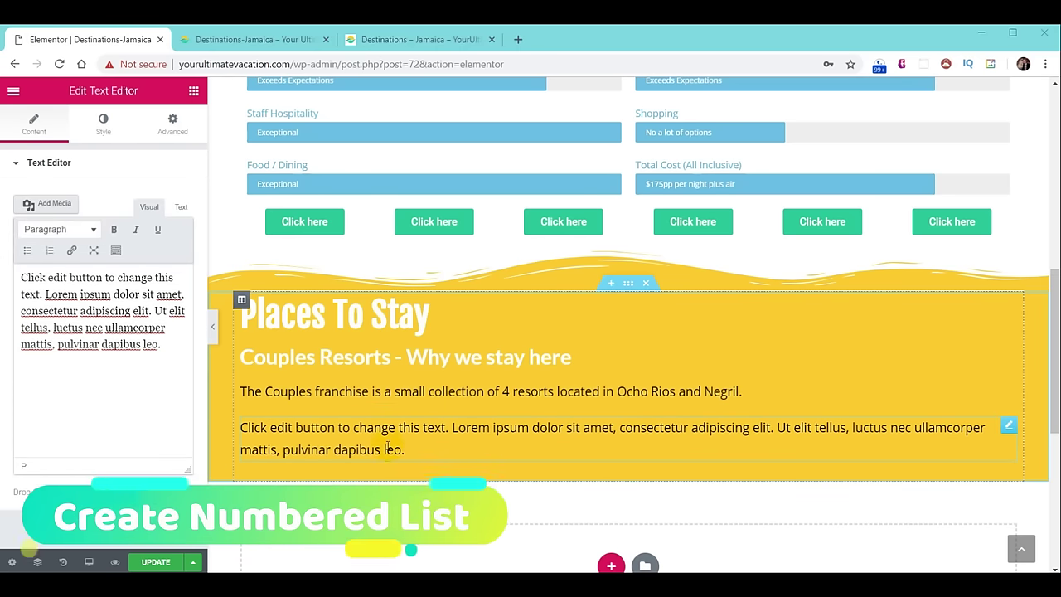
# Replace the placeholder paragraph with the Couples Resorts article text copied from the notes file.
pyautogui.hotkey('alt', 'Tab')
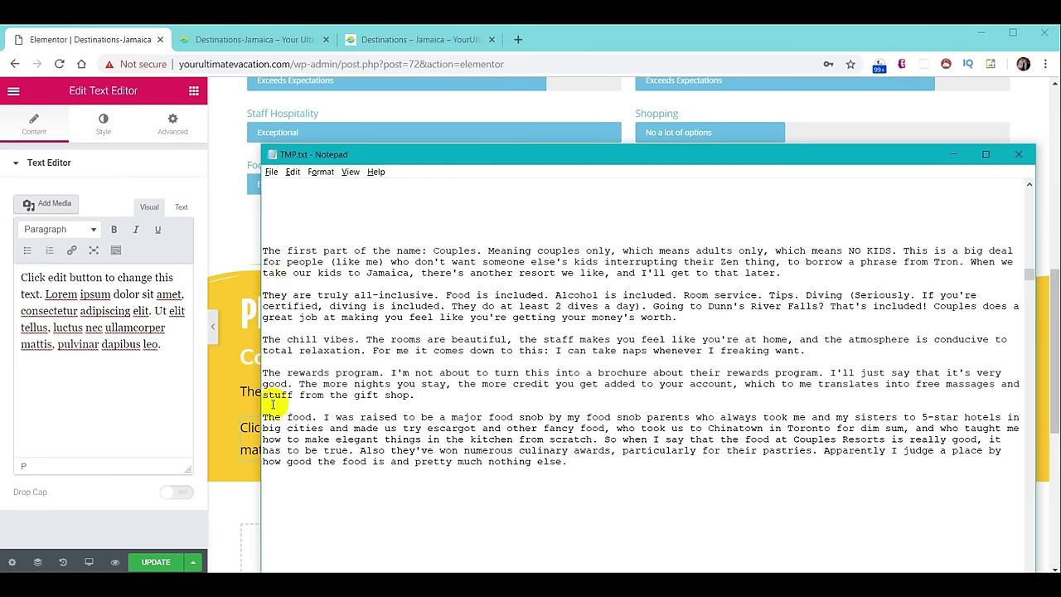
pyautogui.moveTo(262, 251); pyautogui.dragTo(627, 470)
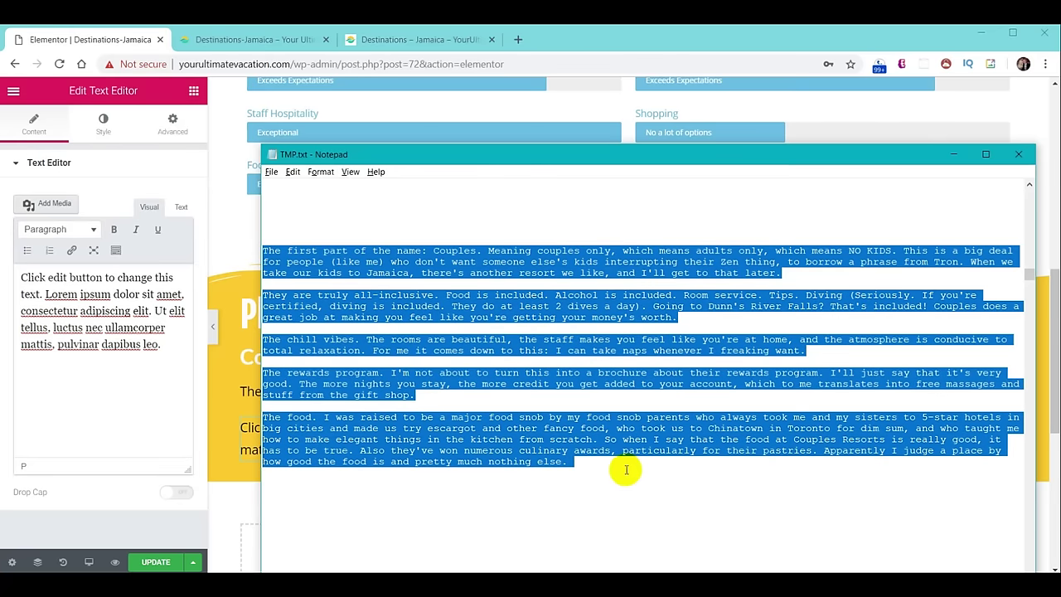
pyautogui.click(85, 373)
pyautogui.click(167, 348)
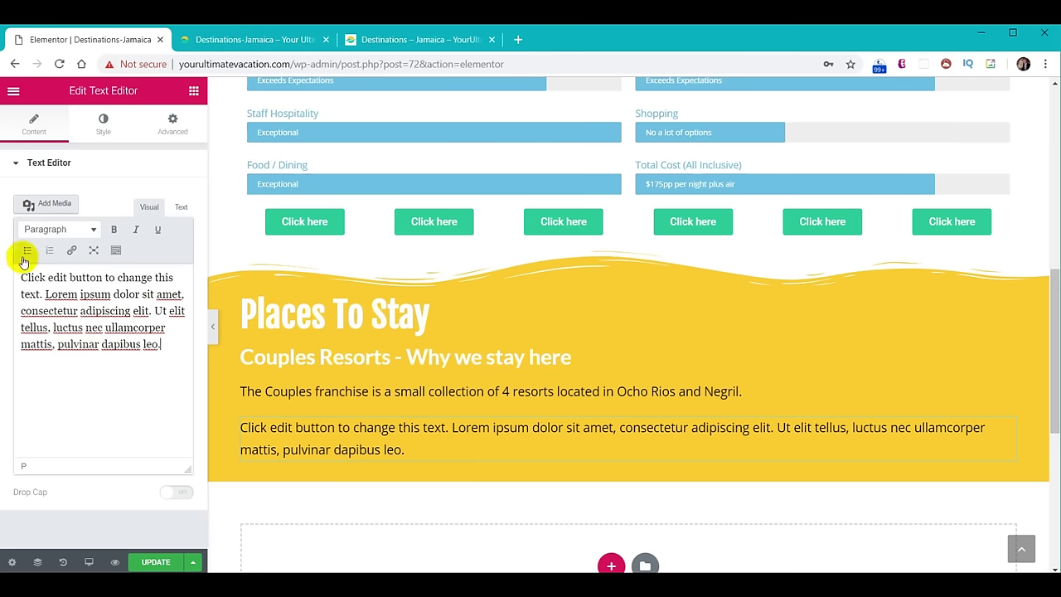
pyautogui.moveTo(21, 277); pyautogui.dragTo(175, 373)
pyautogui.hotkey('ctrl', 'v')
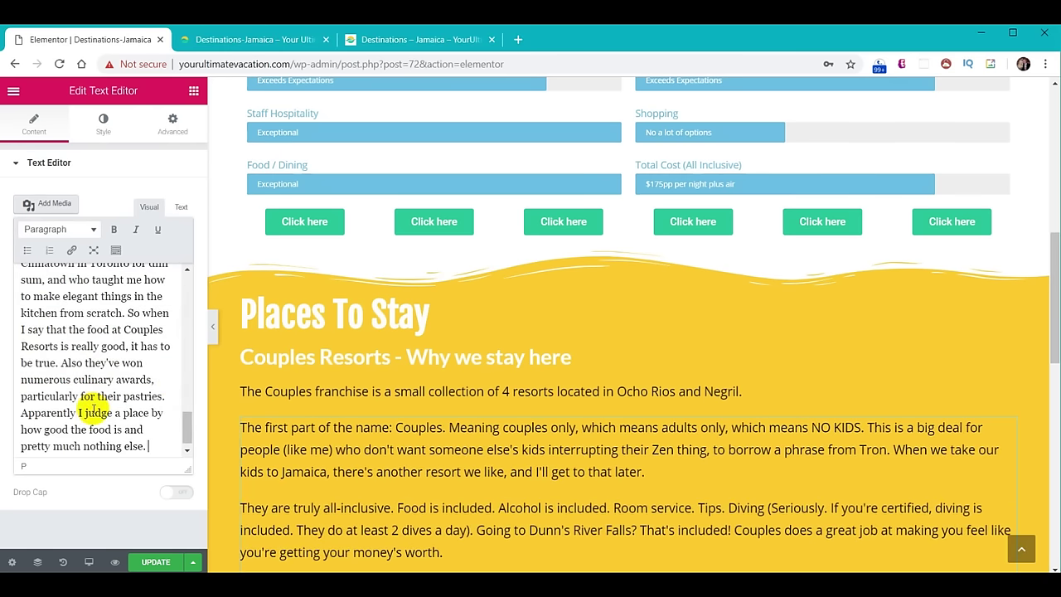
# Select all the resort text and format the five reasons as a numbered list.
pyautogui.scroll(10, 93, 412)
pyautogui.scroll(6, 86, 415)
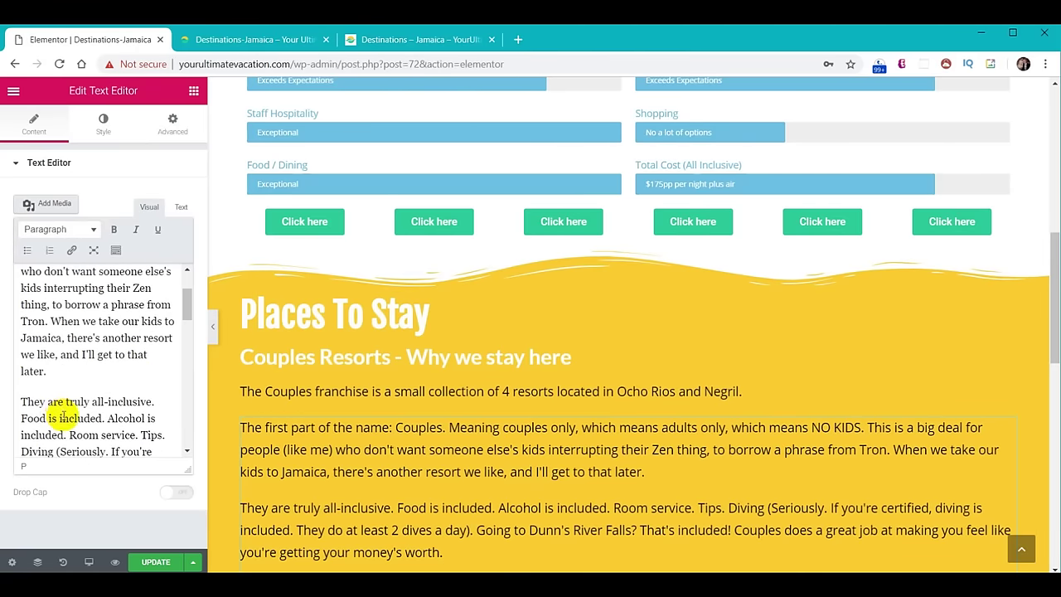
pyautogui.scroll(3, 86, 377)
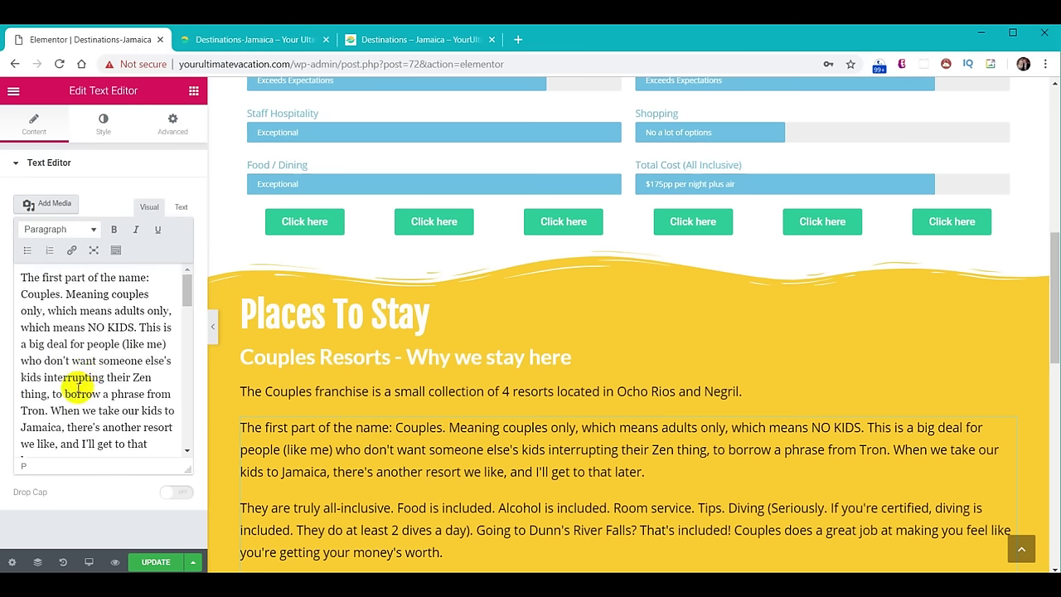
pyautogui.click(68, 337)
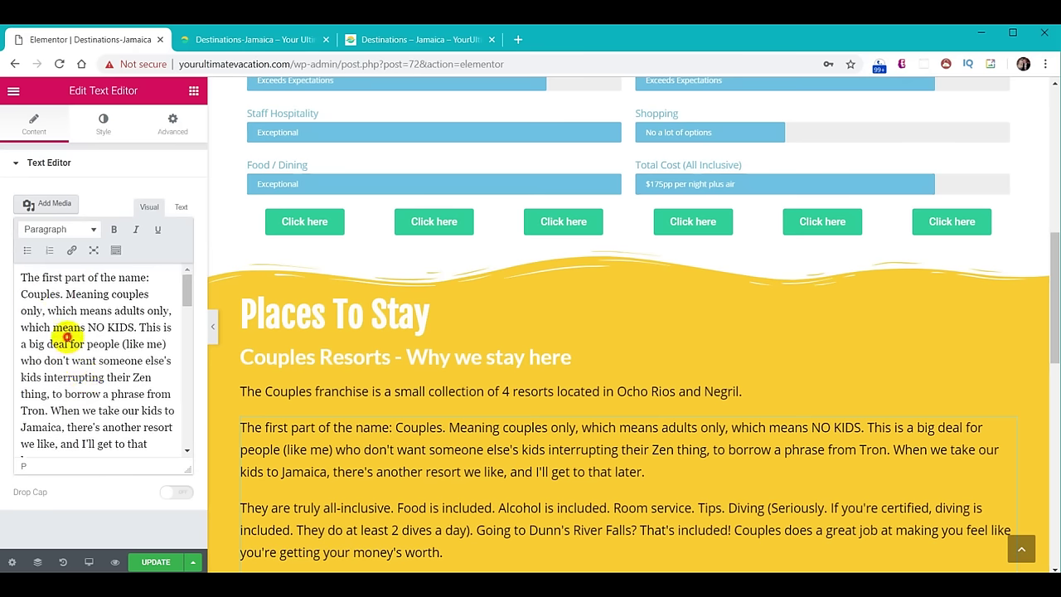
pyautogui.hotkey('ctrl', 'a')
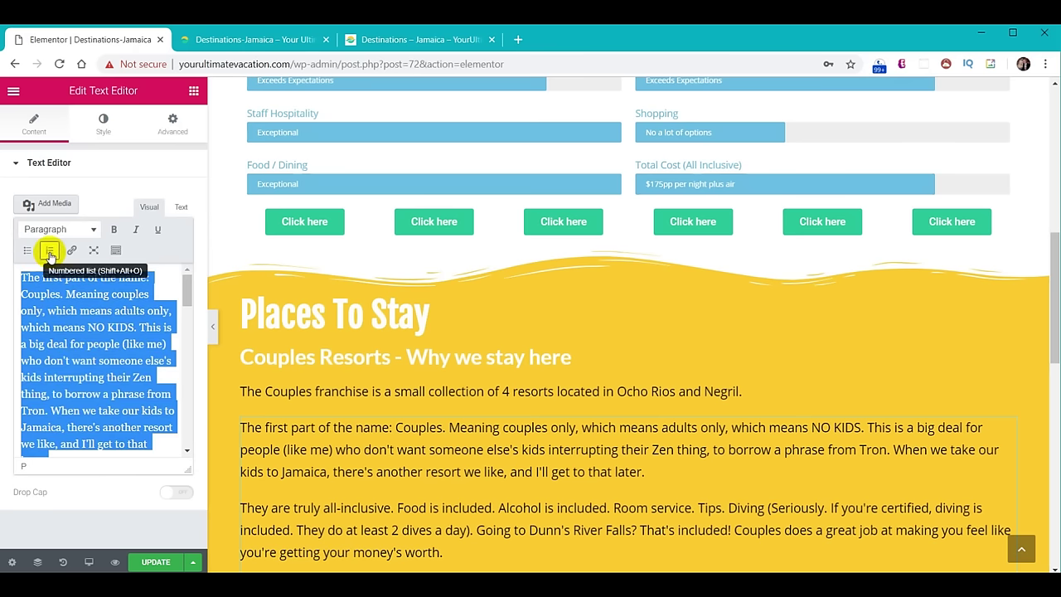
pyautogui.click(49, 251)
pyautogui.scroll(-5, 71, 356)
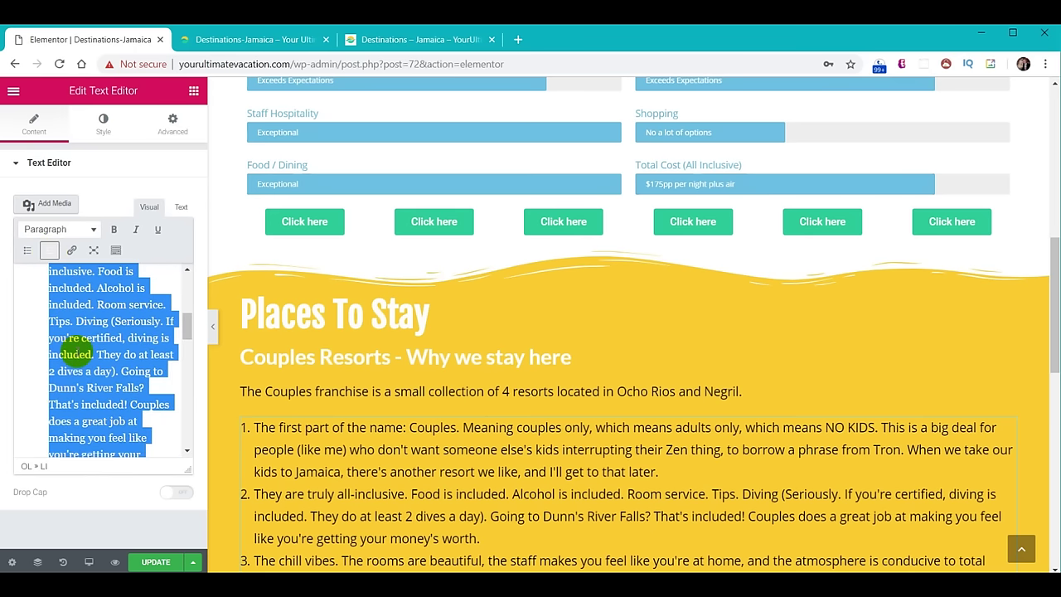
pyautogui.scroll(-2, 71, 365)
pyautogui.scroll(10, 70, 365)
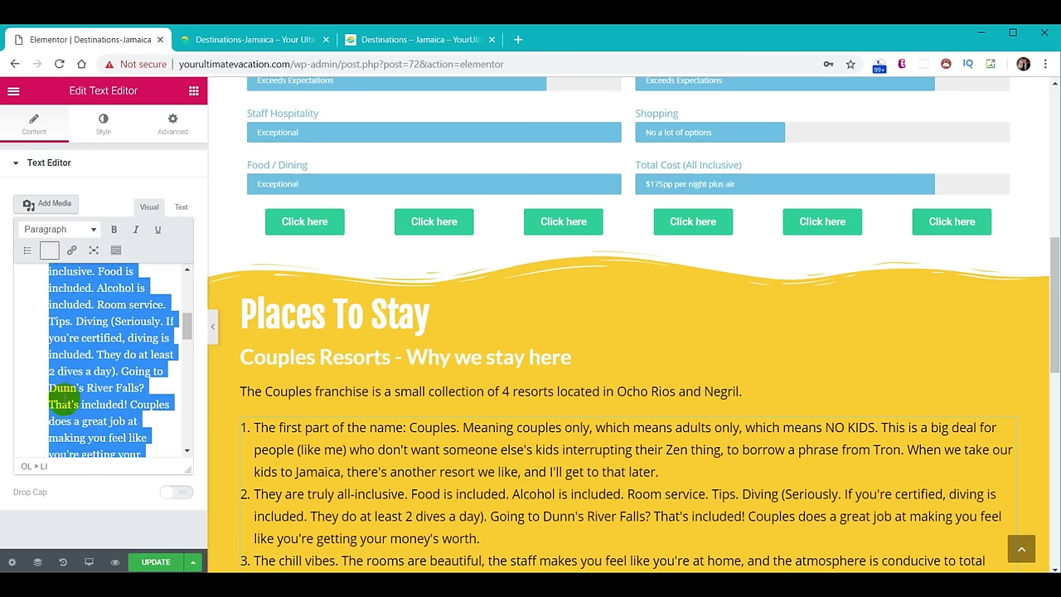
pyautogui.scroll(-4, 701, 352)
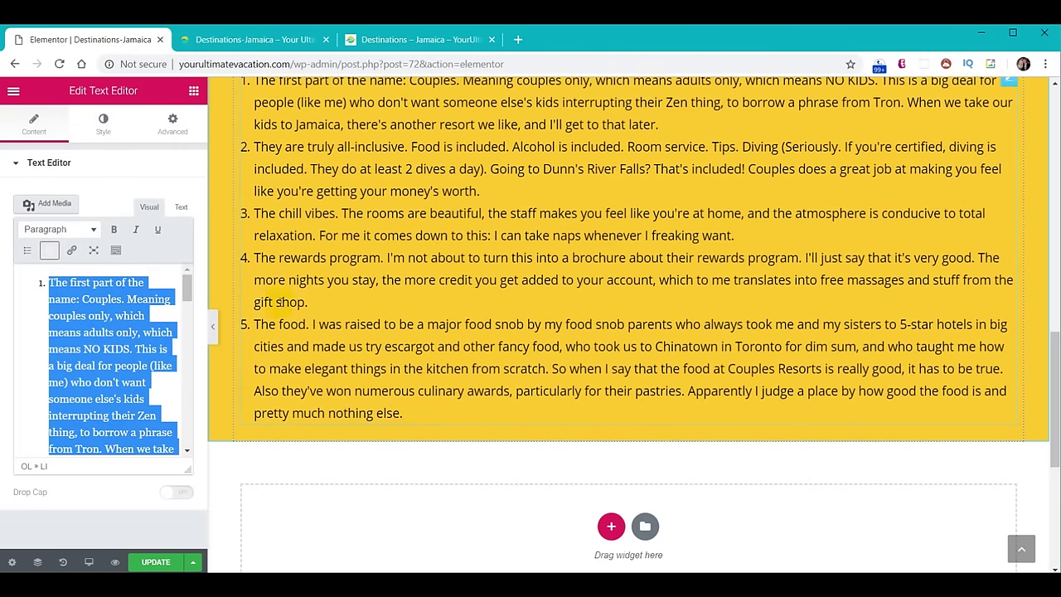
pyautogui.scroll(3, 570, 322)
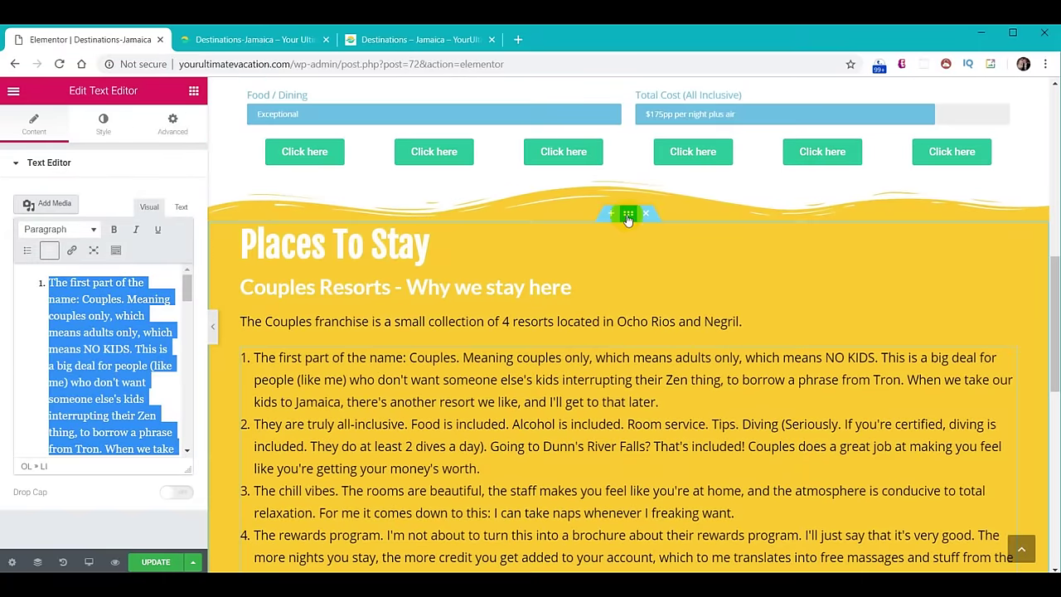
# Add a bottom Waves Brush shape divider in #30d198 with height 60.
pyautogui.click(629, 214)
pyautogui.click(103, 134)
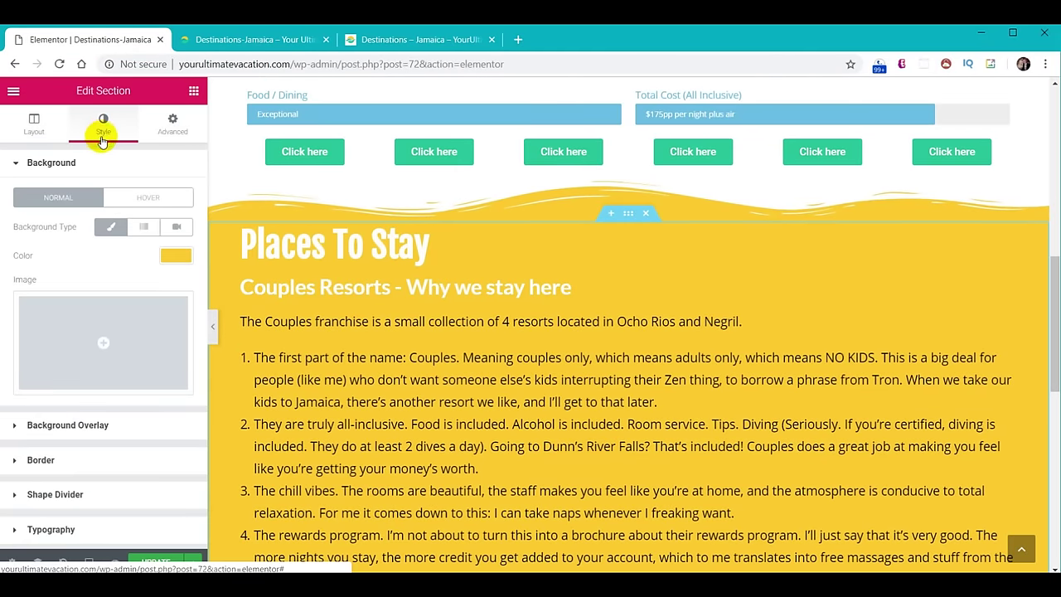
pyautogui.click(55, 495)
pyautogui.click(144, 304)
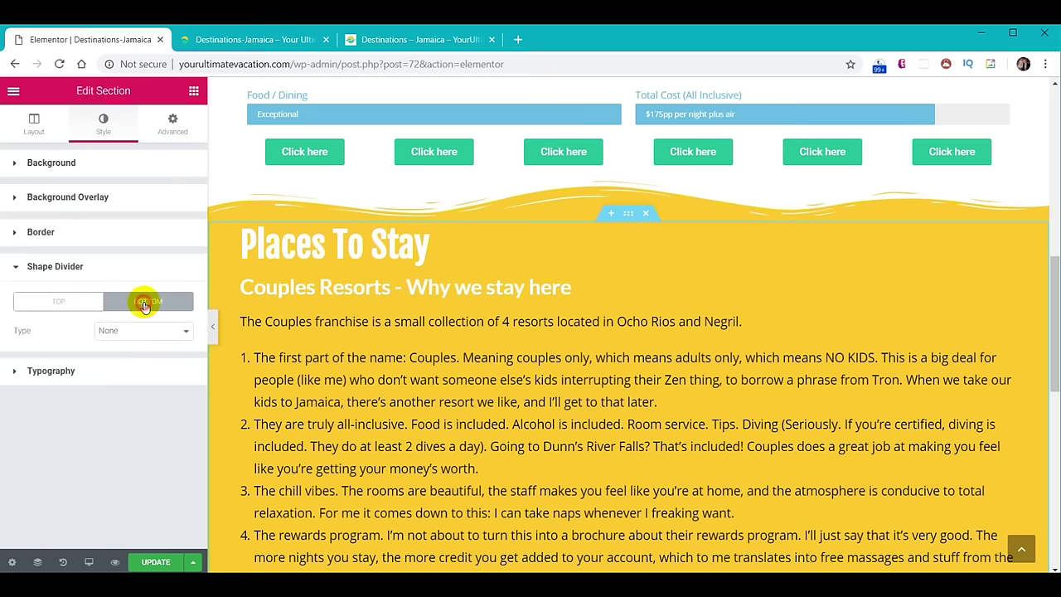
pyautogui.click(145, 331)
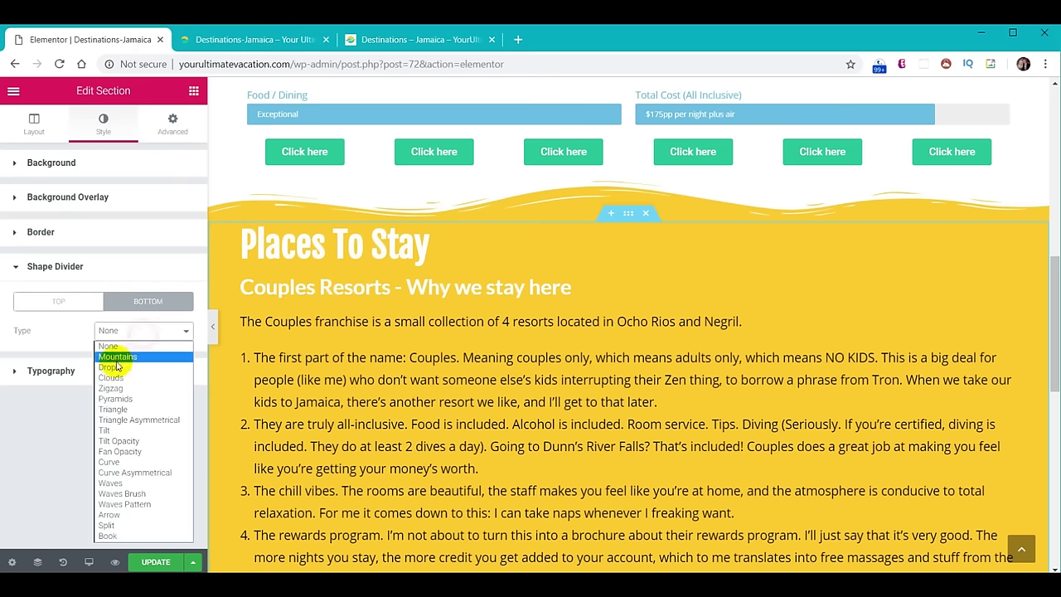
pyautogui.click(133, 493)
pyautogui.click(174, 361)
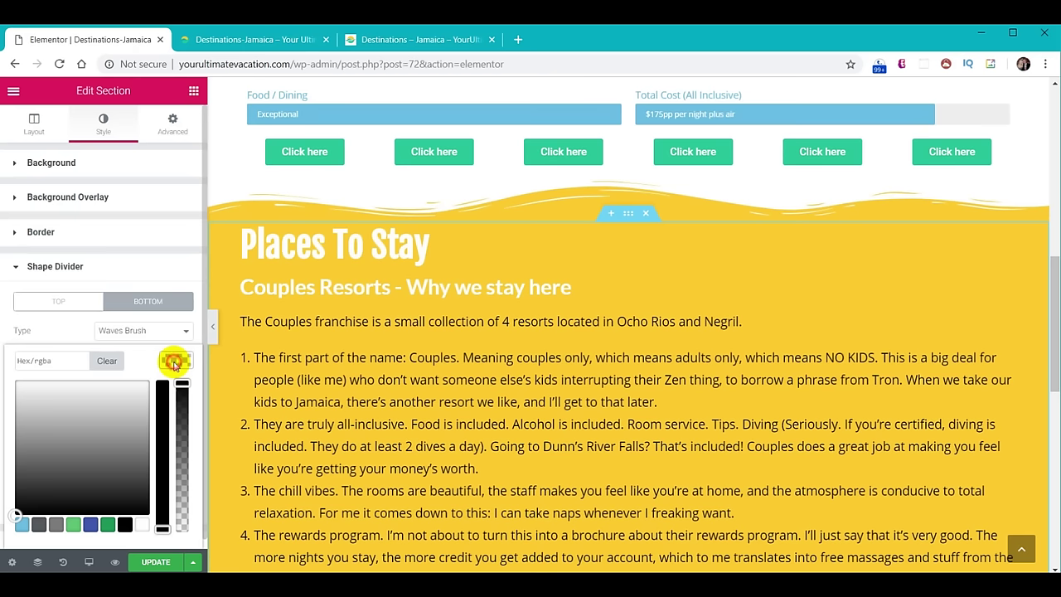
pyautogui.click(64, 361)
pyautogui.write('#30d198')
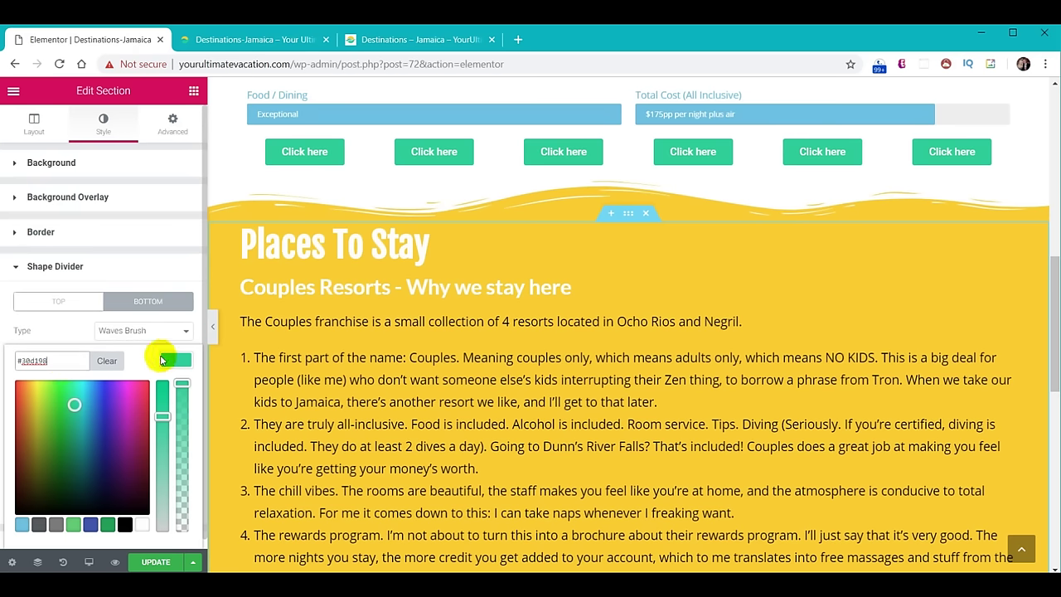
pyautogui.click(174, 363)
pyautogui.click(175, 451)
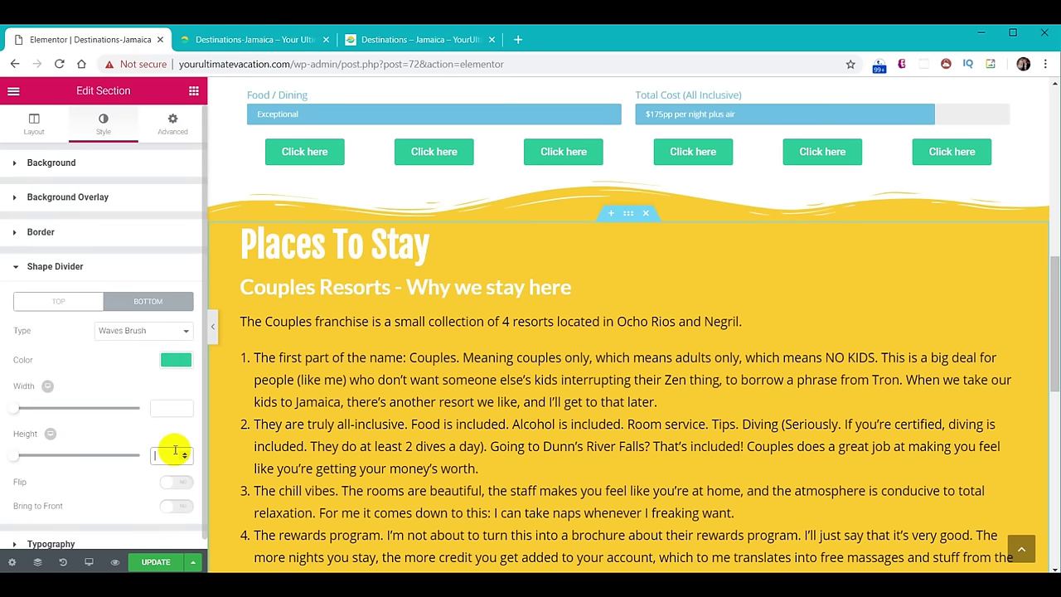
pyautogui.write('60')
pyautogui.scroll(-5, 569, 351)
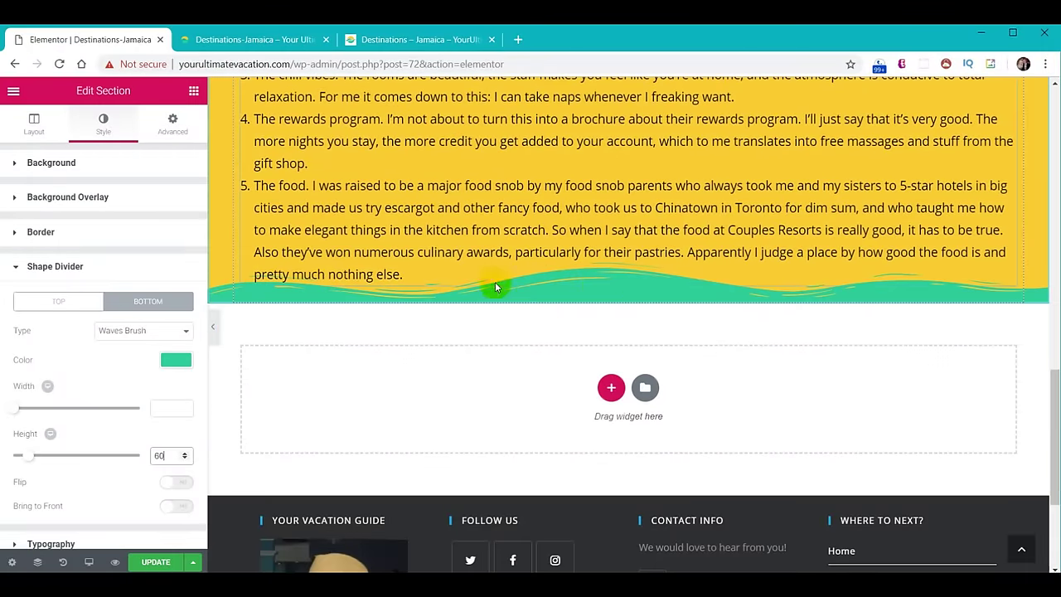
# Unlink the section's padding and set the bottom padding to 60.
pyautogui.click(173, 124)
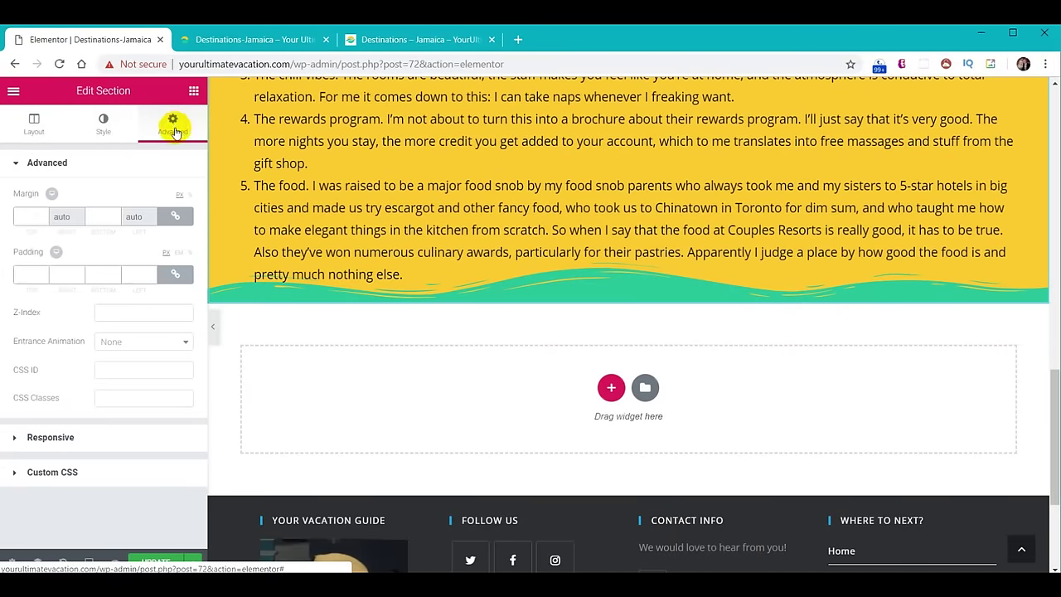
pyautogui.click(175, 275)
pyautogui.click(96, 274)
pyautogui.write('60')
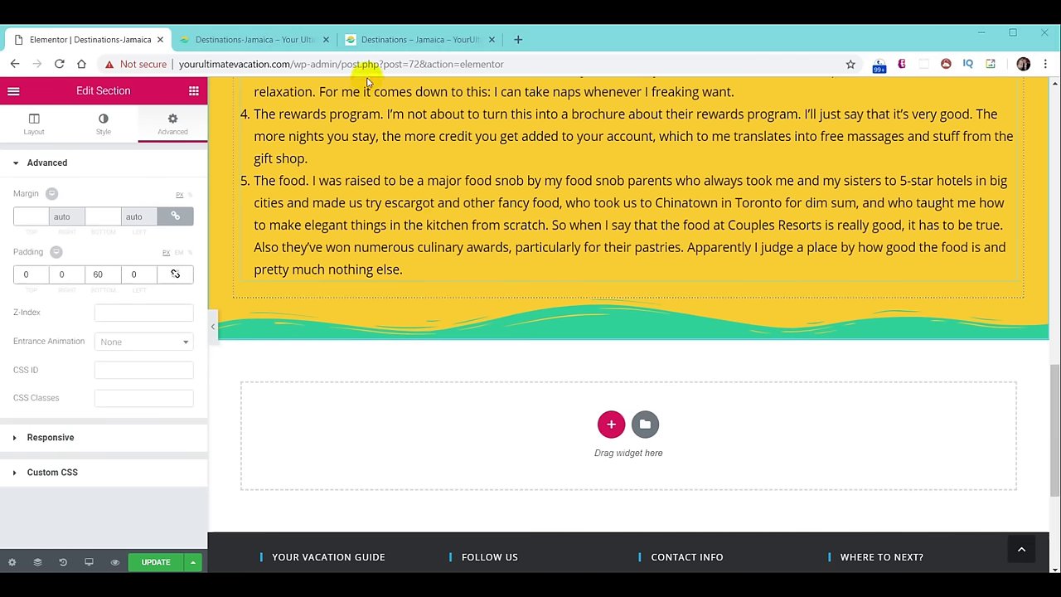
# Scroll through the live Destinations – Jamaica page from Things To Do to Photo Gallery, ending at Places To Stay.
pyautogui.click(370, 39)
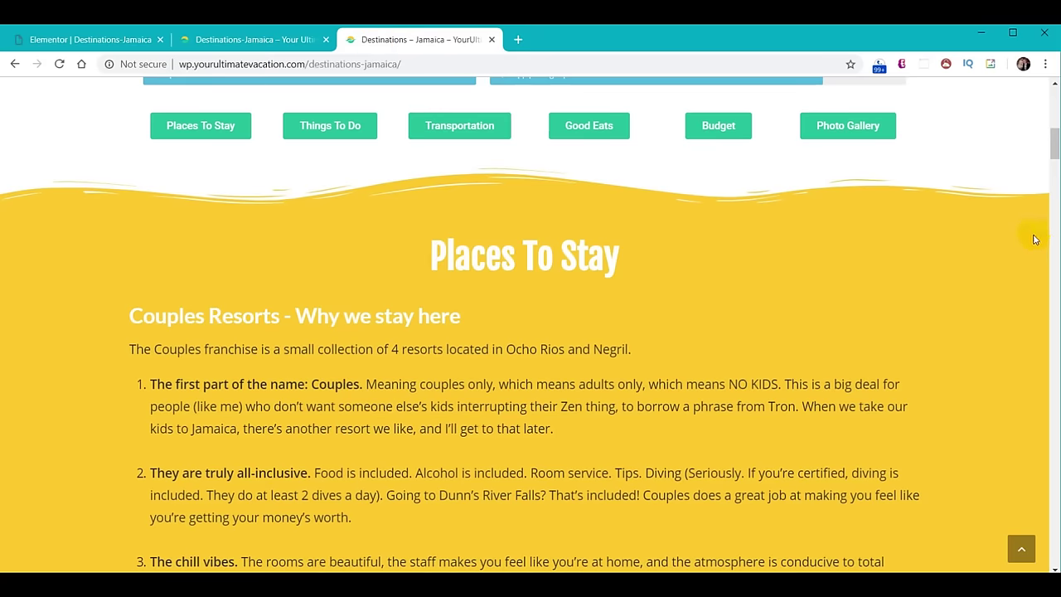
pyautogui.scroll(-15, 884, 268)
pyautogui.scroll(-15, 887, 259)
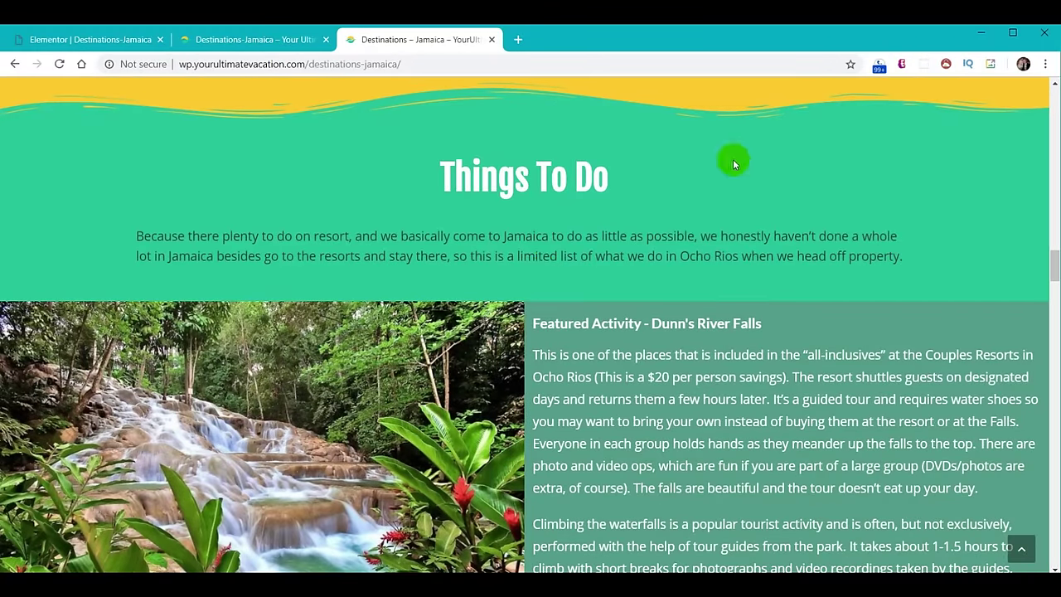
pyautogui.scroll(-3, 733, 161)
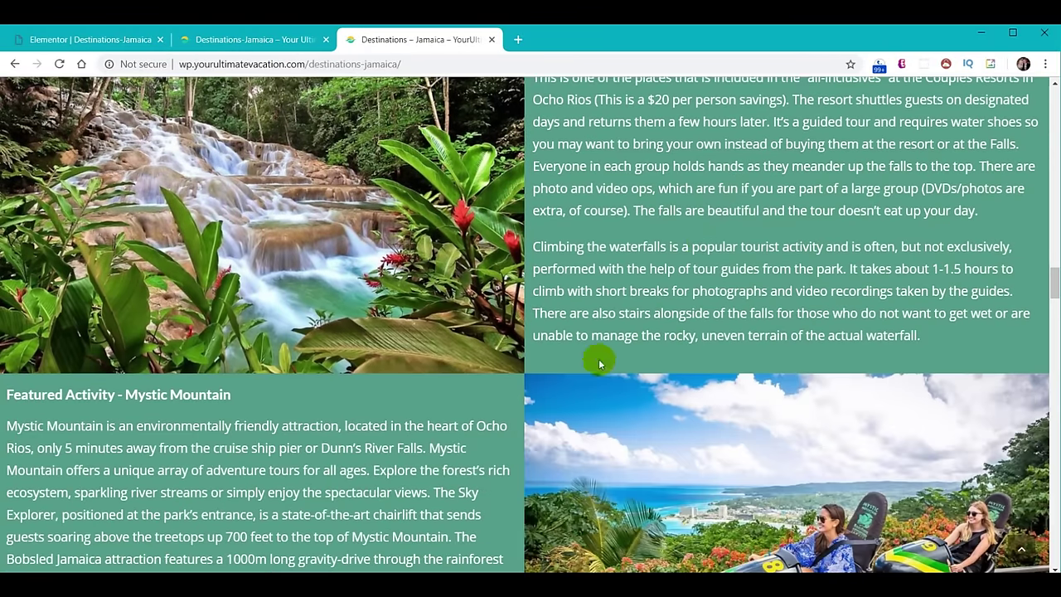
pyautogui.scroll(-10, 715, 345)
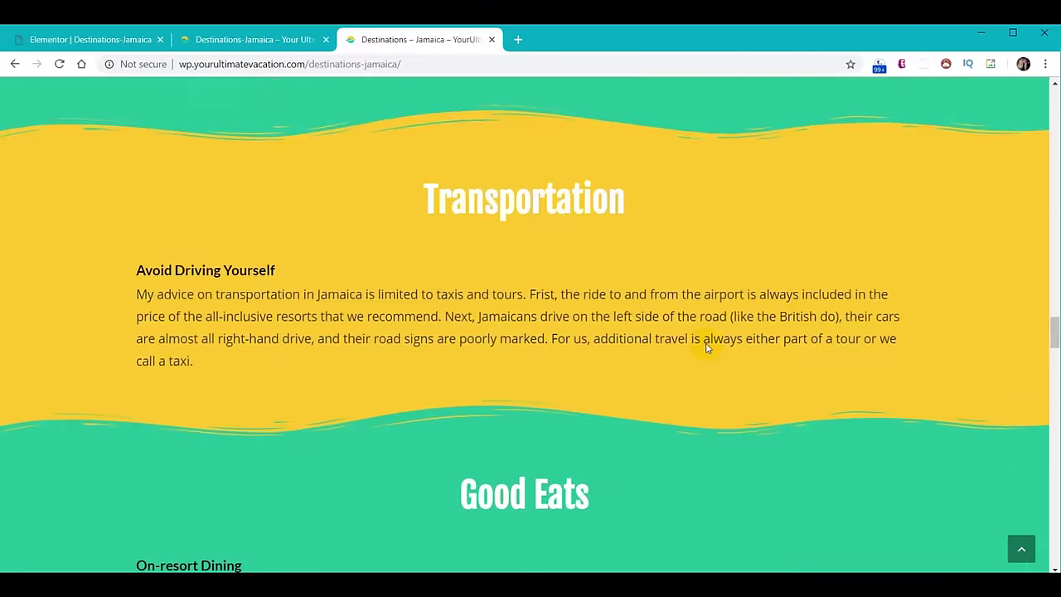
pyautogui.scroll(-10, 706, 344)
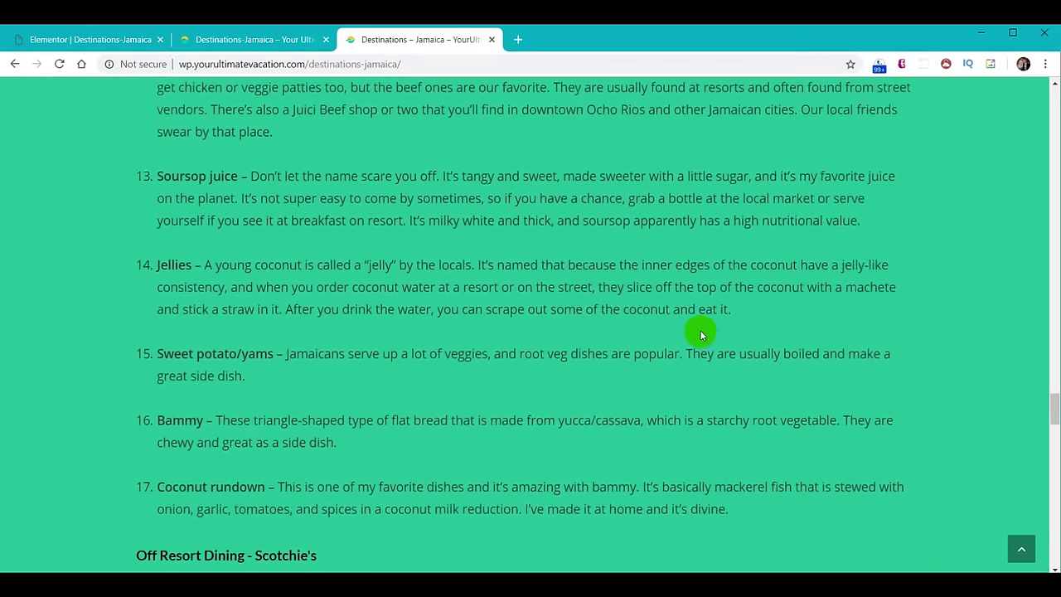
pyautogui.scroll(-12, 699, 336)
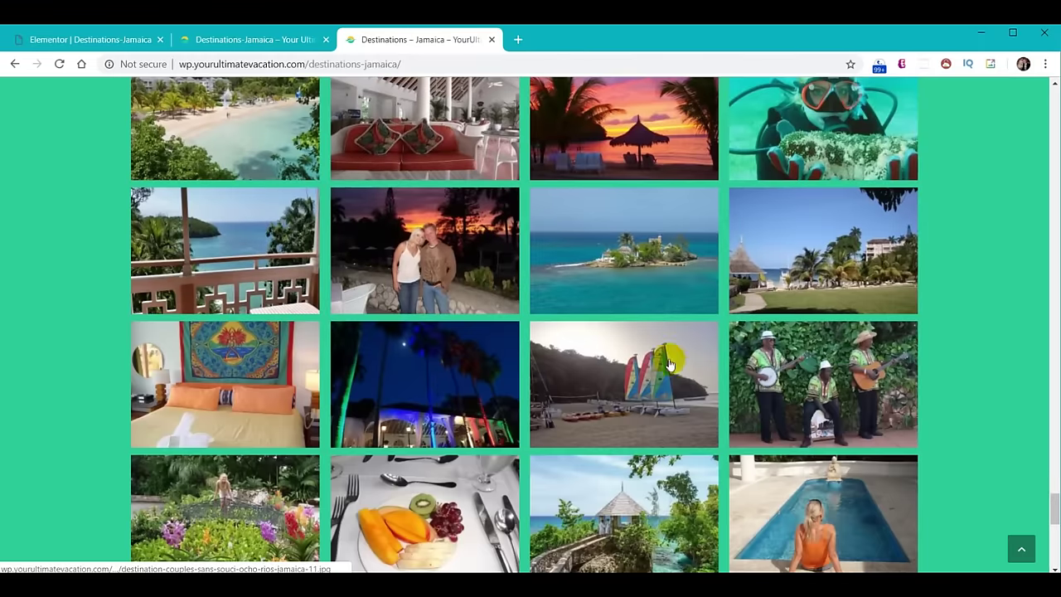
pyautogui.click(1021, 549)
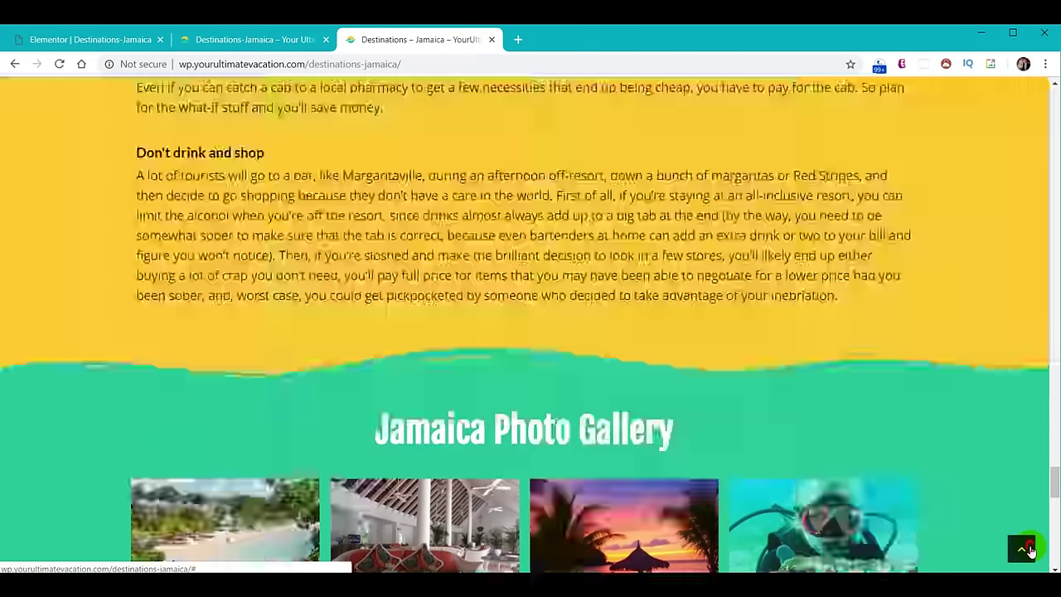
pyautogui.scroll(-9, 874, 344)
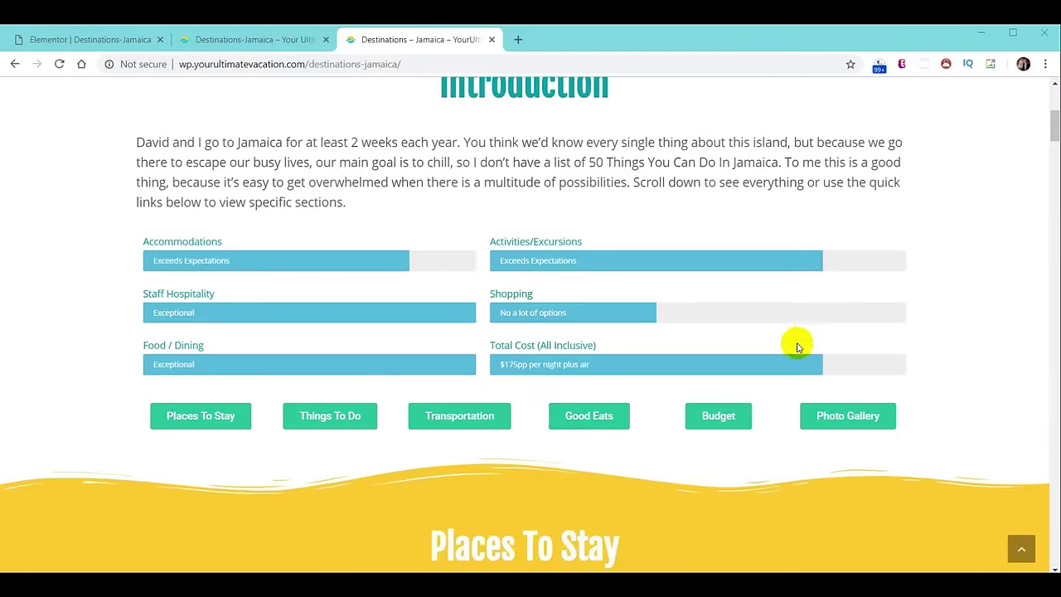
pyautogui.scroll(1, 780, 352)
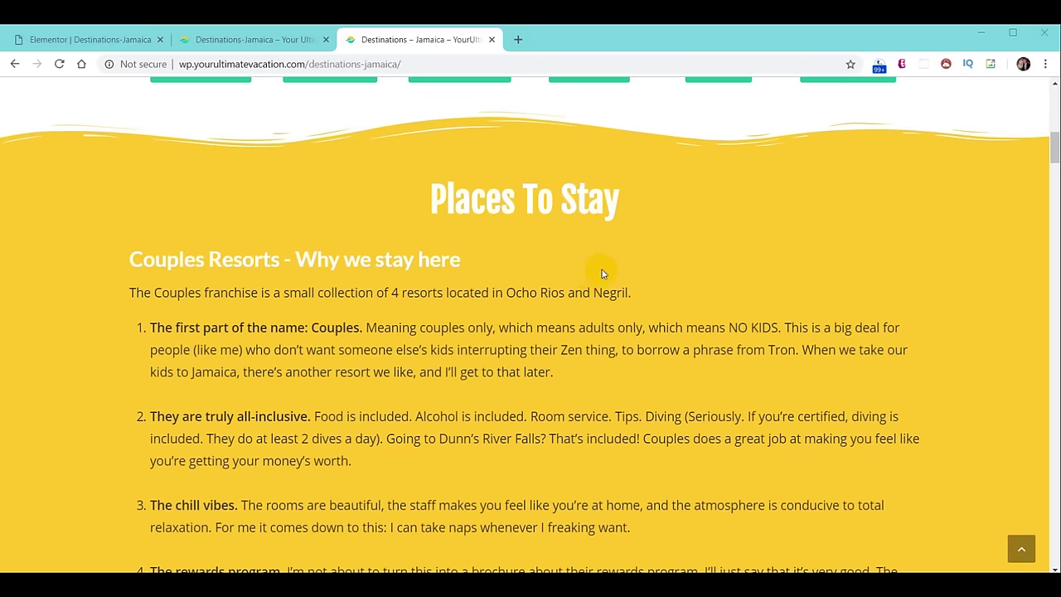
# Scroll the live Destinations Jamaica page in Chrome down to the Places To Stay section.
pyautogui.scroll(-15, 579, 315)
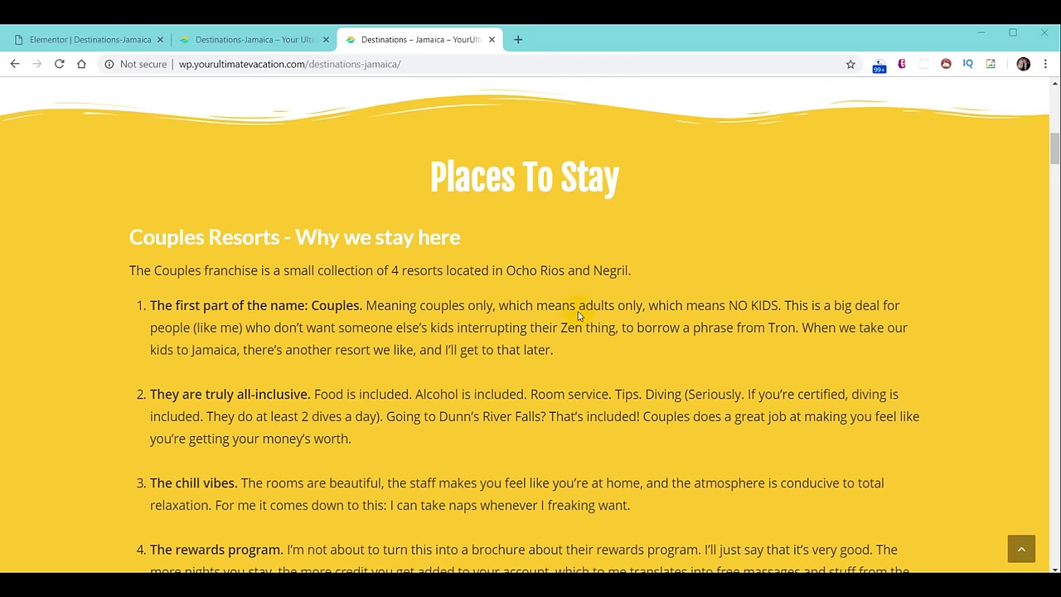
pyautogui.scroll(-3, 571, 317)
pyautogui.scroll(6, 570, 317)
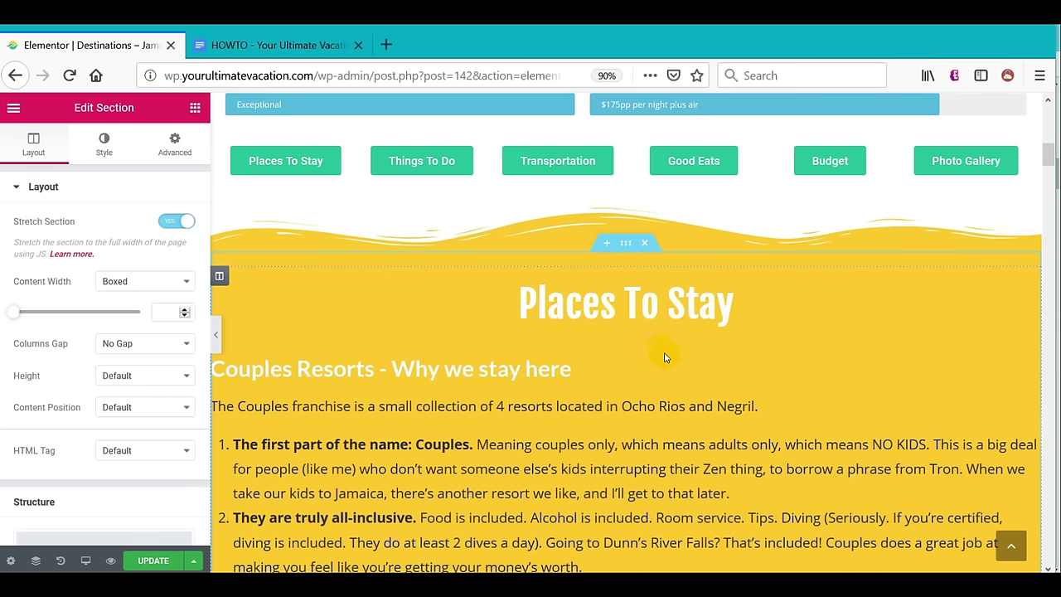
# Save the Places To Stay section to the library as template 'YUV - Destinations - Stay Original'.
pyautogui.scroll(-3, 664, 357)
pyautogui.scroll(-3, 663, 367)
pyautogui.scroll(10, 667, 372)
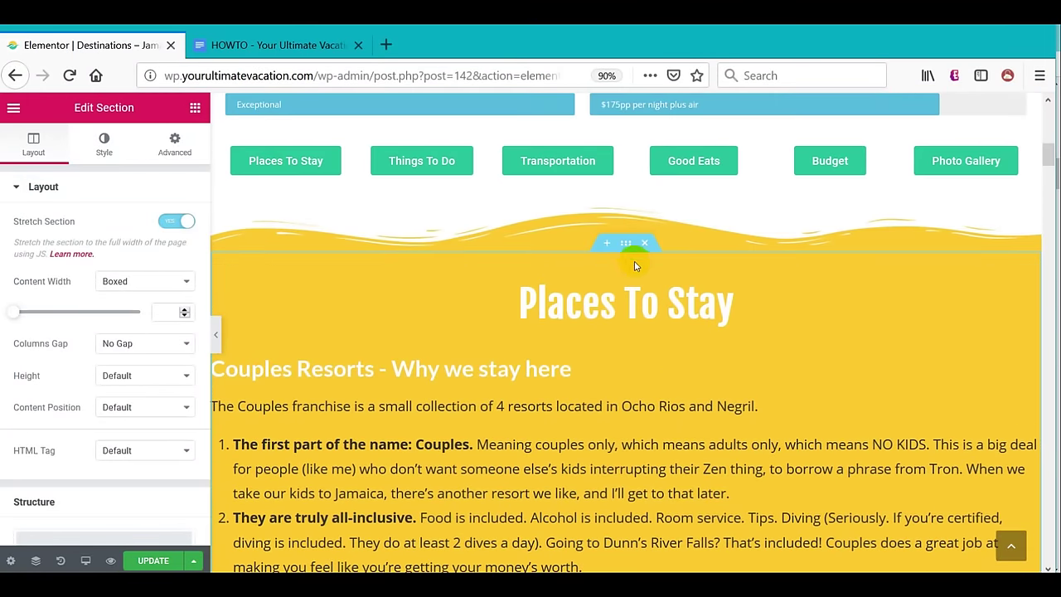
pyautogui.rightClick(627, 247)
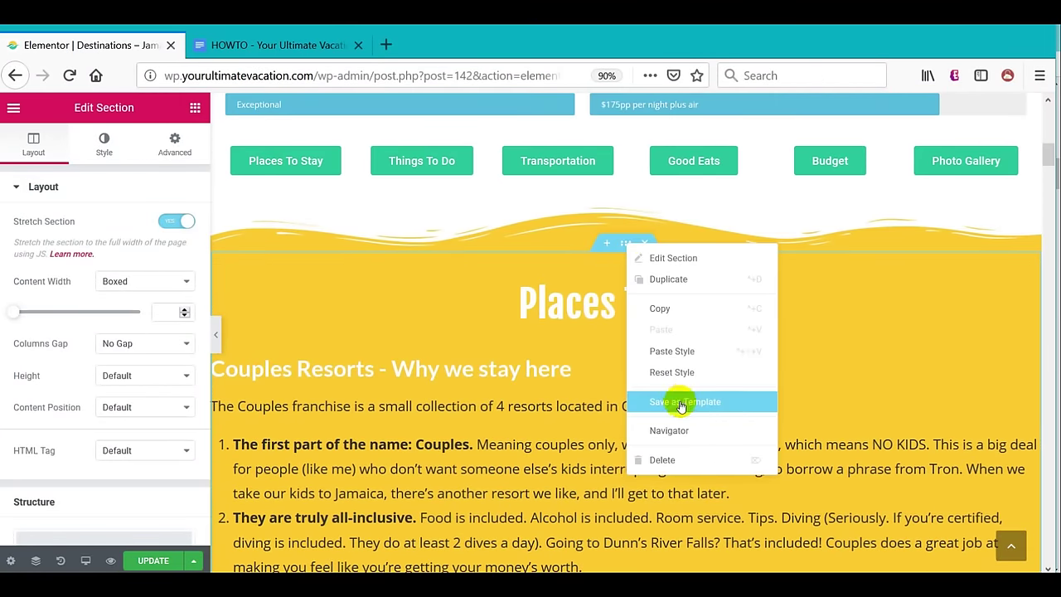
pyautogui.click(680, 403)
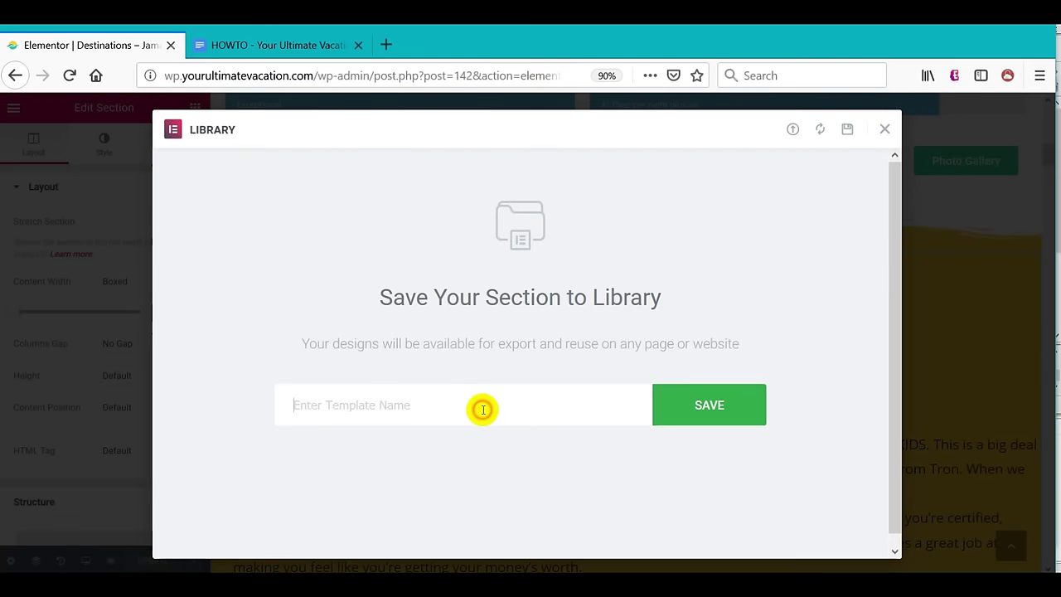
pyautogui.click(487, 405)
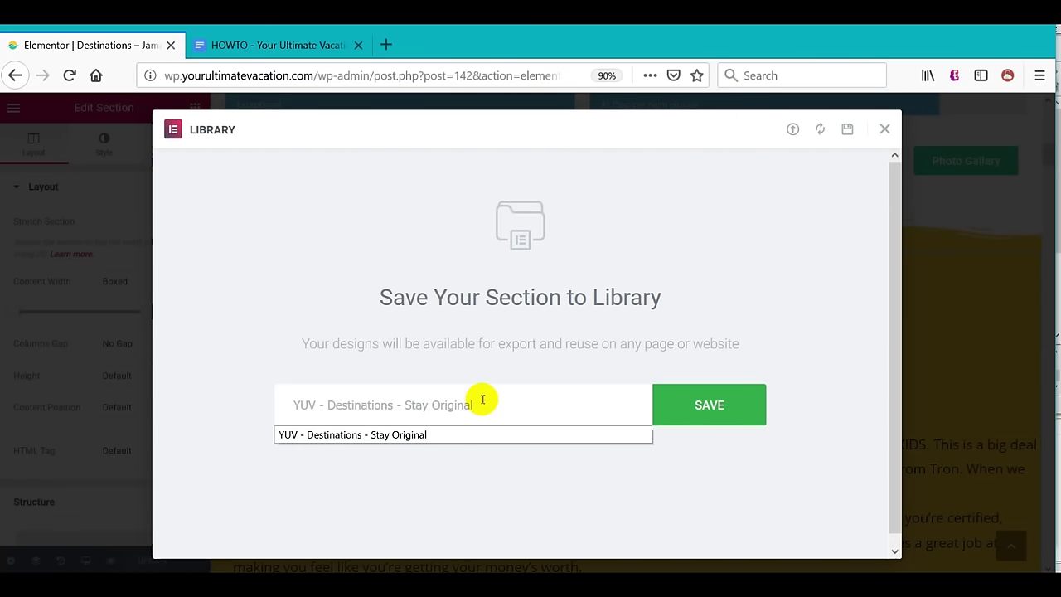
pyautogui.click(693, 422)
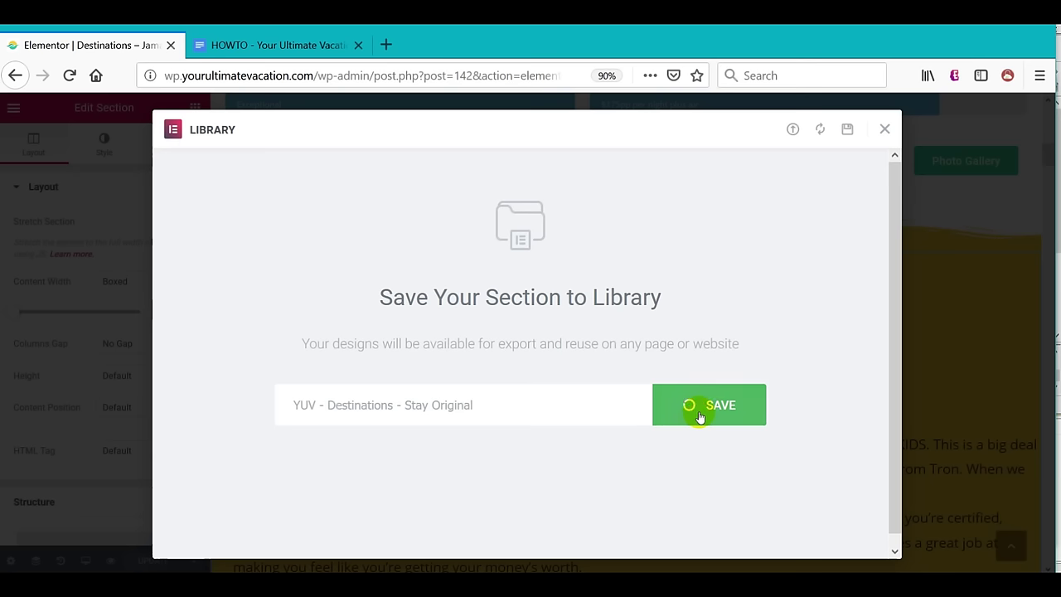
pyautogui.scroll(-5, 655, 398)
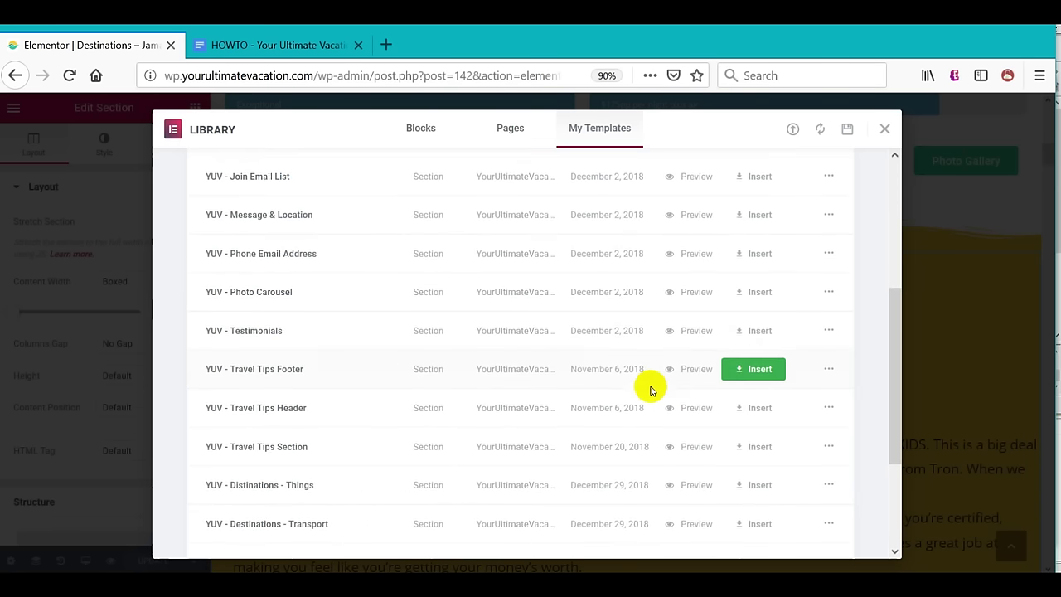
pyautogui.scroll(-2, 647, 394)
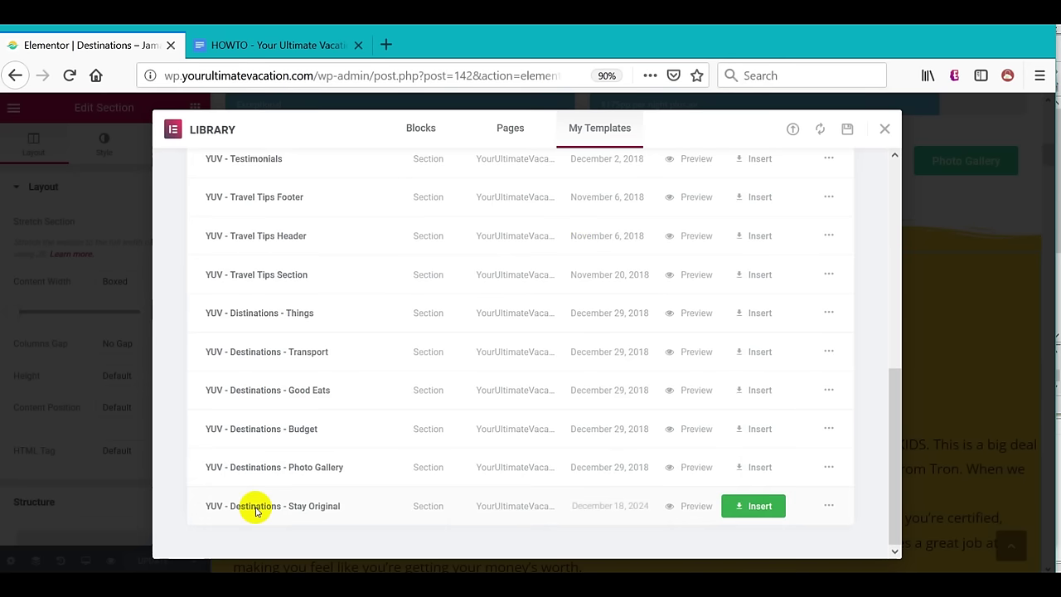
pyautogui.click(830, 506)
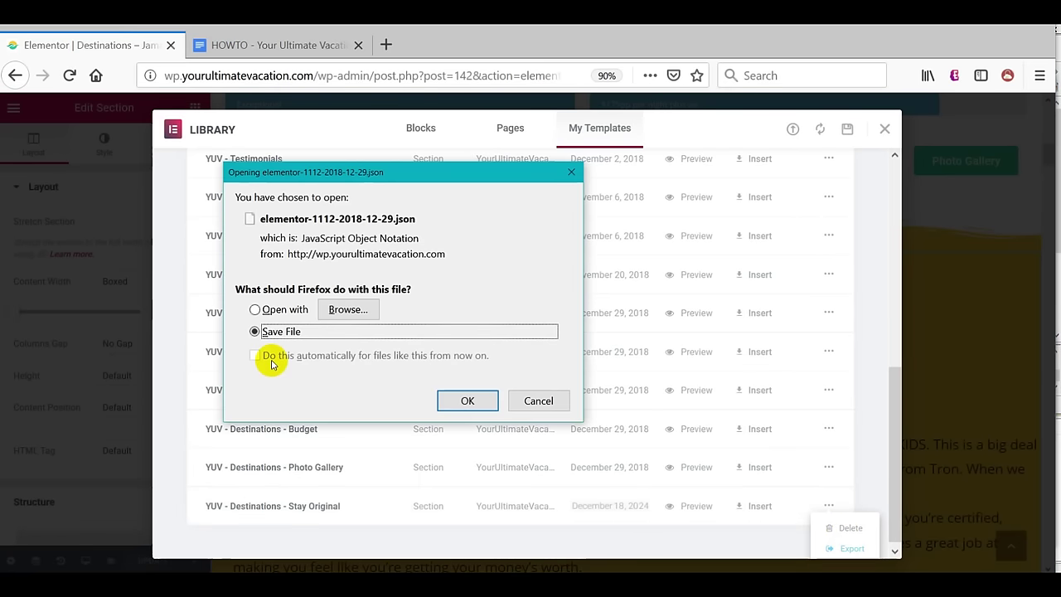
pyautogui.click(471, 401)
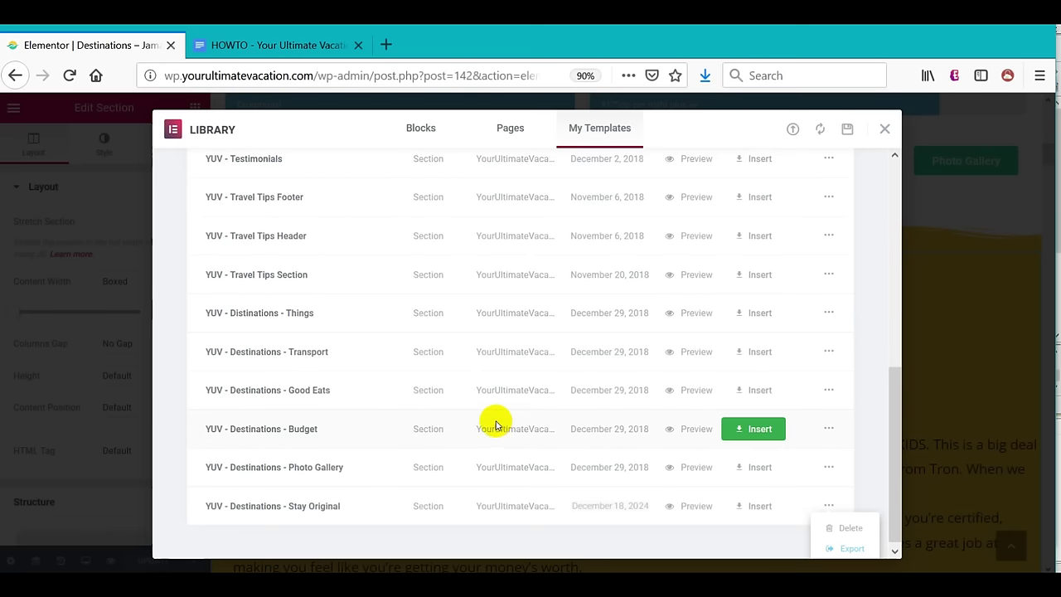
pyautogui.hotkey('alt', 'Tab')
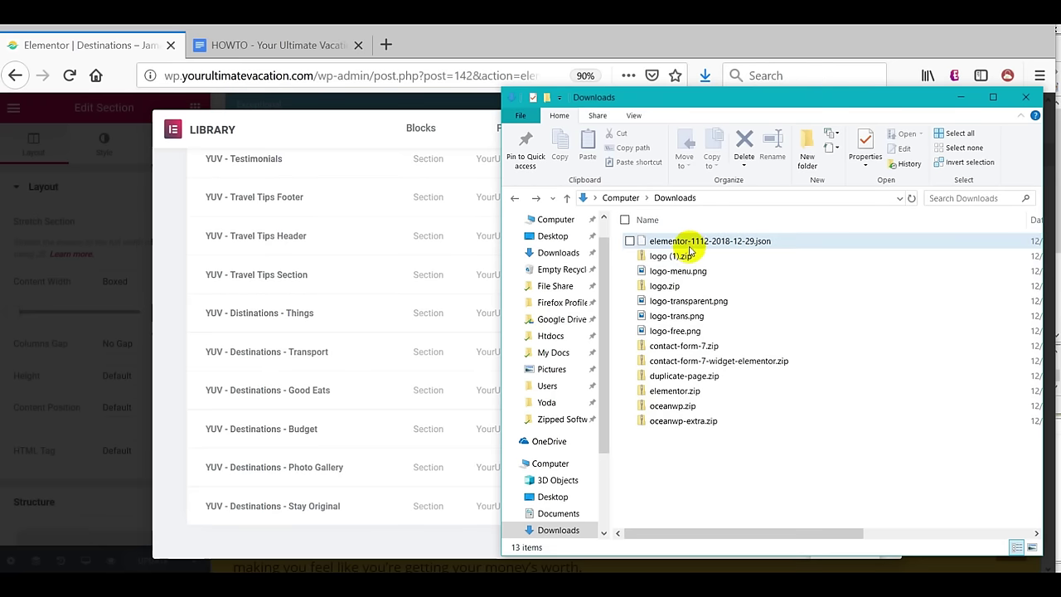
pyautogui.click(700, 245)
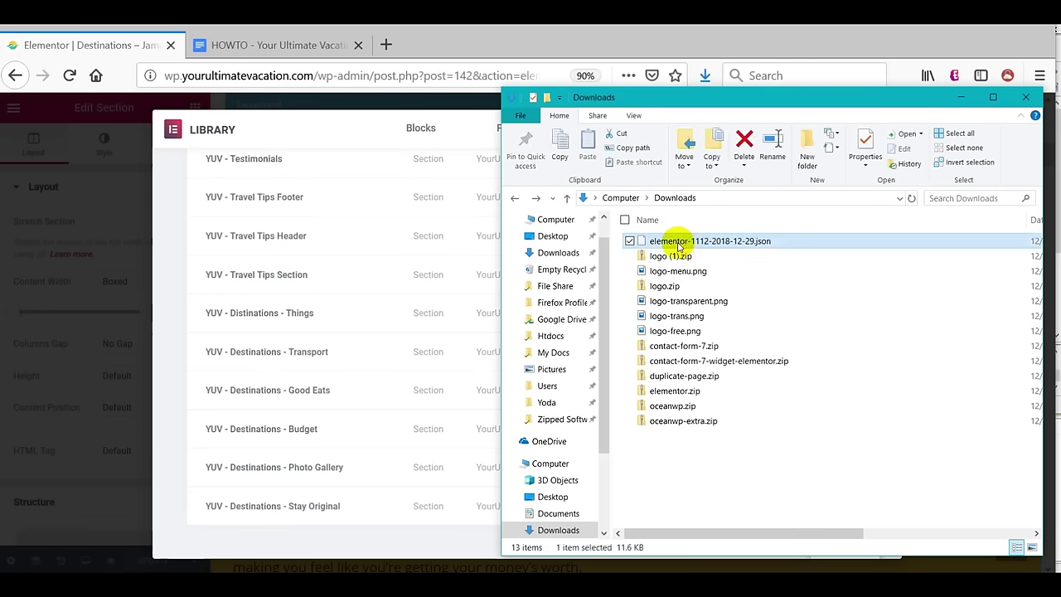
pyautogui.click(713, 245)
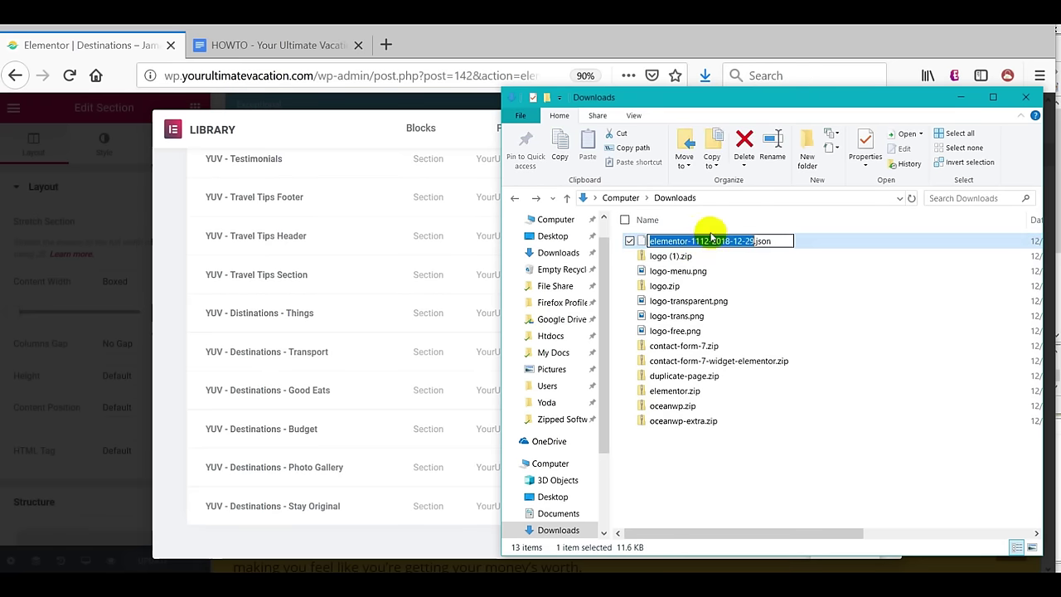
pyautogui.write('YUV - Destinations - Stay Original')
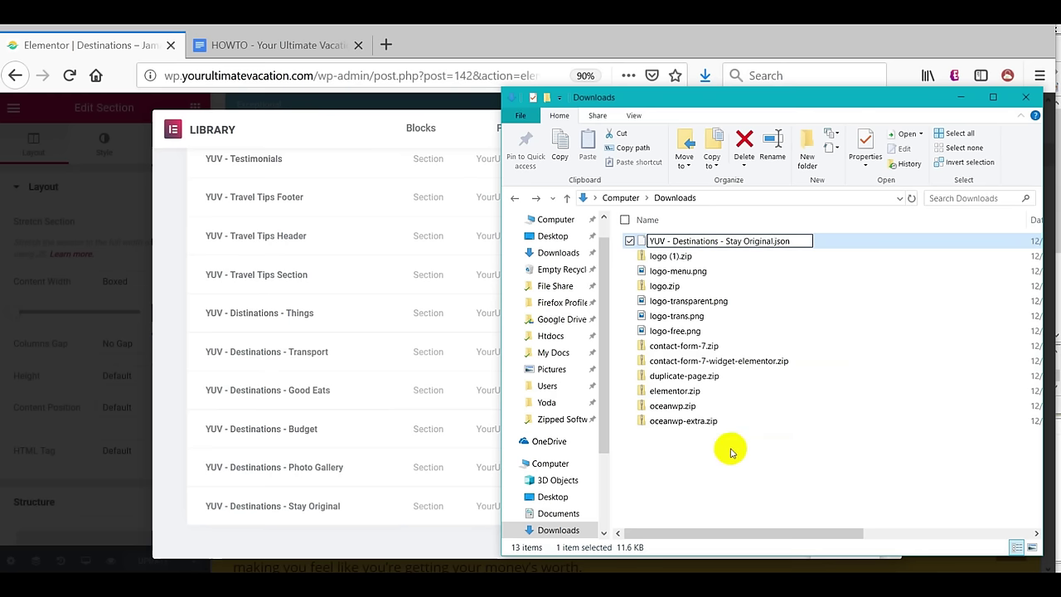
pyautogui.click(796, 448)
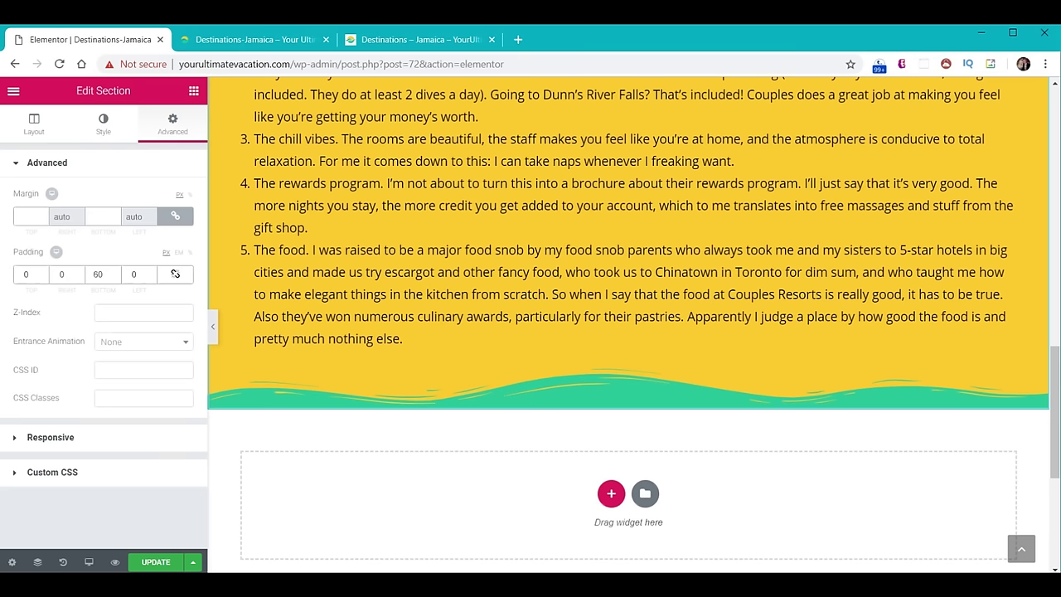
pyautogui.click(167, 563)
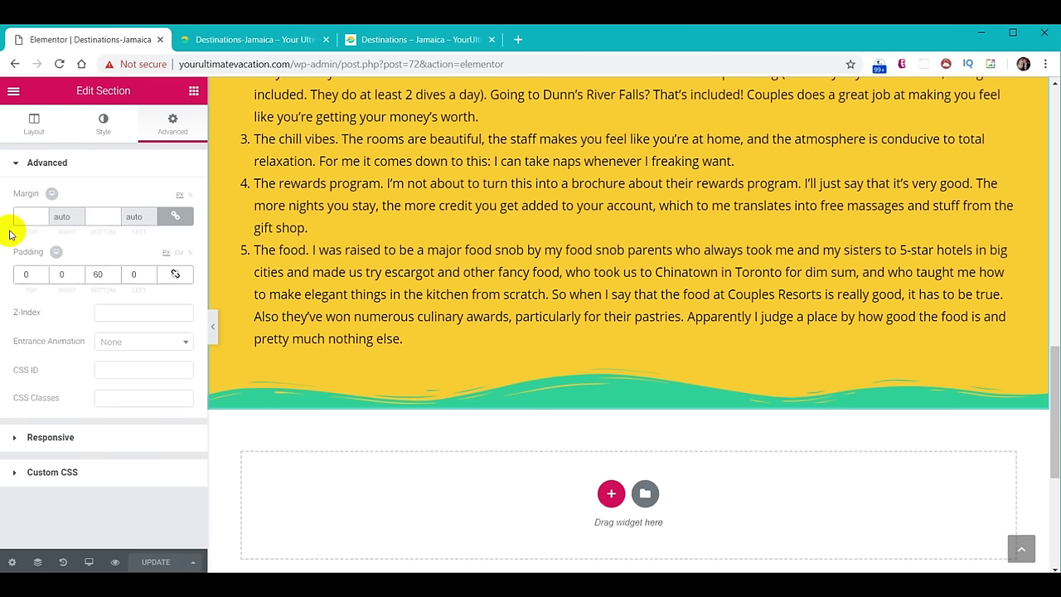
# Exit the Elementor editor to the WordPress dashboard's Edit Page screen.
pyautogui.click(13, 91)
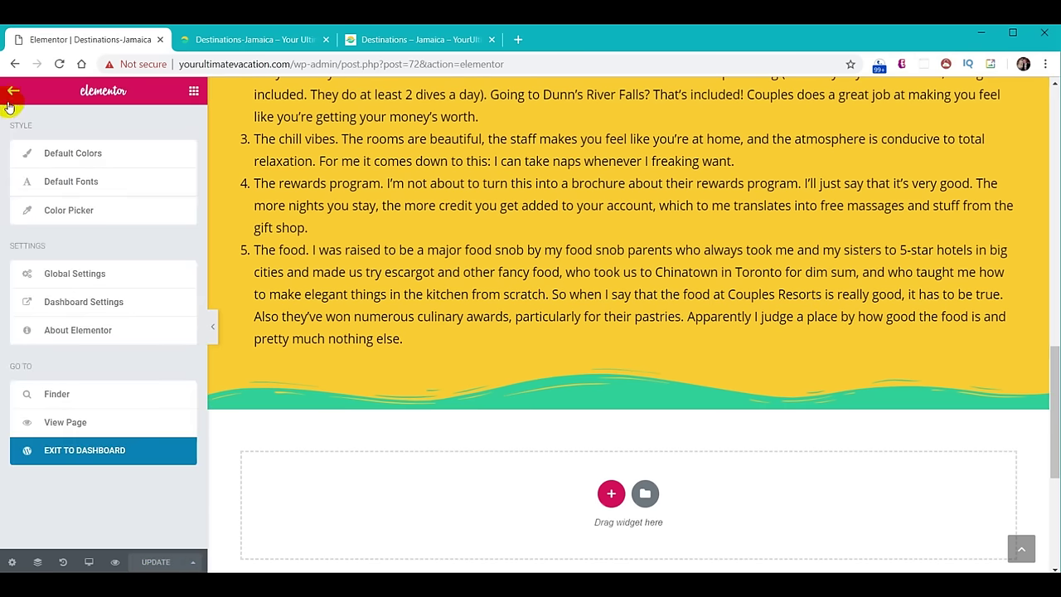
pyautogui.click(81, 455)
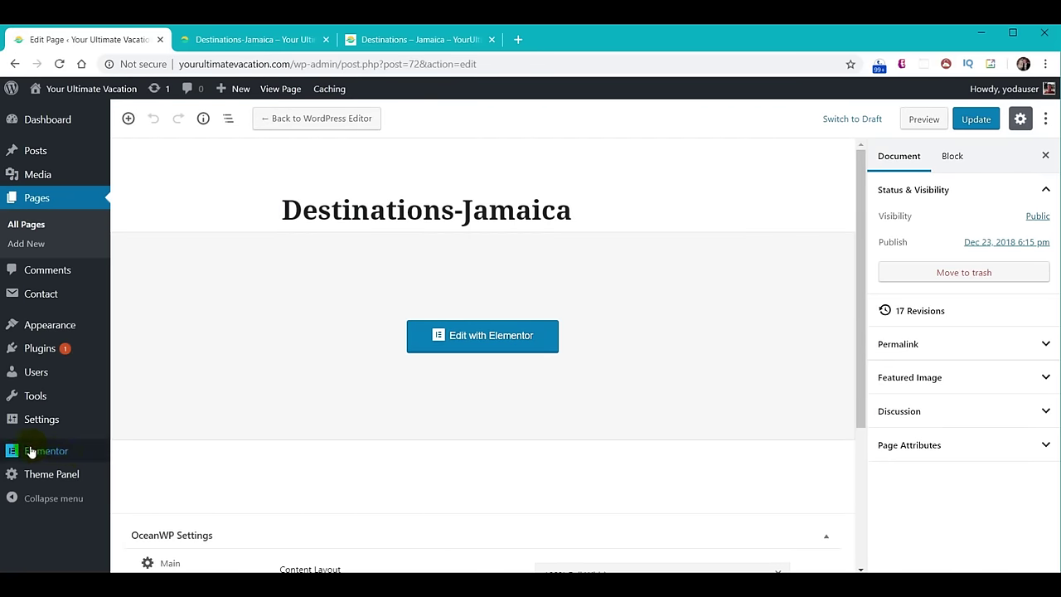
pyautogui.moveTo(28, 455)
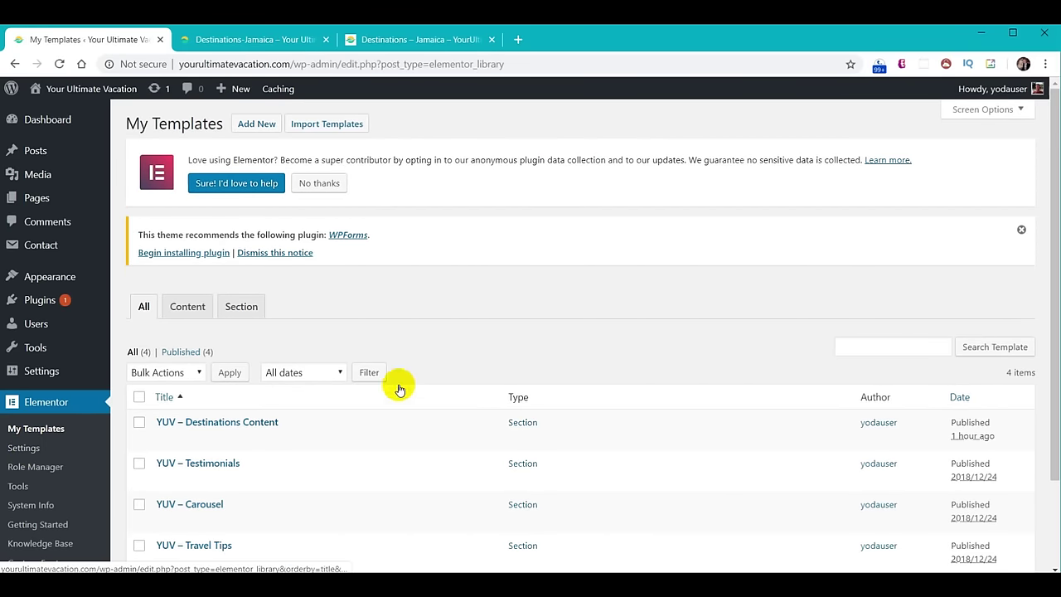
# Import 'YUV - Destinations - Stay Original.json' into My Templates, bringing the list to 5 templates.
pyautogui.click(309, 125)
pyautogui.click(482, 235)
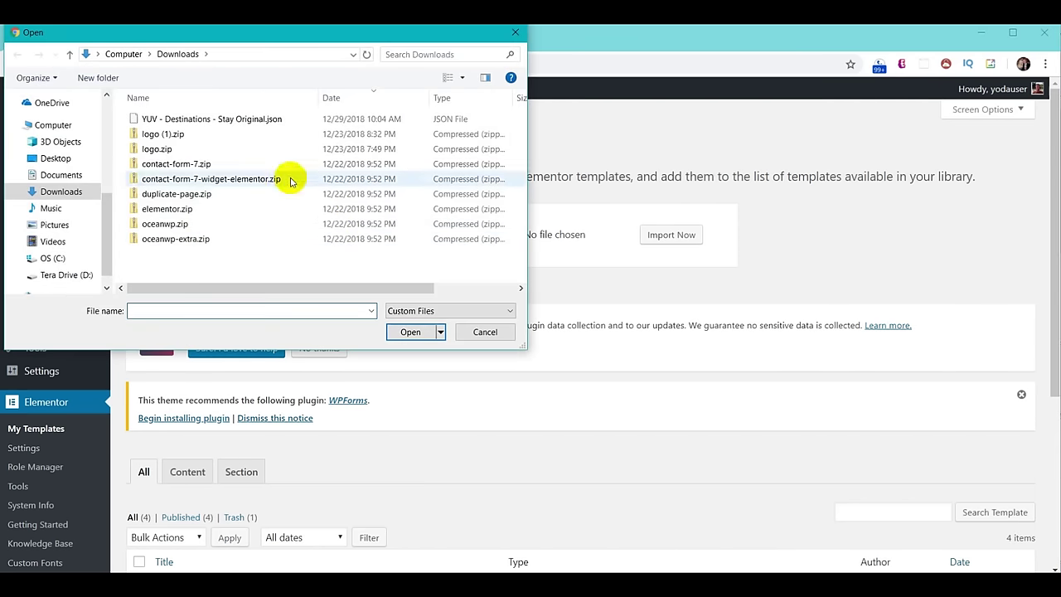
pyautogui.click(234, 118)
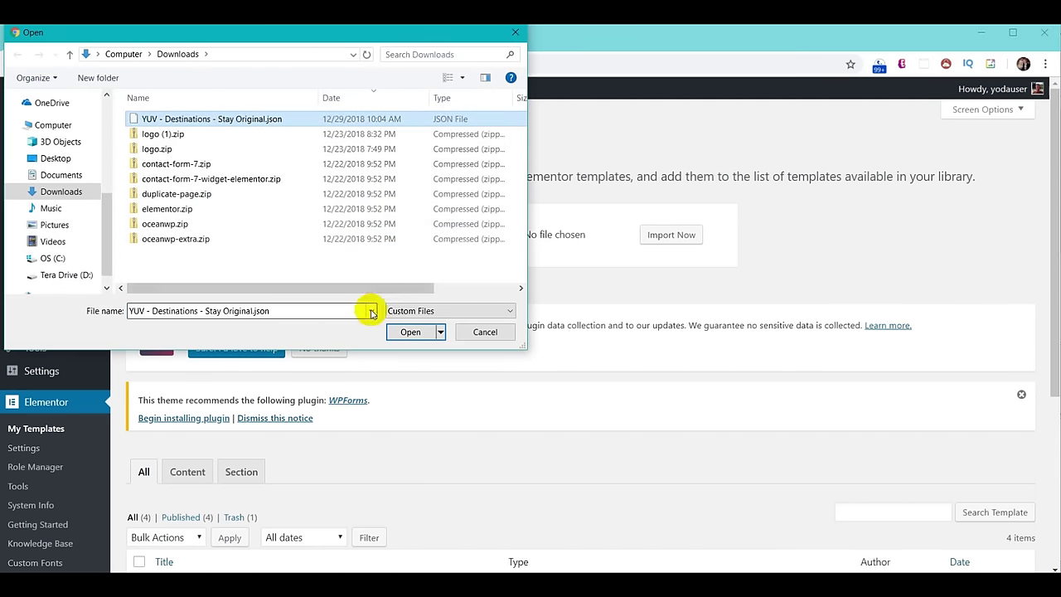
pyautogui.click(410, 332)
pyautogui.click(668, 240)
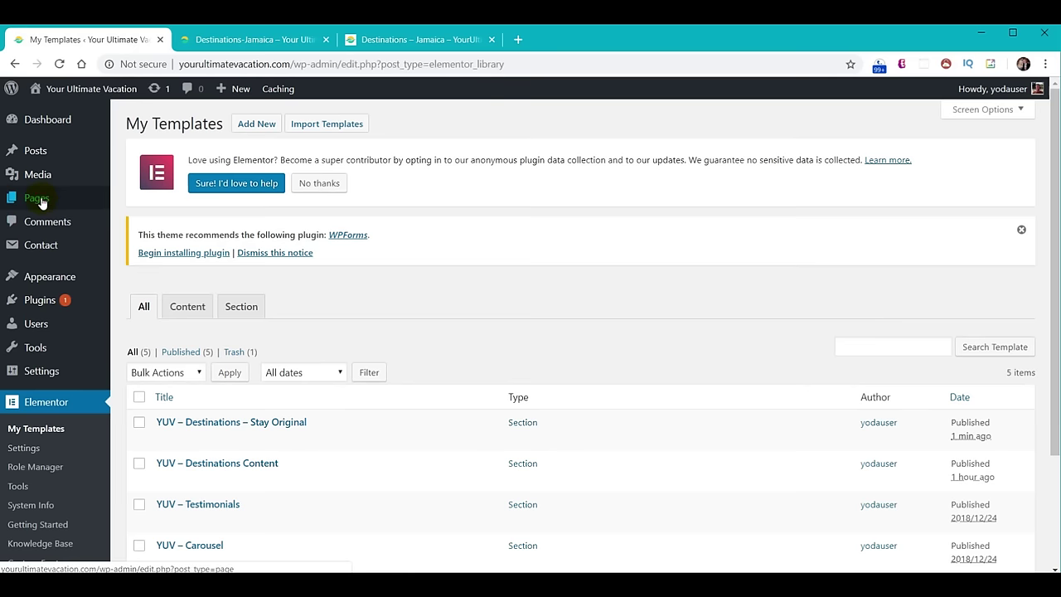
# Open the Destinations-Jamaica page in the Elementor editor from the Pages list.
pyautogui.click(42, 202)
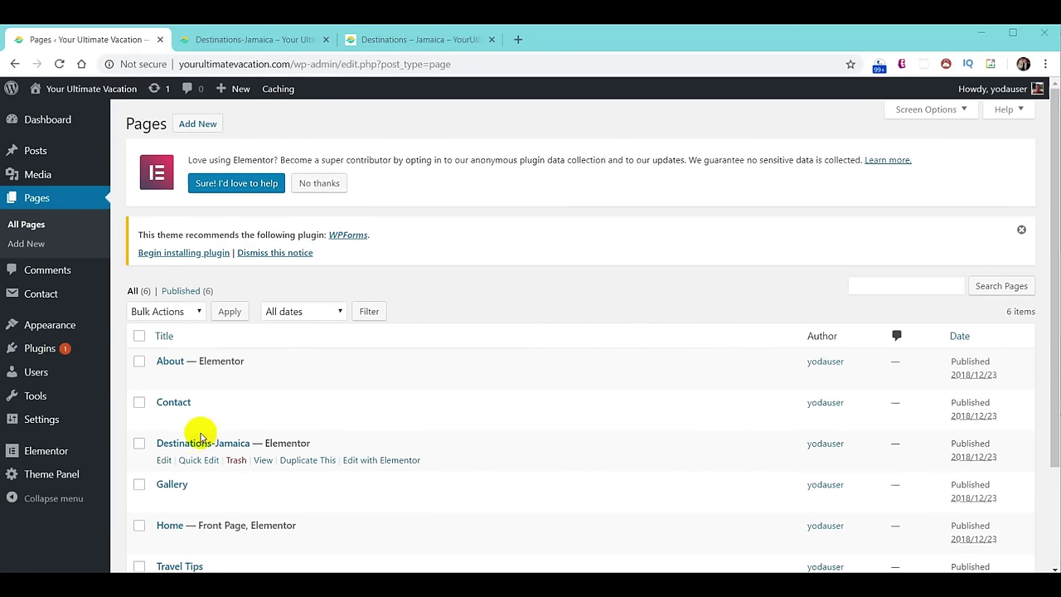
pyautogui.click(199, 445)
pyautogui.click(498, 334)
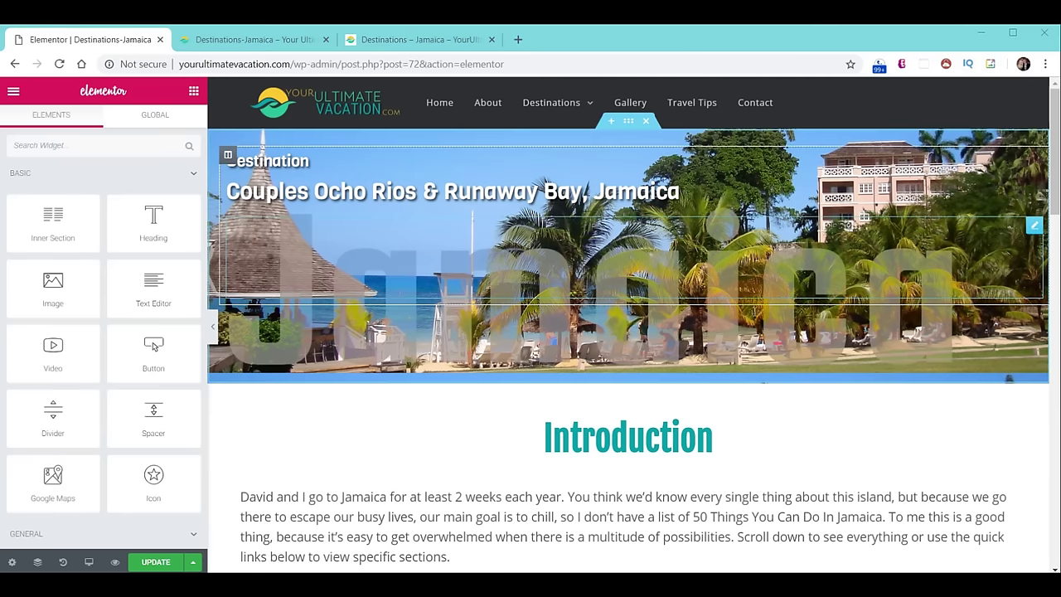
# Delete the Places To Stay section, leaving an empty drop area, and open the template library.
pyautogui.scroll(-7, 760, 290)
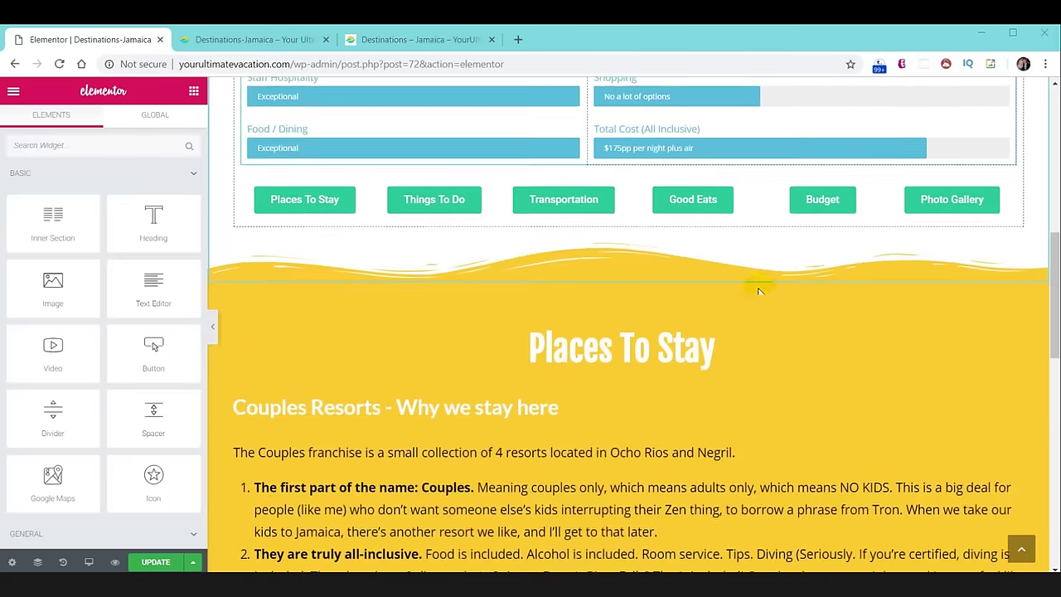
pyautogui.scroll(-1, 759, 290)
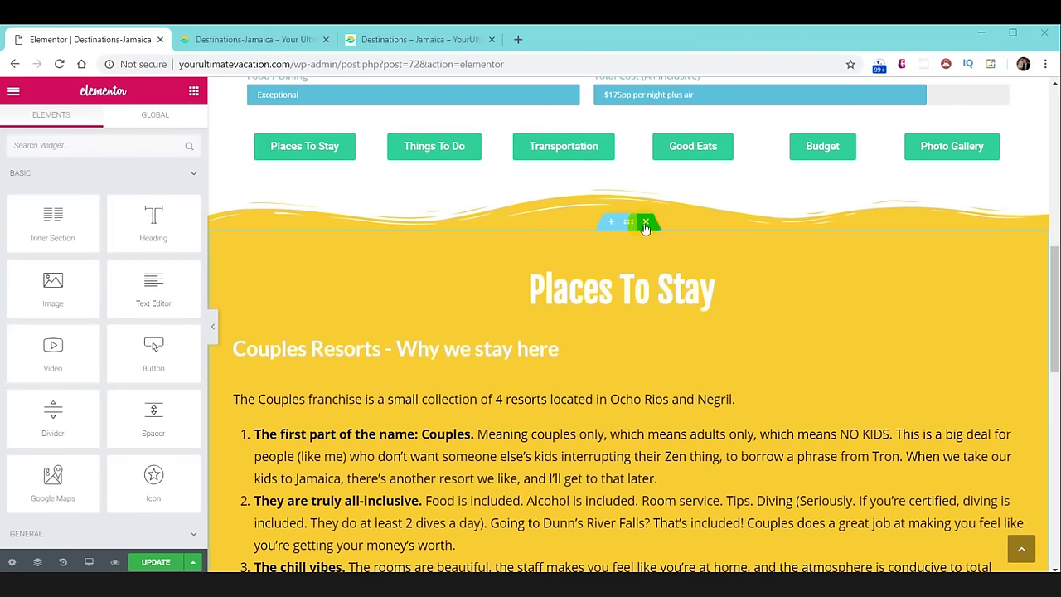
pyautogui.click(646, 224)
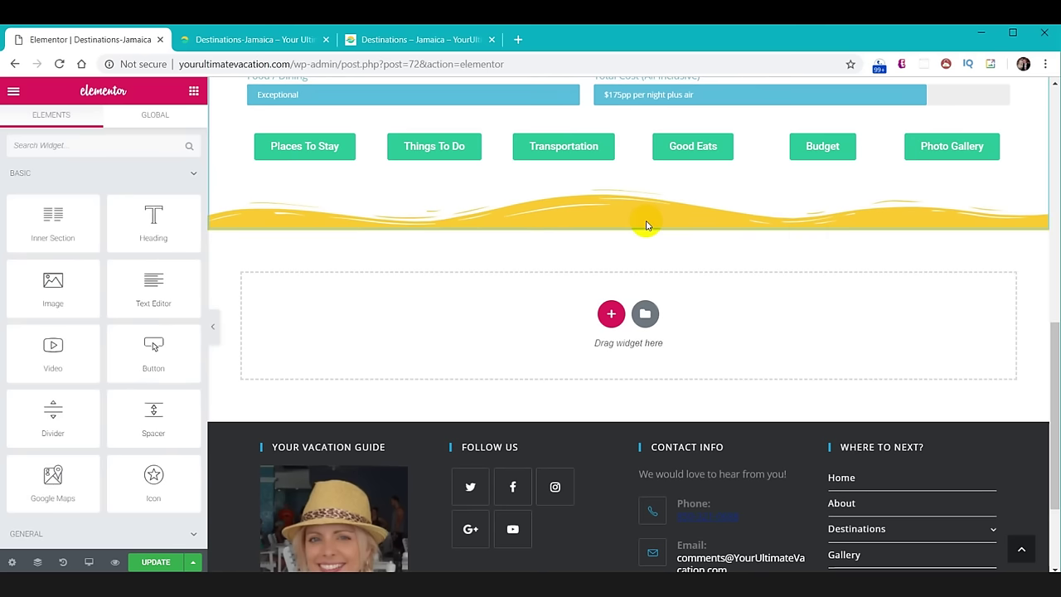
pyautogui.click(645, 313)
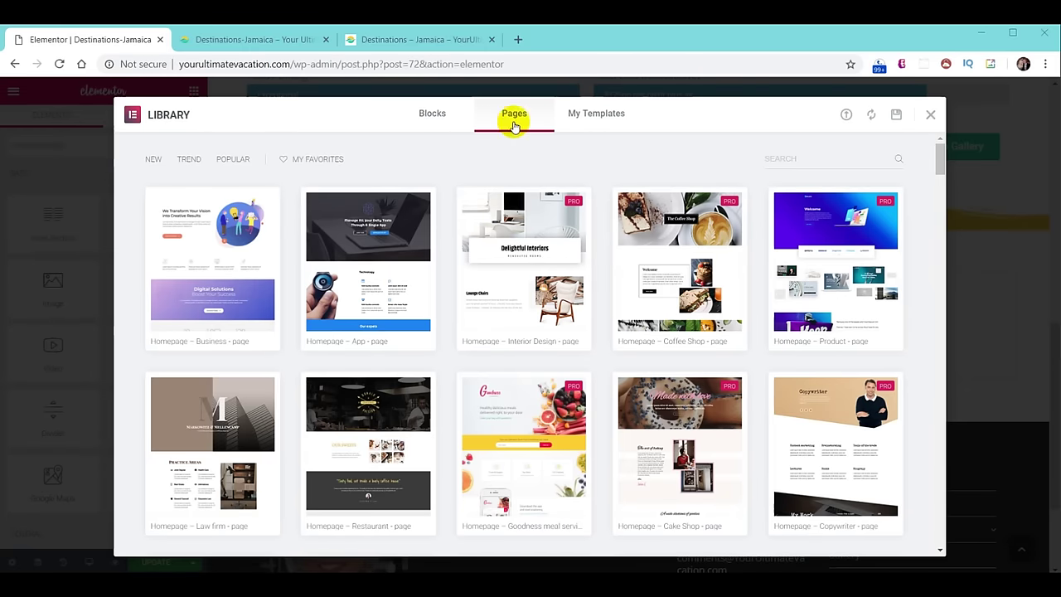
# Browse the ready-made section templates in the library's Blocks catalogue.
pyautogui.click(432, 114)
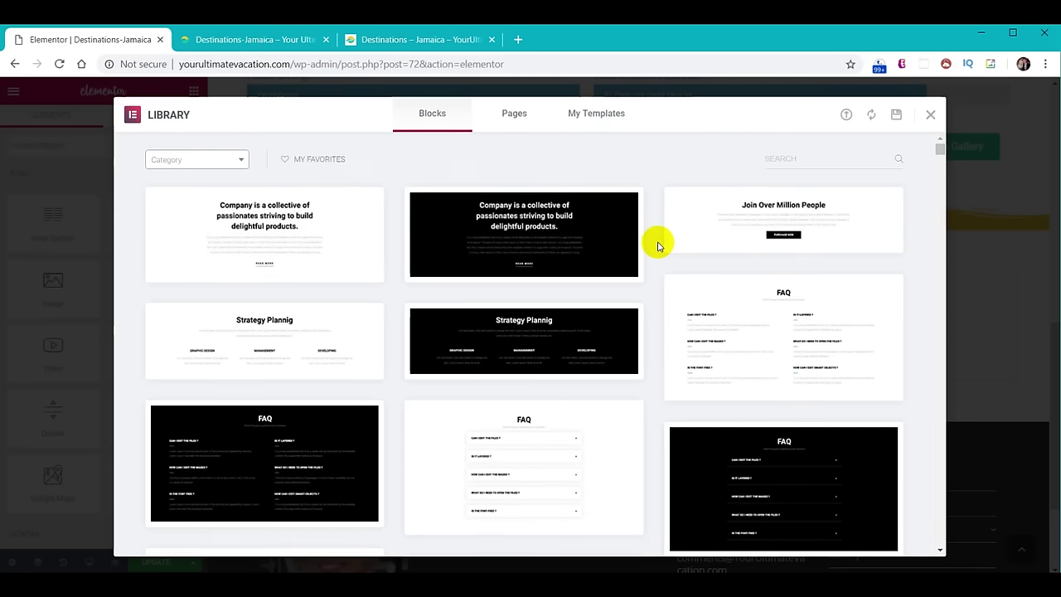
pyautogui.scroll(-10, 655, 246)
pyautogui.moveTo(635, 288)
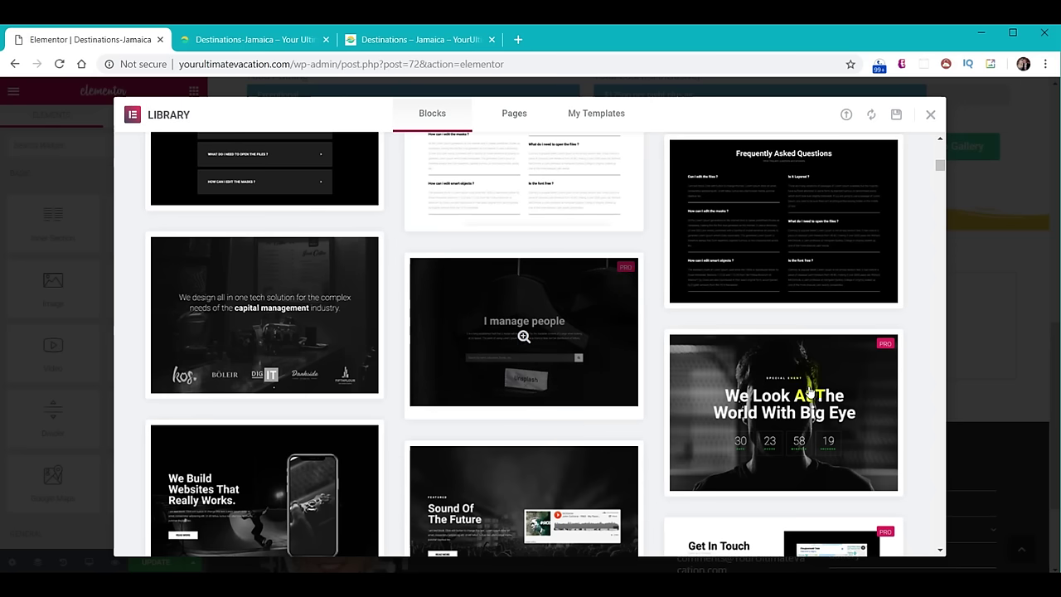
pyautogui.moveTo(671, 352)
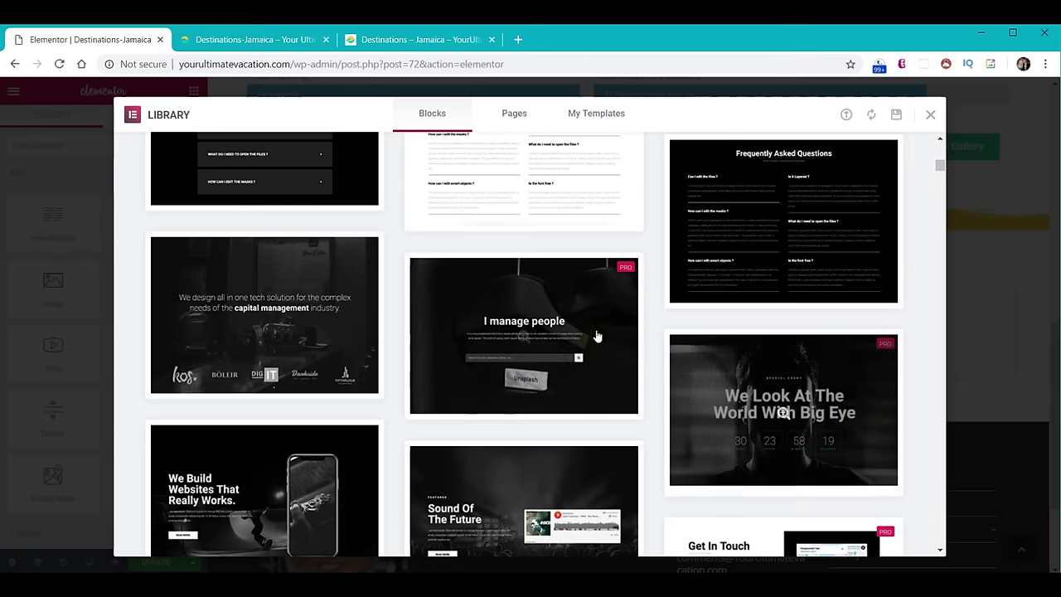
pyautogui.moveTo(542, 311)
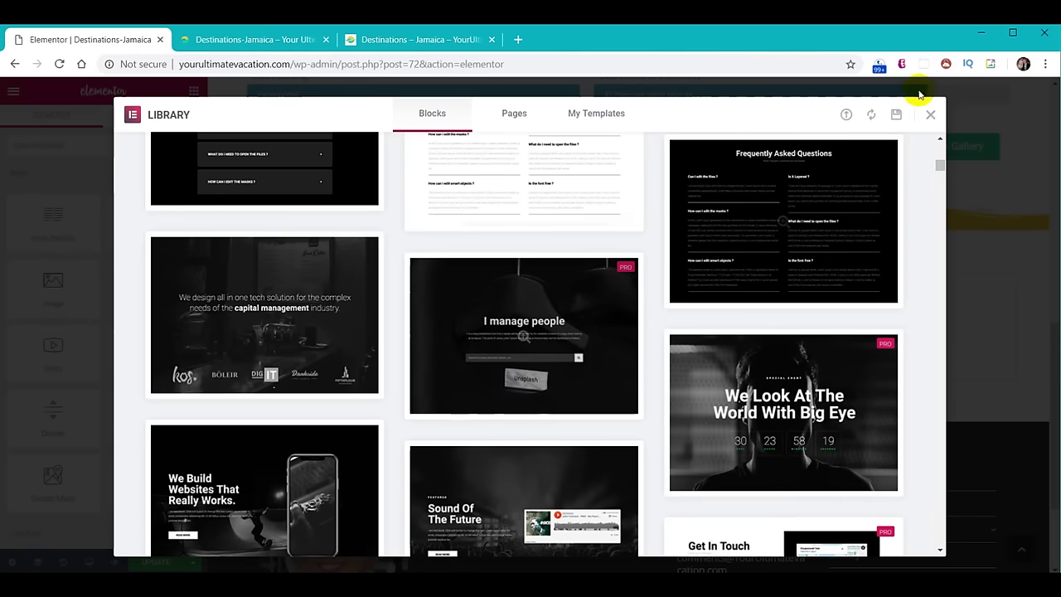
pyautogui.scroll(-3, 559, 248)
pyautogui.scroll(-15, 558, 252)
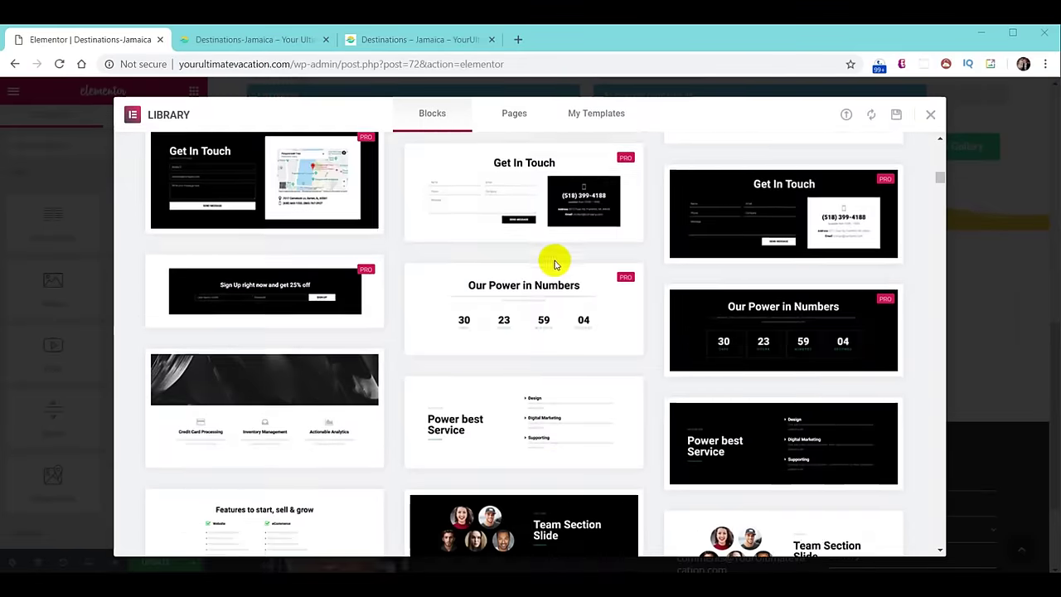
pyautogui.scroll(-8, 550, 271)
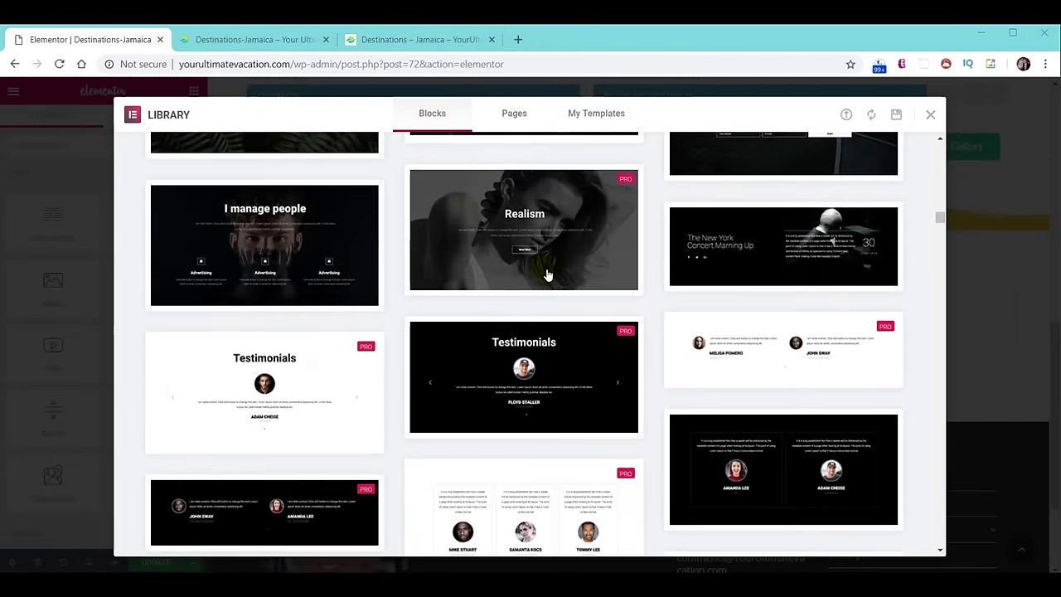
pyautogui.scroll(8, 545, 270)
pyautogui.scroll(15, 543, 273)
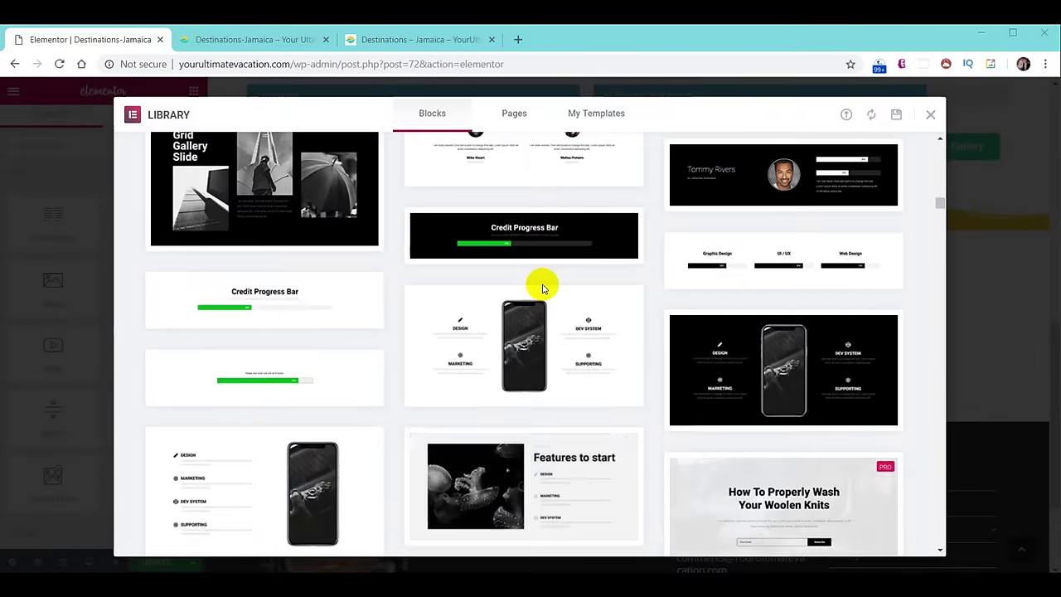
pyautogui.scroll(4, 543, 286)
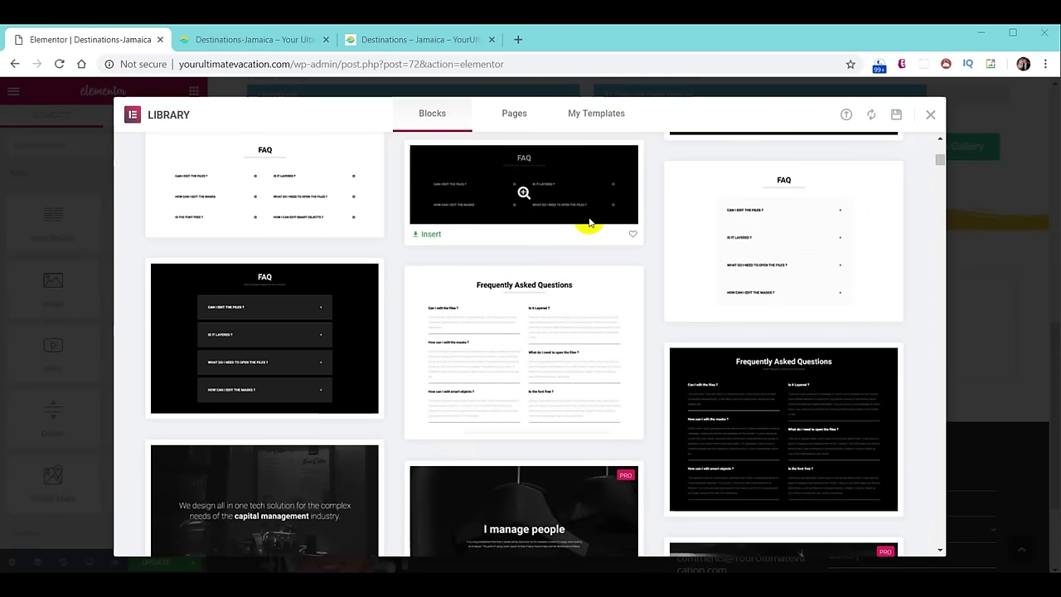
# Browse the Pages templates, view the five saved YUV templates, then go to the HOWTO notes.
pyautogui.click(510, 114)
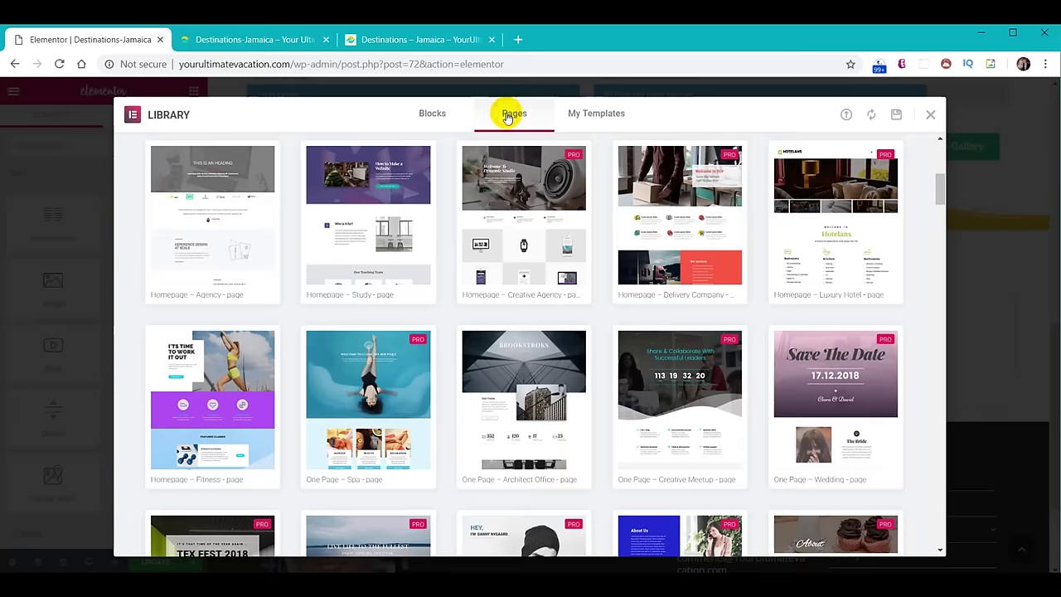
pyautogui.scroll(-10, 605, 301)
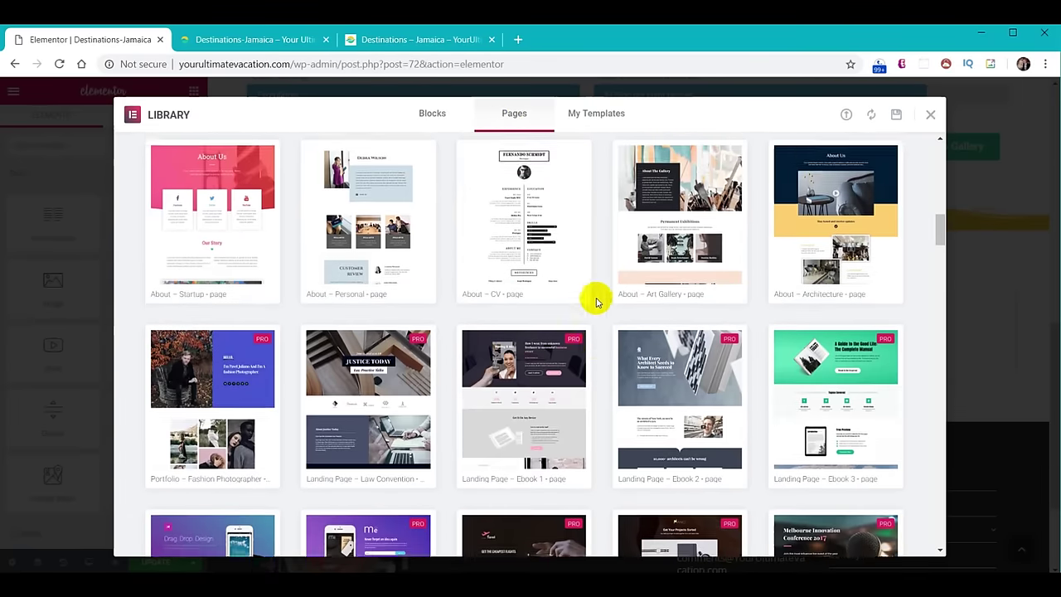
pyautogui.scroll(-10, 589, 307)
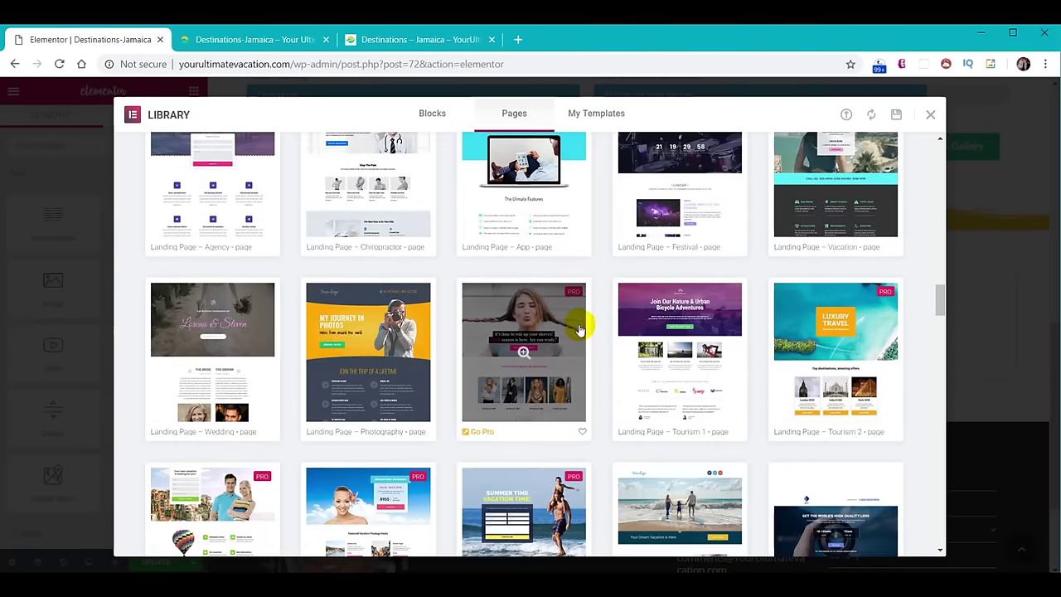
pyautogui.scroll(8, 581, 331)
pyautogui.scroll(10, 580, 335)
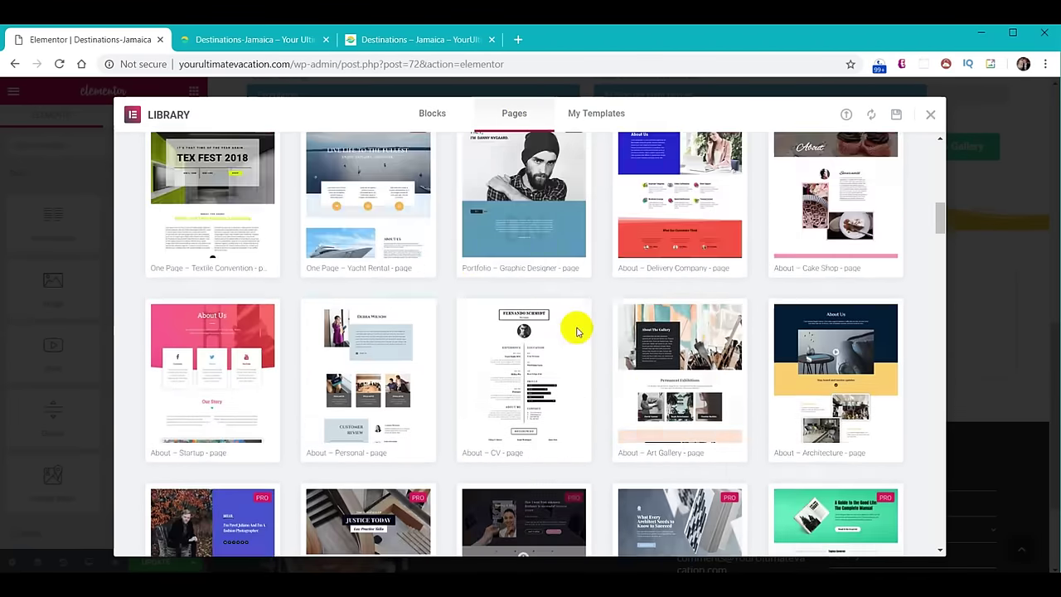
pyautogui.scroll(5, 578, 332)
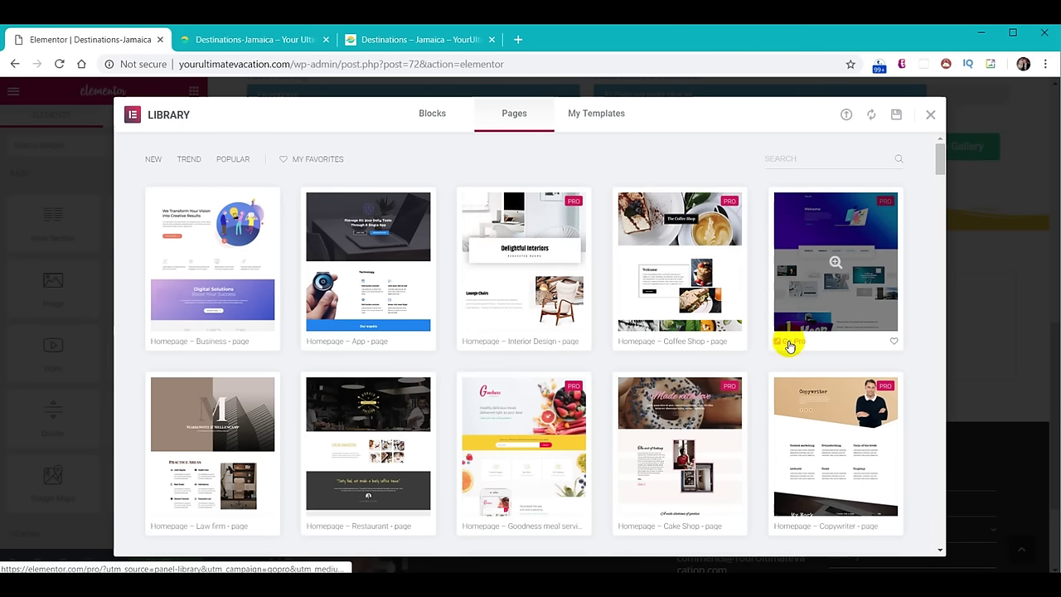
pyautogui.click(597, 117)
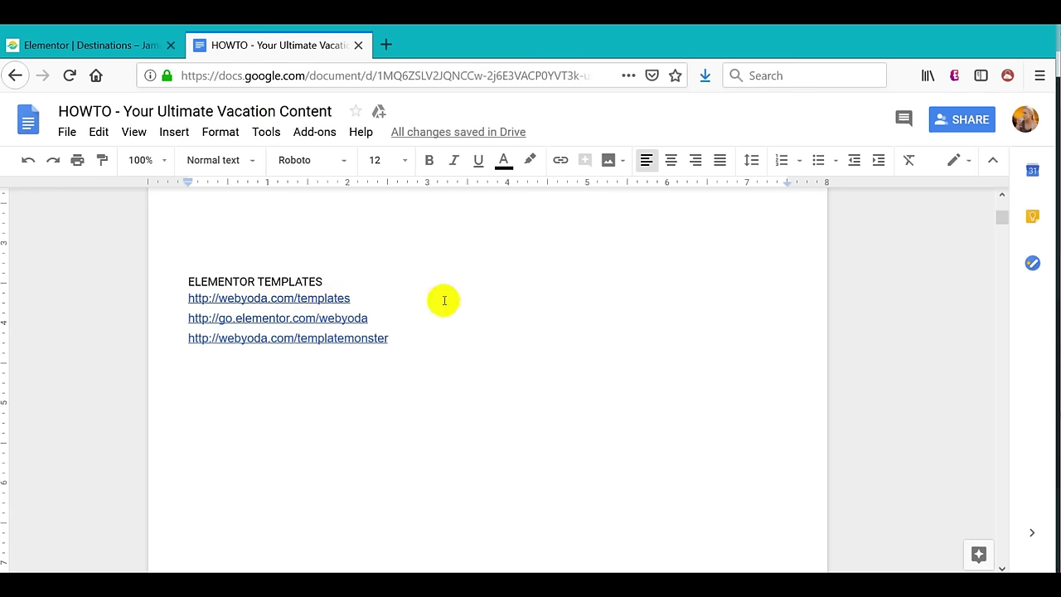
pyautogui.click(474, 341)
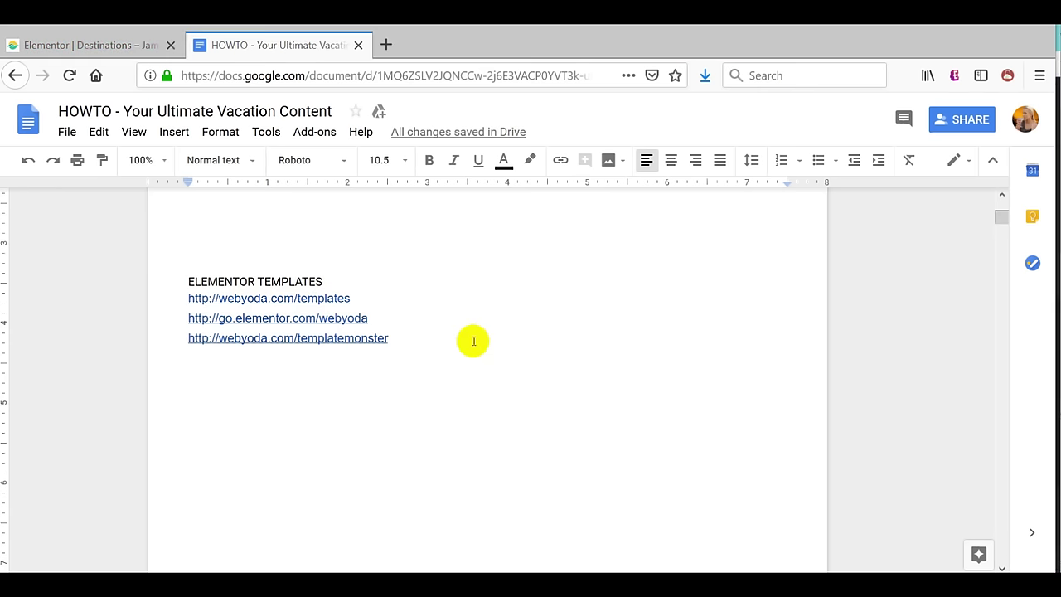
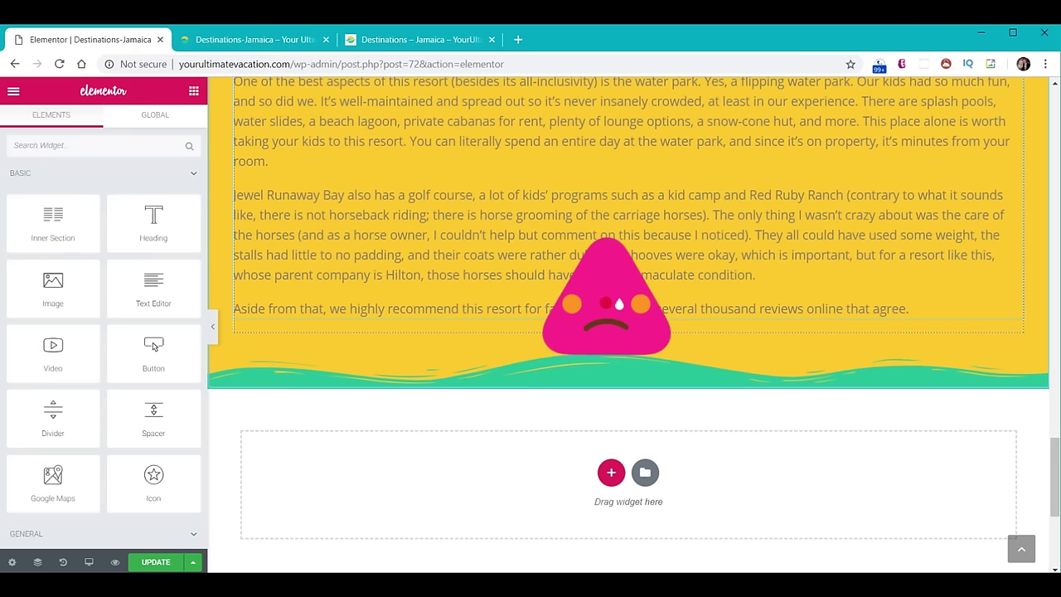
# Show the extra save options next to the Update button.
pyautogui.scroll(10, 682, 399)
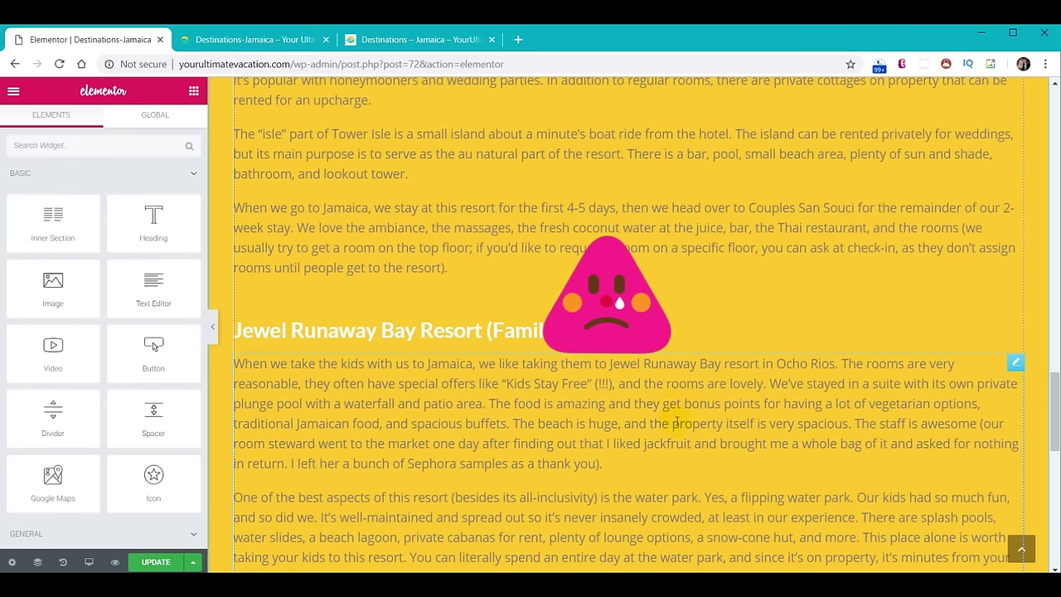
pyautogui.scroll(4, 681, 399)
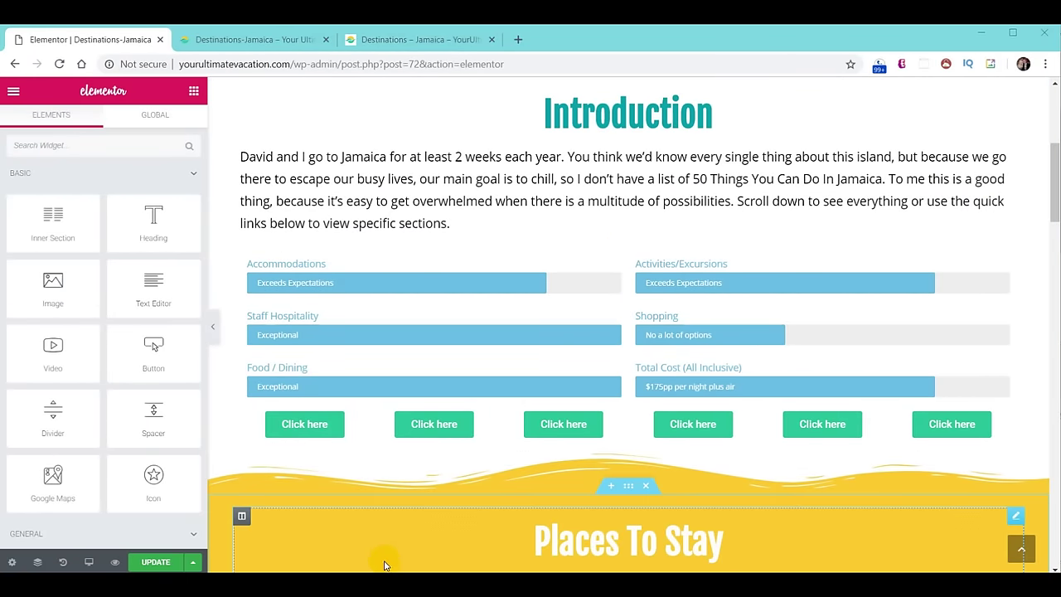
pyautogui.click(192, 563)
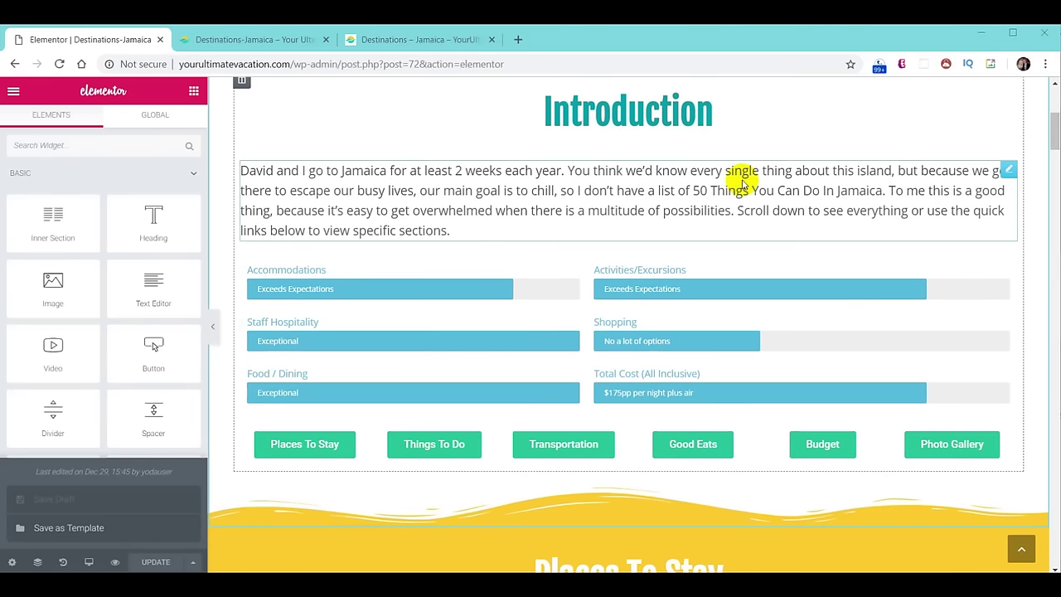
# Scroll down through the page, then jump back to the top.
pyautogui.scroll(-3, 744, 185)
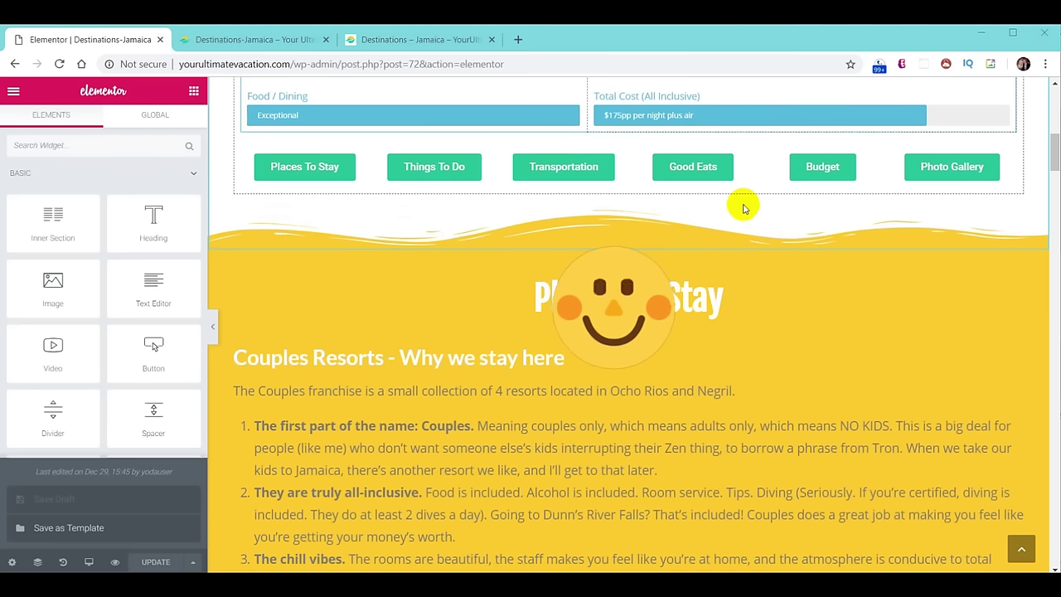
pyautogui.scroll(-9, 743, 207)
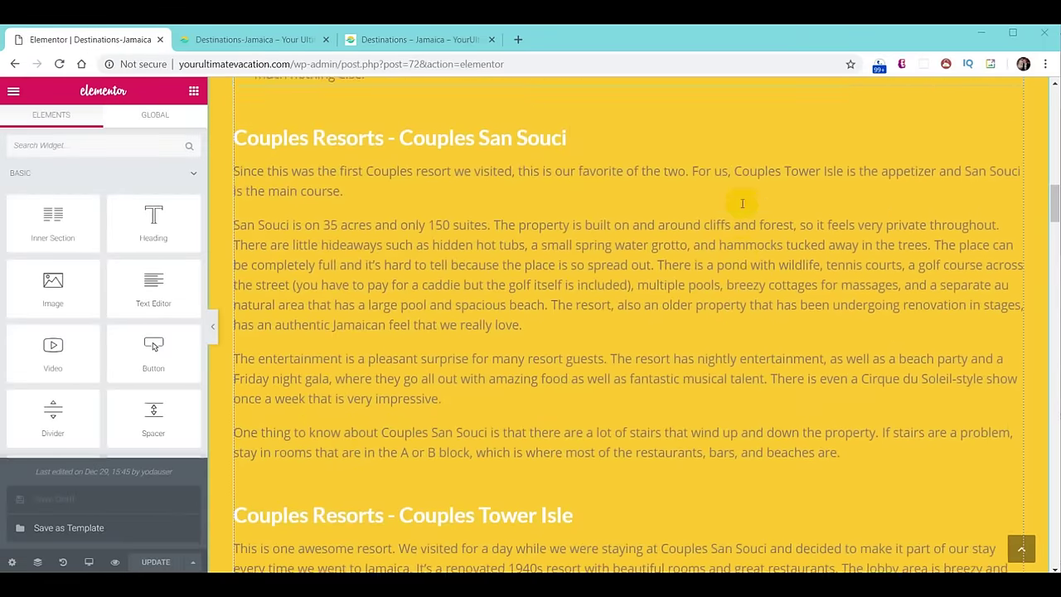
pyautogui.scroll(-12, 743, 203)
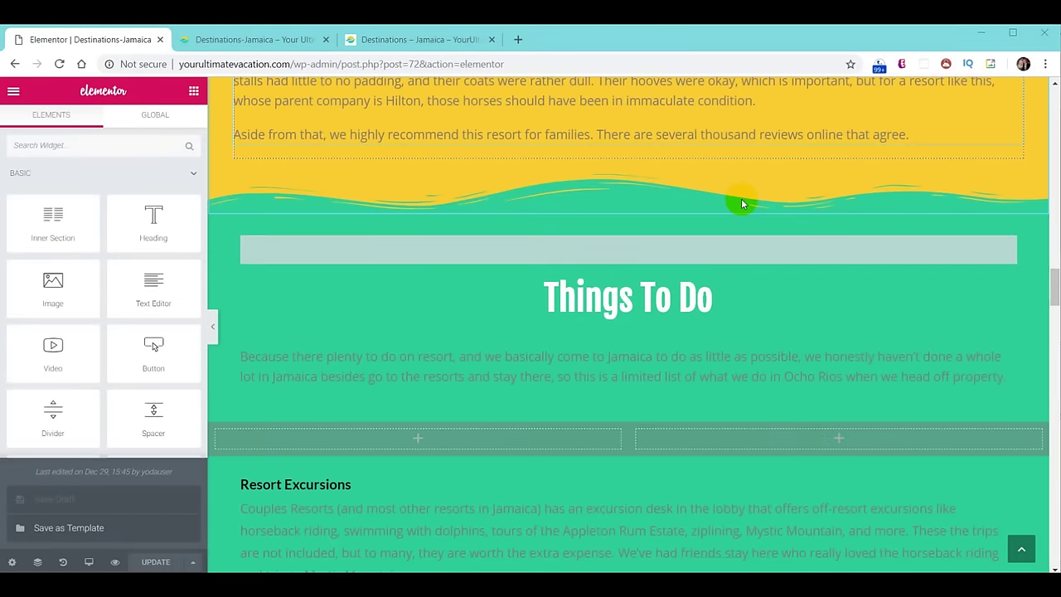
pyautogui.scroll(-2, 741, 203)
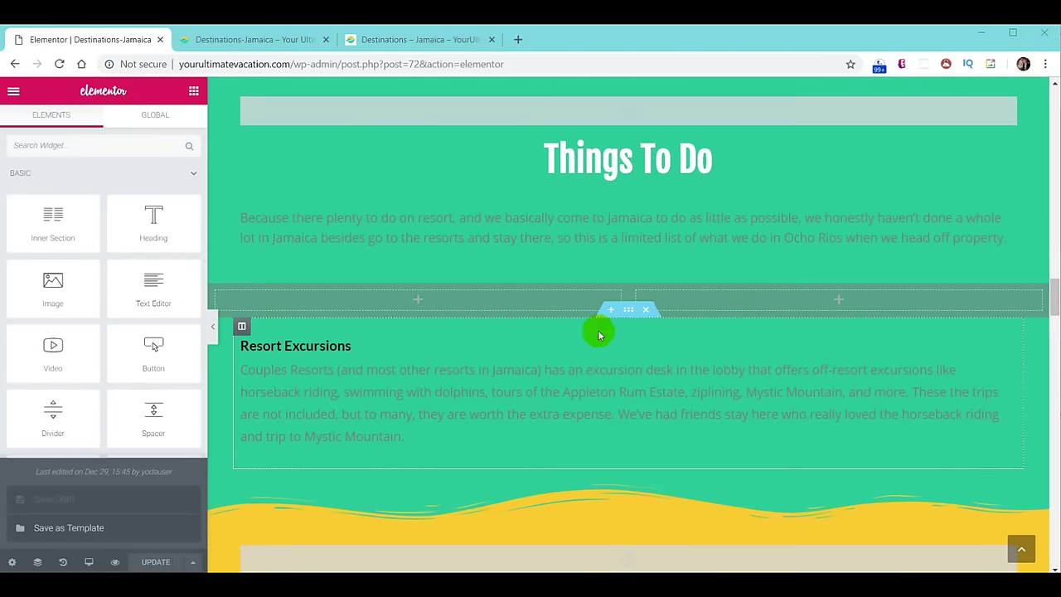
pyautogui.scroll(-15, 821, 261)
pyautogui.scroll(-20, 811, 274)
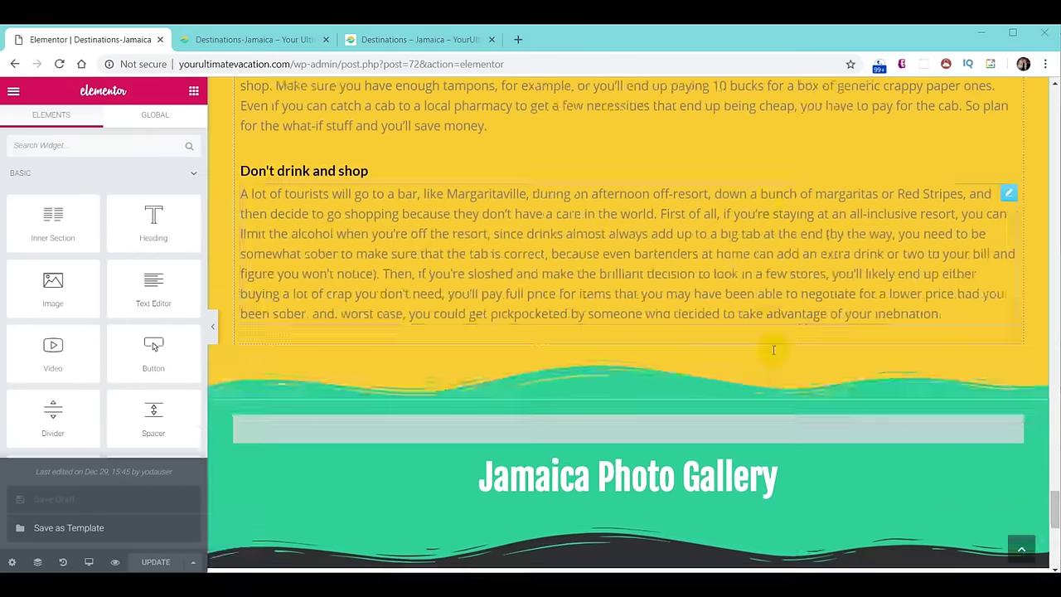
pyautogui.scroll(-5, 775, 356)
pyautogui.scroll(-3, 755, 385)
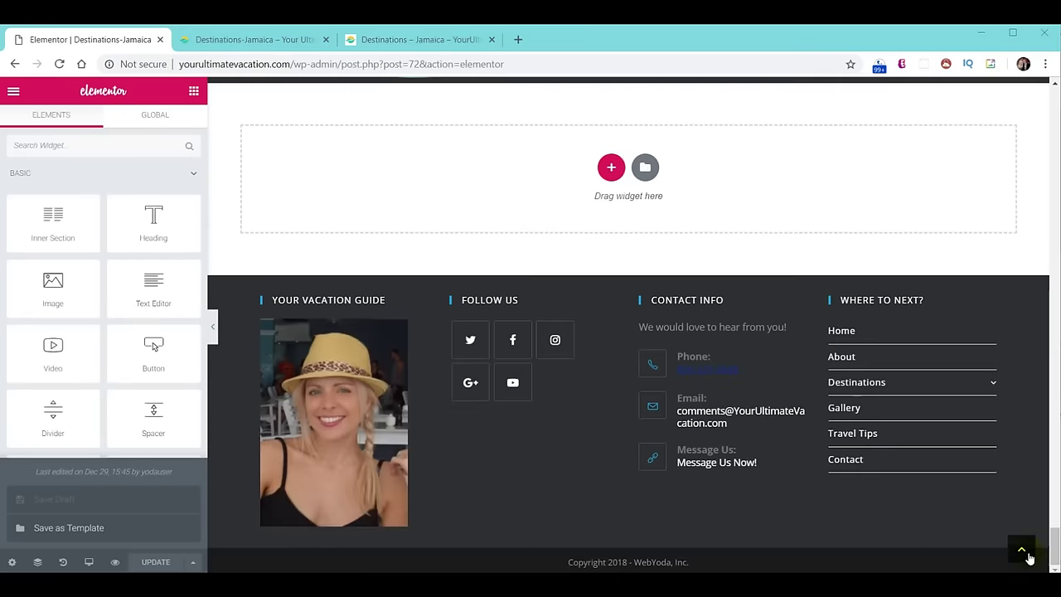
pyautogui.click(1021, 549)
pyautogui.scroll(-9, 604, 284)
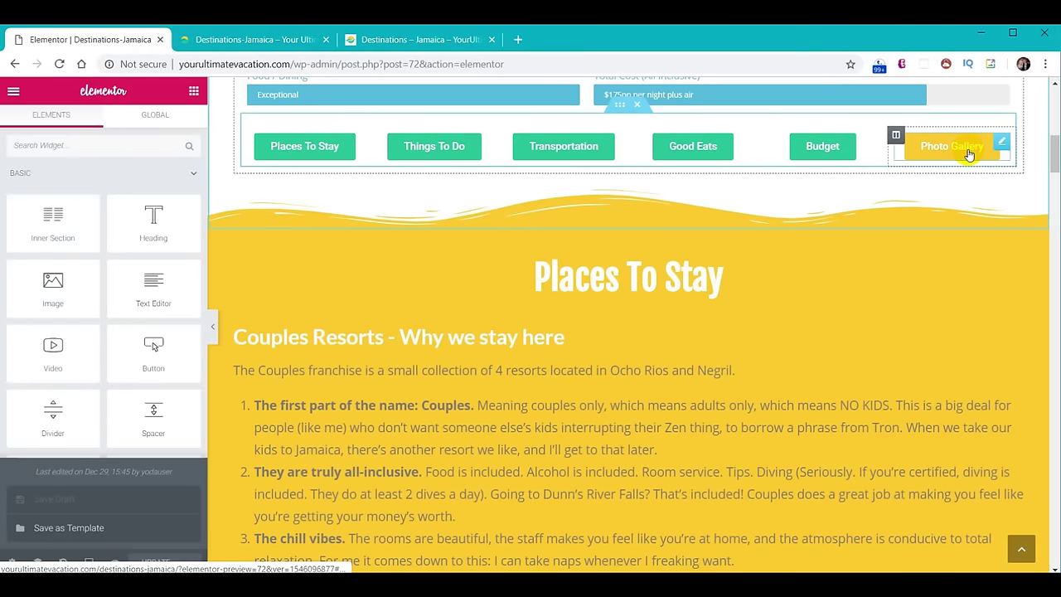
# Check the Places To Stay (#places-to-stay) and Things To Do (#things-to-do) button links.
pyautogui.click(315, 158)
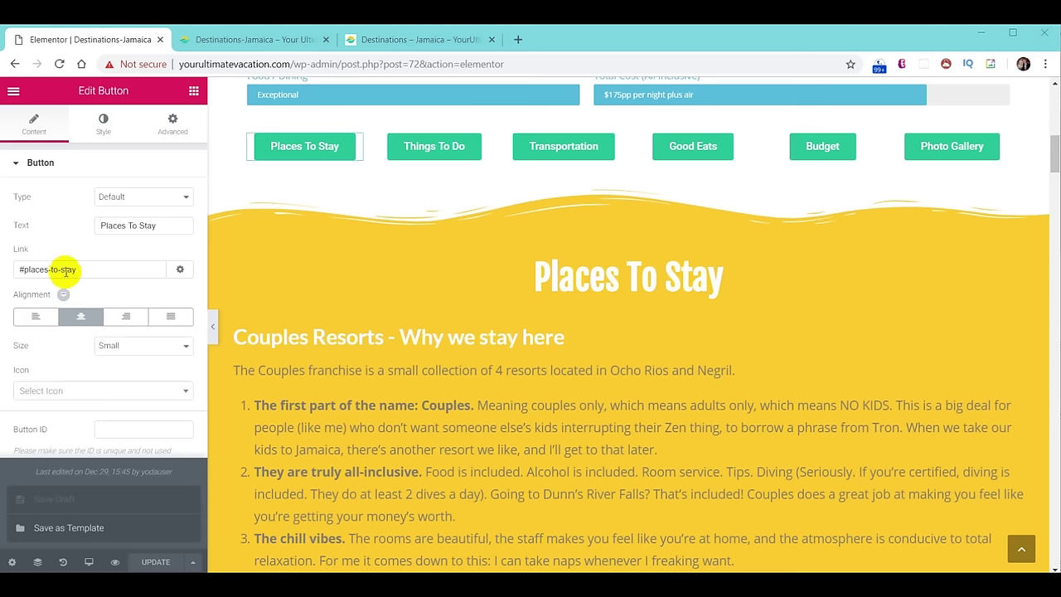
pyautogui.click(480, 143)
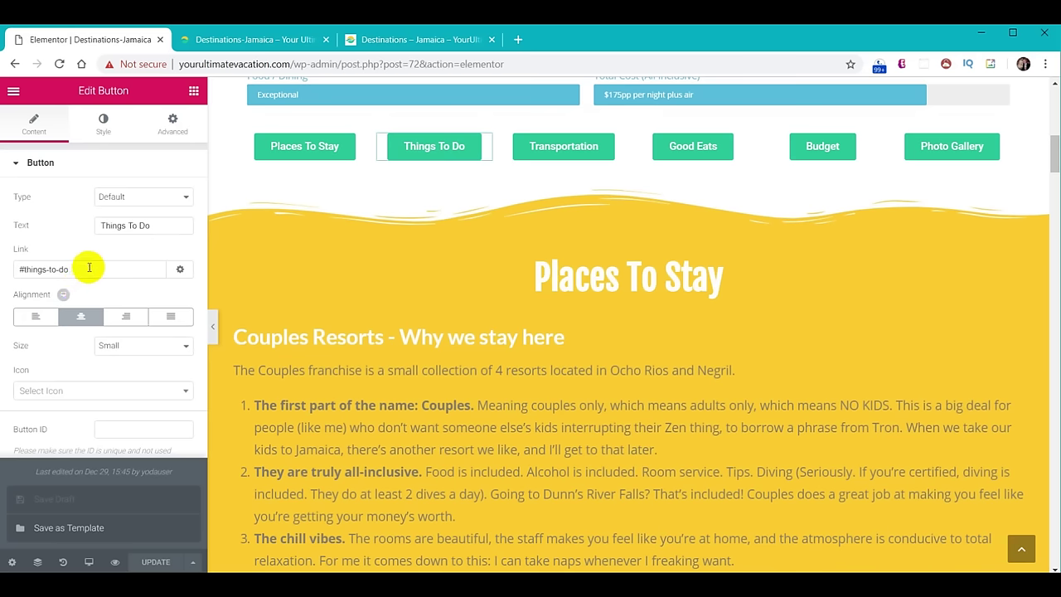
pyautogui.click(193, 91)
# Add a Menu Anchor with ID places-to-stay above the Places To Stay heading.
pyautogui.scroll(-10, 166, 249)
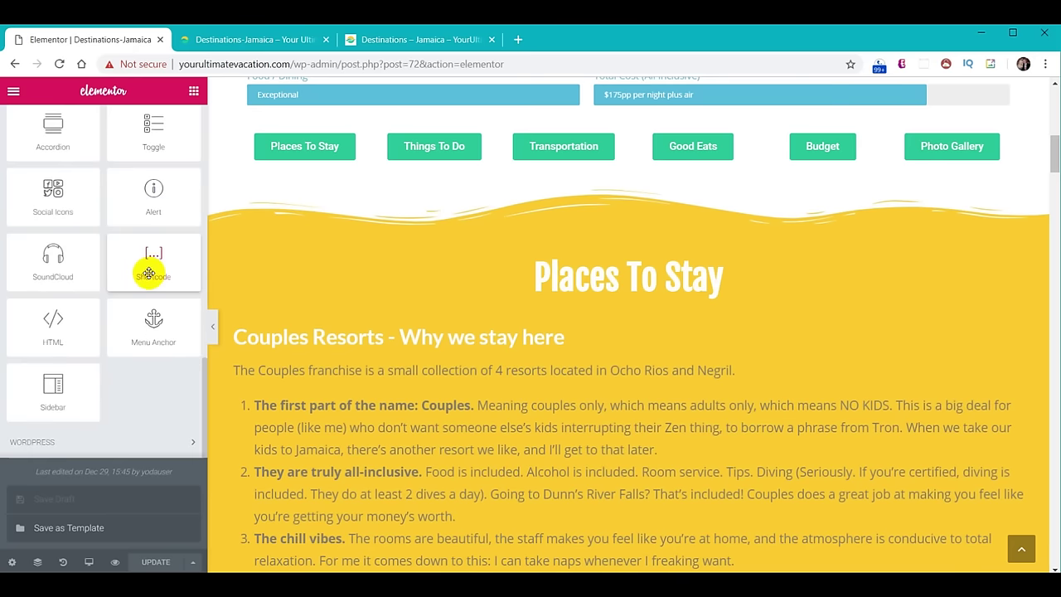
pyautogui.scroll(-2, 142, 284)
pyautogui.scroll(3, 144, 286)
pyautogui.moveTo(157, 351); pyautogui.dragTo(662, 270)
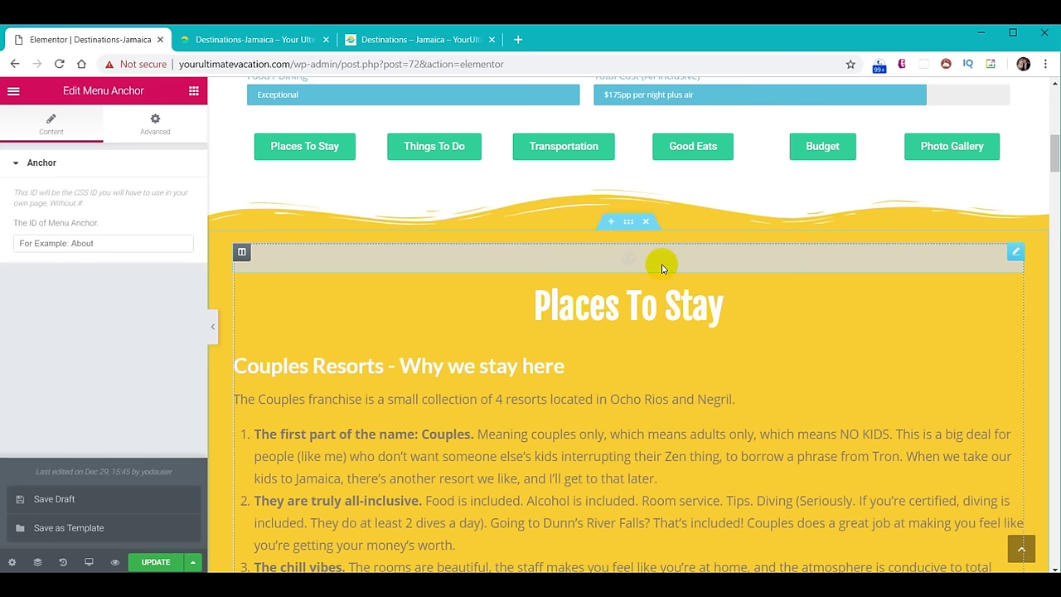
pyautogui.click(134, 244)
pyautogui.write('#places-to-stay')
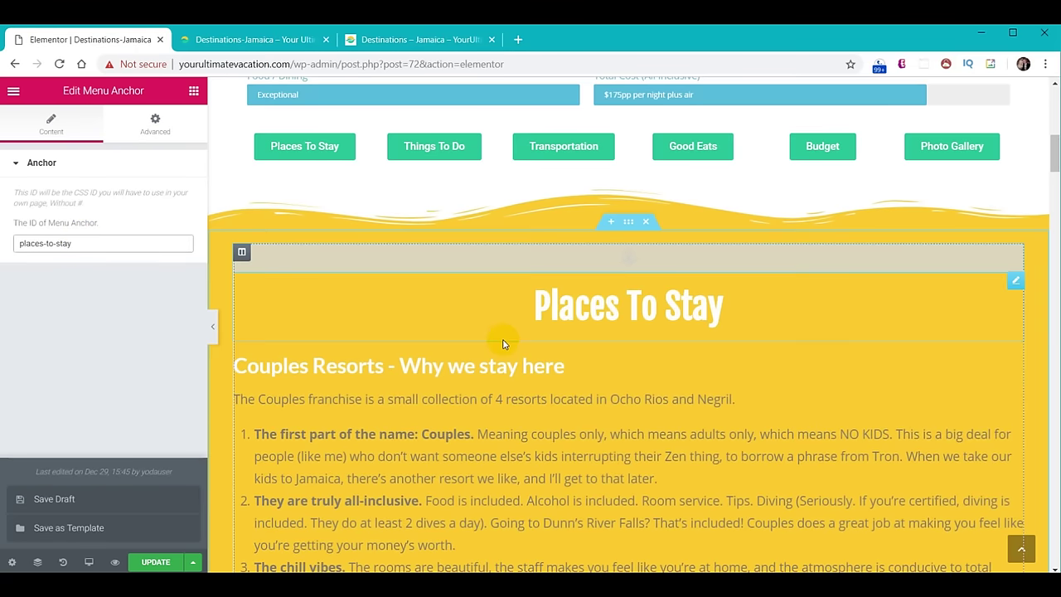
# Test that the Places To Stay, Things To Do and Budget quick links jump to their sections.
pyautogui.scroll(3, 504, 344)
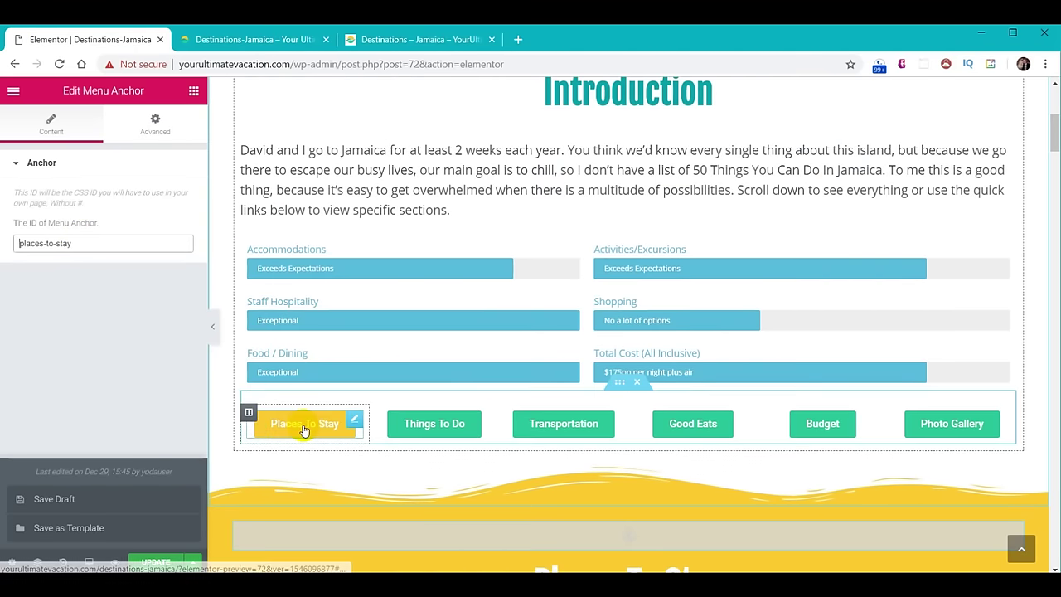
pyautogui.click(305, 428)
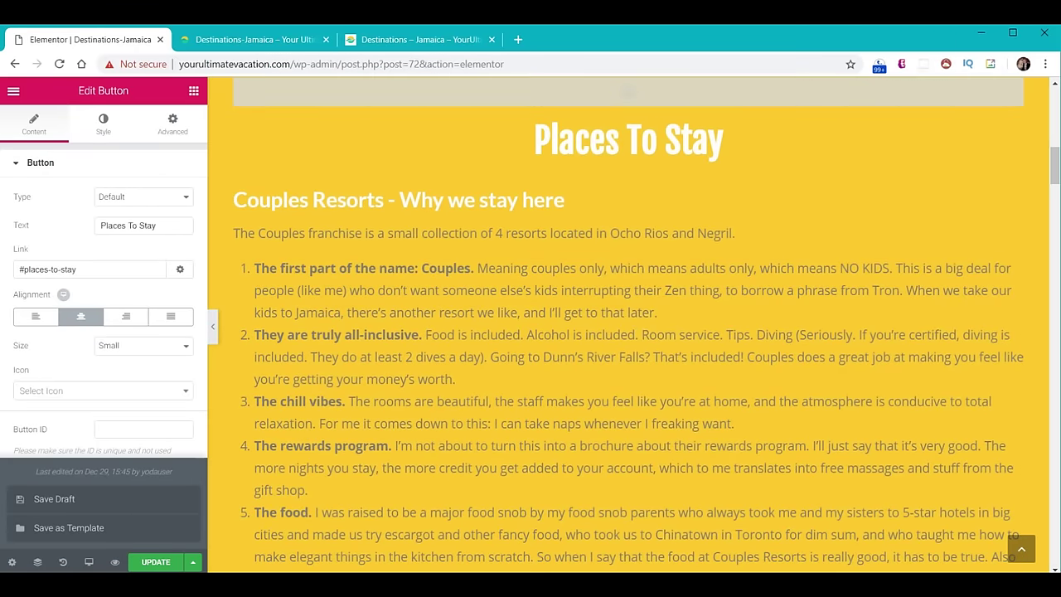
pyautogui.scroll(3, 689, 386)
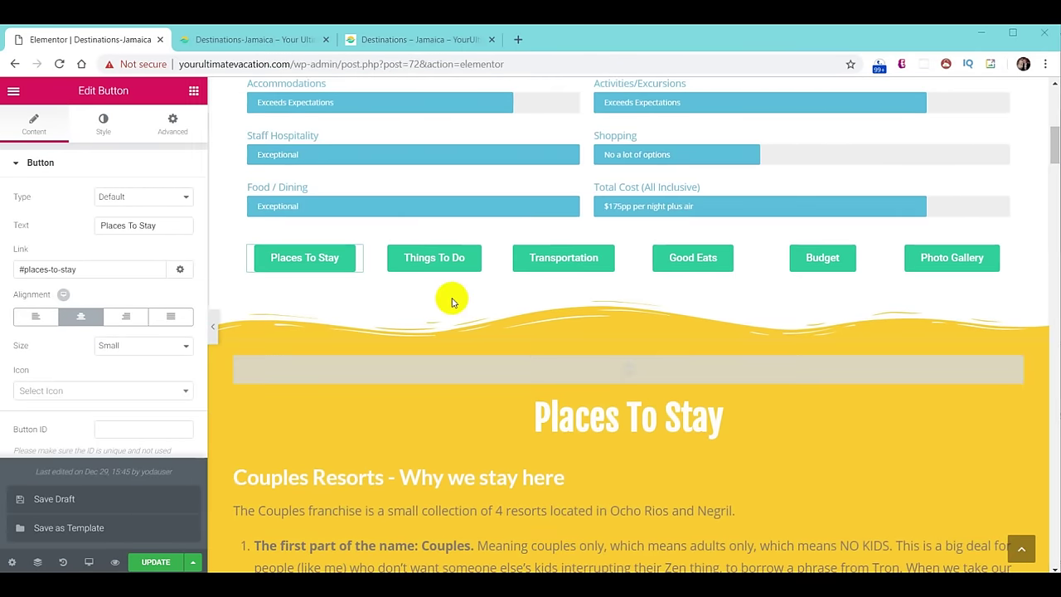
pyautogui.click(431, 262)
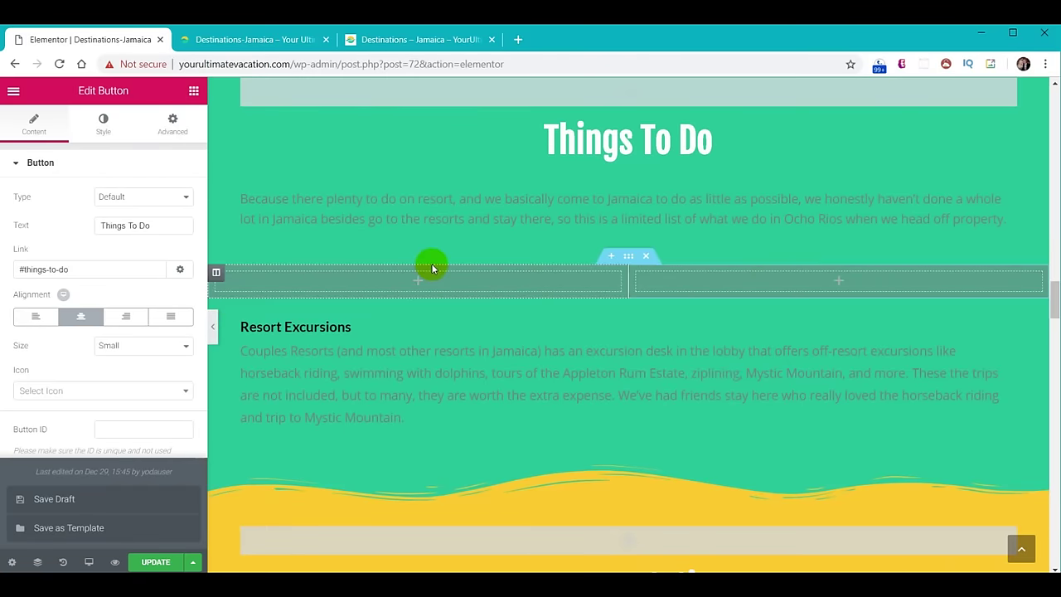
pyautogui.scroll(10, 737, 357)
pyautogui.scroll(12, 761, 365)
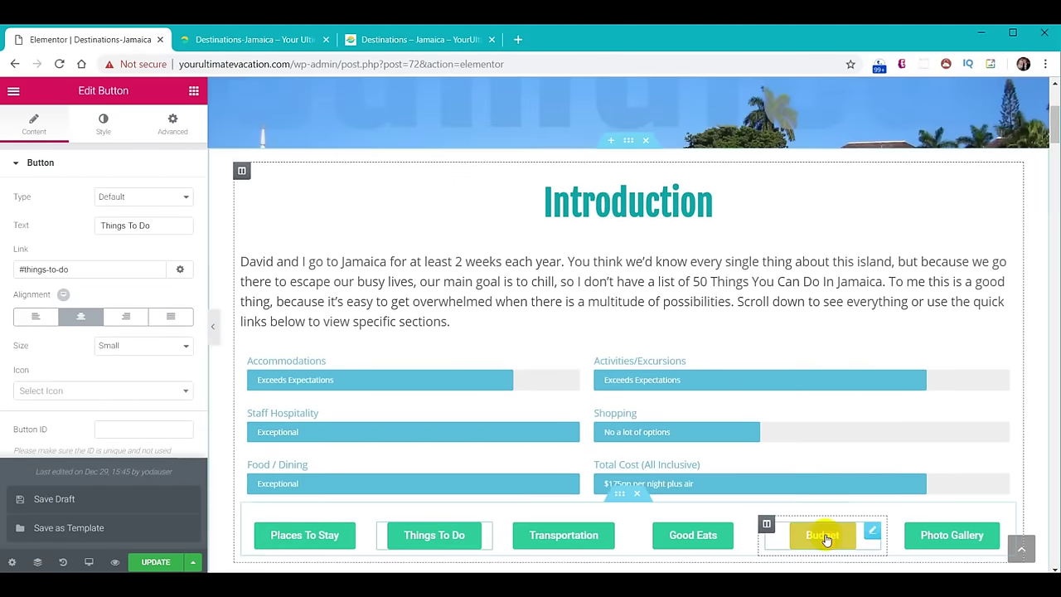
pyautogui.click(825, 539)
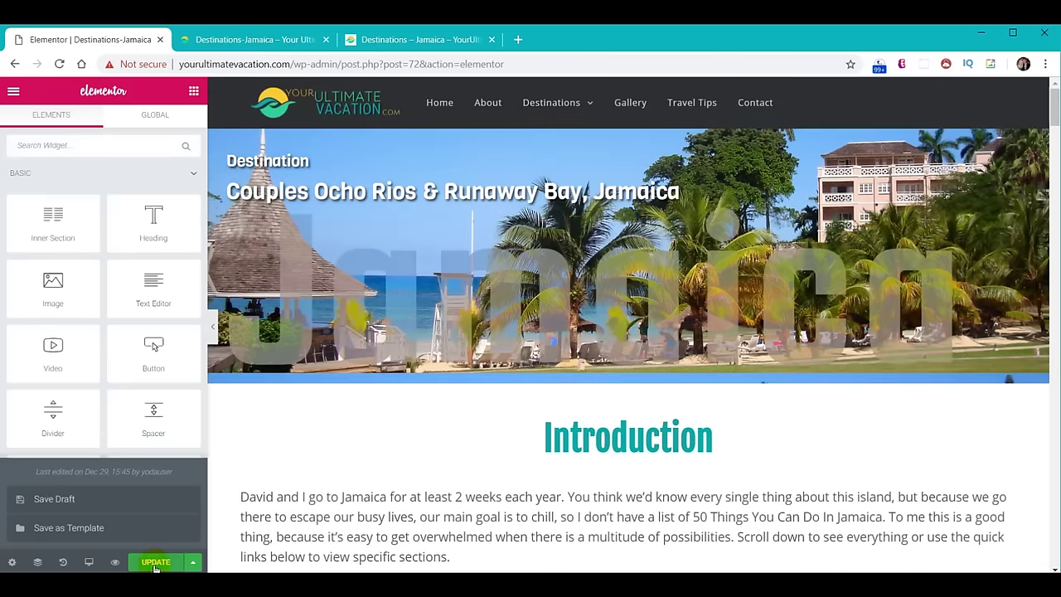
# Reload the live Jamaica page, test the Good Eats quick link, then scroll back to the buttons.
pyautogui.click(214, 39)
pyautogui.click(58, 64)
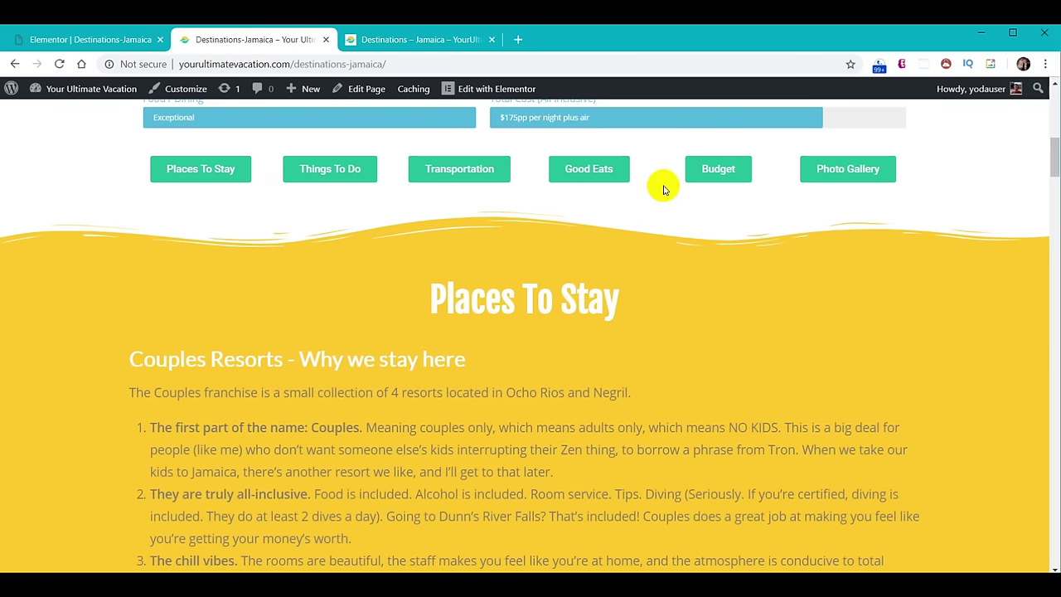
pyautogui.click(592, 169)
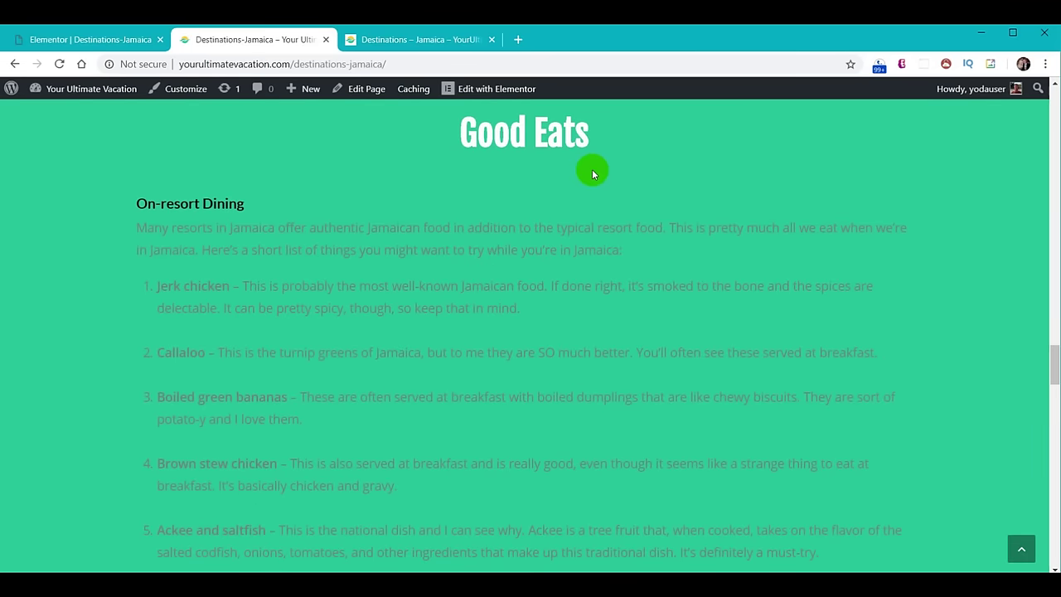
pyautogui.scroll(5, 606, 305)
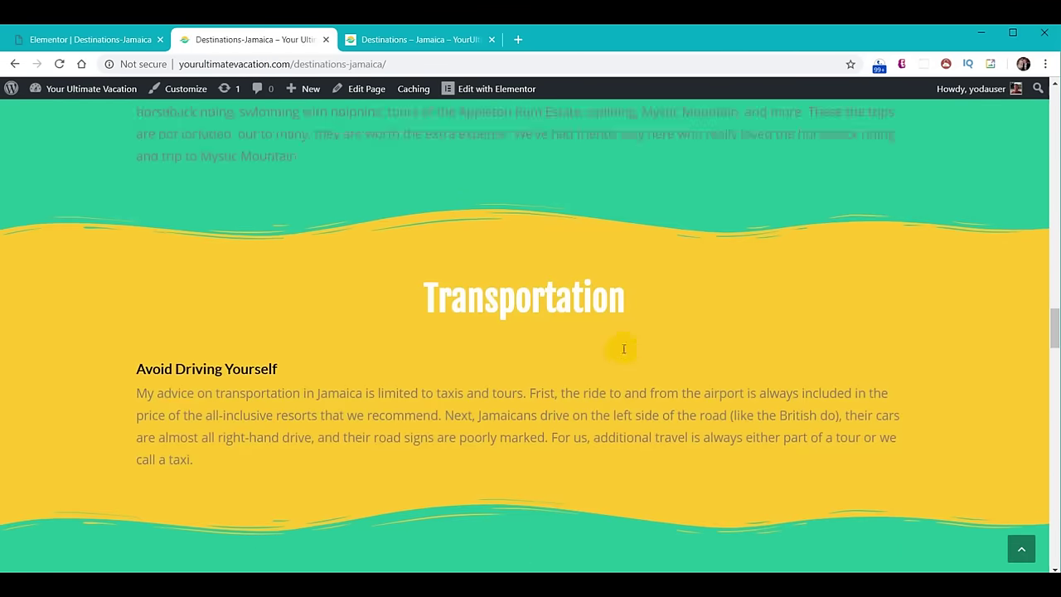
pyautogui.scroll(15, 623, 348)
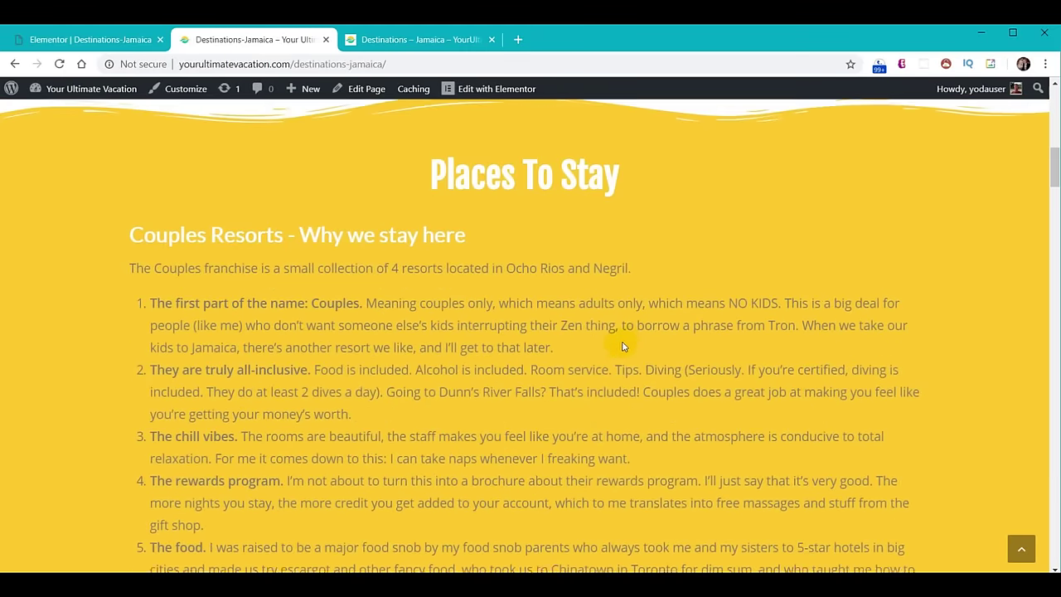
pyautogui.scroll(10, 623, 346)
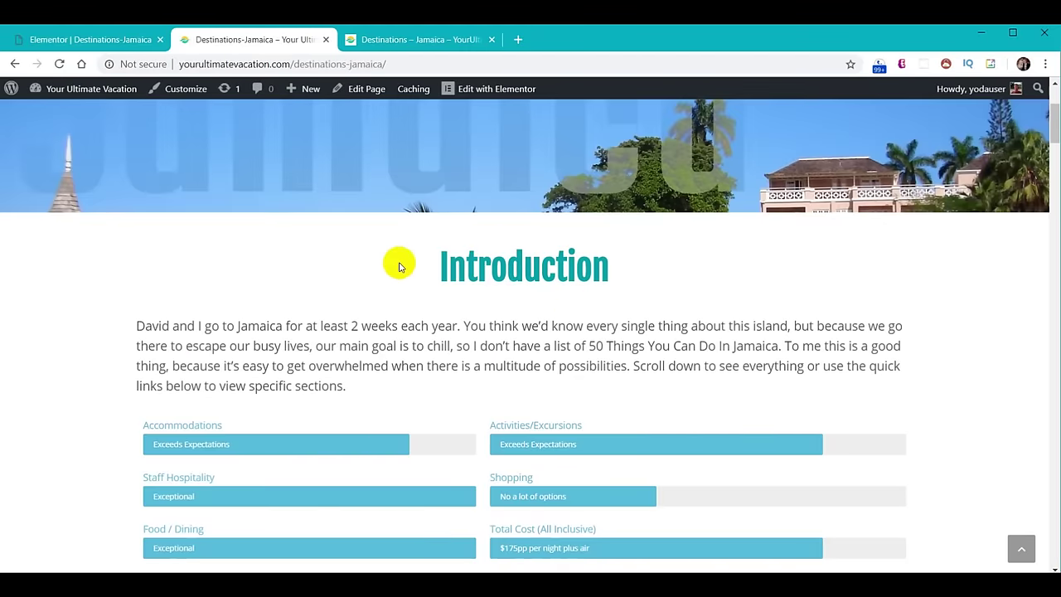
pyautogui.scroll(3, 447, 297)
pyautogui.scroll(-6, 426, 339)
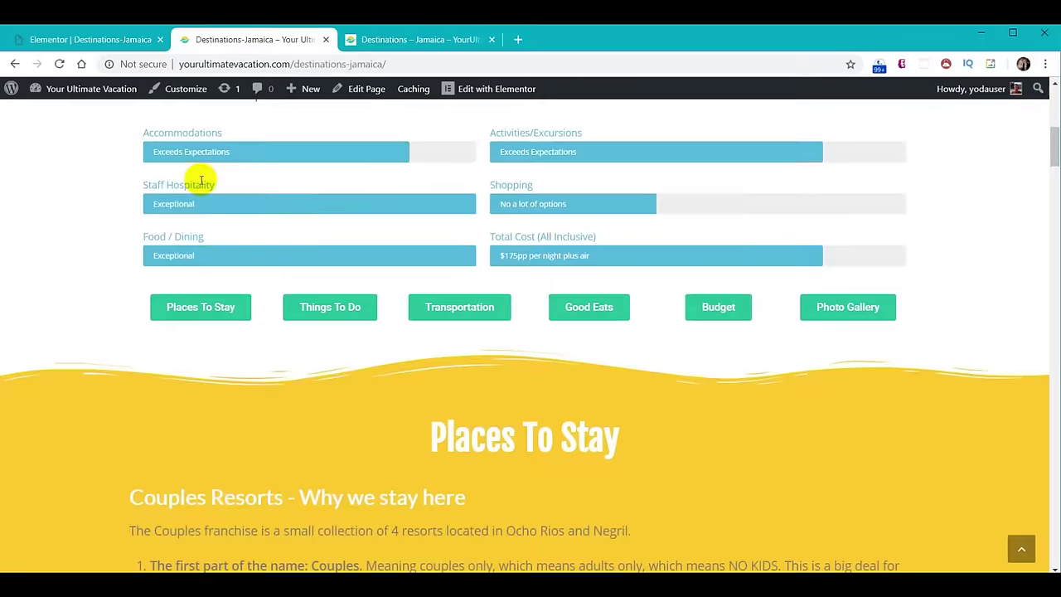
pyautogui.scroll(5, 498, 336)
pyautogui.scroll(1, 498, 336)
# Set the empty two-column section to Full Width content with No Gap between columns.
pyautogui.click(96, 39)
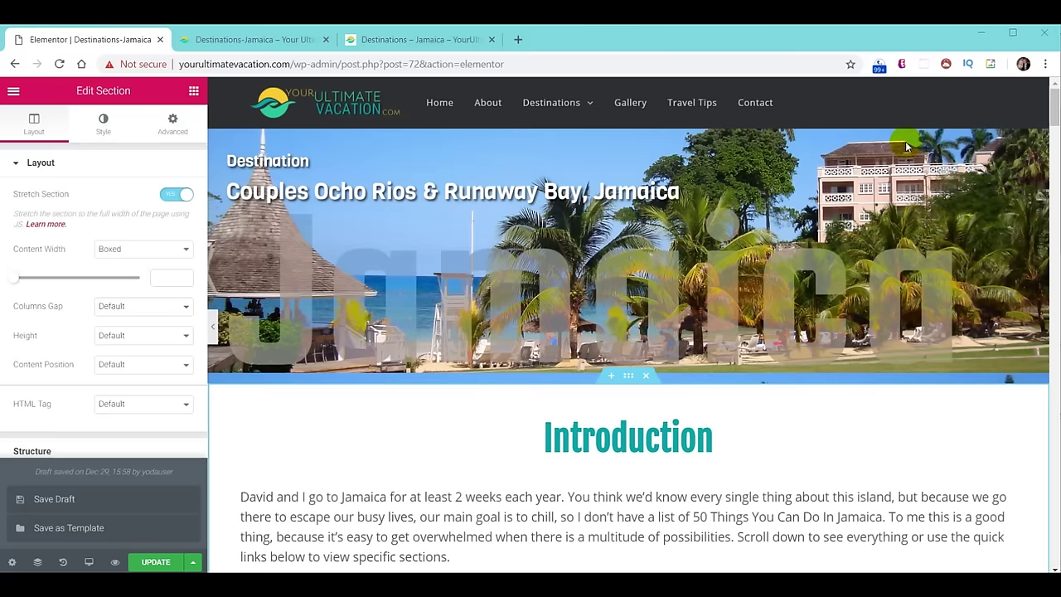
pyautogui.scroll(-5, 573, 311)
pyautogui.scroll(-20, 574, 311)
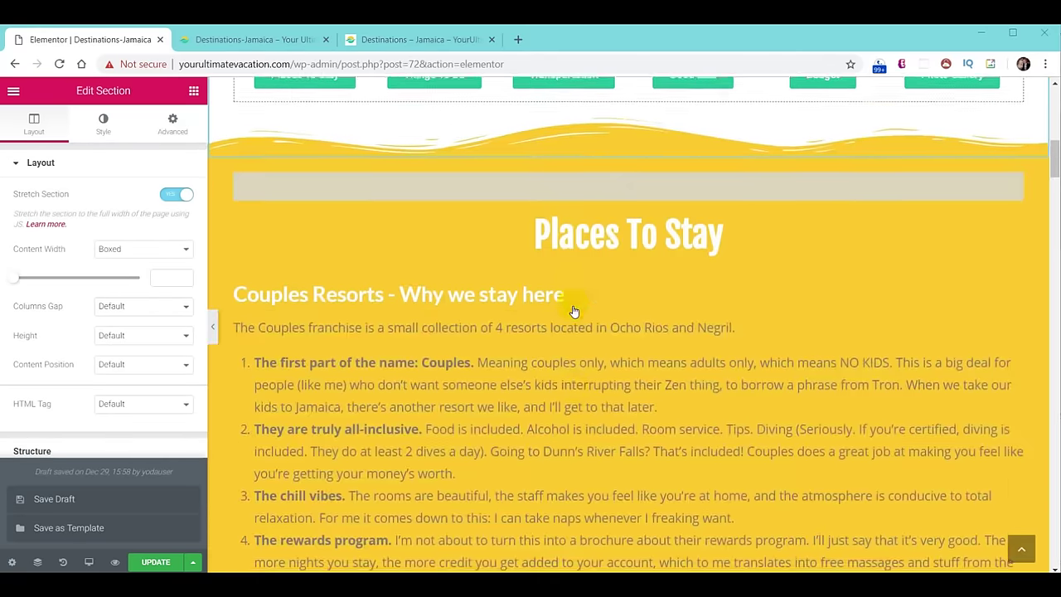
pyautogui.scroll(-15, 567, 306)
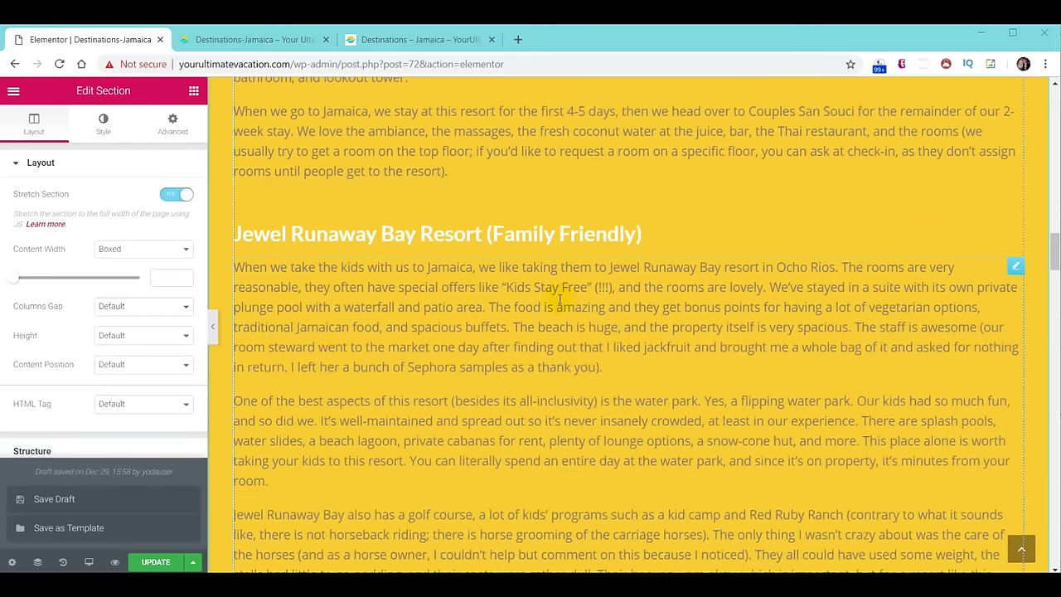
pyautogui.click(628, 287)
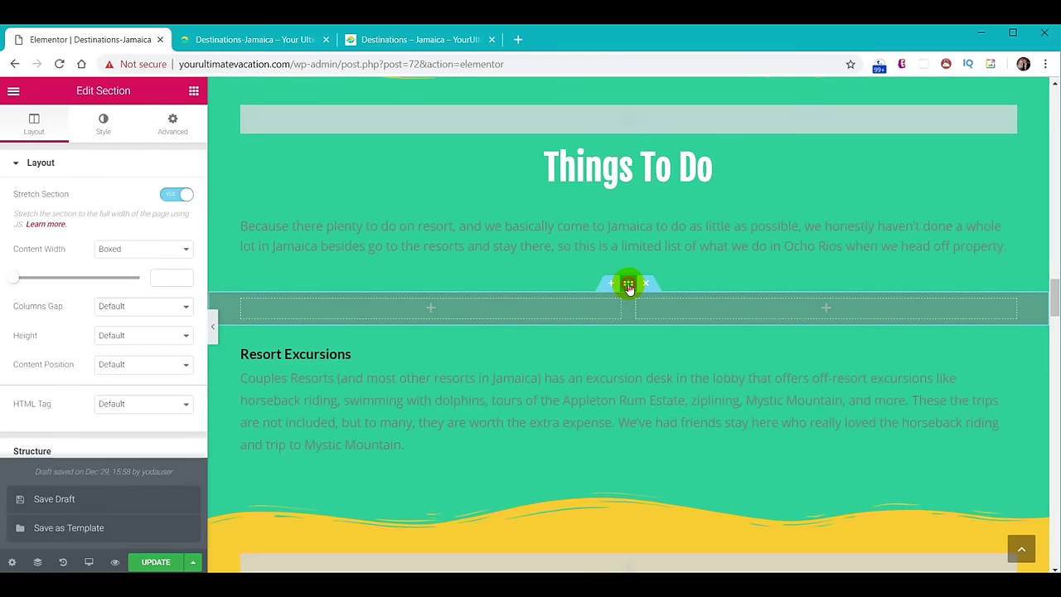
pyautogui.click(175, 195)
pyautogui.click(173, 249)
pyautogui.click(174, 274)
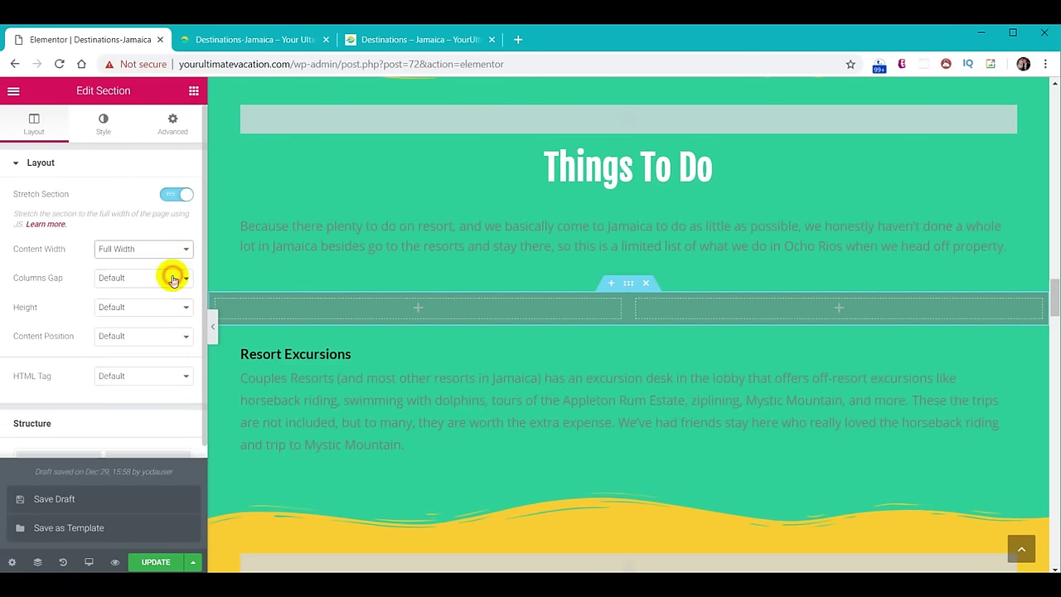
pyautogui.click(156, 285)
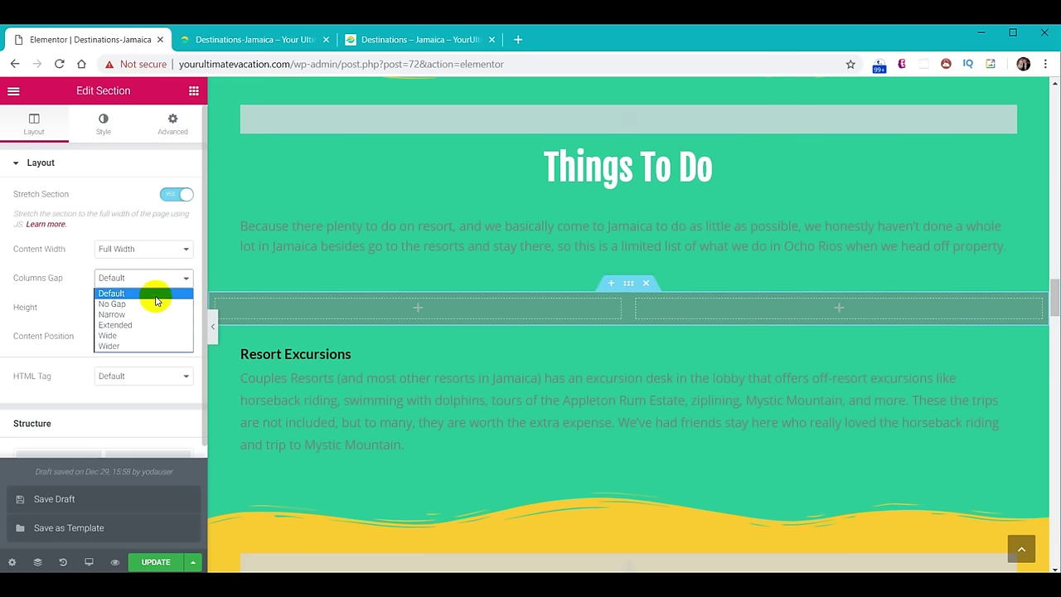
pyautogui.click(153, 305)
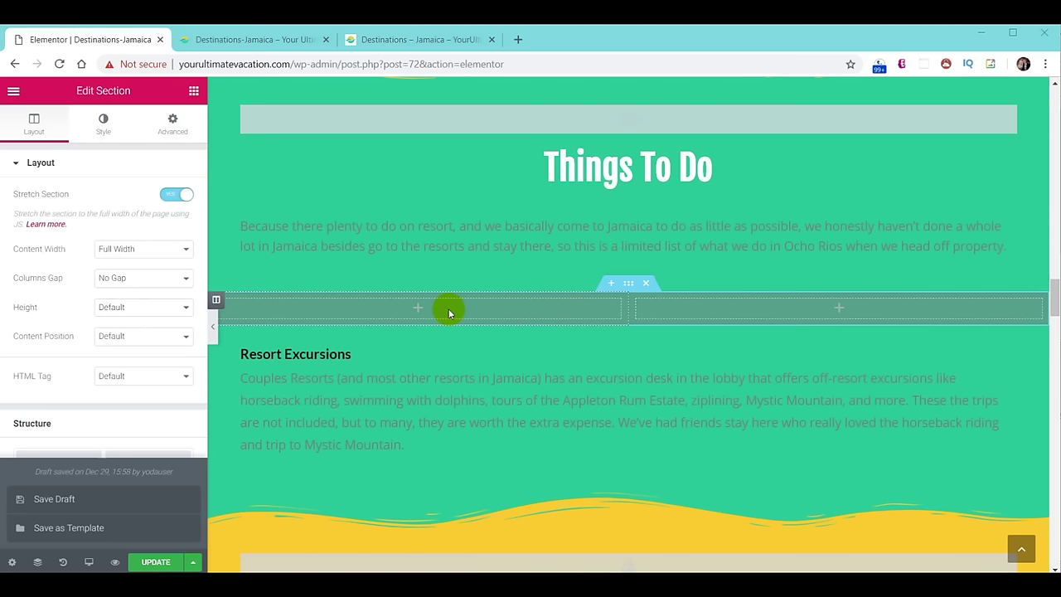
# Duplicate the two-column section.
pyautogui.rightClick(630, 286)
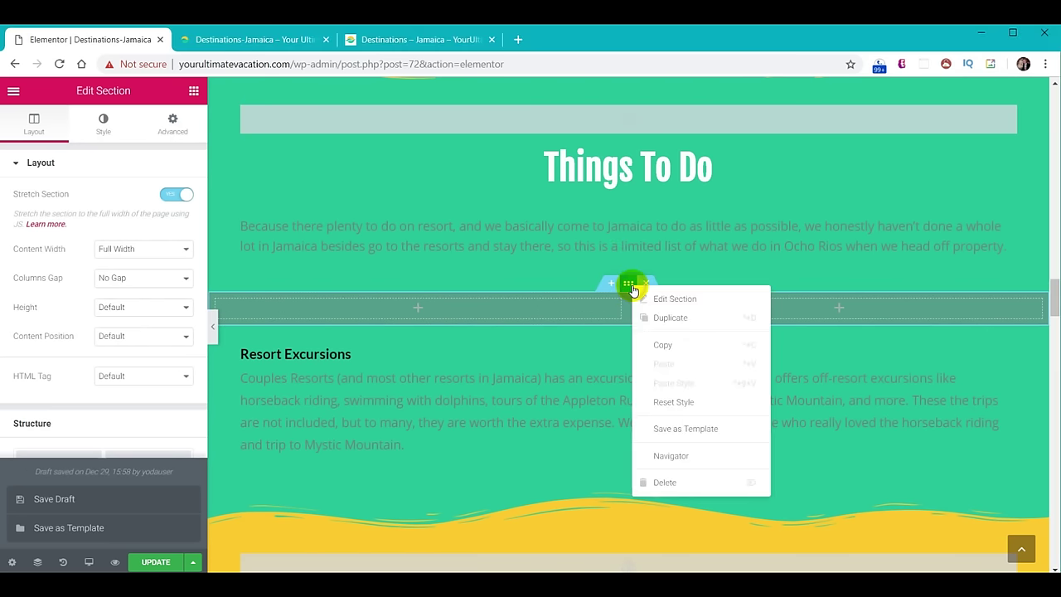
pyautogui.click(663, 404)
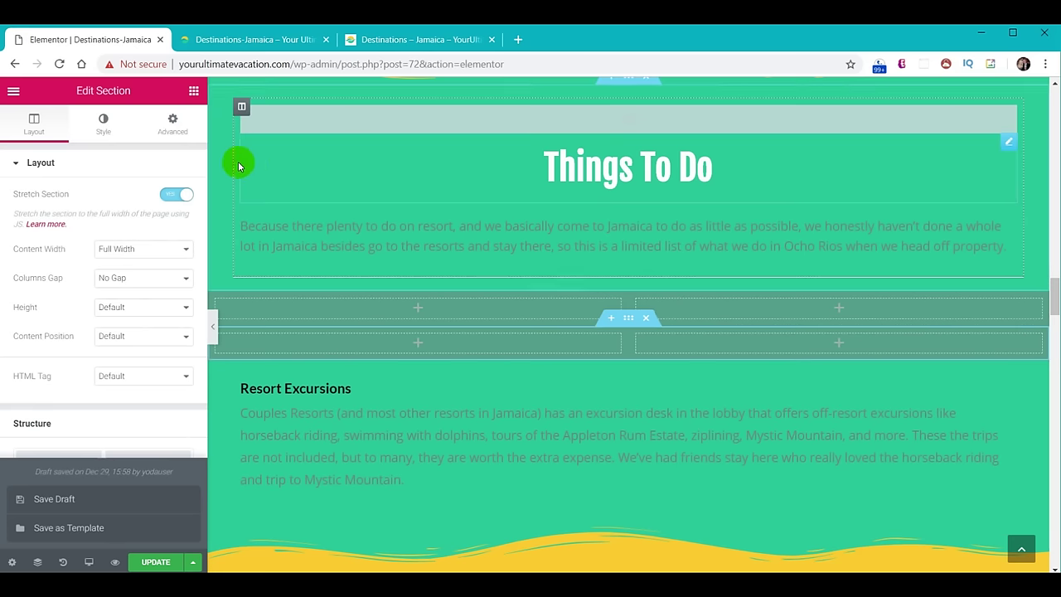
pyautogui.click(194, 91)
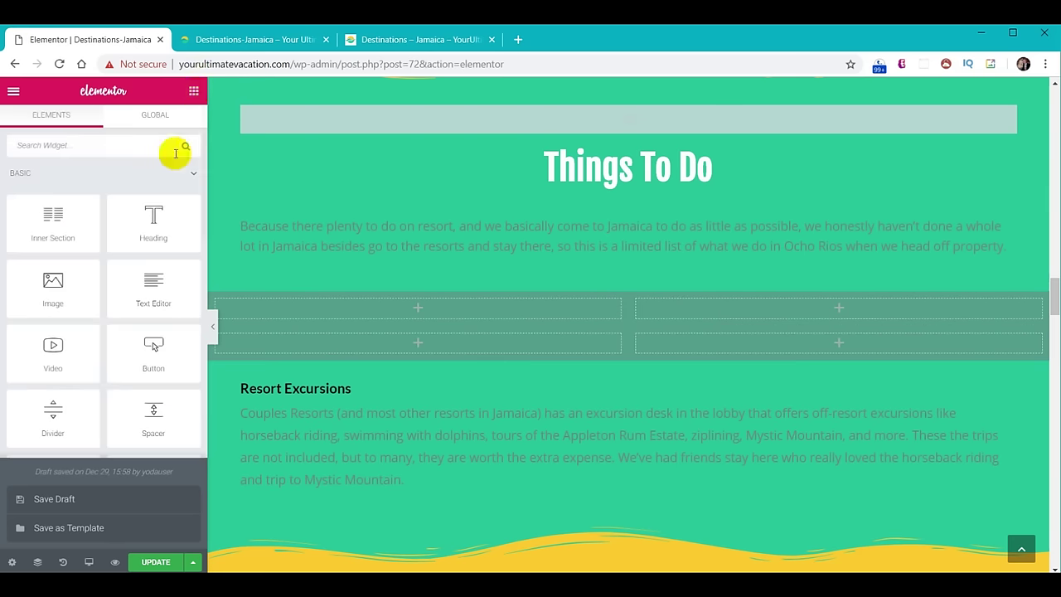
# Place Image widgets in the upper section's left column and the lower section's right column.
pyautogui.moveTo(53, 282); pyautogui.dragTo(459, 301)
pyautogui.scroll(-4, 675, 343)
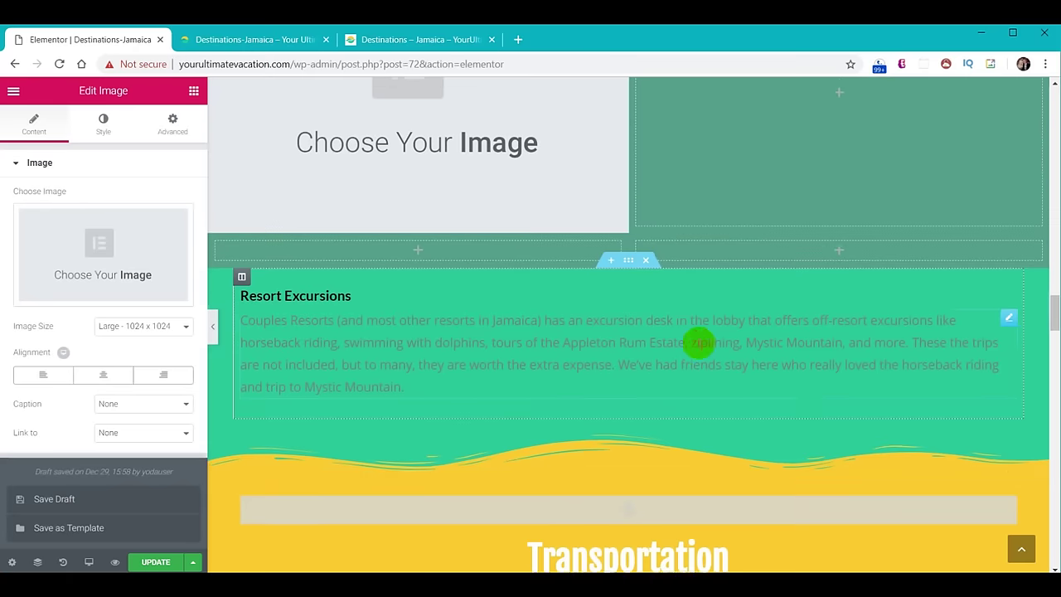
pyautogui.click(193, 90)
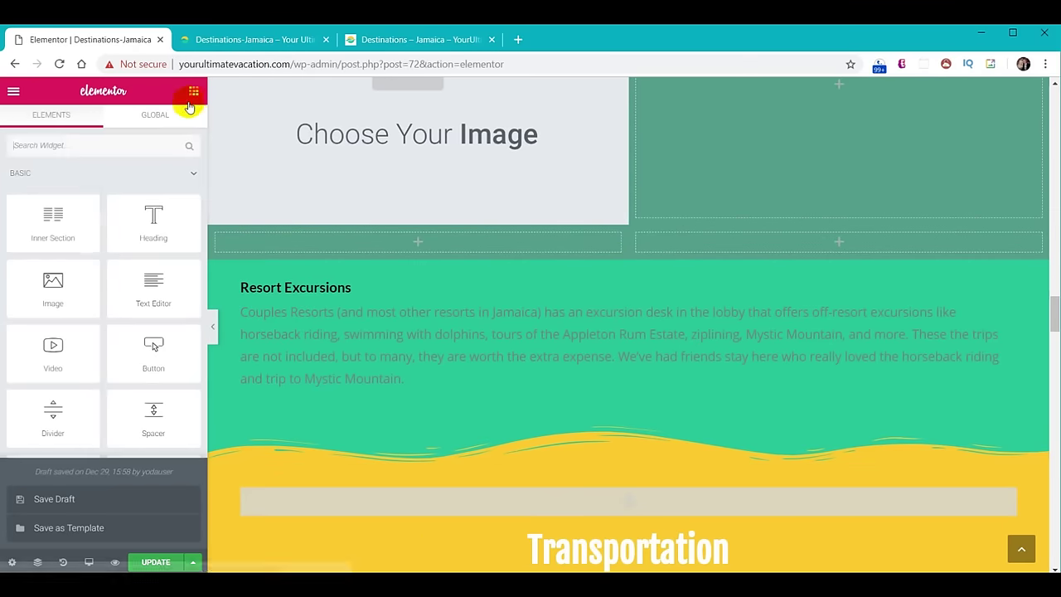
pyautogui.moveTo(56, 283); pyautogui.dragTo(884, 243)
pyautogui.scroll(2, 486, 327)
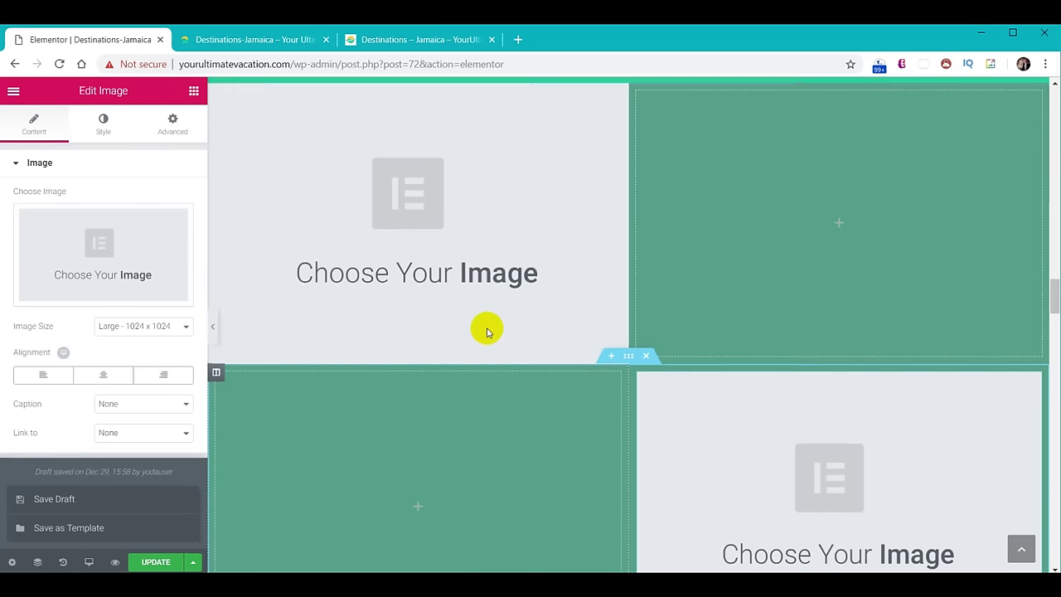
# Upload and insert the Dunn's River Falls photo into the upper-left image.
pyautogui.click(100, 260)
pyautogui.click(52, 146)
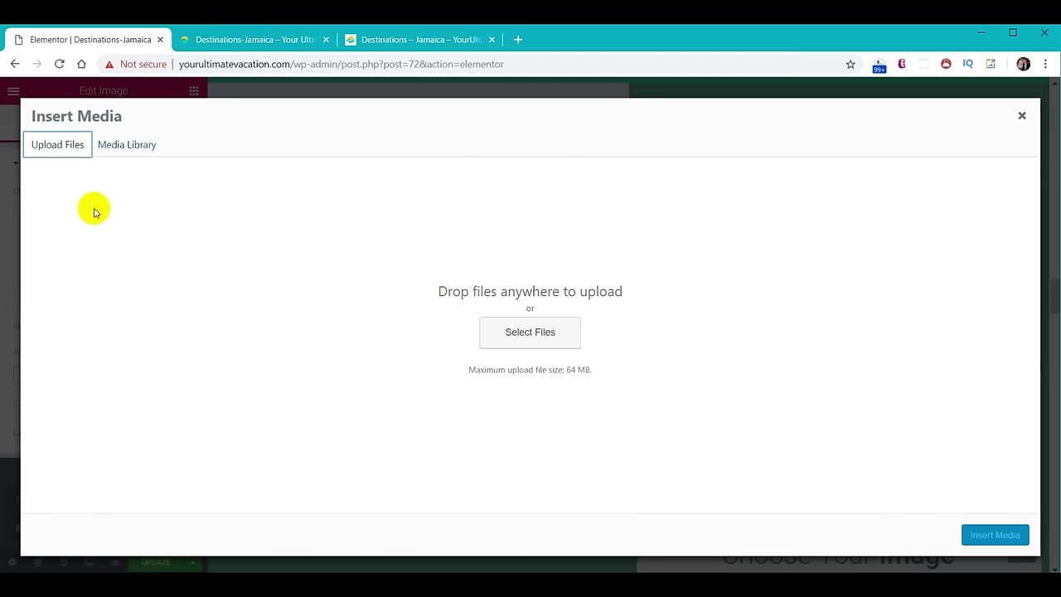
pyautogui.hotkey('alt', 'Tab')
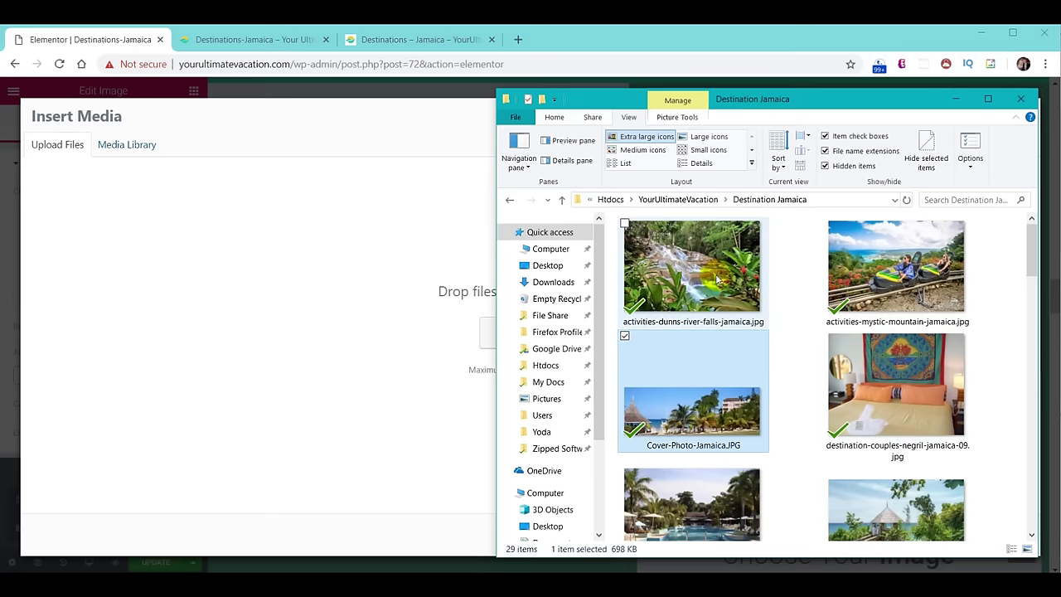
pyautogui.moveTo(718, 282); pyautogui.dragTo(471, 346)
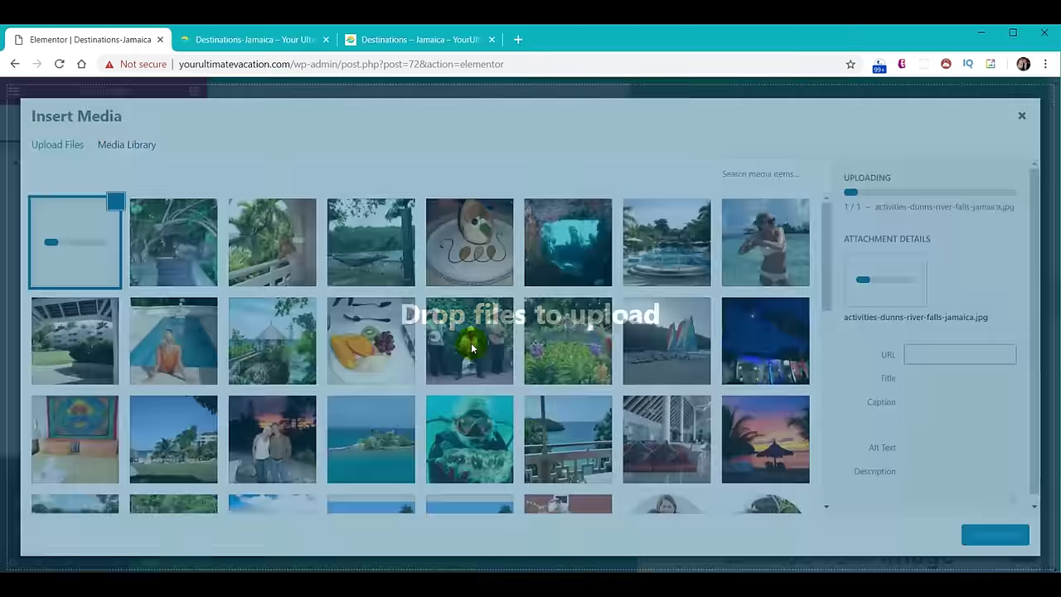
pyautogui.click(995, 535)
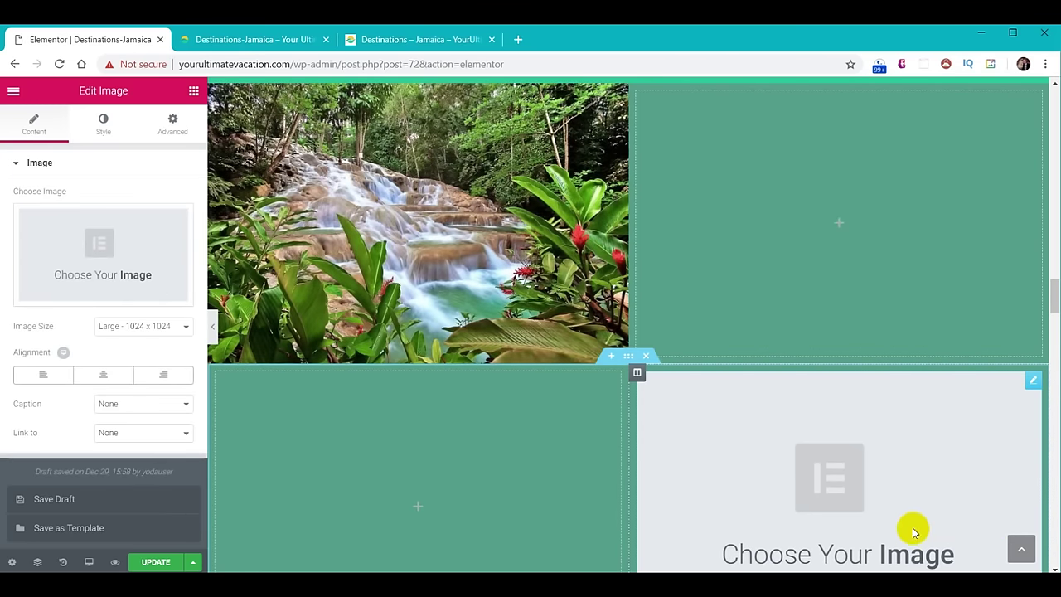
# Upload and insert the Mystic Mountain photo into the lower-right image.
pyautogui.click(99, 269)
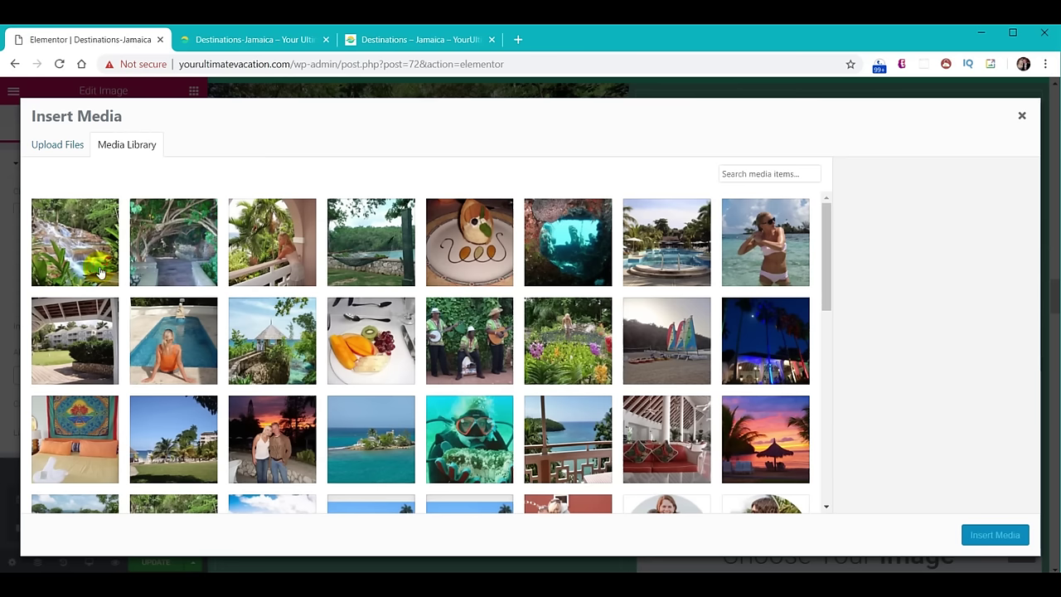
pyautogui.click(59, 152)
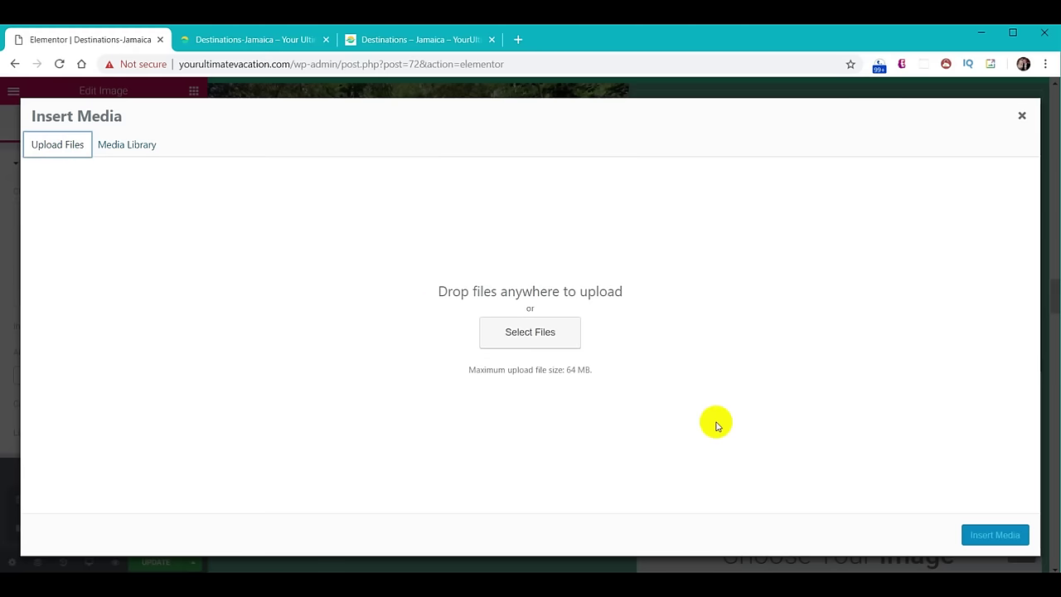
pyautogui.hotkey('alt', 'Tab')
pyautogui.moveTo(895, 265); pyautogui.dragTo(272, 351)
pyautogui.click(999, 535)
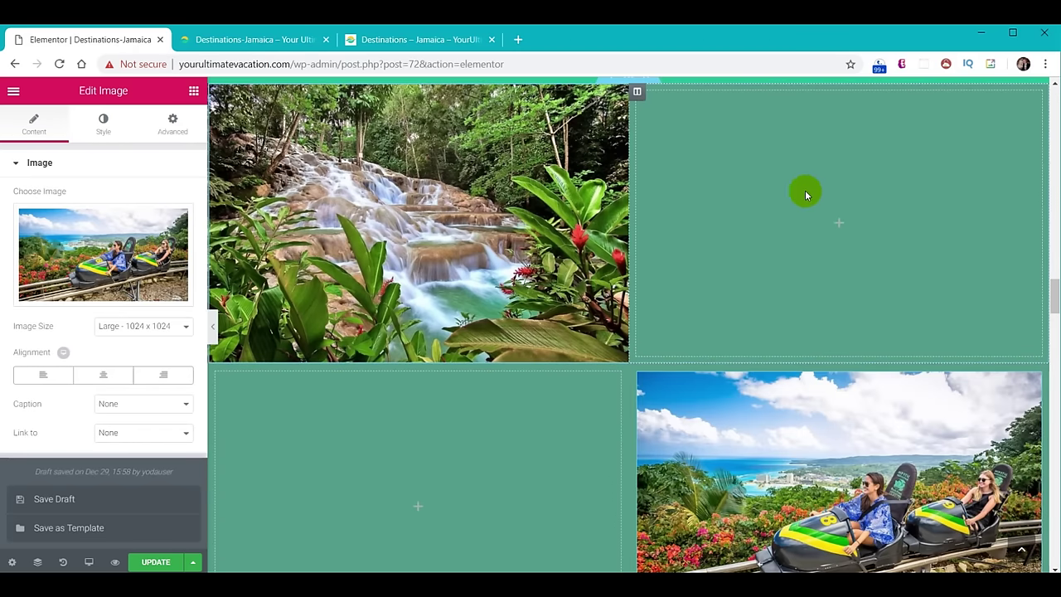
# Add Text Editor widgets to the upper-right and lower-left columns.
pyautogui.click(193, 92)
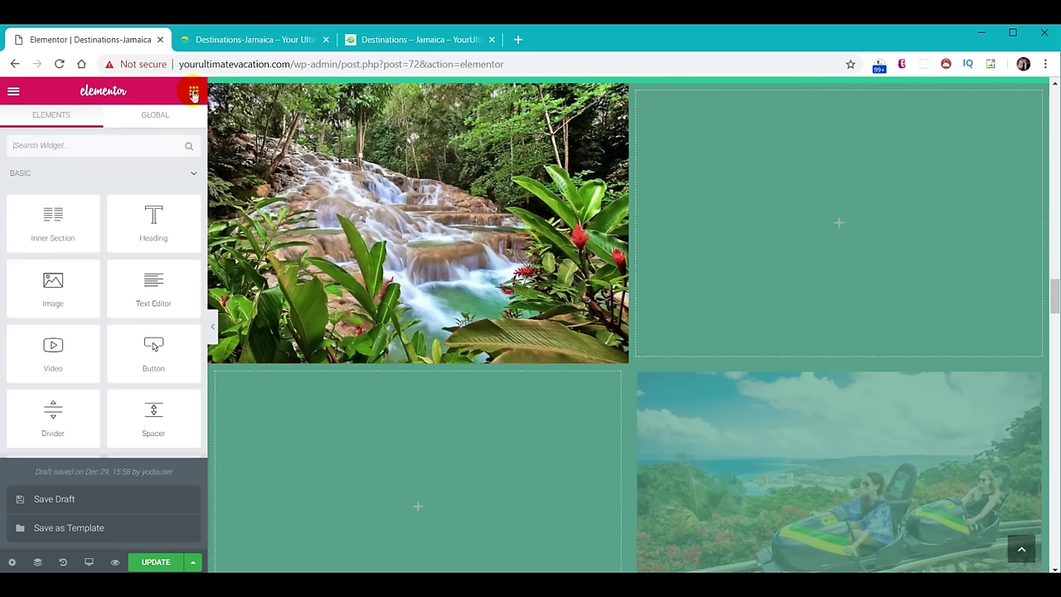
pyautogui.moveTo(154, 286); pyautogui.dragTo(734, 207)
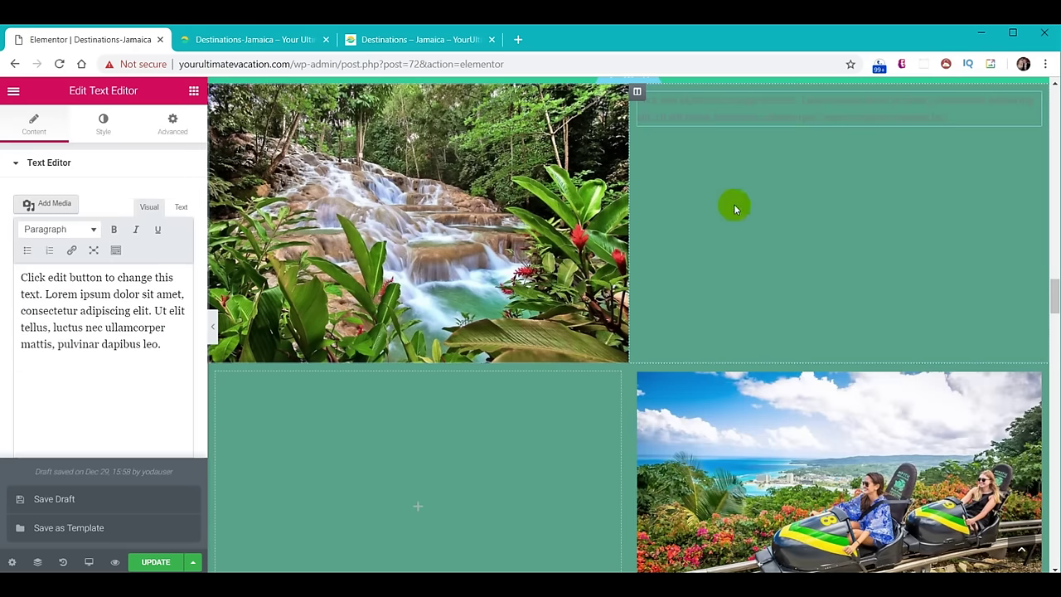
pyautogui.click(194, 93)
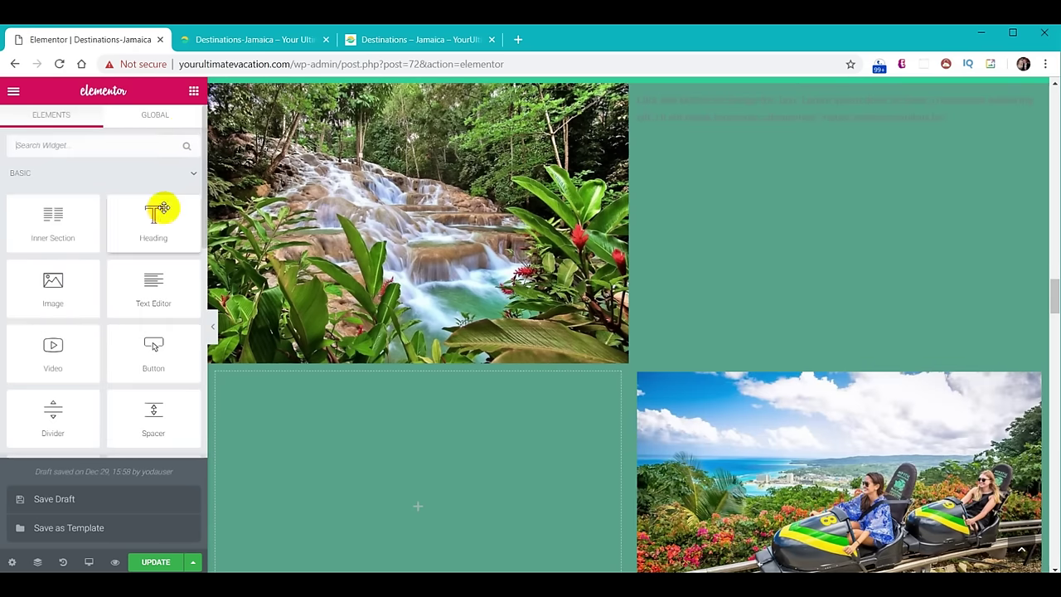
pyautogui.moveTo(154, 279); pyautogui.dragTo(373, 485)
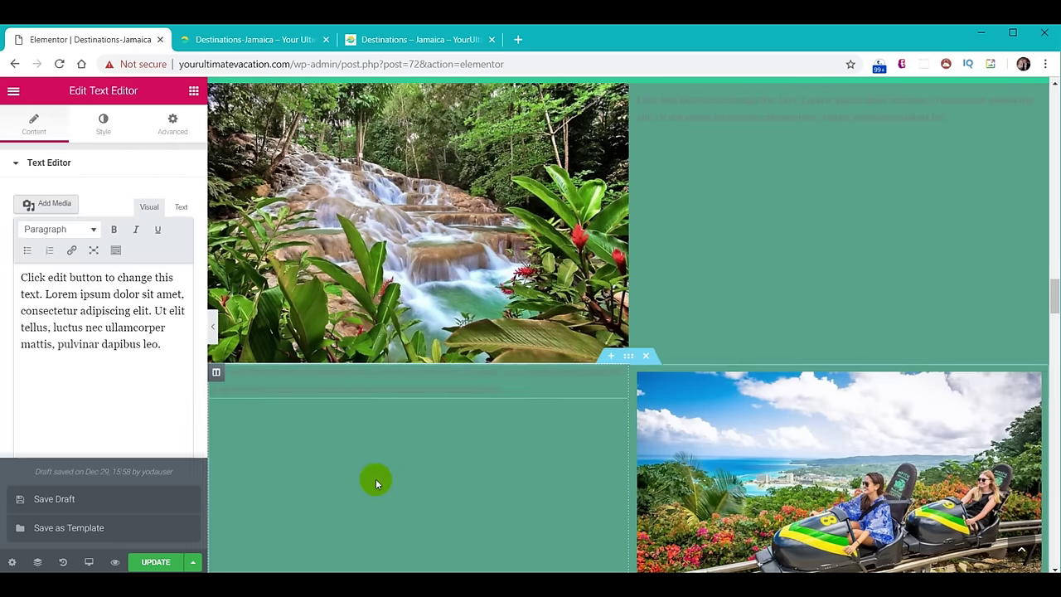
# Make the lower-left paragraph white with font size 18.
pyautogui.click(103, 120)
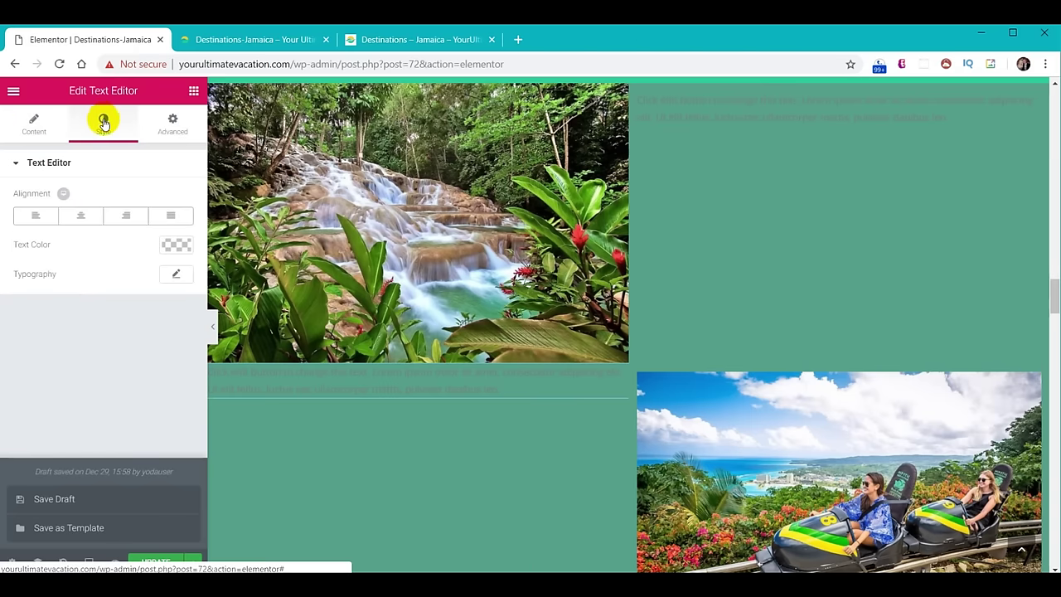
pyautogui.click(176, 245)
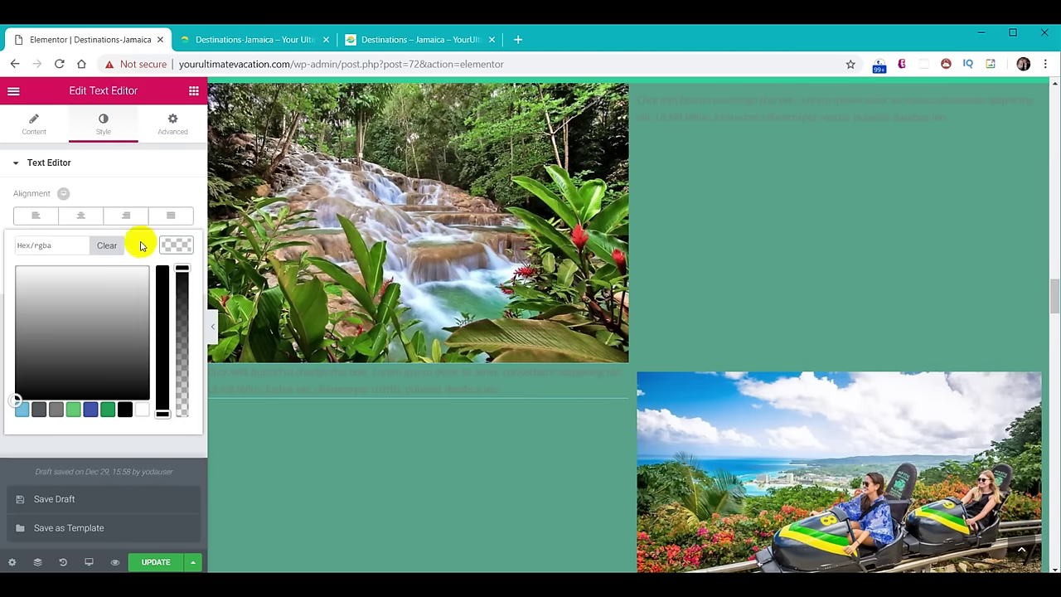
pyautogui.click(139, 412)
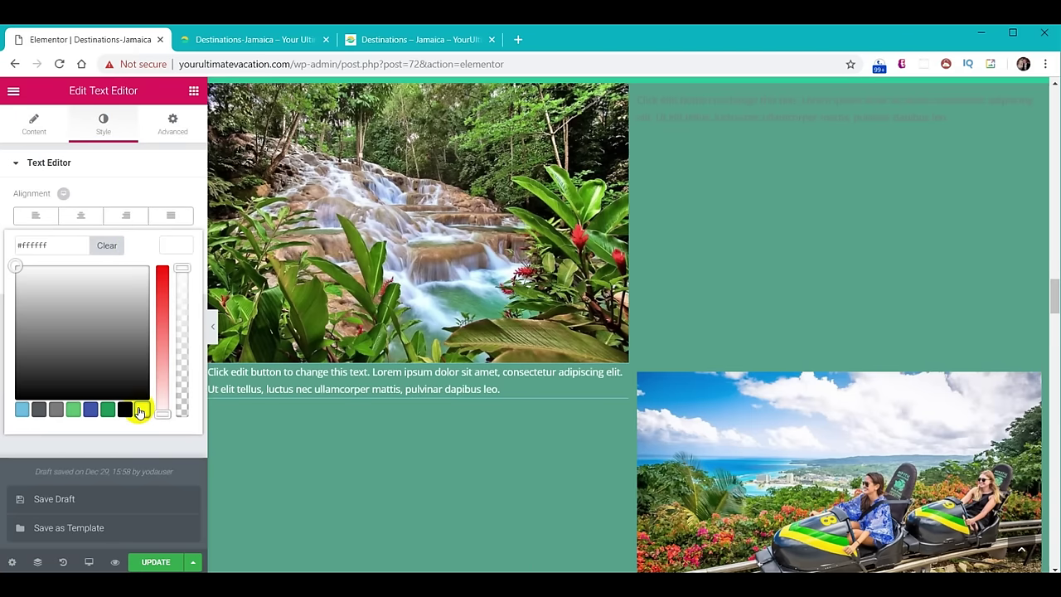
pyautogui.click(176, 246)
pyautogui.click(182, 277)
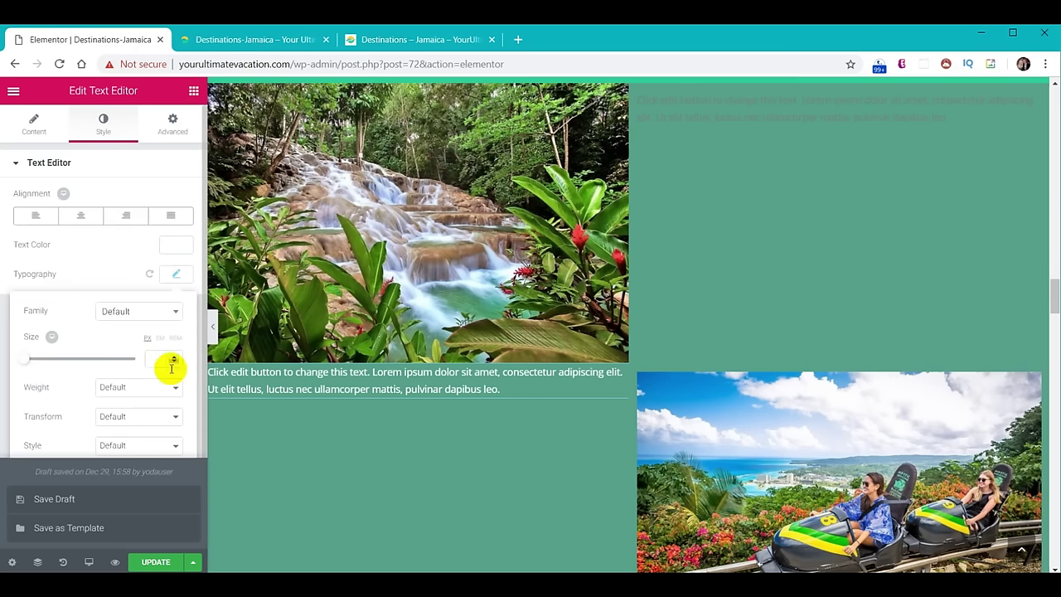
pyautogui.write('18')
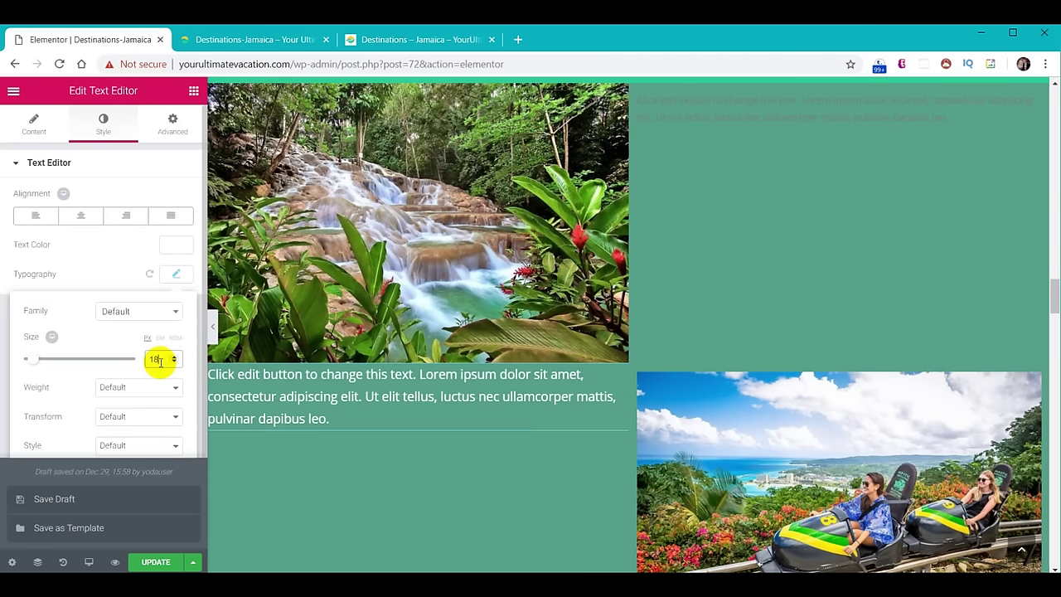
# Make the upper-right paragraph white with font size 18.
pyautogui.click(739, 110)
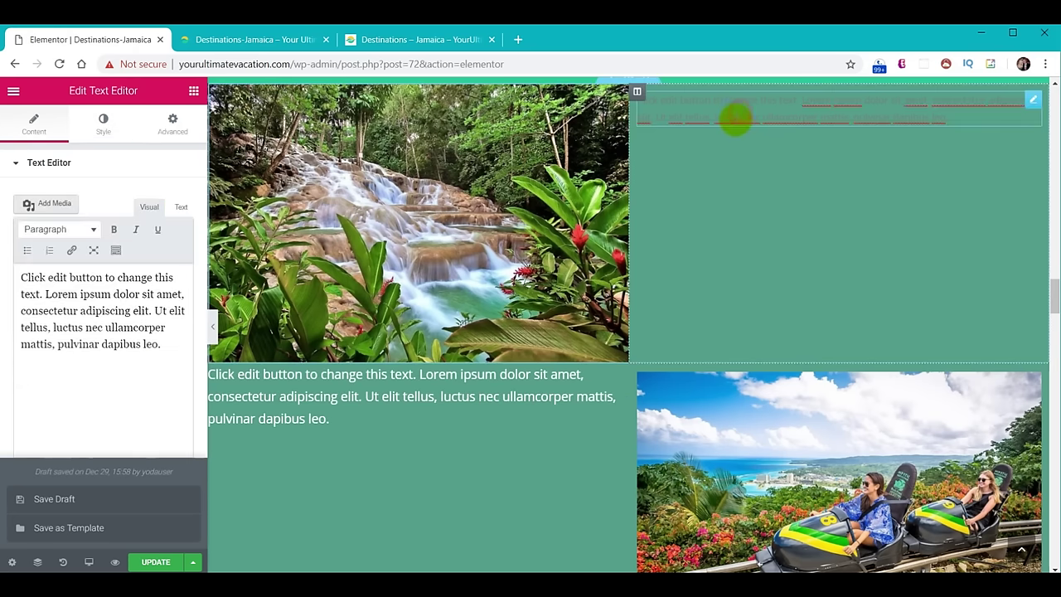
pyautogui.click(103, 124)
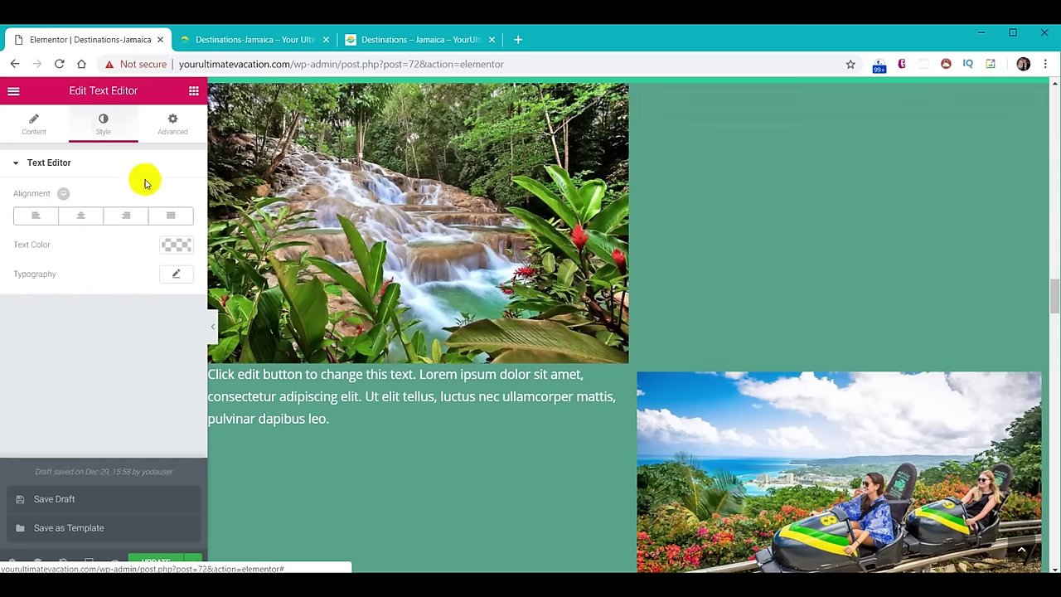
pyautogui.click(173, 244)
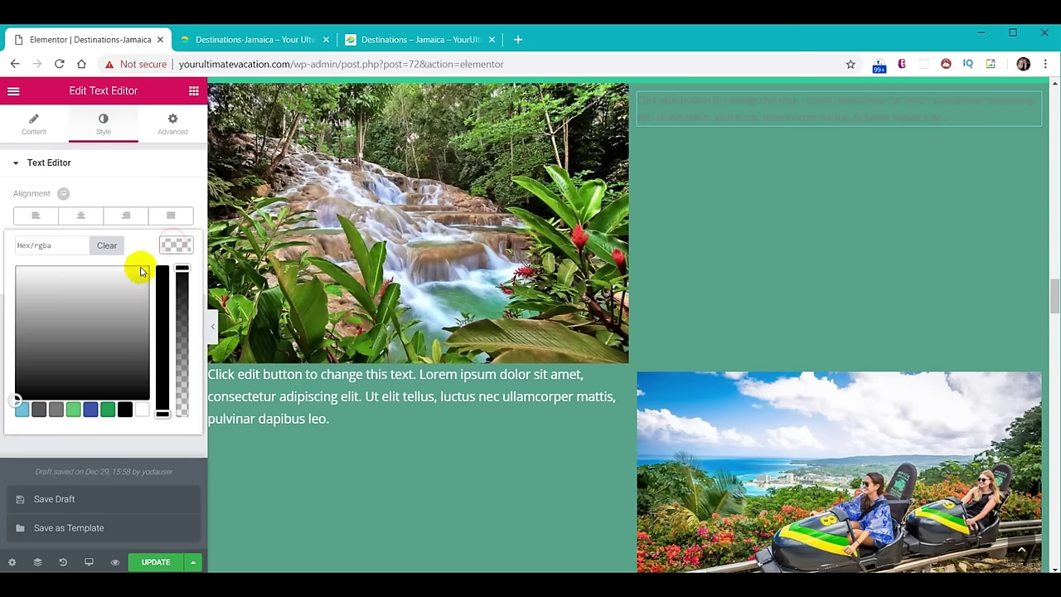
pyautogui.click(141, 411)
pyautogui.click(173, 245)
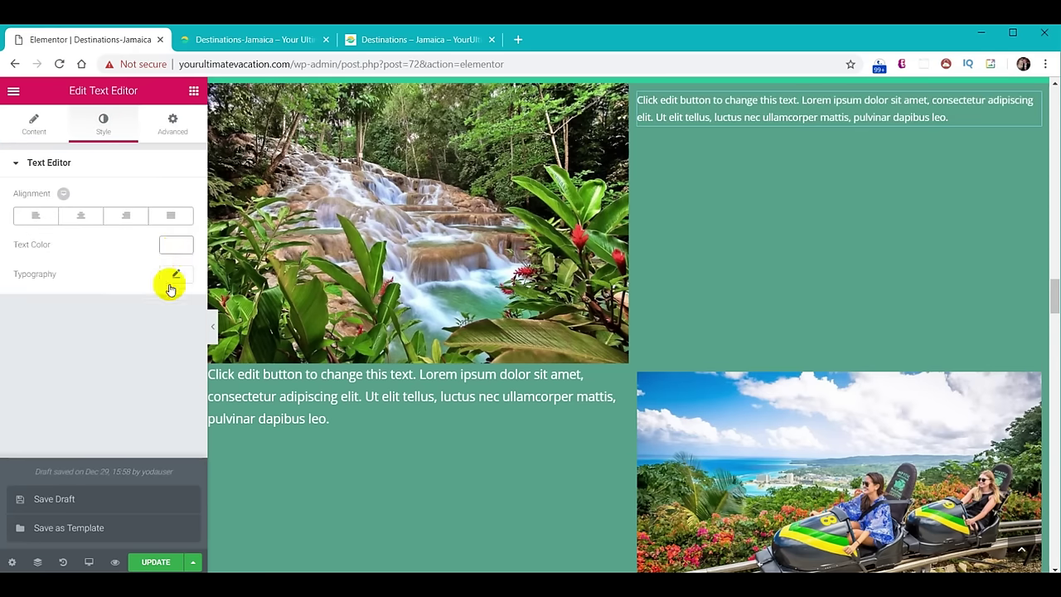
pyautogui.click(174, 273)
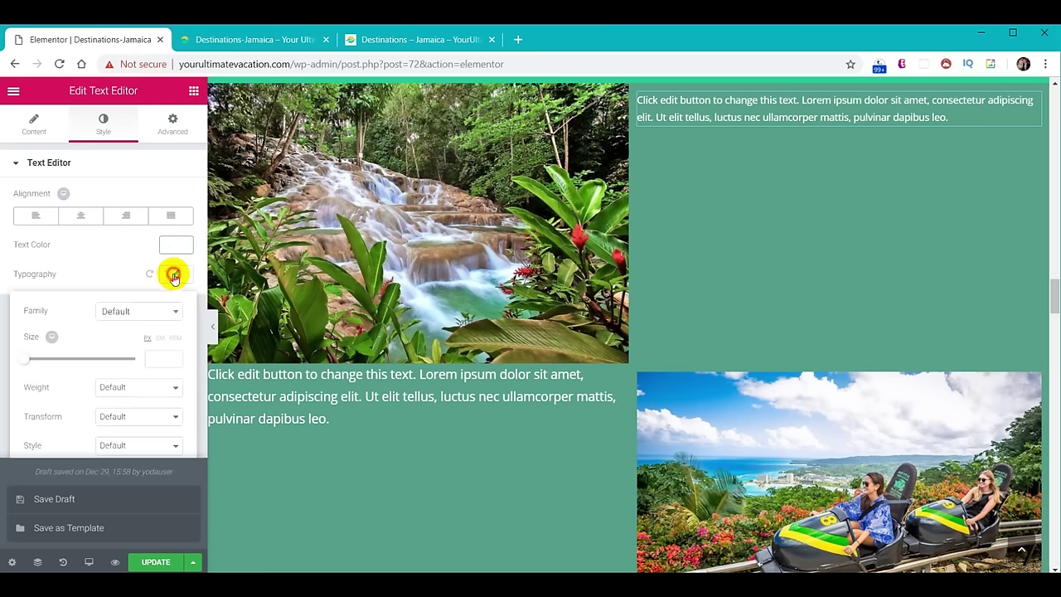
pyautogui.click(166, 356)
pyautogui.write('18')
pyautogui.click(783, 303)
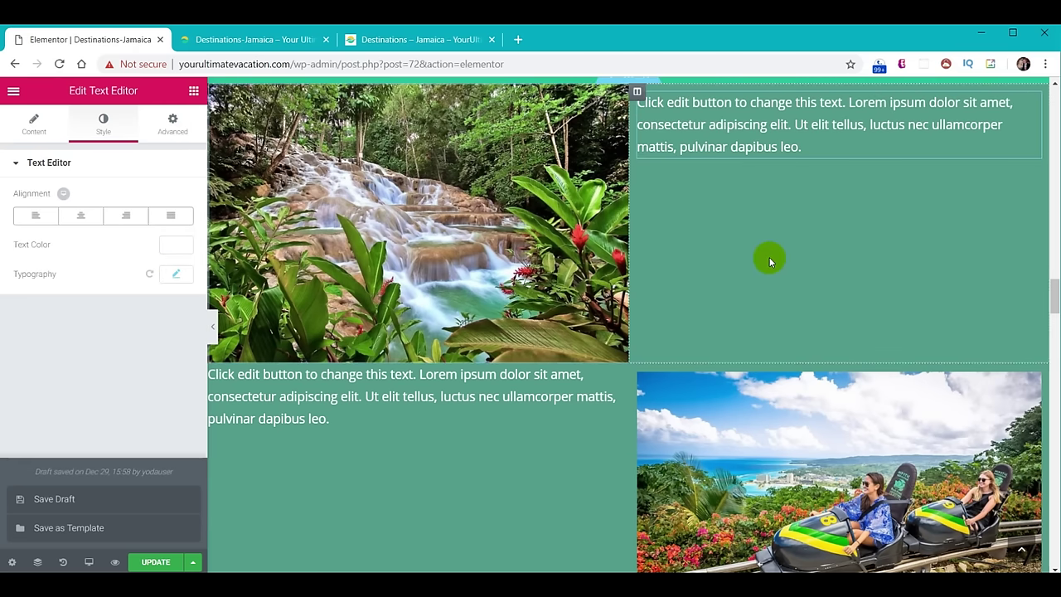
pyautogui.scroll(1, 770, 261)
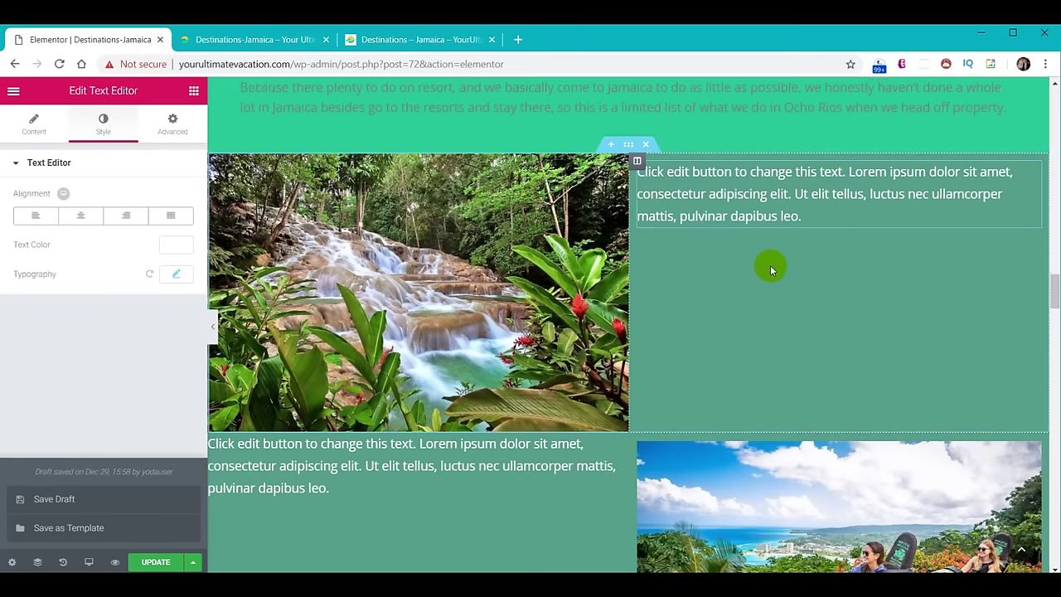
pyautogui.click(193, 91)
# Place Heading widgets above the top-right and lower-left paragraphs.
pyautogui.moveTo(175, 199); pyautogui.dragTo(725, 174)
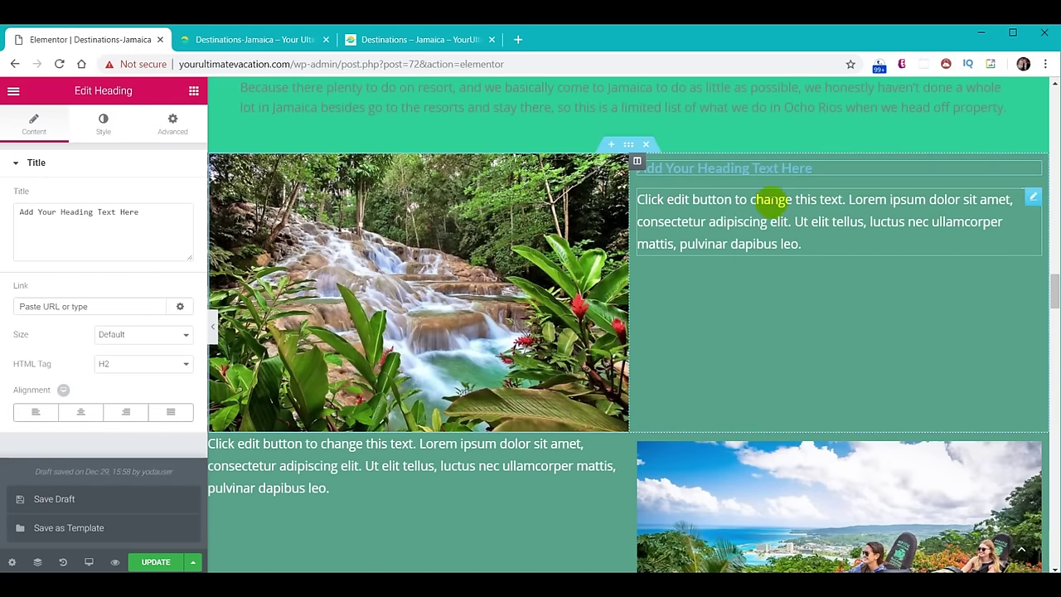
pyautogui.click(194, 91)
pyautogui.moveTo(166, 222); pyautogui.dragTo(319, 441)
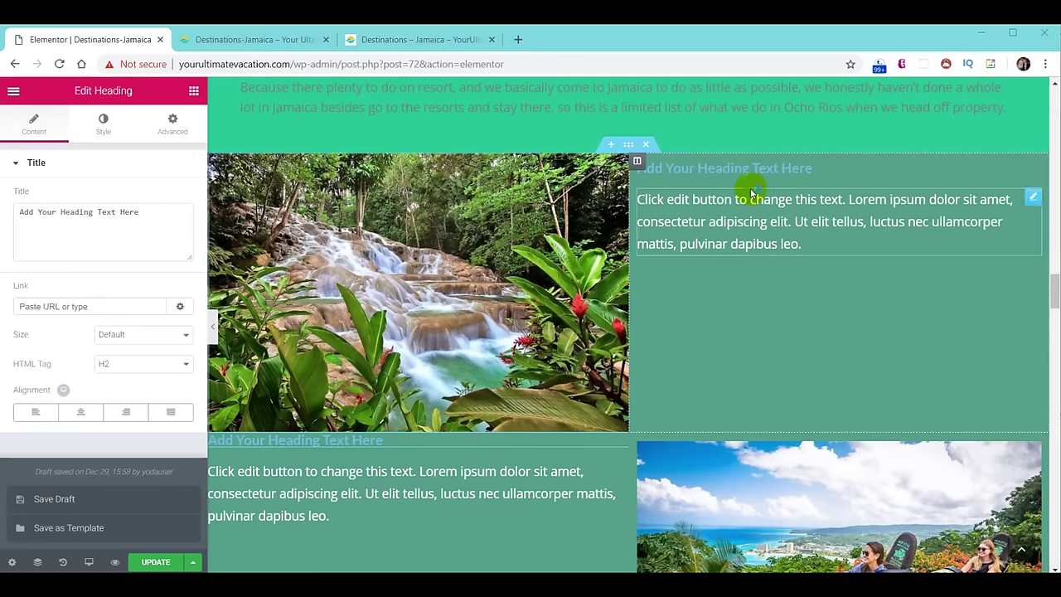
# Set both new headings' text colour to white (#ffffff).
pyautogui.click(765, 168)
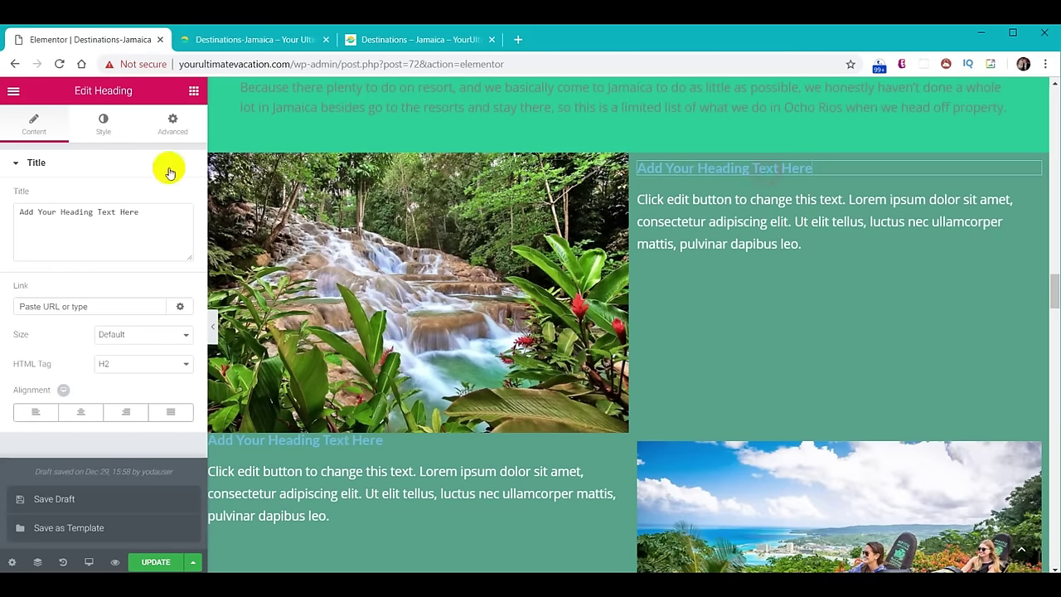
pyautogui.click(99, 124)
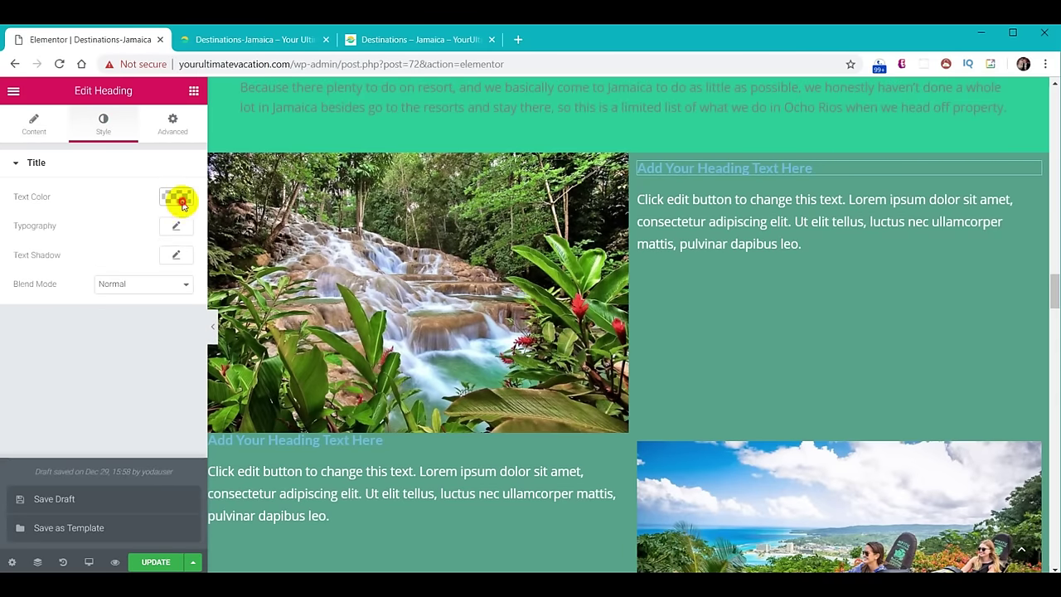
pyautogui.click(178, 199)
pyautogui.click(143, 363)
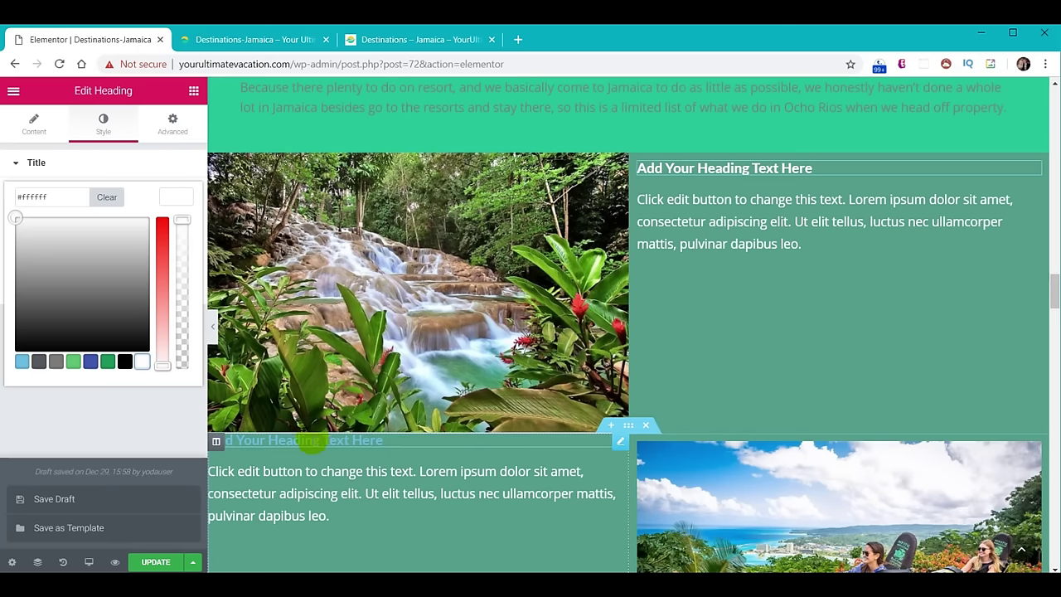
pyautogui.click(315, 440)
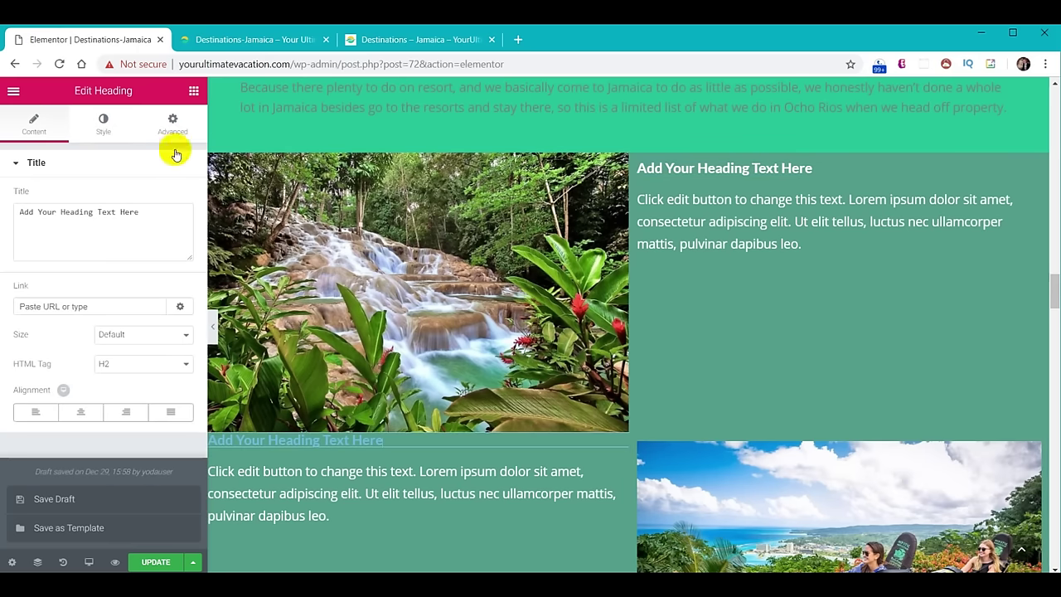
pyautogui.click(111, 129)
pyautogui.click(175, 199)
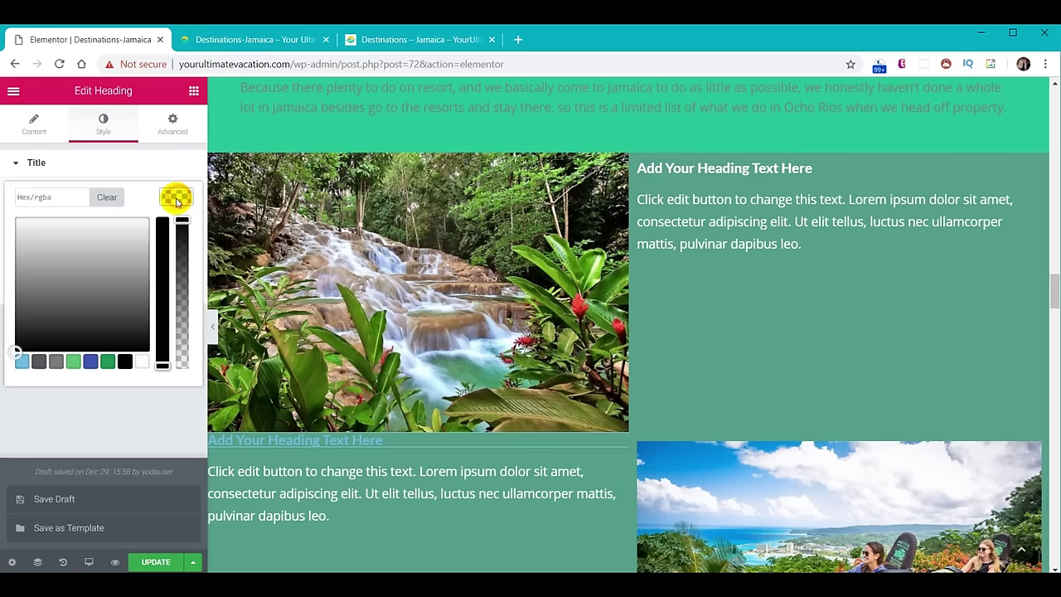
pyautogui.click(143, 363)
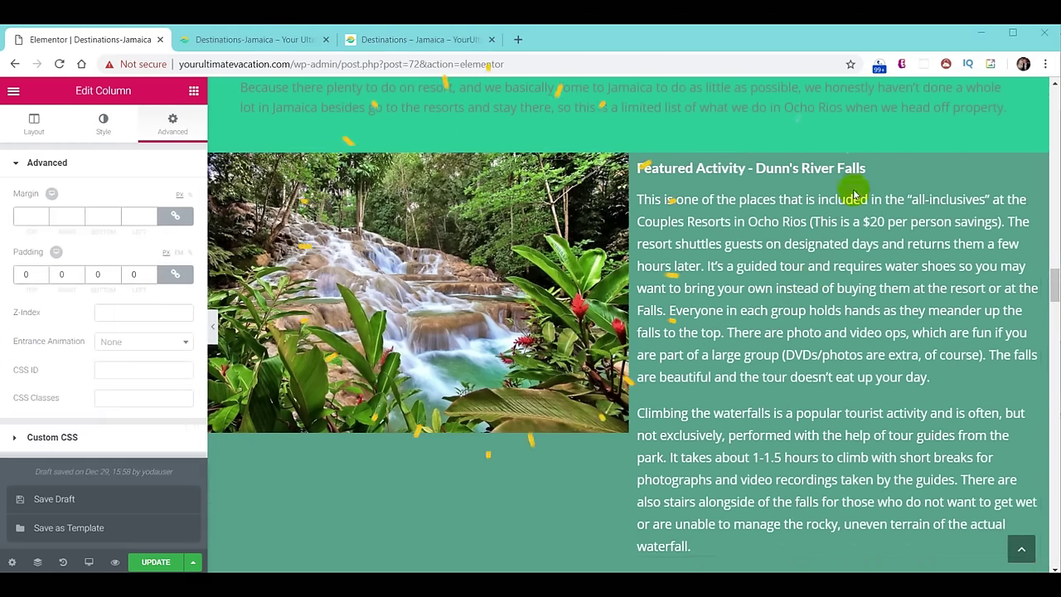
# Update the page and reload the live tab to review the changes.
pyautogui.scroll(-5, 599, 344)
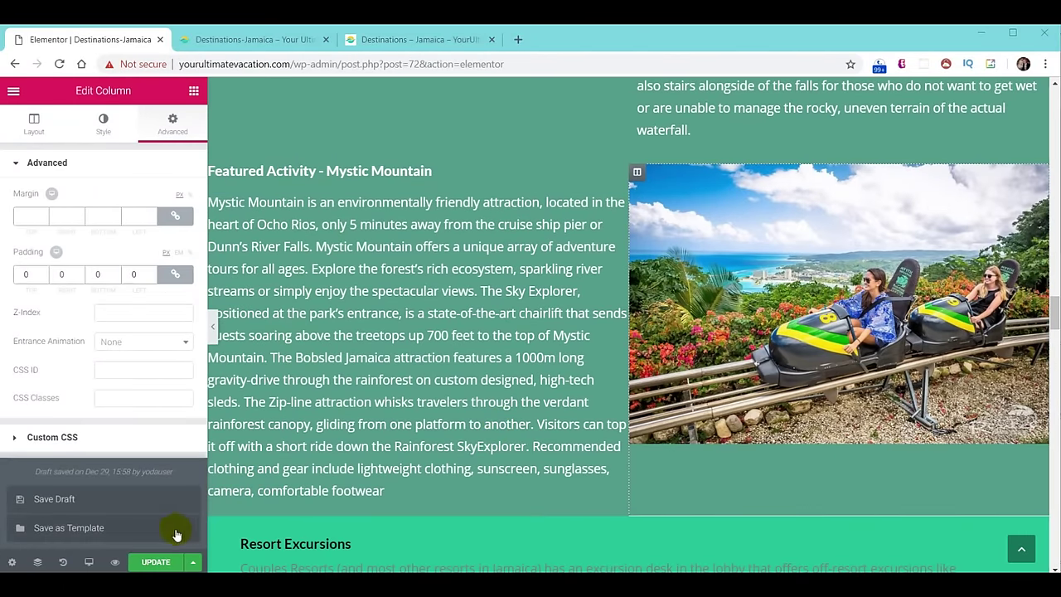
pyautogui.click(156, 563)
pyautogui.click(249, 39)
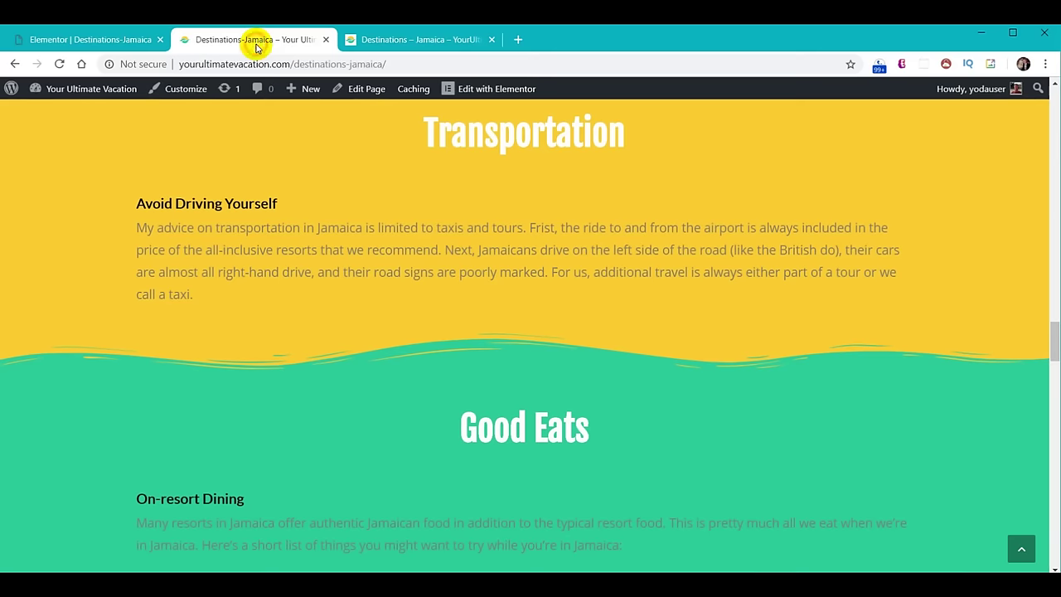
pyautogui.click(58, 64)
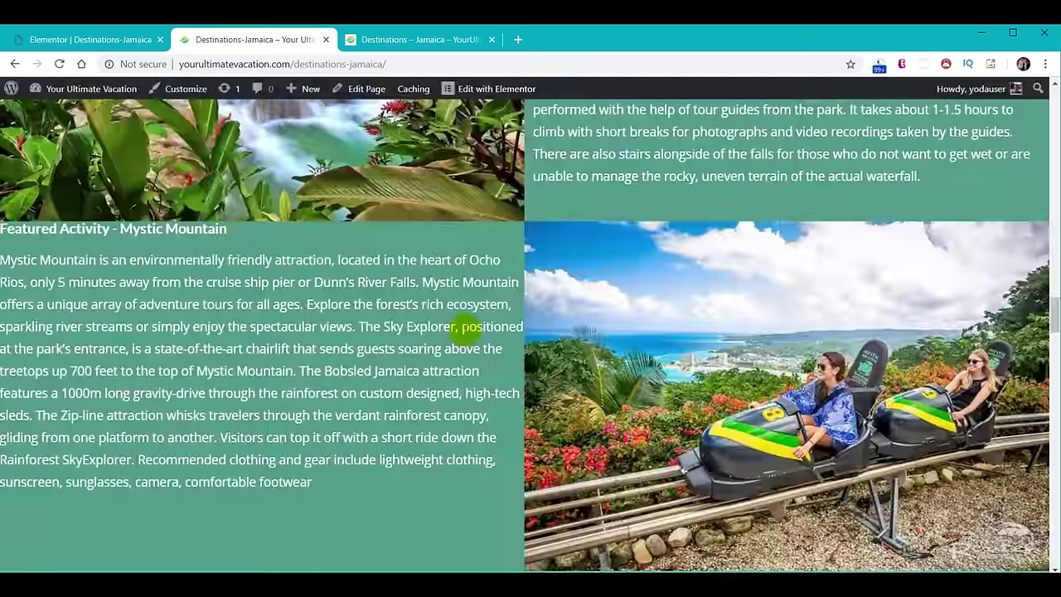
pyautogui.scroll(6, 557, 337)
pyautogui.scroll(-5, 675, 342)
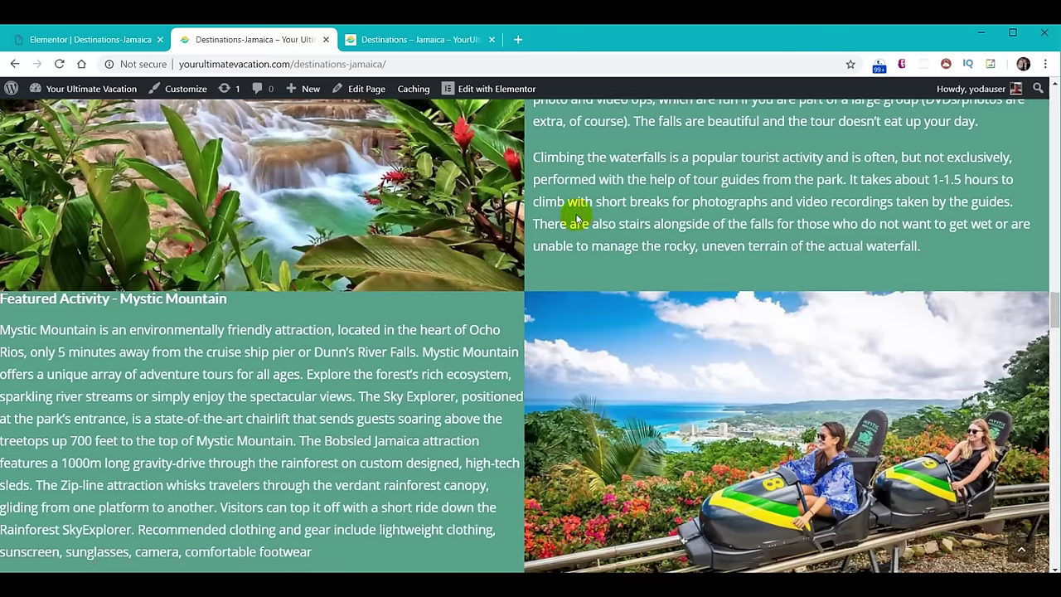
# Give the Mystic Mountain text column 12 px padding on all sides.
pyautogui.click(91, 39)
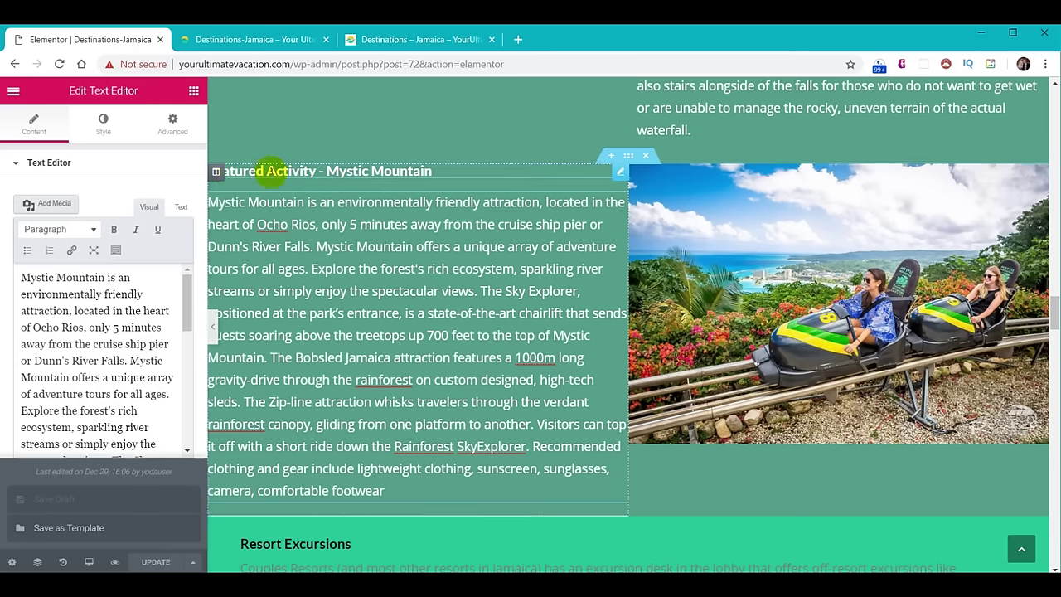
pyautogui.click(217, 172)
pyautogui.click(172, 125)
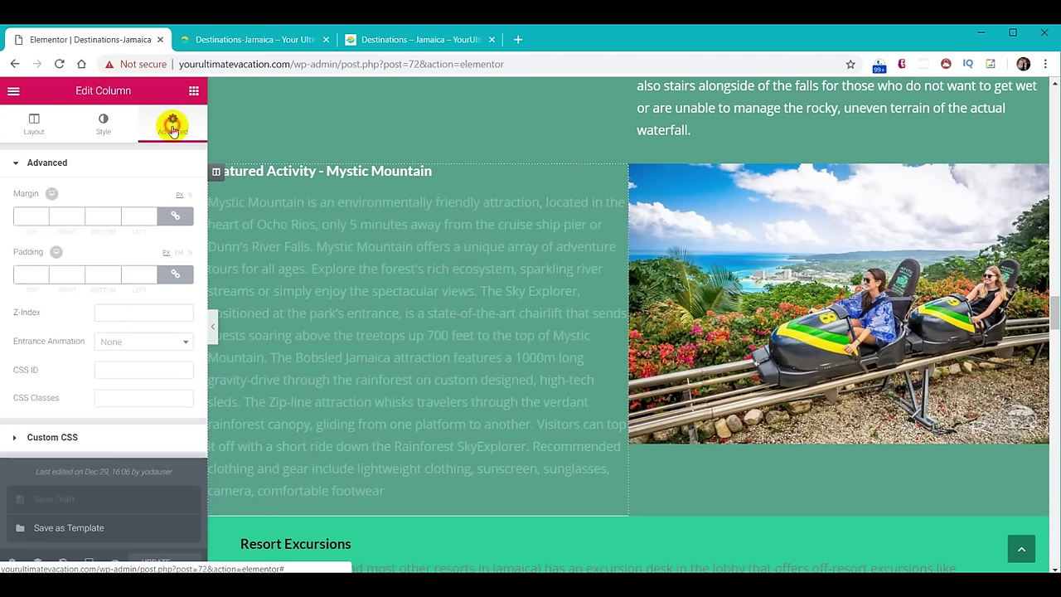
pyautogui.click(27, 275)
pyautogui.write('12')
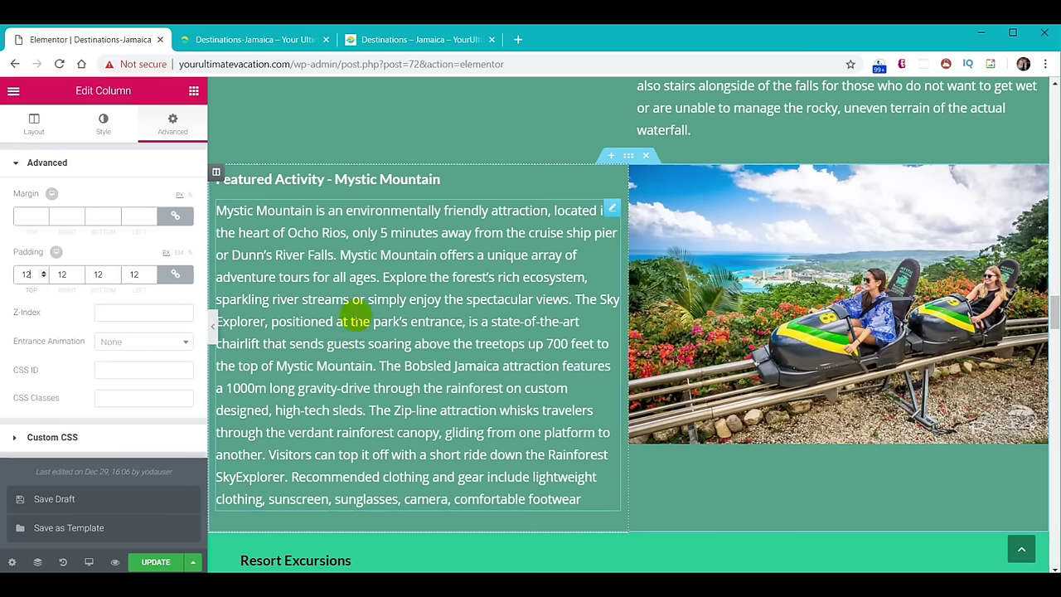
# Publish the padding change and check it on the reloaded live page.
pyautogui.click(158, 563)
pyautogui.click(248, 41)
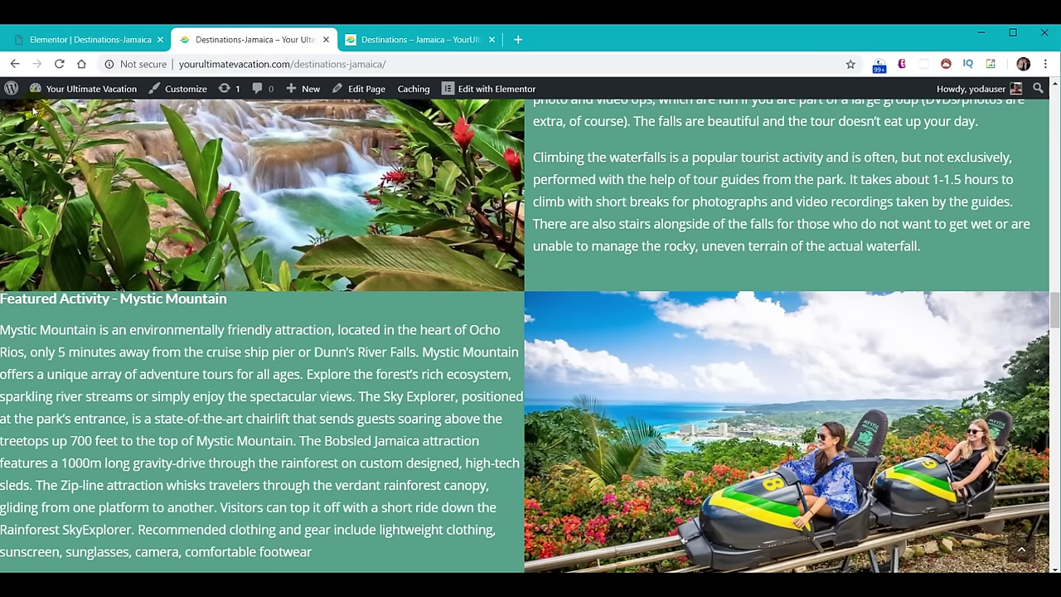
pyautogui.click(60, 65)
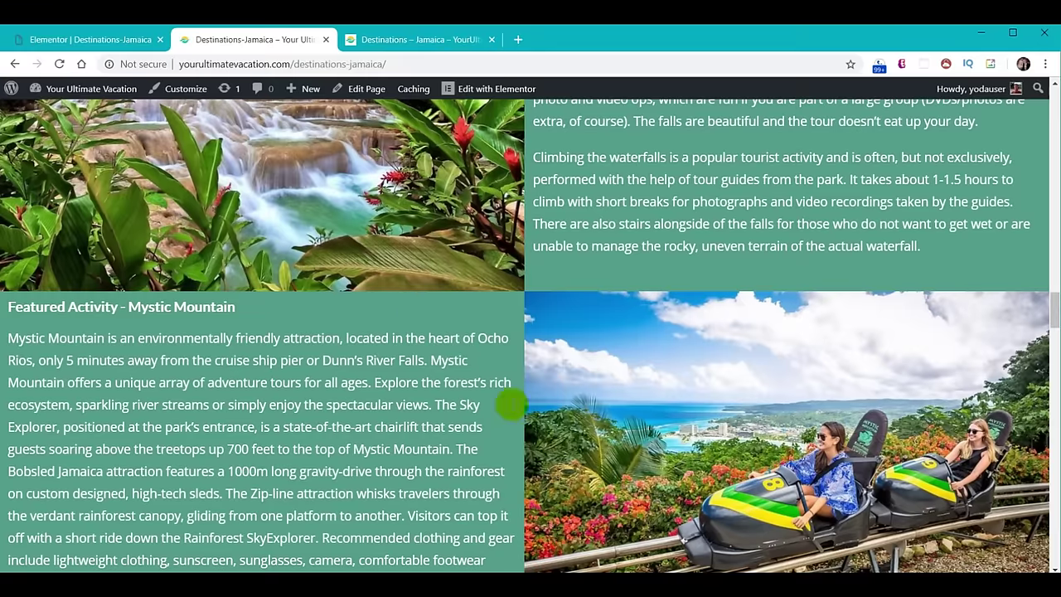
pyautogui.moveTo(1053, 310); pyautogui.dragTo(1054, 540)
pyautogui.click(48, 41)
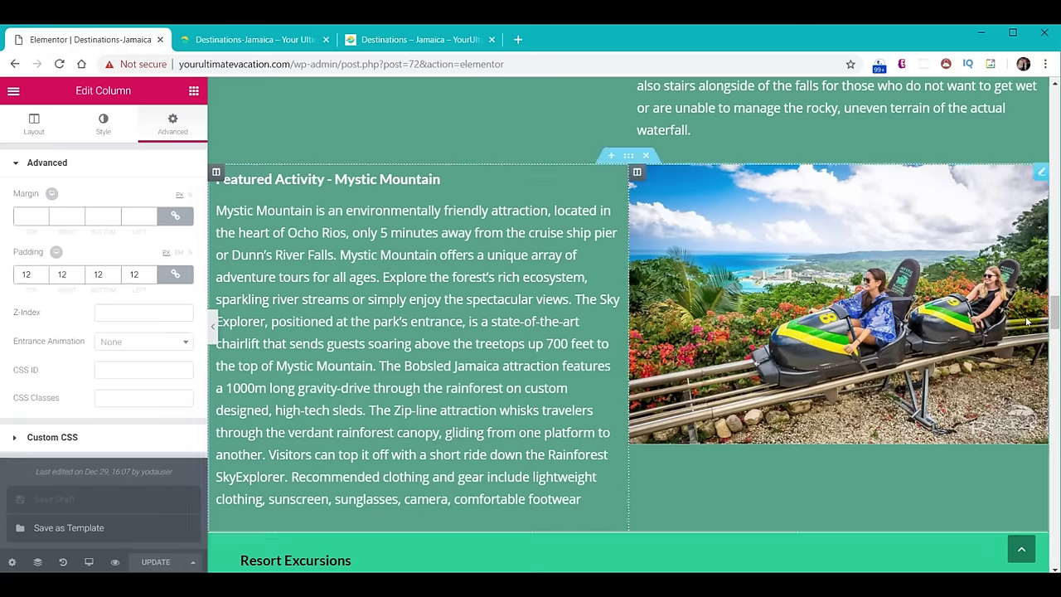
pyautogui.moveTo(1052, 311); pyautogui.dragTo(1050, 390)
pyautogui.scroll(-10, 718, 317)
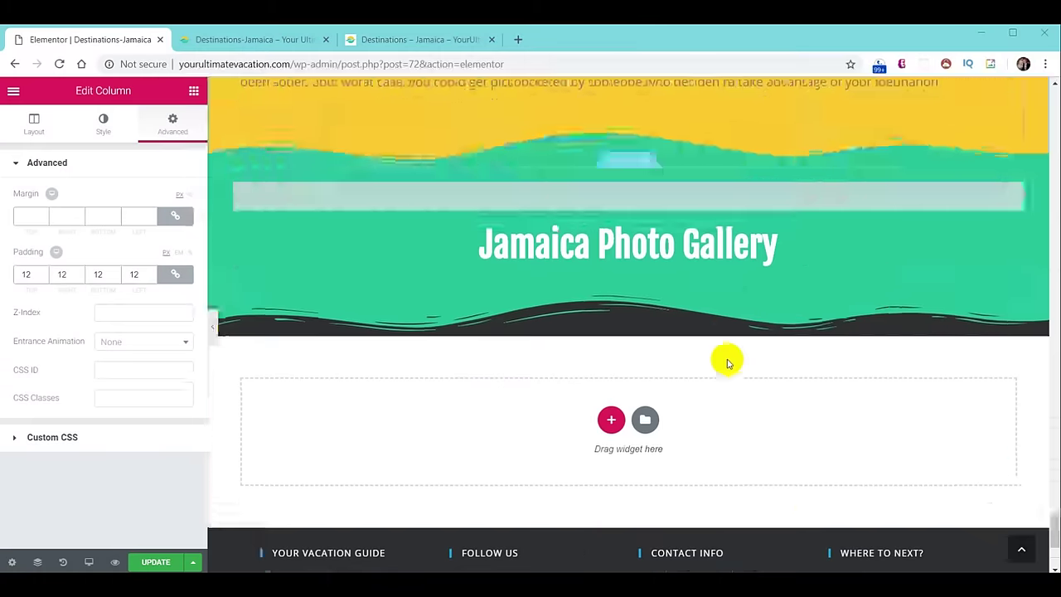
# Drop an Image Gallery widget under the Jamaica Photo Gallery title and start adding images.
pyautogui.scroll(1, 733, 349)
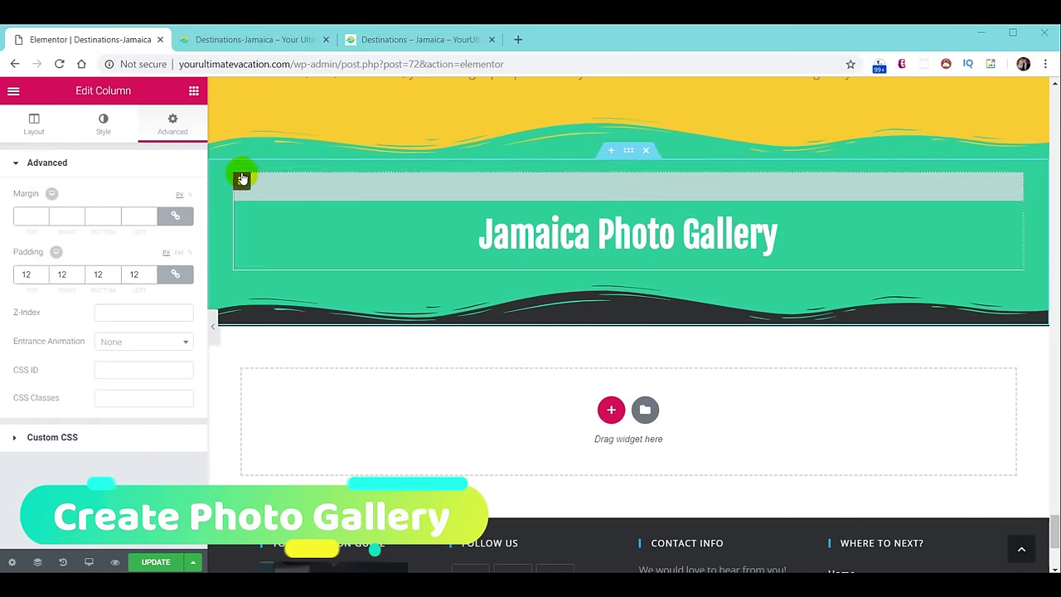
pyautogui.click(193, 91)
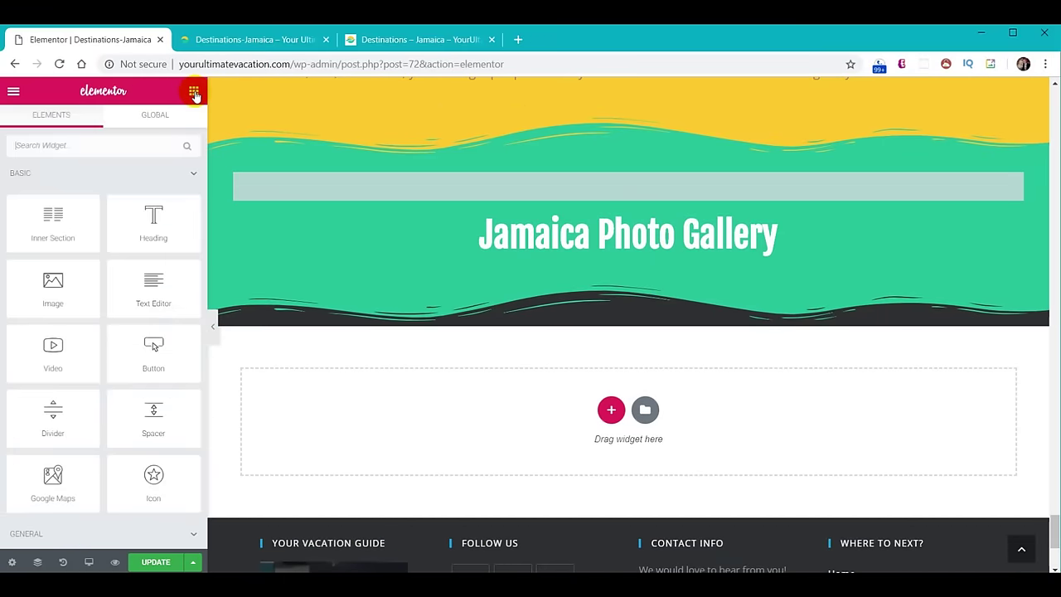
pyautogui.scroll(-3, 175, 254)
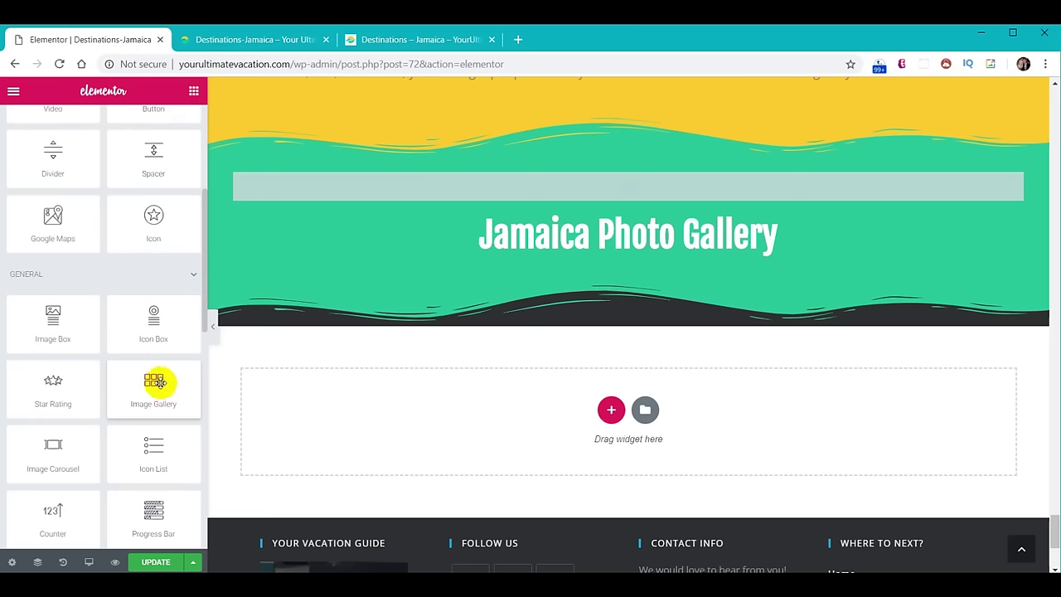
pyautogui.moveTo(154, 384); pyautogui.dragTo(651, 263)
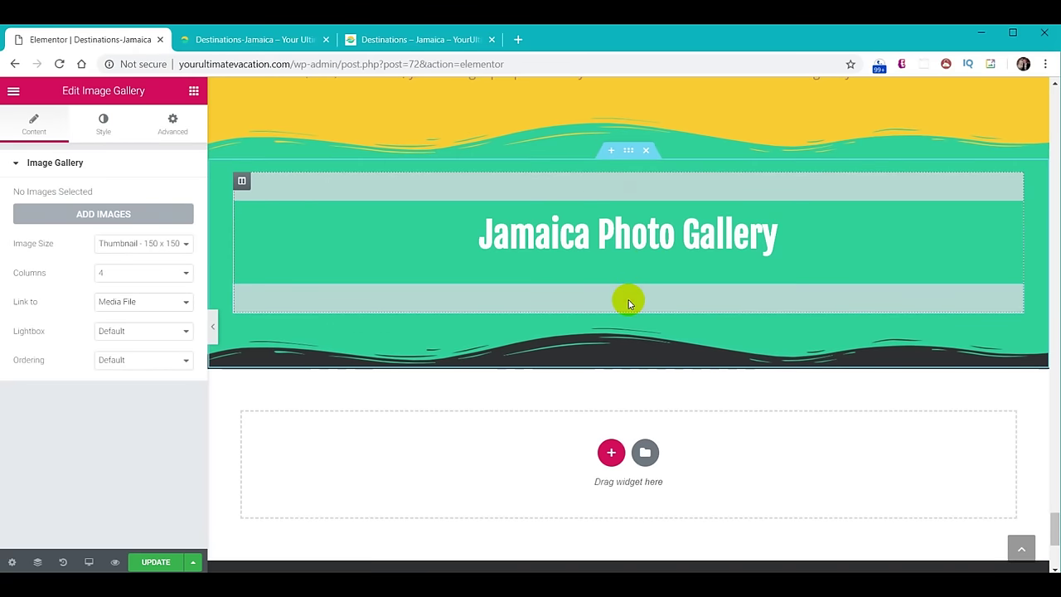
pyautogui.click(120, 215)
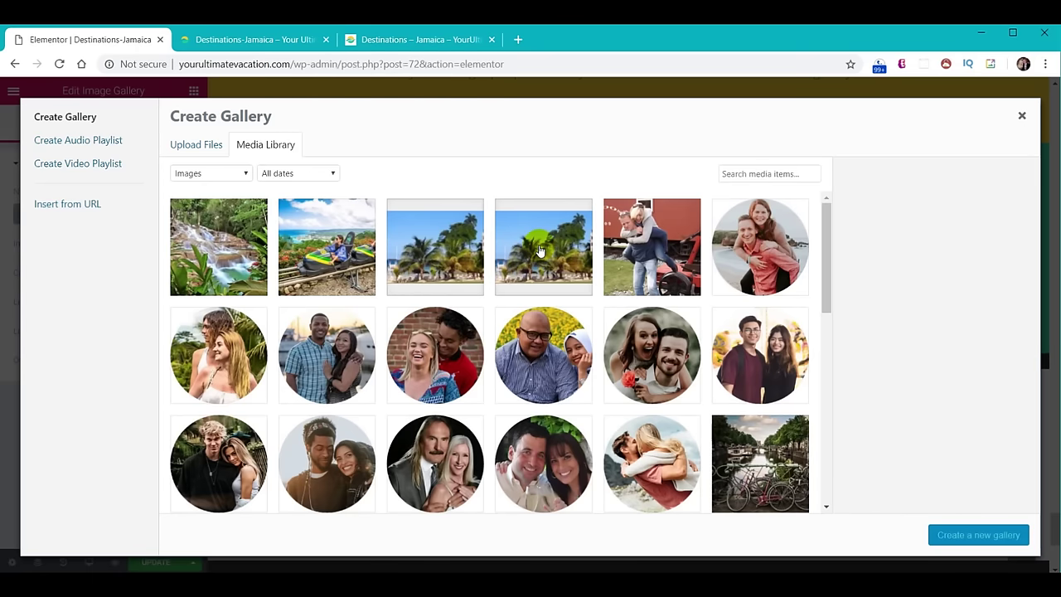
# Upload all 24 Jamaica photos and insert them as a new gallery.
pyautogui.hotkey('alt', 'Tab')
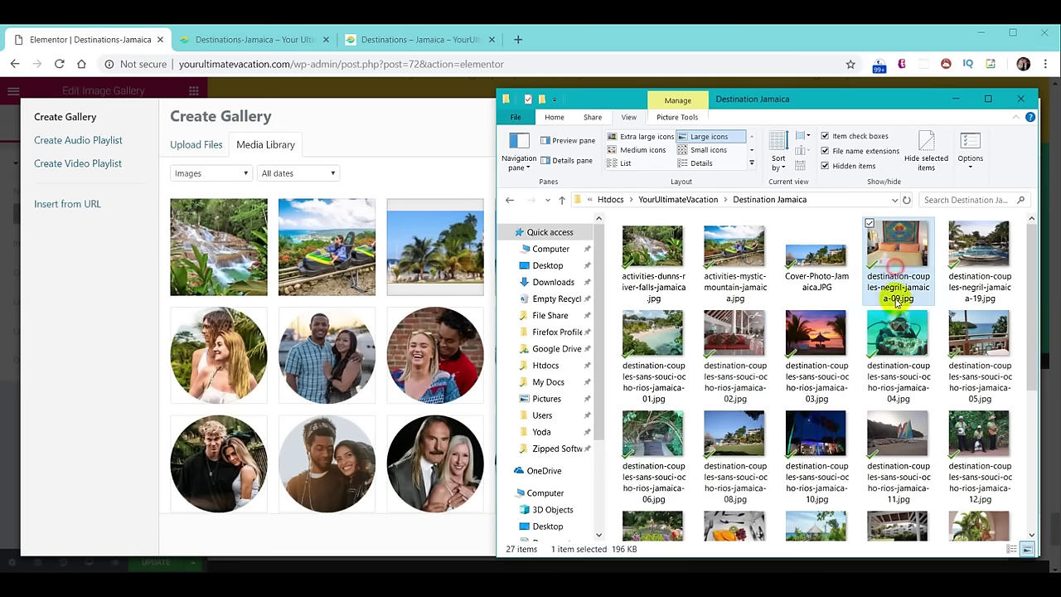
pyautogui.scroll(-2, 900, 331)
pyautogui.hotkey('ctrl', 'a')
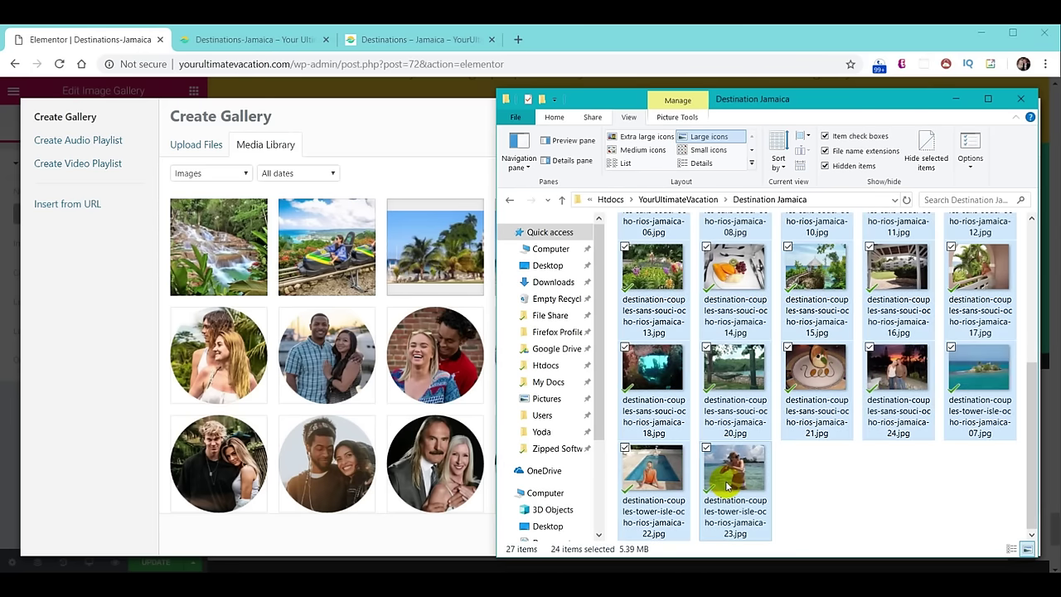
pyautogui.moveTo(745, 272); pyautogui.dragTo(245, 279)
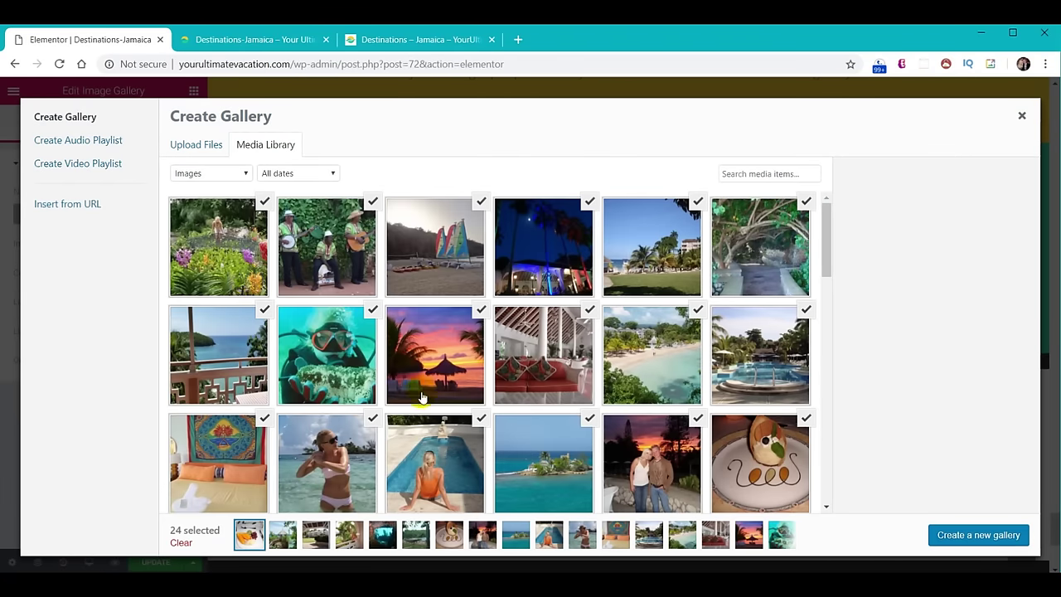
pyautogui.click(983, 537)
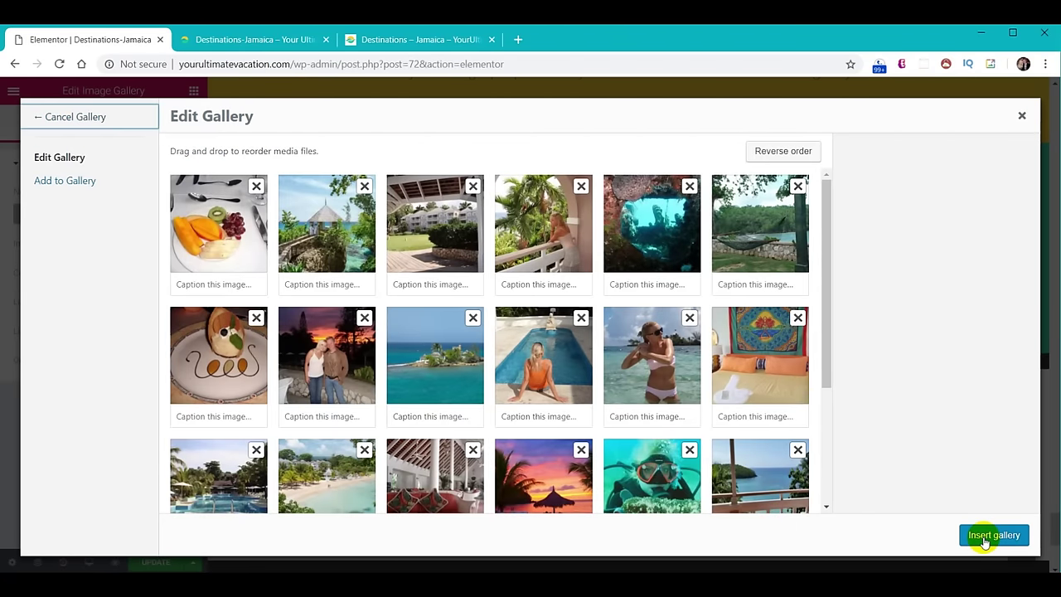
pyautogui.click(992, 537)
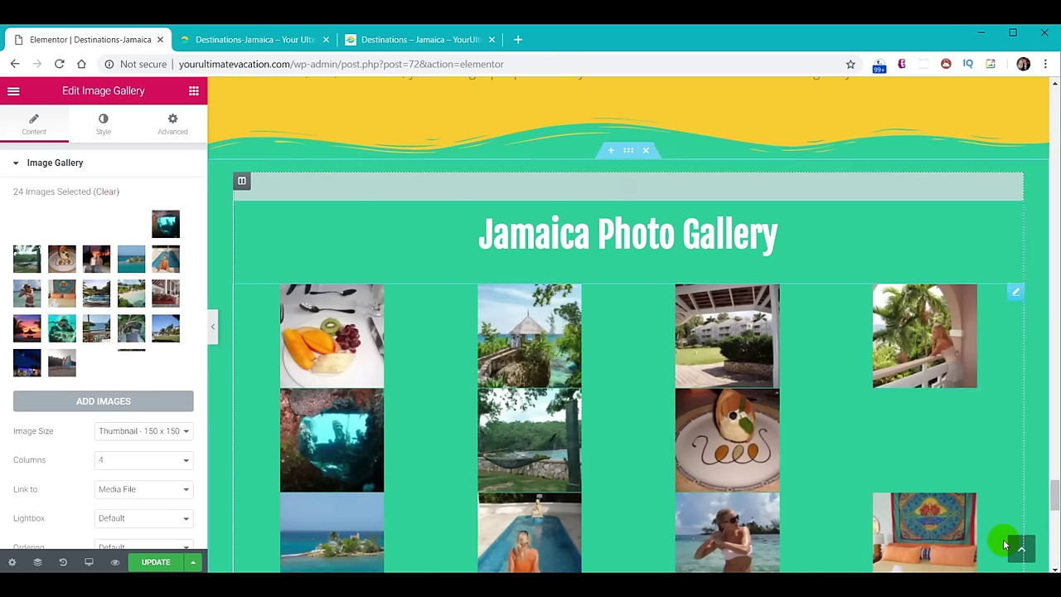
# Show the Jamaica gallery photos at Medium 300 x 300 with custom spacing of 10.
pyautogui.click(173, 431)
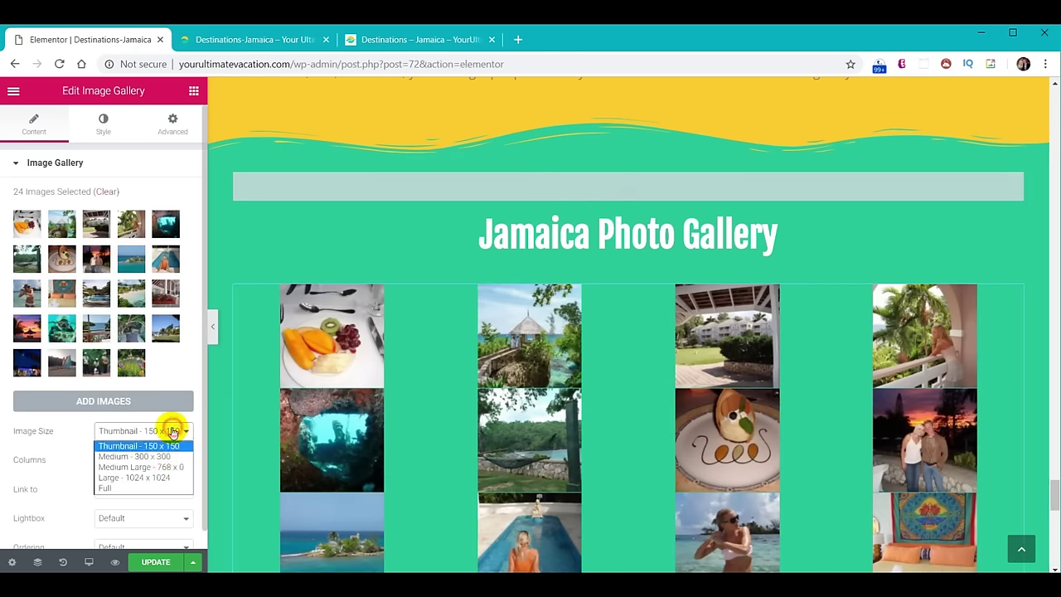
pyautogui.click(161, 457)
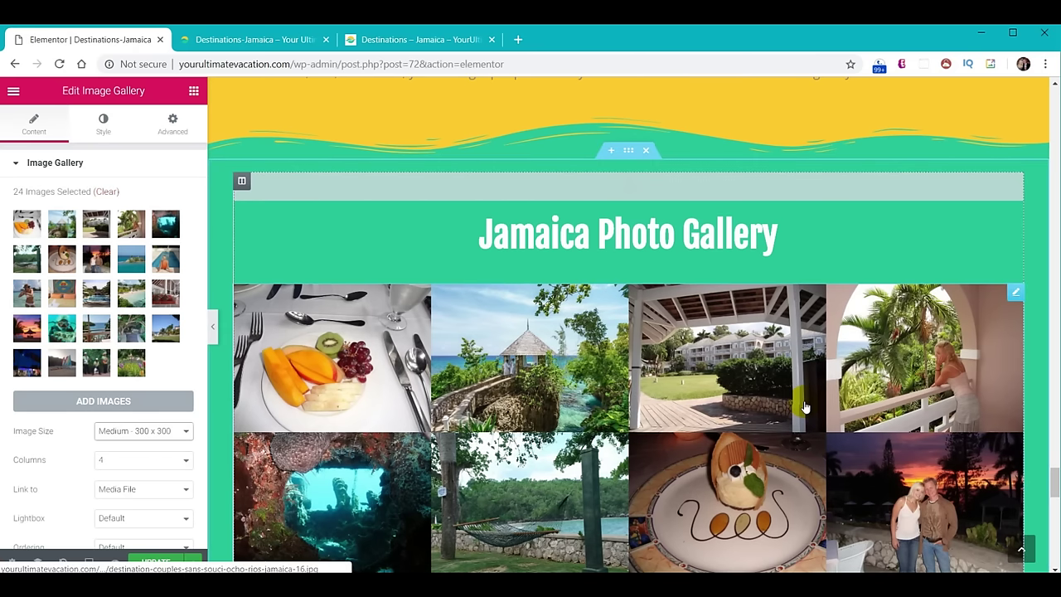
pyautogui.click(100, 123)
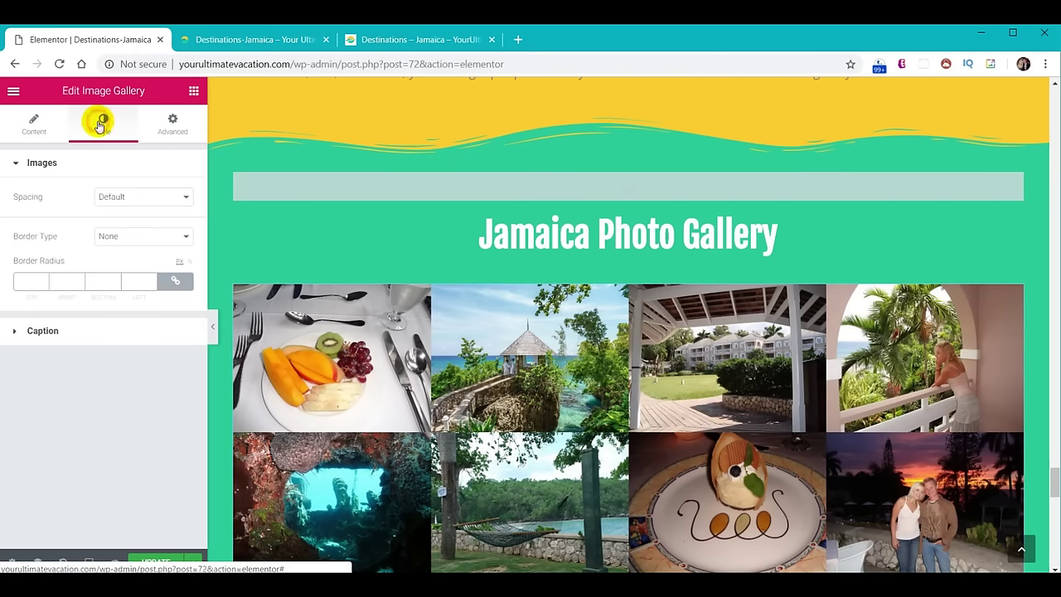
pyautogui.click(138, 195)
pyautogui.click(138, 220)
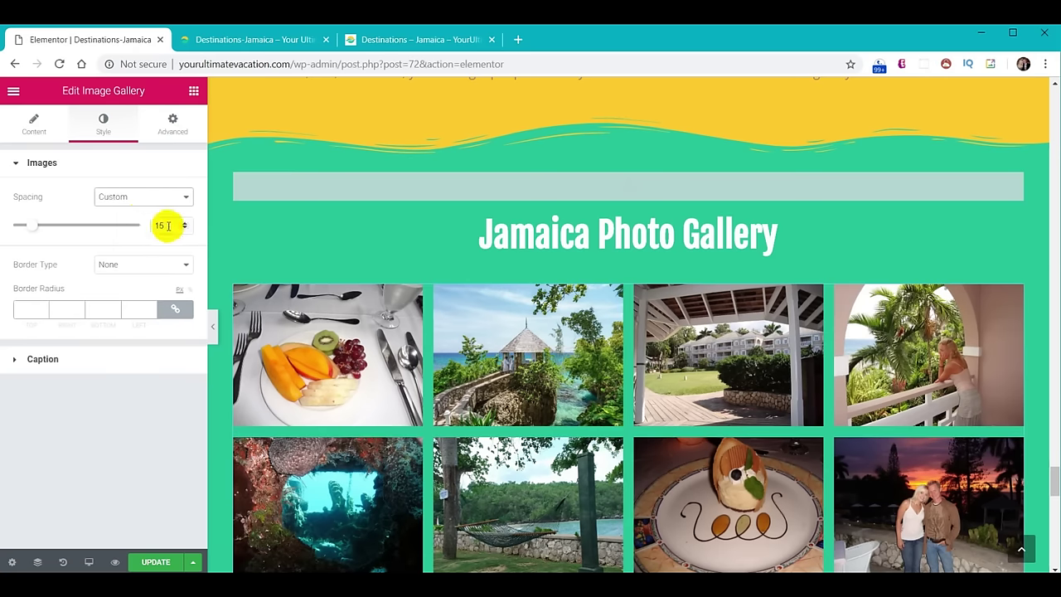
pyautogui.doubleClick(167, 225)
pyautogui.write('10')
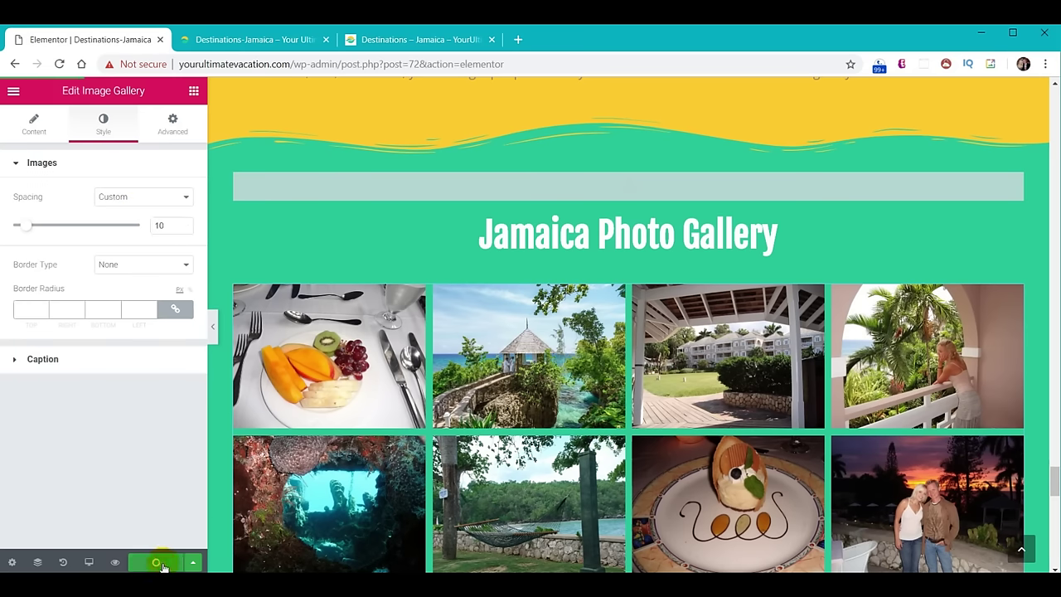
pyautogui.click(268, 39)
# Reload the live Destinations-Jamaica page and scroll through the spaced gallery and the grey text above it.
pyautogui.click(58, 64)
pyautogui.scroll(-7, 651, 348)
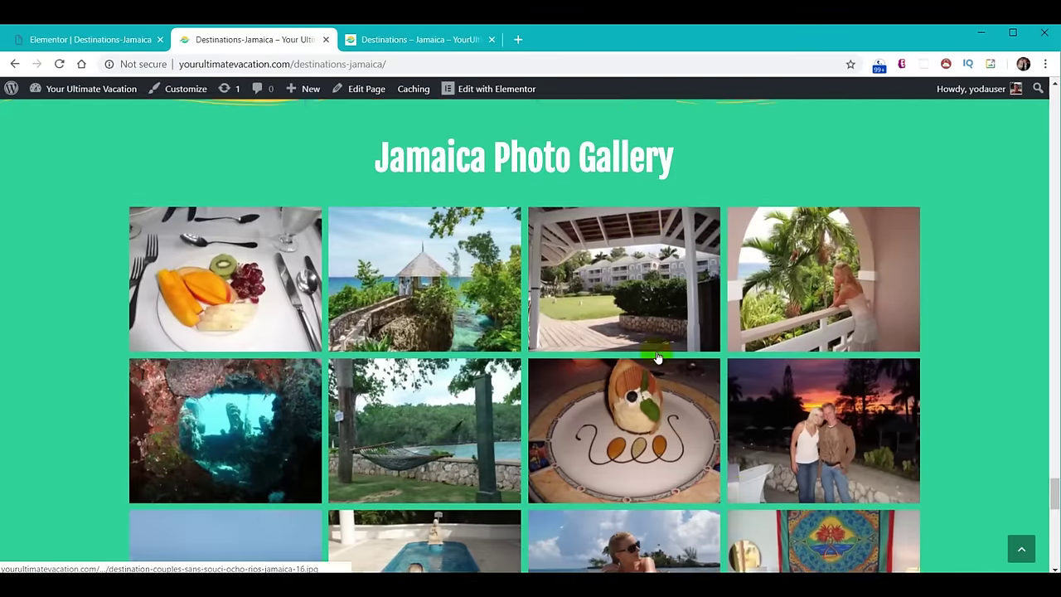
pyautogui.scroll(-4, 733, 330)
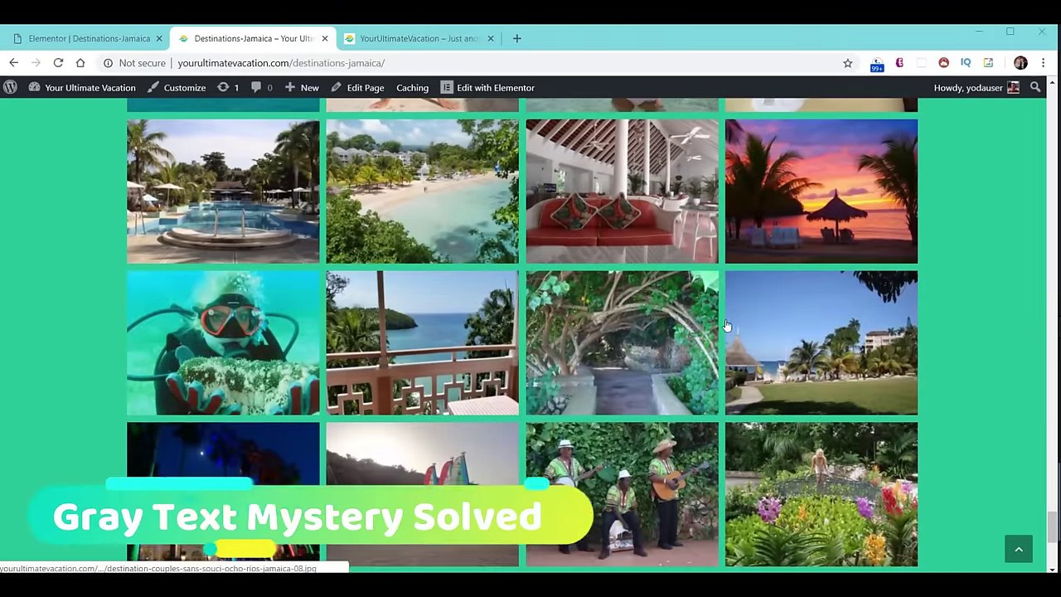
pyautogui.scroll(3, 728, 325)
pyautogui.scroll(8, 724, 324)
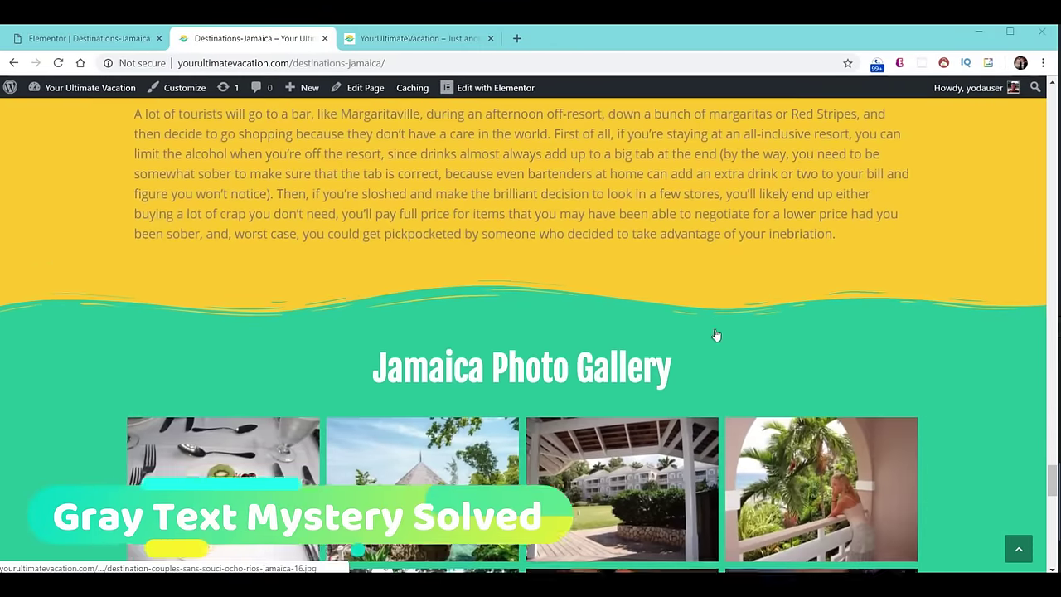
pyautogui.scroll(3, 711, 336)
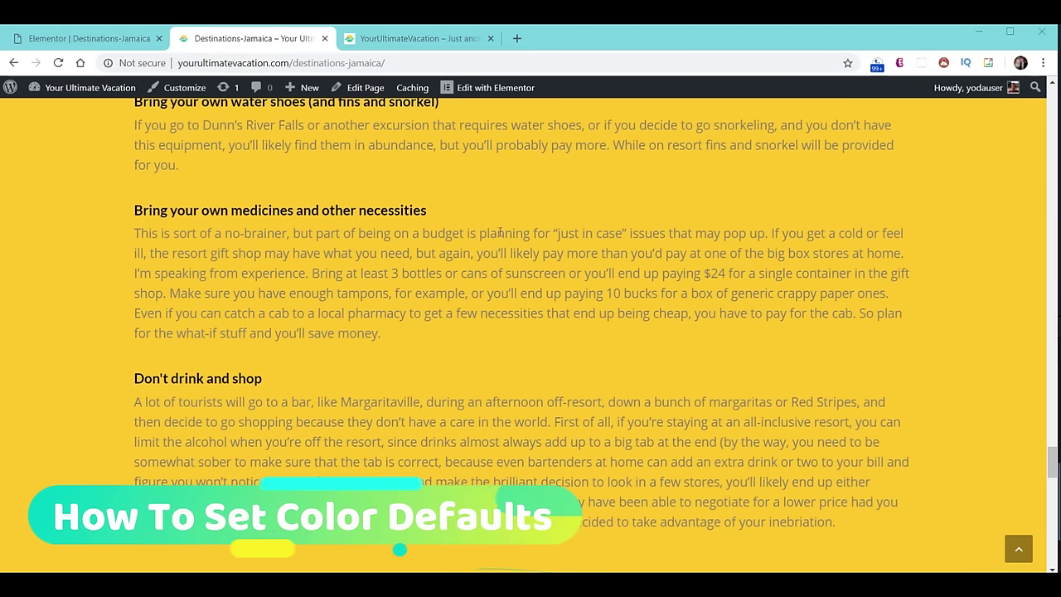
# Change the site's default Text colour from grey #7a7a7a to black #000000.
pyautogui.click(96, 41)
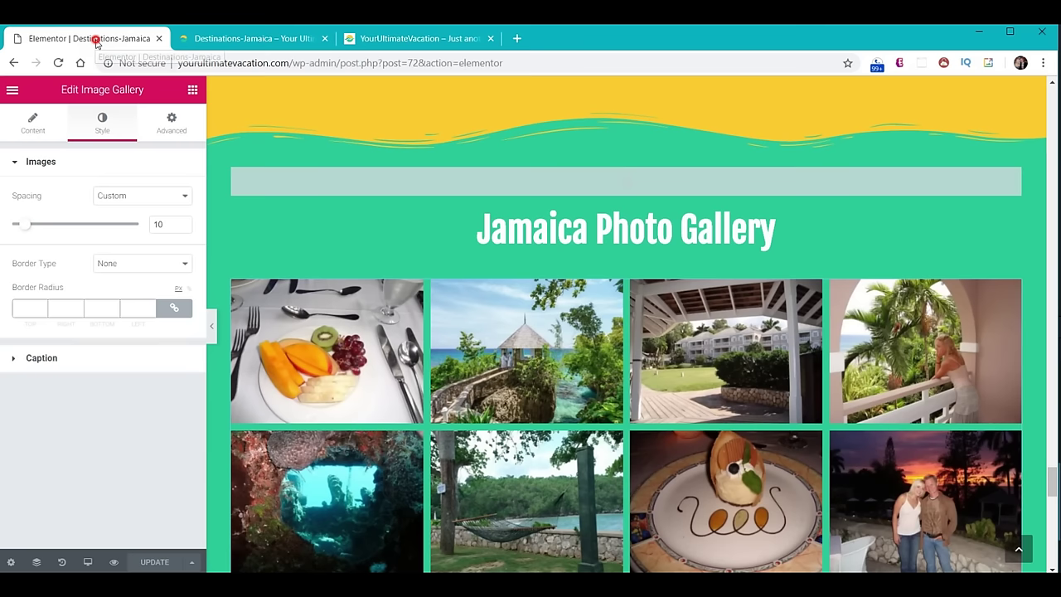
pyautogui.scroll(4, 666, 337)
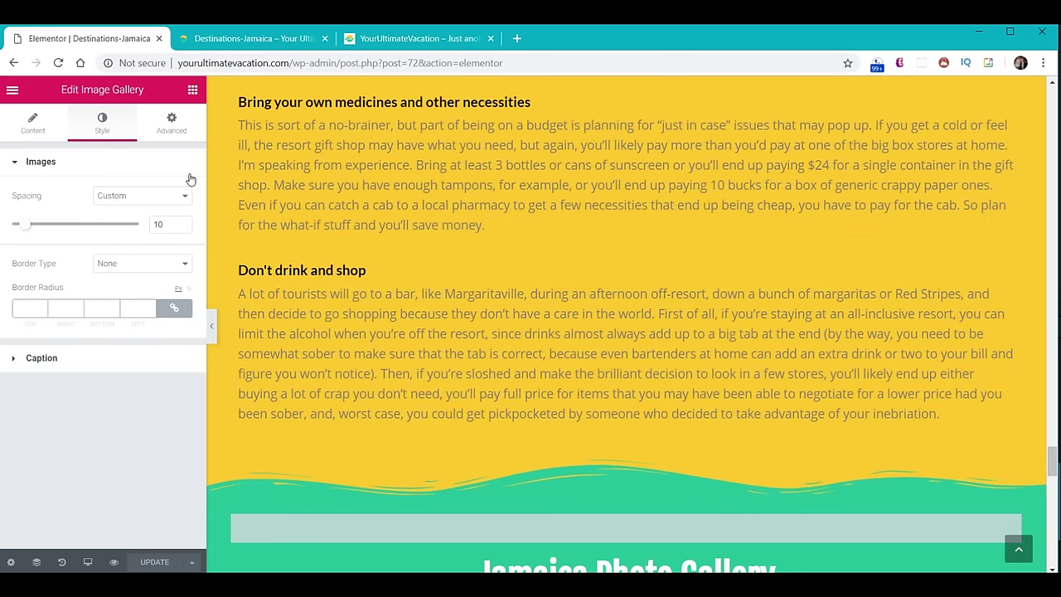
pyautogui.click(12, 92)
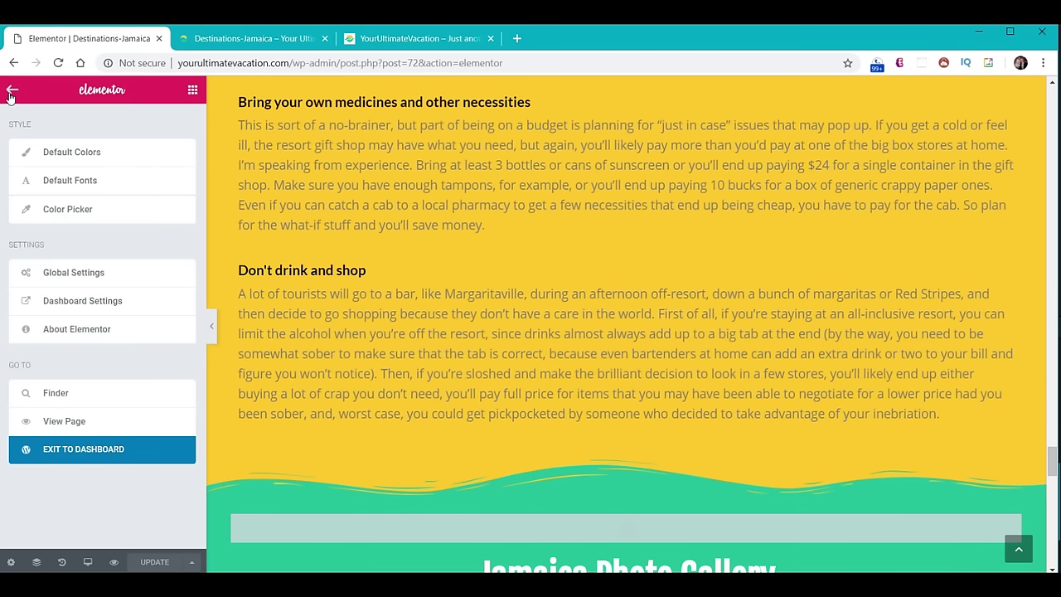
pyautogui.click(73, 157)
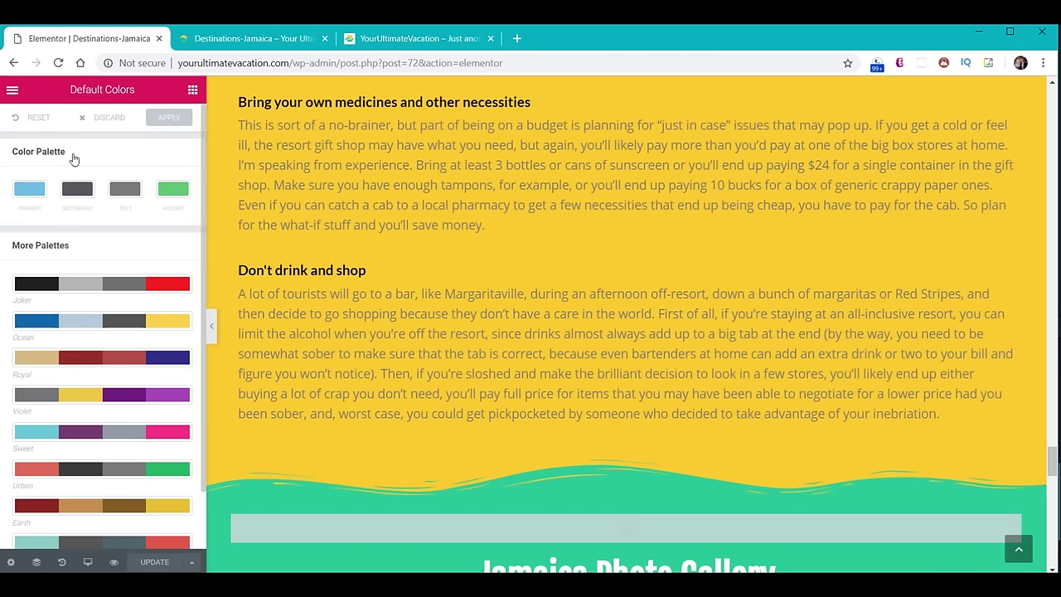
pyautogui.click(118, 193)
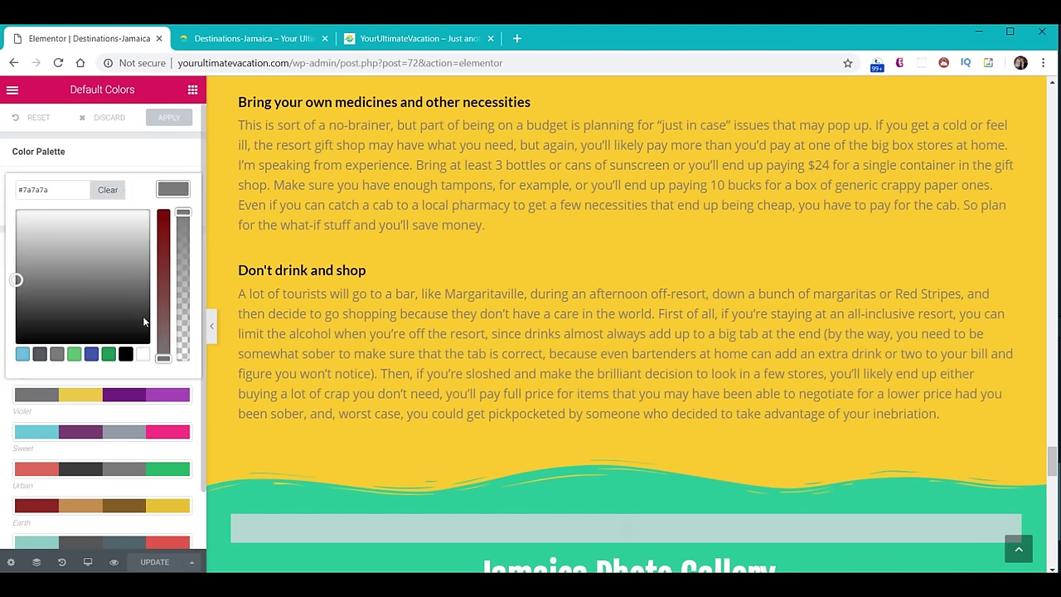
pyautogui.click(126, 354)
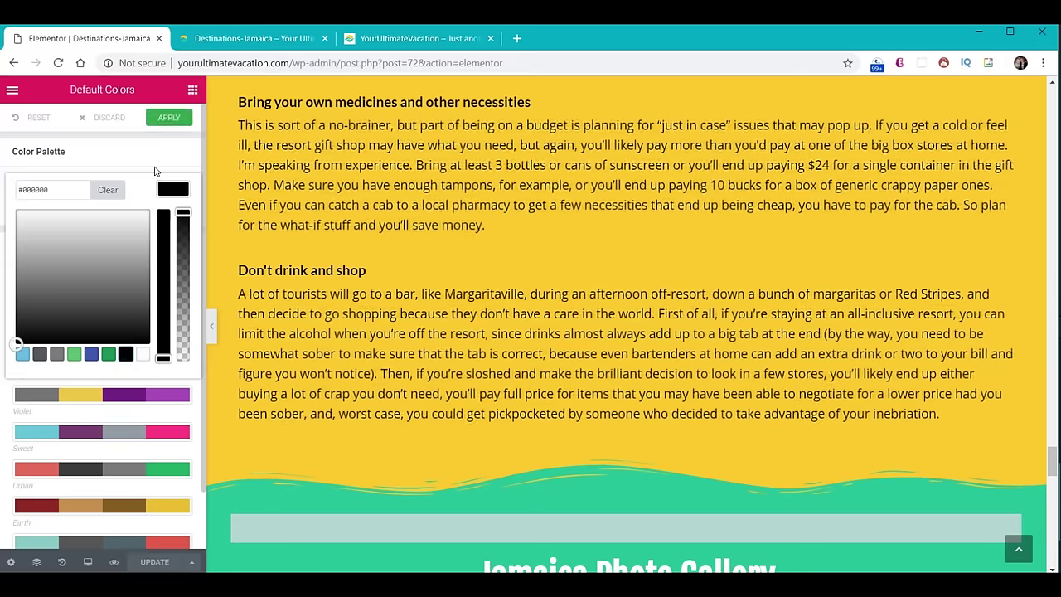
pyautogui.click(167, 120)
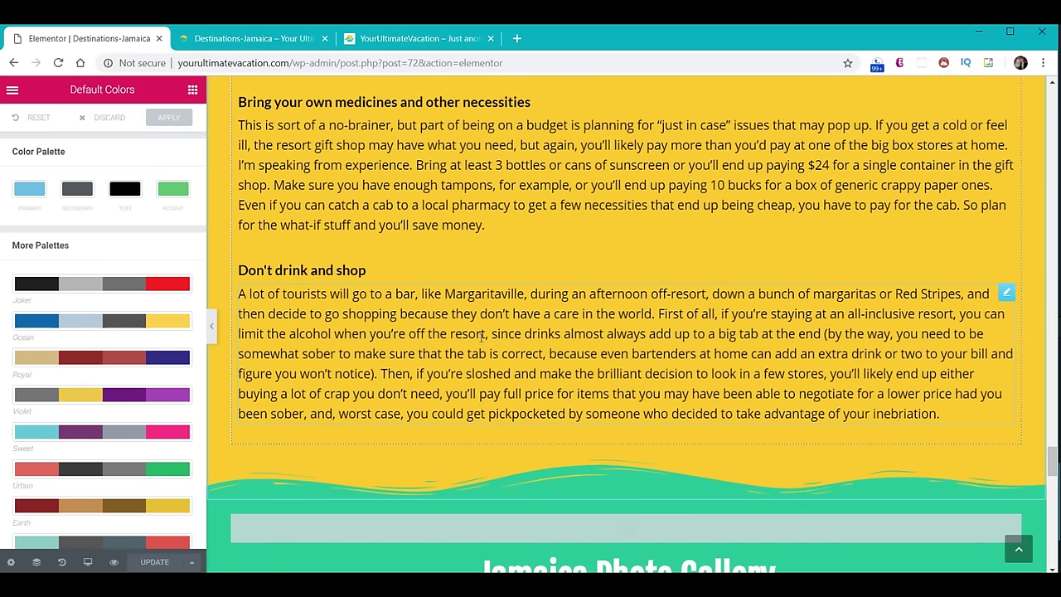
pyautogui.click(228, 38)
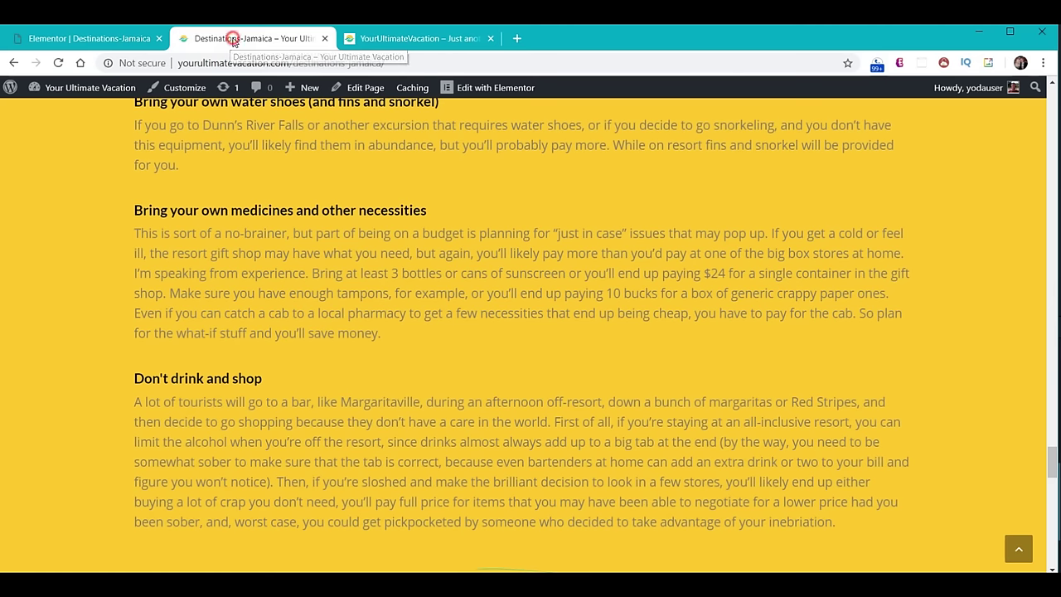
pyautogui.click(58, 63)
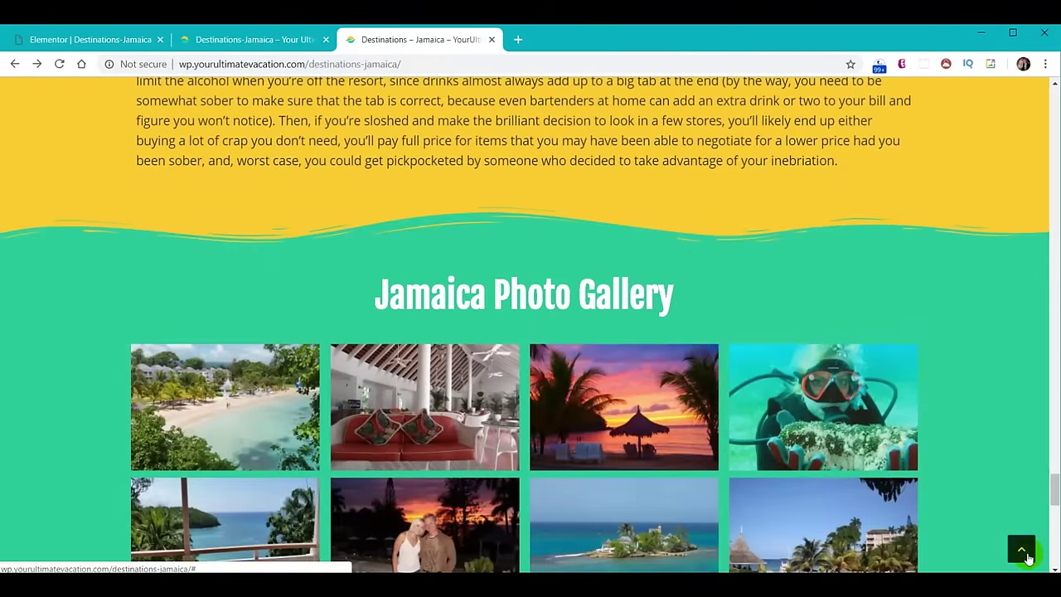
pyautogui.click(1023, 550)
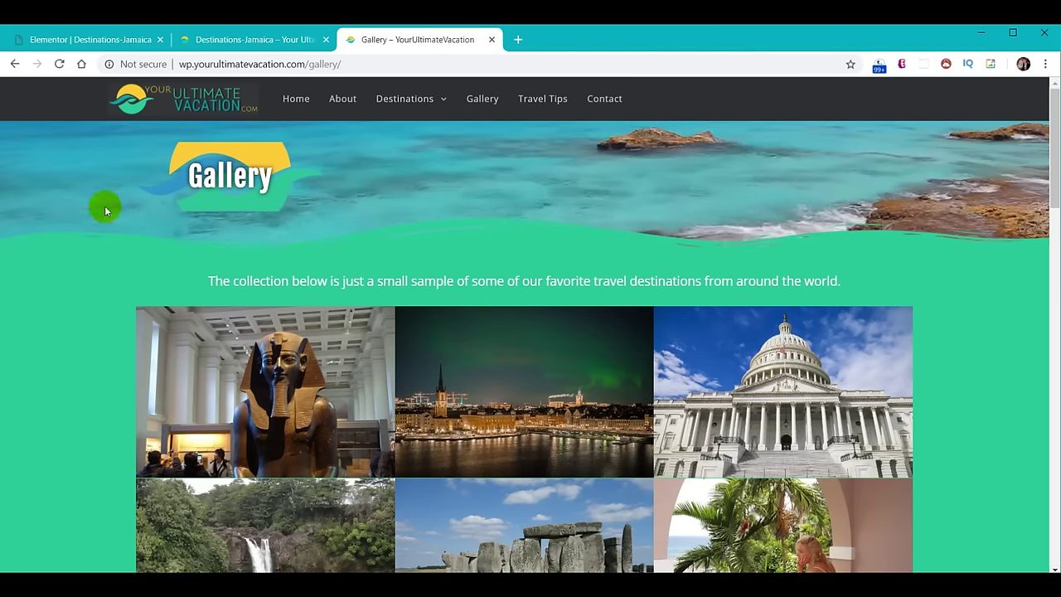
pyautogui.click(66, 39)
# Exit to the WordPress dashboard and open the Gallery page in Elementor with its template library.
pyautogui.click(14, 91)
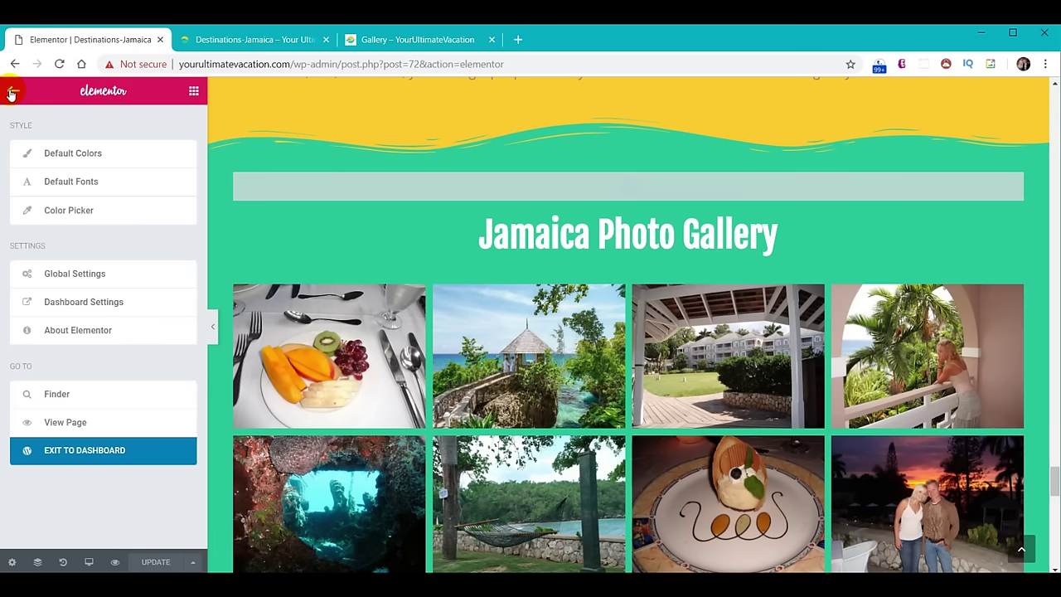
pyautogui.click(75, 450)
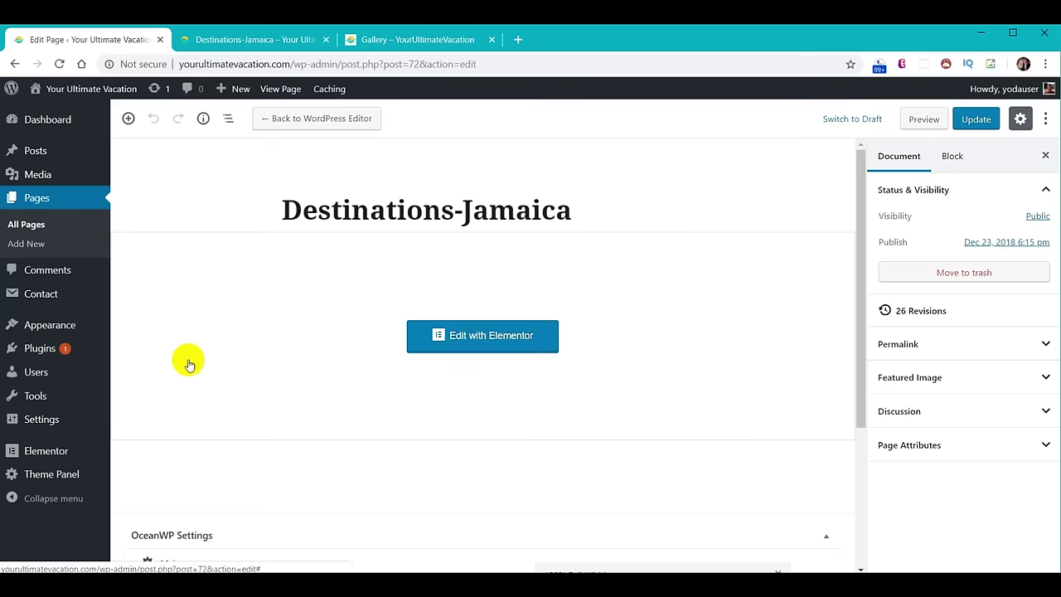
pyautogui.click(46, 200)
pyautogui.scroll(-3, 457, 328)
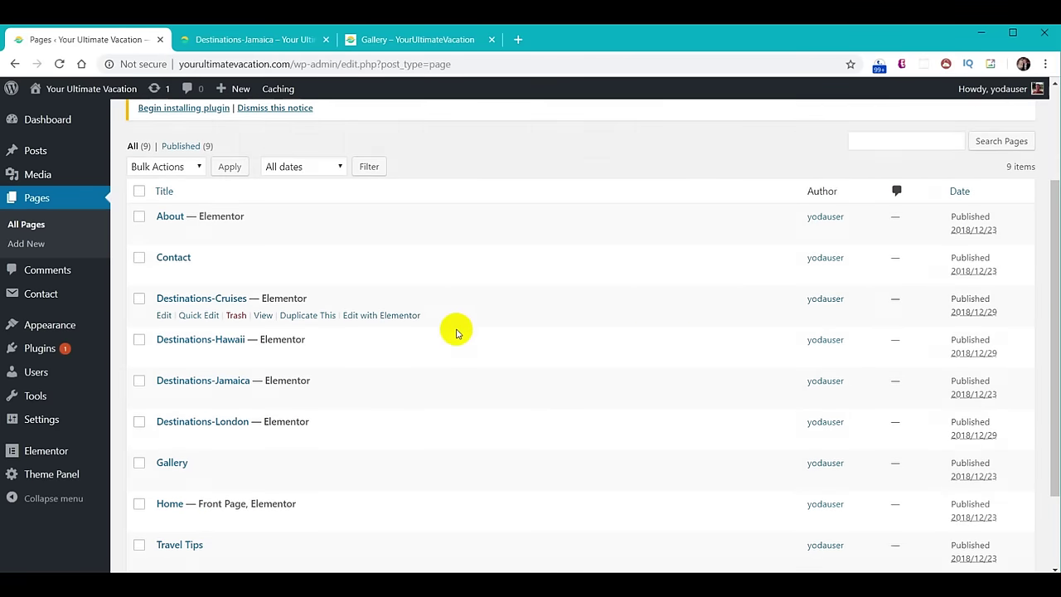
pyautogui.click(172, 400)
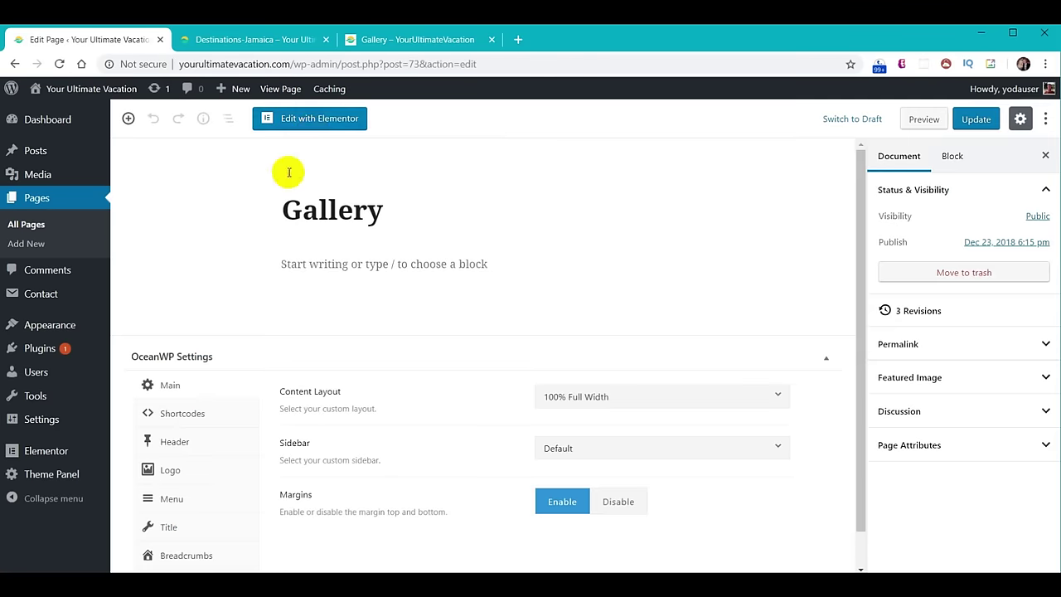
pyautogui.click(318, 122)
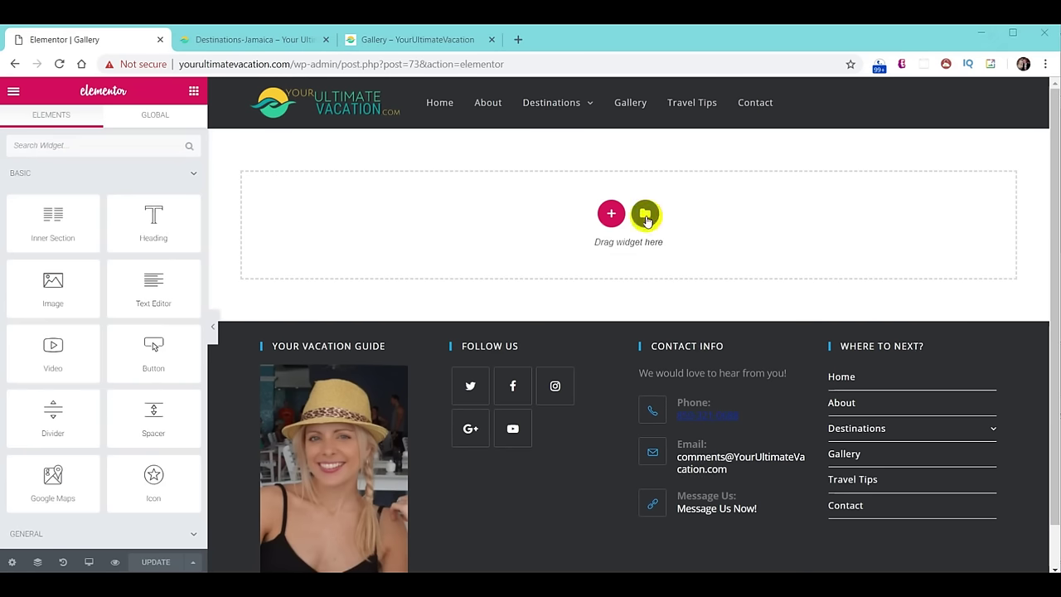
pyautogui.click(646, 217)
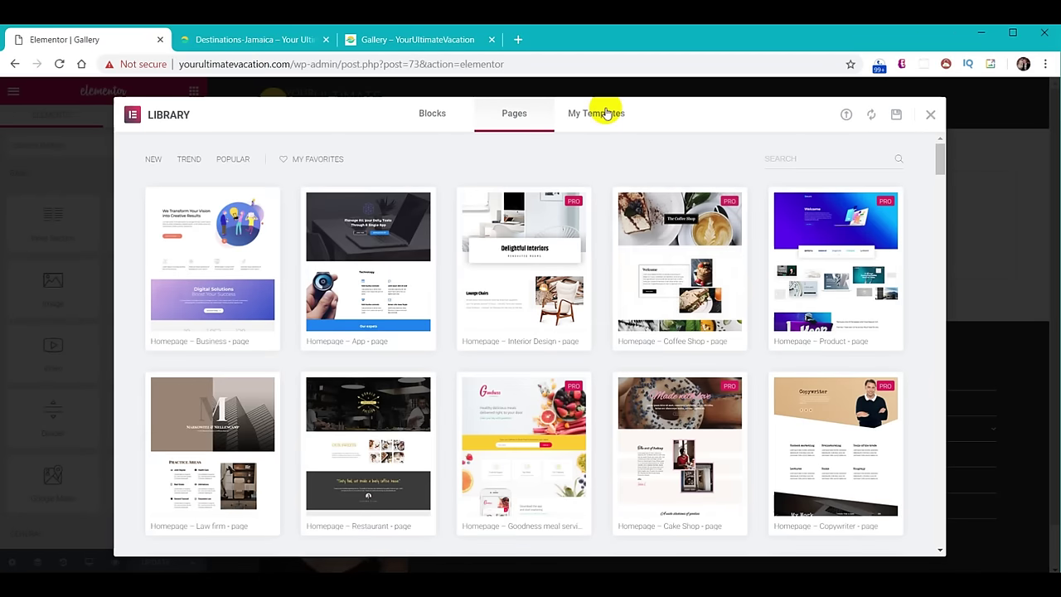
# Import the saved YUV - About Us Header template and retitle its About heading Gallery.
pyautogui.click(606, 113)
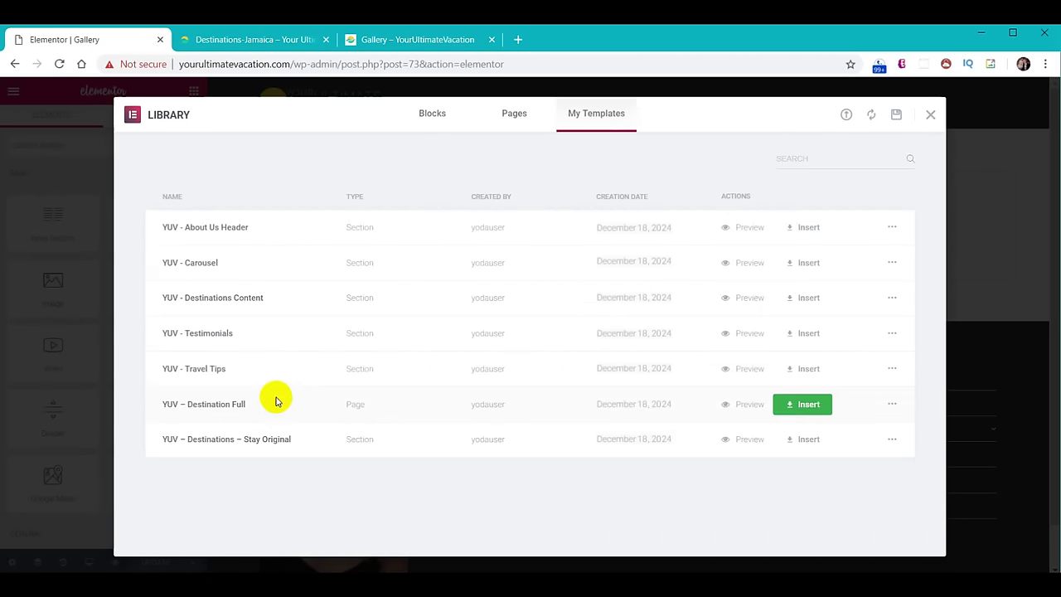
pyautogui.click(808, 228)
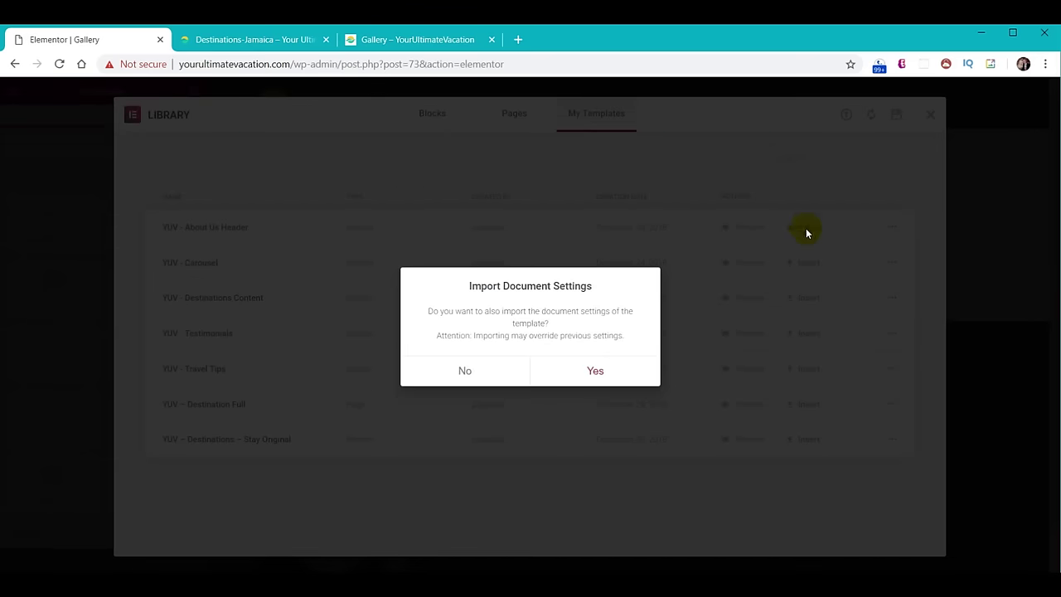
pyautogui.click(465, 371)
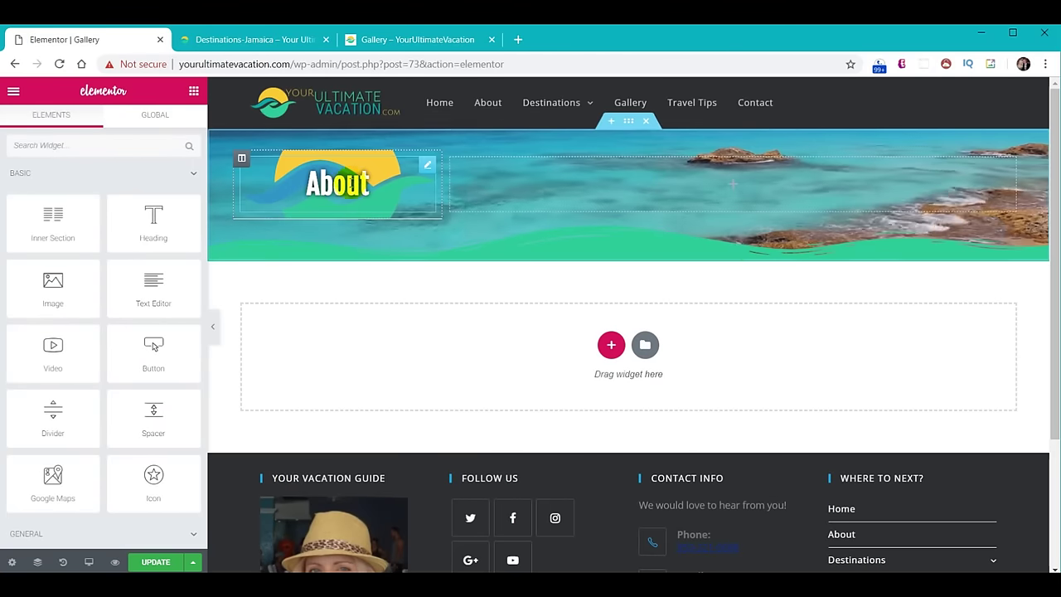
pyautogui.click(352, 181)
pyautogui.moveTo(71, 214); pyautogui.dragTo(21, 213)
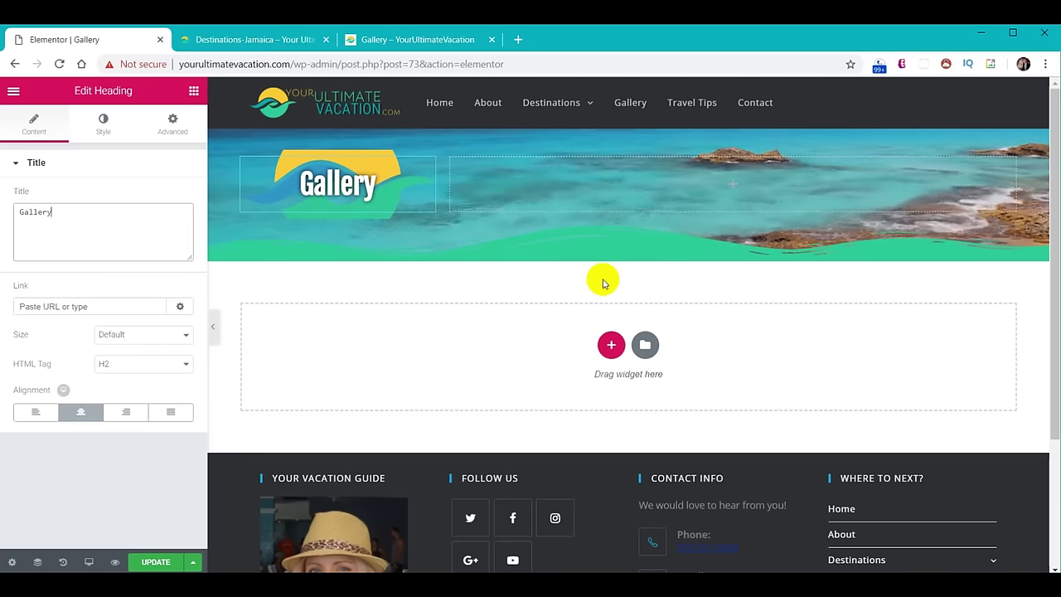
# Add a one-column section below the banner and drop an Image Gallery widget into it.
pyautogui.click(614, 346)
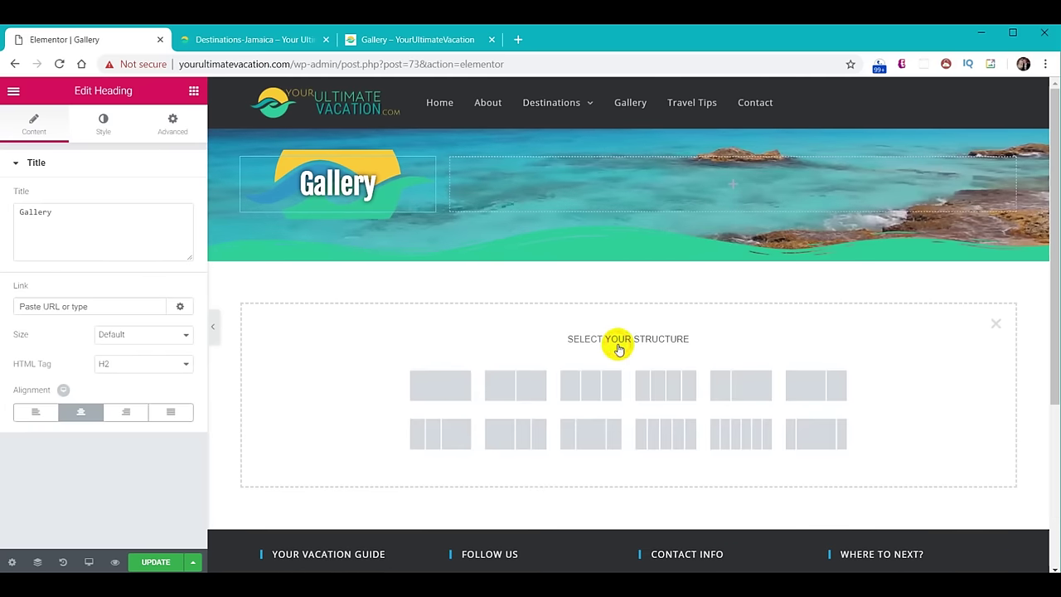
pyautogui.click(432, 394)
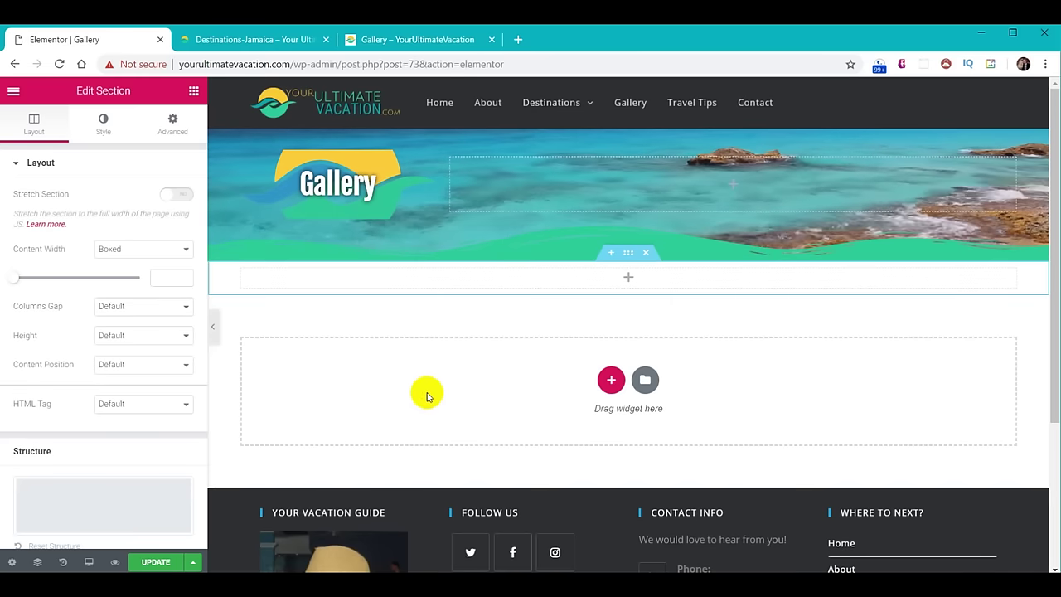
pyautogui.click(193, 90)
pyautogui.scroll(-3, 155, 356)
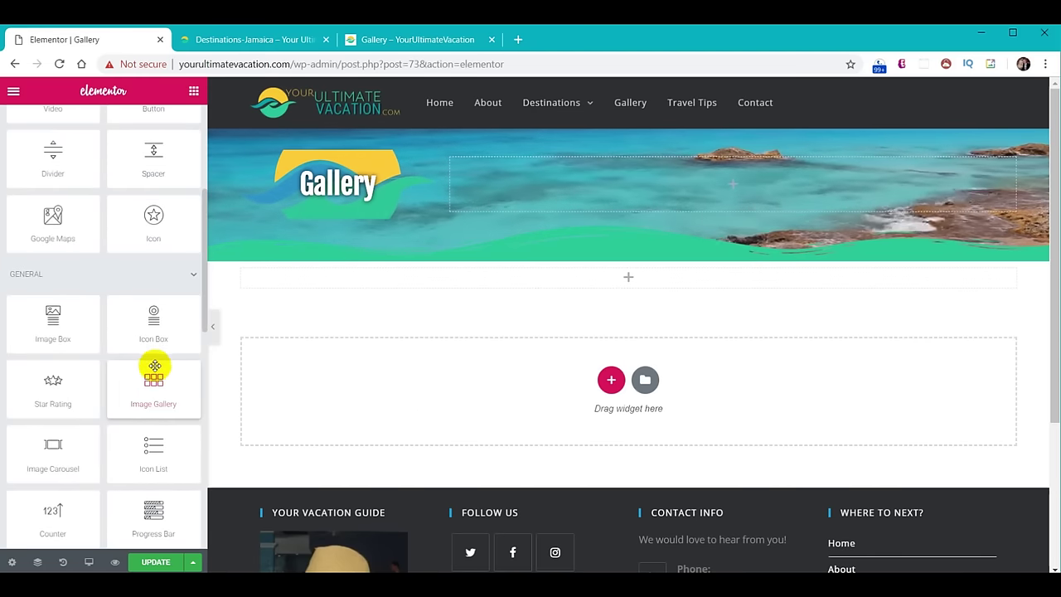
pyautogui.moveTo(154, 383); pyautogui.dragTo(630, 277)
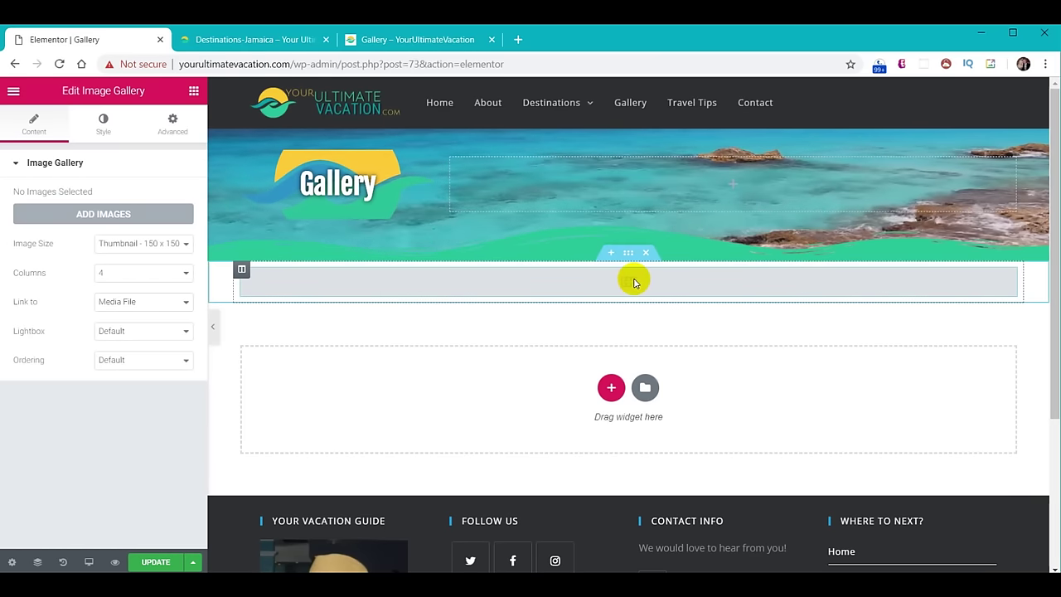
pyautogui.click(105, 214)
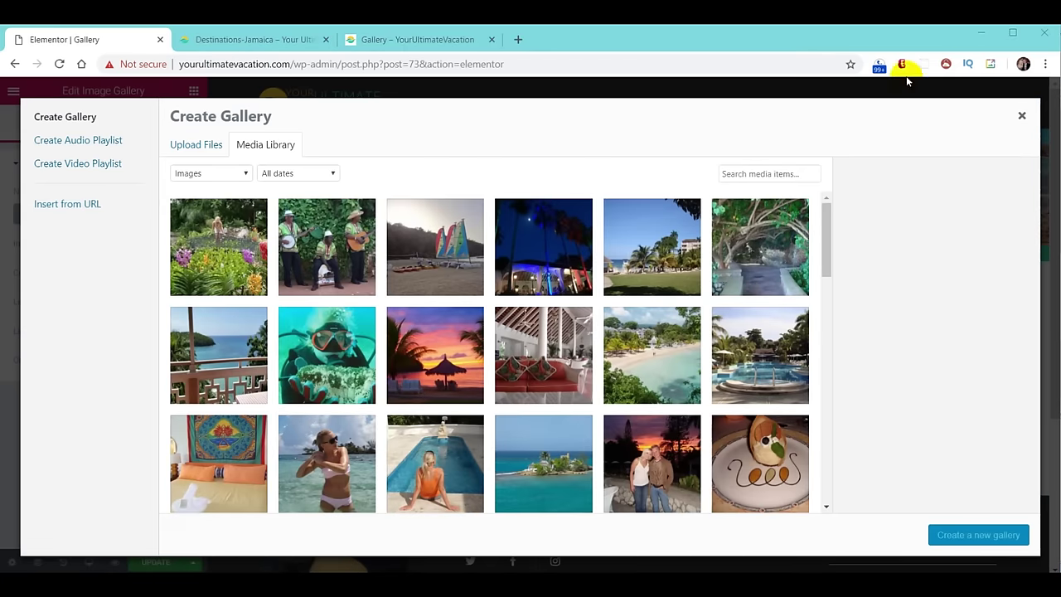
# Select 24 travel photos from the media library and insert them as a new gallery.
pyautogui.scroll(-2, 578, 251)
pyautogui.scroll(-3, 575, 253)
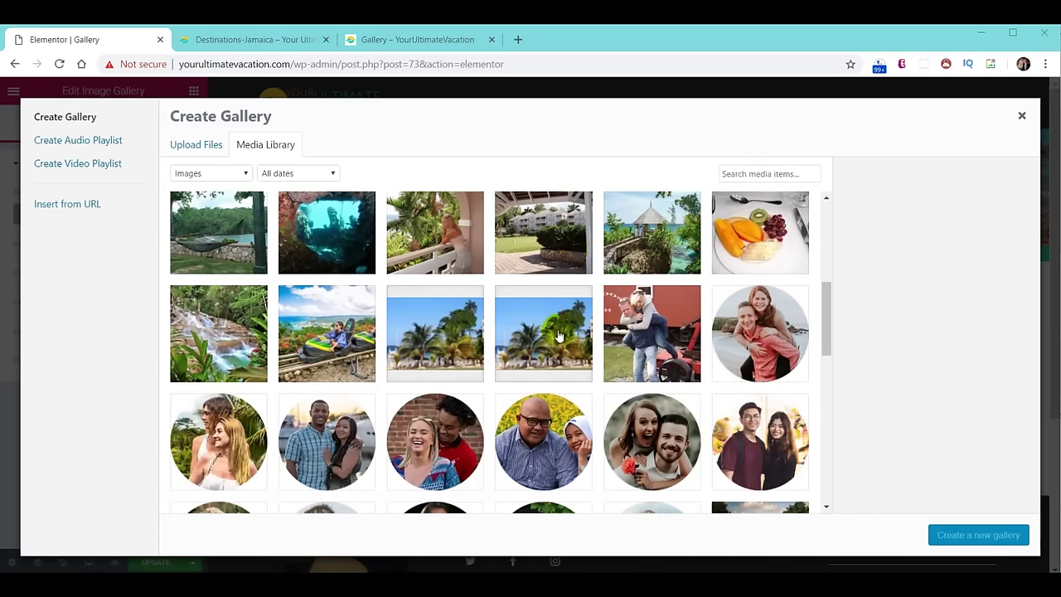
pyautogui.scroll(-6, 559, 335)
pyautogui.click(754, 222)
pyautogui.click(218, 312)
pyautogui.click(326, 311)
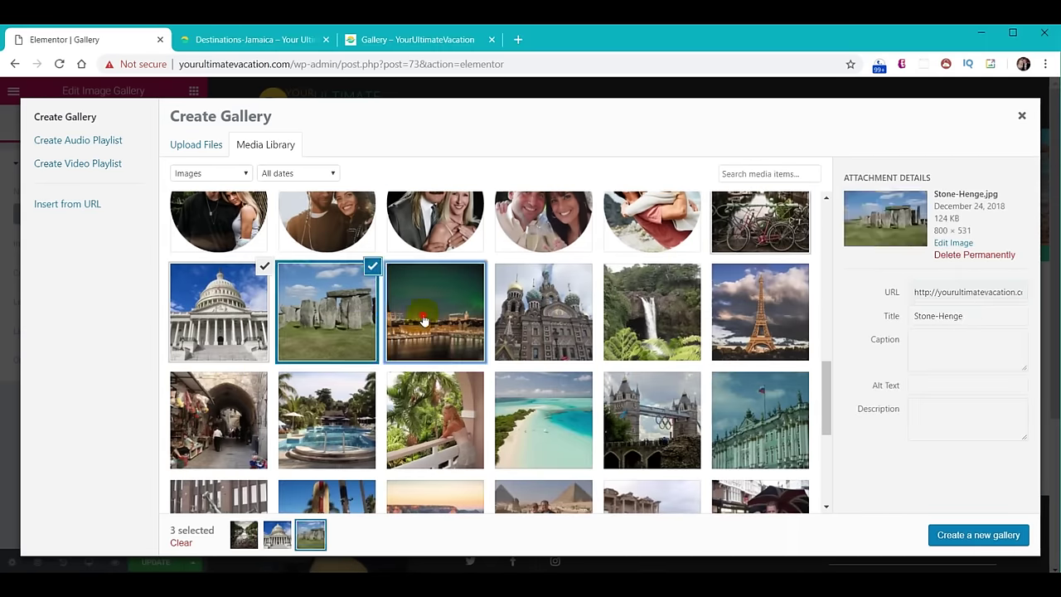
pyautogui.click(435, 312)
pyautogui.click(760, 419)
pyautogui.click(218, 419)
pyautogui.scroll(-2, 489, 348)
pyautogui.click(436, 320)
pyautogui.click(544, 320)
pyautogui.click(760, 320)
pyautogui.click(760, 429)
pyautogui.click(655, 443)
pyautogui.click(544, 428)
pyautogui.click(435, 429)
pyautogui.click(327, 429)
pyautogui.click(218, 428)
pyautogui.scroll(-1, 218, 429)
pyautogui.click(775, 340)
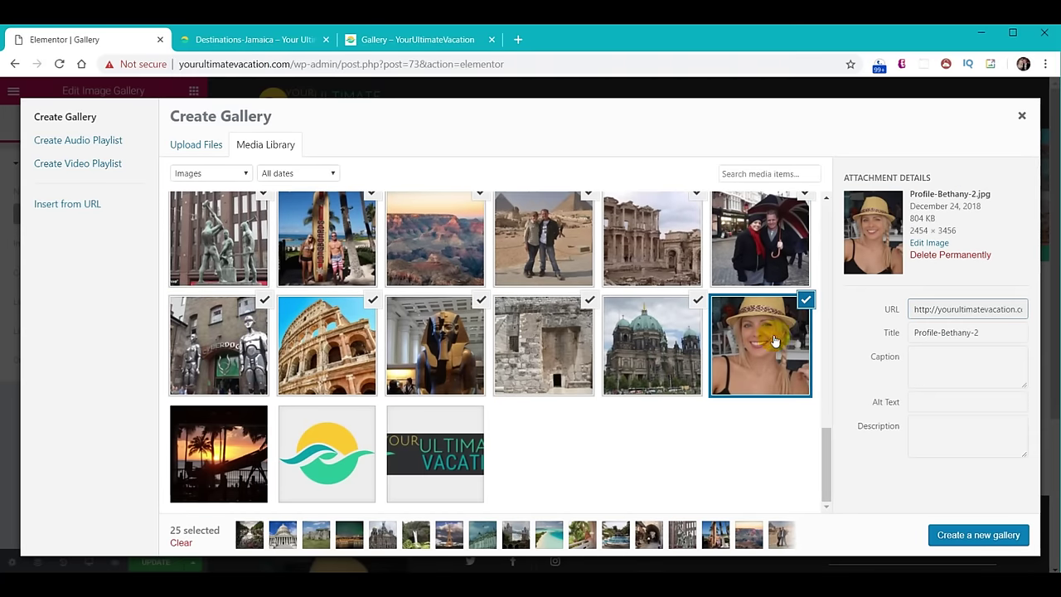
pyautogui.click(804, 303)
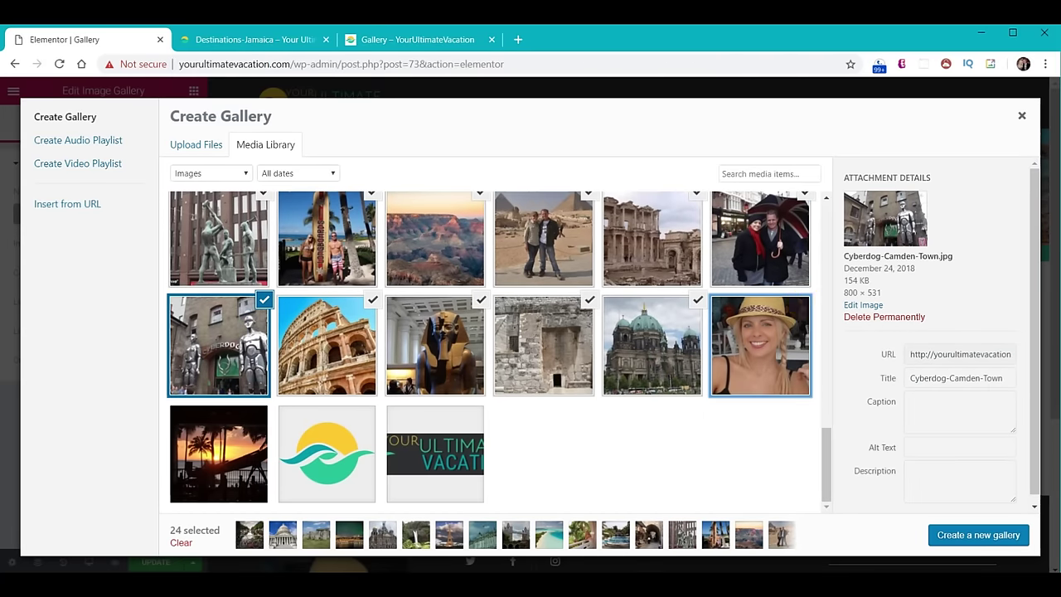
pyautogui.click(965, 537)
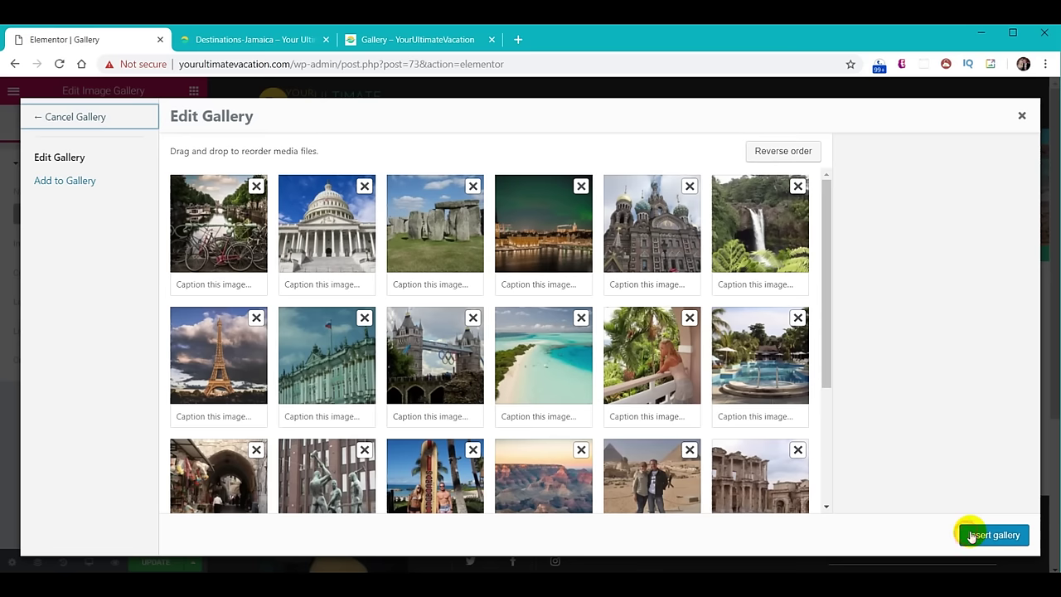
pyautogui.click(987, 535)
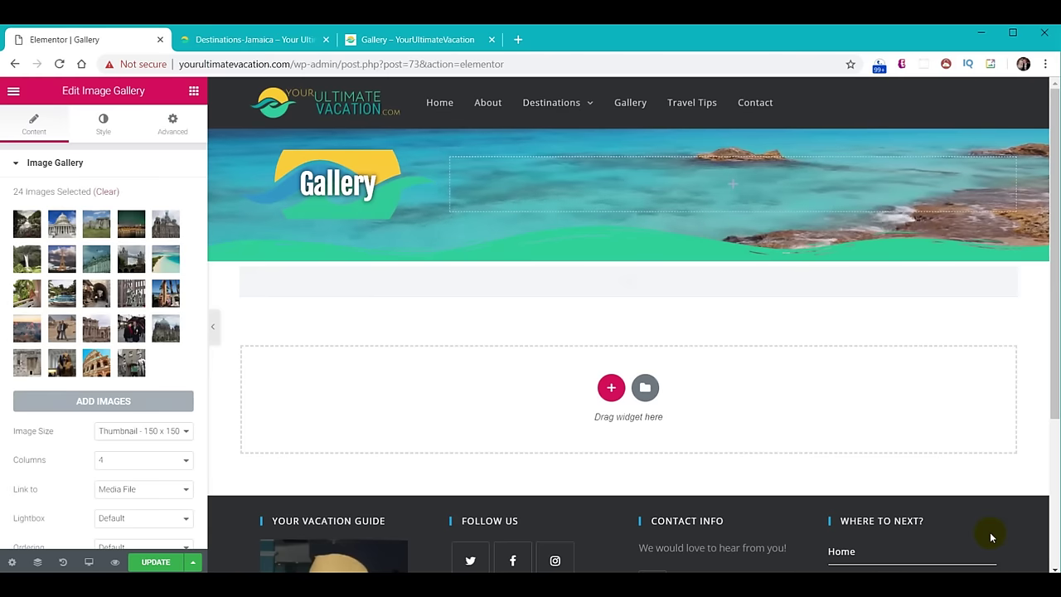
# Display the gallery images at Medium Large size in 3 columns.
pyautogui.click(183, 431)
pyautogui.click(175, 468)
pyautogui.click(170, 461)
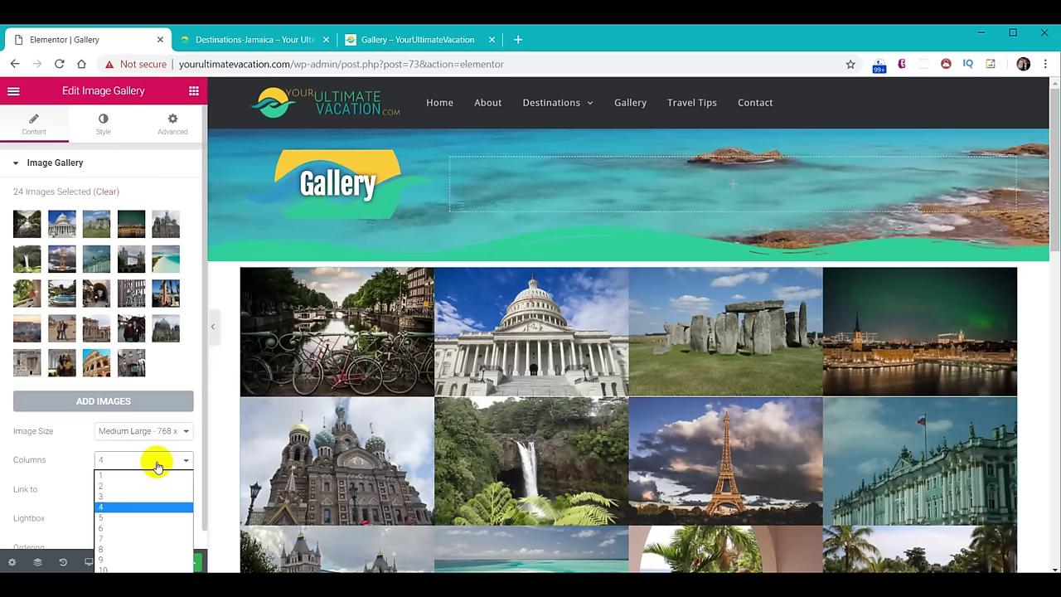
pyautogui.click(152, 496)
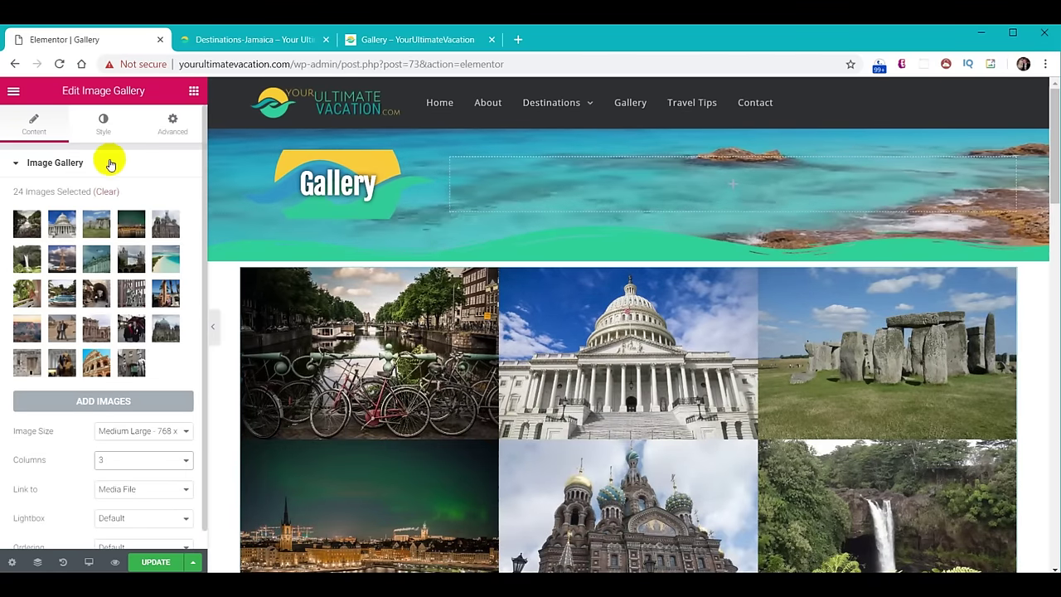
# Give the gallery section a classic green #30d198 background.
pyautogui.click(628, 253)
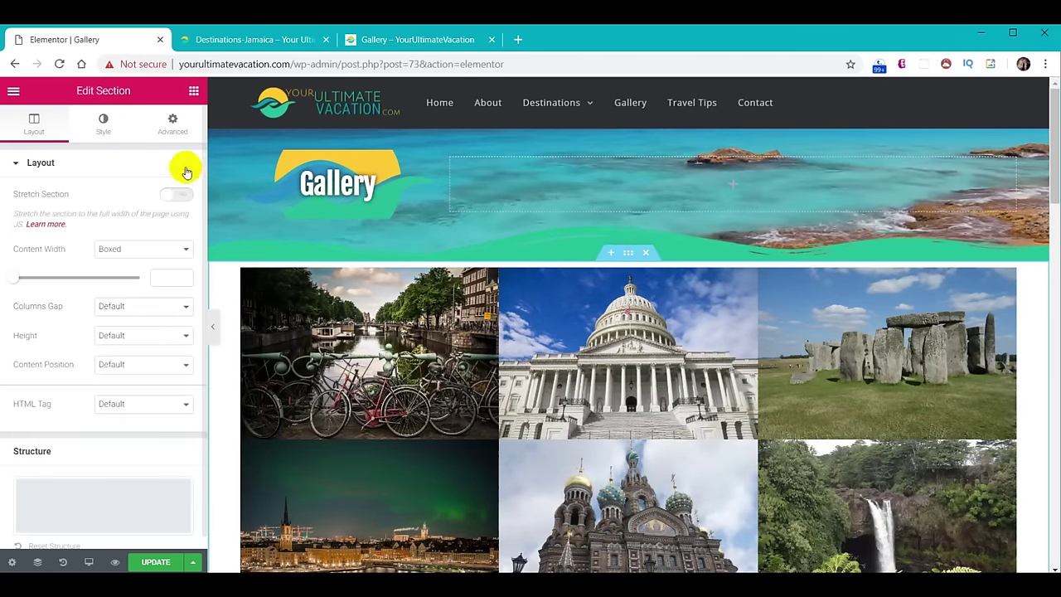
pyautogui.click(105, 126)
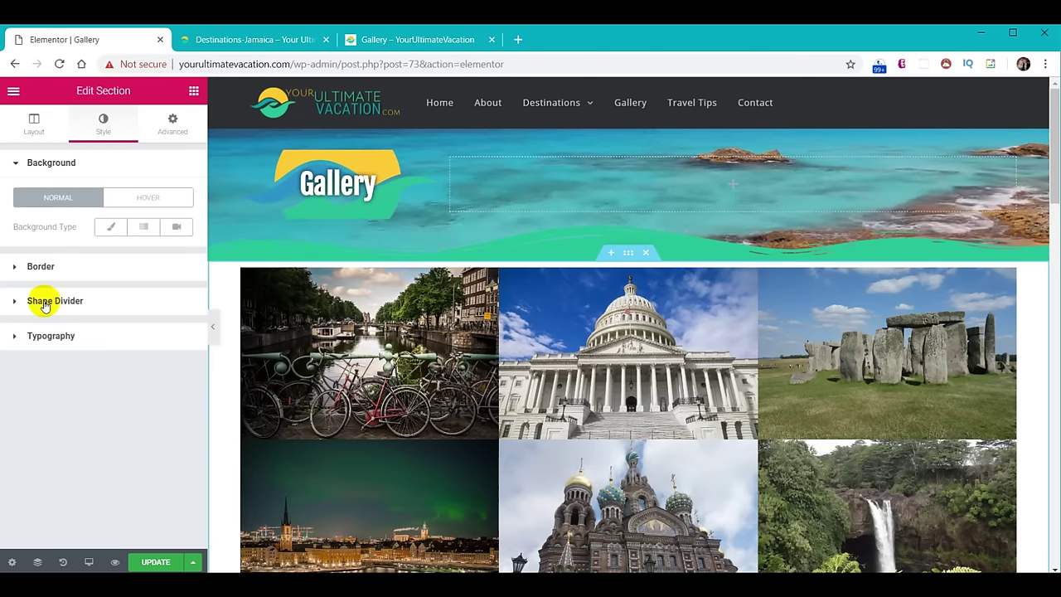
pyautogui.click(105, 230)
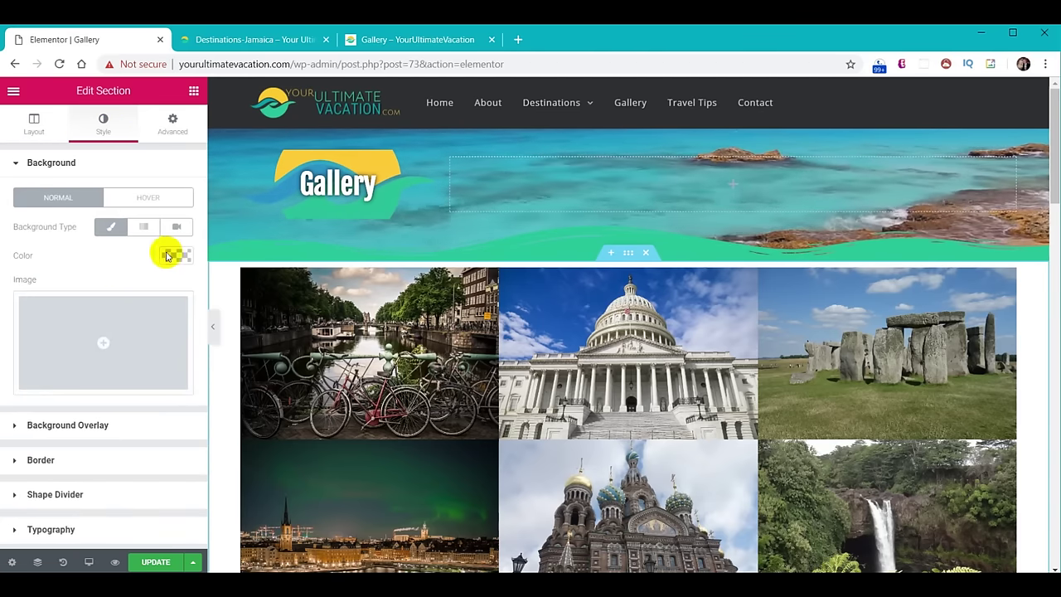
pyautogui.click(170, 254)
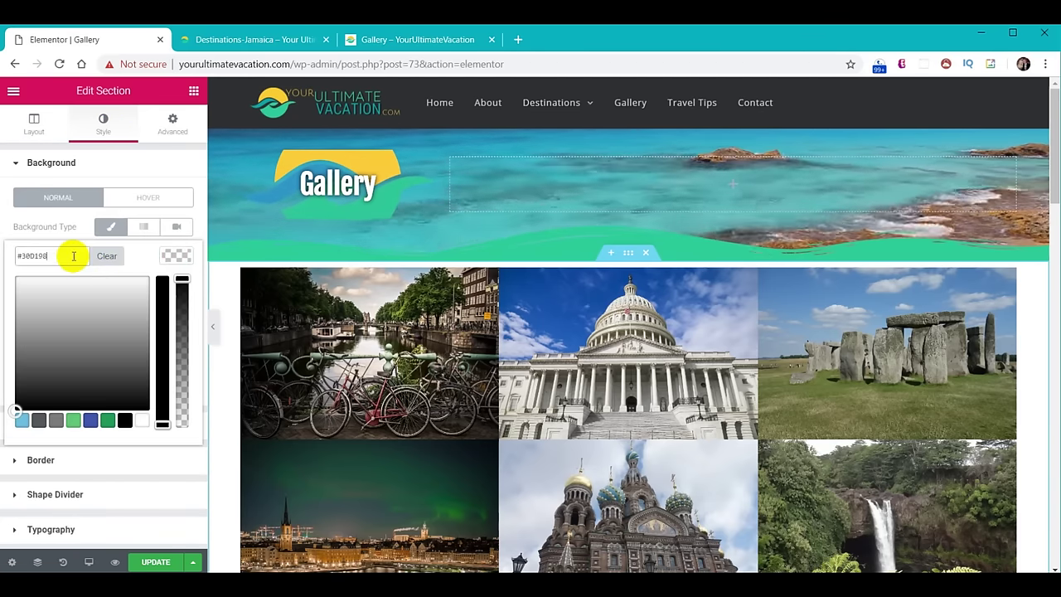
pyautogui.press('Return')
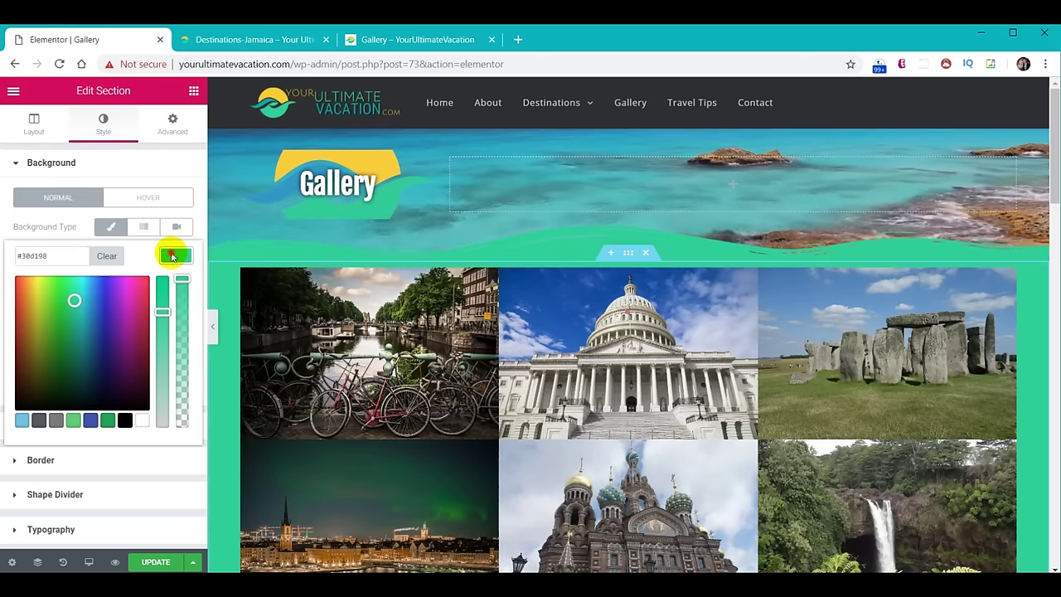
pyautogui.click(172, 256)
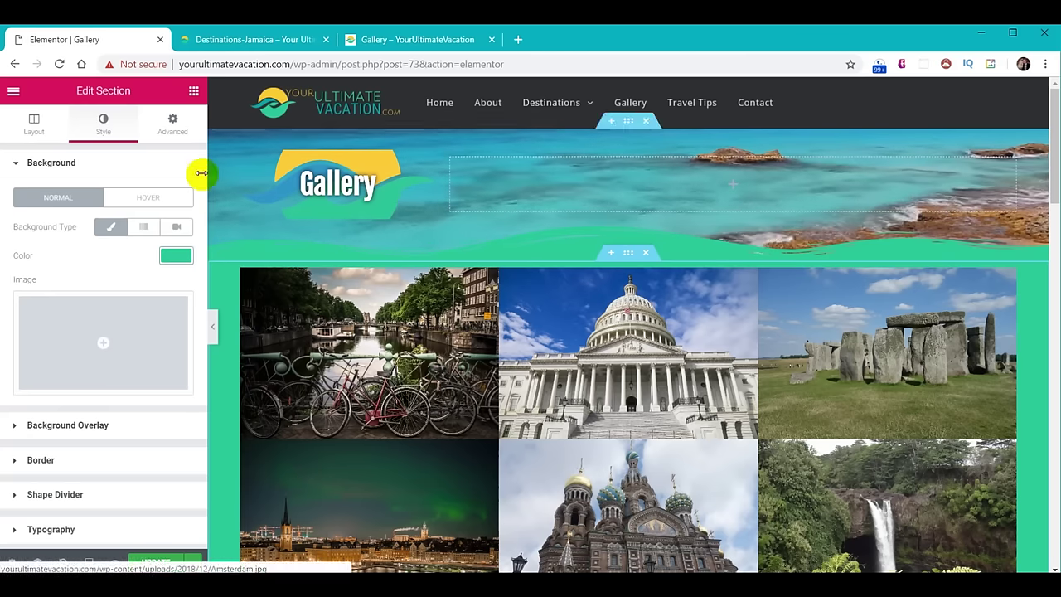
# Add a Text Editor block above the gallery containing the pasted intro sentence.
pyautogui.click(193, 91)
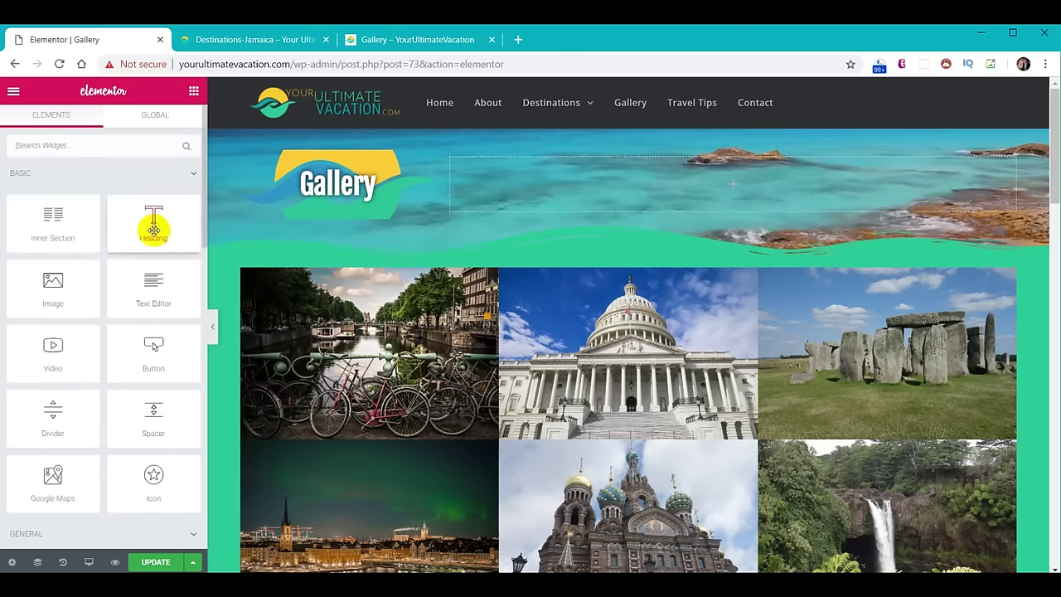
pyautogui.moveTo(151, 279); pyautogui.dragTo(641, 274)
pyautogui.moveTo(157, 345); pyautogui.dragTo(2, 278)
pyautogui.write('The collection below is just a small sample of some of our favorite travel destinations from around the world.')
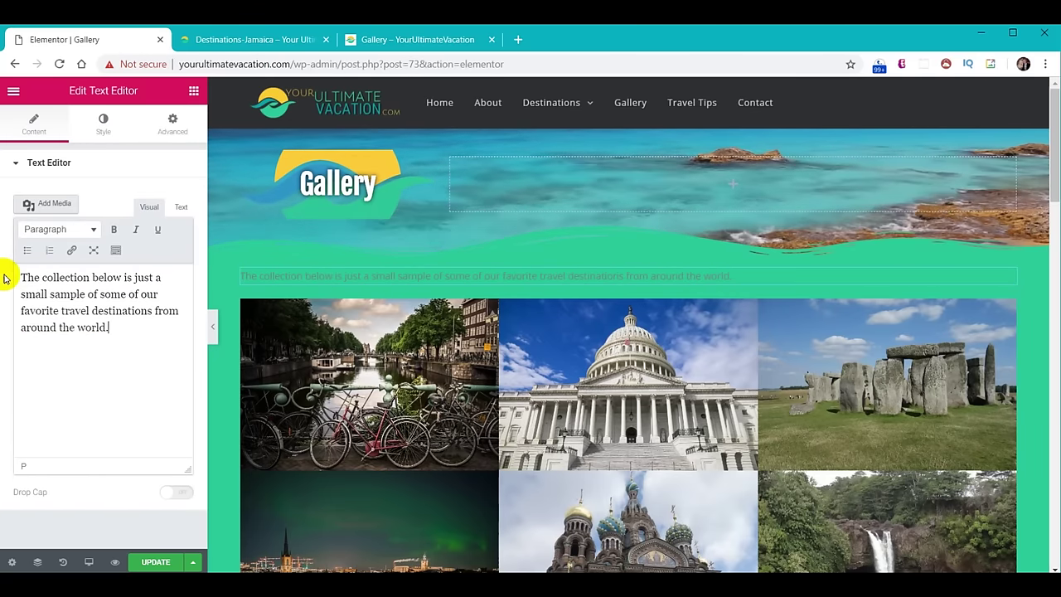
# Make the intro text white, font size 18 and centred.
pyautogui.click(105, 125)
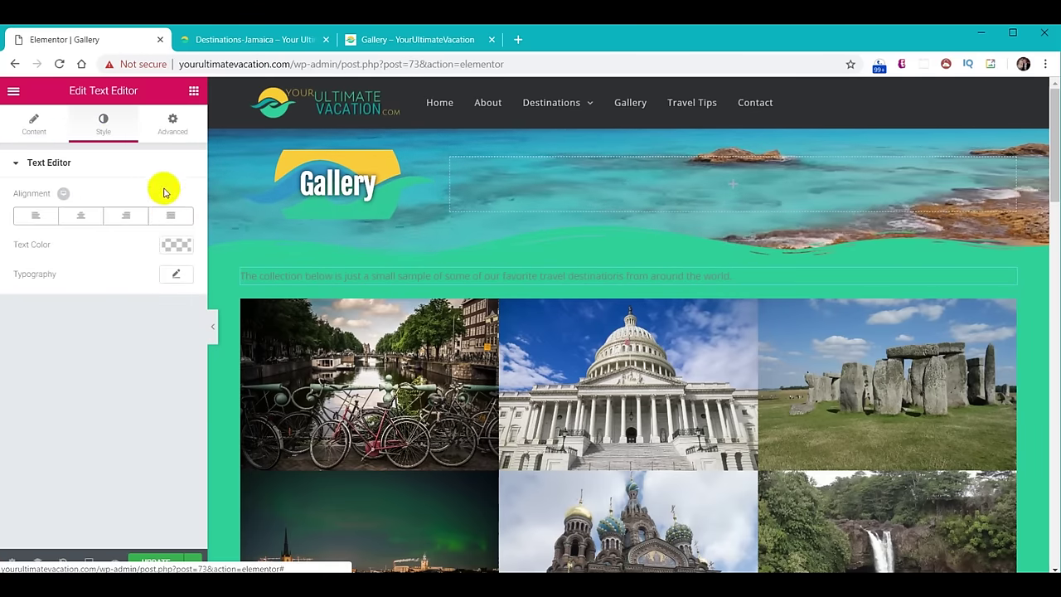
pyautogui.click(176, 244)
pyautogui.click(142, 411)
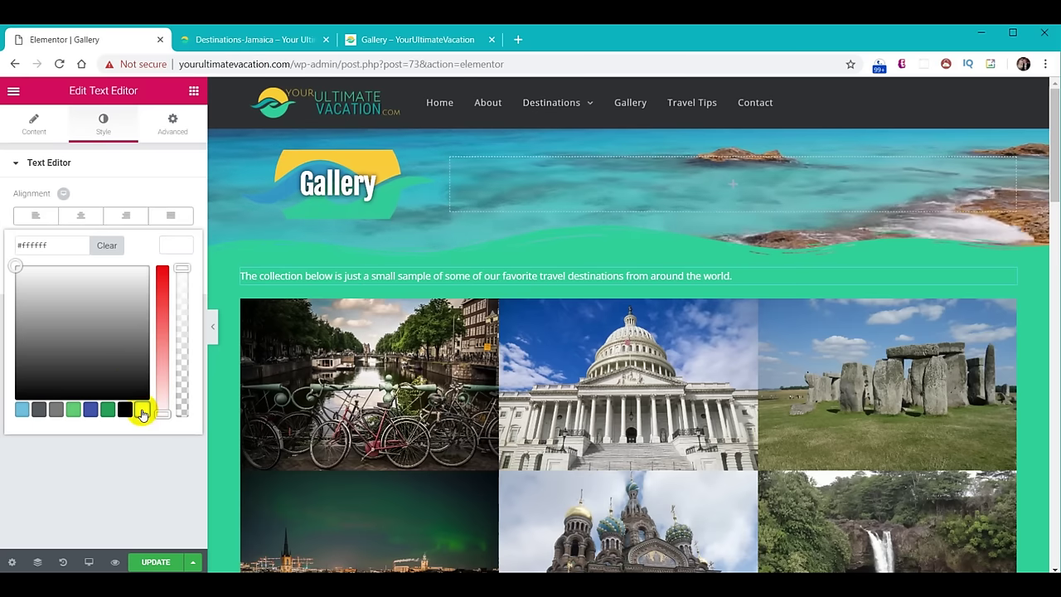
pyautogui.click(173, 285)
pyautogui.click(173, 273)
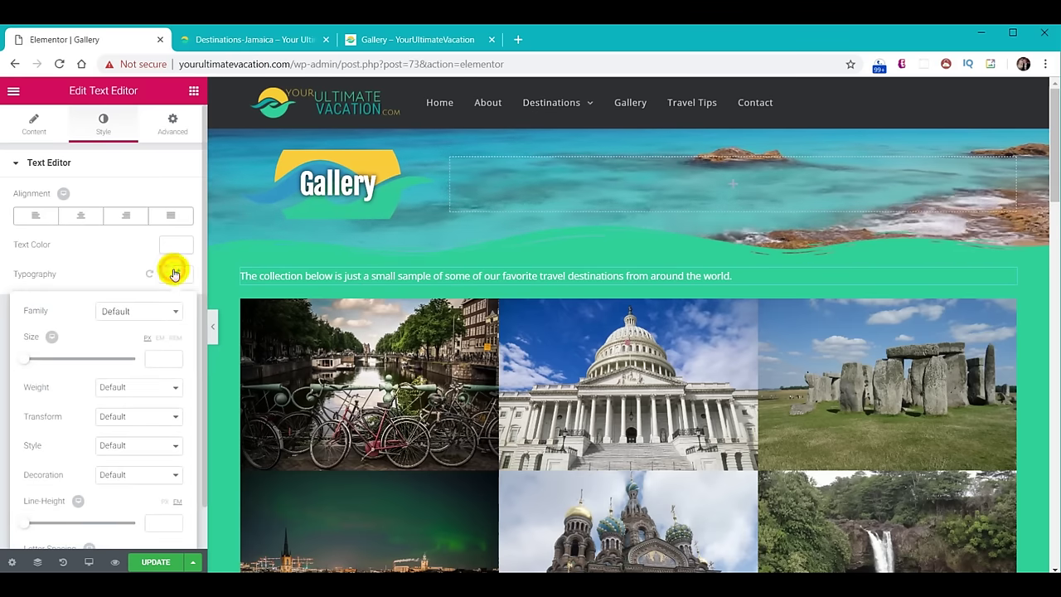
pyautogui.write('18')
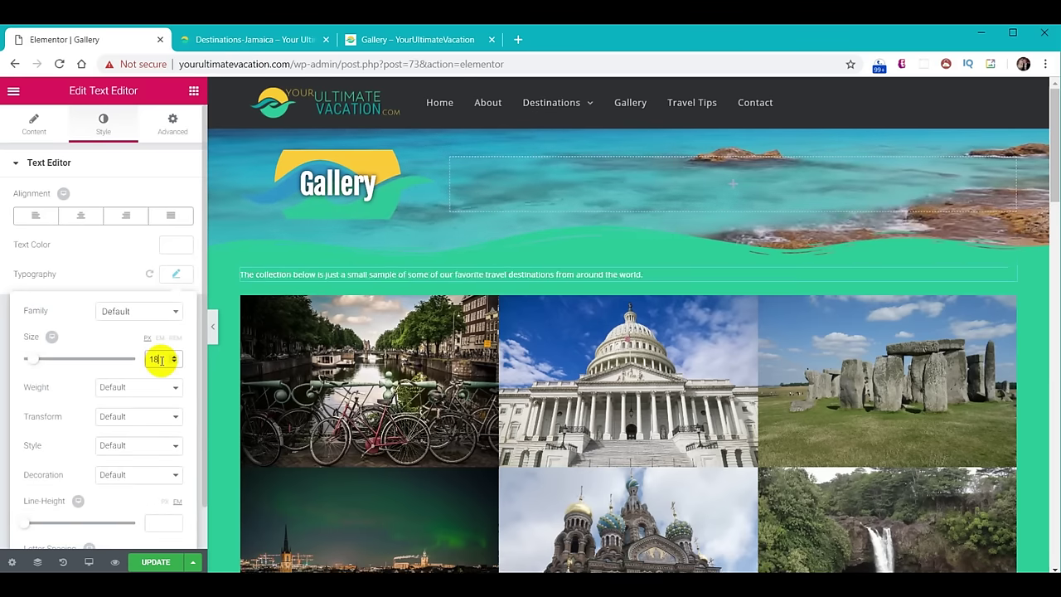
pyautogui.click(83, 218)
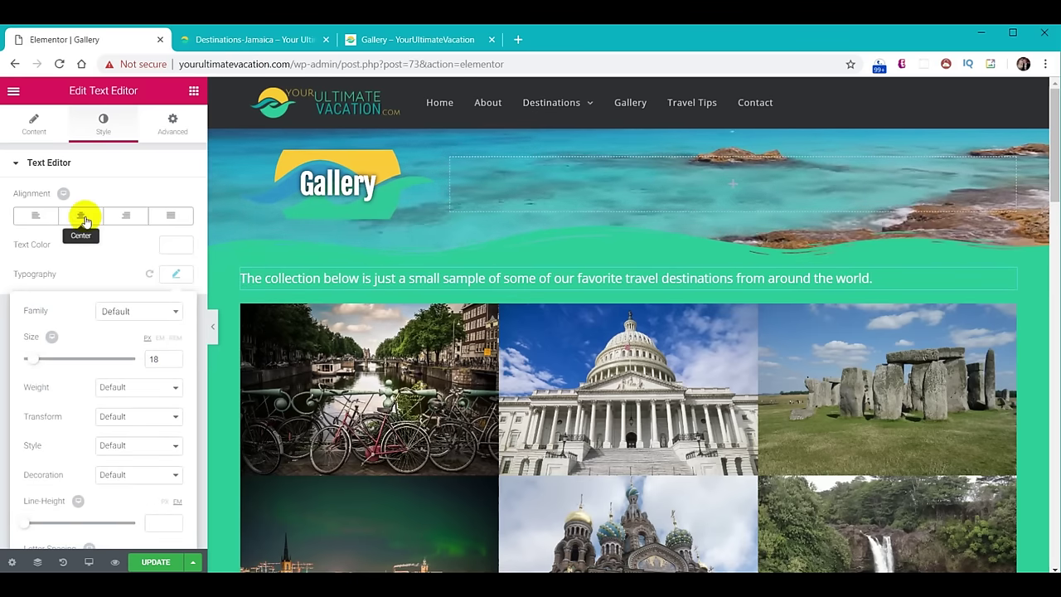
pyautogui.click(628, 252)
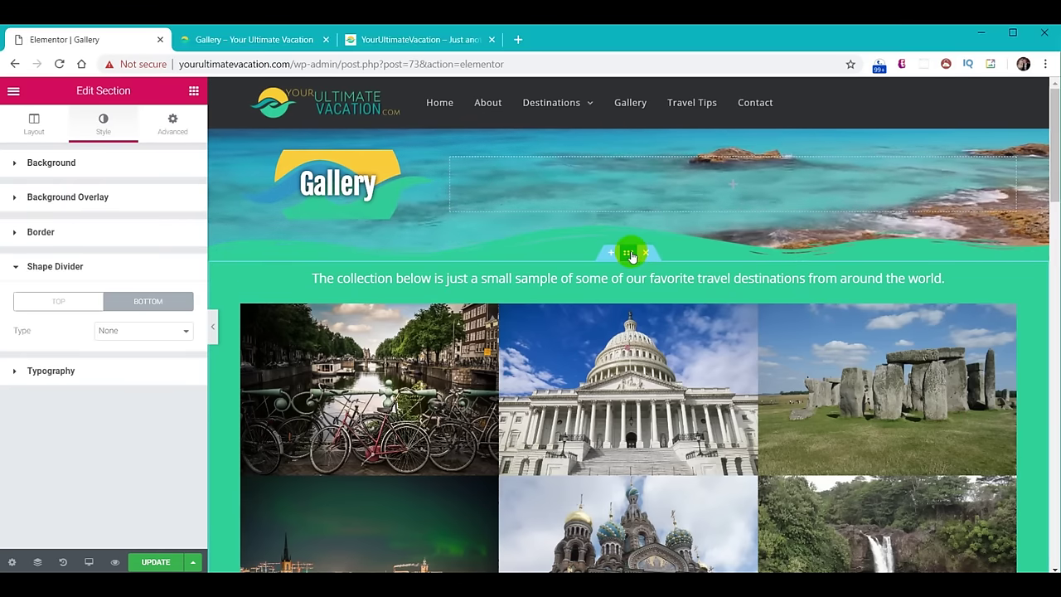
# Set the gallery section's bottom padding to 80 with the sides unlinked.
pyautogui.scroll(-15, 705, 331)
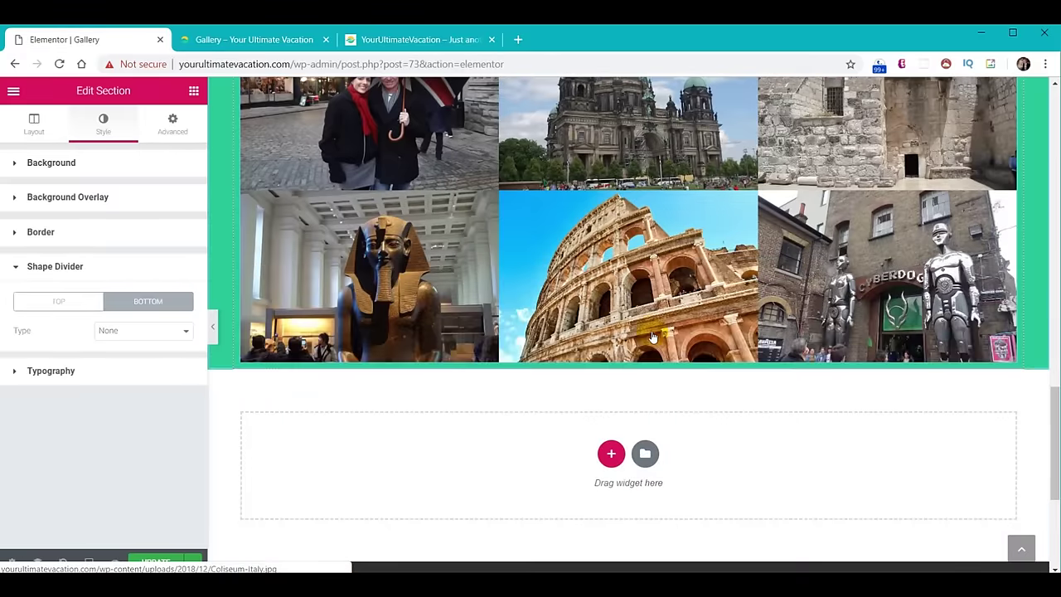
pyautogui.click(168, 123)
pyautogui.click(176, 274)
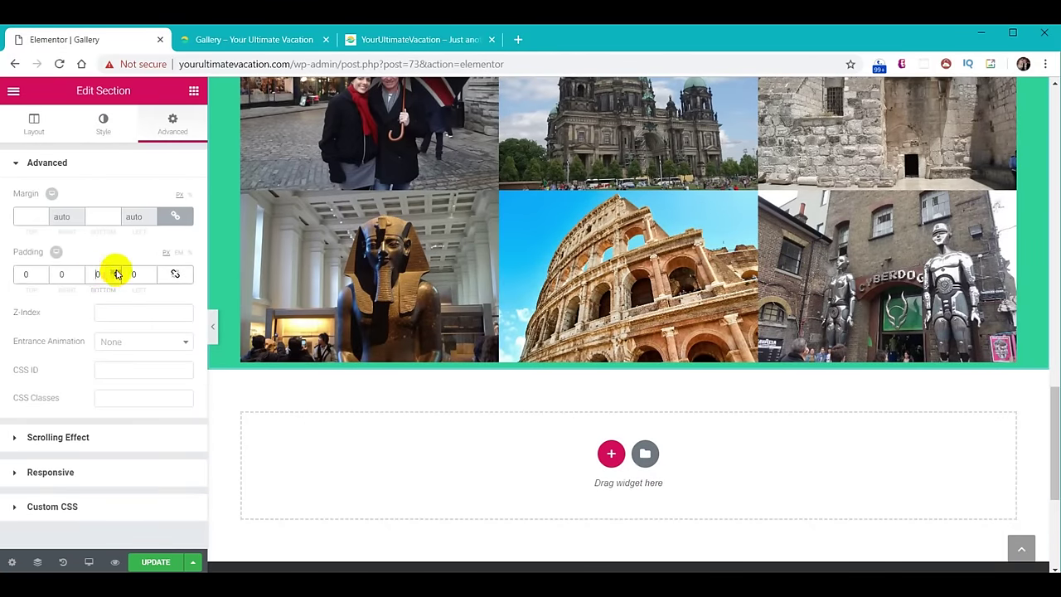
pyautogui.click(114, 267)
pyautogui.write('80')
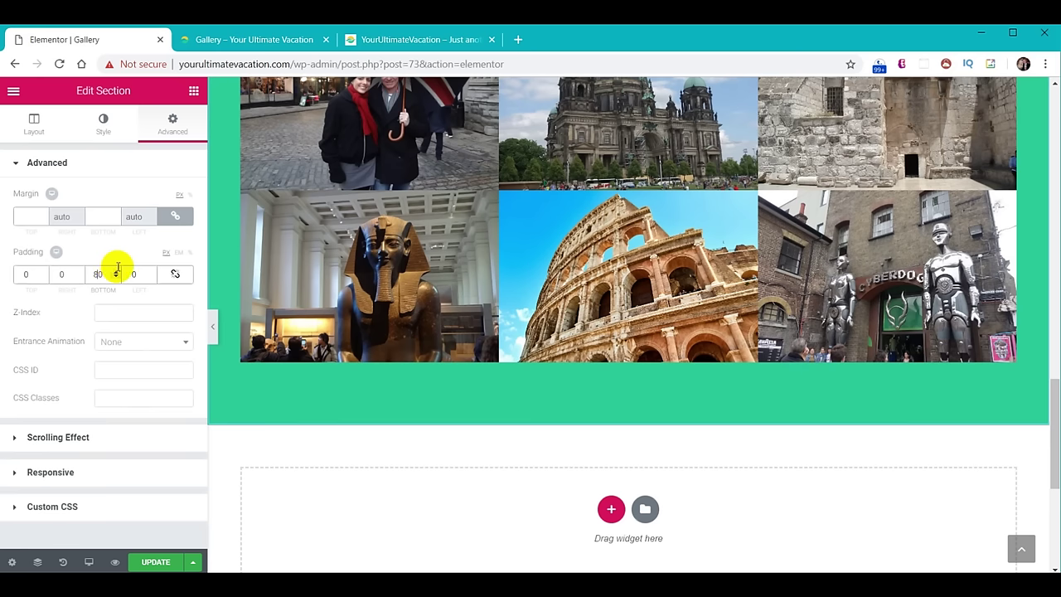
# Add a dark Waves Brush bottom shape divider with height 60.
pyautogui.click(104, 126)
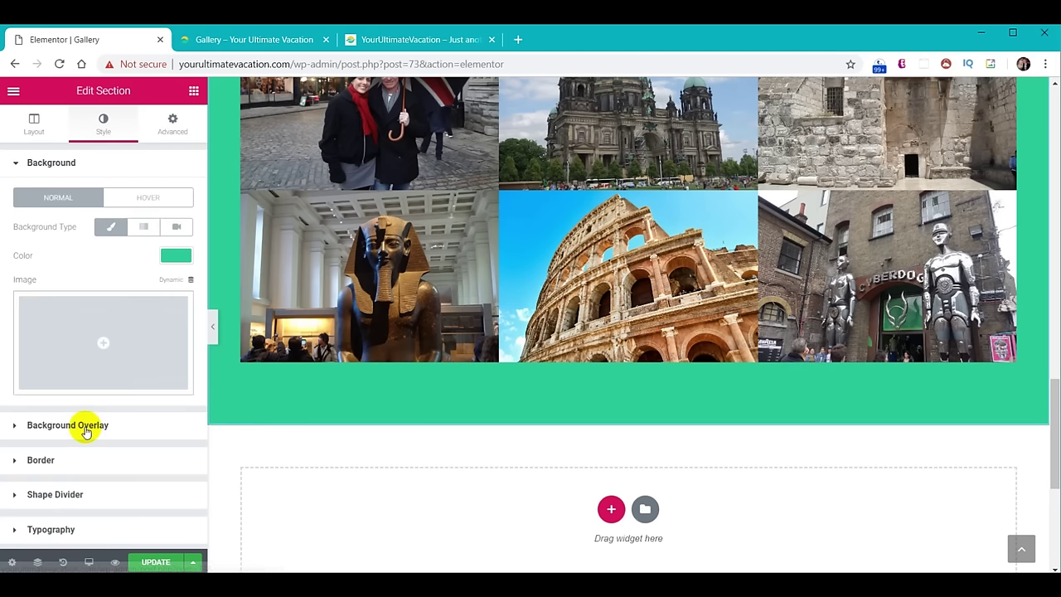
pyautogui.click(65, 492)
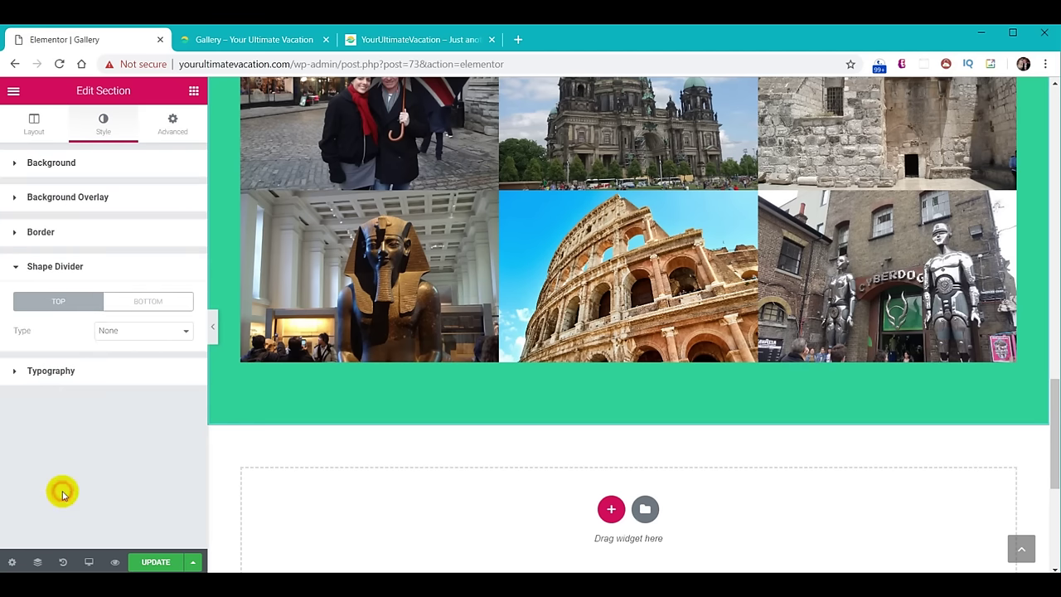
pyautogui.click(150, 306)
pyautogui.click(149, 335)
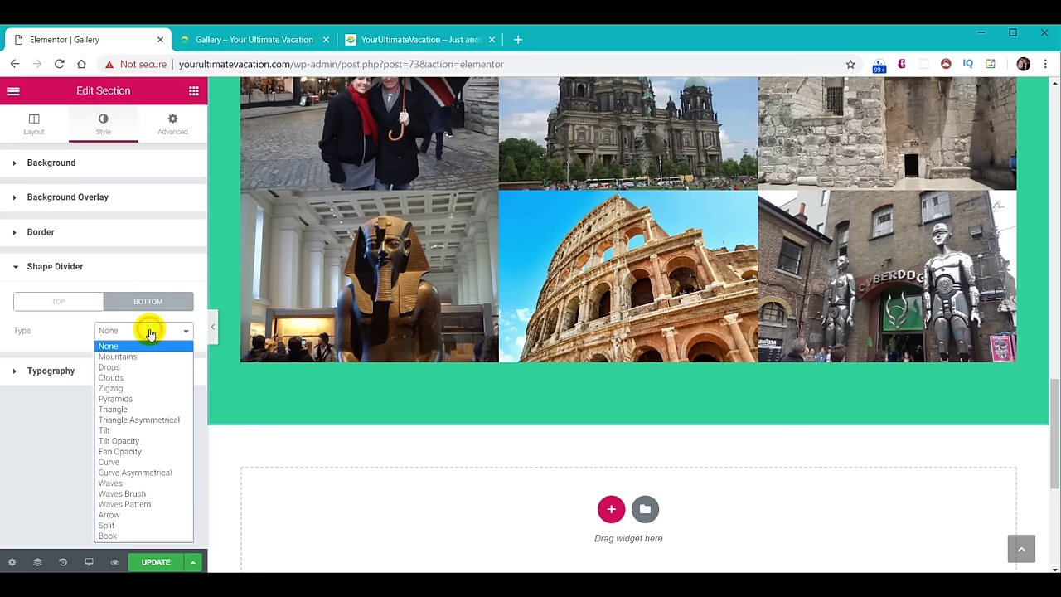
pyautogui.click(136, 490)
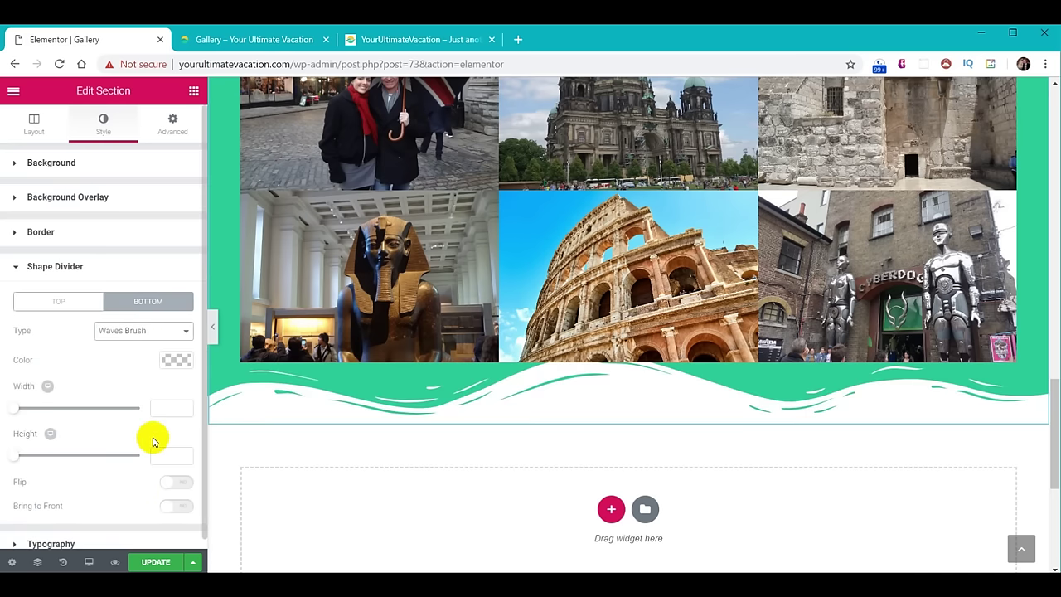
pyautogui.click(170, 360)
pyautogui.click(57, 357)
pyautogui.write('#2C2A2E')
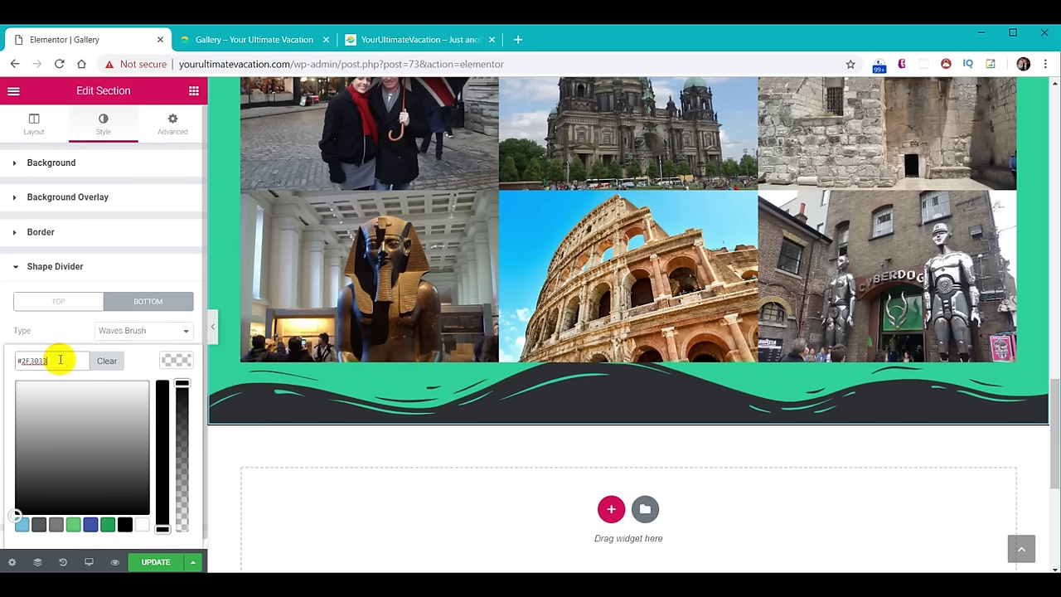
pyautogui.click(169, 363)
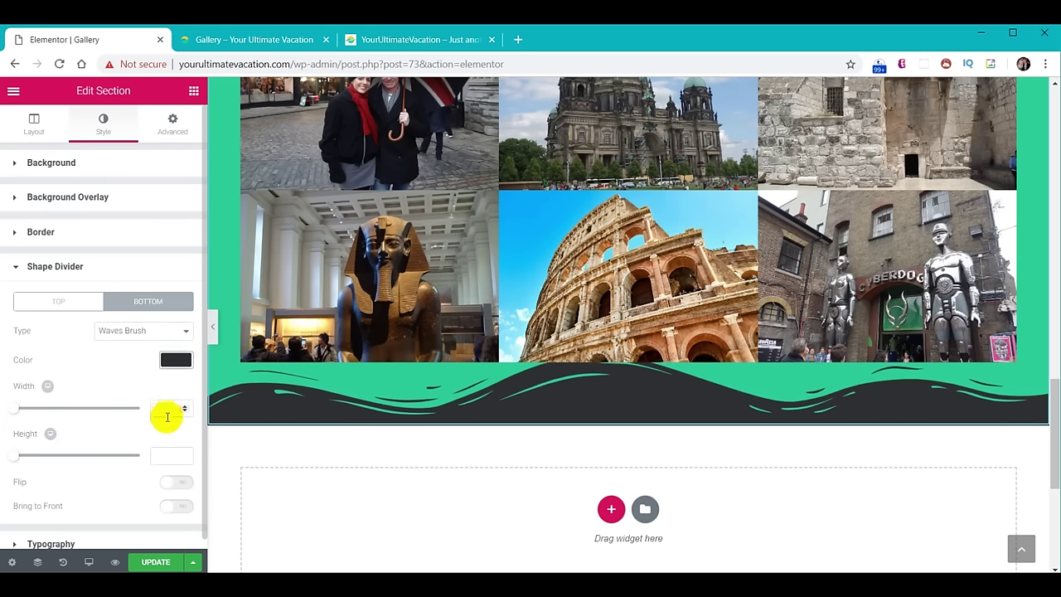
pyautogui.write('60')
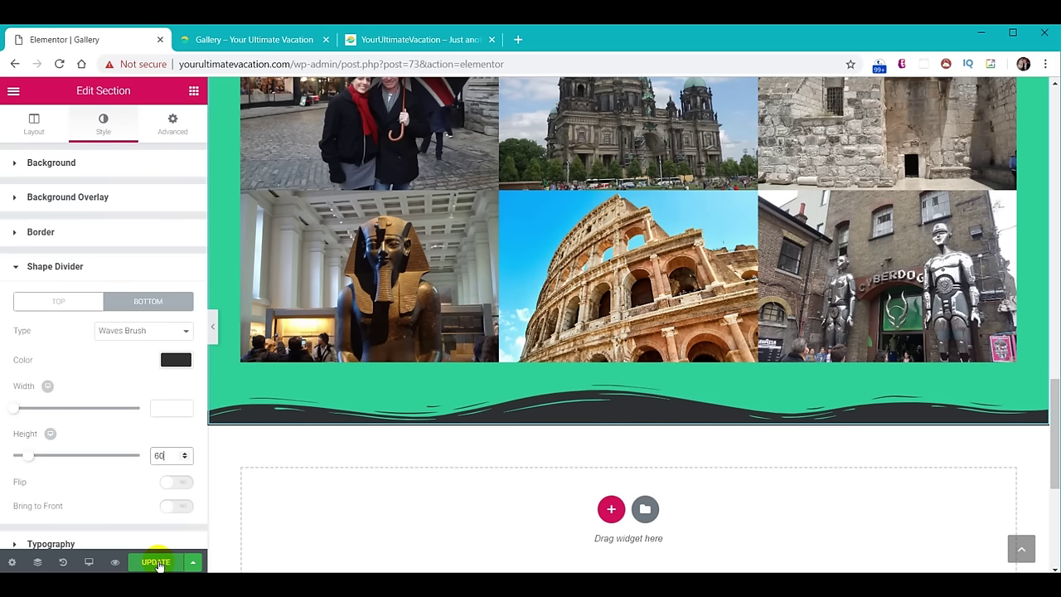
pyautogui.click(276, 40)
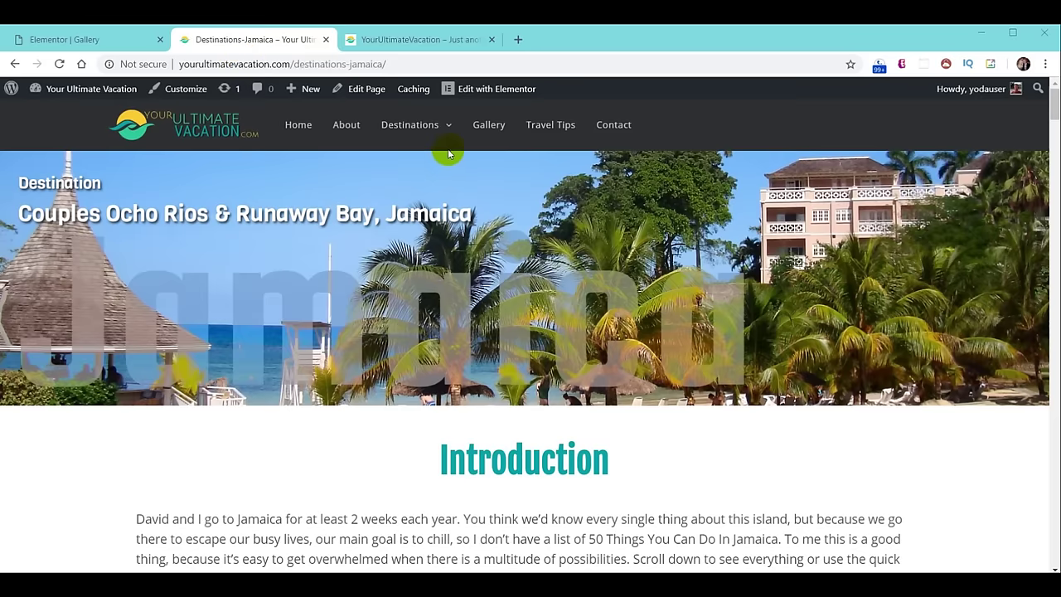
# Open the live Gallery page from the navigation bar, reload it and scroll through the photo grid.
pyautogui.click(489, 128)
pyautogui.scroll(-10, 701, 248)
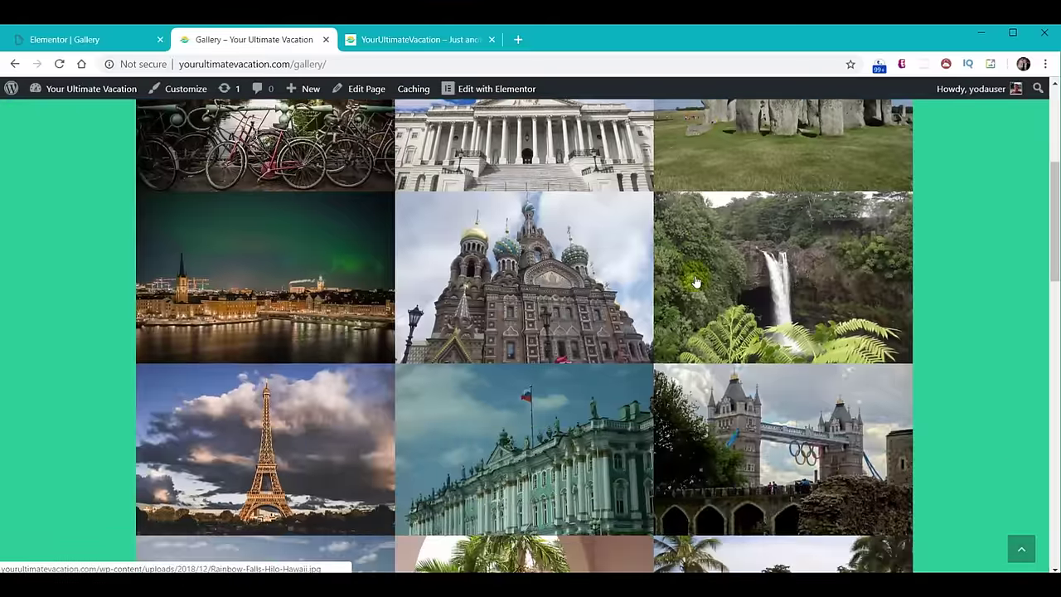
pyautogui.scroll(-4, 692, 278)
pyautogui.scroll(15, 688, 274)
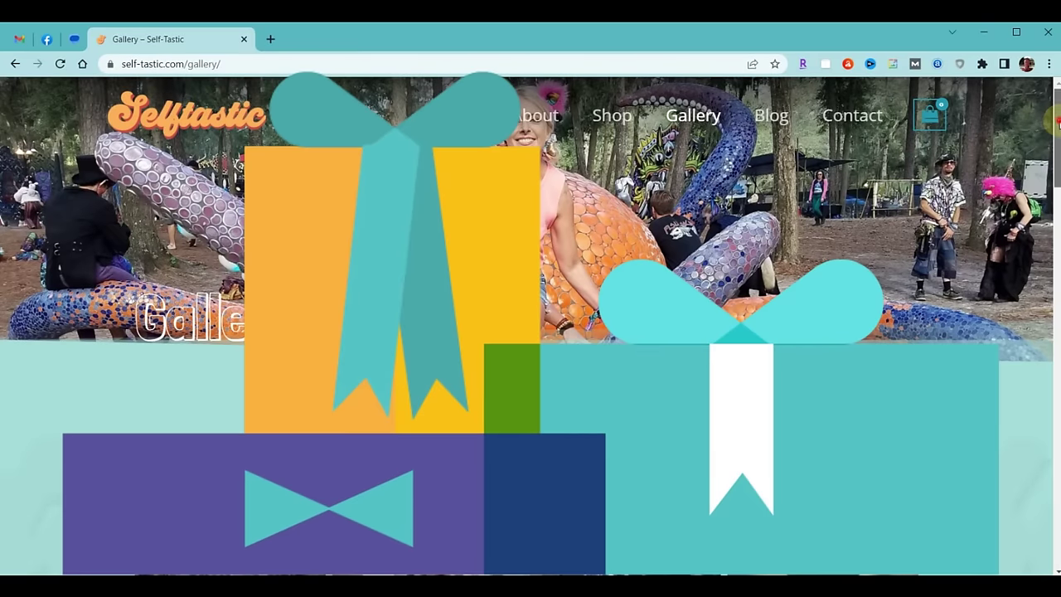
pyautogui.moveTo(1059, 124); pyautogui.dragTo(1058, 469)
pyautogui.press('F5')
pyautogui.moveTo(1059, 108); pyautogui.dragTo(1059, 184)
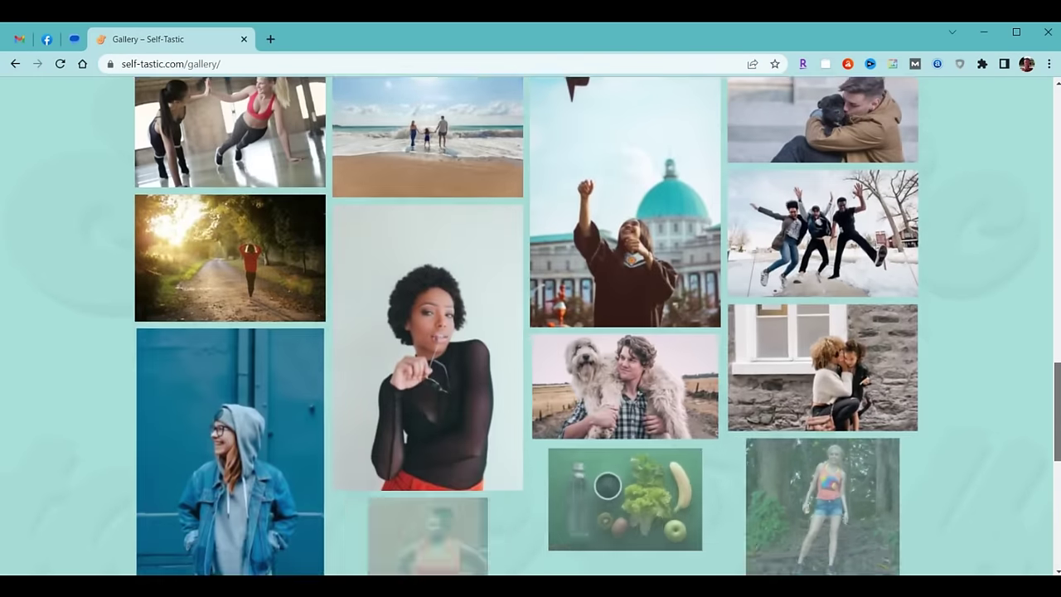
pyautogui.moveTo(1058, 377)
pyautogui.mouseDown()
pyautogui.moveTo(1055, 422)
pyautogui.moveTo(1051, 373)
pyautogui.mouseUp()
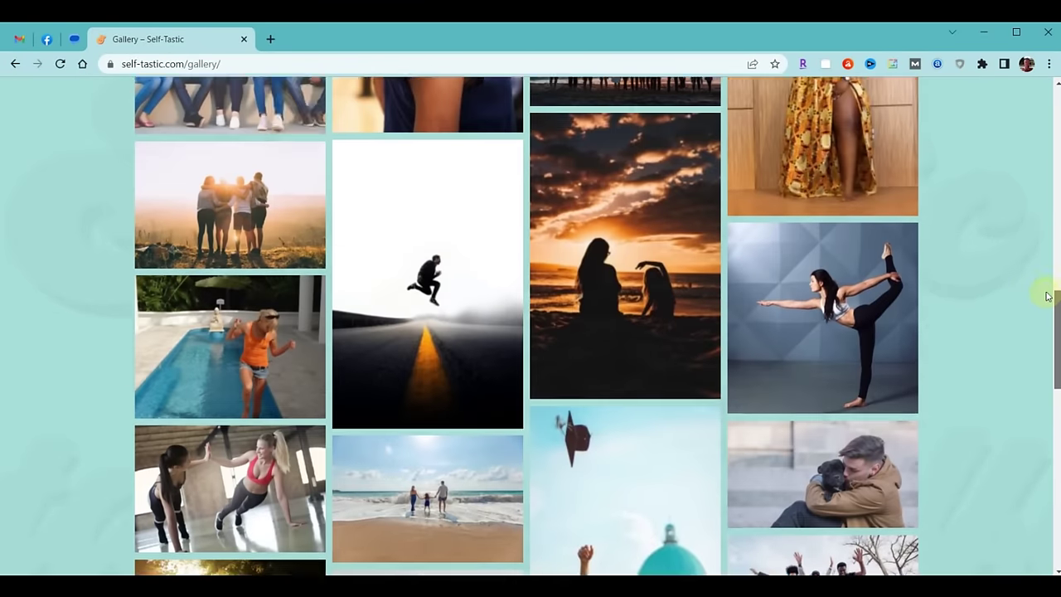
pyautogui.moveTo(1046, 218); pyautogui.dragTo(1043, 100)
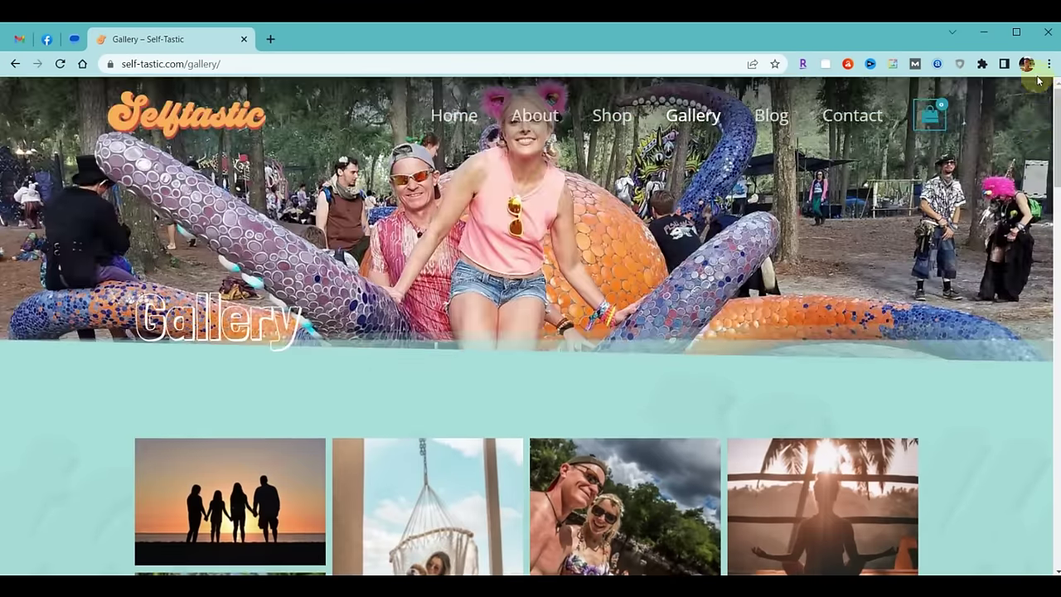
pyautogui.moveTo(1058, 108); pyautogui.dragTo(1043, 91)
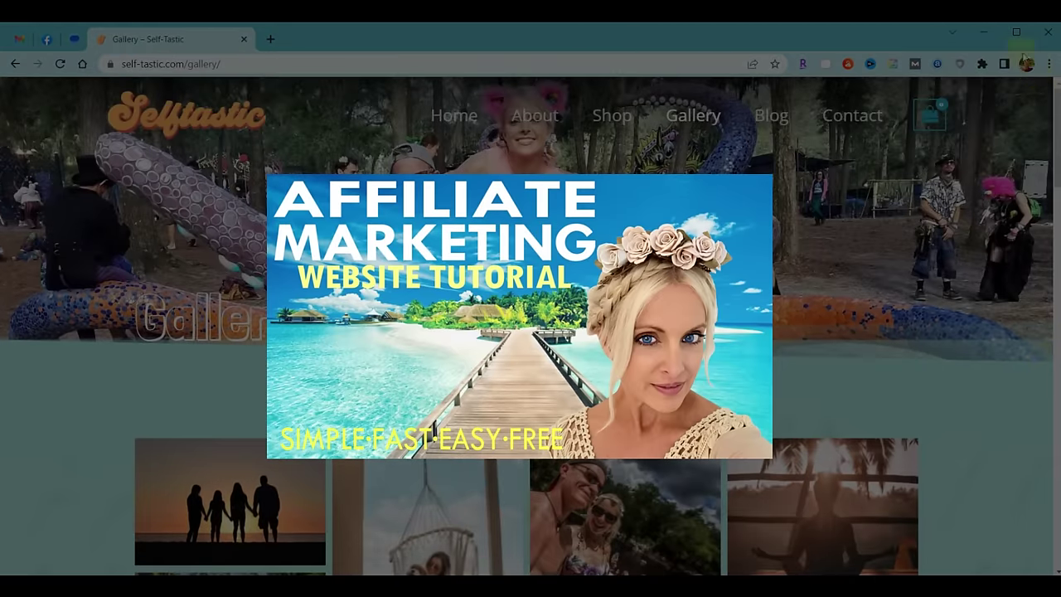
pyautogui.moveTo(1059, 108); pyautogui.dragTo(1057, 420)
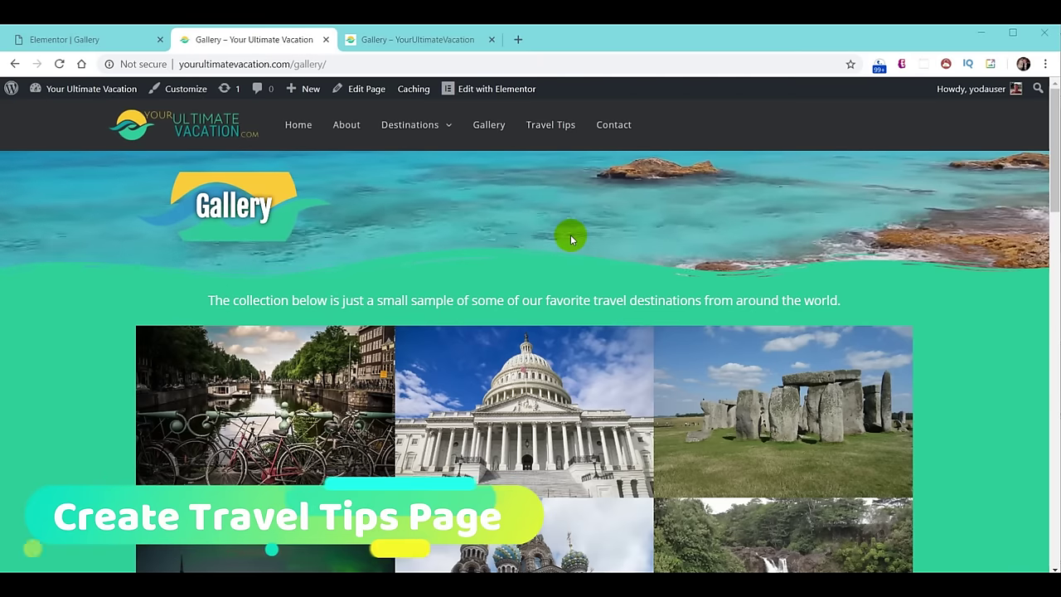
# On the reference site's tab, open Travel Tips, scroll down to the footer, then return to the top.
pyautogui.click(409, 42)
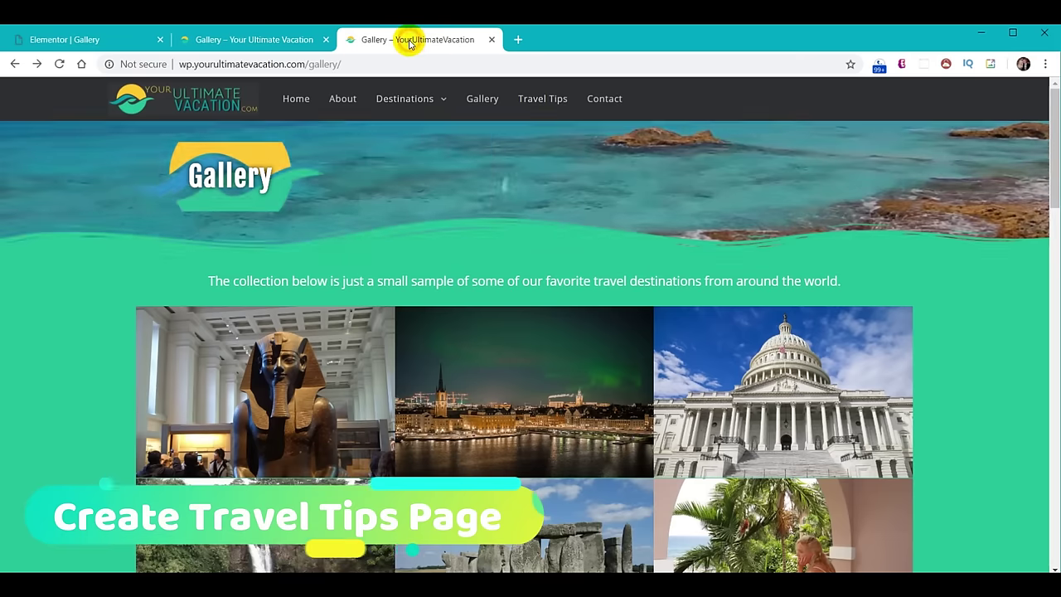
pyautogui.click(546, 107)
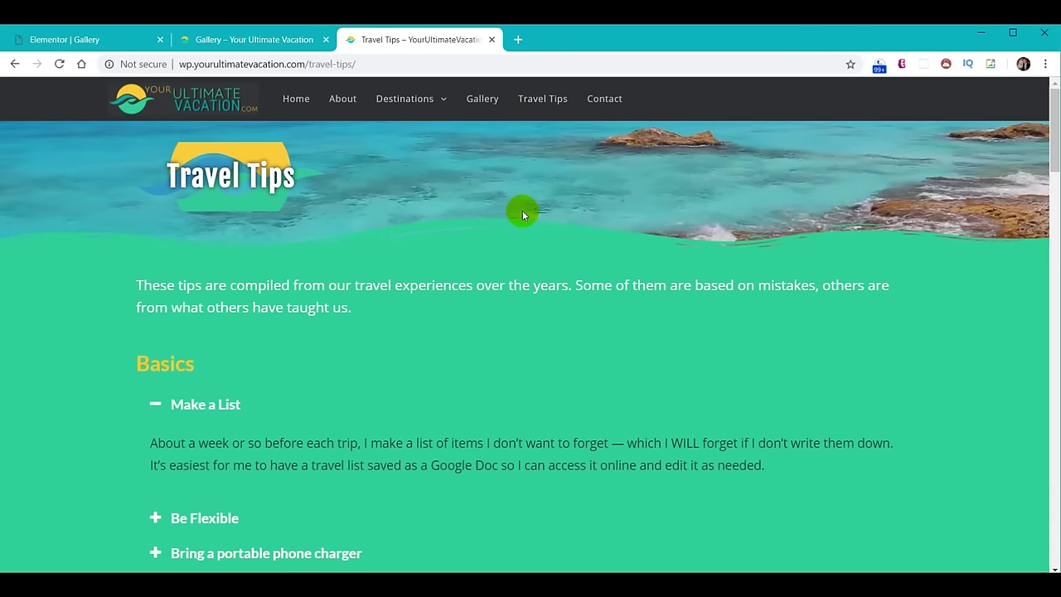
pyautogui.scroll(-2, 502, 277)
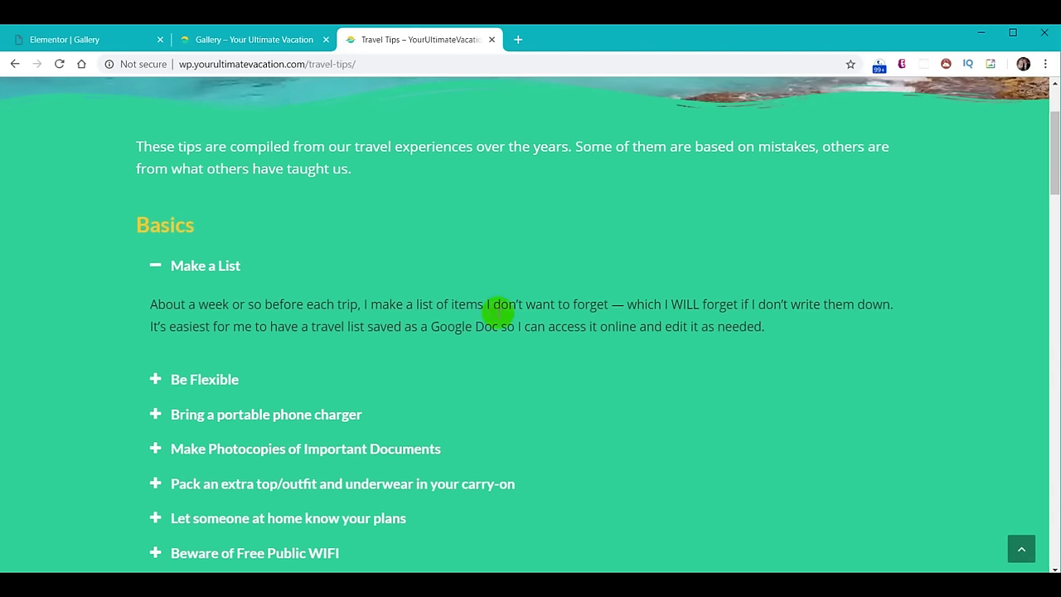
pyautogui.scroll(-6, 616, 285)
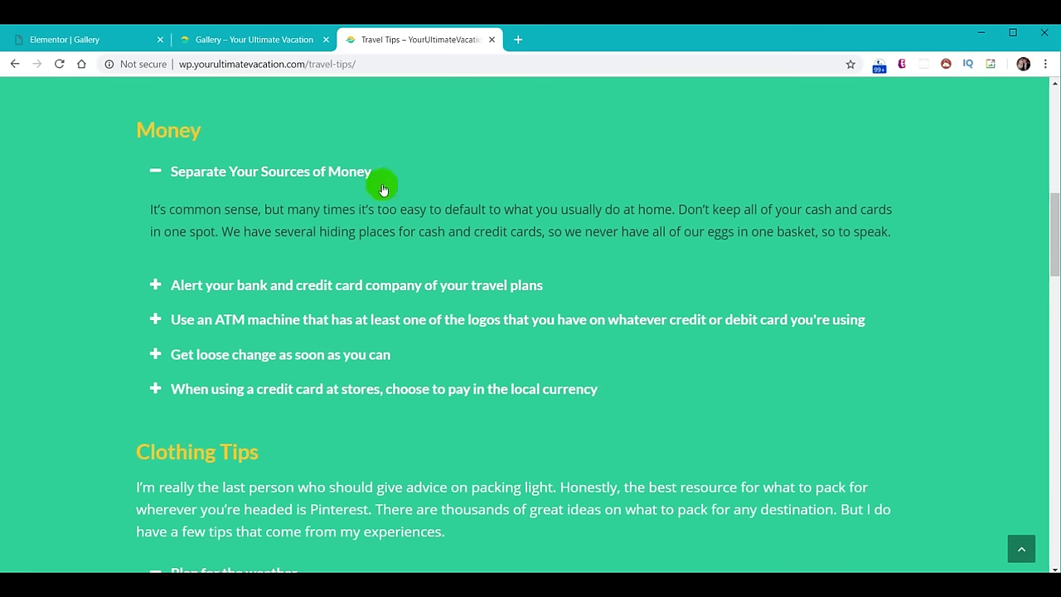
pyautogui.scroll(-15, 733, 186)
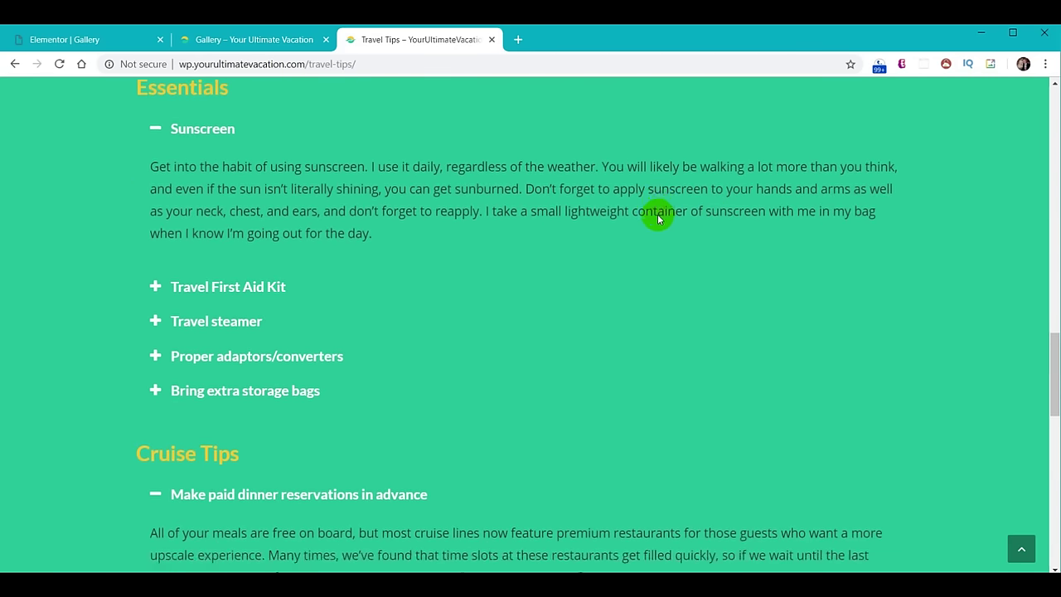
pyautogui.scroll(-3, 655, 207)
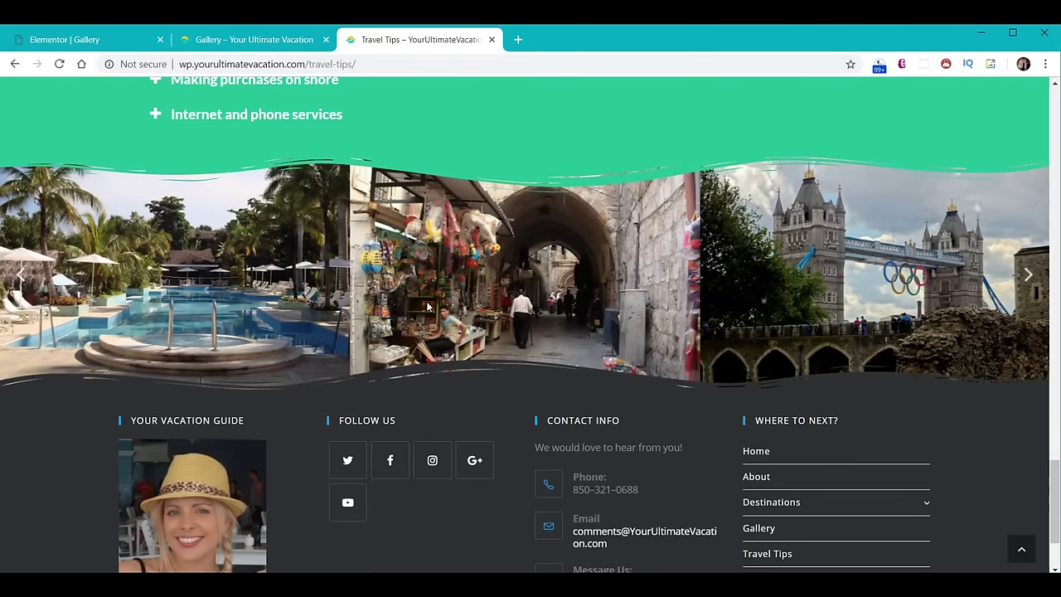
pyautogui.moveTo(1056, 498); pyautogui.dragTo(1055, 91)
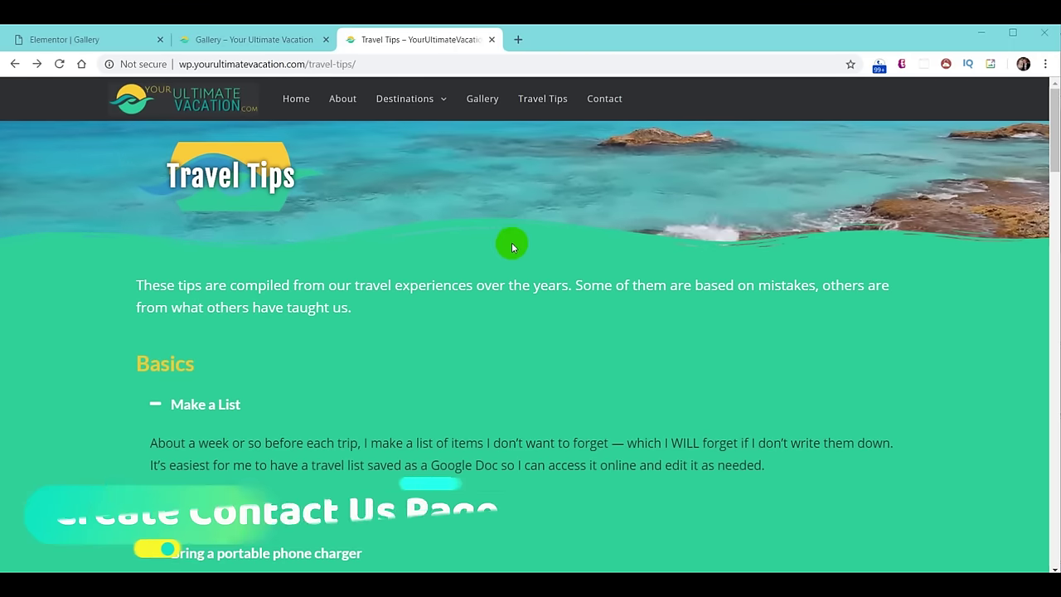
# Open the reference site's Contact page and scroll through its form and map.
pyautogui.click(603, 101)
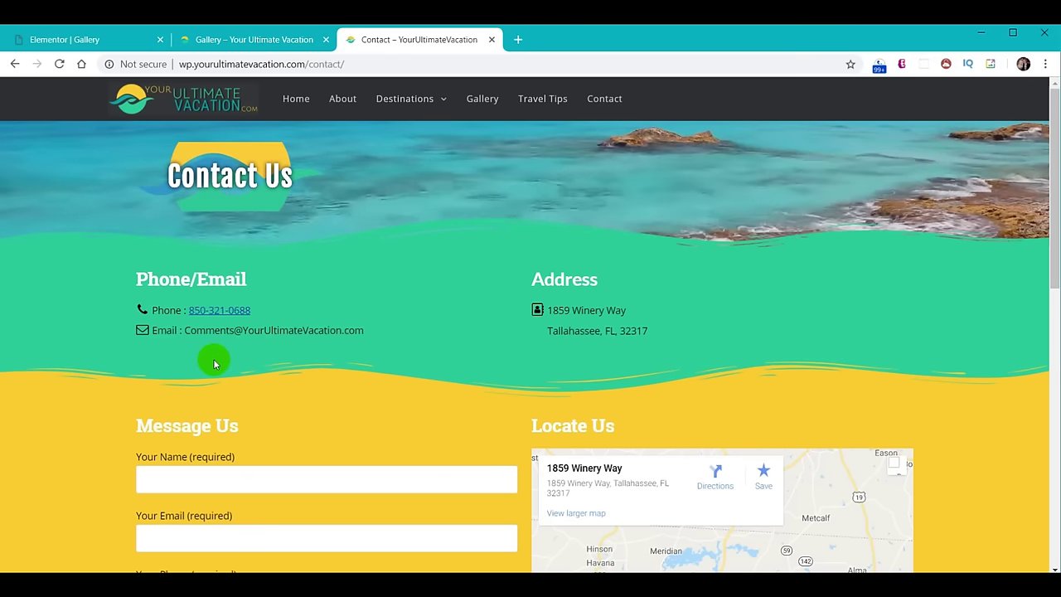
pyautogui.scroll(-1, 621, 324)
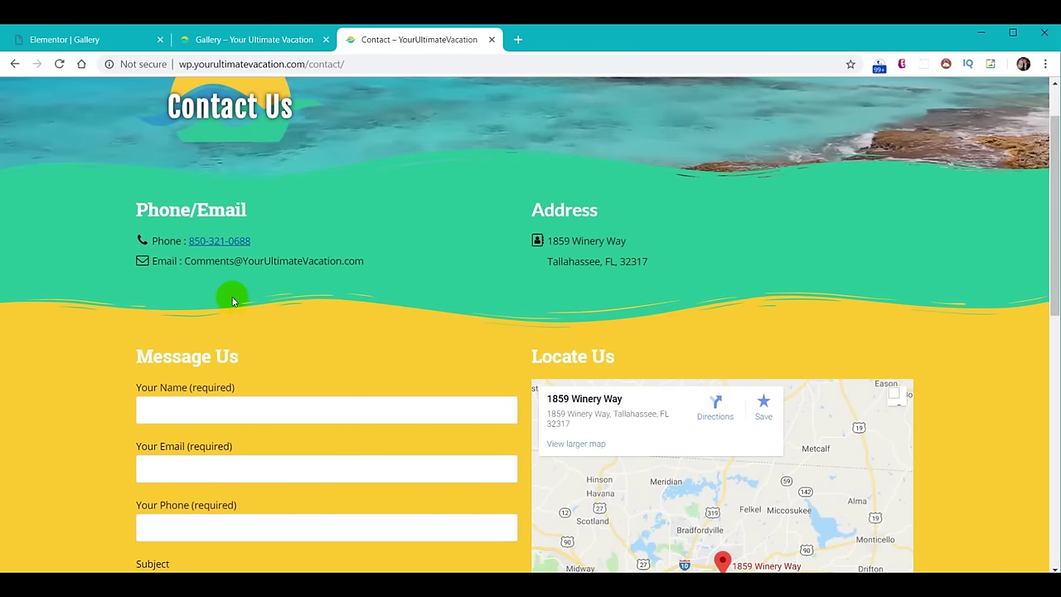
pyautogui.scroll(-1, 276, 349)
pyautogui.scroll(-1, 276, 348)
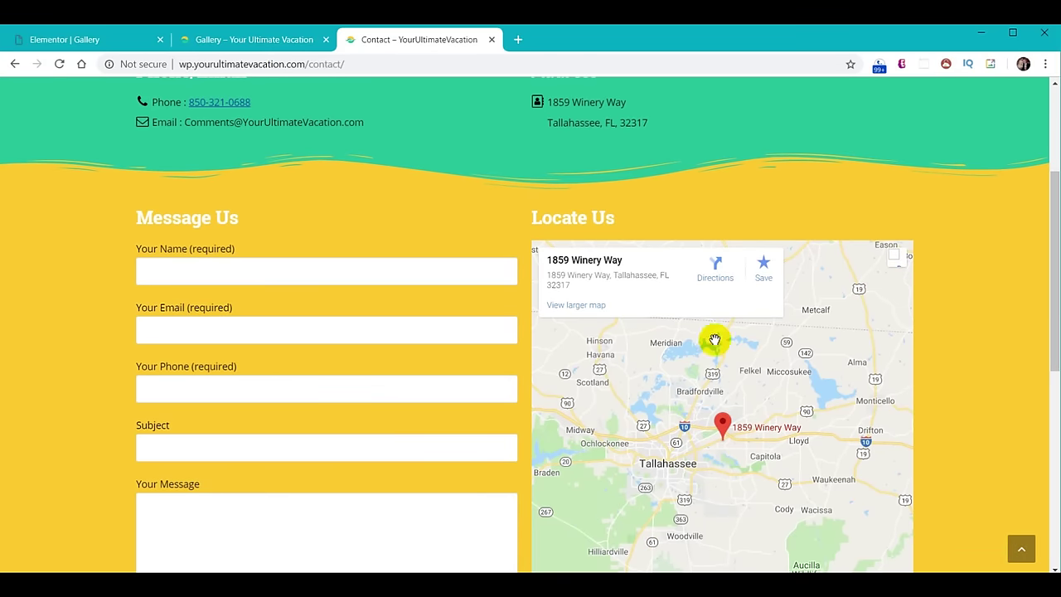
# Go back to the Elementor Gallery editor and exit to the WordPress dashboard.
pyautogui.click(87, 43)
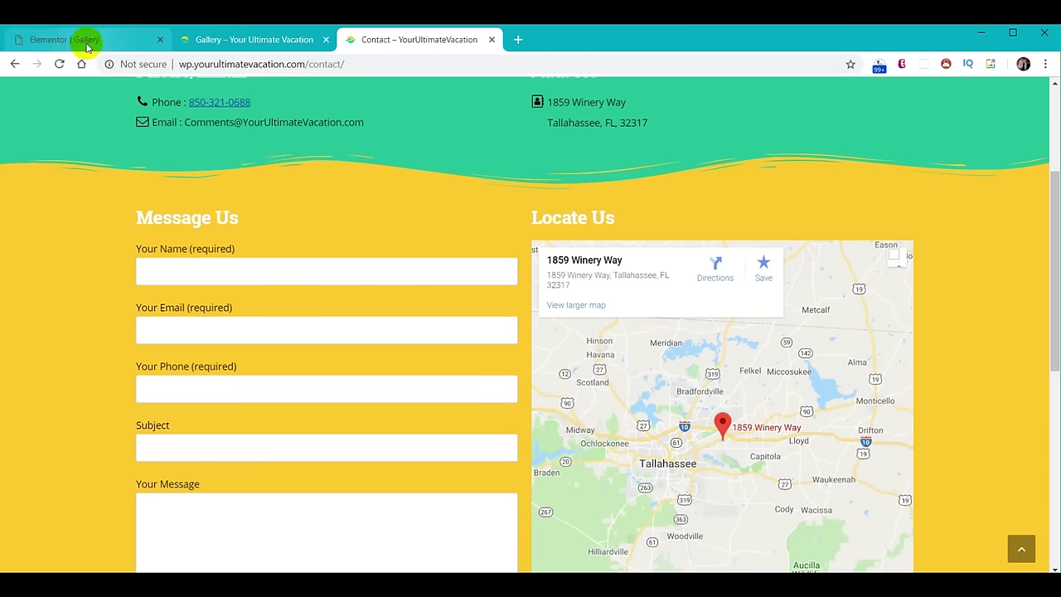
pyautogui.click(77, 45)
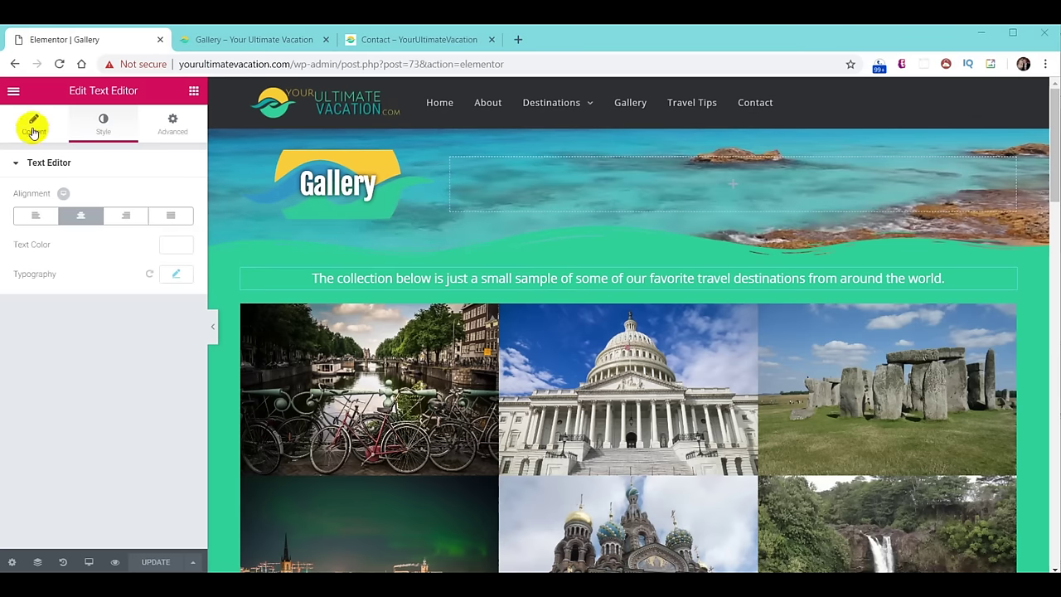
pyautogui.click(14, 93)
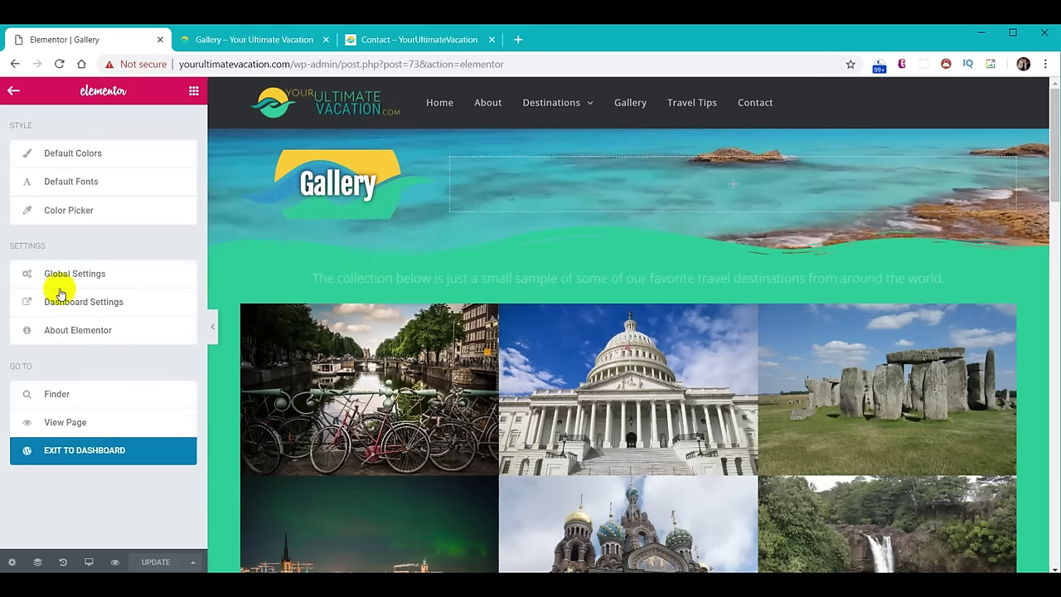
pyautogui.click(80, 450)
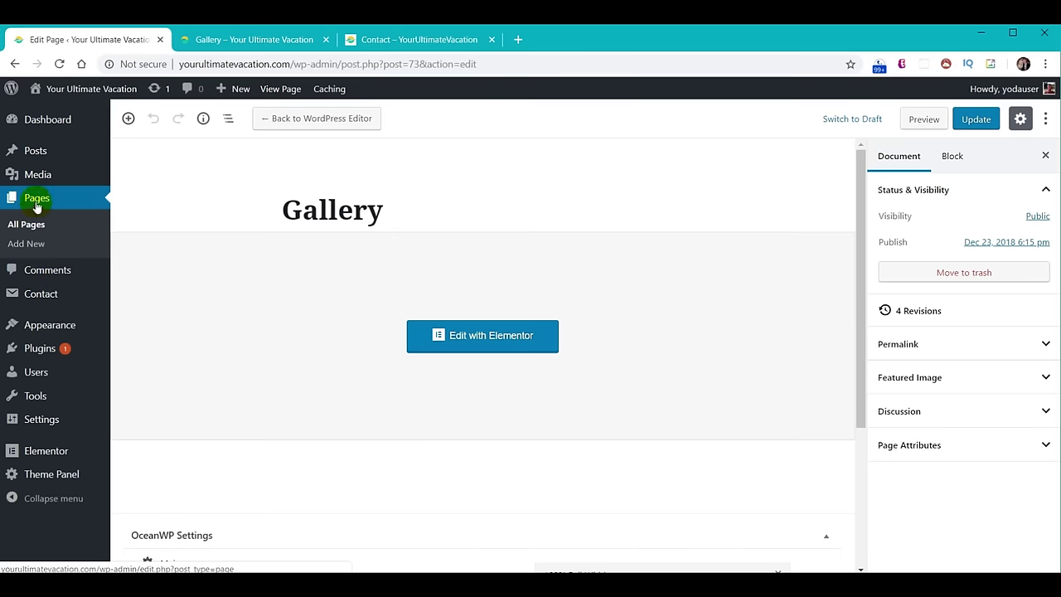
# From the Pages list, open the Contact page with Elementor.
pyautogui.click(36, 199)
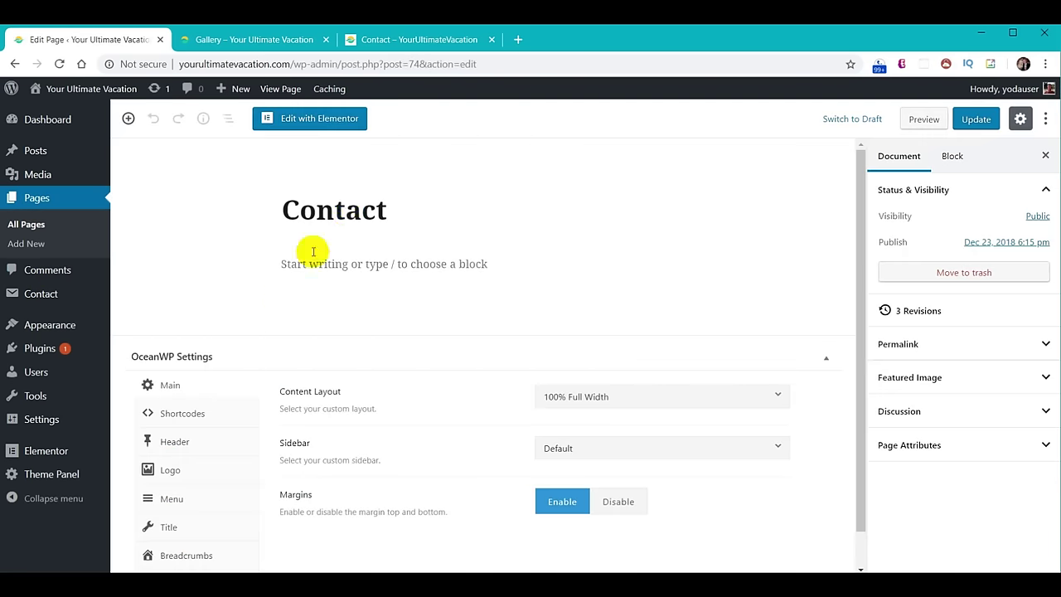
pyautogui.click(336, 121)
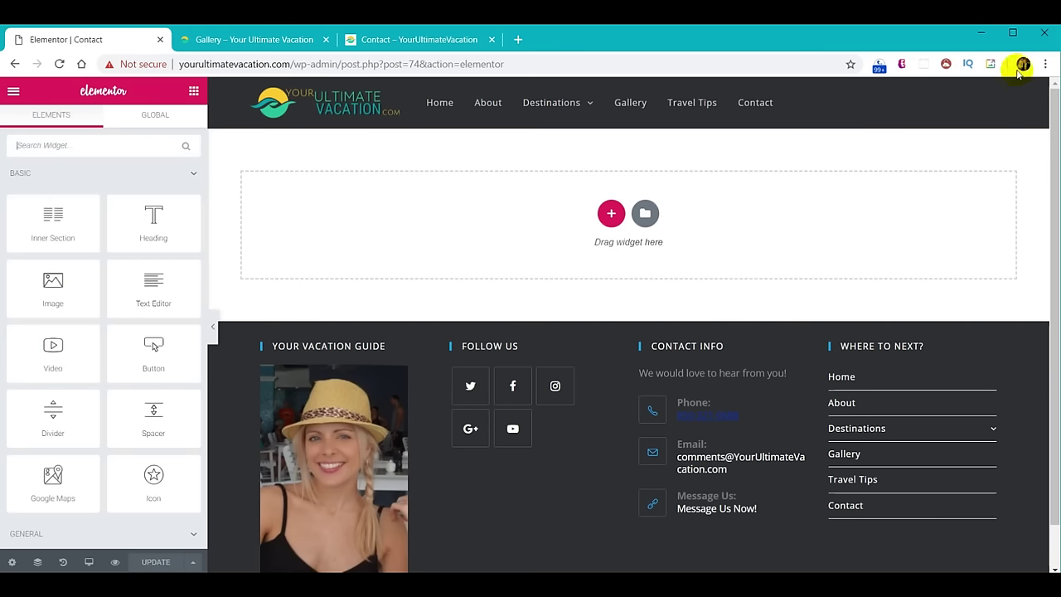
# Insert the saved 'YUV - About Us Header' template from My Templates, without its page settings.
pyautogui.hotkey('ctrl', 'h')
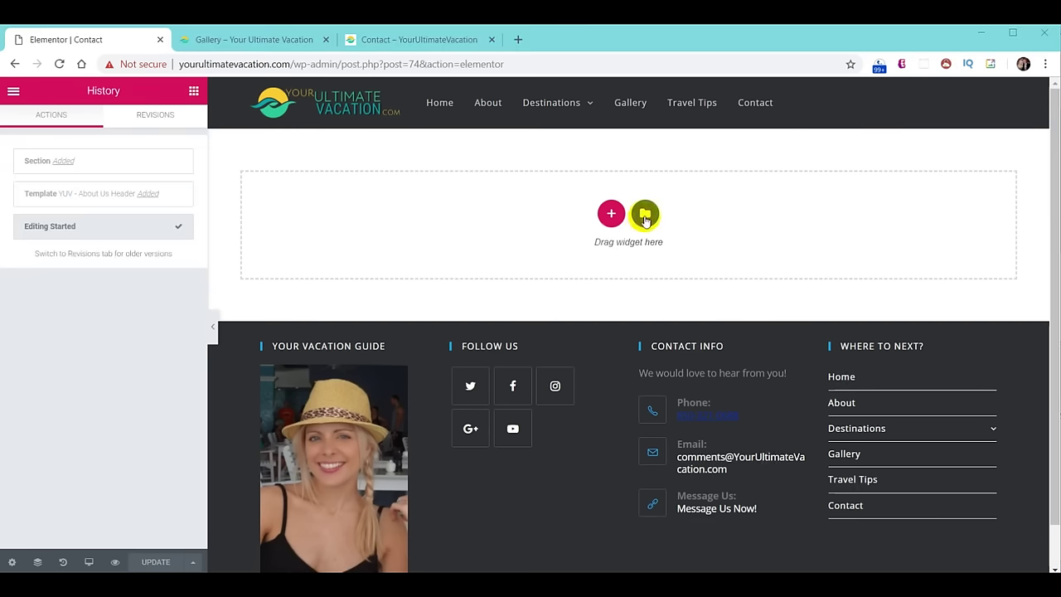
pyautogui.click(645, 215)
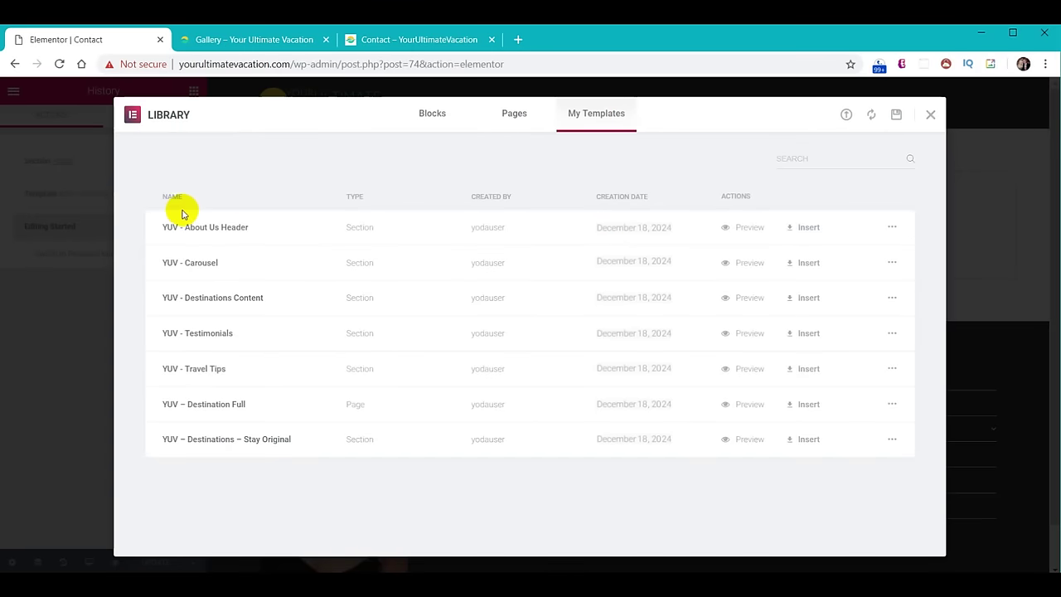
pyautogui.click(794, 229)
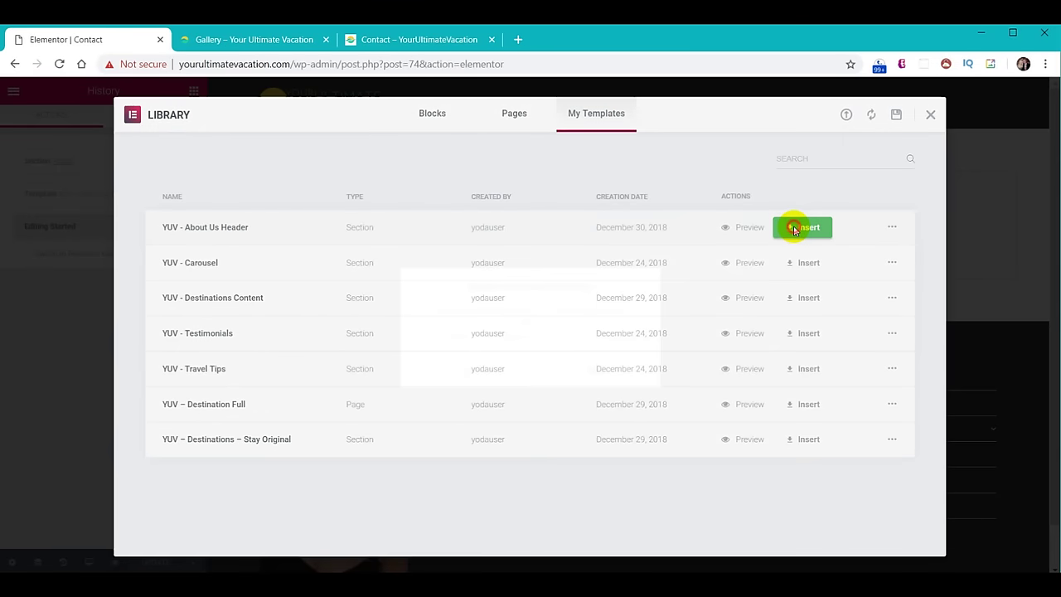
pyautogui.click(465, 374)
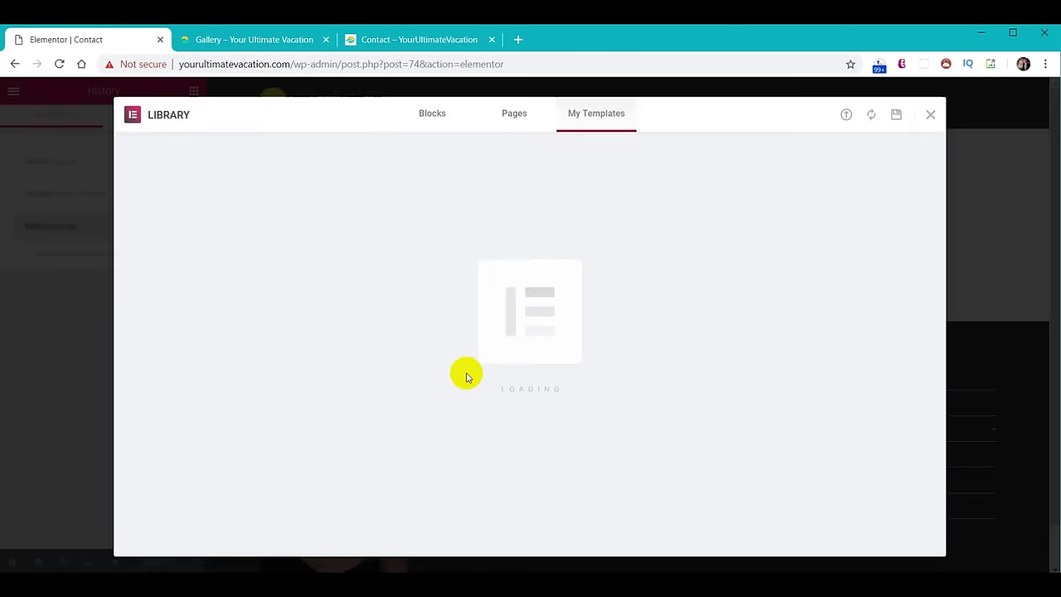
# Retitle the banner heading 'Contact Us' and add a two-column section below it.
pyautogui.click(350, 184)
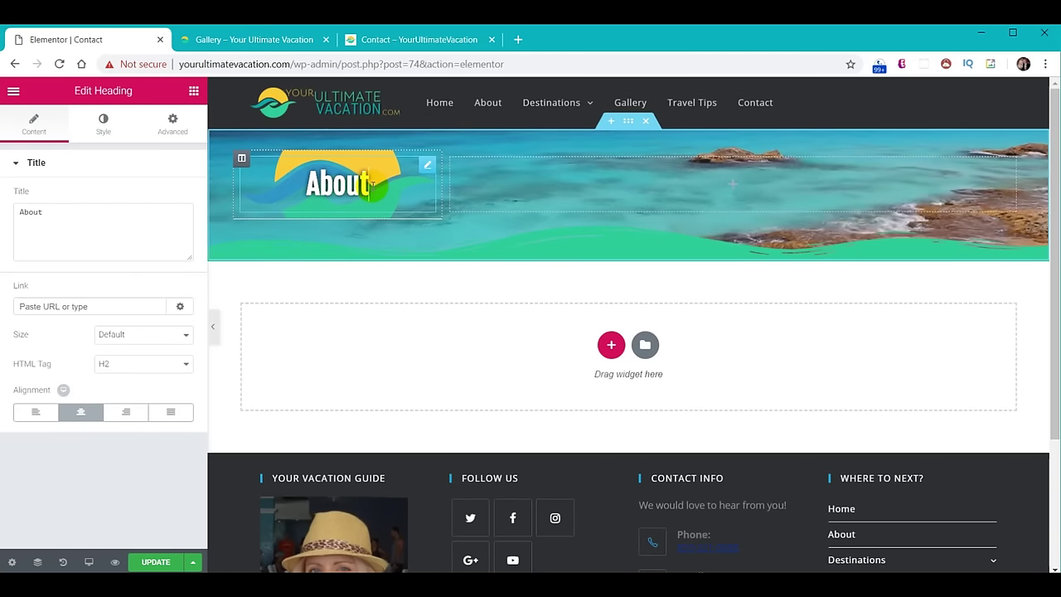
pyautogui.write('Contact Us')
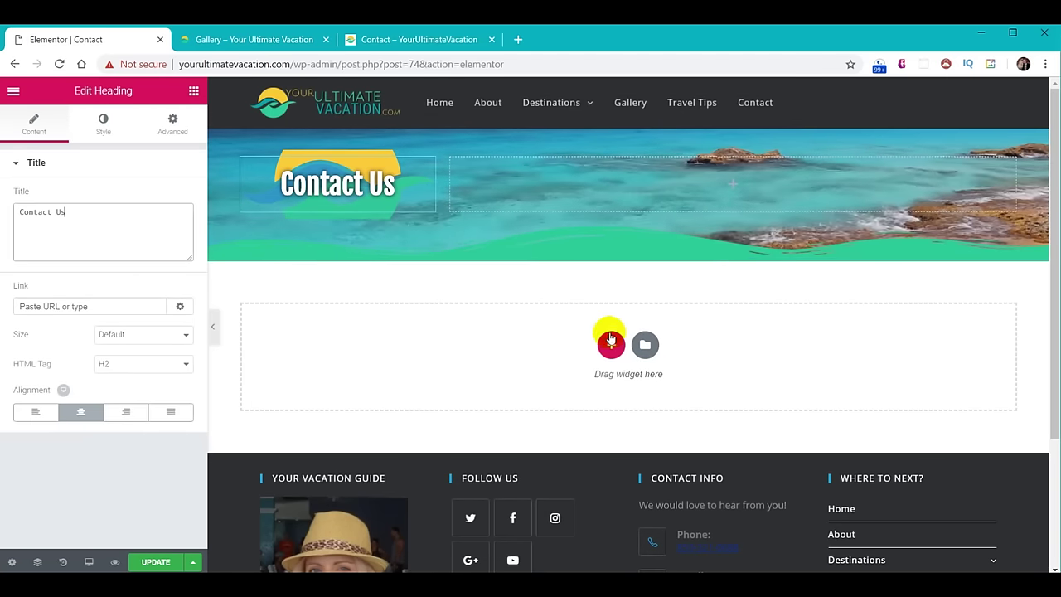
pyautogui.click(610, 339)
pyautogui.click(505, 380)
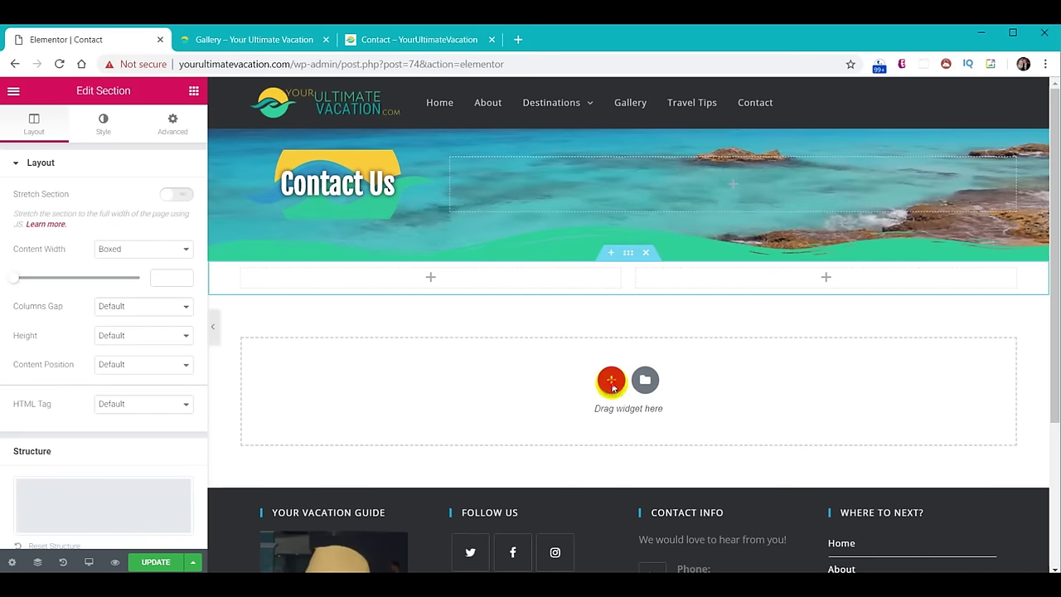
# Add a second two-column section and give the upper section a green background.
pyautogui.click(611, 380)
pyautogui.click(531, 419)
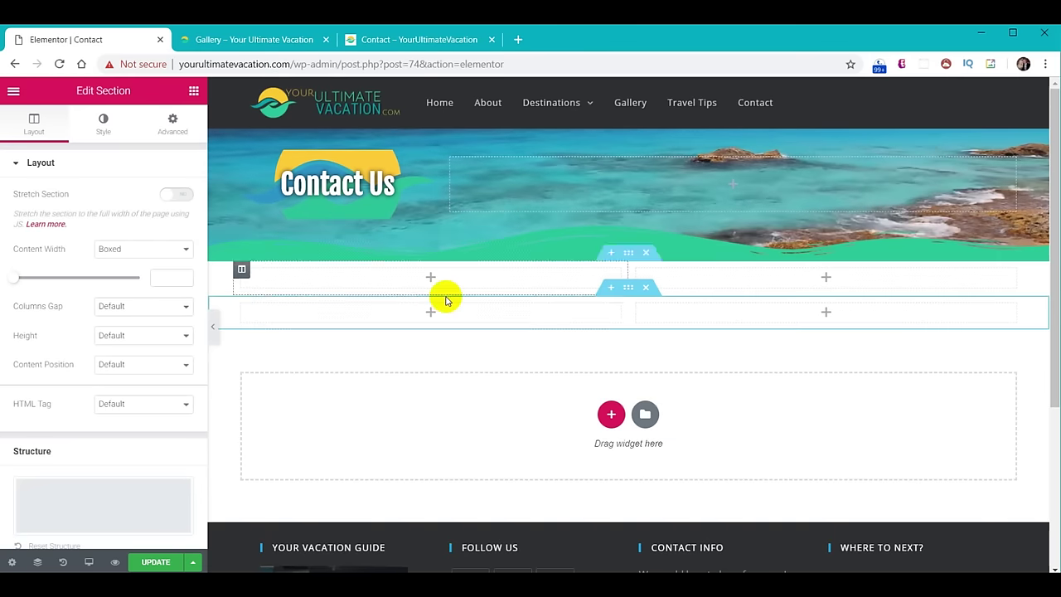
pyautogui.click(629, 252)
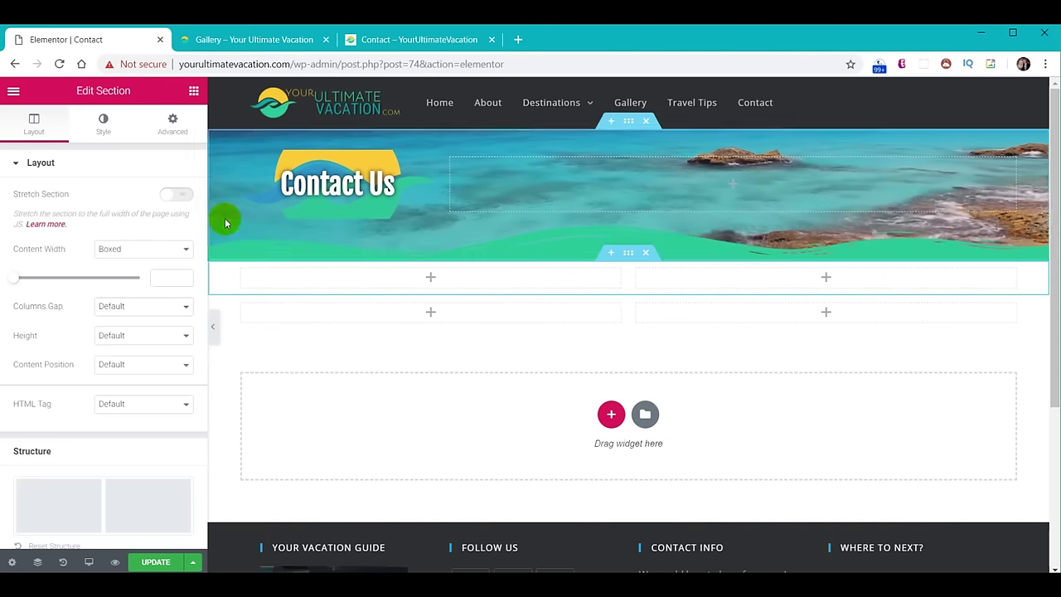
pyautogui.click(103, 124)
pyautogui.click(111, 226)
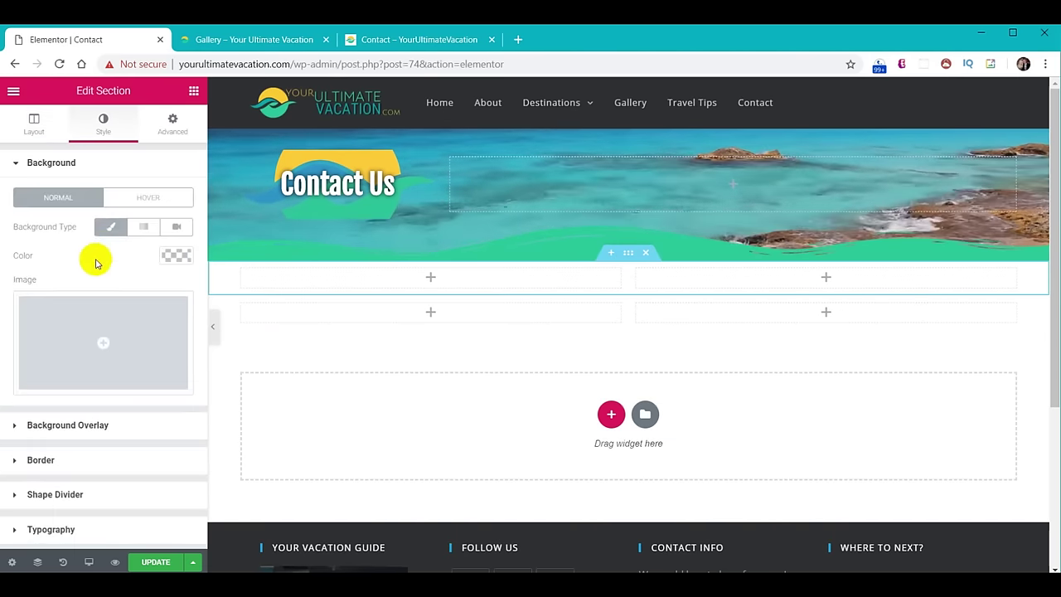
pyautogui.click(176, 256)
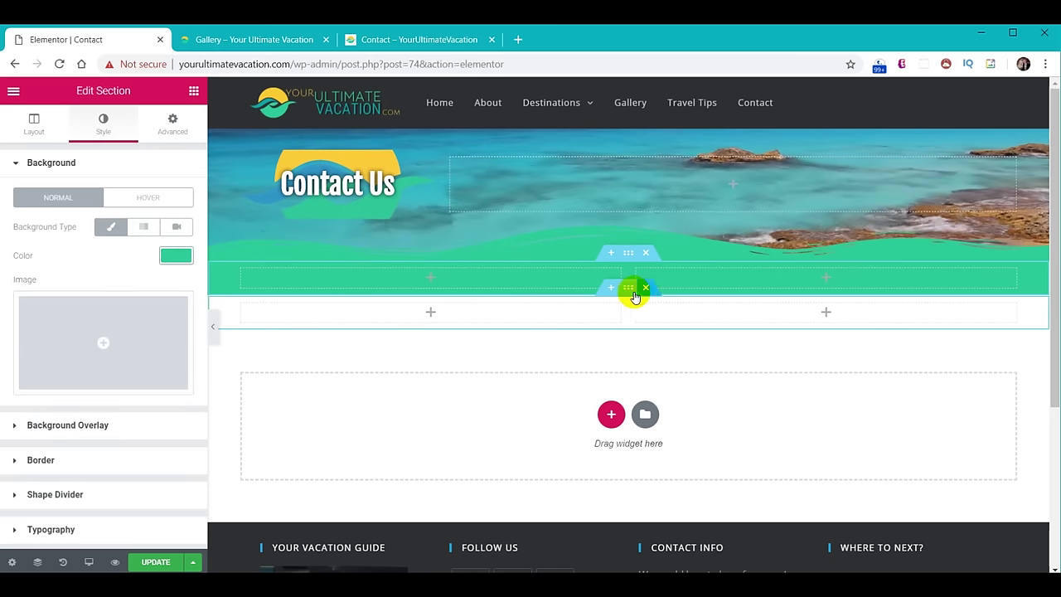
# Give the lower section a solid yellow background using the pasted colour code.
pyautogui.click(628, 287)
pyautogui.click(103, 123)
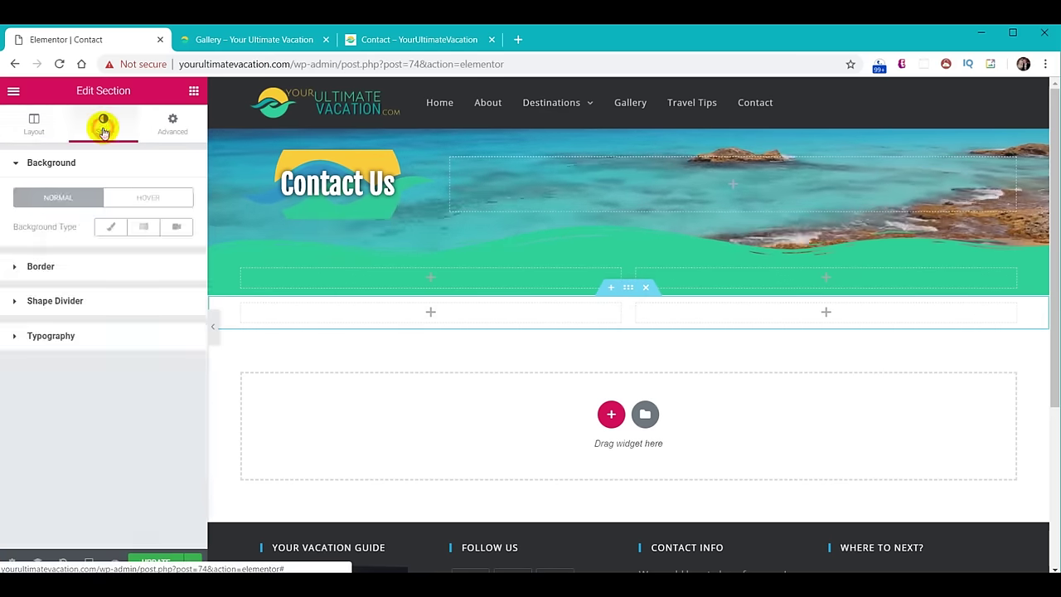
pyautogui.click(109, 228)
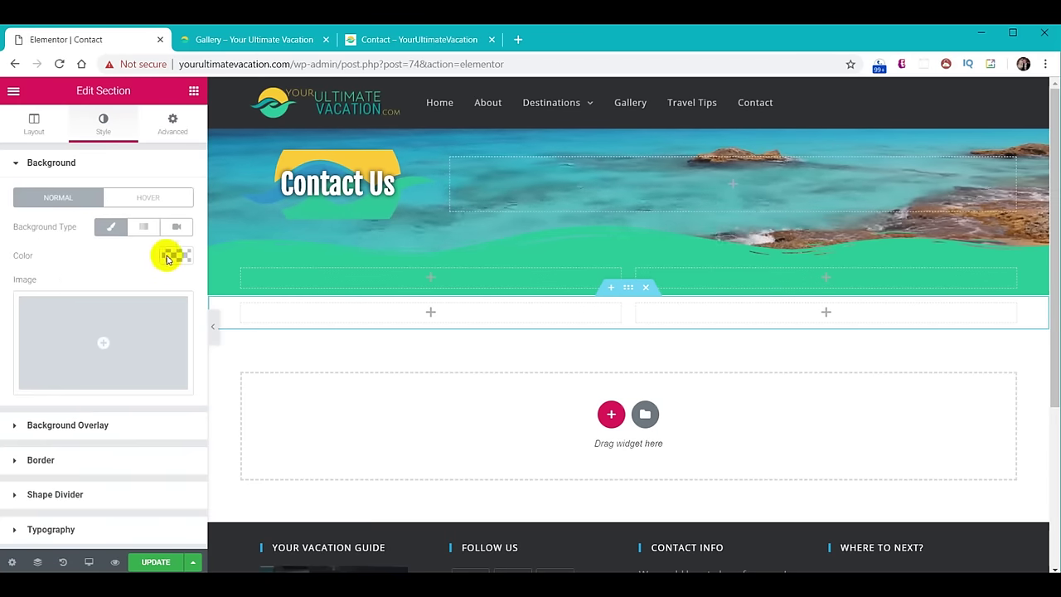
pyautogui.click(171, 255)
pyautogui.click(66, 259)
pyautogui.hotkey('ctrl', 'v')
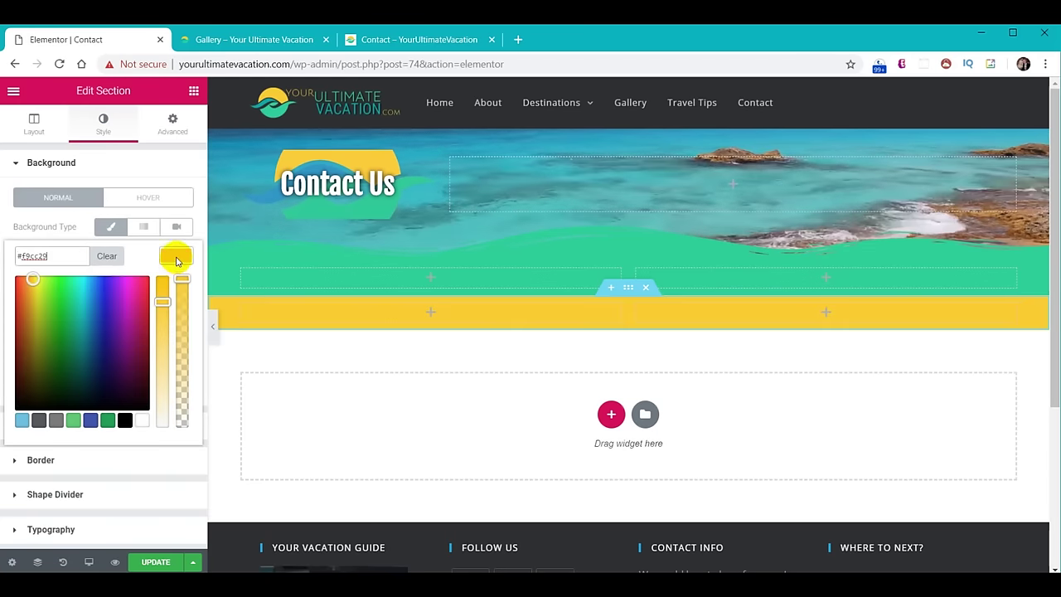
pyautogui.click(175, 257)
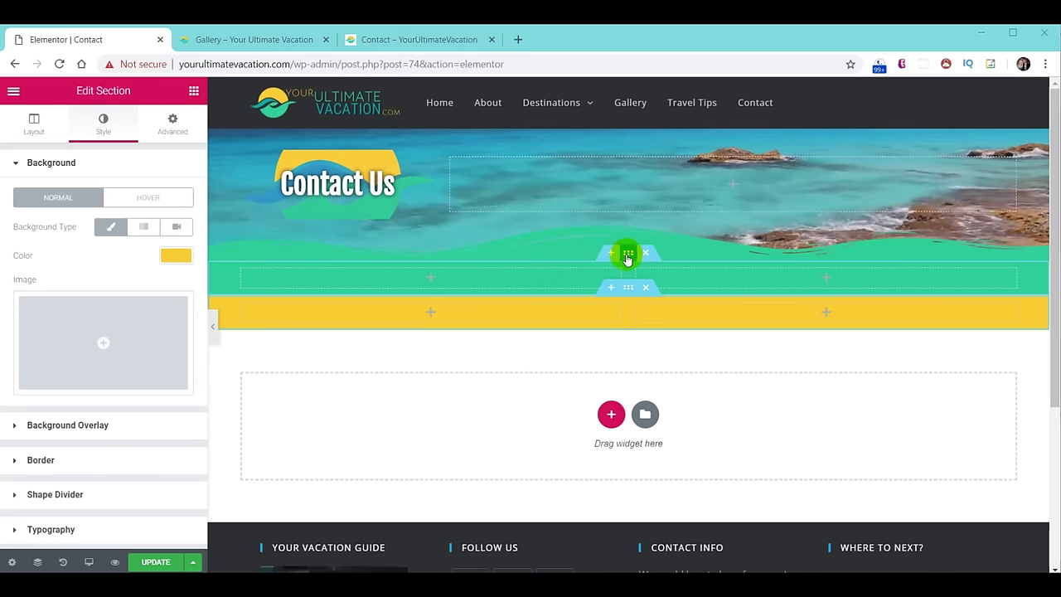
# Unlink the green section's padding and give it a top padding of 20.
pyautogui.click(628, 254)
pyautogui.click(173, 125)
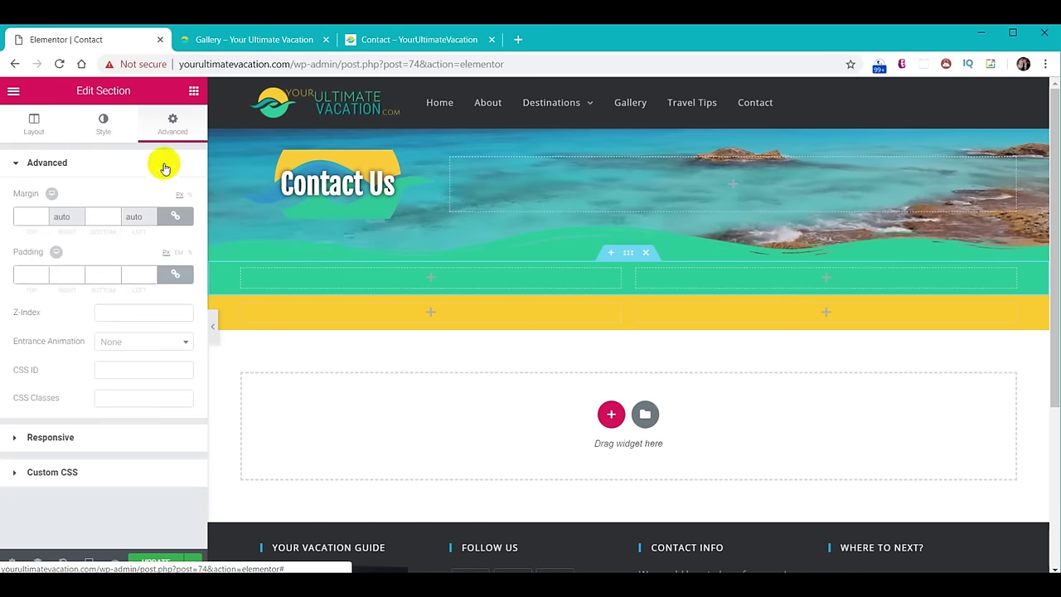
pyautogui.click(175, 274)
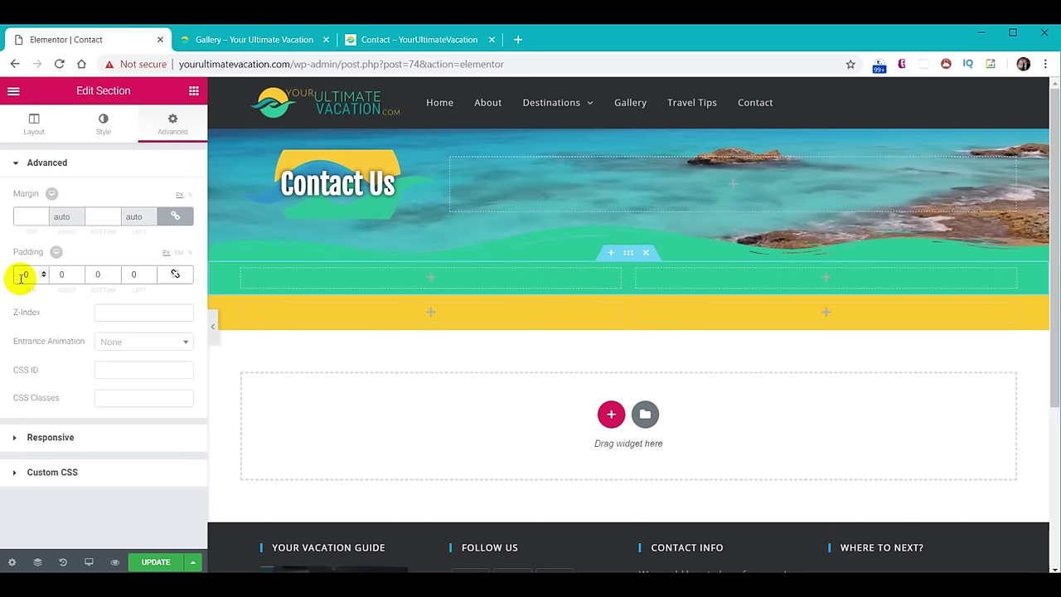
pyautogui.click(20, 274)
pyautogui.write('2')
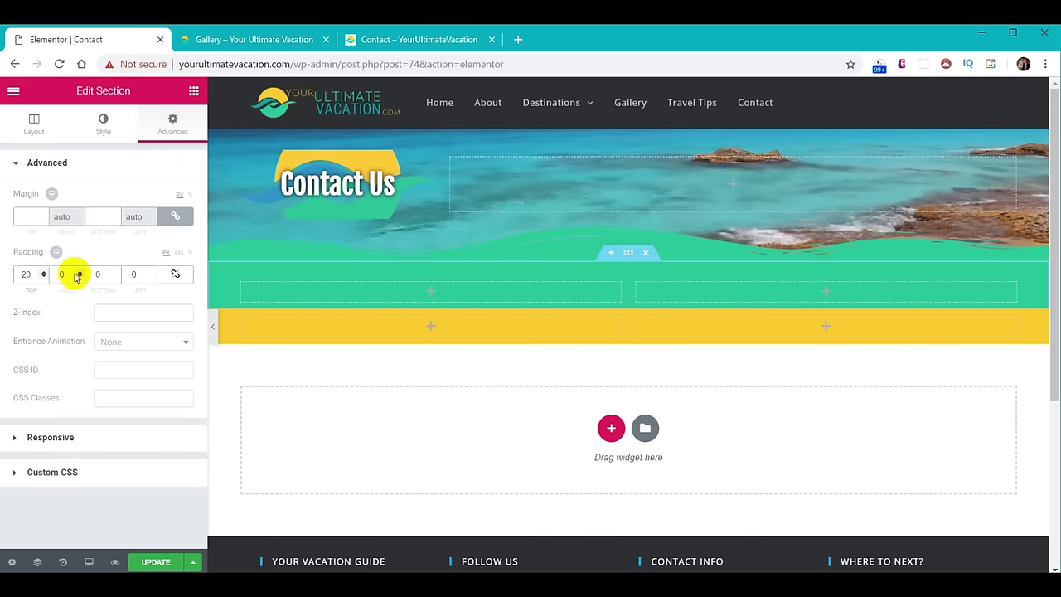
pyautogui.write('6')
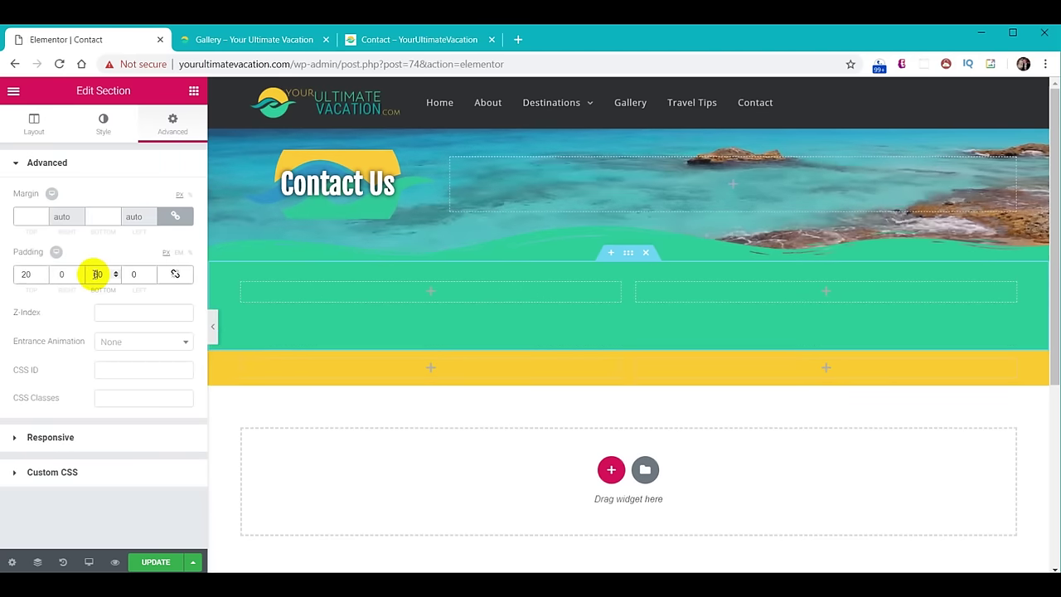
# Add a yellow Waves Brush bottom shape divider, height 60, to the green section.
pyautogui.click(98, 133)
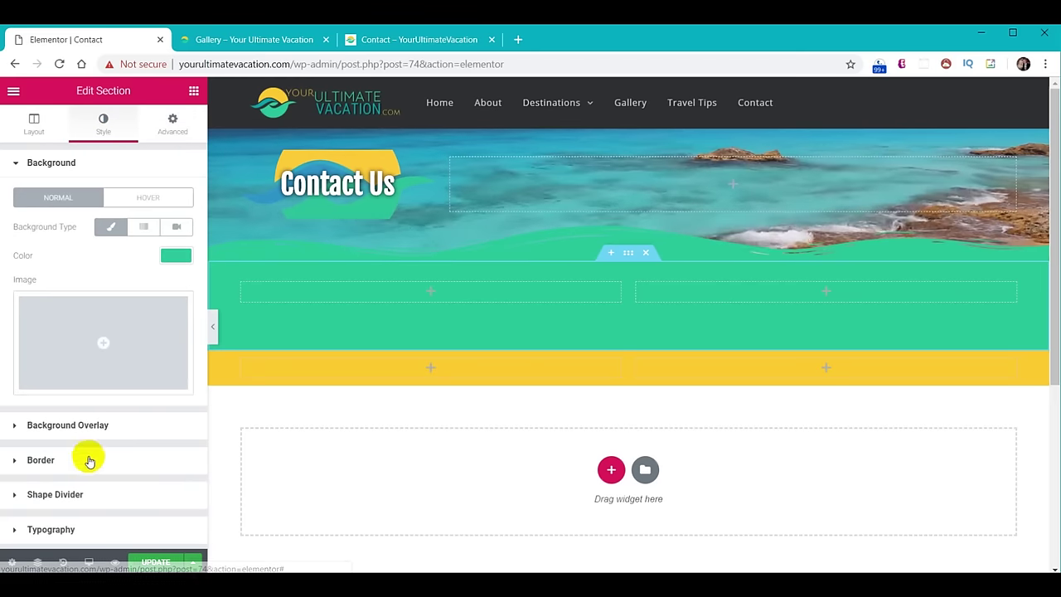
pyautogui.click(71, 495)
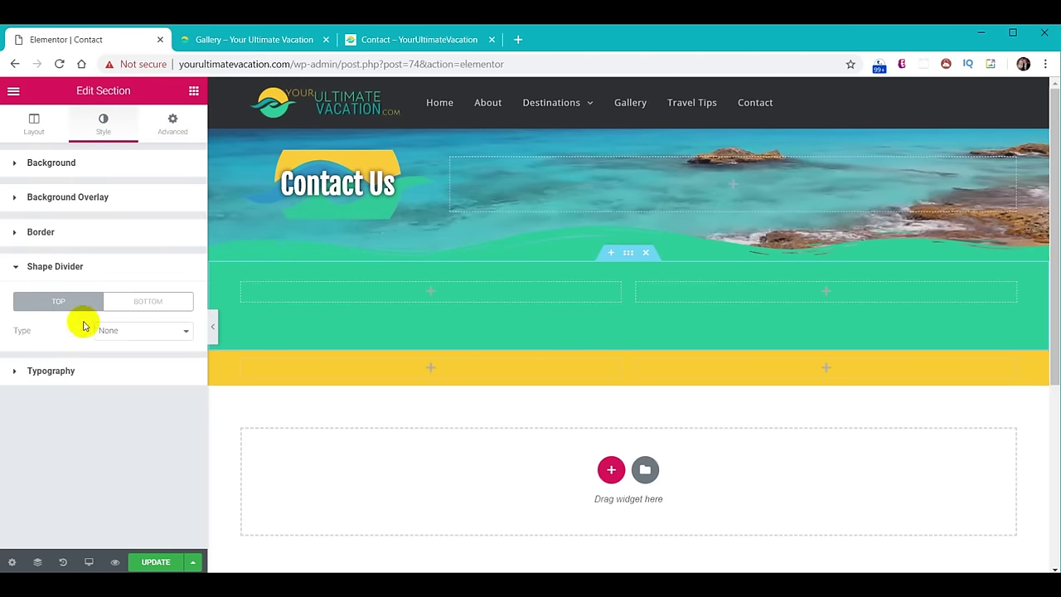
pyautogui.click(142, 332)
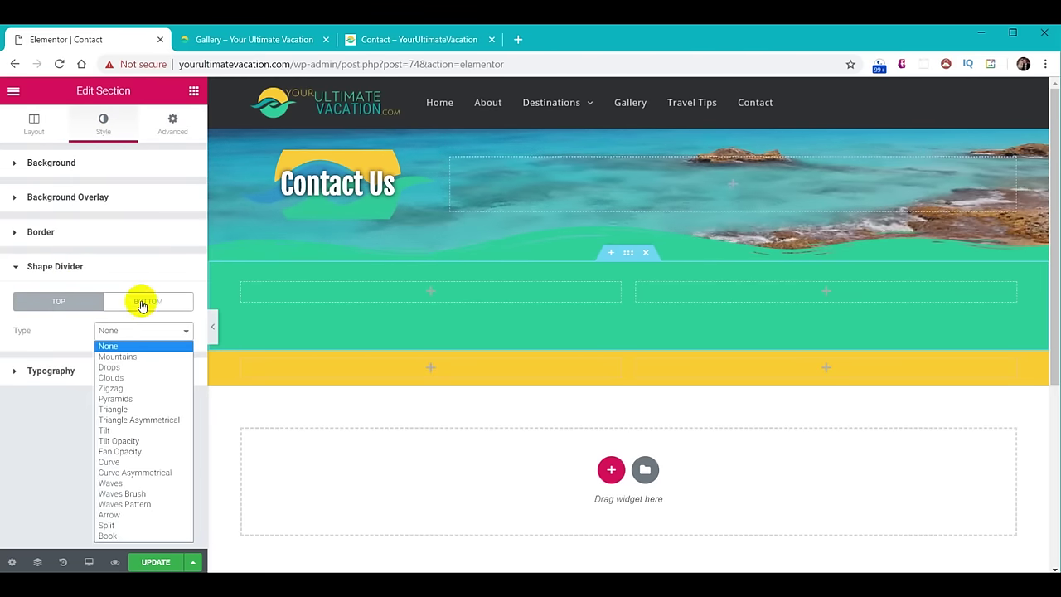
pyautogui.click(143, 306)
pyautogui.click(137, 331)
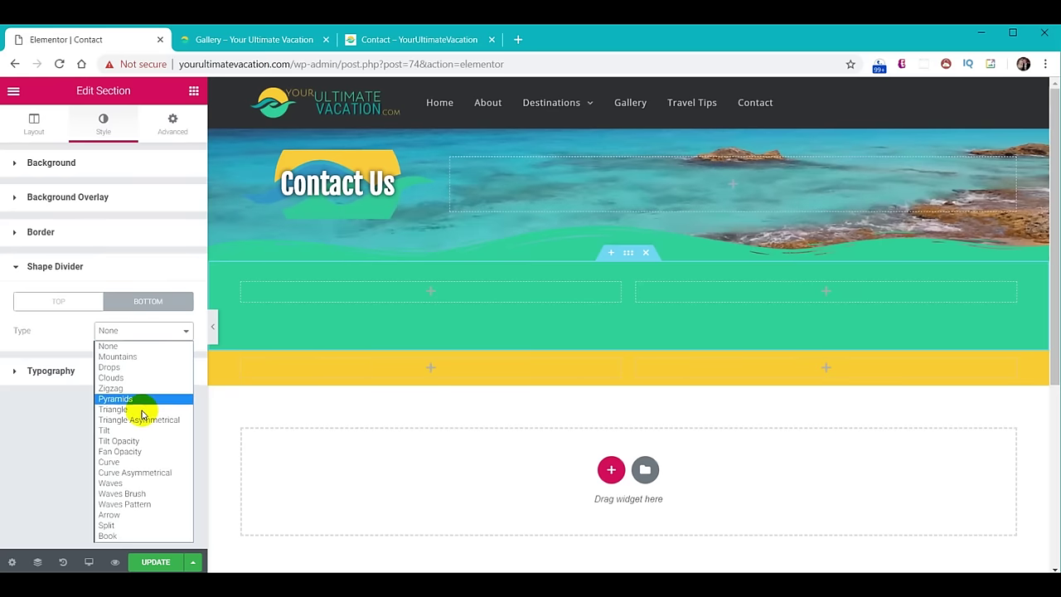
pyautogui.click(123, 493)
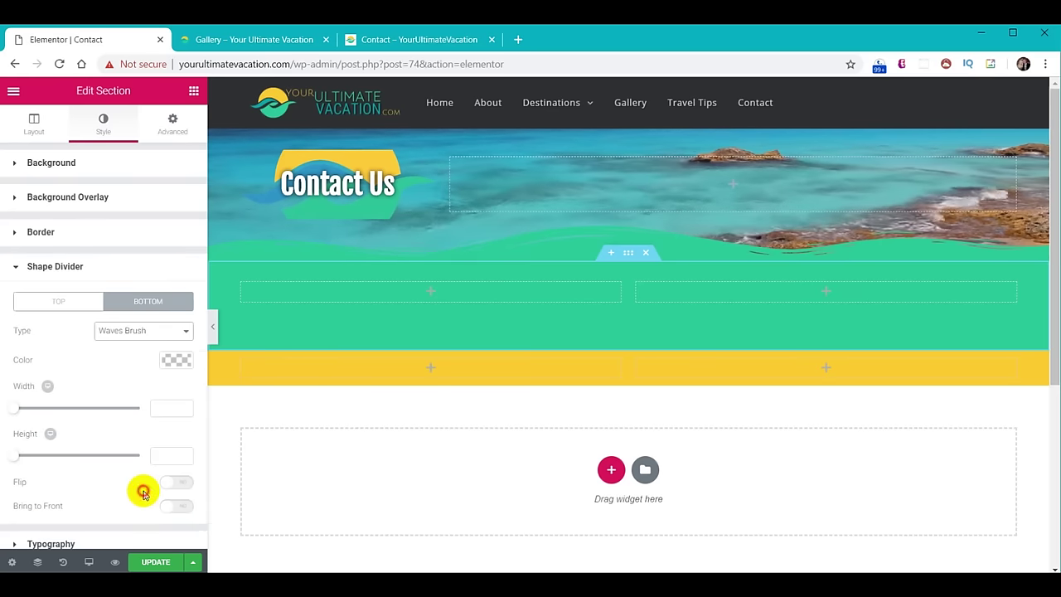
pyautogui.click(170, 362)
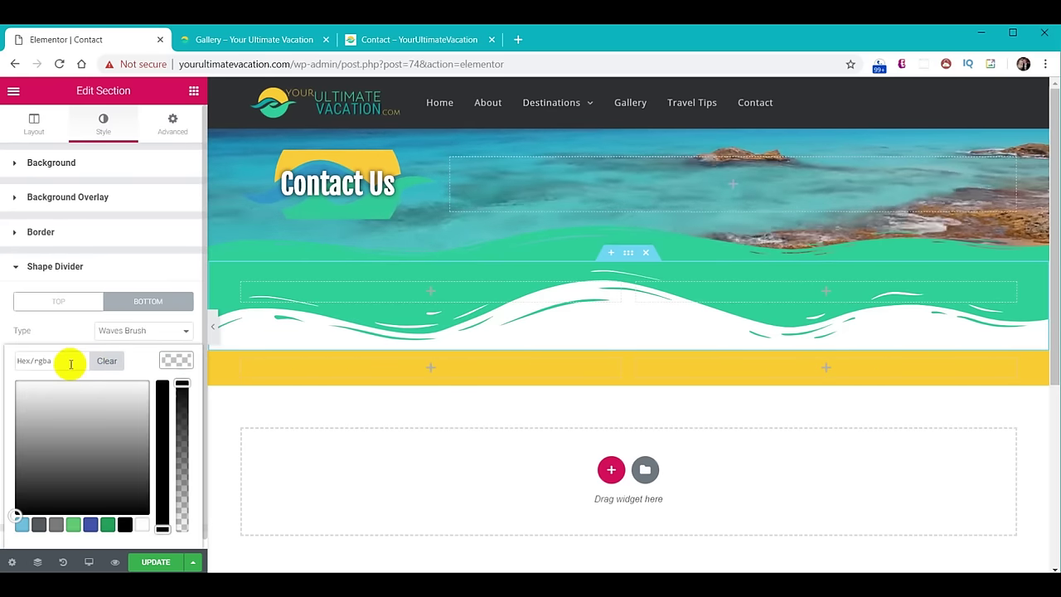
pyautogui.hotkey('ctrl', 'v')
pyautogui.click(172, 361)
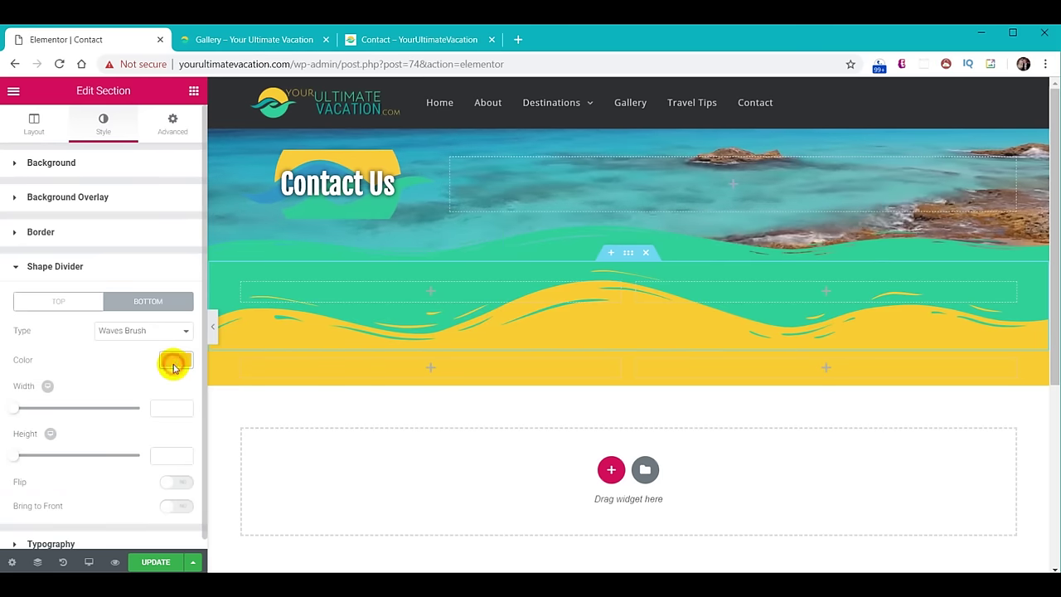
pyautogui.write('60')
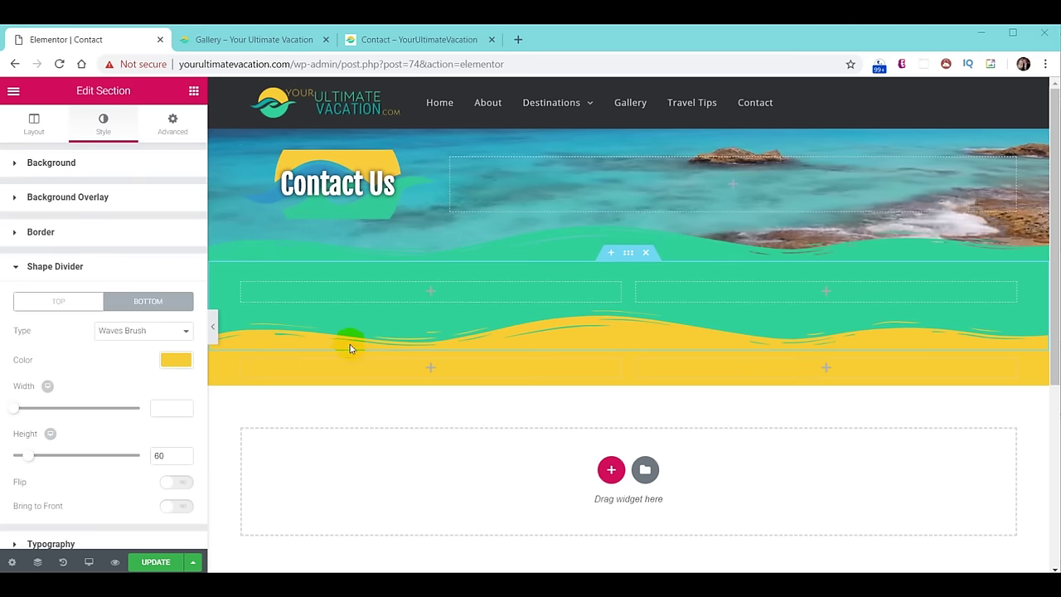
# Set the yellow section's top padding to 20.
pyautogui.click(627, 345)
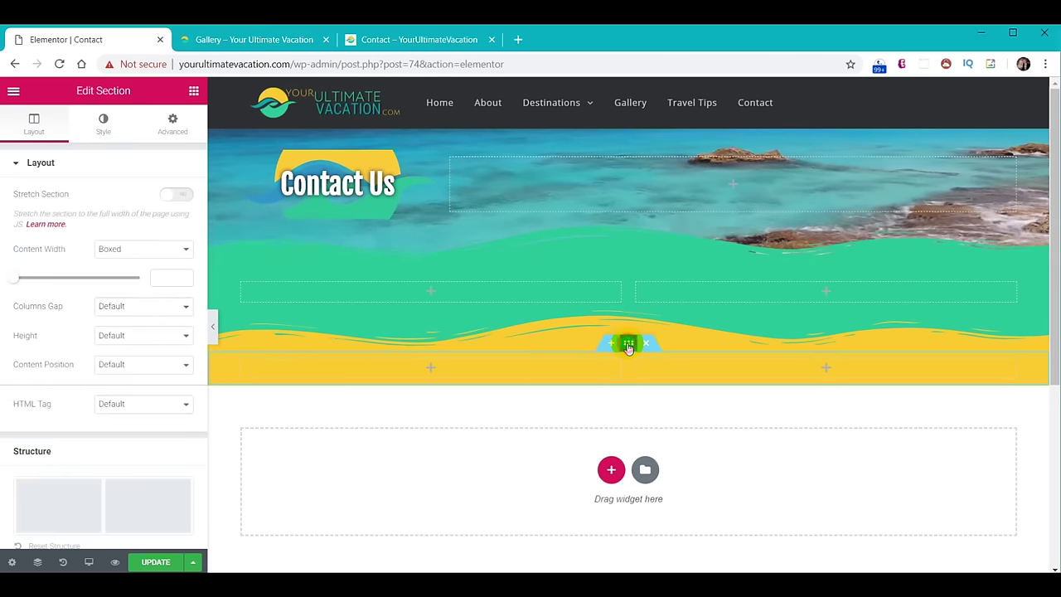
pyautogui.click(173, 124)
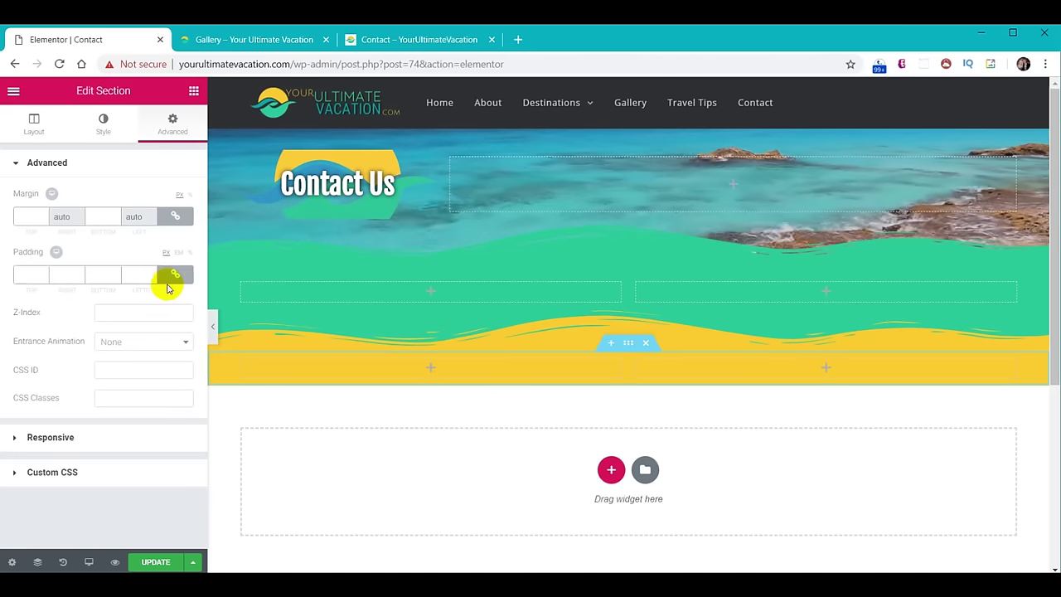
pyautogui.click(24, 274)
pyautogui.write('2')
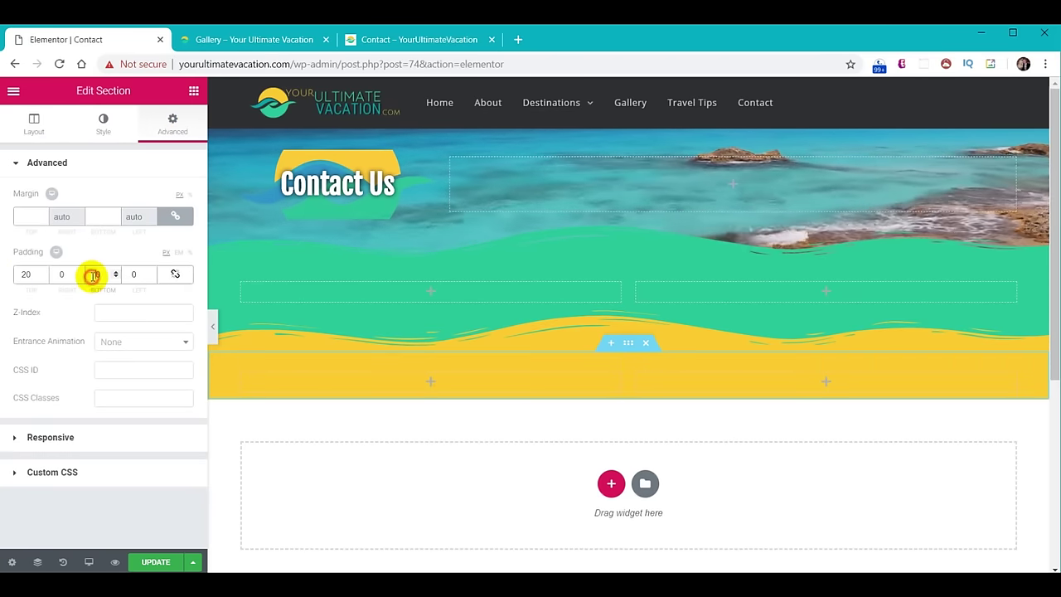
# Give the yellow section a #2f3033 Waves Brush bottom shape divider, height 60.
pyautogui.click(102, 124)
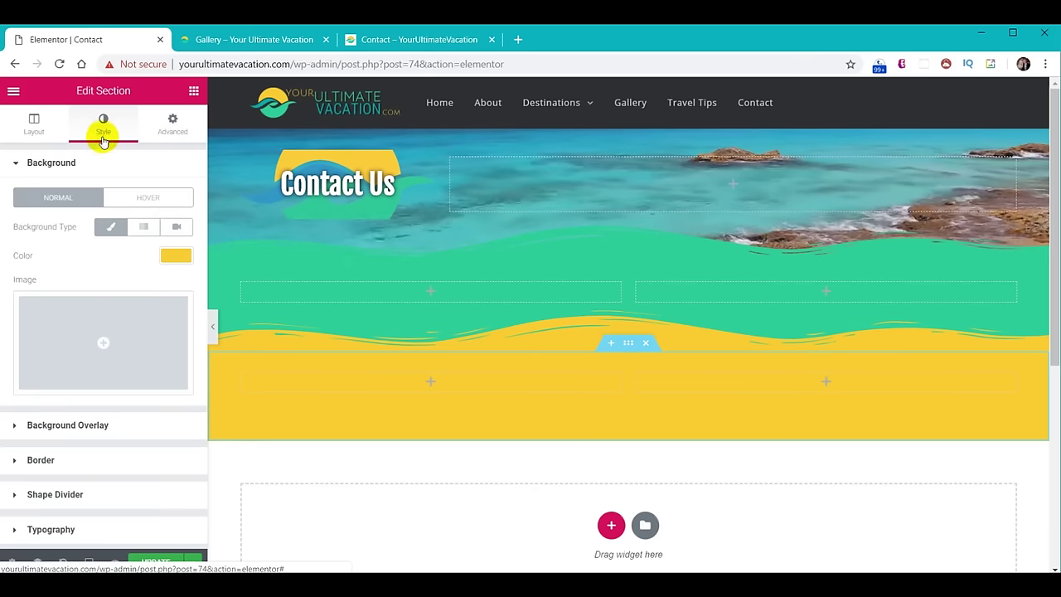
pyautogui.click(81, 494)
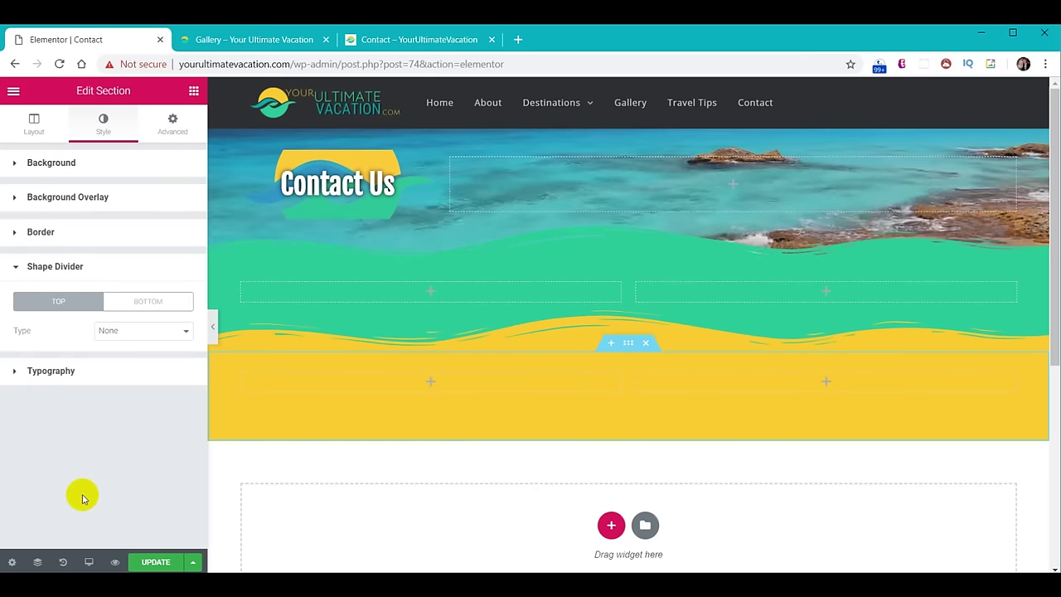
pyautogui.click(160, 304)
pyautogui.click(161, 331)
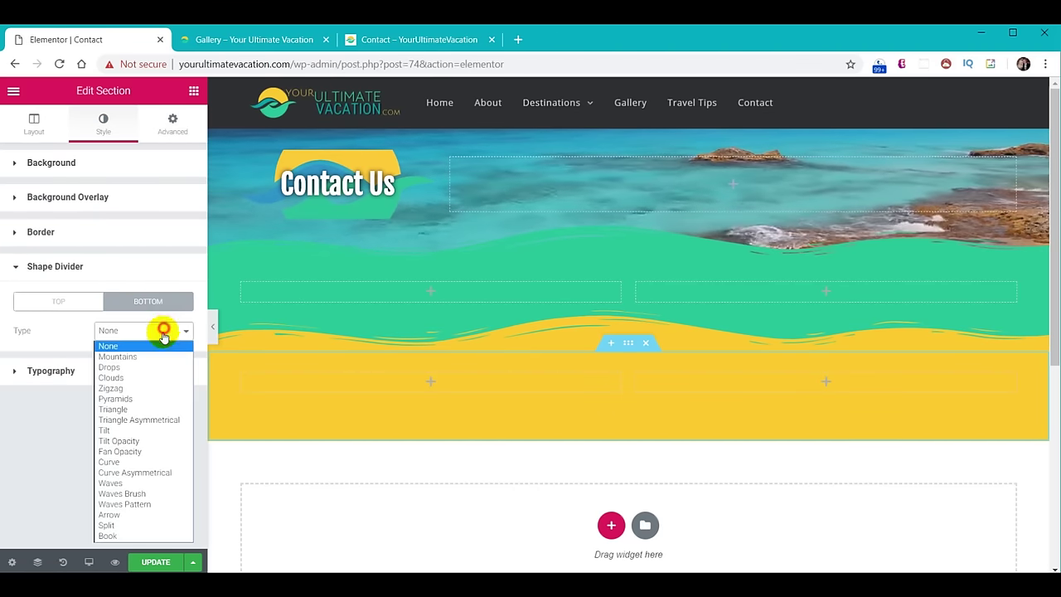
pyautogui.click(138, 494)
pyautogui.click(172, 362)
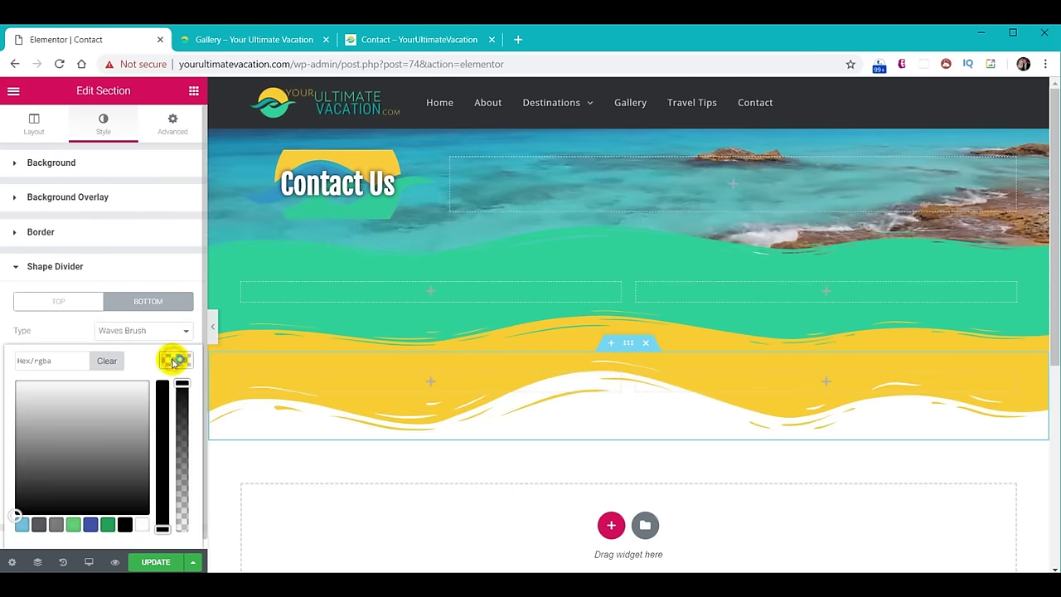
pyautogui.write('#2f3033')
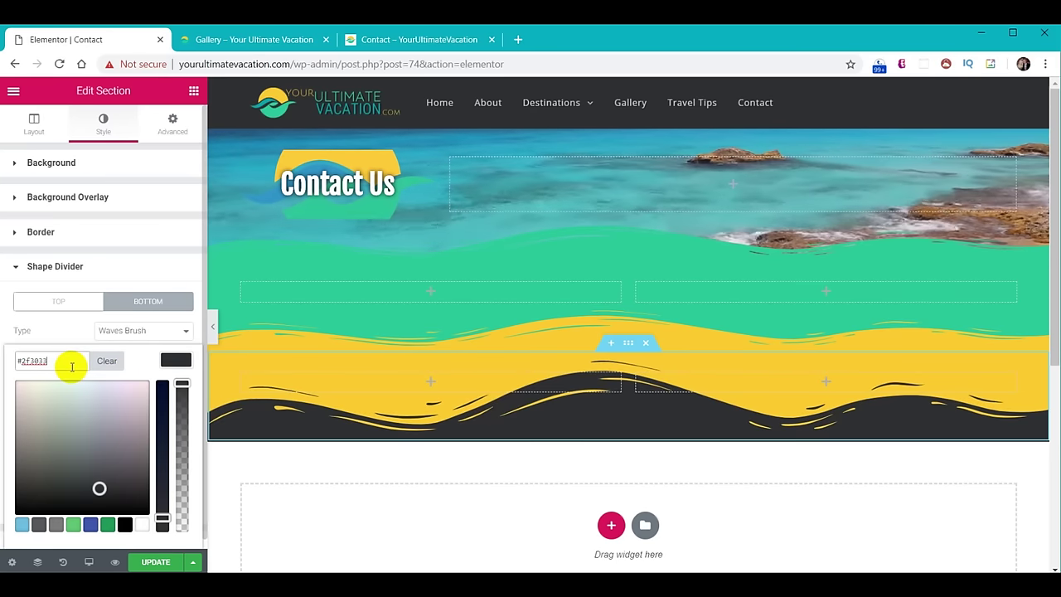
pyautogui.click(172, 362)
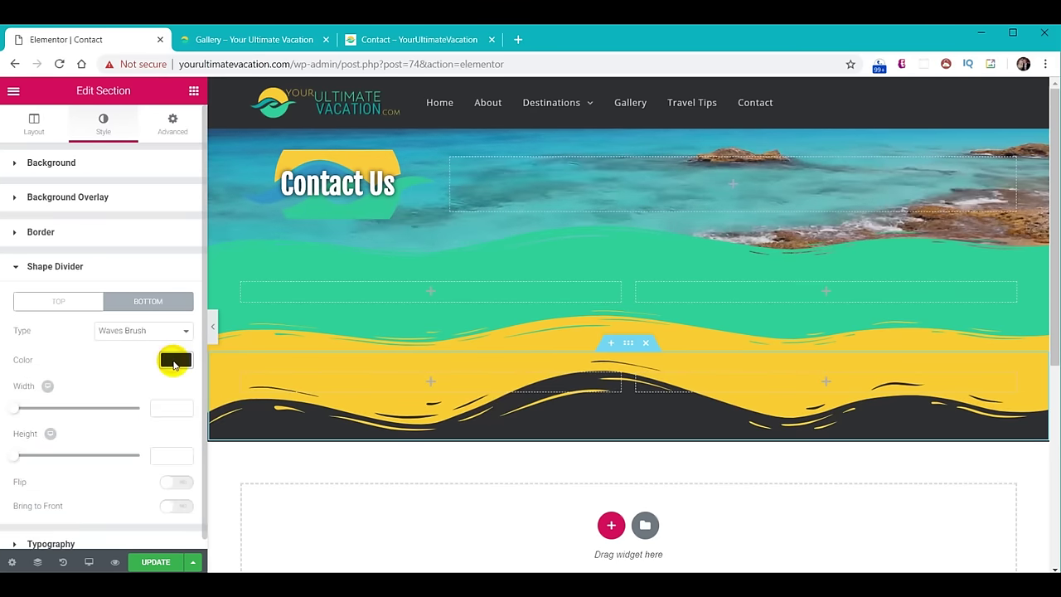
pyautogui.click(174, 448)
pyautogui.write('60')
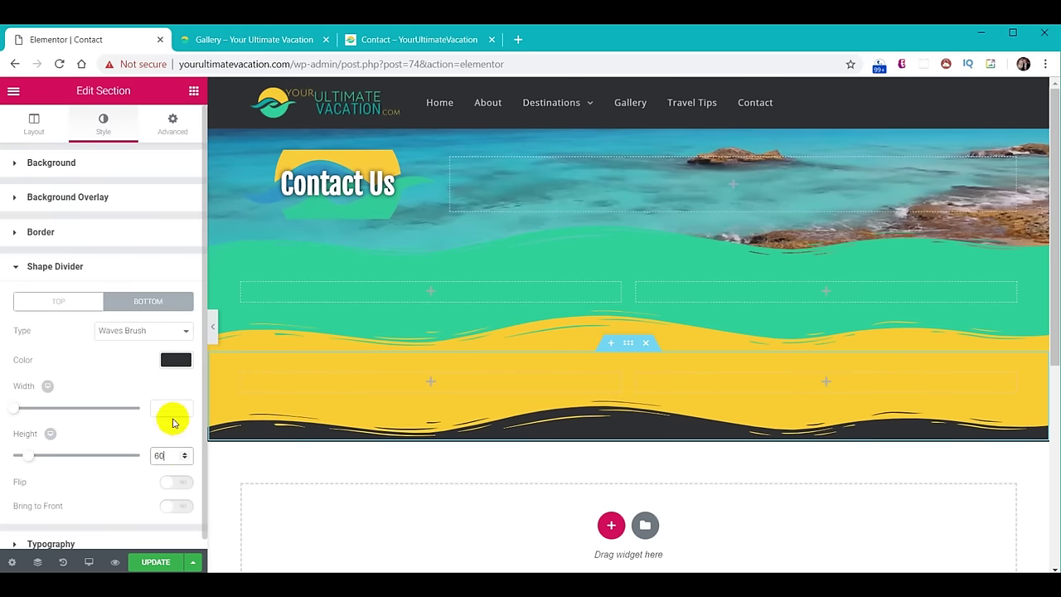
pyautogui.click(641, 361)
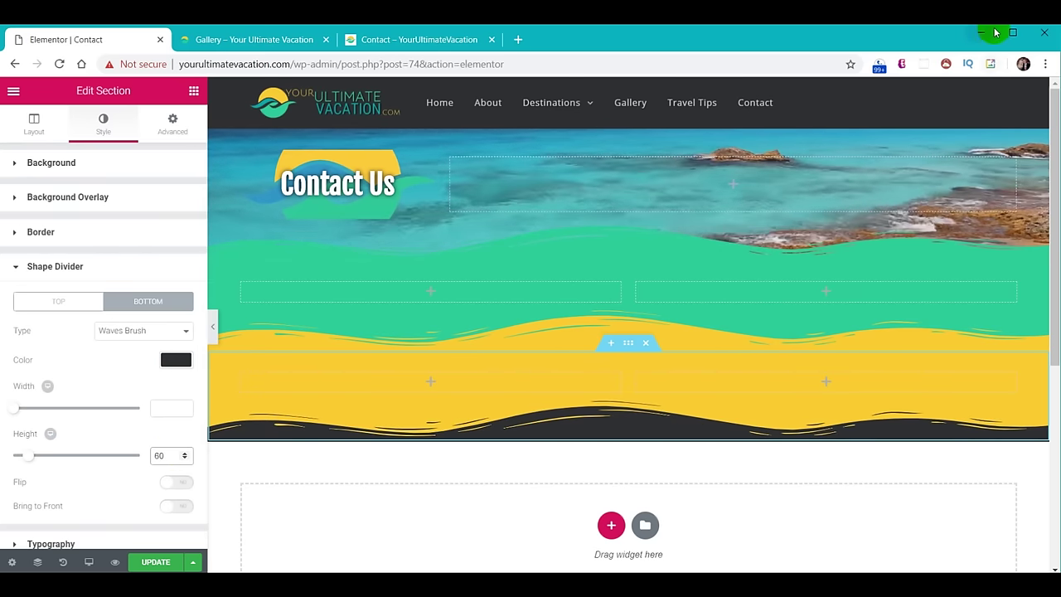
pyautogui.click(193, 91)
# Drop a heading into the green section's left column, styled white Roboto Slab at size 26.
pyautogui.moveTo(166, 218); pyautogui.dragTo(441, 301)
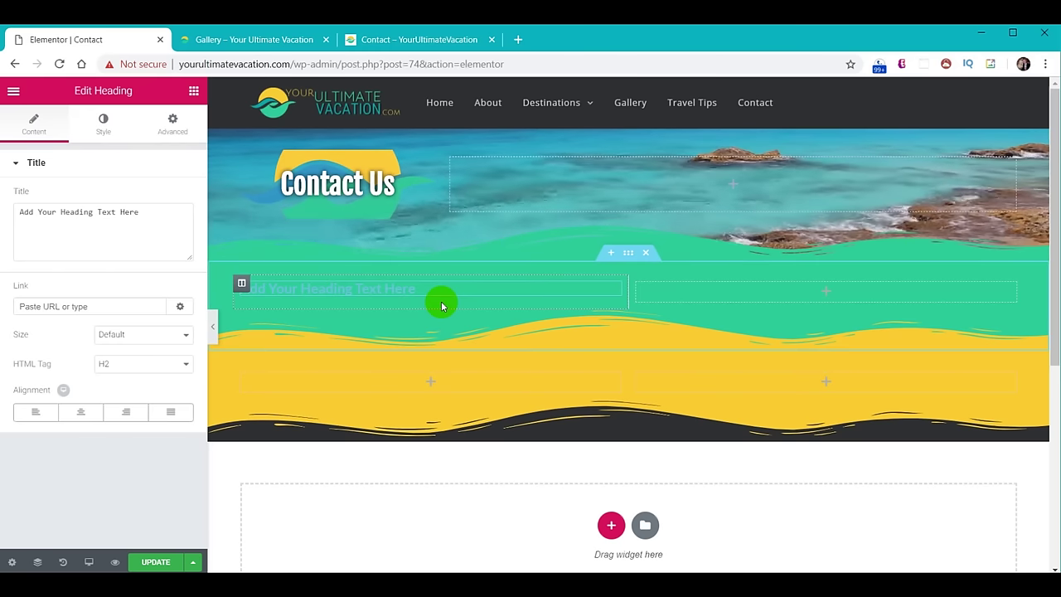
pyautogui.click(99, 126)
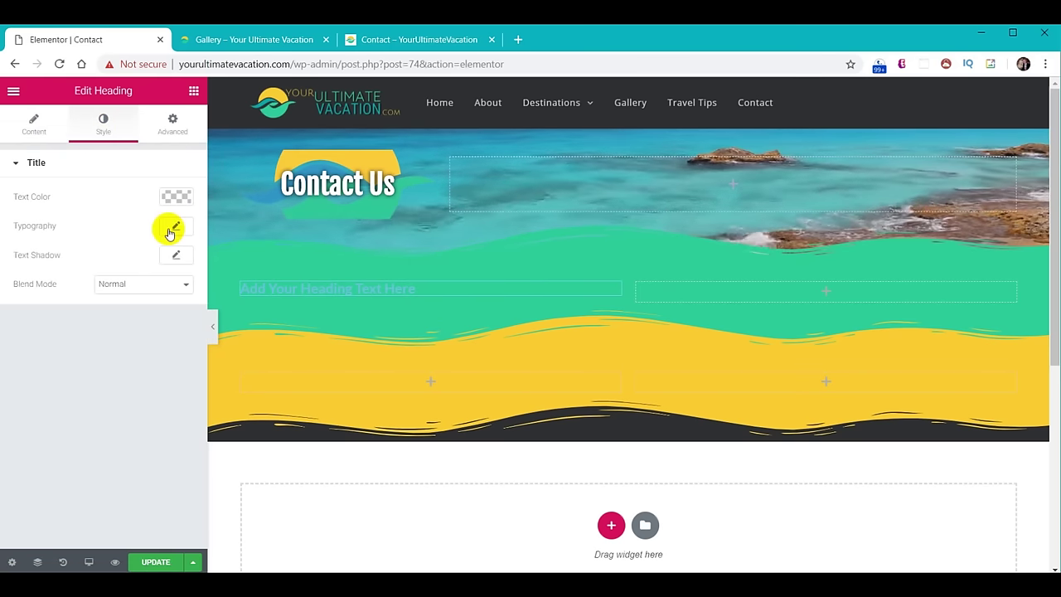
pyautogui.click(176, 197)
pyautogui.click(139, 362)
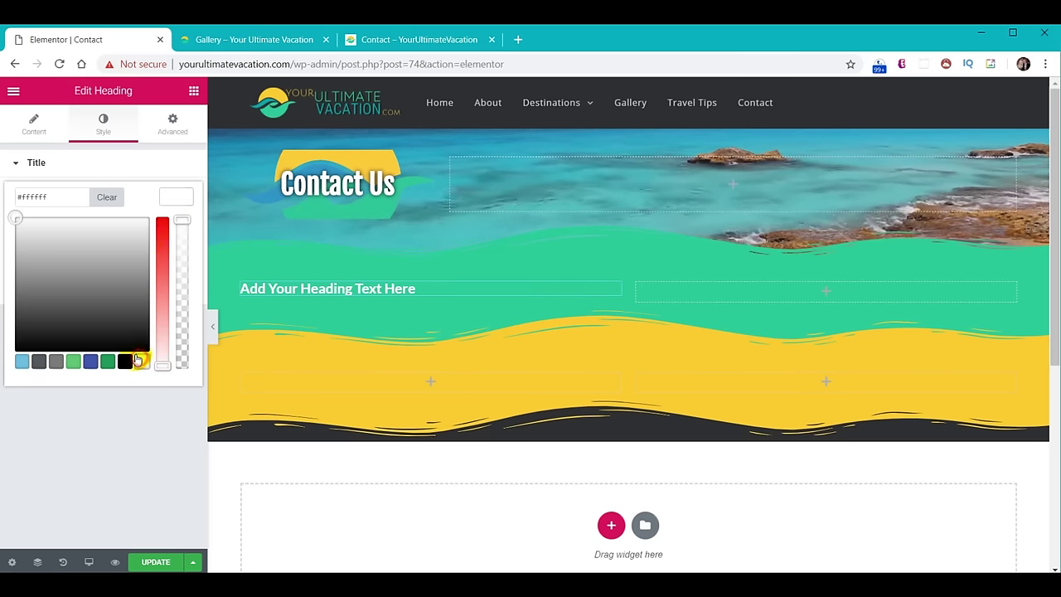
pyautogui.click(178, 197)
pyautogui.click(176, 228)
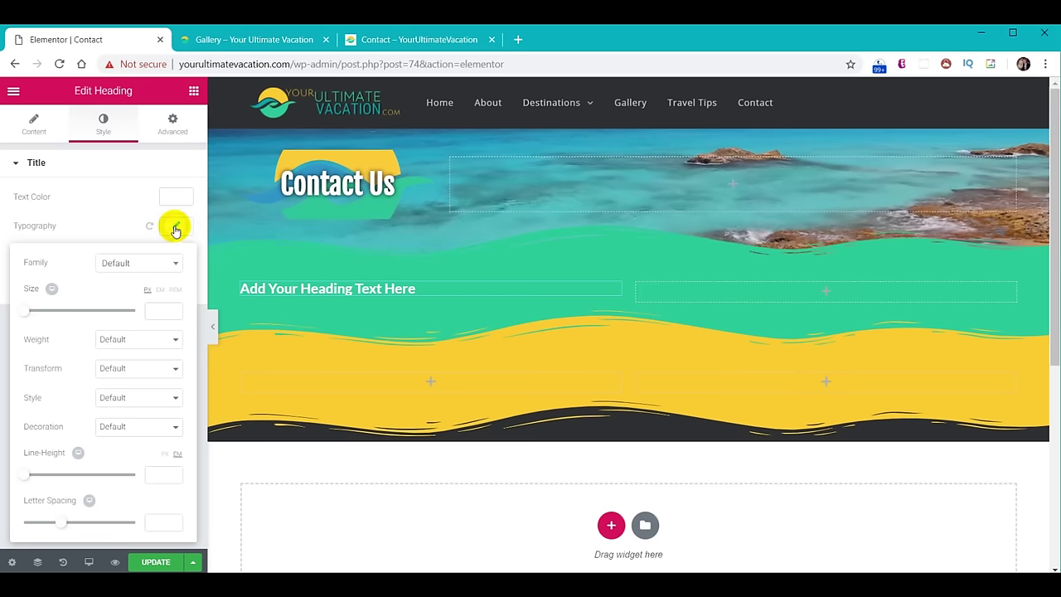
pyautogui.click(132, 263)
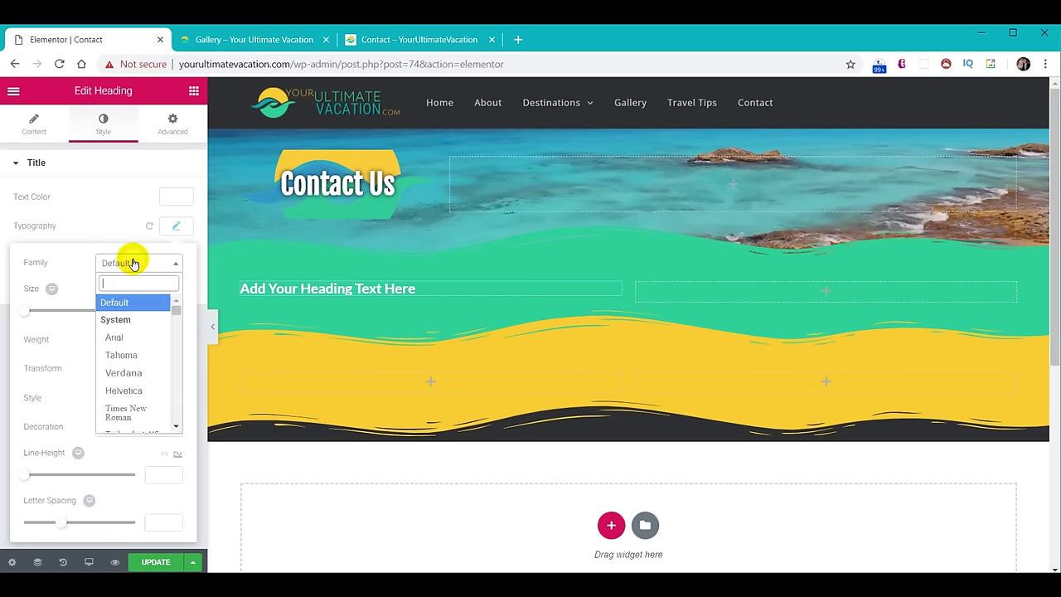
pyautogui.write('robo')
pyautogui.click(154, 380)
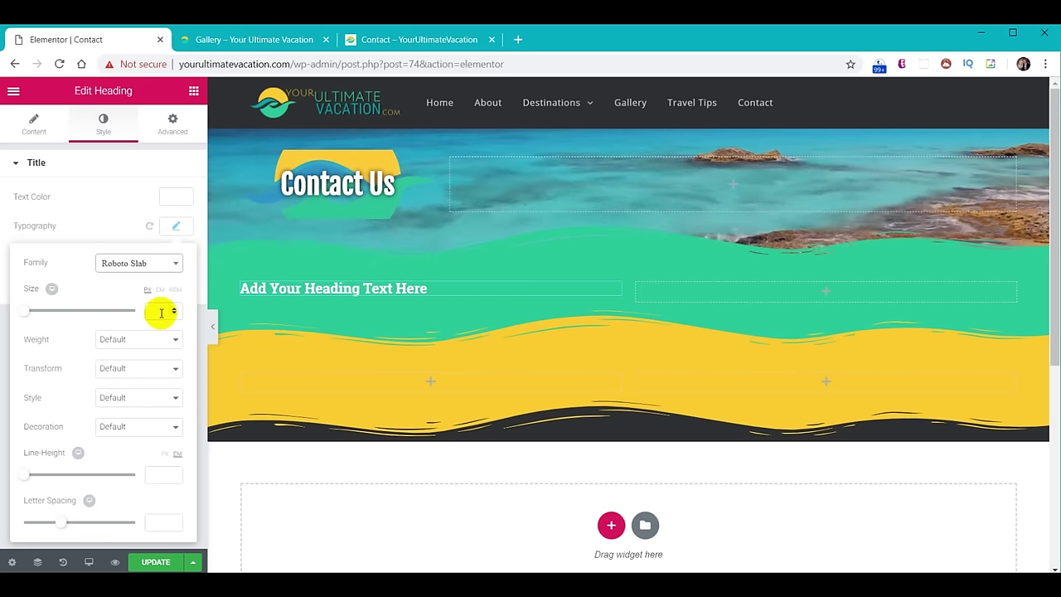
pyautogui.click(161, 313)
# Finish the size 26 font setting and title the heading 'Phone/Email'.
pyautogui.write('26')
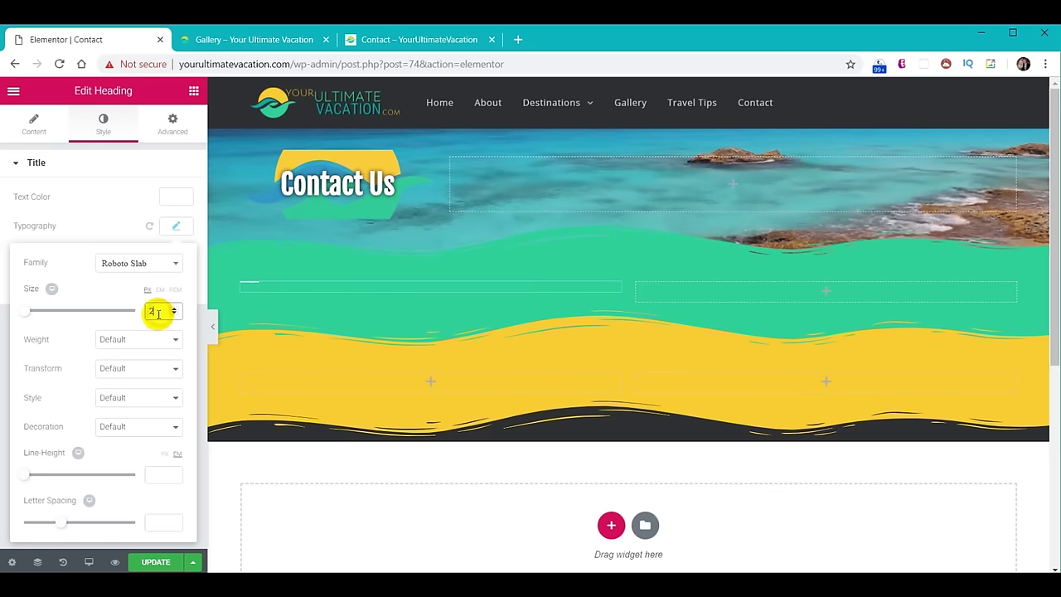
pyautogui.click(33, 125)
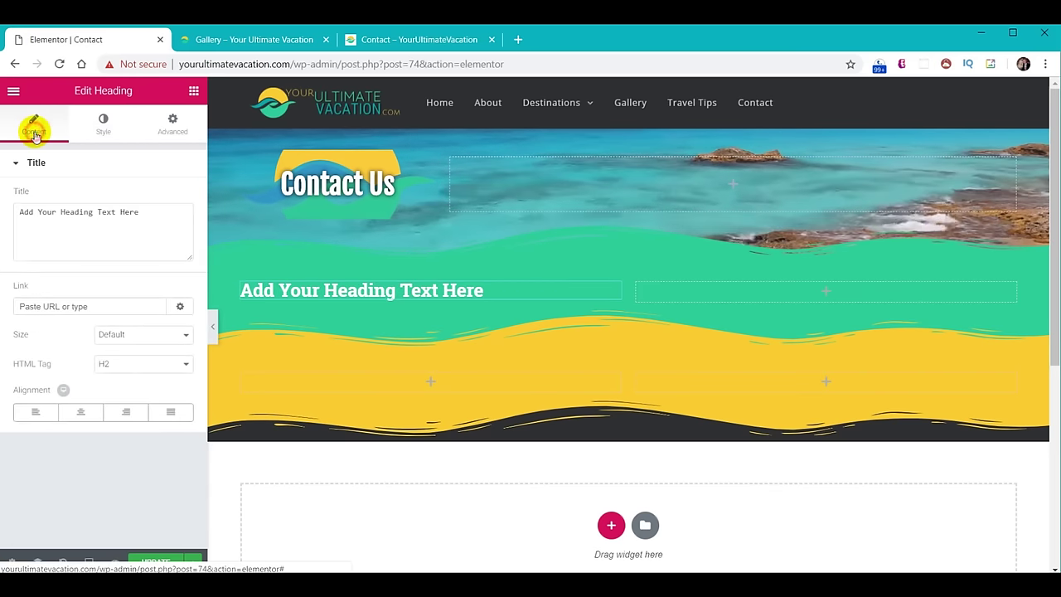
pyautogui.tripleClick(151, 220)
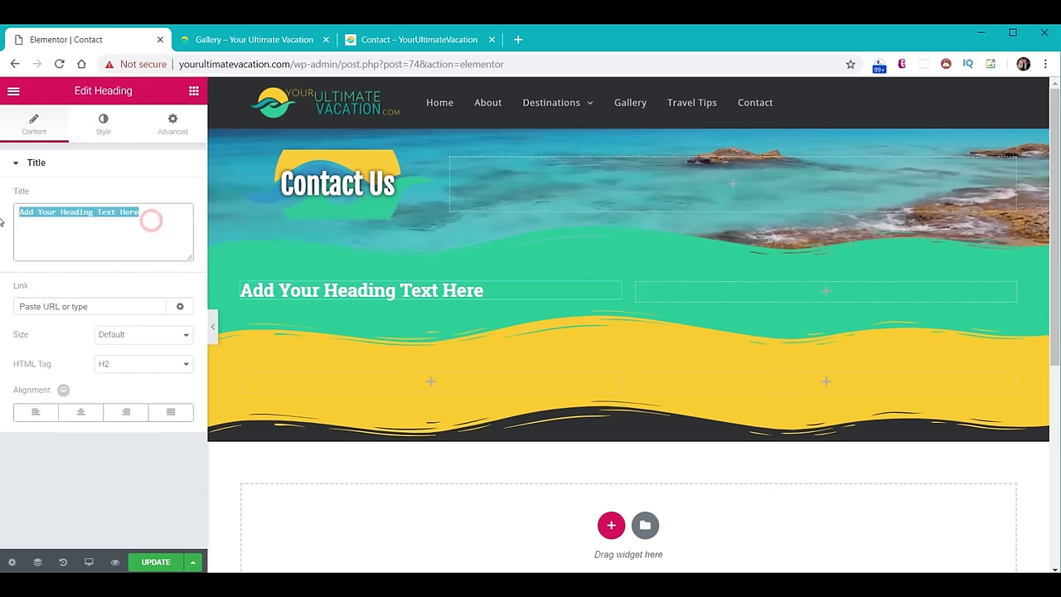
pyautogui.write('Phone/Email')
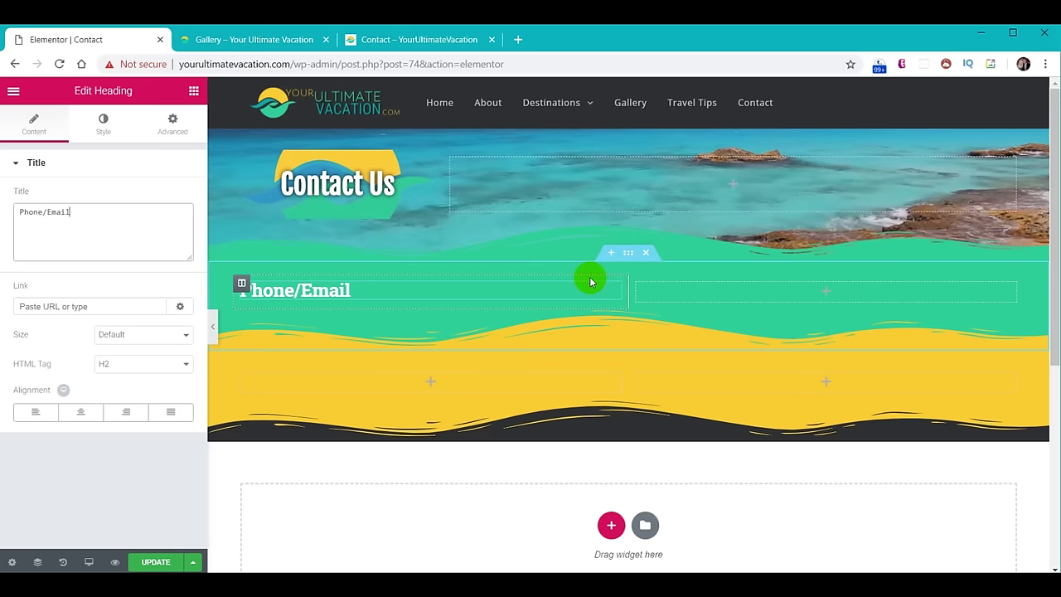
# Duplicate the Phone/Email heading into the yellow left column and both right-hand columns.
pyautogui.rightClick(615, 291)
pyautogui.click(658, 317)
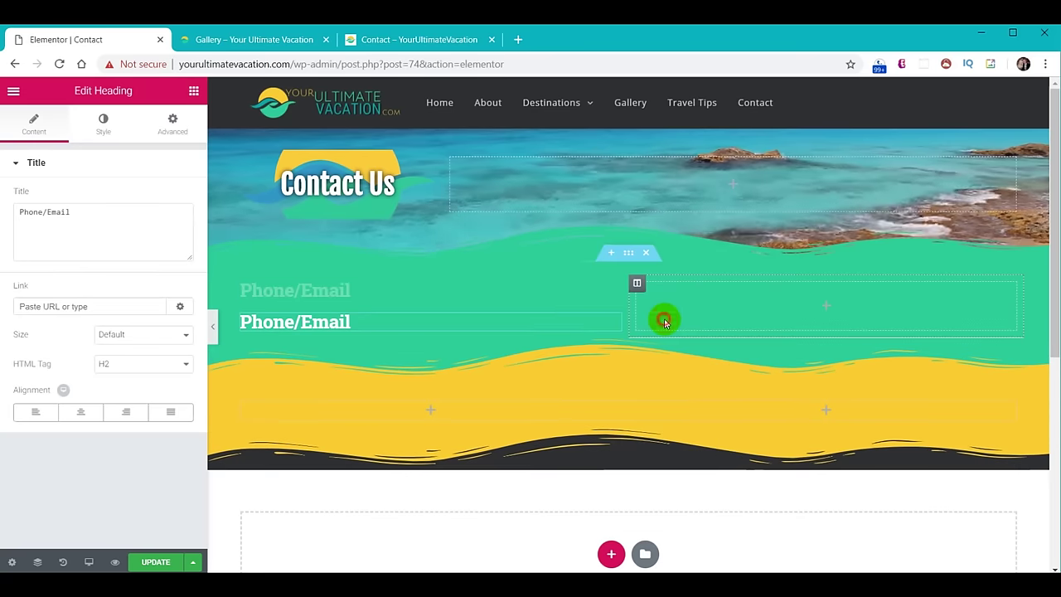
pyautogui.moveTo(636, 313); pyautogui.dragTo(518, 400)
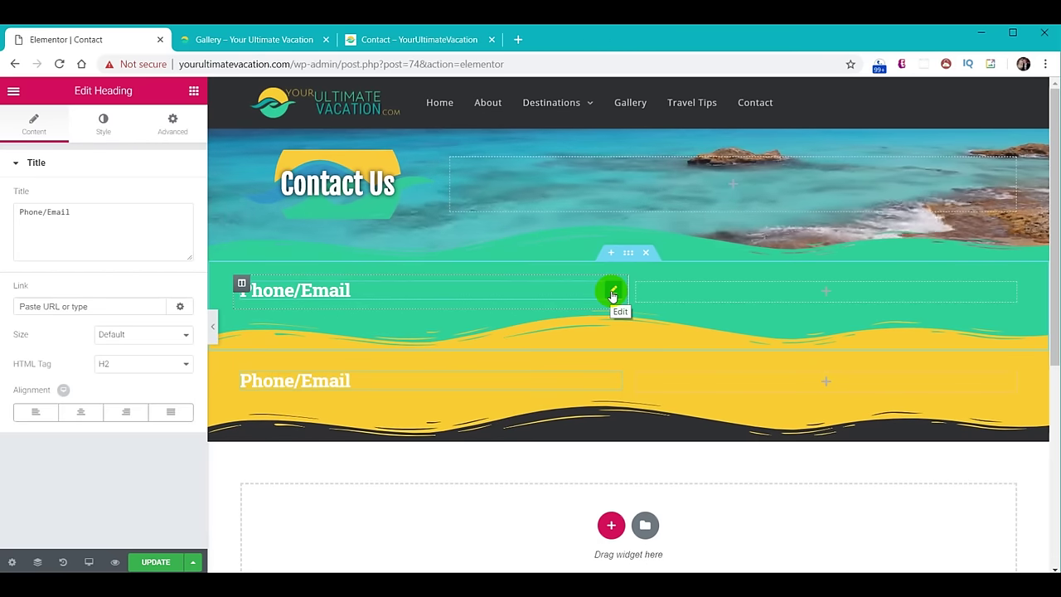
pyautogui.rightClick(613, 292)
pyautogui.click(630, 324)
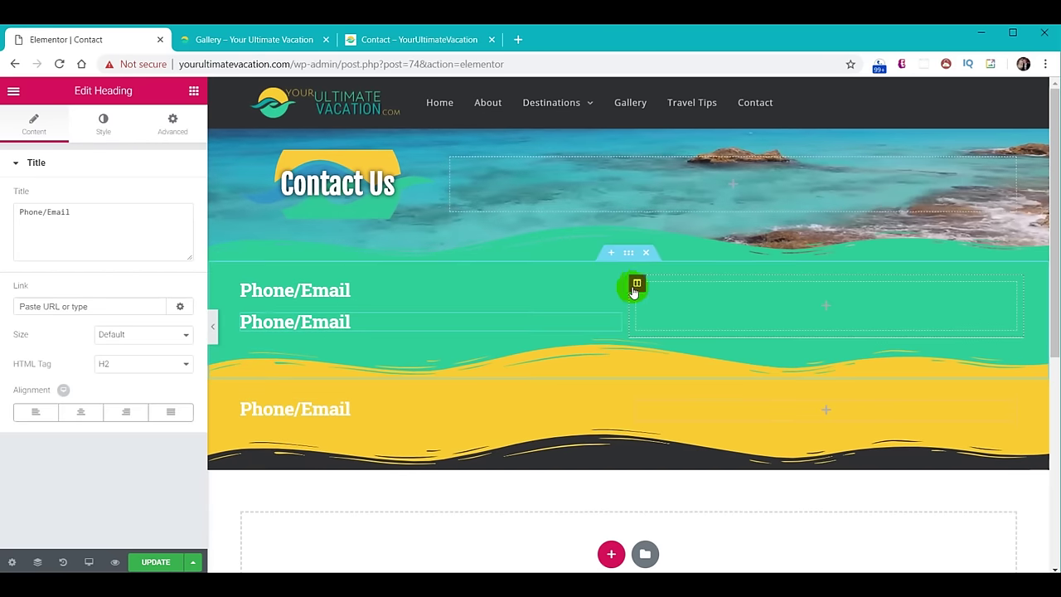
pyautogui.moveTo(611, 324); pyautogui.dragTo(971, 323)
pyautogui.rightClick(1006, 292)
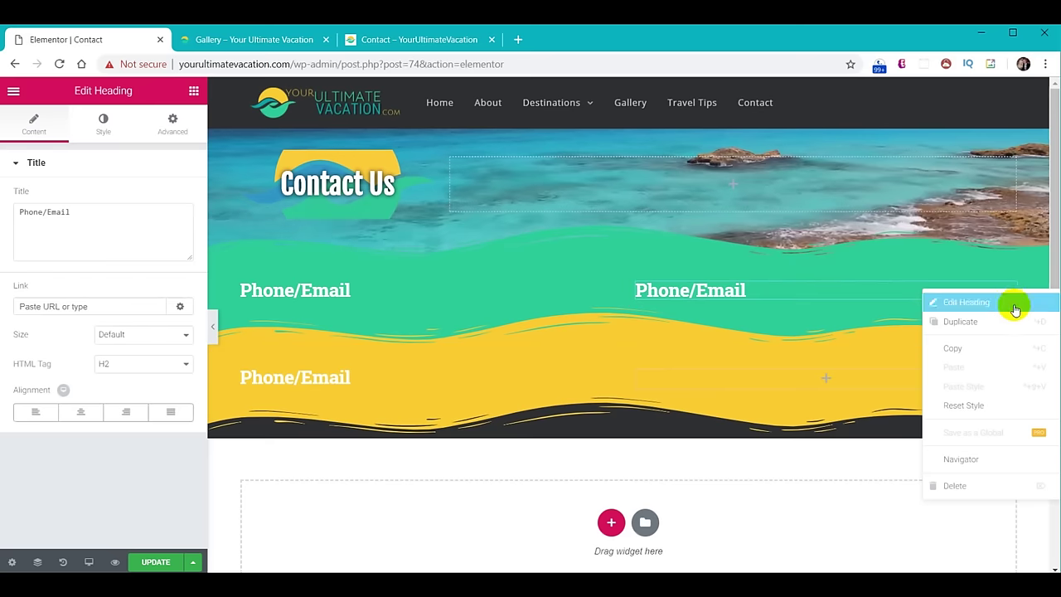
pyautogui.moveTo(1036, 324); pyautogui.dragTo(971, 386)
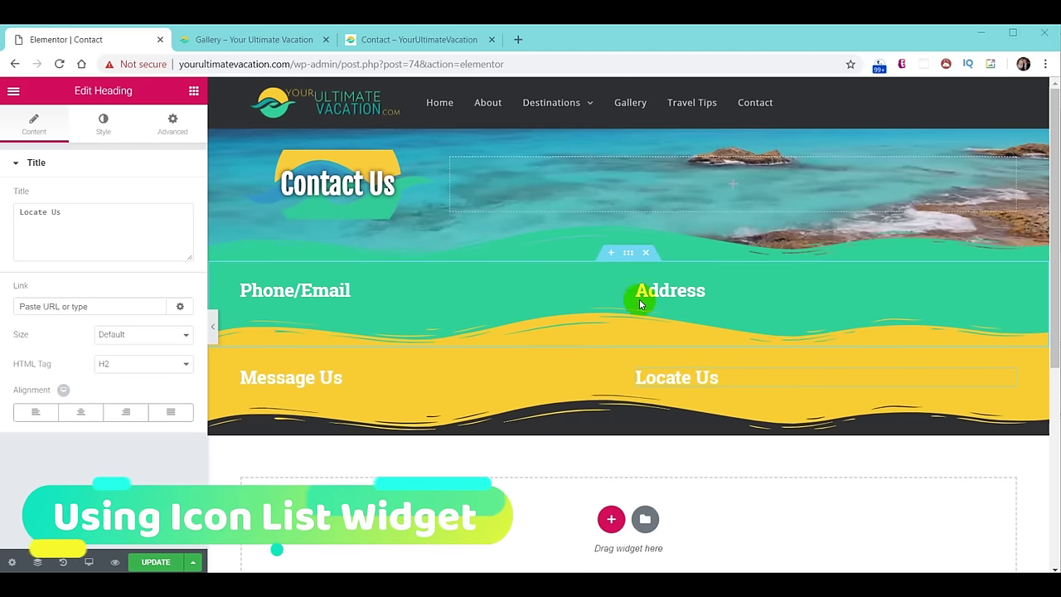
# Add an icon list under Phone/Email, remove its third item and set item spacing to 4.
pyautogui.click(193, 91)
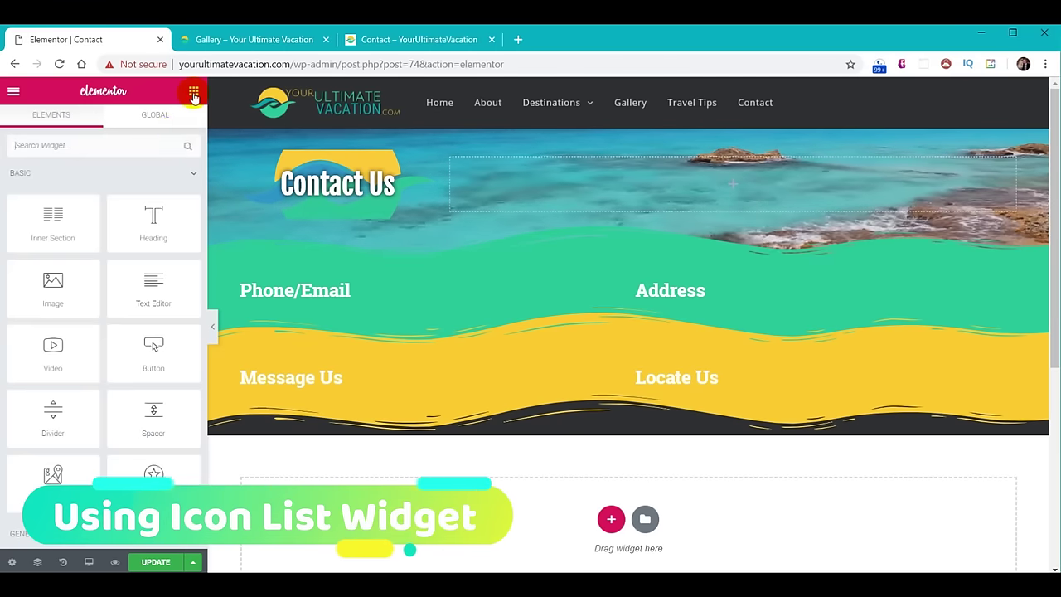
pyautogui.scroll(-6, 129, 315)
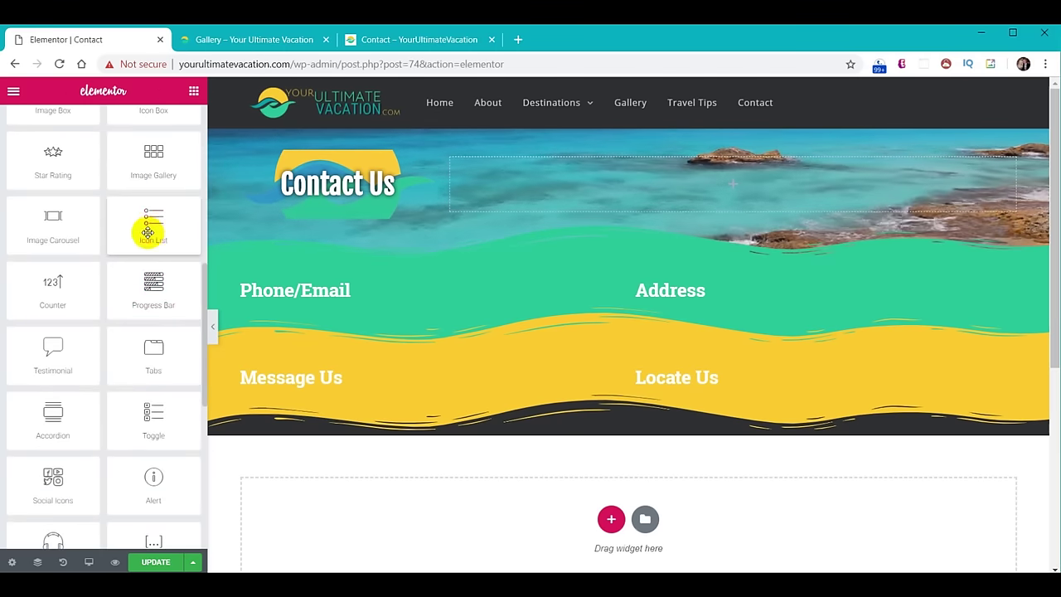
pyautogui.moveTo(154, 230); pyautogui.dragTo(346, 304)
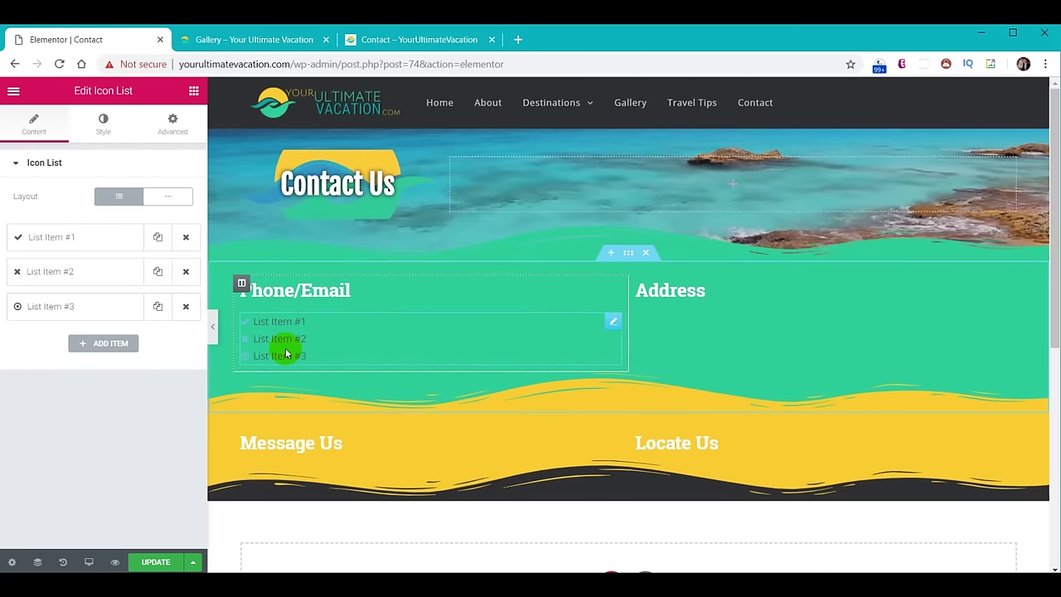
pyautogui.click(186, 306)
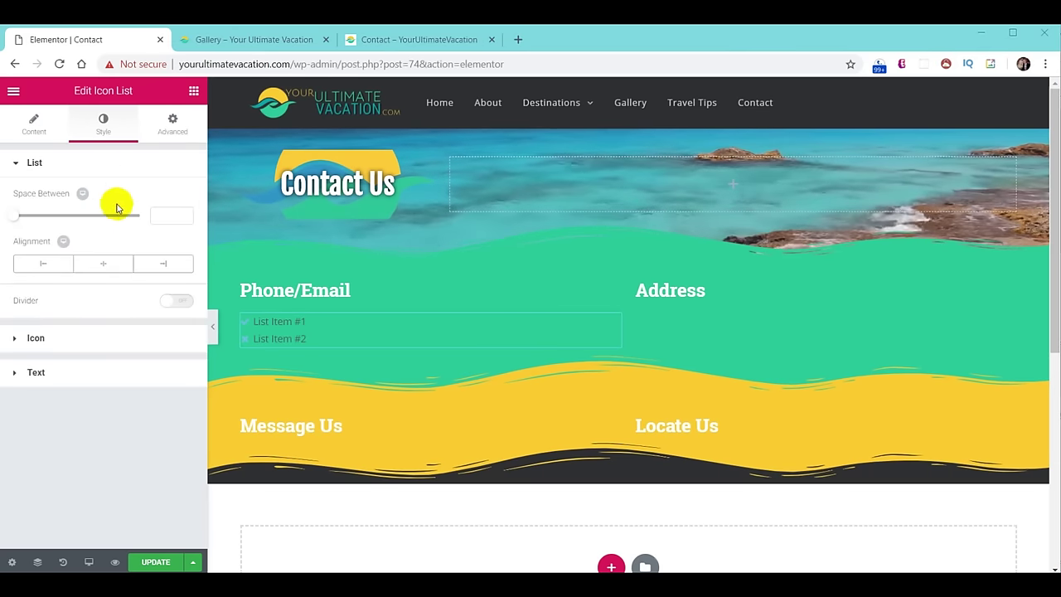
pyautogui.click(161, 215)
pyautogui.write('4')
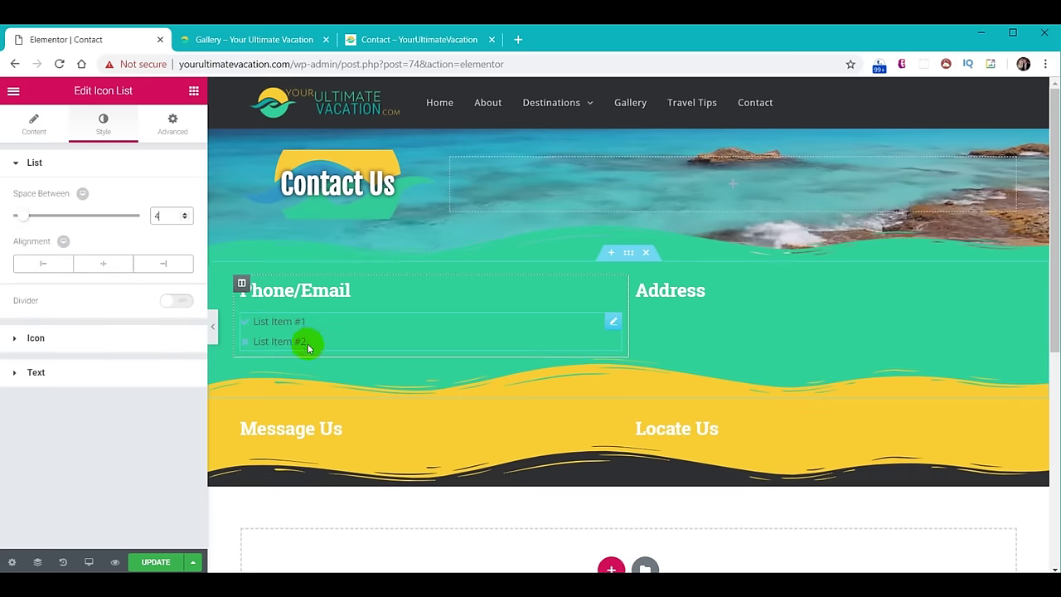
# Make the list's icons black at size 18 and its text black.
pyautogui.click(16, 338)
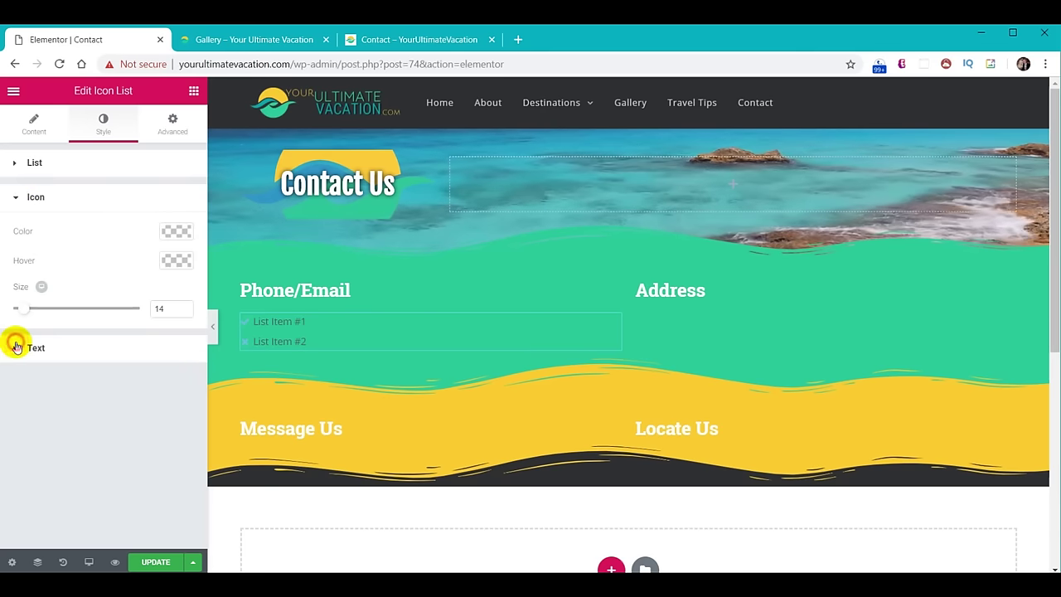
pyautogui.click(176, 234)
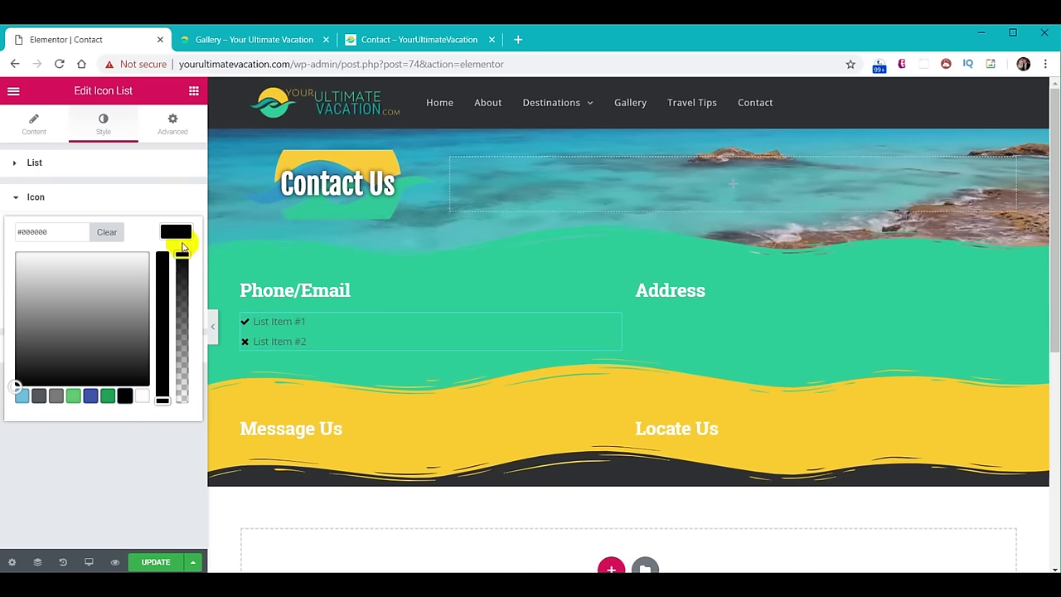
pyautogui.click(176, 234)
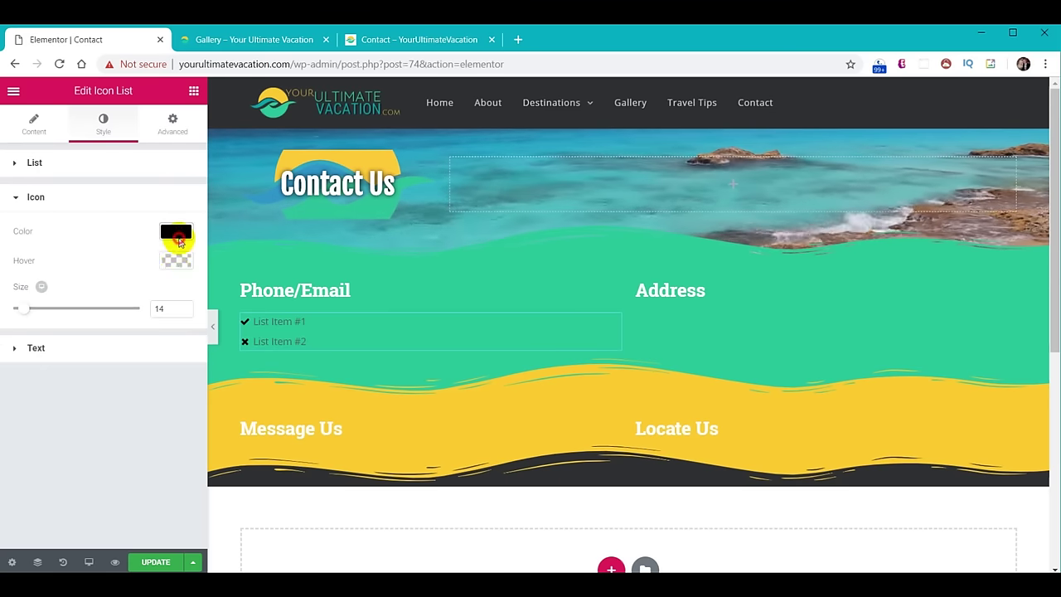
pyautogui.doubleClick(161, 308)
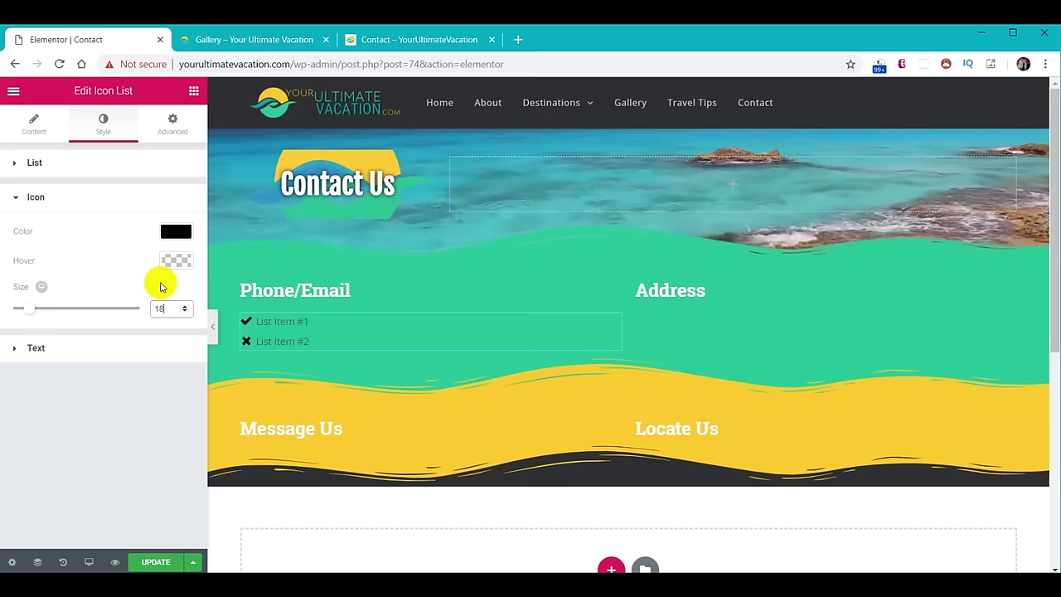
pyautogui.click(59, 348)
pyautogui.click(175, 265)
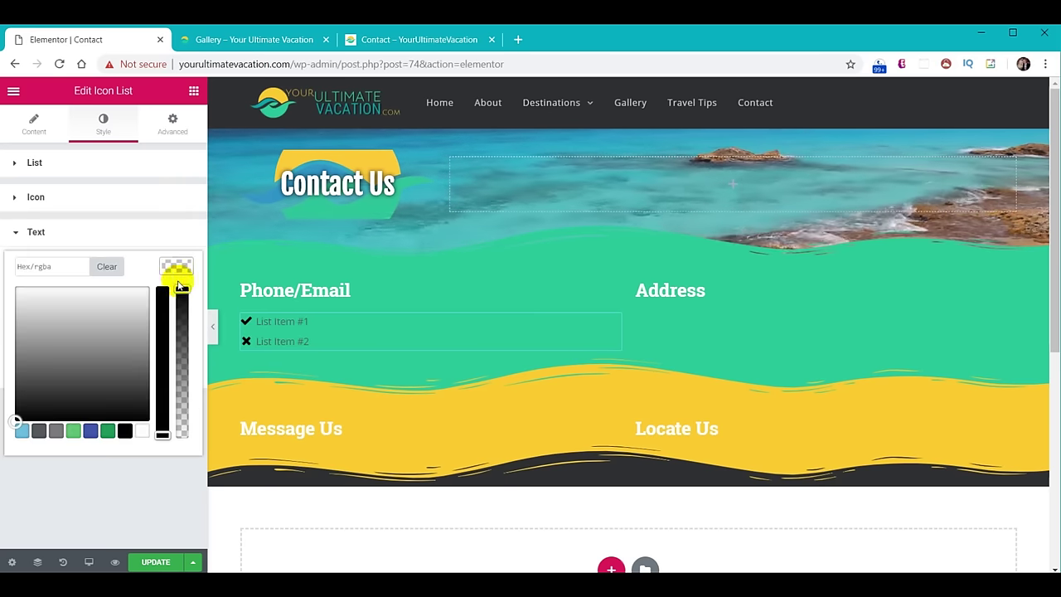
pyautogui.click(126, 432)
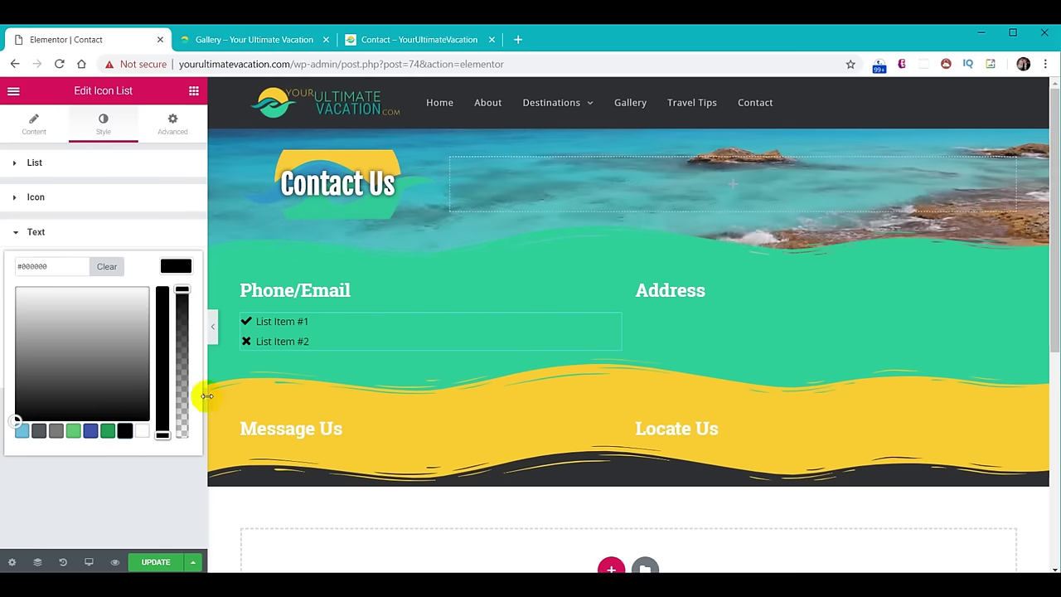
# Duplicate the Phone/Email icon list and move the copy under the Address heading.
pyautogui.hotkey('ctrl', 'shift', 'h')
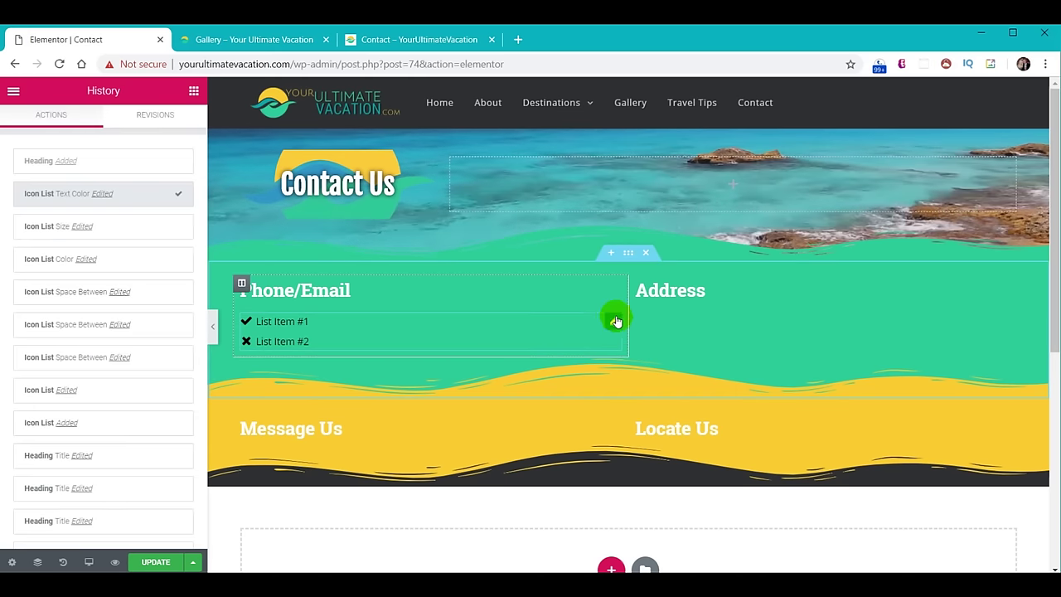
pyautogui.rightClick(614, 324)
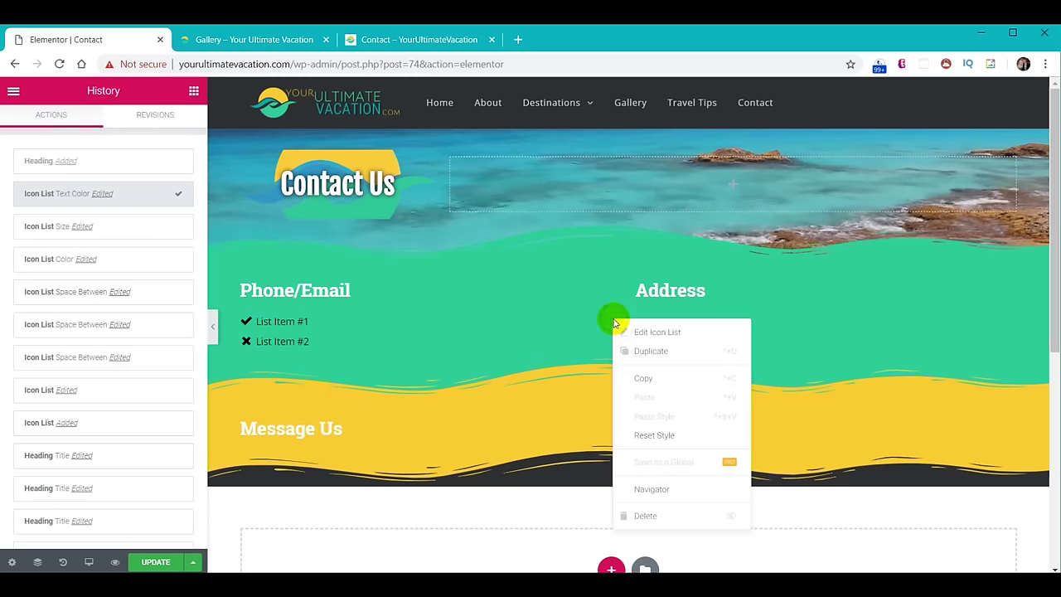
pyautogui.click(640, 352)
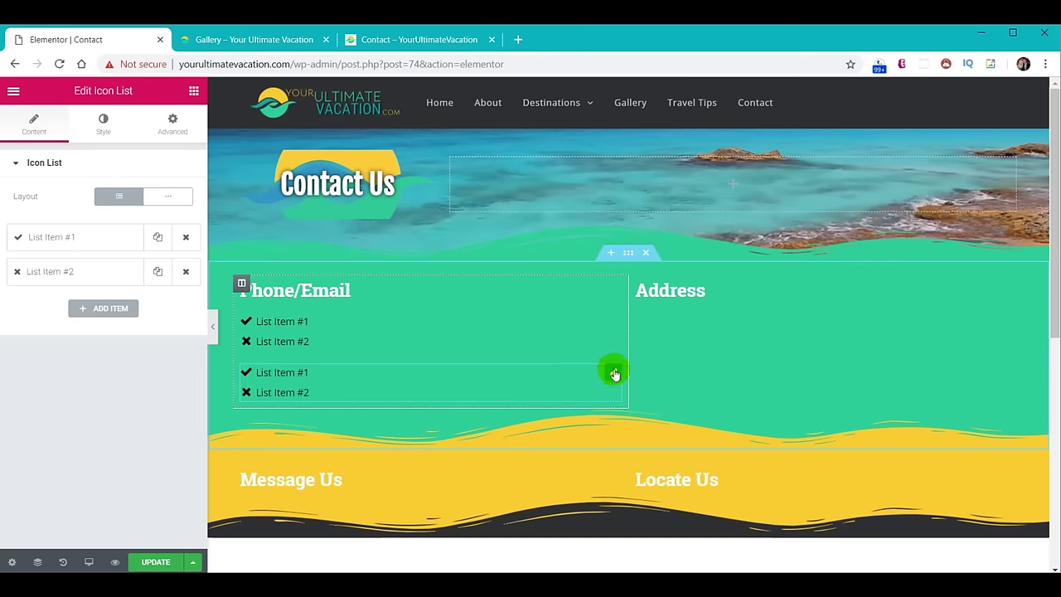
pyautogui.moveTo(618, 377); pyautogui.dragTo(784, 324)
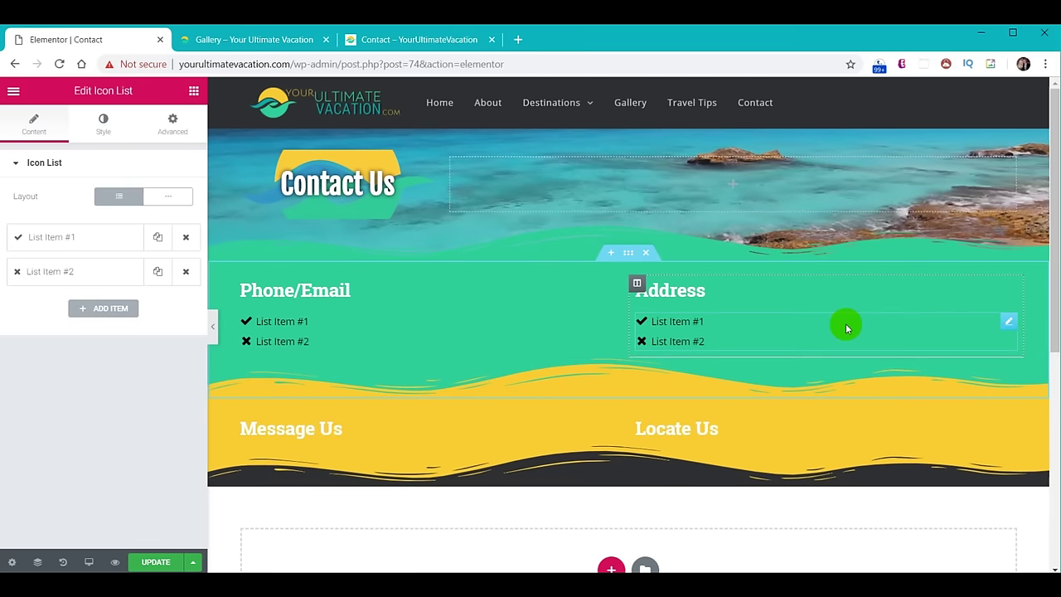
# Replace the first list item with the phone number and give it a phone icon.
pyautogui.click(270, 327)
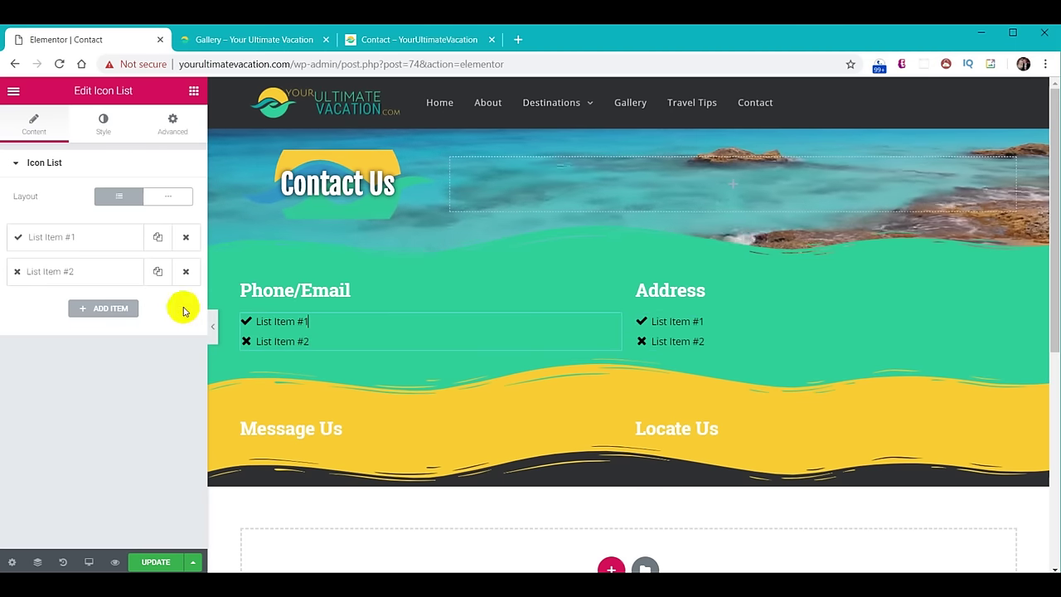
pyautogui.click(55, 238)
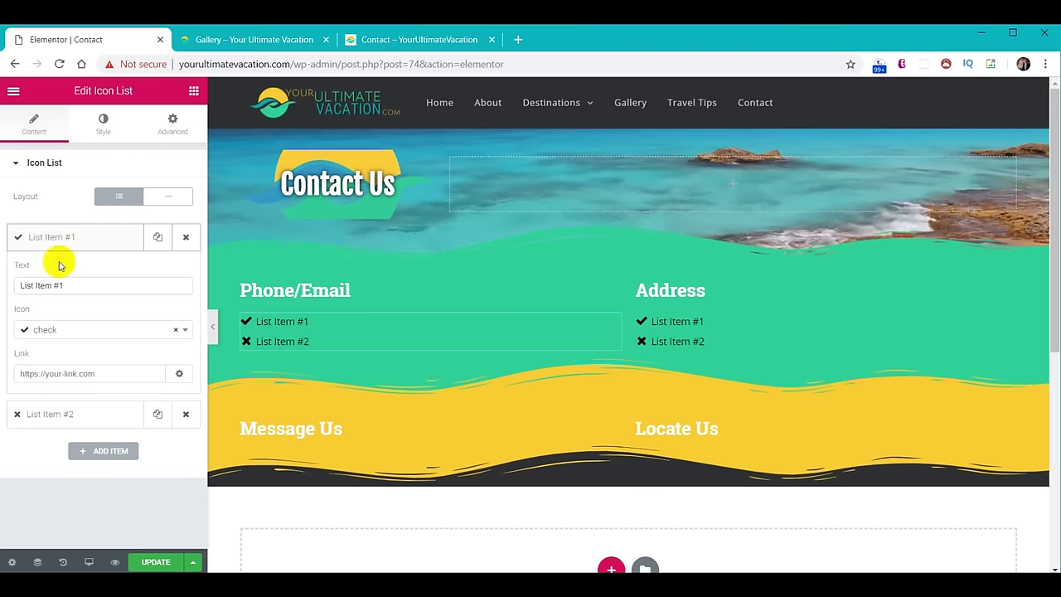
pyautogui.moveTo(81, 285); pyautogui.dragTo(1, 280)
pyautogui.hotkey('ctrl', 'v')
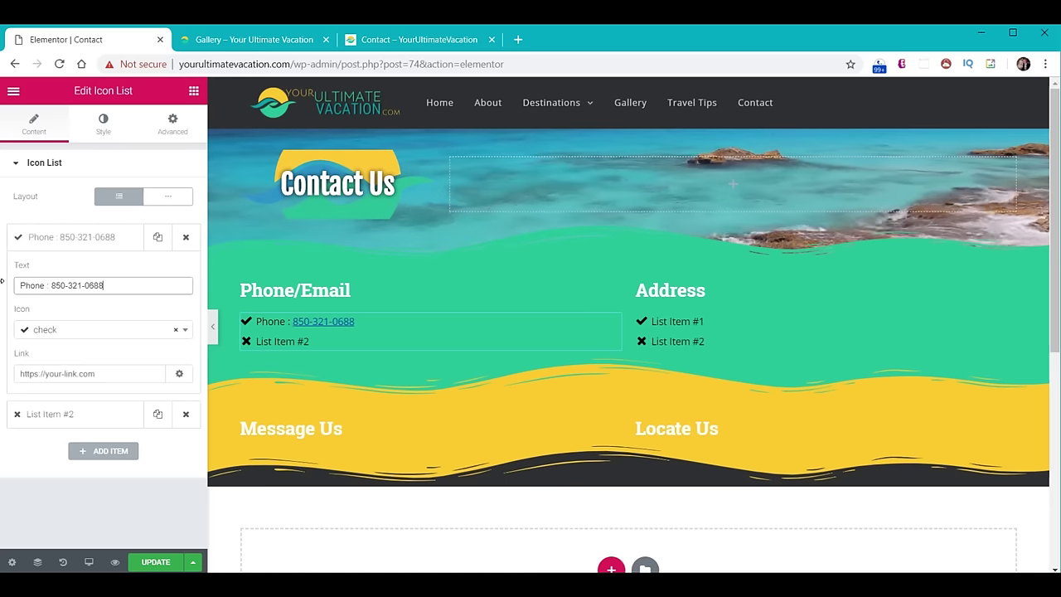
pyautogui.click(90, 330)
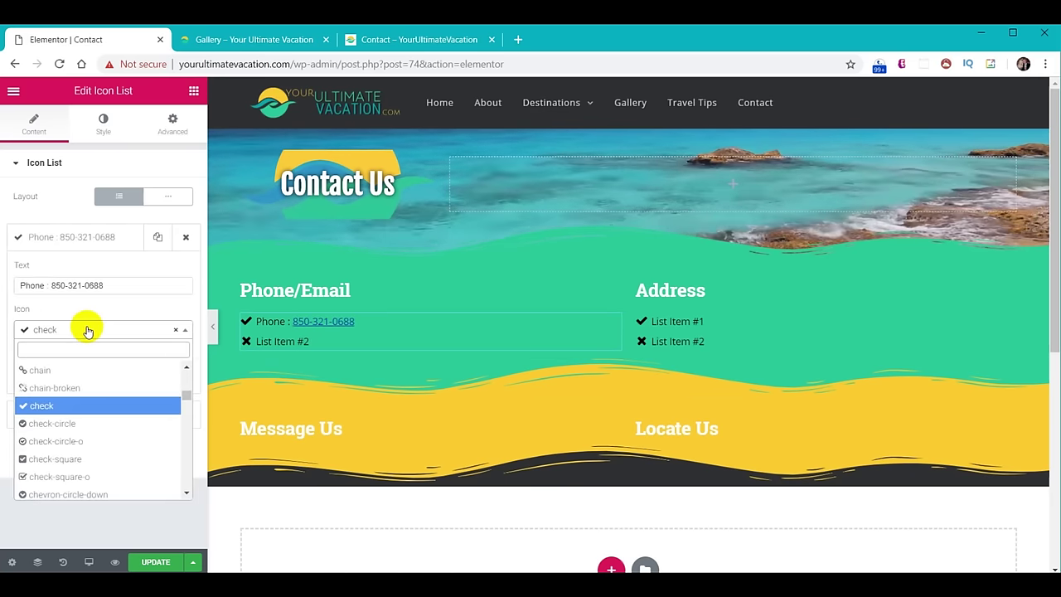
pyautogui.write('pho')
pyautogui.click(40, 459)
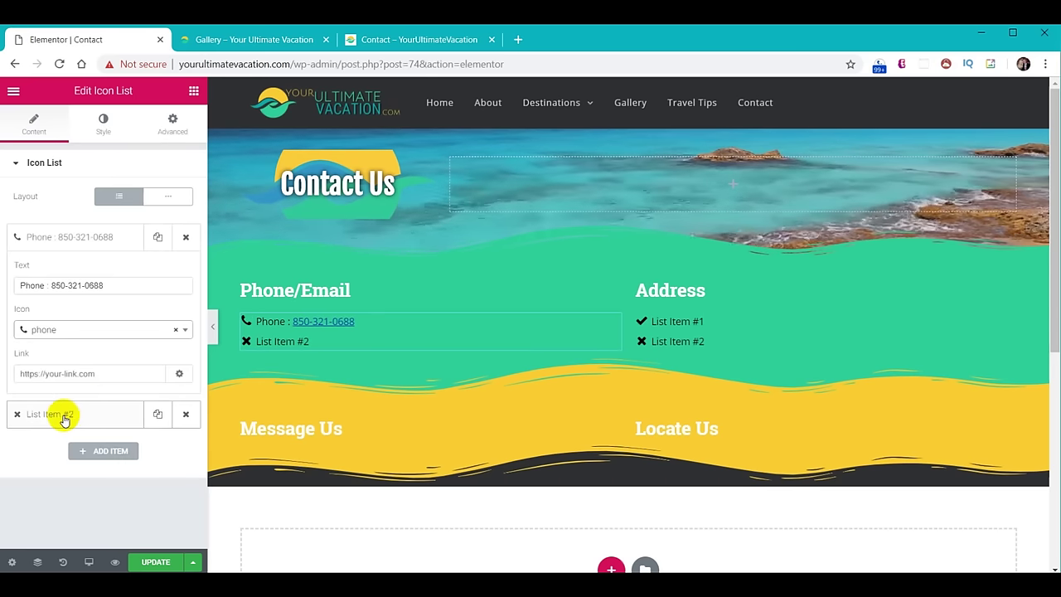
# Replace the second list item with the contact e-mail and give it an envelope icon.
pyautogui.click(53, 418)
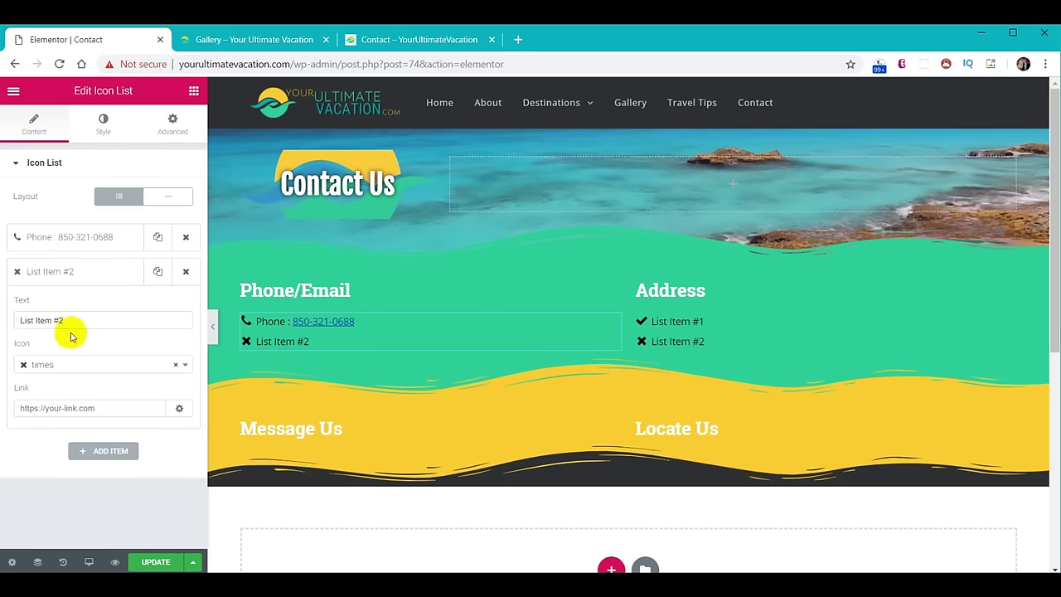
pyautogui.moveTo(74, 320); pyautogui.dragTo(2, 323)
pyautogui.hotkey('ctrl', 'v')
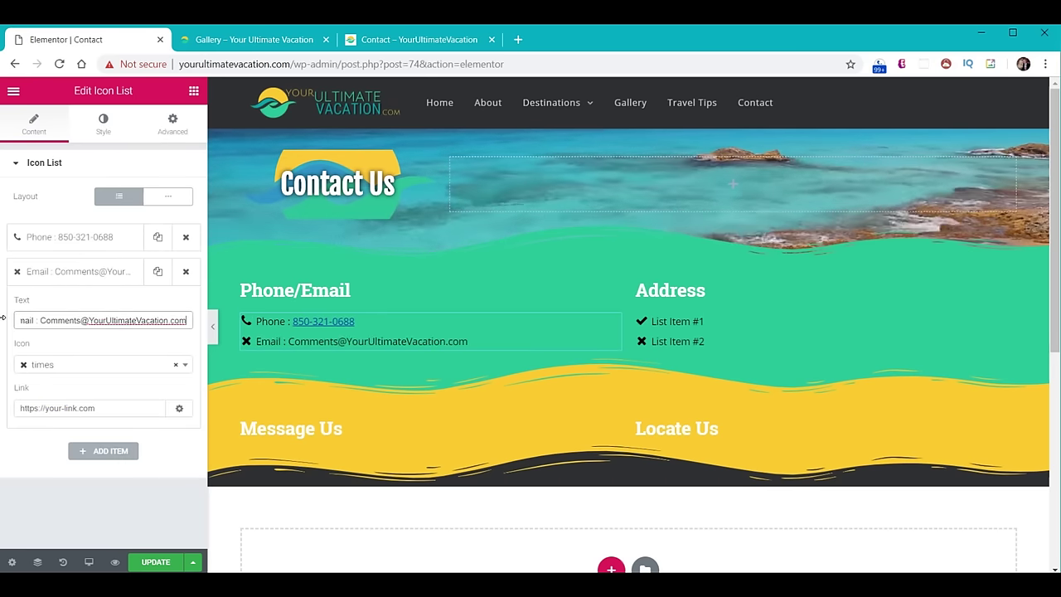
pyautogui.click(75, 372)
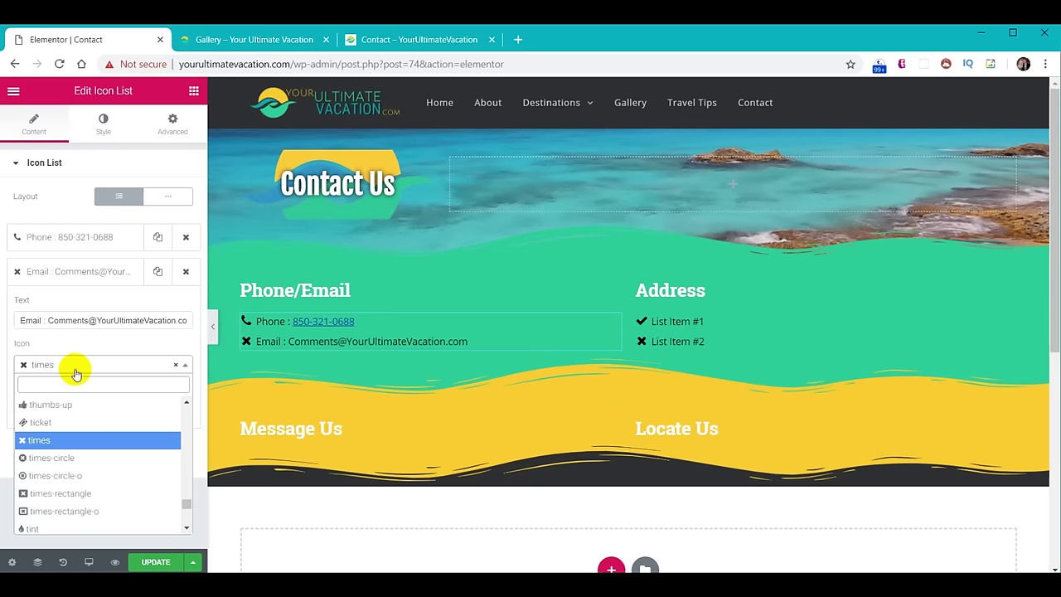
pyautogui.write('env')
pyautogui.click(52, 422)
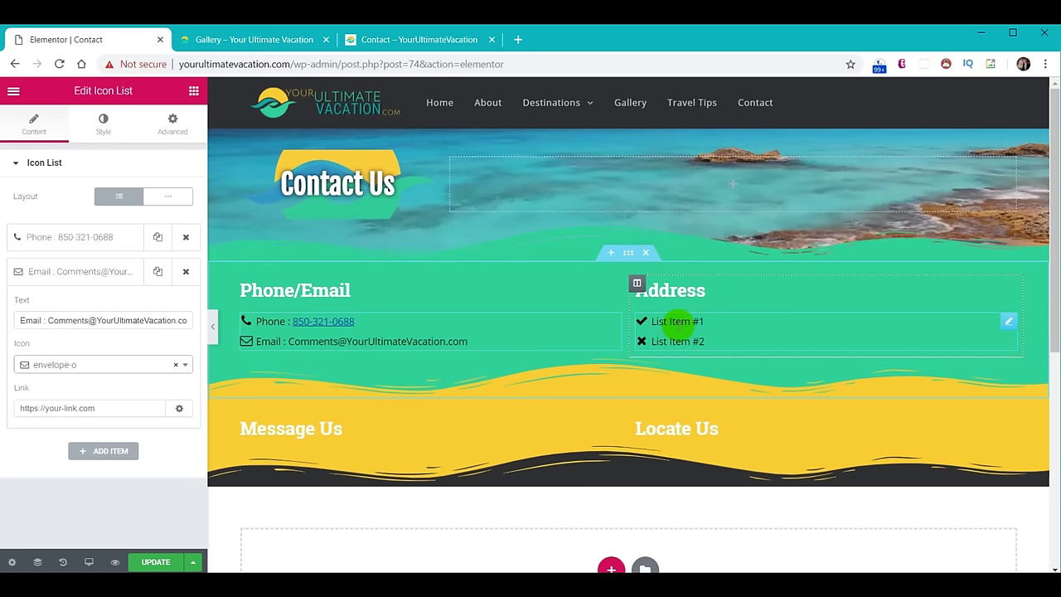
pyautogui.click(686, 322)
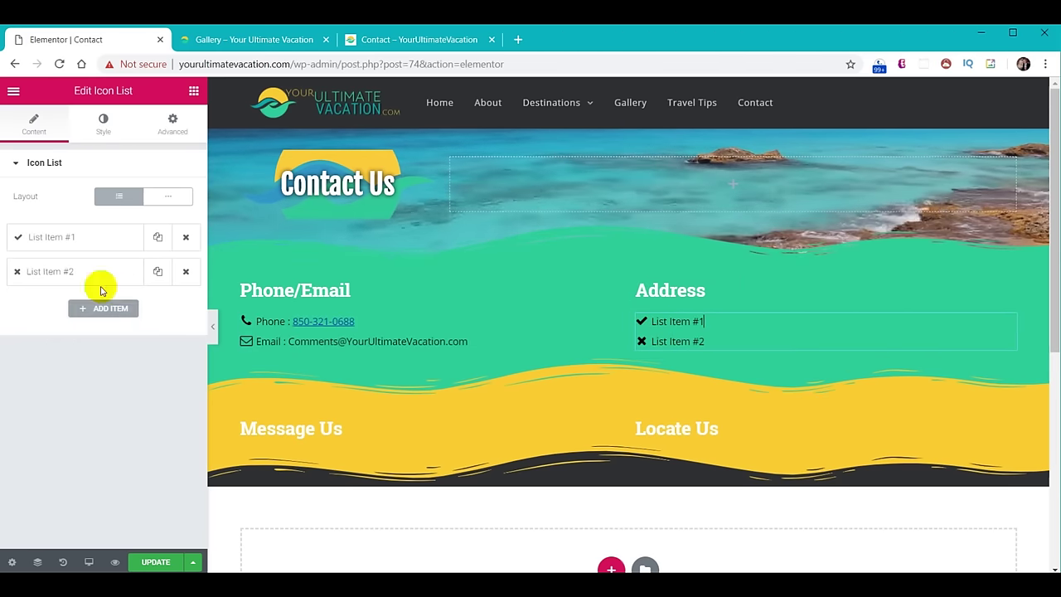
# Give the first Address list item, the street address, an address-book icon.
pyautogui.click(58, 241)
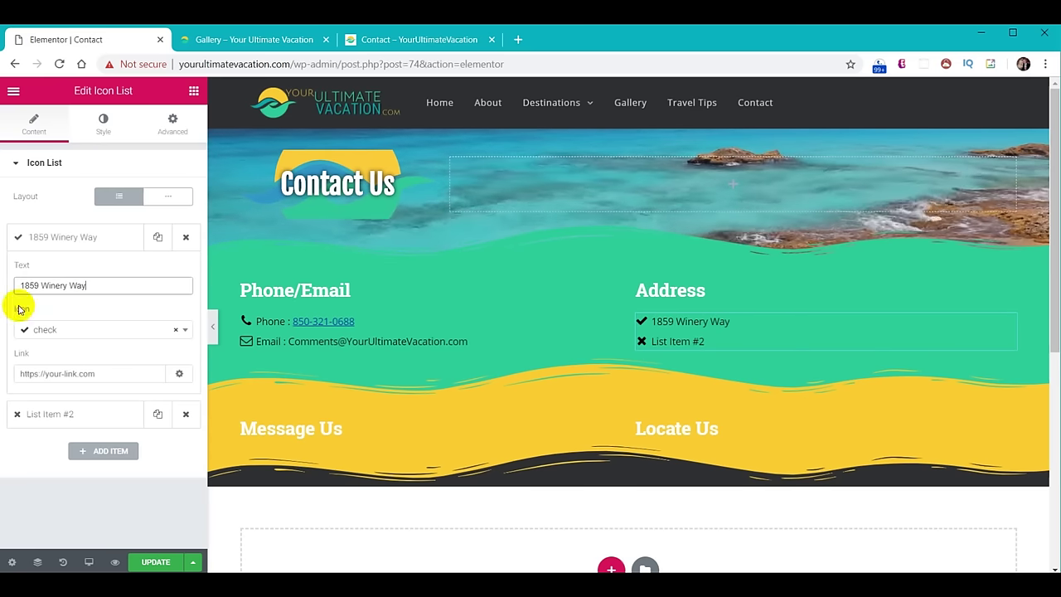
pyautogui.click(55, 331)
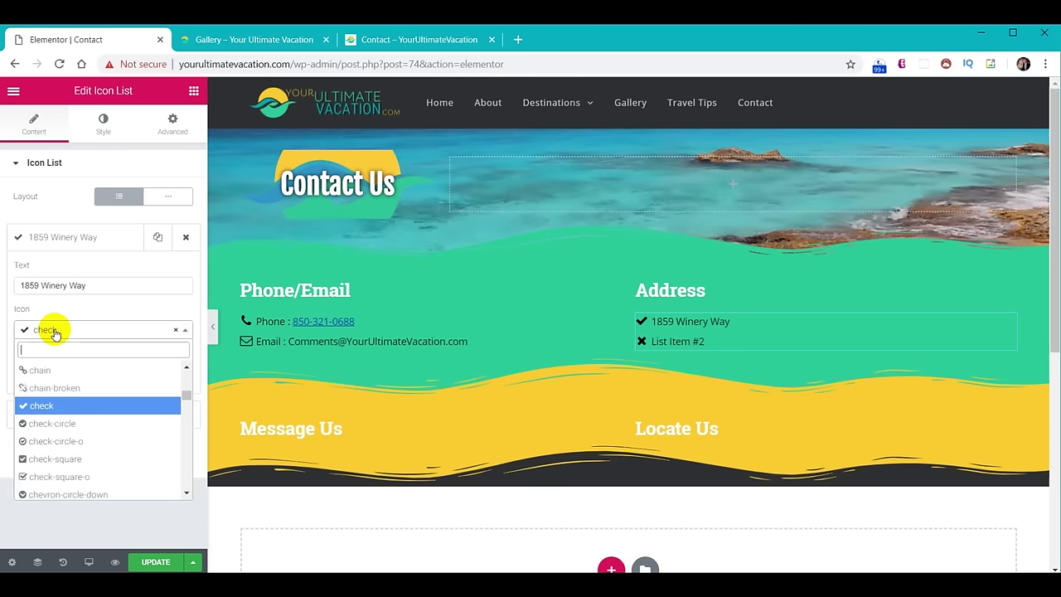
pyautogui.write('add')
pyautogui.click(63, 387)
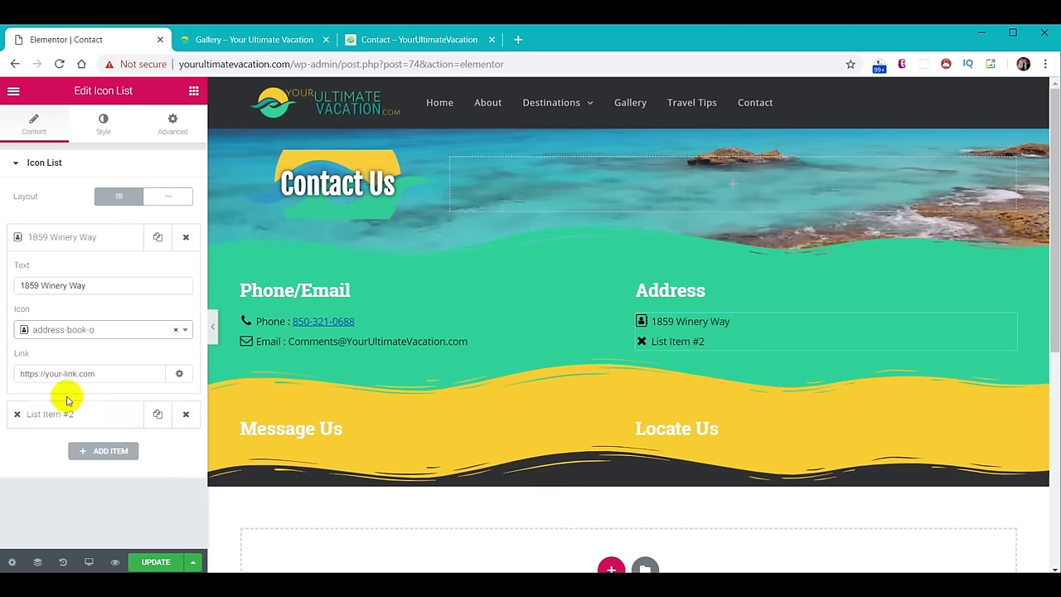
# Remove the second Address item's icon and paste in the city, state and ZIP line.
pyautogui.click(61, 415)
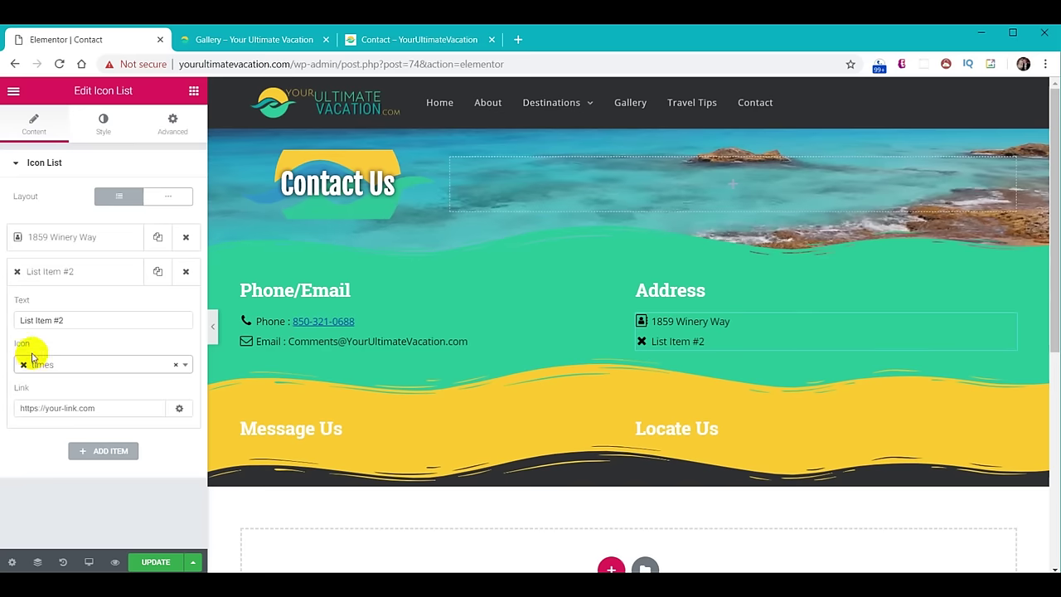
pyautogui.click(177, 366)
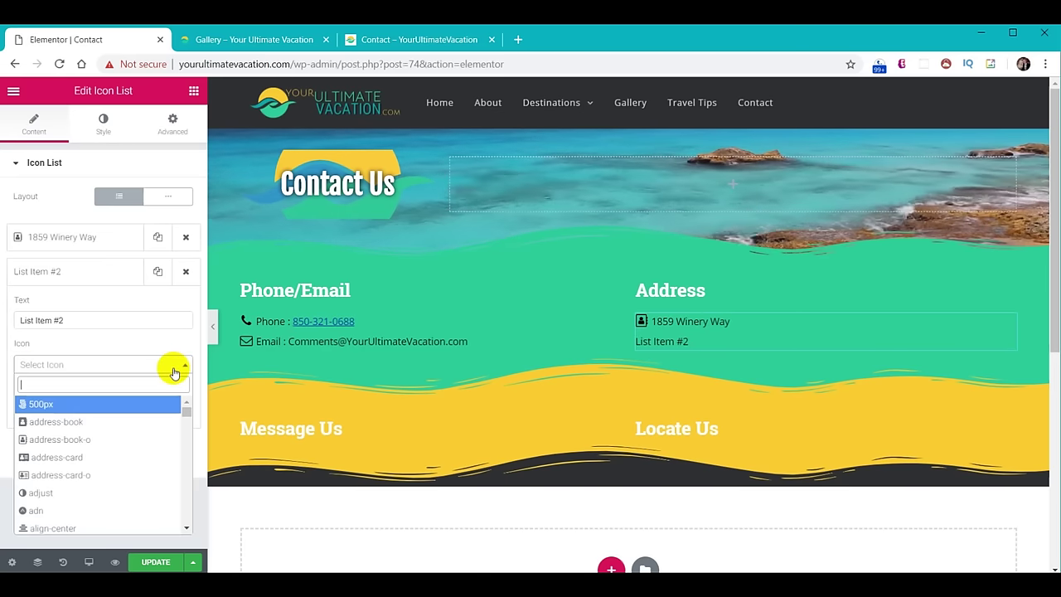
pyautogui.click(174, 369)
pyautogui.moveTo(90, 320); pyautogui.dragTo(2, 312)
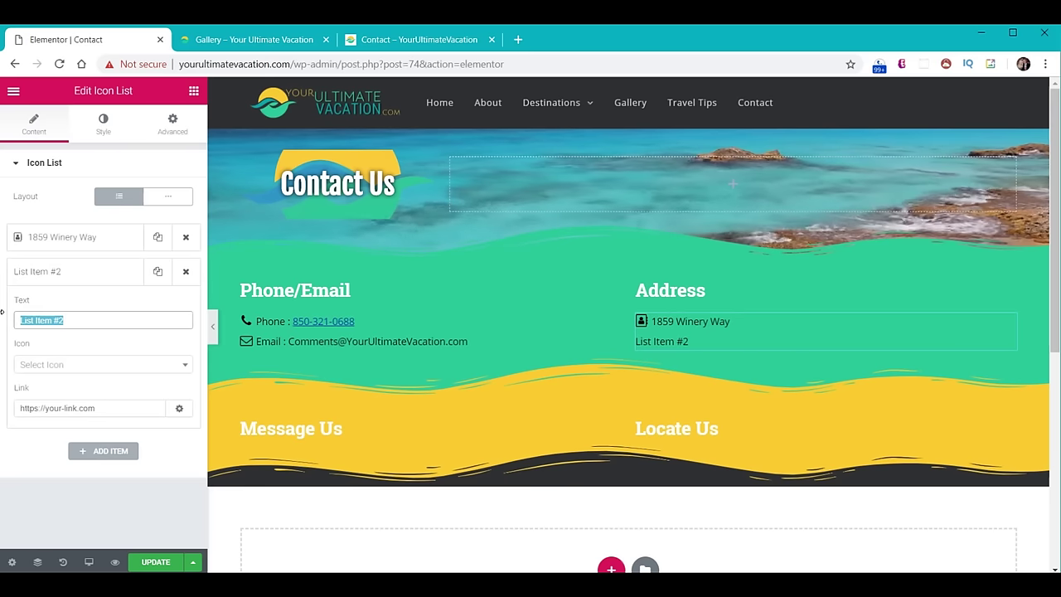
pyautogui.write('Tallahassee, FL, 32317')
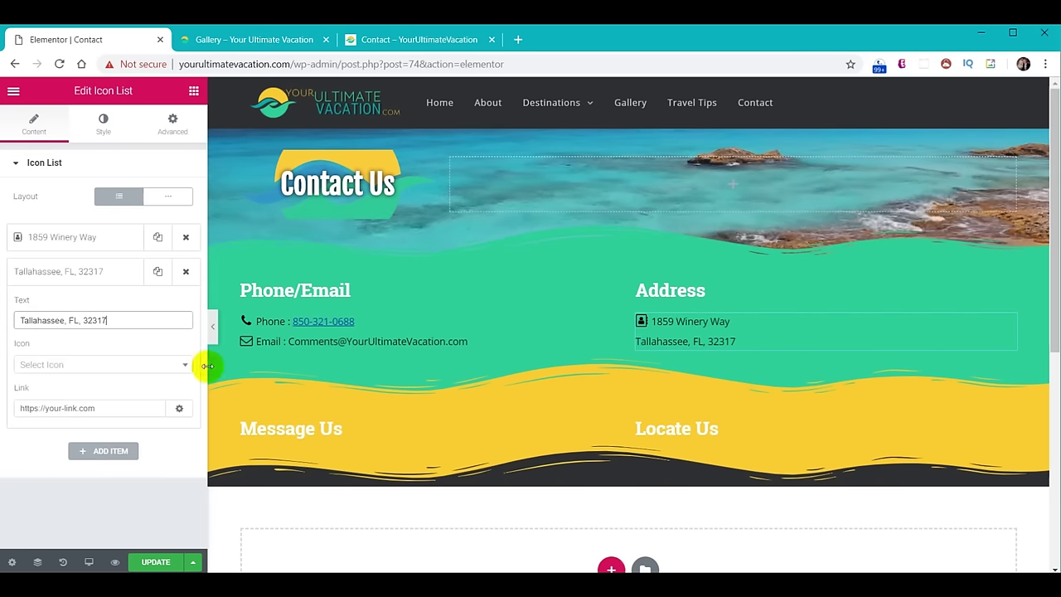
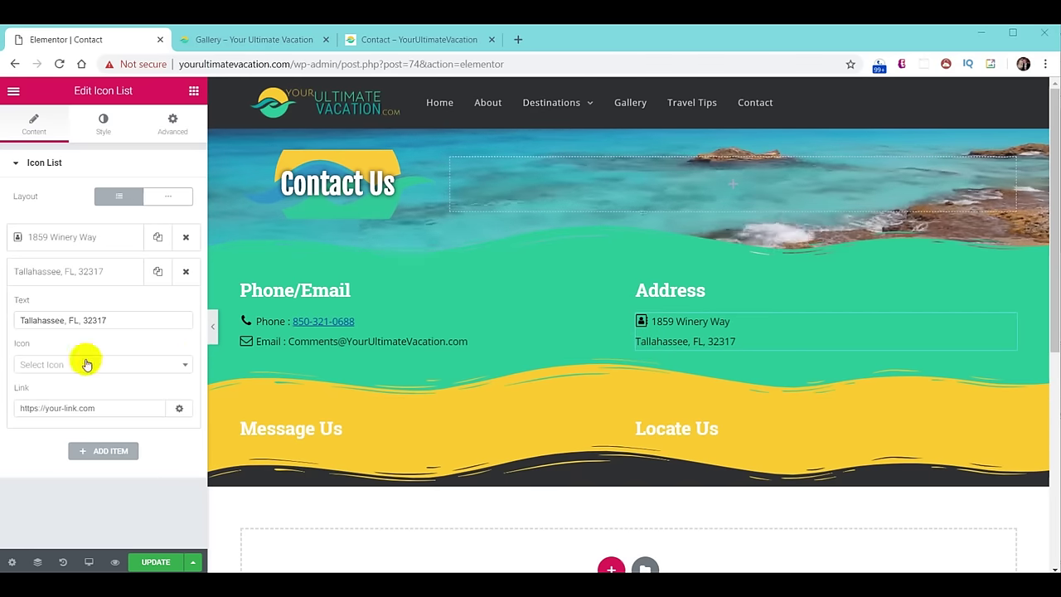
# Remove the leading spaces before the Tallahassee line in the address list.
pyautogui.click(37, 320)
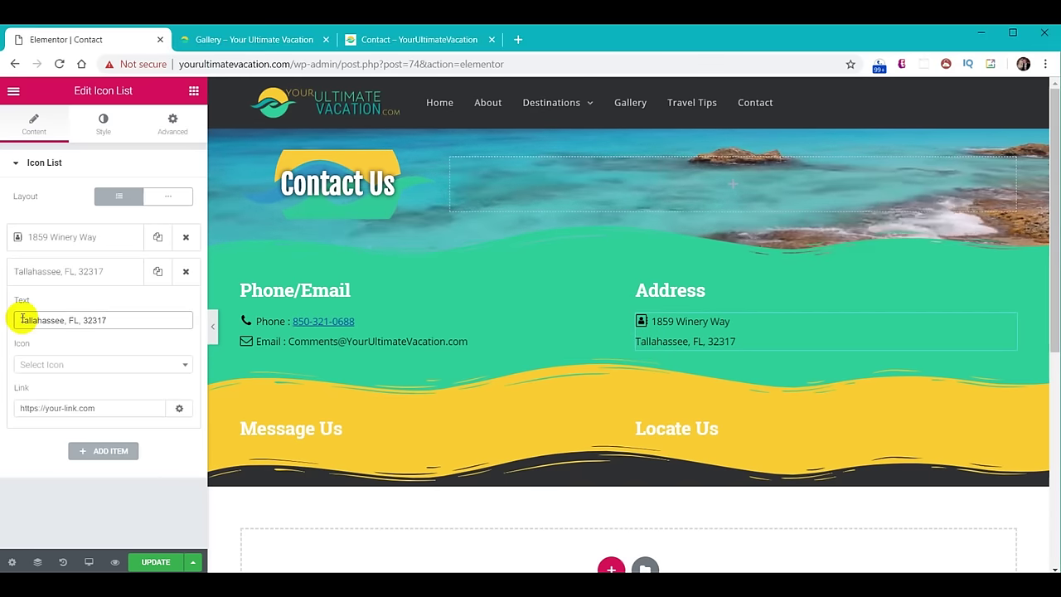
pyautogui.click(22, 320)
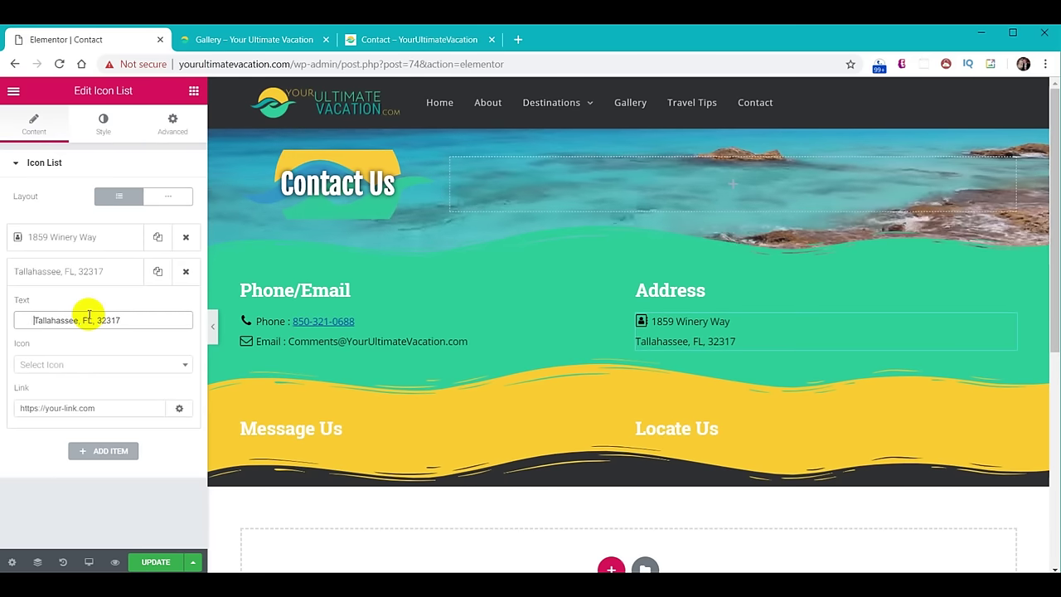
pyautogui.press('BackSpace')
pyautogui.press('BackSpace')
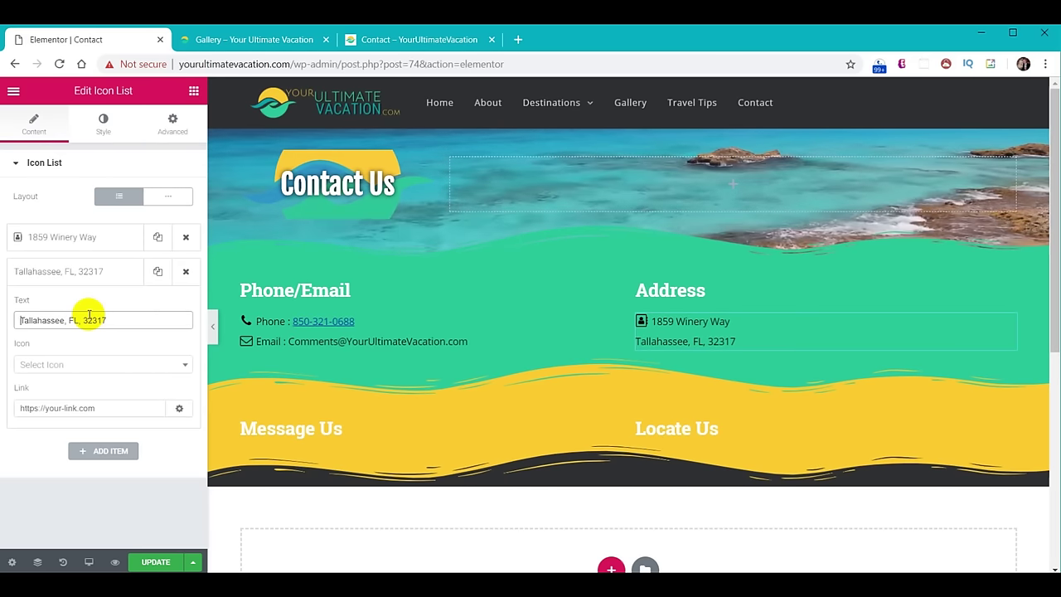
pyautogui.rightClick(1013, 323)
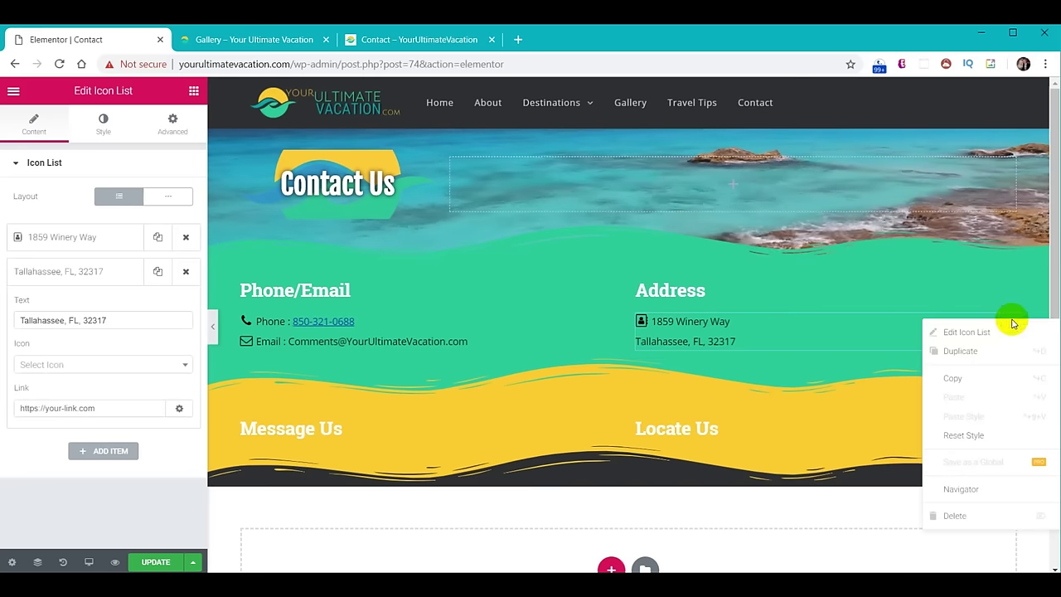
pyautogui.click(961, 351)
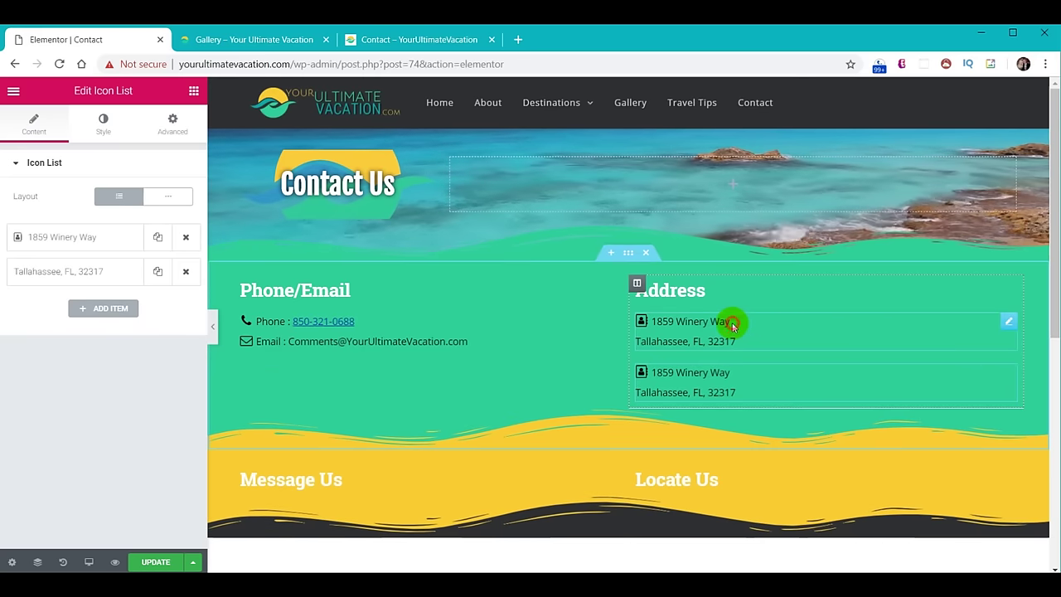
pyautogui.click(186, 271)
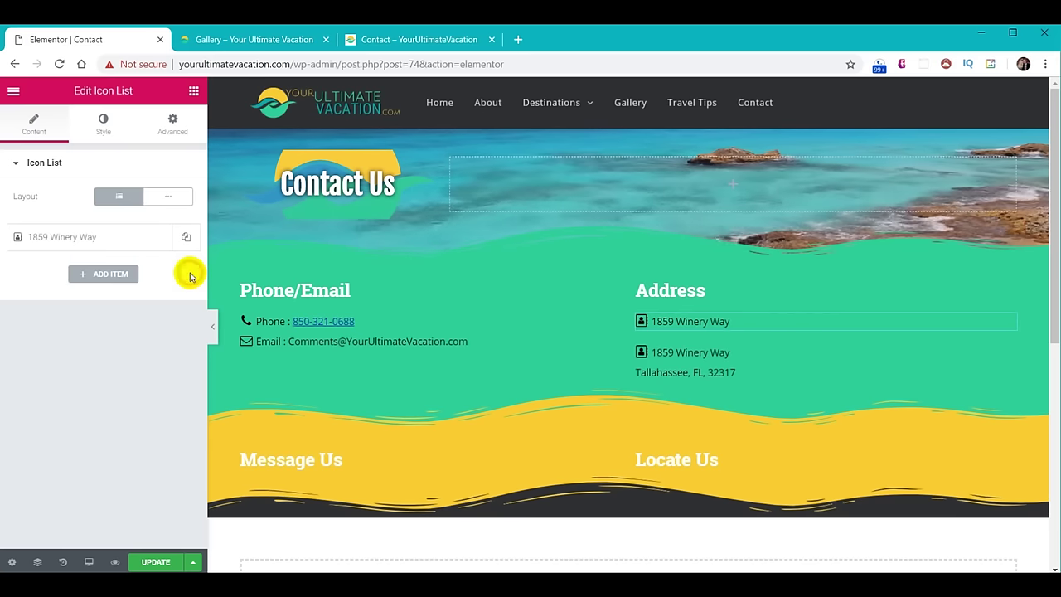
pyautogui.hotkey('ctrl', 'z')
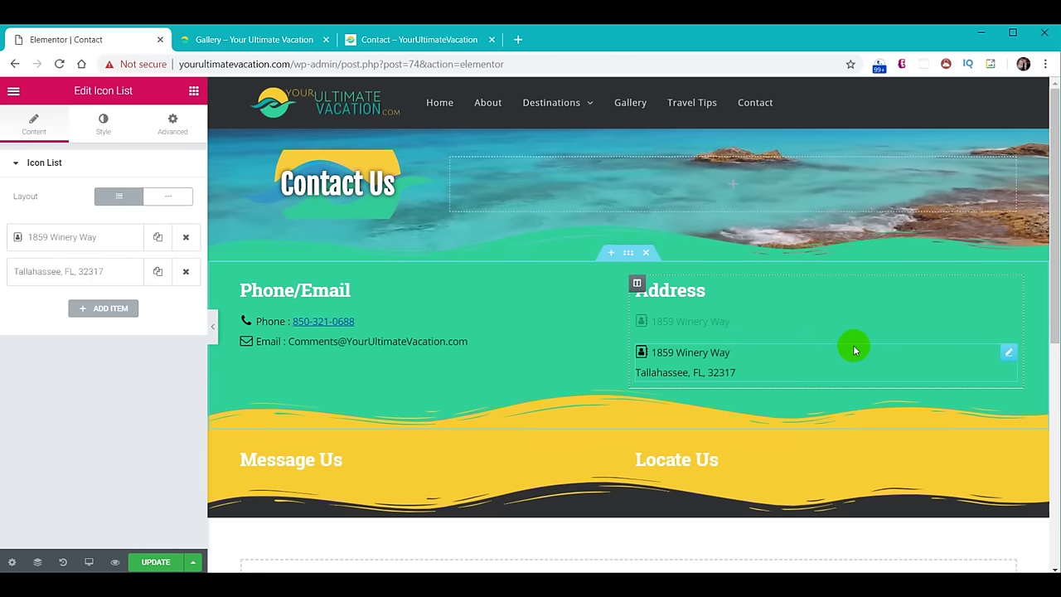
pyautogui.click(185, 239)
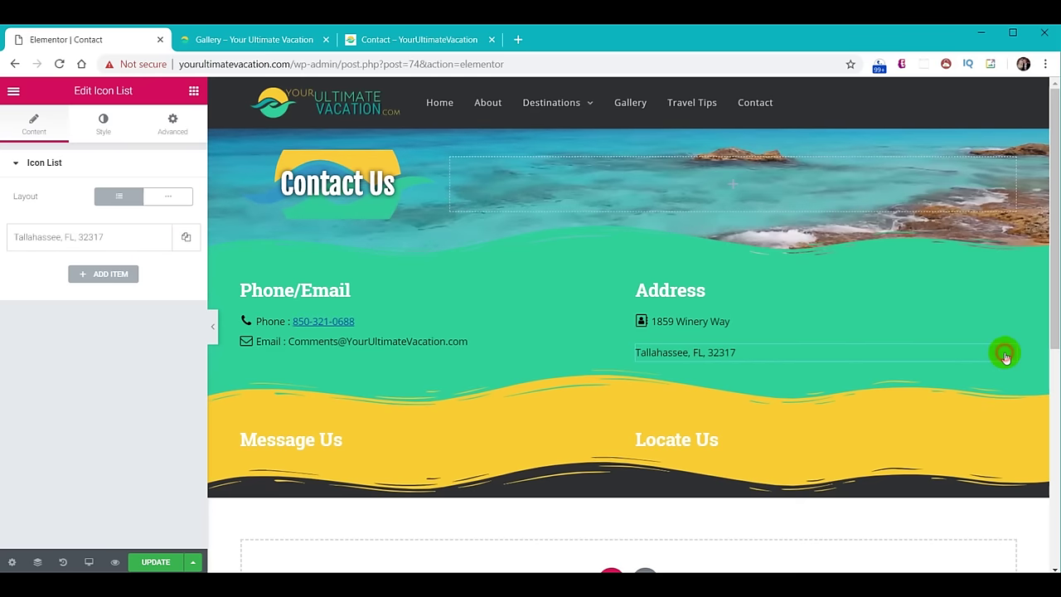
pyautogui.click(173, 120)
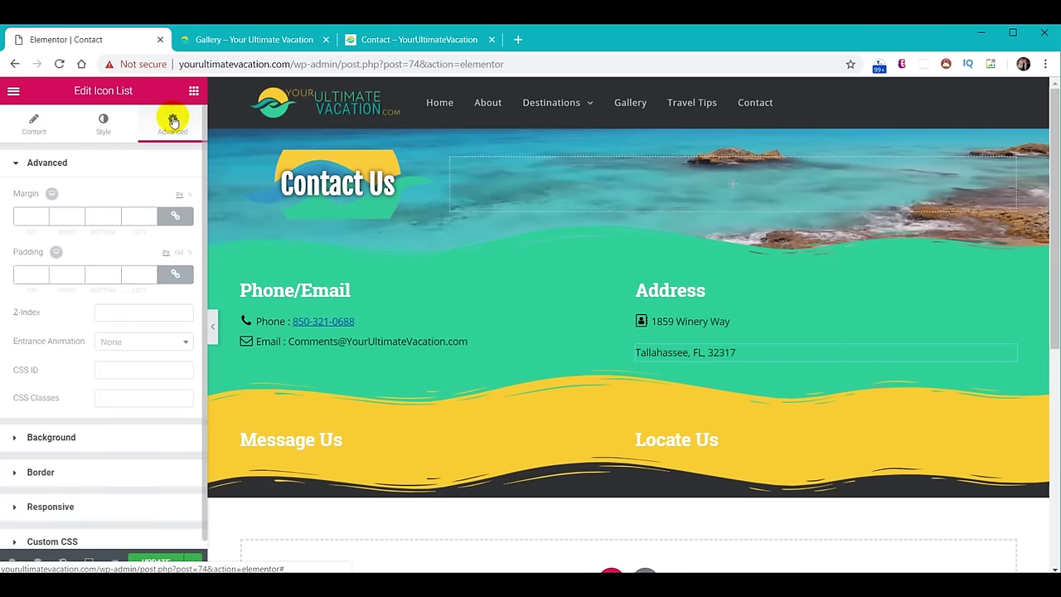
# Give the Tallahassee list unlinked 23 px left padding and a -15 top margin.
pyautogui.click(175, 273)
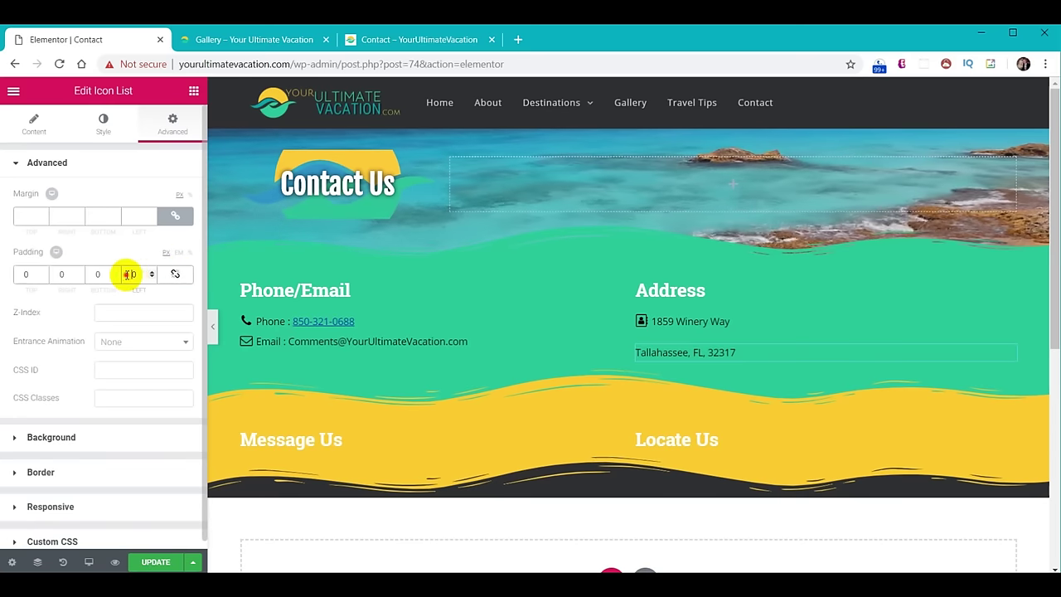
pyautogui.click(140, 274)
pyautogui.write('23')
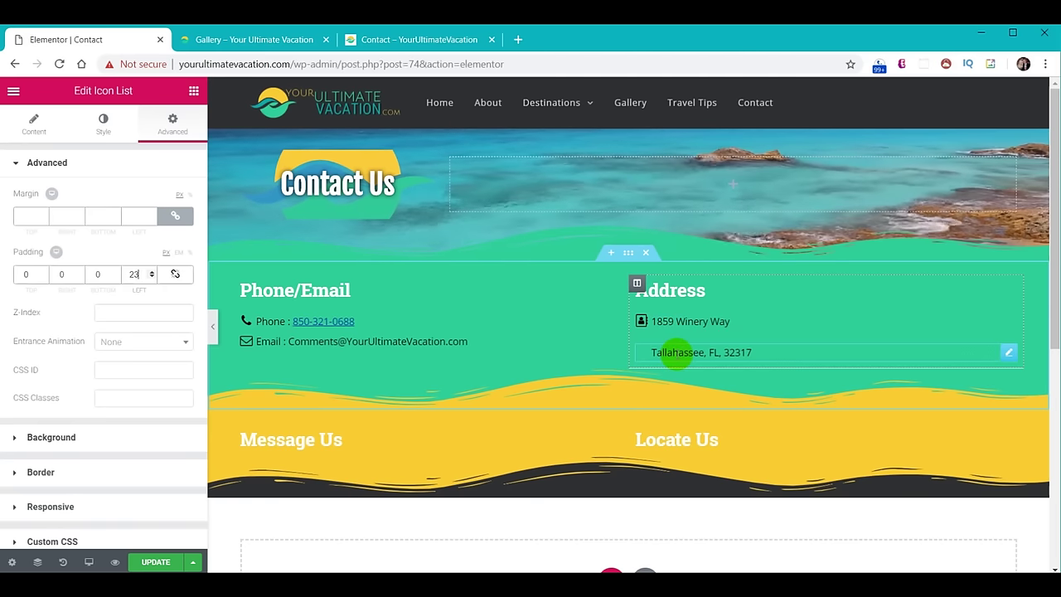
pyautogui.click(175, 215)
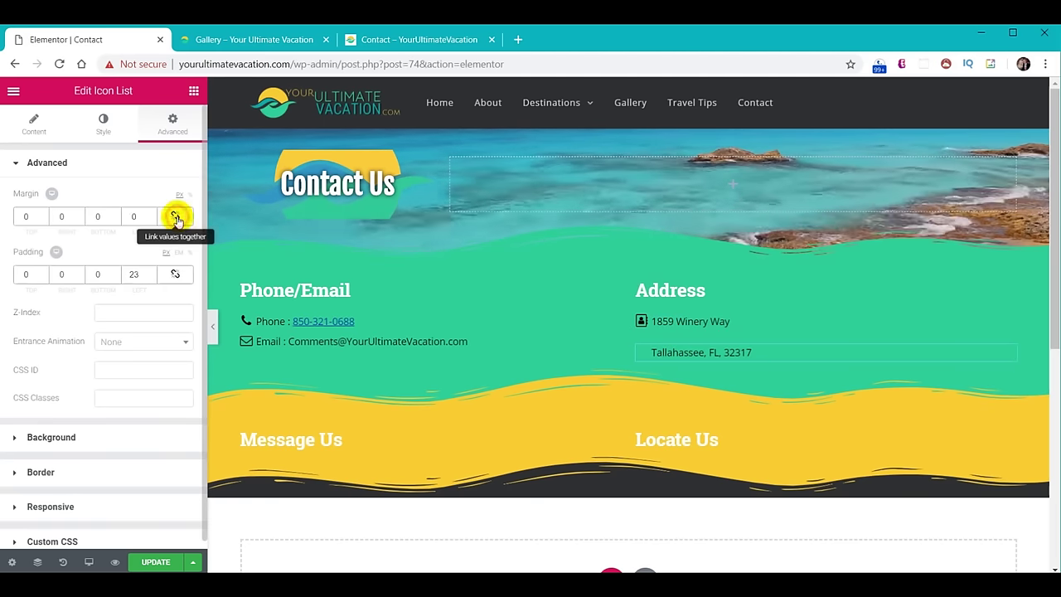
pyautogui.click(25, 215)
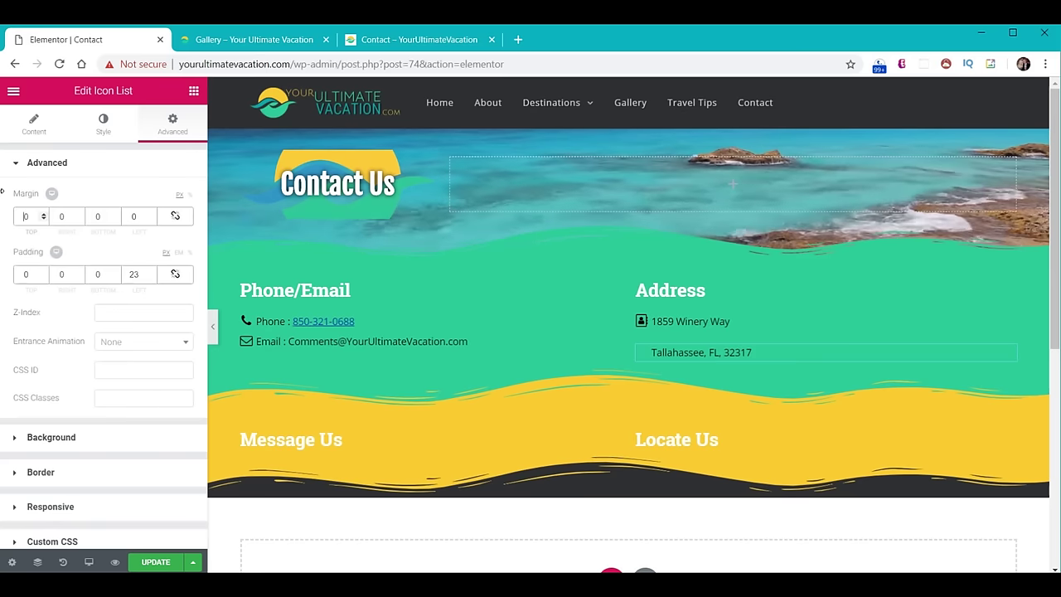
pyautogui.write('-15')
pyautogui.press('BackSpace')
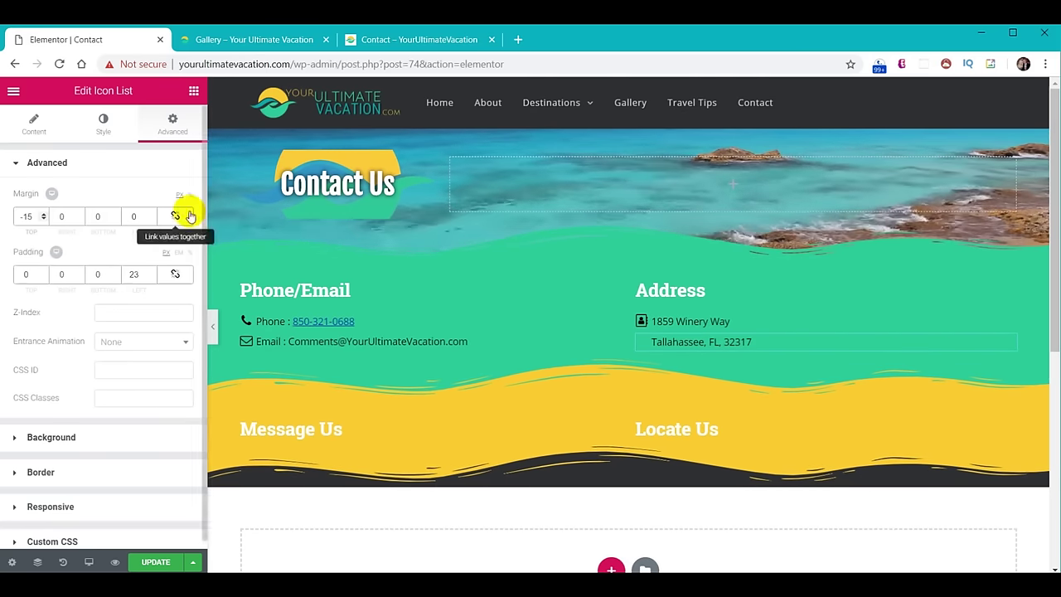
pyautogui.click(979, 32)
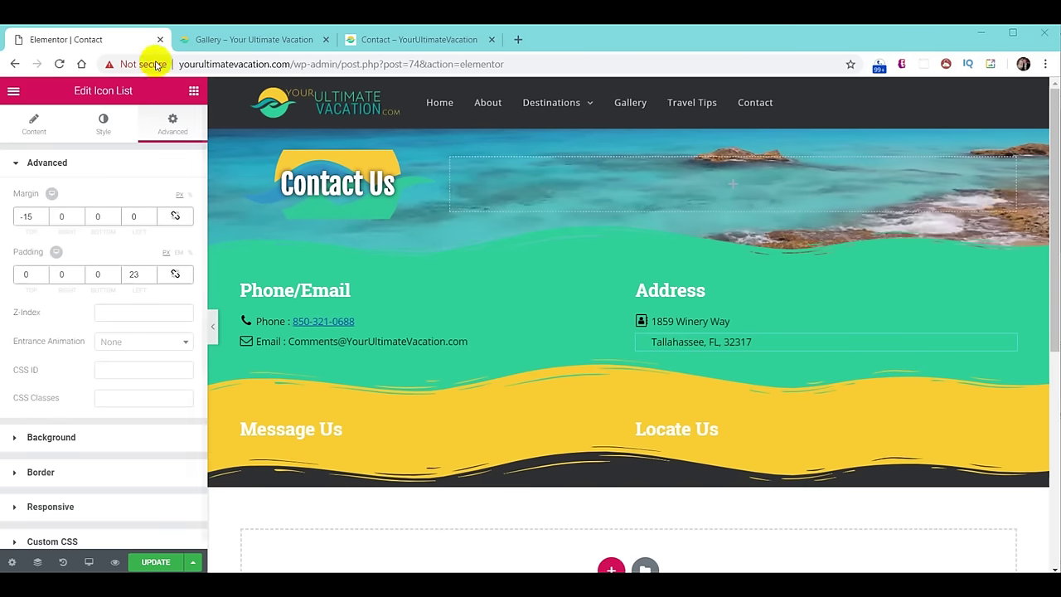
# Place a Void Contact Form 7 widget under Message Us showing the Contact Us form.
pyautogui.click(194, 90)
pyautogui.scroll(-15, 125, 373)
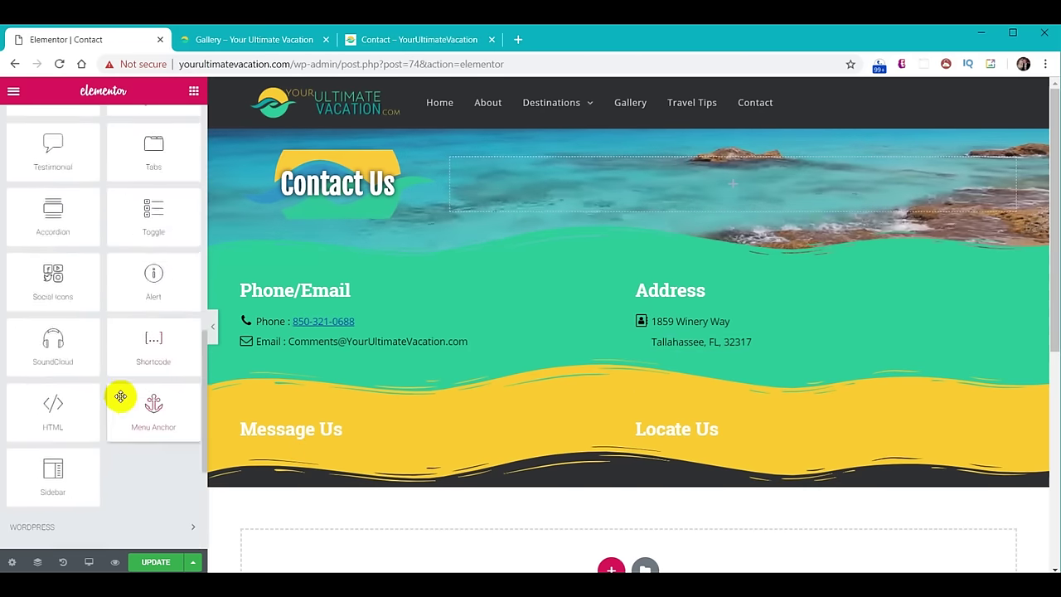
pyautogui.moveTo(40, 389); pyautogui.dragTo(334, 436)
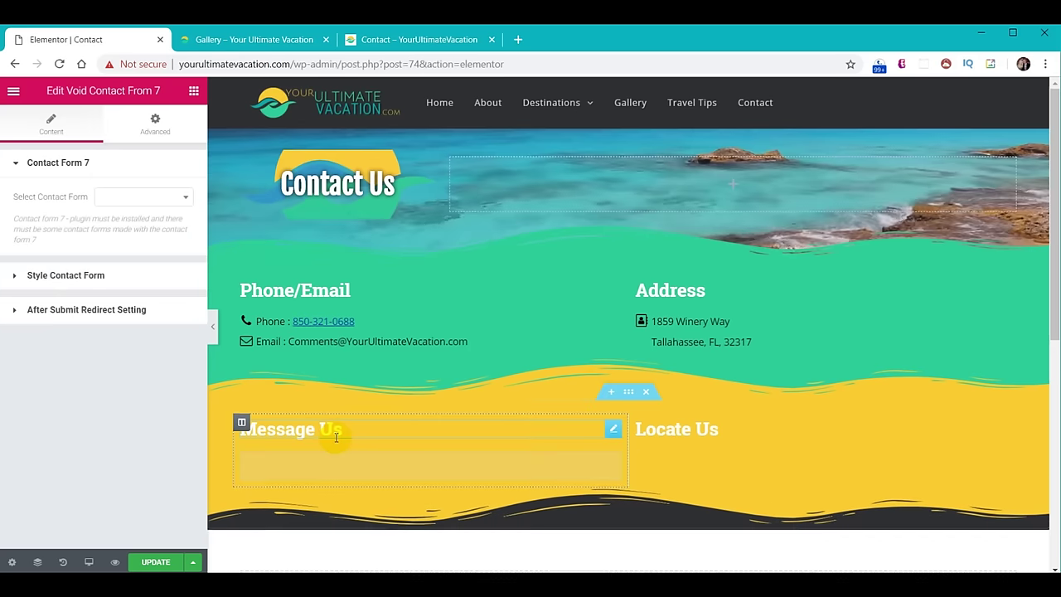
pyautogui.click(145, 197)
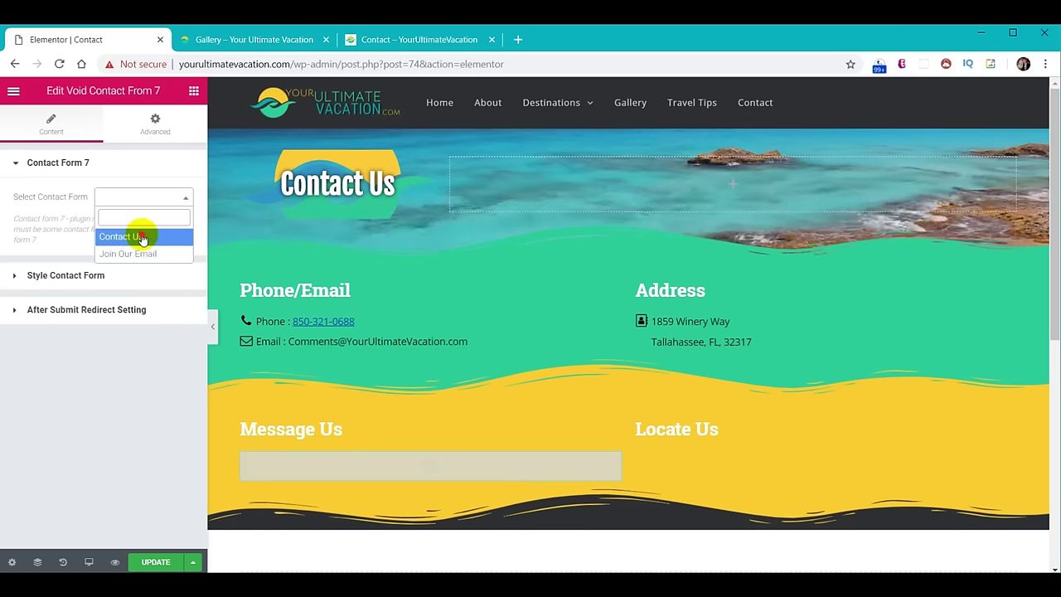
pyautogui.click(142, 238)
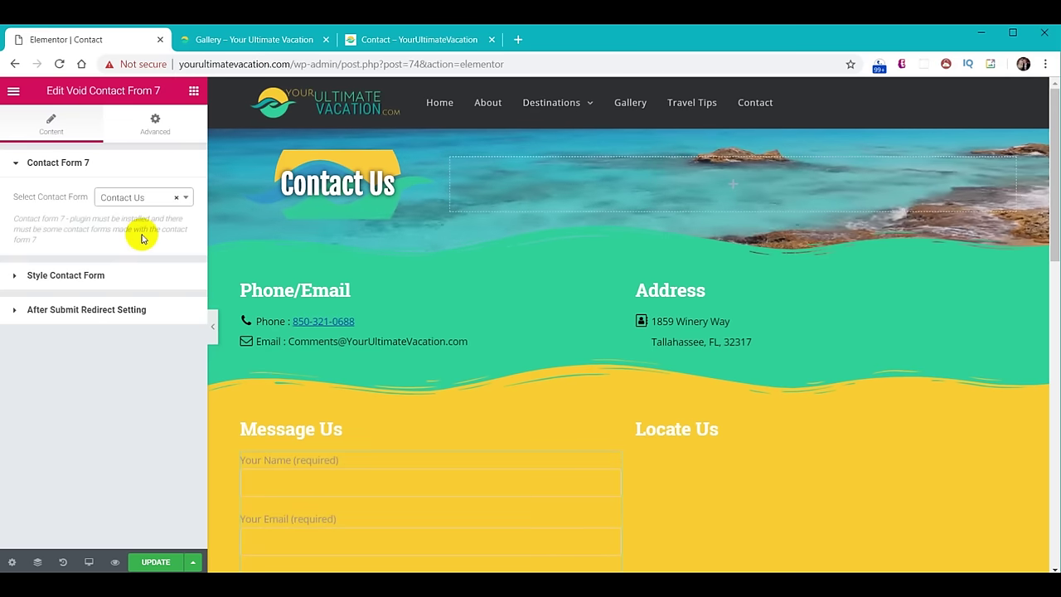
# Set the contact form's Global CSS text colour to black.
pyautogui.scroll(-3, 507, 396)
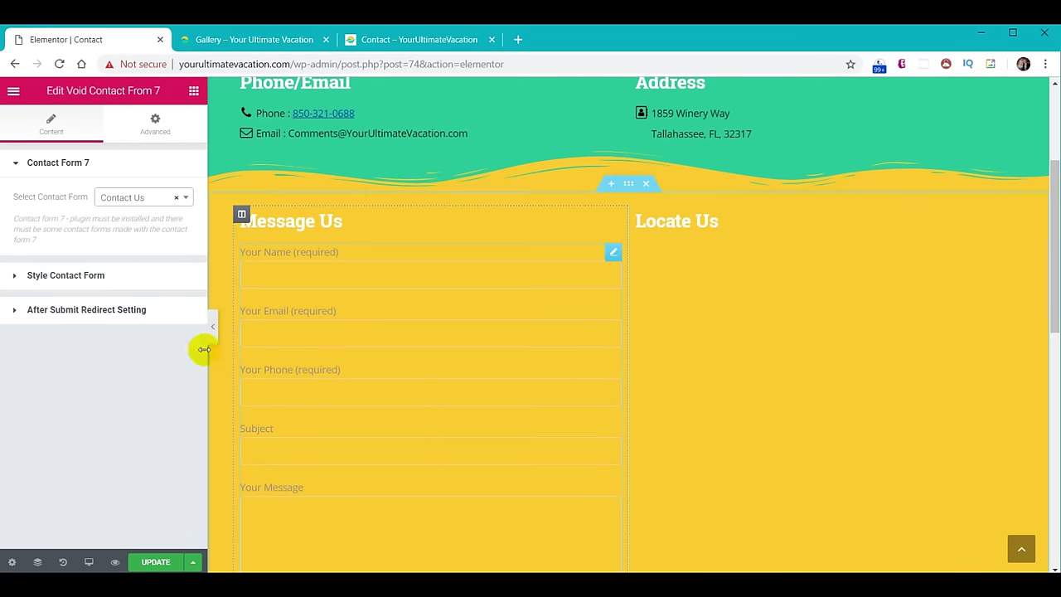
pyautogui.click(16, 280)
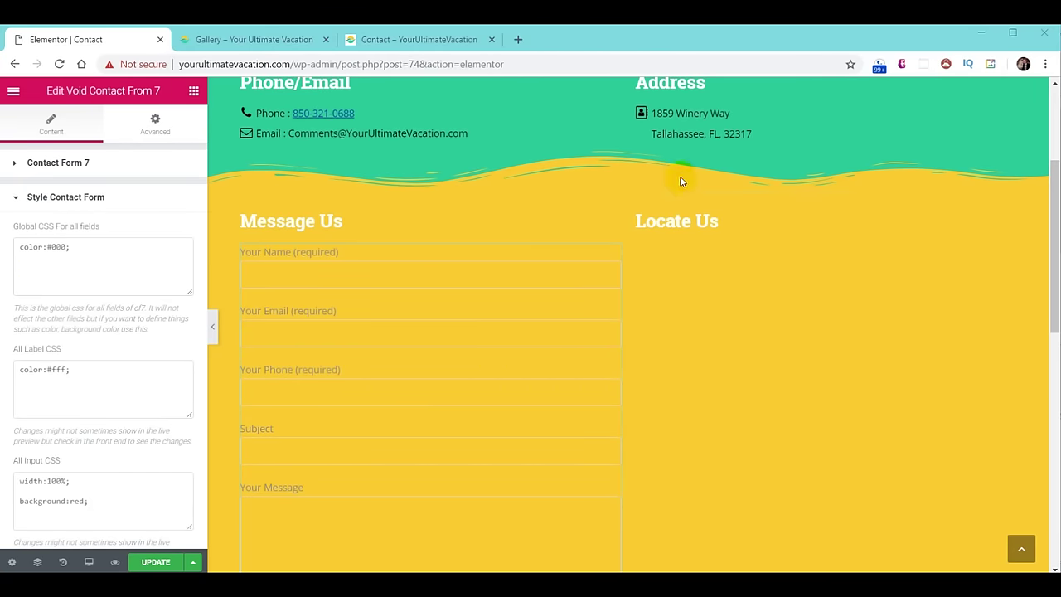
pyautogui.click(106, 257)
pyautogui.press('BackSpace')
pyautogui.press('BackSpace')
pyautogui.press('BackSpace')
pyautogui.press('BackSpace')
pyautogui.press('BackSpace')
pyautogui.write('black;')
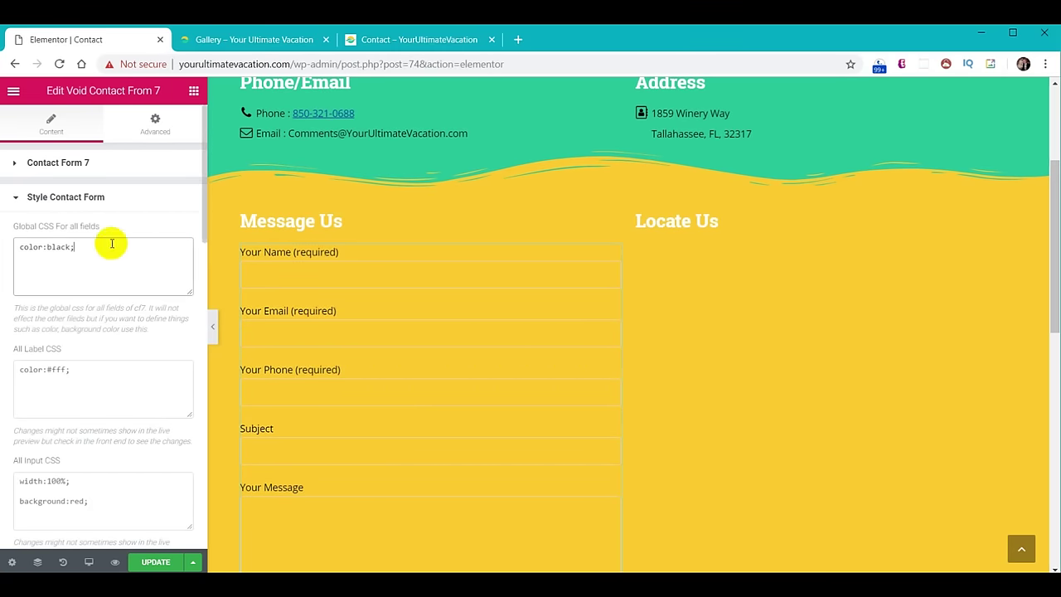
pyautogui.scroll(-2, 88, 290)
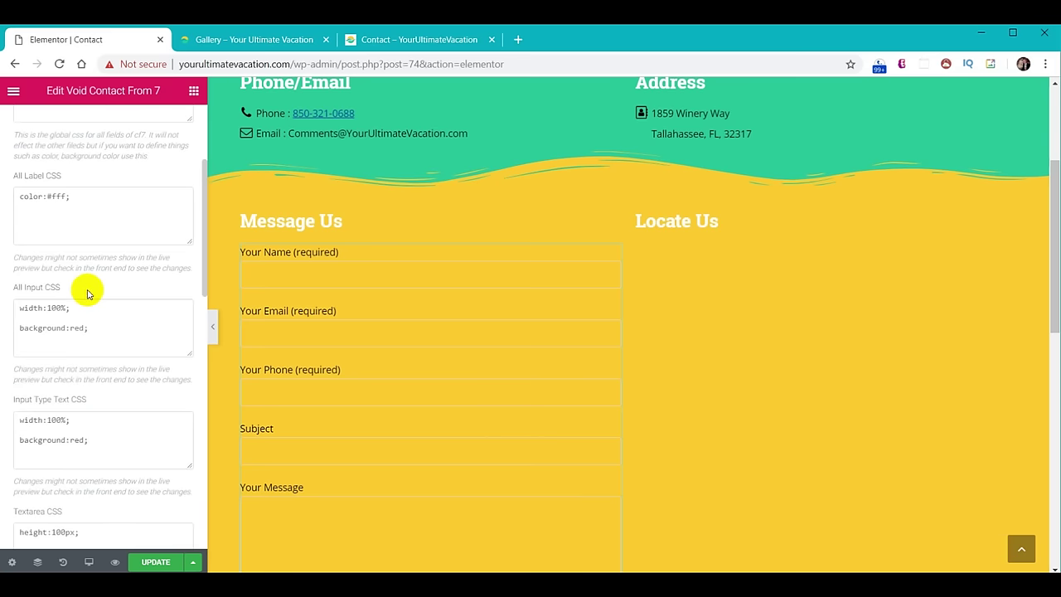
# Paste black-text, white-background CSS into the All Input and Textarea CSS fields.
pyautogui.click(107, 334)
pyautogui.hotkey('ctrl', 'a')
pyautogui.write('color:black; background-color : white;')
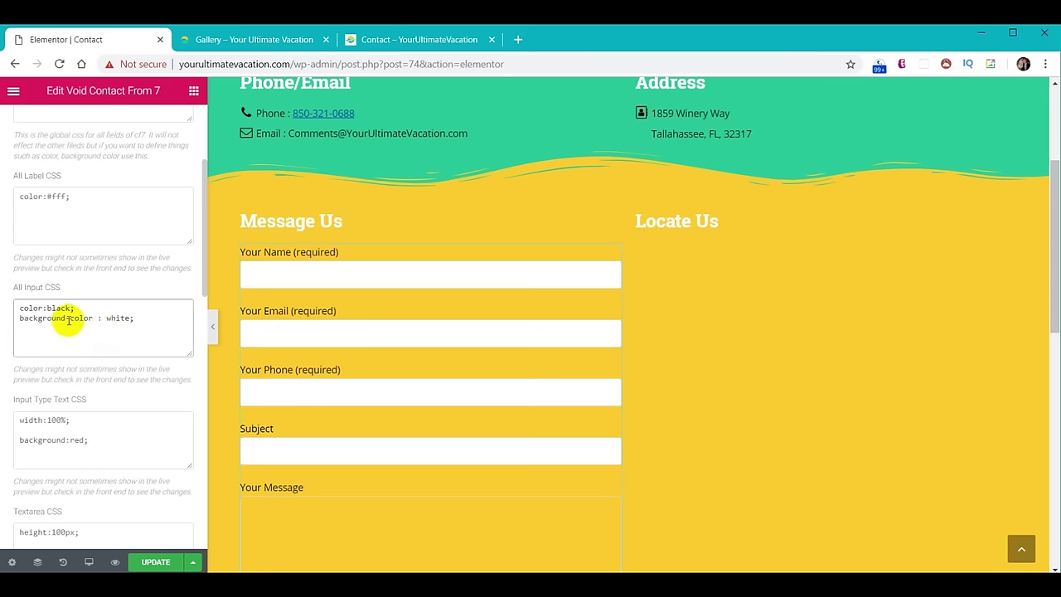
pyautogui.click(266, 274)
pyautogui.write('ssss')
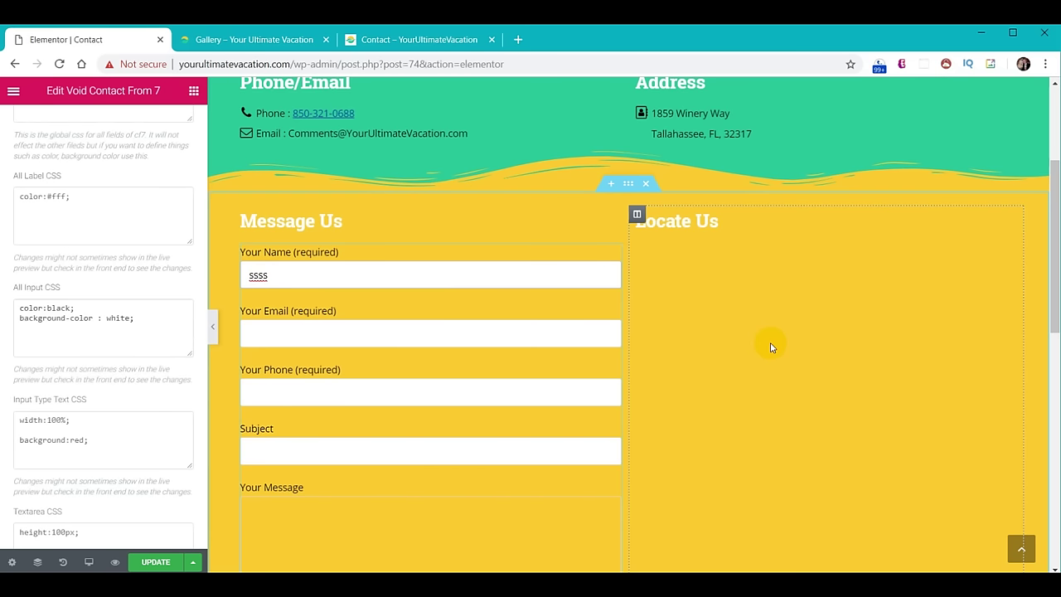
pyautogui.scroll(-3, 125, 307)
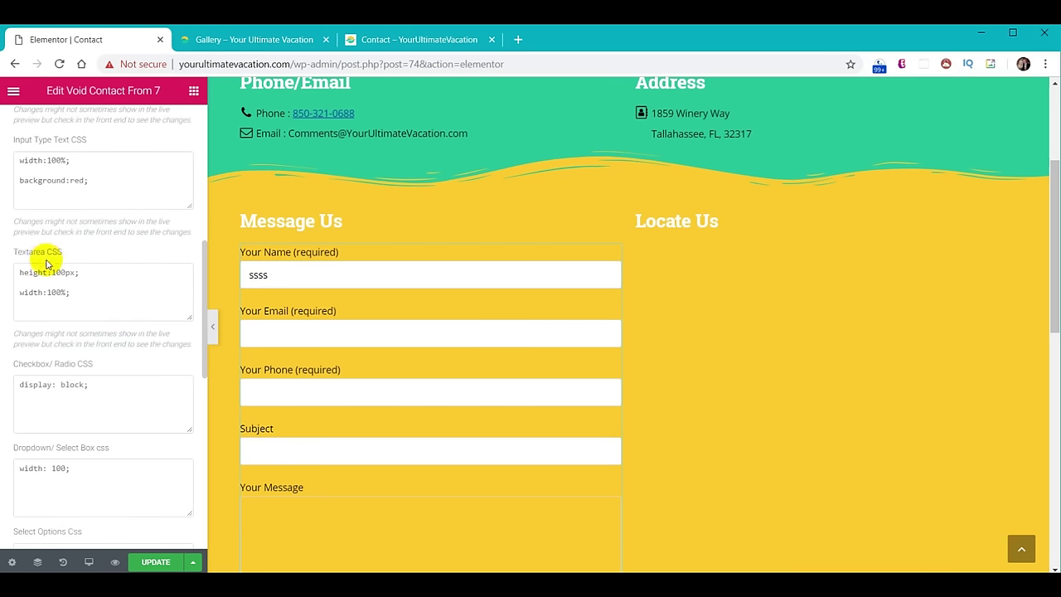
pyautogui.hotkey('ctrl', 'a')
pyautogui.write('color:black; background-color : white;')
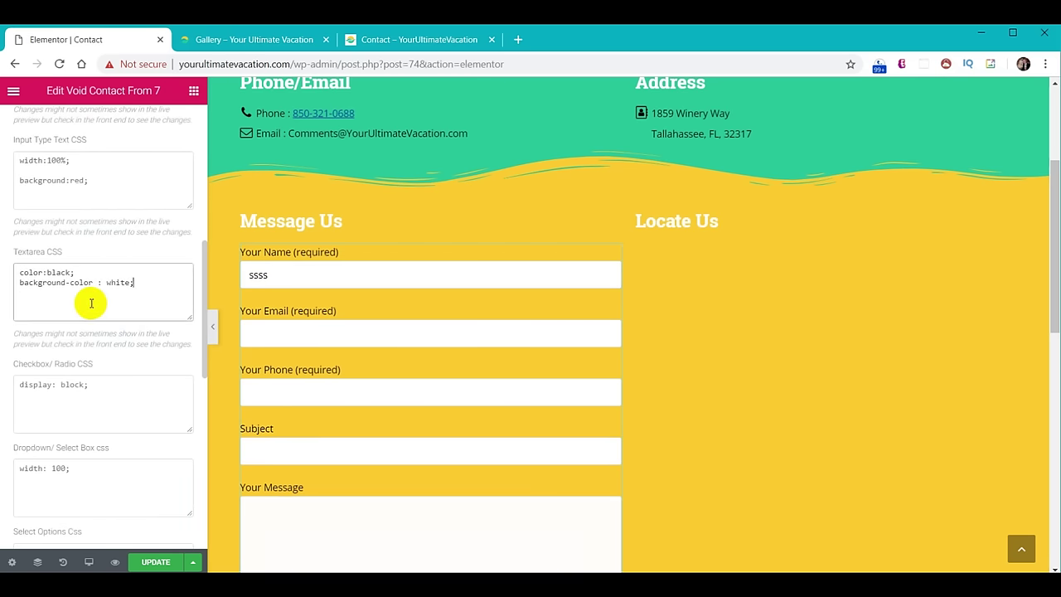
pyautogui.scroll(-2, 315, 393)
pyautogui.scroll(-1, 315, 393)
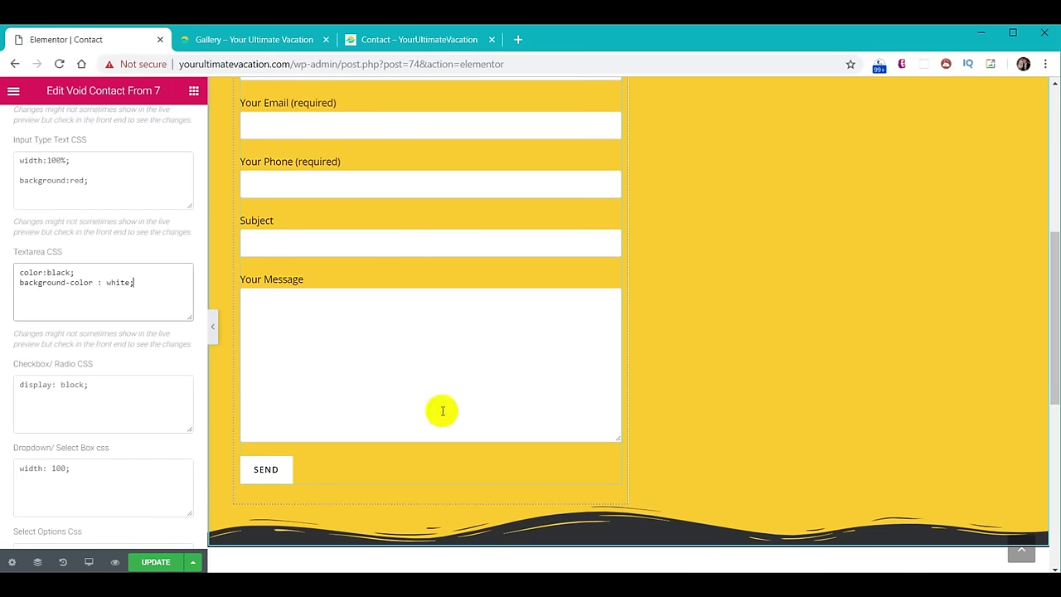
pyautogui.scroll(4, 727, 372)
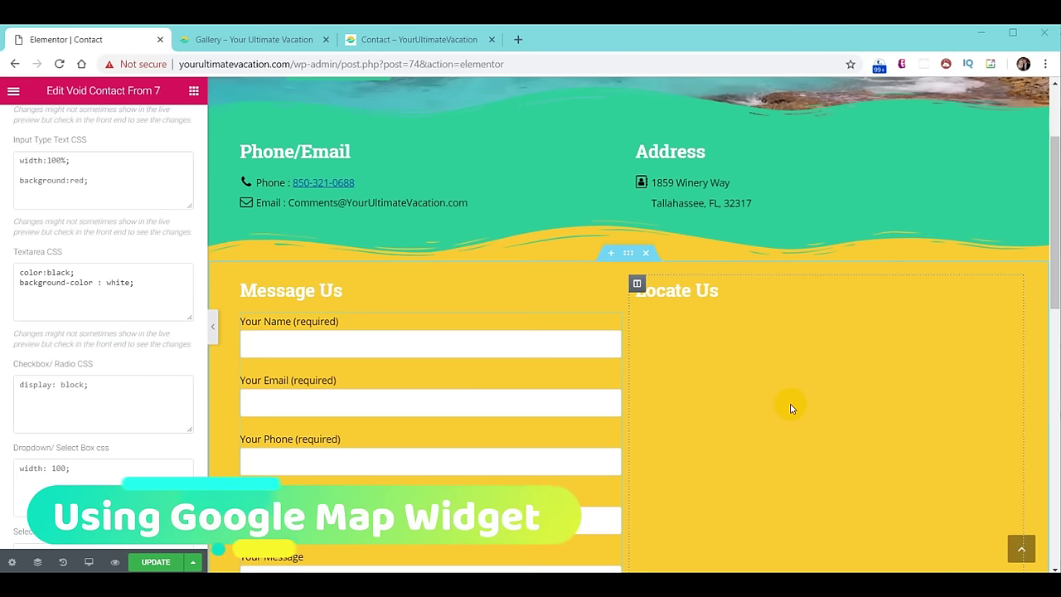
pyautogui.click(193, 90)
pyautogui.moveTo(52, 476); pyautogui.dragTo(750, 306)
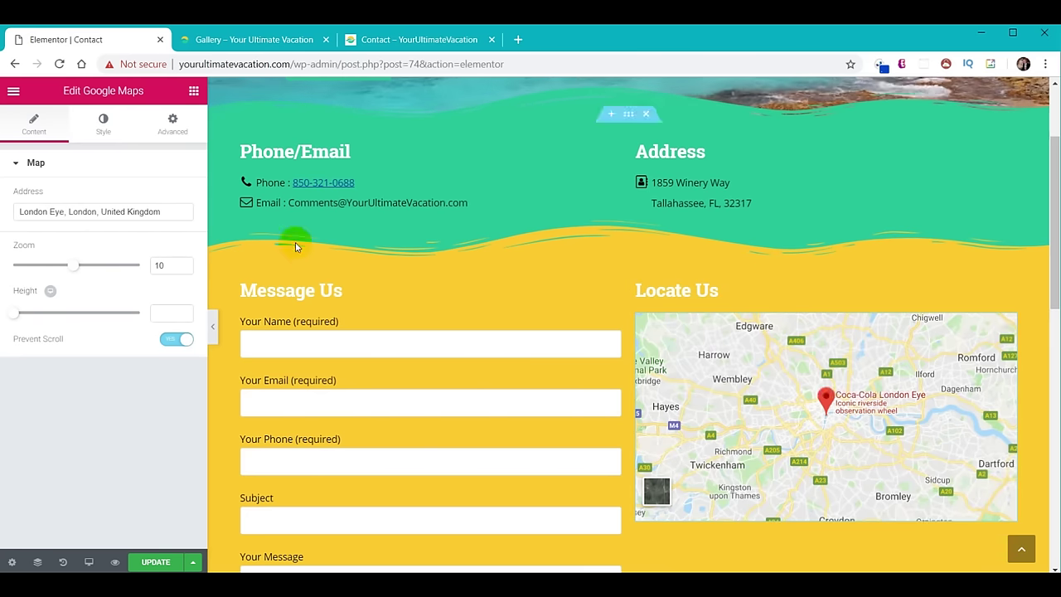
pyautogui.moveTo(171, 211); pyautogui.dragTo(21, 214)
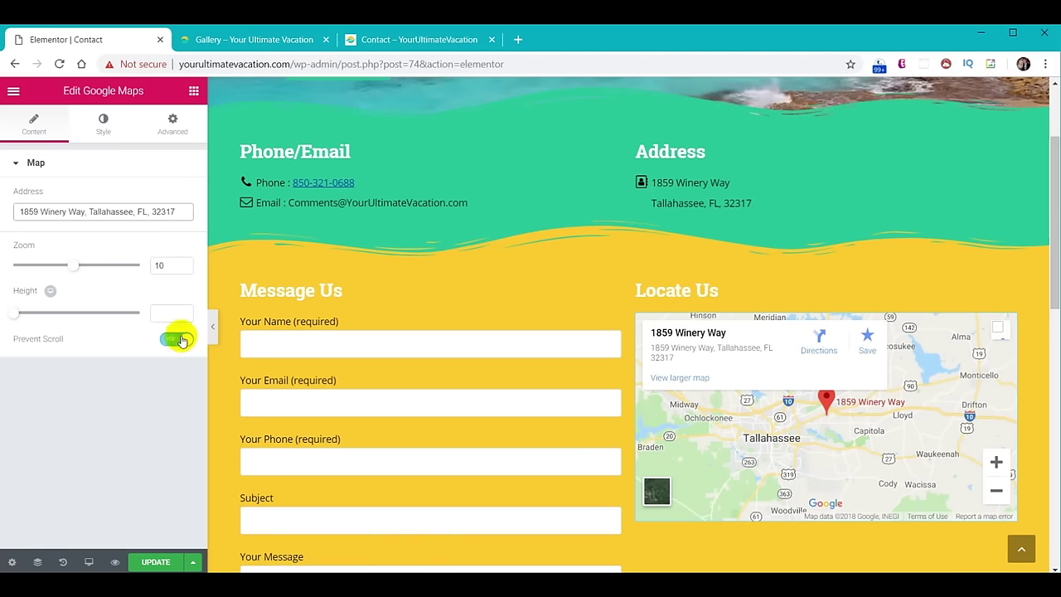
# Set the map height to 586.
pyautogui.click(166, 312)
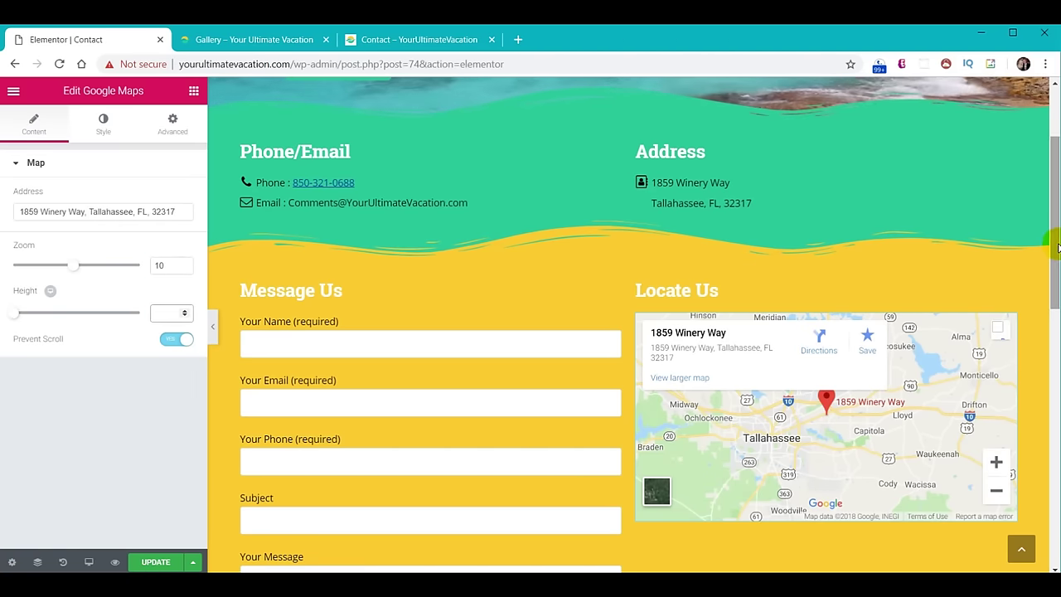
pyautogui.scroll(-3, 999, 354)
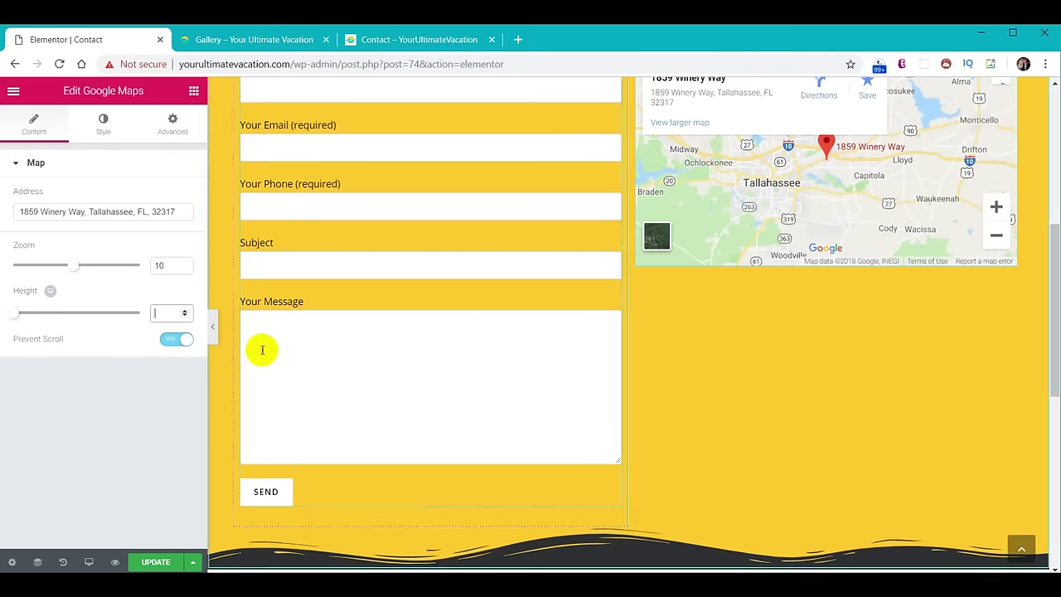
pyautogui.write('586')
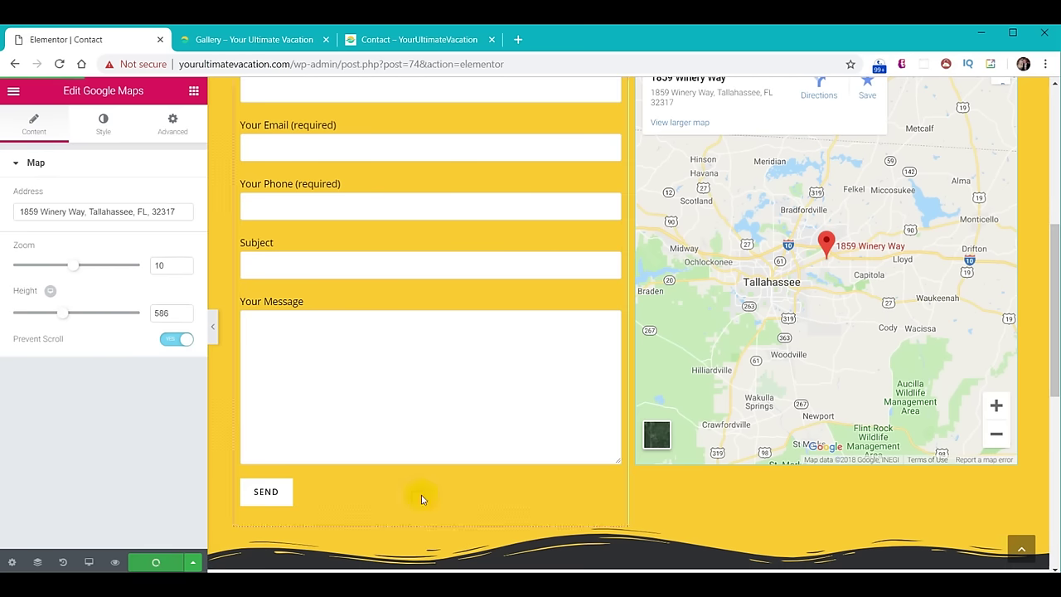
pyautogui.click(254, 39)
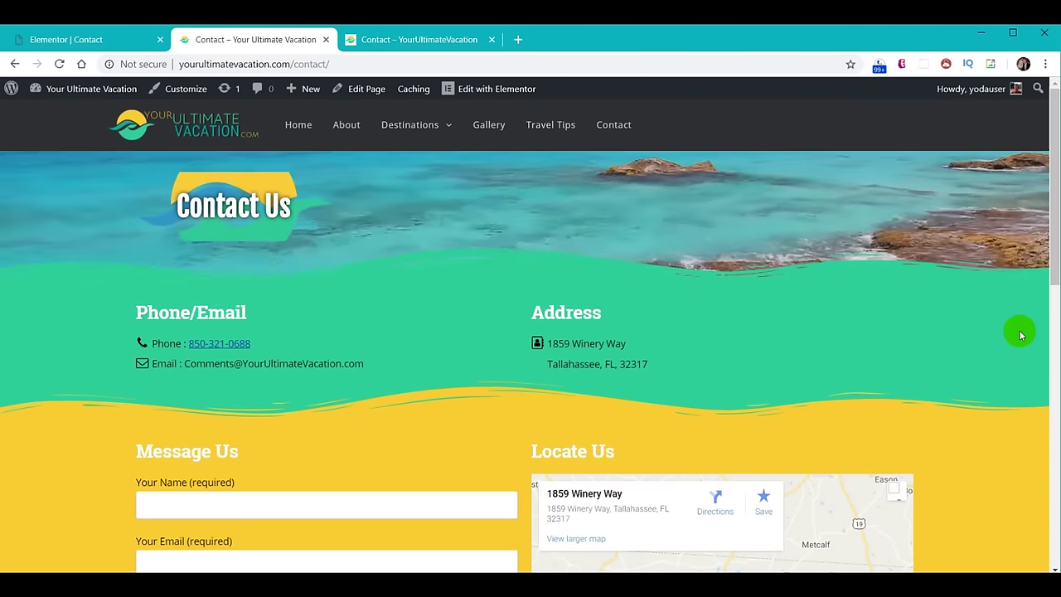
# Scroll through the live Contact page, then switch to the wp. site copy's contact page.
pyautogui.scroll(-5, 1011, 340)
pyautogui.scroll(-4, 1007, 341)
pyautogui.scroll(10, 1020, 336)
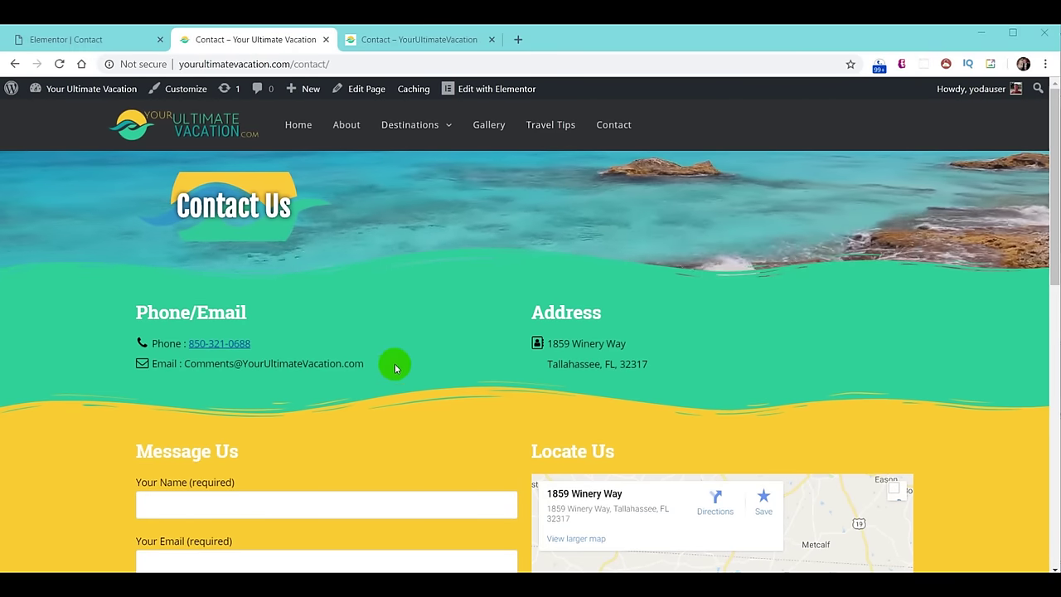
pyautogui.click(413, 37)
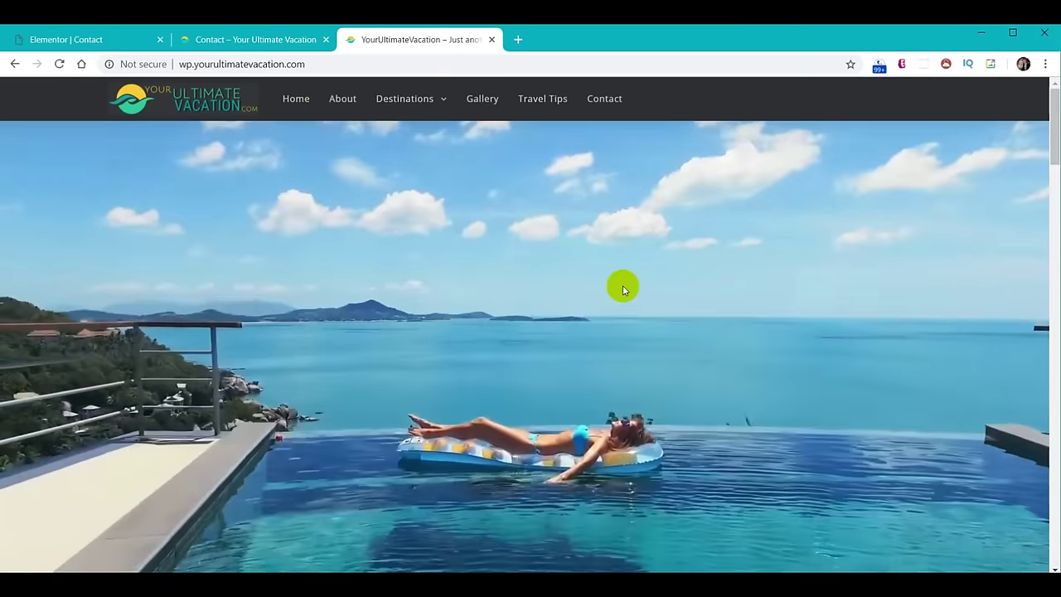
# Scroll down through the other site copy's home page sections and back up.
pyautogui.scroll(-10, 533, 364)
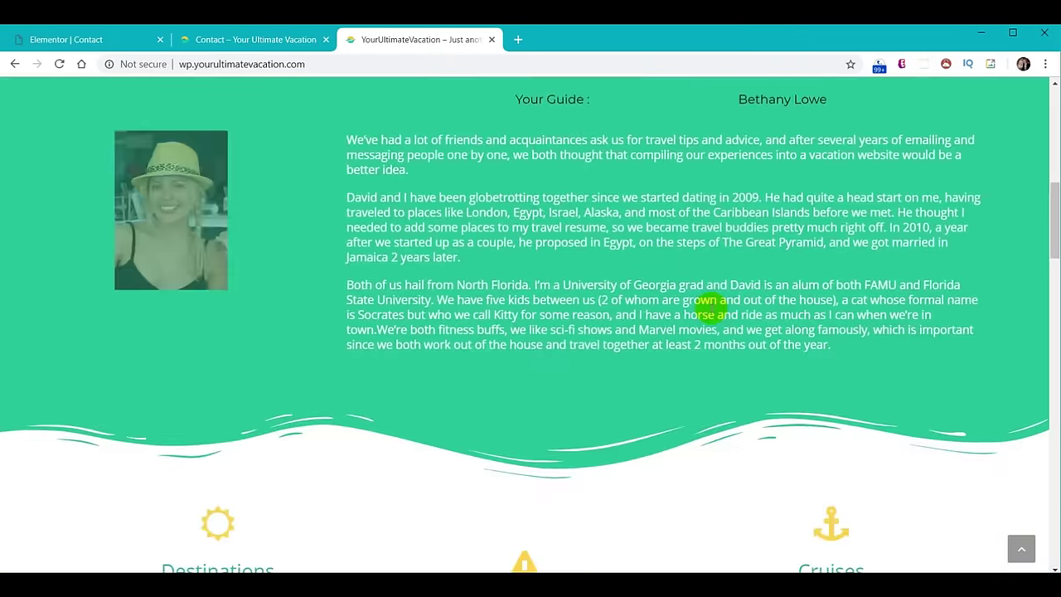
pyautogui.scroll(-5, 509, 237)
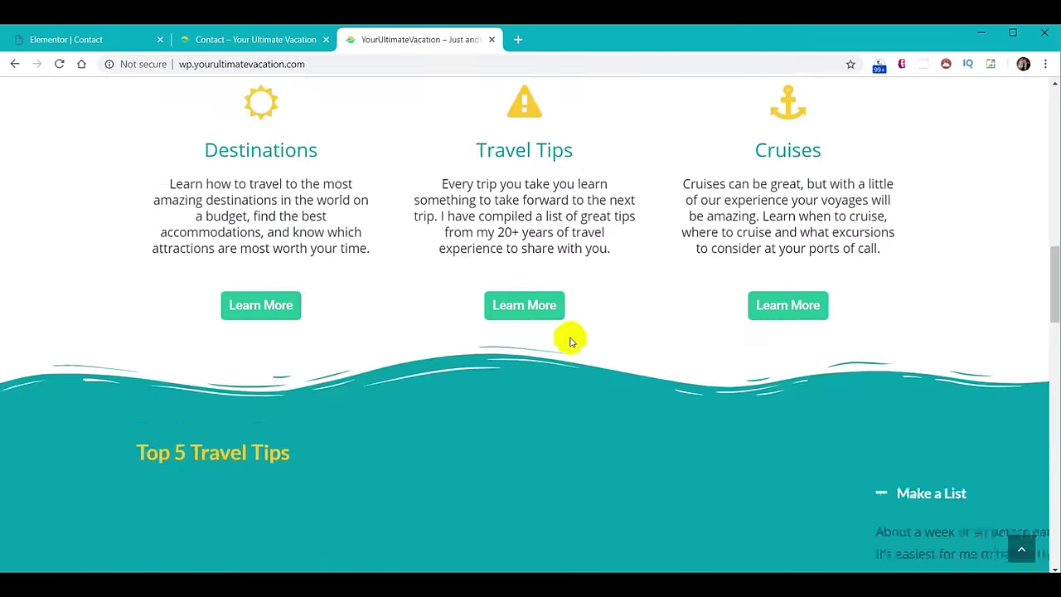
pyautogui.scroll(-10, 570, 341)
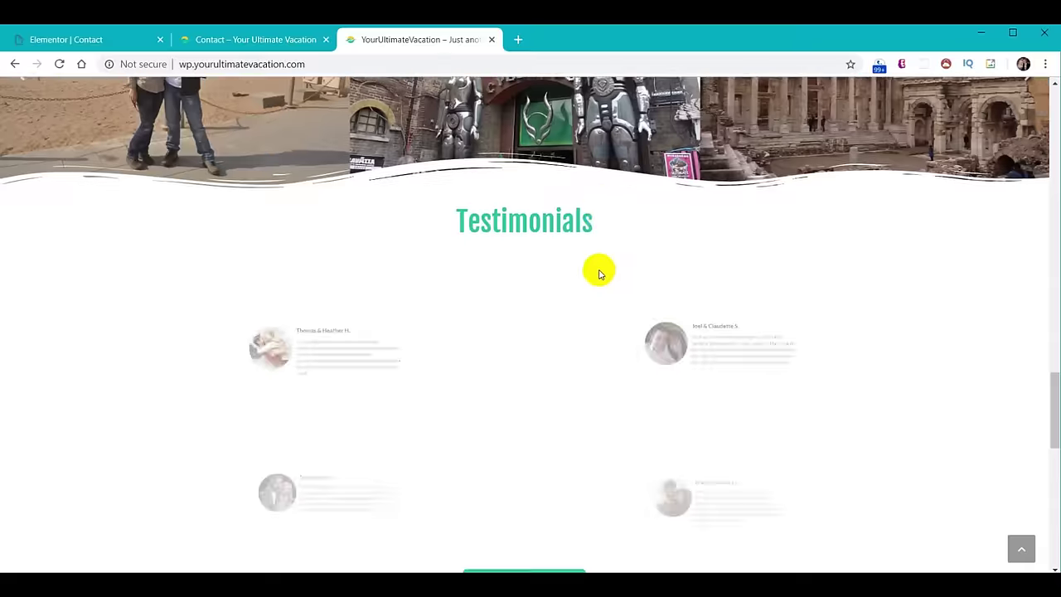
pyautogui.scroll(-2, 530, 299)
pyautogui.scroll(6, 829, 295)
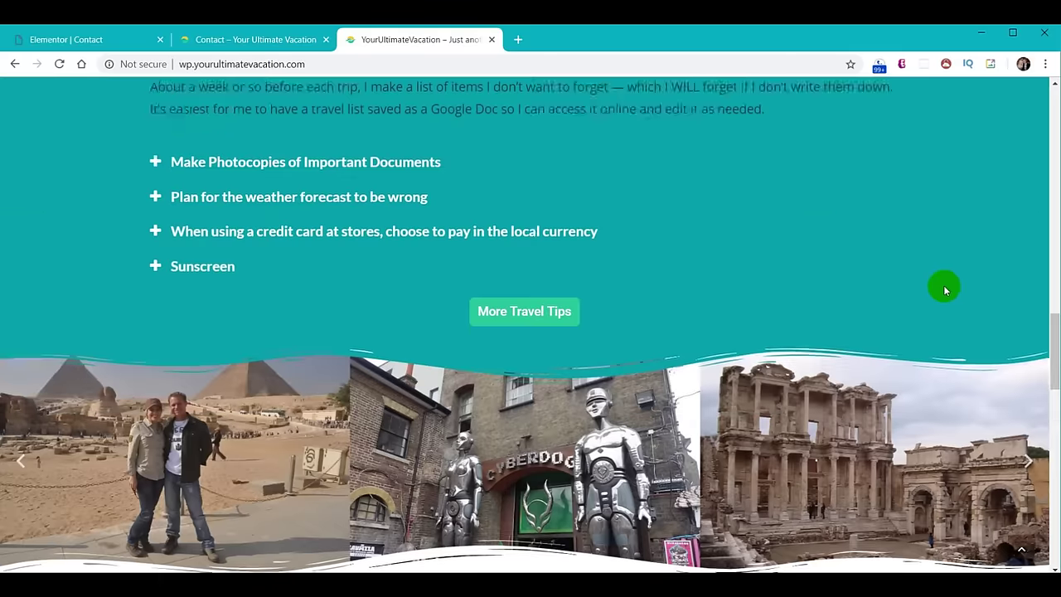
pyautogui.scroll(1, 945, 290)
pyautogui.moveTo(1057, 340); pyautogui.dragTo(1054, 124)
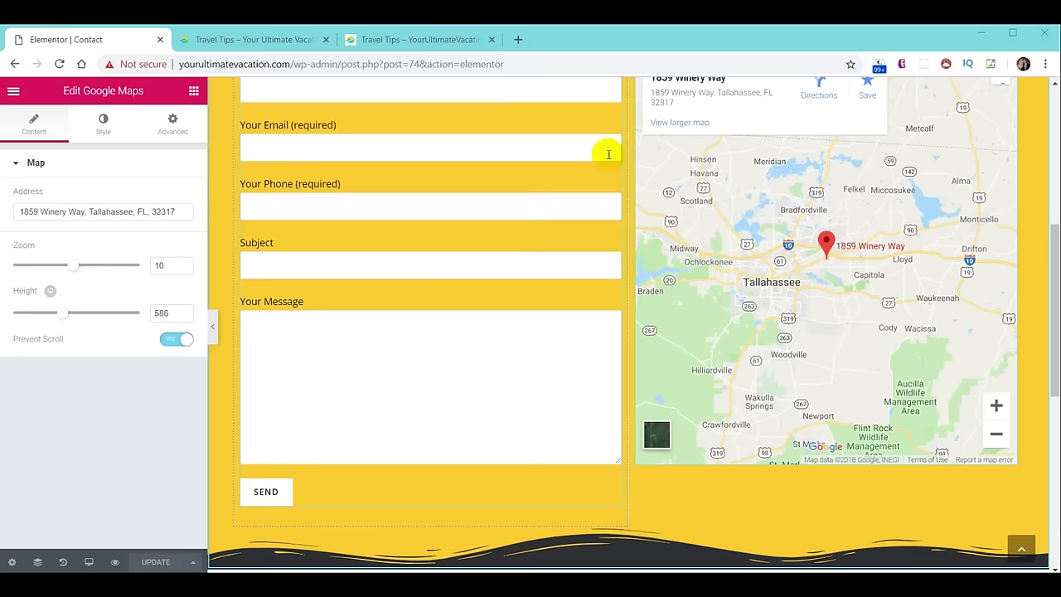
# Exit to the WordPress dashboard and open the Home page in Elementor from Pages.
pyautogui.click(12, 91)
pyautogui.click(104, 452)
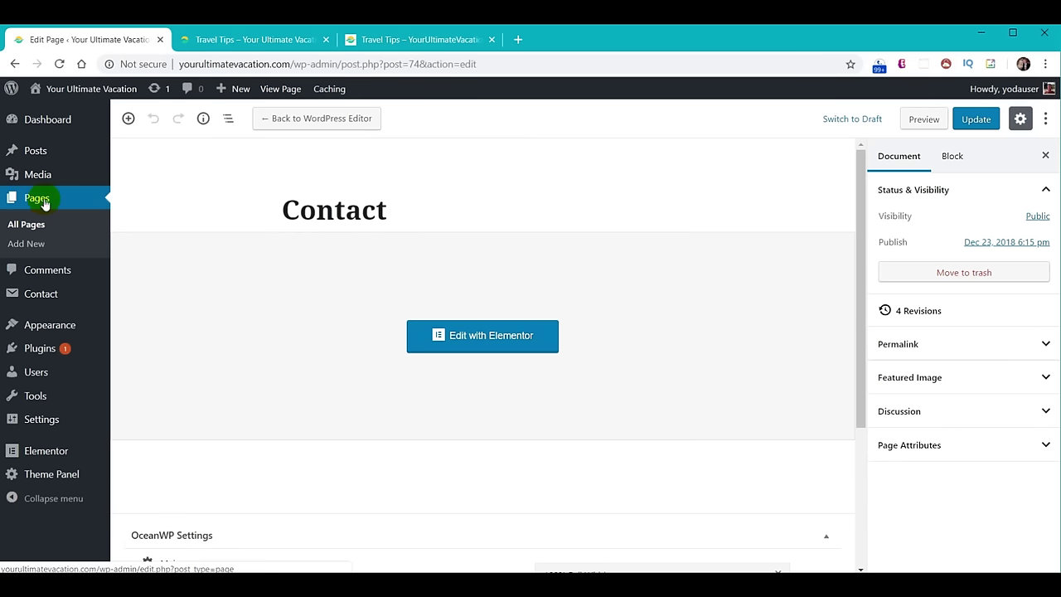
pyautogui.scroll(-3, 331, 379)
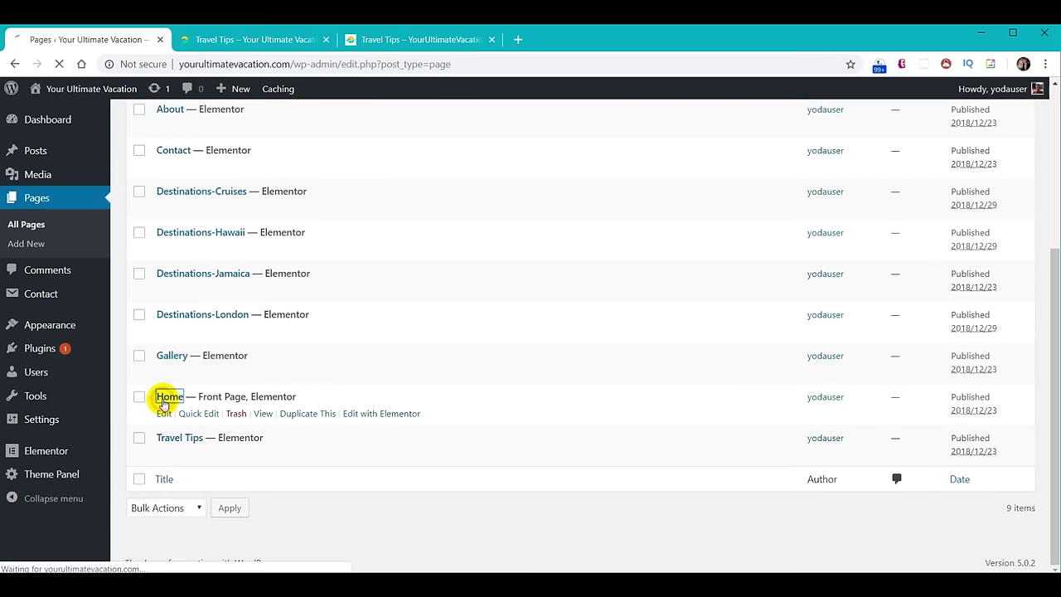
pyautogui.click(458, 342)
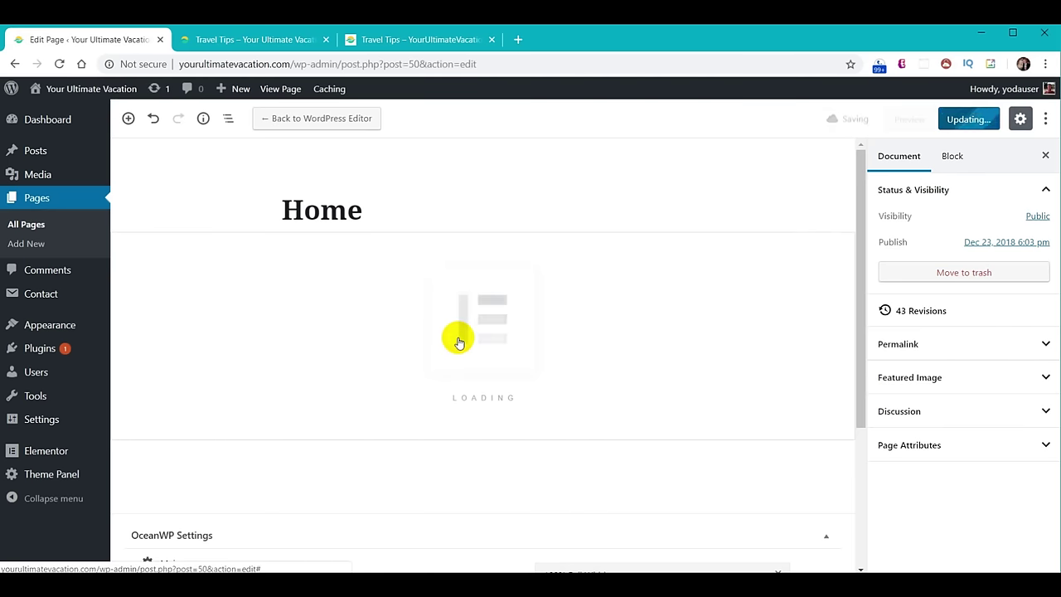
pyautogui.scroll(-3, 552, 281)
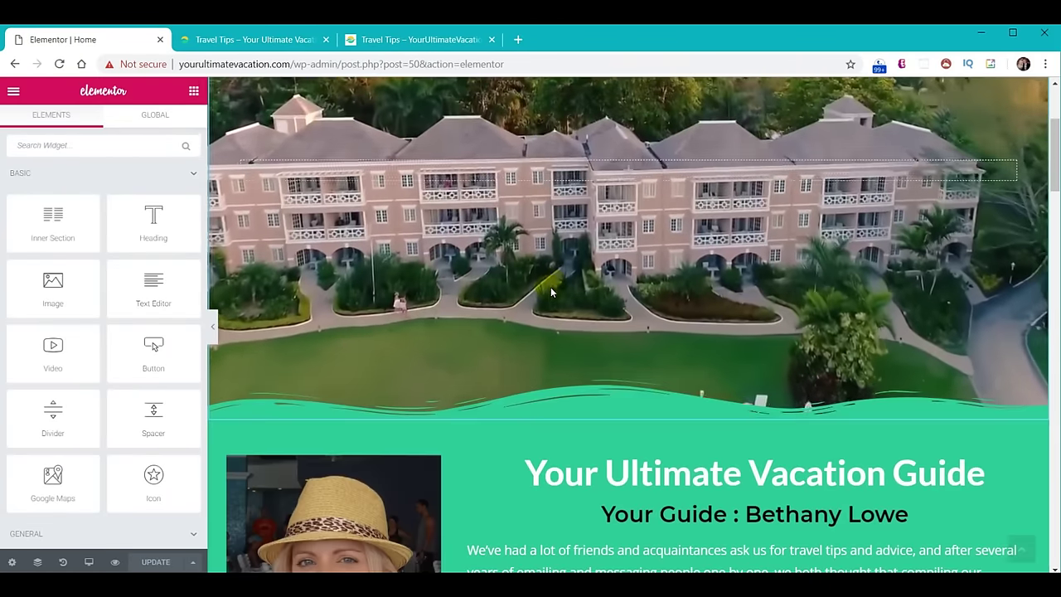
pyautogui.scroll(-5, 551, 287)
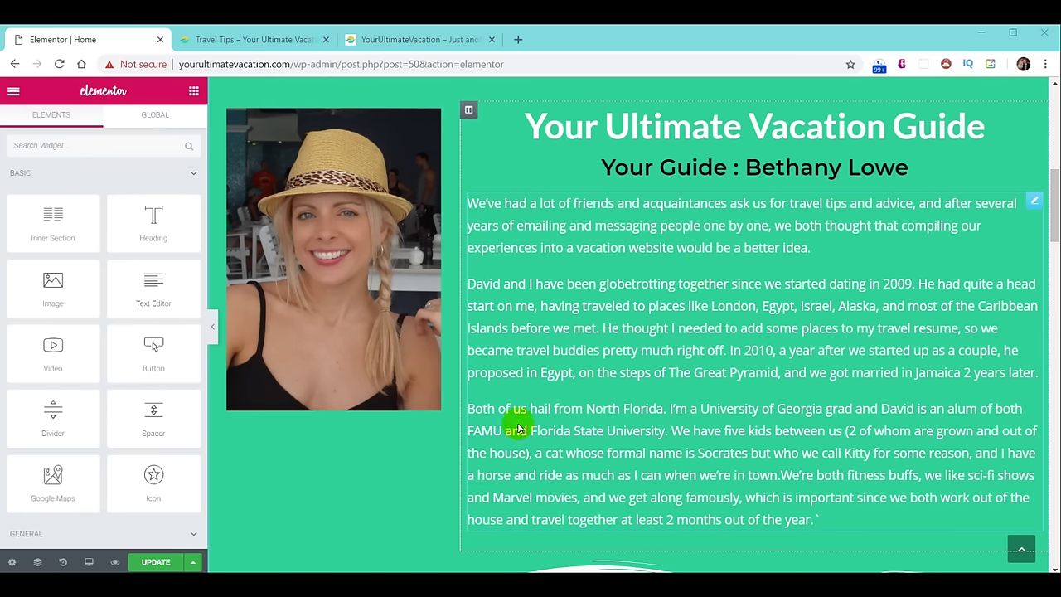
# Give the guide photo a Zoom In entrance animation.
pyautogui.click(324, 245)
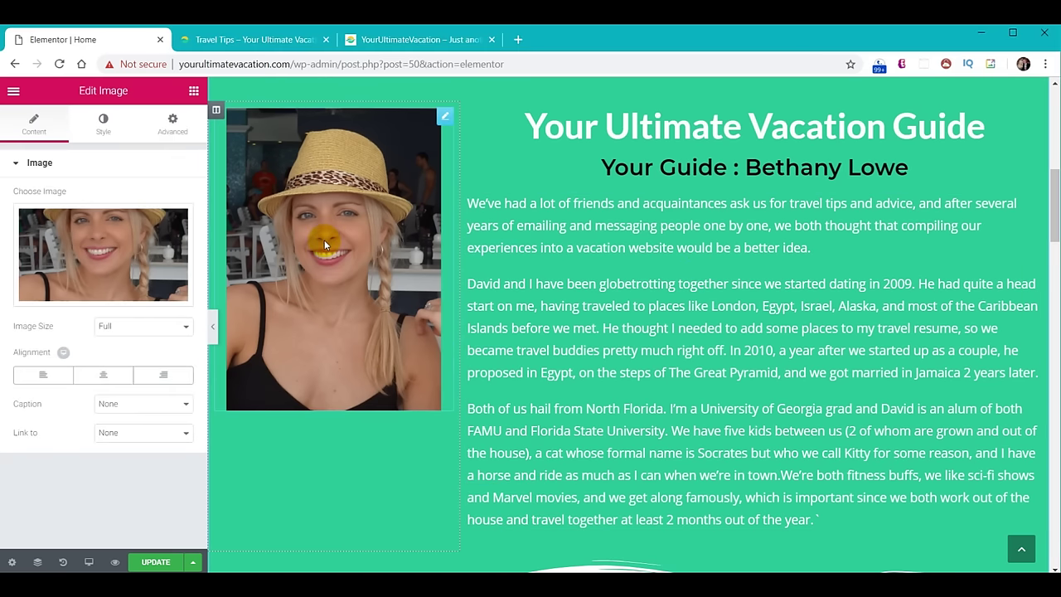
pyautogui.click(172, 124)
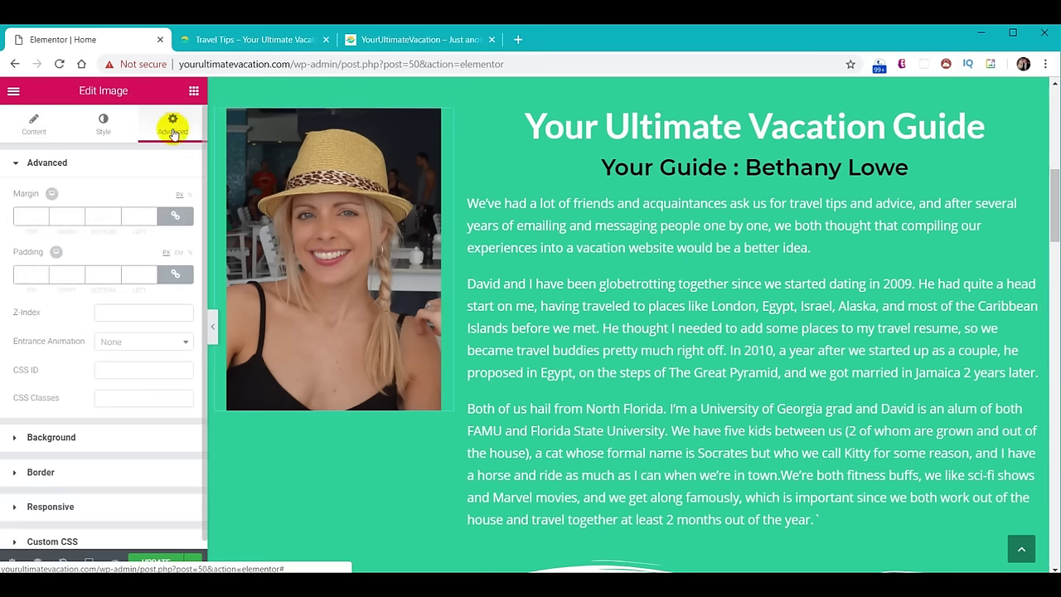
pyautogui.click(187, 341)
pyautogui.scroll(-1, 150, 434)
pyautogui.click(133, 432)
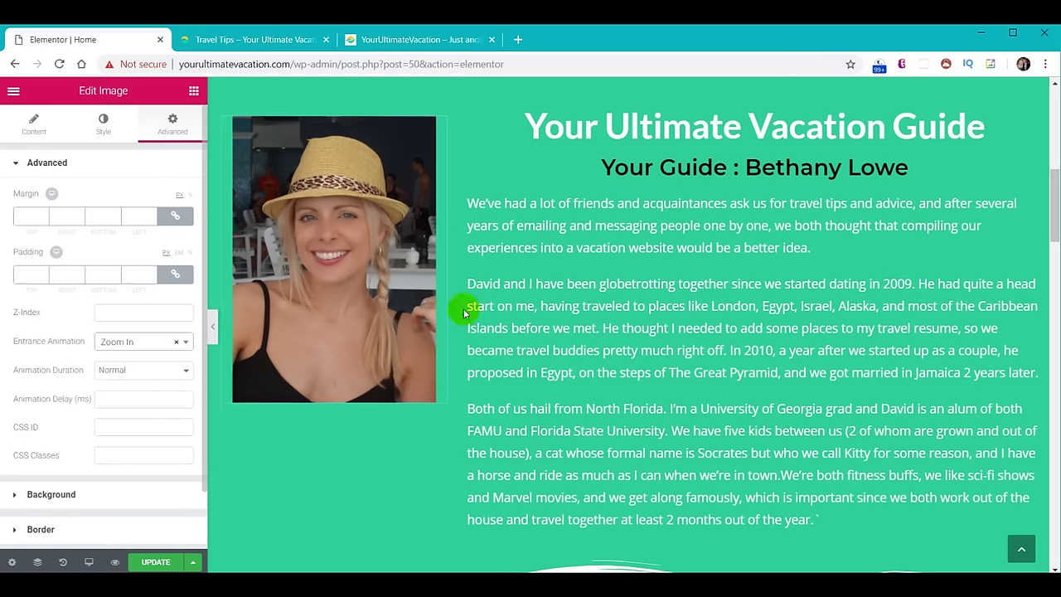
# Make the Your Ultimate Vacation Guide title Fade In Down and the name subtitle Fade In Left.
pyautogui.click(773, 132)
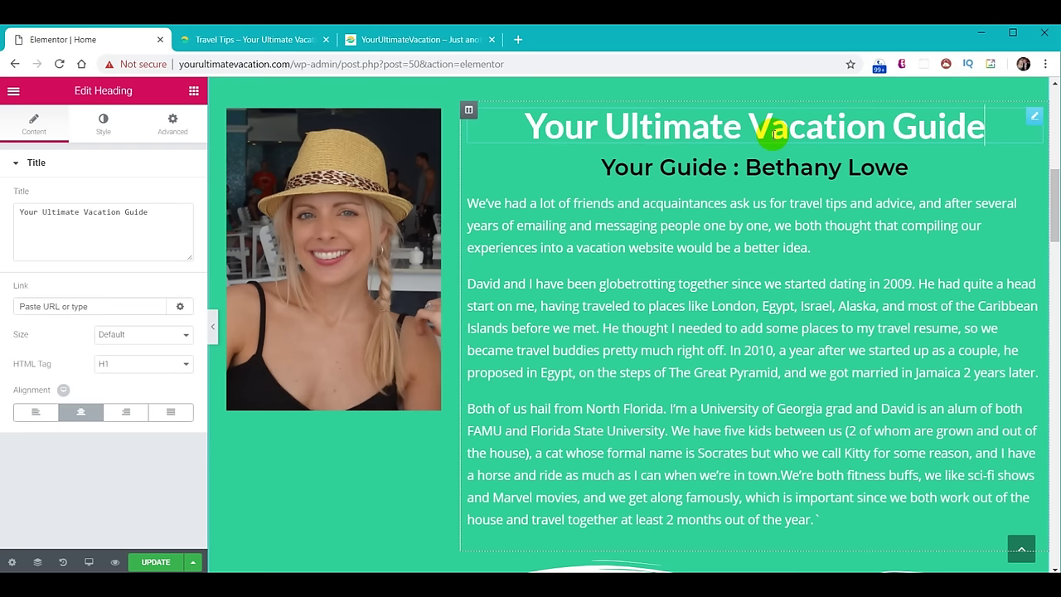
pyautogui.click(177, 123)
pyautogui.click(126, 343)
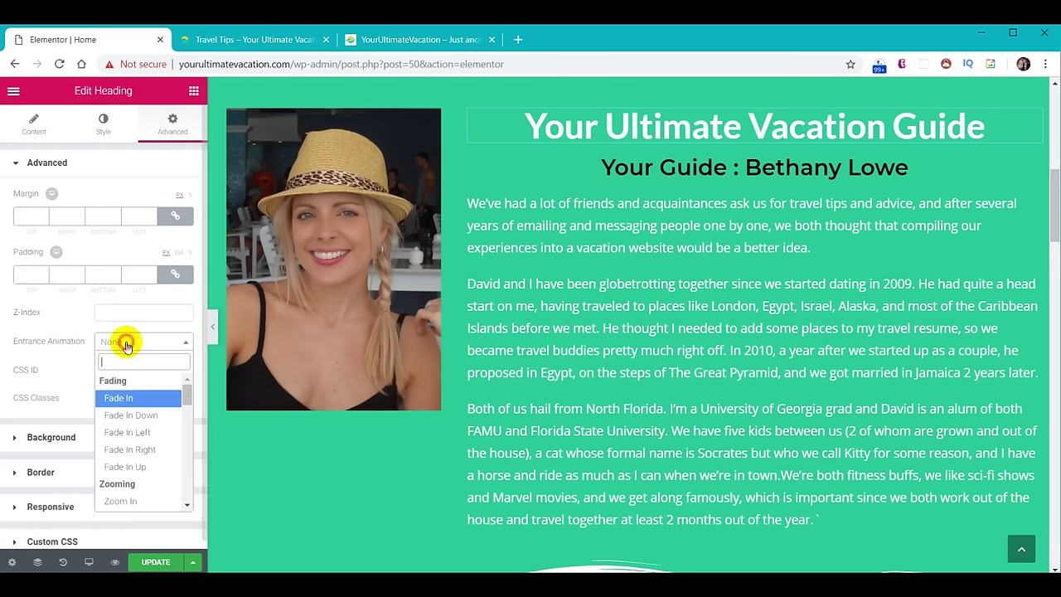
pyautogui.click(135, 415)
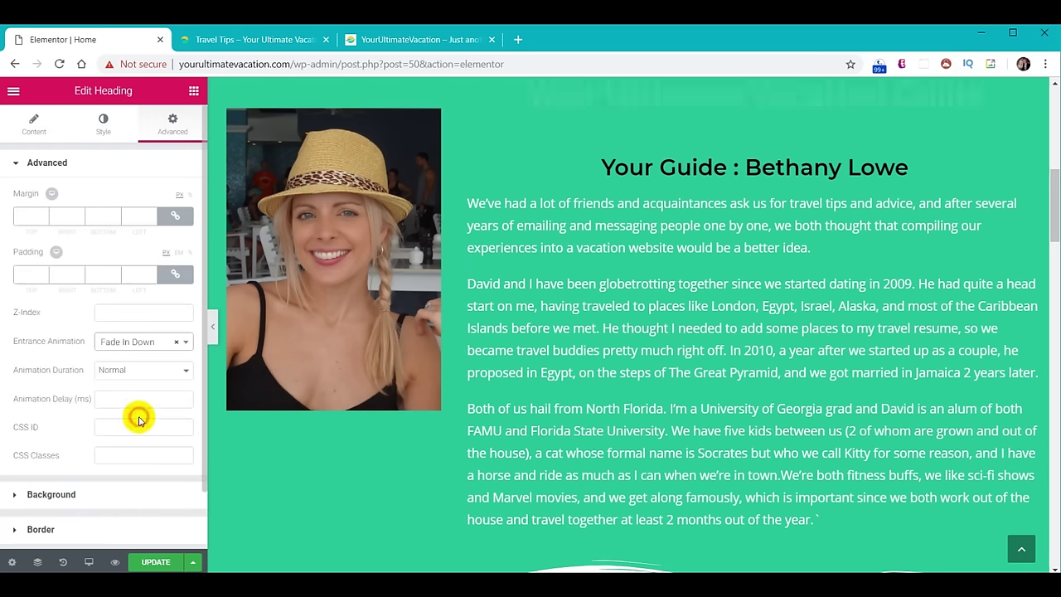
pyautogui.click(676, 166)
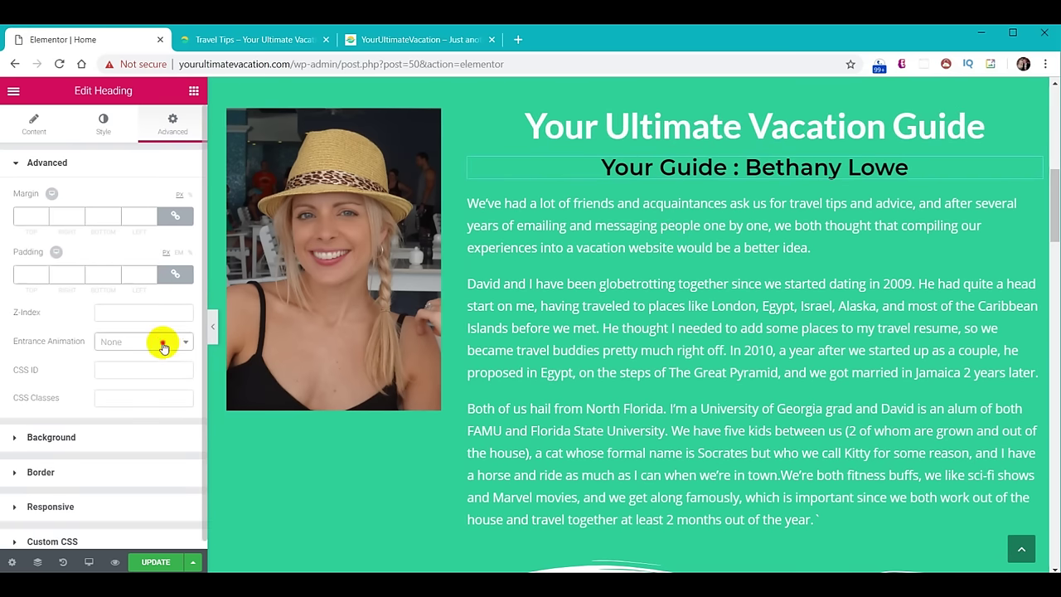
pyautogui.click(163, 346)
pyautogui.click(138, 433)
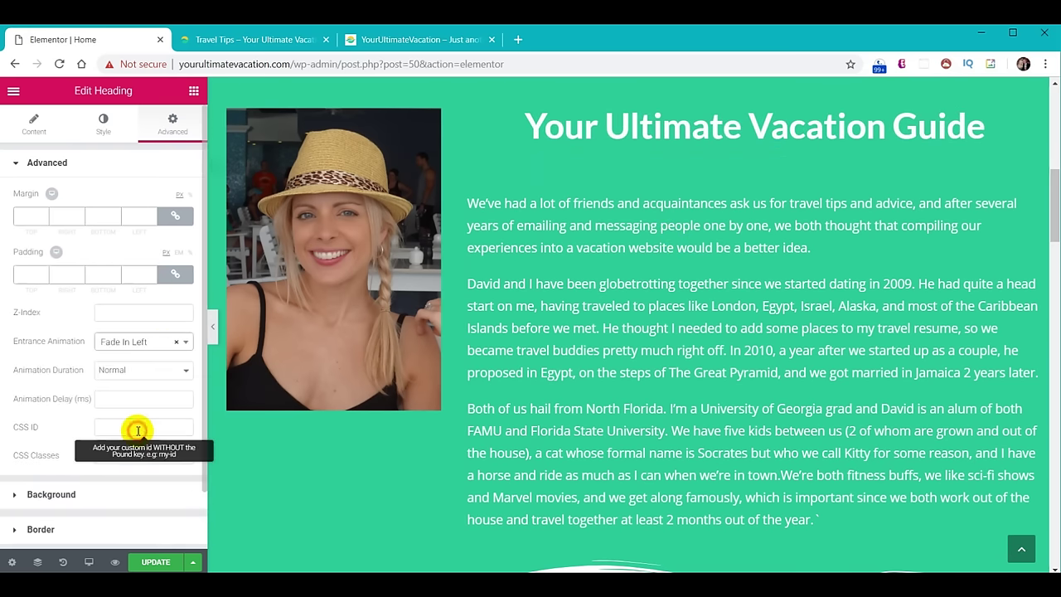
# Give the biography paragraph a Zoom In entrance animation.
pyautogui.click(746, 304)
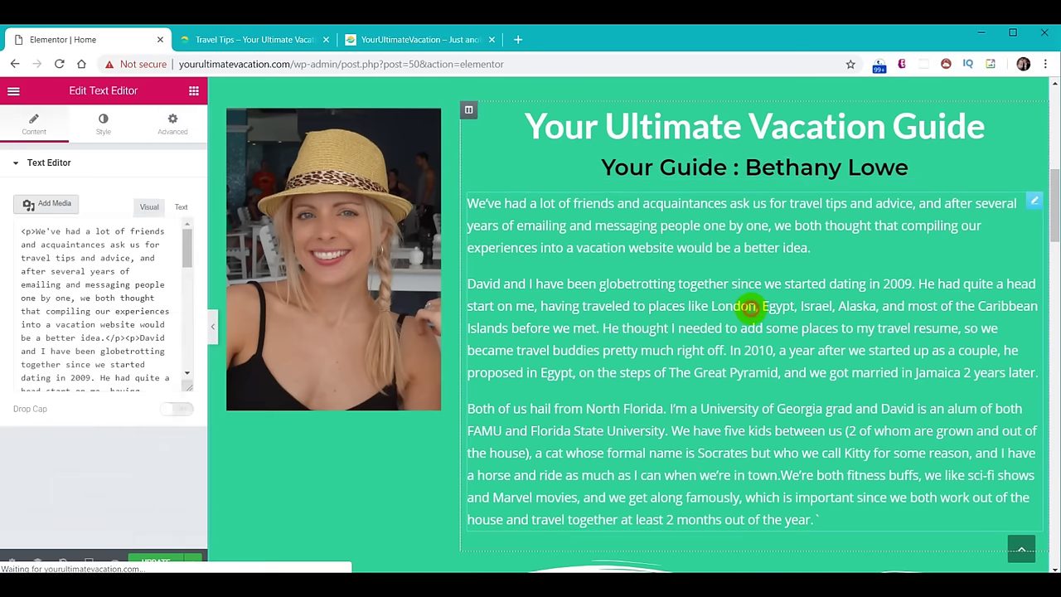
pyautogui.click(171, 120)
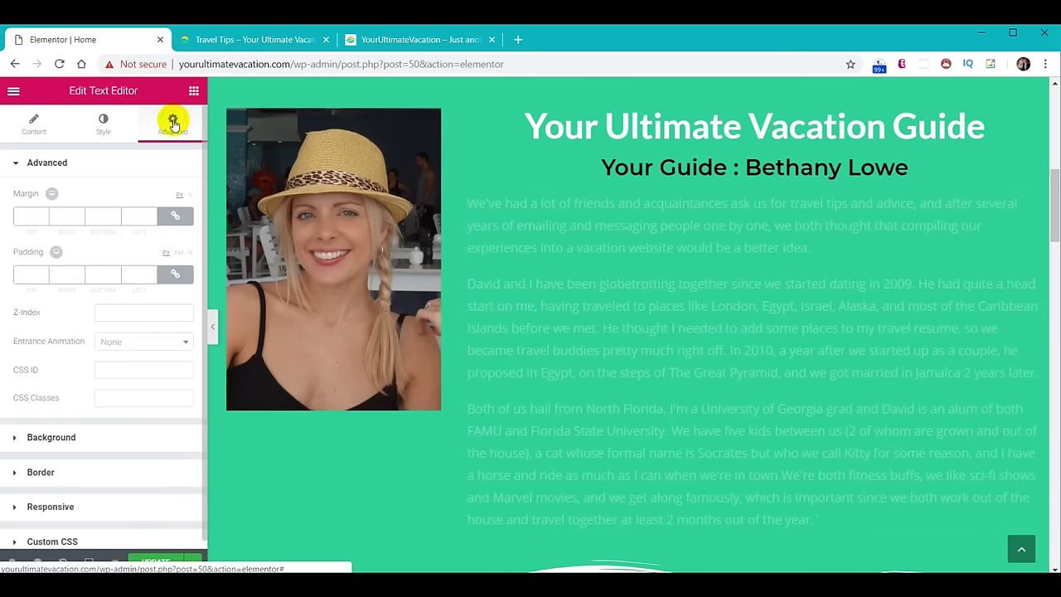
pyautogui.click(130, 340)
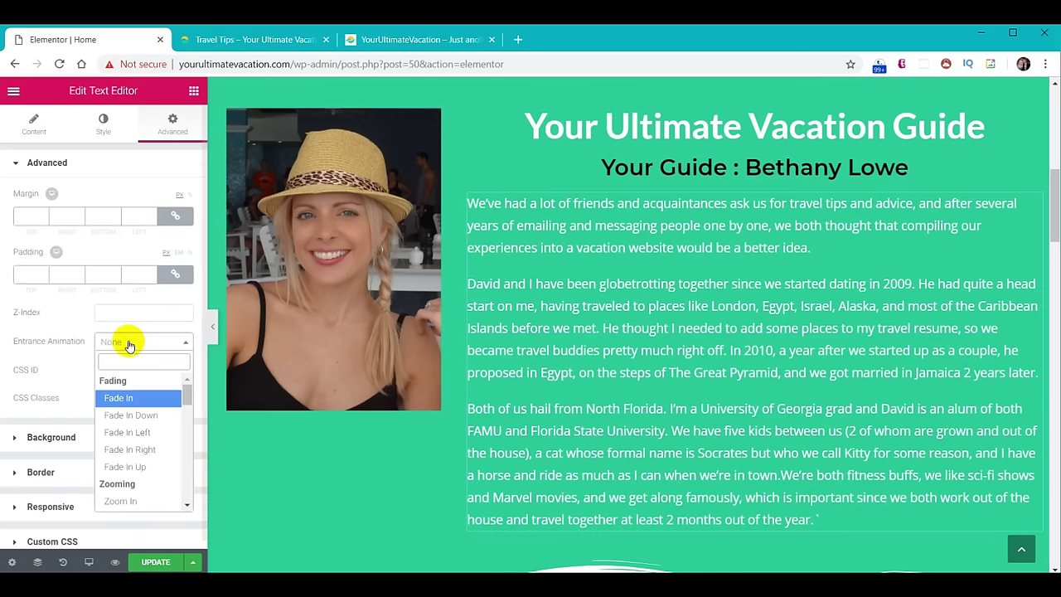
pyautogui.click(121, 502)
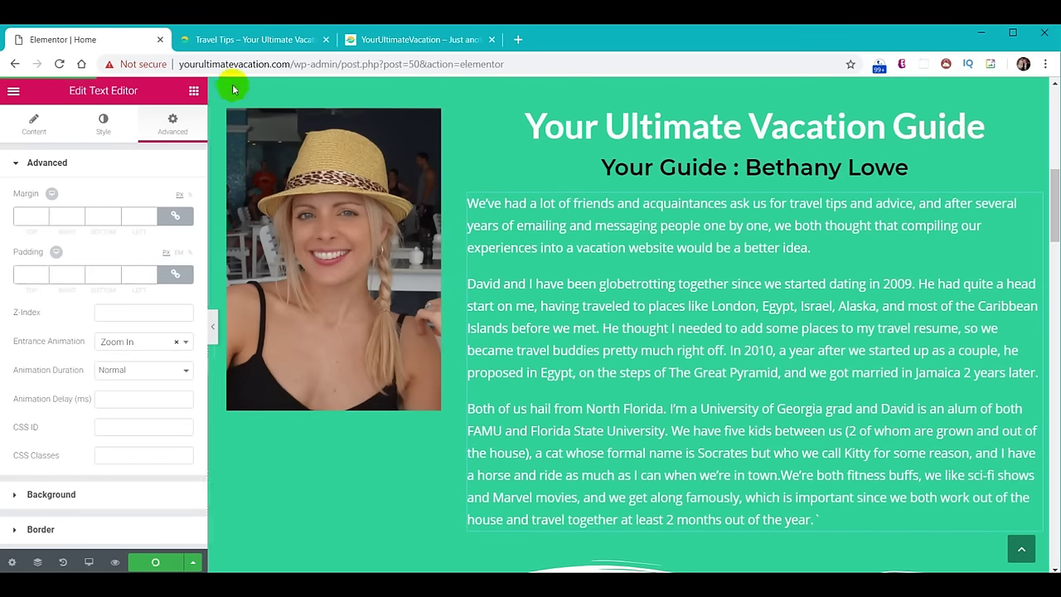
pyautogui.click(239, 39)
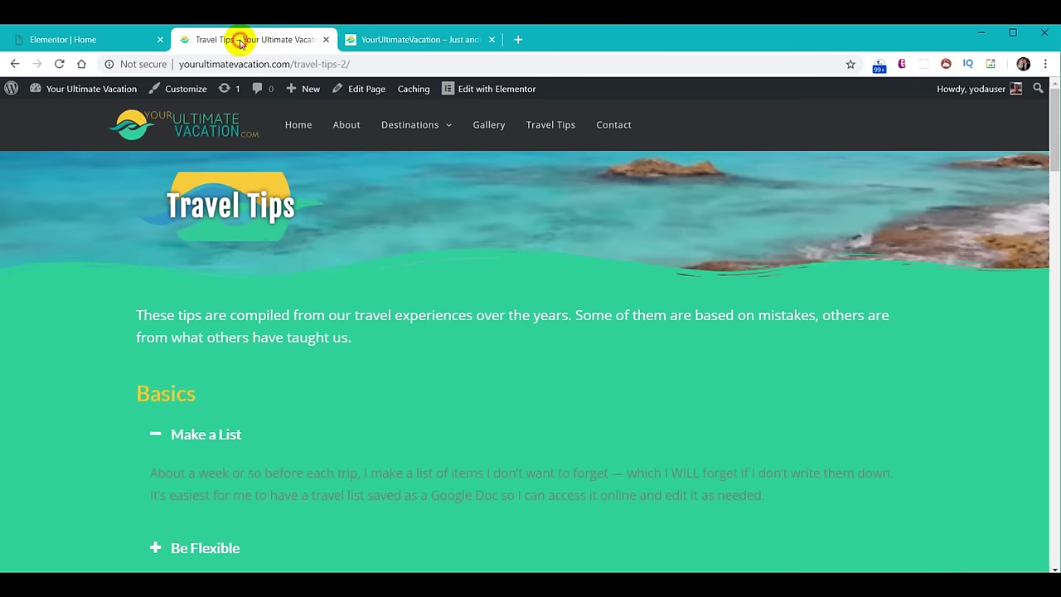
# Go to the live Home page and scroll down through the updated guide section.
pyautogui.click(285, 128)
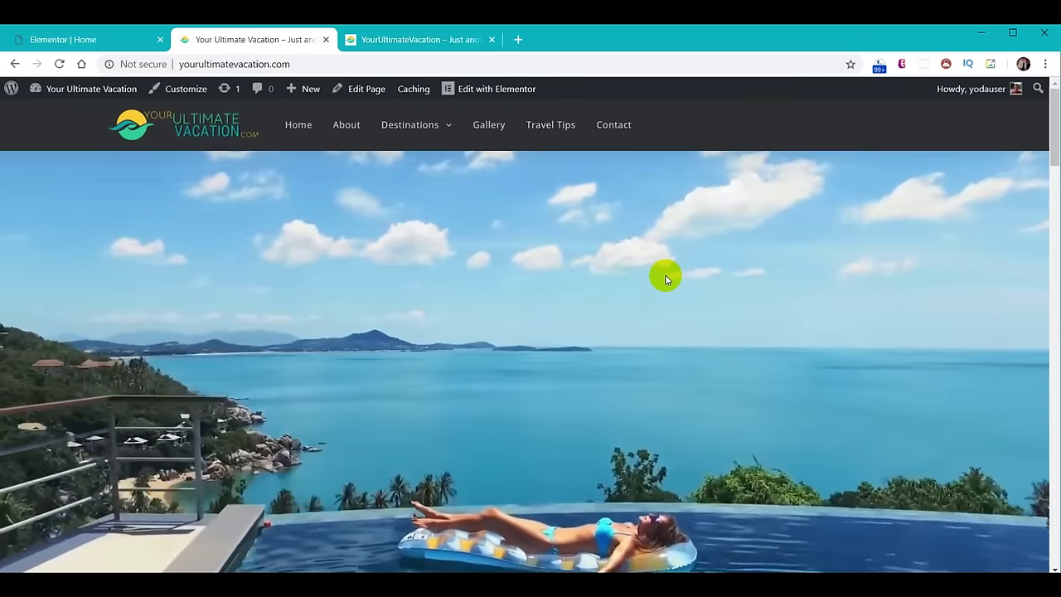
pyautogui.scroll(-5, 666, 275)
pyautogui.scroll(-3, 661, 279)
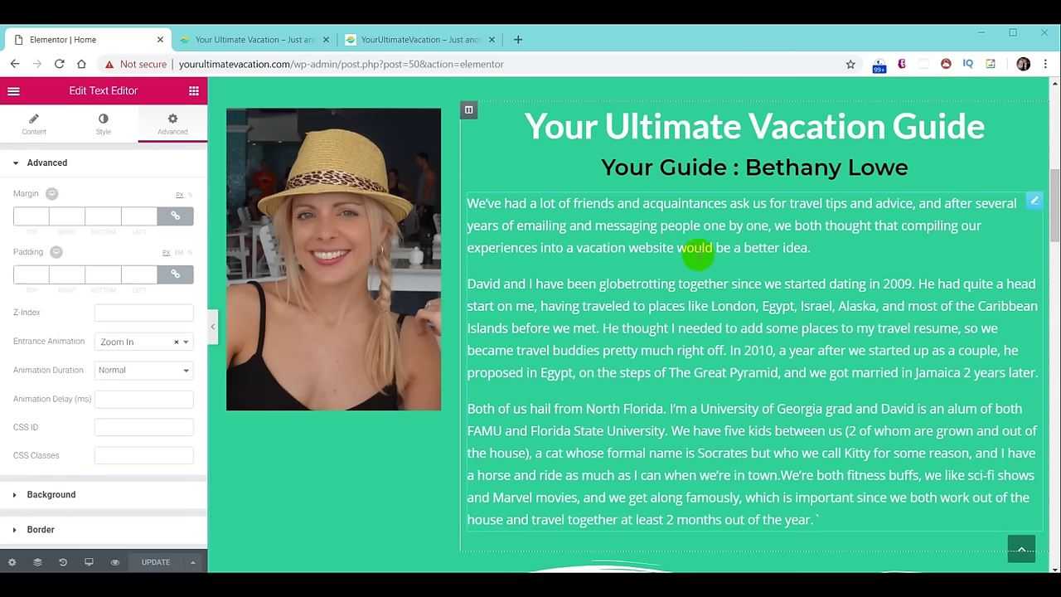
pyautogui.scroll(-2, 699, 253)
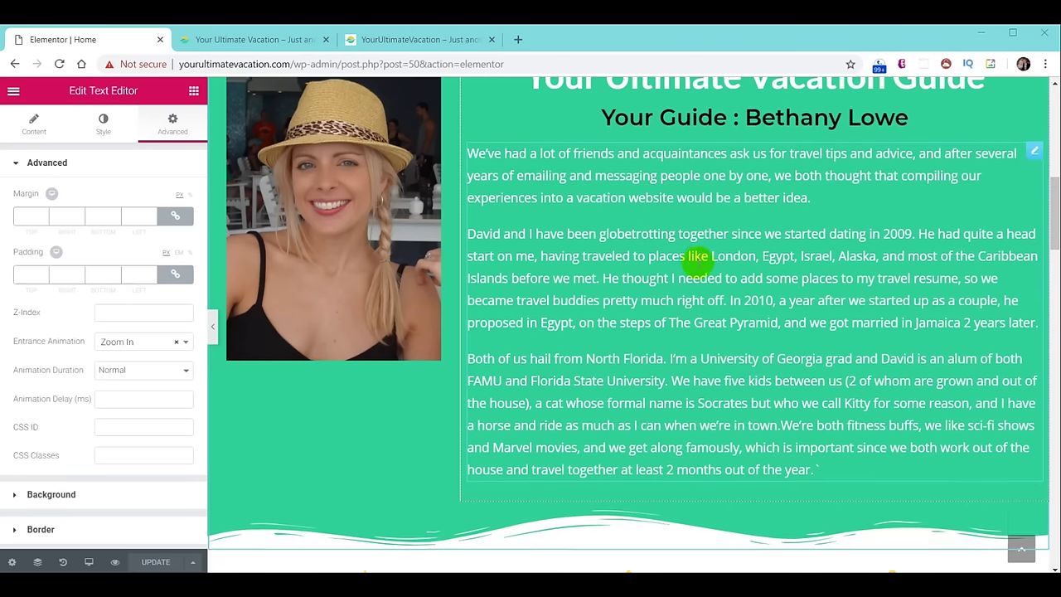
pyautogui.scroll(-3, 696, 259)
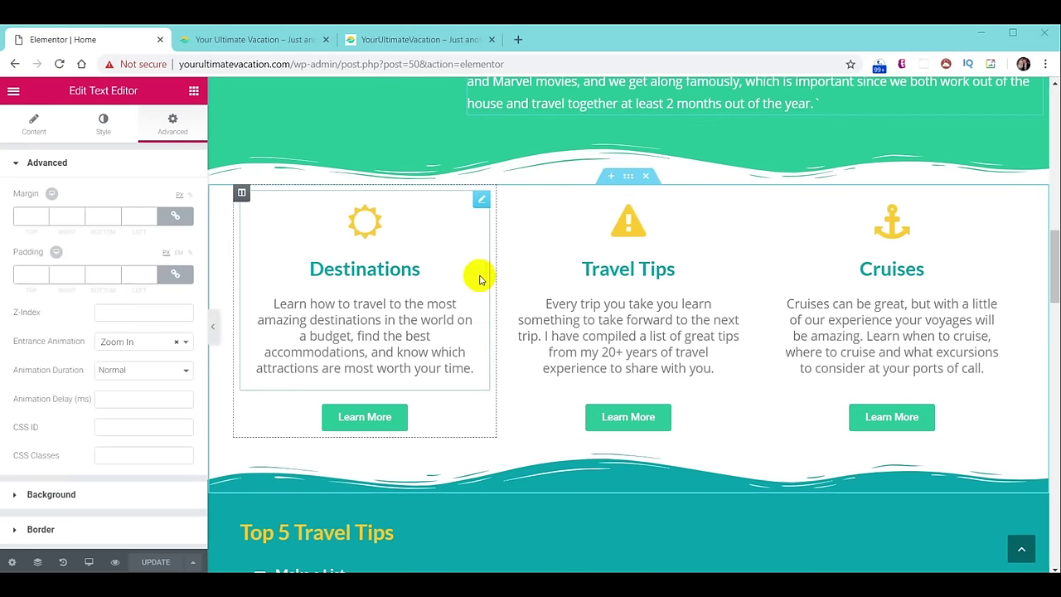
# Set the Destinations column's entrance animation to Fade In Left.
pyautogui.click(242, 194)
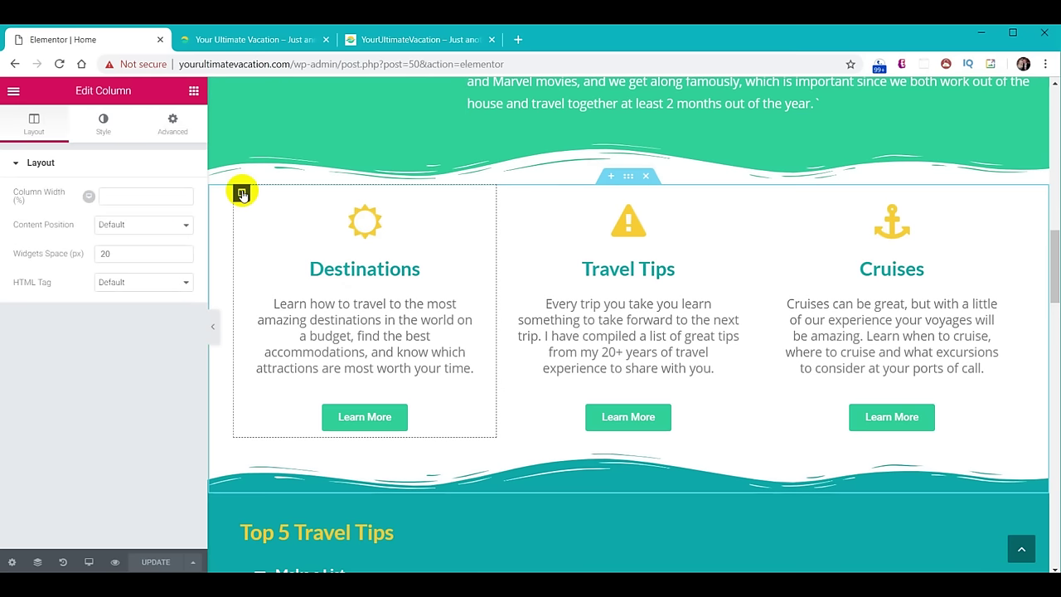
pyautogui.click(171, 120)
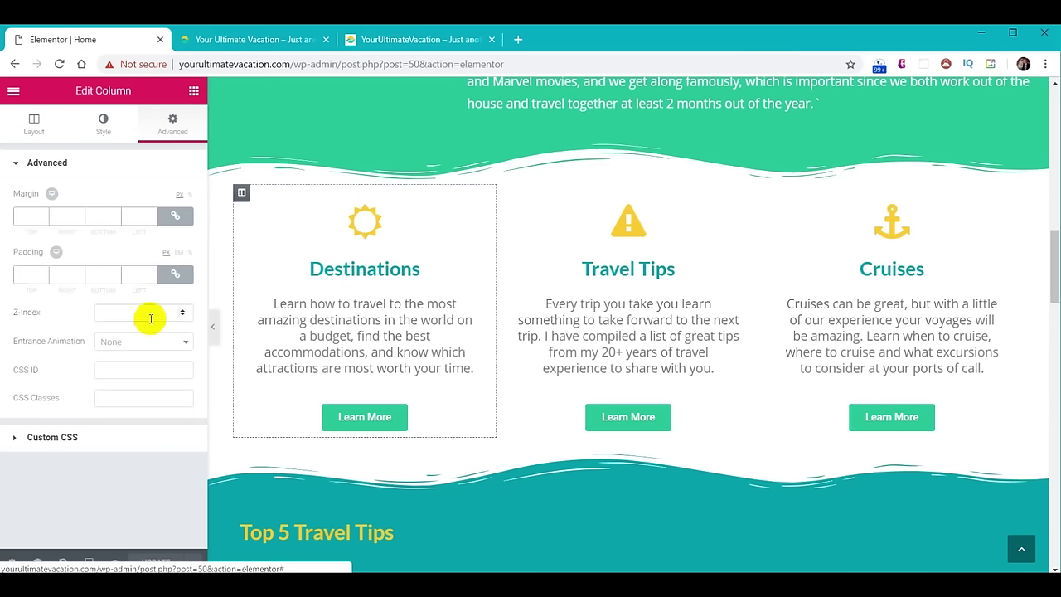
pyautogui.click(149, 344)
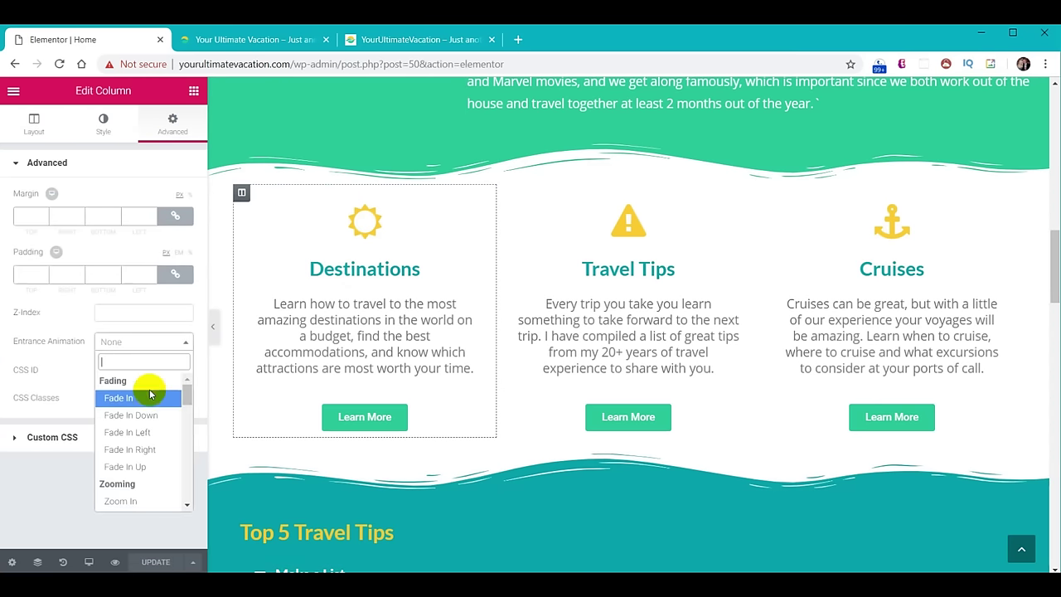
pyautogui.click(142, 433)
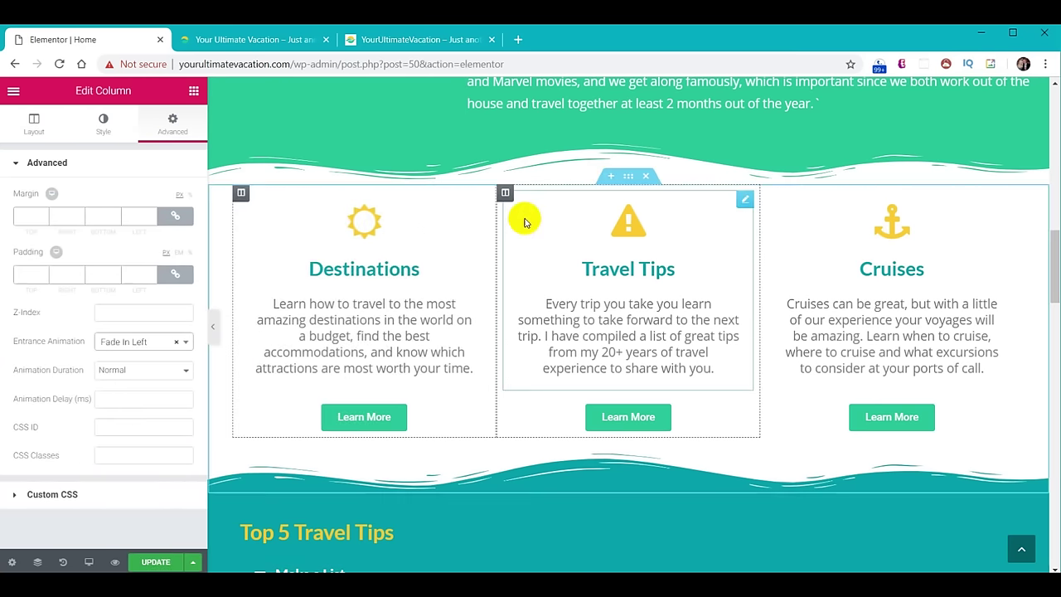
# Make the Travel Tips column Fade In Down and the Cruises column Fade In Right.
pyautogui.click(505, 193)
pyautogui.click(173, 123)
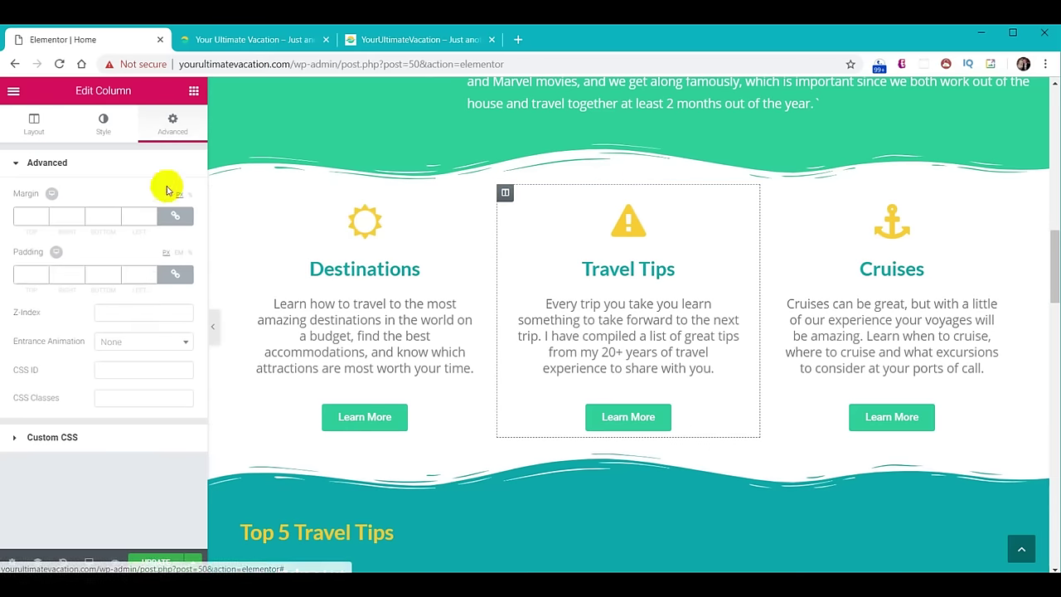
pyautogui.click(125, 345)
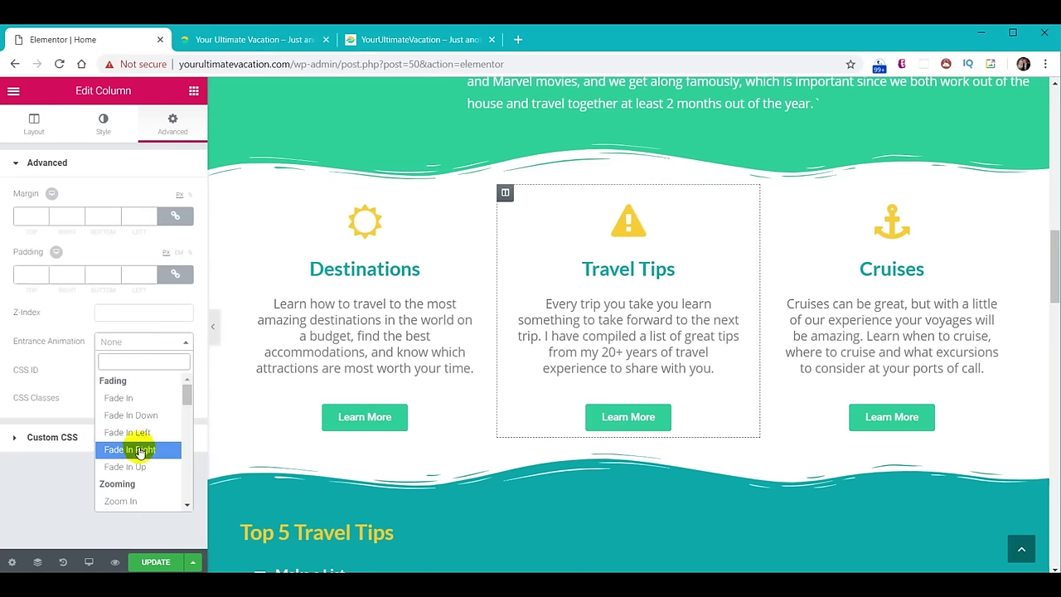
pyautogui.click(133, 422)
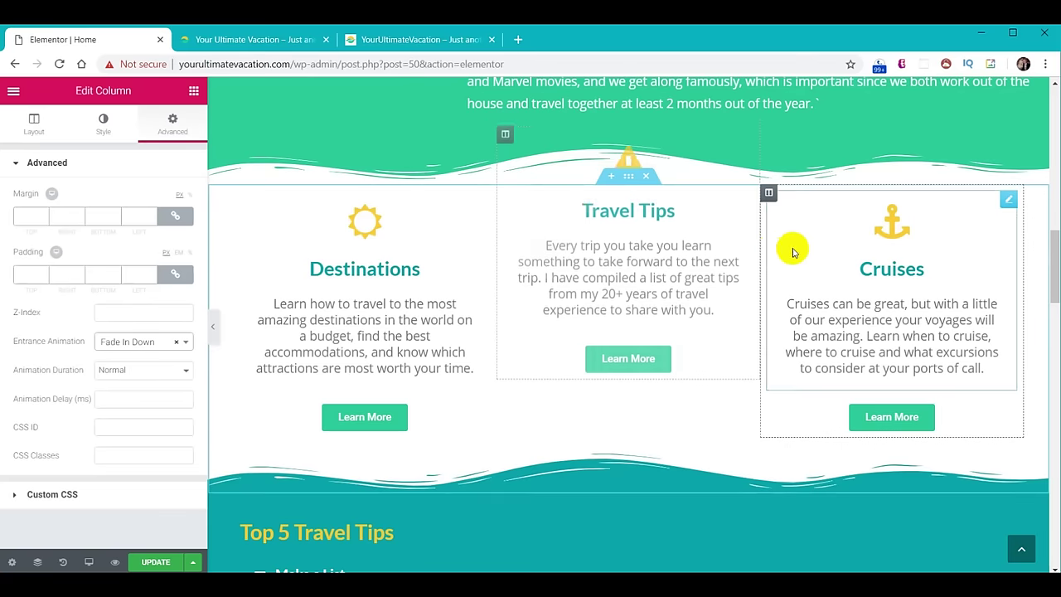
pyautogui.click(768, 193)
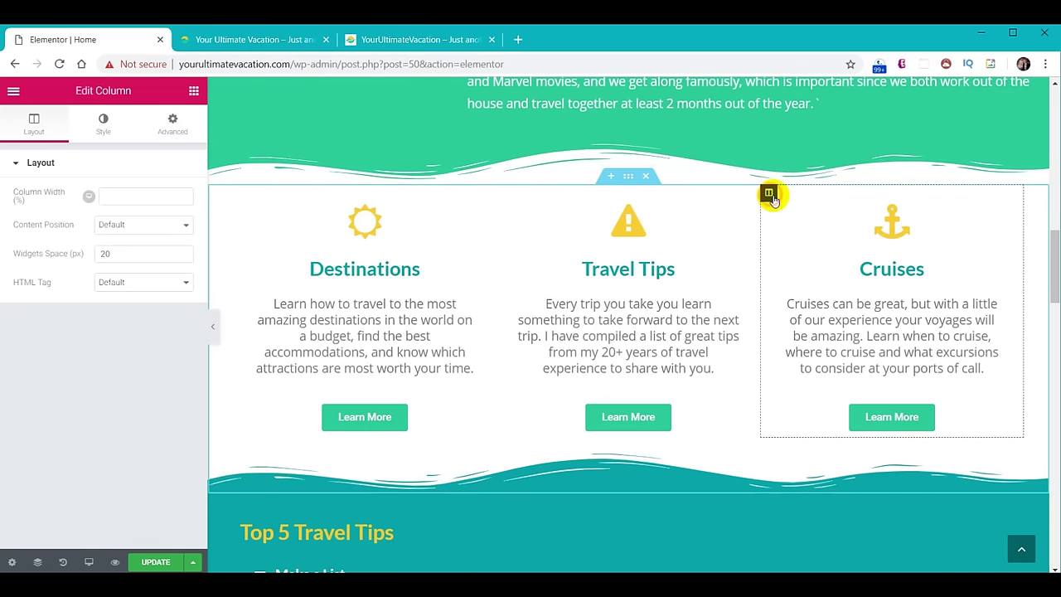
pyautogui.click(173, 124)
pyautogui.click(119, 343)
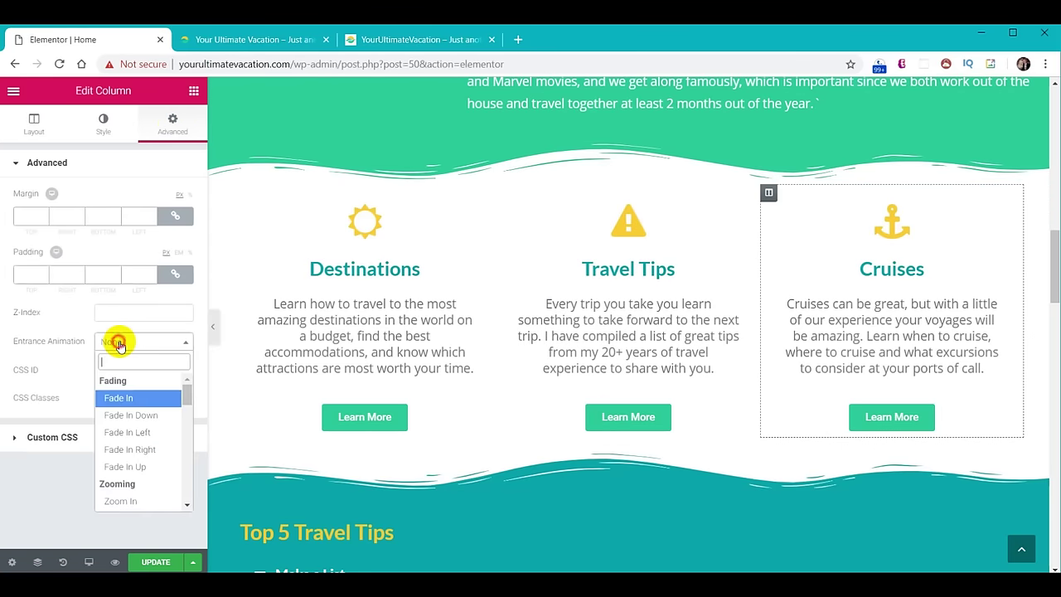
pyautogui.click(138, 451)
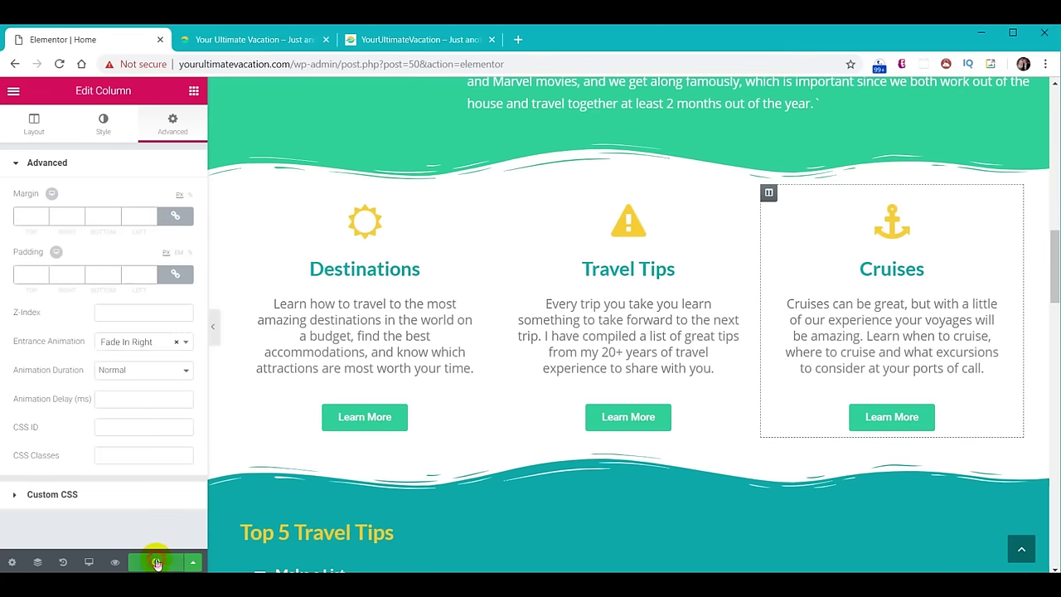
# Watch the live home page's hero animations, then return to the Elementor Home editor.
pyautogui.click(258, 46)
pyautogui.scroll(-6, 426, 232)
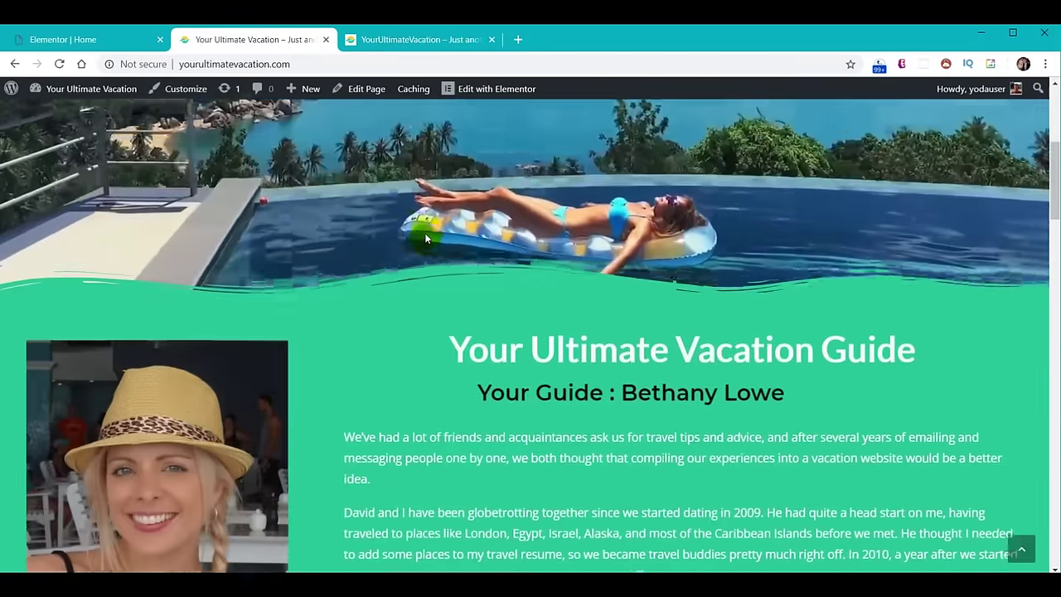
pyautogui.scroll(-5, 425, 238)
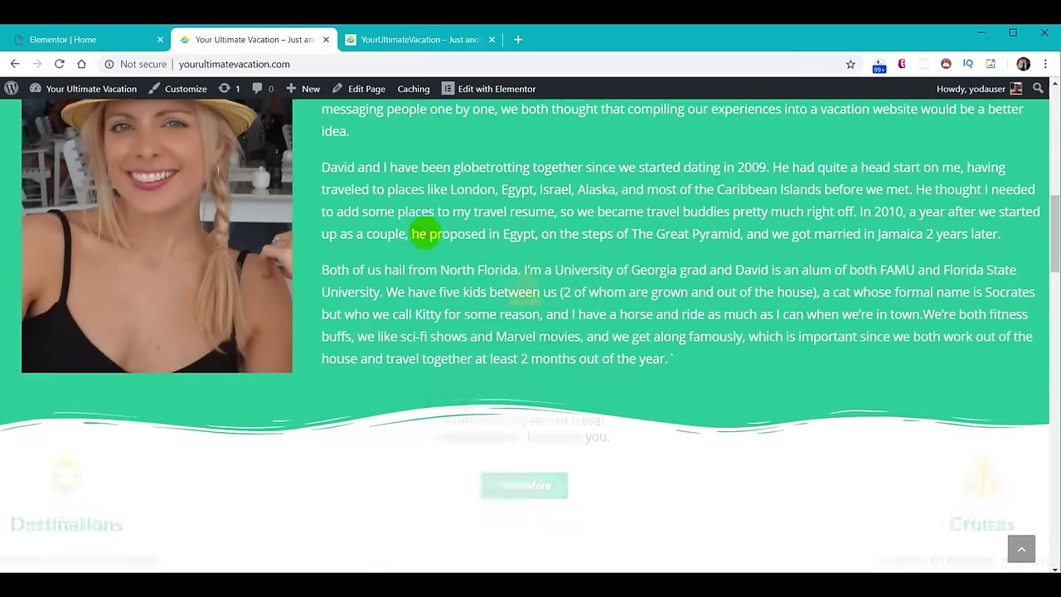
pyautogui.scroll(-2, 425, 238)
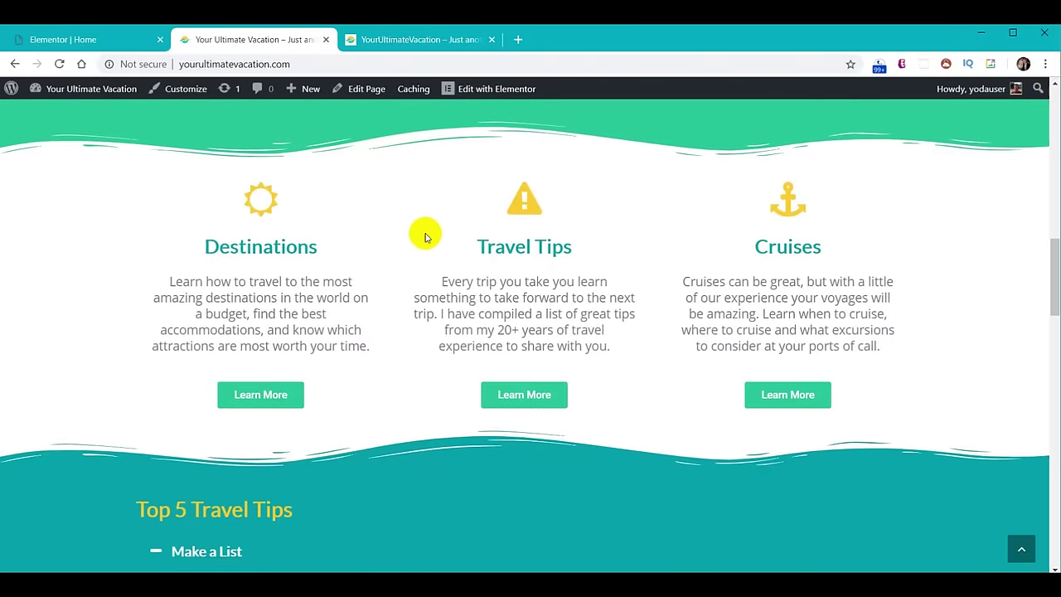
pyautogui.scroll(-4, 425, 234)
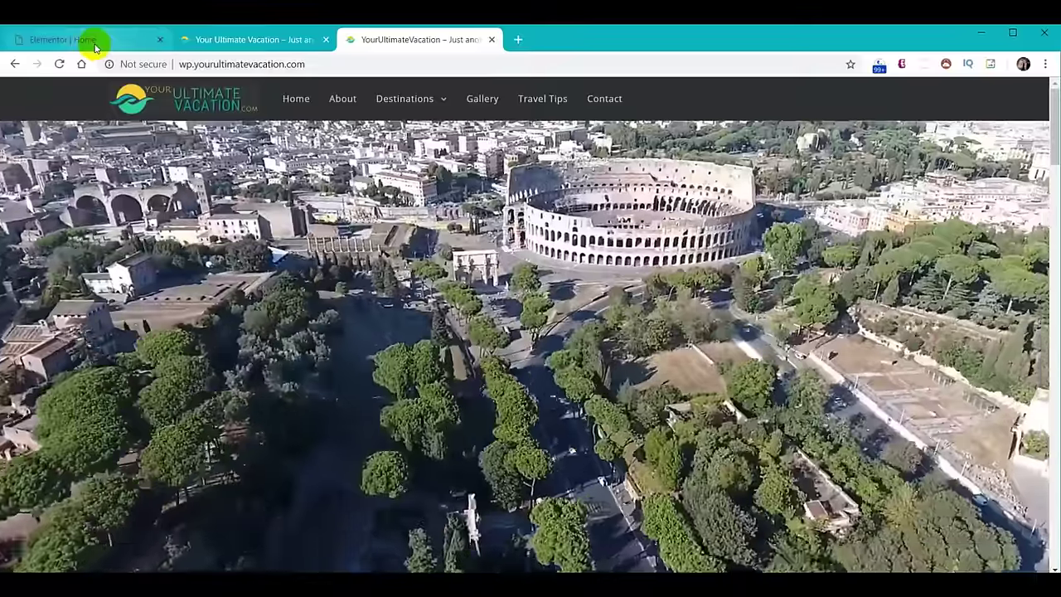
pyautogui.click(93, 40)
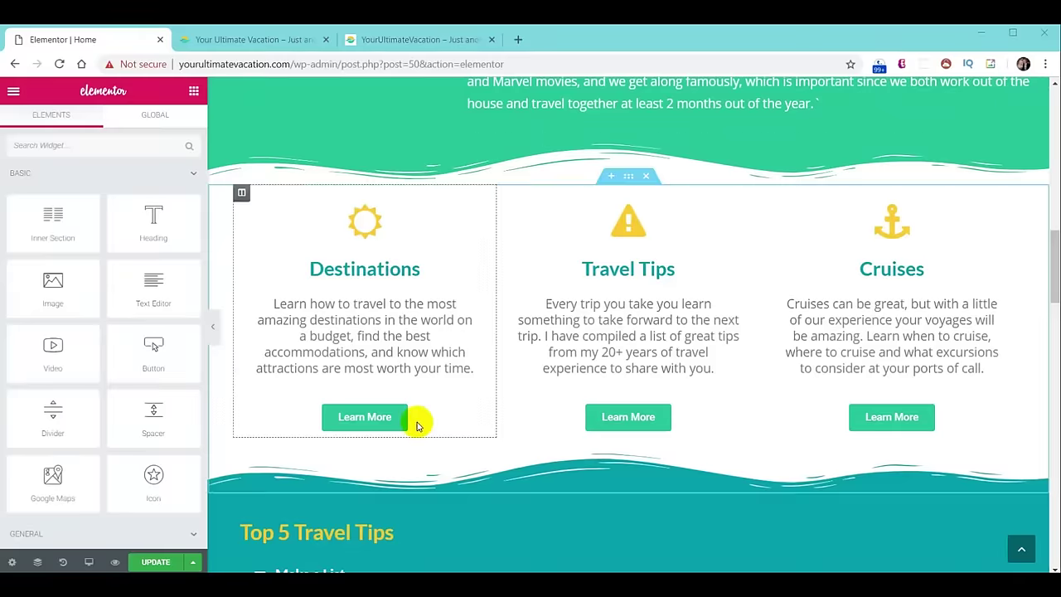
pyautogui.scroll(15, 567, 383)
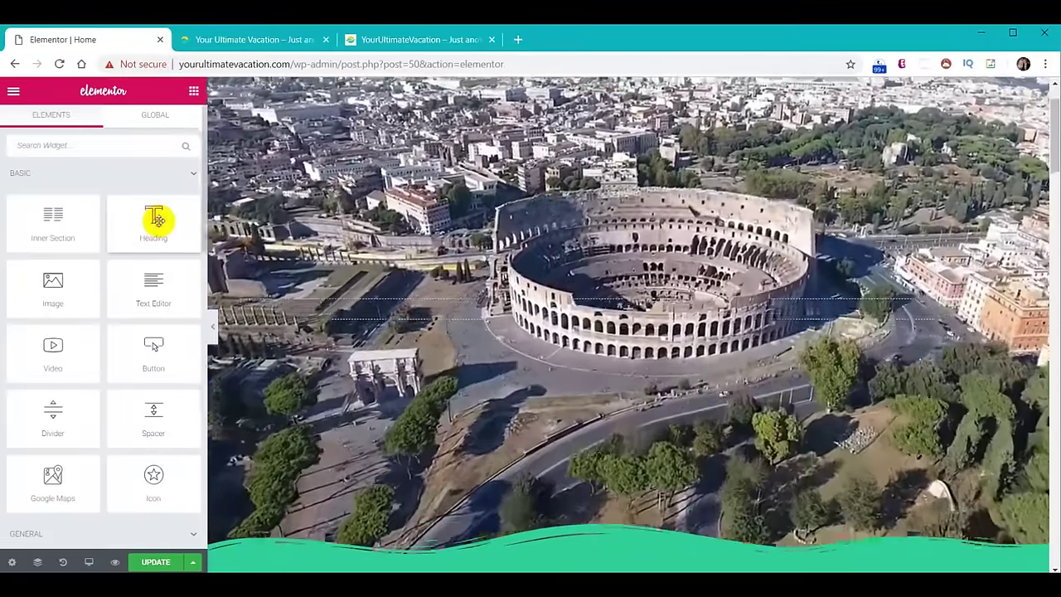
# Drop a Heading widget into the video hero and give its title a white colour.
pyautogui.moveTo(154, 212); pyautogui.dragTo(497, 288)
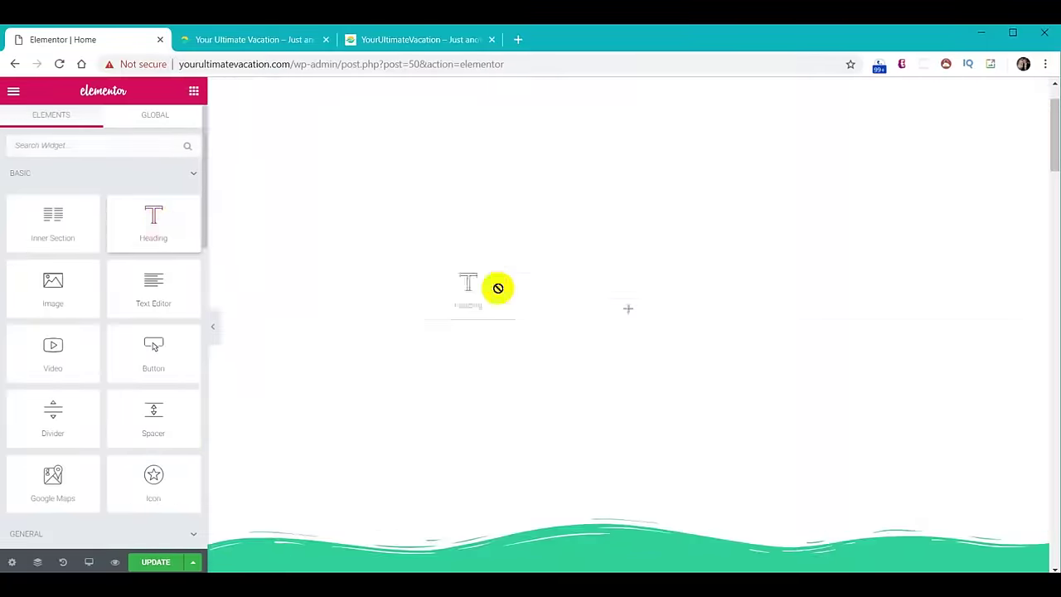
pyautogui.moveTo(647, 313); pyautogui.dragTo(641, 303)
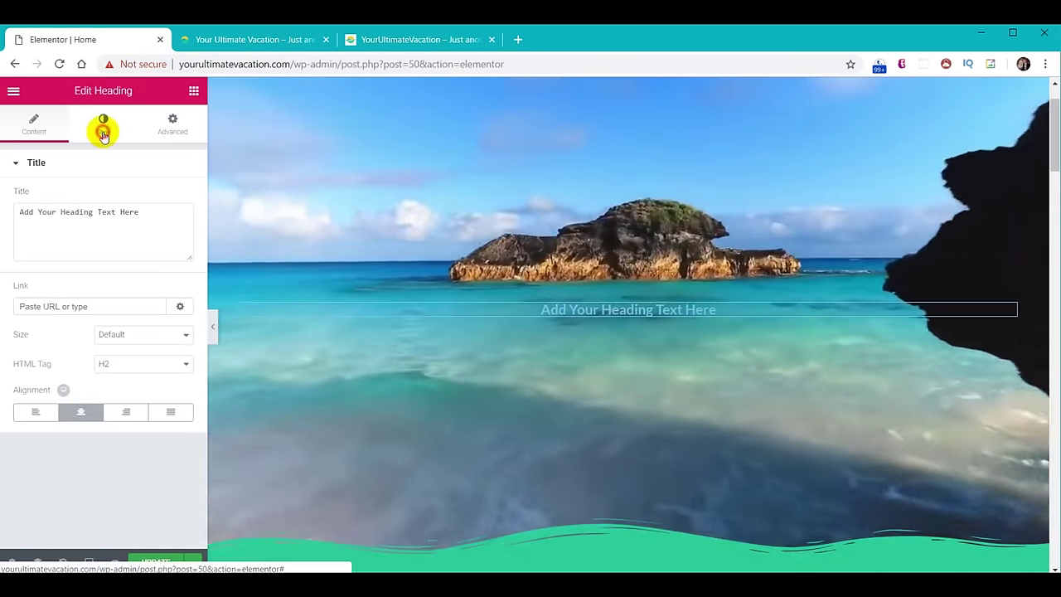
pyautogui.click(103, 131)
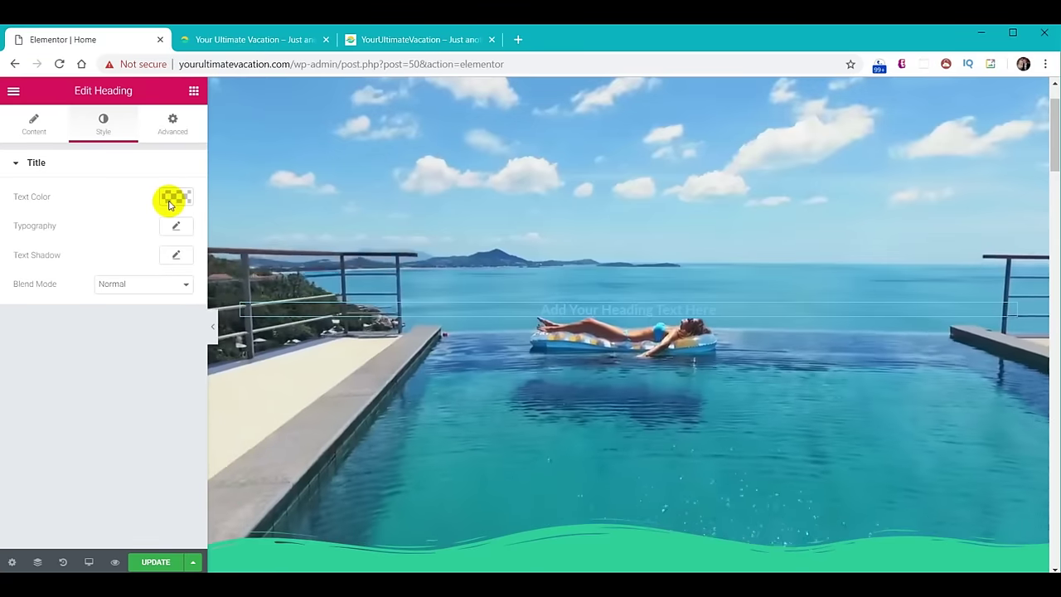
pyautogui.click(171, 201)
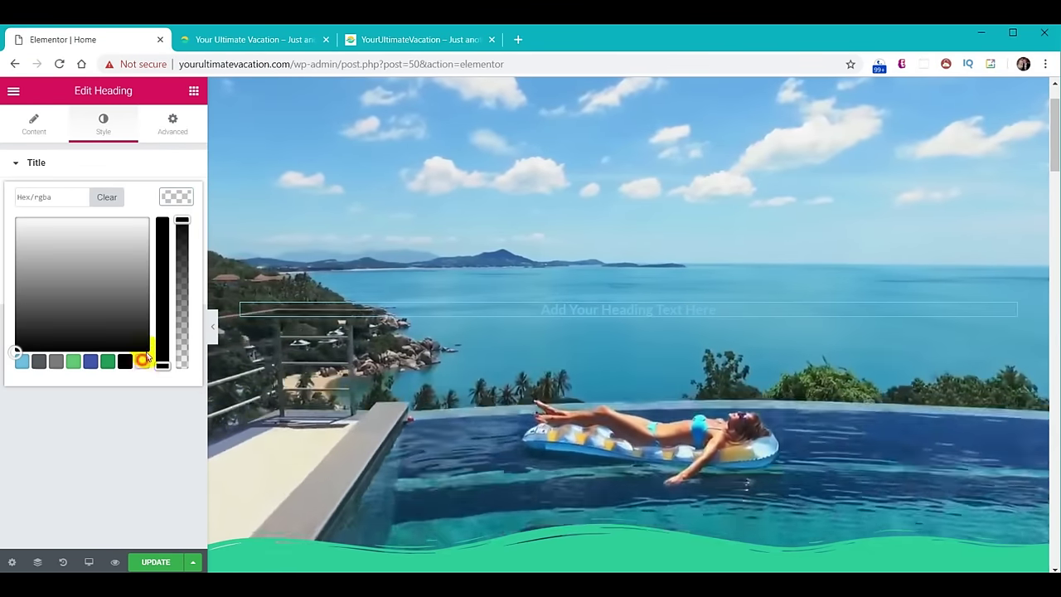
pyautogui.click(172, 196)
# Set the heading font to Permanent Marker at size 70.
pyautogui.click(179, 226)
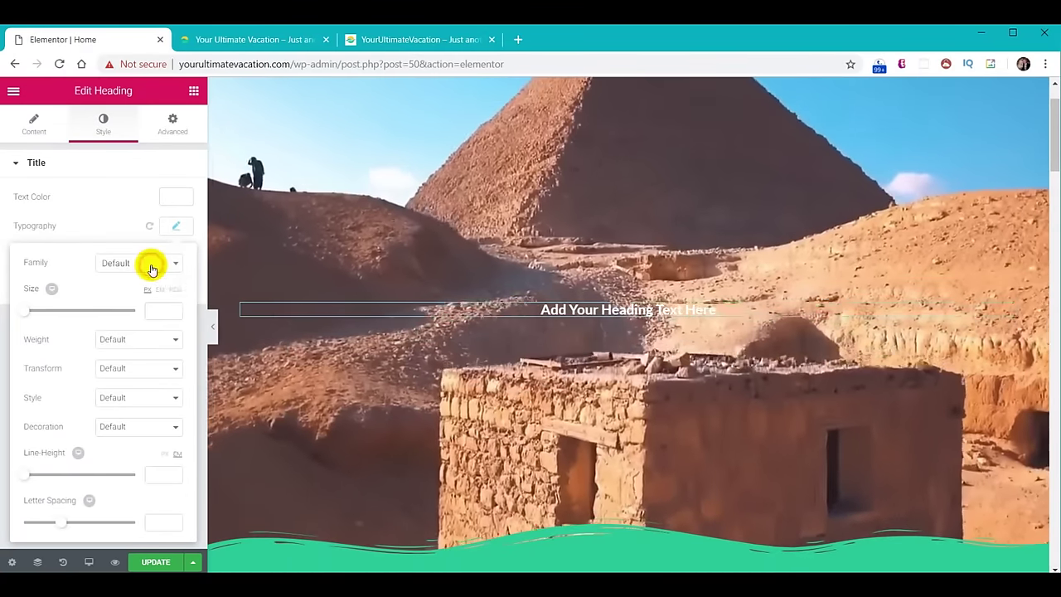
pyautogui.click(152, 263)
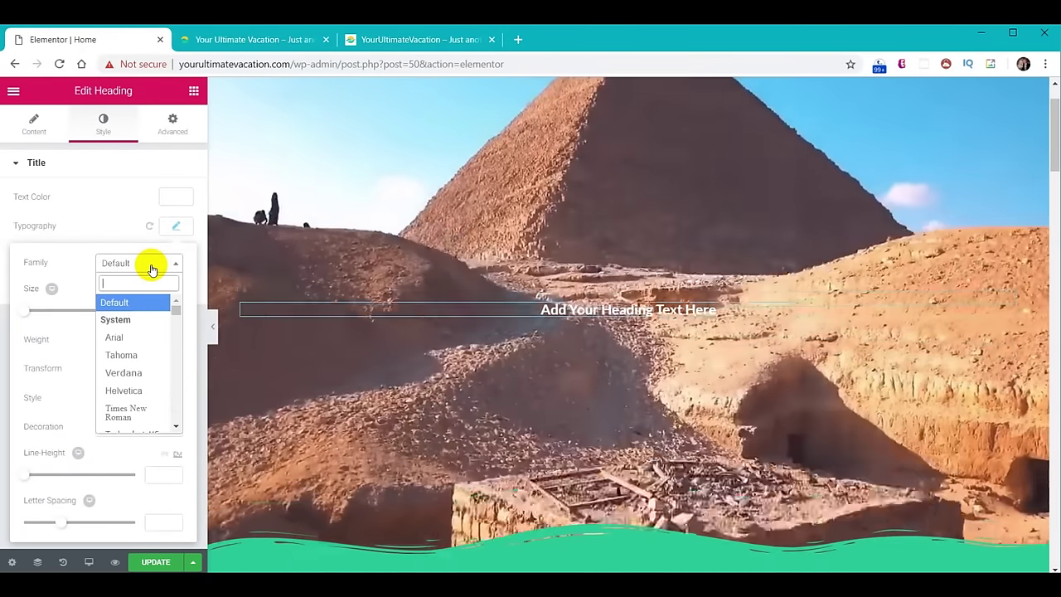
pyautogui.write('perm')
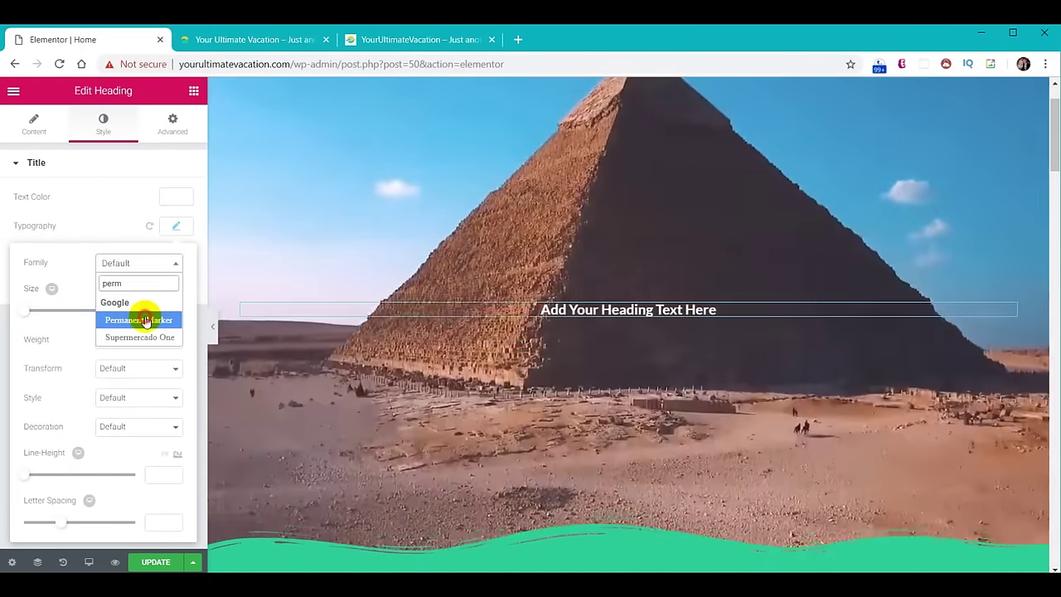
pyautogui.click(144, 318)
pyautogui.click(153, 312)
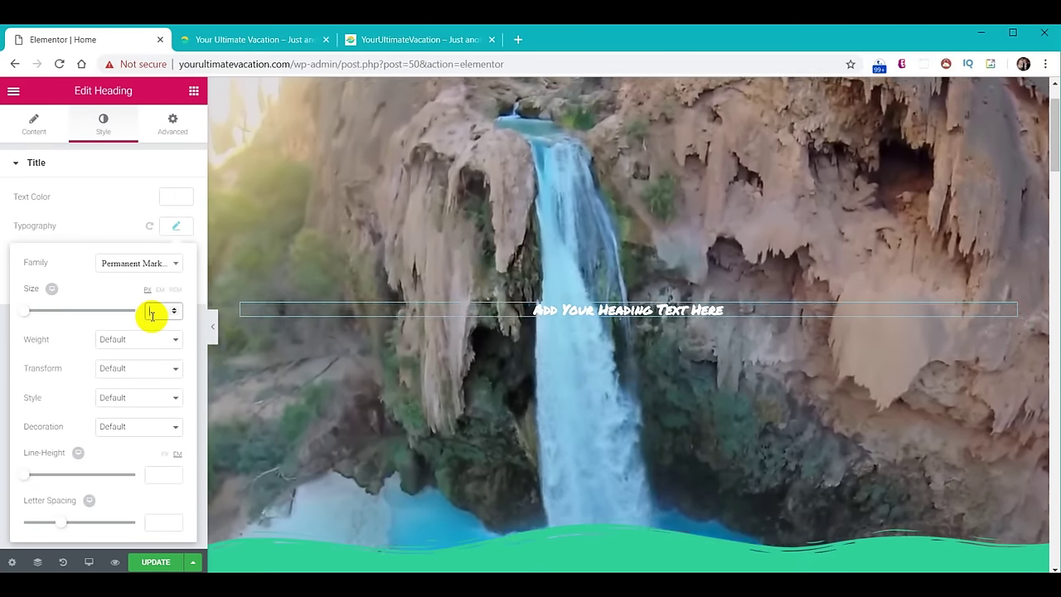
pyautogui.write('70')
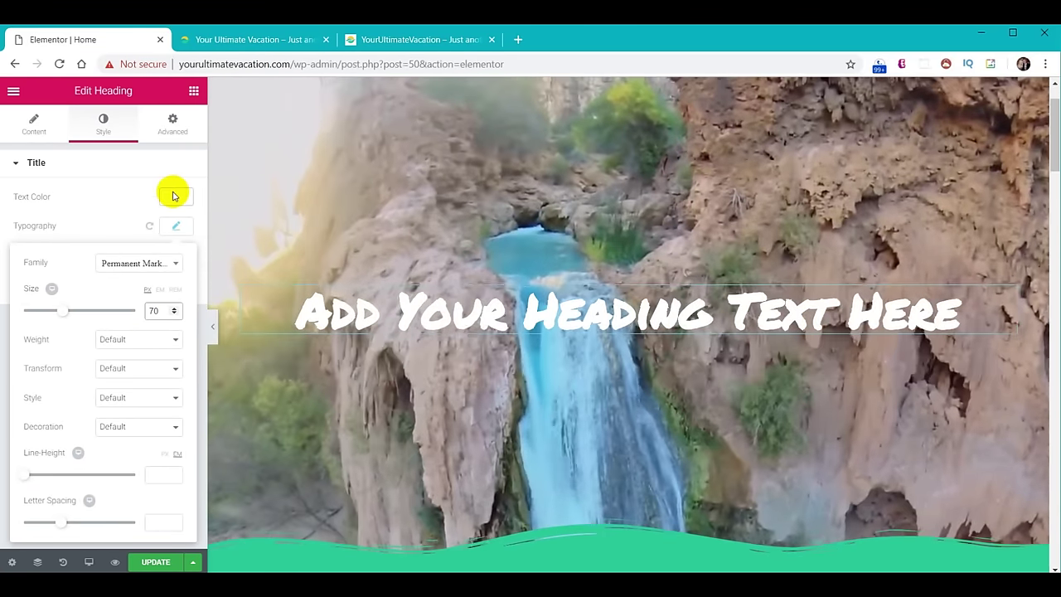
# Lower the white title colour's alpha so the heading is semi-transparent.
pyautogui.click(172, 196)
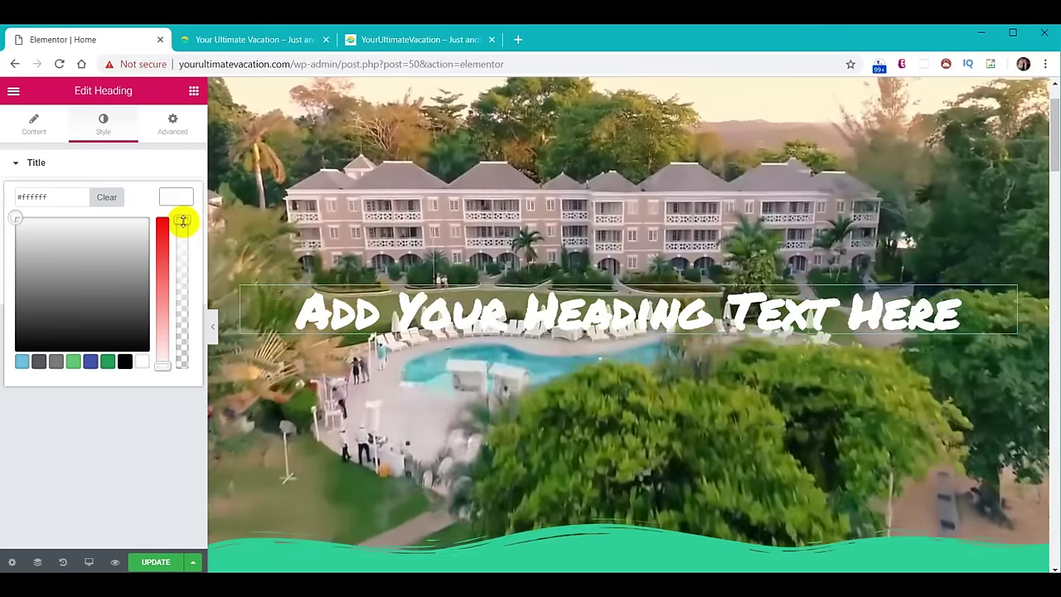
pyautogui.moveTo(182, 221); pyautogui.dragTo(182, 260)
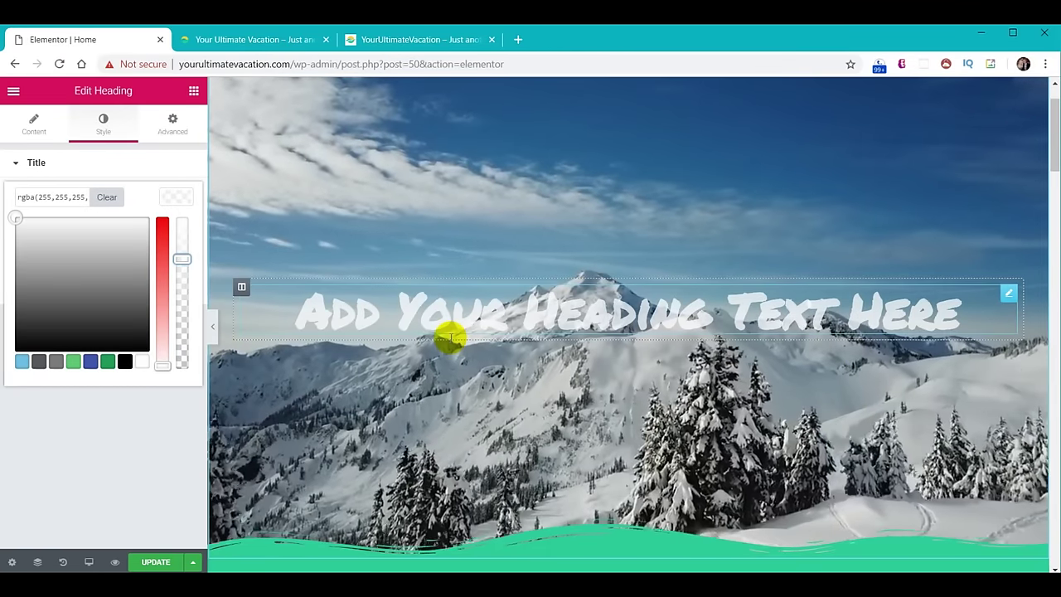
pyautogui.scroll(1, 562, 324)
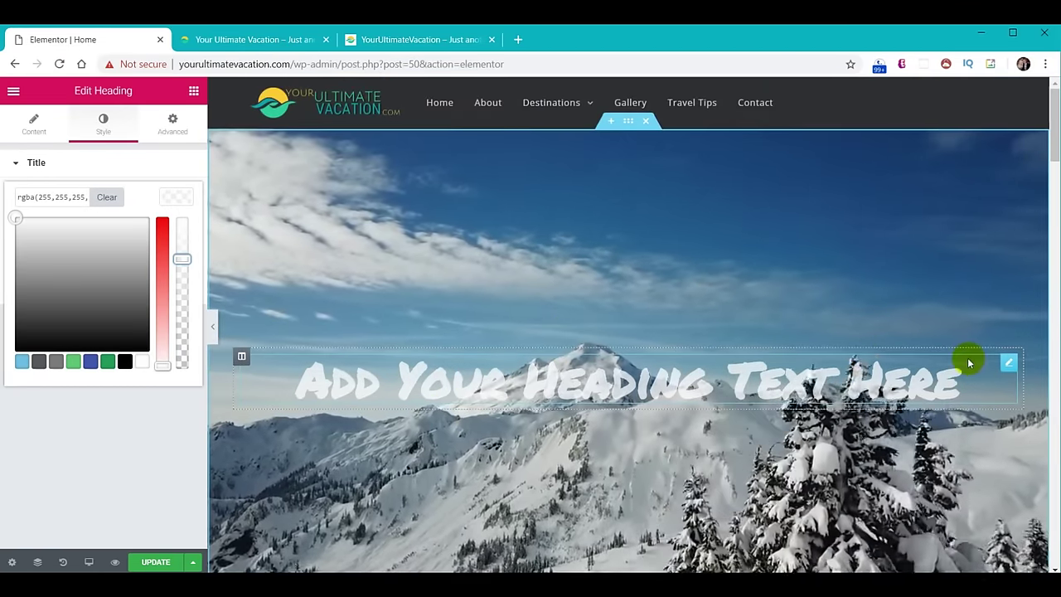
# Delete the Permanent Marker placeholder heading from the hero using its context menu.
pyautogui.rightClick(1012, 371)
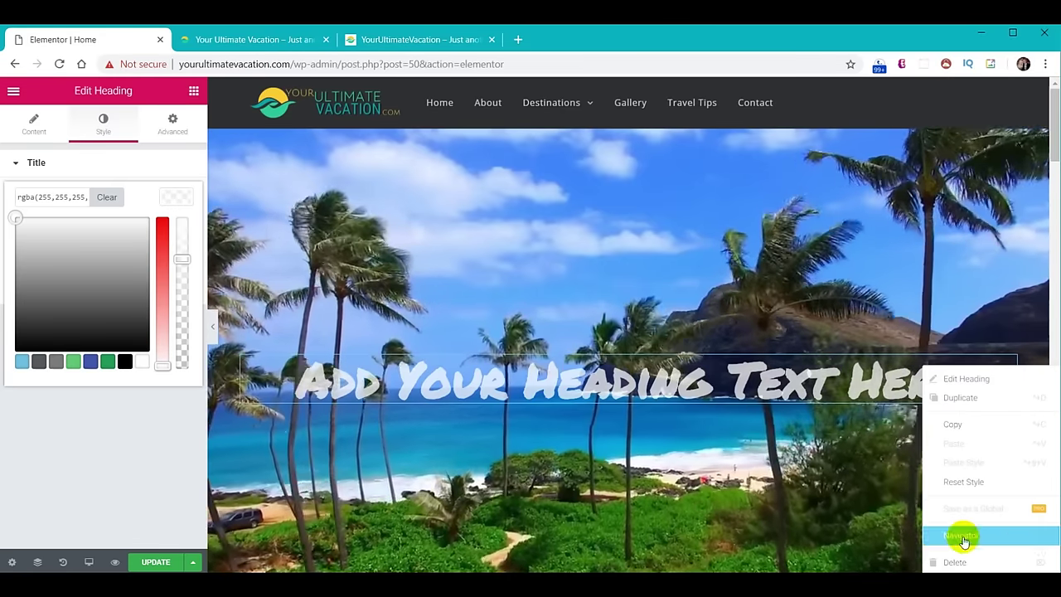
pyautogui.click(956, 563)
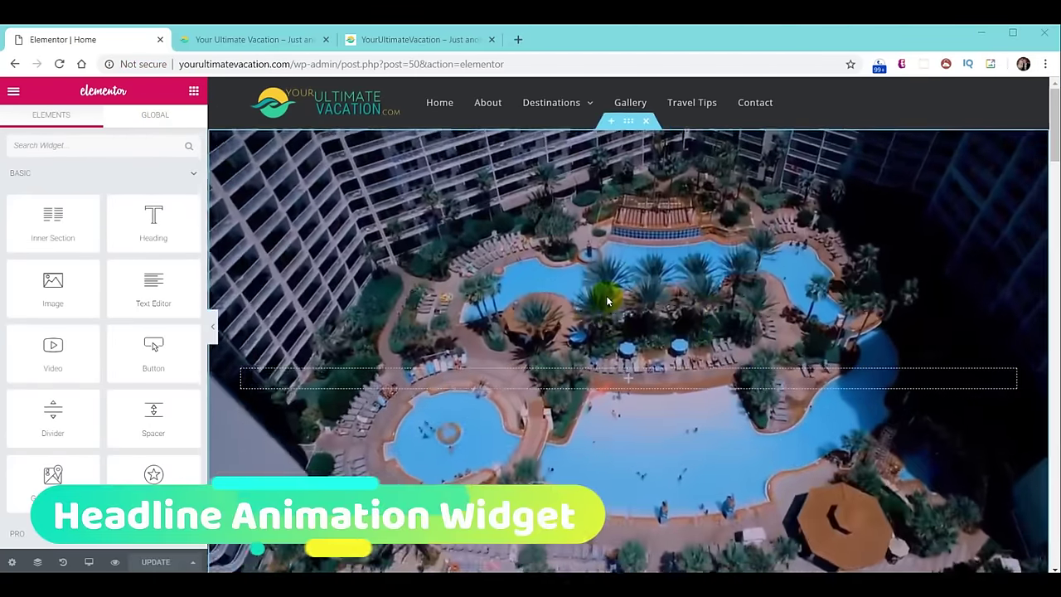
pyautogui.scroll(-2, 95, 390)
pyautogui.scroll(-3, 94, 390)
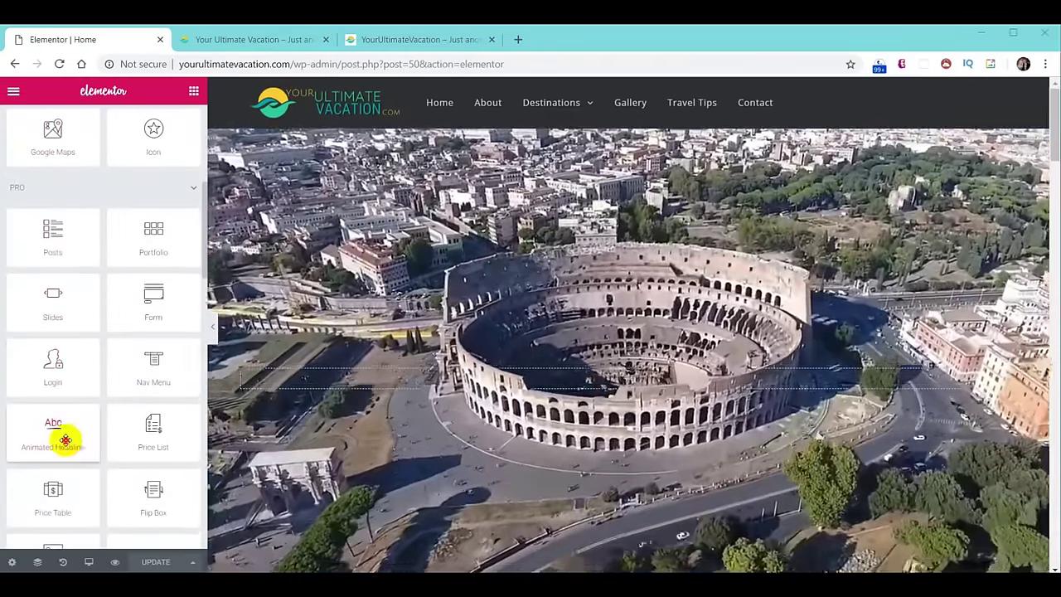
# Drop an Animated Headline widget reading 'This page is Amazing' into the hero section.
pyautogui.moveTo(67, 436); pyautogui.dragTo(408, 390)
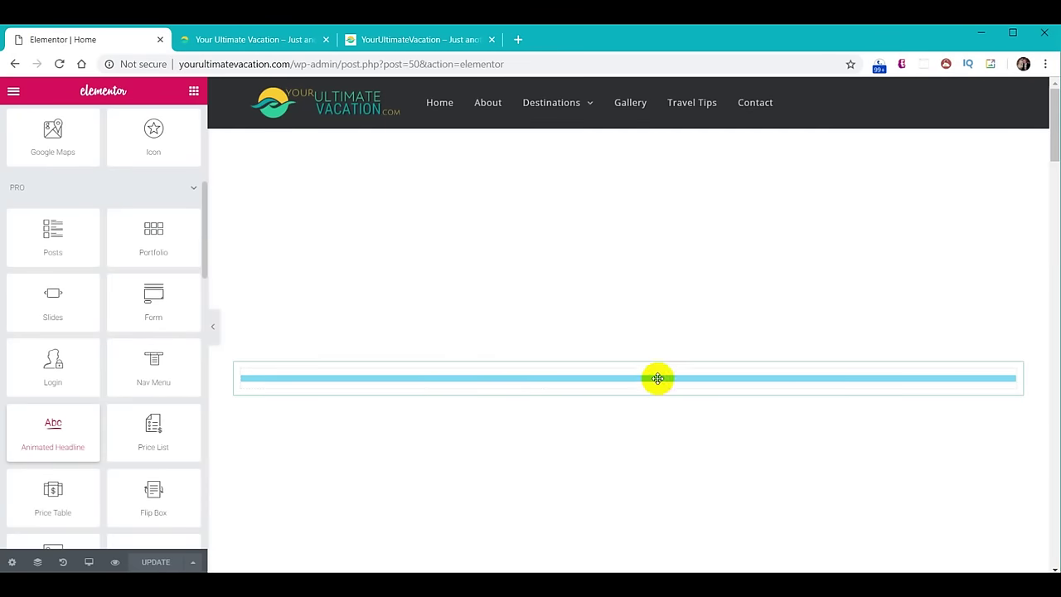
pyautogui.moveTo(657, 378); pyautogui.dragTo(657, 381)
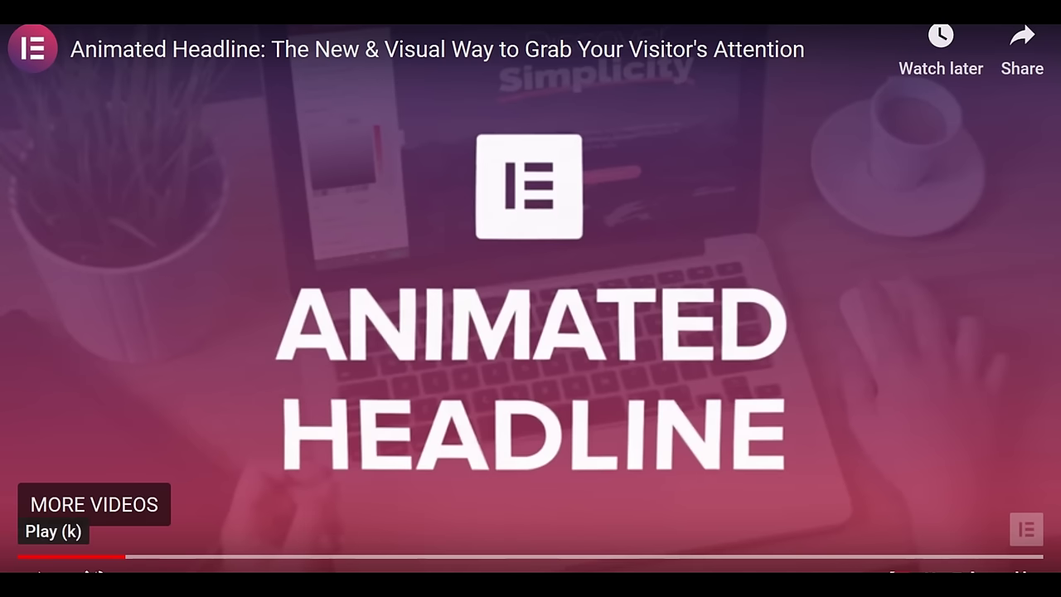
pyautogui.press('k')
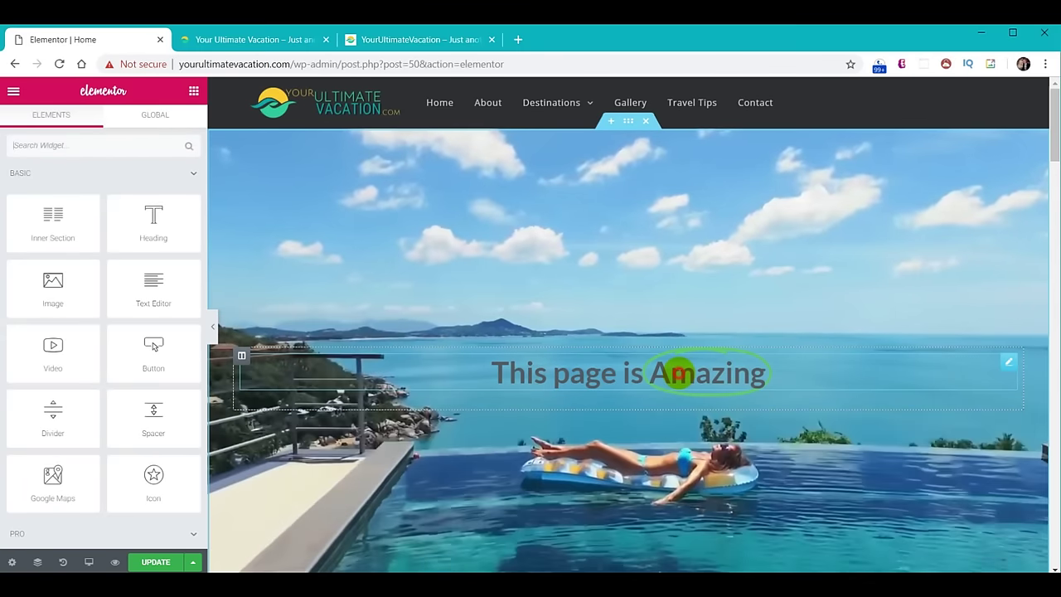
# Set the headline style to Rotating with the Drop-in animation.
pyautogui.click(678, 374)
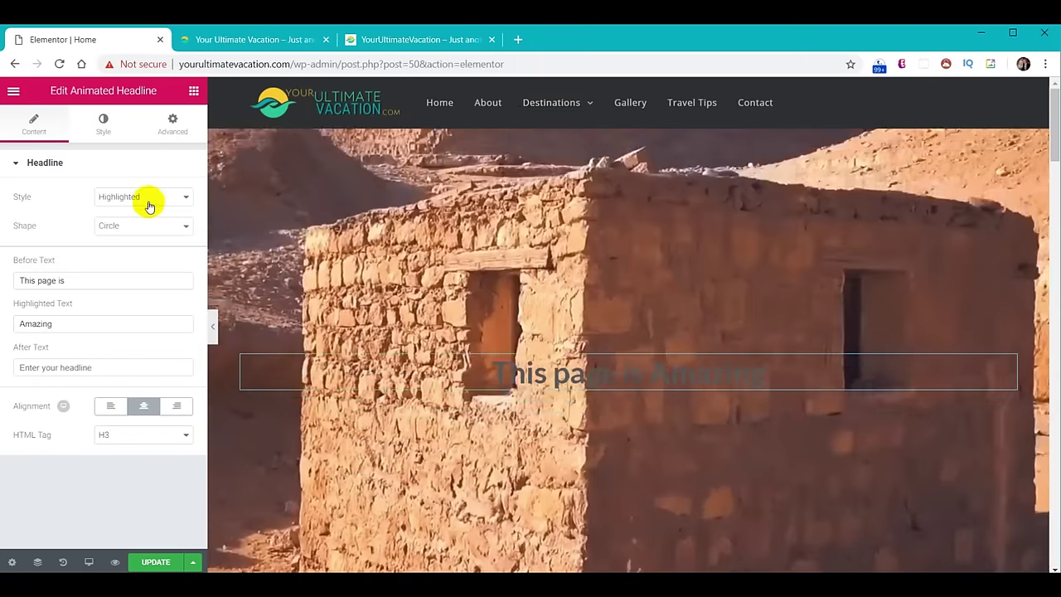
pyautogui.click(146, 199)
pyautogui.click(140, 226)
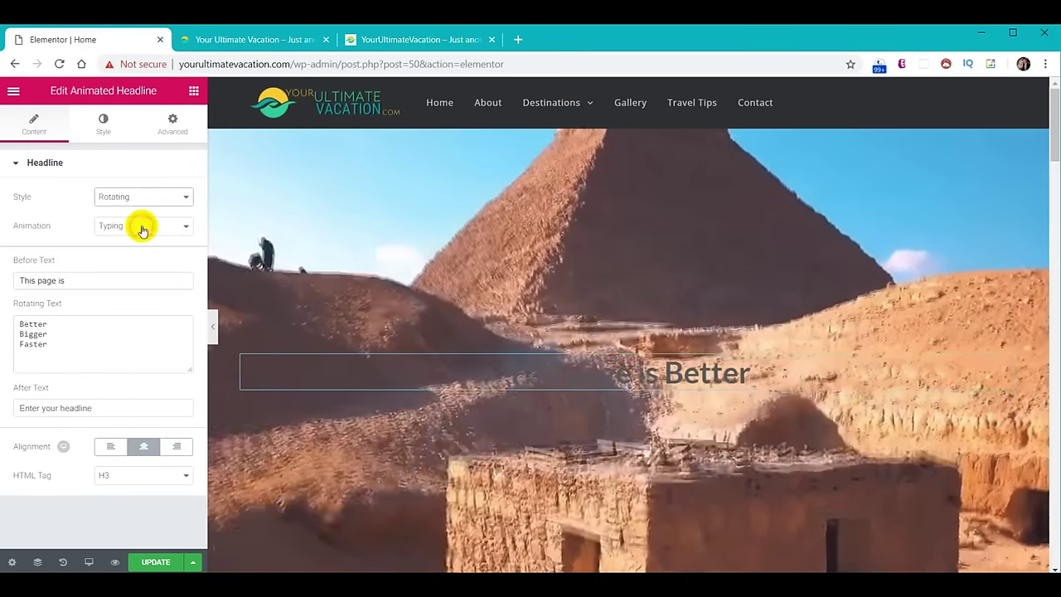
pyautogui.click(141, 225)
pyautogui.click(130, 295)
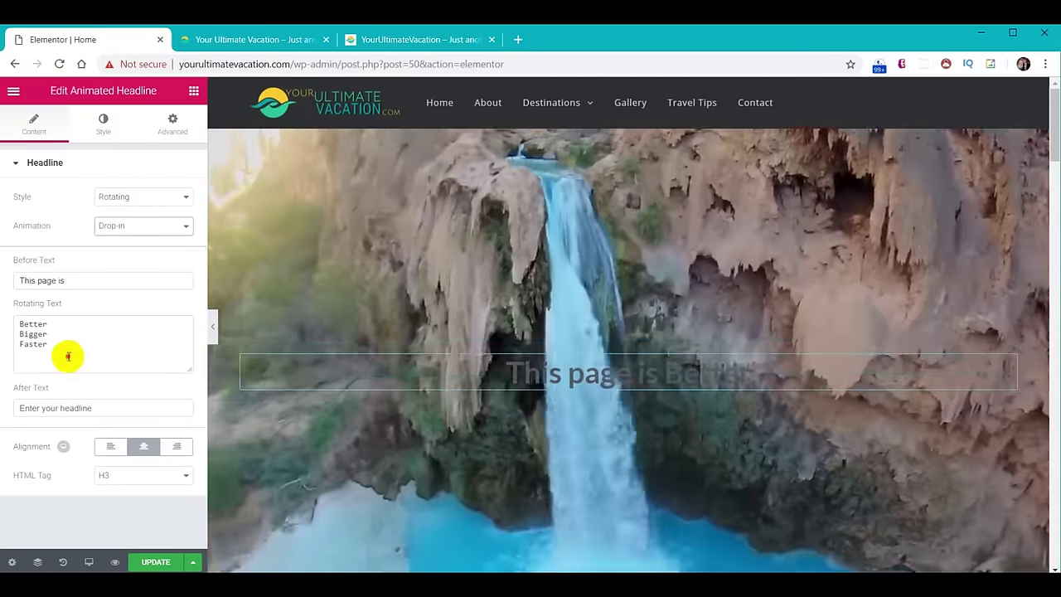
# Replace the rotating words with Plan Your Ultimate, You Only Live Once, Explore The World.
pyautogui.moveTo(69, 355); pyautogui.dragTo(2, 316)
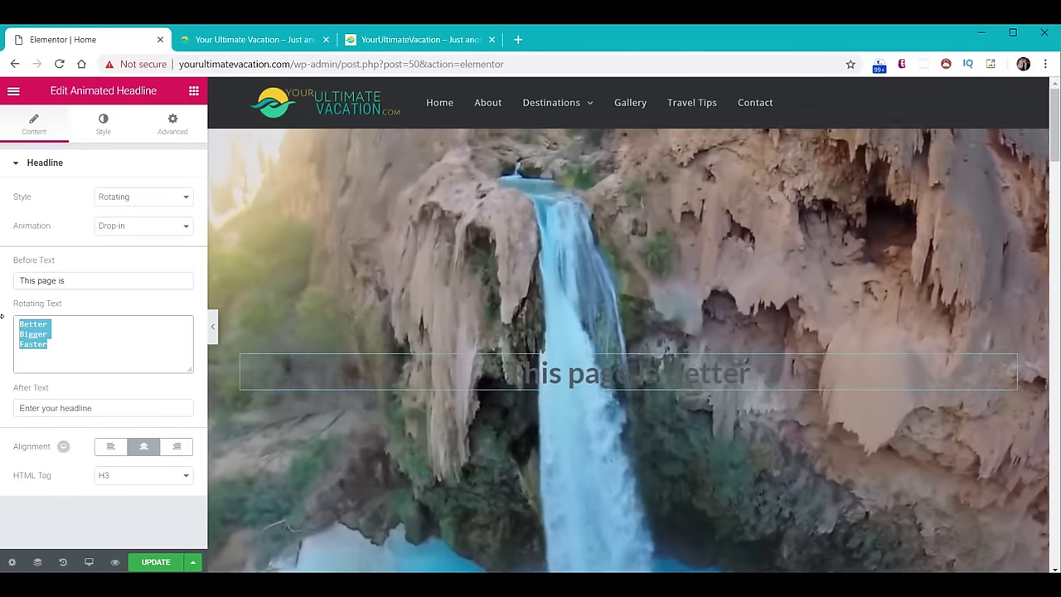
pyautogui.write('Plan Your Ultimate You Only Live Once Explore The World')
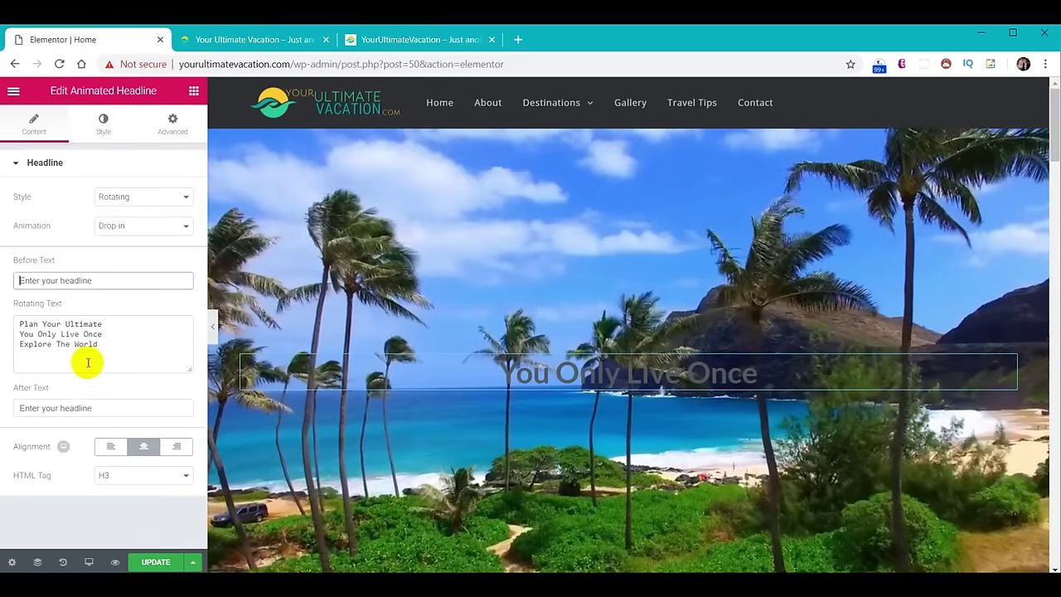
pyautogui.click(103, 128)
# Set the headline typography size to 80.
pyautogui.click(175, 227)
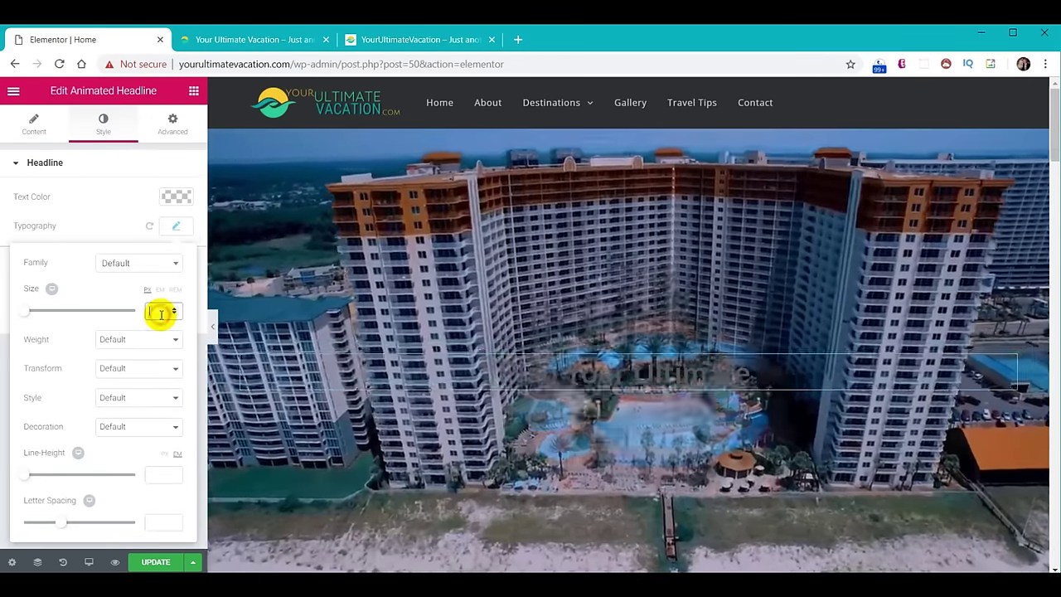
pyautogui.click(161, 313)
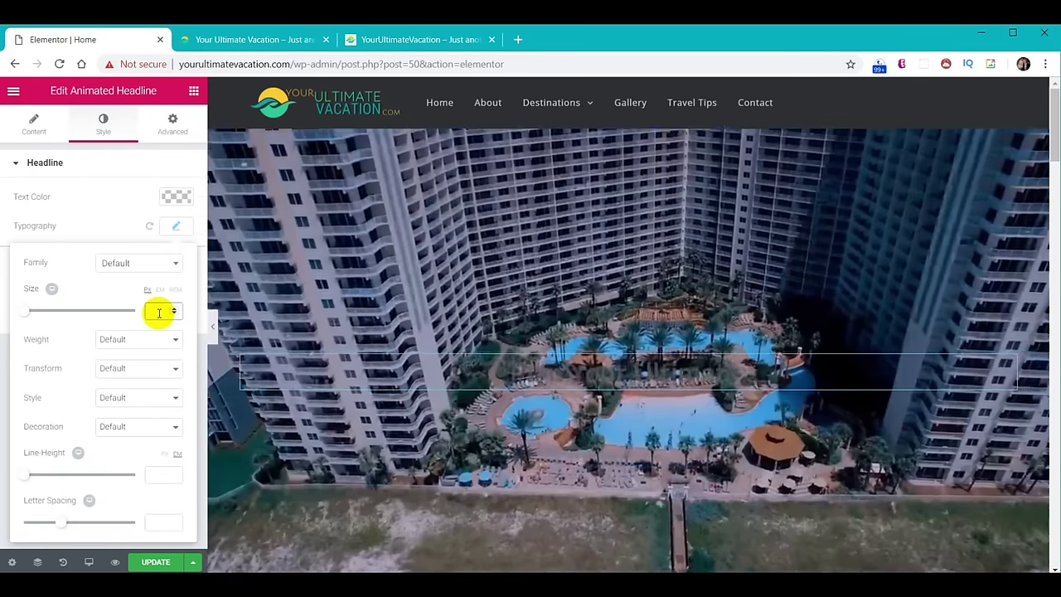
pyautogui.write('80')
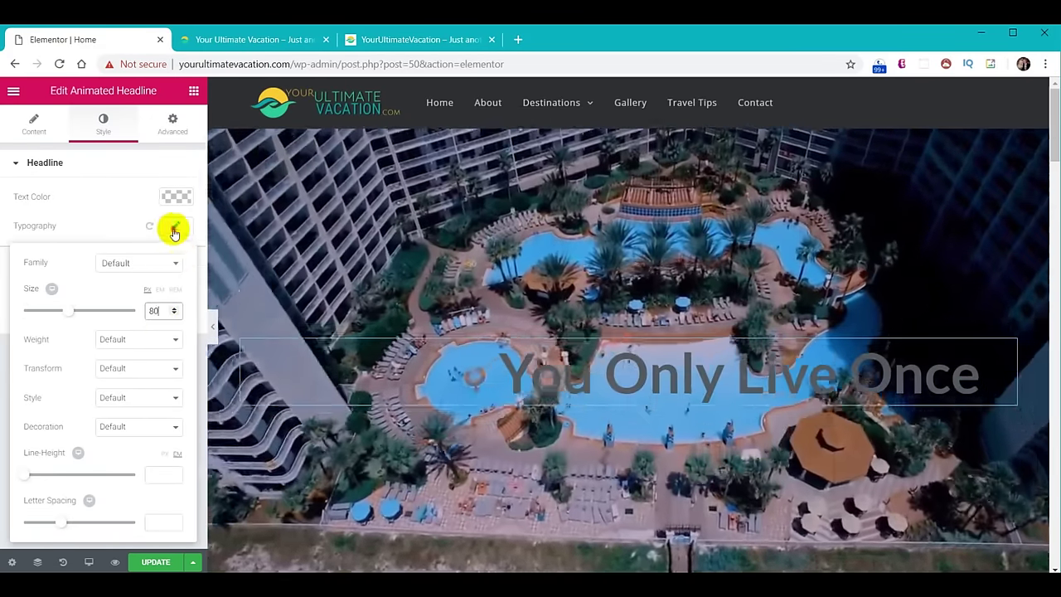
pyautogui.click(174, 227)
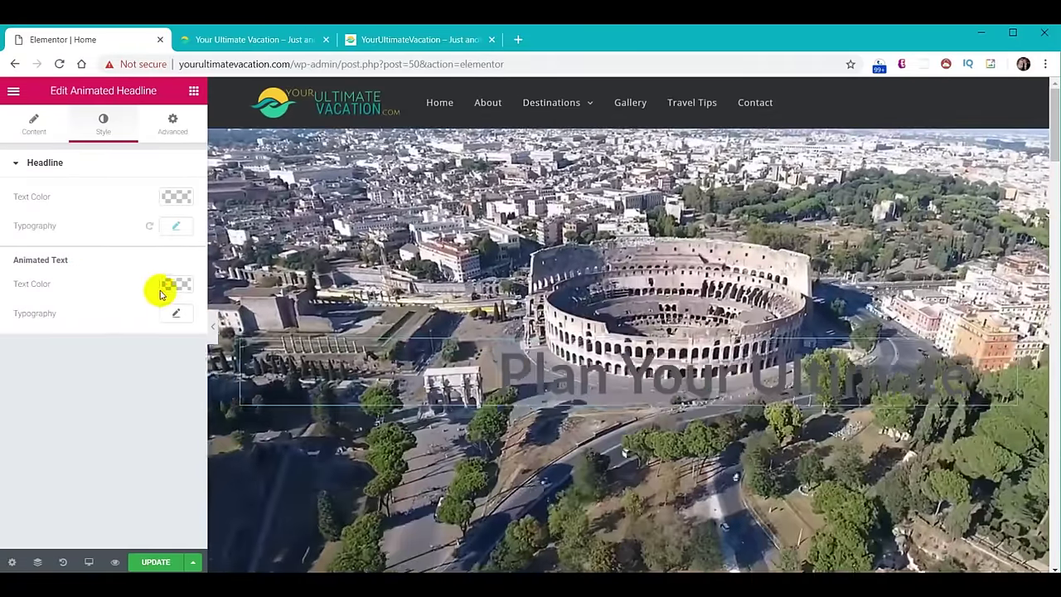
# Make the rotating words translucent white in Permanent Marker and update the page.
pyautogui.click(174, 285)
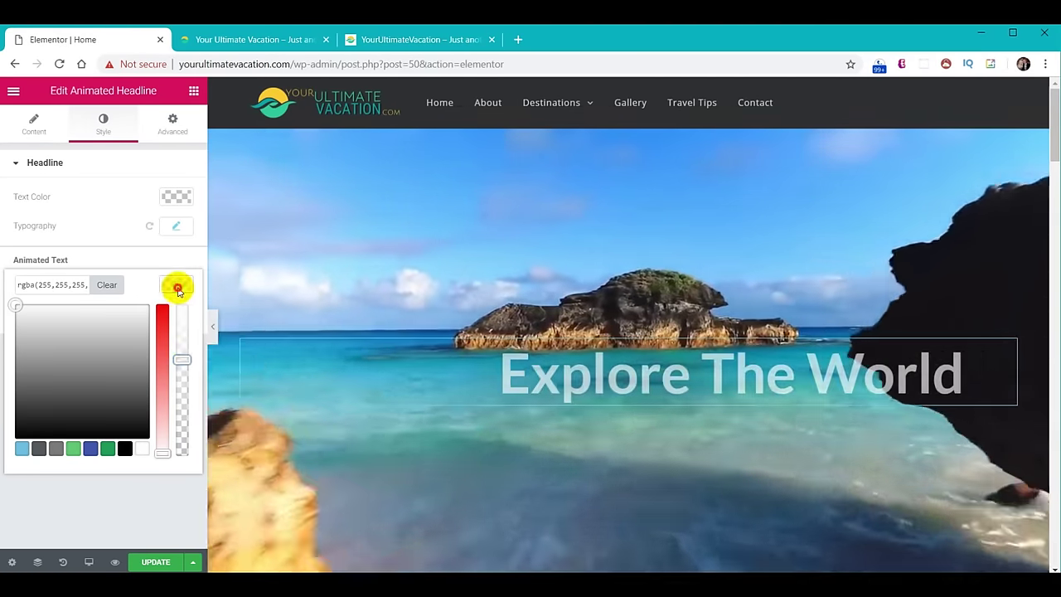
pyautogui.click(177, 290)
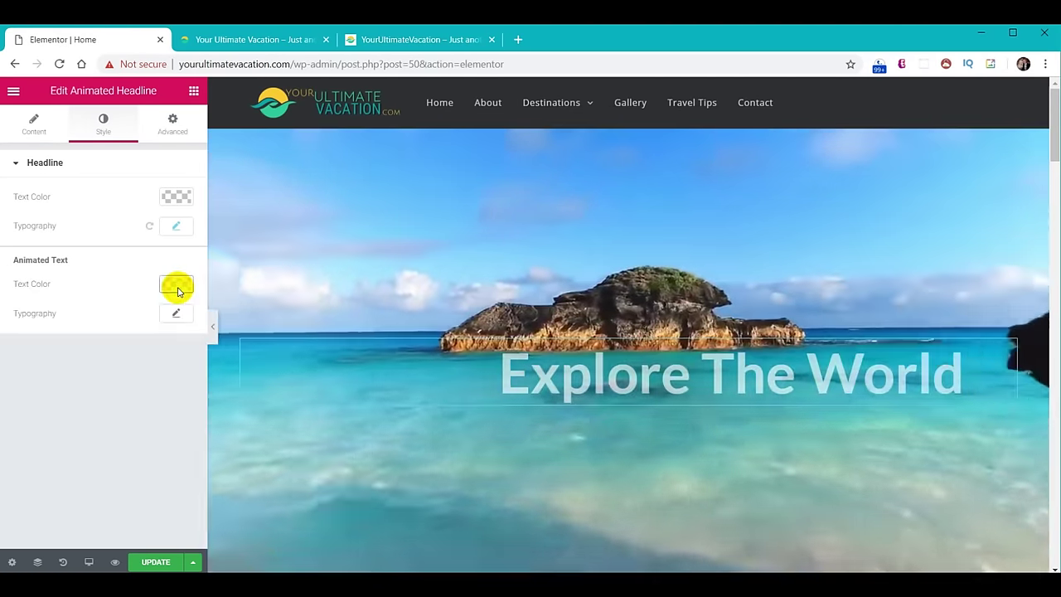
pyautogui.click(177, 316)
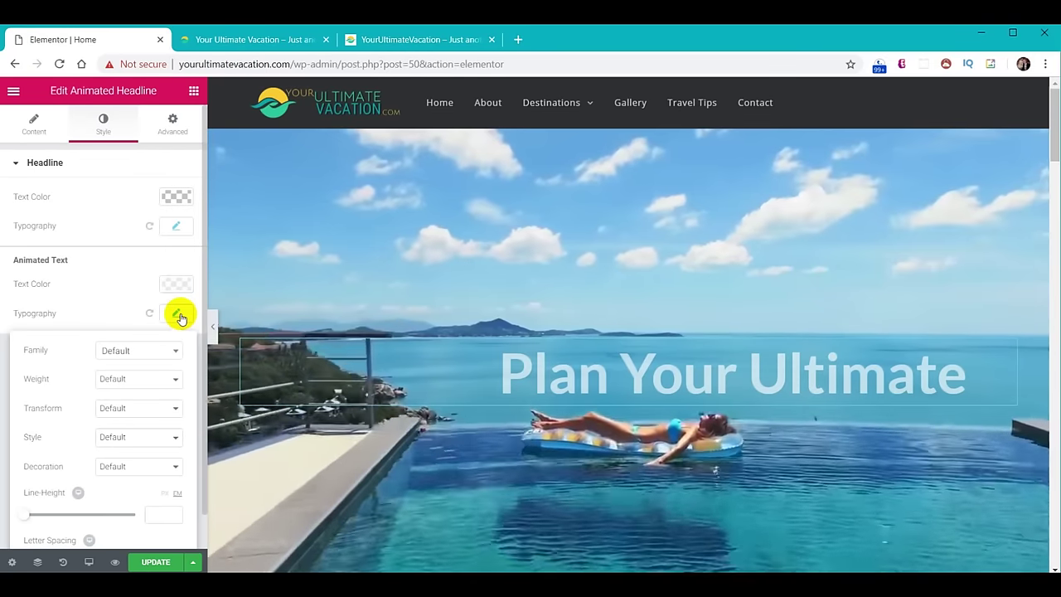
pyautogui.click(156, 352)
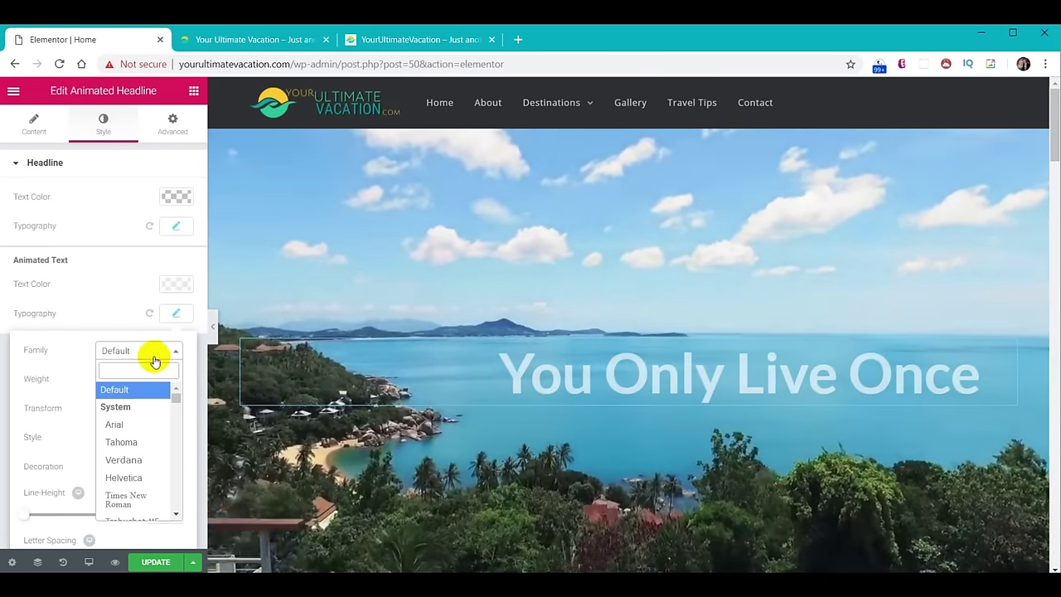
pyautogui.write('perm')
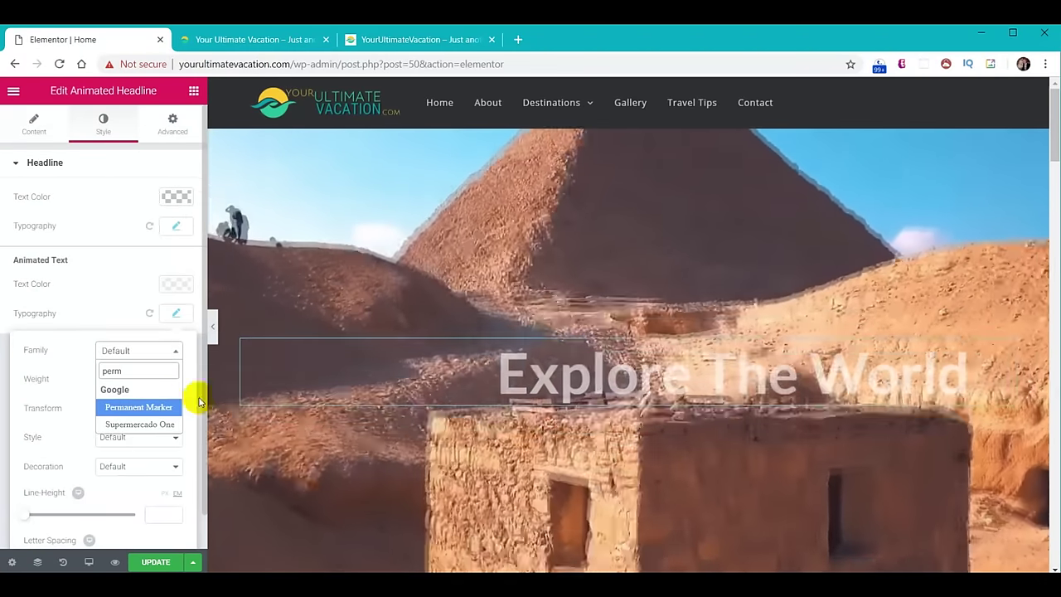
pyautogui.click(139, 408)
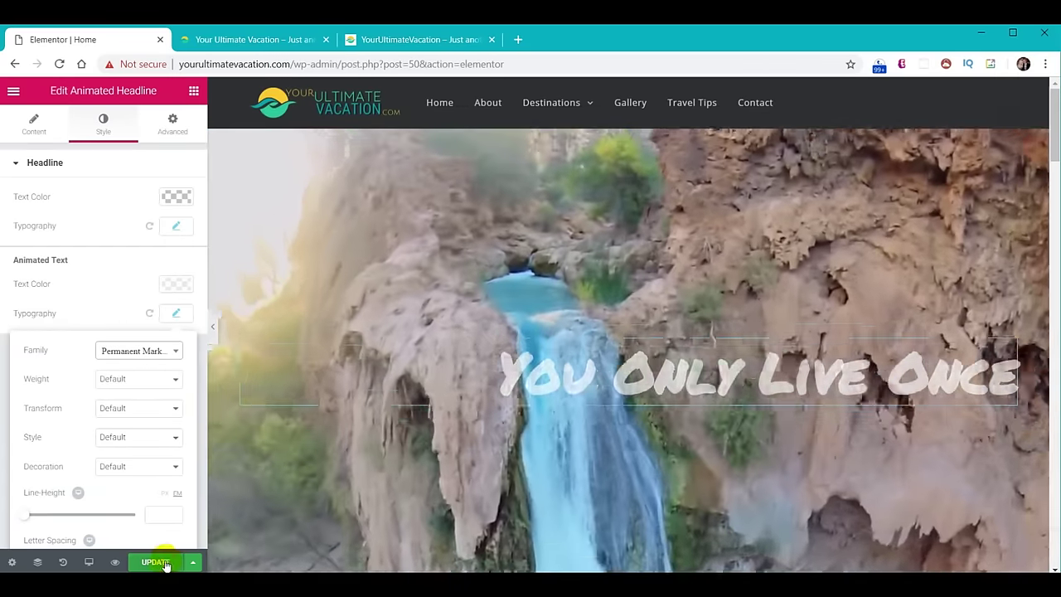
pyautogui.click(168, 564)
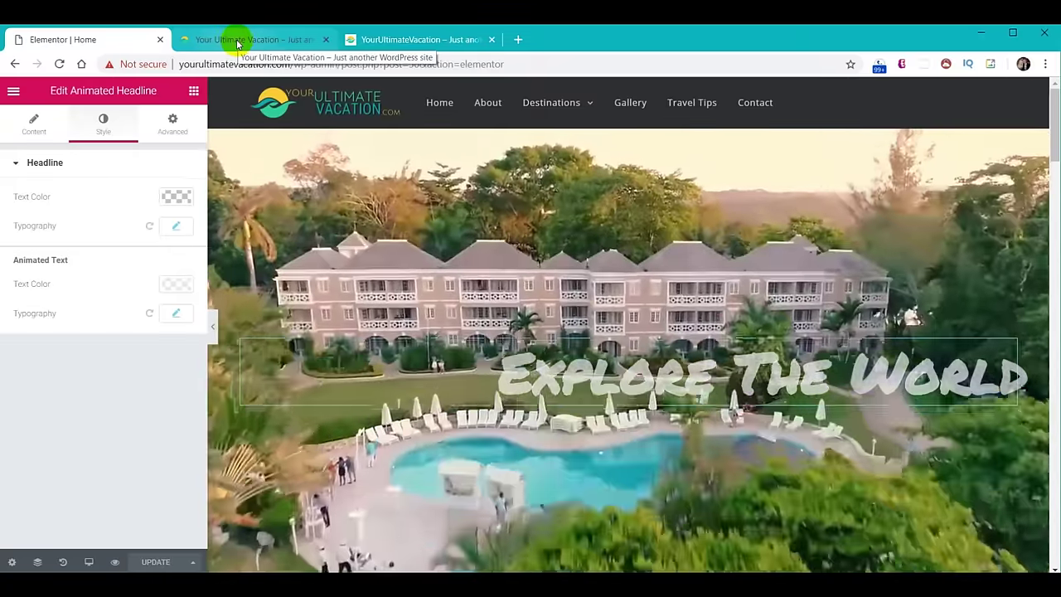
pyautogui.click(237, 43)
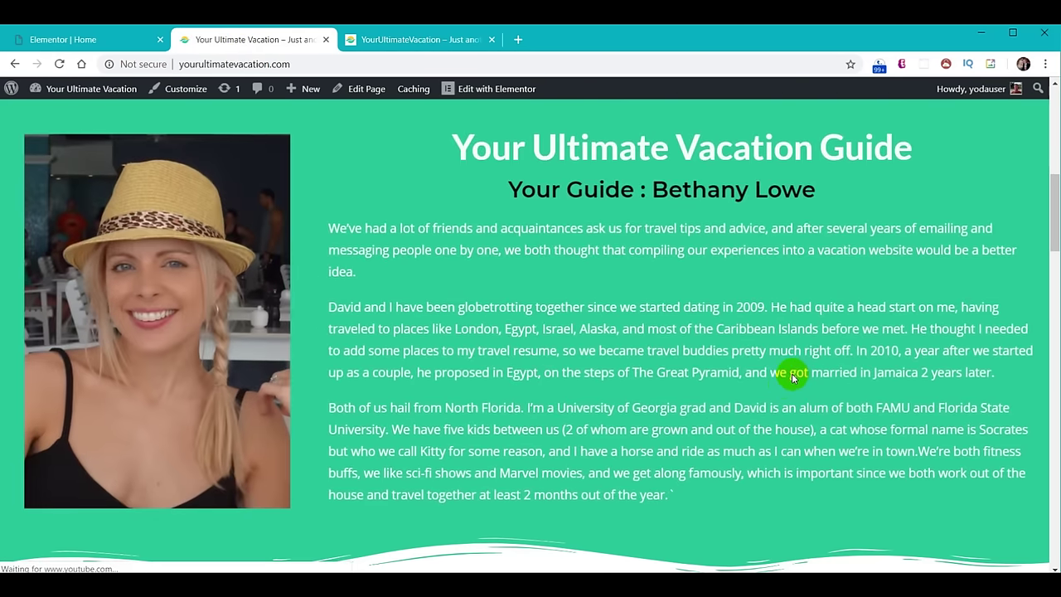
# Watch the Permanent Marker headline rotate in the live hero, then return to the editor.
pyautogui.scroll(5, 804, 357)
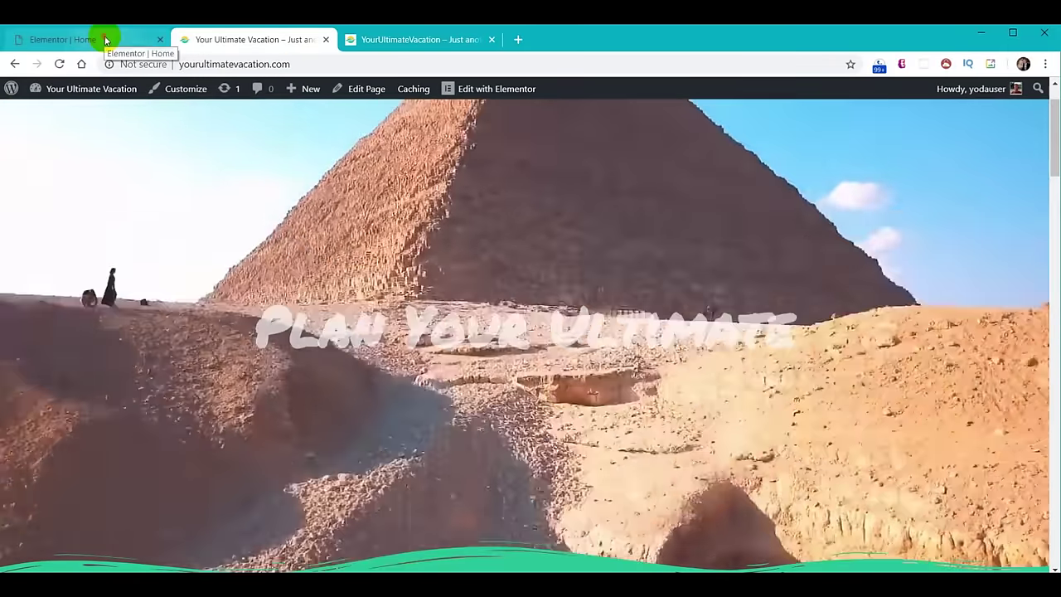
pyautogui.click(104, 39)
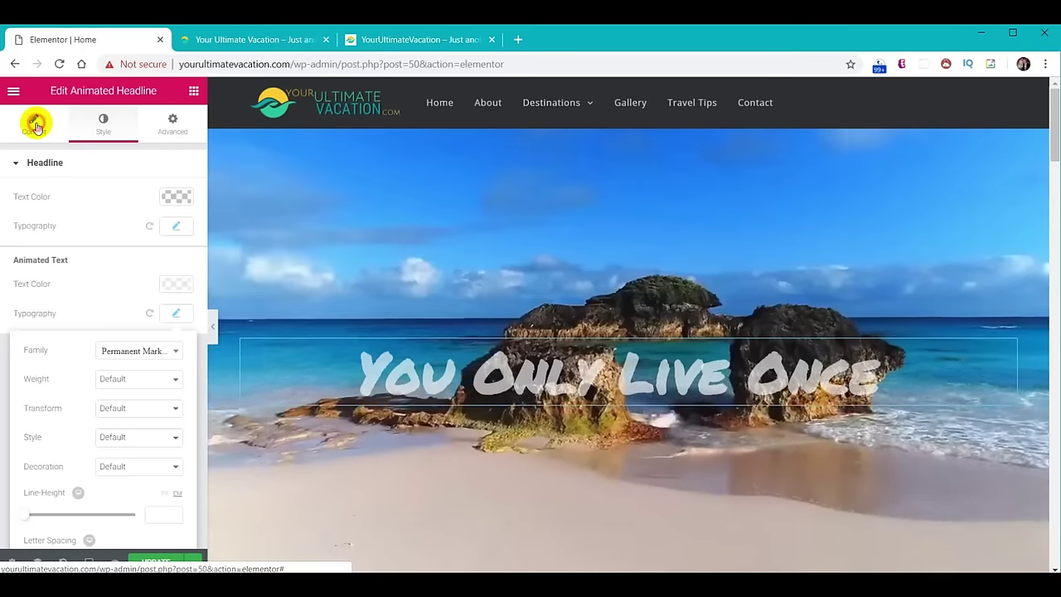
# Add blank lines between the three rotating phrases and update the page.
pyautogui.click(34, 124)
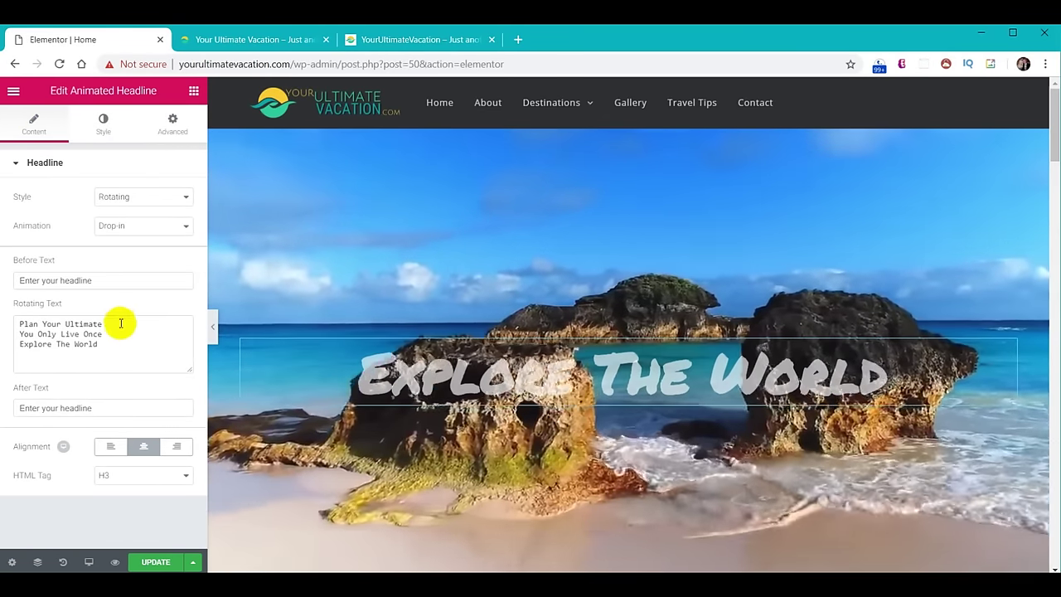
pyautogui.click(121, 324)
pyautogui.press('Return')
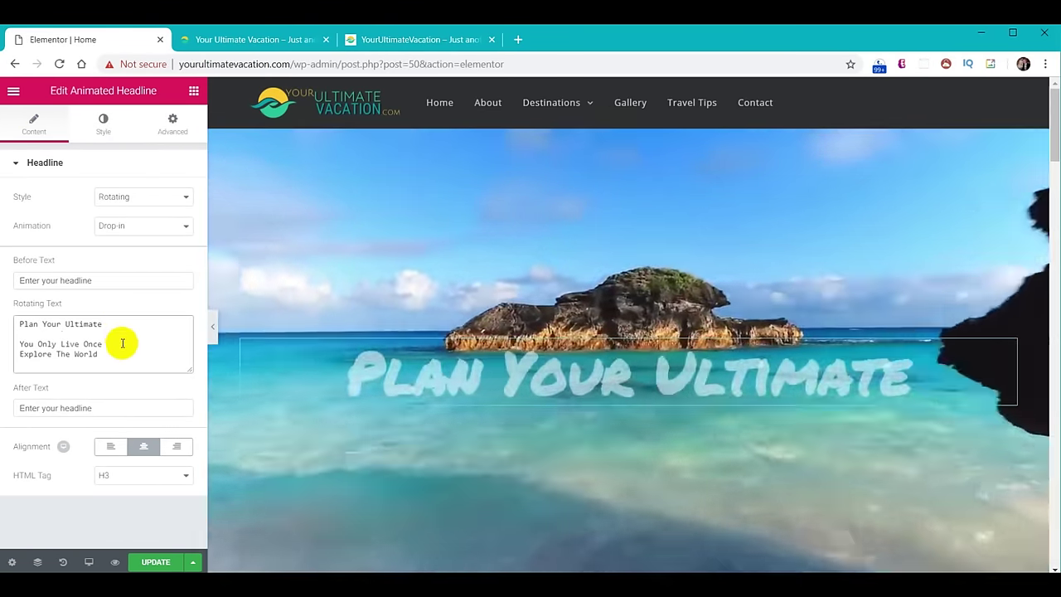
pyautogui.click(122, 342)
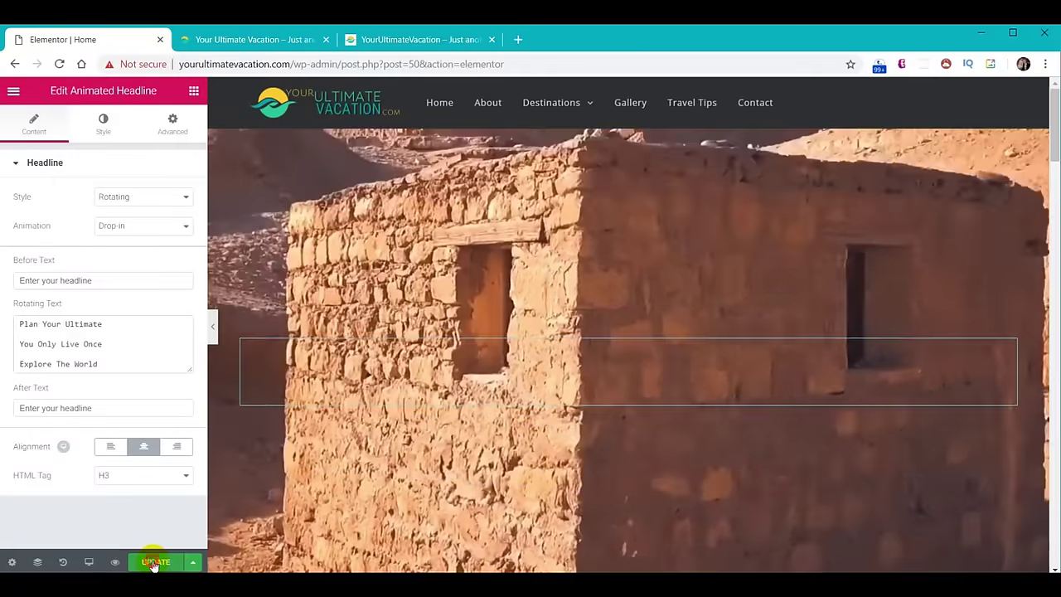
pyautogui.click(154, 562)
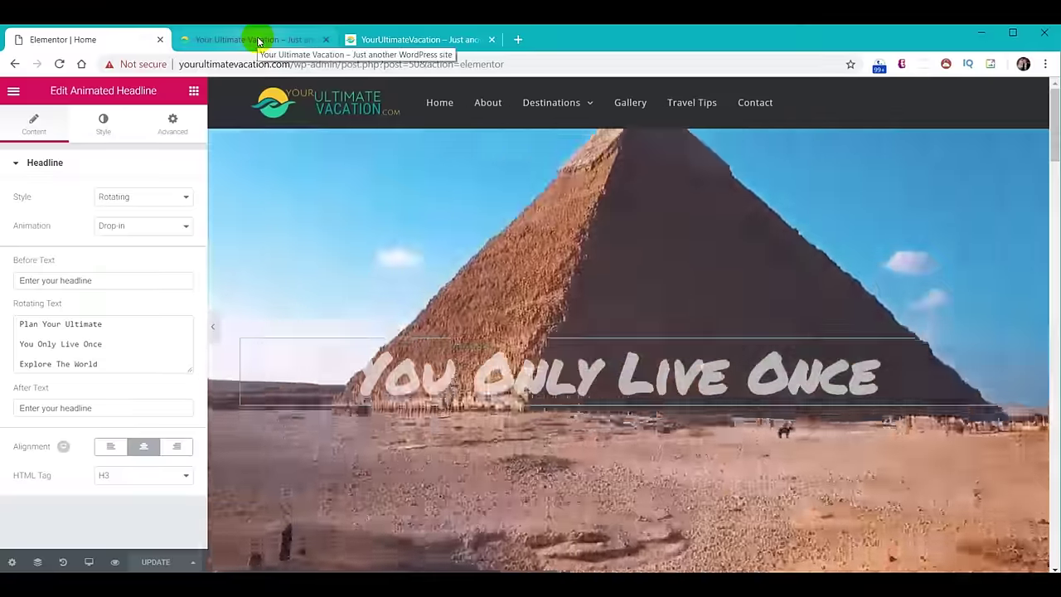
pyautogui.click(257, 41)
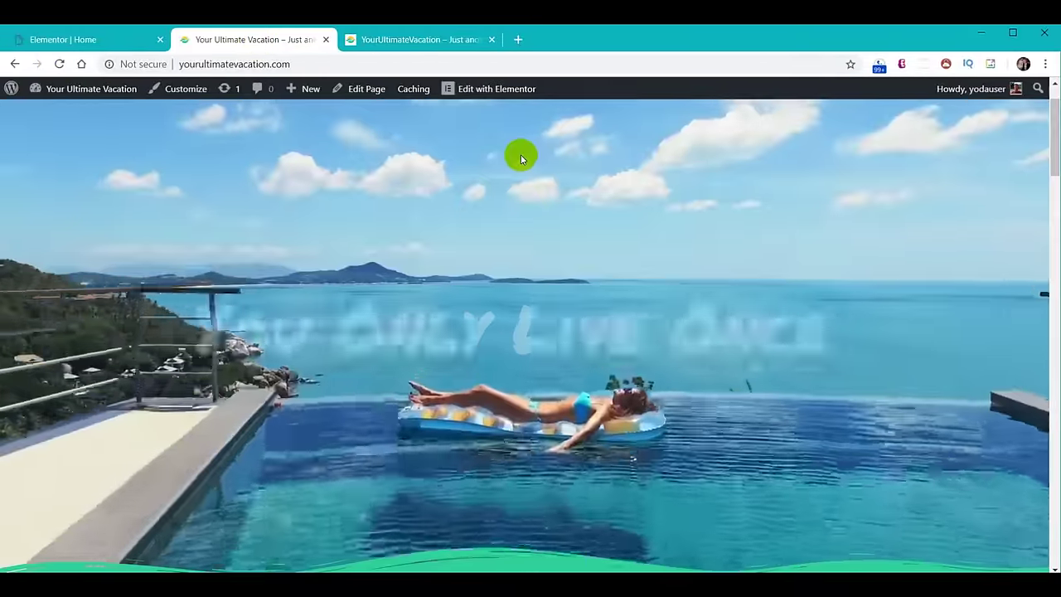
pyautogui.scroll(-10, 762, 265)
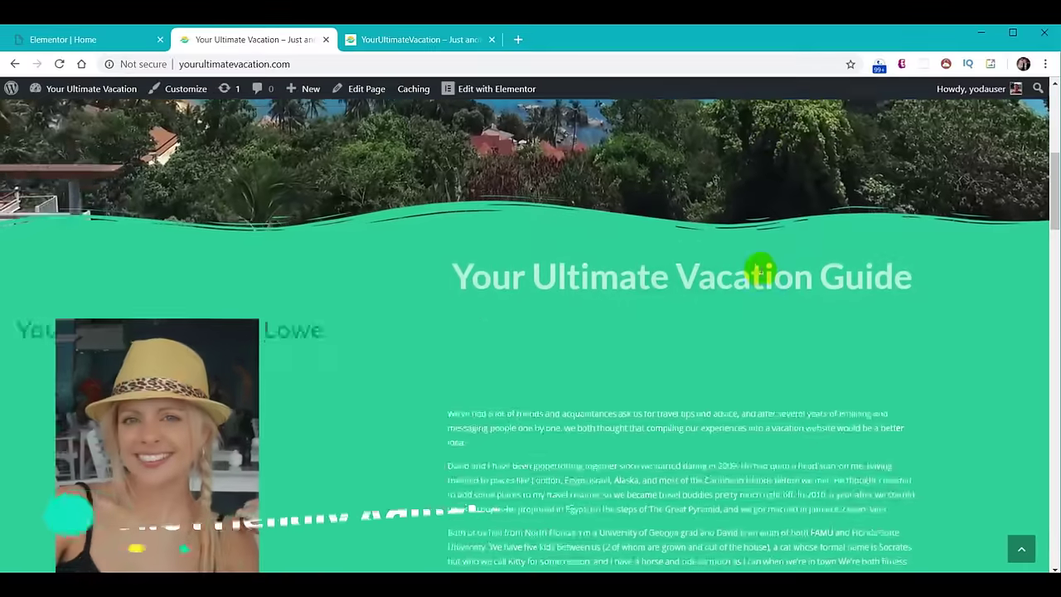
pyautogui.scroll(-2, 761, 259)
pyautogui.scroll(2, 758, 266)
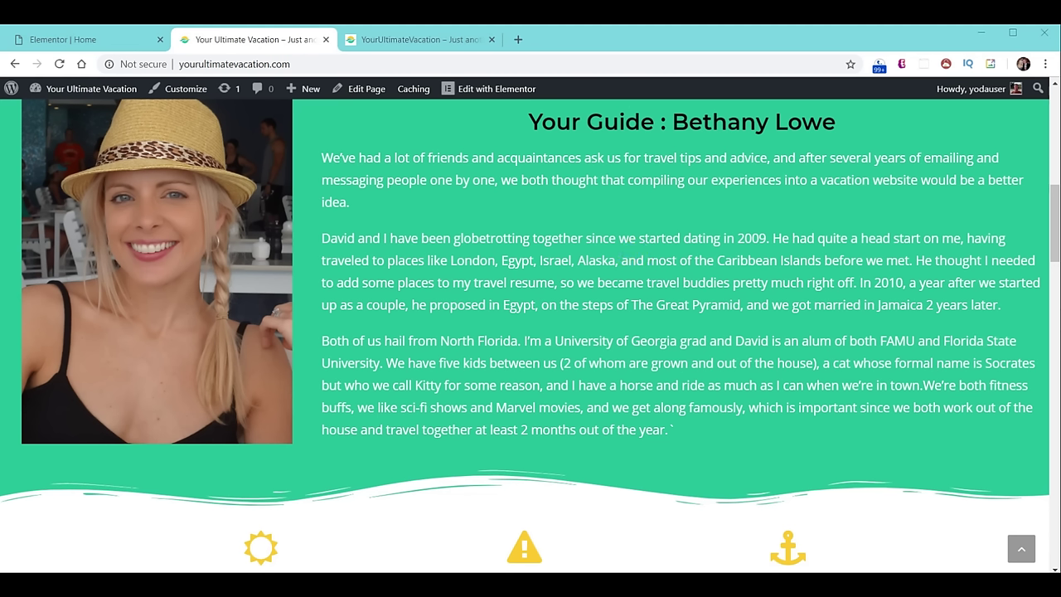
pyautogui.click(52, 39)
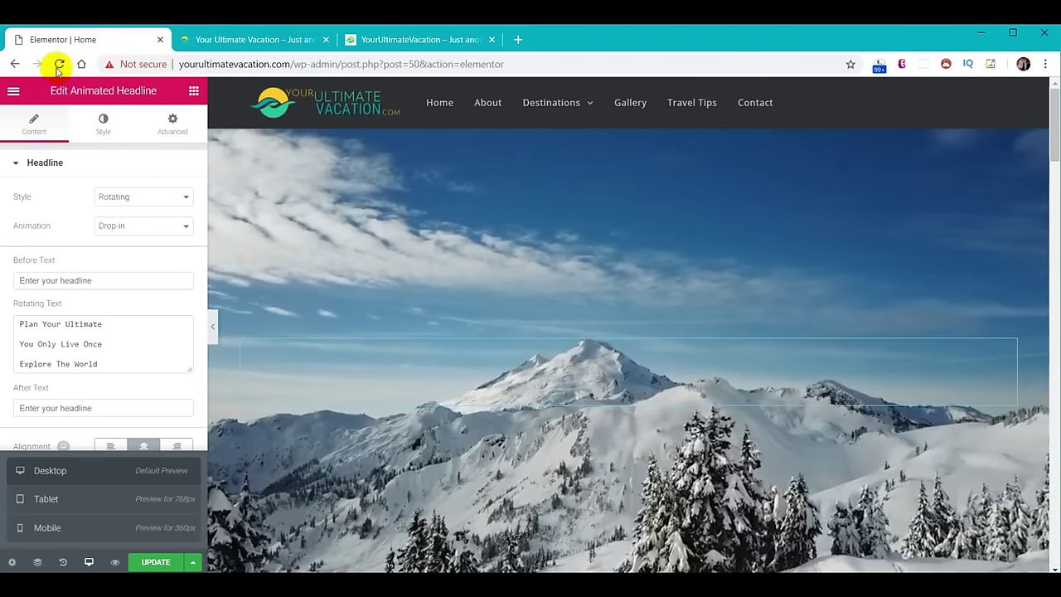
# Switch the editor preview to mobile size.
pyautogui.click(89, 562)
pyautogui.click(89, 563)
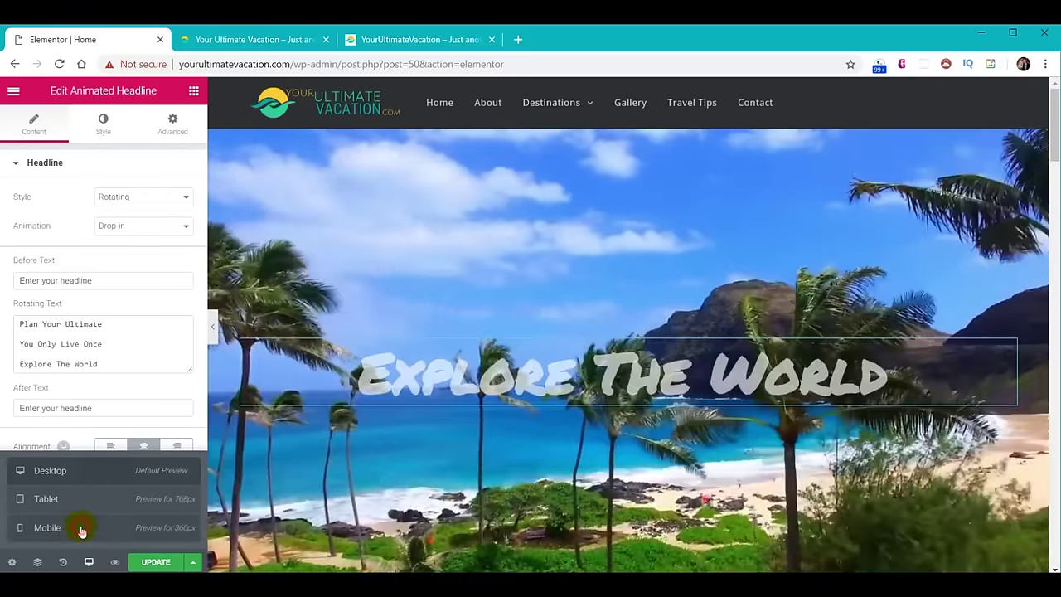
pyautogui.click(82, 529)
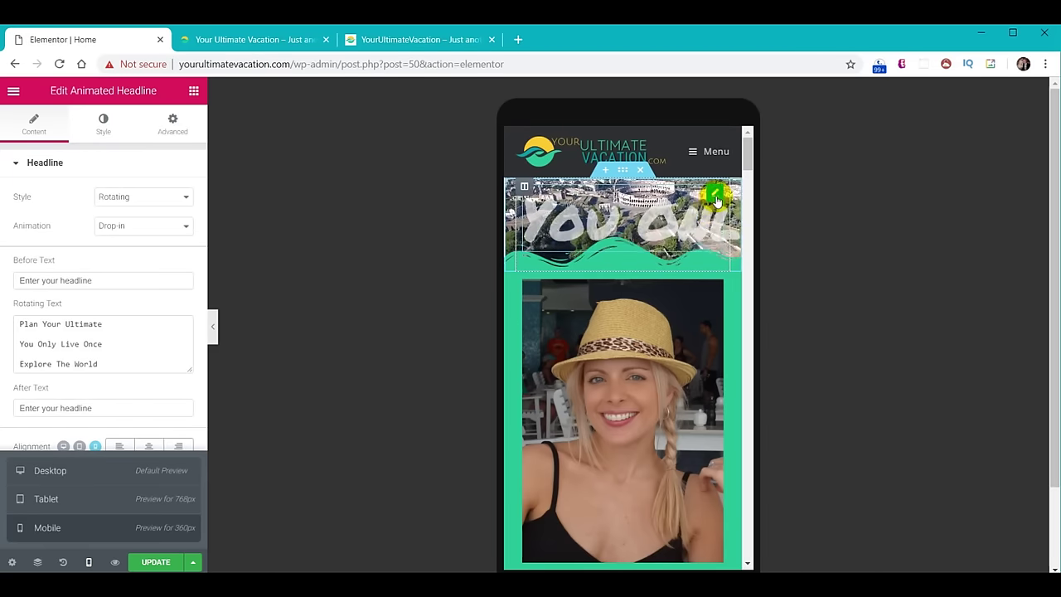
# Turn on Hide On Mobile for the animated headline and select the guide-photo section.
pyautogui.click(174, 124)
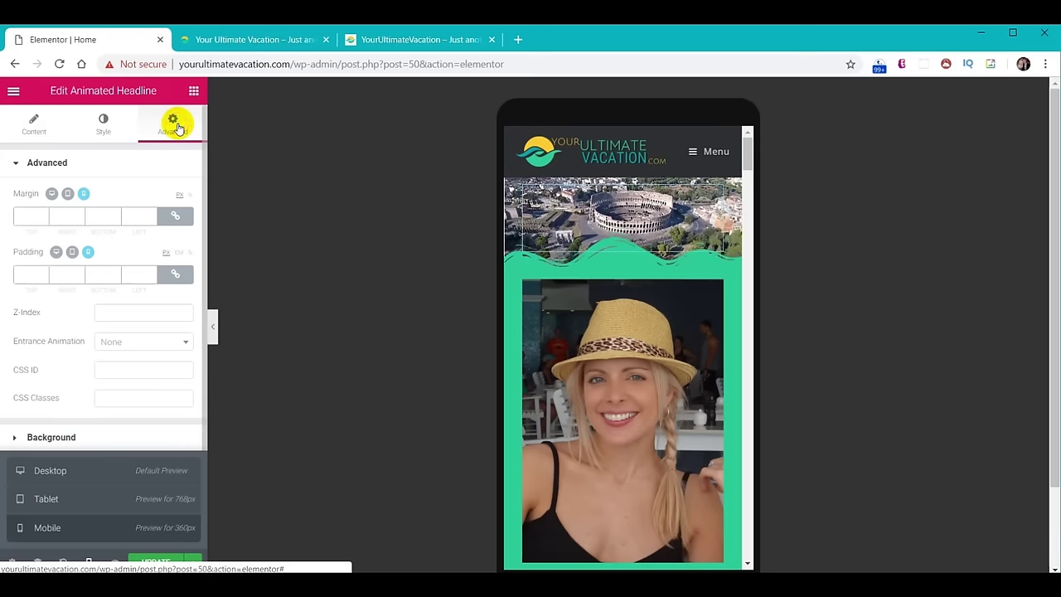
pyautogui.click(89, 563)
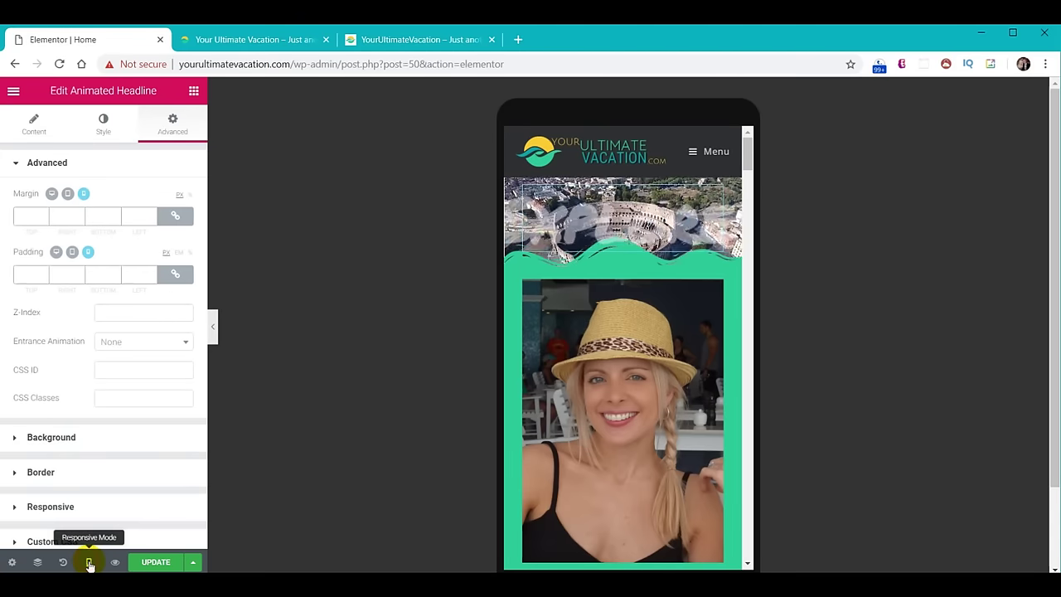
pyautogui.click(51, 507)
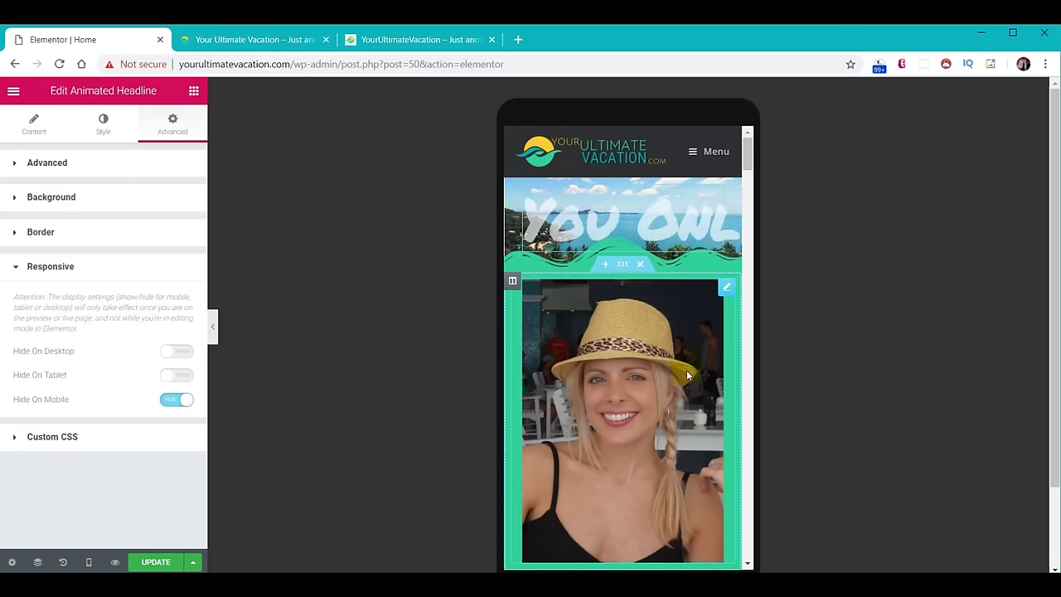
pyautogui.scroll(-10, 687, 376)
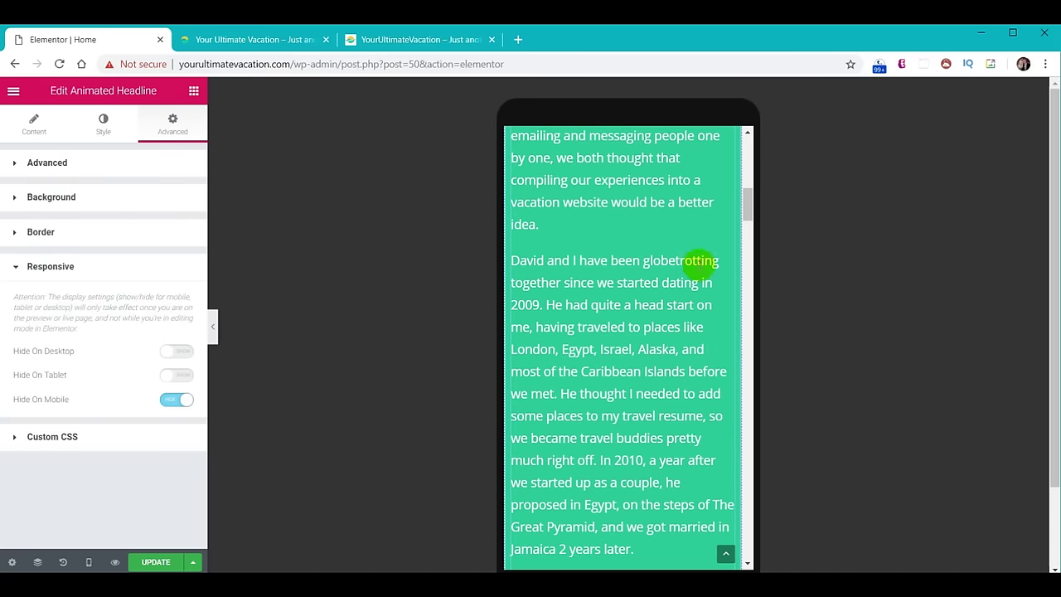
pyautogui.scroll(10, 639, 307)
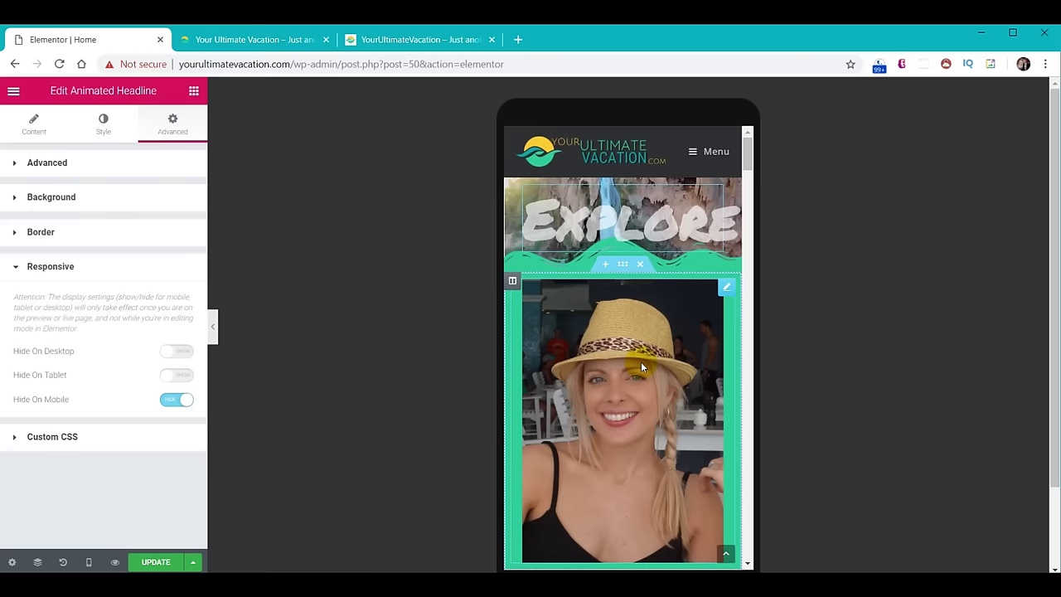
pyautogui.click(623, 265)
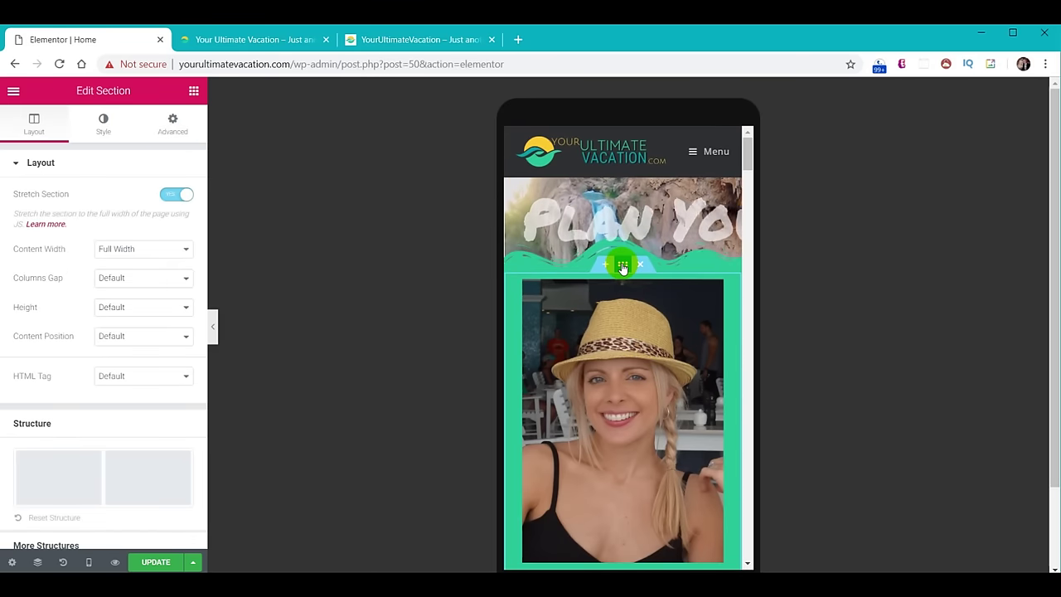
# Set the guide section's mobile right and left padding to 20 px, checking tablet and desktop values.
pyautogui.click(171, 124)
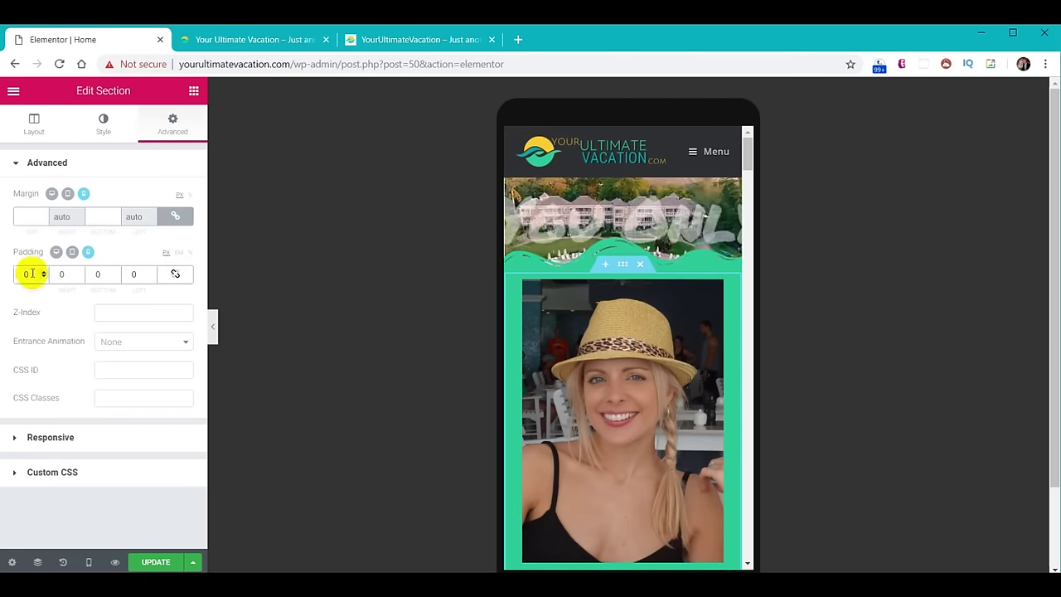
pyautogui.doubleClick(72, 275)
pyautogui.write('20')
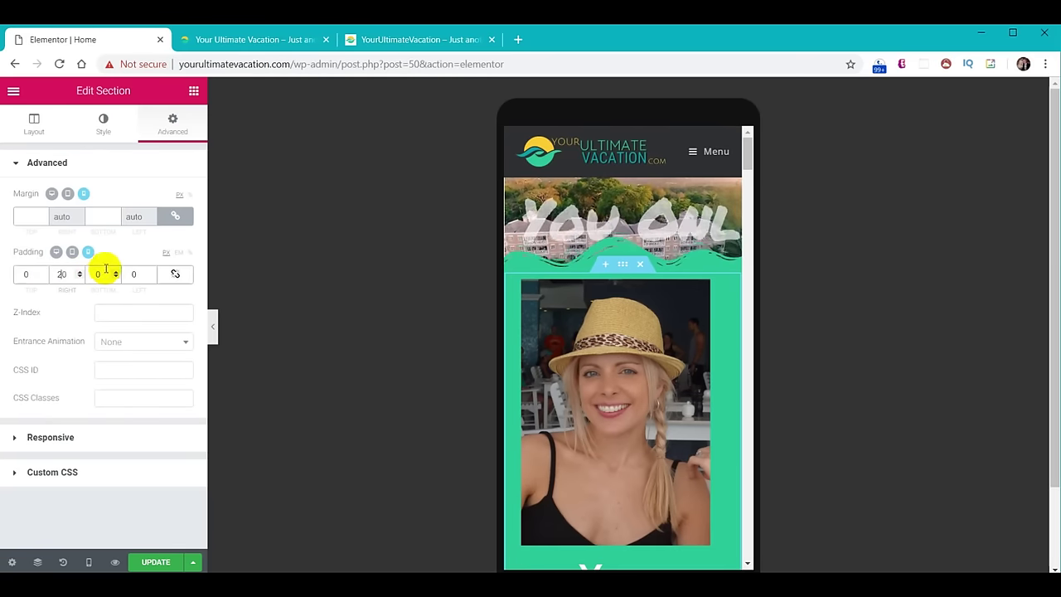
pyautogui.doubleClick(132, 274)
pyautogui.write('20')
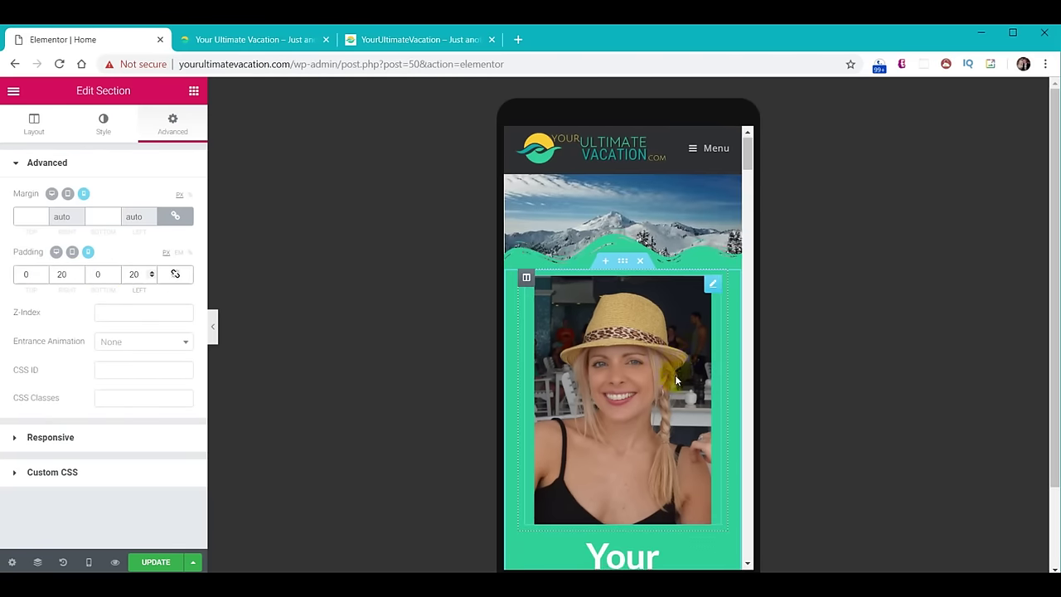
pyautogui.scroll(-5, 672, 379)
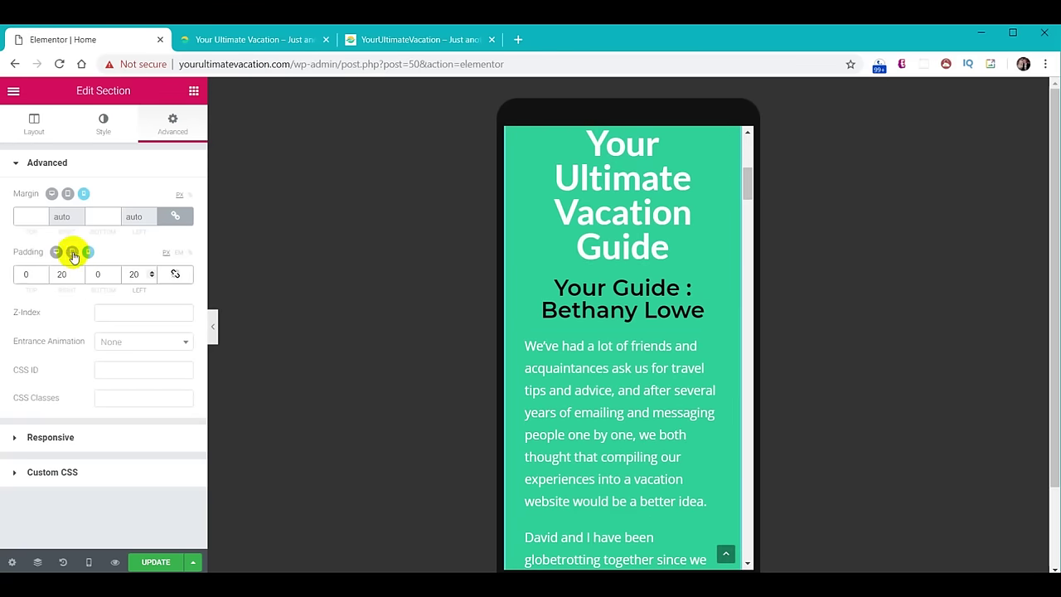
pyautogui.click(73, 253)
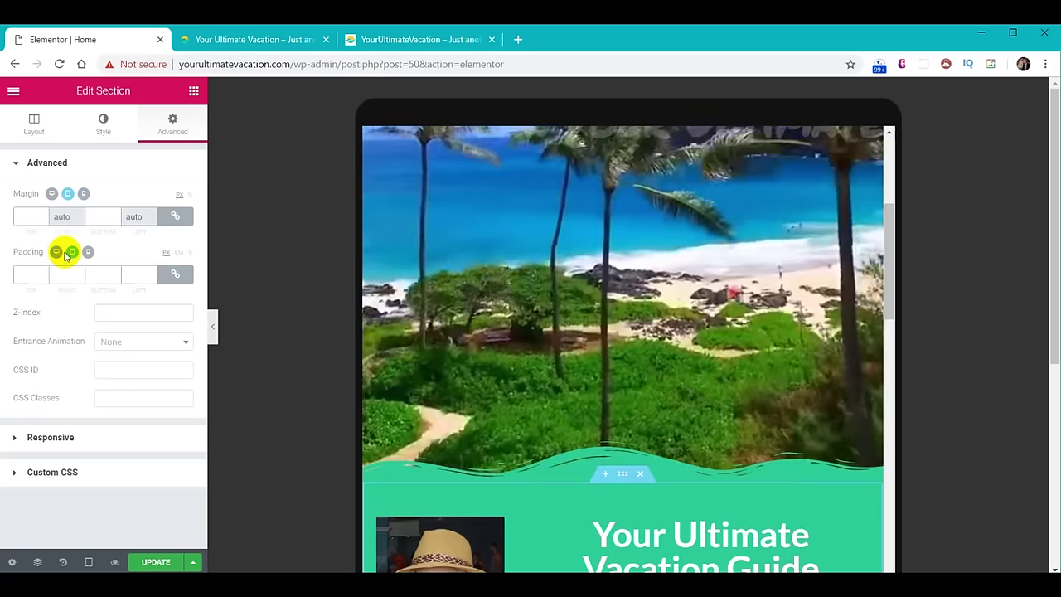
pyautogui.click(56, 253)
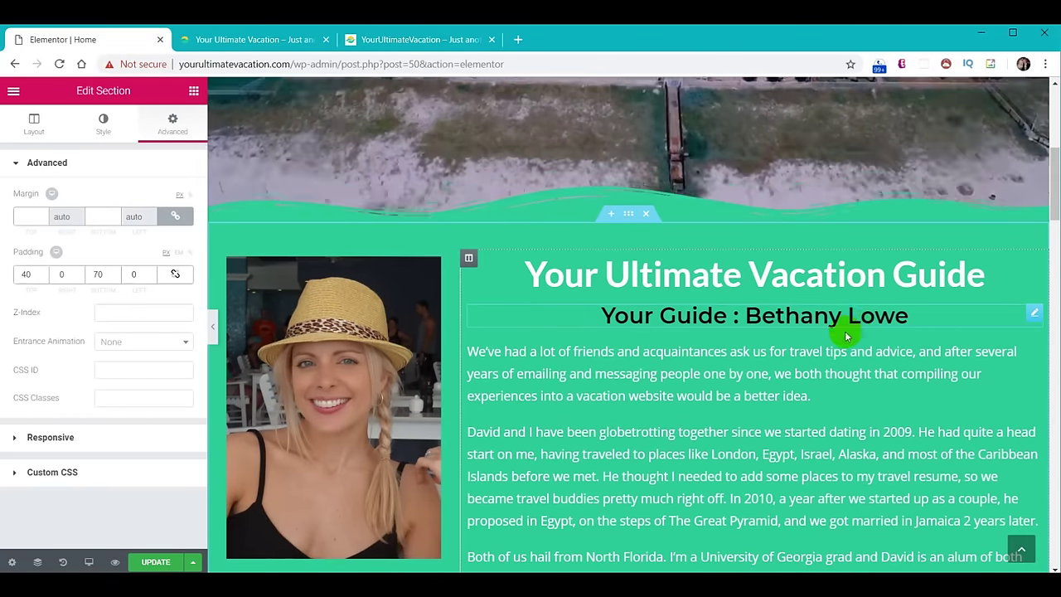
pyautogui.scroll(-5, 711, 351)
# Switch to the live site and scroll up to the guide photo and biography.
pyautogui.hotkey('ctrl', 'Tab')
pyautogui.scroll(15, 682, 375)
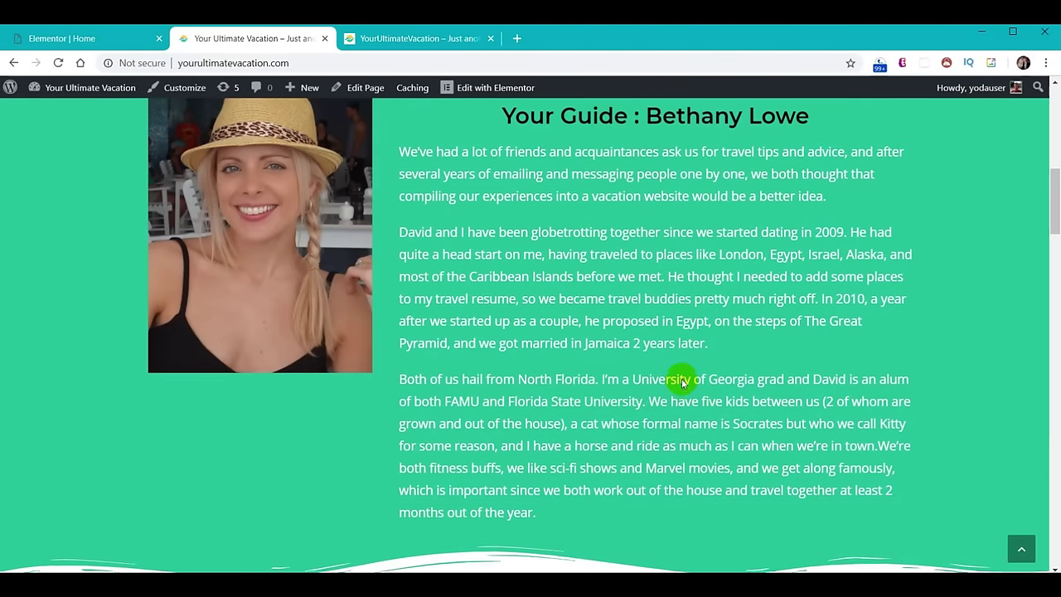
pyautogui.scroll(8, 682, 378)
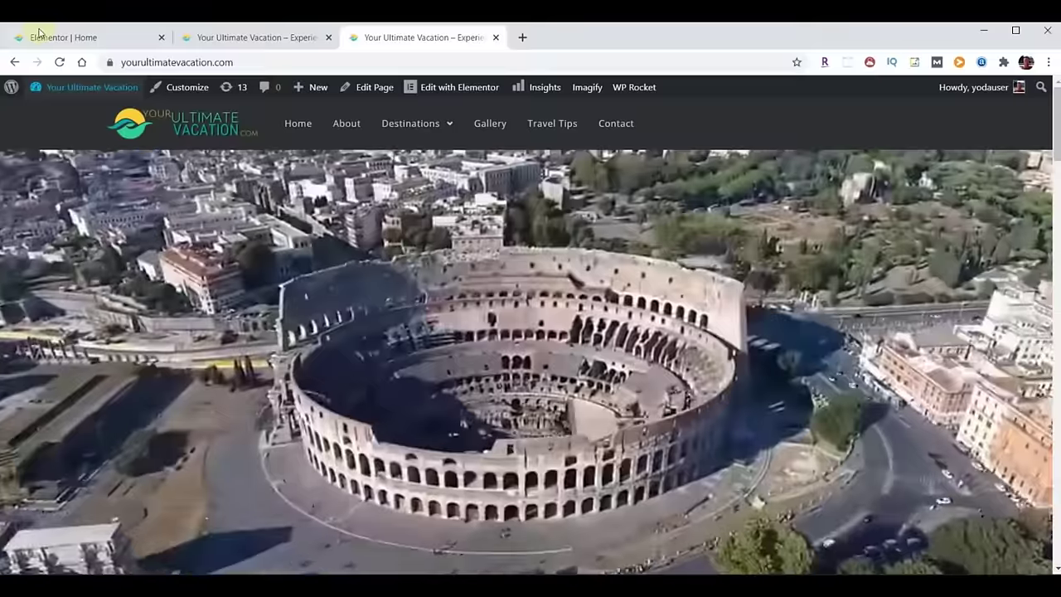
# Exit the Elementor page editor to the WordPress dashboard.
pyautogui.click(39, 37)
pyautogui.click(14, 89)
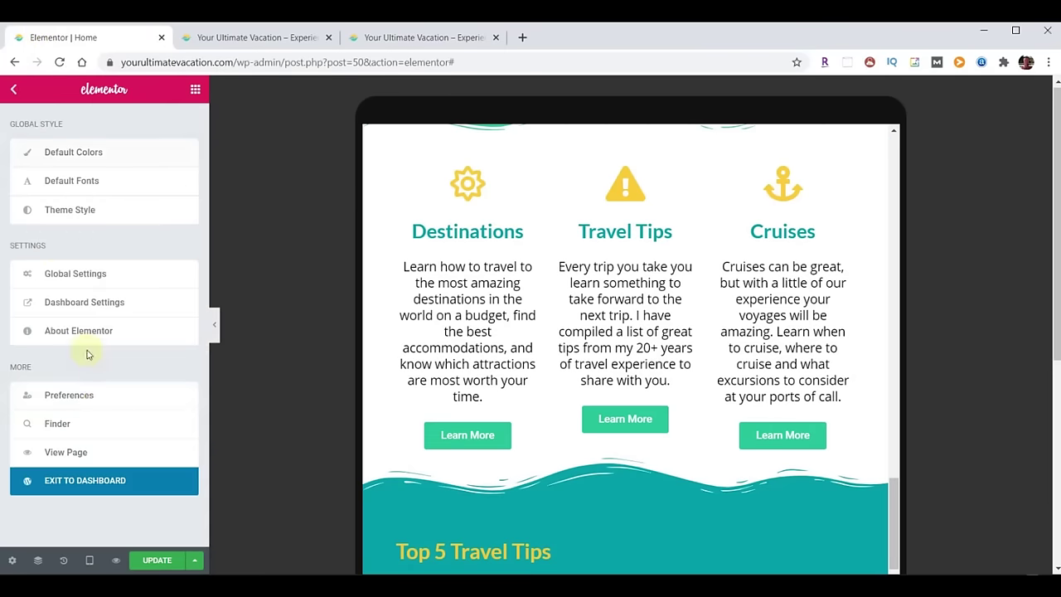
pyautogui.click(91, 484)
# Review the Reading settings, including the static Home page choice.
pyautogui.moveTo(28, 480)
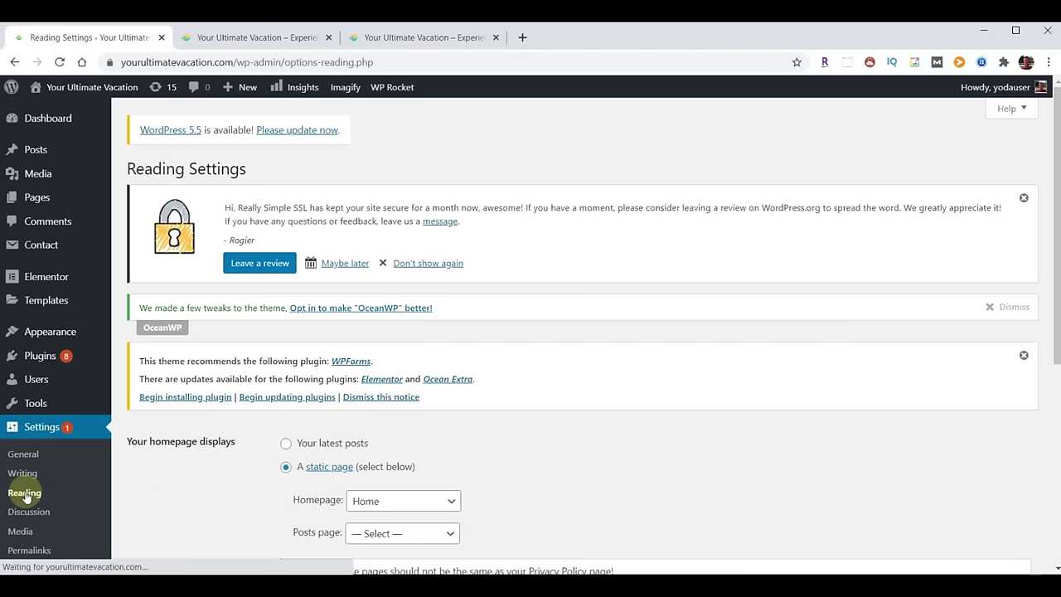
pyautogui.scroll(-5, 187, 474)
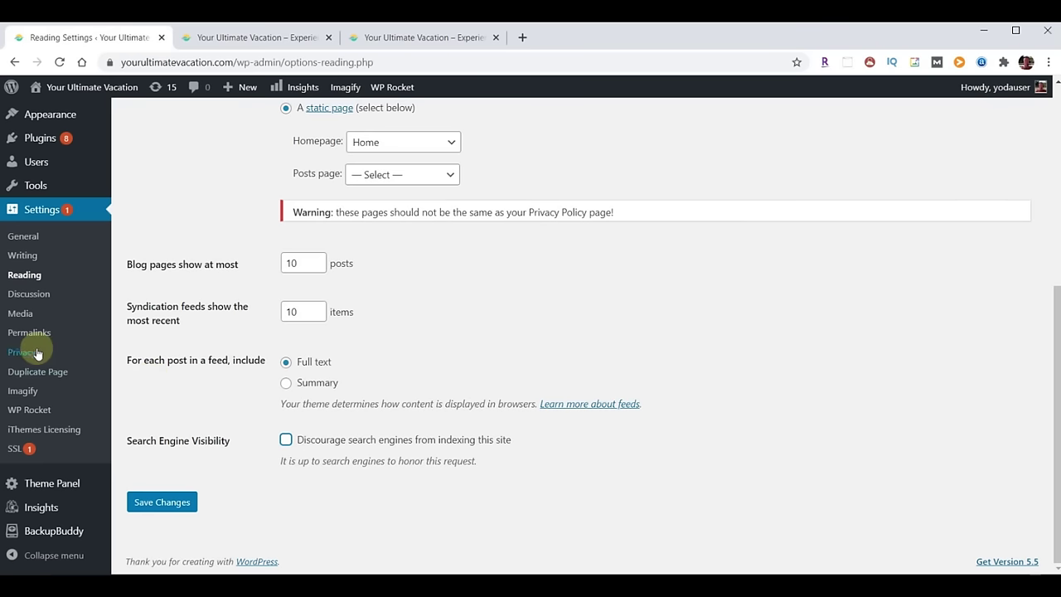
pyautogui.scroll(5, 37, 354)
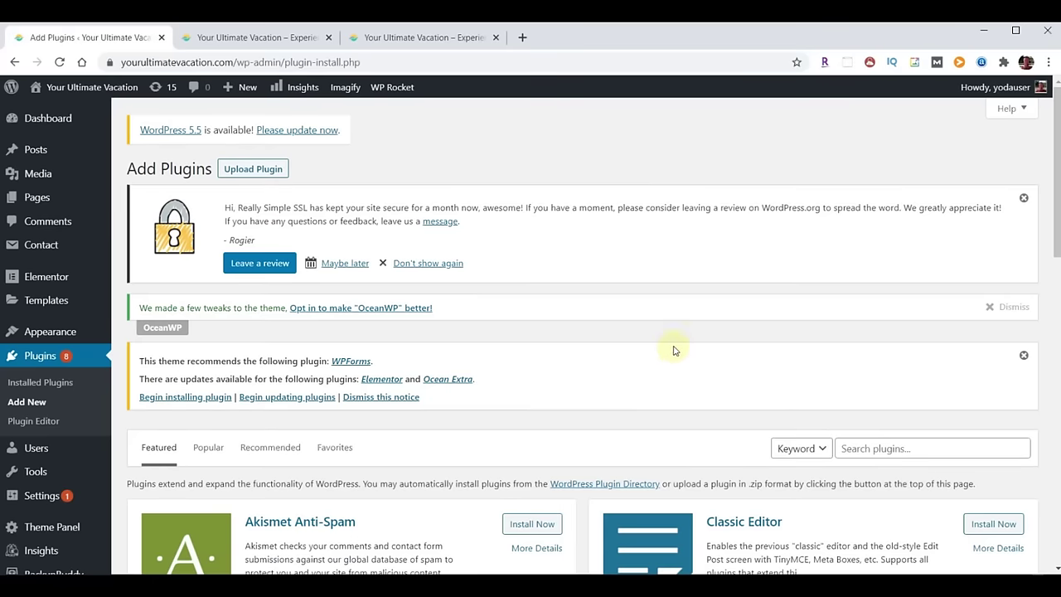
# Search the plugin directory for 'yoast', then view the joseone.com home page.
pyautogui.scroll(-1, 673, 356)
pyautogui.click(904, 378)
pyautogui.write('yoast')
pyautogui.scroll(-2, 442, 412)
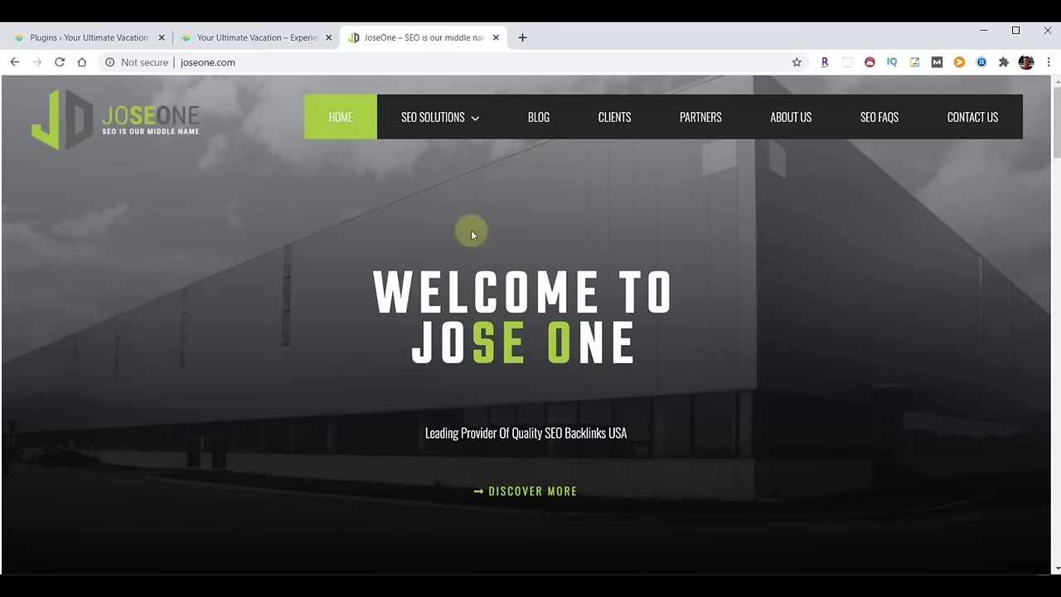
pyautogui.moveTo(496, 126)
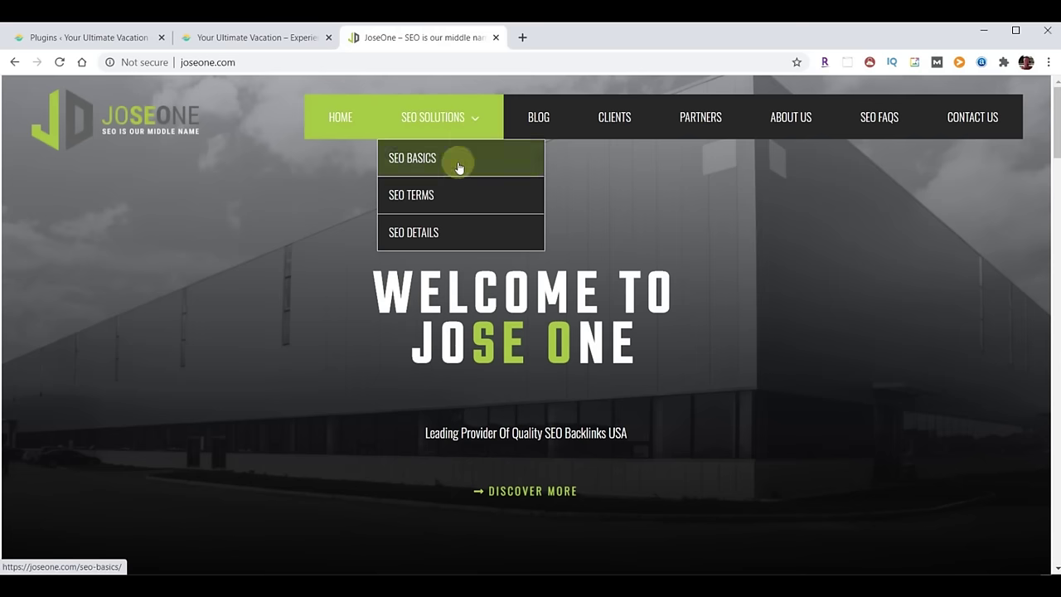